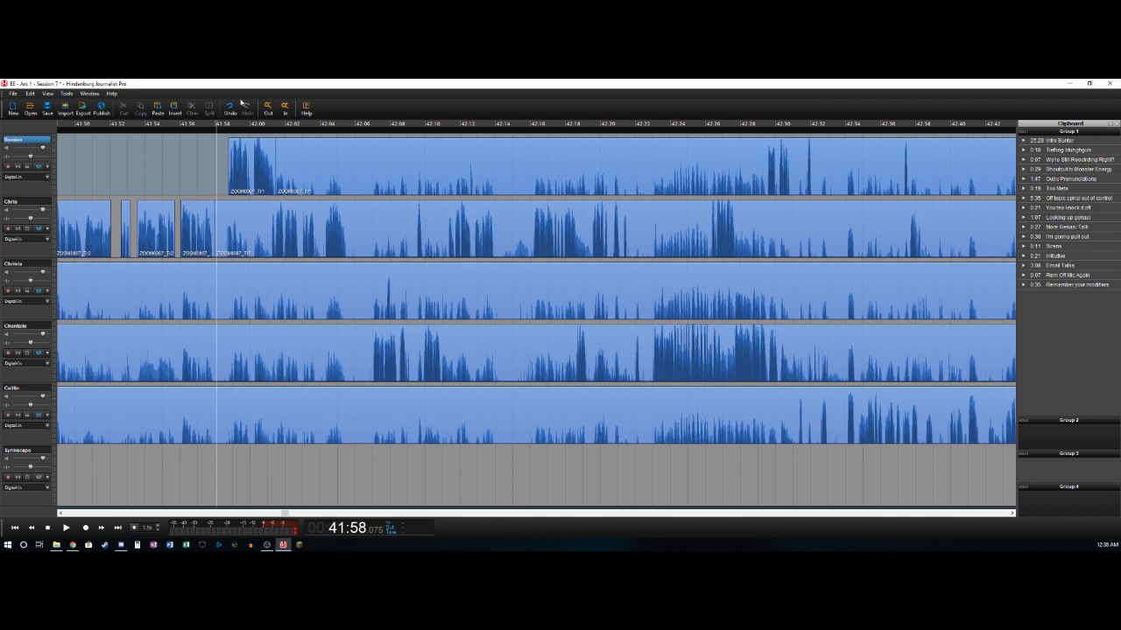
- Split the second track at about 42:01.1 and delete its section from 41:58 up to that cut
{"action": "key", "text": "space"}
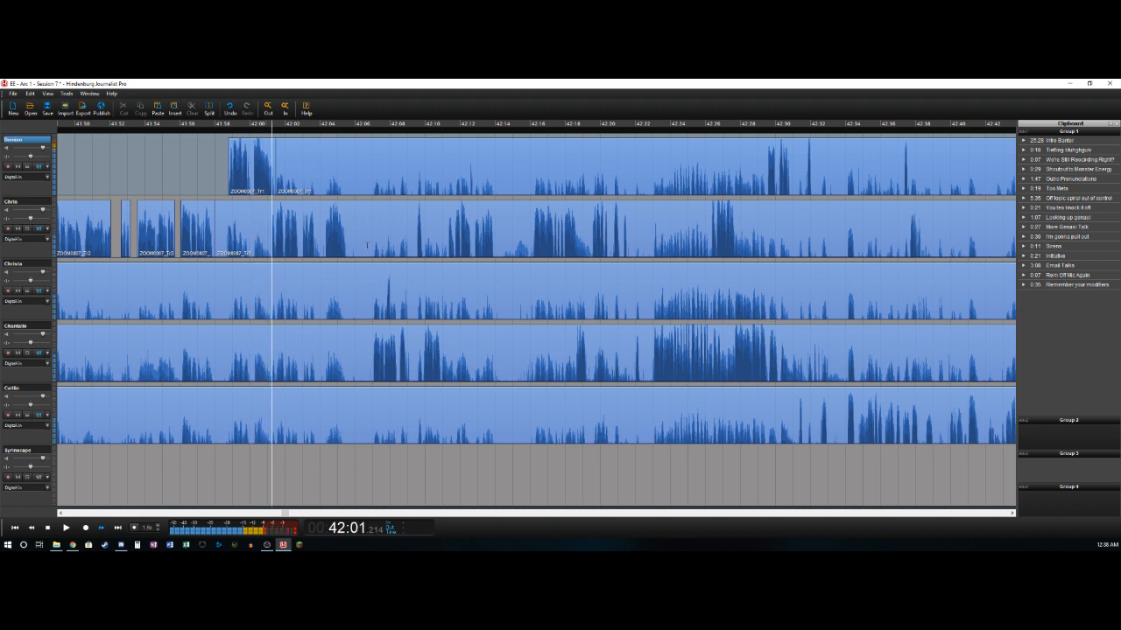
{"action": "key", "text": "Left"}
{"action": "key", "text": "Down"}
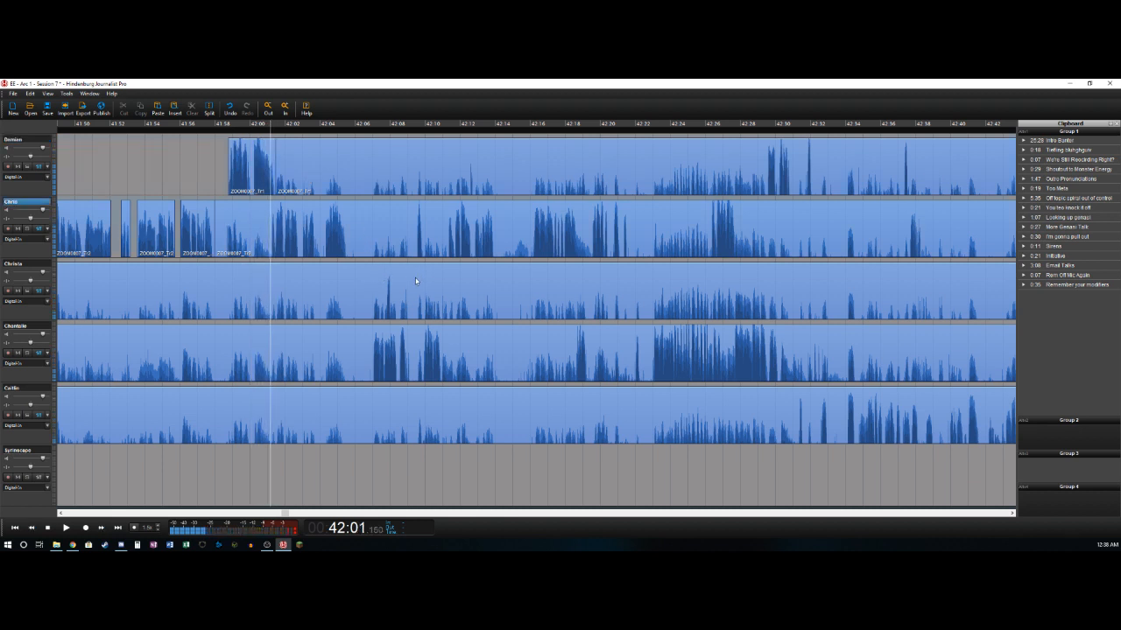
{"action": "key", "text": "ctrl+t"}
{"action": "key", "text": "Delete"}
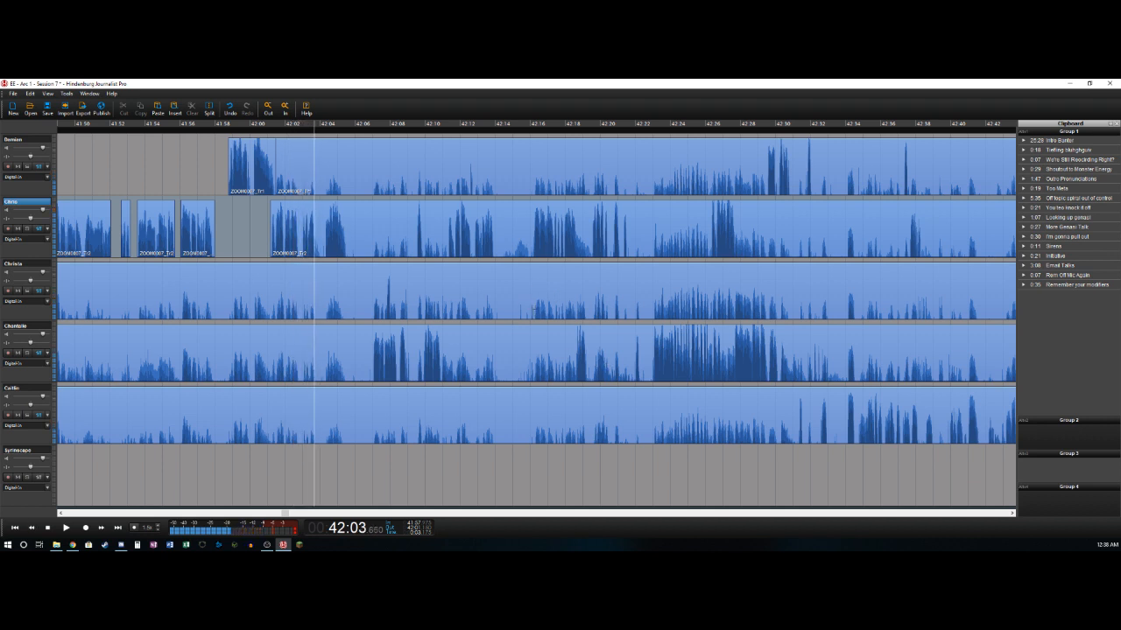
- Delete the second track's pause from about 42:03.7 to 42:04.3 and split its clip at the end of the following phrase
{"action": "key", "text": "ctrl+t"}
{"action": "key", "text": "ctrl+t"}
{"action": "key", "text": "Delete"}
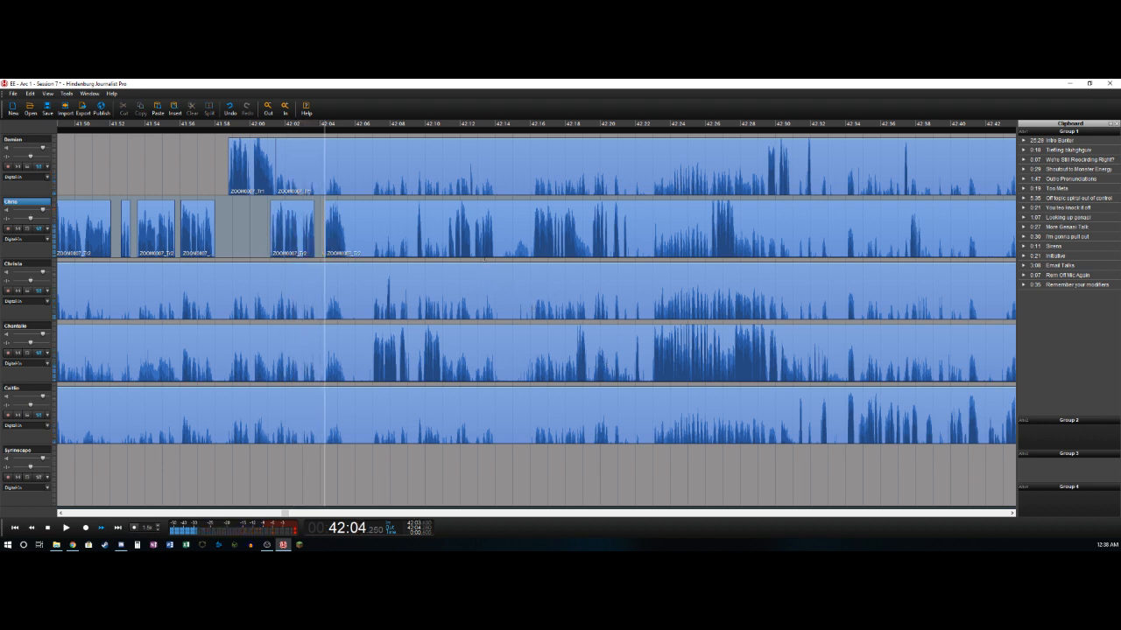
{"action": "key", "text": "space"}
- Select the pause from about 42:05.6 to 42:06.8 on all five recorded tracks and delete it, closing the gap
{"action": "key", "text": "space"}
{"action": "key", "text": "ctrl+t"}
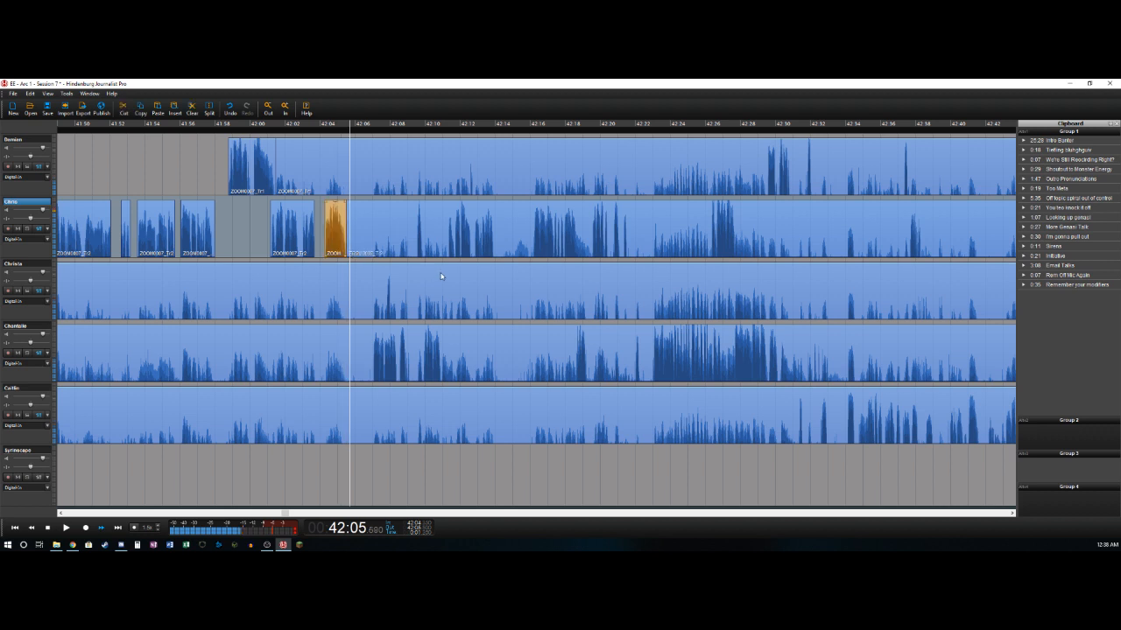
{"action": "key", "text": "space"}
{"action": "key", "text": "space"}
{"action": "key", "text": "Left"}
{"action": "key", "text": "Left"}
{"action": "key", "text": "Left"}
{"action": "key", "text": "Left"}
{"action": "key", "text": "Left"}
{"action": "key", "text": "Left"}
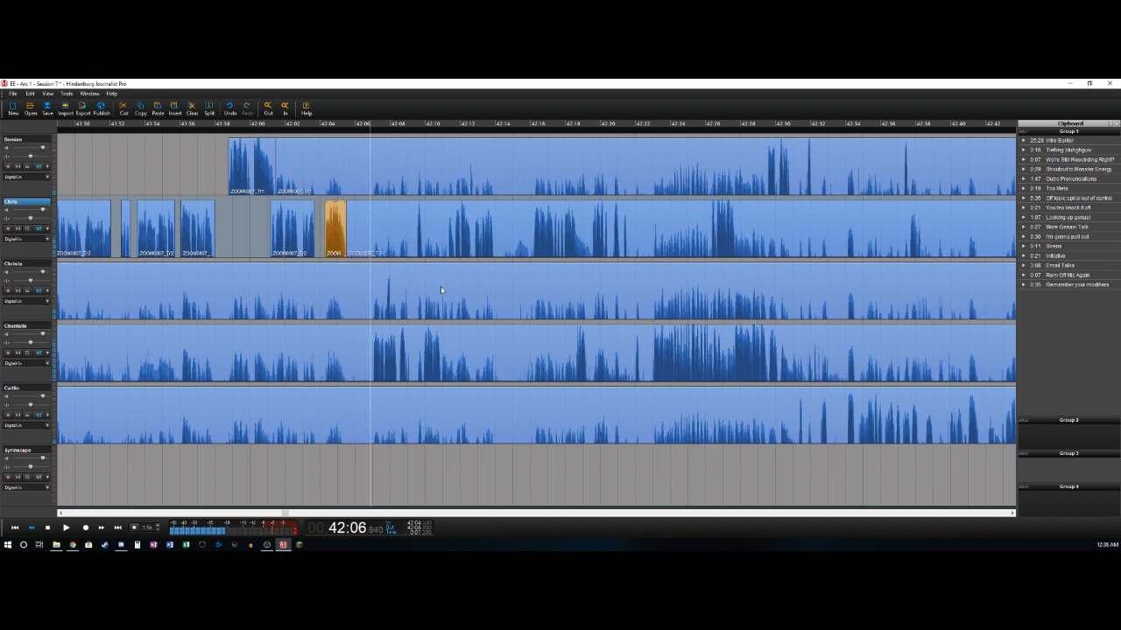
{"action": "key", "text": "space"}
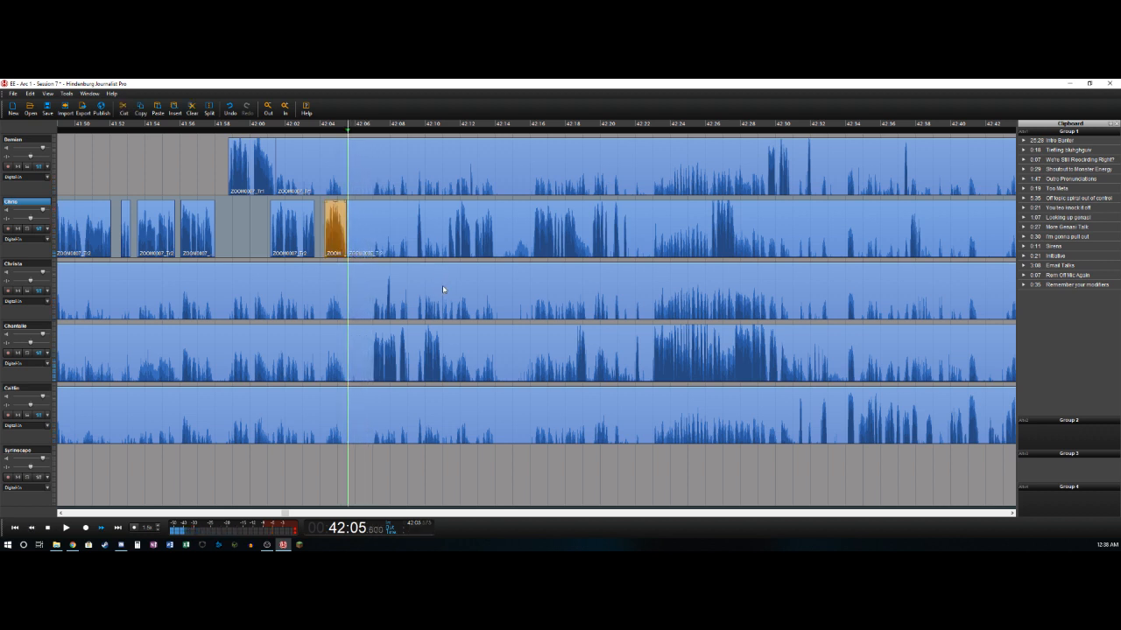
{"action": "key", "text": "o"}
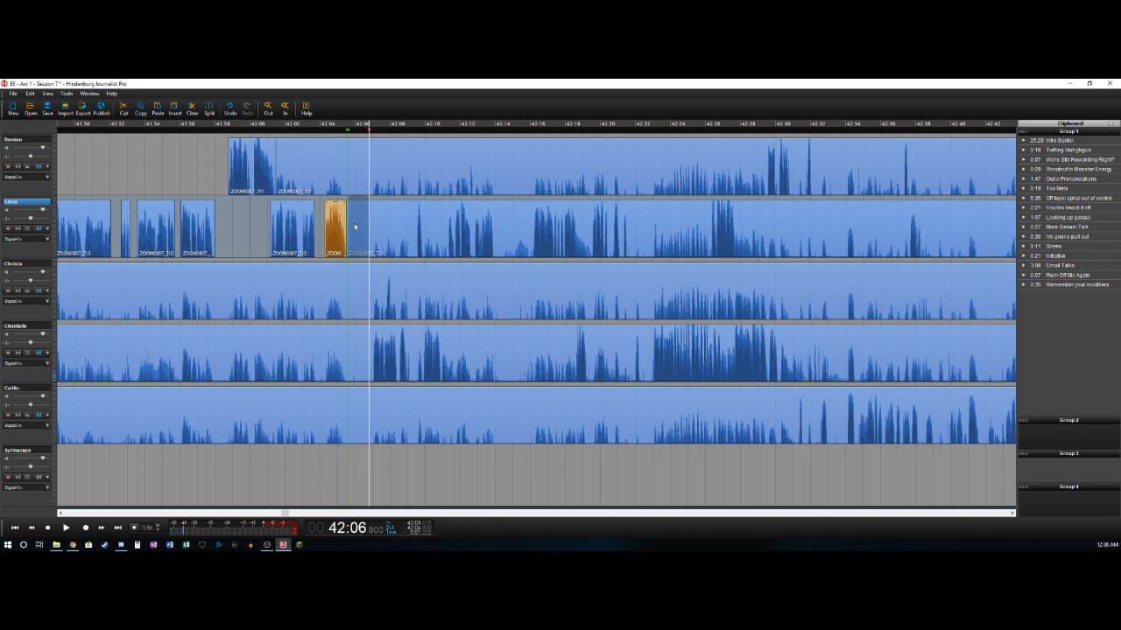
{"action": "left_click", "coordinate": [36, 138]}
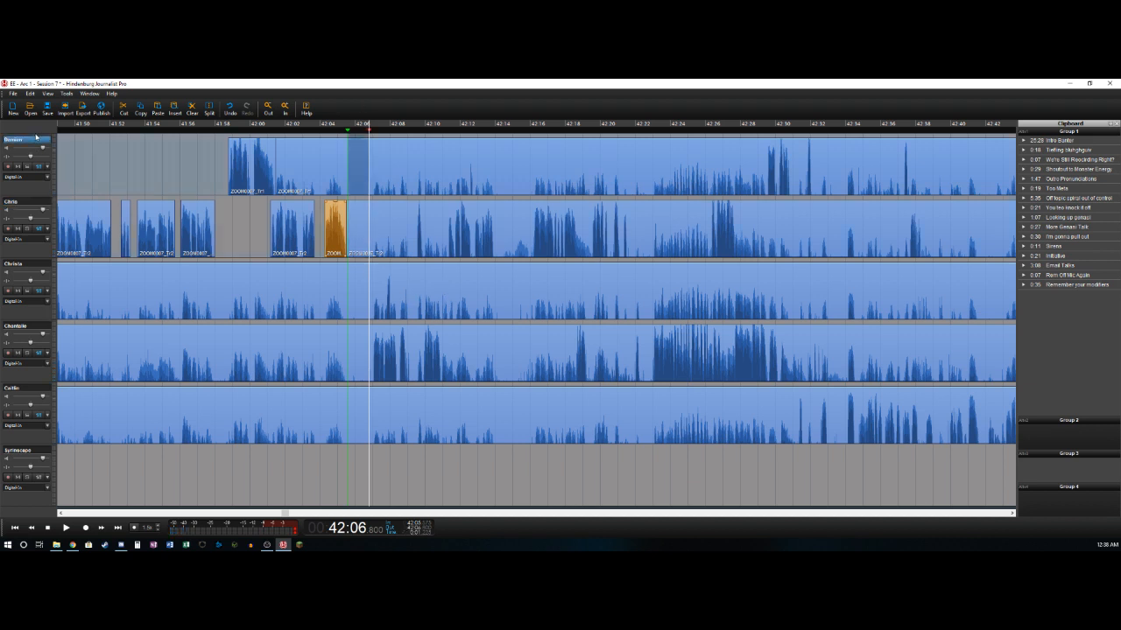
{"action": "left_click", "coordinate": [25, 389], "text": "shift"}
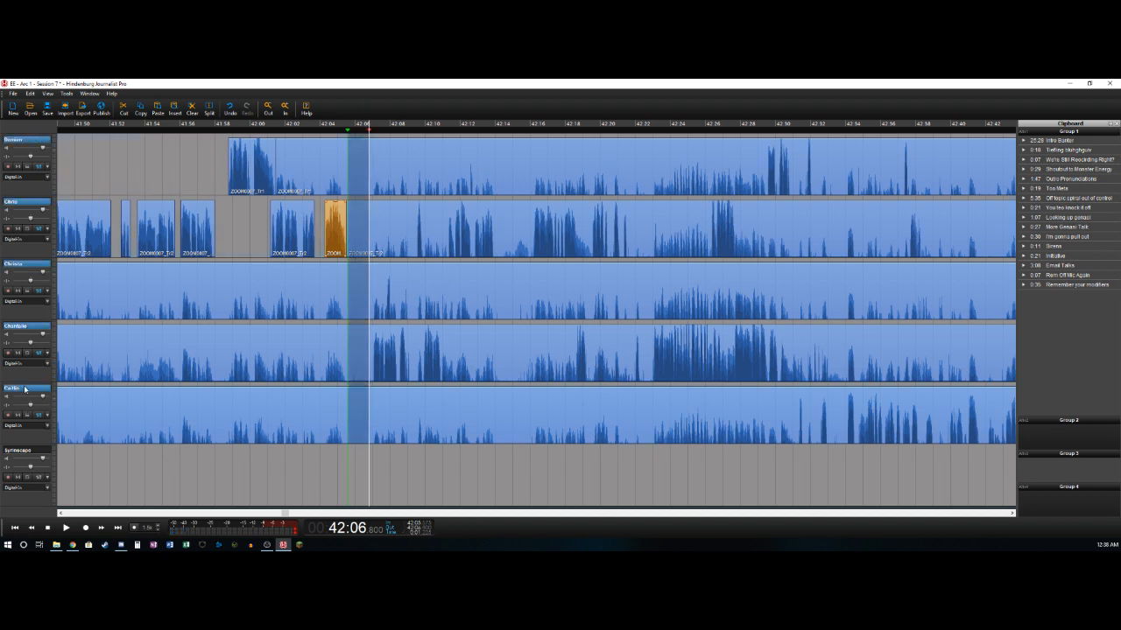
{"action": "key", "text": "Delete"}
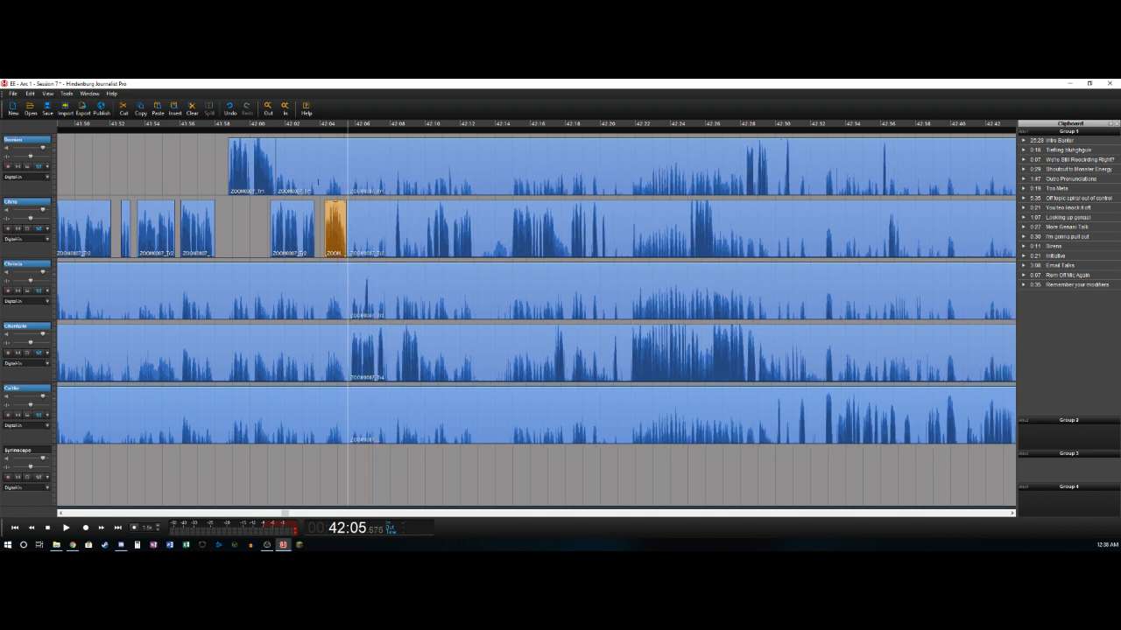
- Delete the background clips that end at the 42:05.6 cut on the first, third, fourth and fifth tracks
{"action": "left_click", "coordinate": [317, 176]}
{"action": "key", "text": "Delete"}
{"action": "left_click", "coordinate": [321, 295]}
{"action": "key", "text": "Delete"}
{"action": "left_click", "coordinate": [302, 355]}
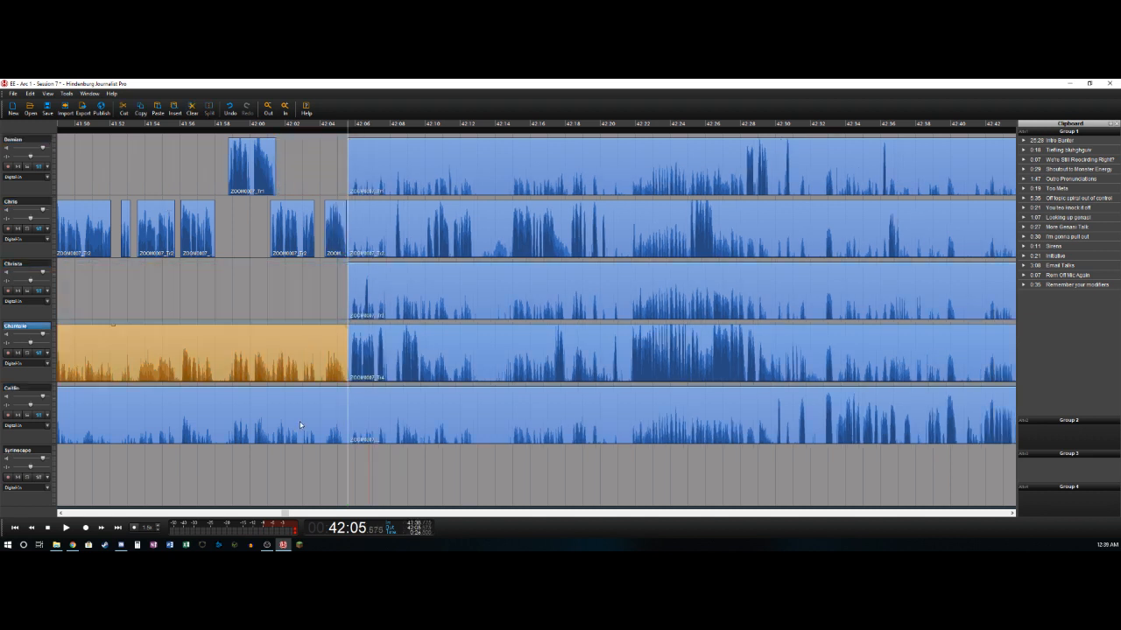
{"action": "key", "text": "Delete"}
{"action": "left_click", "coordinate": [300, 426]}
{"action": "key", "text": "Delete"}
- Play back the passage from about 42:05 to 42:07.5 repeatedly to examine the short sound on the third track
{"action": "left_click", "coordinate": [339, 286]}
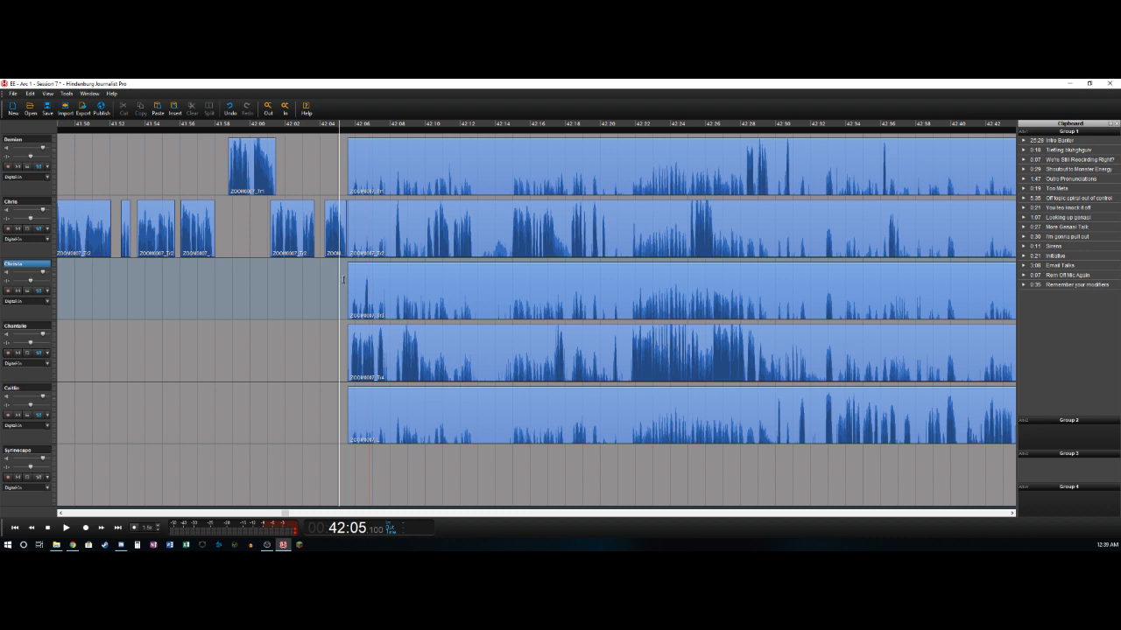
{"action": "key", "text": "space"}
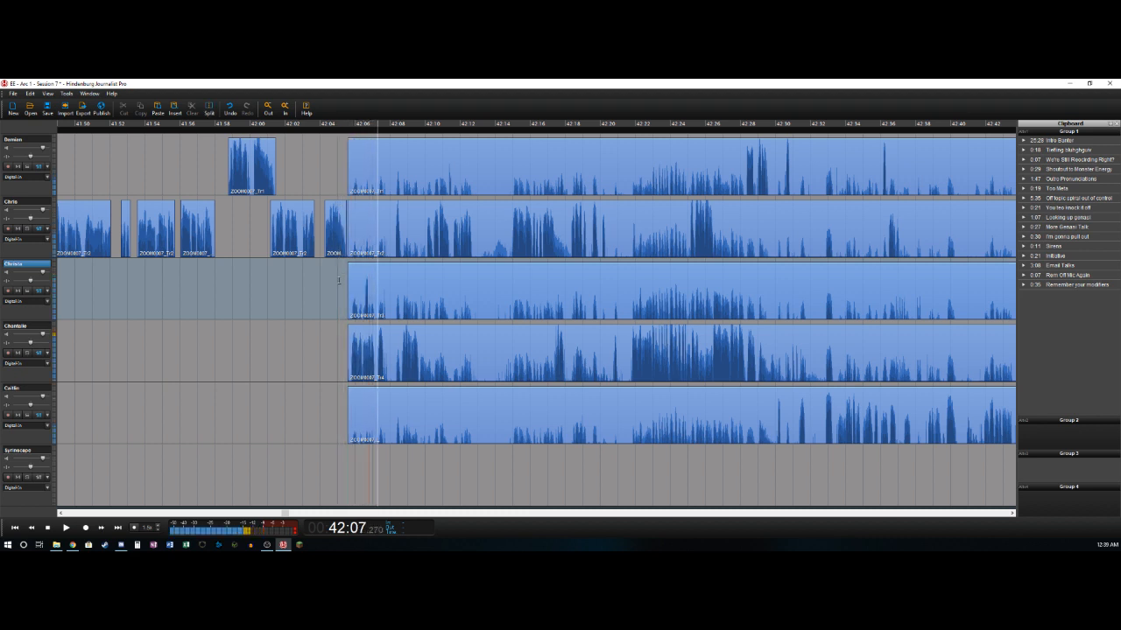
{"action": "key", "text": "space"}
{"action": "key", "text": "Left"}
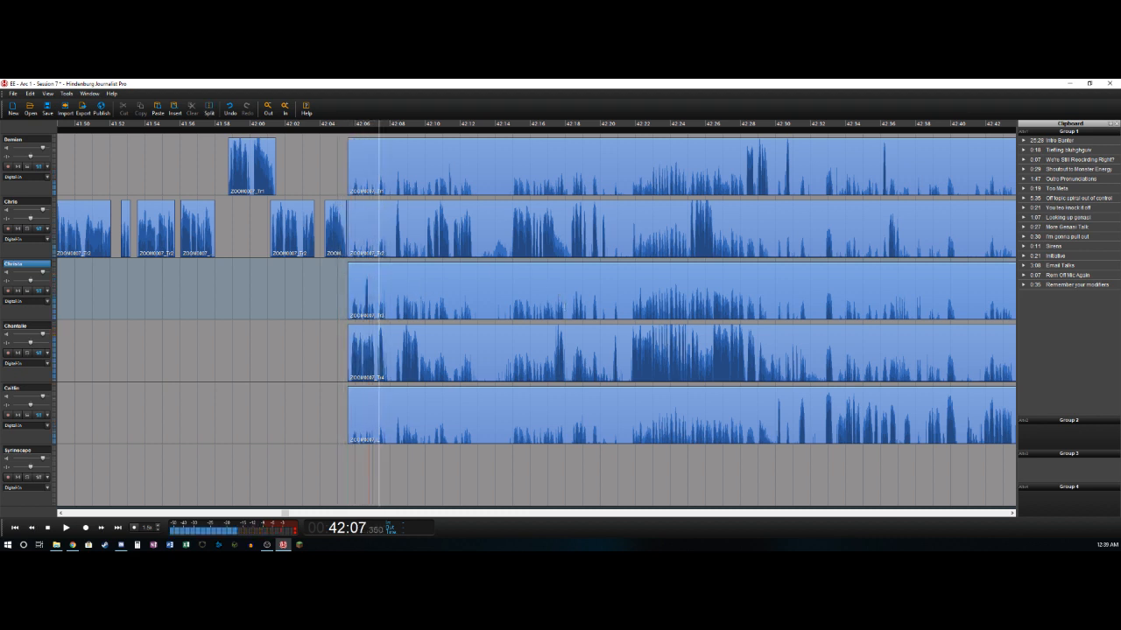
{"action": "key", "text": "Left"}
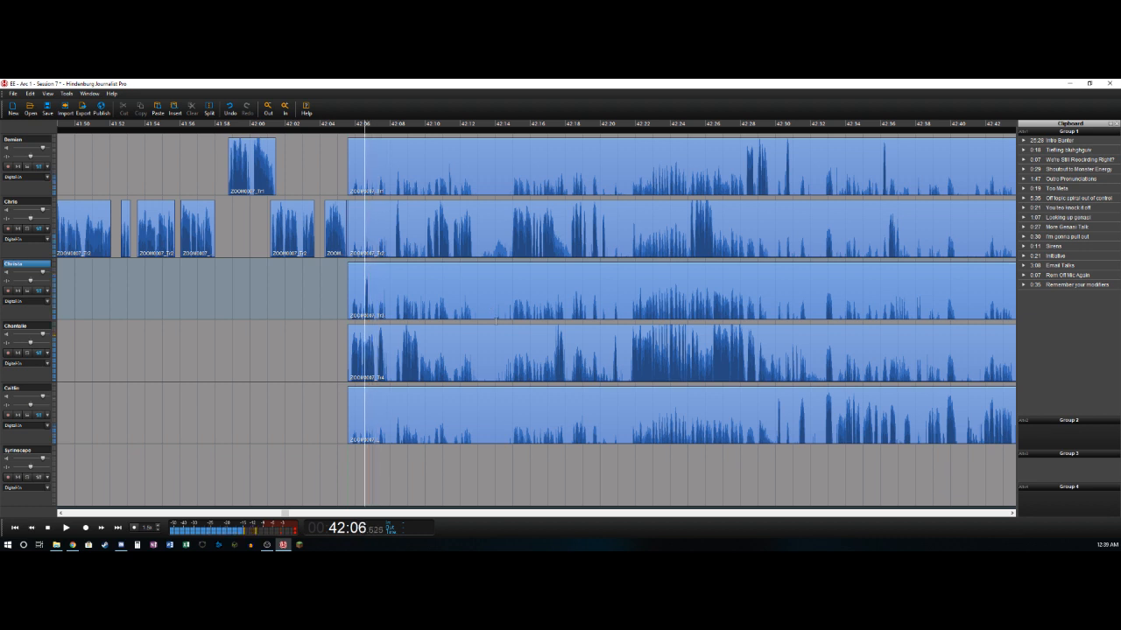
{"action": "key", "text": "Right"}
{"action": "key", "text": "Right"}
{"action": "key", "text": "Left"}
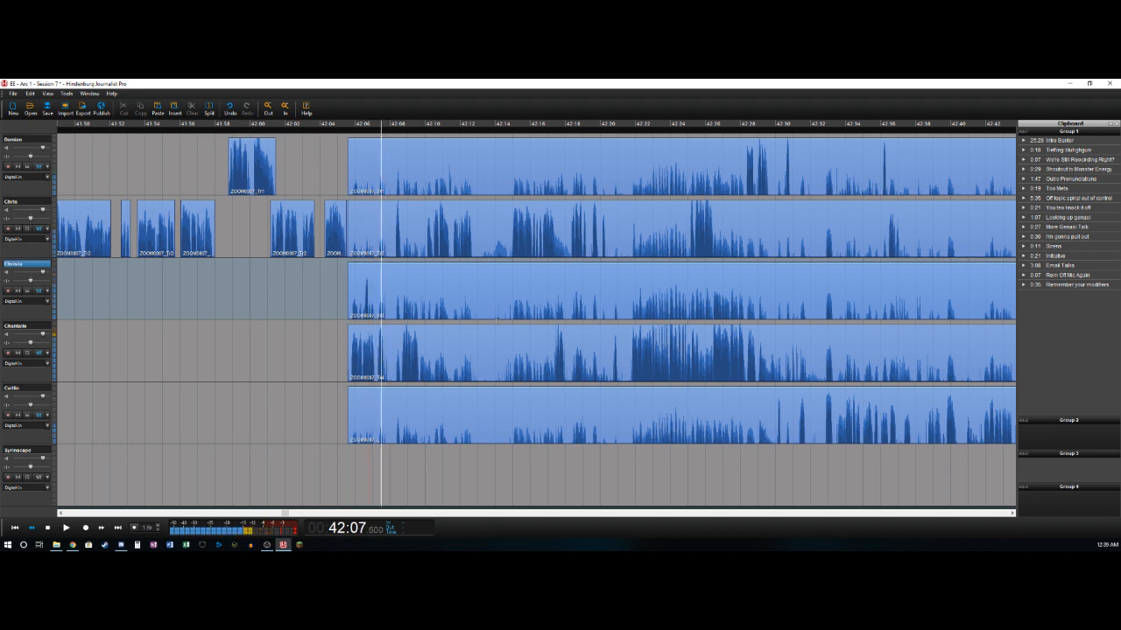
{"action": "key", "text": "Right"}
{"action": "key", "text": "Right"}
{"action": "key", "text": "Left"}
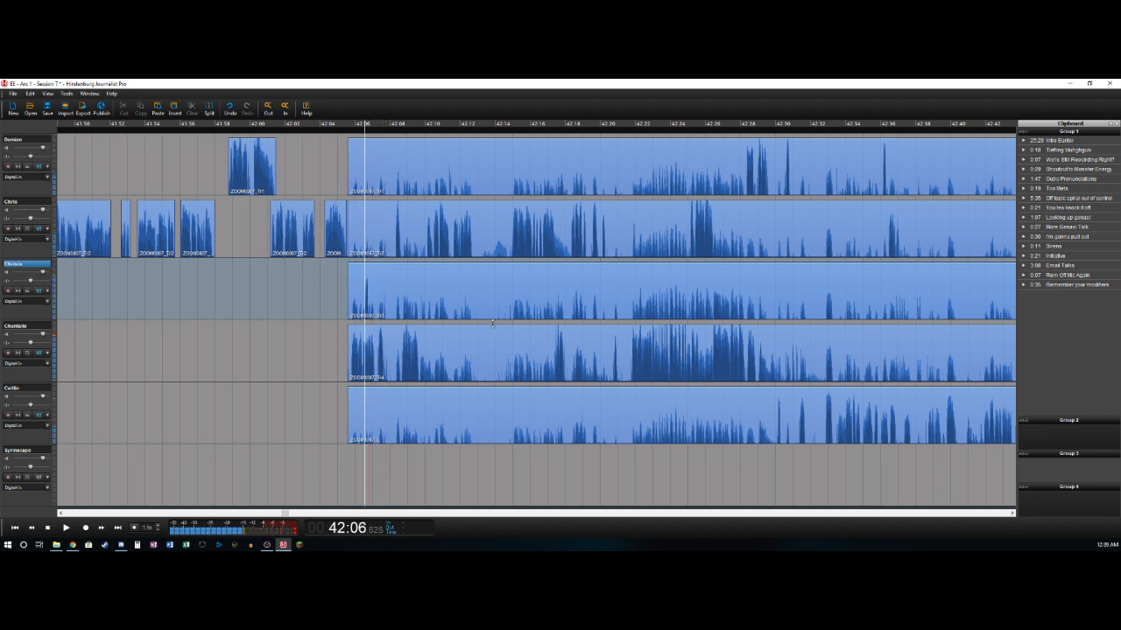
{"action": "key", "text": "Right"}
{"action": "key", "text": "Left"}
{"action": "key", "text": "Left"}
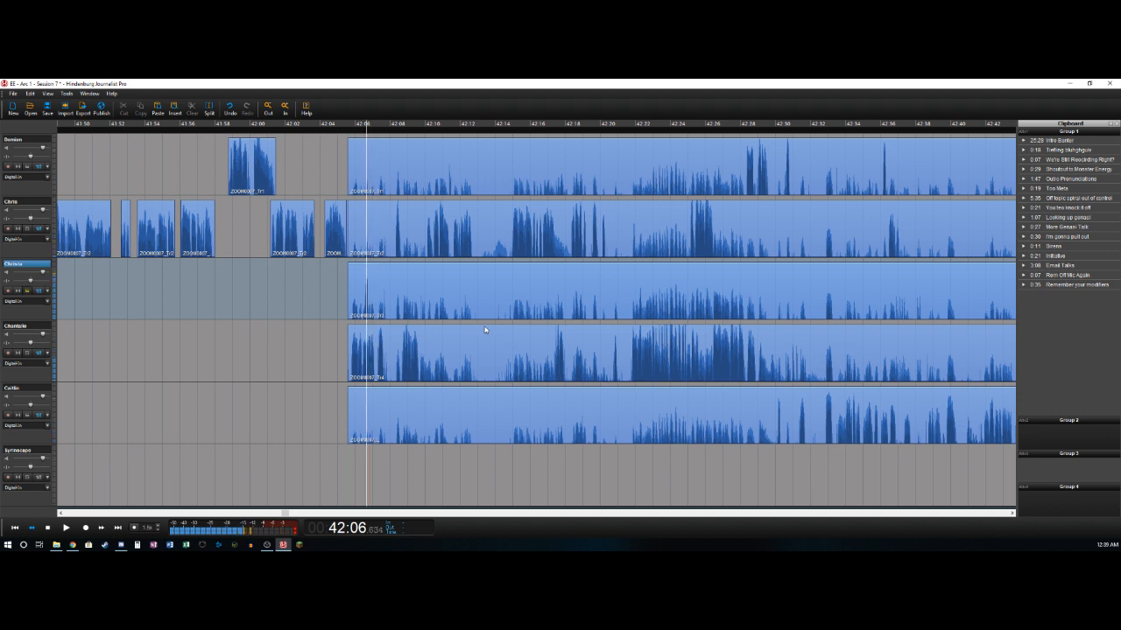
- Split the third track just before its short sound at about 42:06.6 and delete the clip preceding it
{"action": "key", "text": "Right"}
{"action": "key", "text": "t"}
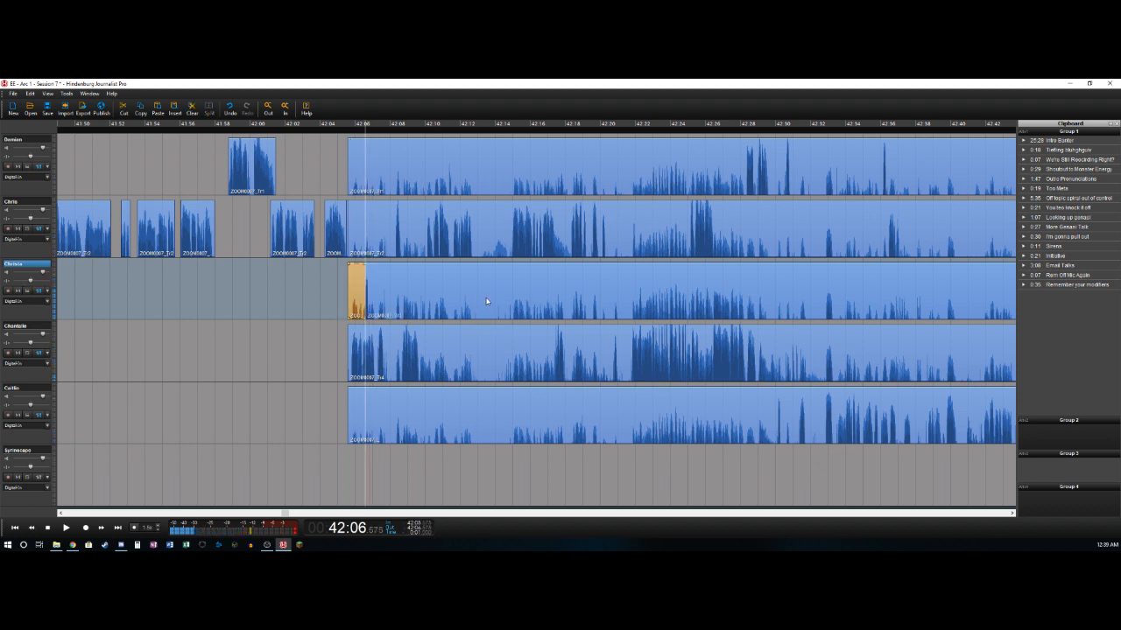
{"action": "key", "text": "Delete"}
- Split the third track at about 42:06.8 and 42:07.6 and delete the section between the cuts
{"action": "key", "text": "Right"}
{"action": "key", "text": "t"}
{"action": "key", "text": "Right"}
{"action": "key", "text": "Right"}
{"action": "key", "text": "Right"}
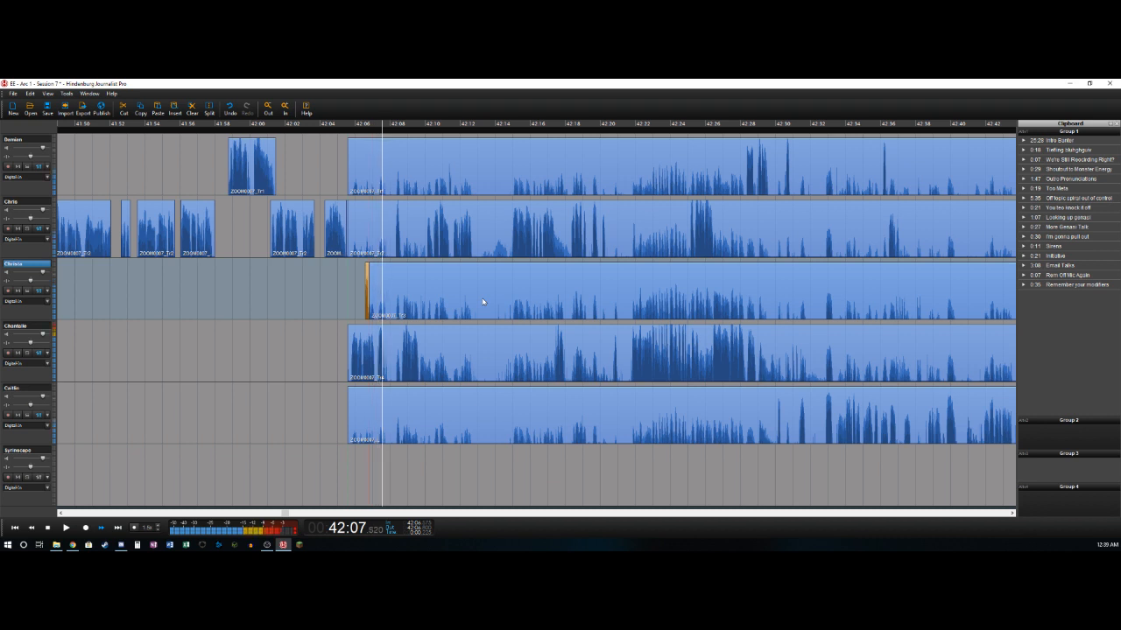
{"action": "key", "text": "Left"}
{"action": "key", "text": "t"}
{"action": "key", "text": "Right"}
{"action": "key", "text": "Right"}
{"action": "key", "text": "Right"}
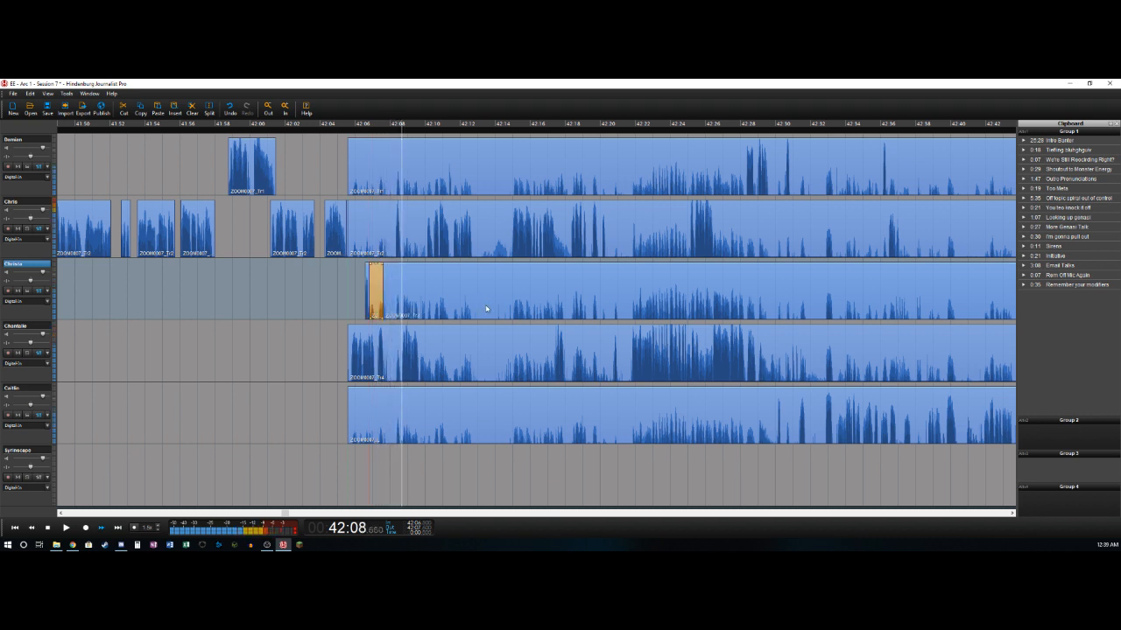
{"action": "key", "text": "Left"}
{"action": "key", "text": "Up"}
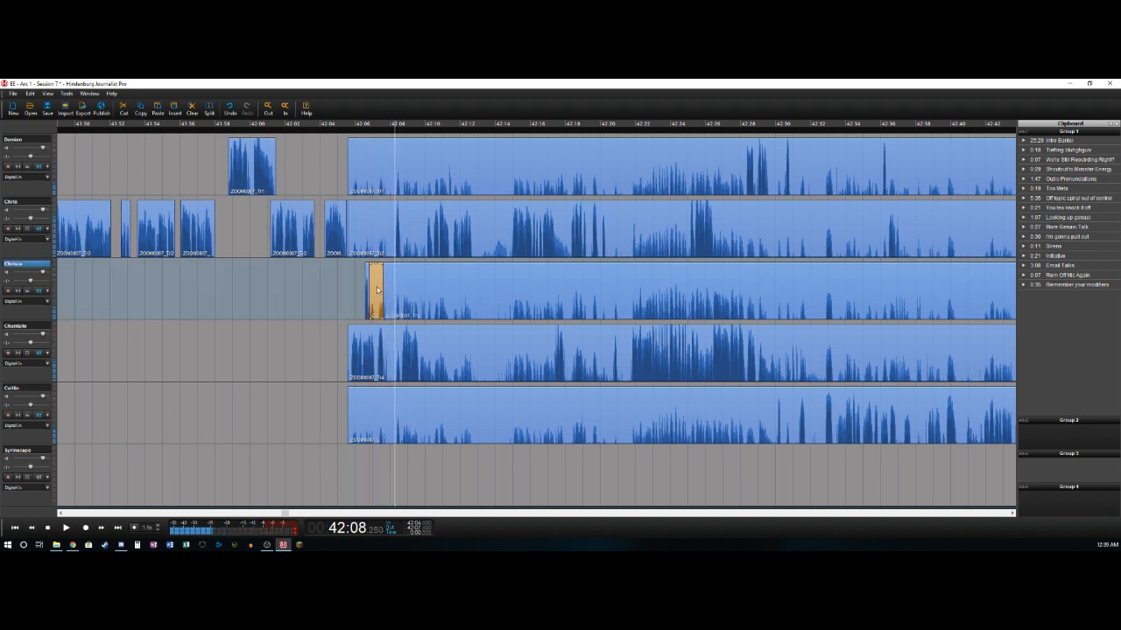
{"action": "key", "text": "Delete"}
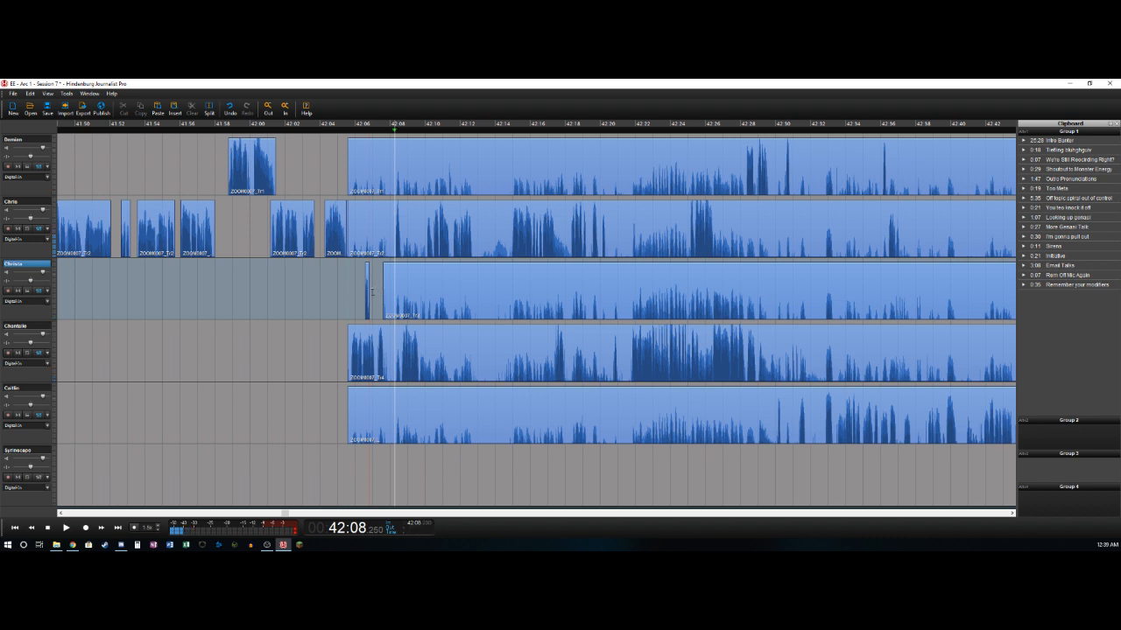
- Split the fourth track at about 42:07.6, try deleting a clip there and undo the deletion
{"action": "left_click_drag", "start_coordinate": [394, 321], "coordinate": [384, 324]}
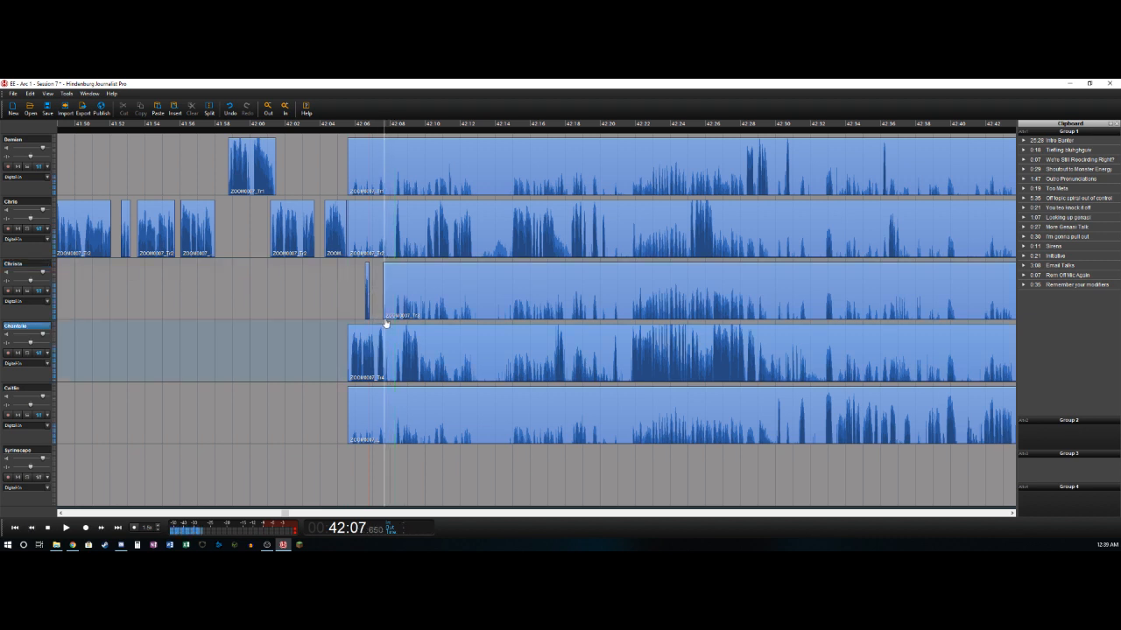
{"action": "key", "text": "t"}
{"action": "key", "text": "Delete"}
{"action": "key", "text": "ctrl+z"}
- Delete the second track's section from 42:05.6 to about 42:08.3 and split the remaining clip at 42:08.6
{"action": "key", "text": "space"}
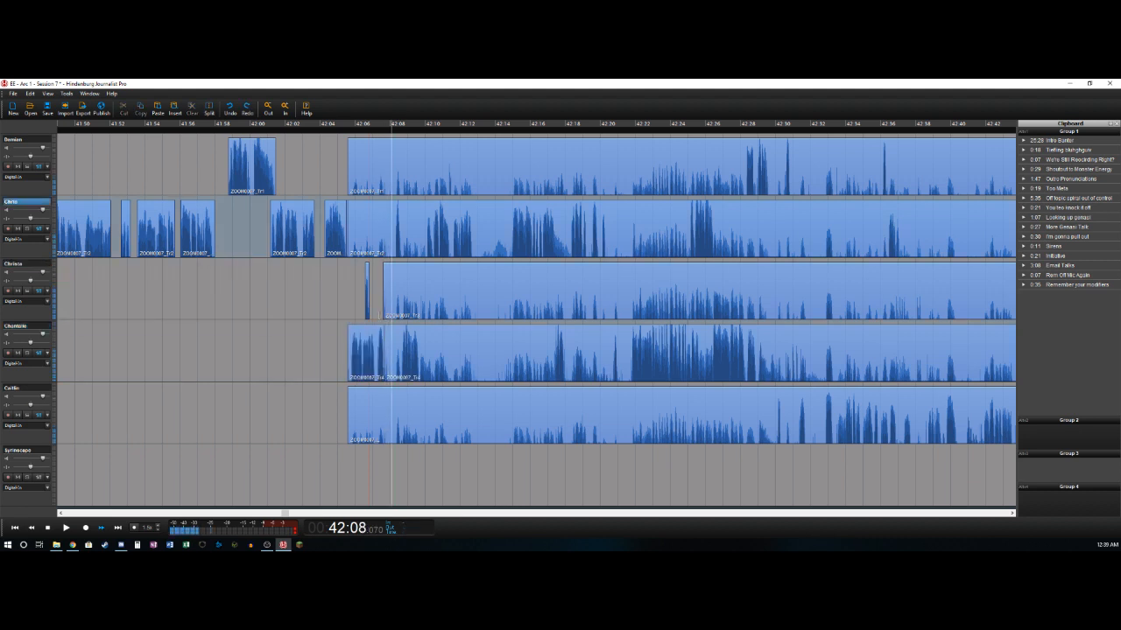
{"action": "key", "text": "space"}
{"action": "key", "text": "t"}
{"action": "key", "text": "Delete"}
{"action": "key", "text": "space"}
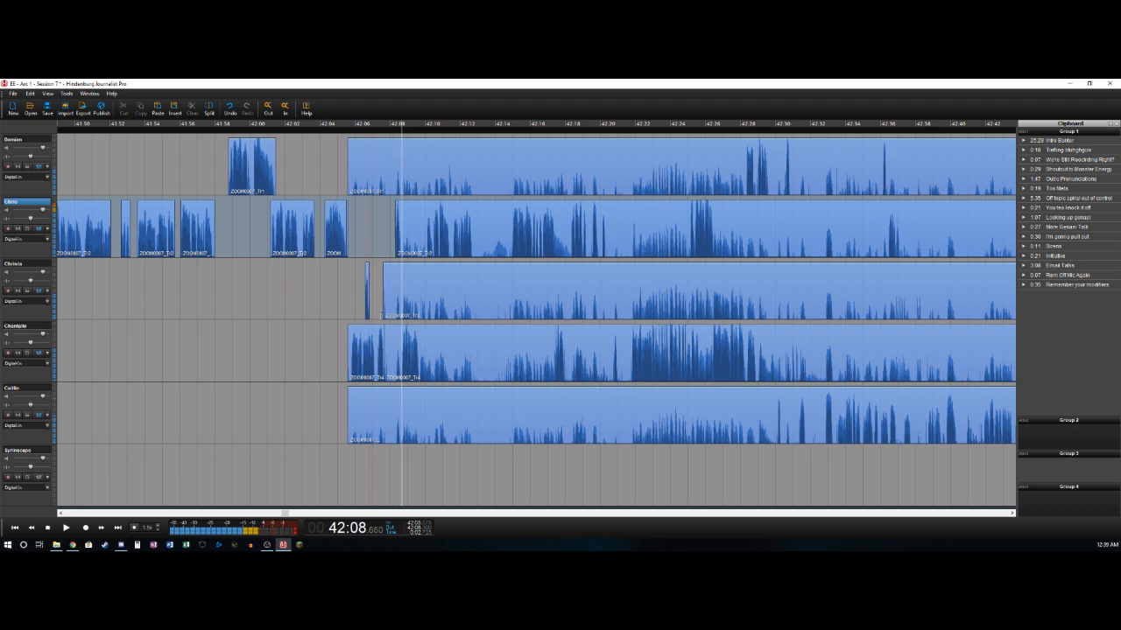
{"action": "key", "text": "Left"}
- Delete the fourth track's section from 42:07.6 to about 42:08.6 and split its remaining clip at about 42:09.6
{"action": "key", "text": "Down"}
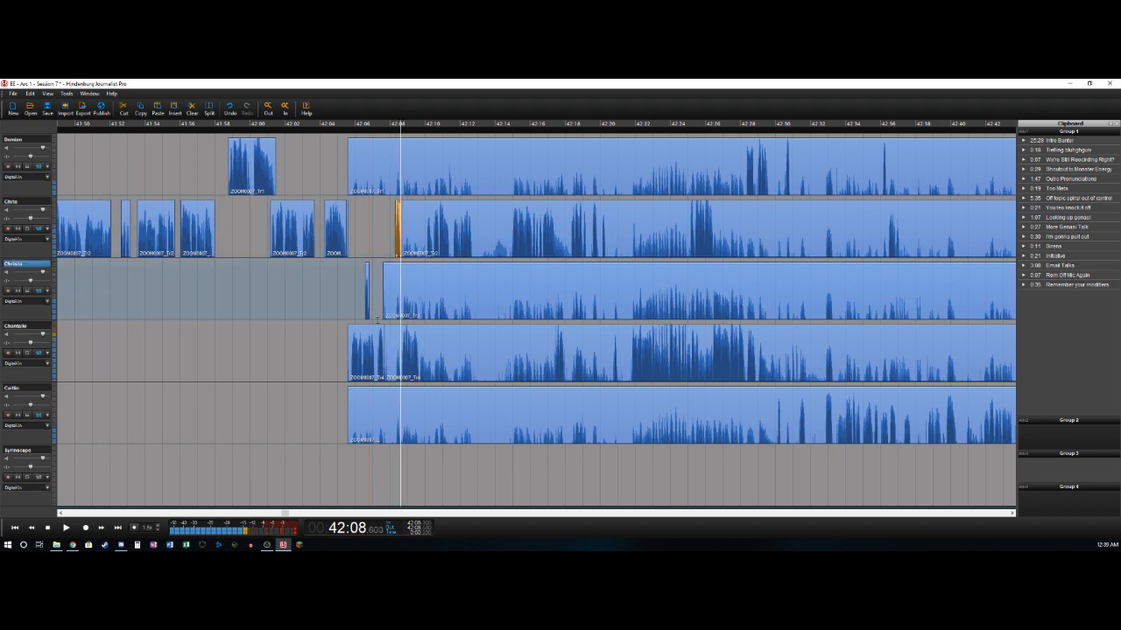
{"action": "key", "text": "Down"}
{"action": "key", "text": "t"}
{"action": "key", "text": "Delete"}
{"action": "key", "text": "space"}
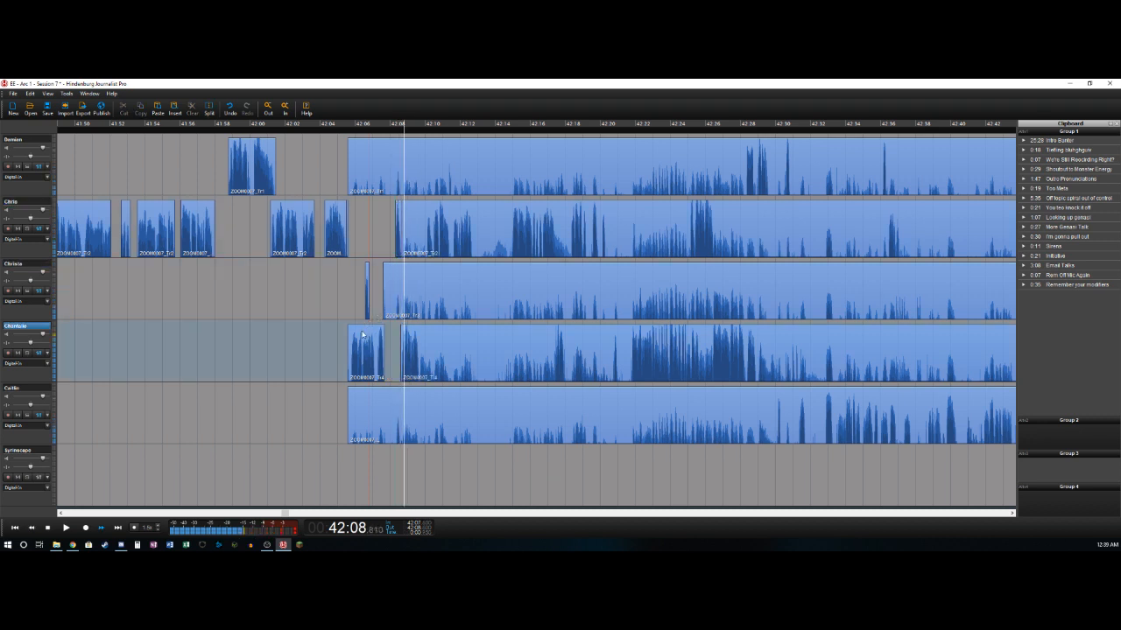
{"action": "key", "text": "t"}
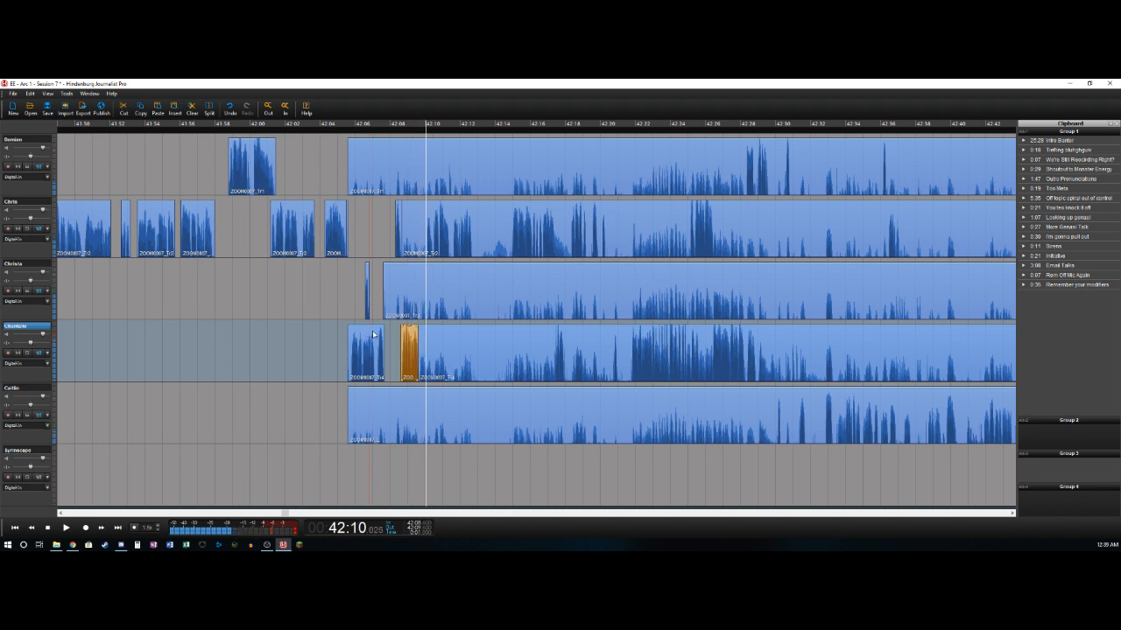
- Split the third and second tracks at about 42:10 and delete the background section before the cut on each
{"action": "key", "text": "t"}
{"action": "key", "text": "Up"}
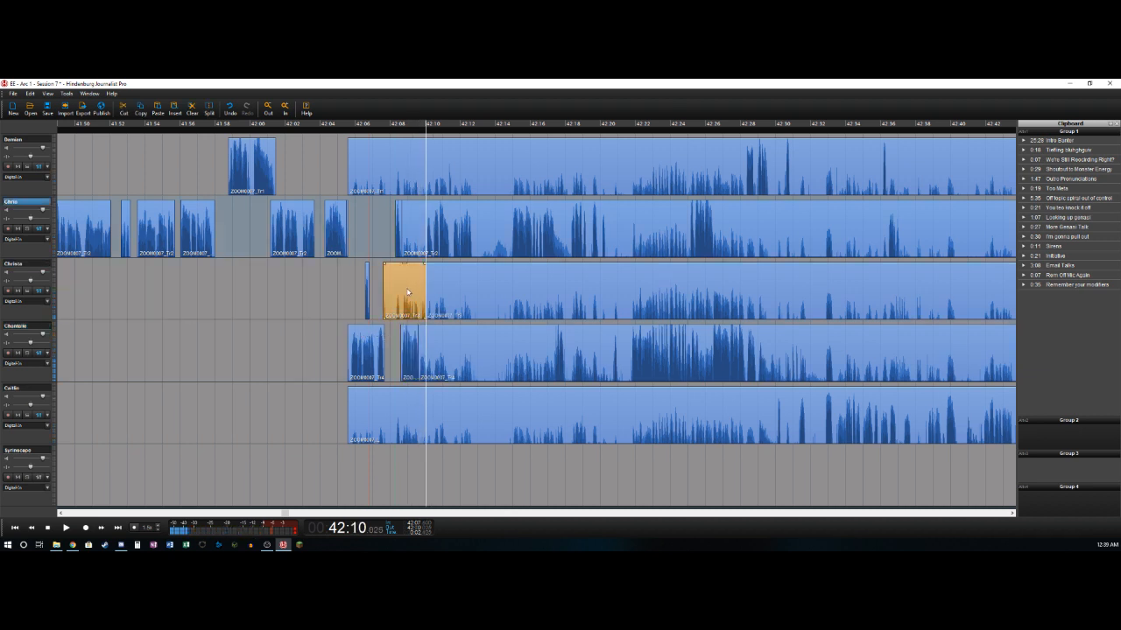
{"action": "key", "text": "Delete"}
{"action": "key", "text": "t"}
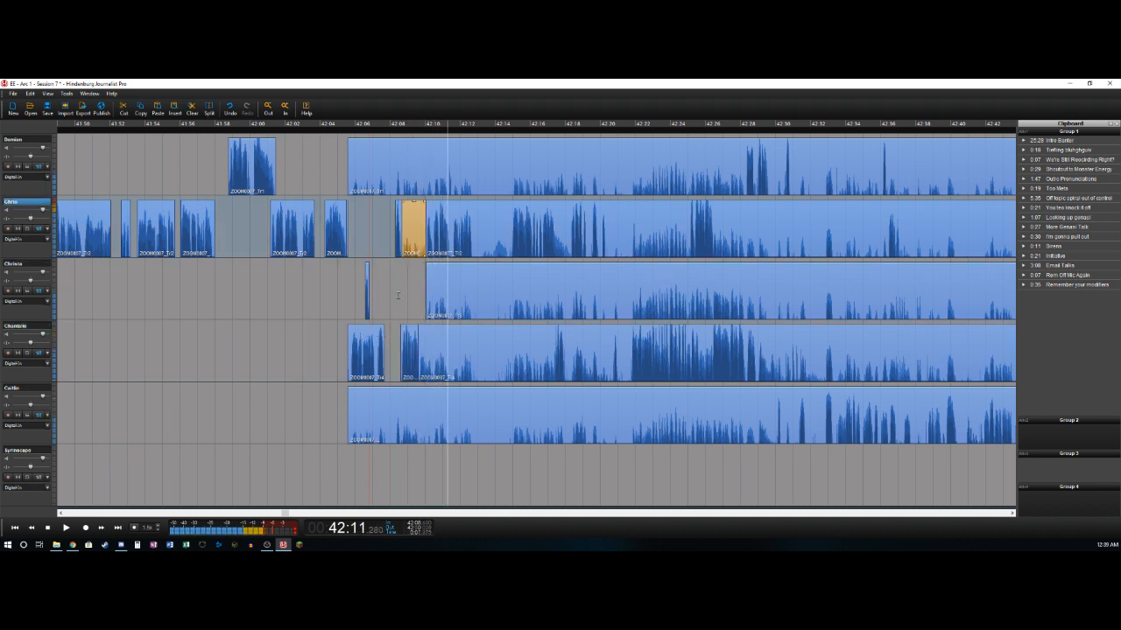
{"action": "key", "text": "Delete"}
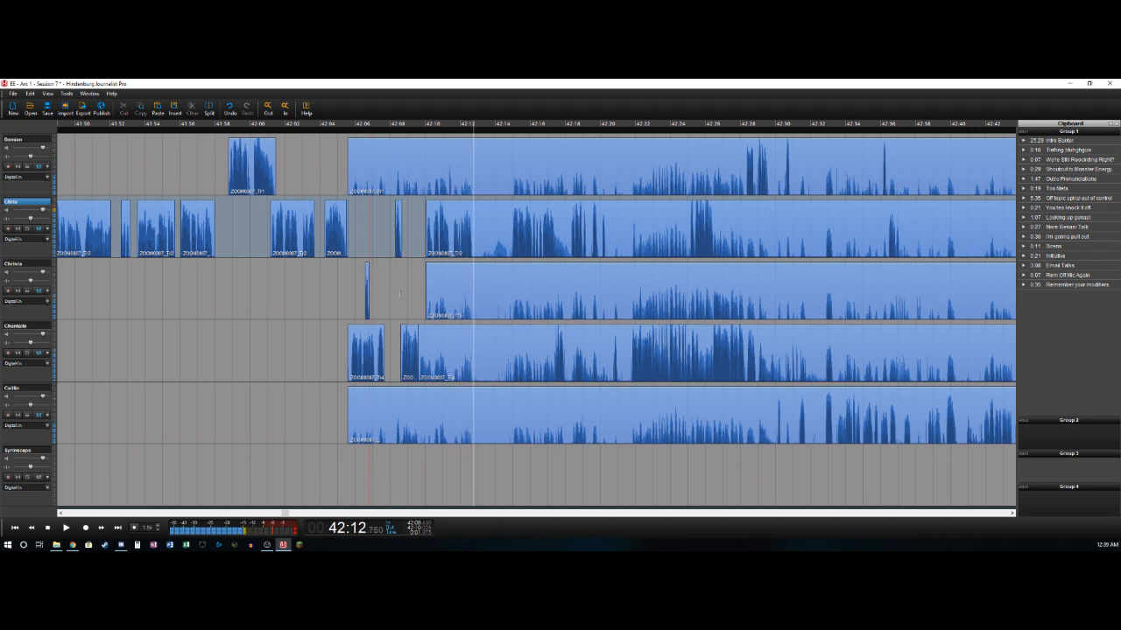
- Split the second track at 42:12.675 and cut the pause from 42:12.675 to 42:14.675 out of the first five tracks
{"action": "key", "text": "t"}
{"action": "key", "text": "space"}
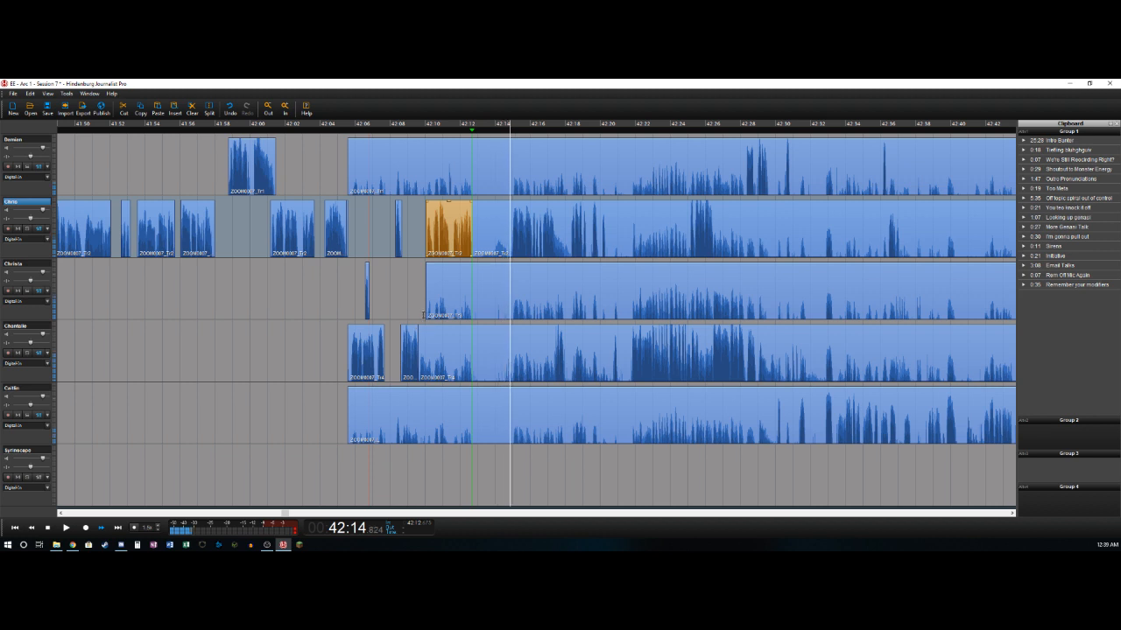
{"action": "key", "text": "Left"}
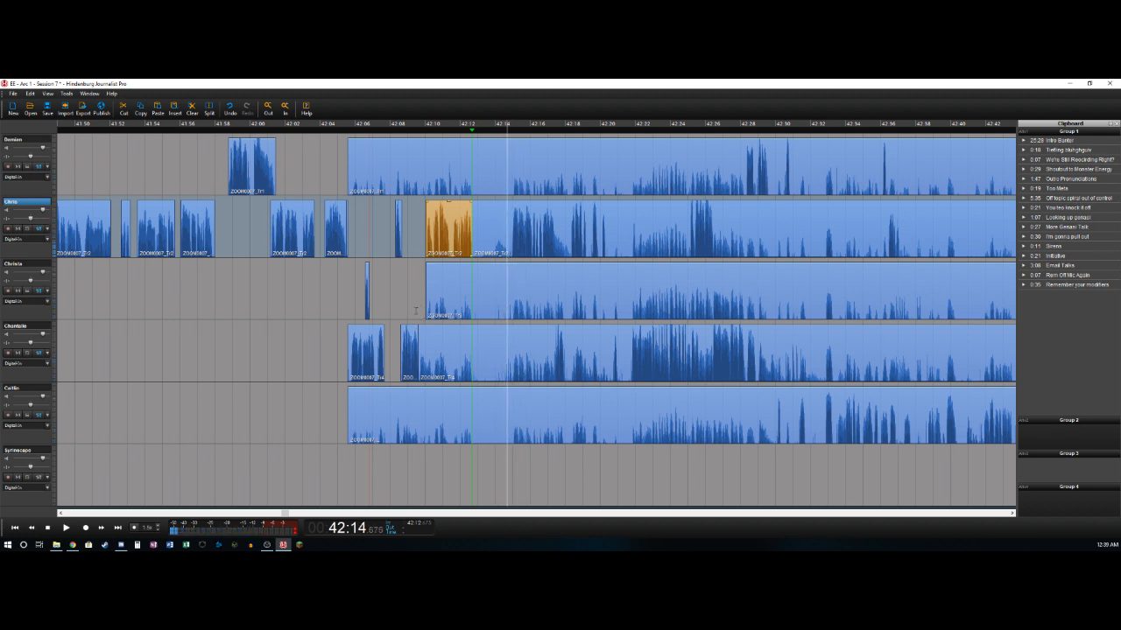
{"action": "key", "text": "o"}
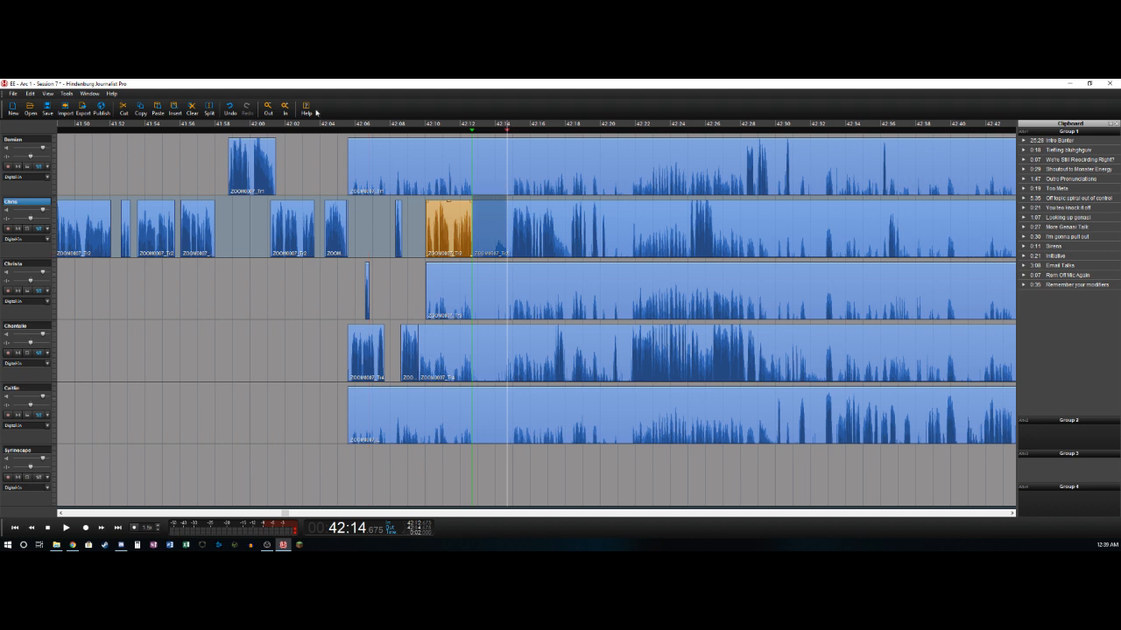
{"action": "left_click", "coordinate": [23, 144]}
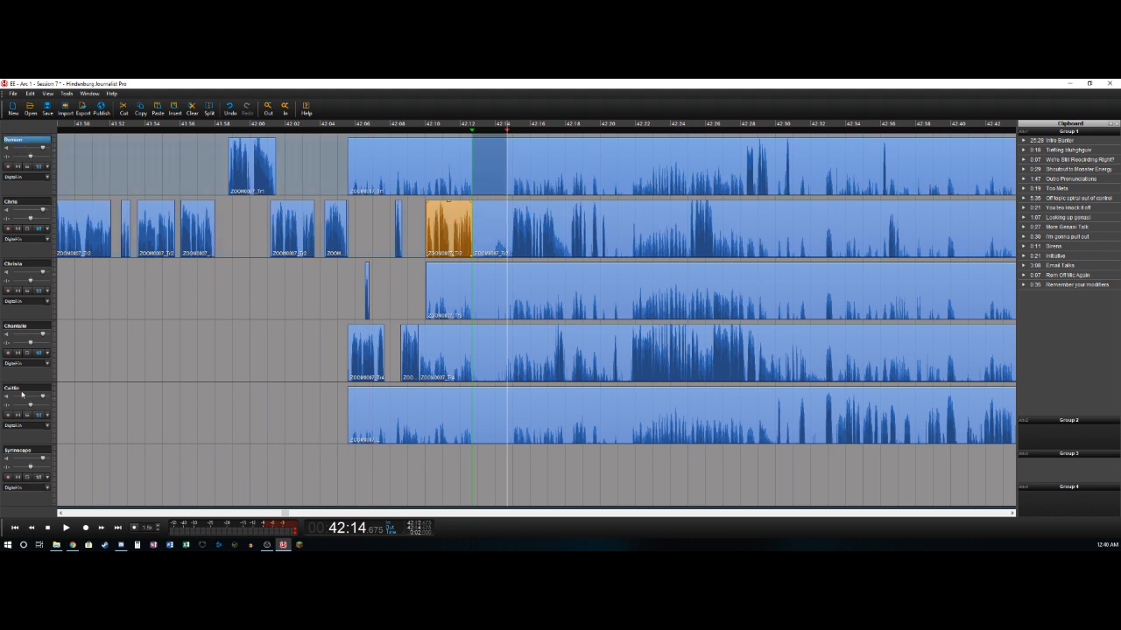
{"action": "left_click", "coordinate": [23, 391], "text": "shift"}
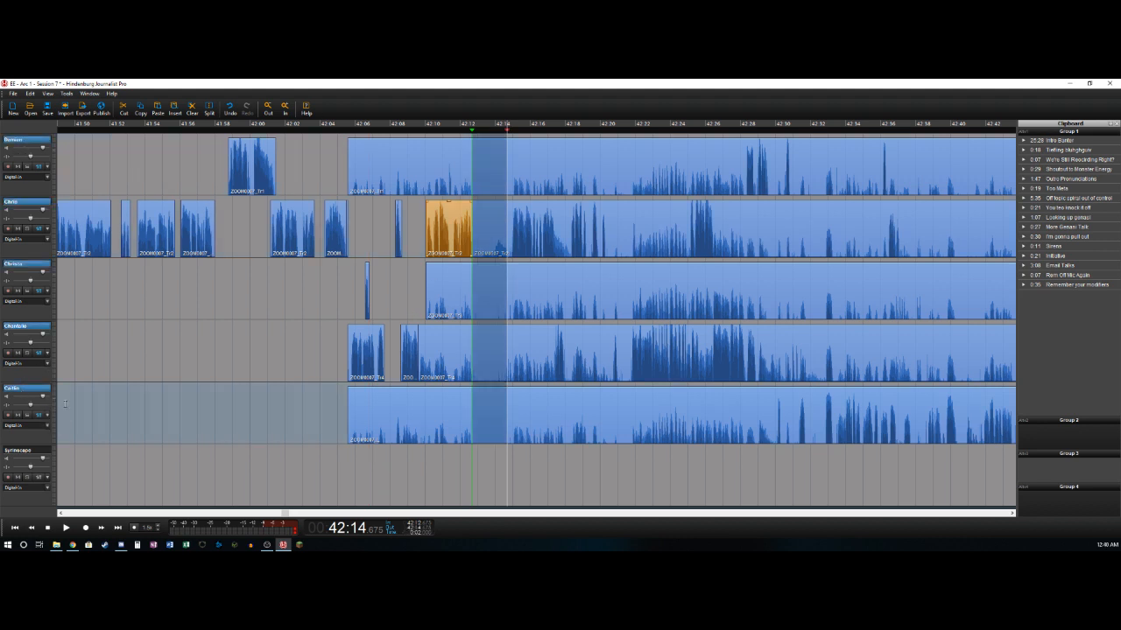
{"action": "key", "text": "Delete"}
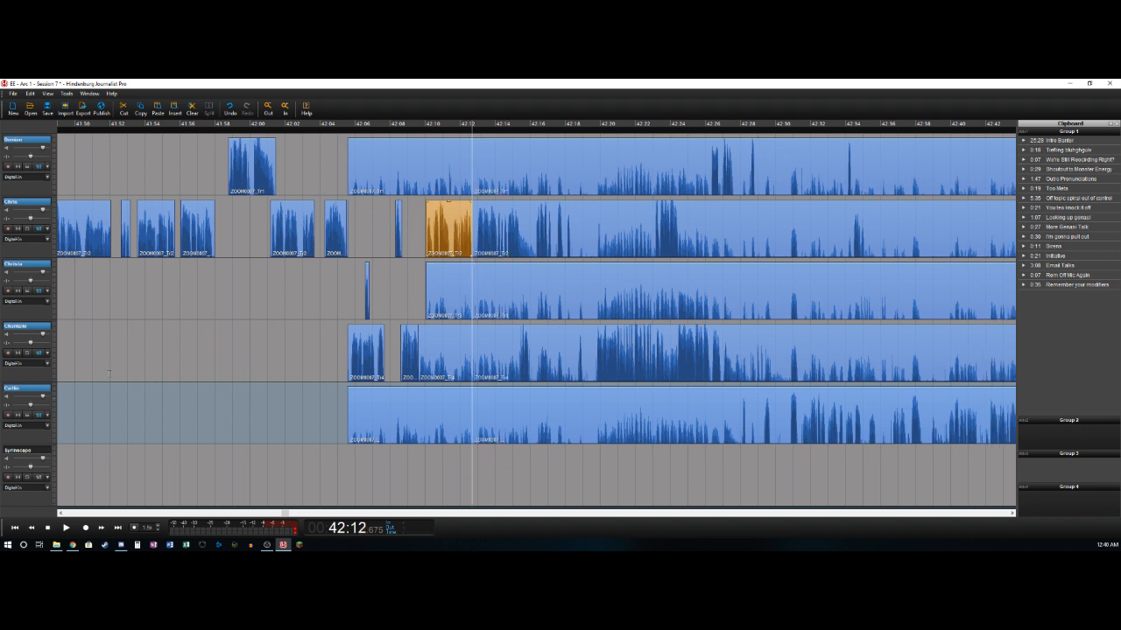
- Delete the background clips ending at 42:12.675 on the first, third, fourth and fifth tracks
{"action": "left_click", "coordinate": [449, 166]}
{"action": "key", "text": "Delete"}
{"action": "left_click", "coordinate": [451, 281]}
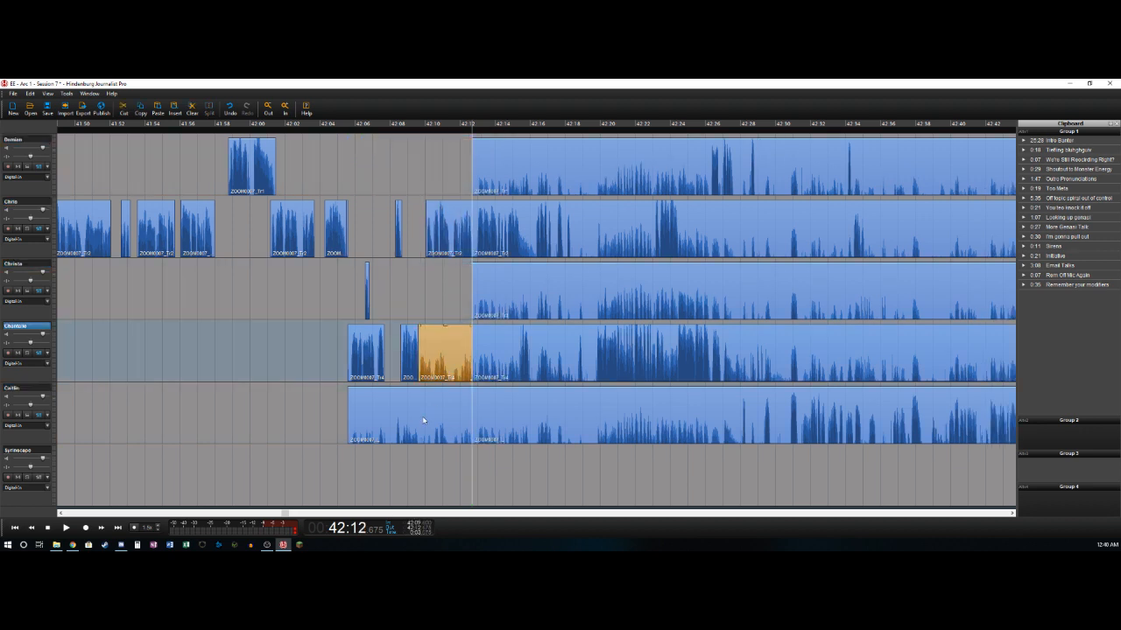
{"action": "key", "text": "Delete"}
{"action": "left_click", "coordinate": [421, 422]}
{"action": "key", "text": "Delete"}
- Trim the start of the second track's last clip slightly and split that clip at 42:15.325
{"action": "key", "text": "space"}
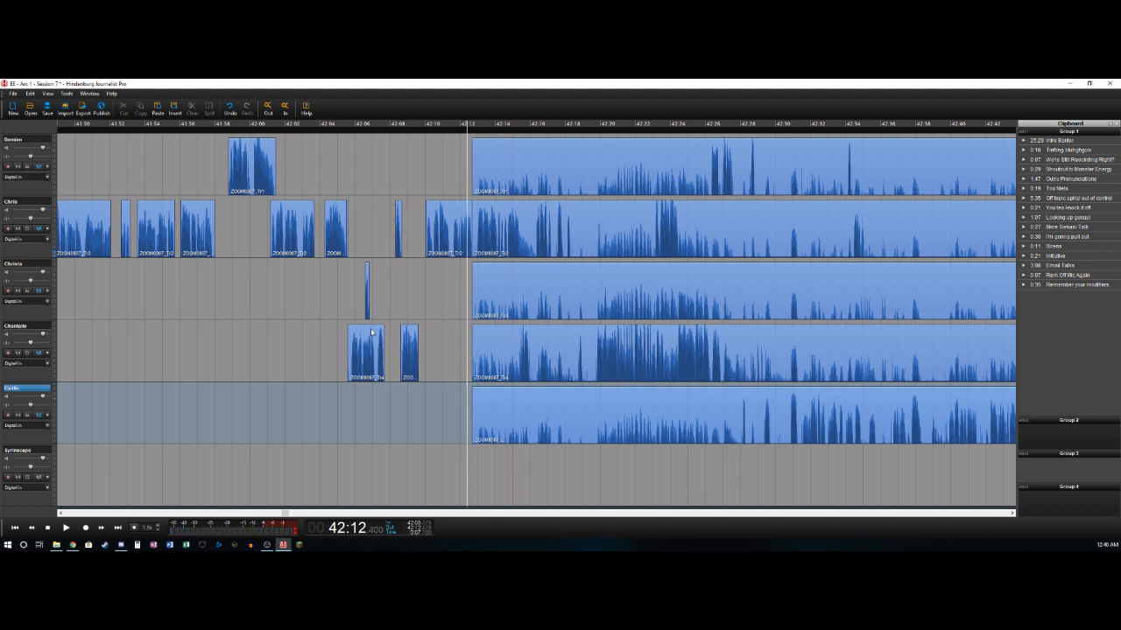
{"action": "left_click", "coordinate": [474, 208]}
{"action": "key", "text": "space"}
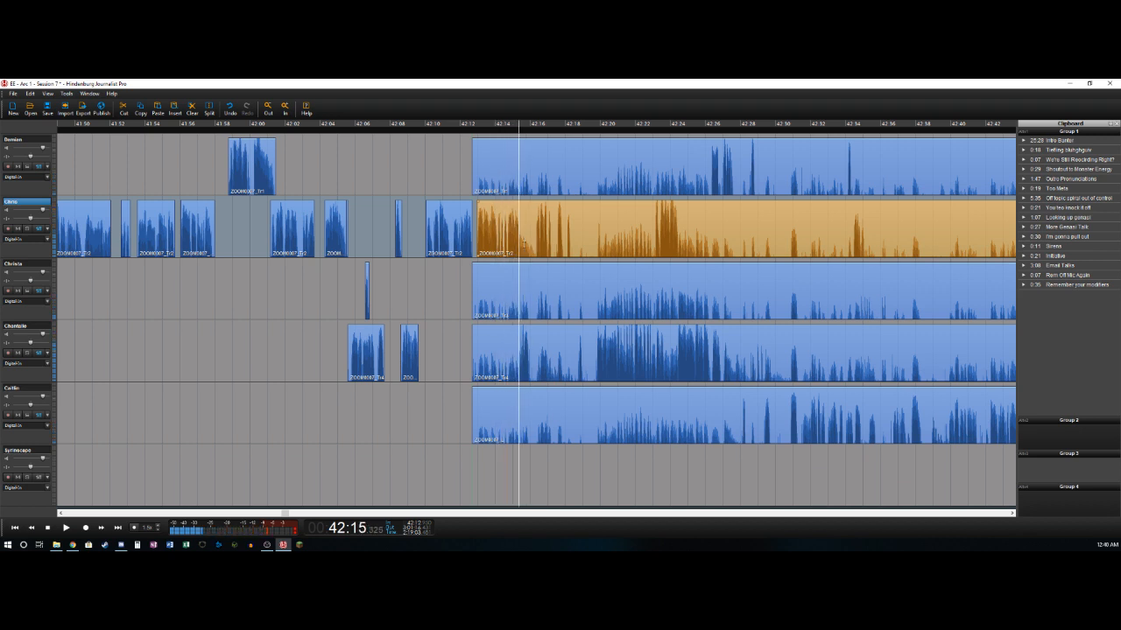
{"action": "key", "text": "ctrl+t"}
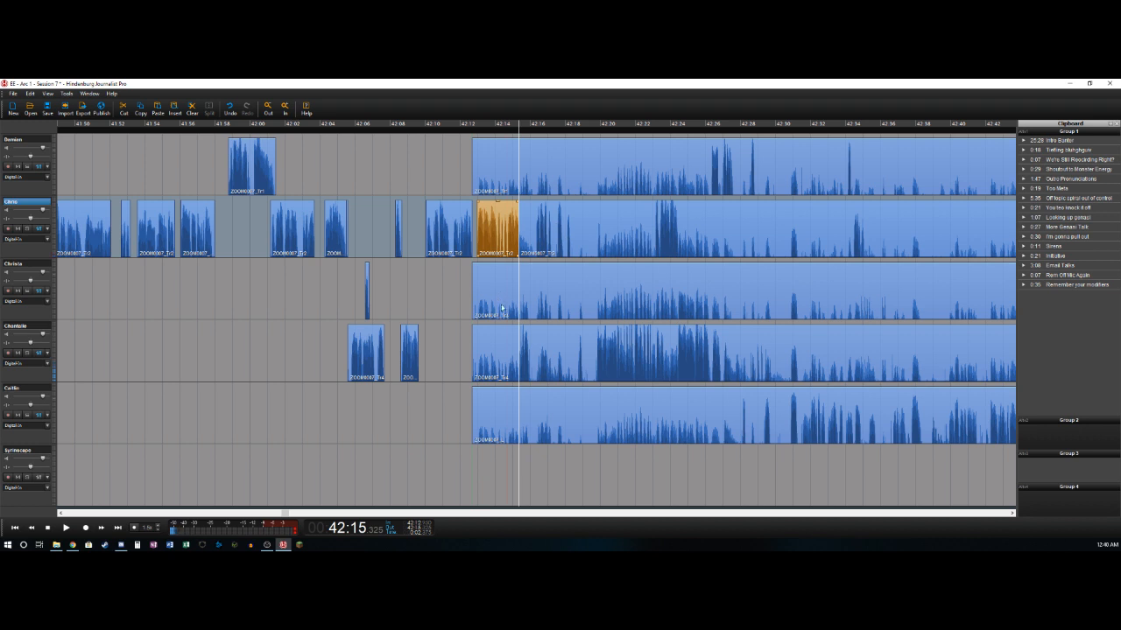
- Split the fourth track at 42:15.300, delete the background section before the cut, and split its remaining clip at 42:15.950
{"action": "key", "text": "Down"}
{"action": "key", "text": "Down"}
{"action": "key", "text": "Left"}
{"action": "key", "text": "Right"}
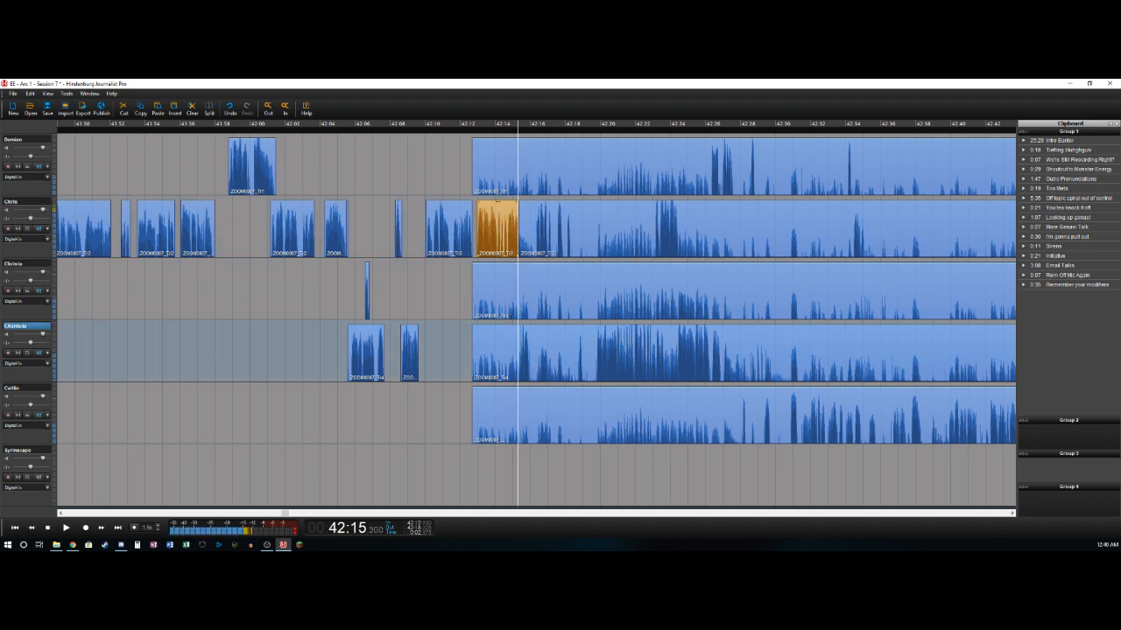
{"action": "key", "text": "ctrl+t"}
{"action": "key", "text": "Delete"}
{"action": "key", "text": "Right"}
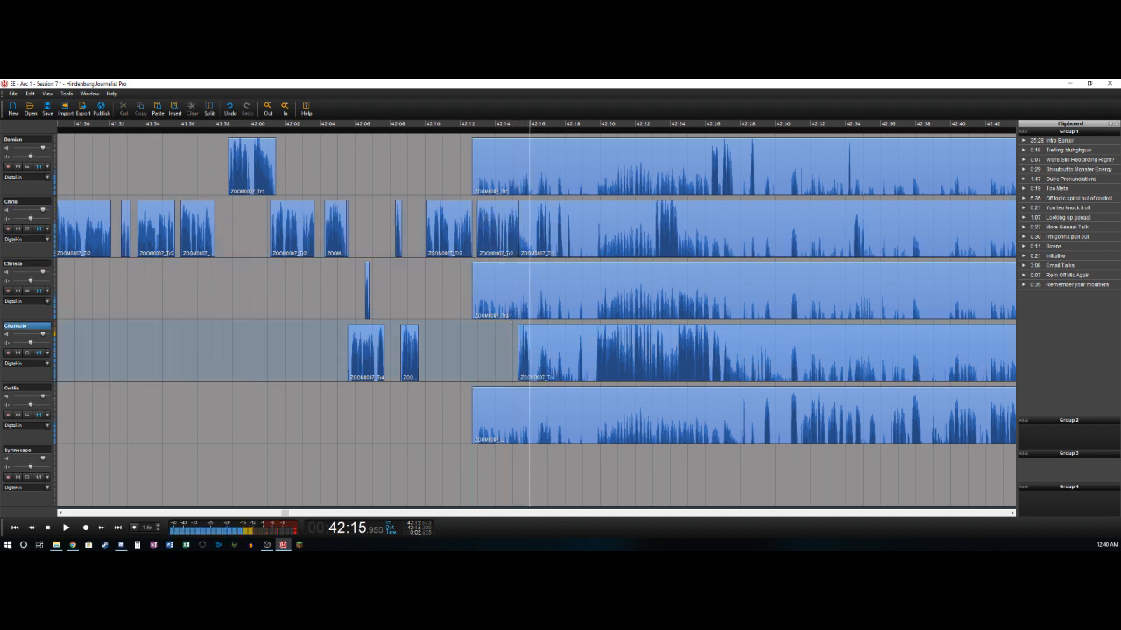
{"action": "key", "text": "ctrl+t"}
- Split the second track at 42:16.225 and delete its section between 42:15.325 and the new cut
{"action": "key", "text": "Right"}
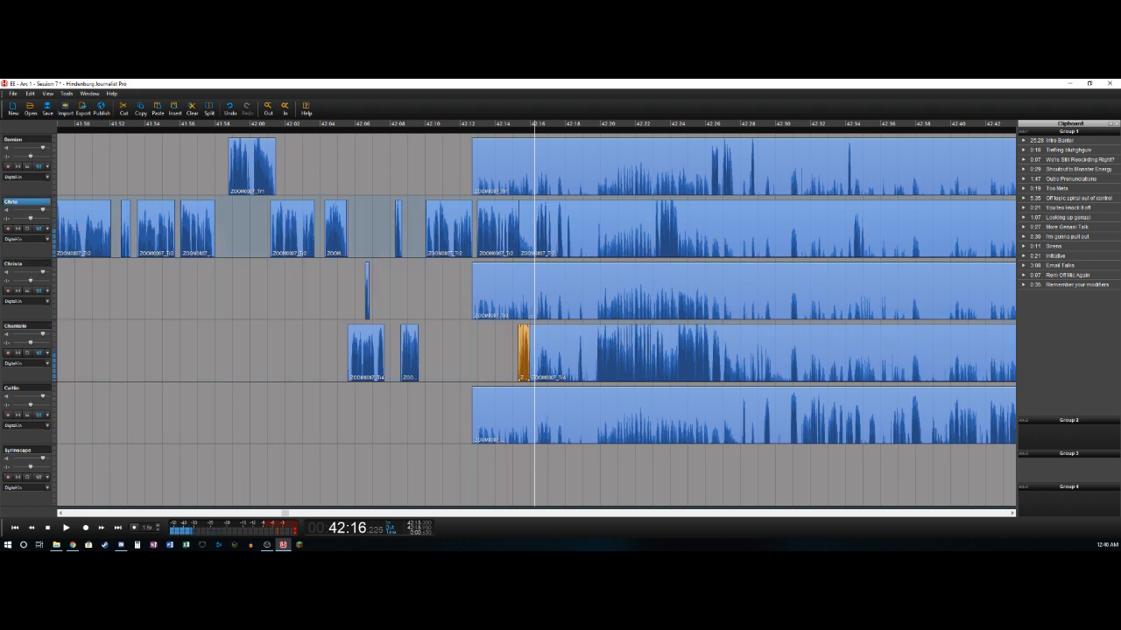
{"action": "key", "text": "Up"}
{"action": "key", "text": "Up"}
{"action": "key", "text": "ctrl+t"}
{"action": "key", "text": "Delete"}
- Split the second track at 42:17.225 and 42:17.500 and delete the short section between the cuts
{"action": "key", "text": "space"}
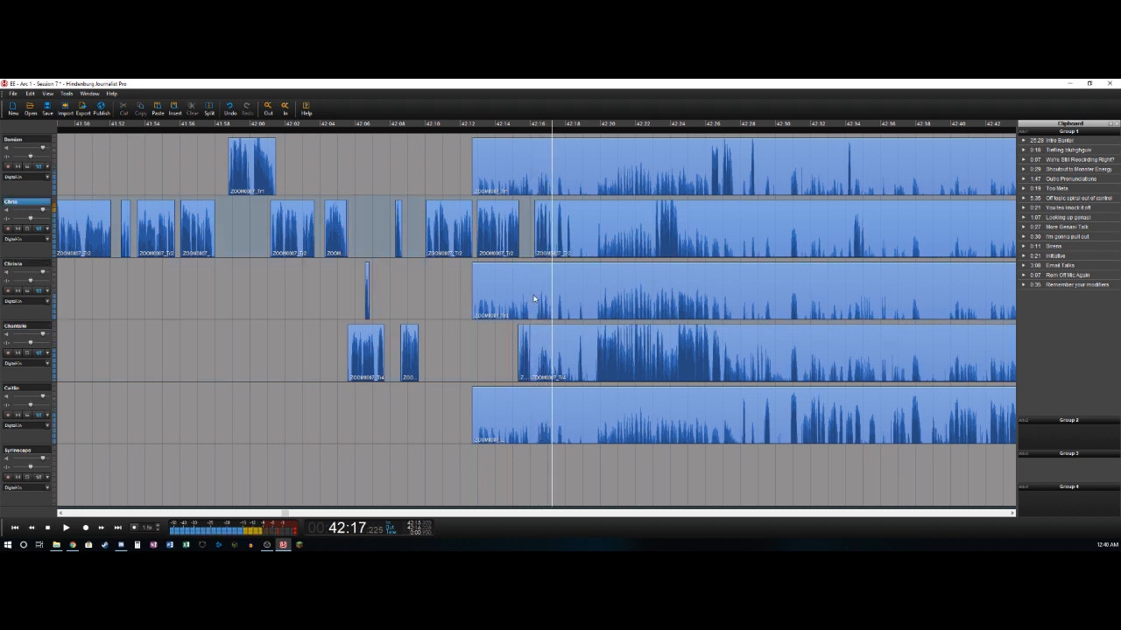
{"action": "key", "text": "ctrl+t"}
{"action": "key", "text": "Right"}
{"action": "key", "text": "Left"}
{"action": "key", "text": "ctrl+t"}
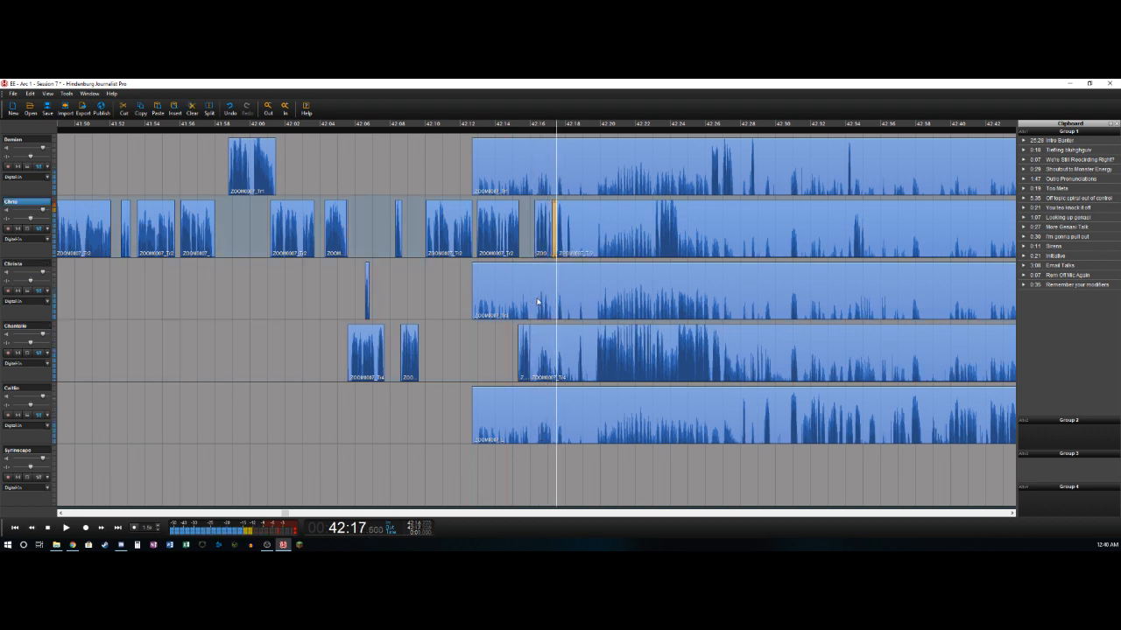
{"action": "key", "text": "Delete"}
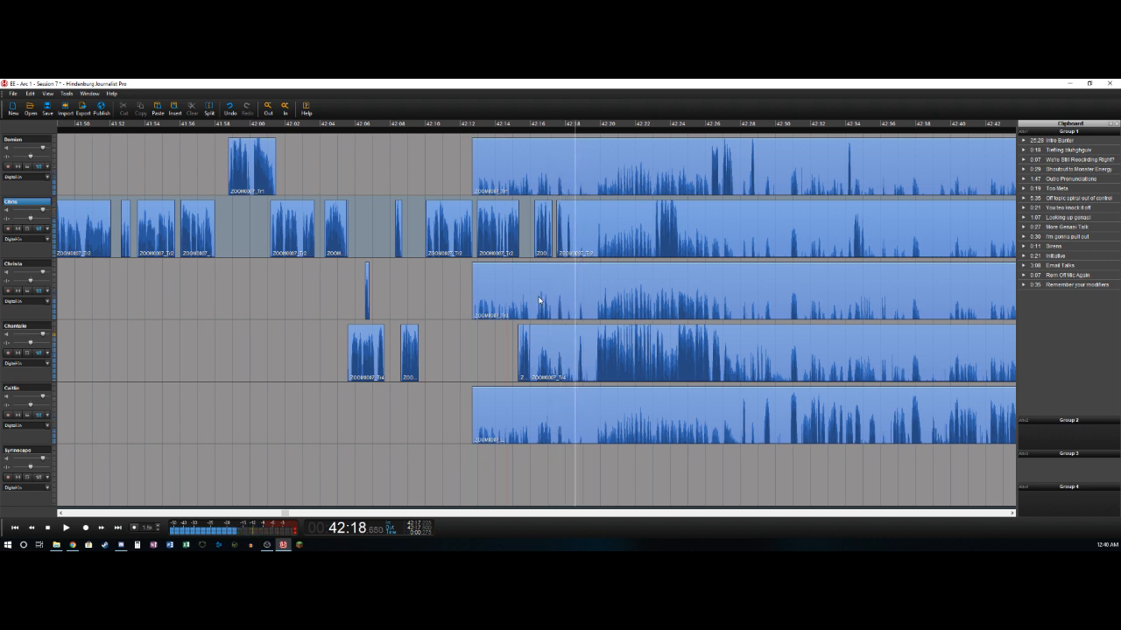
- Split the second and fourth tracks at about 42:18.7 and delete the fourth track's section from 42:15.950 to the cut
{"action": "key", "text": "ctrl+t"}
{"action": "key", "text": "Down"}
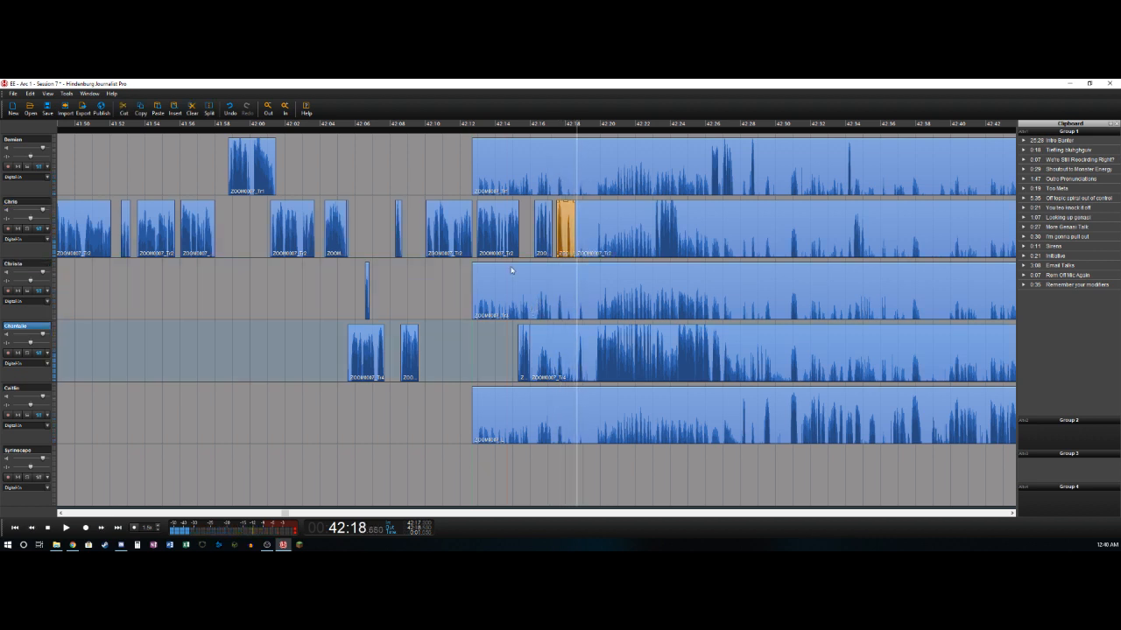
{"action": "key", "text": "ctrl+t"}
{"action": "key", "text": "Delete"}
- Split the fourth track at about 42:19.0 and 42:19.8 and delete the section between the cuts
{"action": "key", "text": "ctrl+t"}
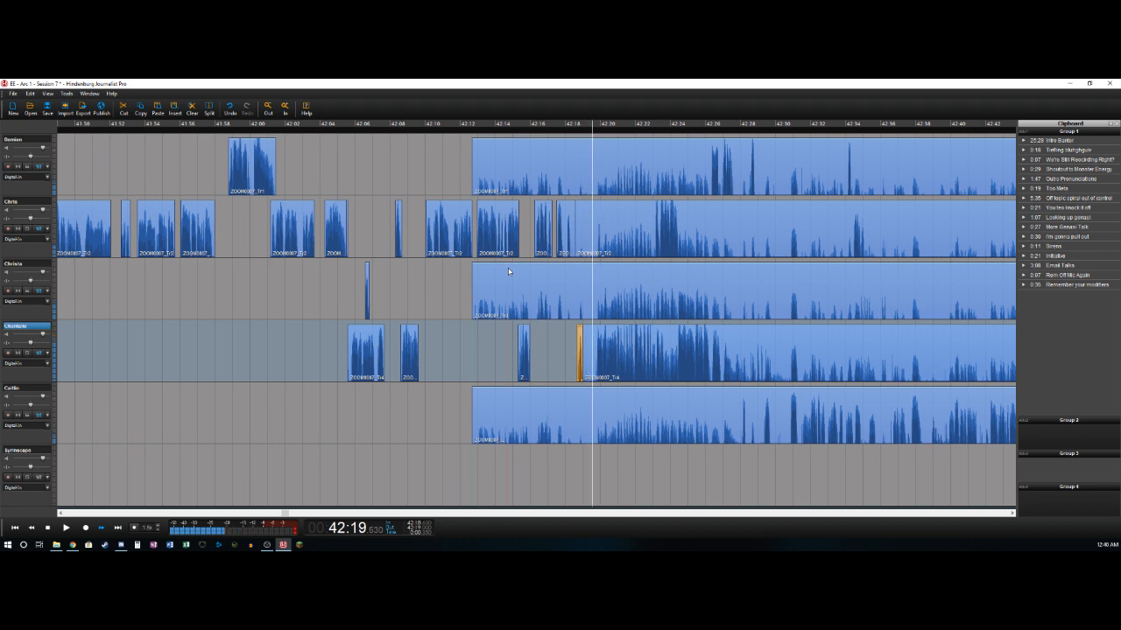
{"action": "key", "text": "ctrl+t"}
{"action": "key", "text": "Delete"}
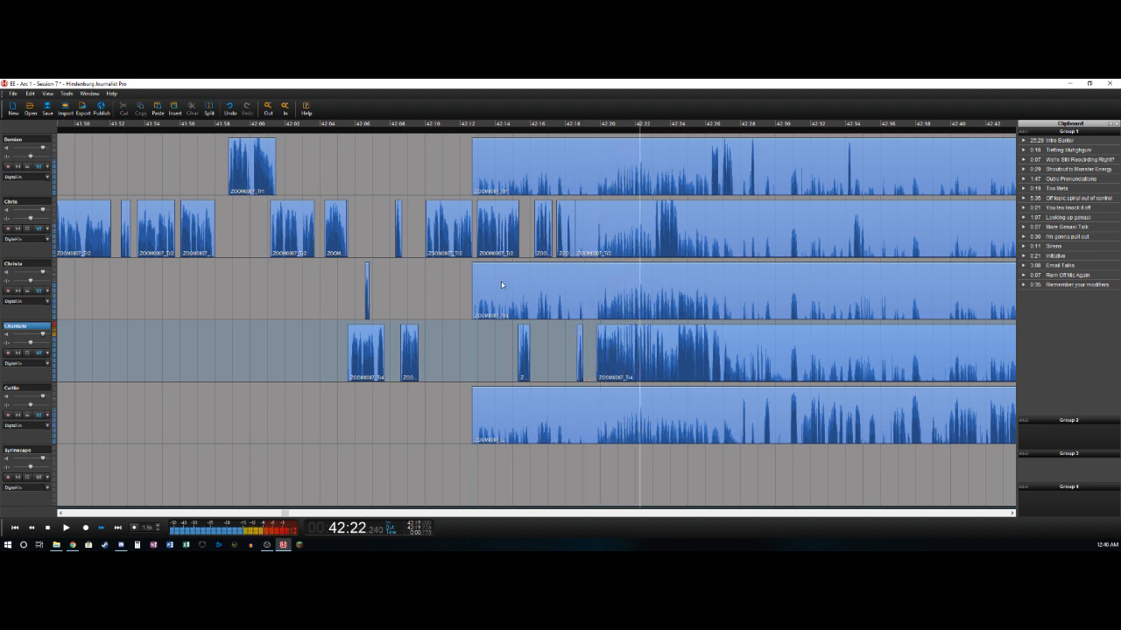
- Delete the second track's section from about 42:18.7 to 42:23.1 and split its remaining clip at about 42:24.4
{"action": "key", "text": "Up"}
{"action": "key", "text": "Up"}
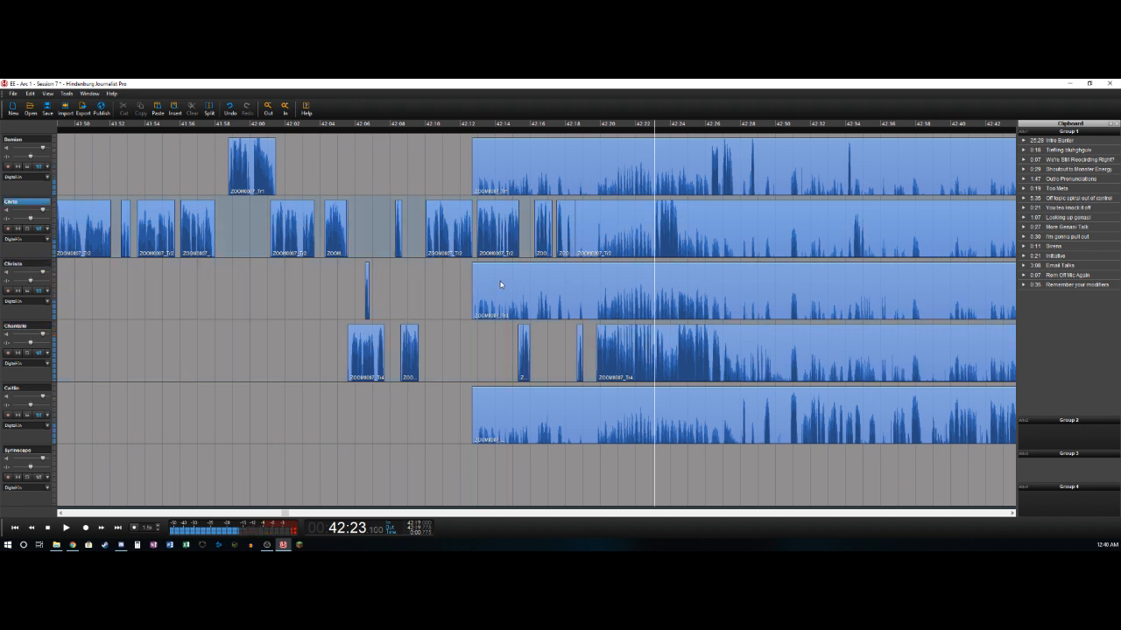
{"action": "key", "text": "ctrl+t"}
{"action": "key", "text": "Delete"}
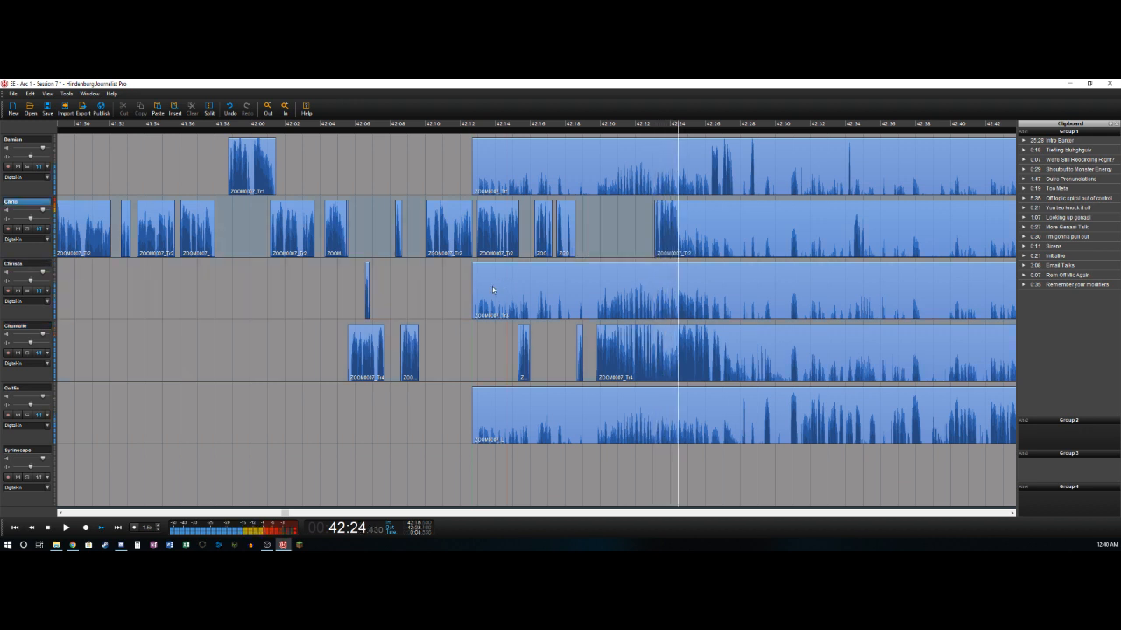
{"action": "key", "text": "space"}
{"action": "key", "text": "ctrl+t"}
- Delete the fourth track's section from about 42:23.7 to 42:24.4 and split its remaining clip at about 42:26.9
{"action": "key", "text": "Left"}
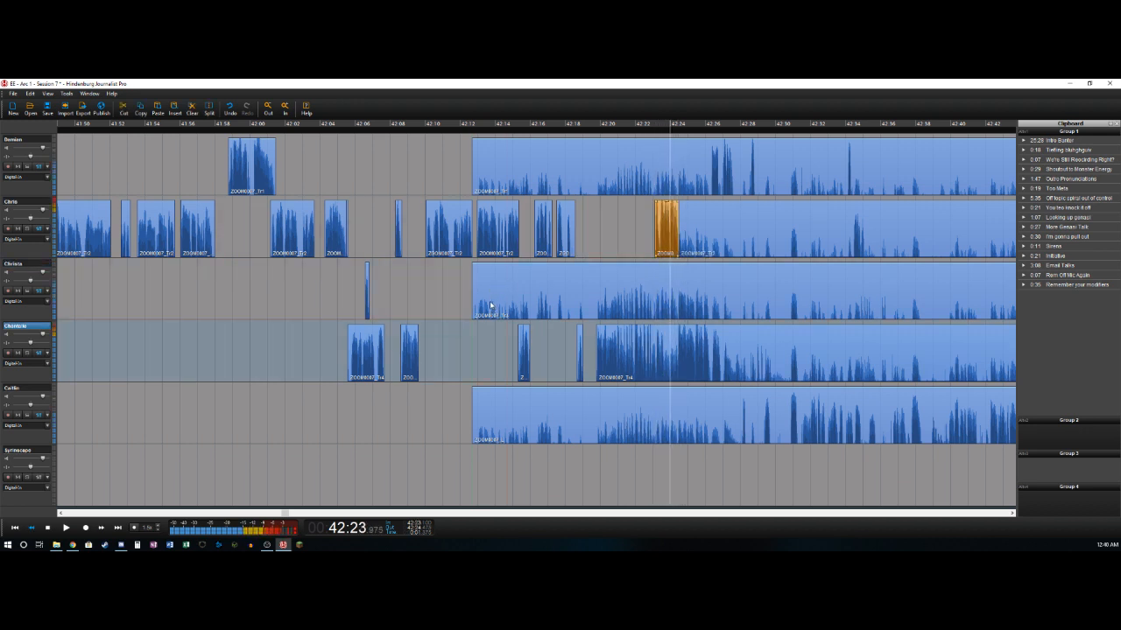
{"action": "key", "text": "Right"}
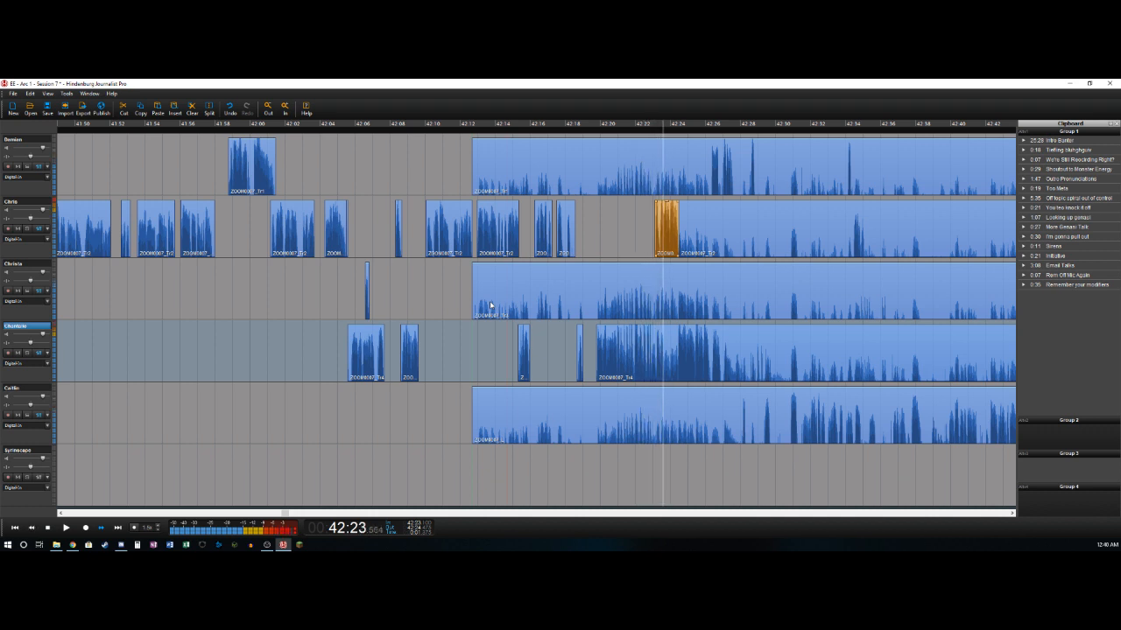
{"action": "key", "text": "ctrl+t"}
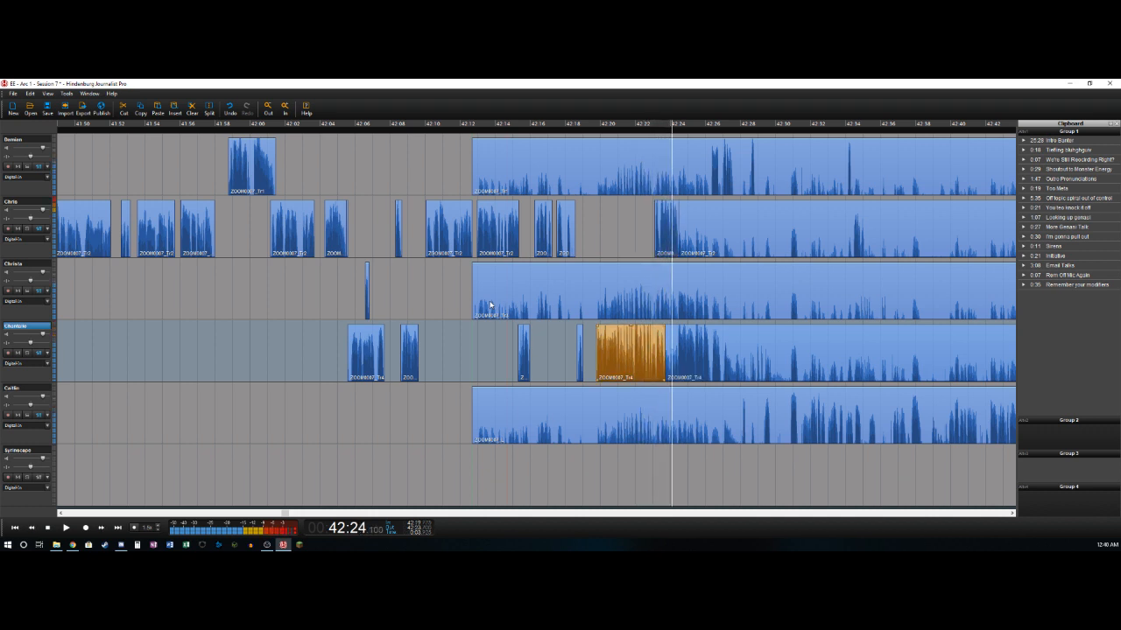
{"action": "key", "text": "ctrl+t"}
{"action": "key", "text": "Delete"}
{"action": "key", "text": "Right"}
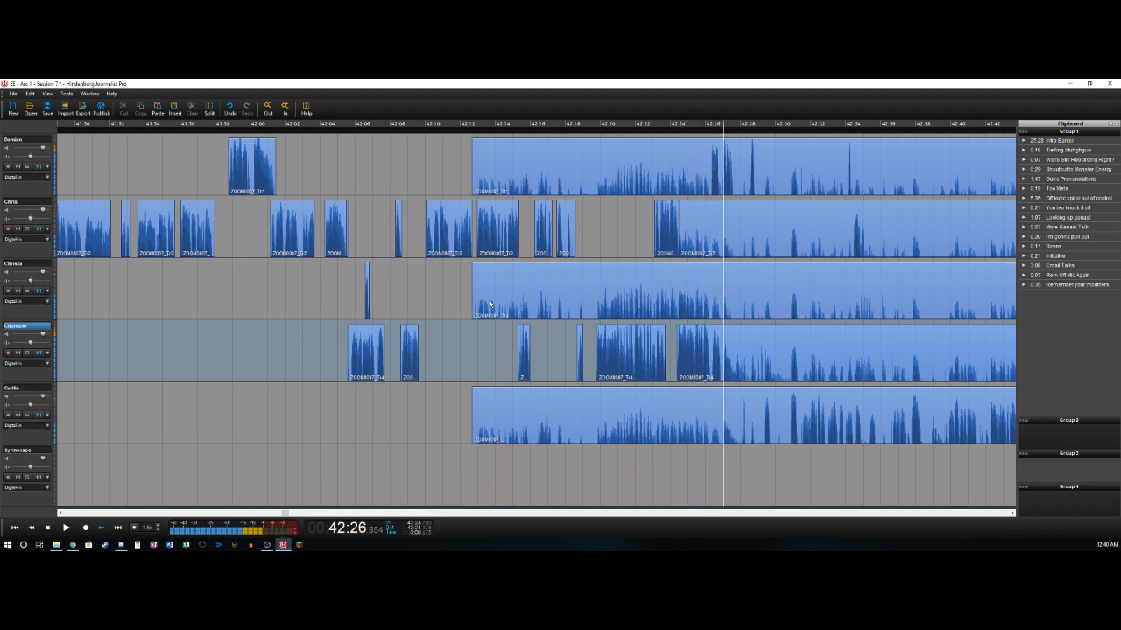
{"action": "key", "text": "Left"}
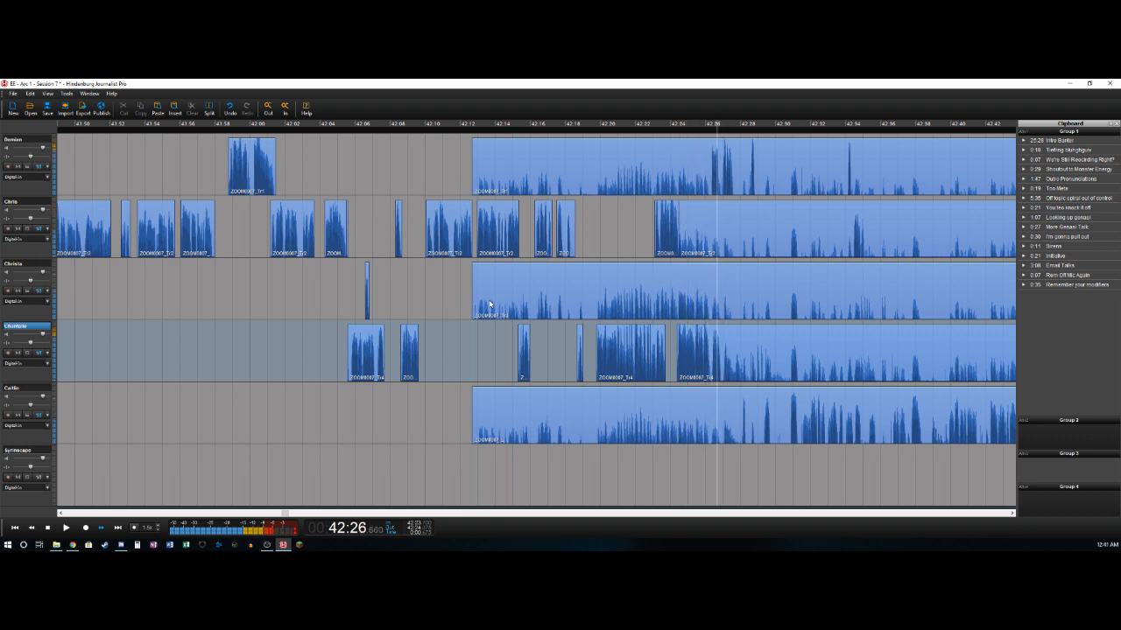
{"action": "key", "text": "ctrl+t"}
- Split the first track at 42:26.3, delete the background section before the cut, and split its remaining clip at about 42:27.6
{"action": "key", "text": "Left"}
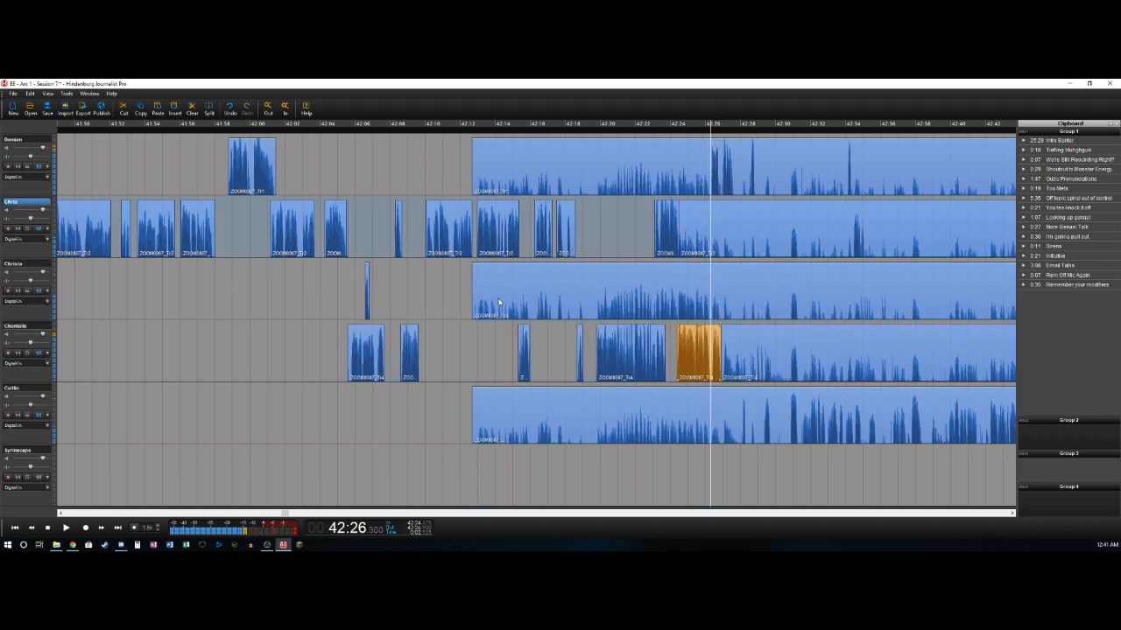
{"action": "key", "text": "Right"}
{"action": "key", "text": "ctrl+t"}
{"action": "key", "text": "Delete"}
{"action": "key", "text": "Right"}
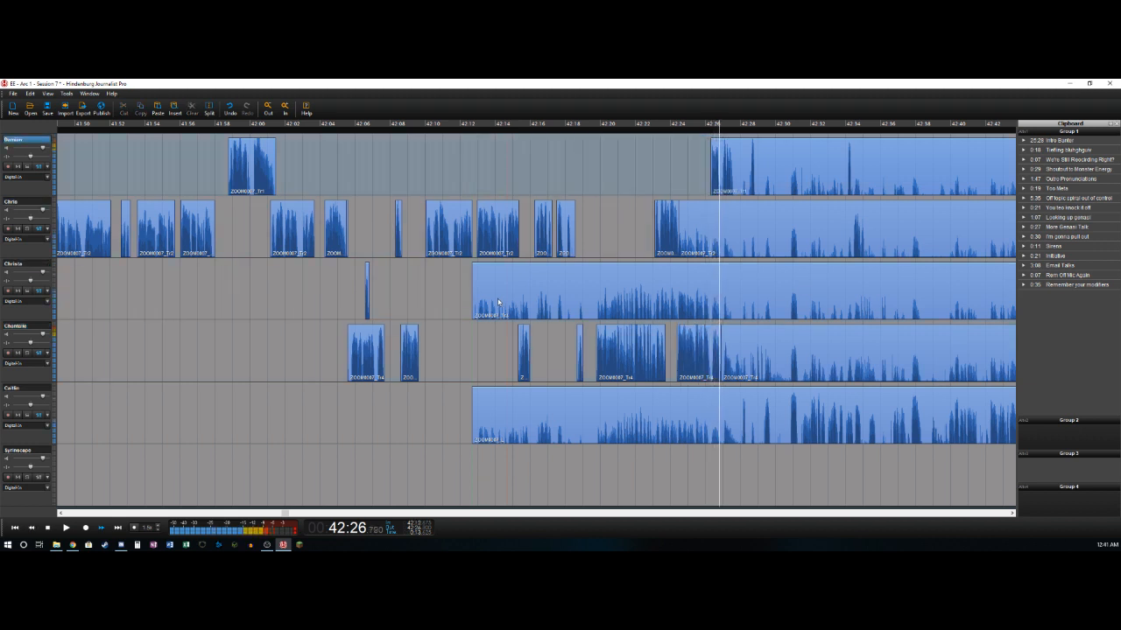
{"action": "key", "text": "ctrl+t"}
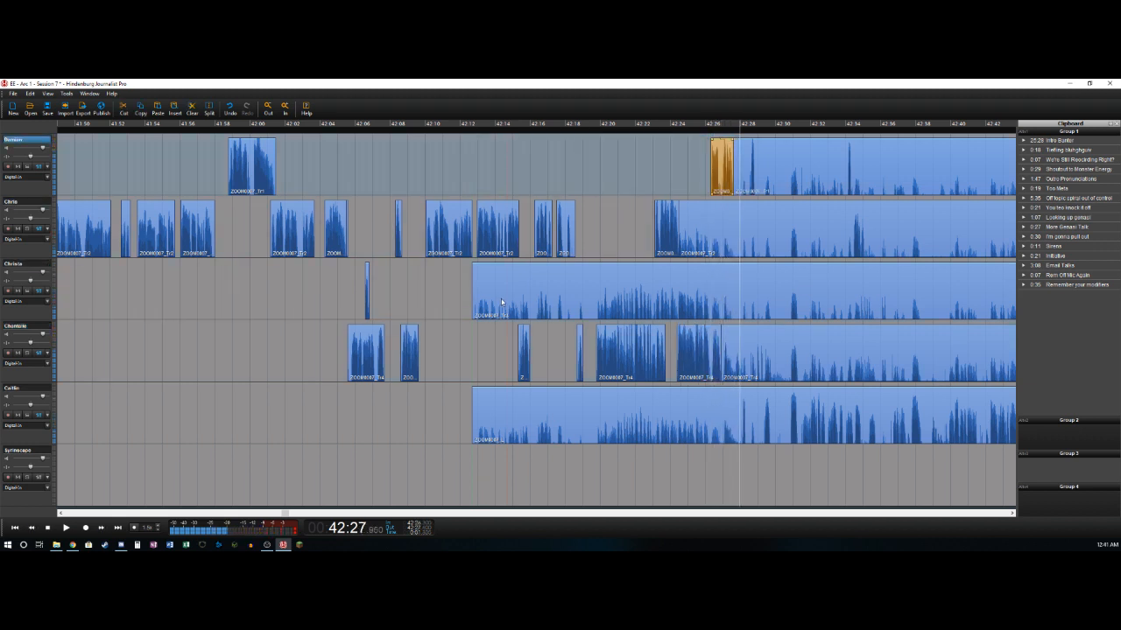
- Split the fifth track at 42:28.1, delete the background section before the cut, and split its remaining clip at about 42:28.3
{"action": "key", "text": "ctrl+t"}
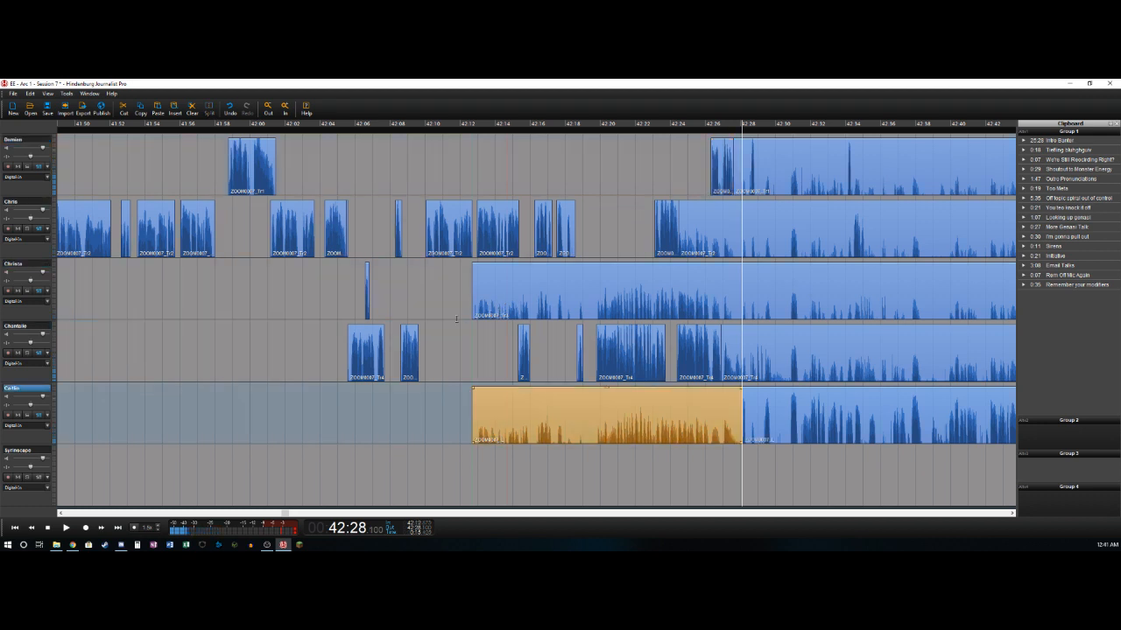
{"action": "key", "text": "Delete"}
{"action": "key", "text": "ctrl+t"}
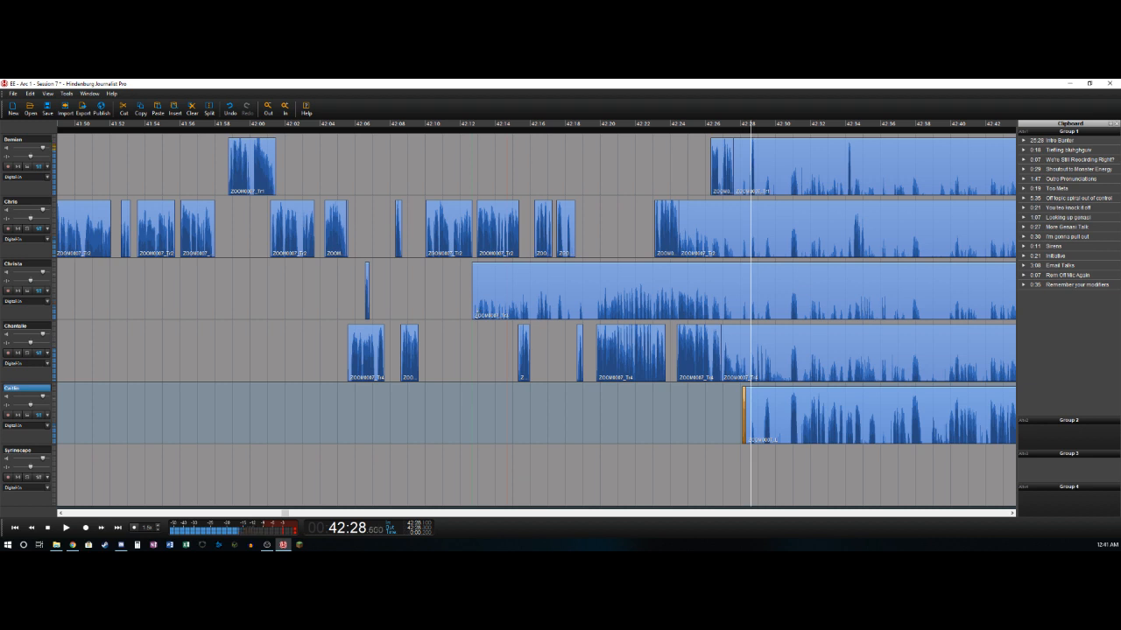
- Delete the first track's section from about 42:27.6 to 42:28.6 and split its remaining clip at about 42:28.8
{"action": "key", "text": "Up"}
{"action": "key", "text": "Up"}
{"action": "key", "text": "ctrl+t"}
{"action": "key", "text": "Delete"}
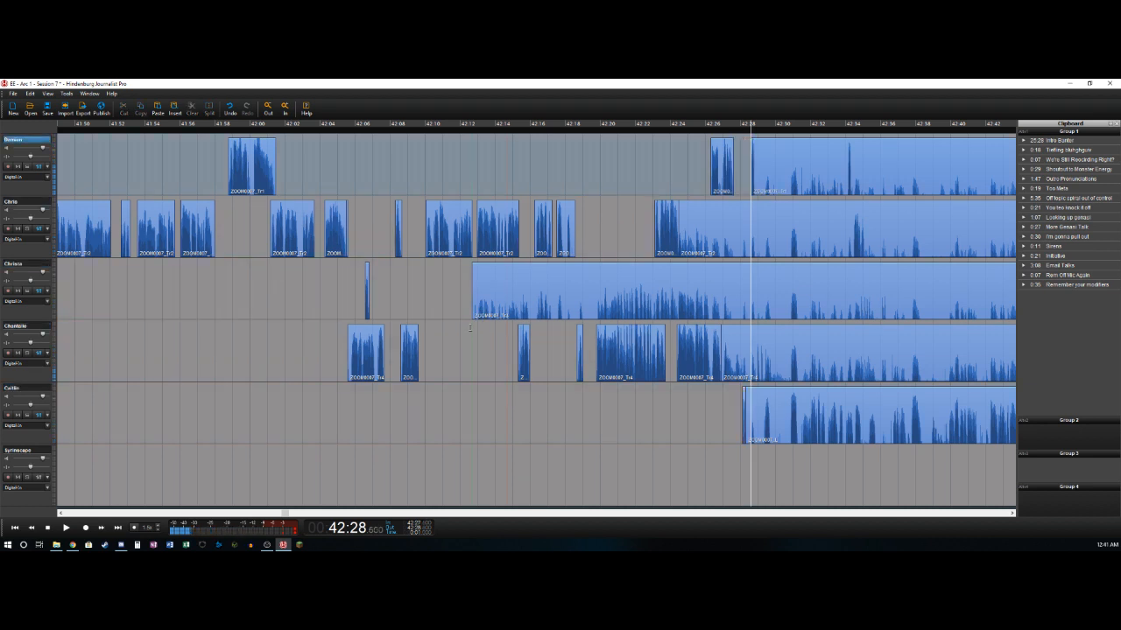
{"action": "key", "text": "ctrl+t"}
- Split the fourth track at 42:28.925 and delete its background section from about 42:26.9 to the cut
{"action": "key", "text": "space"}
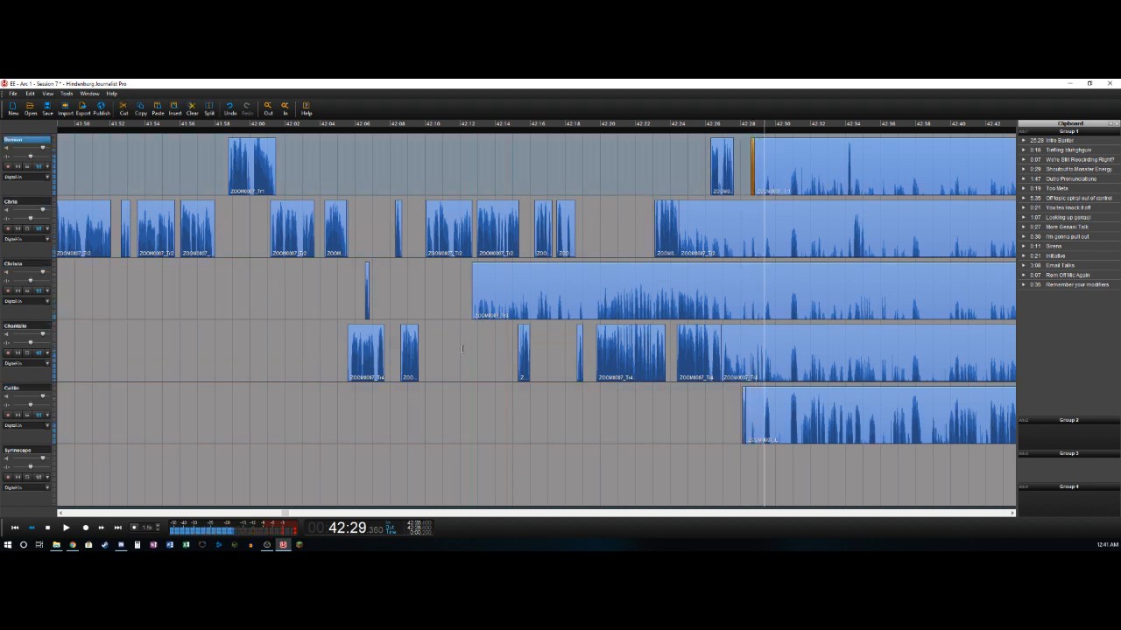
{"action": "key", "text": "Left"}
{"action": "key", "text": "Left"}
{"action": "key", "text": "ctrl+t"}
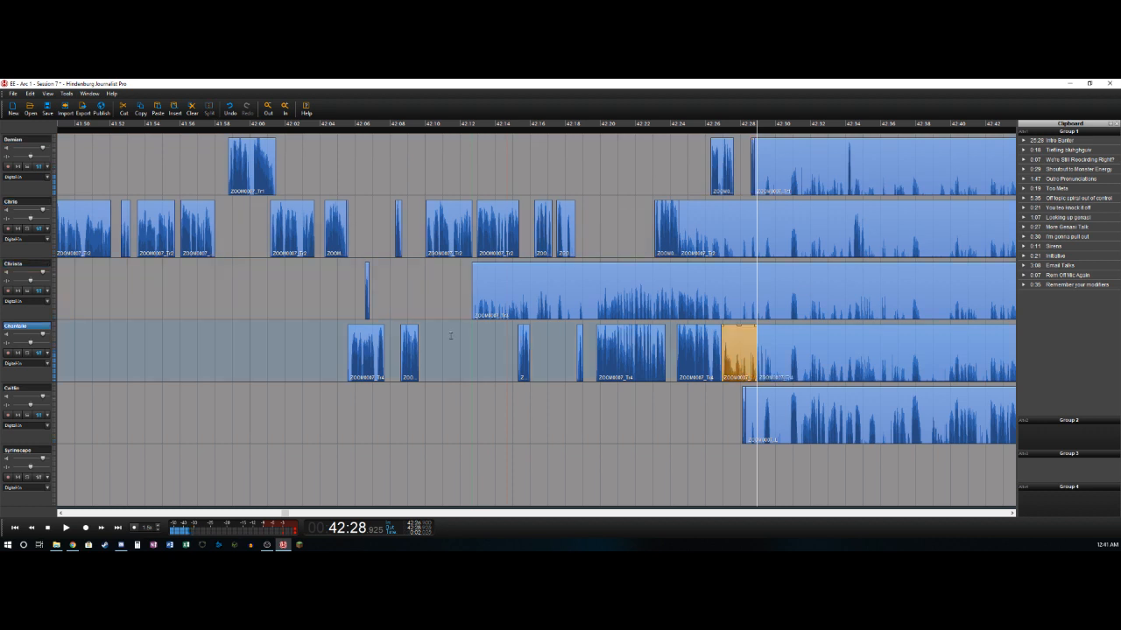
{"action": "key", "text": "Delete"}
{"action": "key", "text": "space"}
{"action": "key", "text": "space"}
{"action": "key", "text": "Left"}
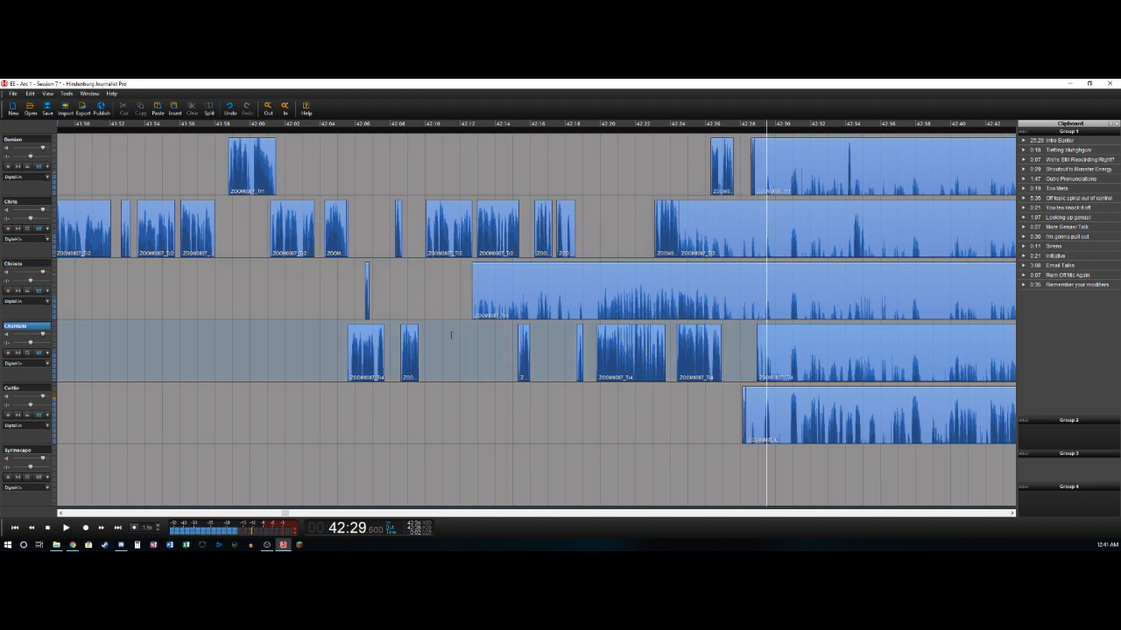
- Split the fourth track at about 42:29.5 and delete the fifth track's section from about 42:28.3 to 42:29.3
{"action": "key", "text": "ctrl+t"}
{"action": "key", "text": "Down"}
{"action": "key", "text": "Left"}
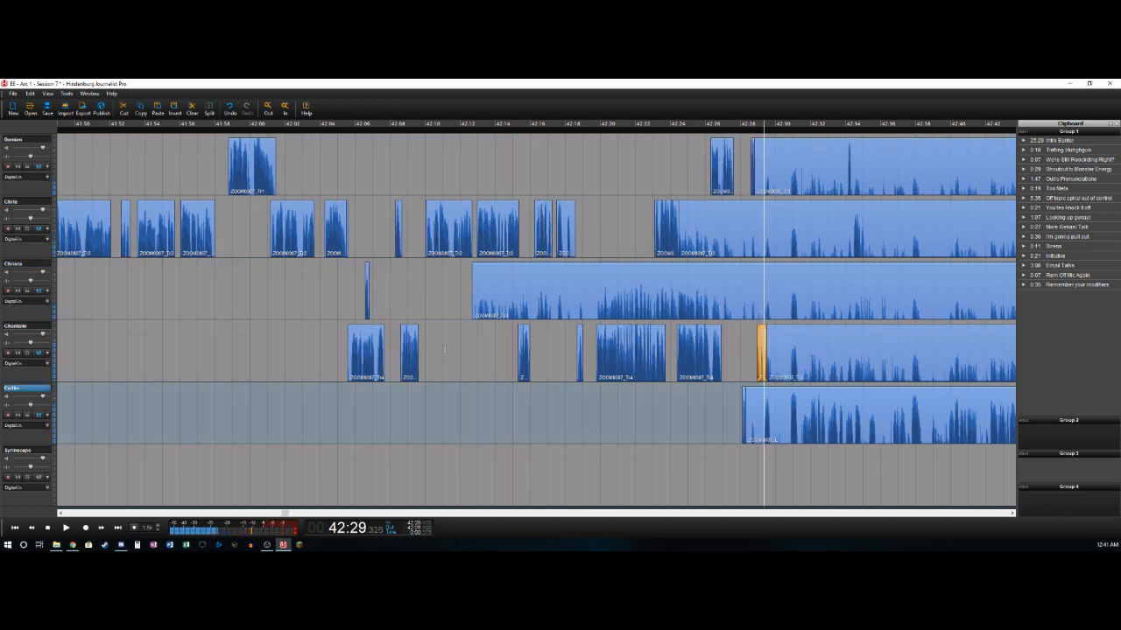
{"action": "key", "text": "ctrl+t"}
{"action": "key", "text": "Delete"}
- Split the fifth track at about 42:29.7 and 42:30.8, and delete the background section between the two cuts
{"action": "key", "text": "space"}
{"action": "key", "text": "ctrl+t"}
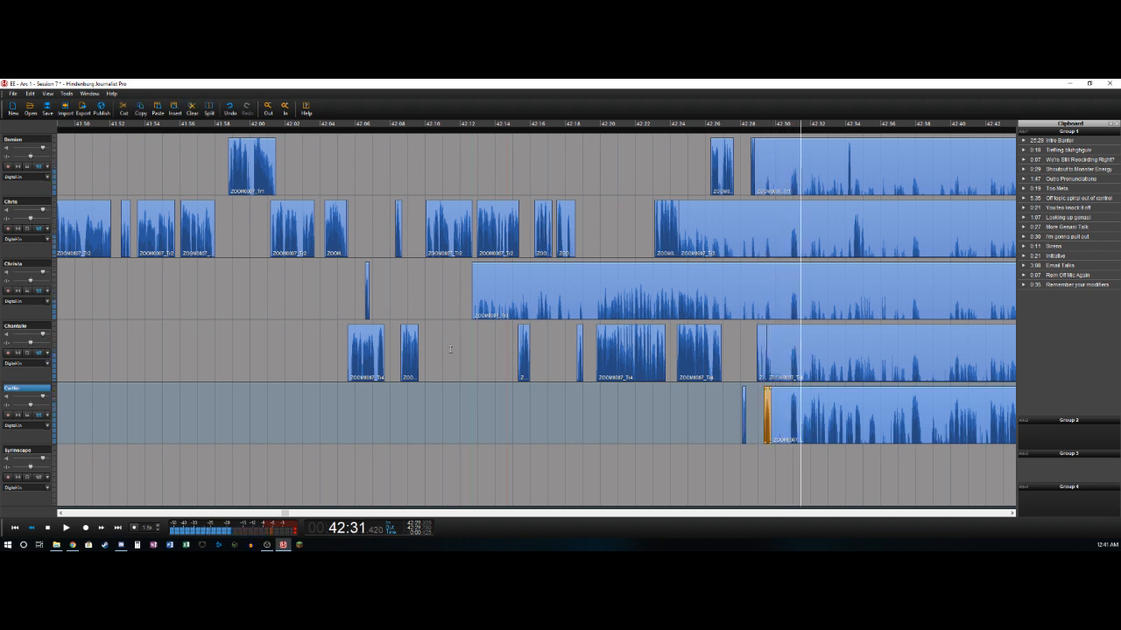
{"action": "key", "text": "Left"}
{"action": "key", "text": "ctrl+t"}
{"action": "key", "text": "Delete"}
{"action": "key", "text": "space"}
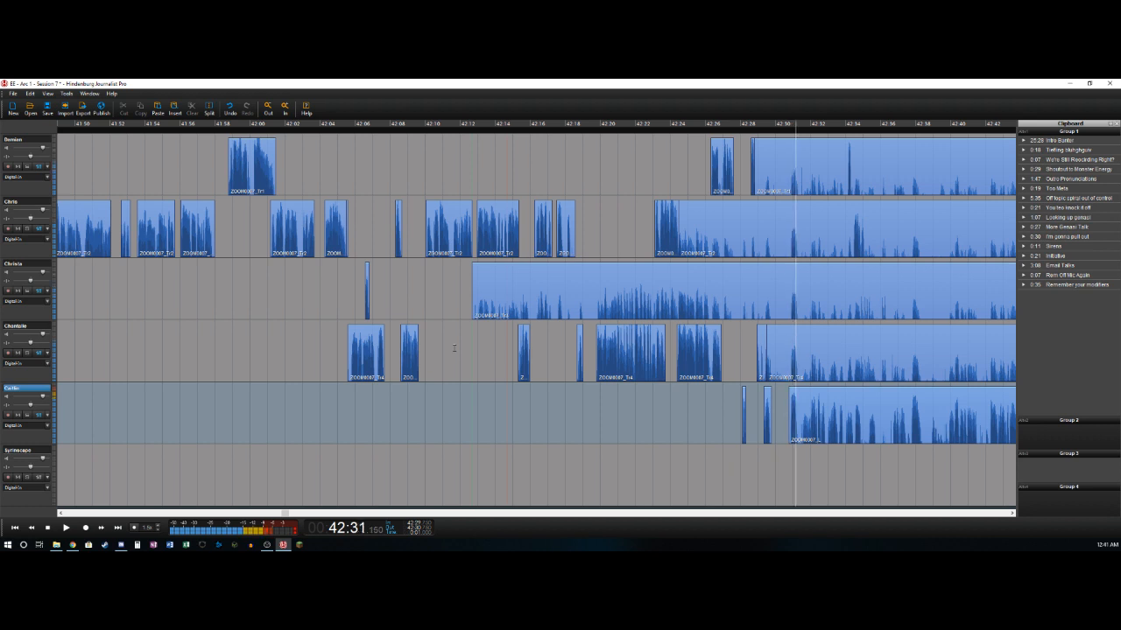
- Split the fifth track's remaining clip at about 42:31.2 and at 42:34.9
{"action": "key", "text": "ctrl+t"}
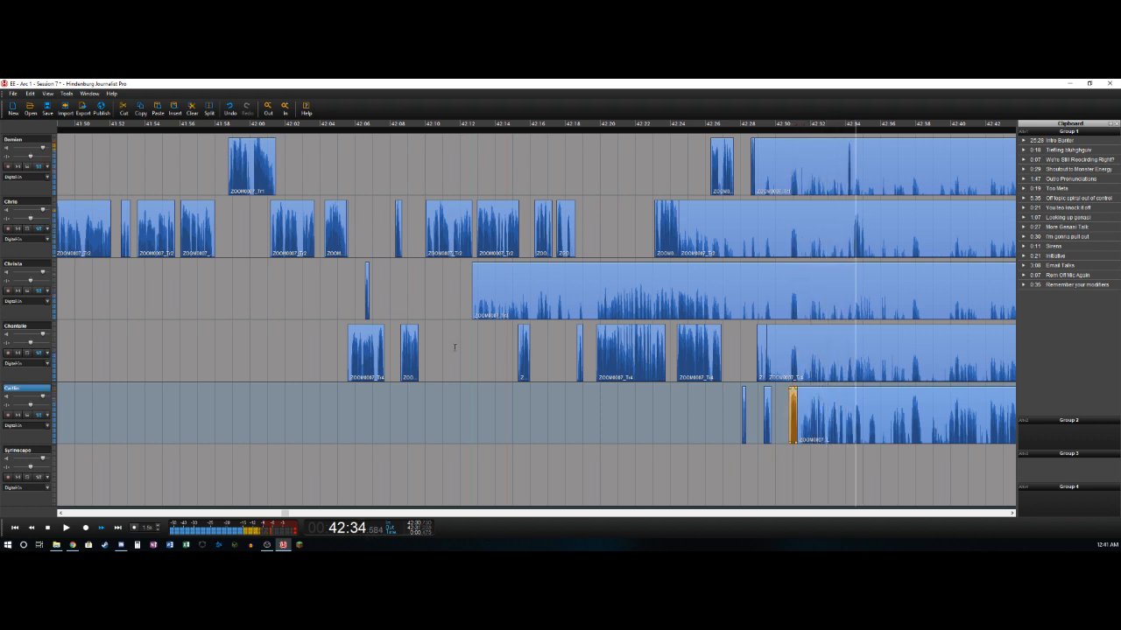
{"action": "key", "text": "space"}
{"action": "key", "text": "Left"}
{"action": "key", "text": "Left"}
{"action": "key", "text": "ctrl+t"}
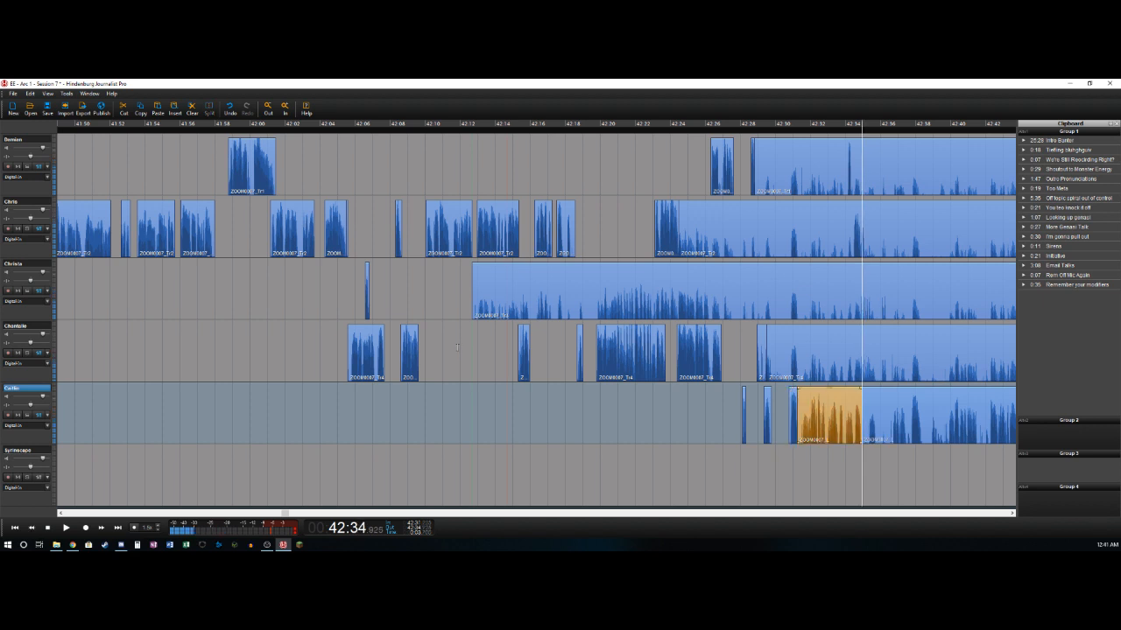
- Split the first track at 42:34.16, delete the background section before the cut, and split its remaining clip at about 42:34.4
{"action": "key", "text": "Left"}
{"action": "key", "text": "Left"}
{"action": "key", "text": "Up"}
{"action": "key", "text": "Up"}
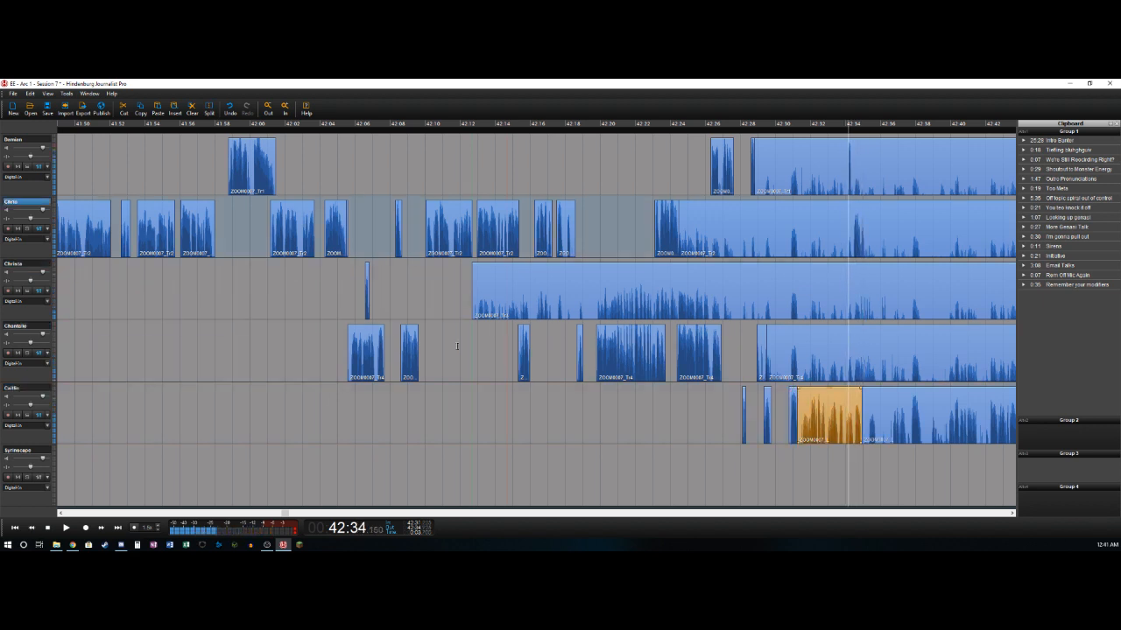
{"action": "key", "text": "ctrl+t"}
{"action": "key", "text": "Delete"}
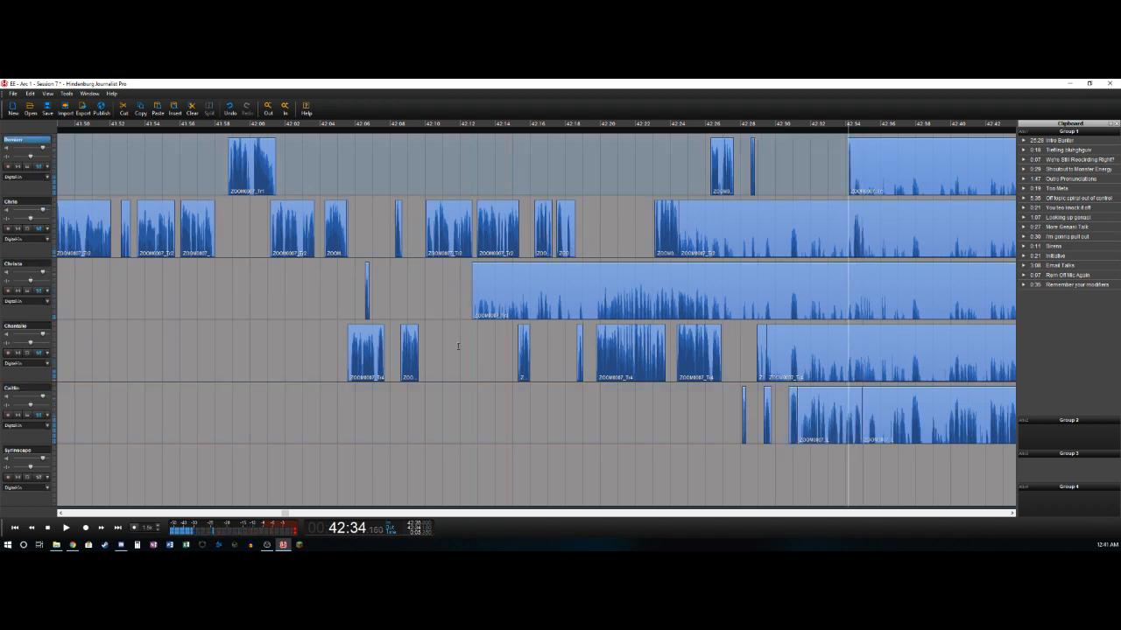
{"action": "key", "text": "Down"}
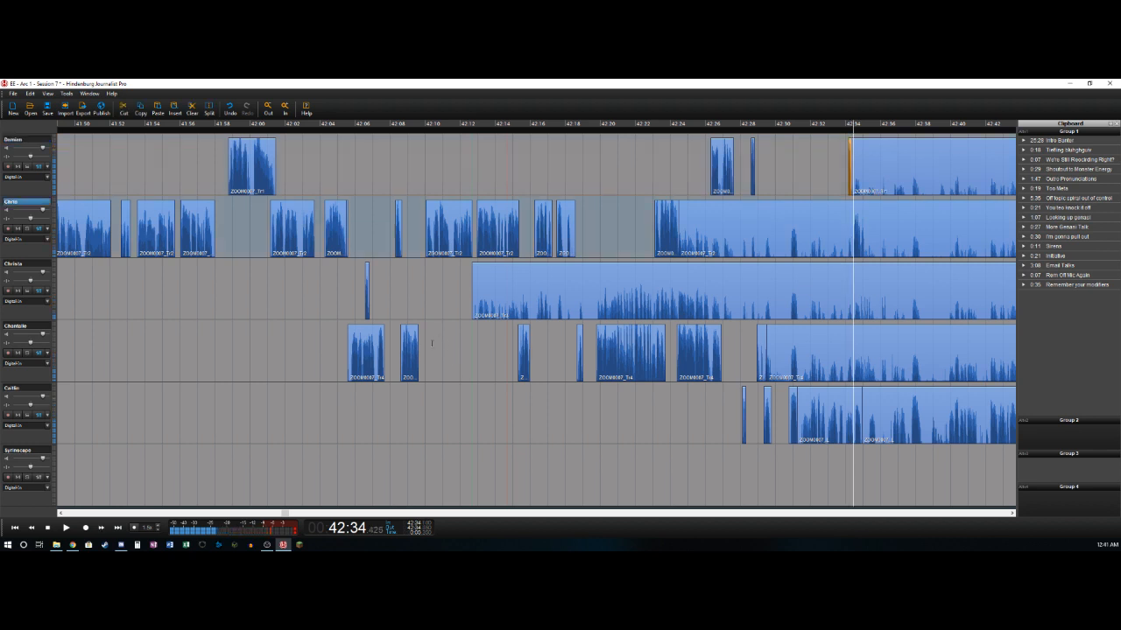
- Split the second track at 42:34.4, delete the background section before the cut, and split its remaining clip at about 42:35
{"action": "key", "text": "ctrl+t"}
{"action": "key", "text": "Delete"}
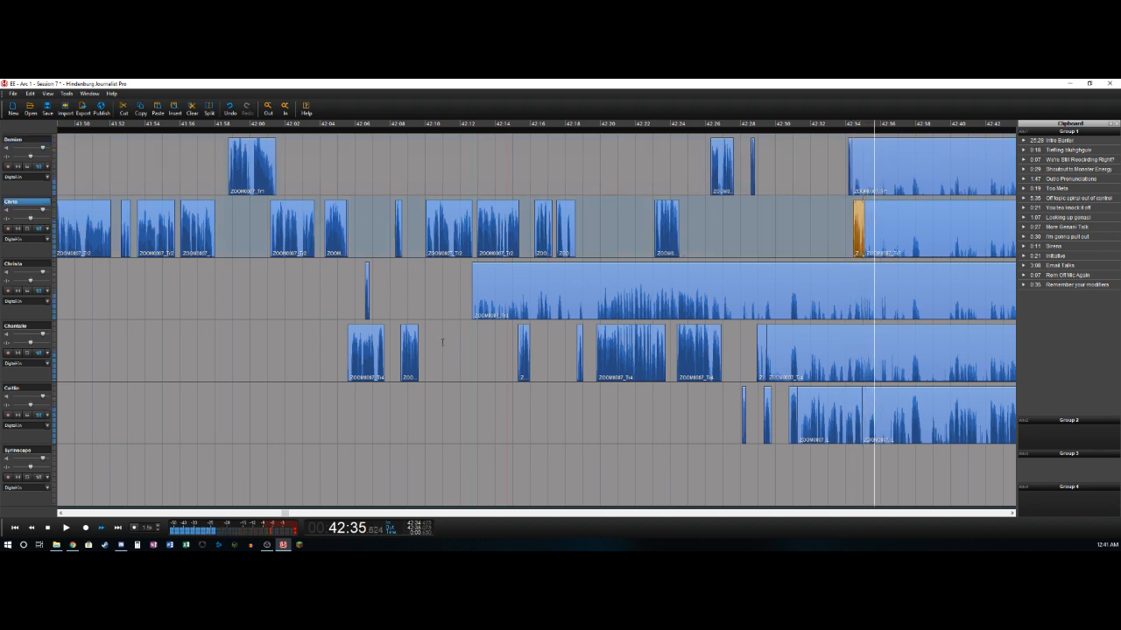
- Delete the fifth track's section from about 42:34.9 to 42:35.3 and split its remaining clip at about 42:35.7
{"action": "key", "text": "Down"}
{"action": "key", "text": "Down"}
{"action": "key", "text": "Down"}
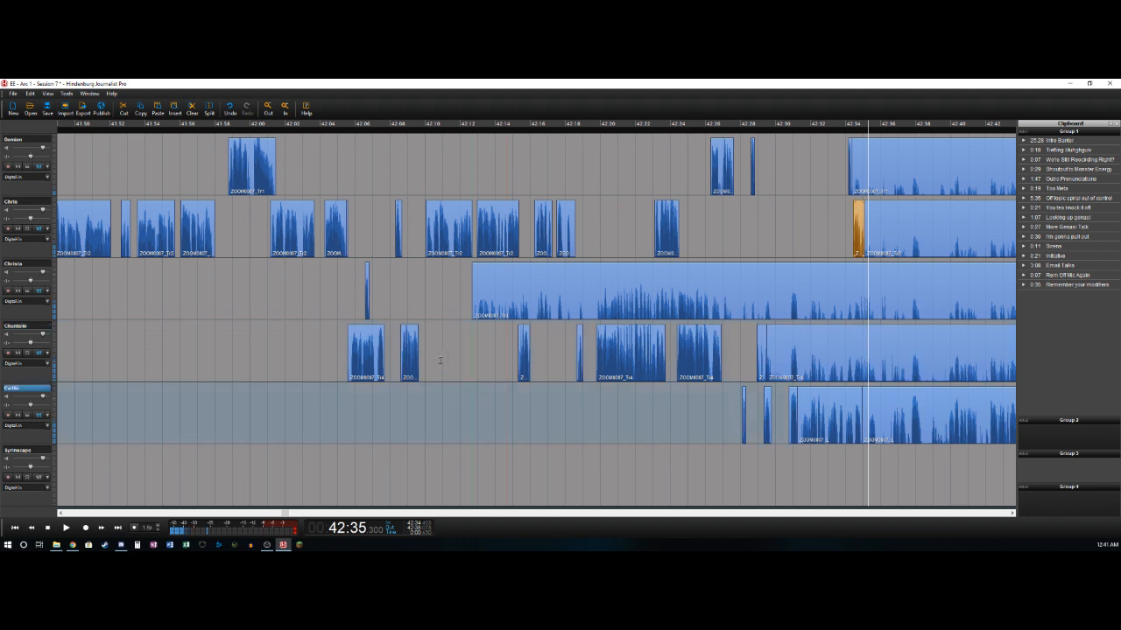
{"action": "key", "text": "ctrl+t"}
{"action": "key", "text": "Right"}
{"action": "key", "text": "Right"}
{"action": "key", "text": "Right"}
{"action": "key", "text": "Right"}
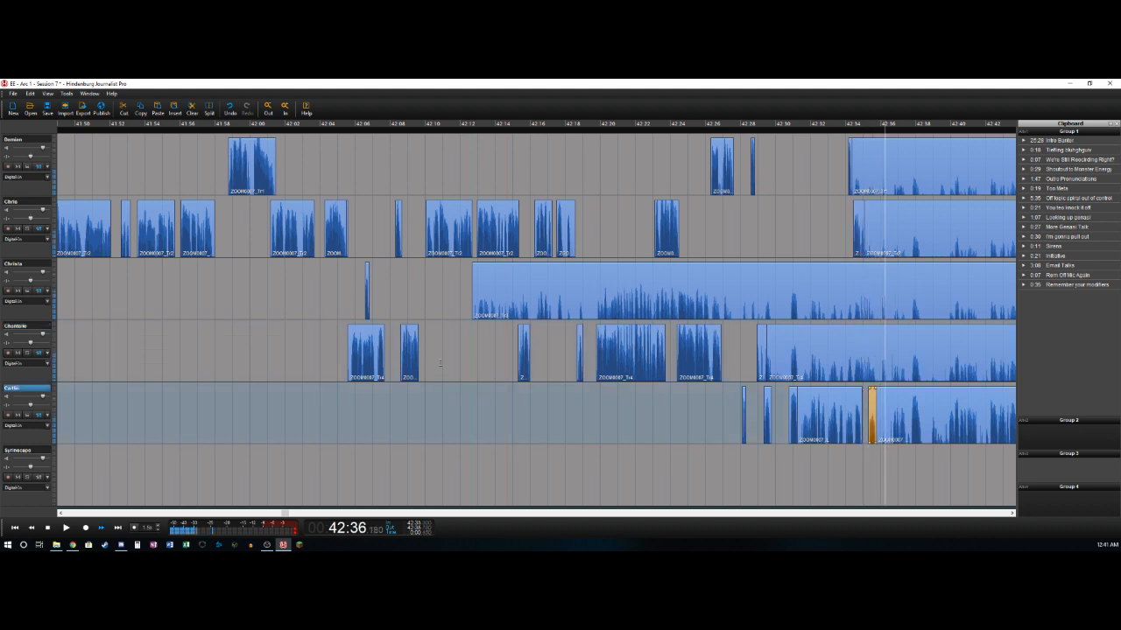
- Delete the fifth track's section from about 42:35.7 to 42:36.8 and split its remaining clip at about 42:38.3
{"action": "key", "text": "ctrl+t"}
{"action": "key", "text": "space"}
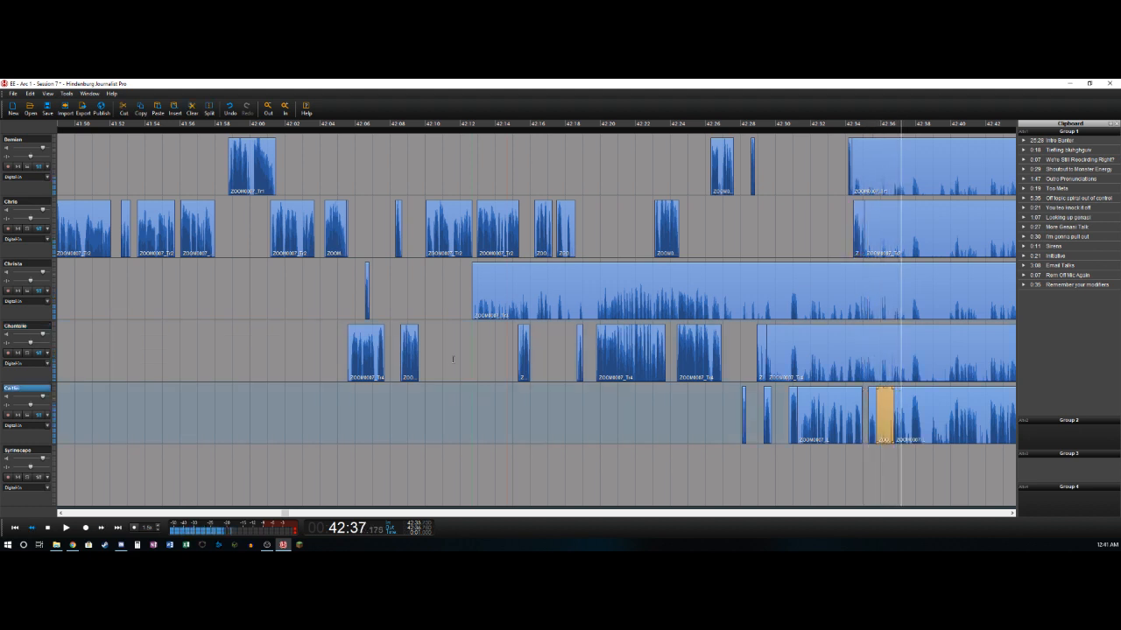
{"action": "key", "text": "Delete"}
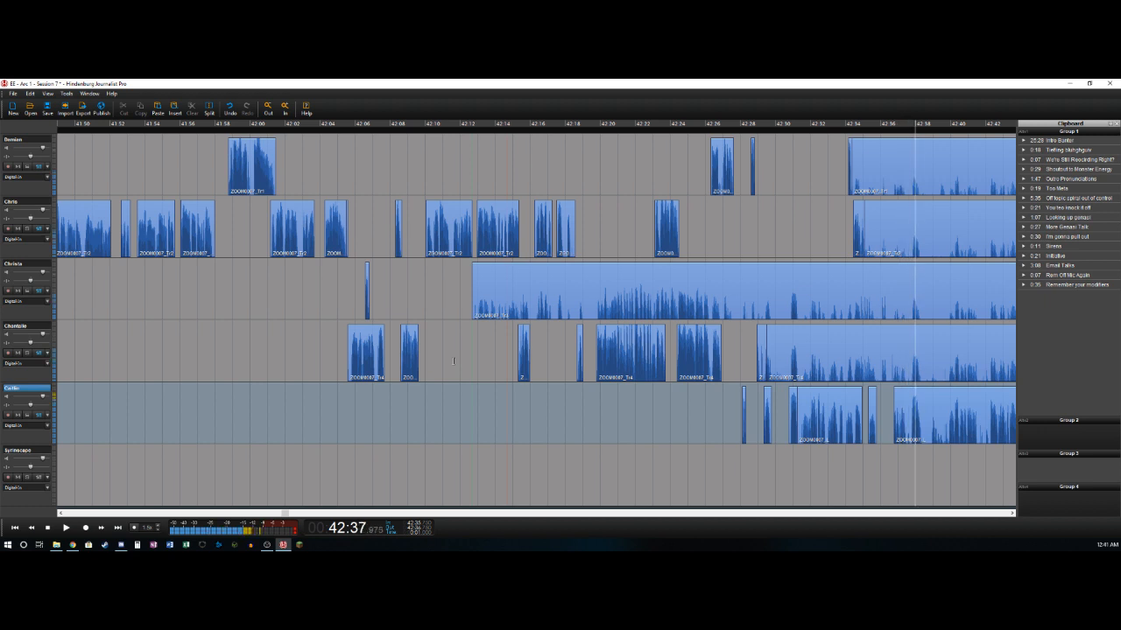
{"action": "key", "text": "ctrl+t"}
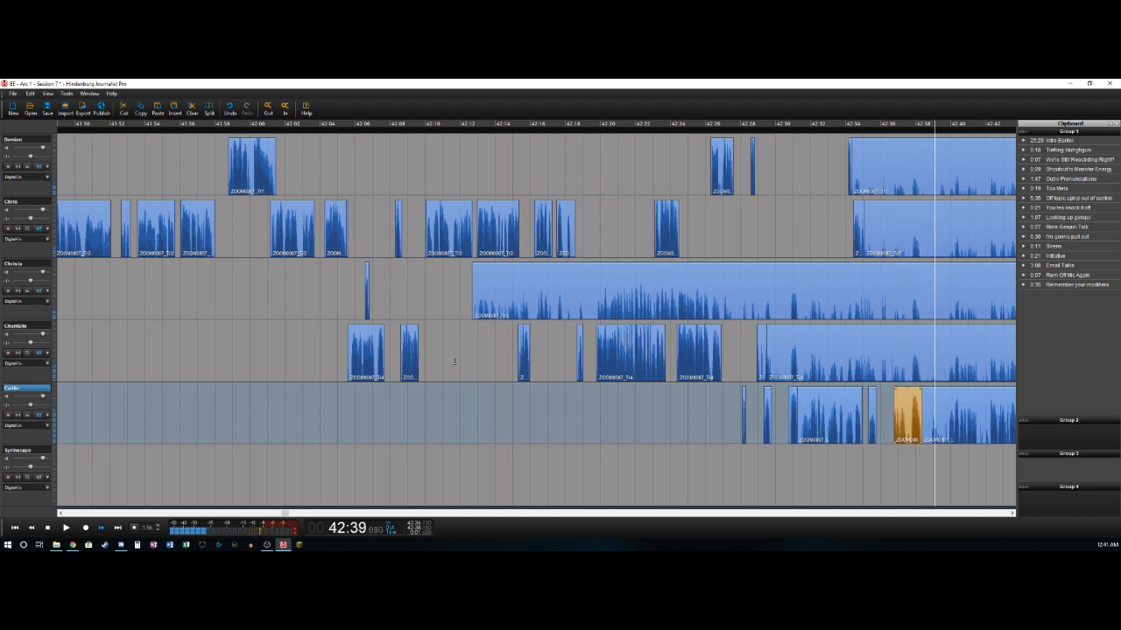
- Mark the range from 42:38.3 to 42:39.85 and delete it across all five voice tracks, closing the gap
{"action": "key", "text": "Left"}
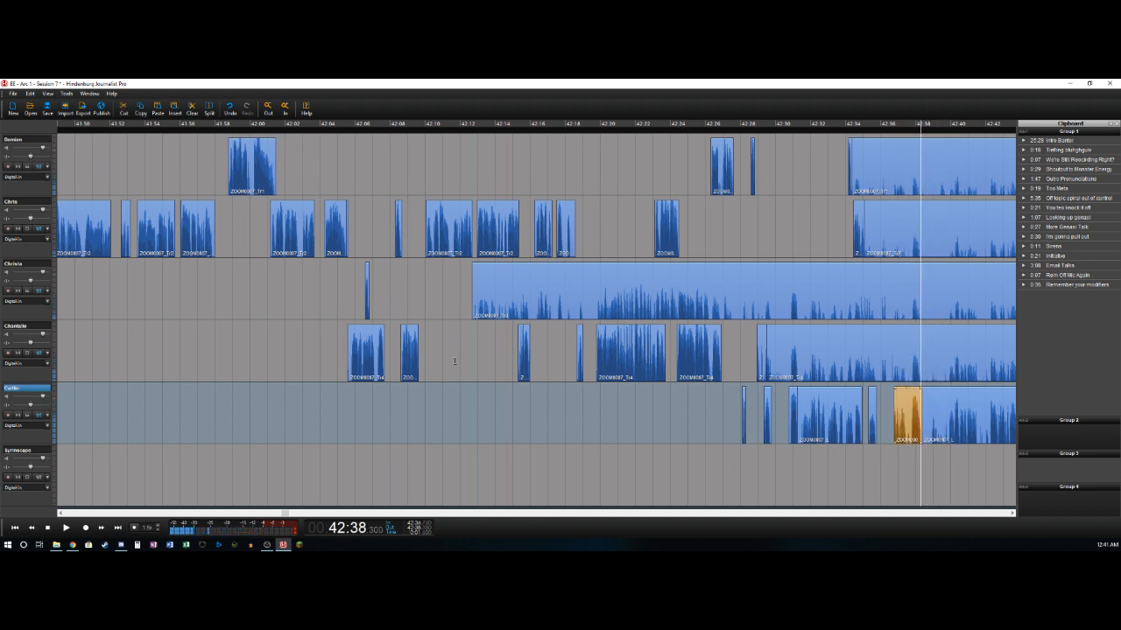
{"action": "key", "text": "Right"}
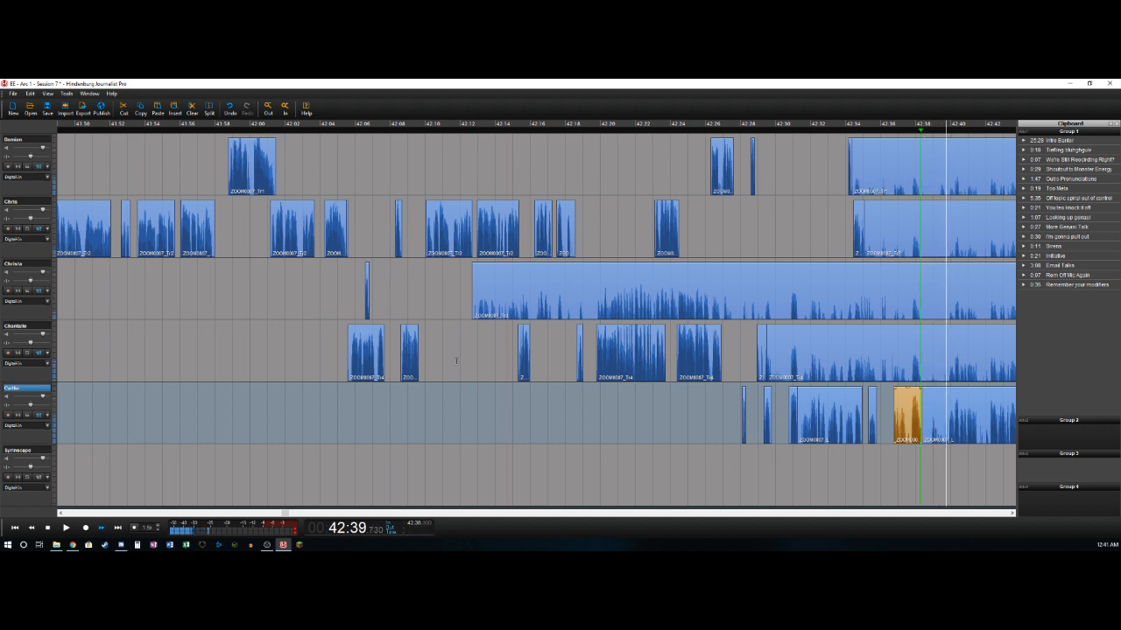
{"action": "key", "text": "Left"}
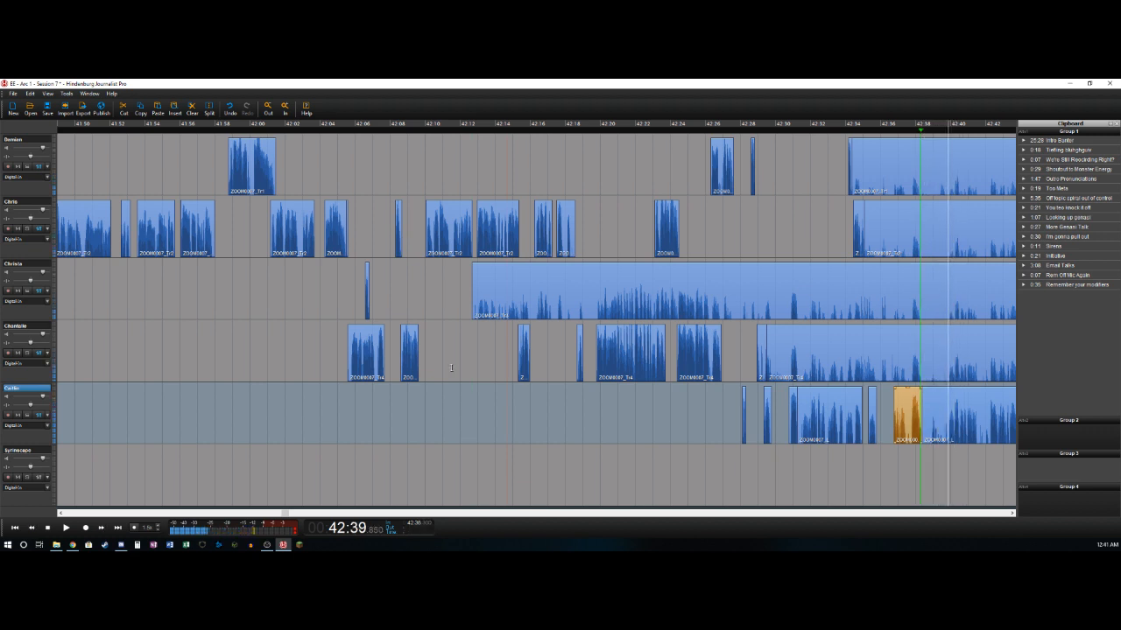
{"action": "key", "text": "o"}
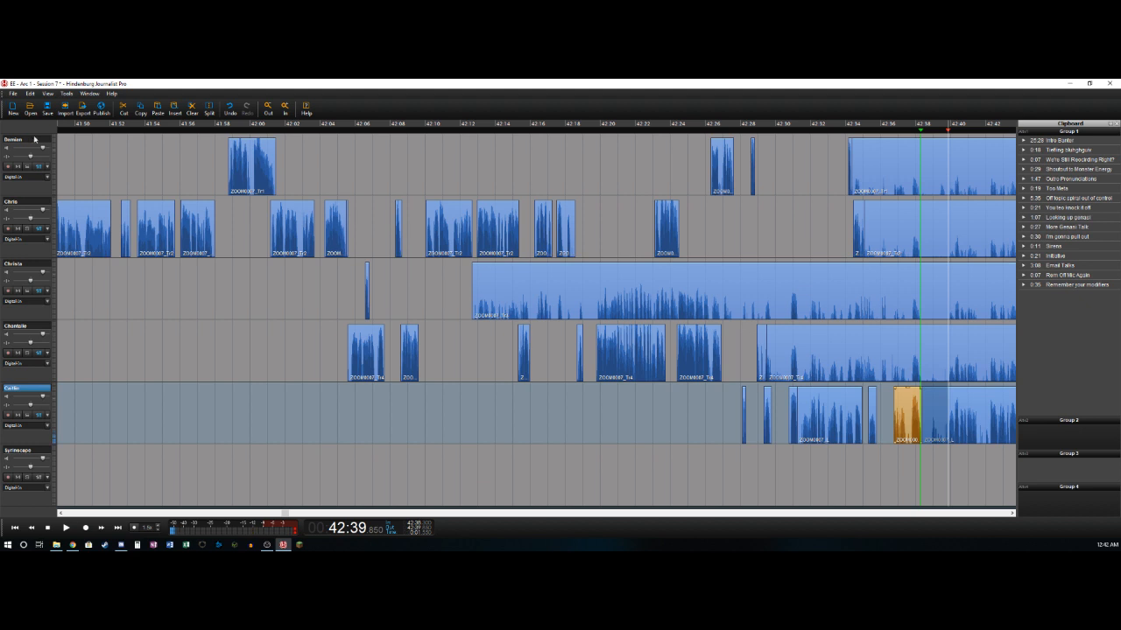
{"action": "left_click", "coordinate": [28, 143], "text": "shift"}
{"action": "key", "text": "Delete"}
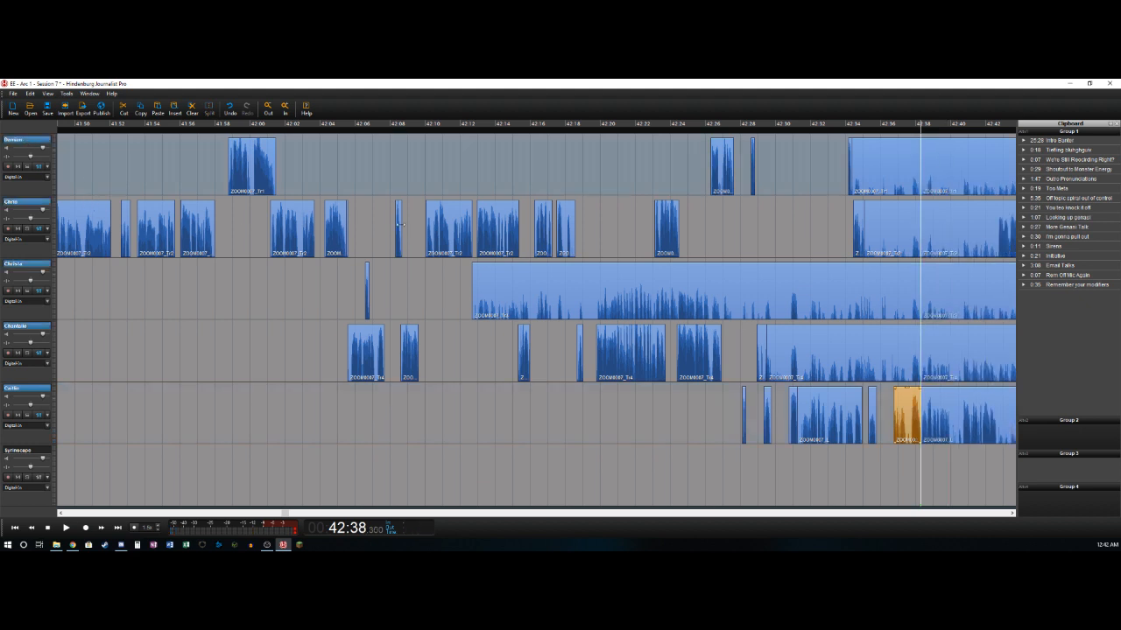
- Select the clips after the 42:38.3 cut on all five voice tracks and move them about 0.7 seconds later
{"action": "left_click", "coordinate": [943, 172]}
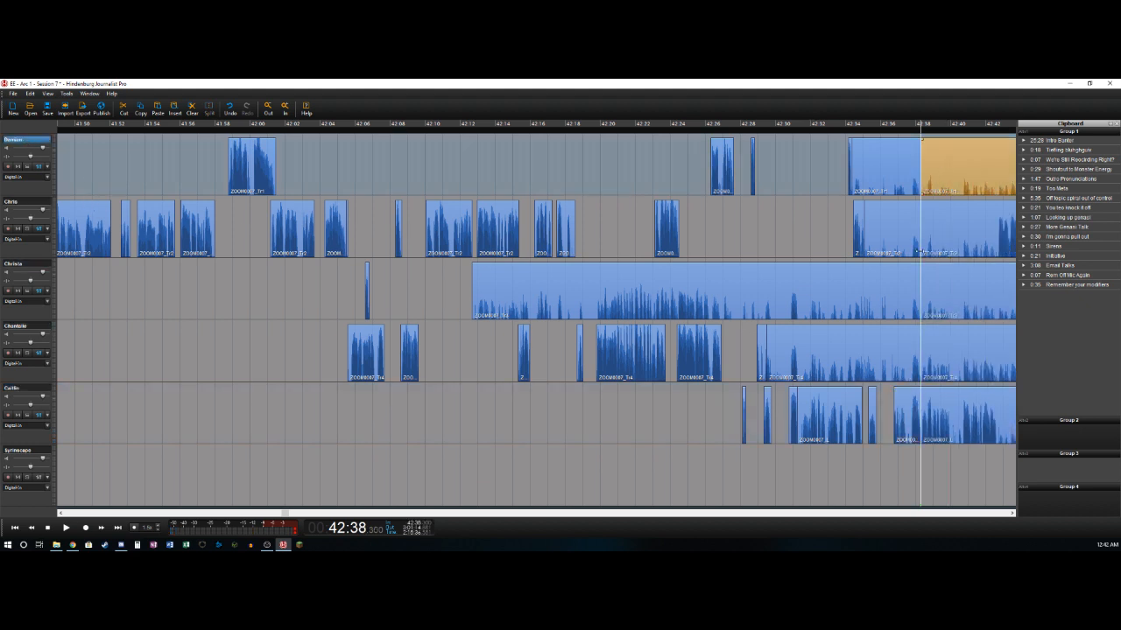
{"action": "left_click", "coordinate": [948, 402], "text": "shift"}
{"action": "left_click_drag", "start_coordinate": [946, 402], "coordinate": [958, 404]}
{"action": "scroll", "coordinate": [988, 517], "scroll_direction": "right", "scroll_amount": 6}
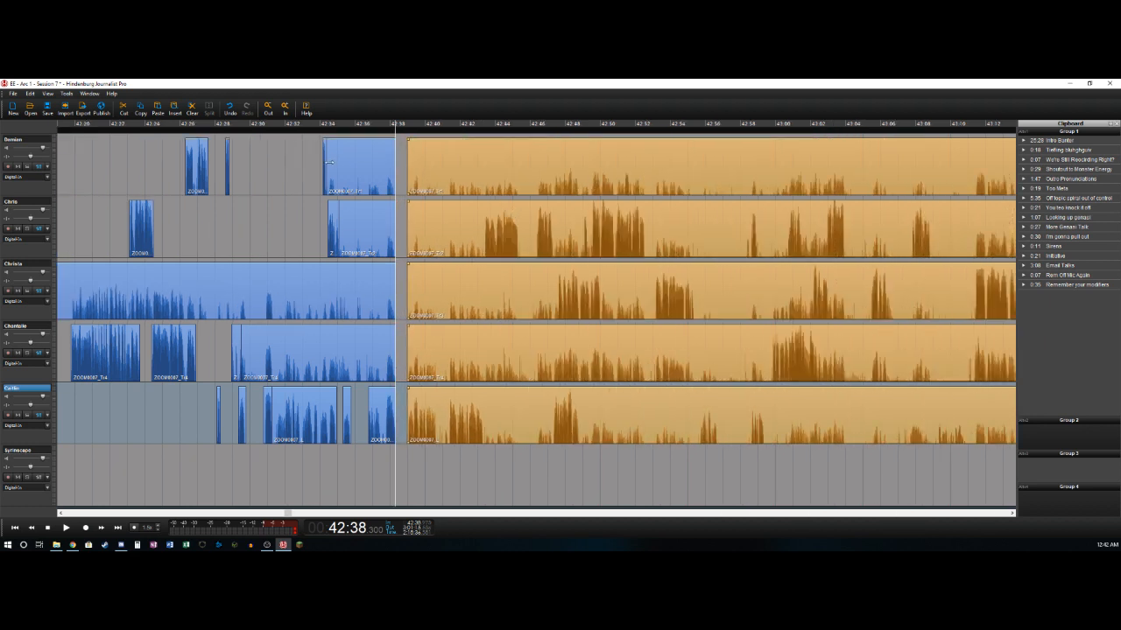
- Delete the background clips that end at 42:38.3 on the first, second, third and fourth tracks
{"action": "left_click", "coordinate": [329, 162]}
{"action": "key", "text": "Delete"}
{"action": "left_click", "coordinate": [364, 237]}
{"action": "key", "text": "Delete"}
{"action": "left_click", "coordinate": [365, 300]}
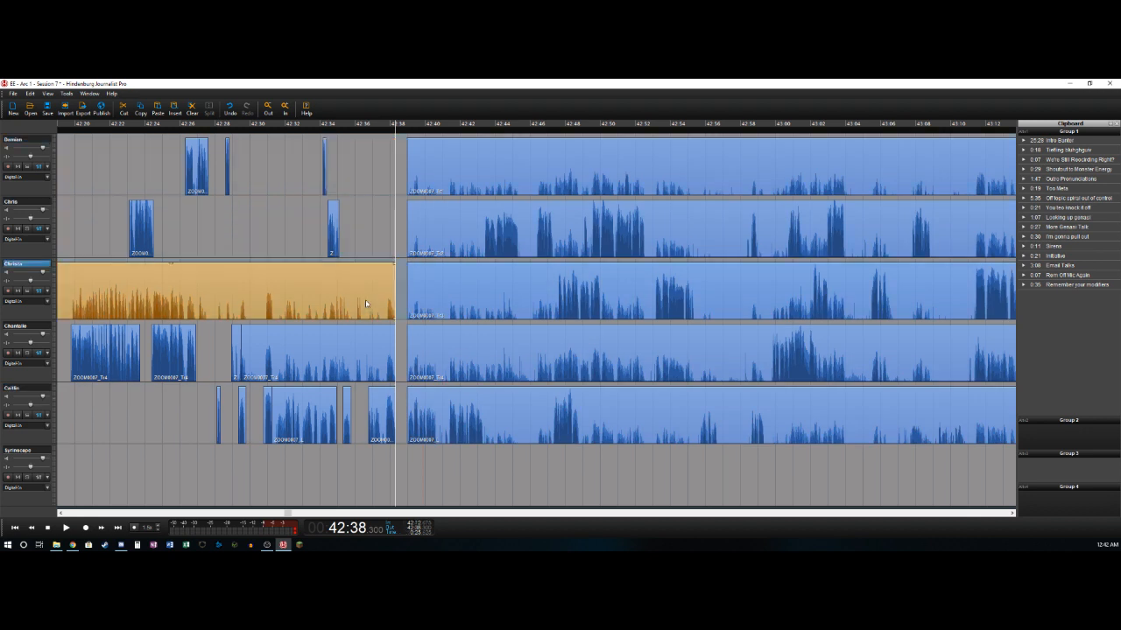
{"action": "key", "text": "Delete"}
{"action": "left_click", "coordinate": [366, 354]}
{"action": "key", "text": "Delete"}
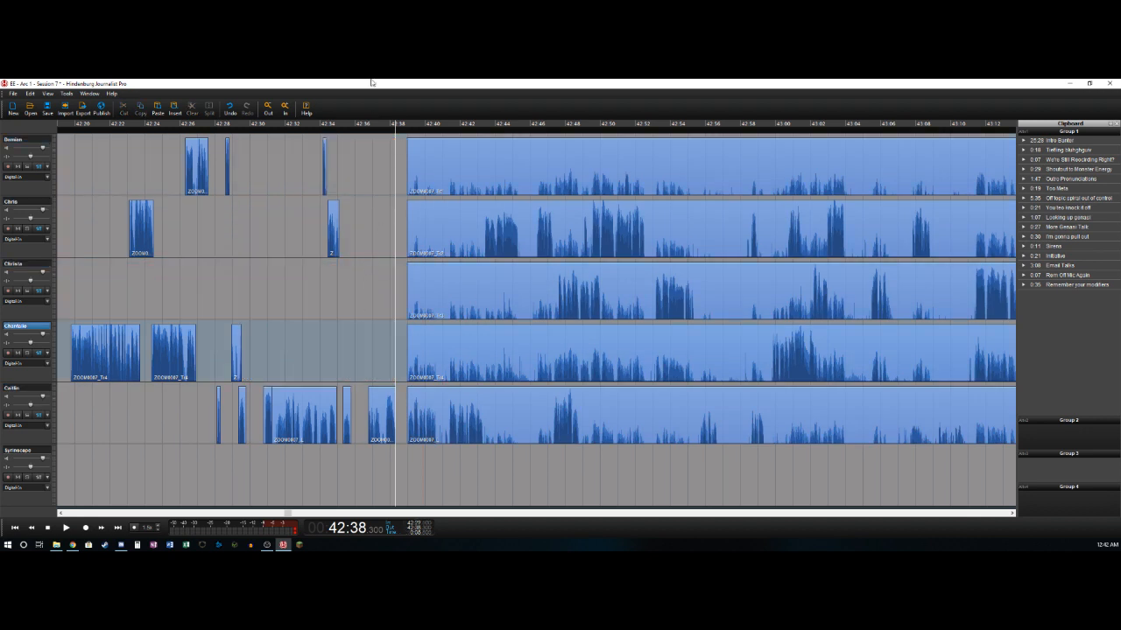
- Move the fifth track's last short clip before the gap about 0.7 seconds earlier and check the timing by playback
{"action": "left_click", "coordinate": [376, 366]}
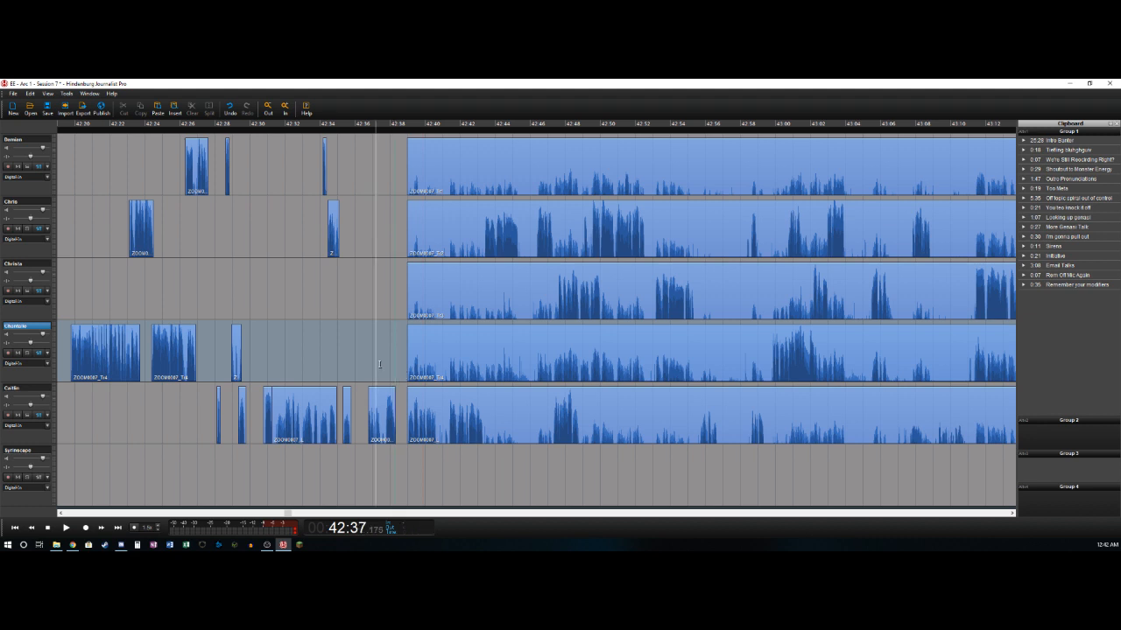
{"action": "key", "text": "Left"}
{"action": "key", "text": "Right"}
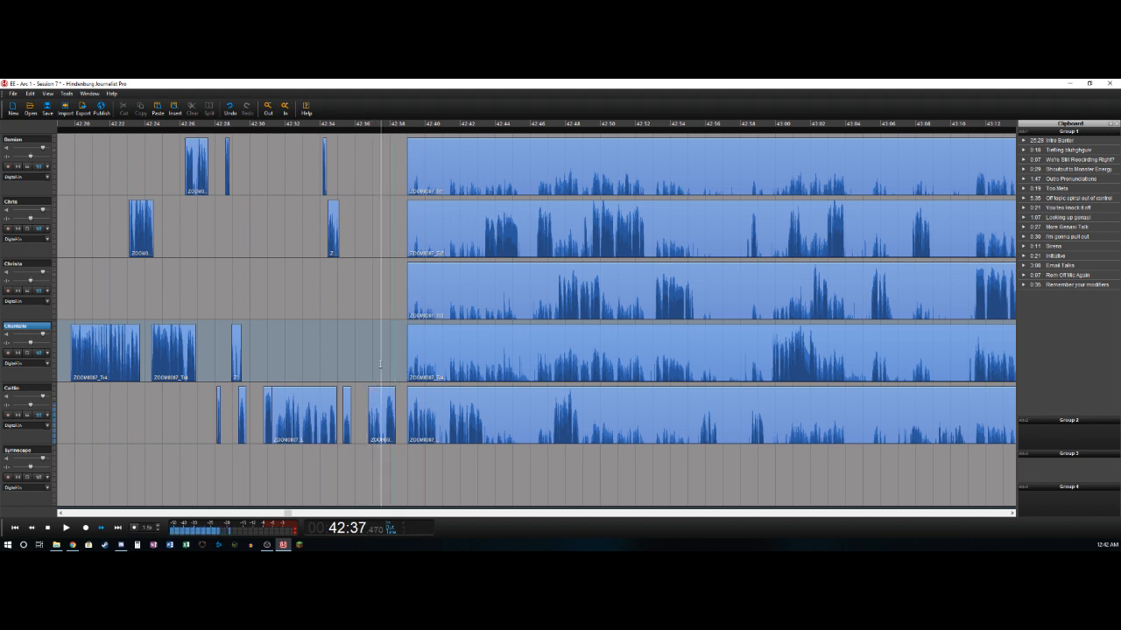
{"action": "key", "text": "Left"}
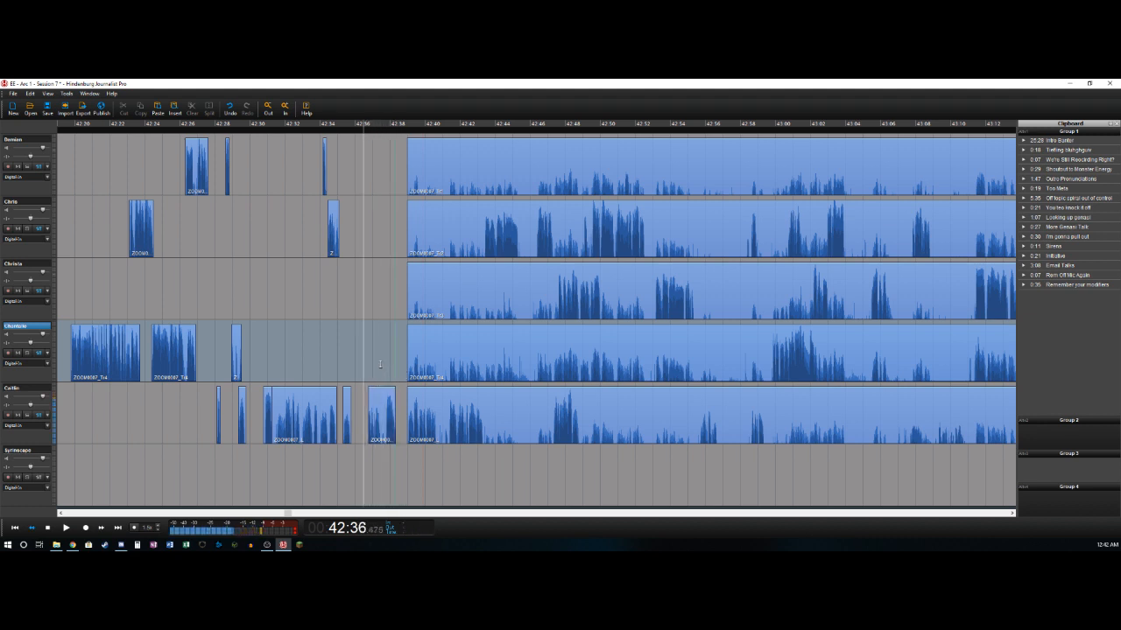
{"action": "key", "text": "Right"}
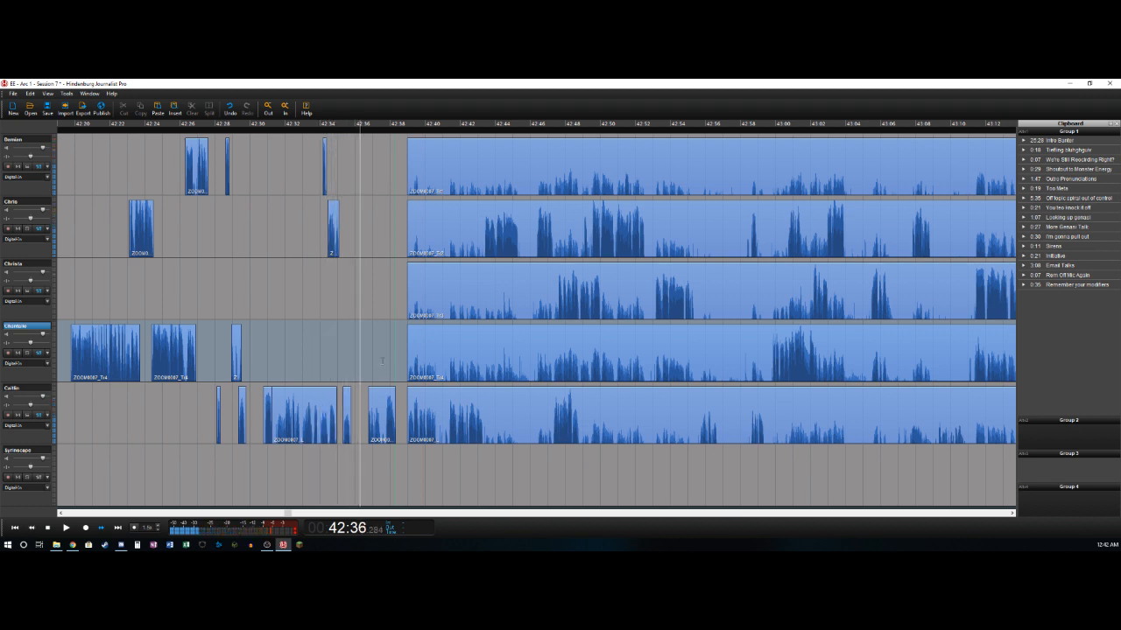
{"action": "key", "text": "Left"}
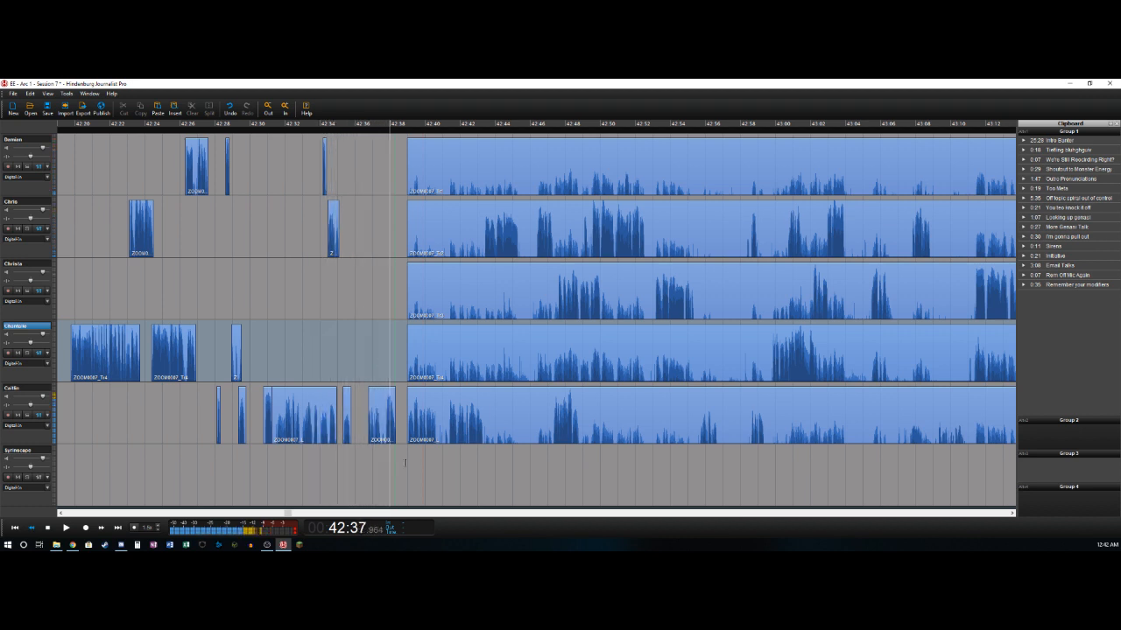
{"action": "left_click_drag", "start_coordinate": [379, 400], "coordinate": [365, 400]}
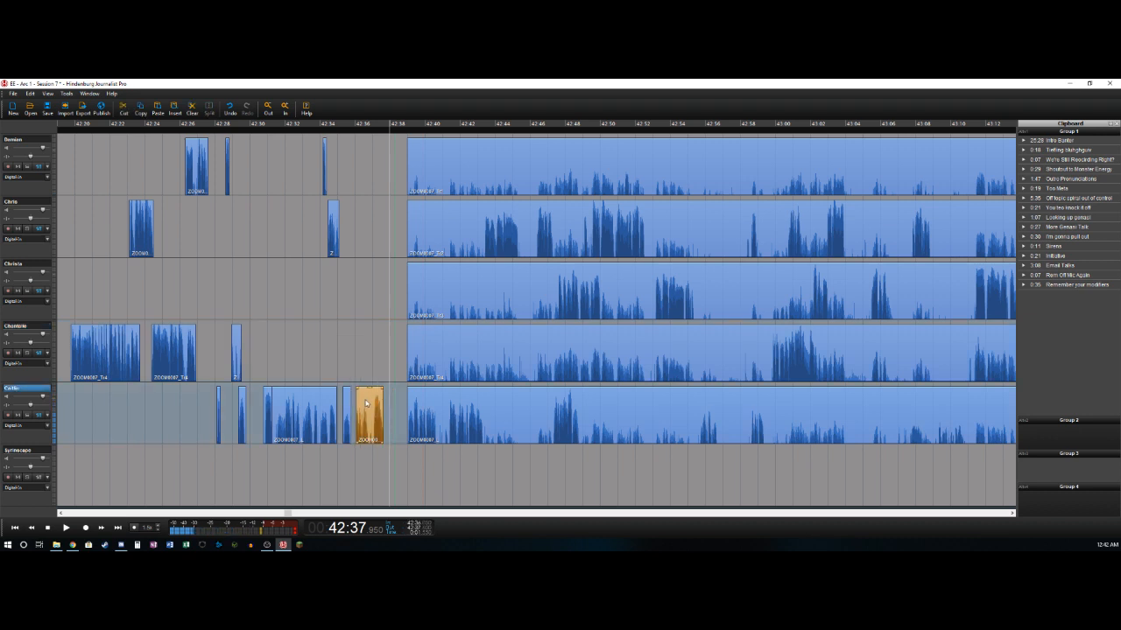
{"action": "key", "text": "Left"}
{"action": "key", "text": "Right"}
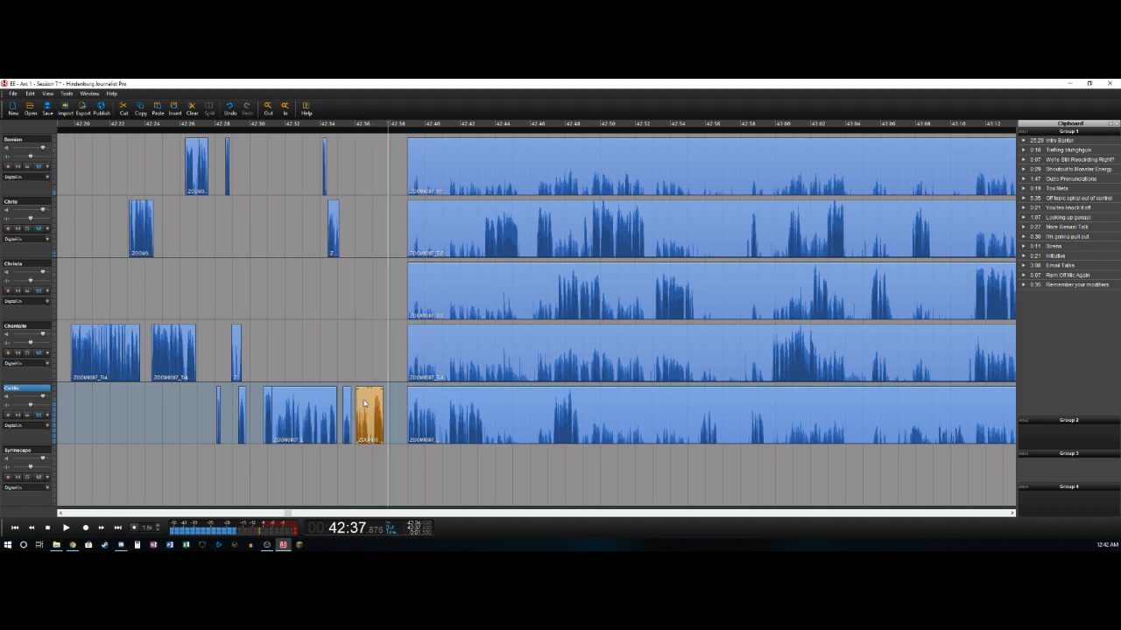
- Select the long clips after the gap on all five voice tracks and move them earlier to start at 42:37.75
{"action": "left_click", "coordinate": [461, 412]}
{"action": "left_click", "coordinate": [437, 173], "text": "shift"}
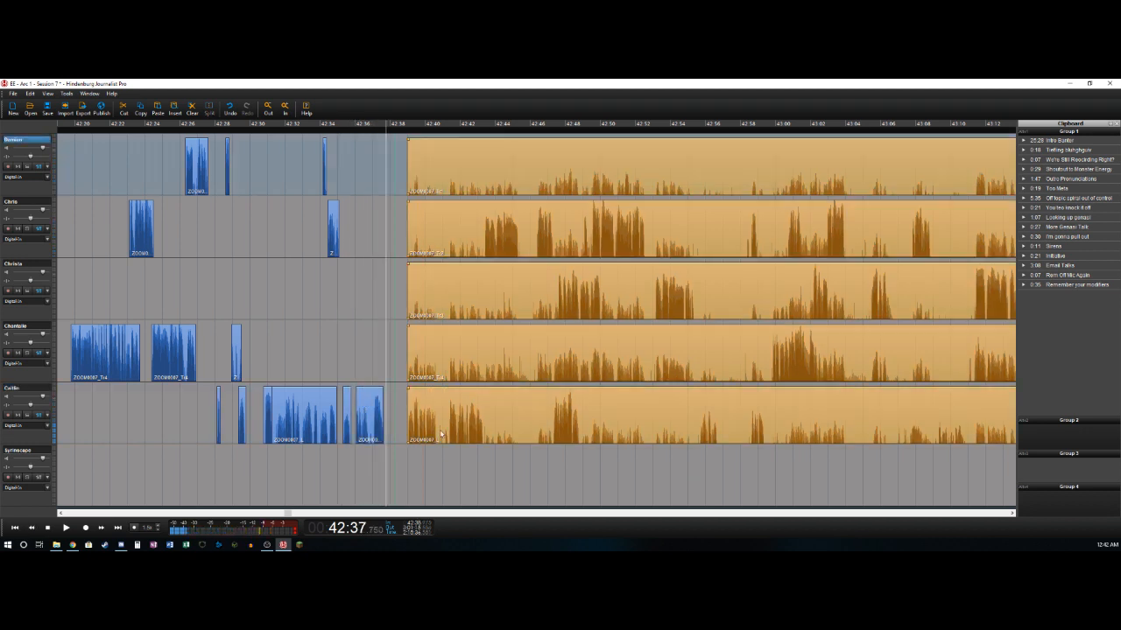
{"action": "left_click_drag", "start_coordinate": [434, 418], "coordinate": [409, 411]}
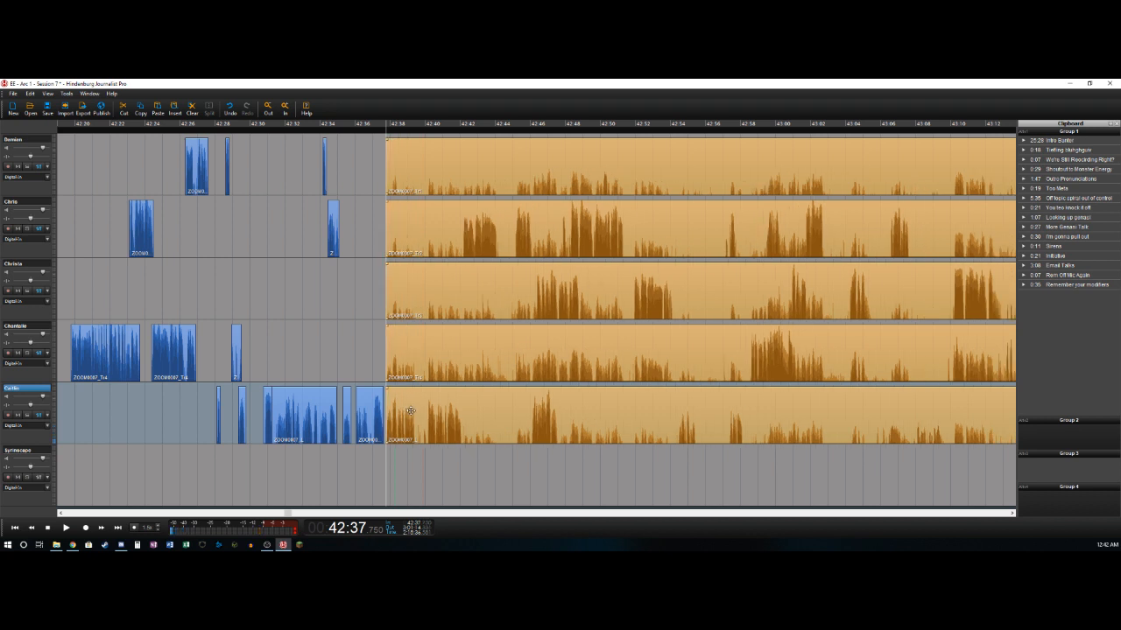
- Split the fifth track at 42:39.4 and select the section before the cut
{"action": "key", "text": "space"}
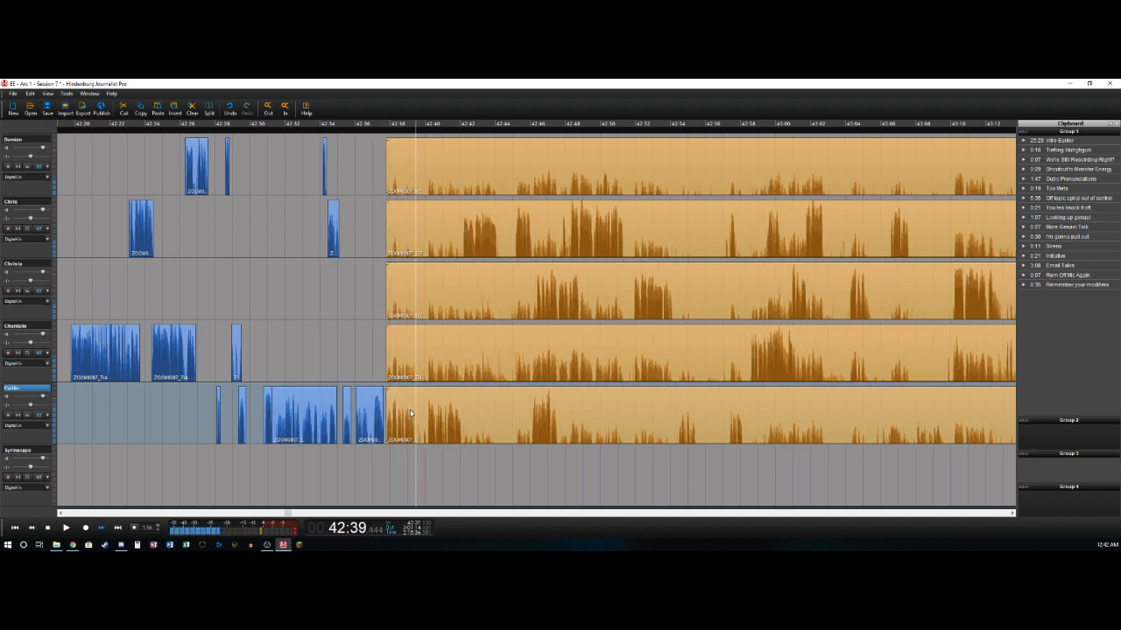
{"action": "key", "text": "space"}
{"action": "key", "text": "t"}
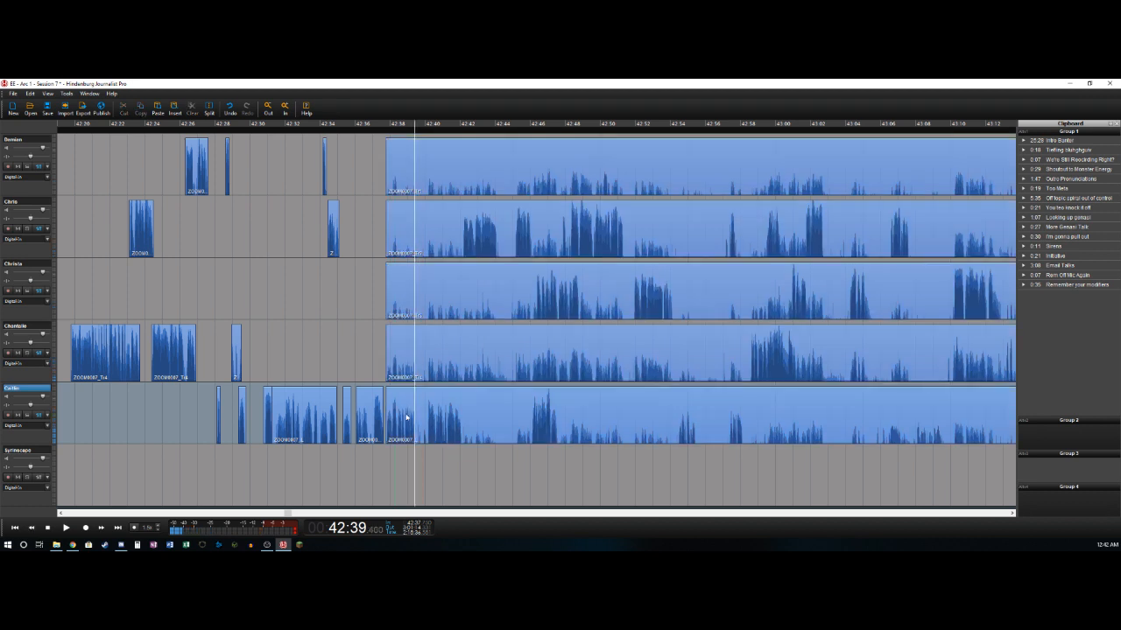
{"action": "left_click", "coordinate": [409, 414]}
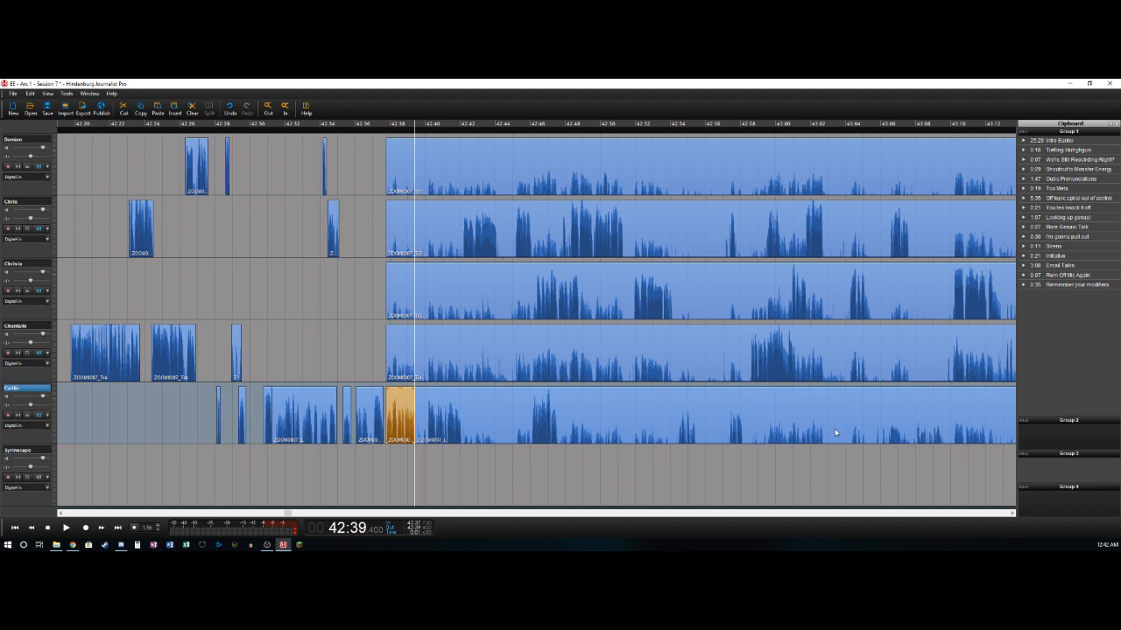
- On the fifth track, delete the section between 42:39.4 and 42:40.08, and split the track again at 42:42.05
{"action": "key", "text": "space"}
{"action": "key", "text": "space"}
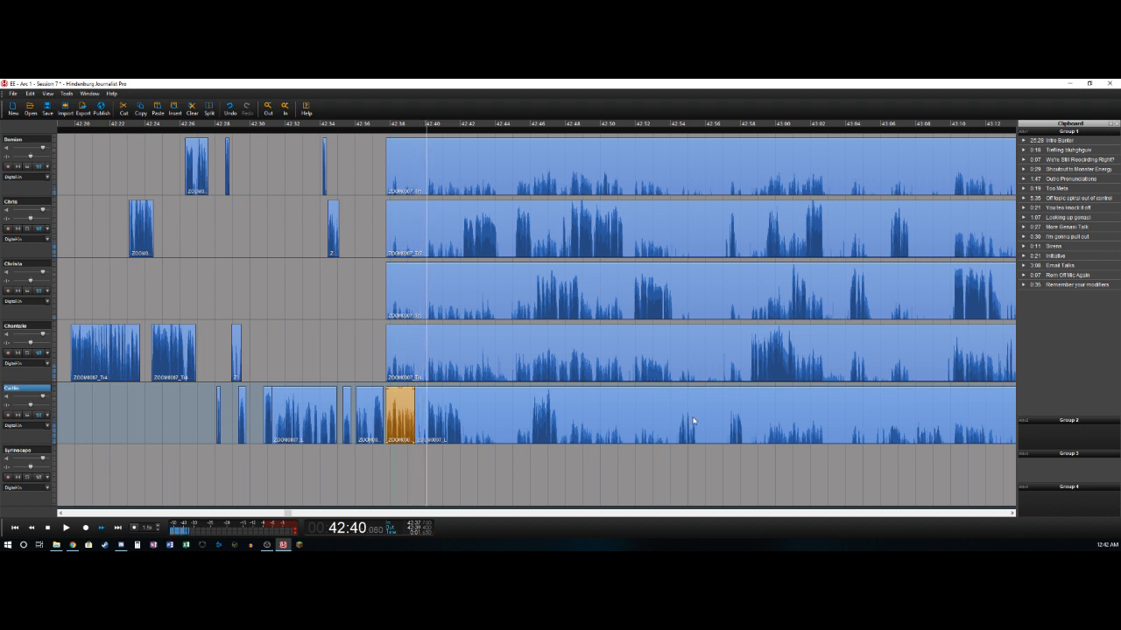
{"action": "key", "text": "ctrl+t"}
{"action": "key", "text": "Delete"}
{"action": "key", "text": "space"}
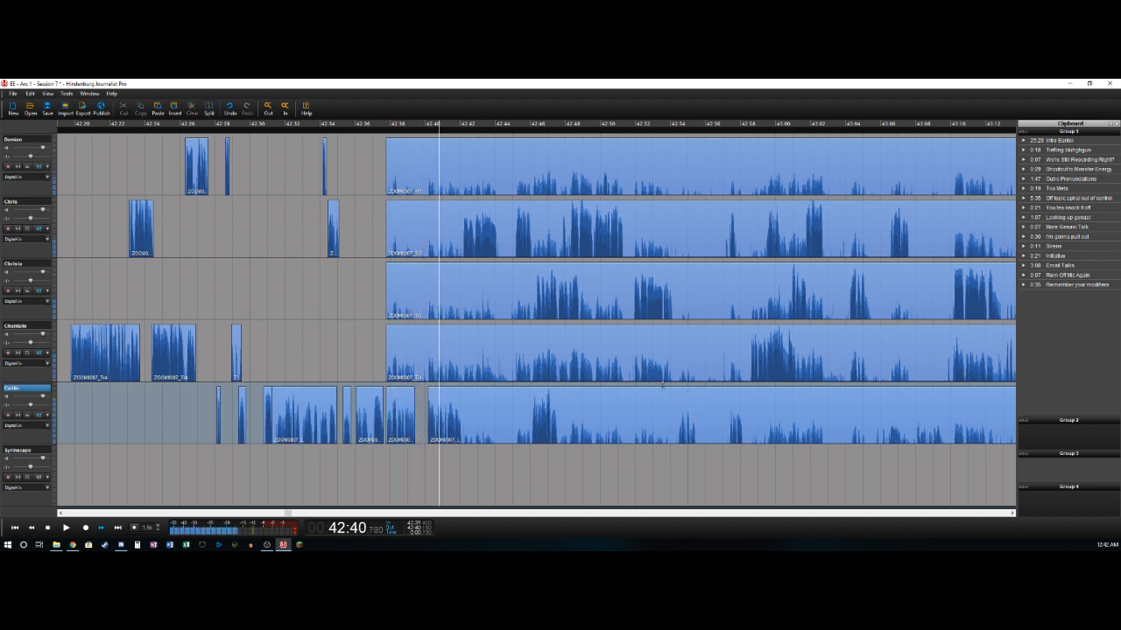
{"action": "key", "text": "space"}
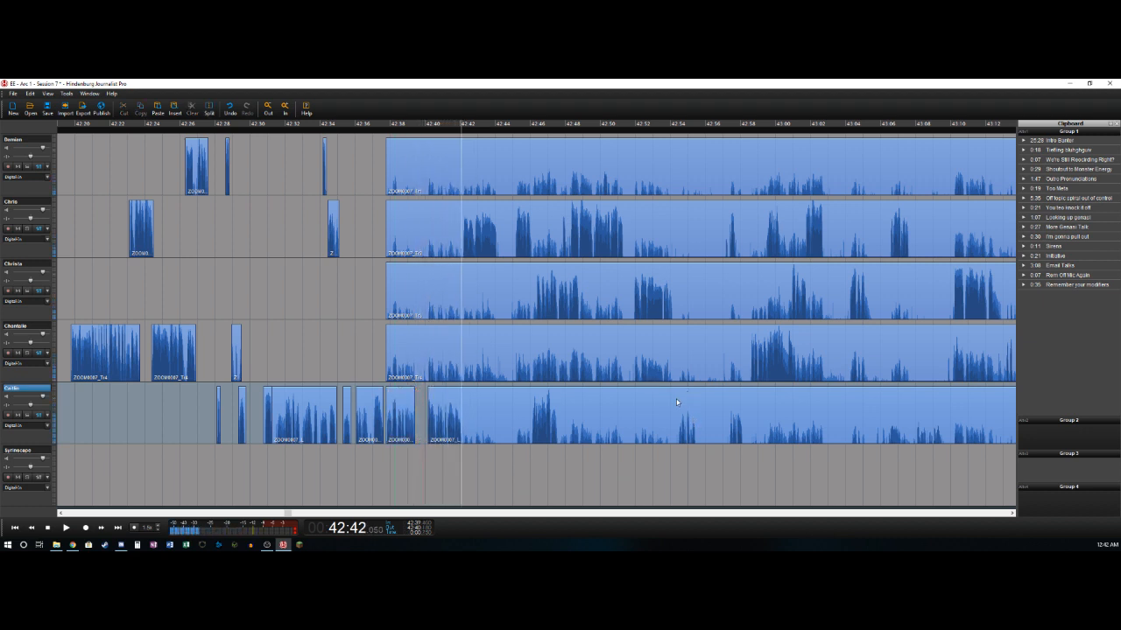
{"action": "key", "text": "ctrl+t"}
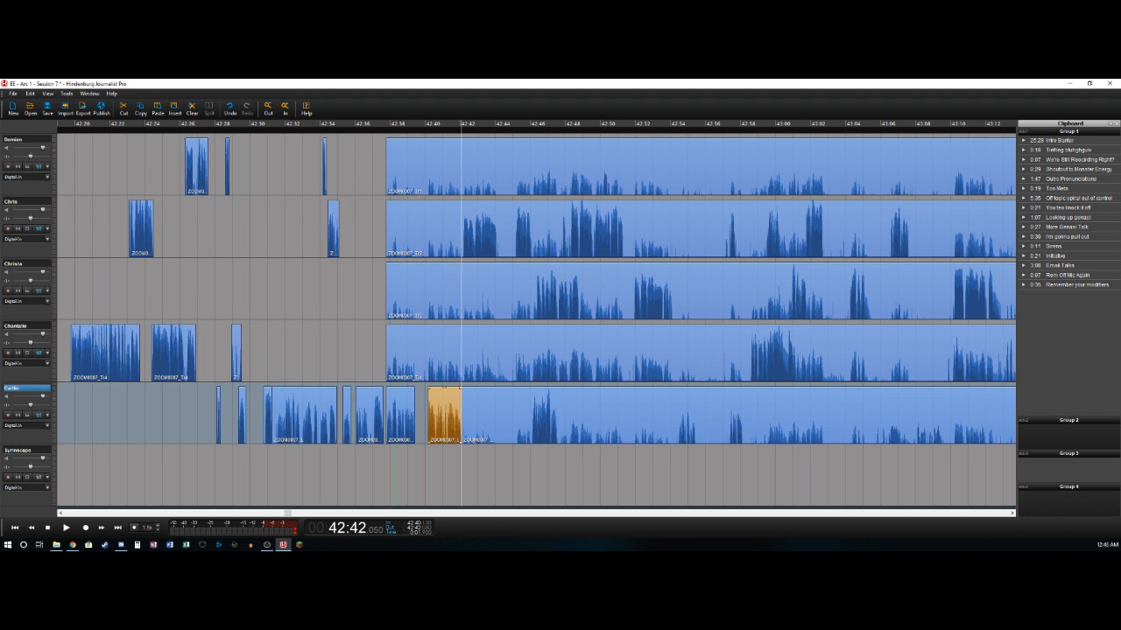
{"action": "key", "text": "alt+Tab"}
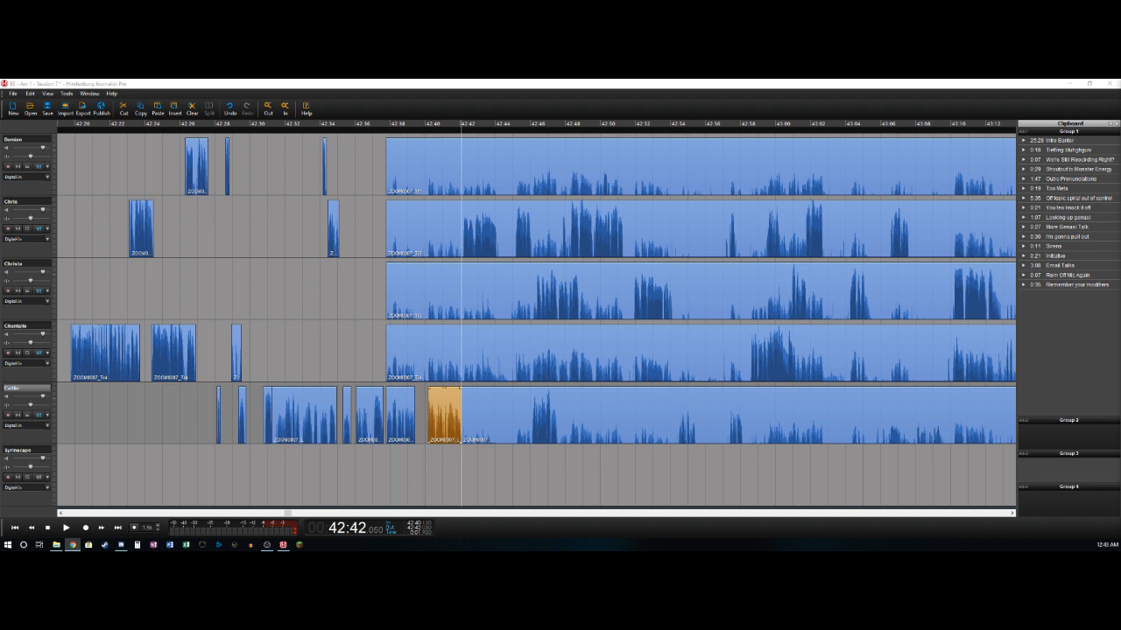
- Delete the second track's long-clip section before 42:42.16 and split the track again at about 42:44
{"action": "left_click", "coordinate": [464, 217]}
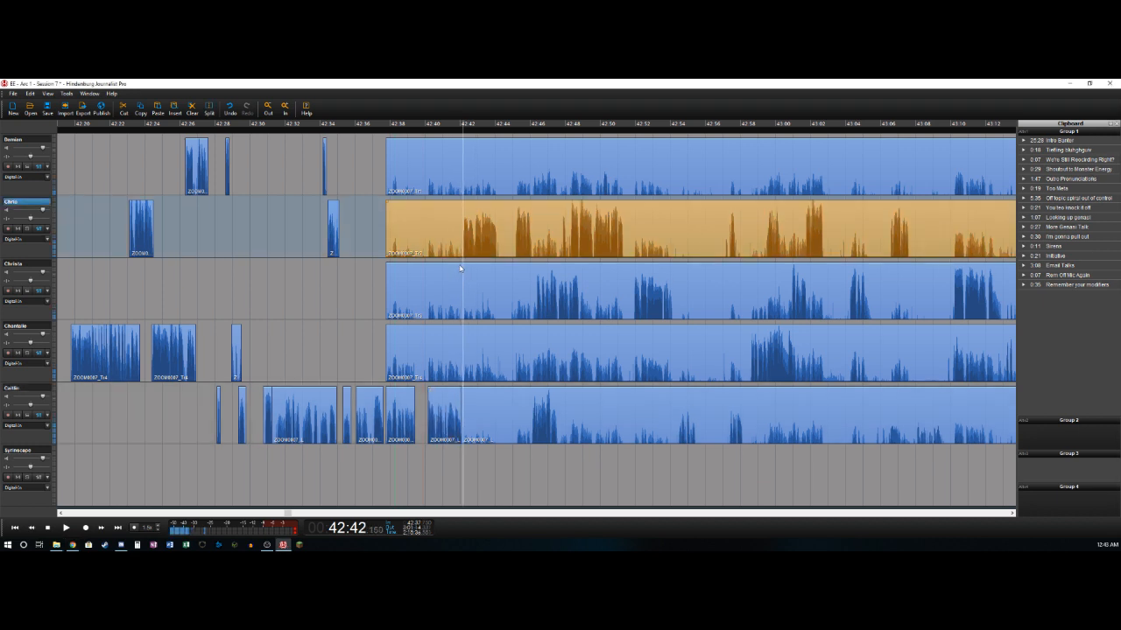
{"action": "key", "text": "ctrl+b"}
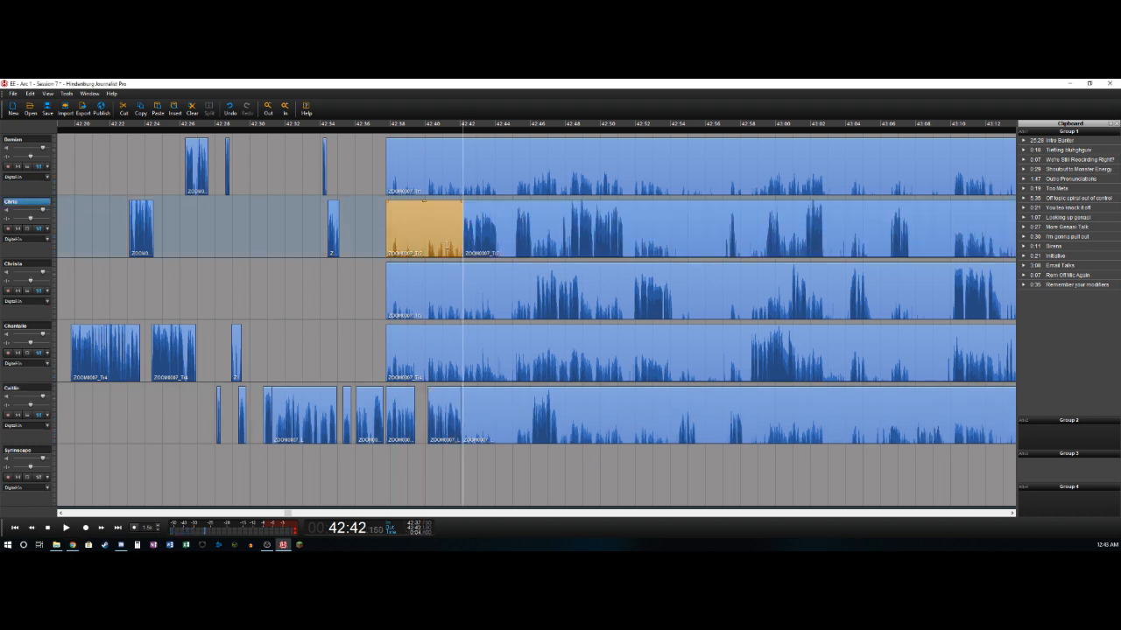
{"action": "key", "text": "Delete"}
{"action": "key", "text": "space"}
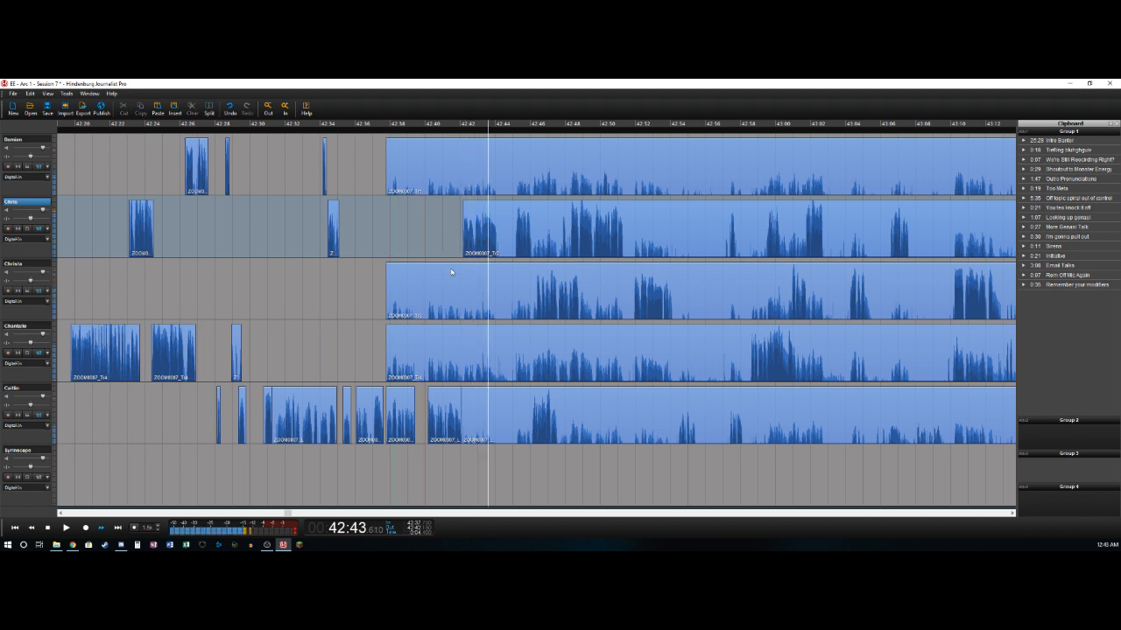
{"action": "key", "text": "ctrl+b"}
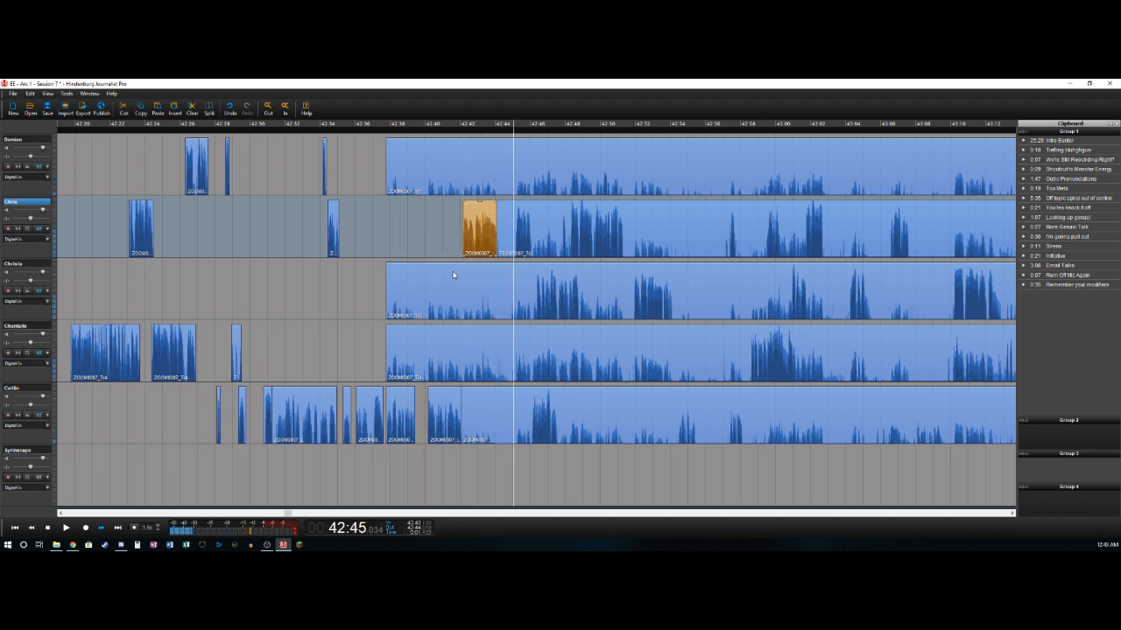
- On the second track, delete the quiet section from about 42:44 to 42:45.1 and split the track at about 42:46
{"action": "key", "text": "Left"}
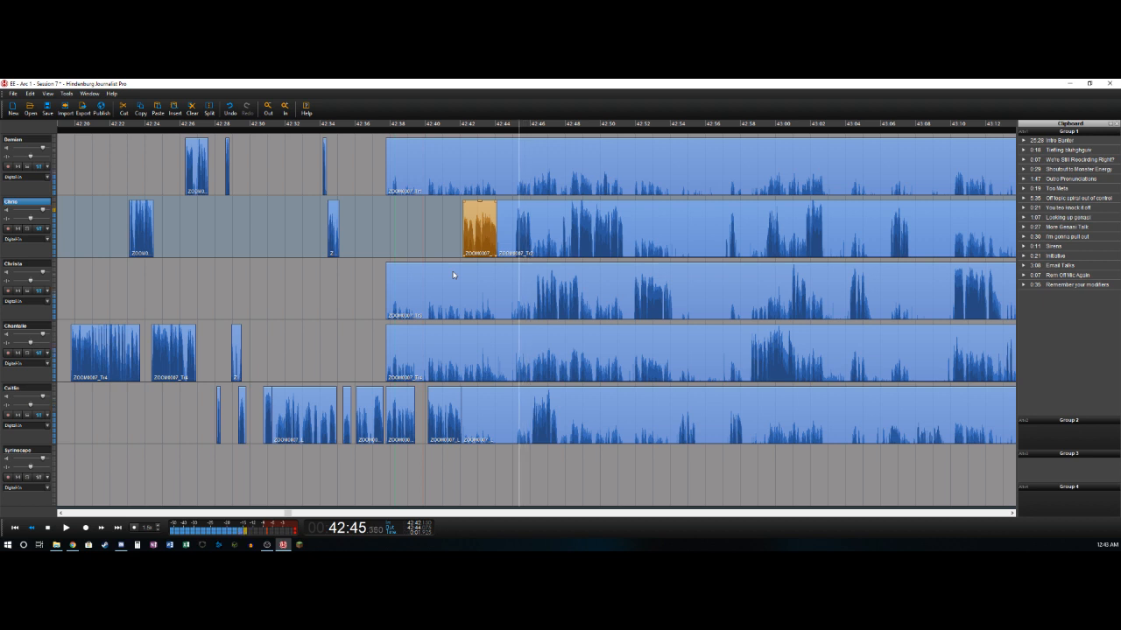
{"action": "key", "text": "Right"}
{"action": "key", "text": "Left"}
{"action": "key", "text": "t"}
{"action": "key", "text": "Delete"}
{"action": "key", "text": "space"}
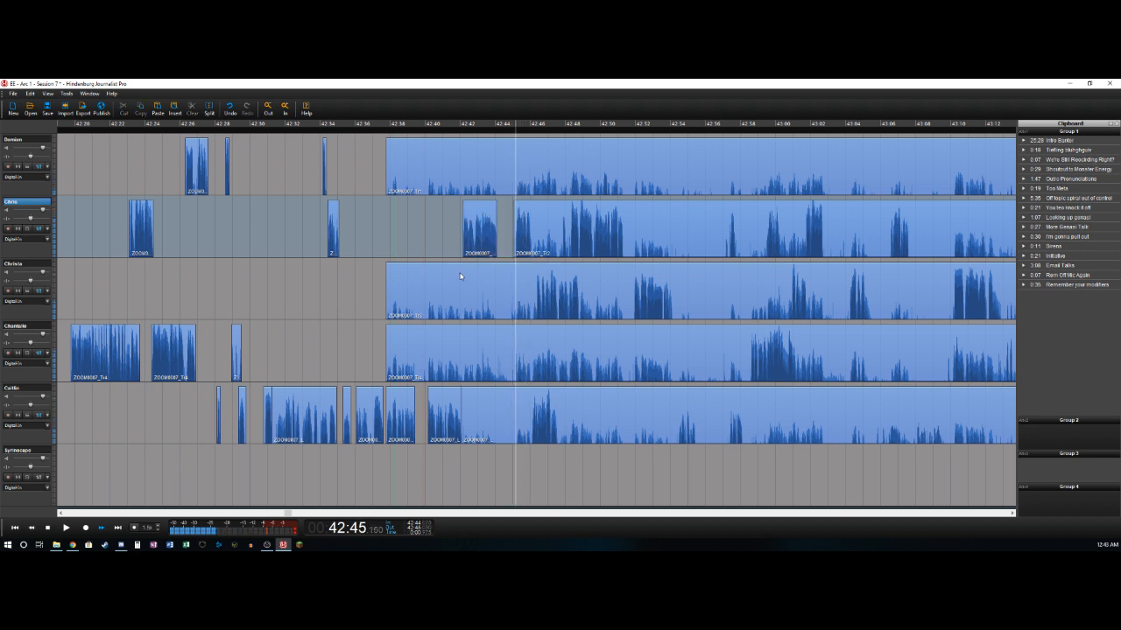
{"action": "key", "text": "ctrl+b"}
- On the fifth track, delete the background section from 42:42.05 to 42:46.08 and split the track at about 42:47.5
{"action": "key", "text": "Left"}
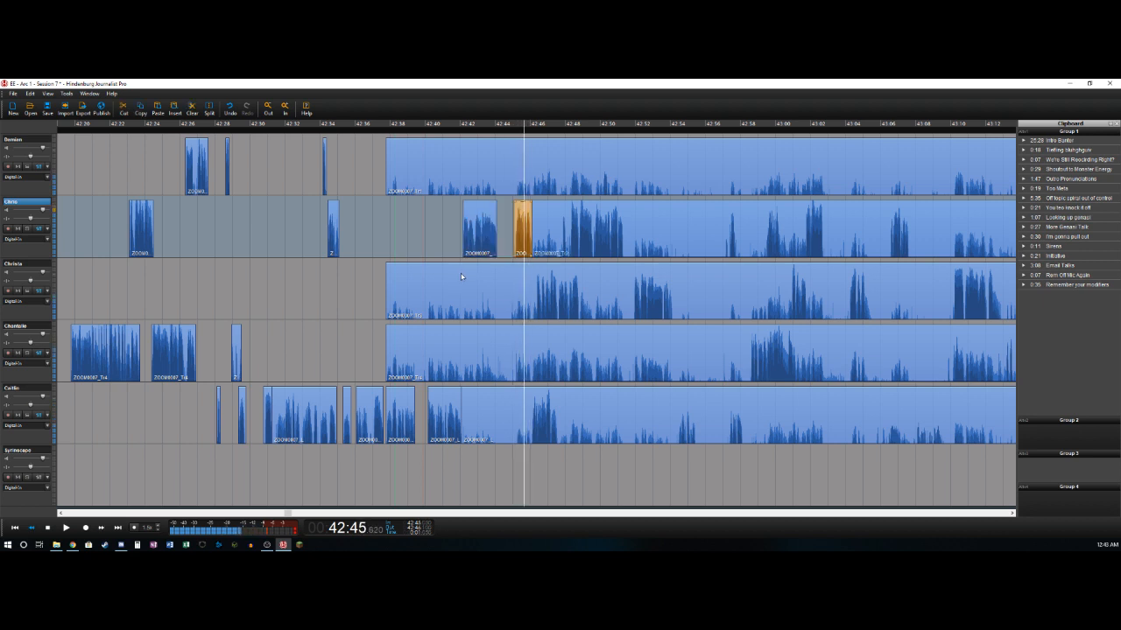
{"action": "key", "text": "Down"}
{"action": "key", "text": "Down"}
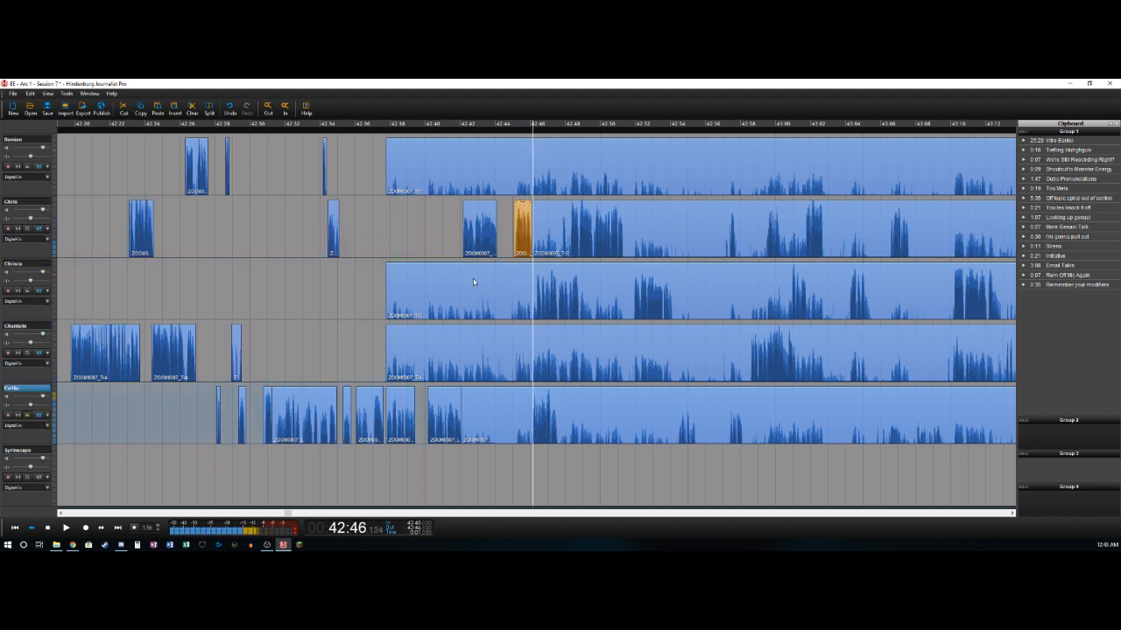
{"action": "key", "text": "Left"}
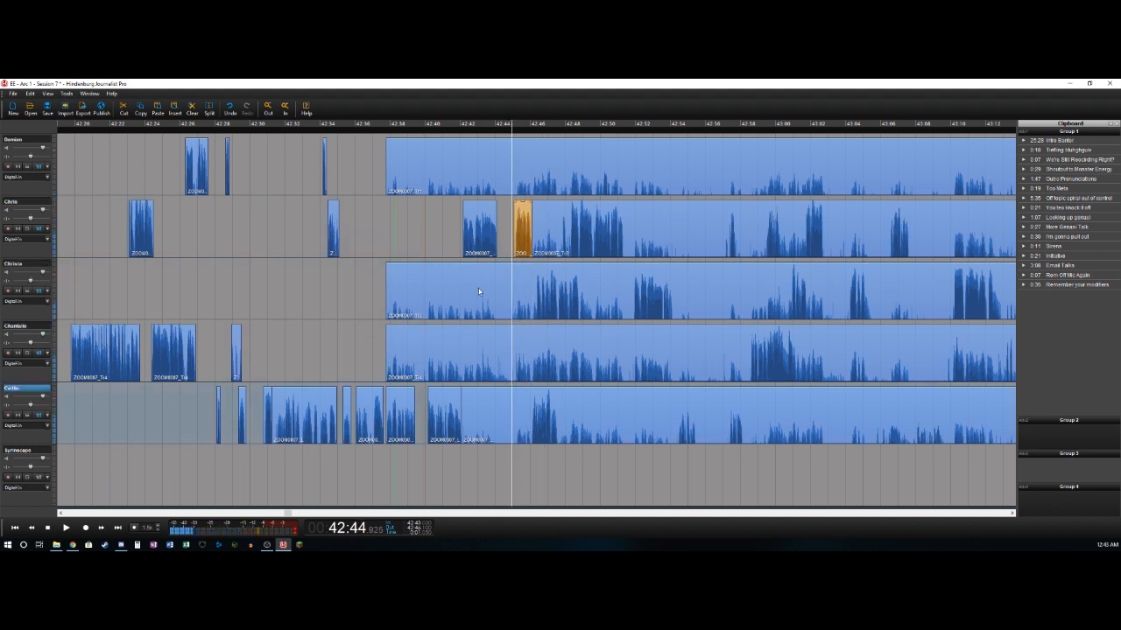
{"action": "key", "text": "Right"}
{"action": "key", "text": "t"}
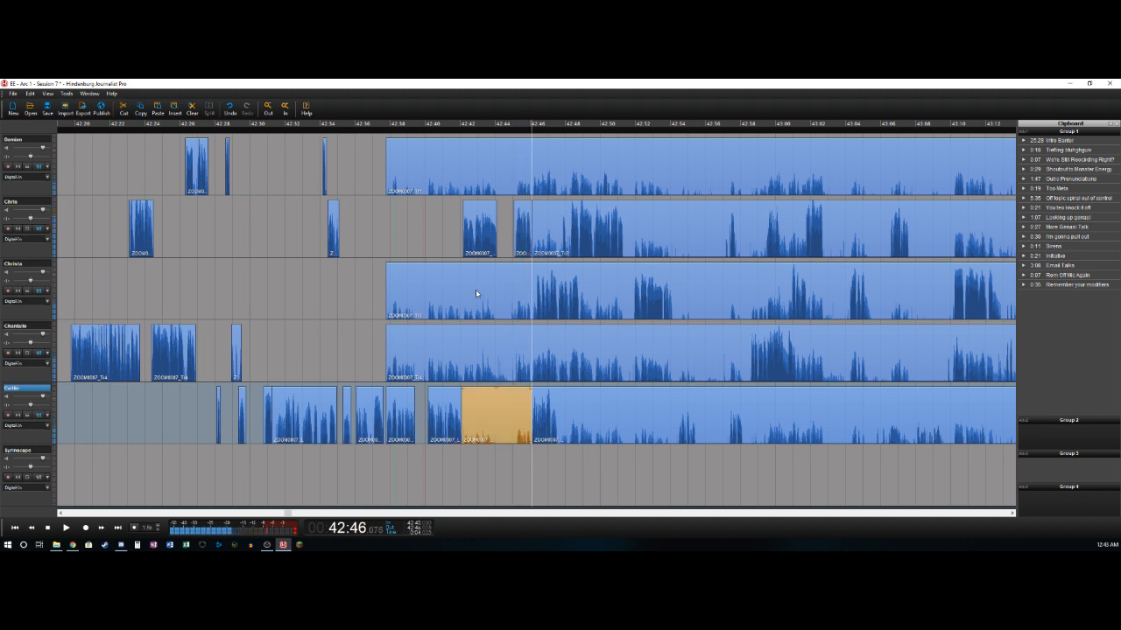
{"action": "key", "text": "Delete"}
{"action": "key", "text": "space"}
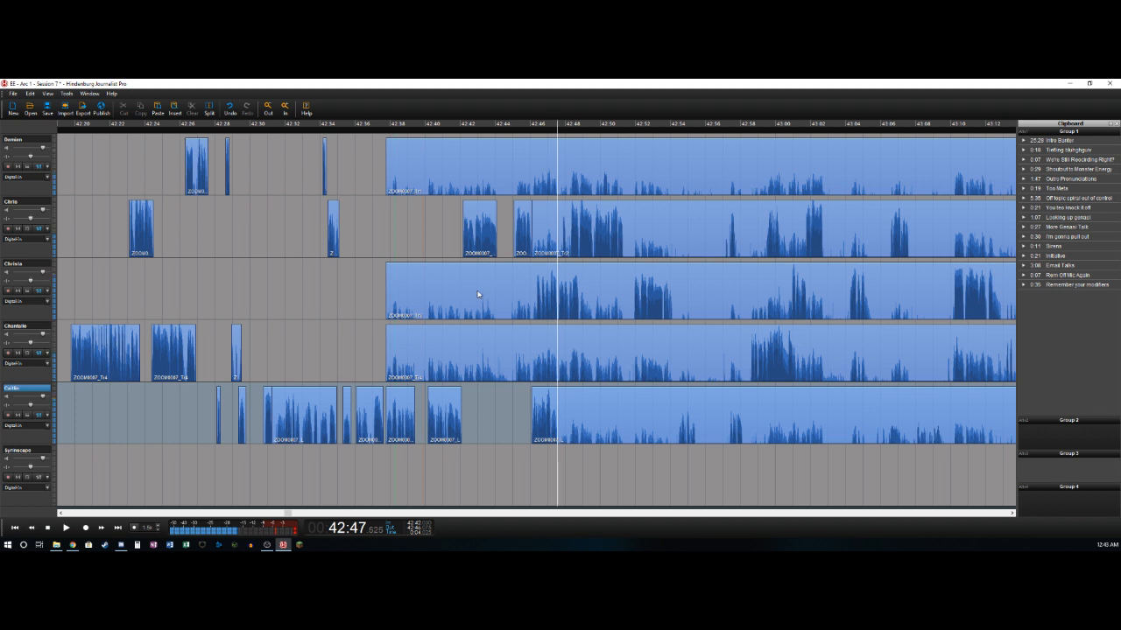
{"action": "key", "text": "t"}
- Delete the third track's long-clip section before 42:46.3 and split the track at about 42:48.8
{"action": "key", "text": "Up"}
{"action": "key", "text": "Up"}
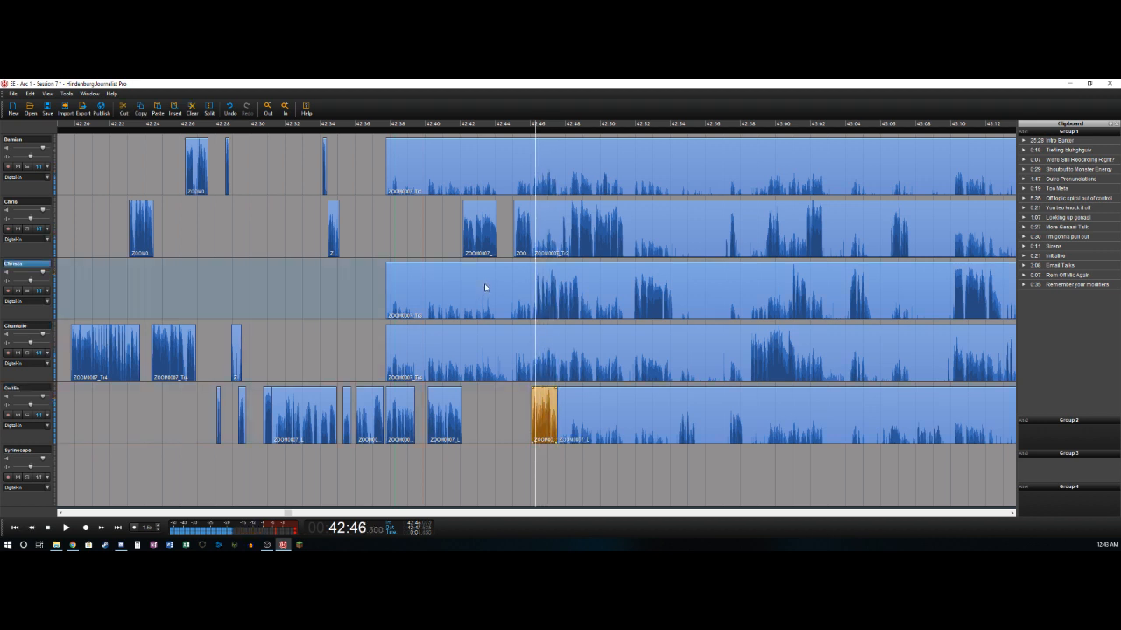
{"action": "key", "text": "t"}
{"action": "key", "text": "Delete"}
{"action": "key", "text": "Right"}
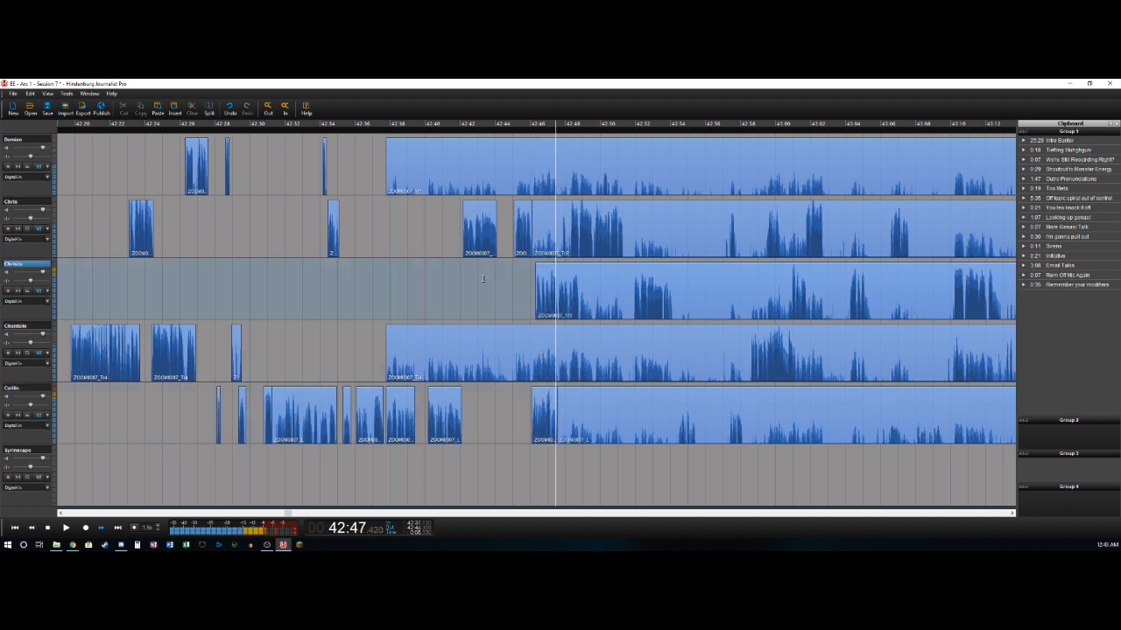
{"action": "key", "text": "Left"}
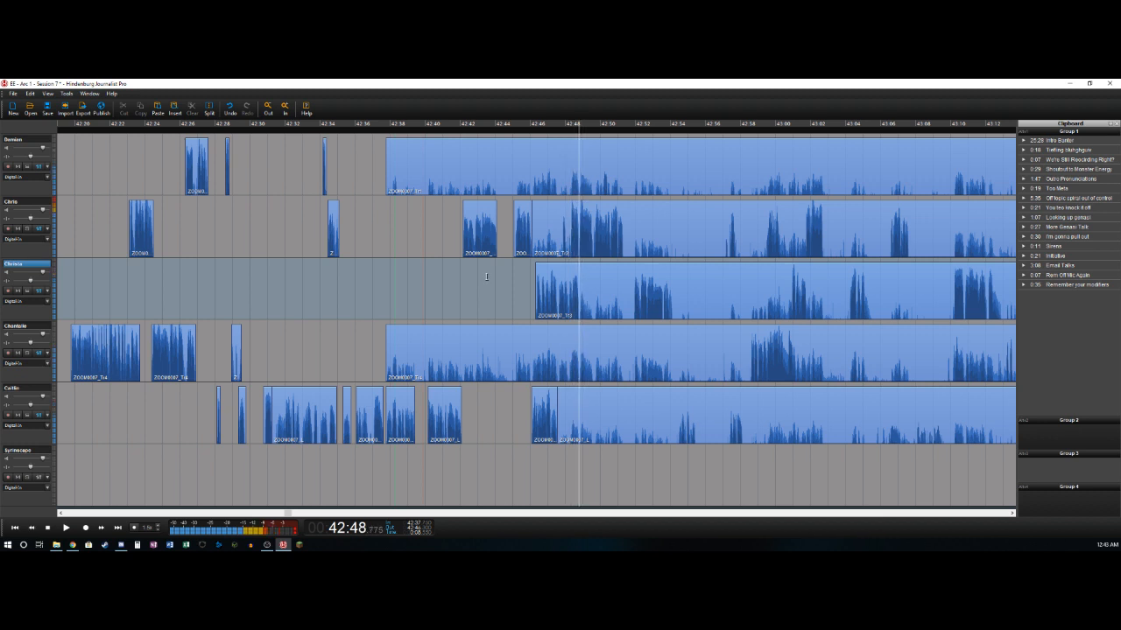
{"action": "key", "text": "t"}
- On the second track, delete the section from about 42:46 to 42:47.76 and split the track at about 42:48.1
{"action": "key", "text": "Up"}
{"action": "key", "text": "Right"}
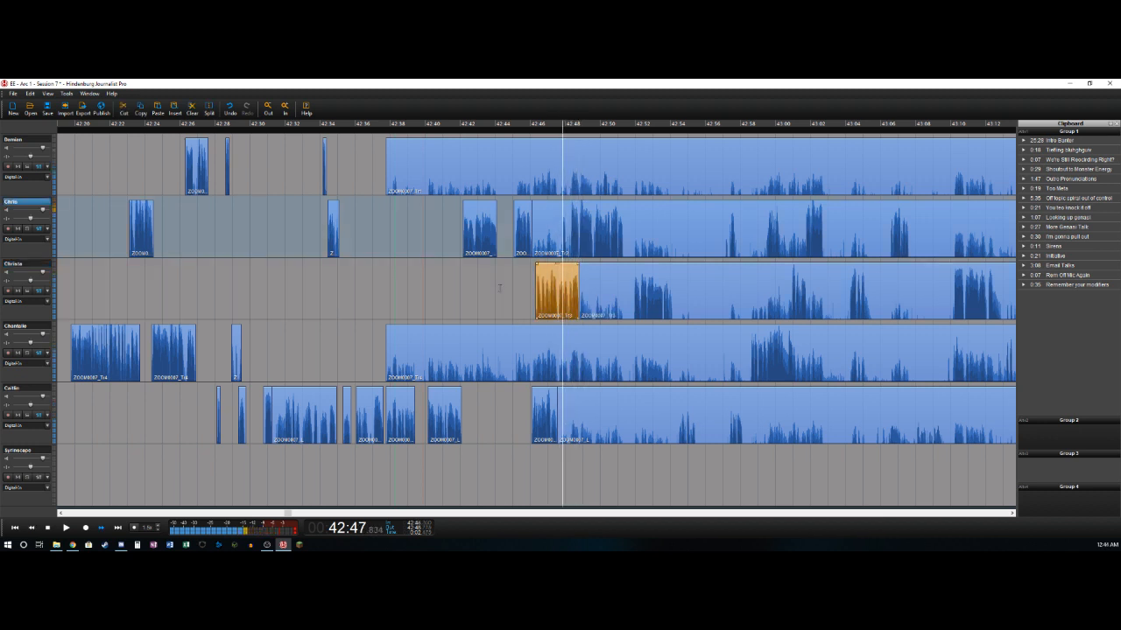
{"action": "key", "text": "Left"}
{"action": "key", "text": "Left"}
{"action": "key", "text": "Left"}
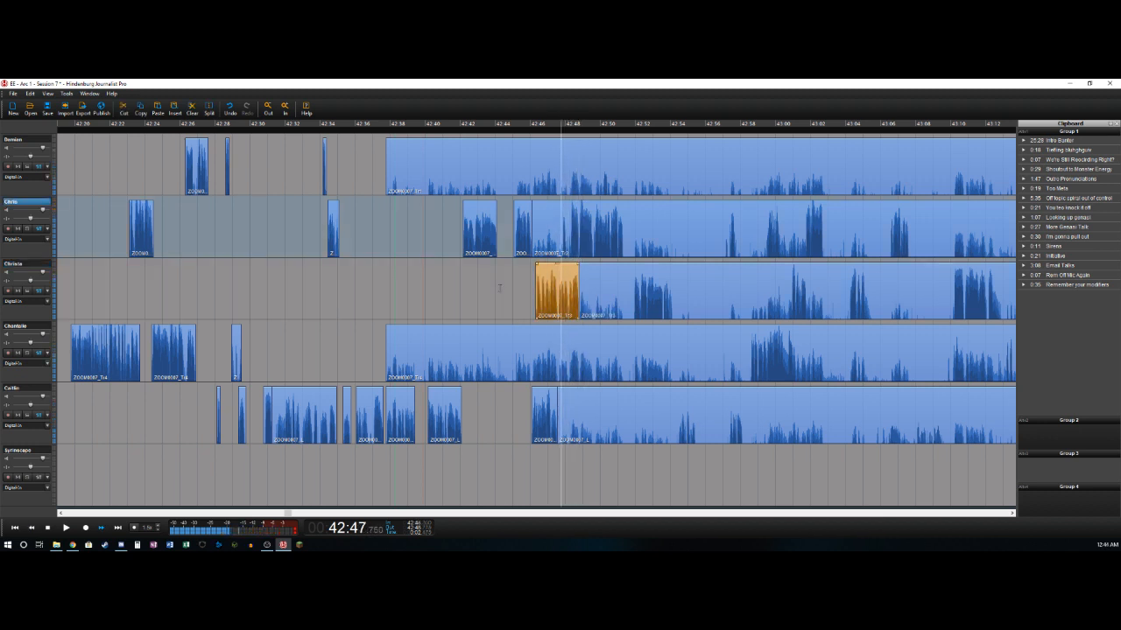
{"action": "key", "text": "t"}
{"action": "key", "text": "Delete"}
{"action": "key", "text": "Right"}
{"action": "key", "text": "Right"}
{"action": "key", "text": "Right"}
{"action": "key", "text": "t"}
- Delete the second track's sliver between about 42:48.1 and 42:48.3, and split the track at about 42:51.3
{"action": "key", "text": "Right"}
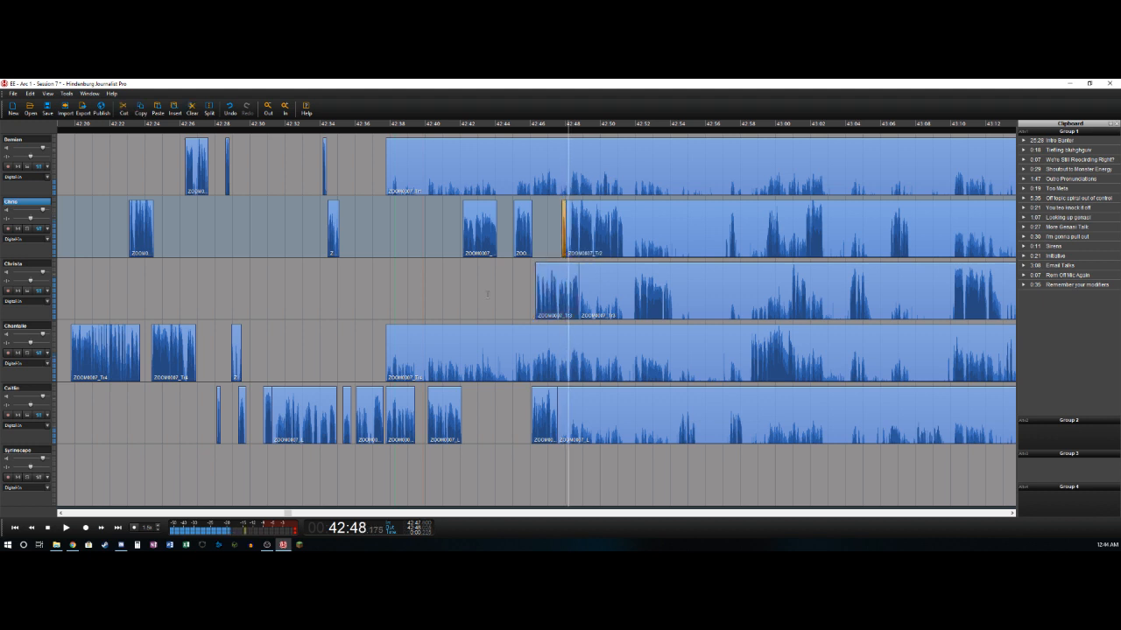
{"action": "key", "text": "t"}
{"action": "key", "text": "Delete"}
{"action": "key", "text": "Right"}
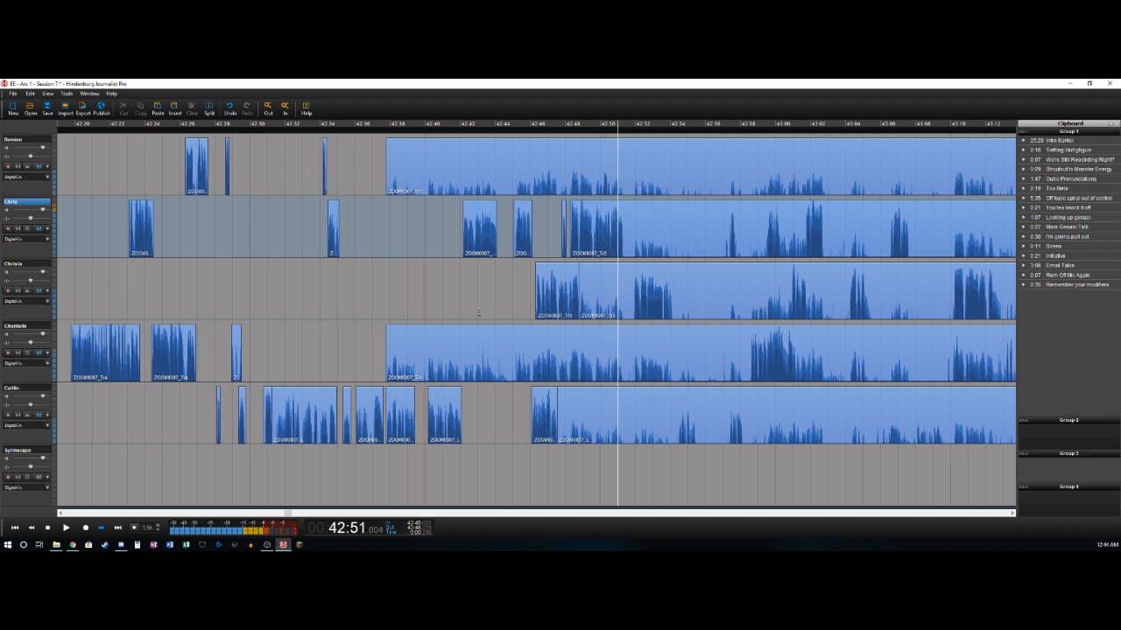
{"action": "key", "text": "space"}
{"action": "key", "text": "t"}
- On the third track, delete the background section from 42:48.8 to about 42:51.9 and split the track at 42:54.15
{"action": "key", "text": "Right"}
{"action": "key", "text": "Right"}
{"action": "key", "text": "Down"}
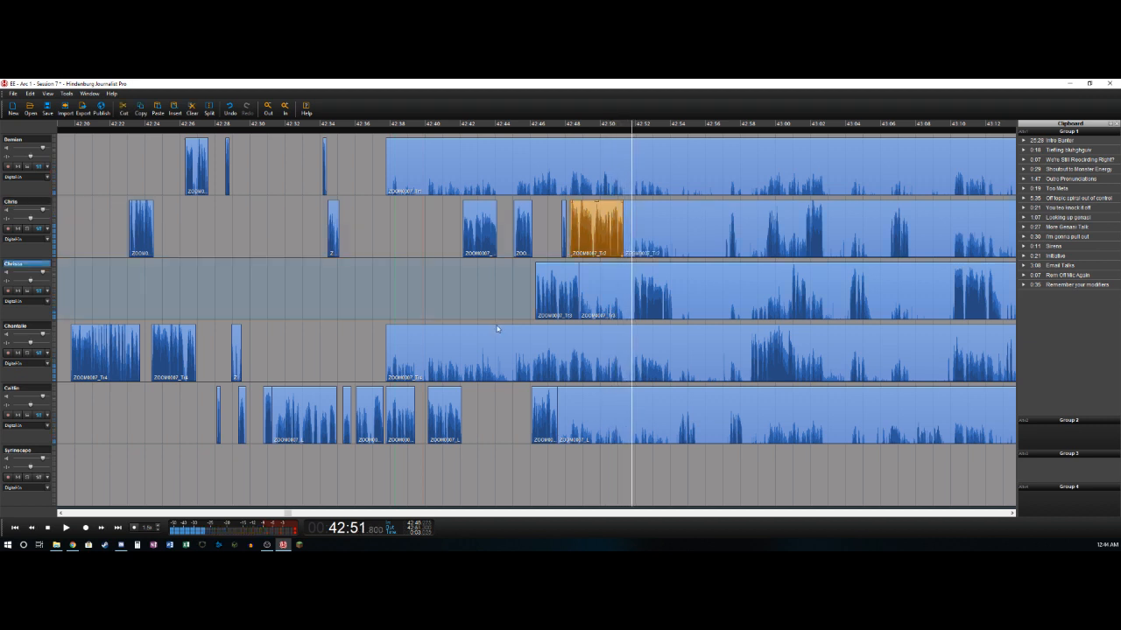
{"action": "key", "text": "Right"}
{"action": "key", "text": "t"}
{"action": "key", "text": "Delete"}
{"action": "key", "text": "space"}
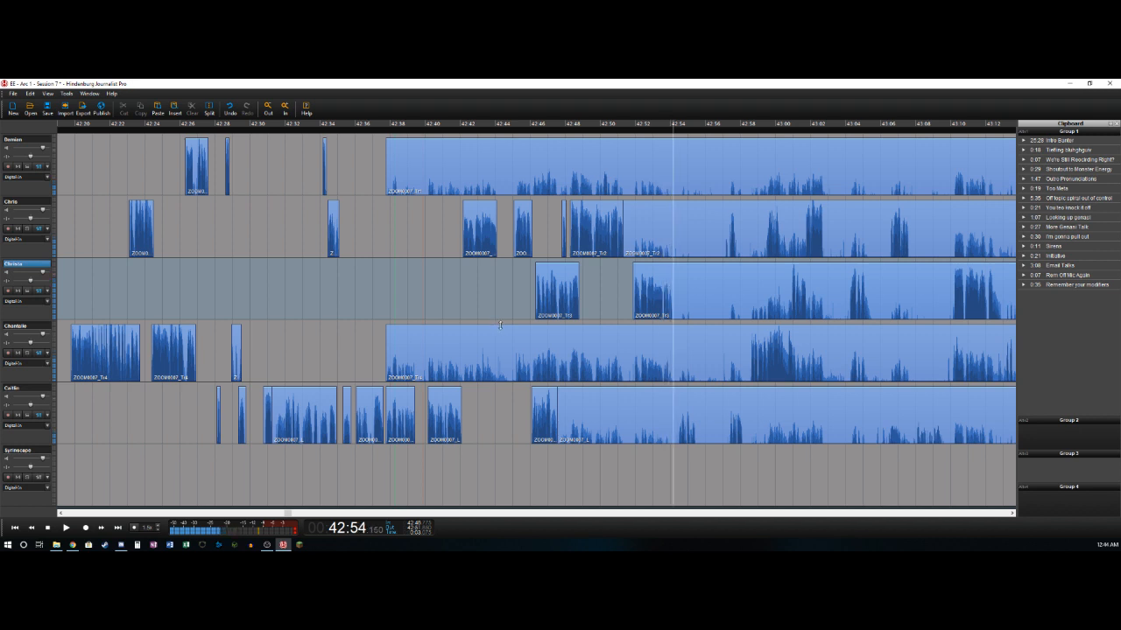
{"action": "key", "text": "t"}
- Split the fifth track at about 42:54.4 and delete the background section back to the cut at 42:47.5
{"action": "key", "text": "Down"}
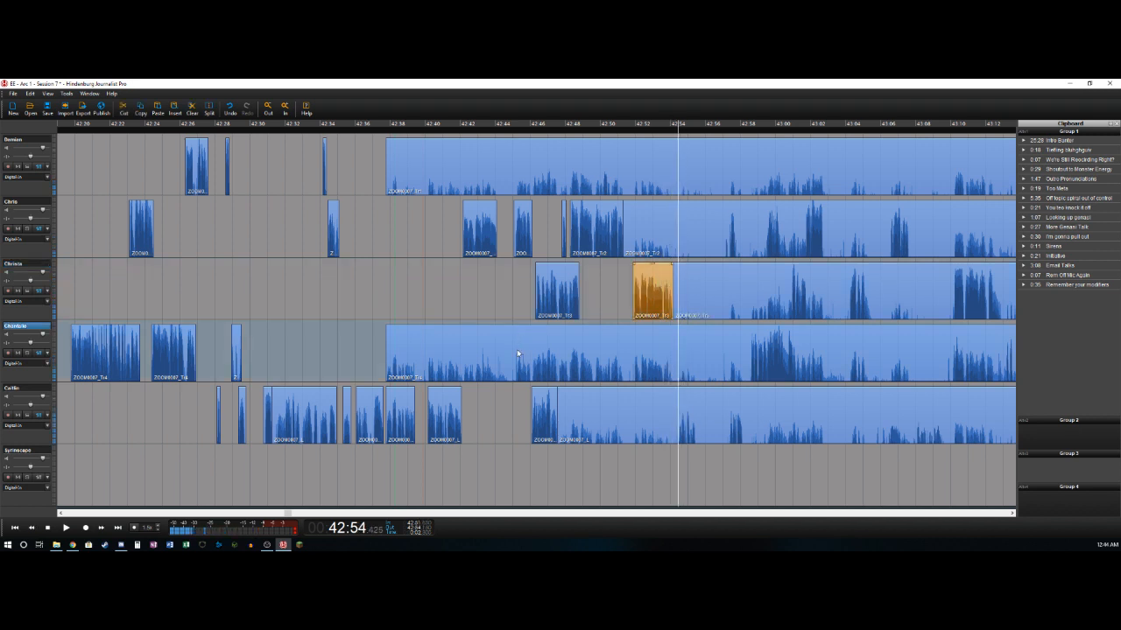
{"action": "key", "text": "Down"}
{"action": "key", "text": "t"}
{"action": "key", "text": "Delete"}
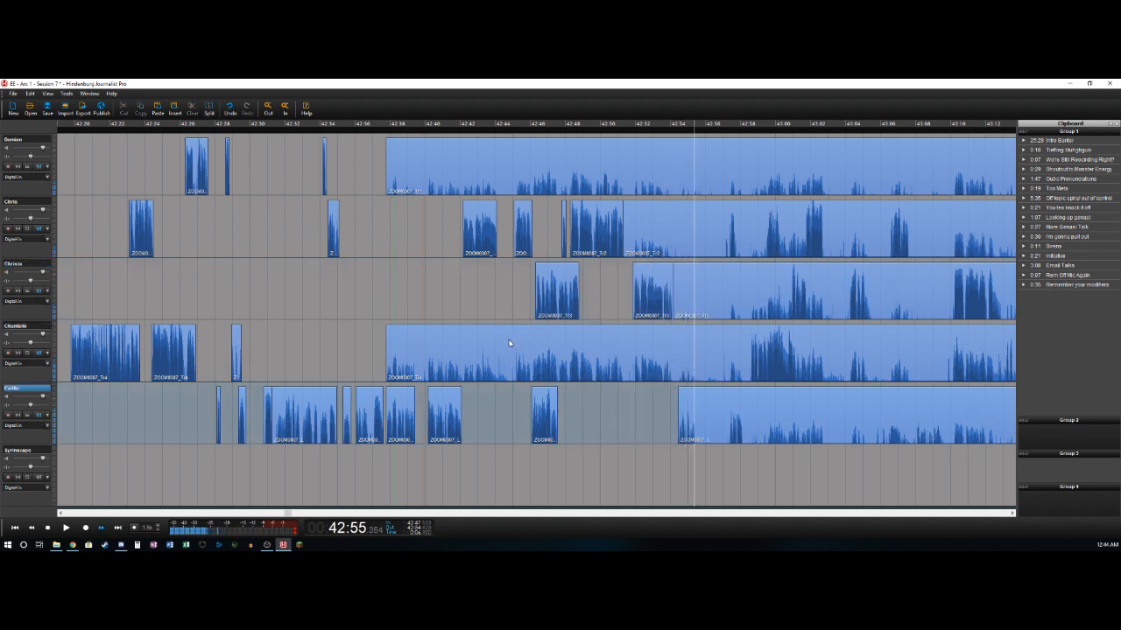
- Split the fifth track at about 42:55.5, play on, and delete the short clip before the cut
{"action": "key", "text": "t"}
{"action": "key", "text": "Left"}
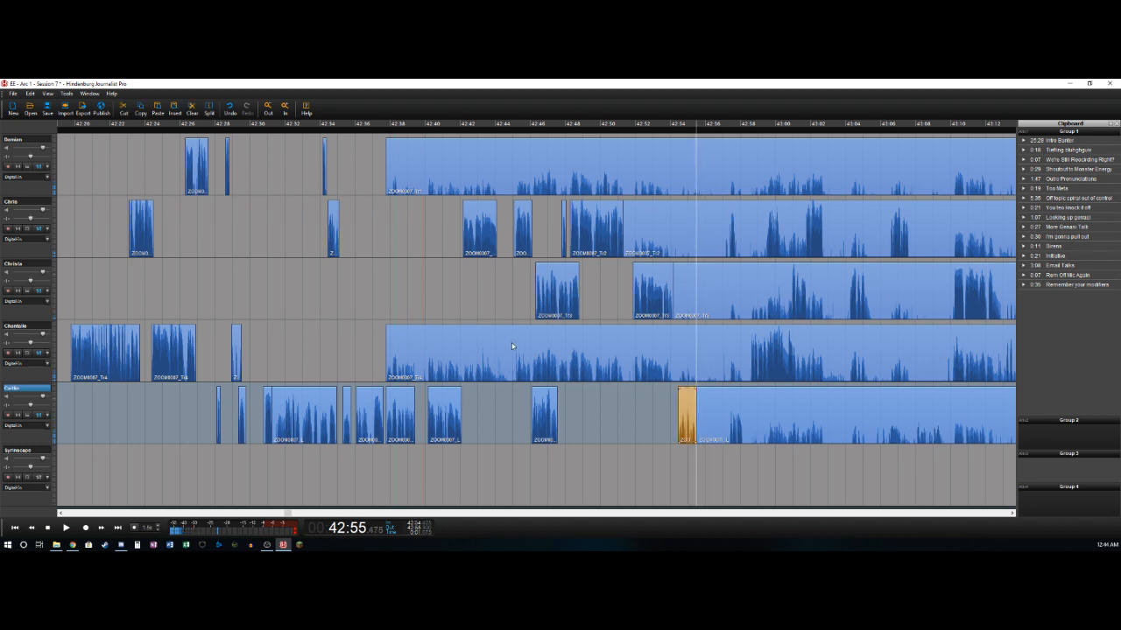
{"action": "key", "text": "space"}
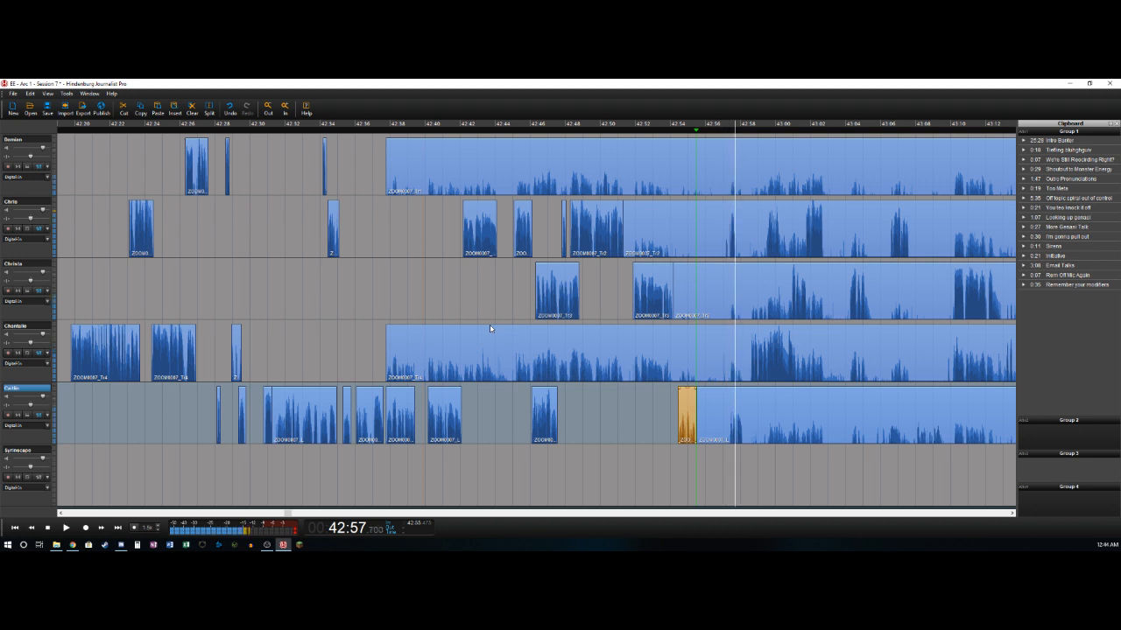
{"action": "key", "text": "Delete"}
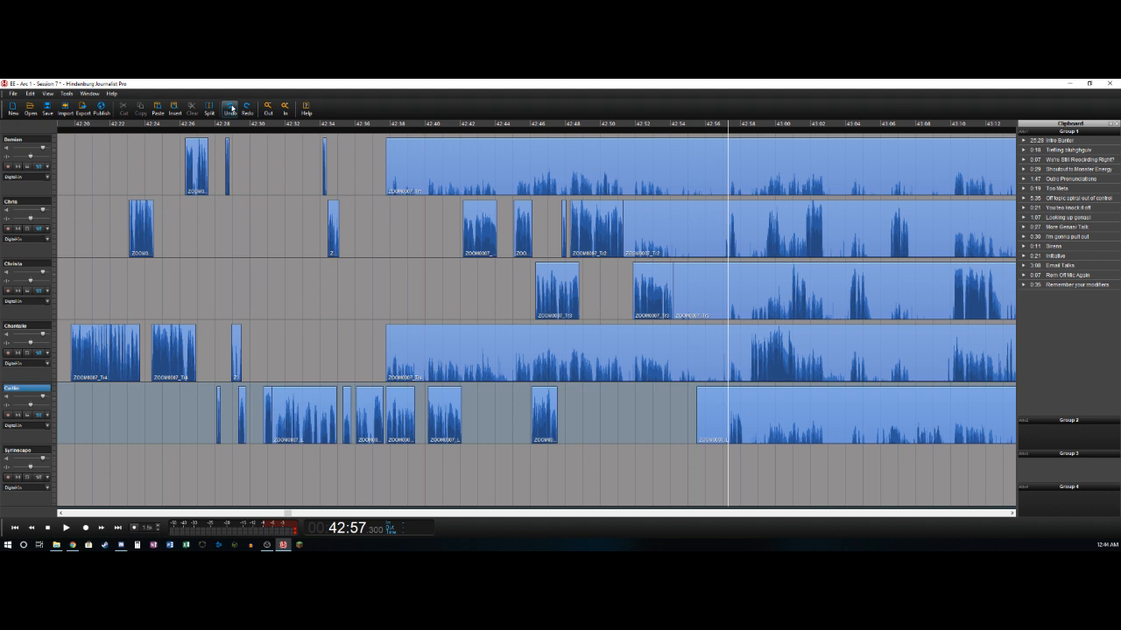
- Extend the start of the fifth track's long clip back to about 42:54.4
{"action": "left_click", "coordinate": [734, 398]}
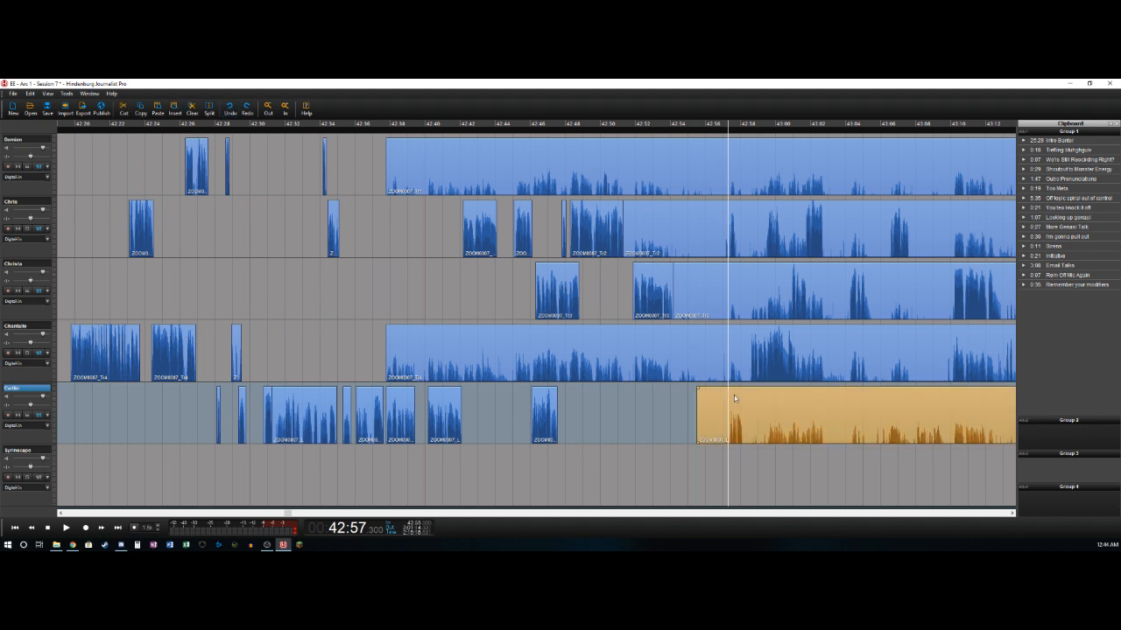
{"action": "left_click_drag", "start_coordinate": [696, 408], "coordinate": [677, 407]}
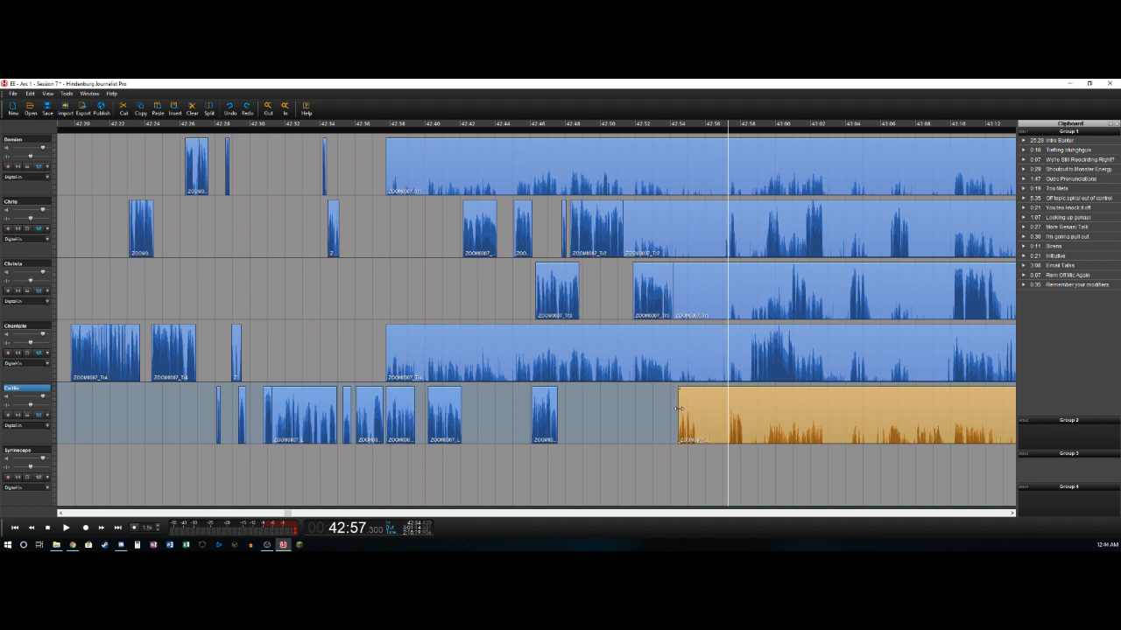
- Play the start of the fifth track's long clip and split it at 42:55.5
{"action": "key", "text": "Left"}
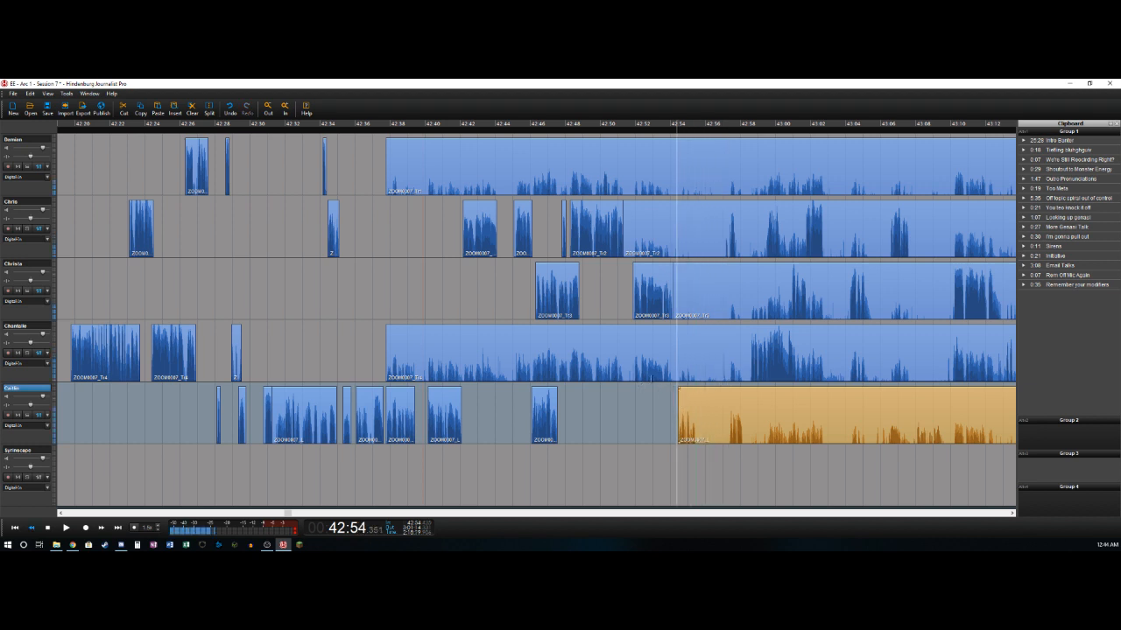
{"action": "key", "text": "Right"}
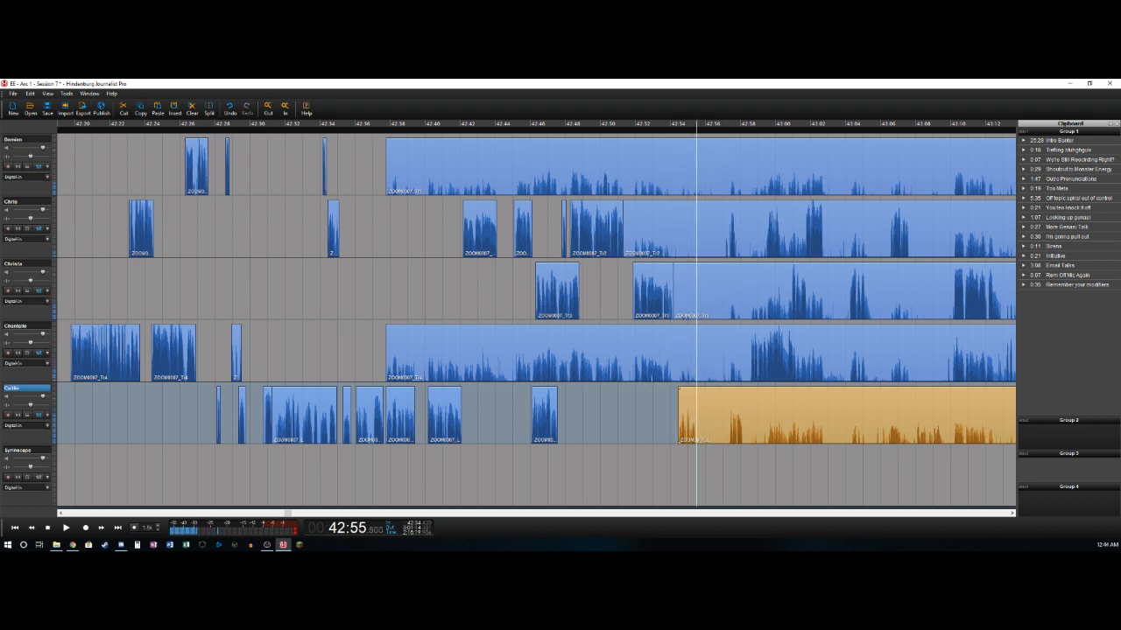
{"action": "key", "text": "s"}
{"action": "key", "text": "Right"}
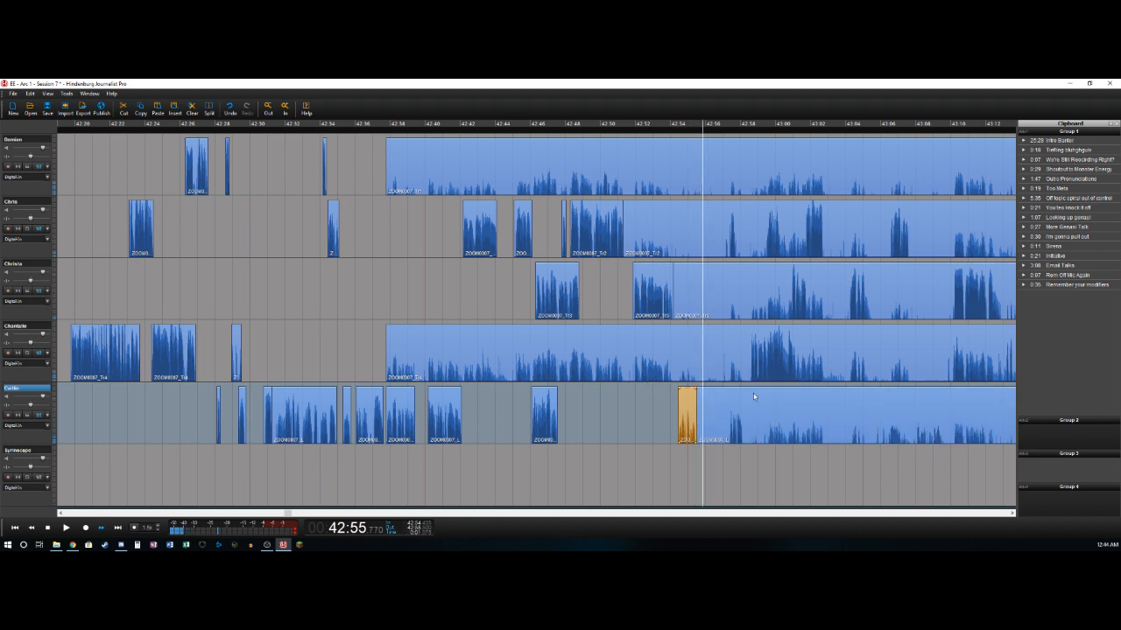
- Mark the pause from about 42:55.45 to 42:57.3 and cut it across all five voice tracks
{"action": "key", "text": "Left"}
{"action": "key", "text": "space"}
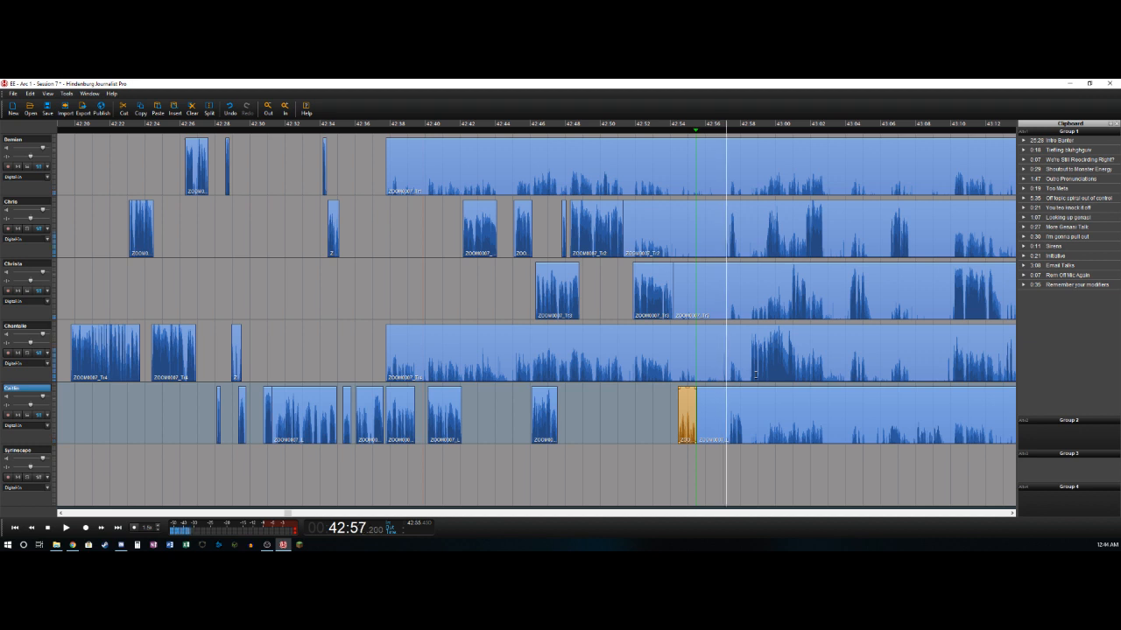
{"action": "key", "text": "o"}
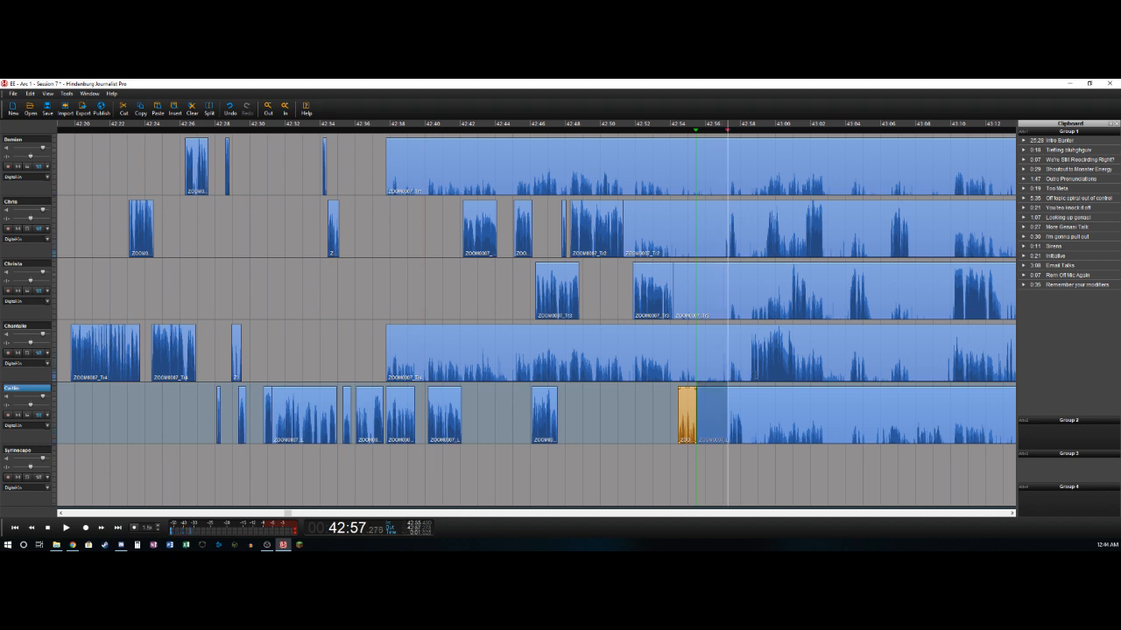
{"action": "left_click", "coordinate": [34, 138], "text": "shift"}
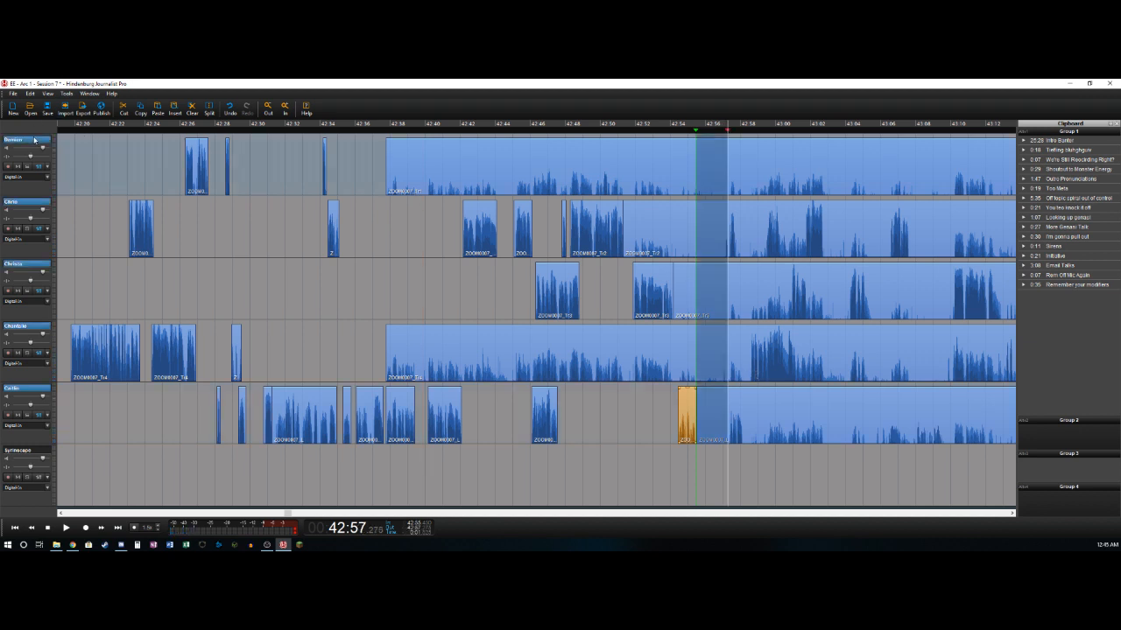
{"action": "key", "text": "ctrl+x"}
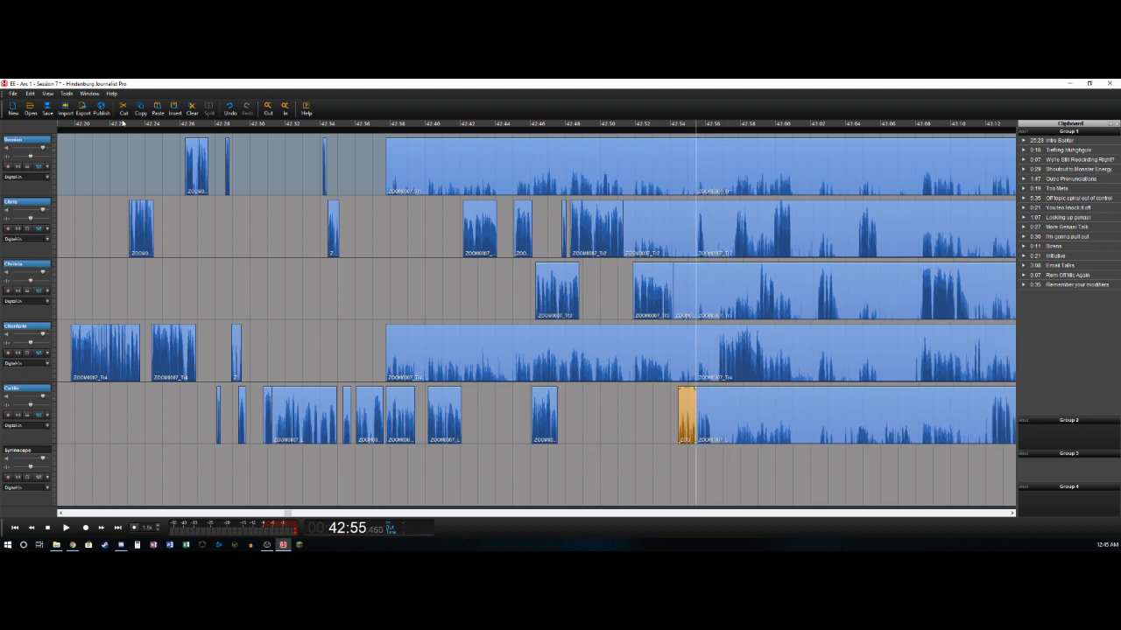
- Delete the background sections that end at the new join at 42:55.45 on the first, second, third and fourth tracks
{"action": "left_click", "coordinate": [623, 167]}
{"action": "key", "text": "Delete"}
{"action": "left_click", "coordinate": [686, 224]}
{"action": "key", "text": "Delete"}
{"action": "left_click", "coordinate": [681, 287]}
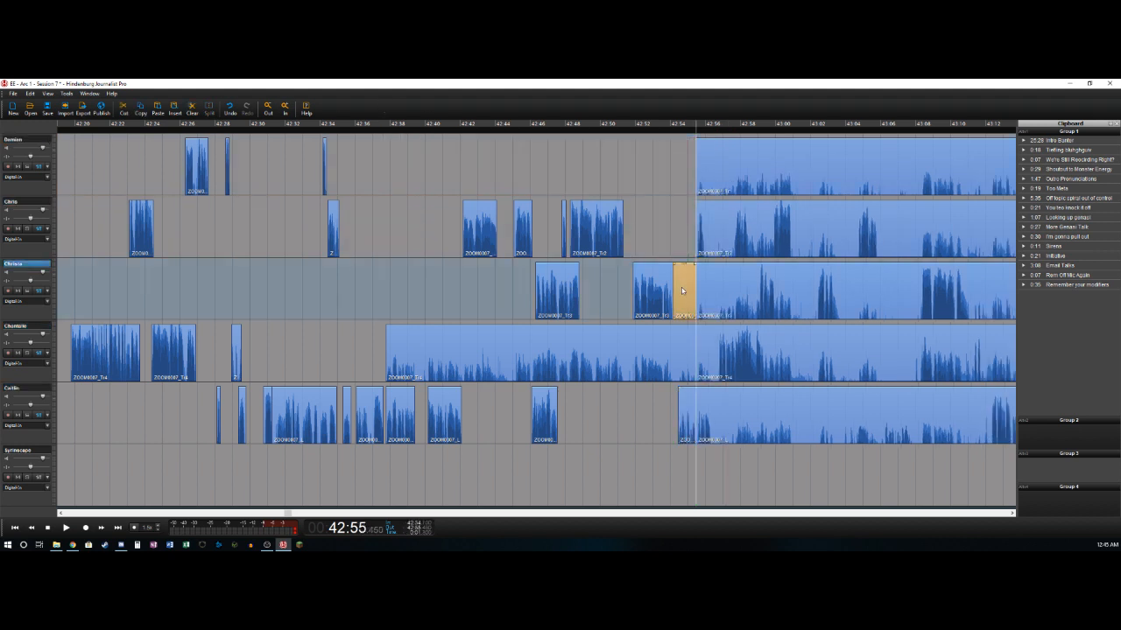
{"action": "key", "text": "Delete"}
{"action": "left_click", "coordinate": [612, 350]}
{"action": "key", "text": "Delete"}
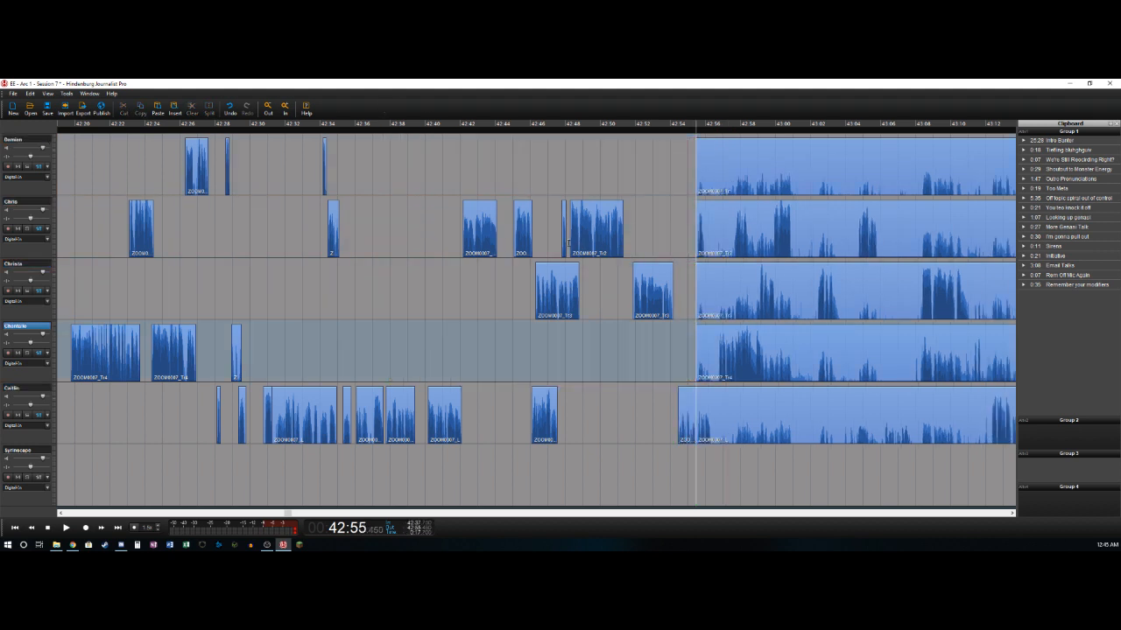
- Play through the join at 42:55.5 and shift the long clips on all five tracks to start at about 42:55.8
{"action": "left_click", "coordinate": [568, 244]}
{"action": "key", "text": "space"}
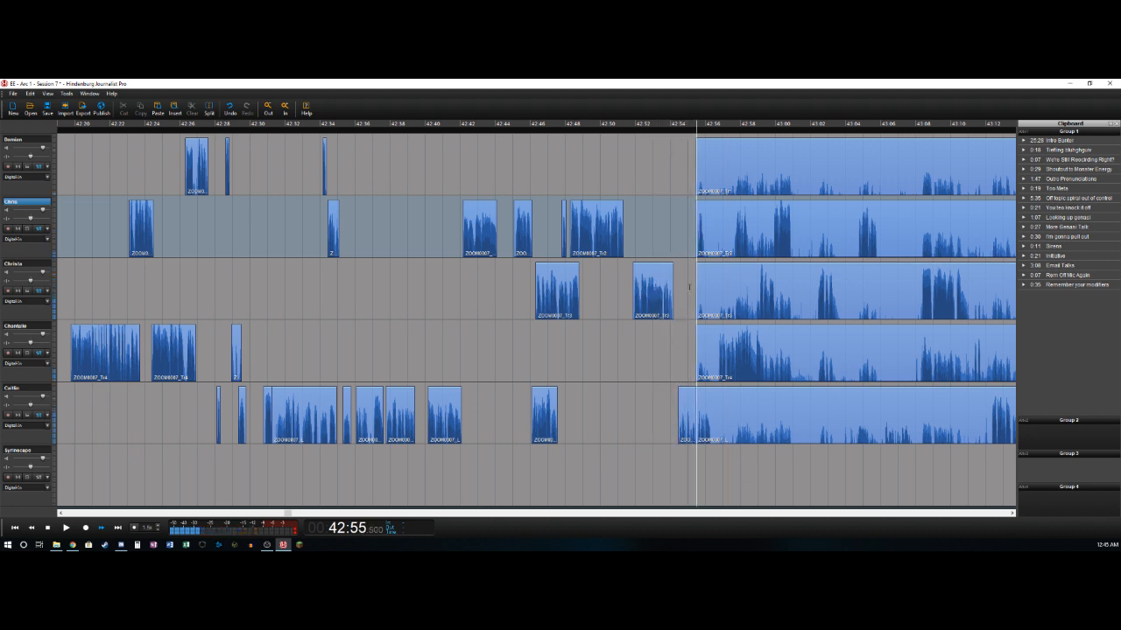
{"action": "key", "text": "Left"}
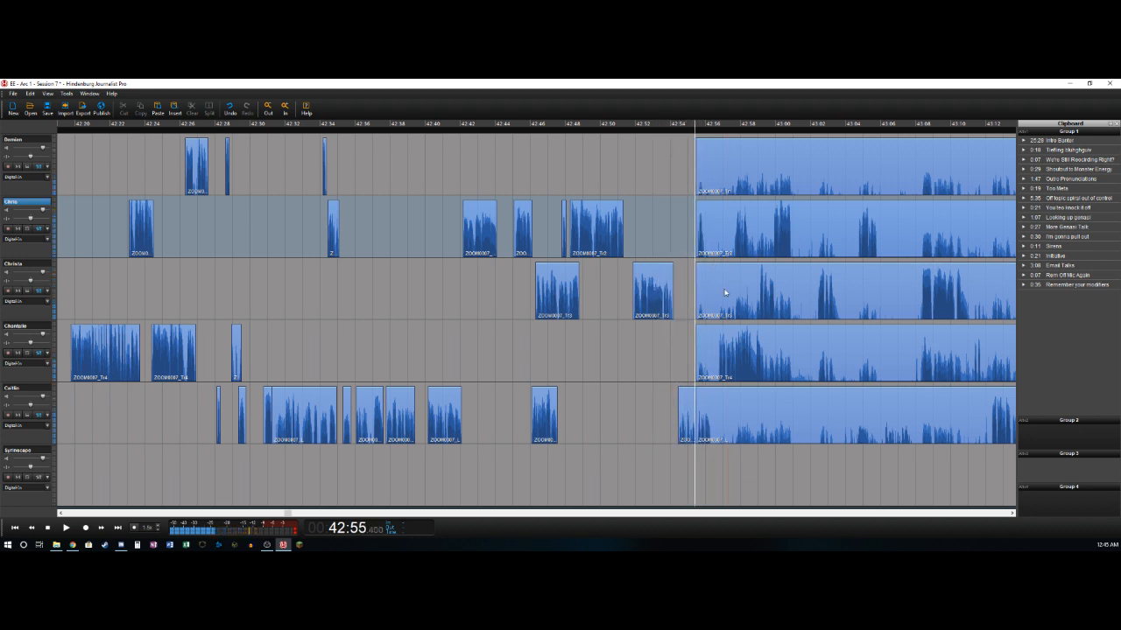
{"action": "left_click", "coordinate": [746, 406]}
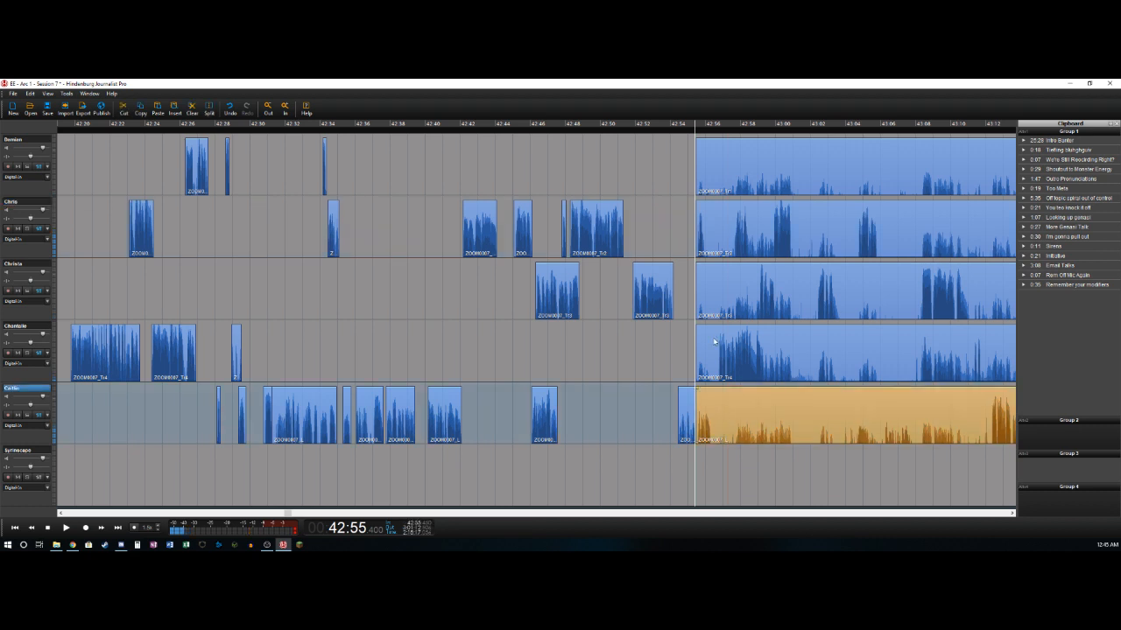
{"action": "left_click", "coordinate": [707, 146], "text": "shift"}
{"action": "left_click_drag", "start_coordinate": [710, 148], "coordinate": [713, 148]}
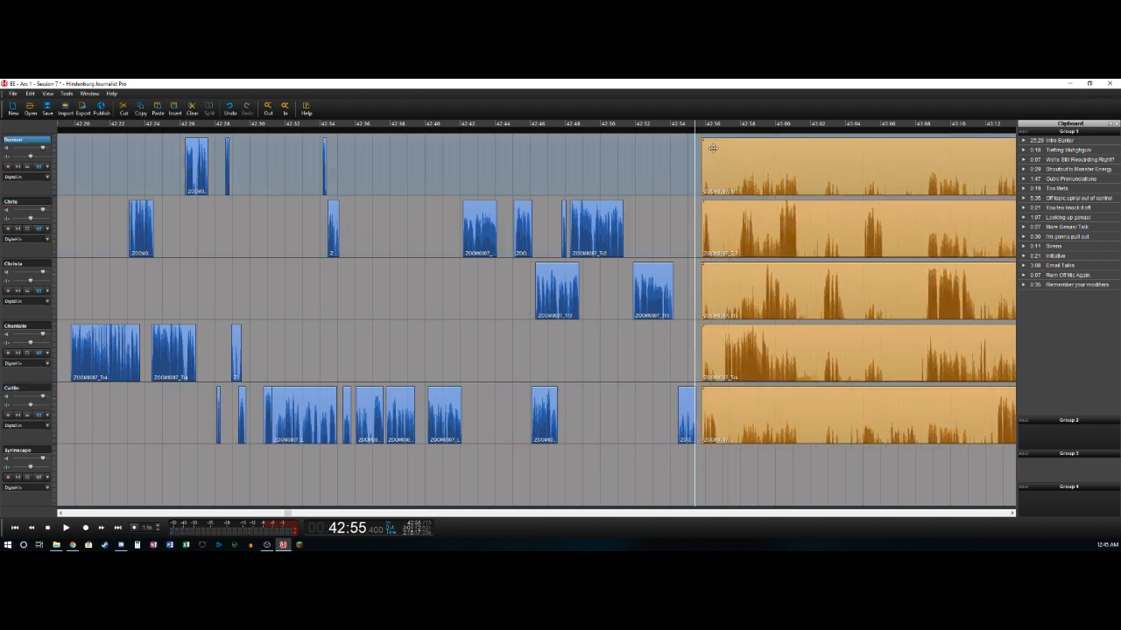
- Play the start of the shifted clips and split the second track at about 42:56.2
{"action": "key", "text": "Left"}
{"action": "key", "text": "Right"}
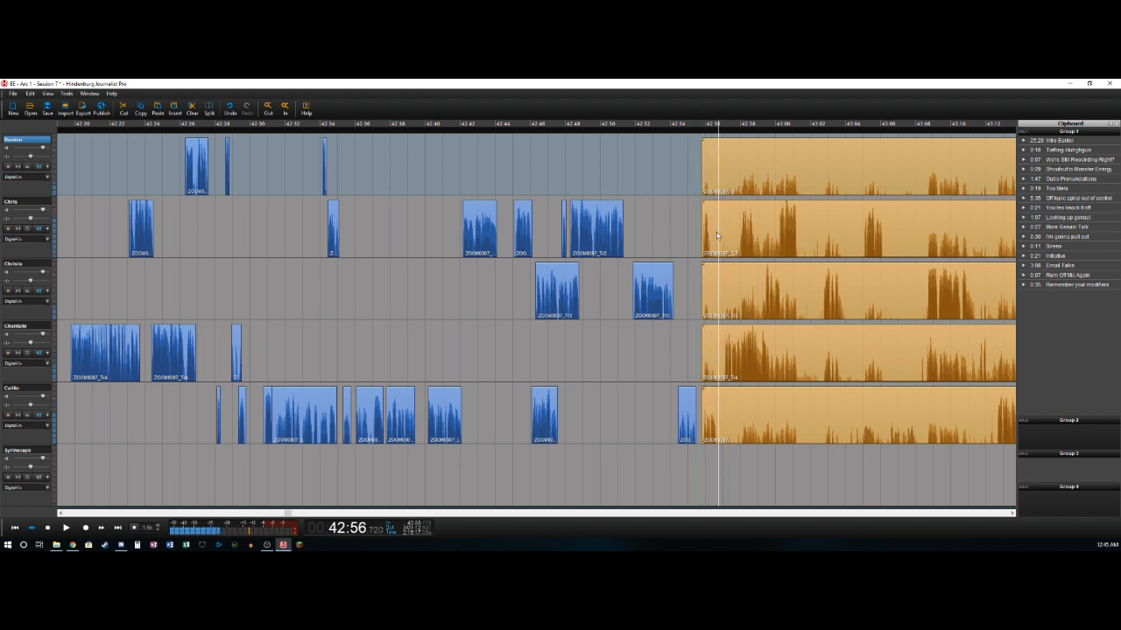
{"action": "key", "text": "Left"}
{"action": "key", "text": "t"}
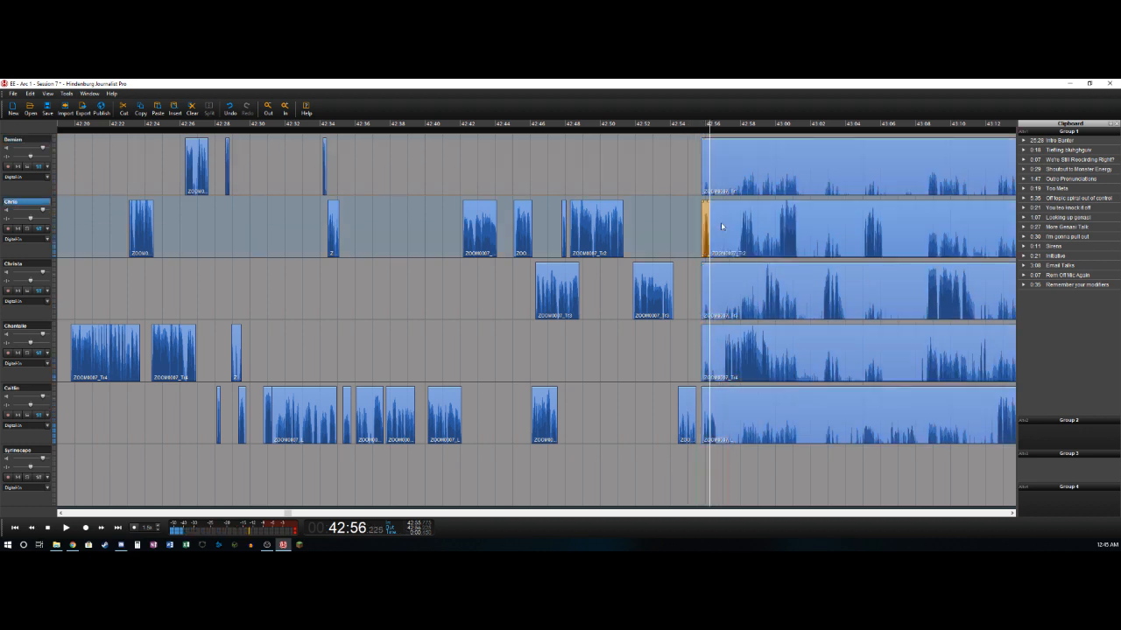
- Replay the passage around the second track's new split and split the fifth track at about 42:56.7
{"action": "key", "text": "Right"}
{"action": "key", "text": "Left"}
{"action": "key", "text": "Right"}
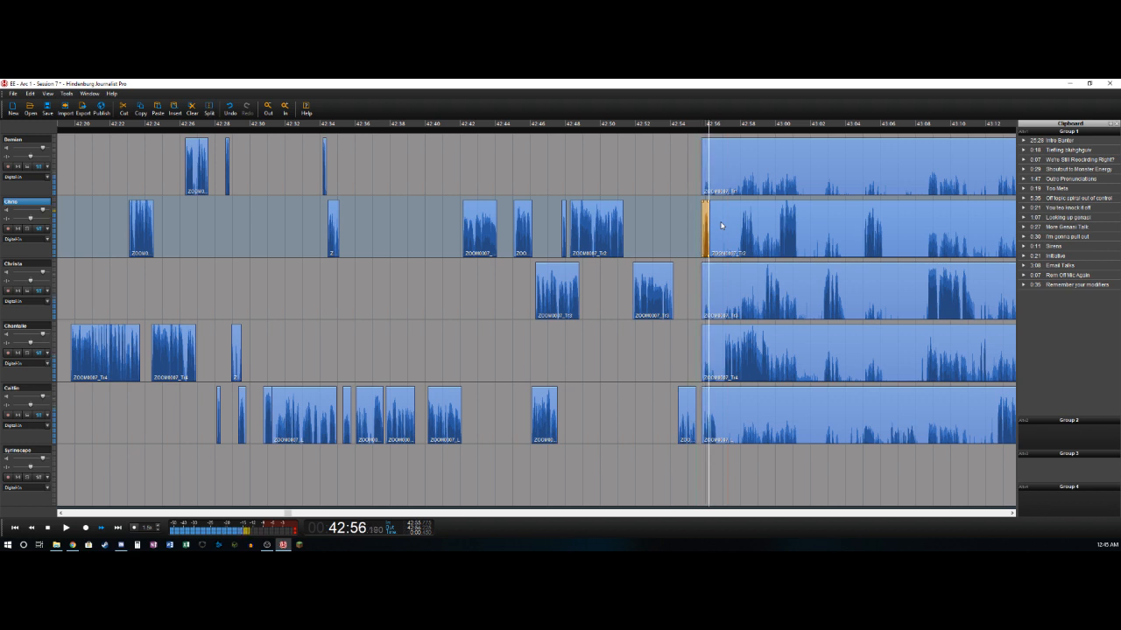
{"action": "key", "text": "Left"}
{"action": "key", "text": "Right"}
{"action": "key", "text": "Down"}
{"action": "key", "text": "Down"}
{"action": "key", "text": "t"}
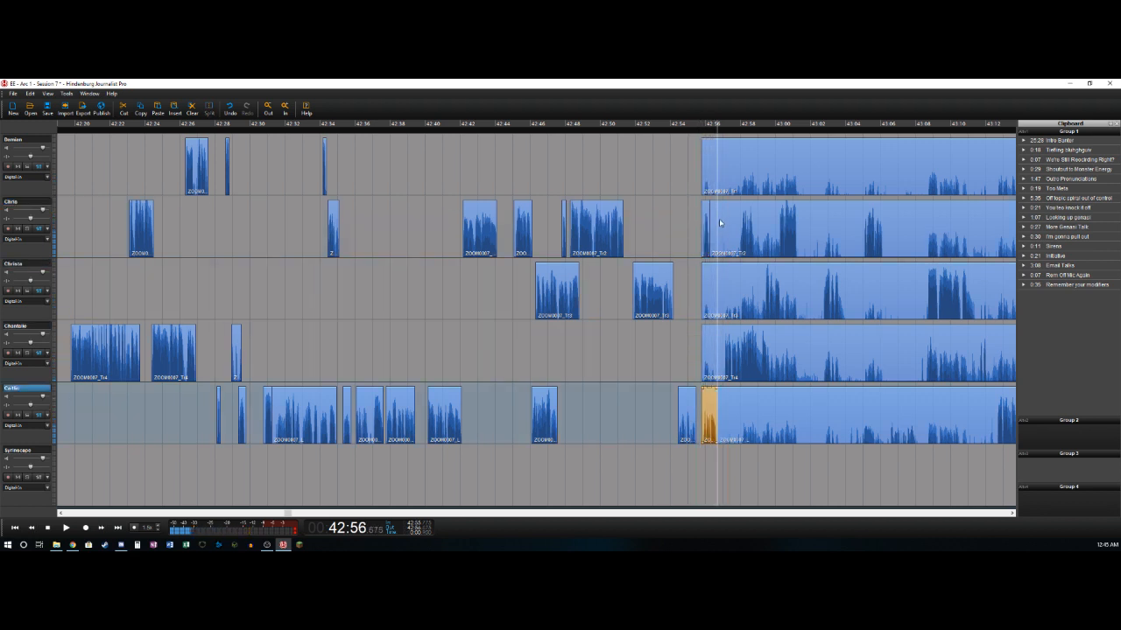
- Split the fourth track at about 42:57.0 and 42:59.5, deleting its background section before 42:57.0
{"action": "key", "text": "Right"}
{"action": "key", "text": "Up"}
{"action": "key", "text": "t"}
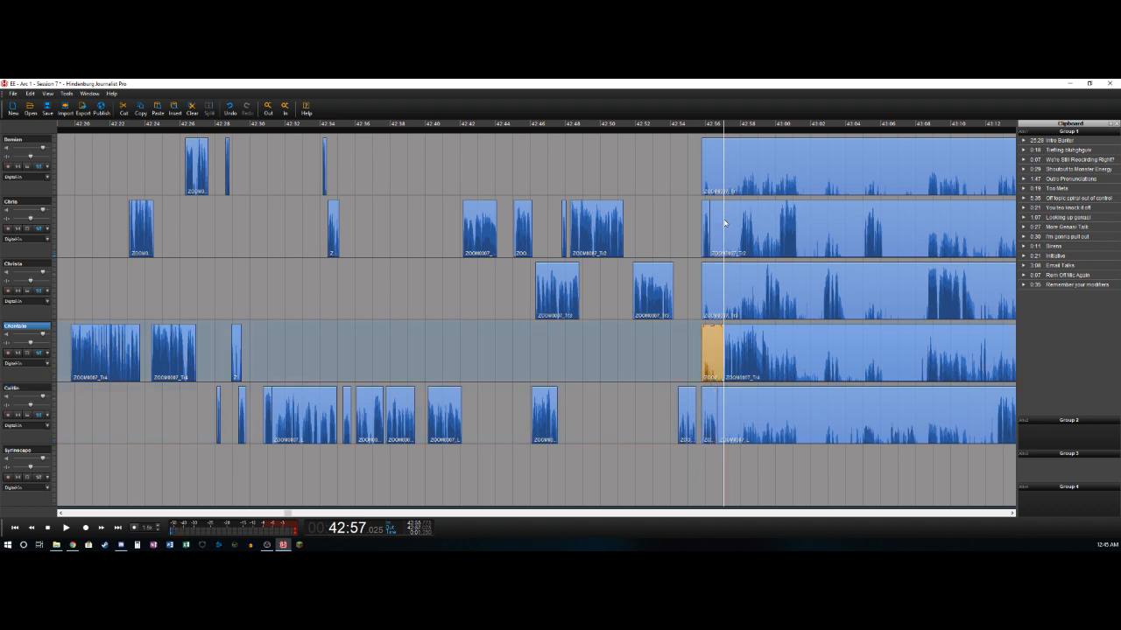
{"action": "key", "text": "Delete"}
{"action": "key", "text": "Right"}
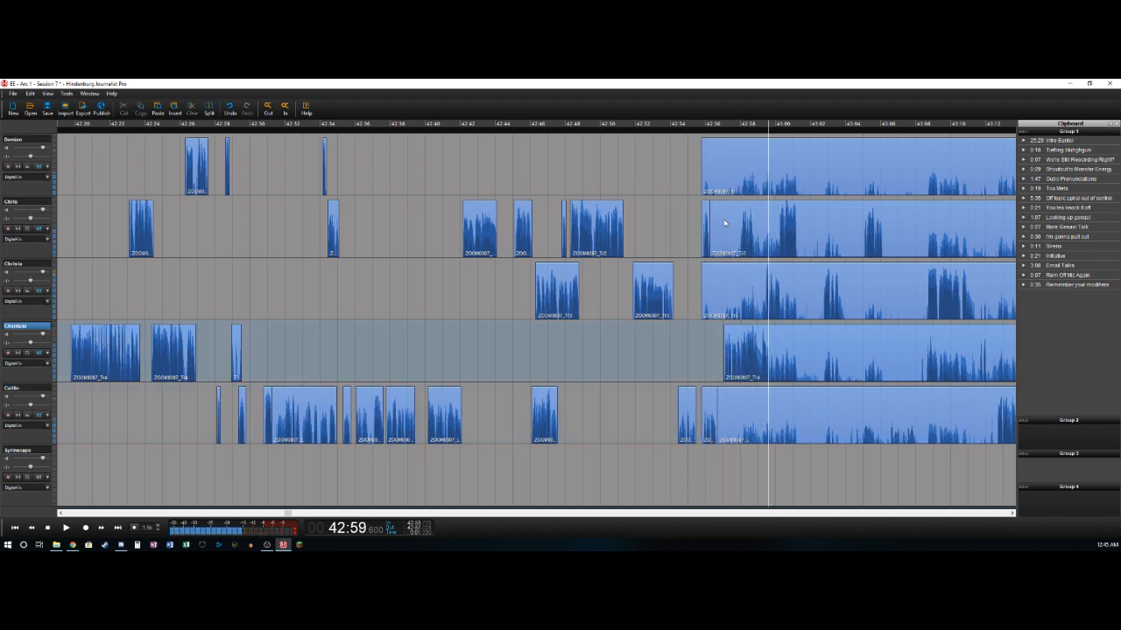
{"action": "key", "text": "t"}
- Split the second track at about 42:57.9 and 42:58.8, deleting the background section between 42:56.2 and 42:57.9
{"action": "key", "text": "Up"}
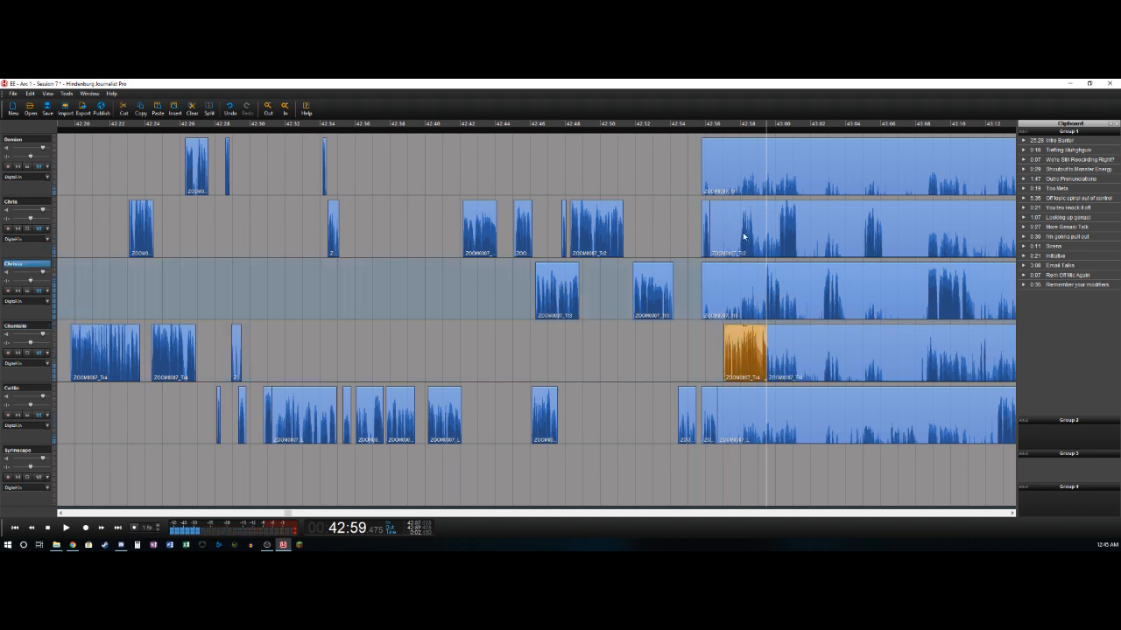
{"action": "key", "text": "Up"}
{"action": "key", "text": "Left"}
{"action": "key", "text": "t"}
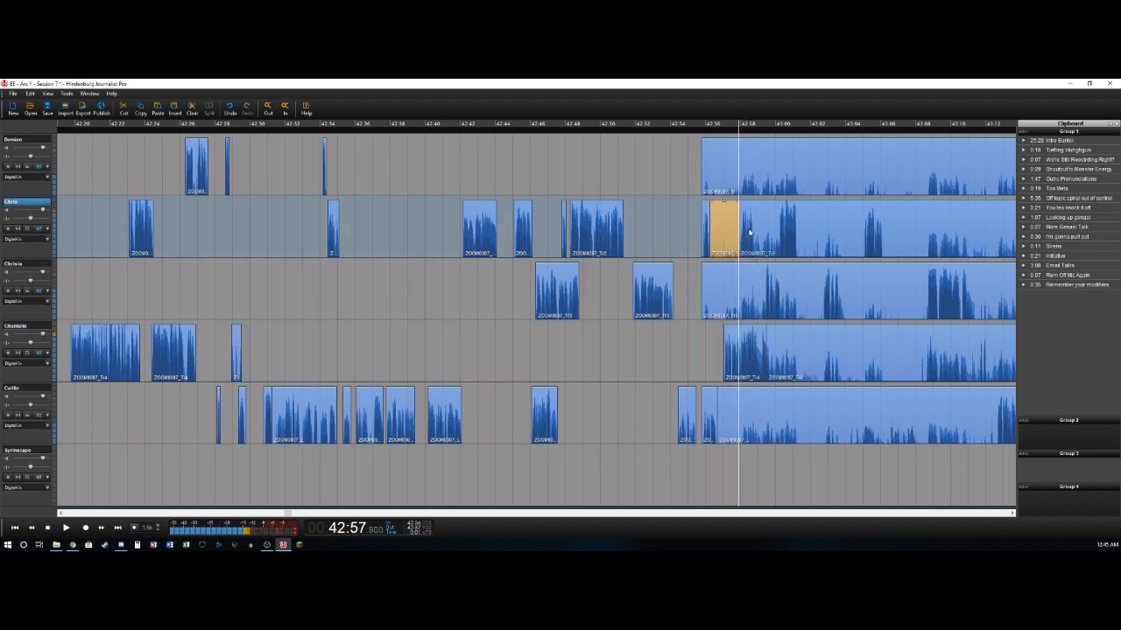
{"action": "key", "text": "Delete"}
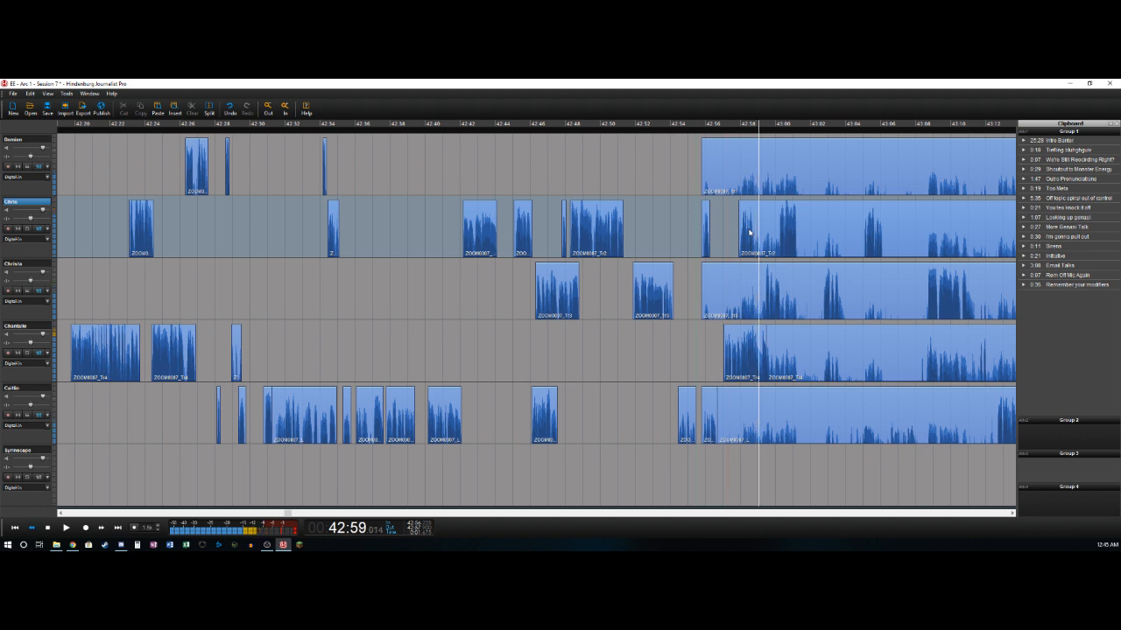
{"action": "key", "text": "t"}
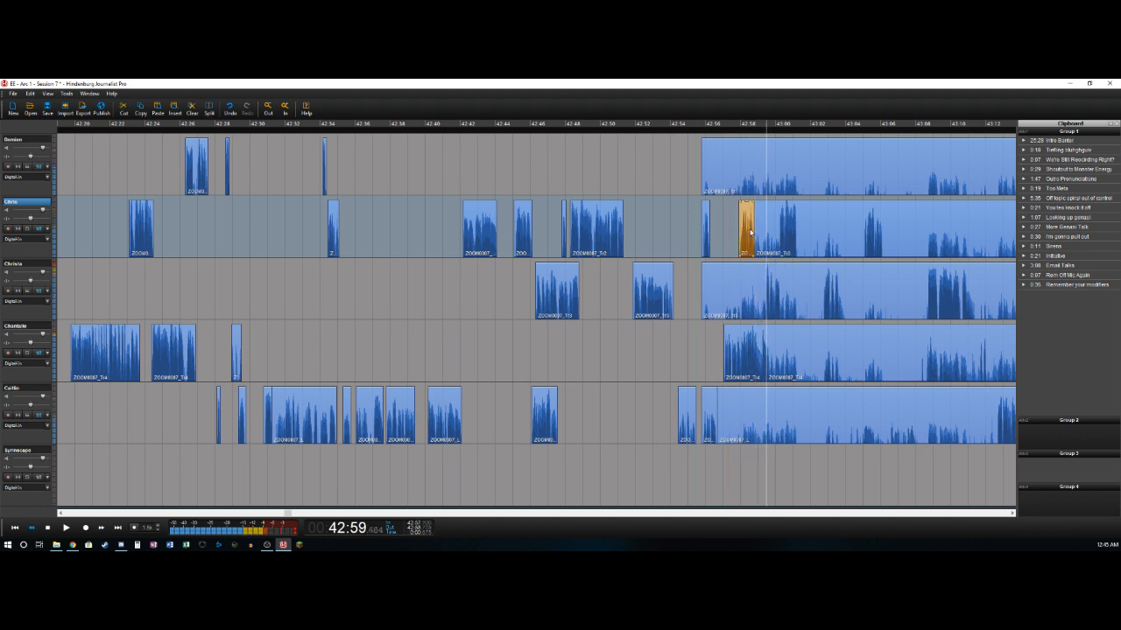
- Split the third track at about 42:59.4 and 43:00.3, deleting its background section before 42:59.4
{"action": "key", "text": "Down"}
{"action": "key", "text": "t"}
{"action": "key", "text": "Delete"}
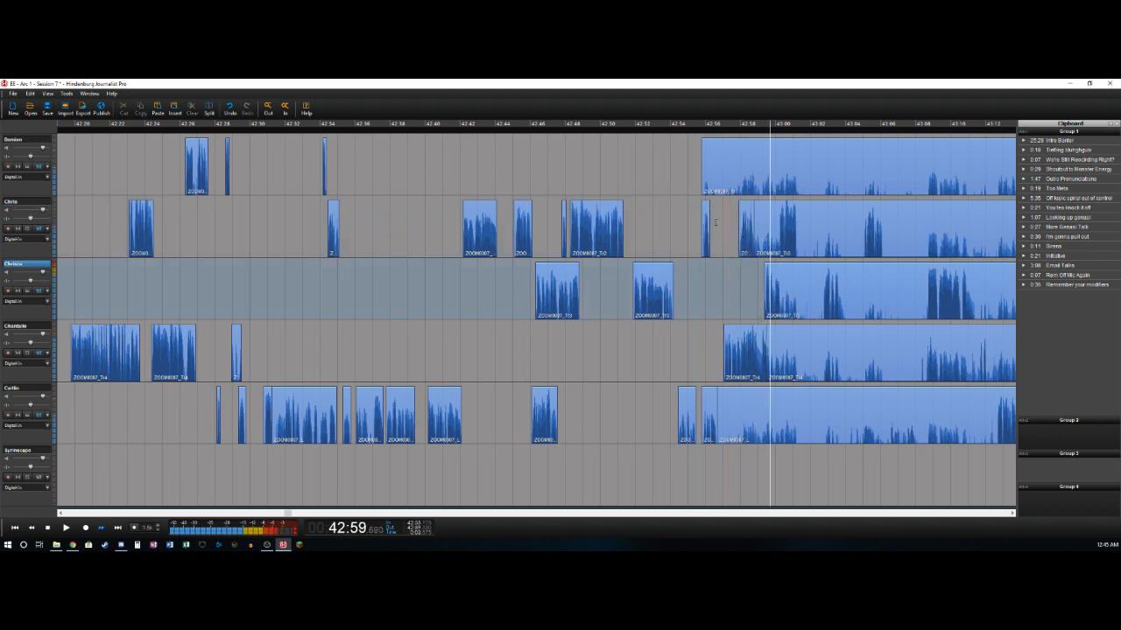
{"action": "key", "text": "t"}
- Split the second track at about 43:00.2 and 43:01.2, deleting the background section between 42:58.8 and 43:00.2
{"action": "key", "text": "Up"}
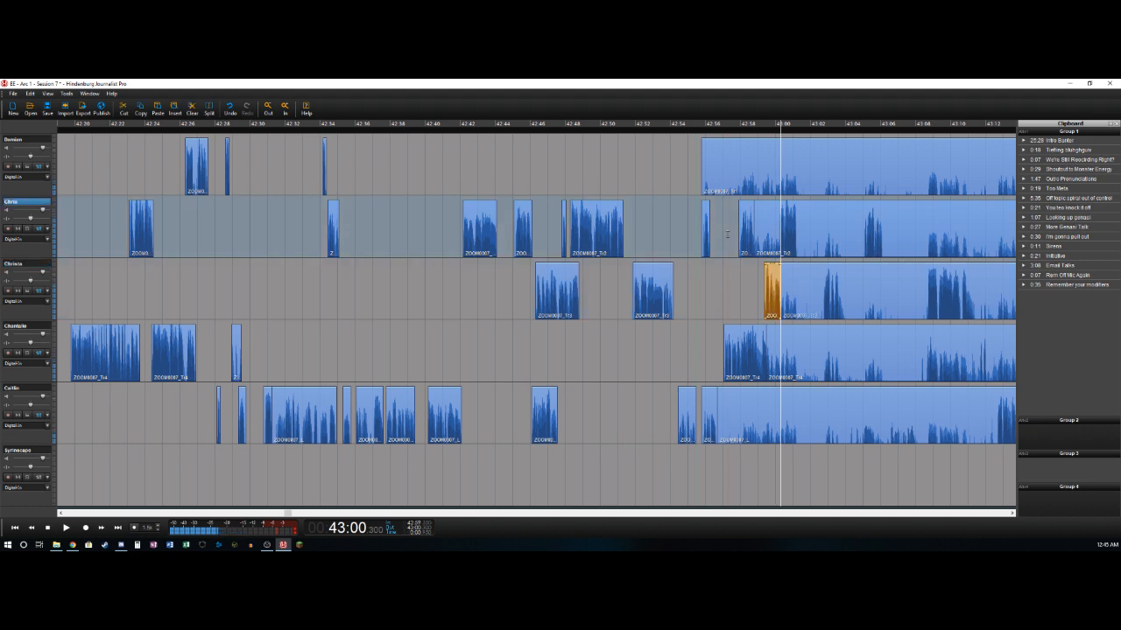
{"action": "key", "text": "t"}
{"action": "key", "text": "Delete"}
{"action": "key", "text": "space"}
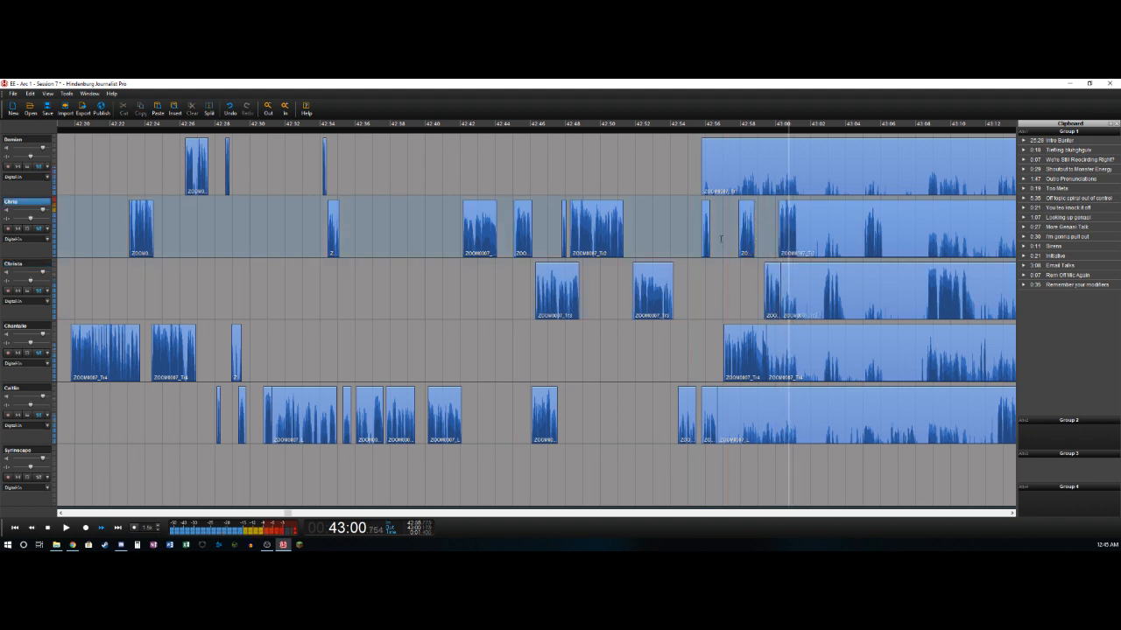
{"action": "key", "text": "space"}
{"action": "key", "text": "t"}
- Play back and forth through the passage following the second track's split at 43:01.2 to check for speech and pauses
{"action": "key", "text": "Right"}
{"action": "key", "text": "Right"}
{"action": "key", "text": "Right"}
{"action": "key", "text": "Right"}
{"action": "key", "text": "Right"}
{"action": "key", "text": "Left"}
{"action": "key", "text": "Left"}
{"action": "key", "text": "Left"}
{"action": "key", "text": "Left"}
{"action": "key", "text": "Left"}
{"action": "key", "text": "Left"}
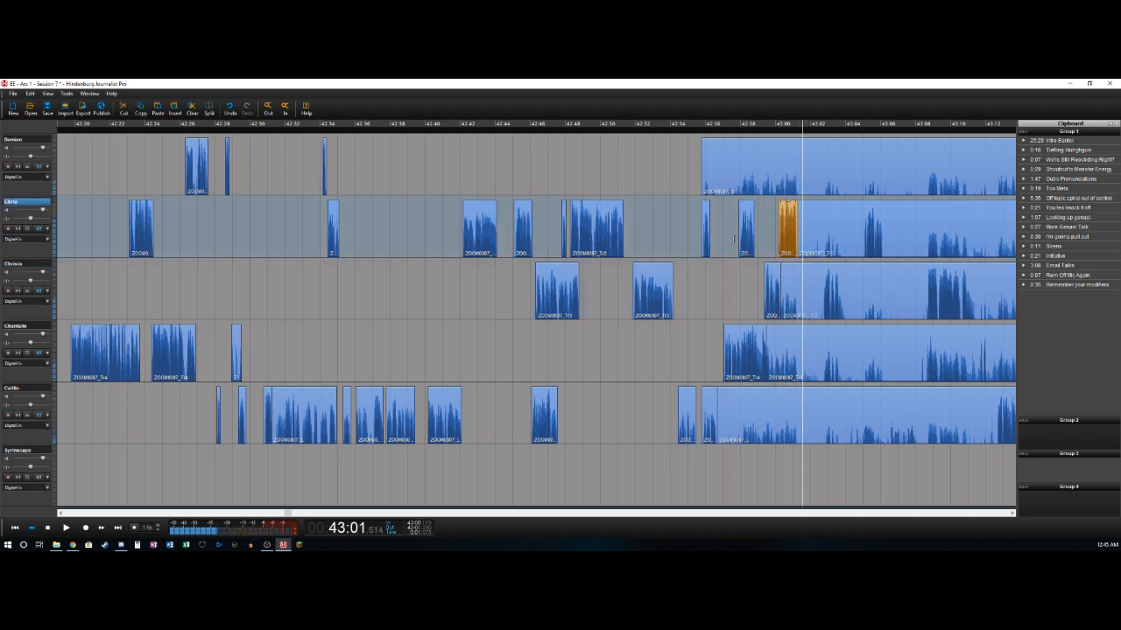
{"action": "key", "text": "space"}
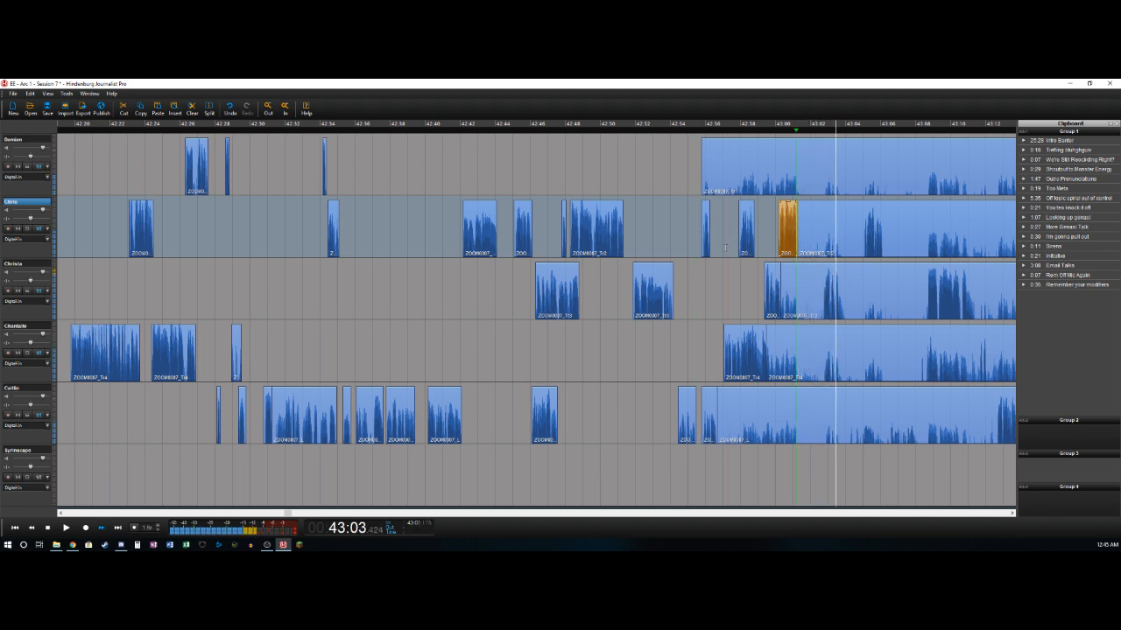
{"action": "key", "text": "Left"}
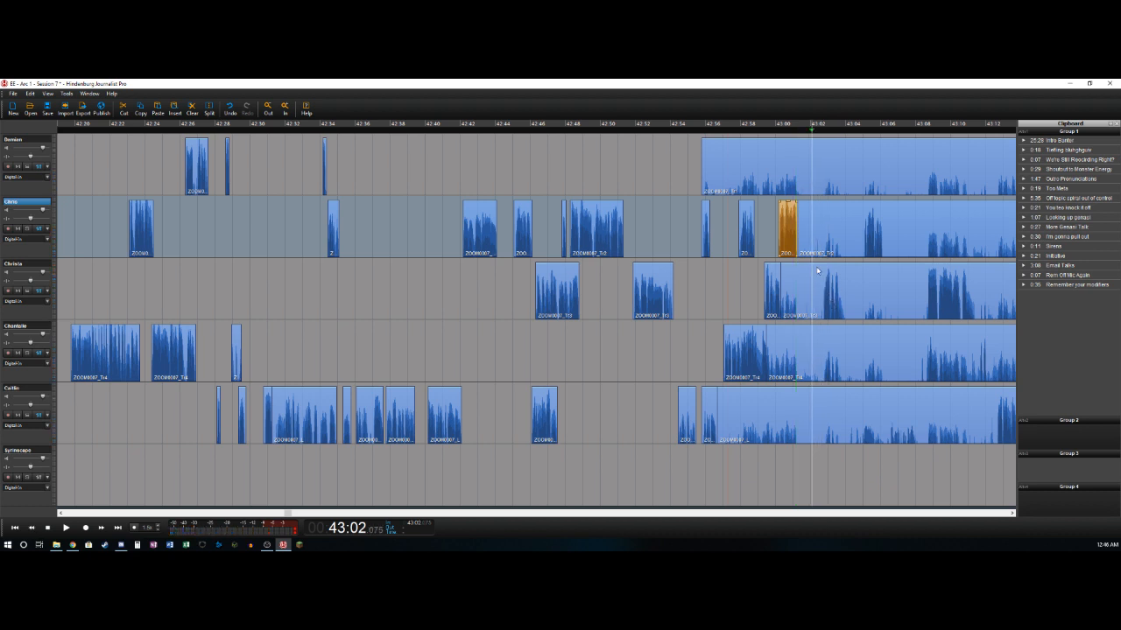
- Split the third track at about 43:02.6 and delete the background section back to the cut at 43:00.3
{"action": "left_click", "coordinate": [804, 300]}
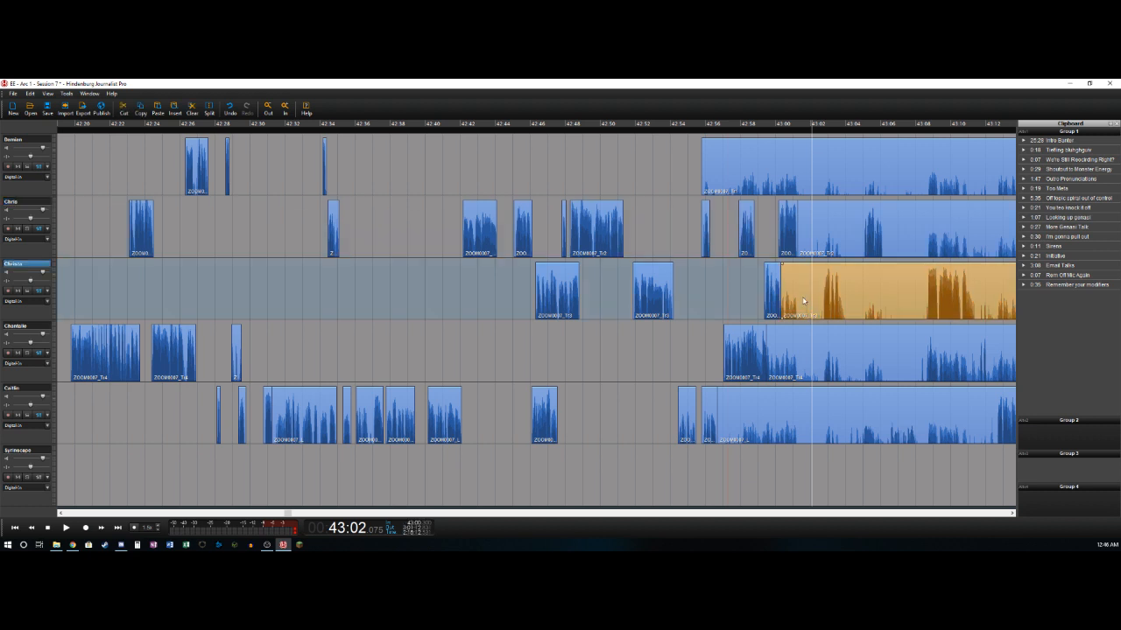
{"action": "key", "text": "ctrl+b"}
{"action": "key", "text": "Delete"}
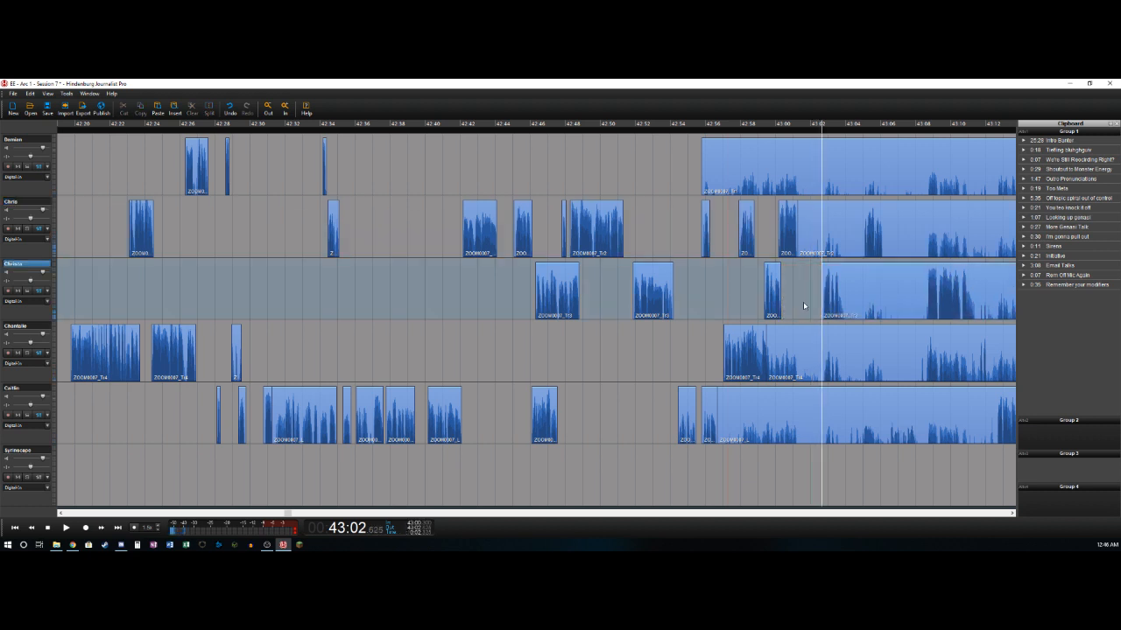
- Replay the passage around 43:01.6 and undo the last deletion on the third track
{"action": "key", "text": "Left"}
{"action": "key", "text": "Right"}
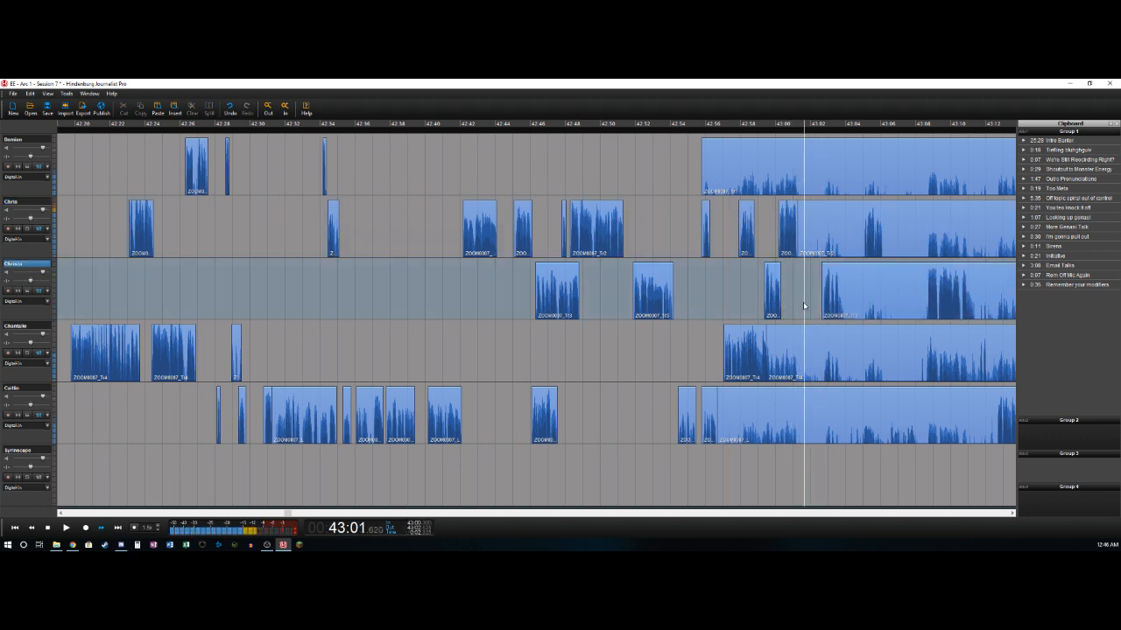
{"action": "key", "text": "Left"}
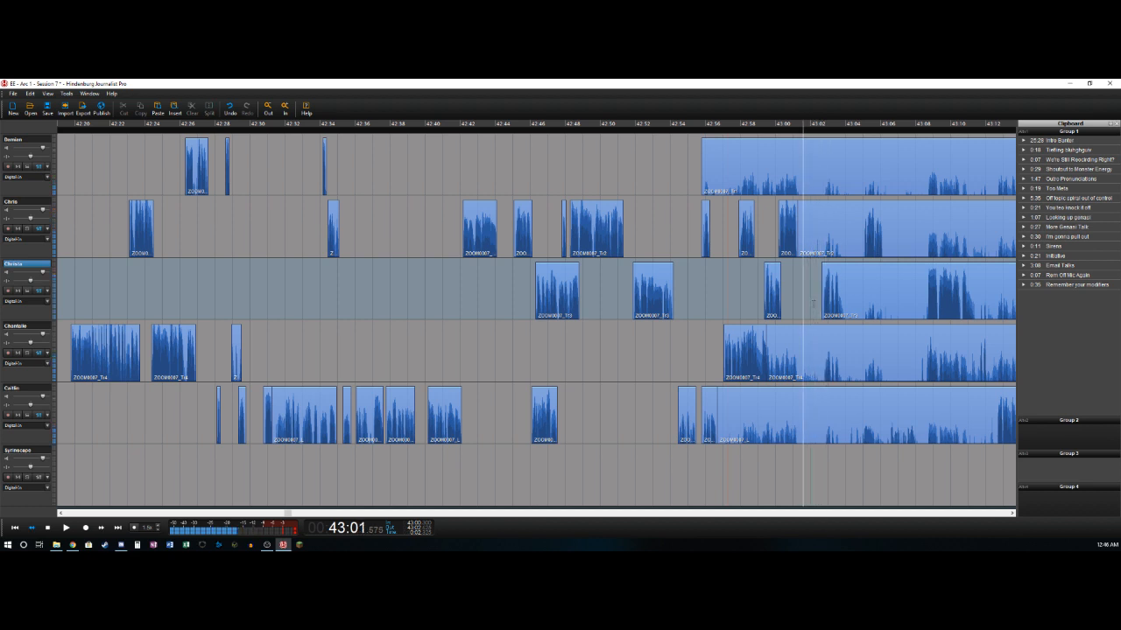
{"action": "key", "text": "Left"}
{"action": "key", "text": "ctrl+z"}
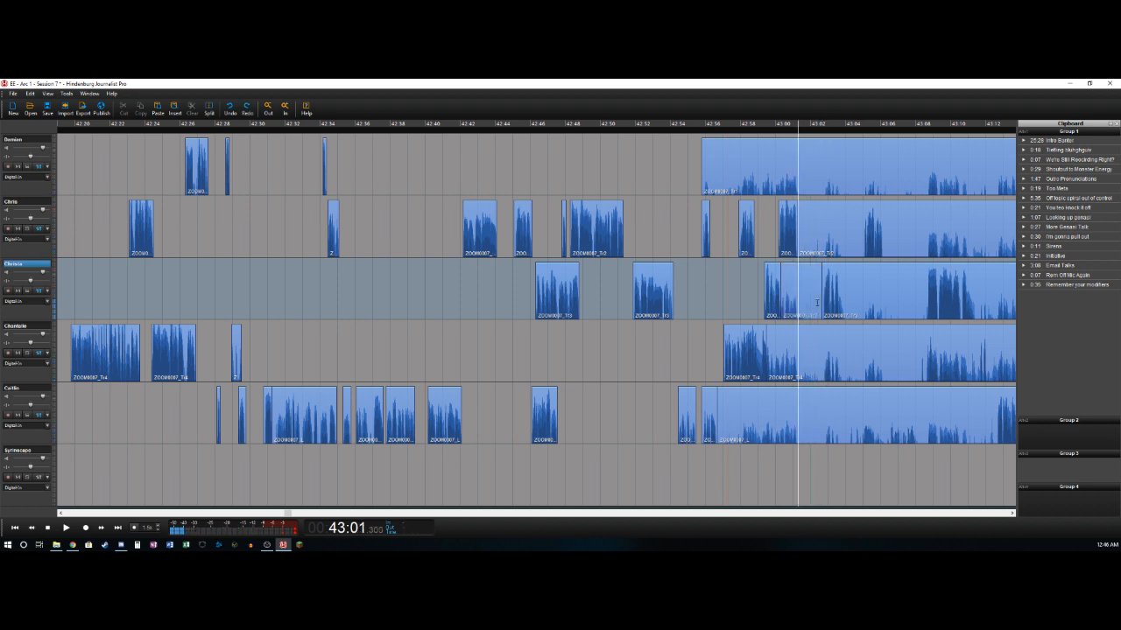
- Mark the pause from about 43:01.3 to 43:02.3 and cut it out of all five speaker tracks
{"action": "key", "text": "space"}
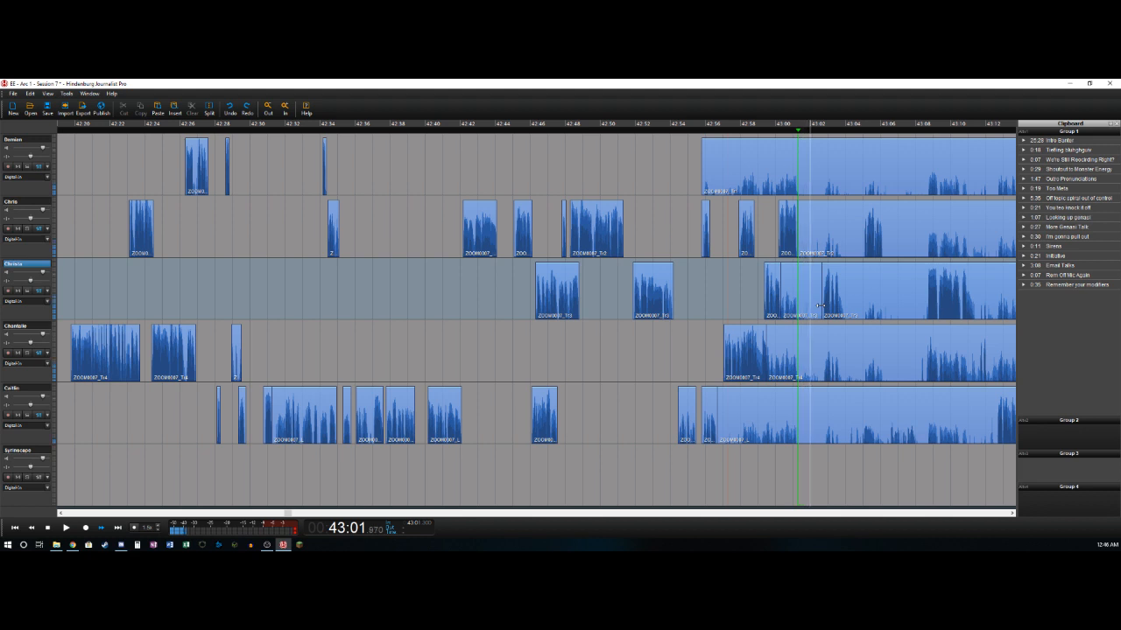
{"action": "key", "text": "o"}
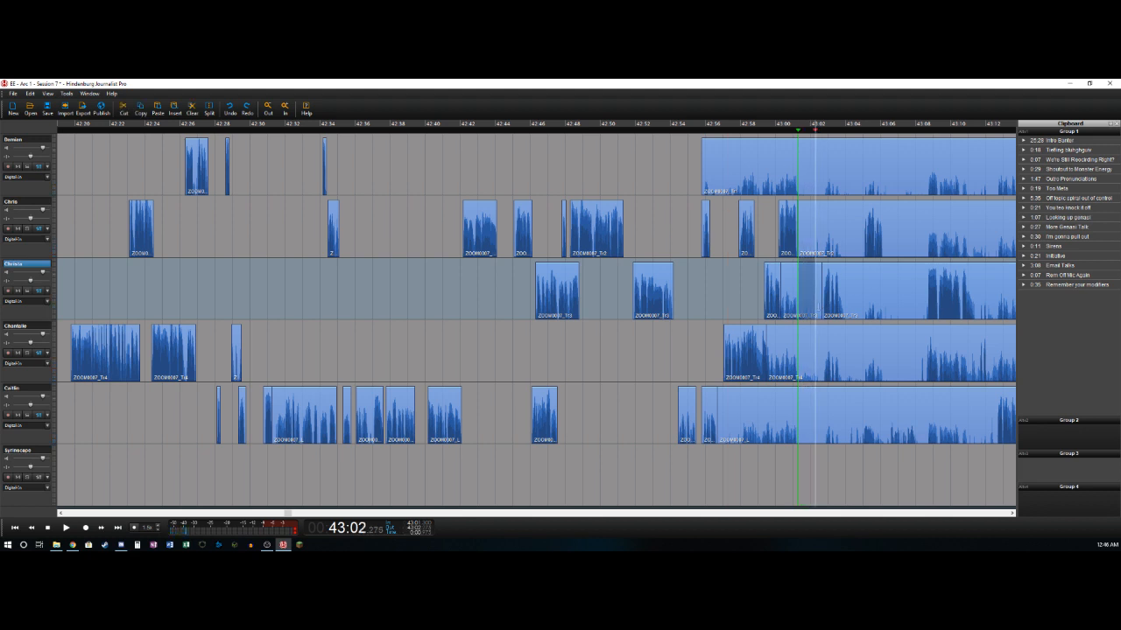
{"action": "left_click", "coordinate": [25, 139]}
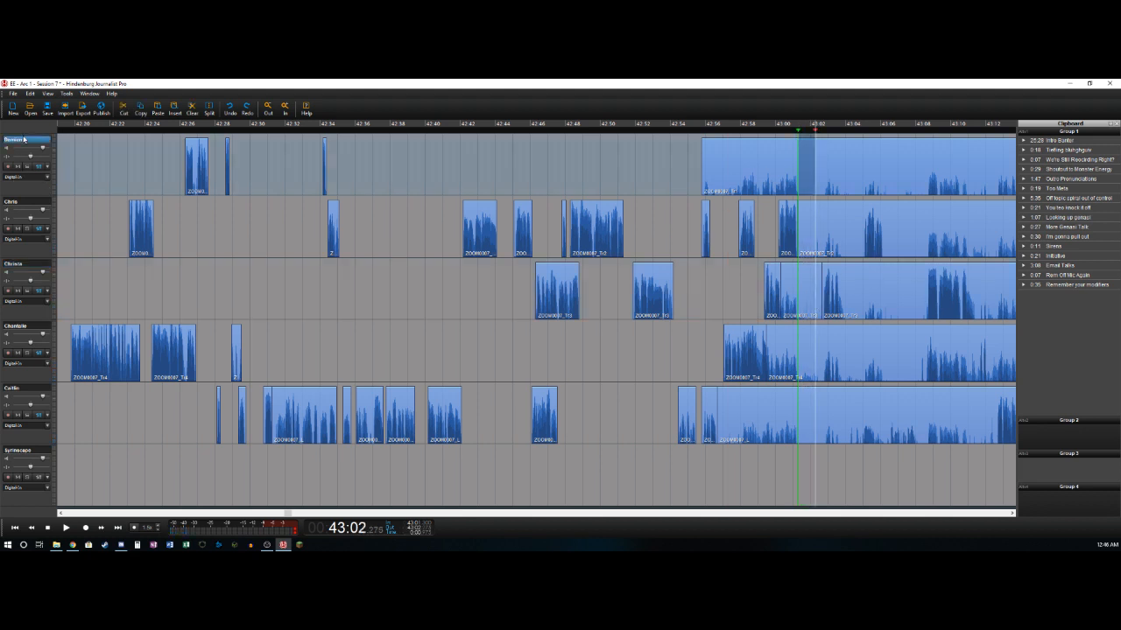
{"action": "left_click", "coordinate": [36, 389], "text": "shift"}
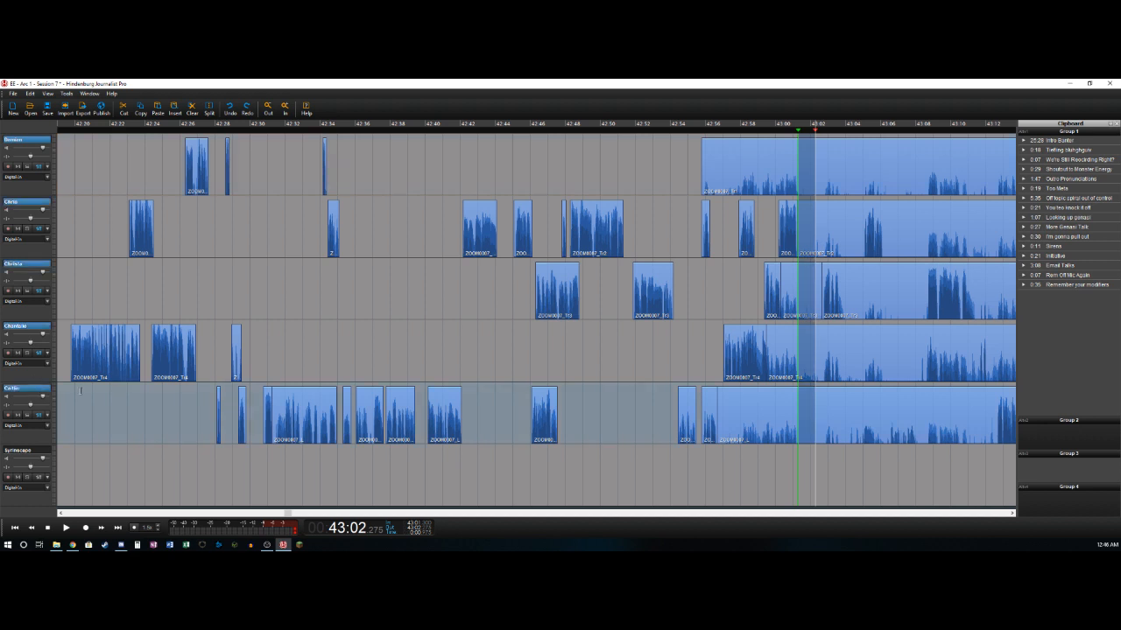
{"action": "key", "text": "Delete"}
- Delete the background sections ending at 43:01.3 on the first, fourth and fifth tracks, and the third track's background up to about 43:01.7
{"action": "left_click", "coordinate": [753, 162]}
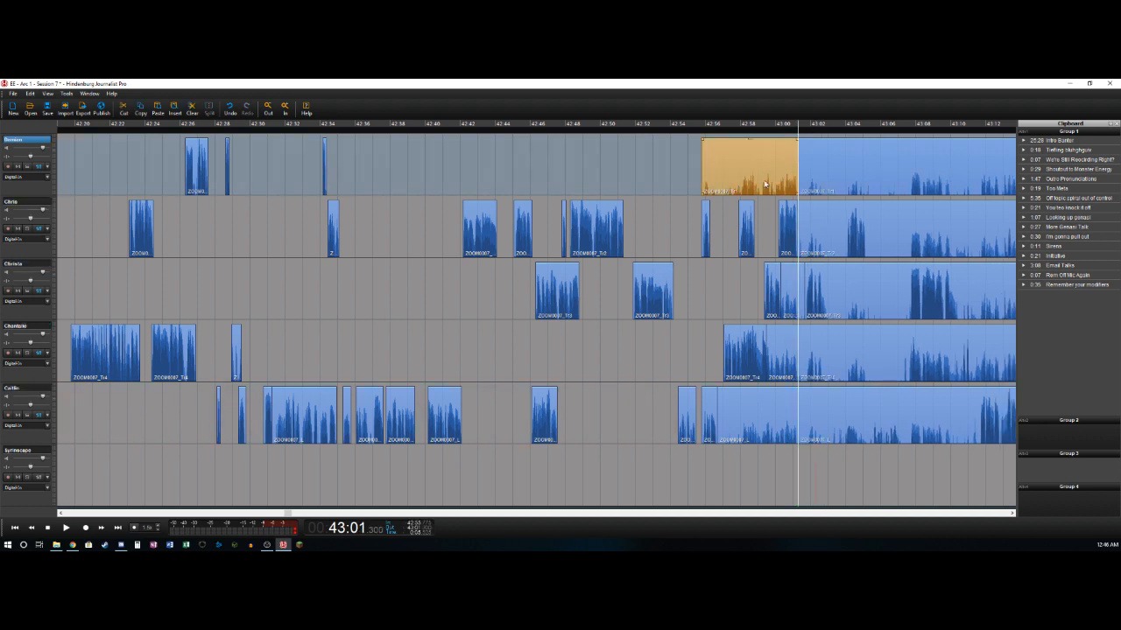
{"action": "key", "text": "Delete"}
{"action": "left_click", "coordinate": [793, 277]}
{"action": "key", "text": "Delete"}
{"action": "left_click", "coordinate": [801, 279]}
{"action": "left_click", "coordinate": [801, 269]}
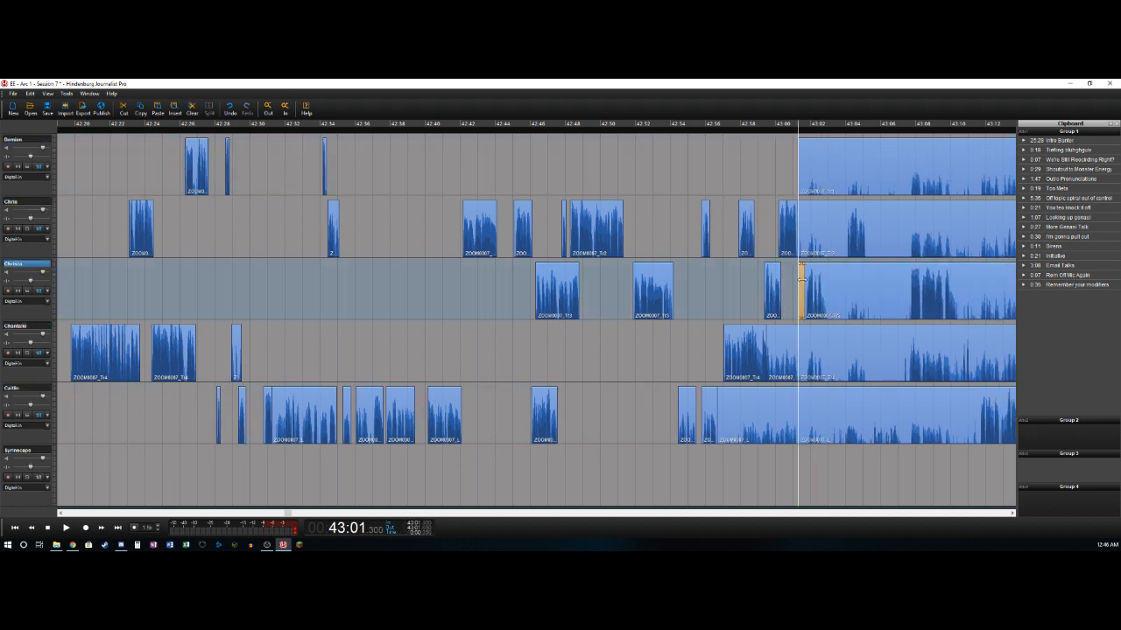
{"action": "left_click", "coordinate": [786, 350]}
{"action": "key", "text": "Delete"}
{"action": "left_click", "coordinate": [757, 416]}
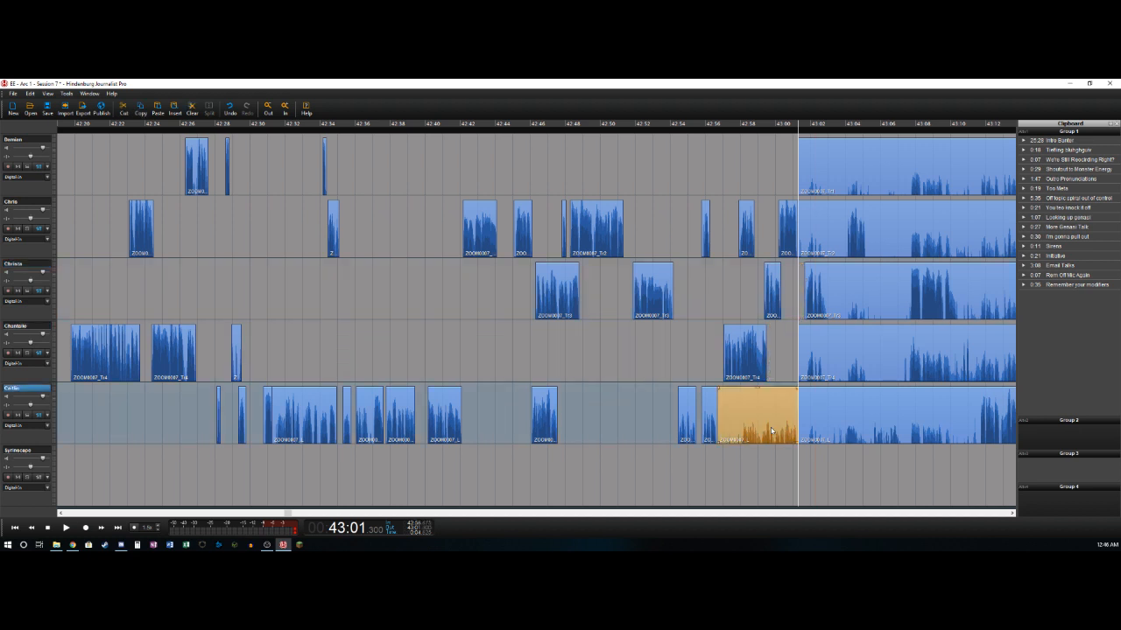
{"action": "key", "text": "Delete"}
- Play on from 43:01.3 and split the third track where its speech ends, at about 43:02.9
{"action": "key", "text": "space"}
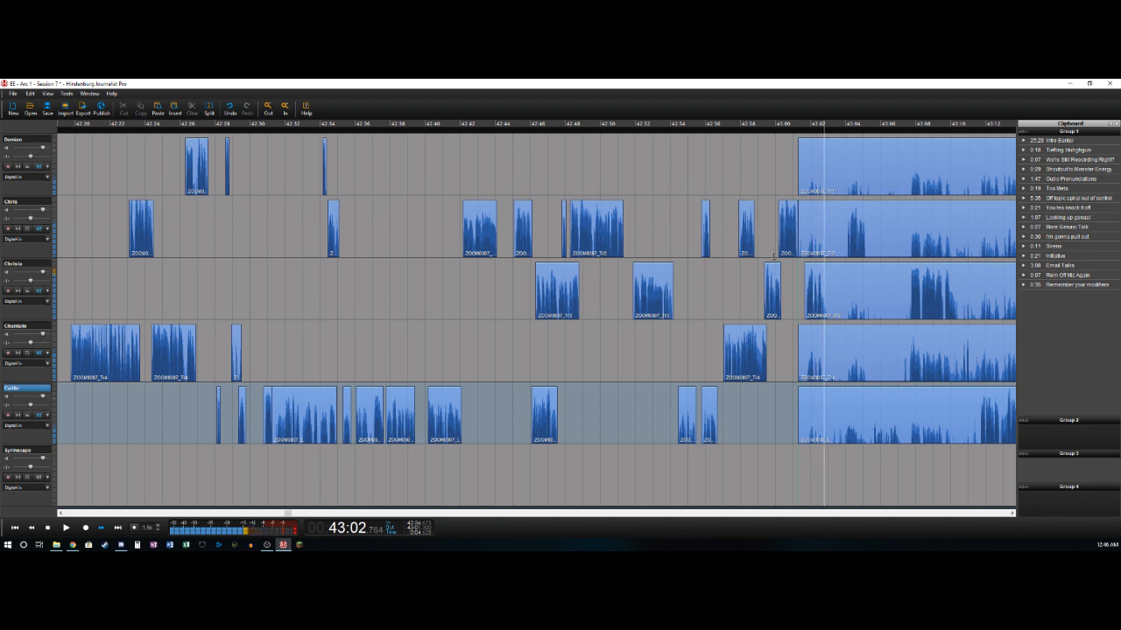
{"action": "left_click", "coordinate": [797, 261]}
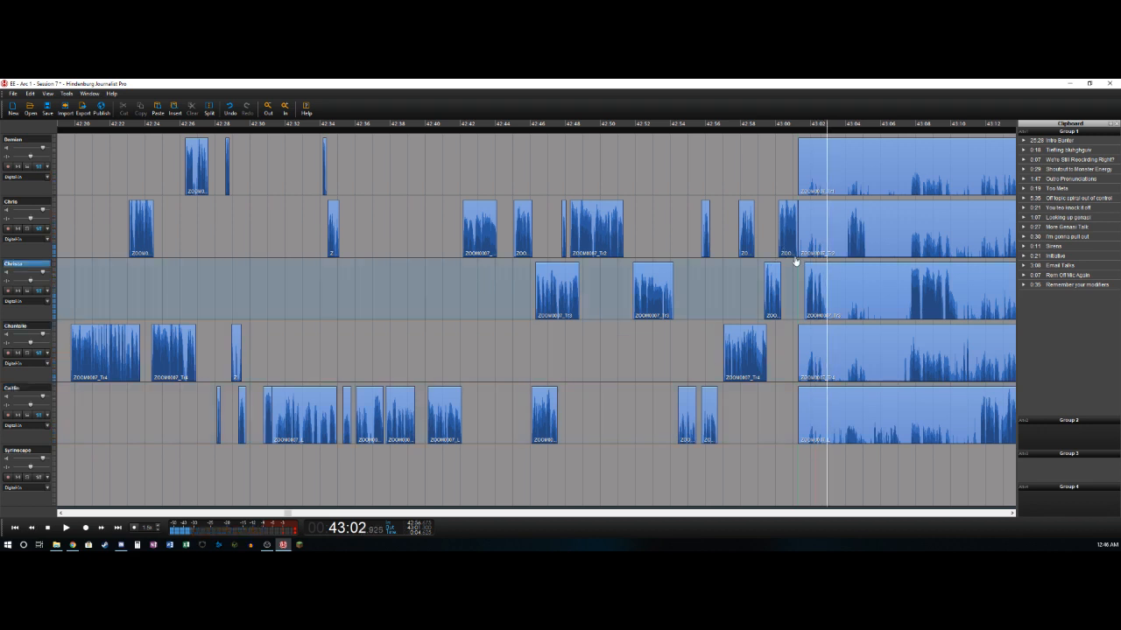
{"action": "key", "text": "t"}
- Split the second track at about 43:04.0 and delete its background section back to 43:01.3
{"action": "key", "text": "space"}
- Split the second track at about 43:05.2, at the end of its short speech clip
{"action": "key", "text": "space"}
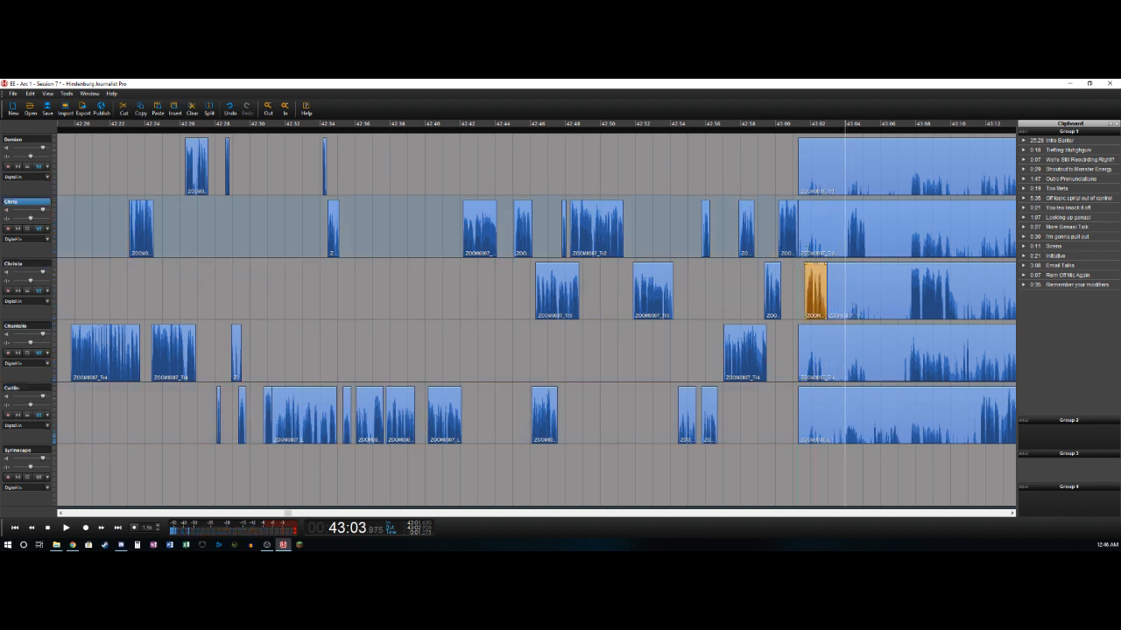
{"action": "key", "text": "t"}
{"action": "key", "text": "Delete"}
{"action": "key", "text": "space"}
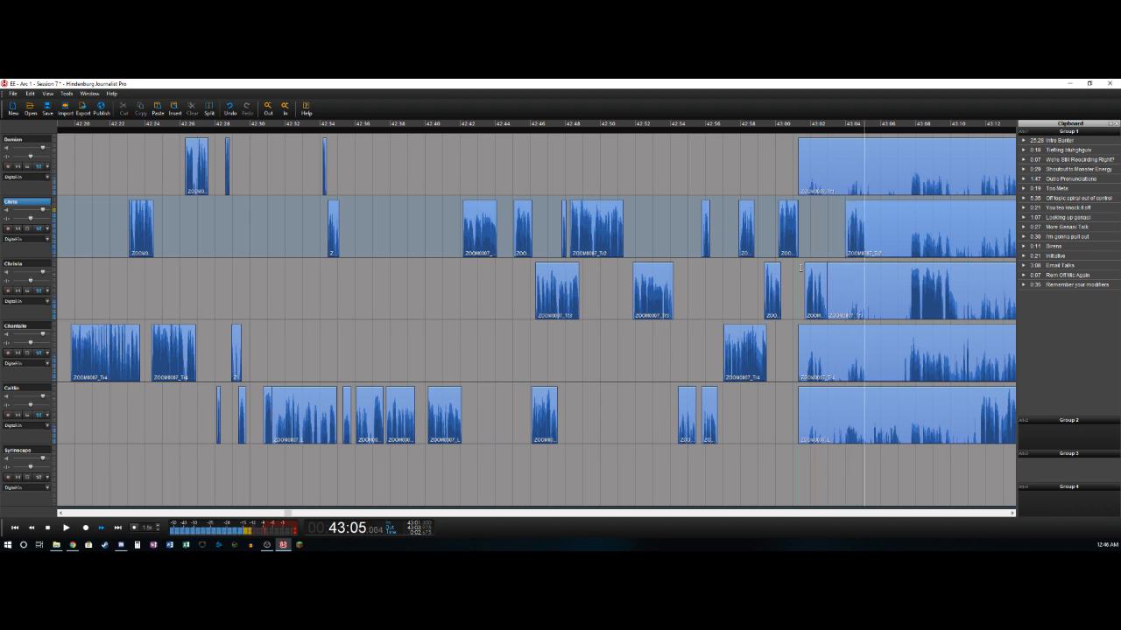
{"action": "key", "text": "t"}
{"action": "key", "text": "space"}
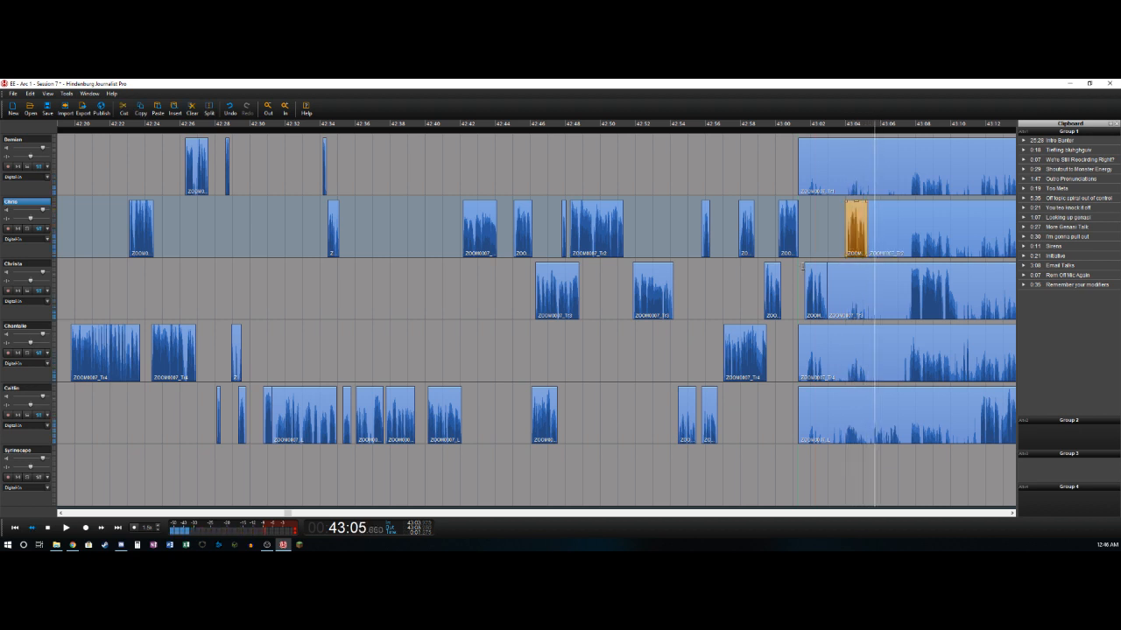
- Mark the pause from 43:05.2 to 43:07.6 and cut it out of all five speaker tracks
{"action": "key", "text": "Left"}
{"action": "key", "text": "Left"}
{"action": "key", "text": "i"}
{"action": "key", "text": "Right"}
{"action": "key", "text": "Right"}
{"action": "key", "text": "Right"}
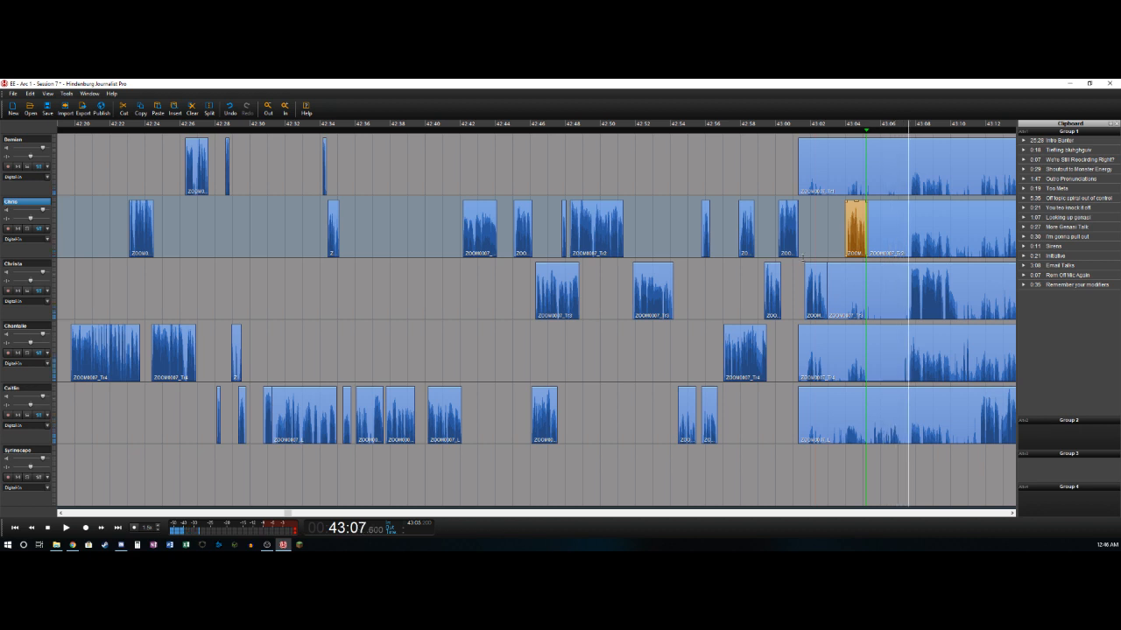
{"action": "key", "text": "o"}
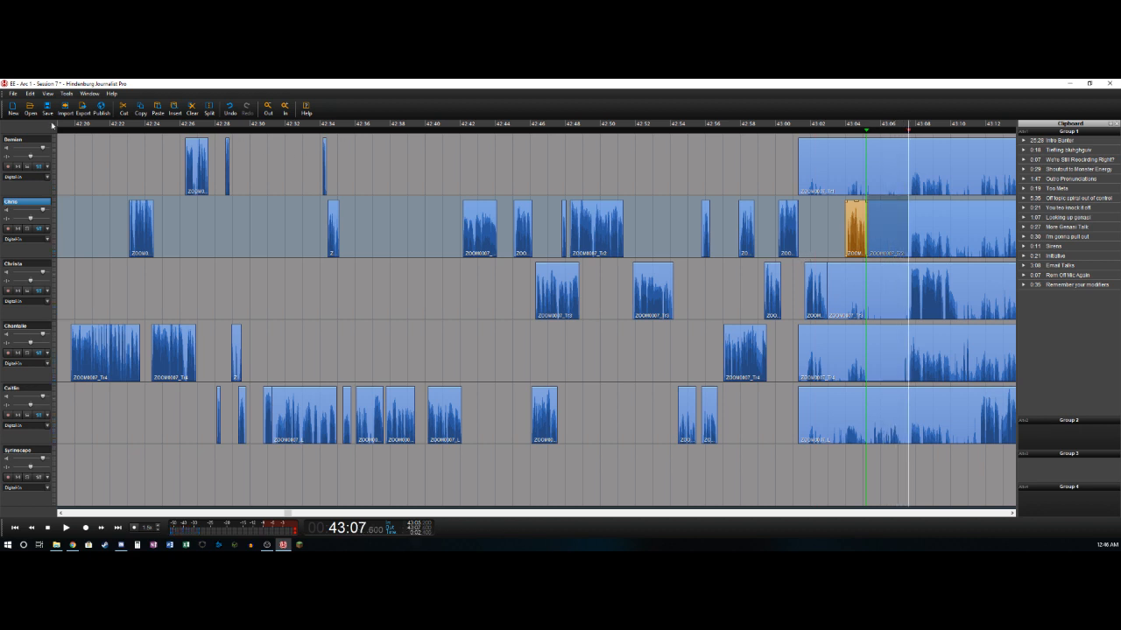
{"action": "left_click", "coordinate": [19, 138]}
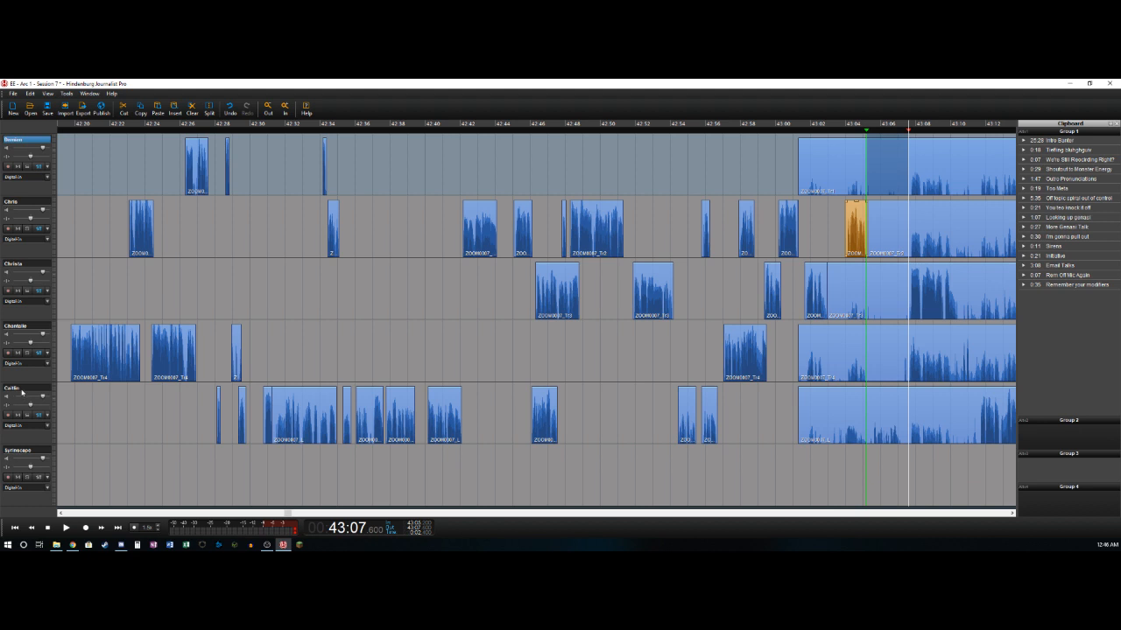
{"action": "left_click", "coordinate": [22, 393], "text": "shift"}
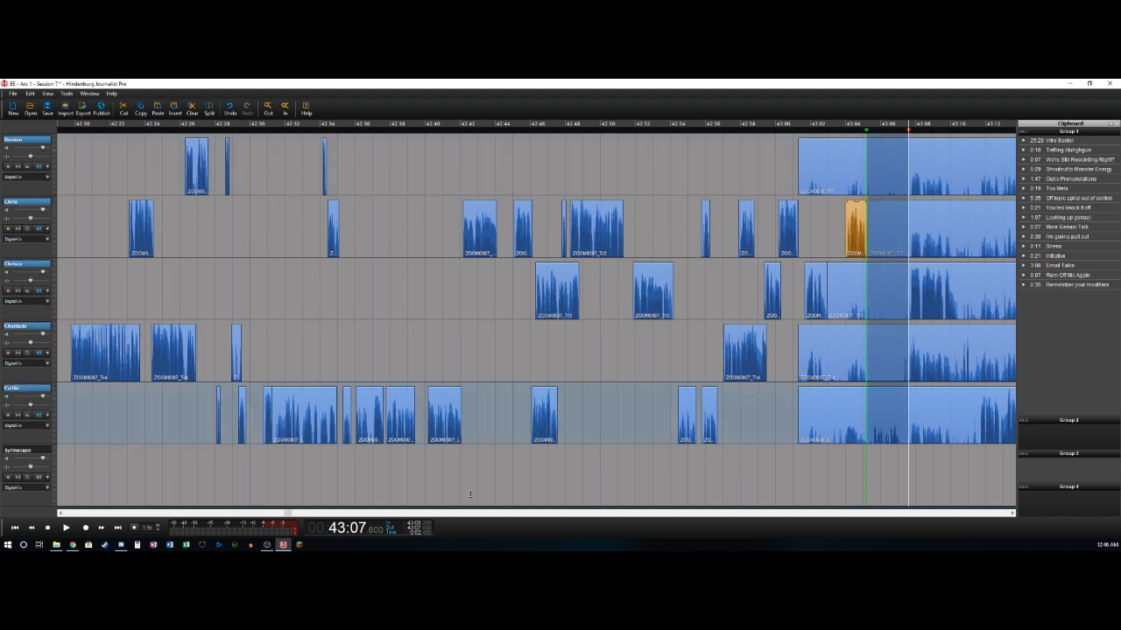
{"action": "key", "text": "Delete"}
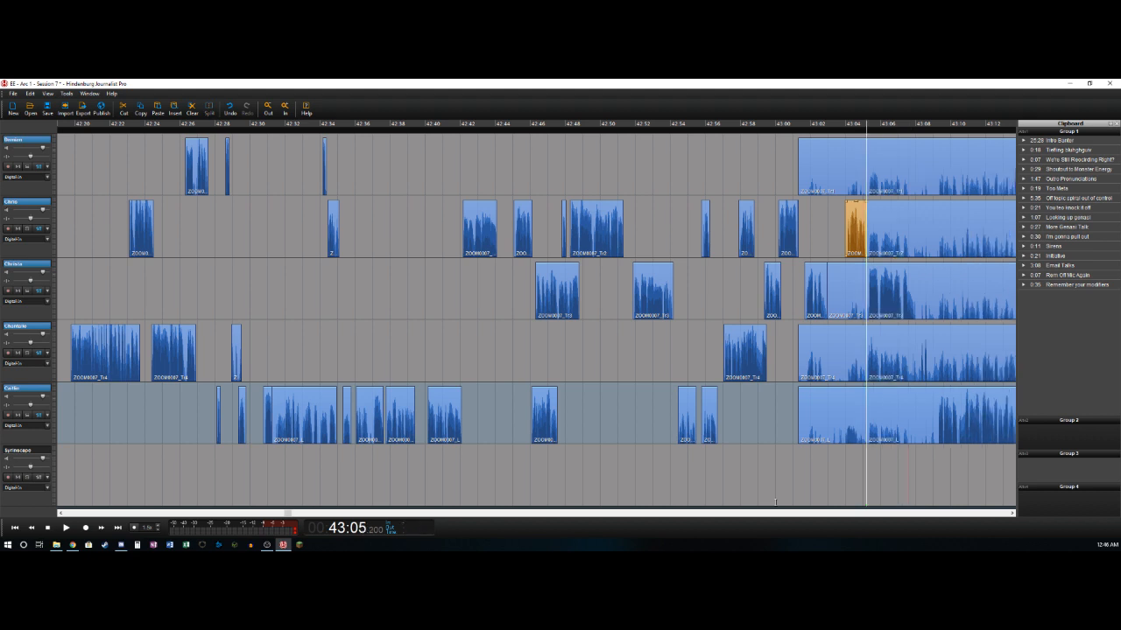
- Delete the background sections ending at 43:05.2 on the first, third, fourth and fifth tracks
{"action": "left_click", "coordinate": [847, 165]}
{"action": "key", "text": "Delete"}
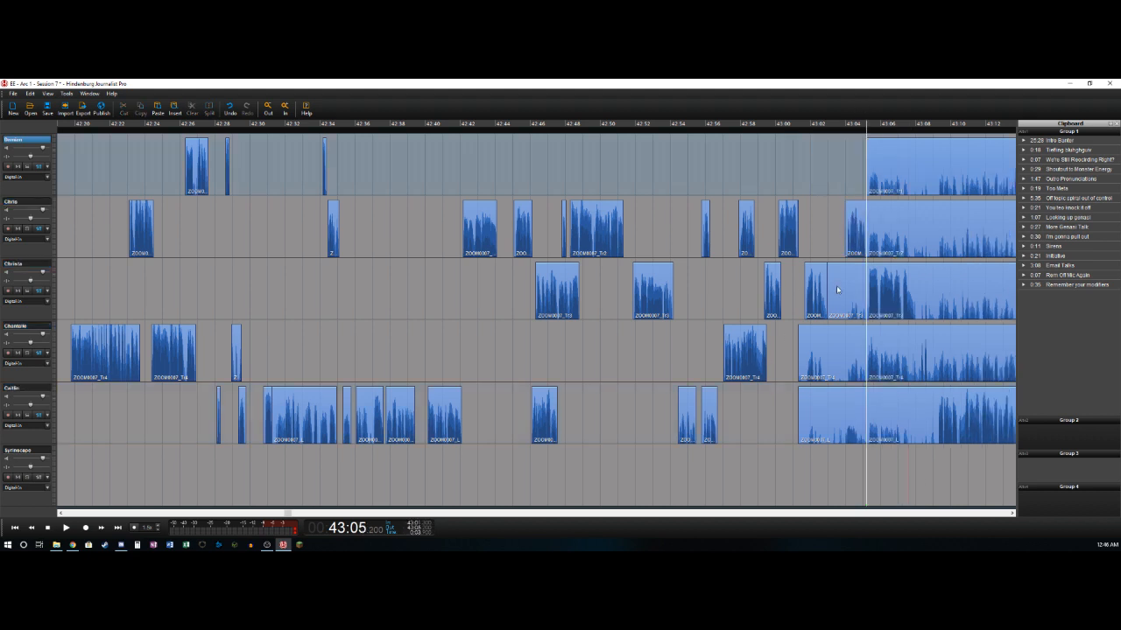
{"action": "left_click", "coordinate": [839, 292]}
{"action": "key", "text": "Delete"}
{"action": "left_click", "coordinate": [838, 368]}
{"action": "key", "text": "Delete"}
{"action": "left_click", "coordinate": [839, 395]}
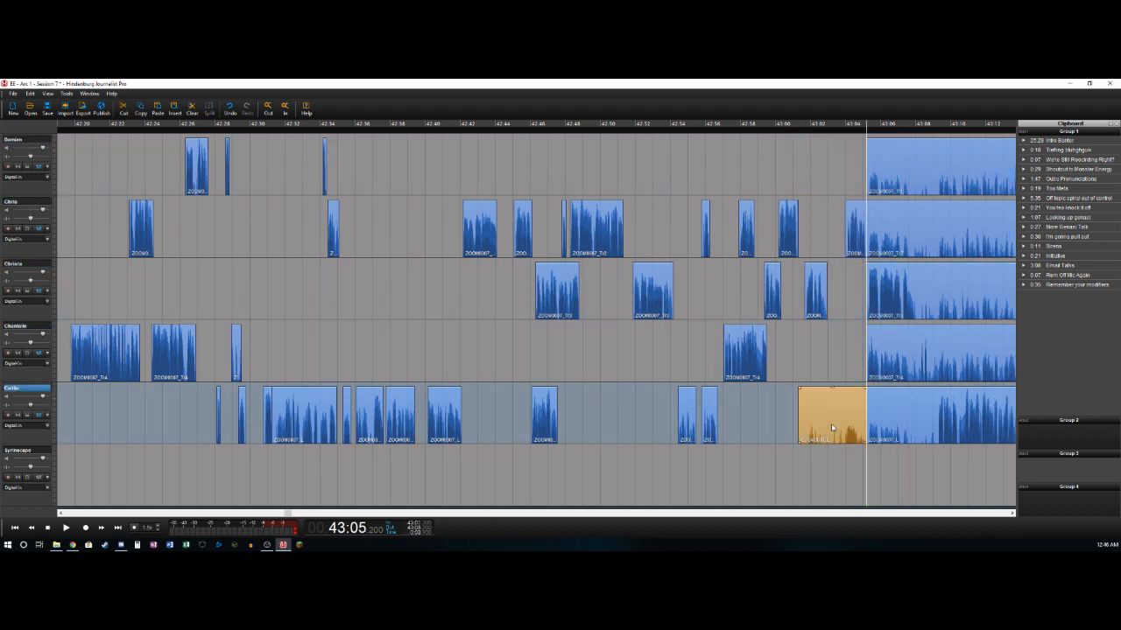
{"action": "key", "text": "Delete"}
- Select the clips starting at 43:05.2 on all five tracks and move them together to start at about 43:05.6
{"action": "key", "text": "space"}
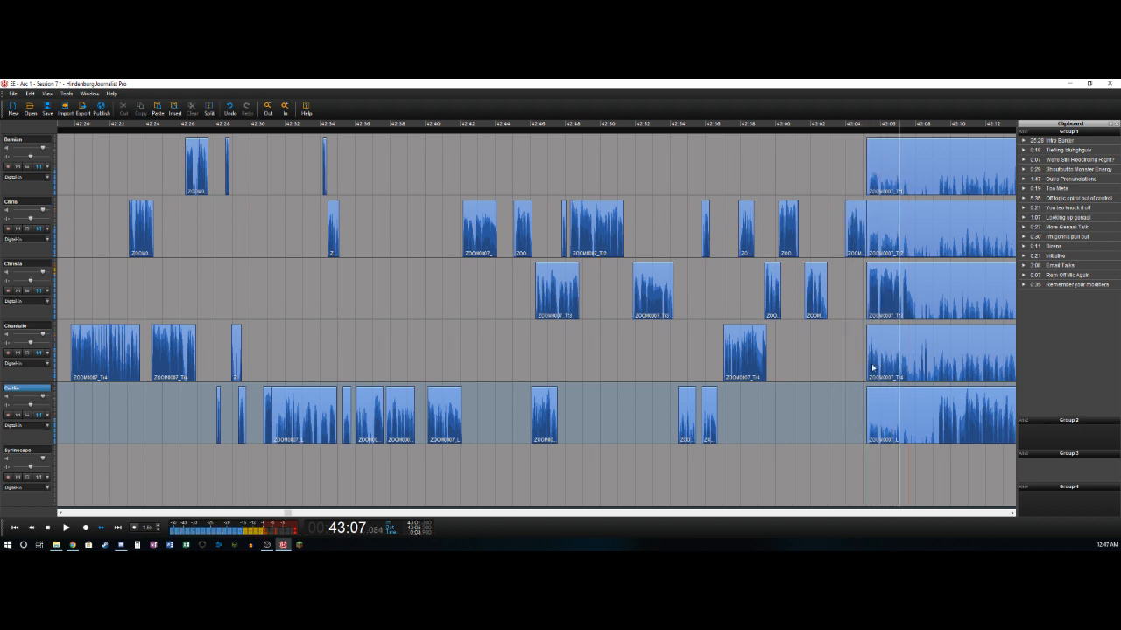
{"action": "left_click", "coordinate": [884, 172]}
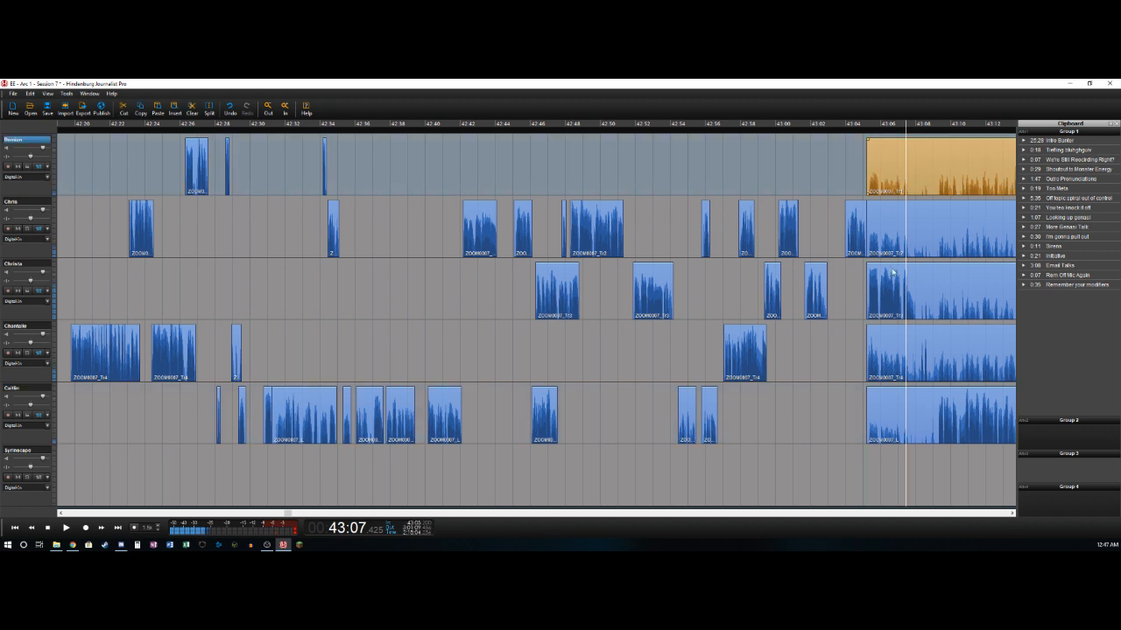
{"action": "left_click", "coordinate": [889, 408], "text": "shift"}
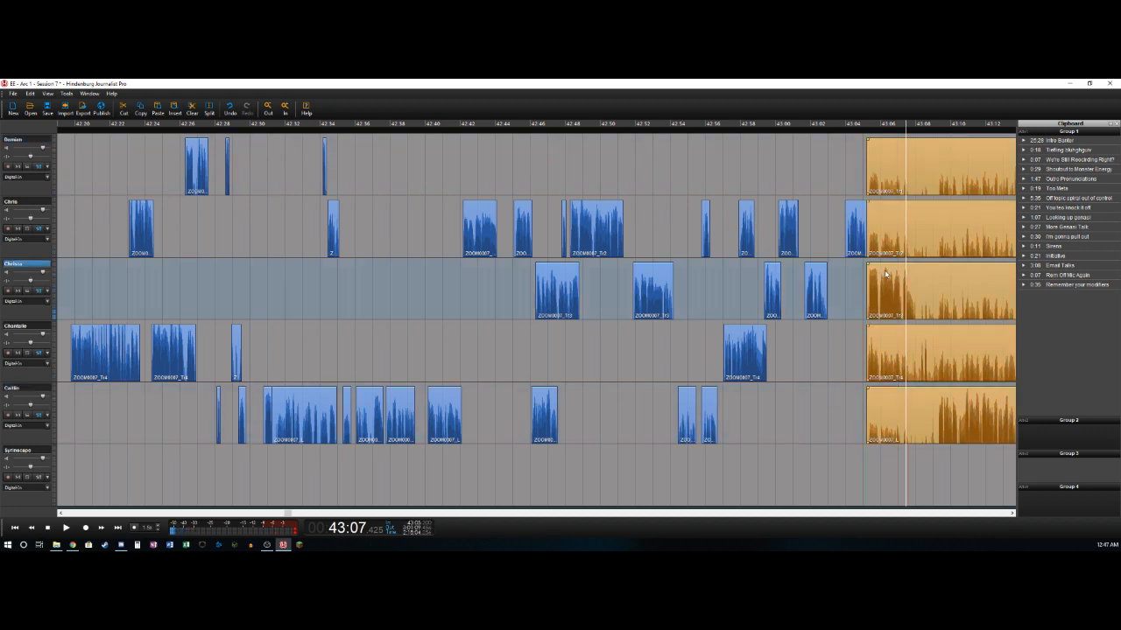
{"action": "left_click_drag", "start_coordinate": [885, 271], "coordinate": [888, 275]}
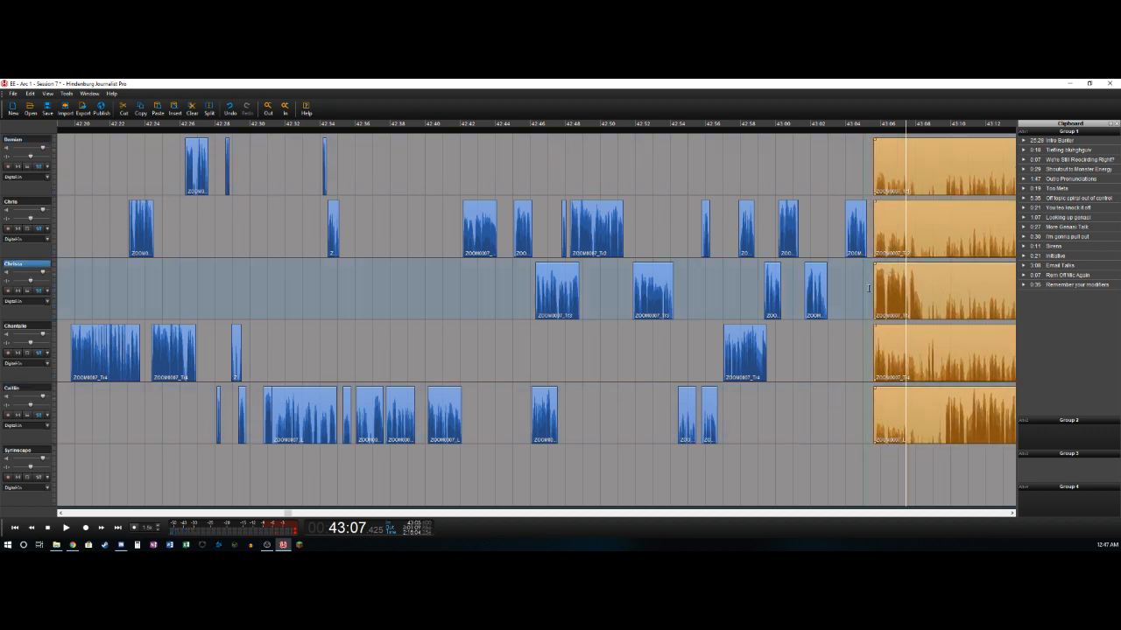
{"action": "left_click", "coordinate": [869, 288]}
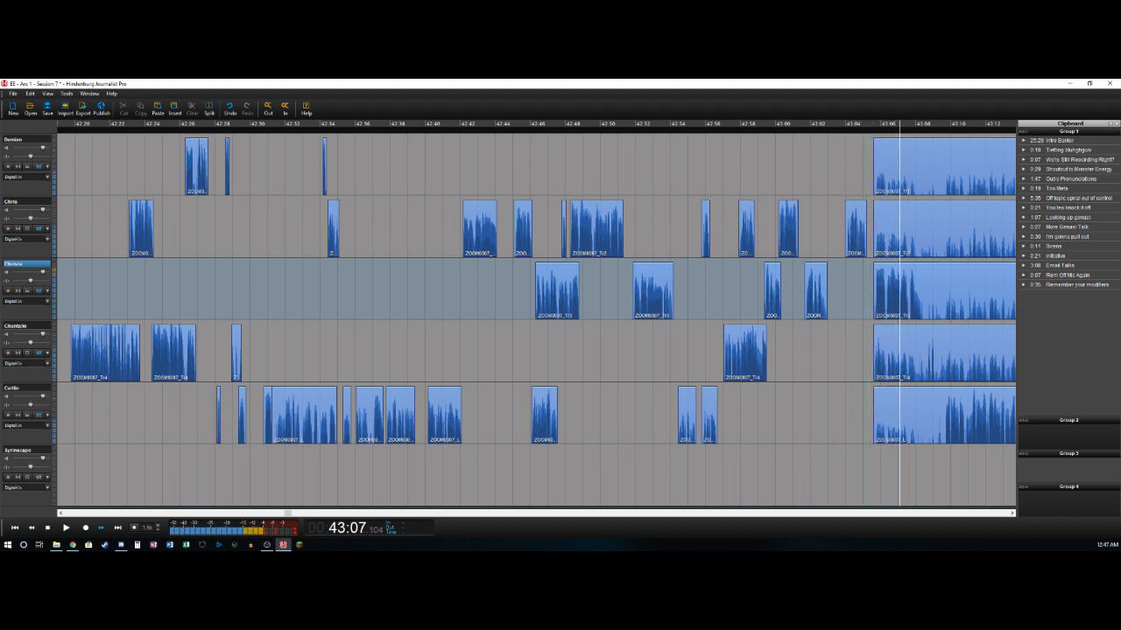
- Split the third track at 43:08.4 and trim the start of the fourth track's clip to about 43:05.7
{"action": "key", "text": "t"}
{"action": "left_click", "coordinate": [890, 300]}
{"action": "key", "text": "Down"}
{"action": "key", "text": "Left"}
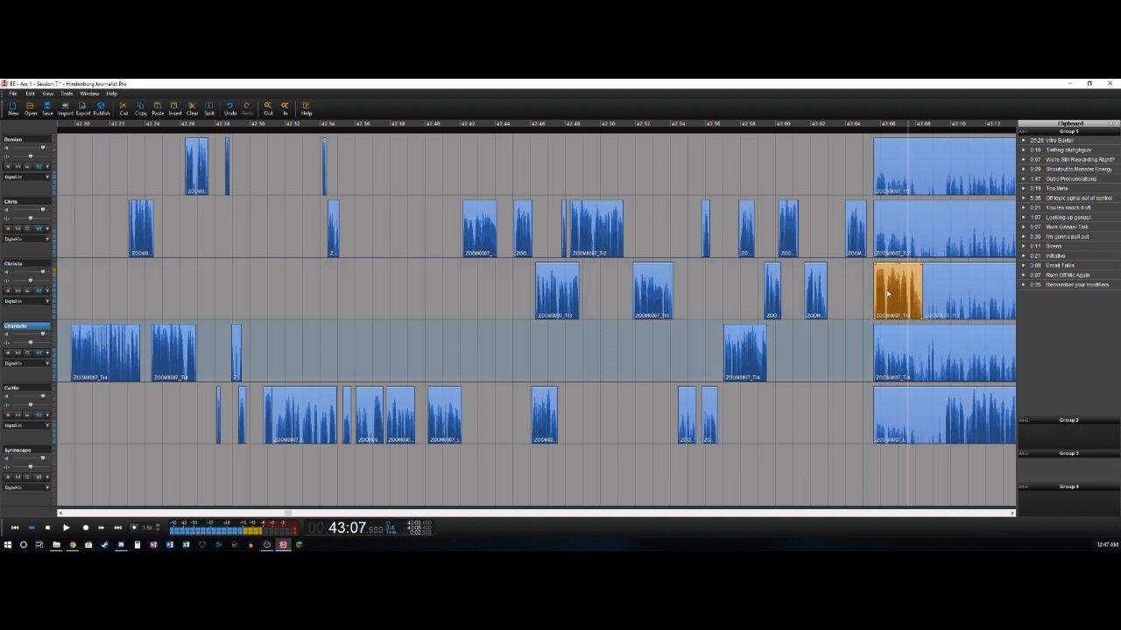
{"action": "key", "text": "Right"}
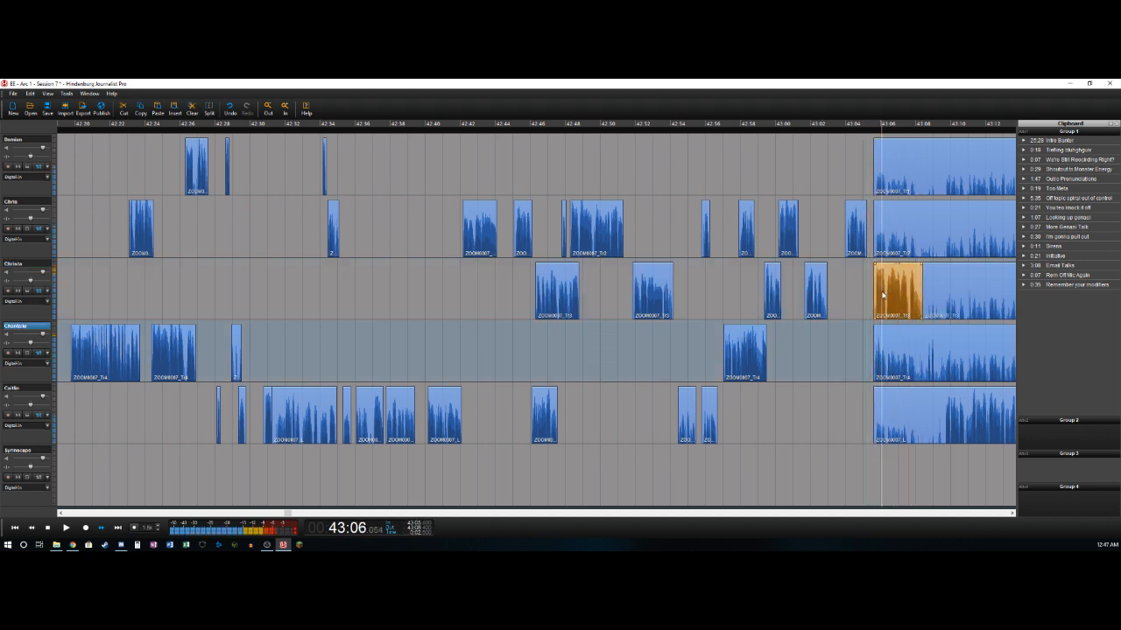
{"action": "key", "text": "Left"}
{"action": "key", "text": "t"}
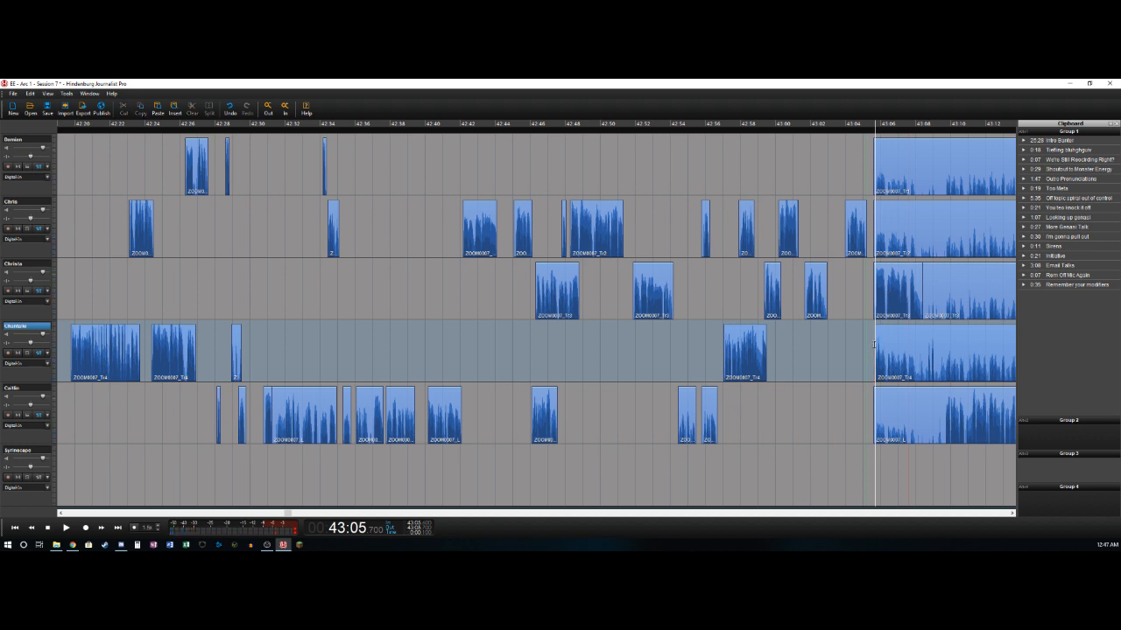
- Split the fourth track at about 43:06.0 and 43:08.7 and delete the background section between the two cuts
{"action": "left_click", "coordinate": [876, 344]}
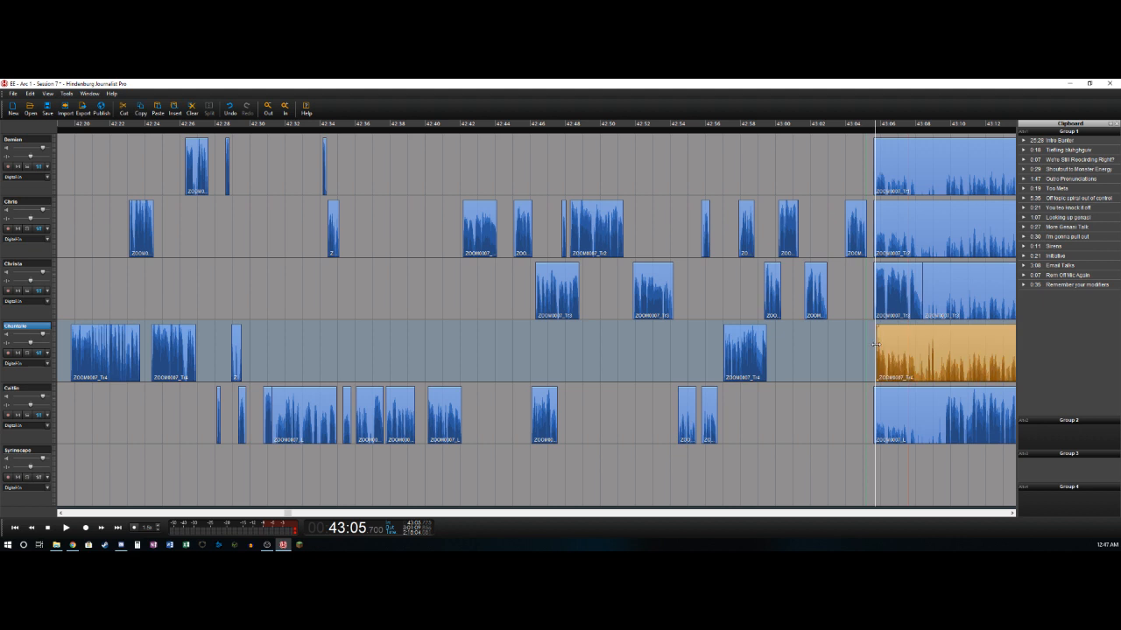
{"action": "key", "text": "Right"}
{"action": "key", "text": "t"}
{"action": "key", "text": "Right"}
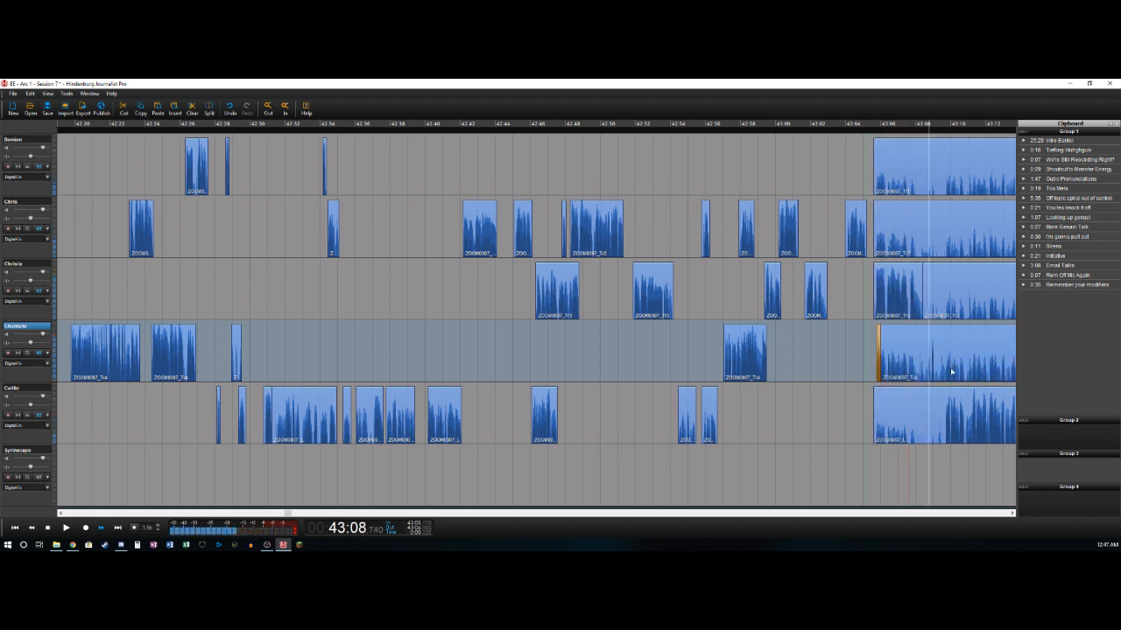
{"action": "key", "text": "Left"}
{"action": "key", "text": "t"}
{"action": "key", "text": "Delete"}
- Split the fourth track at about 43:09.2 and the fifth at about 43:09.7, deleting the fifth track's background before its cut
{"action": "key", "text": "Right"}
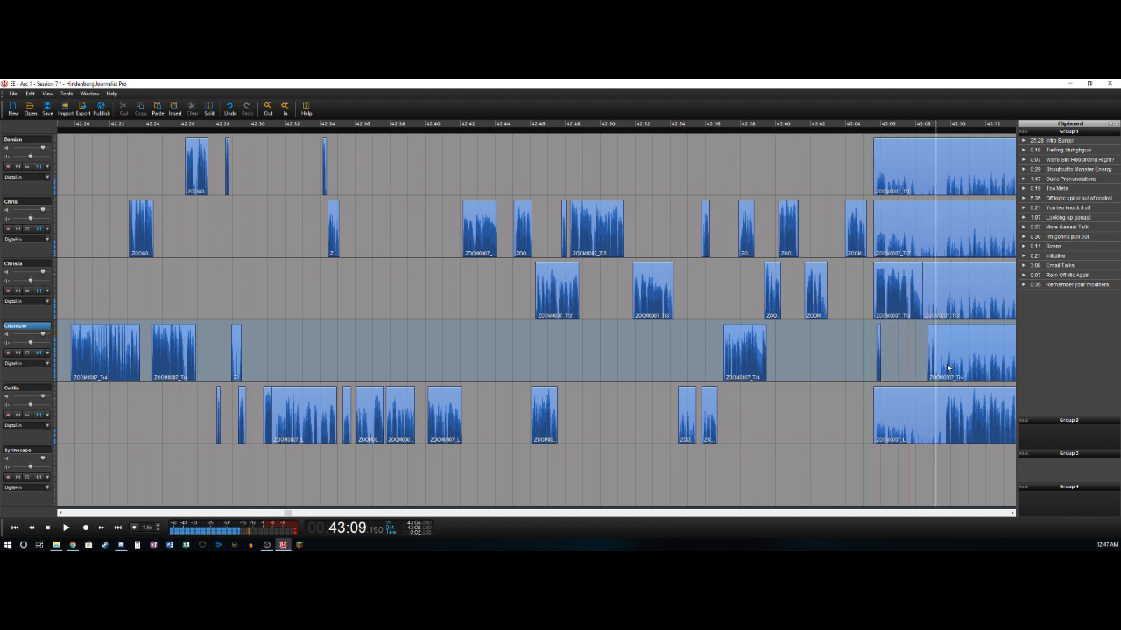
{"action": "key", "text": "t"}
{"action": "key", "text": "Right"}
{"action": "key", "text": "Down"}
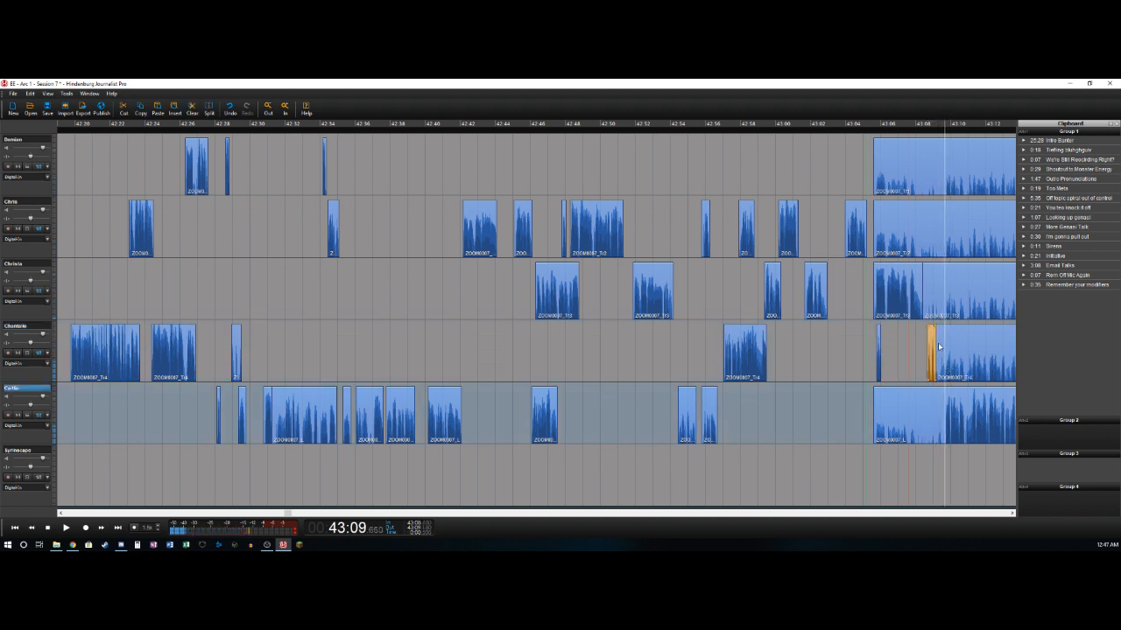
{"action": "key", "text": "t"}
{"action": "key", "text": "Delete"}
- Play through the fifth track's speech and split that track where it ends, at about 43:14.1
{"action": "key", "text": "Right"}
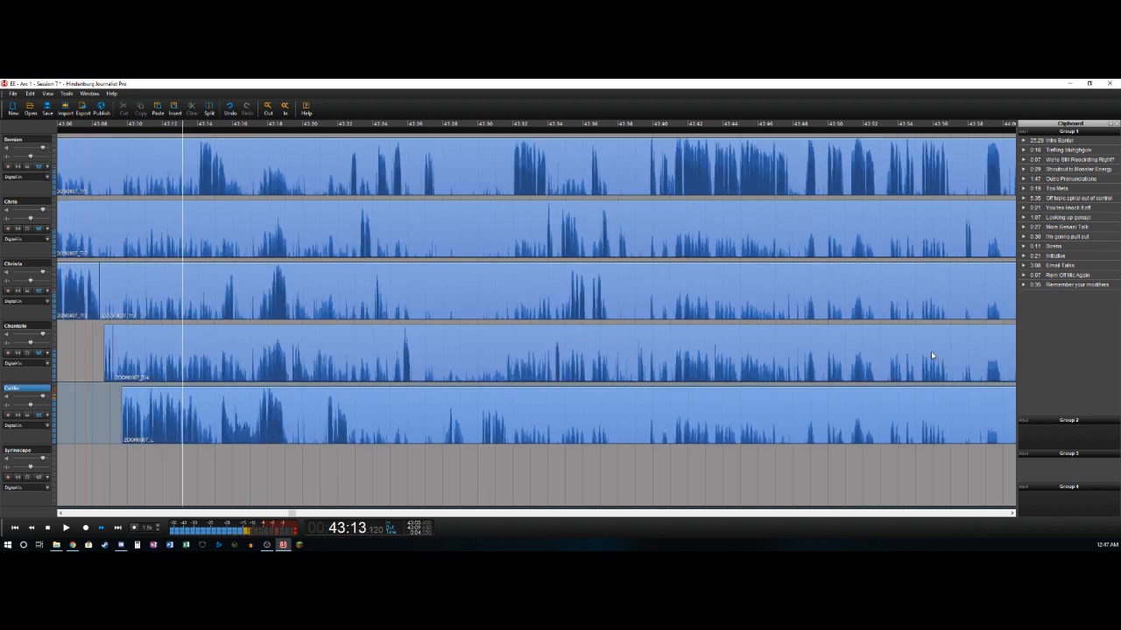
{"action": "key", "text": "Left"}
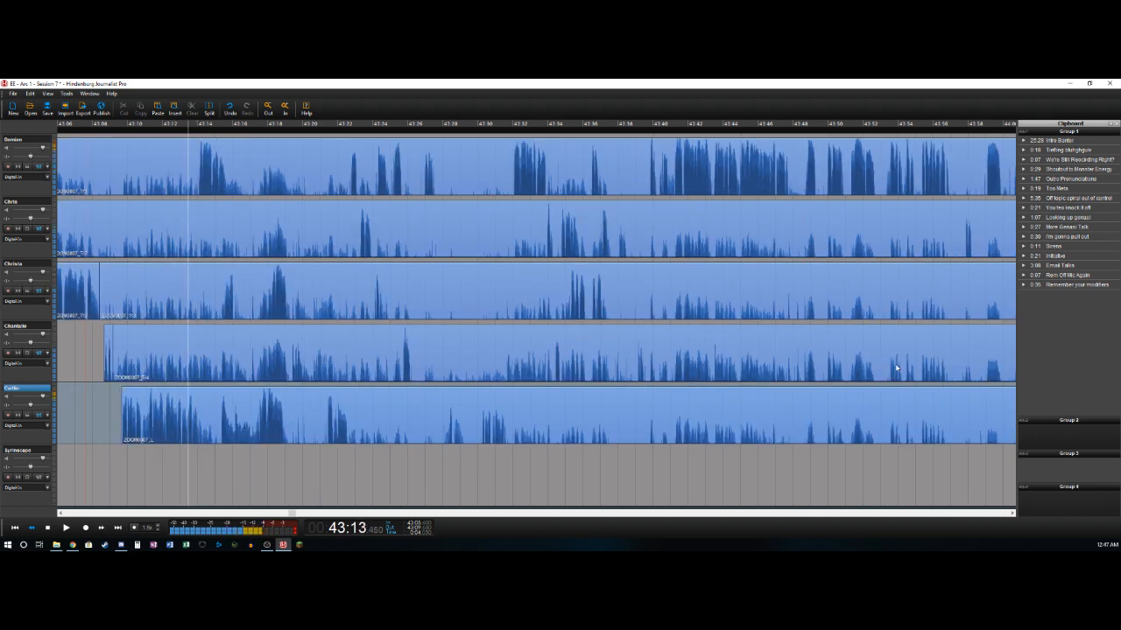
{"action": "key", "text": "space"}
{"action": "key", "text": "t"}
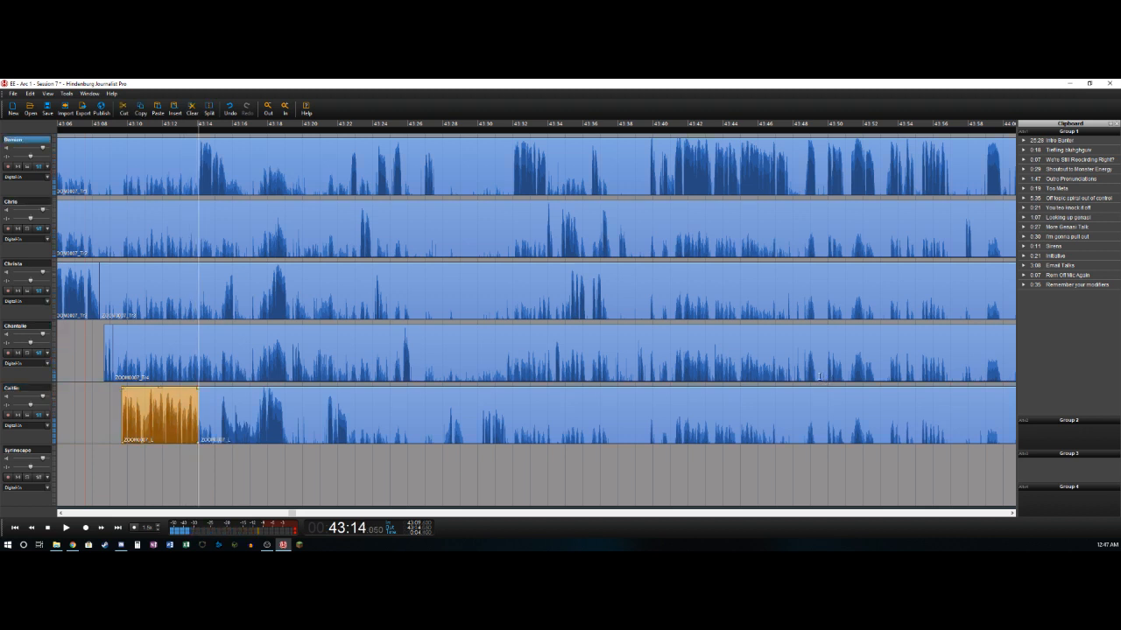
- Split the first track at about 43:14.1 and delete its background section before the cut
{"action": "key", "text": "t"}
{"action": "key", "text": "Delete"}
{"action": "key", "text": "space"}
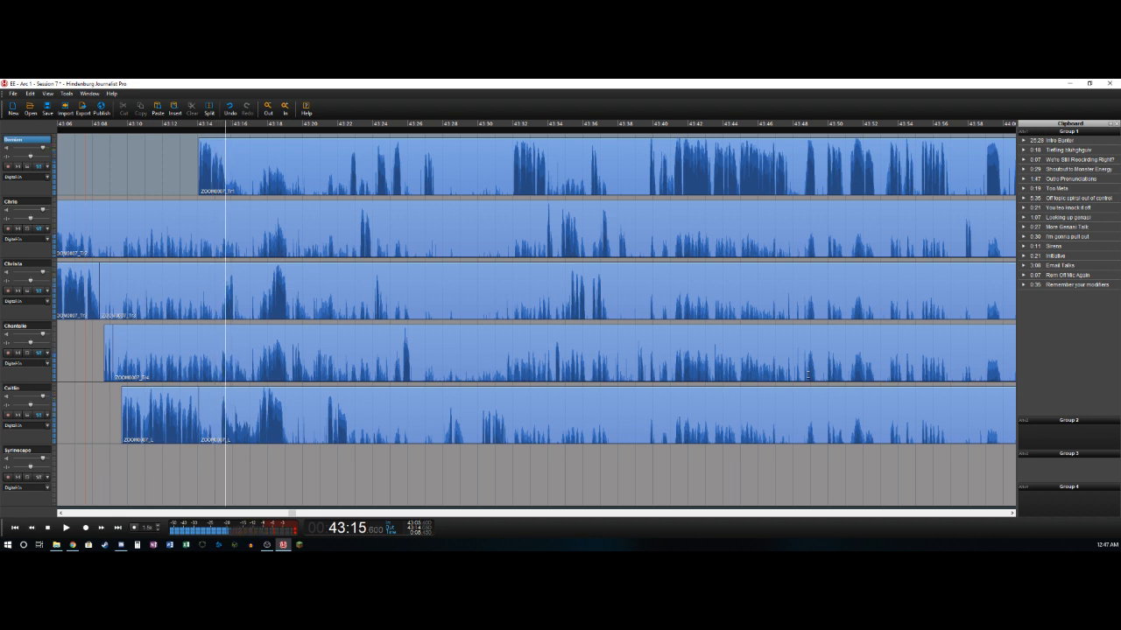
- Split the first track at about 43:15.6 and the fifth at about 43:15.4, deleting the fifth track's background before its cut
{"action": "key", "text": "space"}
{"action": "key", "text": "t"}
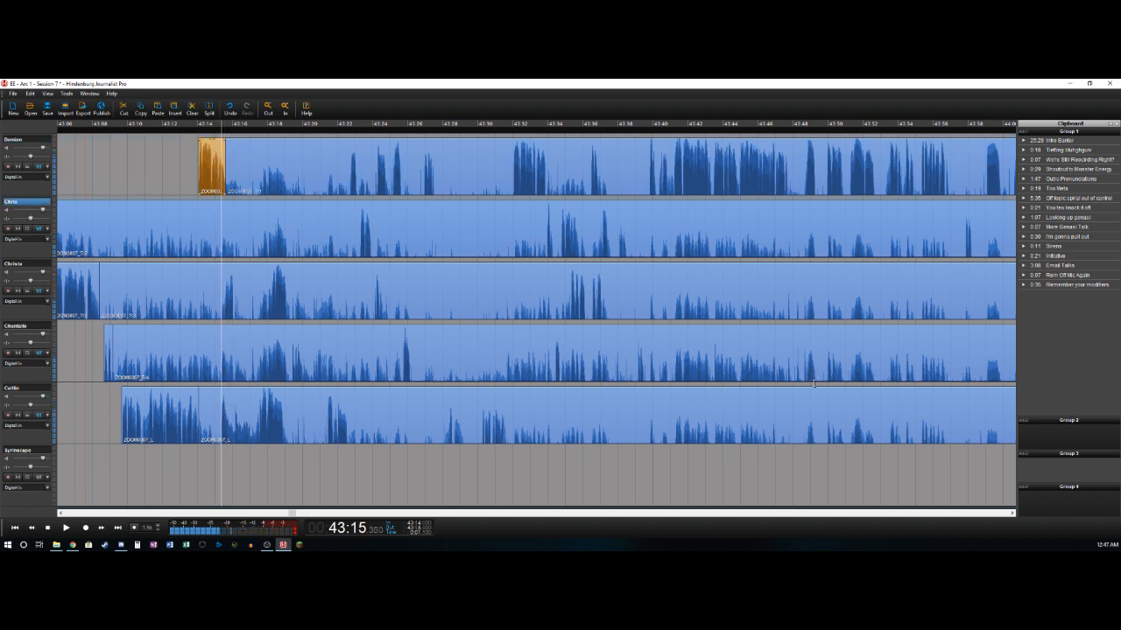
{"action": "key", "text": "t"}
{"action": "key", "text": "Delete"}
{"action": "key", "text": "space"}
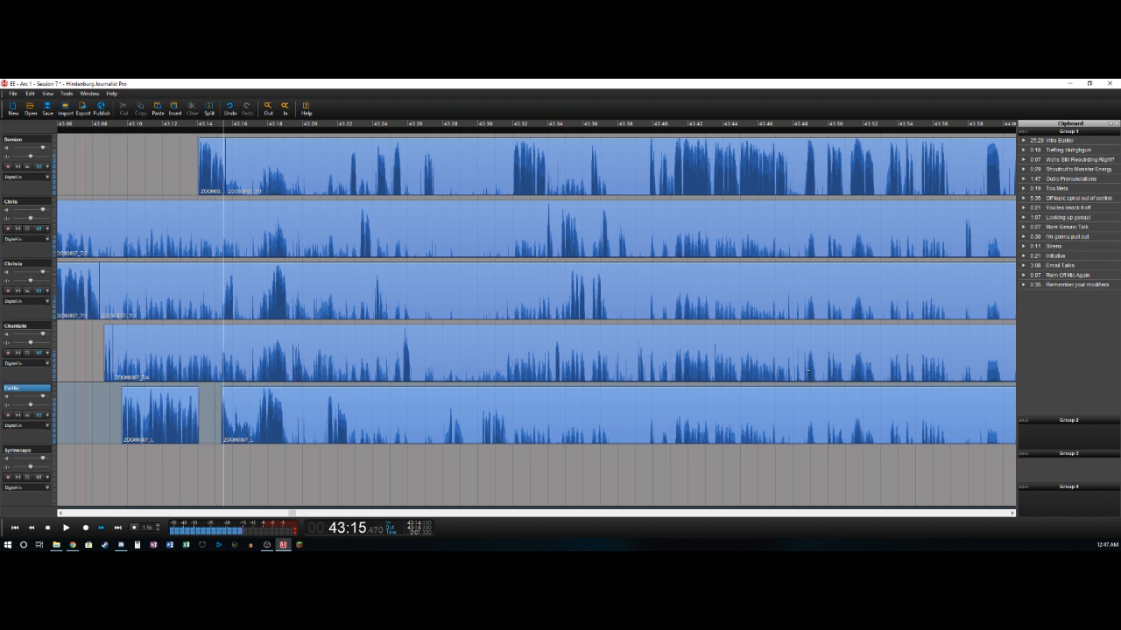
- Play through the fifth track's short remark and split that track where it ends, at about 43:16.0
{"action": "key", "text": "Left"}
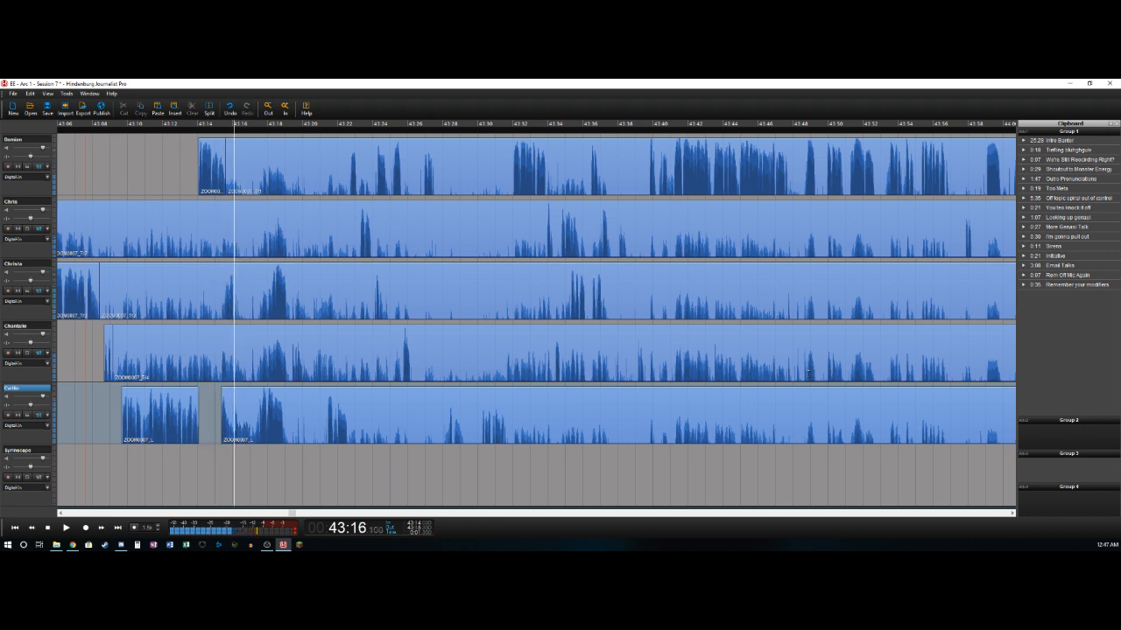
{"action": "key", "text": "Left"}
{"action": "key", "text": "Right"}
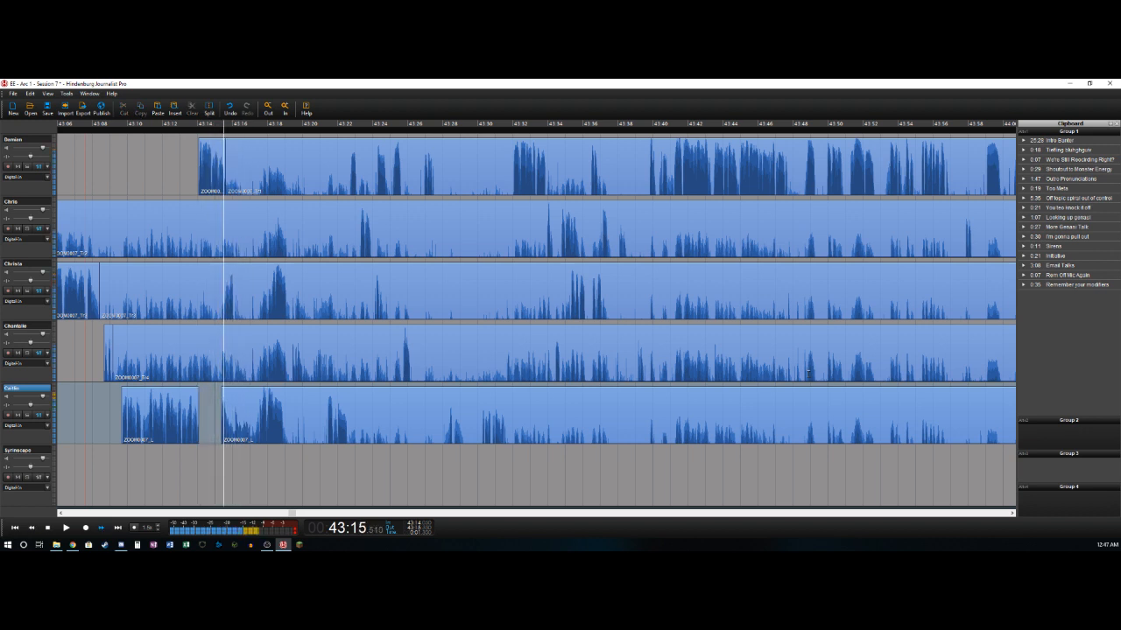
{"action": "key", "text": "Left"}
{"action": "key", "text": "t"}
- Split the third track at about 43:15.5 and 43:16.1, deleting its background section before the first cut
{"action": "key", "text": "Left"}
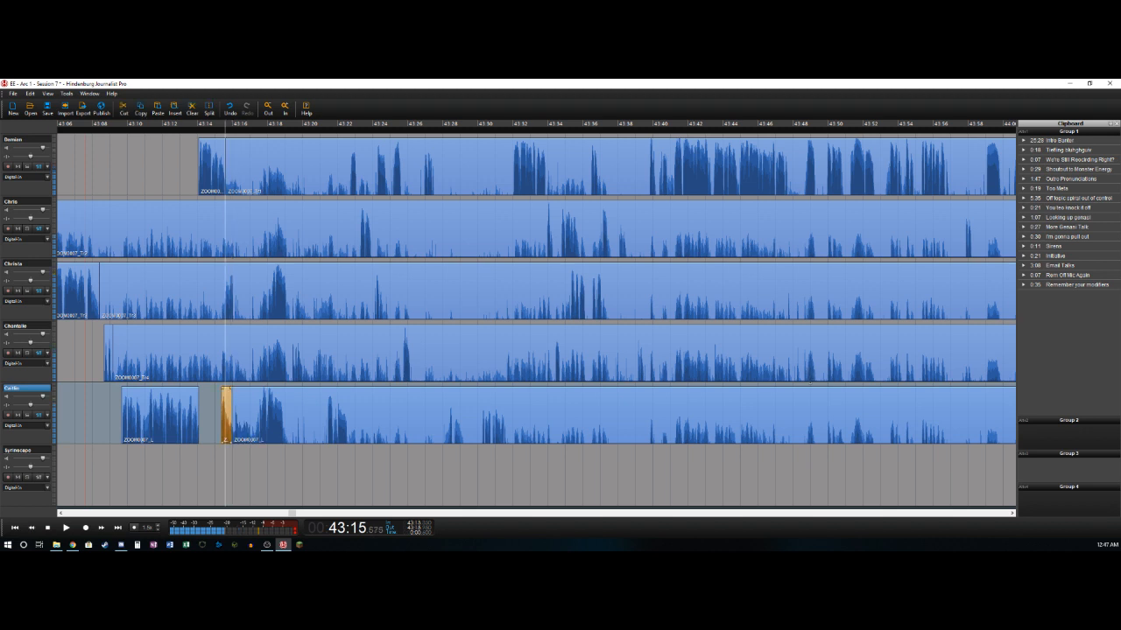
{"action": "key", "text": "Left"}
{"action": "key", "text": "Right"}
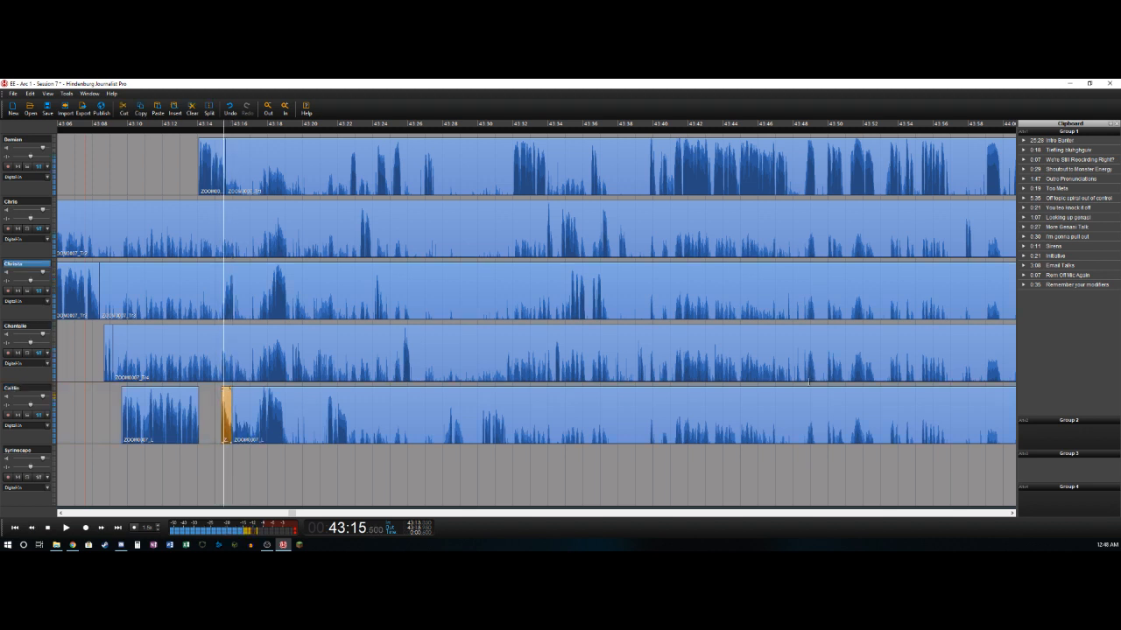
{"action": "key", "text": "t"}
{"action": "key", "text": "Delete"}
{"action": "key", "text": "Right"}
{"action": "key", "text": "t"}
{"action": "key", "text": "Right"}
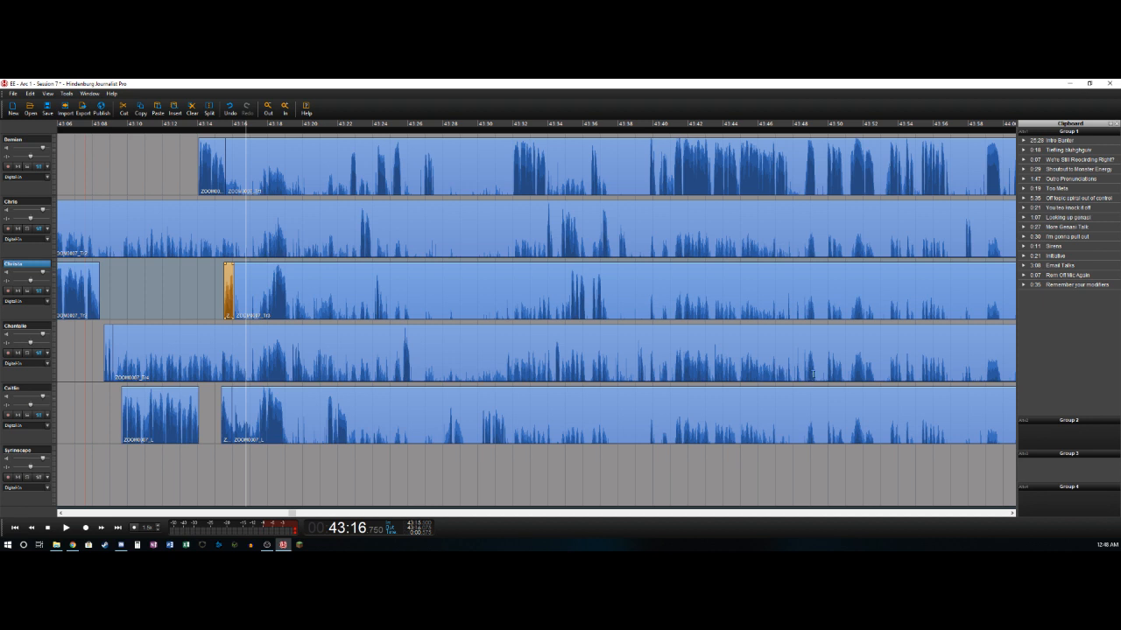
- Mark the pause from about 43:16.1 to 43:17.35 and cut that range out of all five voice tracks
{"action": "key", "text": "Left"}
{"action": "key", "text": "Right"}
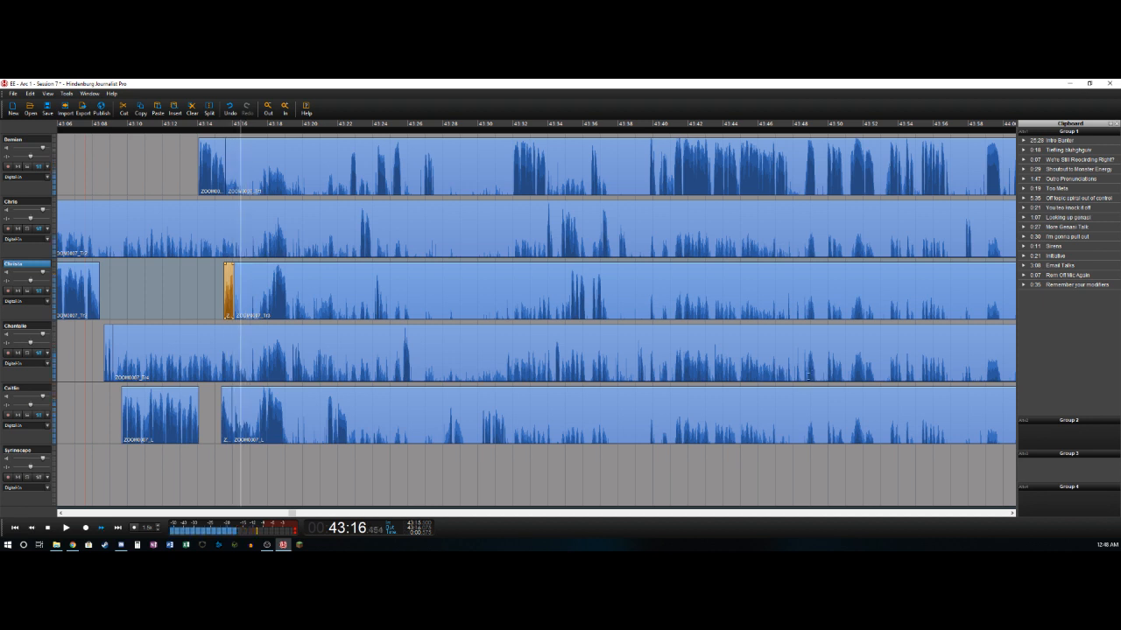
{"action": "key", "text": "Left"}
{"action": "key", "text": "Right"}
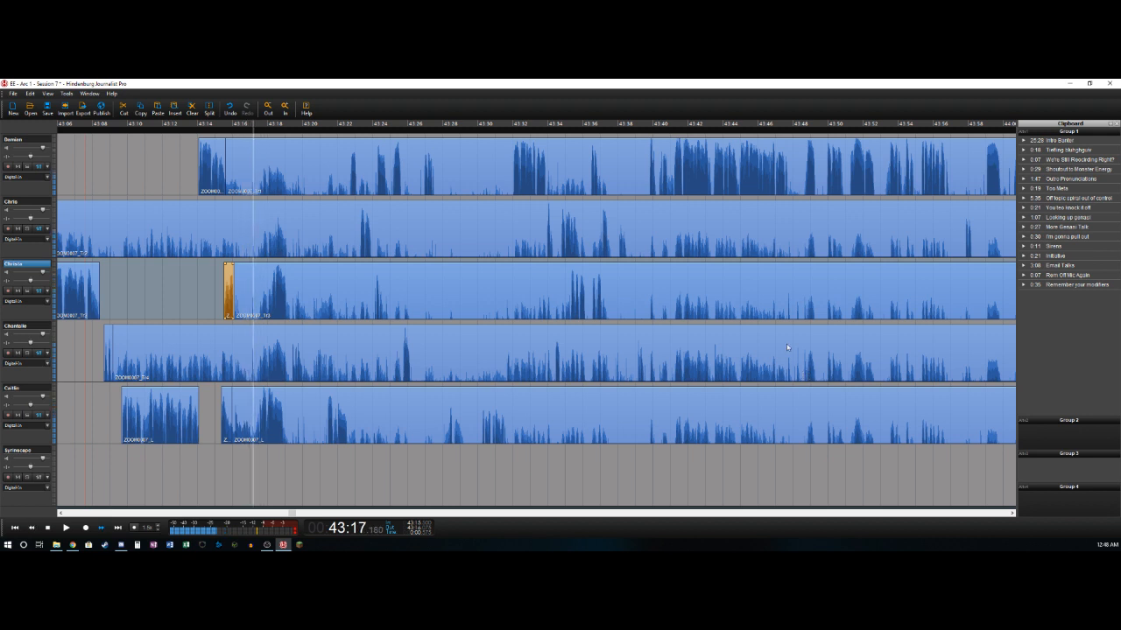
{"action": "key", "text": "Left"}
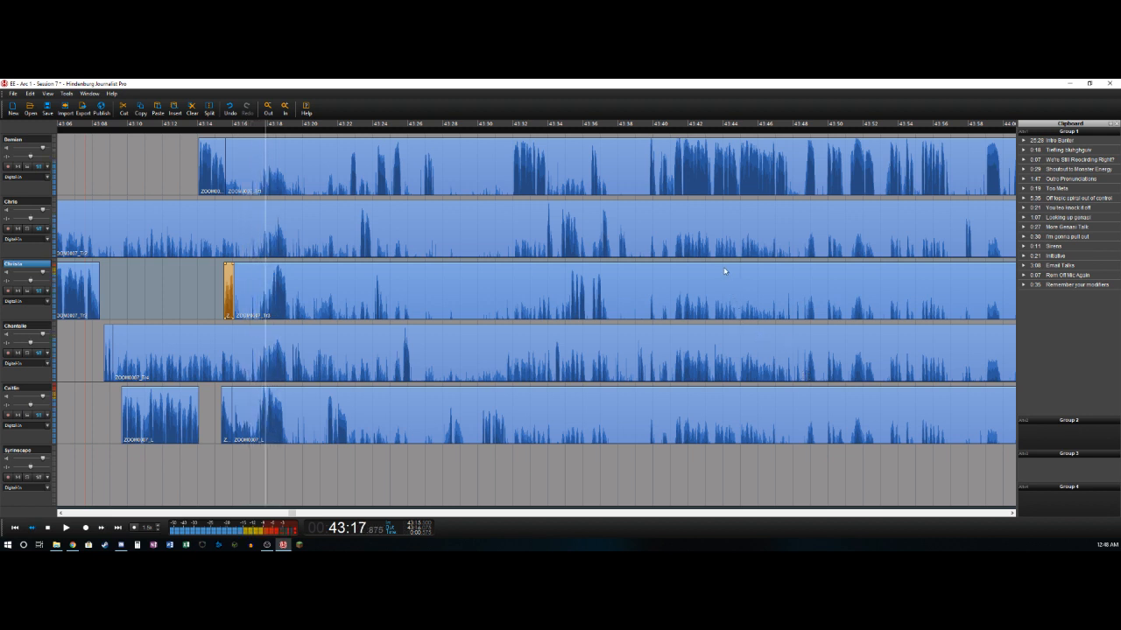
{"action": "key", "text": "Right"}
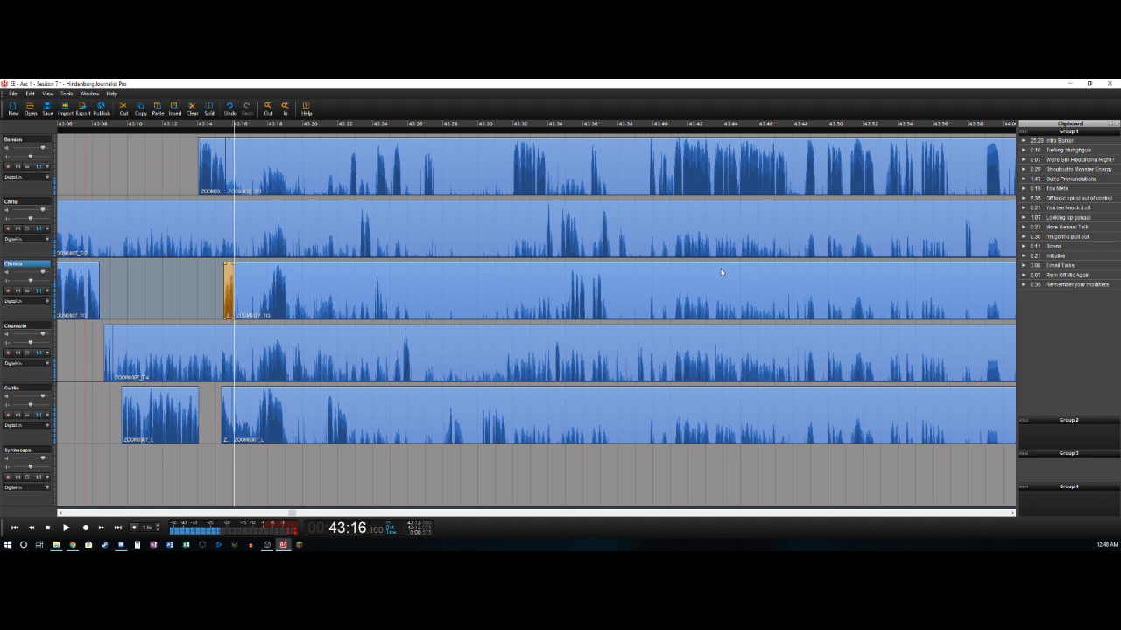
{"action": "key", "text": "space"}
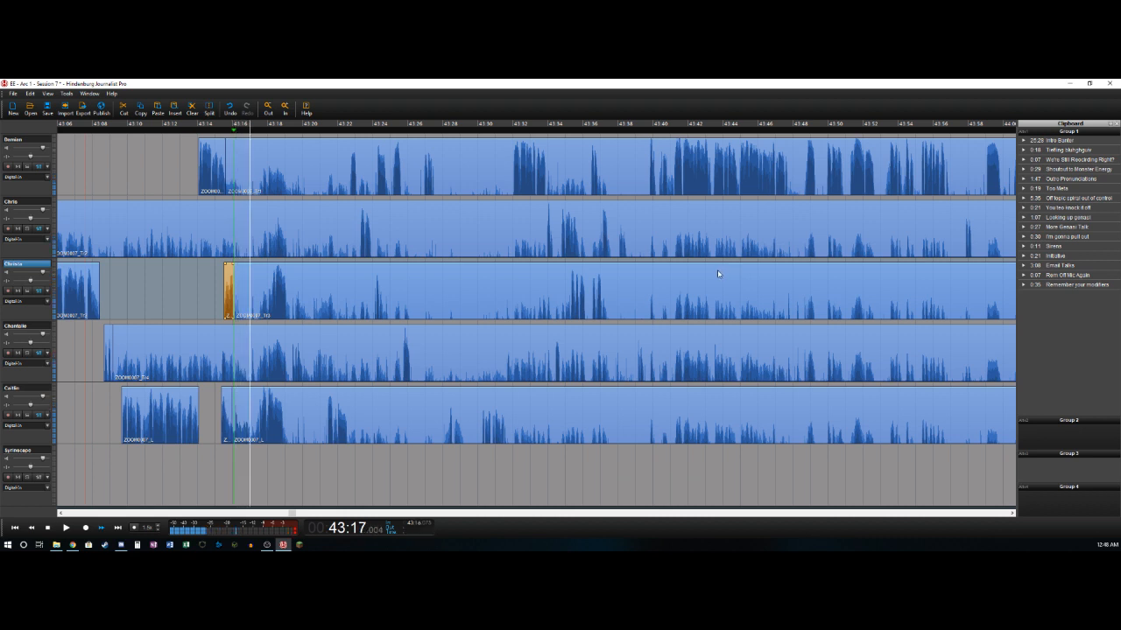
{"action": "key", "text": "Left"}
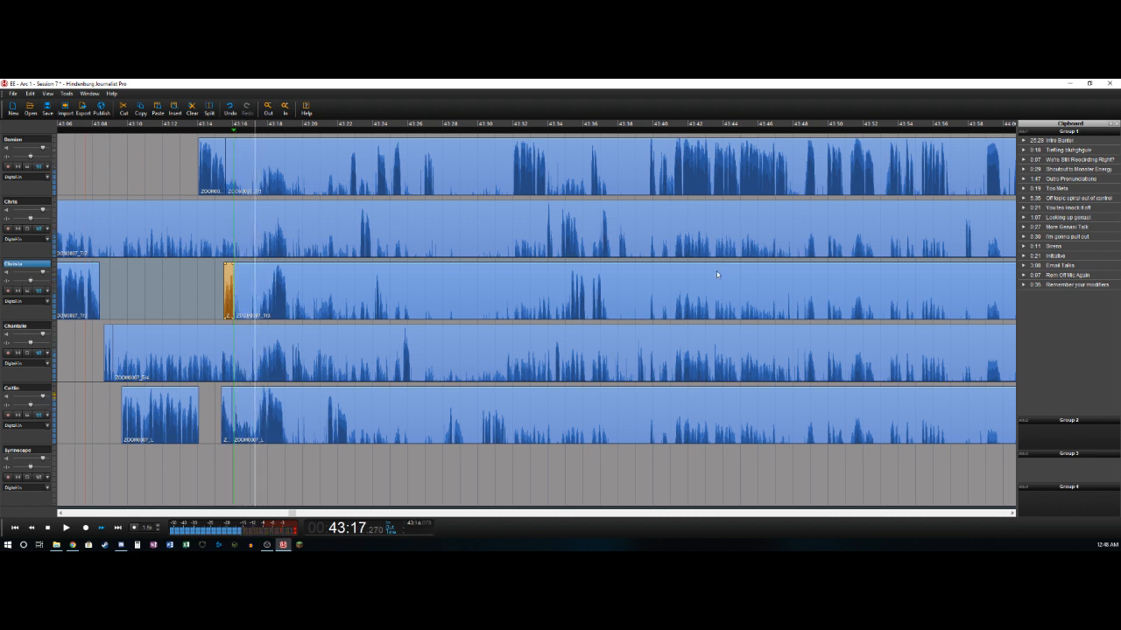
{"action": "key", "text": "o"}
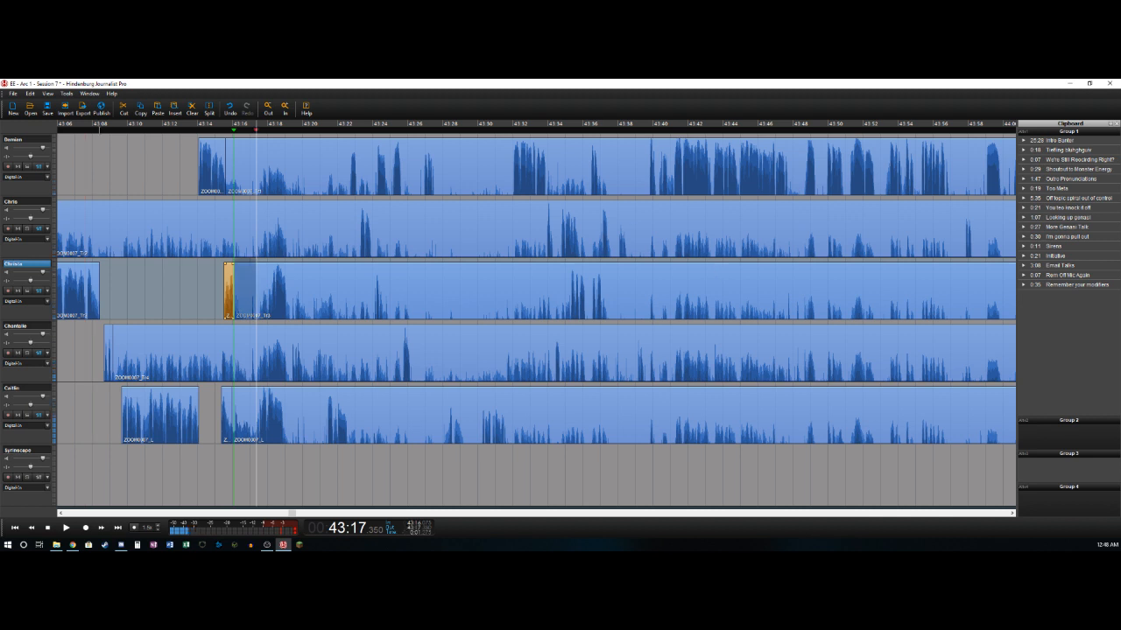
{"action": "left_click", "coordinate": [33, 138]}
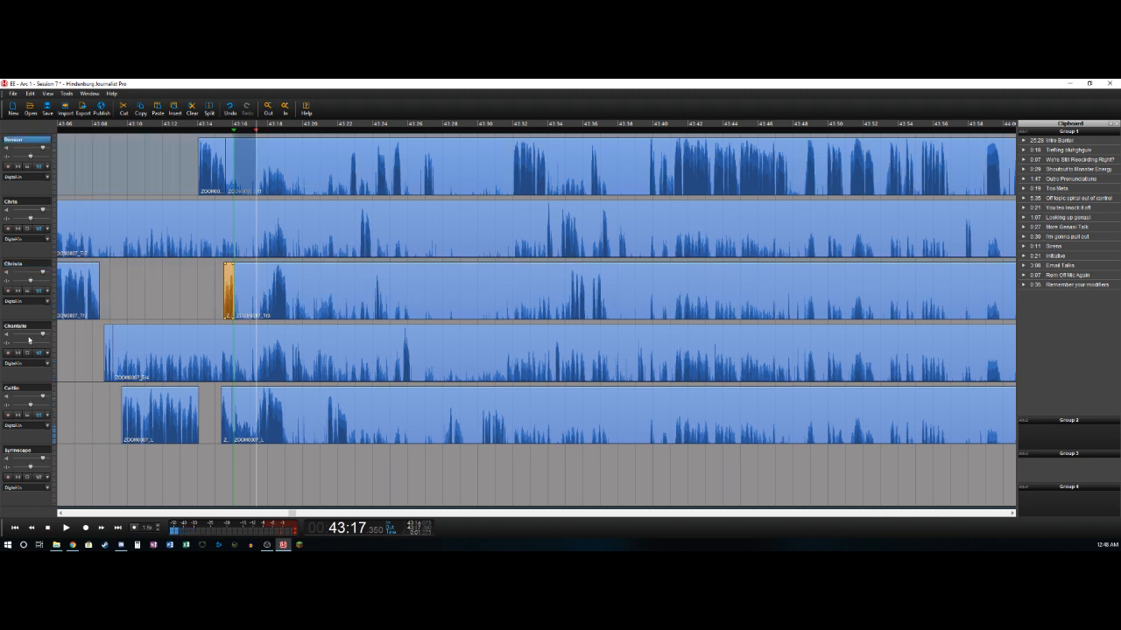
{"action": "left_click", "coordinate": [31, 386], "text": "shift"}
{"action": "key", "text": "Delete"}
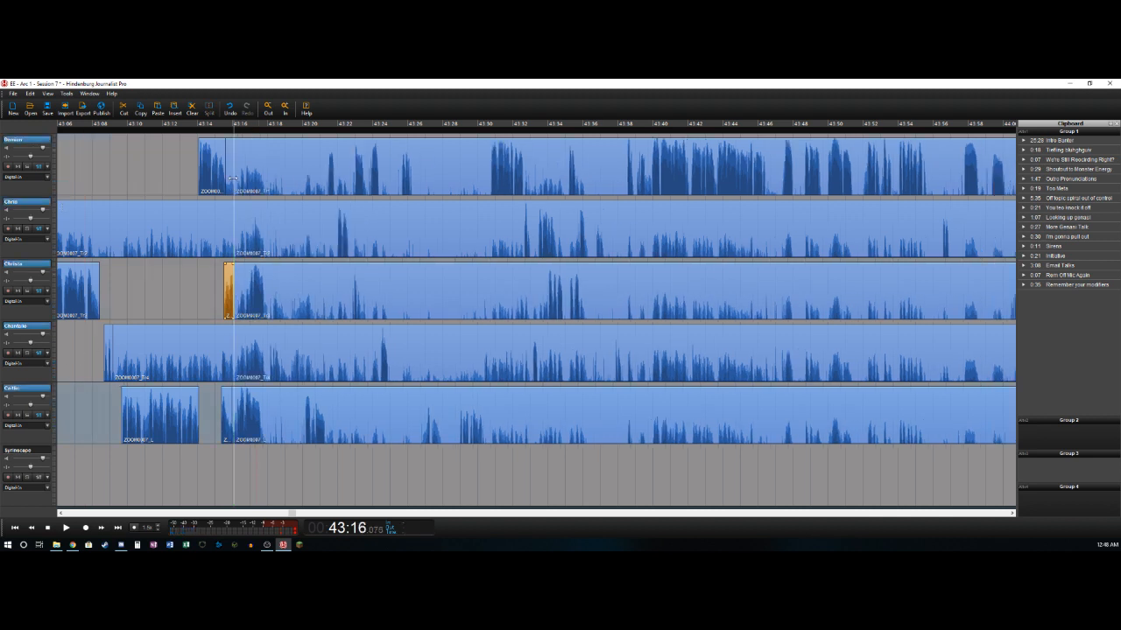
- Delete the background sections before 43:16.1 on the first, second and fourth tracks, plus the leftover sliver on the fifth
{"action": "left_click", "coordinate": [227, 176]}
{"action": "key", "text": "Delete"}
{"action": "left_click", "coordinate": [219, 226]}
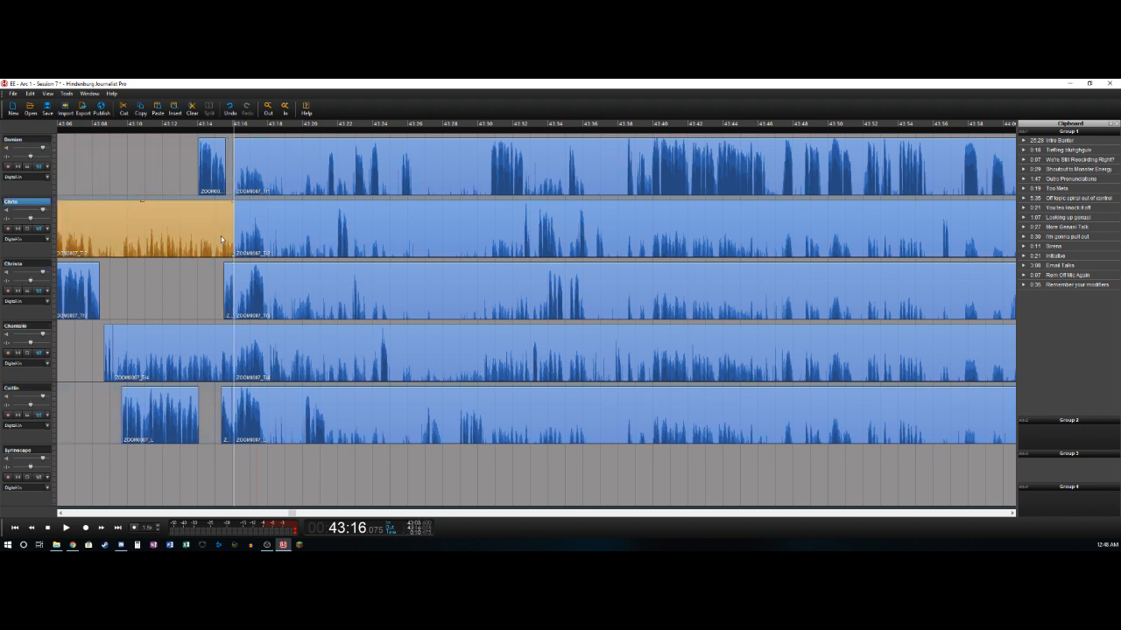
{"action": "key", "text": "Delete"}
{"action": "left_click", "coordinate": [214, 341]}
{"action": "key", "text": "Delete"}
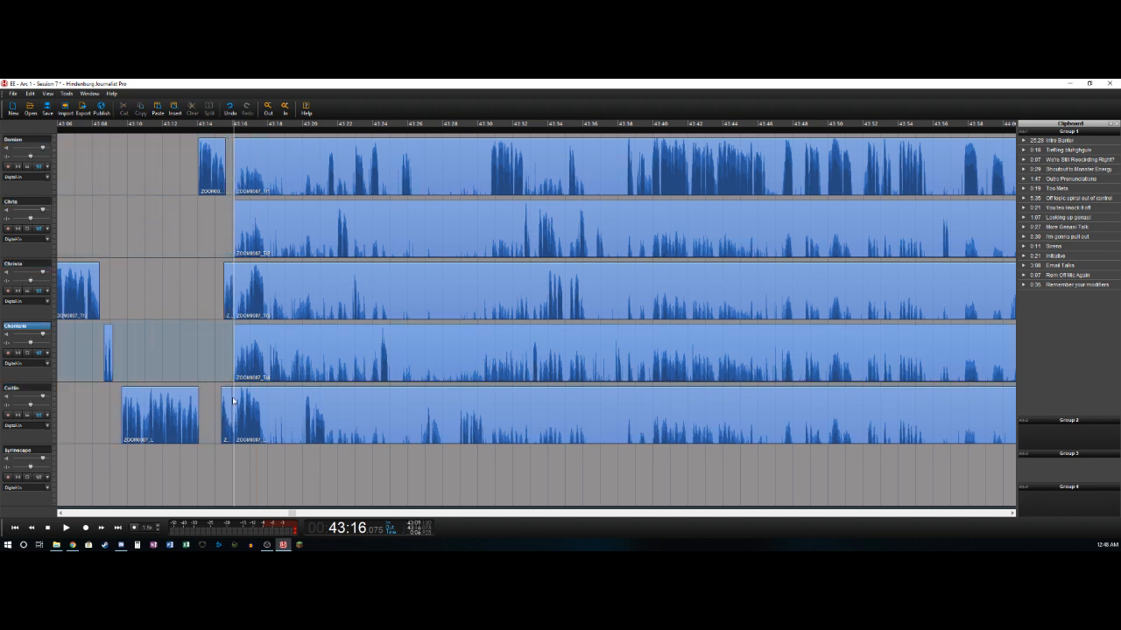
{"action": "left_click", "coordinate": [233, 401]}
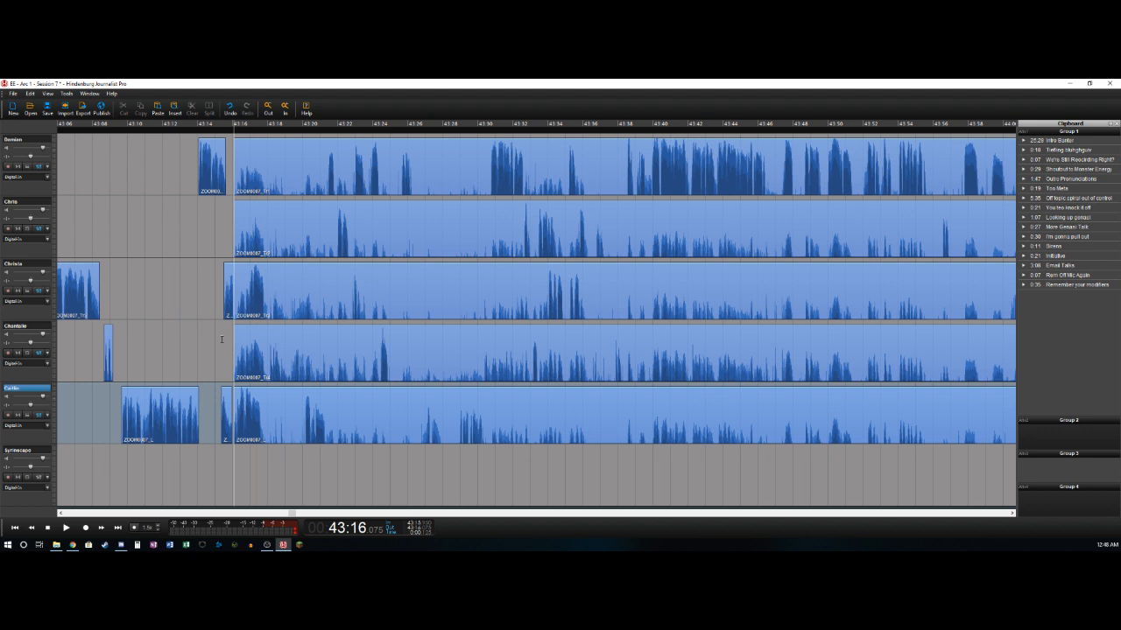
- Split the fifth track at about 43:17.6 and the third at about 43:16.9, deleting the third track's background before its cut
{"action": "key", "text": "space"}
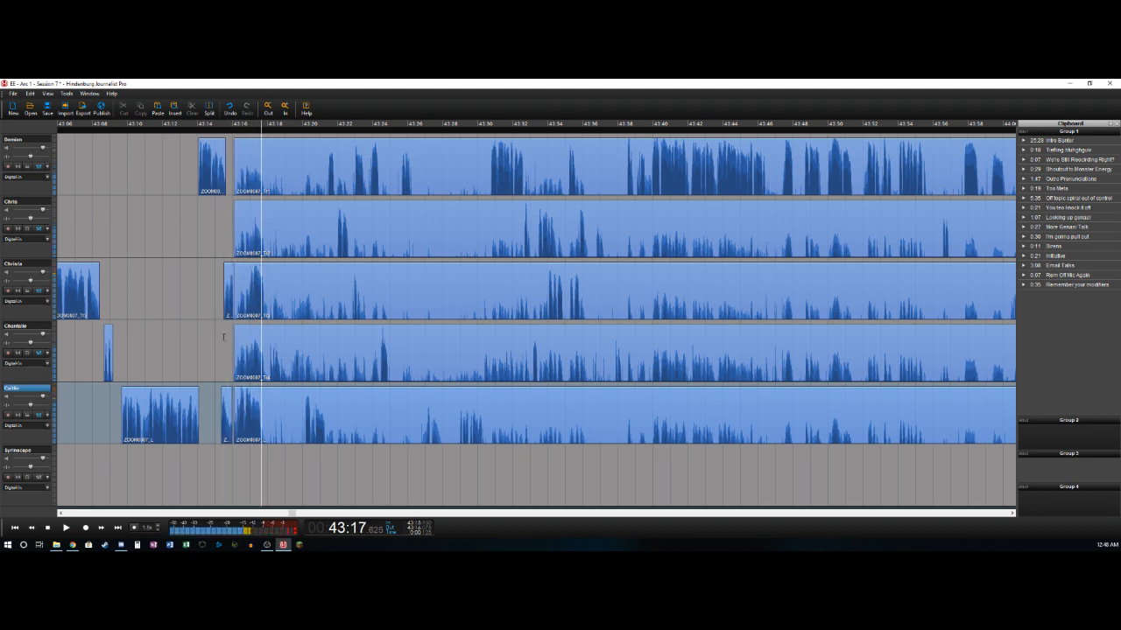
{"action": "key", "text": "t"}
{"action": "key", "text": "Left"}
{"action": "key", "text": "Left"}
{"action": "key", "text": "Left"}
{"action": "key", "text": "Left"}
{"action": "key", "text": "Left"}
{"action": "key", "text": "Left"}
{"action": "key", "text": "Right"}
{"action": "key", "text": "Right"}
{"action": "key", "text": "Right"}
{"action": "key", "text": "Left"}
{"action": "key", "text": "Left"}
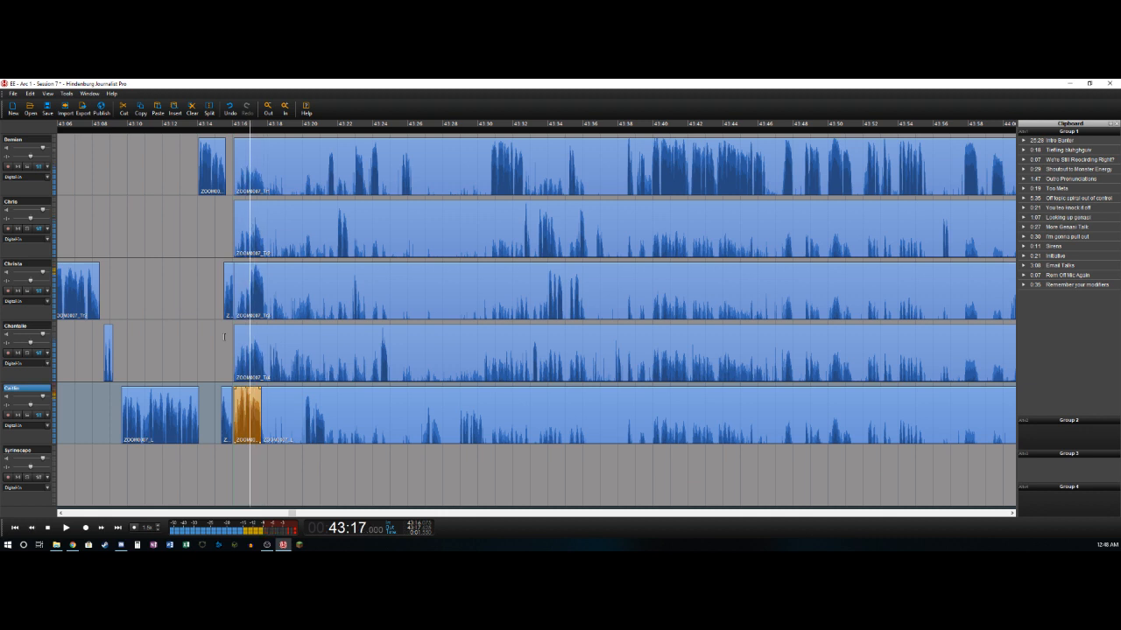
{"action": "key", "text": "Up"}
{"action": "key", "text": "Left"}
{"action": "key", "text": "Left"}
{"action": "key", "text": "t"}
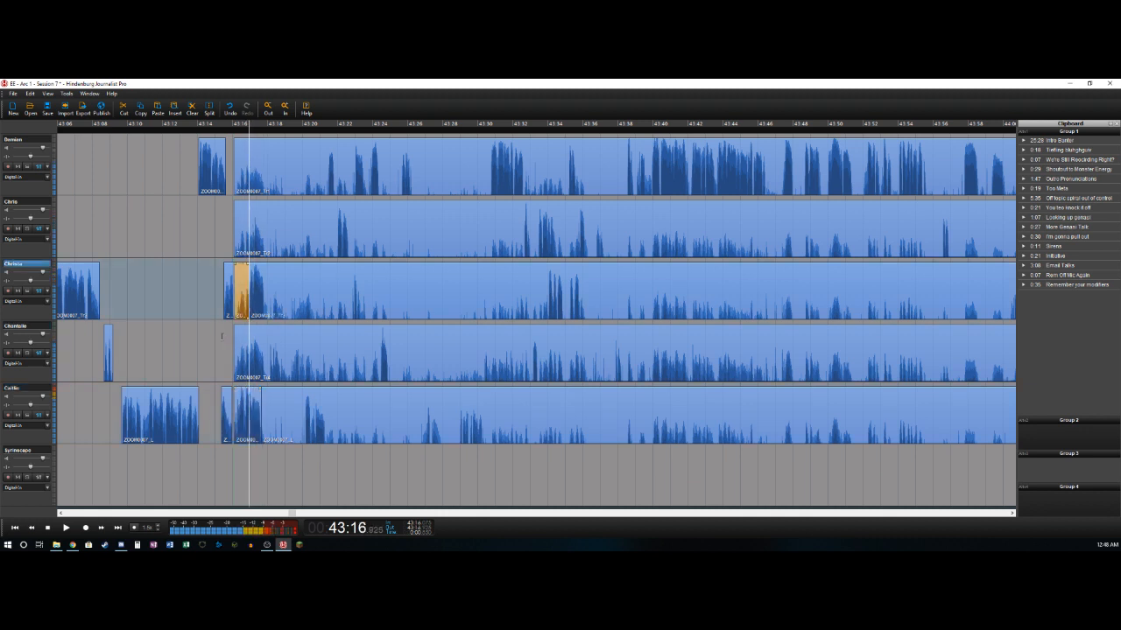
{"action": "key", "text": "Delete"}
- Split the third track where its speech ends, at about 43:17.9, and listen back around the cut
{"action": "key", "text": "Right"}
{"action": "key", "text": "Right"}
{"action": "key", "text": "Right"}
{"action": "key", "text": "Right"}
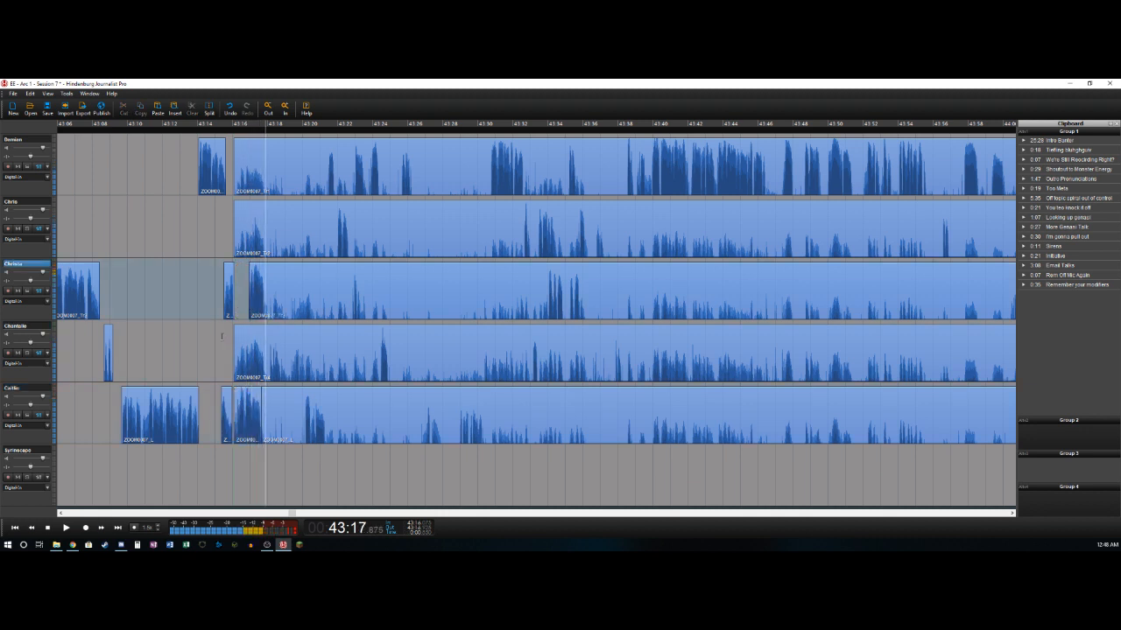
{"action": "key", "text": "t"}
{"action": "key", "text": "Left"}
{"action": "key", "text": "Left"}
{"action": "key", "text": "Left"}
{"action": "key", "text": "space"}
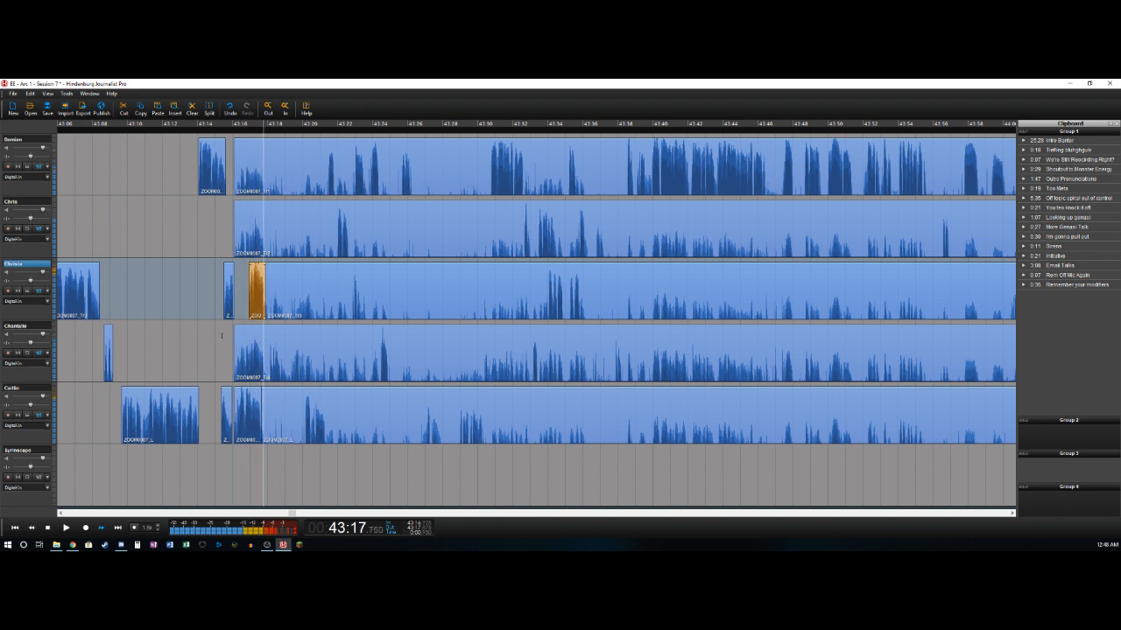
{"action": "key", "text": "space"}
{"action": "key", "text": "Left"}
{"action": "key", "text": "Left"}
{"action": "key", "text": "Left"}
{"action": "key", "text": "Left"}
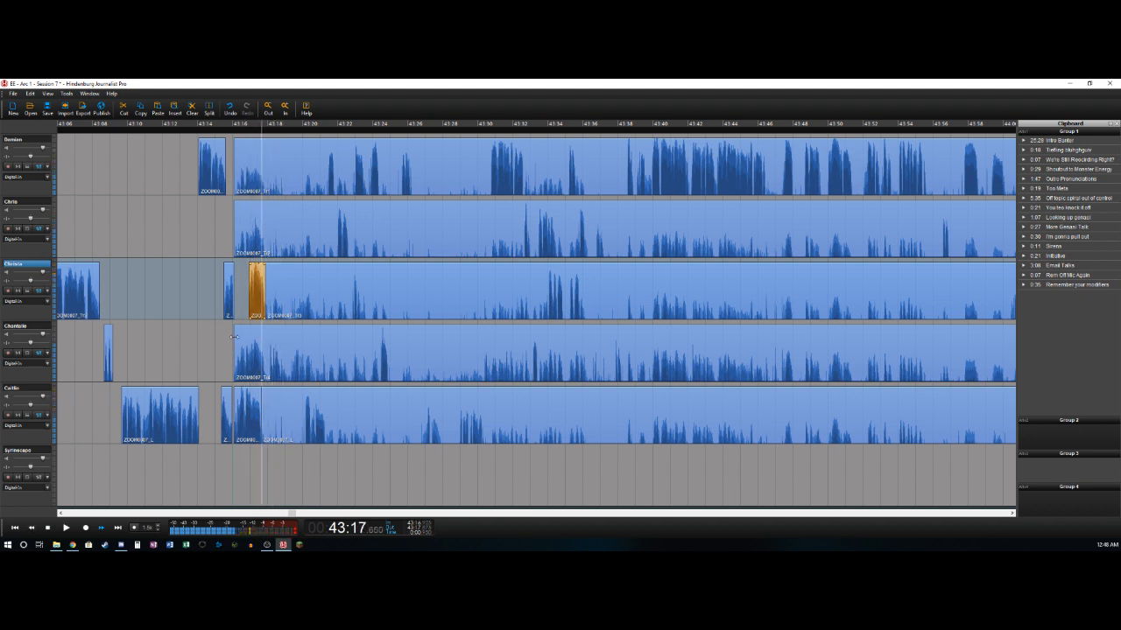
- Mark the pause from about 43:17.9 to 43:19.55 and cut that range out of all five voice tracks
{"action": "key", "text": "Right"}
{"action": "key", "text": "Right"}
{"action": "key", "text": "space"}
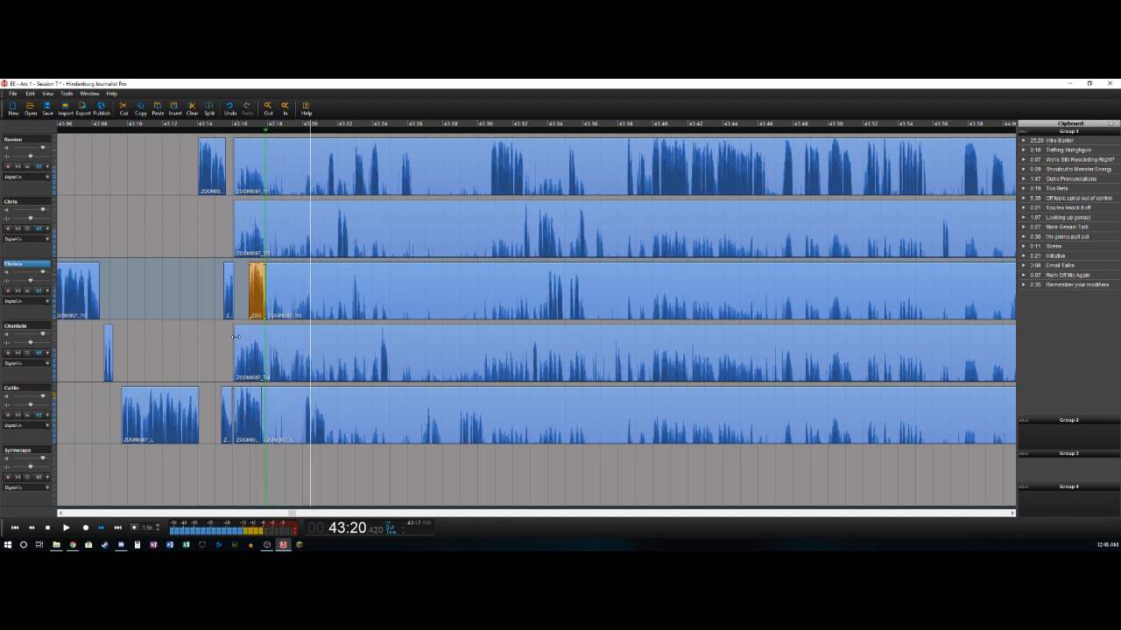
{"action": "key", "text": "Left"}
{"action": "key", "text": "Left"}
{"action": "key", "text": "Left"}
{"action": "key", "text": "Right"}
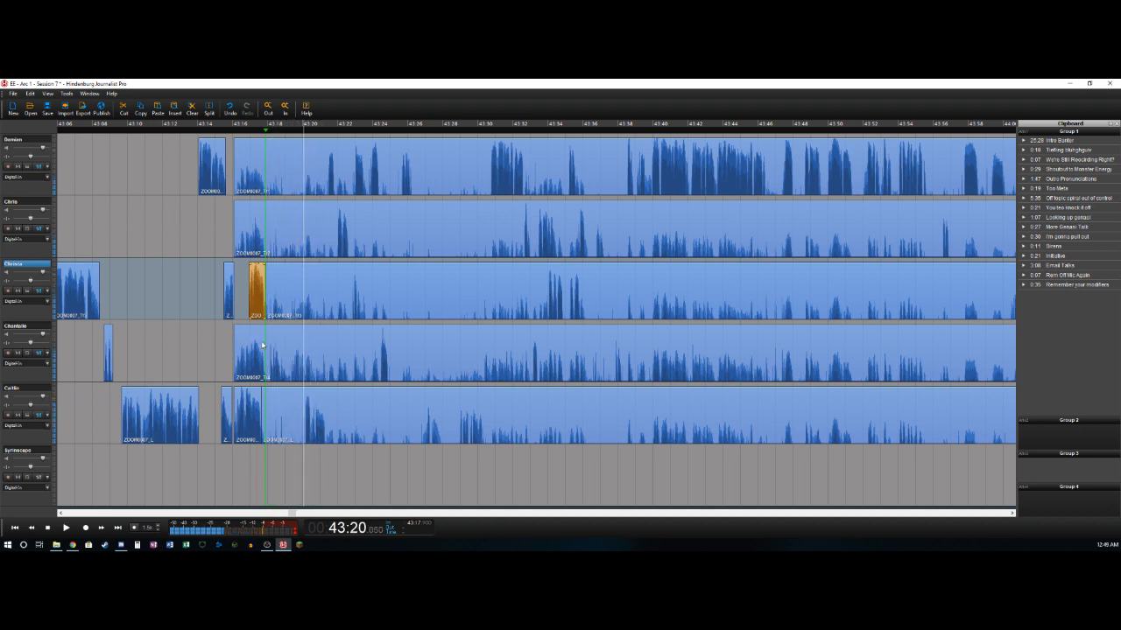
{"action": "key", "text": "Left"}
{"action": "key", "text": "Left"}
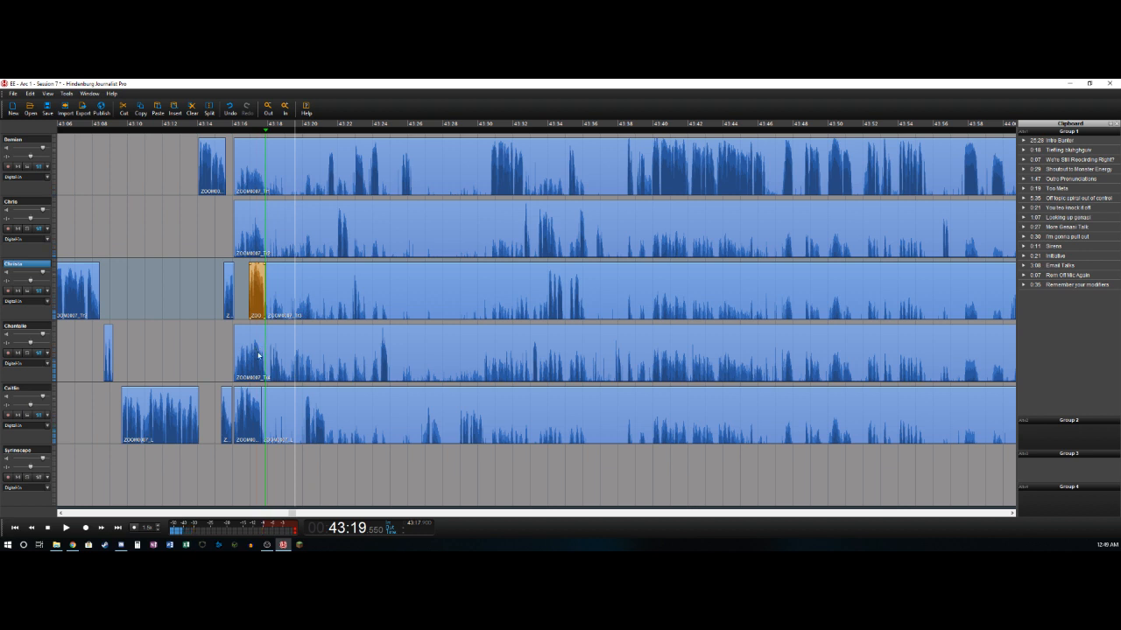
{"action": "key", "text": "o"}
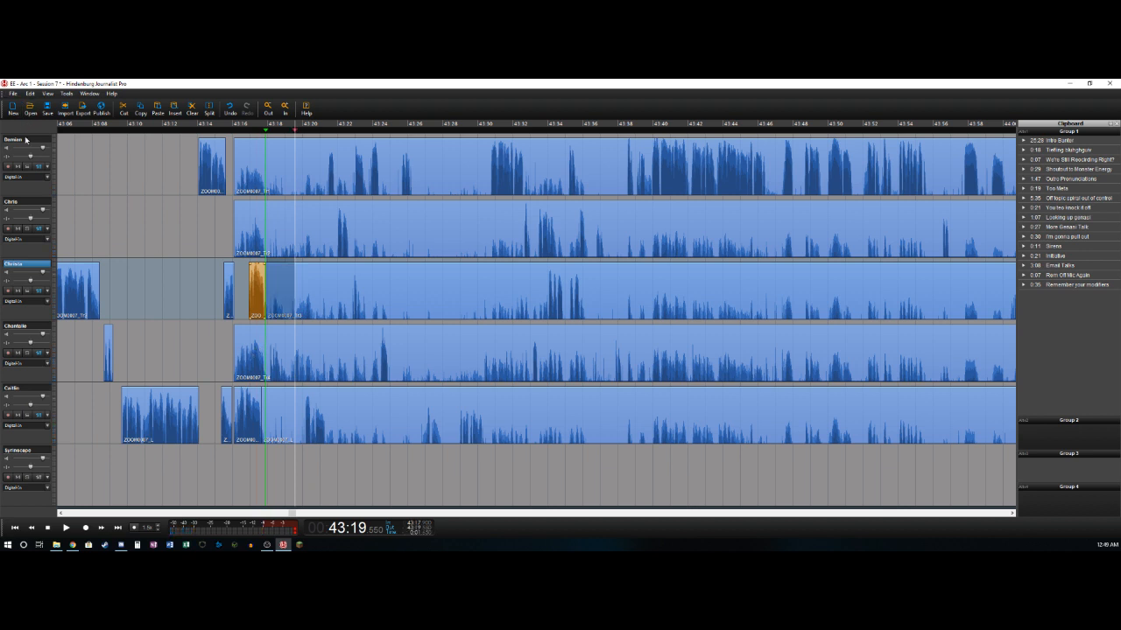
{"action": "left_click", "coordinate": [25, 138]}
{"action": "left_click", "coordinate": [27, 388], "text": "shift"}
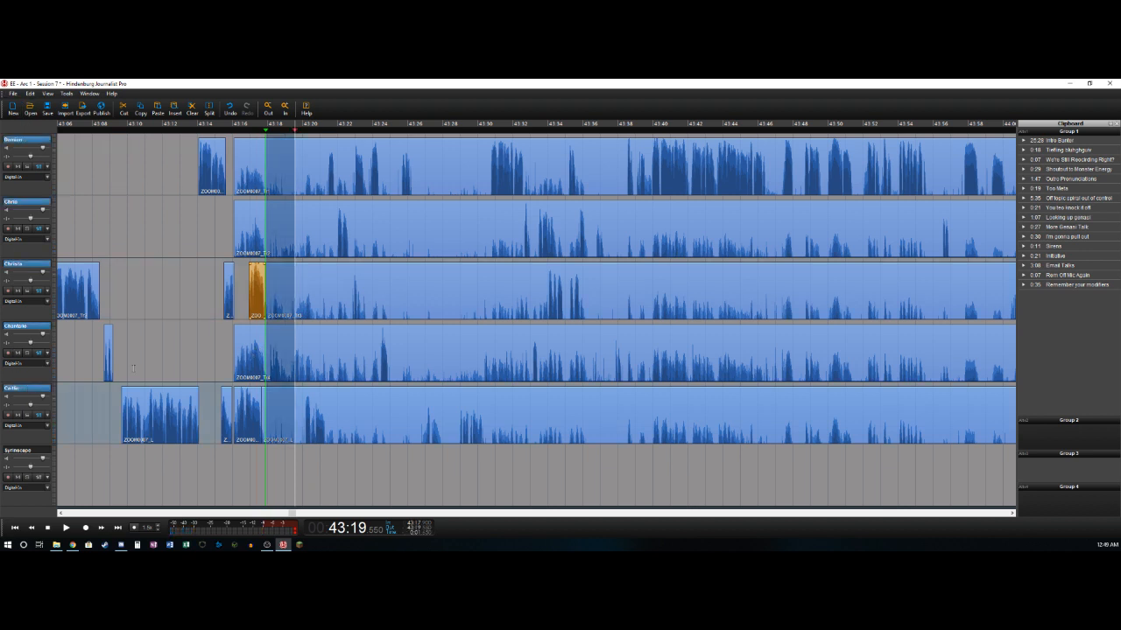
{"action": "key", "text": "ctrl+x"}
- Delete the background sections before 43:17.9 on the first, second and fourth tracks, plus the leftover sliver on the fifth
{"action": "left_click", "coordinate": [249, 163]}
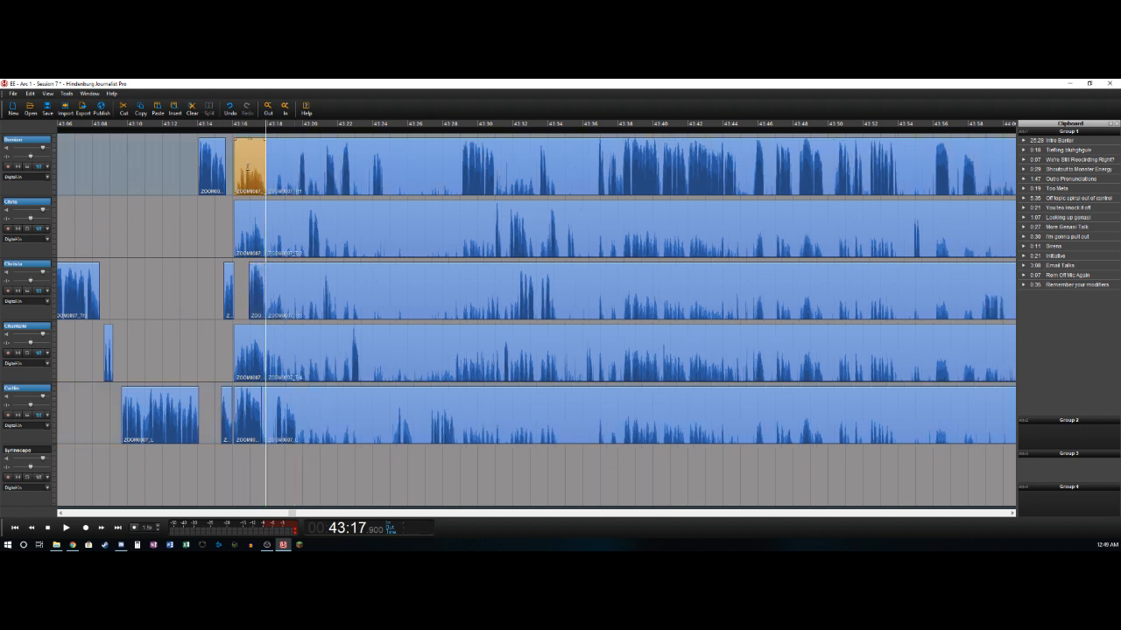
{"action": "key", "text": "Delete"}
{"action": "left_click", "coordinate": [256, 219]}
{"action": "key", "text": "Delete"}
{"action": "left_click", "coordinate": [244, 351]}
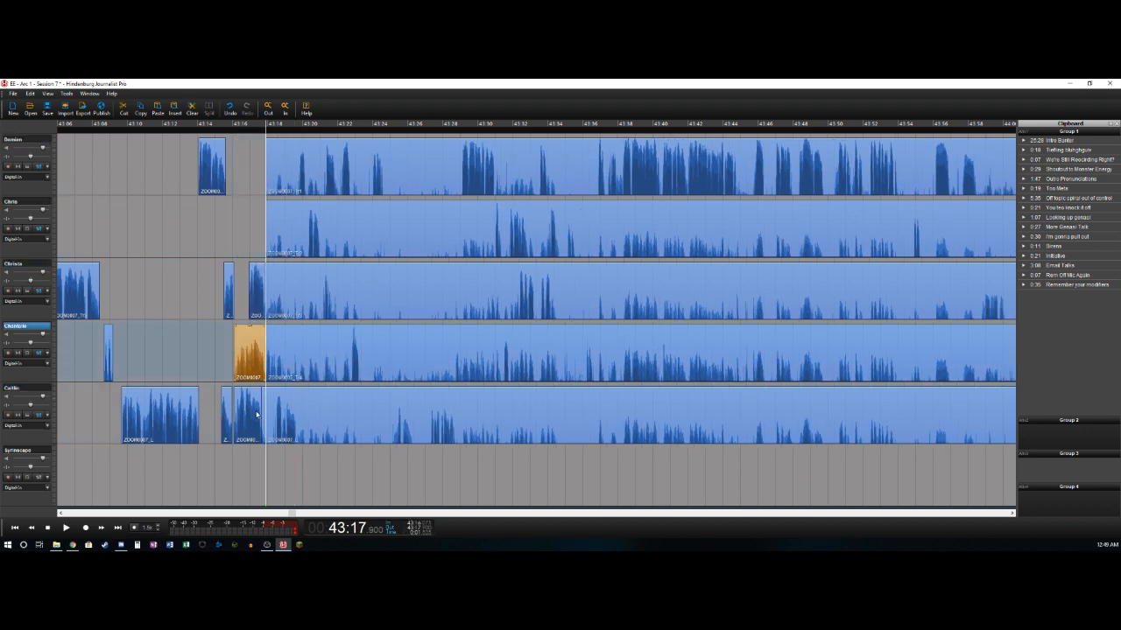
{"action": "key", "text": "Delete"}
{"action": "left_click", "coordinate": [263, 405]}
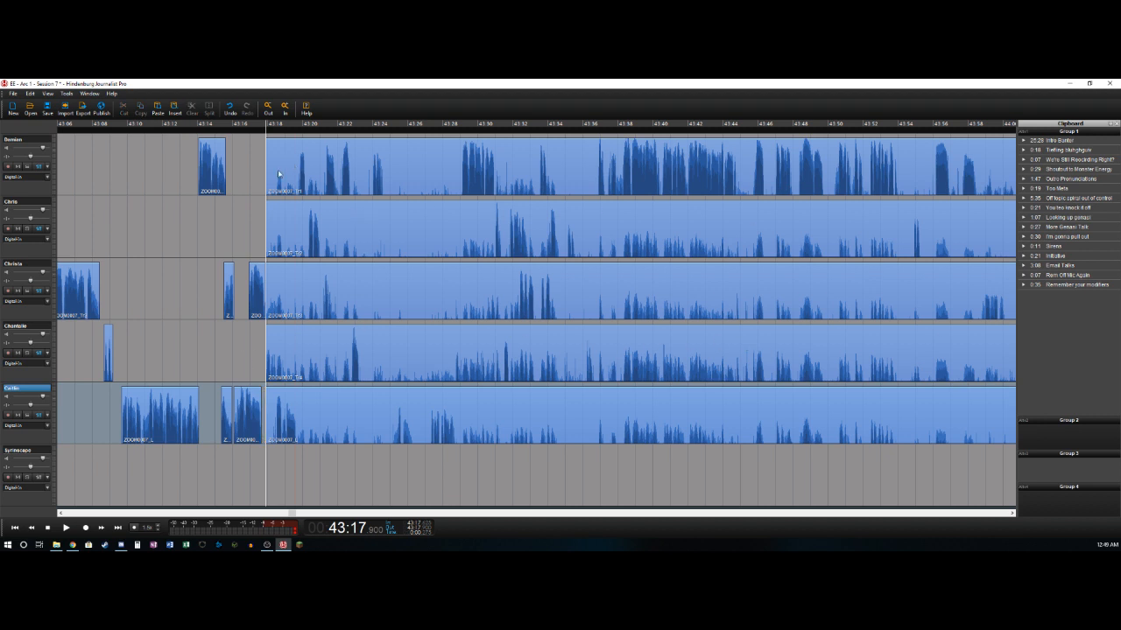
- Play the recording from about 43:17.9 to find where the next speech ends
{"action": "left_click", "coordinate": [258, 175]}
{"action": "key", "text": "space"}
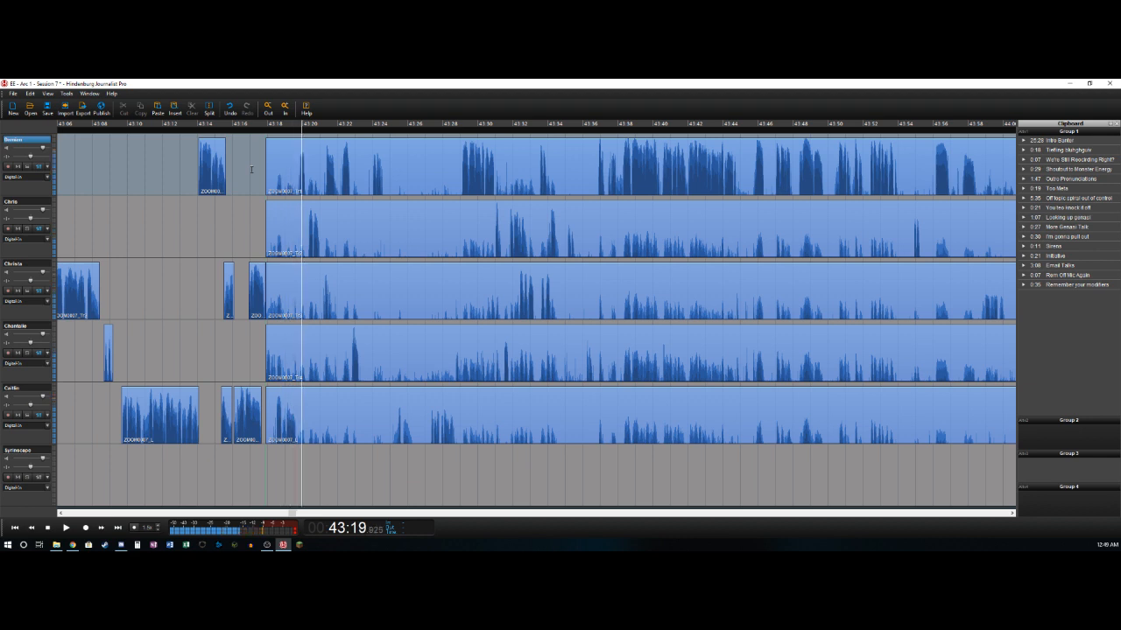
{"action": "key", "text": "space"}
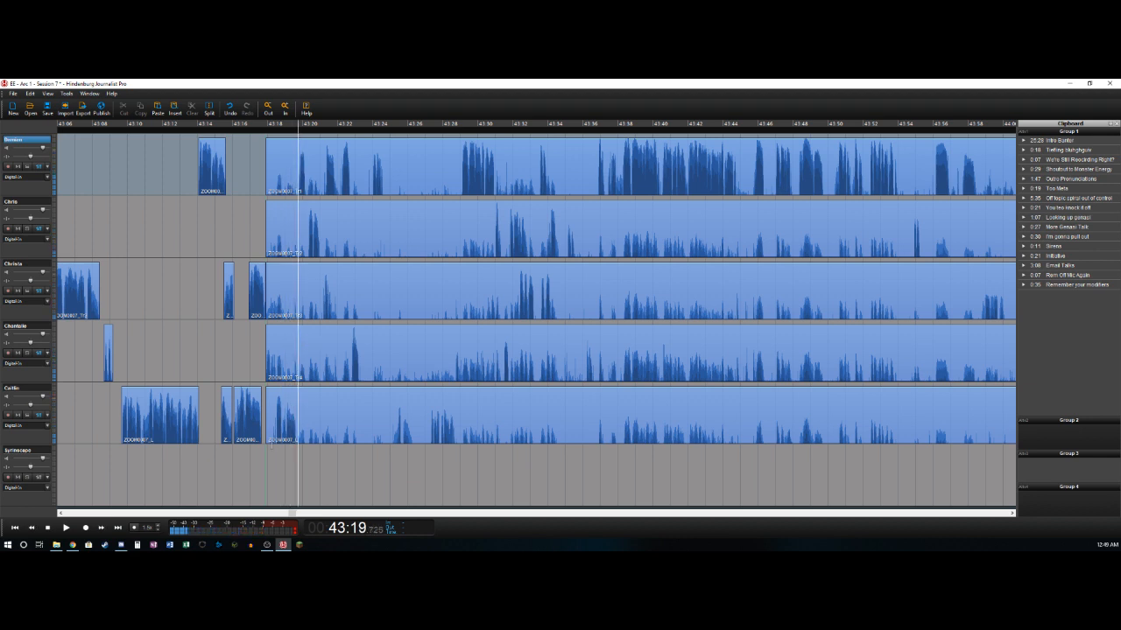
- Isolate the fifth track's speech between about 43:18.5 and 43:19.7, and split off the short fragment opening the fourth track's clip
{"action": "left_click", "coordinate": [270, 408]}
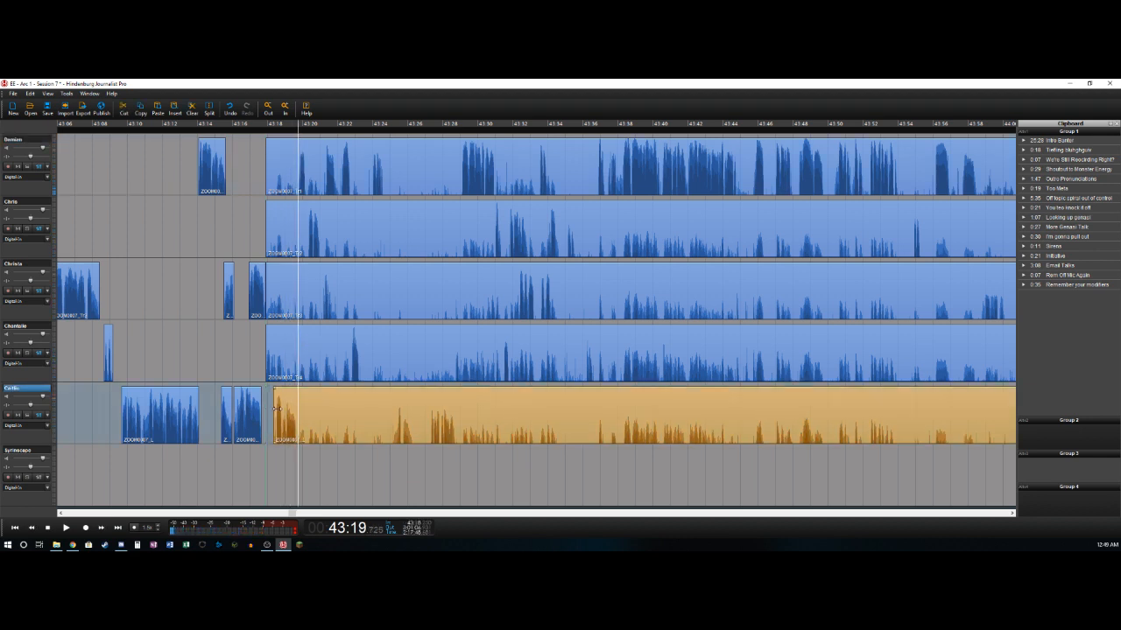
{"action": "key", "text": "s"}
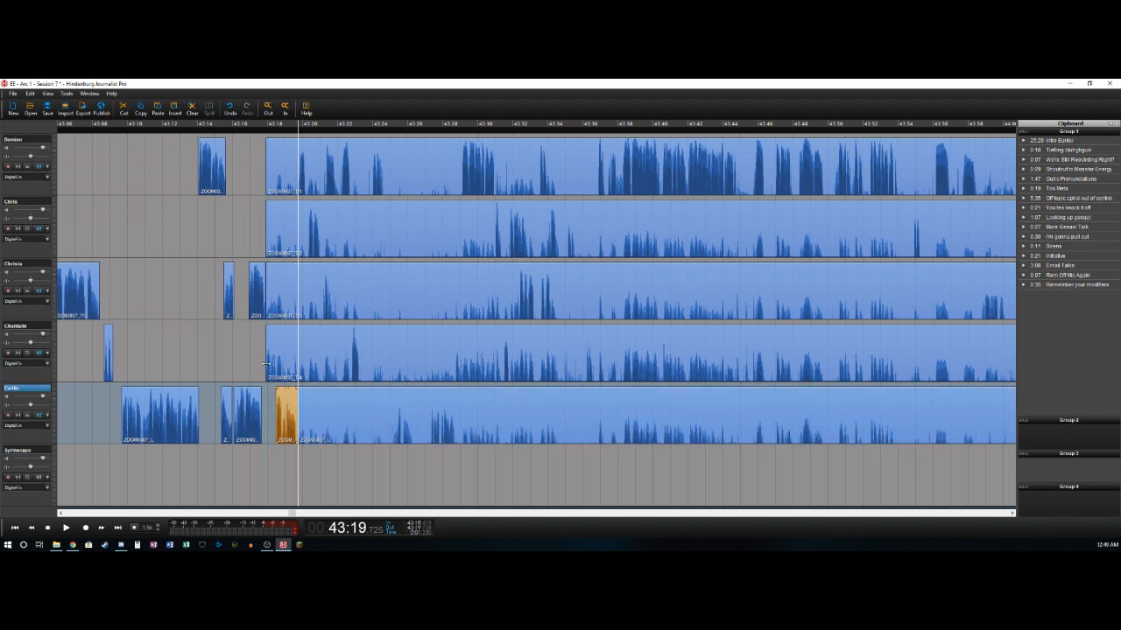
{"action": "left_click", "coordinate": [260, 365]}
{"action": "key", "text": "space"}
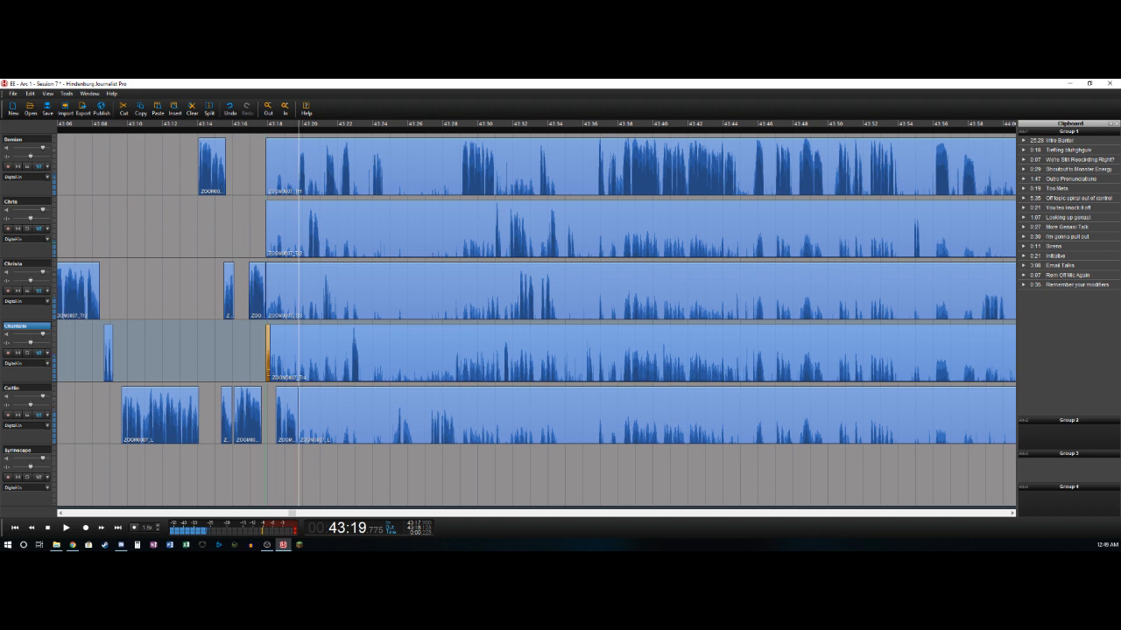
- Delete the first track's background before about 43:19.8 and split the track after its short speech, at about 43:20.1
{"action": "key", "text": "Up"}
{"action": "key", "text": "Up"}
{"action": "key", "text": "Up"}
{"action": "key", "text": "t"}
{"action": "key", "text": "Delete"}
{"action": "key", "text": "space"}
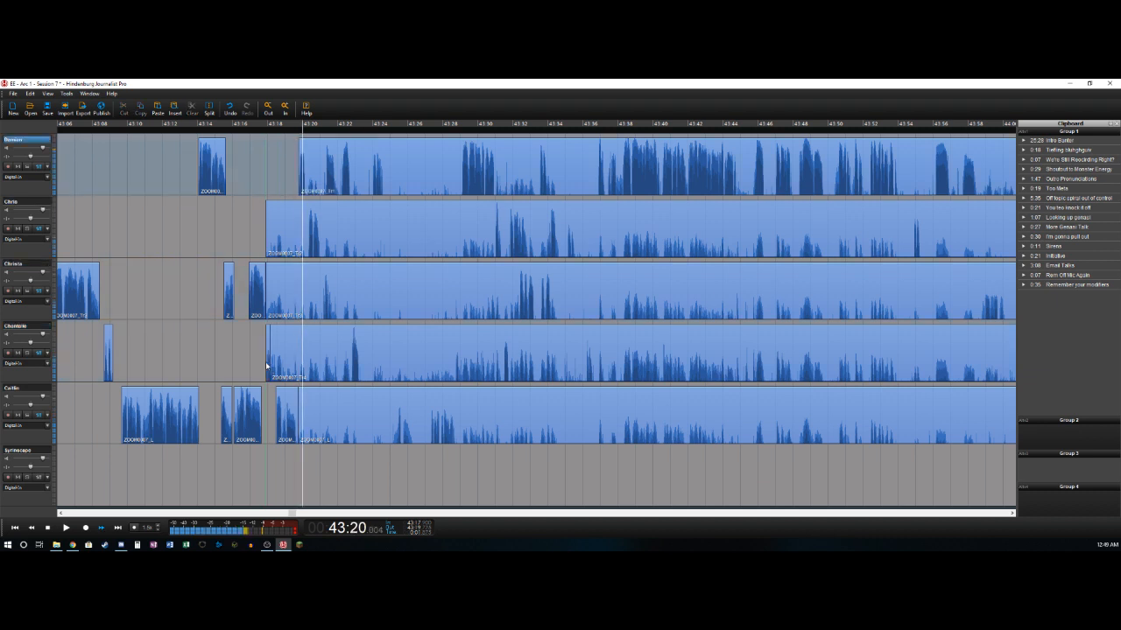
{"action": "key", "text": "space"}
{"action": "key", "text": "t"}
{"action": "key", "text": "space"}
- Delete the second track's background before about 43:20.3 and split the track where its speech ends, at about 43:21
{"action": "key", "text": "space"}
{"action": "key", "text": "Down"}
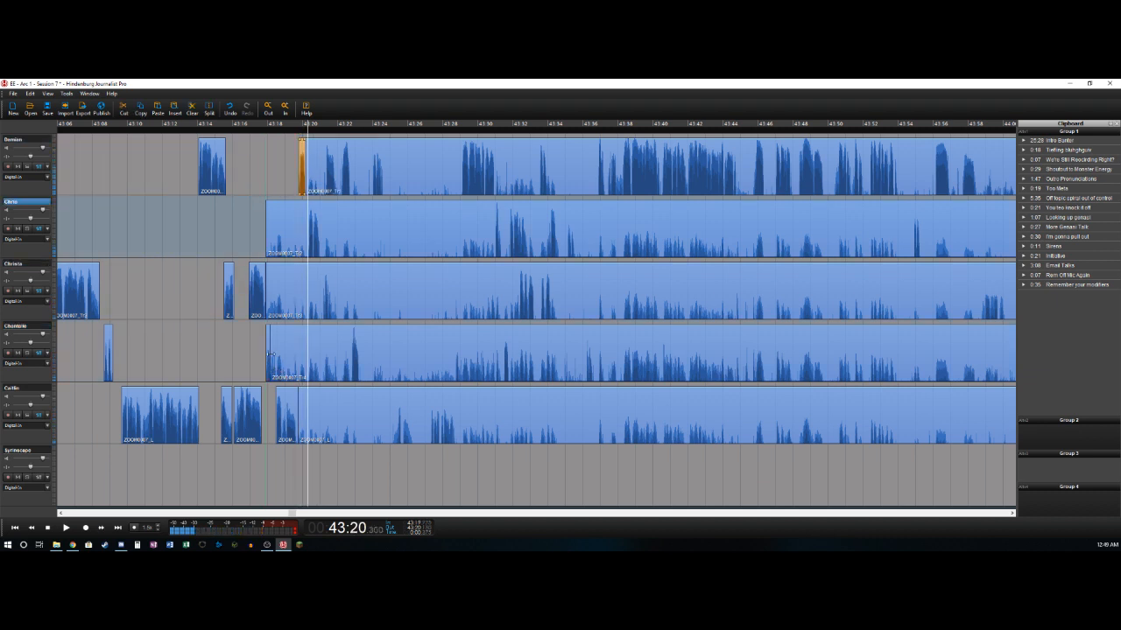
{"action": "key", "text": "t"}
{"action": "key", "text": "Delete"}
{"action": "key", "text": "space"}
{"action": "key", "text": "t"}
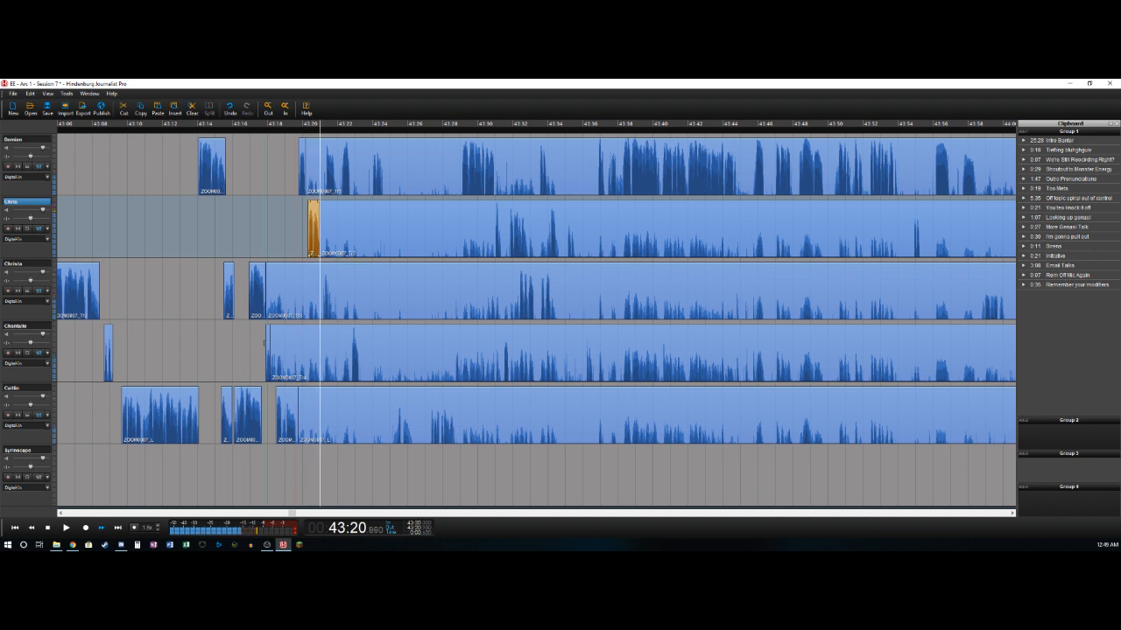
- Split the first track at about 43:21.3 and delete the background section before the split
{"action": "key", "text": "Up"}
{"action": "key", "text": "t"}
{"action": "key", "text": "Delete"}
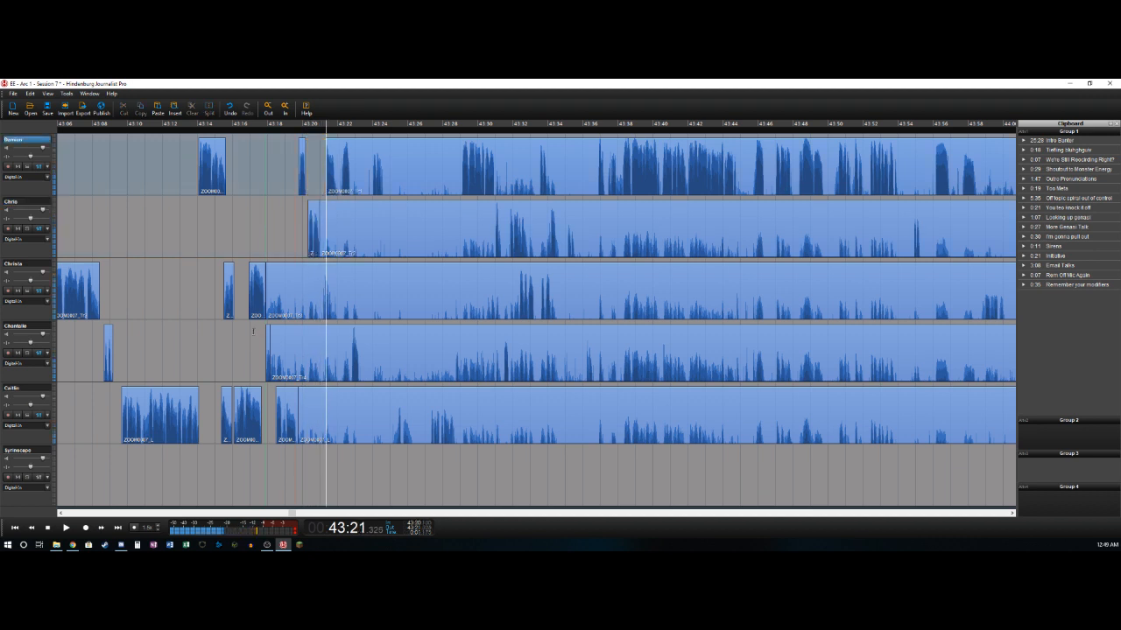
{"action": "key", "text": "Down"}
{"action": "key", "text": "Down"}
{"action": "key", "text": "space"}
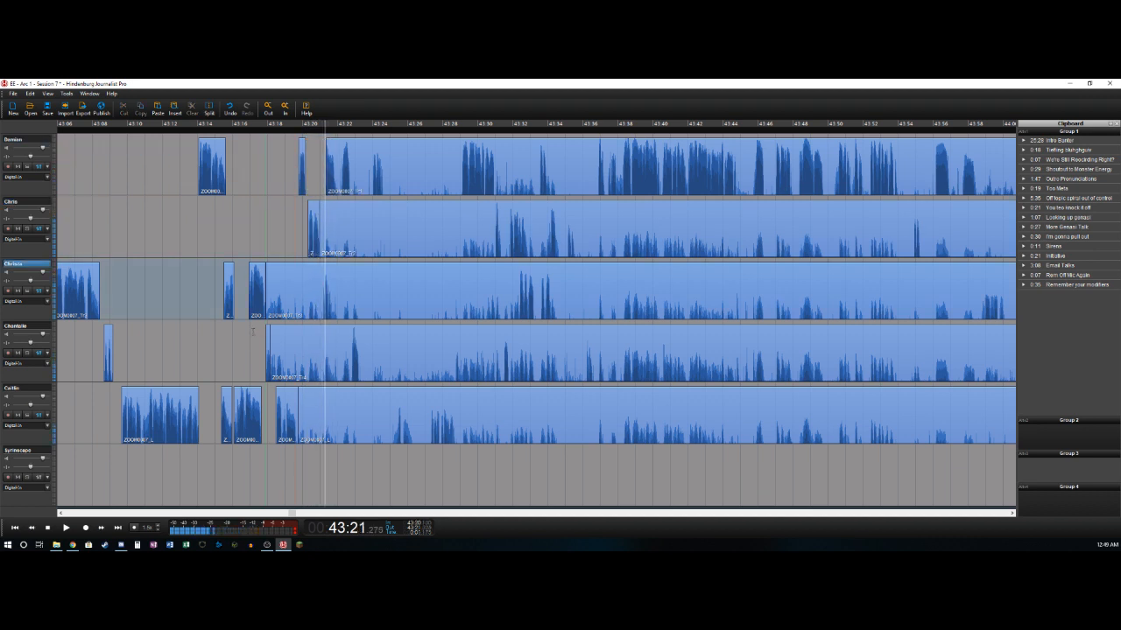
{"action": "key", "text": "t"}
{"action": "key", "text": "ctrl+z"}
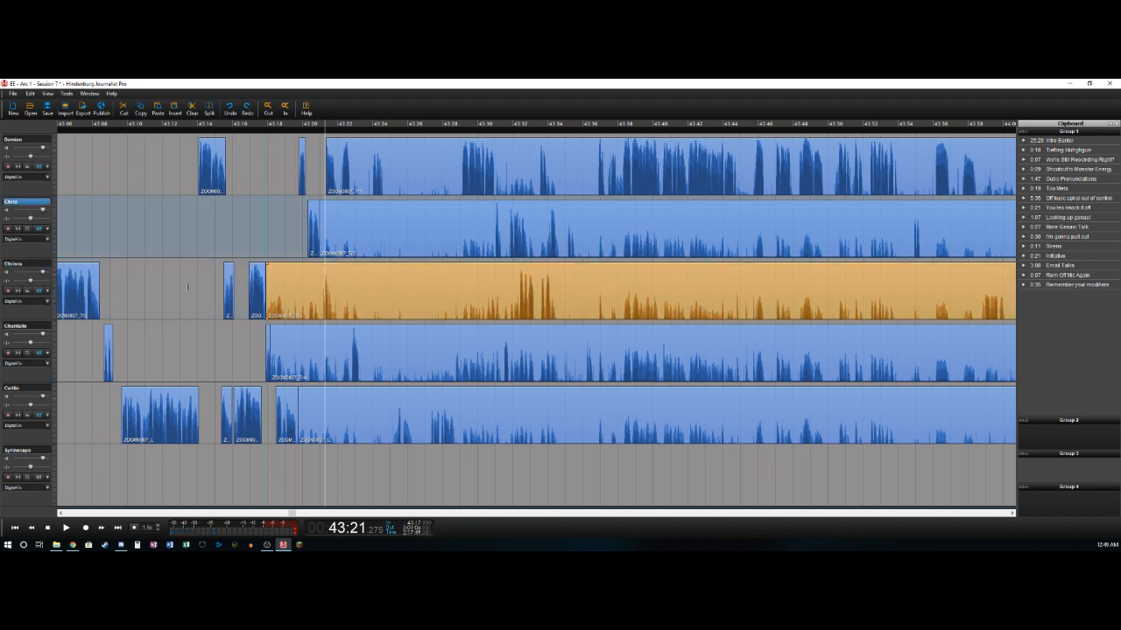
- Delete the third track's background before about 43:21.1 and split the track where its speech ends, at about 43:21.7
{"action": "key", "text": "Down"}
{"action": "key", "text": "space"}
{"action": "key", "text": "t"}
{"action": "key", "text": "Delete"}
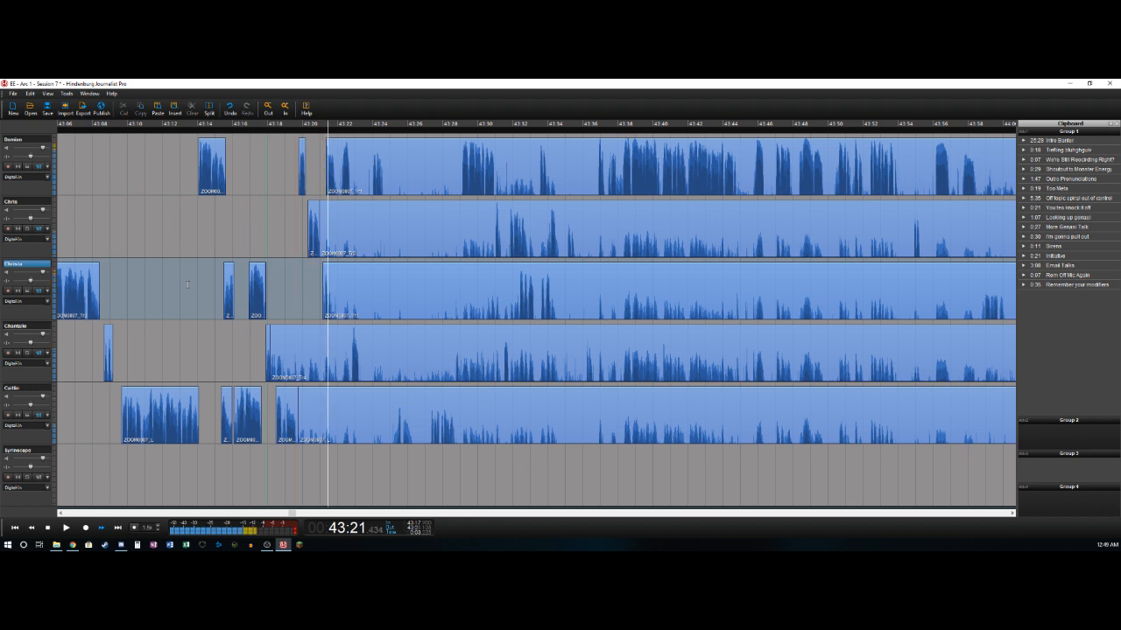
{"action": "key", "text": "t"}
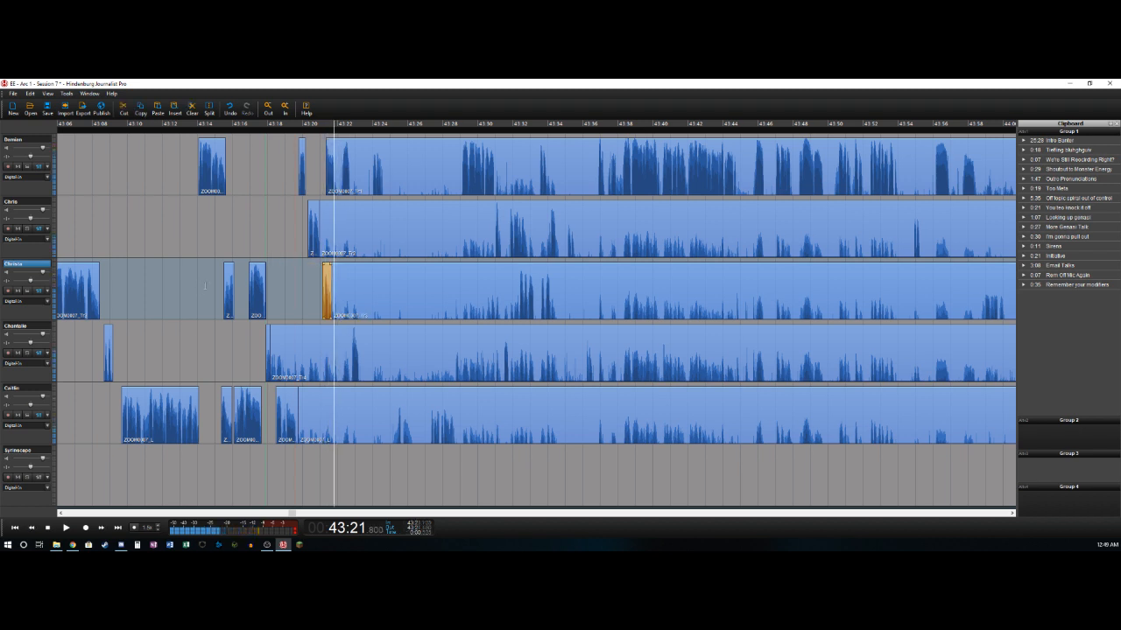
- Split the first track at about 43:21.8 and 43:22.3 and delete the section between the splits
{"action": "key", "text": "Up"}
{"action": "key", "text": "Up"}
{"action": "key", "text": "t"}
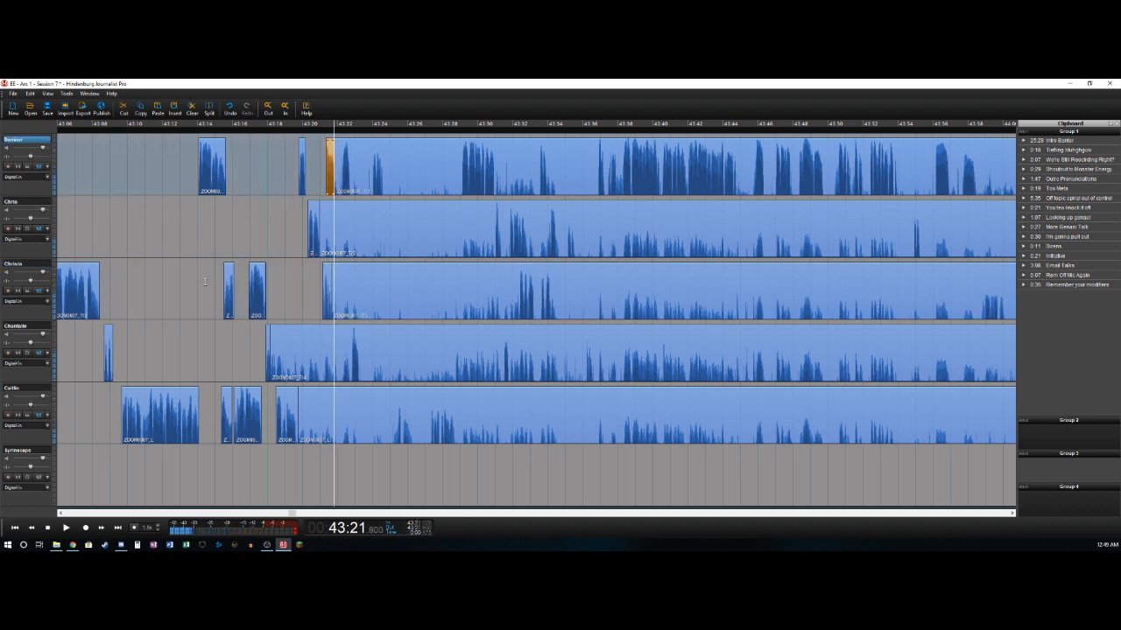
{"action": "key", "text": "t"}
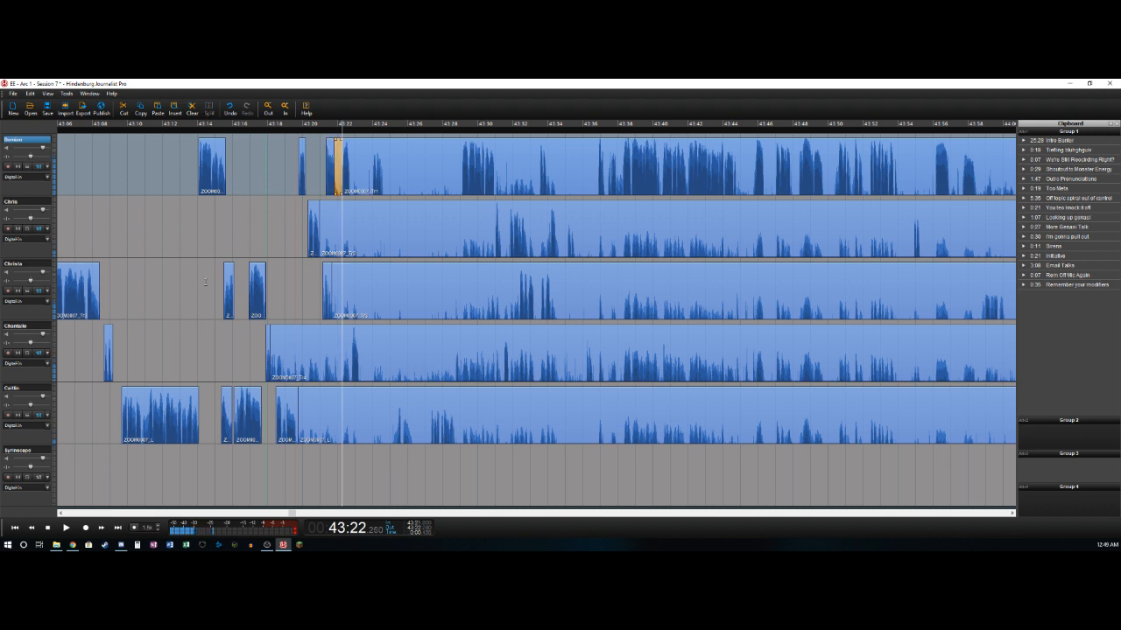
{"action": "key", "text": "Delete"}
{"action": "left_click", "coordinate": [432, 295]}
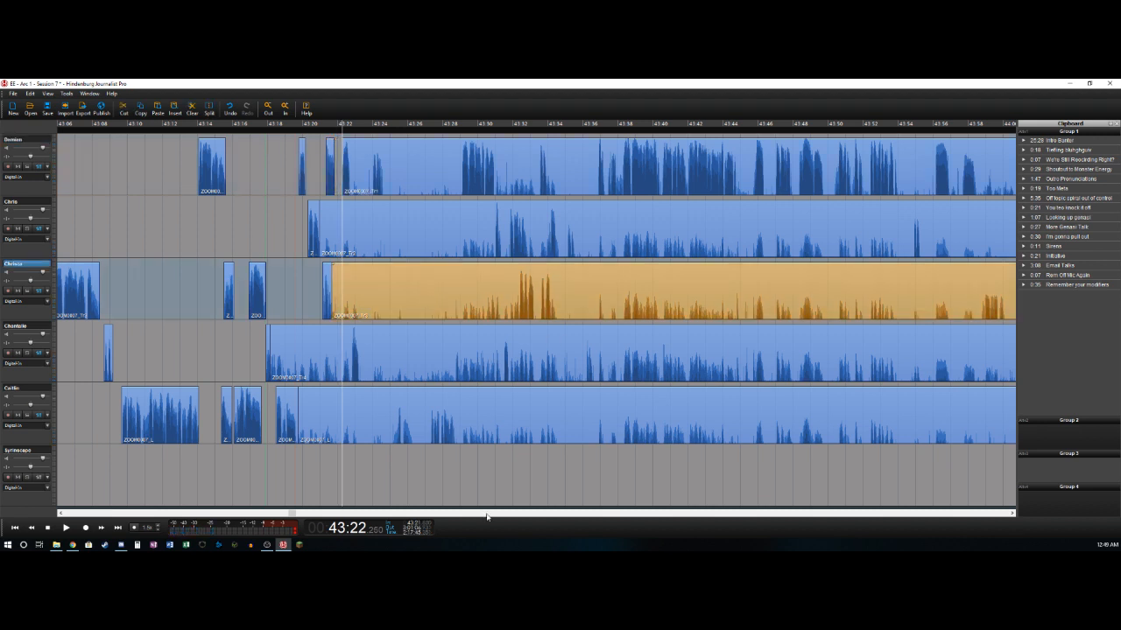
{"action": "left_click", "coordinate": [431, 244]}
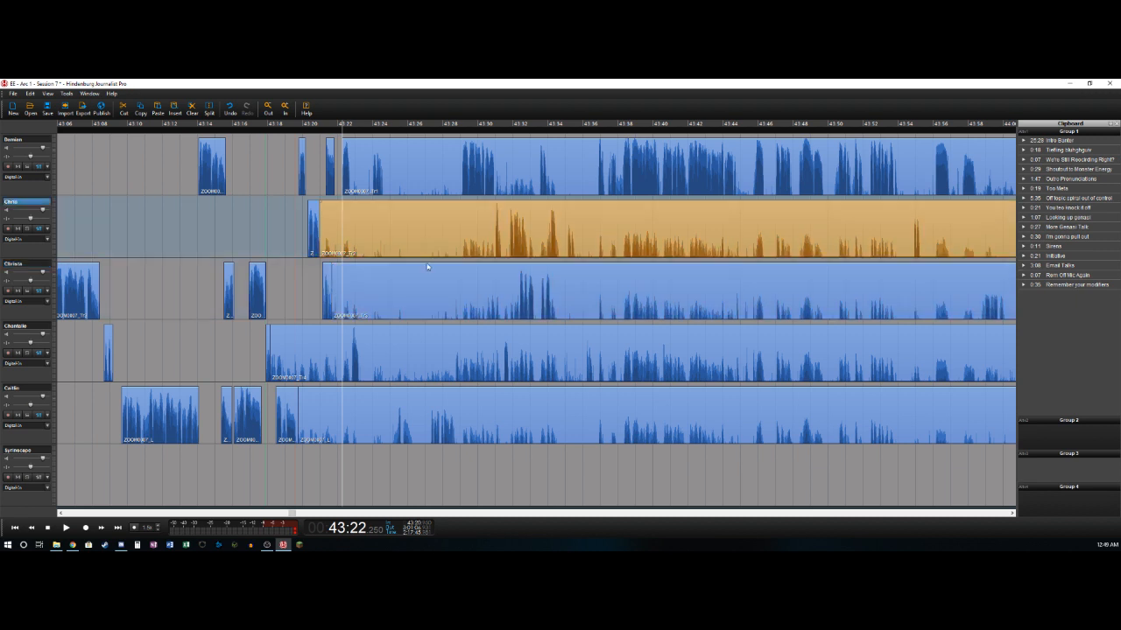
{"action": "left_click", "coordinate": [427, 276]}
{"action": "left_click", "coordinate": [417, 224]}
{"action": "left_click", "coordinate": [424, 172]}
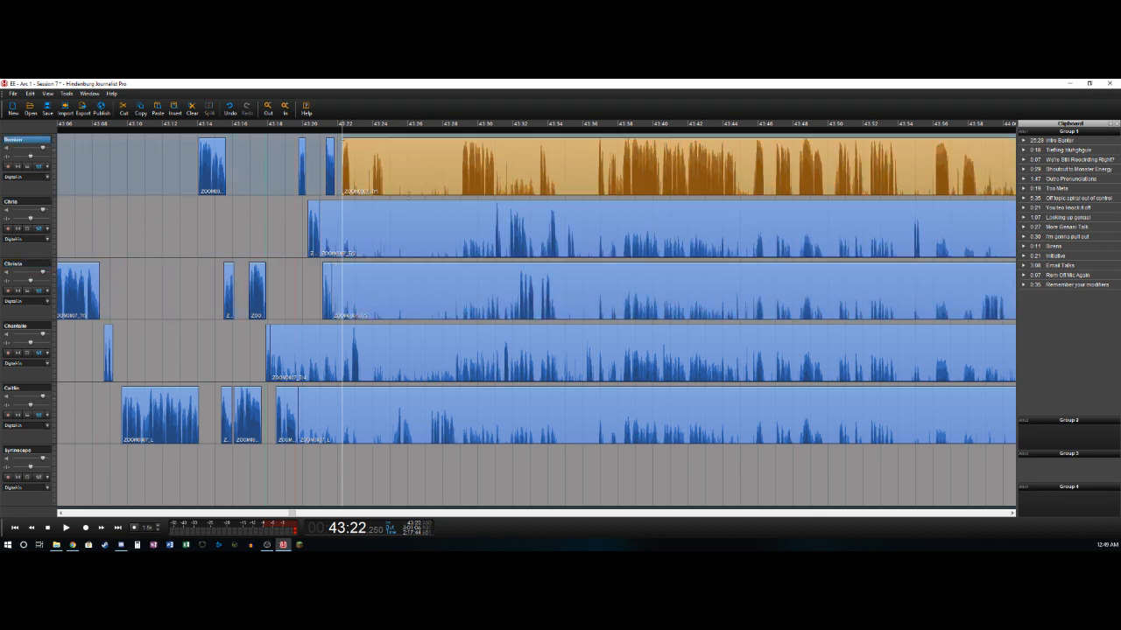
- Delete the fourth track's background before about 43:22.8 and split the track where its speech ends, at about 43:23.3
{"action": "left_click", "coordinate": [328, 371]}
{"action": "key", "text": "space"}
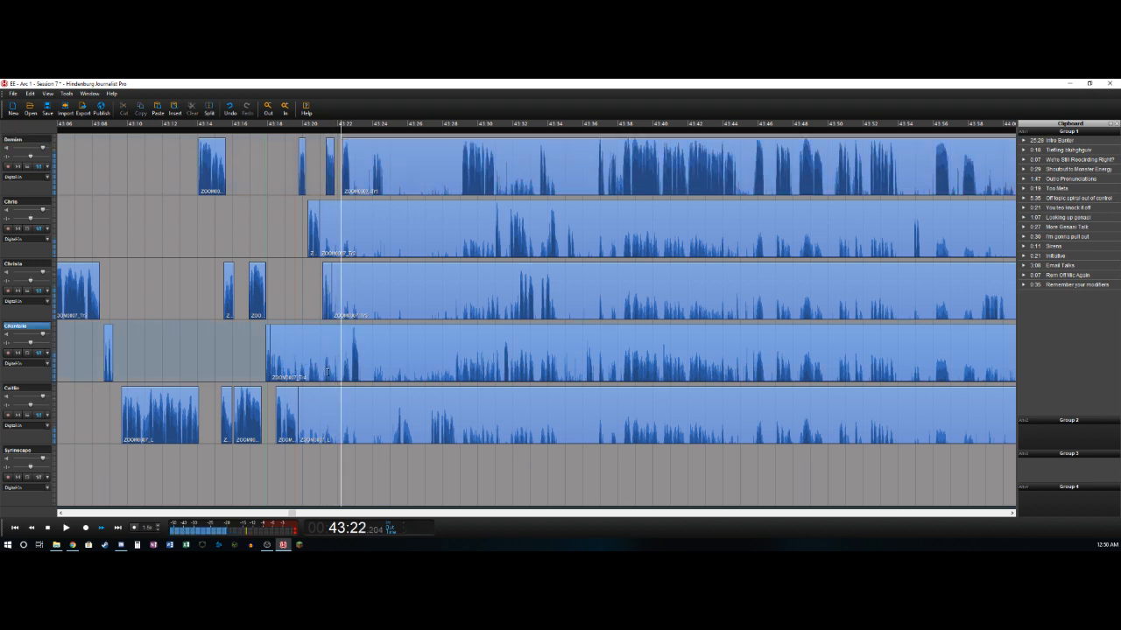
{"action": "key", "text": "t"}
{"action": "key", "text": "Delete"}
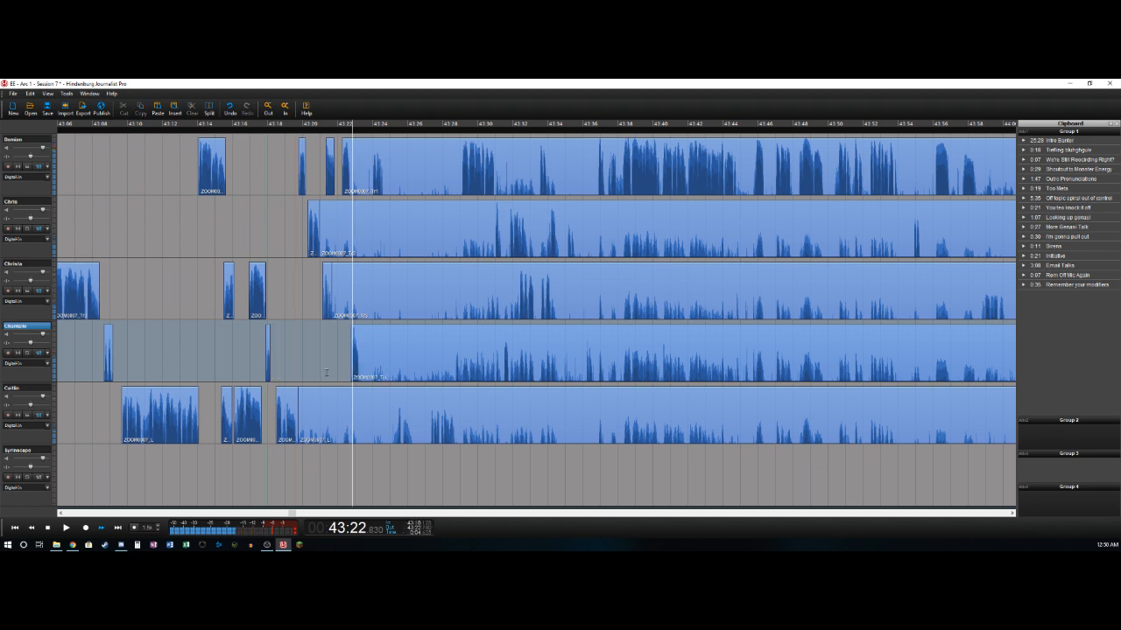
{"action": "key", "text": "Right"}
{"action": "key", "text": "t"}
{"action": "key", "text": "Right"}
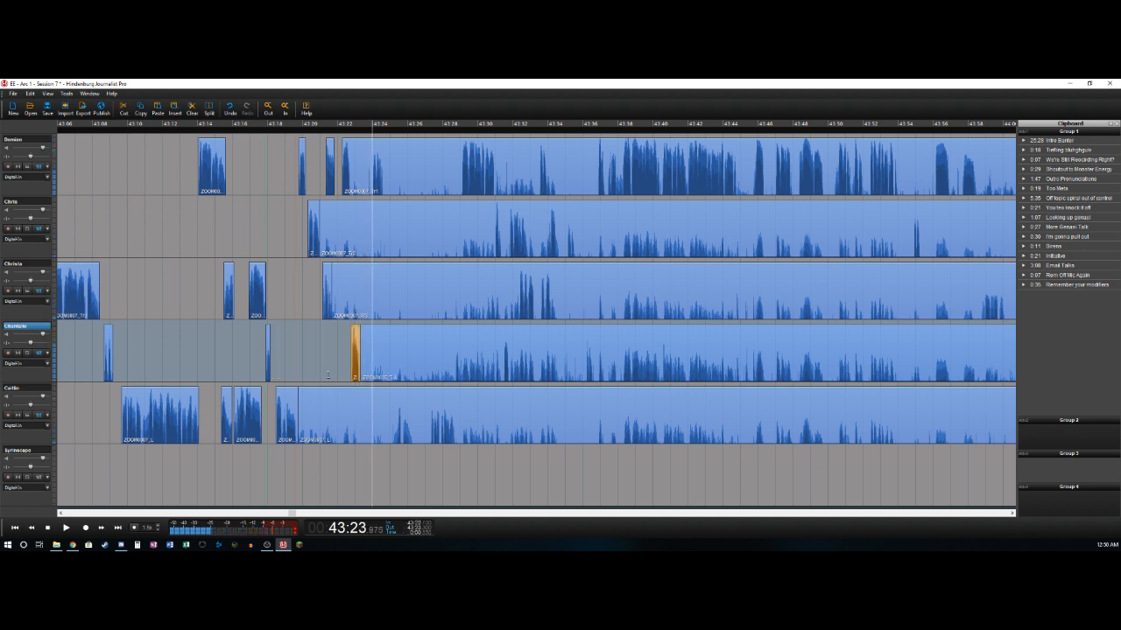
- Split the first track just before its next speech, at about 43:24
{"action": "key", "text": "Up"}
{"action": "key", "text": "Up"}
{"action": "key", "text": "t"}
{"action": "key", "text": "Delete"}
{"action": "key", "text": "Right"}
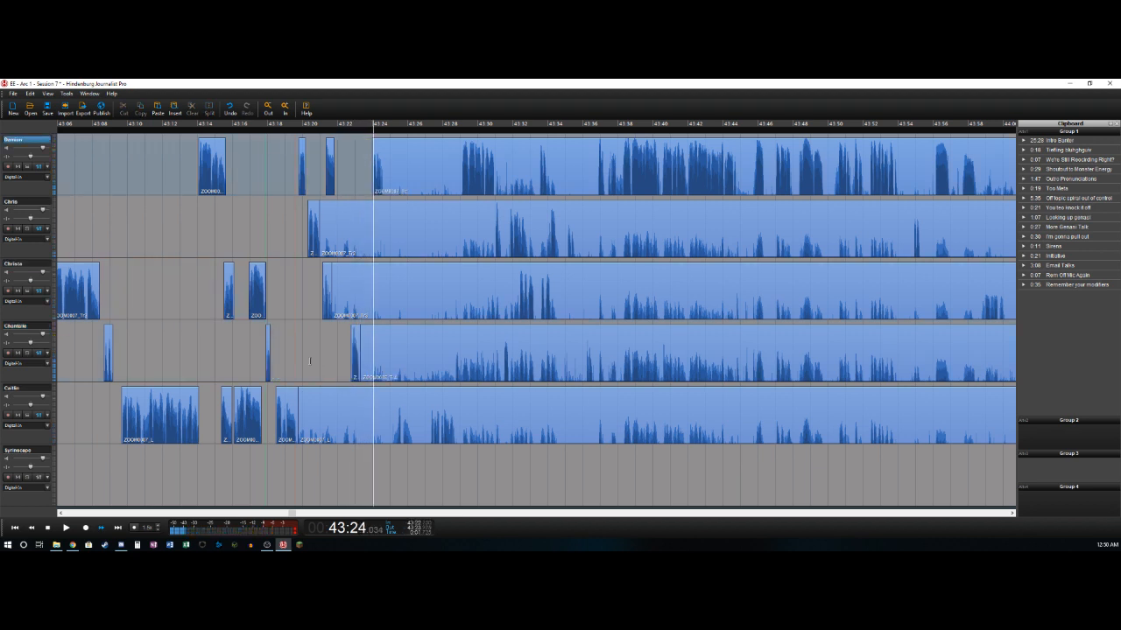
{"action": "key", "text": "Left"}
{"action": "key", "text": "ctrl+z"}
- Split the first track at about 43:22.8 and delete the background from there to the split at about 43:24
{"action": "key", "text": "Left"}
{"action": "key", "text": "Left"}
{"action": "key", "text": "Left"}
{"action": "key", "text": "Left"}
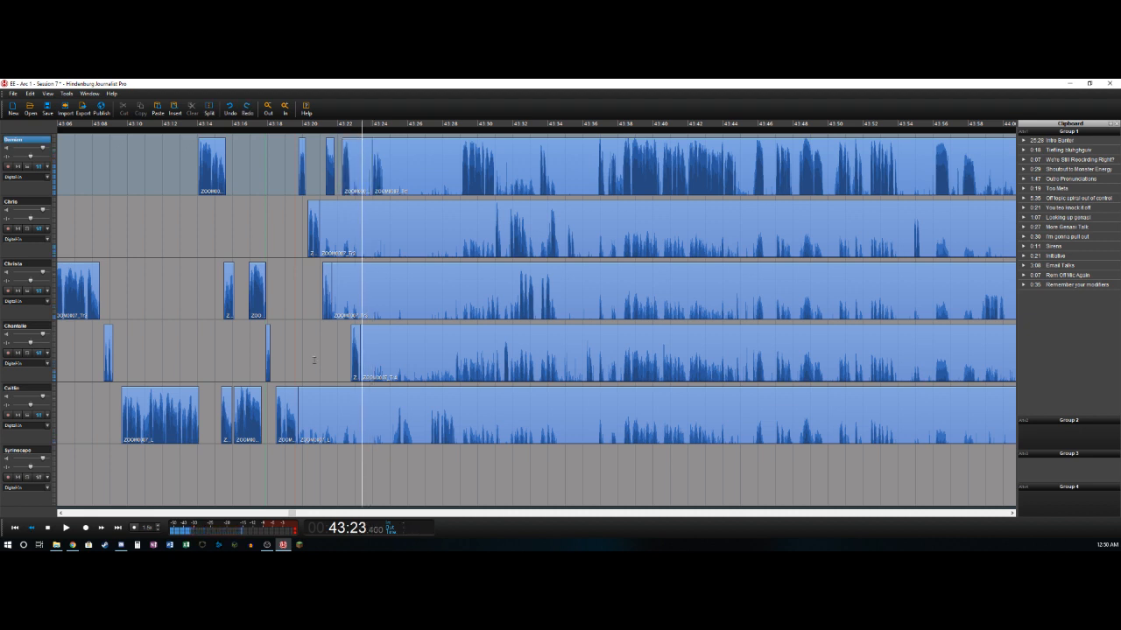
{"action": "key", "text": "t"}
{"action": "left_click", "coordinate": [357, 165]}
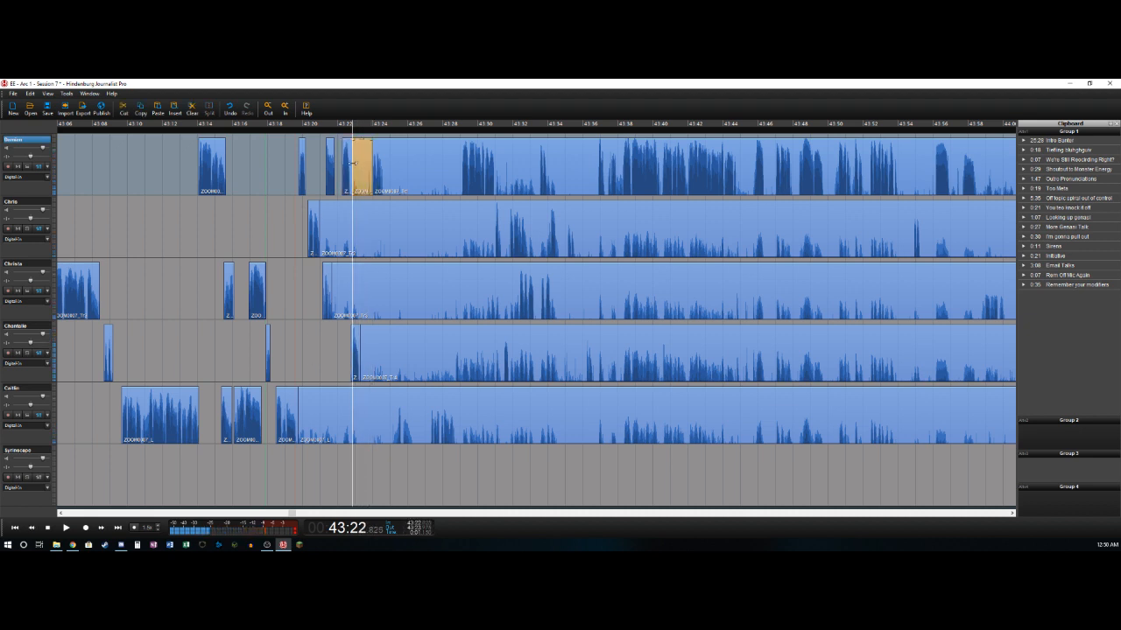
{"action": "key", "text": "Delete"}
- Play on and split the first track where its speech ends, at about 43:24.6
{"action": "key", "text": "Right"}
{"action": "key", "text": "Right"}
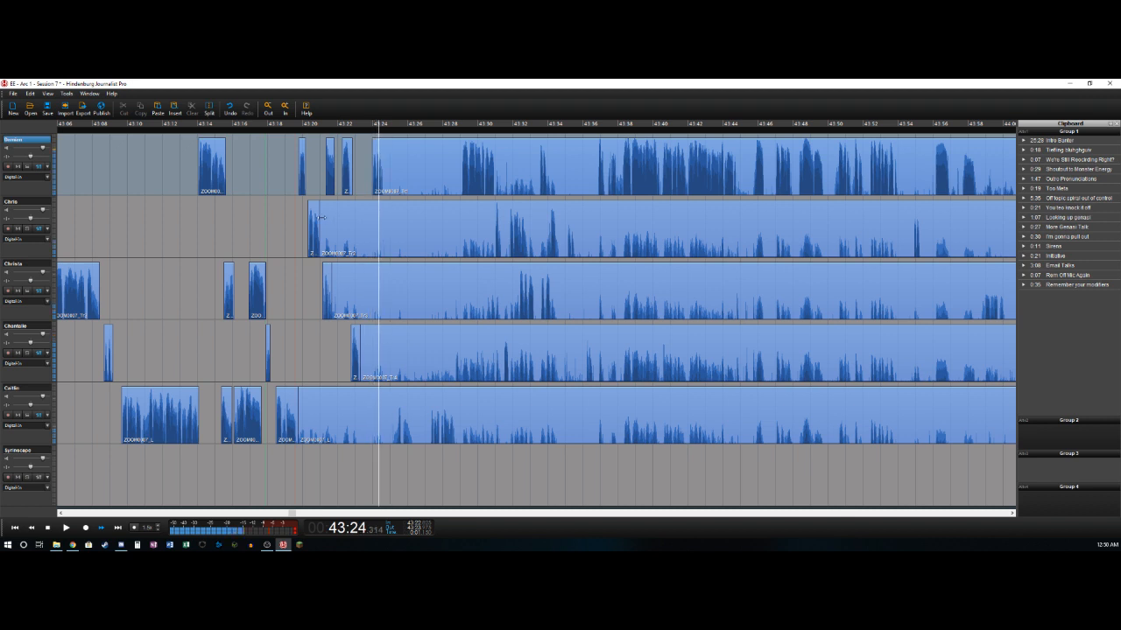
{"action": "key", "text": "t"}
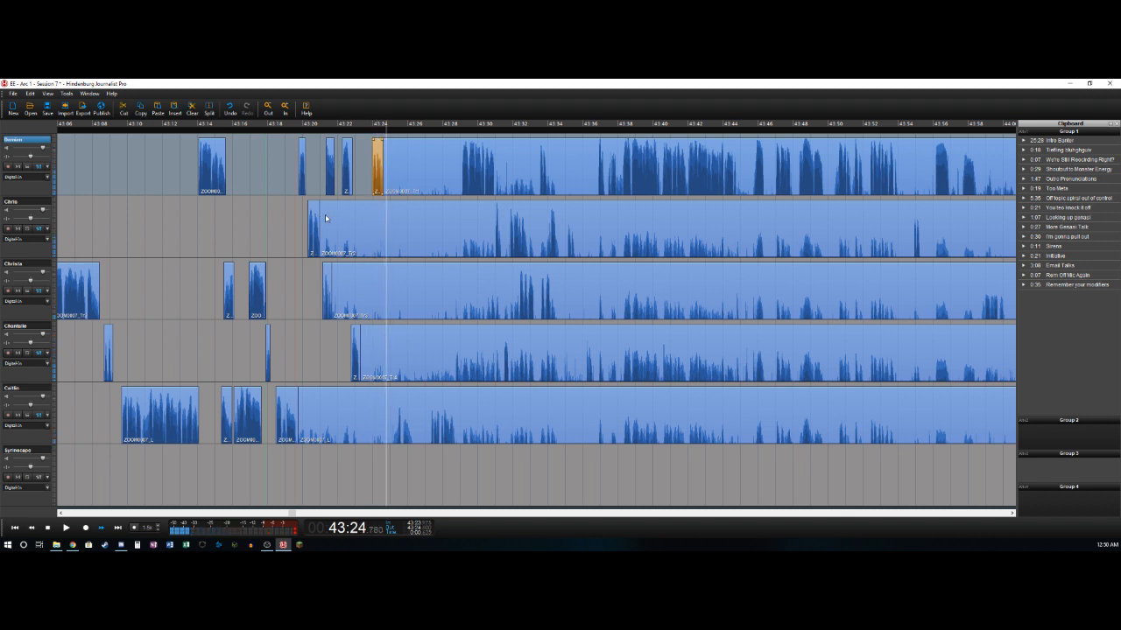
- Split the fifth track where its next speech starts, at about 43:25.2, and delete the background section before it
{"action": "key", "text": "Left"}
{"action": "key", "text": "Left"}
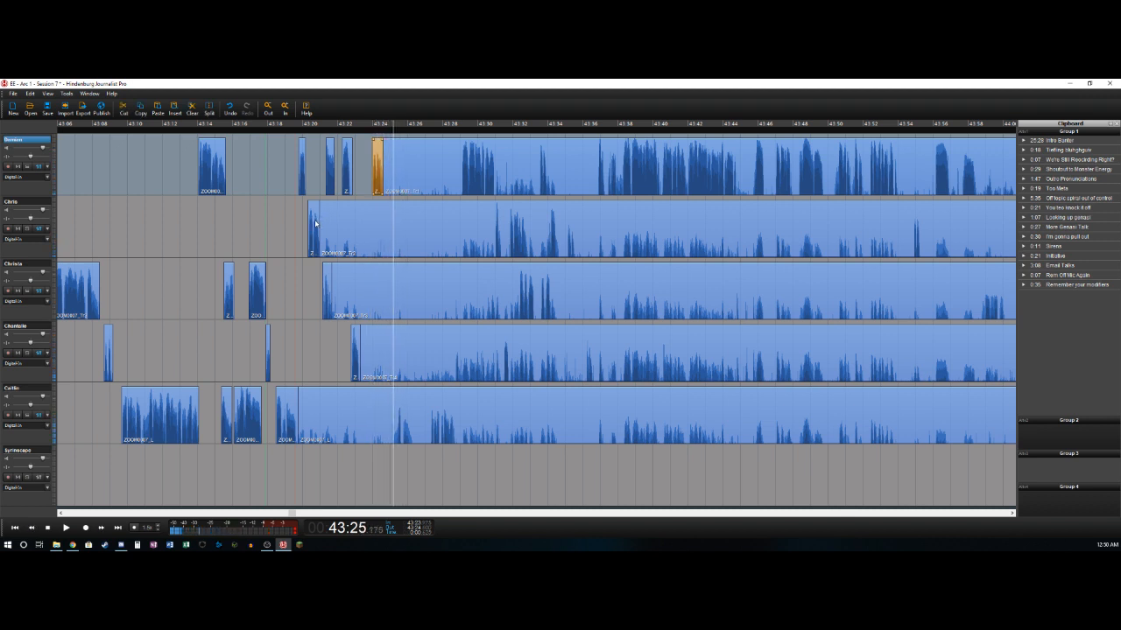
{"action": "key", "text": "Down"}
{"action": "key", "text": "Down"}
{"action": "key", "text": "Down"}
{"action": "key", "text": "t"}
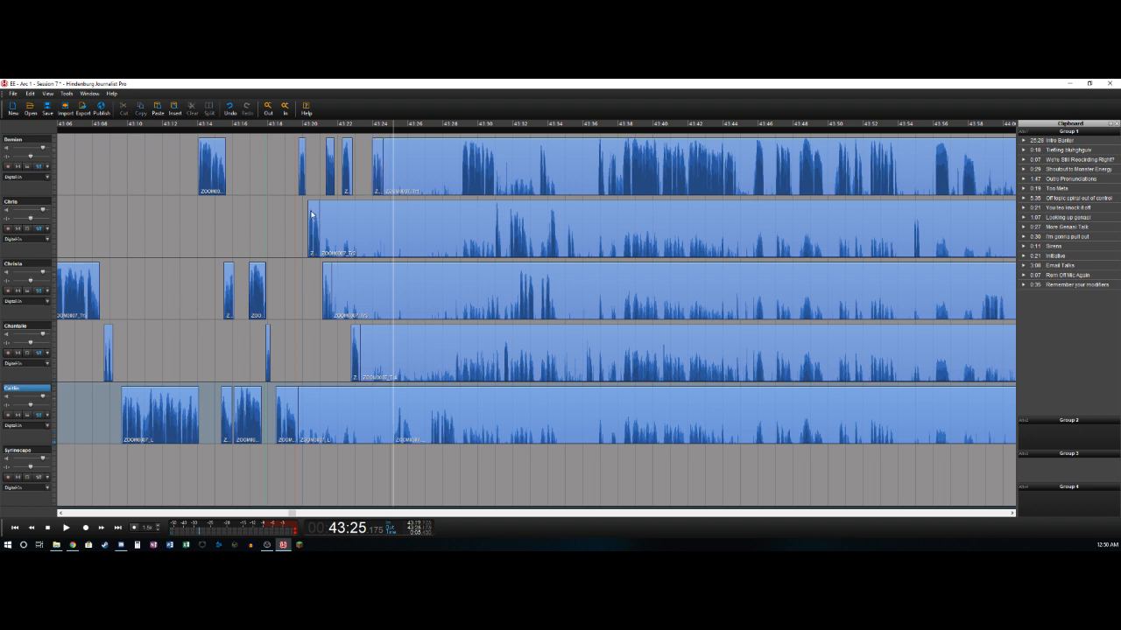
{"action": "left_click", "coordinate": [324, 442]}
{"action": "key", "text": "Delete"}
{"action": "key", "text": "space"}
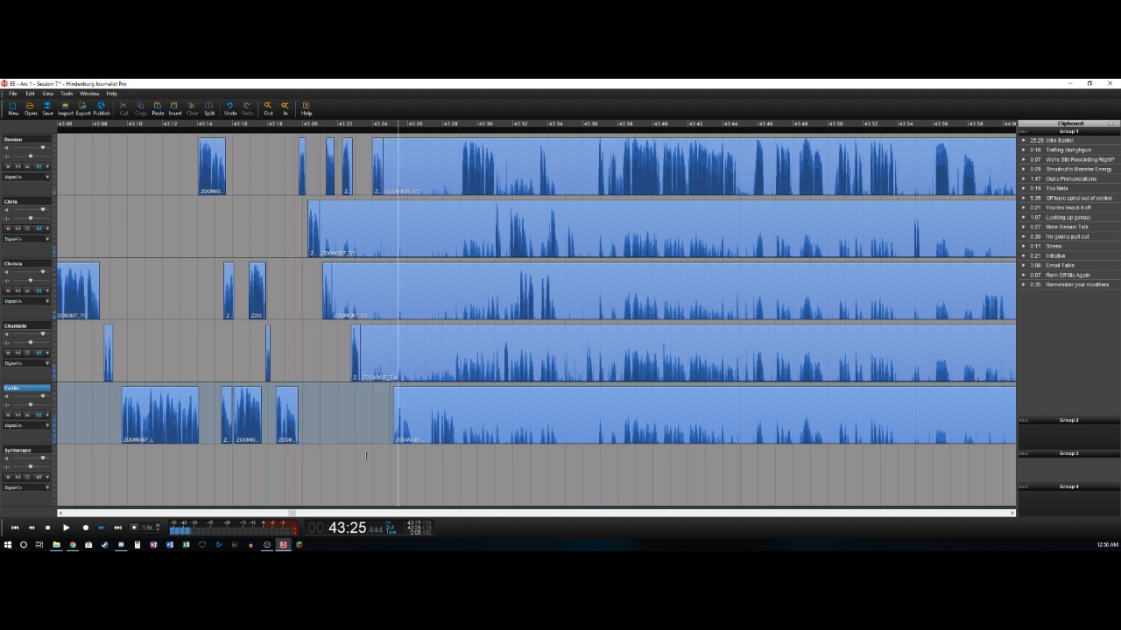
- Split the fifth track where its speech ends, at about 43:26.3, and listen back around the cut
{"action": "key", "text": "space"}
{"action": "key", "text": "t"}
{"action": "left_click", "coordinate": [398, 440]}
{"action": "key", "text": "Right"}
{"action": "key", "text": "Right"}
{"action": "key", "text": "Left"}
{"action": "key", "text": "Left"}
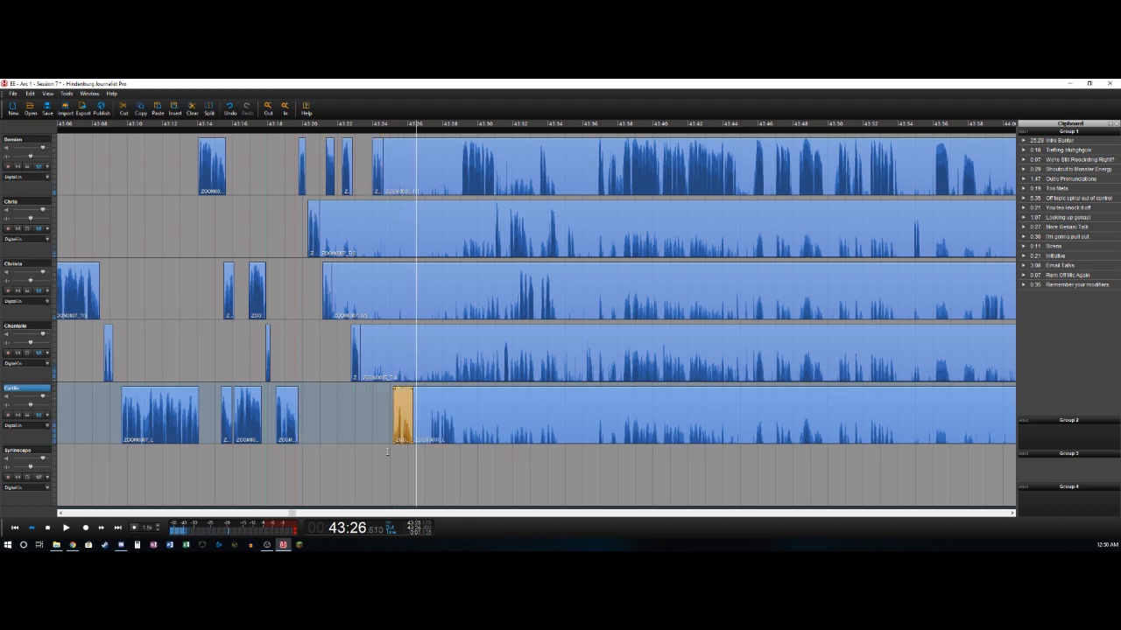
- Mark the pause from about 43:26.3 to 43:27.3 and cut that range out of all five voice tracks
{"action": "key", "text": "space"}
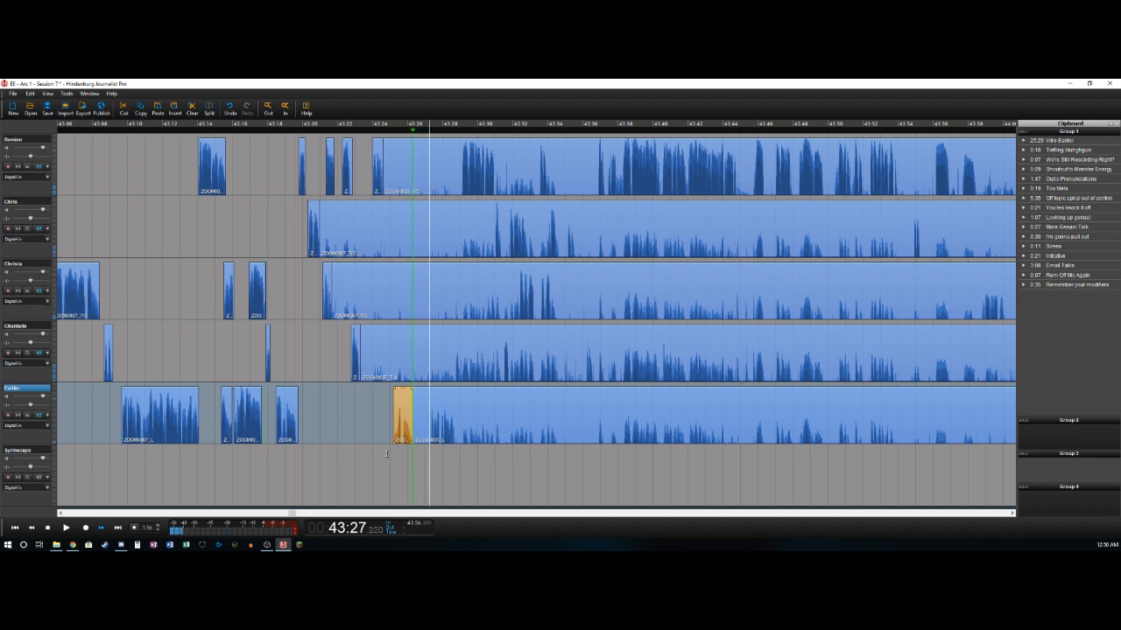
{"action": "key", "text": "o"}
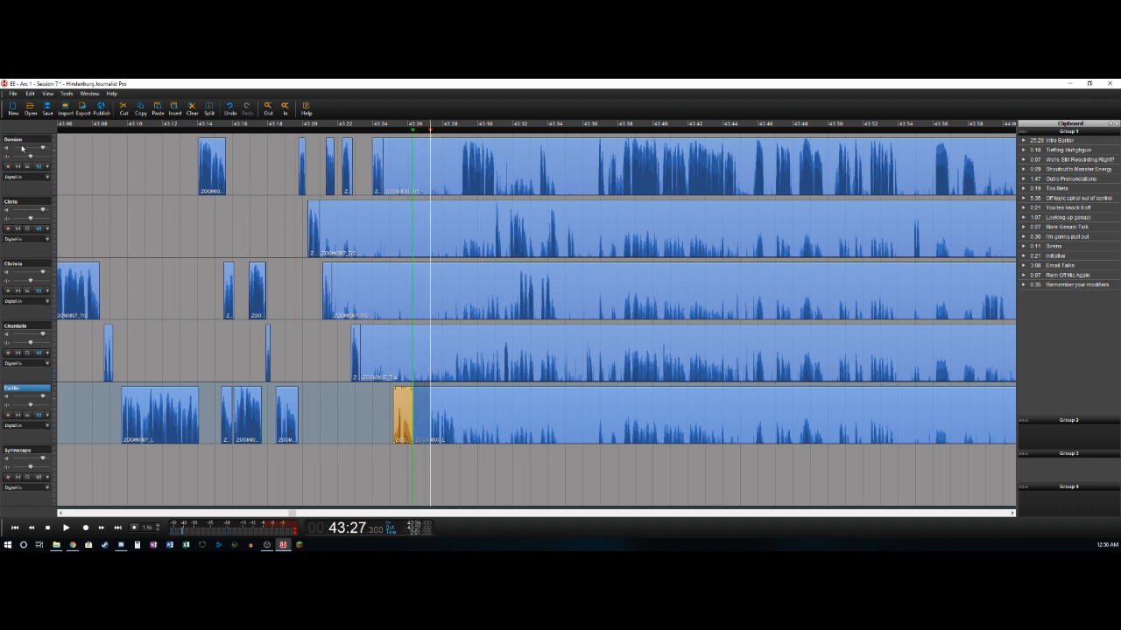
{"action": "left_click", "coordinate": [24, 140], "text": "shift"}
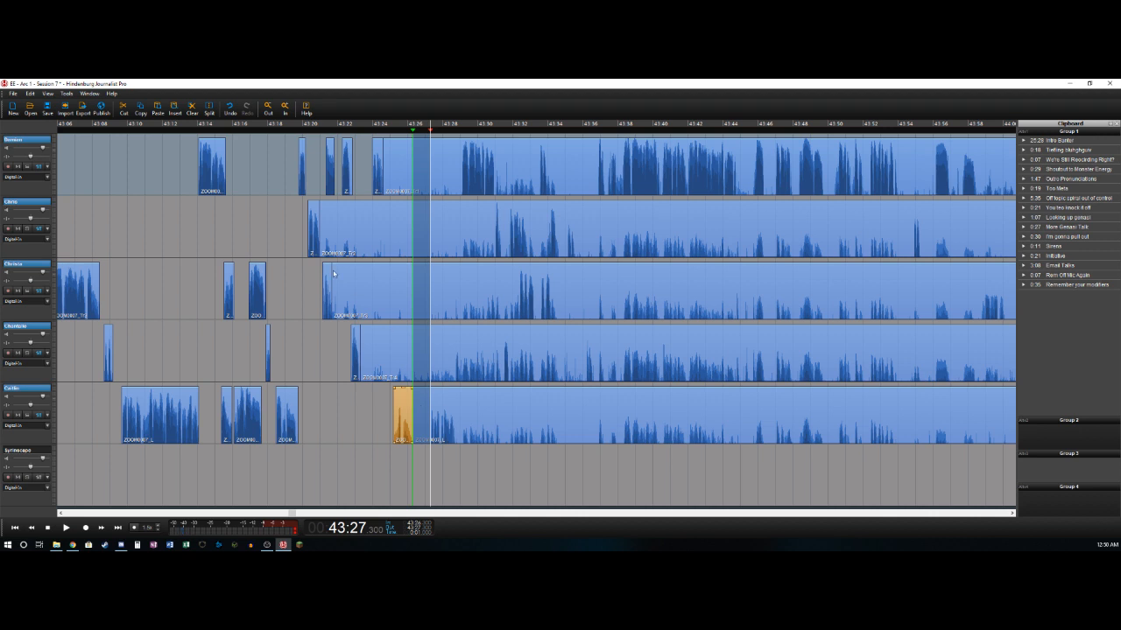
{"action": "key", "text": "Delete"}
- Delete the remaining background sections before about 43:26.3 on the first four tracks
{"action": "left_click", "coordinate": [390, 243]}
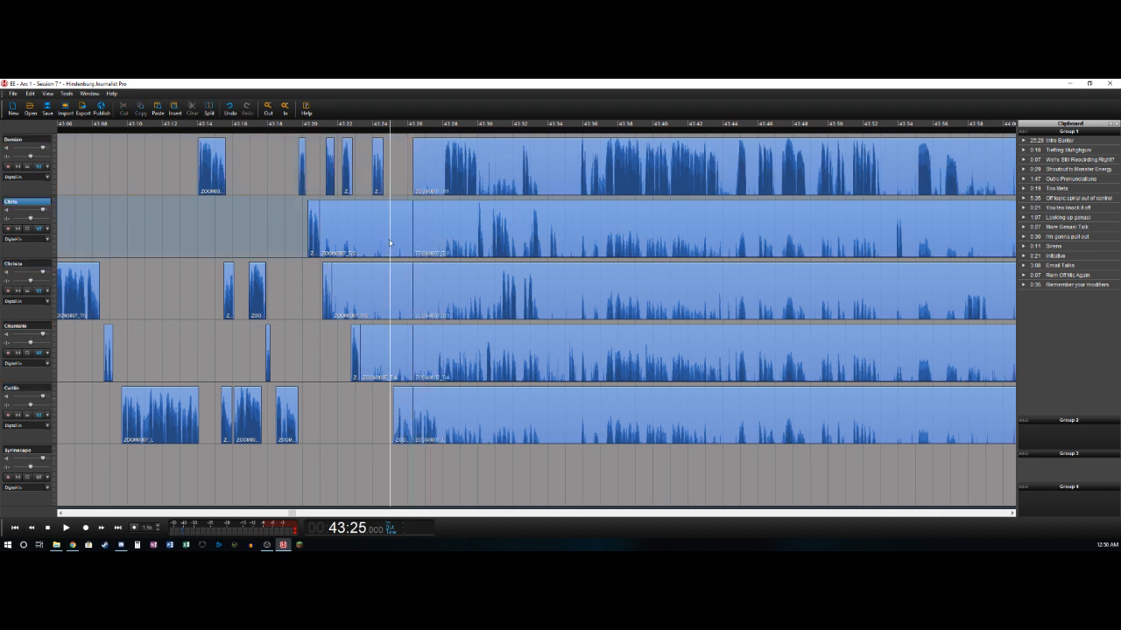
{"action": "left_click", "coordinate": [395, 217]}
{"action": "key", "text": "Delete"}
{"action": "left_click", "coordinate": [386, 289]}
{"action": "key", "text": "Delete"}
{"action": "left_click", "coordinate": [374, 346]}
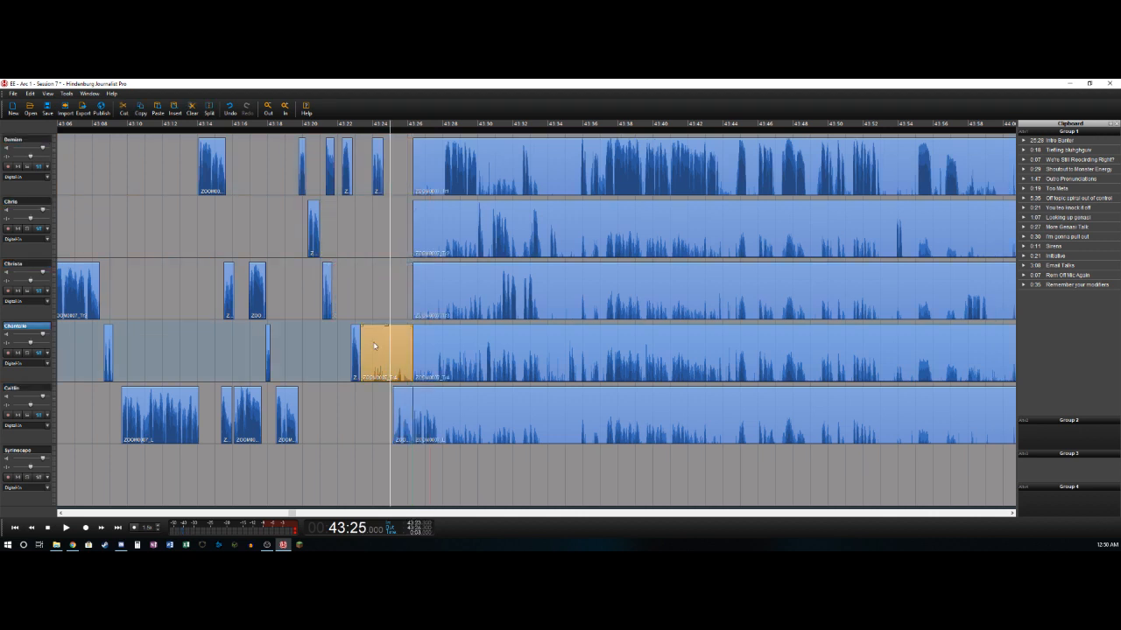
{"action": "key", "text": "Delete"}
- Move the fifth track's short clip earlier to start at about 43:24.6, right after the first track's speech, and play the transition
{"action": "key", "text": "space"}
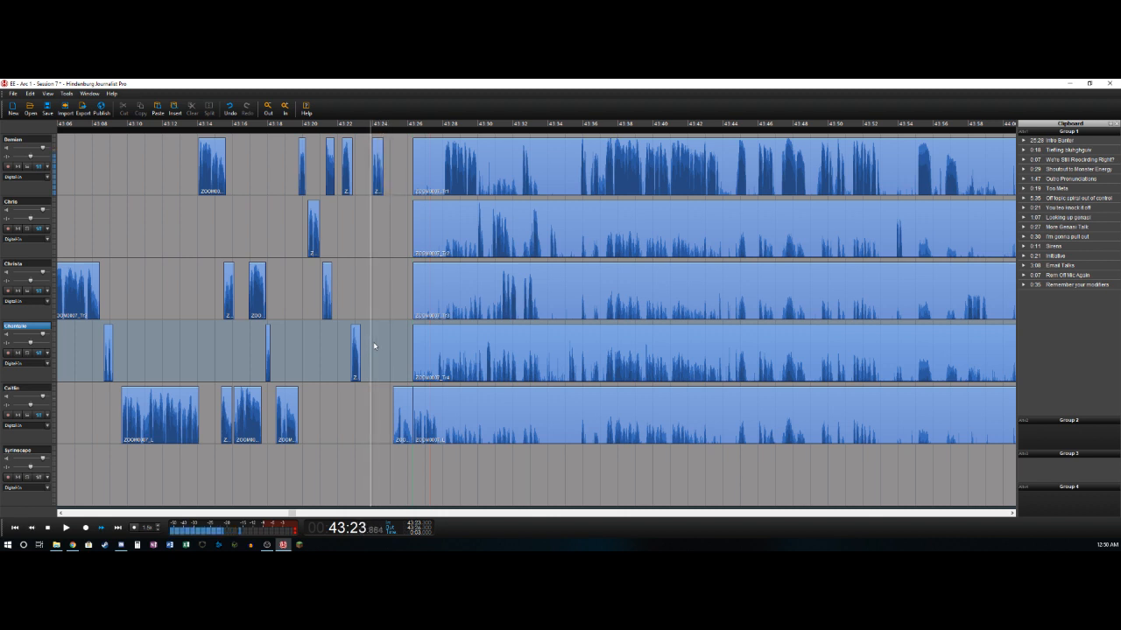
{"action": "key", "text": "space"}
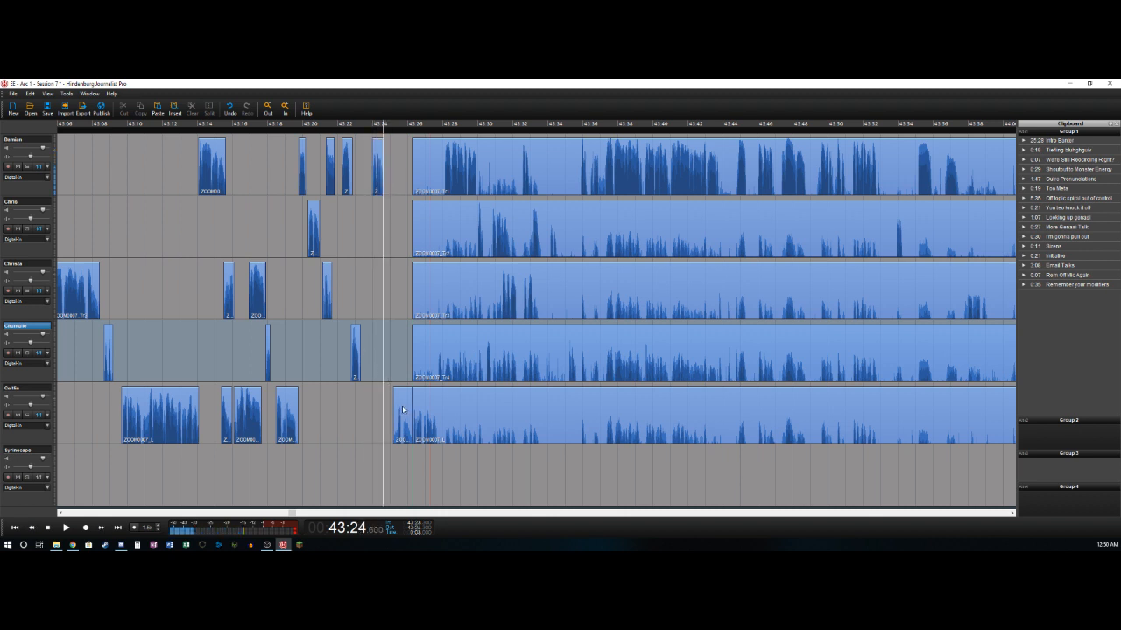
{"action": "left_click_drag", "start_coordinate": [402, 410], "coordinate": [397, 405]}
{"action": "key", "text": "space"}
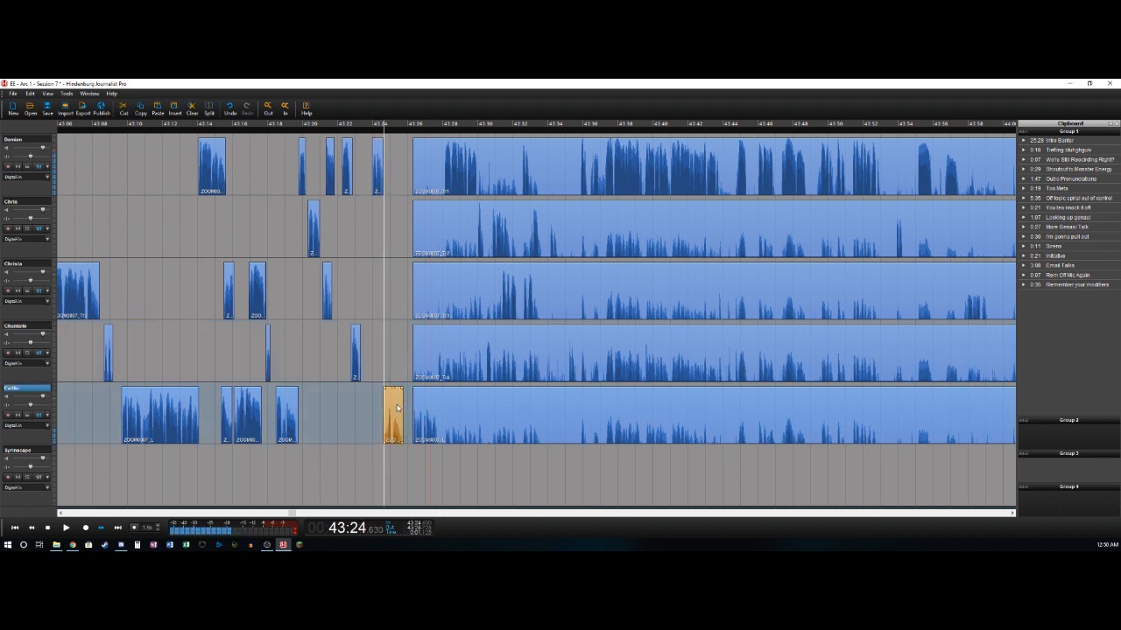
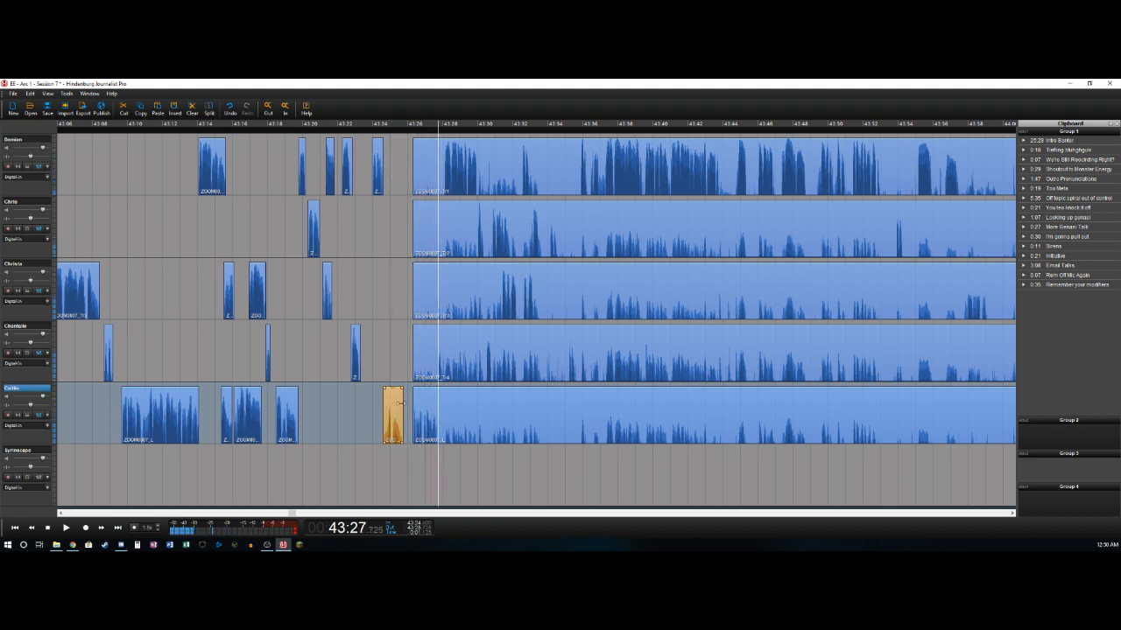
- Split the fifth track at about 43:27.7 and delete the first track's background section before its speech starts at about 43:28.0
{"action": "key", "text": "t"}
{"action": "key", "text": "Up"}
{"action": "key", "text": "Up"}
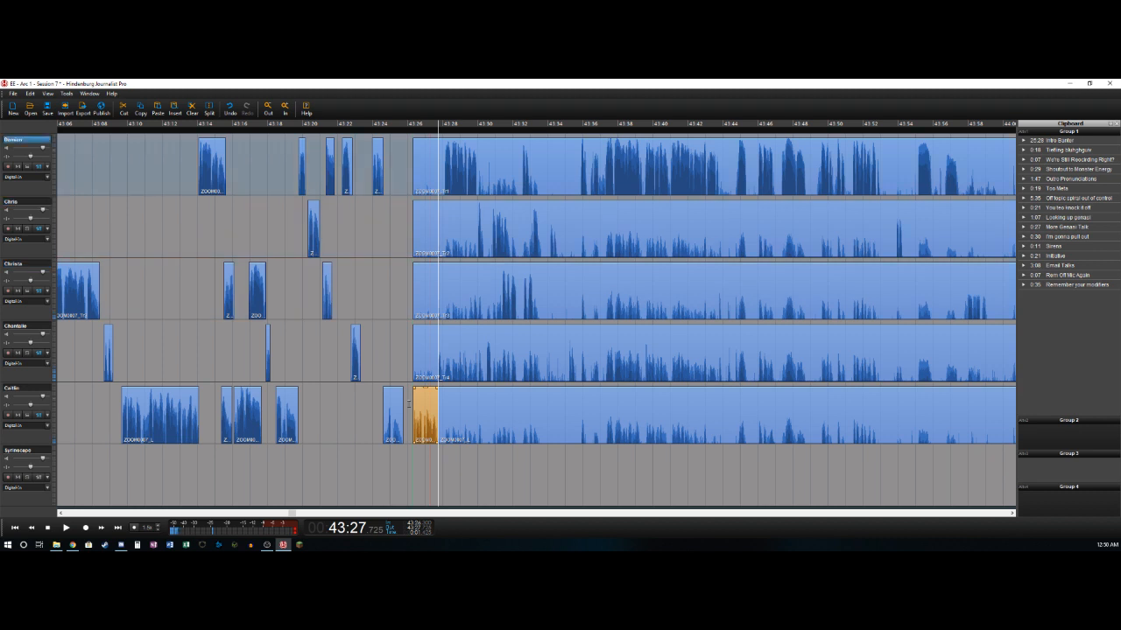
{"action": "key", "text": "t"}
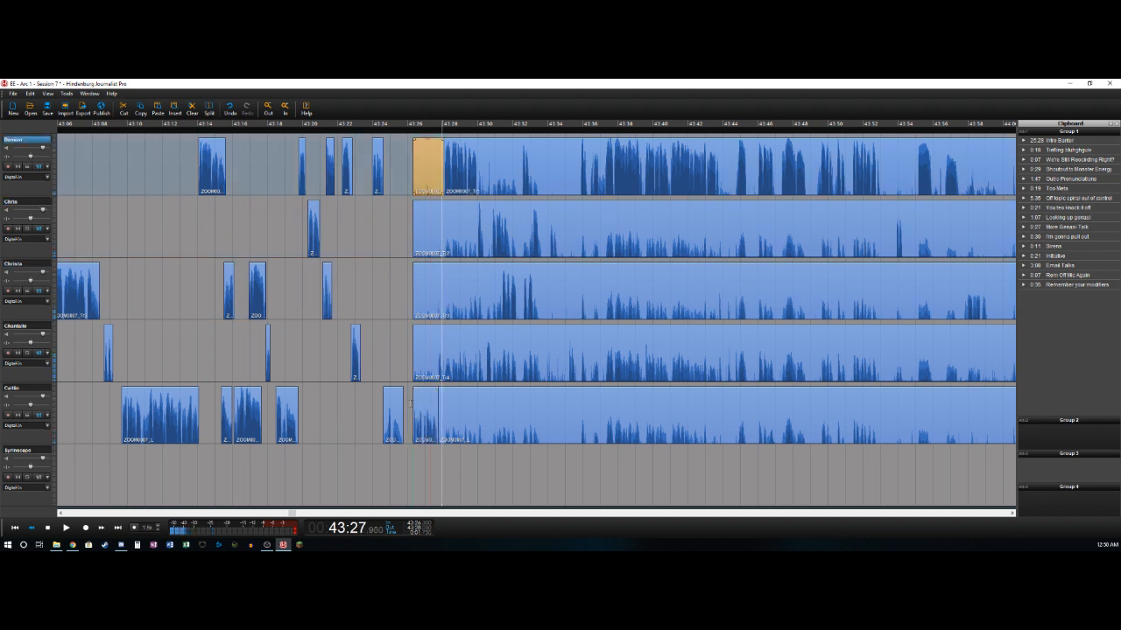
{"action": "key", "text": "Delete"}
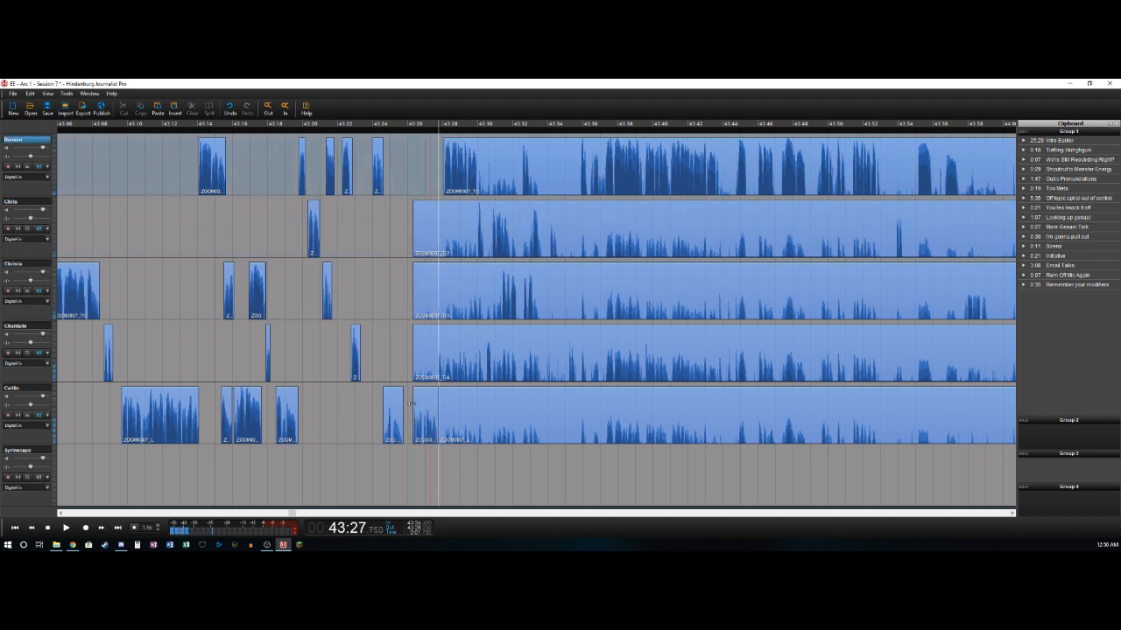
- Delete the fourth track's background before about 43:27.7 and split off its short utterance at about 43:28.5
{"action": "key", "text": "t"}
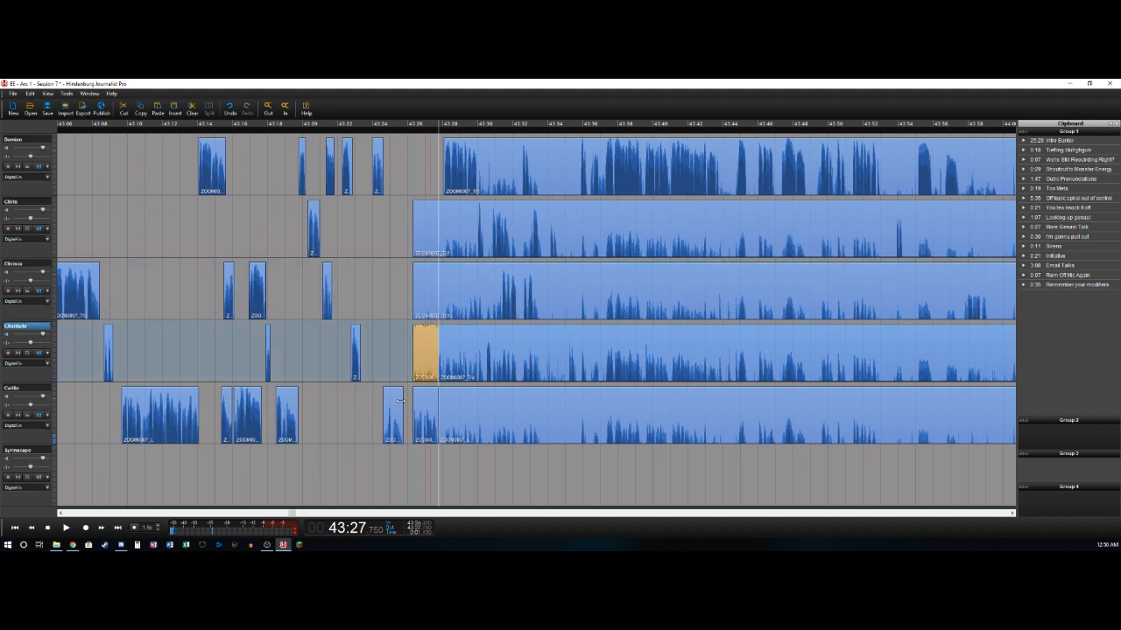
{"action": "key", "text": "Delete"}
{"action": "key", "text": "t"}
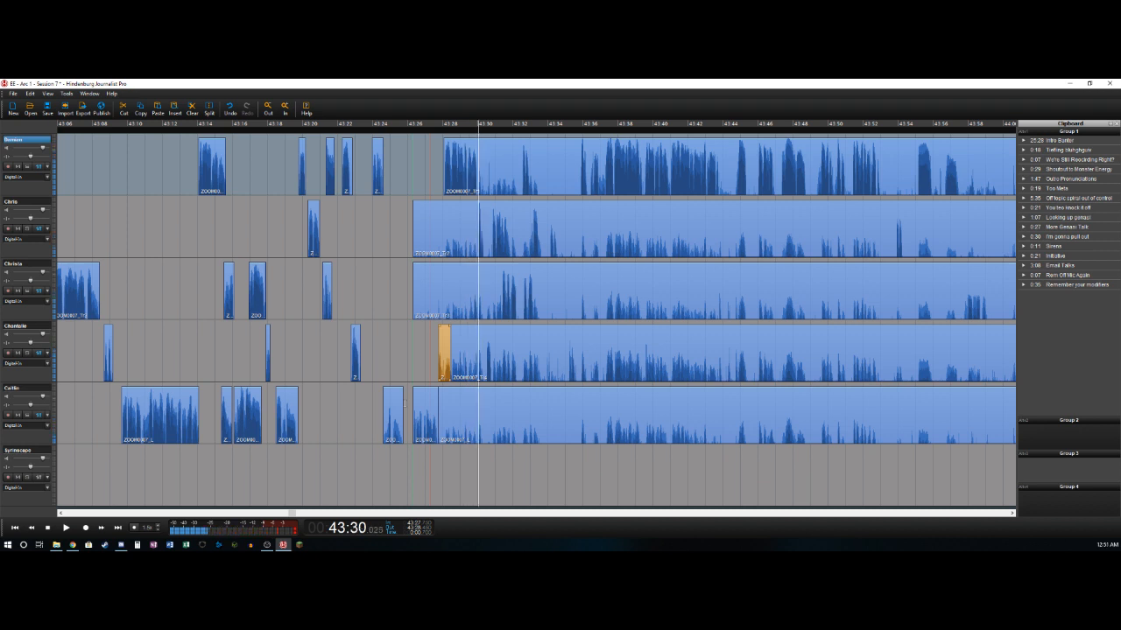
- Split the first track at about 43:30.0, then isolate the second track's speech from 43:30.0 to 43:30.4 and delete the background before it
{"action": "key", "text": "t"}
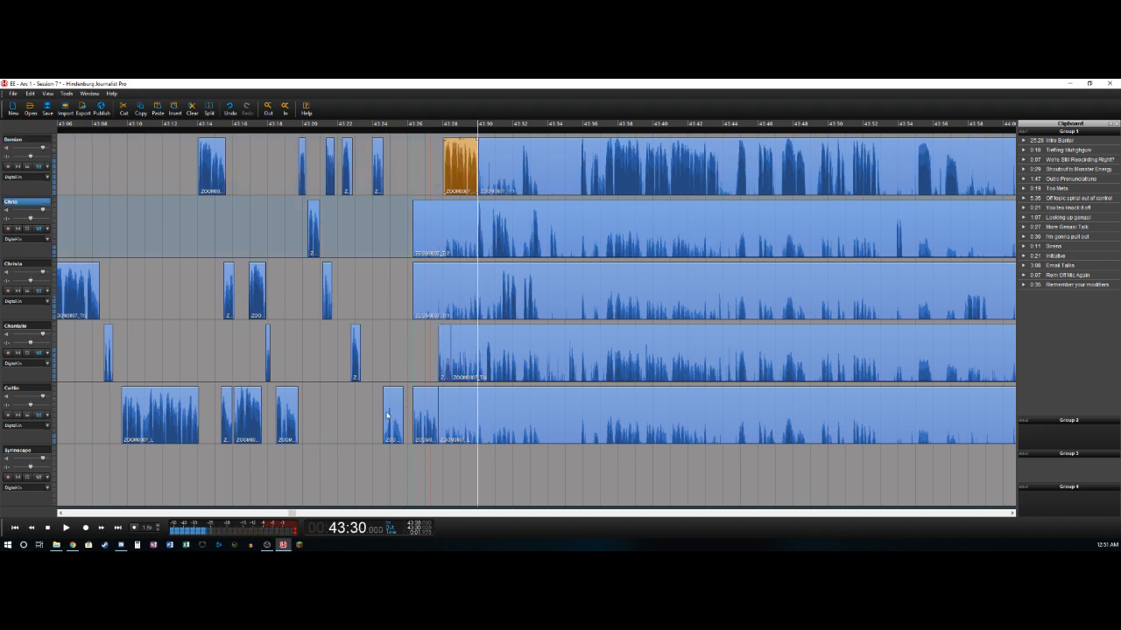
{"action": "key", "text": "t"}
{"action": "key", "text": "Delete"}
{"action": "key", "text": "t"}
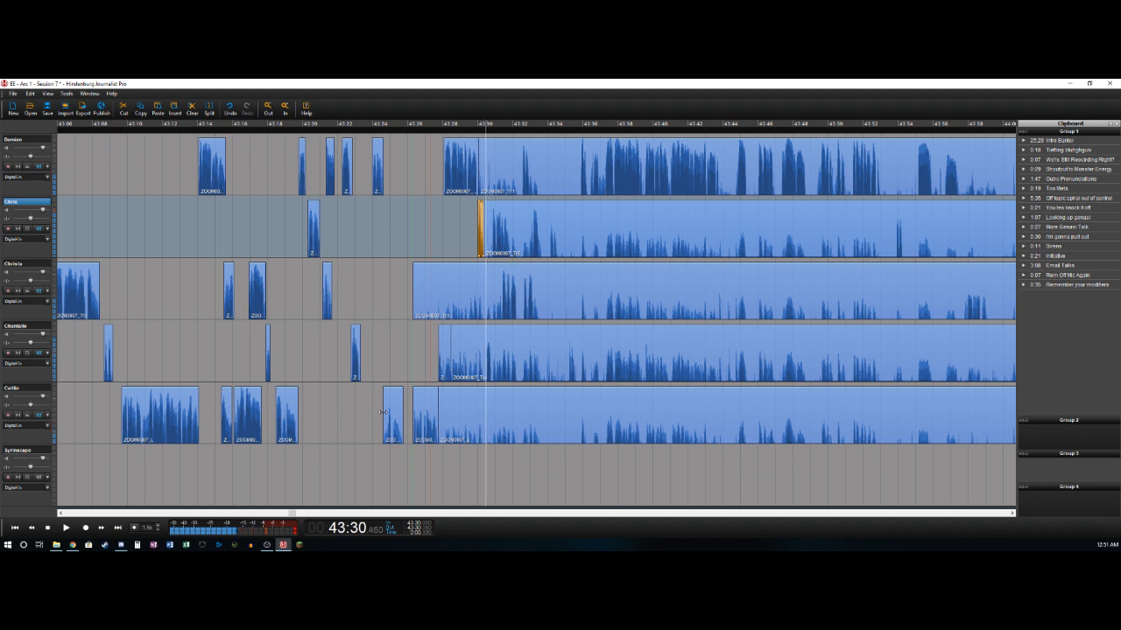
- Delete the fourth track's background from about 43:28.5 to 43:30.4 and split the track again at about 43:30.9
{"action": "key", "text": "Delete"}
{"action": "key", "text": "t"}
{"action": "key", "text": "Delete"}
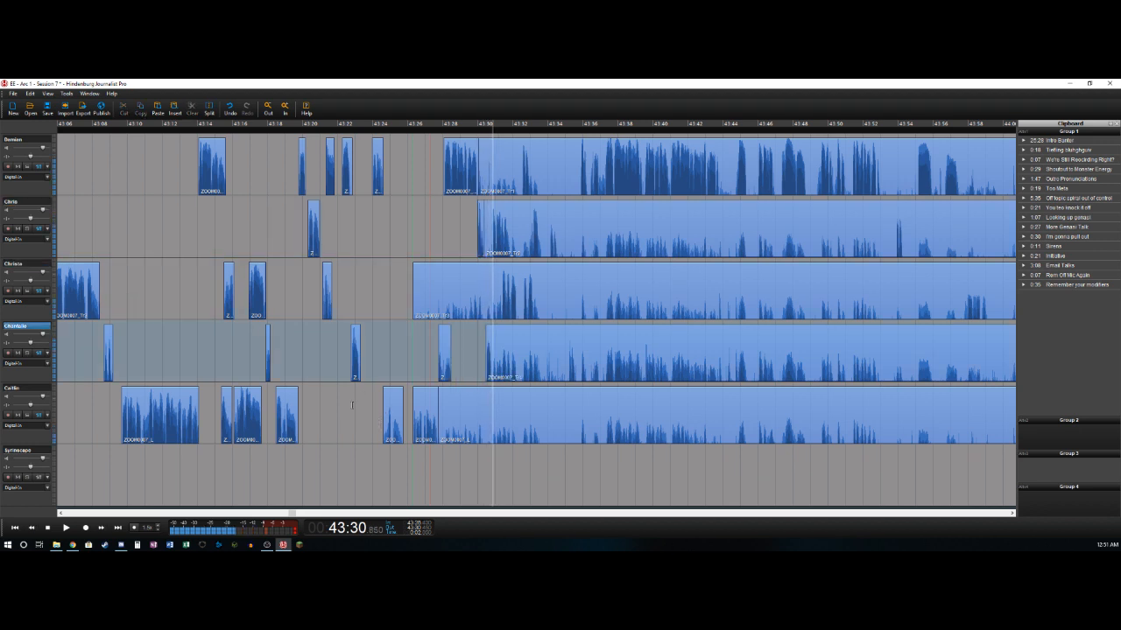
{"action": "key", "text": "t"}
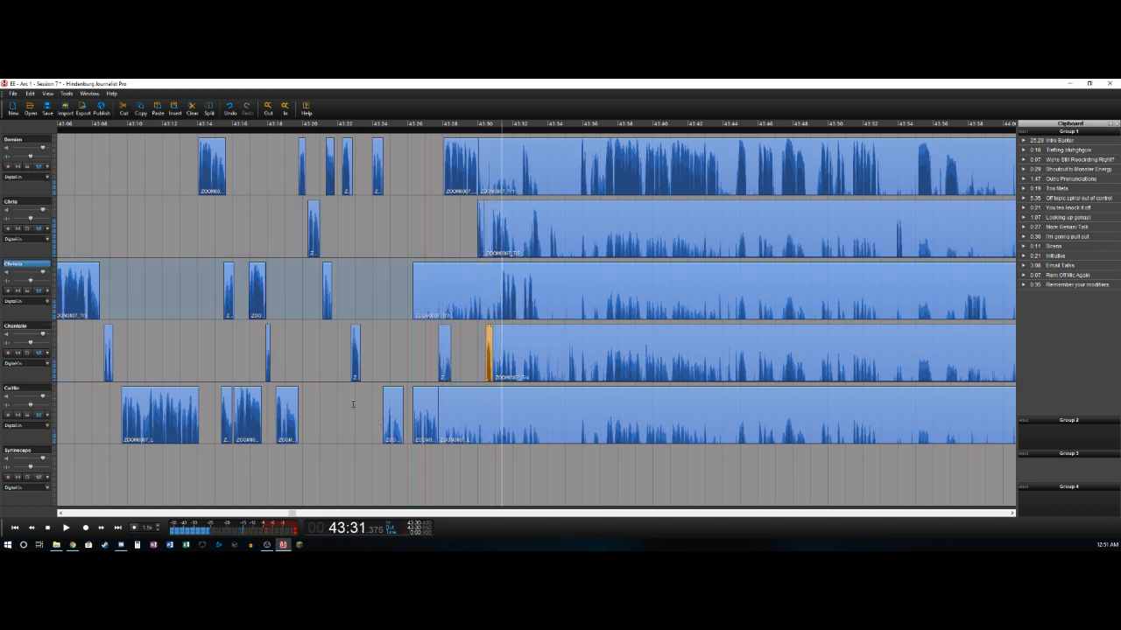
- On the third track, delete the background before 43:31.4 and the gap from 43:32.2 to 43:32.5, then split at about 43:33.2
{"action": "key", "text": "Delete"}
{"action": "key", "text": "t"}
{"action": "key", "text": "Delete"}
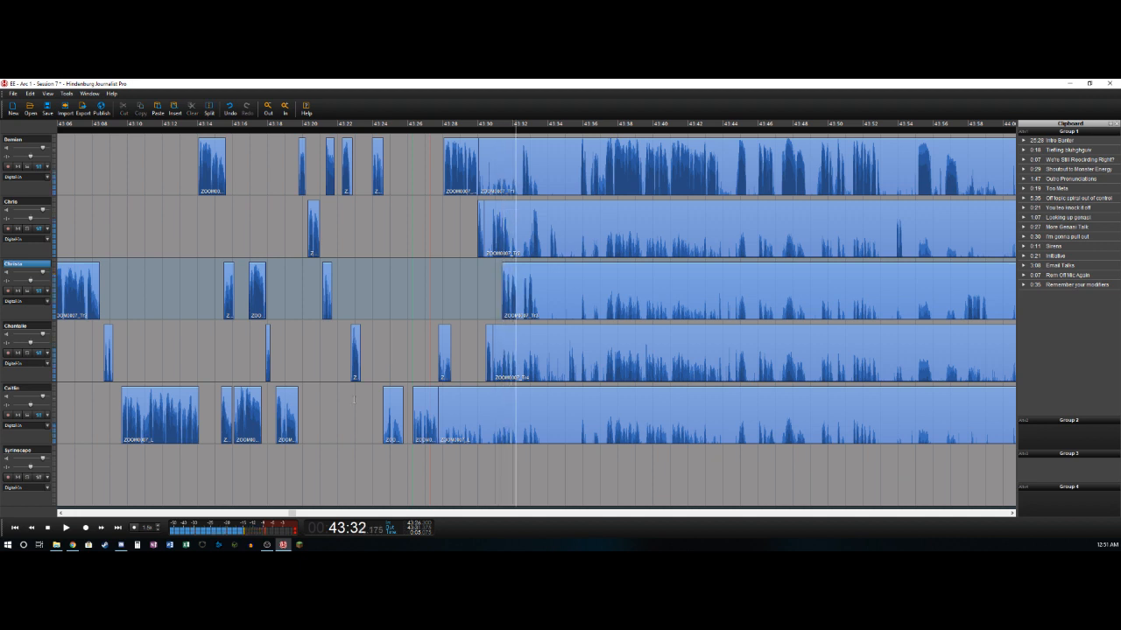
{"action": "key", "text": "t"}
{"action": "key", "text": "t"}
{"action": "key", "text": "Delete"}
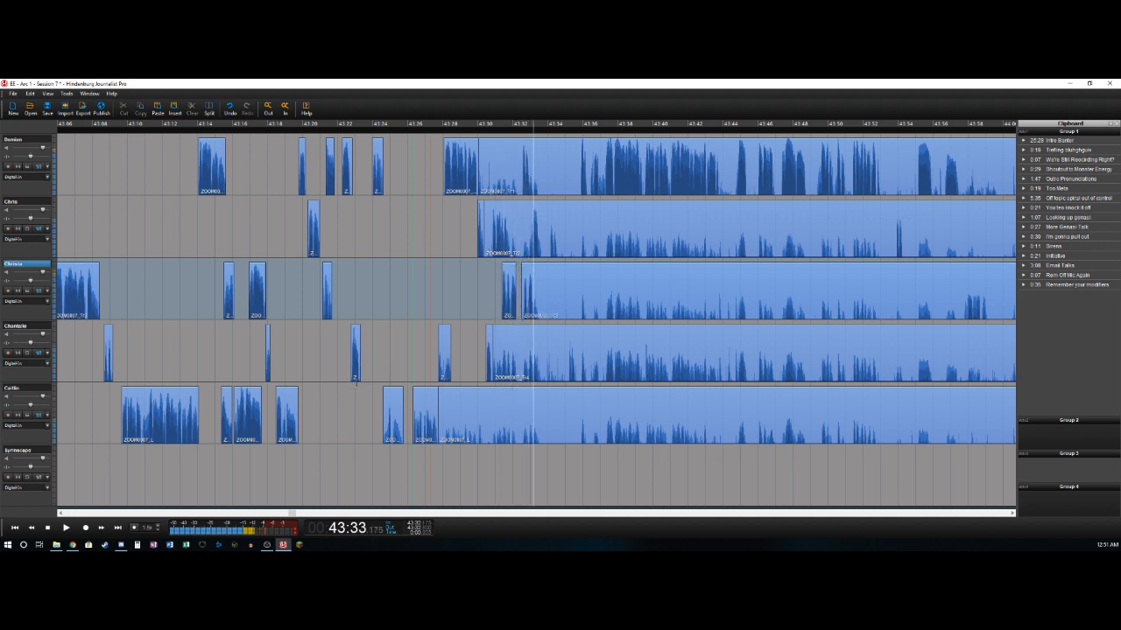
{"action": "key", "text": "t"}
- Remove the second track's background from about 43:30.4 to 43:30.8 and split where its speech ends, at about 43:31.9
{"action": "key", "text": "Left"}
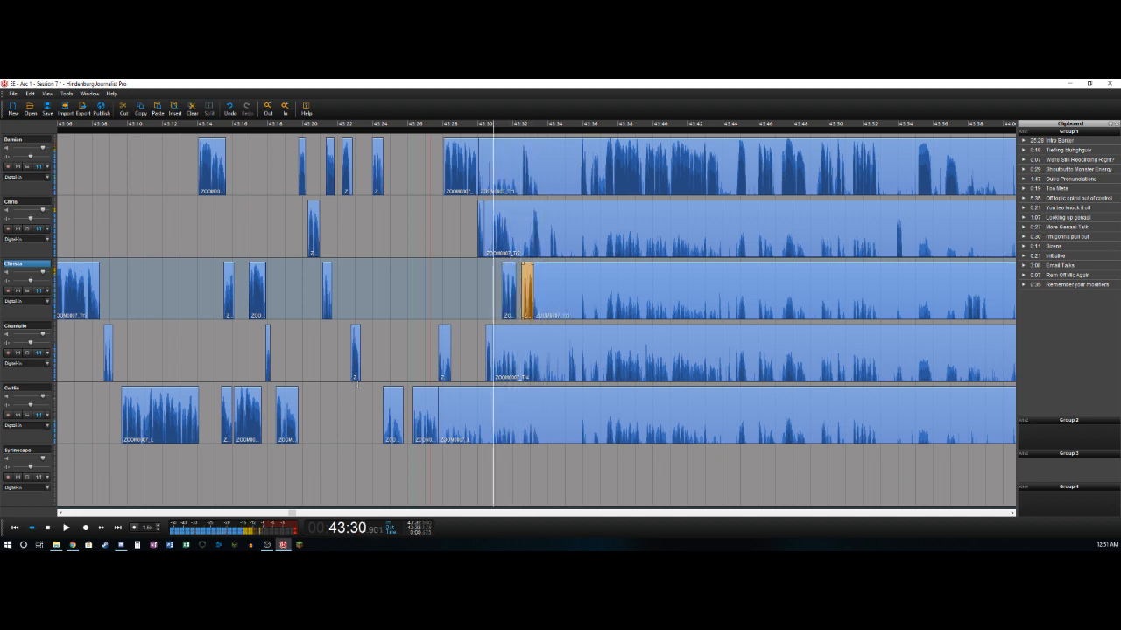
{"action": "key", "text": "Up"}
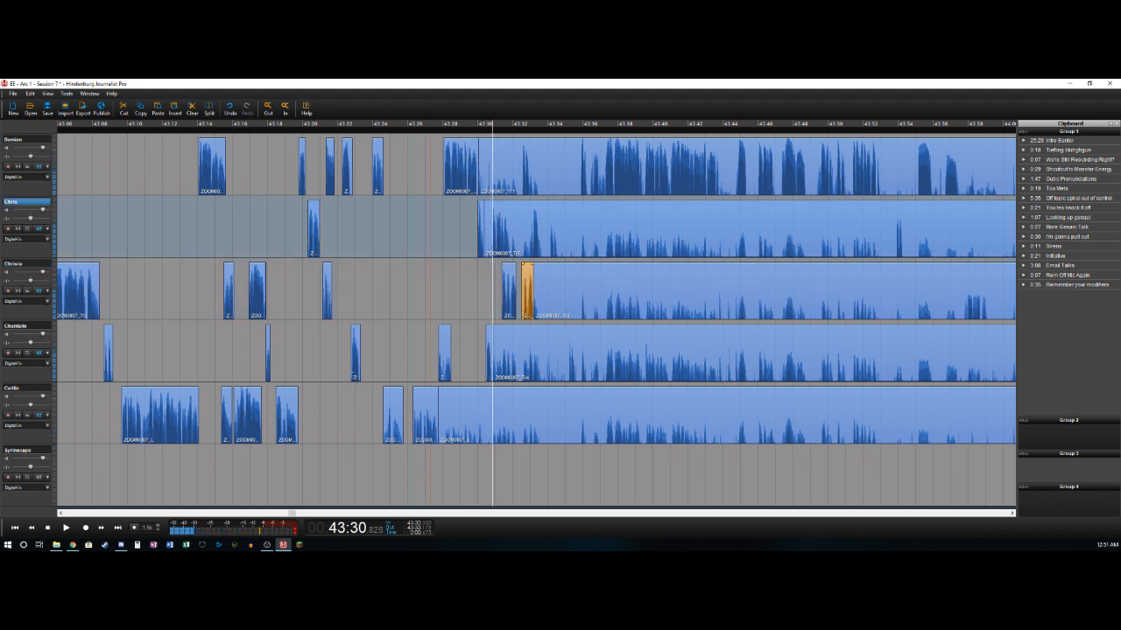
{"action": "key", "text": "t"}
{"action": "key", "text": "Delete"}
{"action": "key", "text": "space"}
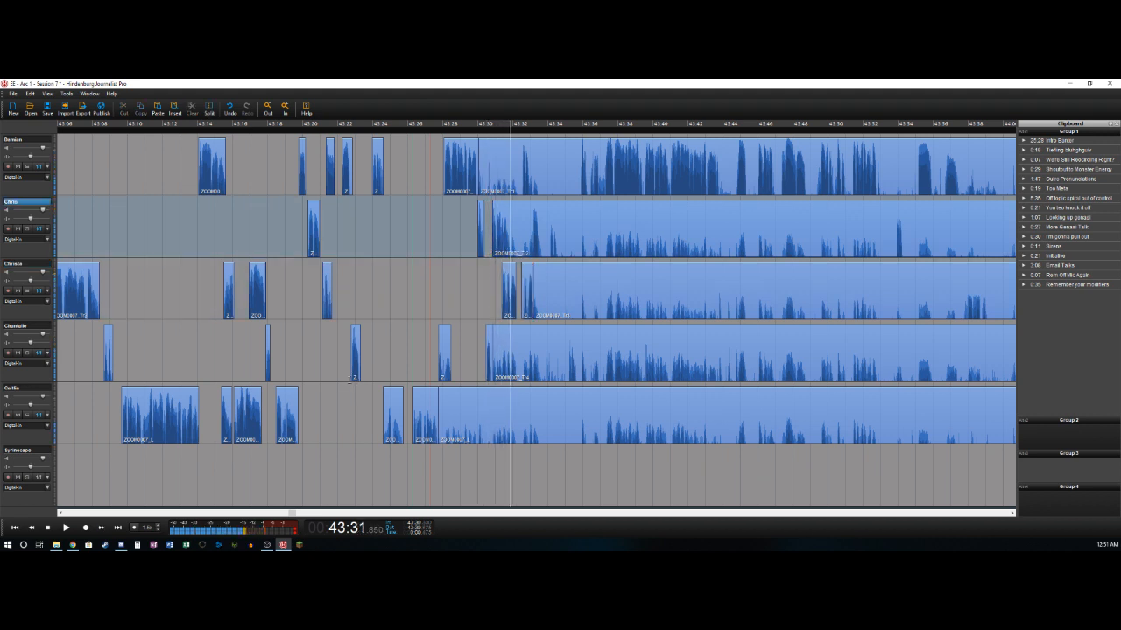
{"action": "key", "text": "t"}
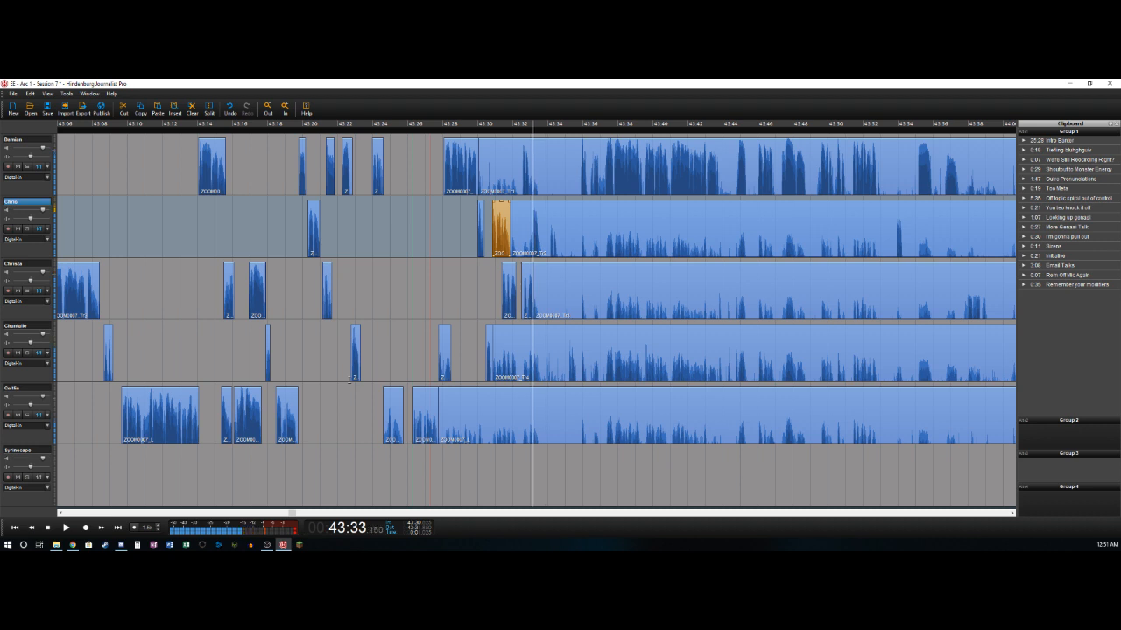
- Delete the second track's background from about 43:31.9 to 43:33.1 and split the track at about 43:33.6
{"action": "key", "text": "t"}
{"action": "key", "text": "Delete"}
{"action": "key", "text": "space"}
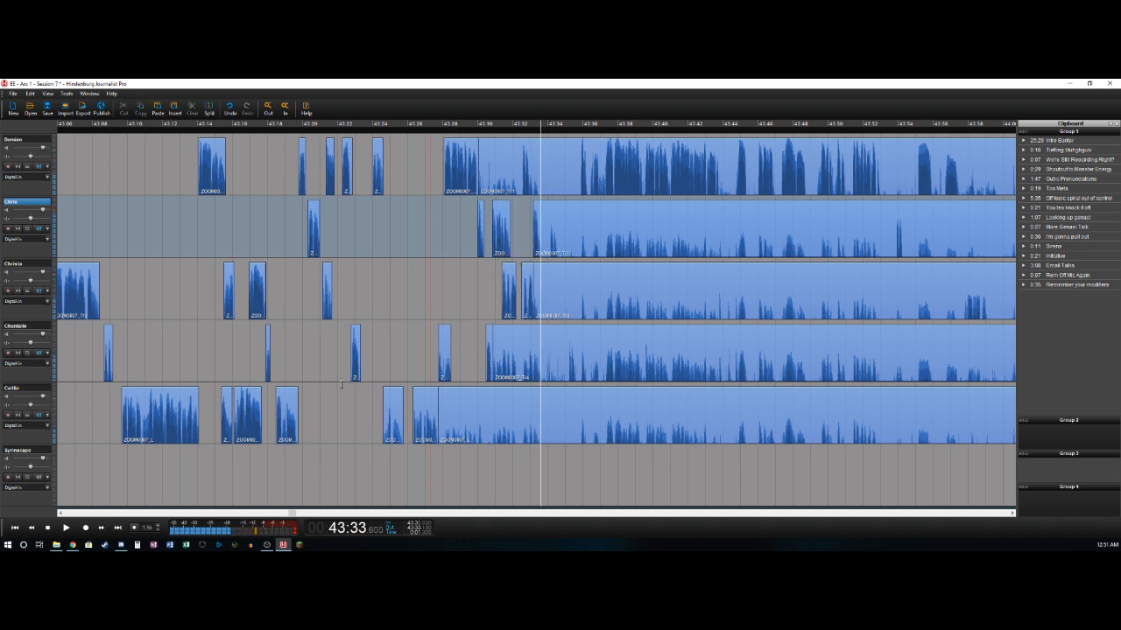
{"action": "key", "text": "Up"}
- Delete the first track's background from about 43:30.0 to 43:32.5 and split after the short utterance at about 43:33.0
{"action": "key", "text": "Left"}
{"action": "key", "text": "Left"}
{"action": "key", "text": "Left"}
{"action": "key", "text": "Left"}
{"action": "key", "text": "Left"}
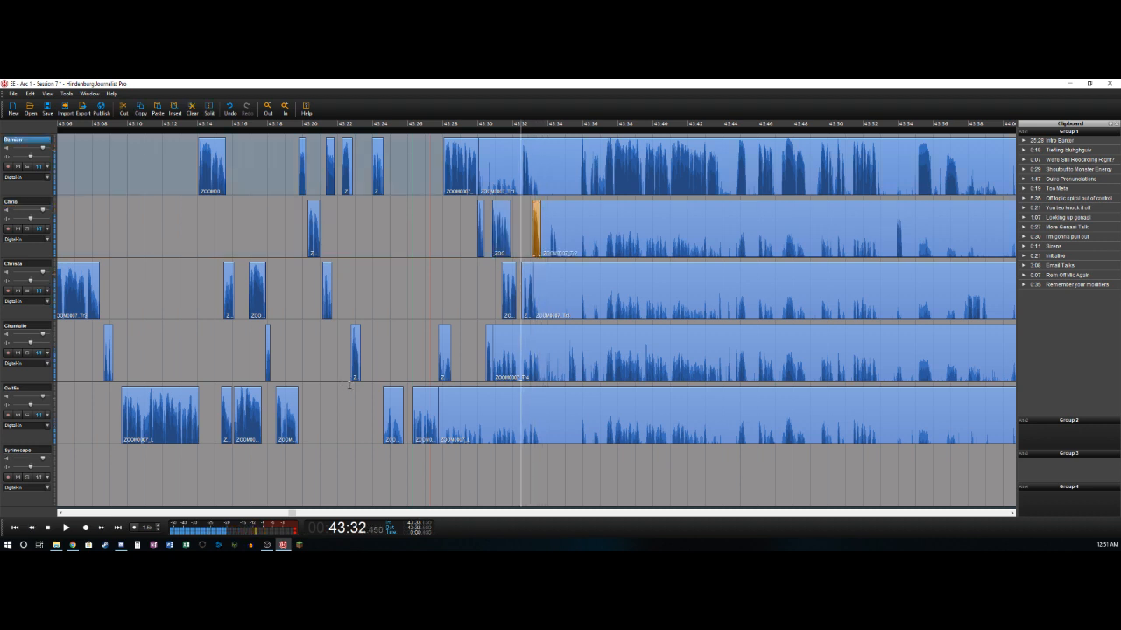
{"action": "key", "text": "Right"}
{"action": "key", "text": "t"}
{"action": "key", "text": "Delete"}
{"action": "key", "text": "space"}
{"action": "key", "text": "t"}
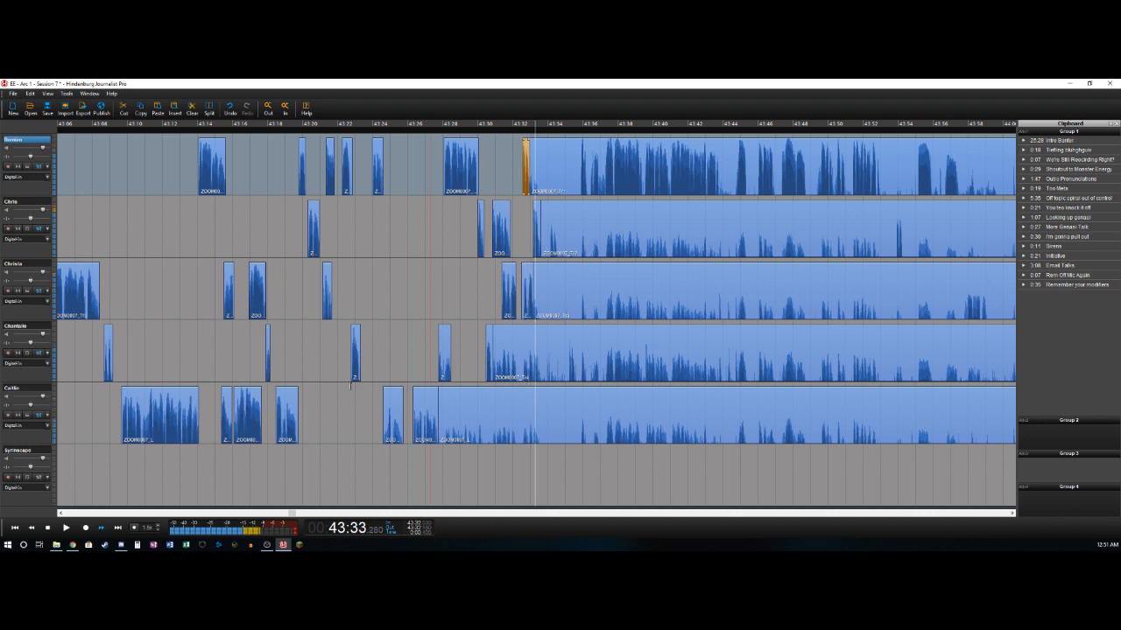
- Delete the second track's background from about 43:33.6 to 43:34.0 and split off its utterance at 43:34.6
{"action": "key", "text": "Right"}
{"action": "key", "text": "Right"}
{"action": "key", "text": "Right"}
{"action": "key", "text": "Right"}
{"action": "key", "text": "Right"}
{"action": "key", "text": "Right"}
{"action": "key", "text": "Left"}
{"action": "key", "text": "Left"}
{"action": "key", "text": "Left"}
{"action": "key", "text": "Left"}
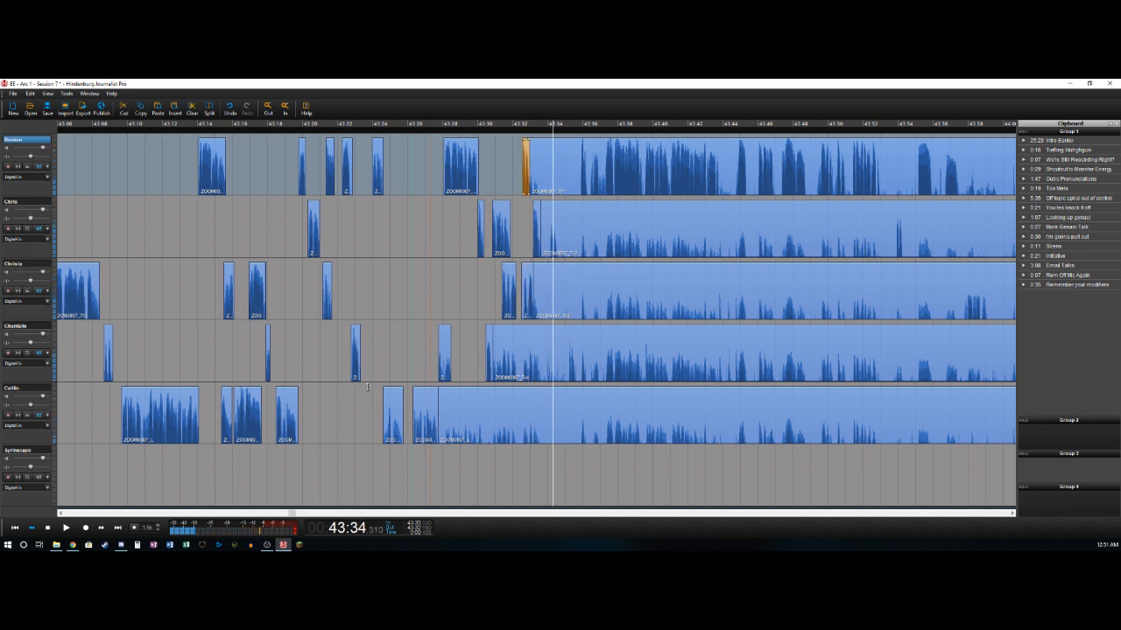
{"action": "key", "text": "Left"}
{"action": "key", "text": "t"}
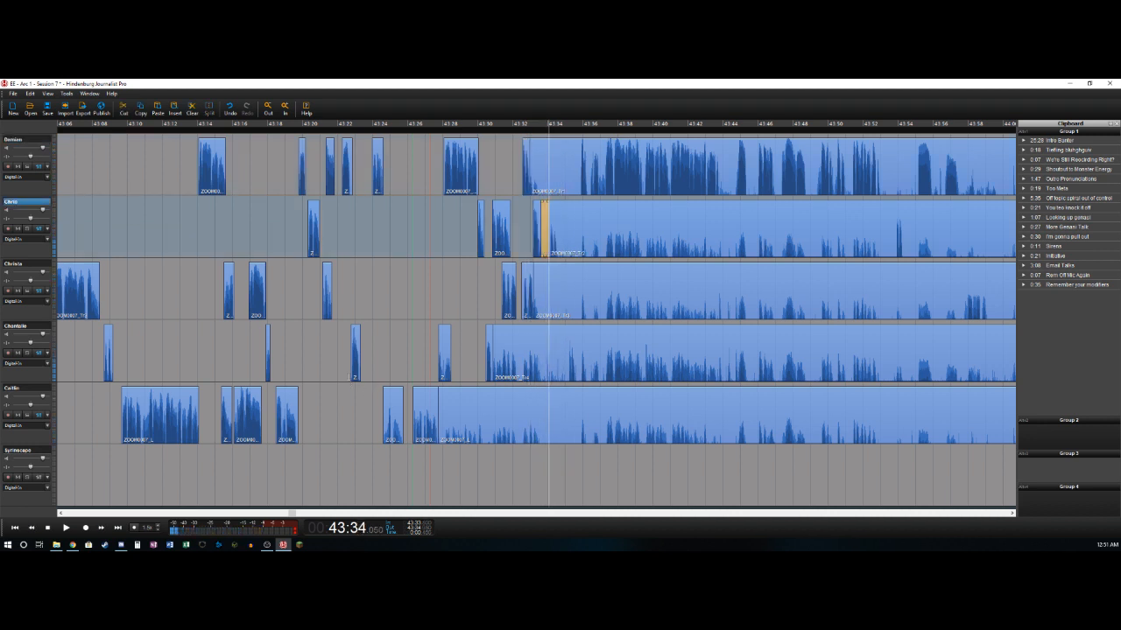
{"action": "key", "text": "Right"}
{"action": "key", "text": "Right"}
{"action": "key", "text": "Right"}
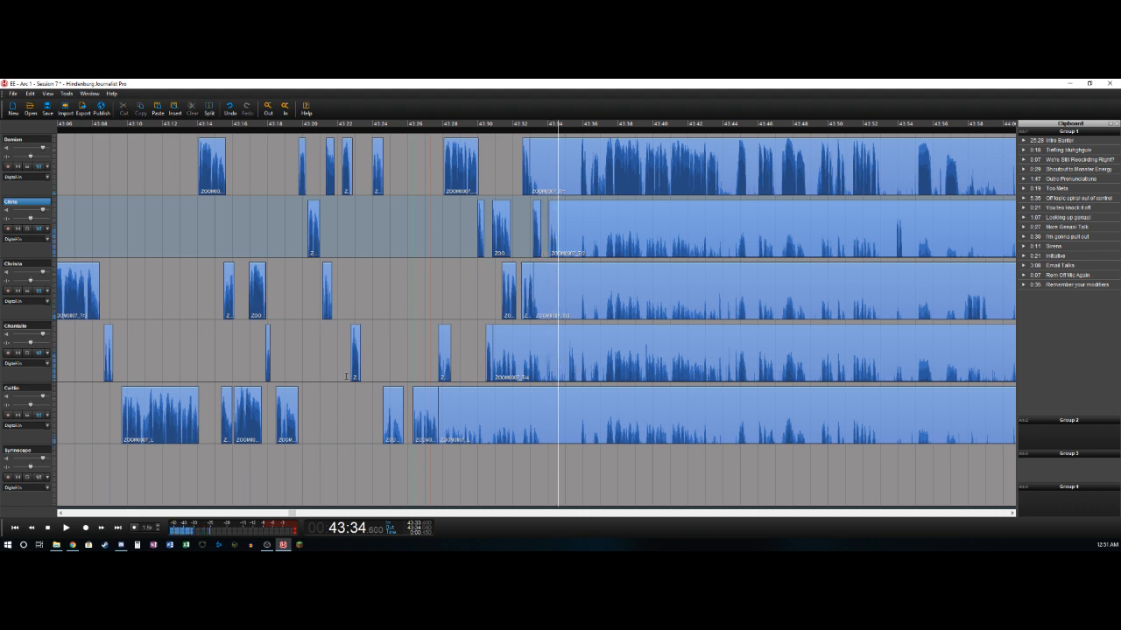
{"action": "key", "text": "t"}
- Delete the fourth track's background from about 43:30.9 to 43:35.1 and split after its short utterance at about 43:35.6
{"action": "key", "text": "space"}
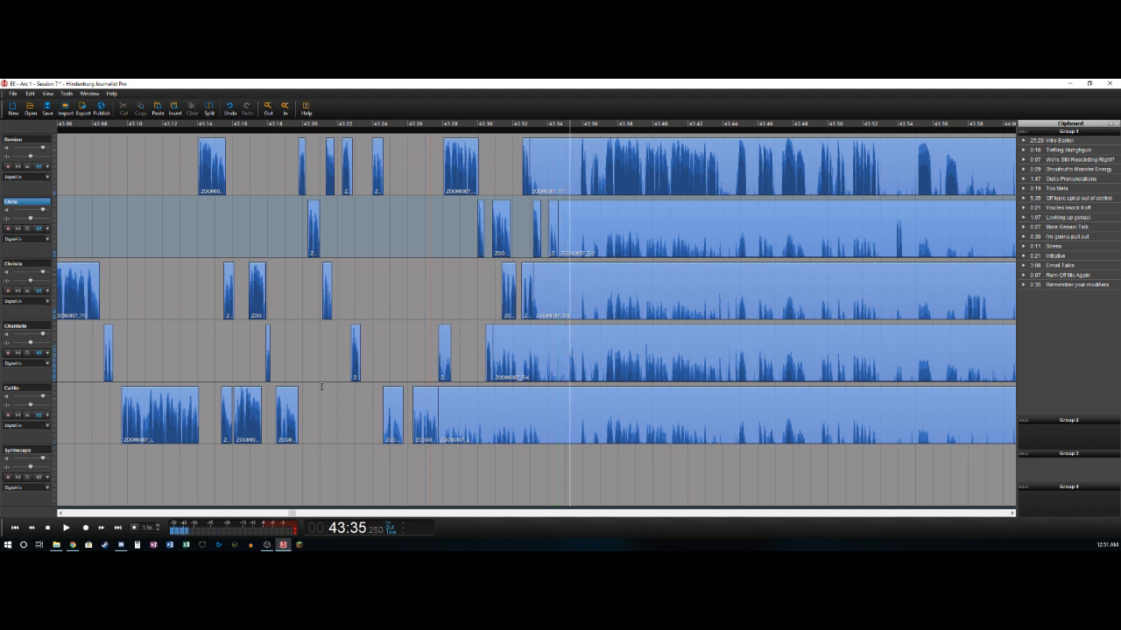
{"action": "key", "text": "ctrl+t"}
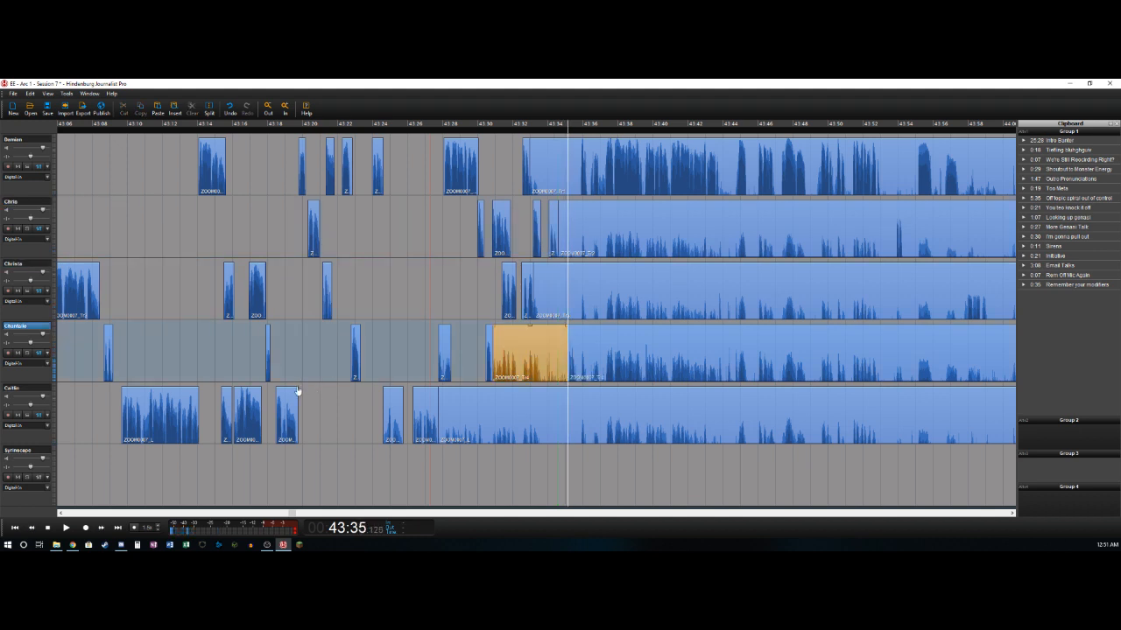
{"action": "key", "text": "Delete"}
{"action": "key", "text": "Right"}
{"action": "key", "text": "ctrl+t"}
- Split the first track where its speech resumes, at about 43:35.9, and delete the background back to 43:33.0
{"action": "key", "text": "Right"}
{"action": "key", "text": "Left"}
{"action": "key", "text": "Right"}
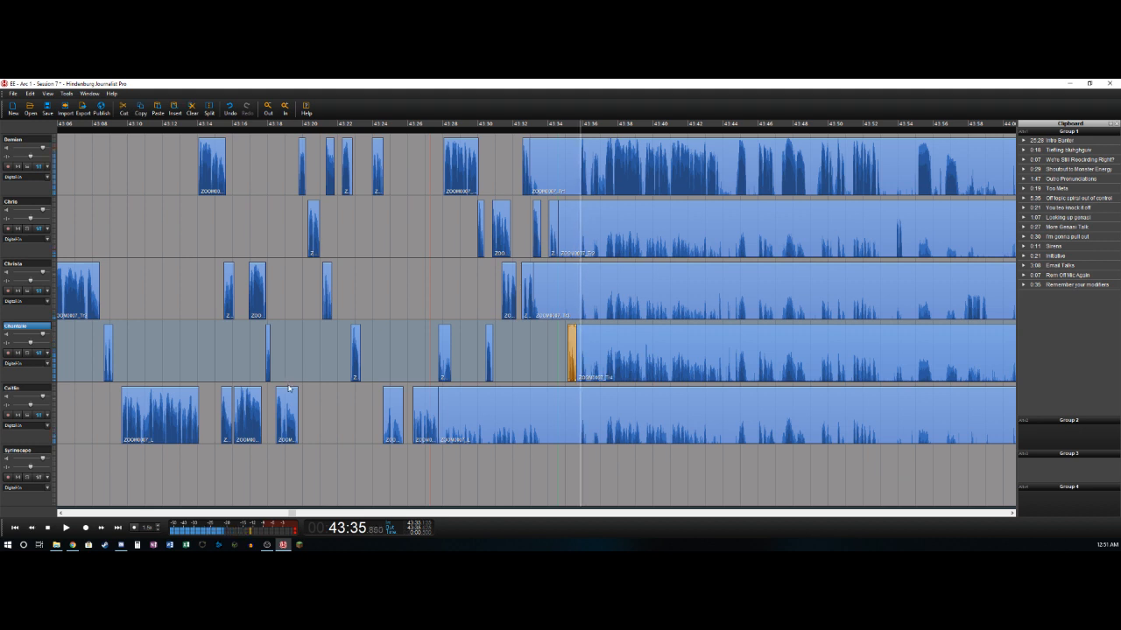
{"action": "key", "text": "ctrl+t"}
{"action": "key", "text": "Delete"}
- Listen through the first track's speech and delete the short gap from about 43:36.9 to 43:37.2
{"action": "key", "text": "Right"}
{"action": "key", "text": "Right"}
{"action": "key", "text": "Right"}
{"action": "key", "text": "Right"}
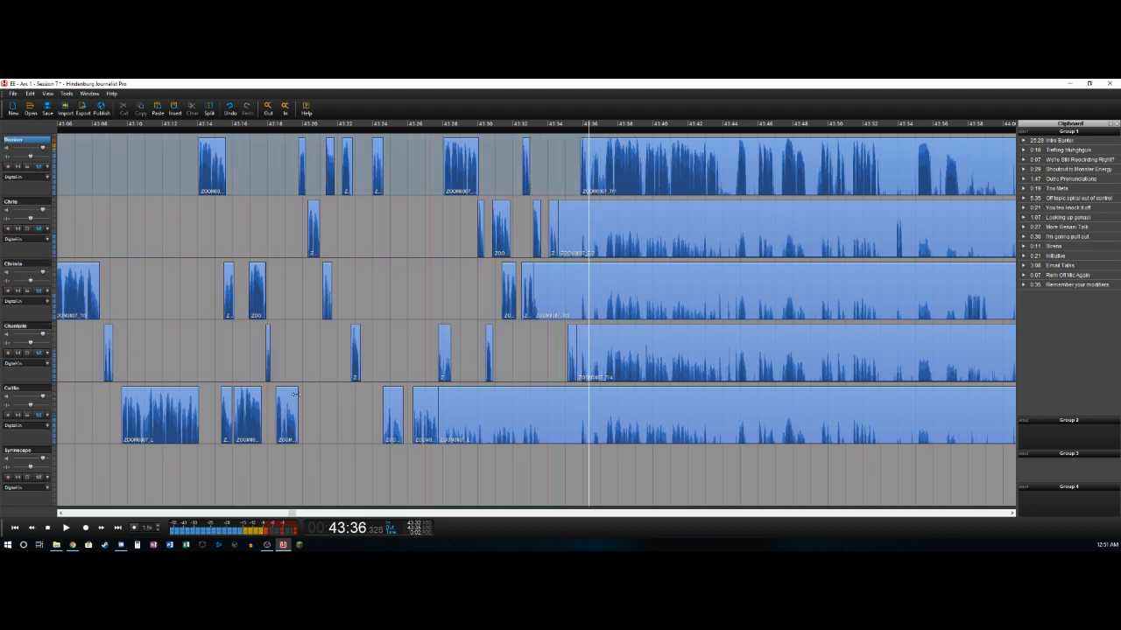
{"action": "key", "text": "Right"}
{"action": "key", "text": "Right"}
{"action": "key", "text": "Right"}
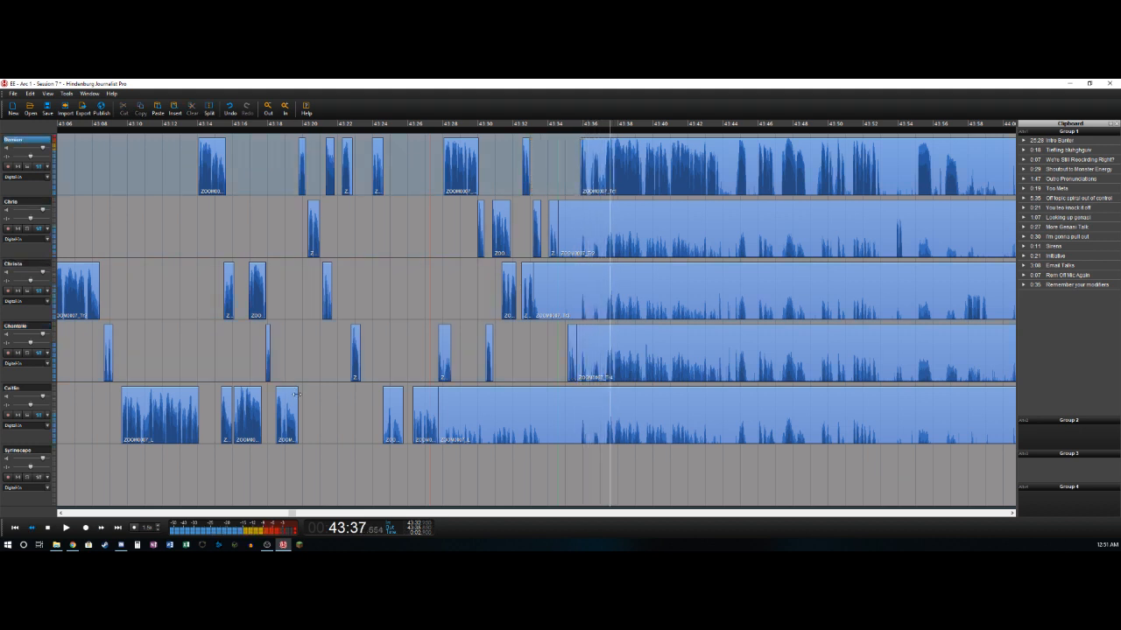
{"action": "key", "text": "Left"}
{"action": "key", "text": "Left"}
{"action": "key", "text": "Left"}
{"action": "key", "text": "ctrl+t"}
{"action": "key", "text": "Right"}
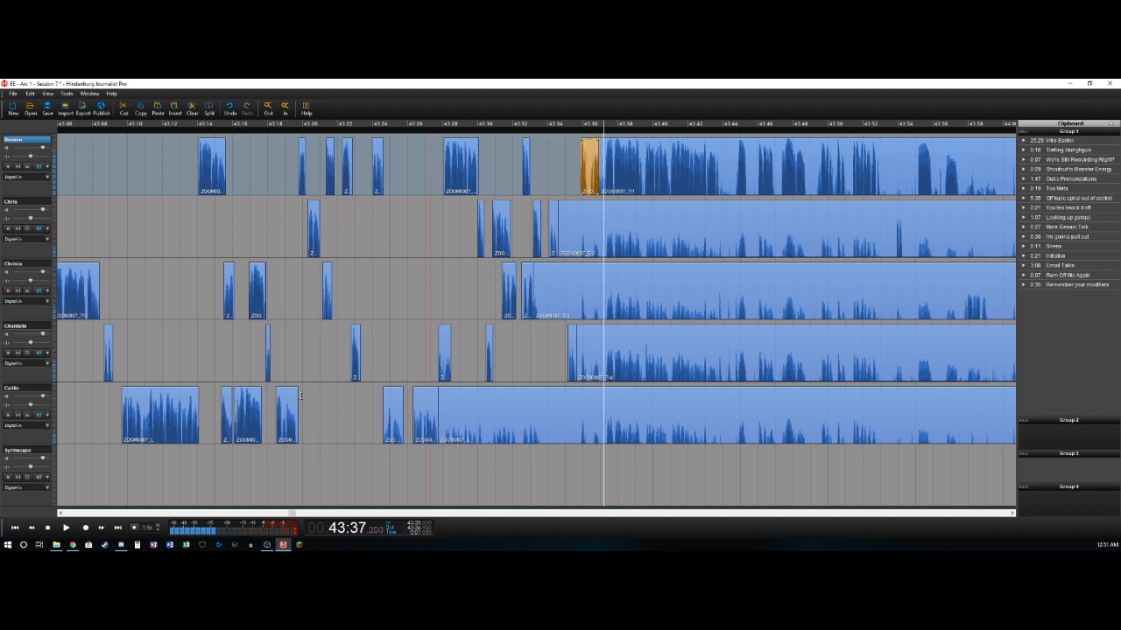
{"action": "key", "text": "ctrl+t"}
{"action": "key", "text": "Delete"}
- Play through the first track's long speech and delete the pause after it, from about 43:43.9 to 43:44.7
{"action": "key", "text": "Right"}
{"action": "key", "text": "Right"}
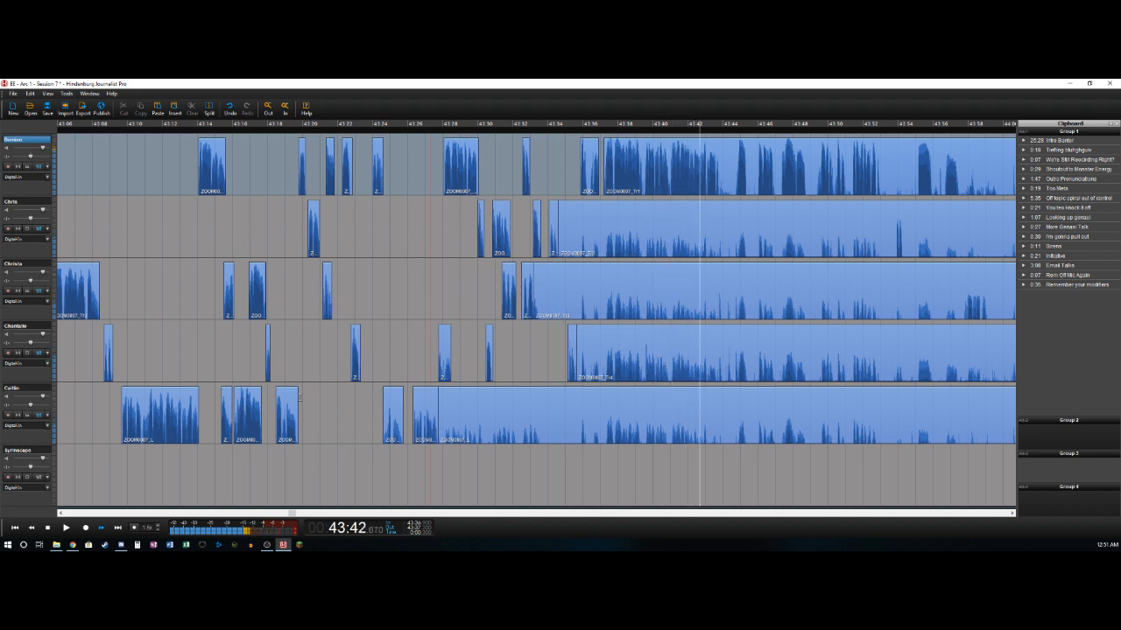
{"action": "key", "text": "space"}
{"action": "key", "text": "t"}
{"action": "key", "text": "space"}
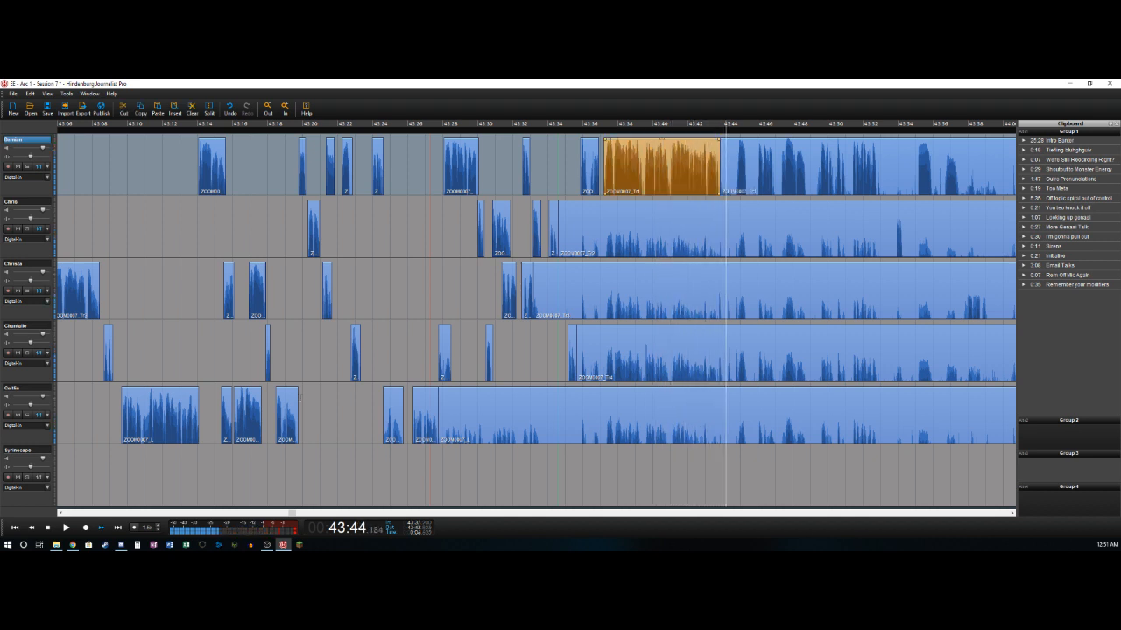
{"action": "key", "text": "space"}
{"action": "key", "text": "t"}
{"action": "key", "text": "Delete"}
{"action": "key", "text": "space"}
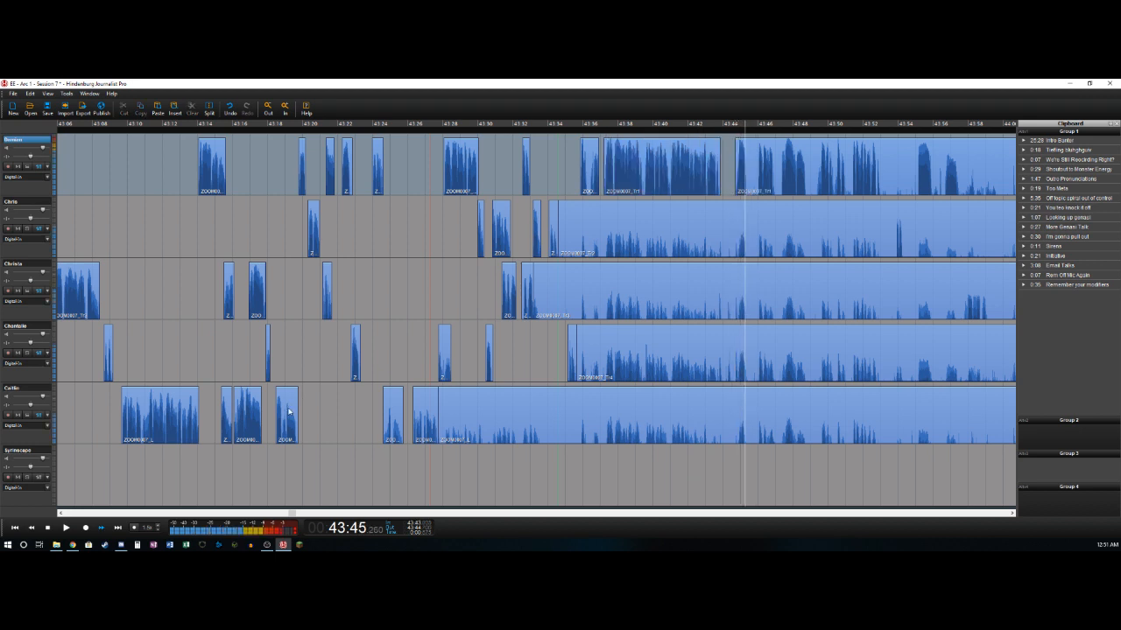
- Delete the pause on the first track from about 43:45.4 to 43:45.9
{"action": "key", "text": "space"}
{"action": "key", "text": "Left"}
{"action": "key", "text": "Right"}
{"action": "key", "text": "Left"}
{"action": "key", "text": "Left"}
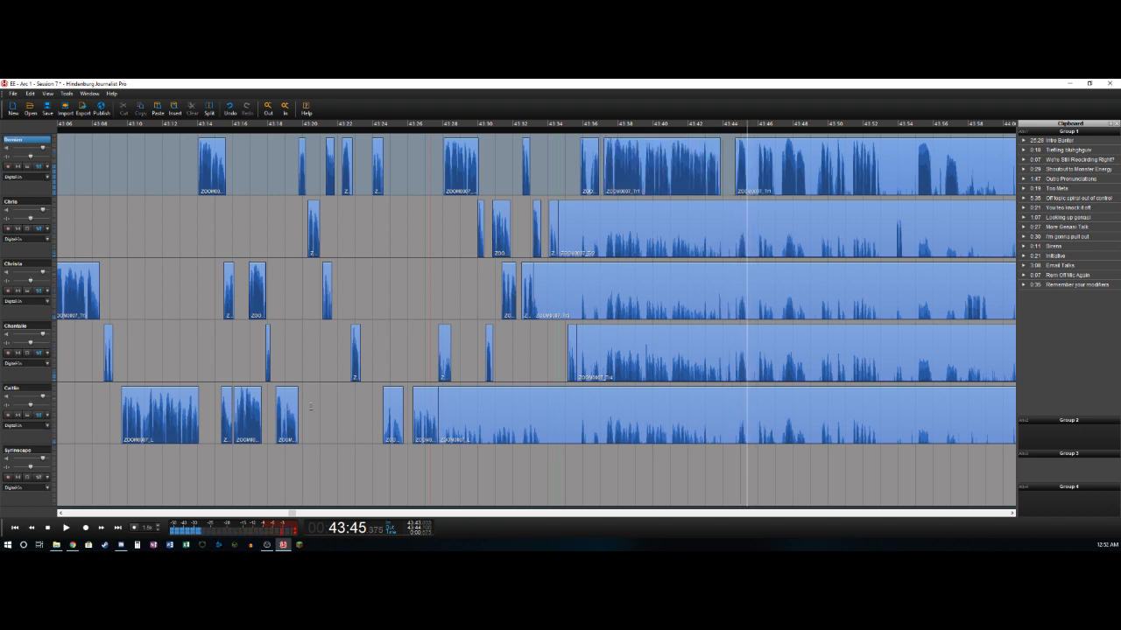
{"action": "key", "text": "t"}
{"action": "key", "text": "Right"}
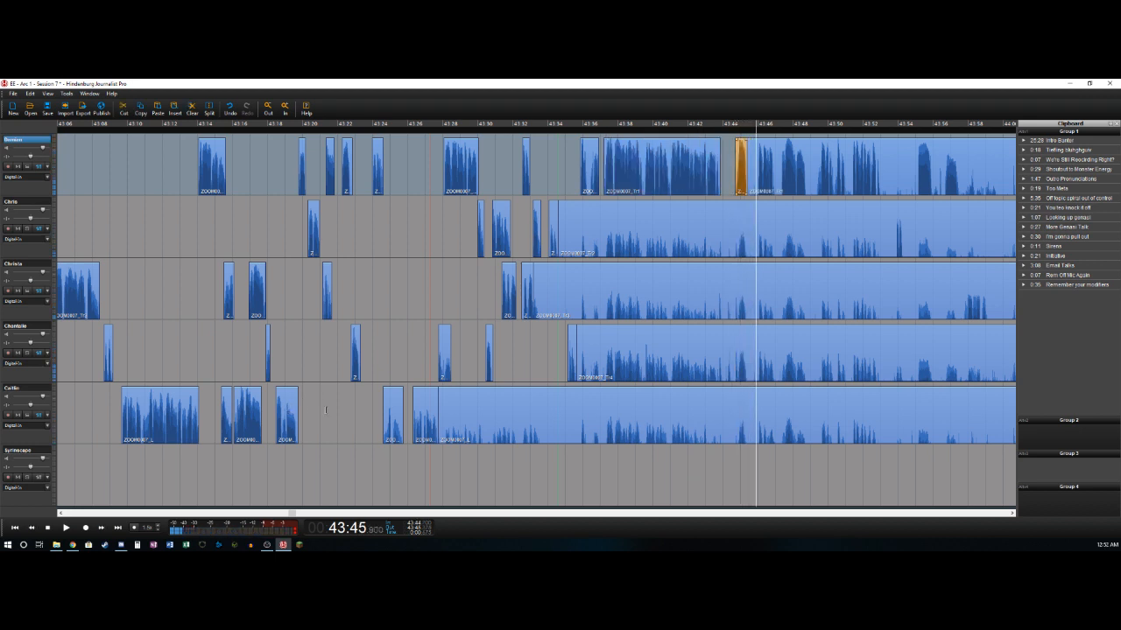
{"action": "key", "text": "t"}
{"action": "key", "text": "Delete"}
- Split the first track at about 43:53.0 and delete the second track's background from about 43:34.6 to 43:53.8
{"action": "key", "text": "Right"}
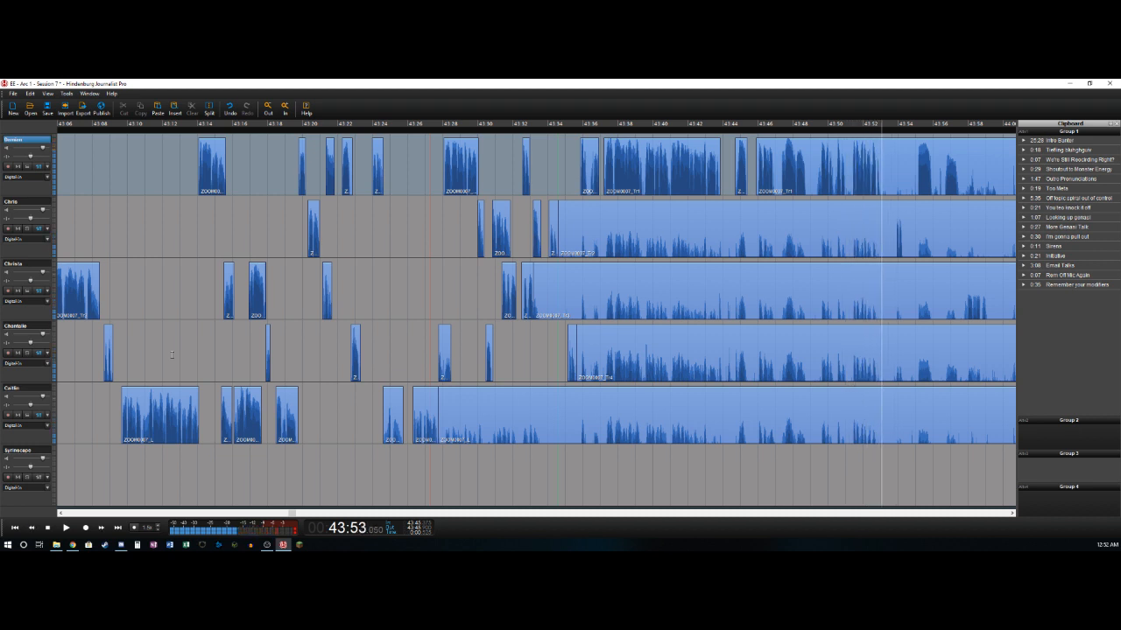
{"action": "key", "text": "t"}
{"action": "key", "text": "Right"}
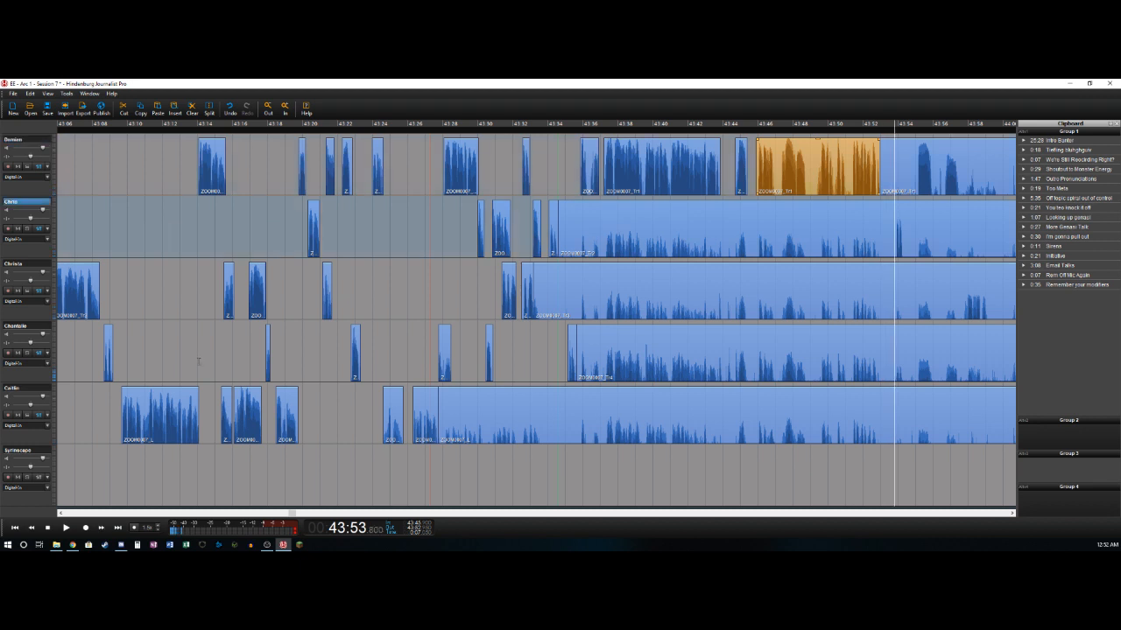
{"action": "key", "text": "t"}
{"action": "key", "text": "Delete"}
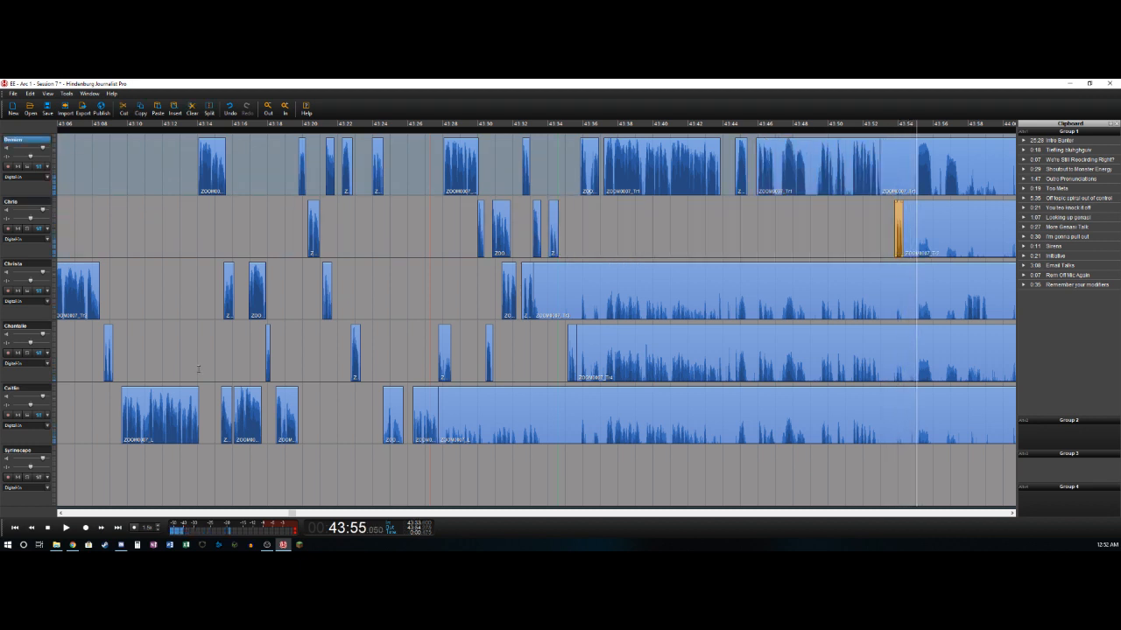
- Delete the first track's pauses from about 43:53.0 to 43:55.1 and 43:56.0 to 43:56.6, and split it at about 43:57.5
{"action": "key", "text": "t"}
{"action": "key", "text": "Delete"}
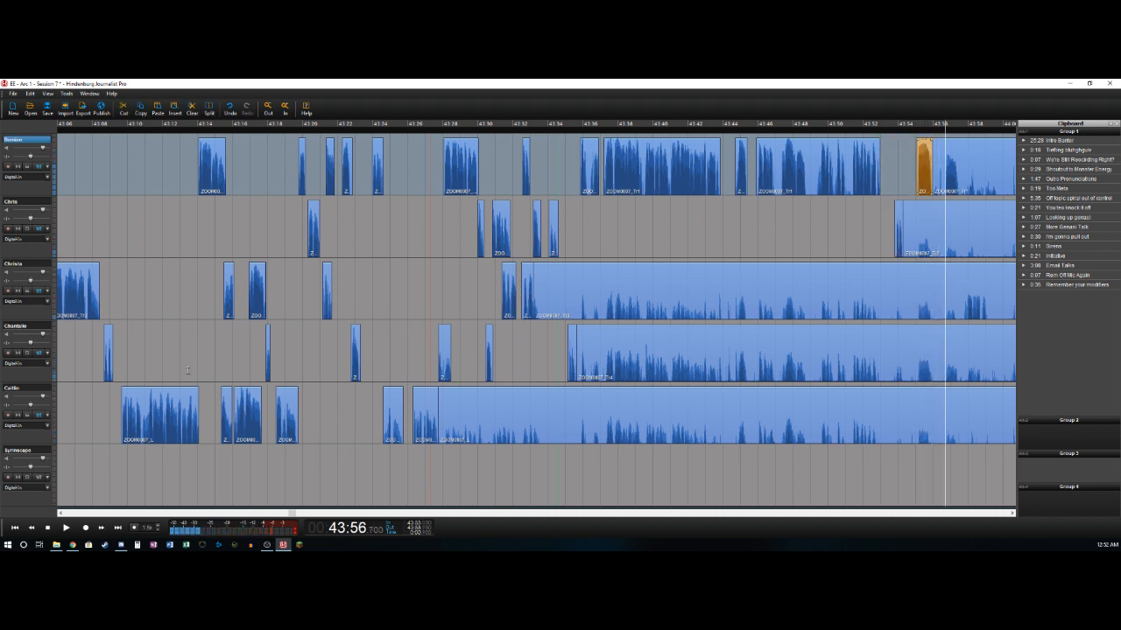
{"action": "key", "text": "t"}
{"action": "key", "text": "Delete"}
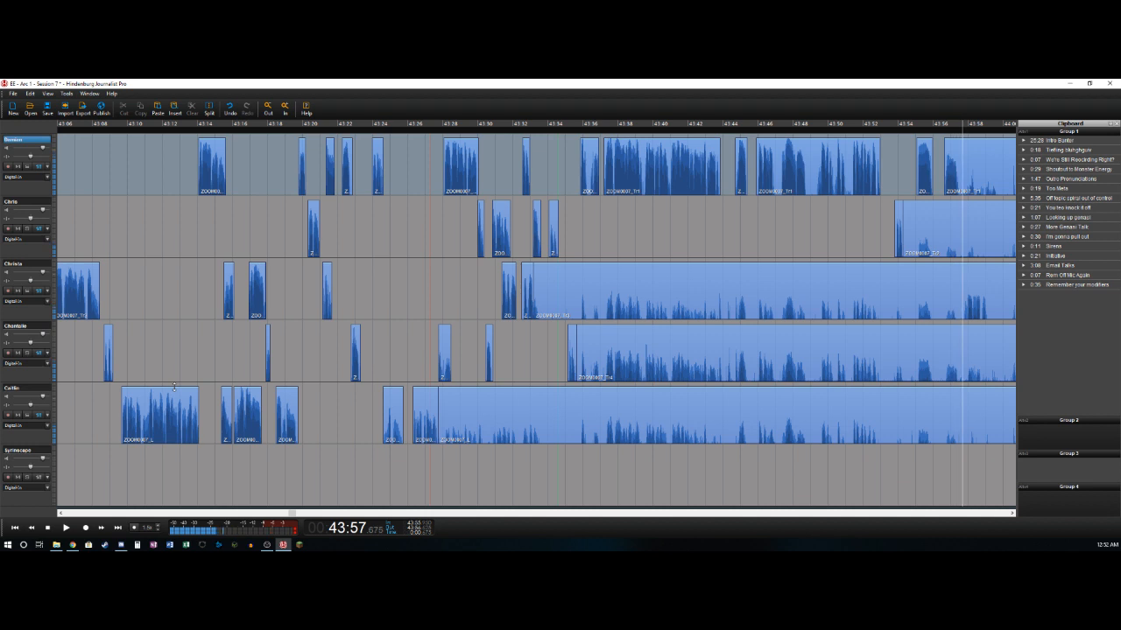
{"action": "key", "text": "t"}
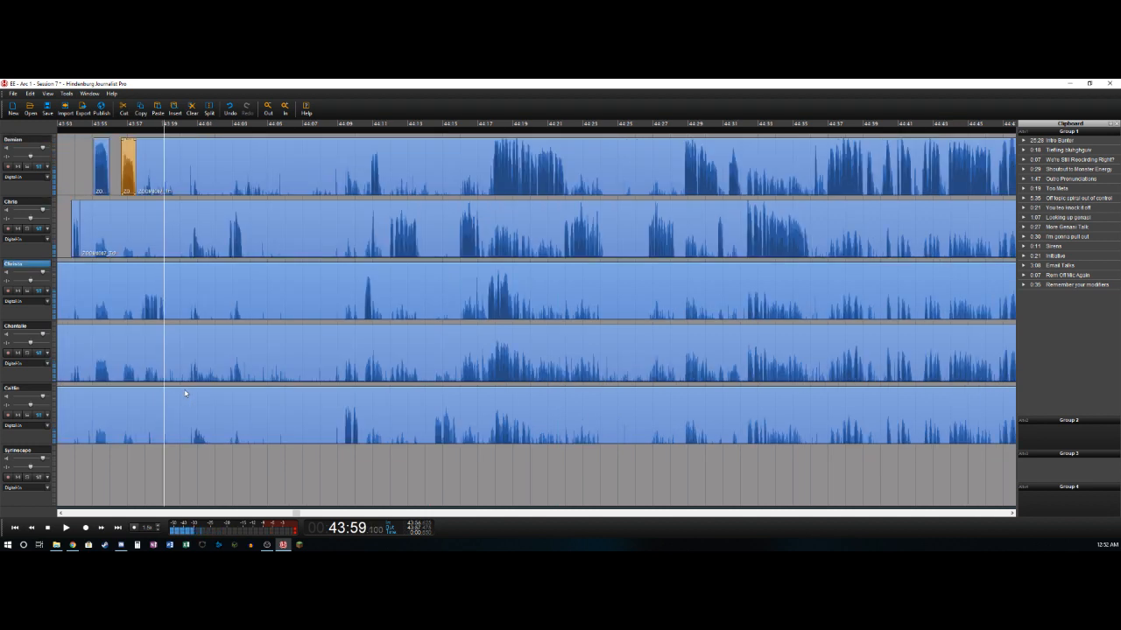
- Delete the third track's background from about 43:33.2 to 43:57.9 and split the track after its short speech at about 43:59.1
{"action": "key", "text": "Left"}
{"action": "key", "text": "Right"}
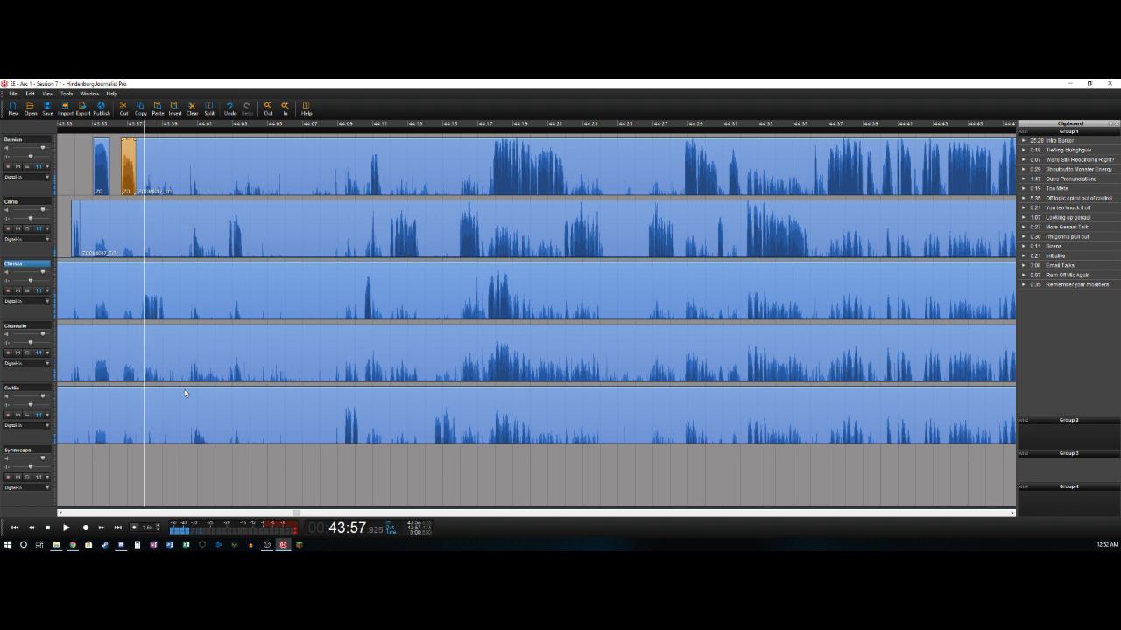
{"action": "key", "text": "t"}
{"action": "key", "text": "Delete"}
{"action": "key", "text": "Right"}
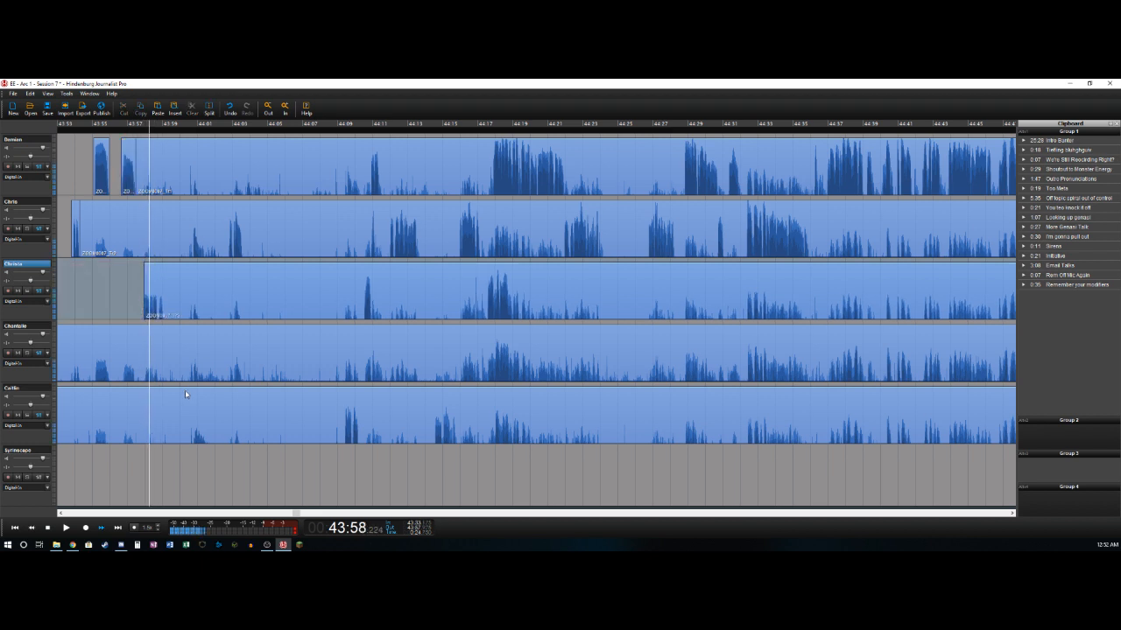
{"action": "key", "text": "t"}
{"action": "key", "text": "space"}
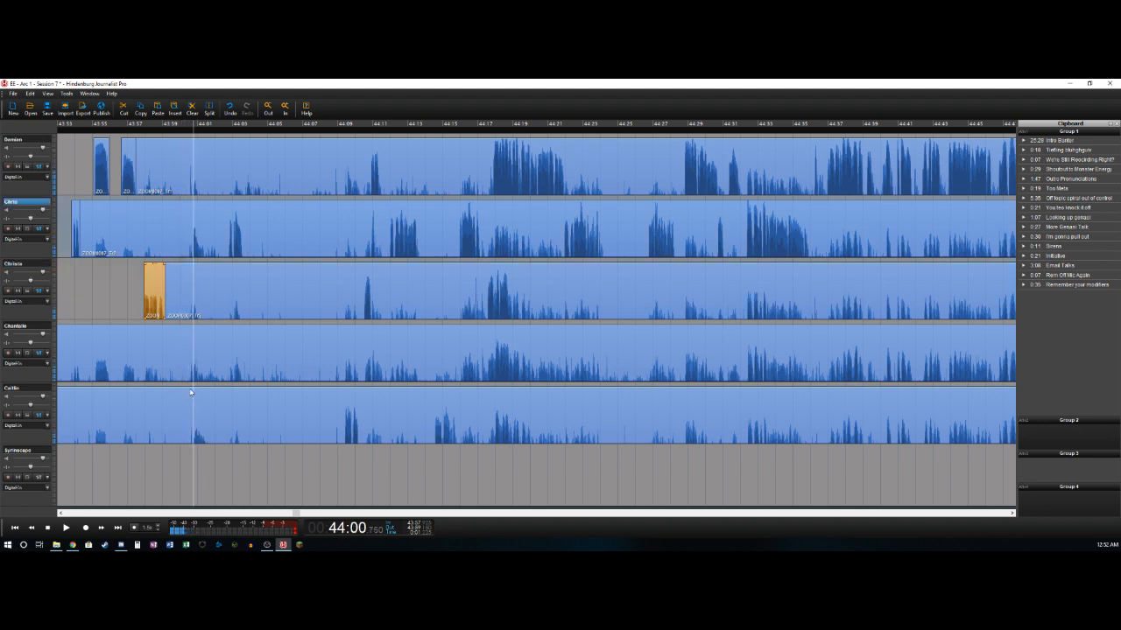
- Listen through the pause and mark it as a time selection from about 43:59.1 to 44:02.6
{"action": "key", "text": "Left"}
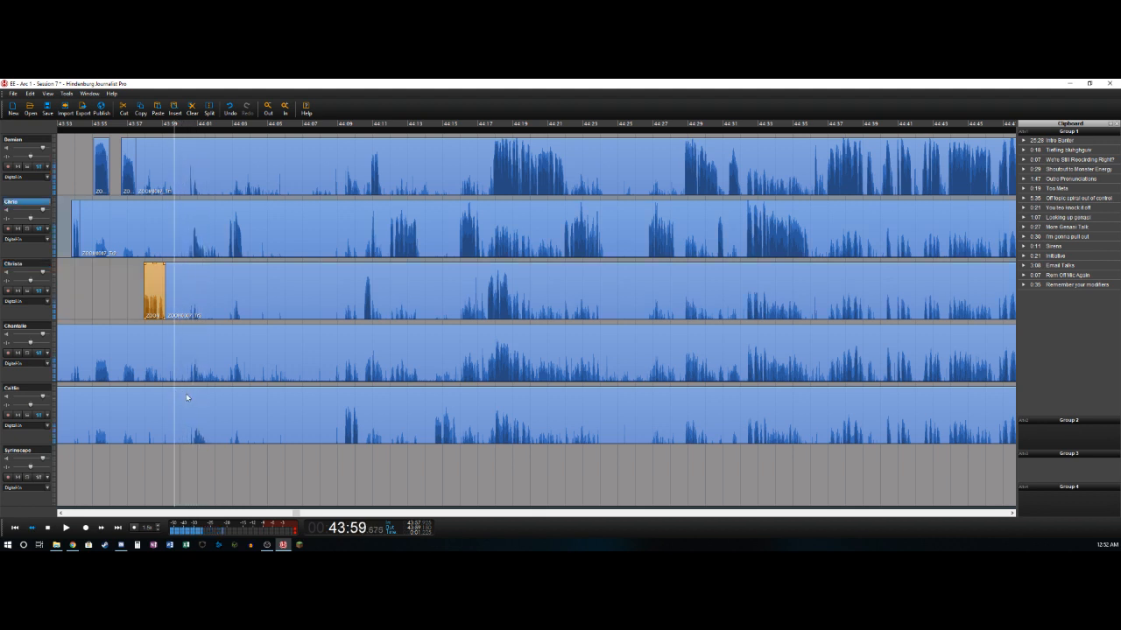
{"action": "key", "text": "space"}
{"action": "key", "text": "space"}
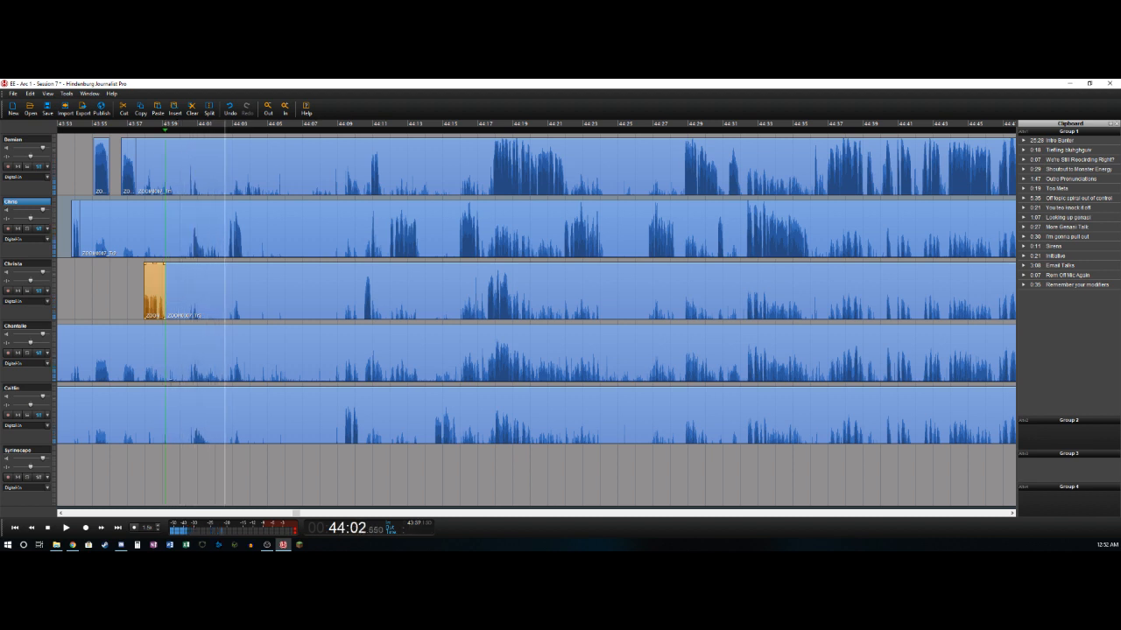
{"action": "key", "text": "Left"}
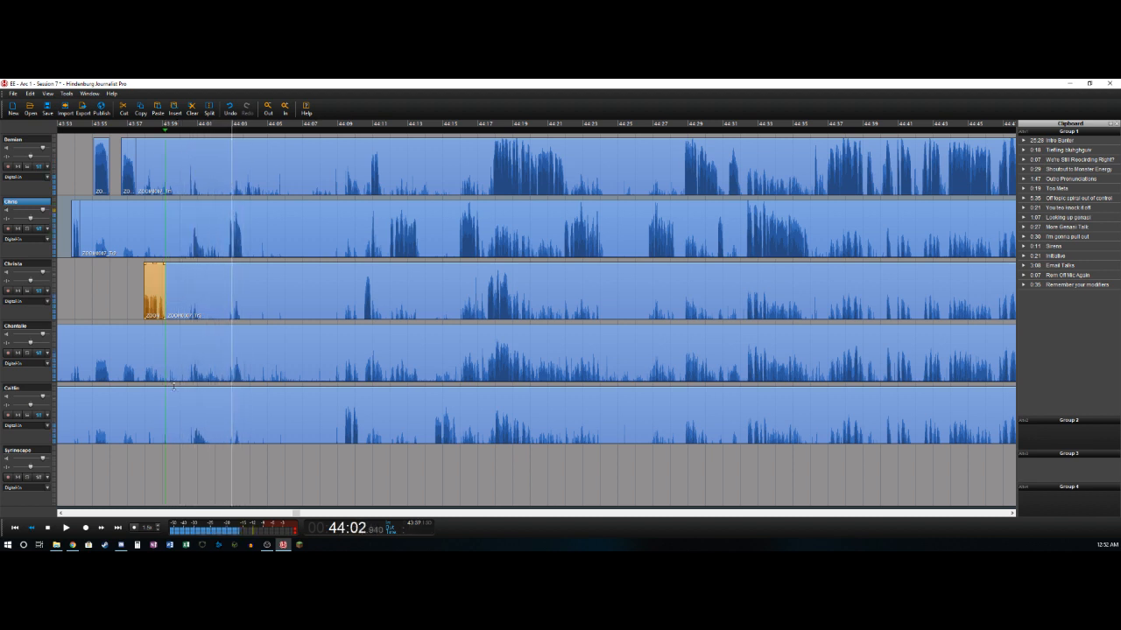
{"action": "key", "text": "o"}
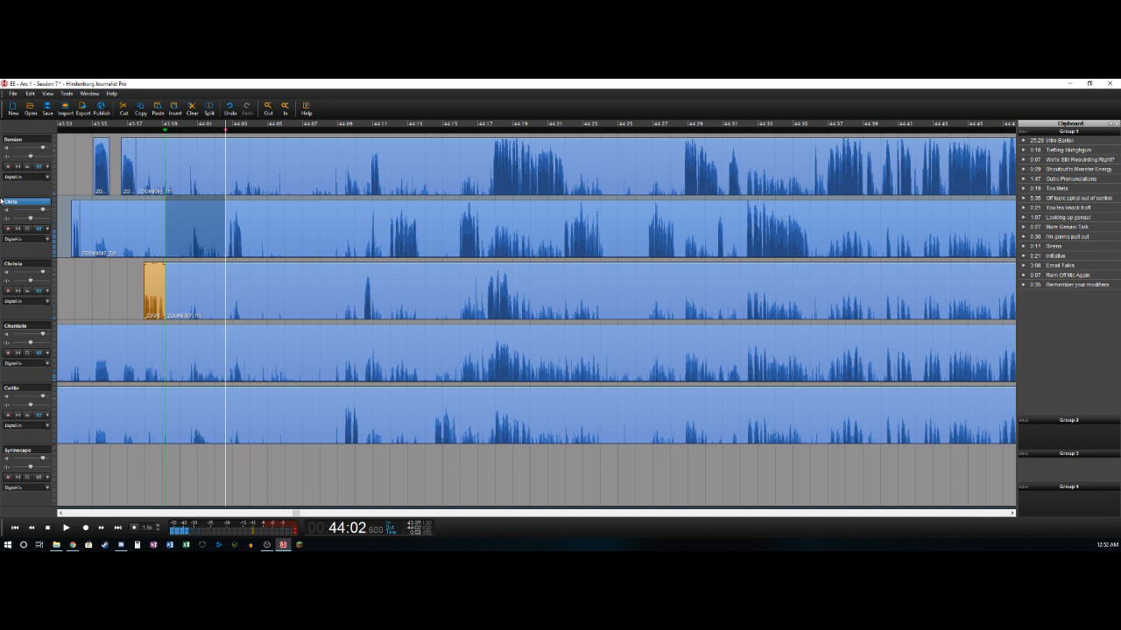
{"action": "left_click", "coordinate": [24, 140]}
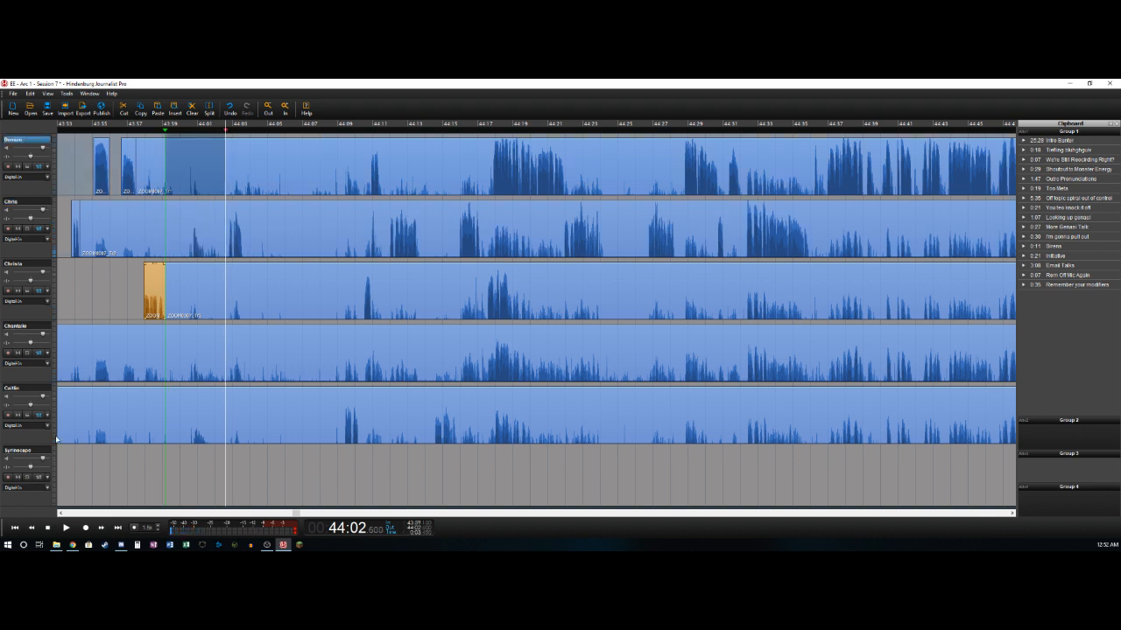
{"action": "key", "text": "ctrl+z"}
{"action": "left_click", "coordinate": [21, 388]}
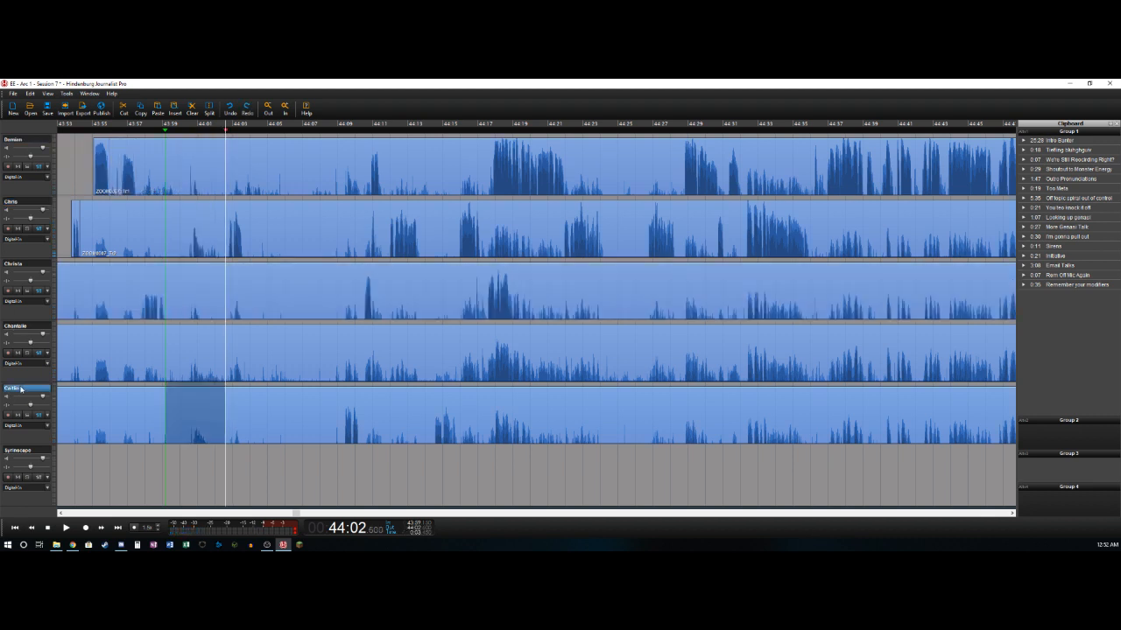
{"action": "key", "text": "ctrl+z"}
{"action": "left_click", "coordinate": [247, 108]}
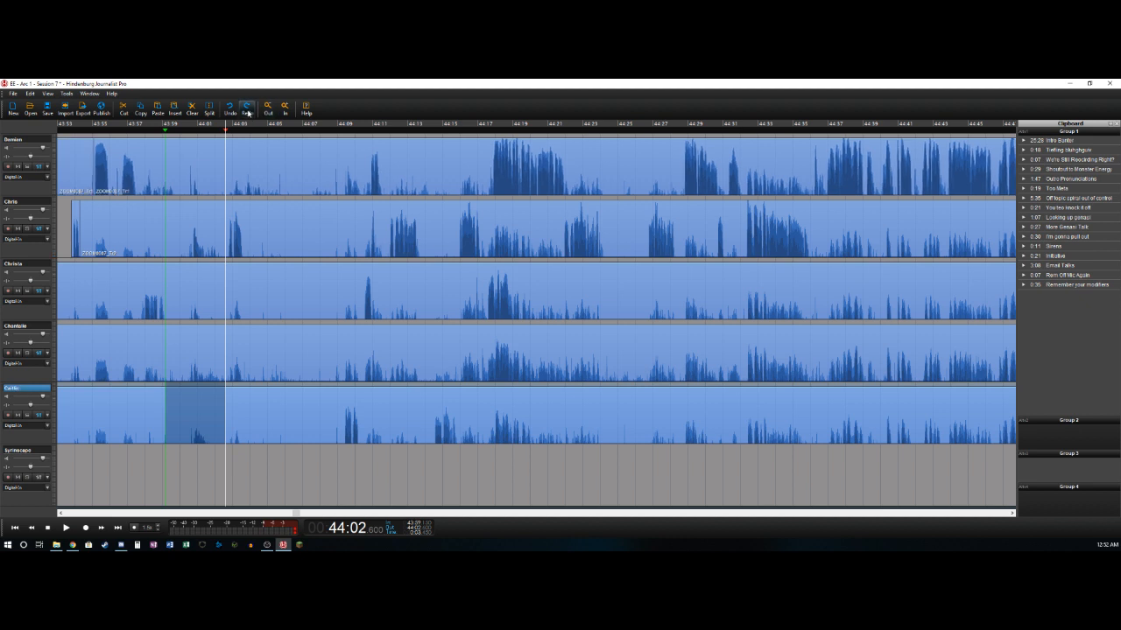
{"action": "left_click", "coordinate": [248, 112]}
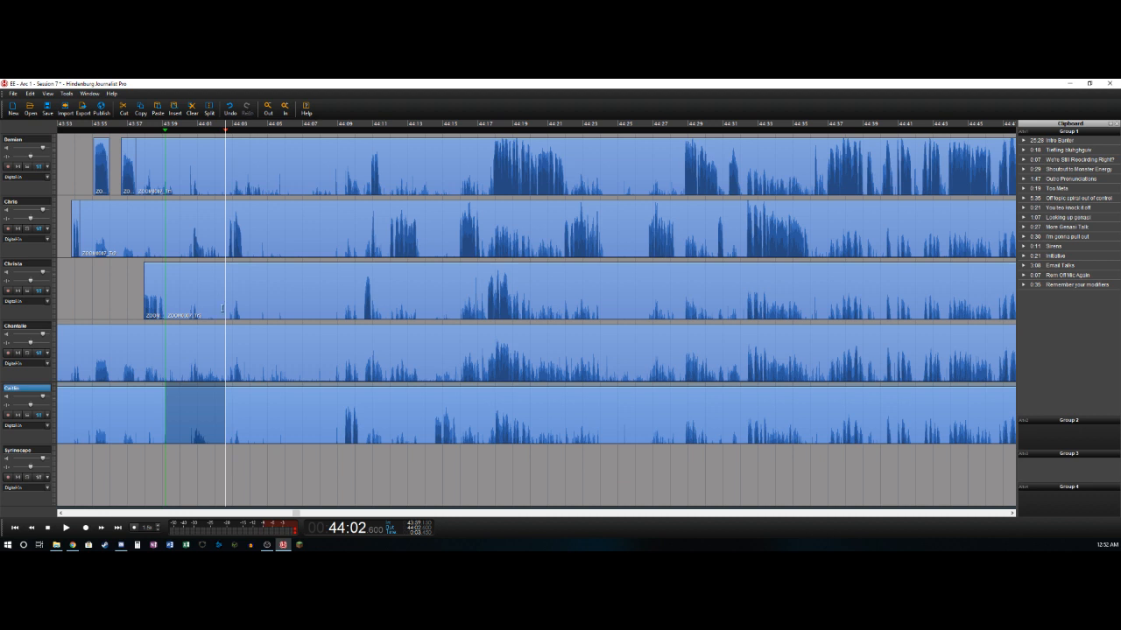
- Delete the marked pause across all five voice tracks, closing the gap, and play back over the join
{"action": "left_click", "coordinate": [27, 138], "text": "shift"}
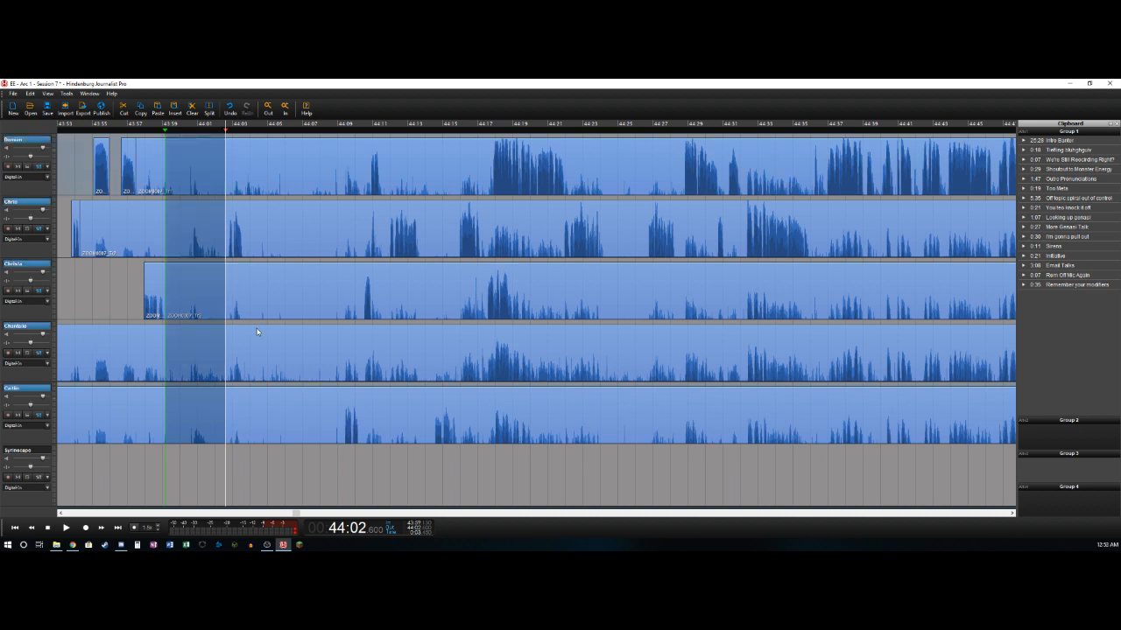
{"action": "key", "text": "Delete"}
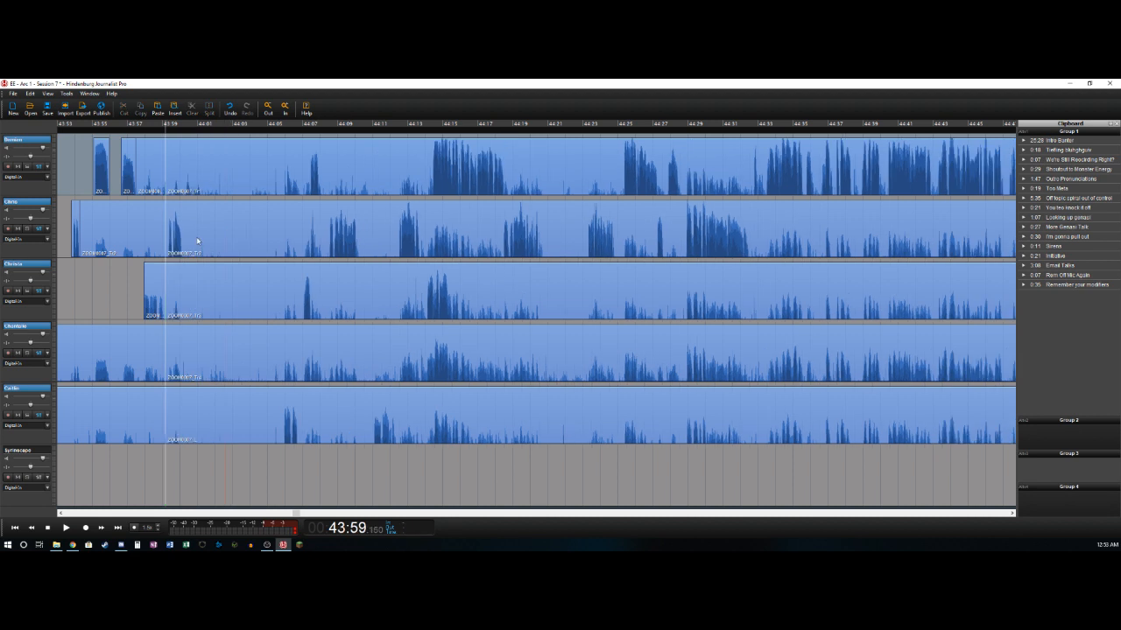
{"action": "key", "text": "j"}
{"action": "key", "text": "l"}
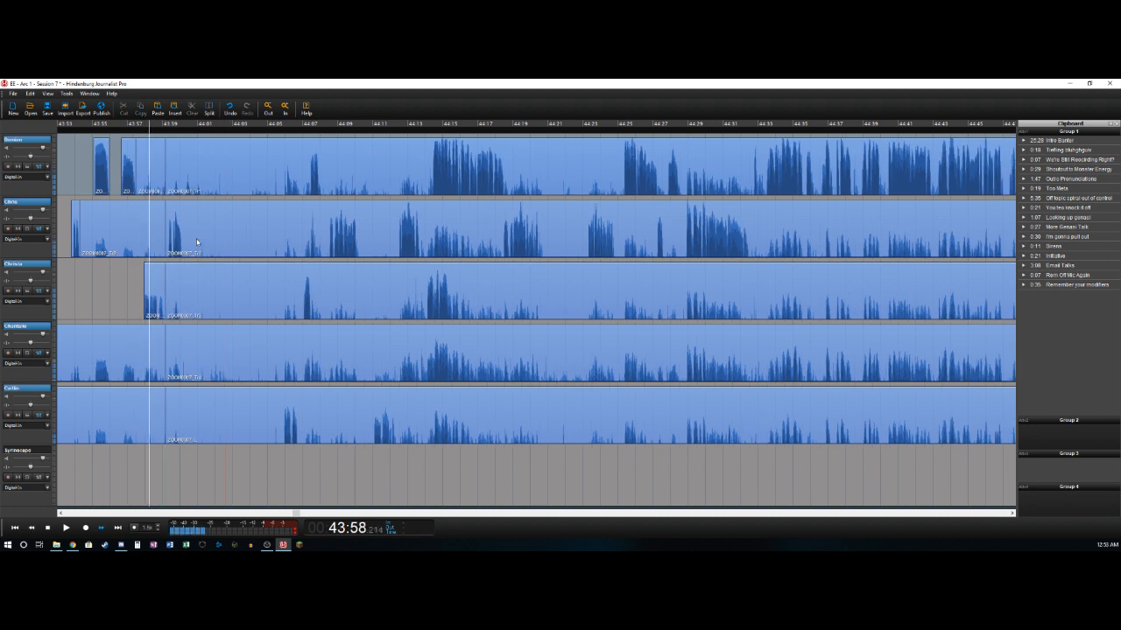
- Delete the background clips ending at about 43:59.1 on the first, second, fourth and fifth tracks
{"action": "left_click", "coordinate": [150, 158]}
{"action": "key", "text": "Delete"}
{"action": "left_click", "coordinate": [145, 223]}
{"action": "key", "text": "Delete"}
{"action": "left_click", "coordinate": [132, 350]}
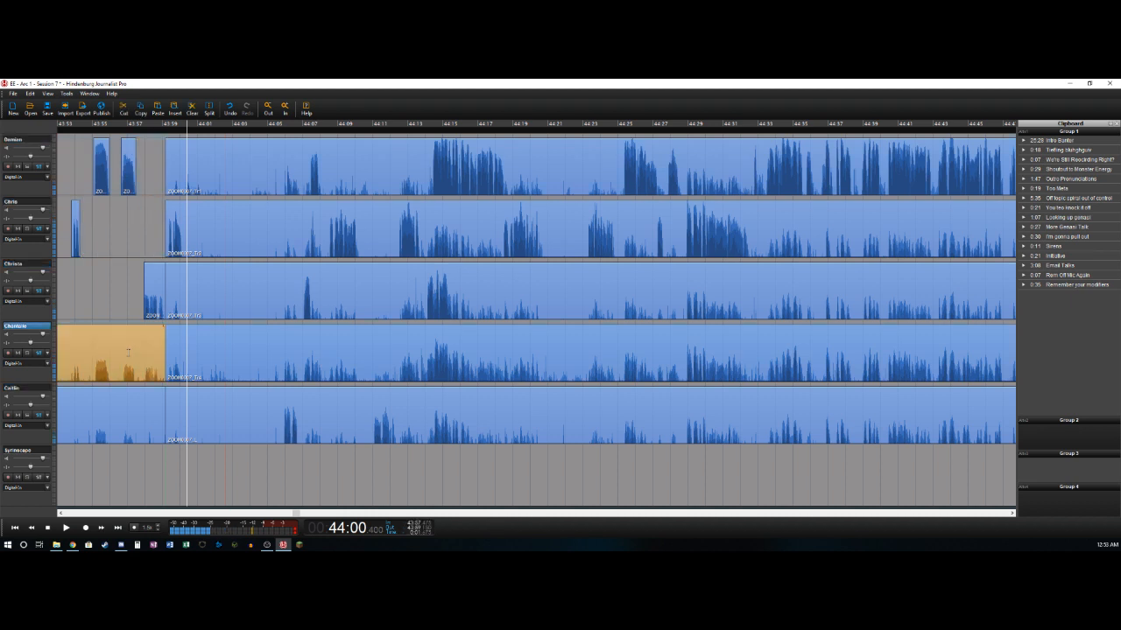
{"action": "key", "text": "Delete"}
{"action": "left_click", "coordinate": [127, 409]}
{"action": "key", "text": "Delete"}
- Split the second track after its short speech at about 44:00.1
{"action": "key", "text": "j"}
{"action": "key", "text": "l"}
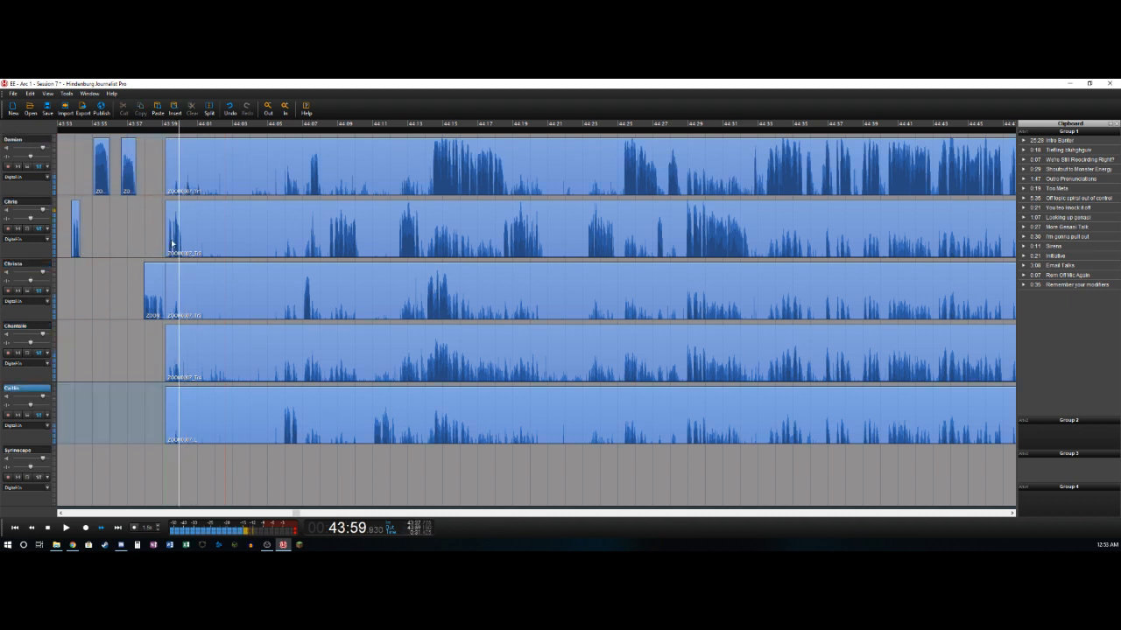
{"action": "left_click", "coordinate": [166, 229]}
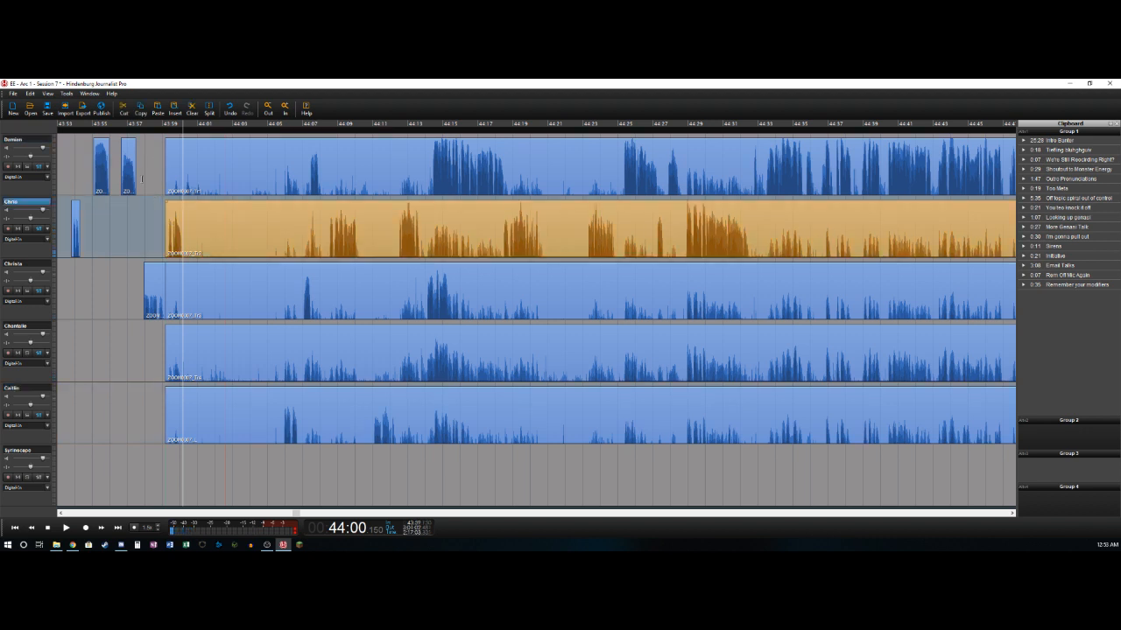
{"action": "key", "text": "s"}
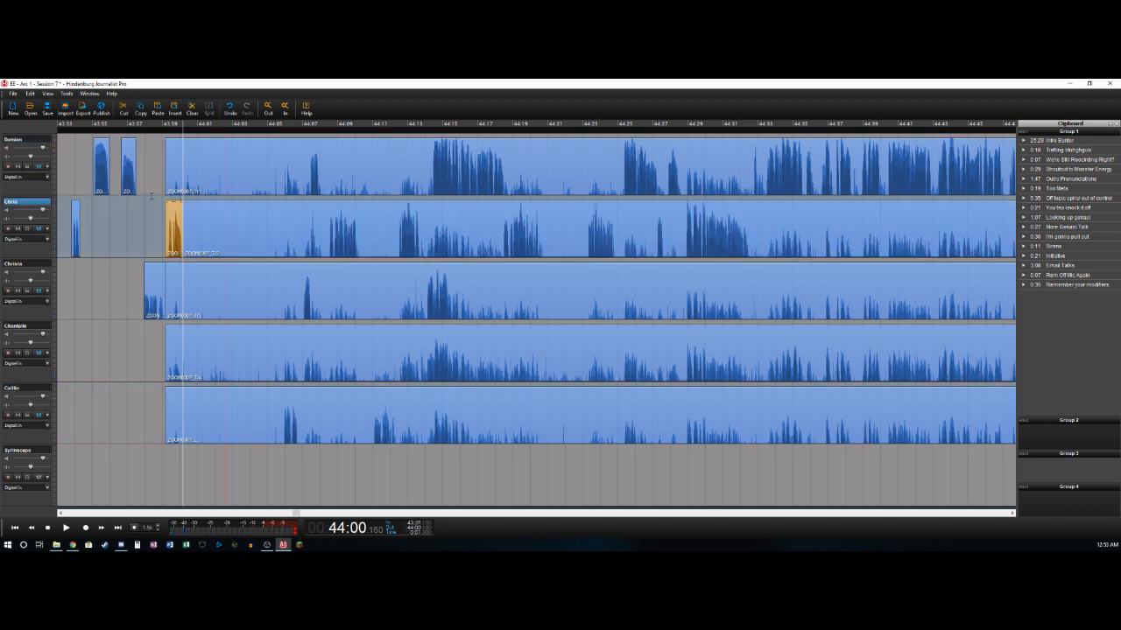
- Delete the pause from about 44:00.1 to 44:05.9 across all five voice tracks, closing the gap
{"action": "key", "text": "l"}
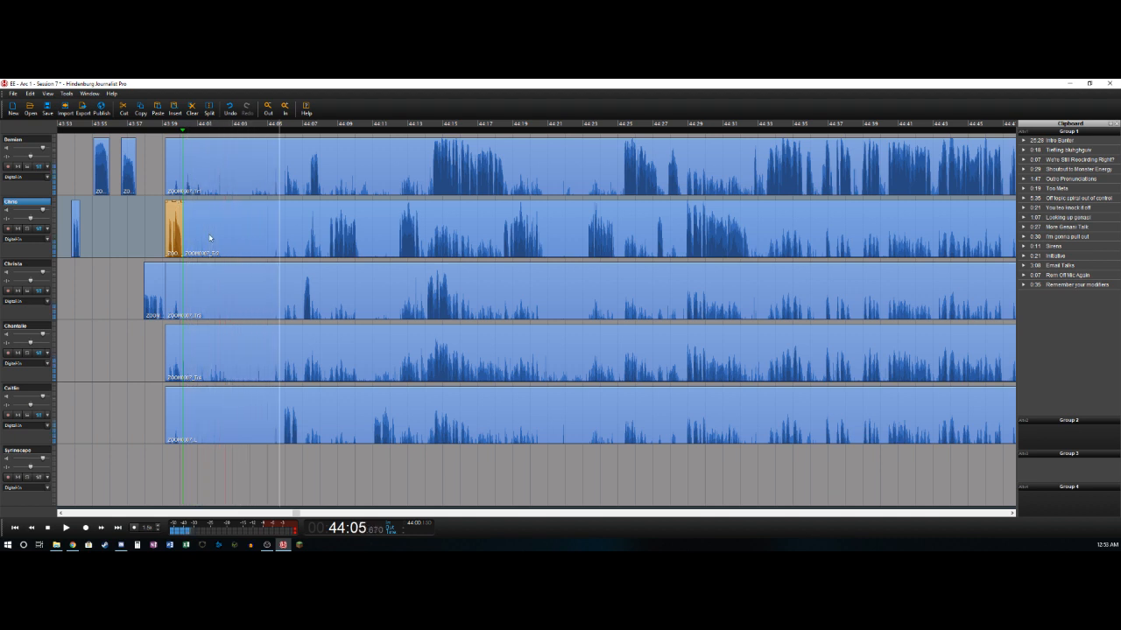
{"action": "key", "text": "j"}
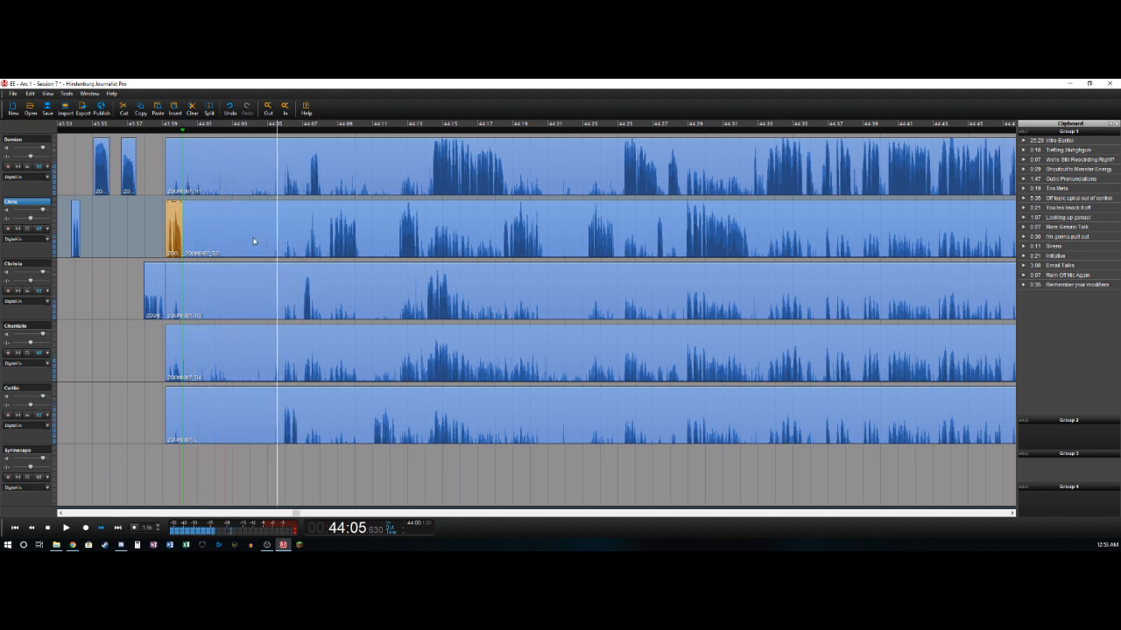
{"action": "key", "text": "space"}
{"action": "key", "text": "o"}
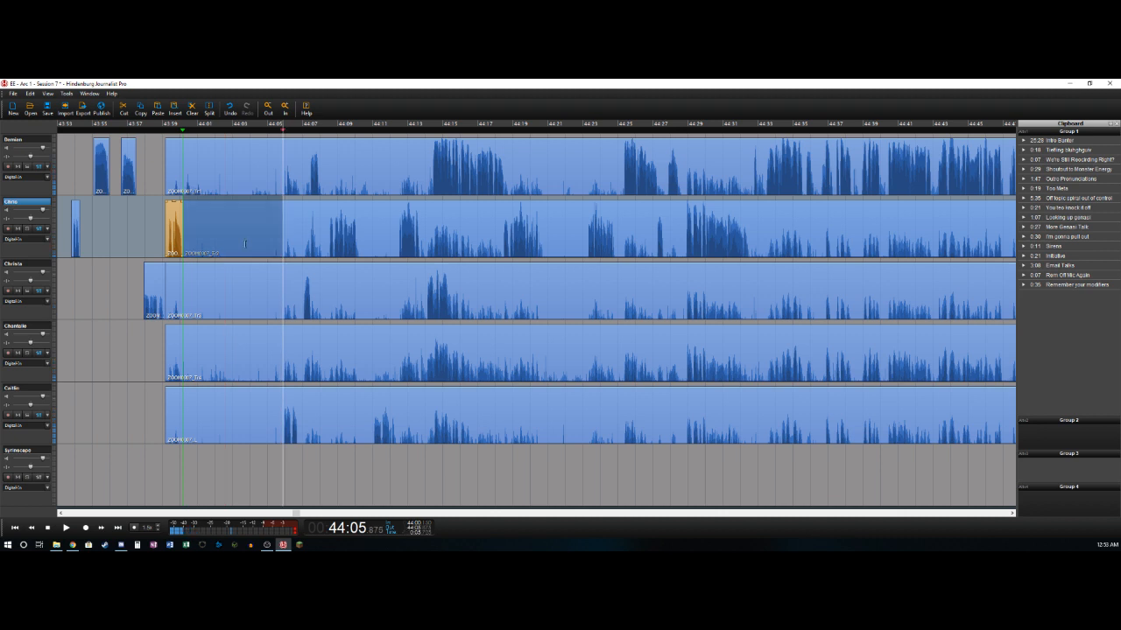
{"action": "left_click", "coordinate": [28, 141]}
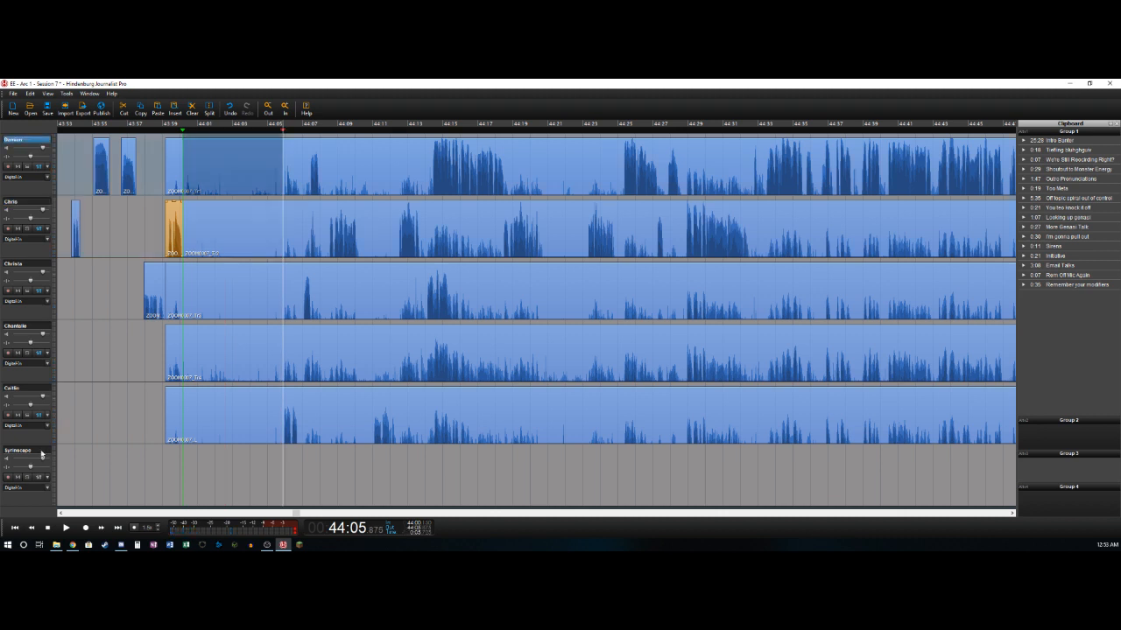
{"action": "left_click", "coordinate": [33, 387], "text": "shift"}
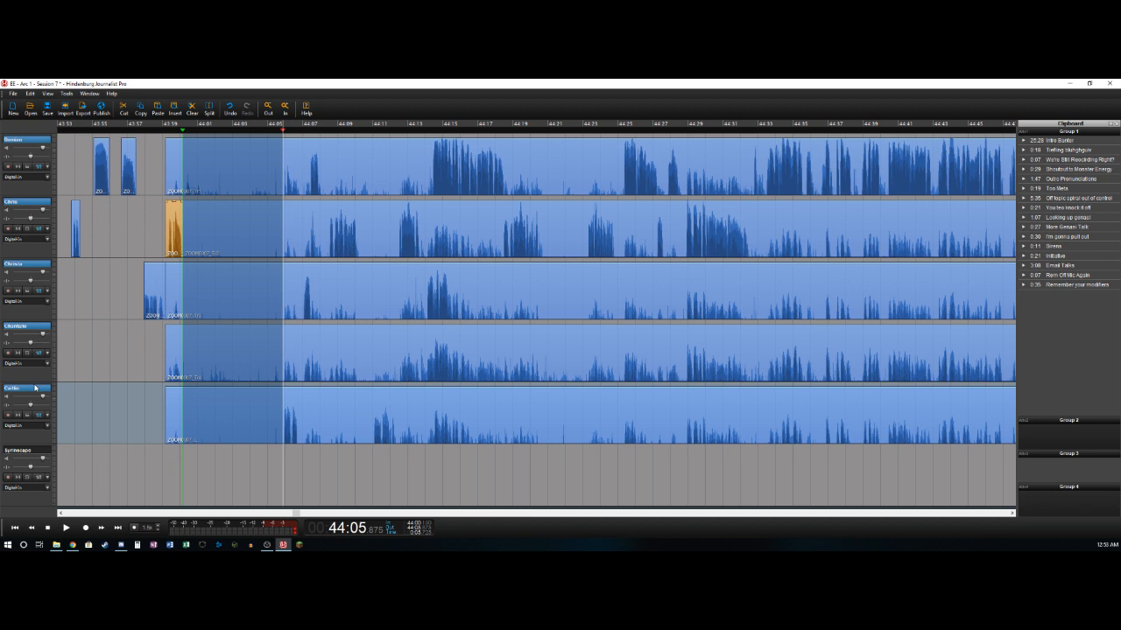
{"action": "key", "text": "Delete"}
- Delete the background clips from about 43:59.1 to 44:00.1 on the first, third, fourth and fifth tracks
{"action": "left_click", "coordinate": [176, 166]}
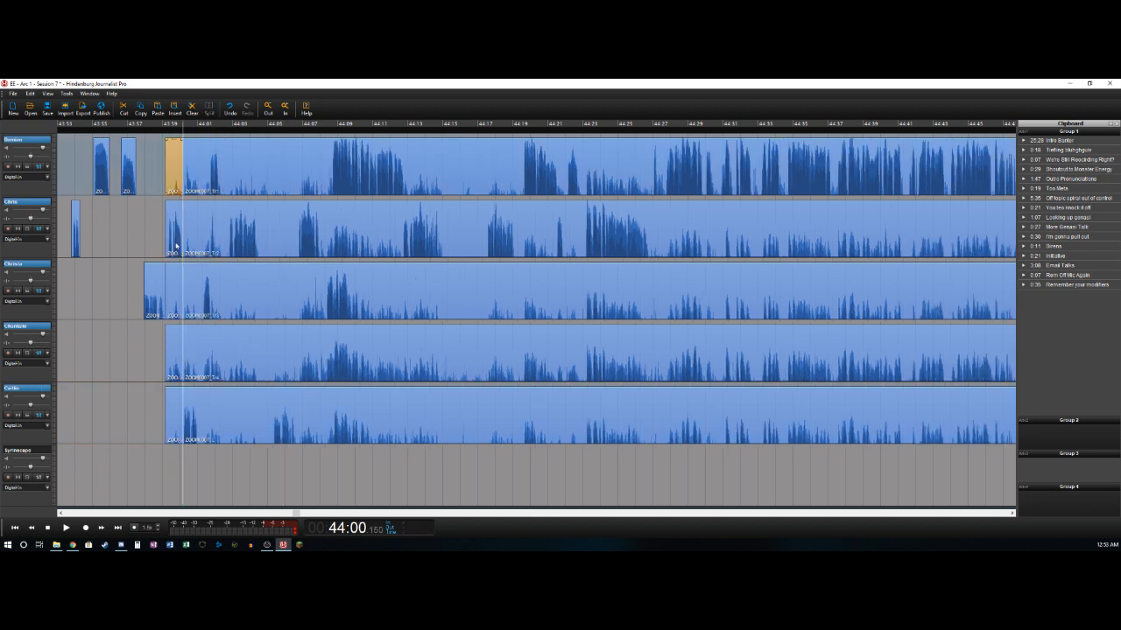
{"action": "key", "text": "Delete"}
{"action": "left_click", "coordinate": [173, 291]}
{"action": "key", "text": "Delete"}
{"action": "left_click", "coordinate": [169, 356]}
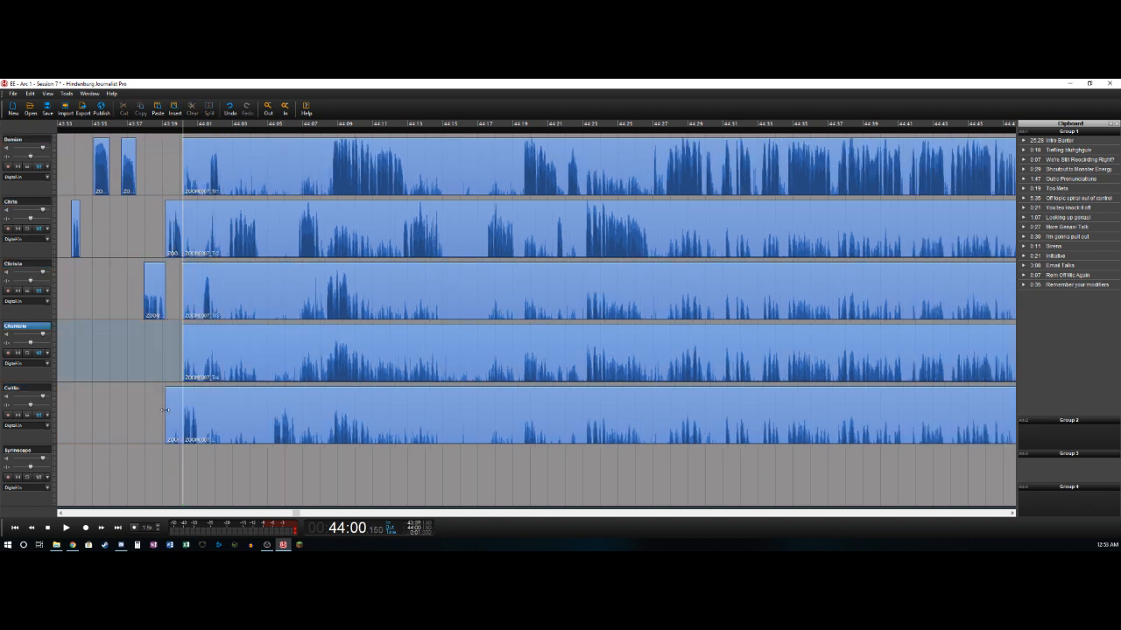
{"action": "left_click", "coordinate": [170, 416]}
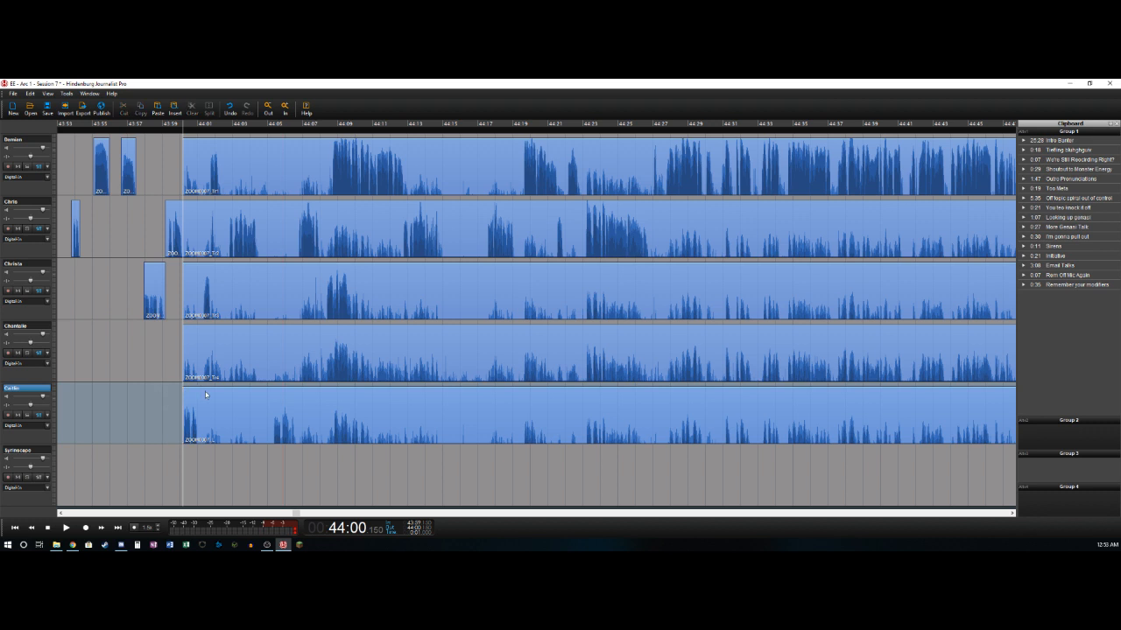
- Split the fifth track at about 44:01.0 and isolate the third track's short speech from about 44:01.3 to 44:01.7
{"action": "key", "text": "space"}
{"action": "key", "text": "t"}
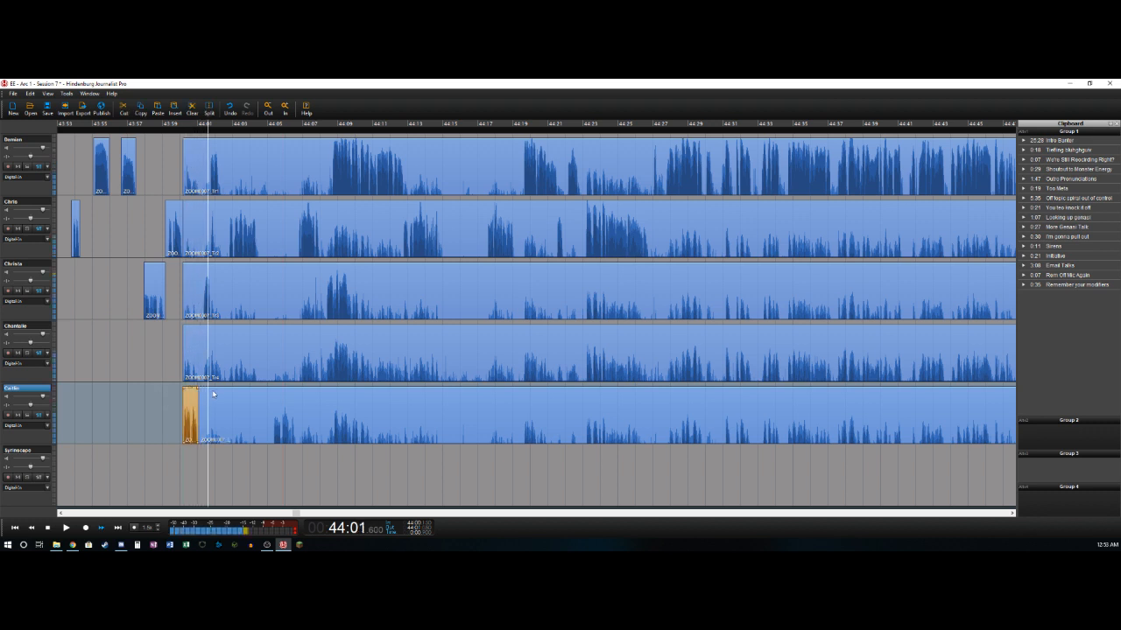
{"action": "key", "text": "Left"}
{"action": "key", "text": "Up"}
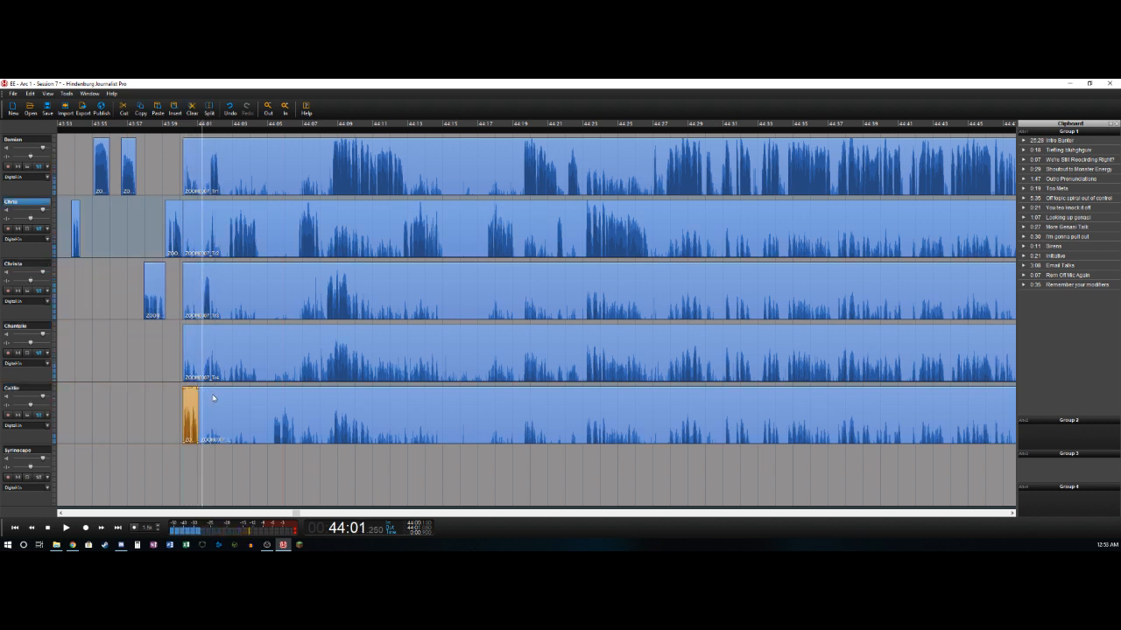
{"action": "key", "text": "t"}
{"action": "key", "text": "Delete"}
{"action": "key", "text": "space"}
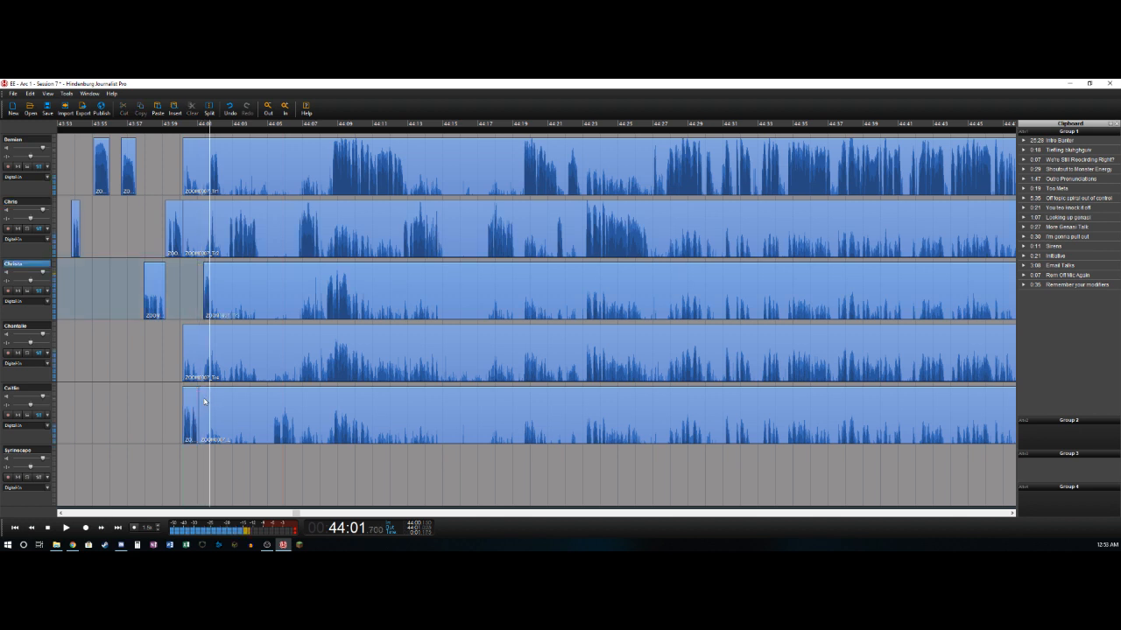
- Delete the first track's background from about 44:00.1 to 44:01.7 and split the track after its speech at about 44:02.2
{"action": "key", "text": "Left"}
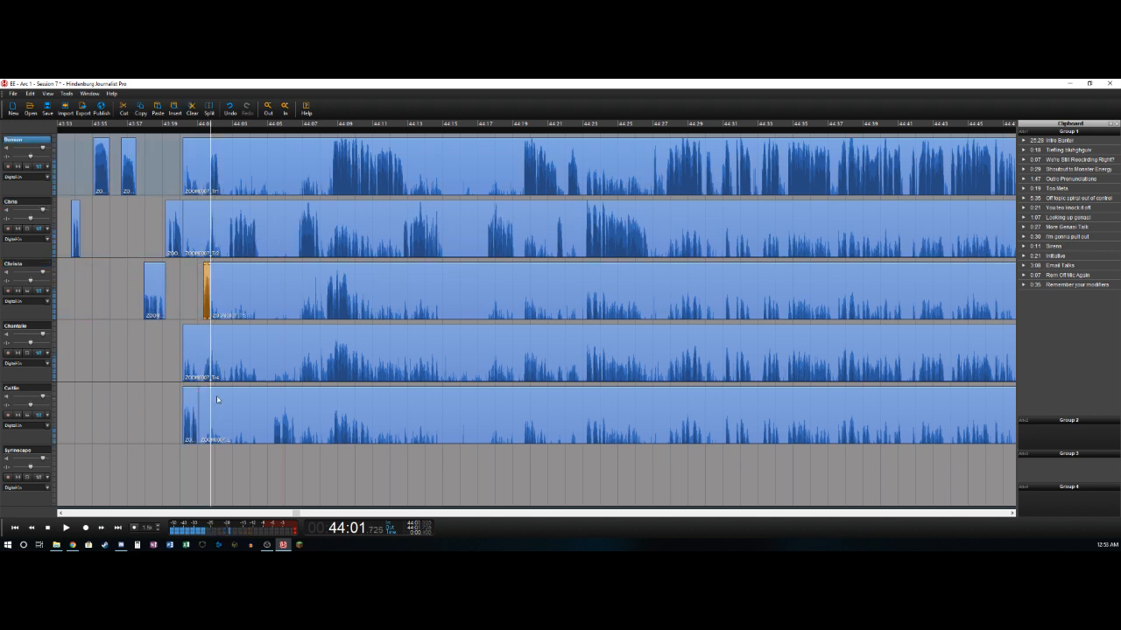
{"action": "key", "text": "t"}
{"action": "key", "text": "Delete"}
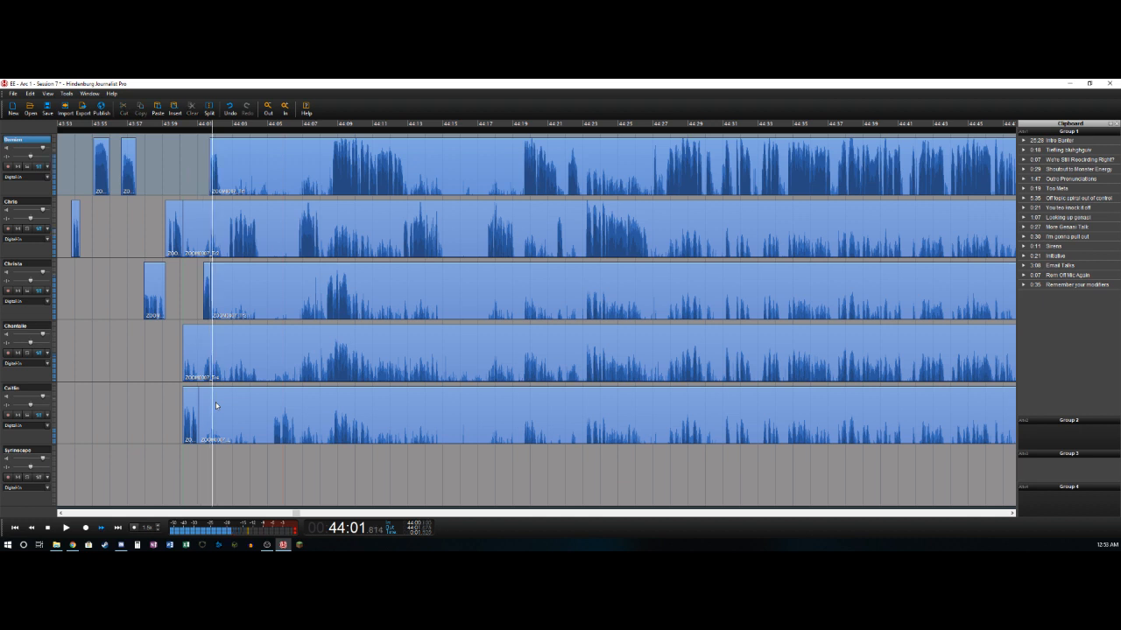
{"action": "key", "text": "t"}
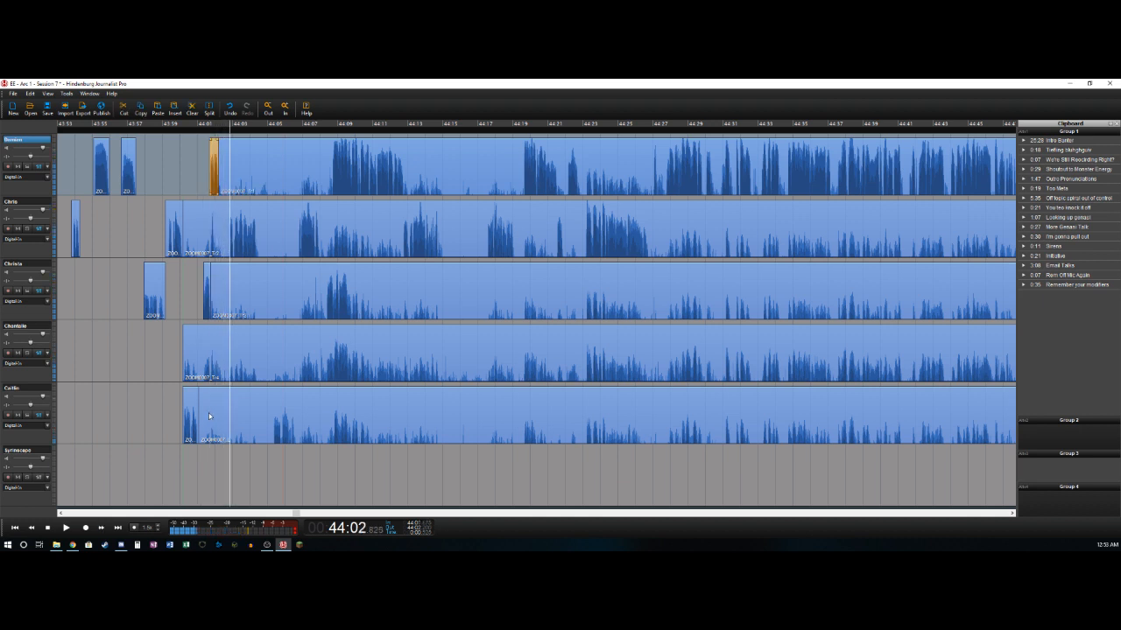
- Split the second track at about 44:02.8 and delete its background from about 44:00.1 to that point
{"action": "key", "text": "t"}
{"action": "key", "text": "space"}
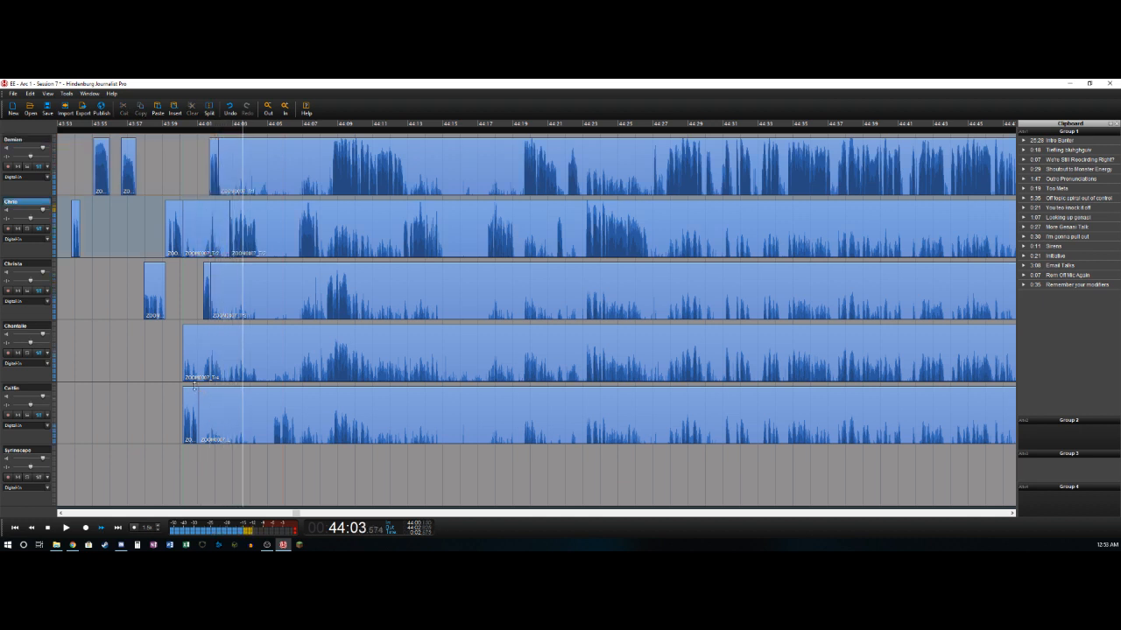
{"action": "key", "text": "space"}
{"action": "left_click", "coordinate": [219, 207]}
{"action": "key", "text": "t"}
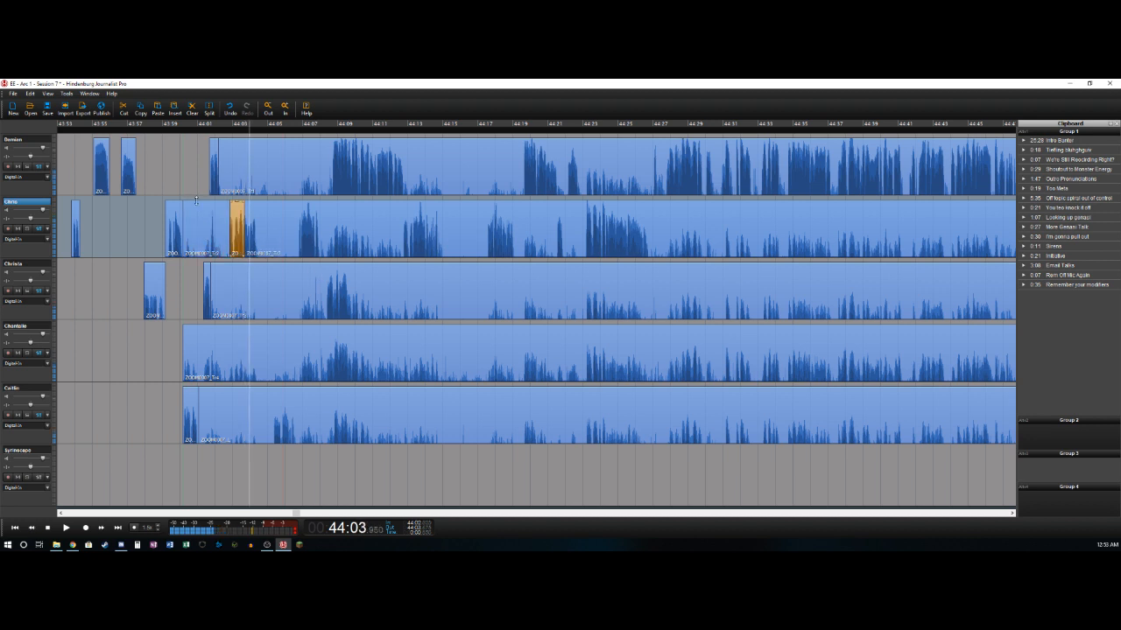
{"action": "key", "text": "ctrl+z"}
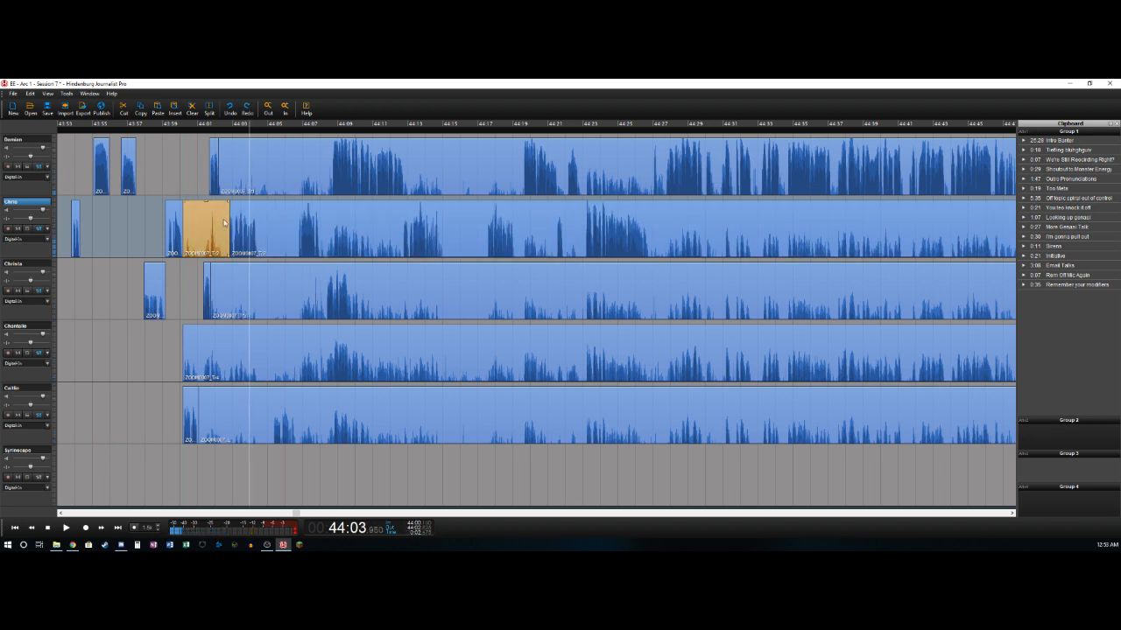
{"action": "key", "text": "Delete"}
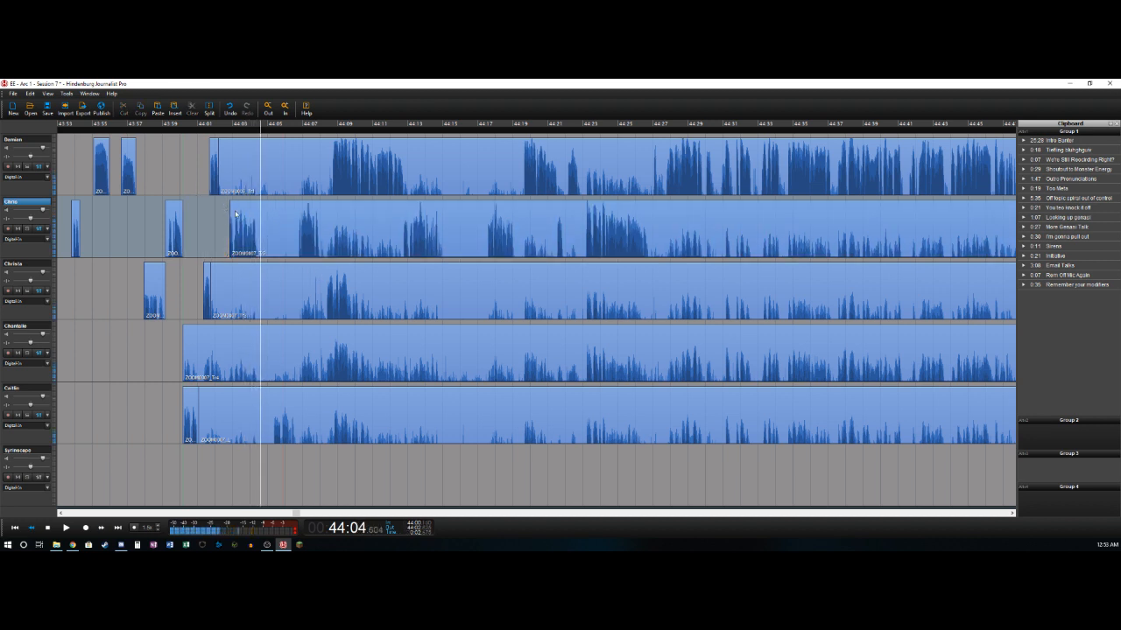
- Split the second track after its speech at about 44:04.4 and delete the fifth track's background from about 44:01.0 to 44:05.3
{"action": "key", "text": "t"}
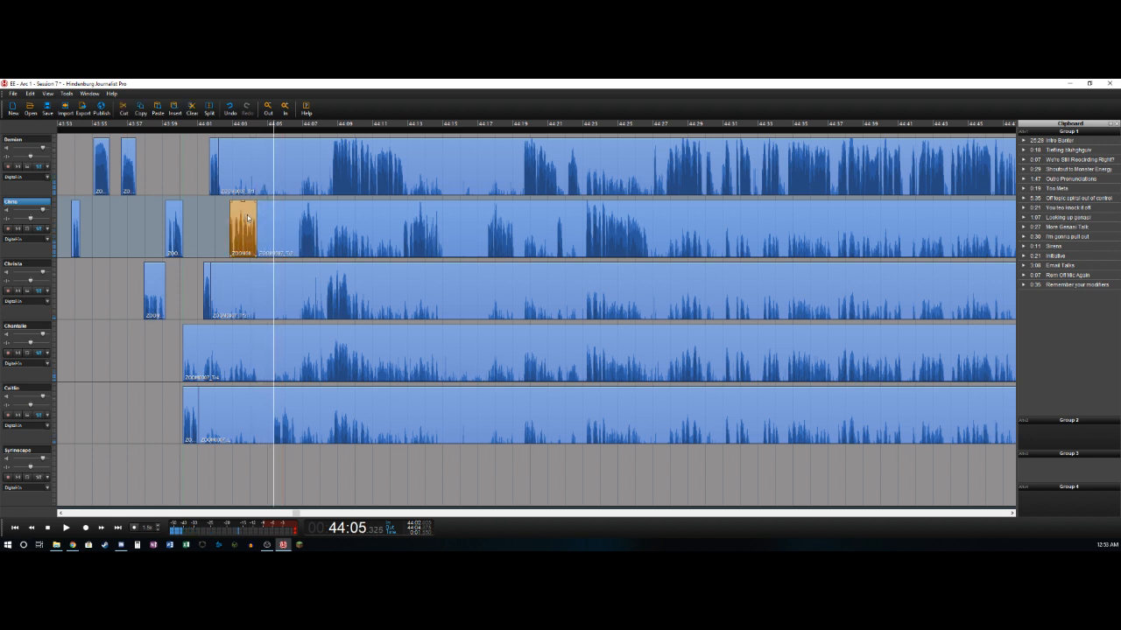
{"action": "key", "text": "t"}
{"action": "key", "text": "Delete"}
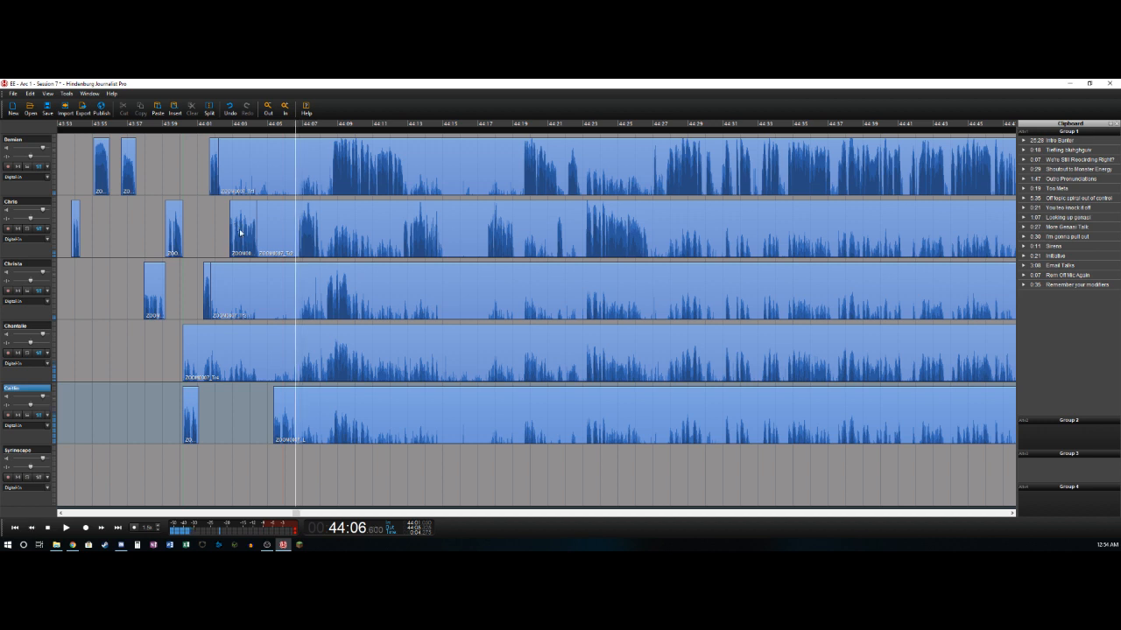
- Split the fifth track after its speech at about 44:06.6 and delete the second track's background from about 44:04.4 to 44:06.7
{"action": "key", "text": "t"}
{"action": "key", "text": "Up"}
{"action": "key", "text": "Right"}
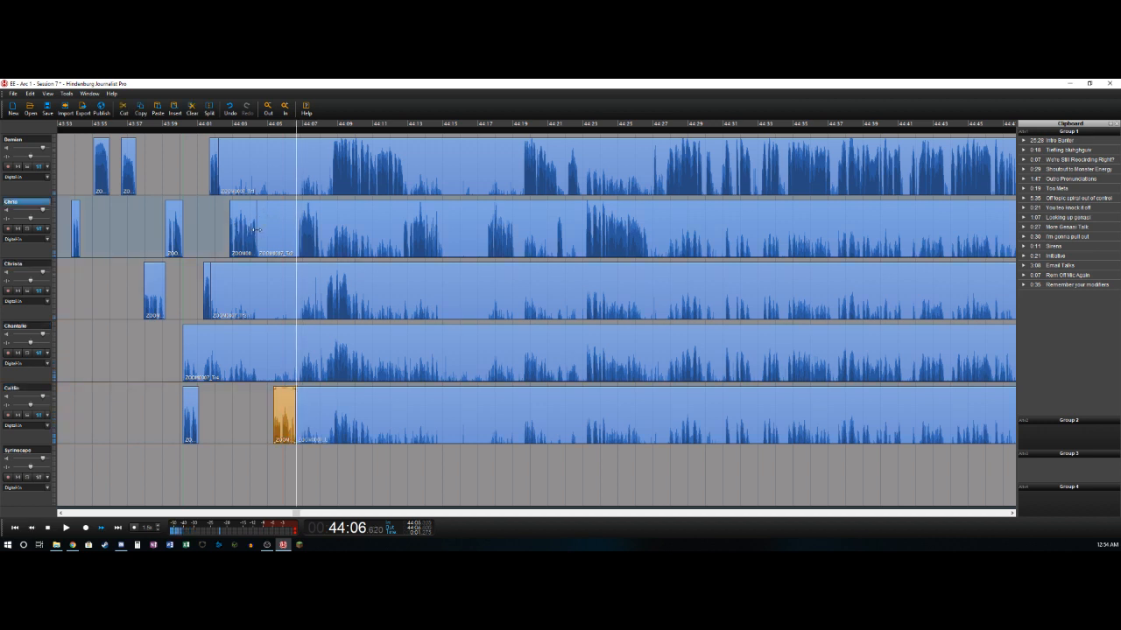
{"action": "key", "text": "t"}
{"action": "key", "text": "Delete"}
{"action": "key", "text": "Right"}
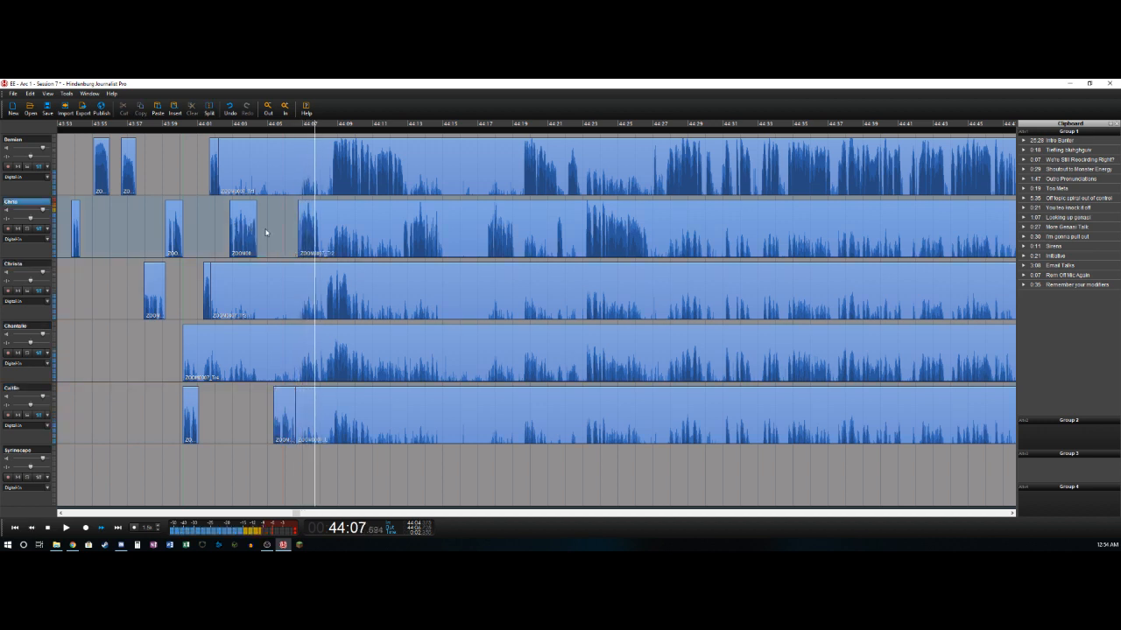
- Split the second track after its speech at about 44:08.0 and delete the third track's background from about 44:01.7 to 44:08.3
{"action": "key", "text": "t"}
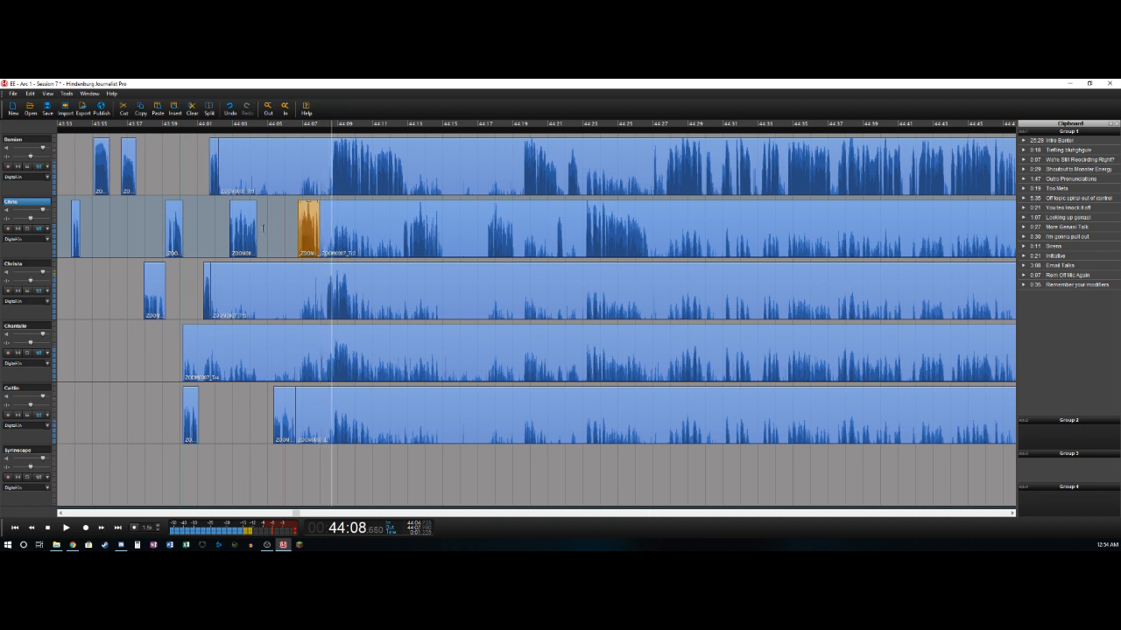
{"action": "key", "text": "Left"}
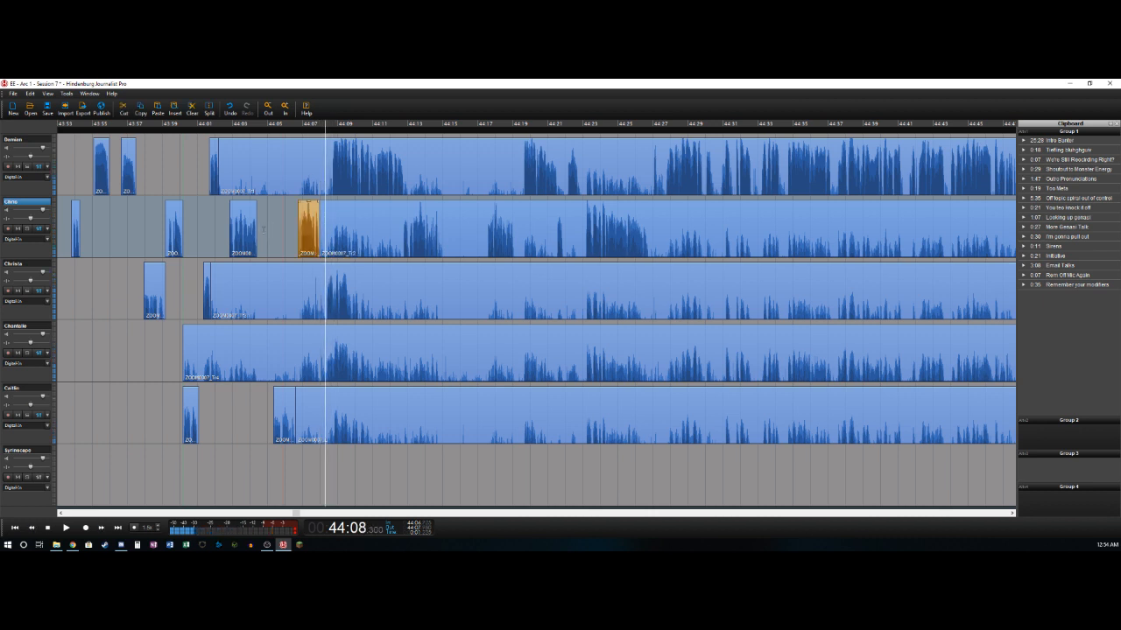
{"action": "key", "text": "t"}
{"action": "key", "text": "Delete"}
{"action": "key", "text": "Right"}
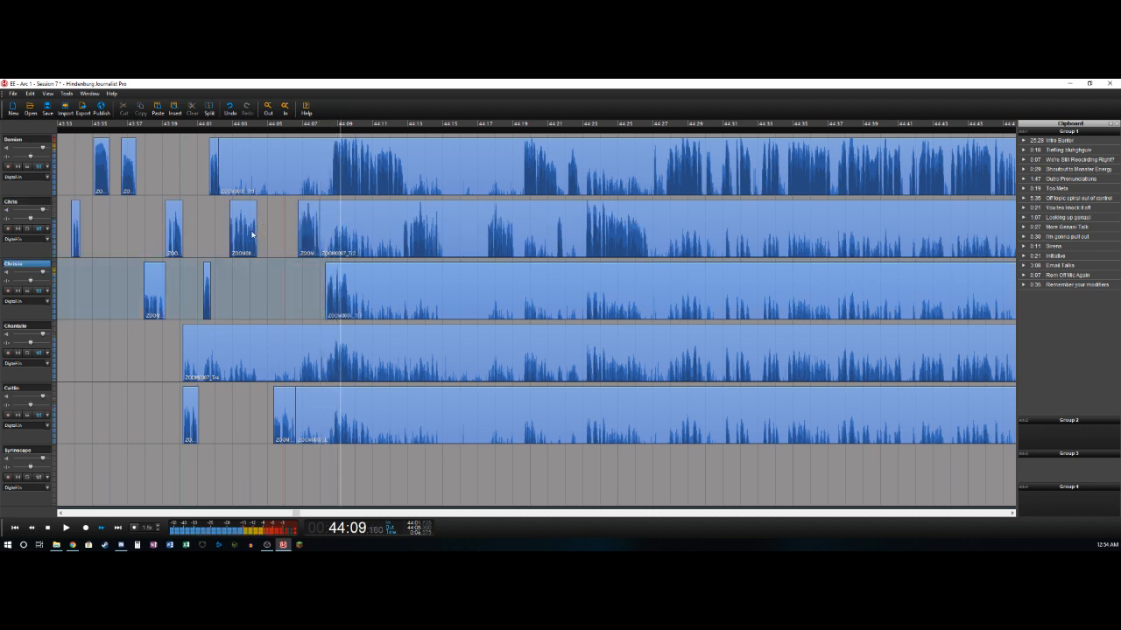
- Split the third track after its speech at about 44:09.8 and delete the first track's background from about 44:02.2 to 44:08.6
{"action": "key", "text": "Left"}
{"action": "key", "text": "Right"}
{"action": "key", "text": "Left"}
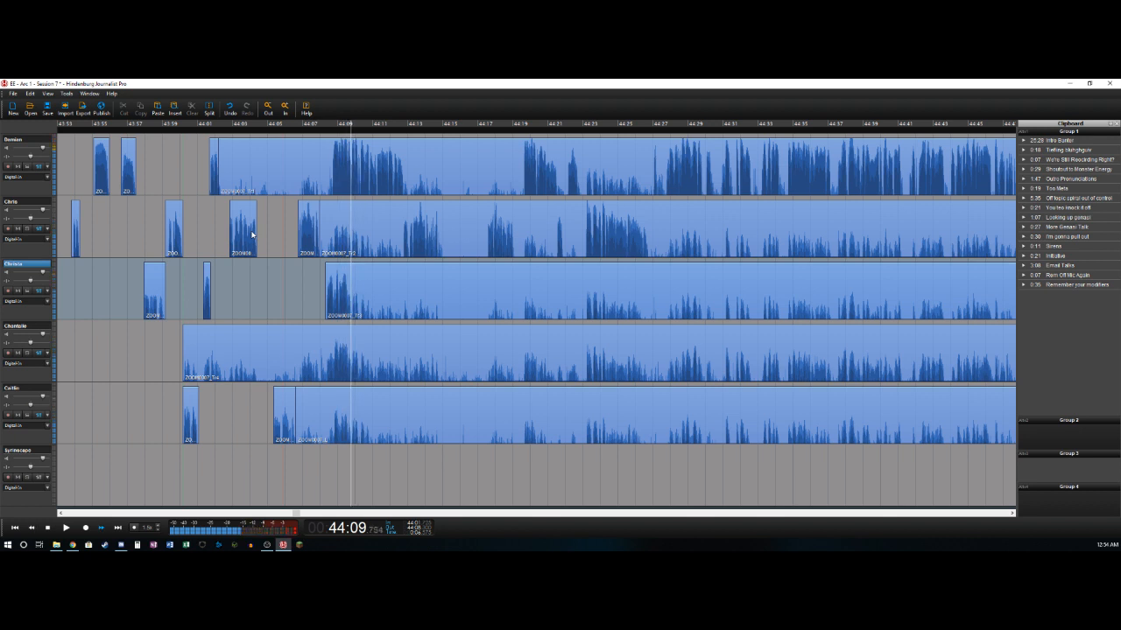
{"action": "key", "text": "t"}
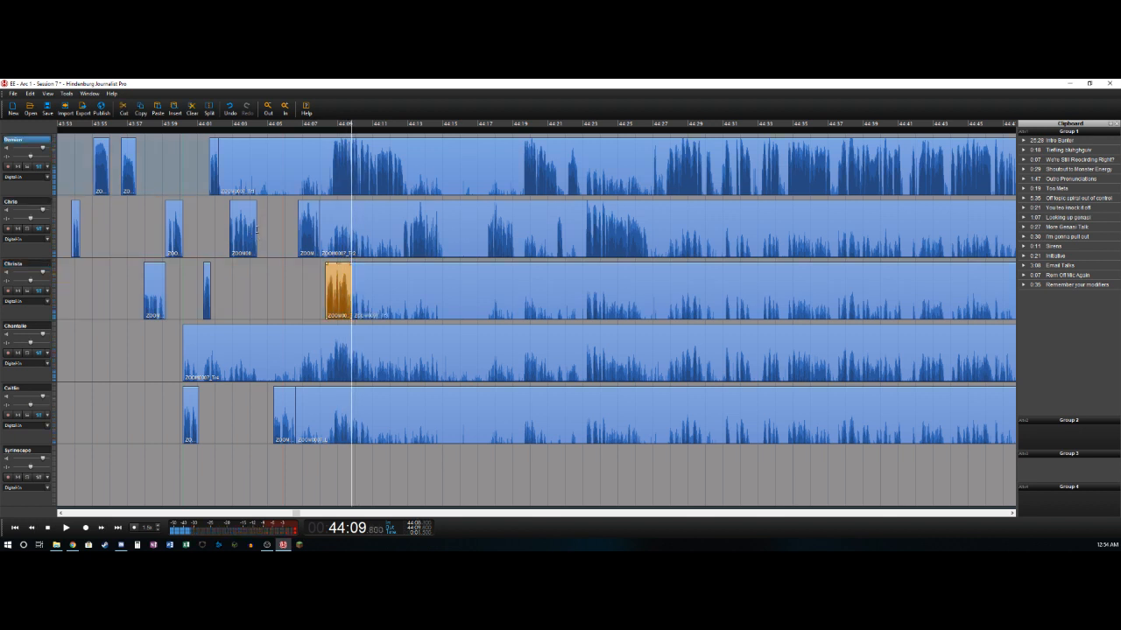
{"action": "key", "text": "Left"}
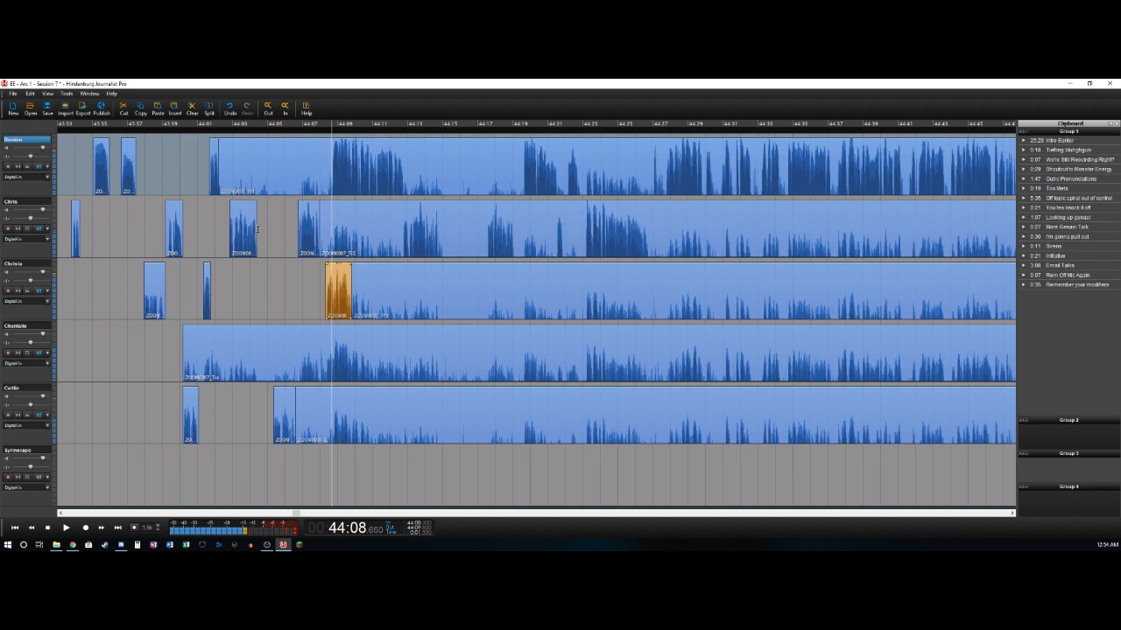
{"action": "key", "text": "t"}
{"action": "key", "text": "Delete"}
{"action": "key", "text": "Right"}
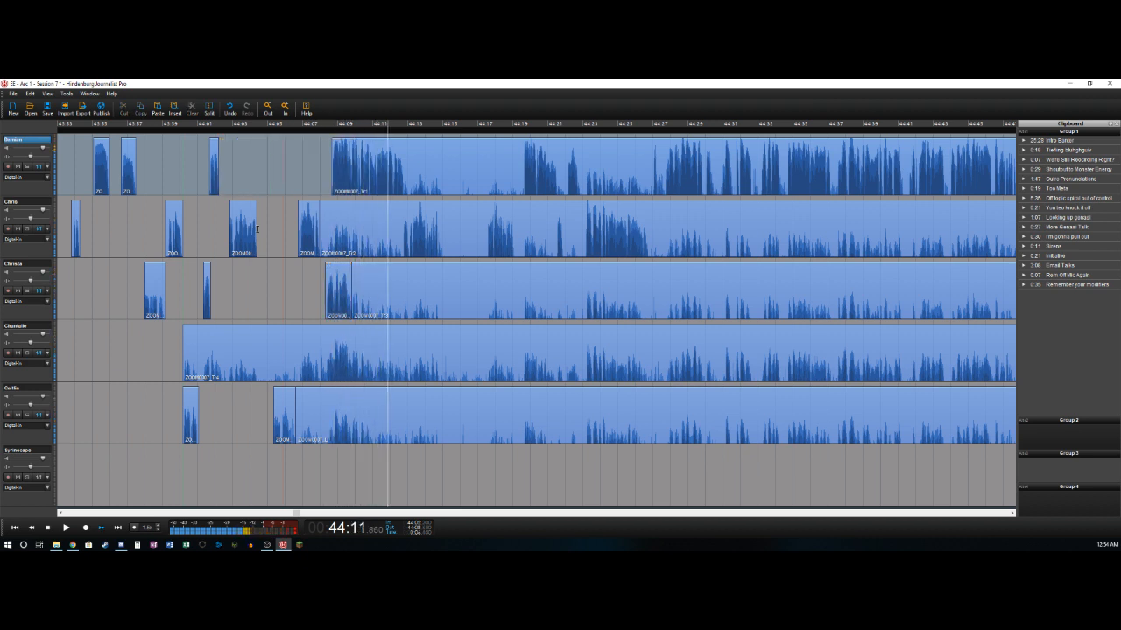
- Split the first track after its speech at about 44:12.7 and delete the second track's background from about 44:08.0 to 44:12.7
{"action": "key", "text": "t"}
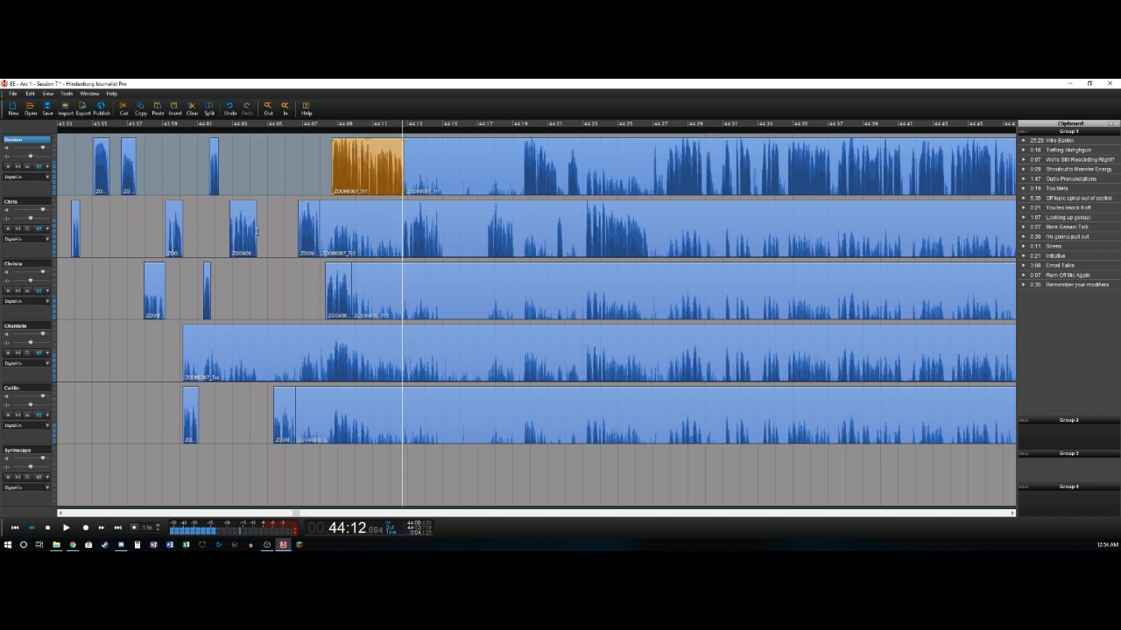
{"action": "key", "text": "t"}
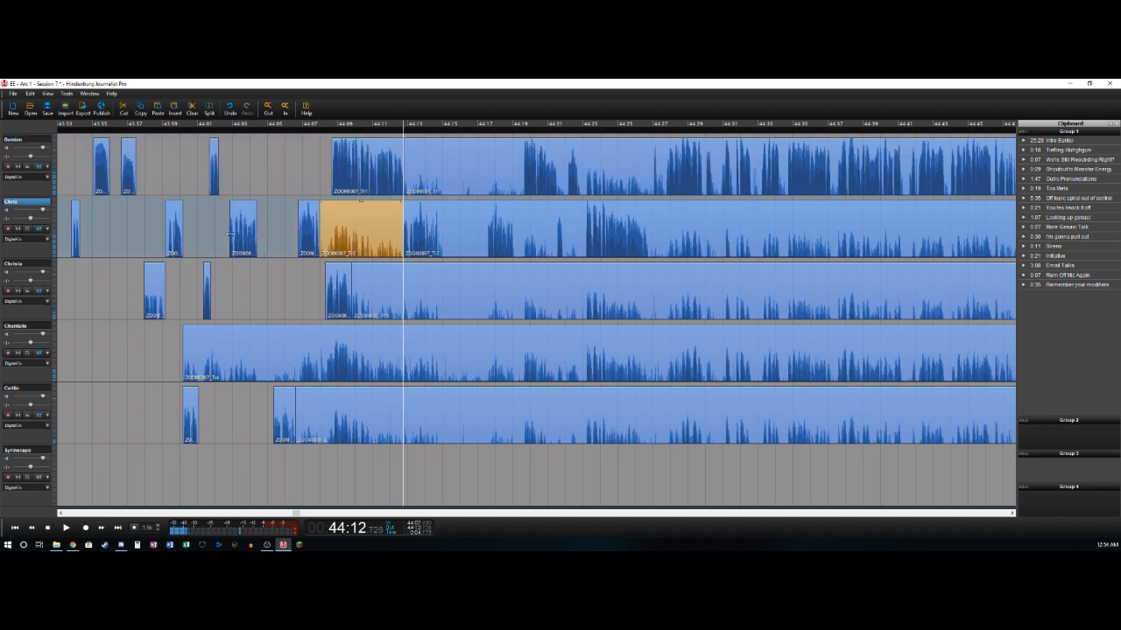
{"action": "key", "text": "Delete"}
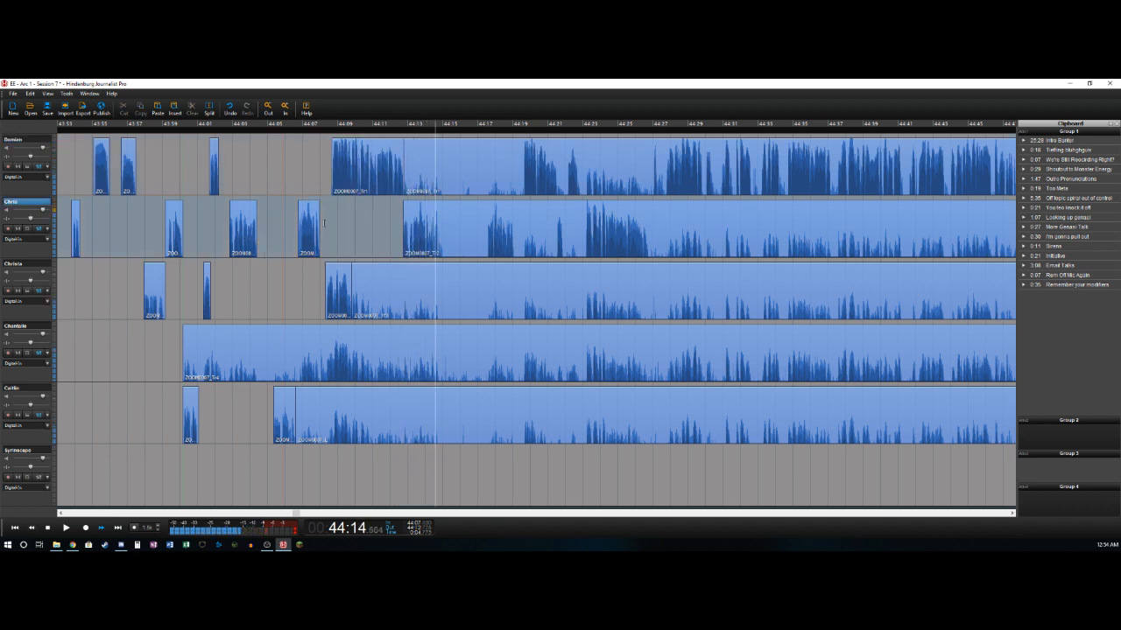
{"action": "key", "text": "t"}
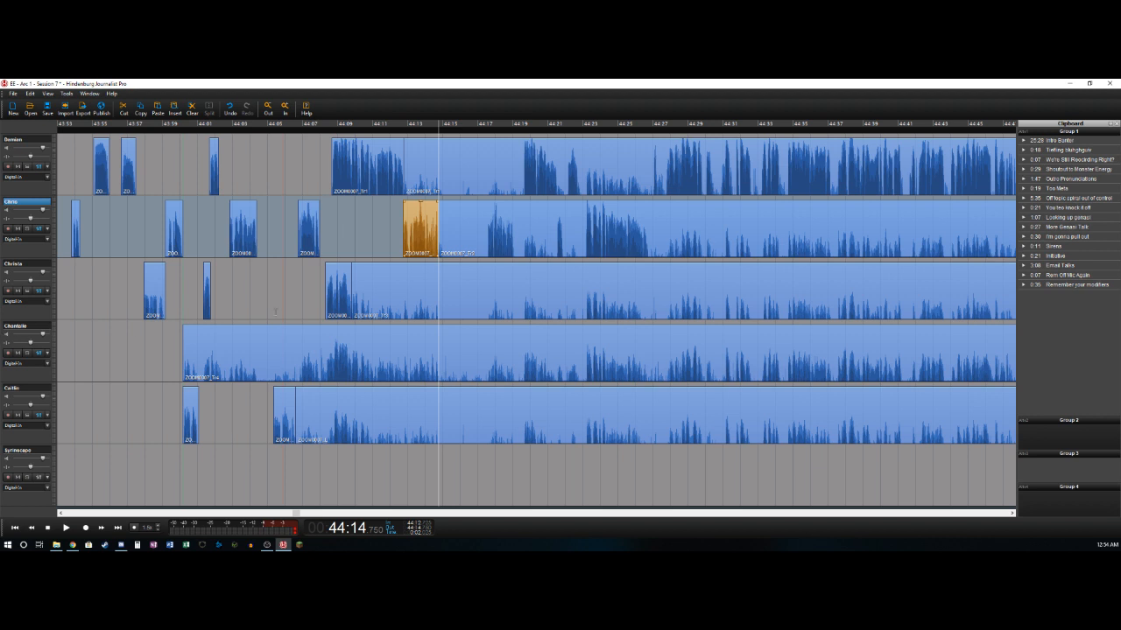
{"action": "key", "text": "space"}
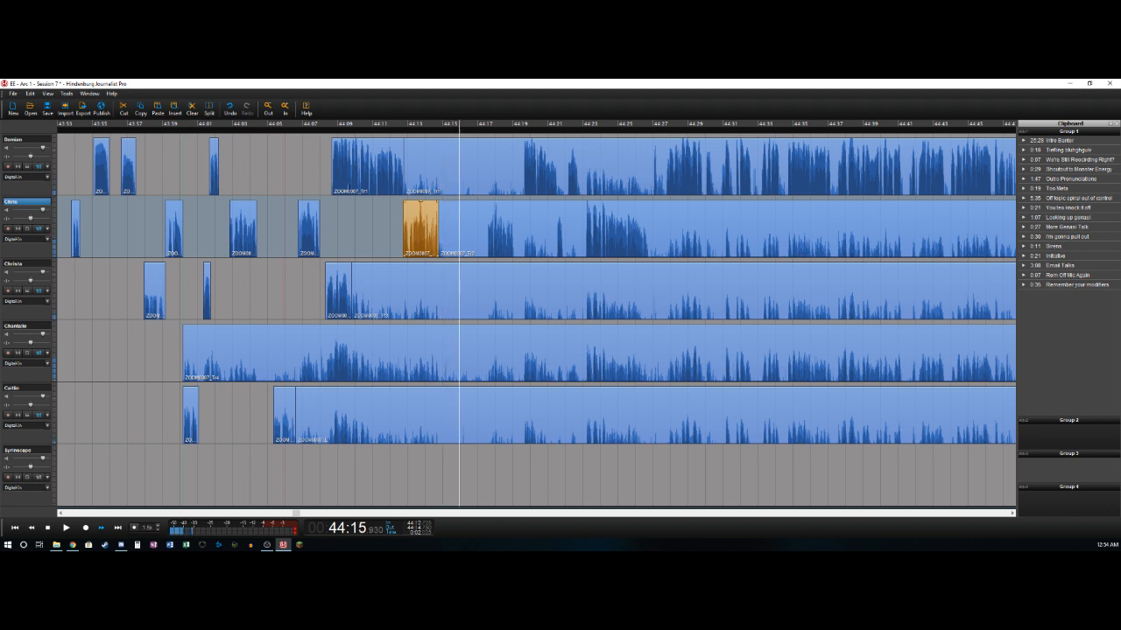
{"action": "key", "text": "space"}
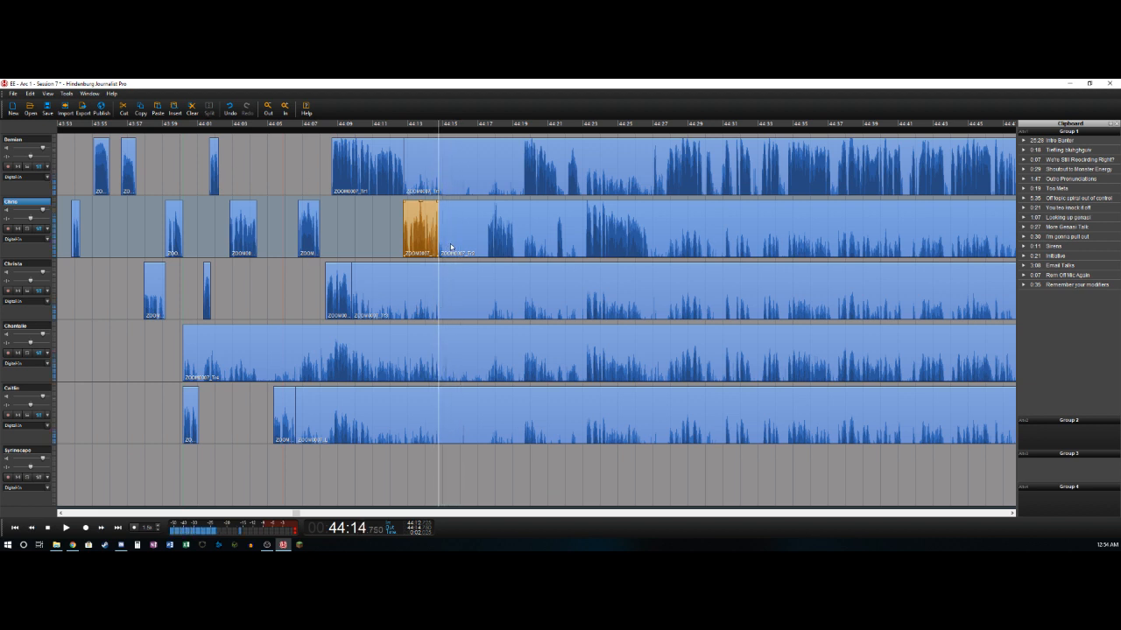
{"action": "key", "text": "space"}
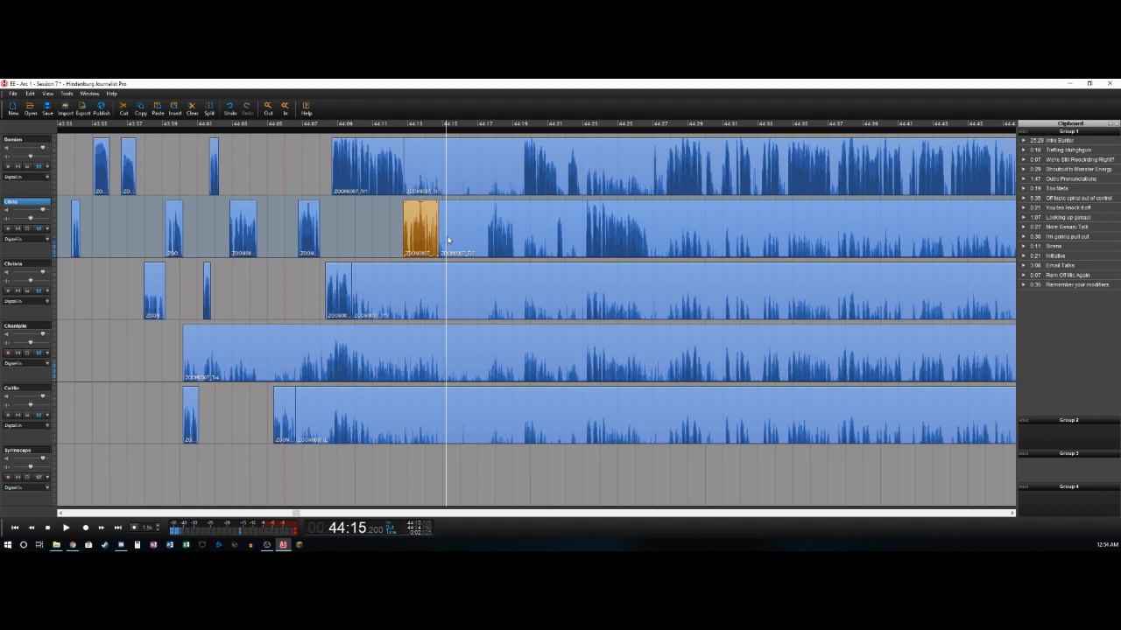
{"action": "key", "text": "ctrl+z"}
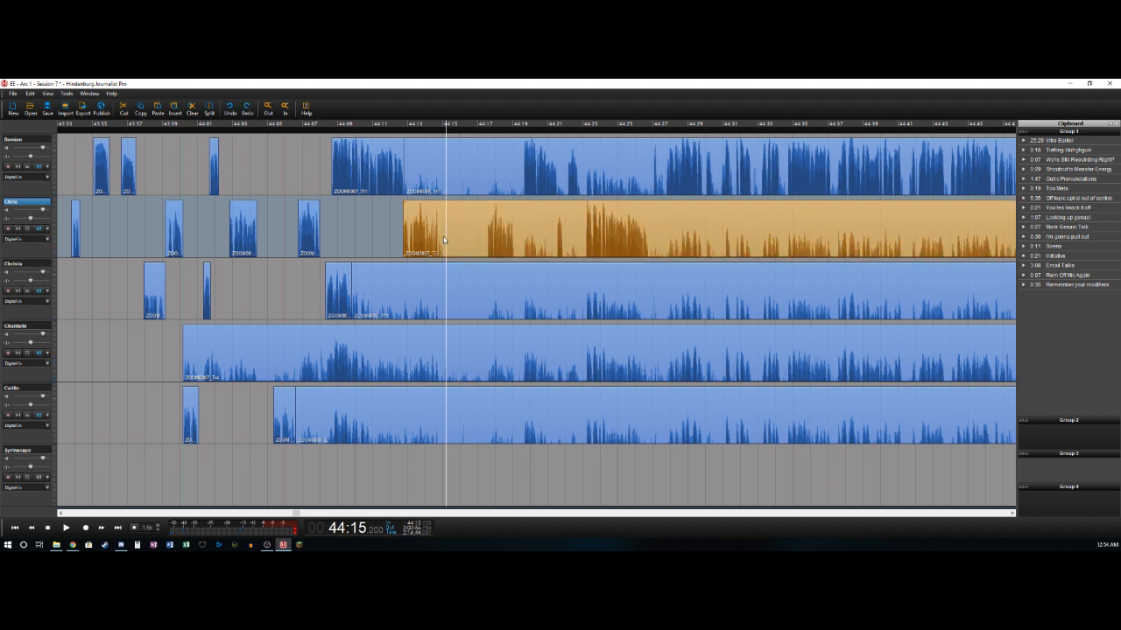
- Split the second track at about 44:15.1 and delete the pause from there to about 44:17.5 across all five voice tracks, closing the gap
{"action": "key", "text": "space"}
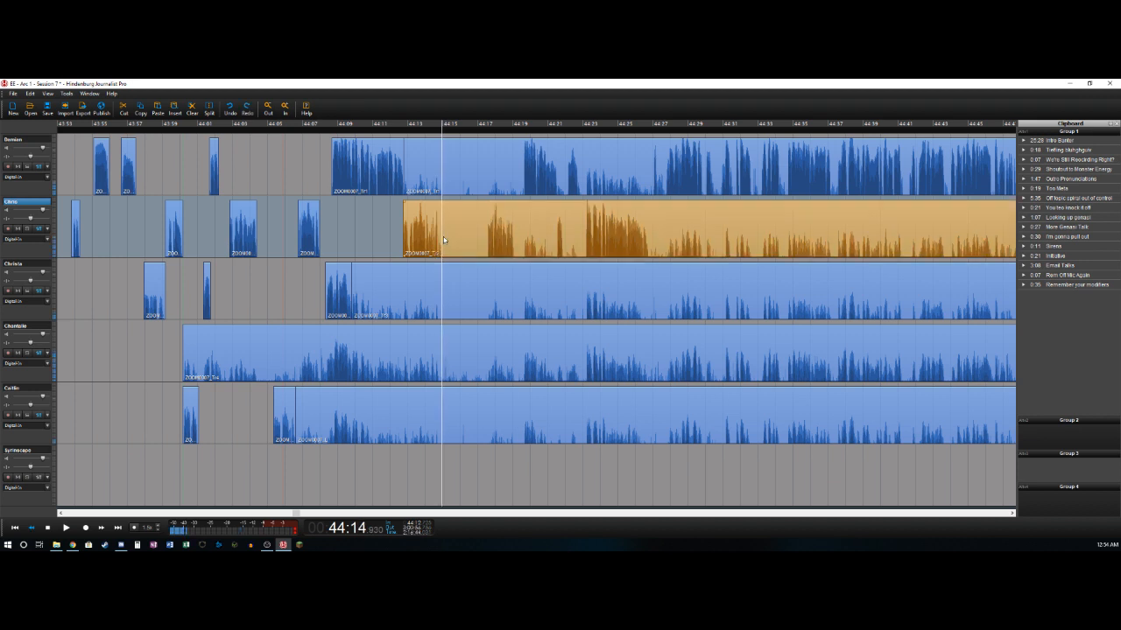
{"action": "key", "text": "s"}
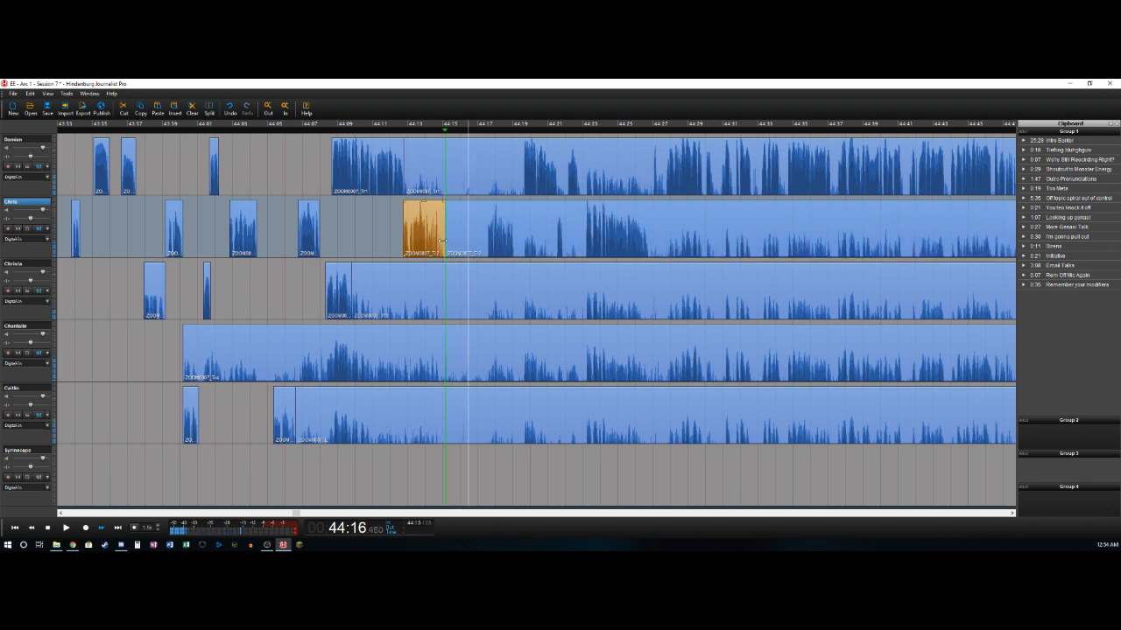
{"action": "key", "text": "o"}
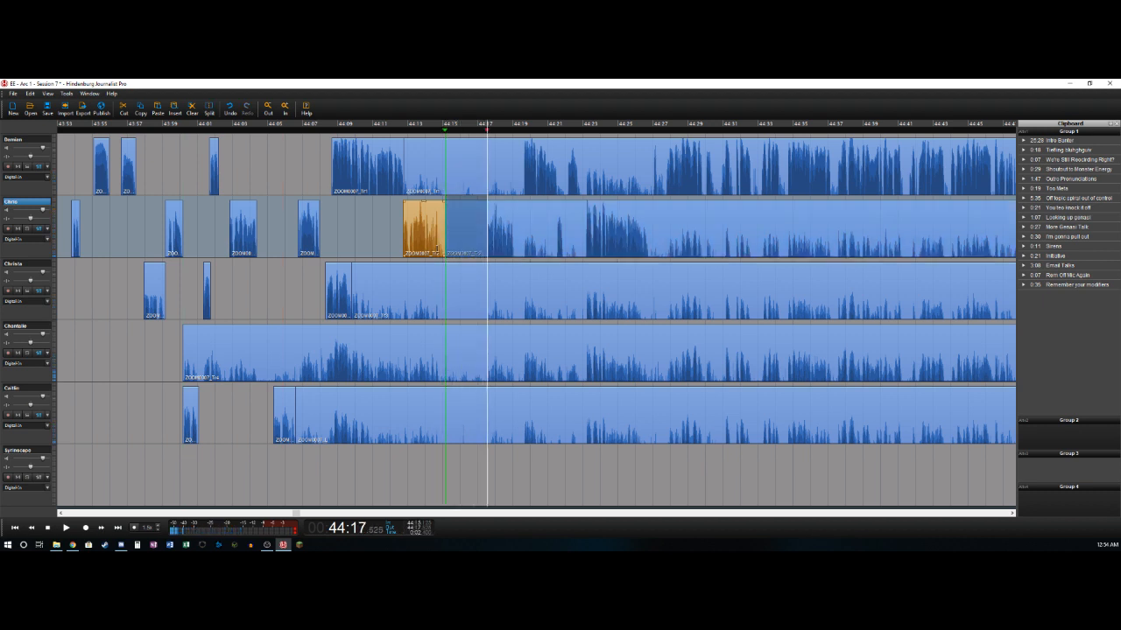
{"action": "left_click", "coordinate": [31, 140]}
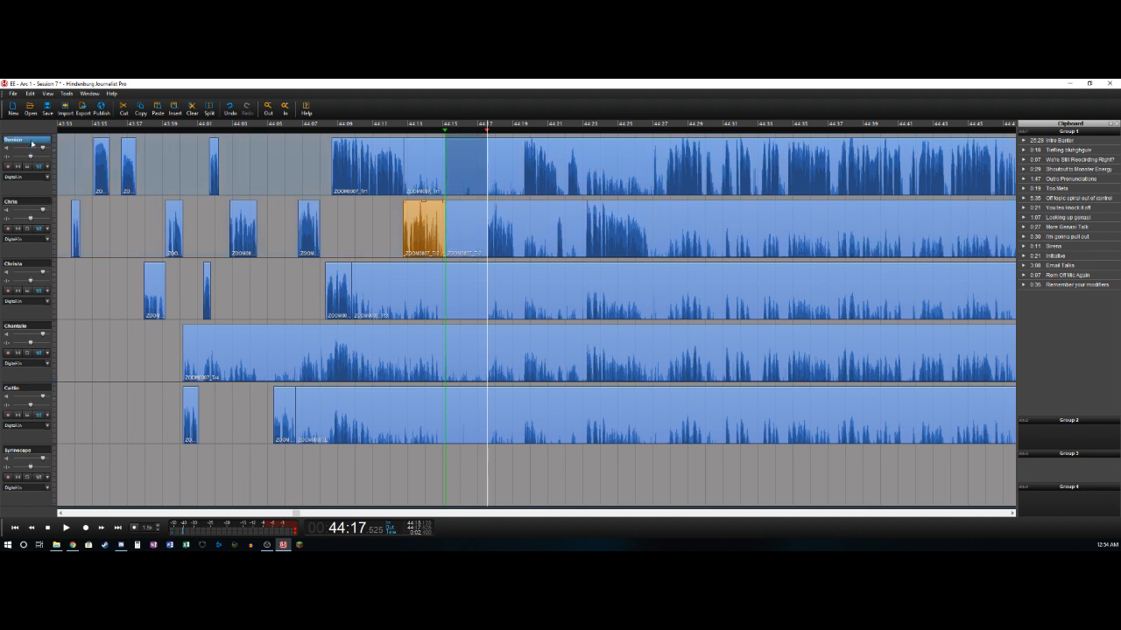
{"action": "left_click", "coordinate": [18, 393], "text": "shift"}
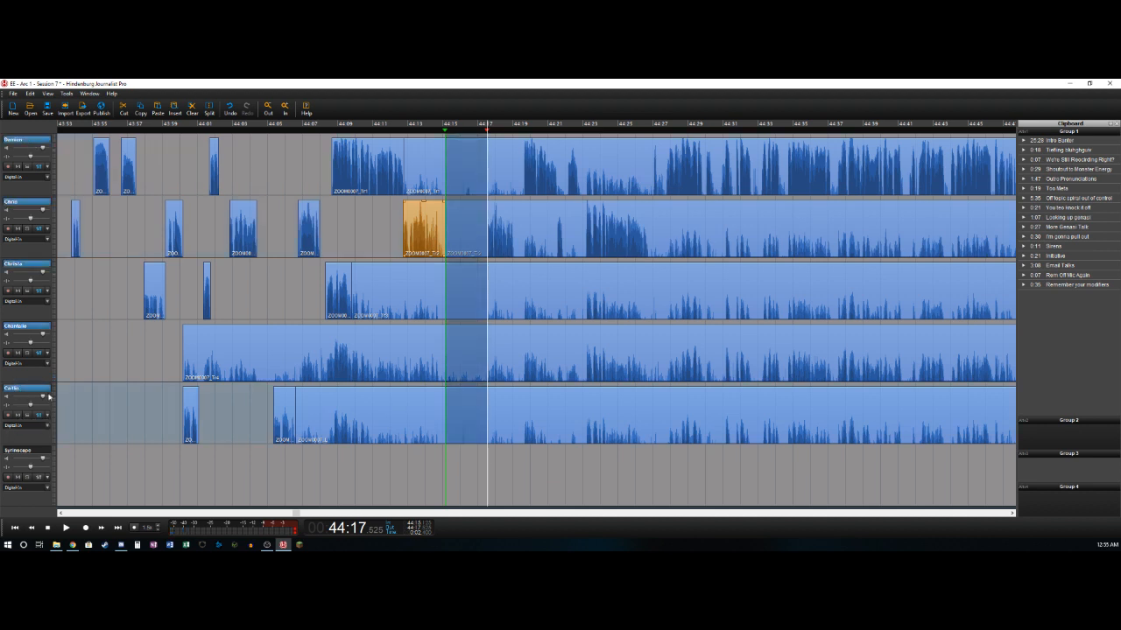
{"action": "key", "text": "Delete"}
- Delete the background clips ending at about 44:15.1 on the first, third, fourth and fifth tracks
{"action": "left_click", "coordinate": [428, 167]}
{"action": "key", "text": "Delete"}
{"action": "left_click", "coordinate": [422, 292]}
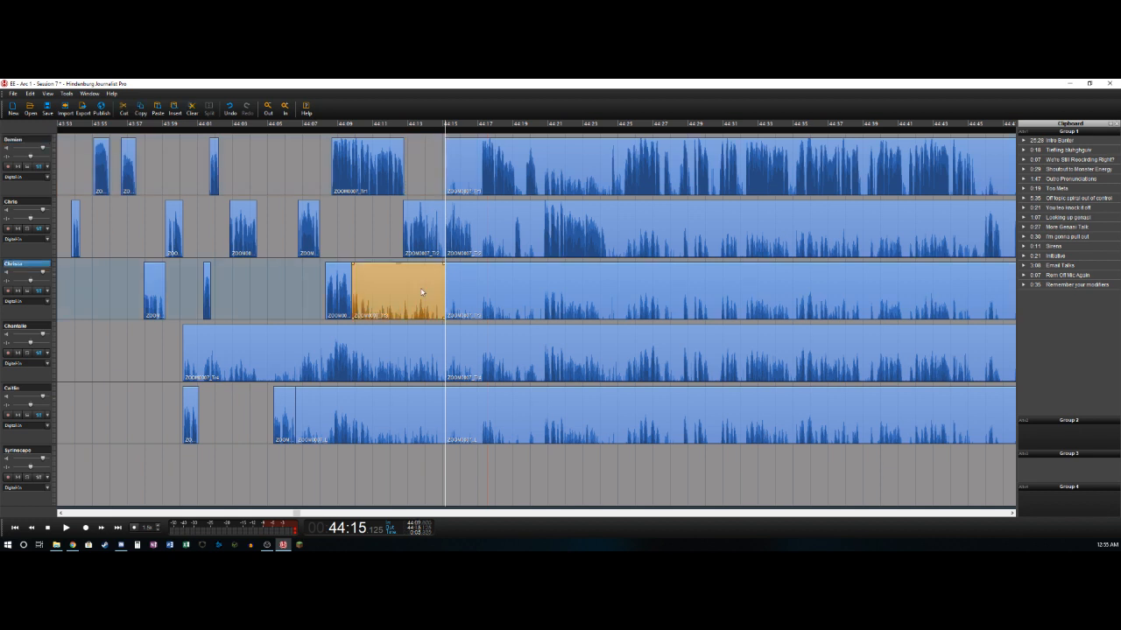
{"action": "key", "text": "Delete"}
{"action": "left_click", "coordinate": [402, 350]}
{"action": "key", "text": "Delete"}
{"action": "left_click", "coordinate": [381, 403]}
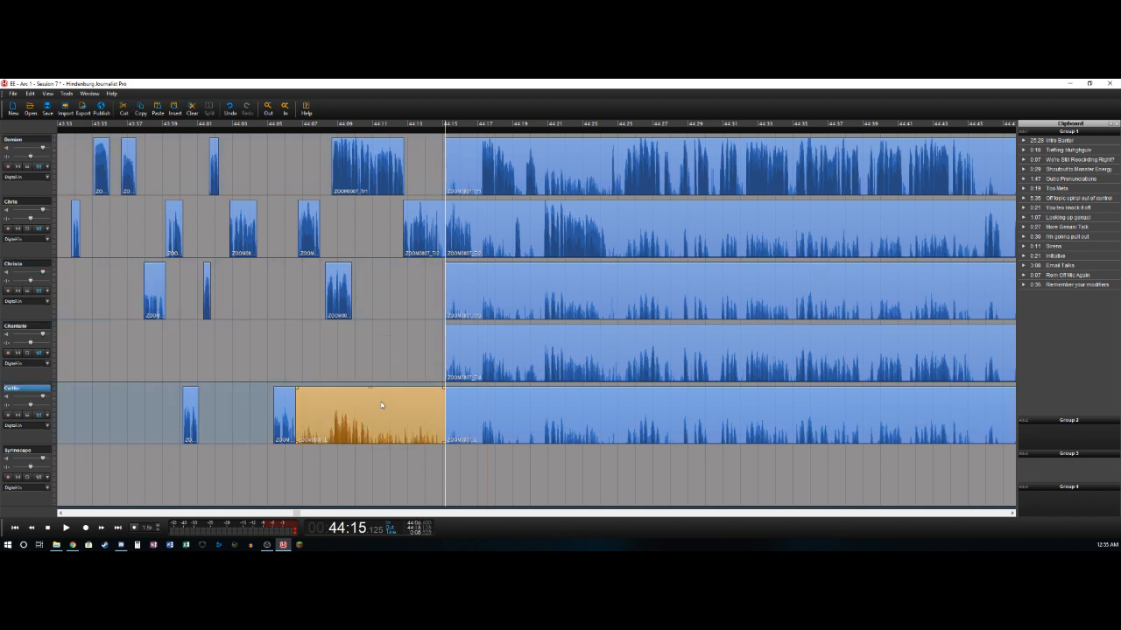
{"action": "key", "text": "Delete"}
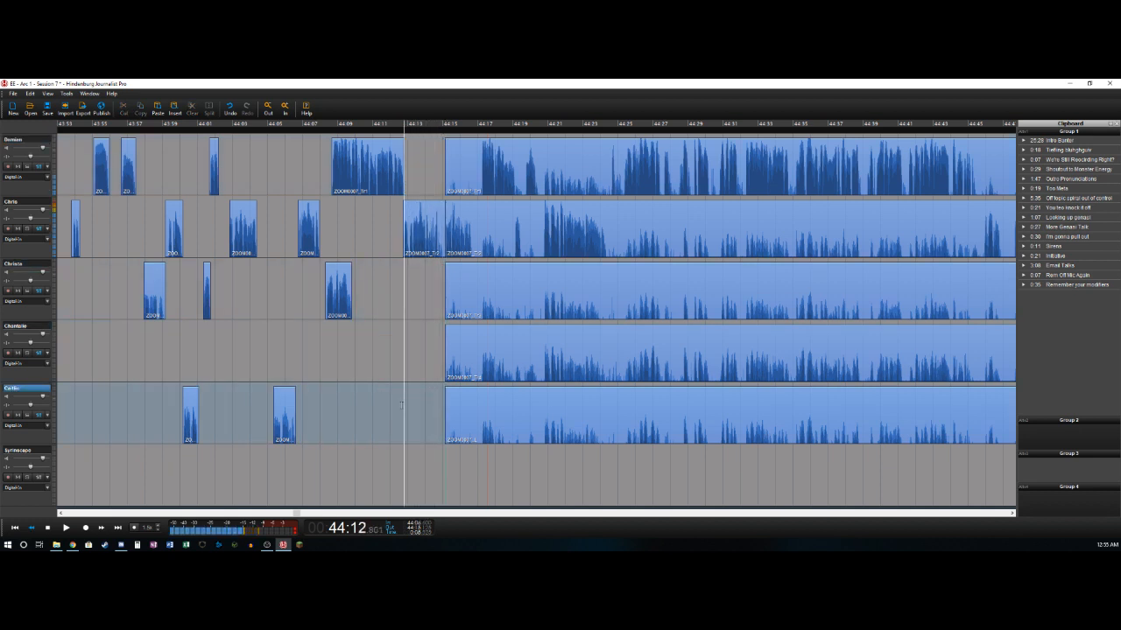
- Split the second track after its speech at about 44:16.6
{"action": "key", "text": "l"}
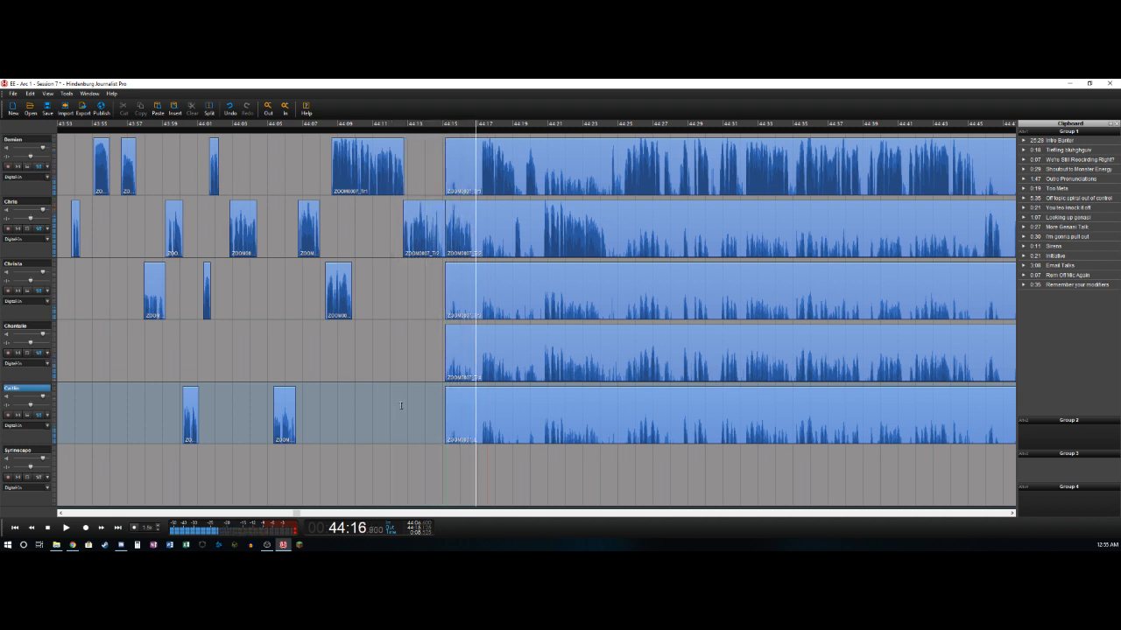
{"action": "key", "text": "Up"}
{"action": "key", "text": "Up"}
{"action": "key", "text": "Up"}
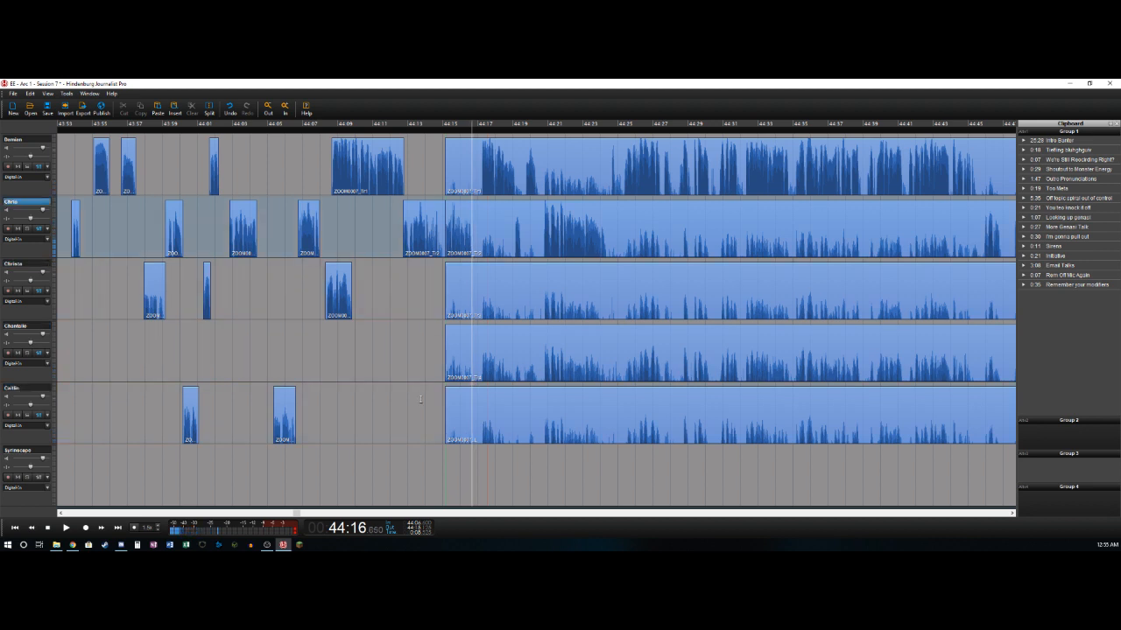
{"action": "key", "text": "t"}
{"action": "key", "text": "space"}
- Split the first track at about 44:17.1 and delete its background from about 44:15.1 to that point
{"action": "key", "text": "space"}
{"action": "key", "text": "Down"}
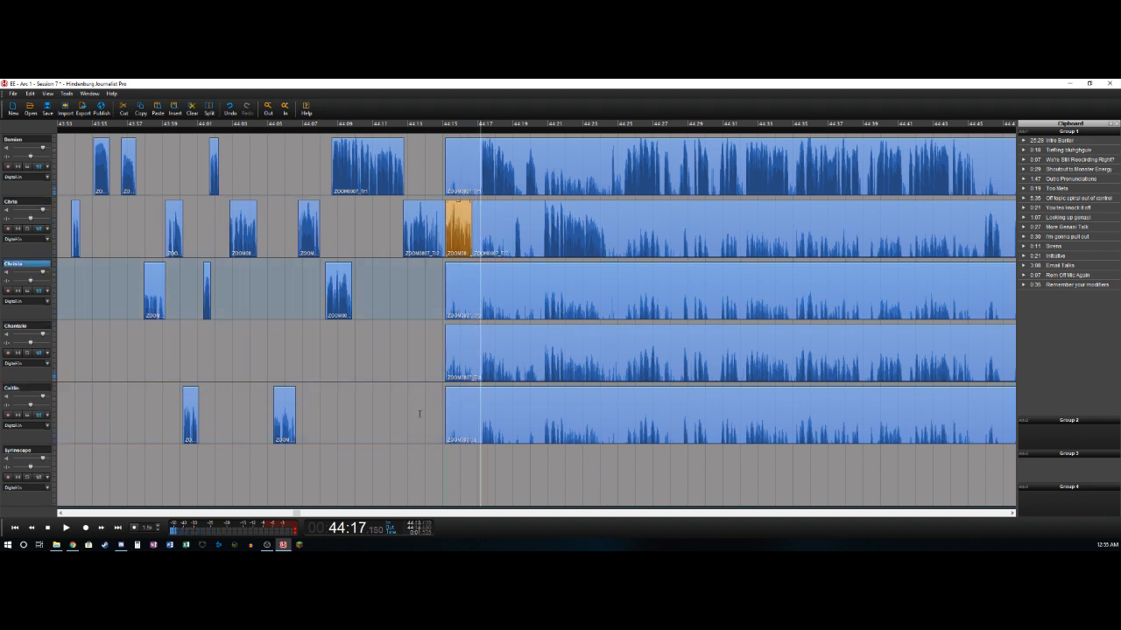
{"action": "key", "text": "Up"}
{"action": "key", "text": "Up"}
{"action": "key", "text": "t"}
{"action": "key", "text": "Delete"}
{"action": "key", "text": "space"}
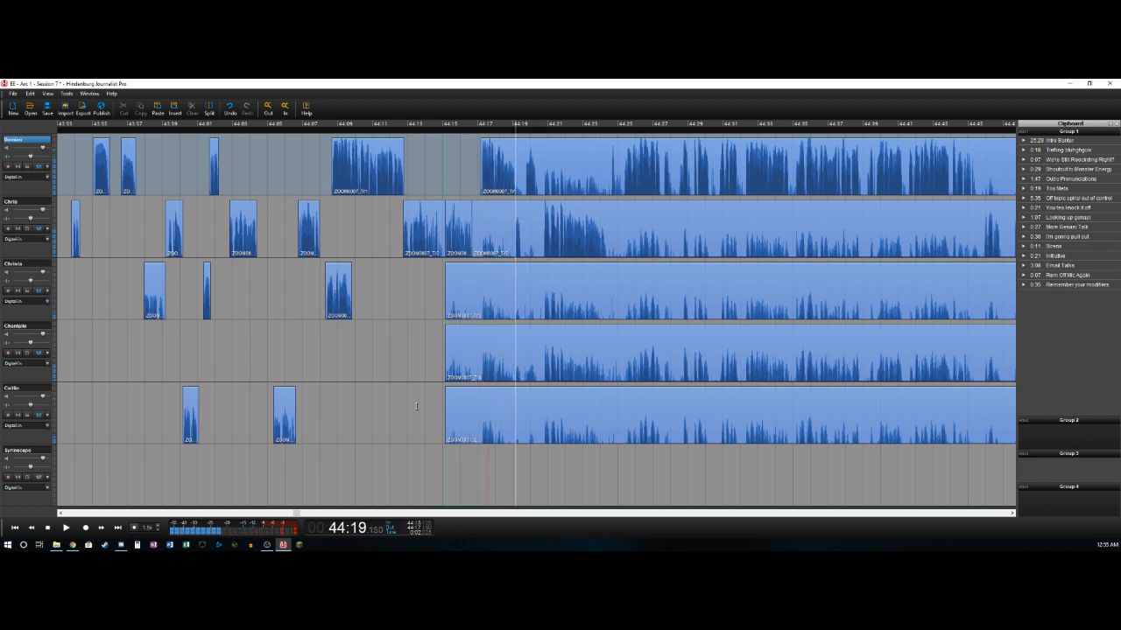
- Split the first two tracks at about 44:19.2 and delete the second track's background from about 44:16.6 to that point
{"action": "key", "text": "t"}
{"action": "key", "text": "Down"}
{"action": "key", "text": "t"}
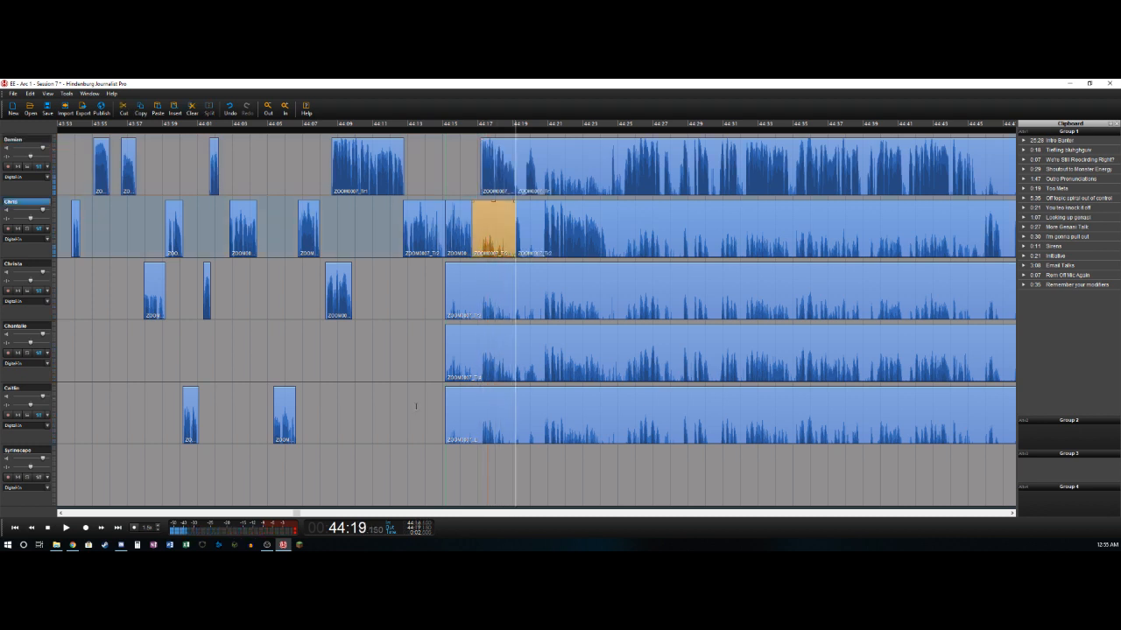
{"action": "key", "text": "Delete"}
- Split the second track at about 44:19.5 and delete the first track's background from about 44:19.2 to 44:19.7
{"action": "key", "text": "space"}
{"action": "key", "text": "t"}
{"action": "key", "text": "Right"}
{"action": "key", "text": "Right"}
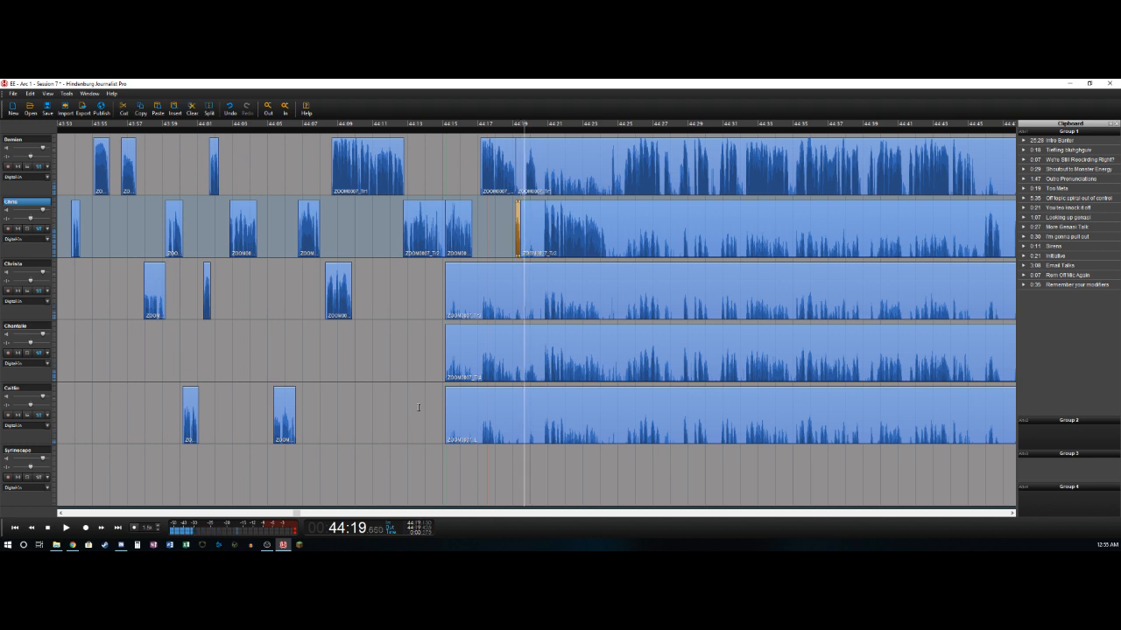
{"action": "key", "text": "Up"}
{"action": "key", "text": "t"}
{"action": "key", "text": "Delete"}
- Split the first track at about 44:20.4 and delete the second track's background from about 44:19.5 to 44:20.7
{"action": "key", "text": "Right"}
{"action": "key", "text": "Right"}
{"action": "key", "text": "Right"}
{"action": "key", "text": "Right"}
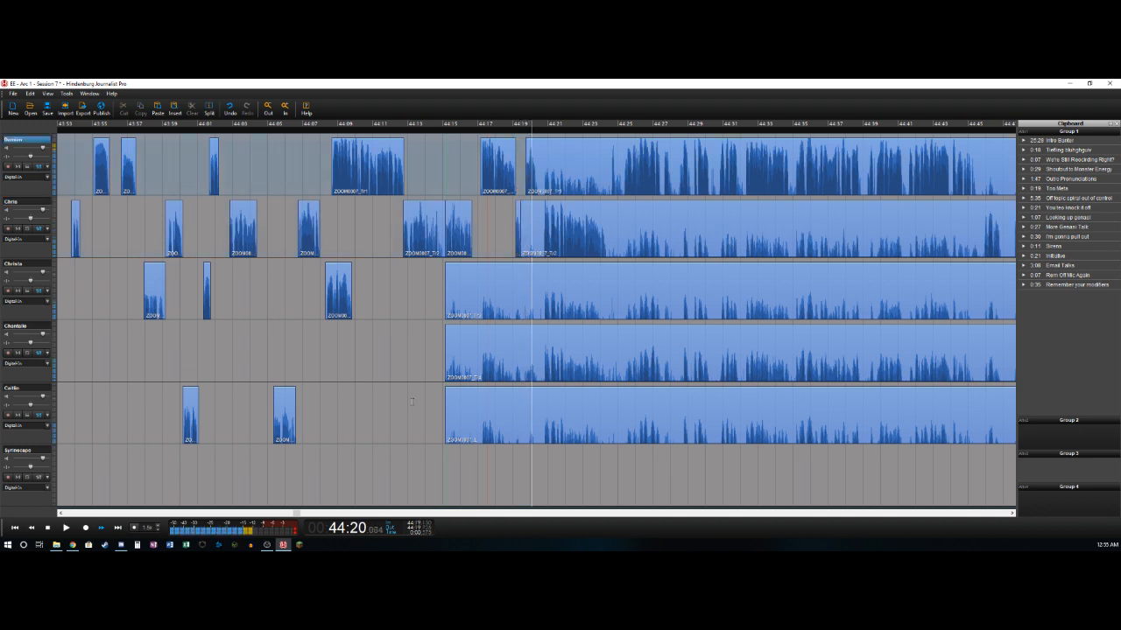
{"action": "key", "text": "t"}
{"action": "key", "text": "Right"}
{"action": "key", "text": "Right"}
{"action": "key", "text": "Right"}
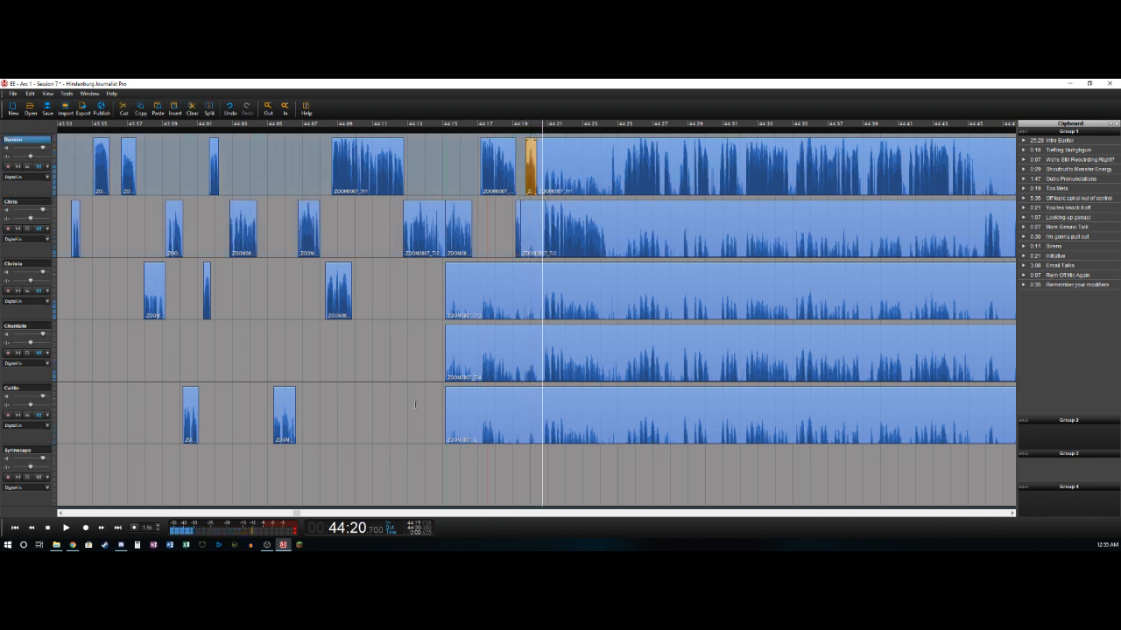
{"action": "key", "text": "Down"}
{"action": "key", "text": "t"}
{"action": "key", "text": "Delete"}
- Split the second track at about 44:24.4 and delete the first track's background from about 44:20.4 to 44:24.6
{"action": "key", "text": "space"}
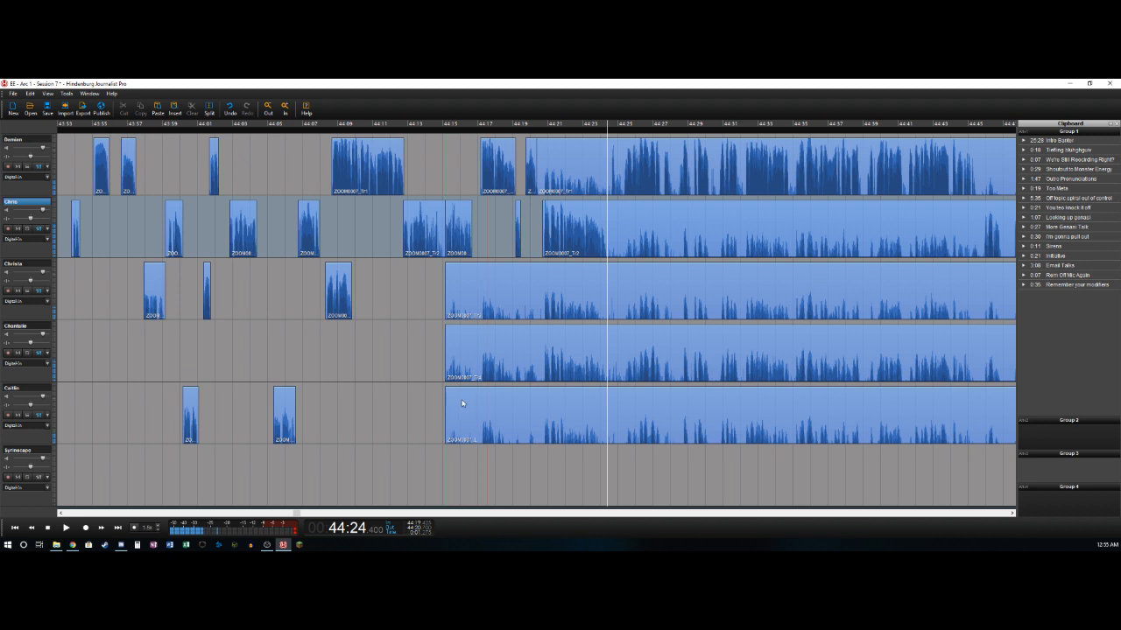
{"action": "key", "text": "space"}
{"action": "key", "text": "t"}
{"action": "key", "text": "Up"}
{"action": "key", "text": "t"}
{"action": "key", "text": "Delete"}
- Split the first track at about 44:24.9 and 44:25.3 and delete the audio between the two cuts
{"action": "key", "text": "space"}
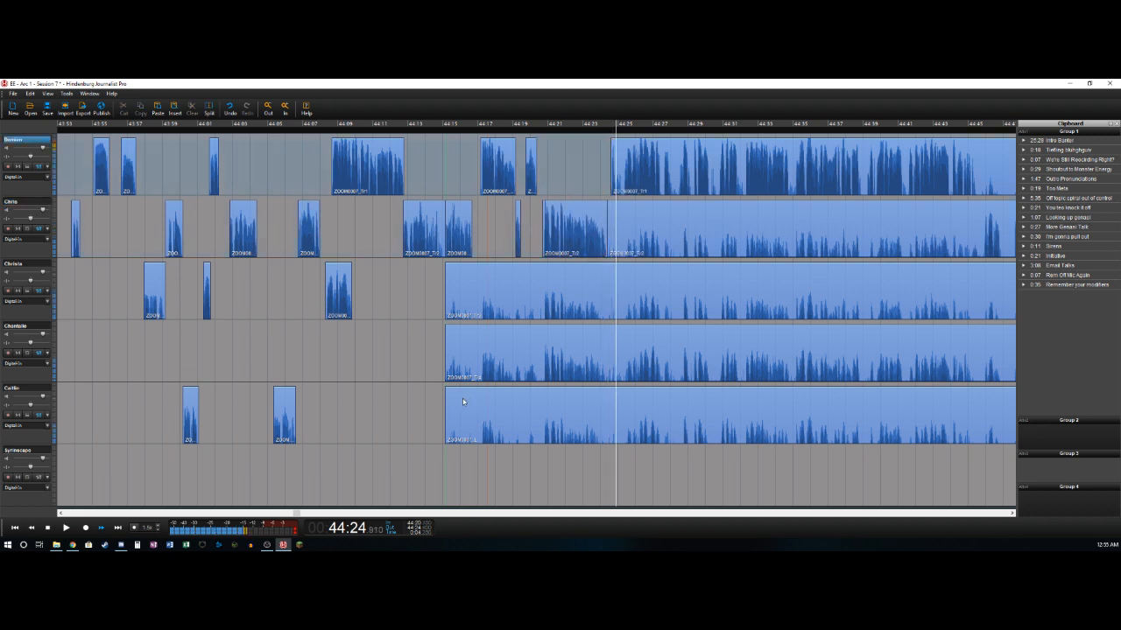
{"action": "key", "text": "Left"}
{"action": "key", "text": "Right"}
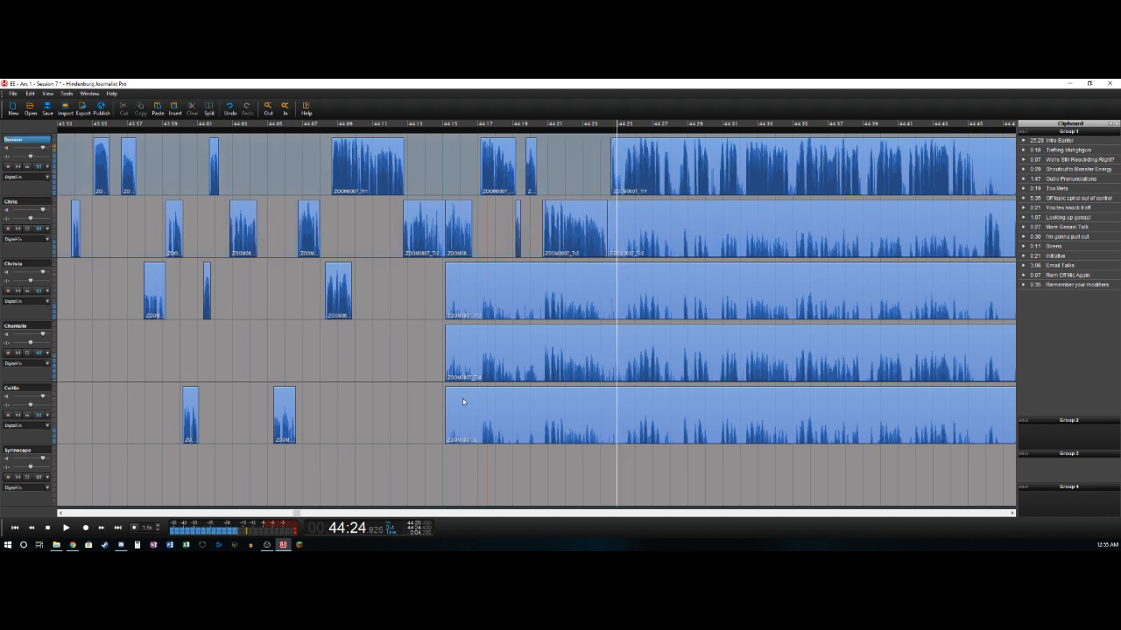
{"action": "key", "text": "t"}
{"action": "key", "text": "Right"}
{"action": "key", "text": "Right"}
{"action": "key", "text": "Right"}
{"action": "key", "text": "Right"}
{"action": "key", "text": "Right"}
{"action": "key", "text": "Left"}
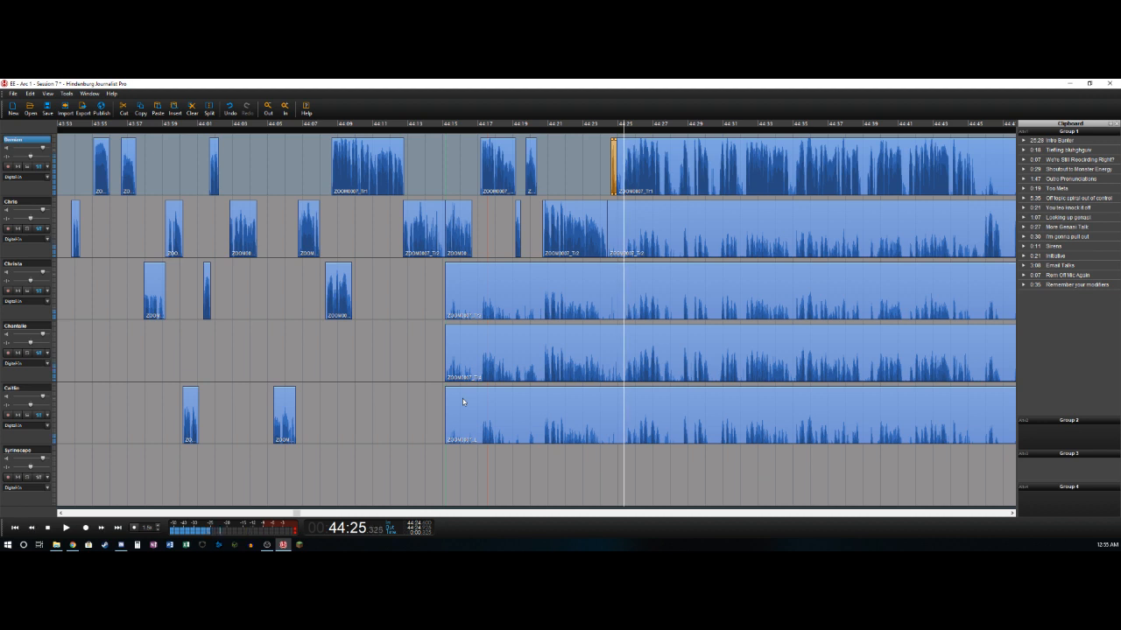
{"action": "key", "text": "t"}
{"action": "key", "text": "Delete"}
- Cut out the pause on the first track from about 44:30.2 to 44:30.7, leaving the gap open
{"action": "key", "text": "Right"}
{"action": "key", "text": "Right"}
{"action": "key", "text": "Right"}
{"action": "key", "text": "Right"}
{"action": "key", "text": "Right"}
{"action": "key", "text": "Right"}
{"action": "key", "text": "Right"}
{"action": "key", "text": "Right"}
{"action": "key", "text": "Right"}
{"action": "key", "text": "Right"}
{"action": "key", "text": "Right"}
{"action": "key", "text": "Right"}
{"action": "key", "text": "Right"}
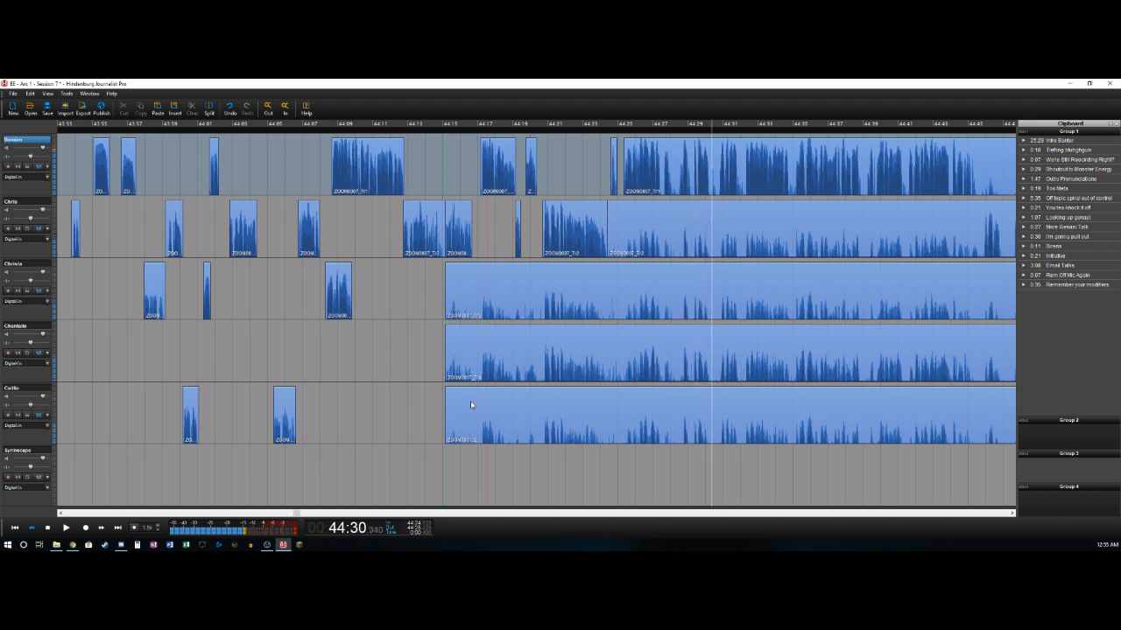
{"action": "key", "text": "t"}
{"action": "key", "text": "t"}
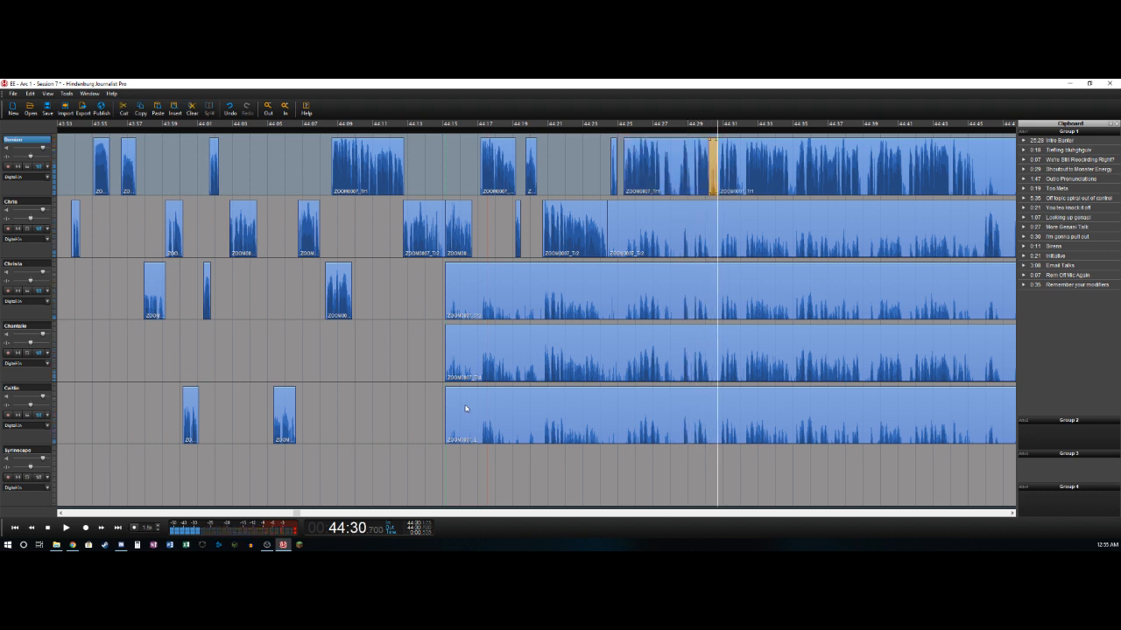
{"action": "key", "text": "Delete"}
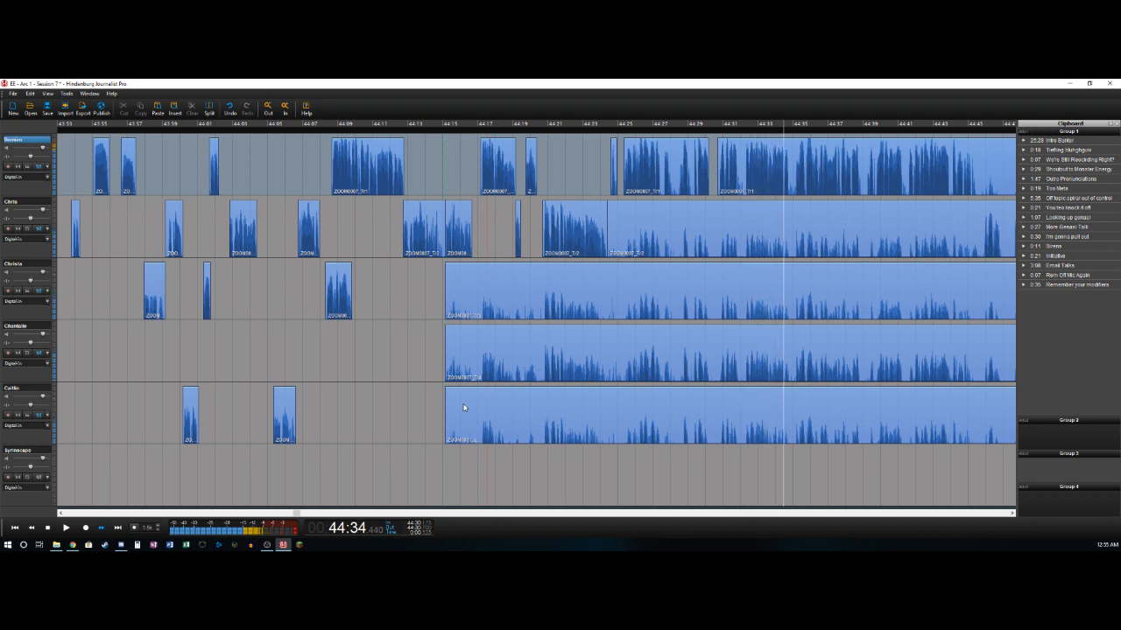
- Cut out the pause on the first track from about 44:34.8 to 44:35.1, leaving the gap open
{"action": "key", "text": "Left"}
{"action": "key", "text": "Left"}
{"action": "key", "text": "t"}
{"action": "key", "text": "Right"}
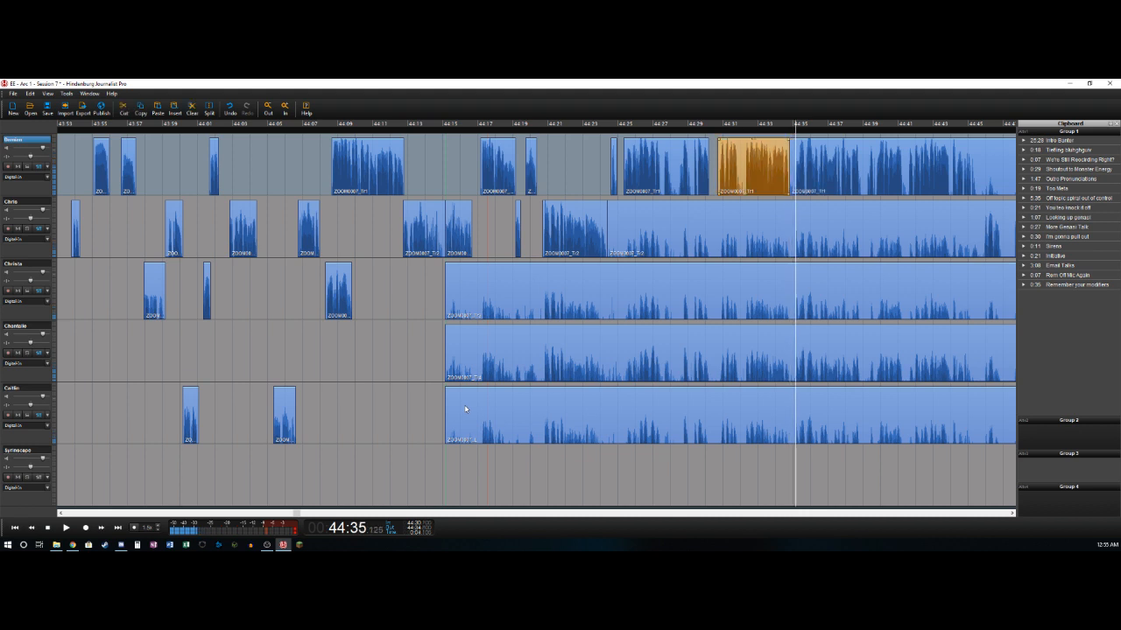
{"action": "key", "text": "t"}
{"action": "key", "text": "Delete"}
- Split the first track after its speech at about 44:45.5
{"action": "key", "text": "Right"}
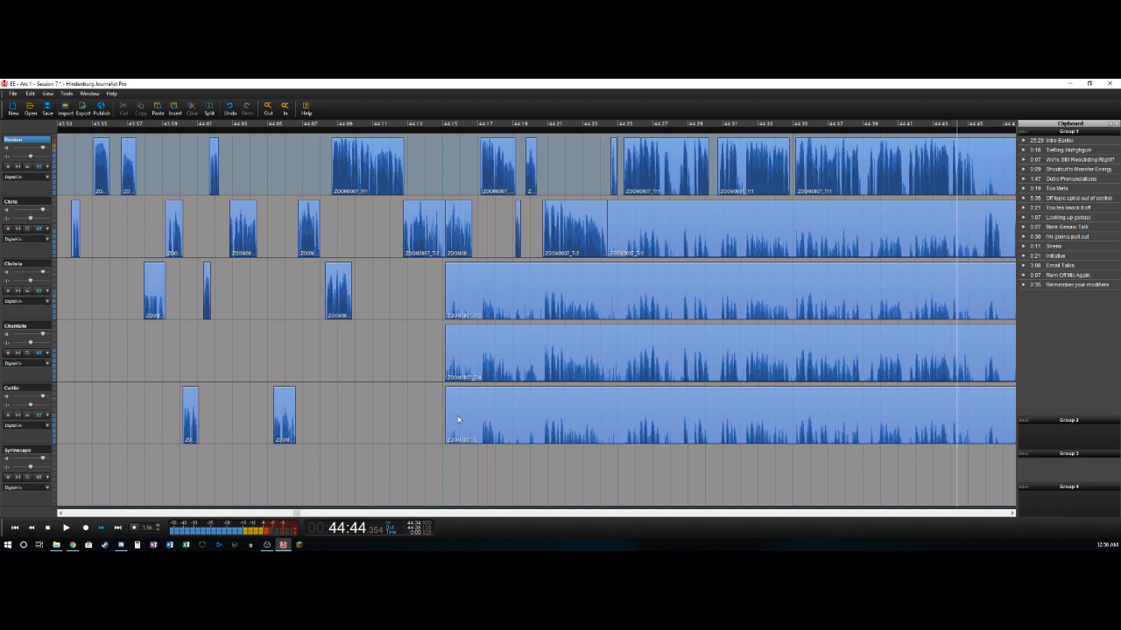
{"action": "key", "text": "space"}
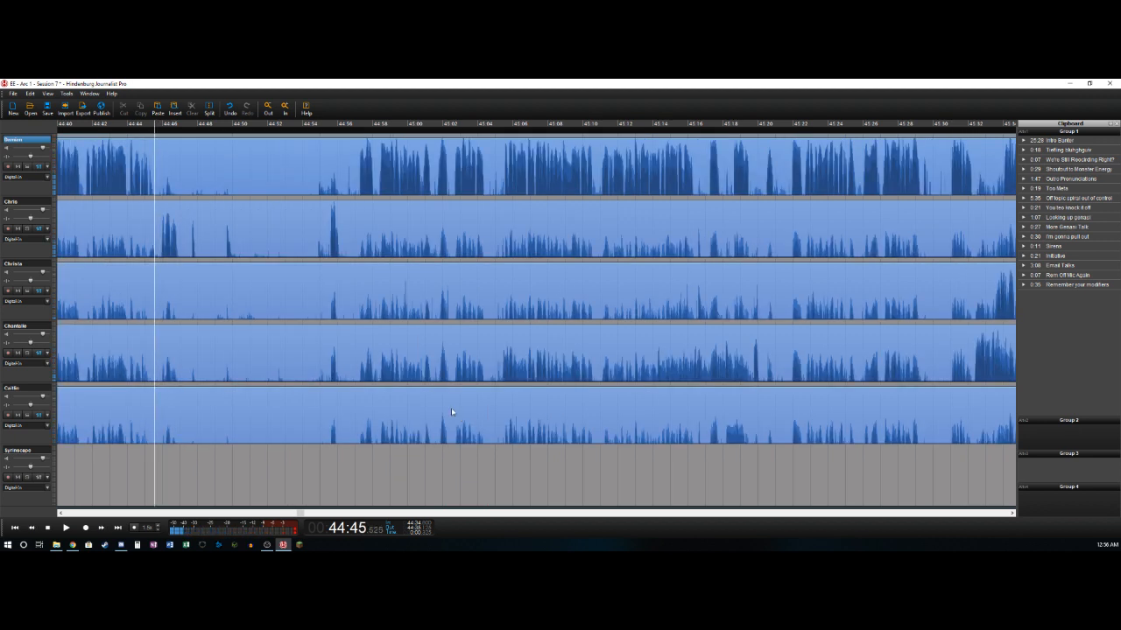
{"action": "key", "text": "shift+Home"}
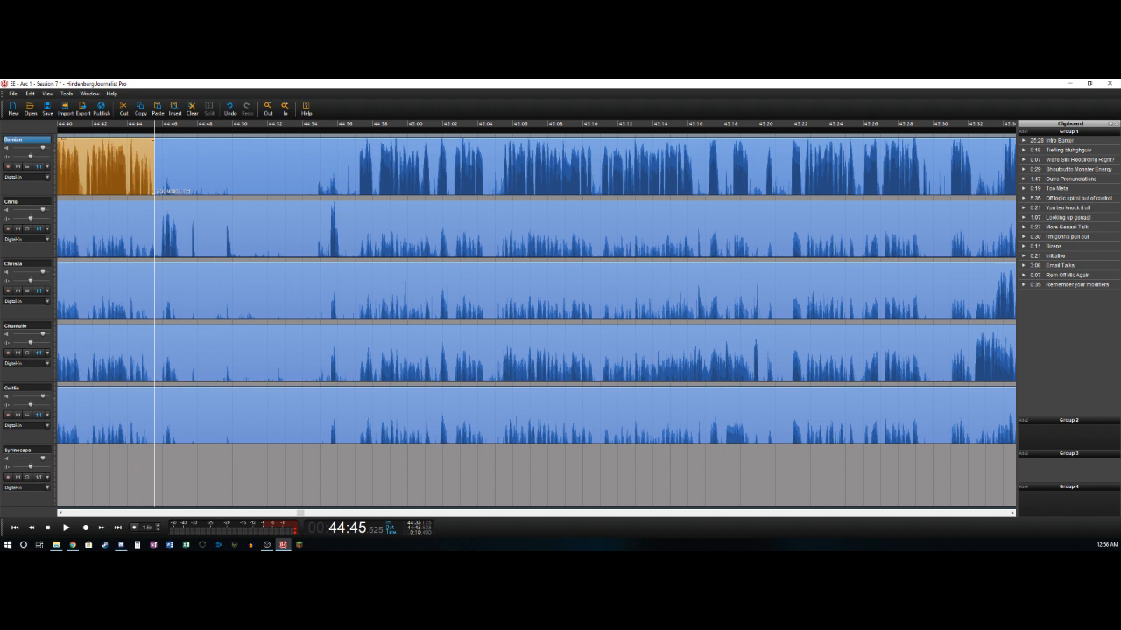
- Switch to the YouTube page in Chrome and show the Vindsvept video "Keeper of the Forest" full screen
{"action": "key", "text": "alt+Tab"}
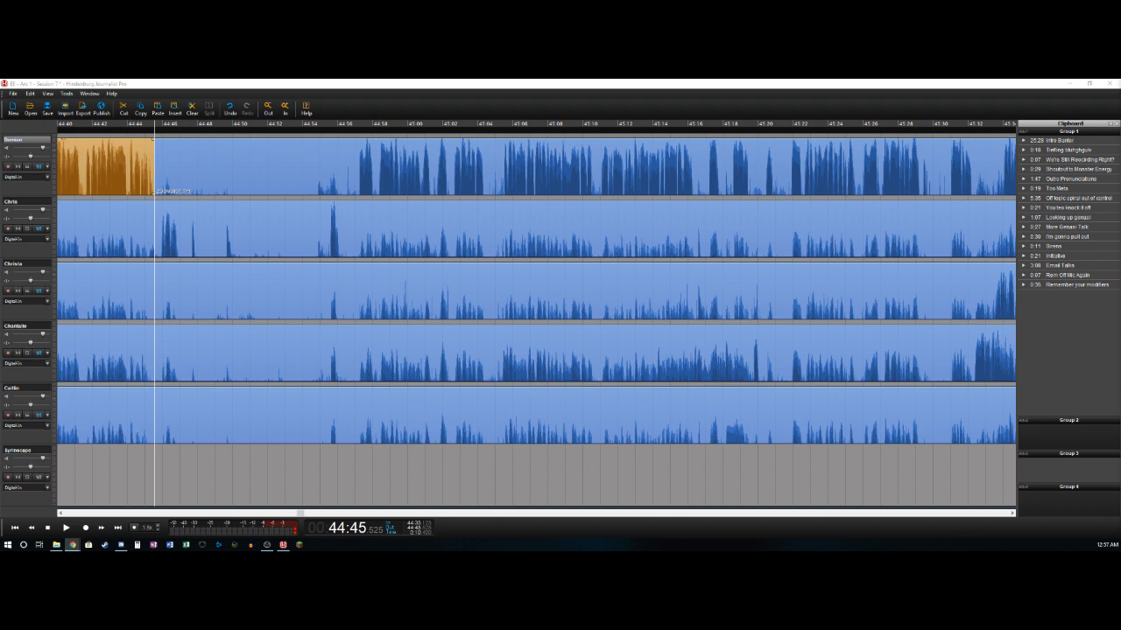
{"action": "left_click_drag", "start_coordinate": [767, 81], "coordinate": [833, 79]}
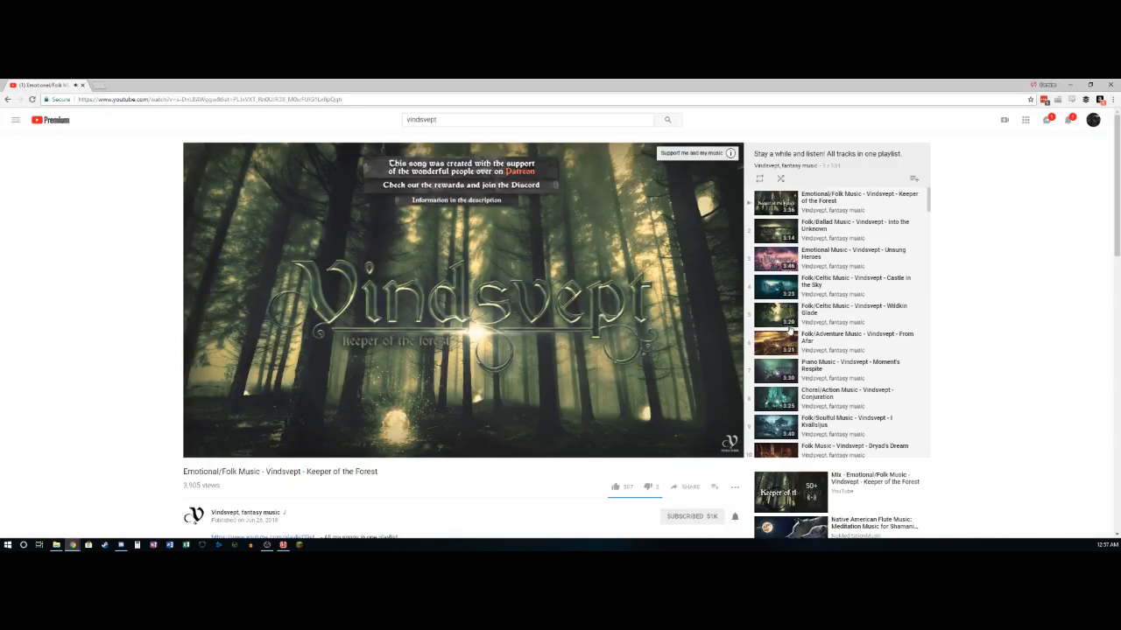
{"action": "key", "text": "F11"}
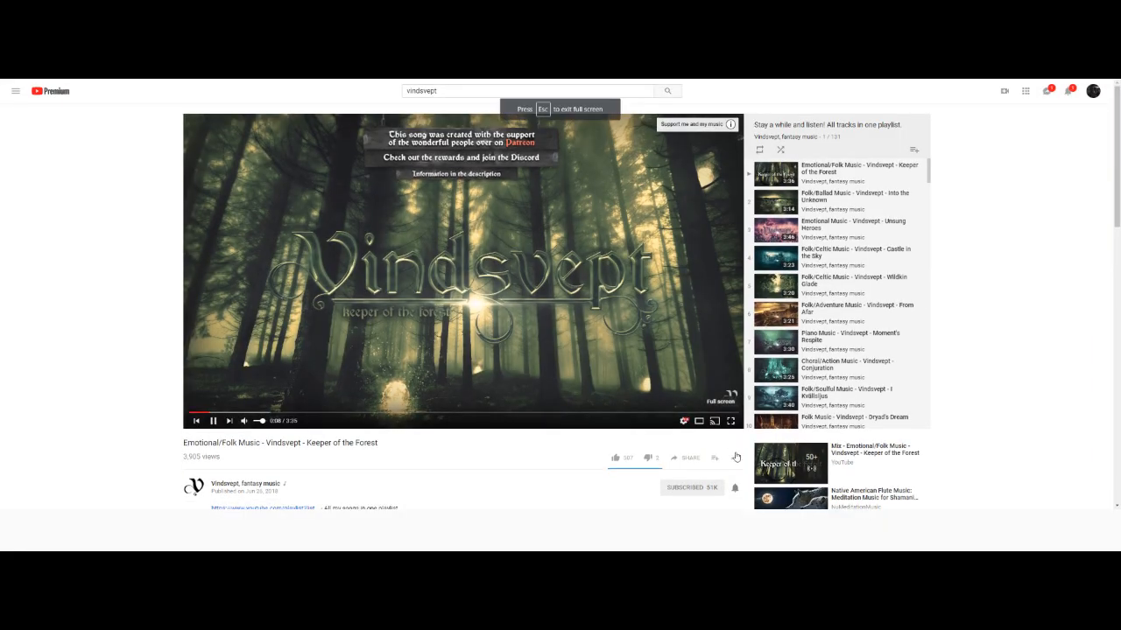
{"action": "left_click", "coordinate": [730, 421]}
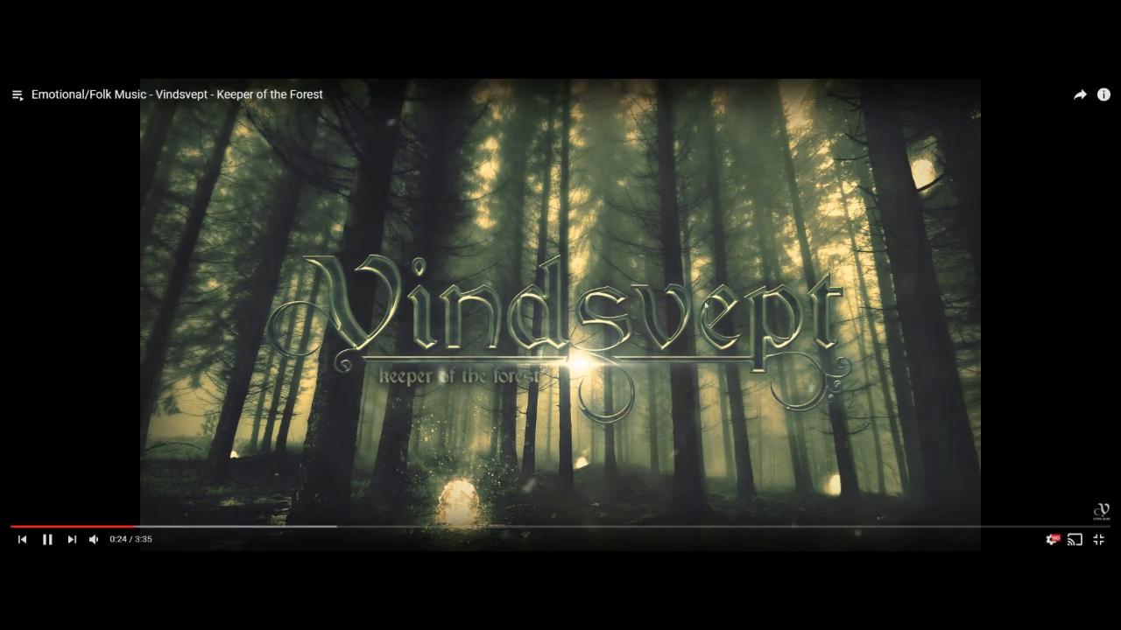
- Turn on shuffle for the Vindsvept playlist and return the video to full screen
{"action": "left_click", "coordinate": [1096, 538]}
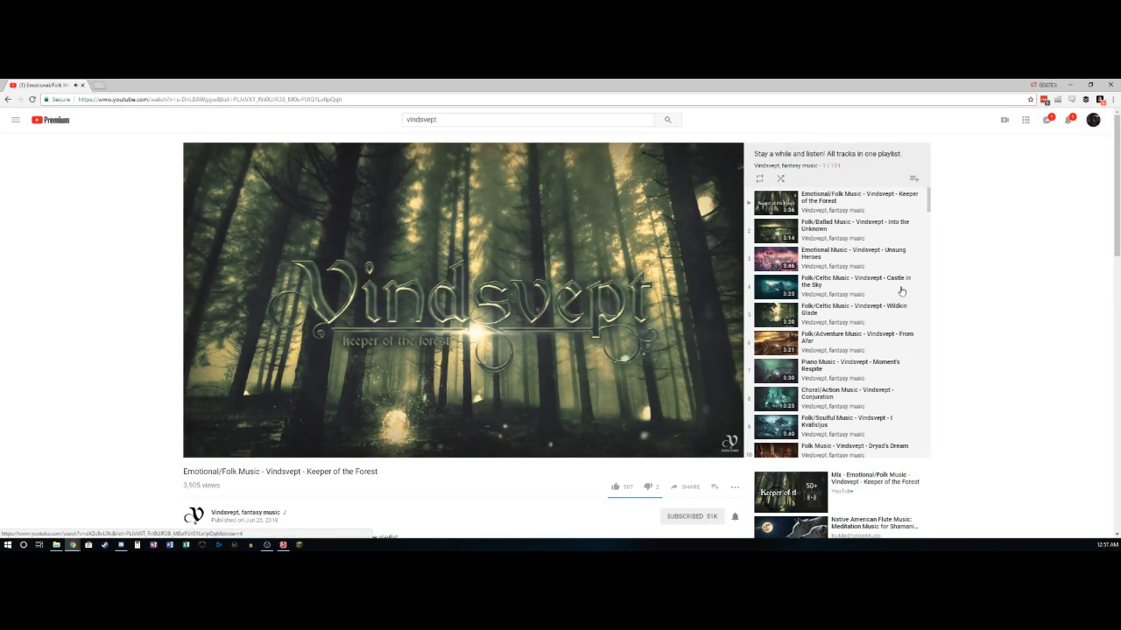
{"action": "left_click", "coordinate": [780, 179]}
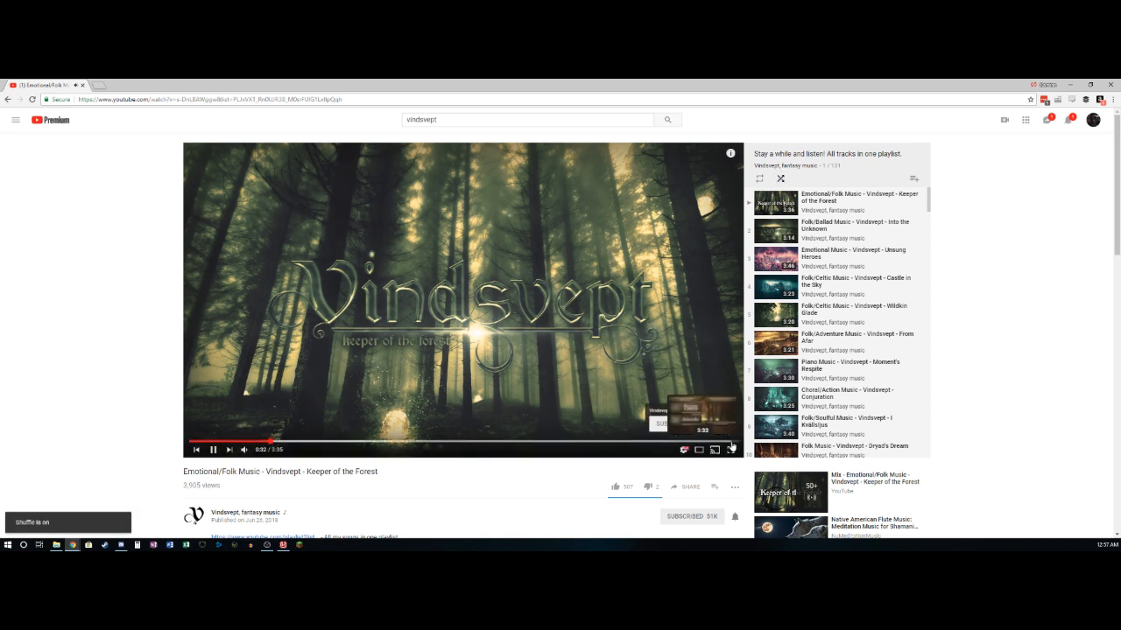
{"action": "left_click", "coordinate": [730, 450]}
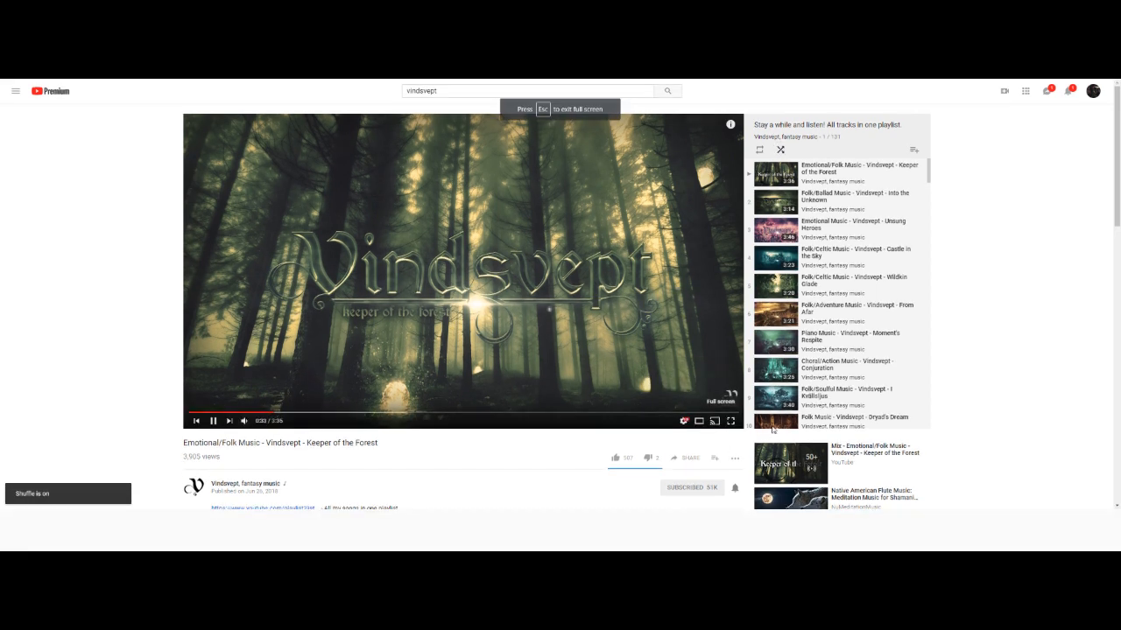
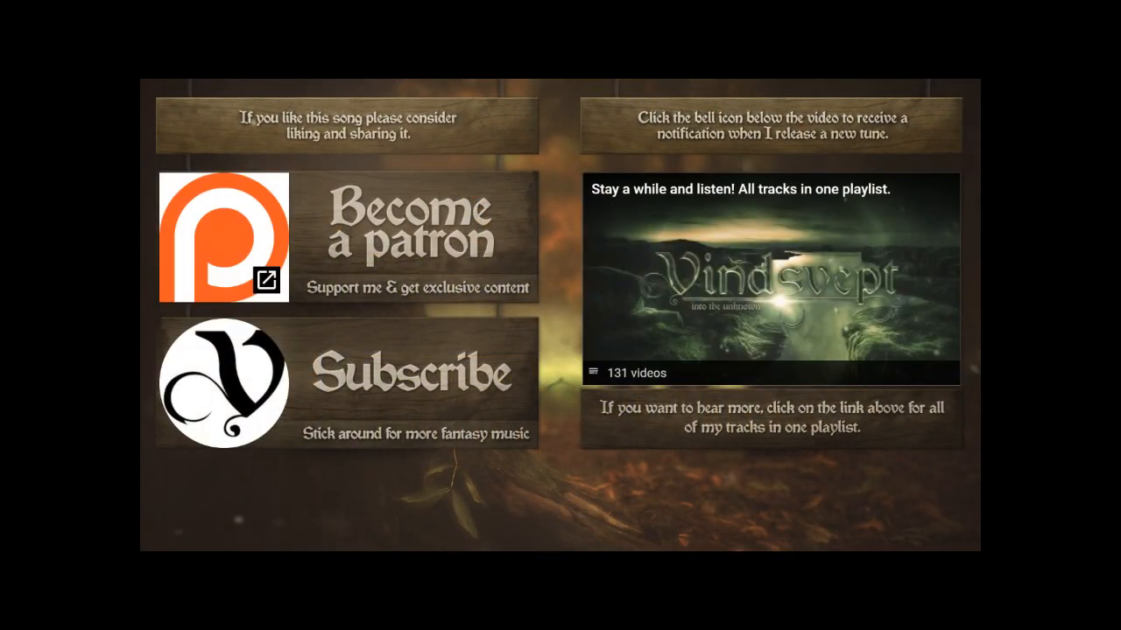
- Exit full screen, pause the Vindsvept video and switch back to the Hindenburg Journalist Pro session
{"action": "mouse_move", "coordinate": [997, 323]}
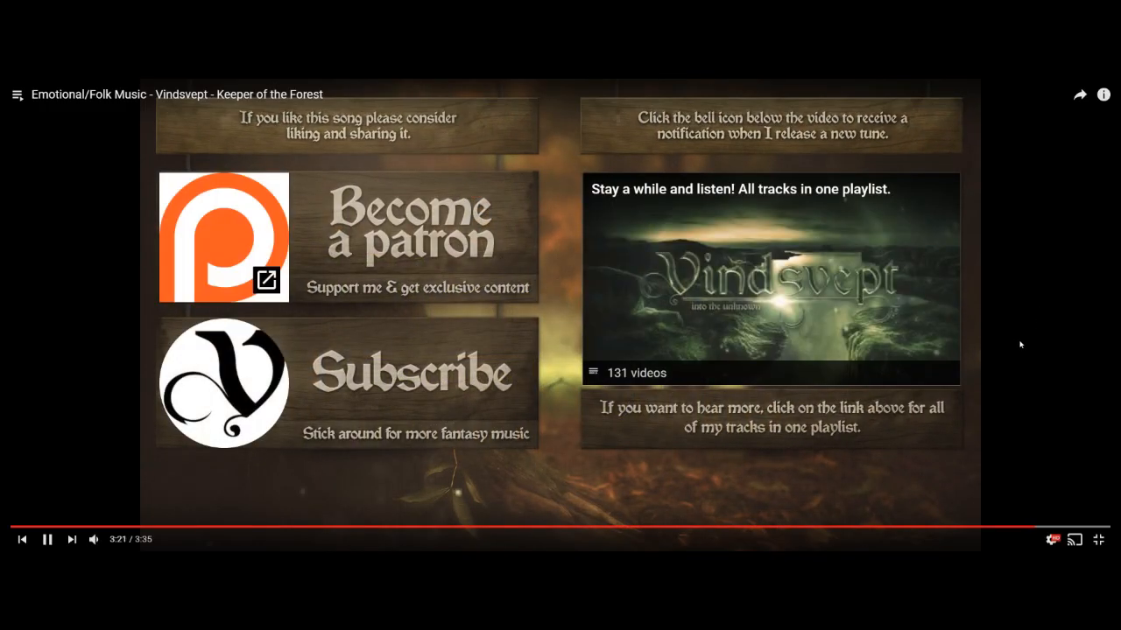
{"action": "left_click", "coordinate": [1098, 543]}
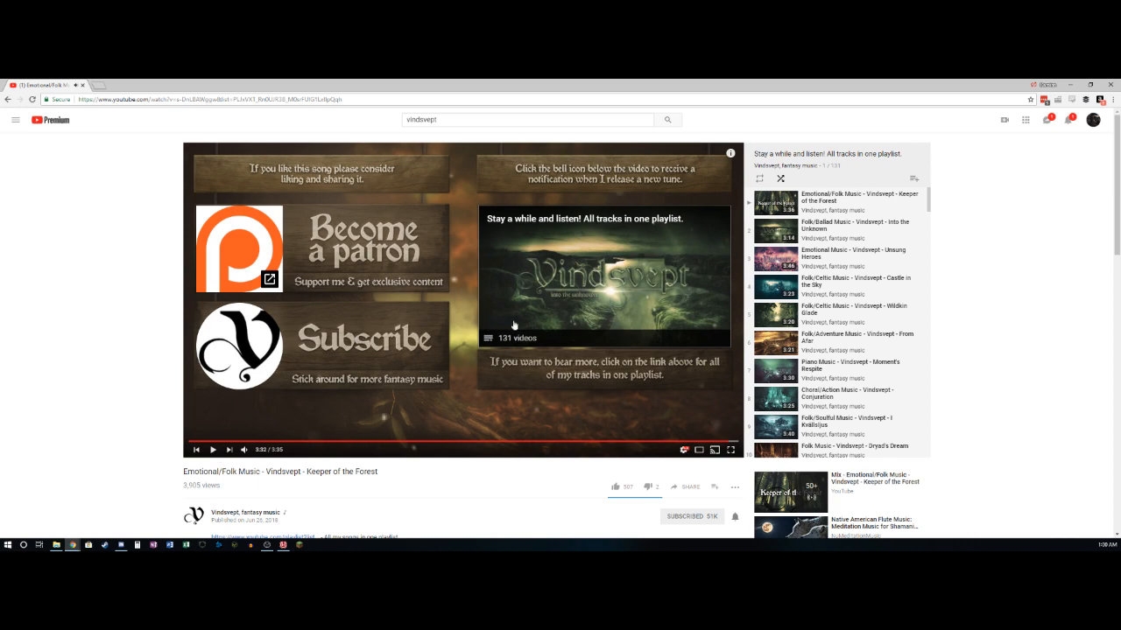
{"action": "left_click", "coordinate": [1069, 85]}
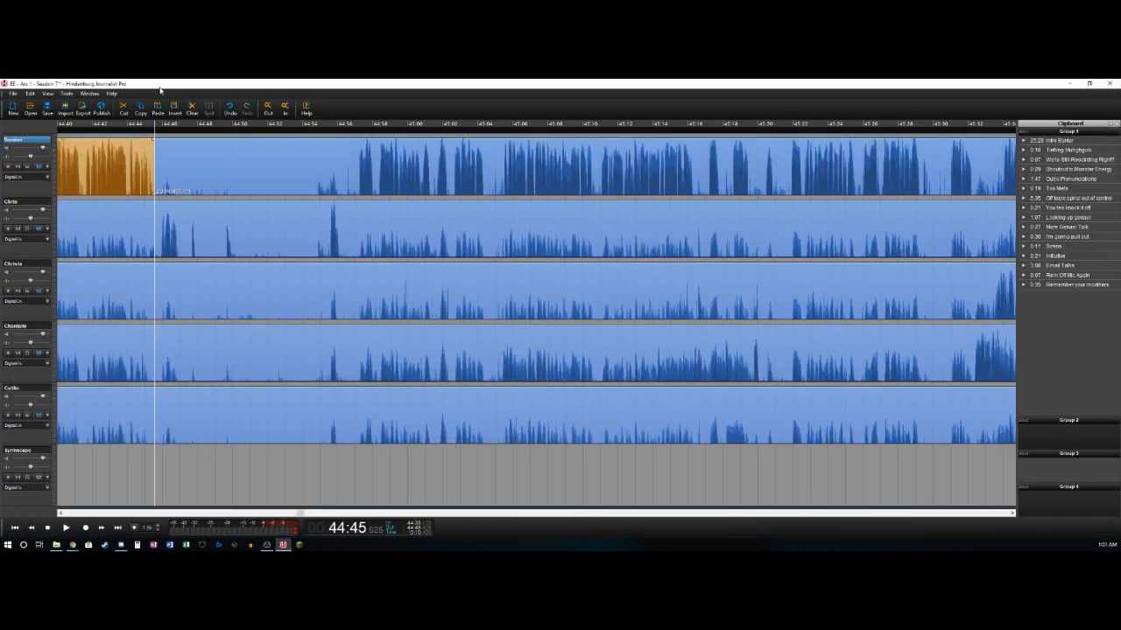
- Split the second track just before its speech at about 44:45.9 and delete the audio preceding it
{"action": "key", "text": "Left"}
{"action": "key", "text": "Right"}
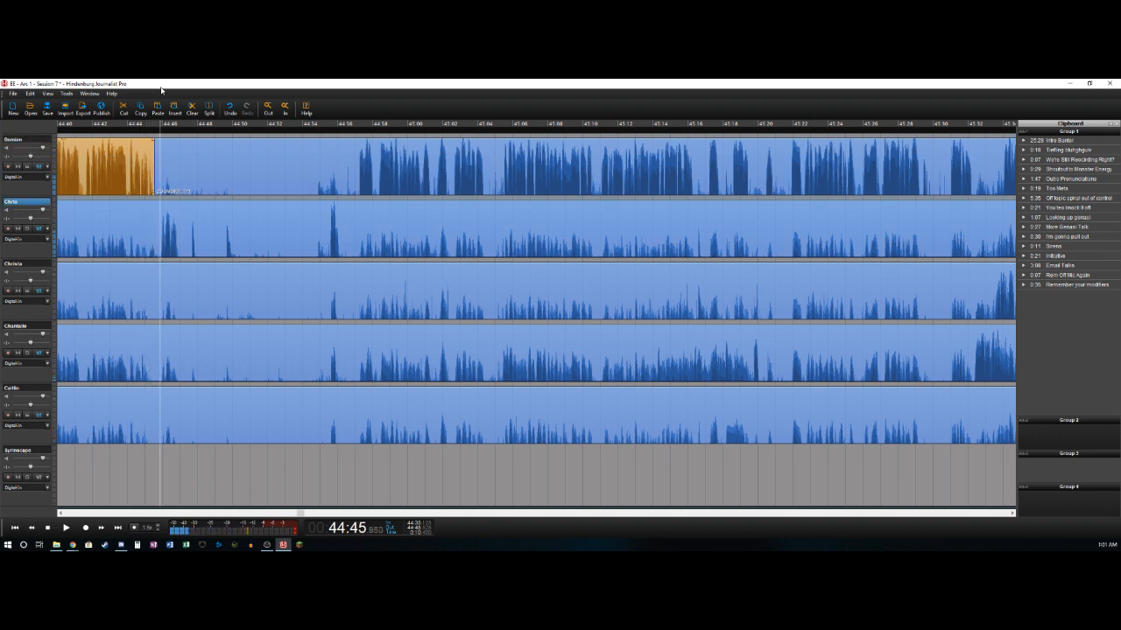
{"action": "key", "text": "Delete"}
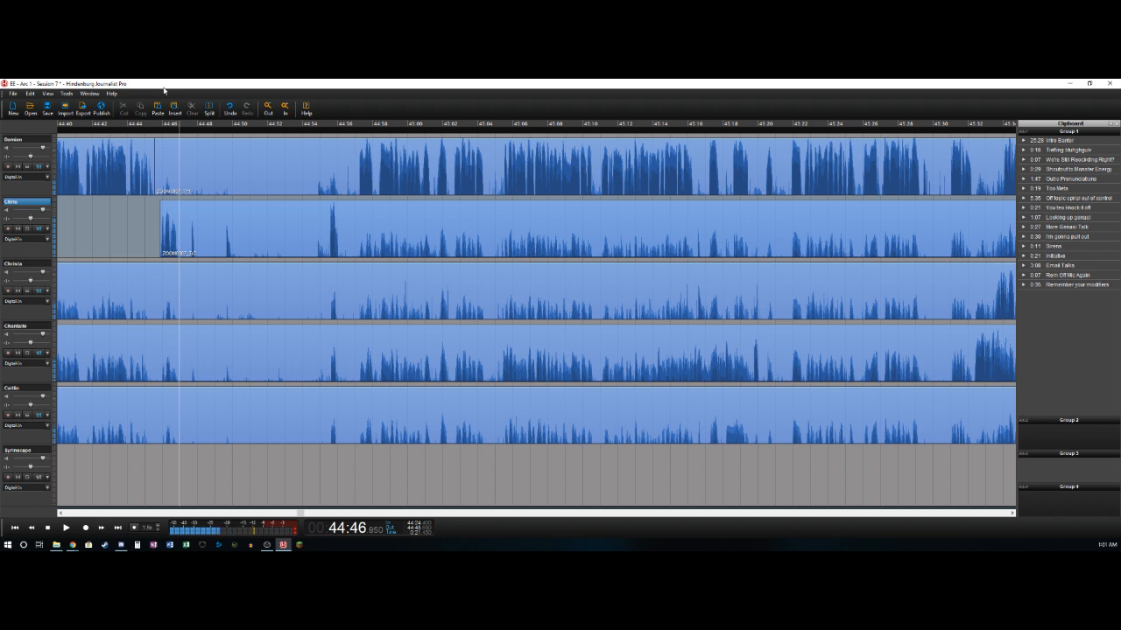
- Remove the silence on the second track from about 44:47.0 to 44:47.6, and split the track again at about 44:47.9
{"action": "key", "text": "t"}
{"action": "key", "text": "Right"}
{"action": "key", "text": "Left"}
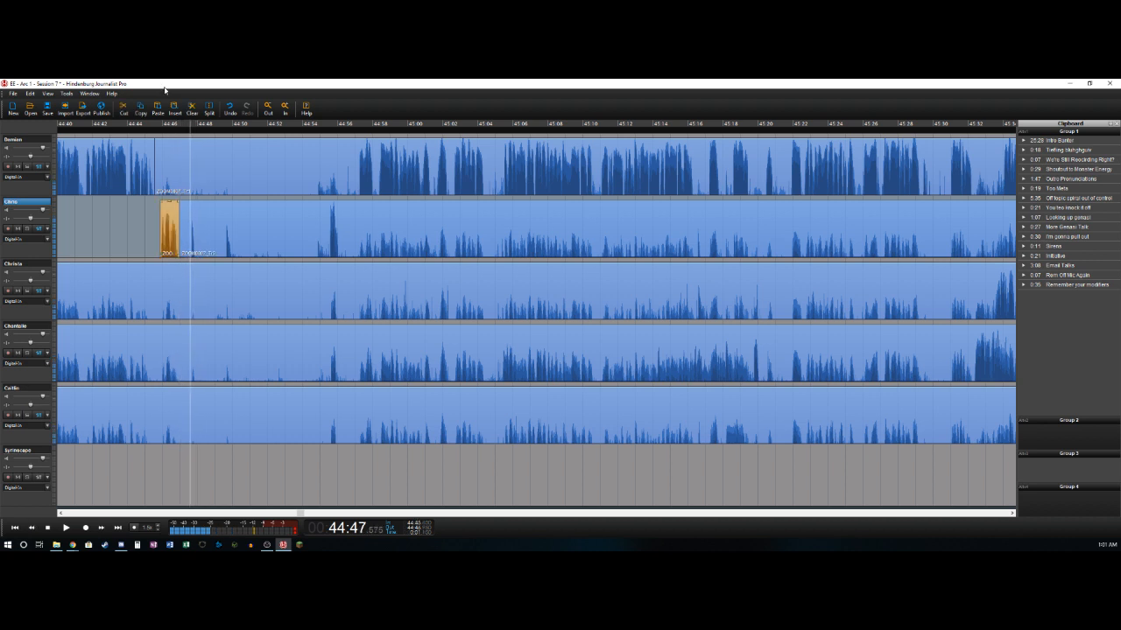
{"action": "key", "text": "t"}
{"action": "key", "text": "Delete"}
{"action": "key", "text": "Right"}
{"action": "key", "text": "Left"}
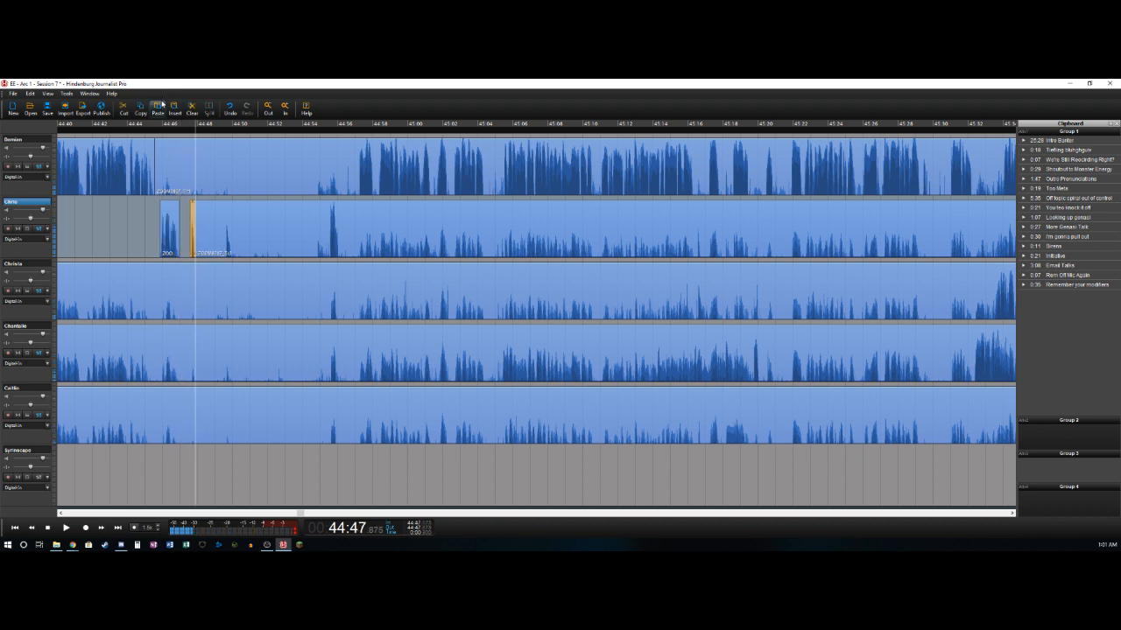
- Delete the pause from about 44:47.9 to 44:55.5 across the first five tracks, closing the gap
{"action": "key", "text": "space"}
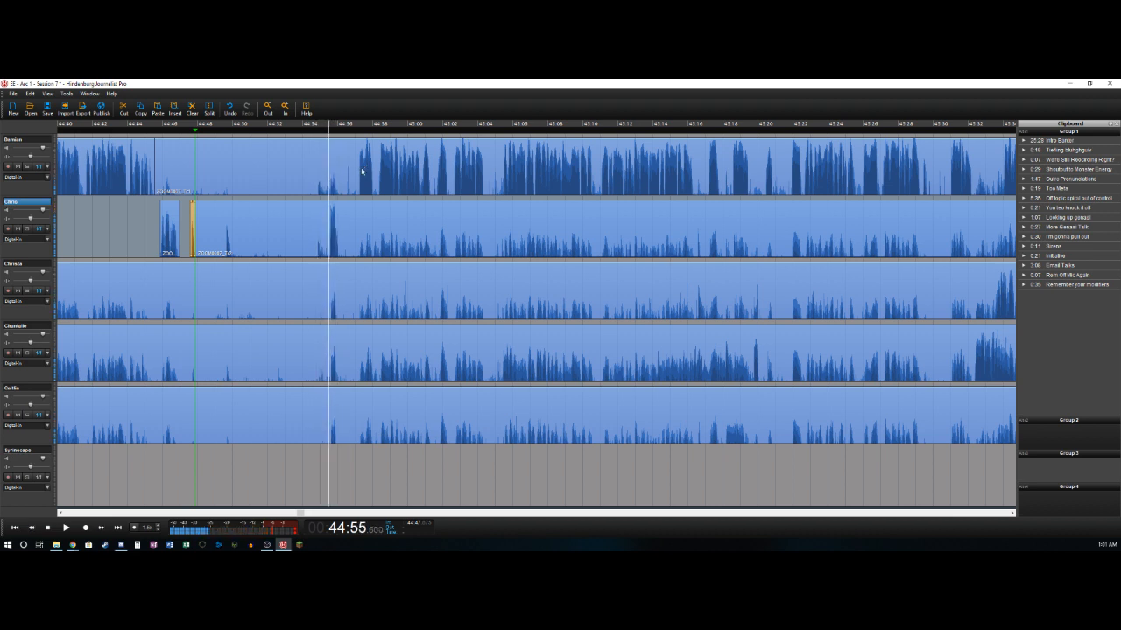
{"action": "key", "text": "o"}
{"action": "left_click", "coordinate": [28, 138]}
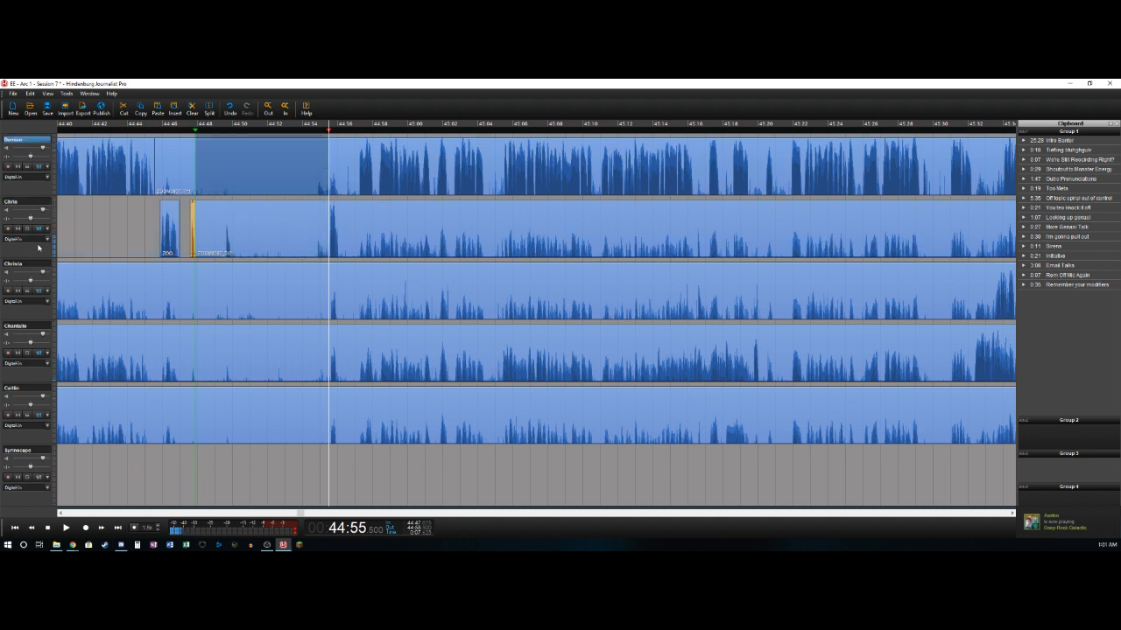
{"action": "left_click", "coordinate": [31, 388], "text": "shift"}
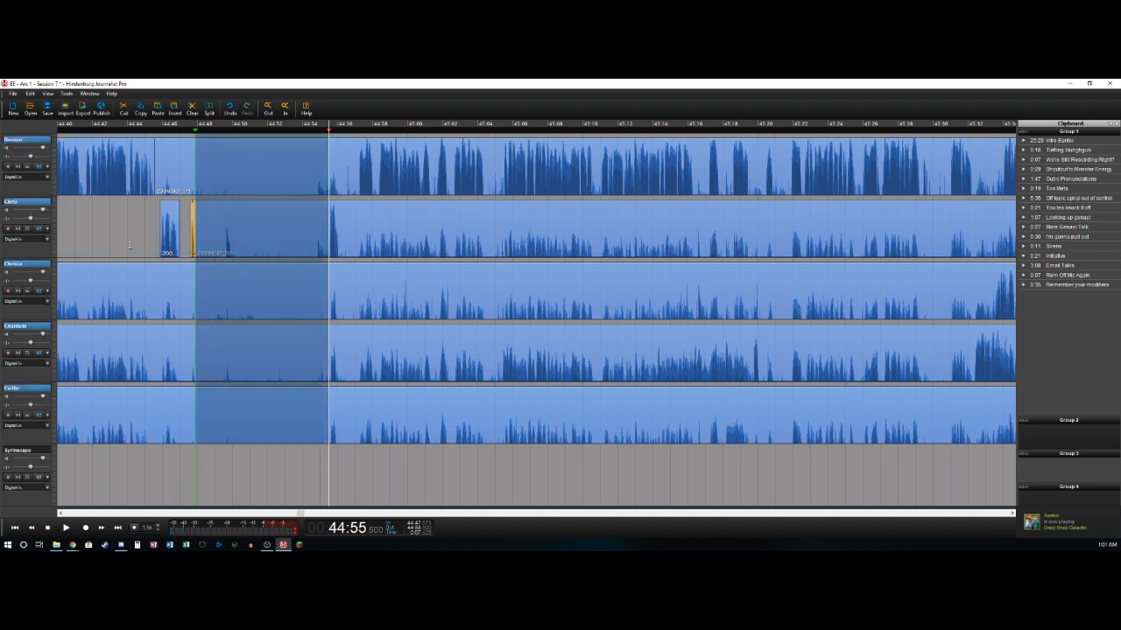
{"action": "key", "text": "Delete"}
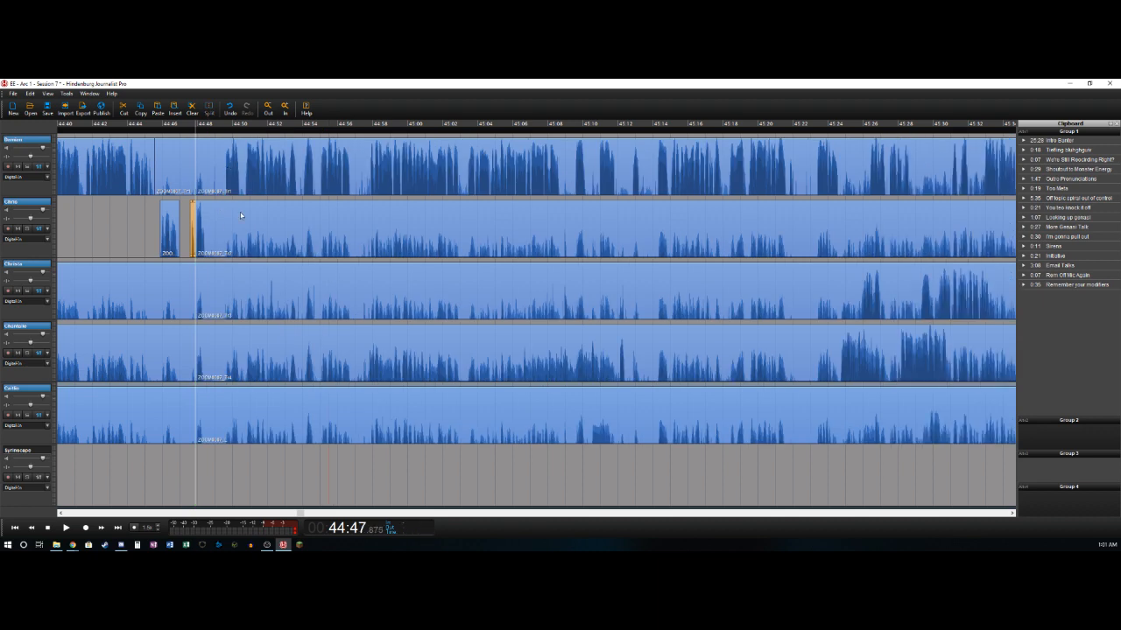
- Select all clips following the cut on the five tracks and move them together about 0.8 s later
{"action": "left_click", "coordinate": [234, 187]}
{"action": "left_click", "coordinate": [256, 405], "text": "shift"}
{"action": "left_click_drag", "start_coordinate": [220, 154], "coordinate": [234, 154]}
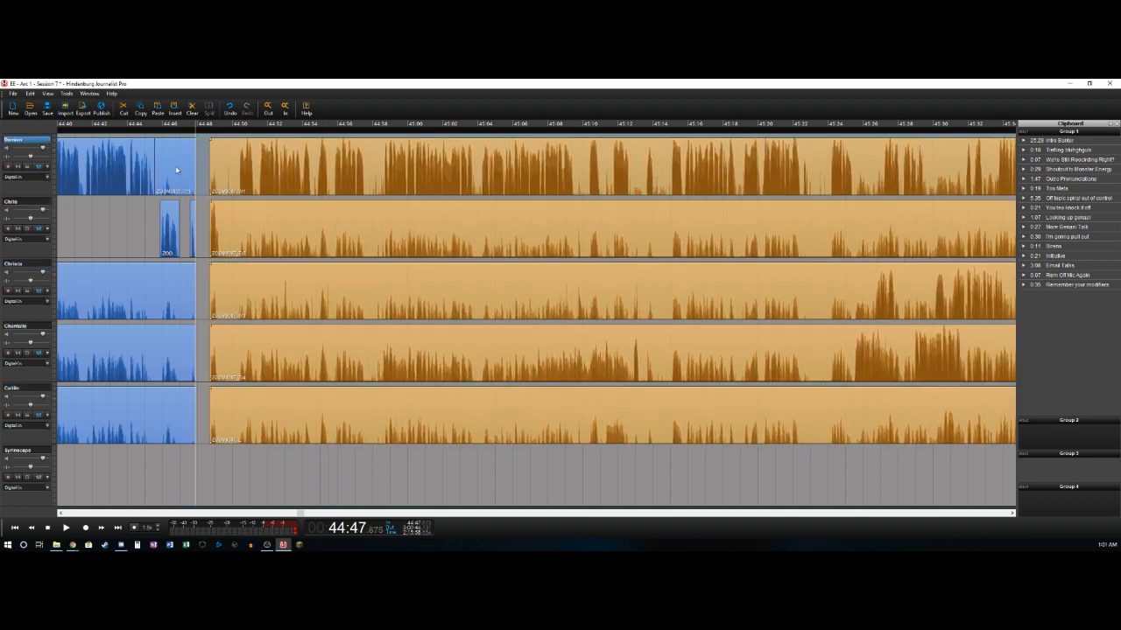
- Delete the background-bleed clips before the gap on the first, third, fourth and fifth tracks
{"action": "left_click", "coordinate": [176, 171]}
{"action": "key", "text": "Delete"}
{"action": "left_click", "coordinate": [155, 304]}
{"action": "key", "text": "Delete"}
{"action": "left_click", "coordinate": [147, 358]}
{"action": "key", "text": "Delete"}
{"action": "left_click", "coordinate": [141, 424]}
{"action": "key", "text": "Delete"}
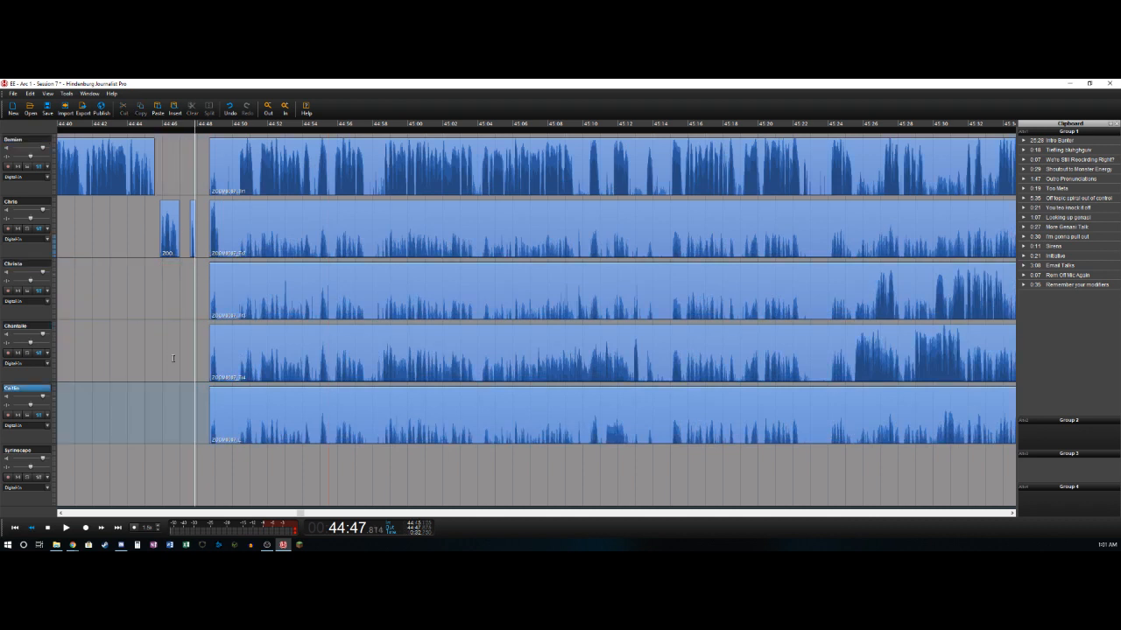
- Delete the short second-track clip at about 44:47.6 and move all following clips on the five tracks back to start there
{"action": "key", "text": "Right"}
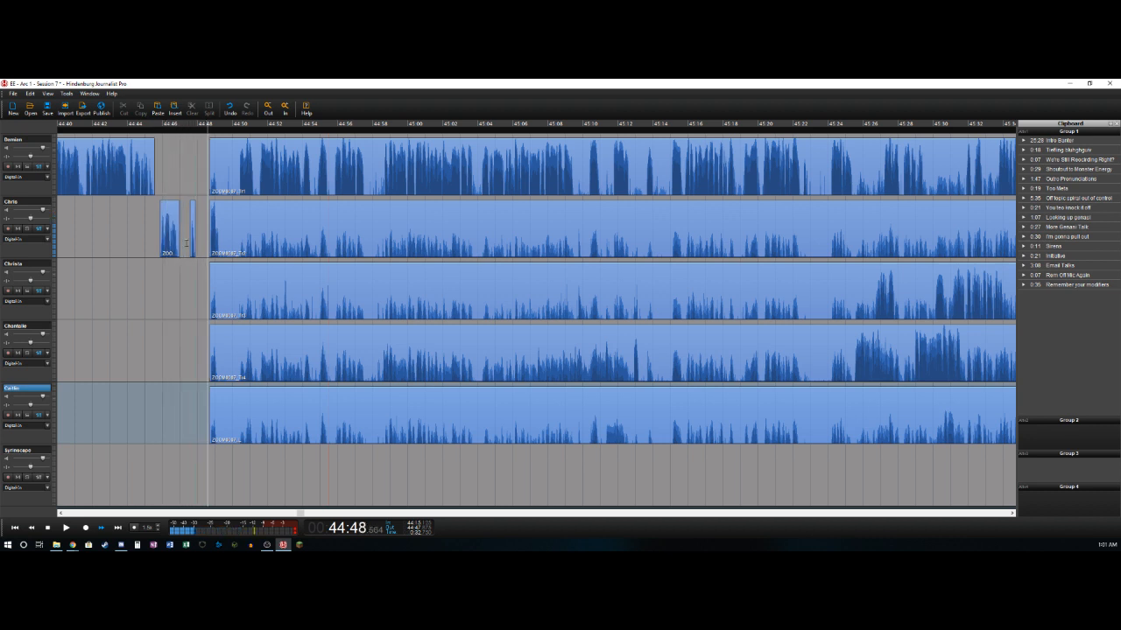
{"action": "left_click", "coordinate": [193, 229]}
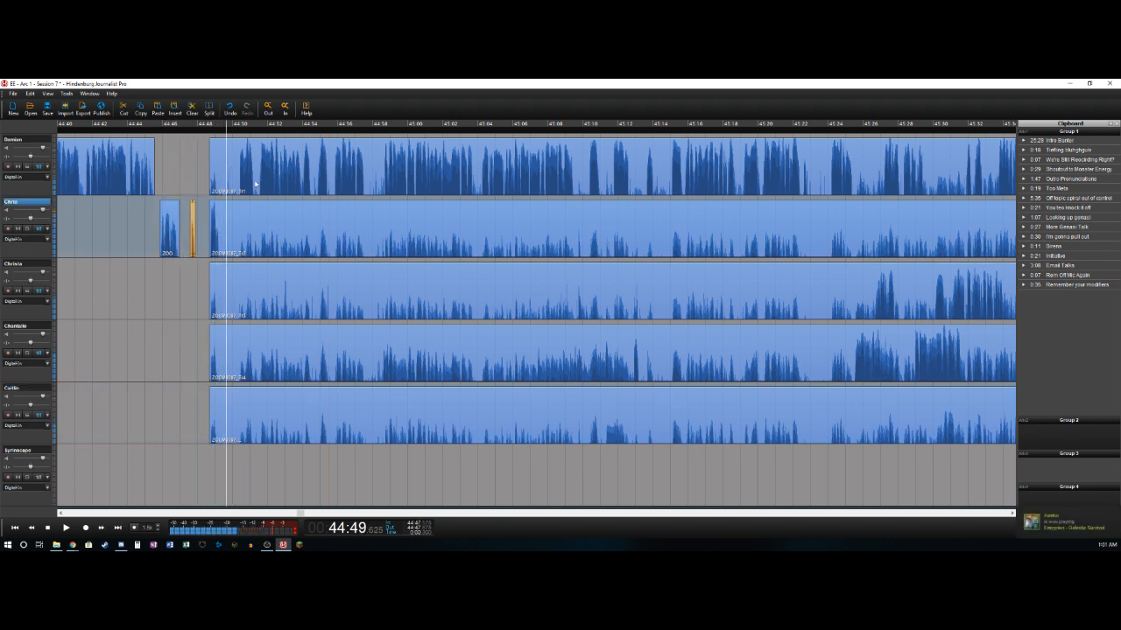
{"action": "left_click", "coordinate": [254, 170]}
{"action": "left_click", "coordinate": [261, 410], "text": "shift"}
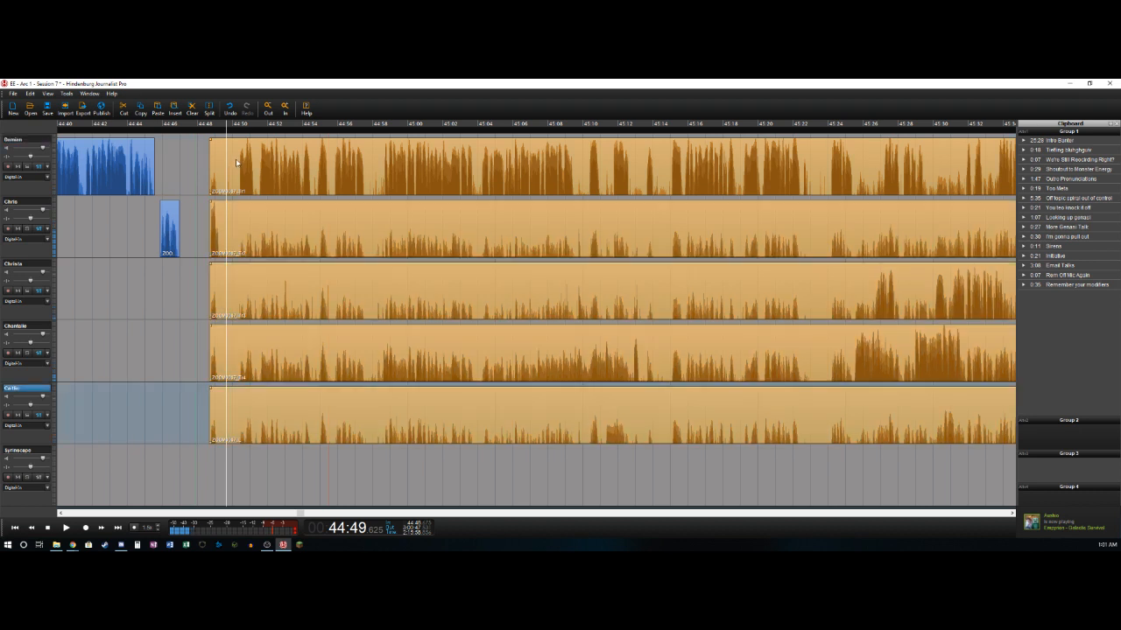
{"action": "left_click_drag", "start_coordinate": [235, 160], "coordinate": [214, 166]}
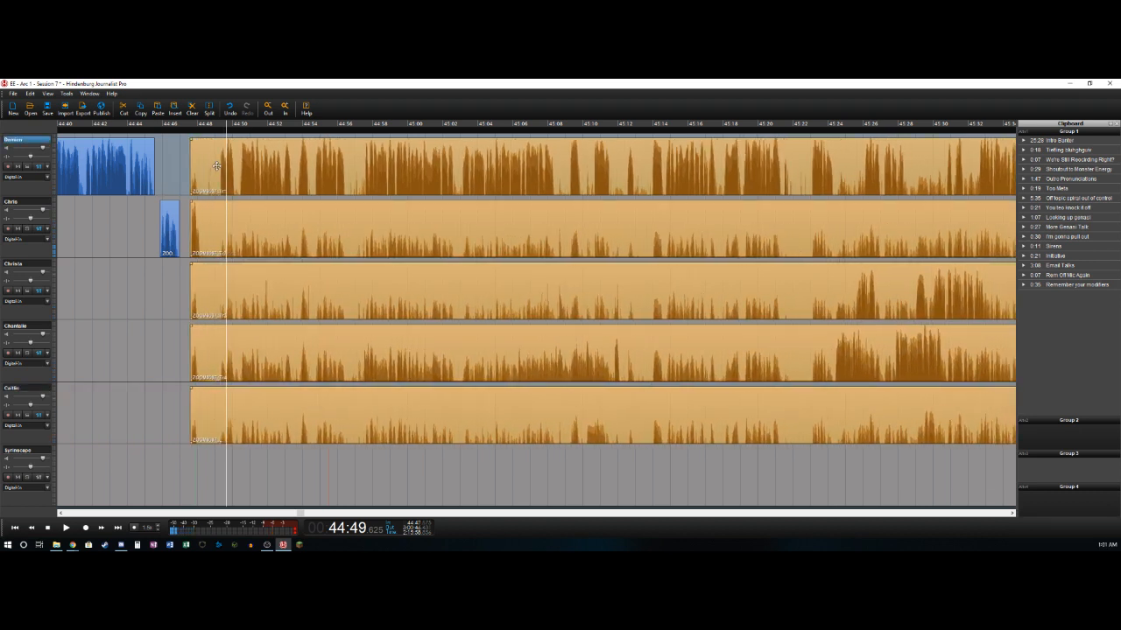
- Split the second track after its speech at about 44:48.2
{"action": "key", "text": "Right"}
{"action": "key", "text": "Left"}
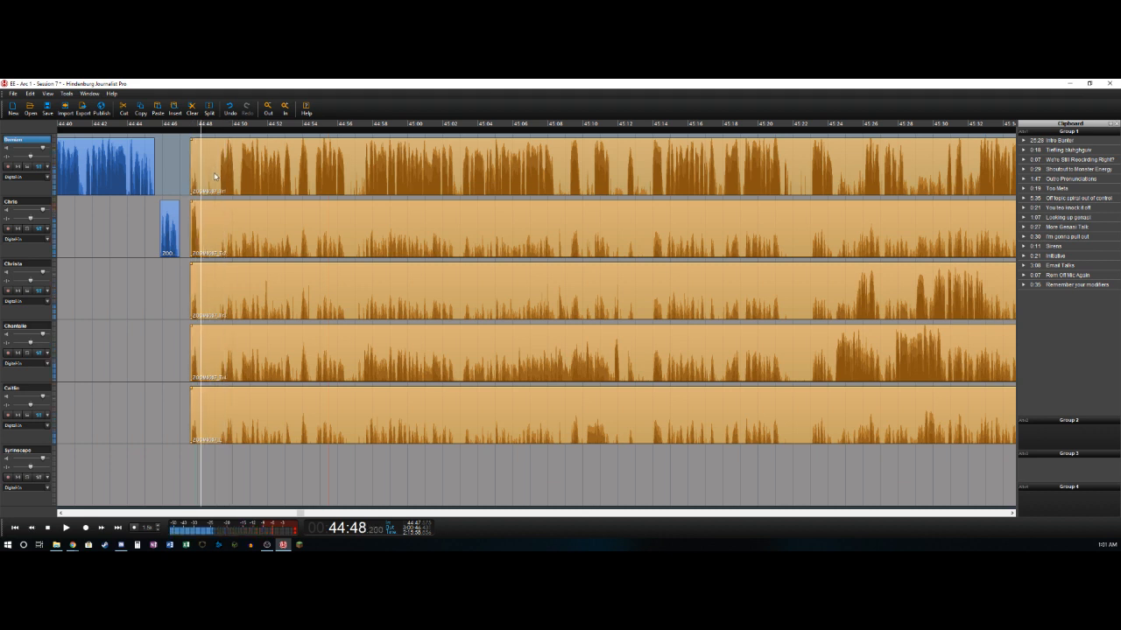
{"action": "key", "text": "ctrl+t"}
- Split the first track where its speech starts at about 44:49.2 and delete the bleed segment before it
{"action": "key", "text": "Right"}
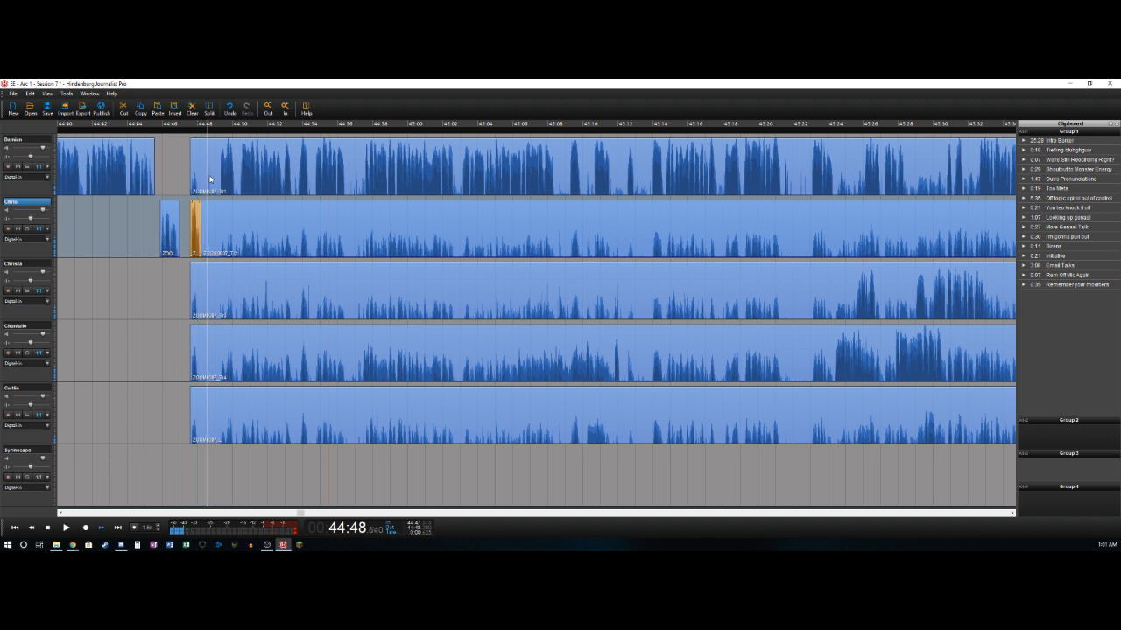
{"action": "key", "text": "ctrl+t"}
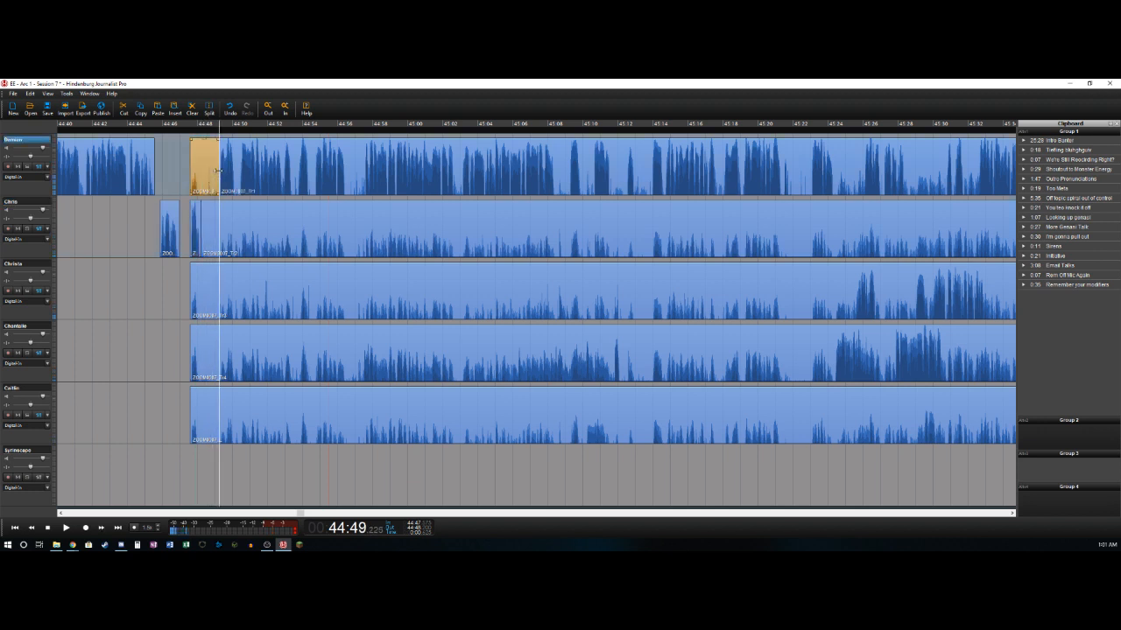
{"action": "key", "text": "Delete"}
- Cut out the pause on the first track from about 44:56.5 to 44:57.6, leaving the gap open
{"action": "key", "text": "Right"}
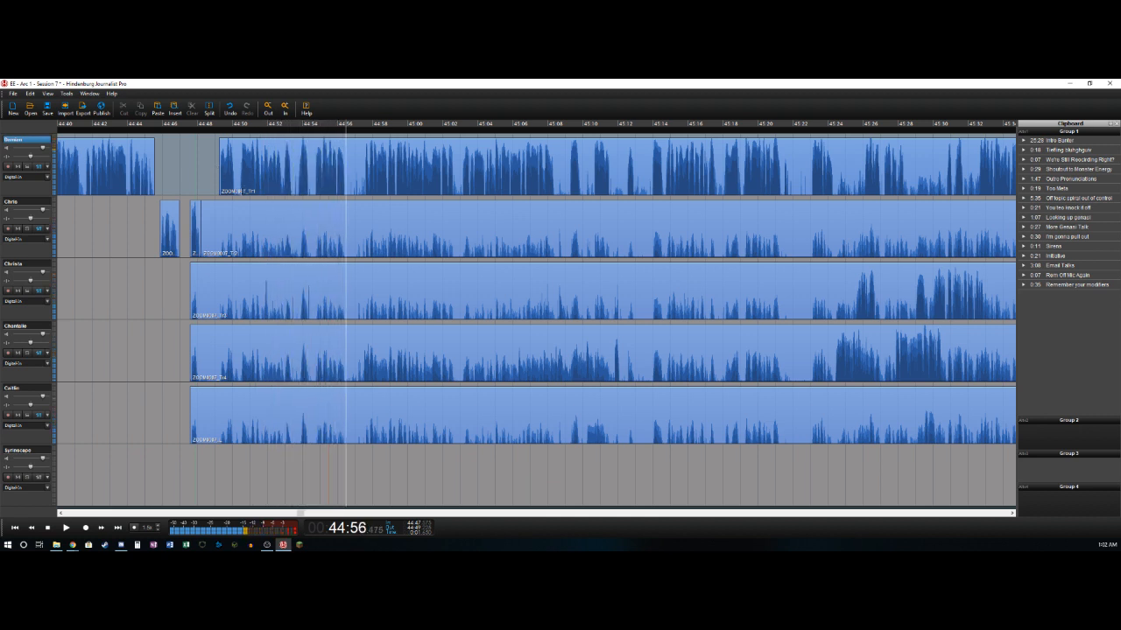
{"action": "key", "text": "t"}
{"action": "key", "text": "space"}
- Cut out the pause on the first track from about 45:02.7 to 45:03.1, leaving the gap open
{"action": "key", "text": "space"}
{"action": "key", "text": "t"}
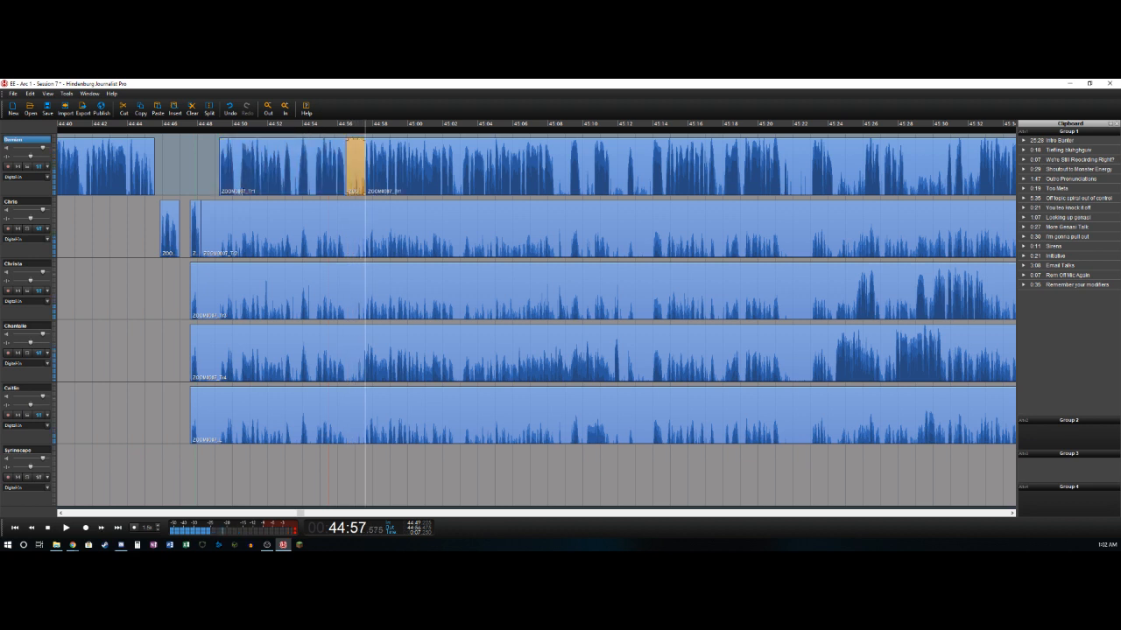
{"action": "key", "text": "Delete"}
{"action": "key", "text": "space"}
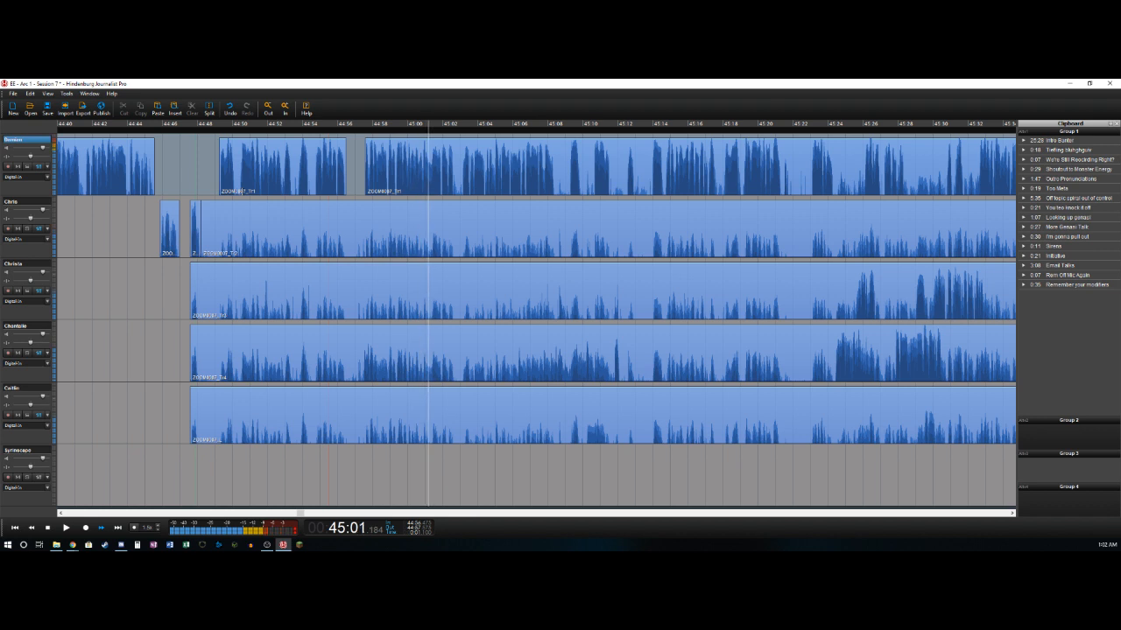
{"action": "key", "text": "space"}
{"action": "key", "text": "Left"}
{"action": "key", "text": "Left"}
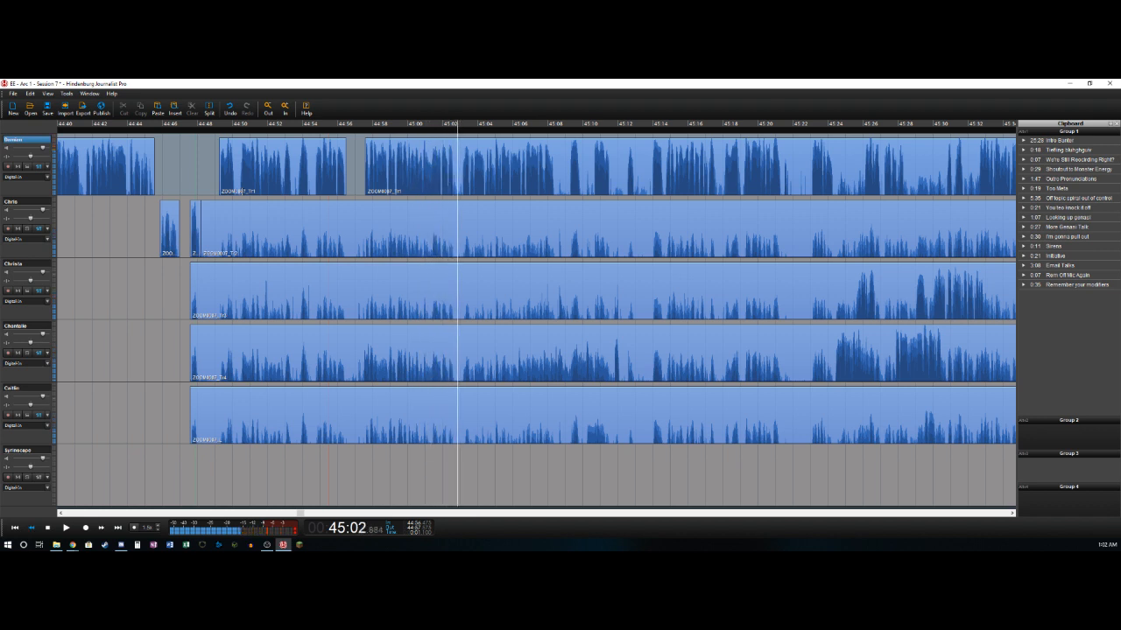
{"action": "key", "text": "t"}
{"action": "key", "text": "Right"}
{"action": "key", "text": "Right"}
{"action": "key", "text": "t"}
{"action": "key", "text": "Delete"}
- Cut out the pause on the first track from about 45:08.4 to 45:09.1, leaving the gap open
{"action": "key", "text": "space"}
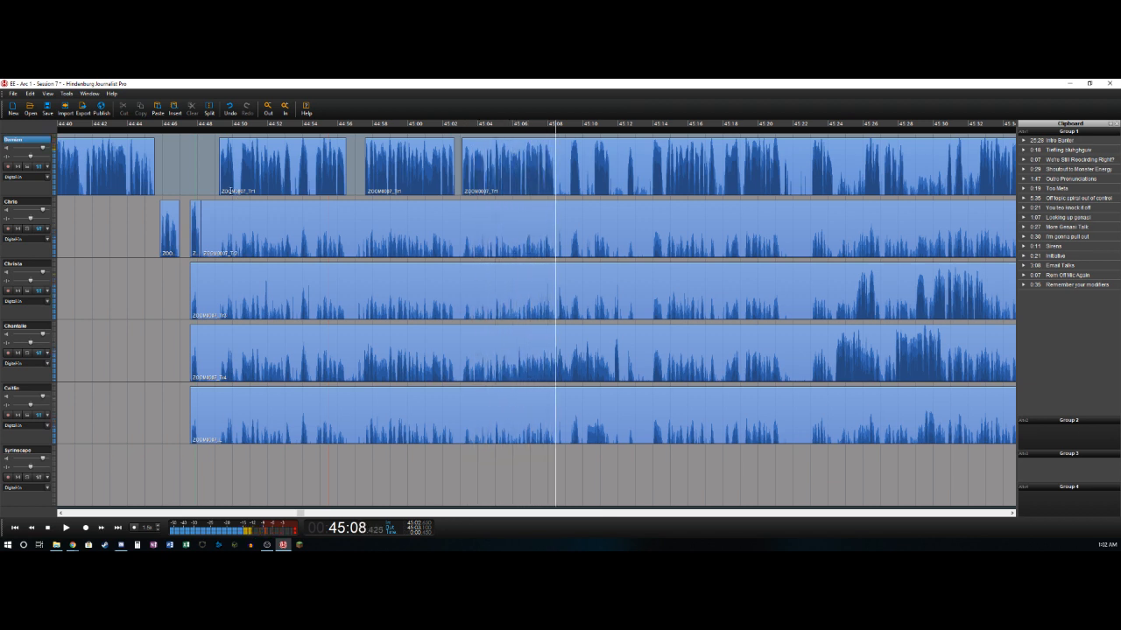
{"action": "key", "text": "t"}
{"action": "key", "text": "Right"}
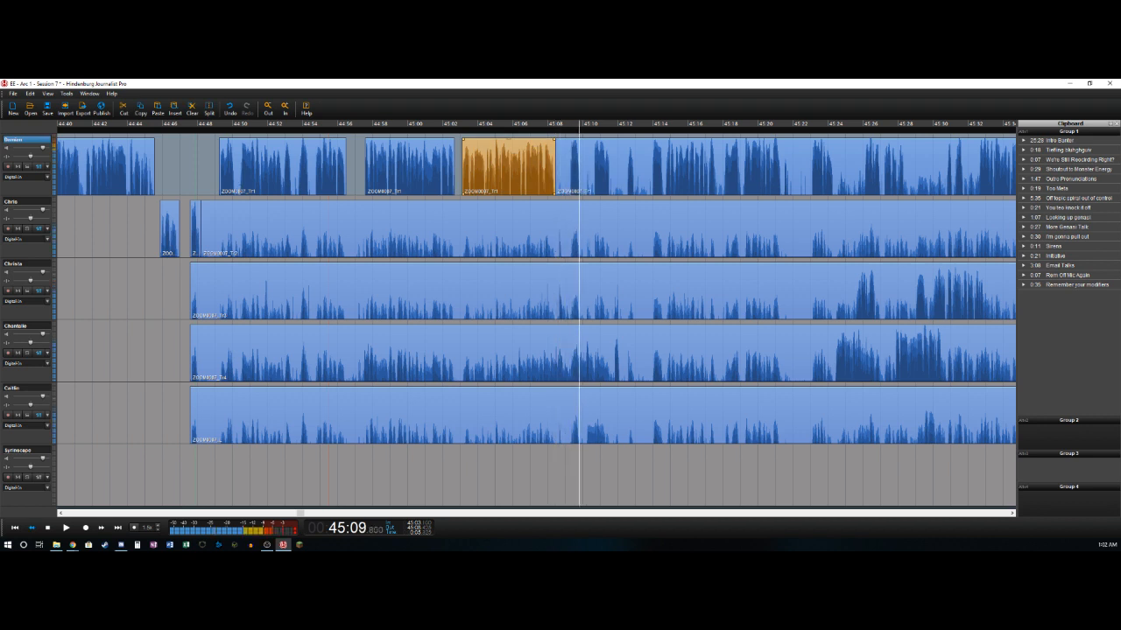
{"action": "key", "text": "Left"}
{"action": "key", "text": "t"}
{"action": "key", "text": "Delete"}
- Split the fifth track where its speech starts at about 45:10.2 and delete the bleed clip before it
{"action": "key", "text": "Right"}
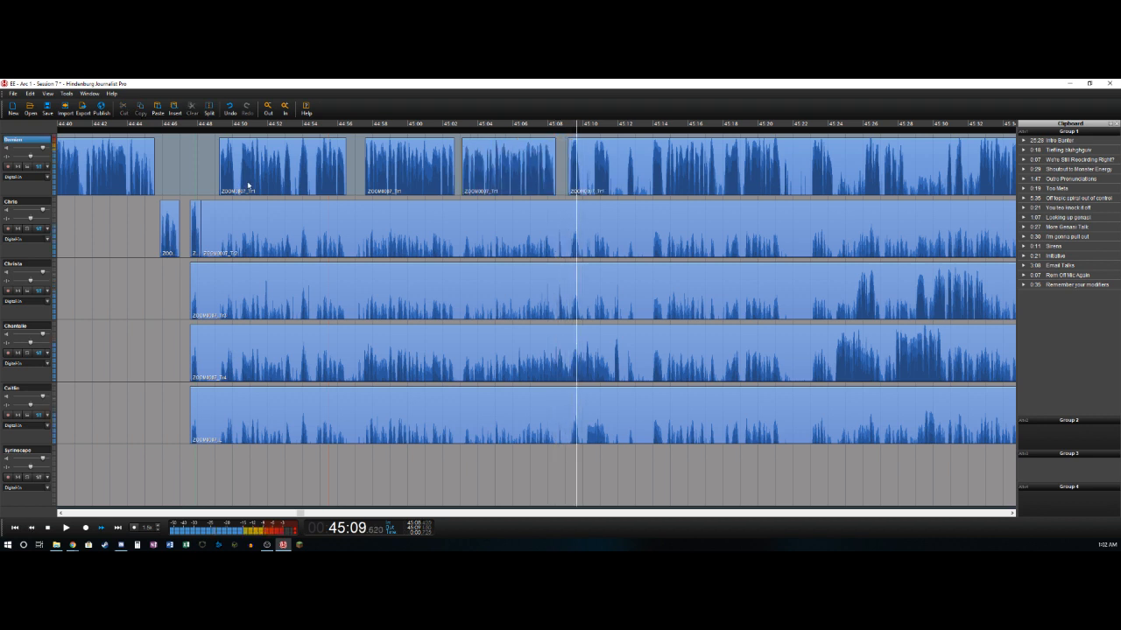
{"action": "key", "text": "Left"}
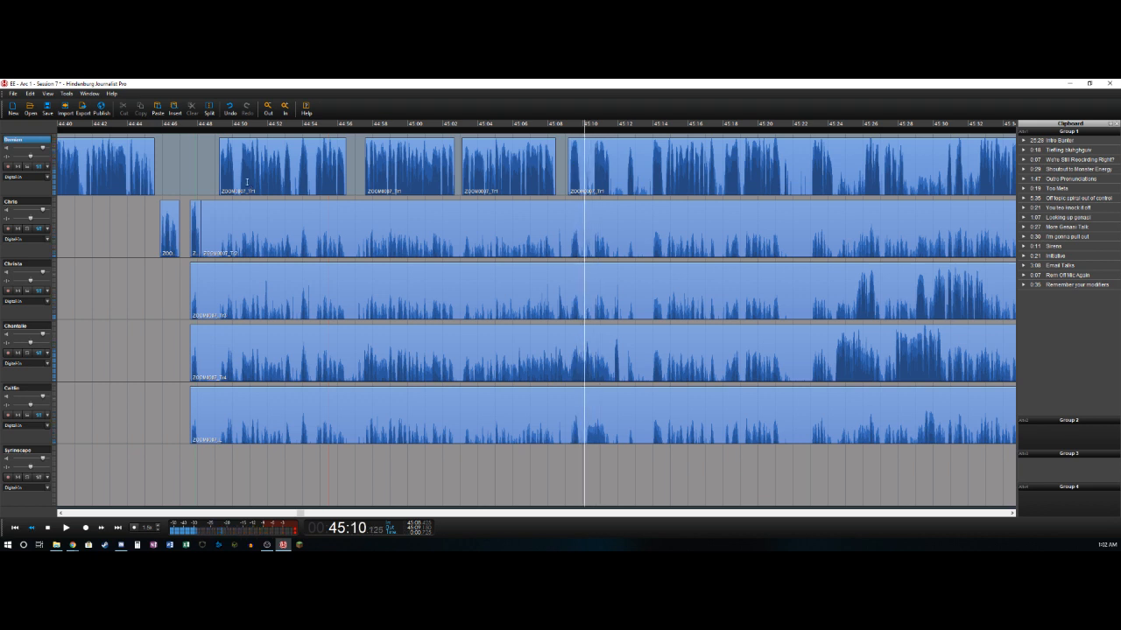
{"action": "key", "text": "Left"}
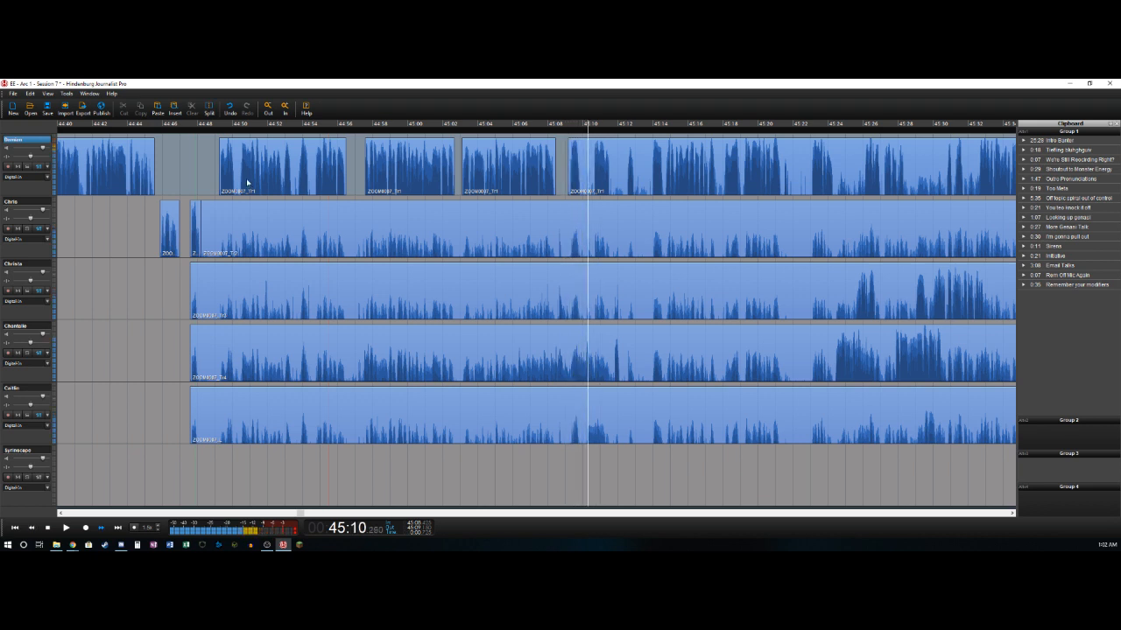
{"action": "key", "text": "Left"}
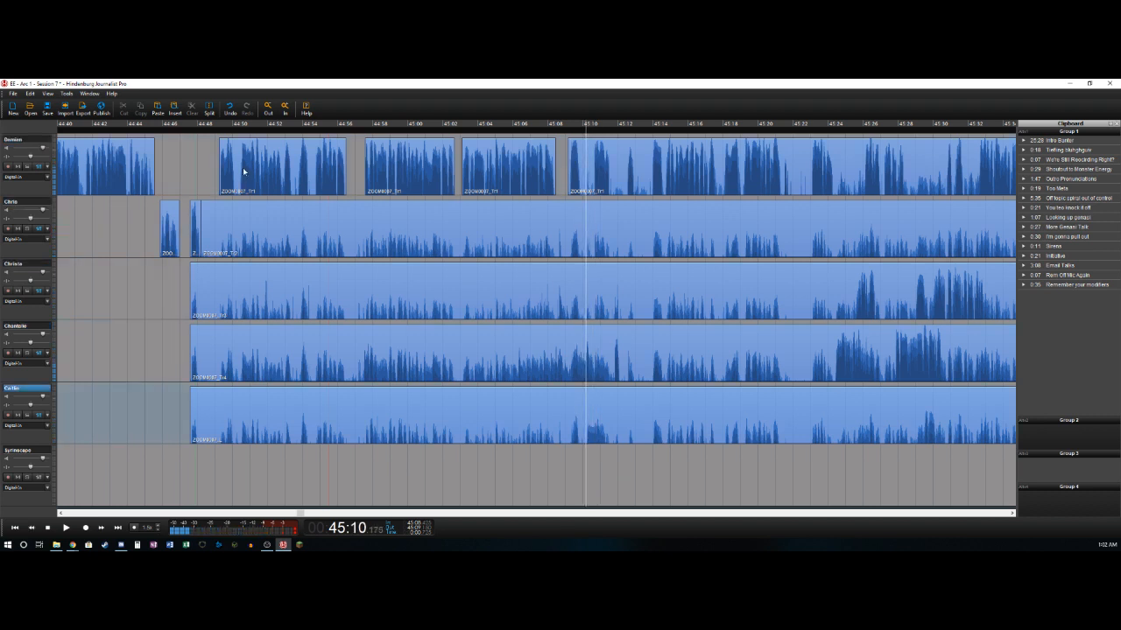
{"action": "key", "text": "t"}
{"action": "key", "text": "Escape"}
{"action": "left_click", "coordinate": [432, 423]}
{"action": "key", "text": "Delete"}
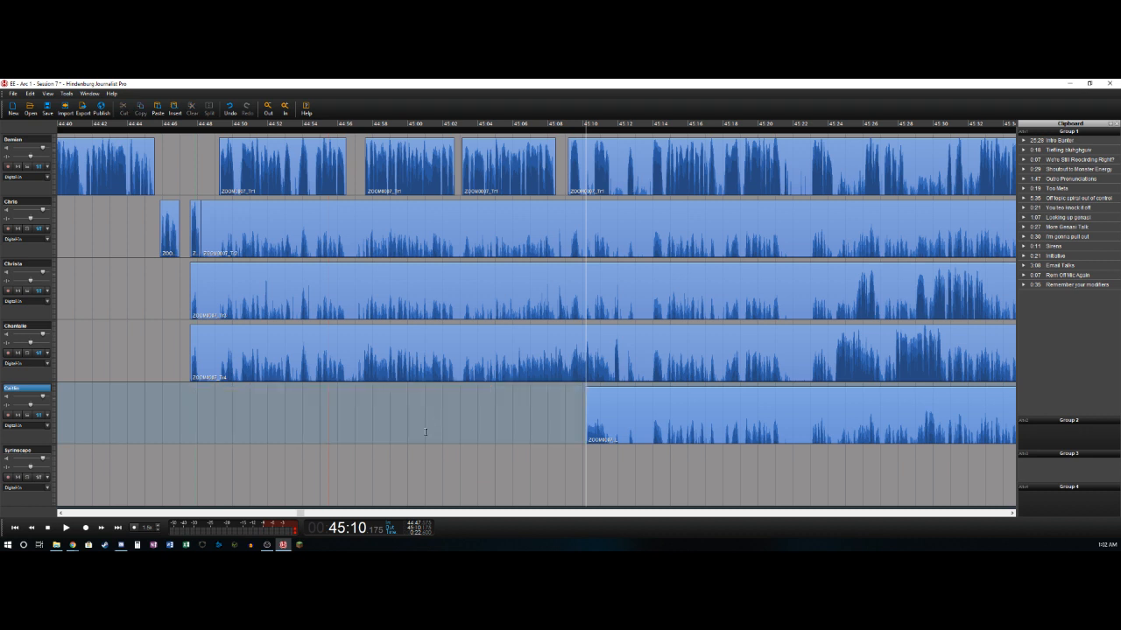
- Split the fifth track after its speech at about 45:11.3
{"action": "key", "text": "space"}
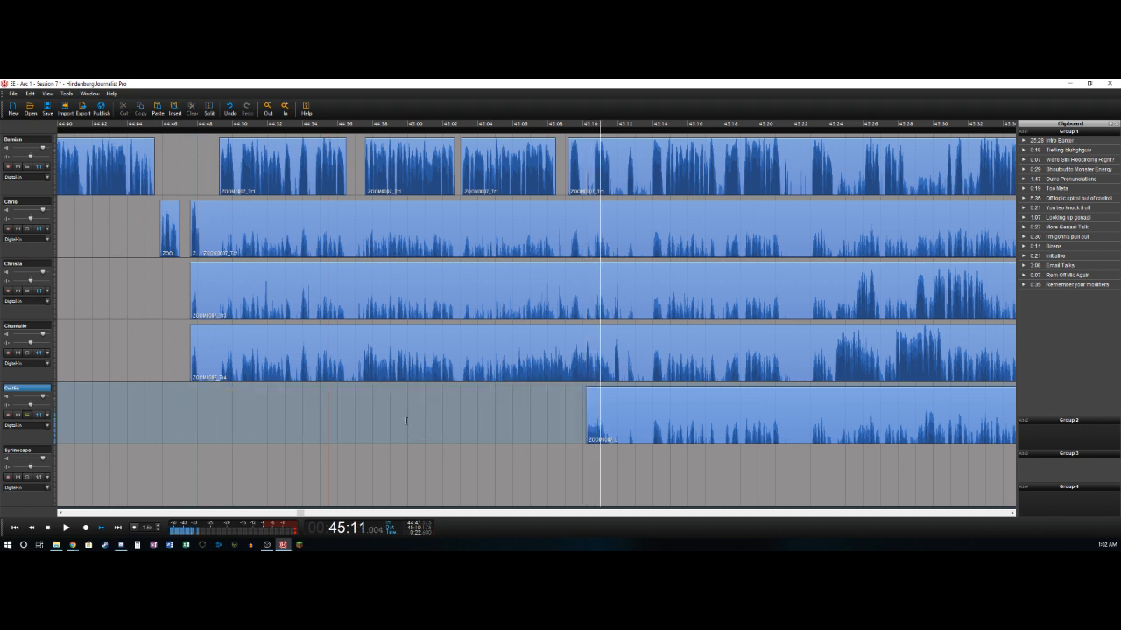
{"action": "key", "text": "t"}
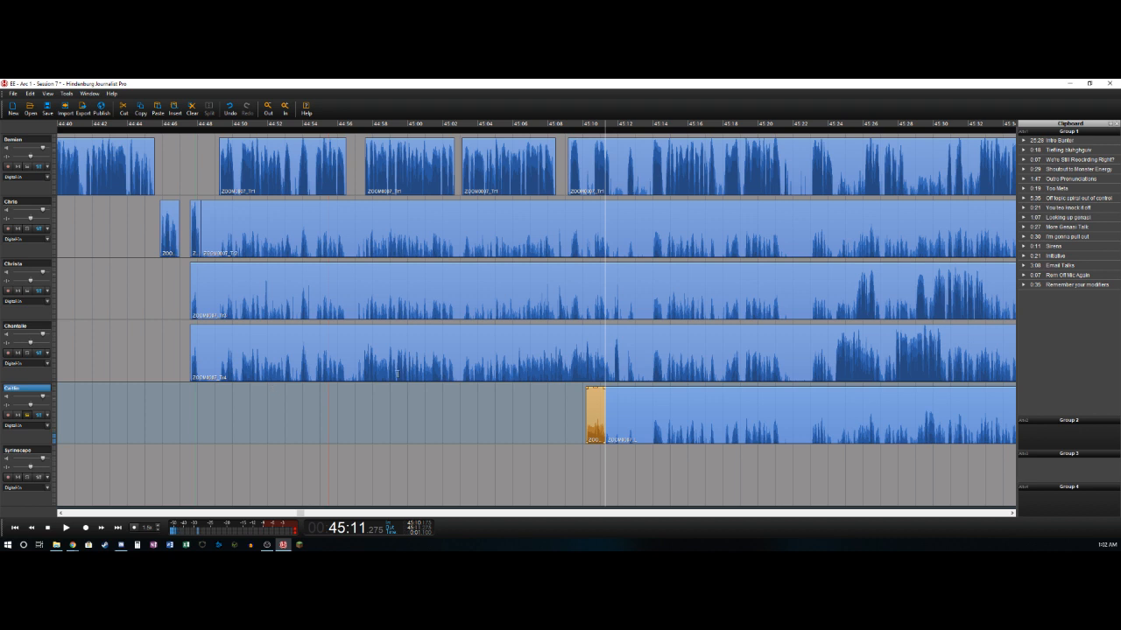
- Split the first track after its speech at about 45:09.8
{"action": "key", "text": "Left"}
{"action": "key", "text": "Left"}
{"action": "key", "text": "Left"}
{"action": "key", "text": "Left"}
{"action": "key", "text": "Left"}
{"action": "key", "text": "Left"}
{"action": "key", "text": "Left"}
{"action": "key", "text": "Left"}
{"action": "key", "text": "Left"}
{"action": "key", "text": "Left"}
{"action": "key", "text": "Left"}
{"action": "key", "text": "Left"}
{"action": "key", "text": "Left"}
{"action": "key", "text": "Left"}
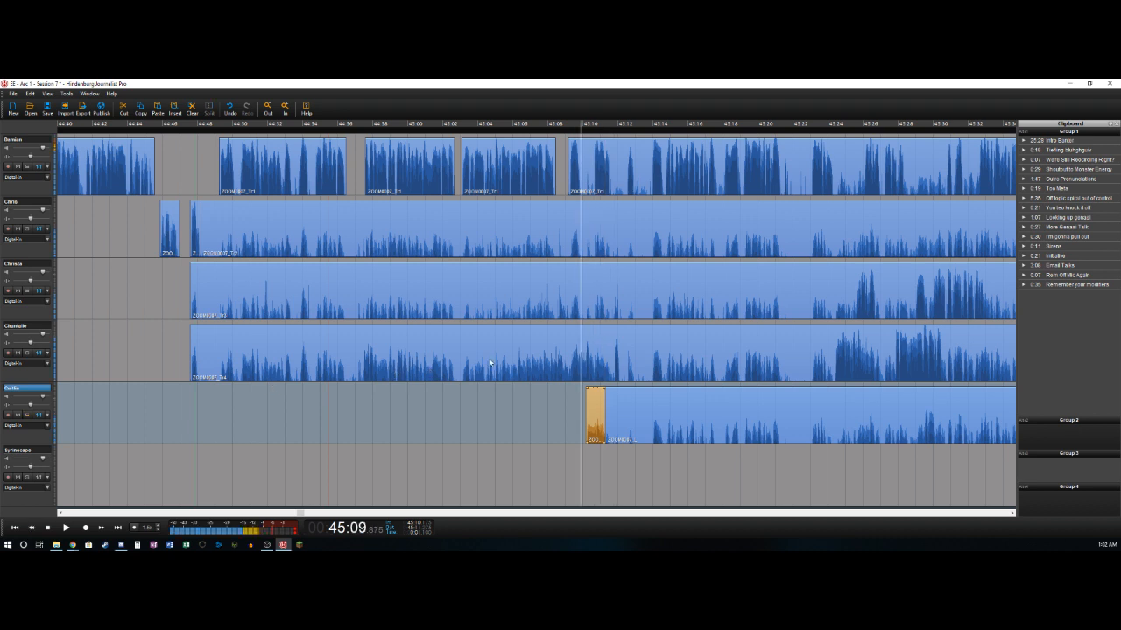
{"action": "key", "text": "Right"}
{"action": "key", "text": "Right"}
{"action": "key", "text": "Left"}
{"action": "key", "text": "Left"}
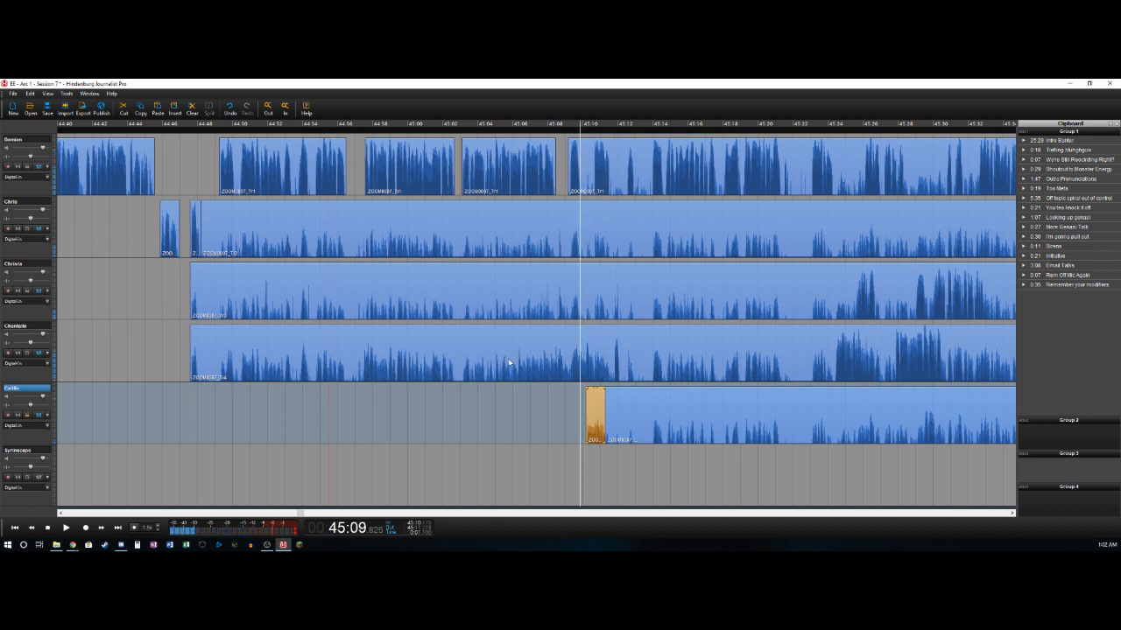
{"action": "key", "text": "t"}
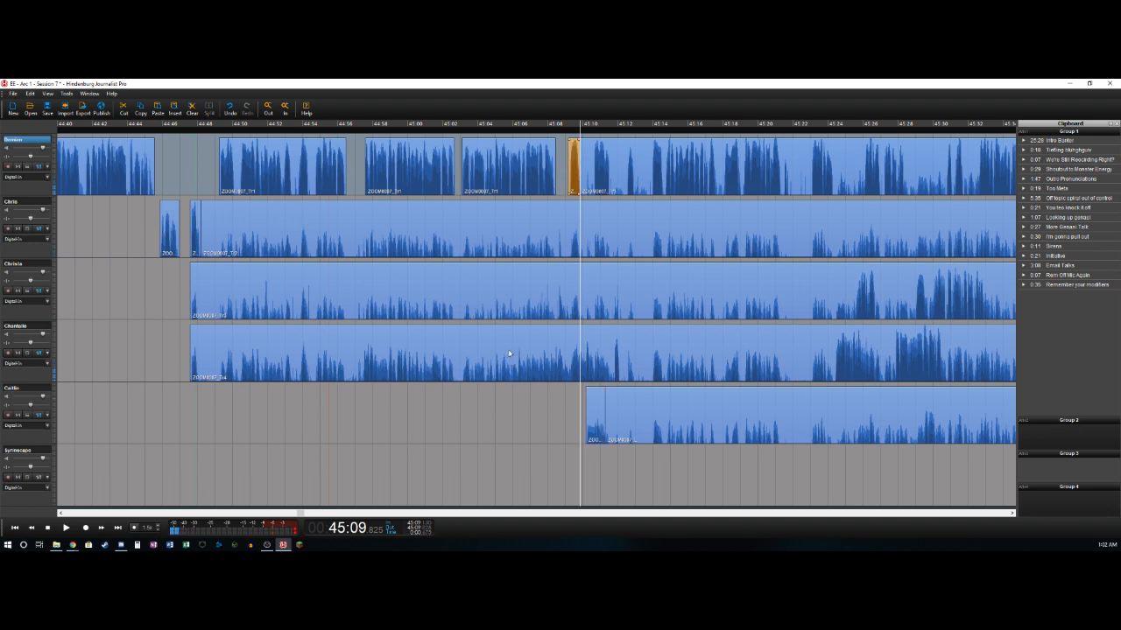
- Delete the bleed on the fourth track before about 45:10.1 and split the track after its speech at about 45:10.6
{"action": "key", "text": "Right"}
{"action": "key", "text": "Right"}
{"action": "key", "text": "Right"}
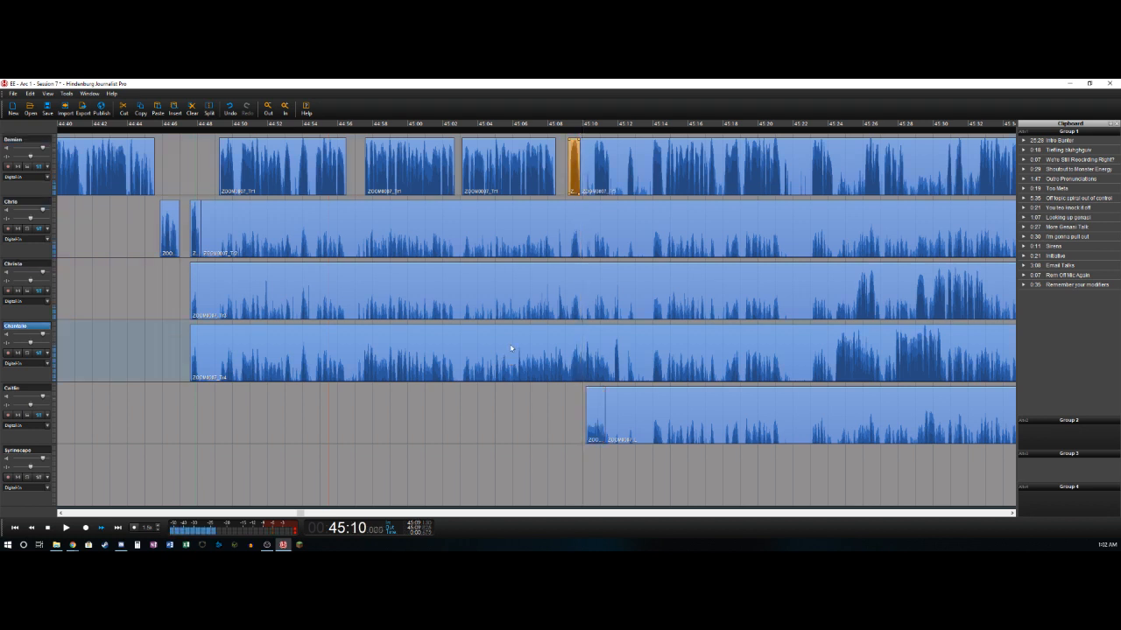
{"action": "key", "text": "t"}
{"action": "key", "text": "Delete"}
{"action": "key", "text": "Right"}
{"action": "key", "text": "Right"}
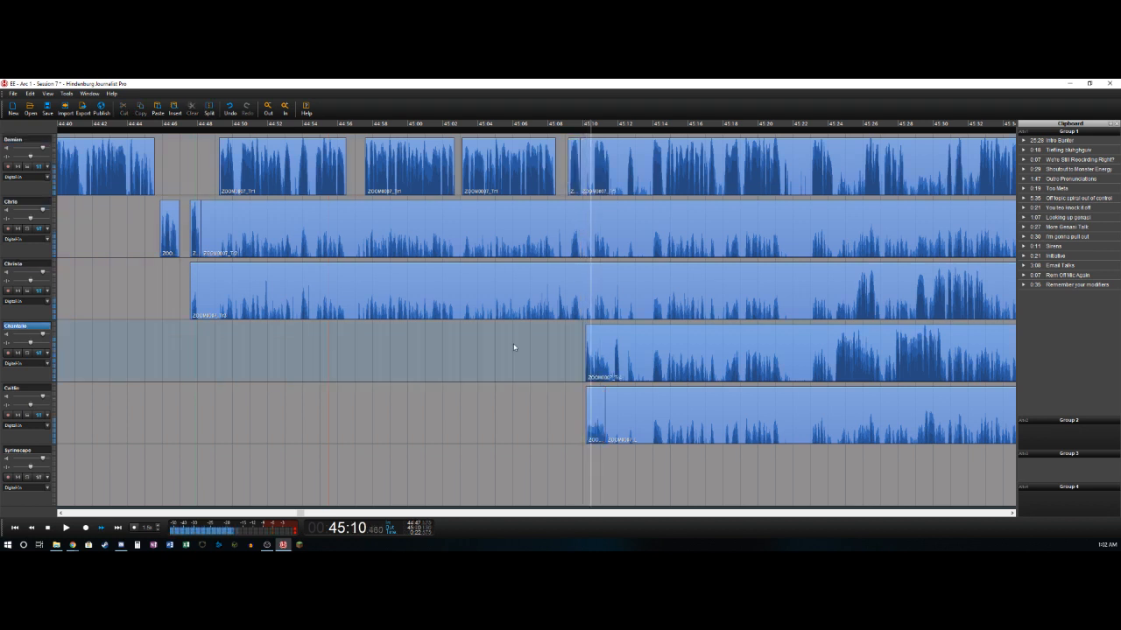
{"action": "key", "text": "t"}
- Cut out the pause on the first track from about 45:09.8 to 45:10.6, leaving the gap open
{"action": "key", "text": "Right"}
{"action": "key", "text": "Right"}
{"action": "key", "text": "Right"}
{"action": "key", "text": "Left"}
{"action": "key", "text": "Left"}
{"action": "key", "text": "Left"}
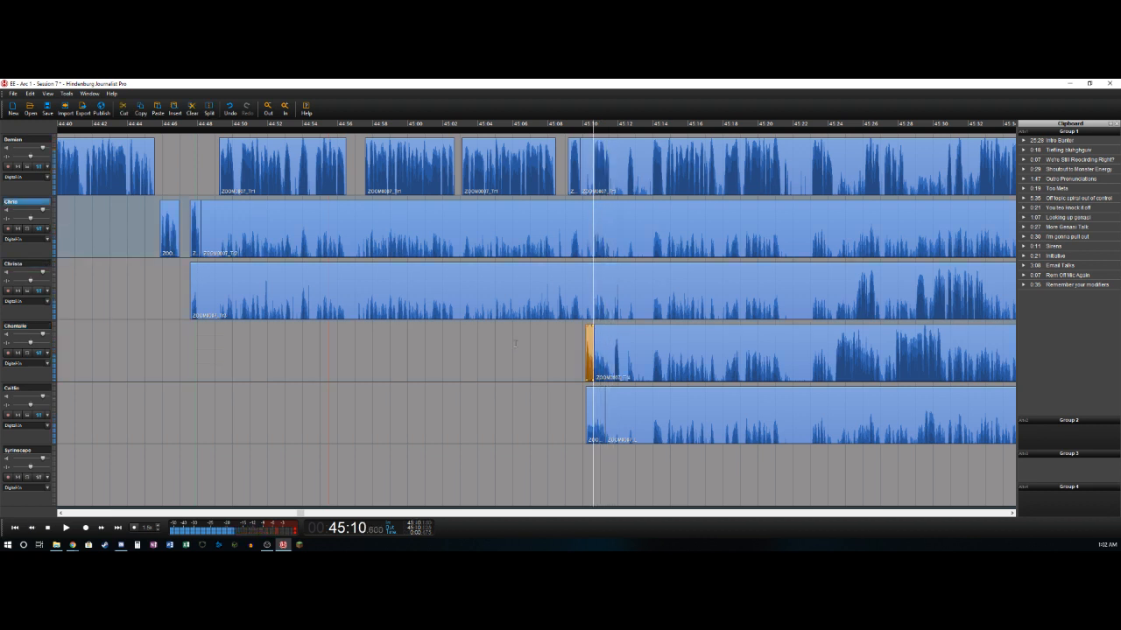
{"action": "key", "text": "Delete"}
- Split the first track after its speech at about 45:11.6
{"action": "key", "text": "Right"}
{"action": "key", "text": "Right"}
{"action": "key", "text": "Right"}
{"action": "key", "text": "Right"}
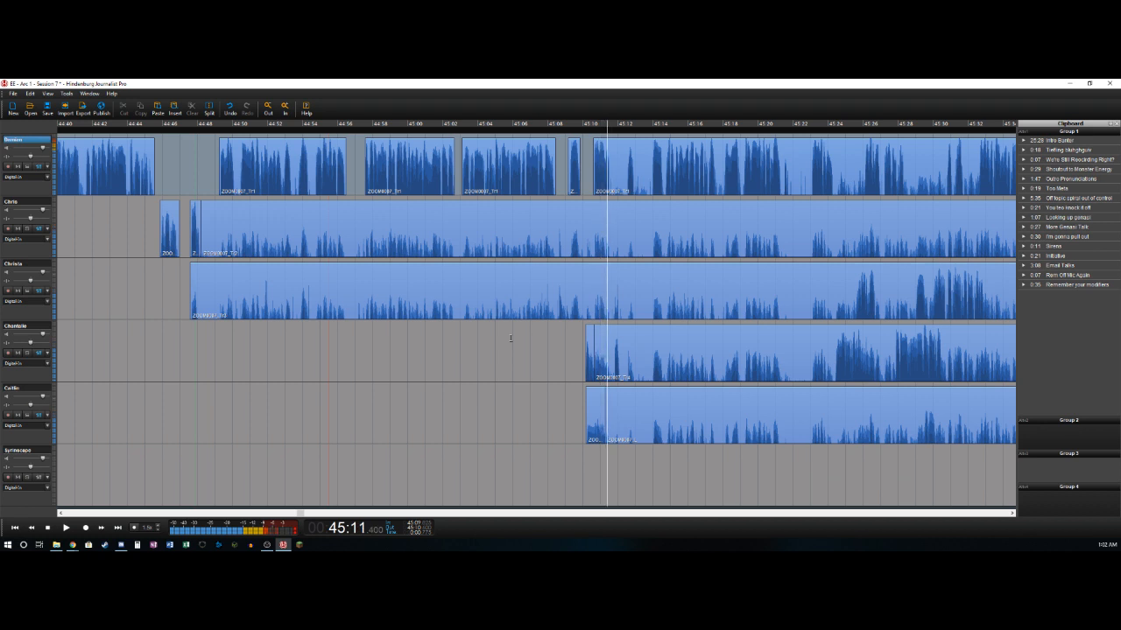
{"action": "key", "text": "t"}
- Cut out the bleed on the fourth track from about 45:10.6 to 45:11.8 and split the track after its speech at about 45:12.2
{"action": "key", "text": "Right"}
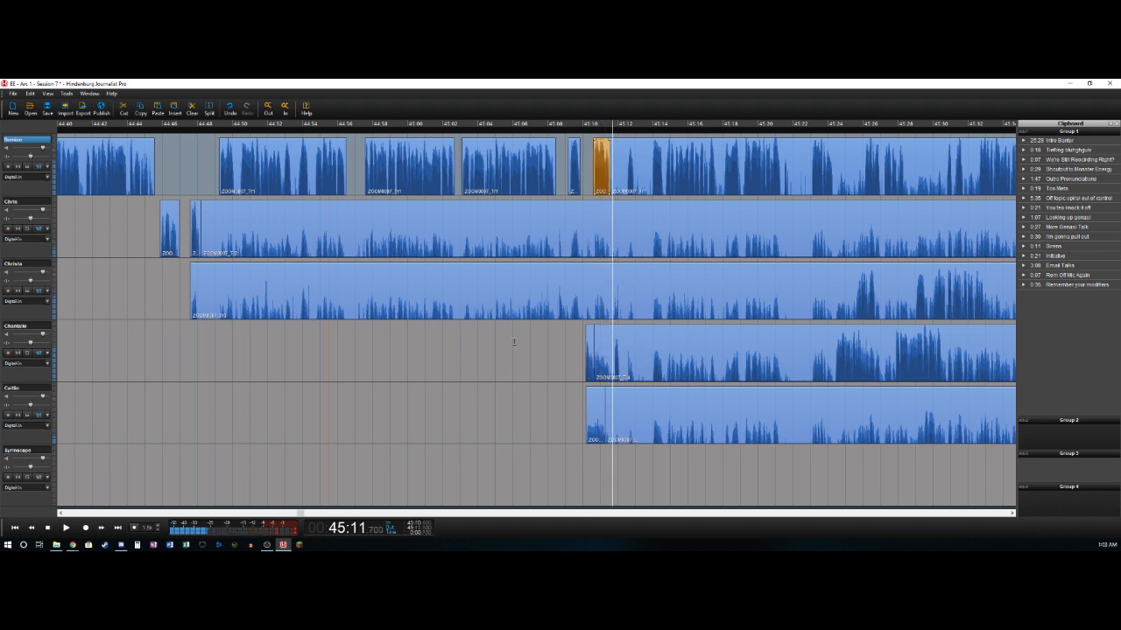
{"action": "key", "text": "Right"}
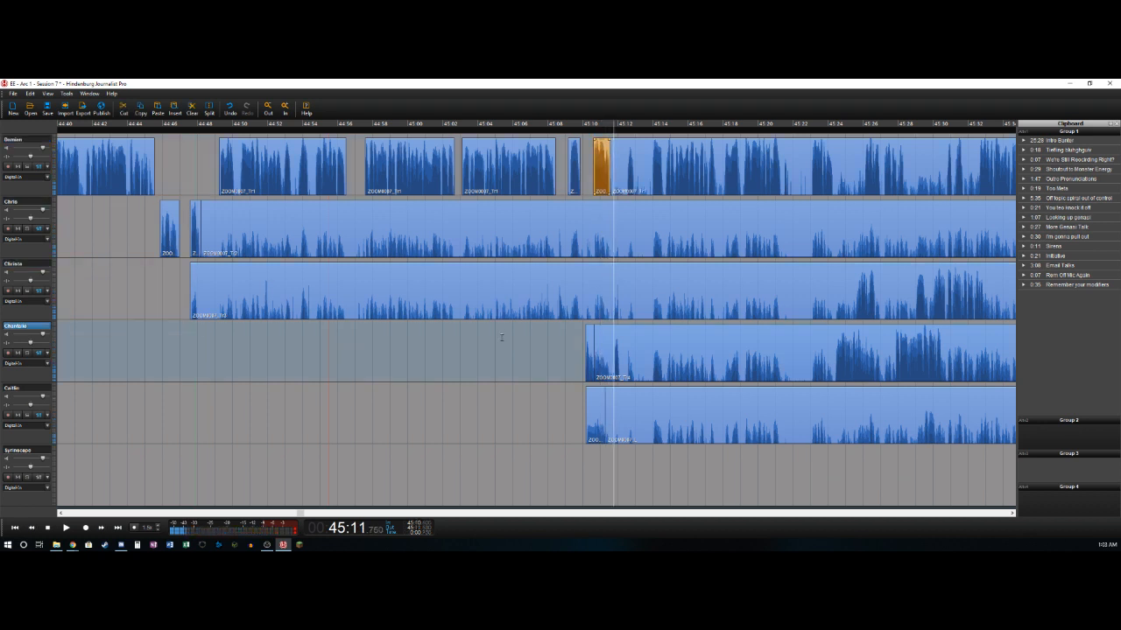
{"action": "key", "text": "t"}
{"action": "key", "text": "Delete"}
{"action": "key", "text": "Right"}
{"action": "key", "text": "Right"}
{"action": "key", "text": "Right"}
{"action": "key", "text": "t"}
- Cut out the pause on the first track from about 45:11.6 to 45:12.5, leaving the gap open
{"action": "key", "text": "Right"}
{"action": "key", "text": "Right"}
{"action": "key", "text": "Right"}
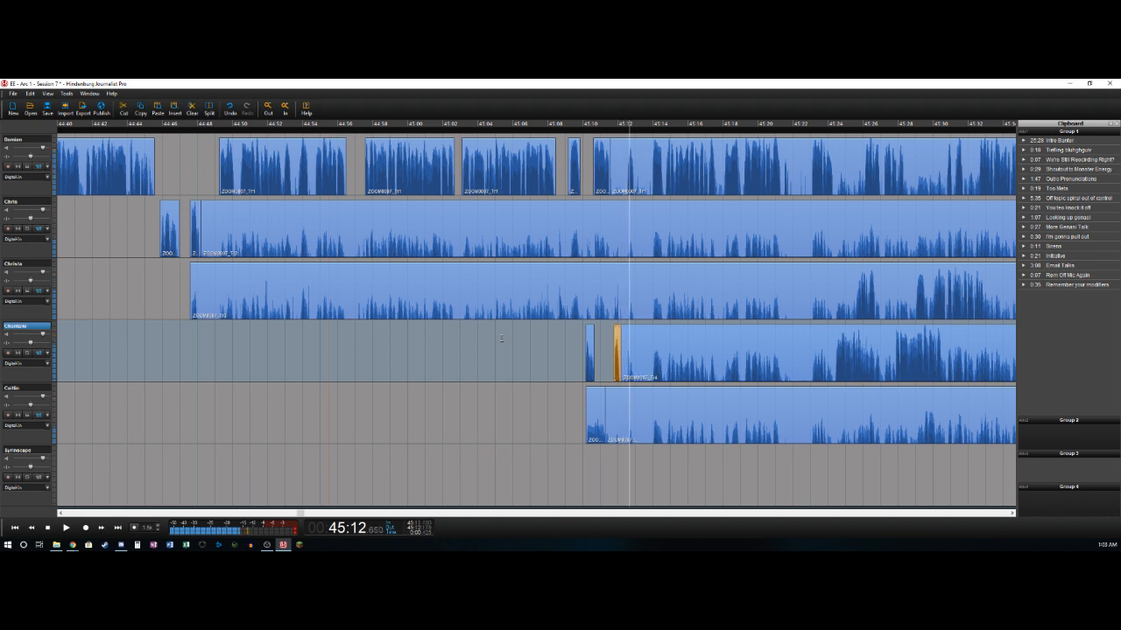
{"action": "key", "text": "t"}
{"action": "key", "text": "Delete"}
- Cut out the pause on the first track from about 45:12.9 to 45:13.9, leaving the gap open
{"action": "key", "text": "Right"}
{"action": "key", "text": "Right"}
{"action": "key", "text": "Right"}
{"action": "key", "text": "Right"}
{"action": "key", "text": "t"}
{"action": "key", "text": "space"}
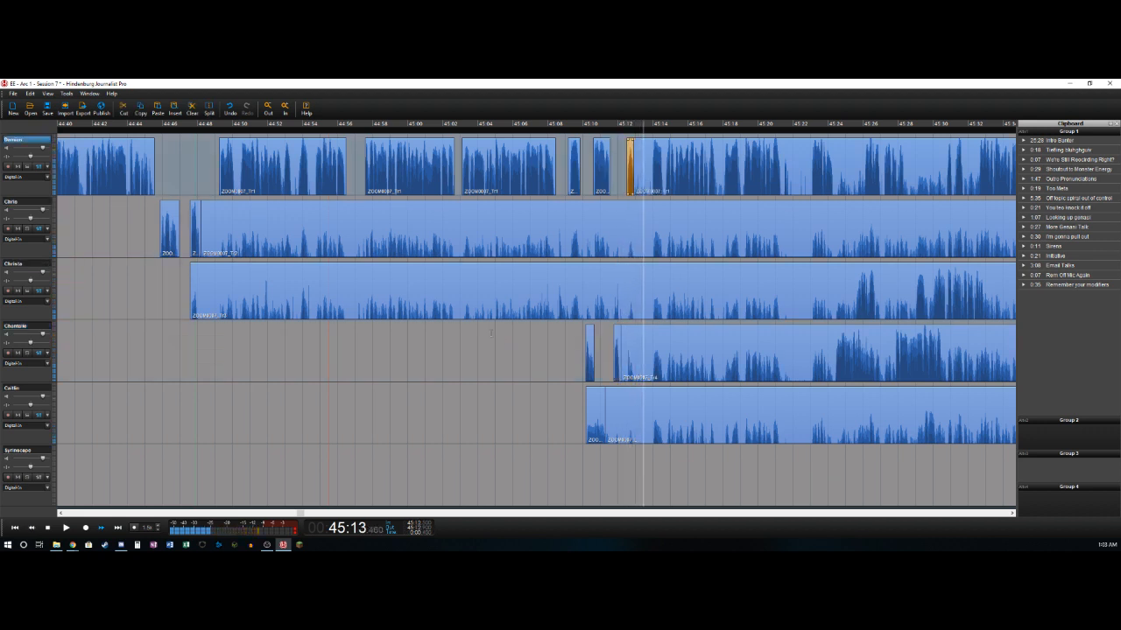
{"action": "key", "text": "t"}
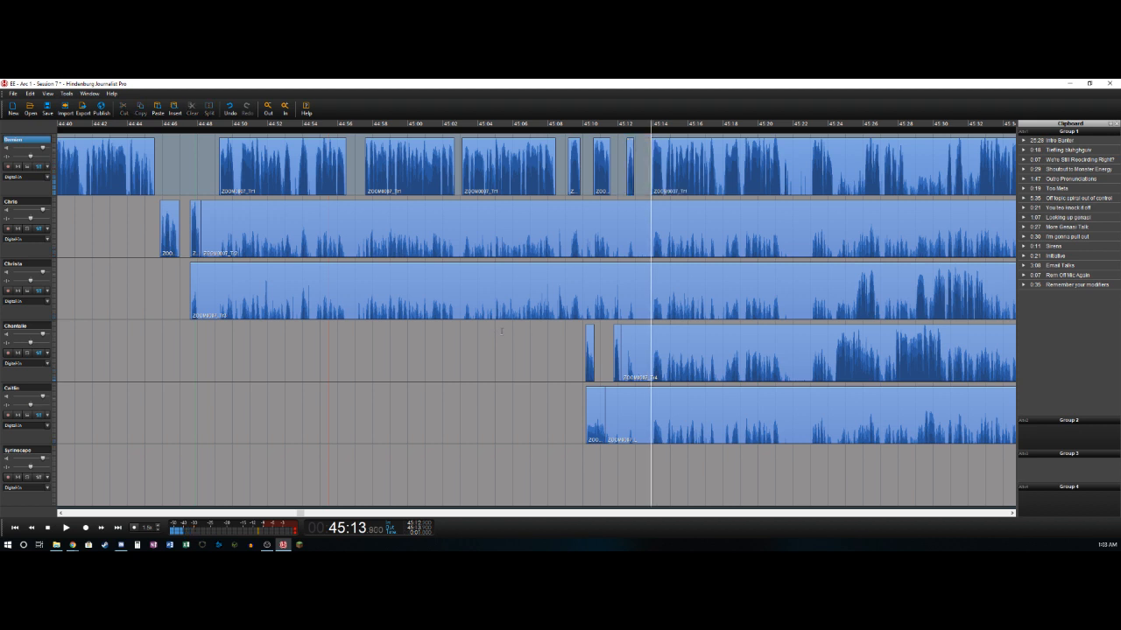
{"action": "key", "text": "Right"}
{"action": "key", "text": "t"}
{"action": "key", "text": "Right"}
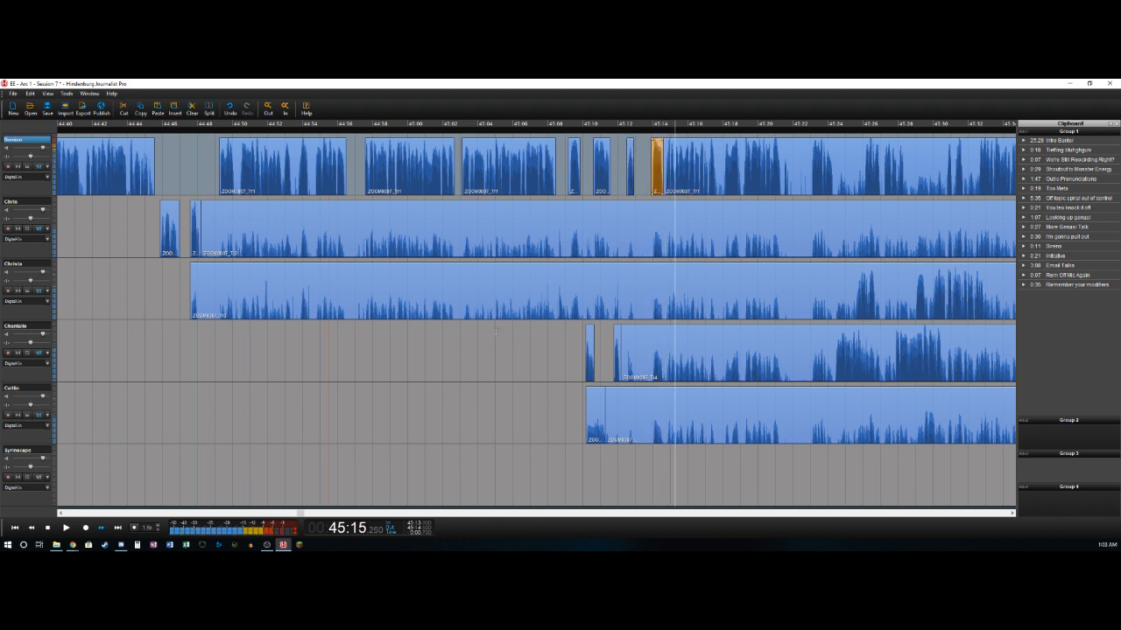
{"action": "key", "text": "ctrl+z"}
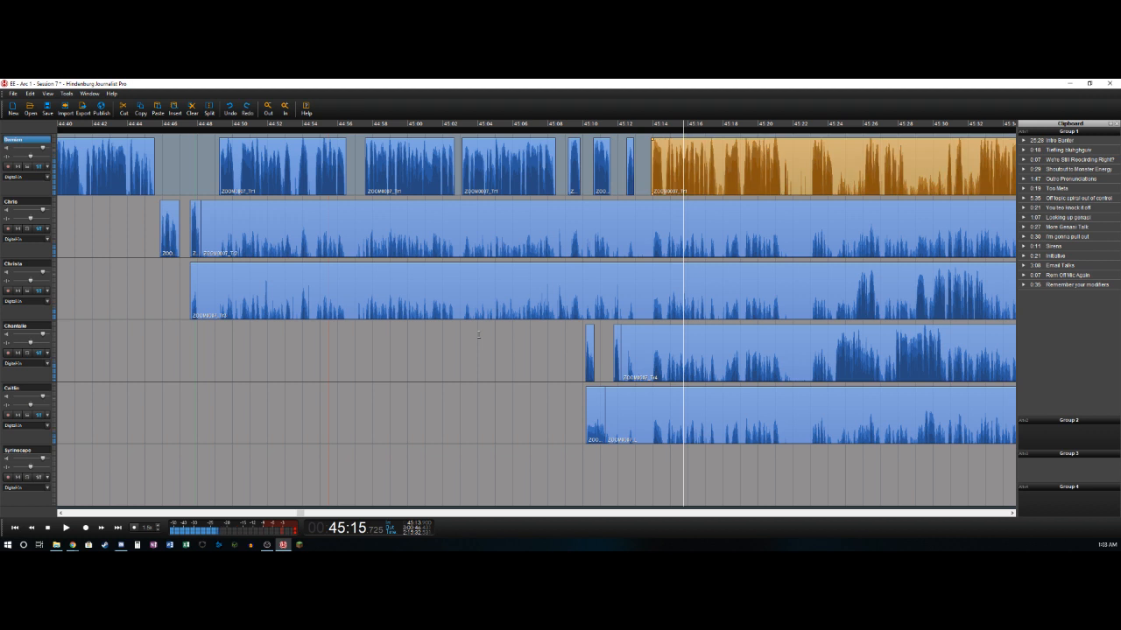
- Cut out the short pause on the first track from about 45:17.6 to 45:18.0, leaving the gap open
{"action": "key", "text": "space"}
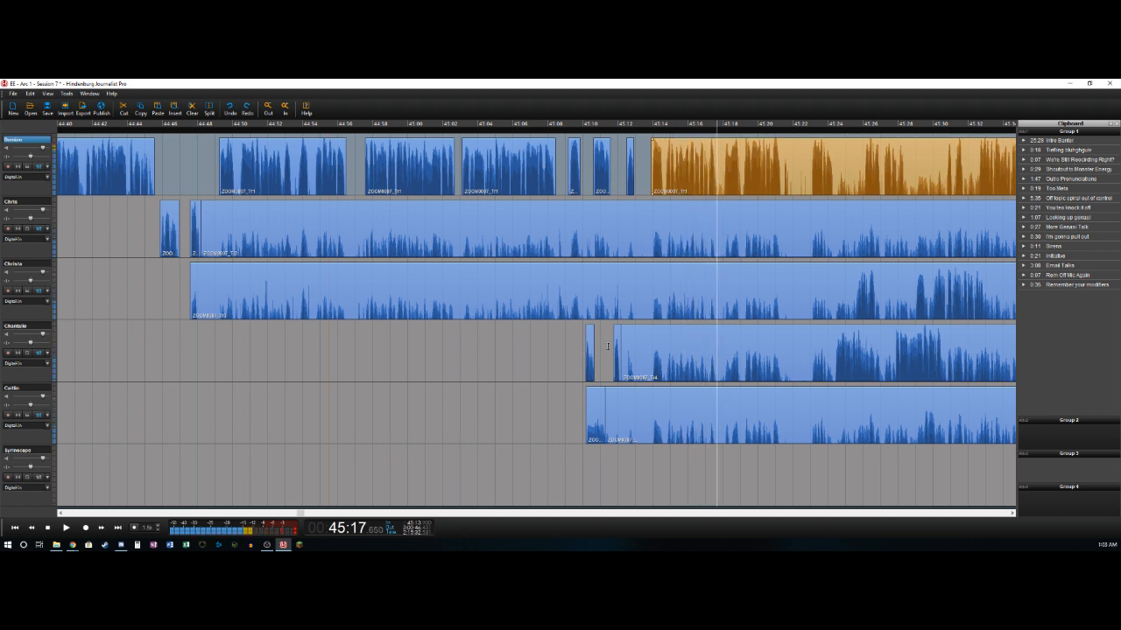
{"action": "key", "text": "s"}
{"action": "key", "text": "s"}
{"action": "key", "text": "Delete"}
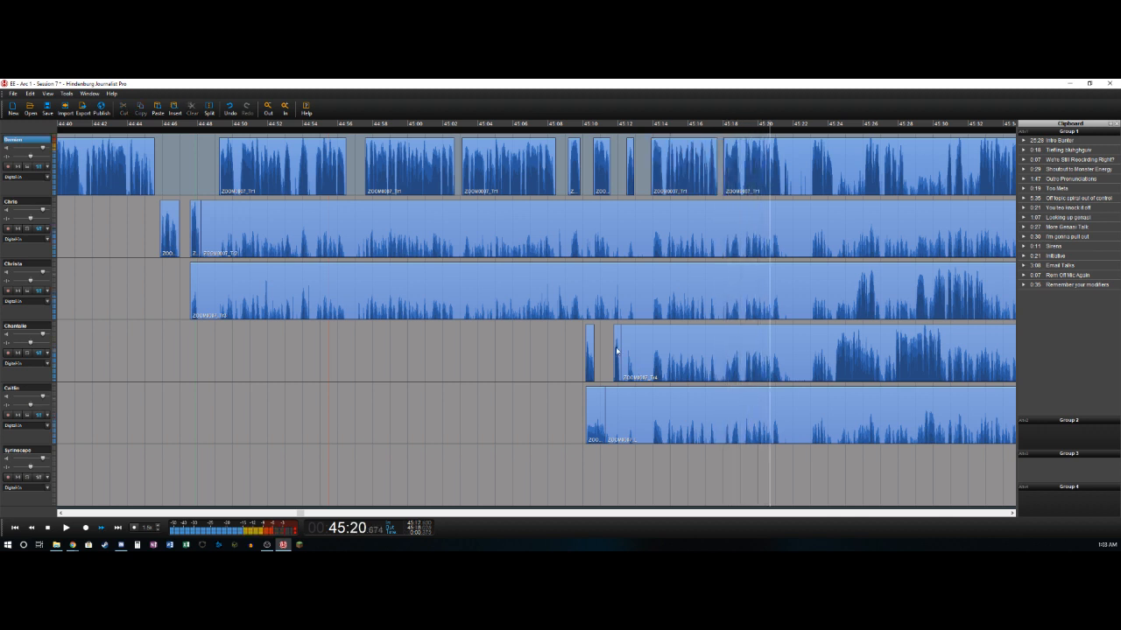
{"action": "key", "text": "s"}
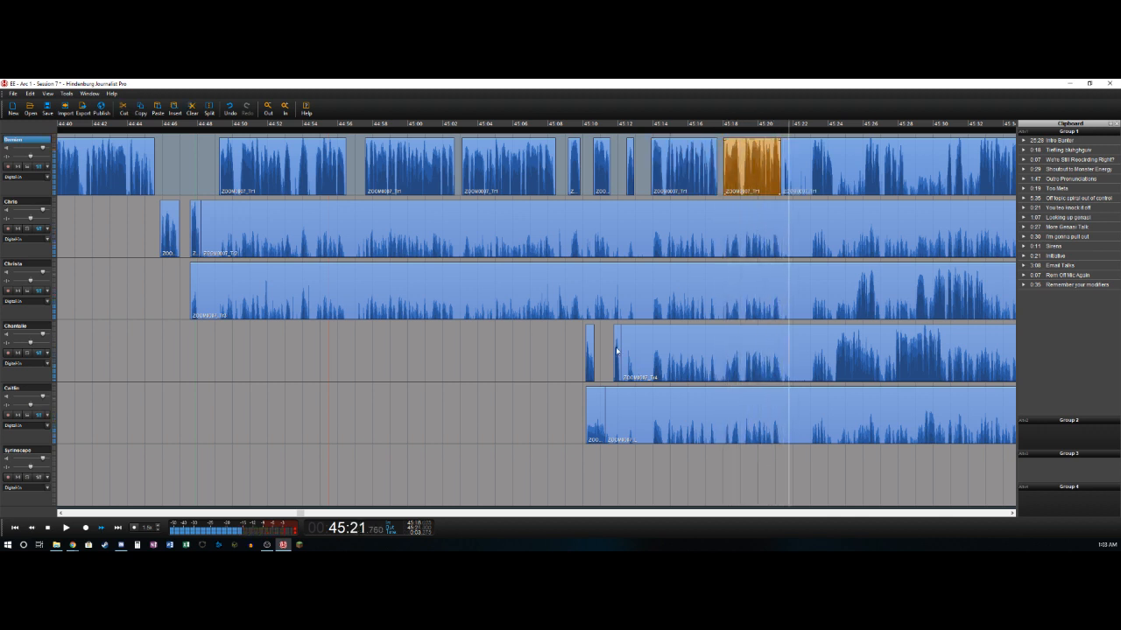
{"action": "key", "text": "Left"}
{"action": "key", "text": "Left"}
{"action": "key", "text": "Left"}
{"action": "key", "text": "Left"}
{"action": "key", "text": "Left"}
{"action": "key", "text": "Left"}
{"action": "key", "text": "Left"}
{"action": "key", "text": "Left"}
{"action": "key", "text": "Left"}
{"action": "key", "text": "Left"}
{"action": "key", "text": "Left"}
{"action": "key", "text": "Left"}
{"action": "key", "text": "Left"}
{"action": "key", "text": "Left"}
{"action": "key", "text": "Left"}
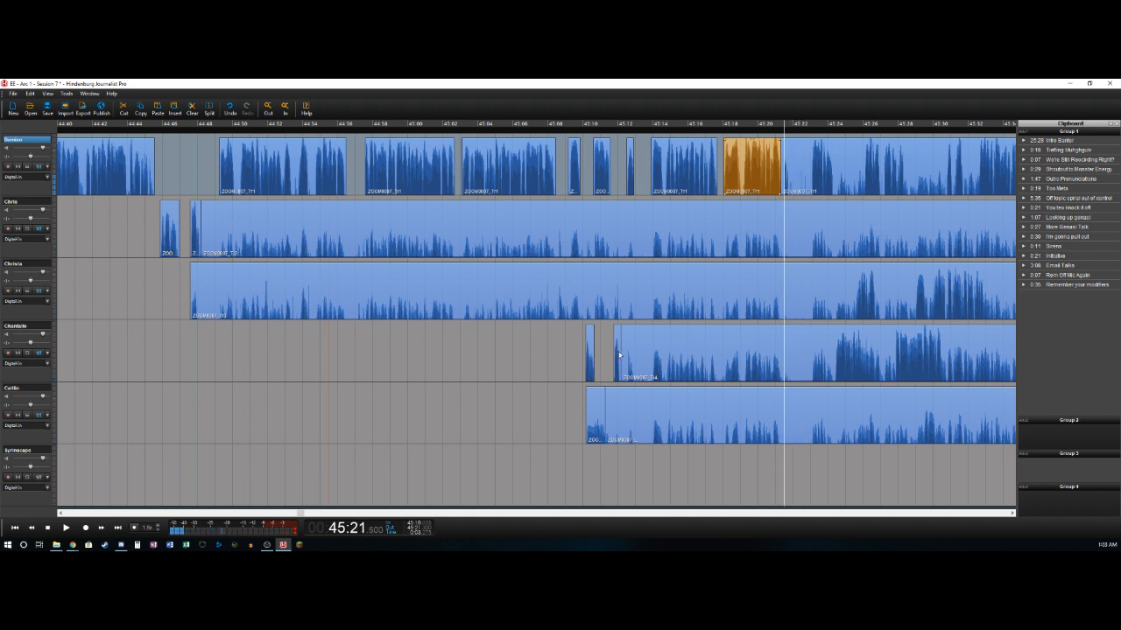
{"action": "key", "text": "ctrl+z"}
- Cut out the pause on the first track from about 45:21.8 to 45:23.0, leaving the gap open
{"action": "key", "text": "Right"}
{"action": "key", "text": "Right"}
{"action": "key", "text": "Right"}
{"action": "key", "text": "s"}
{"action": "key", "text": "Right"}
{"action": "key", "text": "Right"}
{"action": "key", "text": "Right"}
{"action": "key", "text": "Right"}
{"action": "key", "text": "Right"}
{"action": "key", "text": "Right"}
{"action": "key", "text": "Right"}
{"action": "key", "text": "Right"}
{"action": "key", "text": "Right"}
{"action": "key", "text": "Right"}
{"action": "key", "text": "Right"}
{"action": "key", "text": "Right"}
{"action": "key", "text": "Right"}
{"action": "key", "text": "Right"}
{"action": "key", "text": "Right"}
{"action": "key", "text": "Right"}
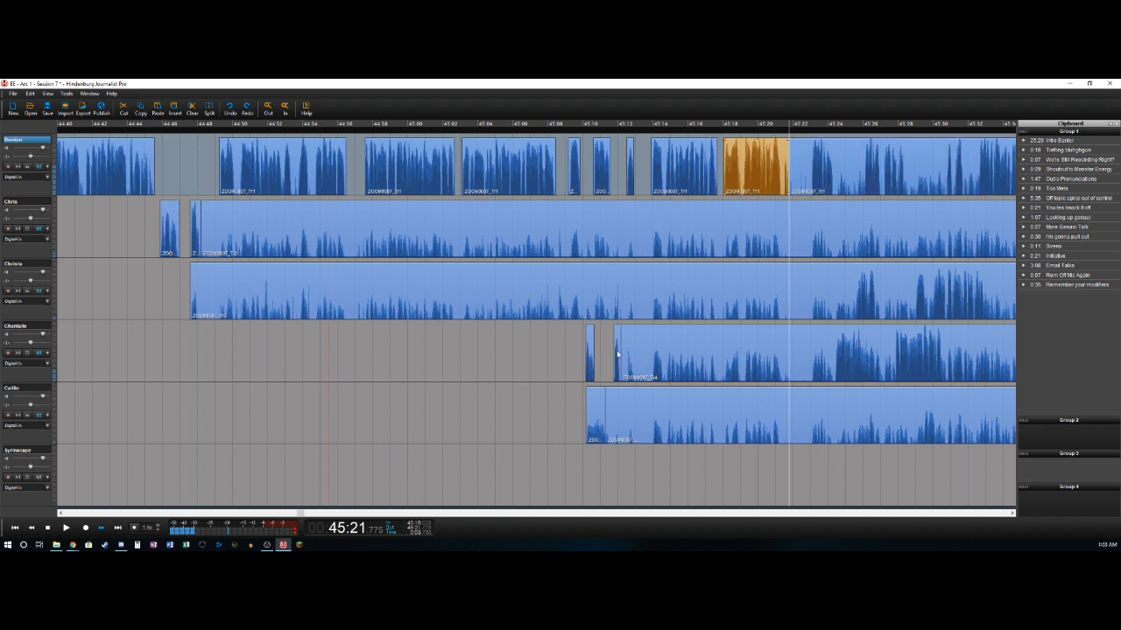
{"action": "key", "text": "s"}
{"action": "key", "text": "Delete"}
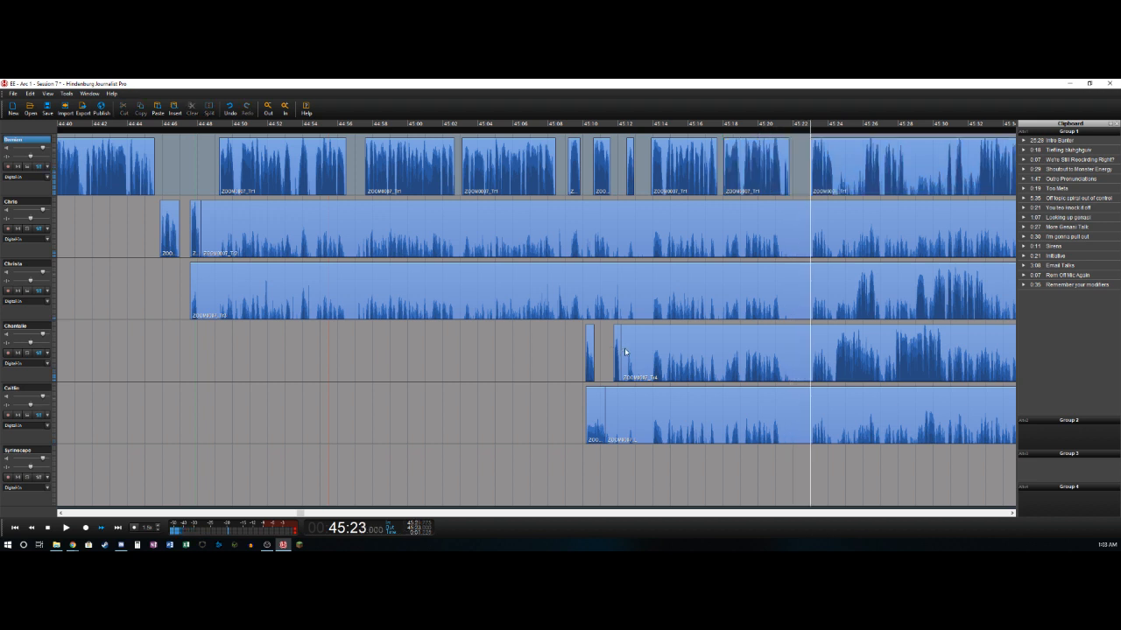
- Split the first track after its speech at about 45:24.3
{"action": "key", "text": "Right"}
{"action": "key", "text": "Right"}
{"action": "key", "text": "Right"}
{"action": "key", "text": "Right"}
{"action": "key", "text": "Right"}
{"action": "key", "text": "Right"}
{"action": "key", "text": "Right"}
{"action": "key", "text": "Right"}
{"action": "key", "text": "Right"}
{"action": "key", "text": "Right"}
{"action": "key", "text": "Right"}
{"action": "key", "text": "Right"}
{"action": "key", "text": "Right"}
{"action": "key", "text": "Right"}
{"action": "key", "text": "Right"}
{"action": "key", "text": "Right"}
{"action": "key", "text": "Right"}
{"action": "key", "text": "s"}
- Cut out the bleed on the fourth track from about 45:12.2 to 45:24.3 and split the track after its speech at about 45:26.7
{"action": "key", "text": "Left"}
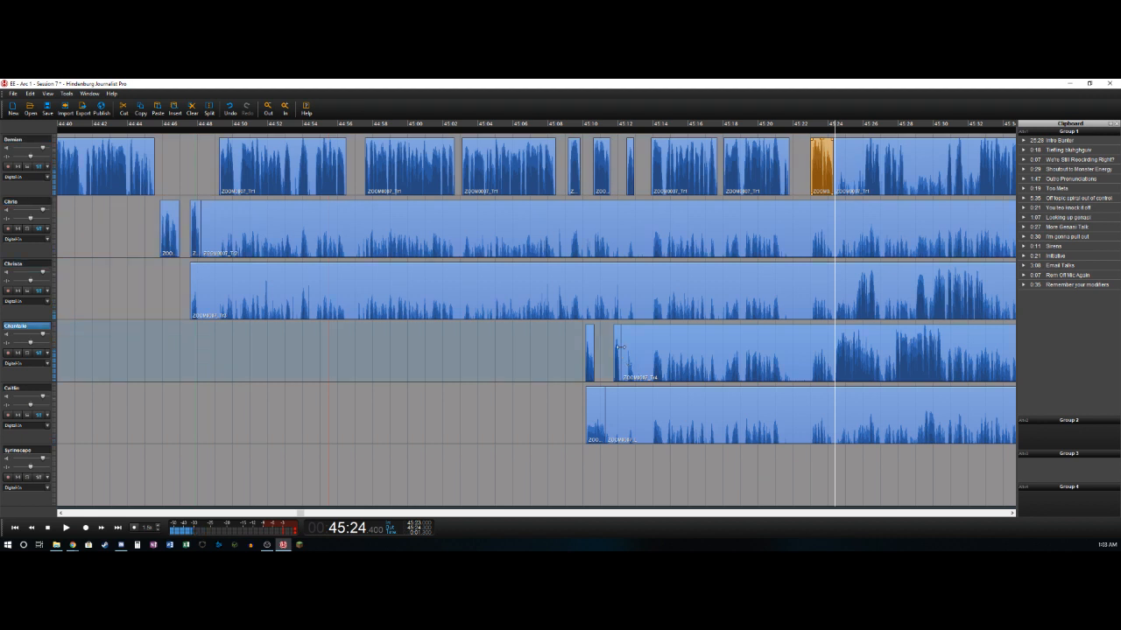
{"action": "key", "text": "Left"}
{"action": "key", "text": "Left"}
{"action": "key", "text": "Delete"}
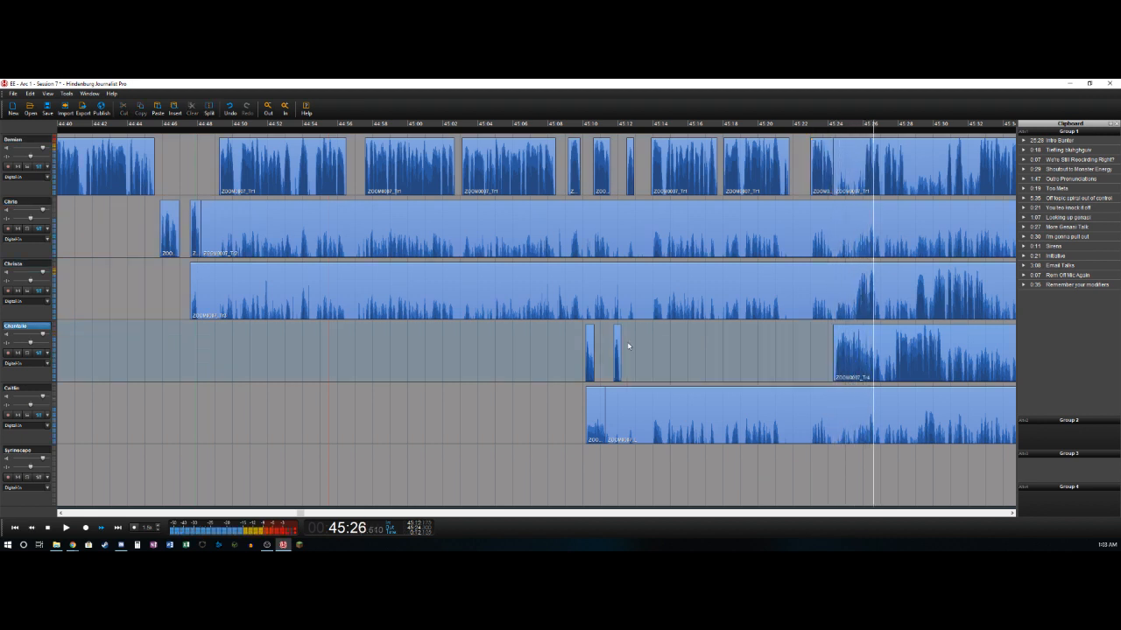
{"action": "key", "text": "Left"}
{"action": "key", "text": "Right"}
{"action": "key", "text": "t"}
- Delete the bleed on the third track before about 45:25.6 and split the track after its speech at about 45:26.7
{"action": "key", "text": "Right"}
{"action": "key", "text": "Left"}
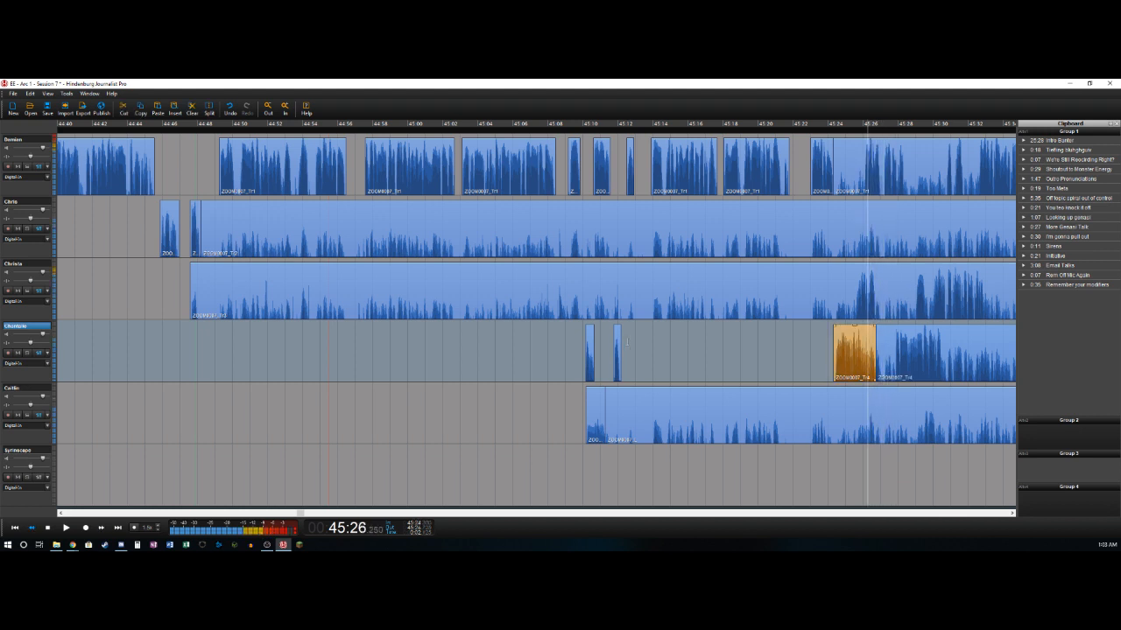
{"action": "key", "text": "Right"}
{"action": "key", "text": "Left"}
{"action": "key", "text": "Left"}
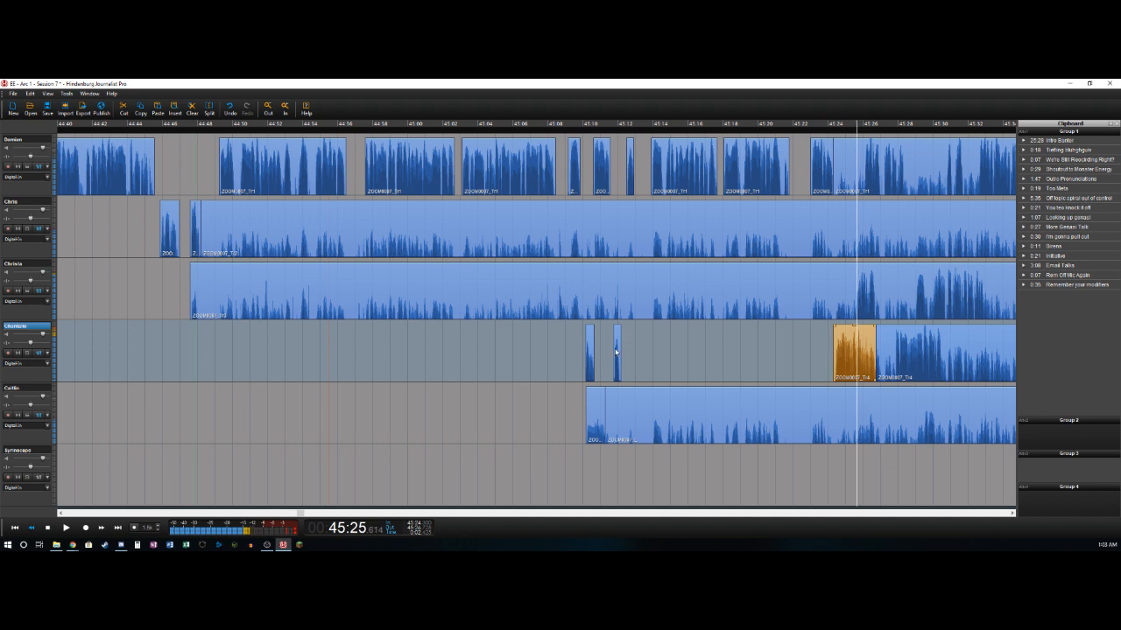
{"action": "key", "text": "t"}
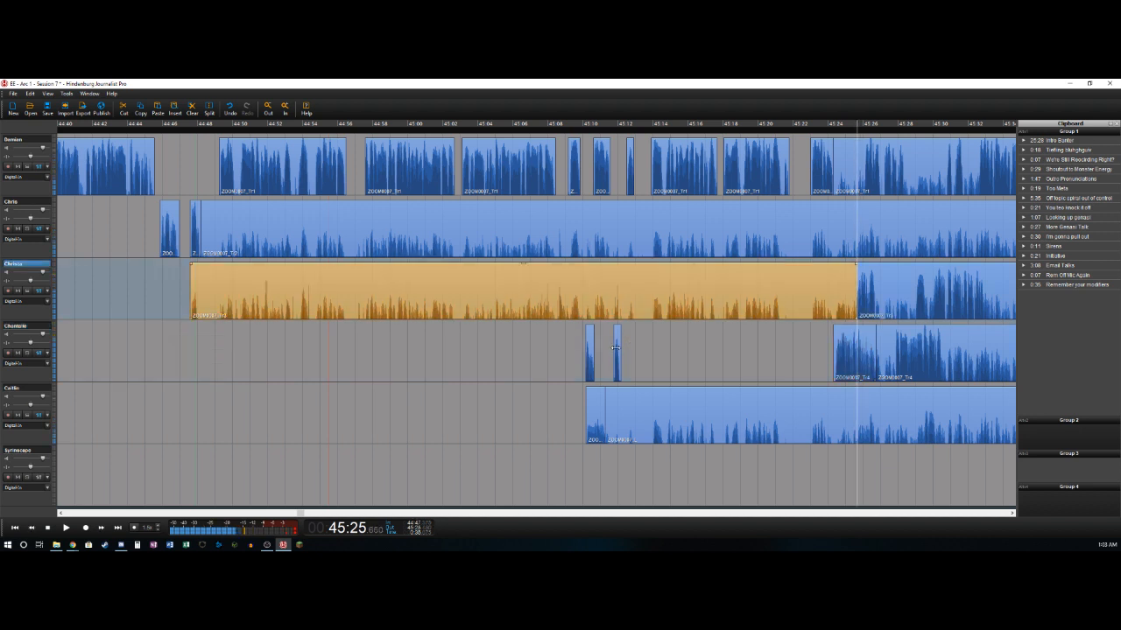
{"action": "key", "text": "Delete"}
{"action": "key", "text": "space"}
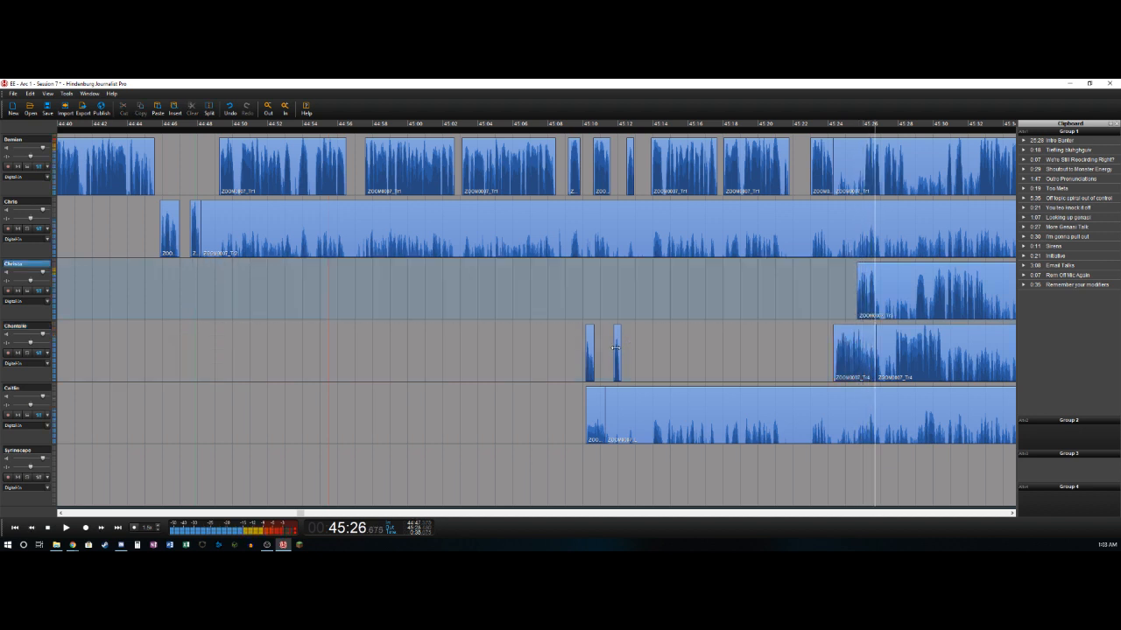
{"action": "key", "text": "t"}
- Cut out the bleed on the first track from about 45:24.3 to 45:26.1 and split the track after its speech at about 45:28.4
{"action": "key", "text": "Up"}
{"action": "key", "text": "Left"}
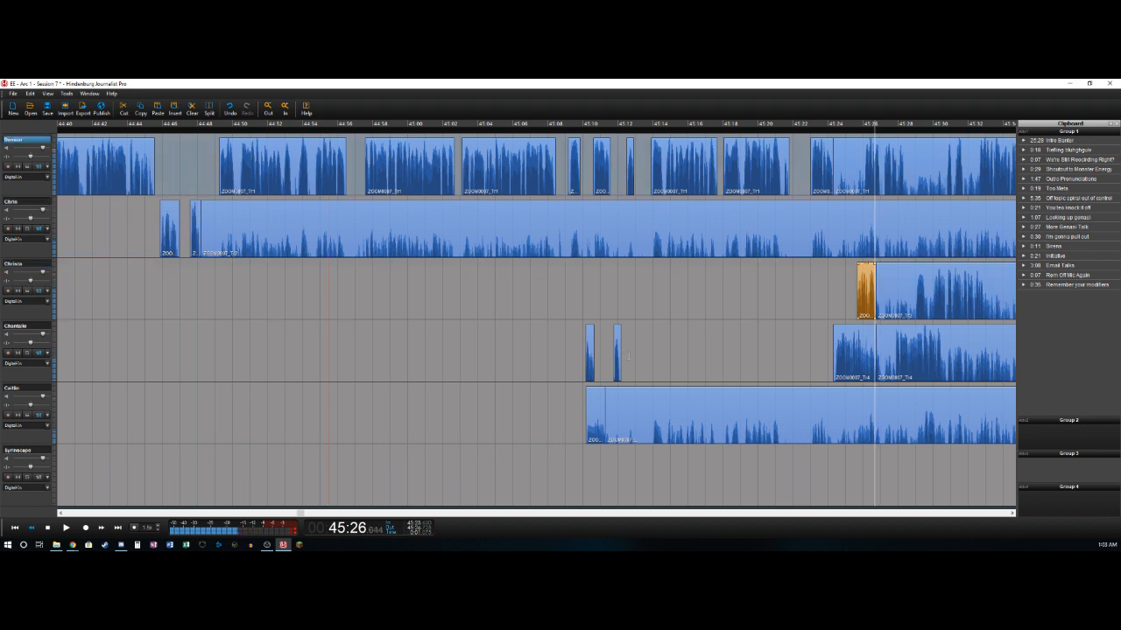
{"action": "key", "text": "Right"}
{"action": "key", "text": "Delete"}
{"action": "key", "text": "space"}
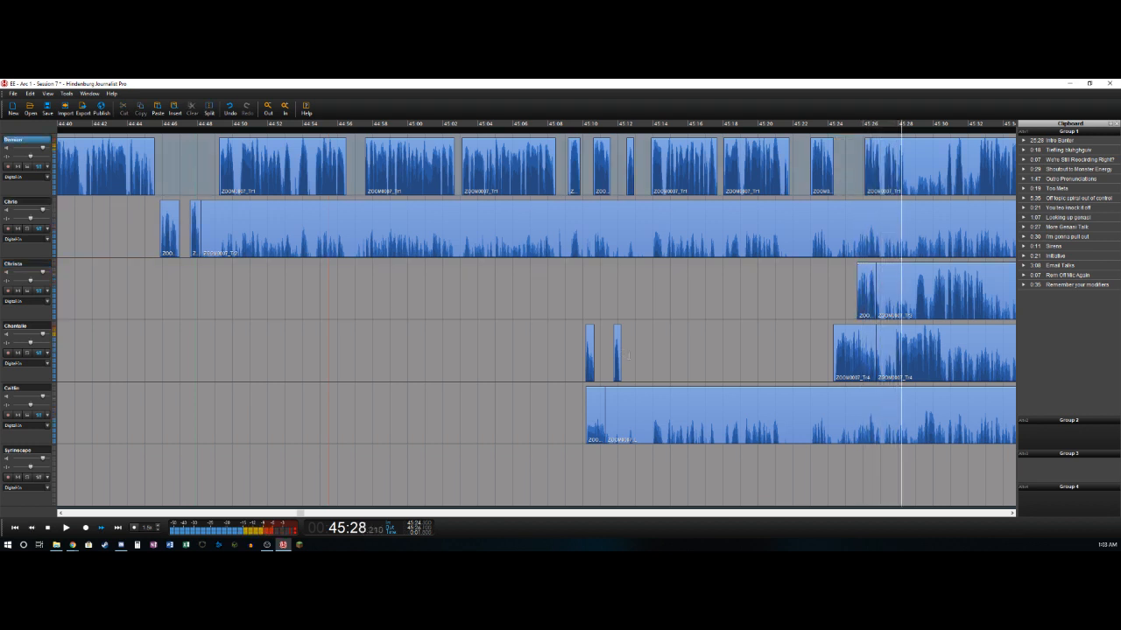
{"action": "key", "text": "space"}
{"action": "key", "text": "t"}
- Cut out the bleed on the fourth track from about 45:26.7 to 45:27.8 and split the track after its speech at about 45:30.5
{"action": "key", "text": "Left"}
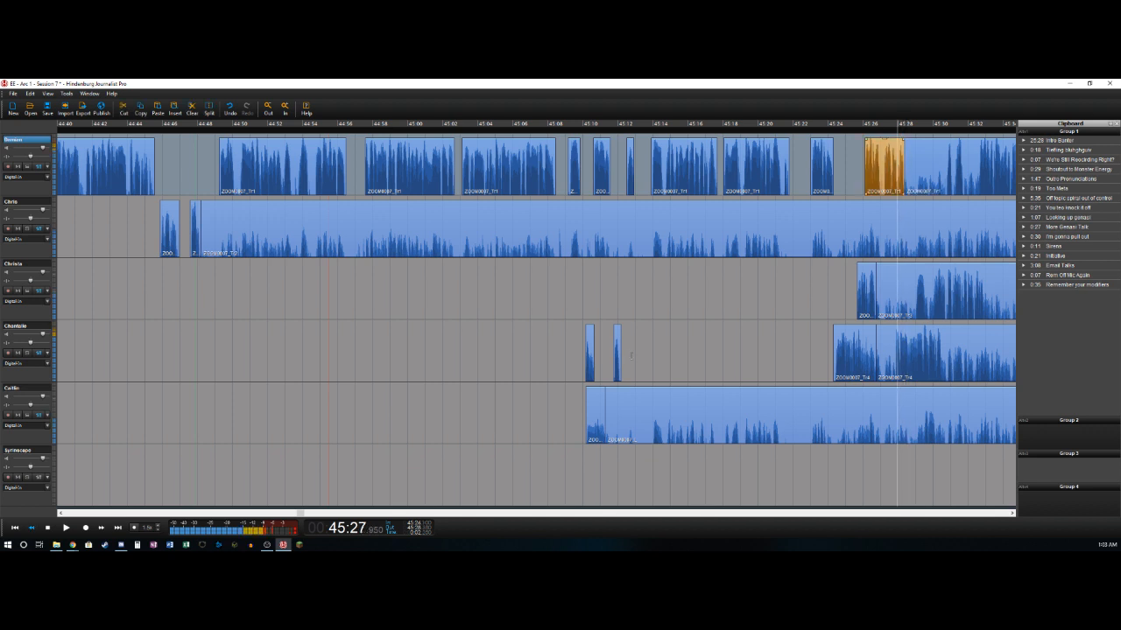
{"action": "key", "text": "t"}
{"action": "key", "text": "Delete"}
{"action": "key", "text": "Right"}
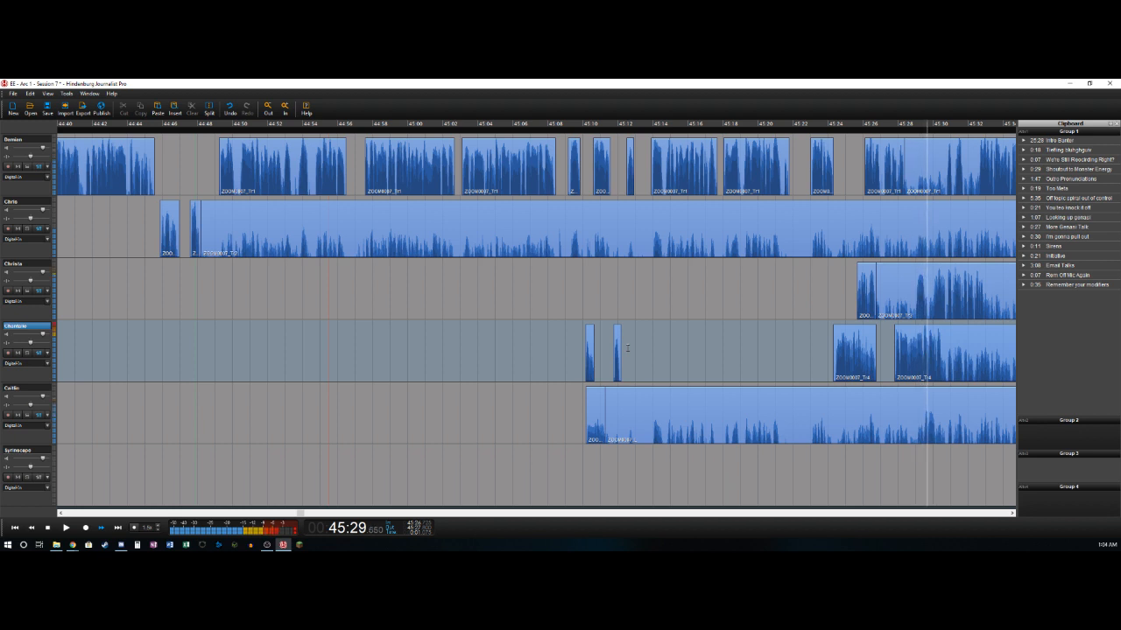
{"action": "key", "text": "Left"}
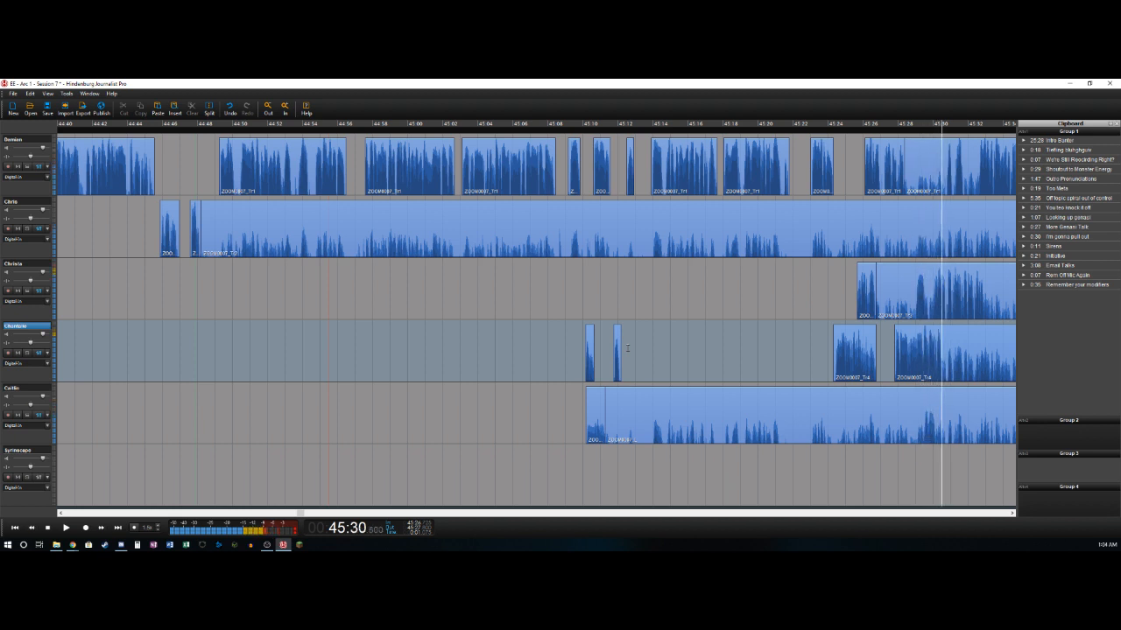
{"action": "key", "text": "t"}
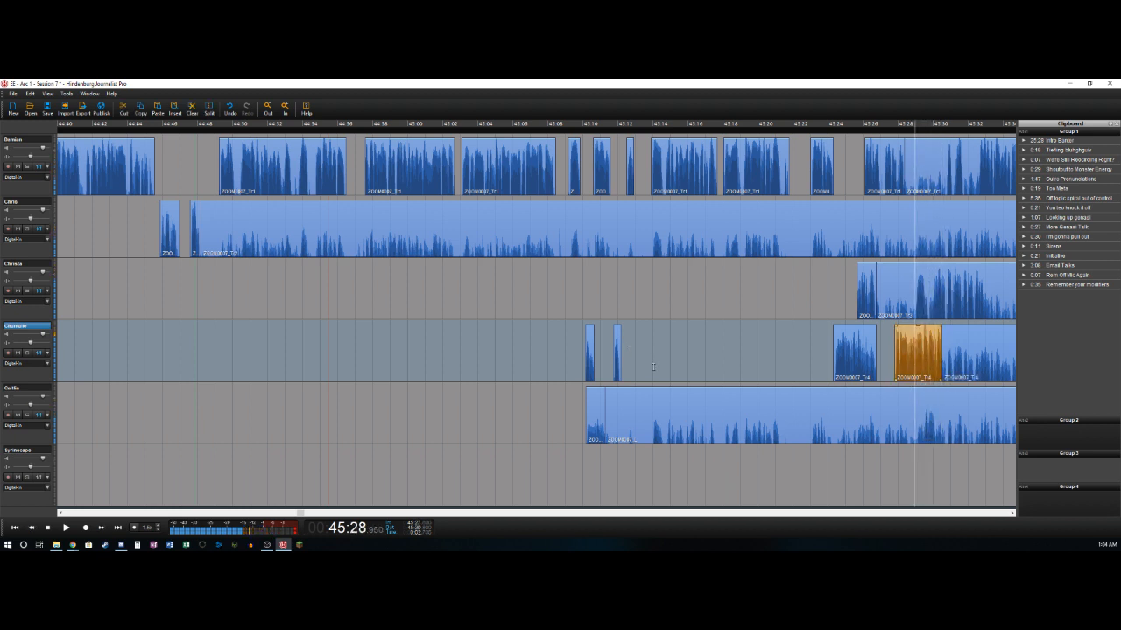
- Cut out the bleed on the third track from about 45:26.7 to 45:29.0 and split the track after its speech at about 45:32.9
{"action": "key", "text": "t"}
{"action": "key", "text": "Delete"}
{"action": "key", "text": "space"}
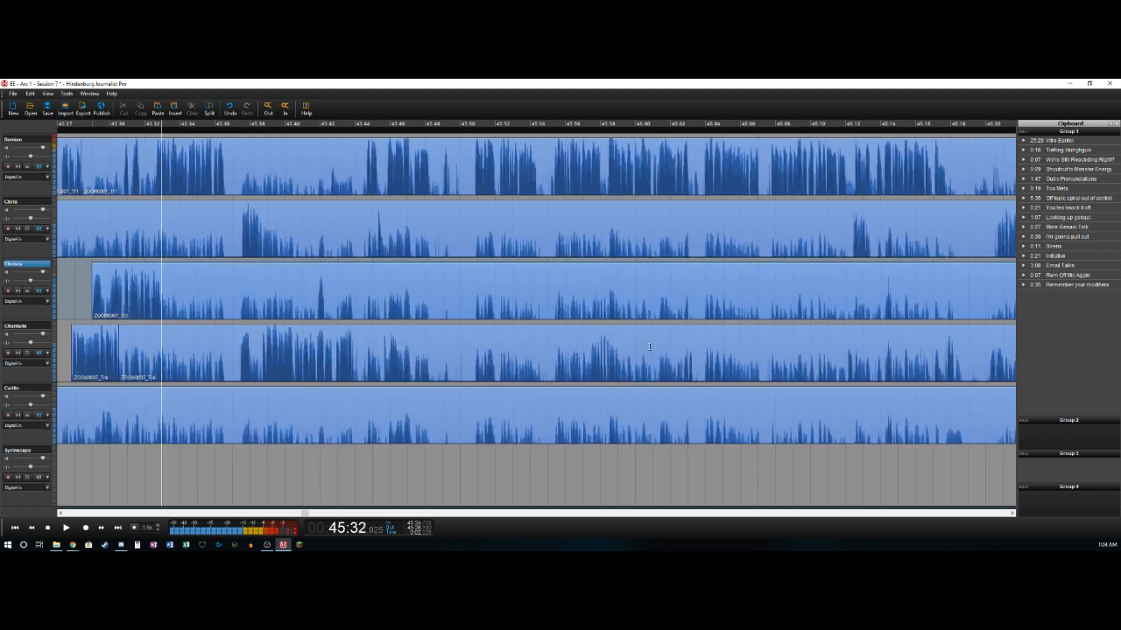
{"action": "key", "text": "t"}
- Cut out the bleed on the first track from about 45:28.4 to 45:30.8
{"action": "key", "text": "j"}
{"action": "key", "text": "l"}
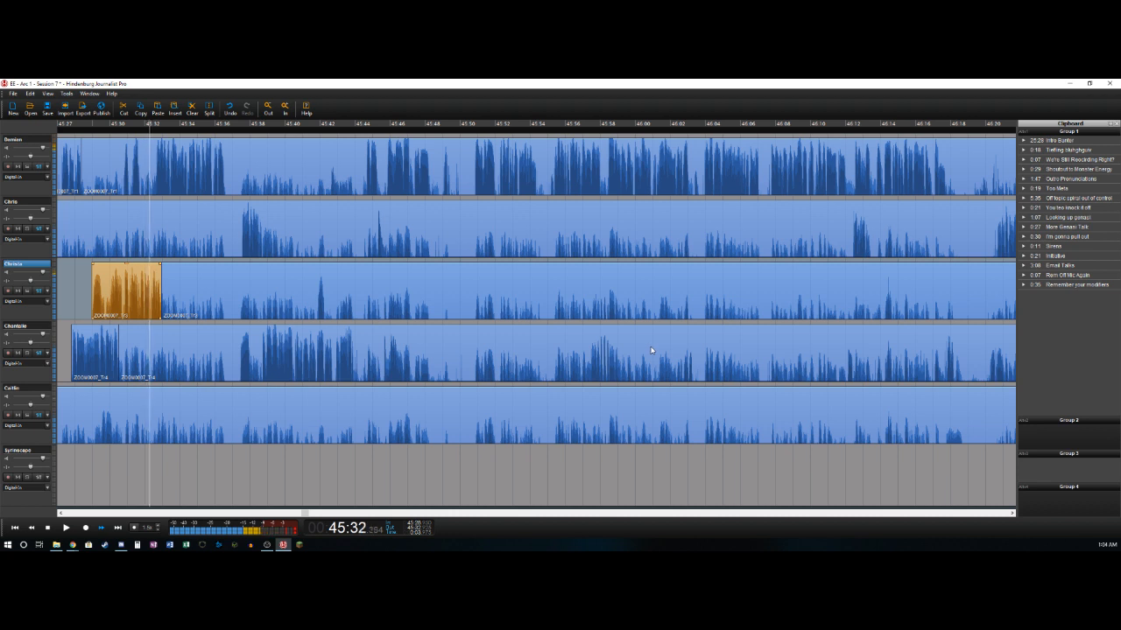
{"action": "left_click", "coordinate": [91, 183]}
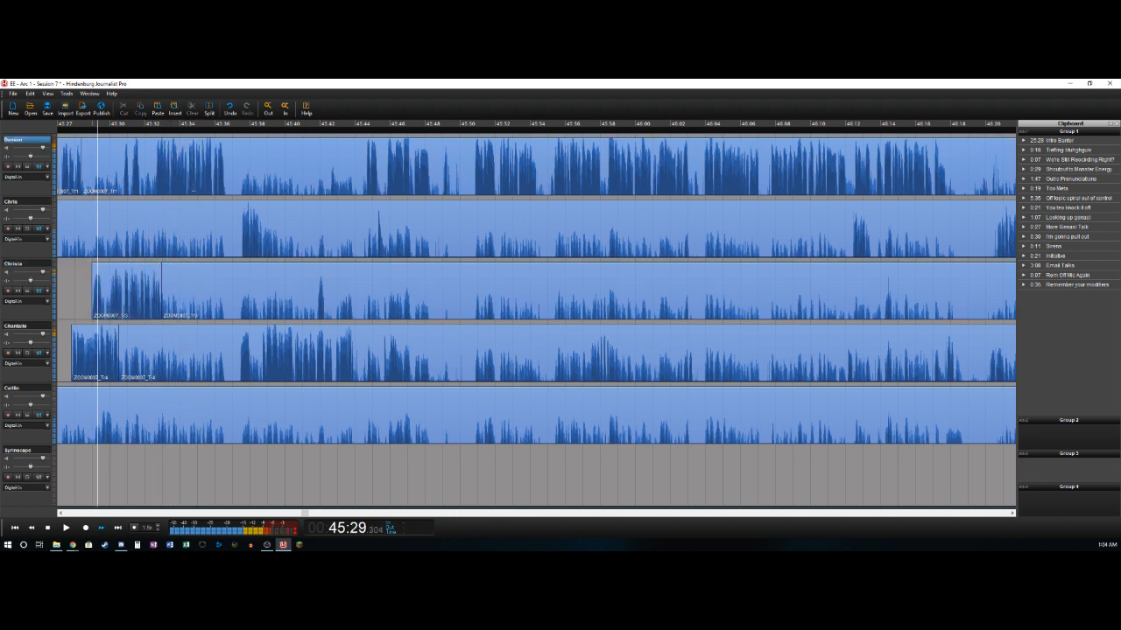
{"action": "key", "text": "t"}
{"action": "key", "text": "Delete"}
{"action": "key", "text": "l"}
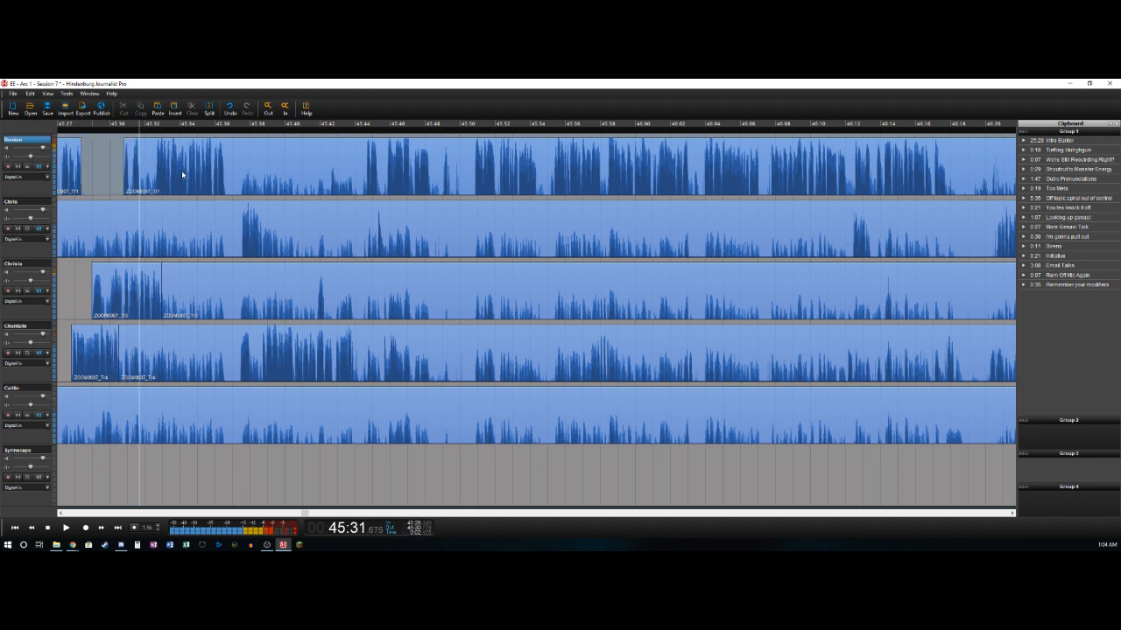
- Cut out the bleed on the first track from about 45:31.7 to 45:32.6 and split the track after its speech at about 45:36.6
{"action": "key", "text": "t"}
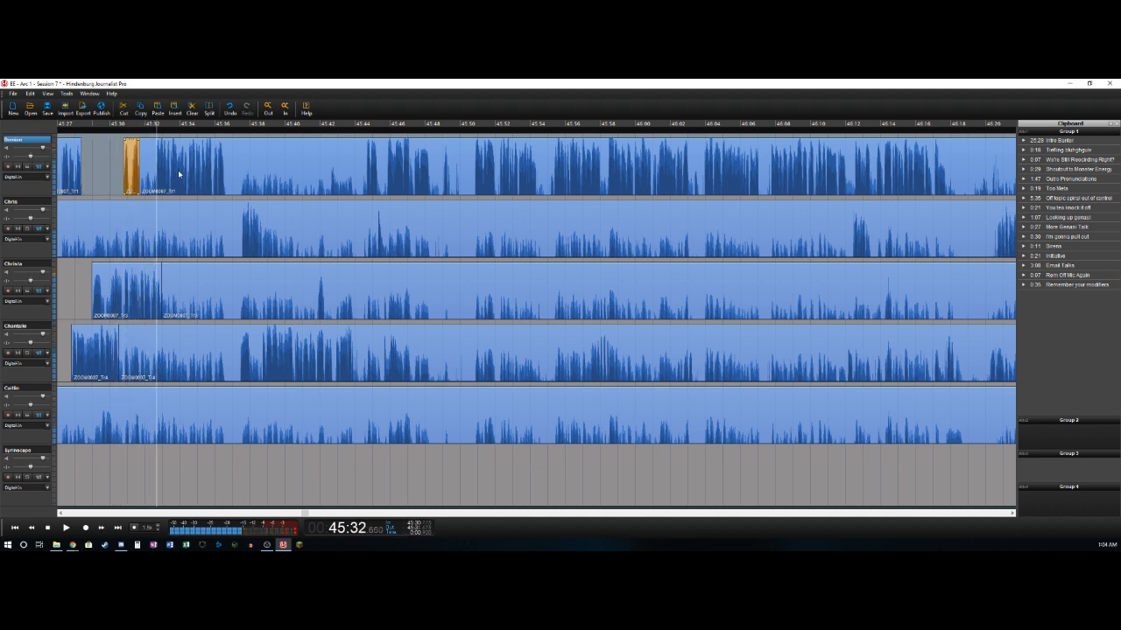
{"action": "key", "text": "t"}
{"action": "key", "text": "Delete"}
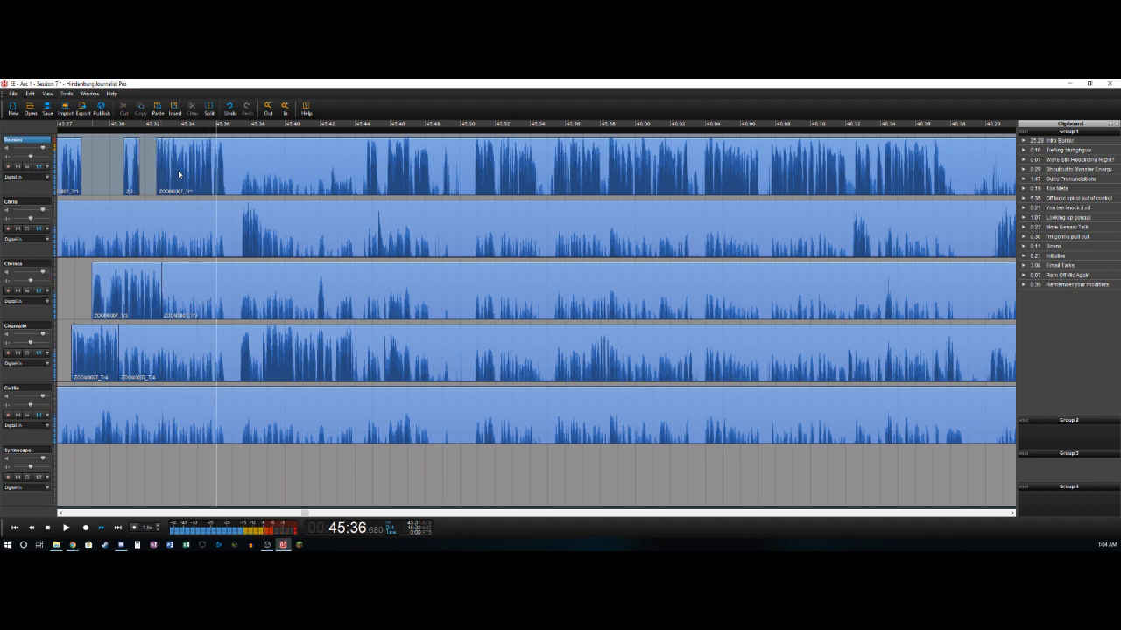
{"action": "key", "text": "t"}
{"action": "left_click", "coordinate": [184, 172]}
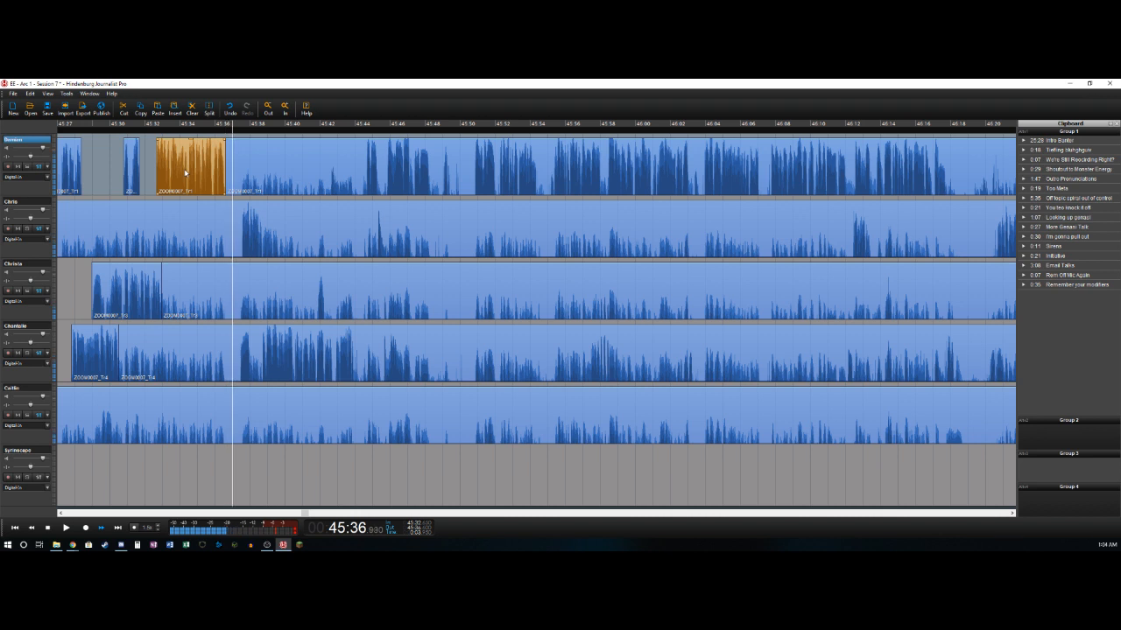
- Cut out the bleed on the fourth track from about 45:30.5 to 45:37.4
{"action": "key", "text": "Down"}
{"action": "key", "text": "Down"}
{"action": "key", "text": "Down"}
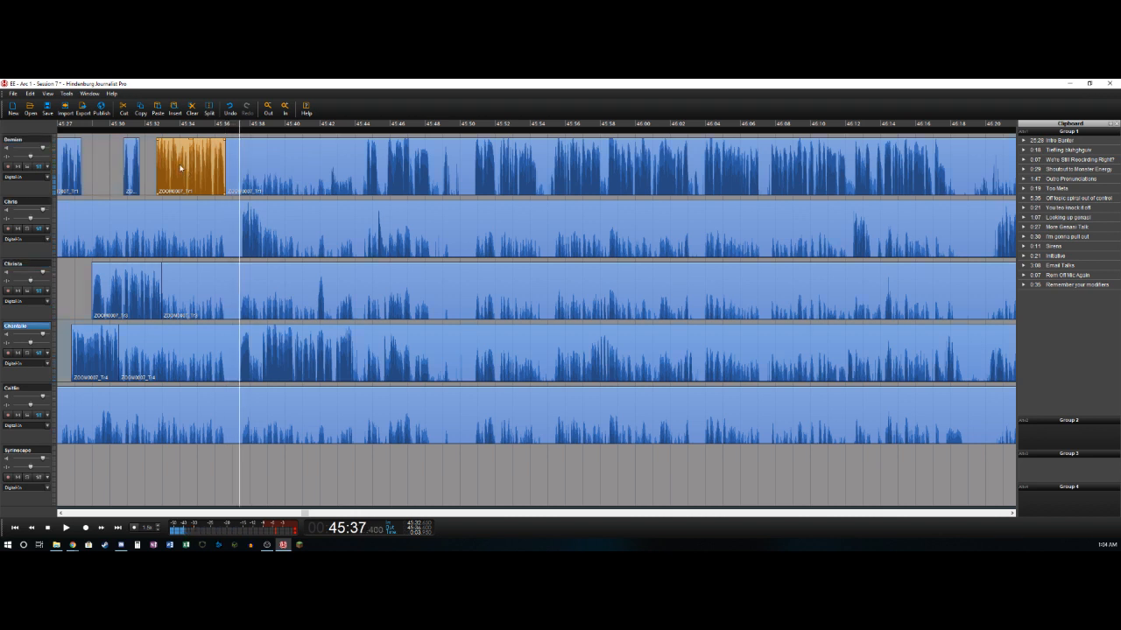
{"action": "key", "text": "t"}
{"action": "key", "text": "Delete"}
- Cut out the short gap on the fourth track from about 45:38.1 to 45:38.6
{"action": "key", "text": "Right"}
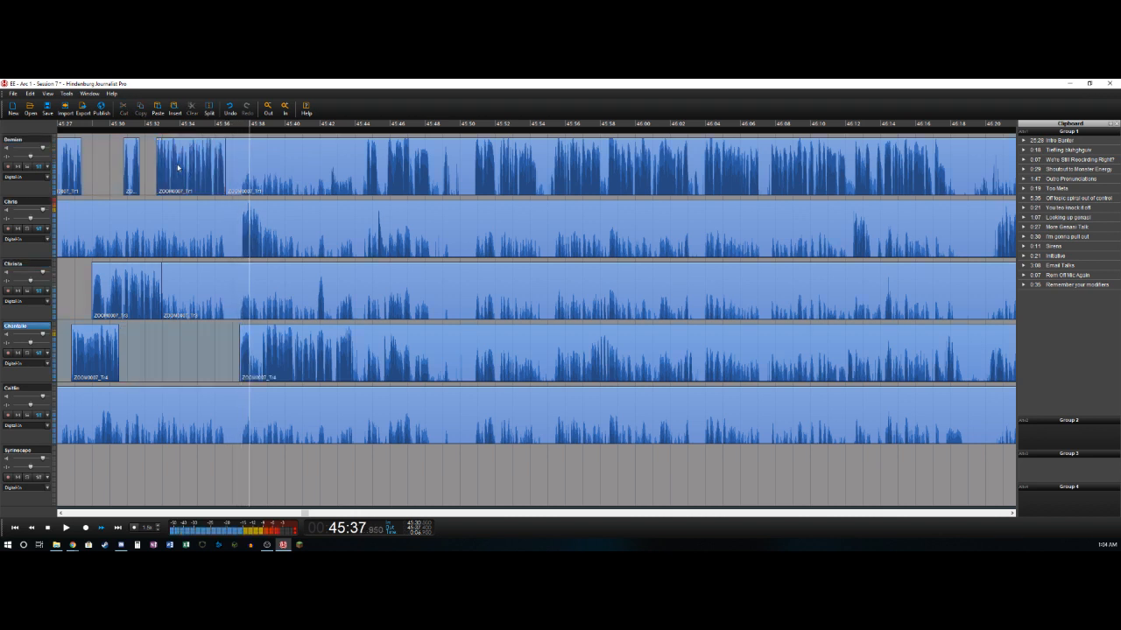
{"action": "key", "text": "t"}
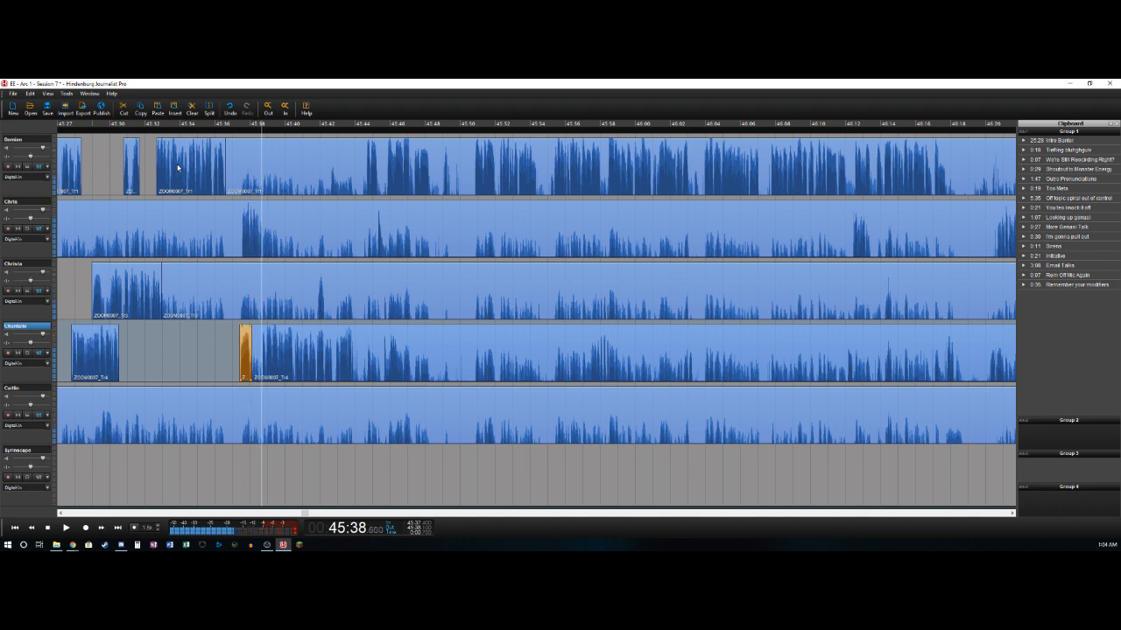
{"action": "key", "text": "t"}
{"action": "key", "text": "Delete"}
- Delete the bleed on the second track before about 45:37.5 and split the track after its speech at about 45:38.7
{"action": "key", "text": "Up"}
{"action": "key", "text": "Up"}
{"action": "key", "text": "Left"}
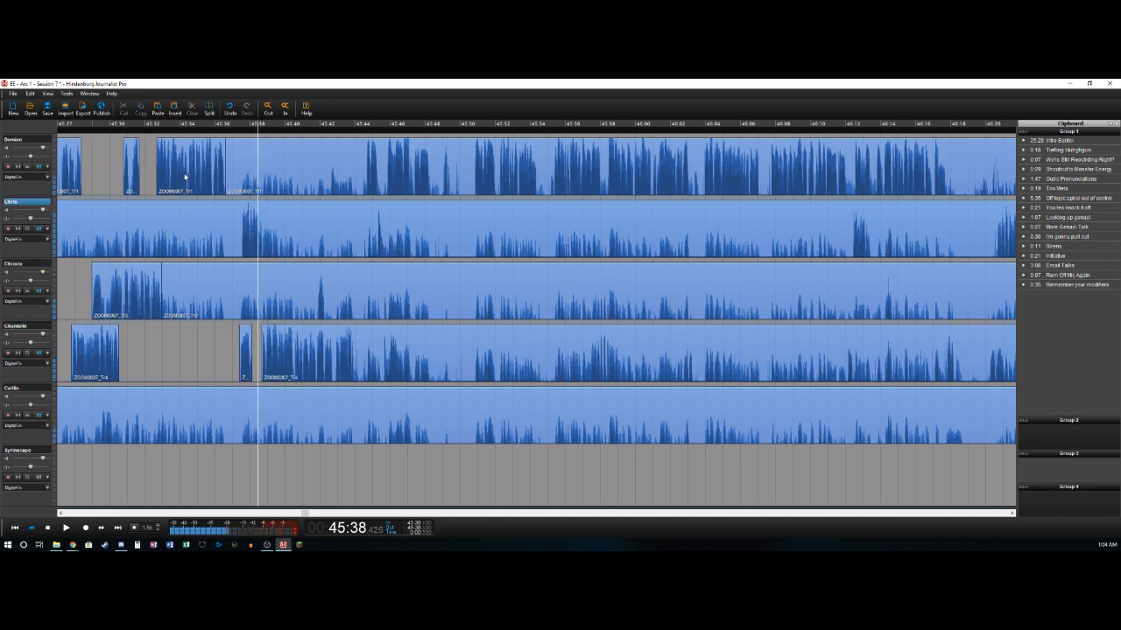
{"action": "key", "text": "t"}
{"action": "key", "text": "Delete"}
{"action": "key", "text": "space"}
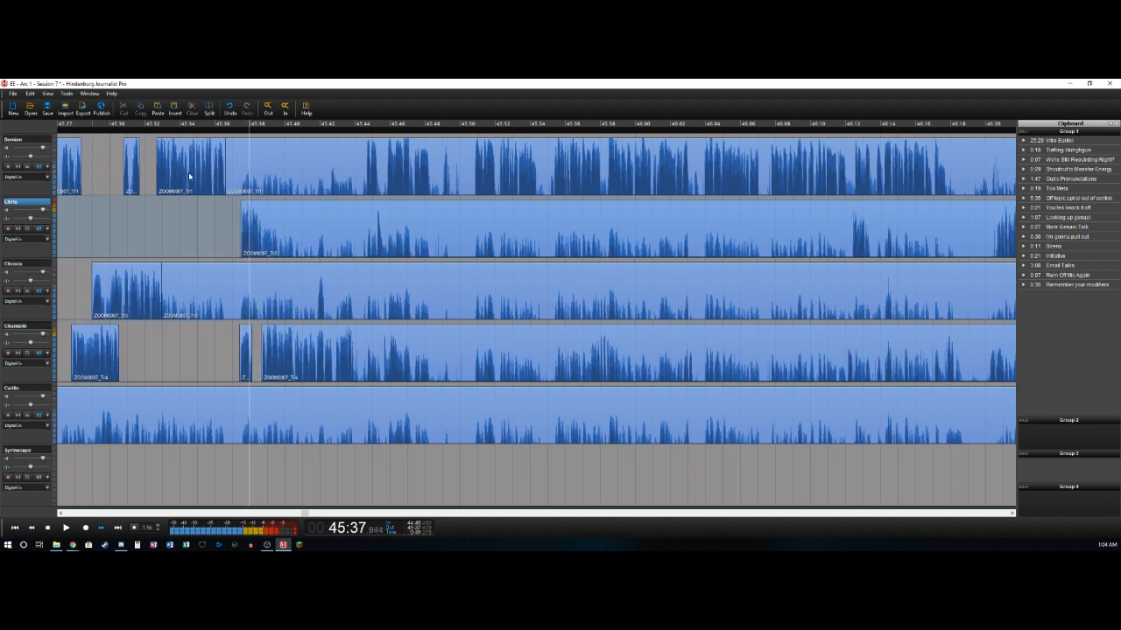
{"action": "key", "text": "t"}
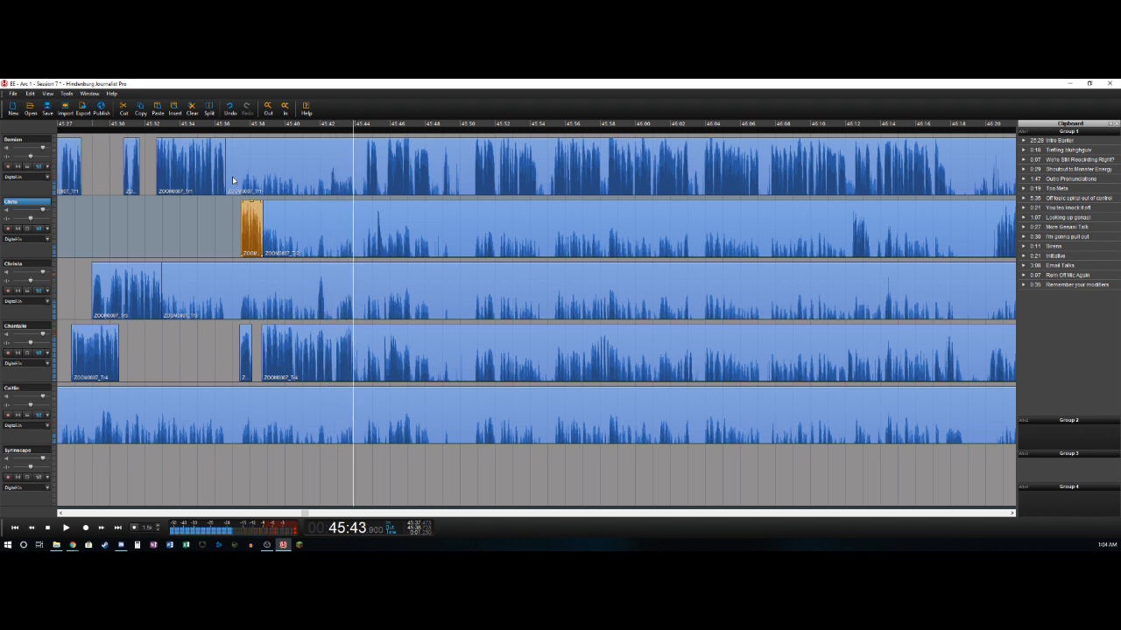
- Split the fourth track after its speech at about 45:43.9
{"action": "key", "text": "t"}
{"action": "key", "text": "Up"}
{"action": "key", "text": "Up"}
{"action": "key", "text": "Left"}
- Cut out the bleed on the third track from about 45:32.9 to 45:41.8 and split the track after its short sound at about 45:42.2
{"action": "key", "text": "Down"}
{"action": "key", "text": "Left"}
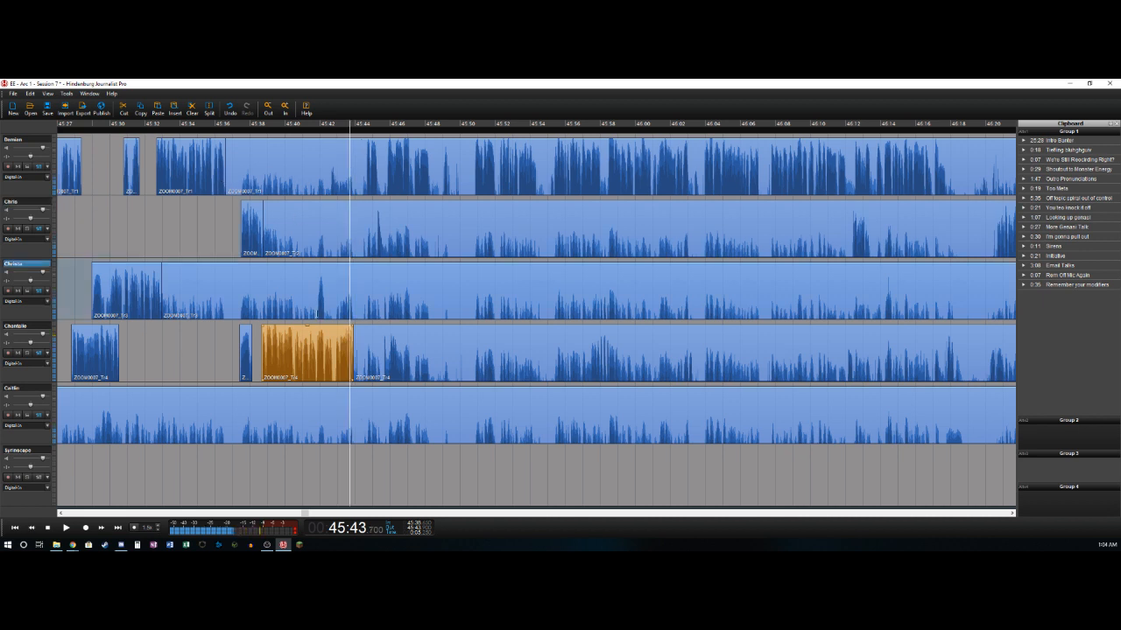
{"action": "left_click", "coordinate": [317, 311]}
{"action": "key", "text": "t"}
{"action": "key", "text": "Delete"}
{"action": "key", "text": "Right"}
{"action": "key", "text": "Right"}
{"action": "key", "text": "Right"}
{"action": "key", "text": "Right"}
{"action": "key", "text": "Right"}
{"action": "key", "text": "t"}
- Cut out the bleed on the first track from about 45:36.6 to 45:44.6 and from about 45:45.2 to 45:45.8
{"action": "key", "text": "Right"}
{"action": "key", "text": "Right"}
{"action": "key", "text": "space"}
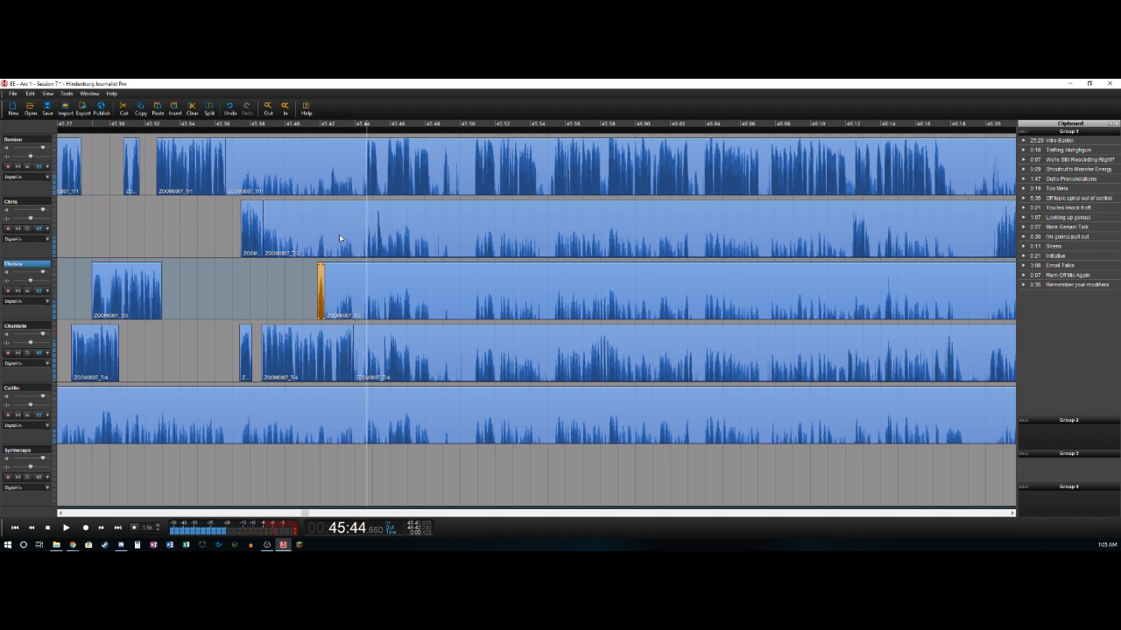
{"action": "key", "text": "t"}
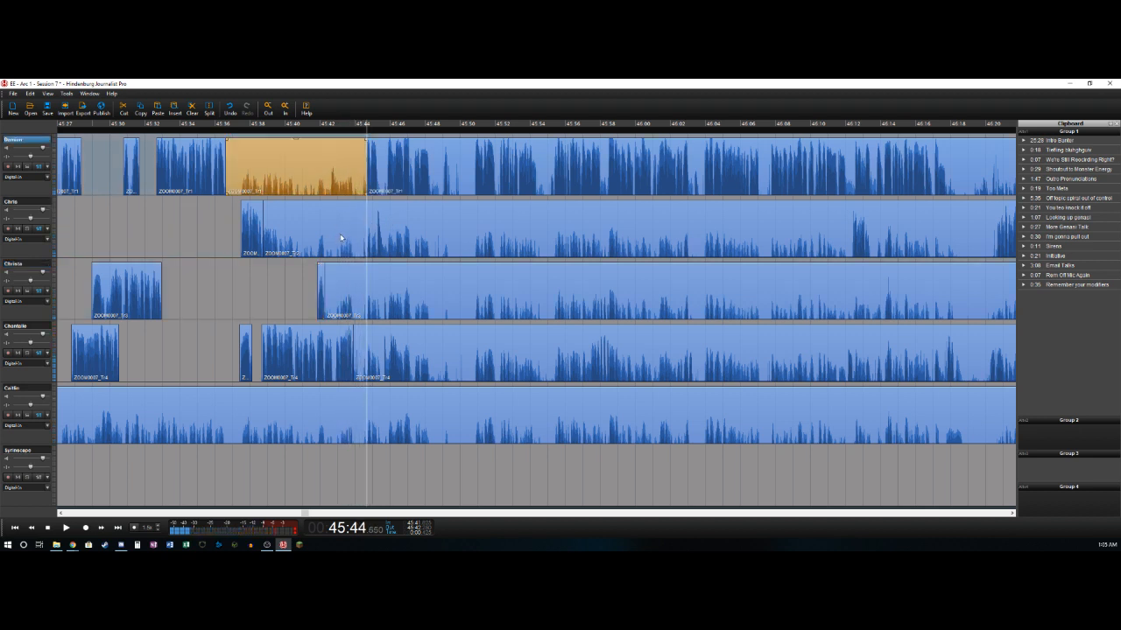
{"action": "key", "text": "Delete"}
{"action": "key", "text": "t"}
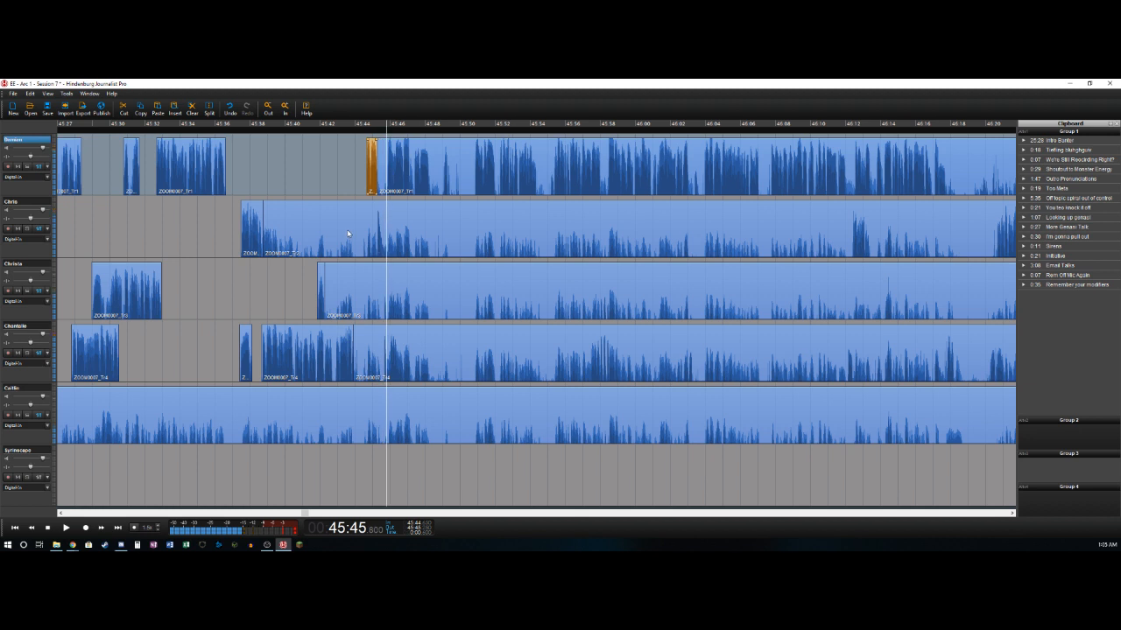
{"action": "key", "text": "Delete"}
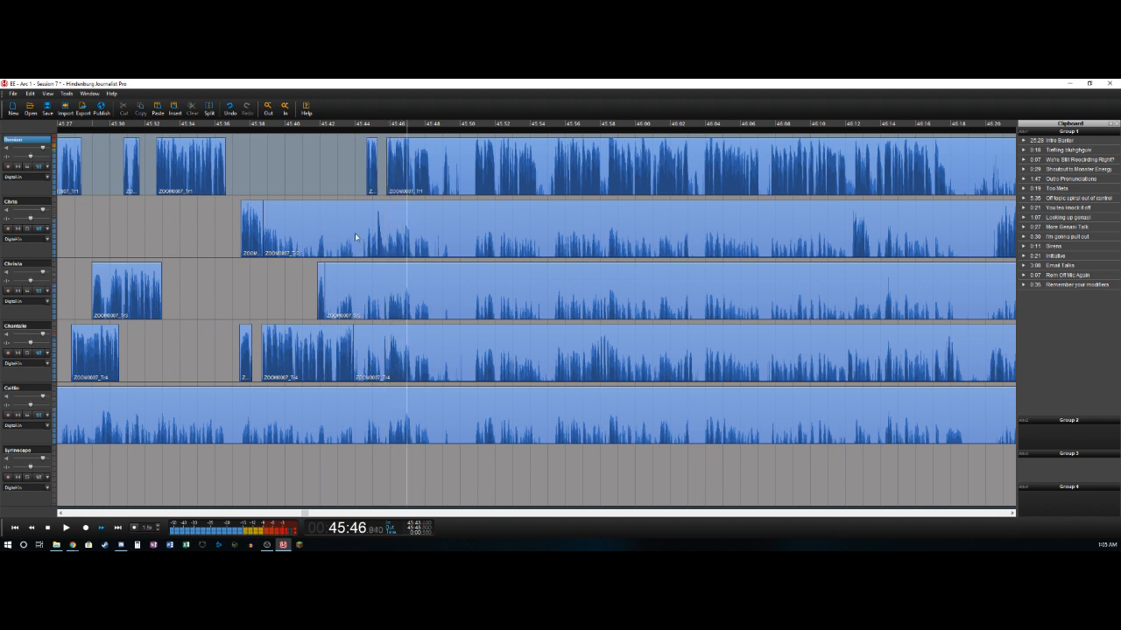
- Cut out the pause on the first track from about 45:48.3 to 45:49.0
{"action": "key", "text": "t"}
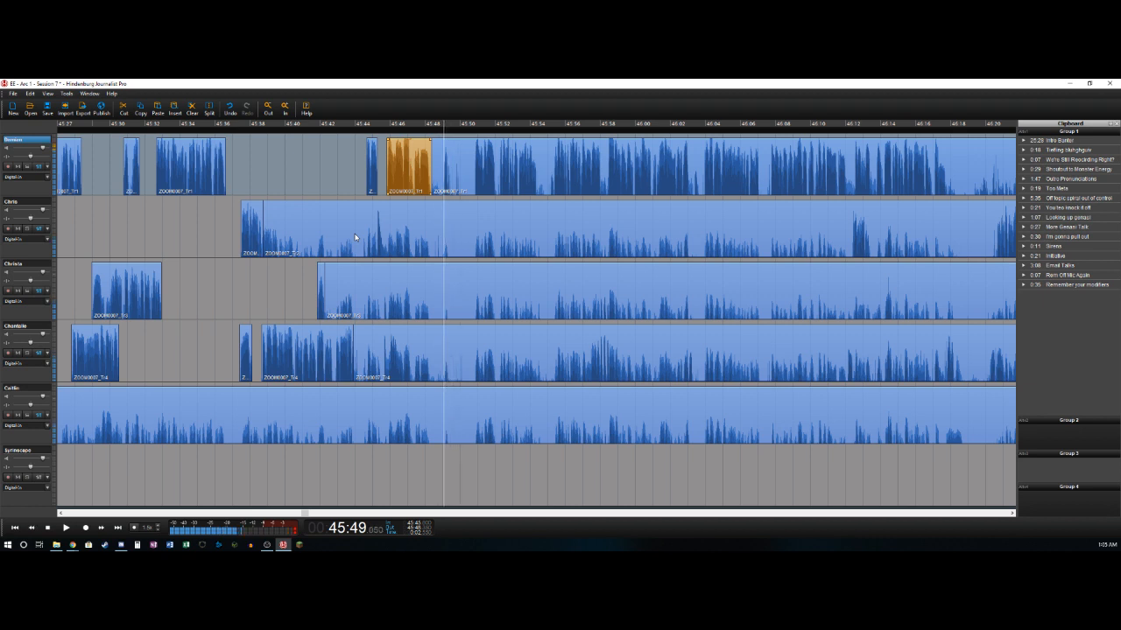
{"action": "key", "text": "t"}
{"action": "key", "text": "Delete"}
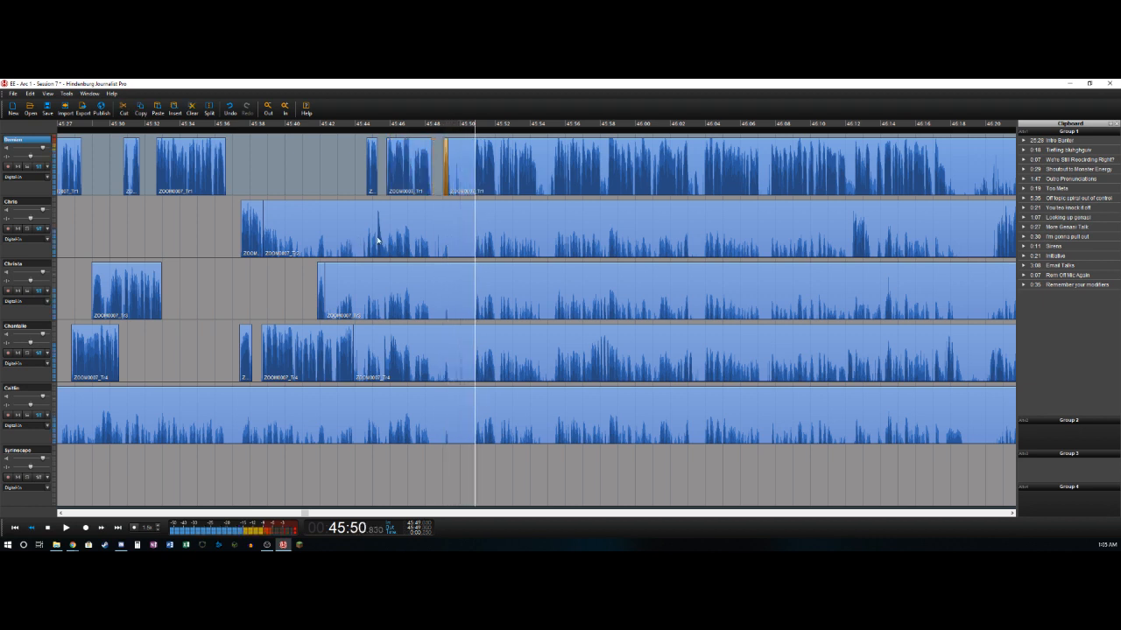
- Undo the last split on the first track and split it again slightly further on, at about 45:49.4
{"action": "key", "text": "Left"}
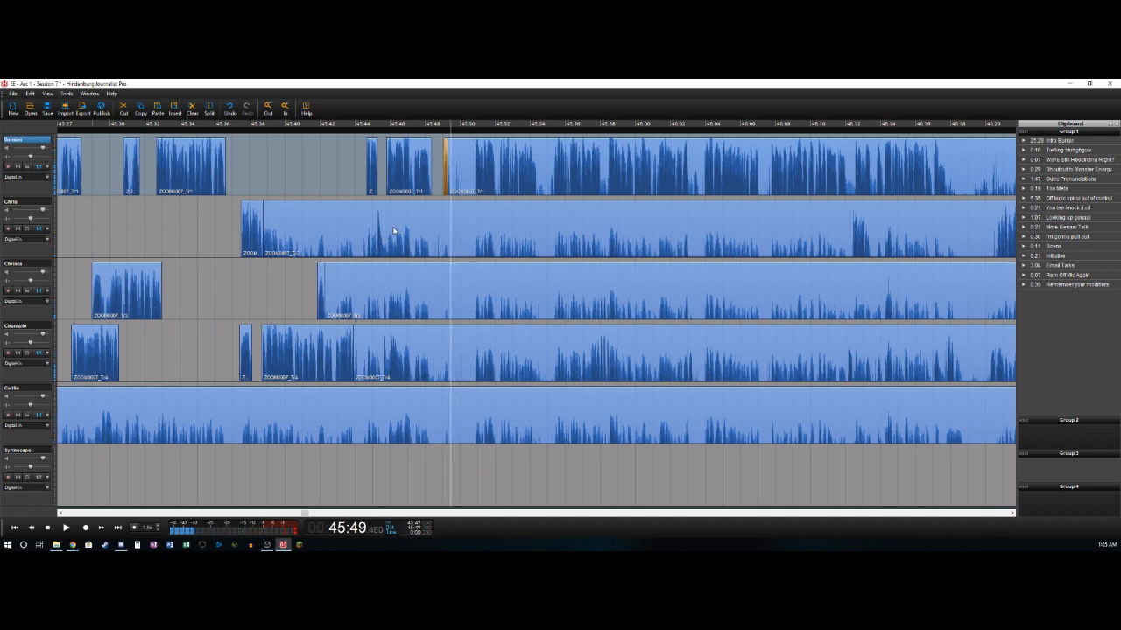
{"action": "key", "text": "ctrl+z"}
{"action": "key", "text": "Left"}
{"action": "key", "text": "Right"}
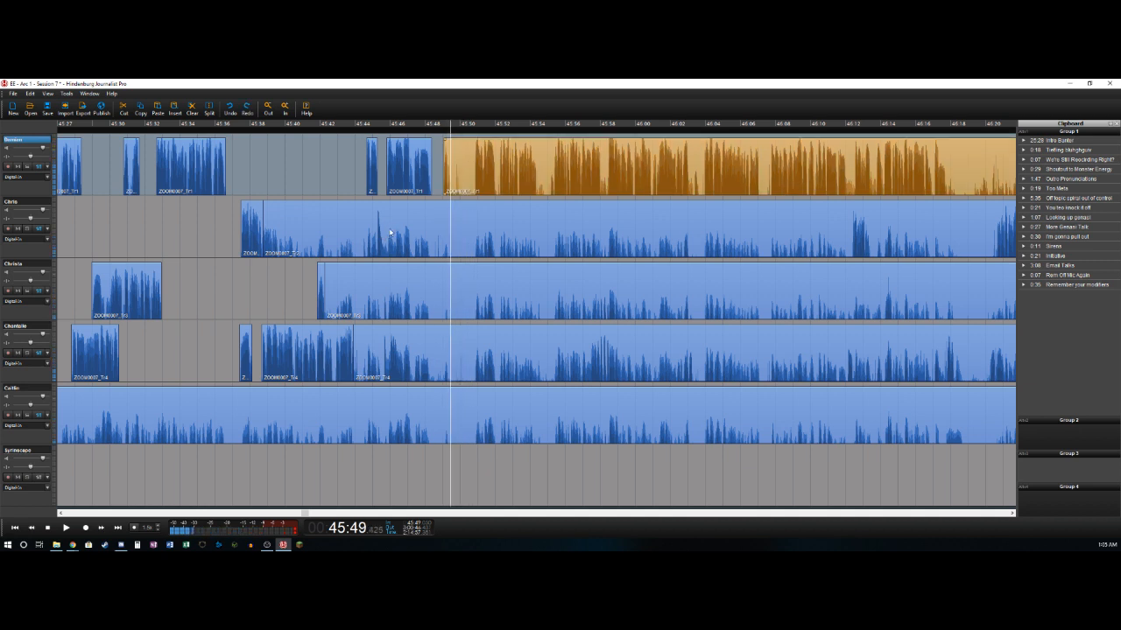
{"action": "key", "text": "t"}
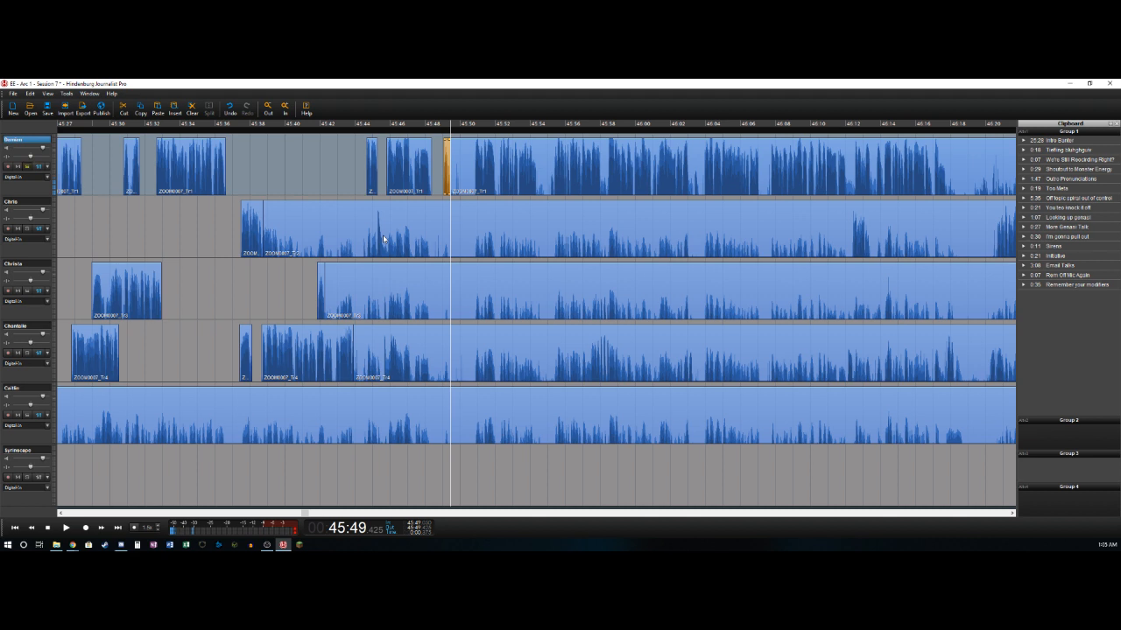
- Mark the pause from about 45:49.4 to 45:50.7 and remove it from the first five tracks, closing the gap
{"action": "key", "text": "space"}
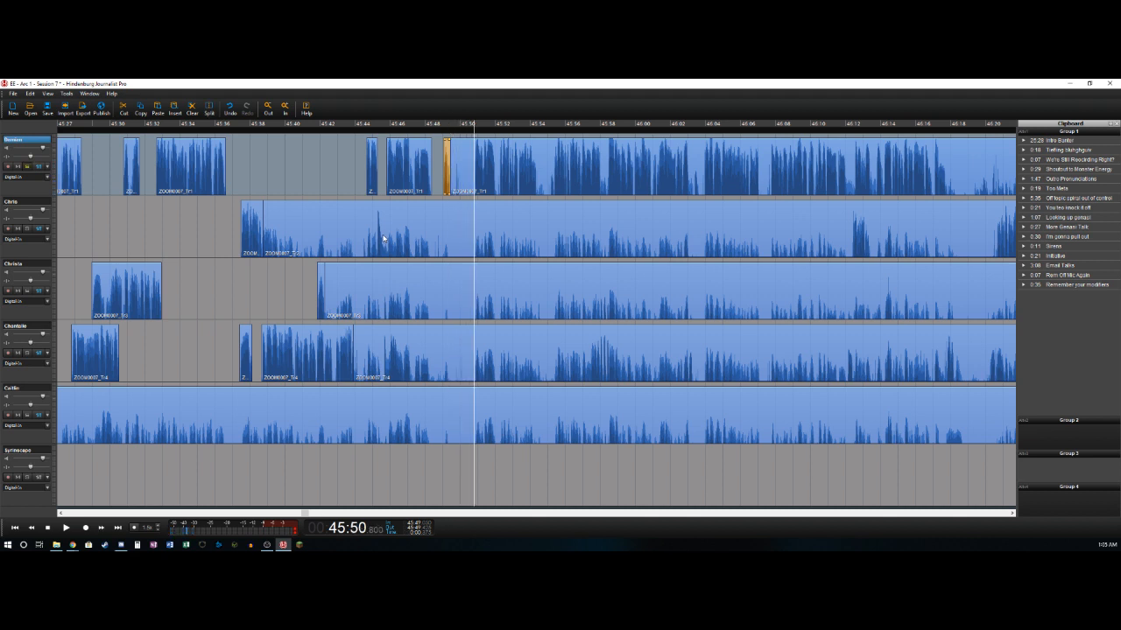
{"action": "key", "text": "Left"}
{"action": "key", "text": "Right"}
{"action": "key", "text": "Right"}
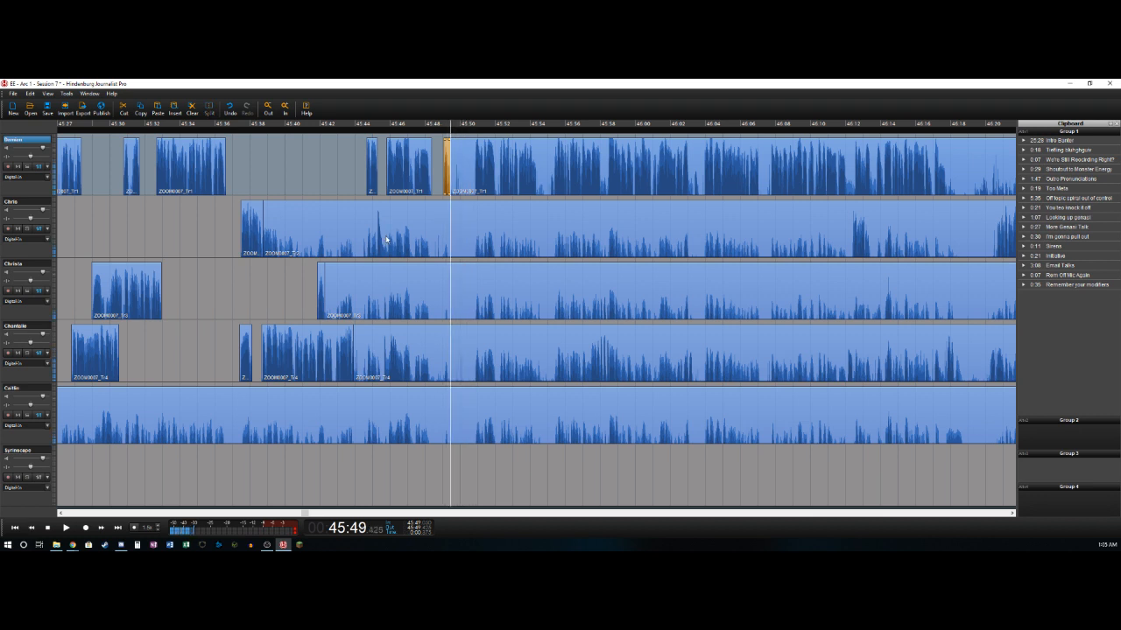
{"action": "key", "text": "Right"}
{"action": "key", "text": "Left"}
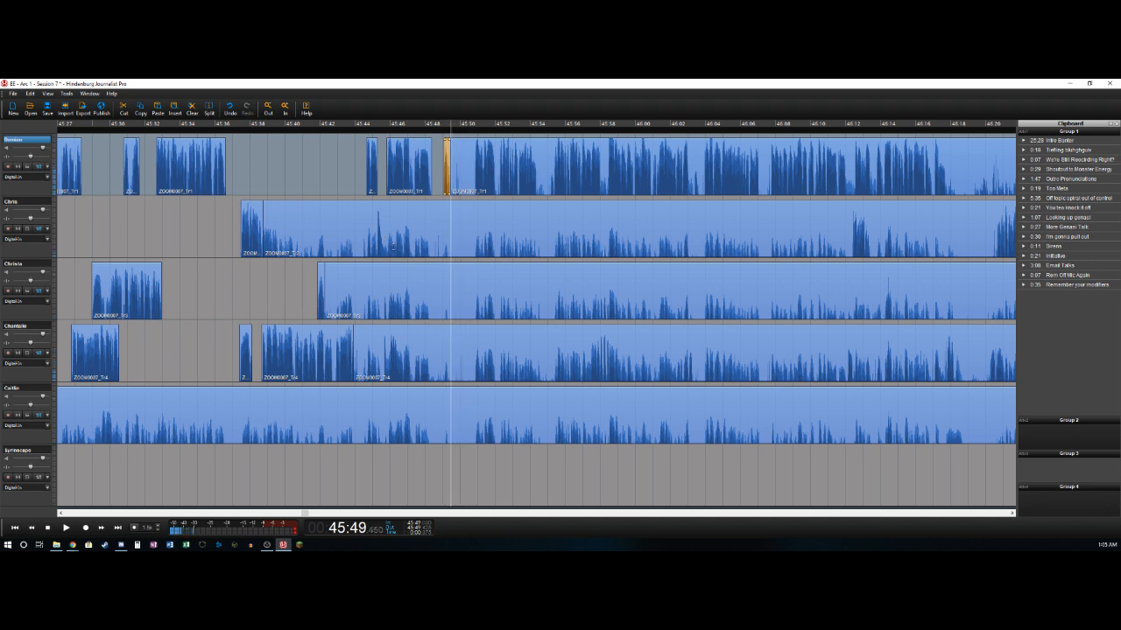
{"action": "key", "text": "space"}
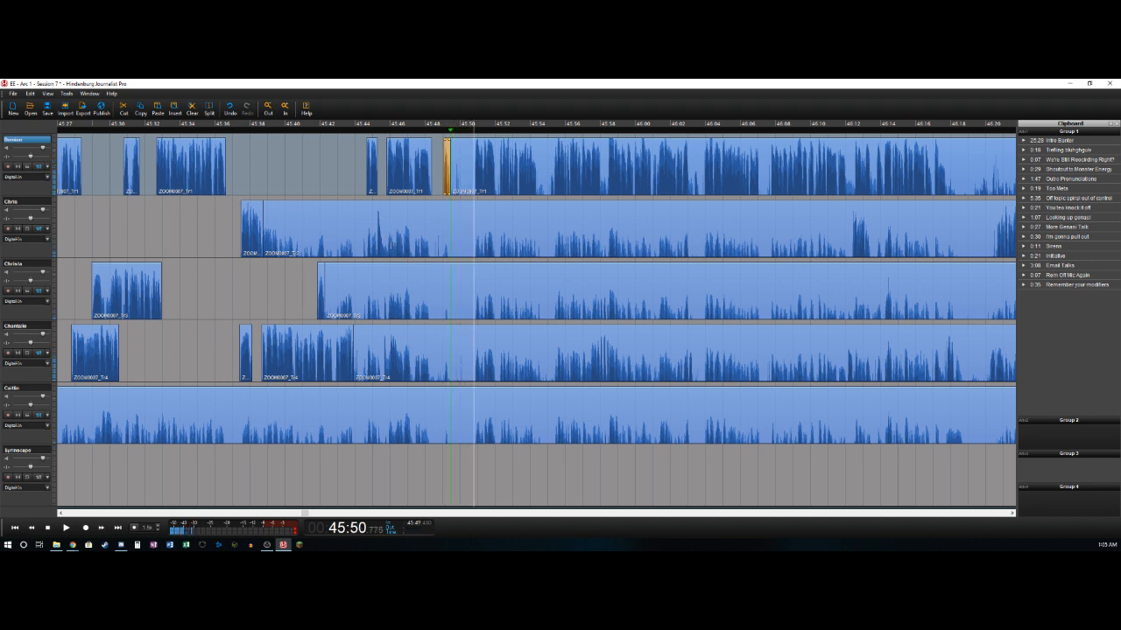
{"action": "key", "text": "o"}
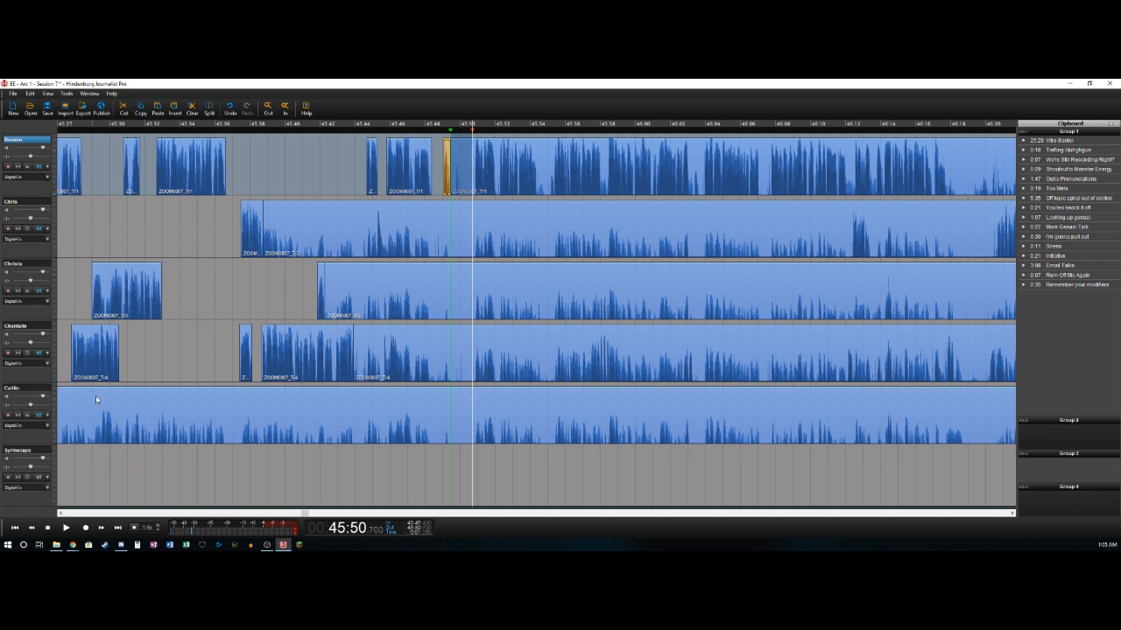
{"action": "left_click", "coordinate": [33, 389], "text": "shift"}
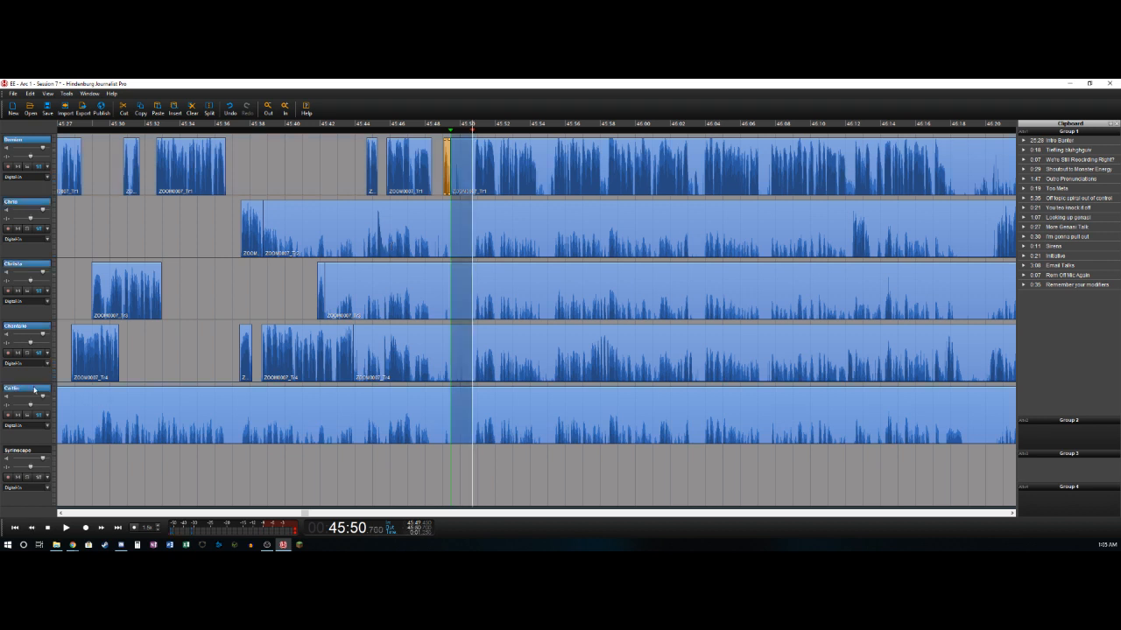
{"action": "key", "text": "Delete"}
- Delete the bleed clips that end at about 45:49.4 on the second, third, fourth and fifth tracks
{"action": "double_click", "coordinate": [434, 229]}
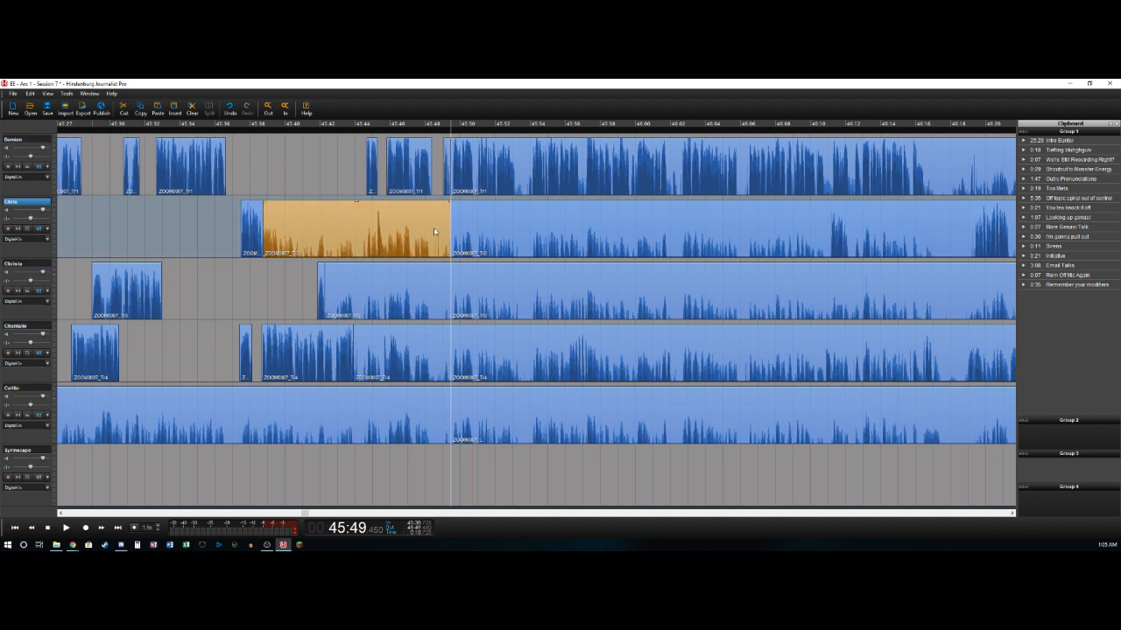
{"action": "key", "text": "Delete"}
{"action": "double_click", "coordinate": [441, 295]}
{"action": "key", "text": "Delete"}
{"action": "double_click", "coordinate": [437, 349]}
{"action": "key", "text": "Delete"}
{"action": "double_click", "coordinate": [419, 408]}
{"action": "key", "text": "Delete"}
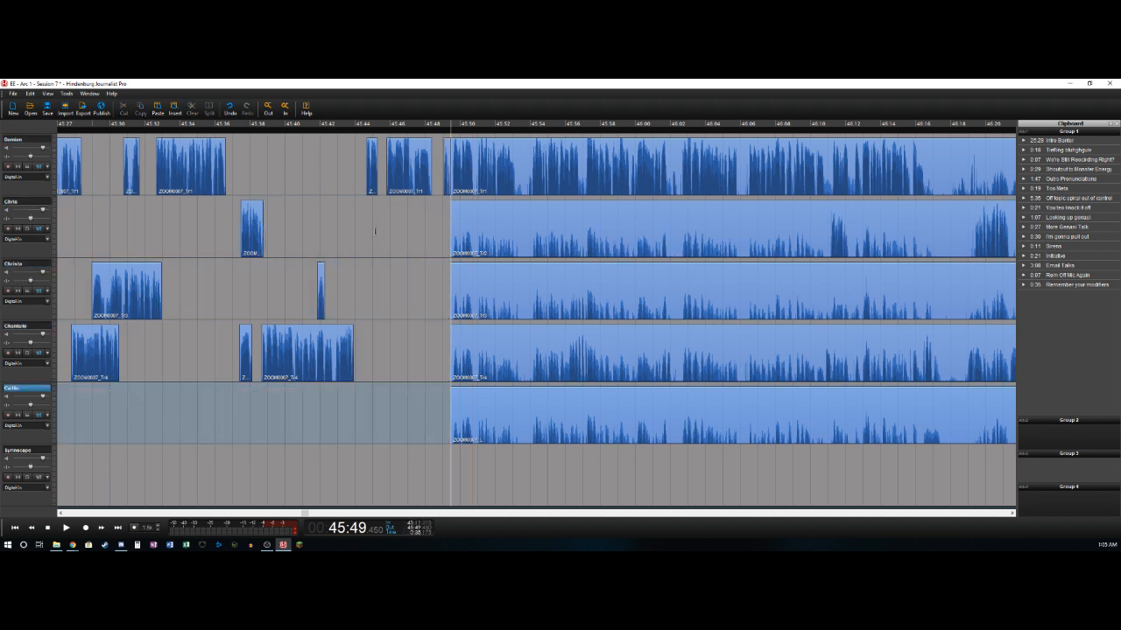
- Play from the gap before 45:49 and cut out the pause on the first track from about 45:52.7 to 45:54.1
{"action": "left_click", "coordinate": [441, 178]}
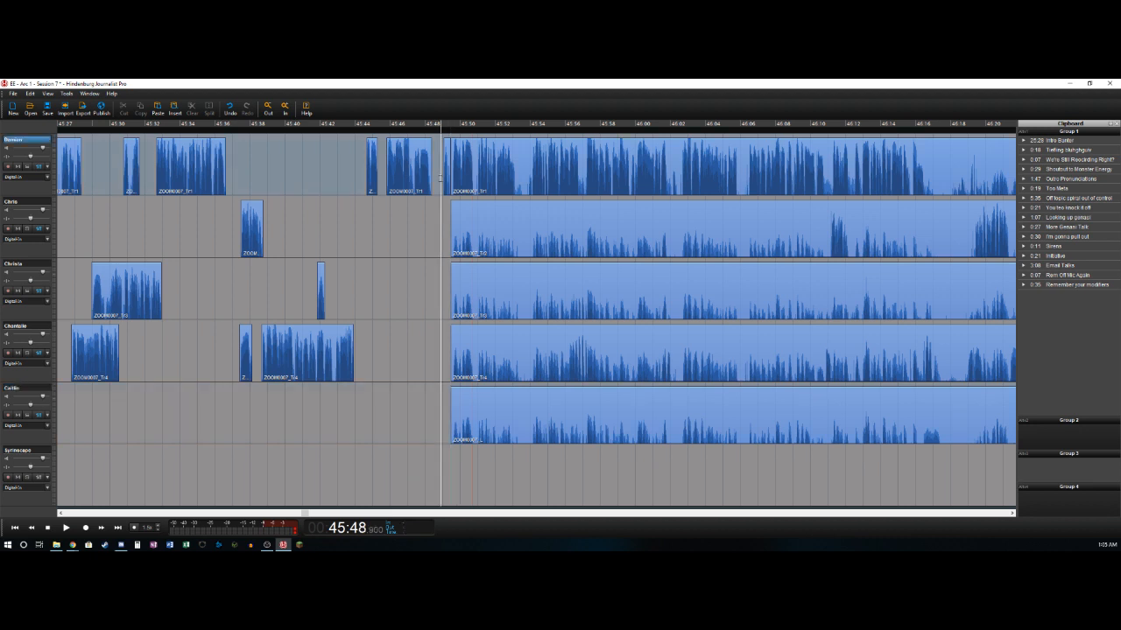
{"action": "key", "text": "space"}
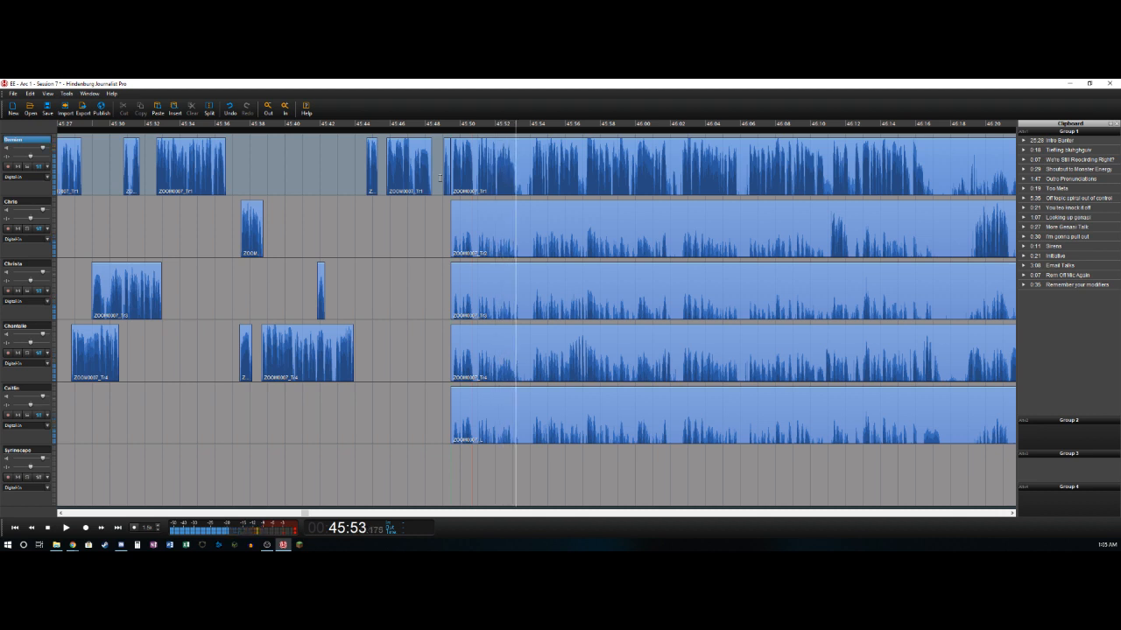
{"action": "key", "text": "t"}
{"action": "key", "text": "Right"}
{"action": "key", "text": "Right"}
{"action": "key", "text": "Right"}
{"action": "key", "text": "Right"}
{"action": "key", "text": "Right"}
{"action": "key", "text": "Right"}
{"action": "key", "text": "Right"}
{"action": "key", "text": "Right"}
{"action": "key", "text": "Right"}
{"action": "key", "text": "t"}
{"action": "key", "text": "Delete"}
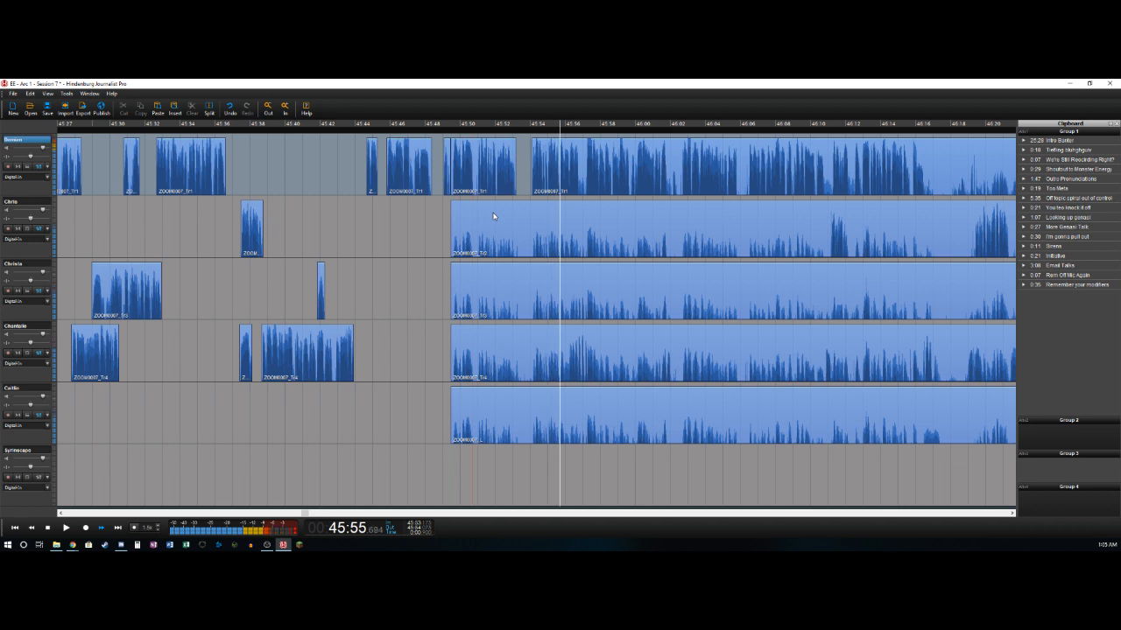
- Cut out the short pause on the first track from about 45:56.7 to 45:57.1
{"action": "key", "text": "t"}
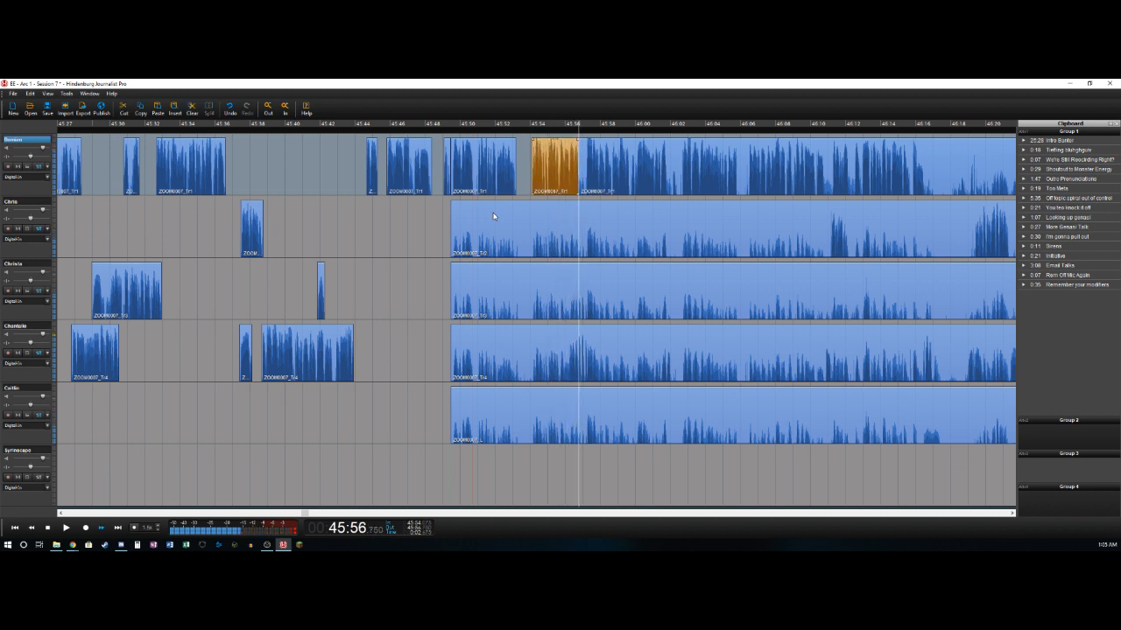
{"action": "key", "text": "t"}
{"action": "key", "text": "Delete"}
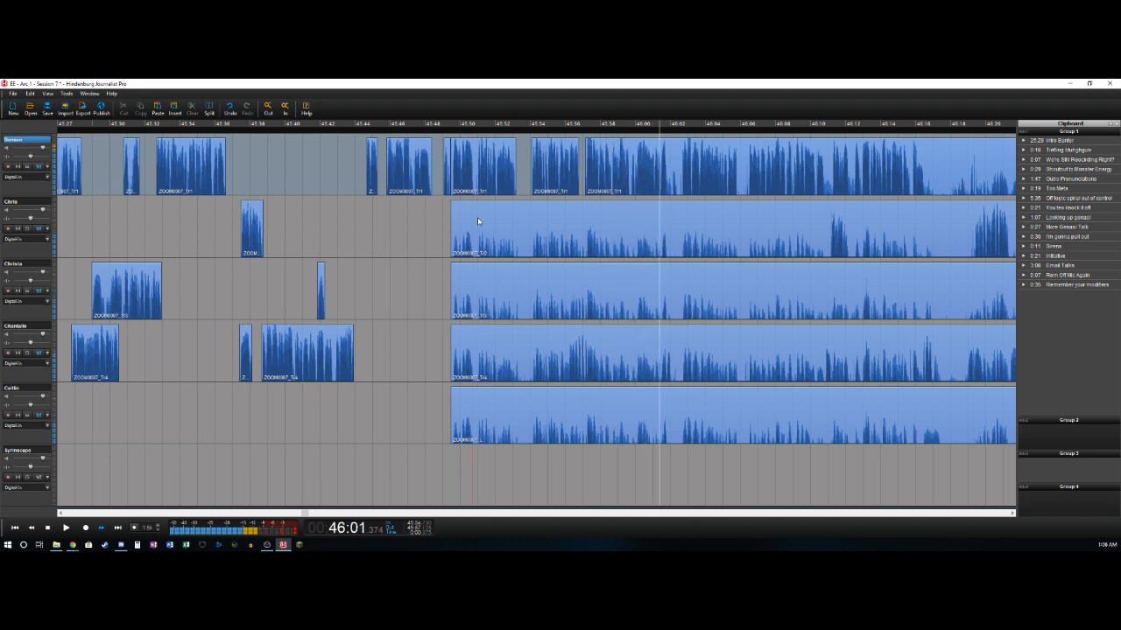
- Cut out the pause on the first track from about 46:01.8 to 46:02.7
{"action": "key", "text": "t"}
{"action": "key", "text": "space"}
{"action": "key", "text": "t"}
{"action": "key", "text": "Delete"}
- Play from about 45:55.3 and delete the bleed on the fourth track from about 45:49.5 to 45:56.2
{"action": "left_click", "coordinate": [553, 373]}
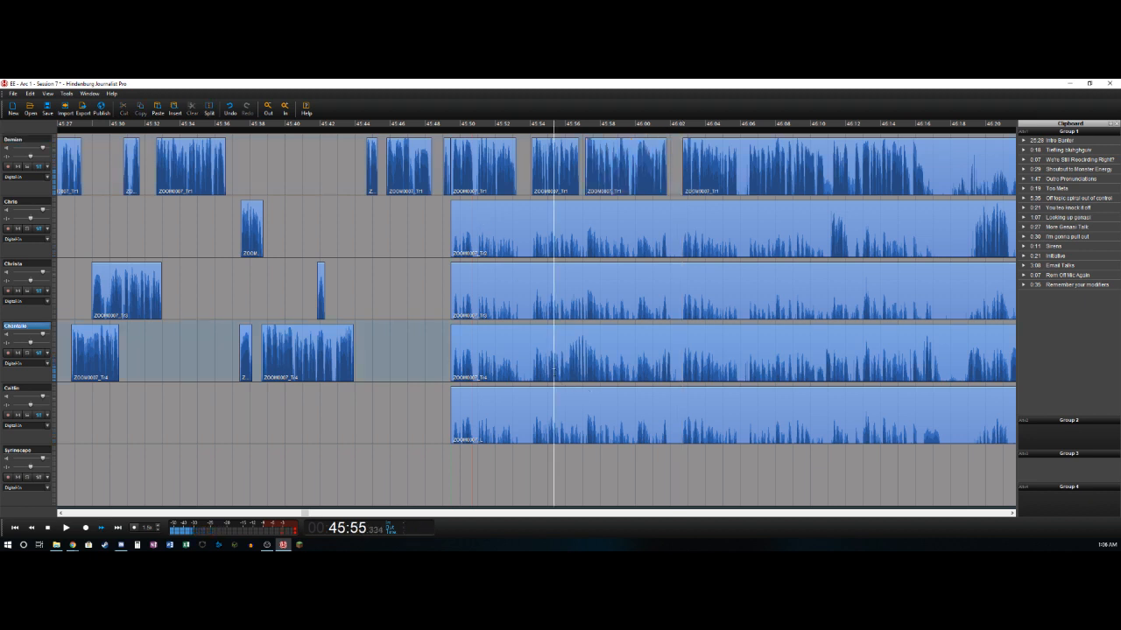
{"action": "key", "text": "space"}
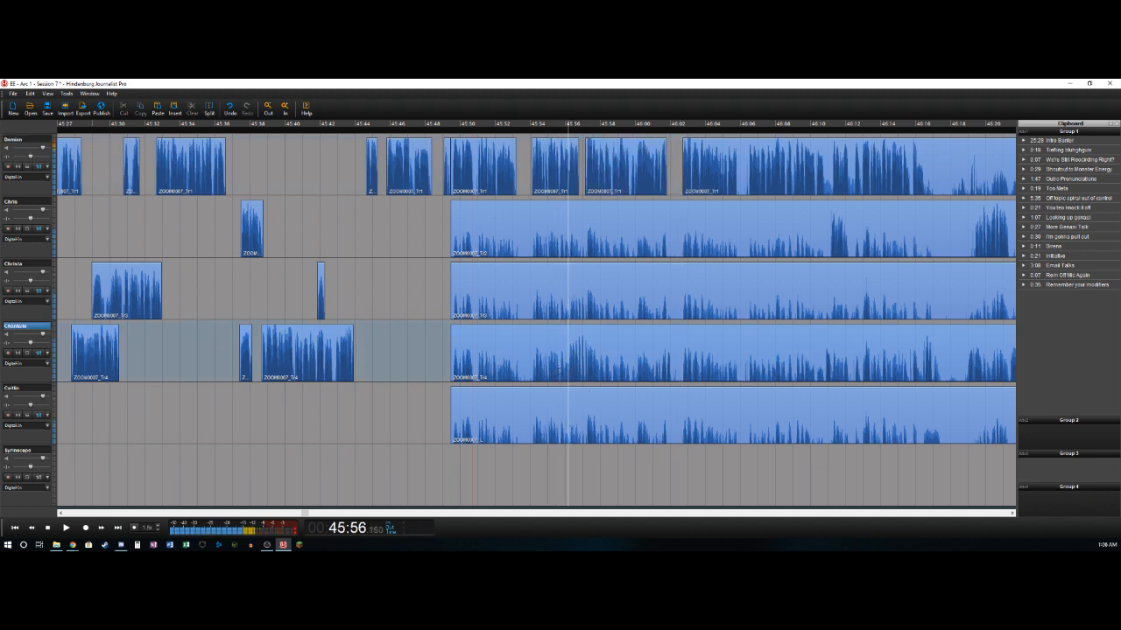
{"action": "key", "text": "t"}
{"action": "key", "text": "Delete"}
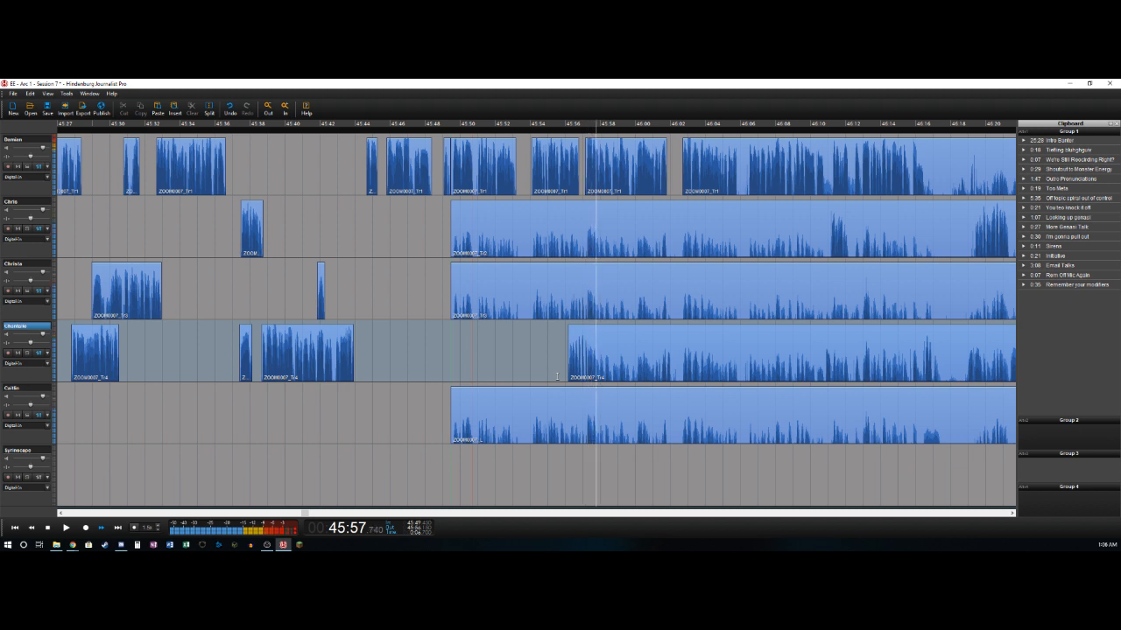
- Delete the fourth track's bleed from about 45:57.7 to 46:01.8 and split that track at about 46:02
{"action": "key", "text": "t"}
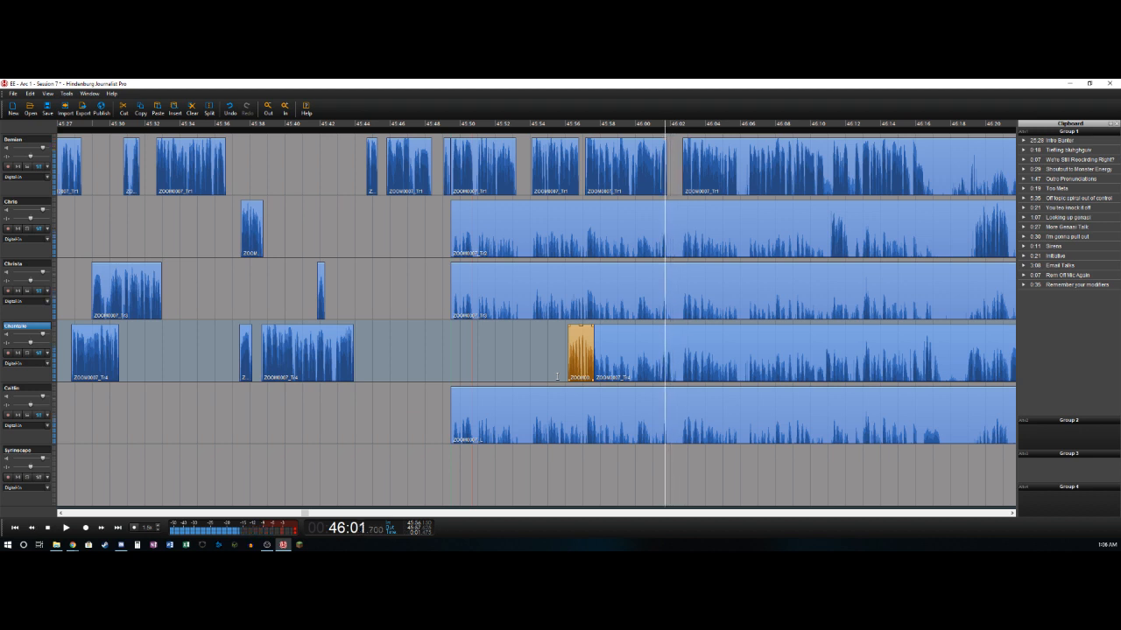
{"action": "key", "text": "t"}
{"action": "key", "text": "Delete"}
{"action": "key", "text": "t"}
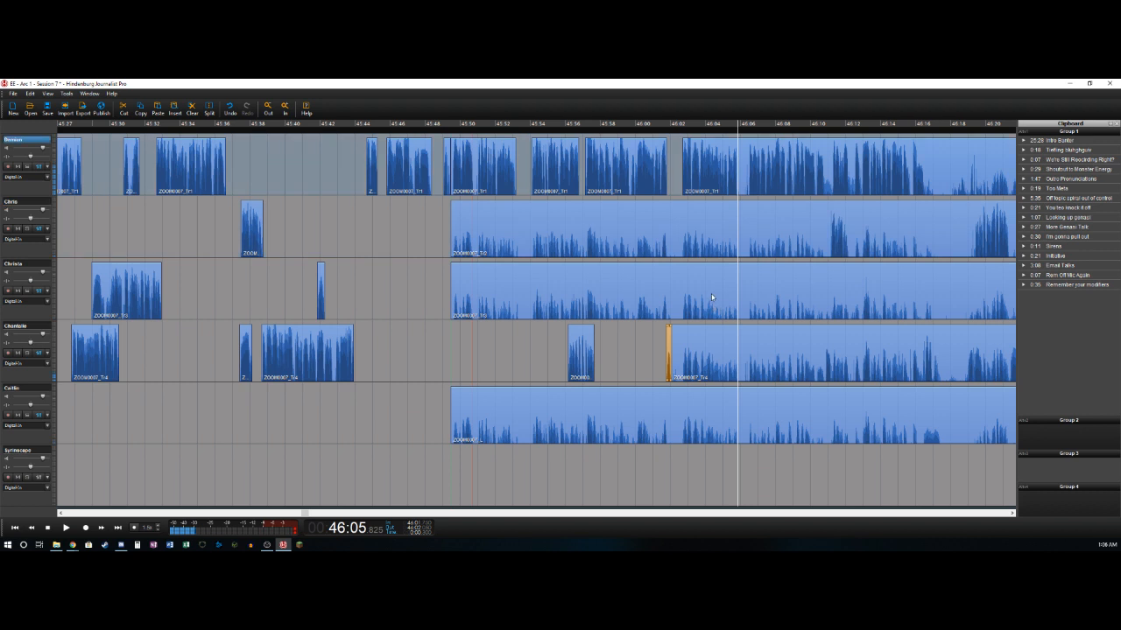
- Cut out the short pause on the first track from about 46:05.8 to 46:06.4
{"action": "key", "text": "t"}
{"action": "key", "text": "Right"}
{"action": "key", "text": "t"}
{"action": "key", "text": "Delete"}
{"action": "key", "text": "Right"}
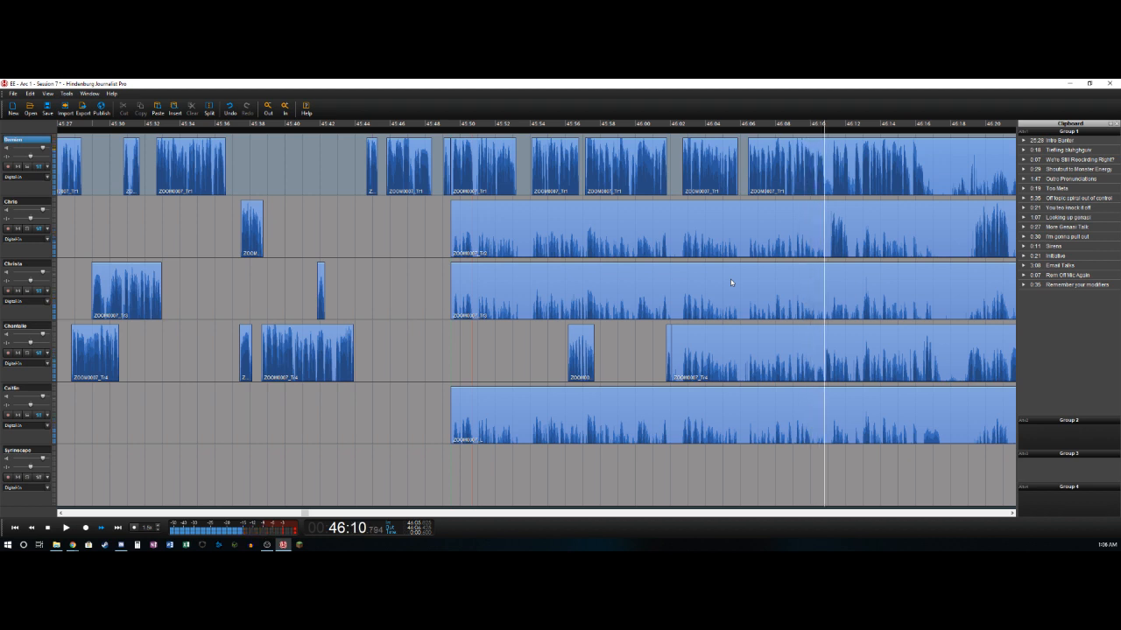
- Cut out the short pause on the first track from about 46:10.8 to 46:11.2
{"action": "key", "text": "t"}
{"action": "key", "text": "Right"}
{"action": "key", "text": "t"}
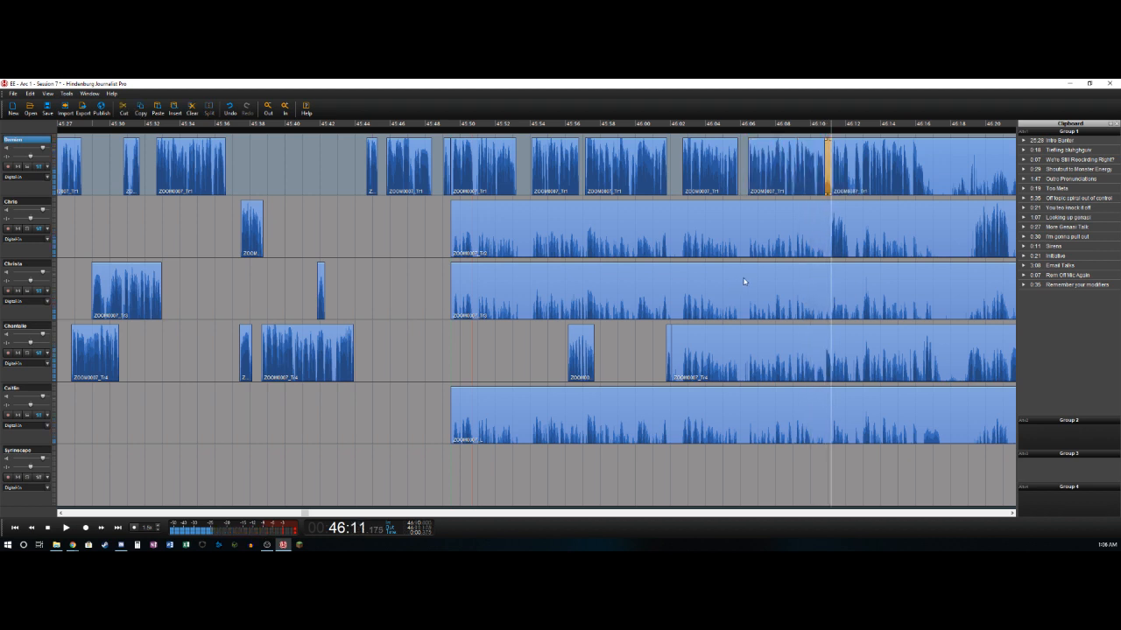
{"action": "left_click", "coordinate": [830, 162]}
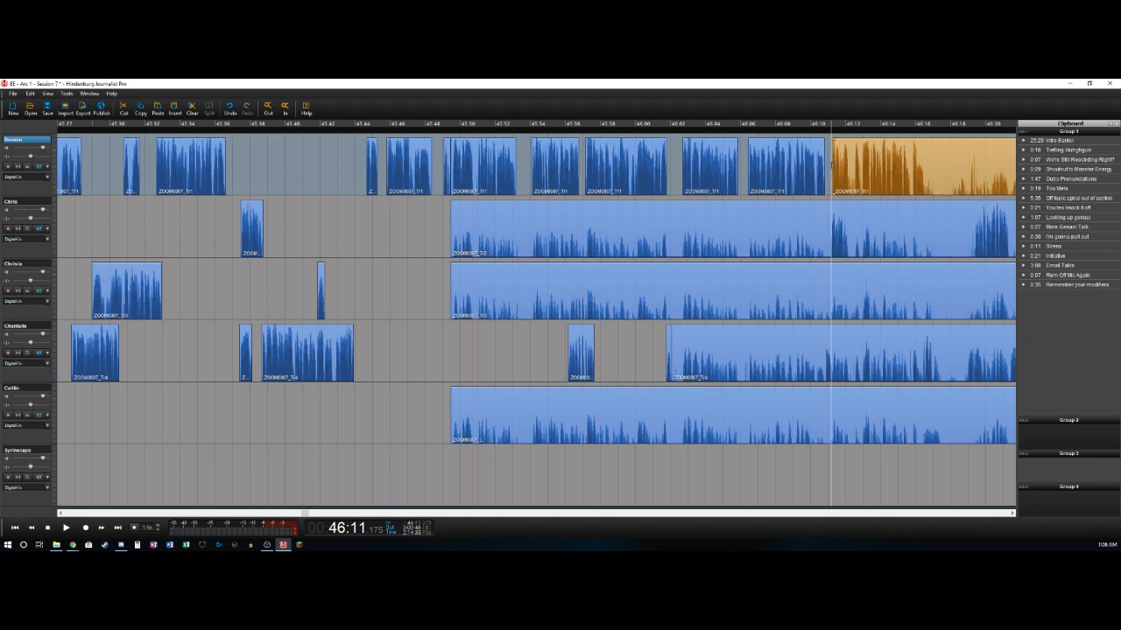
- Delete the bleed on the fourth track from about 46:02 to 46:10.8
{"action": "key", "text": "Down"}
{"action": "key", "text": "Left"}
{"action": "key", "text": "Left"}
{"action": "key", "text": "Left"}
{"action": "key", "text": "Left"}
{"action": "key", "text": "Right"}
{"action": "key", "text": "Right"}
{"action": "key", "text": "Right"}
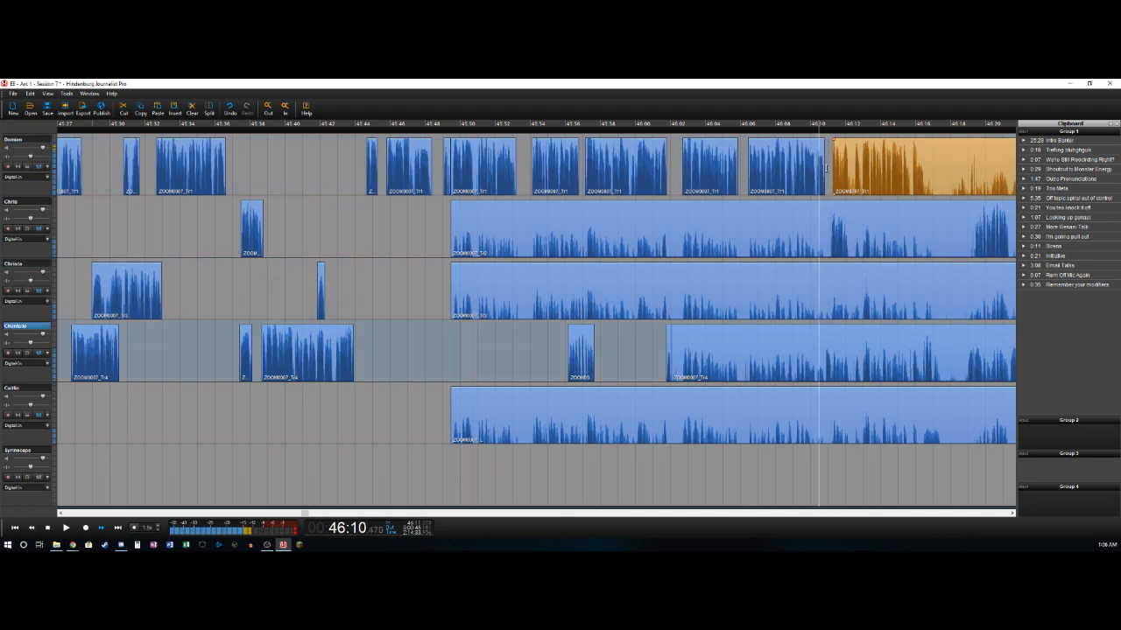
{"action": "key", "text": "t"}
{"action": "key", "text": "Delete"}
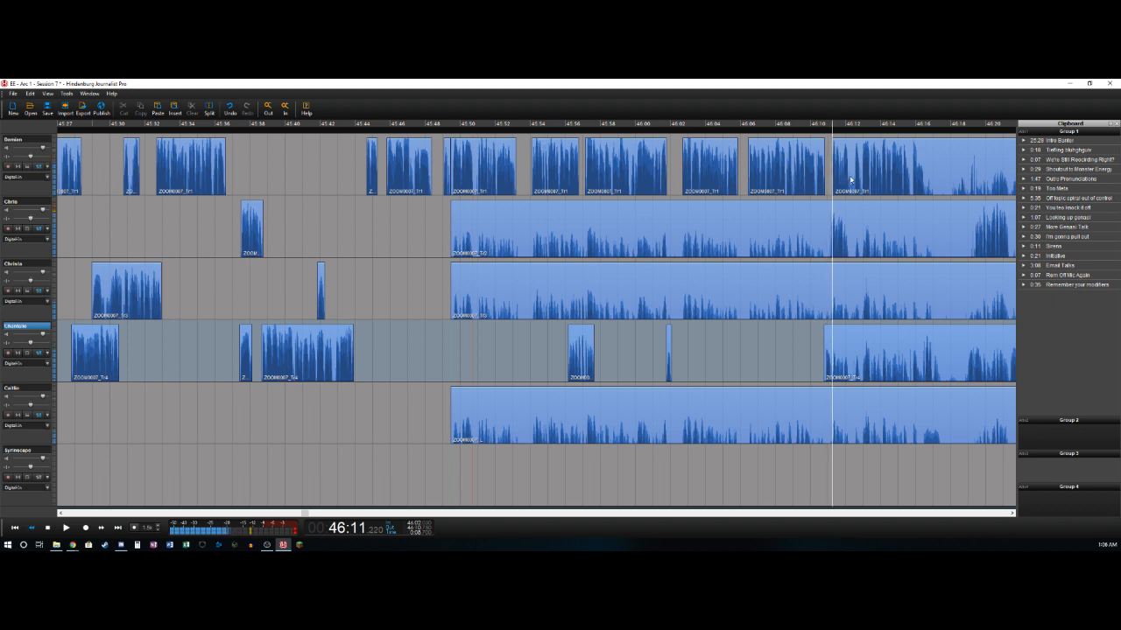
- Split the second track's clip at about 46:12.6
{"action": "left_click", "coordinate": [857, 164]}
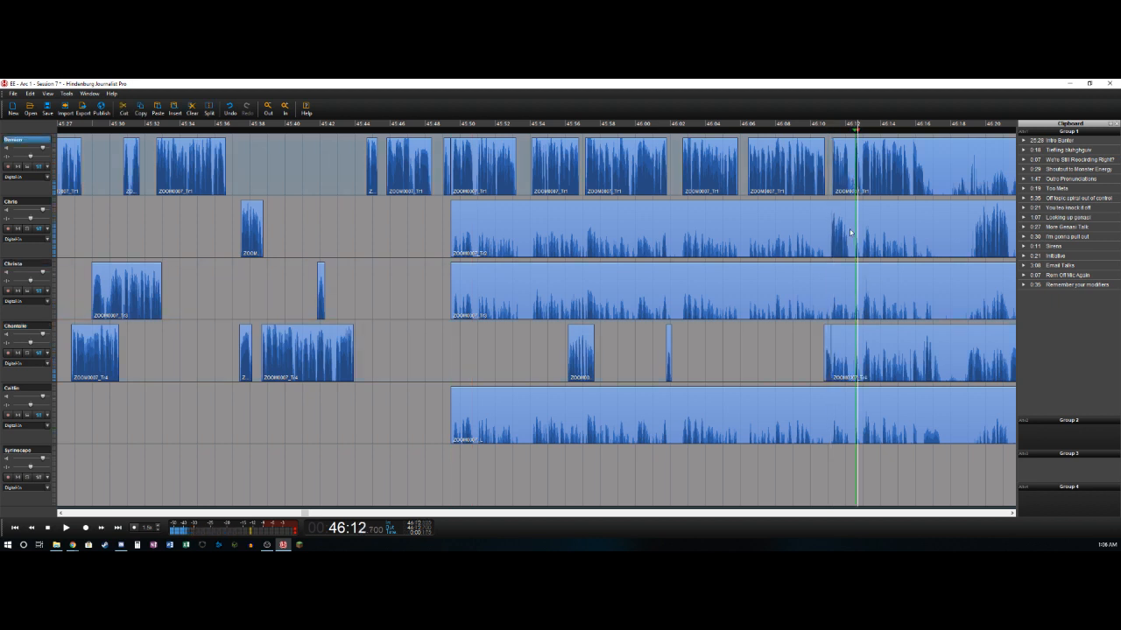
{"action": "key", "text": "Escape"}
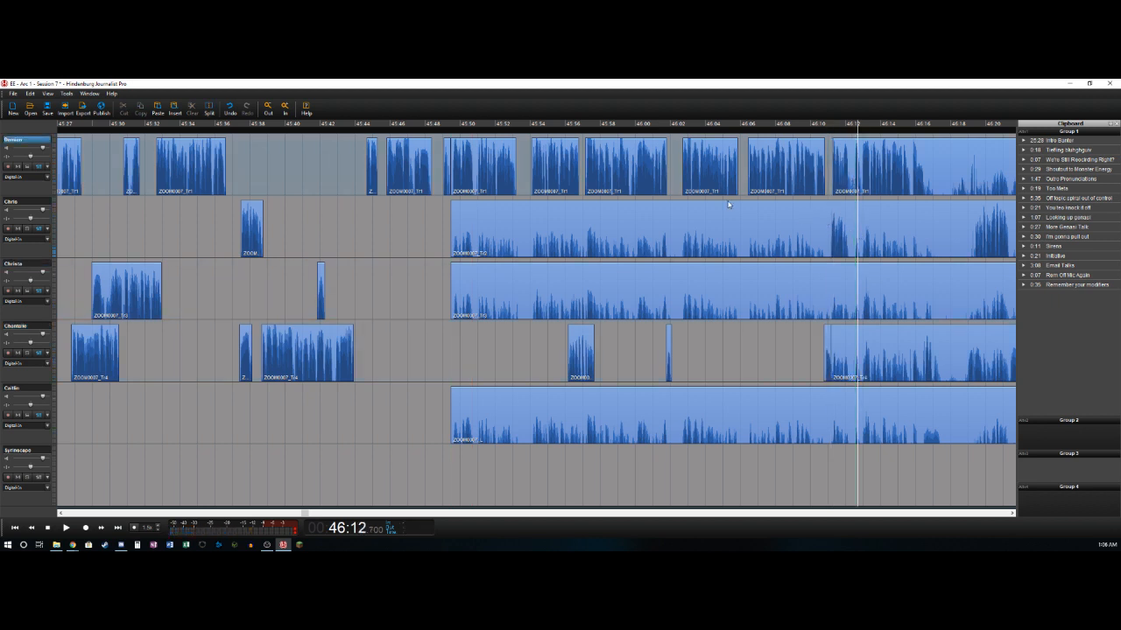
{"action": "key", "text": "Left"}
{"action": "key", "text": "t"}
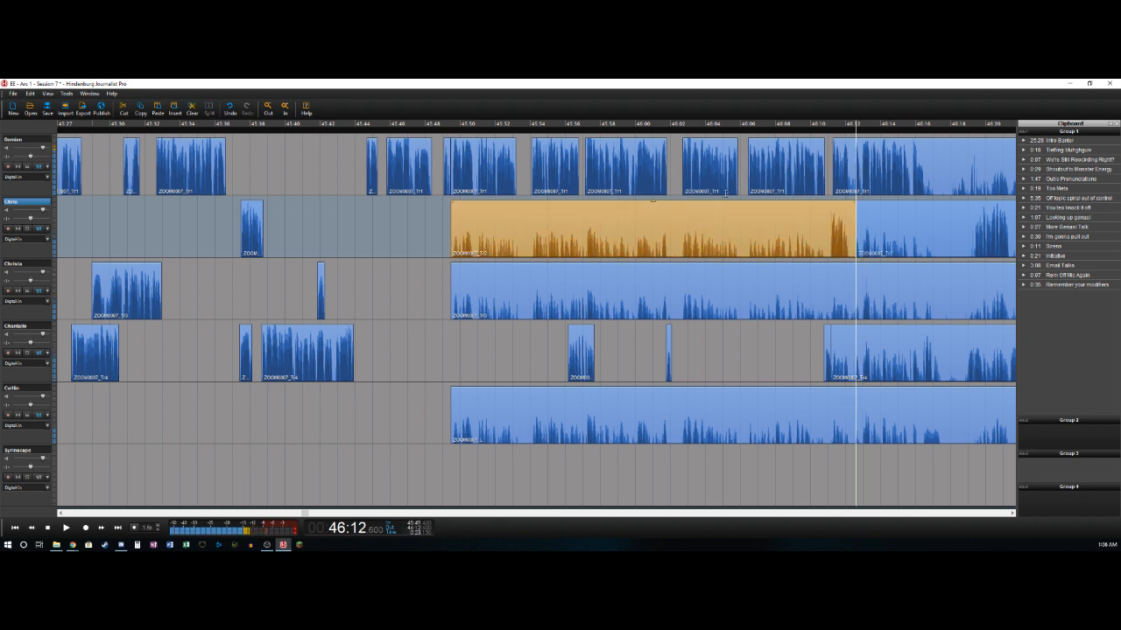
- Find where the speech starts on the second track and delete the bleed from about 45:49.5 to 46:11
{"action": "left_click", "coordinate": [830, 246]}
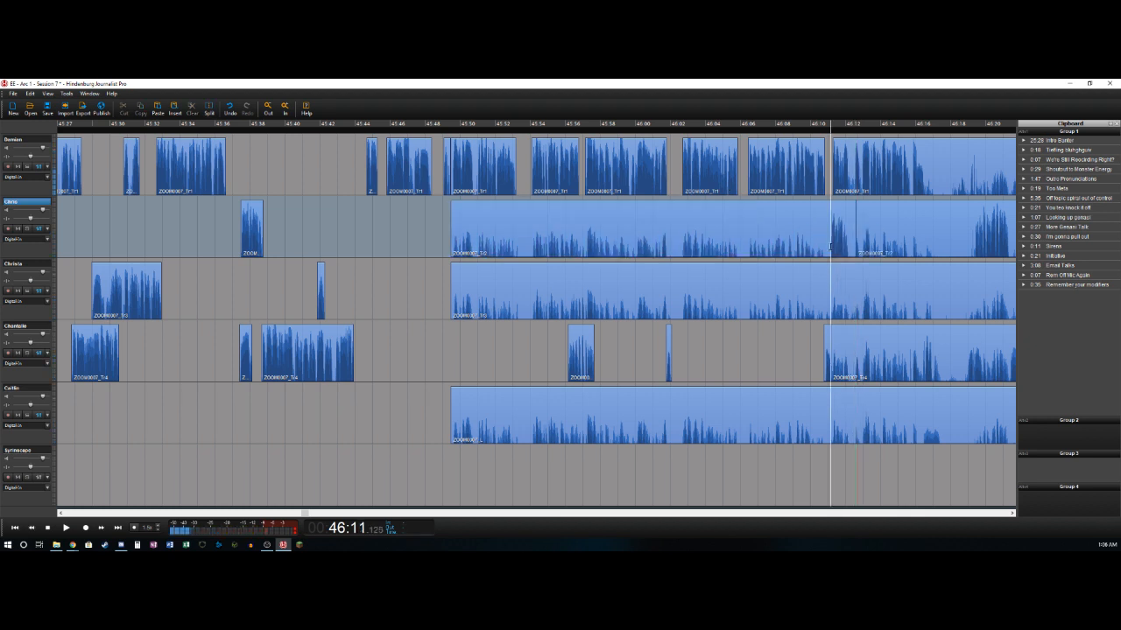
{"action": "key", "text": "space"}
{"action": "key", "text": "Left"}
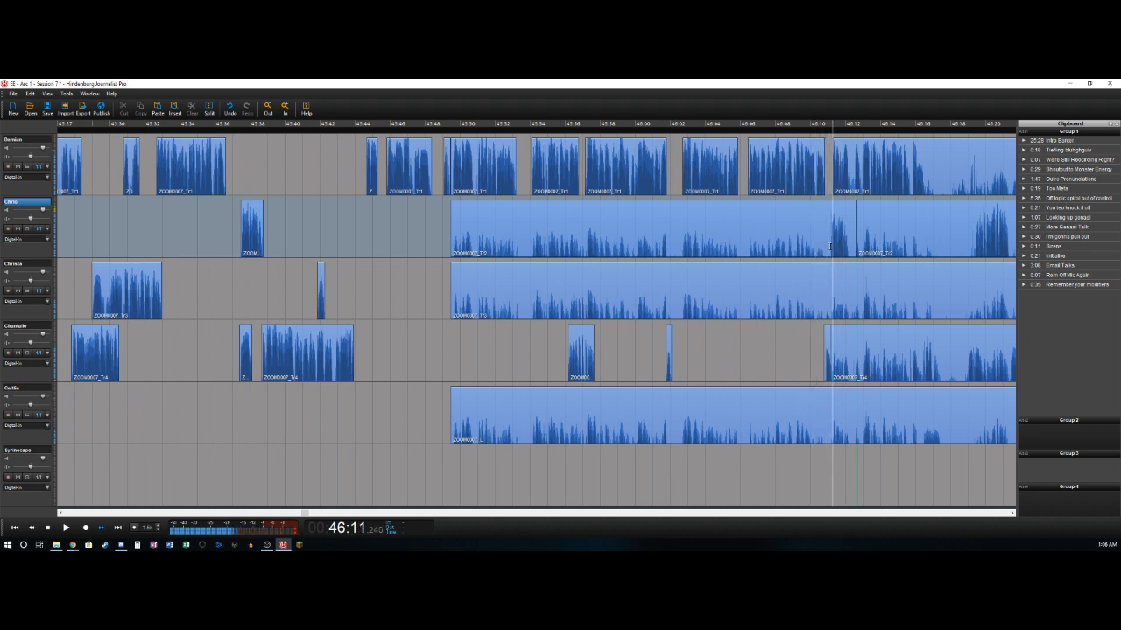
{"action": "key", "text": "Left"}
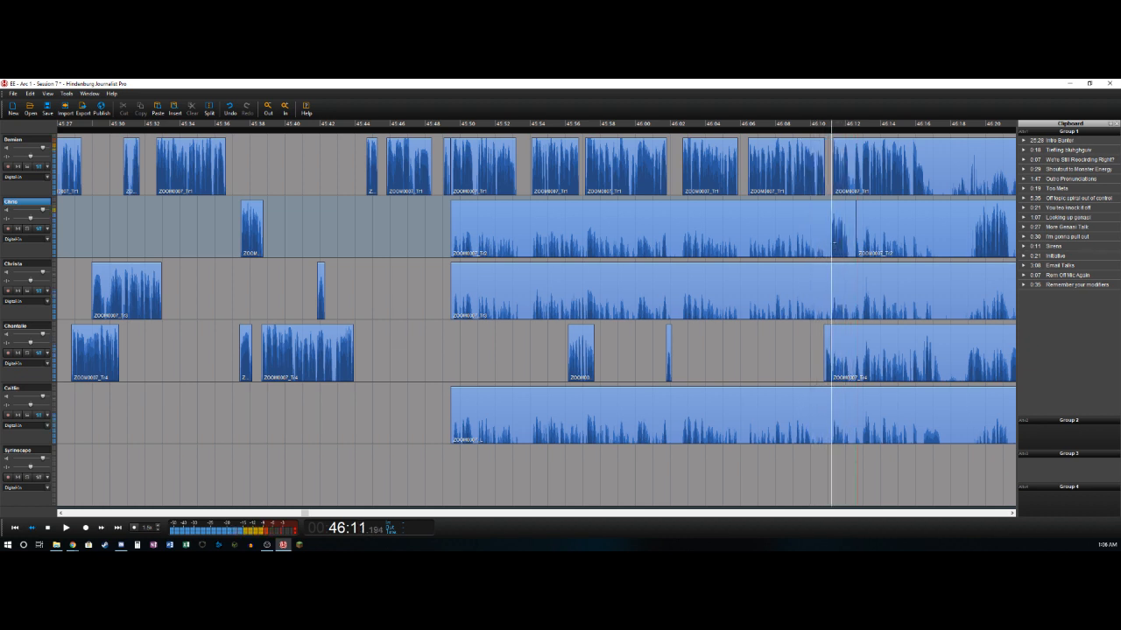
{"action": "key", "text": "t"}
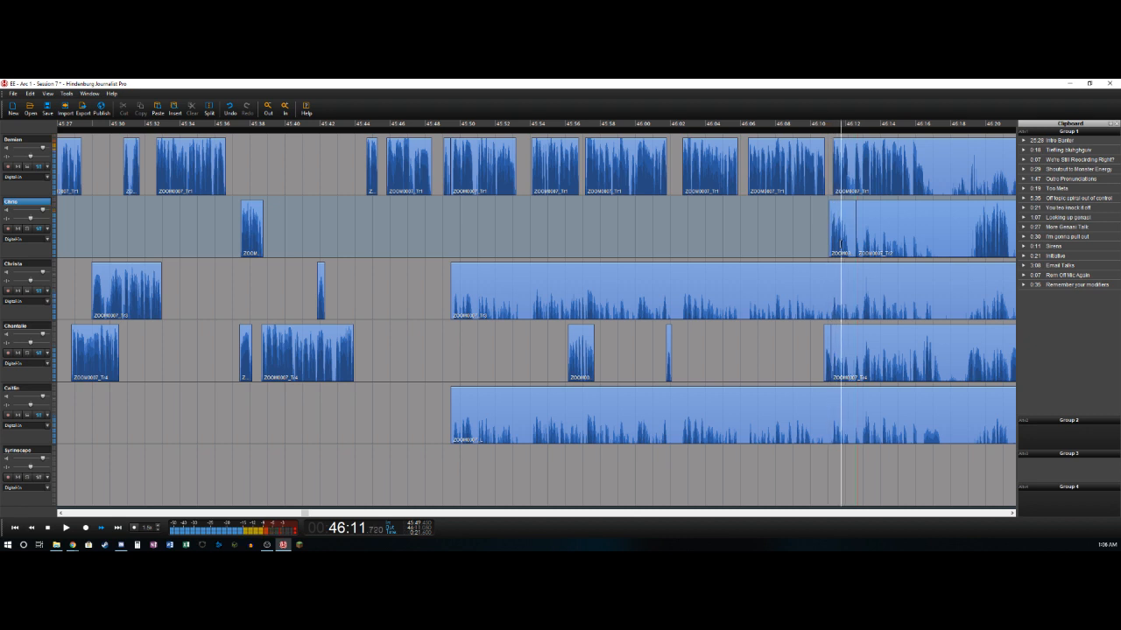
- Cut out the bleed on the second track from about 46:12 to 46:12.6
{"action": "left_click", "coordinate": [852, 219]}
{"action": "key", "text": "Delete"}
{"action": "key", "text": "Right"}
{"action": "key", "text": "Right"}
{"action": "key", "text": "Right"}
{"action": "key", "text": "Right"}
{"action": "key", "text": "Right"}
{"action": "key", "text": "Left"}
{"action": "key", "text": "Left"}
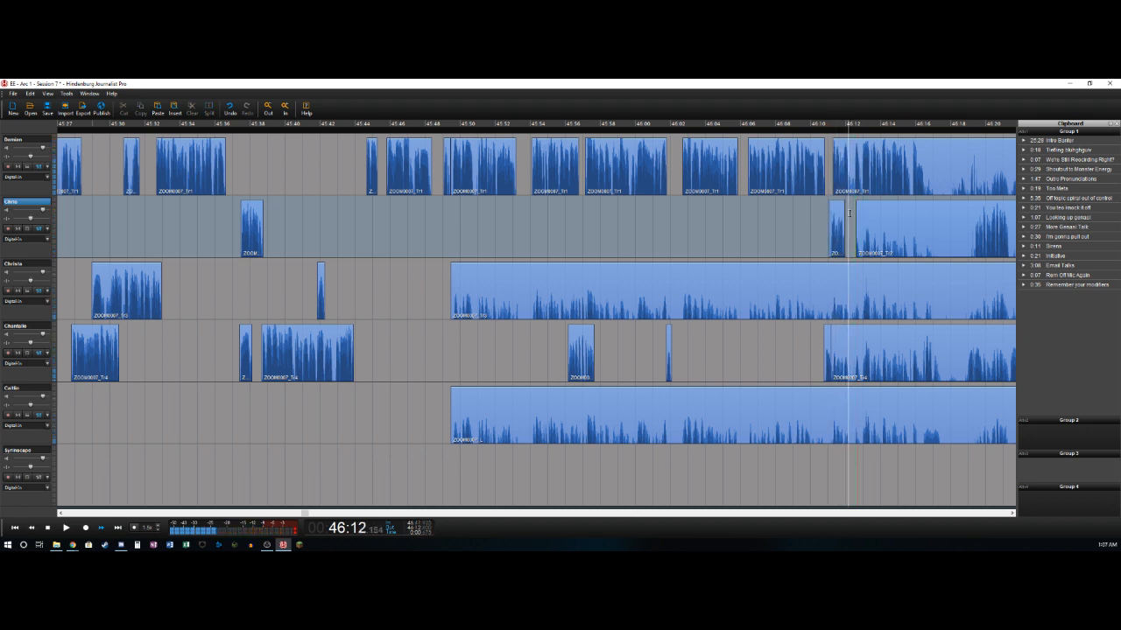
- Cut out the first track's short pause from about 46:12.2 to 46:12.5 and split the track at about 46:16.5
{"action": "key", "text": "Left"}
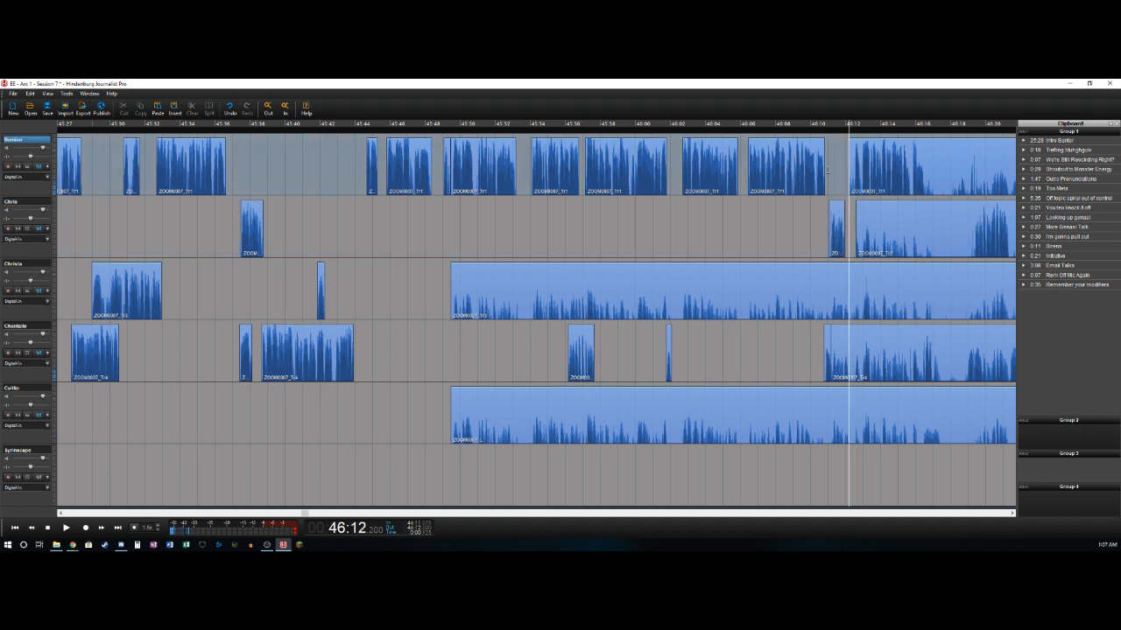
{"action": "key", "text": "space"}
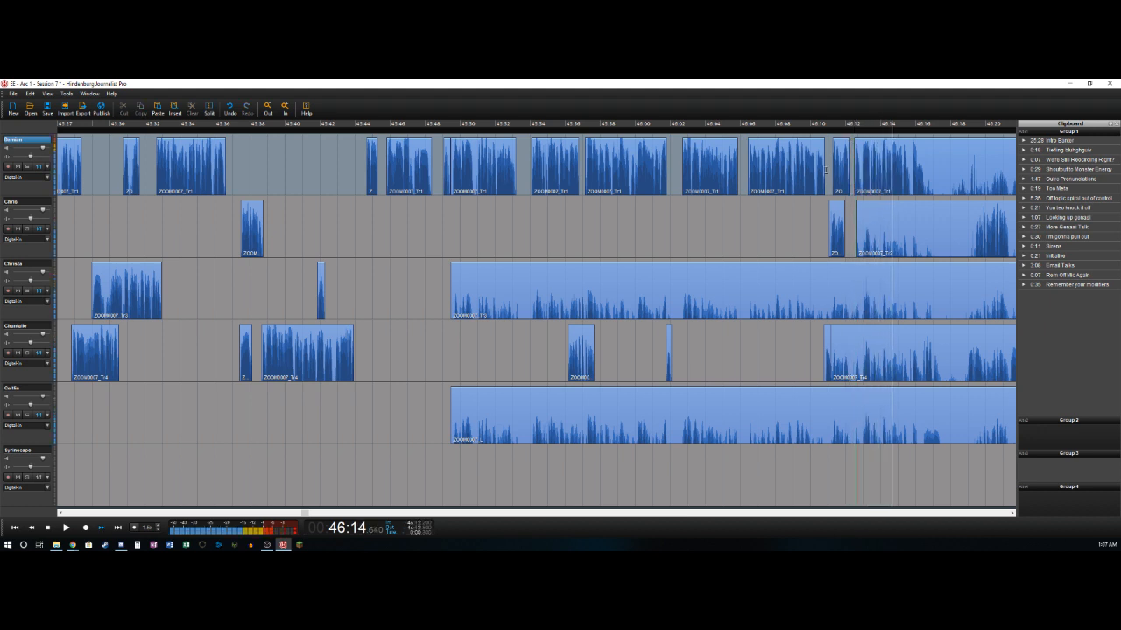
{"action": "key", "text": "space"}
{"action": "key", "text": "Right"}
{"action": "key", "text": "ctrl+t"}
- Delete the fourth track's bleed from about 46:11.2 to 46:16.5 and split that track at about 46:17
{"action": "key", "text": "Left"}
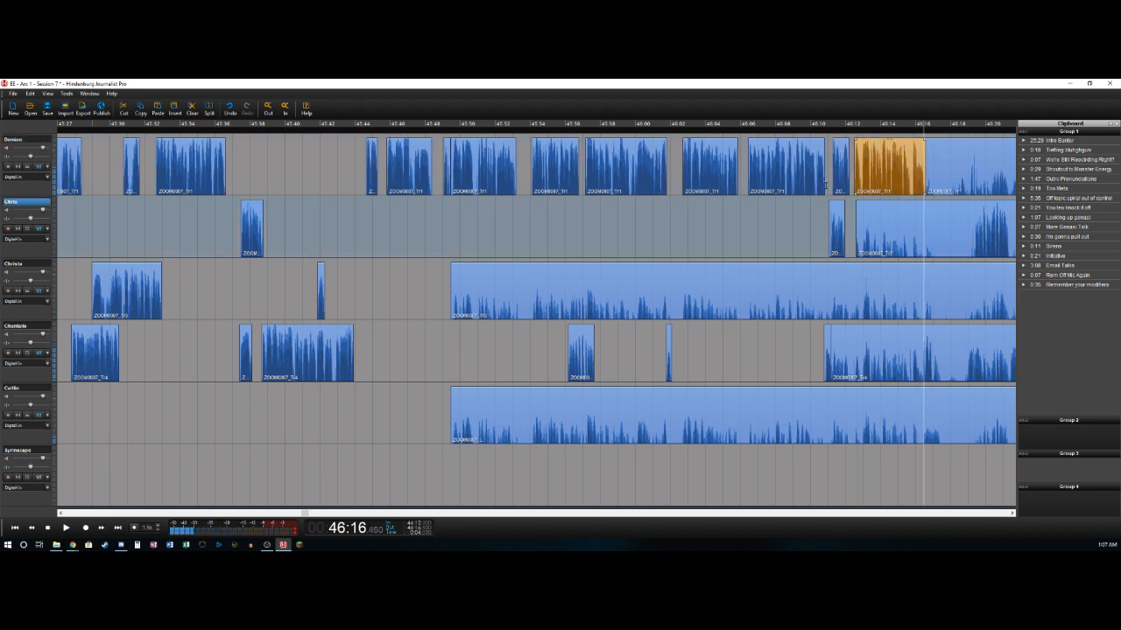
{"action": "key", "text": "ctrl+t"}
{"action": "key", "text": "Delete"}
{"action": "key", "text": "space"}
- Delete the fifth track's bleed from about 45:49.5 to 46:16.5 and split that track at about 46:17.4
{"action": "key", "text": "space"}
{"action": "key", "text": "ctrl+t"}
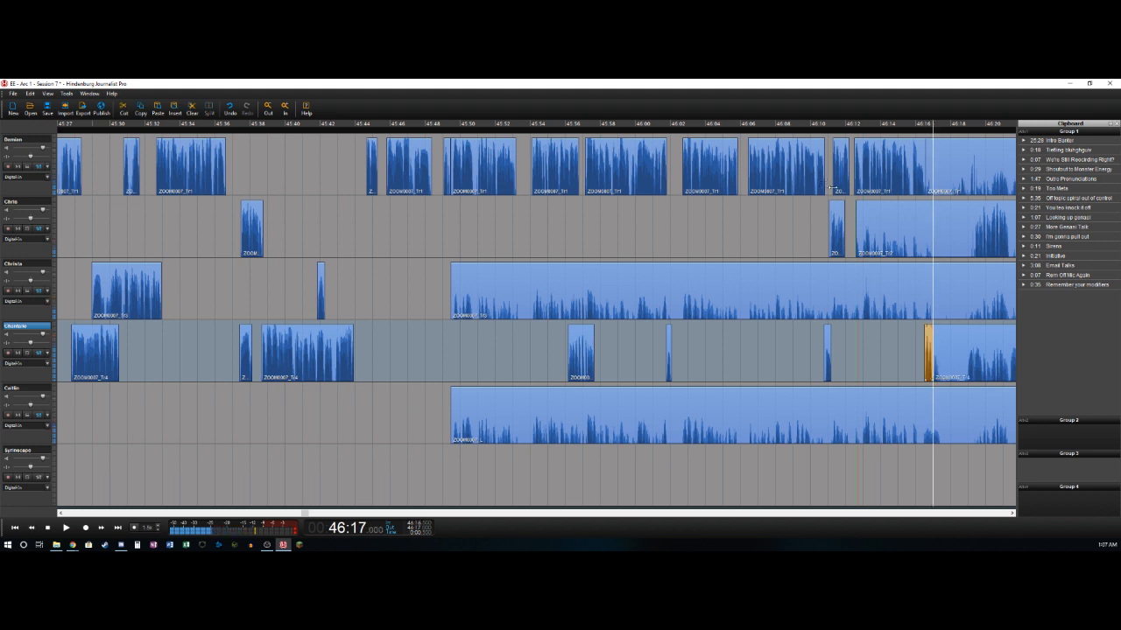
{"action": "key", "text": "Down"}
{"action": "key", "text": "Left"}
{"action": "key", "text": "Left"}
{"action": "key", "text": "ctrl+t"}
{"action": "key", "text": "Delete"}
{"action": "key", "text": "space"}
{"action": "key", "text": "ctrl+t"}
{"action": "key", "text": "space"}
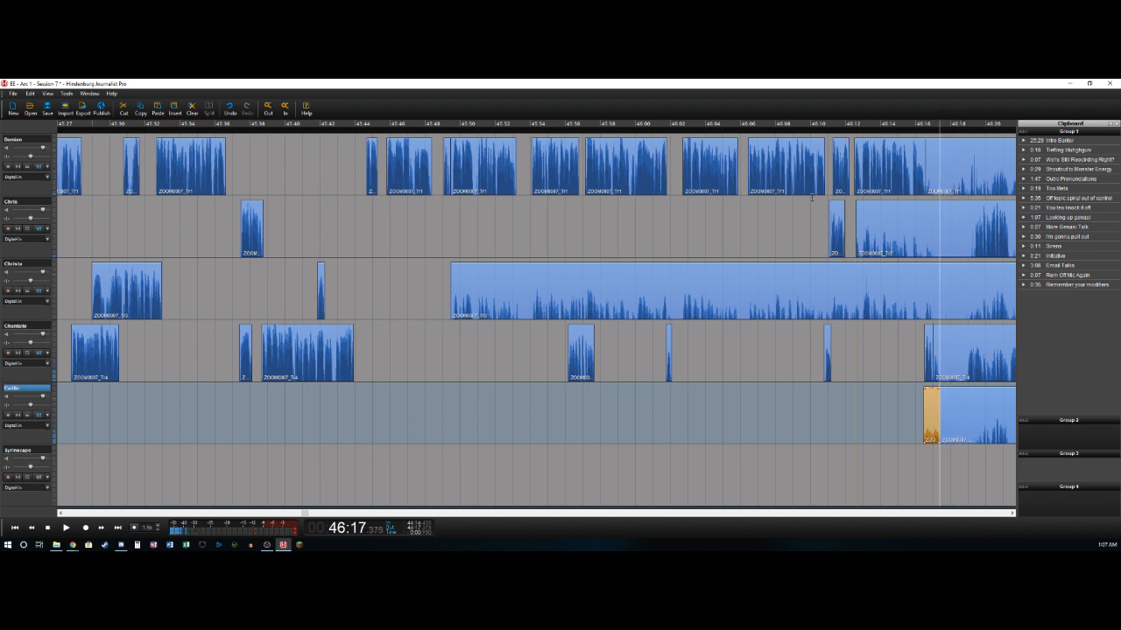
- Mark the pause from about 46:17.4 to 46:18.9 and remove it from the first five tracks, closing the gap
{"action": "key", "text": "space"}
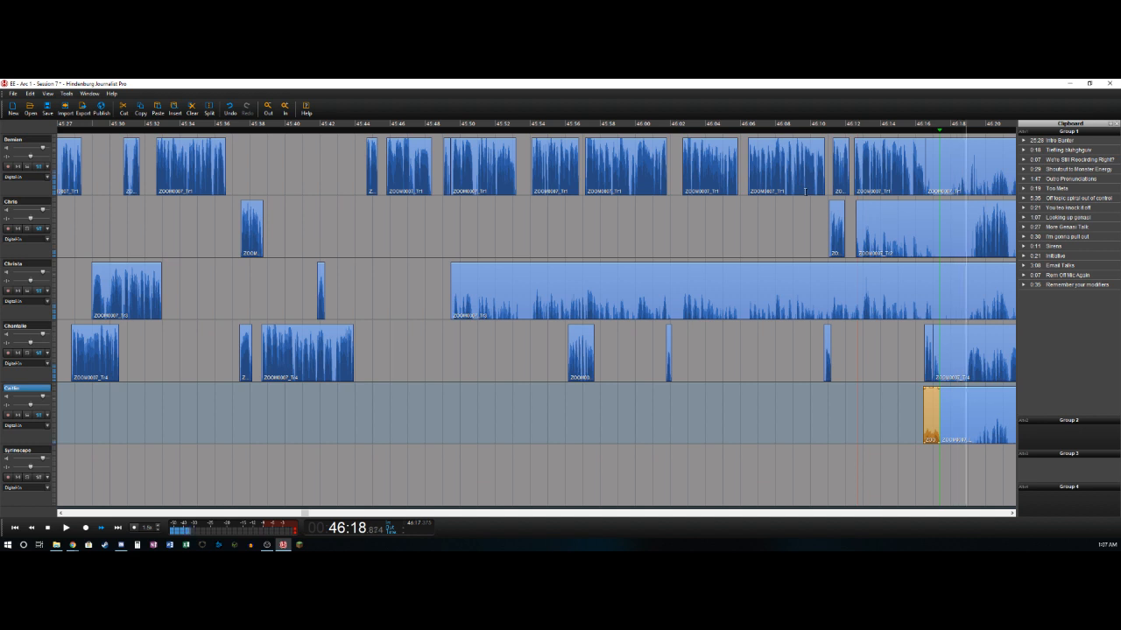
{"action": "key", "text": "o"}
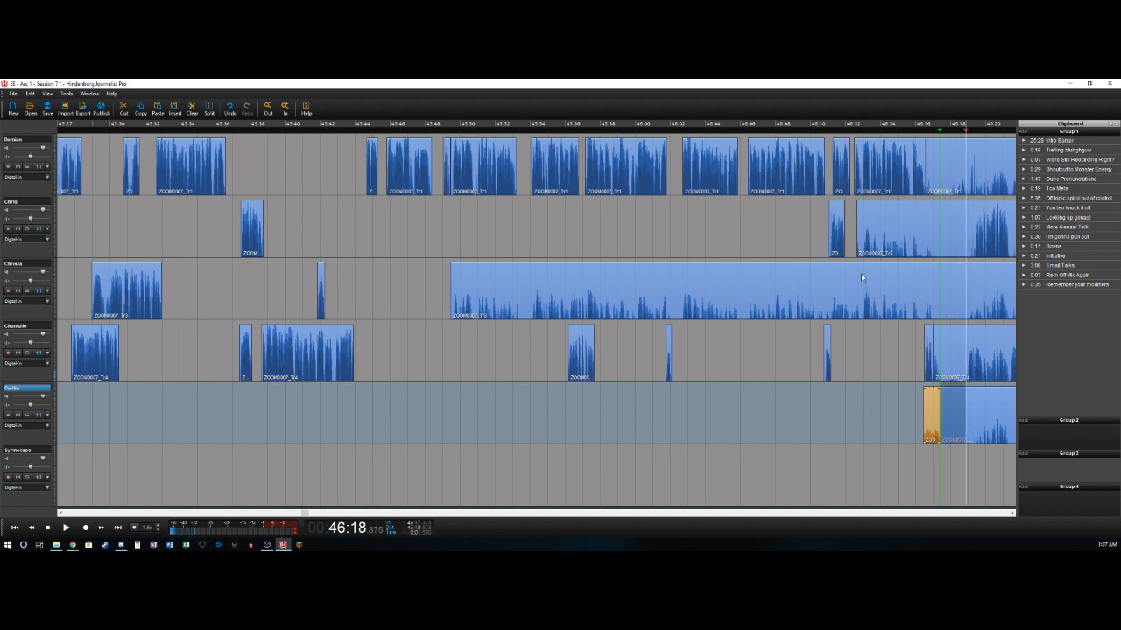
{"action": "left_click", "coordinate": [26, 137], "text": "shift"}
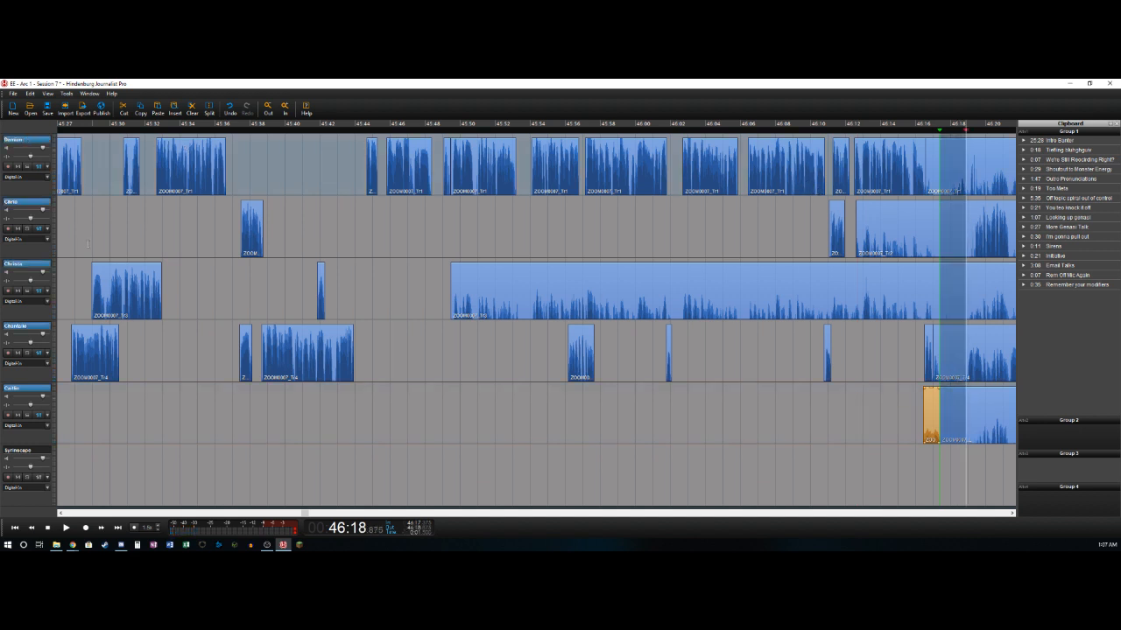
{"action": "key", "text": "Delete"}
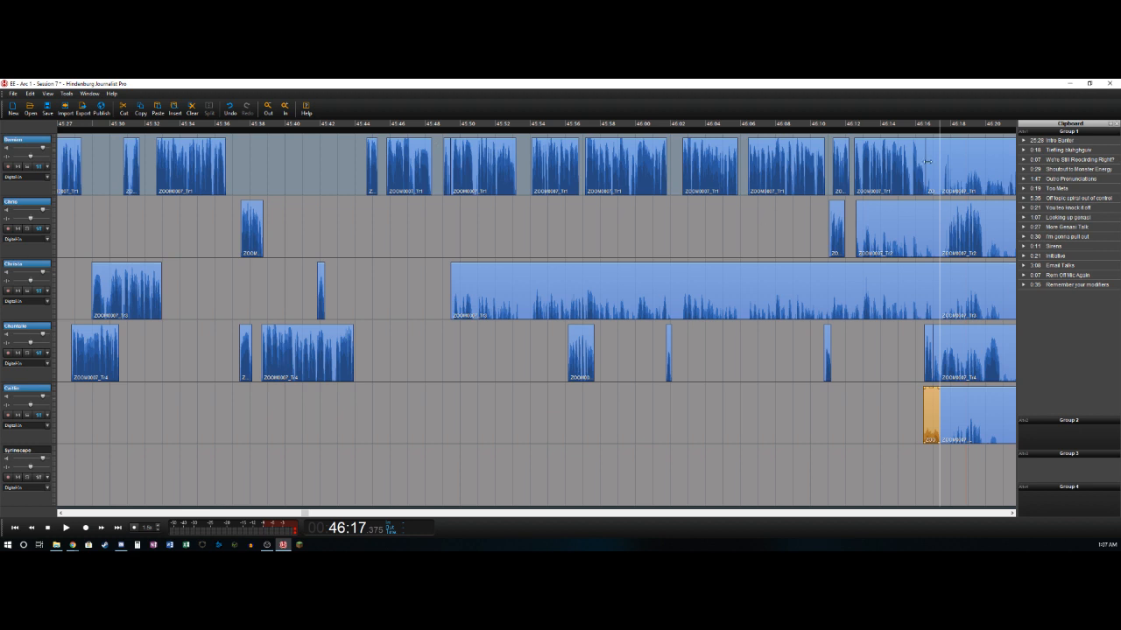
- Delete the bleed clips that end at about 46:17.4 on the first, second, third and fourth tracks
{"action": "left_click", "coordinate": [929, 163]}
{"action": "left_click", "coordinate": [906, 214]}
{"action": "key", "text": "Delete"}
{"action": "left_click", "coordinate": [900, 288]}
{"action": "key", "text": "Delete"}
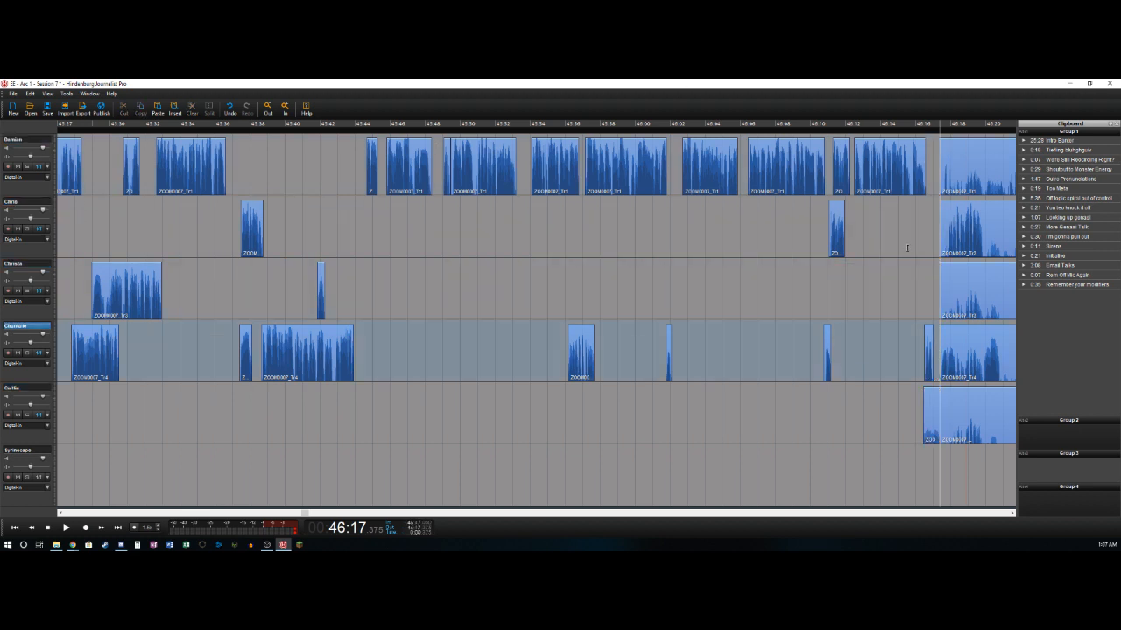
- Play on past 46:17.4 and trim the start of the second track's clip to about 46:17.9
{"action": "key", "text": "space"}
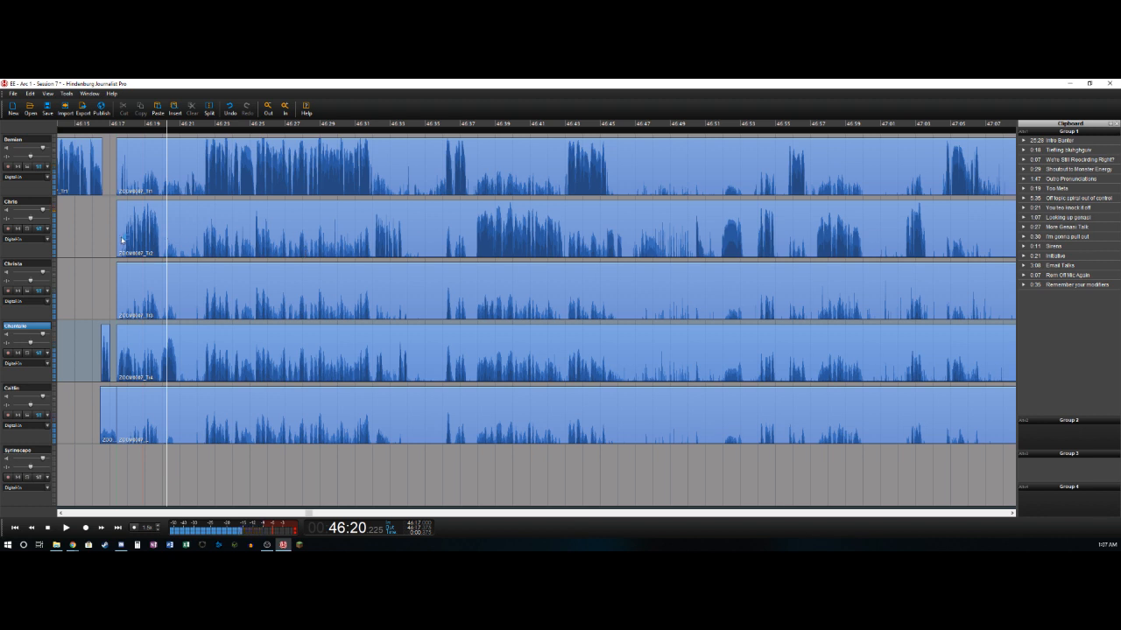
{"action": "left_click", "coordinate": [124, 225]}
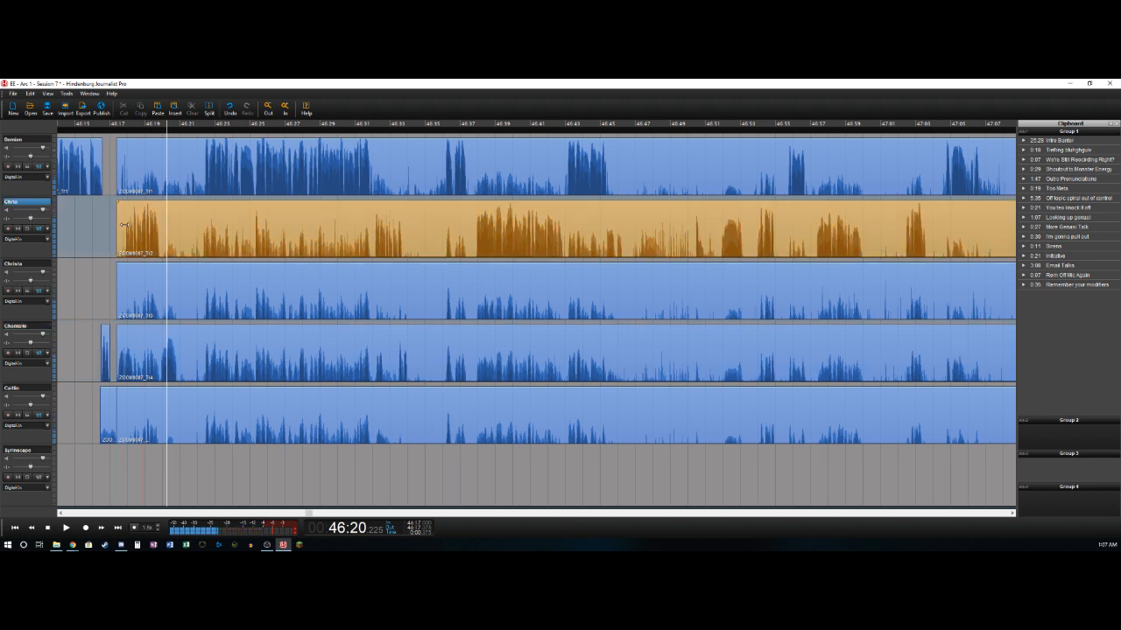
- Split the fourth track at about 46:18.3 and 46:19.9 and delete the bleed between the two cuts
{"action": "left_click", "coordinate": [113, 360]}
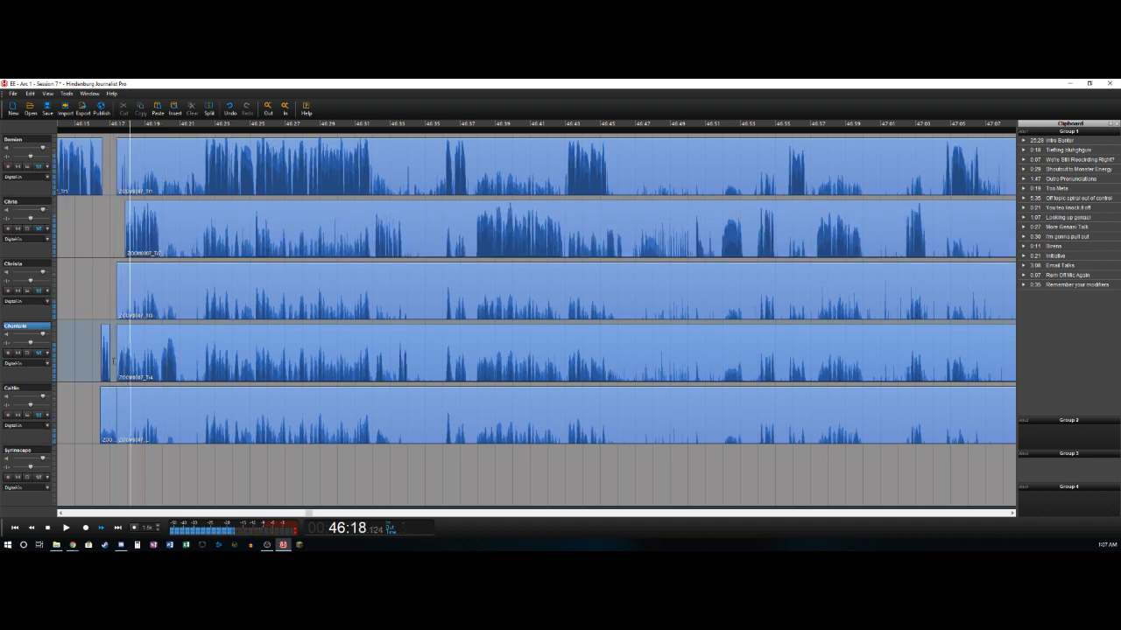
{"action": "key", "text": "ctrl+t"}
{"action": "left_click", "coordinate": [117, 362]}
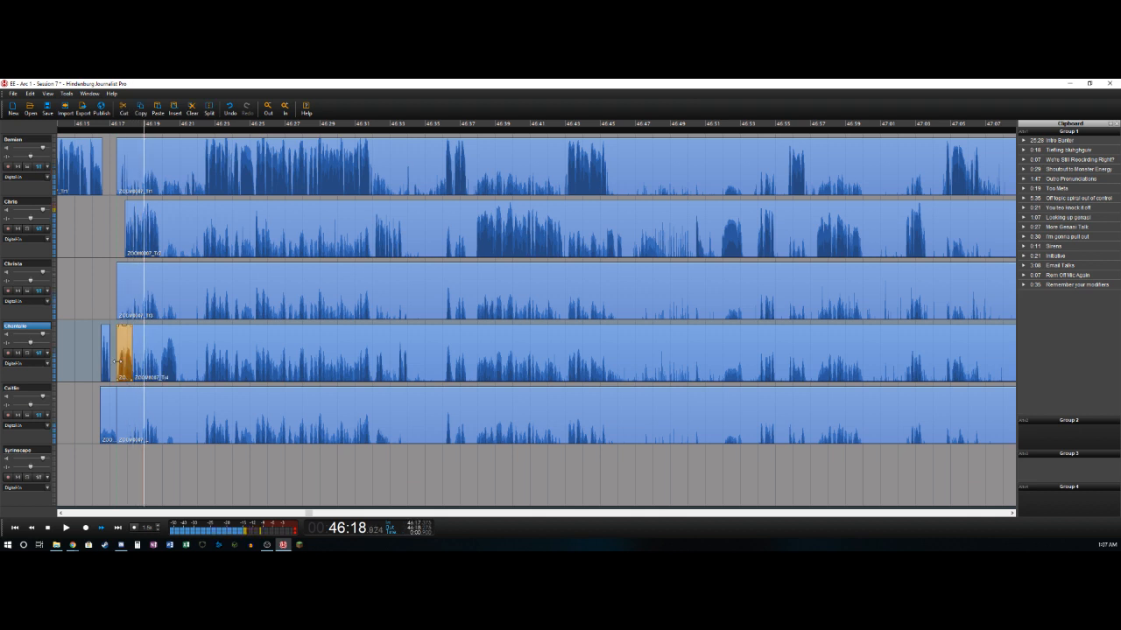
{"action": "key", "text": "ctrl+t"}
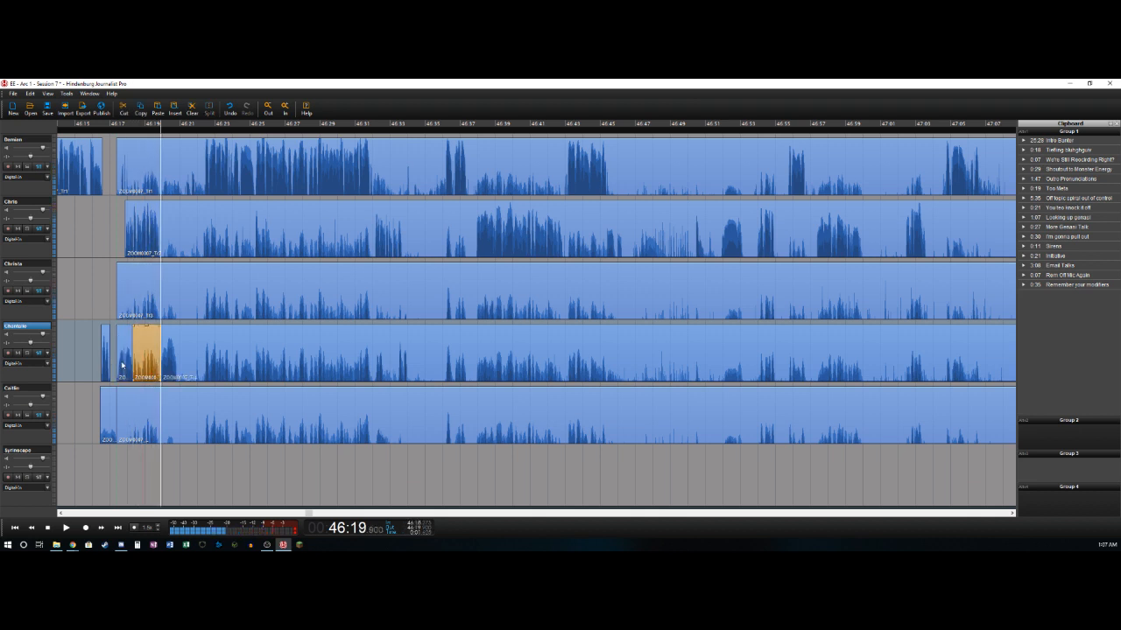
{"action": "key", "text": "Delete"}
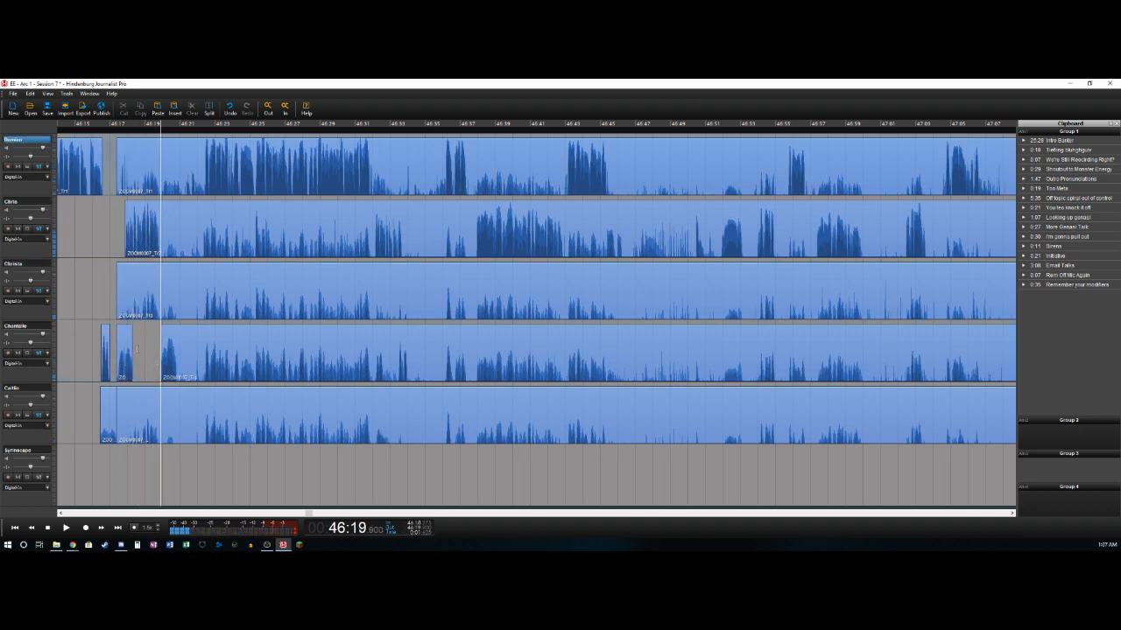
- Split the second track at about 46:19.9 and the fourth track at about 46:20.9
{"action": "key", "text": "ctrl+t"}
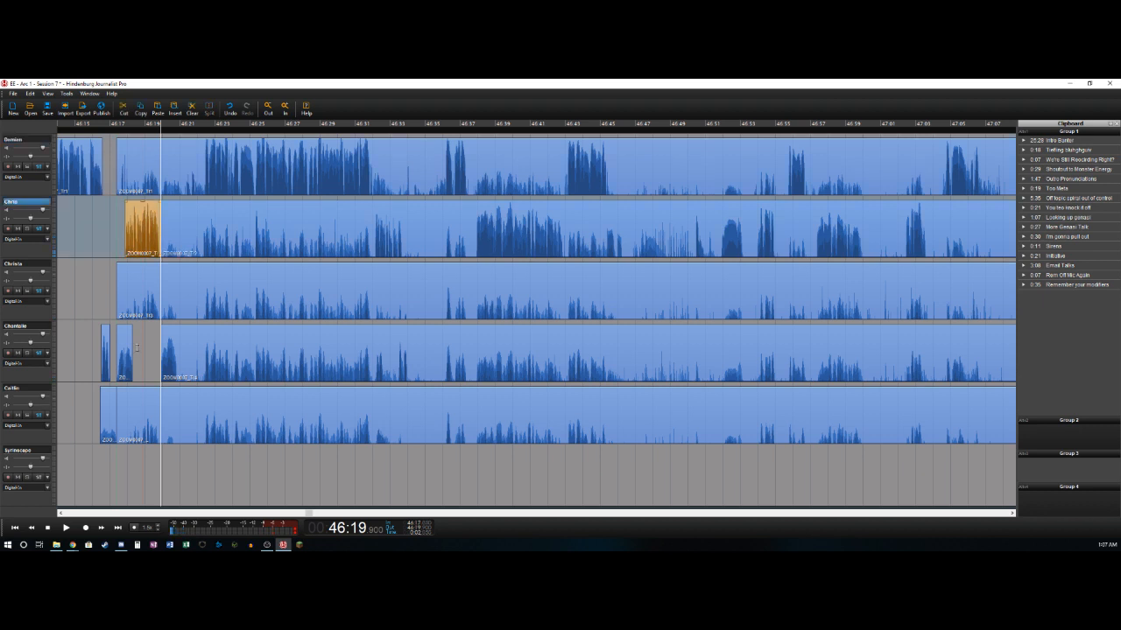
{"action": "key", "text": "space"}
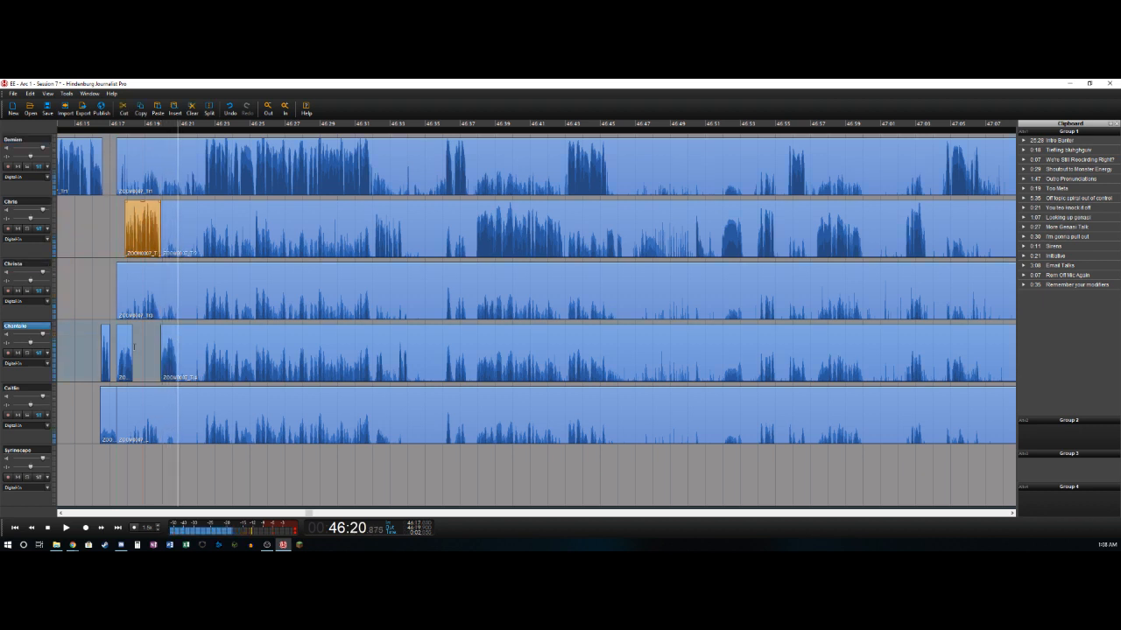
{"action": "key", "text": "ctrl+t"}
- Delete the first track's bleed from about 46:17.4 to 46:22.4
{"action": "key", "text": "Up"}
{"action": "key", "text": "ctrl+t"}
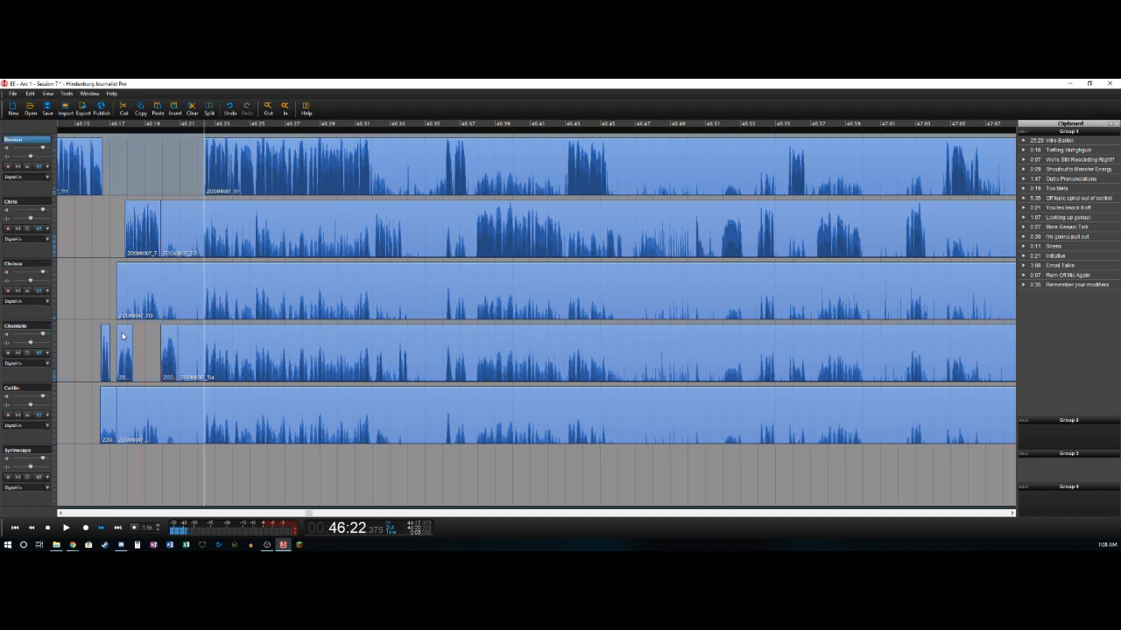
{"action": "key", "text": "Delete"}
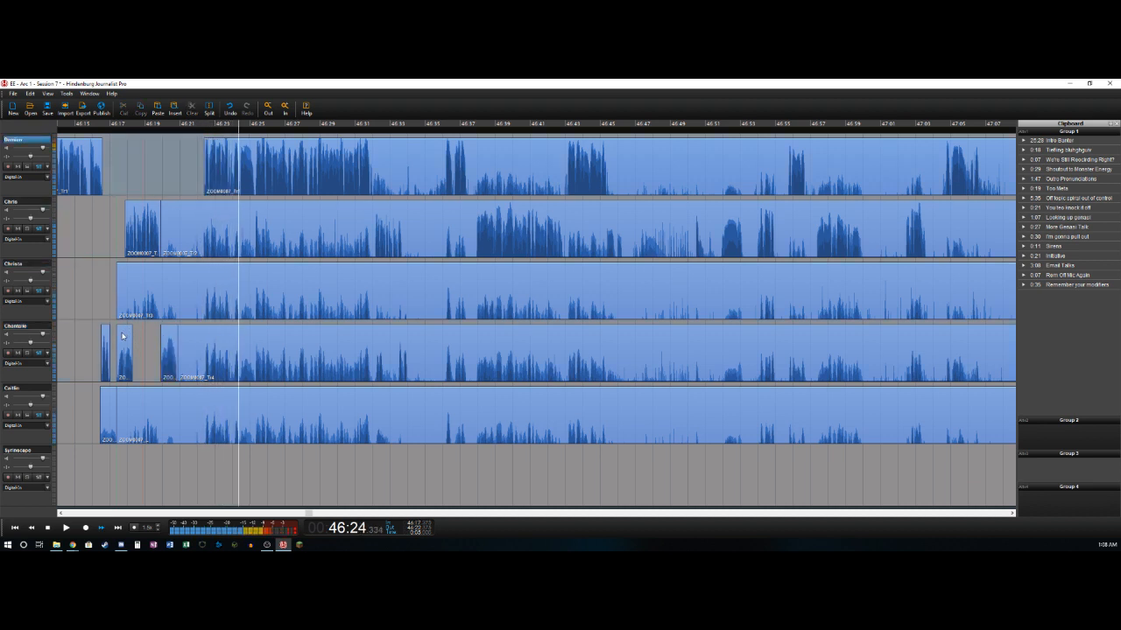
- Delete the second track's bleed from about 46:19.9 to 46:25.2 and split that track at about 46:25.5
{"action": "key", "text": "Left"}
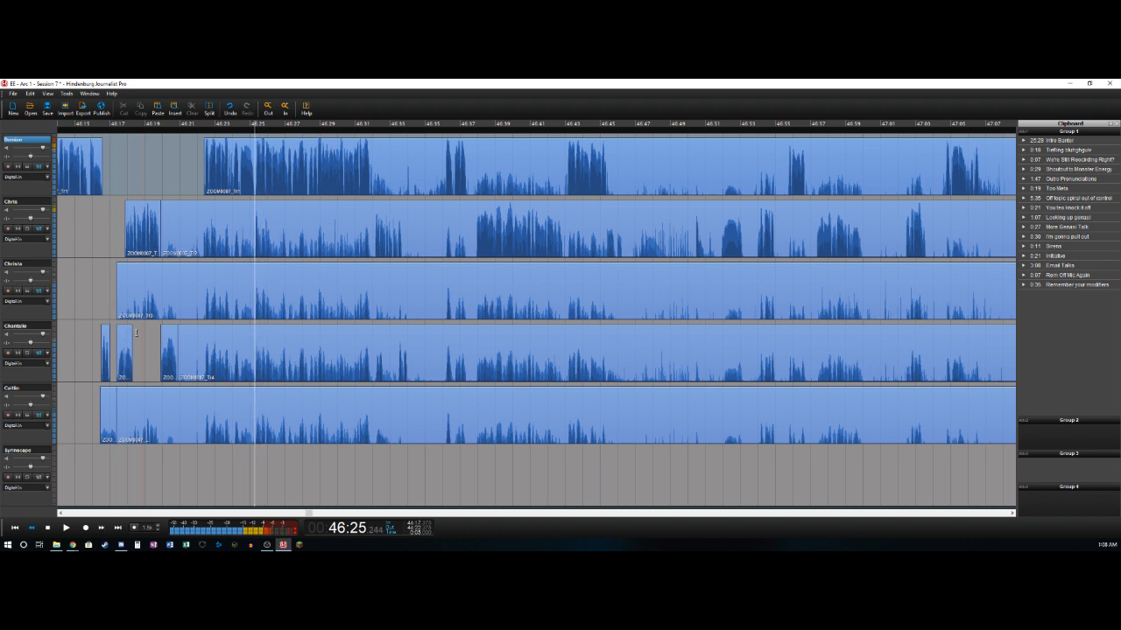
{"action": "key", "text": "ctrl+t"}
{"action": "key", "text": "Delete"}
{"action": "key", "text": "space"}
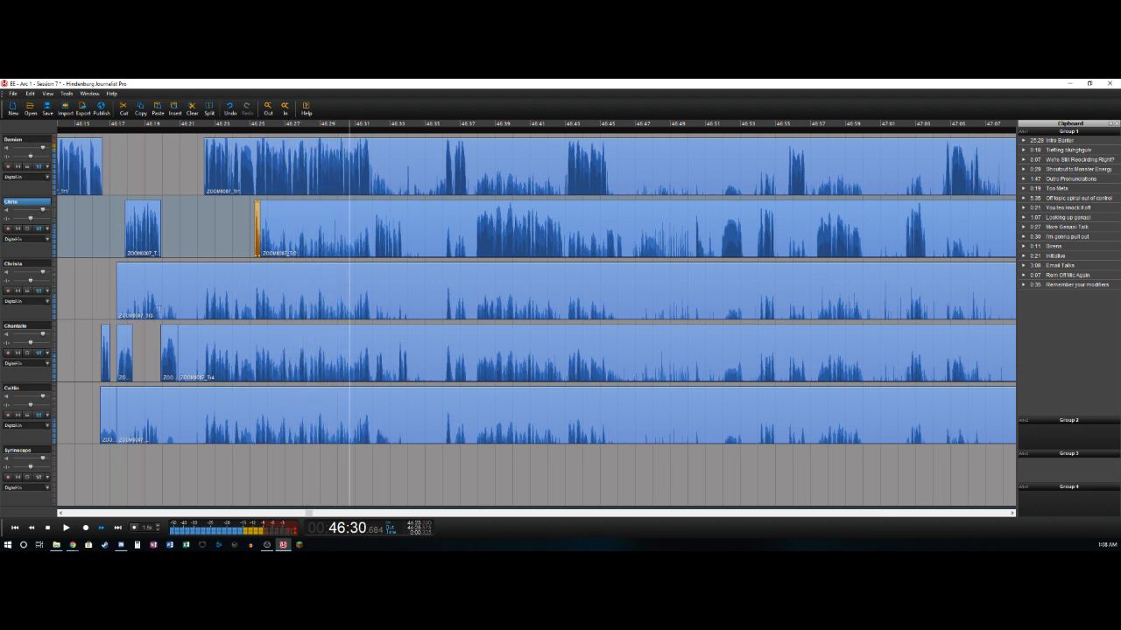
{"action": "key", "text": "space"}
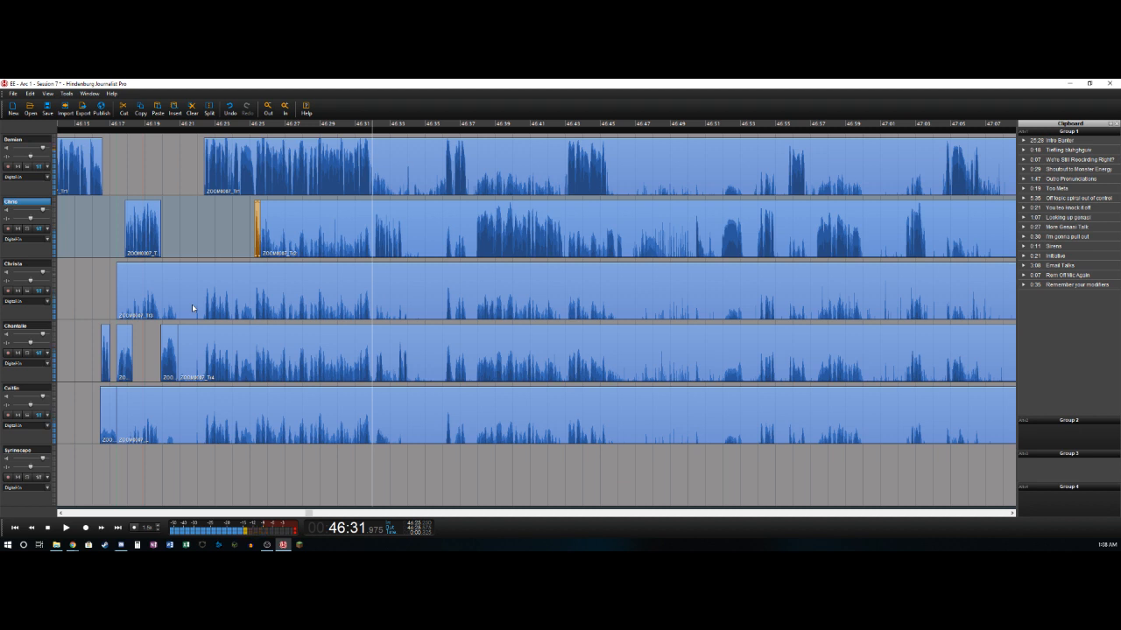
- Split the first track at about 46:32.0 and delete the second track's bleed from about 46:25.5 to 46:32.0
{"action": "key", "text": "Up"}
{"action": "key", "text": "t"}
{"action": "key", "text": "Down"}
{"action": "key", "text": "space"}
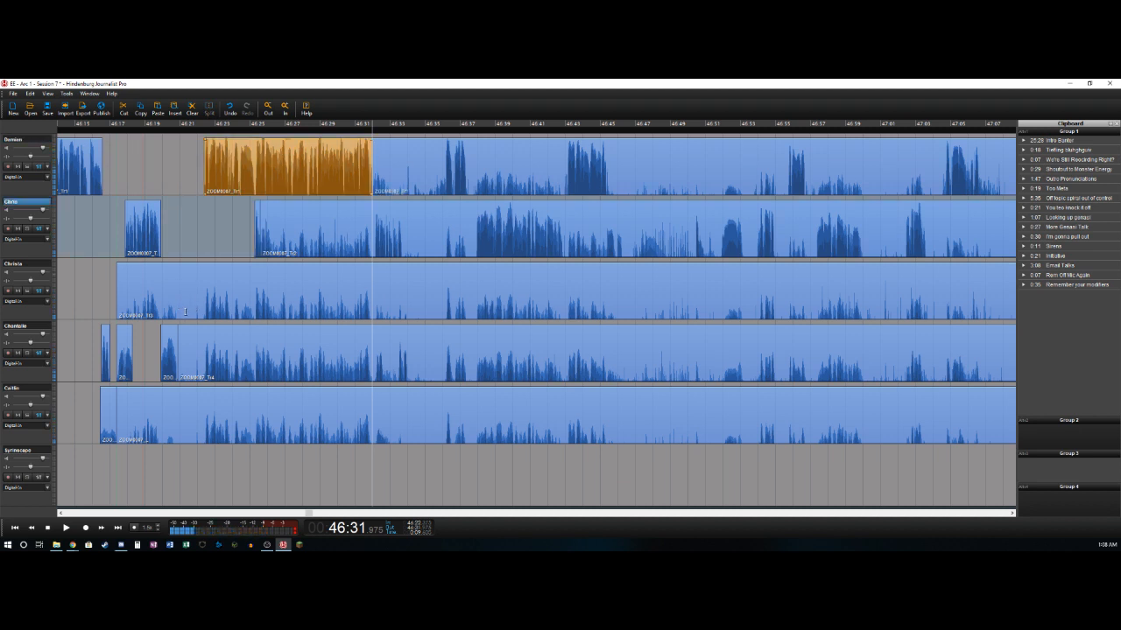
{"action": "key", "text": "t"}
{"action": "key", "text": "Delete"}
{"action": "key", "text": "space"}
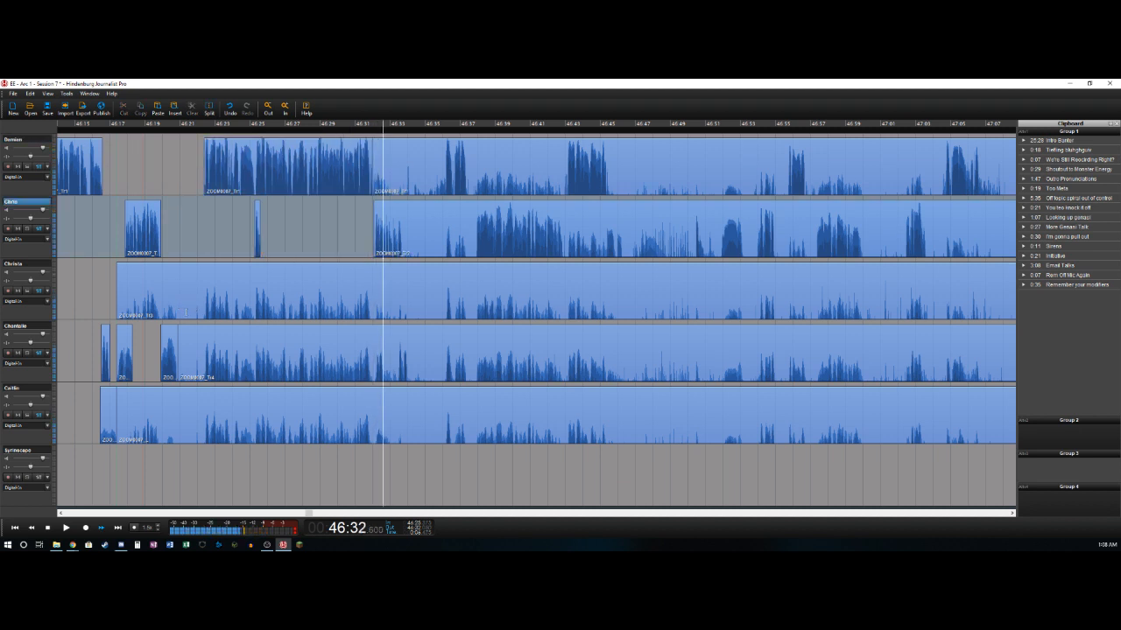
- Split the second track at about 46:33.6, and isolate the fourth track's speech from about 46:33.5 to 46:34.0 by deleting the bleed before it
{"action": "key", "text": "space"}
{"action": "key", "text": "t"}
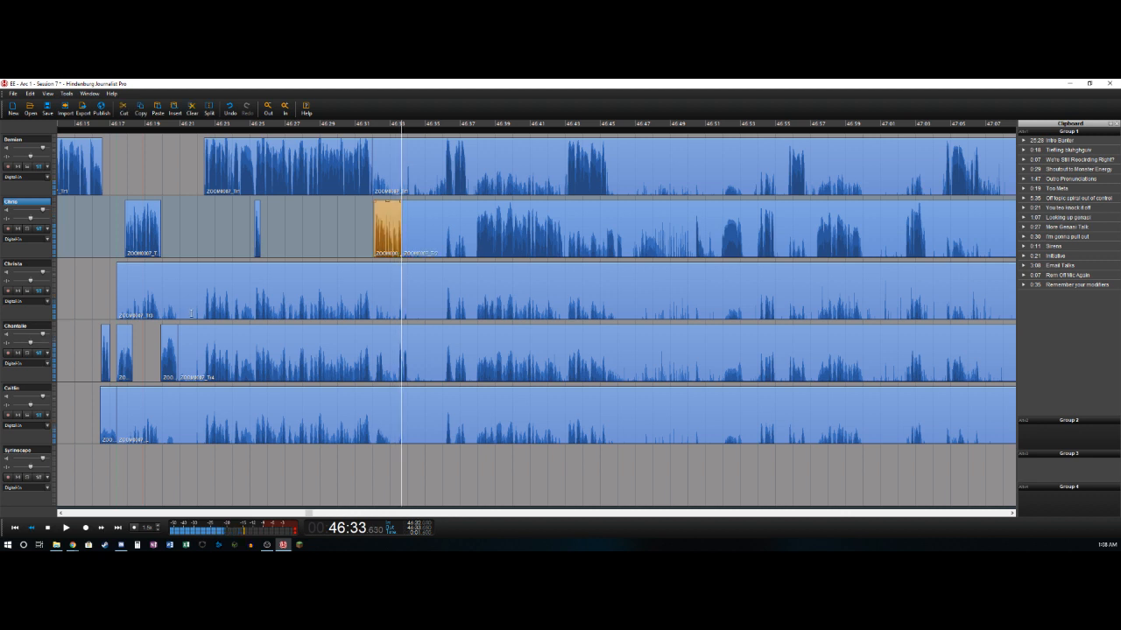
{"action": "key", "text": "t"}
{"action": "key", "text": "Delete"}
{"action": "key", "text": "Right"}
{"action": "key", "text": "t"}
{"action": "key", "text": "Left"}
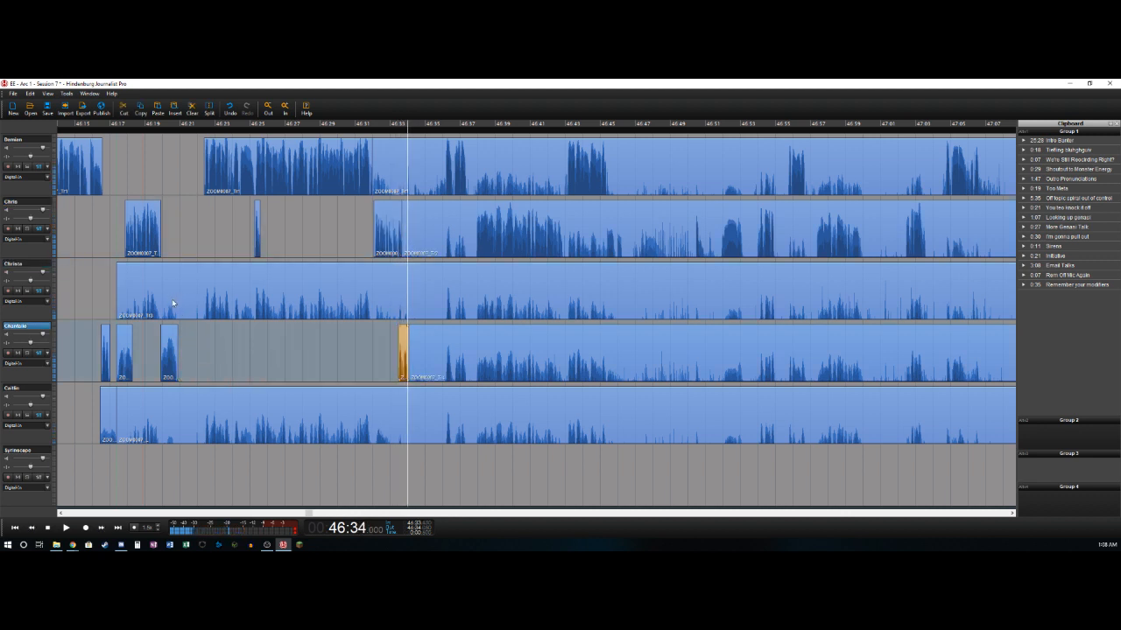
- Mark the pause from about 46:34.0 to 46:36.1 and remove it from the first five tracks, closing the gap
{"action": "key", "text": "space"}
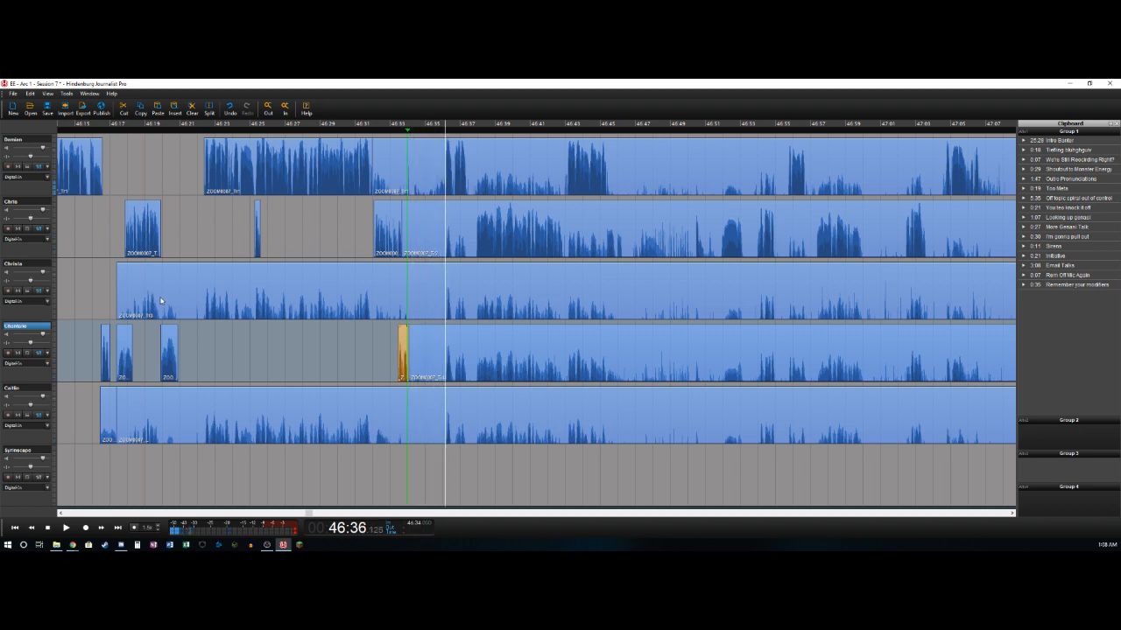
{"action": "key", "text": "o"}
{"action": "left_click", "coordinate": [27, 143]}
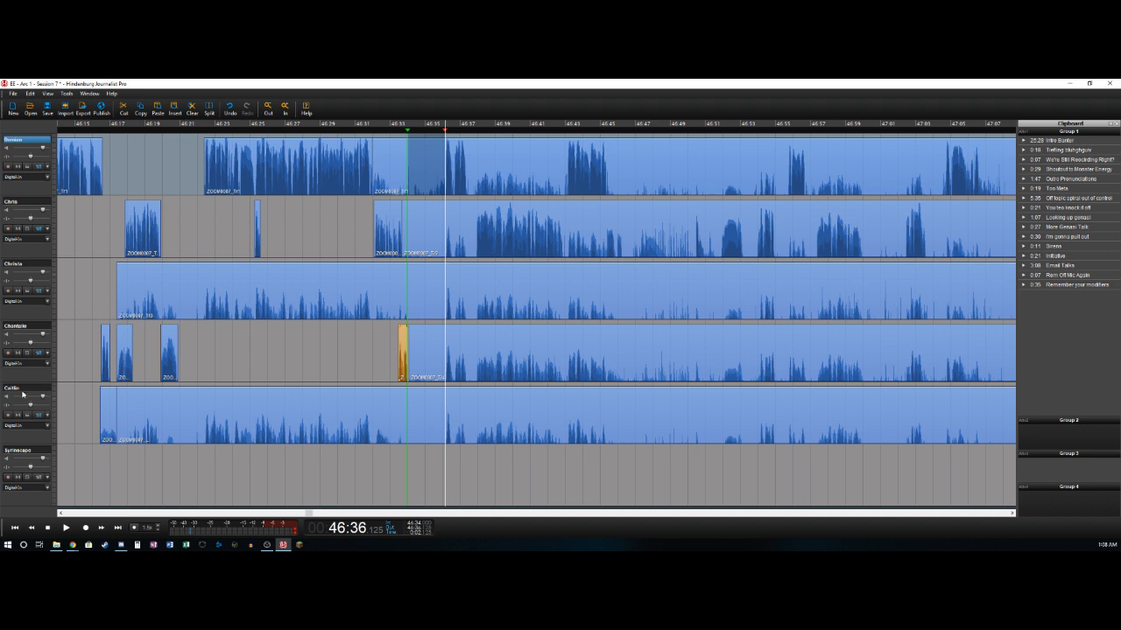
{"action": "left_click", "coordinate": [24, 389], "text": "shift"}
{"action": "key", "text": "Delete"}
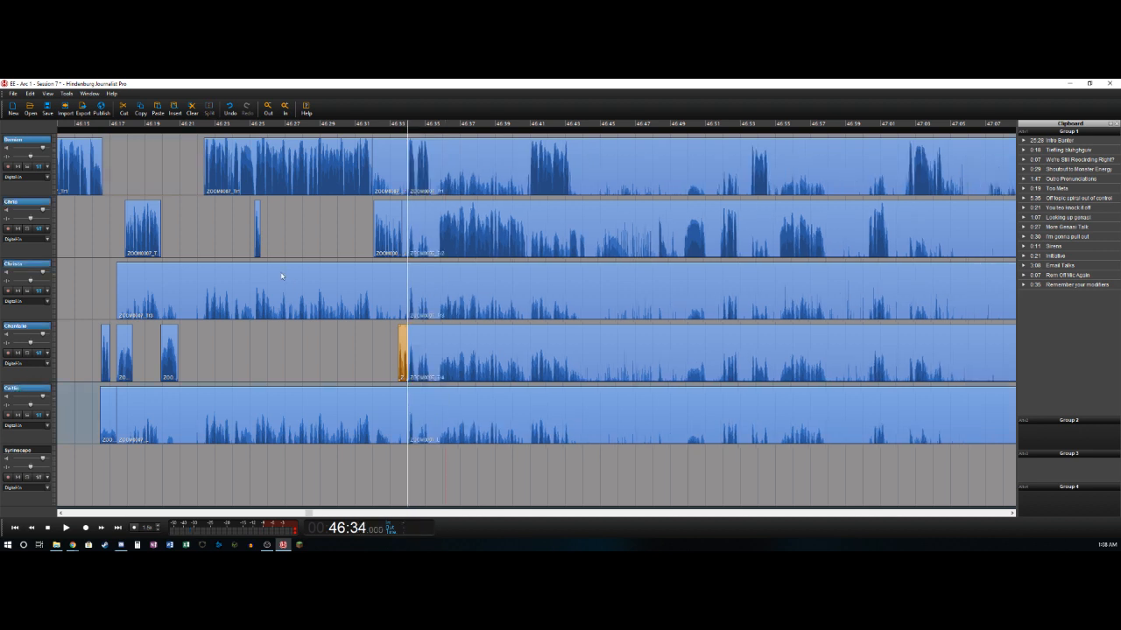
- Select the clips starting at 46:34.0 on the first five tracks and move them together about 0.4 seconds later
{"action": "left_click", "coordinate": [493, 163]}
{"action": "left_click", "coordinate": [524, 423], "text": "shift"}
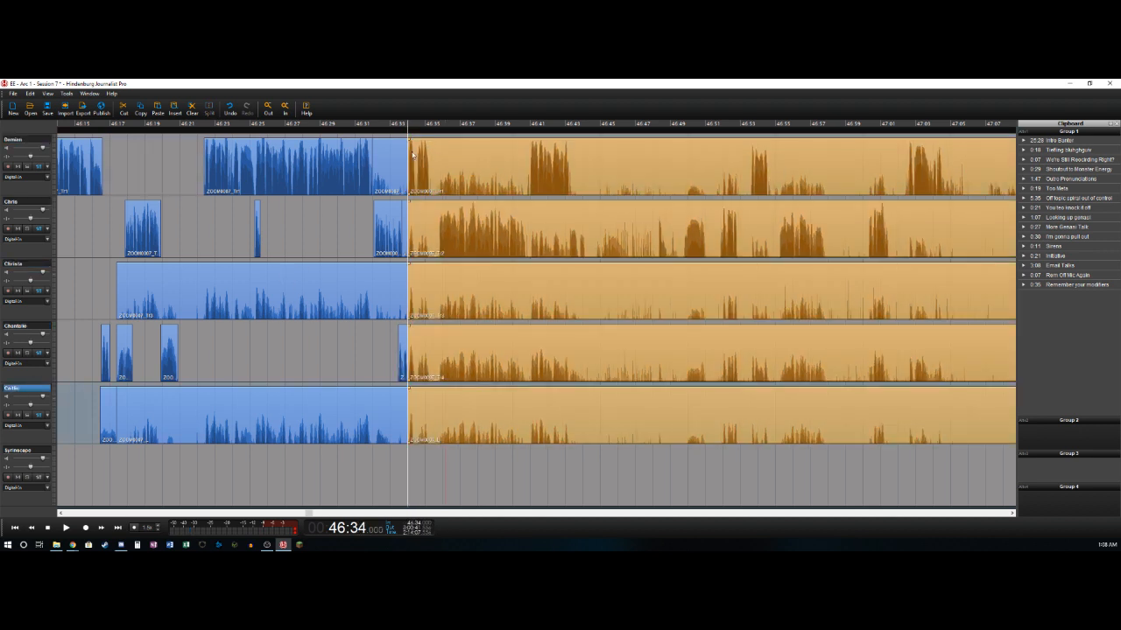
{"action": "left_click_drag", "start_coordinate": [415, 151], "coordinate": [421, 153]}
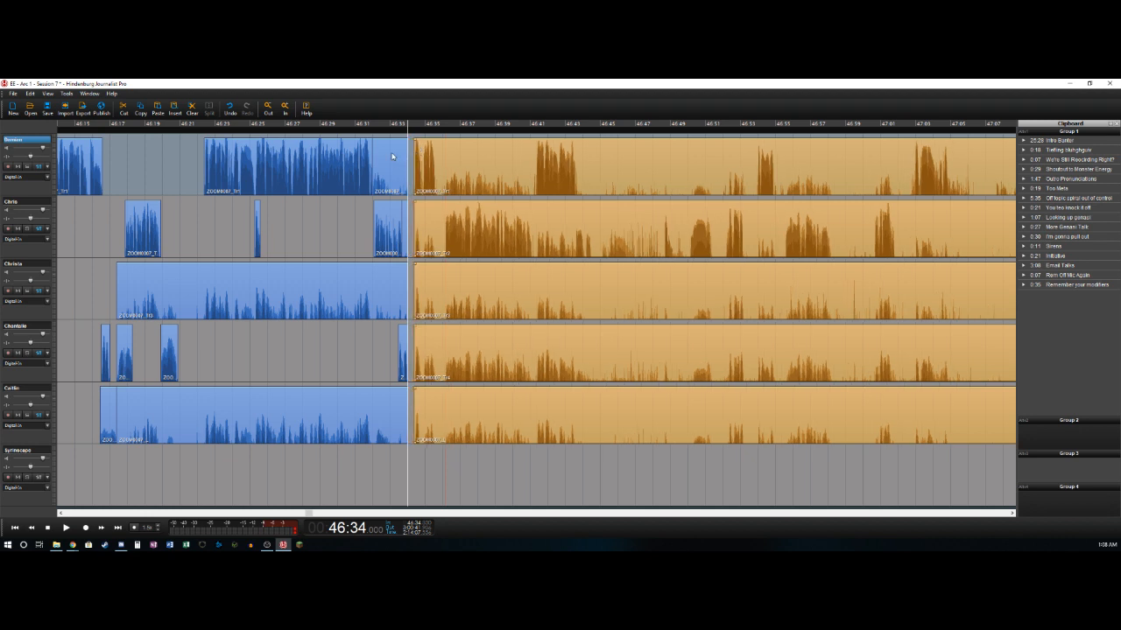
- Delete the bleed clips that end at about 46:34.0 on the first, second, third and fifth tracks
{"action": "left_click", "coordinate": [397, 160]}
{"action": "key", "text": "Delete"}
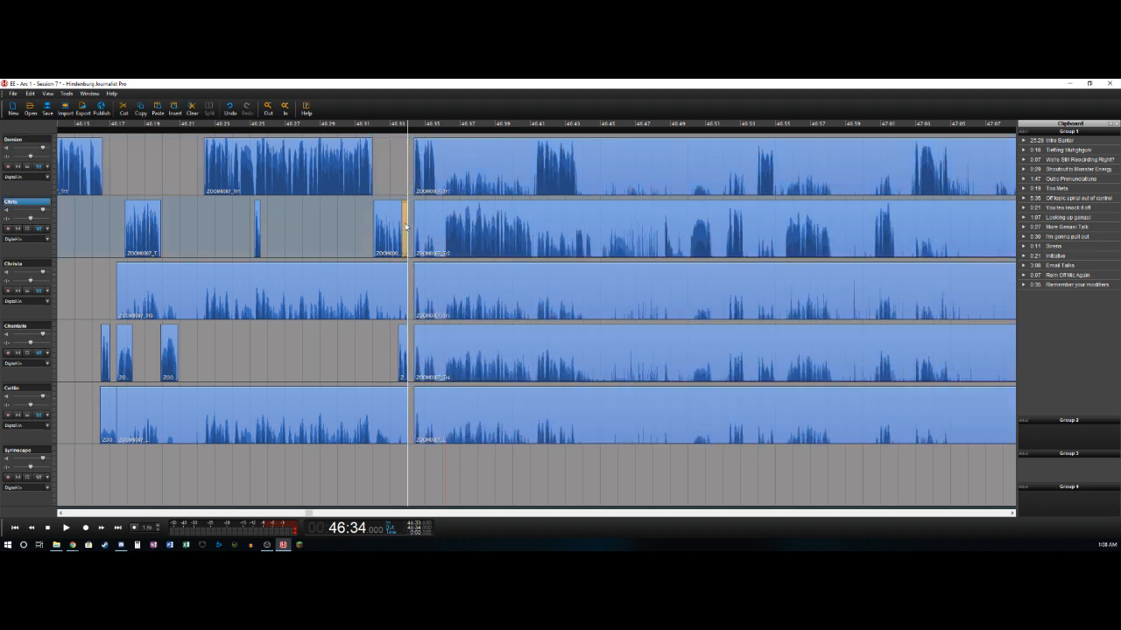
{"action": "left_click", "coordinate": [380, 290]}
{"action": "key", "text": "Delete"}
{"action": "left_click", "coordinate": [380, 409]}
{"action": "key", "text": "Delete"}
- Play on from about 46:33 and split the first track after its short speech, at about 46:35.7
{"action": "left_click", "coordinate": [393, 173]}
{"action": "key", "text": "space"}
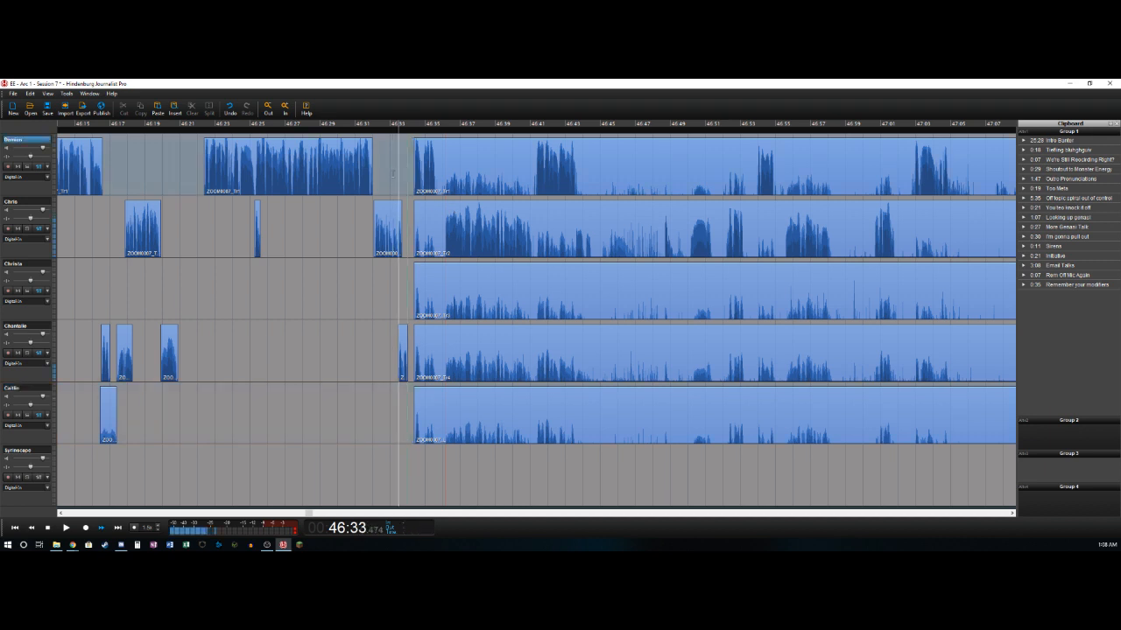
{"action": "key", "text": "space"}
{"action": "key", "text": "ctrl+t"}
{"action": "key", "text": "space"}
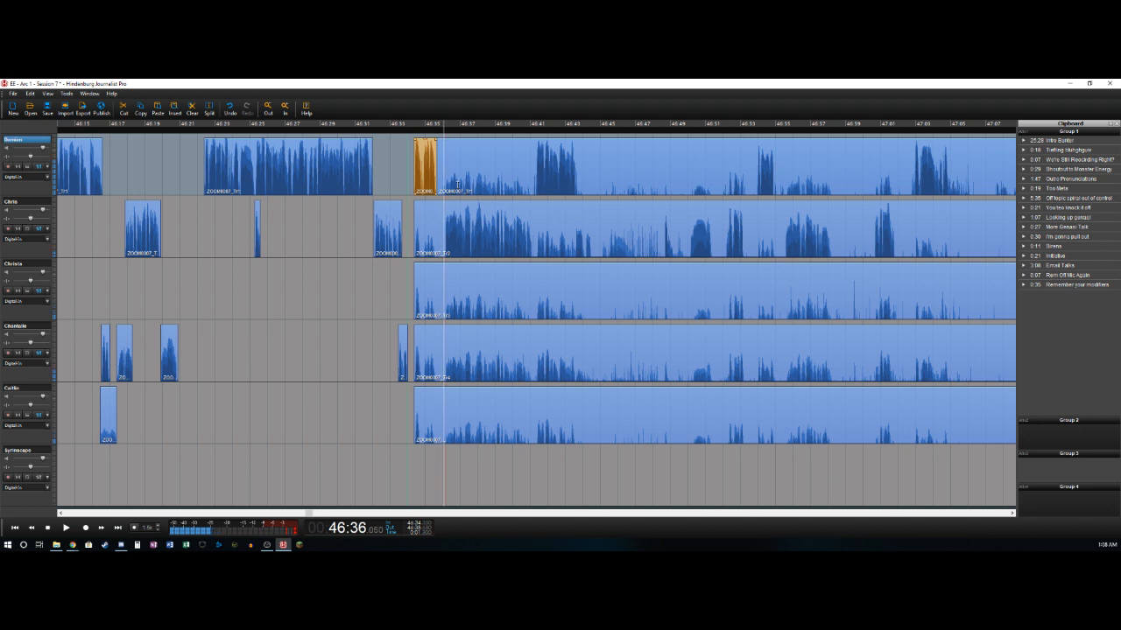
- Trim the second track's bleed up to about 46:36.1 and split that track at about 46:41.1
{"action": "key", "text": "ctrl+t"}
{"action": "key", "text": "Delete"}
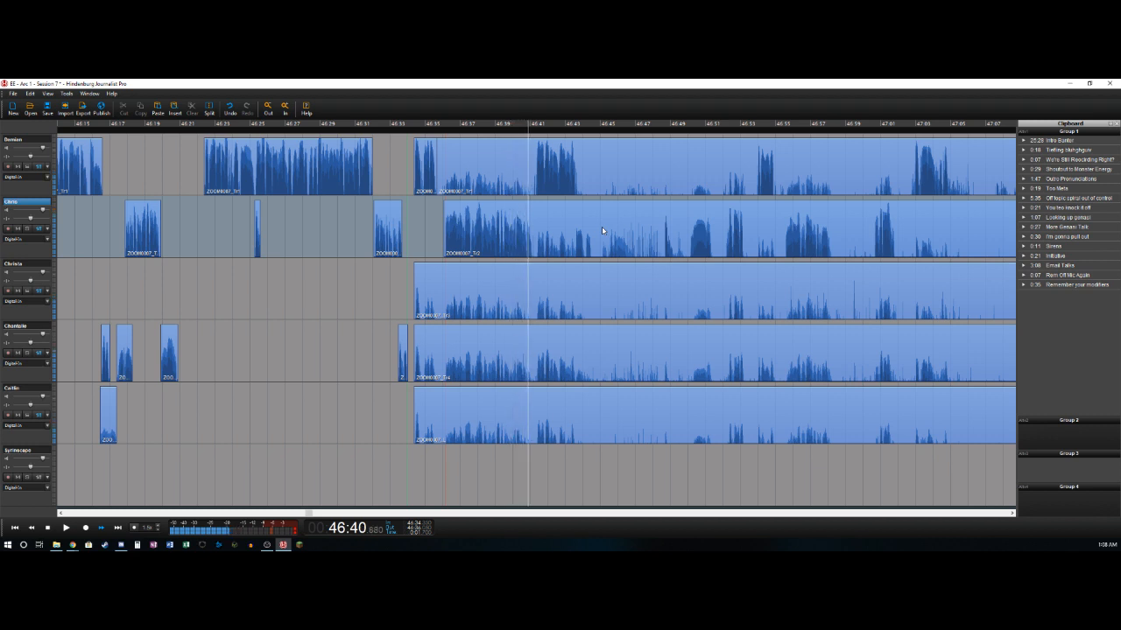
{"action": "key", "text": "space"}
{"action": "key", "text": "ctrl+t"}
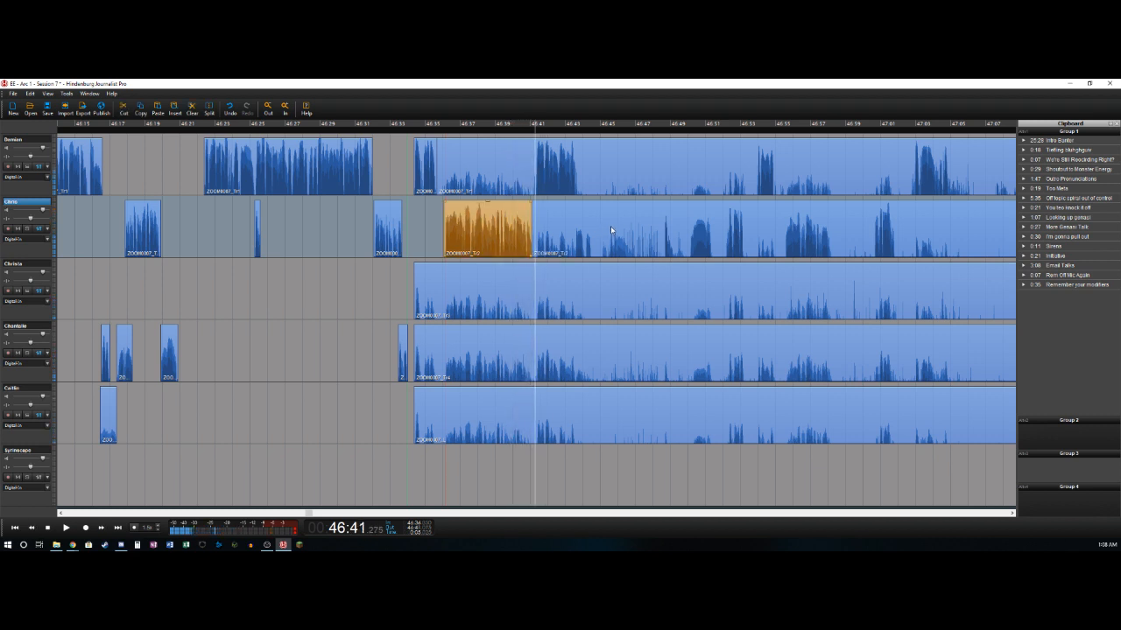
- Delete the first track's bleed from about 46:35.7 to 46:41.3
{"action": "key", "text": "Up"}
{"action": "key", "text": "ctrl+t"}
{"action": "key", "text": "Delete"}
{"action": "key", "text": "space"}
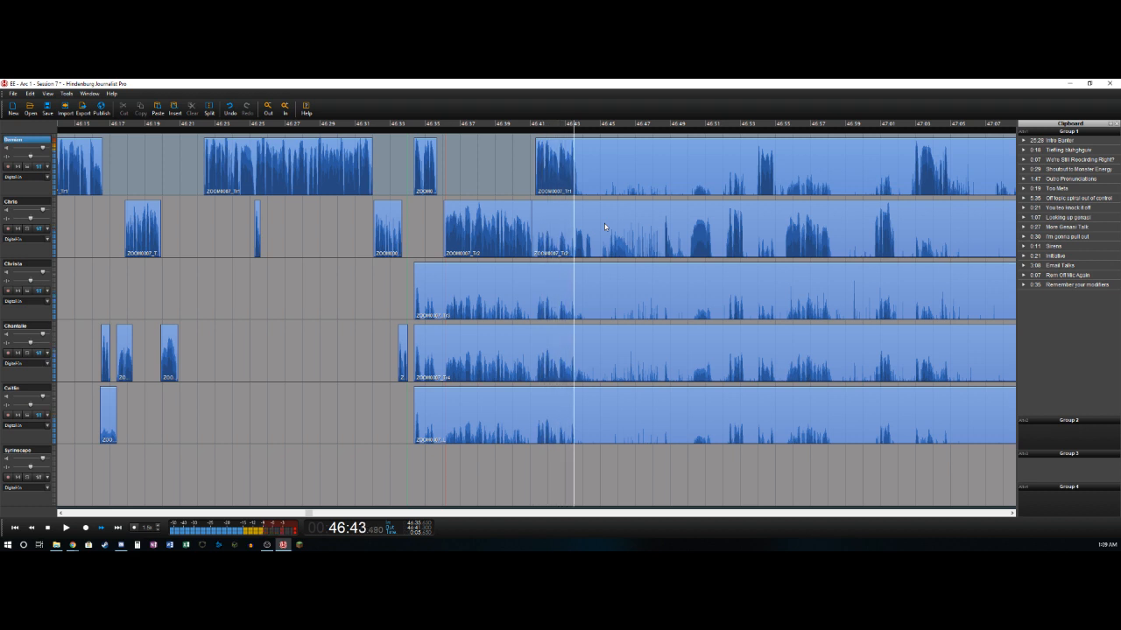
{"action": "key", "text": "space"}
{"action": "key", "text": "ctrl+t"}
{"action": "key", "text": "Down"}
{"action": "key", "text": "space"}
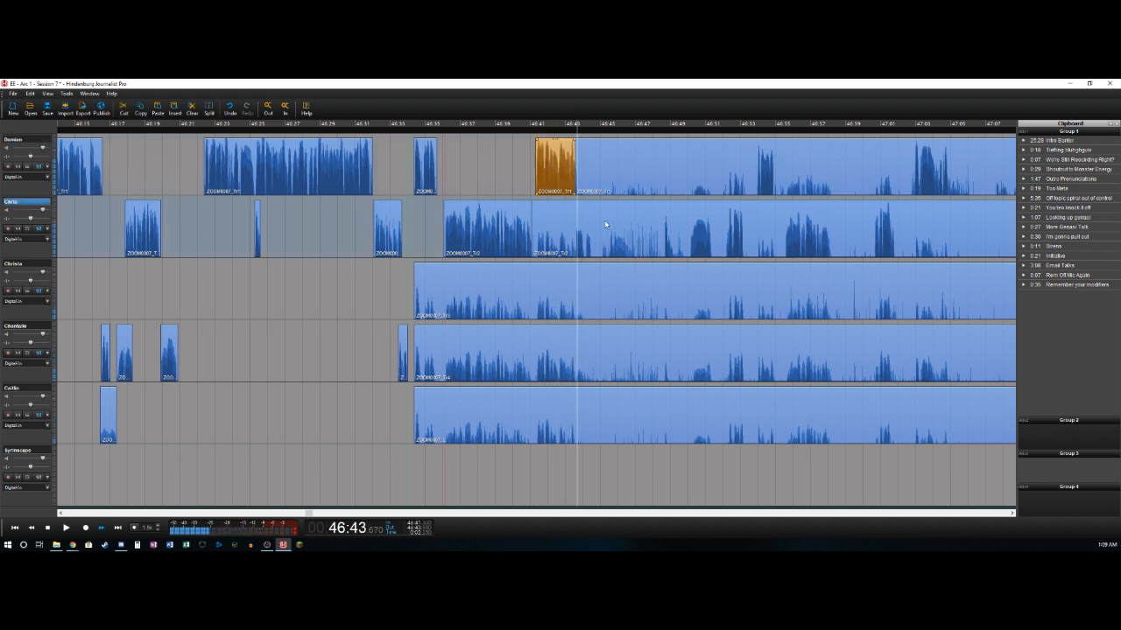
{"action": "key", "text": "space"}
{"action": "key", "text": "Up"}
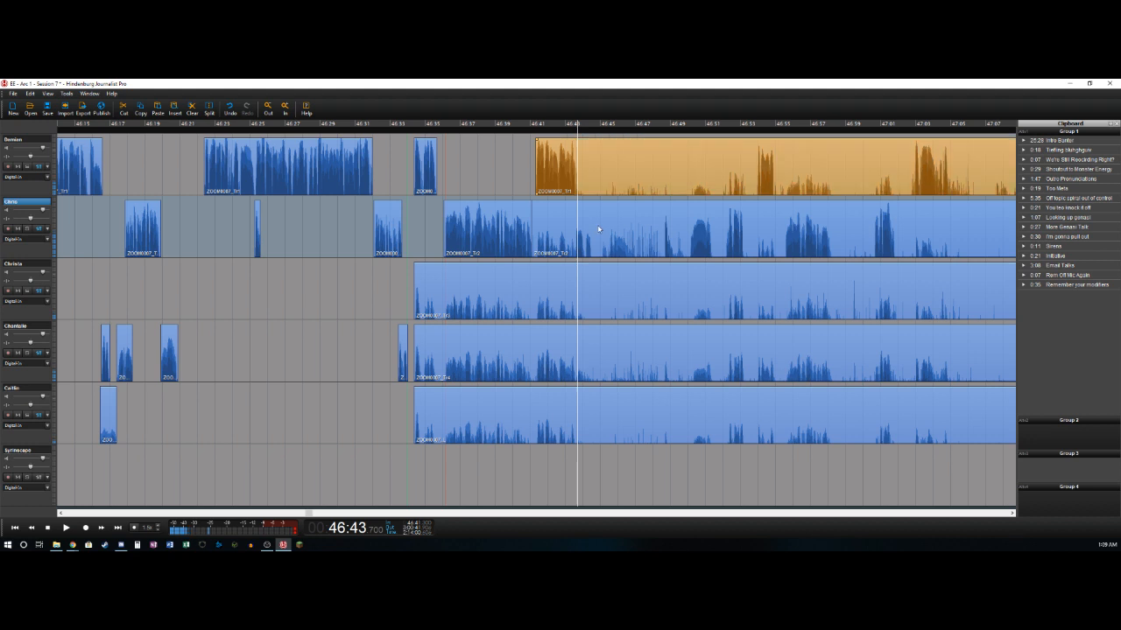
- Split the first track at 46:43.7 and delete the second track's bleed from about 46:41.1 to 46:43.6
{"action": "key", "text": "ctrl+t"}
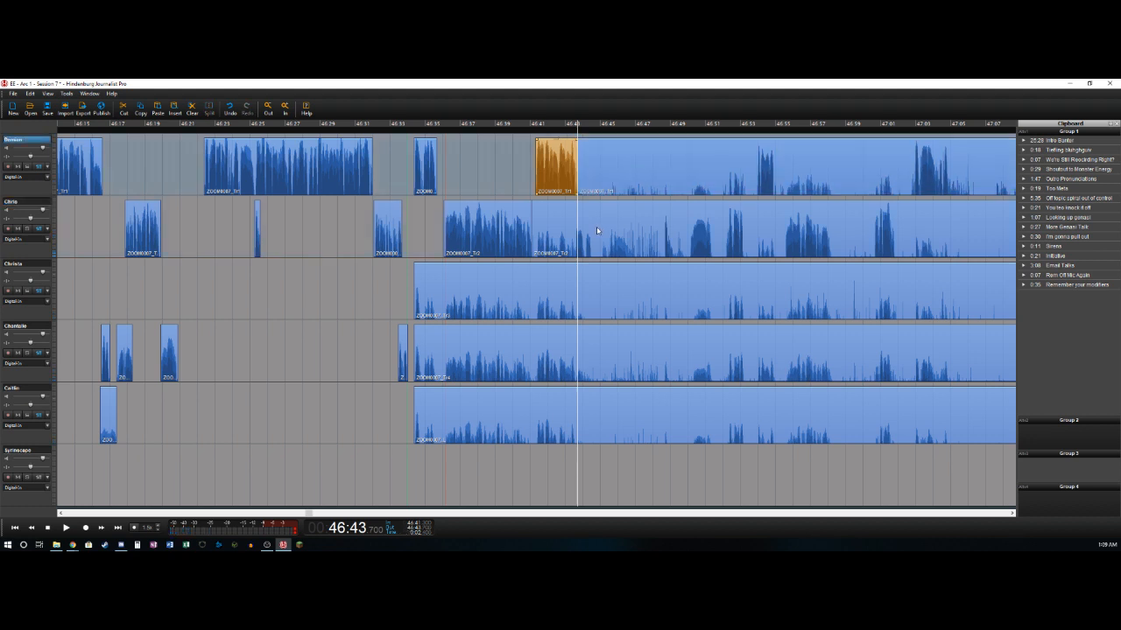
{"action": "key", "text": "Down"}
{"action": "key", "text": "space"}
{"action": "key", "text": "ctrl+t"}
{"action": "key", "text": "Delete"}
{"action": "key", "text": "space"}
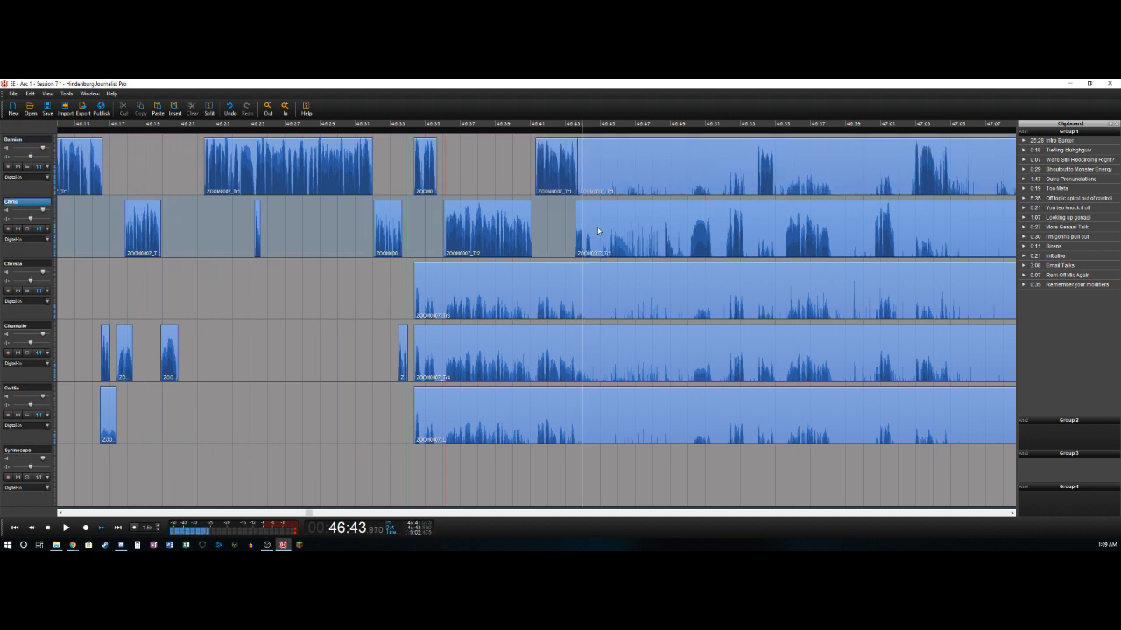
- Split the second track at about 46:44.5 and return the playhead to that cut
{"action": "key", "text": "ctrl+t"}
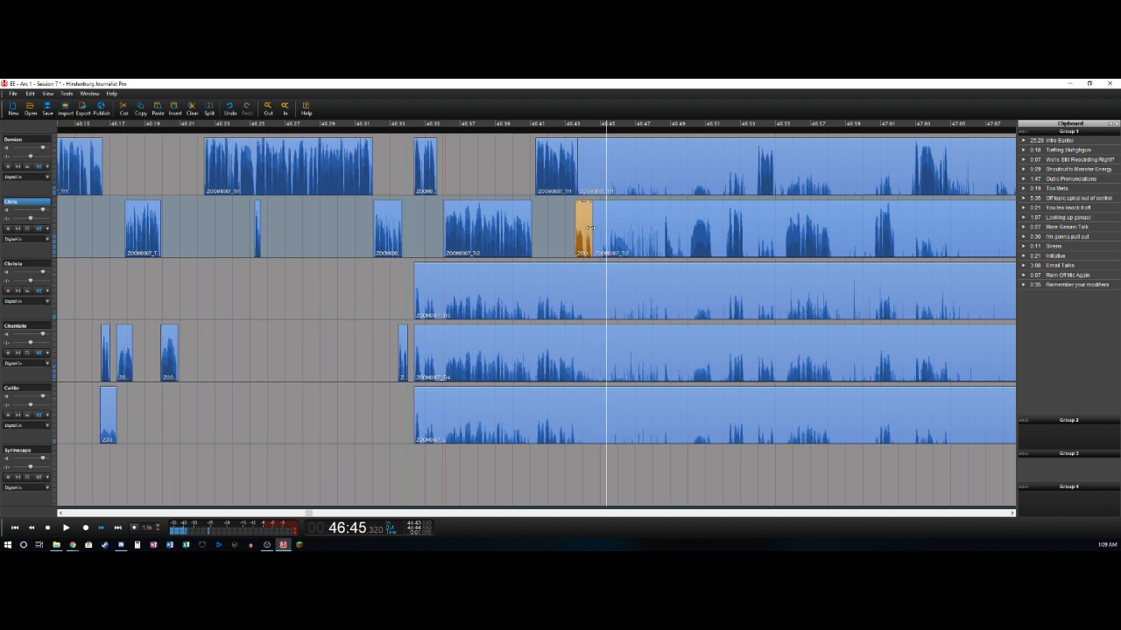
{"action": "key", "text": "Left"}
{"action": "key", "text": "Left"}
{"action": "key", "text": "Left"}
{"action": "key", "text": "Left"}
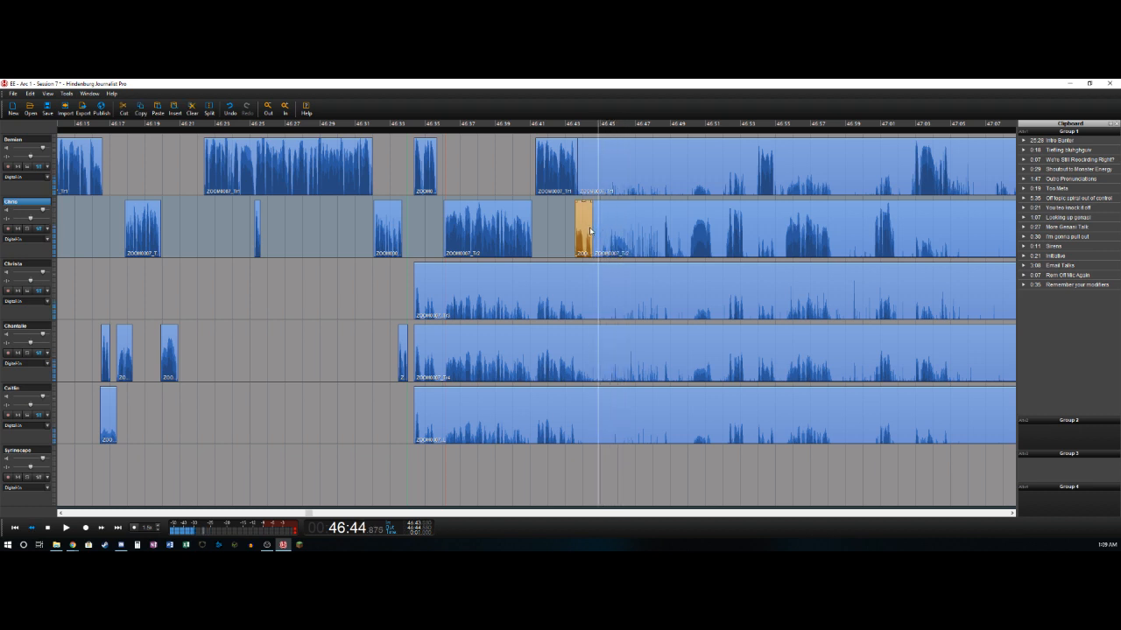
- Play on to 46:47.05, mark the section from 46:44.5 to there on all five voice tracks, and delete it
{"action": "key", "text": "space"}
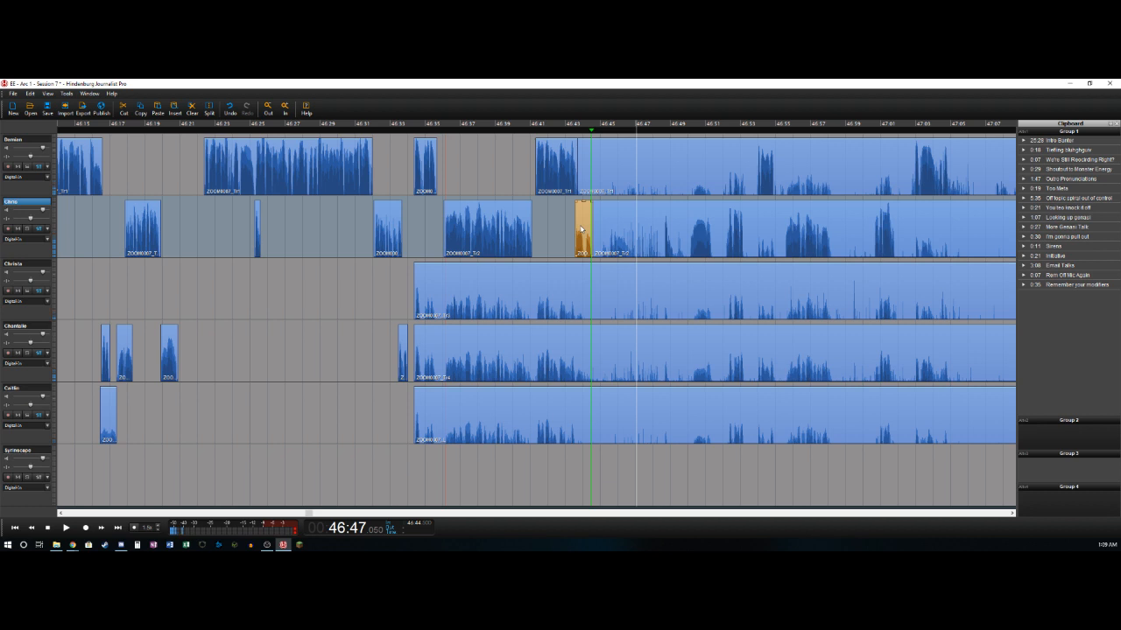
{"action": "key", "text": "o"}
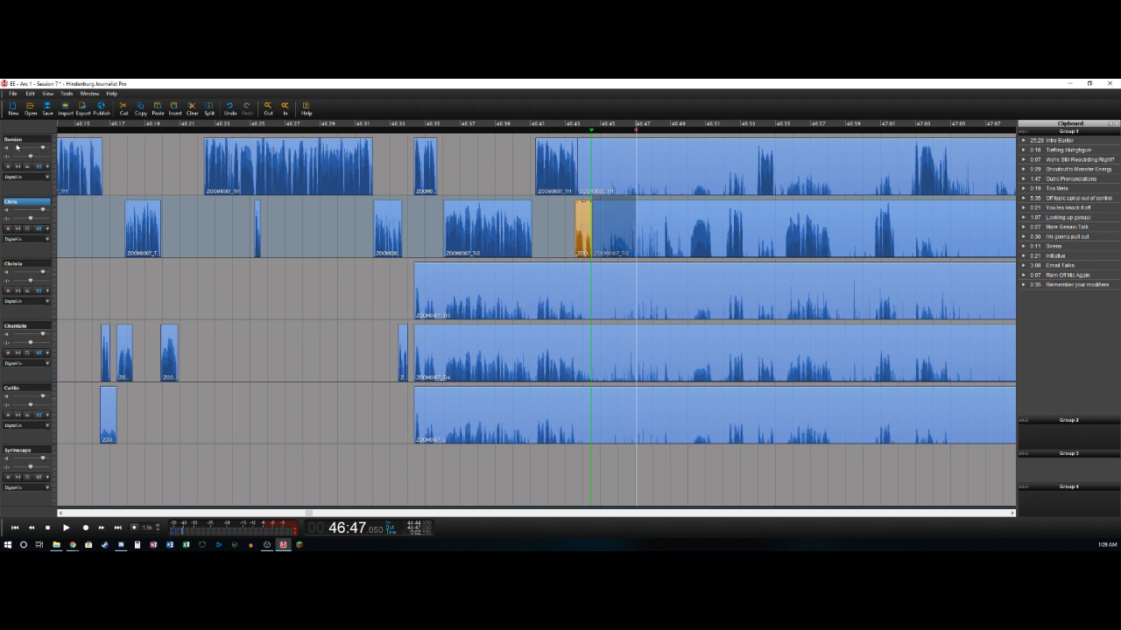
{"action": "left_click", "coordinate": [22, 140]}
{"action": "left_click", "coordinate": [32, 388], "text": "shift"}
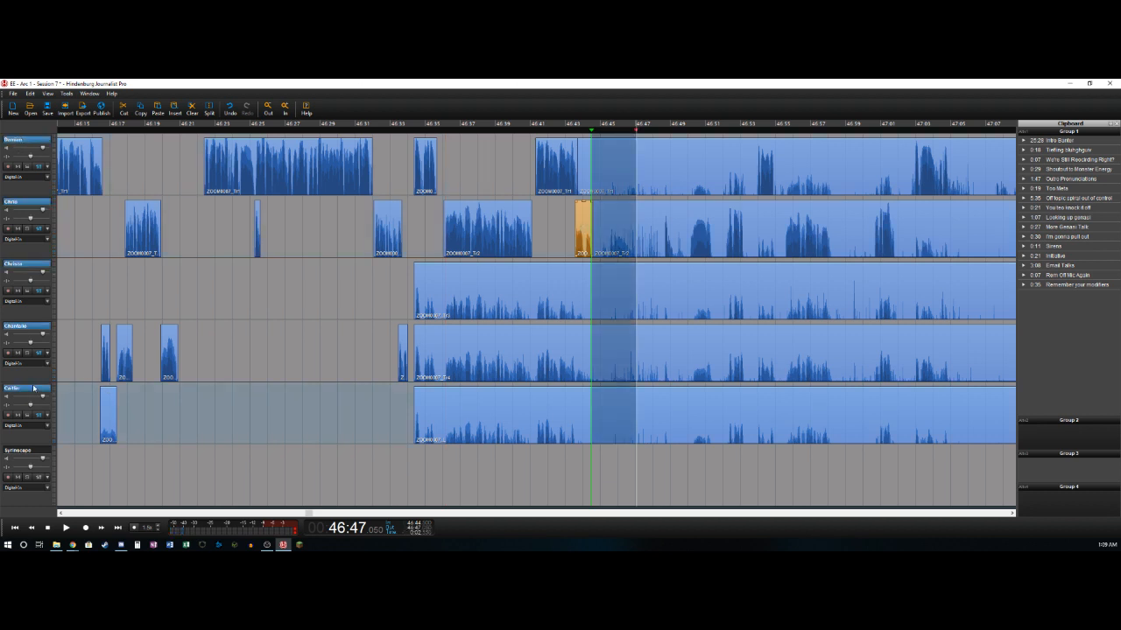
{"action": "key", "text": "Delete"}
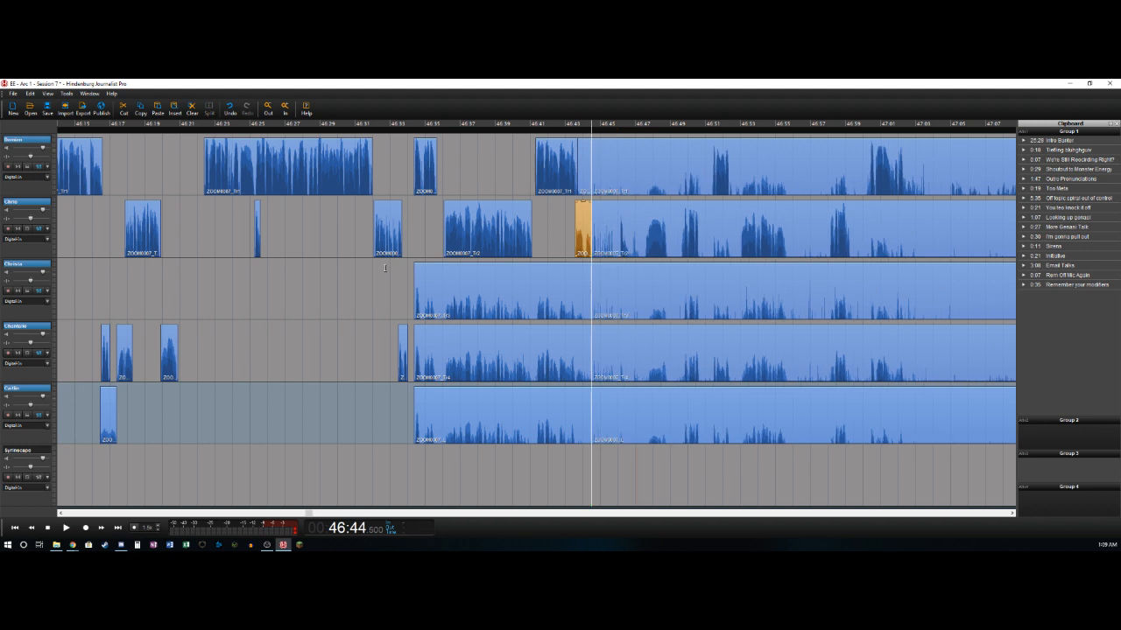
- Delete the leftover bleed clips ending at 46:44.5 on the first, third, fourth and fifth tracks
{"action": "left_click", "coordinate": [587, 162]}
{"action": "left_click", "coordinate": [558, 295]}
{"action": "key", "text": "Delete"}
{"action": "left_click", "coordinate": [542, 361]}
{"action": "key", "text": "Delete"}
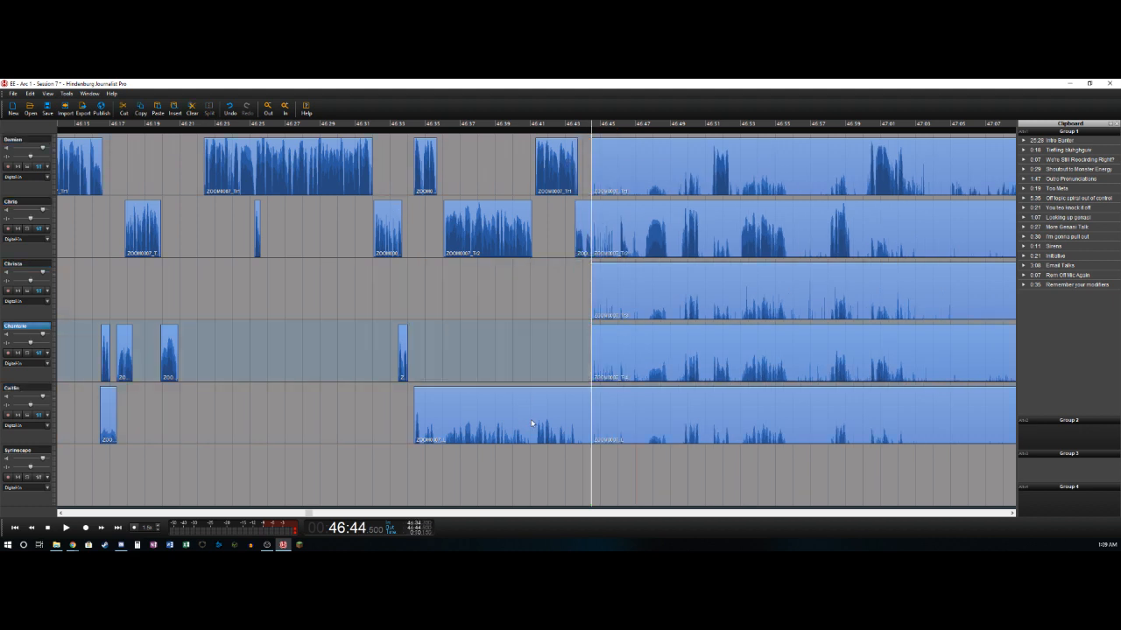
{"action": "left_click", "coordinate": [531, 420]}
{"action": "key", "text": "Delete"}
- Play on from 46:44.5 and split the second track at about 46:46.6
{"action": "left_click", "coordinate": [564, 232]}
{"action": "key", "text": "space"}
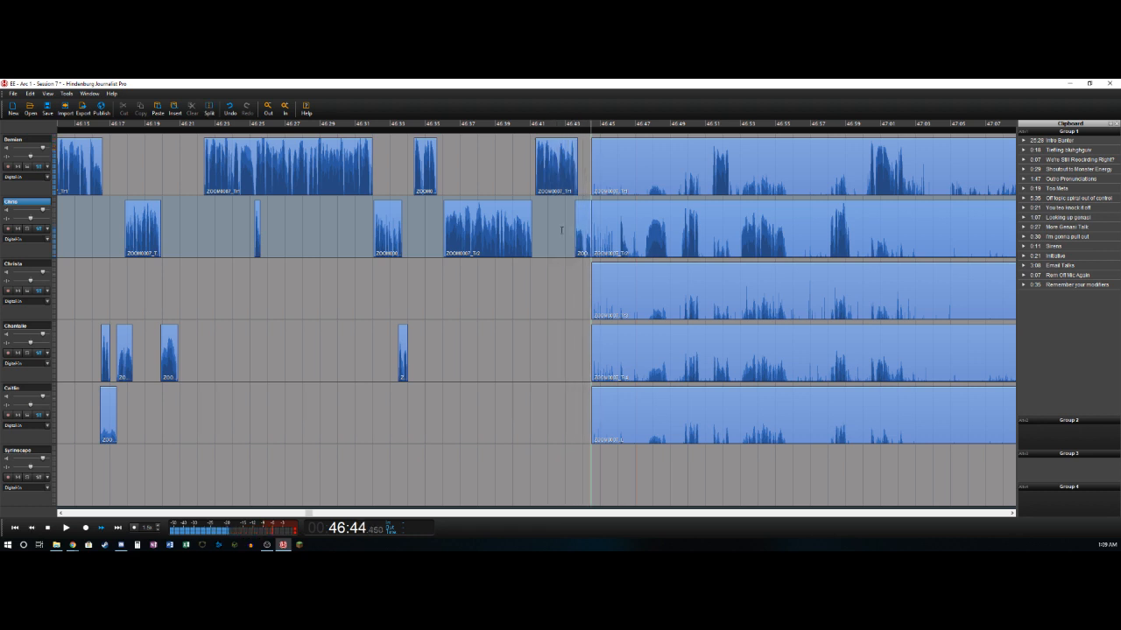
{"action": "left_click", "coordinate": [72, 544]}
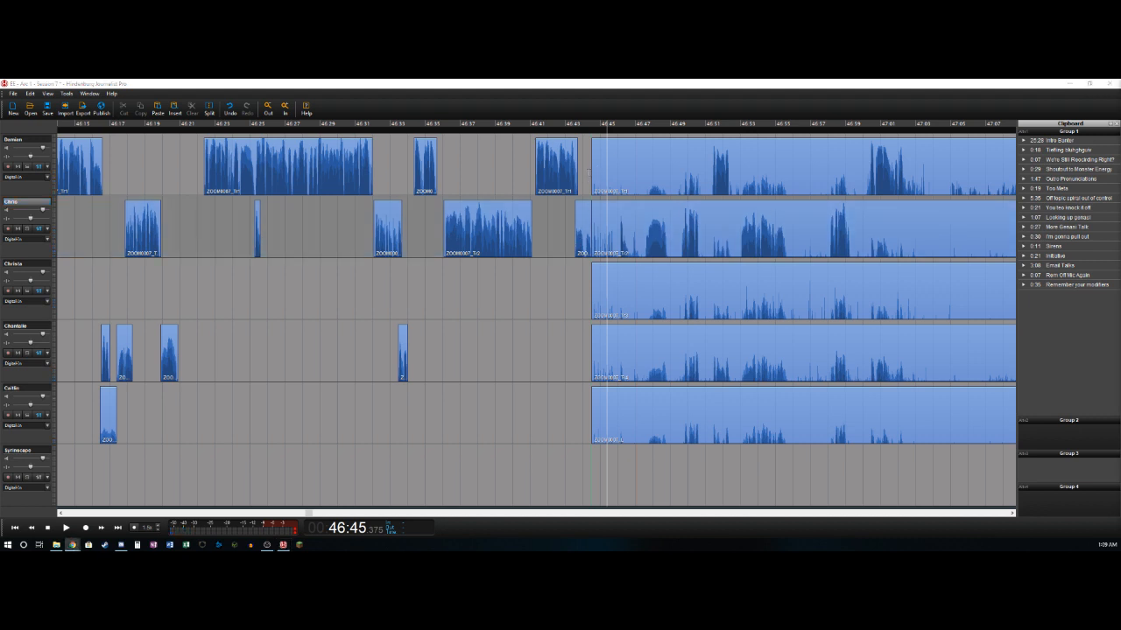
{"action": "left_click", "coordinate": [587, 172]}
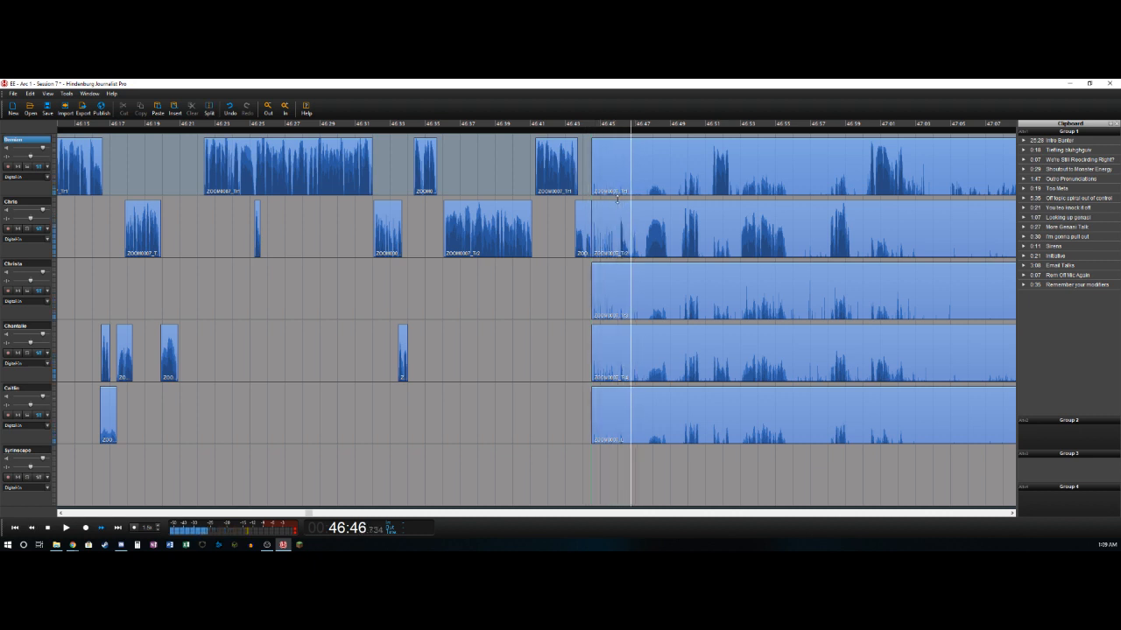
{"action": "key", "text": "Left"}
{"action": "key", "text": "Left"}
{"action": "key", "text": "Left"}
{"action": "key", "text": "Left"}
{"action": "key", "text": "Left"}
{"action": "key", "text": "Left"}
{"action": "key", "text": "Left"}
{"action": "key", "text": "Right"}
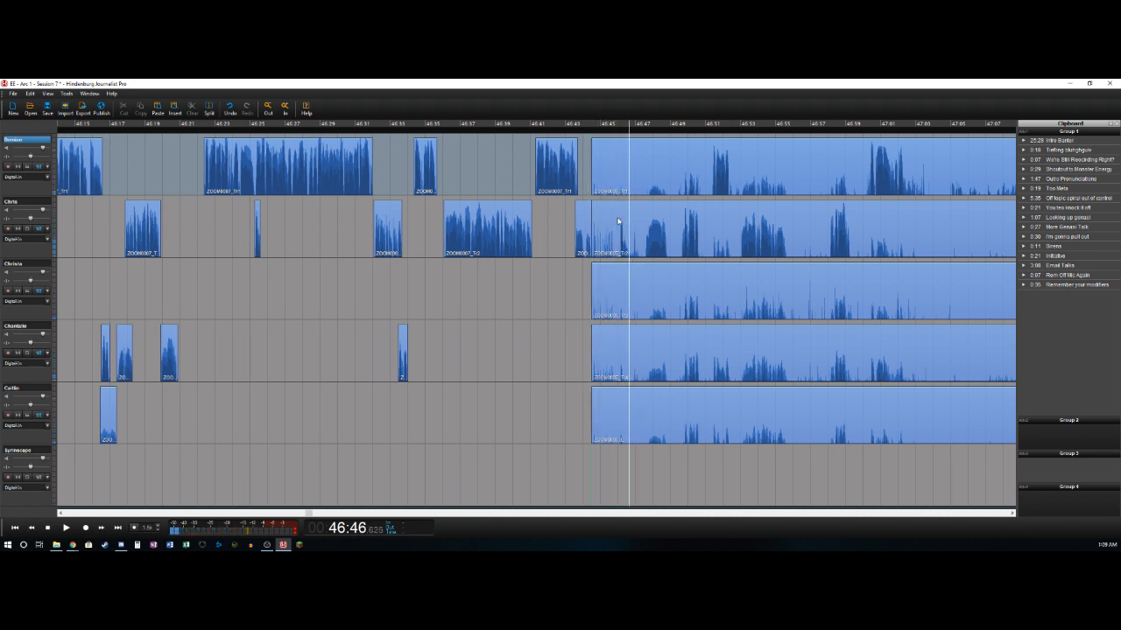
{"action": "key", "text": "t"}
- Delete the second track's quiet section from about 46:46.6 to 46:47.4
{"action": "key", "text": "Right"}
{"action": "key", "text": "Right"}
{"action": "key", "text": "Right"}
{"action": "key", "text": "Right"}
{"action": "key", "text": "Right"}
{"action": "key", "text": "Right"}
{"action": "key", "text": "Right"}
{"action": "key", "text": "Right"}
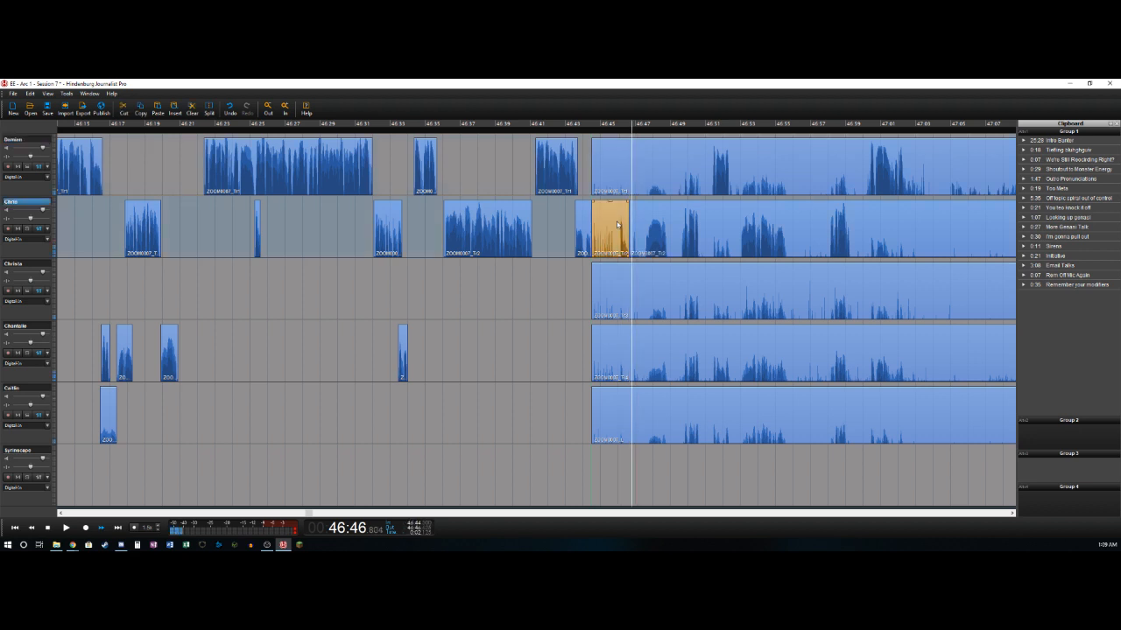
{"action": "key", "text": "t"}
{"action": "key", "text": "Delete"}
{"action": "key", "text": "space"}
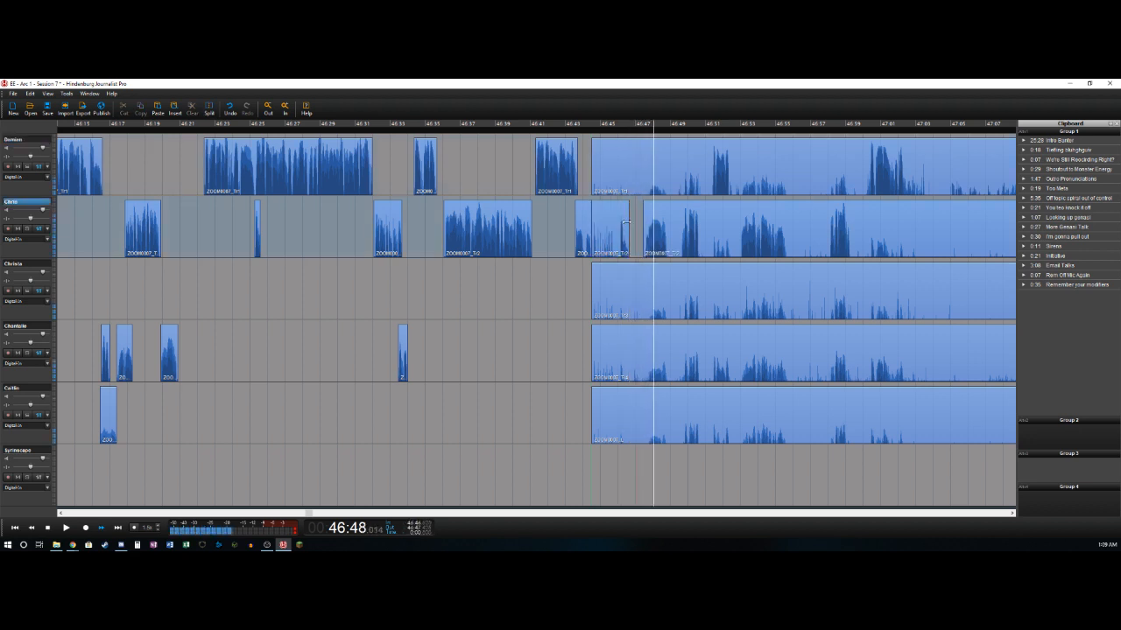
- Split the second track at 46:48.8 and about 46:49.6, and delete the quiet section between the cuts
{"action": "key", "text": "space"}
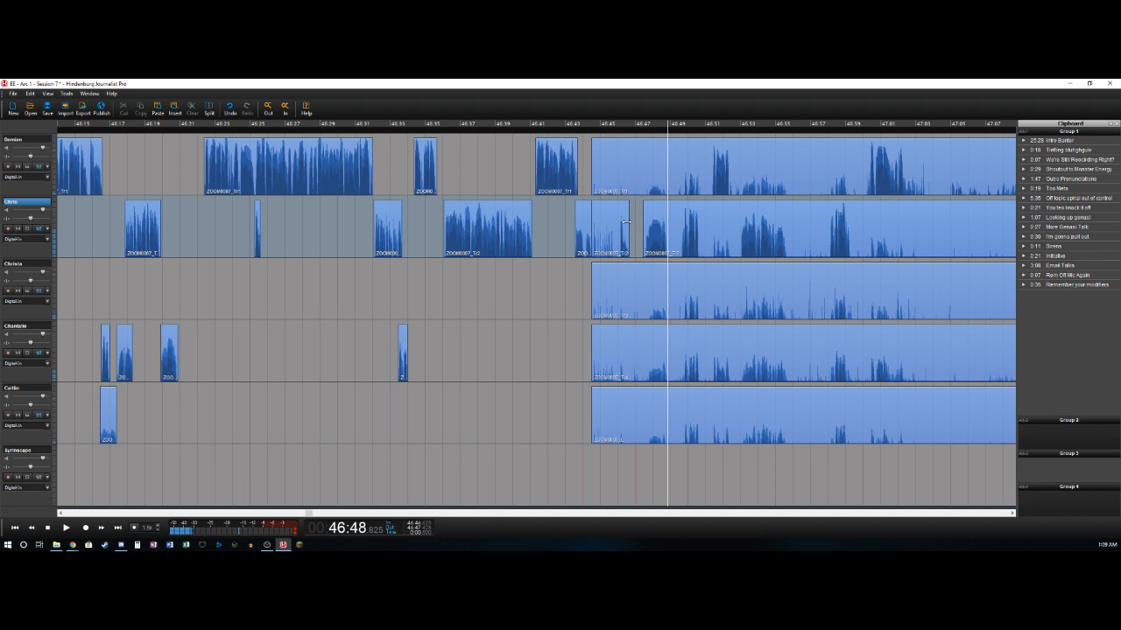
{"action": "key", "text": "t"}
{"action": "key", "text": "Right"}
{"action": "key", "text": "Right"}
{"action": "key", "text": "Right"}
{"action": "key", "text": "Right"}
{"action": "key", "text": "Right"}
{"action": "key", "text": "Right"}
{"action": "key", "text": "t"}
{"action": "key", "text": "Delete"}
{"action": "key", "text": "space"}
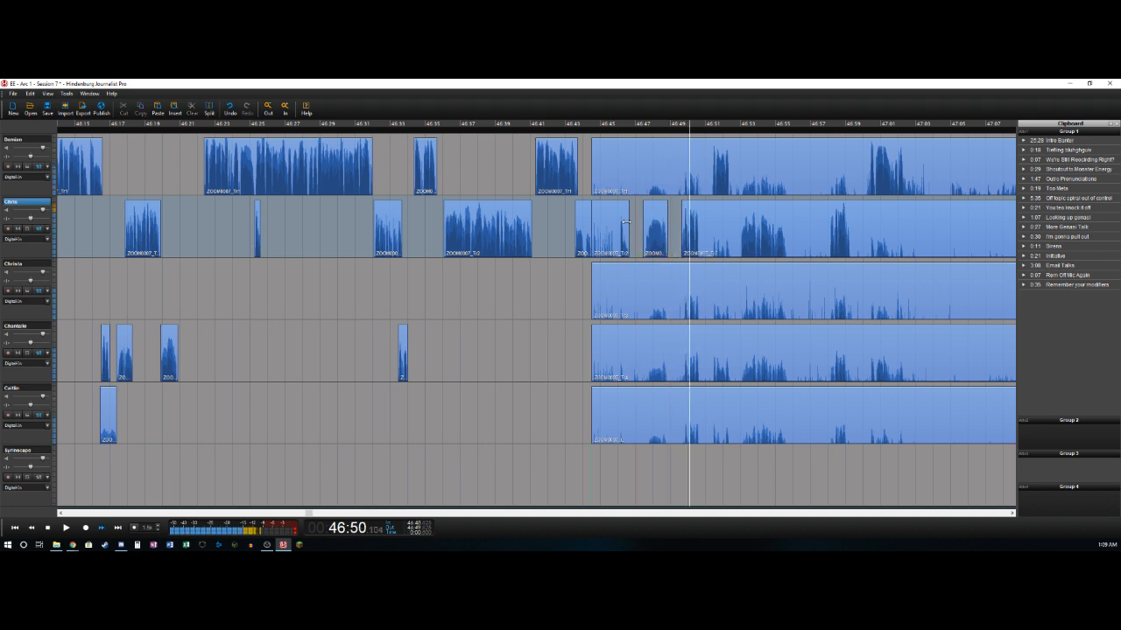
- Split the second track at about 46:50.7 and delete the first track's bleed from 46:44.5 to 46:51.4
{"action": "key", "text": "space"}
{"action": "key", "text": "t"}
{"action": "key", "text": "Right"}
{"action": "key", "text": "Right"}
{"action": "key", "text": "Right"}
{"action": "key", "text": "Right"}
{"action": "key", "text": "Right"}
{"action": "key", "text": "Right"}
{"action": "key", "text": "Right"}
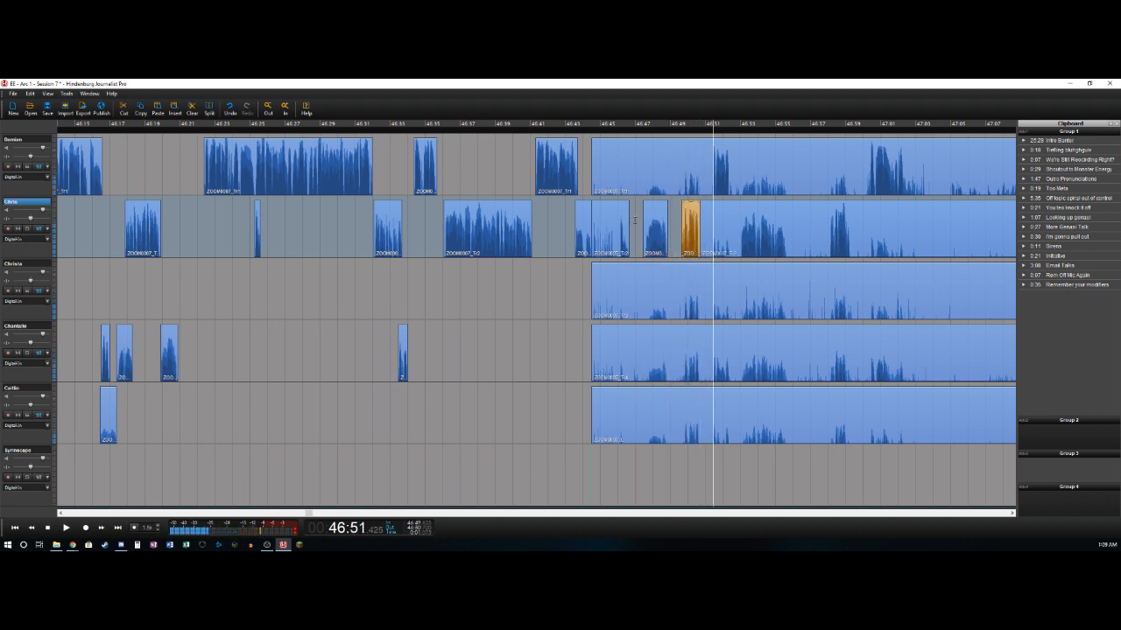
{"action": "left_click", "coordinate": [669, 151]}
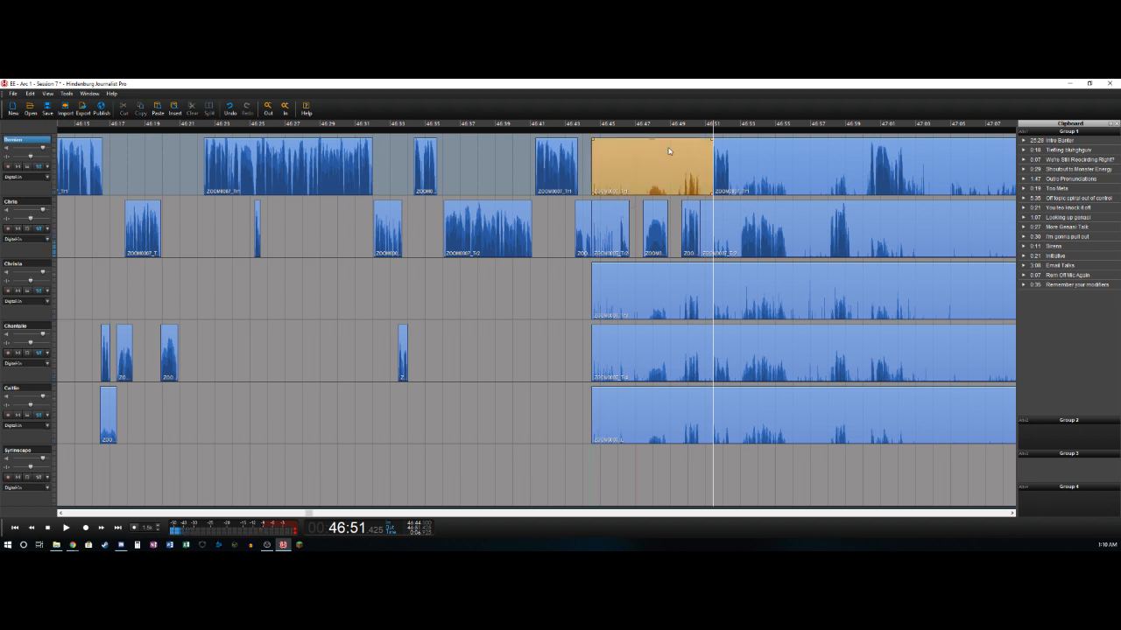
{"action": "key", "text": "Delete"}
- Split the first track at about 46:52.4 and delete the second track's bleed from about 46:50.7 to 46:53
{"action": "key", "text": "space"}
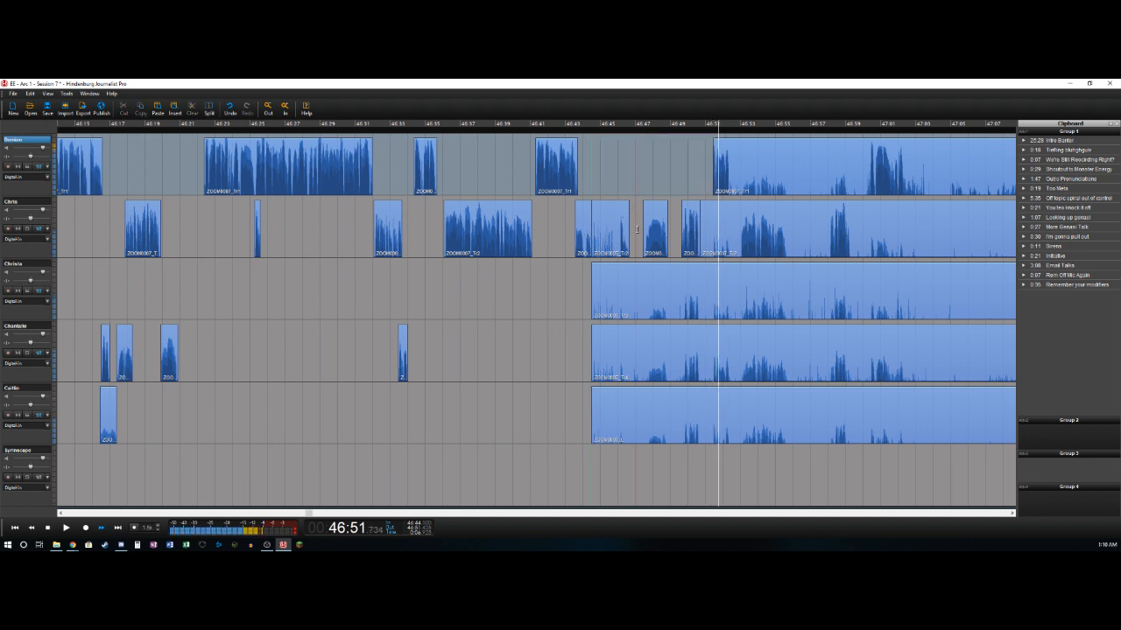
{"action": "key", "text": "space"}
{"action": "key", "text": "t"}
{"action": "key", "text": "Right"}
{"action": "key", "text": "t"}
{"action": "key", "text": "Delete"}
{"action": "key", "text": "Right"}
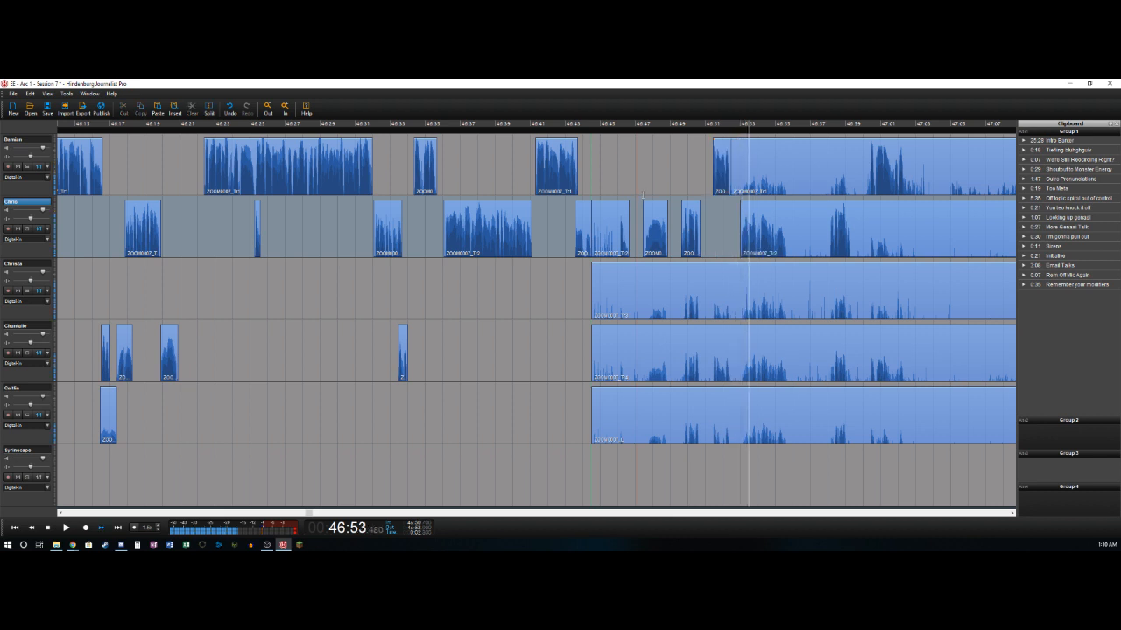
- Split the second track at 46:55.7 and delete the section from there to 46:58.05 across all five voice tracks
{"action": "key", "text": "space"}
{"action": "key", "text": "t"}
{"action": "key", "text": "space"}
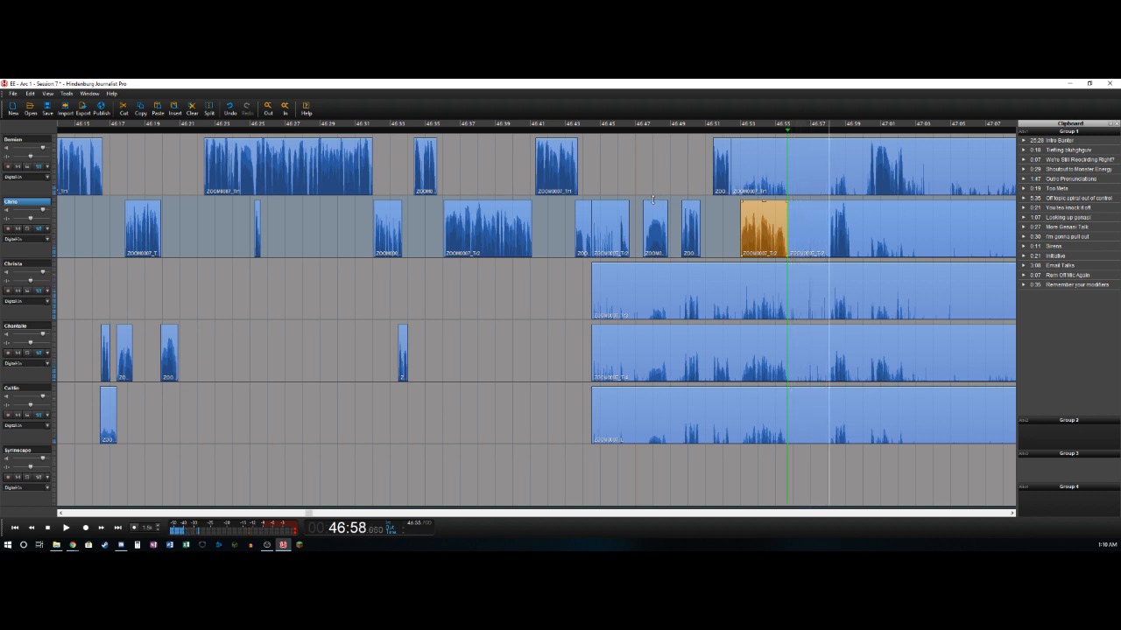
{"action": "key", "text": "o"}
{"action": "key", "text": "Up"}
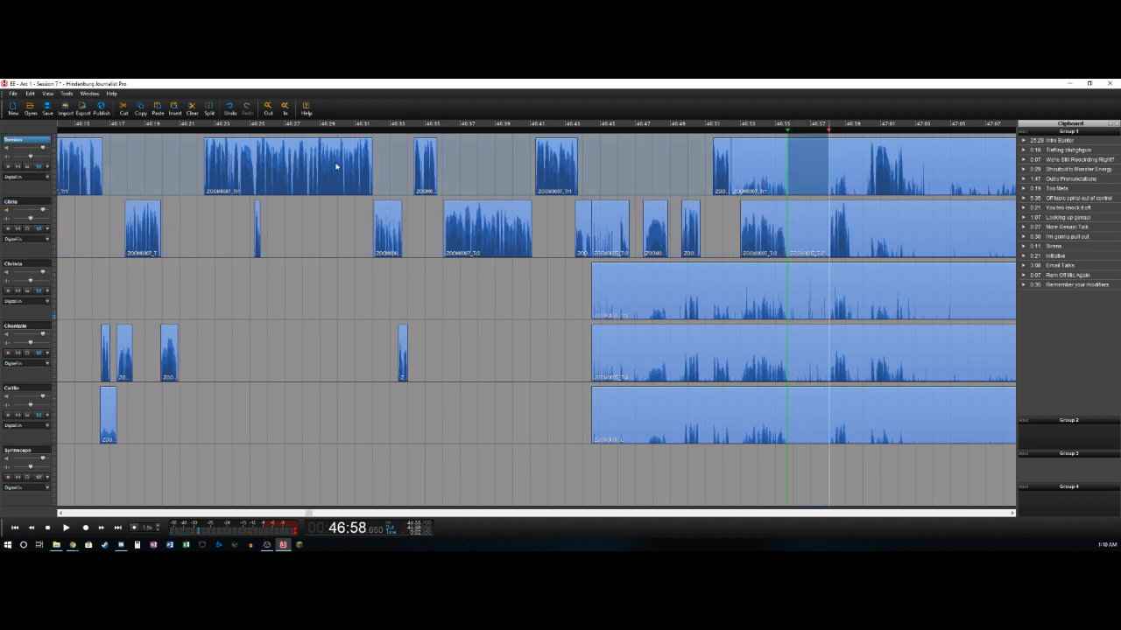
{"action": "left_click", "coordinate": [23, 388], "text": "shift"}
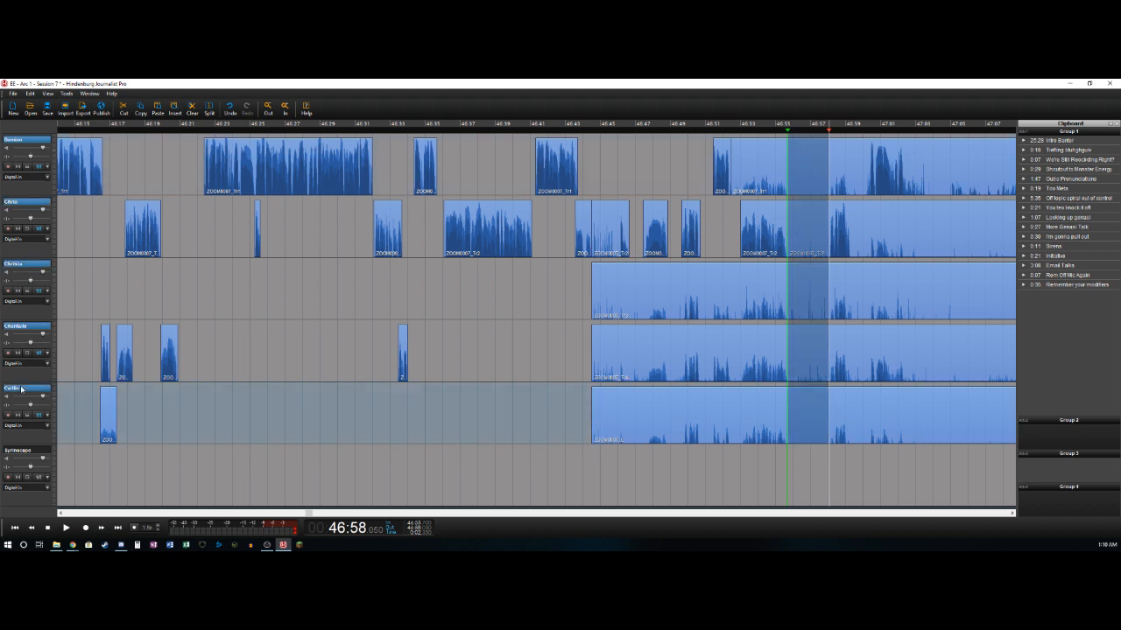
{"action": "key", "text": "Delete"}
- Shift the clips starting at 46:55.7 on all five voice tracks about 0.4 seconds later
{"action": "left_click", "coordinate": [836, 409]}
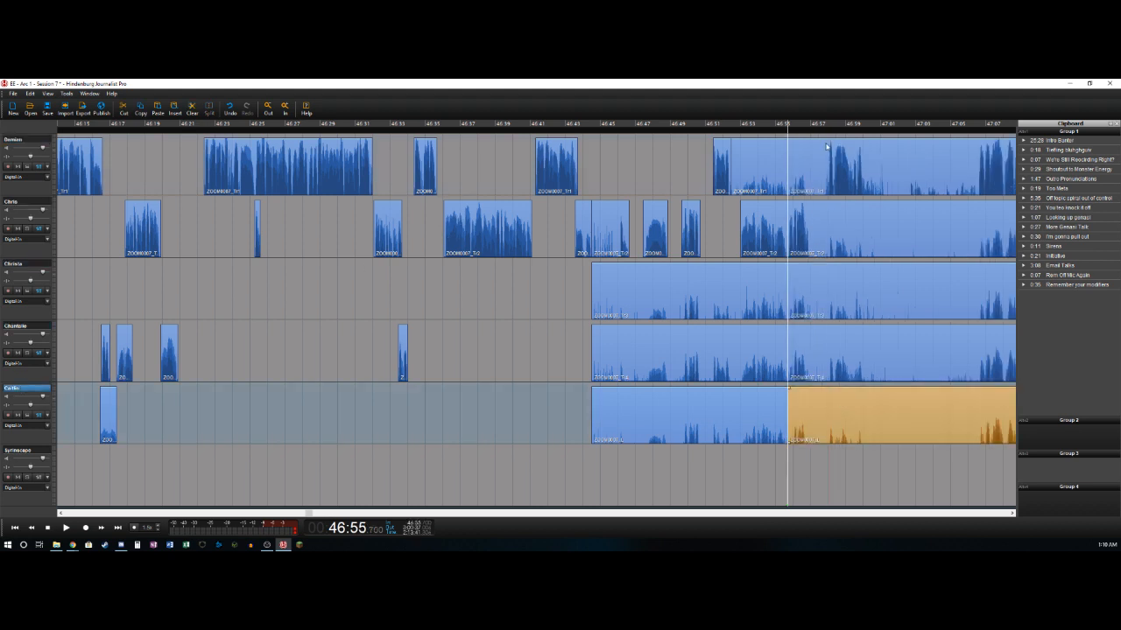
{"action": "left_click", "coordinate": [816, 151], "text": "shift"}
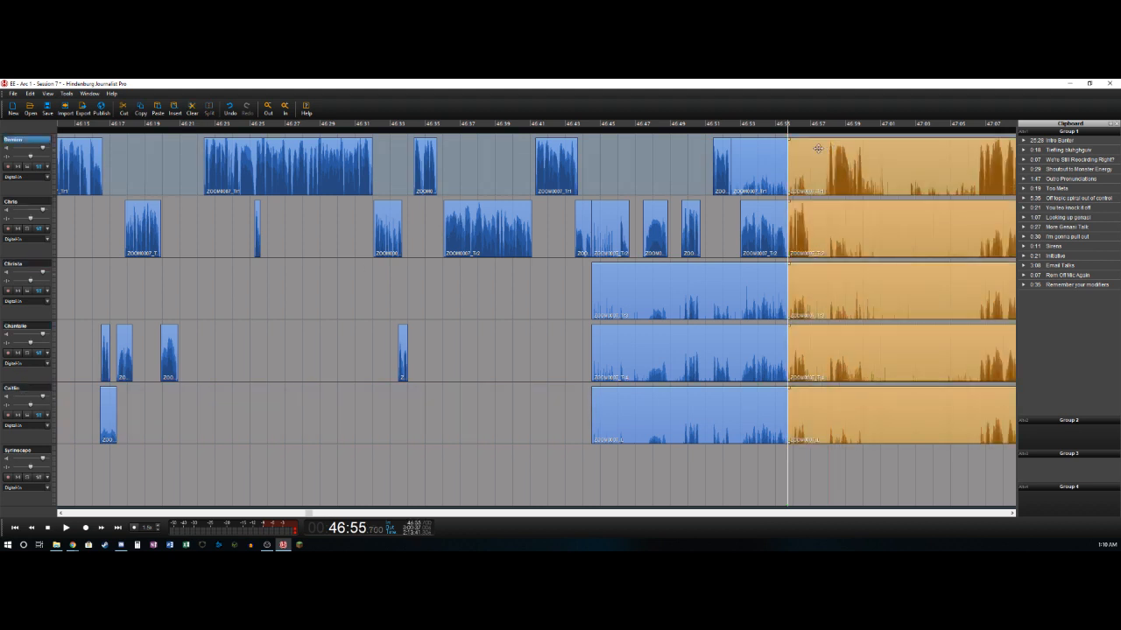
{"action": "left_click_drag", "start_coordinate": [818, 148], "coordinate": [823, 149]}
- Delete the leftover bleed clips ending at 46:55.7 on the first, third, fourth and fifth tracks
{"action": "left_click", "coordinate": [746, 157]}
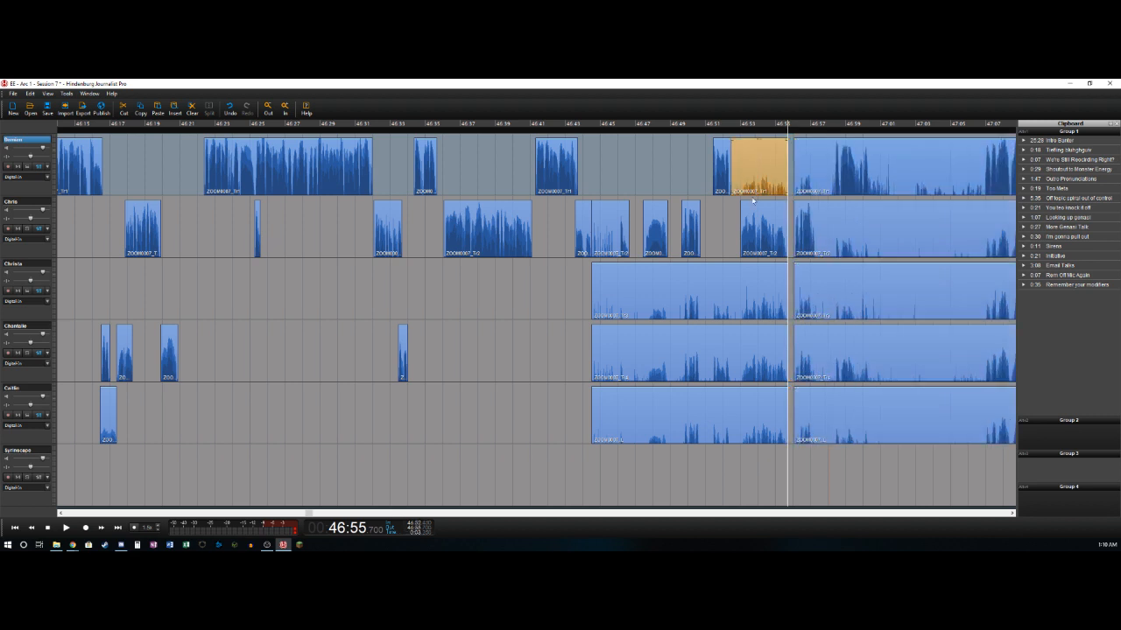
{"action": "key", "text": "Delete"}
{"action": "left_click", "coordinate": [744, 298]}
{"action": "key", "text": "Delete"}
{"action": "left_click", "coordinate": [734, 383]}
{"action": "left_click", "coordinate": [763, 409]}
{"action": "key", "text": "Delete"}
{"action": "left_click", "coordinate": [754, 351]}
{"action": "key", "text": "Delete"}
{"action": "key", "text": "space"}
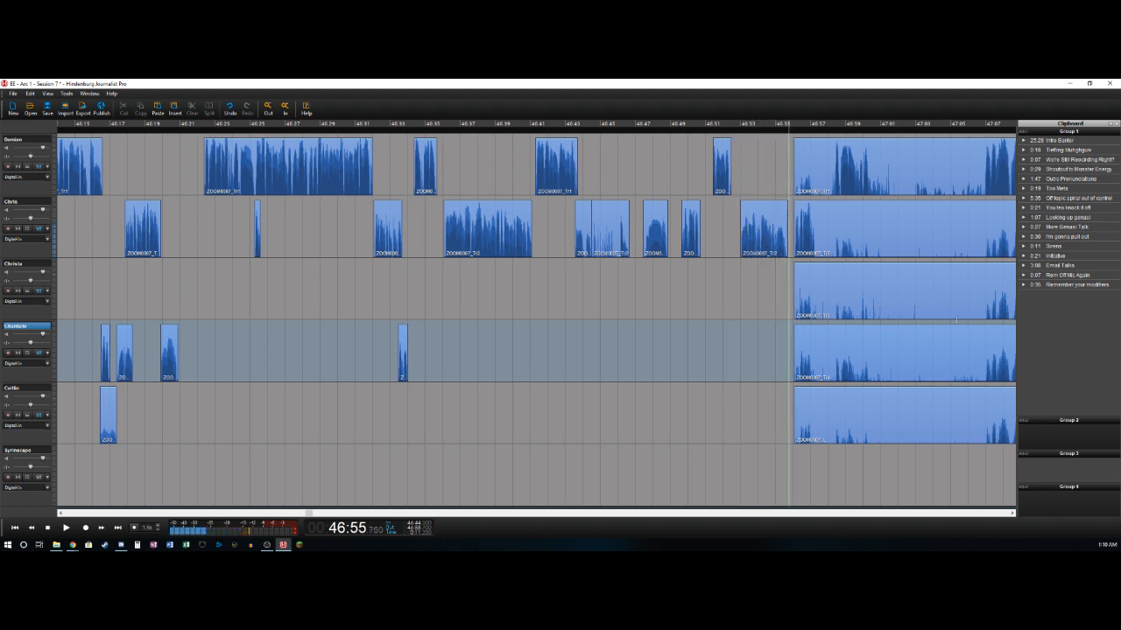
- Delete the fourth track's bleed up to 46:57.3 and split the second track at that point, keeping its speech
{"action": "key", "text": "space"}
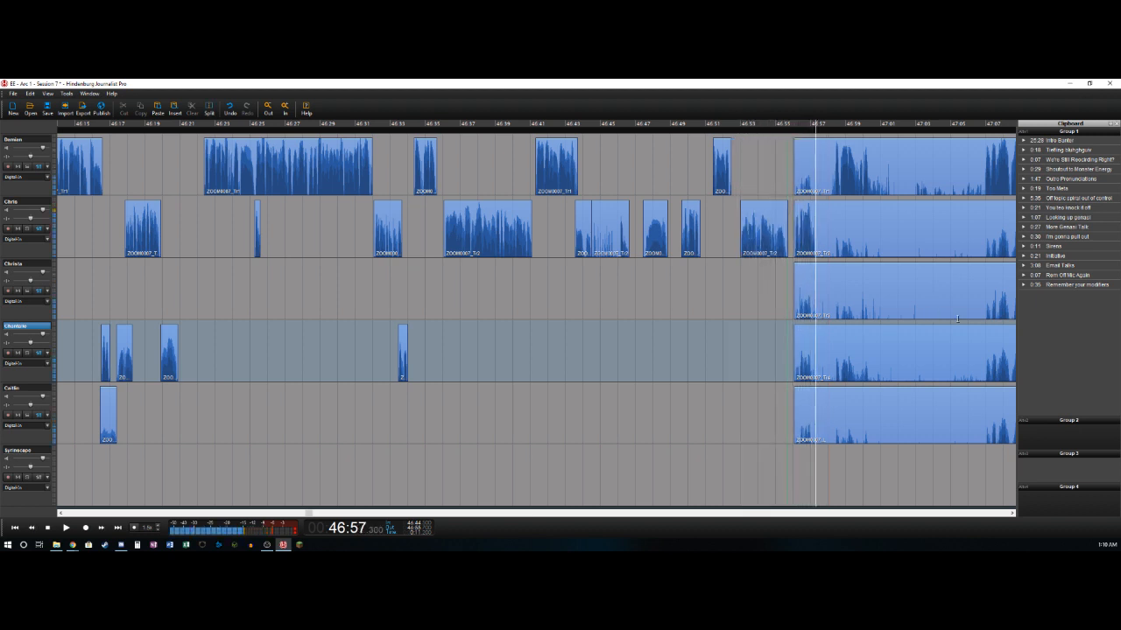
{"action": "key", "text": "t"}
{"action": "key", "text": "Delete"}
{"action": "left_click", "coordinate": [818, 223]}
{"action": "key", "text": "Delete"}
{"action": "key", "text": "ctrl+z"}
{"action": "key", "text": "ctrl+z"}
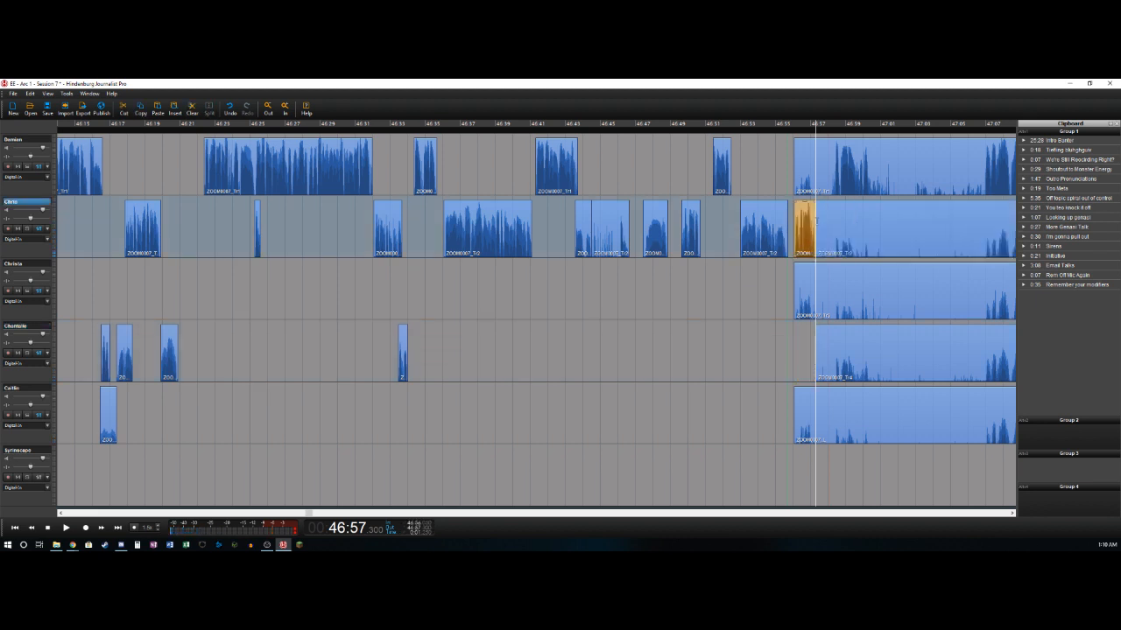
- Trim the first track's bleed up to about 46:58.2 and split that track at 47:00.35
{"action": "key", "text": "space"}
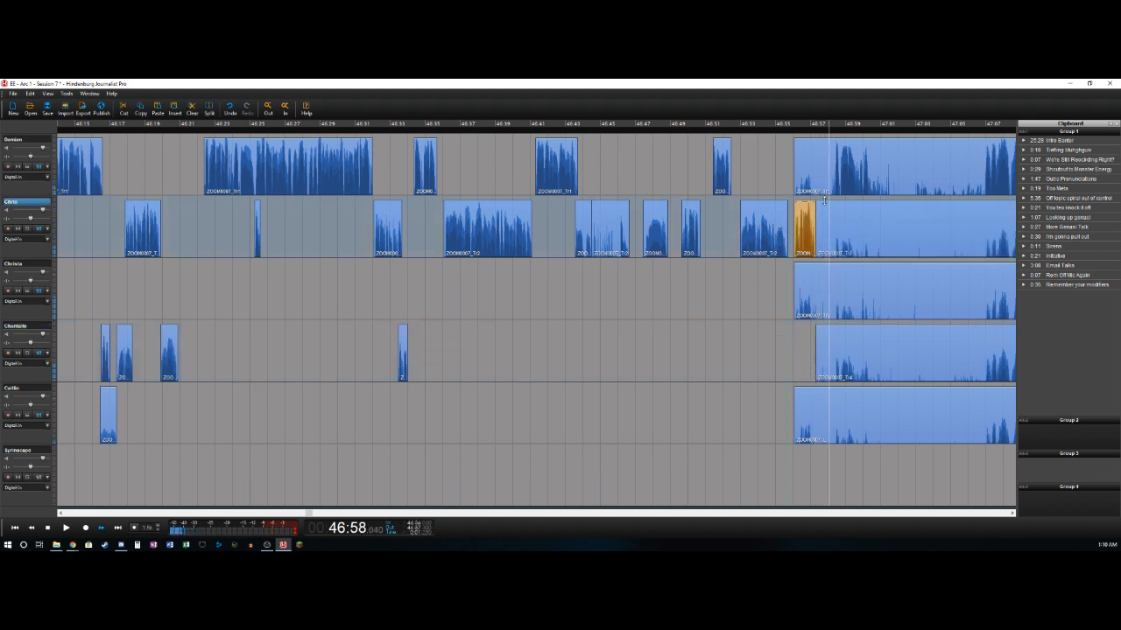
{"action": "key", "text": "Up"}
{"action": "key", "text": "Delete"}
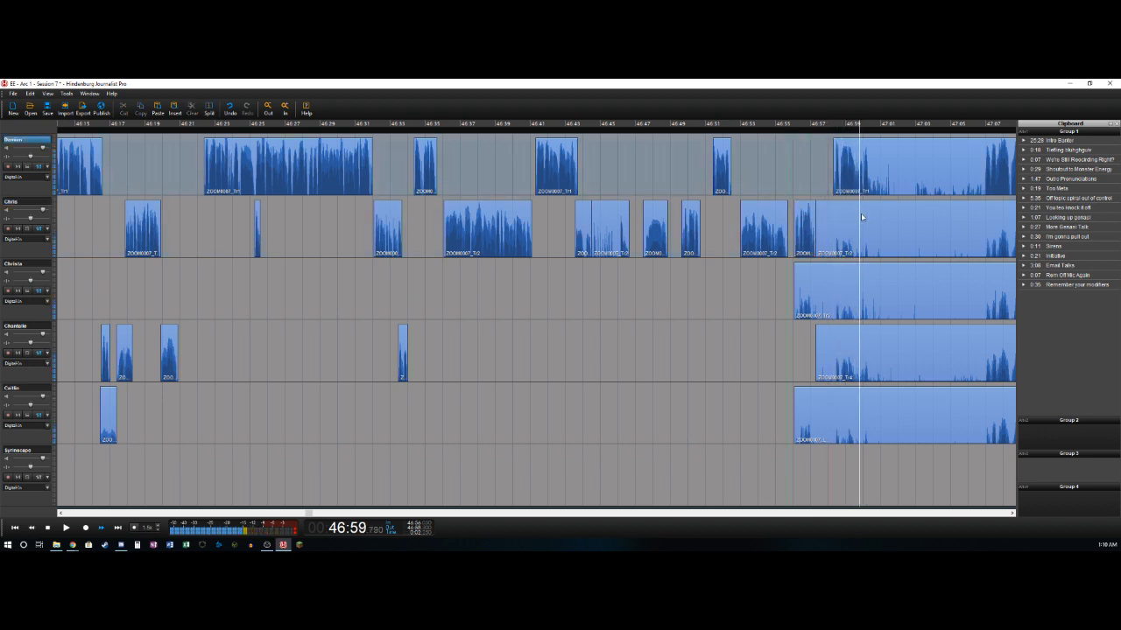
{"action": "key", "text": "space"}
{"action": "key", "text": "t"}
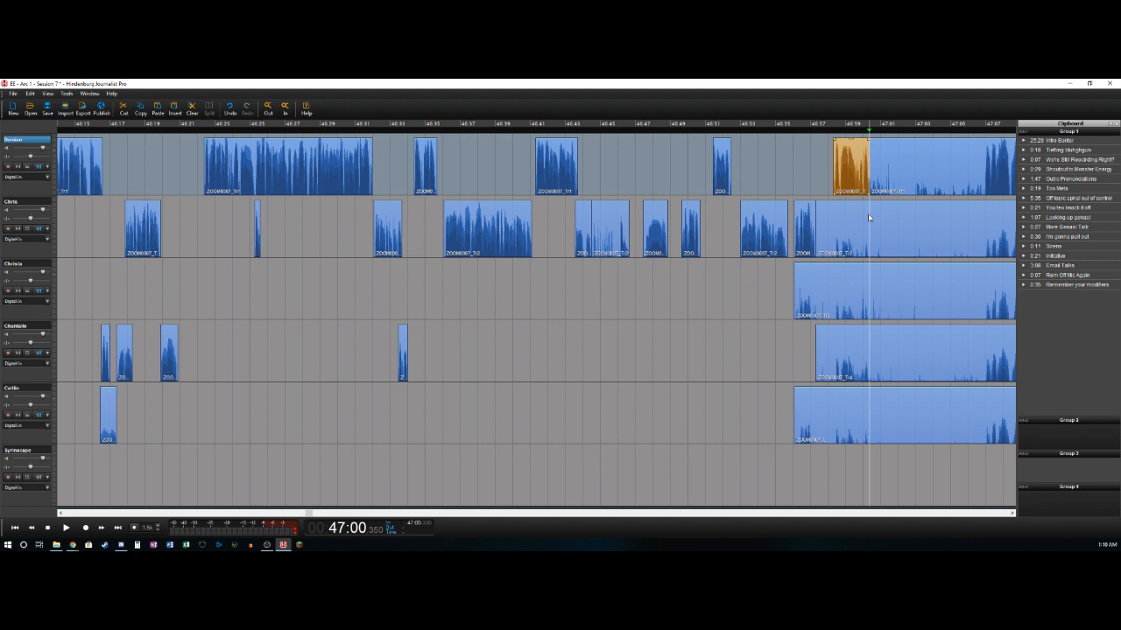
- Play on to 47:06.85 and delete the pause from 47:00.35 to there across all five voice tracks
{"action": "key", "text": "space"}
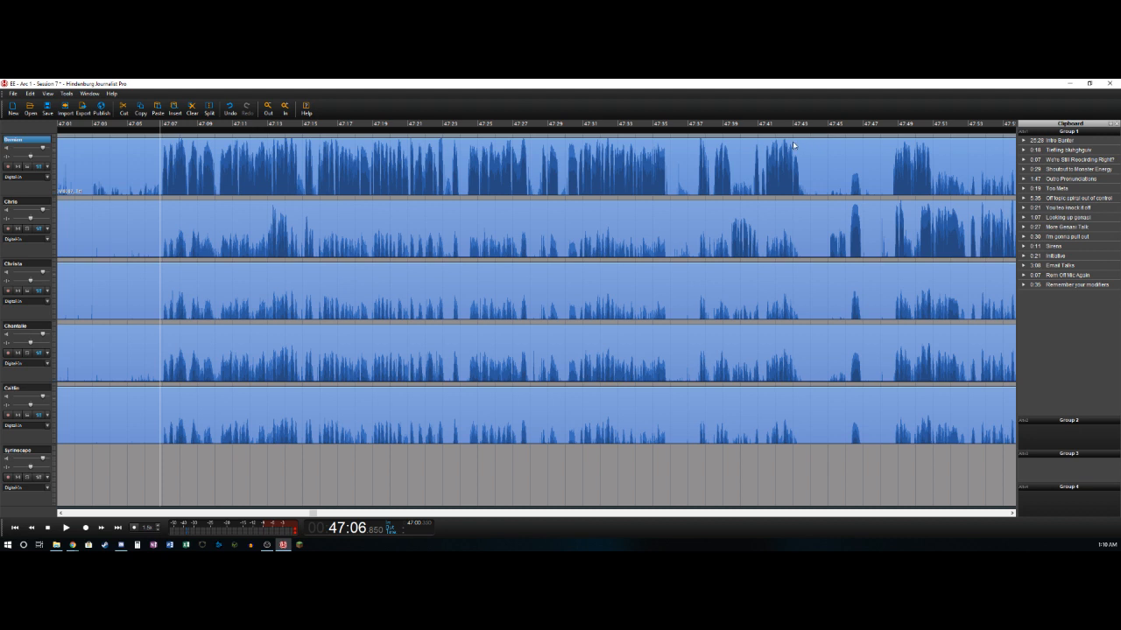
{"action": "key", "text": "o"}
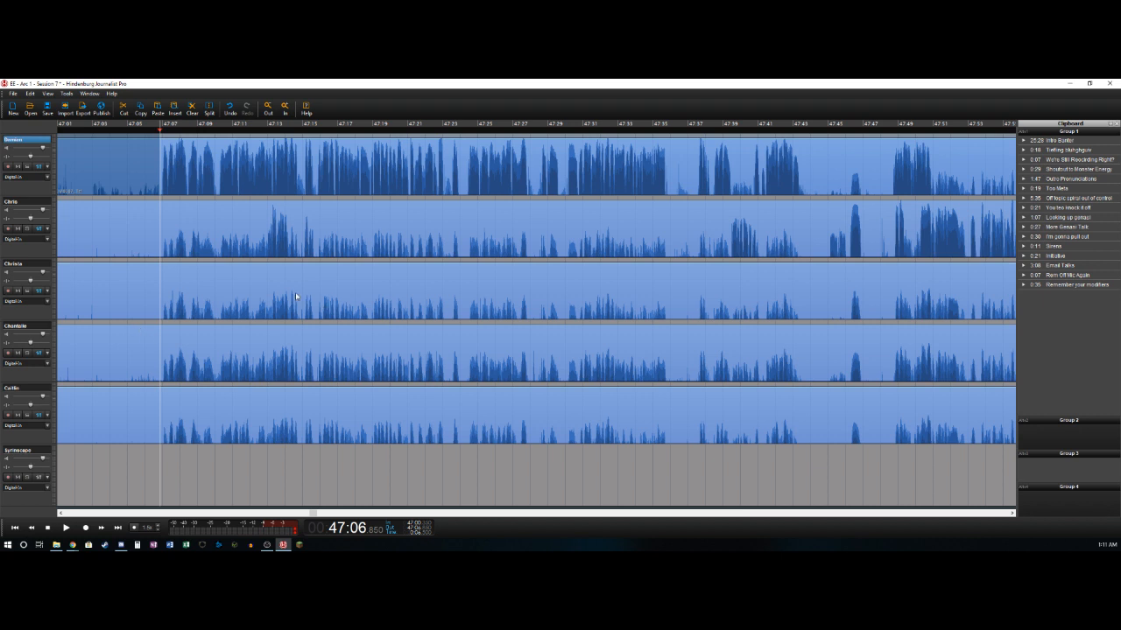
{"action": "left_click", "coordinate": [26, 389], "text": "shift"}
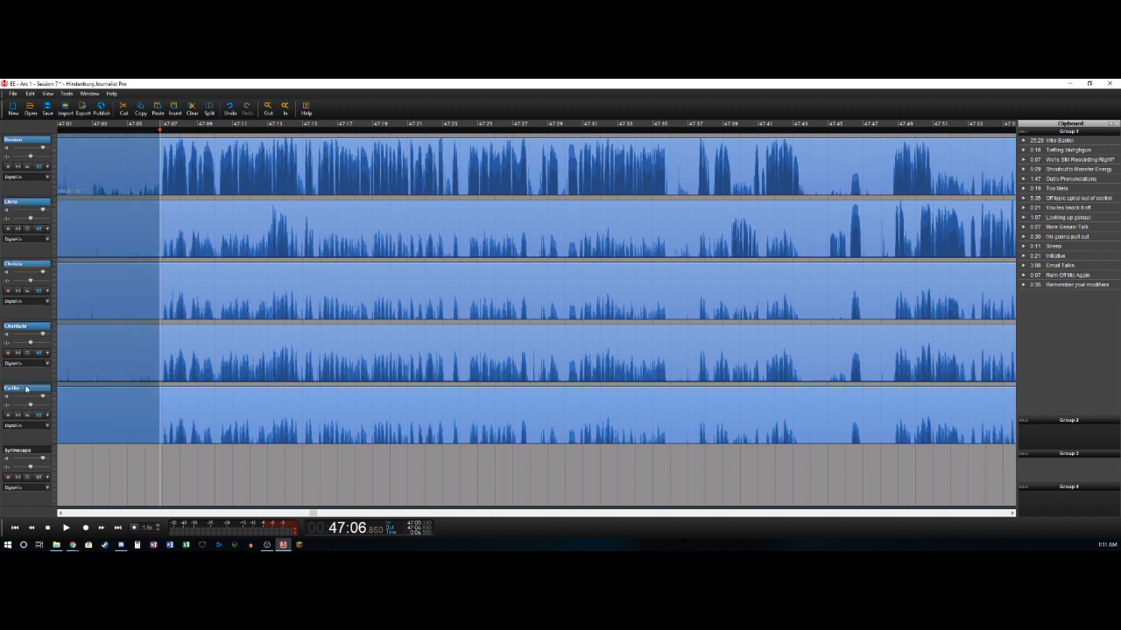
{"action": "key", "text": "Delete"}
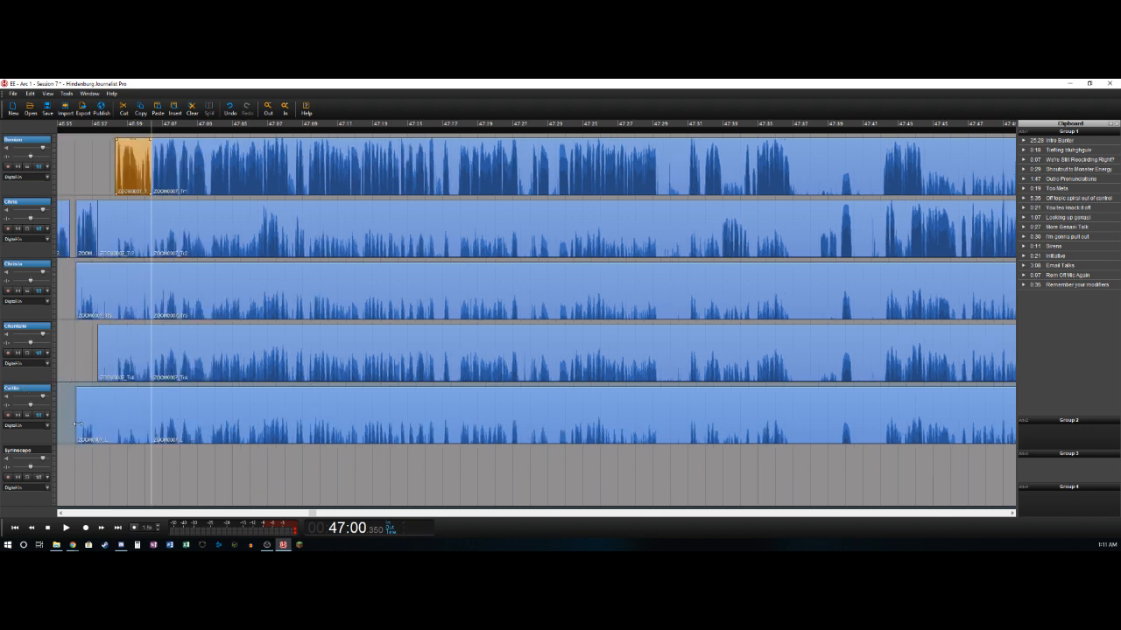
- Delete the bleed clips ending at 47:00.35 on the second, third, fourth and fifth tracks
{"action": "left_click", "coordinate": [119, 213]}
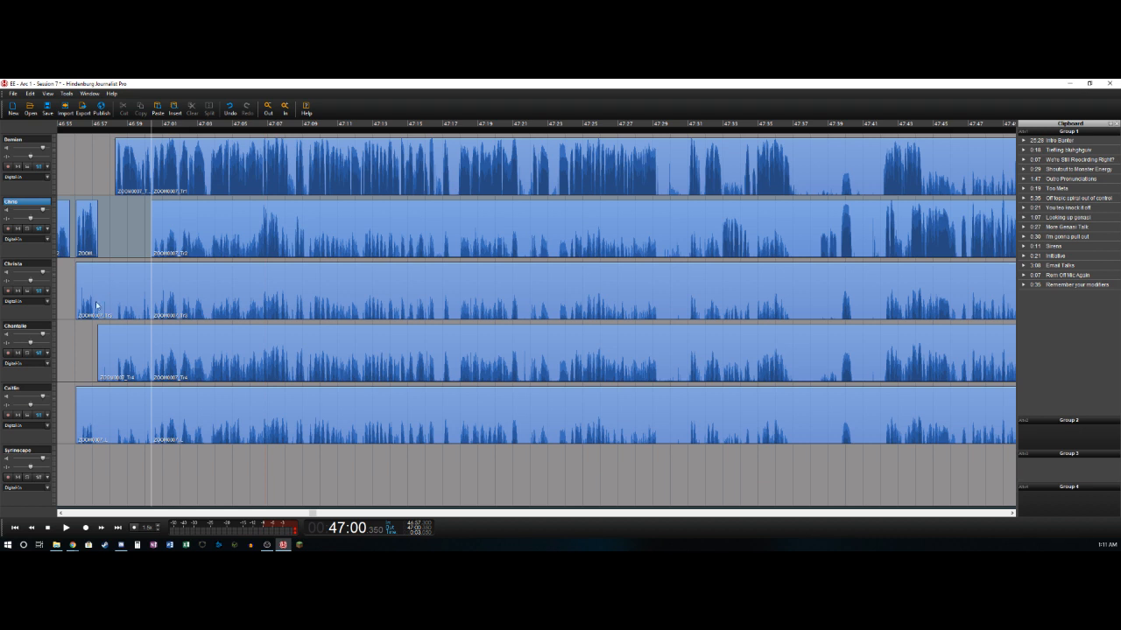
{"action": "left_click", "coordinate": [98, 307]}
{"action": "key", "text": "Delete"}
{"action": "left_click", "coordinate": [104, 356]}
{"action": "key", "text": "Delete"}
{"action": "left_click", "coordinate": [116, 415]}
{"action": "key", "text": "Delete"}
- Shift the clips starting at 47:00.35 on all five voice tracks about half a second later
{"action": "left_click", "coordinate": [132, 167]}
{"action": "left_click", "coordinate": [182, 156]}
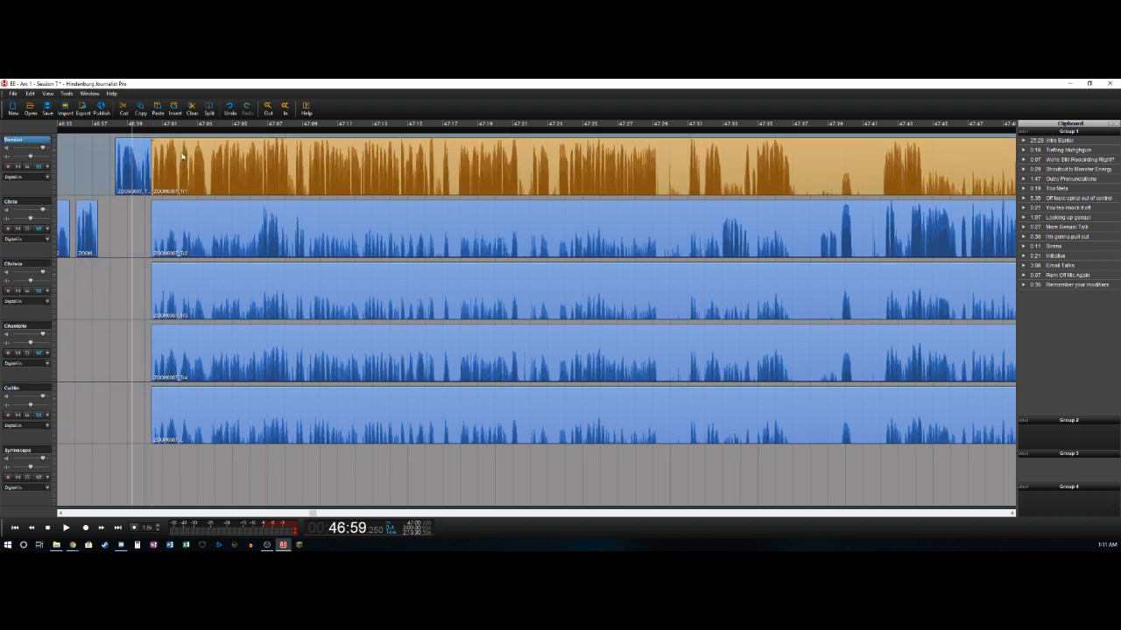
{"action": "key", "text": "space"}
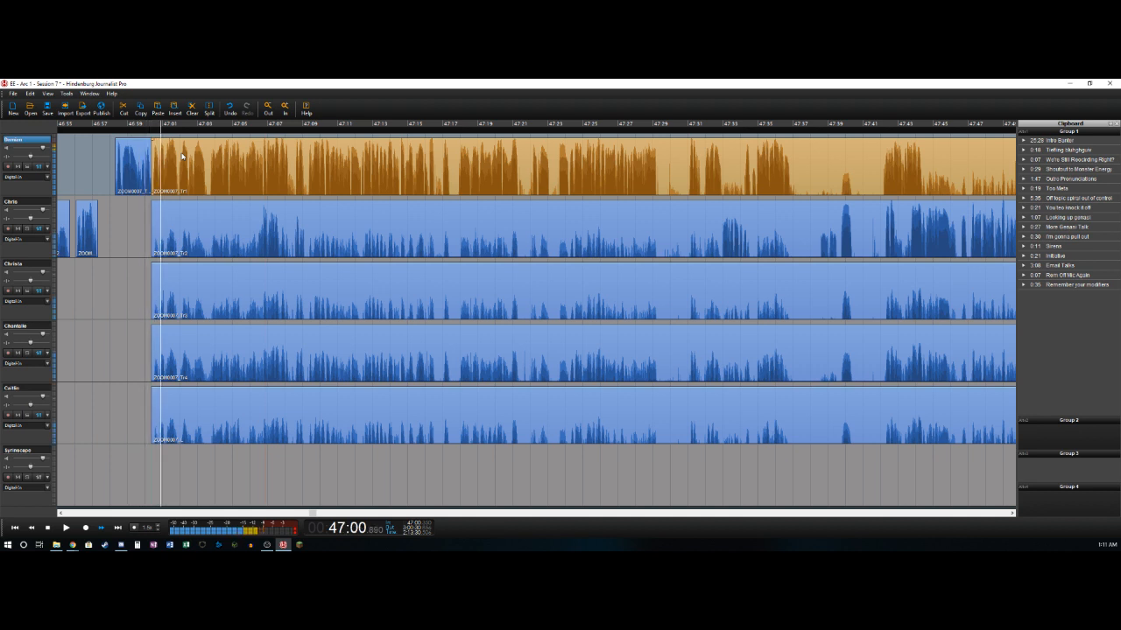
{"action": "left_click", "coordinate": [202, 423], "text": "shift"}
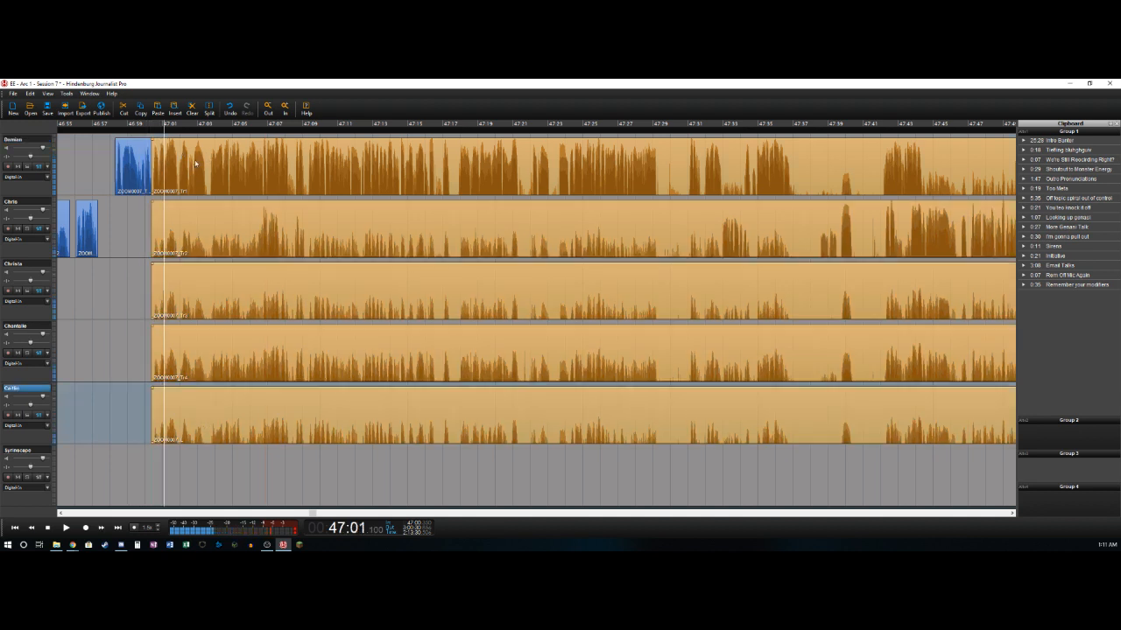
{"action": "left_click_drag", "start_coordinate": [196, 159], "coordinate": [202, 160]}
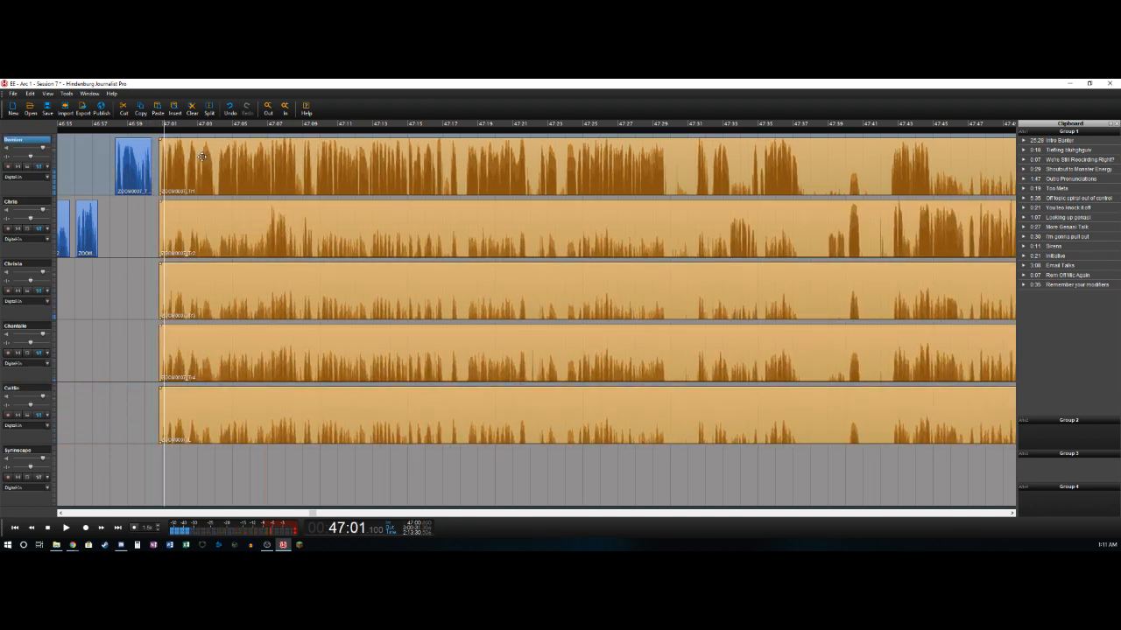
{"action": "key", "text": "Left"}
{"action": "key", "text": "Right"}
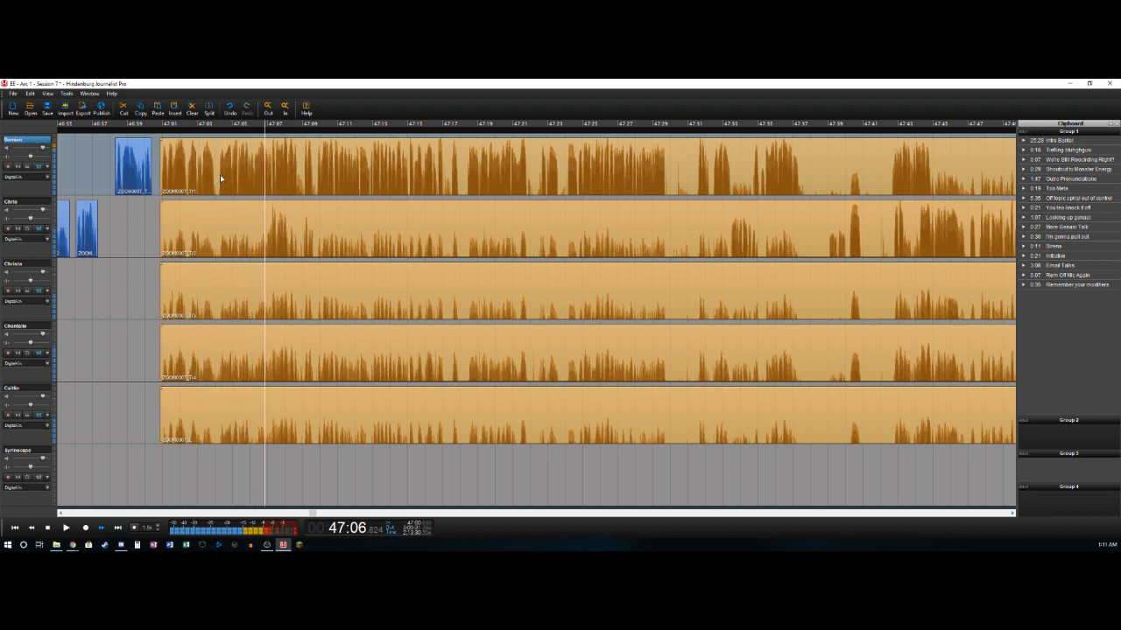
- Split the first track at 47:08.725, in the pause after the speech
{"action": "left_click", "coordinate": [221, 179]}
{"action": "key", "text": "Left"}
{"action": "key", "text": "Right"}
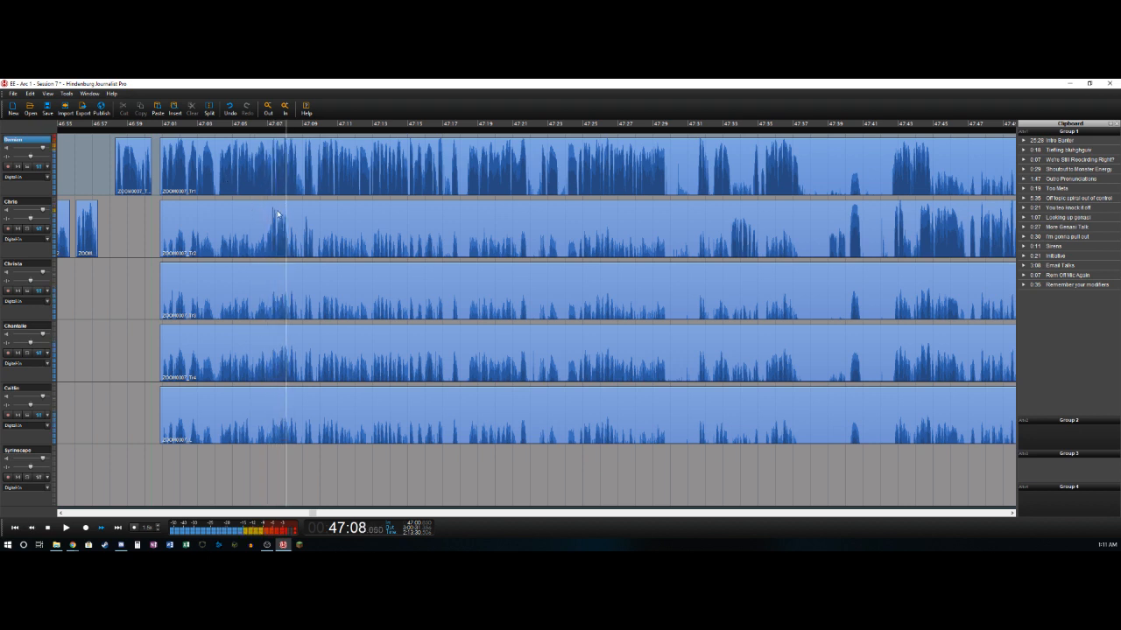
{"action": "key", "text": "Left"}
{"action": "key", "text": "t"}
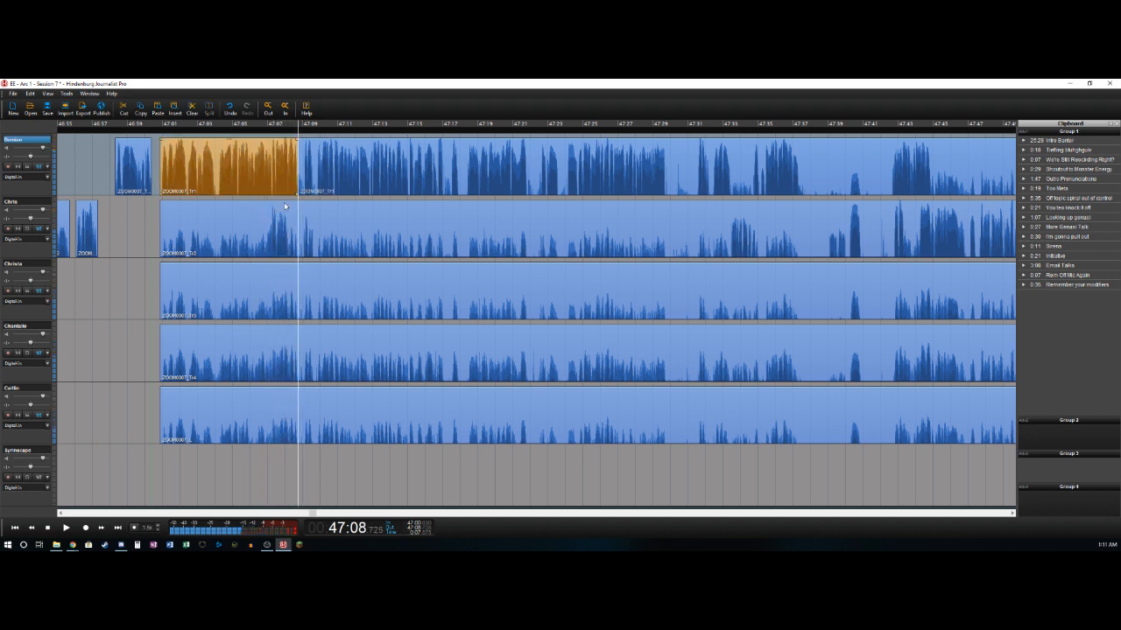
- Split the second track at 47:07.05 and delete its bleed before that point
{"action": "key", "text": "Down"}
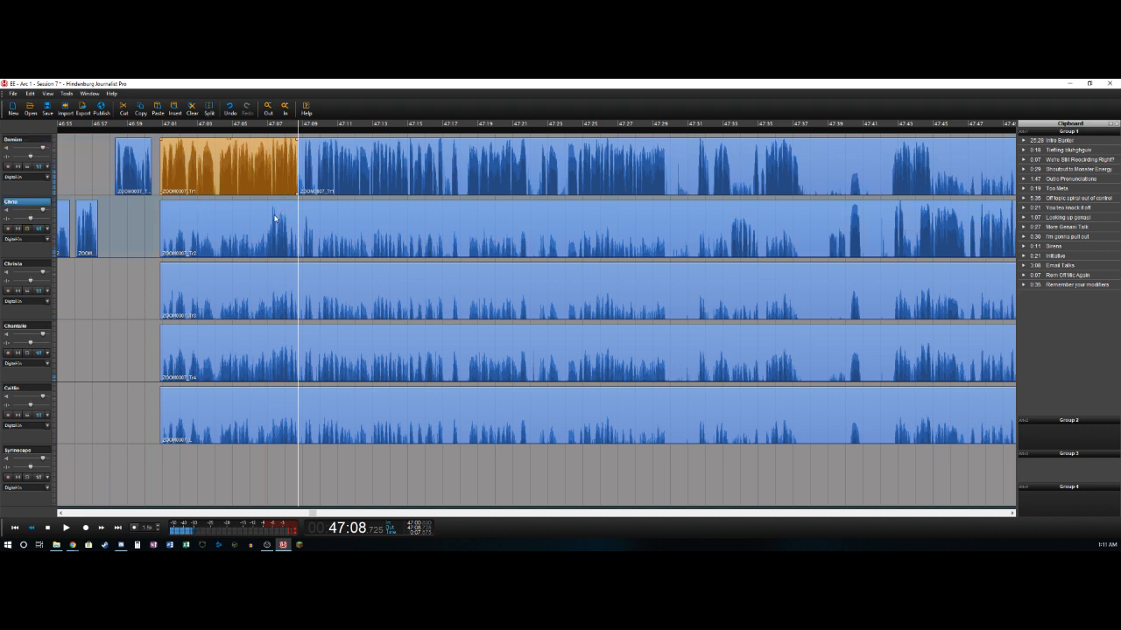
{"action": "key", "text": "Left"}
{"action": "key", "text": "Right"}
{"action": "key", "text": "Left"}
{"action": "key", "text": "Right"}
{"action": "key", "text": "t"}
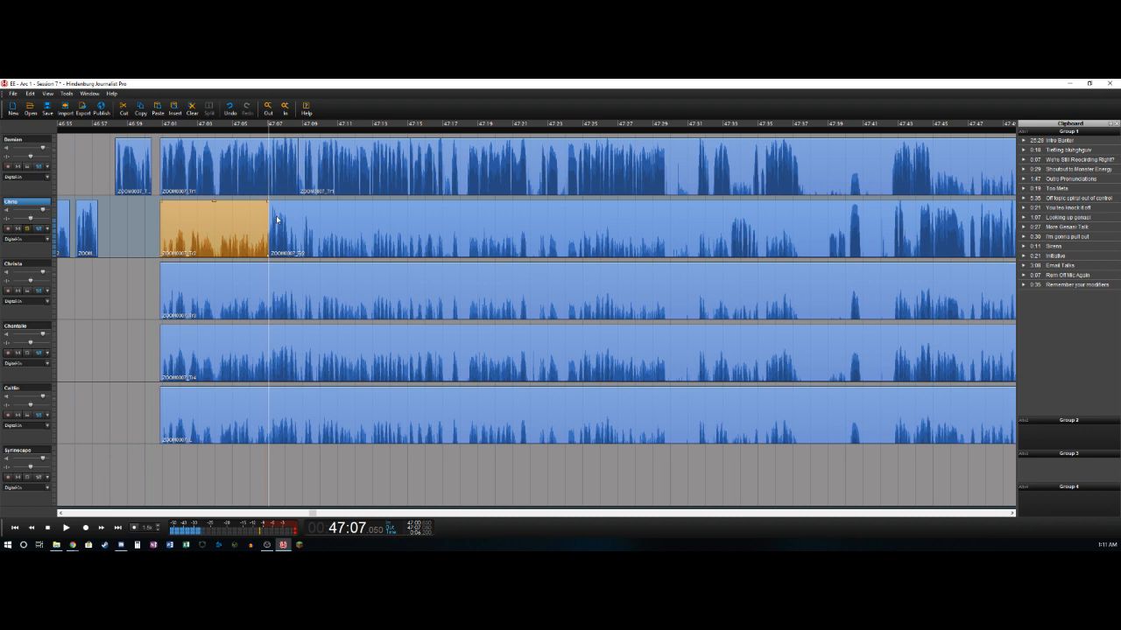
{"action": "key", "text": "Delete"}
- Split the second track at 47:08.2, right after its short burst of speech
{"action": "key", "text": "space"}
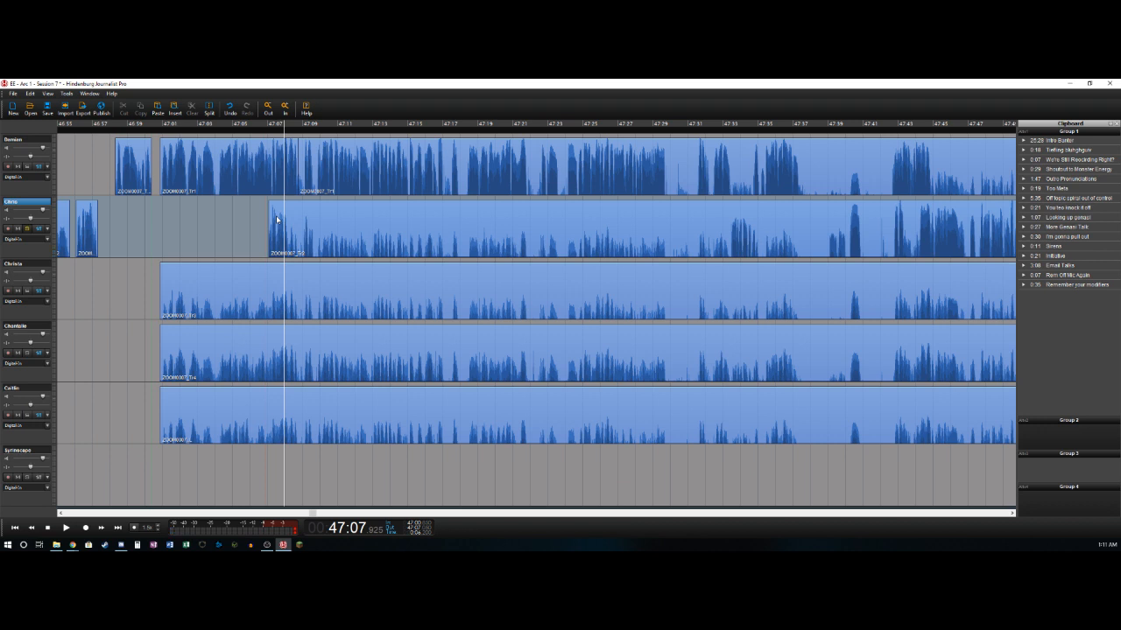
{"action": "key", "text": "Left"}
{"action": "key", "text": "Right"}
{"action": "key", "text": "Left"}
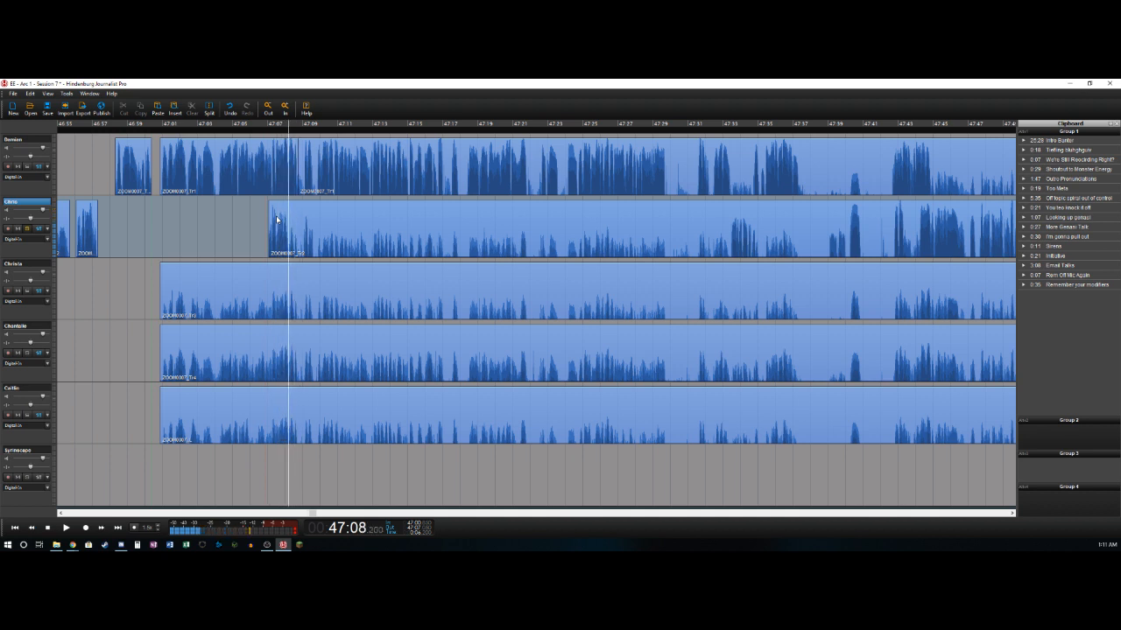
{"action": "key", "text": "t"}
{"action": "left_click", "coordinate": [283, 213]}
- Delete the two short gaps between phrases on the first track around 47:08.7 and 47:09.5
{"action": "key", "text": "space"}
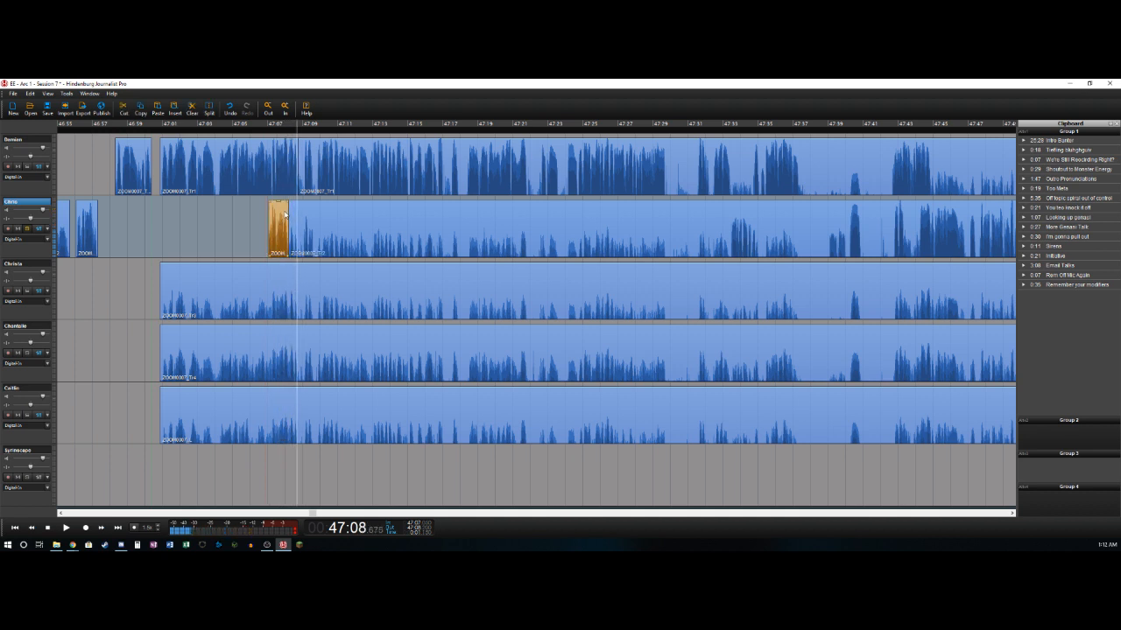
{"action": "key", "text": "Up"}
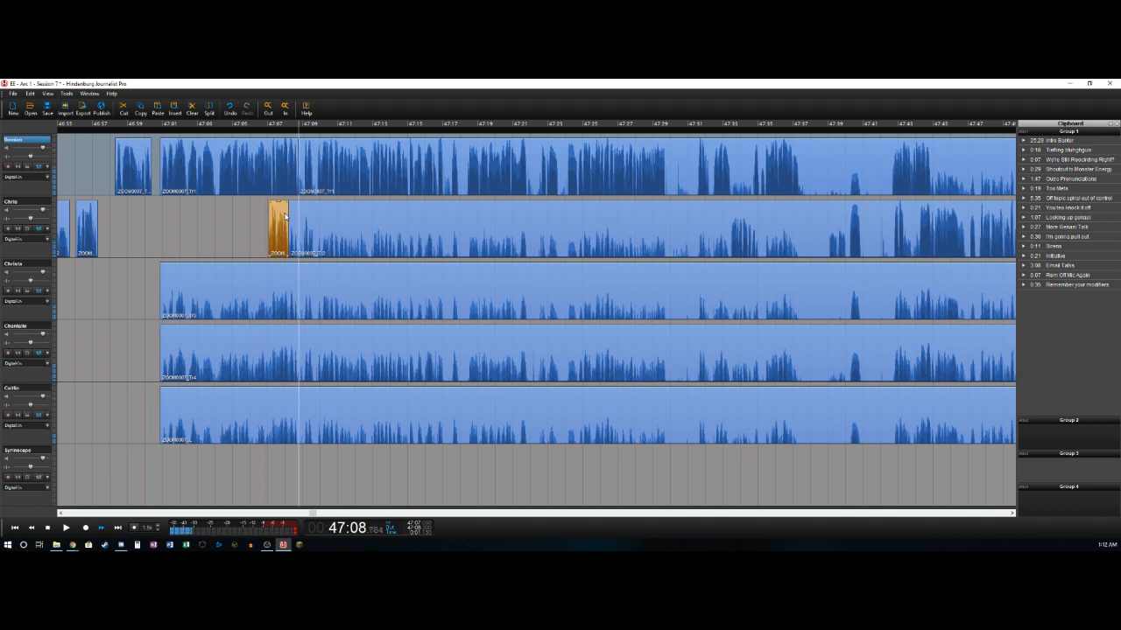
{"action": "key", "text": "ctrl+v"}
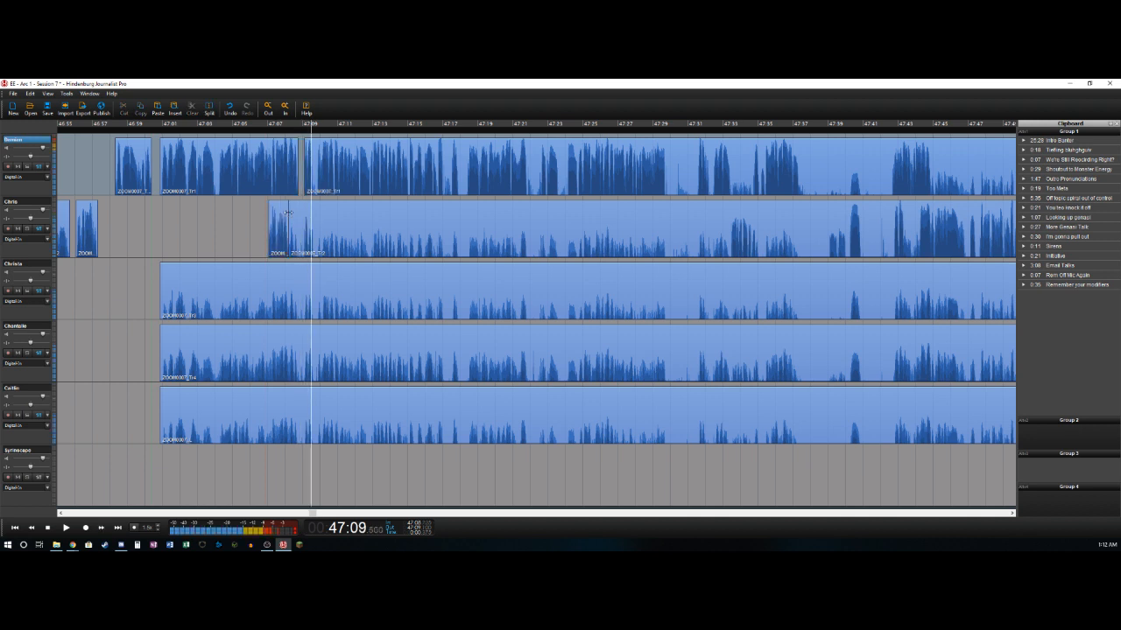
{"action": "key", "text": "Delete"}
{"action": "key", "text": "space"}
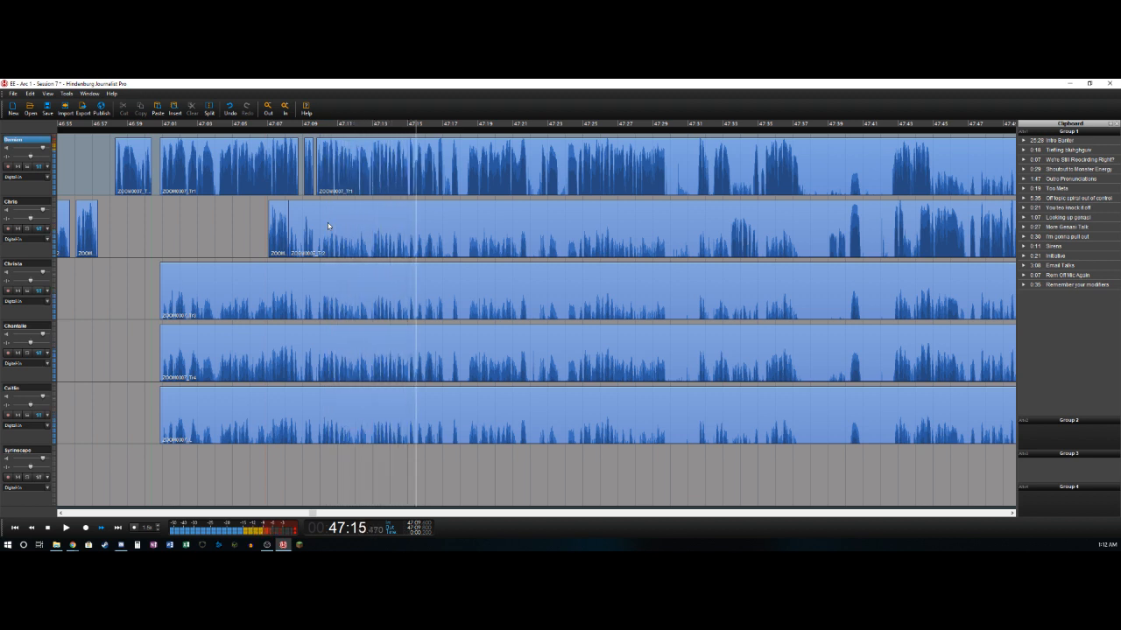
- Delete the first track's short pause from about 47:17.0 to 47:17.45
{"action": "key", "text": "Left"}
{"action": "key", "text": "t"}
{"action": "key", "text": "Right"}
{"action": "key", "text": "t"}
{"action": "key", "text": "Delete"}
{"action": "key", "text": "Right"}
{"action": "key", "text": "Right"}
{"action": "key", "text": "Right"}
{"action": "key", "text": "Right"}
{"action": "key", "text": "Right"}
- Delete the first track's short pause from about 47:17.95 to 47:18.4
{"action": "key", "text": "t"}
{"action": "key", "text": "Right"}
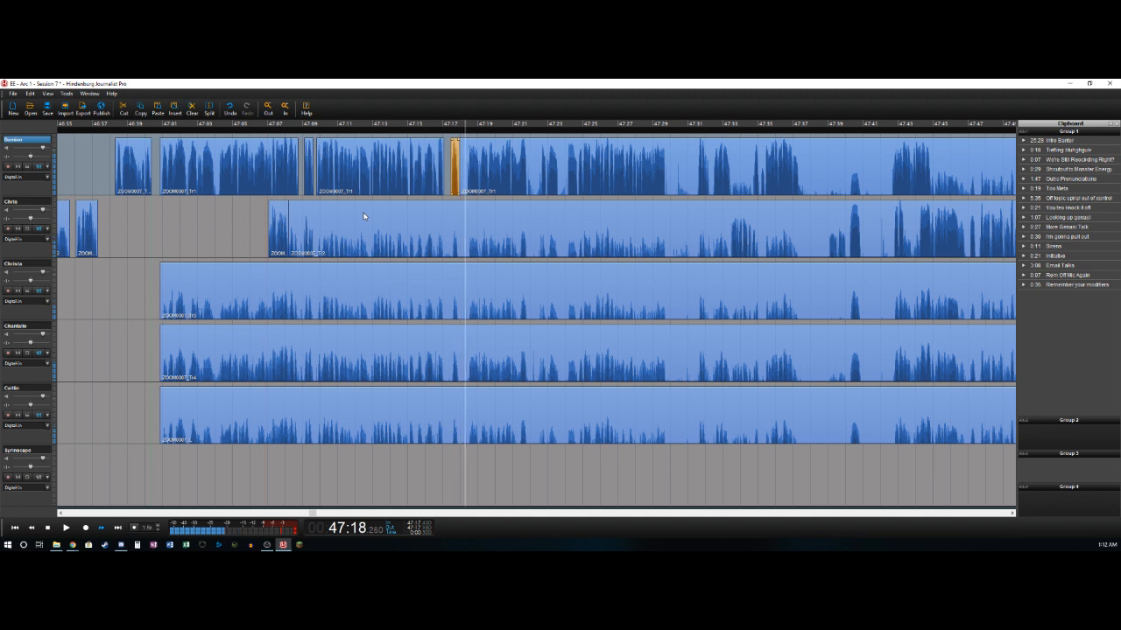
{"action": "key", "text": "t"}
{"action": "key", "text": "Delete"}
{"action": "key", "text": "Right"}
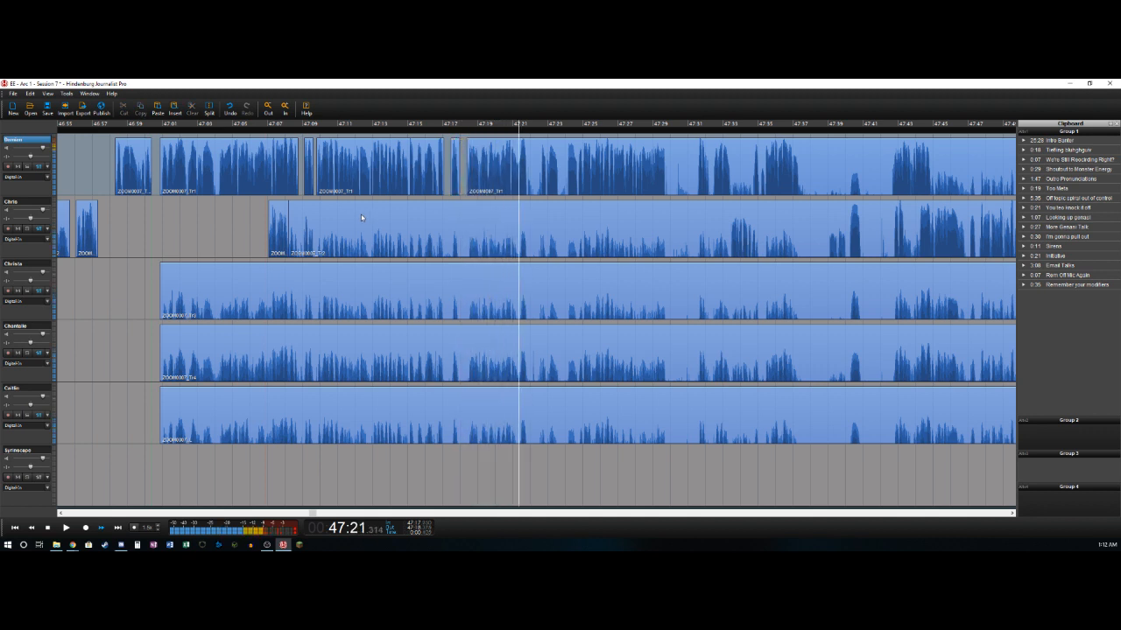
- Delete the first track's pause from about 47:21.8 to 47:22.6
{"action": "key", "text": "Left"}
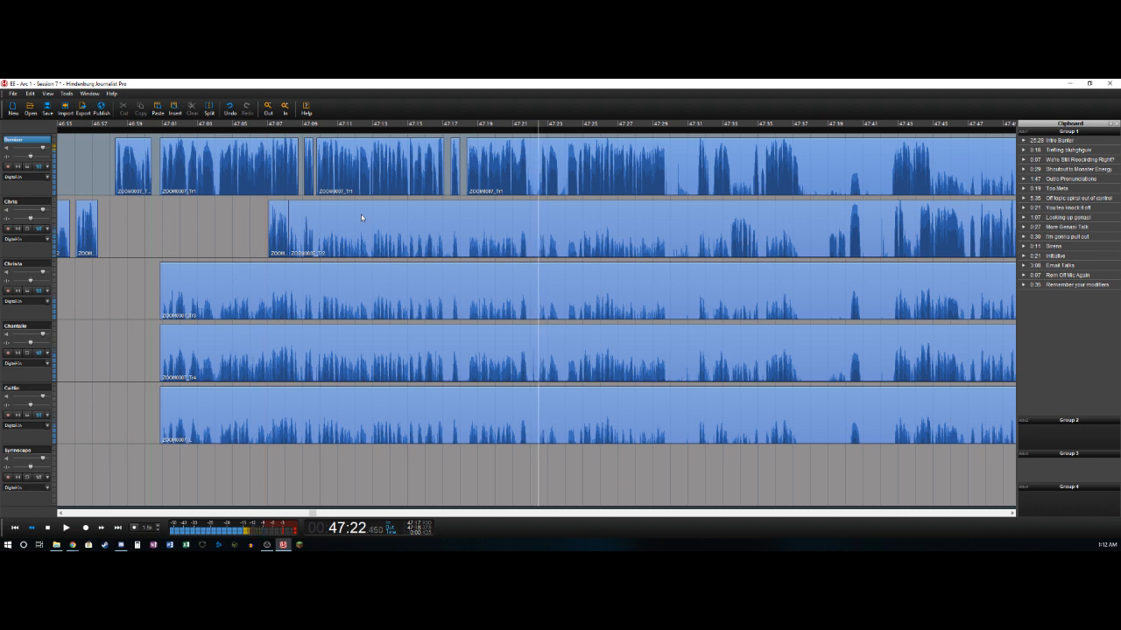
{"action": "key", "text": "t"}
{"action": "key", "text": "Right"}
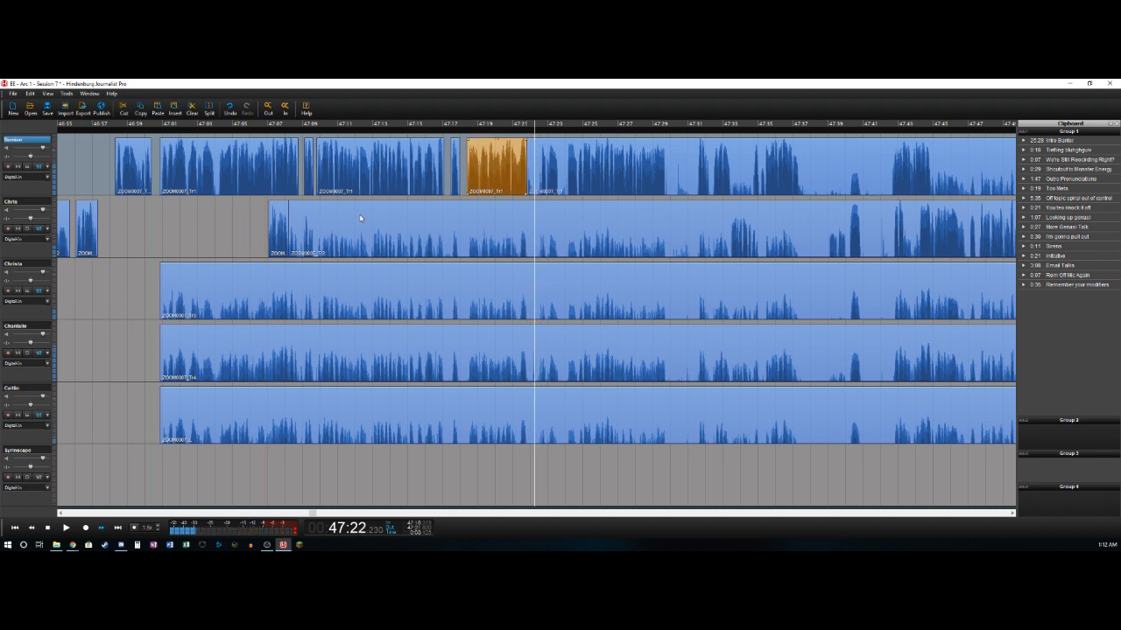
{"action": "key", "text": "t"}
{"action": "key", "text": "Delete"}
{"action": "key", "text": "Right"}
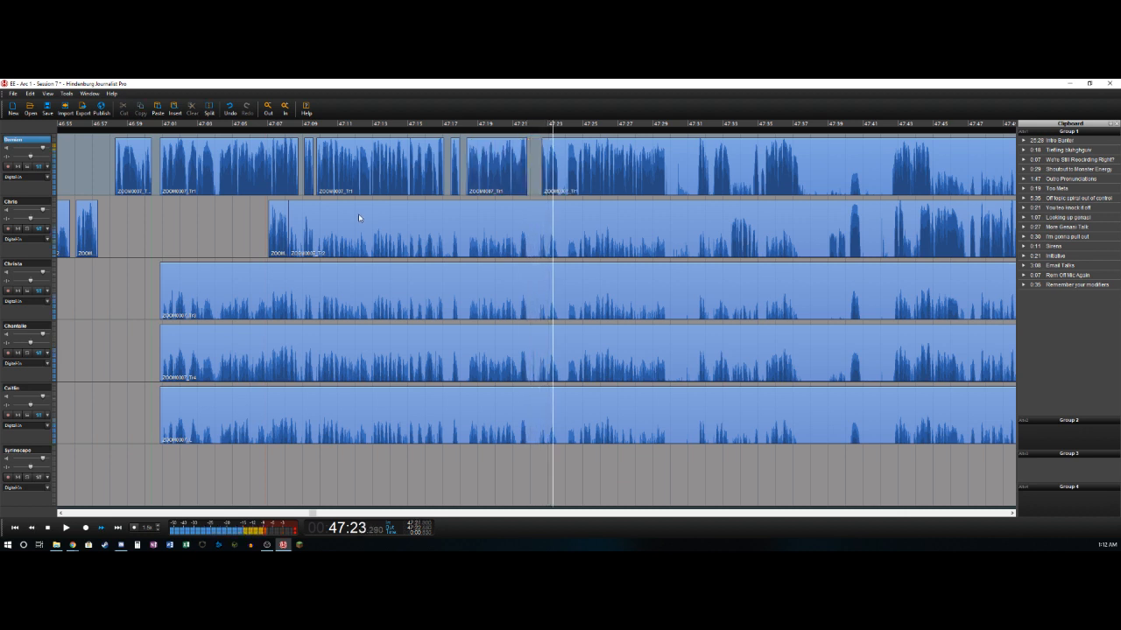
- Delete the first track's pause from about 47:23.6 to 47:24.05
{"action": "key", "text": "t"}
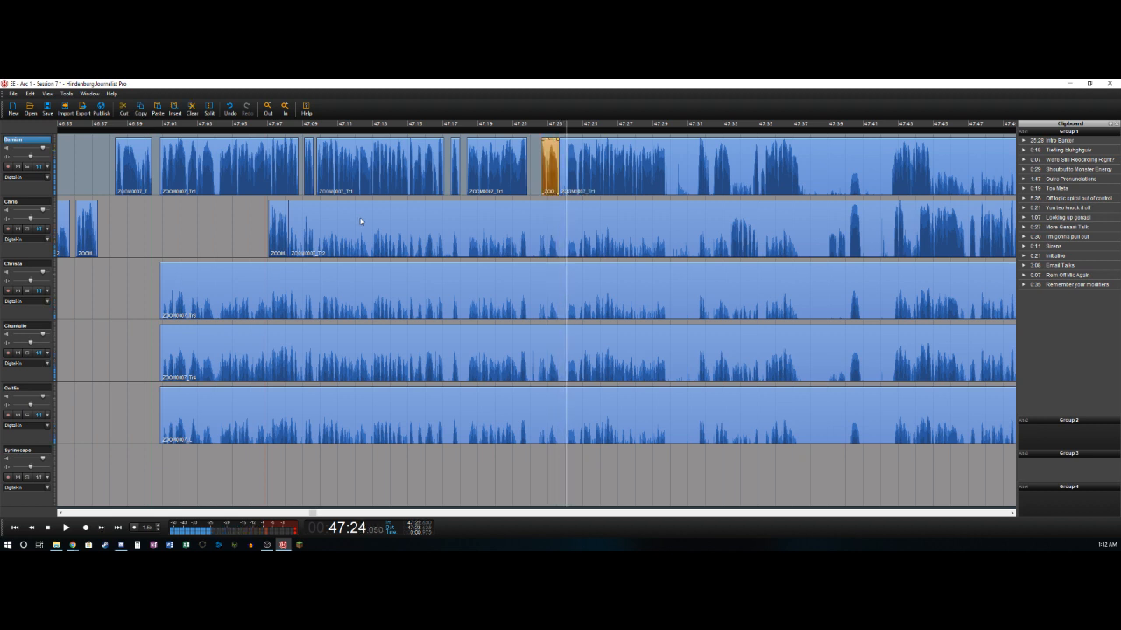
{"action": "key", "text": "t"}
{"action": "key", "text": "Delete"}
{"action": "key", "text": "Right"}
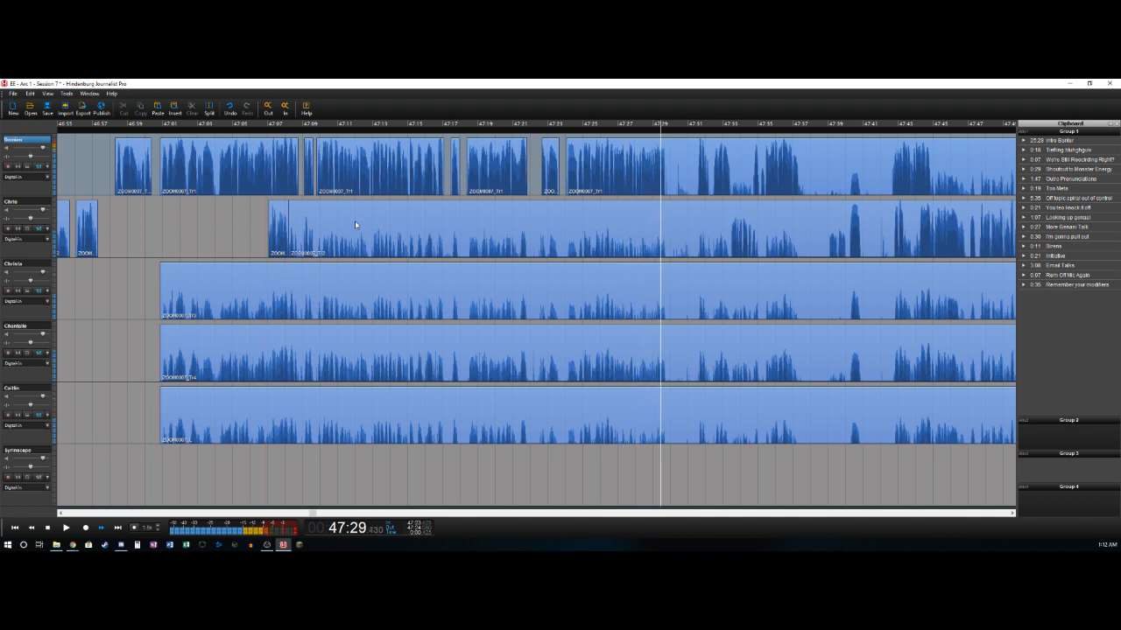
- Delete the first track's noise from about 47:29.7 to 47:31.4 and trim the following clip's start slightly
{"action": "key", "text": "ctrl+t"}
{"action": "key", "text": "l"}
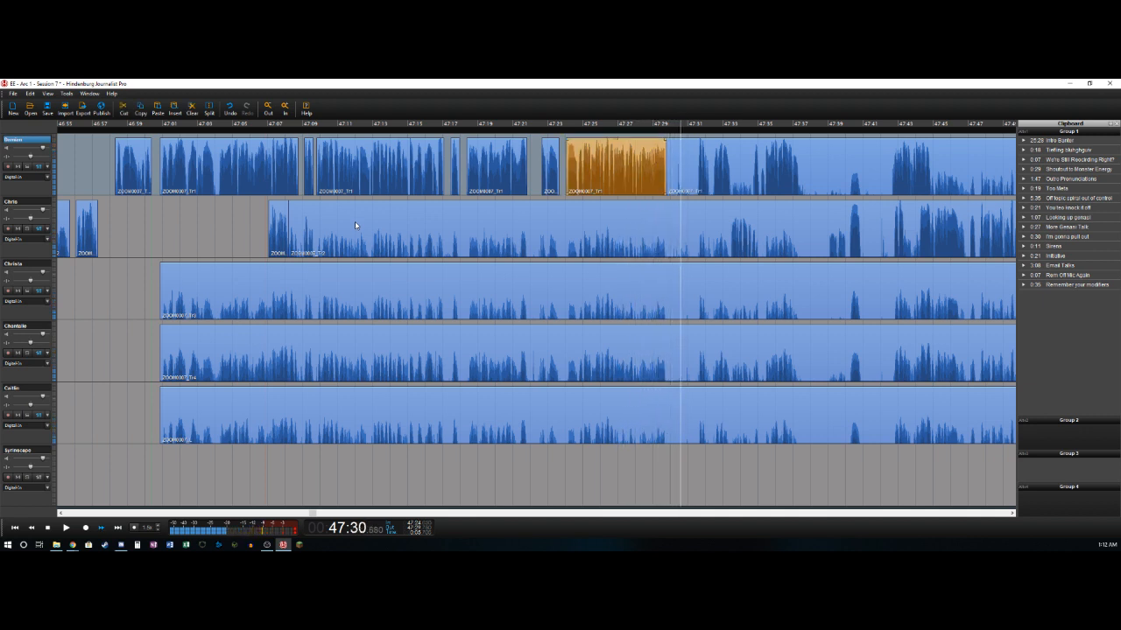
{"action": "key", "text": "ctrl+t"}
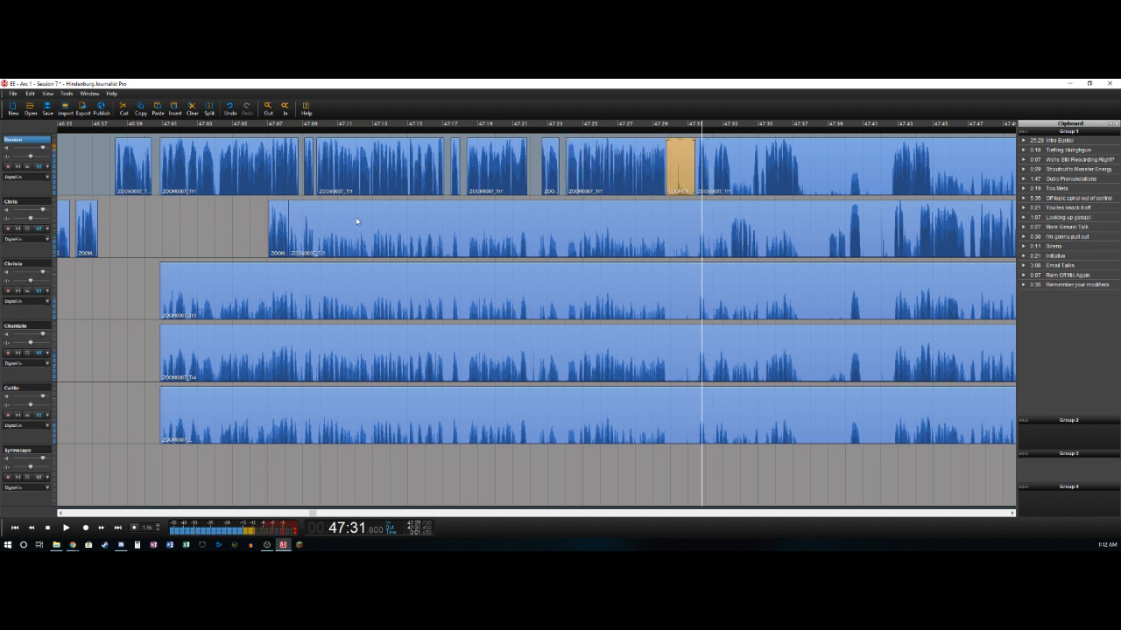
{"action": "key", "text": "Delete"}
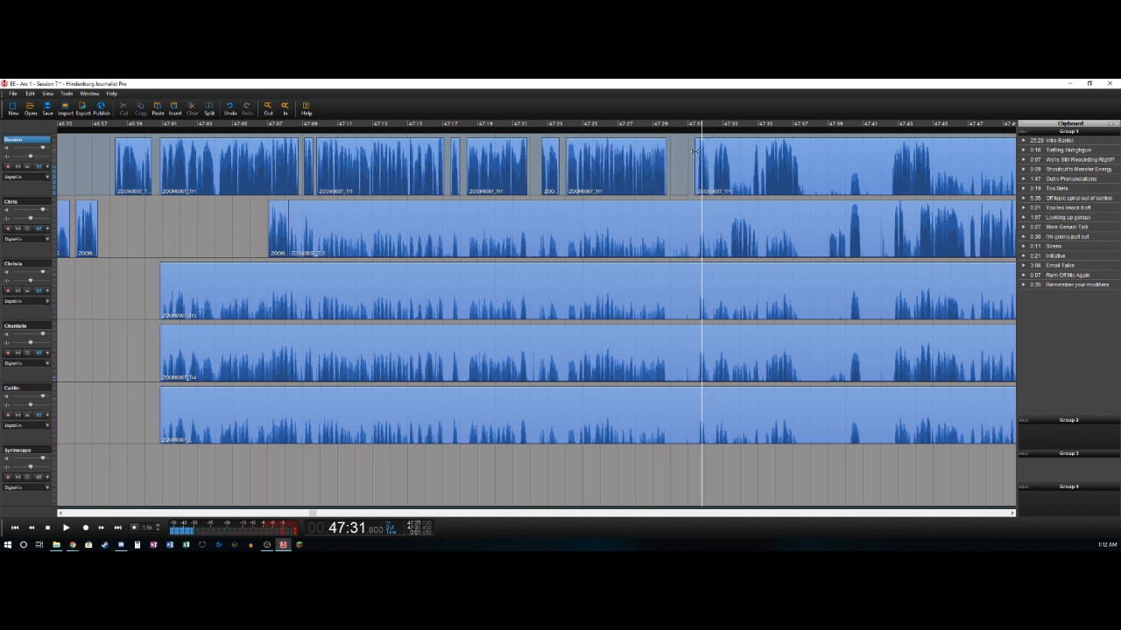
{"action": "left_click", "coordinate": [692, 151]}
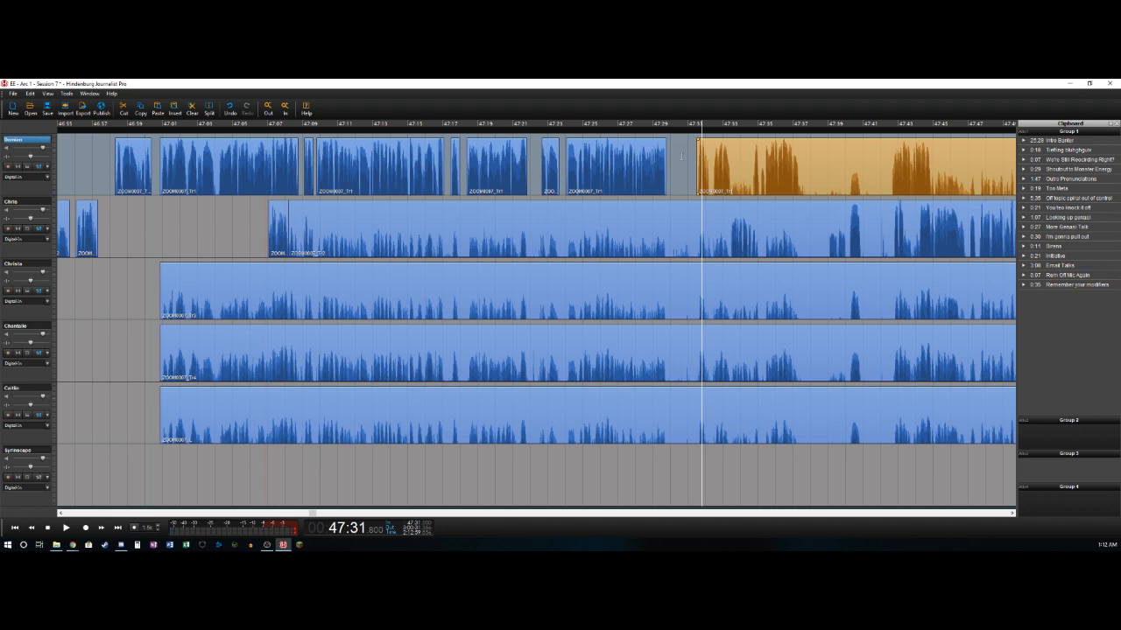
- Split the first track near 47:33.4 and delete the second track's bleed from 47:08.2 to about 47:33.4
{"action": "key", "text": "space"}
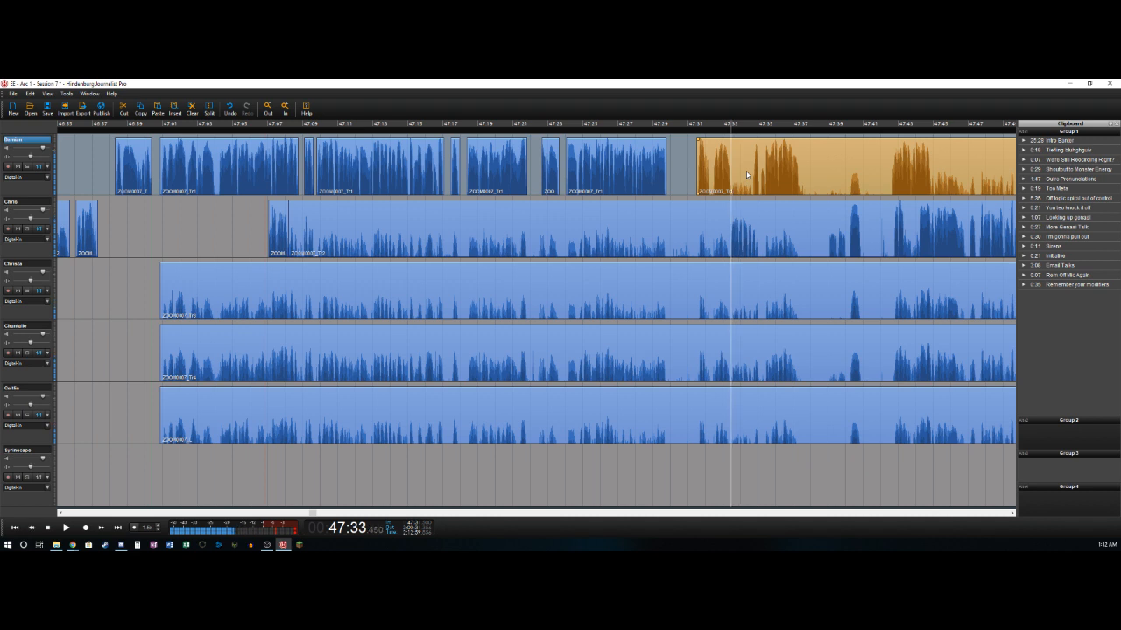
{"action": "key", "text": "ctrl+t"}
{"action": "left_click_drag", "start_coordinate": [730, 213], "coordinate": [729, 212]}
{"action": "key", "text": "ctrl+t"}
{"action": "key", "text": "Delete"}
{"action": "key", "text": "Right"}
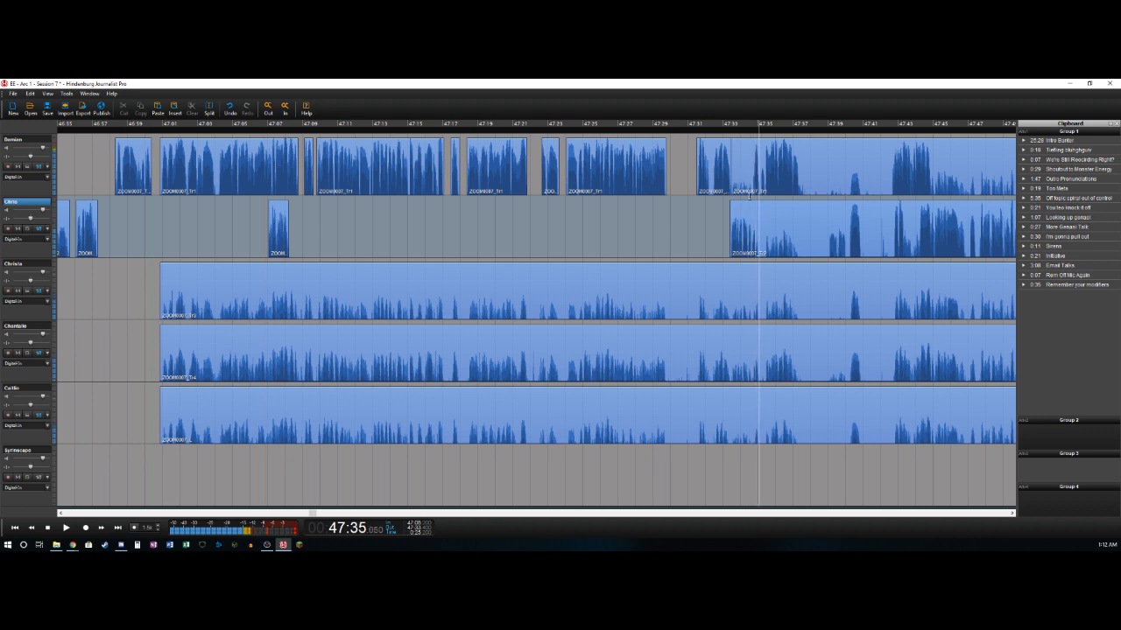
- Split the second track at about 47:35.05 and delete the first track's bleed from about 47:33.4 to 47:34.675
{"action": "key", "text": "ctrl+t"}
{"action": "key", "text": "Left"}
{"action": "key", "text": "Left"}
{"action": "key", "text": "Left"}
{"action": "key", "text": "Left"}
{"action": "key", "text": "Up"}
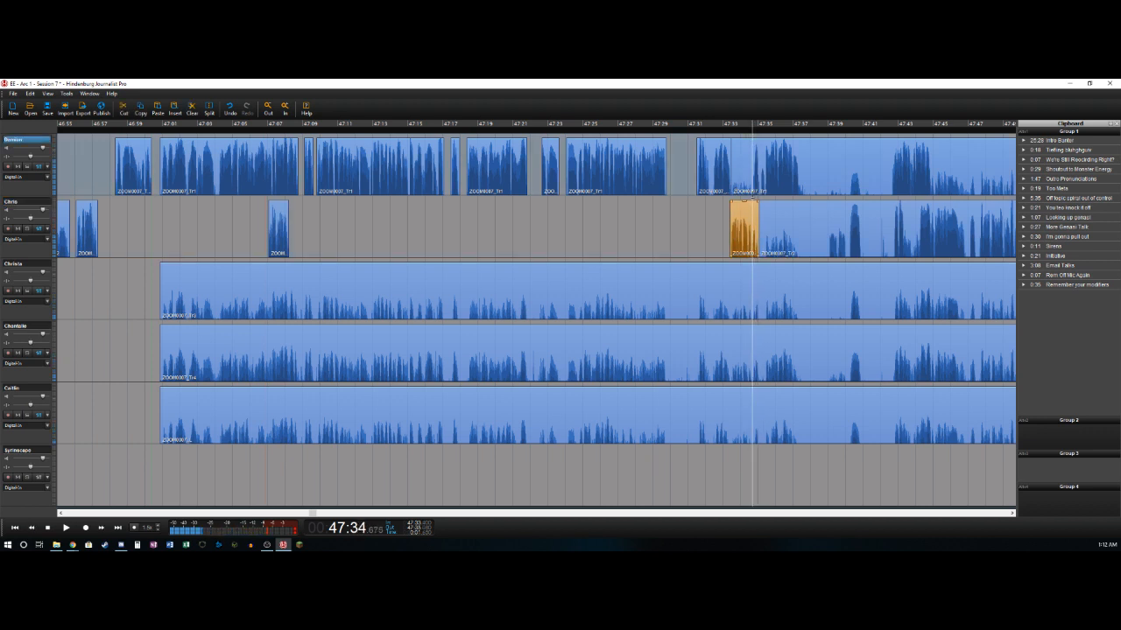
{"action": "key", "text": "ctrl+t"}
{"action": "key", "text": "Delete"}
- Split the first track at 47:37.375 and delete the pause from there to 47:39.025 across all five voice tracks
{"action": "key", "text": "Right"}
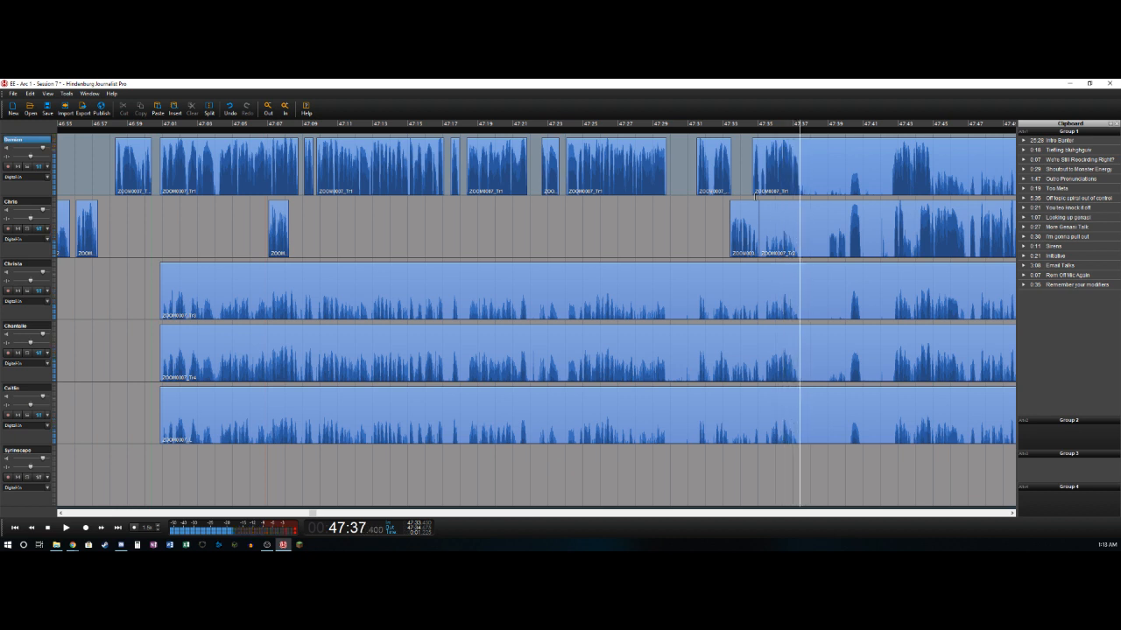
{"action": "key", "text": "ctrl+t"}
{"action": "key", "text": "space"}
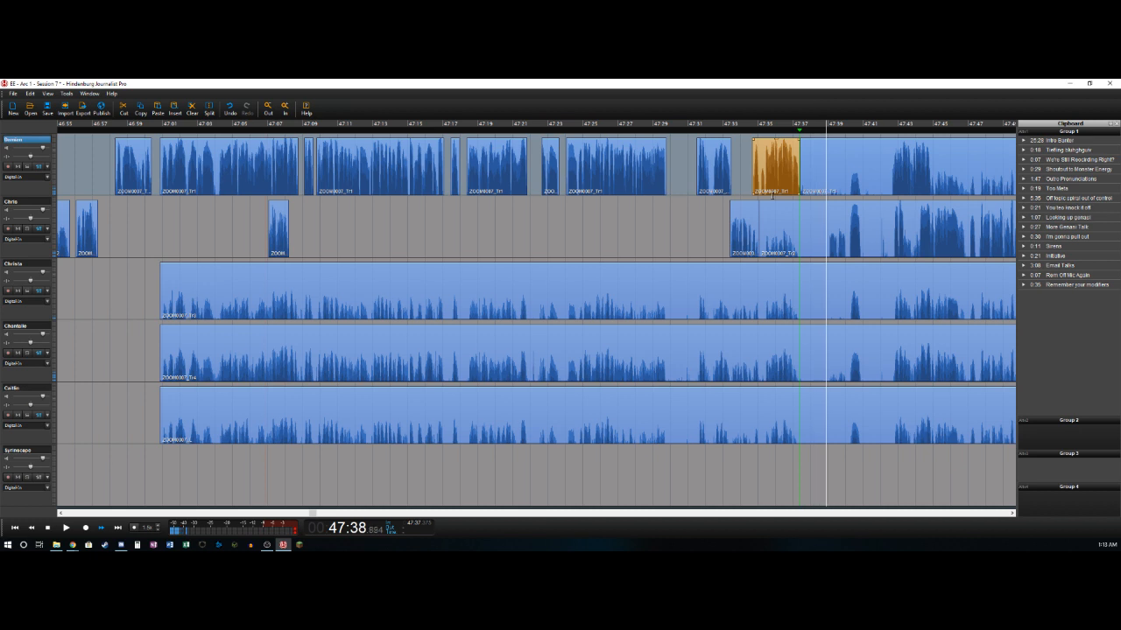
{"action": "key", "text": "Left"}
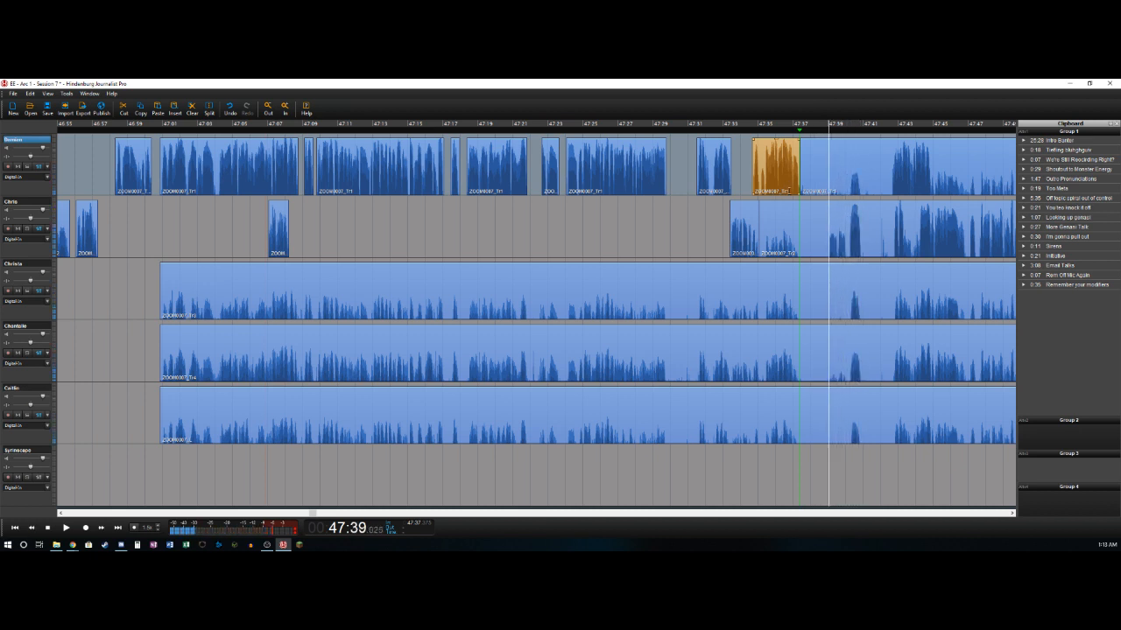
{"action": "key", "text": "o"}
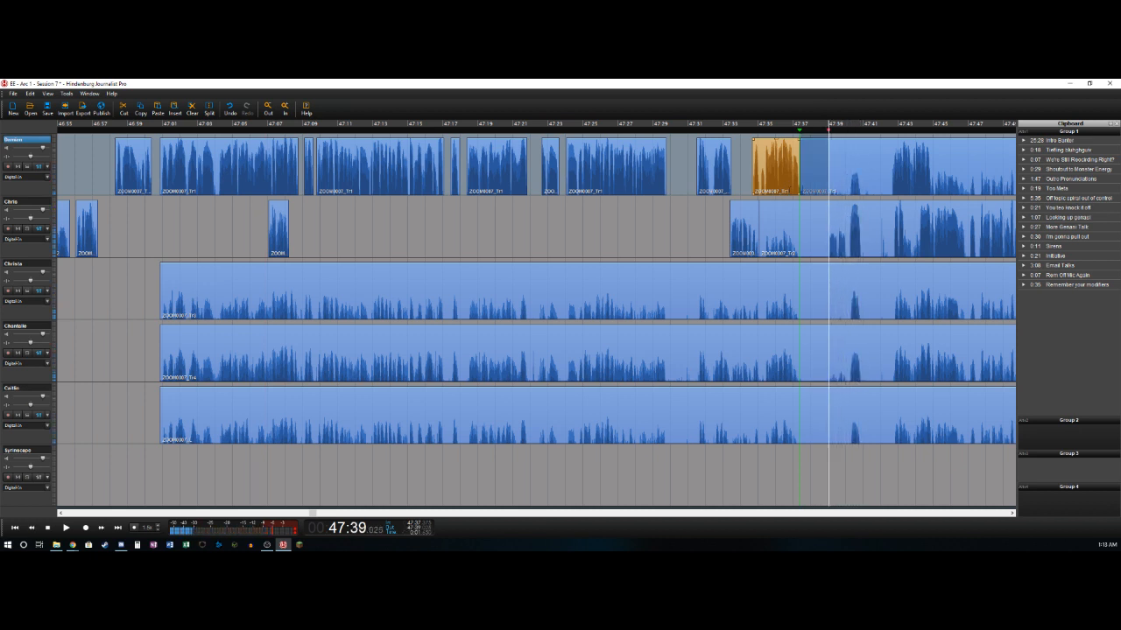
{"action": "left_click", "coordinate": [17, 393], "text": "shift"}
{"action": "key", "text": "Delete"}
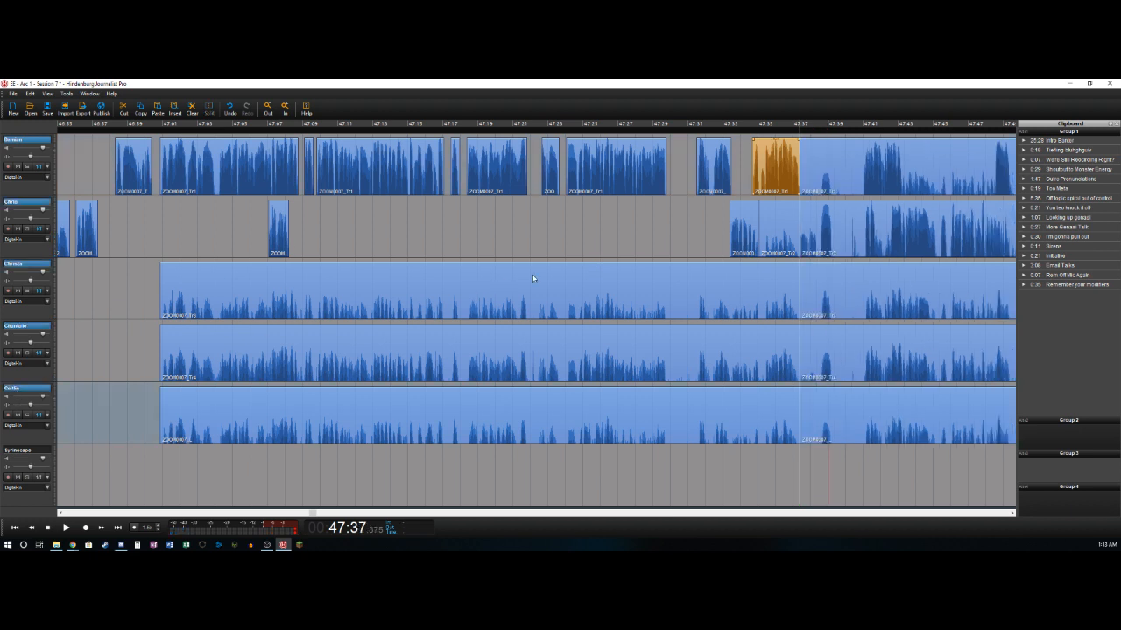
- Delete the second track's clip from 47:35.05 to 47:37.375 and the third, fourth and fifth tracks' clips ending at 47:37.375
{"action": "left_click", "coordinate": [785, 223]}
{"action": "key", "text": "Delete"}
{"action": "left_click", "coordinate": [769, 283]}
{"action": "key", "text": "Delete"}
{"action": "left_click", "coordinate": [765, 348]}
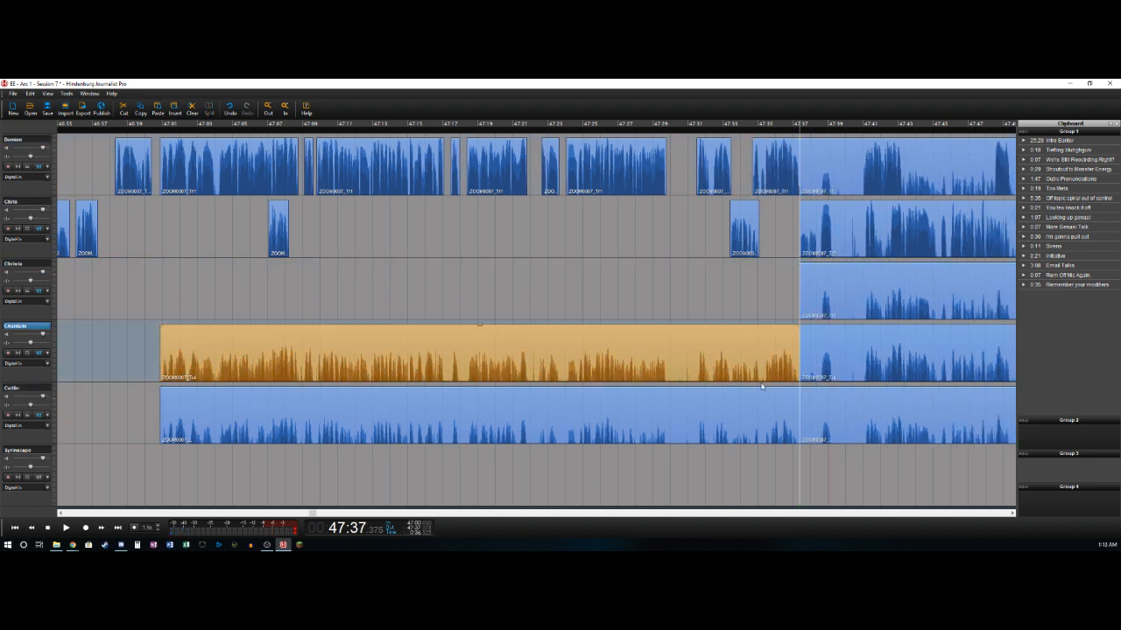
{"action": "key", "text": "Delete"}
{"action": "left_click", "coordinate": [754, 412]}
{"action": "key", "text": "Delete"}
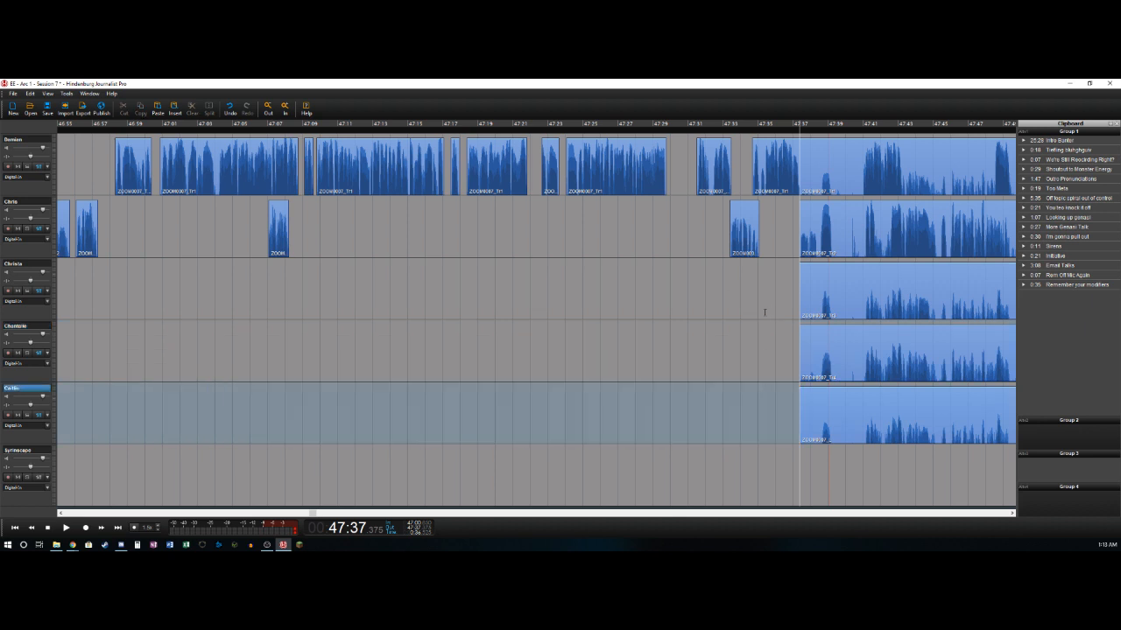
- Play on from 47:37.375 and split the second track at 47:39.3
{"action": "key", "text": "Left"}
{"action": "key", "text": "Right"}
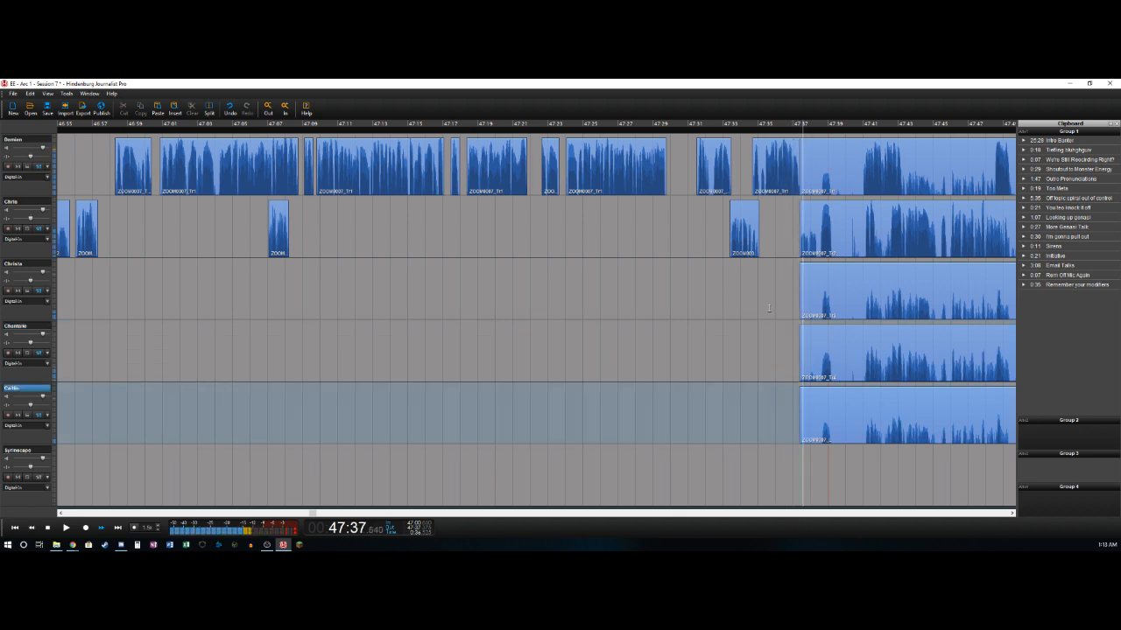
{"action": "key", "text": "space"}
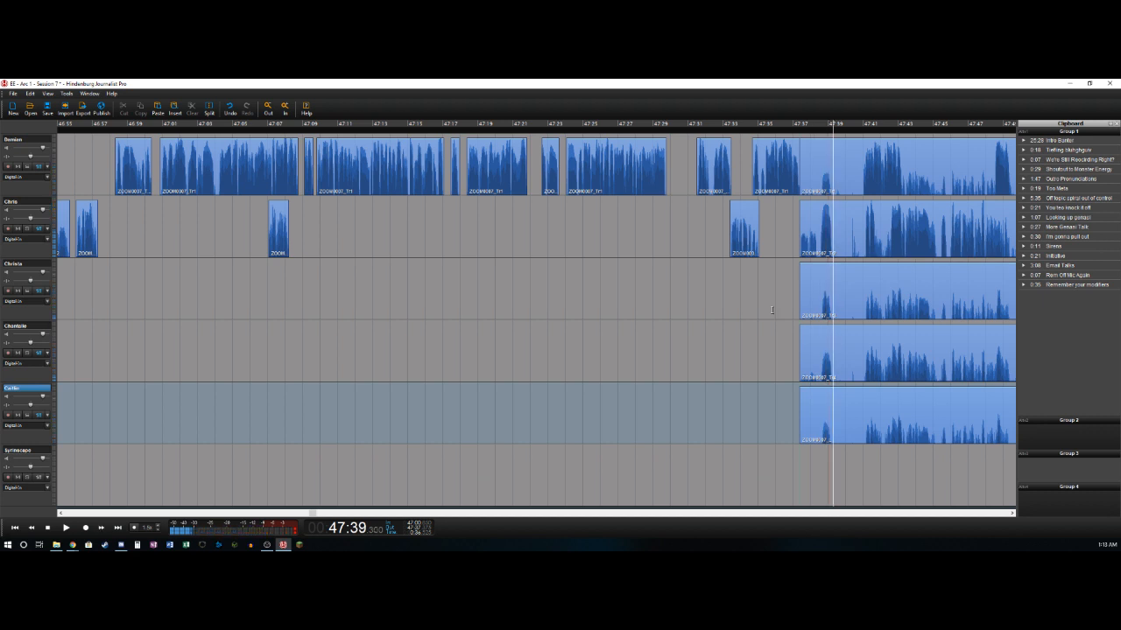
{"action": "key", "text": "Up"}
{"action": "key", "text": "Up"}
{"action": "key", "text": "Up"}
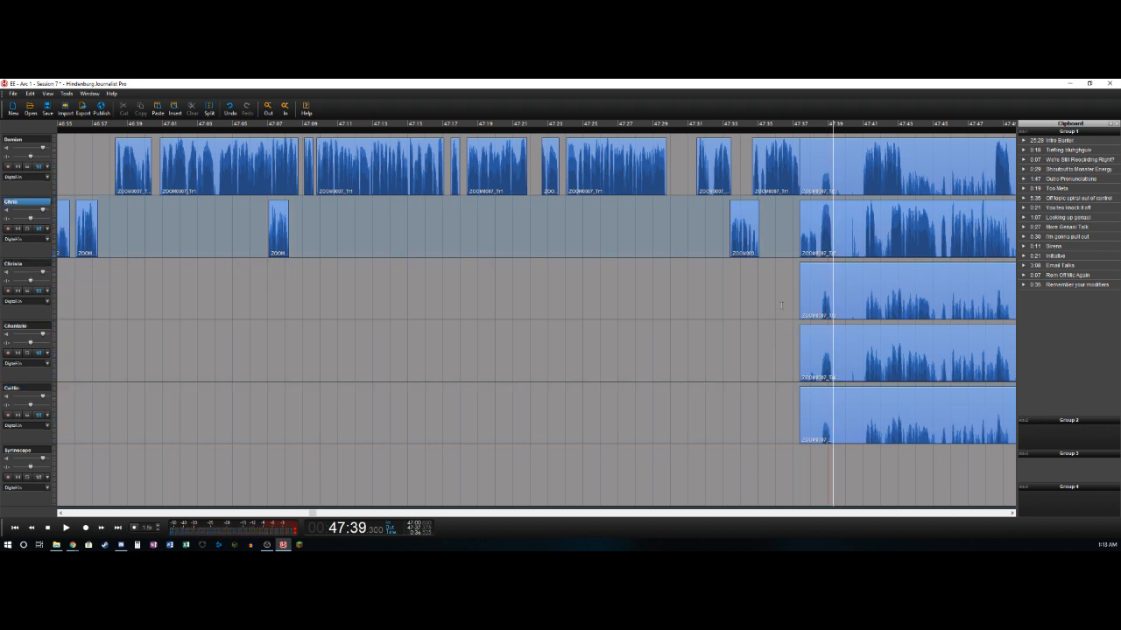
{"action": "key", "text": "t"}
- Delete the second track's bleed from 47:39.3 and the first track's bleed from 47:37.375, both up to about 47:41
{"action": "key", "text": "space"}
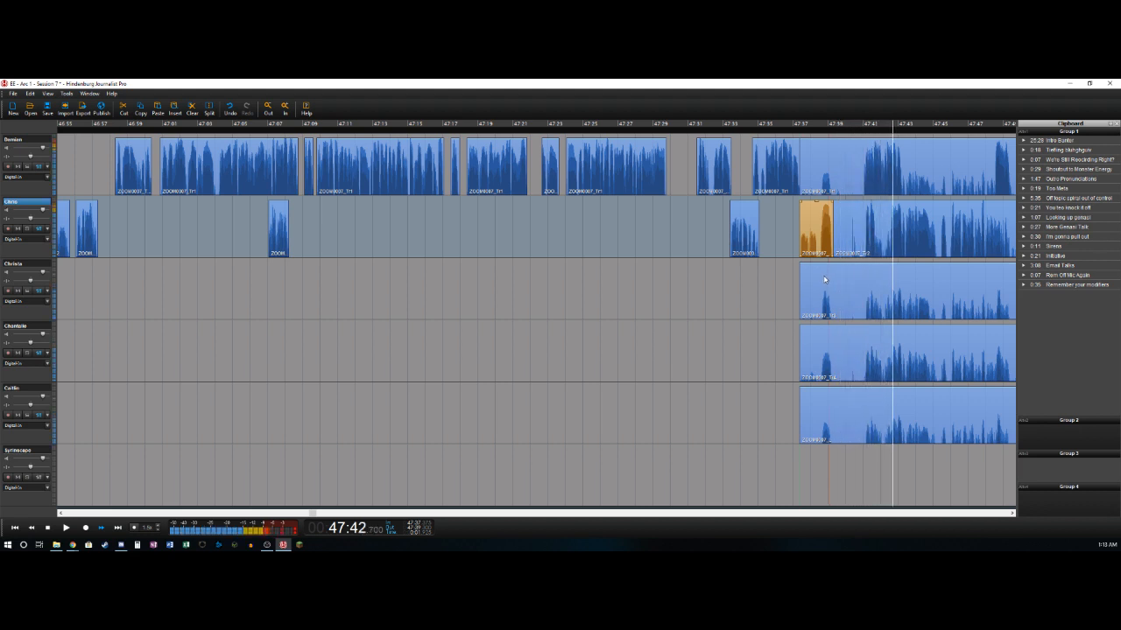
{"action": "key", "text": "Left"}
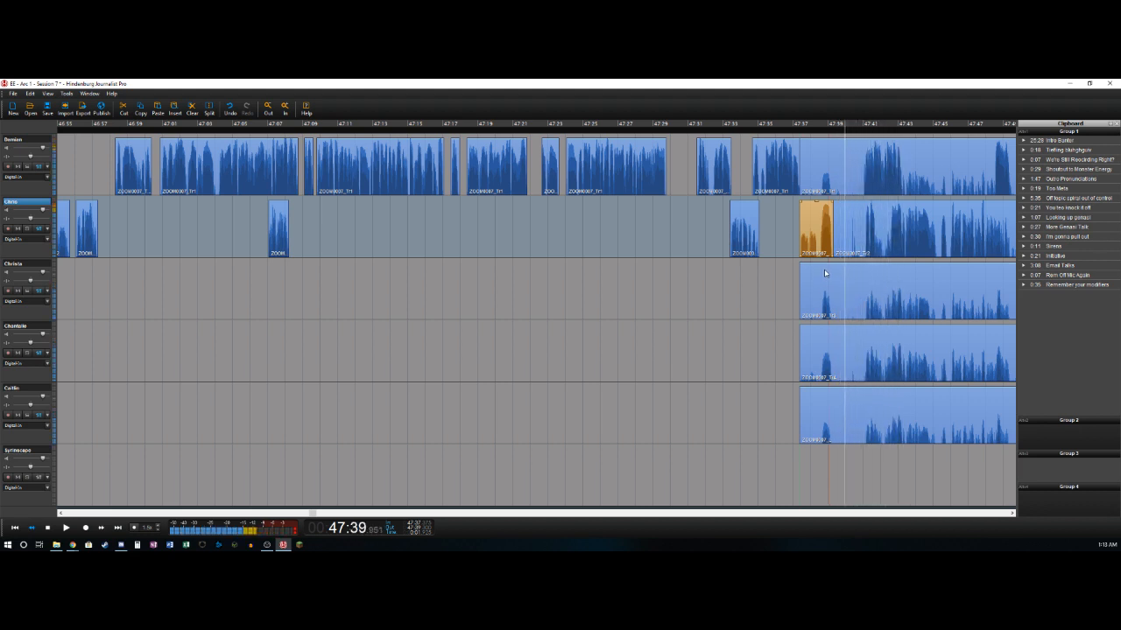
{"action": "key", "text": "space"}
{"action": "key", "text": "Right"}
{"action": "key", "text": "Right"}
{"action": "key", "text": "t"}
{"action": "key", "text": "Delete"}
{"action": "key", "text": "Up"}
{"action": "key", "text": "Delete"}
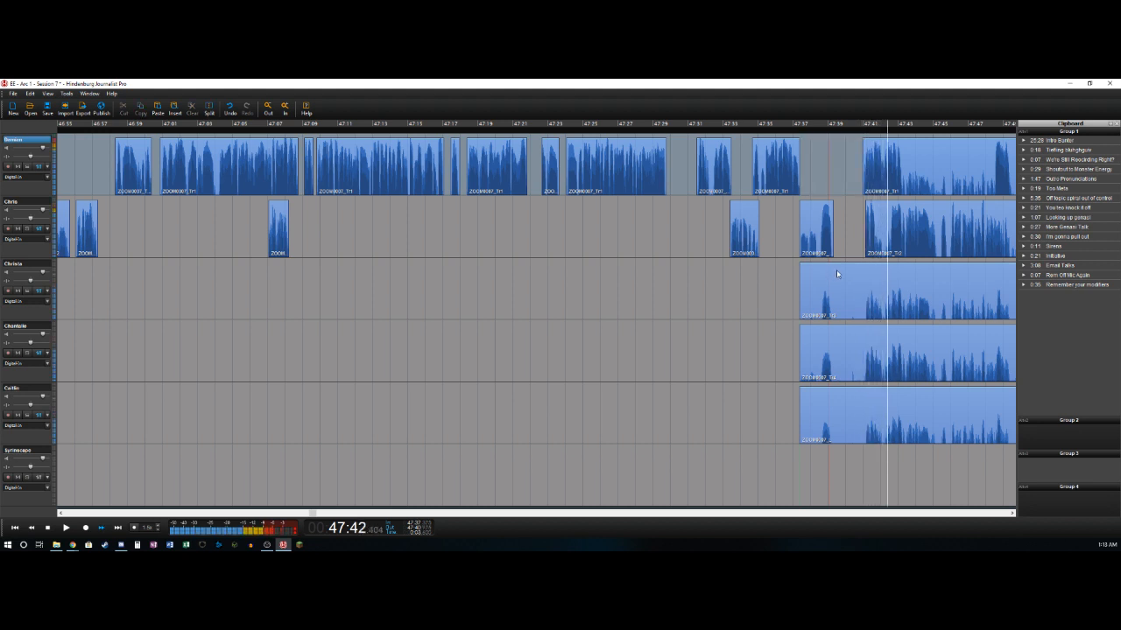
- Split the first track at 47:43.225 and delete the second track's bleed from about 47:41.7 to 47:42.6
{"action": "key", "text": "space"}
{"action": "key", "text": "t"}
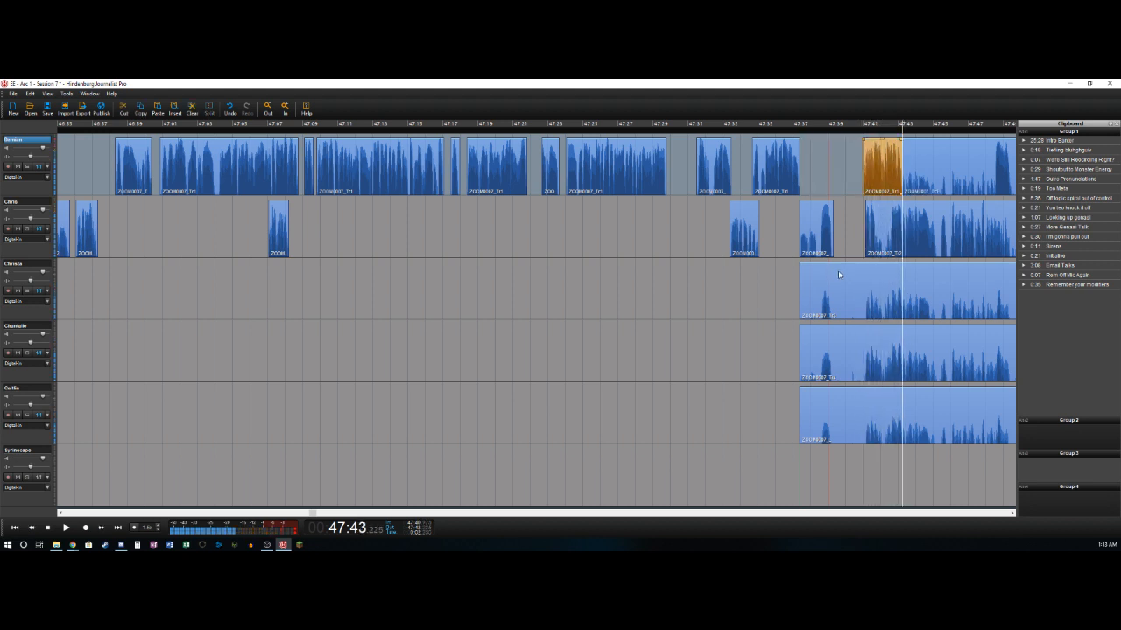
{"action": "key", "text": "Down"}
{"action": "key", "text": "Left"}
{"action": "key", "text": "Right"}
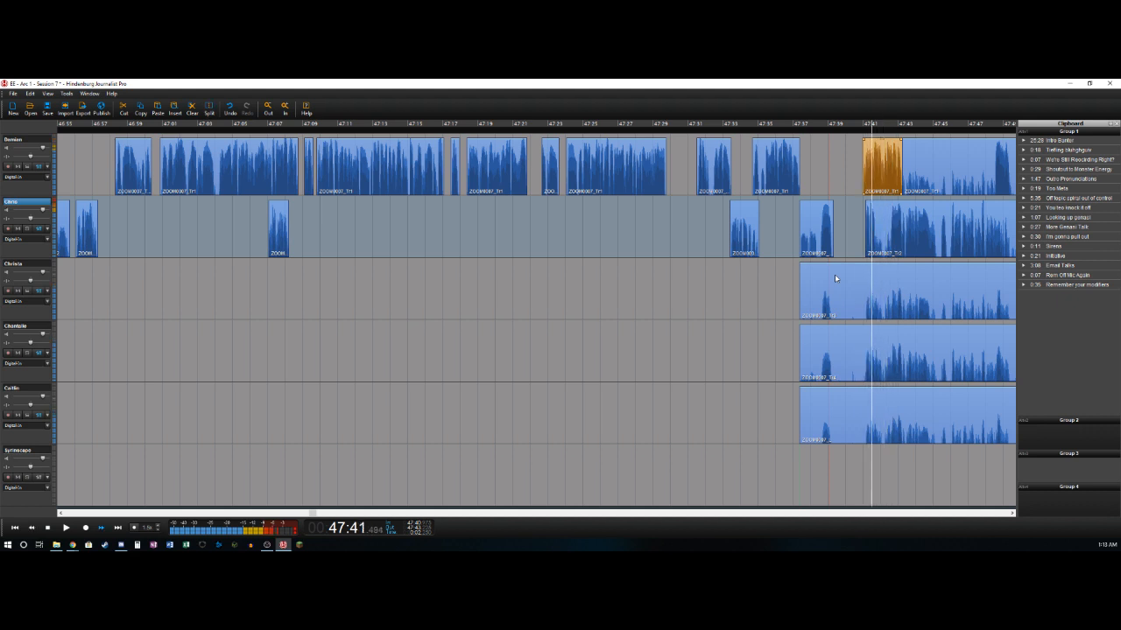
{"action": "key", "text": "t"}
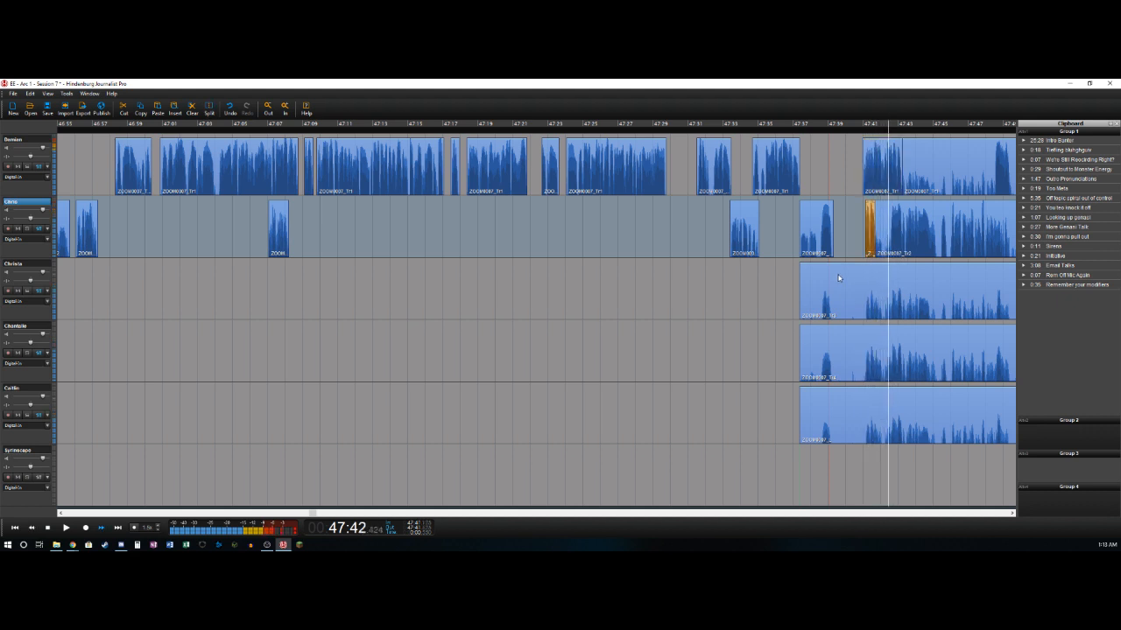
{"action": "key", "text": "Delete"}
{"action": "key", "text": "space"}
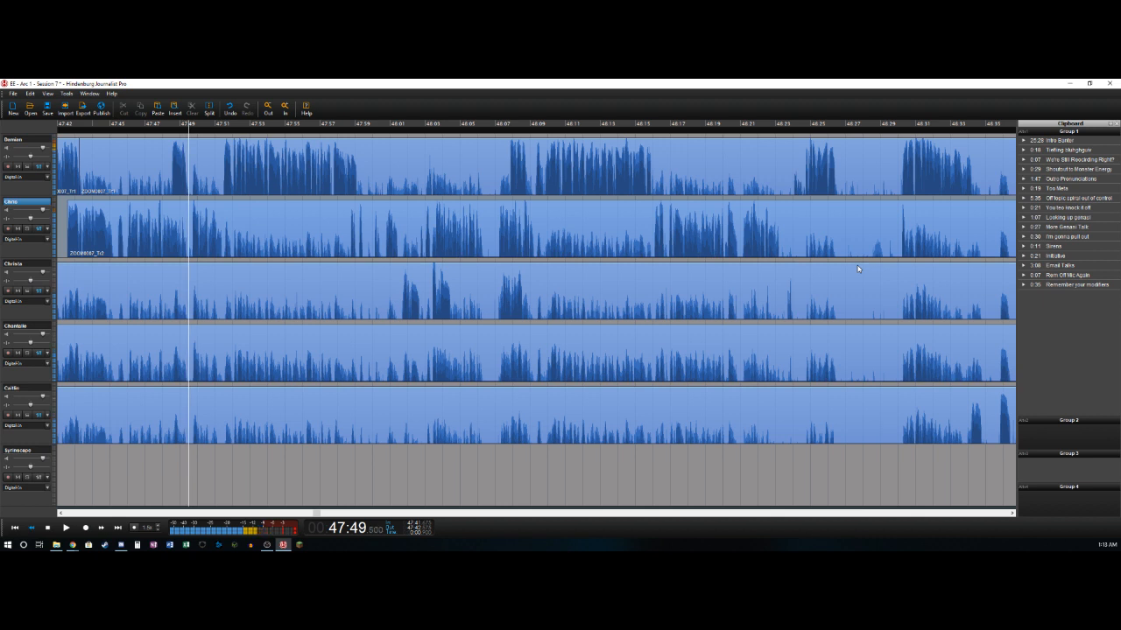
- Split the second track at about 47:49.4 and delete the first track's bleed from 47:43.225 to about 47:48.5
{"action": "key", "text": "t"}
{"action": "key", "text": "Up"}
{"action": "key", "text": "Left"}
{"action": "key", "text": "Left"}
{"action": "key", "text": "Right"}
{"action": "key", "text": "t"}
{"action": "key", "text": "Delete"}
- Split the first track at about 47:49.4 and delete its bleed from there to 47:51.4
{"action": "key", "text": "Right"}
{"action": "key", "text": "t"}
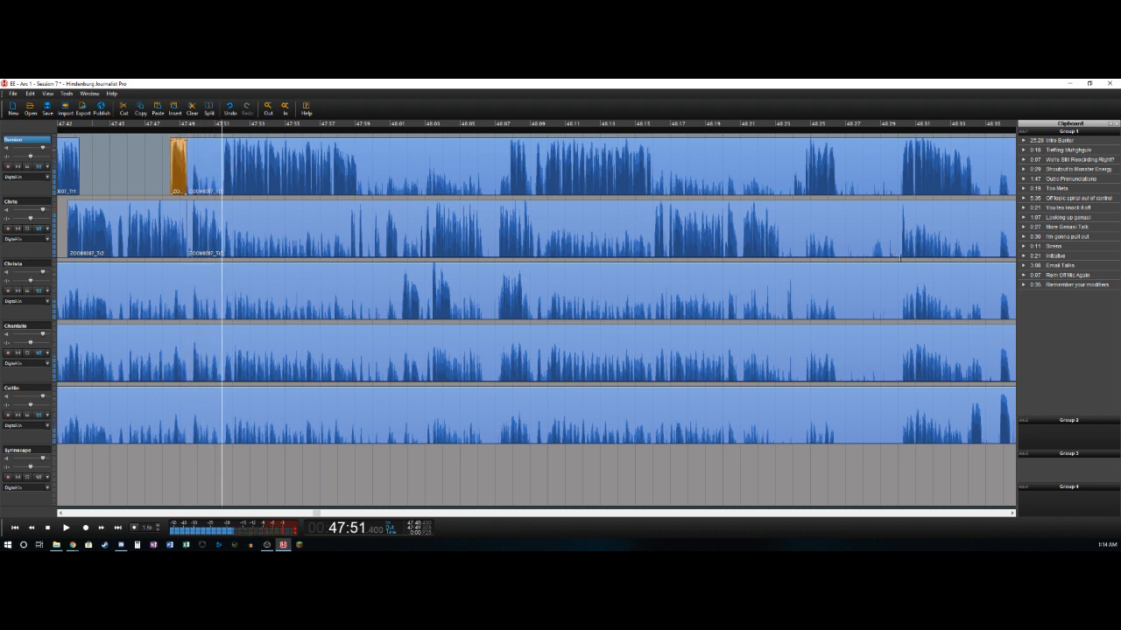
{"action": "key", "text": "t"}
{"action": "key", "text": "Delete"}
- Delete the second track's short pause from about 47:49.4 to 47:49.7
{"action": "key", "text": "Down"}
{"action": "key", "text": "Left"}
{"action": "key", "text": "Left"}
{"action": "key", "text": "Left"}
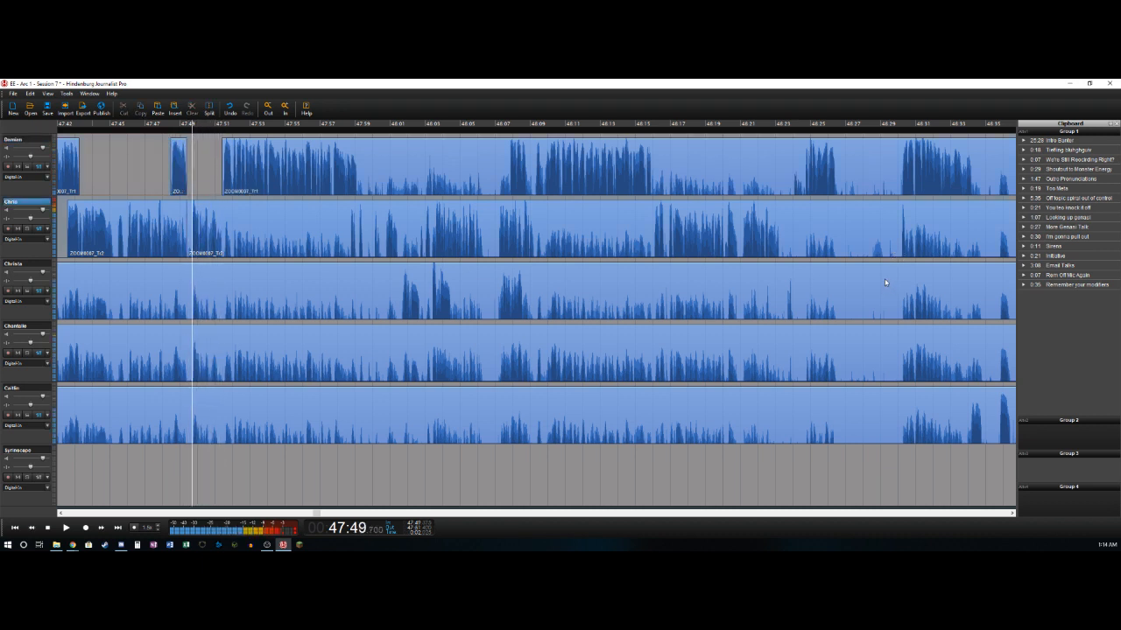
{"action": "key", "text": "Delete"}
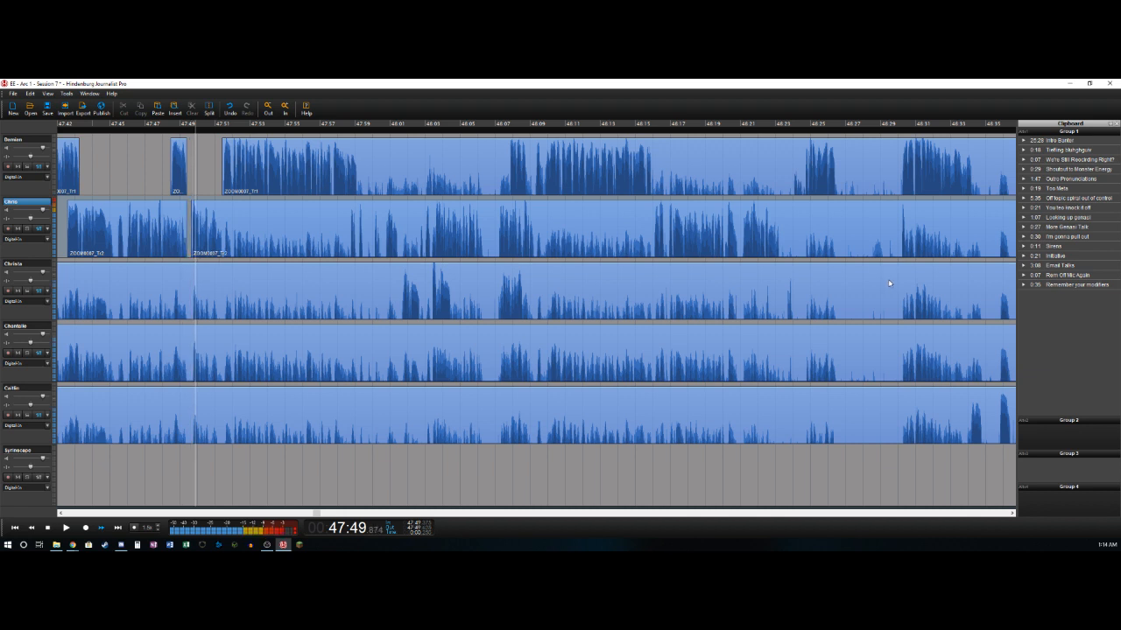
- Play on and split the second track at 47:51.5
{"action": "key", "text": "space"}
{"action": "key", "text": "Left"}
{"action": "key", "text": "Left"}
{"action": "key", "text": "Left"}
{"action": "key", "text": "Left"}
{"action": "key", "text": "t"}
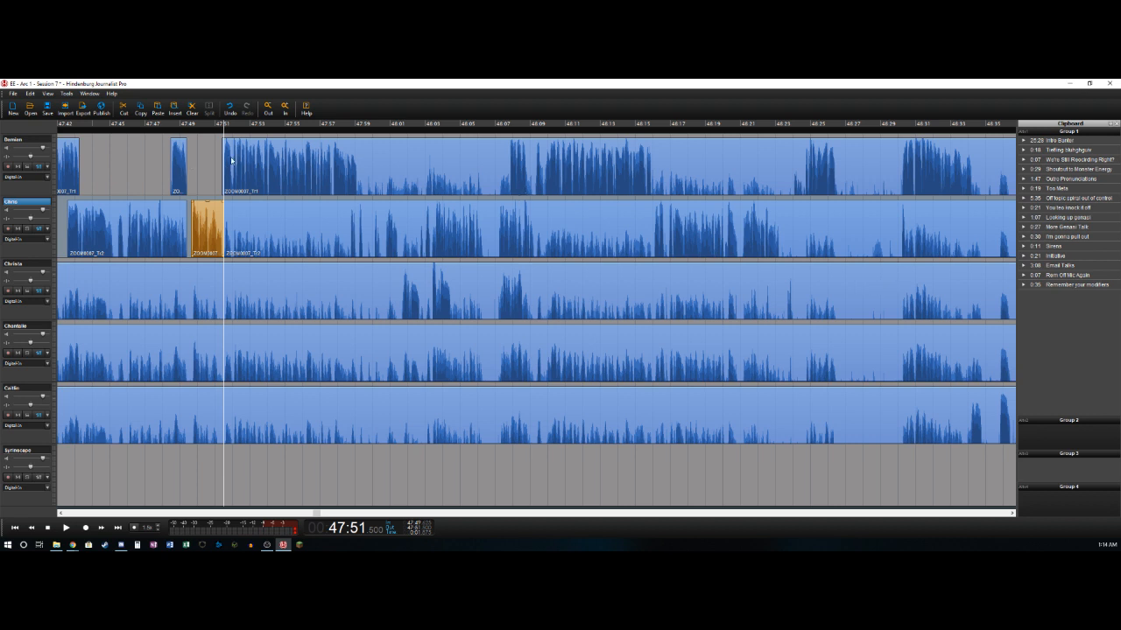
- Split the first track at about 47:59.15 and delete the second track's bleed from 47:51.5 to about 47:58.7
{"action": "key", "text": "Left"}
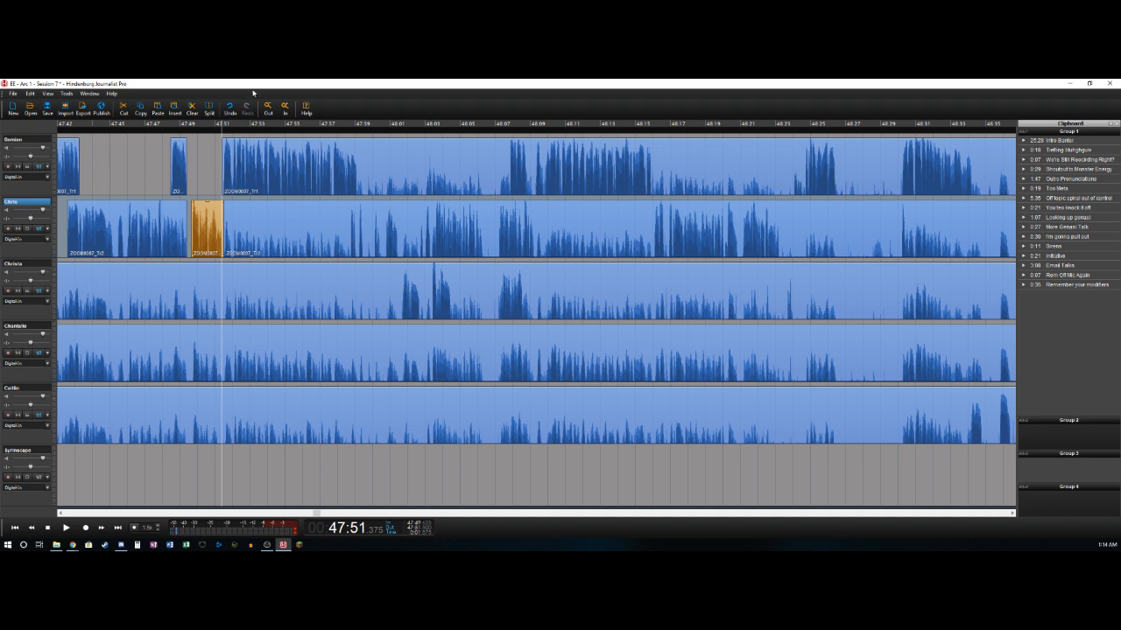
{"action": "key", "text": "space"}
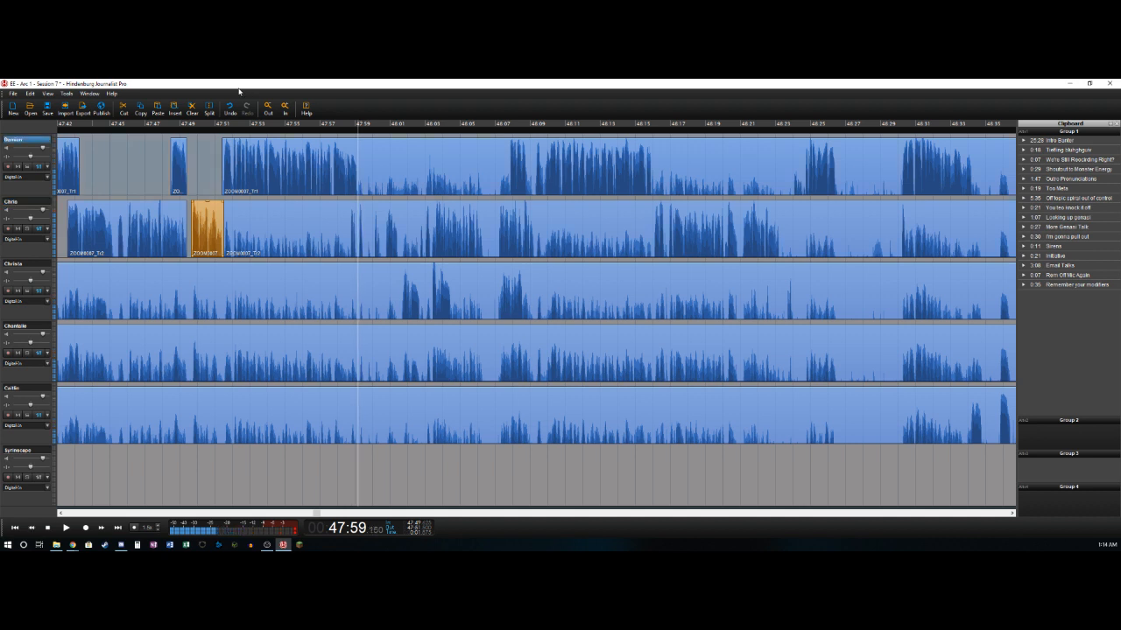
{"action": "key", "text": "t"}
{"action": "key", "text": "Down"}
{"action": "key", "text": "Left"}
{"action": "key", "text": "Left"}
{"action": "key", "text": "Left"}
{"action": "key", "text": "Left"}
{"action": "key", "text": "Left"}
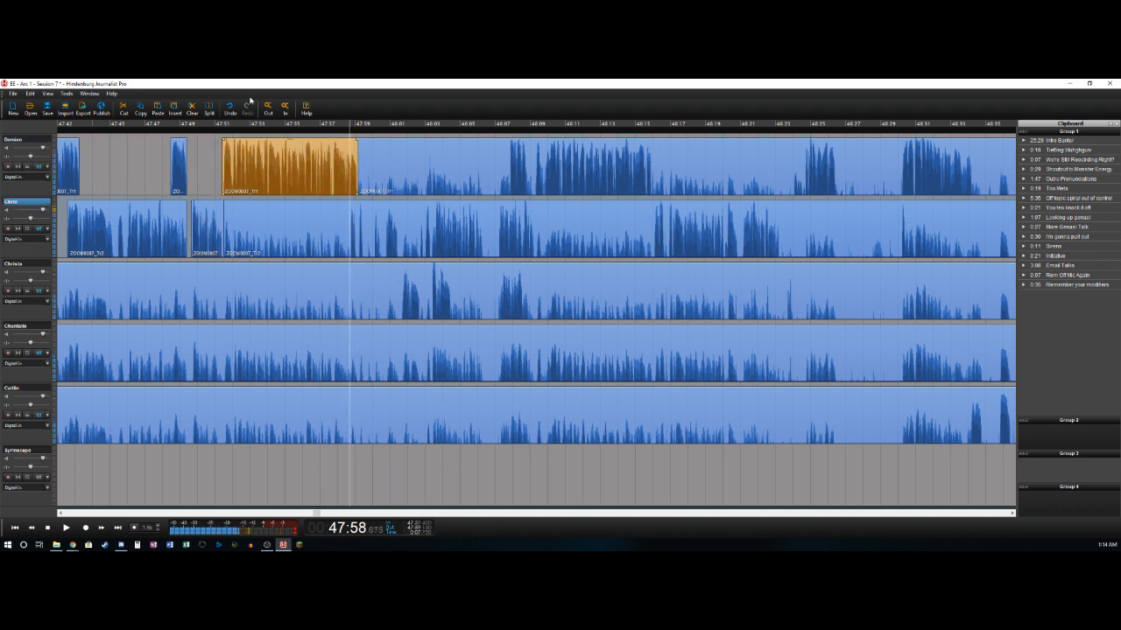
{"action": "key", "text": "Delete"}
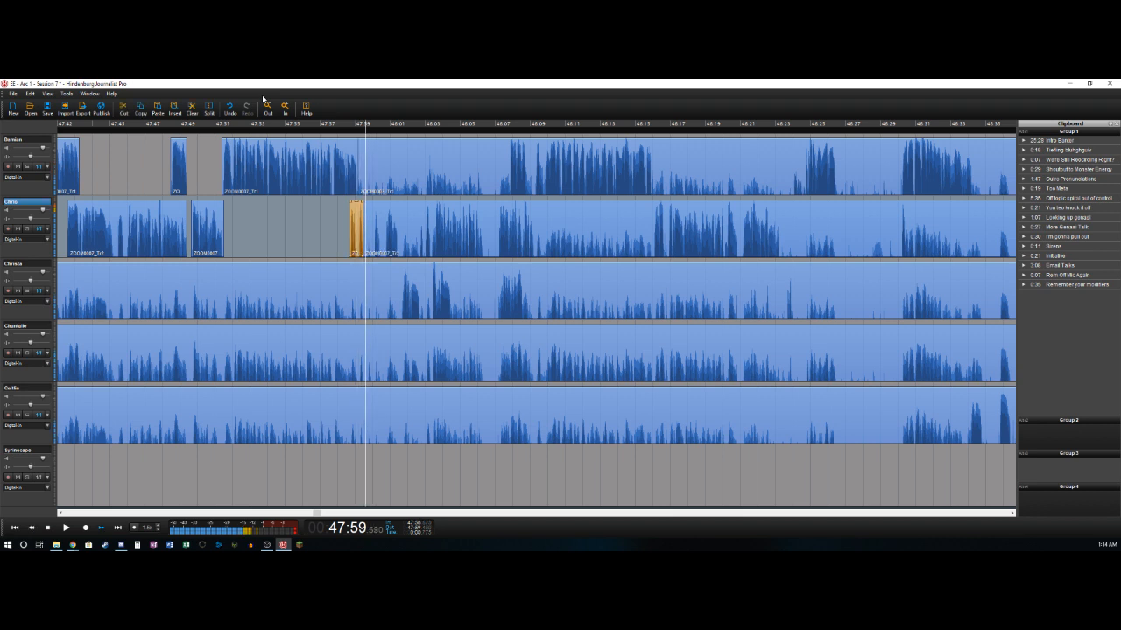
- Delete the second track's pause from about 47:59.5 to 48:00.05
{"action": "key", "text": "Left"}
{"action": "key", "text": "Left"}
{"action": "key", "text": "Left"}
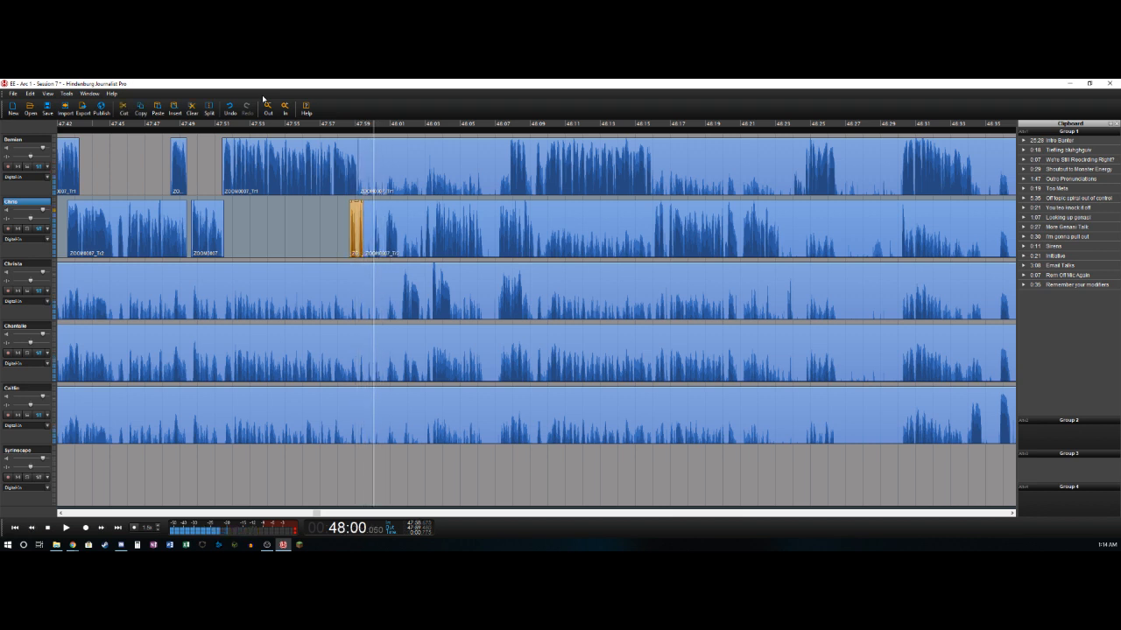
{"action": "key", "text": "Delete"}
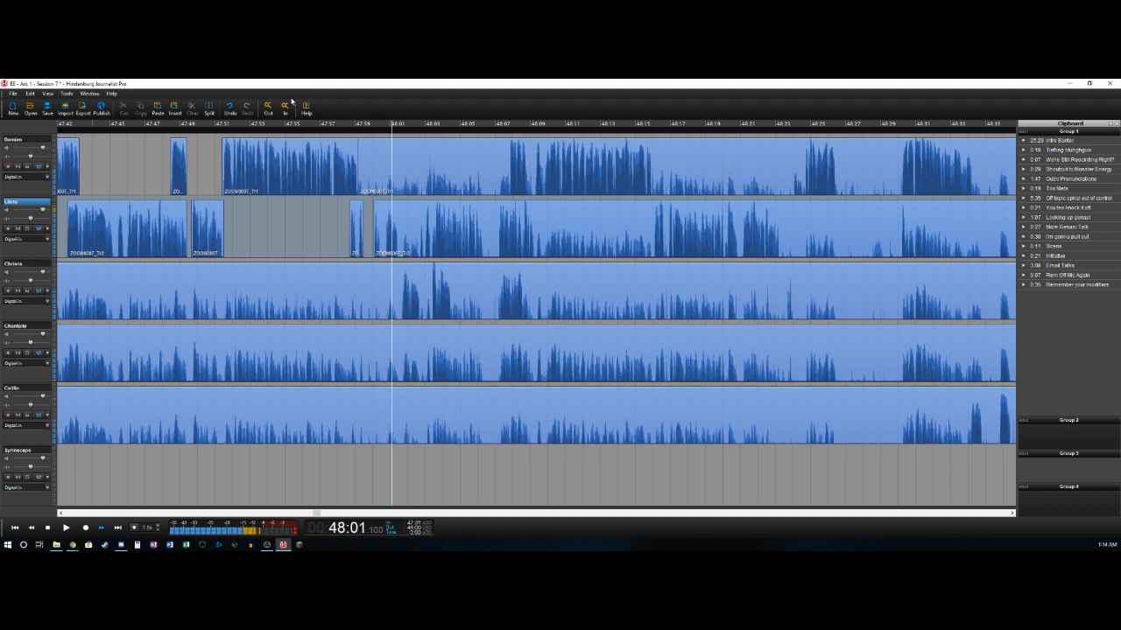
- Split the second track at 48:01.475 and delete the third track's bleed up to about 48:01.6
{"action": "key", "text": "Left"}
{"action": "key", "text": "t"}
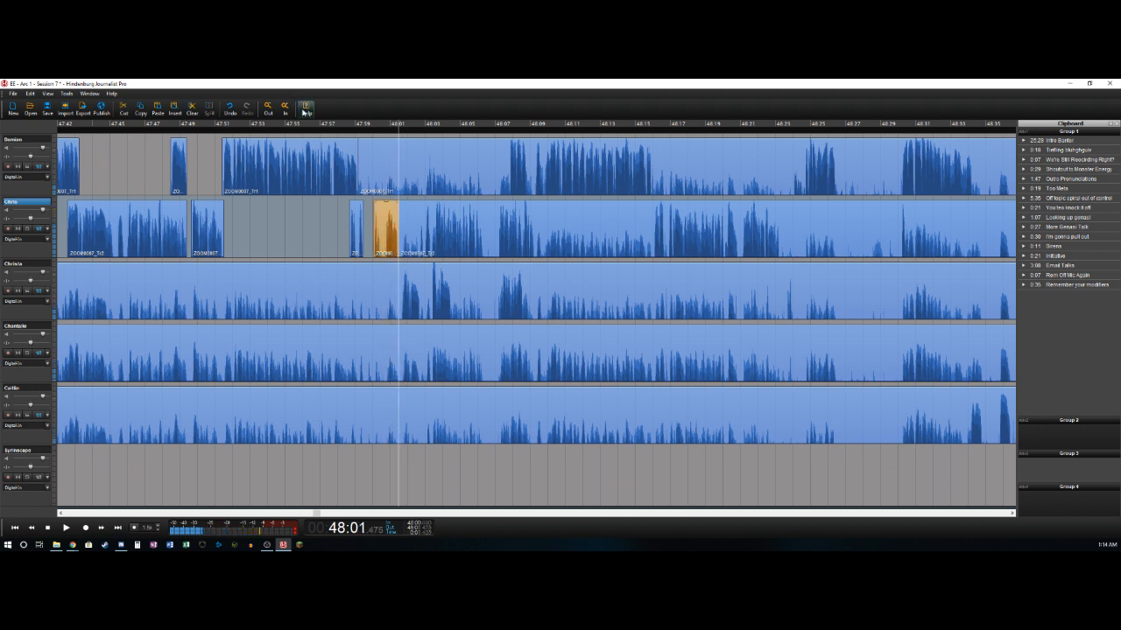
{"action": "key", "text": "Down"}
{"action": "key", "text": "Right"}
{"action": "key", "text": "t"}
{"action": "key", "text": "Delete"}
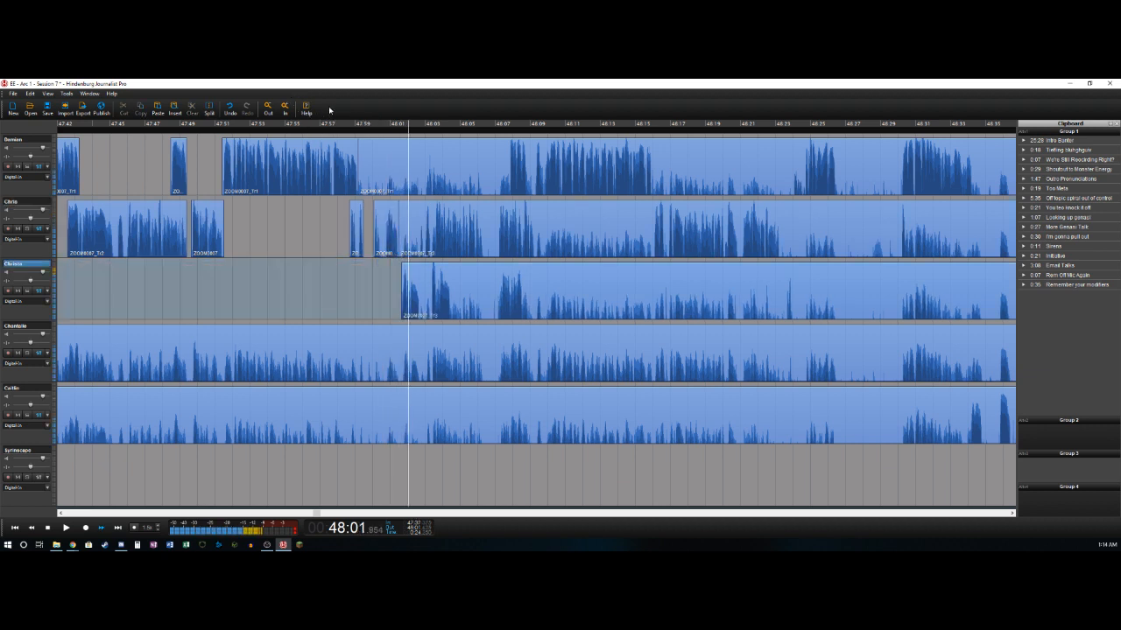
- Split the third track at 48:02.7 and delete the second track's bleed from 48:01.475 to 48:02.7
{"action": "key", "text": "t"}
{"action": "key", "text": "Left"}
{"action": "key", "text": "Right"}
{"action": "key", "text": "Left"}
{"action": "key", "text": "Right"}
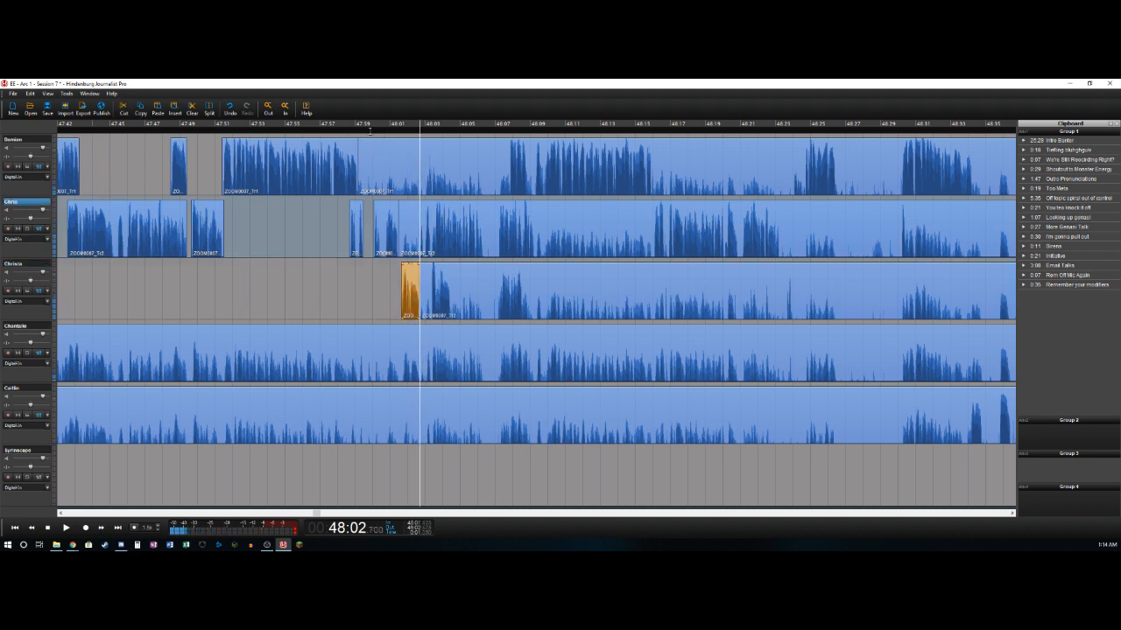
{"action": "key", "text": "Up"}
{"action": "key", "text": "Delete"}
- Split the second track at about 48:06.3 and the third track at 48:03.35
{"action": "key", "text": "space"}
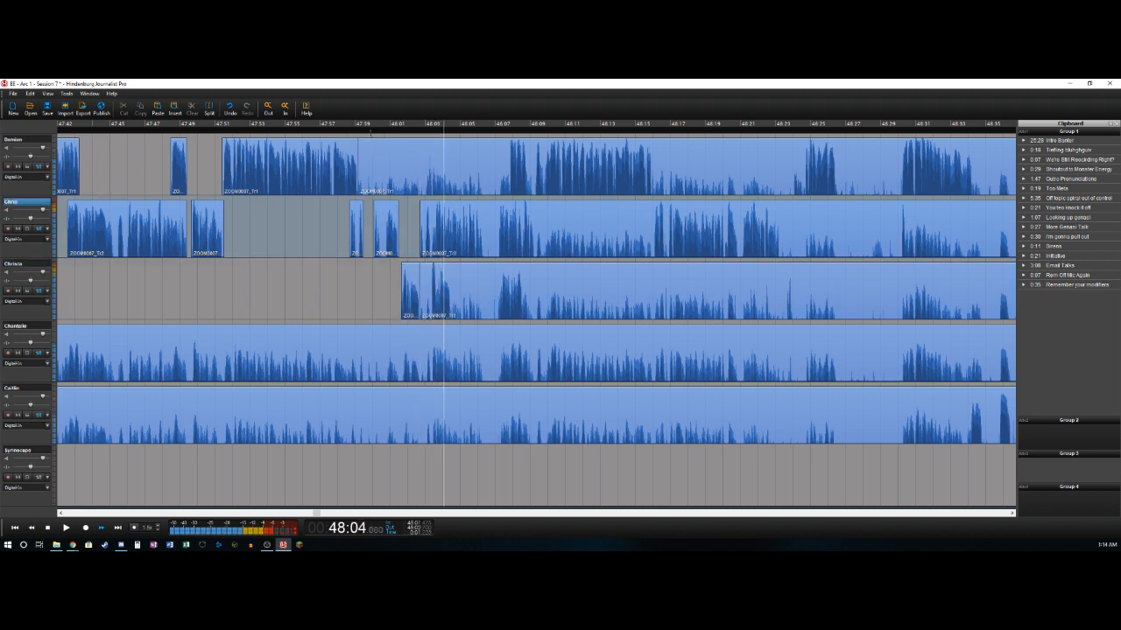
{"action": "key", "text": "Right"}
{"action": "key", "text": "t"}
{"action": "key", "text": "Left"}
{"action": "key", "text": "Right"}
{"action": "key", "text": "Down"}
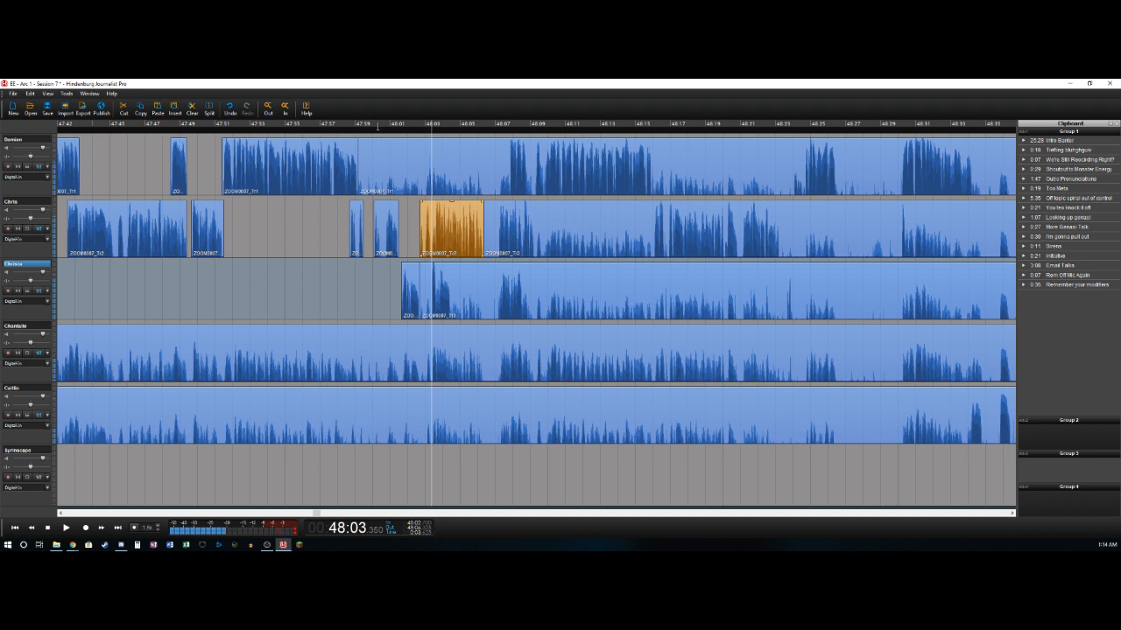
{"action": "key", "text": "t"}
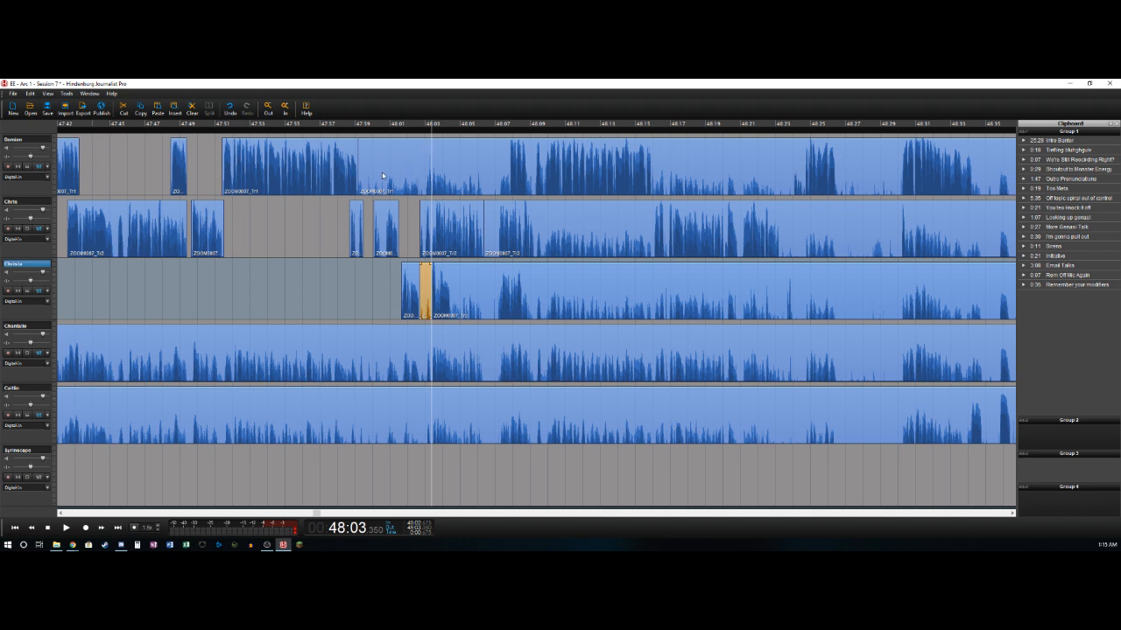
- Delete the third track's bleed from 48:02.7 to 48:03.35 and split that track at about 48:04.45
{"action": "key", "text": "Delete"}
{"action": "key", "text": "space"}
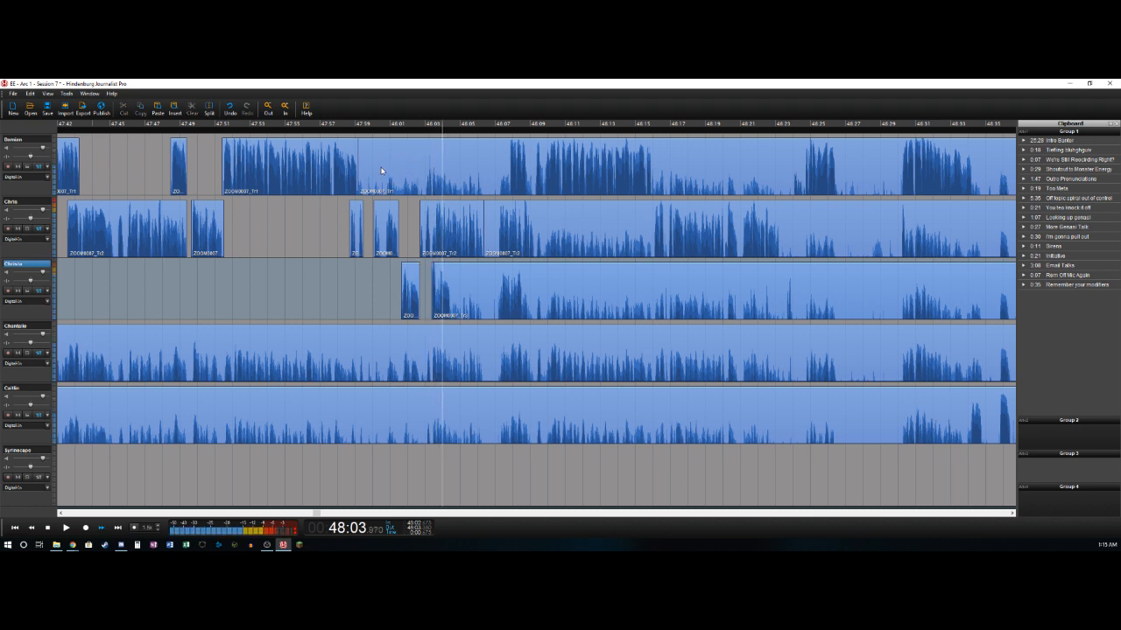
{"action": "key", "text": "ctrl+z"}
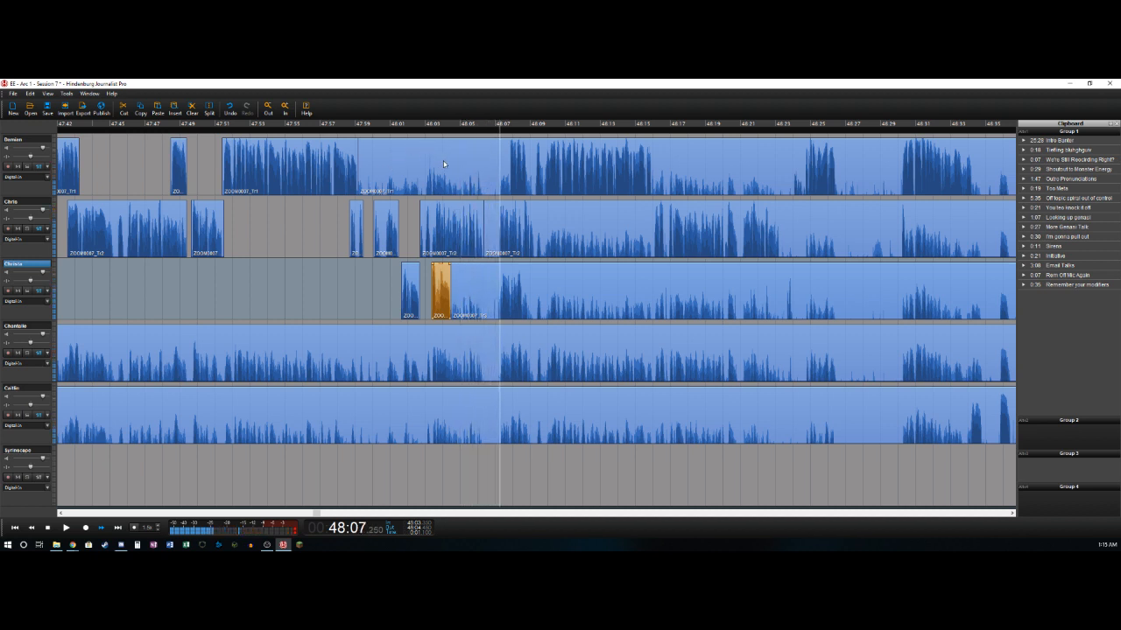
- Delete the third track's bleed from about 48:04.45 to 48:07.325 and split the track at about 48:08.5
{"action": "key", "text": "Left"}
{"action": "key", "text": "Left"}
{"action": "key", "text": "Left"}
{"action": "key", "text": "Right"}
{"action": "key", "text": "Down"}
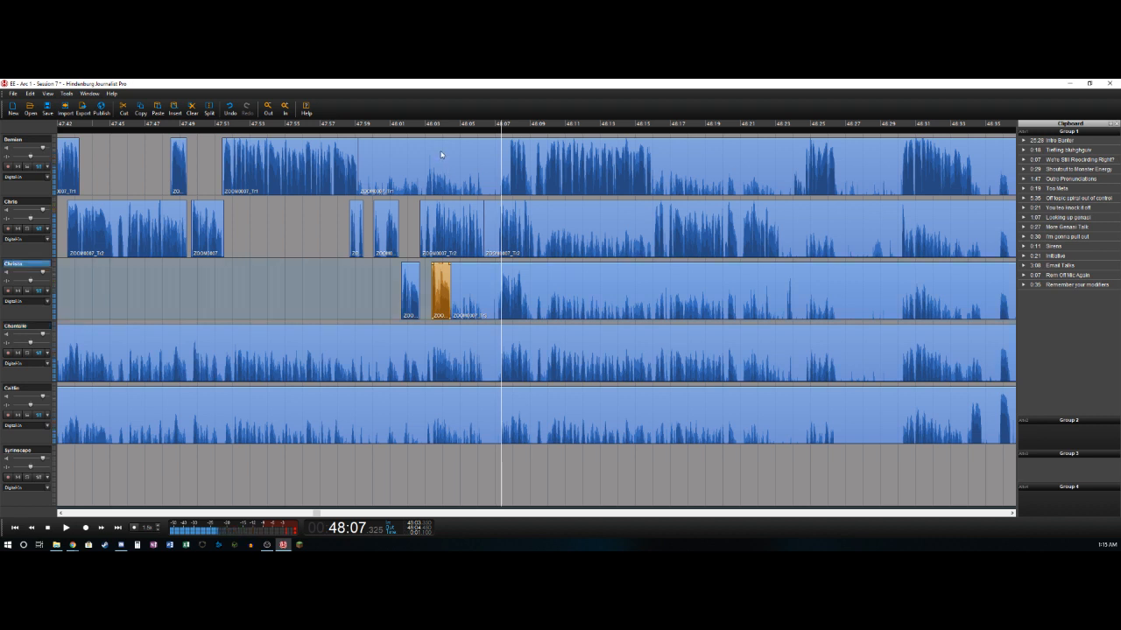
{"action": "key", "text": "t"}
{"action": "key", "text": "Delete"}
{"action": "key", "text": "Right"}
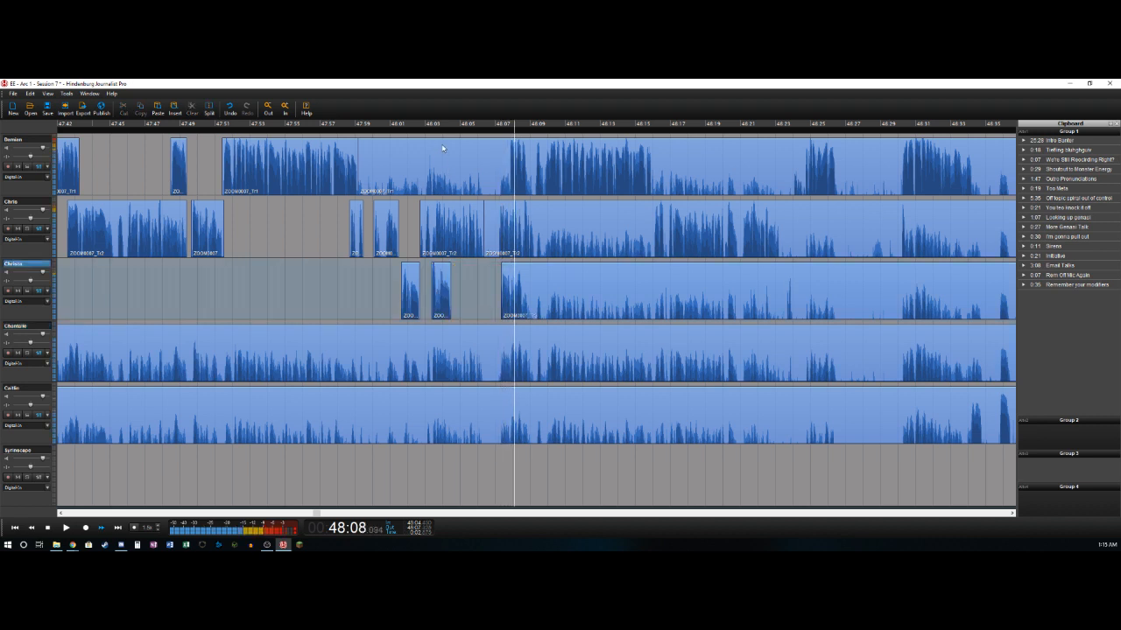
{"action": "key", "text": "t"}
{"action": "key", "text": "Left"}
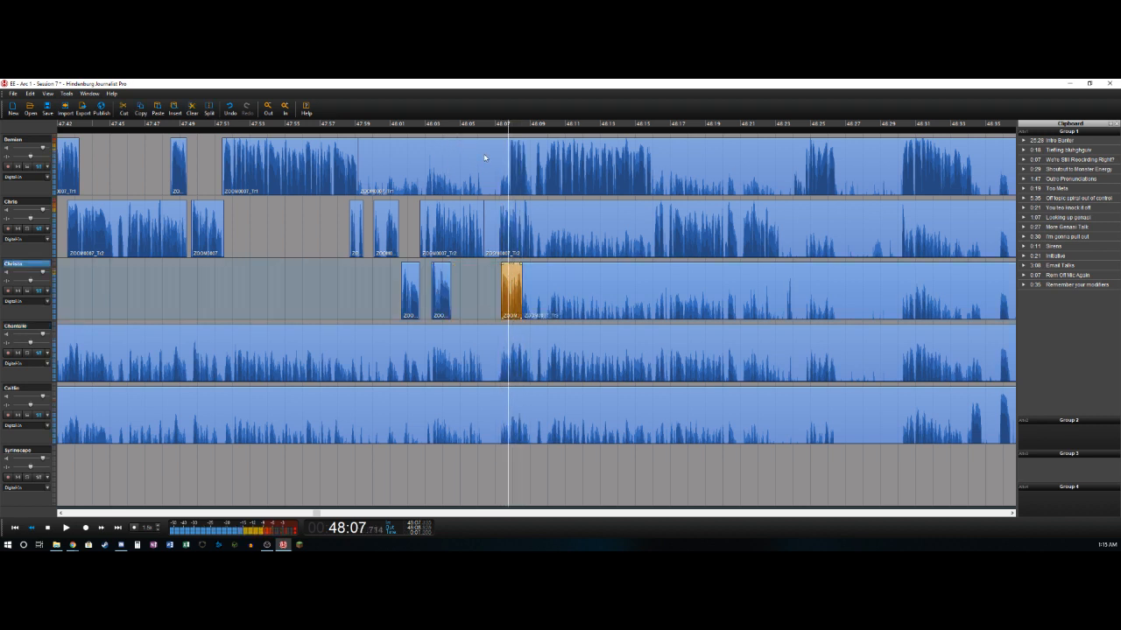
- Delete the second track's bleed from about 48:06.3 to 48:07.2 and split the track at about 48:09.15
{"action": "key", "text": "Up"}
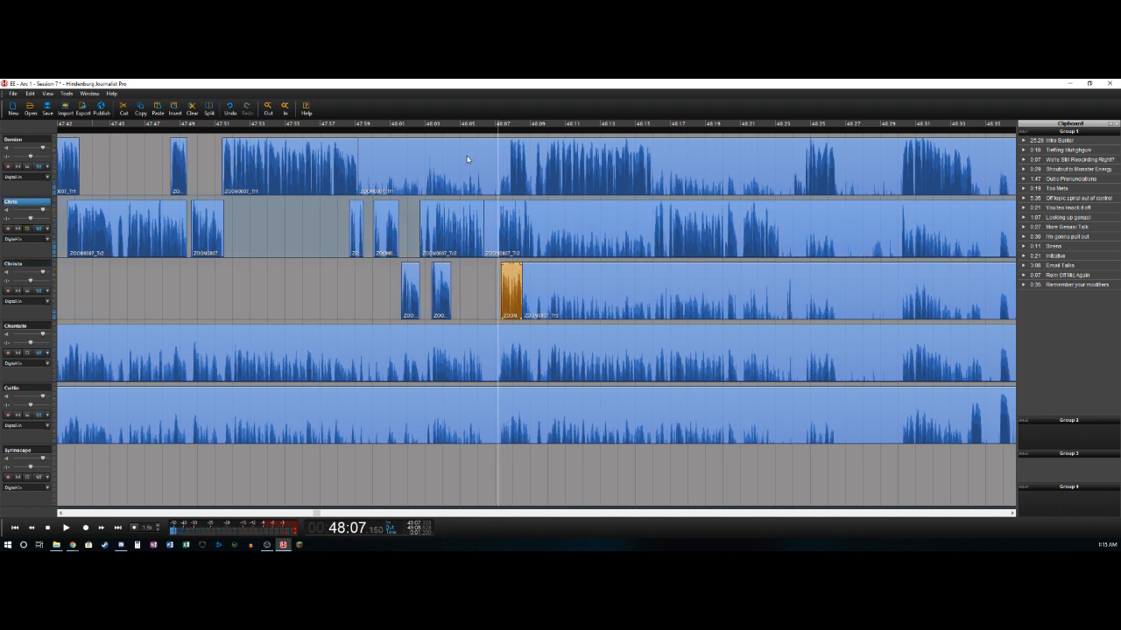
{"action": "key", "text": "Right"}
{"action": "key", "text": "t"}
{"action": "key", "text": "Delete"}
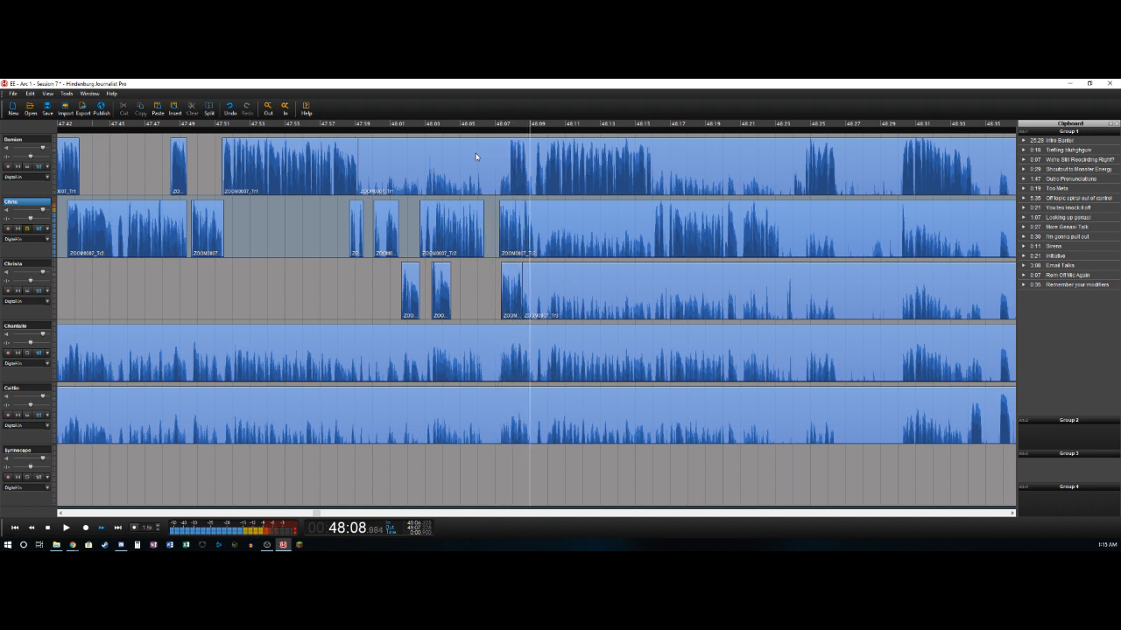
{"action": "key", "text": "t"}
{"action": "key", "text": "Left"}
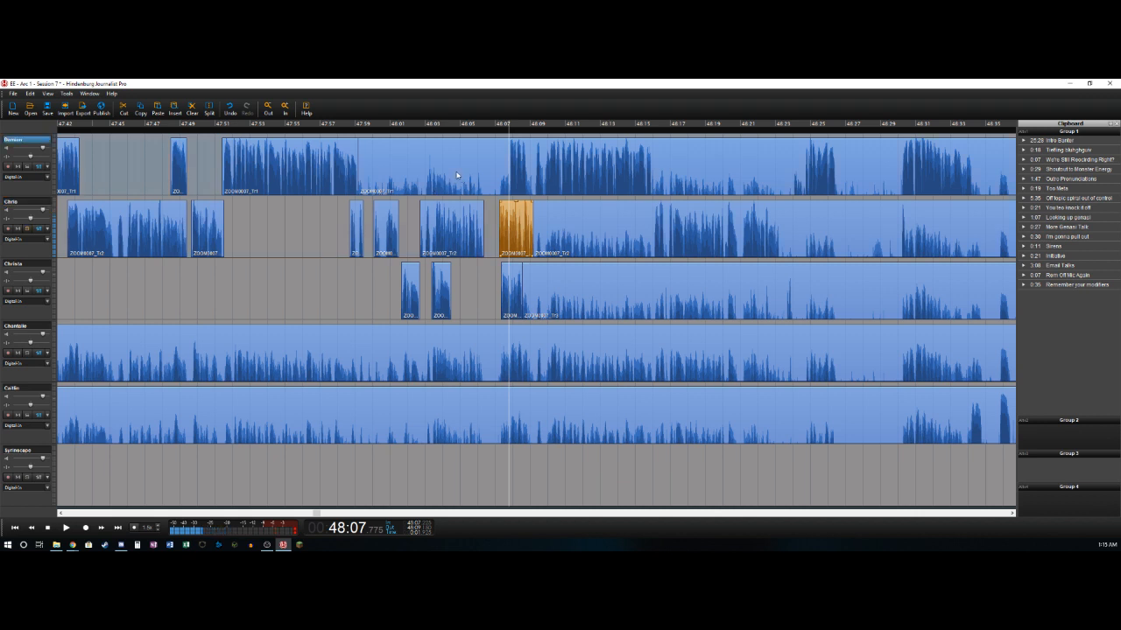
- Delete the first track's bleed from about 47:59.15 to 48:07.775 and split the track at about 48:08.7
{"action": "key", "text": "t"}
{"action": "key", "text": "Delete"}
{"action": "key", "text": "Right"}
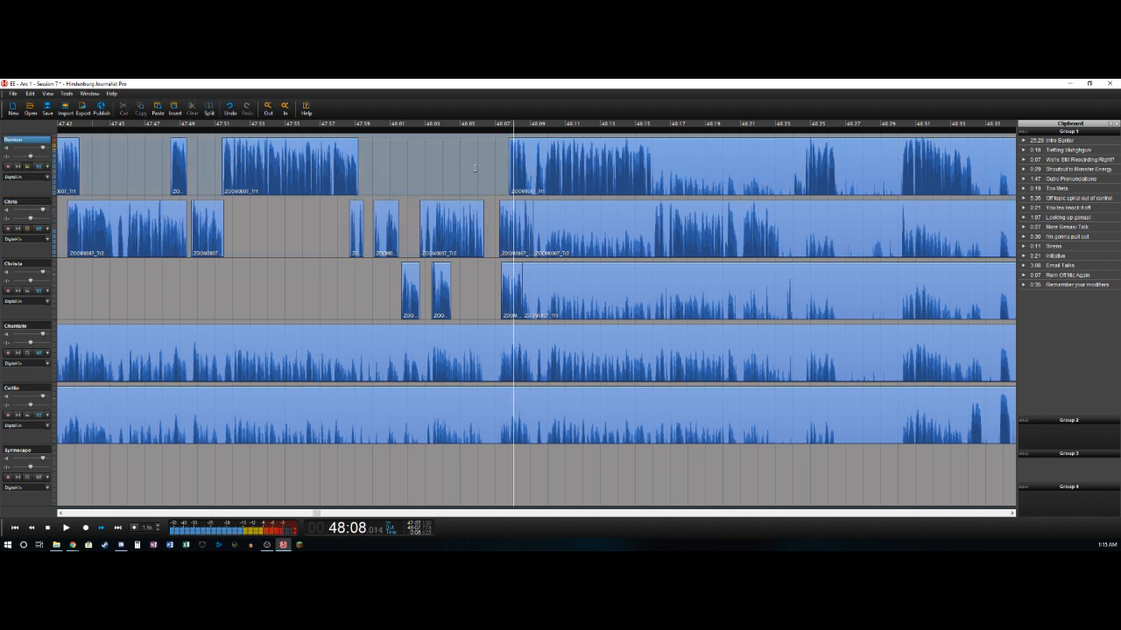
{"action": "key", "text": "t"}
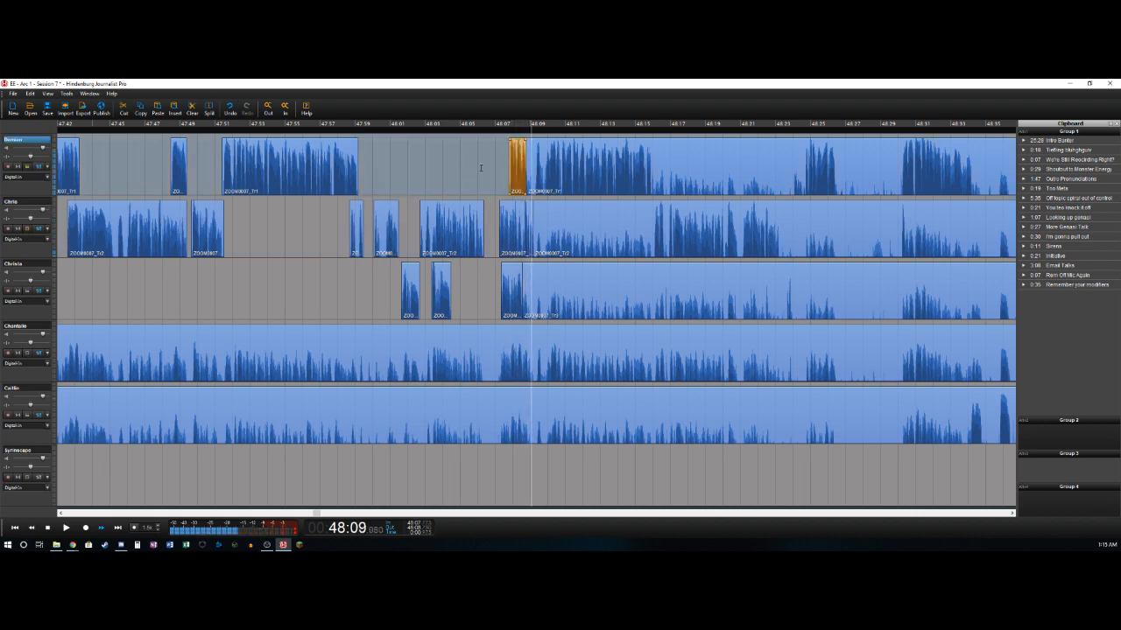
- Delete the first track's bleed from about 48:08.7 to 48:09.225 and split the track at 48:15.9
{"action": "key", "text": "space"}
{"action": "key", "text": "t"}
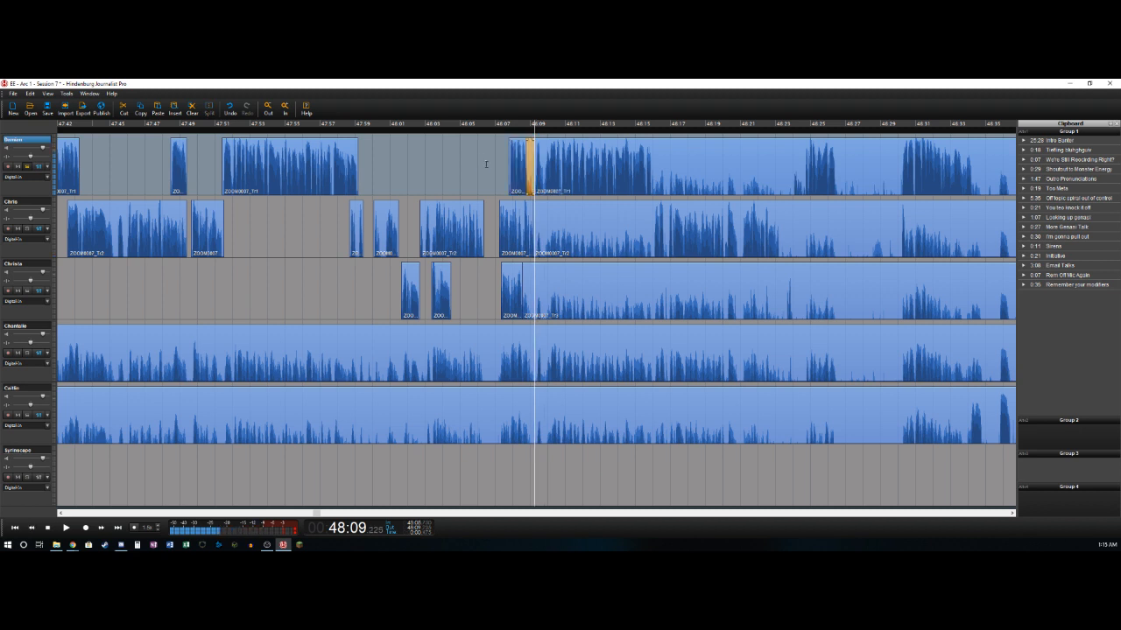
{"action": "key", "text": "space"}
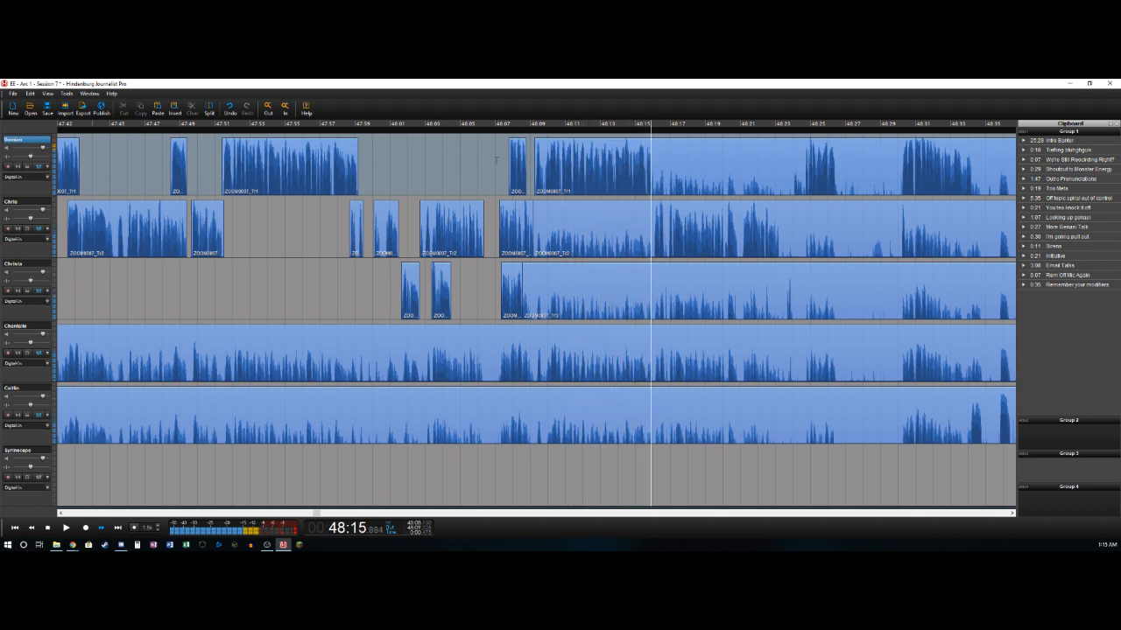
{"action": "key", "text": "ctrl+t"}
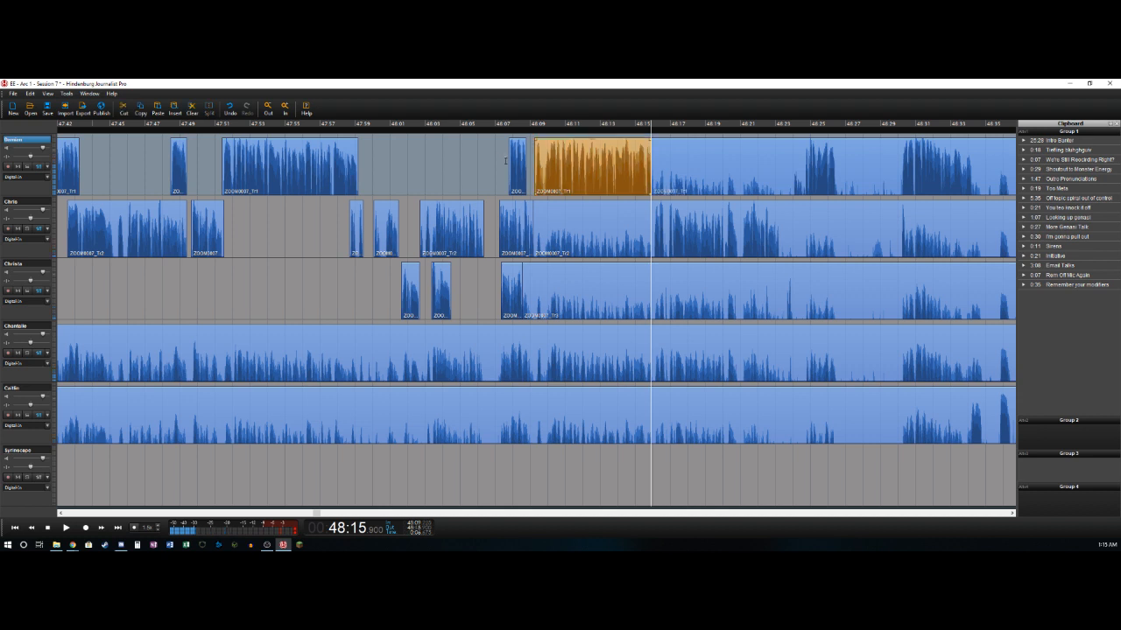
- Delete the second track's bleed from about 48:09.15 to 48:16.05 and split the track at about 48:23.25
{"action": "key", "text": "Right"}
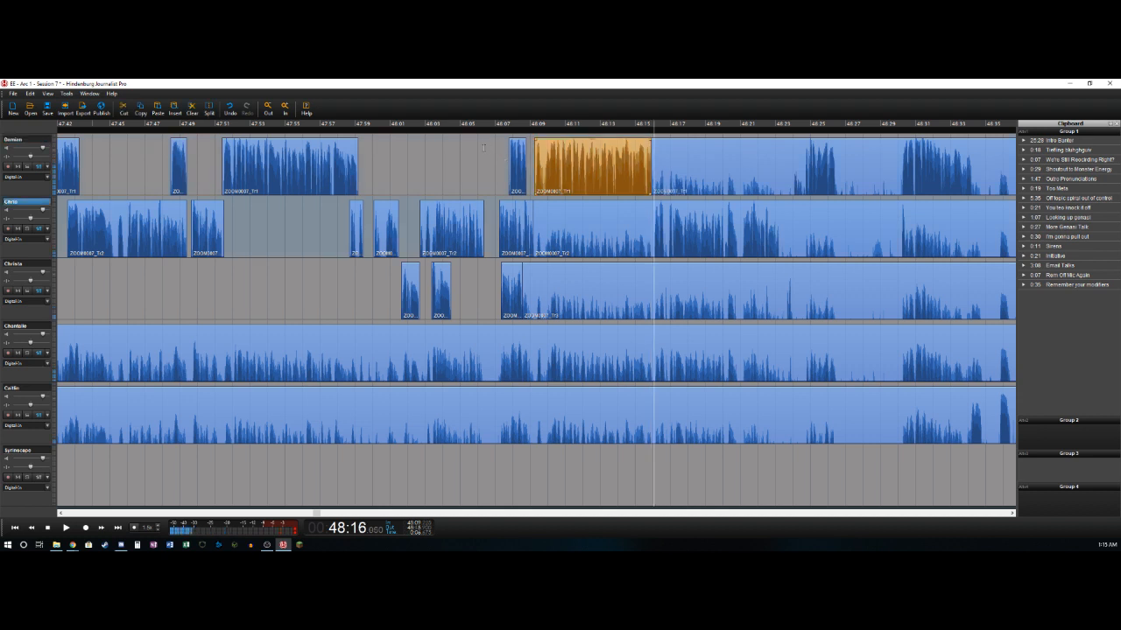
{"action": "key", "text": "ctrl+t"}
{"action": "key", "text": "Delete"}
{"action": "key", "text": "Right"}
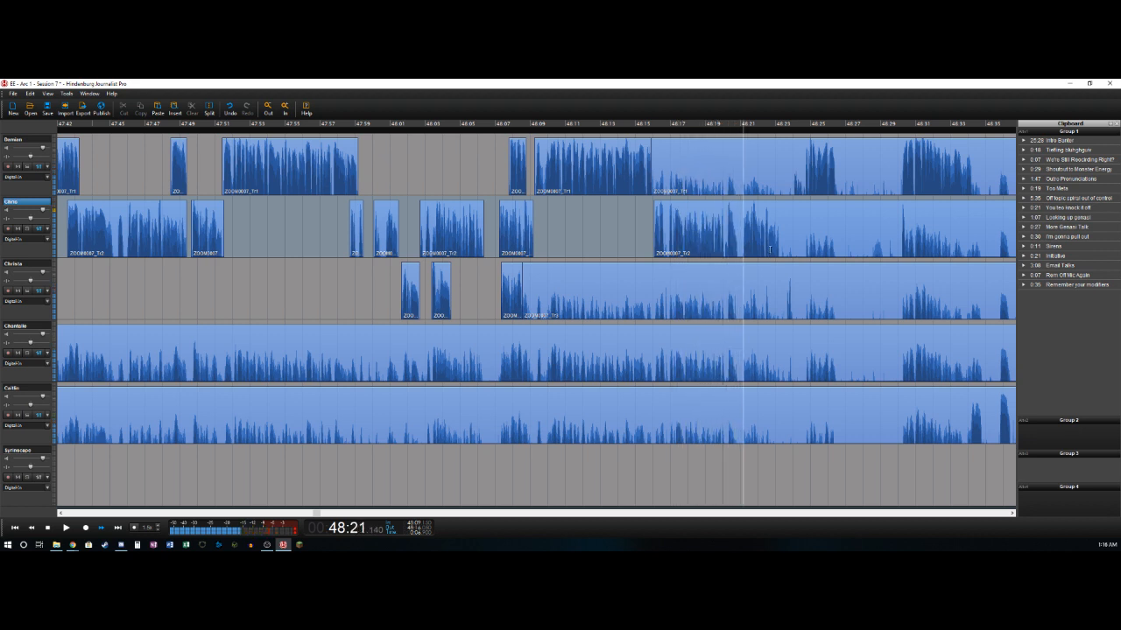
{"action": "key", "text": "space"}
{"action": "key", "text": "t"}
{"action": "key", "text": "space"}
{"action": "key", "text": "Left"}
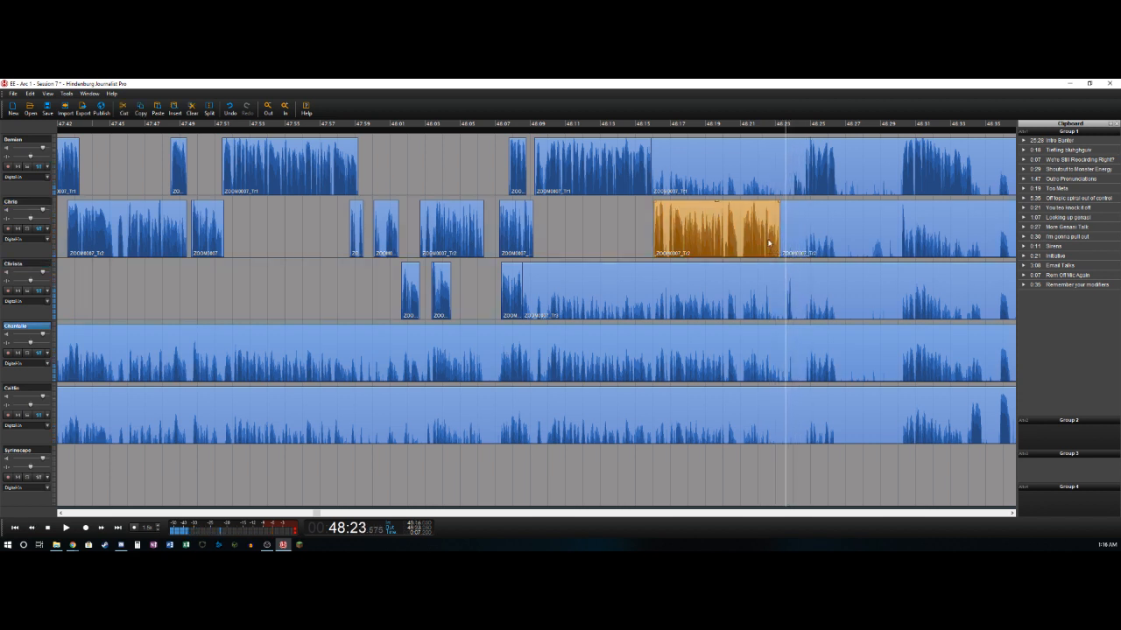
- Delete the third track's bleed from about 48:08.5 to 48:23.6 and split the track at about 48:24.05
{"action": "key", "text": "t"}
{"action": "key", "text": "Delete"}
{"action": "key", "text": "space"}
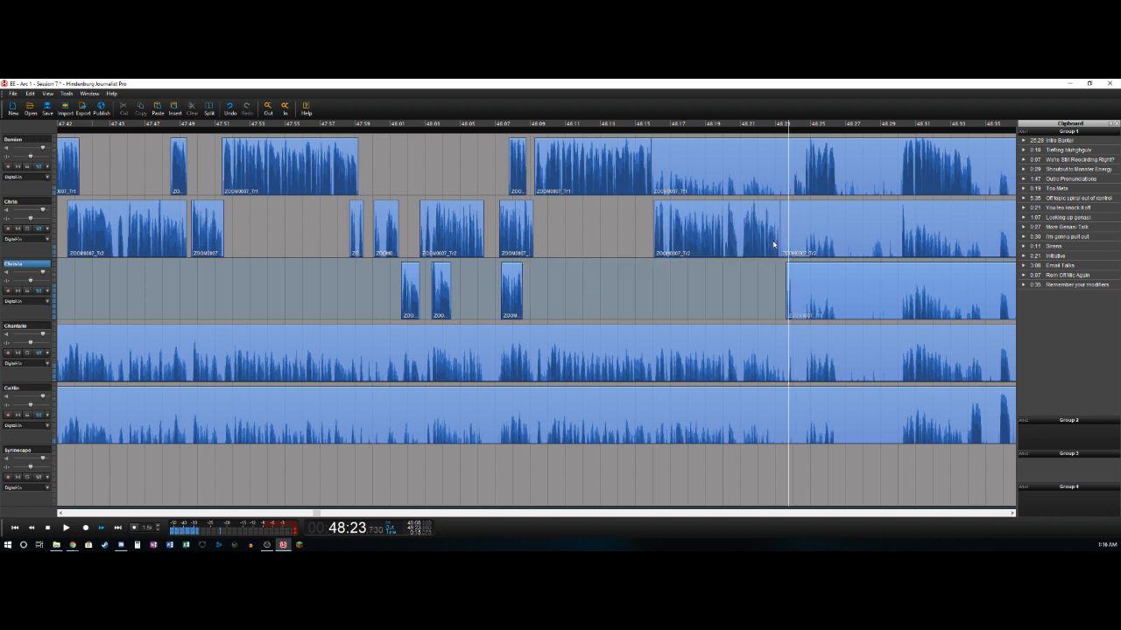
{"action": "key", "text": "space"}
{"action": "key", "text": "t"}
{"action": "key", "text": "space"}
{"action": "key", "text": "space"}
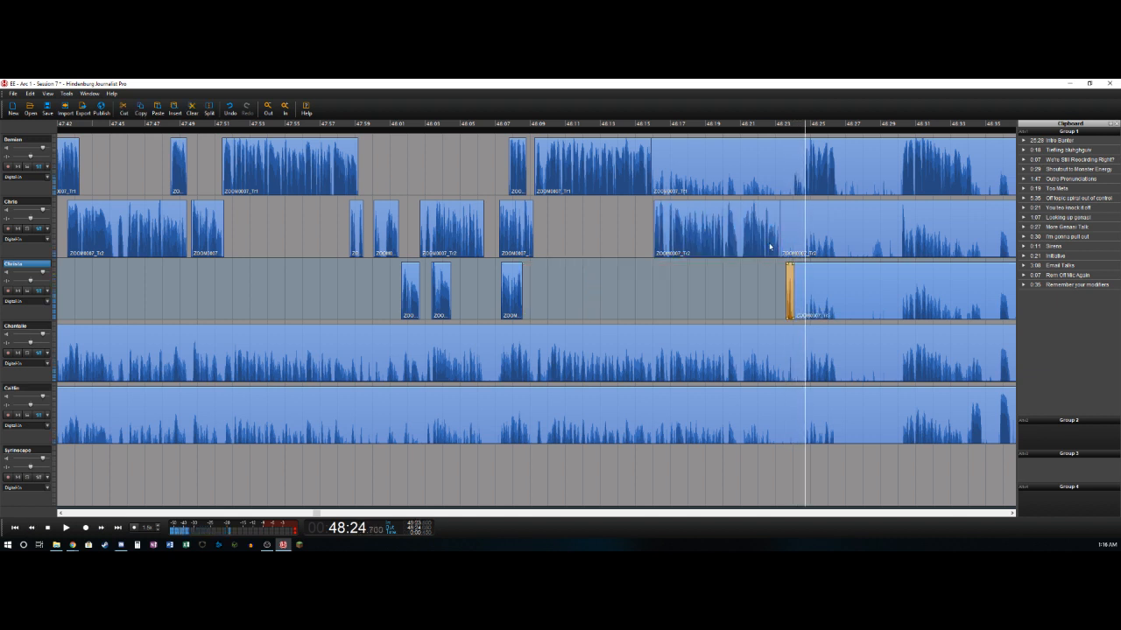
- Delete the first track's bleed from 48:15.9 to 48:24.7 and split the track at 48:26.5
{"action": "key", "text": "Delete"}
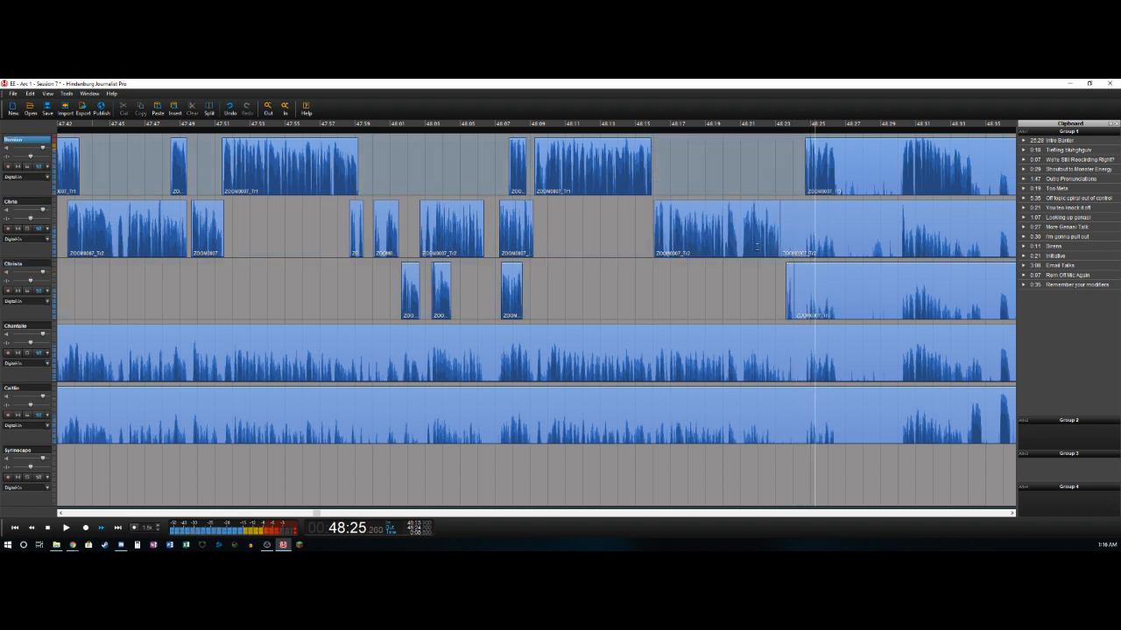
{"action": "key", "text": "space"}
{"action": "key", "text": "t"}
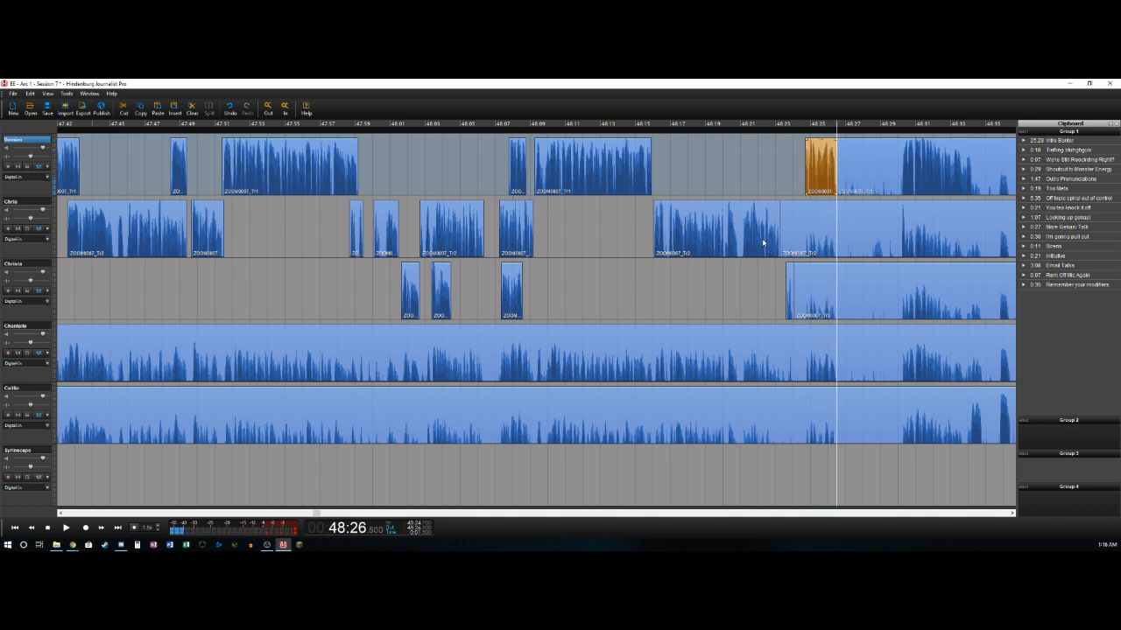
- Mark the pause from 48:26.5 to 48:30.05 and remove it across all five recorded tracks, closing the gap
{"action": "key", "text": "space"}
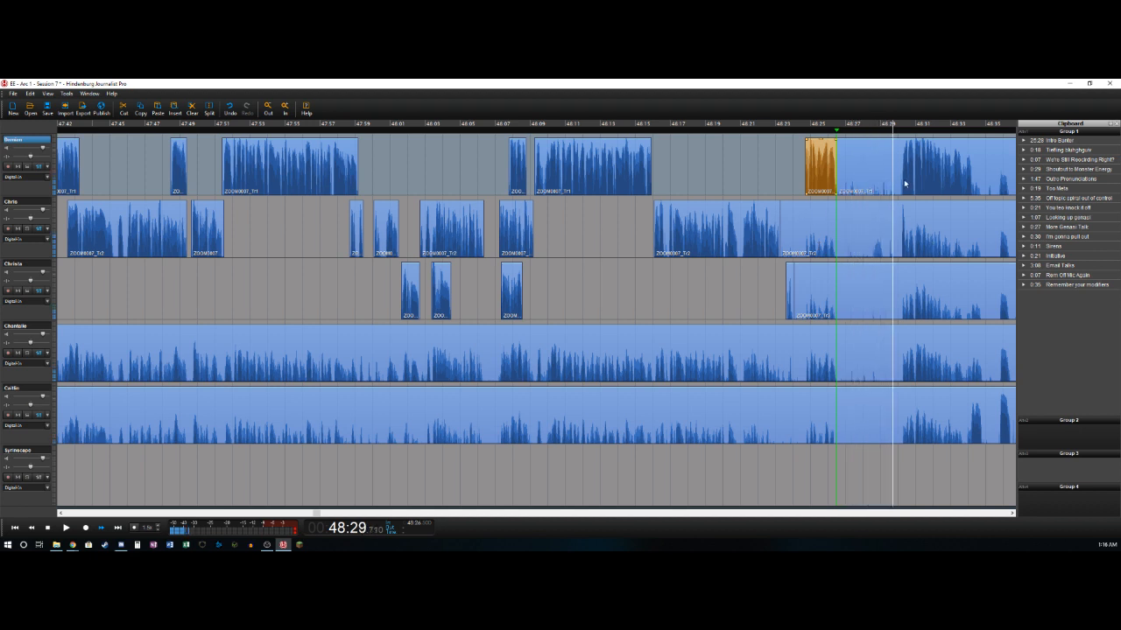
{"action": "key", "text": "Left"}
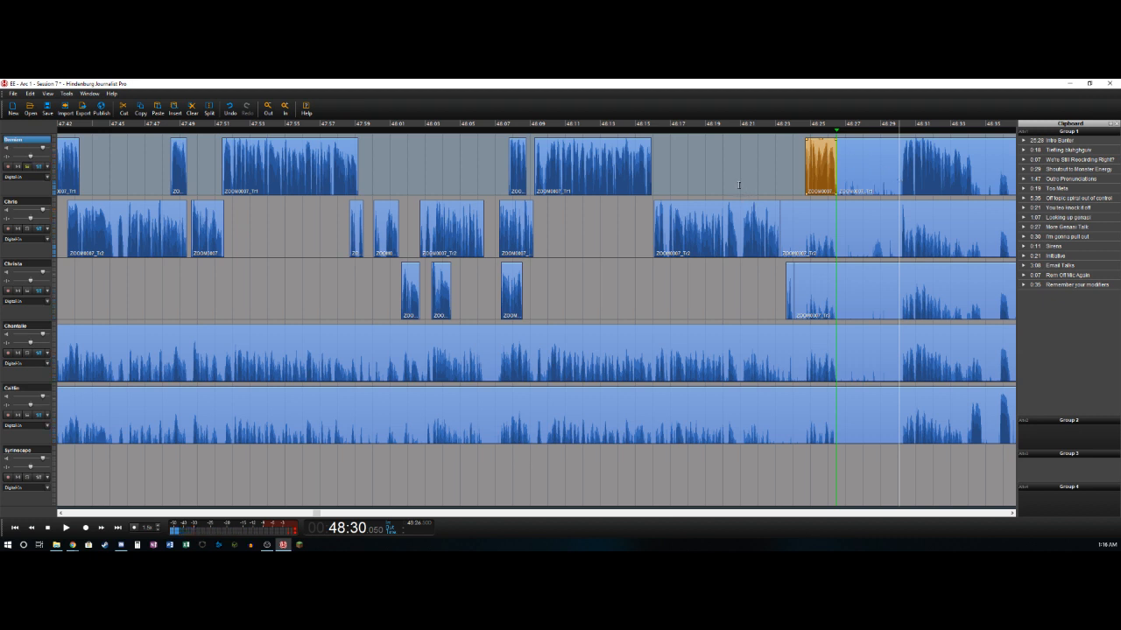
{"action": "key", "text": "o"}
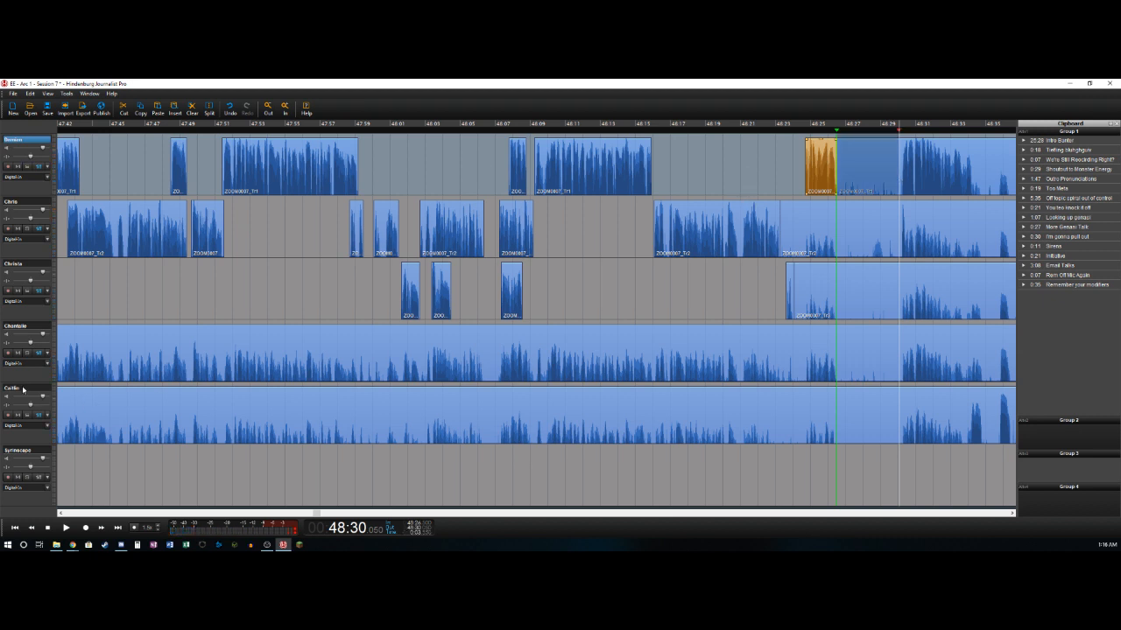
{"action": "left_click", "coordinate": [24, 389], "text": "shift"}
{"action": "key", "text": "Delete"}
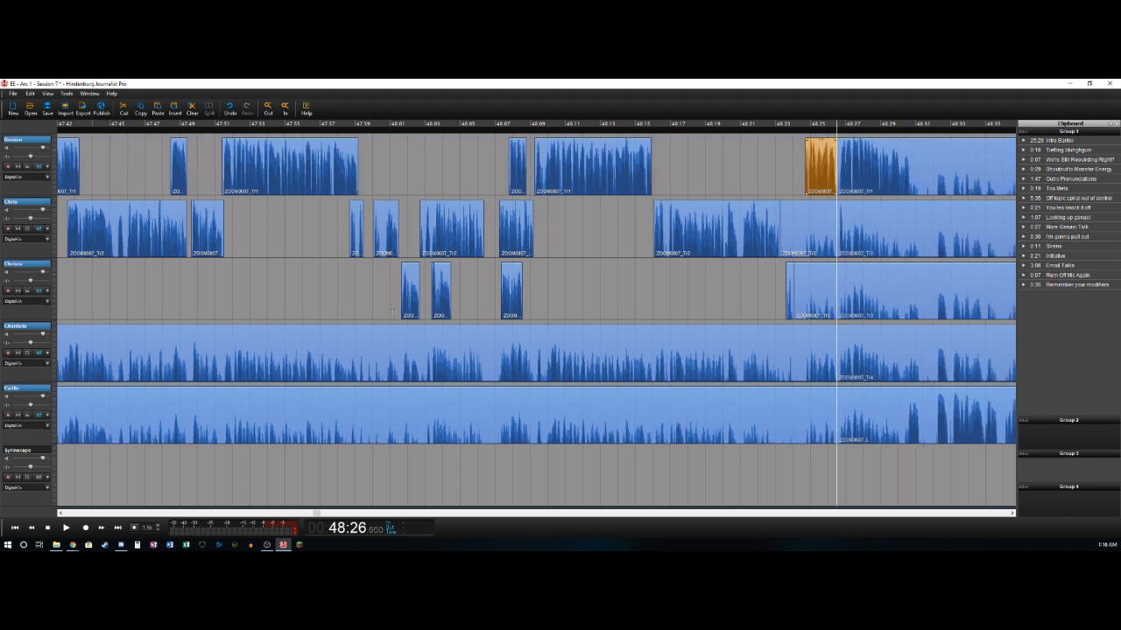
- Delete the remaining bleed clips that end at 48:26.5 on the second, third, fourth and fifth tracks
{"action": "left_click", "coordinate": [820, 217]}
{"action": "key", "text": "Delete"}
{"action": "left_click", "coordinate": [825, 283]}
{"action": "key", "text": "Delete"}
{"action": "left_click", "coordinate": [802, 360]}
{"action": "key", "text": "Delete"}
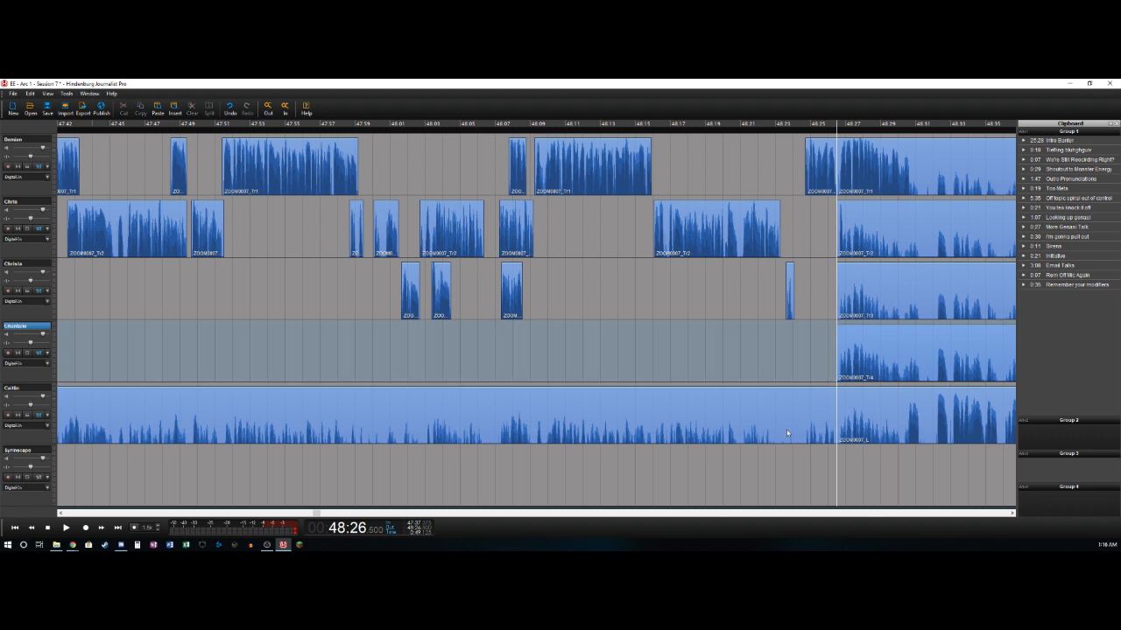
{"action": "left_click", "coordinate": [787, 431]}
{"action": "key", "text": "Delete"}
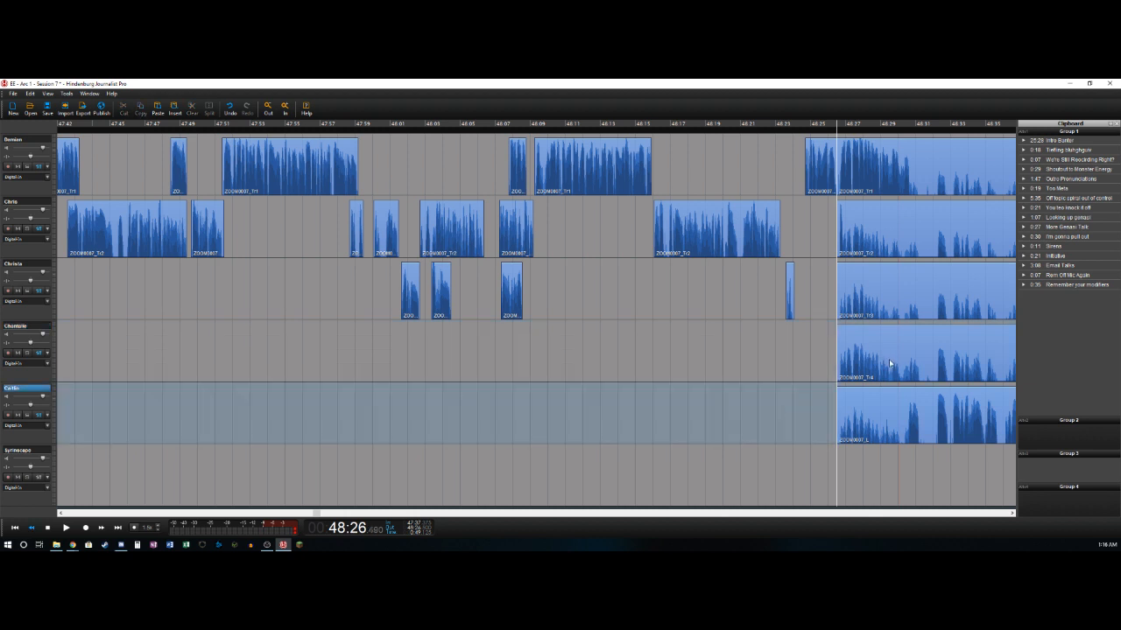
- Split the first track at about 48:30.675, where its loud speech ends
{"action": "key", "text": "space"}
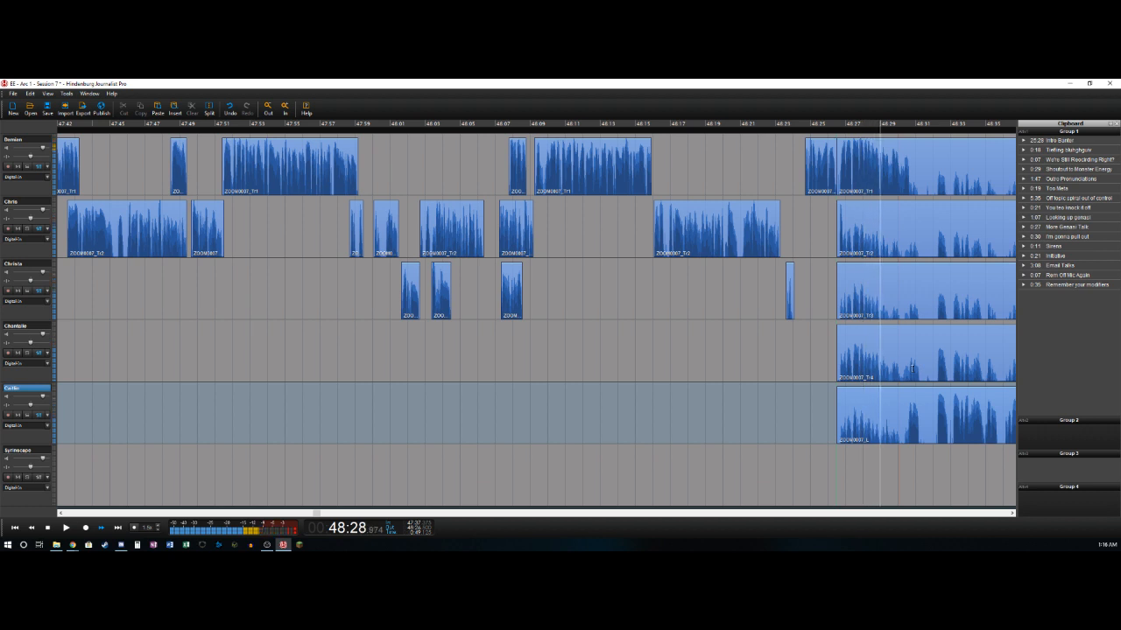
{"action": "key", "text": "space"}
{"action": "key", "text": "s"}
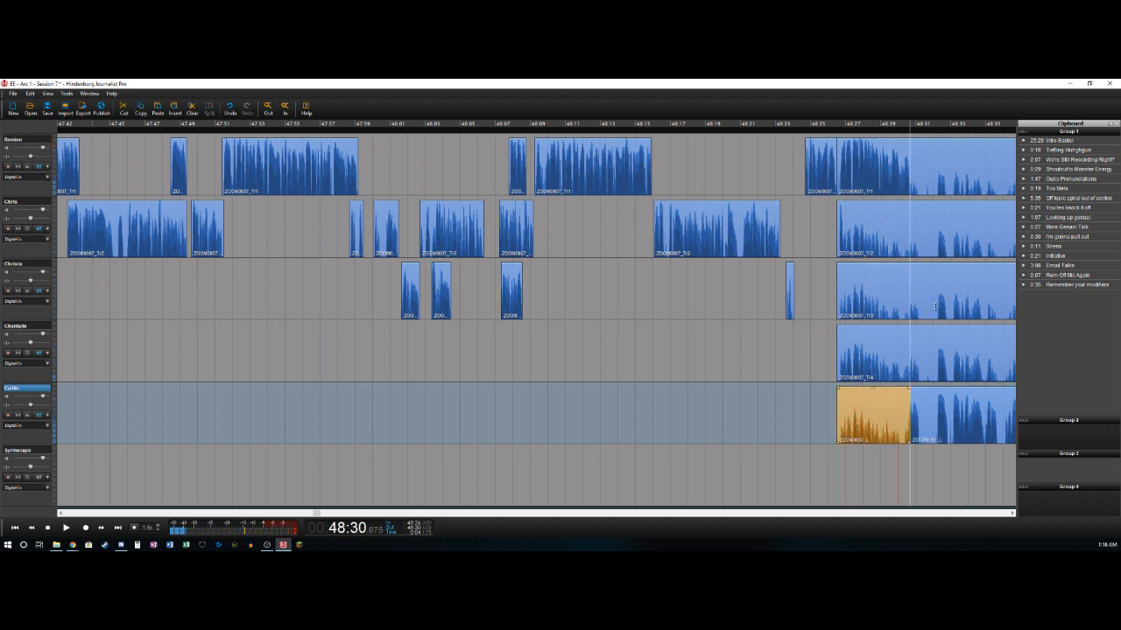
{"action": "key", "text": "ctrl+z"}
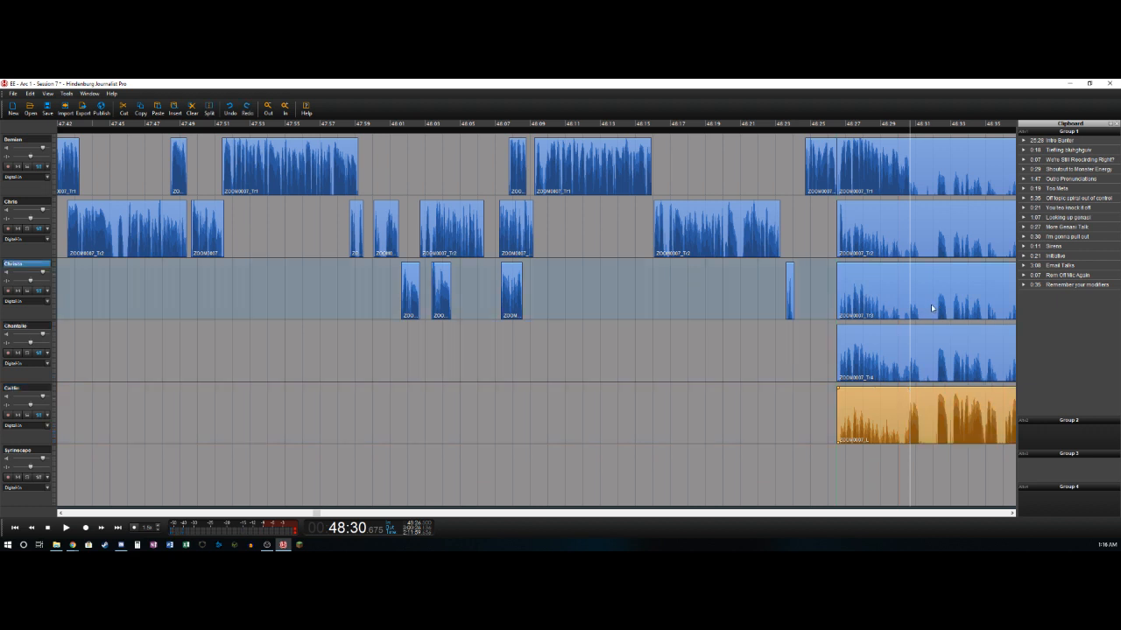
{"action": "key", "text": "s"}
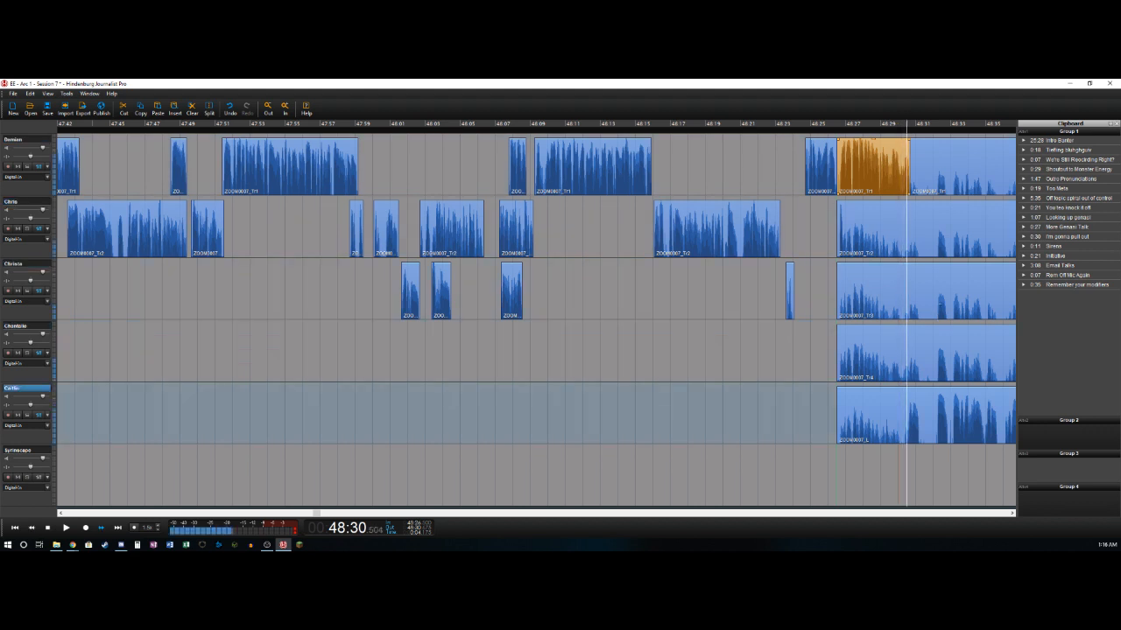
- Delete the fifth track's bleed from 48:26.5 to about 48:30.5 and from about 48:31.2 to 48:32.15
{"action": "key", "text": "s"}
{"action": "key", "text": "Delete"}
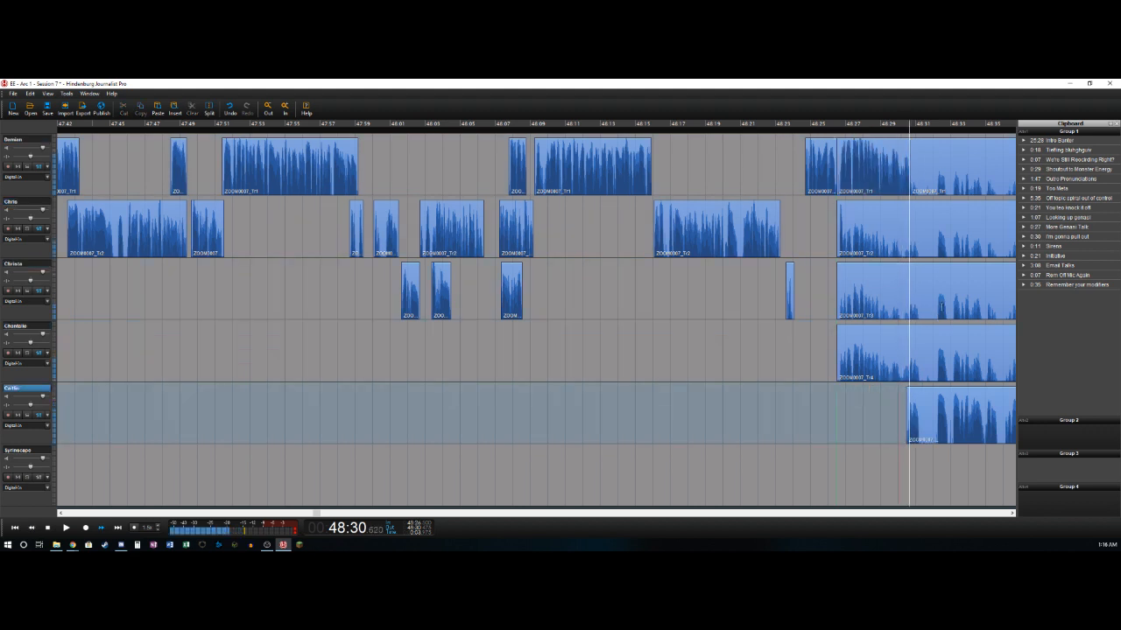
{"action": "key", "text": "s"}
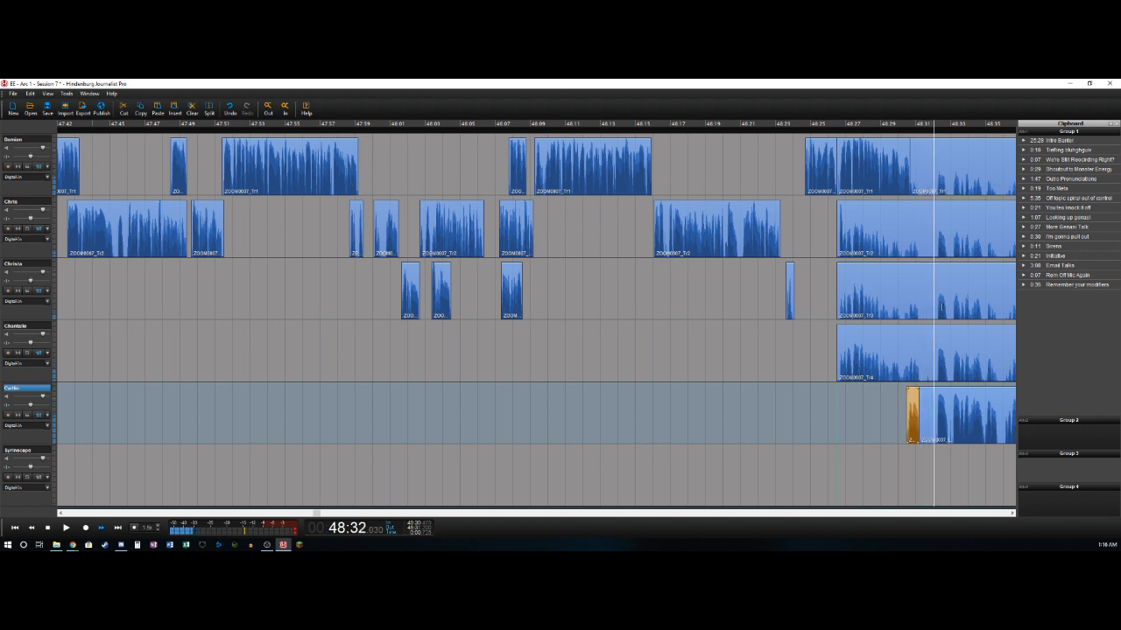
{"action": "key", "text": "s"}
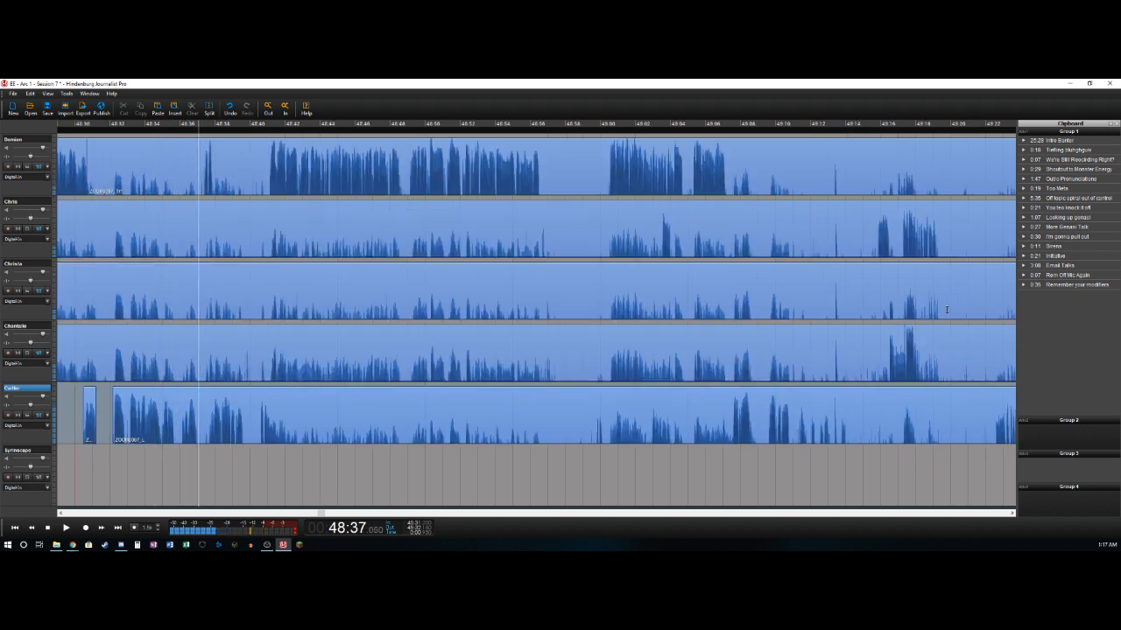
- Split the fifth track at 48:36.95 and isolate the first track's short speech from 48:37.35 to 48:37.825, deleting the bleed before it
{"action": "key", "text": "t"}
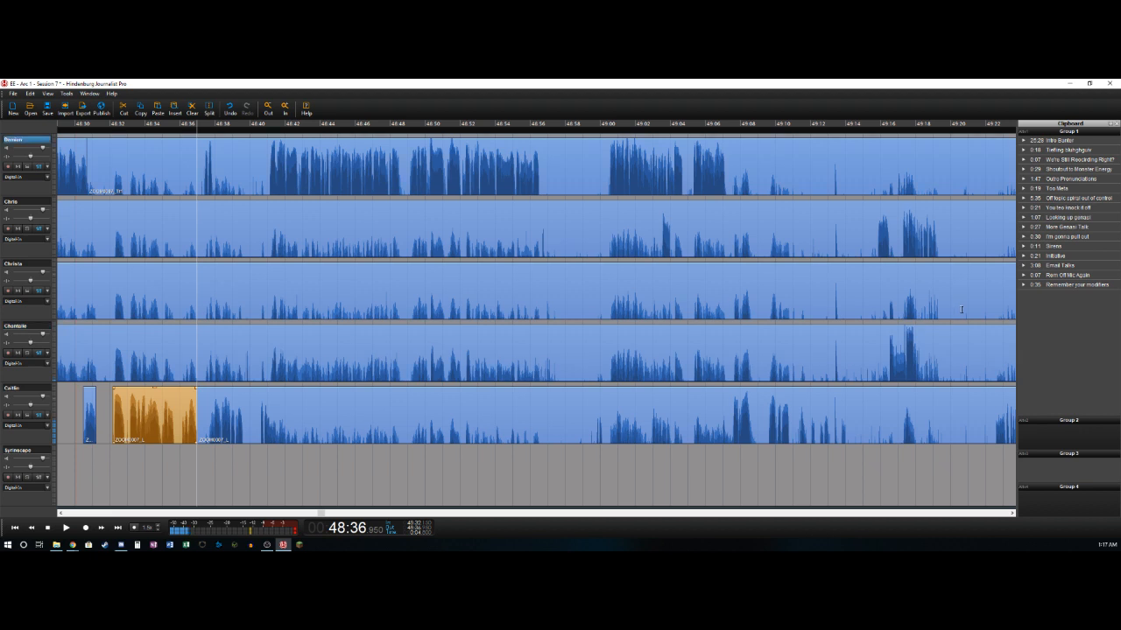
{"action": "key", "text": "t"}
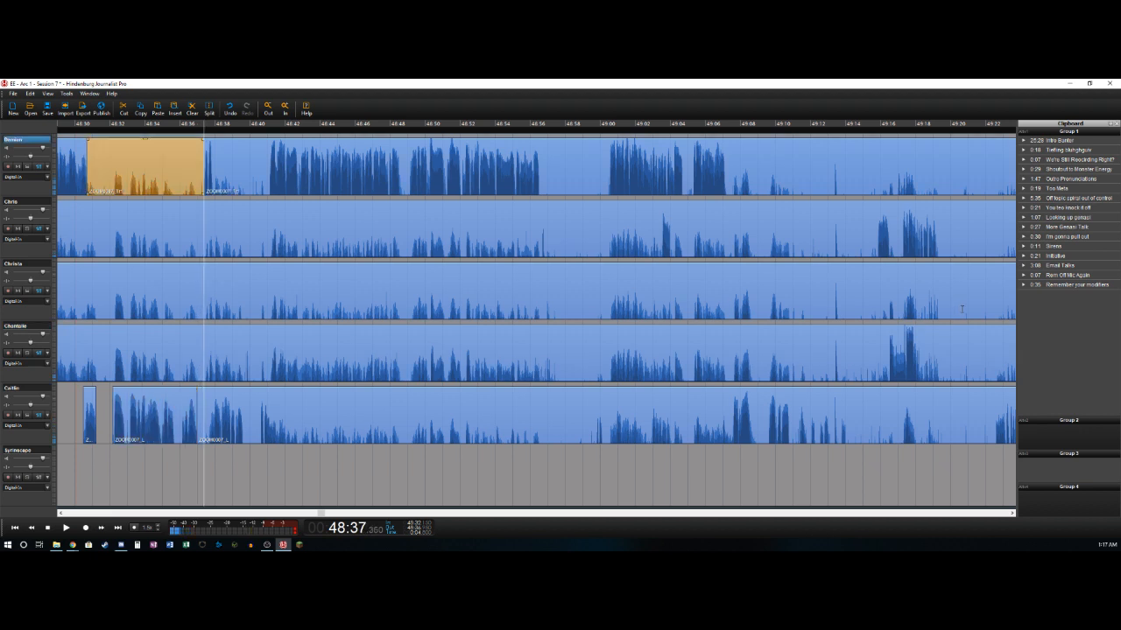
{"action": "key", "text": "Delete"}
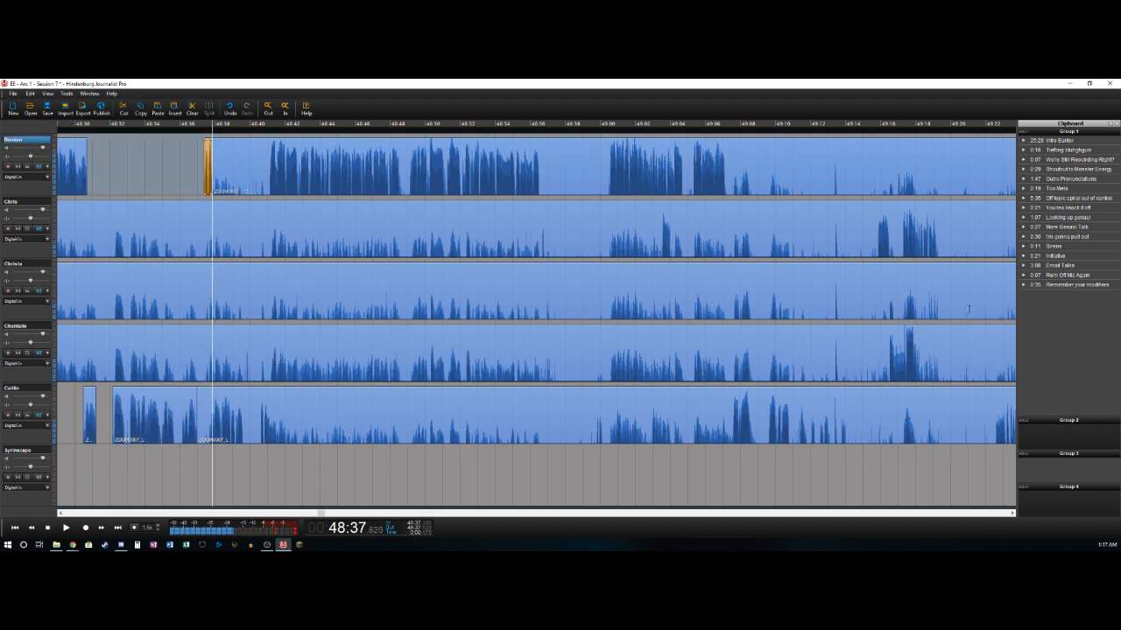
- Delete the fifth track's bleed from 48:36.95 to about 48:37.7
{"action": "key", "text": "Down"}
{"action": "key", "text": "Left"}
{"action": "key", "text": "Right"}
{"action": "key", "text": "Right"}
{"action": "key", "text": "Left"}
{"action": "key", "text": "Left"}
{"action": "key", "text": "Right"}
{"action": "key", "text": "ctrl+t"}
{"action": "key", "text": "Delete"}
{"action": "key", "text": "Right"}
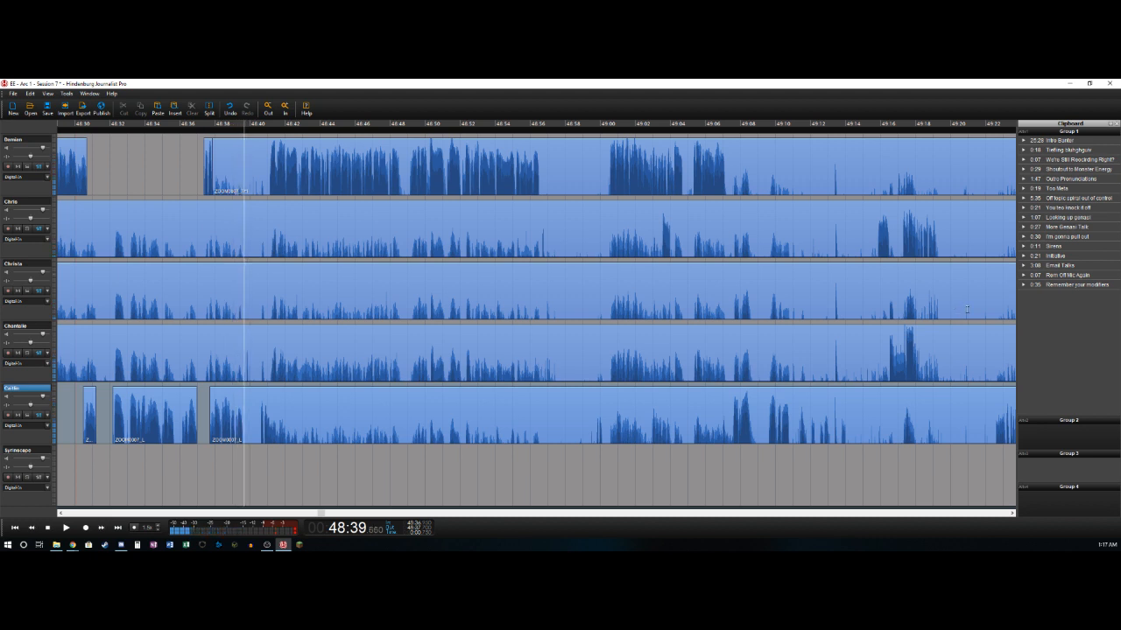
- Delete the fifth track's quiet section from 48:39.66 to about 48:40.6
{"action": "key", "text": "ctrl+t"}
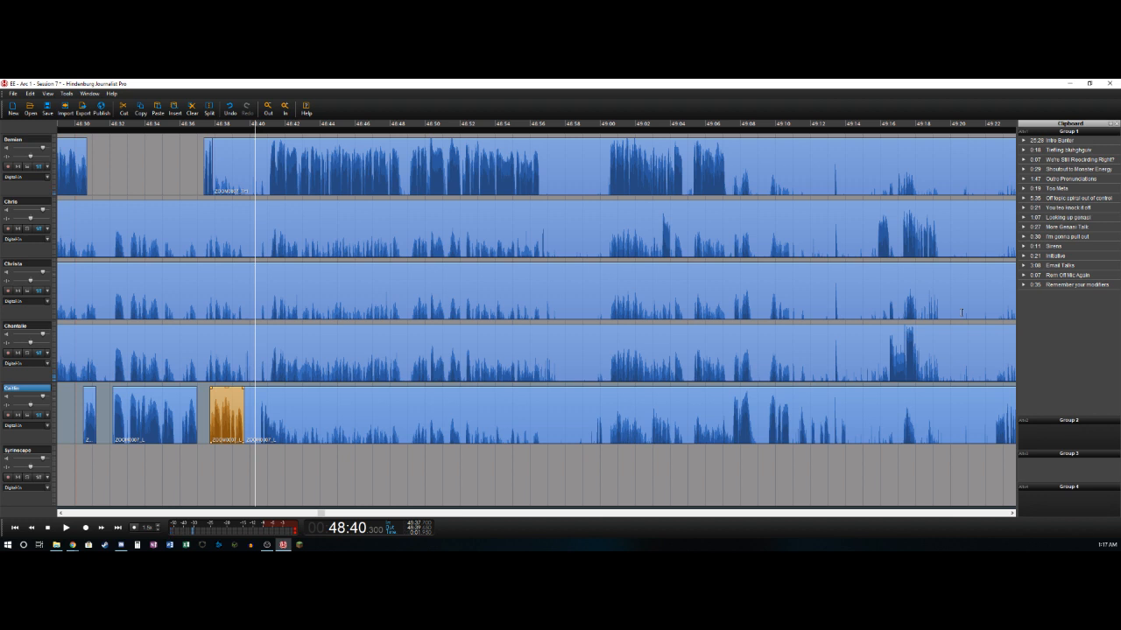
{"action": "key", "text": "Right"}
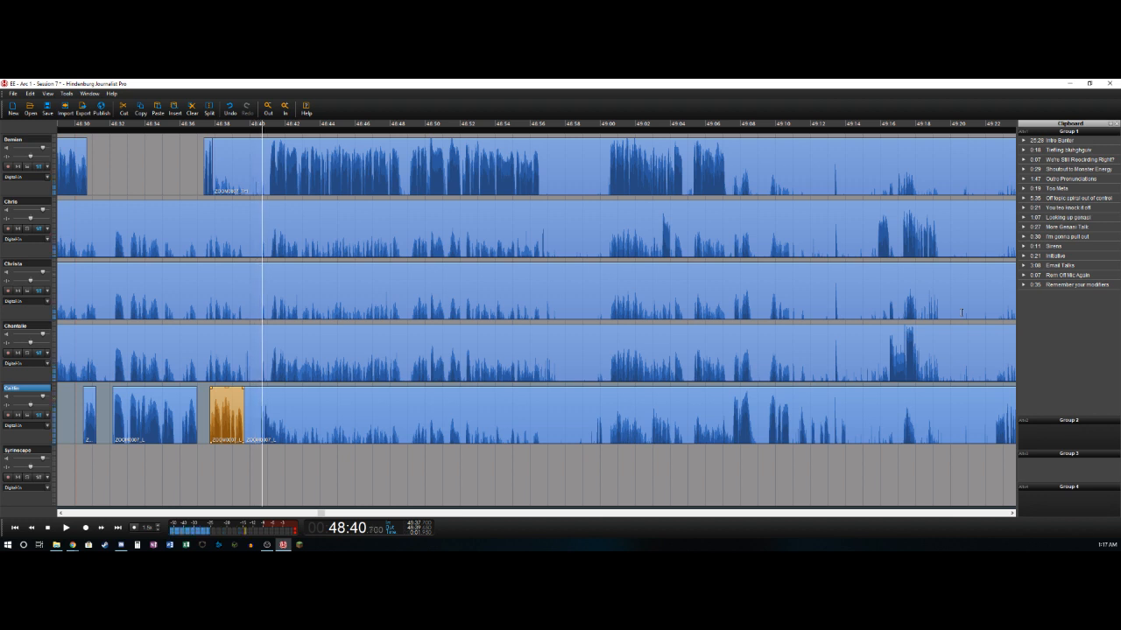
{"action": "key", "text": "Left"}
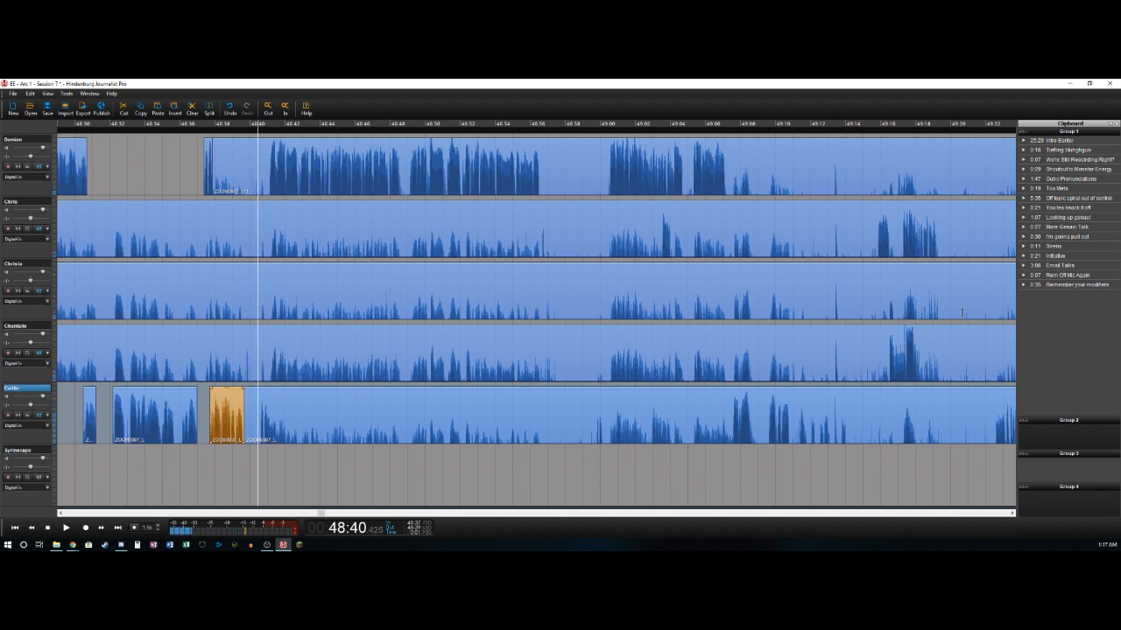
{"action": "key", "text": "Right"}
{"action": "key", "text": "Left"}
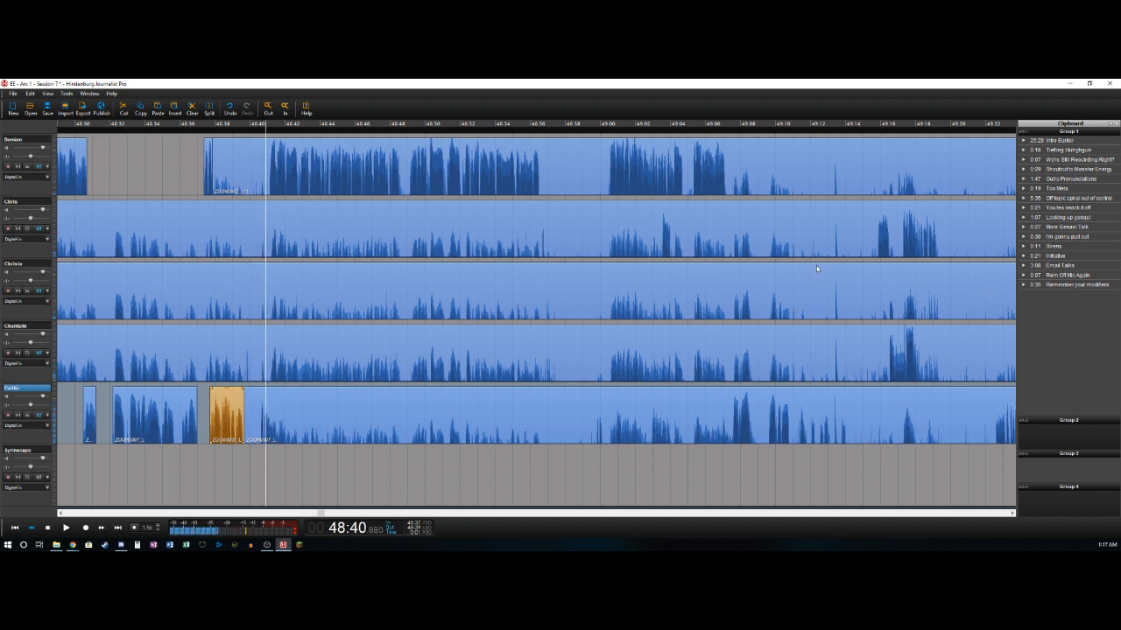
{"action": "key", "text": "Right"}
{"action": "key", "text": "t"}
{"action": "key", "text": "Delete"}
{"action": "key", "text": "Right"}
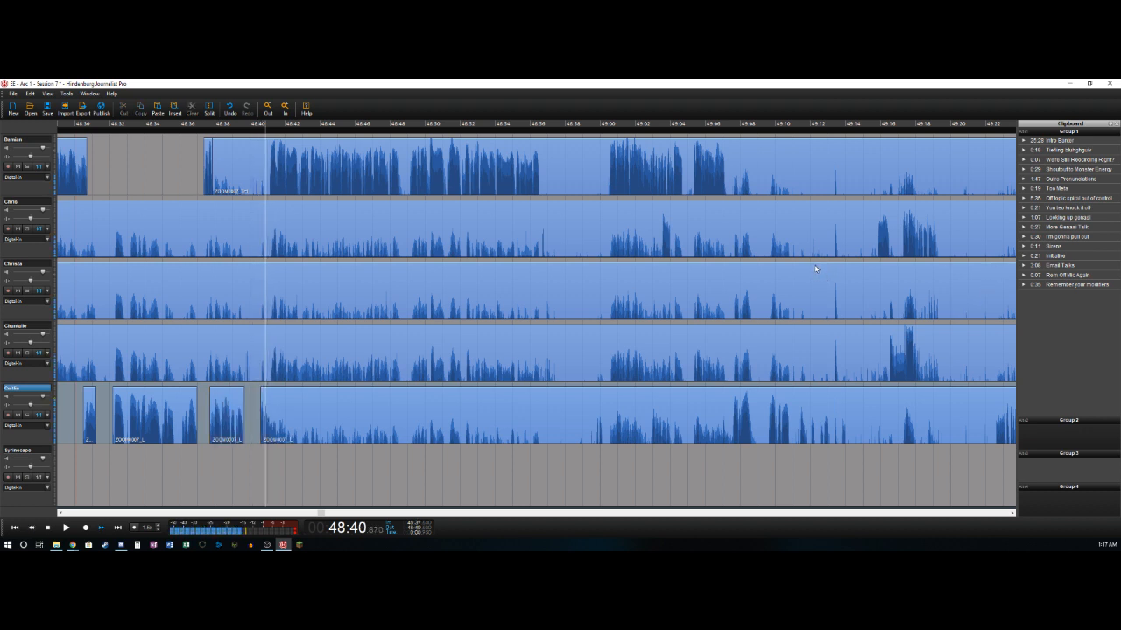
- Split the fifth track at about 48:40.85 and delete the first track's bleed from 48:37.825 to 48:41
{"action": "key", "text": "Left"}
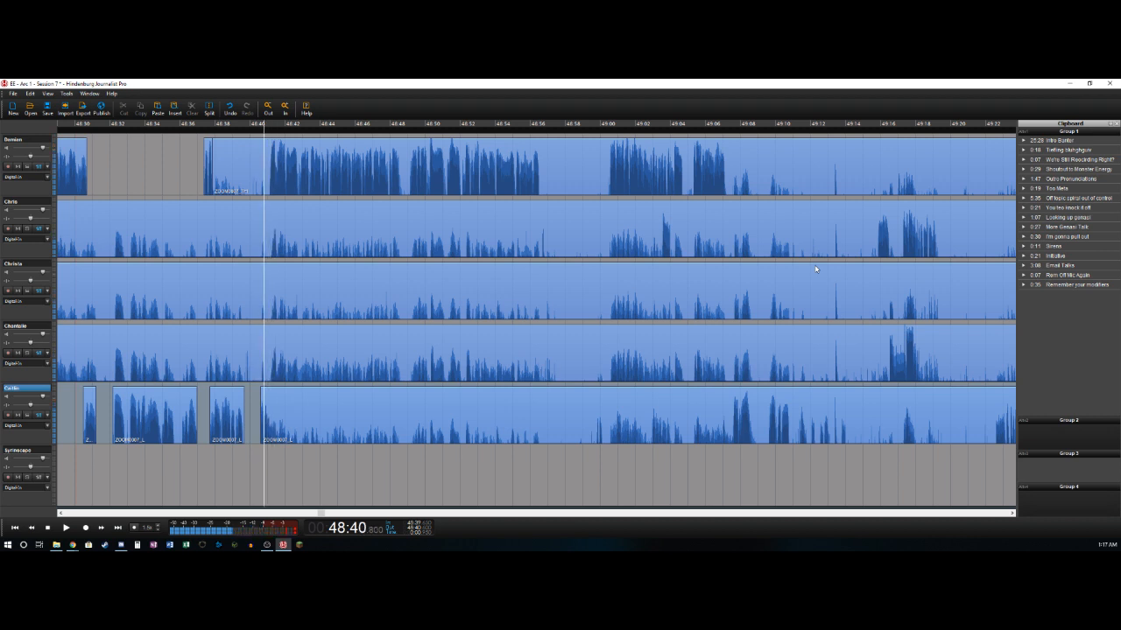
{"action": "key", "text": "Up"}
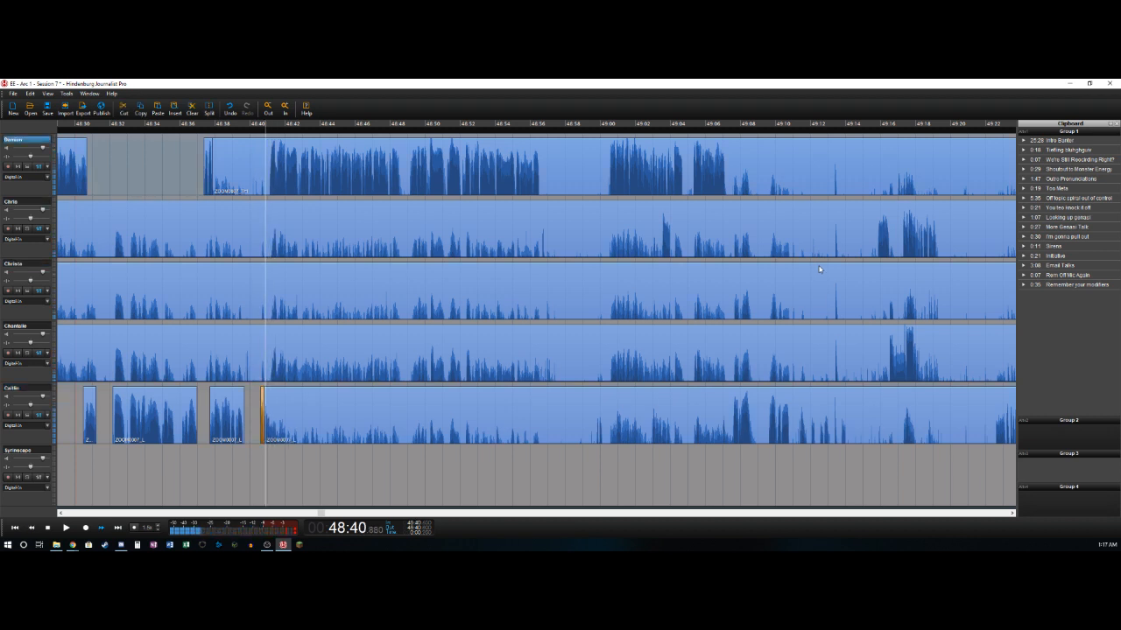
{"action": "key", "text": "Left"}
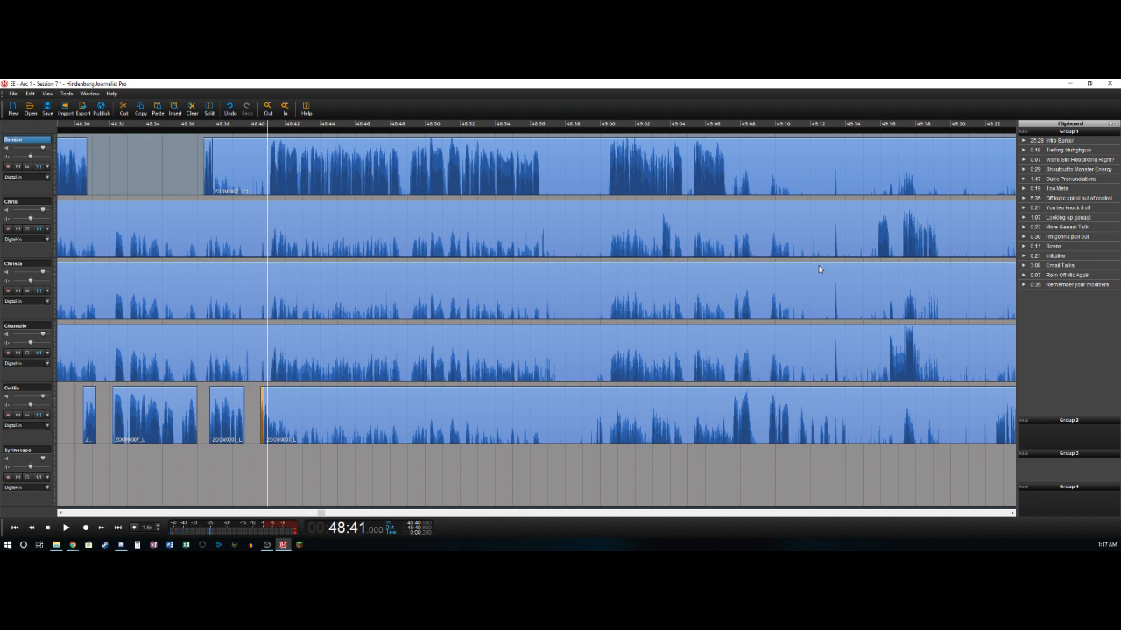
{"action": "key", "text": "t"}
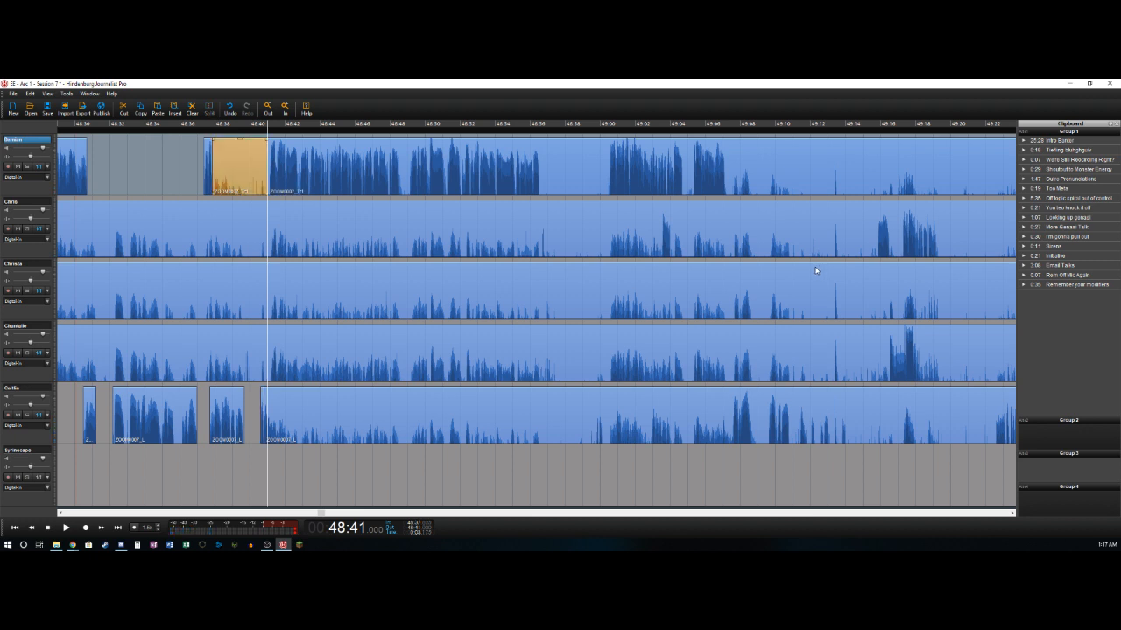
{"action": "key", "text": "Delete"}
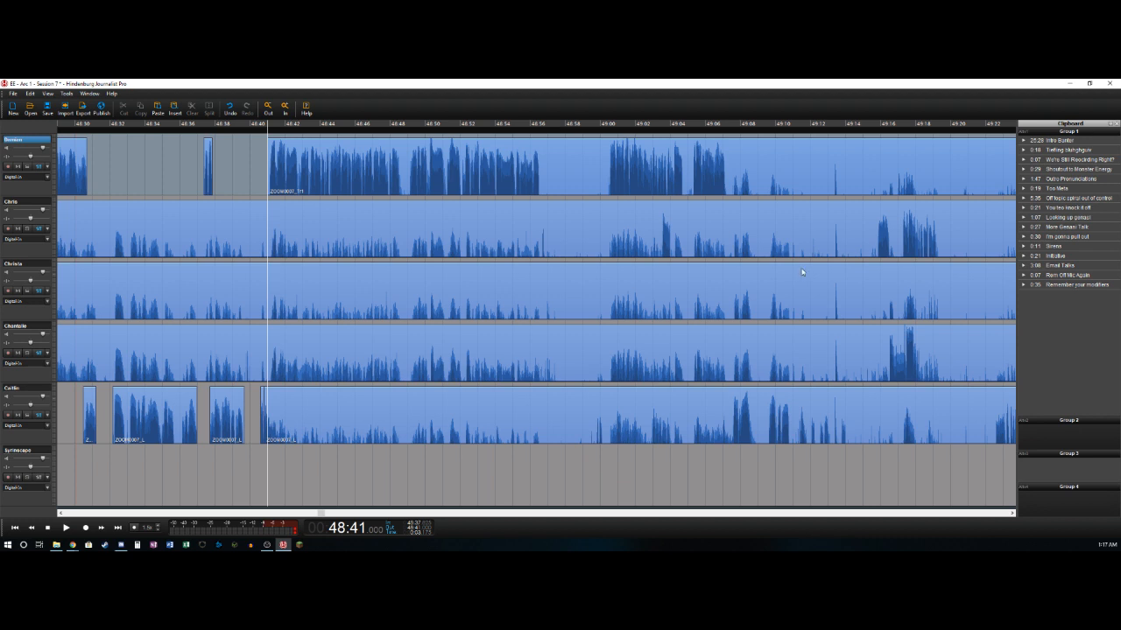
- Delete the short pause on the first track between about 48:48.6 and 48:49.08
{"action": "key", "text": "space"}
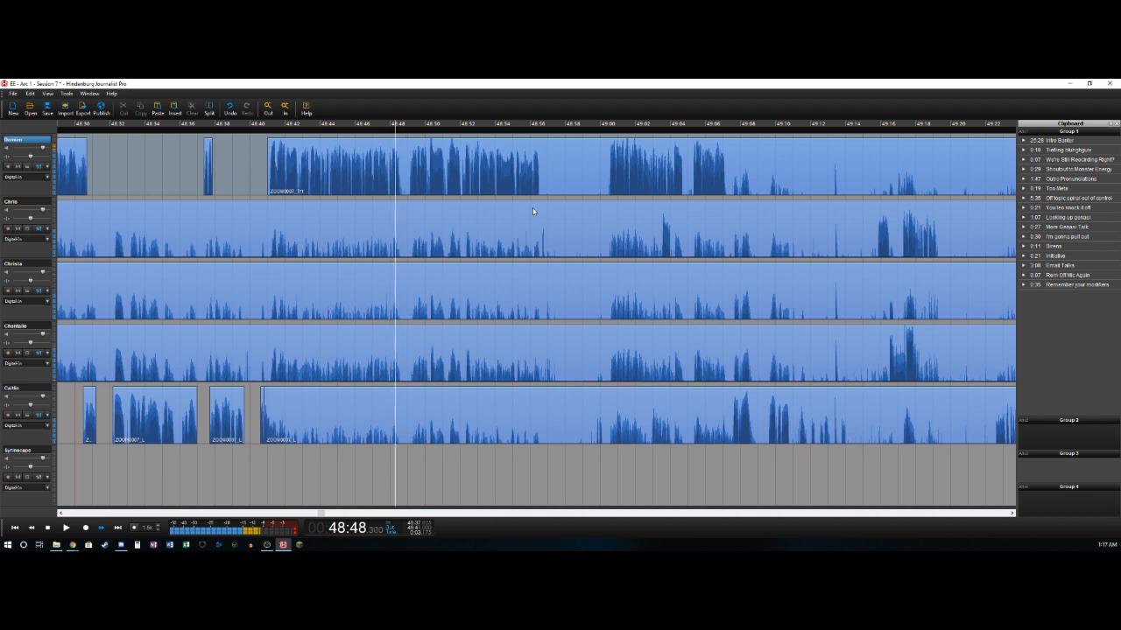
{"action": "key", "text": "ctrl+b"}
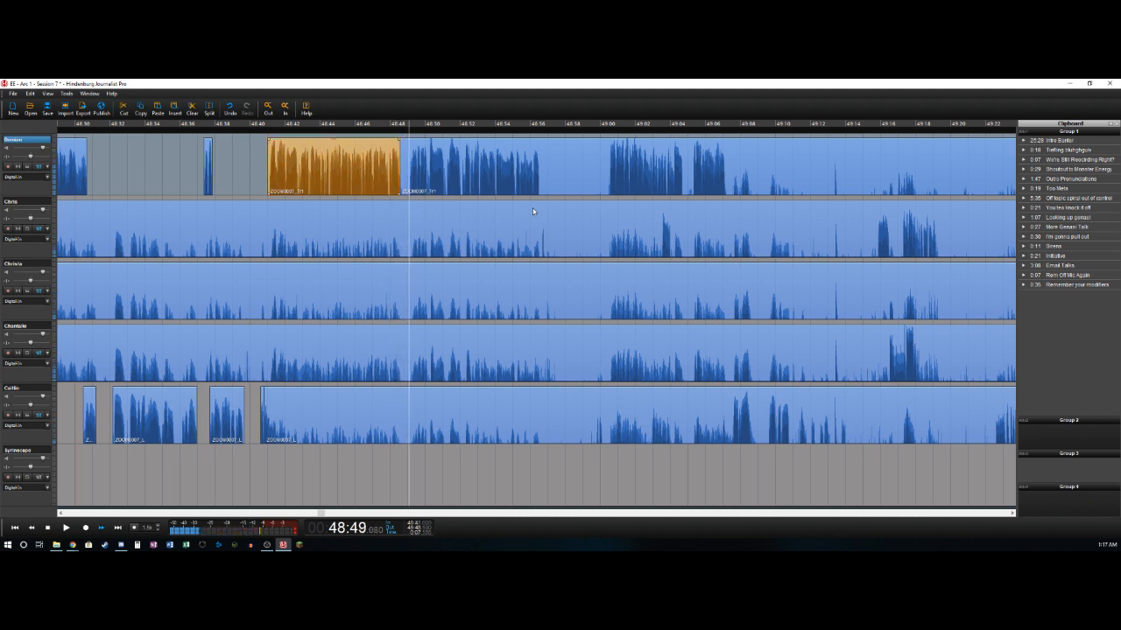
{"action": "key", "text": "ctrl+t"}
{"action": "key", "text": "Delete"}
- Split the first track at 48:56.55 and remove the pause from there to 48:59.7 across all five recorded tracks, closing the gap
{"action": "key", "text": "space"}
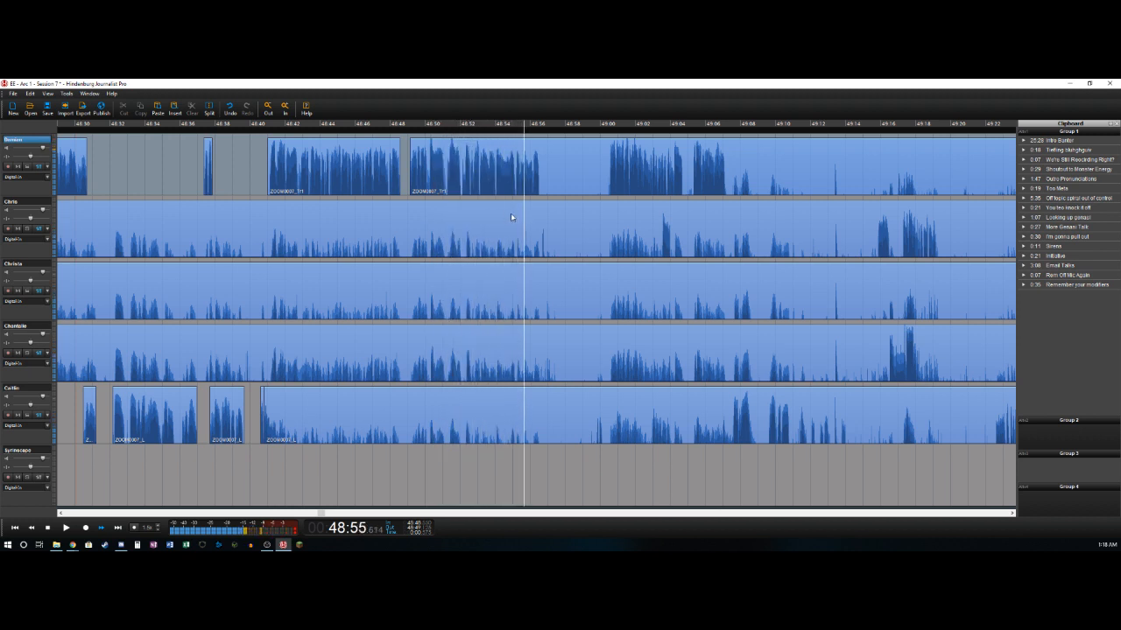
{"action": "key", "text": "space"}
{"action": "key", "text": "t"}
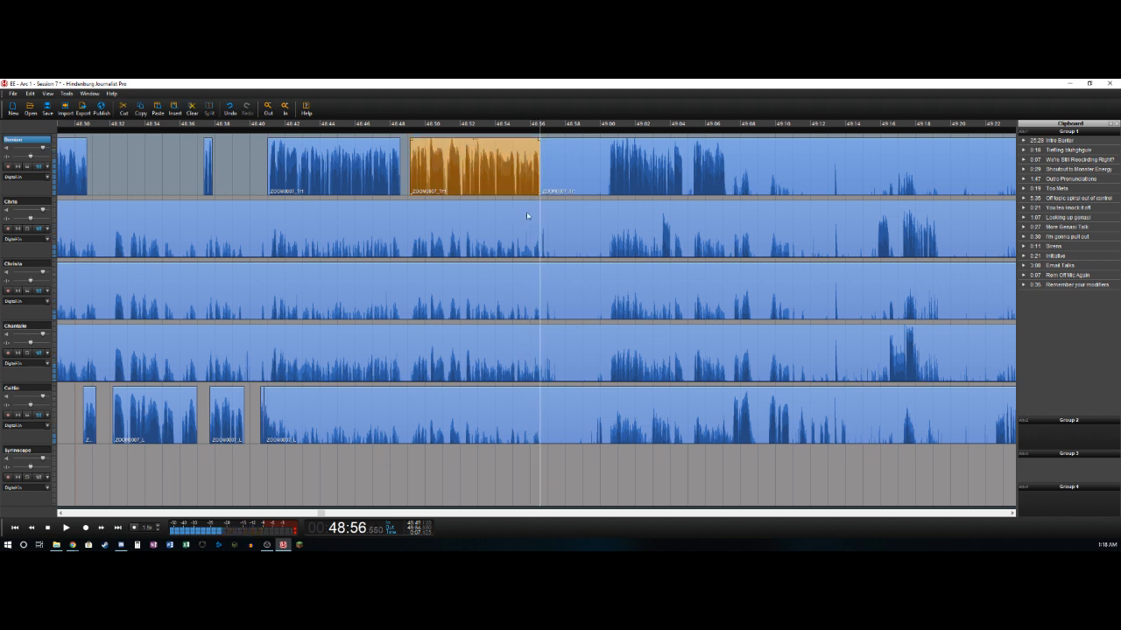
{"action": "key", "text": "space"}
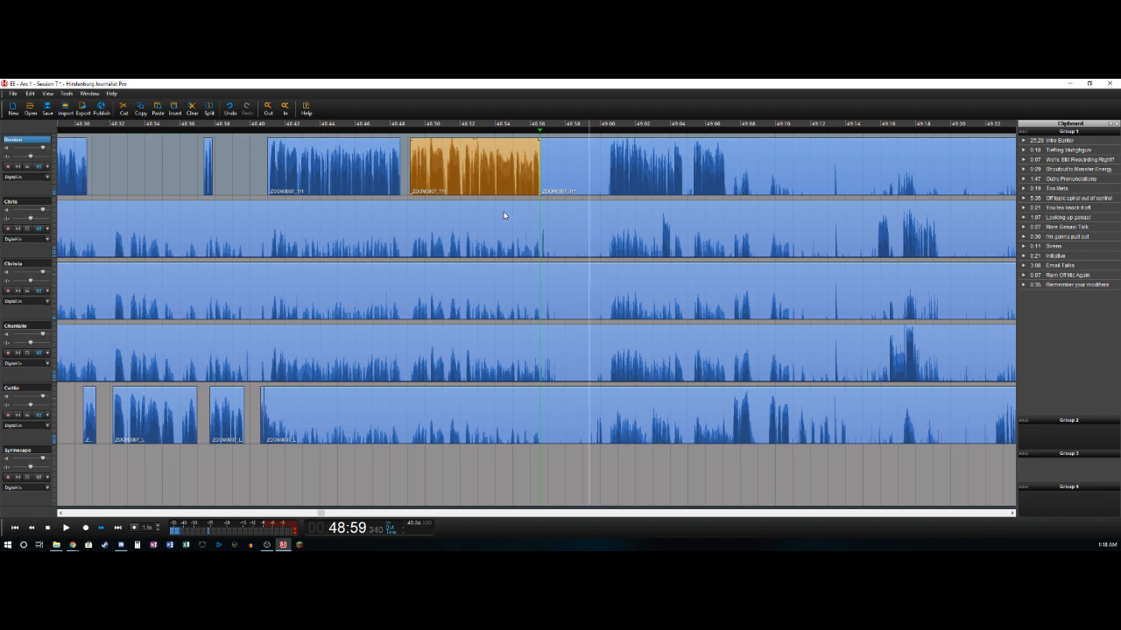
{"action": "key", "text": "Left"}
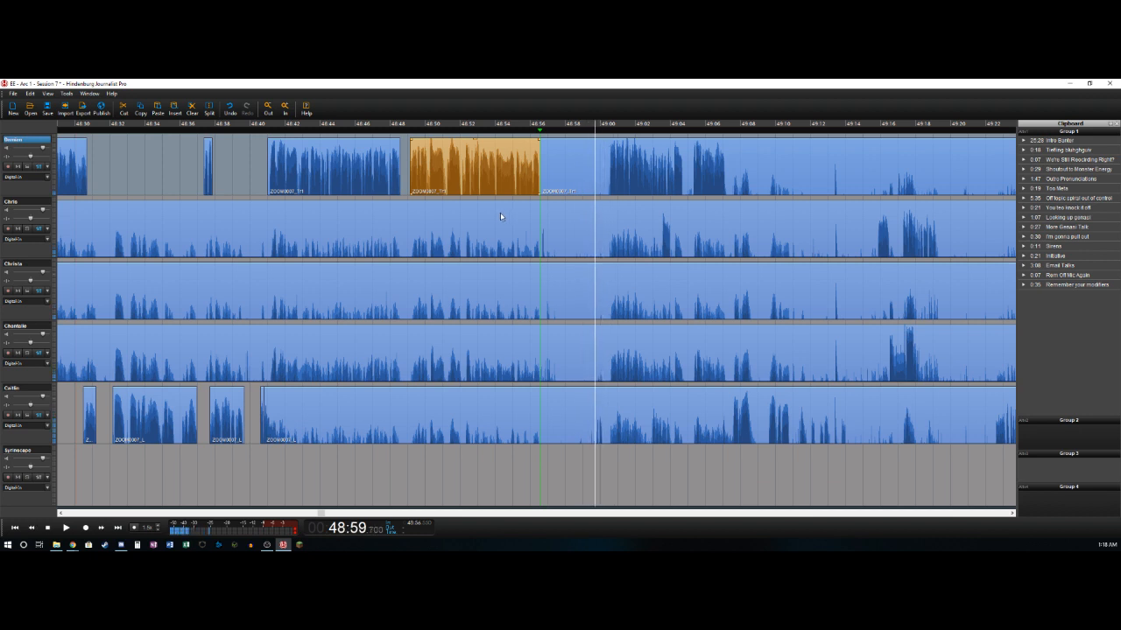
{"action": "key", "text": "o"}
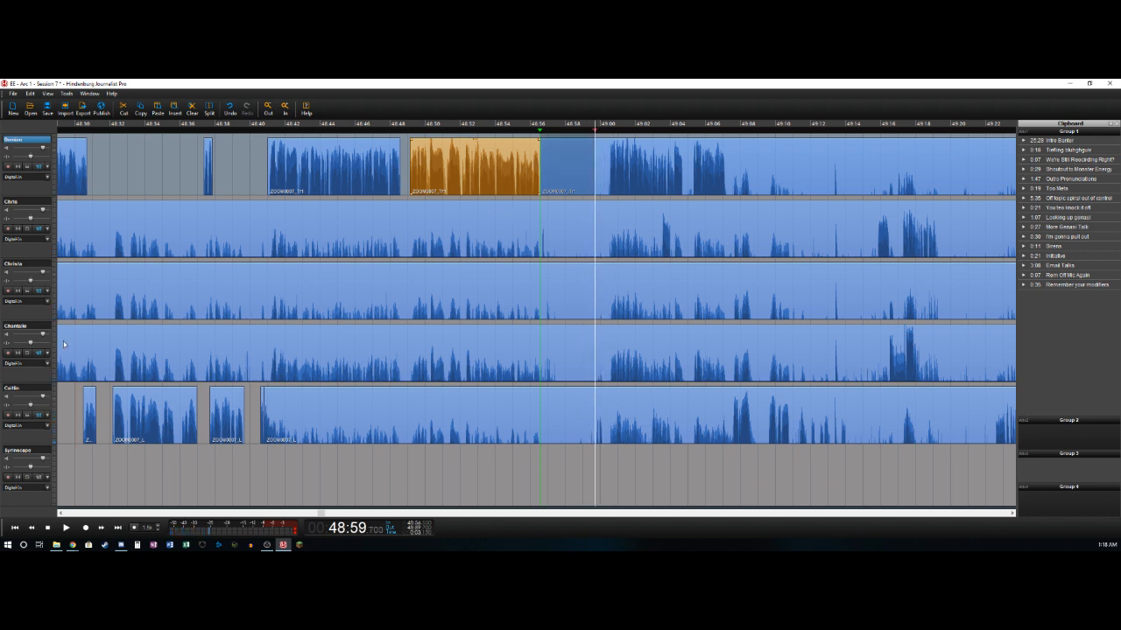
{"action": "left_click", "coordinate": [32, 387], "text": "shift"}
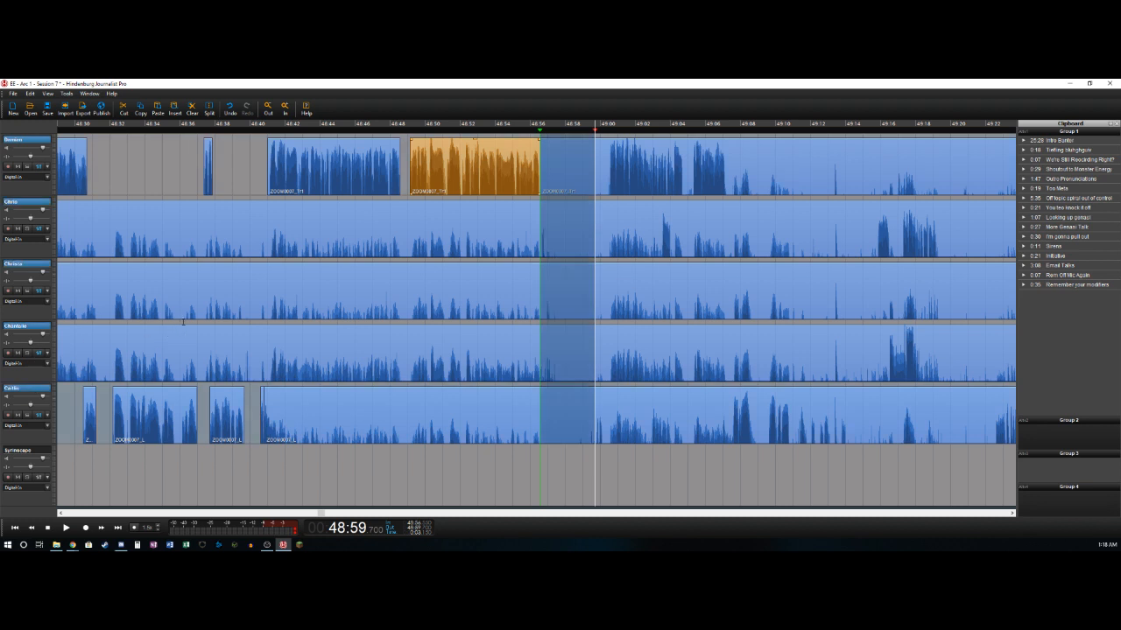
{"action": "key", "text": "Delete"}
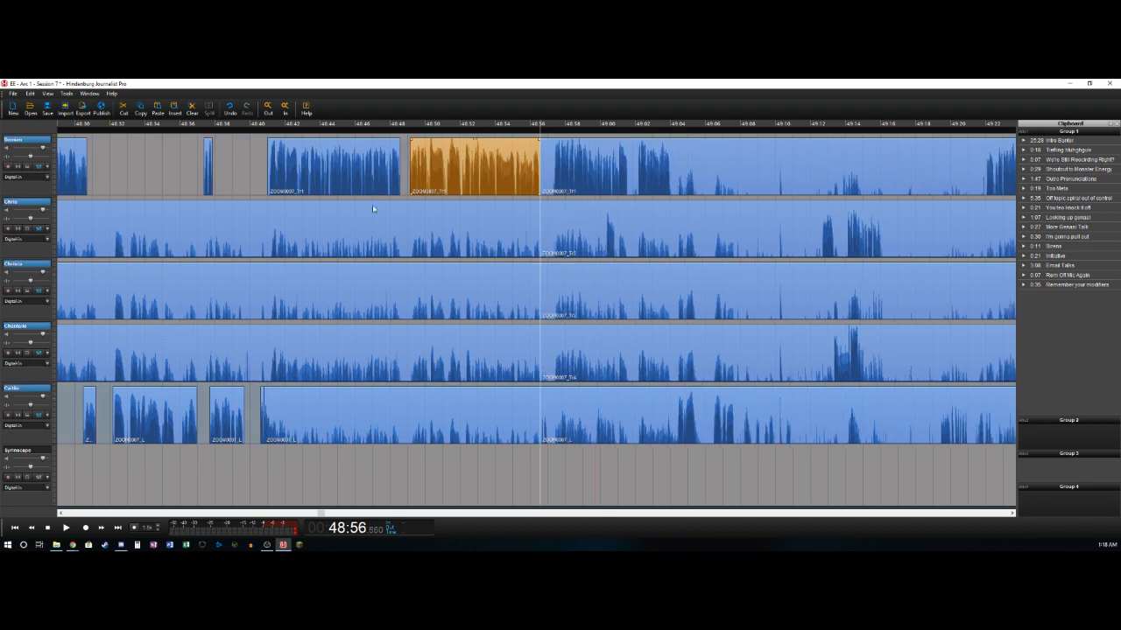
- Delete the bleed clips that end at 48:56.55 on the second, third, fourth and fifth tracks
{"action": "left_click", "coordinate": [478, 216]}
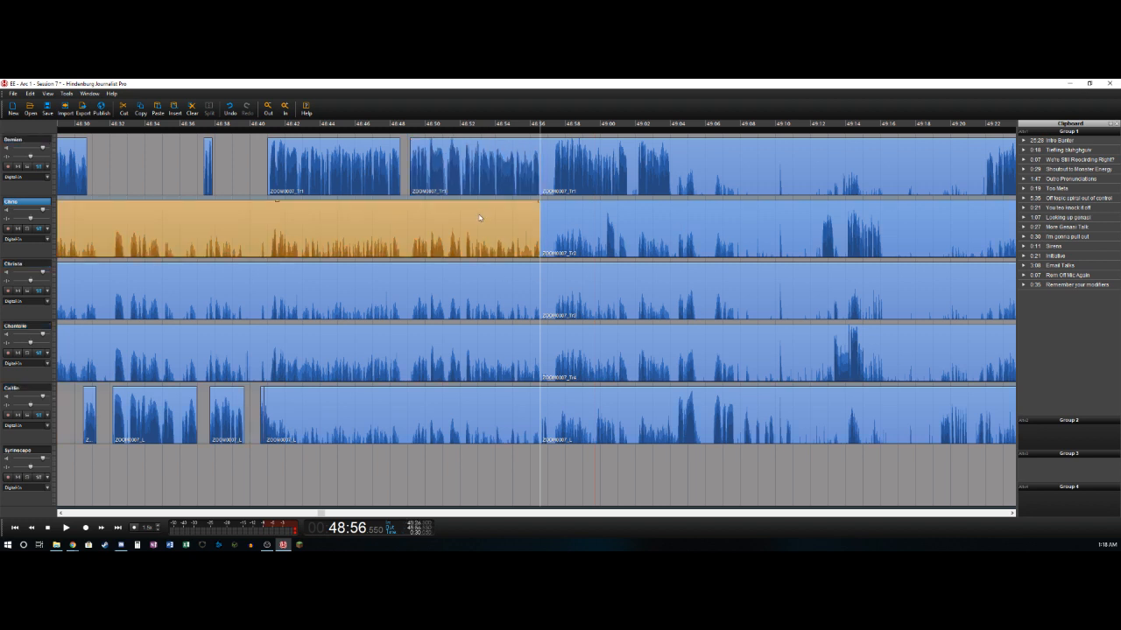
{"action": "key", "text": "Delete"}
{"action": "left_click", "coordinate": [497, 289]}
{"action": "key", "text": "Delete"}
{"action": "left_click", "coordinate": [489, 353]}
{"action": "key", "text": "Delete"}
{"action": "left_click", "coordinate": [493, 408]}
{"action": "key", "text": "Delete"}
- Split the fifth track at 48:57 and delete the first track's silence from 48:56.55 to 48:57.325
{"action": "key", "text": "space"}
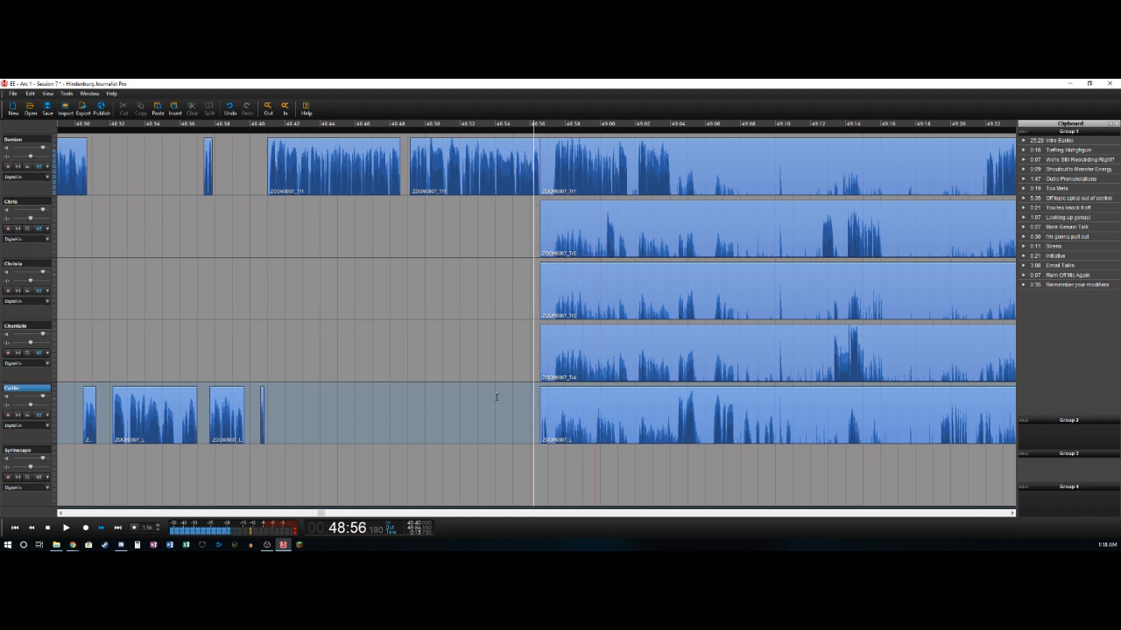
{"action": "key", "text": "space"}
{"action": "key", "text": "t"}
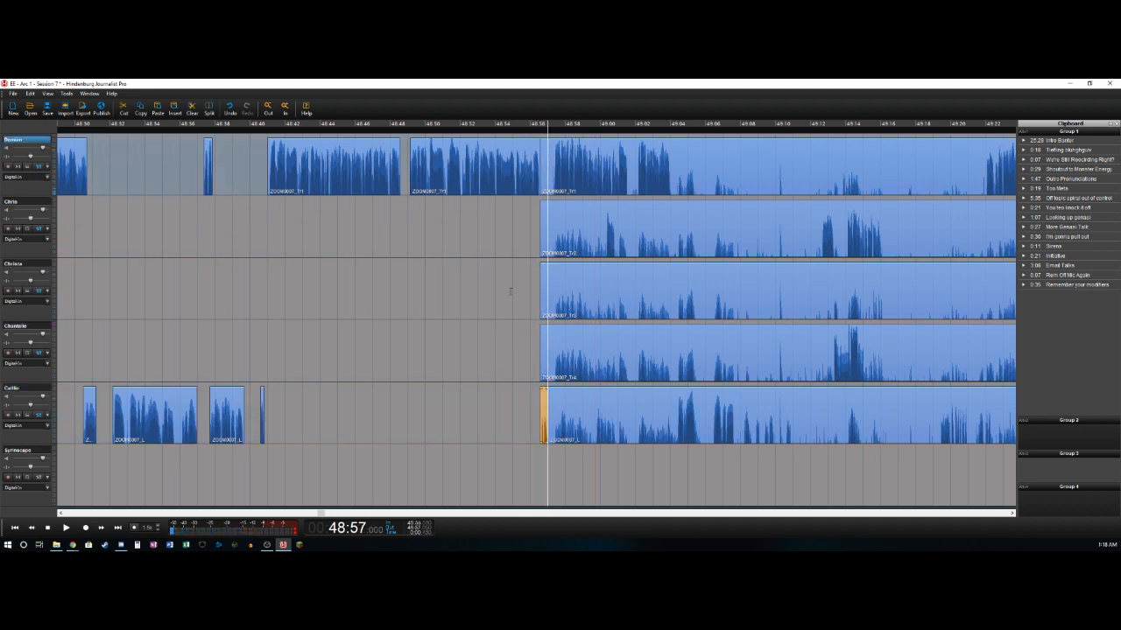
{"action": "key", "text": "Right"}
{"action": "key", "text": "Right"}
{"action": "key", "text": "t"}
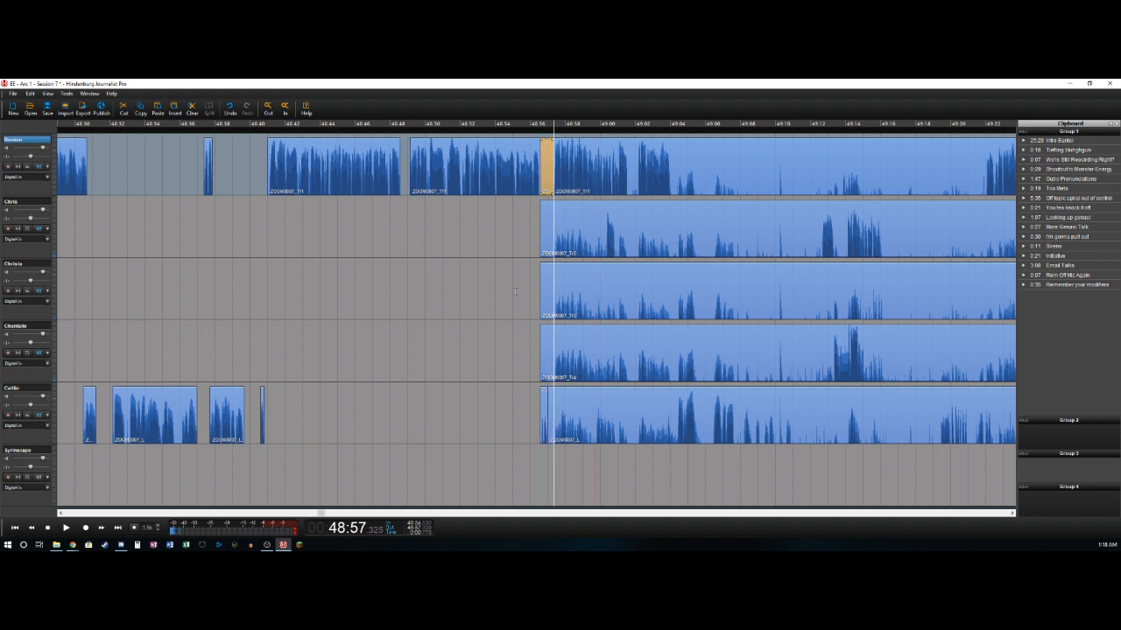
{"action": "key", "text": "Delete"}
- Split the first track at about 49:01.6 and delete the fifth track's bleed from 48:57 to about 48:59.75
{"action": "key", "text": "space"}
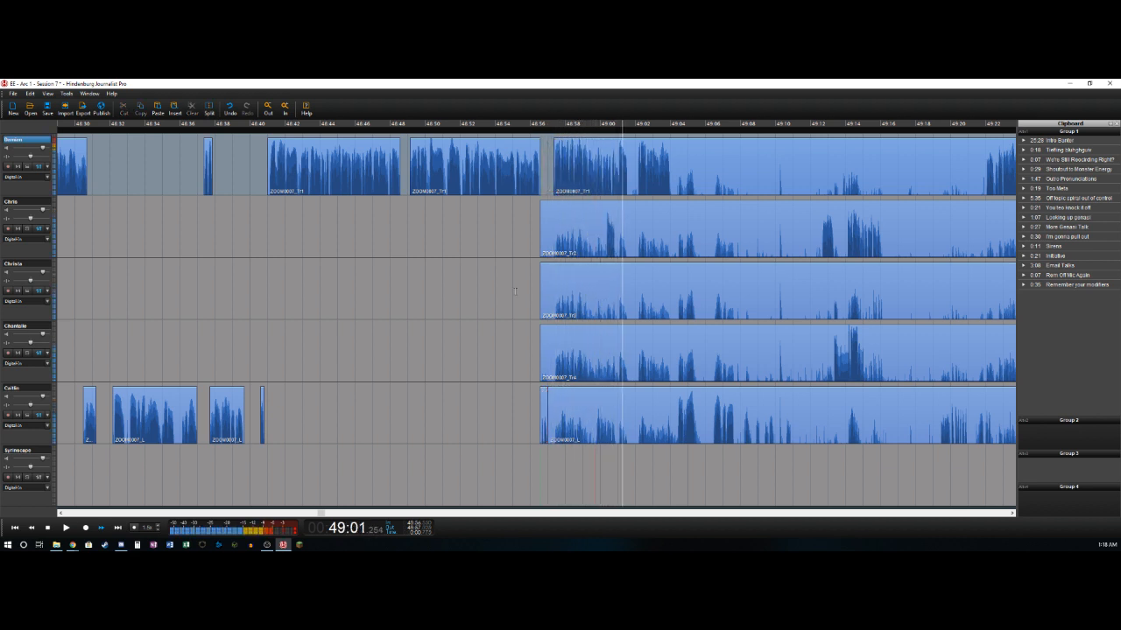
{"action": "key", "text": "t"}
{"action": "key", "text": "Left"}
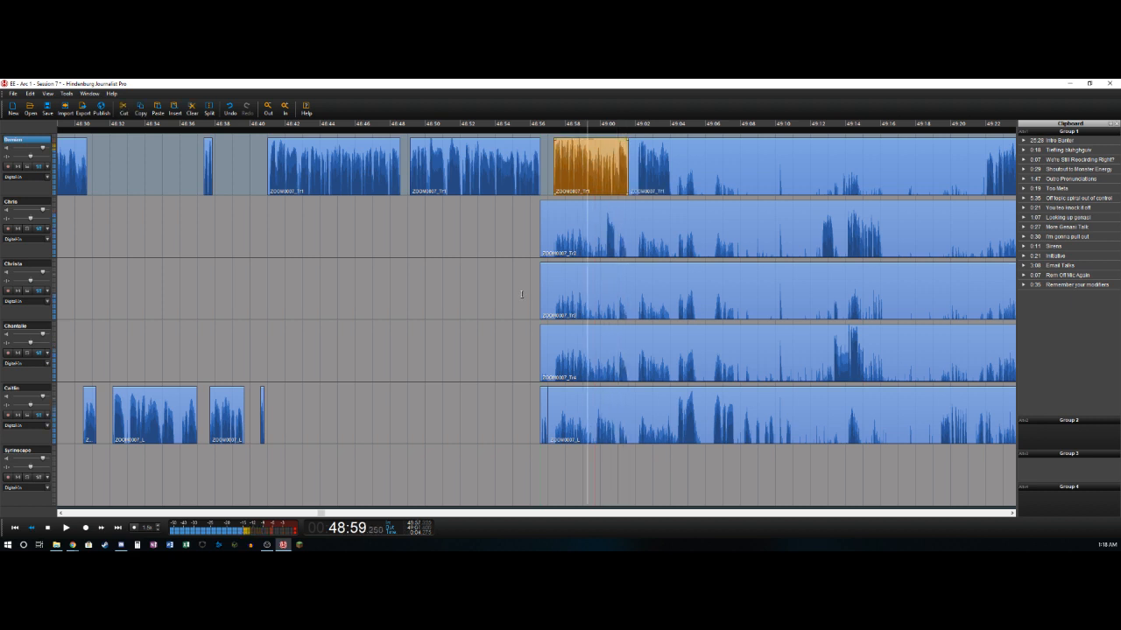
{"action": "key", "text": "Right"}
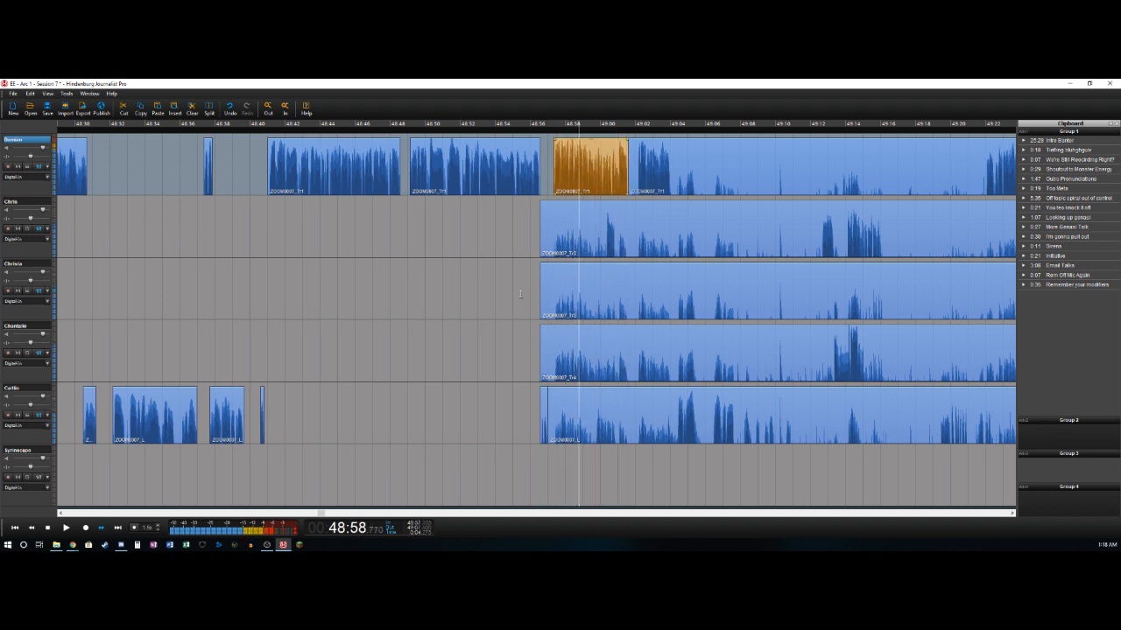
{"action": "left_click", "coordinate": [527, 301]}
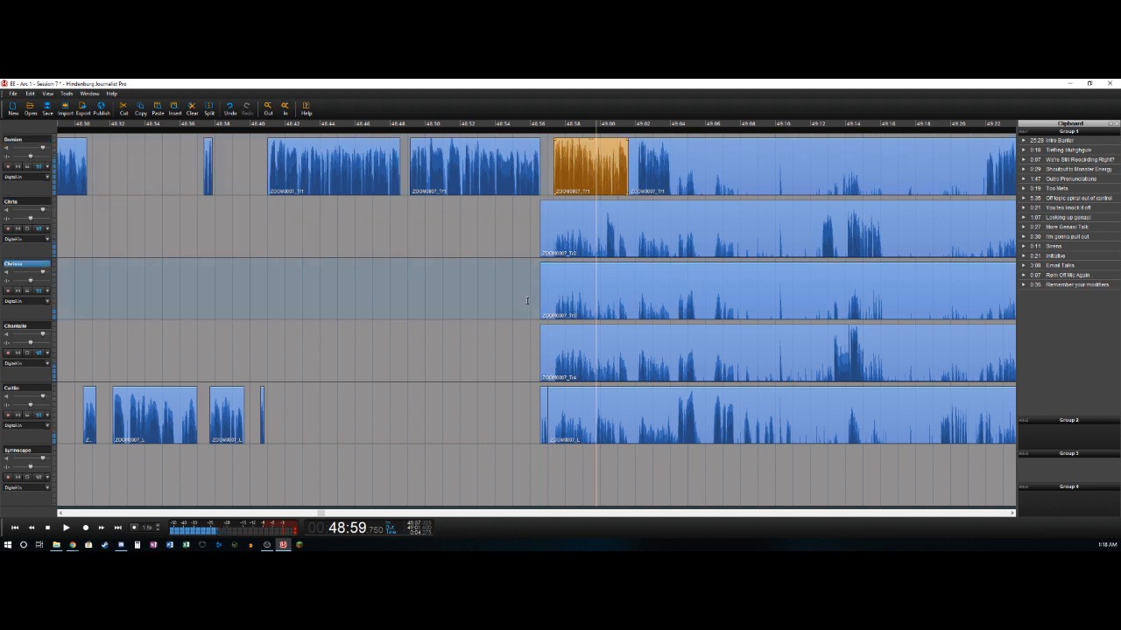
{"action": "key", "text": "t"}
{"action": "key", "text": "Delete"}
- Split the fifth track at 49:01.05 and replay its segment starting at about 48:59.75
{"action": "key", "text": "Right"}
{"action": "key", "text": "Left"}
{"action": "key", "text": "Right"}
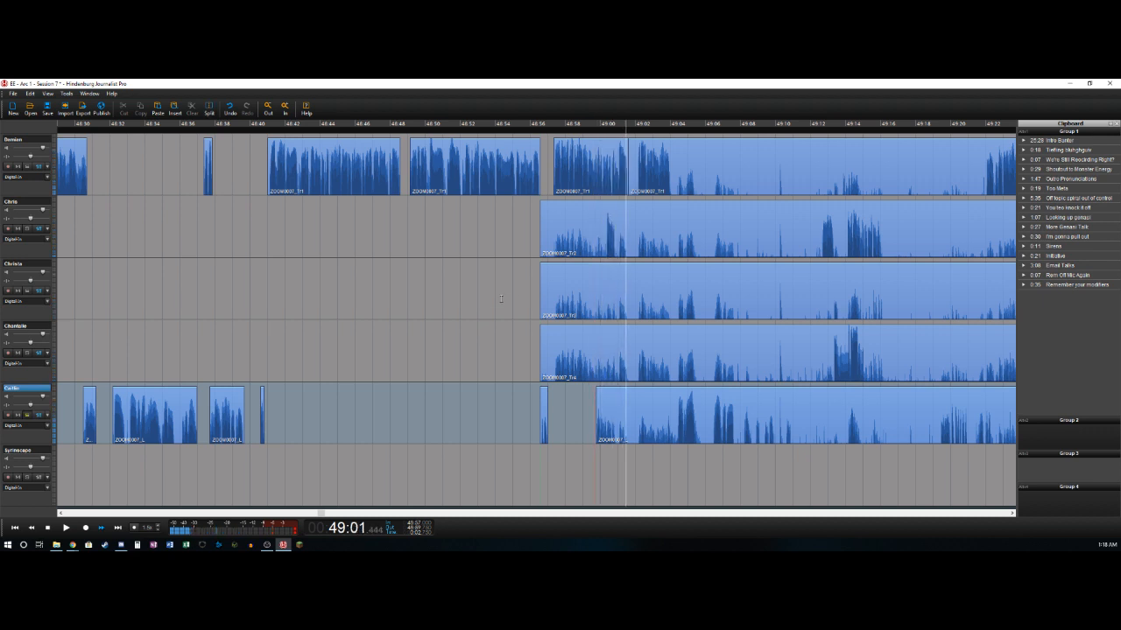
{"action": "key", "text": "Left"}
{"action": "key", "text": "t"}
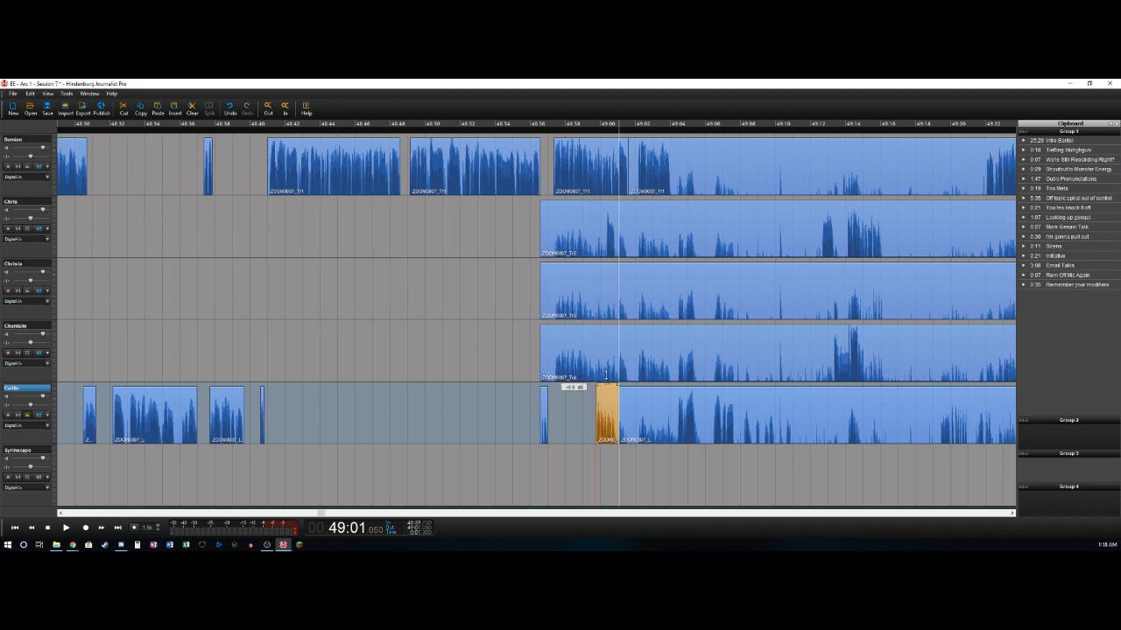
{"action": "key", "text": "Left"}
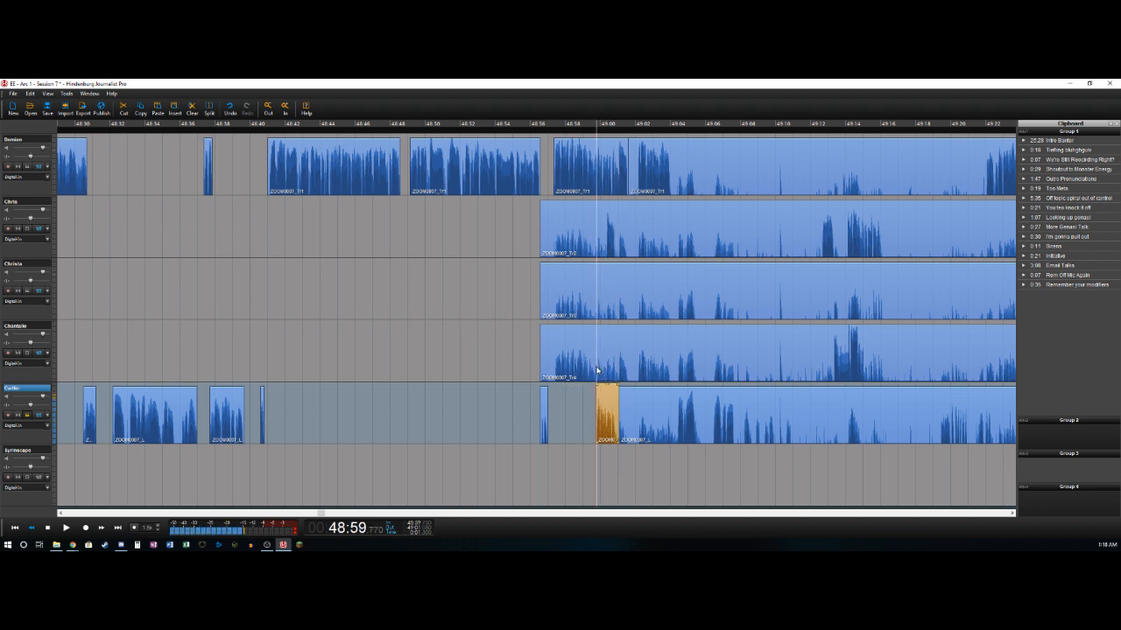
{"action": "key", "text": "Right"}
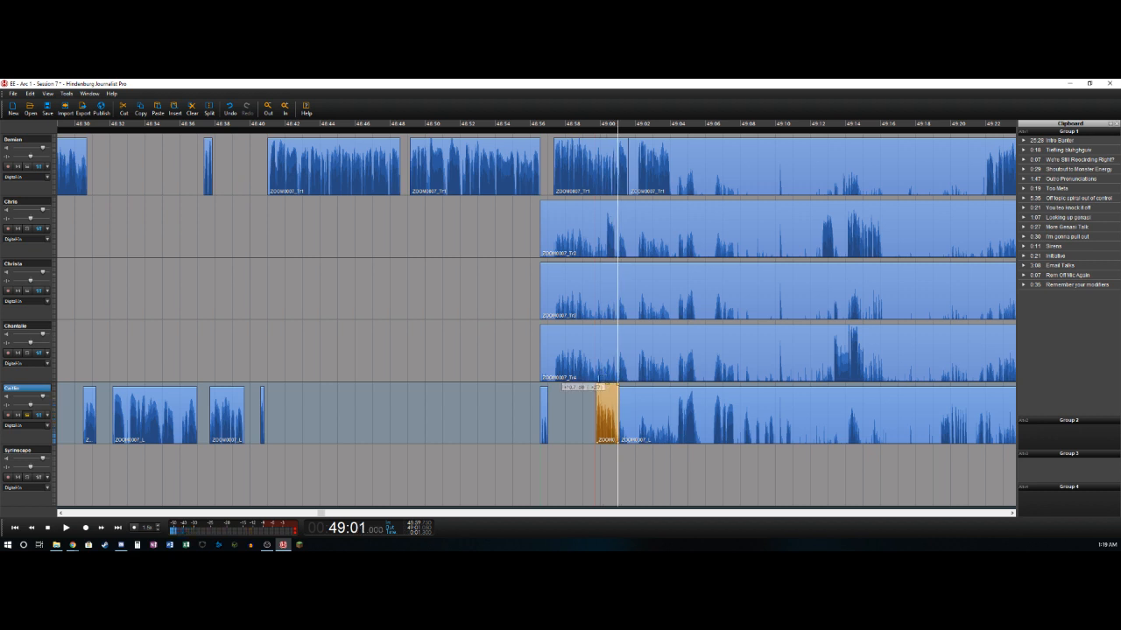
- Delete the second track's bleed from 48:56.55 to about 49:00.4 and split that track at about 49:00.9
{"action": "left_click", "coordinate": [603, 248]}
{"action": "key", "text": "Right"}
{"action": "key", "text": "Right"}
{"action": "key", "text": "t"}
{"action": "key", "text": "Delete"}
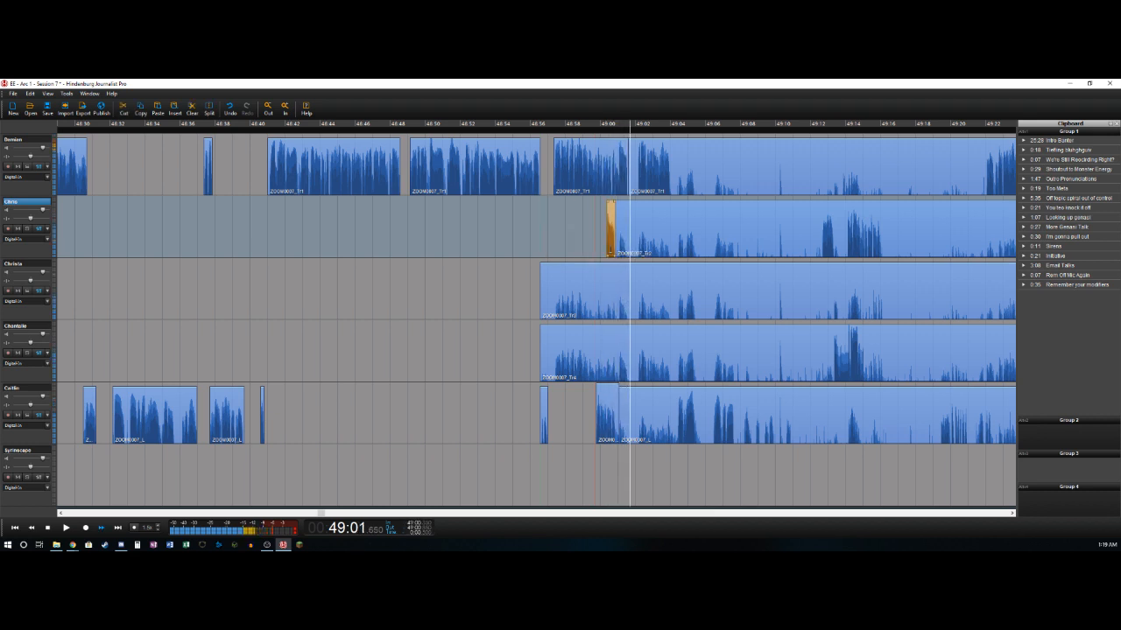
- Delete the first track's segment from about 49:01.6 to 49:02.1 and split that track at about 49:04
{"action": "key", "text": "Left"}
{"action": "key", "text": "ctrl+t"}
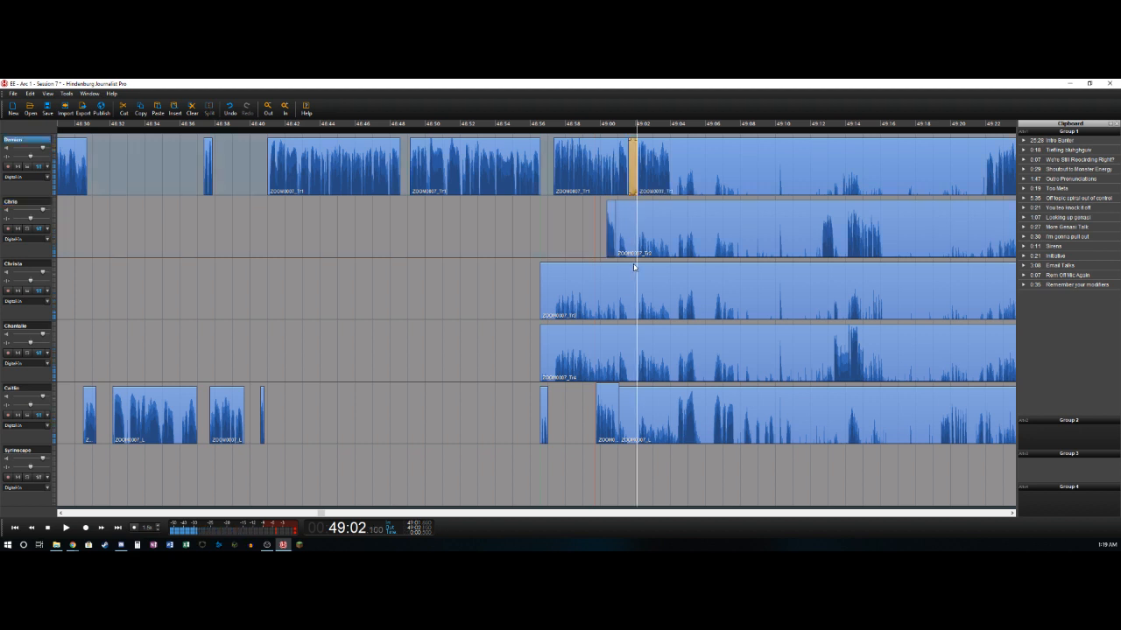
{"action": "key", "text": "Delete"}
{"action": "key", "text": "Right"}
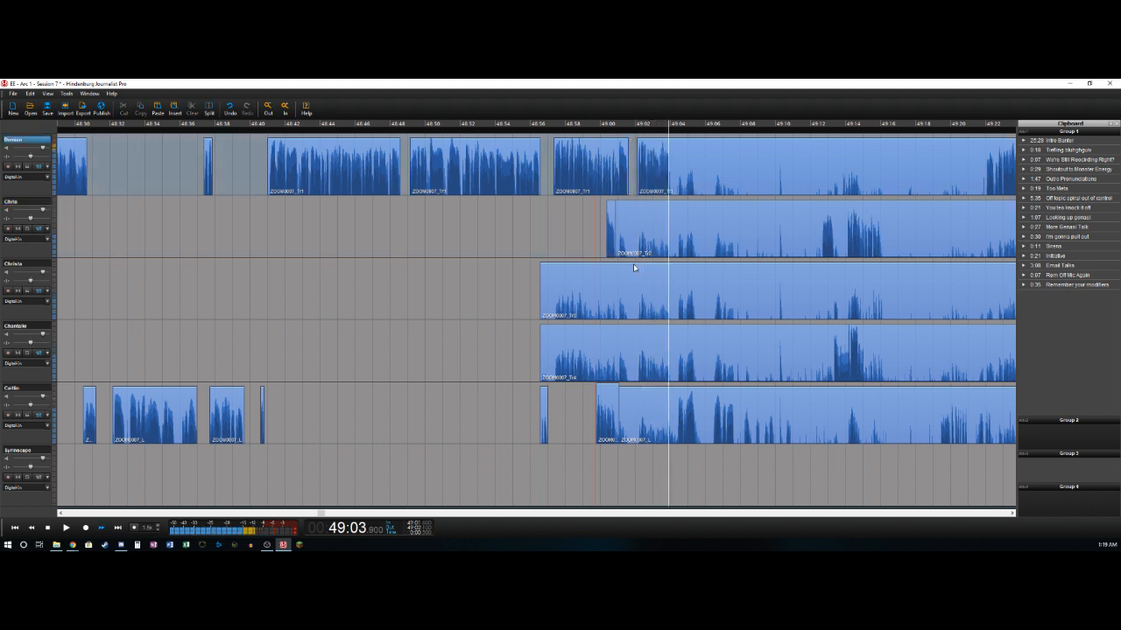
{"action": "key", "text": "ctrl+t"}
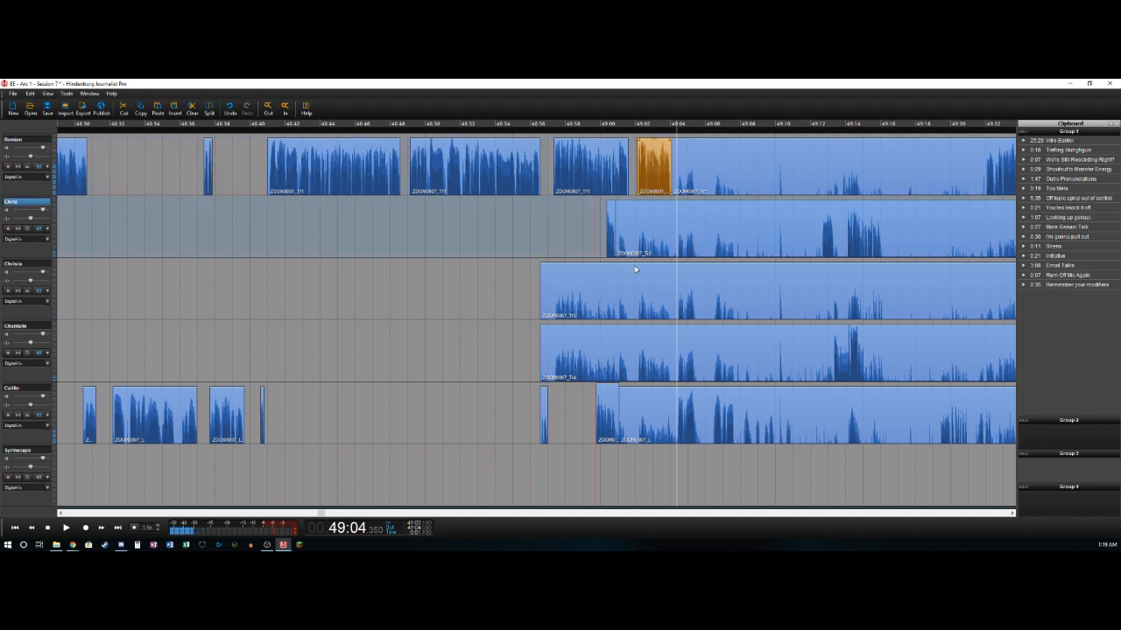
- Split the fifth track at about 49:04.4 and delete its bleed from 49:01.05 up to that split
{"action": "key", "text": "Right"}
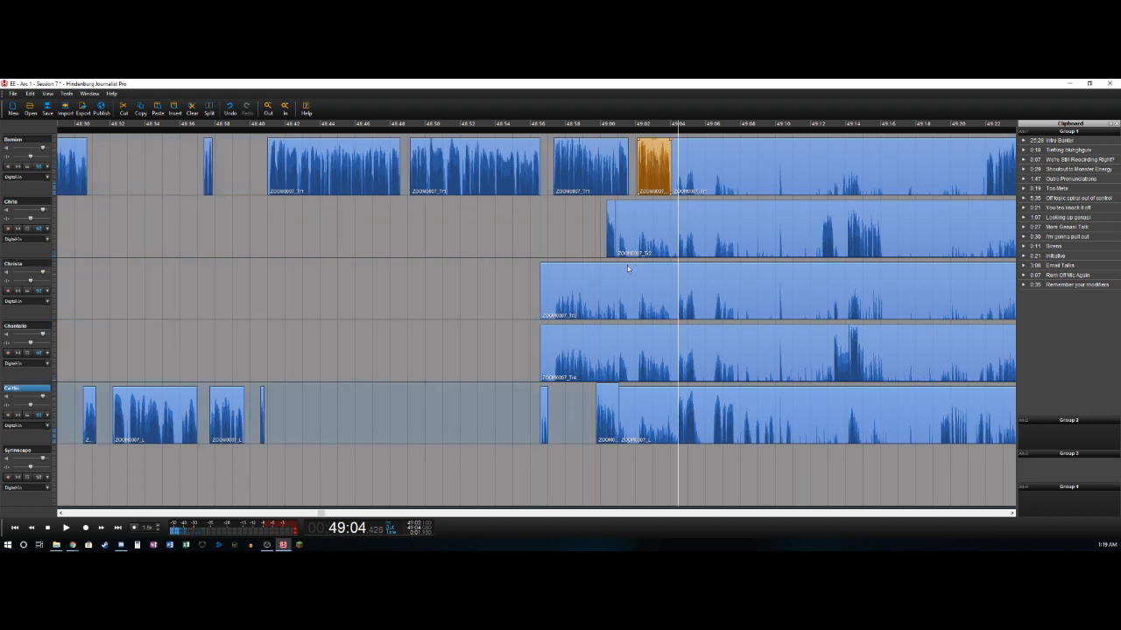
{"action": "key", "text": "ctrl+t"}
{"action": "left_click", "coordinate": [644, 420]}
{"action": "left_click", "coordinate": [643, 420]}
{"action": "left_click", "coordinate": [643, 417]}
{"action": "key", "text": "Delete"}
- Delete the fifth track's bleed between about 49:05.5 and 49:06.3
{"action": "key", "text": "Right"}
{"action": "key", "text": "ctrl+t"}
{"action": "key", "text": "ctrl+t"}
{"action": "key", "text": "Delete"}
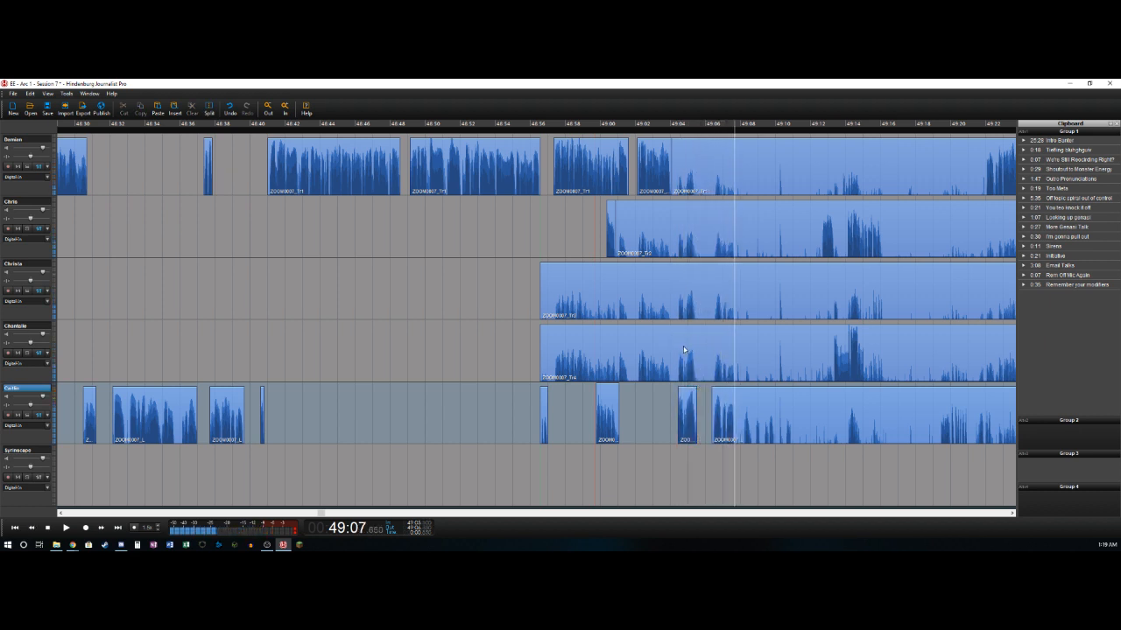
- Split the fifth track at about 49:07.7 and delete its bleed from there to about 49:08.2
{"action": "key", "text": "ctrl+t"}
{"action": "key", "text": "Left"}
{"action": "key", "text": "Left"}
{"action": "key", "text": "Left"}
{"action": "key", "text": "Left"}
{"action": "key", "text": "Left"}
{"action": "key", "text": "Left"}
{"action": "key", "text": "Right"}
{"action": "key", "text": "Right"}
{"action": "key", "text": "Right"}
{"action": "key", "text": "Right"}
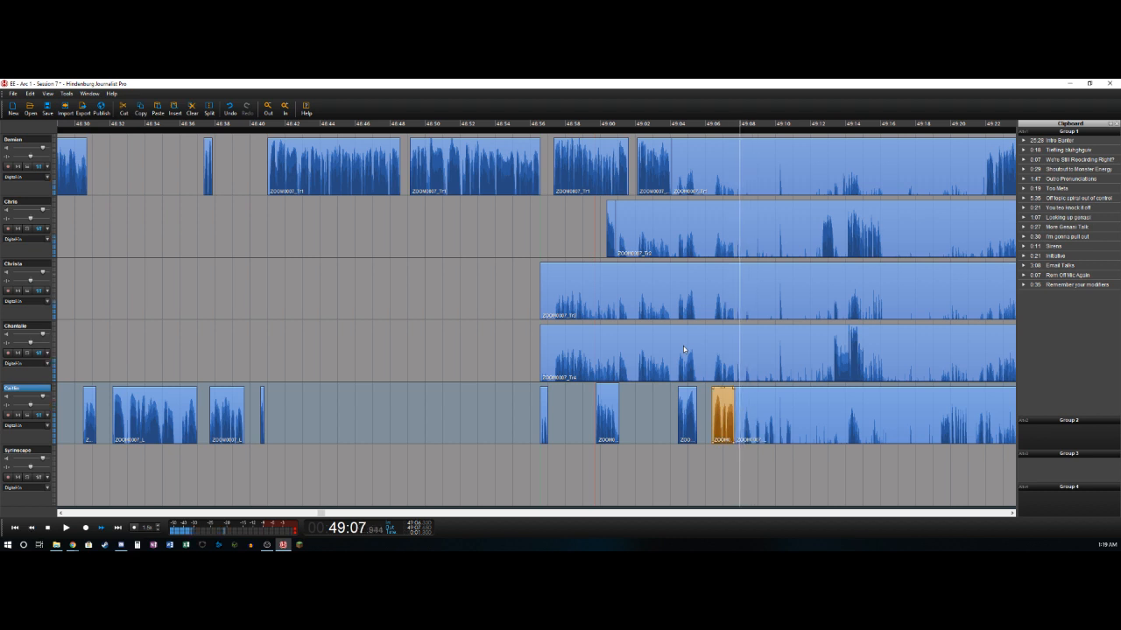
{"action": "key", "text": "Left"}
{"action": "key", "text": "Right"}
{"action": "key", "text": "ctrl+t"}
{"action": "key", "text": "Delete"}
- Split the fifth track at 49:08.6 and again at about 49:09.9, replaying the audio between the two cuts
{"action": "key", "text": "Right"}
{"action": "key", "text": "Right"}
{"action": "key", "text": "Right"}
{"action": "key", "text": "Right"}
{"action": "key", "text": "ctrl+t"}
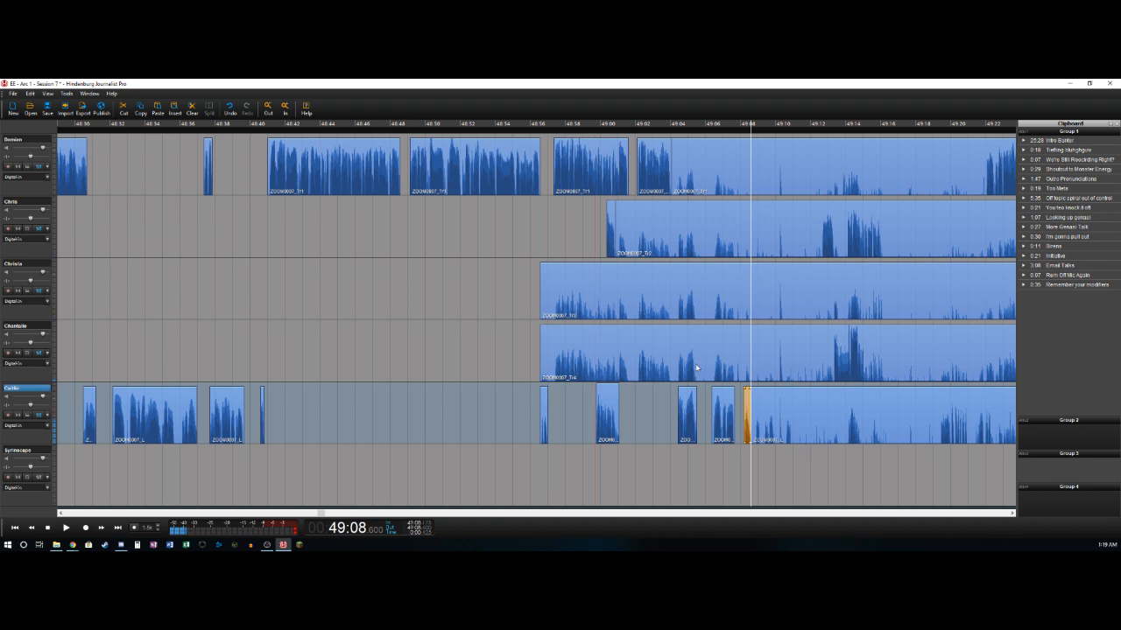
{"action": "key", "text": "space"}
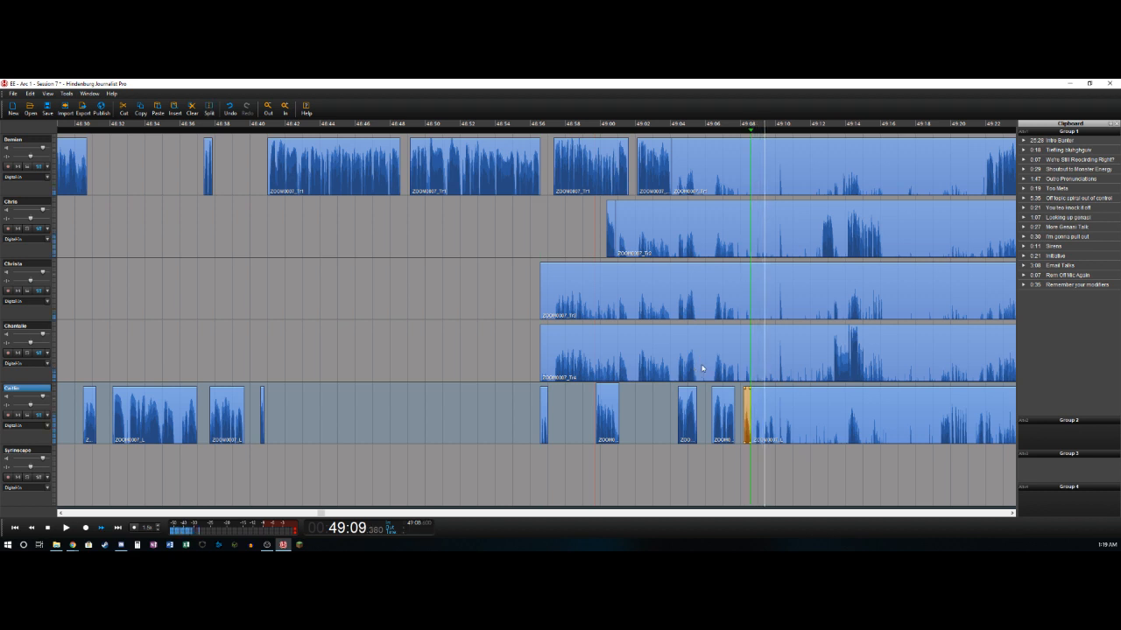
{"action": "key", "text": "space"}
{"action": "key", "text": "Left"}
{"action": "key", "text": "Left"}
{"action": "key", "text": "Left"}
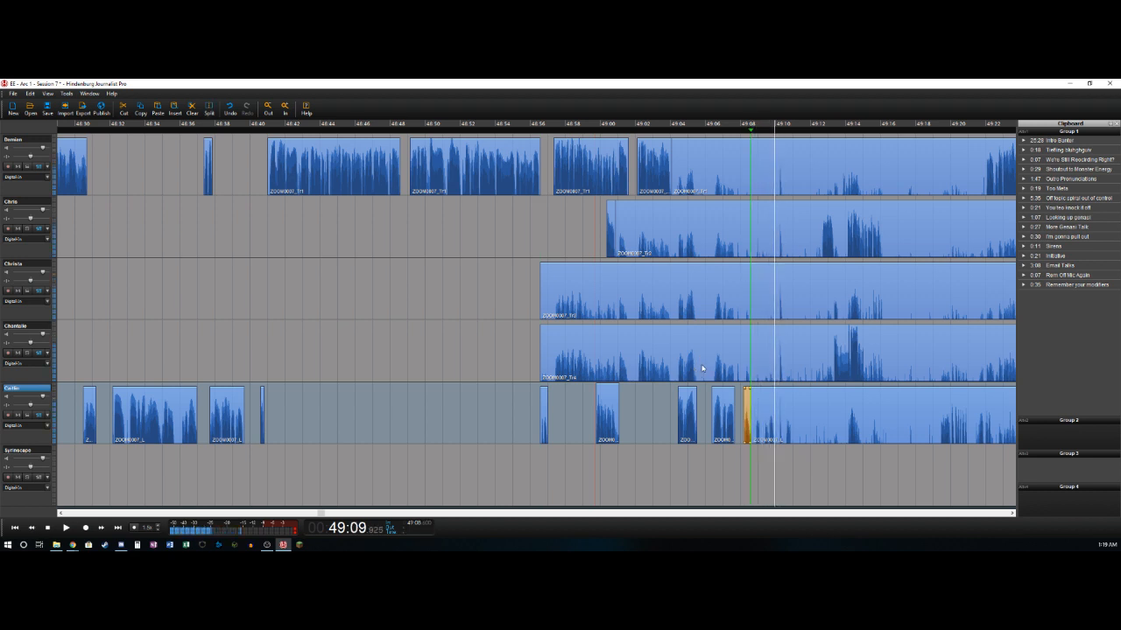
{"action": "key", "text": "t"}
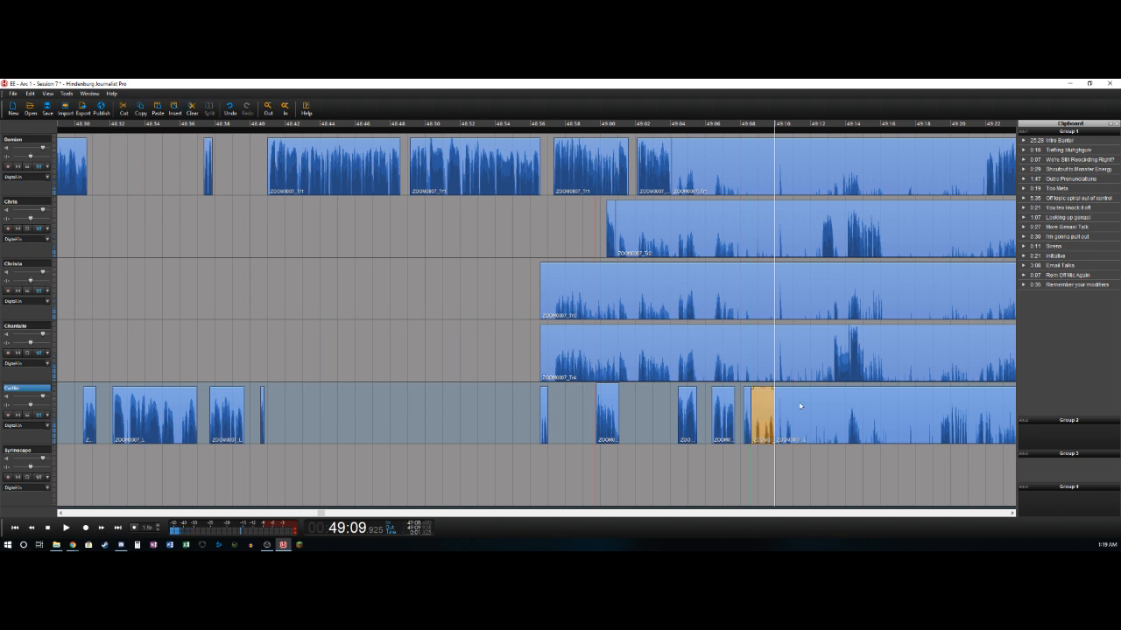
- Mark the pause from 49:09.9 to 49:12.55 on the first five tracks and delete it, closing the gap
{"action": "key", "text": "space"}
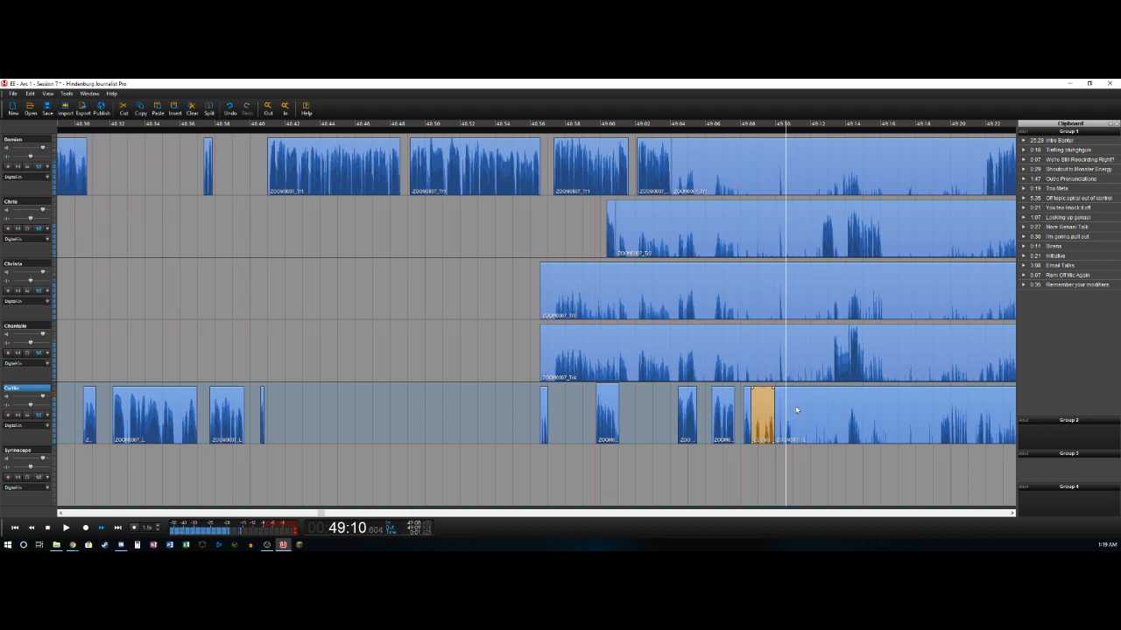
{"action": "key", "text": "Left"}
{"action": "key", "text": "Left"}
{"action": "key", "text": "Left"}
{"action": "key", "text": "Left"}
{"action": "key", "text": "Left"}
{"action": "key", "text": "Left"}
{"action": "key", "text": "Left"}
{"action": "key", "text": "Left"}
{"action": "key", "text": "Left"}
{"action": "key", "text": "Left"}
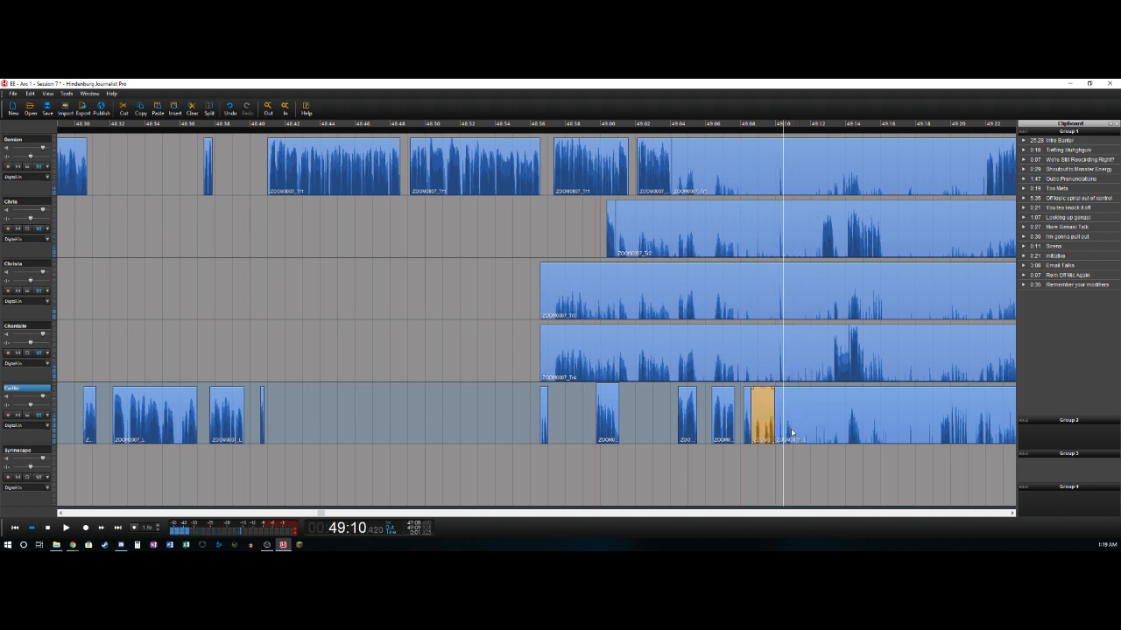
{"action": "key", "text": "space"}
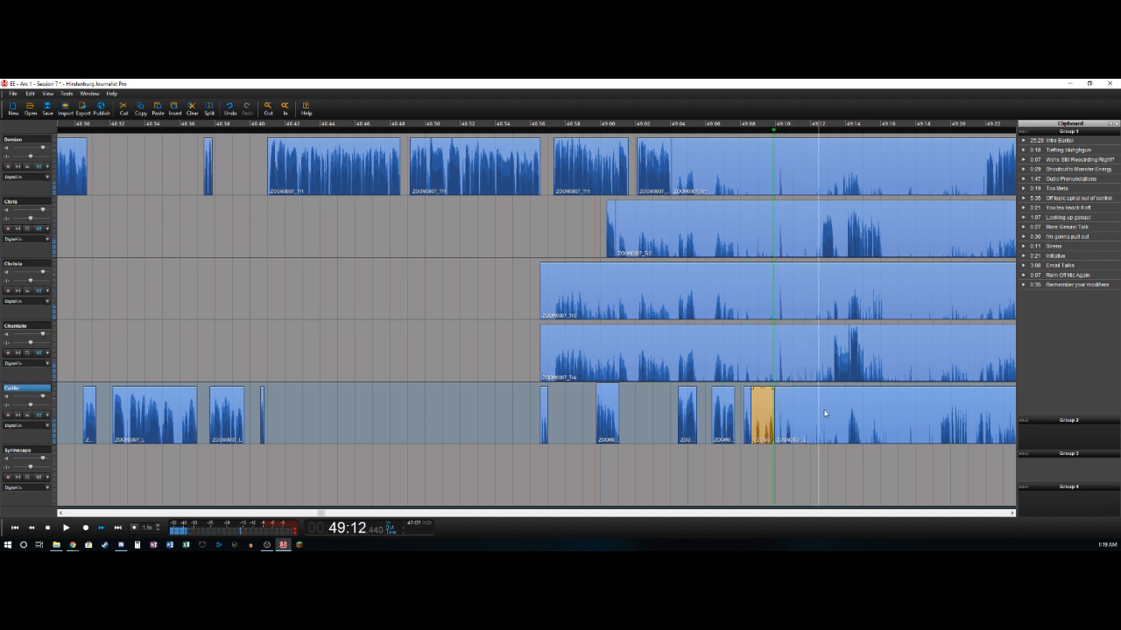
{"action": "key", "text": "Left"}
{"action": "key", "text": "Left"}
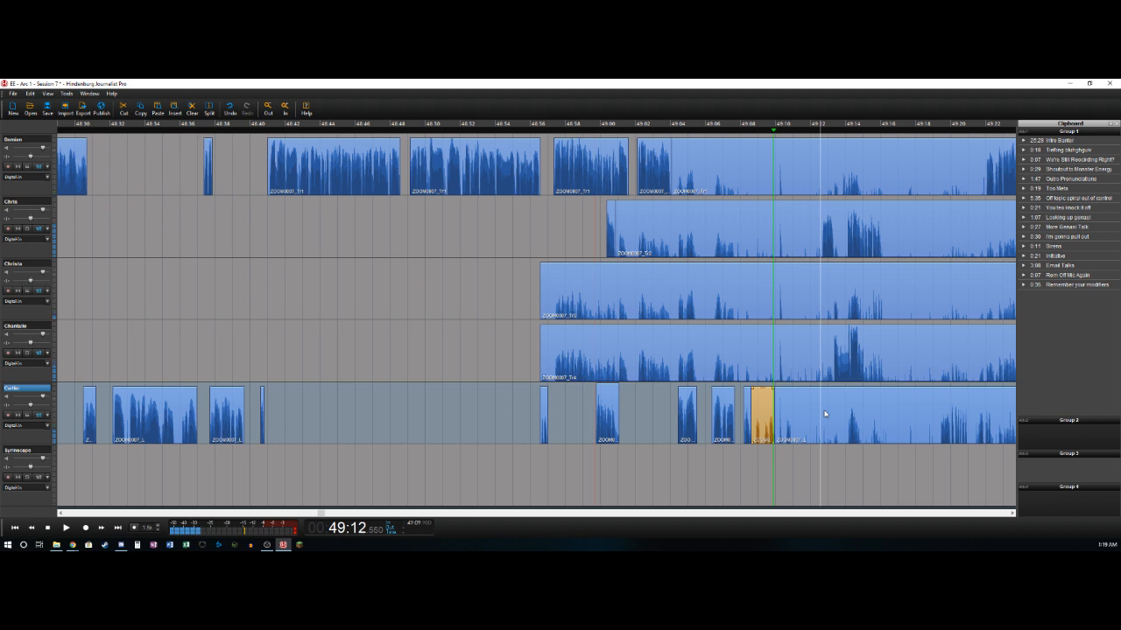
{"action": "key", "text": "o"}
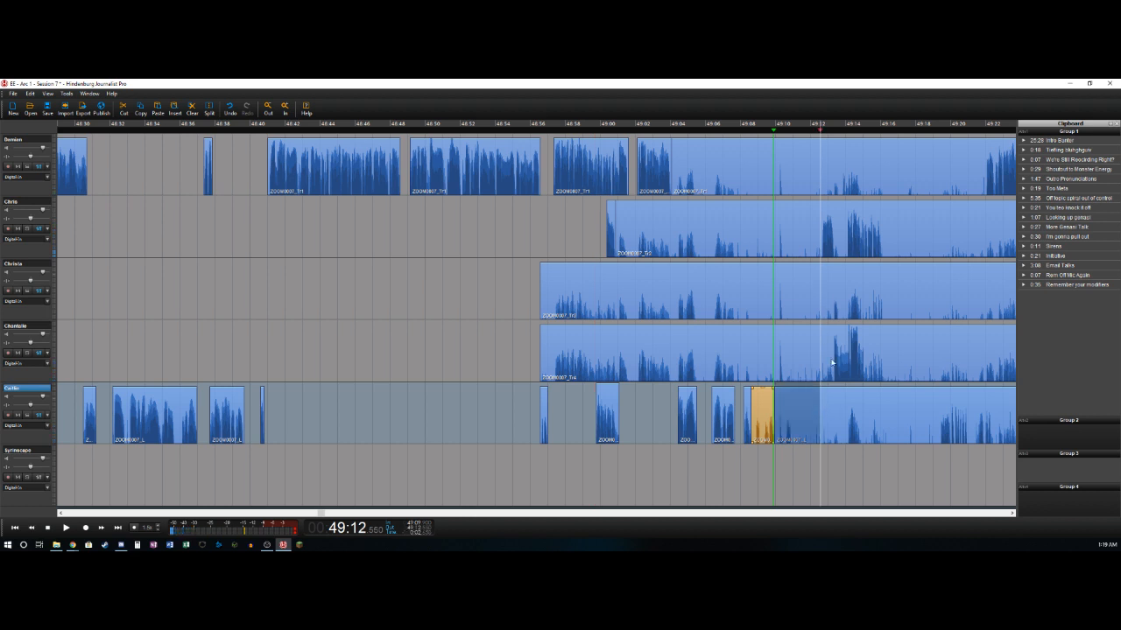
{"action": "left_click", "coordinate": [27, 138], "text": "shift"}
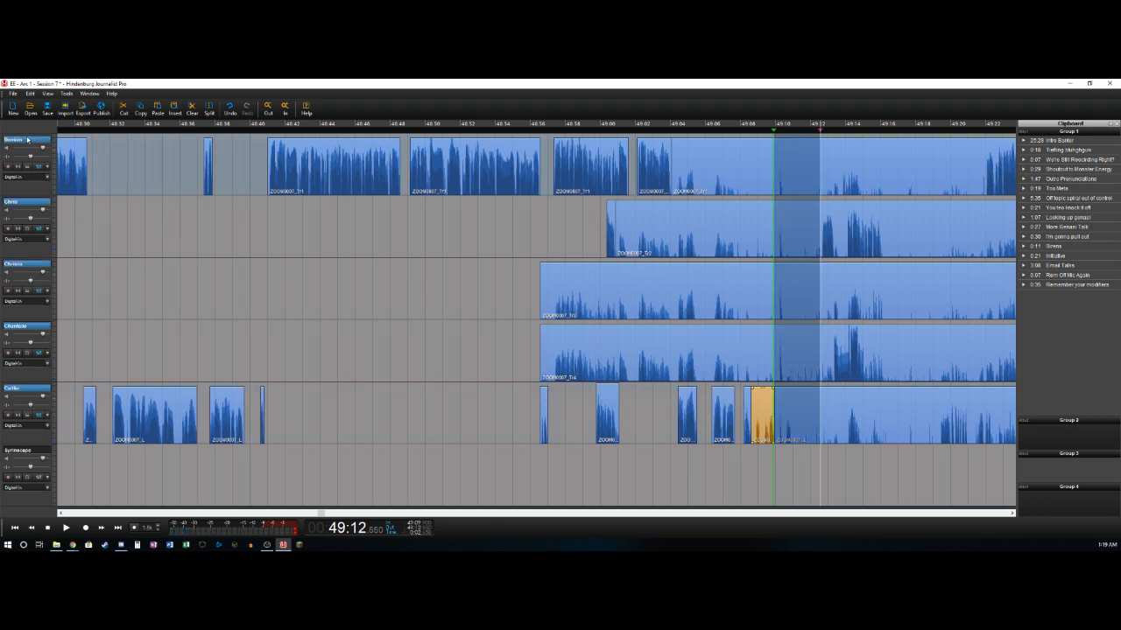
{"action": "key", "text": "Delete"}
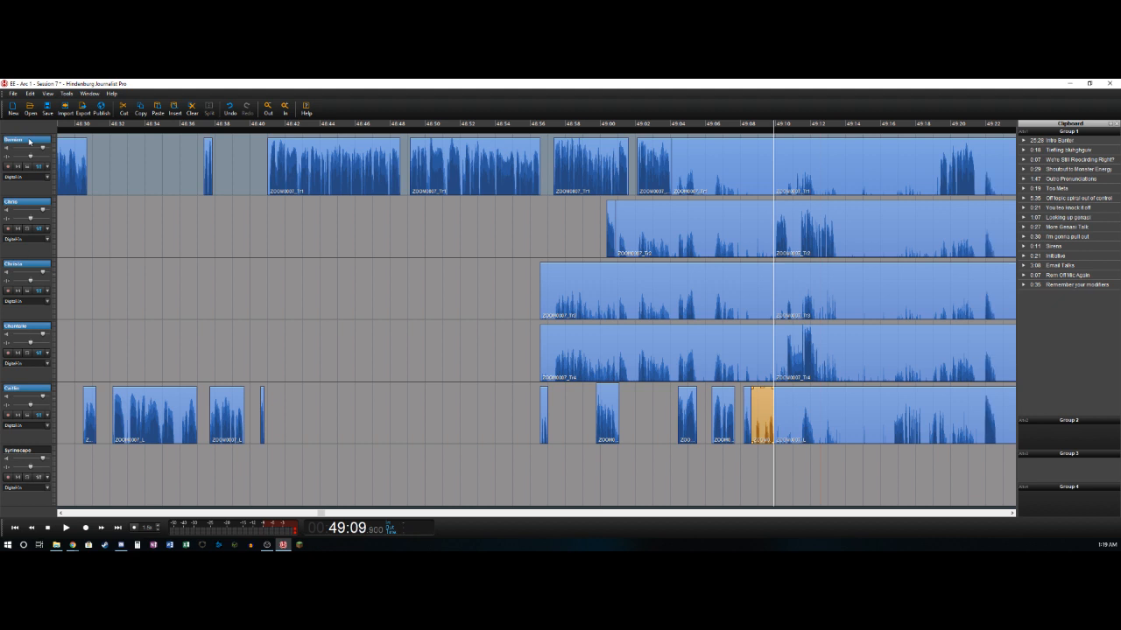
- Delete the bleed clips that end at 49:09.9 on the first, second, third and fourth tracks
{"action": "left_click", "coordinate": [755, 150]}
{"action": "key", "text": "Delete"}
{"action": "left_click", "coordinate": [740, 226]}
{"action": "key", "text": "Delete"}
{"action": "left_click", "coordinate": [736, 295]}
{"action": "key", "text": "Delete"}
{"action": "left_click", "coordinate": [728, 344]}
{"action": "key", "text": "Delete"}
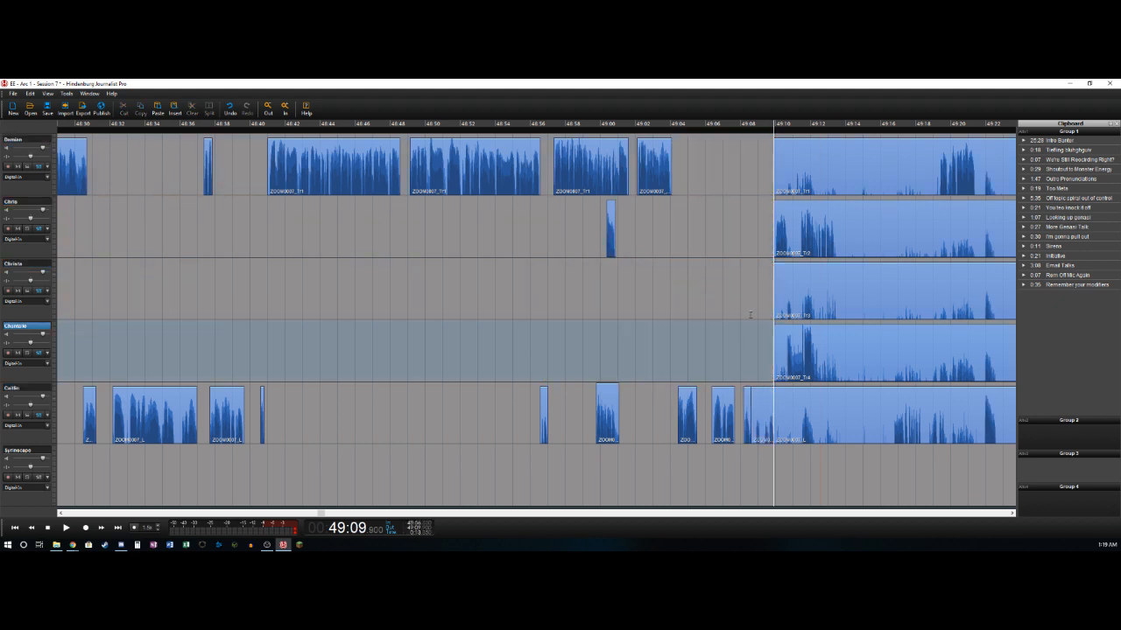
- Split the second track at 49:10.7 and delete the fourth track's bleed from 49:09.9 to about 49:10.6
{"action": "key", "text": "space"}
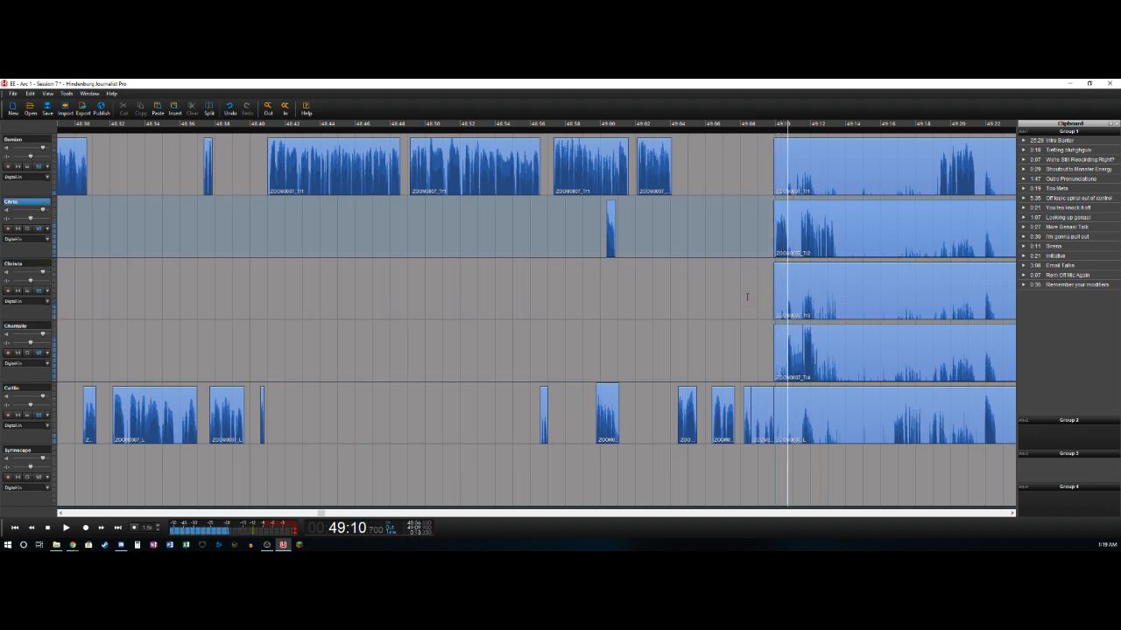
{"action": "key", "text": "t"}
{"action": "key", "text": "Left"}
{"action": "key", "text": "t"}
{"action": "key", "text": "Delete"}
{"action": "key", "text": "Right"}
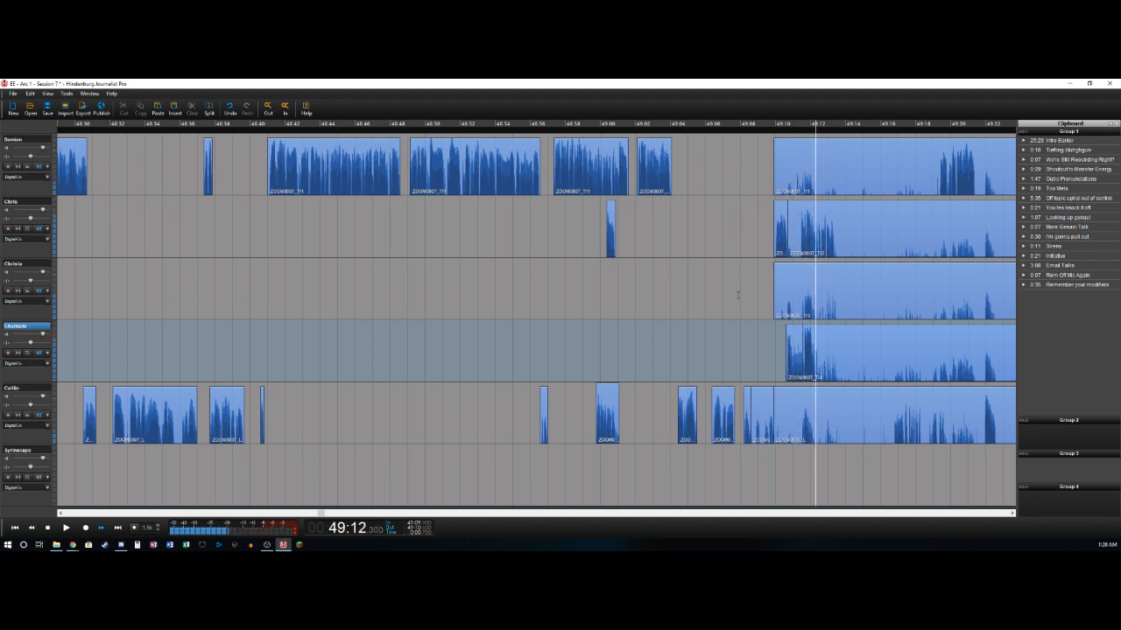
- Split the fourth track at about 49:12.1 and delete the second track's bleed from 49:10.7 to about 49:11.45
{"action": "key", "text": "ctrl+t"}
{"action": "key", "text": "Left"}
{"action": "key", "text": "Left"}
{"action": "key", "text": "Left"}
{"action": "key", "text": "Left"}
{"action": "key", "text": "Left"}
{"action": "key", "text": "Left"}
{"action": "key", "text": "Left"}
{"action": "key", "text": "Left"}
{"action": "key", "text": "Left"}
{"action": "key", "text": "Left"}
{"action": "key", "text": "Left"}
{"action": "key", "text": "Left"}
{"action": "key", "text": "Left"}
{"action": "key", "text": "Left"}
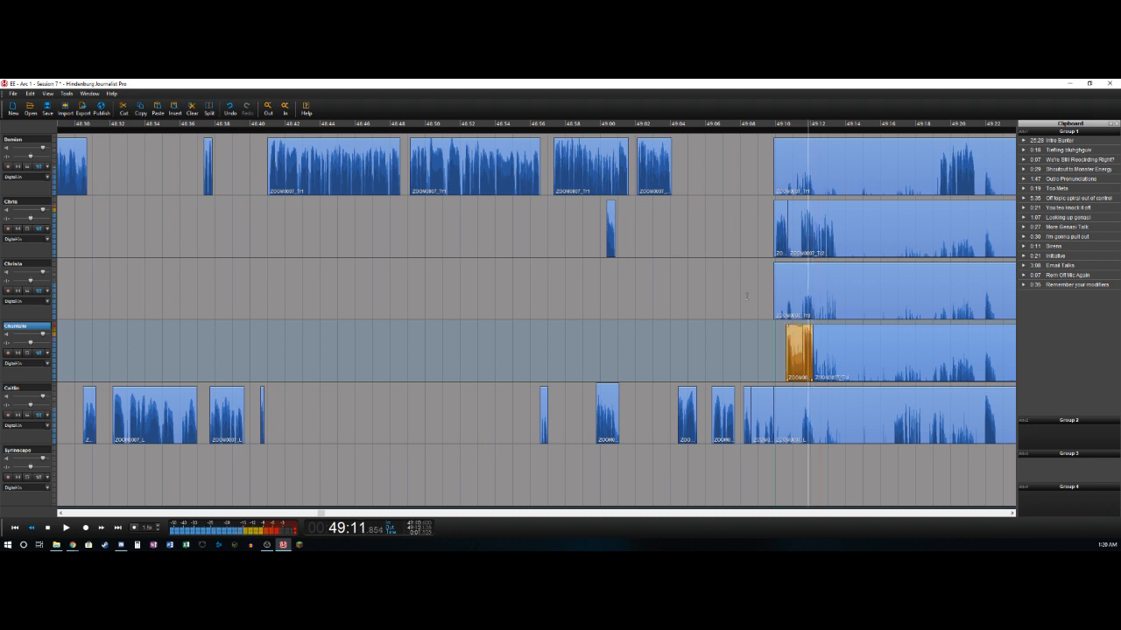
{"action": "key", "text": "Up"}
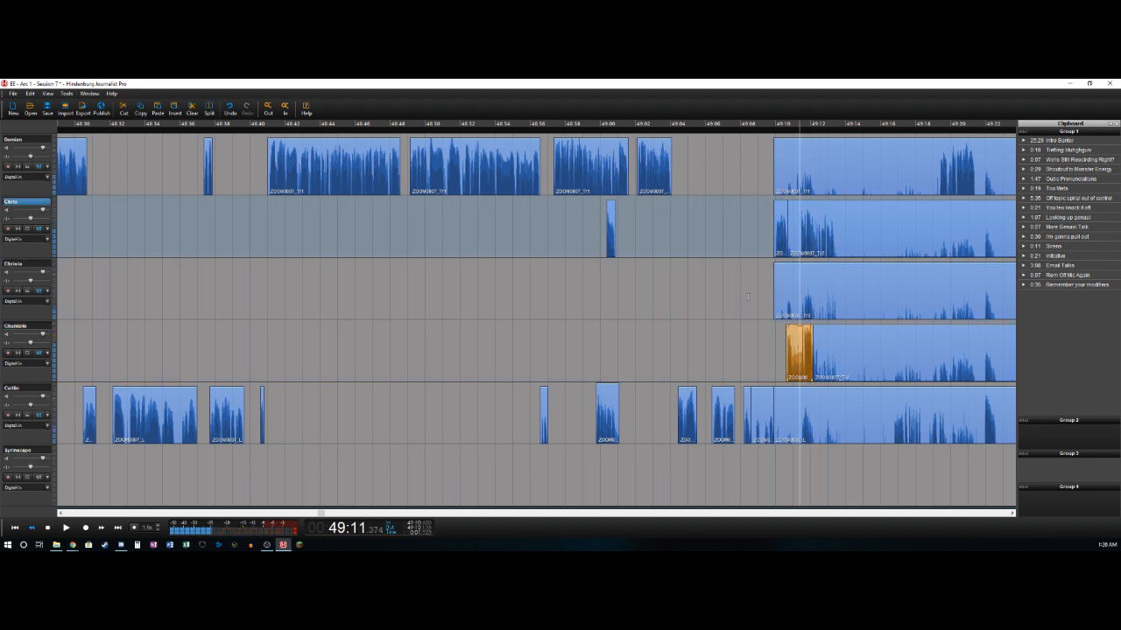
{"action": "key", "text": "Right"}
{"action": "key", "text": "ctrl+t"}
{"action": "key", "text": "Delete"}
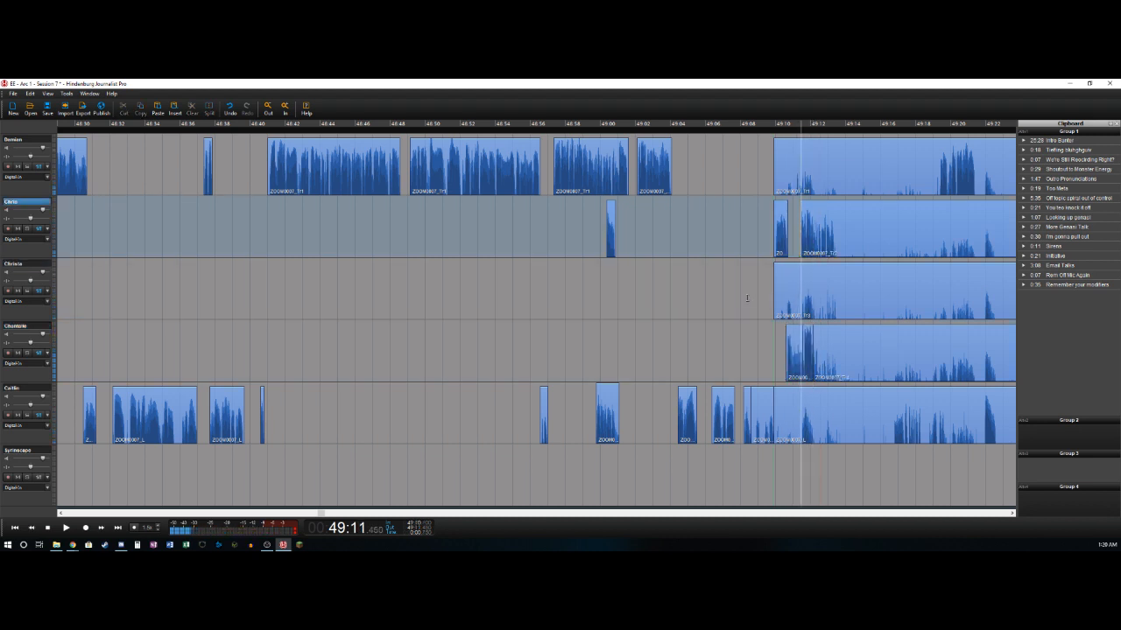
- Play on from about 49:11.45 and split the second track at about 49:13.5
{"action": "key", "text": "space"}
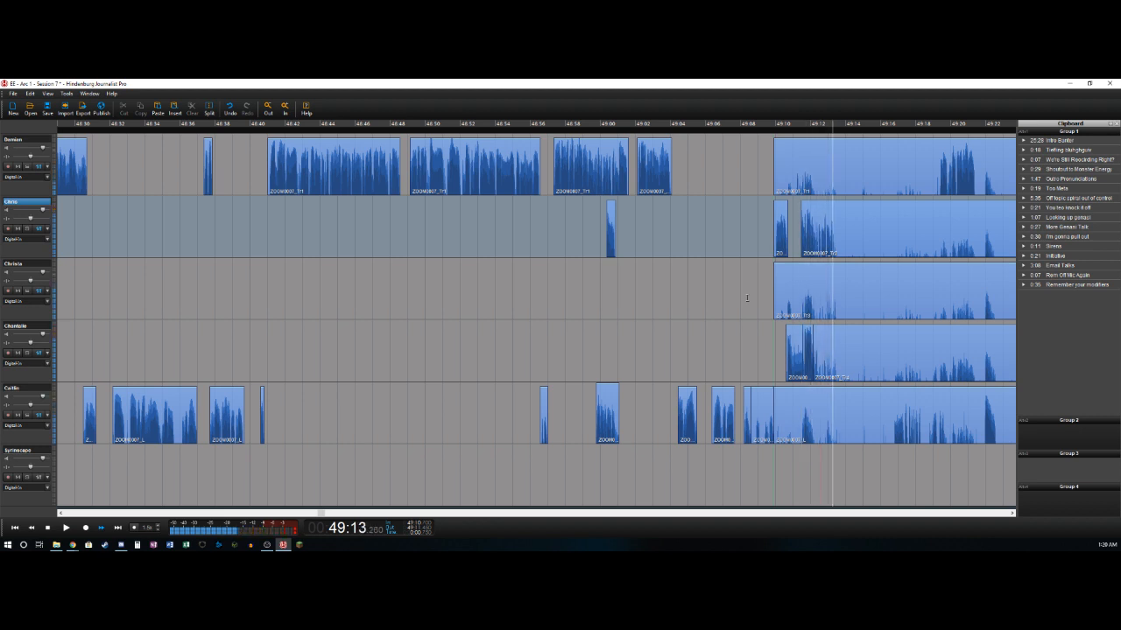
{"action": "key", "text": "ctrl+t"}
{"action": "key", "text": "Left"}
{"action": "key", "text": "Left"}
{"action": "key", "text": "Left"}
{"action": "key", "text": "Left"}
{"action": "key", "text": "Left"}
{"action": "key", "text": "Left"}
{"action": "key", "text": "Left"}
{"action": "key", "text": "Left"}
{"action": "key", "text": "Left"}
{"action": "key", "text": "Left"}
{"action": "key", "text": "Left"}
{"action": "key", "text": "Left"}
{"action": "key", "text": "Left"}
{"action": "key", "text": "Left"}
{"action": "key", "text": "Left"}
{"action": "key", "text": "Left"}
{"action": "key", "text": "Left"}
{"action": "key", "text": "Left"}
{"action": "key", "text": "Left"}
{"action": "key", "text": "Left"}
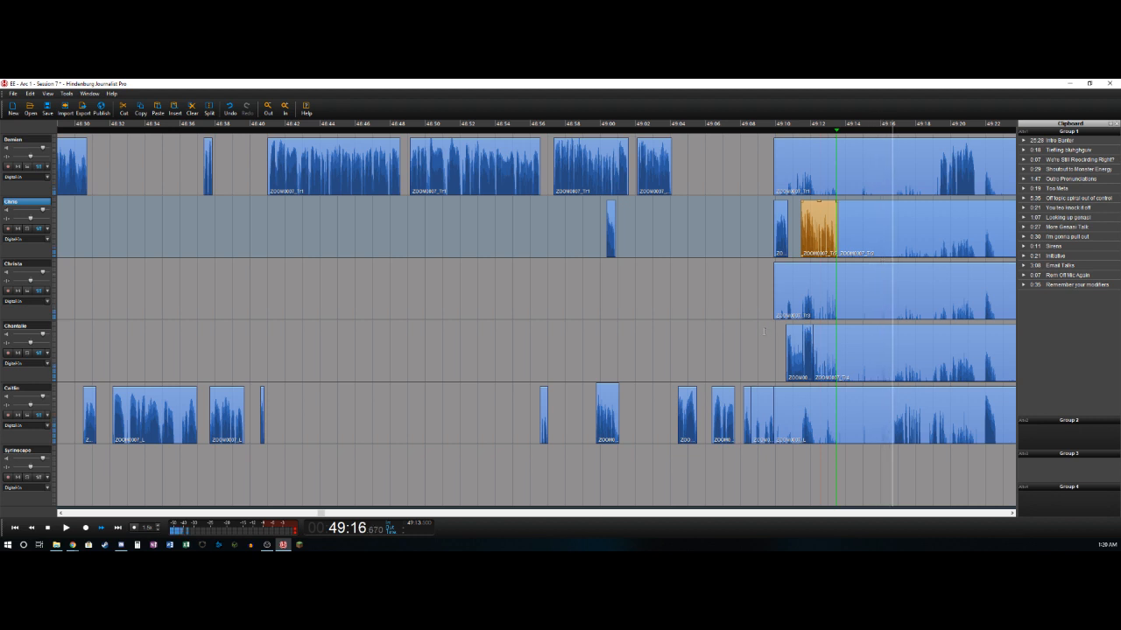
- Mark the pause from about 49:13.5 to 49:16.725 on the first five tracks and delete it, closing the gap
{"action": "key", "text": "Left"}
{"action": "key", "text": "Left"}
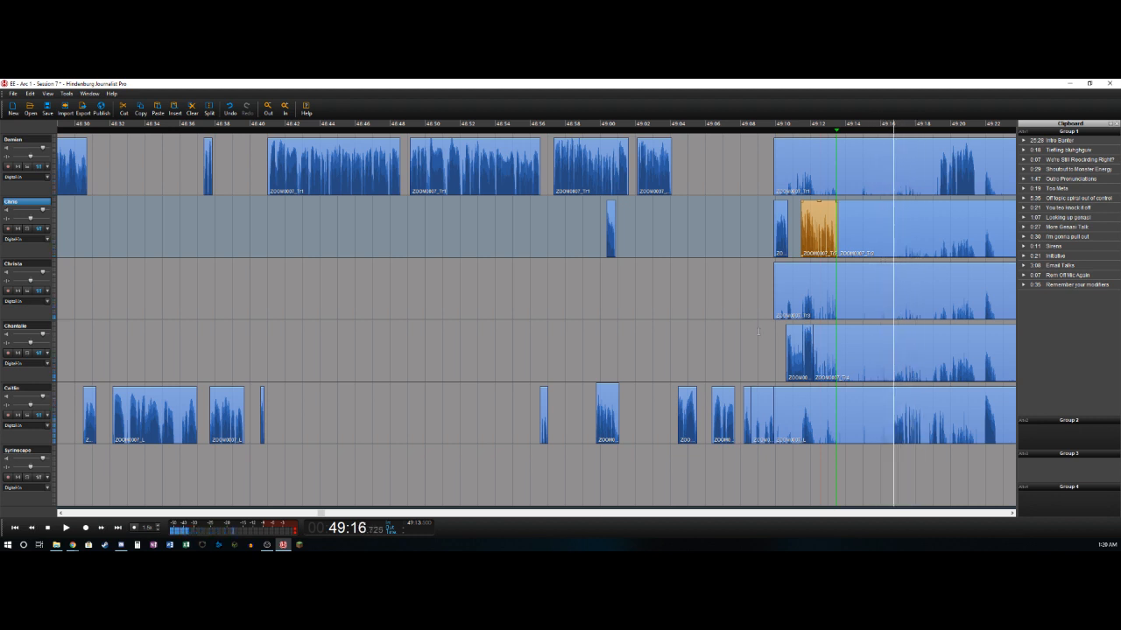
{"action": "key", "text": "o"}
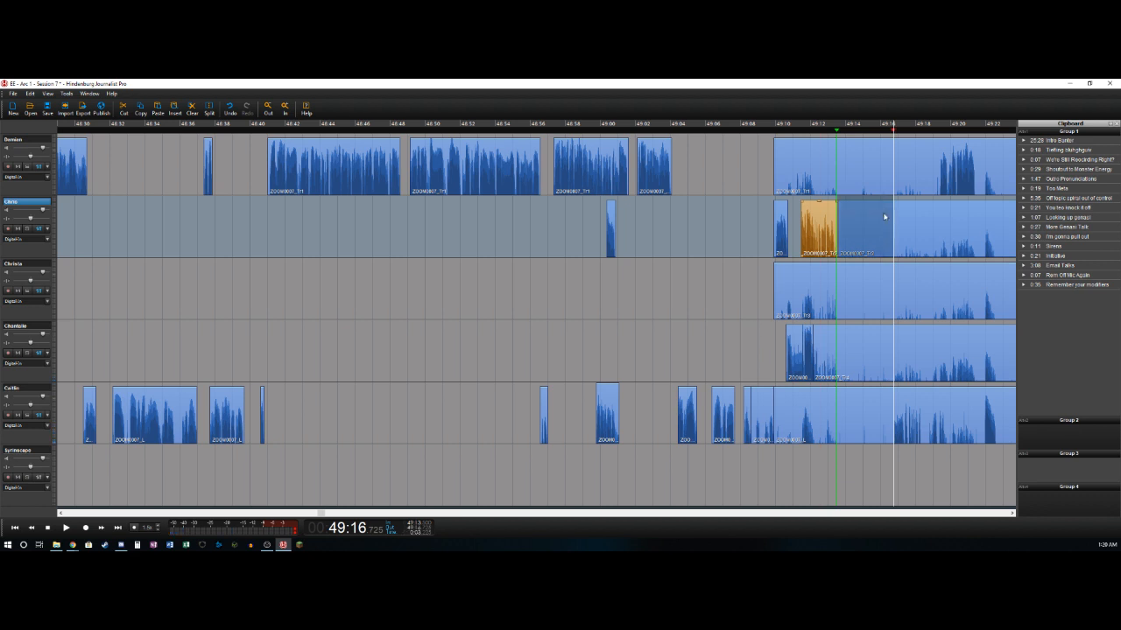
{"action": "key", "text": "Up"}
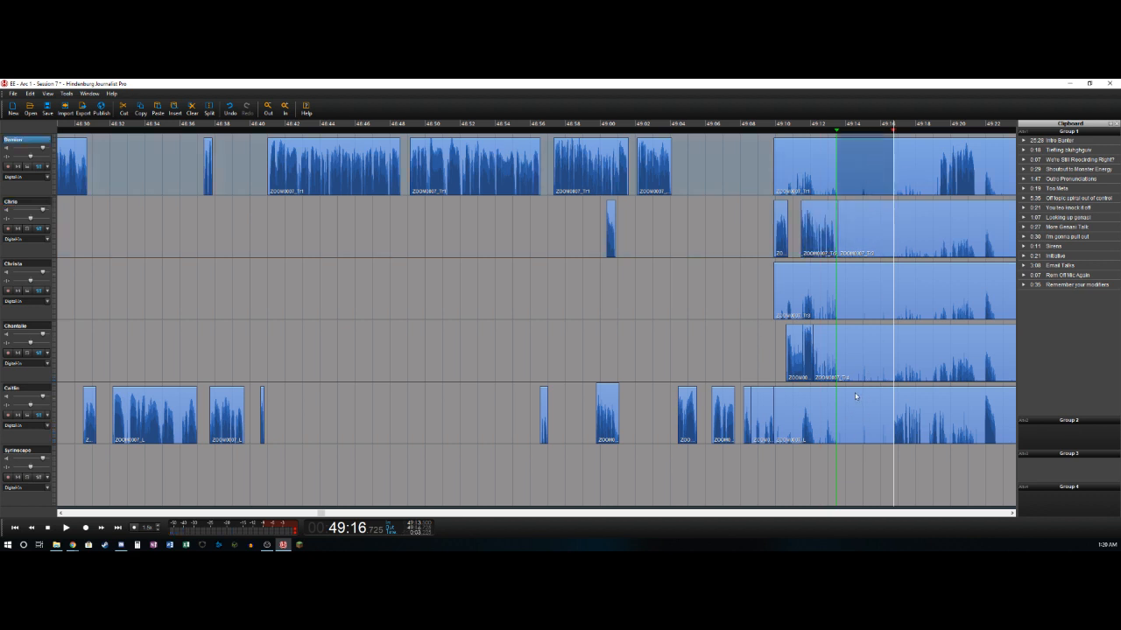
{"action": "left_click", "coordinate": [855, 393], "text": "shift"}
{"action": "key", "text": "Delete"}
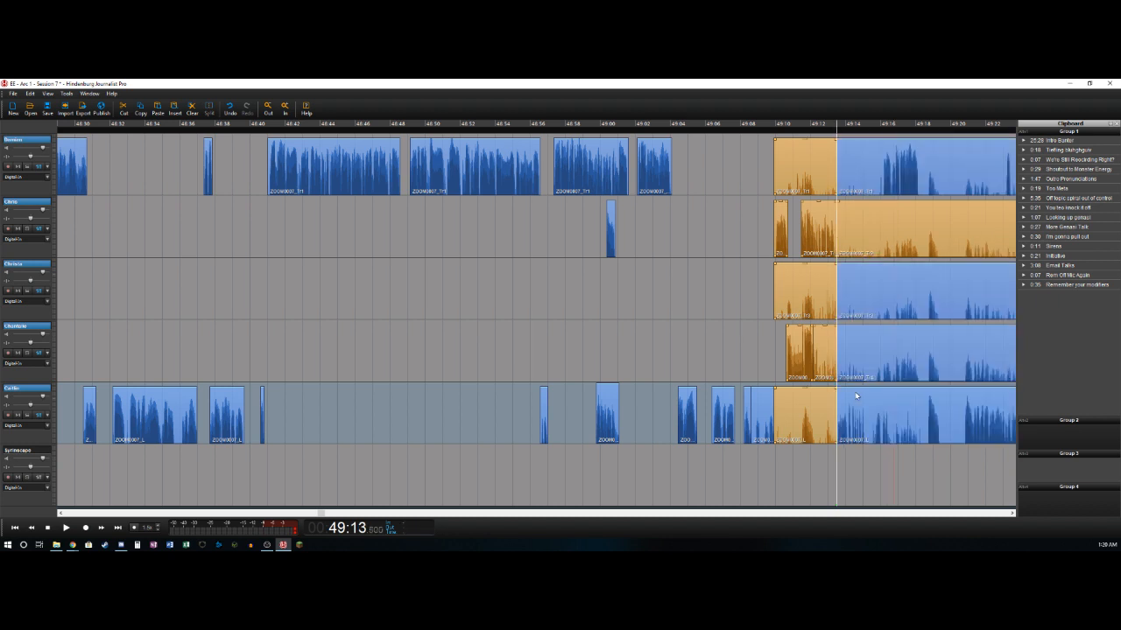
- Delete the bleed clips that end at 49:13.5 on the third, fourth and fifth tracks
{"action": "left_click", "coordinate": [816, 310]}
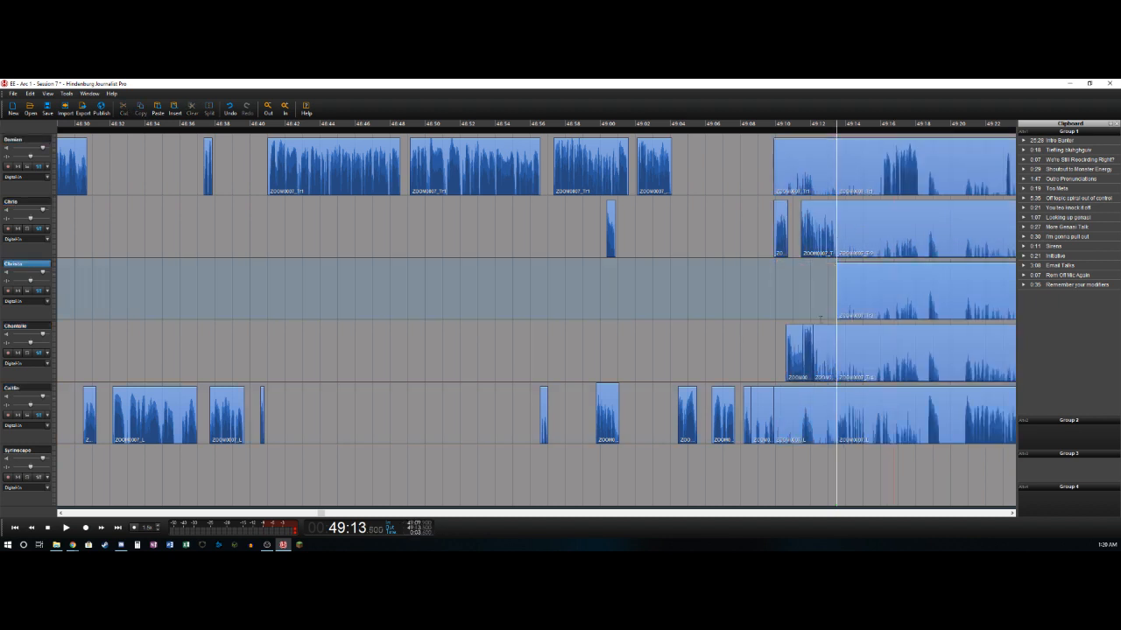
{"action": "left_click", "coordinate": [825, 348]}
{"action": "key", "text": "Delete"}
{"action": "left_click", "coordinate": [814, 401]}
{"action": "key", "text": "Delete"}
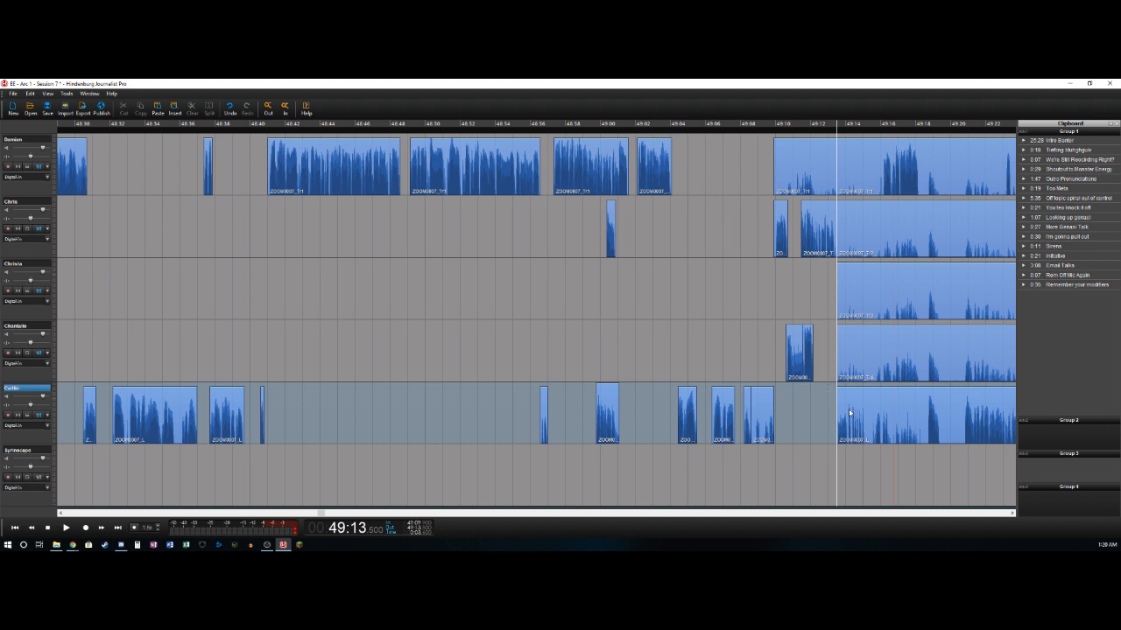
- Play on from 49:13.5 and split the fifth track at about 49:15.2
{"action": "key", "text": "space"}
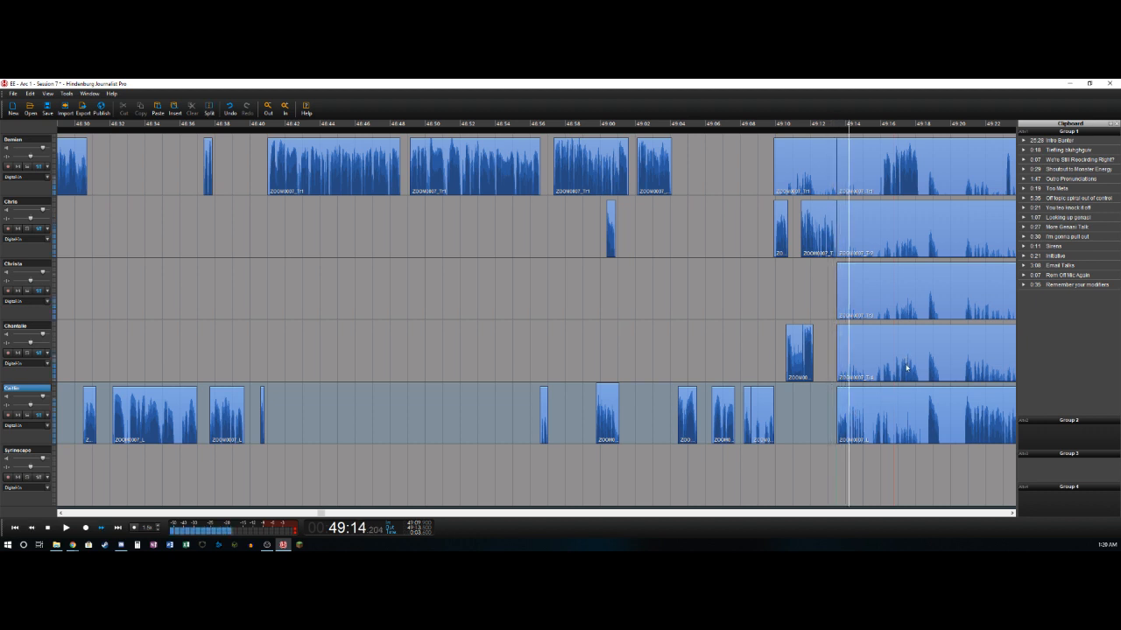
{"action": "key", "text": "space"}
{"action": "key", "text": "t"}
{"action": "key", "text": "space"}
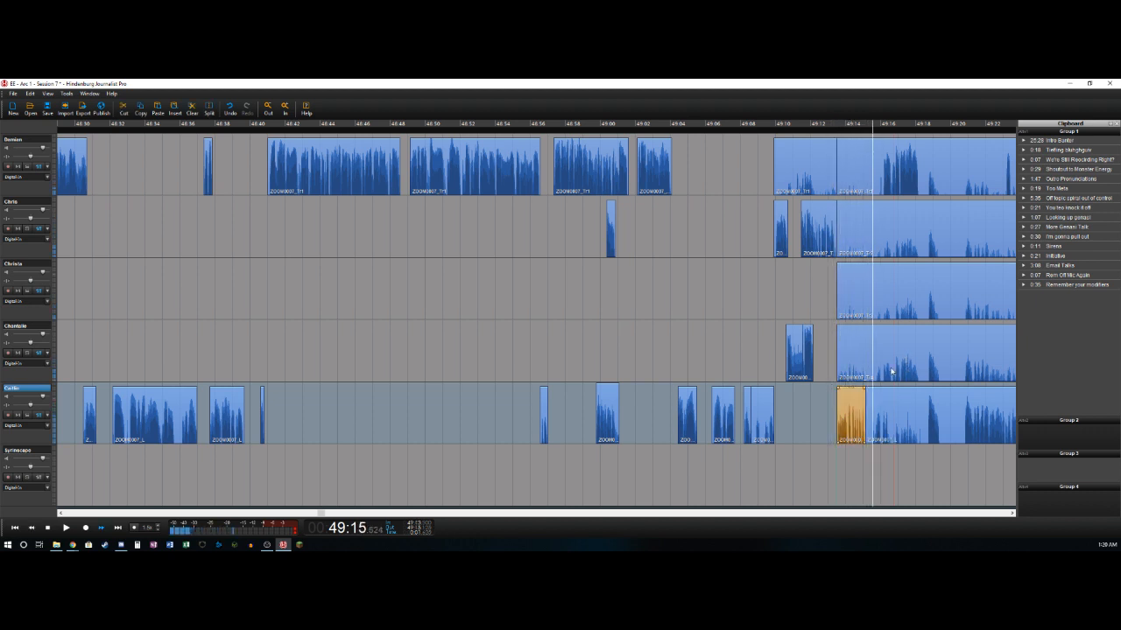
- Split the first track at about 49:16.1, delete its bleed from 49:13.5 up to there, and resume playback
{"action": "key", "text": "Up"}
{"action": "key", "text": "Up"}
{"action": "key", "text": "t"}
{"action": "key", "text": "Delete"}
{"action": "key", "text": "space"}
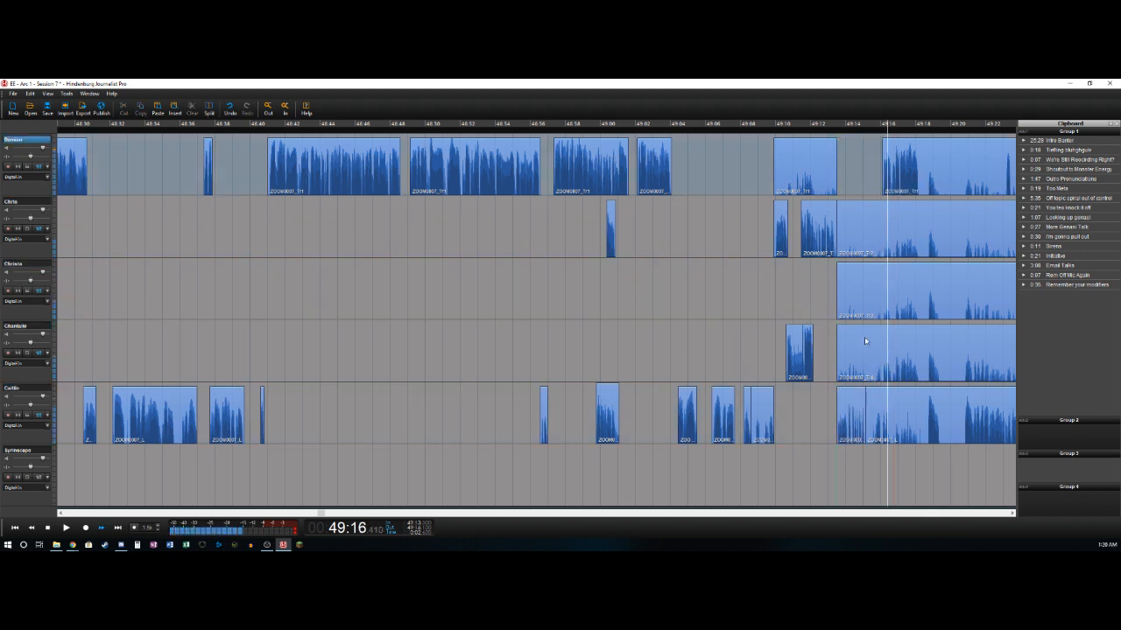
- Delete the first track's bleed clip ending at 49:13.5 and split that track at about 49:18.2
{"action": "left_click", "coordinate": [810, 152]}
{"action": "key", "text": "Delete"}
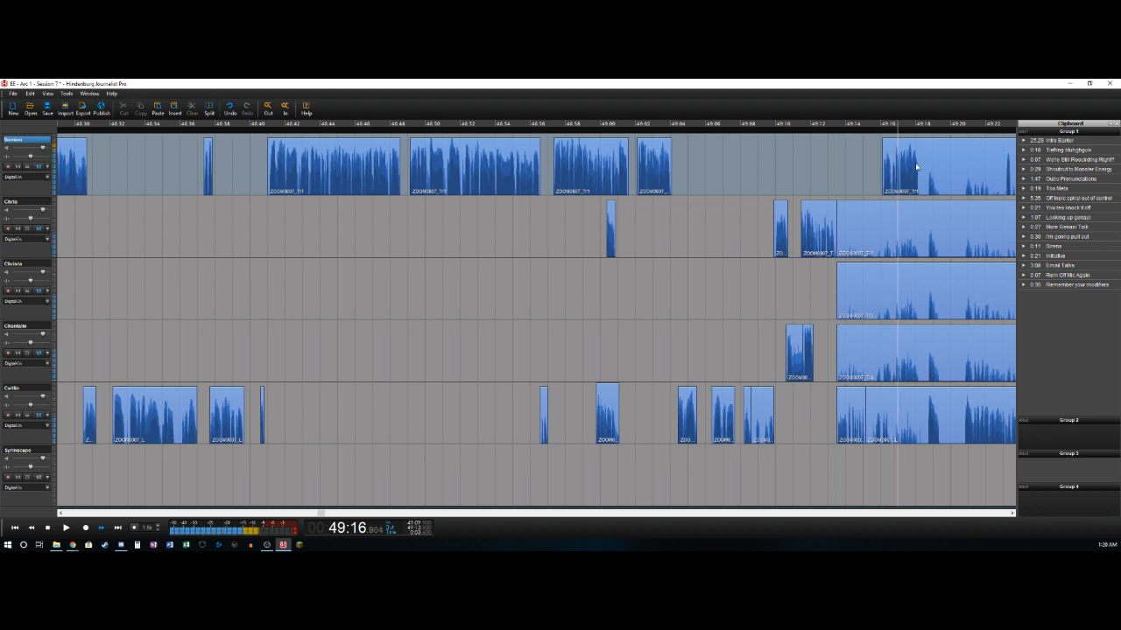
{"action": "key", "text": "t"}
{"action": "key", "text": "Left"}
{"action": "key", "text": "Right"}
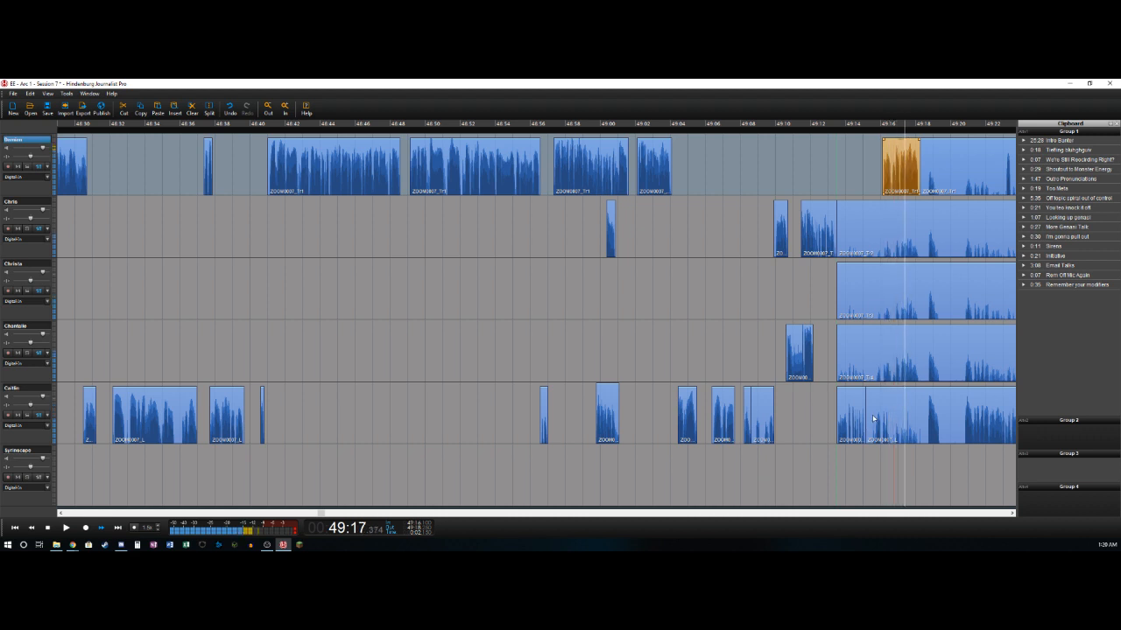
- Undo the extra first-track split at about 49:18.6 and delete the fifth track's bleed from about 49:15.2 to that time
{"action": "key", "text": "t"}
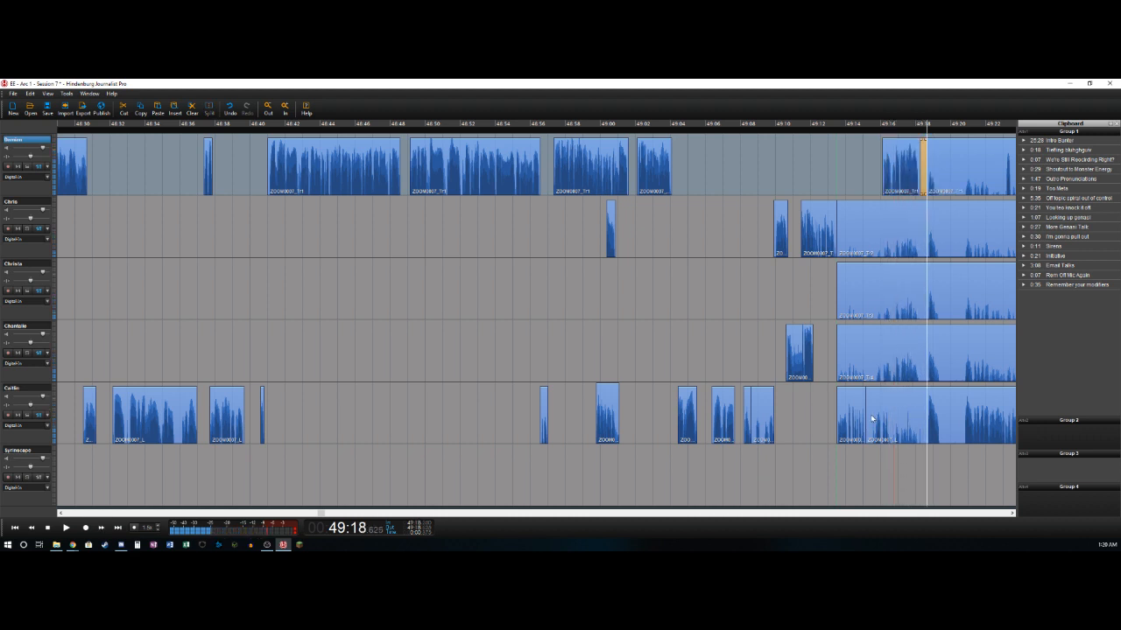
{"action": "key", "text": "ctrl+z"}
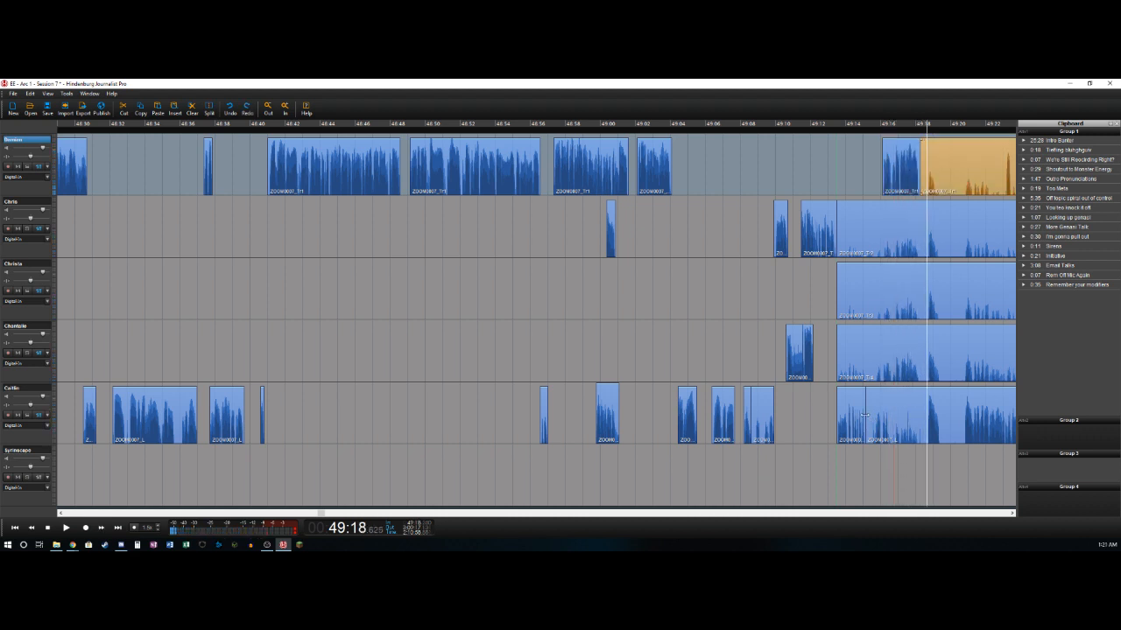
{"action": "left_click", "coordinate": [859, 417], "text": "shift"}
{"action": "key", "text": "Delete"}
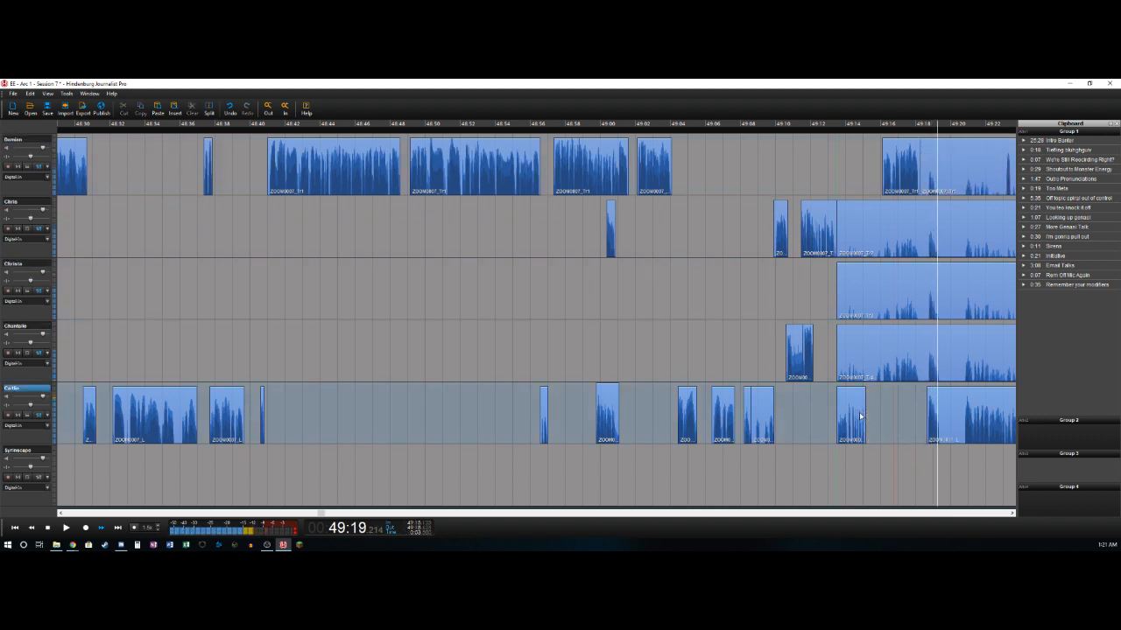
- Delete the fifth track's bleed between about 49:19.4 and 49:20.8, and split that track again at about 49:24.6
{"action": "key", "text": "t"}
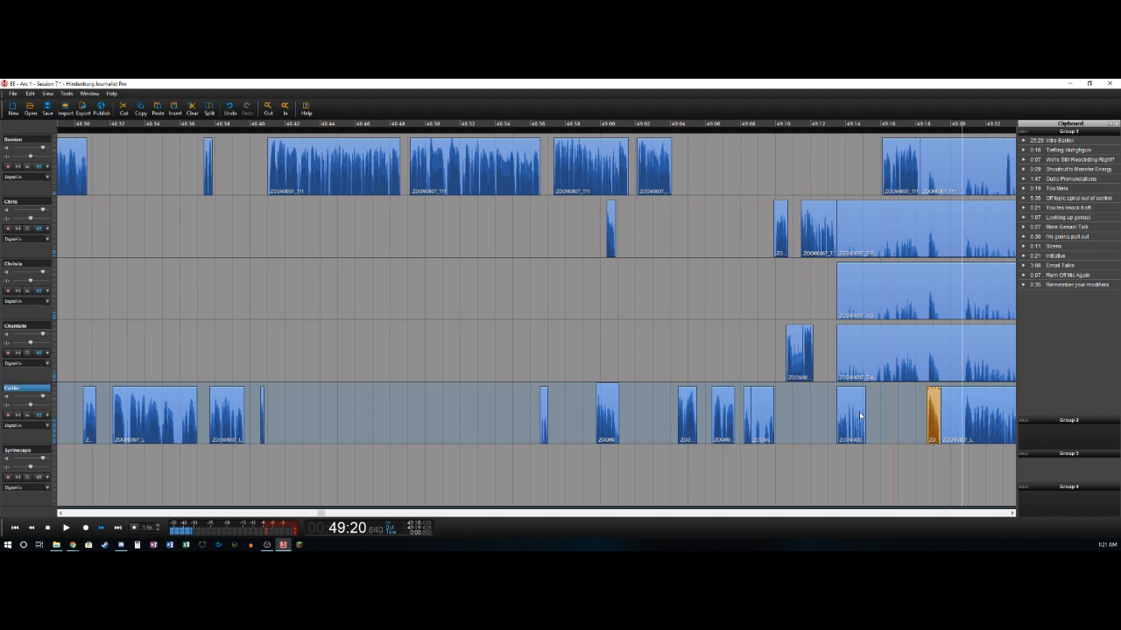
{"action": "key", "text": "t"}
{"action": "key", "text": "Delete"}
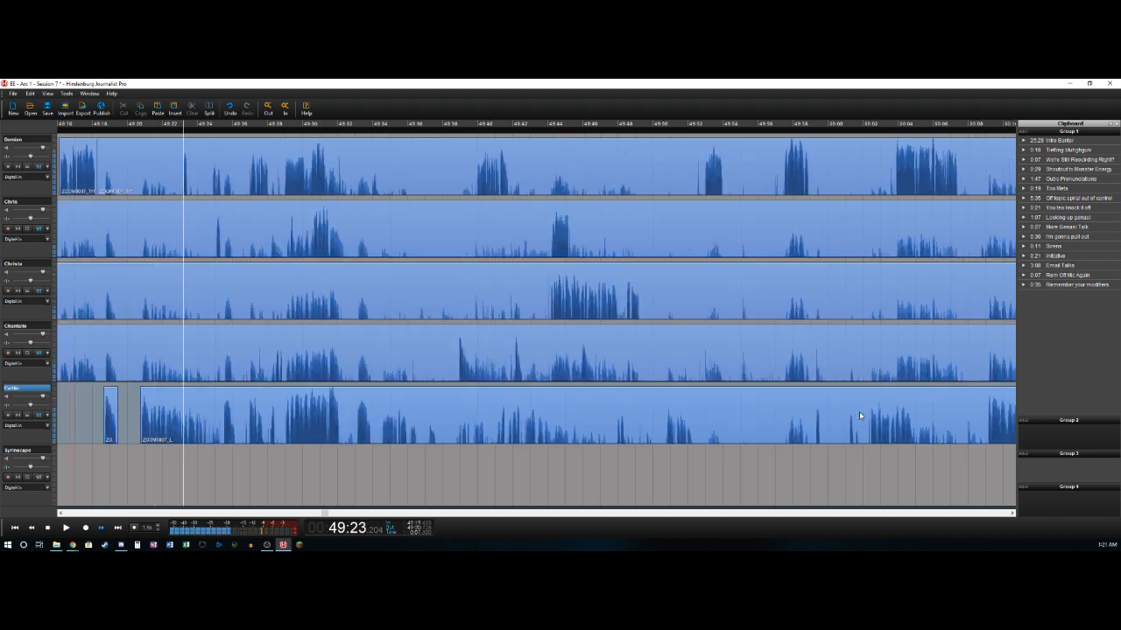
{"action": "key", "text": "space"}
{"action": "key", "text": "ctrl+t"}
- Split the first track at about 49:23.2 and delete its bleed from about 49:18.2 up to there
{"action": "key", "text": "Left"}
{"action": "key", "text": "Up"}
{"action": "key", "text": "Up"}
{"action": "key", "text": "Up"}
{"action": "key", "text": "Up"}
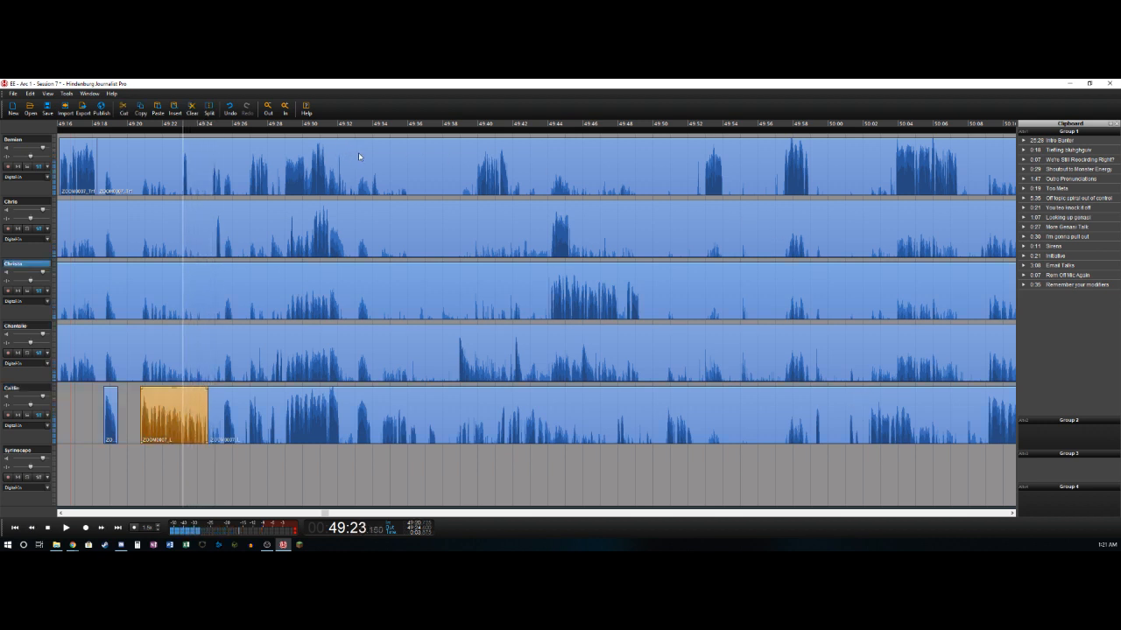
{"action": "key", "text": "ctrl+t"}
{"action": "key", "text": "Delete"}
- Delete the first track's bleed between about 49:23.5 and 49:24.8, and split that track again at about 49:25.4
{"action": "key", "text": "Right"}
{"action": "key", "text": "ctrl+t"}
{"action": "key", "text": "Right"}
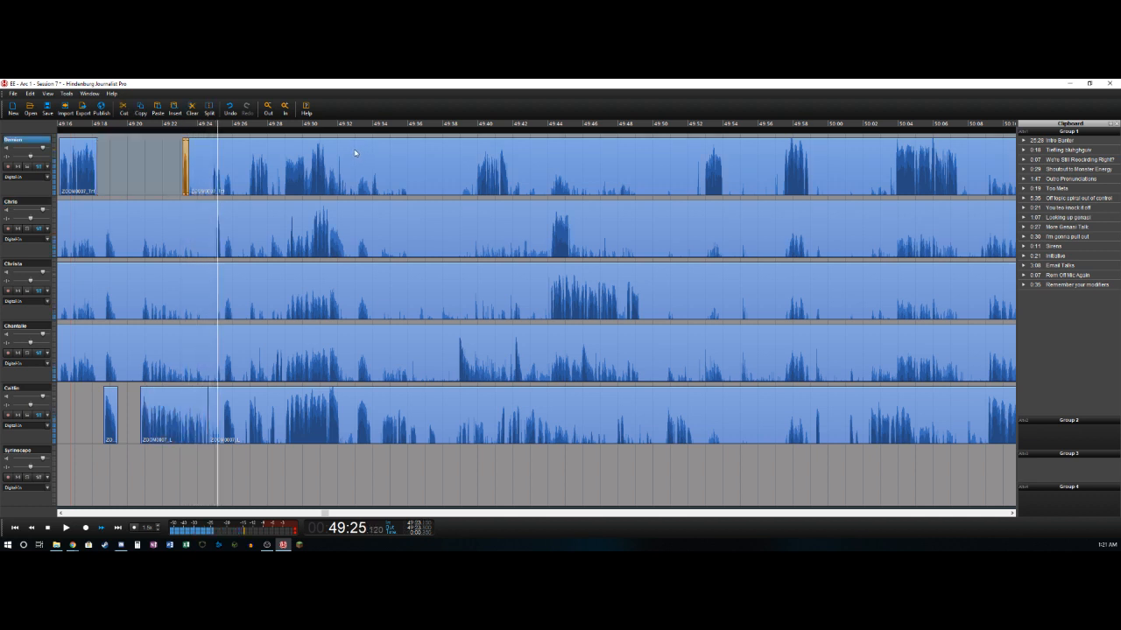
{"action": "key", "text": "Up"}
{"action": "key", "text": "Left"}
{"action": "key", "text": "Left"}
{"action": "key", "text": "ctrl+t"}
{"action": "key", "text": "Right"}
{"action": "key", "text": "Right"}
{"action": "key", "text": "Delete"}
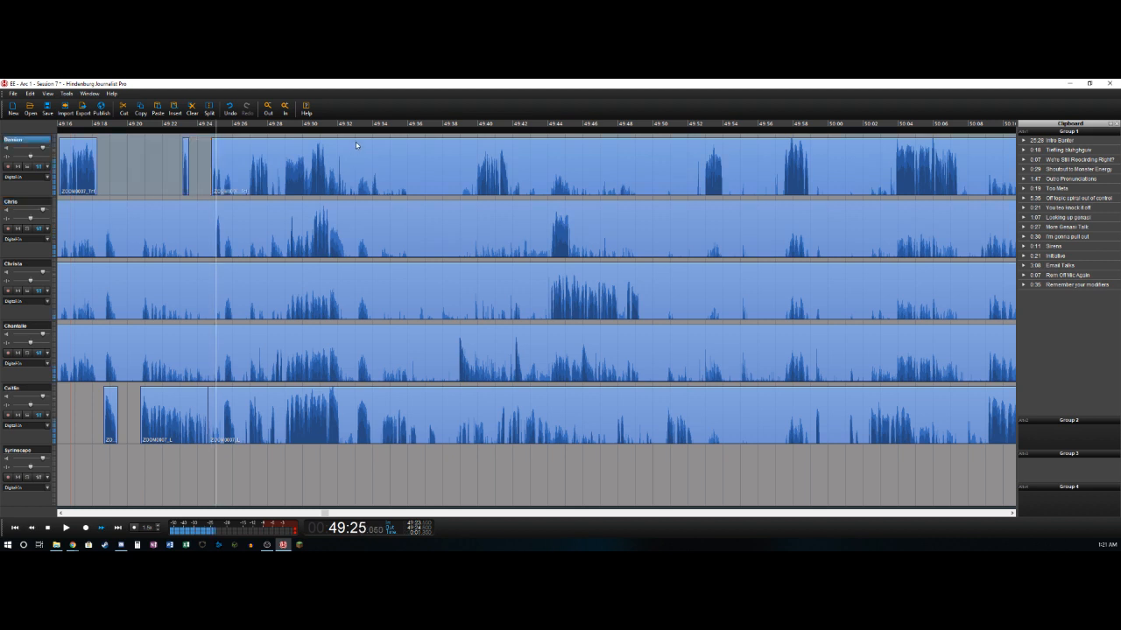
{"action": "key", "text": "ctrl+t"}
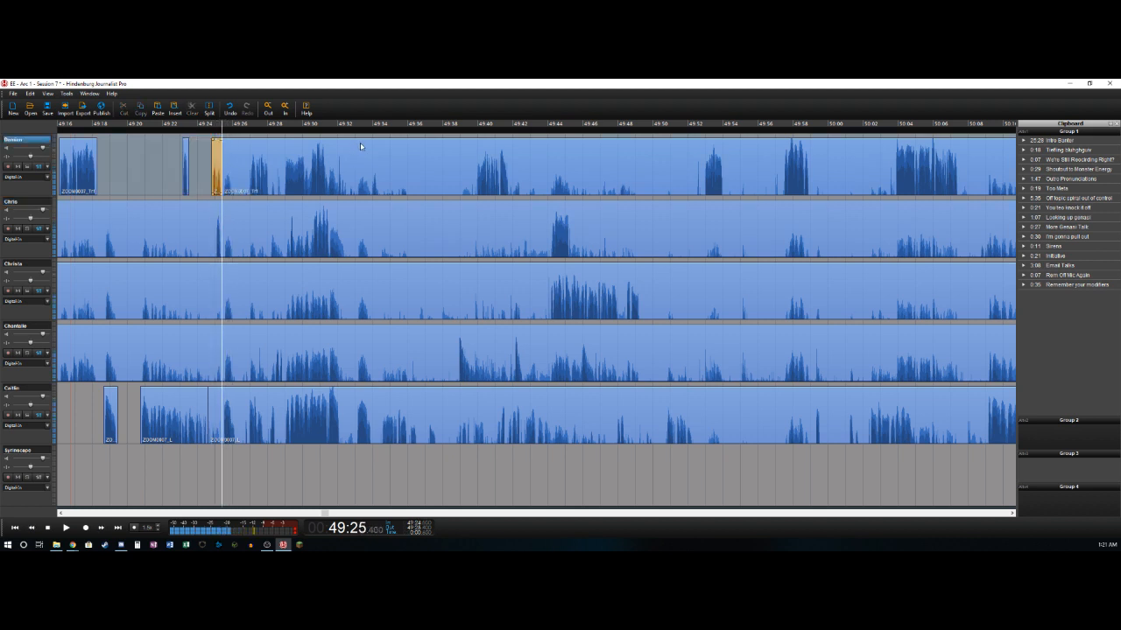
- Delete the second track's bleed up to about 49:25.0 and split that track at about 49:25.4
{"action": "key", "text": "Down"}
{"action": "key", "text": "Left"}
{"action": "key", "text": "Left"}
{"action": "key", "text": "ctrl+t"}
{"action": "key", "text": "Delete"}
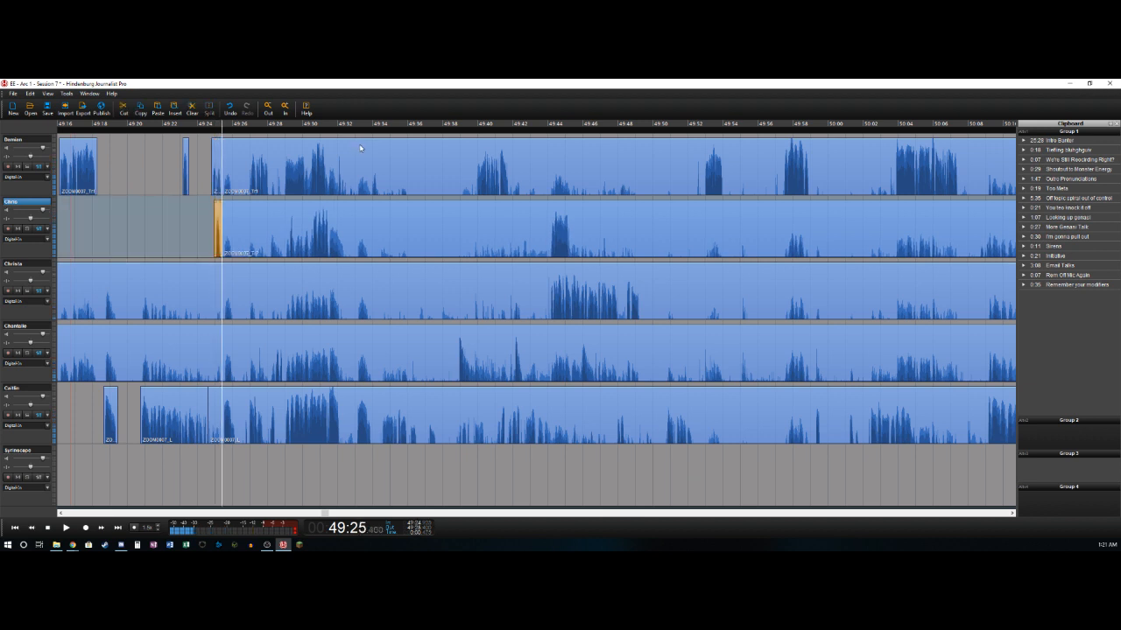
- Delete the fifth track's bleed from about 49:24.6 to 49:25.4, and split that track at about 49:26.2
{"action": "key", "text": "Down"}
{"action": "key", "text": "Down"}
{"action": "key", "text": "ctrl+t"}
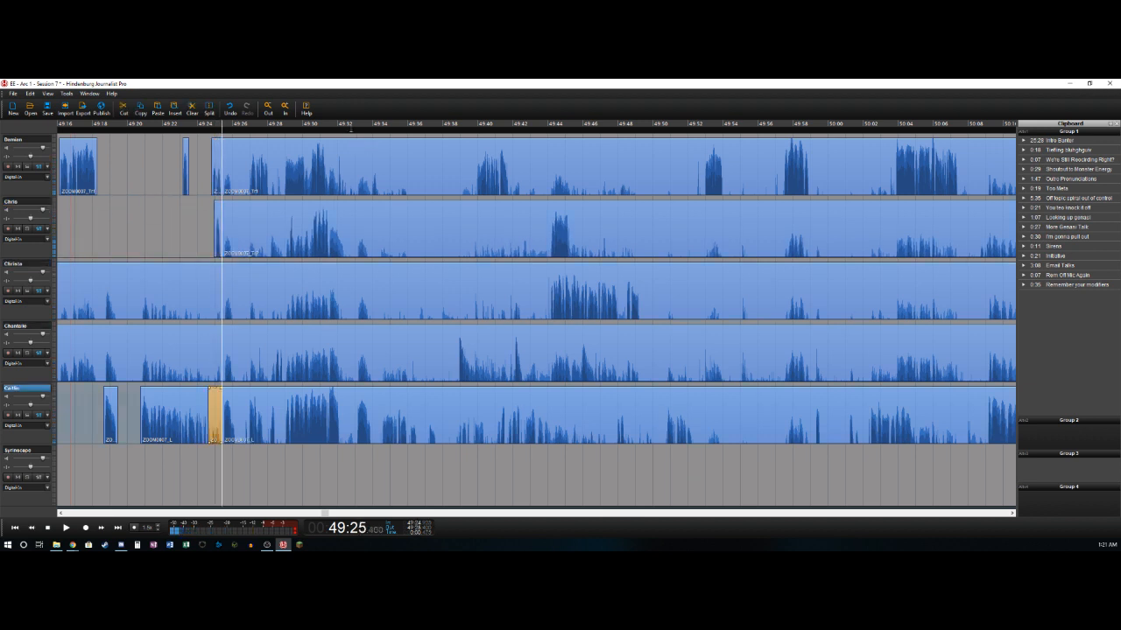
{"action": "key", "text": "Delete"}
{"action": "key", "text": "space"}
{"action": "key", "text": "ctrl+t"}
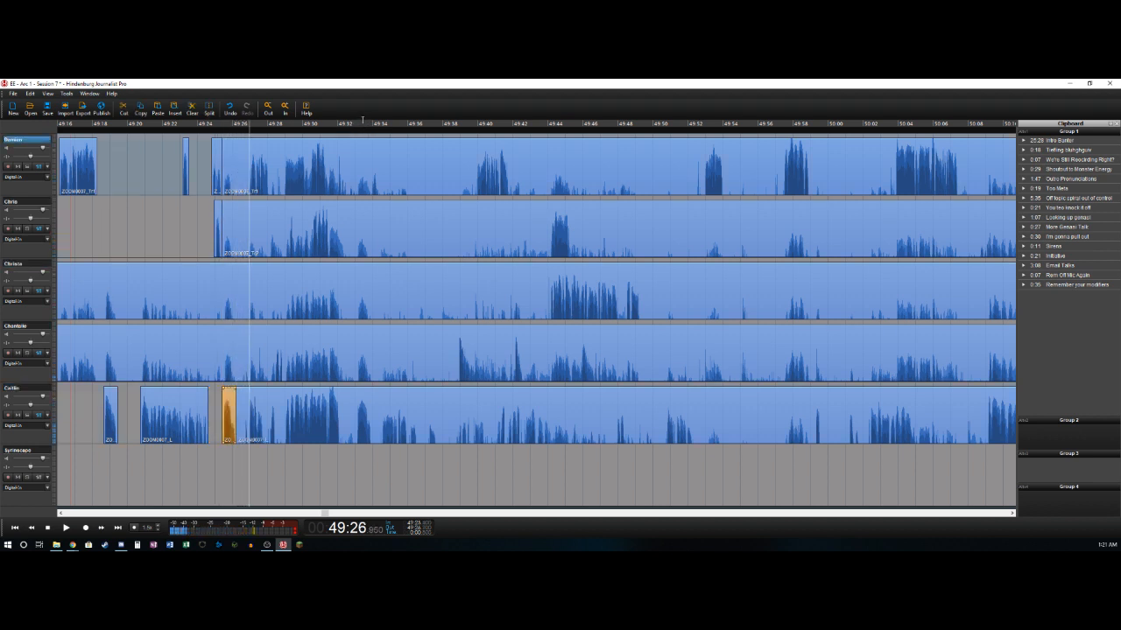
- Delete the first track's bleed from about 49:25.4 to 49:26.9, and split that track at about 49:28.1
{"action": "key", "text": "ctrl+t"}
{"action": "key", "text": "Delete"}
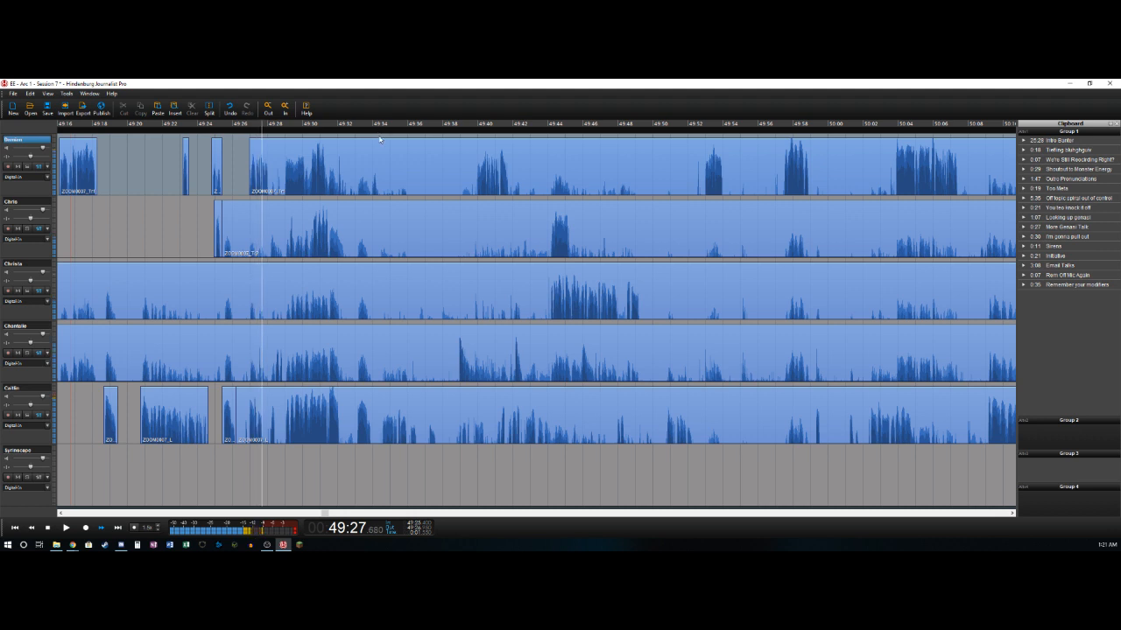
{"action": "key", "text": "ctrl+t"}
- Delete the fifth track's bleed from about 49:26.2 to 49:26.9, and split that track at about 49:28.4
{"action": "key", "text": "Left"}
{"action": "key", "text": "Right"}
{"action": "key", "text": "Down"}
{"action": "key", "text": "Down"}
{"action": "key", "text": "Down"}
{"action": "key", "text": "Down"}
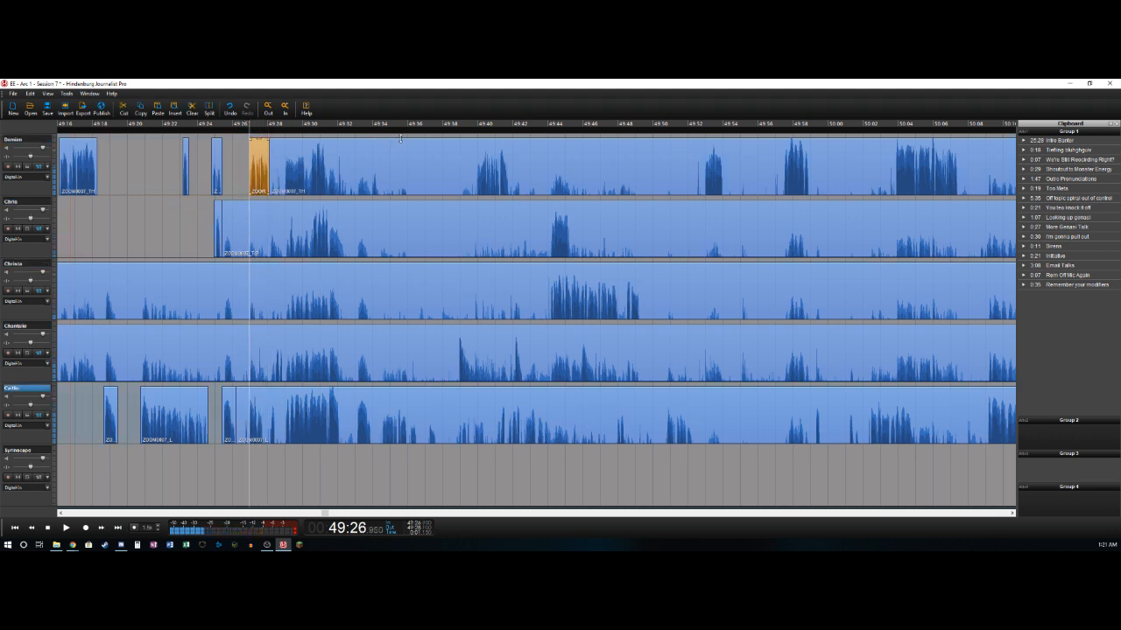
{"action": "key", "text": "ctrl+t"}
{"action": "key", "text": "Delete"}
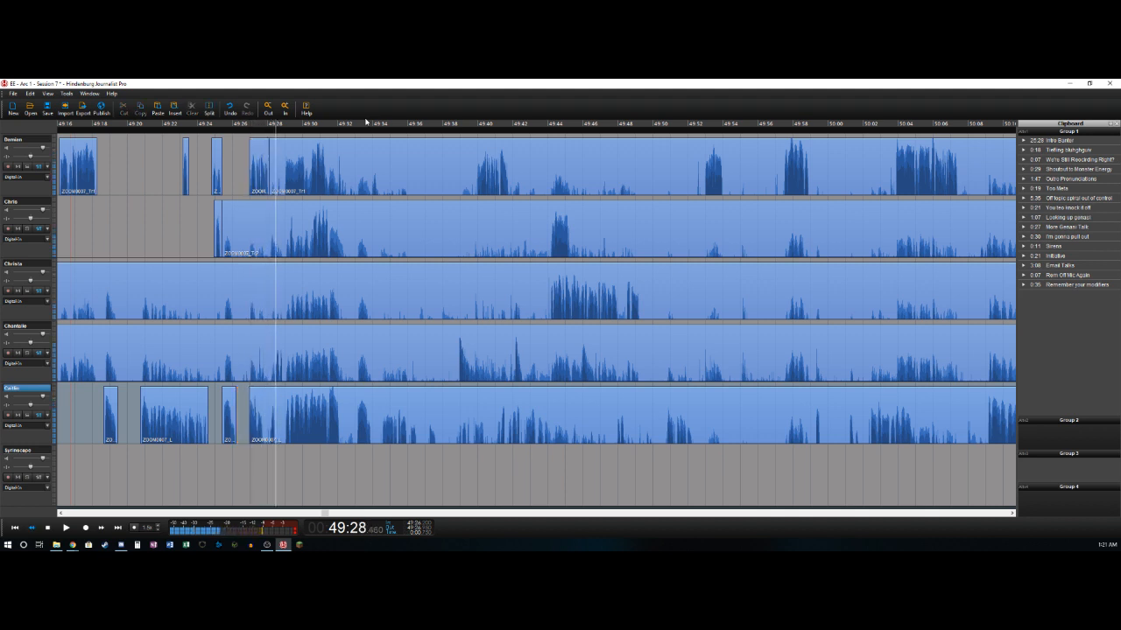
{"action": "key", "text": "ctrl+t"}
- Delete the fourth track's bleed up to about 49:28.2 and split that track at about 49:28.9
{"action": "key", "text": "Up"}
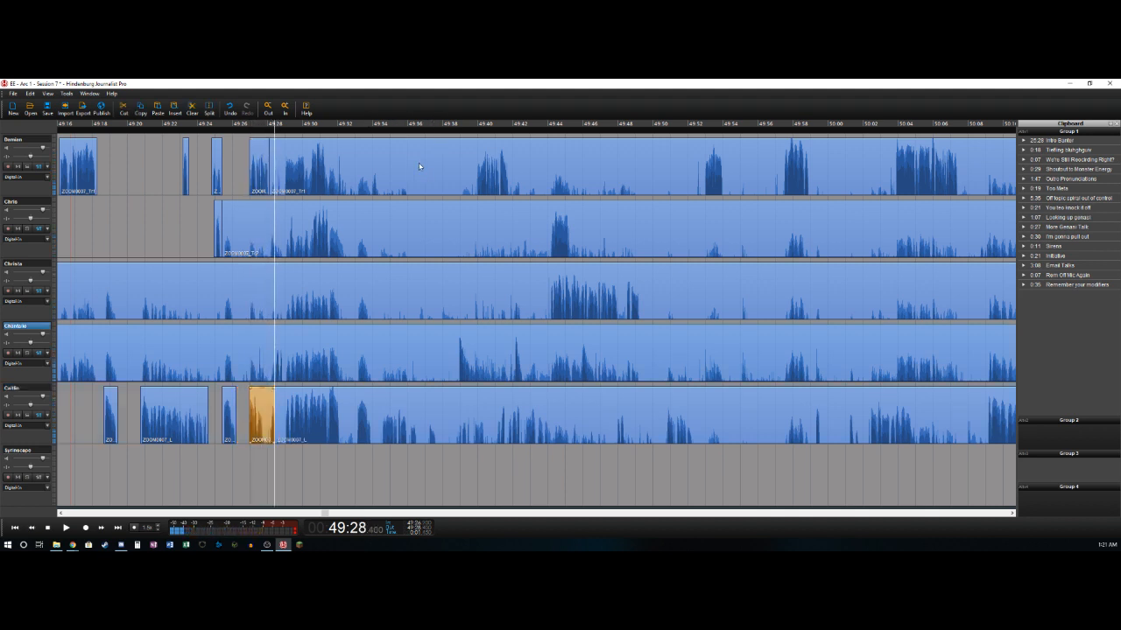
{"action": "key", "text": "ctrl+t"}
{"action": "key", "text": "Delete"}
{"action": "key", "text": "ctrl+t"}
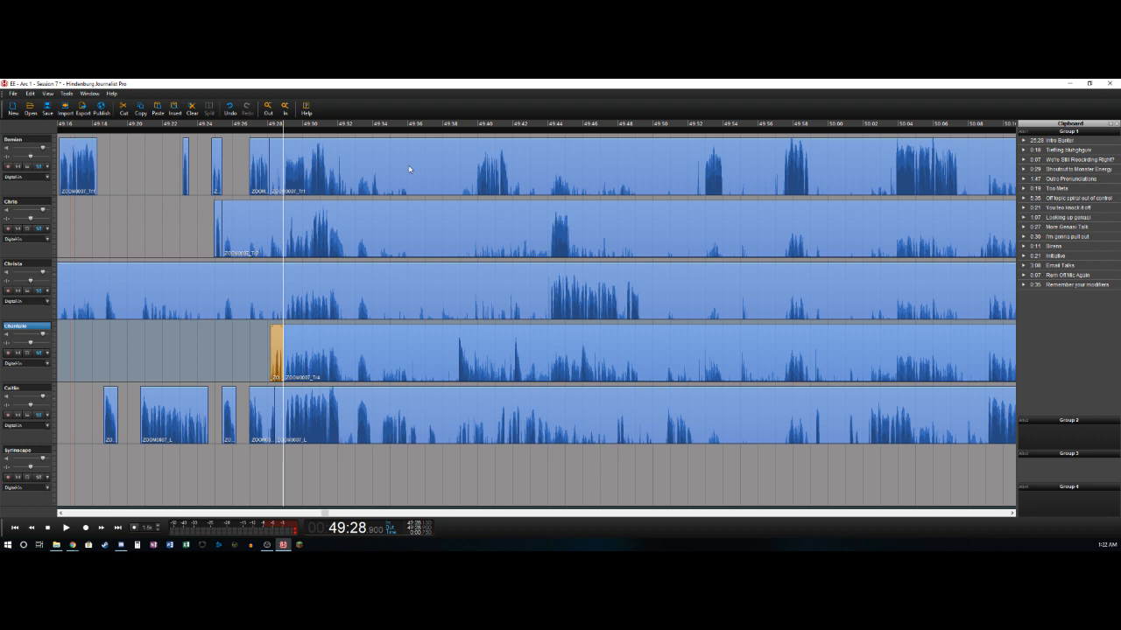
- Split the fifth track at 49:29.025 and delete its bleed from about 49:28.4 up to there
{"action": "key", "text": "space"}
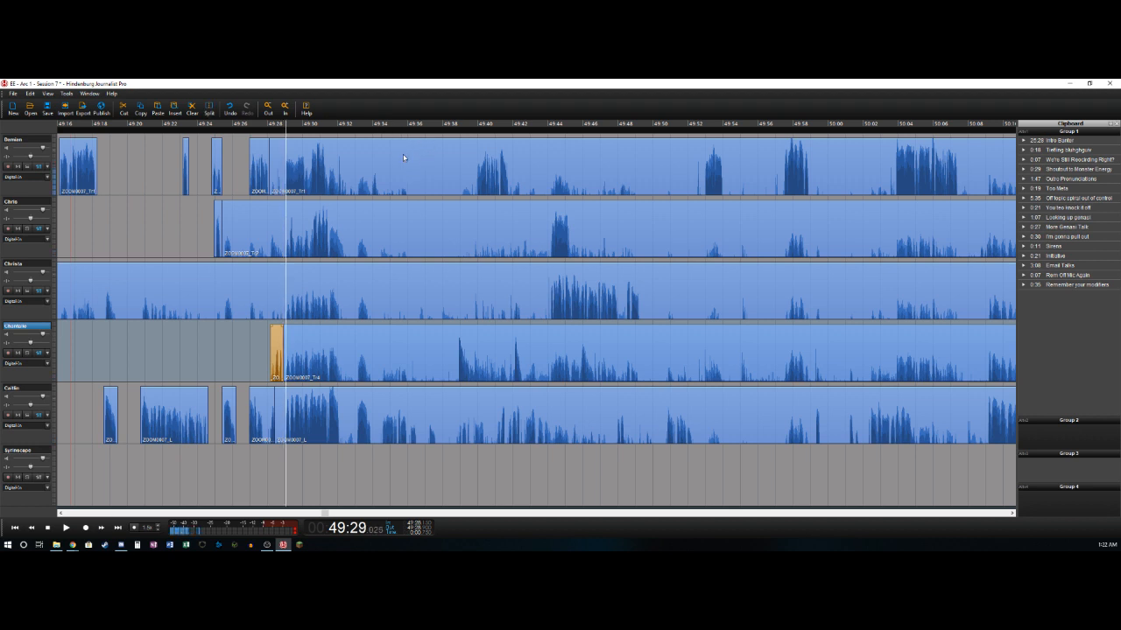
{"action": "key", "text": "Down"}
{"action": "key", "text": "t"}
{"action": "key", "text": "Delete"}
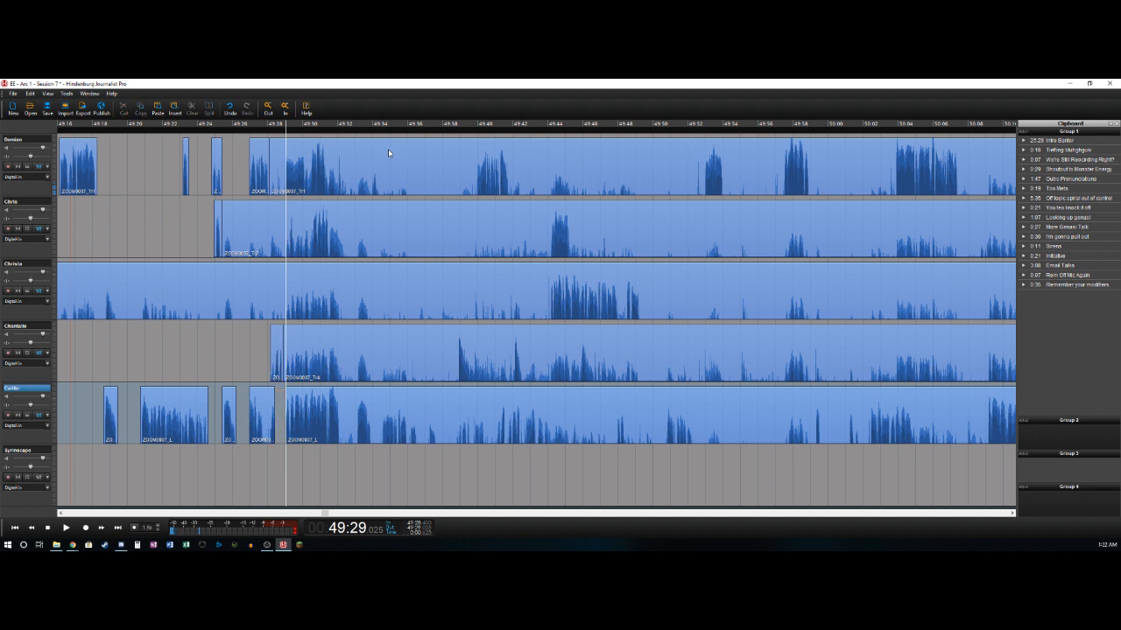
- Delete the first track's bleed from about 49:28.1 to 49:29.0, and split that track at 49:31.4
{"action": "key", "text": "Up"}
{"action": "key", "text": "Up"}
{"action": "key", "text": "Up"}
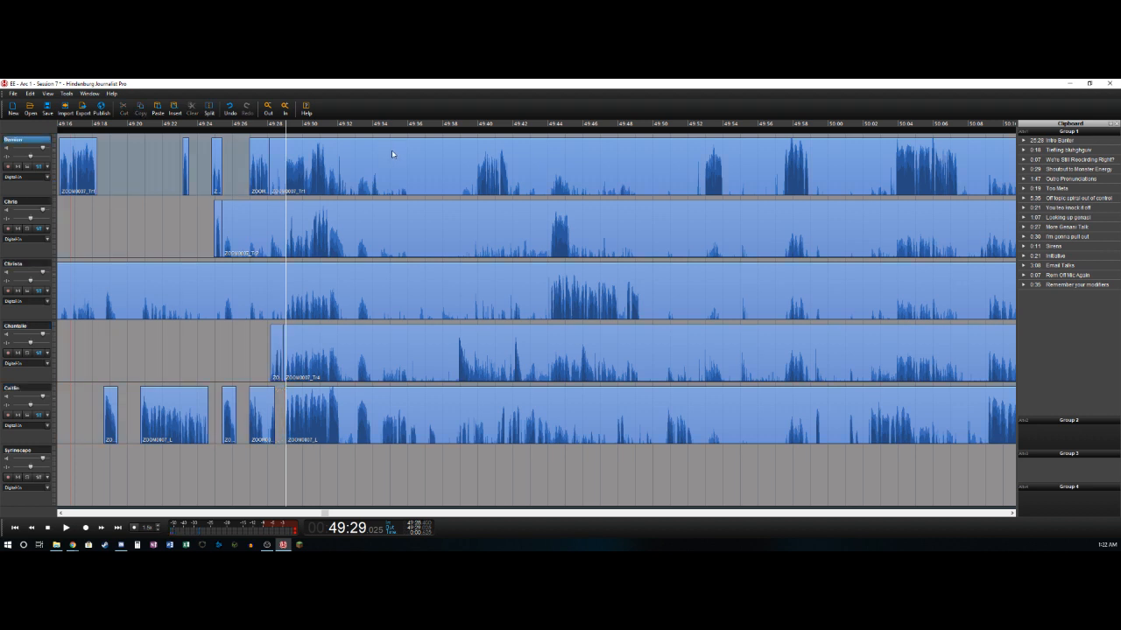
{"action": "key", "text": "space"}
{"action": "key", "text": "space"}
{"action": "key", "text": "t"}
{"action": "key", "text": "Delete"}
{"action": "key", "text": "space"}
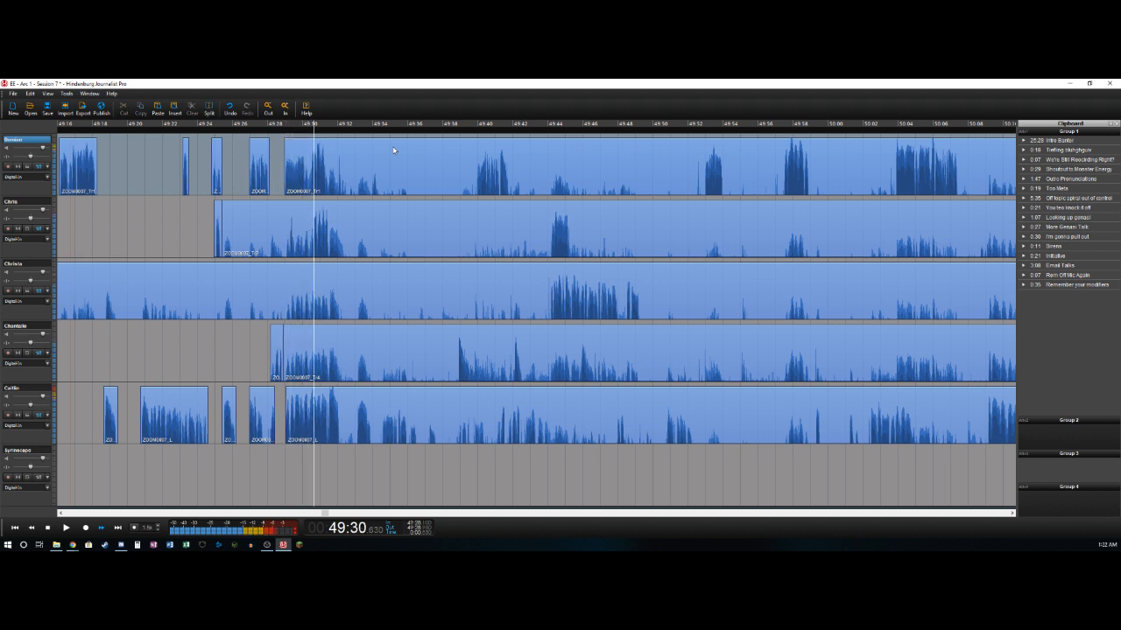
{"action": "key", "text": "space"}
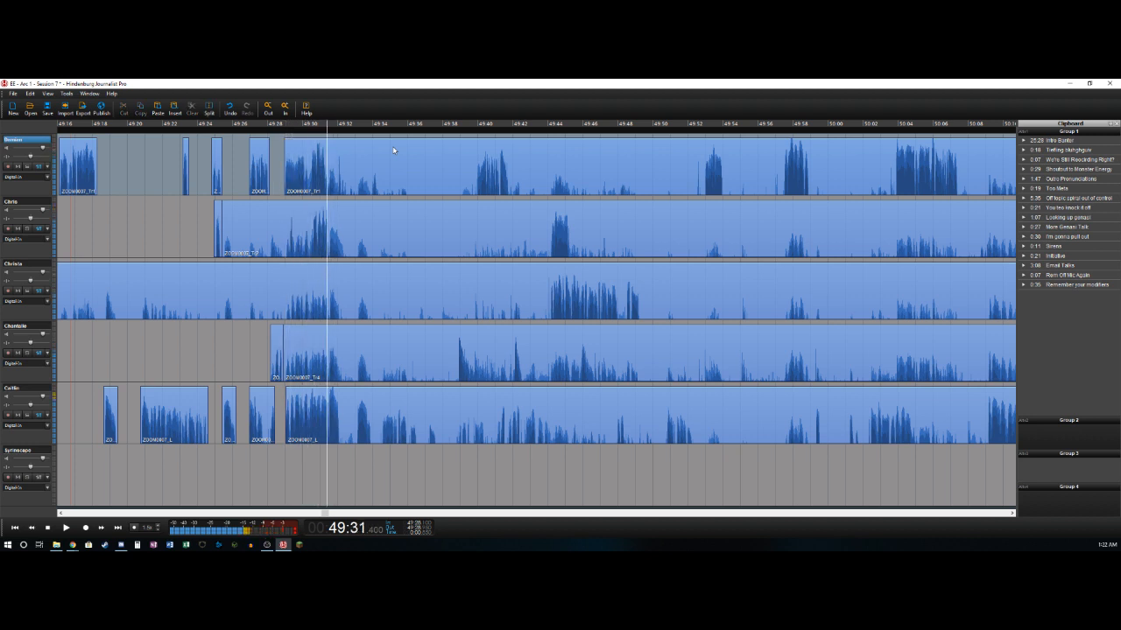
{"action": "key", "text": "t"}
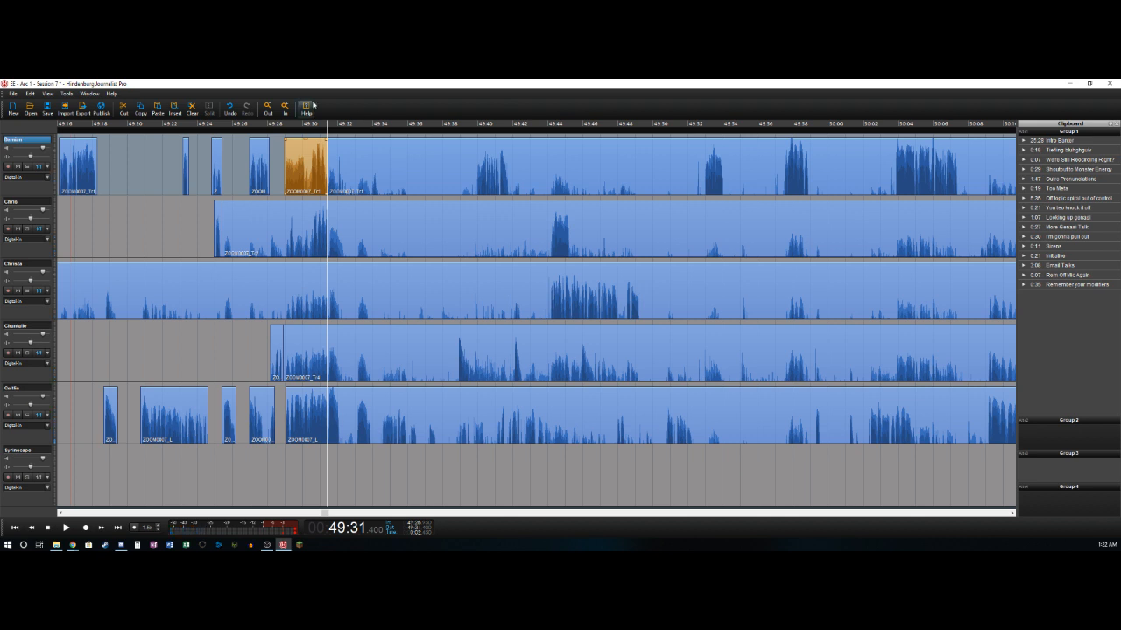
- Play back the crosstalk from about 49:28.9 and split the fifth track at about 49:32.1
{"action": "left_click", "coordinate": [280, 245]}
{"action": "key", "text": "space"}
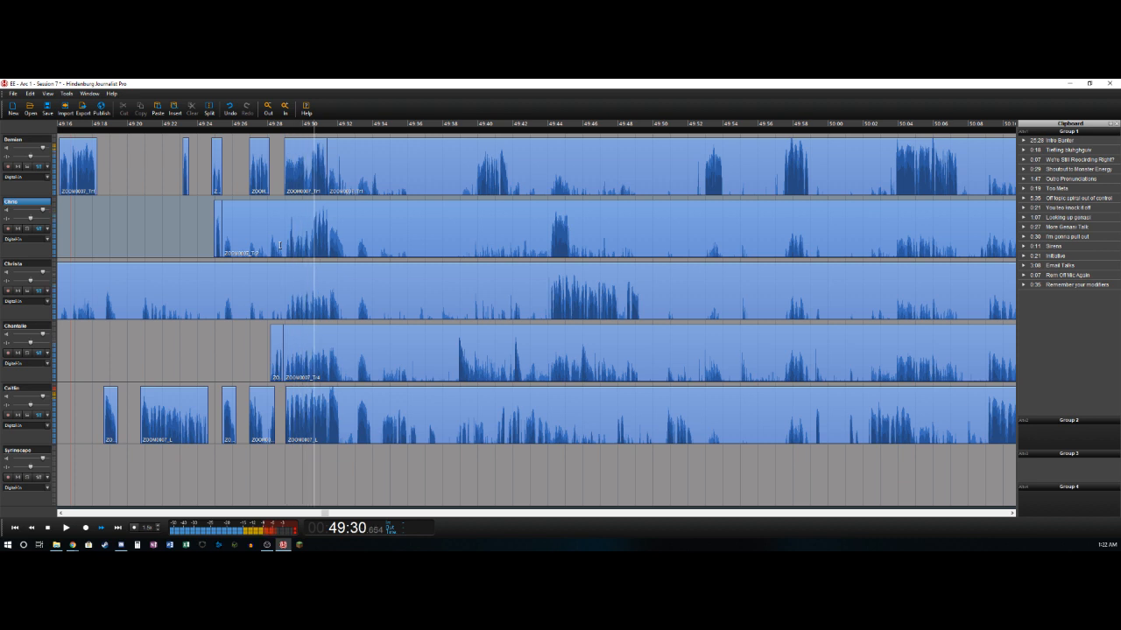
{"action": "key", "text": "Left"}
{"action": "key", "text": "Left"}
{"action": "key", "text": "Left"}
{"action": "left_click", "coordinate": [340, 401]}
{"action": "left_click", "coordinate": [209, 109]}
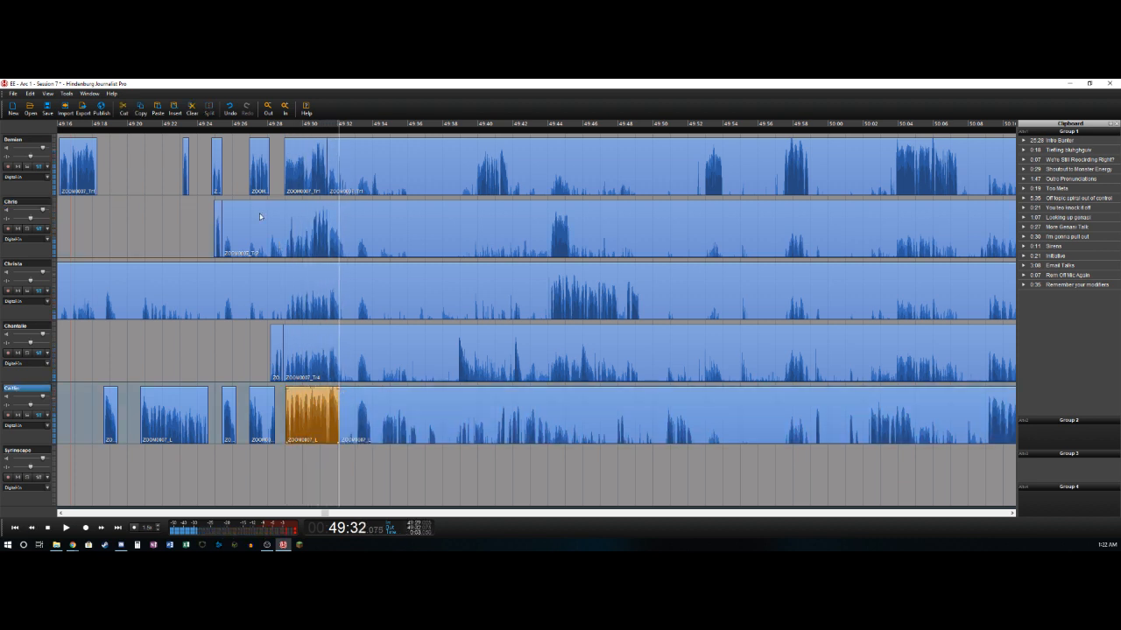
- Solo the second track, listen from 49:28.9, and delete its bleed from about 49:25.4 to 49:30.5
{"action": "left_click", "coordinate": [283, 247]}
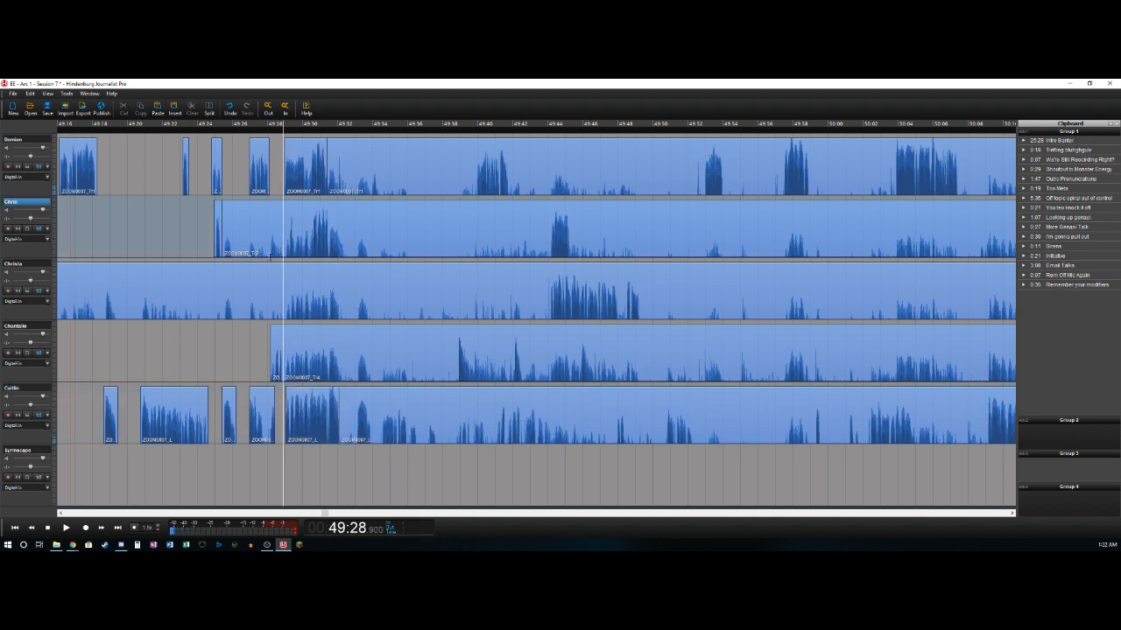
{"action": "key", "text": "space"}
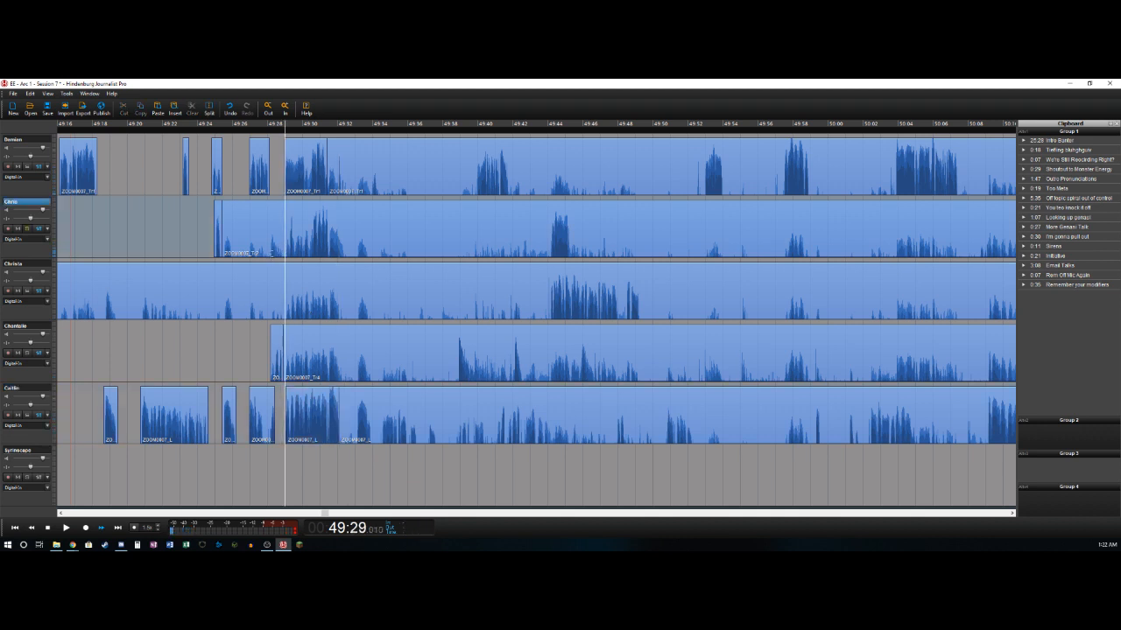
{"action": "key", "text": "space"}
{"action": "key", "text": "Left"}
{"action": "left_click", "coordinate": [292, 230]}
{"action": "key", "text": "t"}
{"action": "key", "text": "Delete"}
- Play on along the second track and split it at about 49:31.4
{"action": "key", "text": "space"}
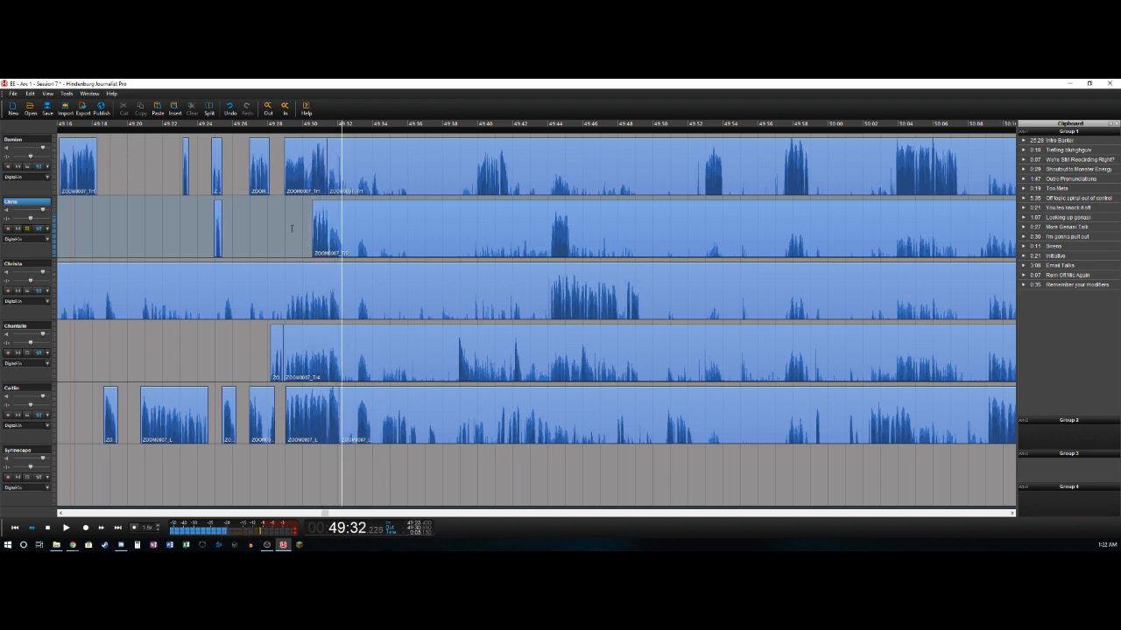
{"action": "key", "text": "Left"}
{"action": "key", "text": "Left"}
{"action": "key", "text": "t"}
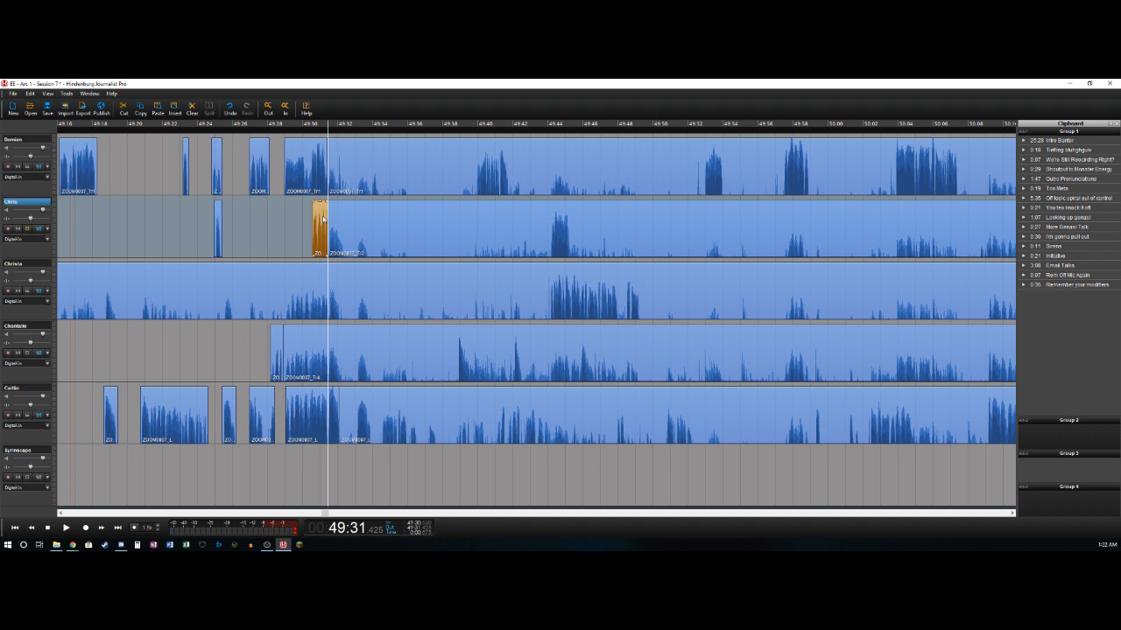
- Delete the fifth track's bleed from about 49:32.1 to 49:33.1, and split that track at about 49:33.9
{"action": "key", "text": "space"}
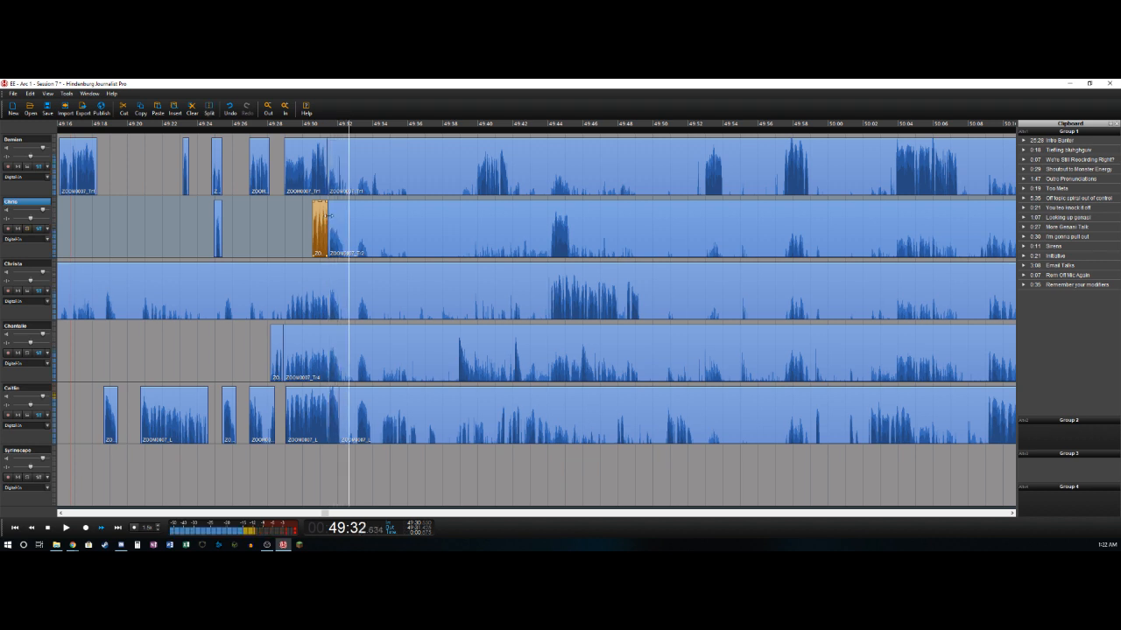
{"action": "key", "text": "Down"}
{"action": "key", "text": "Down"}
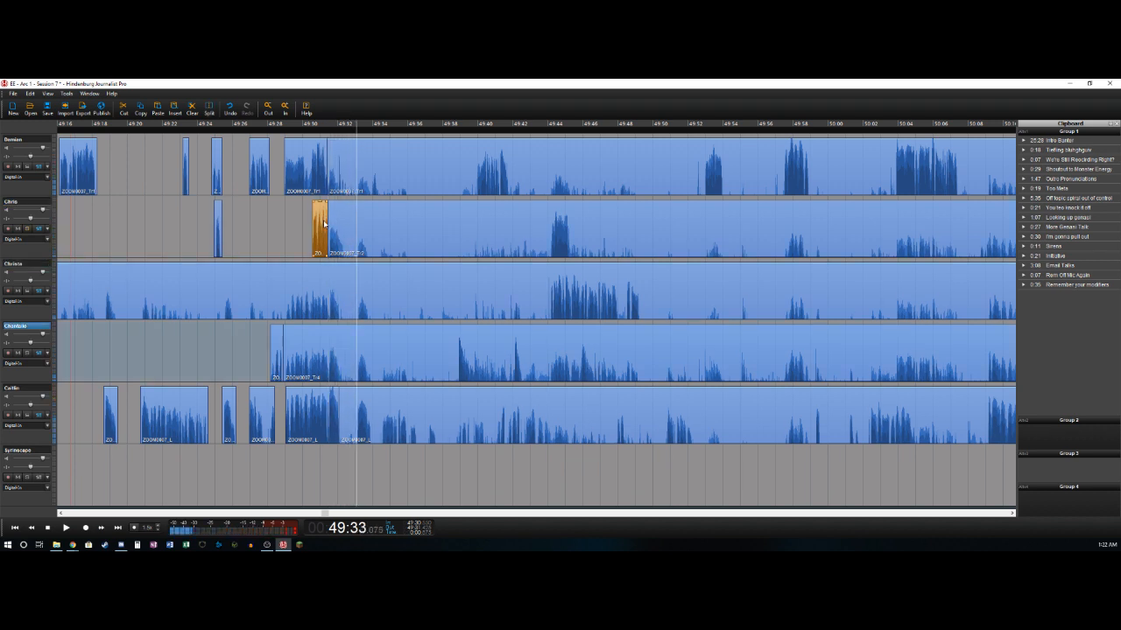
{"action": "key", "text": "ctrl+v"}
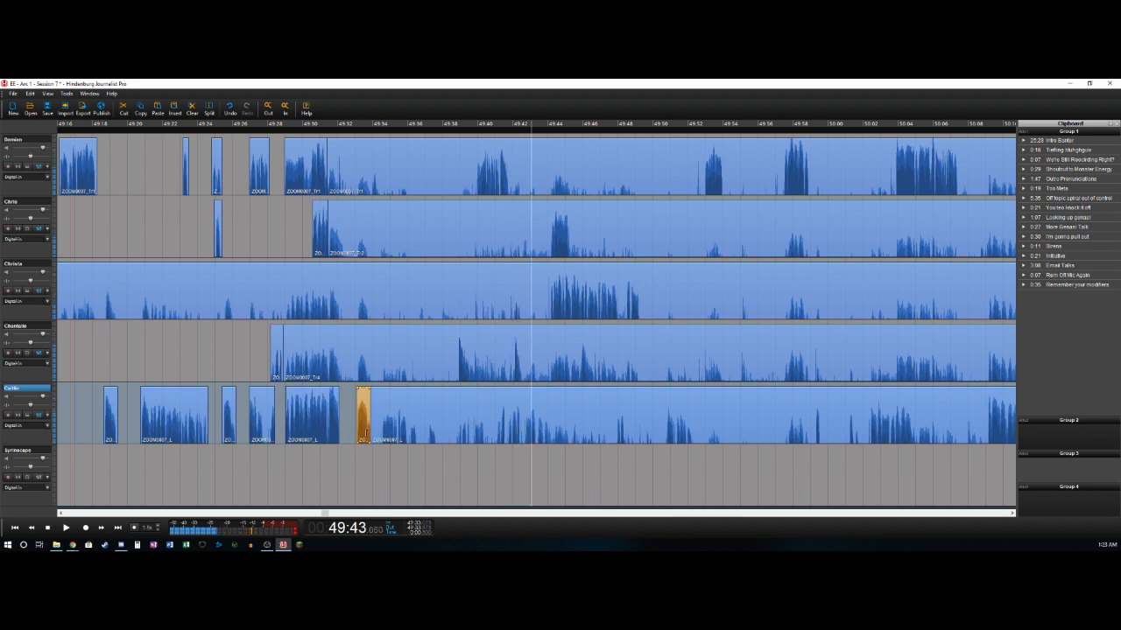
- Play the recording again from about 49:33.9 to hear who speaks after the fifth track's last split
{"action": "left_click", "coordinate": [371, 435]}
{"action": "key", "text": "Left"}
{"action": "key", "text": "Right"}
{"action": "key", "text": "space"}
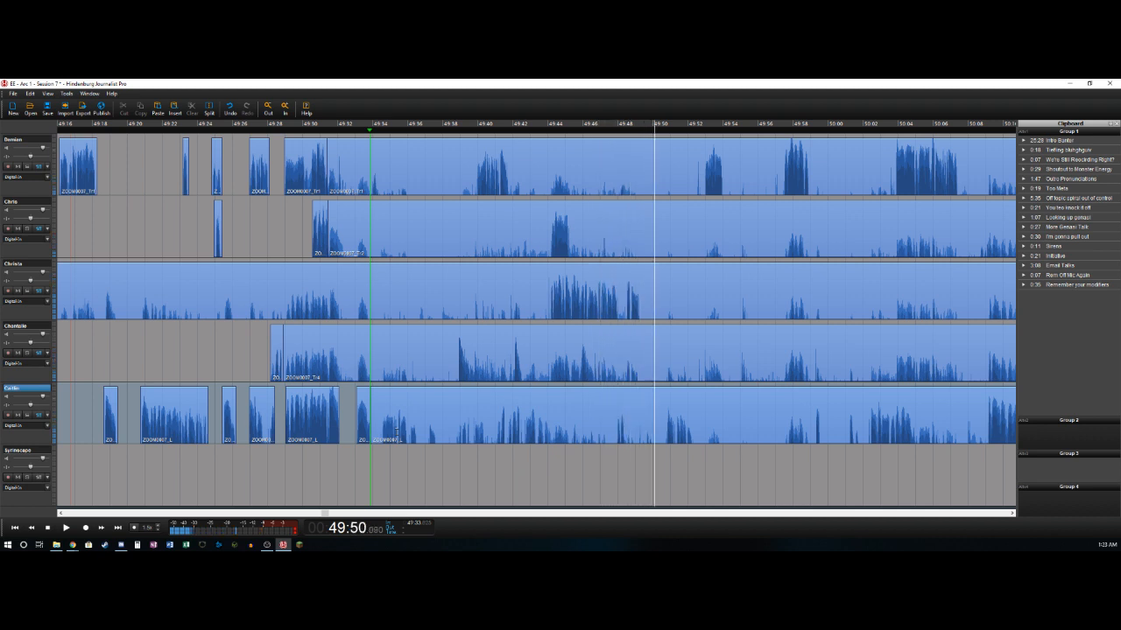
- Cut the section from about 49:33.8 to 49:50.65 out of all five voice tracks and name the clipboard clip "THE PHONES!!"
{"action": "key", "text": "space"}
{"action": "key", "text": "Left"}
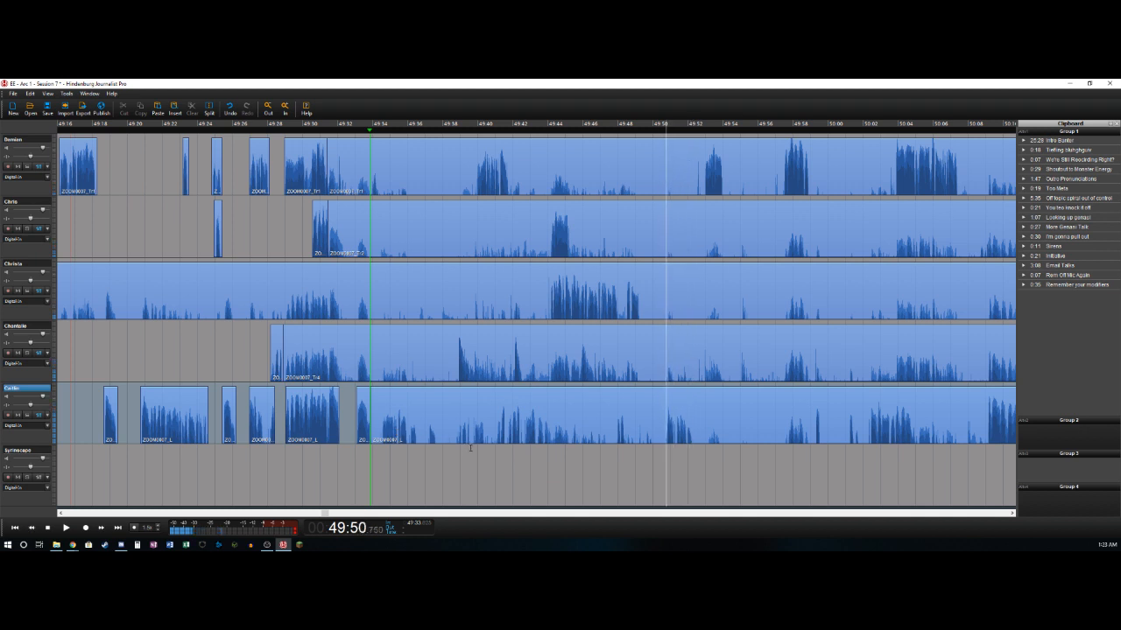
{"action": "key", "text": "Left"}
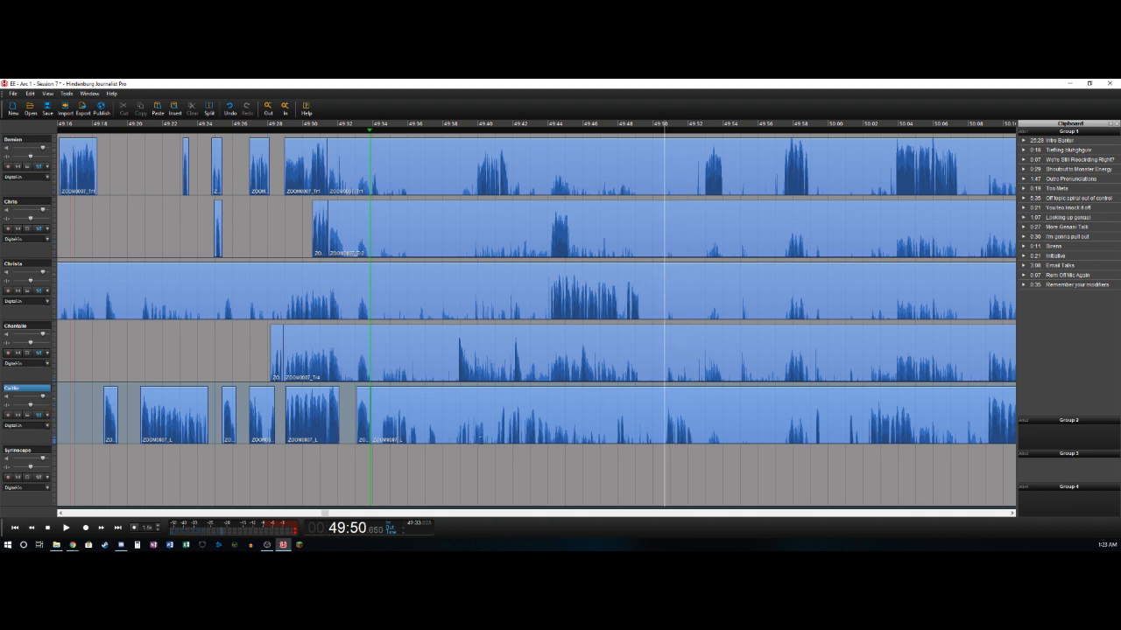
{"action": "key", "text": "o"}
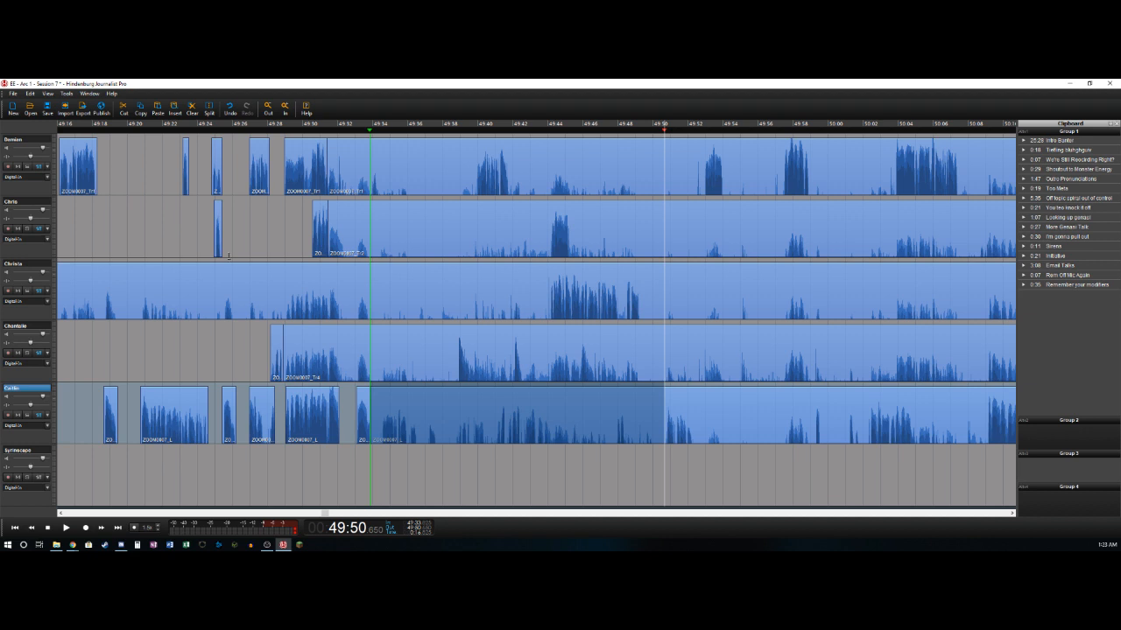
{"action": "left_click", "coordinate": [35, 139], "text": "shift"}
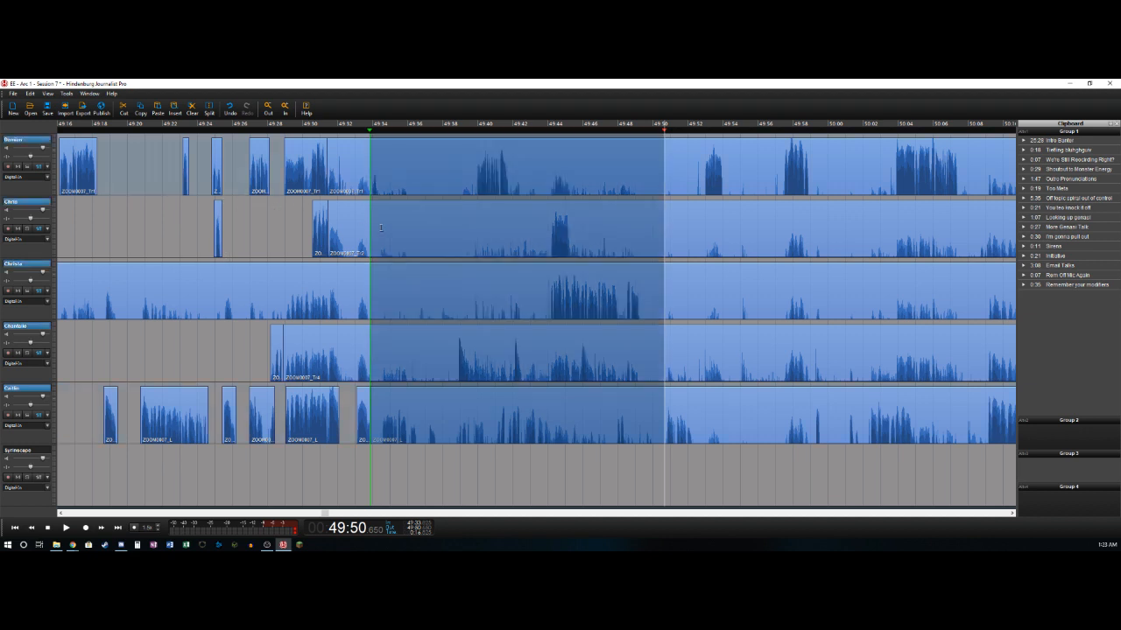
{"action": "key", "text": "ctrl+x"}
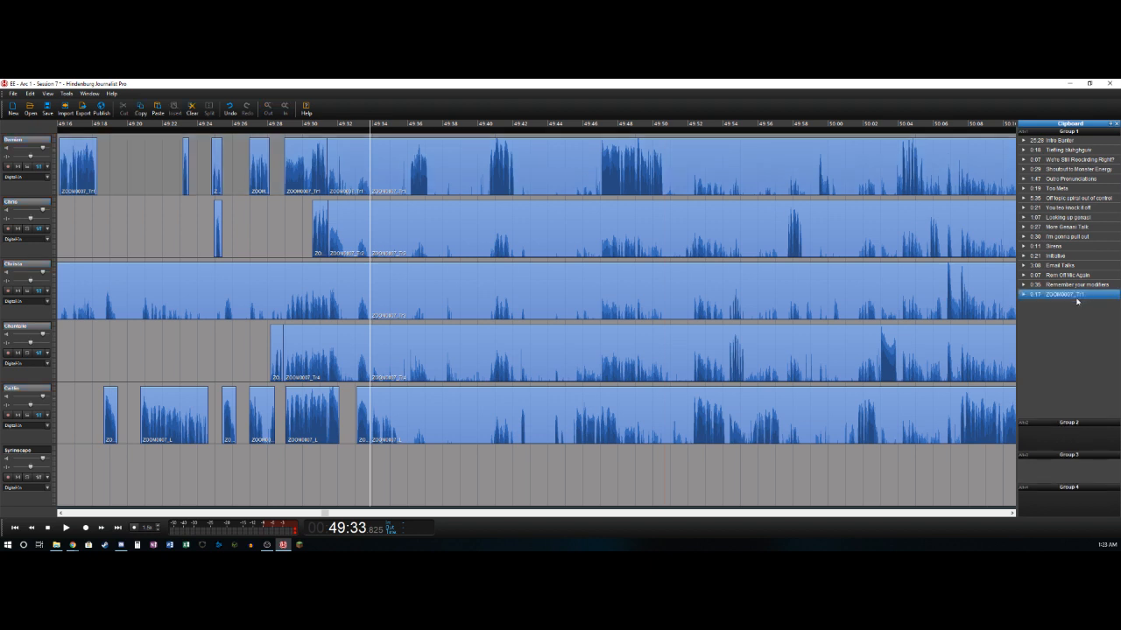
{"action": "type", "text": "THE PHO"}
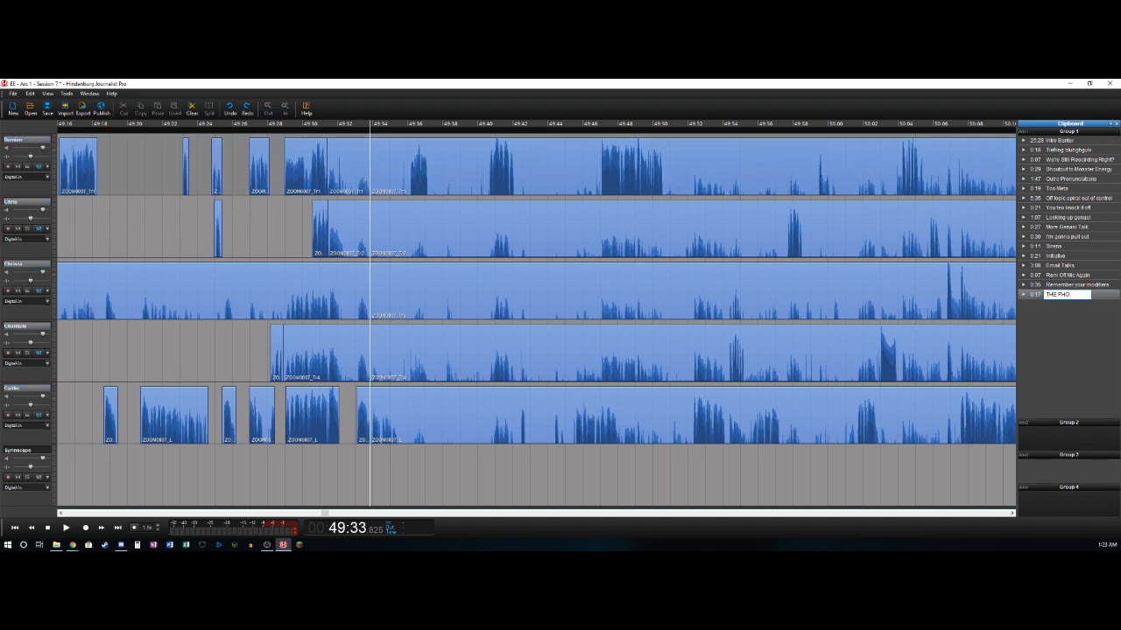
{"action": "key", "text": "Return"}
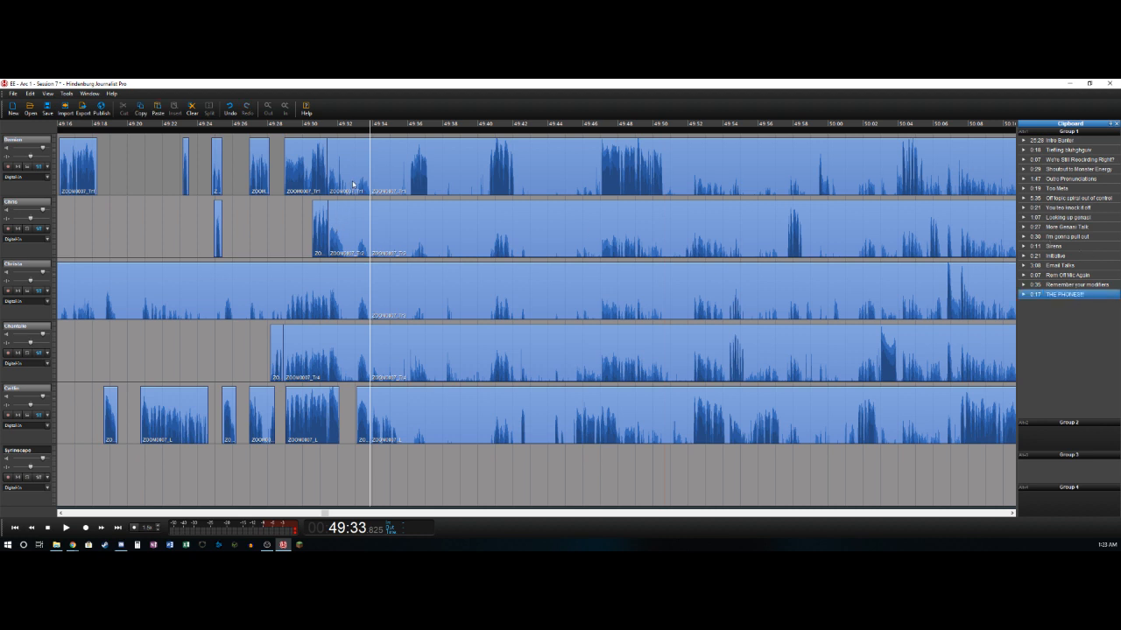
- Delete the bleed clips that end at about 49:33.8 on the first four tracks
{"action": "left_click", "coordinate": [351, 182]}
{"action": "left_click_drag", "start_coordinate": [354, 170], "coordinate": [351, 214]}
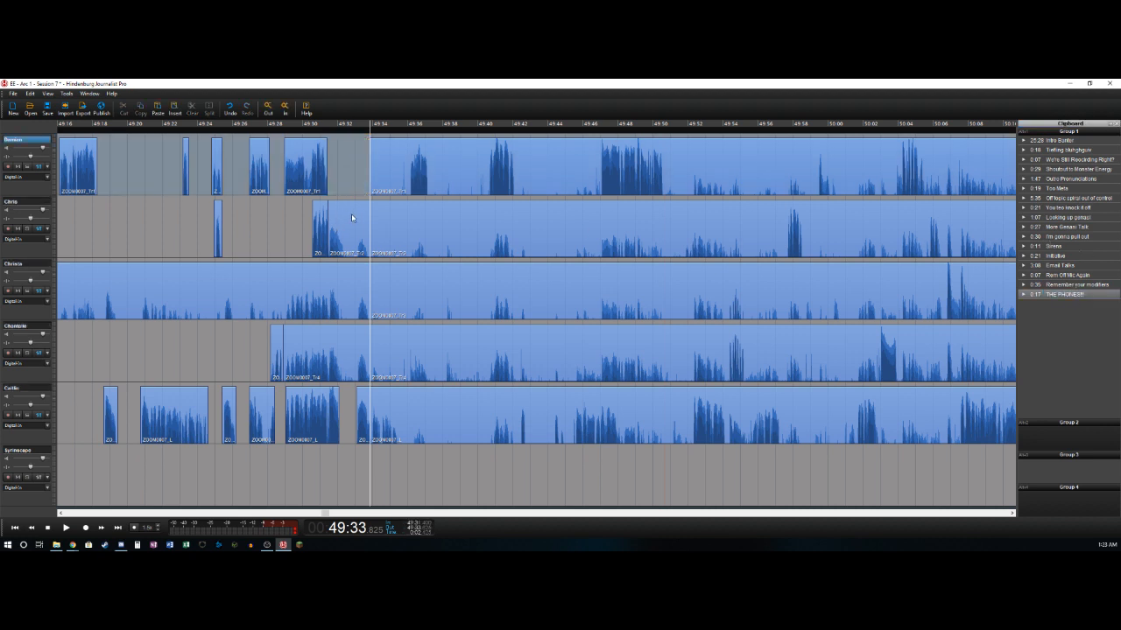
{"action": "key", "text": "Delete"}
{"action": "double_click", "coordinate": [346, 281]}
{"action": "key", "text": "Delete"}
{"action": "double_click", "coordinate": [331, 337]}
{"action": "key", "text": "Delete"}
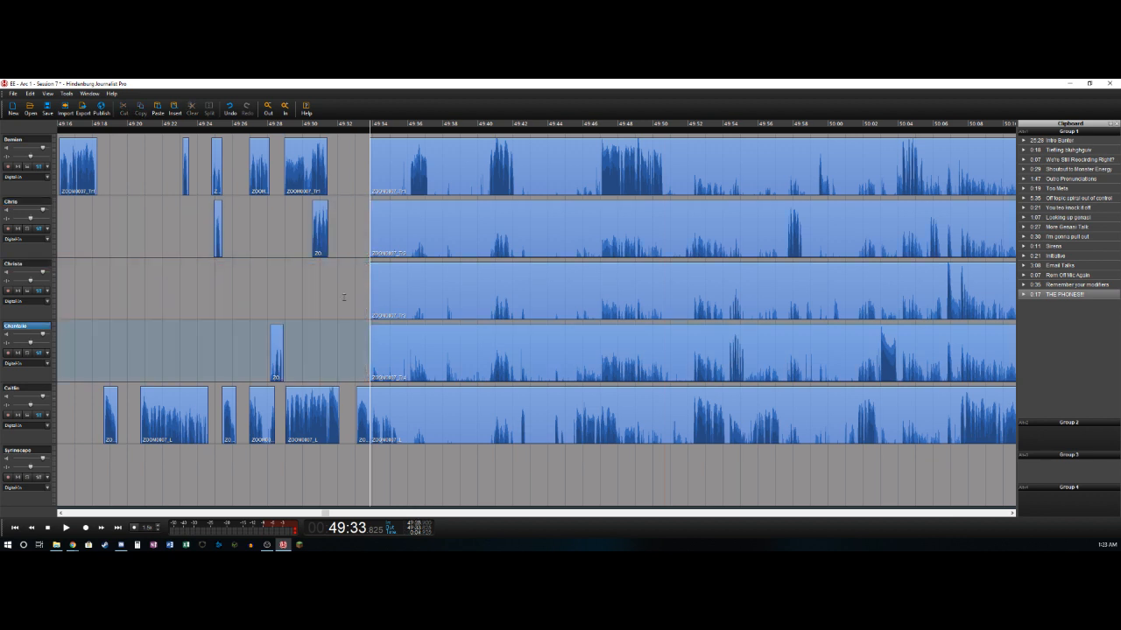
- Play the recording from just before the cut and move the fifth track's short clip earlier to start at about 49:32.3
{"action": "left_click", "coordinate": [343, 296]}
{"action": "key", "text": "space"}
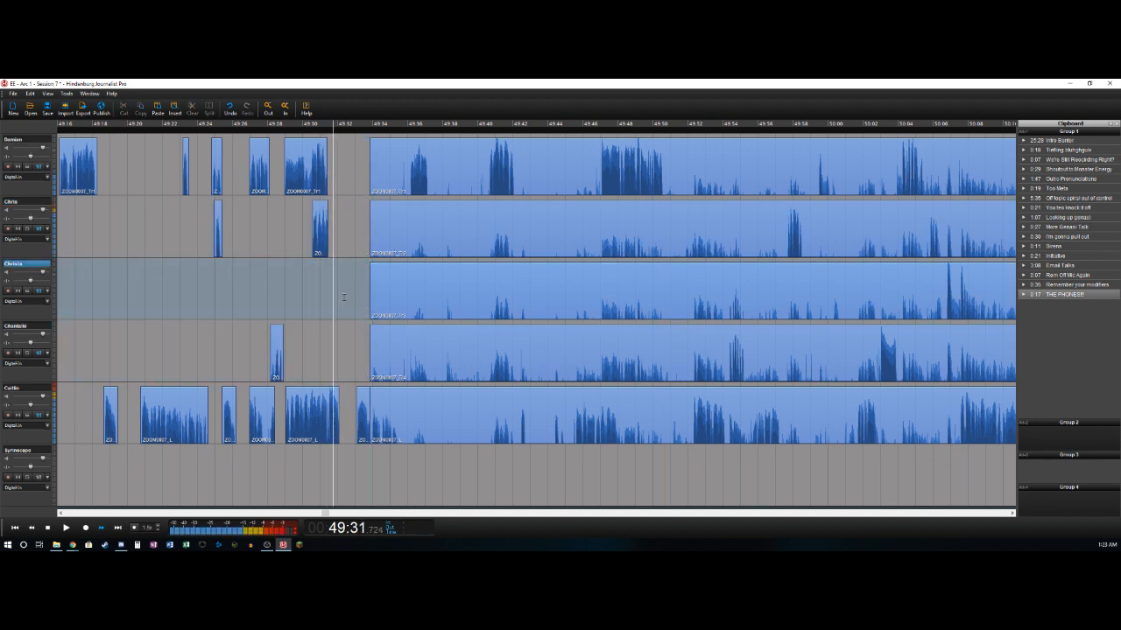
{"action": "left_click_drag", "start_coordinate": [355, 400], "coordinate": [346, 399]}
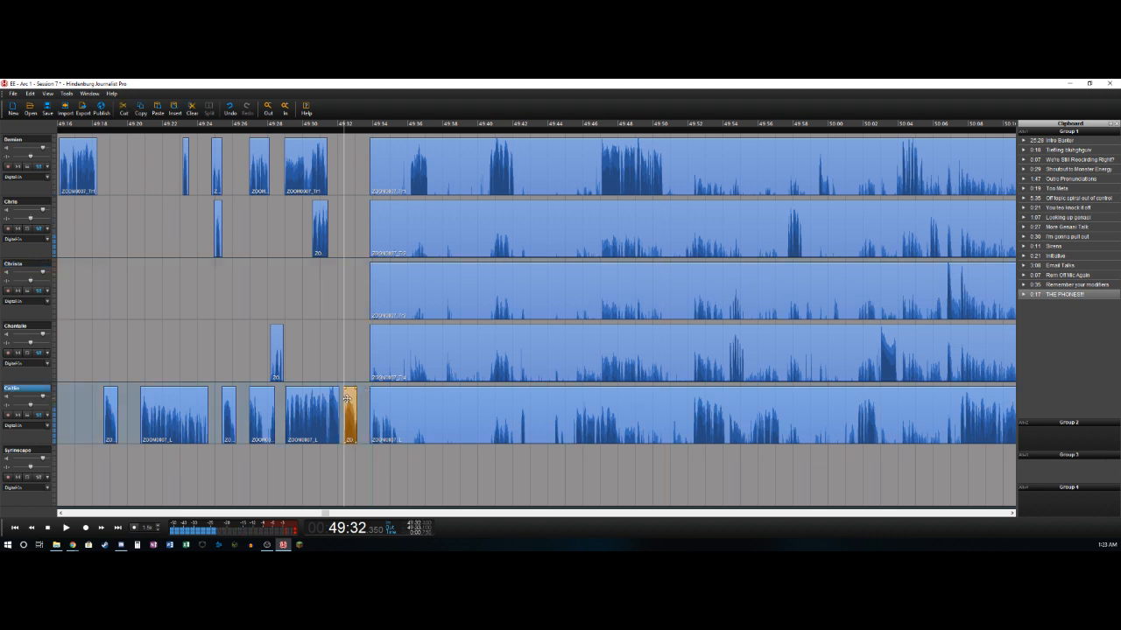
{"action": "key", "text": "space"}
- Shift the remaining audio on all five tracks earlier together so it starts at about 49:33.4
{"action": "left_click", "coordinate": [425, 423]}
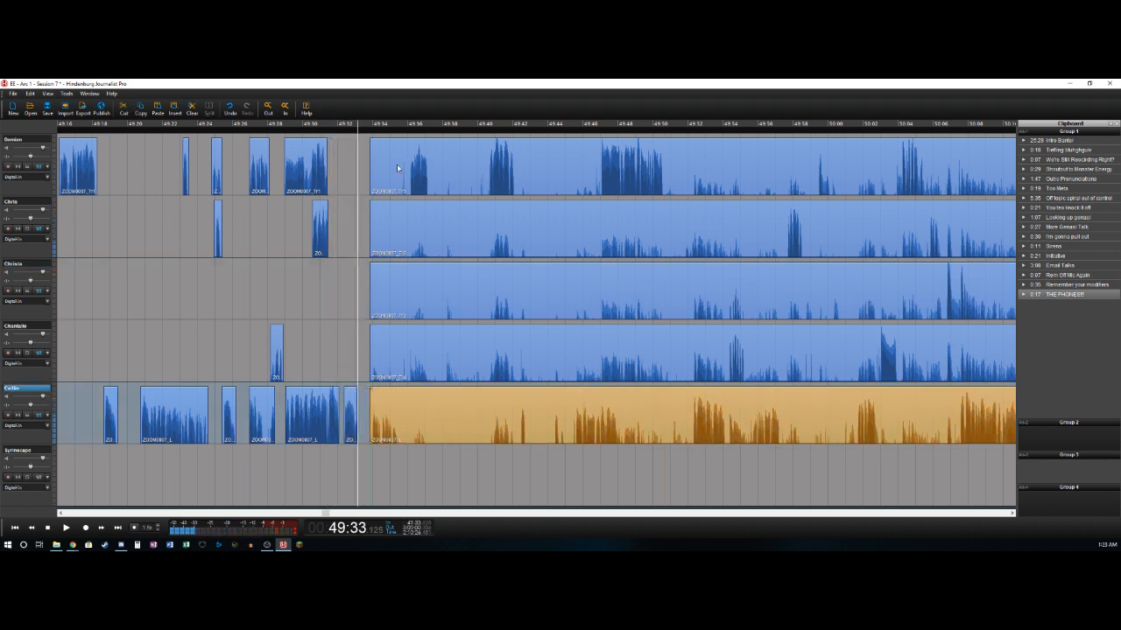
{"action": "left_click", "coordinate": [397, 168], "text": "shift"}
{"action": "left_click_drag", "start_coordinate": [400, 413], "coordinate": [392, 414]}
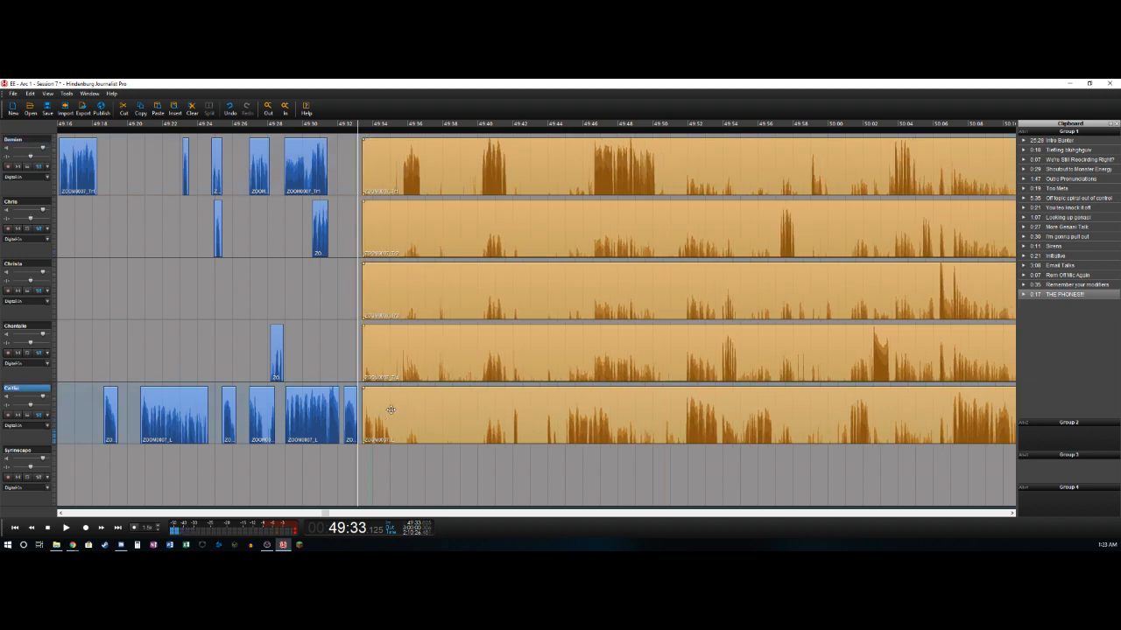
- Play on past the shifted audio's start and split the fifth track at about 49:35.0
{"action": "key", "text": "j"}
{"action": "key", "text": "l"}
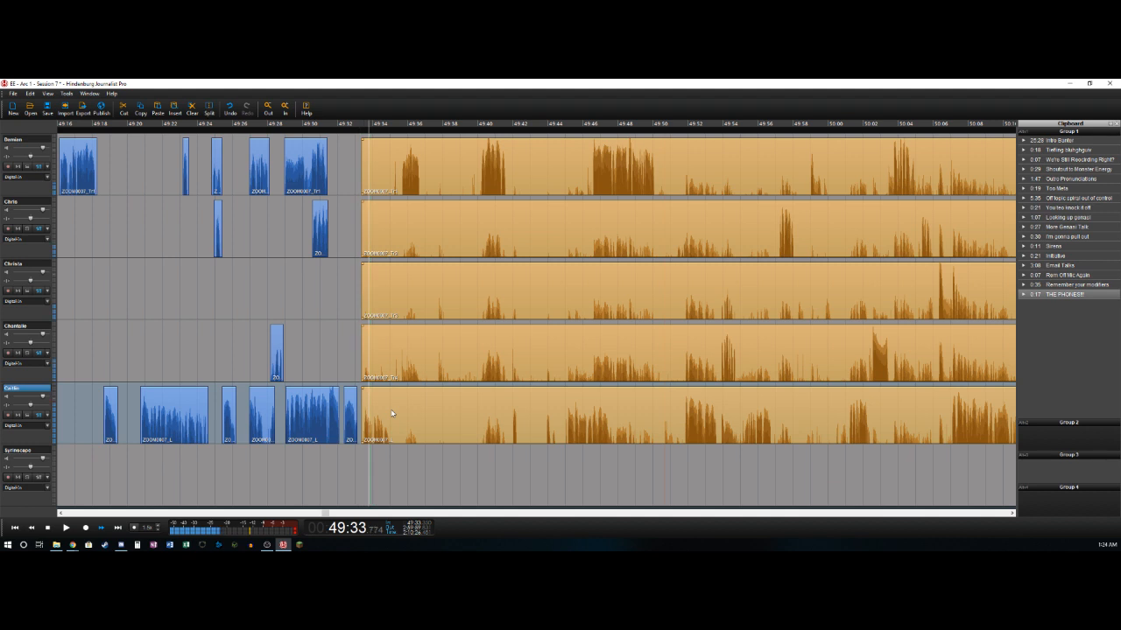
{"action": "key", "text": "Left"}
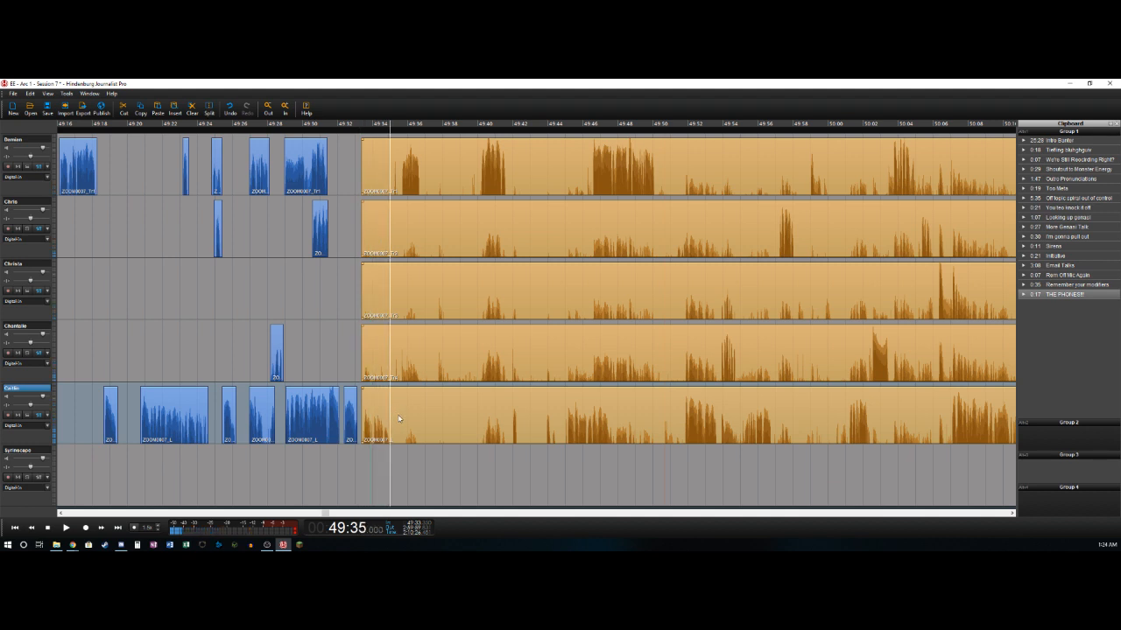
{"action": "key", "text": "Escape"}
{"action": "key", "text": "t"}
- Split the first track at about 49:35.6, delete the bleed before it, and split the track again at about 49:36.6
{"action": "key", "text": "Up"}
{"action": "key", "text": "Up"}
{"action": "key", "text": "Up"}
{"action": "key", "text": "Up"}
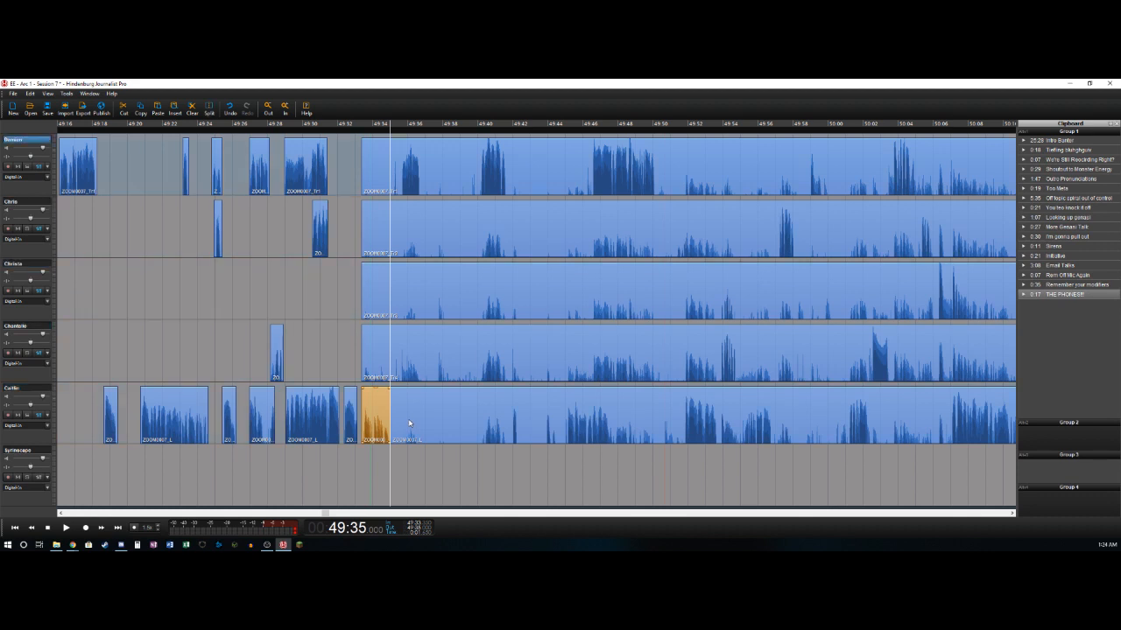
{"action": "key", "text": "space"}
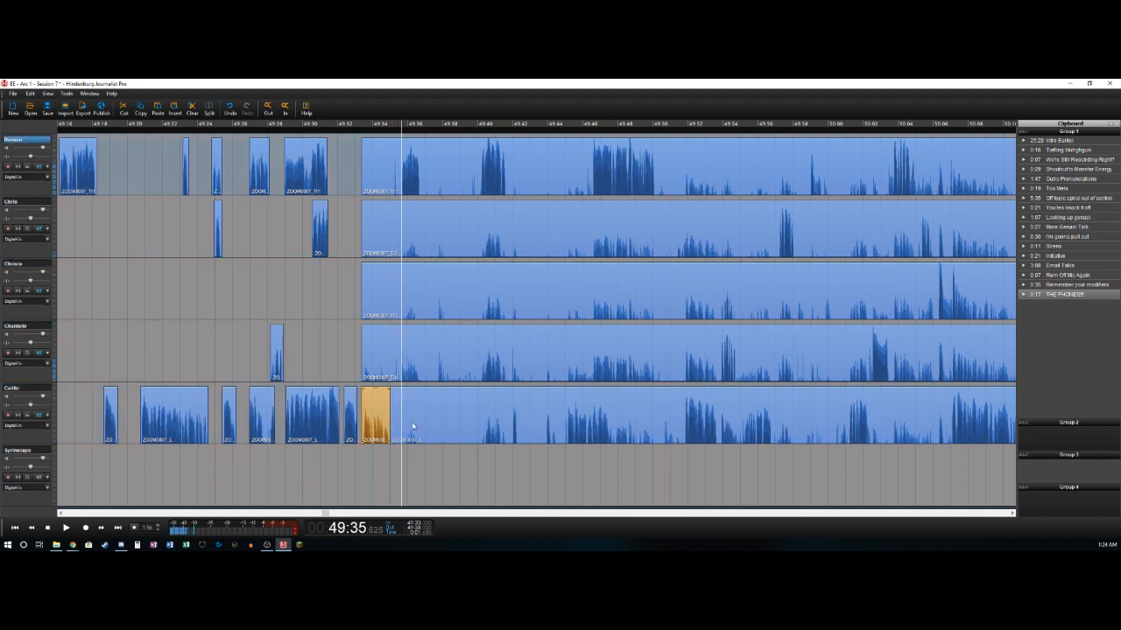
{"action": "key", "text": "t"}
{"action": "key", "text": "Delete"}
{"action": "key", "text": "space"}
- Move the first track's last split to about 49:36.7 and delete its bleed from about 49:33.4 to 49:35.6
{"action": "key", "text": "space"}
{"action": "key", "text": "t"}
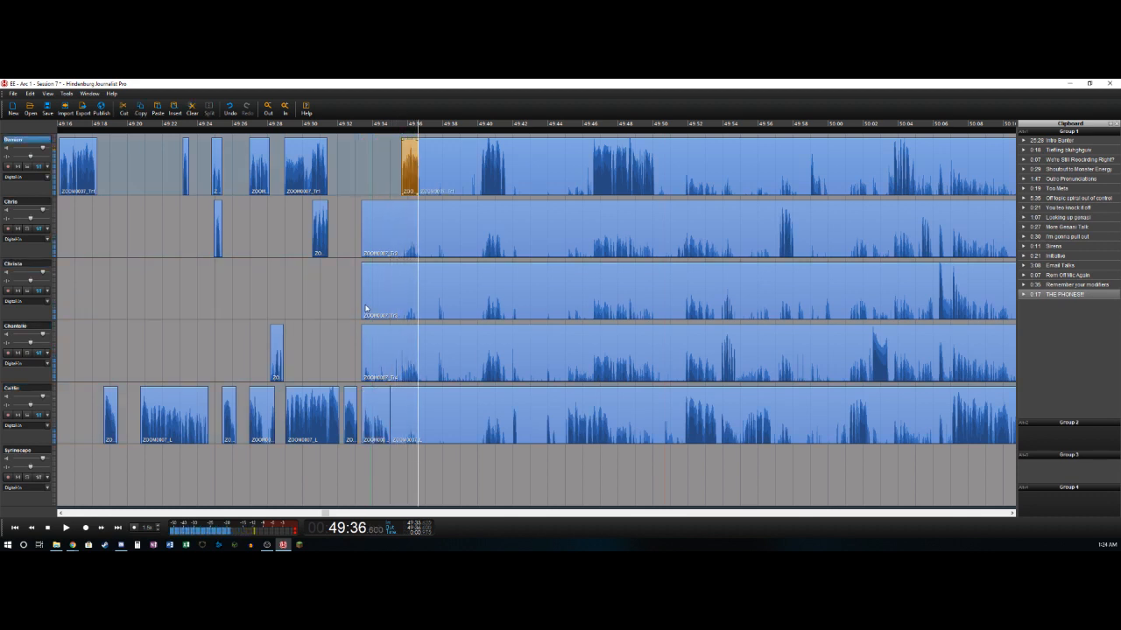
{"action": "key", "text": "space"}
{"action": "key", "text": "space"}
{"action": "key", "text": "Left"}
{"action": "key", "text": "Left"}
{"action": "key", "text": "Left"}
{"action": "key", "text": "Left"}
{"action": "key", "text": "Left"}
{"action": "key", "text": "Left"}
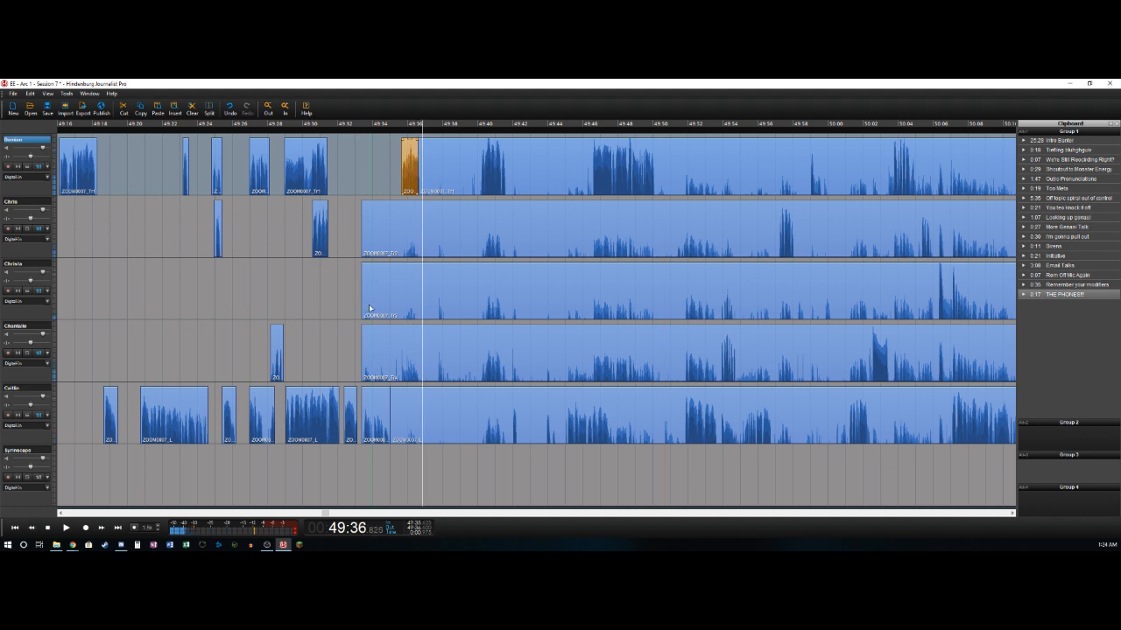
{"action": "key", "text": "ctrl+z"}
{"action": "key", "text": "ctrl+z"}
{"action": "key", "text": "ctrl+y"}
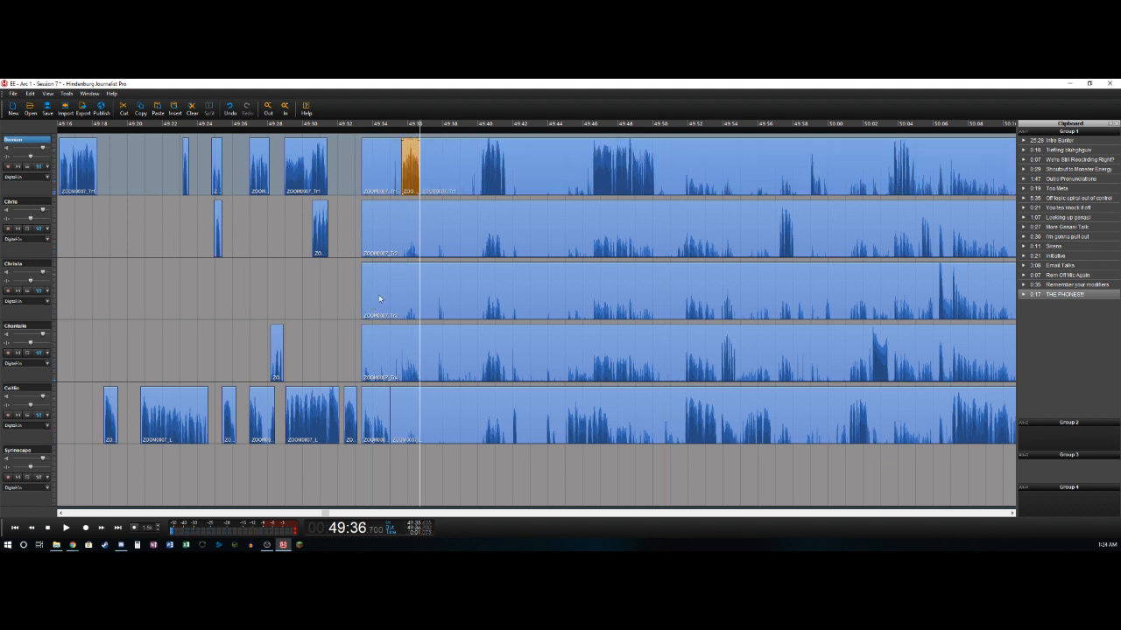
{"action": "left_click", "coordinate": [379, 167]}
{"action": "key", "text": "Delete"}
- Listen on from about 49:36.7 and remove the pause from 49:36.7 to 49:40.1 on all five tracks
{"action": "left_click", "coordinate": [434, 172]}
{"action": "key", "text": "space"}
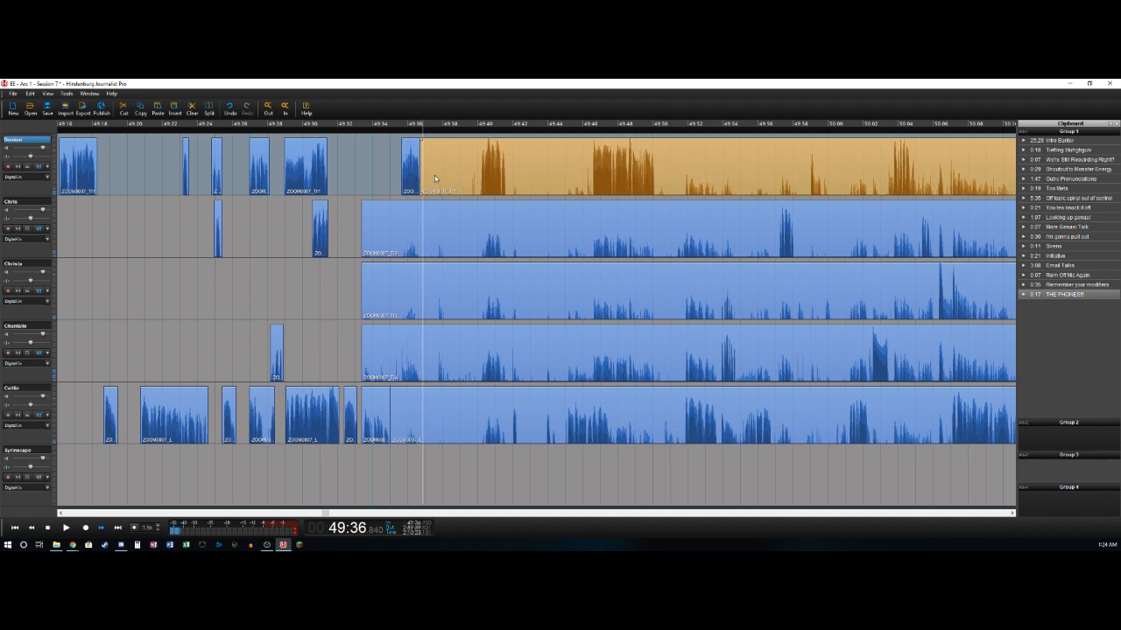
{"action": "key", "text": "Right"}
{"action": "key", "text": "Left"}
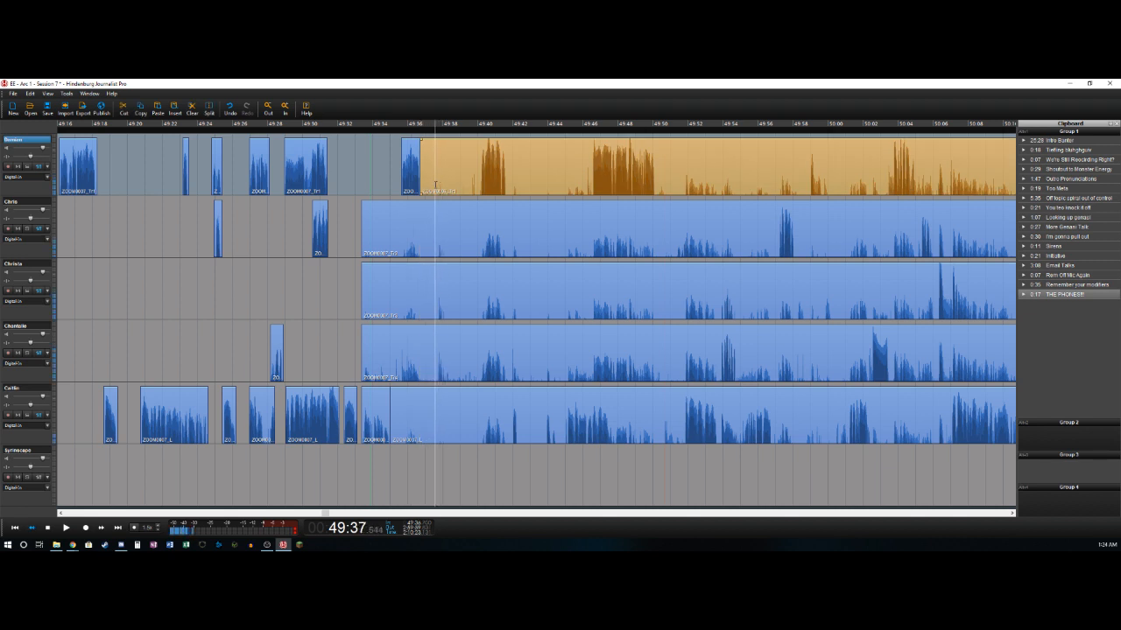
{"action": "key", "text": "space"}
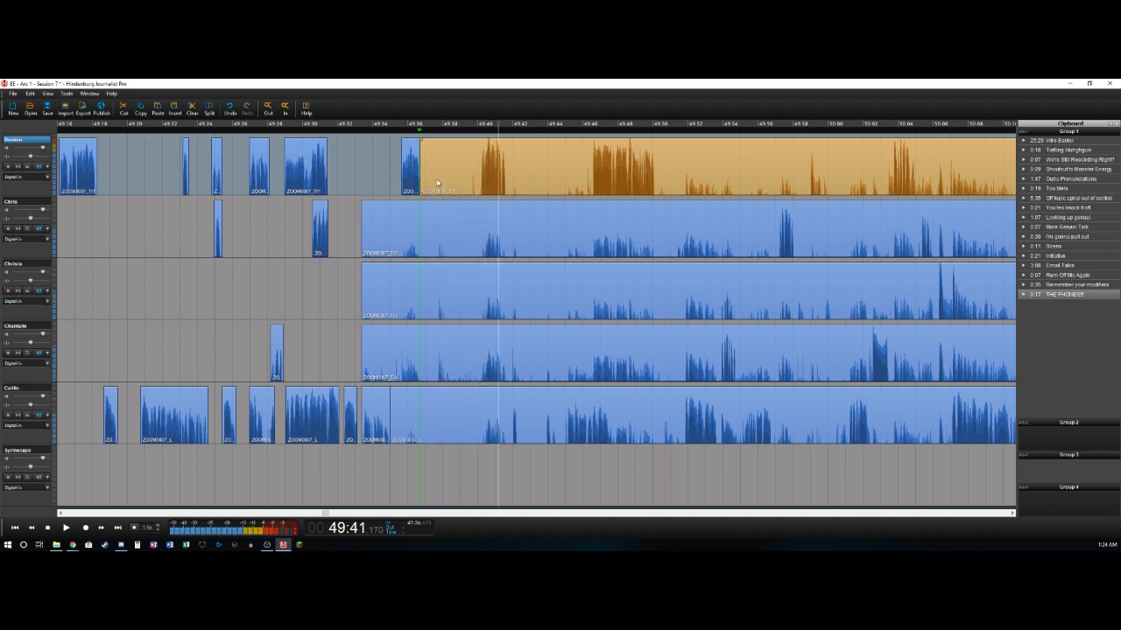
{"action": "key", "text": "space"}
{"action": "key", "text": "Left"}
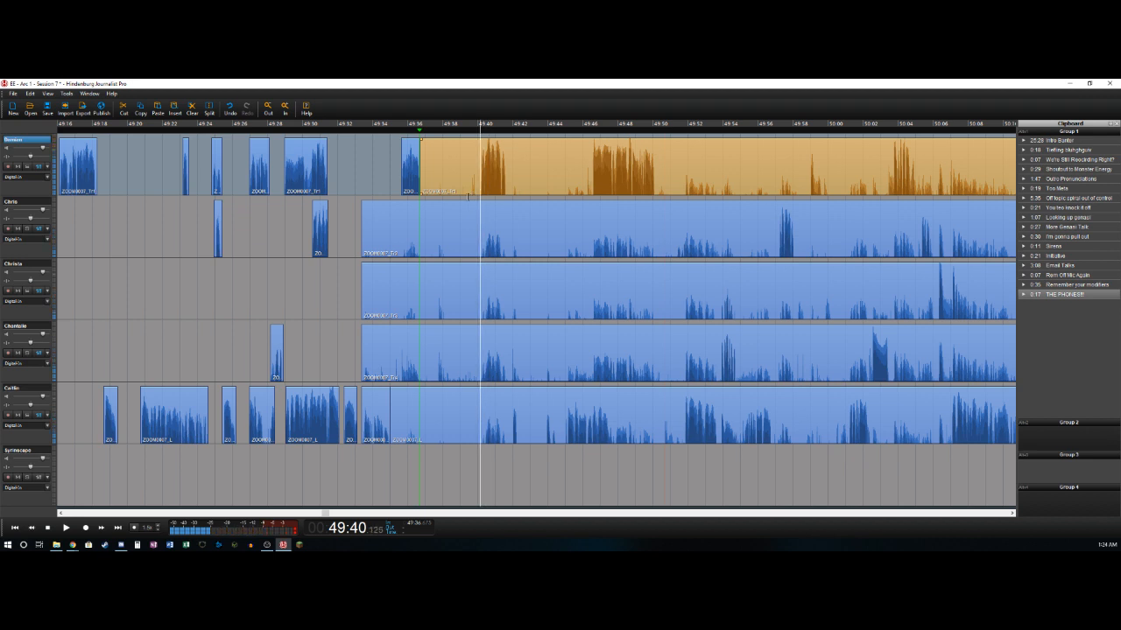
{"action": "left_click_drag", "start_coordinate": [470, 196], "coordinate": [420, 403]}
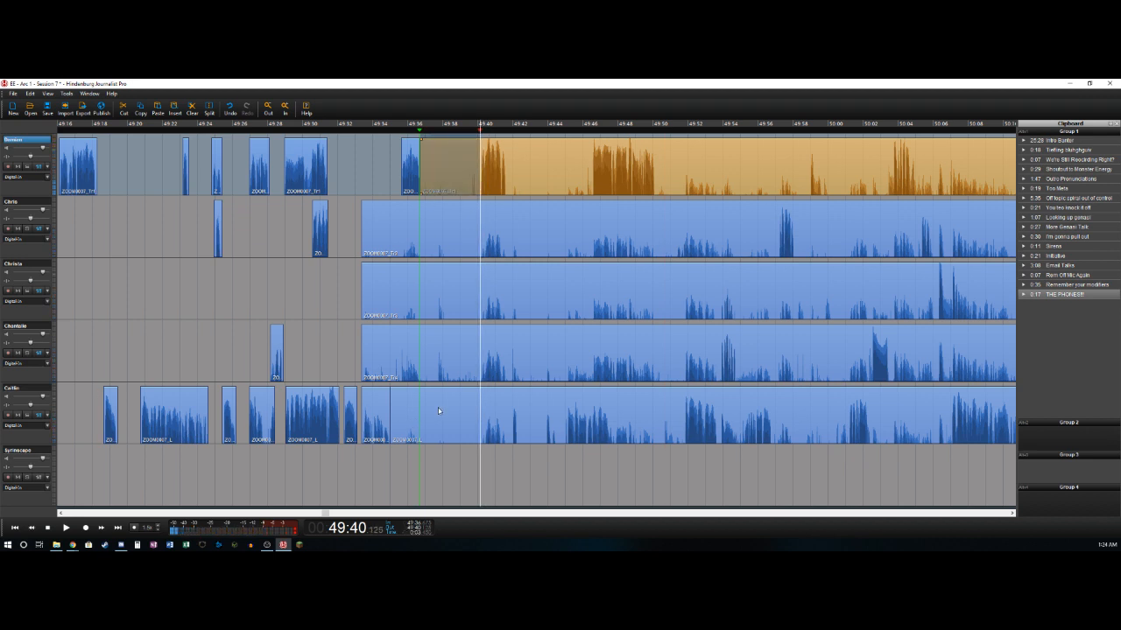
{"action": "left_click", "coordinate": [437, 408], "text": "shift"}
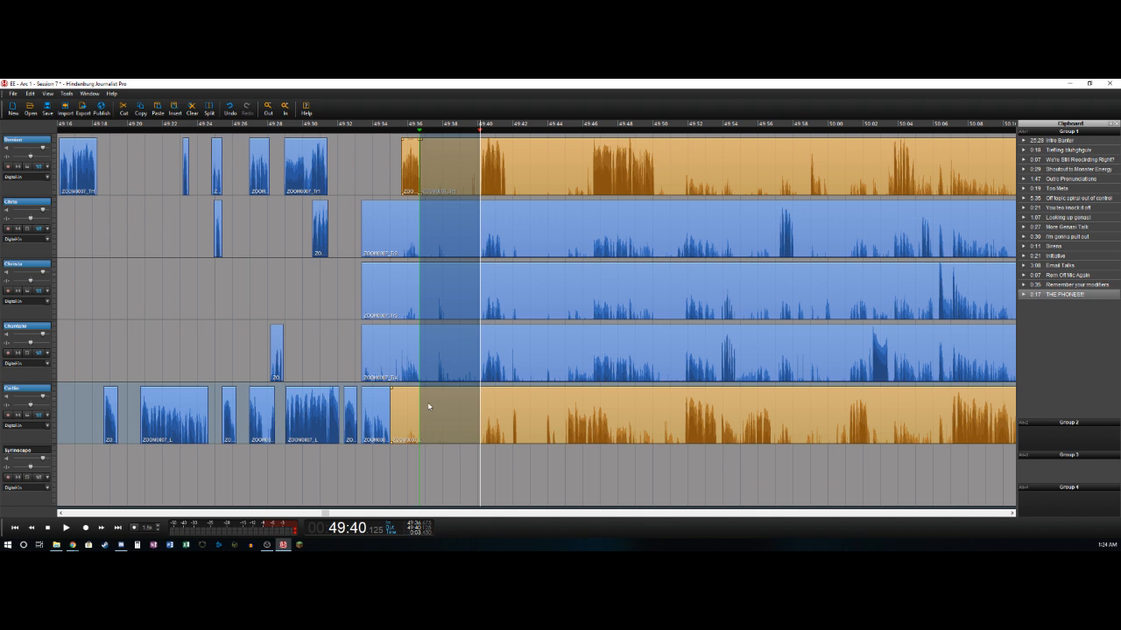
{"action": "key", "text": "Delete"}
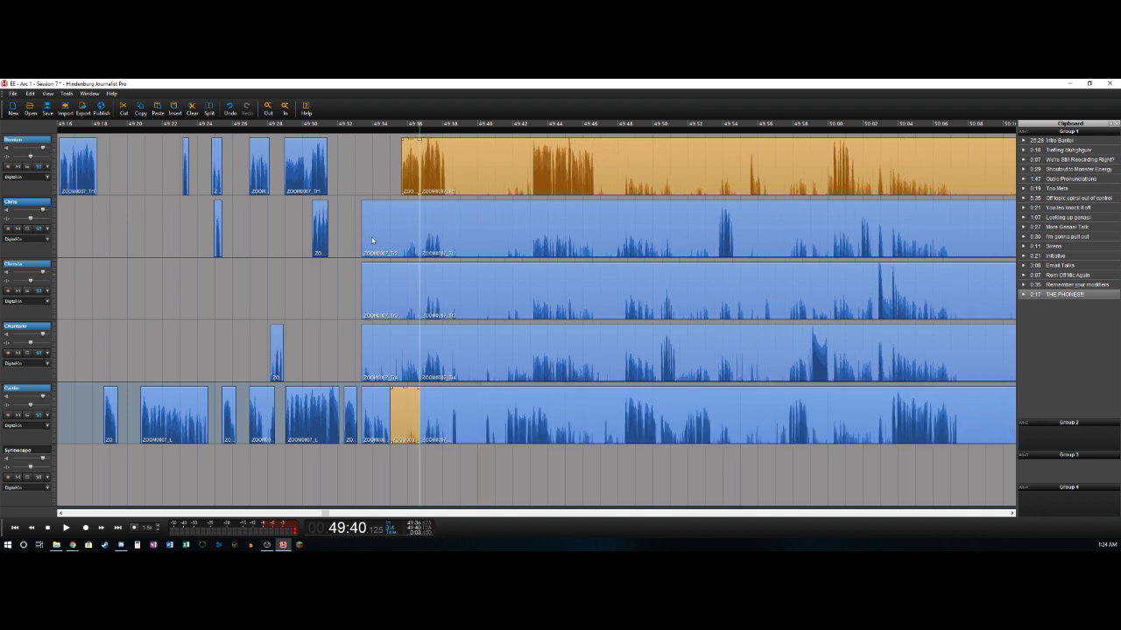
- Delete the bleed clips that end at about 49:36.7 on the second, third, fourth and fifth tracks
{"action": "left_click", "coordinate": [395, 227]}
{"action": "key", "text": "Delete"}
{"action": "left_click", "coordinate": [394, 290]}
{"action": "key", "text": "Delete"}
{"action": "left_click", "coordinate": [394, 358]}
{"action": "key", "text": "Delete"}
{"action": "left_click", "coordinate": [405, 407]}
{"action": "key", "text": "Delete"}
- Shift the remaining audio on all five tracks later to start at about 49:37.4 and play across the new gap
{"action": "key", "text": "space"}
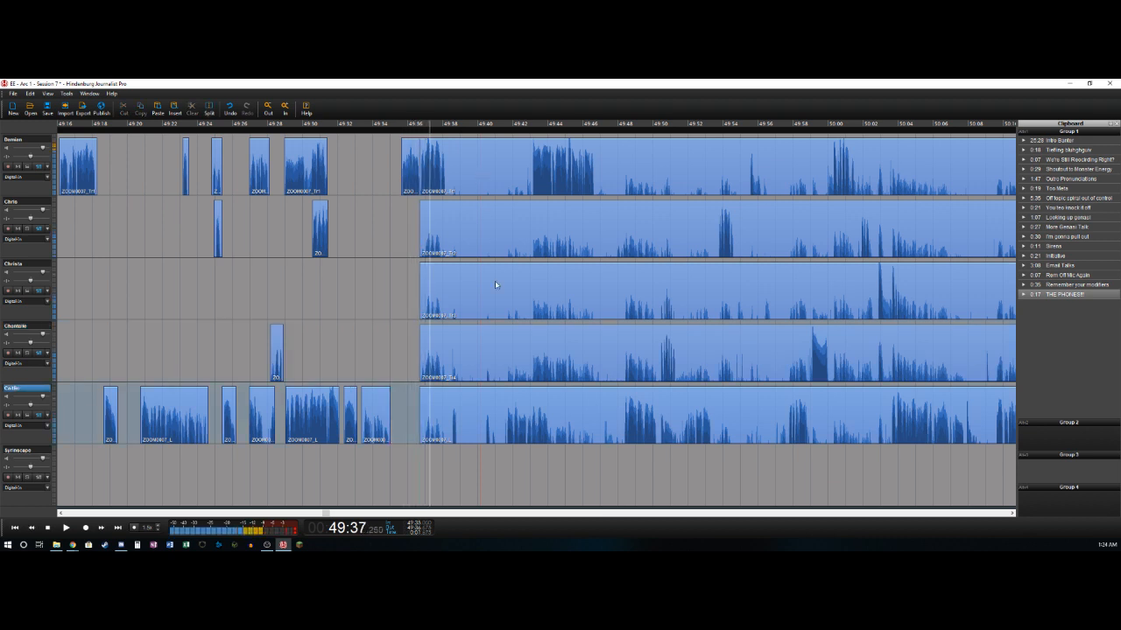
{"action": "left_click", "coordinate": [494, 181]}
{"action": "left_click", "coordinate": [430, 411], "text": "shift"}
{"action": "left_click_drag", "start_coordinate": [454, 167], "coordinate": [464, 168]}
{"action": "key", "text": "Left"}
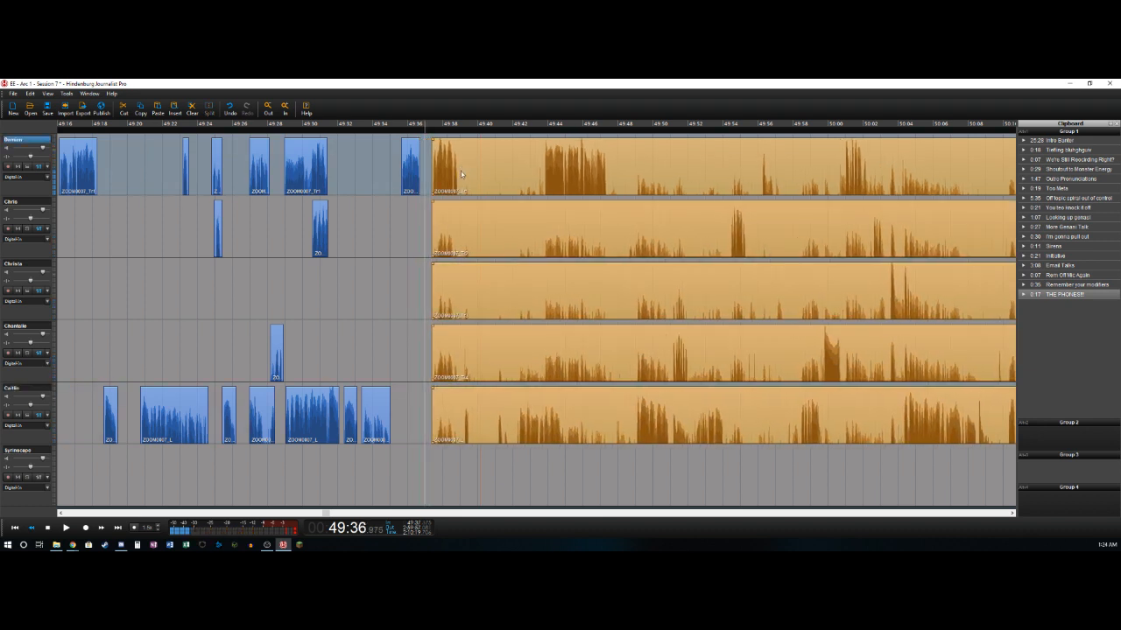
{"action": "key", "text": "Right"}
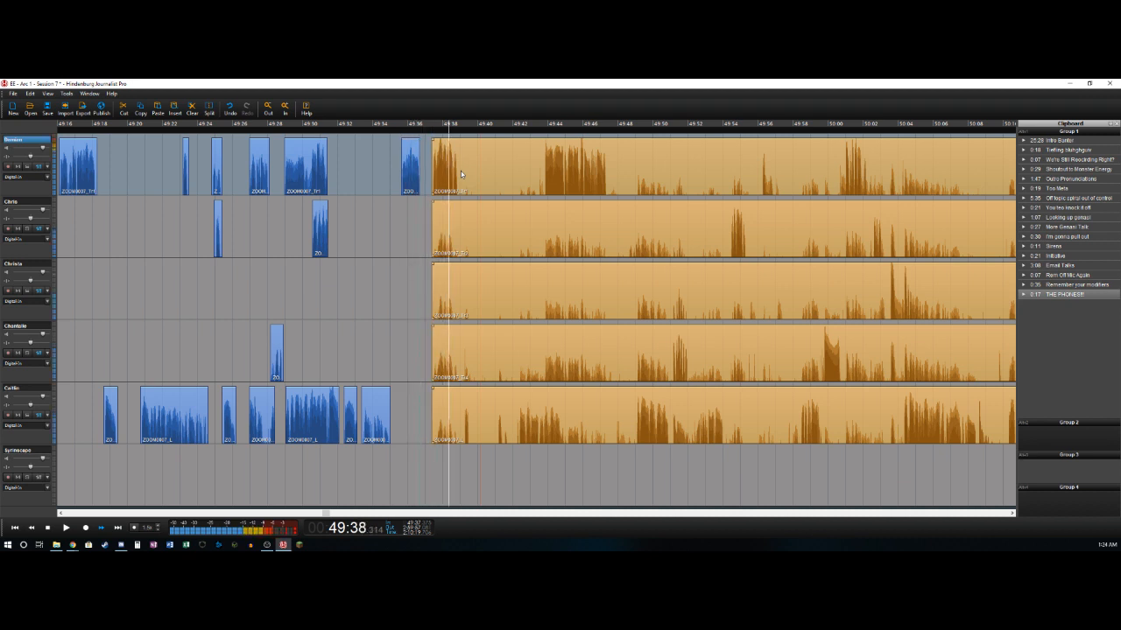
- Delete the fifth track's bleed from about 49:37.4 to 49:39.2, and split that track at about 49:39.5
{"action": "left_click", "coordinate": [479, 411]}
{"action": "key", "text": "Delete"}
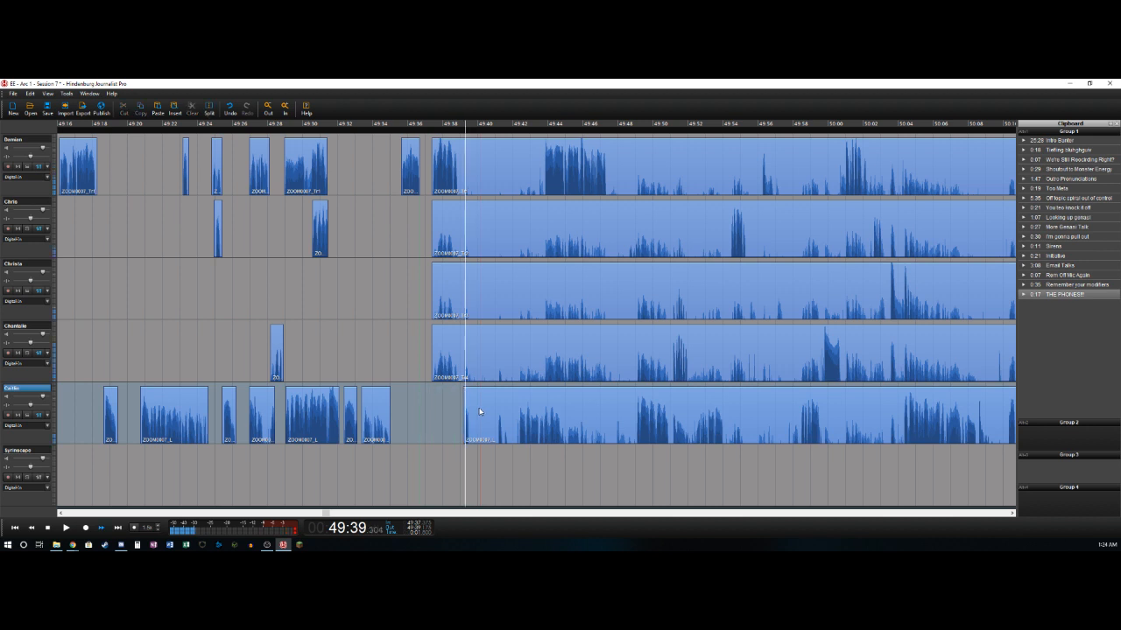
{"action": "key", "text": "t"}
- Play on from about 49:39.5 and remove the pause from 49:39.5 to 49:42.35 on all five tracks
{"action": "key", "text": "space"}
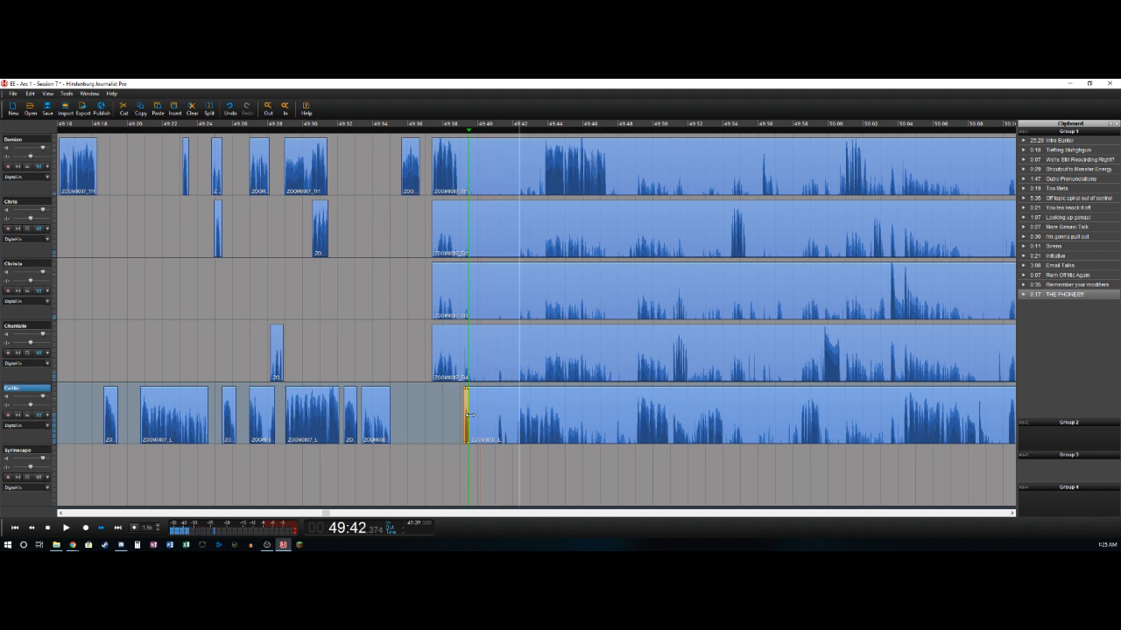
{"action": "key", "text": "Left"}
{"action": "key", "text": "Right"}
{"action": "key", "text": "Right"}
{"action": "left_click", "coordinate": [472, 419], "text": "shift"}
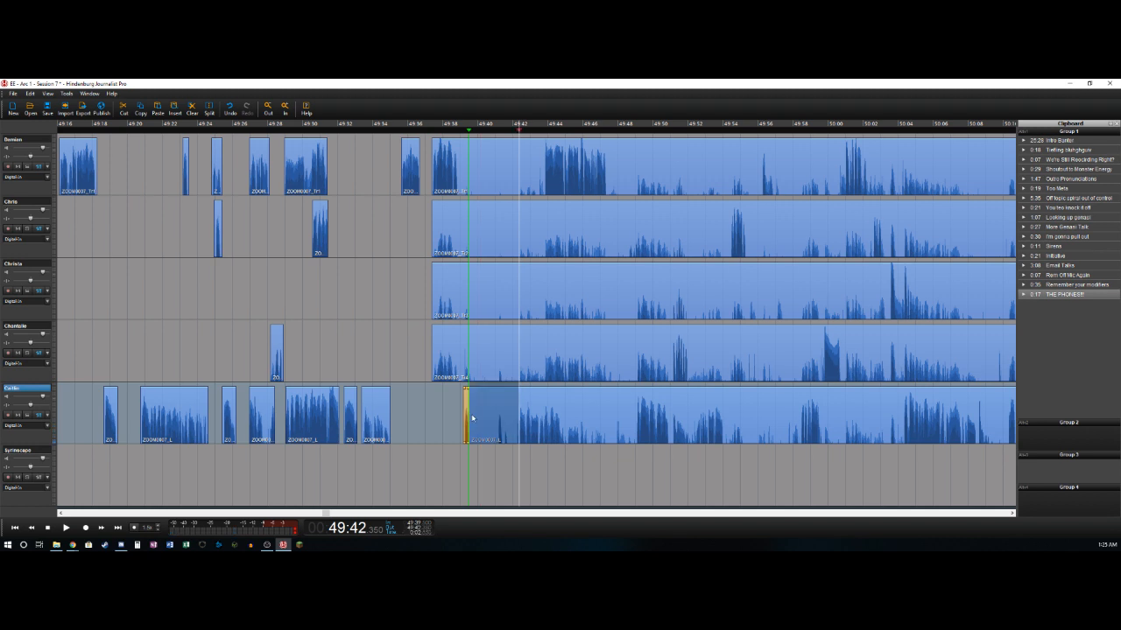
{"action": "left_click", "coordinate": [473, 152], "text": "shift"}
{"action": "key", "text": "Delete"}
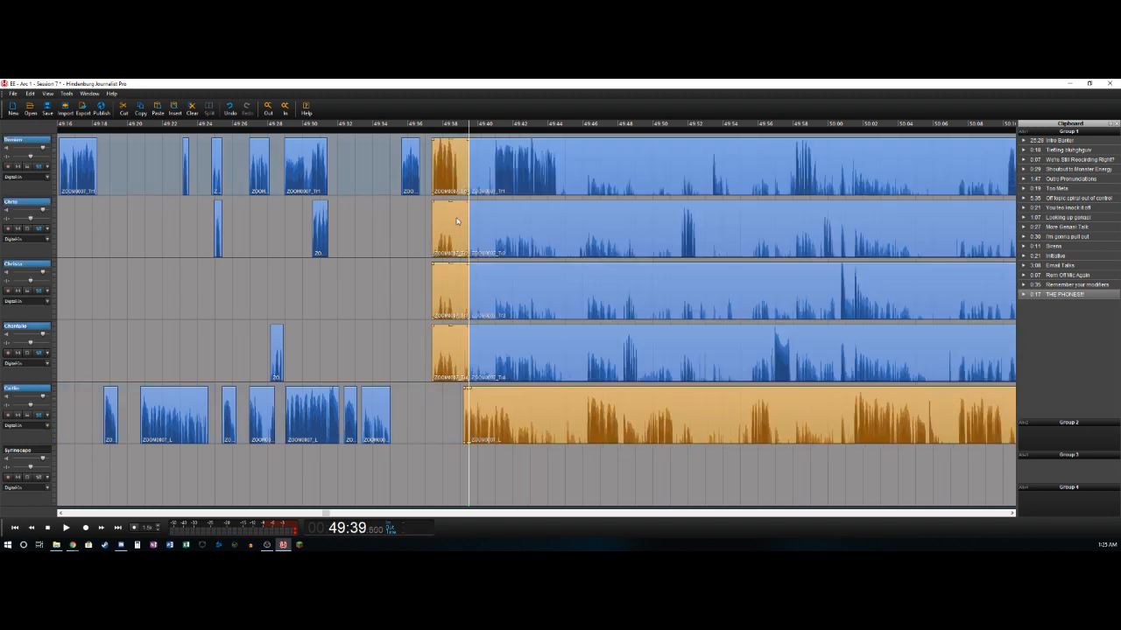
- Delete the bleed clips from about 49:37.4 to 49:39.5 on the second, third and fourth tracks
{"action": "left_click", "coordinate": [456, 219]}
{"action": "left_click", "coordinate": [446, 307]}
{"action": "key", "text": "Delete"}
{"action": "left_click", "coordinate": [449, 349]}
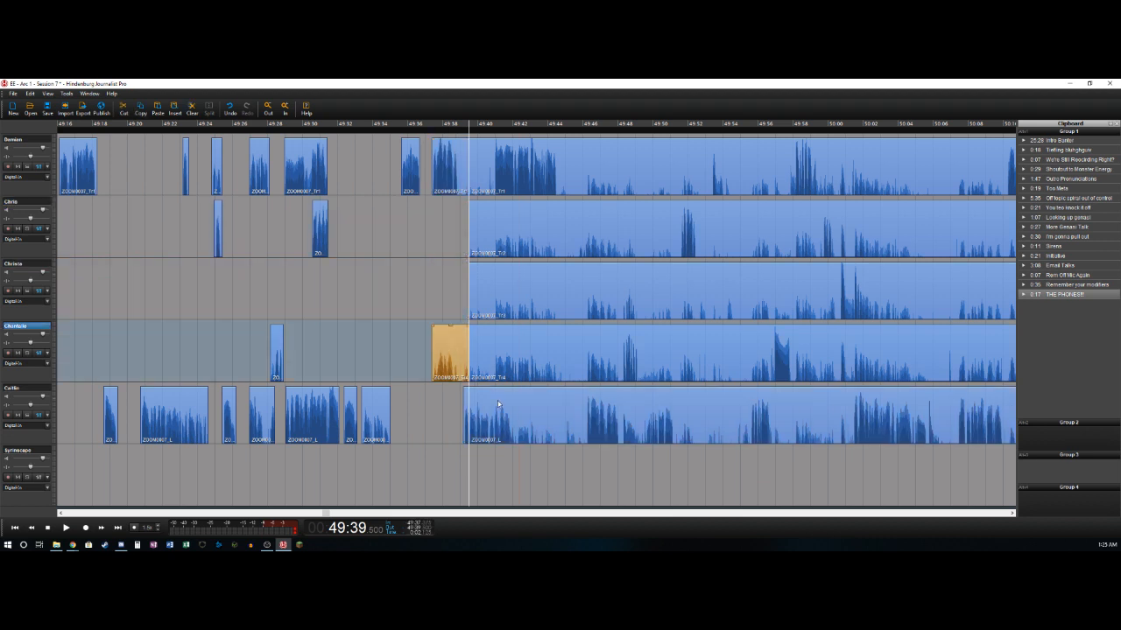
{"action": "key", "text": "Delete"}
- Shift the remaining audio on all five tracks later so that it starts at about 49:40.1
{"action": "left_click", "coordinate": [488, 391]}
{"action": "left_click", "coordinate": [487, 167], "text": "shift"}
{"action": "left_click_drag", "start_coordinate": [486, 166], "coordinate": [497, 167]}
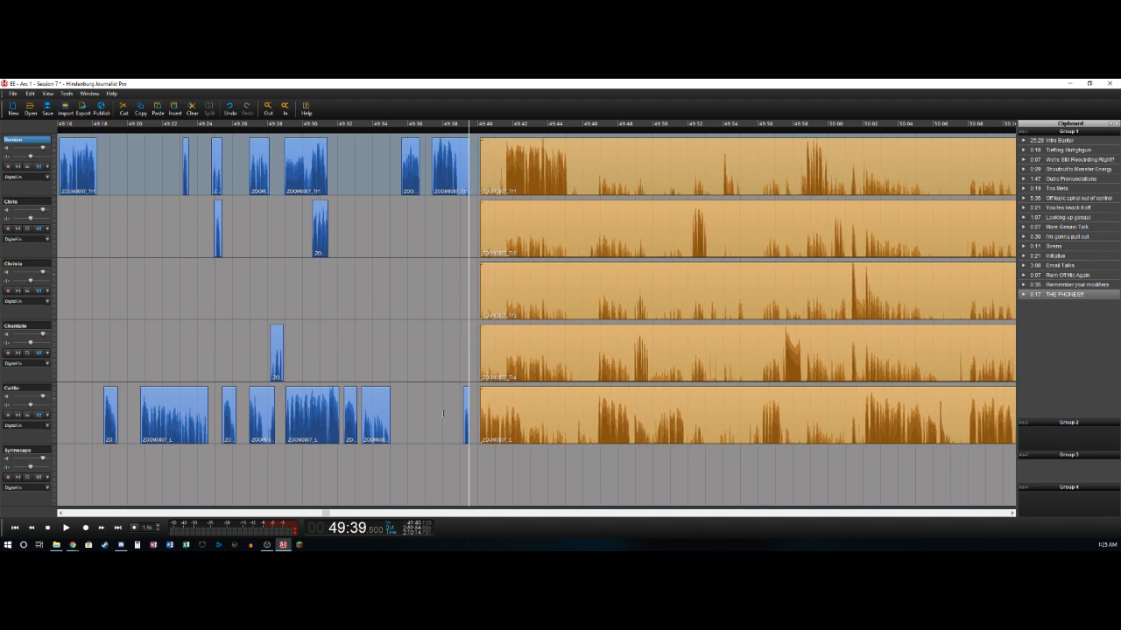
{"action": "left_click", "coordinate": [443, 414]}
- Play on from the new gap and split the fifth track at about 49:42.6
{"action": "key", "text": "space"}
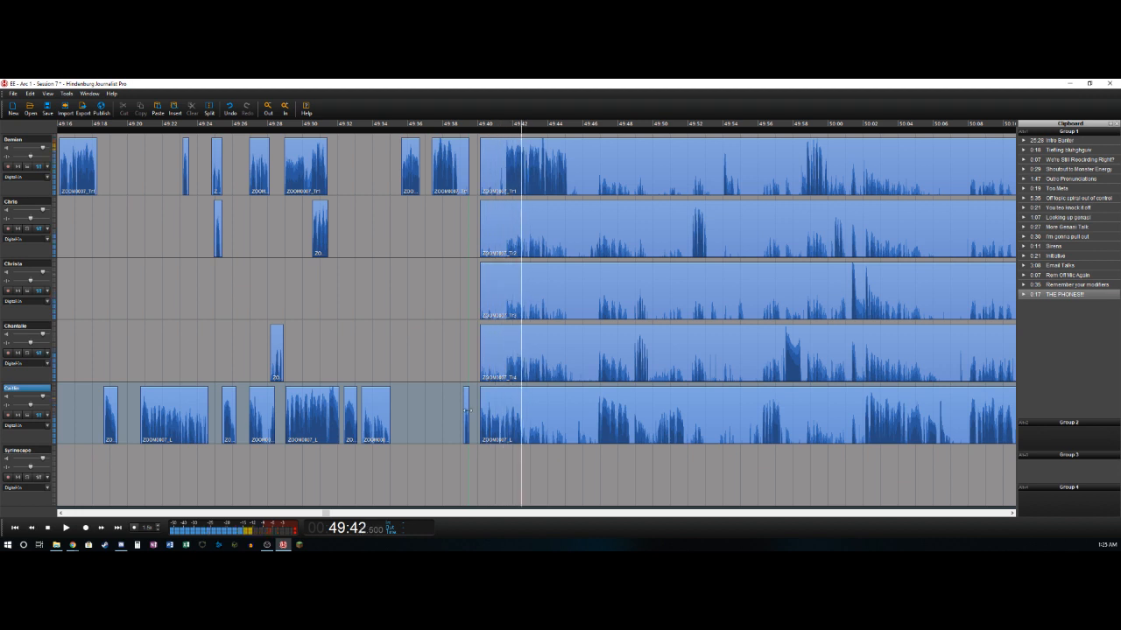
{"action": "key", "text": "ctrl+t"}
{"action": "key", "text": "Right"}
{"action": "key", "text": "Left"}
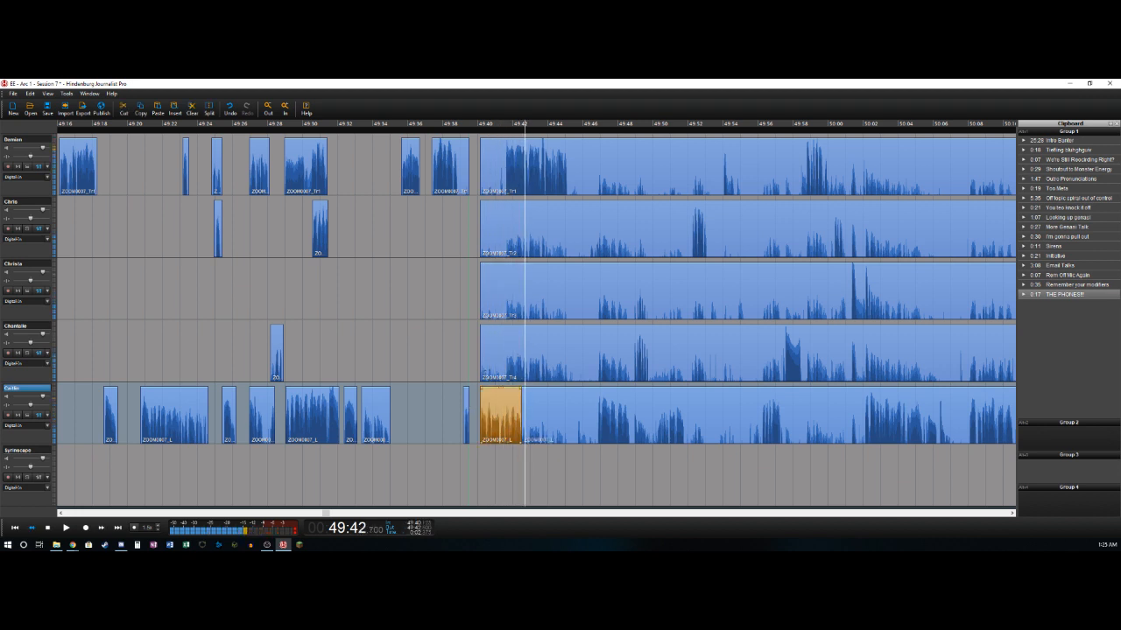
- Delete the first track's bleed from about 49:40.1 to 49:41.6
{"action": "key", "text": "Up"}
{"action": "key", "text": "Up"}
{"action": "key", "text": "Up"}
{"action": "key", "text": "Up"}
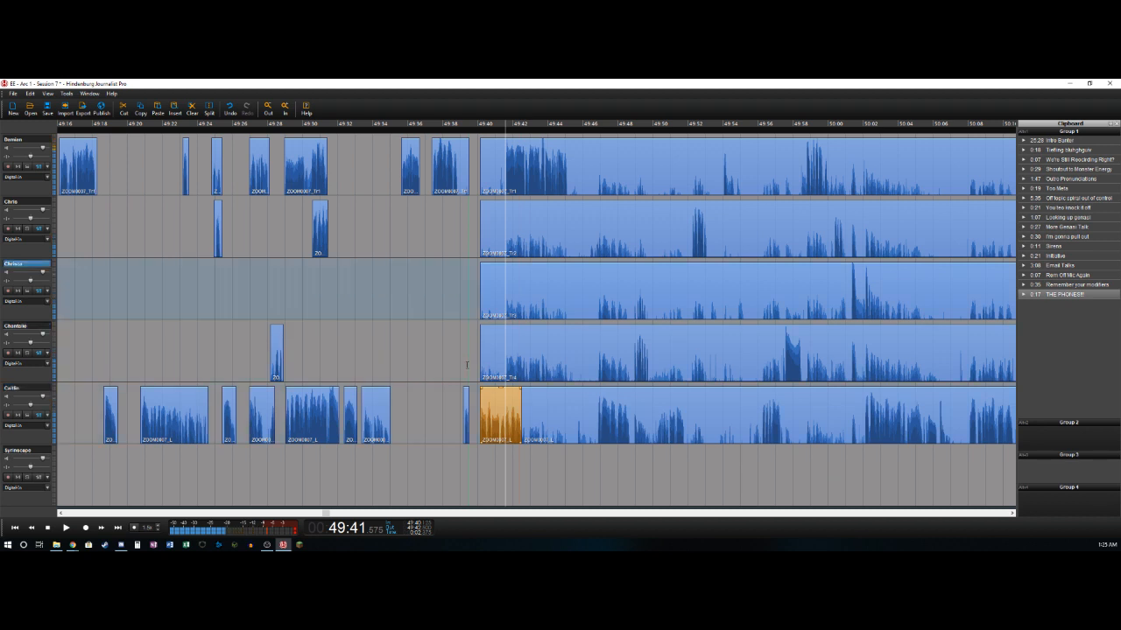
{"action": "key", "text": "Left"}
{"action": "key", "text": "Left"}
{"action": "key", "text": "Right"}
{"action": "key", "text": "ctrl+t"}
{"action": "key", "text": "Delete"}
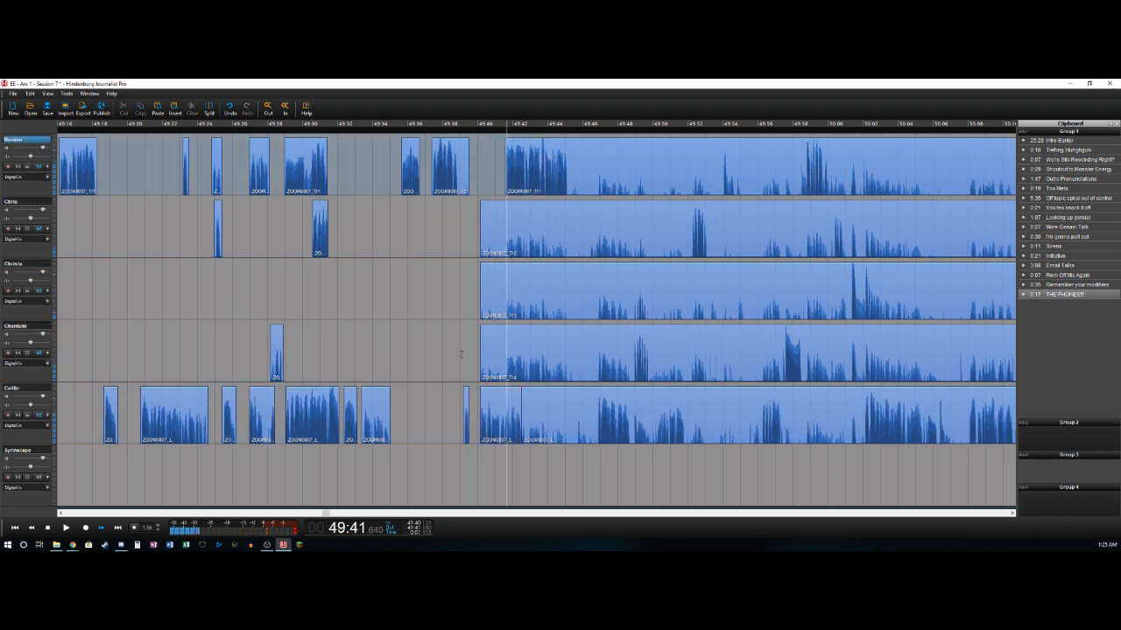
- Play on and split the first track where its speech ends at about 49:45.1
{"action": "key", "text": "space"}
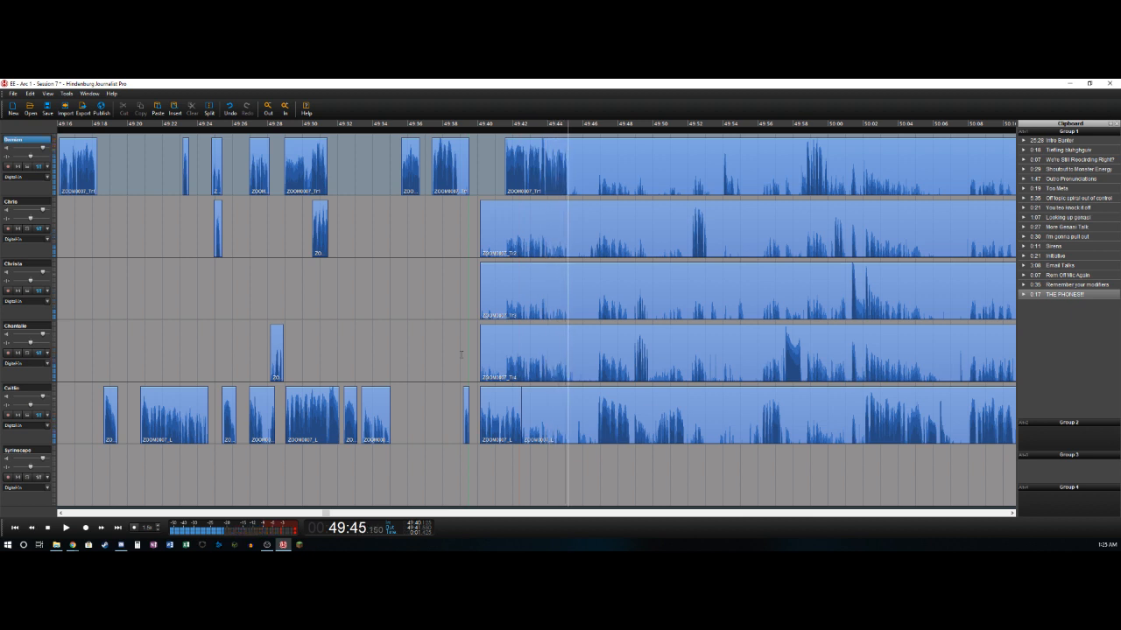
{"action": "key", "text": "ctrl+t"}
{"action": "key", "text": "space"}
- Delete the fifth track's bleed from about 49:42.6 to 49:46.8
{"action": "key", "text": "Down"}
{"action": "key", "text": "Down"}
{"action": "key", "text": "Down"}
{"action": "key", "text": "Down"}
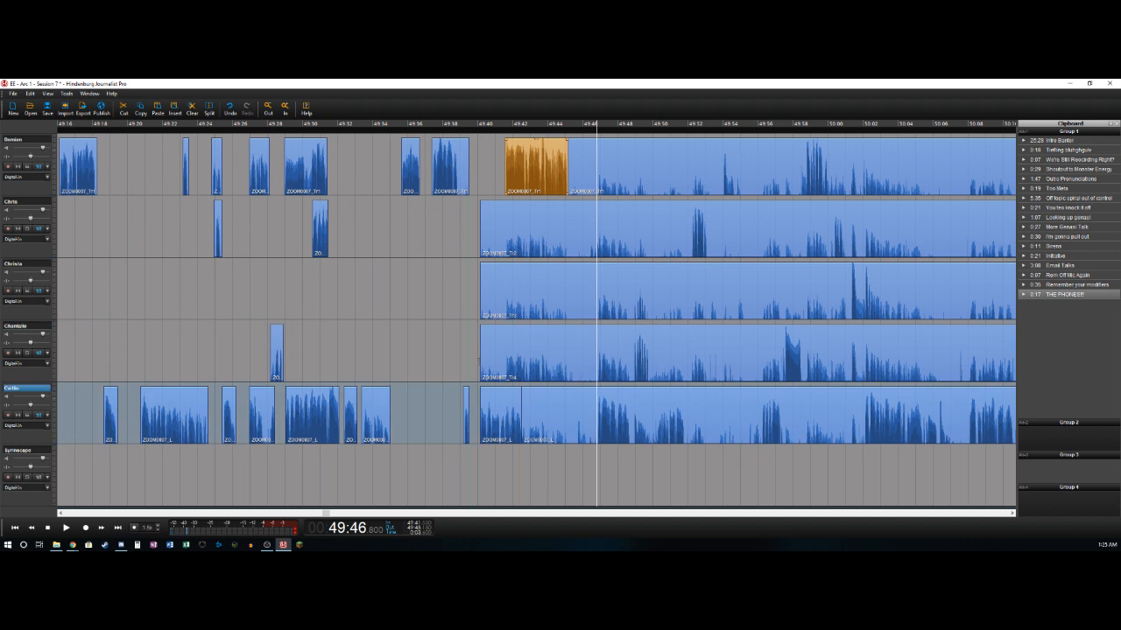
{"action": "key", "text": "ctrl+t"}
{"action": "key", "text": "Delete"}
- Split the fifth track at about 49:48.7 and delete the fourth track's bleed from 49:40.1 to about 49:48.9
{"action": "key", "text": "space"}
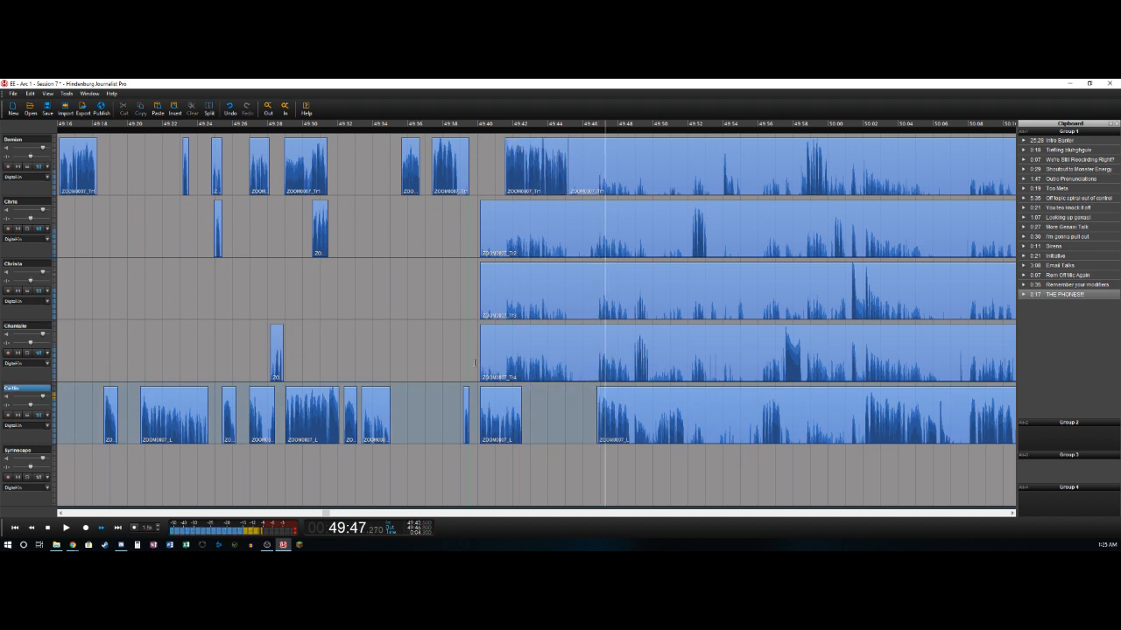
{"action": "key", "text": "ctrl+t"}
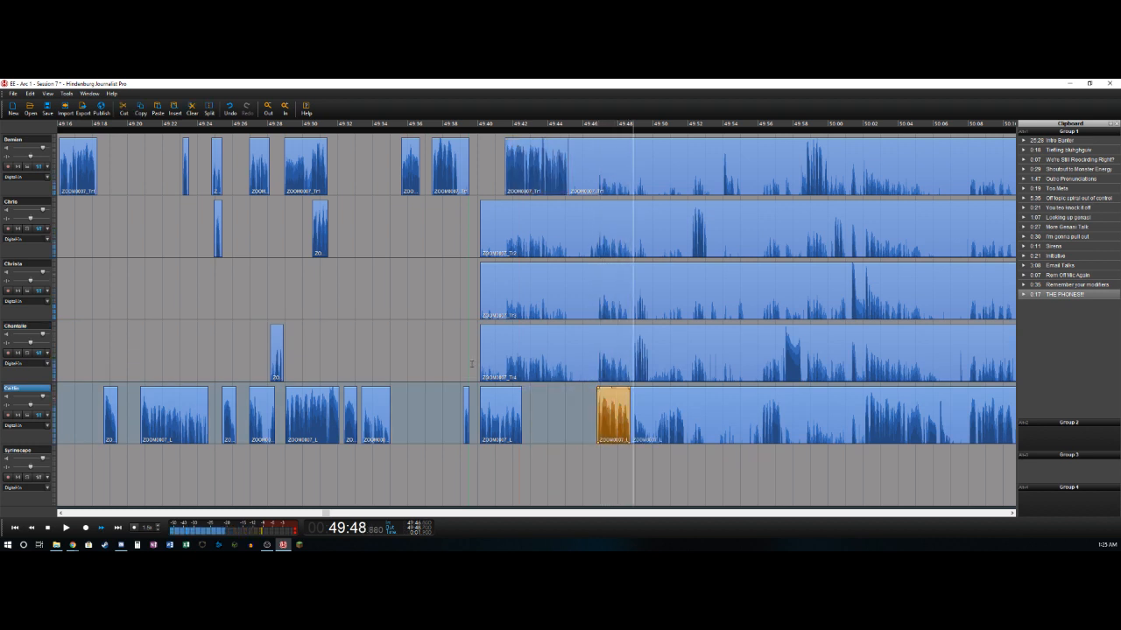
{"action": "key", "text": "Up"}
{"action": "key", "text": "ctrl+t"}
{"action": "key", "text": "Delete"}
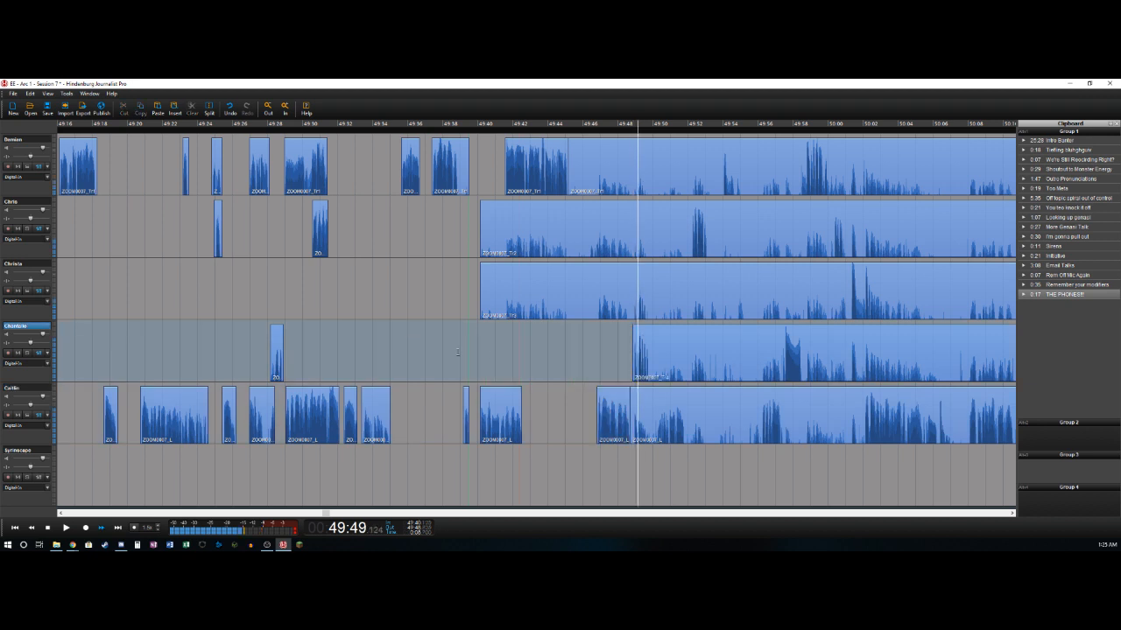
- Split the fourth track at about 49:49.8 and delete the fifth track's bleed from 49:48.7 to about 49:50.2
{"action": "key", "text": "ctrl+t"}
{"action": "key", "text": "Down"}
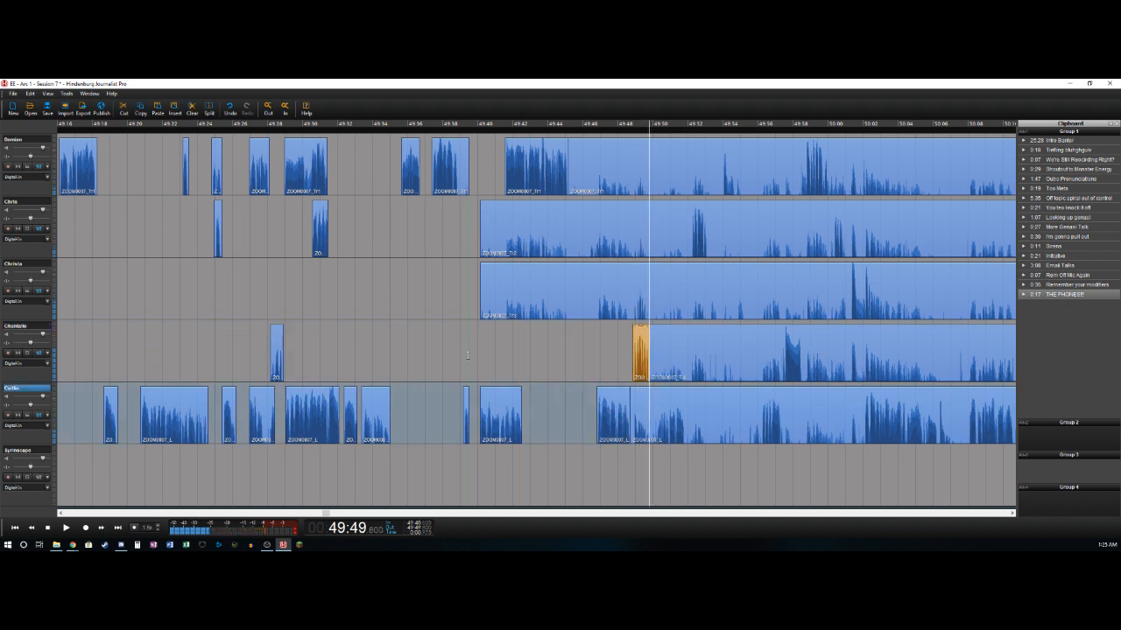
{"action": "key", "text": "Left"}
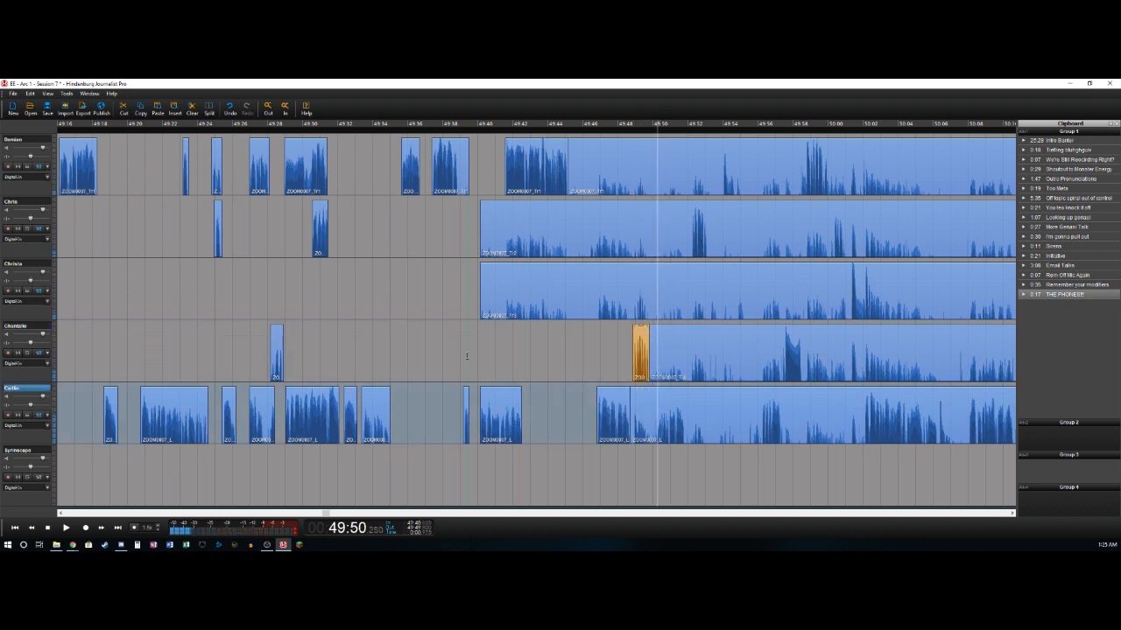
{"action": "key", "text": "ctrl+t"}
{"action": "key", "text": "Delete"}
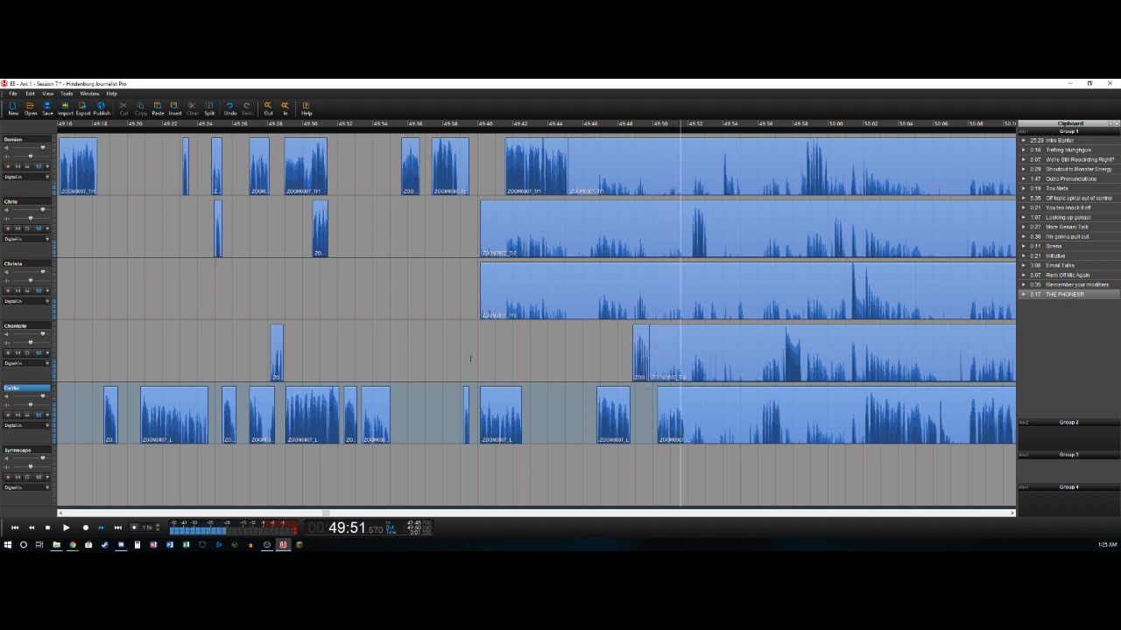
- Split the fifth track at about 49:51.9 and delete the second track's bleed from 49:40.1 to about 49:52.2
{"action": "key", "text": "ctrl+t"}
{"action": "key", "text": "Up"}
{"action": "key", "text": "Up"}
{"action": "key", "text": "Up"}
{"action": "key", "text": "ctrl+t"}
{"action": "key", "text": "Delete"}
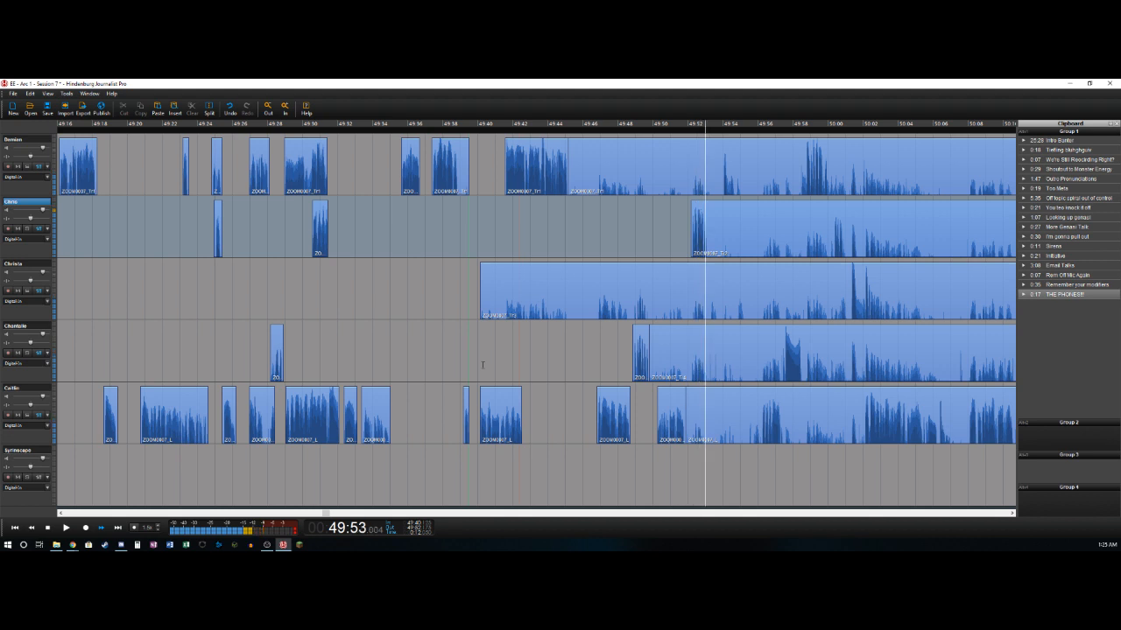
- Split the second track at about 49:53.1 and play on to about 49:54.0
{"action": "key", "text": "ctrl+t"}
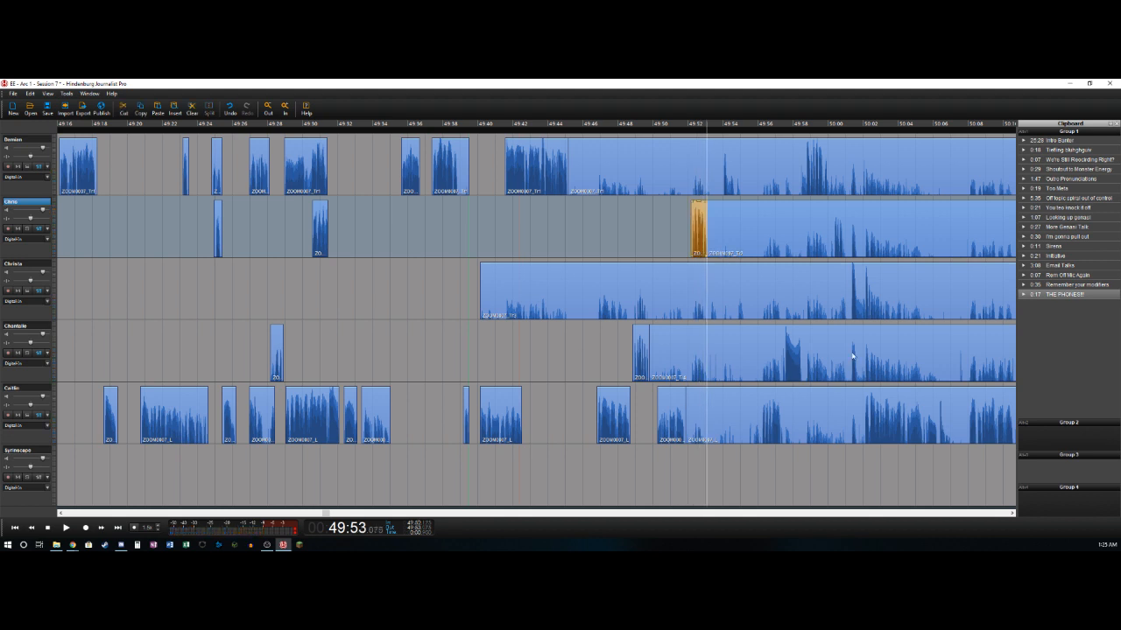
{"action": "key", "text": "alt+Tab"}
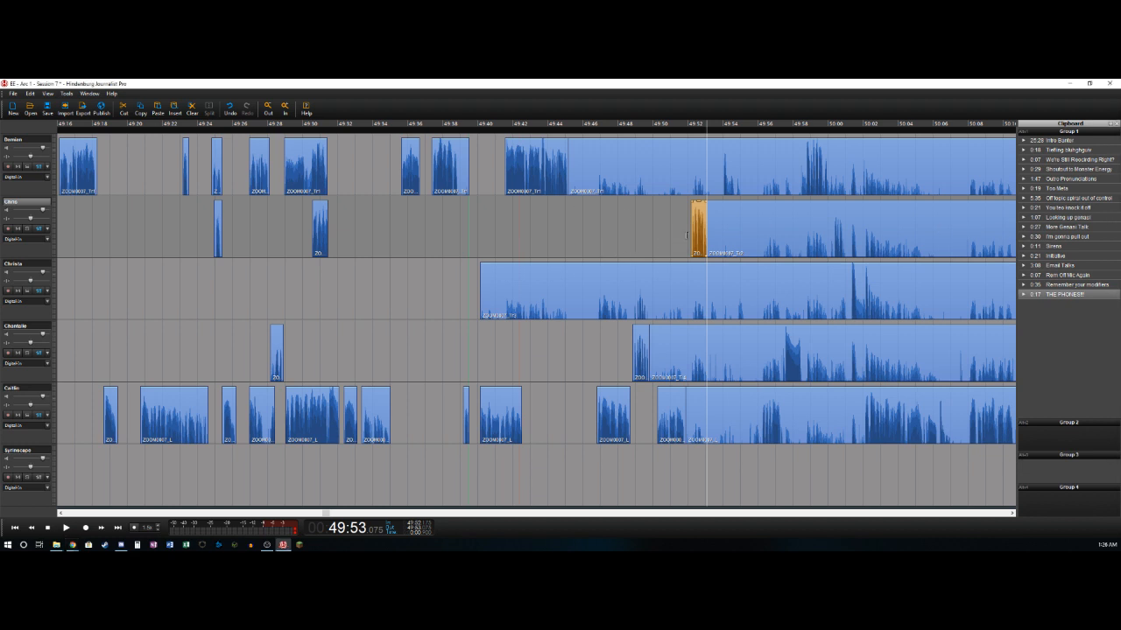
{"action": "left_click", "coordinate": [685, 234]}
{"action": "key", "text": "space"}
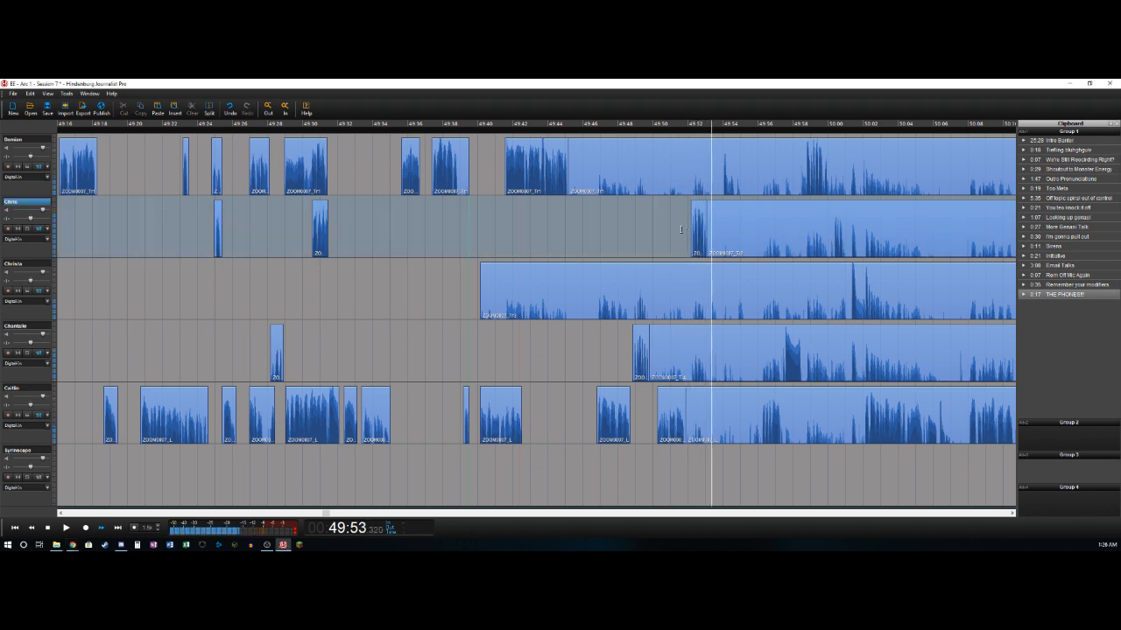
{"action": "key", "text": "space"}
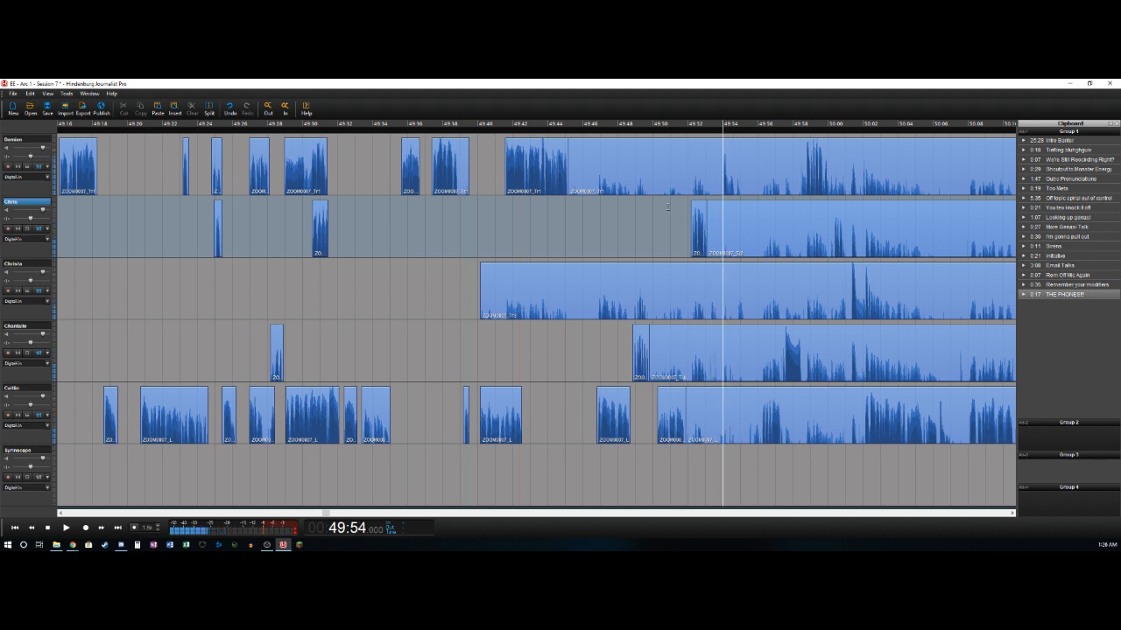
- Delete the fourth track's bleed from about 49:49.8 to 49:53.2
{"action": "key", "text": "Left"}
{"action": "key", "text": "Left"}
{"action": "key", "text": "Left"}
{"action": "key", "text": "Left"}
{"action": "key", "text": "Right"}
{"action": "key", "text": "Down"}
{"action": "key", "text": "Down"}
{"action": "key", "text": "ctrl+shift+Left"}
{"action": "key", "text": "Delete"}
- Split the fourth track at about 49:53.7, at the end of its short remark
{"action": "key", "text": "Right"}
{"action": "key", "text": "Right"}
{"action": "key", "text": "Right"}
{"action": "key", "text": "ctrl+shift+Left"}
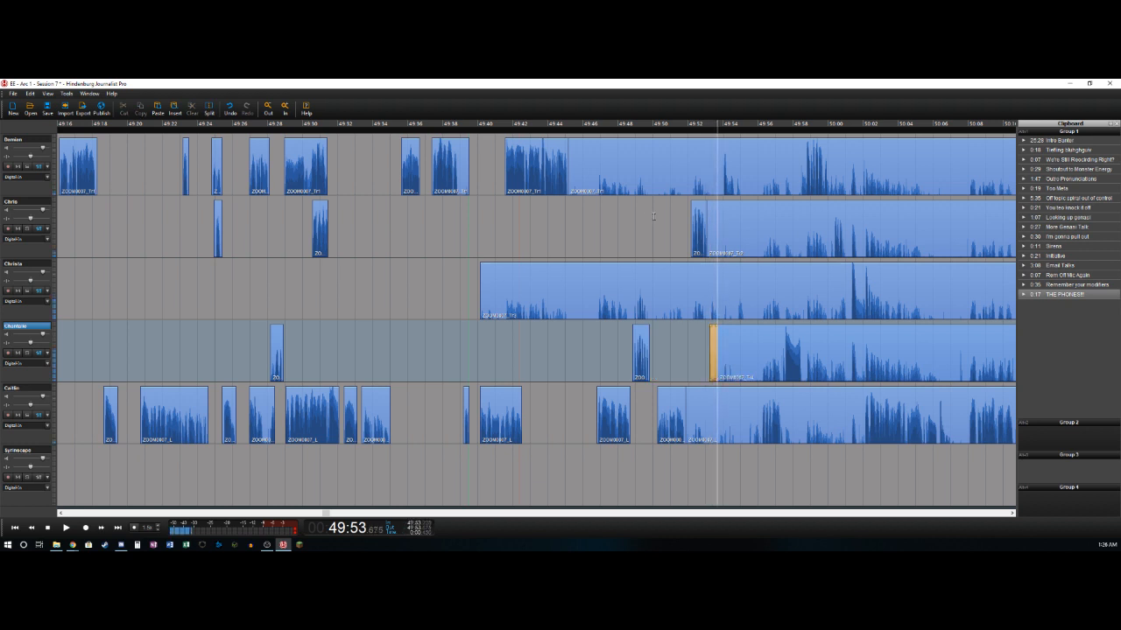
- Delete the first track's bleed from about 49:45.1 to 49:53.9
{"action": "key", "text": "Right"}
{"action": "key", "text": "Right"}
{"action": "key", "text": "Up"}
{"action": "key", "text": "Up"}
{"action": "key", "text": "Up"}
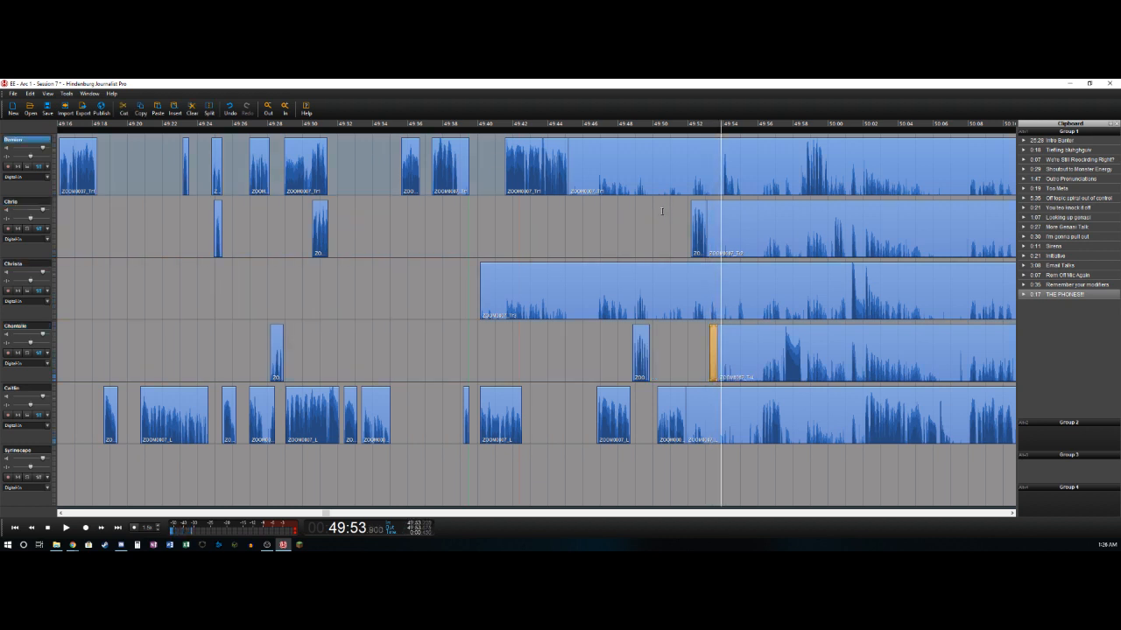
{"action": "key", "text": "ctrl+shift+Left"}
{"action": "key", "text": "Delete"}
- Split the first track at about 49:54.6, after its short clip
{"action": "key", "text": "Right"}
{"action": "key", "text": "Right"}
{"action": "key", "text": "Right"}
{"action": "key", "text": "ctrl+shift+Left"}
- Play on from about 49:54.6 and delete the fifth track's bleed from 49:51.9 to about 49:56.2
{"action": "key", "text": "Right"}
{"action": "key", "text": "Right"}
{"action": "key", "text": "Right"}
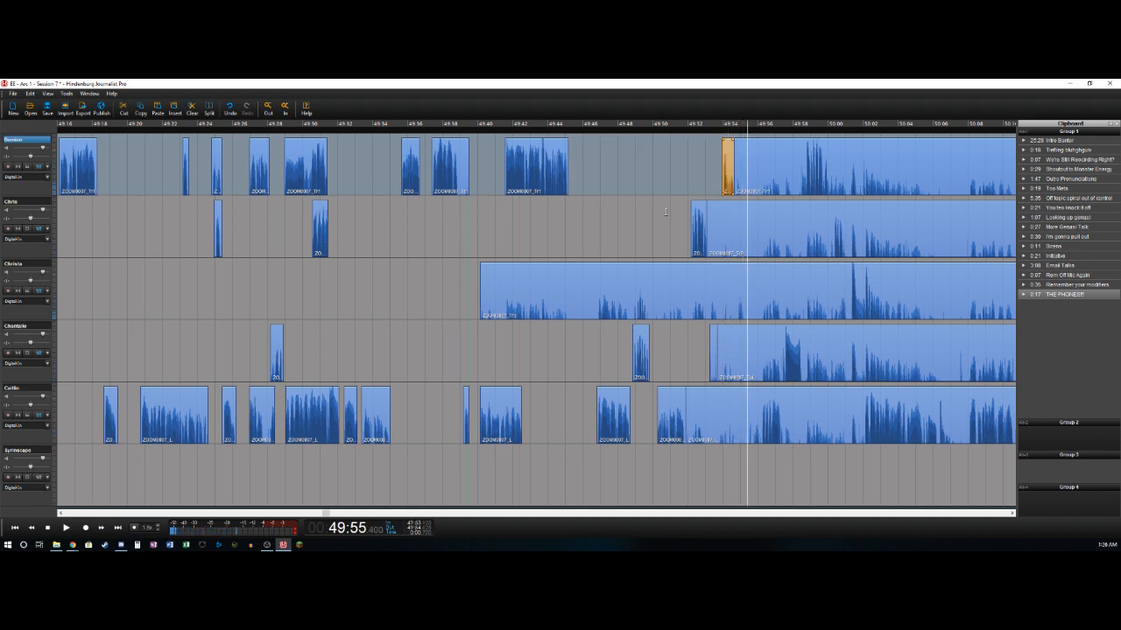
{"action": "key", "text": "Left"}
{"action": "key", "text": "Left"}
{"action": "key", "text": "Left"}
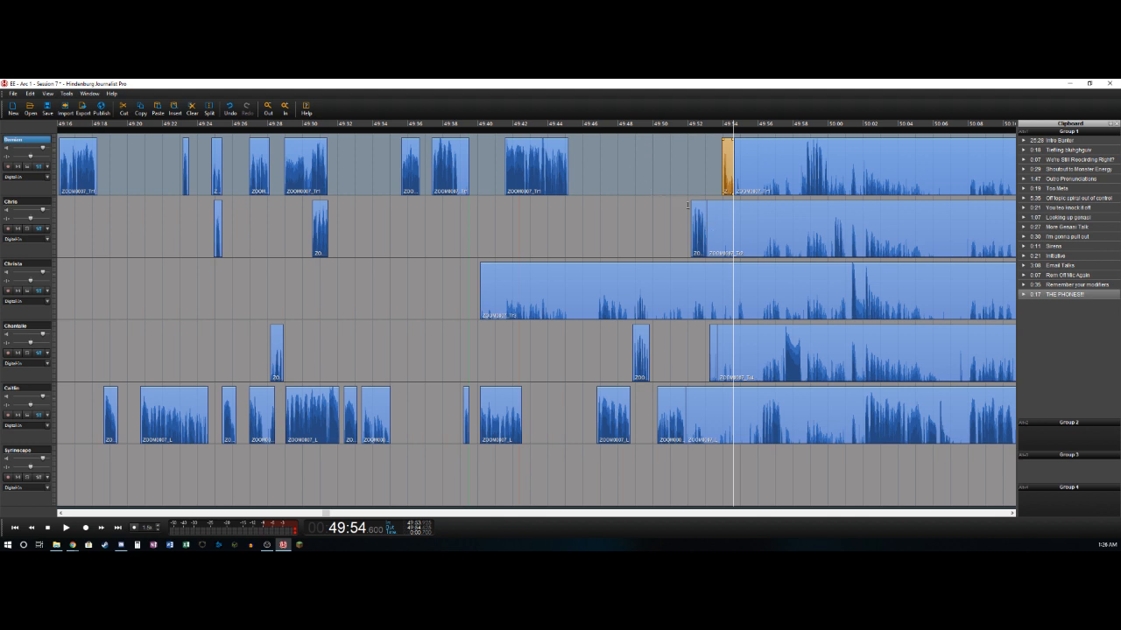
{"action": "key", "text": "space"}
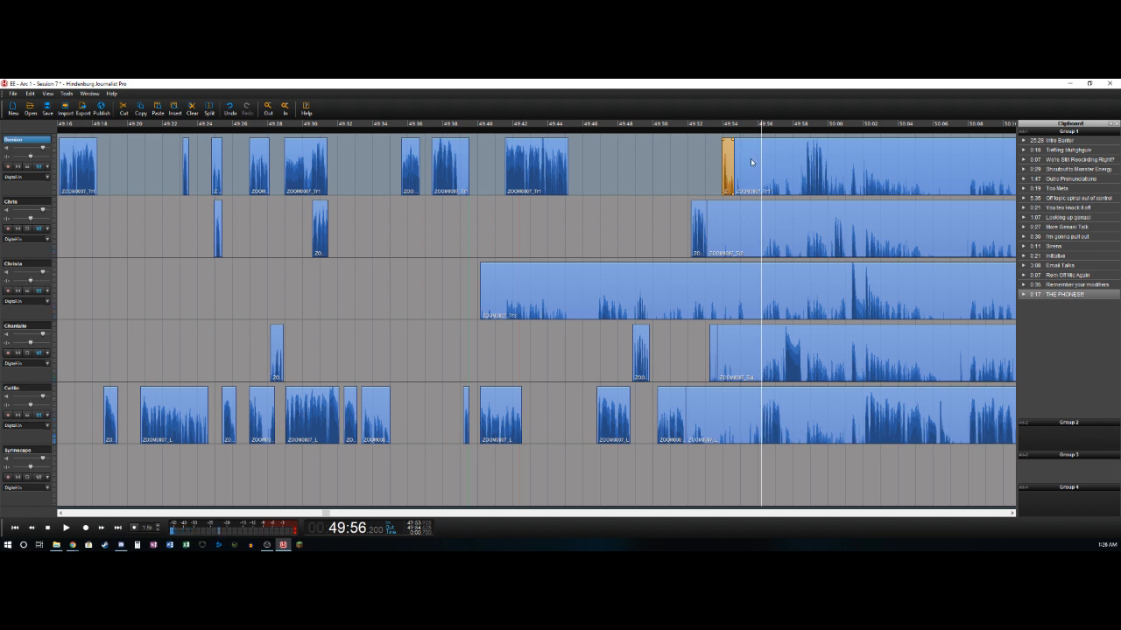
{"action": "key", "text": "Down"}
{"action": "key", "text": "Down"}
{"action": "key", "text": "Down"}
{"action": "key", "text": "Down"}
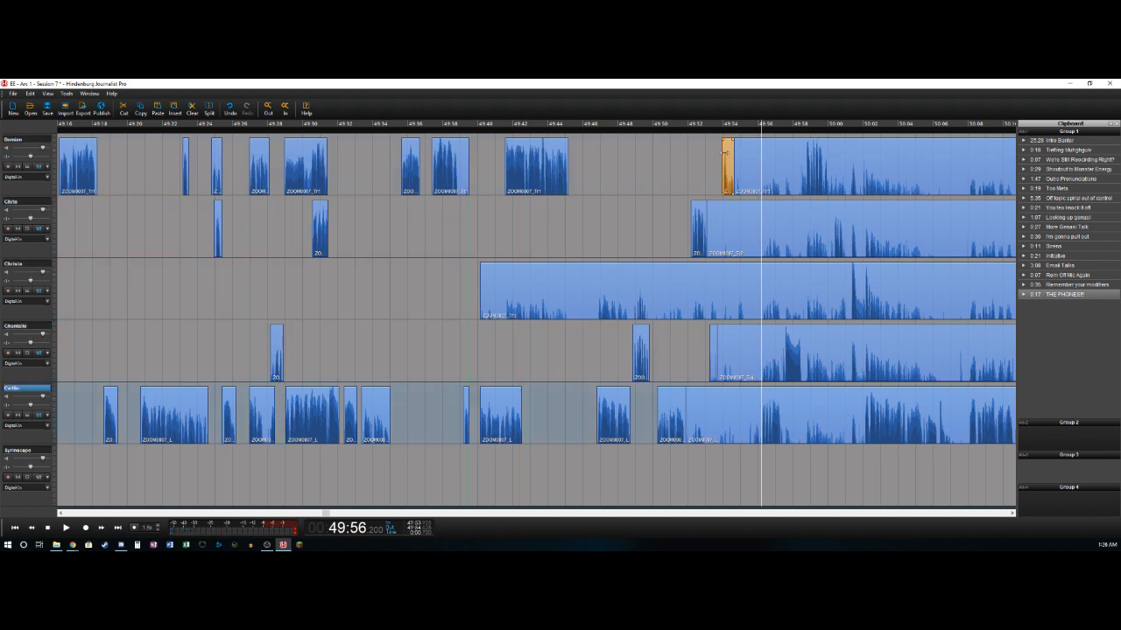
{"action": "key", "text": "shift+Left"}
{"action": "key", "text": "Delete"}
- Split the fifth track at about 49:57.4 and delete the fourth track's bleed from 49:53.7 to about 49:57.5
{"action": "key", "text": "space"}
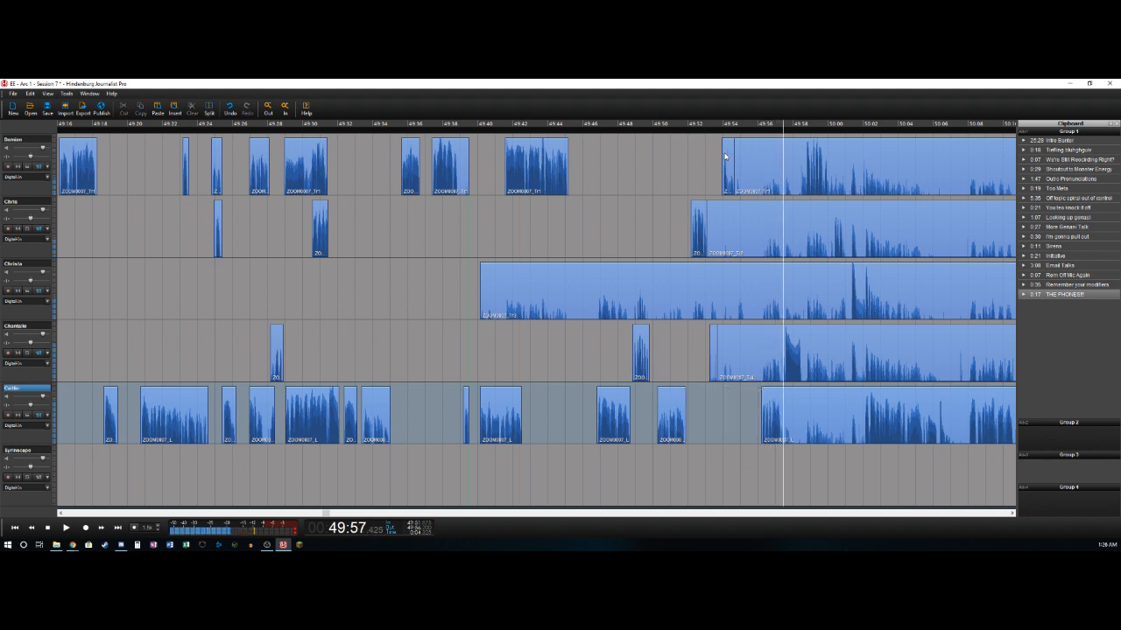
{"action": "key", "text": "shift+Left"}
{"action": "key", "text": "Up"}
{"action": "key", "text": "shift+Left"}
{"action": "key", "text": "Delete"}
- Play on and split the fourth track at about 49:58.5
{"action": "key", "text": "space"}
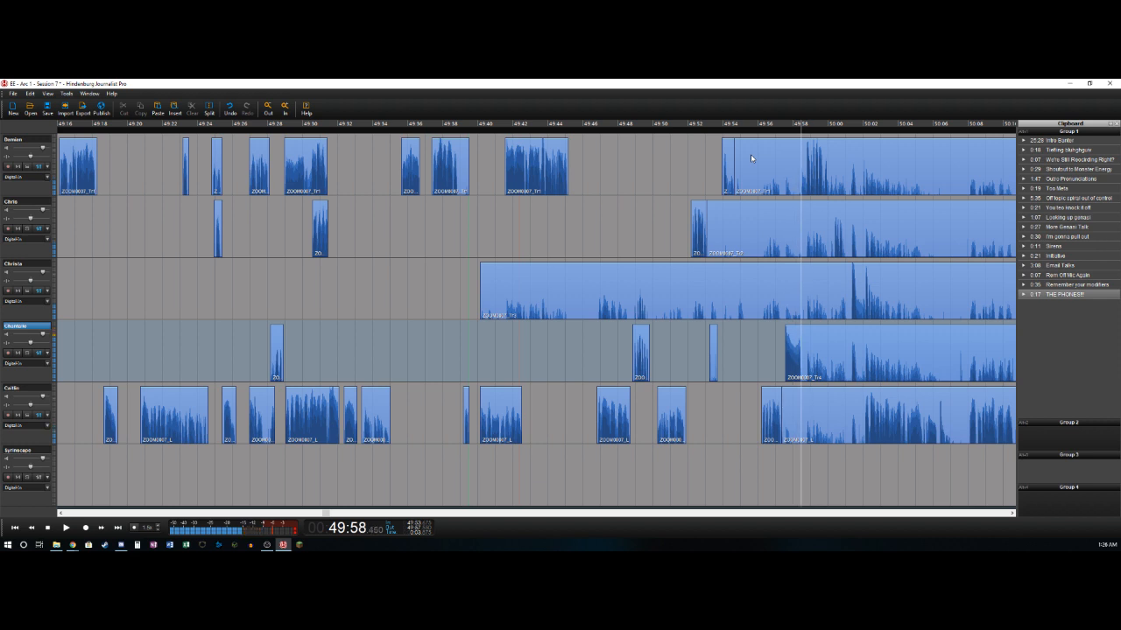
{"action": "key", "text": "ctrl+t"}
{"action": "key", "text": "space"}
- Delete the first track's bleed from about 49:54.6 to 49:58.7
{"action": "key", "text": "Left"}
{"action": "key", "text": "Left"}
{"action": "key", "text": "Up"}
{"action": "key", "text": "Up"}
{"action": "key", "text": "Up"}
{"action": "key", "text": "ctrl+t"}
{"action": "key", "text": "Delete"}
- Split the first track at about 50:00.0 and delete the second track's bleed from 49:53.1 to about 50:00.3
{"action": "key", "text": "Right"}
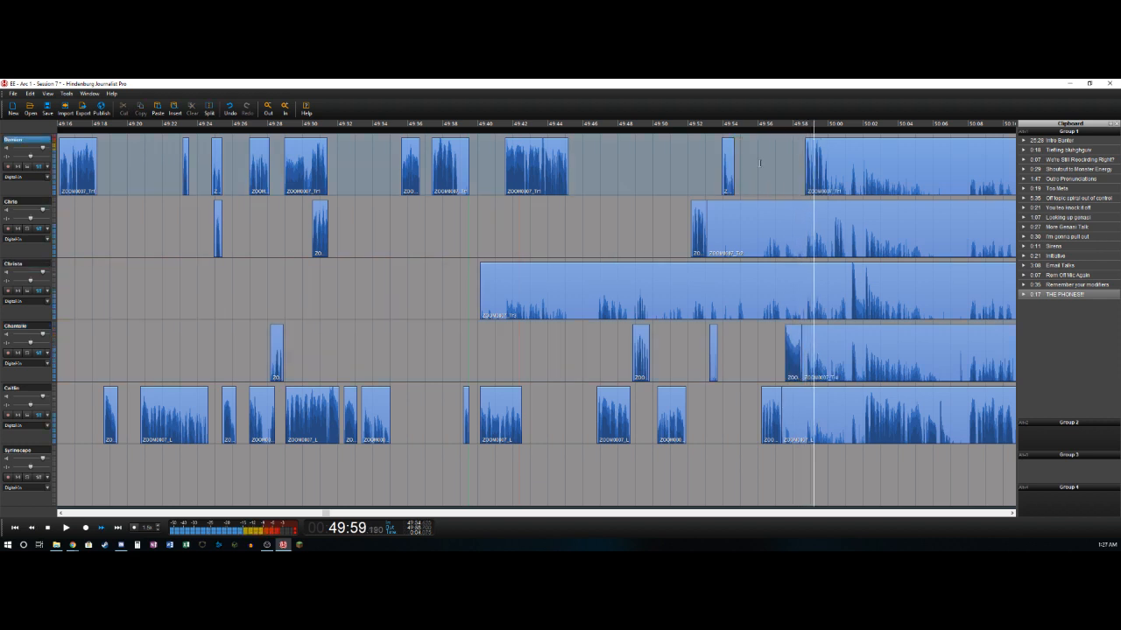
{"action": "key", "text": "space"}
{"action": "key", "text": "ctrl+t"}
{"action": "key", "text": "space"}
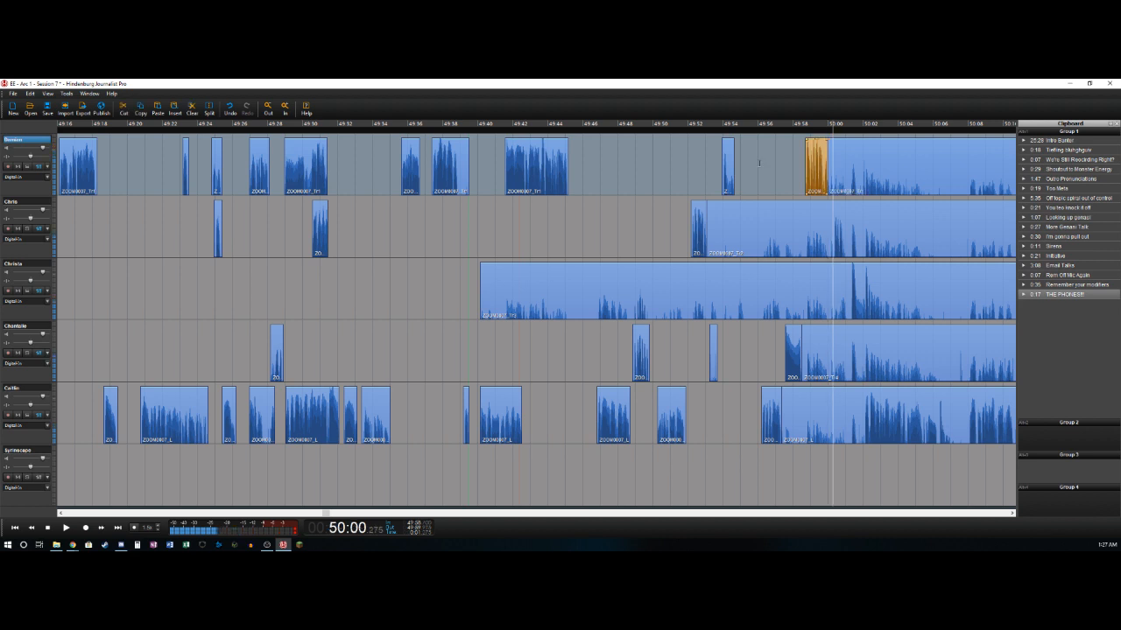
{"action": "key", "text": "ctrl+t"}
{"action": "key", "text": "Delete"}
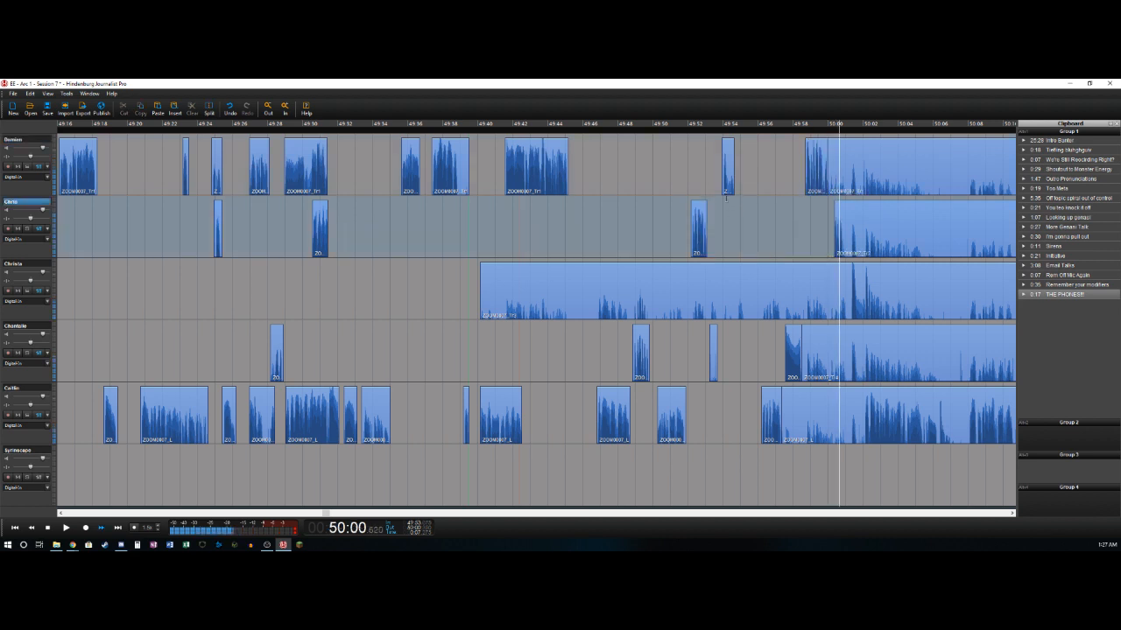
- Split the second track at about 50:01.0 and delete the third track's bleed from 49:40.1 to about 50:01.3
{"action": "key", "text": "ctrl+t"}
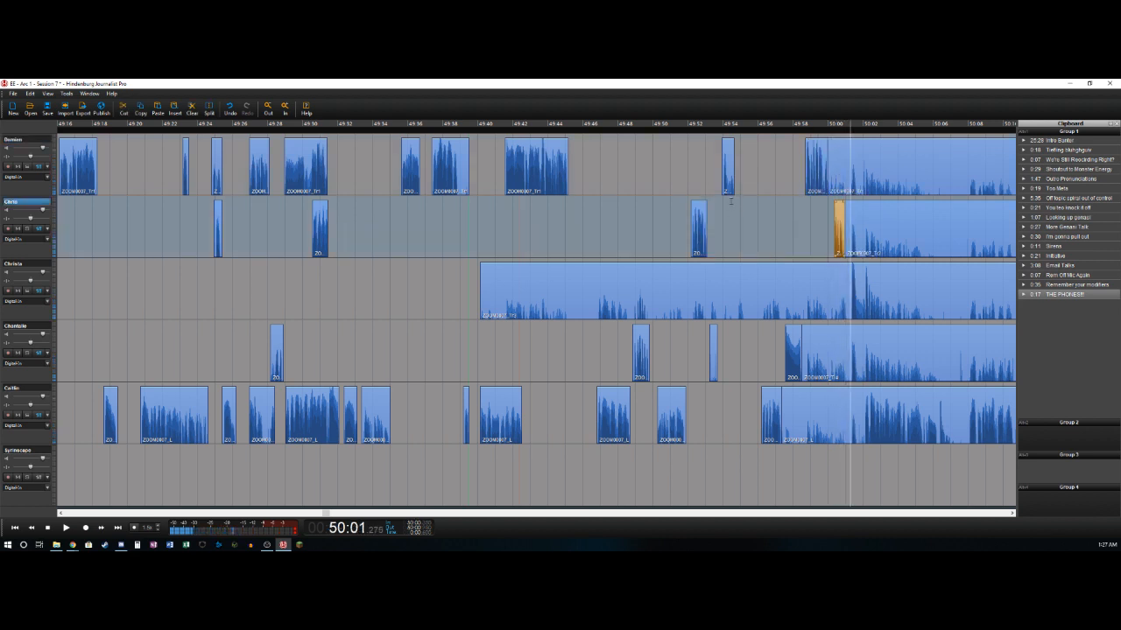
{"action": "key", "text": "ctrl+t"}
{"action": "key", "text": "Delete"}
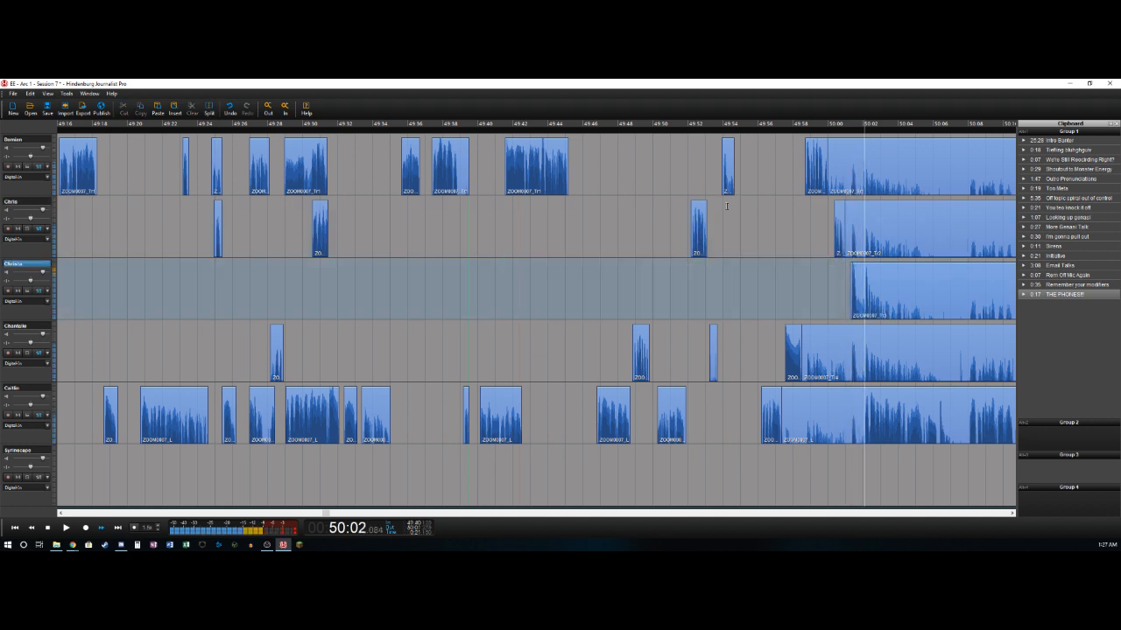
- Replay the passage around 50:02 and split the third track at about 50:02.9
{"action": "key", "text": "space"}
{"action": "key", "text": "Left"}
{"action": "key", "text": "Left"}
{"action": "key", "text": "Left"}
{"action": "key", "text": "Left"}
{"action": "key", "text": "Left"}
{"action": "key", "text": "Left"}
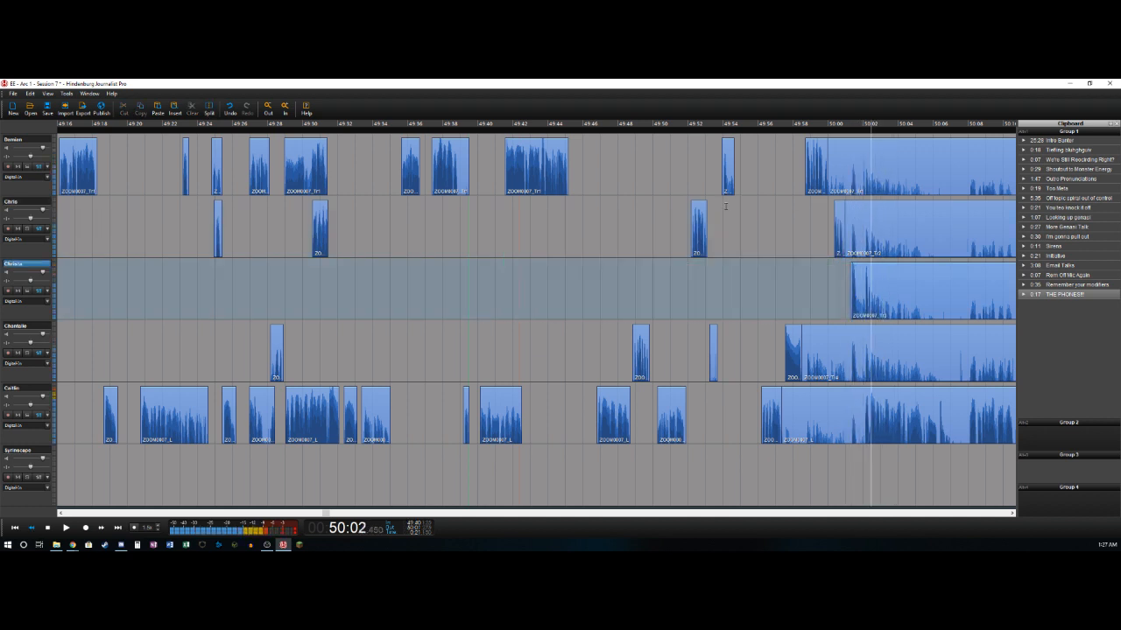
{"action": "key", "text": "space"}
{"action": "key", "text": "space"}
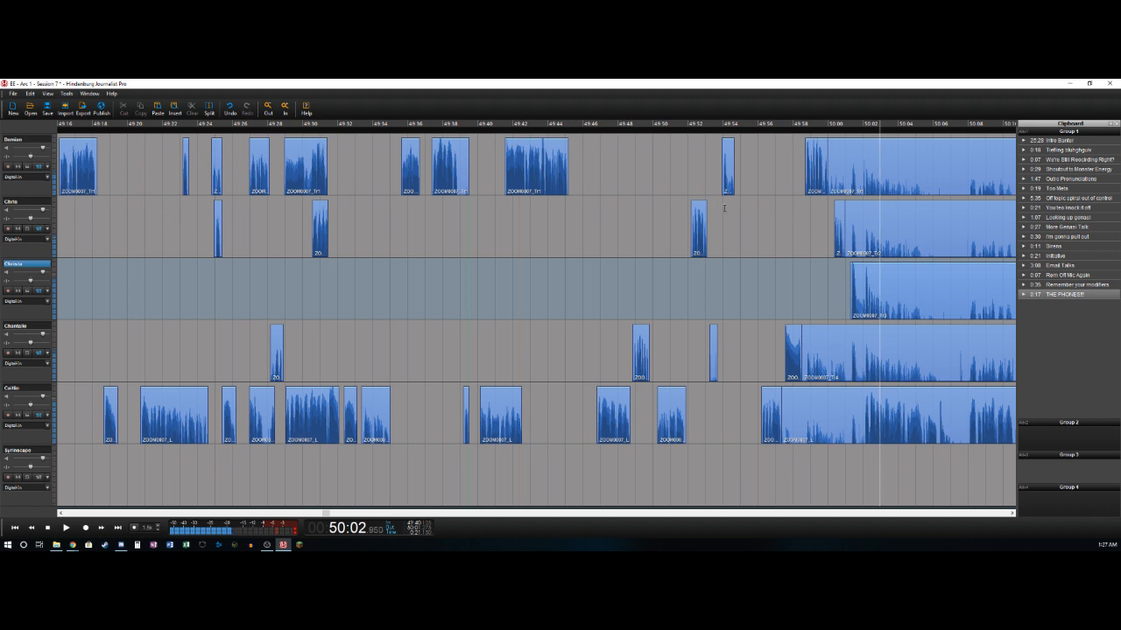
{"action": "key", "text": "ctrl+t"}
- Split the fifth track at about 50:02.1 and delete its bleed from about 49:57.3 to that point
{"action": "key", "text": "Left"}
{"action": "key", "text": "Left"}
{"action": "key", "text": "Left"}
{"action": "key", "text": "Left"}
{"action": "key", "text": "Left"}
{"action": "key", "text": "Left"}
{"action": "key", "text": "Right"}
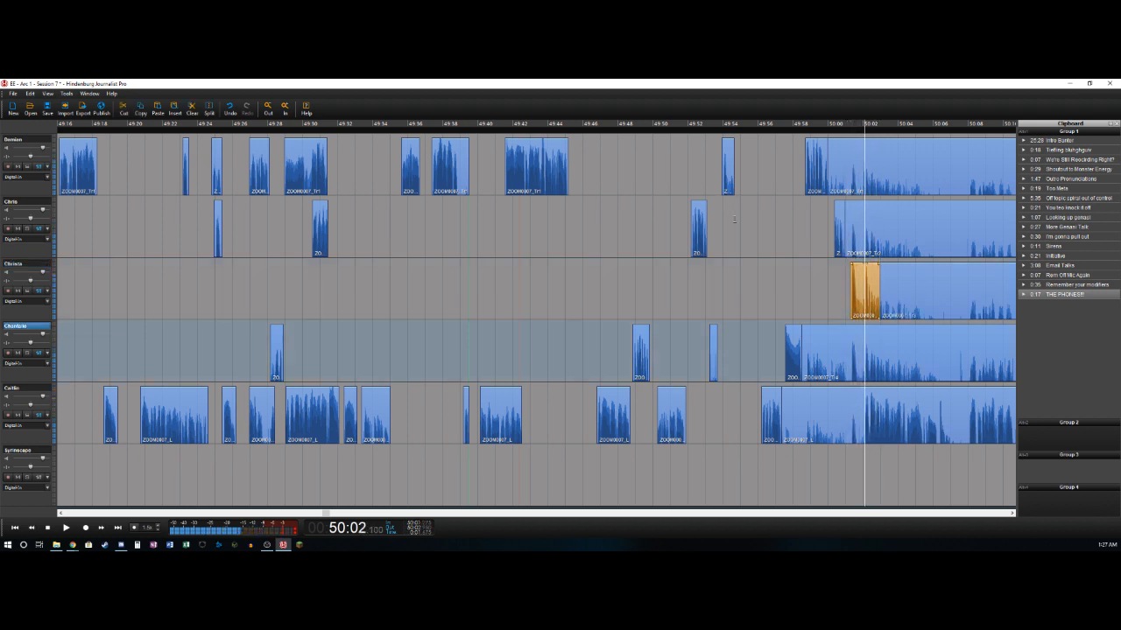
{"action": "key", "text": "ctrl+t"}
{"action": "key", "text": "Delete"}
{"action": "key", "text": "Right"}
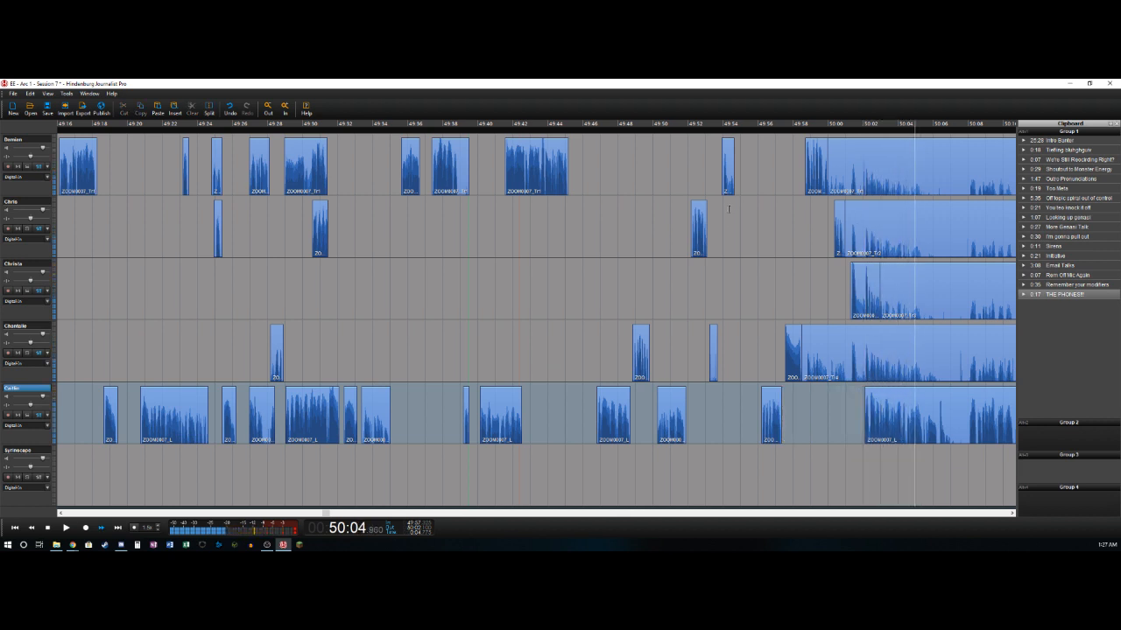
- Split the fifth track at about 50:06.2 and cut the pause from 50:06.2 to 50:08.0 across all five tracks
{"action": "key", "text": "Left"}
{"action": "key", "text": "ctrl+t"}
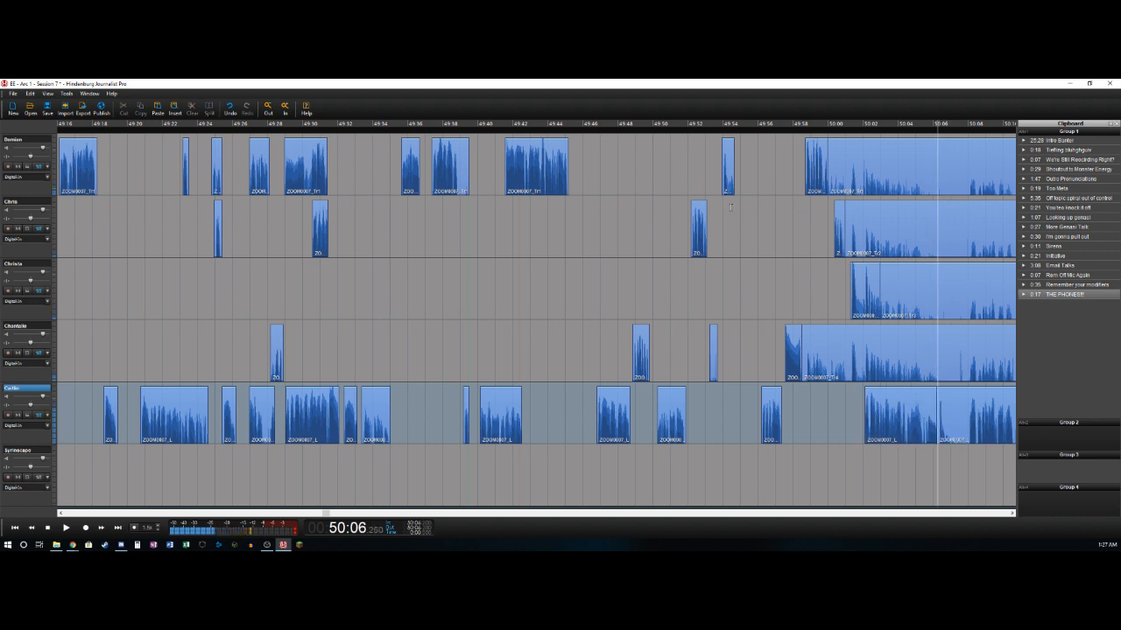
{"action": "key", "text": "Left"}
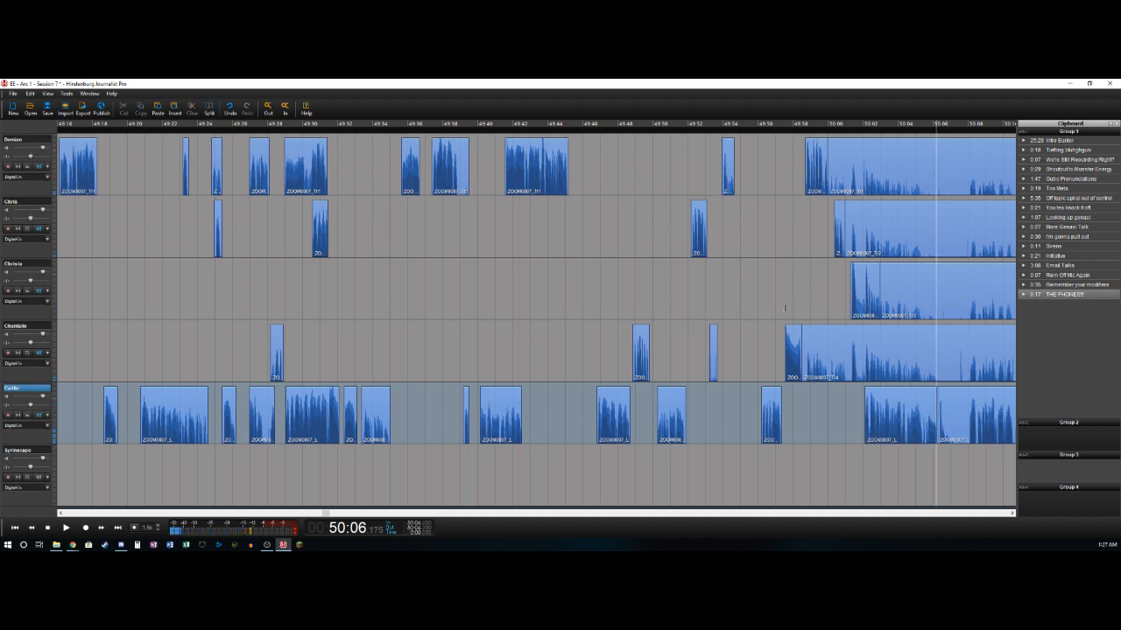
{"action": "key", "text": "space"}
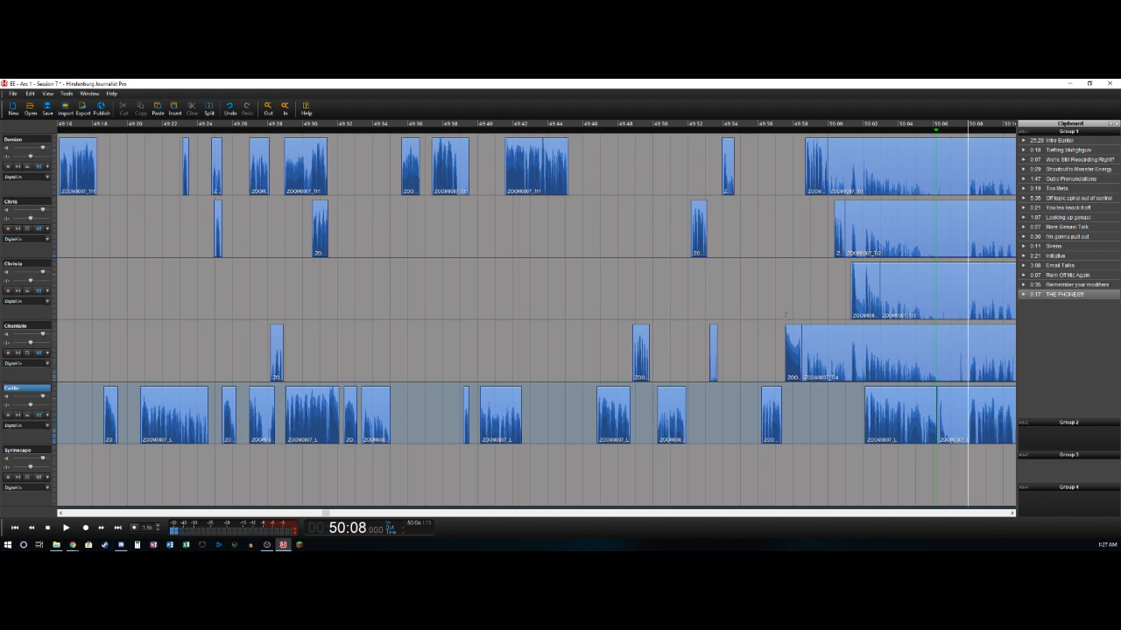
{"action": "key", "text": "o"}
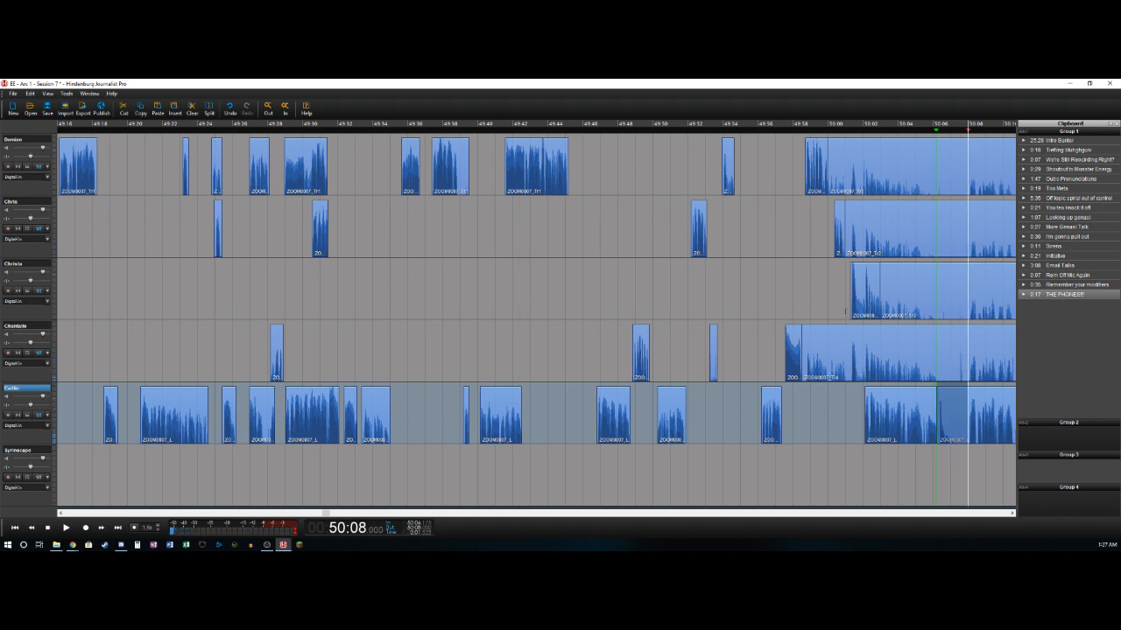
{"action": "left_click", "coordinate": [947, 150], "text": "shift"}
{"action": "key", "text": "ctrl+x"}
- Delete the bleed clips ending at about 50:06.2 on the first, second, third and fourth tracks
{"action": "left_click", "coordinate": [893, 154]}
{"action": "key", "text": "Delete"}
{"action": "left_click", "coordinate": [905, 214]}
{"action": "key", "text": "Delete"}
{"action": "left_click", "coordinate": [905, 296]}
{"action": "key", "text": "Delete"}
{"action": "left_click", "coordinate": [894, 352]}
{"action": "key", "text": "Delete"}
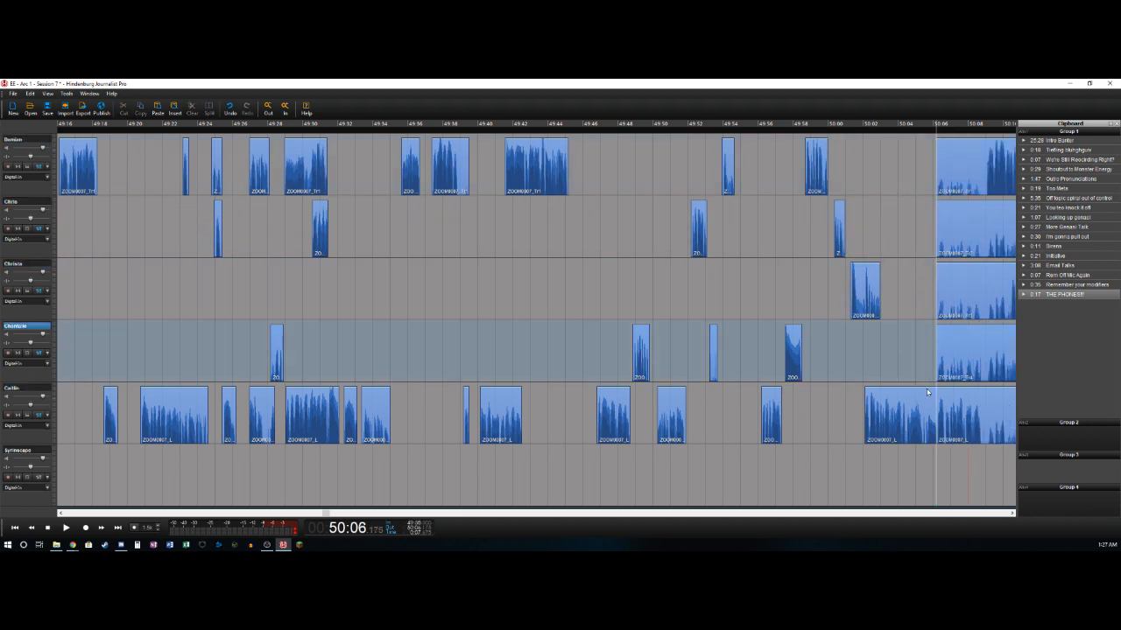
- Shift the remaining clips after 50:06.2 on all five tracks together about 0.6 s later
{"action": "key", "text": "Right"}
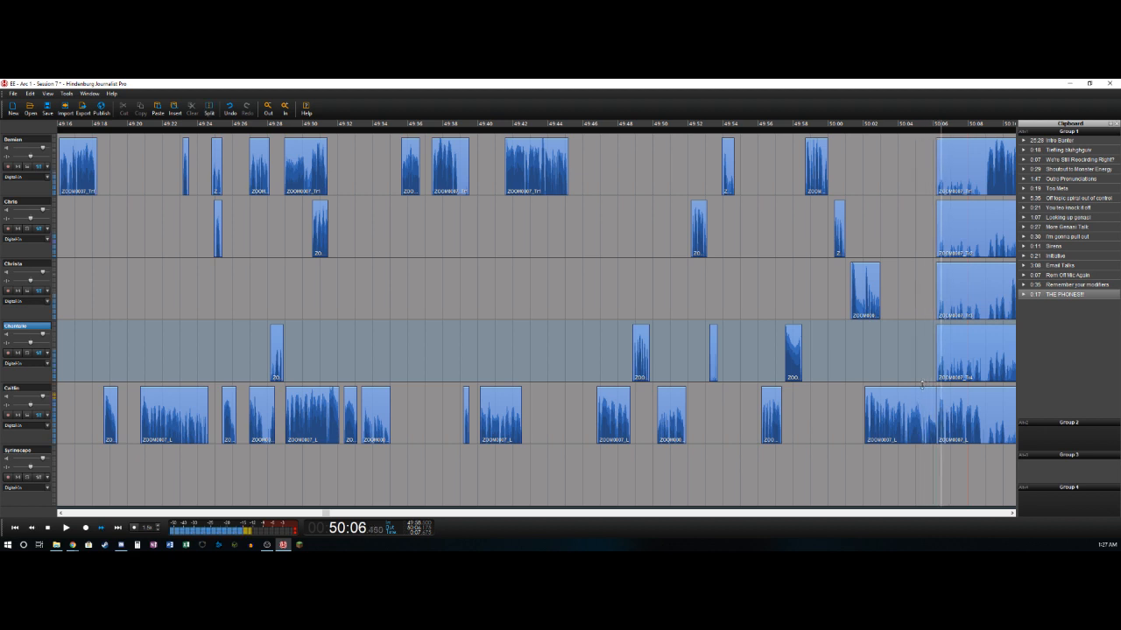
{"action": "left_click", "coordinate": [1011, 421]}
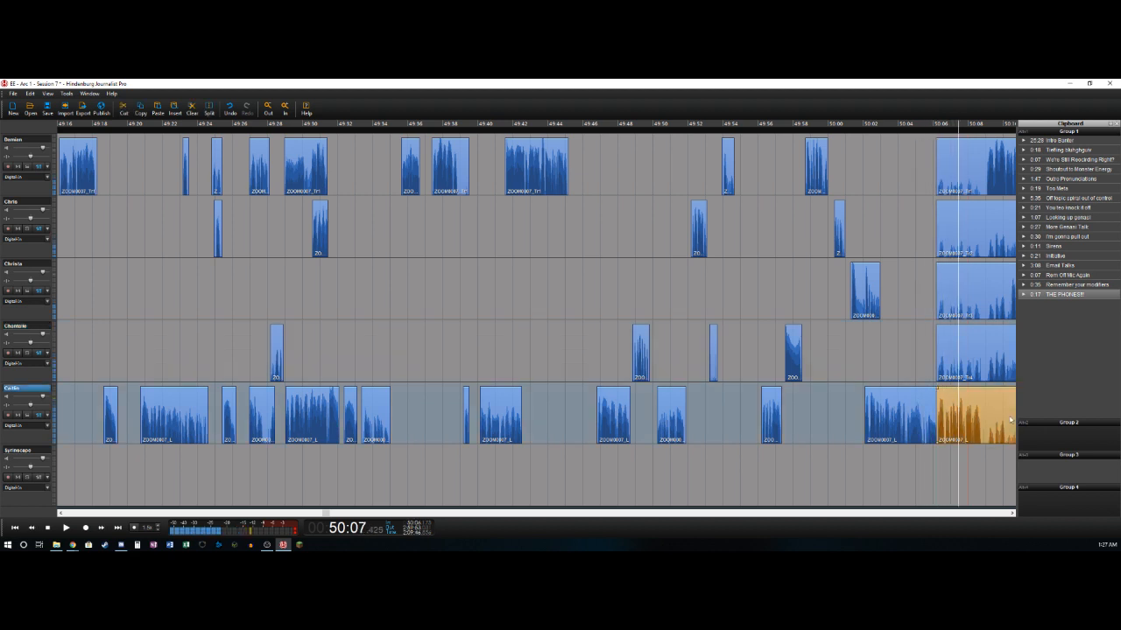
{"action": "left_click", "coordinate": [968, 164], "text": "shift"}
{"action": "left_click_drag", "start_coordinate": [979, 408], "coordinate": [985, 419]}
{"action": "left_click", "coordinate": [919, 376]}
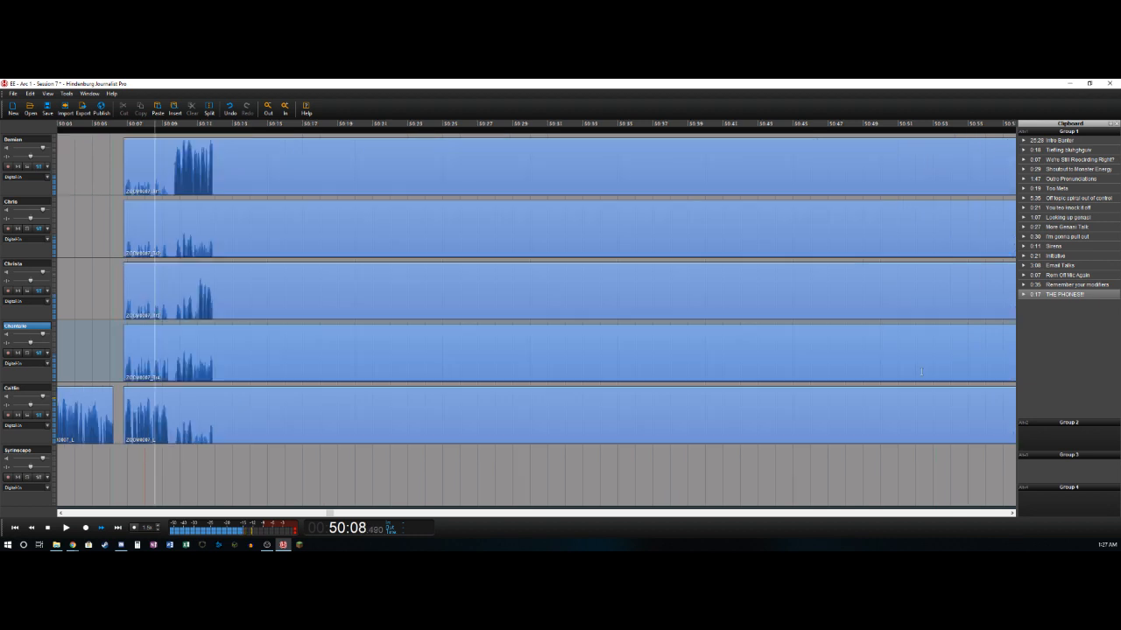
- Split the fifth track at about 50:09.4, where its speech ends
{"action": "key", "text": "space"}
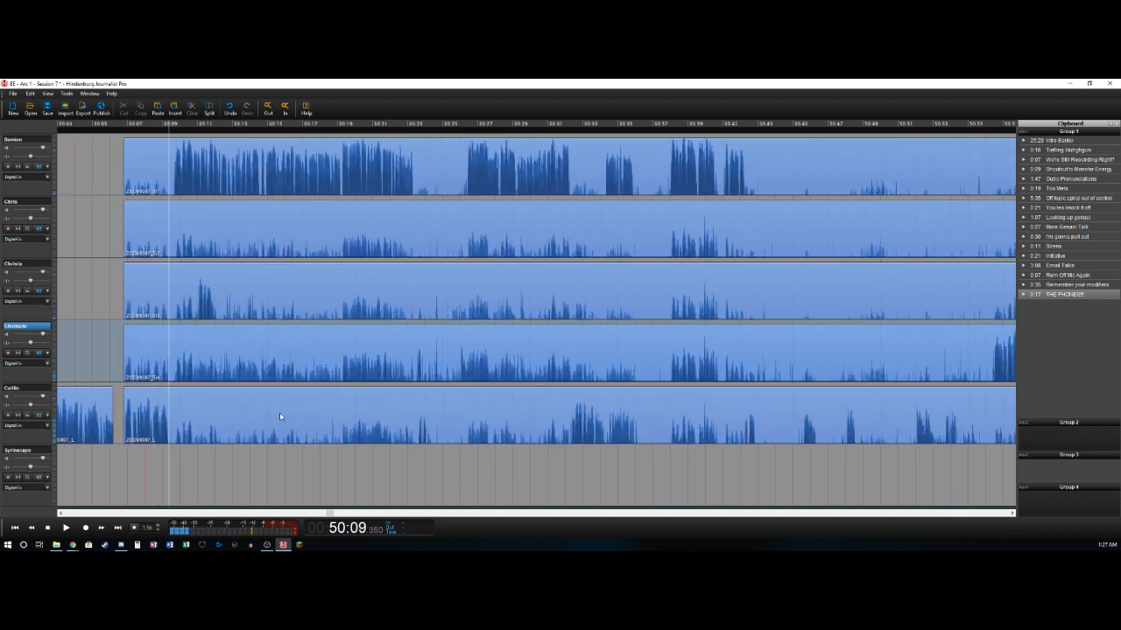
{"action": "left_click", "coordinate": [178, 407]}
{"action": "key", "text": "ctrl+t"}
- Delete the first track's bleed from about 50:06.8 to 50:09.6 and split that track at about 50:23.3
{"action": "key", "text": "Up"}
{"action": "key", "text": "Up"}
{"action": "key", "text": "Up"}
{"action": "key", "text": "Up"}
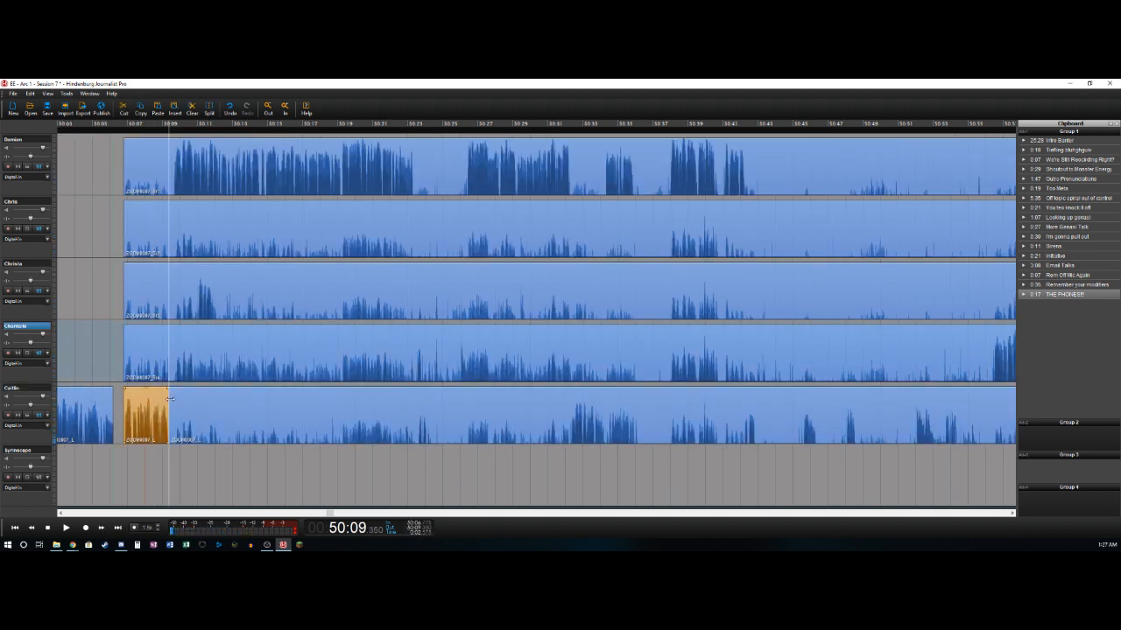
{"action": "key", "text": "Right"}
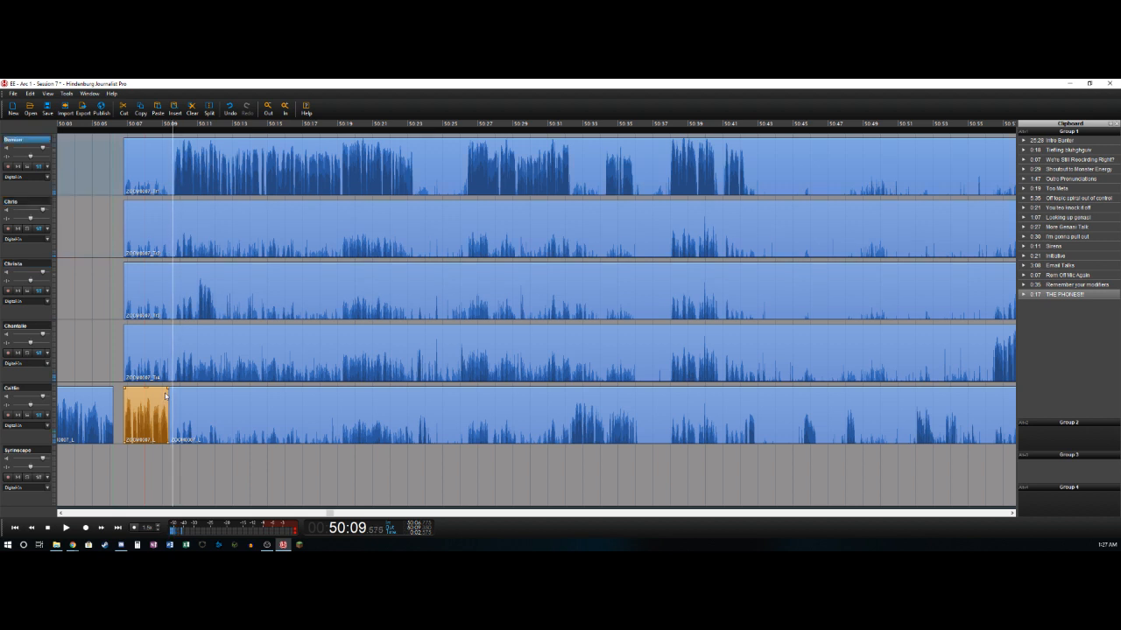
{"action": "key", "text": "ctrl+t"}
{"action": "key", "text": "Delete"}
{"action": "key", "text": "Right"}
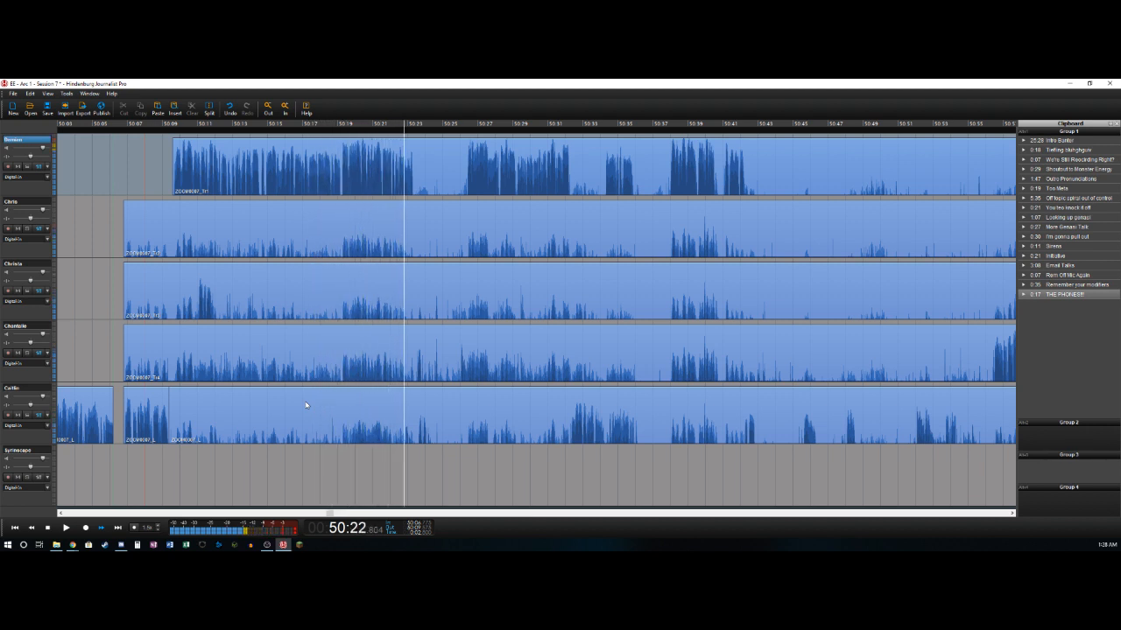
{"action": "key", "text": "t"}
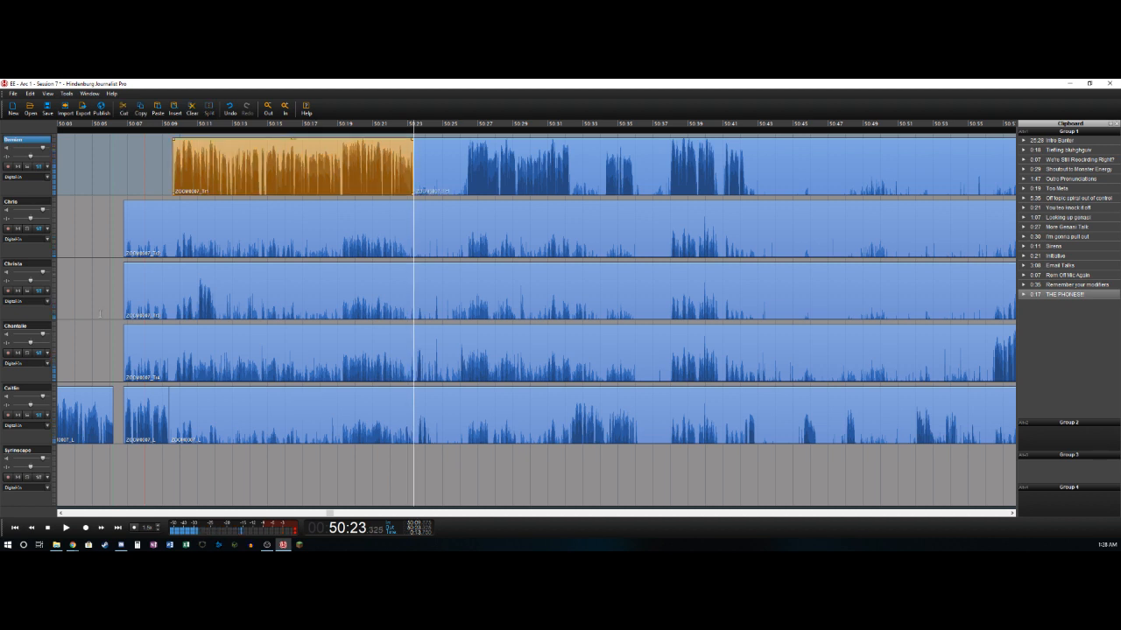
- Delete the third track's bleed from about 50:06.8 to 50:11.0 and split that track at about 50:12.0
{"action": "left_click", "coordinate": [162, 358]}
{"action": "left_click", "coordinate": [193, 302]}
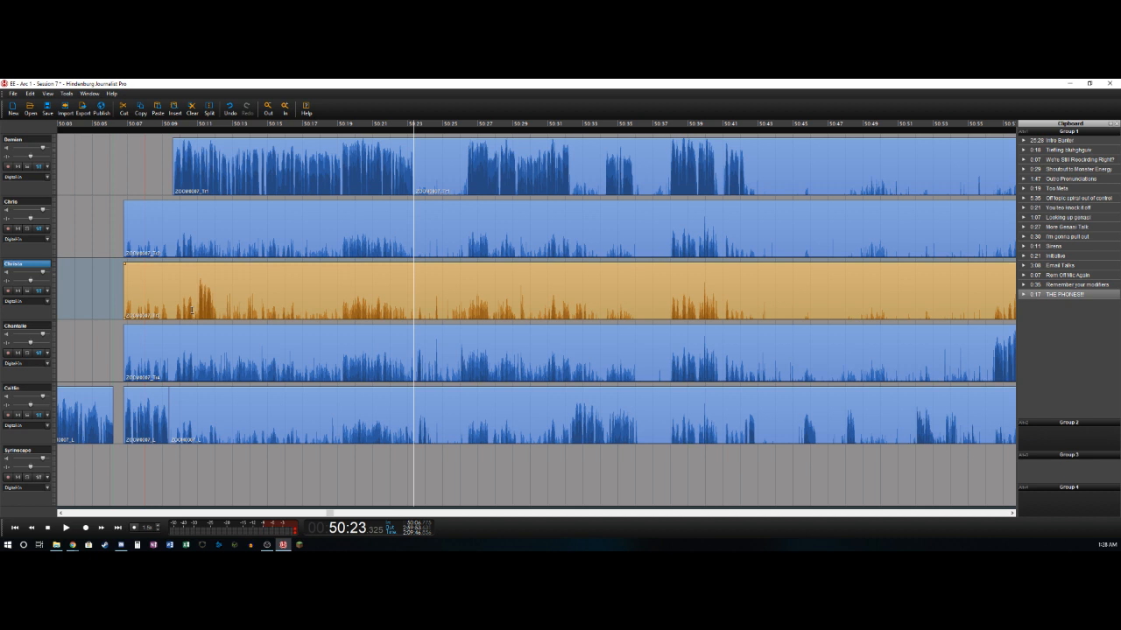
{"action": "left_click", "coordinate": [192, 309]}
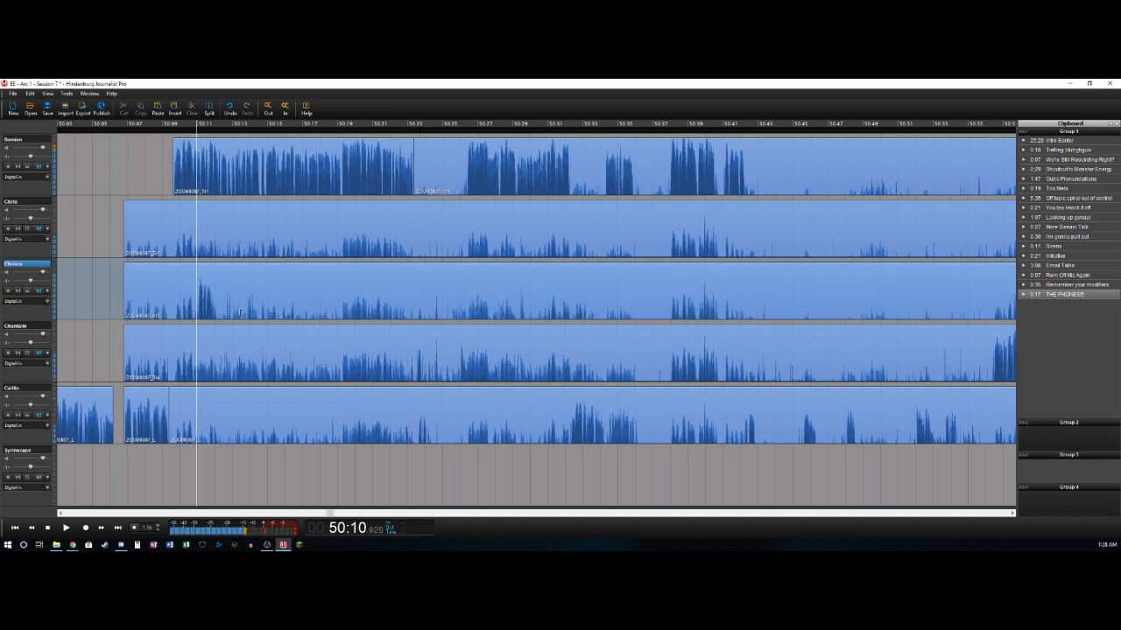
{"action": "key", "text": "t"}
{"action": "key", "text": "Delete"}
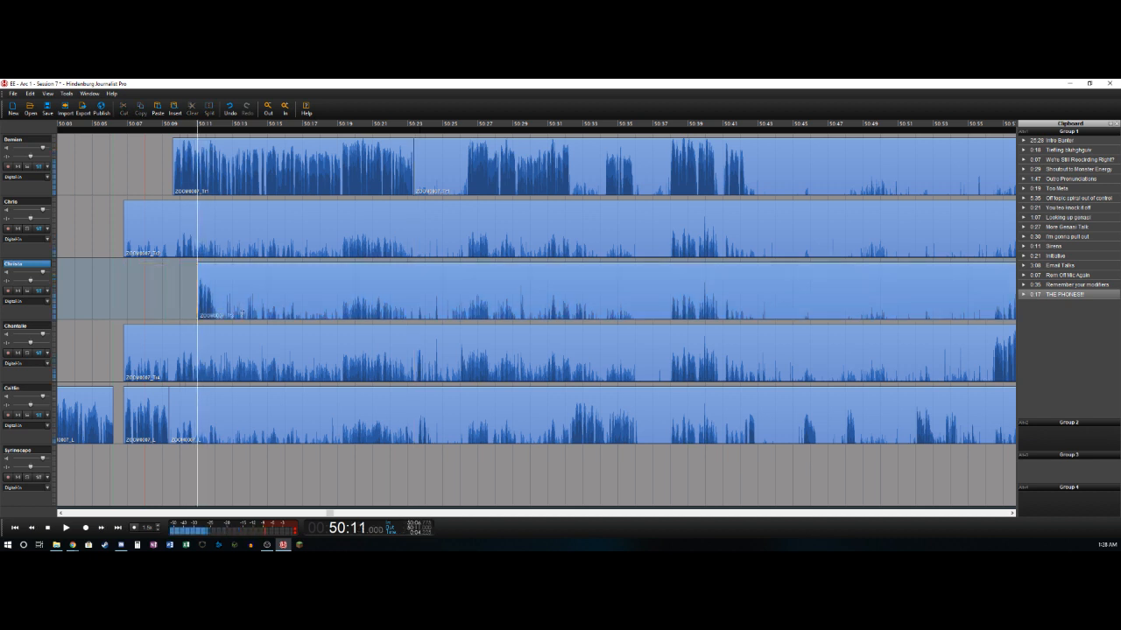
{"action": "key", "text": "space"}
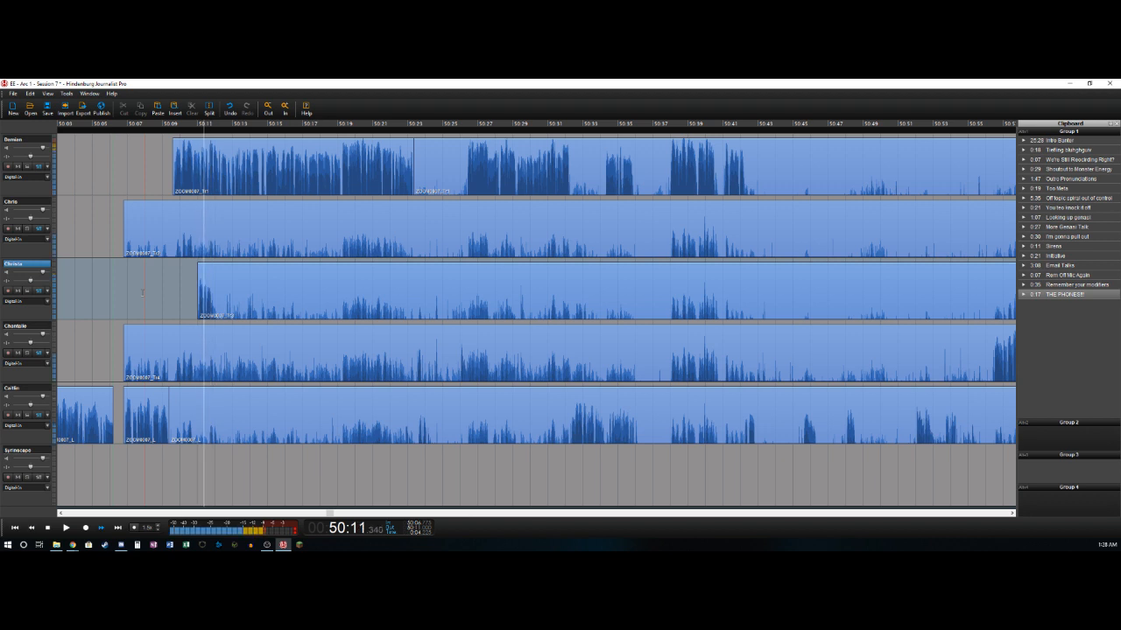
{"action": "key", "text": "t"}
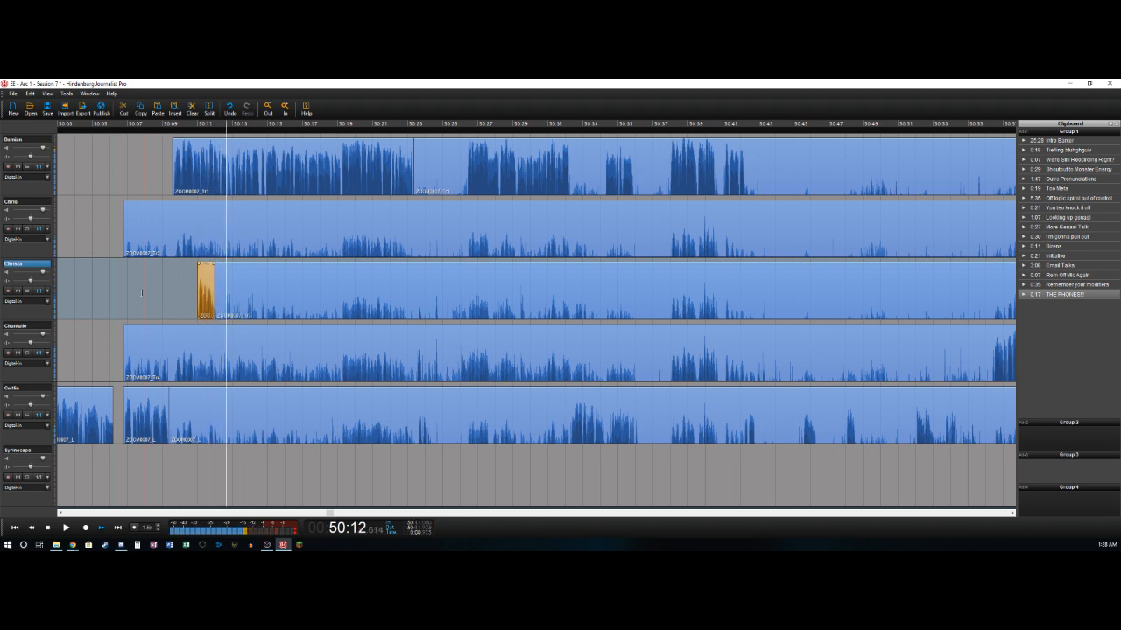
- Delete the fourth track's bleed from about 50:06.8 to 50:23.5 and split off its short sound at about 50:24.0
{"action": "left_click", "coordinate": [399, 248]}
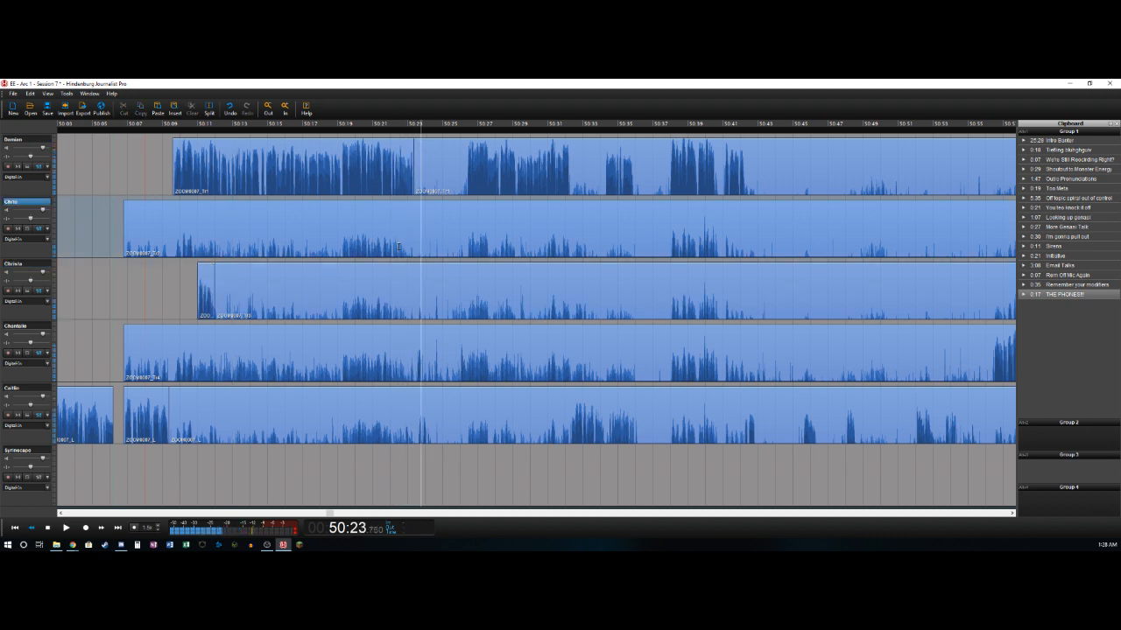
{"action": "key", "text": "Left"}
{"action": "key", "text": "Right"}
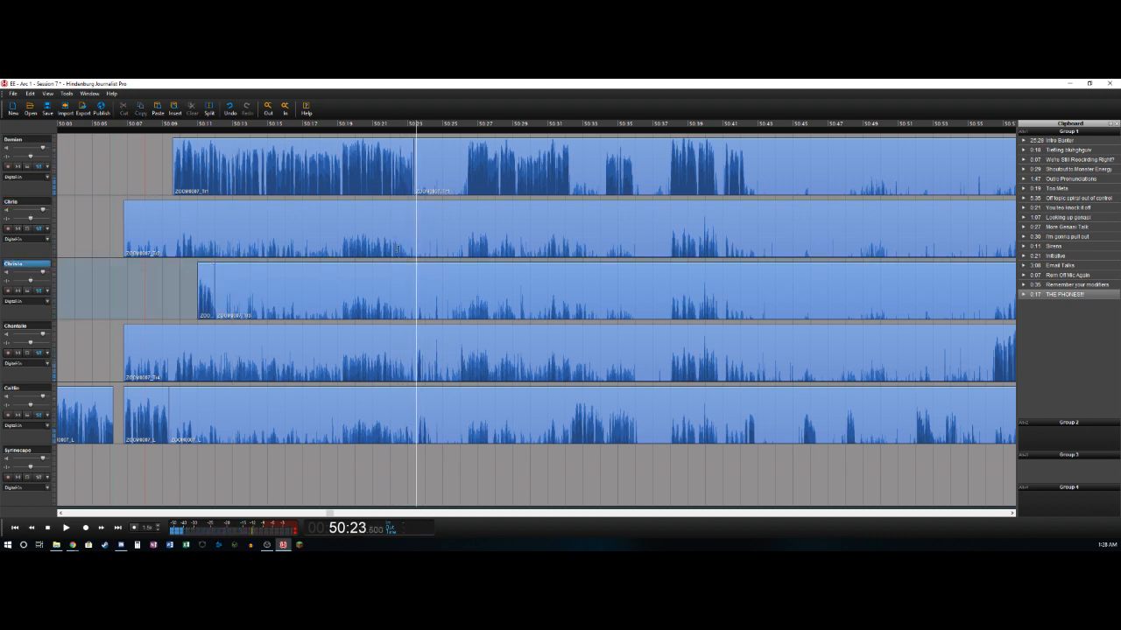
{"action": "key", "text": "t"}
{"action": "key", "text": "Delete"}
{"action": "key", "text": "t"}
- Delete the fifth track's bleed from about 50:09.4 to 50:23.6 and split that track at about 50:24.1
{"action": "key", "text": "Left"}
{"action": "key", "text": "t"}
{"action": "key", "text": "Delete"}
{"action": "key", "text": "Right"}
{"action": "key", "text": "t"}
{"action": "key", "text": "Left"}
{"action": "key", "text": "Right"}
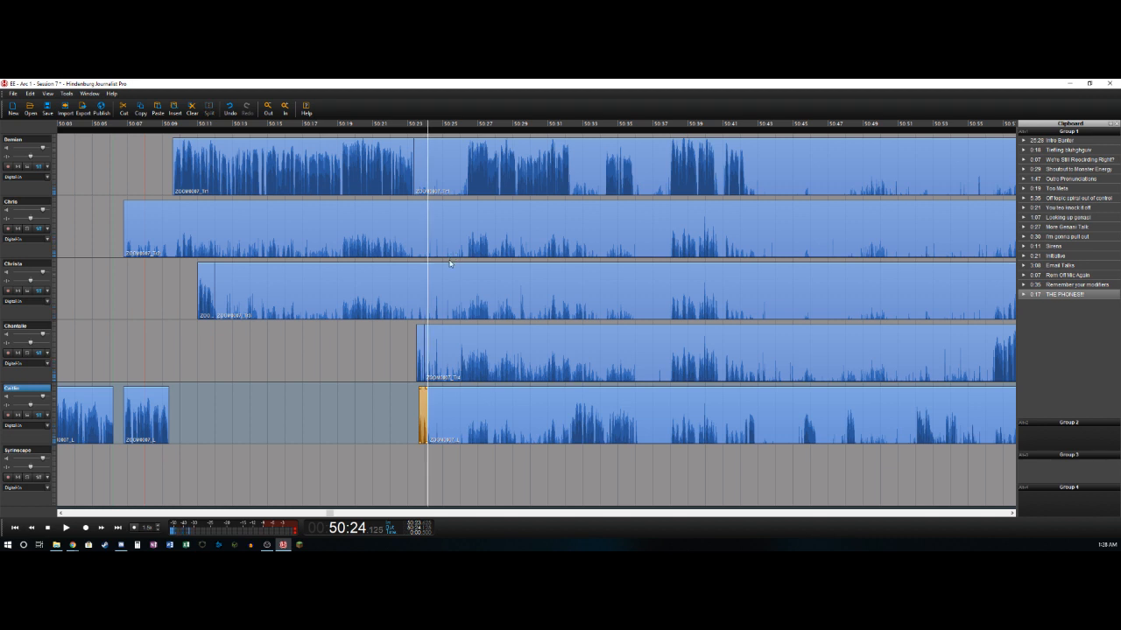
- Mark the pause from about 50:24.1 to 50:26.4 and remove it from all five tracks
{"action": "key", "text": "space"}
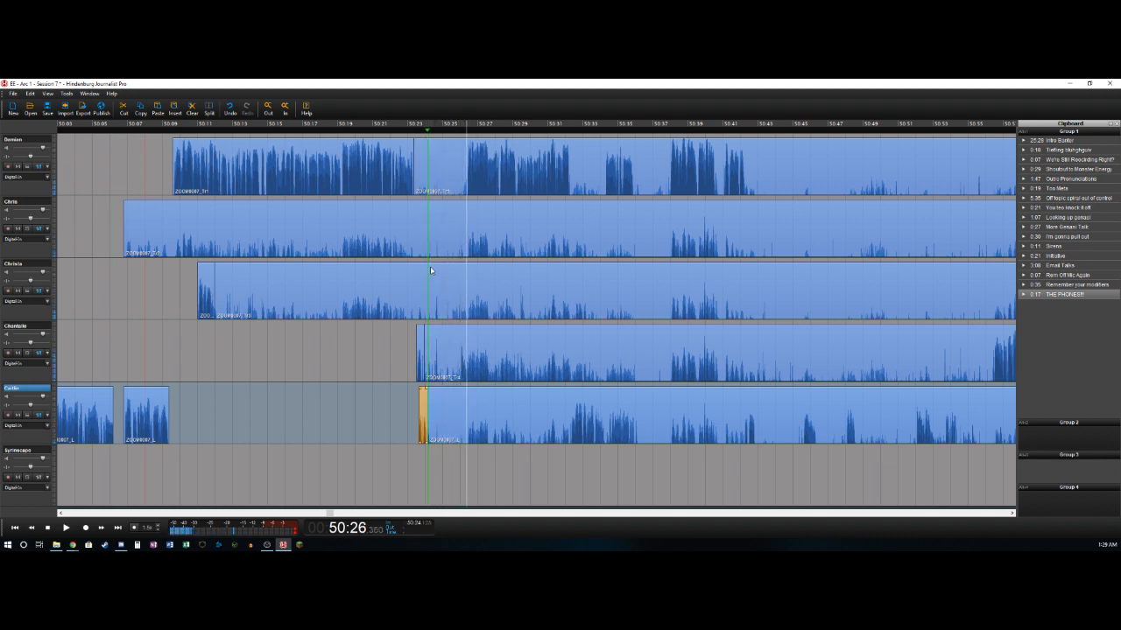
{"action": "key", "text": "o"}
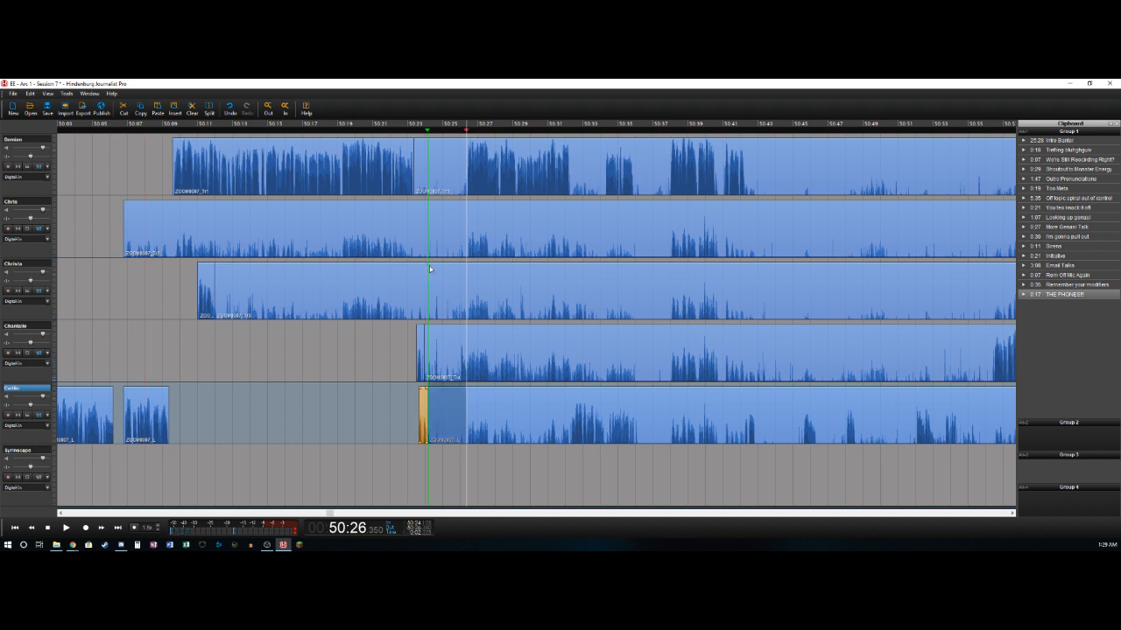
{"action": "left_click", "coordinate": [26, 139], "text": "shift"}
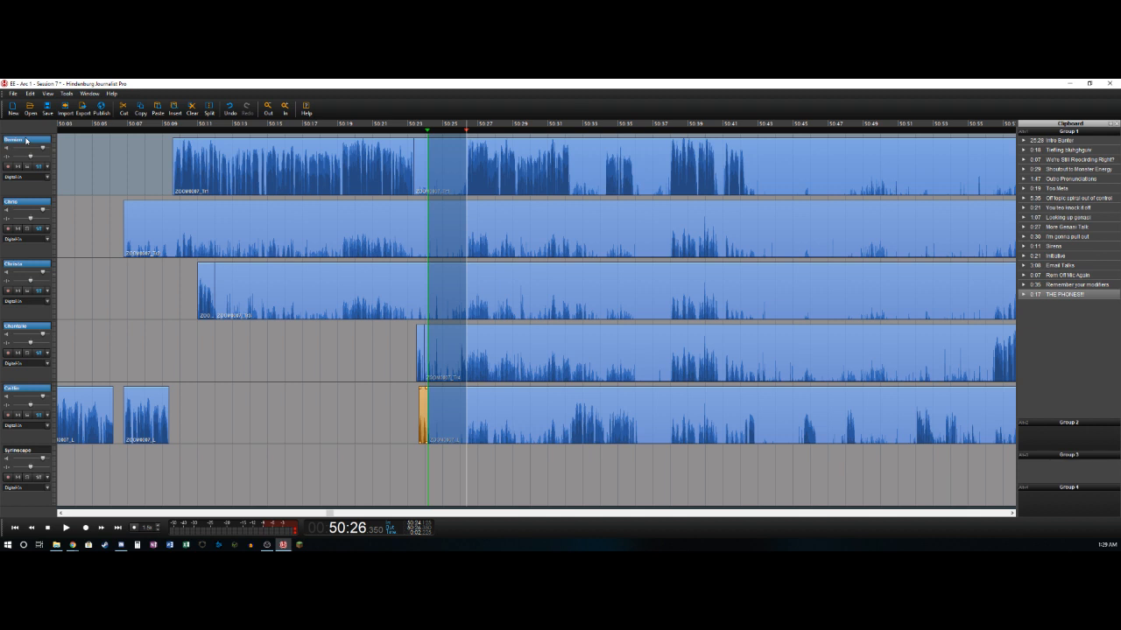
{"action": "key", "text": "Delete"}
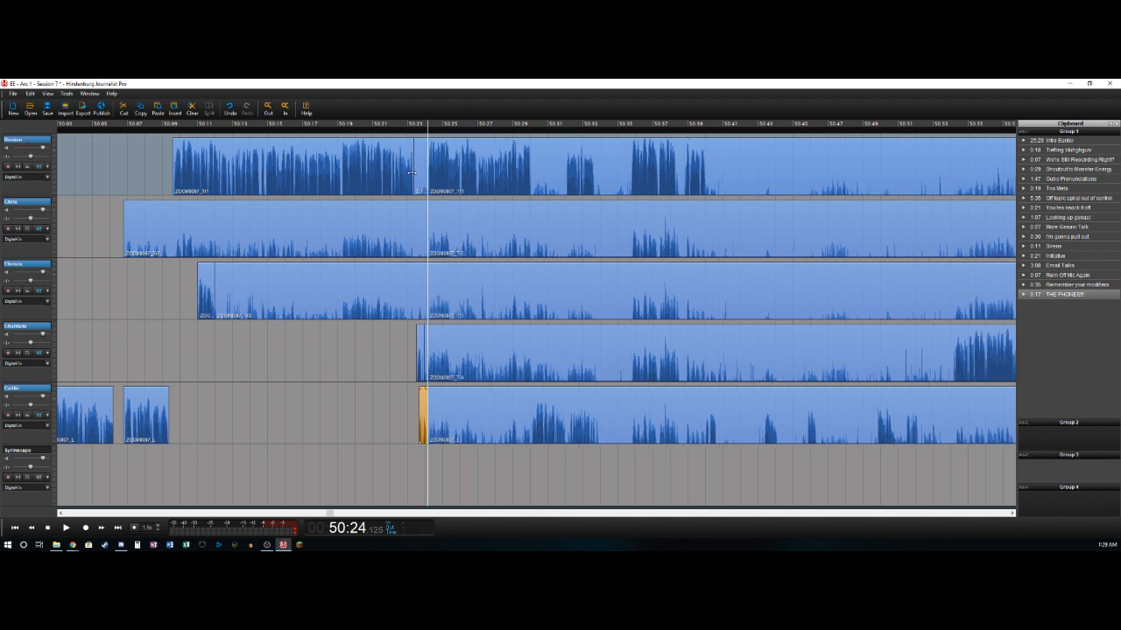
- Delete the leftover bleed clips ending at about 50:24.1 on the first, second and third tracks
{"action": "left_click", "coordinate": [418, 173]}
{"action": "key", "text": "Delete"}
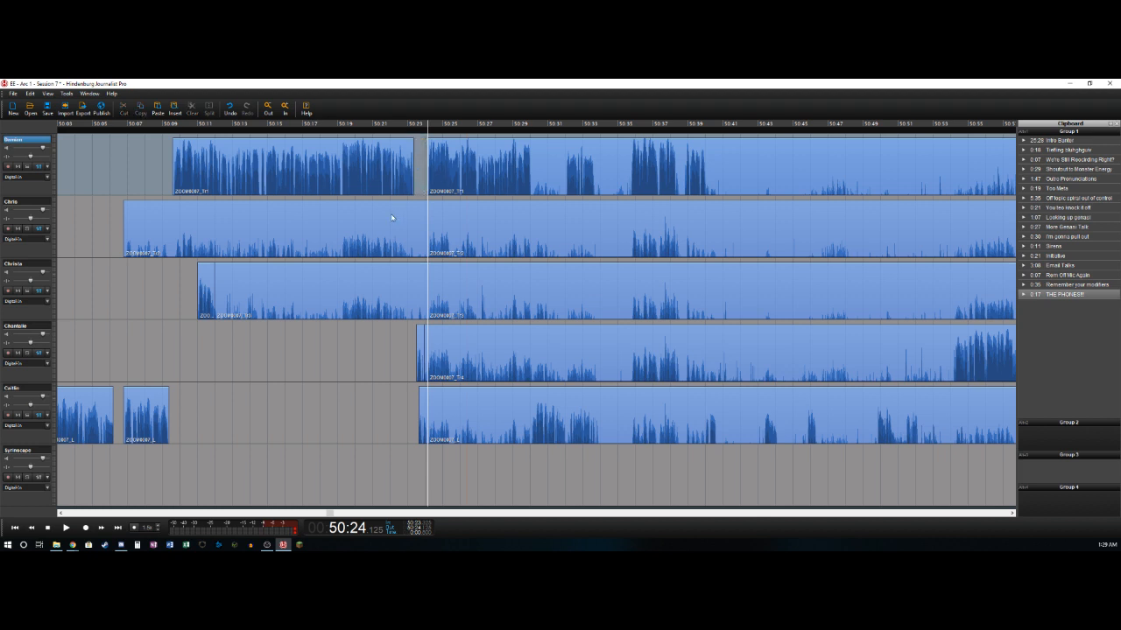
{"action": "left_click", "coordinate": [376, 236]}
{"action": "key", "text": "Delete"}
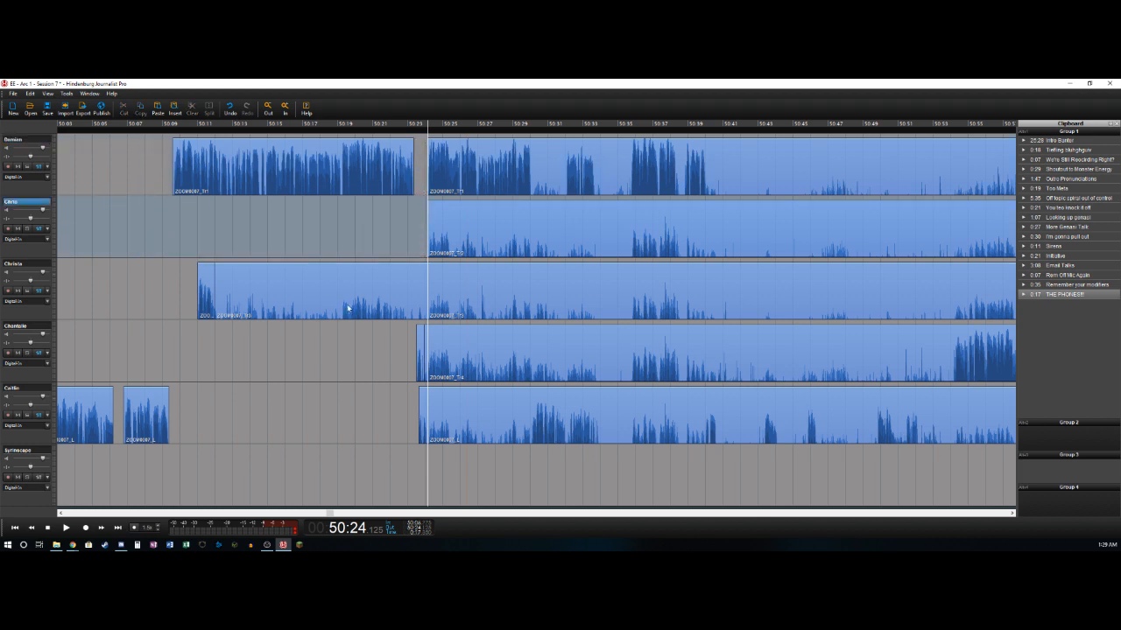
{"action": "left_click", "coordinate": [351, 286]}
{"action": "key", "text": "Delete"}
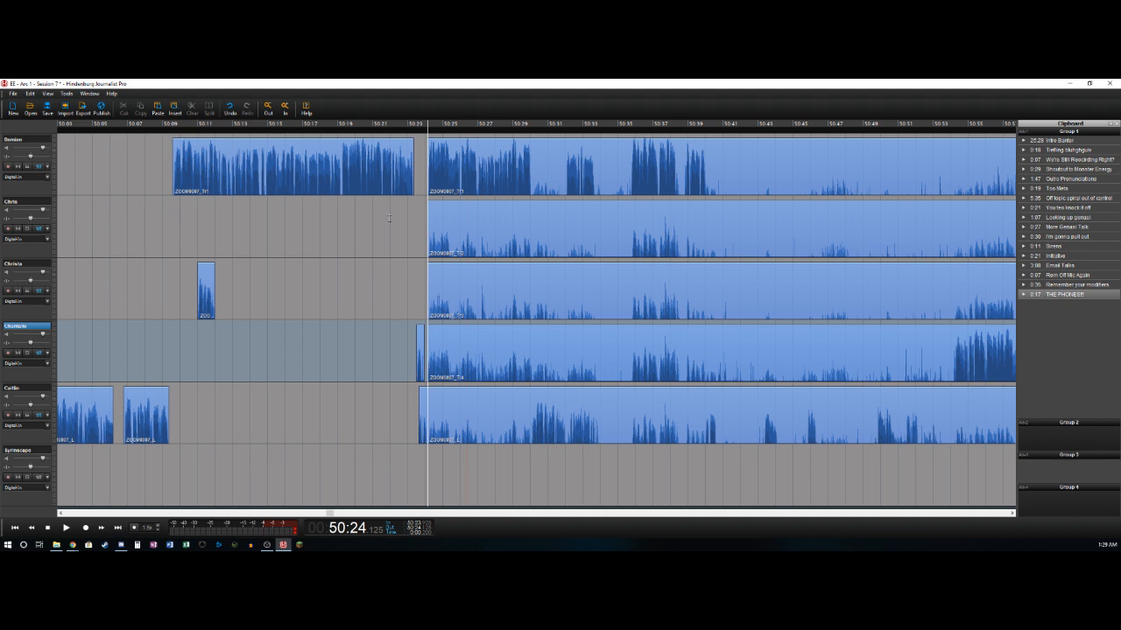
- Play the passage after 50:24 and split the first track at about 50:30.1
{"action": "left_click", "coordinate": [389, 218]}
{"action": "key", "text": "space"}
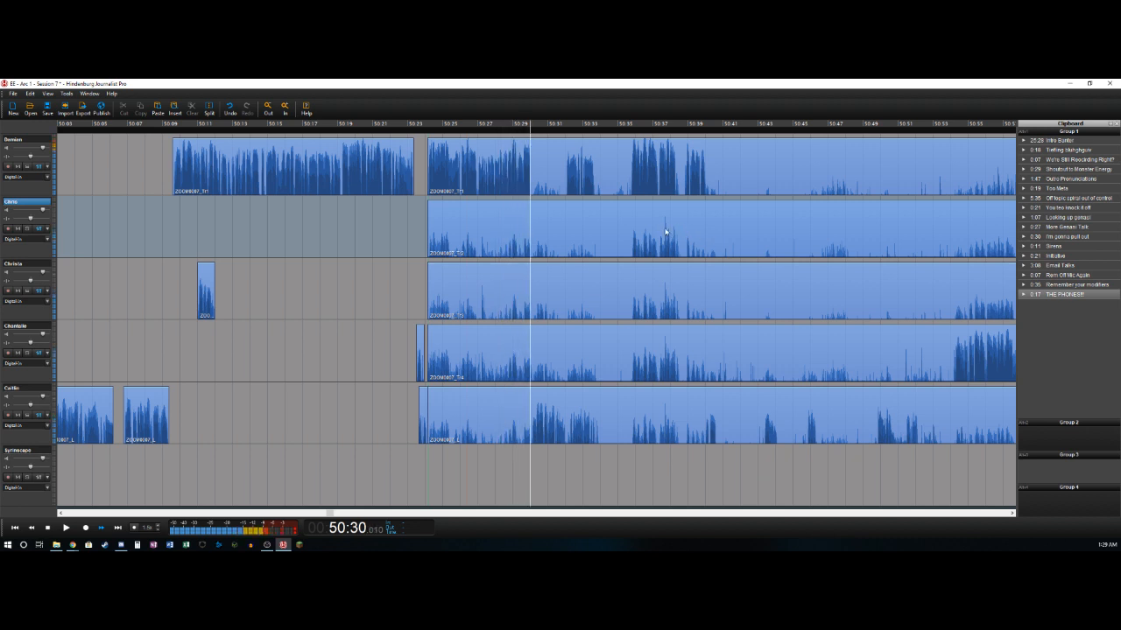
{"action": "key", "text": "t"}
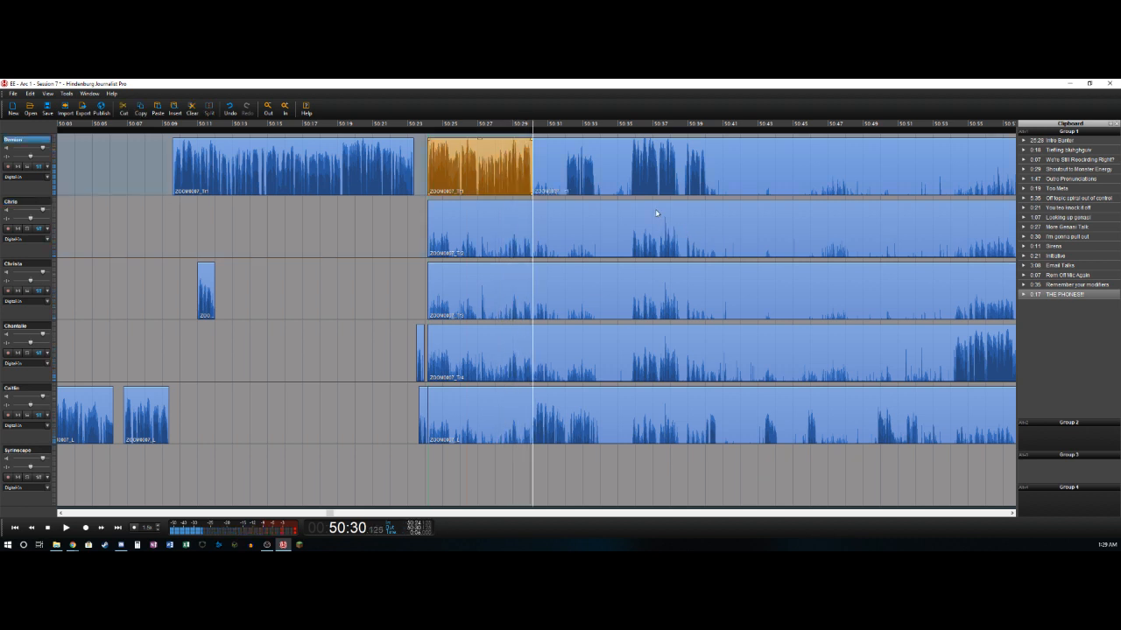
- Delete the fifth track's bleed from about 50:24.1 to 50:30.1 and split that track at about 50:32.1
{"action": "key", "text": "Left"}
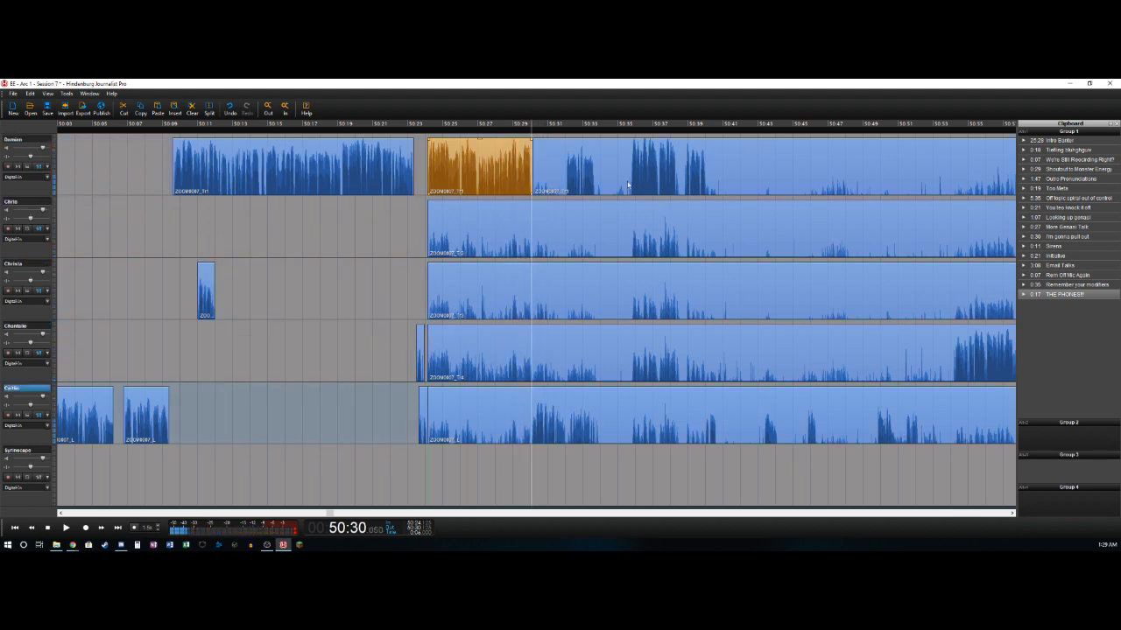
{"action": "key", "text": "t"}
{"action": "key", "text": "Delete"}
{"action": "key", "text": "Right"}
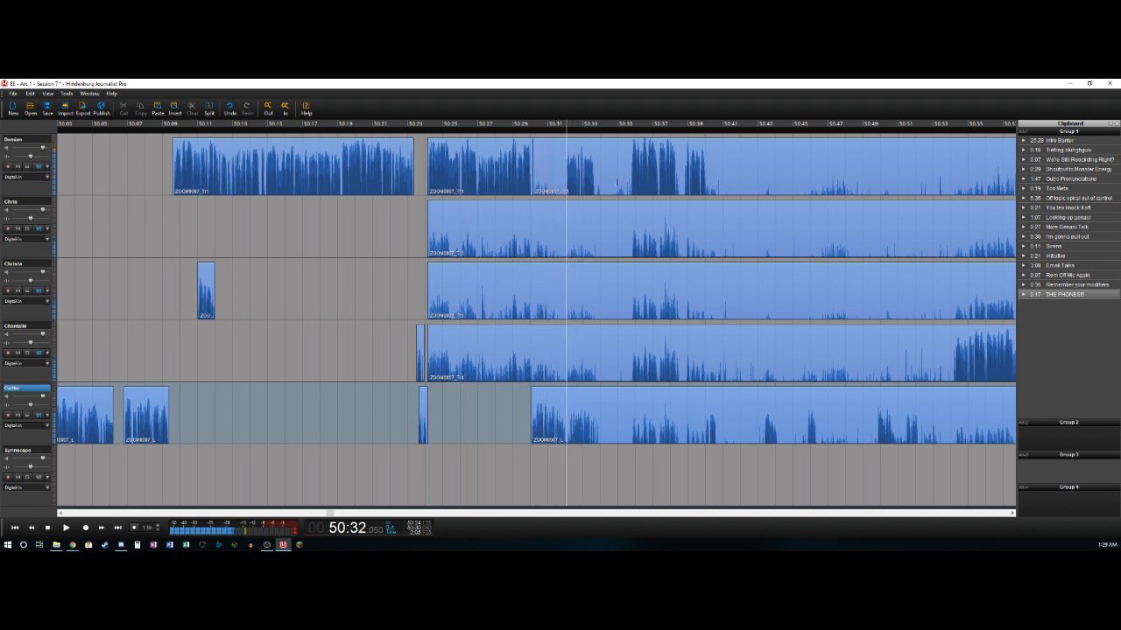
{"action": "key", "text": "t"}
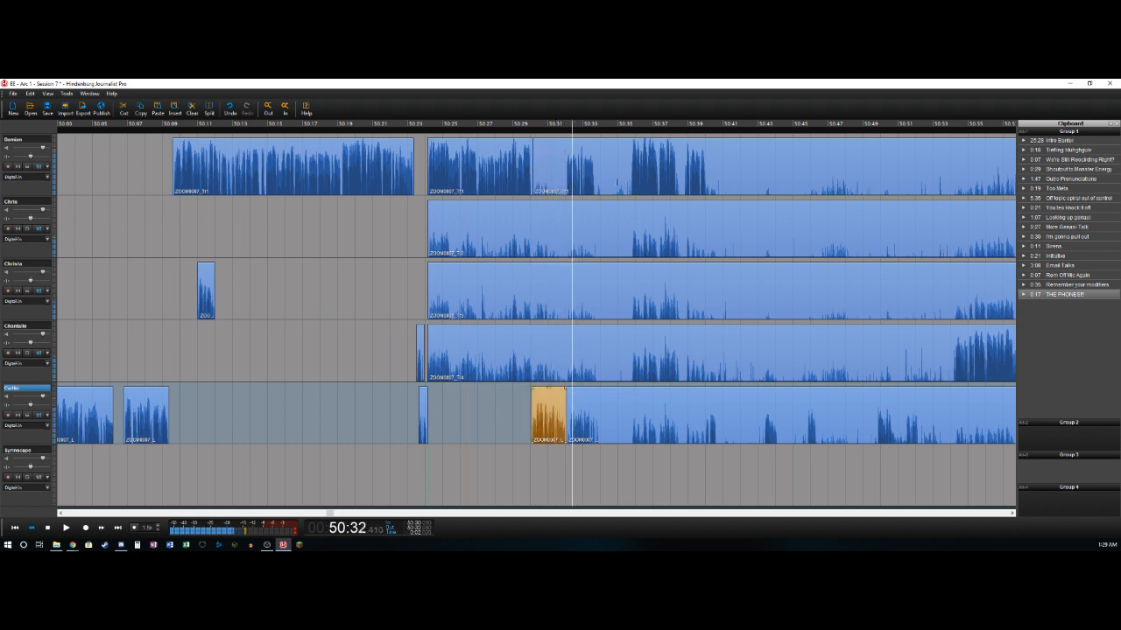
- Delete the short sliver after 50:32.1 on the fifth track and split that track at about 50:34.0
{"action": "key", "text": "t"}
{"action": "key", "text": "Delete"}
{"action": "key", "text": "Right"}
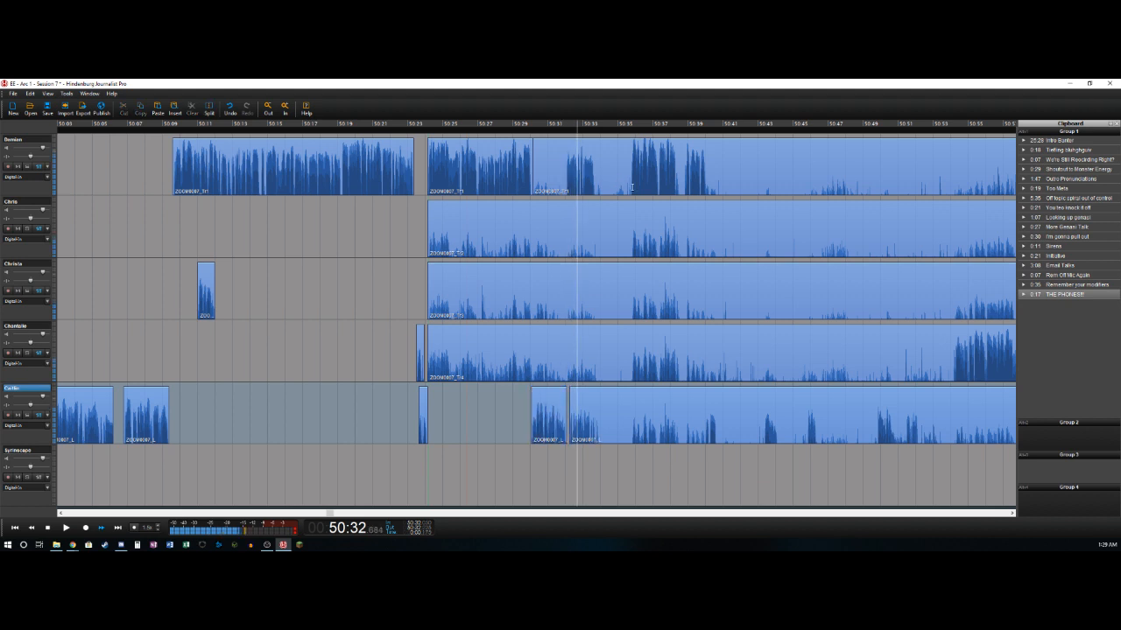
{"action": "key", "text": "t"}
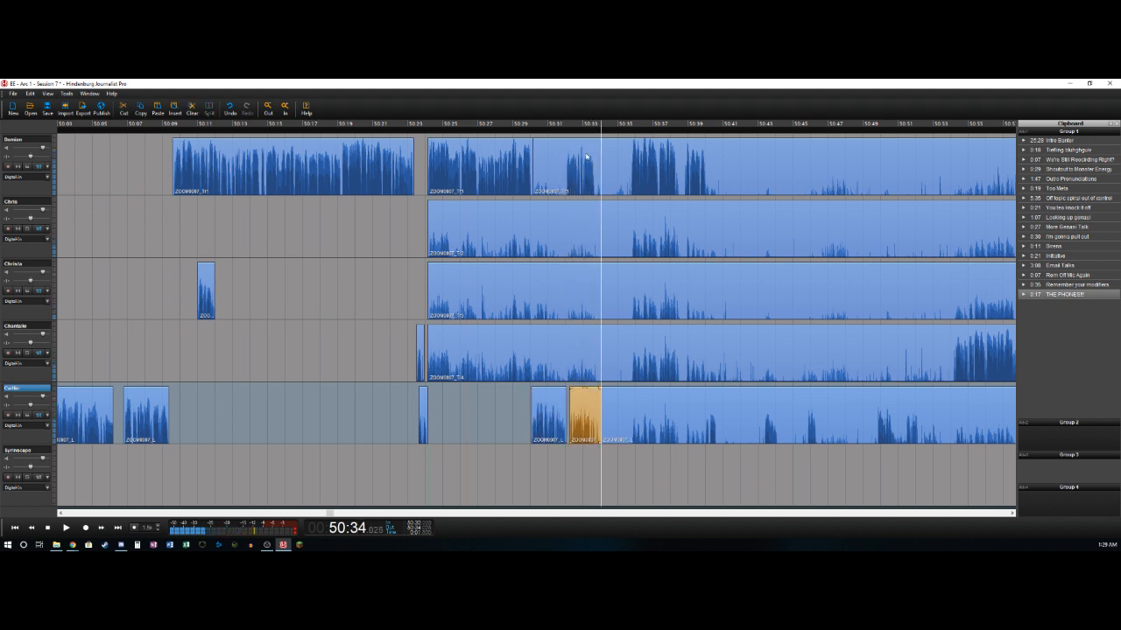
- Delete the first track's bleed from about 50:30.1 to 50:32.1 and from about 50:33.7 to 50:35.8
{"action": "left_click", "coordinate": [561, 182]}
{"action": "key", "text": "t"}
{"action": "key", "text": "Delete"}
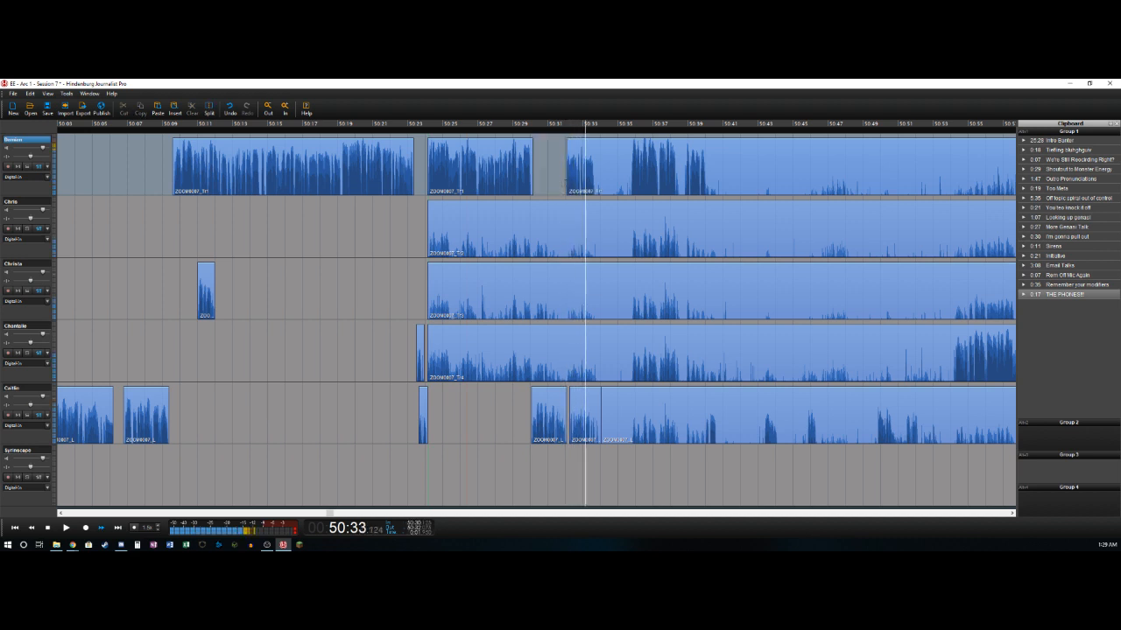
{"action": "key", "text": "t"}
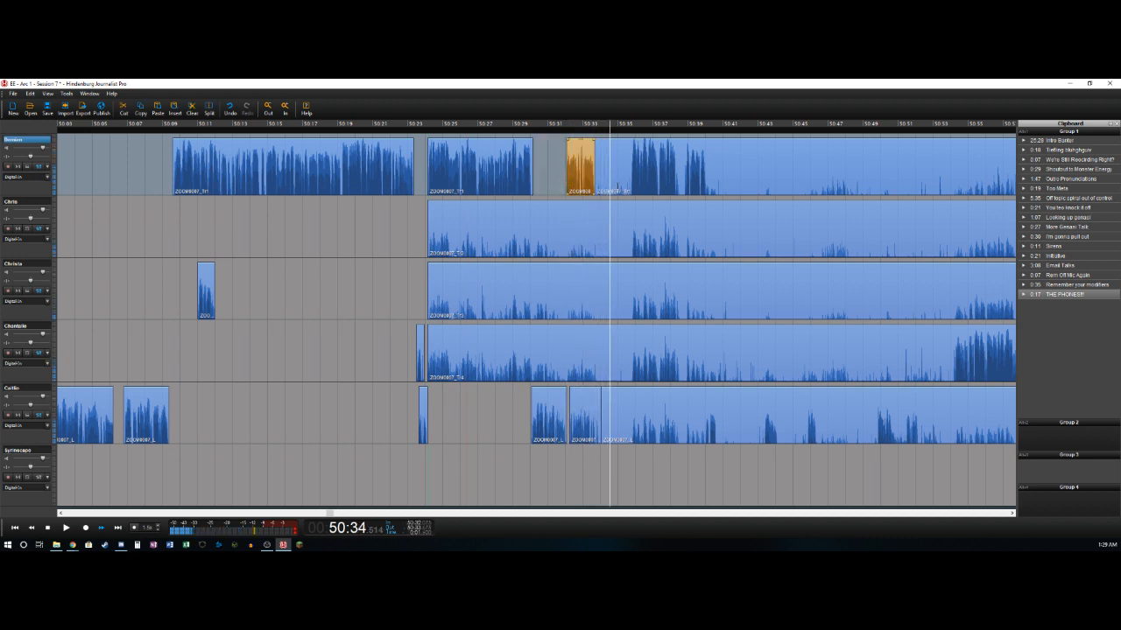
{"action": "left_click", "coordinate": [617, 198]}
{"action": "key", "text": "Delete"}
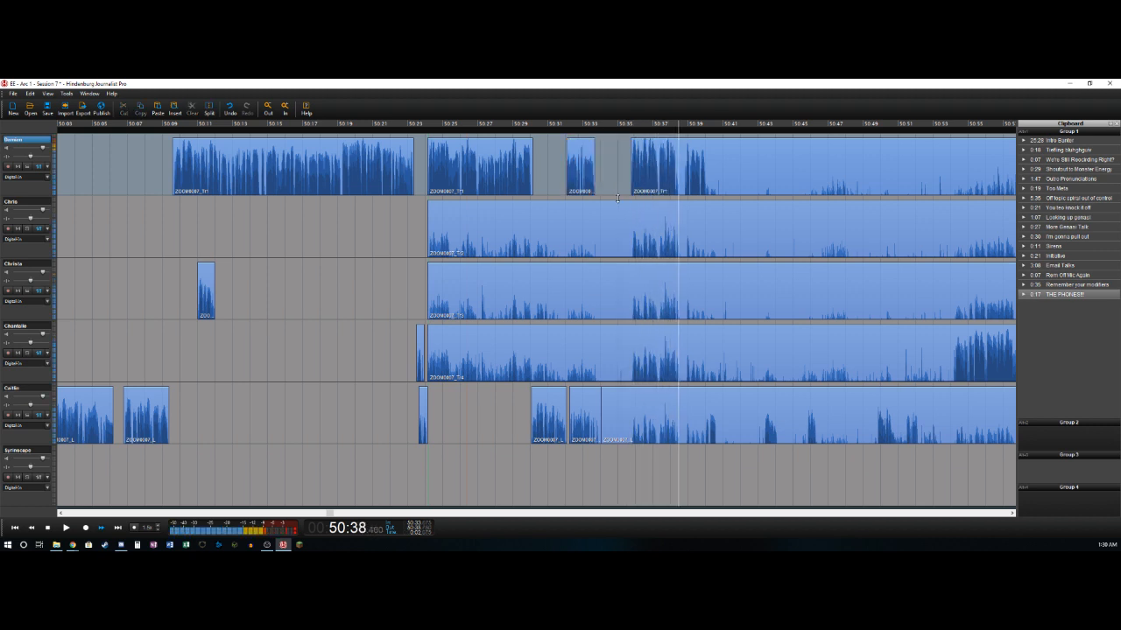
- Delete the first track's short gap from about 50:38.4 to 50:38.8 and split that track at about 50:40.0
{"action": "key", "text": "Left"}
{"action": "key", "text": "t"}
{"action": "key", "text": "Right"}
{"action": "key", "text": "Right"}
{"action": "key", "text": "Right"}
{"action": "key", "text": "t"}
{"action": "key", "text": "Delete"}
{"action": "key", "text": "space"}
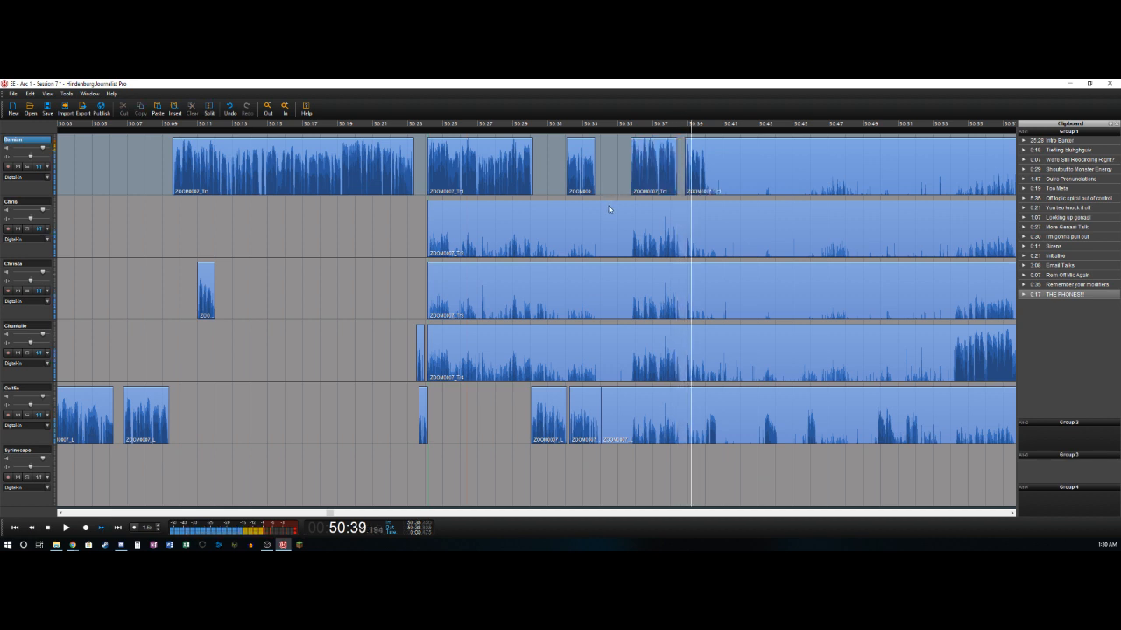
{"action": "key", "text": "t"}
- Delete the fifth track's bleed from about 50:34.0 to 50:40.0 and split that track at about 50:40.6
{"action": "key", "text": "Right"}
{"action": "key", "text": "Right"}
{"action": "key", "text": "Left"}
{"action": "key", "text": "Left"}
{"action": "key", "text": "Down"}
{"action": "key", "text": "Right"}
{"action": "key", "text": "t"}
{"action": "key", "text": "Delete"}
{"action": "key", "text": "space"}
{"action": "key", "text": "t"}
{"action": "key", "text": "Left"}
{"action": "key", "text": "space"}
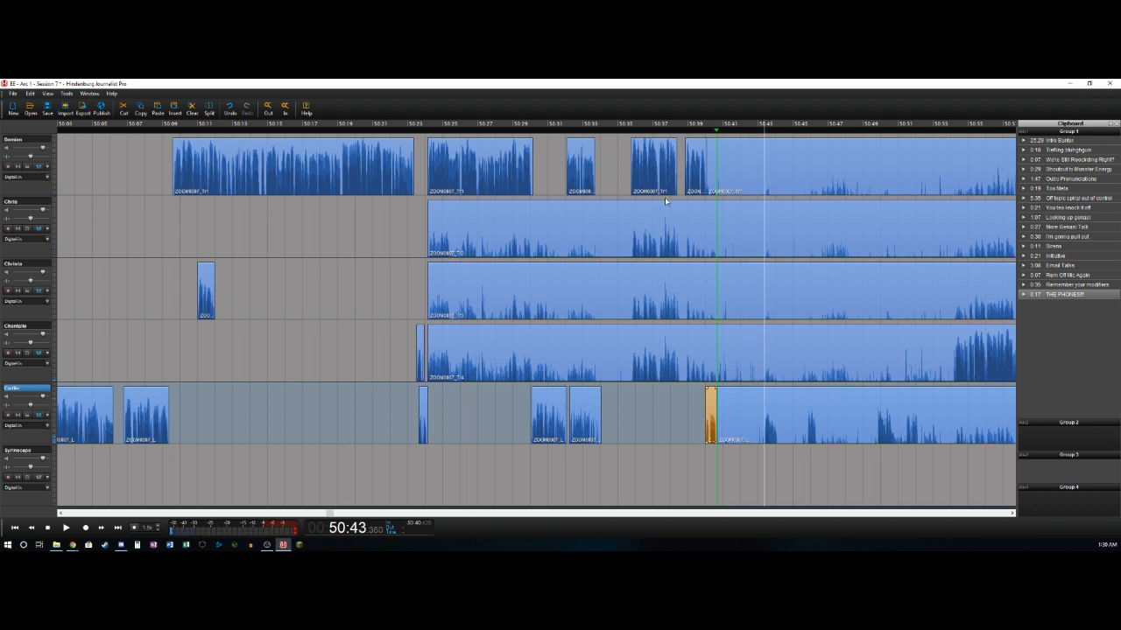
- Mark the pause from about 50:40.6 to 50:43.4 and remove it from all five tracks
{"action": "key", "text": "o"}
{"action": "left_click", "coordinate": [737, 160], "text": "shift"}
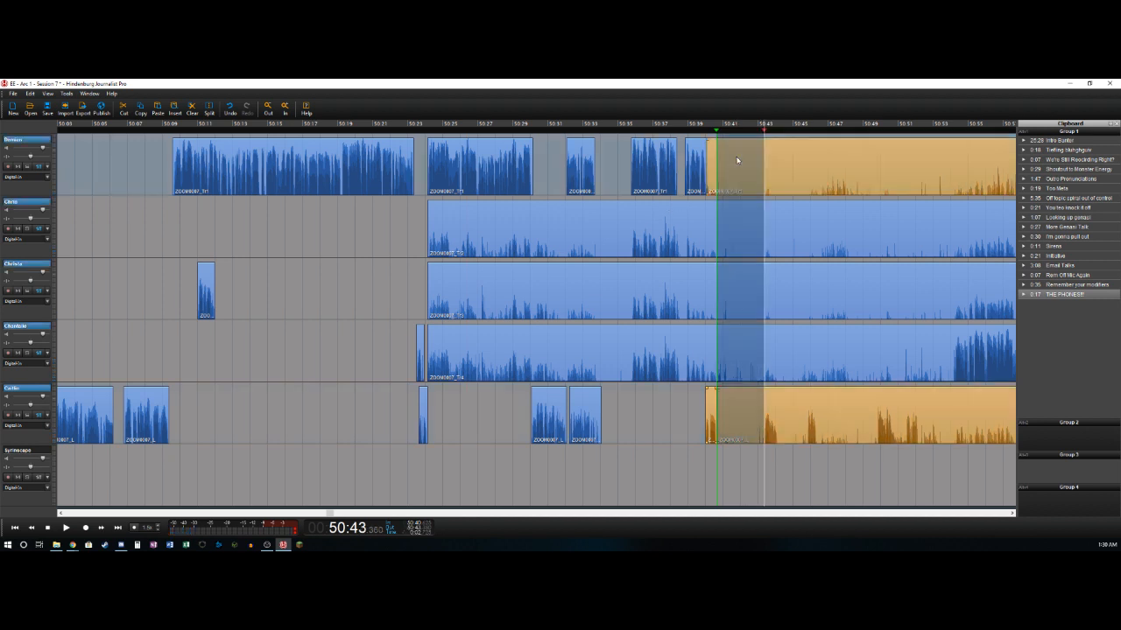
{"action": "key", "text": "Delete"}
- Delete the bleed clips ending at about 50:40.6 on the second, third and fourth tracks, and play the join
{"action": "left_click", "coordinate": [663, 234]}
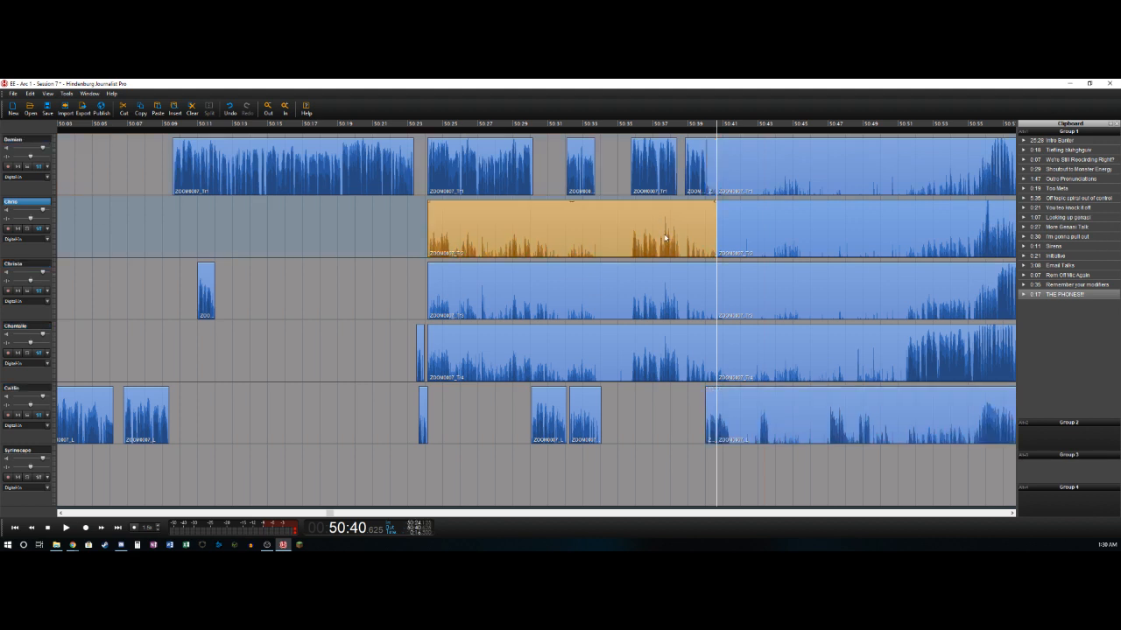
{"action": "key", "text": "Delete"}
{"action": "left_click", "coordinate": [670, 291]}
{"action": "key", "text": "Delete"}
{"action": "left_click", "coordinate": [675, 348]}
{"action": "key", "text": "Delete"}
{"action": "key", "text": "space"}
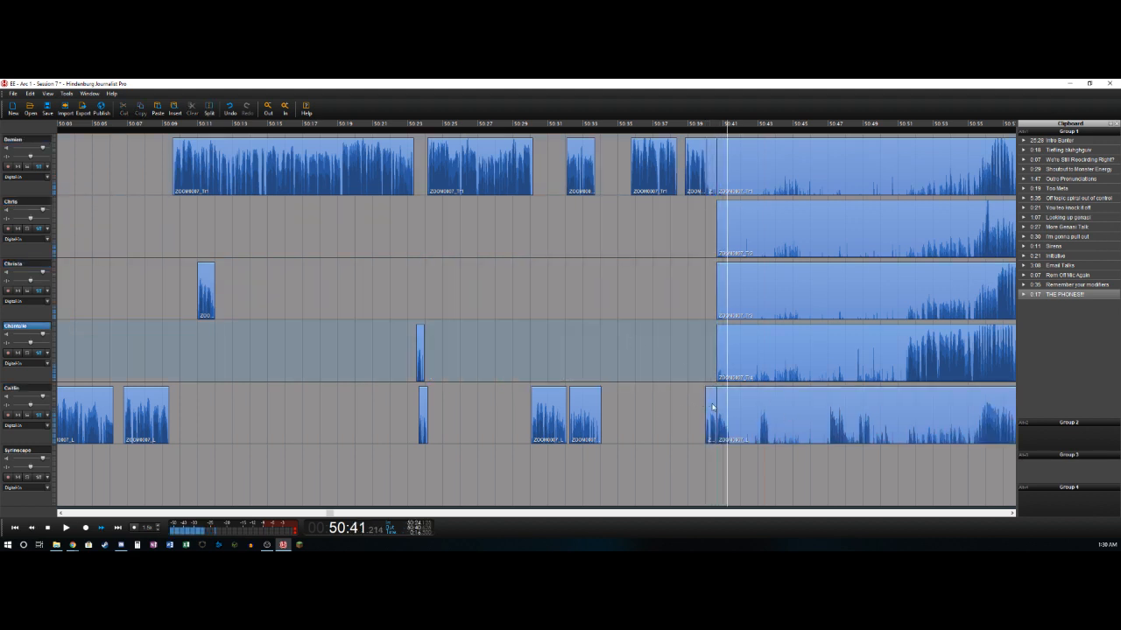
- Split the fifth track at 50:41.4, try deleting the short clip before the split, undo that deletion and replay the passage
{"action": "left_click", "coordinate": [746, 409]}
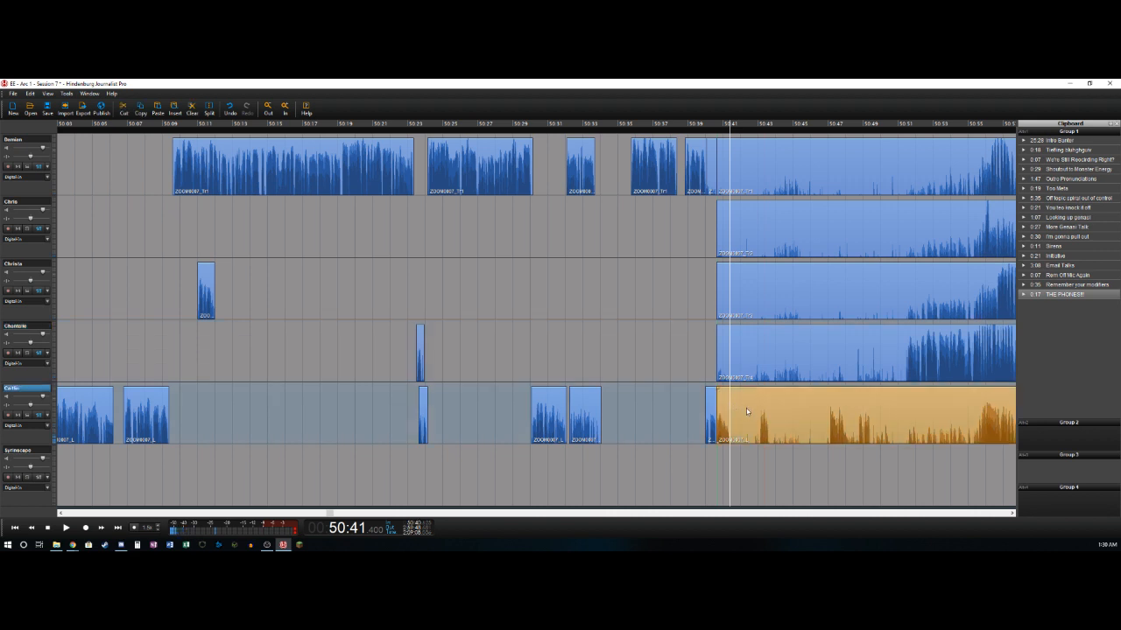
{"action": "key", "text": "t"}
{"action": "key", "text": "Delete"}
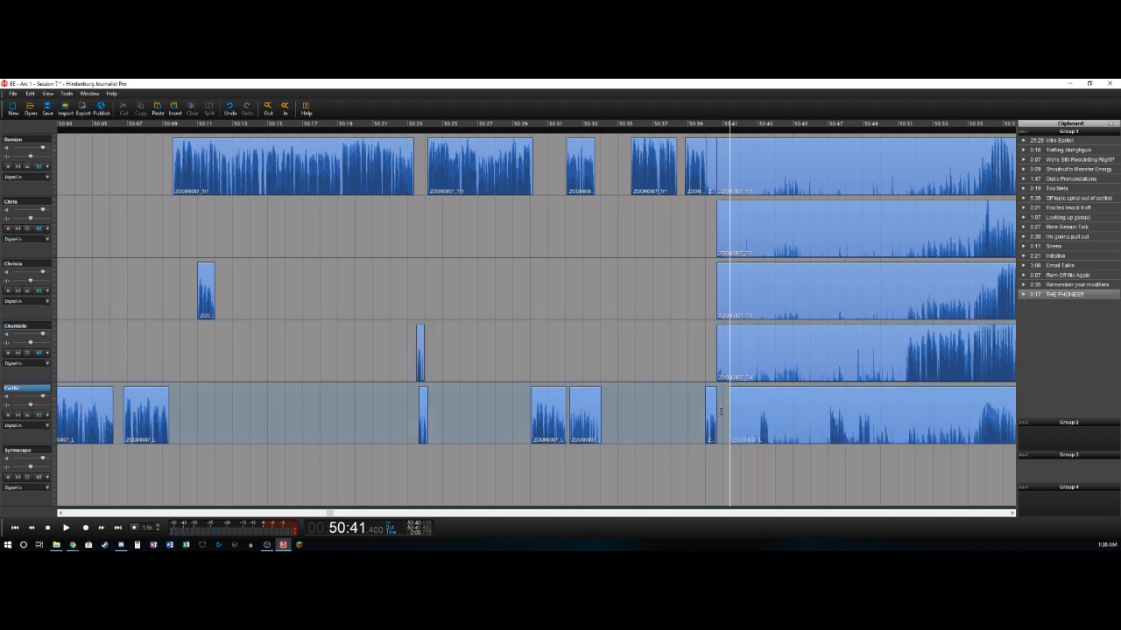
{"action": "key", "text": "ctrl+z"}
{"action": "key", "text": "space"}
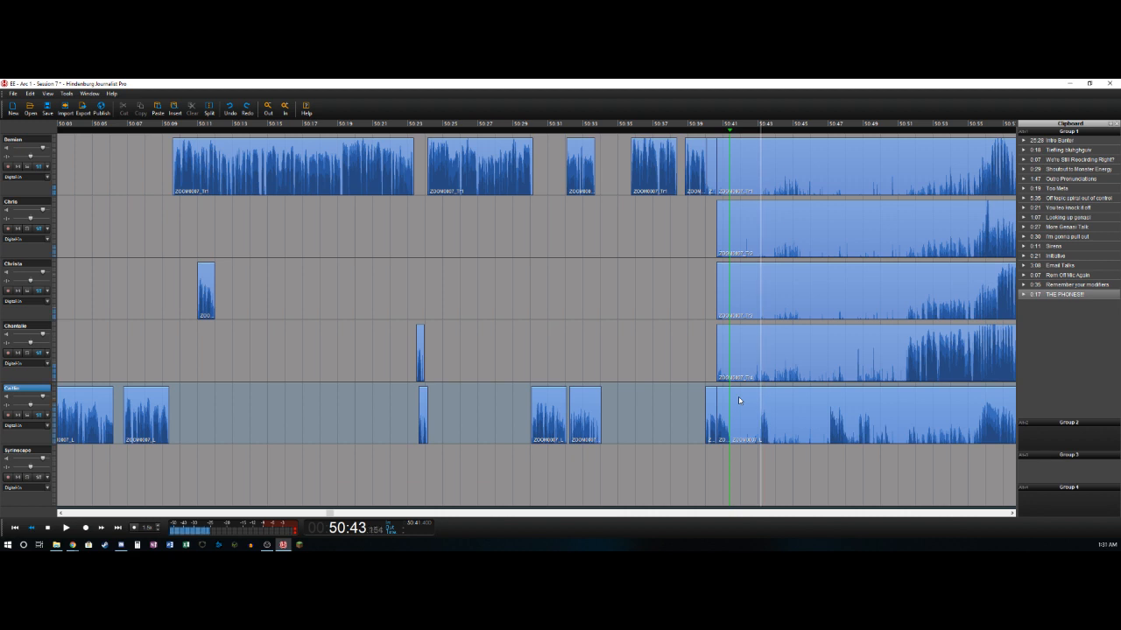
- Cut the fifth track's section from about 50:41.4 to 50:43.1 and remove that span from all five tracks
{"action": "key", "text": "t"}
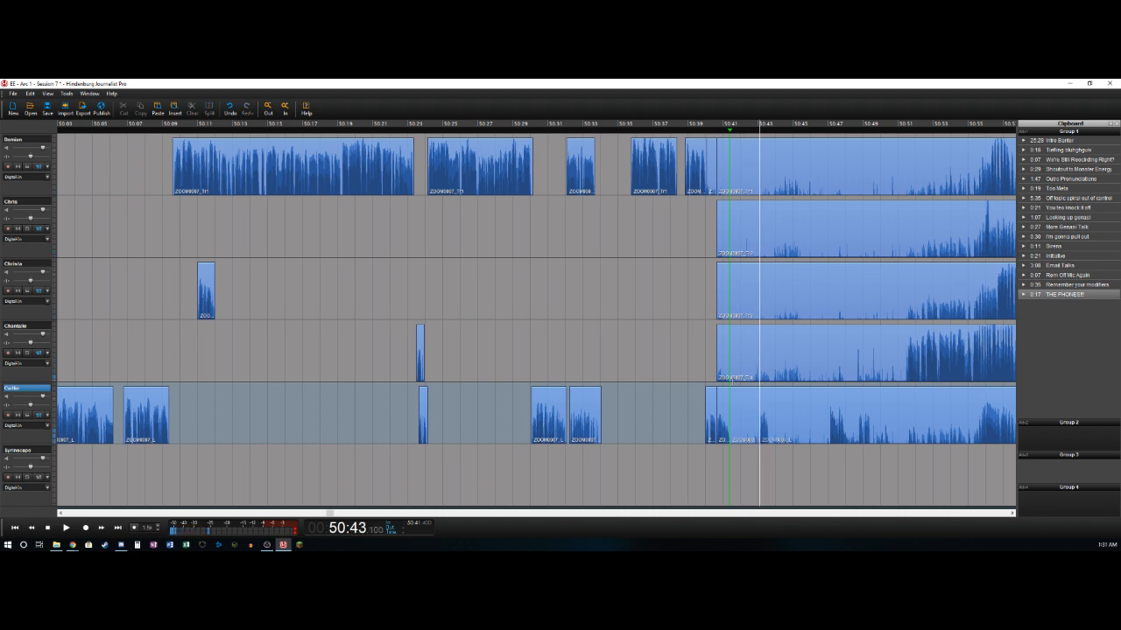
{"action": "double_click", "coordinate": [751, 422]}
{"action": "key", "text": "Delete"}
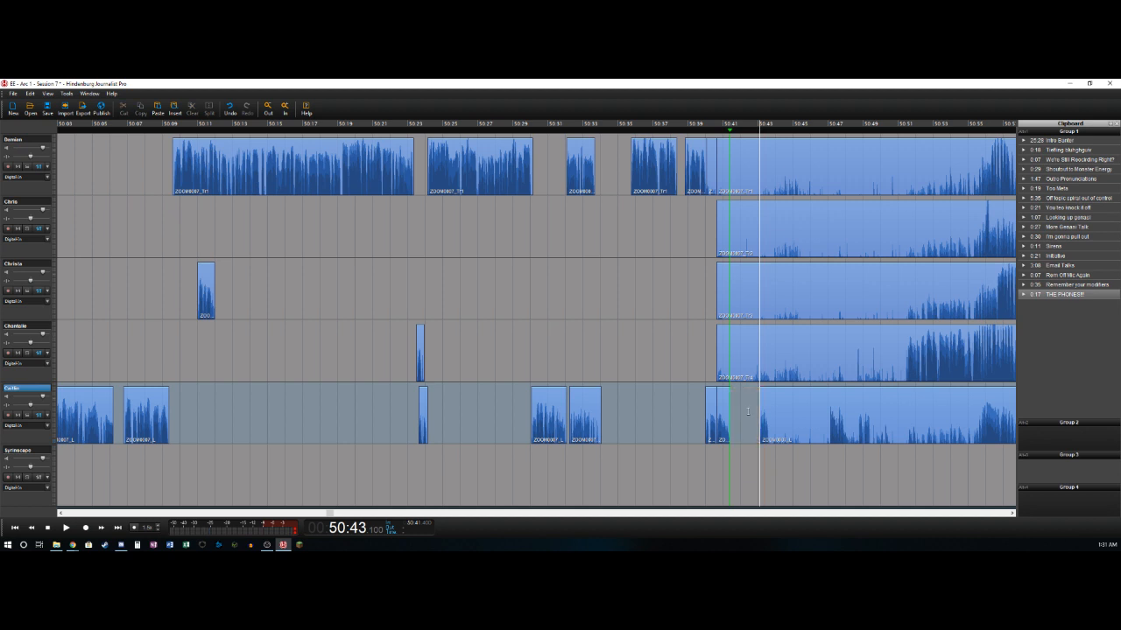
{"action": "double_click", "coordinate": [752, 422]}
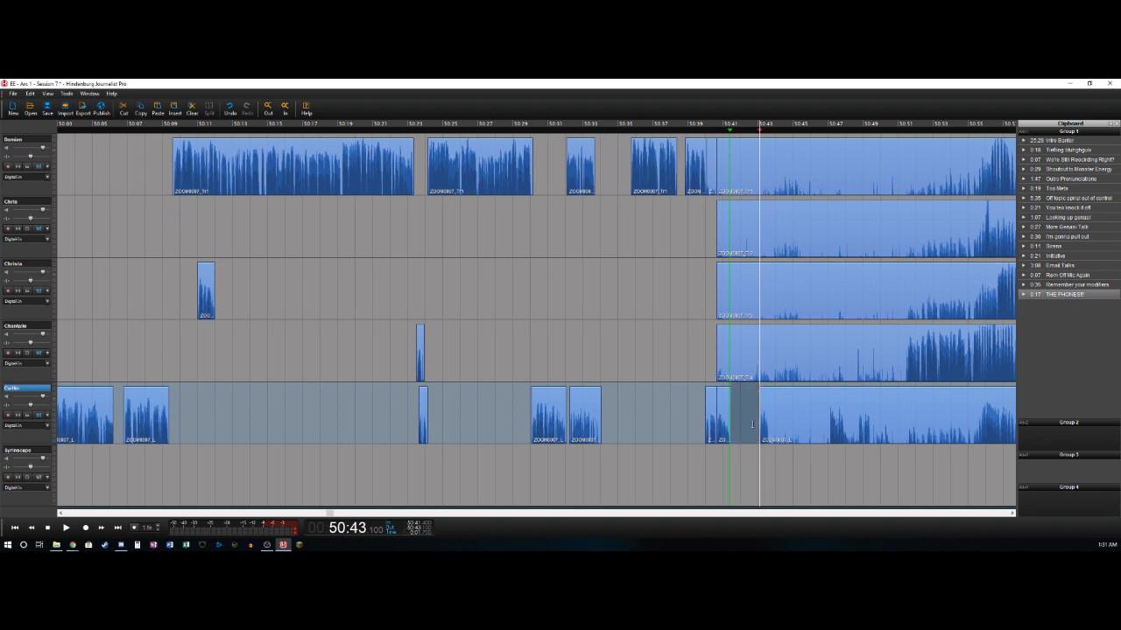
{"action": "left_click", "coordinate": [747, 176], "text": "shift"}
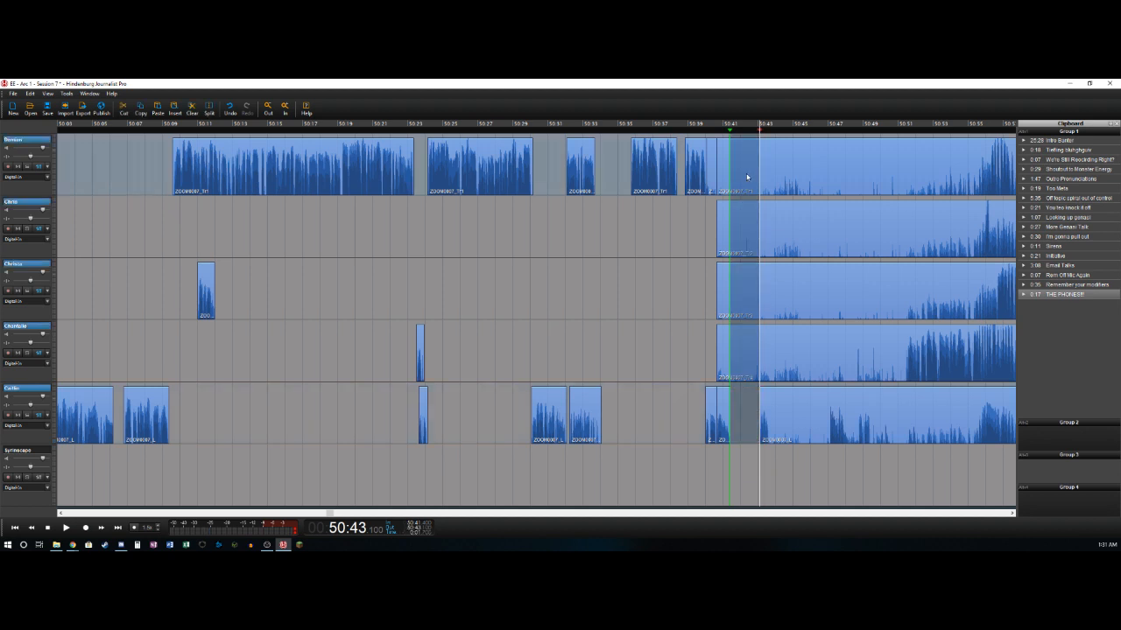
{"action": "key", "text": "Delete"}
- Delete the leftover bleed clips ending at about 50:41.4 on the first four tracks
{"action": "left_click", "coordinate": [725, 165]}
{"action": "key", "text": "Delete"}
{"action": "left_click", "coordinate": [711, 169]}
{"action": "key", "text": "Delete"}
{"action": "left_click", "coordinate": [722, 220]}
{"action": "key", "text": "Delete"}
{"action": "left_click", "coordinate": [727, 286]}
{"action": "key", "text": "Delete"}
{"action": "left_click", "coordinate": [724, 344]}
{"action": "key", "text": "Delete"}
{"action": "key", "text": "Left"}
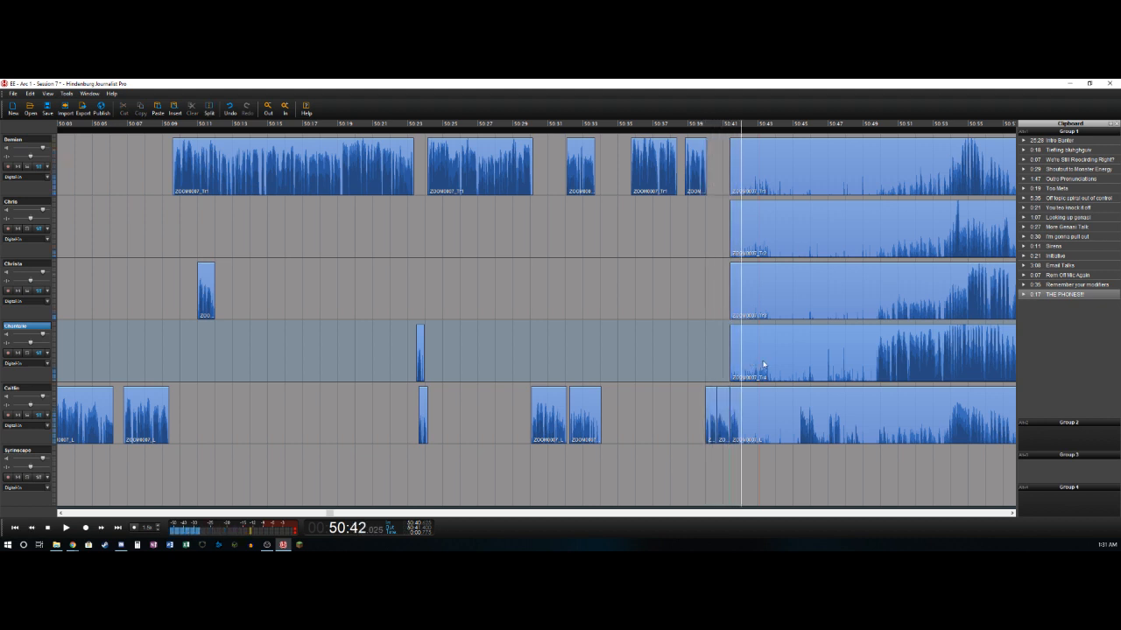
- Mark the passage from about 50:41.4 to 50:49.8 and remove it from all five tracks
{"action": "left_click", "coordinate": [756, 408]}
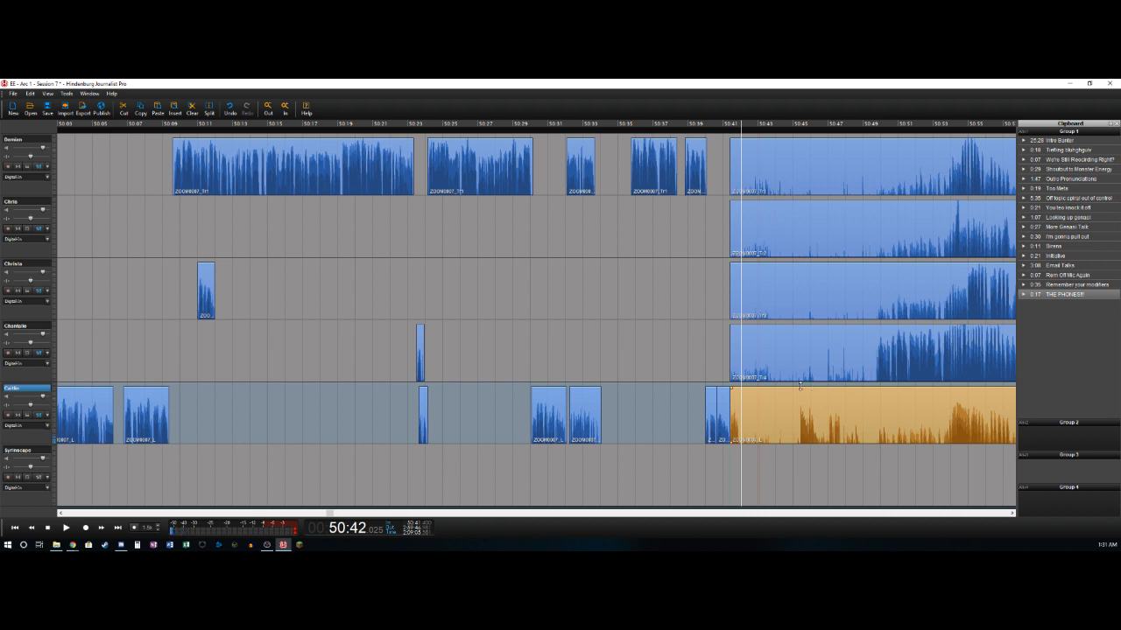
{"action": "left_click", "coordinate": [728, 429]}
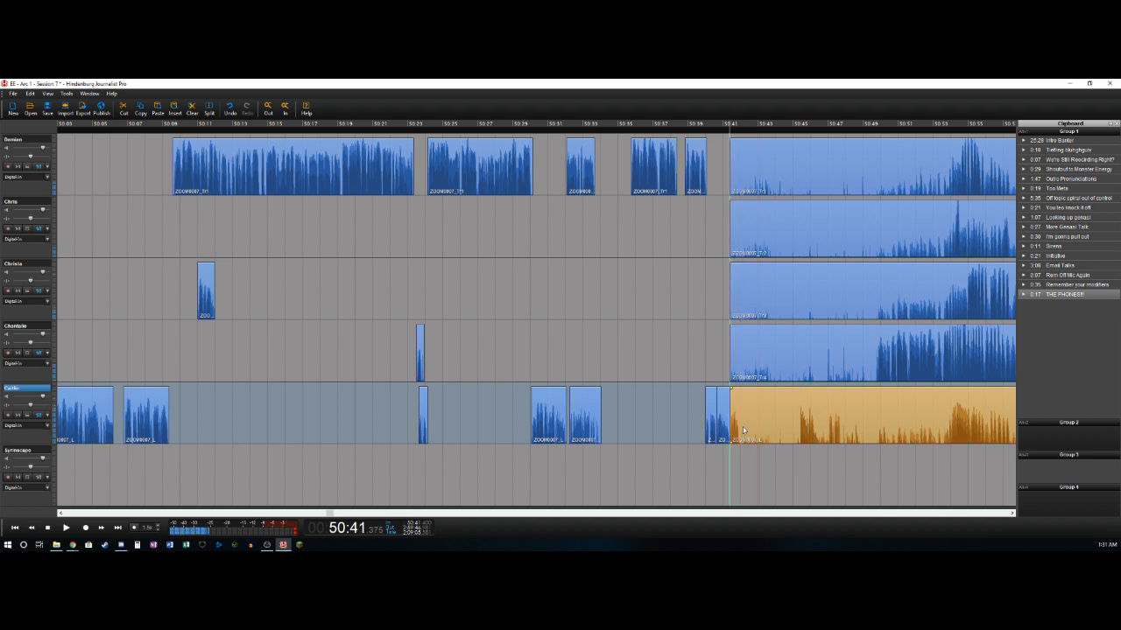
{"action": "key", "text": "Right"}
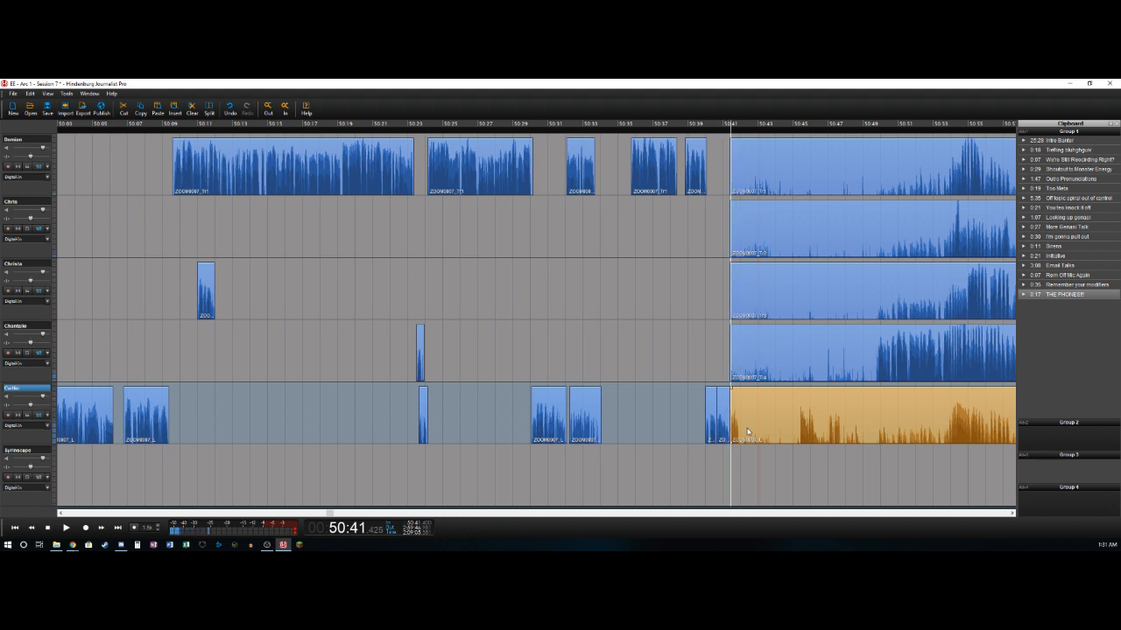
{"action": "key", "text": "space"}
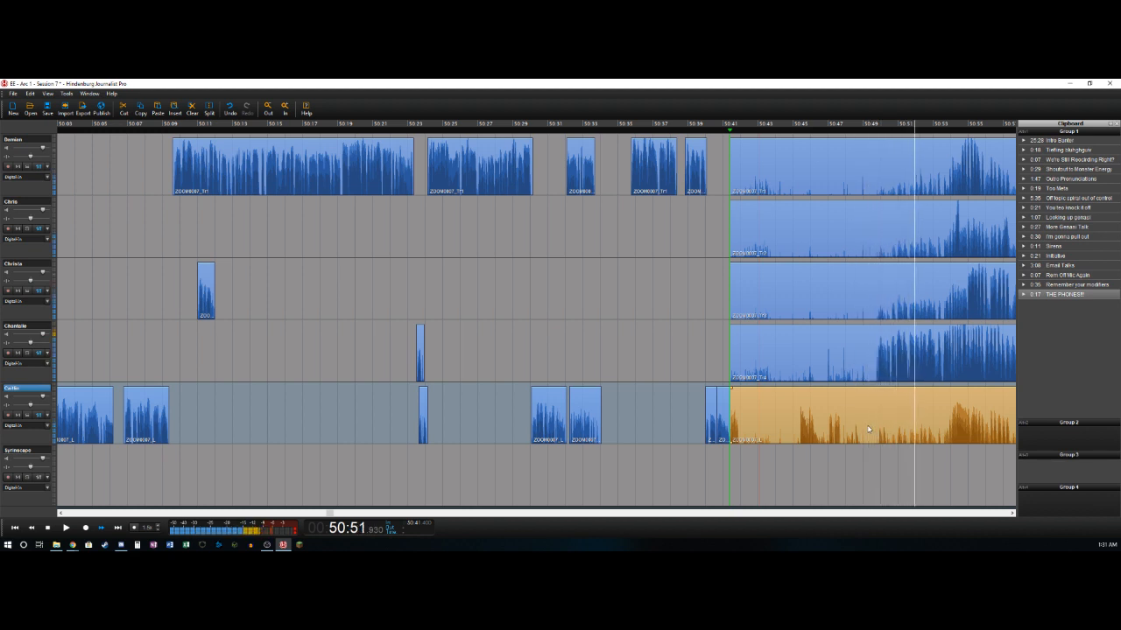
{"action": "key", "text": "j"}
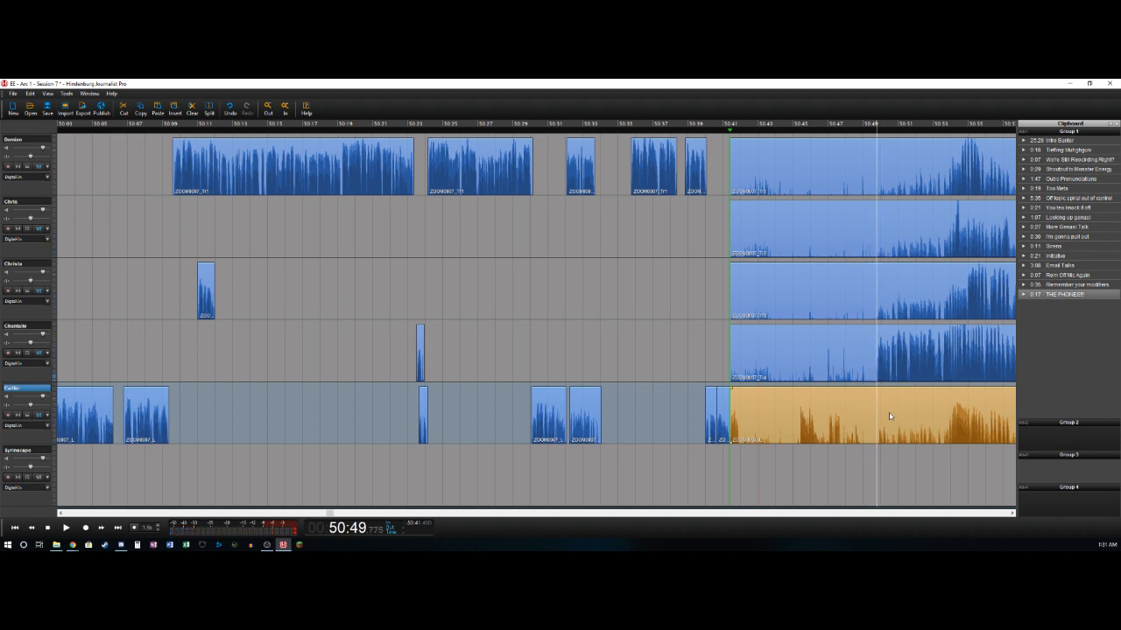
{"action": "key", "text": "o"}
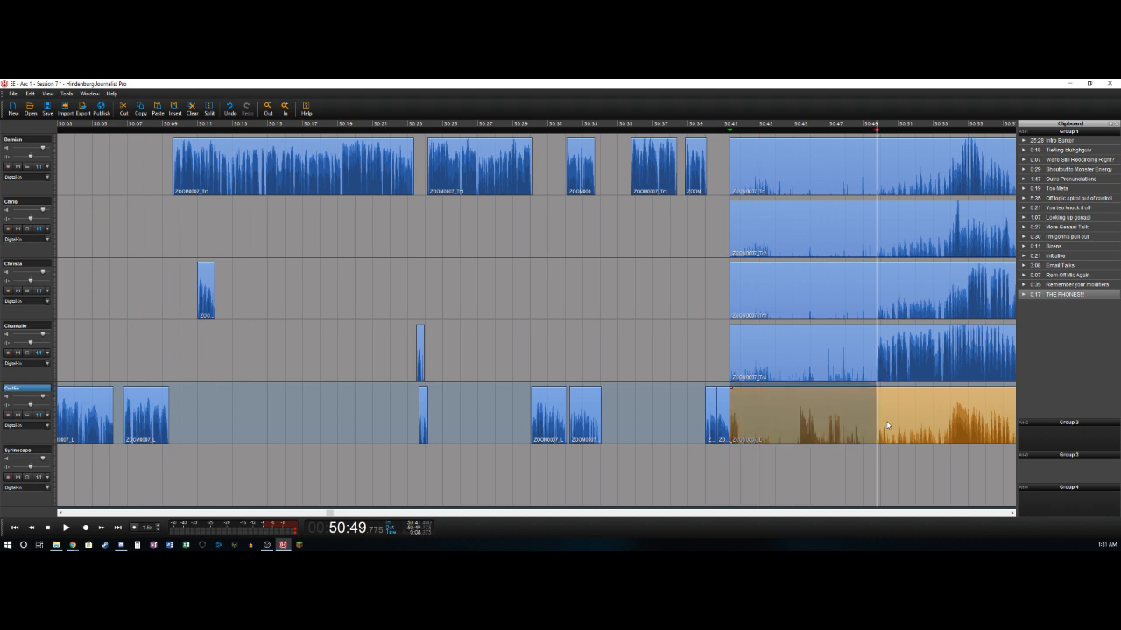
{"action": "left_click", "coordinate": [35, 141], "text": "shift"}
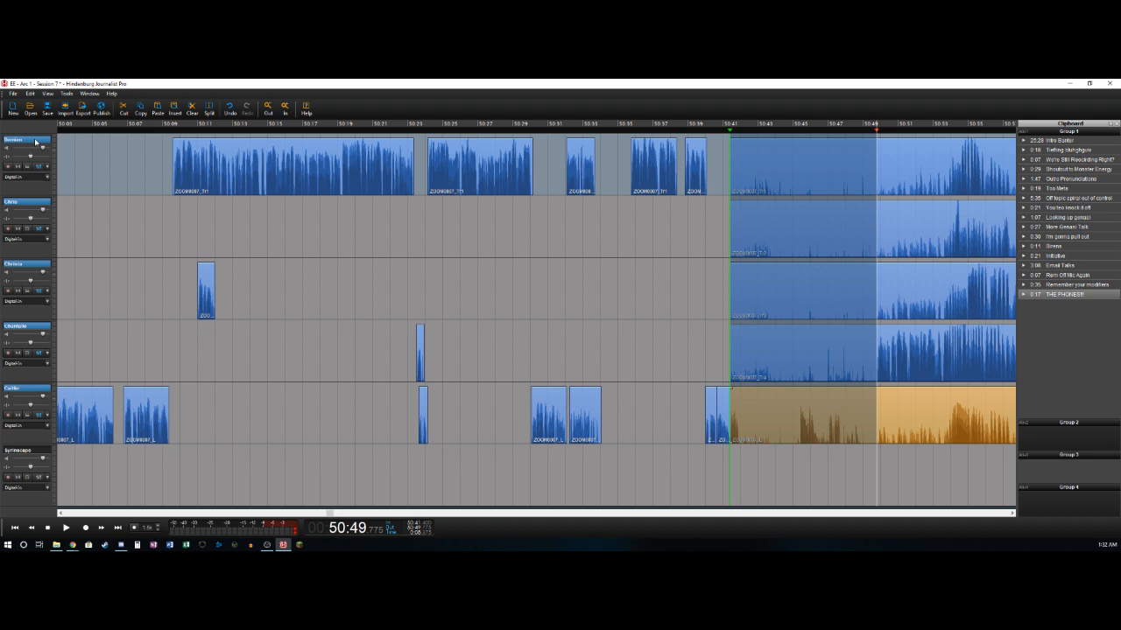
{"action": "key", "text": "Delete"}
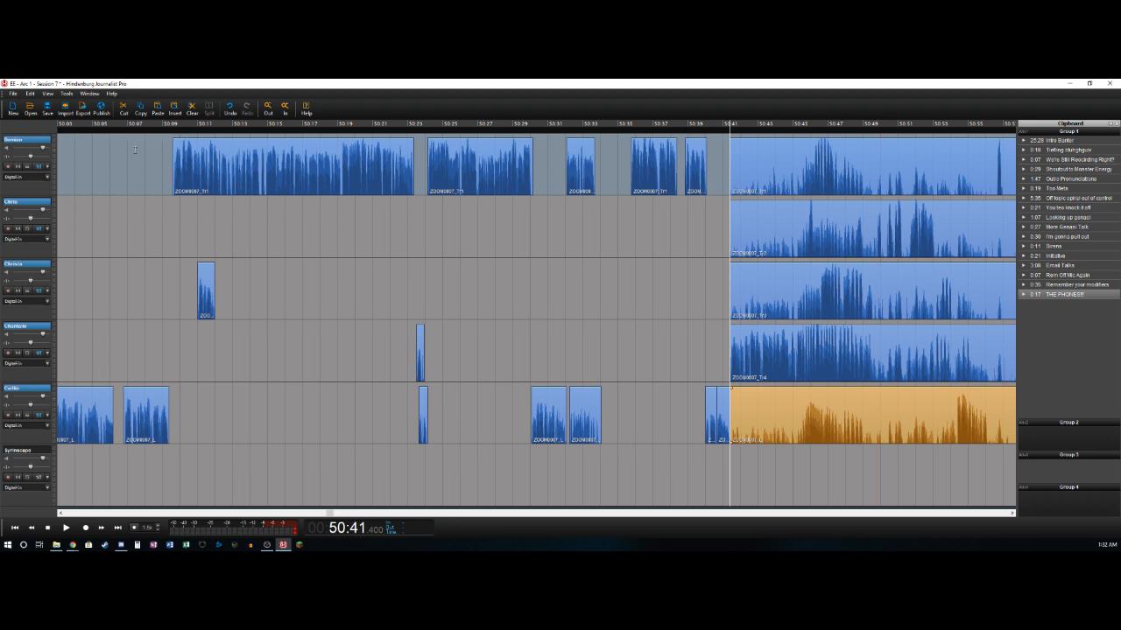
- Shift the clips after 50:41.4 on all five tracks to start at about 50:41.9, and play the join
{"action": "left_click", "coordinate": [781, 433]}
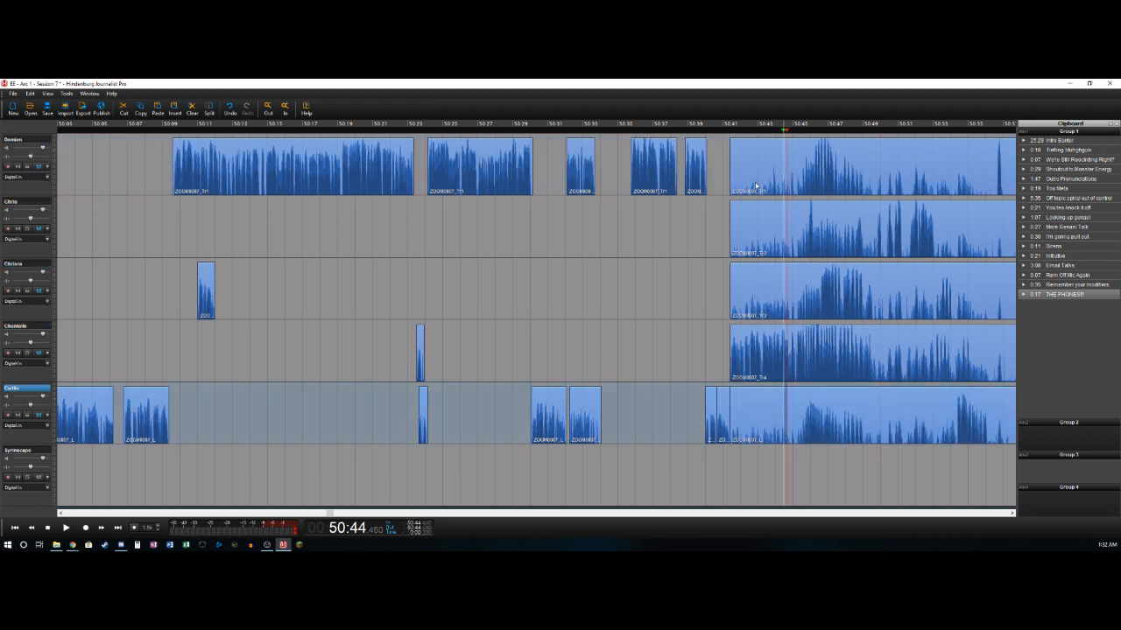
{"action": "left_click", "coordinate": [742, 156]}
{"action": "left_click", "coordinate": [755, 397], "text": "shift"}
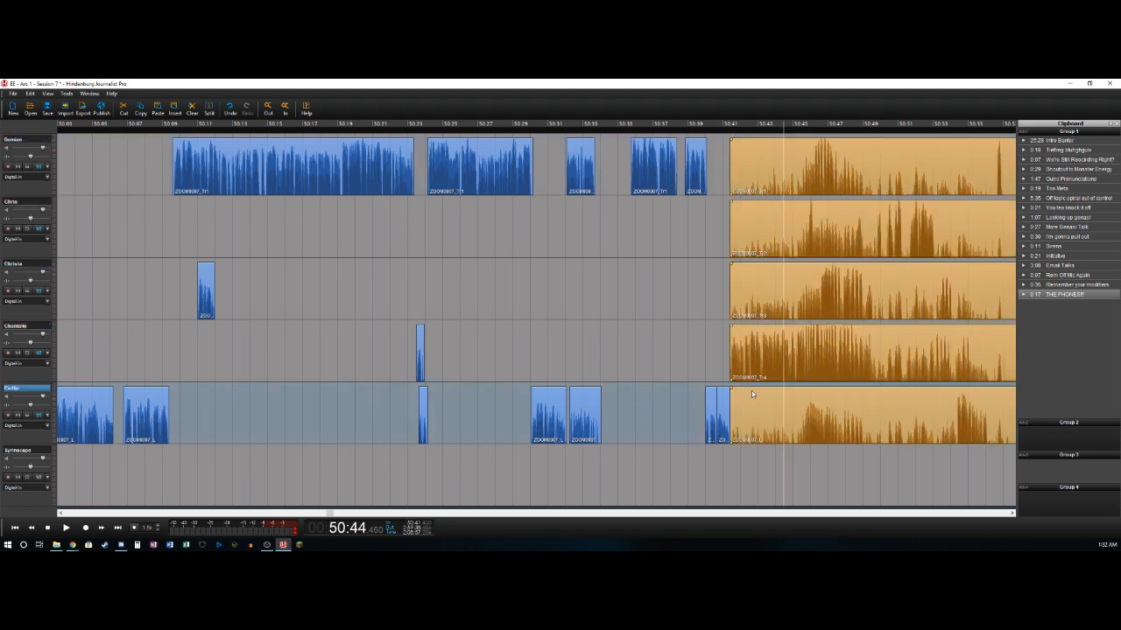
{"action": "left_click_drag", "start_coordinate": [750, 169], "coordinate": [755, 175]}
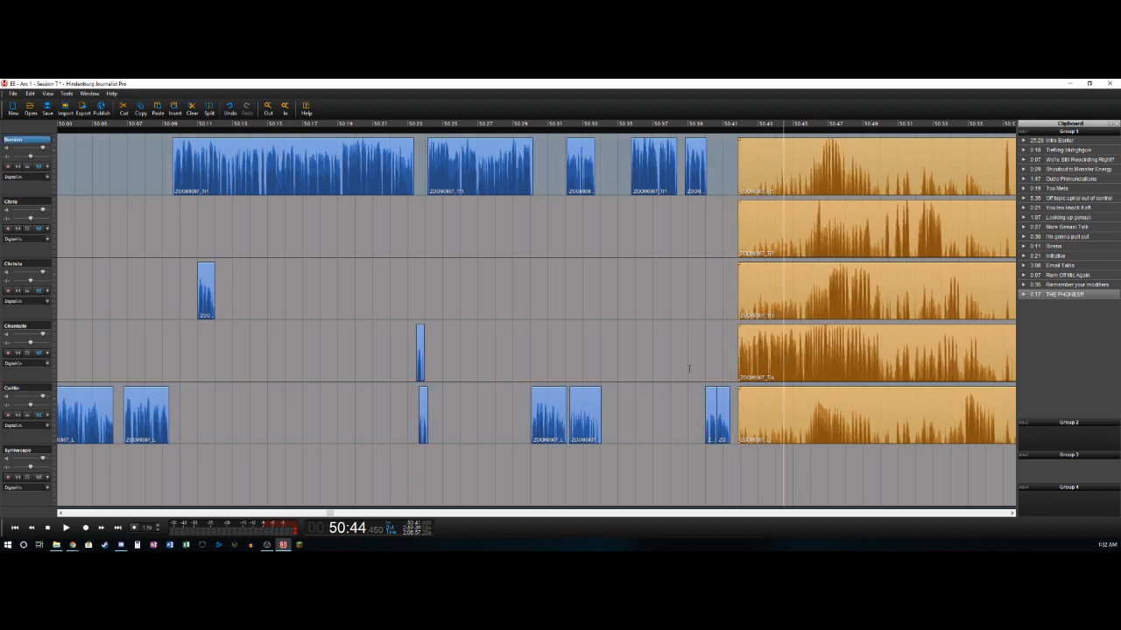
{"action": "left_click", "coordinate": [717, 361]}
{"action": "key", "text": "space"}
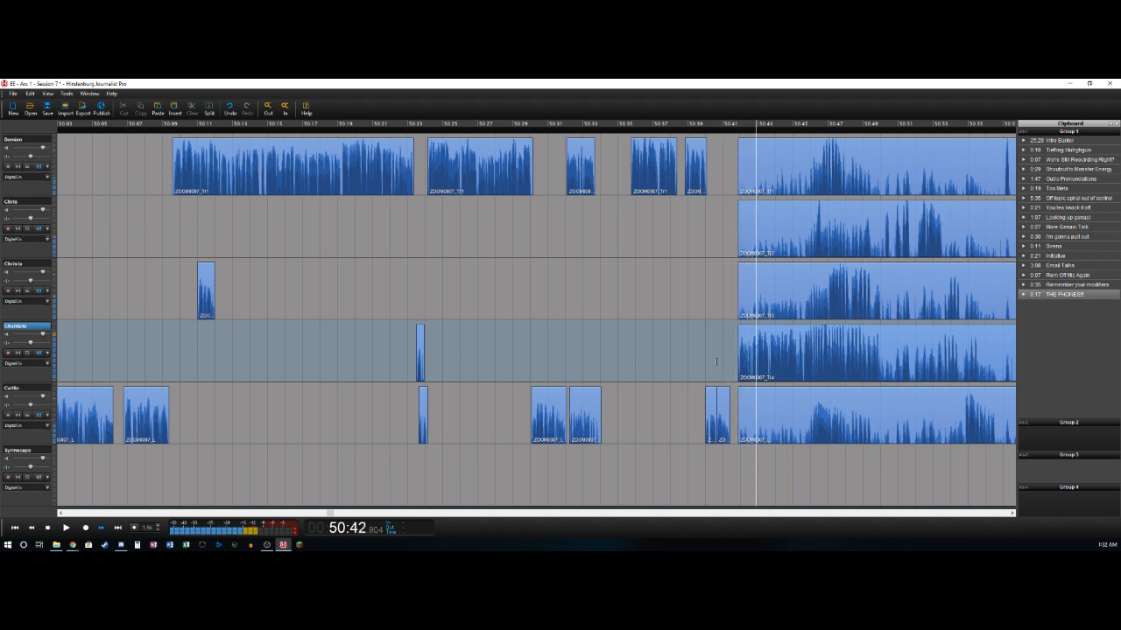
- Move the shifted clips on all five tracks back to start at about 50:41.4, and replay the join
{"action": "left_click", "coordinate": [740, 189]}
{"action": "left_click", "coordinate": [758, 407], "text": "shift"}
{"action": "left_click_drag", "start_coordinate": [744, 335], "coordinate": [729, 338]}
{"action": "left_click", "coordinate": [722, 346]}
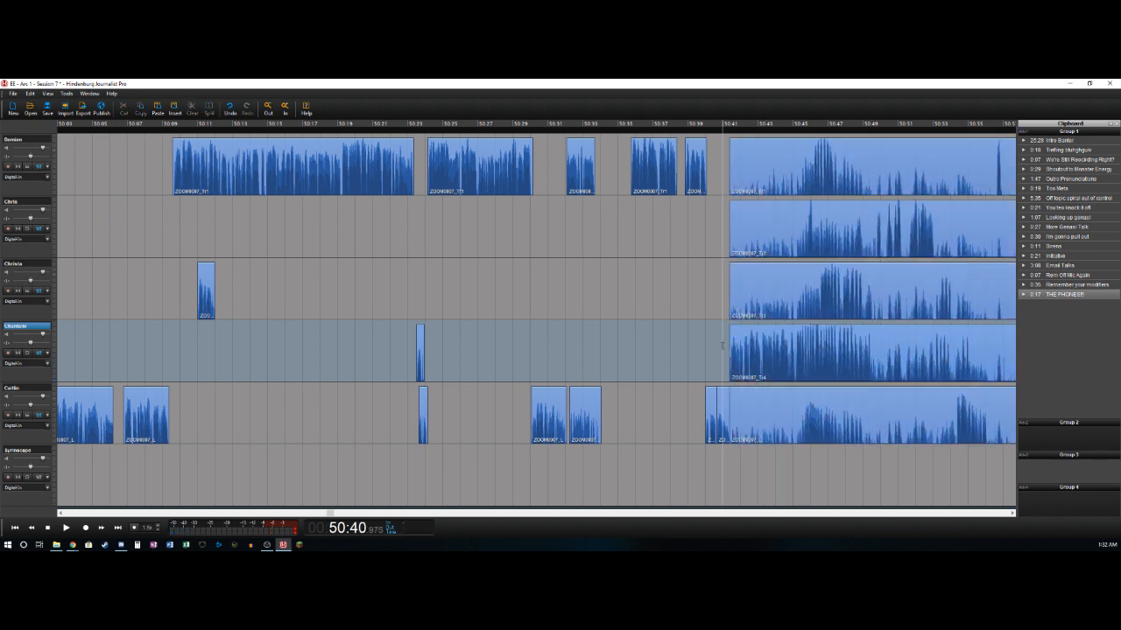
{"action": "key", "text": "space"}
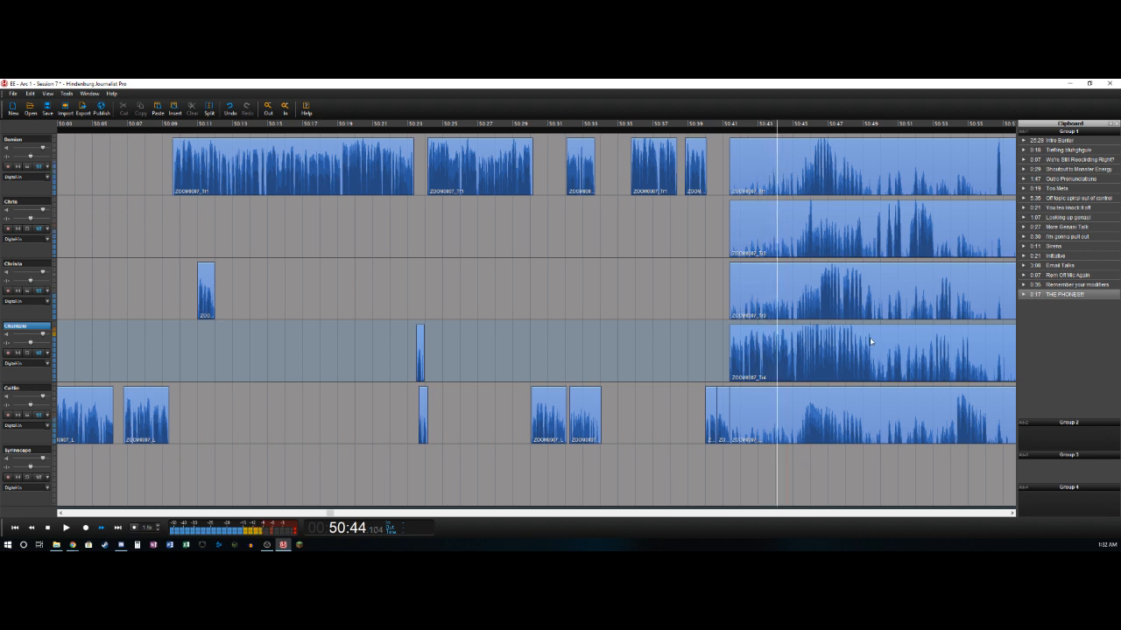
- Play the overlapping passage after 50:41.4 and split the fourth track's clip at about 50:49.7
{"action": "left_click", "coordinate": [869, 337]}
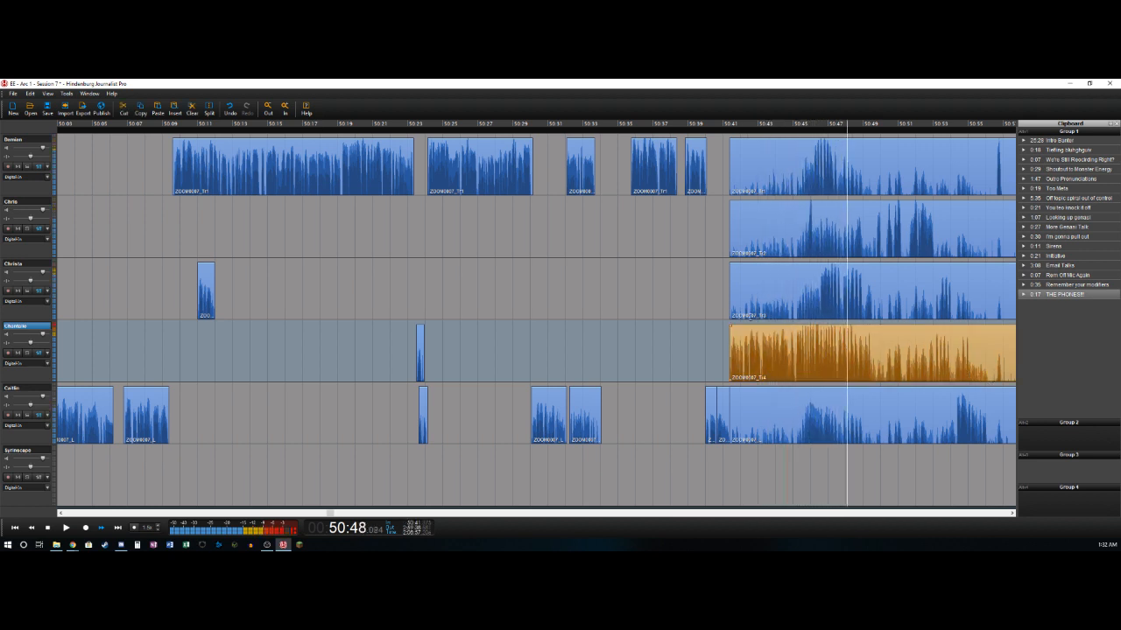
{"action": "key", "text": "Right"}
{"action": "key", "text": "Left"}
{"action": "key", "text": "t"}
{"action": "key", "text": "Left"}
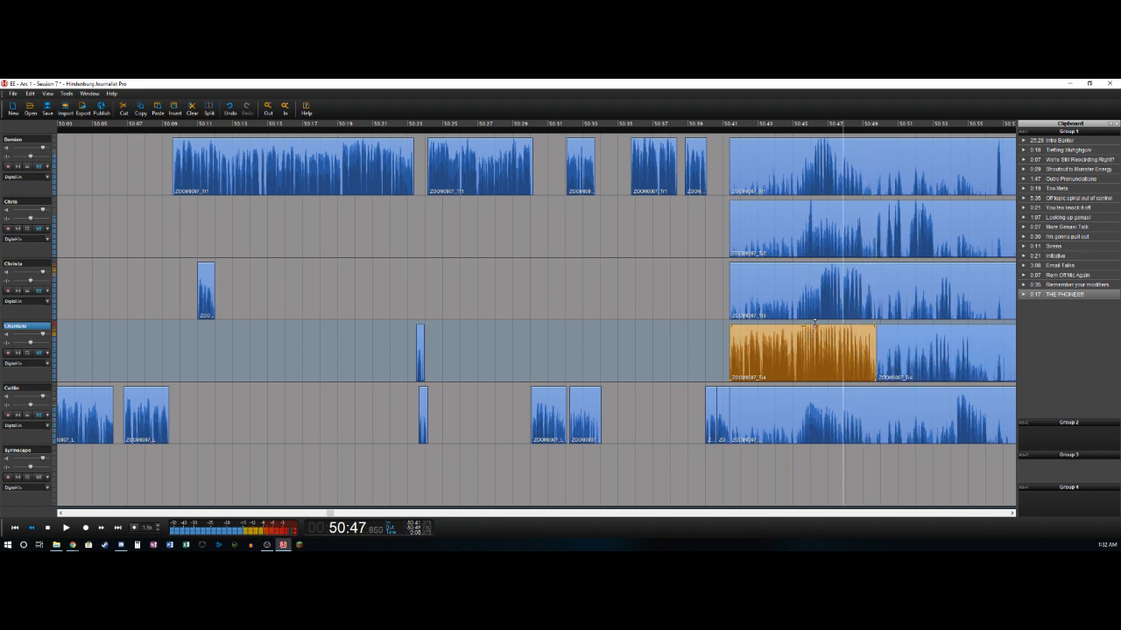
- Listen to the first track alone and delete its bleed from about 50:41.4 to 50:46.2
{"action": "key", "text": "Up"}
{"action": "key", "text": "Up"}
{"action": "key", "text": "Up"}
{"action": "key", "text": "space"}
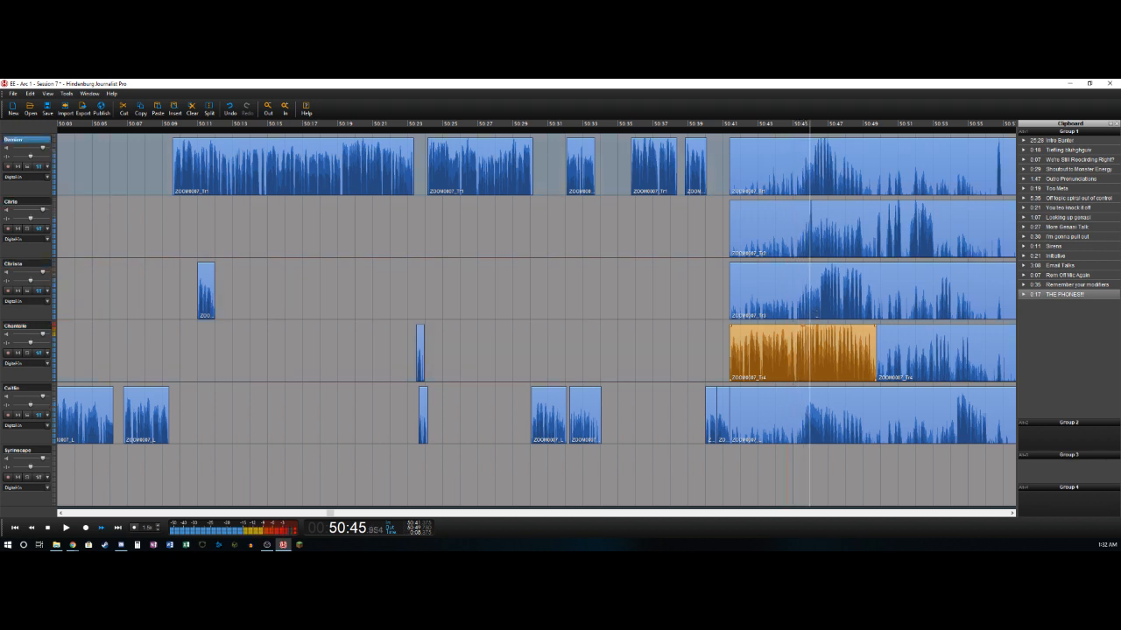
{"action": "key", "text": "space"}
{"action": "key", "text": "Left"}
{"action": "key", "text": "Right"}
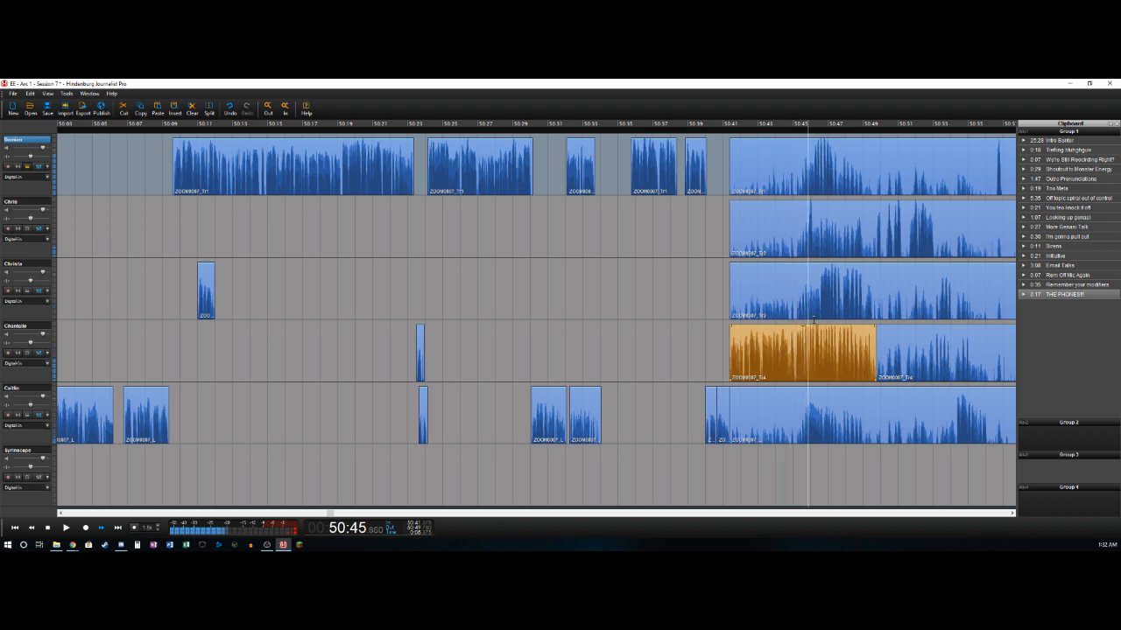
{"action": "key", "text": "Left"}
{"action": "key", "text": "ctrl+t"}
{"action": "key", "text": "Delete"}
{"action": "key", "text": "space"}
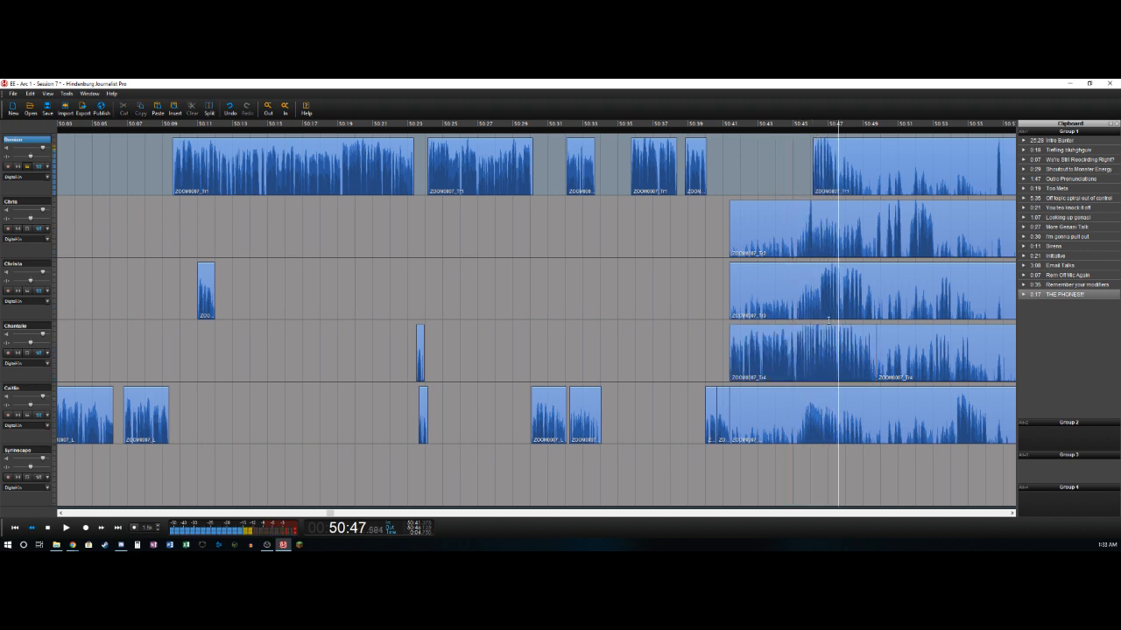
- Cut the first track's bleed between about 50:47.5 and 50:49.5
{"action": "key", "text": "Left"}
{"action": "key", "text": "ctrl+t"}
{"action": "key", "text": "Right"}
{"action": "key", "text": "ctrl+t"}
{"action": "key", "text": "Delete"}
{"action": "key", "text": "Right"}
{"action": "key", "text": "Right"}
{"action": "key", "text": "Left"}
{"action": "key", "text": "Right"}
{"action": "key", "text": "Right"}
{"action": "key", "text": "ctrl+t"}
{"action": "key", "text": "Delete"}
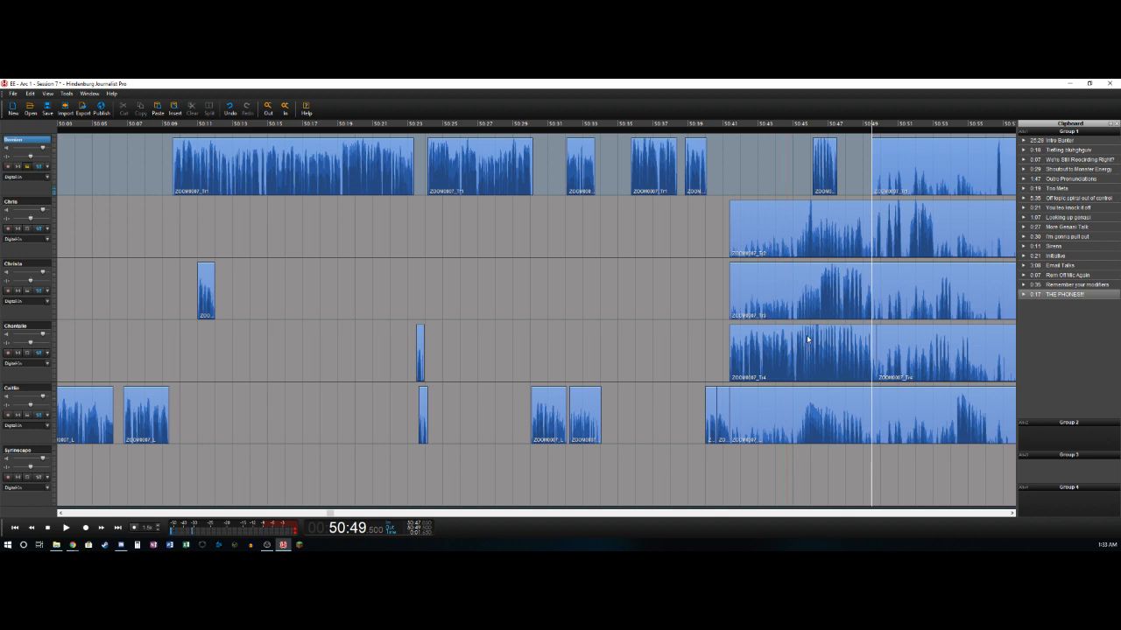
- Listen to the second track alone and delete its bleed from about 50:41.4 to 50:45.9
{"action": "key", "text": "Down"}
{"action": "key", "text": "Left"}
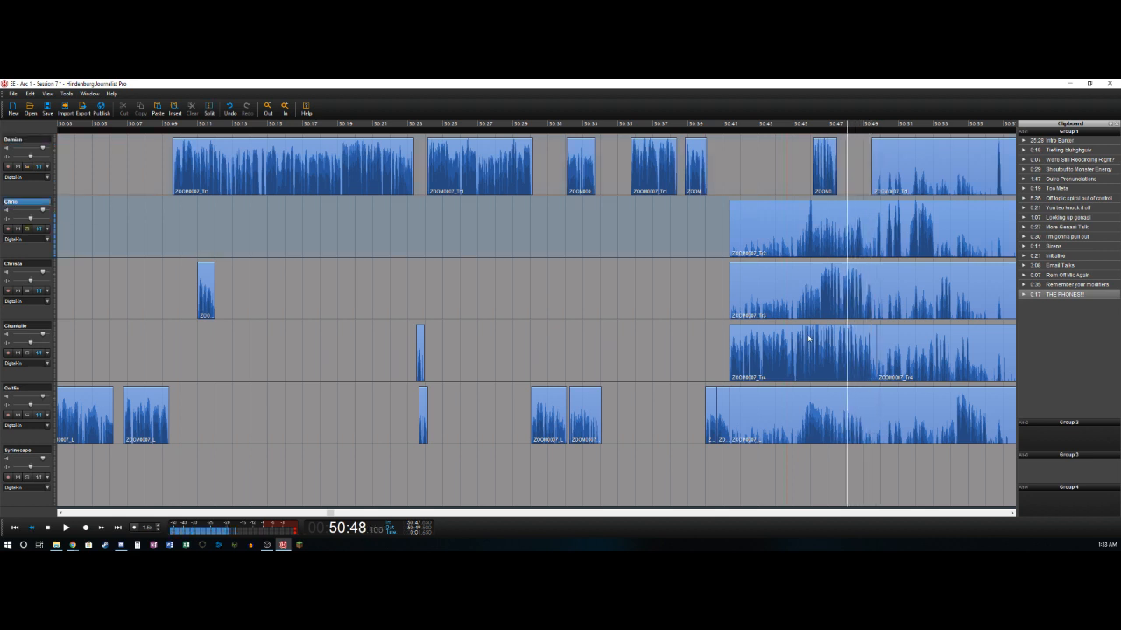
{"action": "key", "text": "Right"}
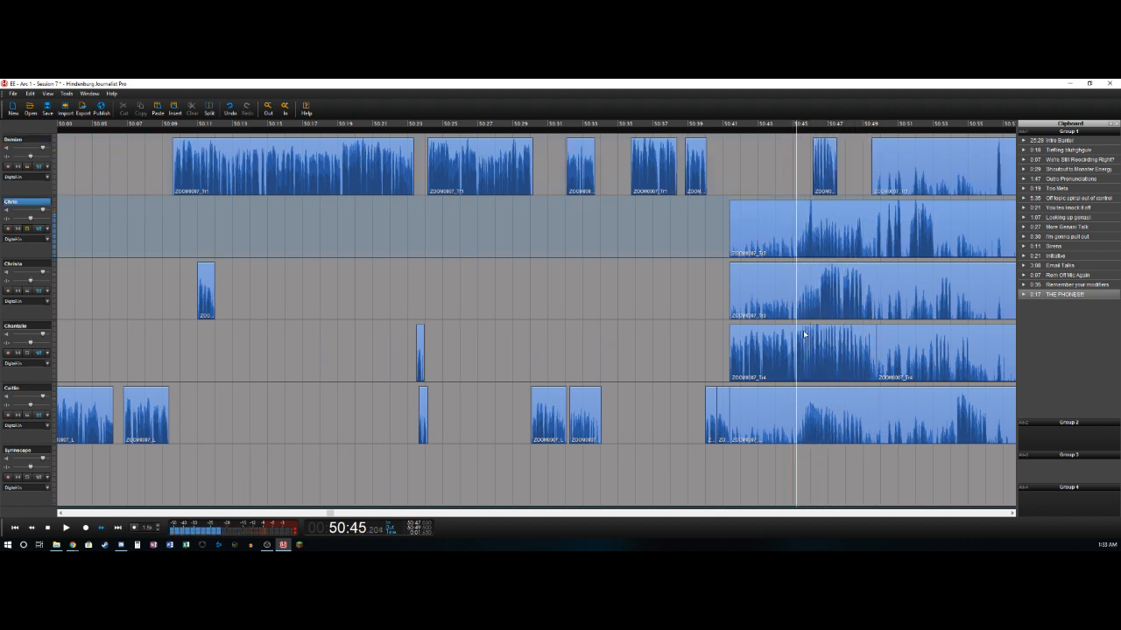
{"action": "key", "text": "ctrl+t"}
{"action": "key", "text": "Delete"}
- Delete the second track's bleed from about 50:46.2 to 50:49.6, keeping the short sound just before it
{"action": "key", "text": "Left"}
{"action": "key", "text": "ctrl+t"}
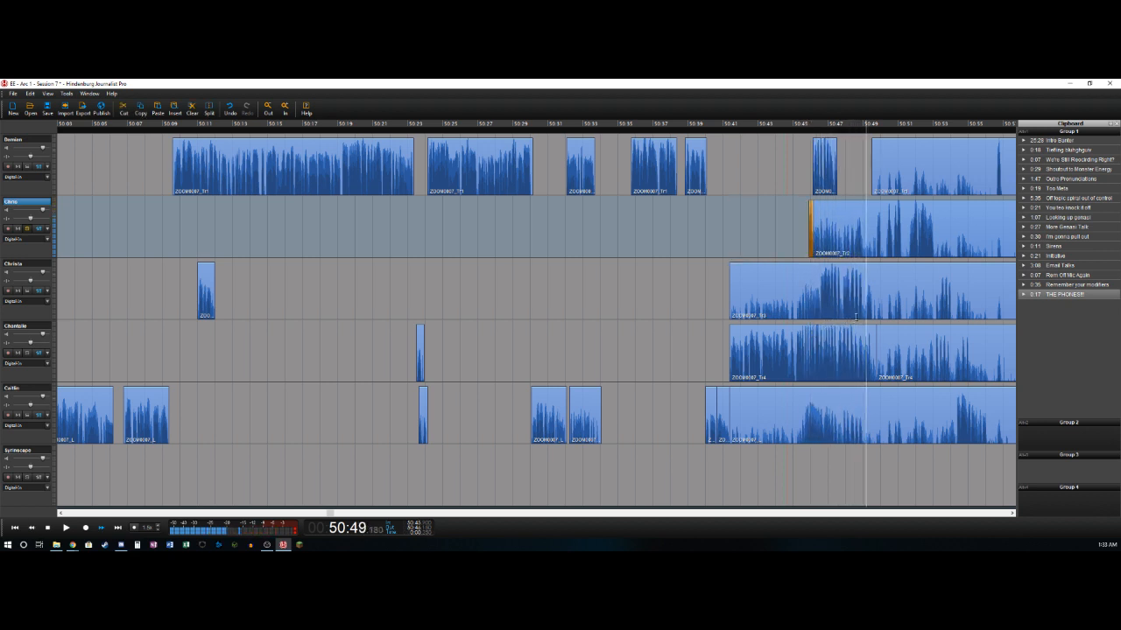
{"action": "key", "text": "ctrl+t"}
{"action": "key", "text": "Delete"}
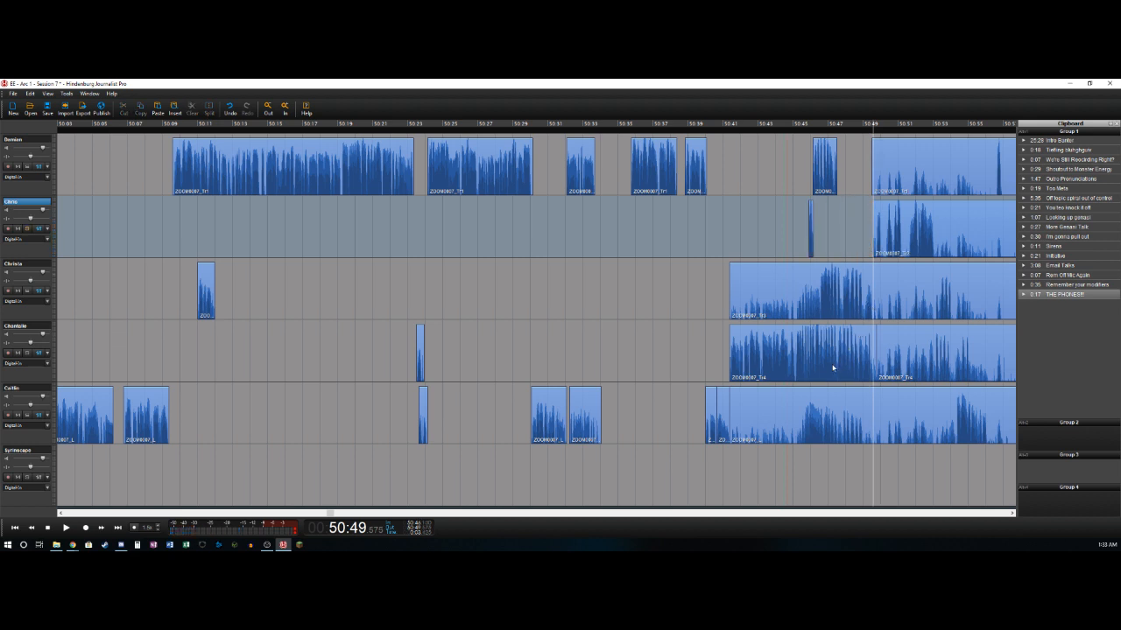
- Listen to the third track alone and delete its bleed from about 50:41.4 to 50:46.6
{"action": "key", "text": "Down"}
{"action": "key", "text": "Left"}
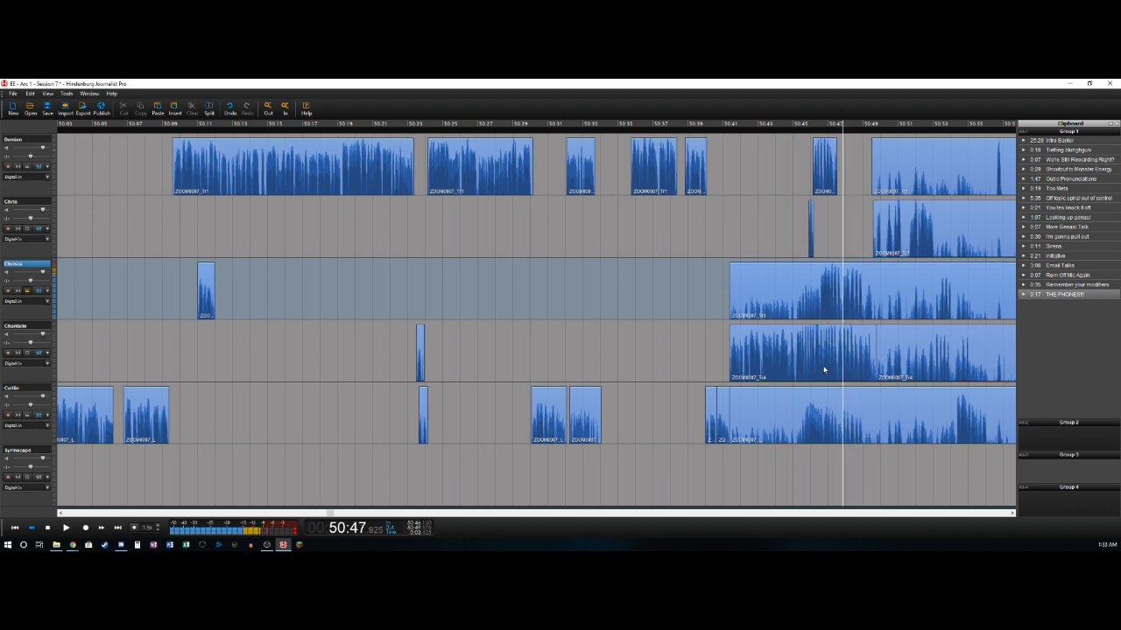
{"action": "key", "text": "Right"}
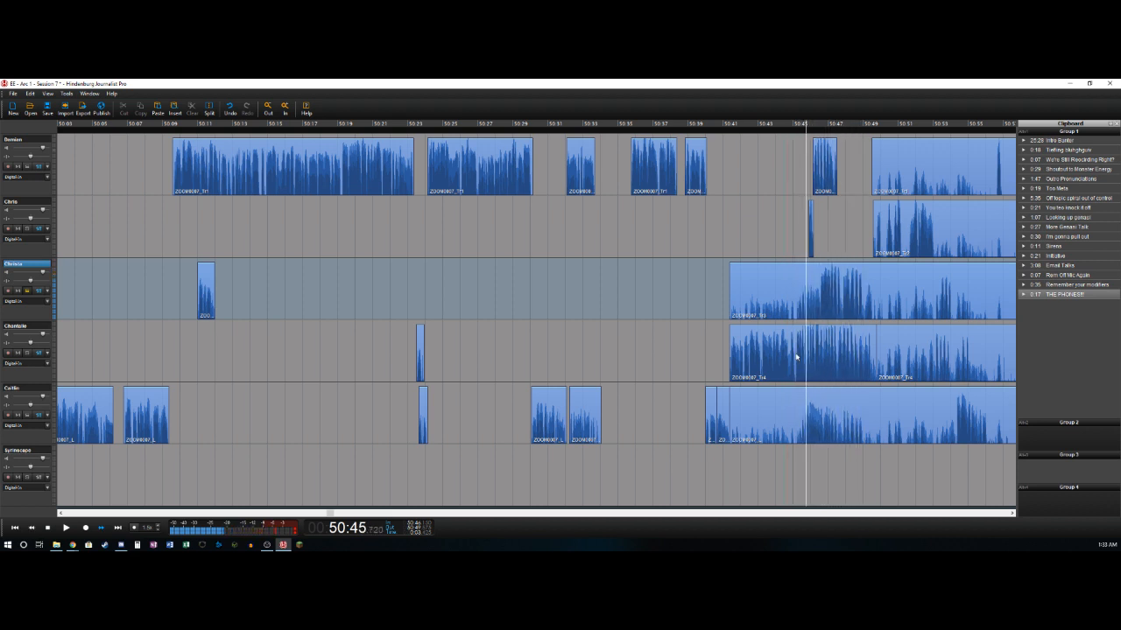
{"action": "key", "text": "ctrl+shift+Left"}
{"action": "key", "text": "Delete"}
- Cut the third track's short stretch of bleed between about 50:47.7 and 50:48.2
{"action": "key", "text": "Right"}
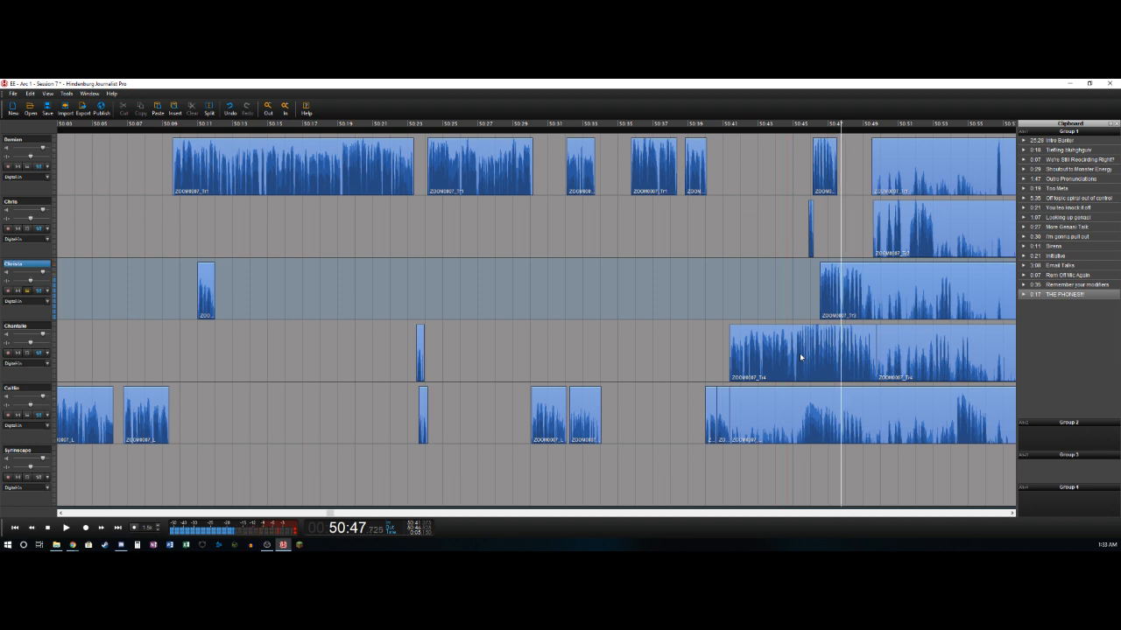
{"action": "key", "text": "t"}
{"action": "key", "text": "Right"}
{"action": "key", "text": "Right"}
{"action": "key", "text": "t"}
{"action": "key", "text": "Delete"}
- Cut the third track's bleed from about 50:49.0 to 50:49.5
{"action": "key", "text": "Right"}
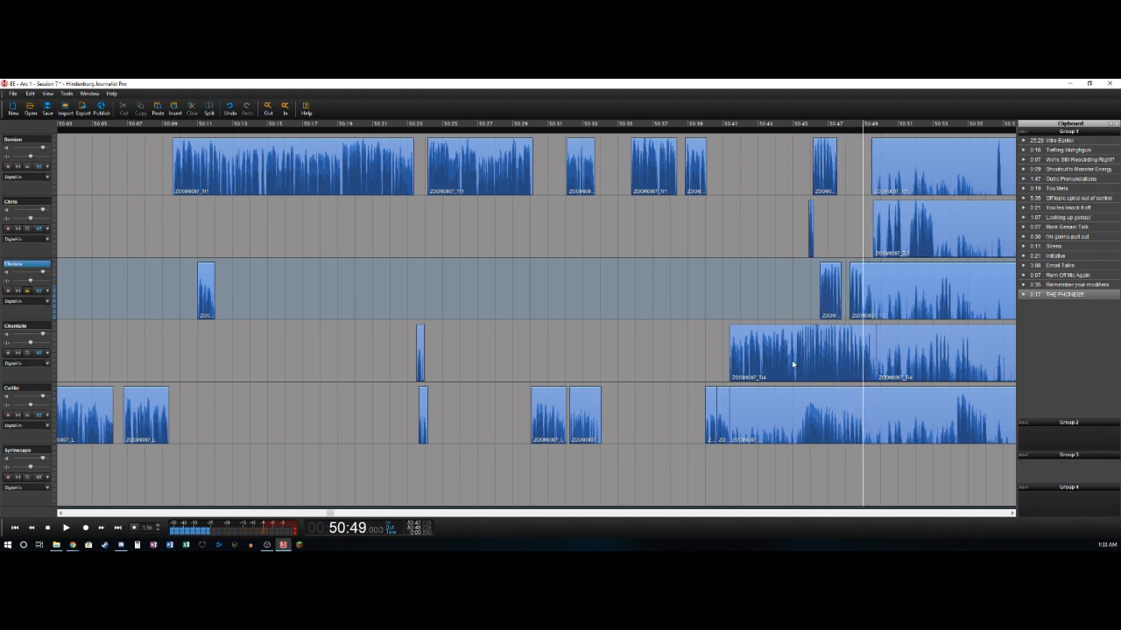
{"action": "key", "text": "t"}
{"action": "key", "text": "Right"}
{"action": "key", "text": "Right"}
{"action": "key", "text": "t"}
{"action": "key", "text": "Delete"}
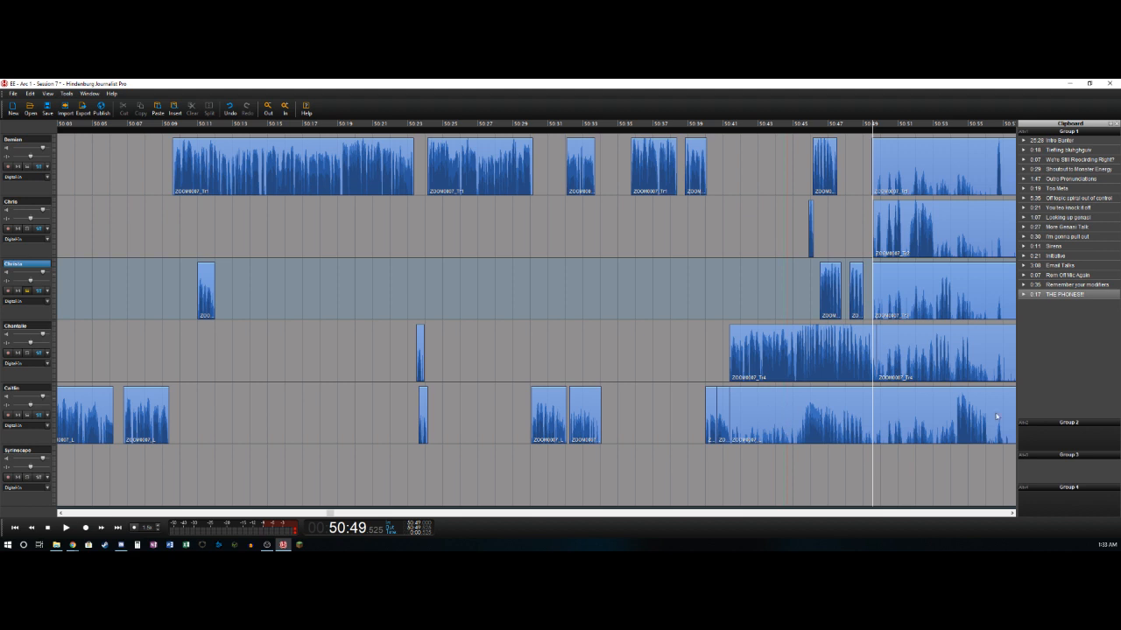
- Select the fifth track and place the playhead at about 50:44.1
{"action": "key", "text": "alt+Tab"}
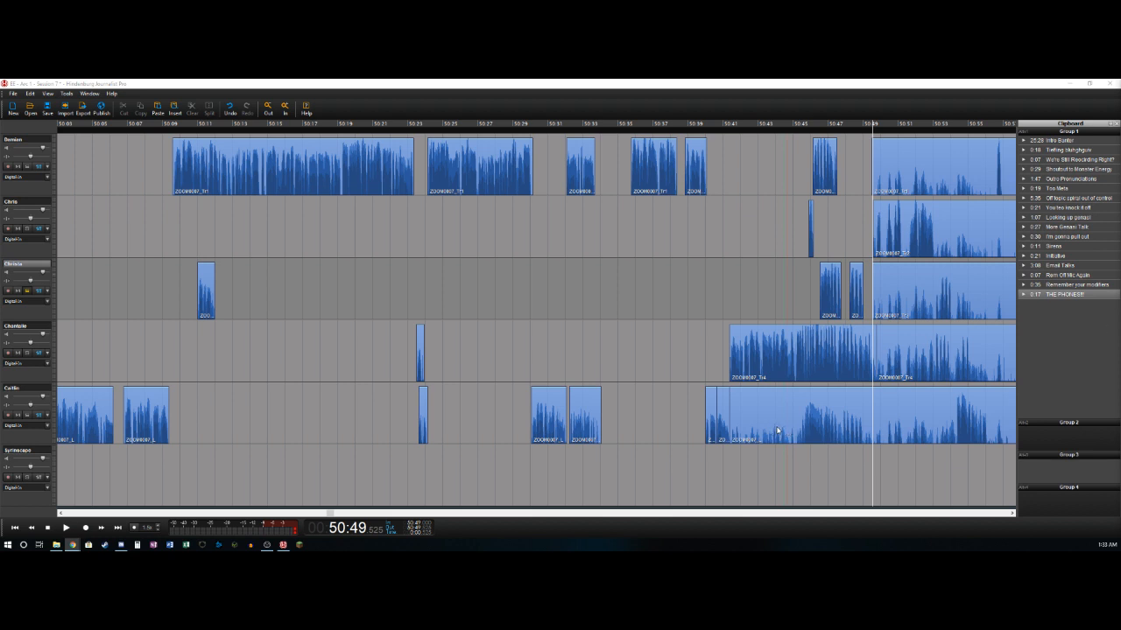
{"action": "left_click", "coordinate": [867, 278]}
{"action": "key", "text": "Down"}
{"action": "key", "text": "Down"}
{"action": "key", "text": "Down"}
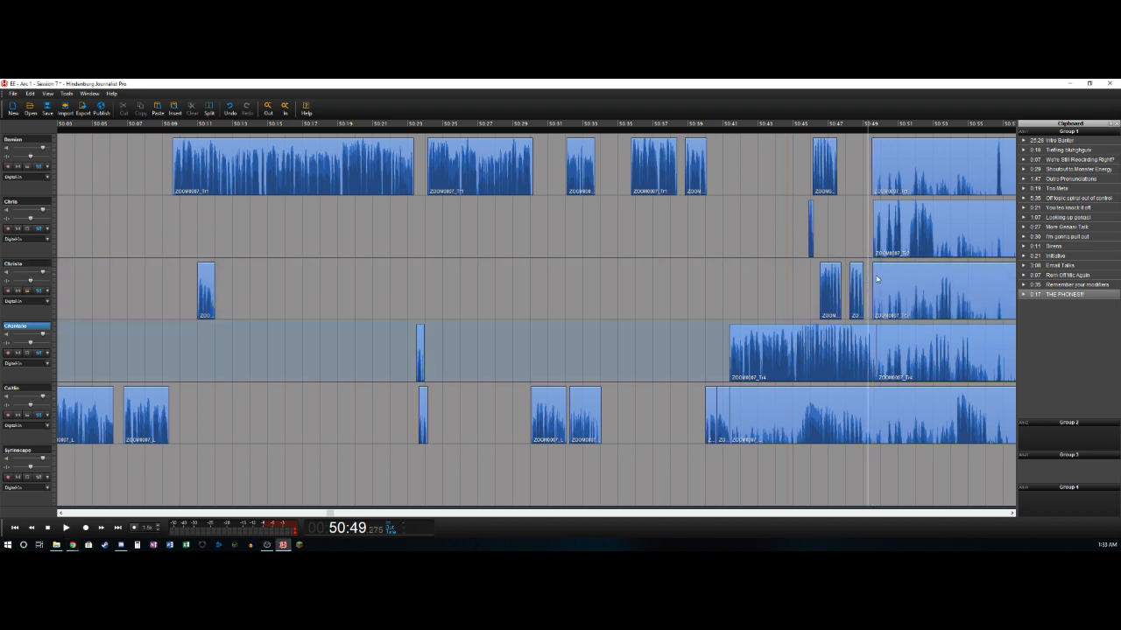
{"action": "key", "text": "Up"}
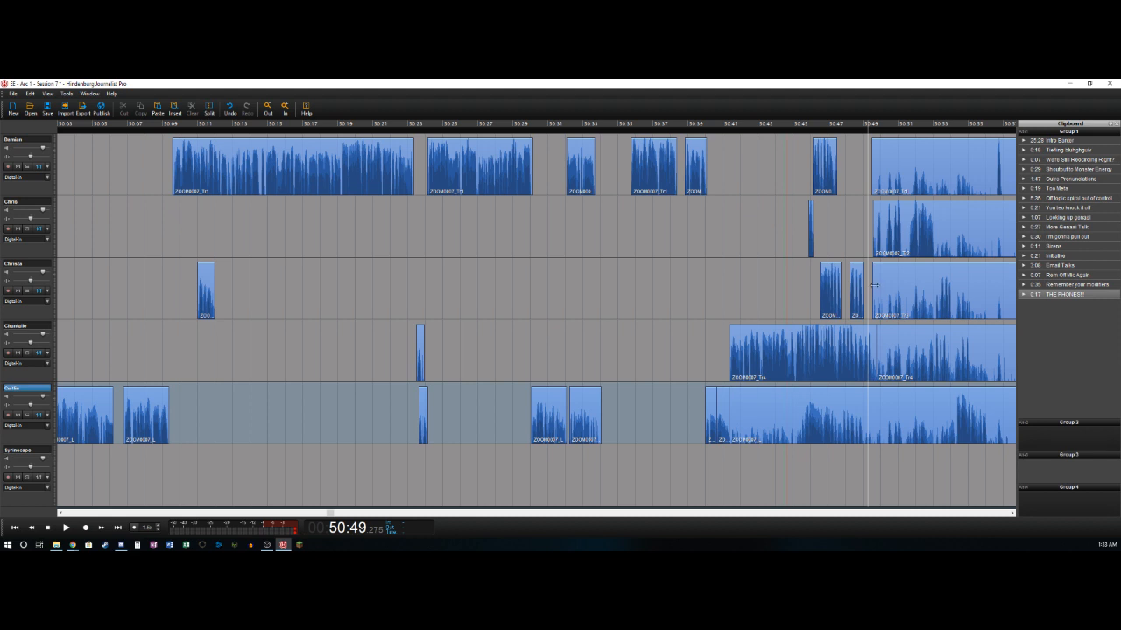
{"action": "left_click", "coordinate": [776, 436]}
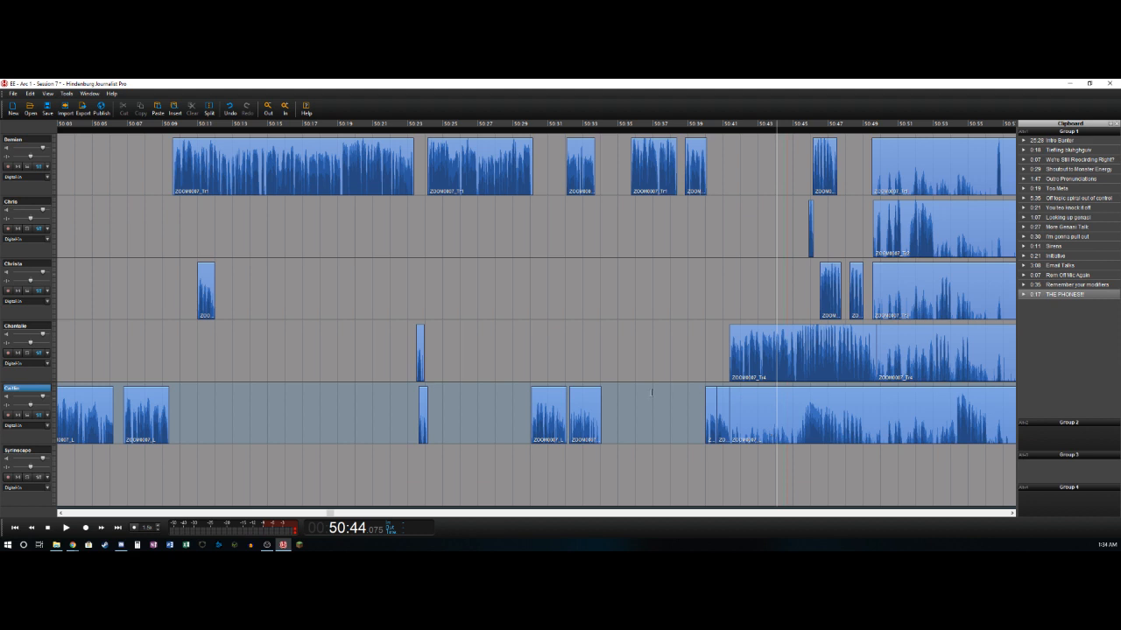
- Split the fifth track's long clip at about 50:45.6 and delete the quiet audio before that point
{"action": "left_click", "coordinate": [781, 397]}
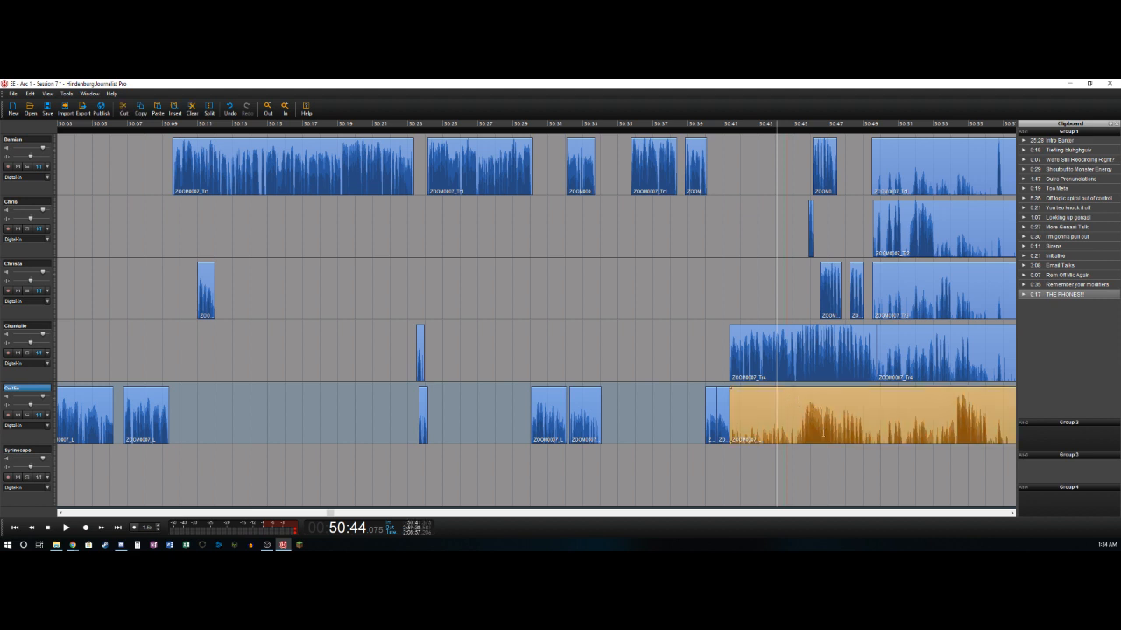
{"action": "key", "text": "space"}
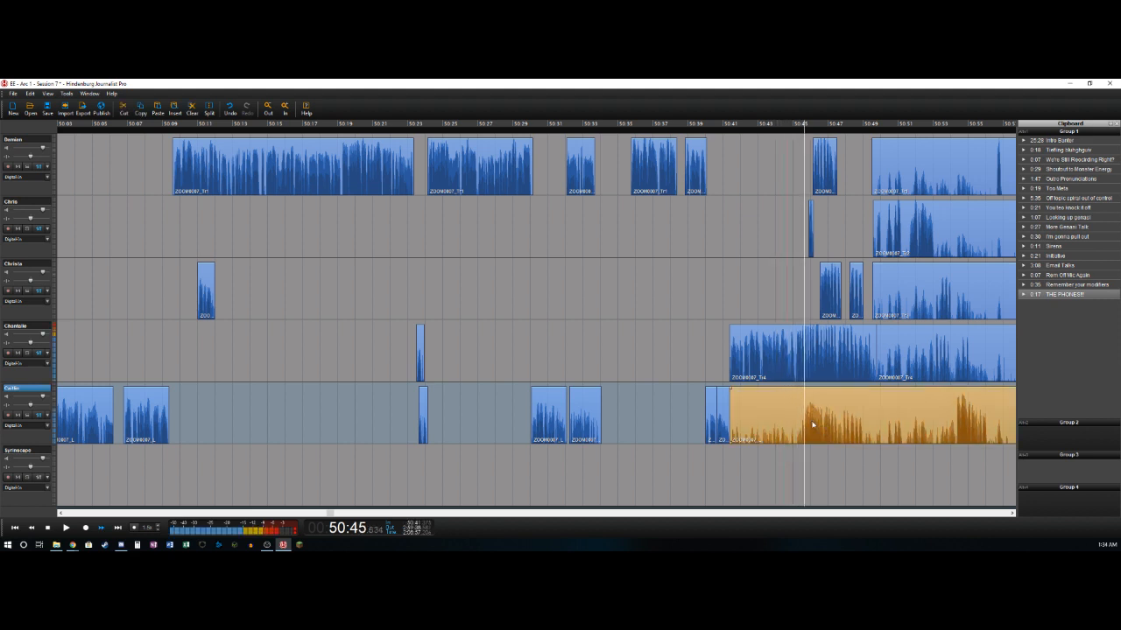
{"action": "key", "text": "Left"}
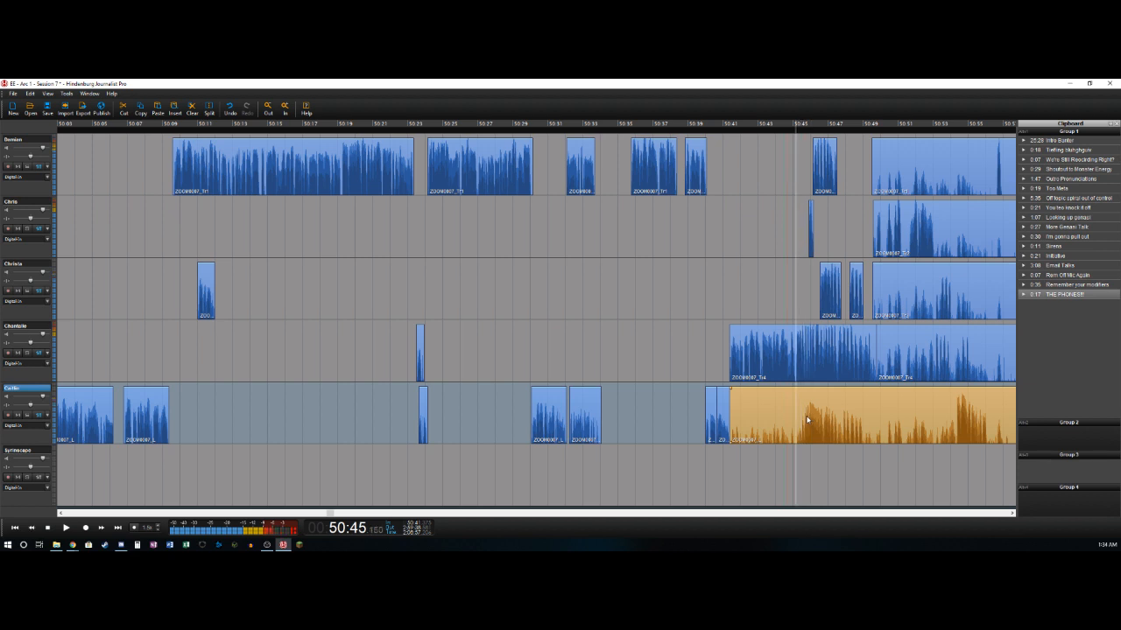
{"action": "key", "text": "space"}
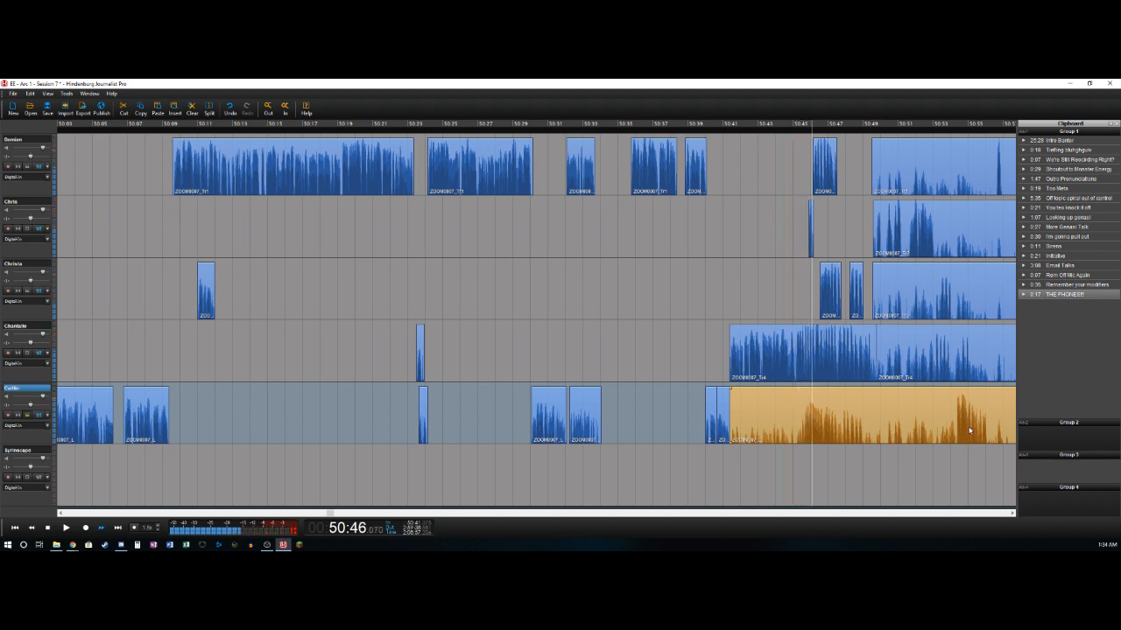
{"action": "key", "text": "Left"}
{"action": "key", "text": "Right"}
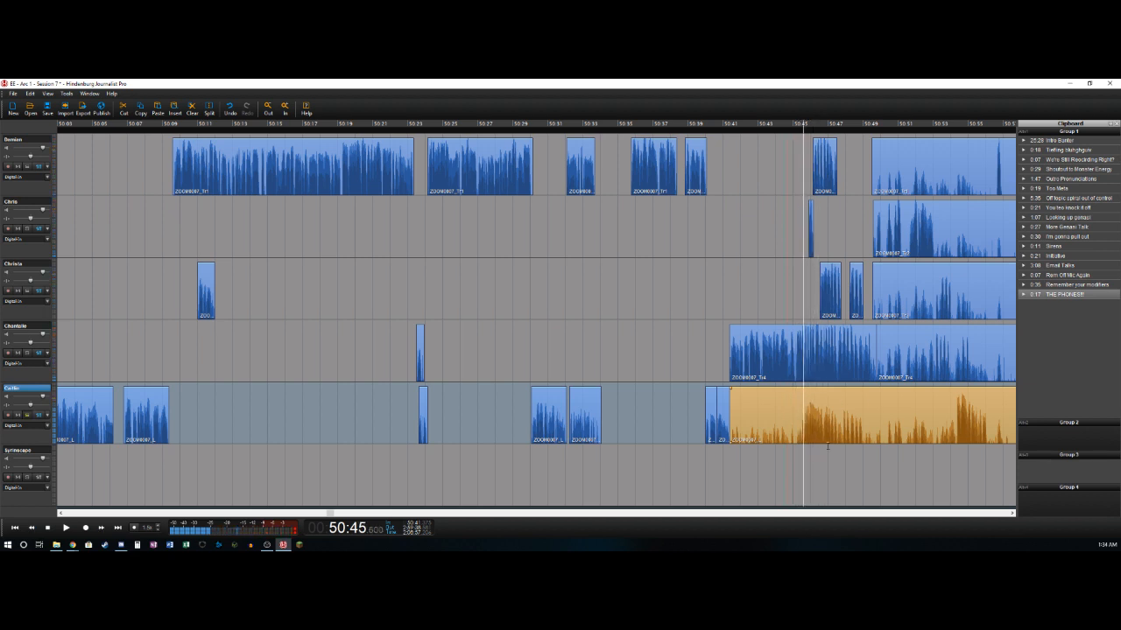
{"action": "key", "text": "t"}
{"action": "key", "text": "Delete"}
- Split the fifth track's clip at about 50:46.7 and 50:49.7 and delete the audio between the splits
{"action": "key", "text": "Right"}
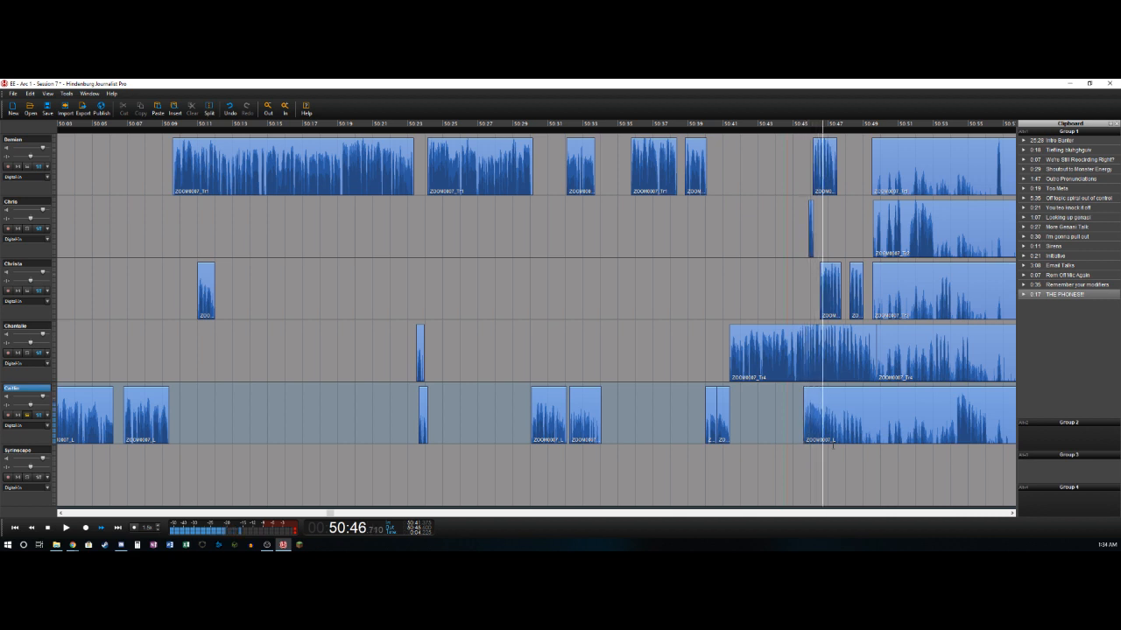
{"action": "key", "text": "Left"}
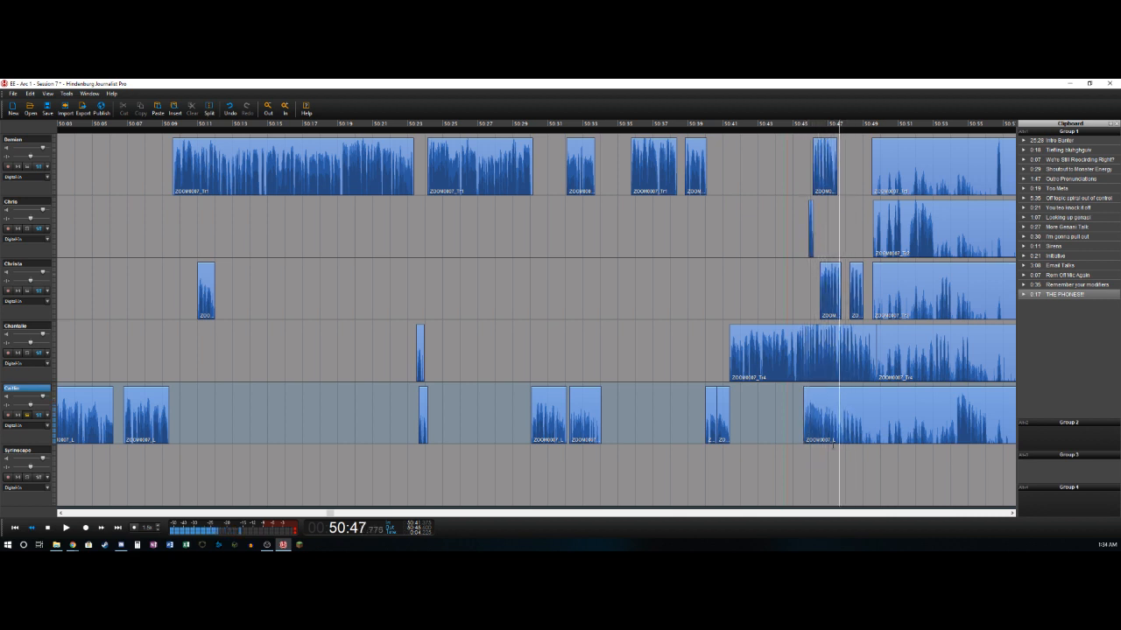
{"action": "key", "text": "Right"}
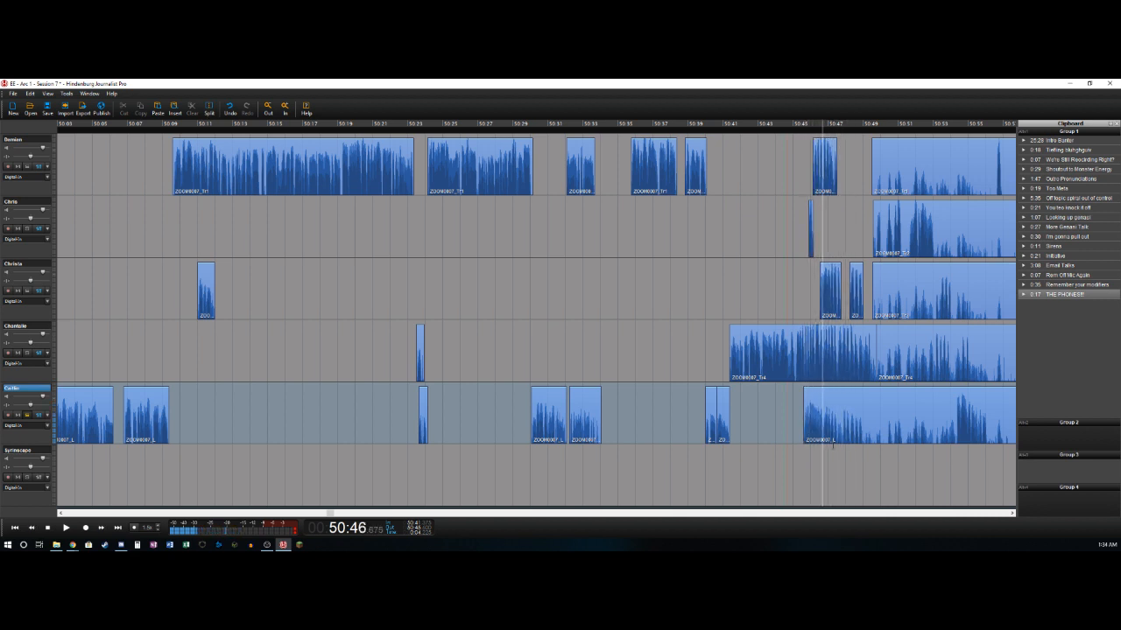
{"action": "key", "text": "t"}
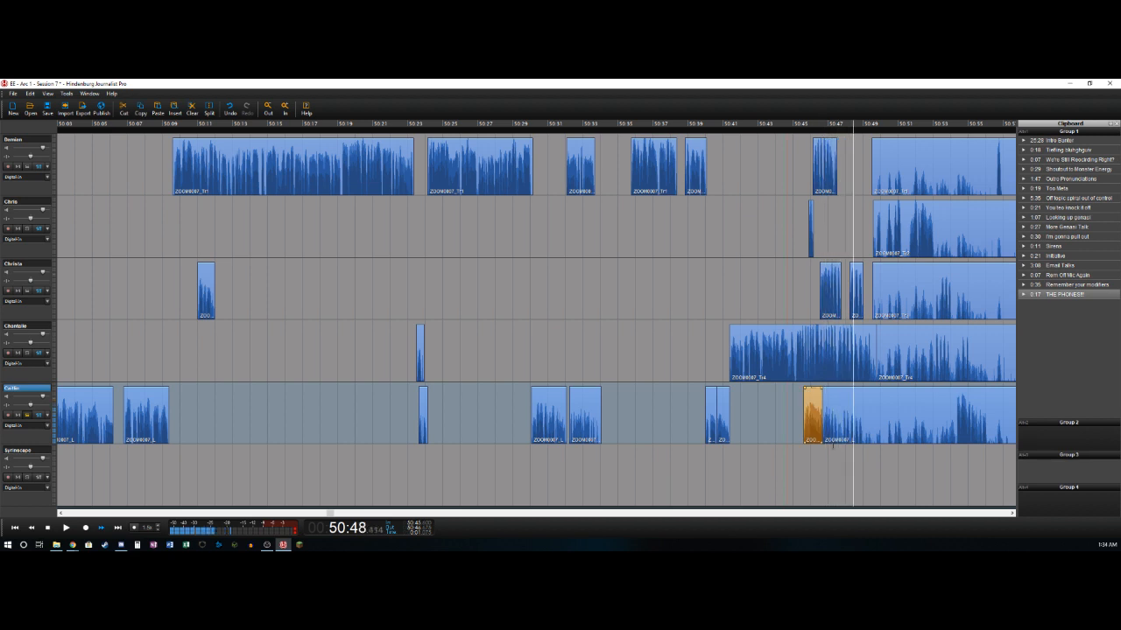
{"action": "key", "text": "t"}
{"action": "key", "text": "Delete"}
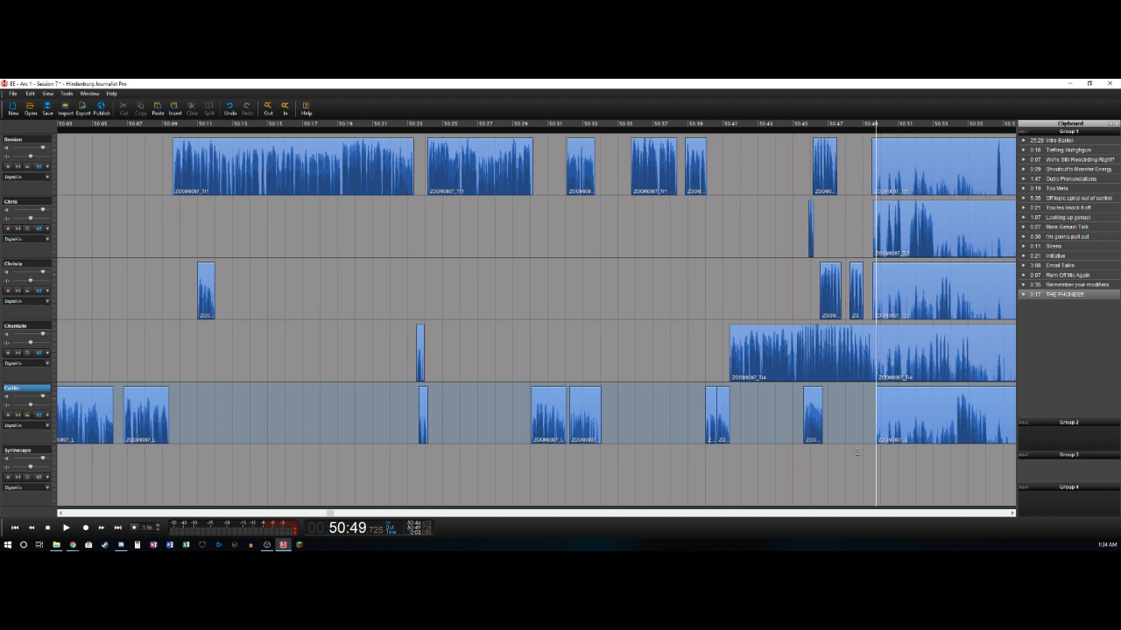
- Split the second track's long clip at about 50:49.8 and delete the part before it
{"action": "left_click", "coordinate": [861, 229]}
{"action": "key", "text": "Right"}
{"action": "left_click", "coordinate": [876, 255]}
{"action": "key", "text": "t"}
{"action": "key", "text": "Delete"}
- Split the second track at about 50:50.0 and 50:50.4 and delete the short gap between the splits
{"action": "key", "text": "Right"}
{"action": "key", "text": "Left"}
{"action": "key", "text": "t"}
{"action": "key", "text": "Right"}
- Isolate the second track's next two phrases, deleting the gap from about 50:51.2 to 50:51.6 and splitting at about 50:53.1
{"action": "key", "text": "Right"}
{"action": "key", "text": "Left"}
{"action": "key", "text": "t"}
{"action": "key", "text": "Delete"}
{"action": "key", "text": "Right"}
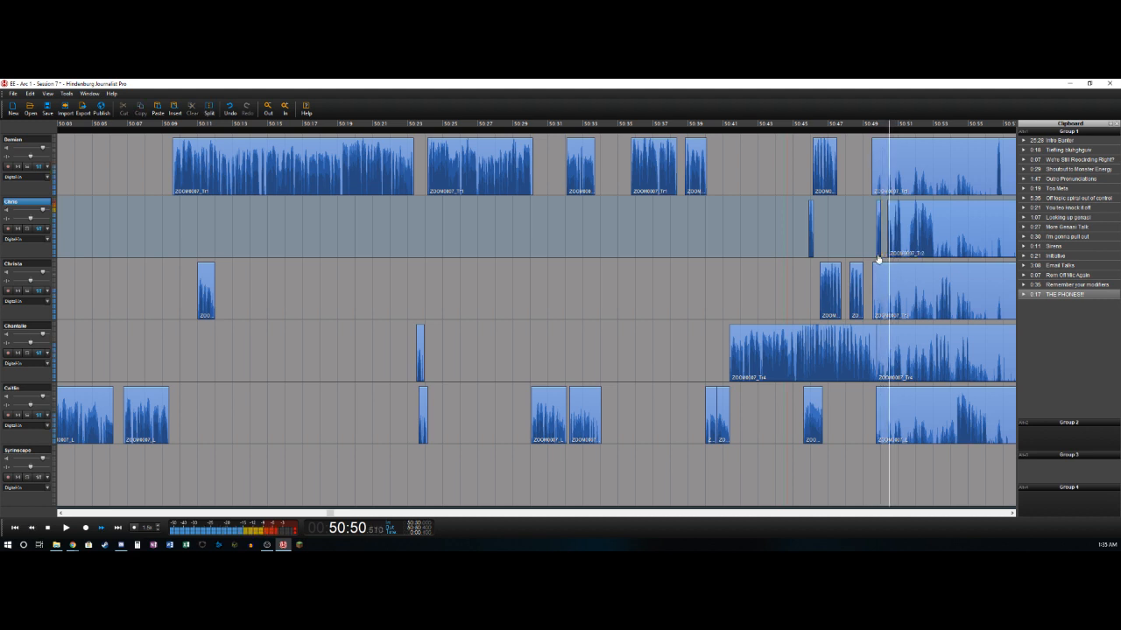
{"action": "key", "text": "t"}
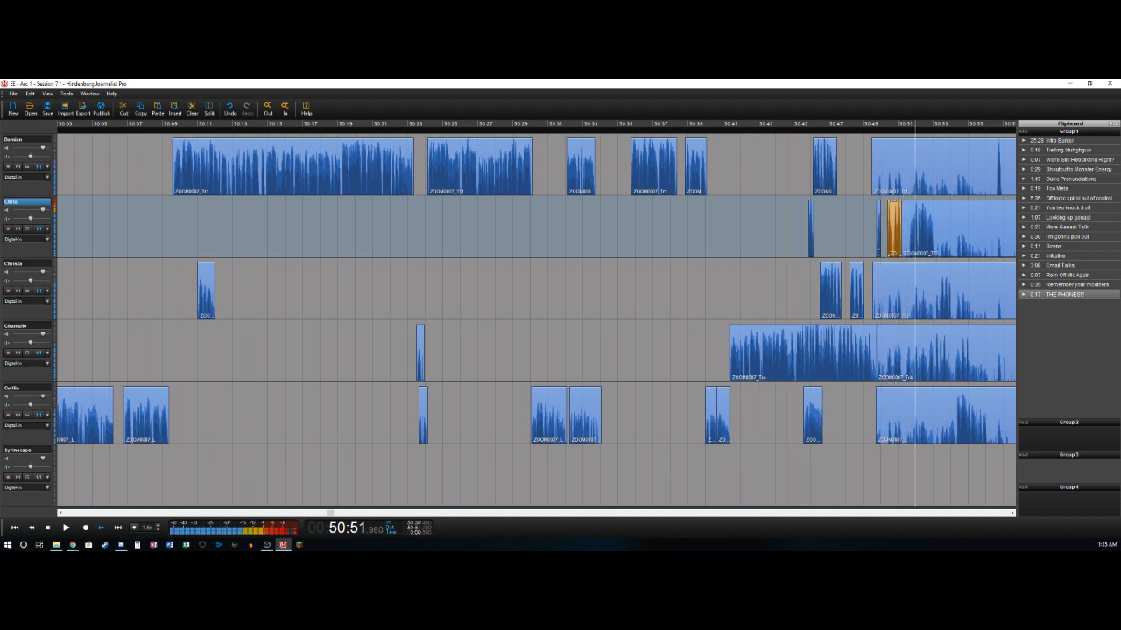
{"action": "key", "text": "Left"}
{"action": "key", "text": "t"}
{"action": "key", "text": "Delete"}
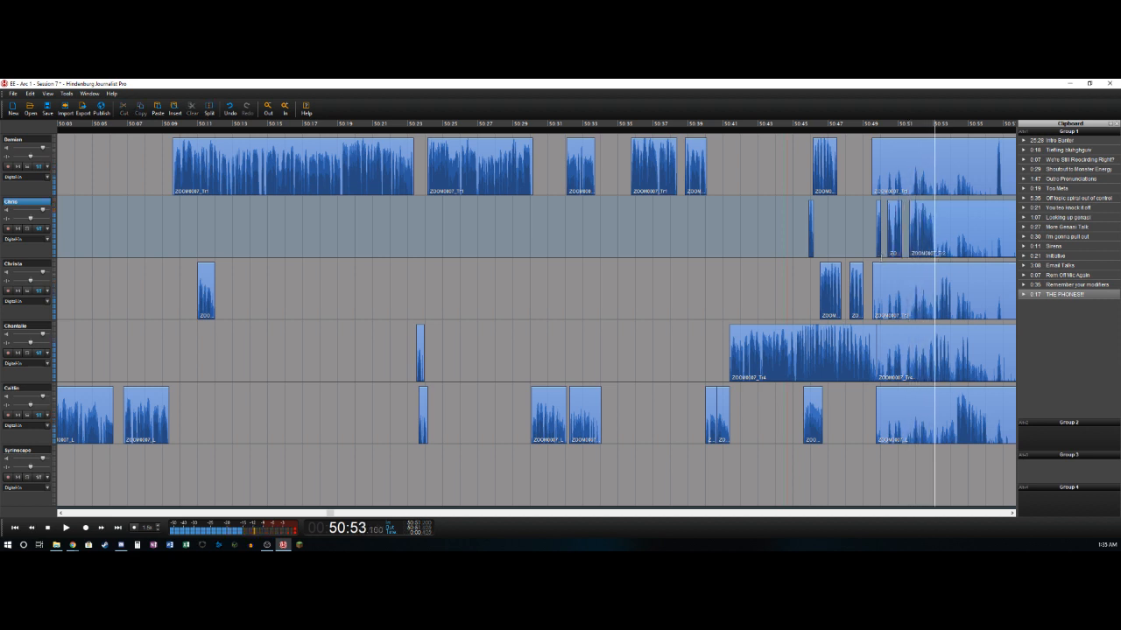
{"action": "key", "text": "t"}
- Delete the fourth track's audio from 50:49.7 to about 50:52.8 and split the remaining clip at about 50:54.0
{"action": "left_click", "coordinate": [882, 371]}
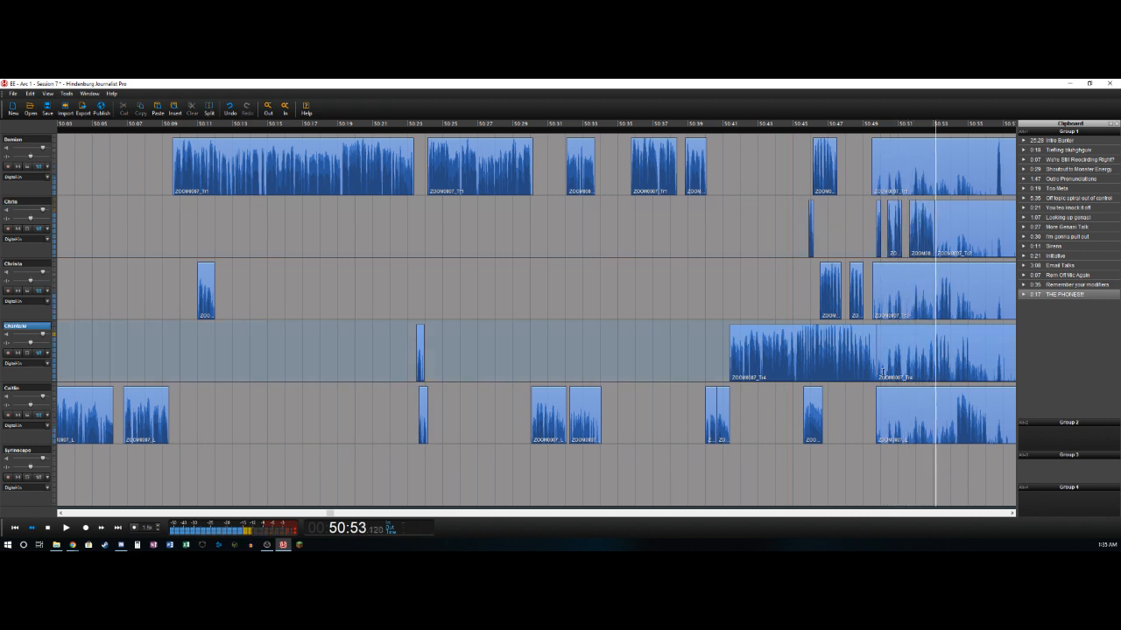
{"action": "key", "text": "t"}
{"action": "key", "text": "Delete"}
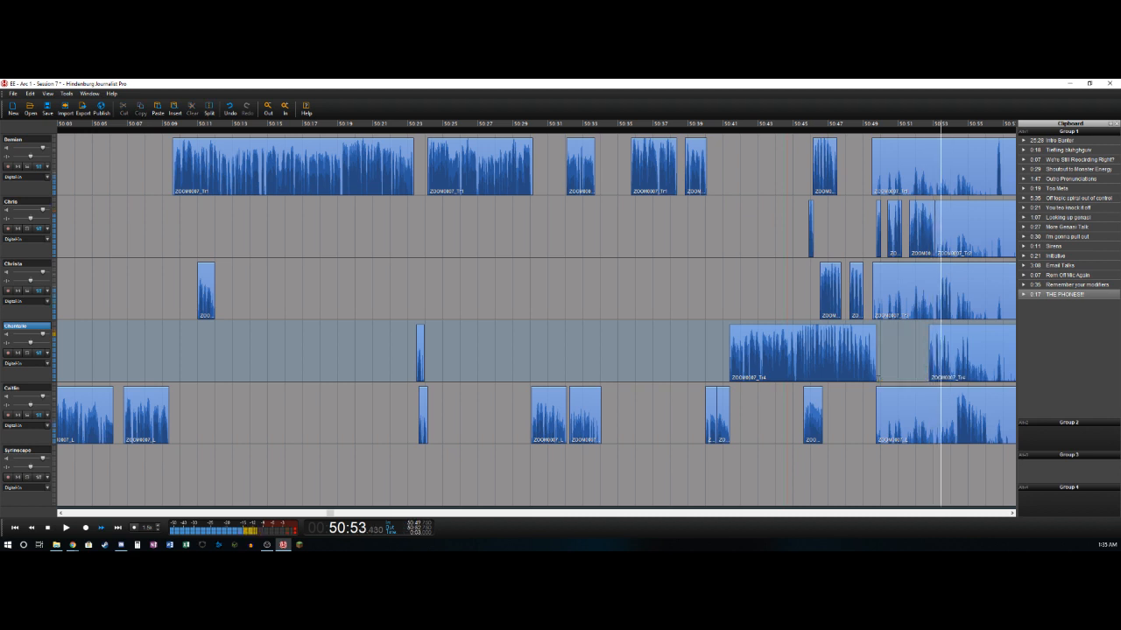
{"action": "key", "text": "t"}
- Delete the third track's audio before about 50:53.5 in its long clip and split the remainder at about 50:54.1
{"action": "key", "text": "Up"}
{"action": "key", "text": "Left"}
{"action": "key", "text": "t"}
{"action": "key", "text": "Delete"}
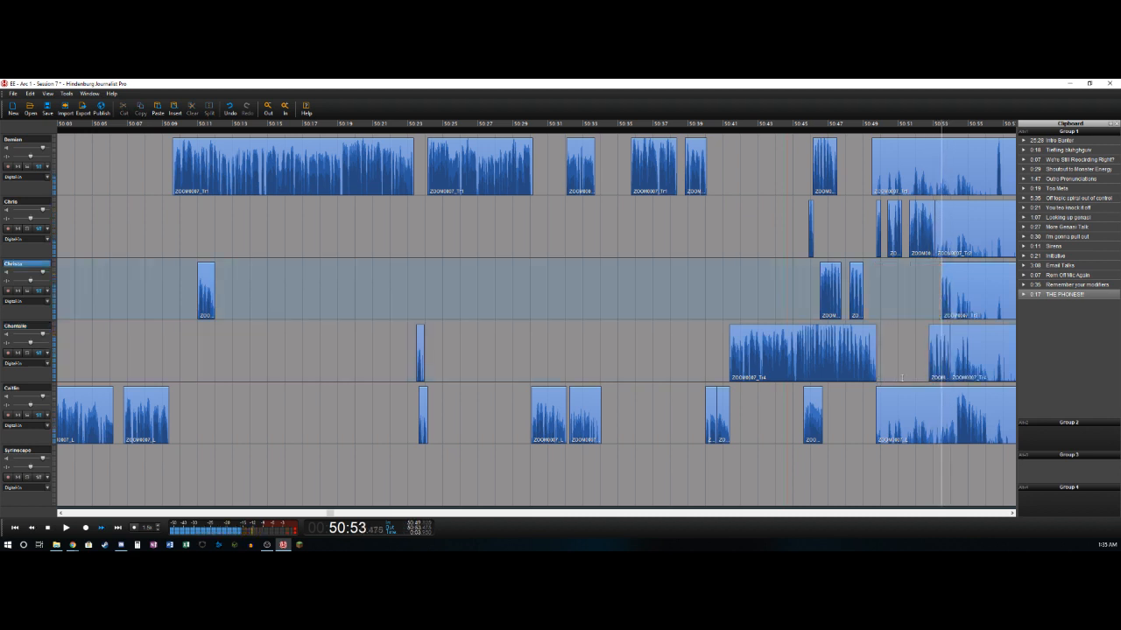
{"action": "key", "text": "t"}
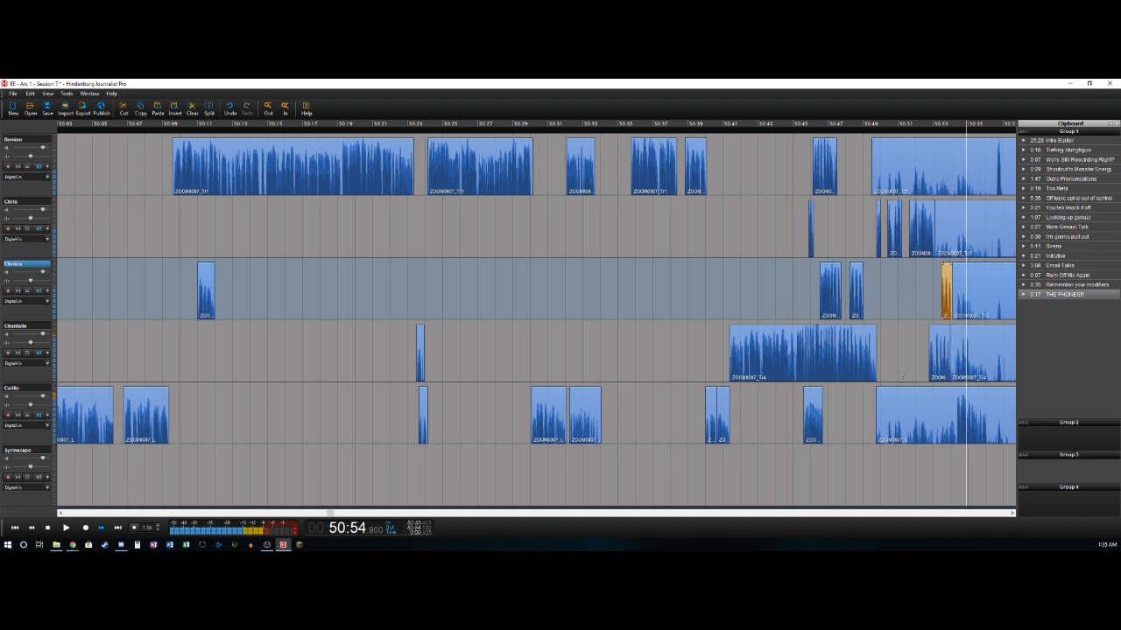
- Delete the fifth track's audio from 50:49.7 to about 50:54.3 and split the remaining clip at 50:56.1
{"action": "key", "text": "Left"}
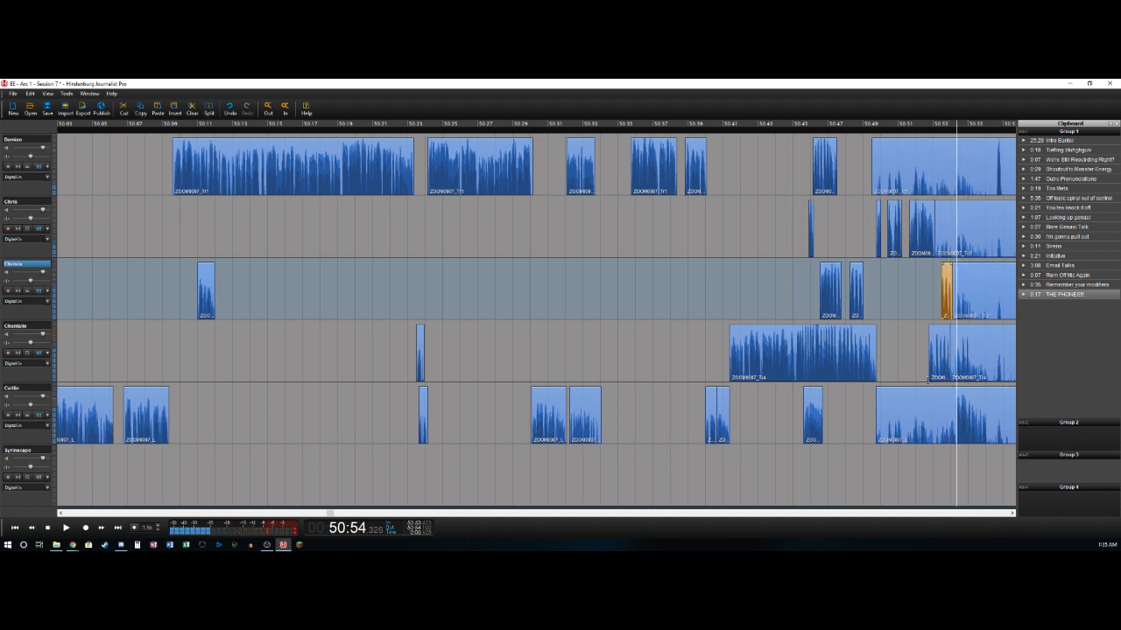
{"action": "key", "text": "Down"}
{"action": "key", "text": "Down"}
{"action": "key", "text": "t"}
{"action": "key", "text": "Delete"}
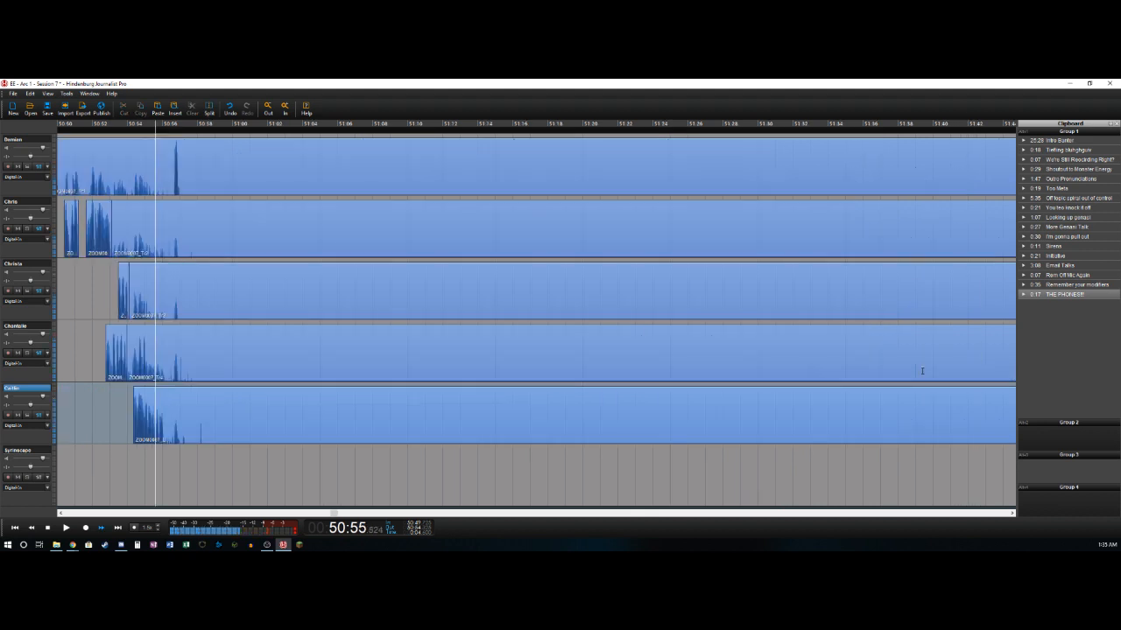
{"action": "key", "text": "Left"}
{"action": "key", "text": "Left"}
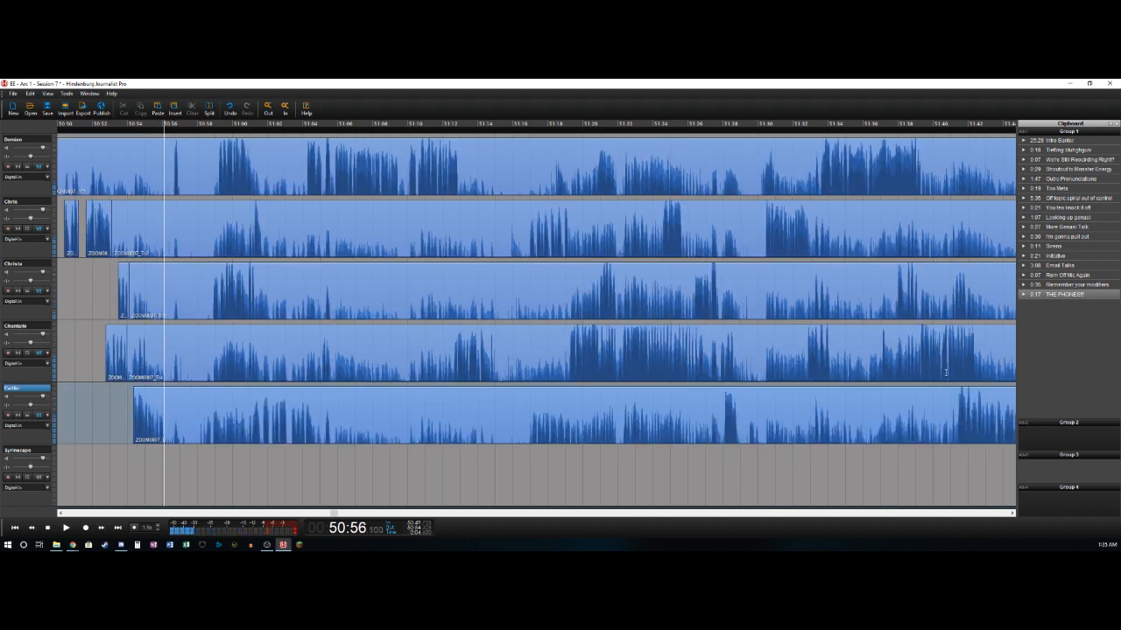
{"action": "key", "text": "t"}
- Isolate the first track's short sound, deleting its clip's audio before about 50:56.6 and splitting the remainder at about 50:56.95
{"action": "key", "text": "Right"}
{"action": "key", "text": "Right"}
{"action": "key", "text": "Right"}
{"action": "key", "text": "Up"}
{"action": "key", "text": "Up"}
{"action": "key", "text": "Up"}
{"action": "key", "text": "Up"}
{"action": "key", "text": "shift+Home"}
{"action": "key", "text": "Delete"}
{"action": "key", "text": "space"}
{"action": "key", "text": "t"}
{"action": "key", "text": "space"}
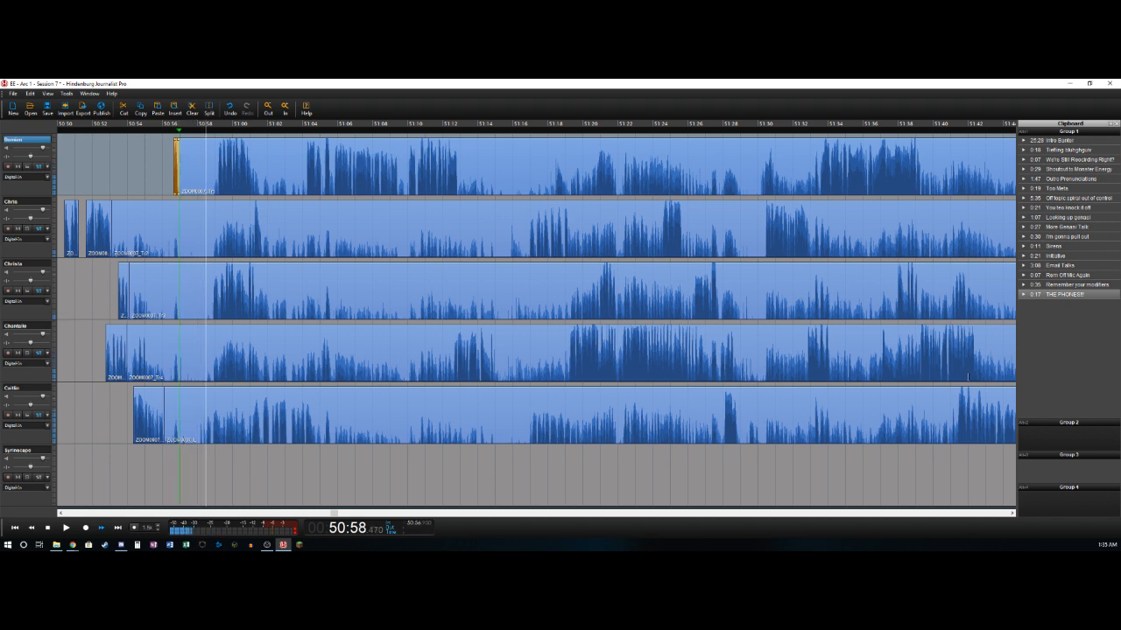
- Cut the section from 50:56.95 to about 50:58.3 out of all five voice tracks, closing the gap
{"action": "key", "text": "Left"}
{"action": "key", "text": "Right"}
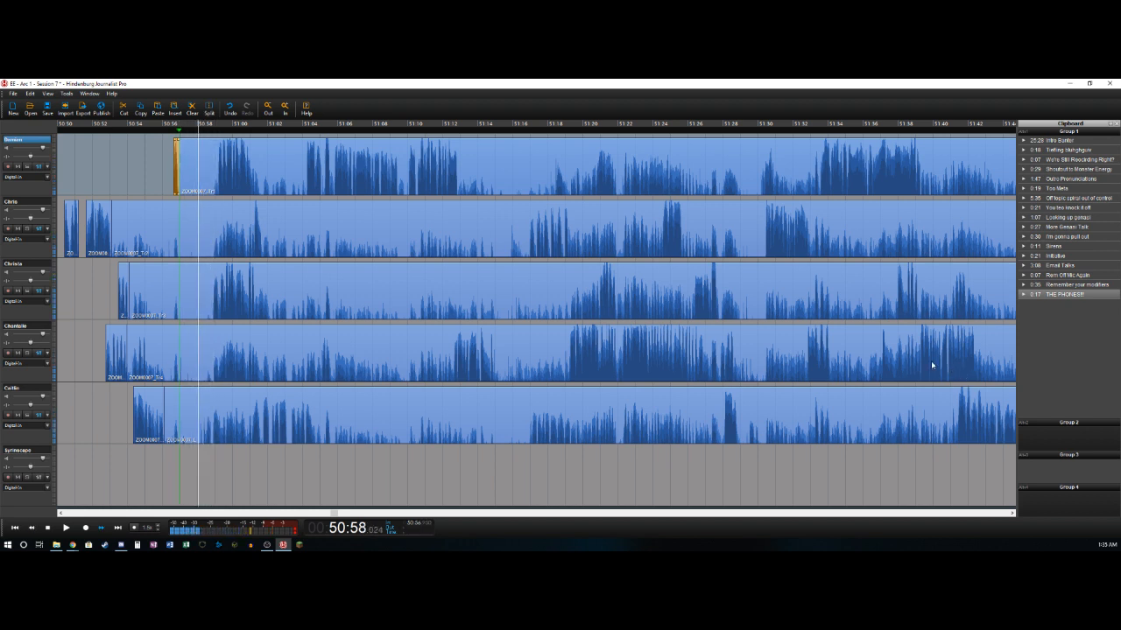
{"action": "key", "text": "Right"}
{"action": "key", "text": "Left"}
{"action": "key", "text": "Right"}
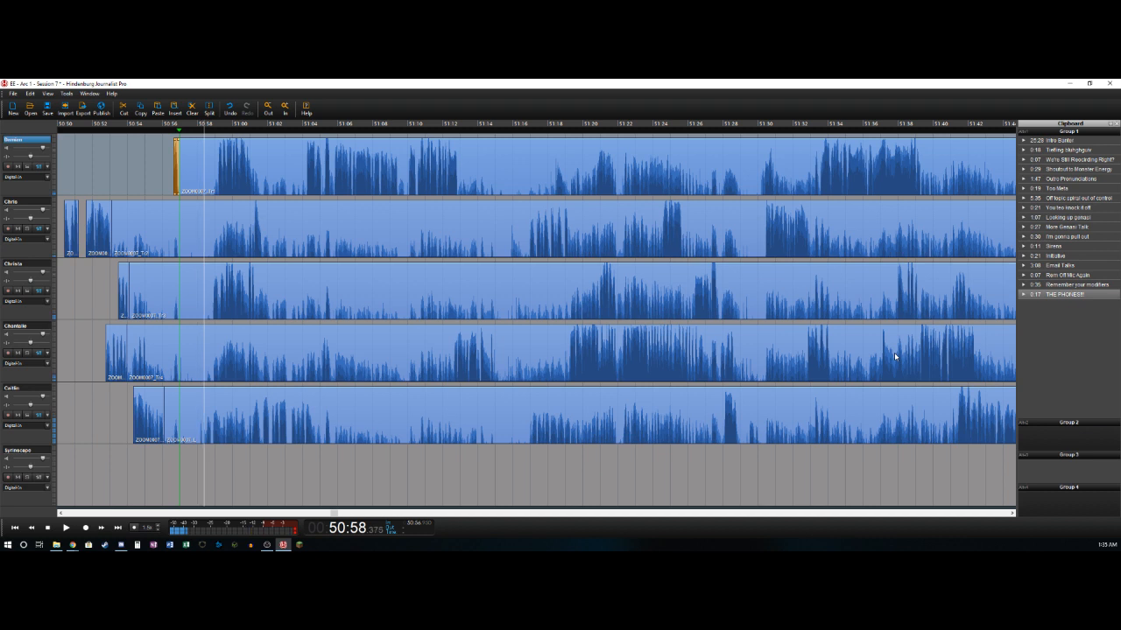
{"action": "key", "text": "Left"}
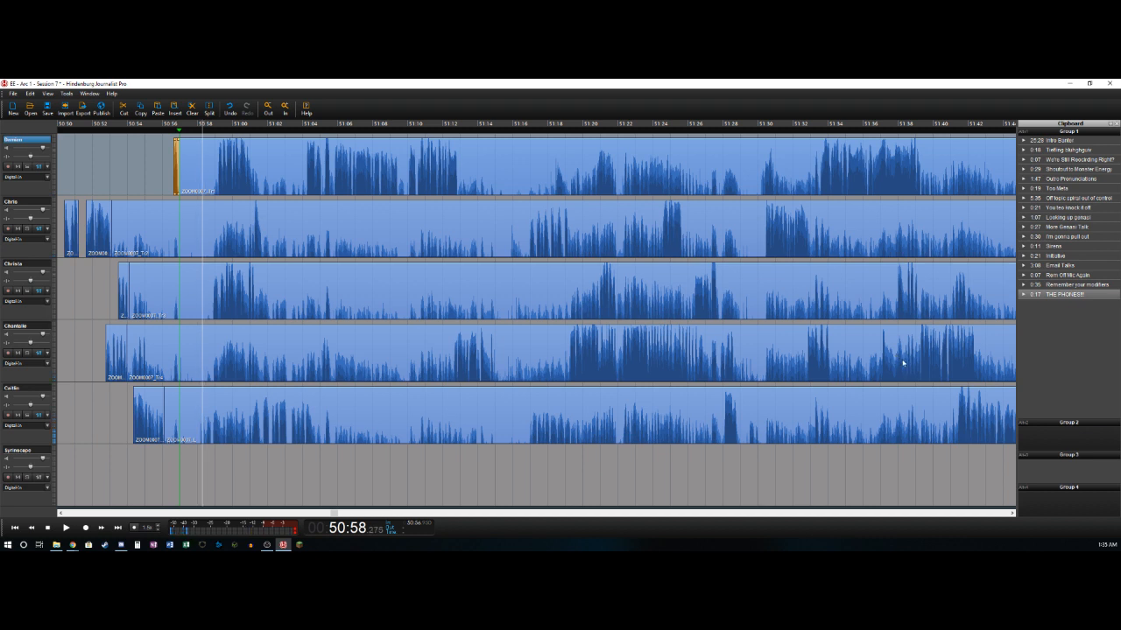
{"action": "key", "text": "o"}
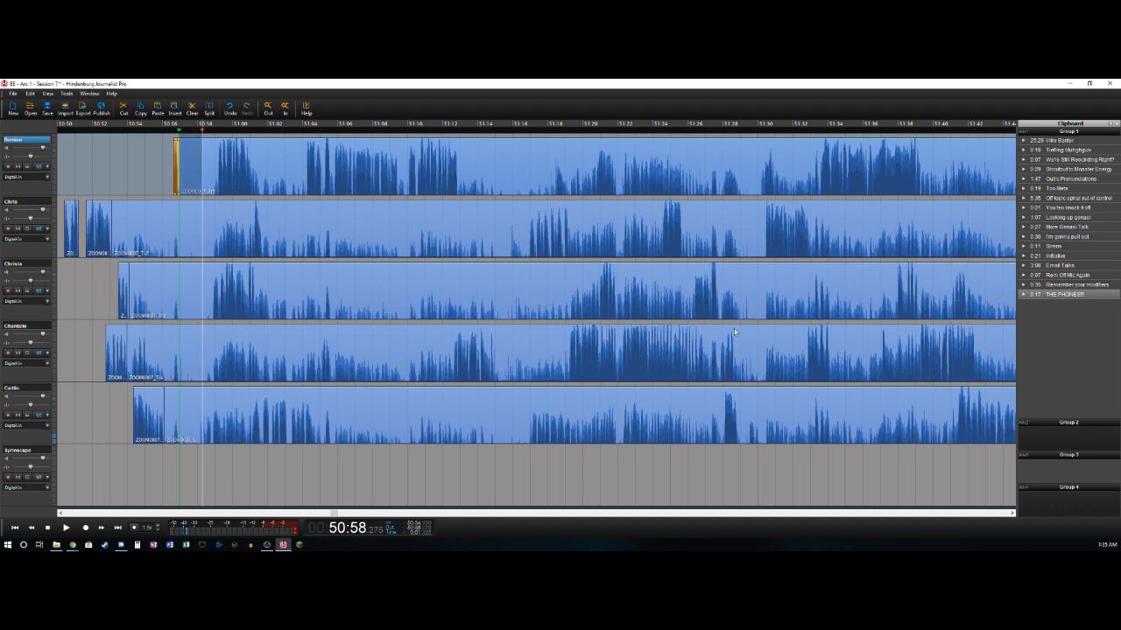
{"action": "left_click", "coordinate": [188, 403], "text": "shift"}
{"action": "key", "text": "Delete"}
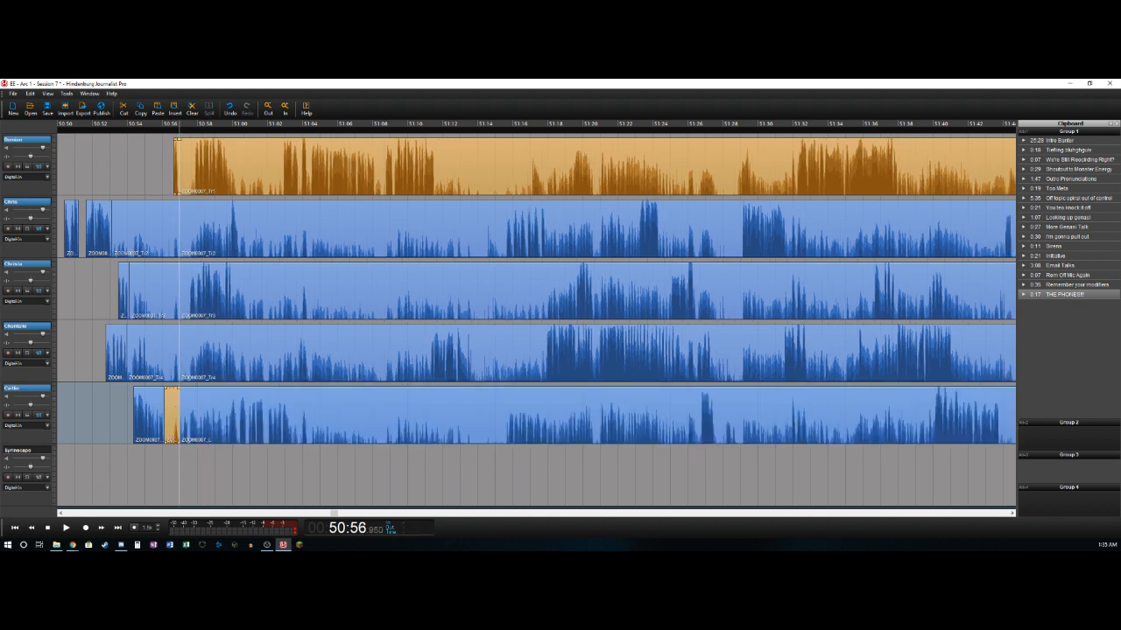
- Delete the leftover clip pieces just before the 50:56.95 cut on the second to fifth tracks
{"action": "left_click_drag", "start_coordinate": [145, 229], "coordinate": [171, 402]}
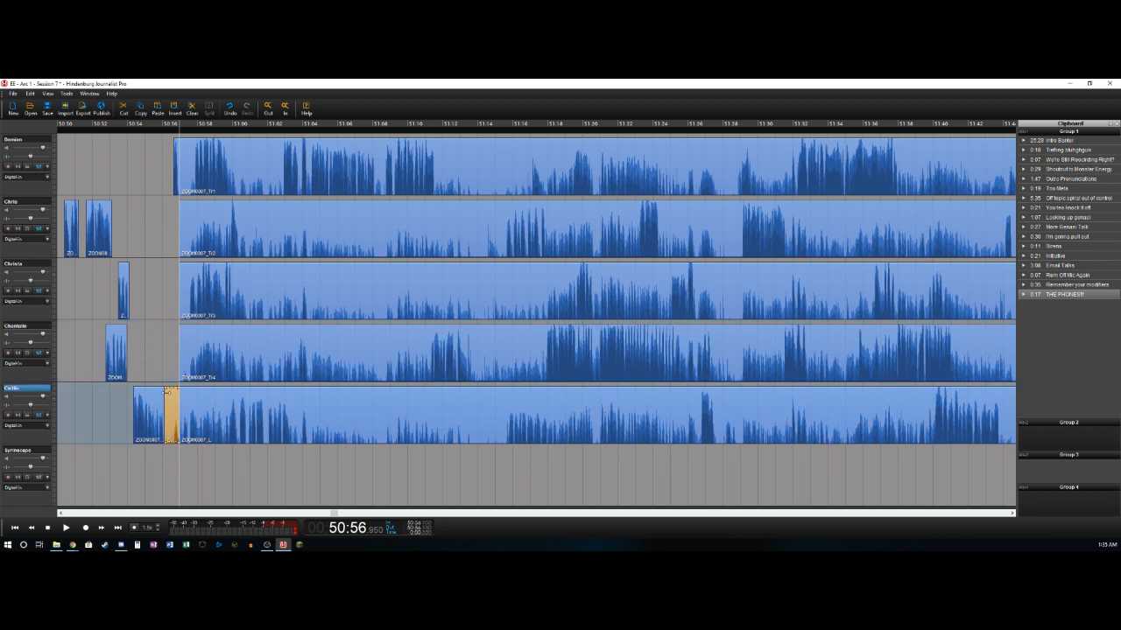
{"action": "key", "text": "space"}
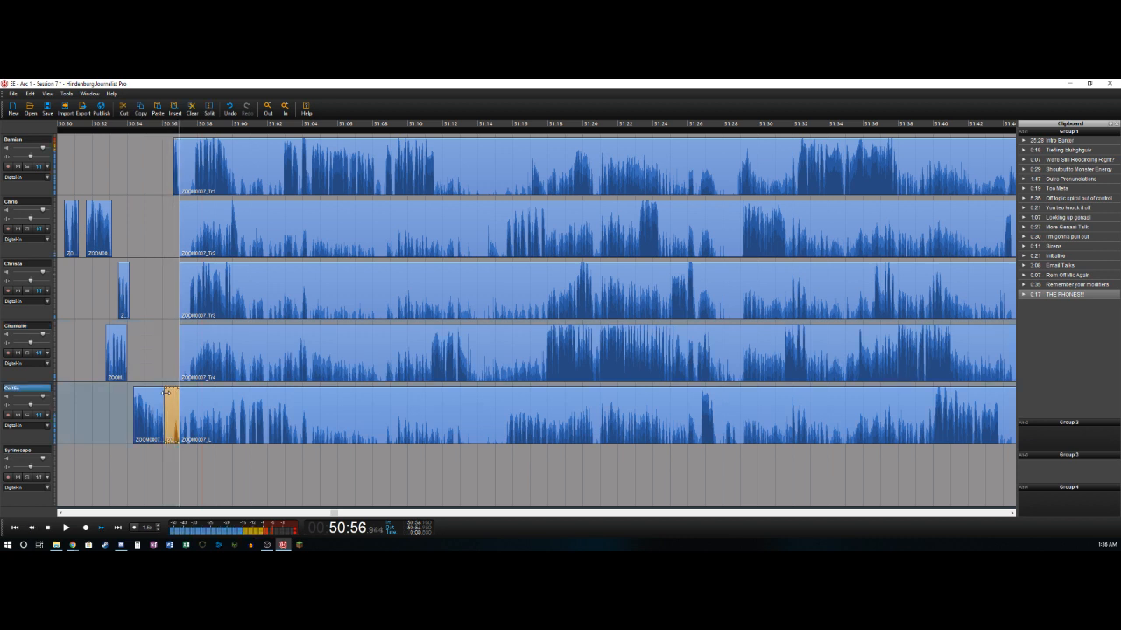
{"action": "key", "text": "Delete"}
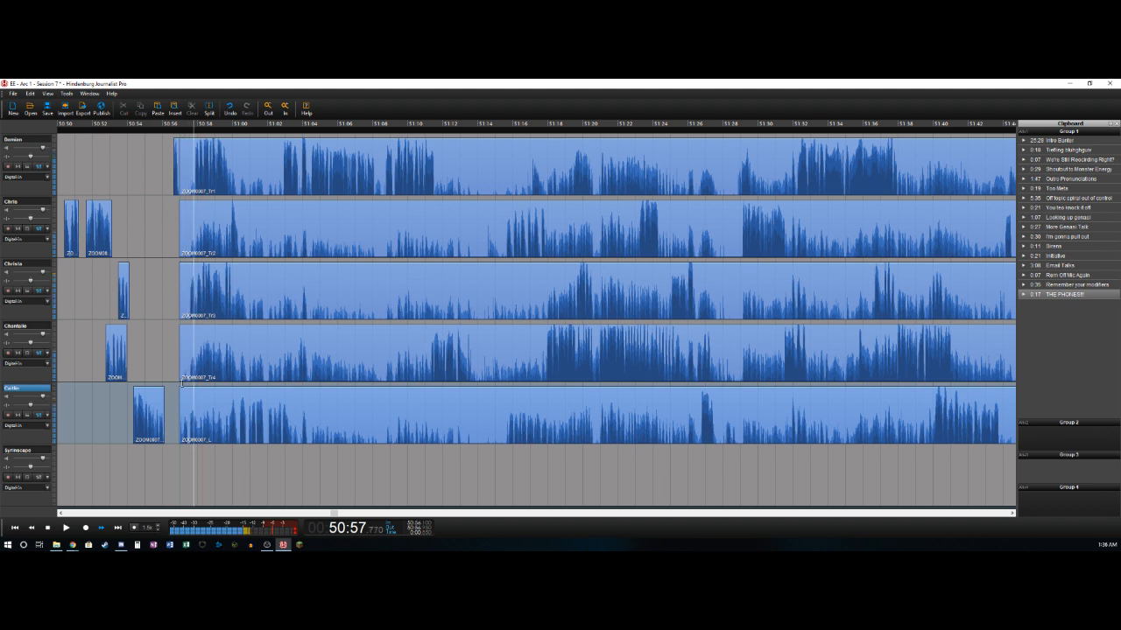
- Split the fifth track's clip after the cut at about 50:58.0
{"action": "left_click", "coordinate": [186, 396]}
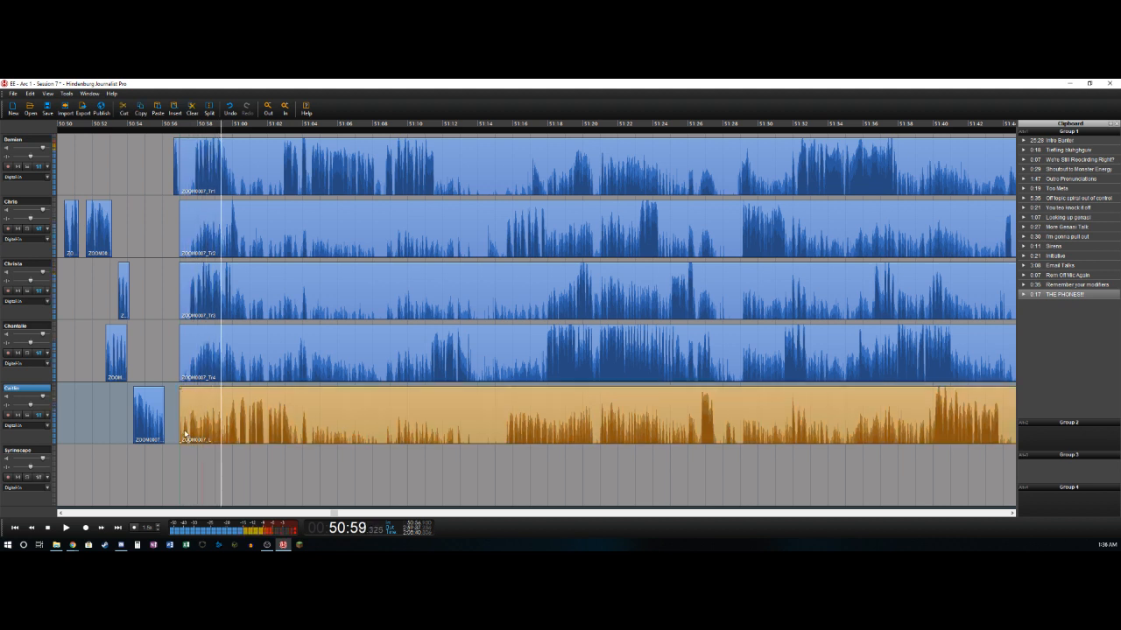
{"action": "left_click_drag", "start_coordinate": [189, 431], "coordinate": [197, 431]}
{"action": "key", "text": "t"}
- Delete the first track's audio between the cut and about 50:57.8 and split the remainder at about 50:59.8
{"action": "key", "text": "Up"}
{"action": "key", "text": "Up"}
{"action": "key", "text": "Up"}
{"action": "key", "text": "Up"}
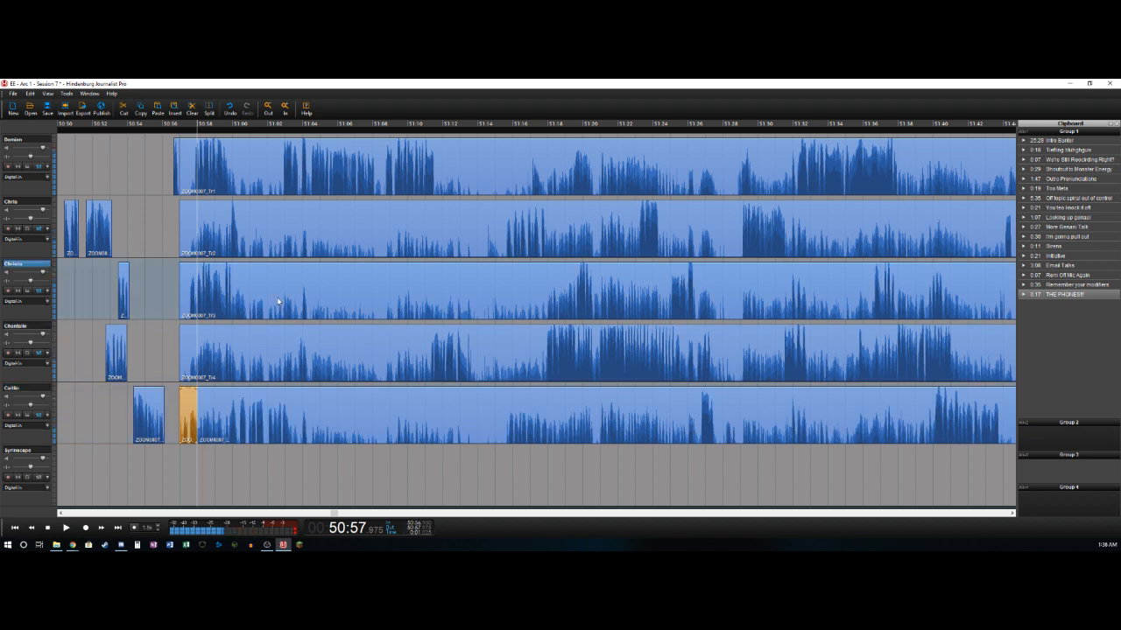
{"action": "key", "text": "Left"}
{"action": "key", "text": "t"}
{"action": "key", "text": "Delete"}
{"action": "key", "text": "Right"}
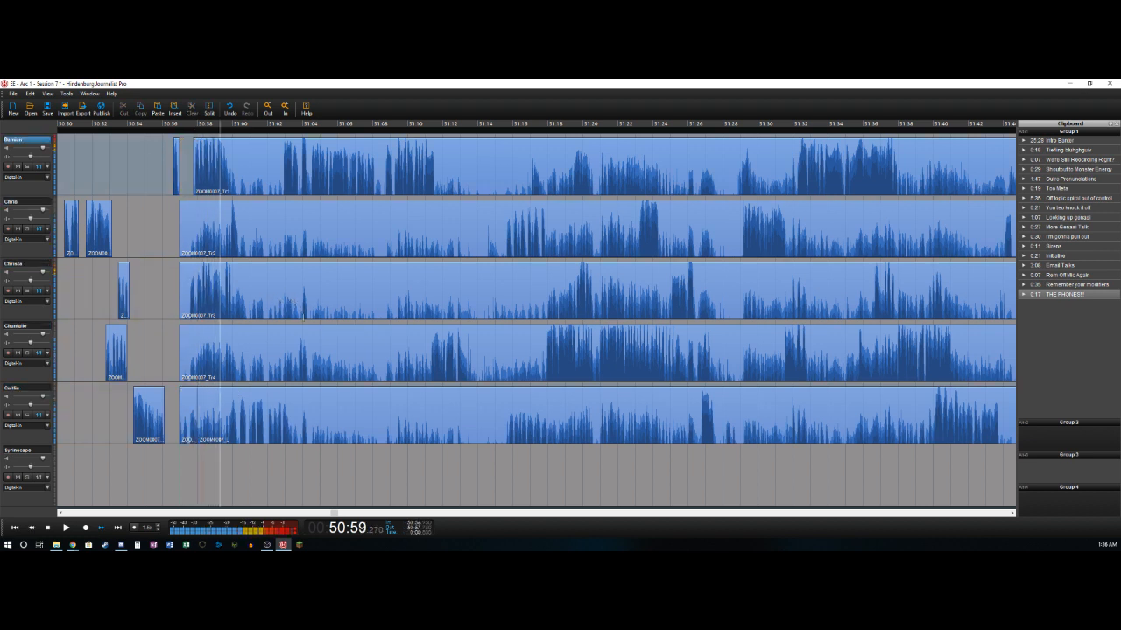
{"action": "key", "text": "t"}
- Split the third track's clip at about 50:57.5 and delete the part between the cut and that point
{"action": "key", "text": "Left"}
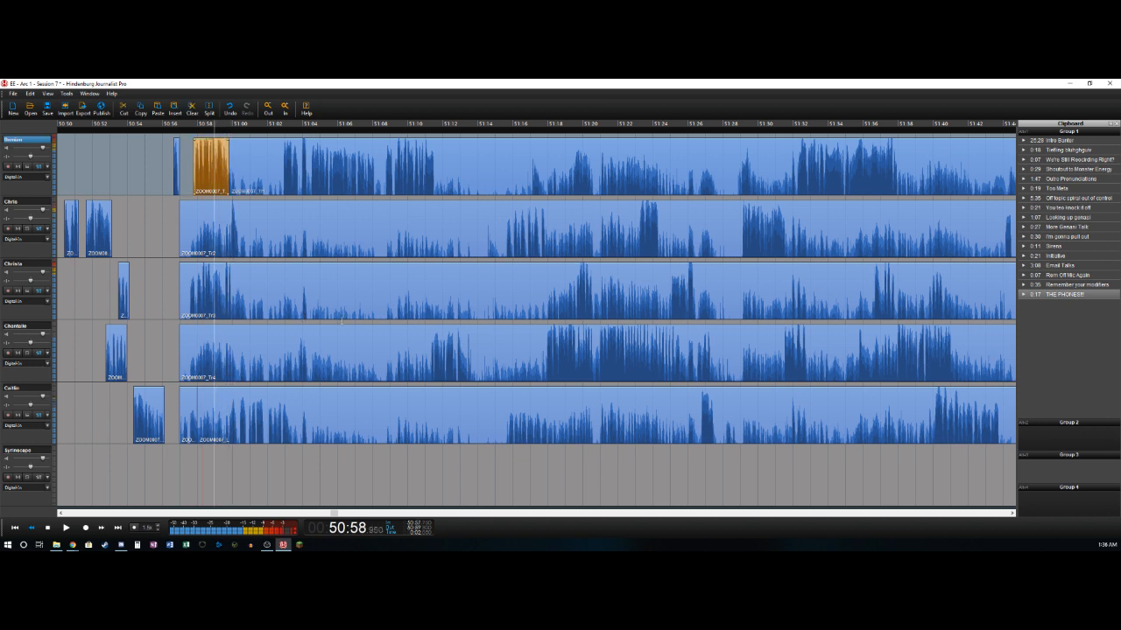
{"action": "key", "text": "Down"}
{"action": "key", "text": "Down"}
{"action": "key", "text": "Right"}
{"action": "key", "text": "t"}
{"action": "key", "text": "Delete"}
- Split the third track's remaining clip at about 50:58.8, at the end of the phrase
{"action": "key", "text": "Right"}
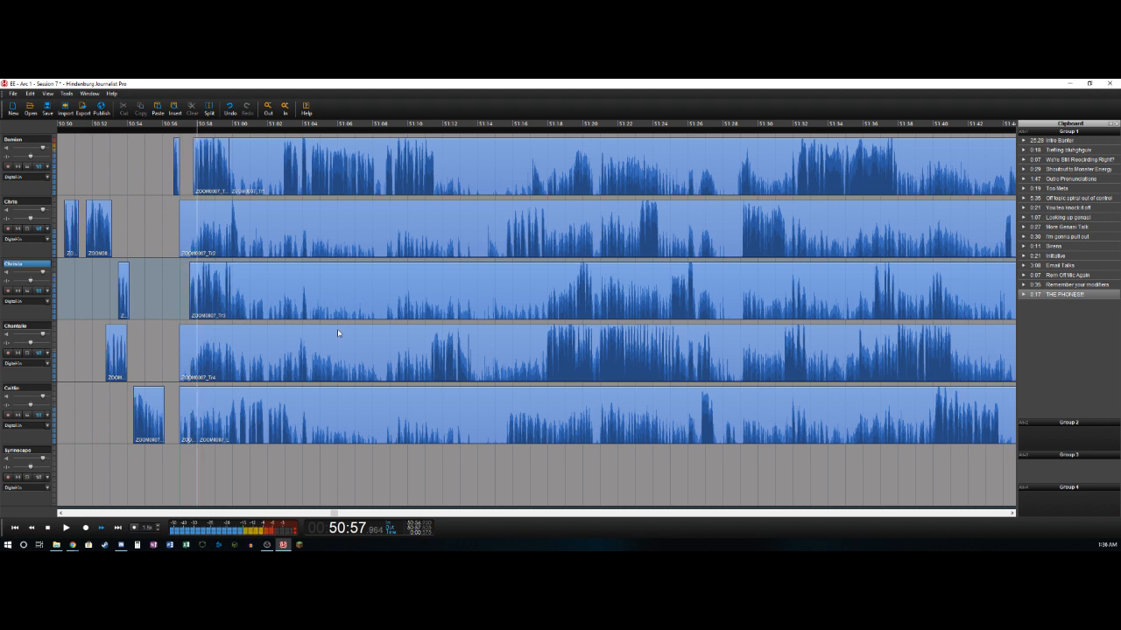
{"action": "key", "text": "Right"}
{"action": "key", "text": "Left"}
{"action": "key", "text": "Left"}
{"action": "key", "text": "t"}
{"action": "key", "text": "Right"}
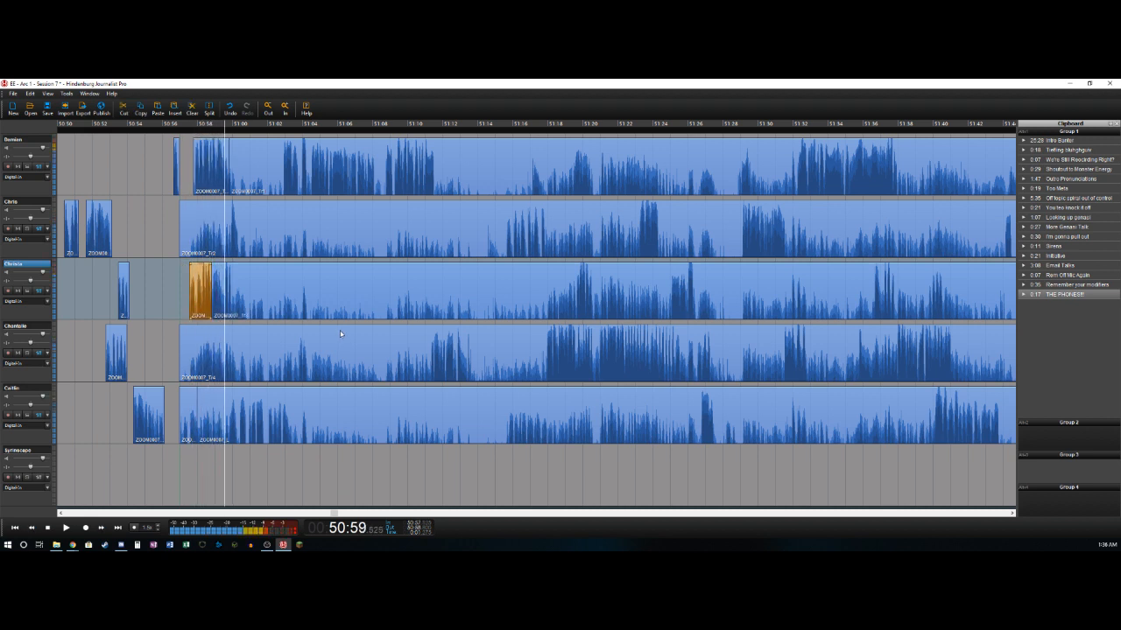
- Isolate the third track's short phrase between about 50:59.5 and 51:00.0, deleting the audio before it and after it up to 51:00.8
{"action": "key", "text": "t"}
{"action": "key", "text": "Delete"}
{"action": "key", "text": "Right"}
{"action": "key", "text": "t"}
{"action": "key", "text": "Right"}
{"action": "key", "text": "t"}
{"action": "key", "text": "Delete"}
{"action": "key", "text": "Left"}
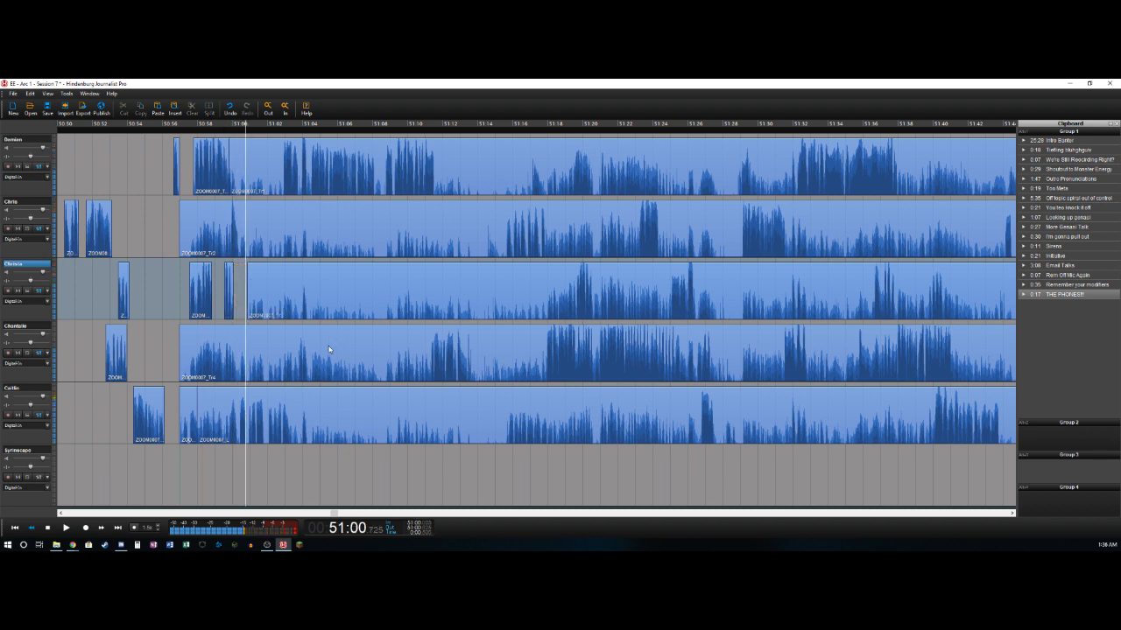
- Split the second track's clip at 50:59.9, delete the part before it, and split the remainder at about 51:00.3
{"action": "key", "text": "Right"}
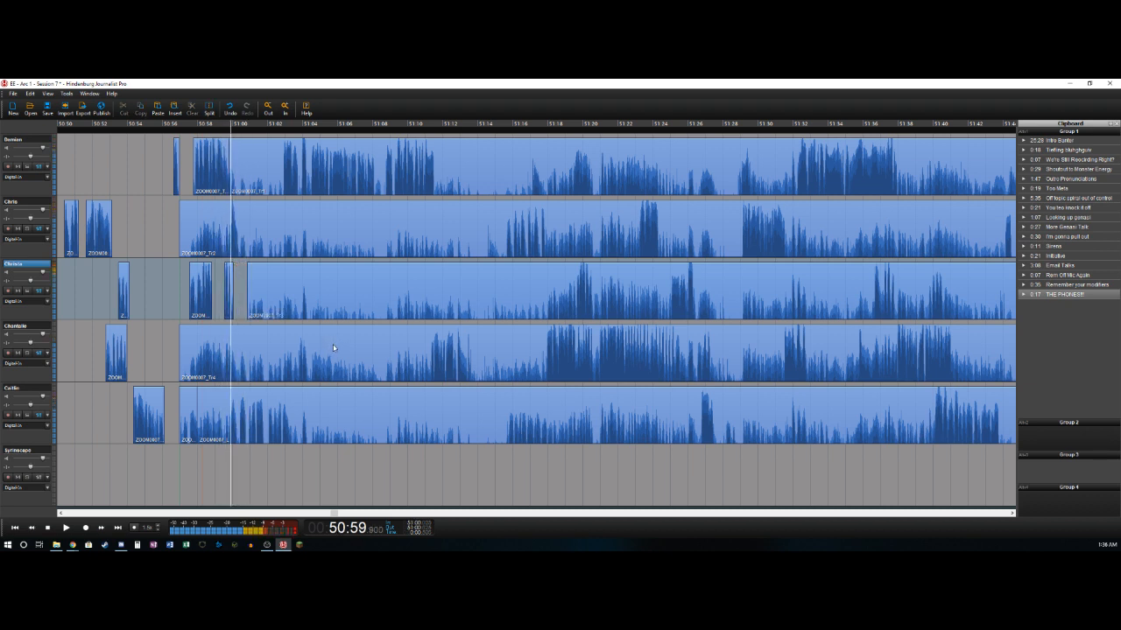
{"action": "key", "text": "Up"}
{"action": "key", "text": "t"}
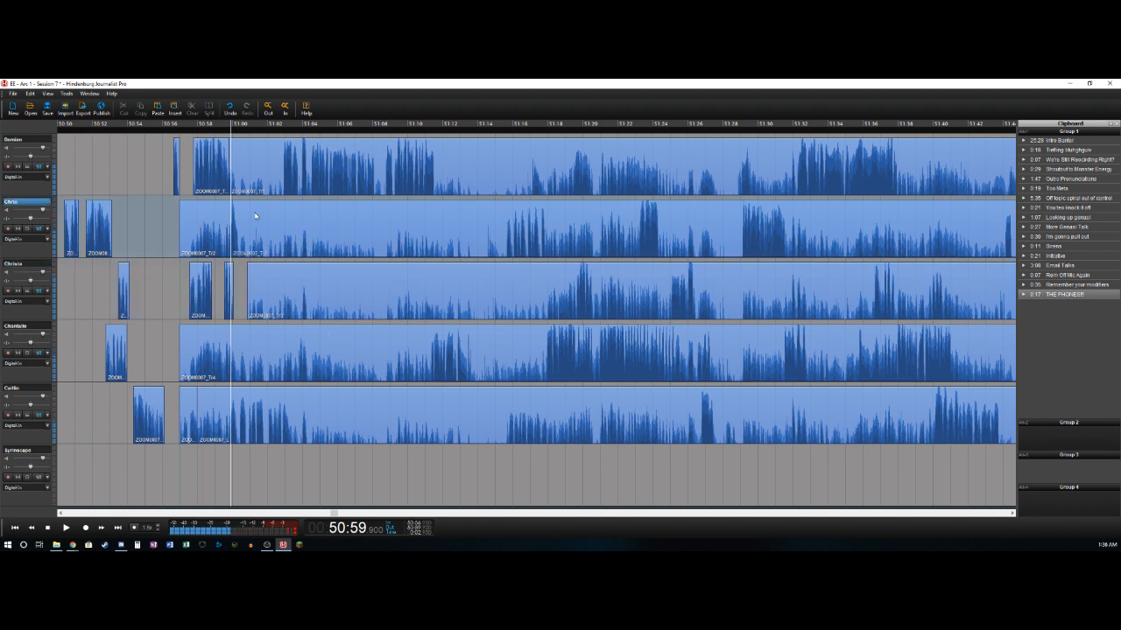
{"action": "left_click", "coordinate": [215, 213]}
{"action": "key", "text": "Delete"}
{"action": "key", "text": "space"}
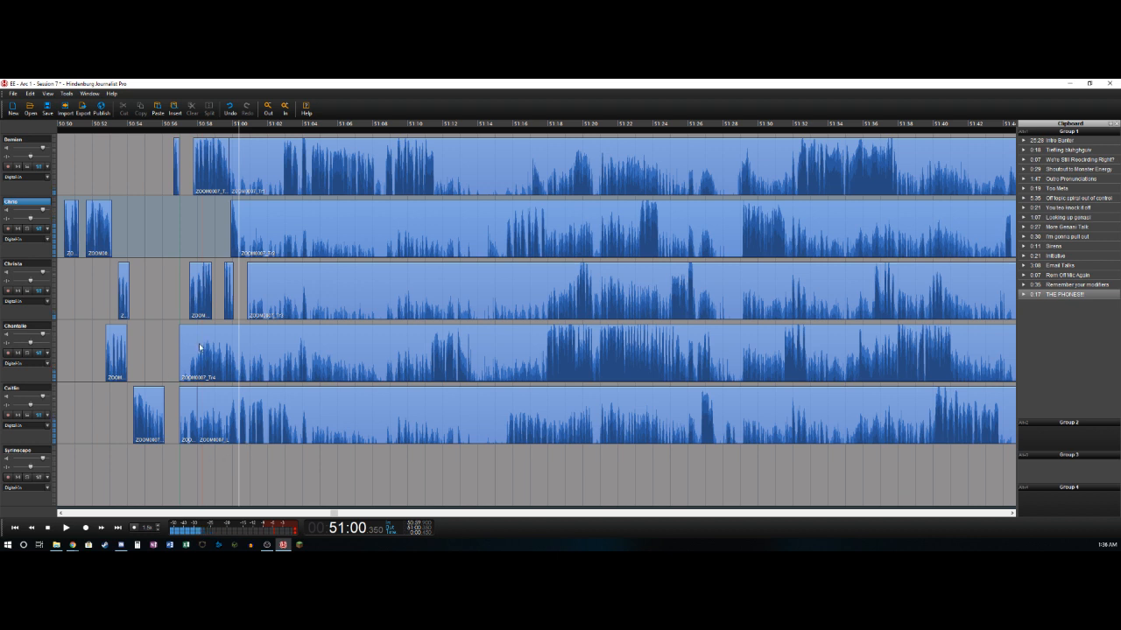
- Delete the fifth track's audio between about 50:58.0 and 50:59.8 and split the remaining clip at about 51:03.4
{"action": "left_click", "coordinate": [219, 430]}
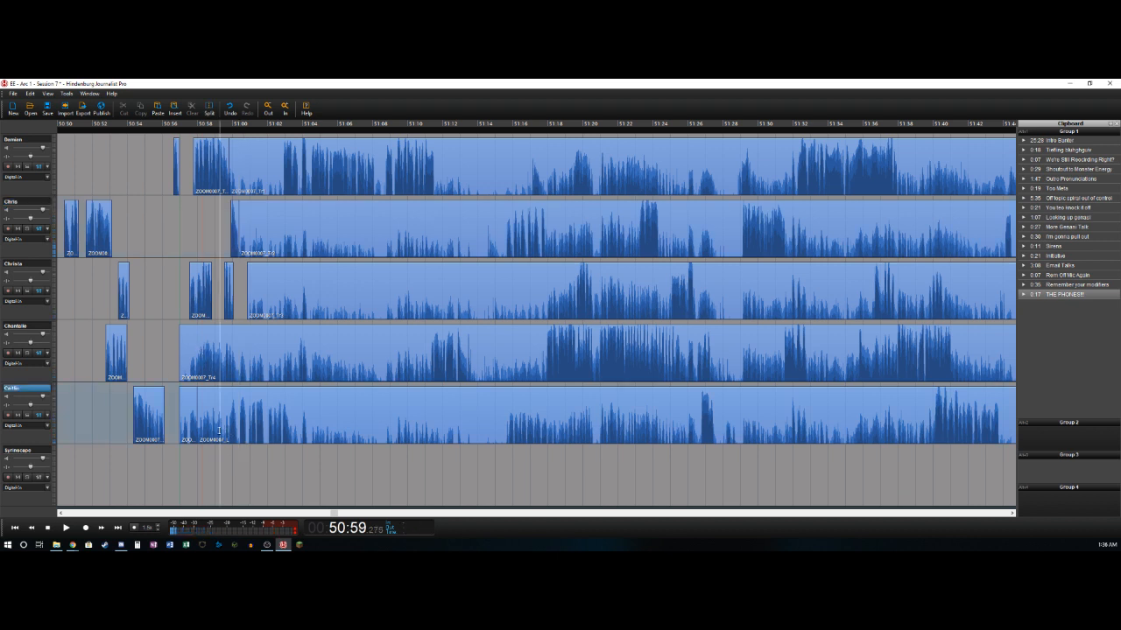
{"action": "key", "text": "space"}
{"action": "key", "text": "space"}
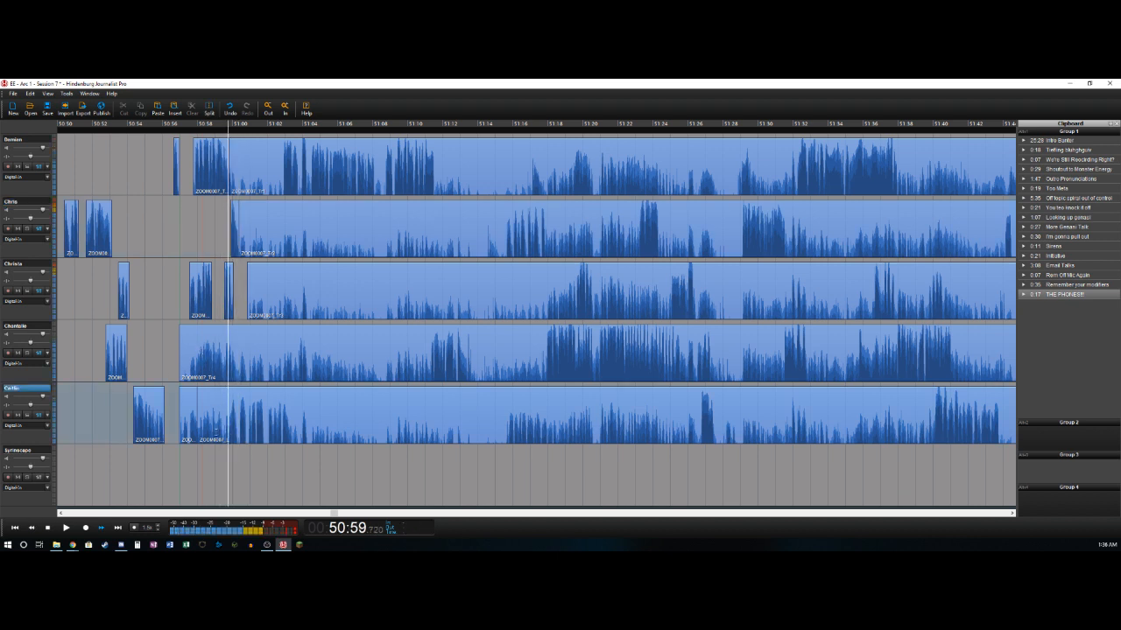
{"action": "left_click_drag", "start_coordinate": [196, 430], "coordinate": [231, 430]}
{"action": "key", "text": "Delete"}
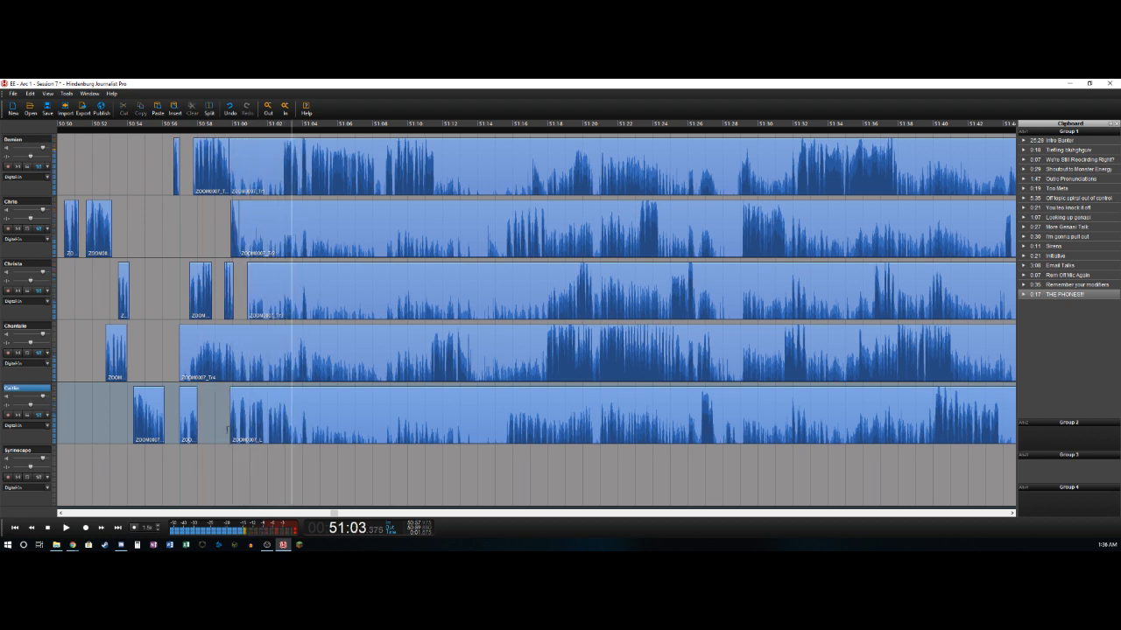
{"action": "key", "text": "ctrl+t"}
- Split the first track's clip at about 51:02.9 and delete the part between 50:59.8 and that point
{"action": "key", "text": "Up"}
{"action": "key", "text": "Up"}
{"action": "key", "text": "Up"}
{"action": "key", "text": "Up"}
{"action": "key", "text": "Left"}
{"action": "key", "text": "Left"}
{"action": "key", "text": "Left"}
{"action": "key", "text": "Left"}
{"action": "key", "text": "Right"}
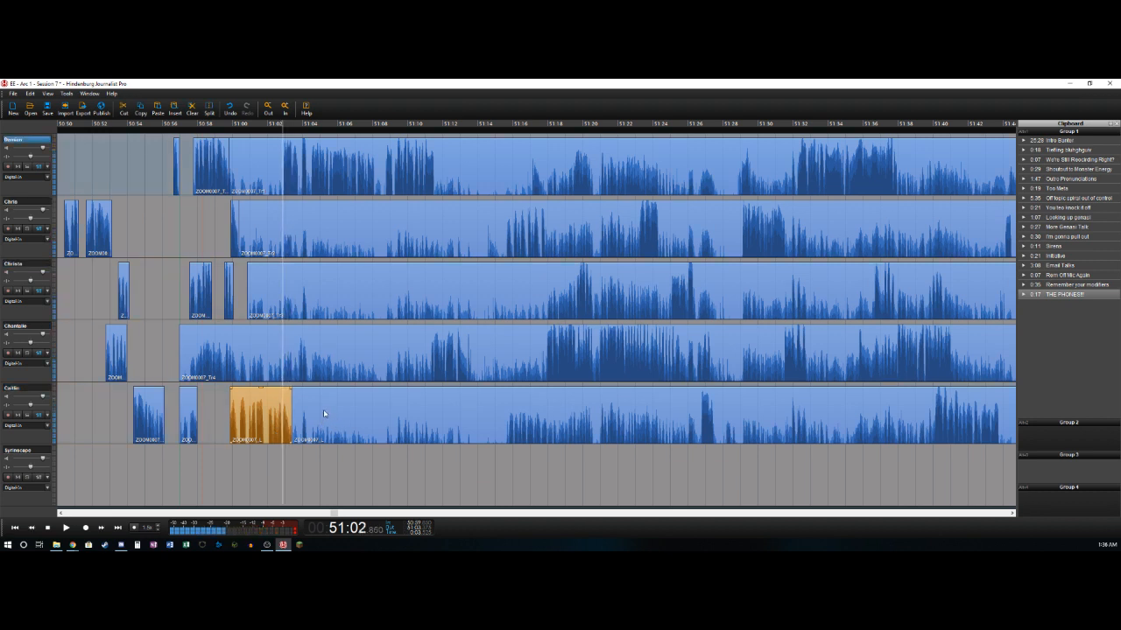
{"action": "key", "text": "ctrl+t"}
{"action": "key", "text": "Delete"}
- Cut out the first track's brief pause between about 51:04.3 and 51:04.5
{"action": "key", "text": "space"}
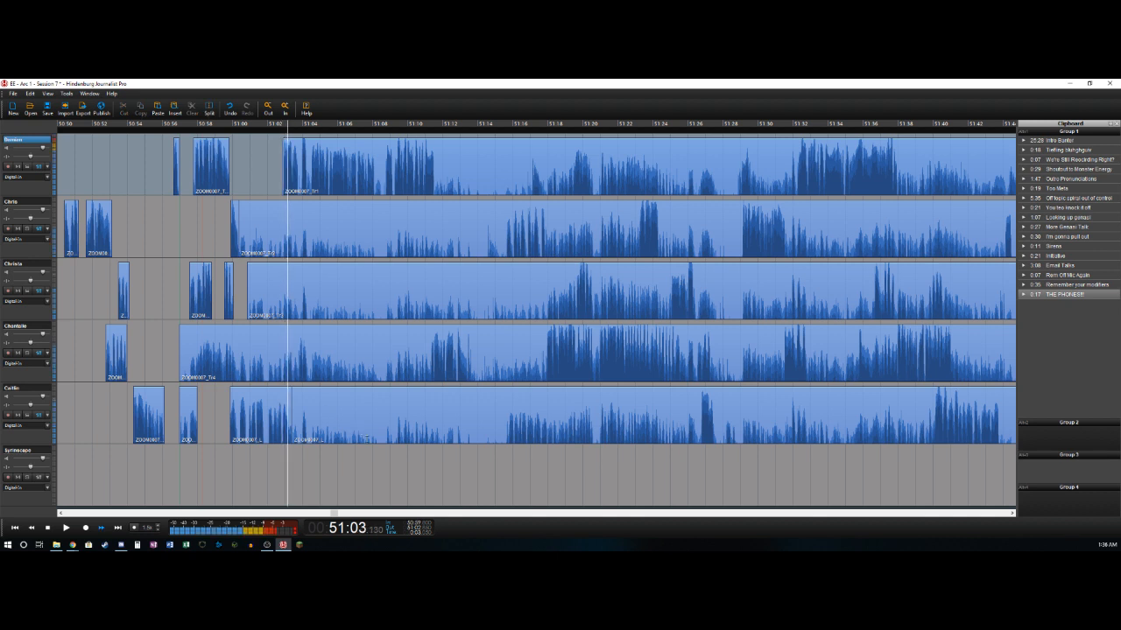
{"action": "key", "text": "Left"}
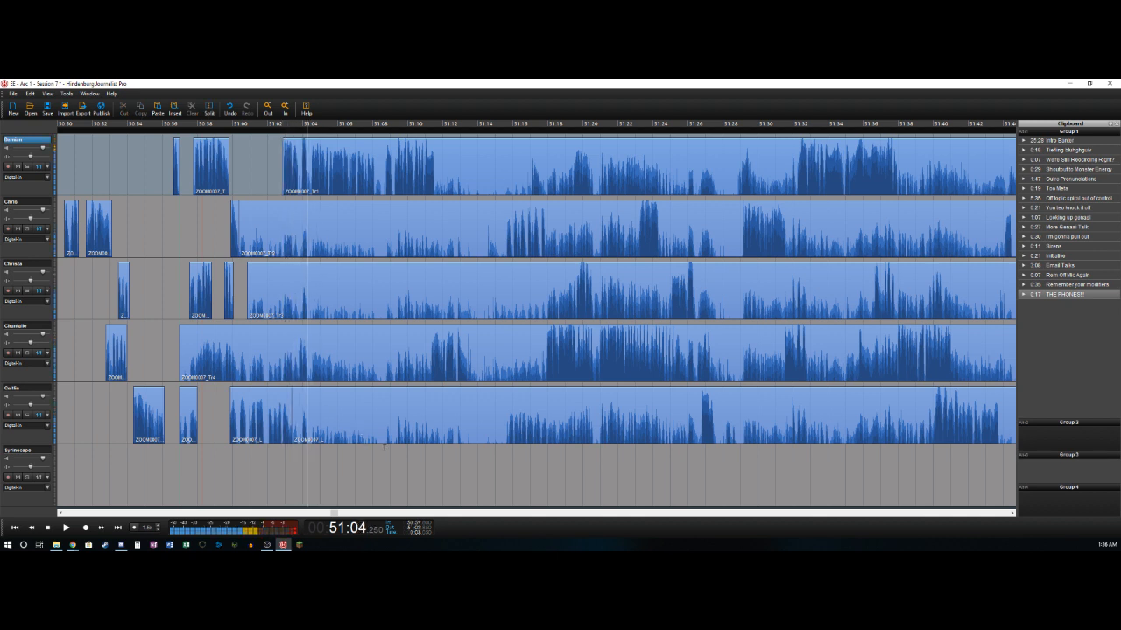
{"action": "key", "text": "ctrl+t"}
{"action": "key", "text": "Right"}
{"action": "key", "text": "Right"}
{"action": "key", "text": "ctrl+t"}
{"action": "key", "text": "Delete"}
- Delete the first track's pause between about 51:08.1 and 51:08.6 and split the remaining clip at about 51:11.6
{"action": "key", "text": "space"}
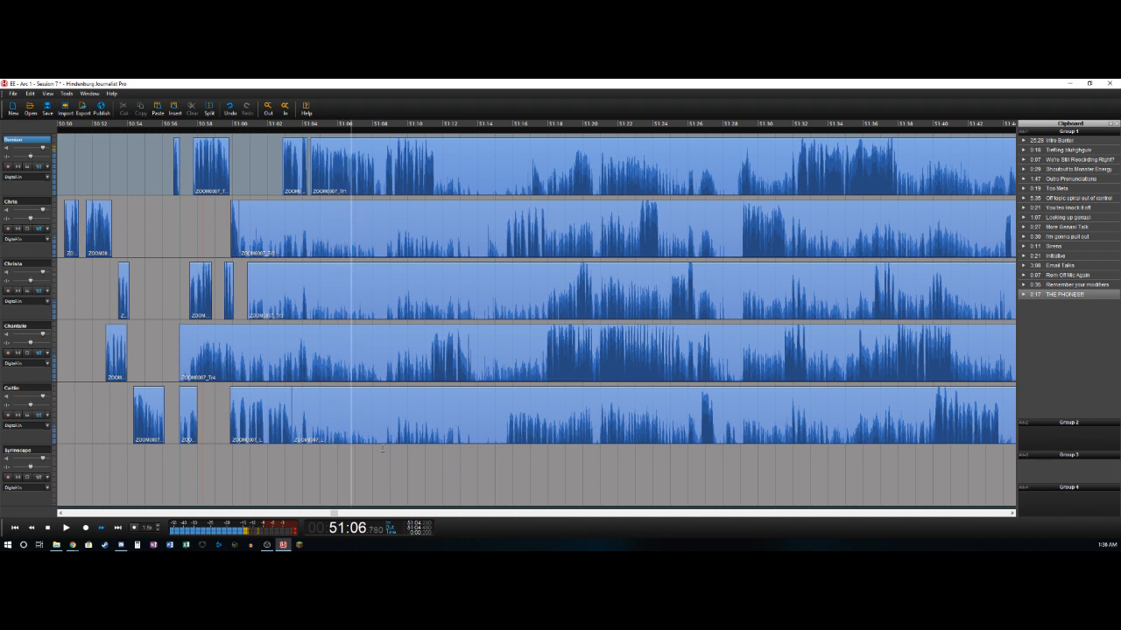
{"action": "key", "text": "Left"}
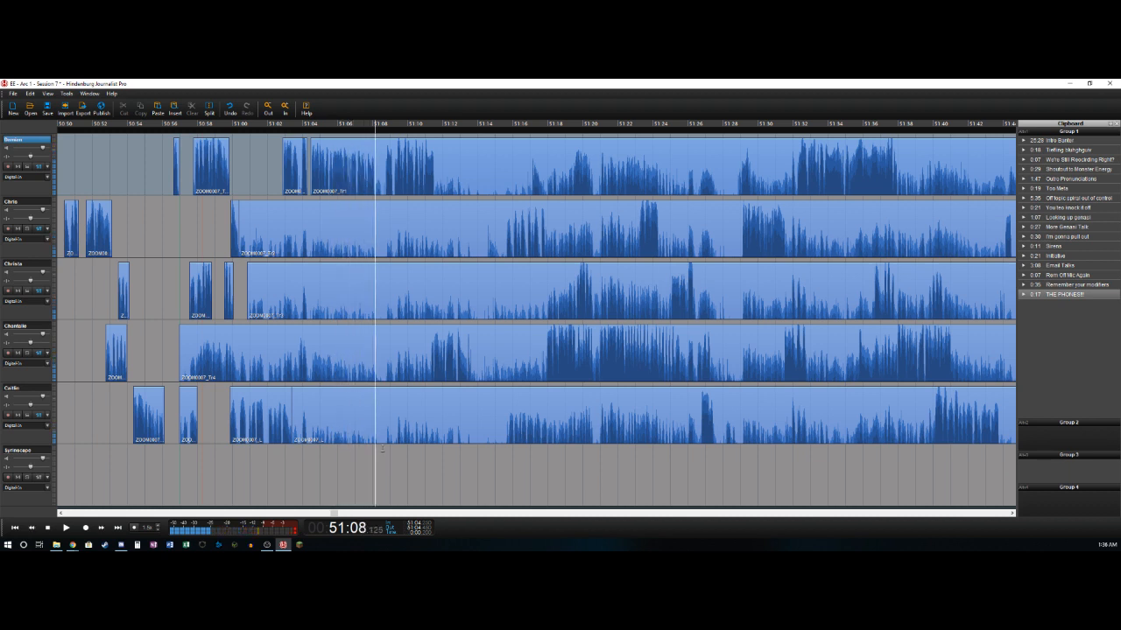
{"action": "key", "text": "t"}
{"action": "key", "text": "space"}
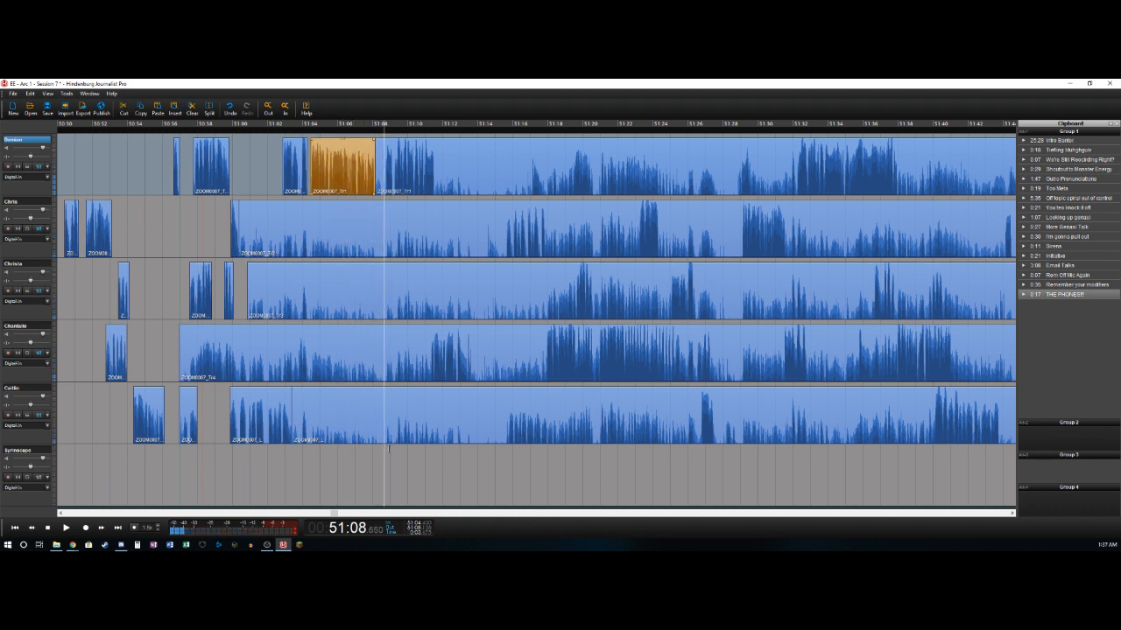
{"action": "key", "text": "t"}
{"action": "key", "text": "Delete"}
{"action": "key", "text": "Right"}
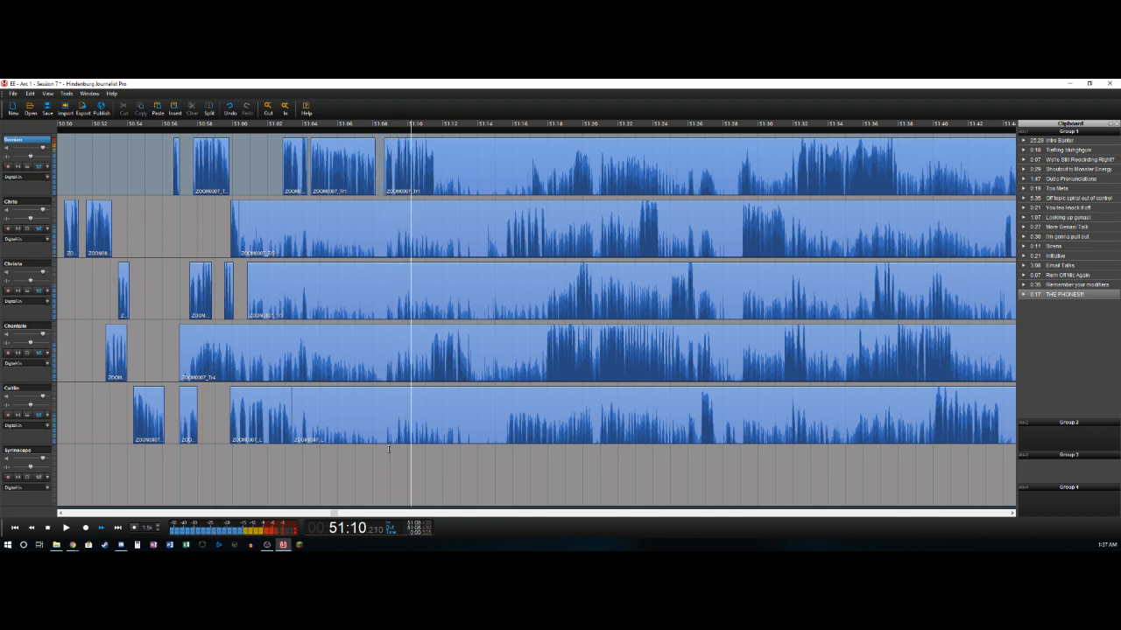
{"action": "key", "text": "t"}
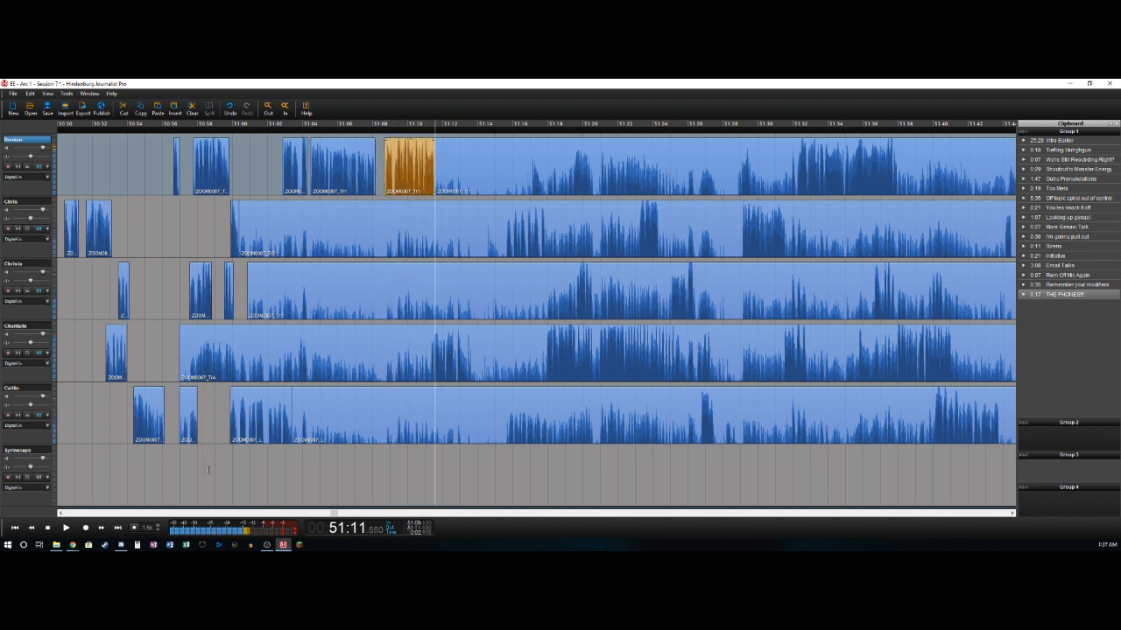
- Delete the fourth track's audio from the cut up to about 51:11.3 and split the remaining clip at about 51:13.6
{"action": "left_click", "coordinate": [295, 370]}
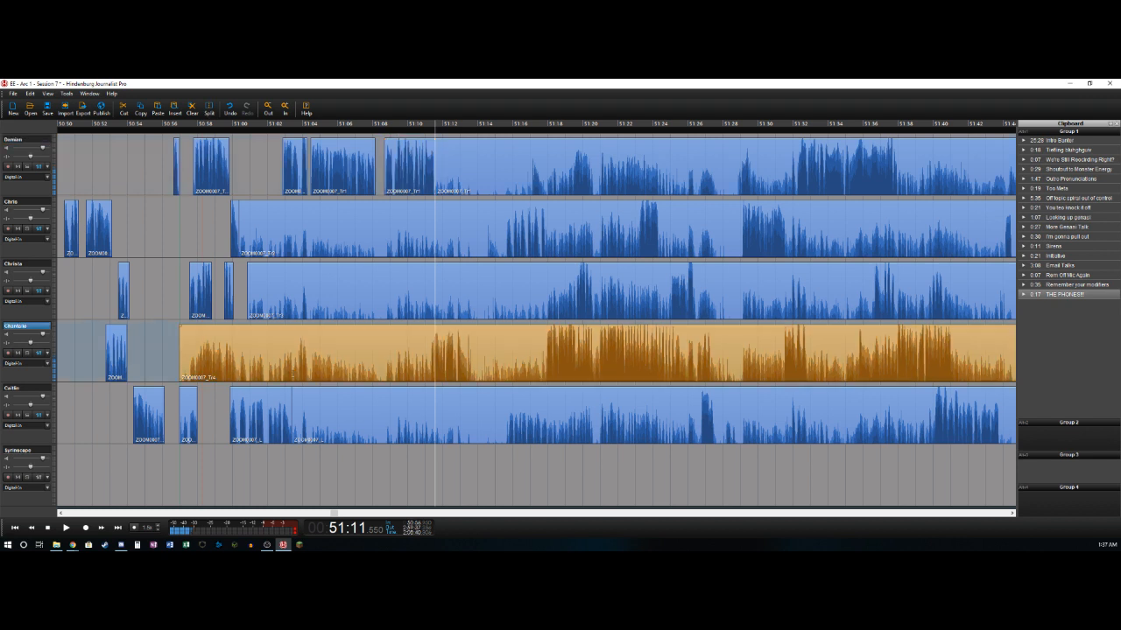
{"action": "left_click", "coordinate": [293, 372]}
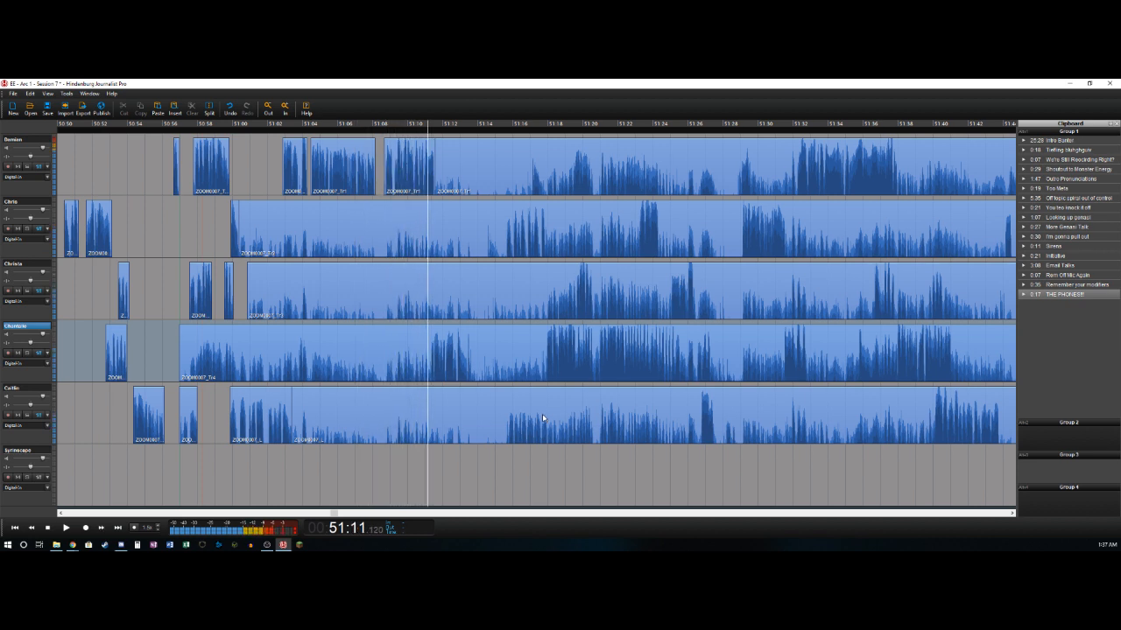
{"action": "key", "text": "k"}
{"action": "key", "text": "t"}
{"action": "key", "text": "Delete"}
{"action": "key", "text": "l"}
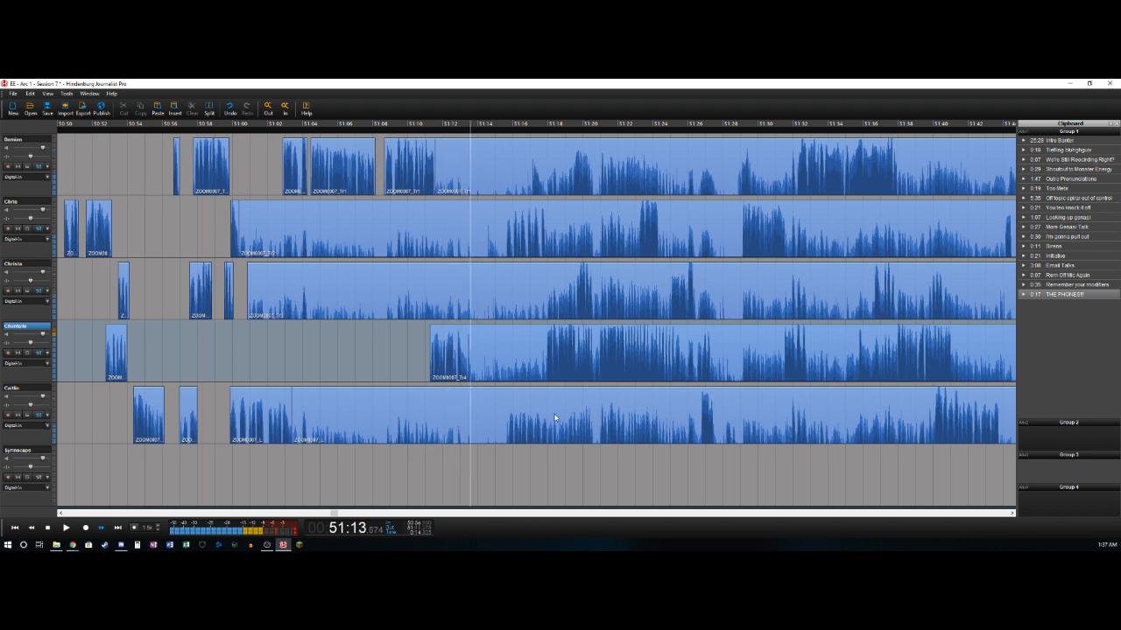
{"action": "key", "text": "t"}
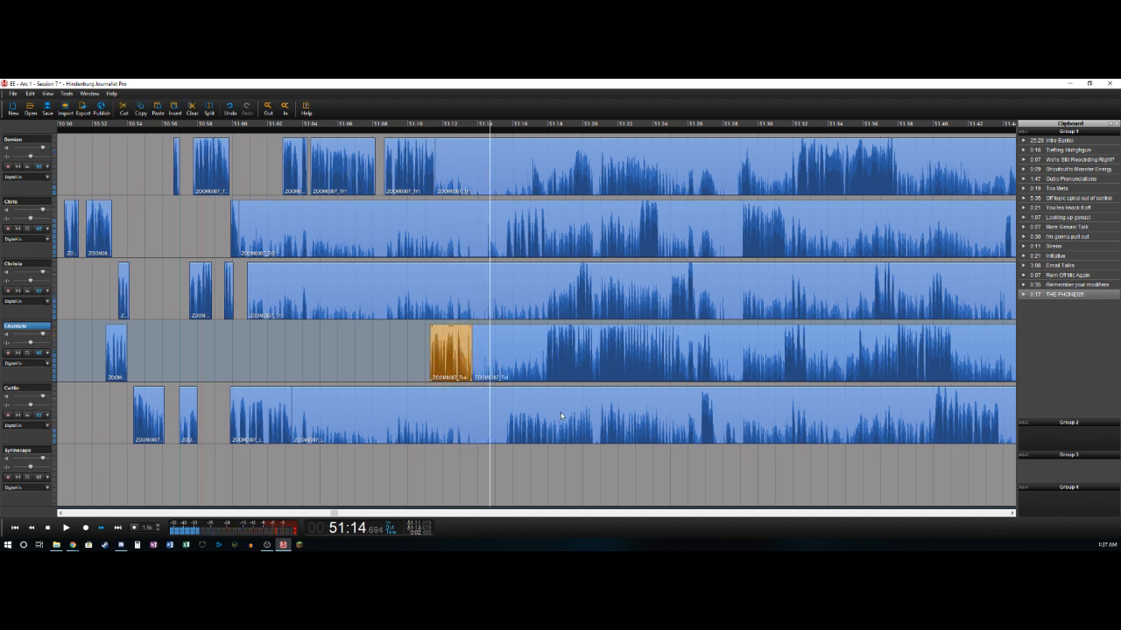
- Delete the second track's audio between about 51:00.3 and 51:15.6 and split the remainder at about 51:17.9
{"action": "key", "text": "k"}
{"action": "key", "text": "Up"}
{"action": "key", "text": "Up"}
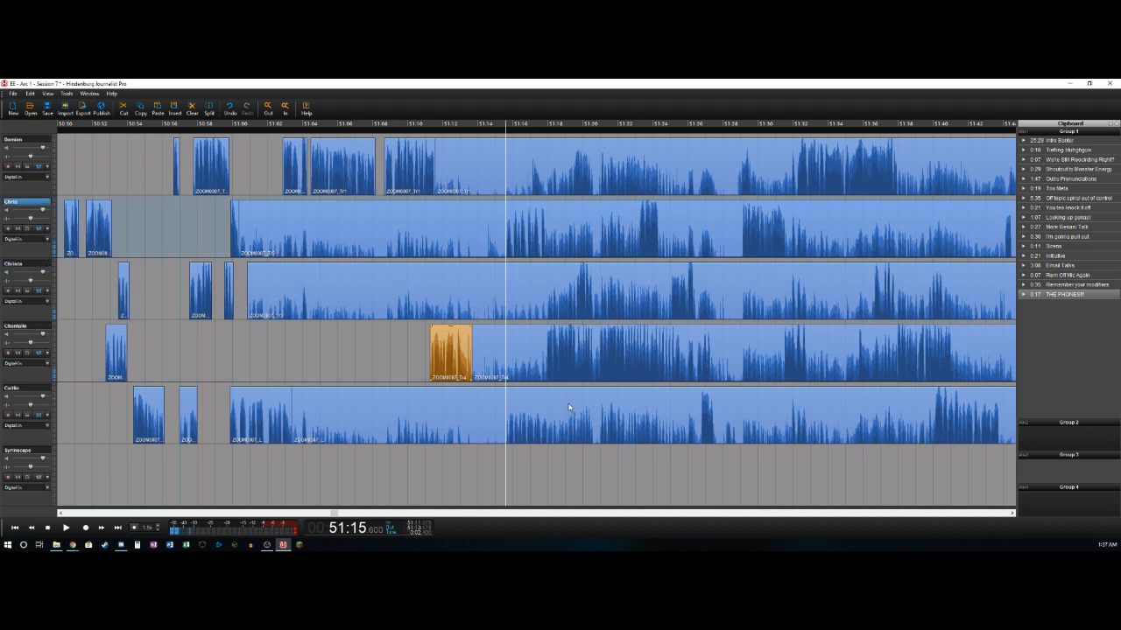
{"action": "key", "text": "t"}
{"action": "key", "text": "Delete"}
{"action": "key", "text": "l"}
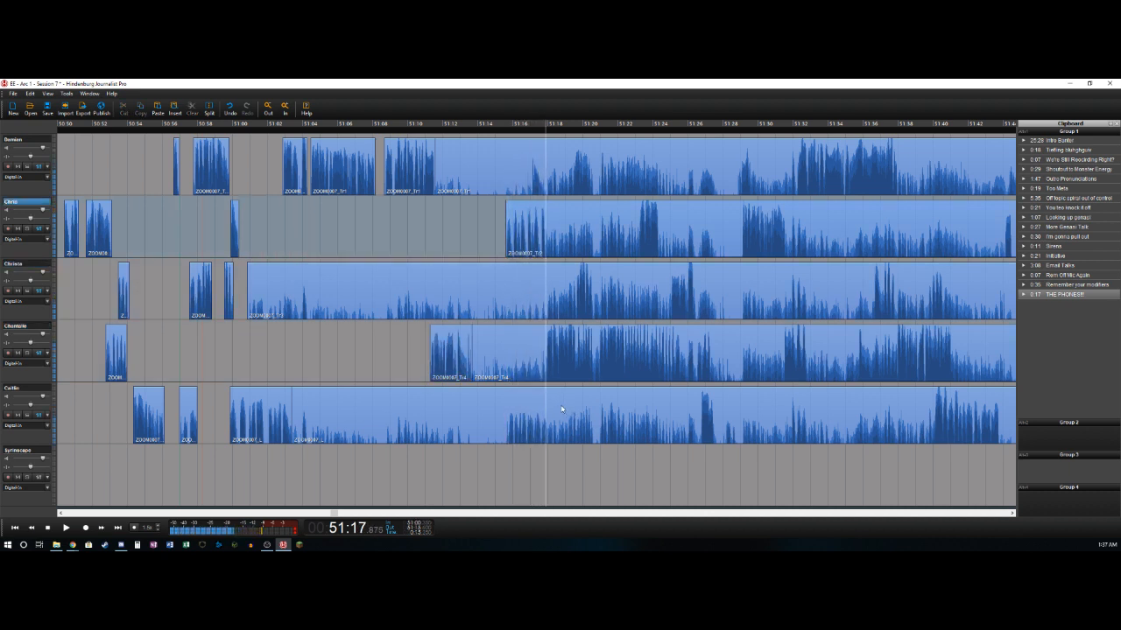
{"action": "key", "text": "t"}
- Split the fifth track's clip at about 51:15.7 and delete the part between 51:03.4 and that point
{"action": "left_click", "coordinate": [505, 435]}
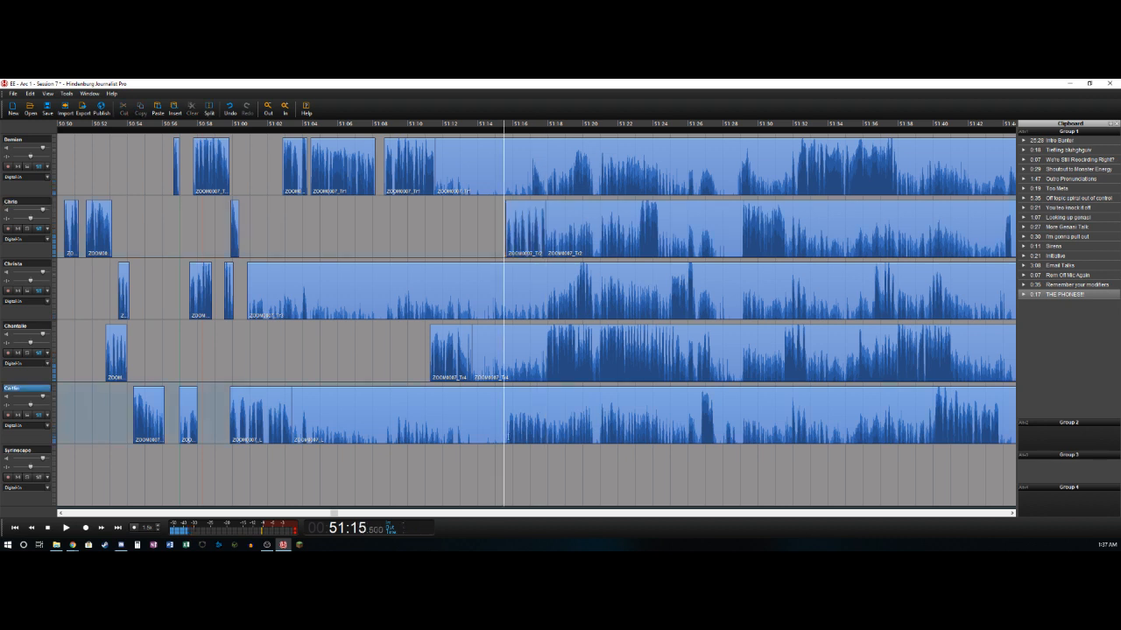
{"action": "mouse_move", "coordinate": [505, 434]}
{"action": "left_mouse_down"}
{"action": "mouse_move", "coordinate": [519, 431]}
{"action": "mouse_move", "coordinate": [508, 431]}
{"action": "left_mouse_up"}
{"action": "key", "text": "t"}
{"action": "key", "text": "Delete"}
{"action": "key", "text": "space"}
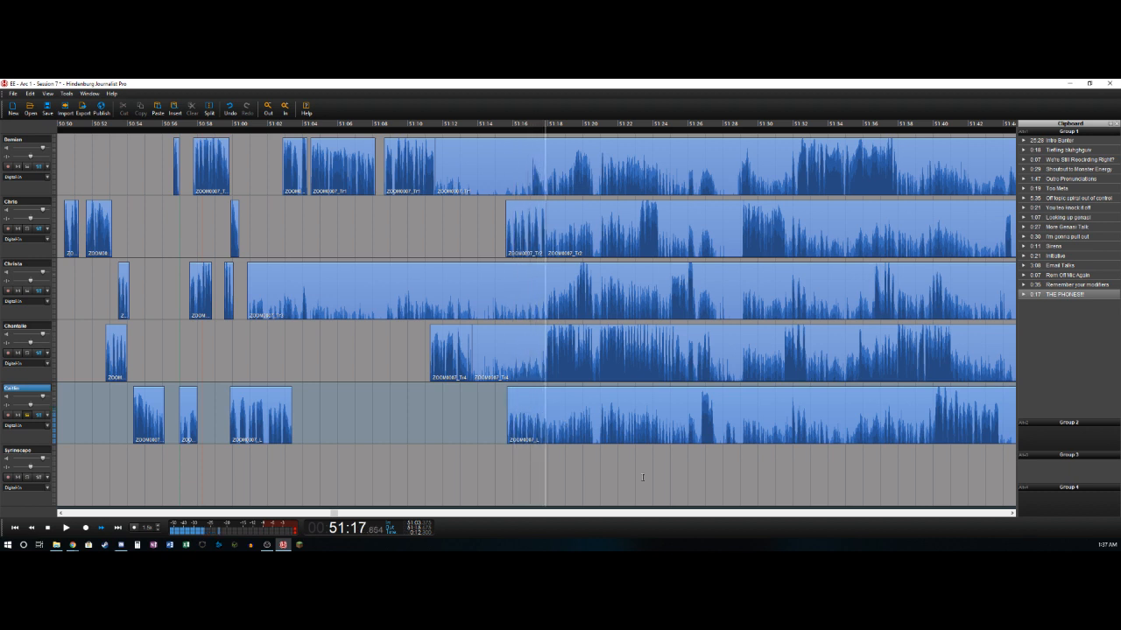
- Split the fifth track's remaining clip at about 51:18.0 and raise the volume of the short phrase before the split
{"action": "key", "text": "space"}
{"action": "left_click_drag", "start_coordinate": [569, 462], "coordinate": [549, 455]}
{"action": "key", "text": "space"}
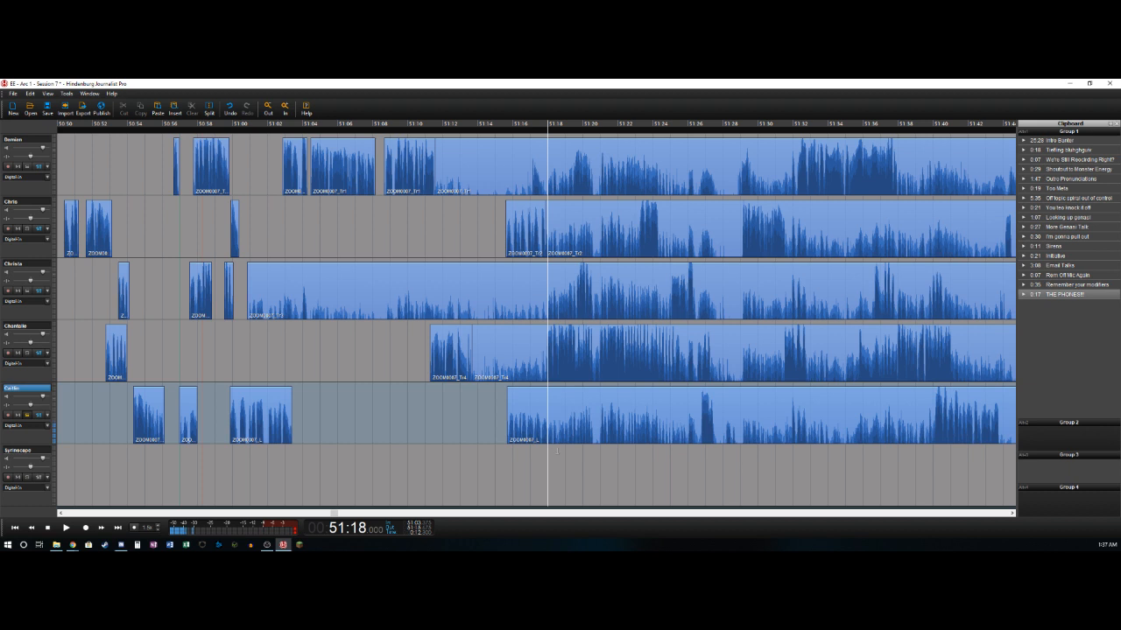
{"action": "key", "text": "s"}
{"action": "left_click", "coordinate": [533, 395]}
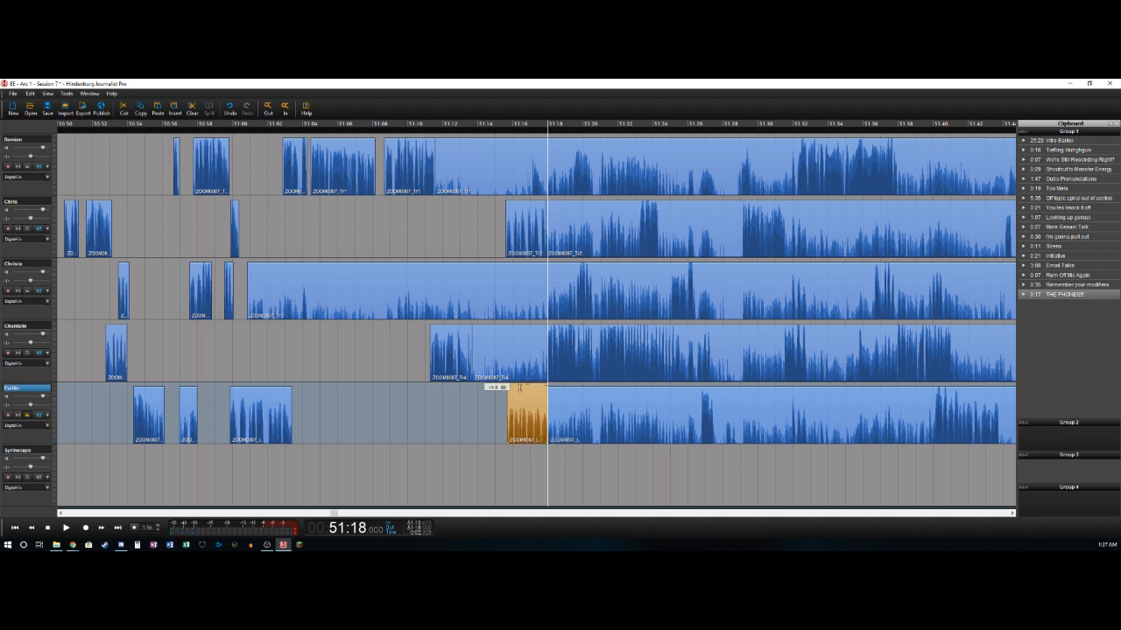
{"action": "left_click", "coordinate": [499, 416]}
{"action": "key", "text": "space"}
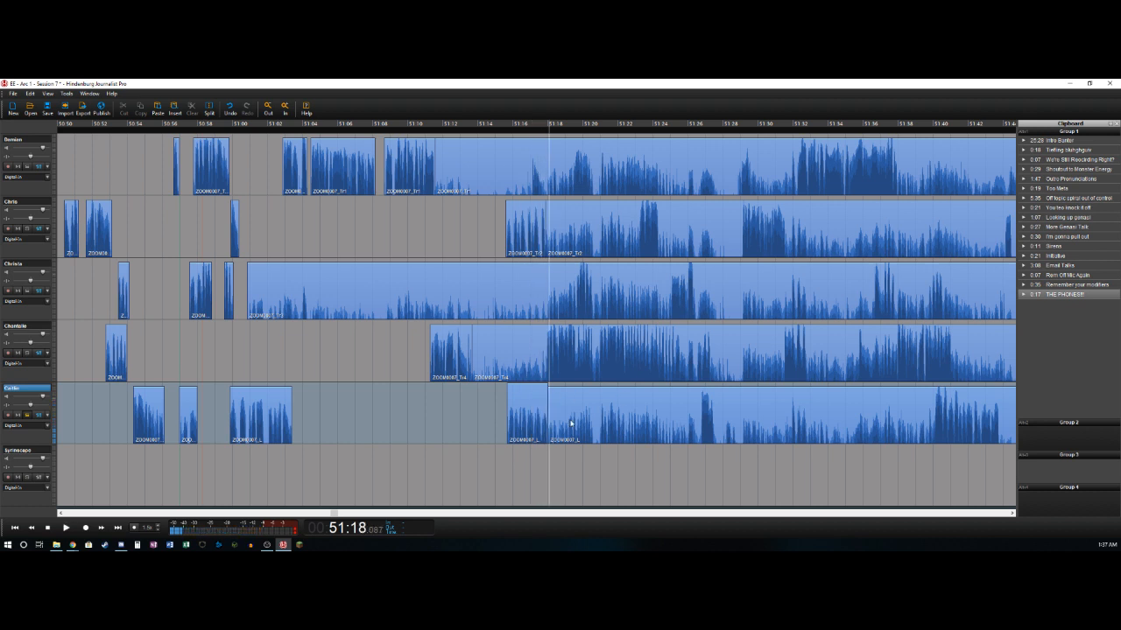
- Delete the fourth track's audio between about 51:13.6 and 51:17.9 and split the remaining clip at about 51:20.7
{"action": "left_click", "coordinate": [502, 248]}
{"action": "key", "text": "space"}
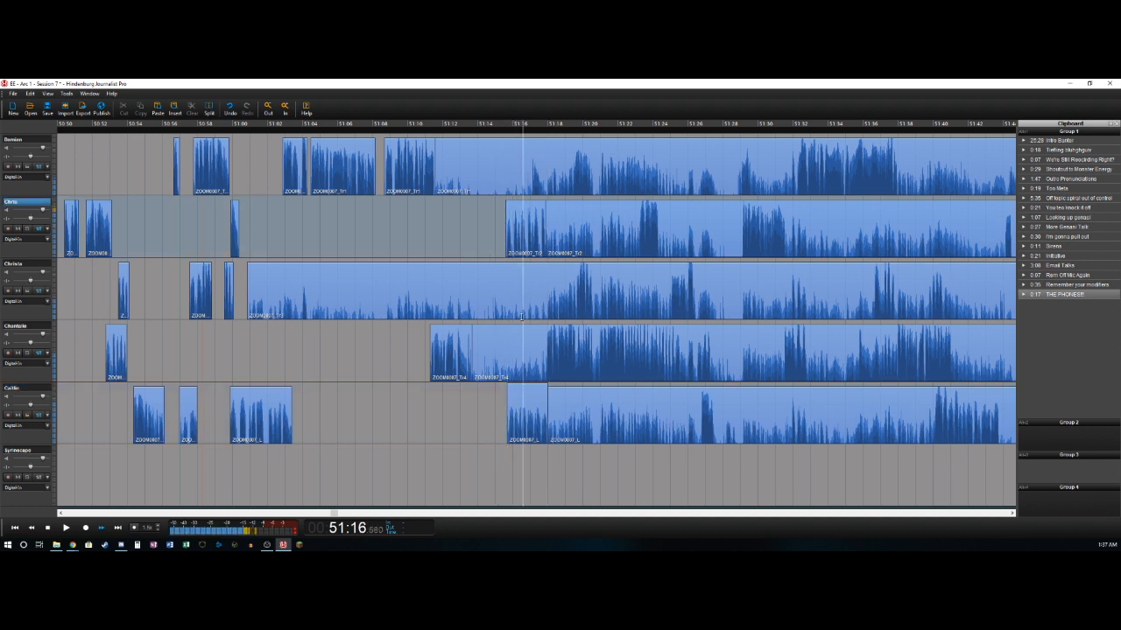
{"action": "left_click", "coordinate": [555, 348]}
{"action": "key", "text": "ctrl+t"}
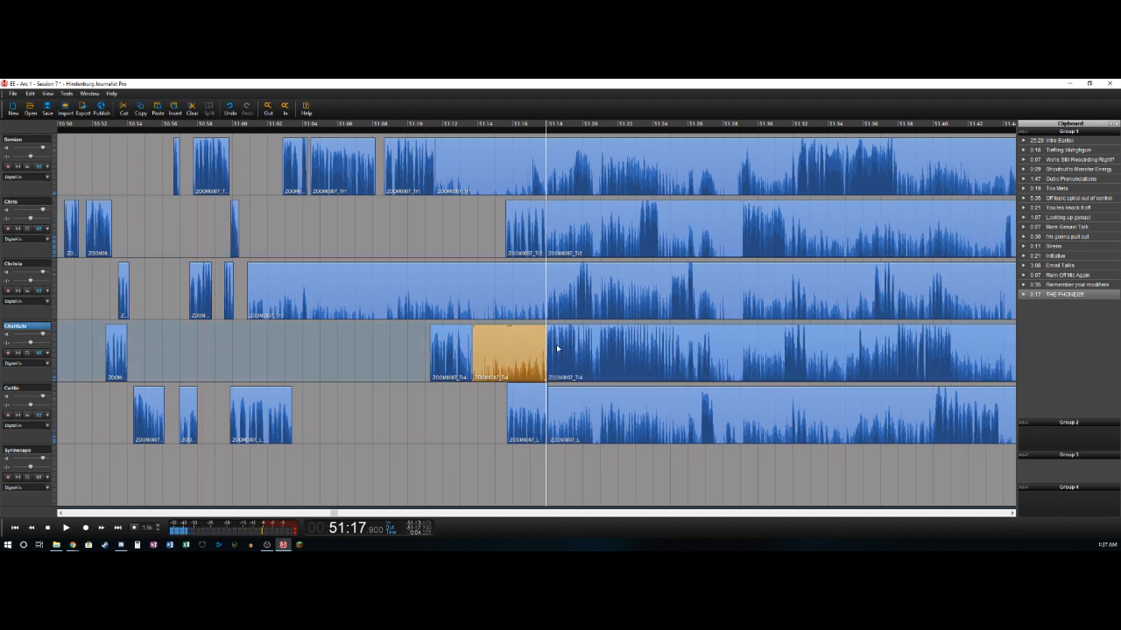
{"action": "key", "text": "Delete"}
{"action": "key", "text": "space"}
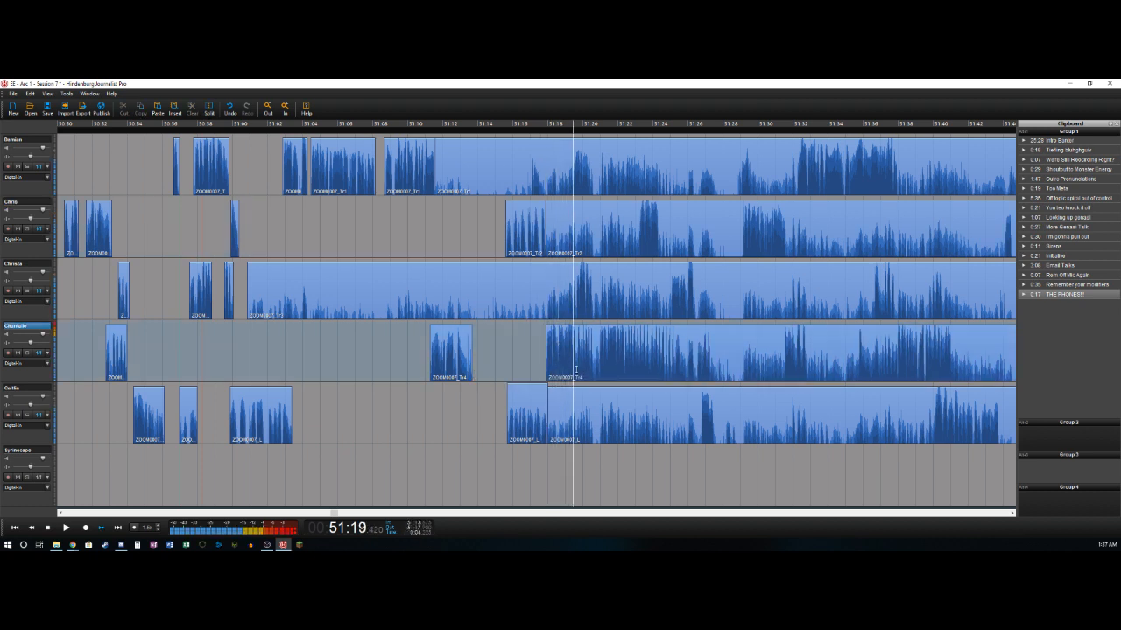
{"action": "key", "text": "Left"}
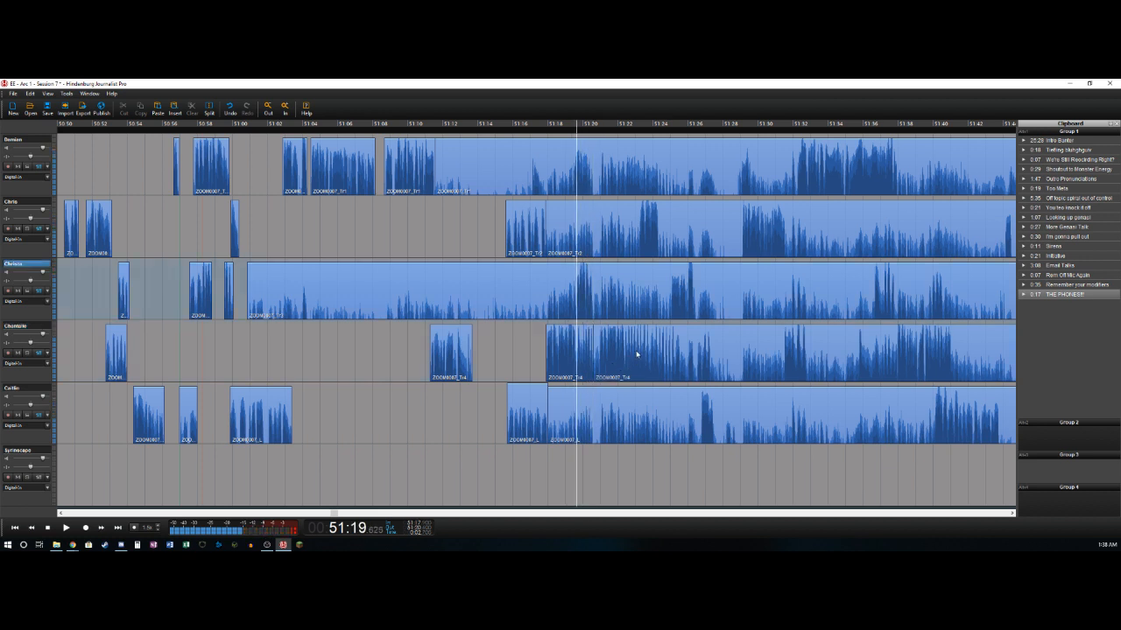
- Delete the third track's audio between about 51:00.8 and 51:19.6 and split the remainder at about 51:20.5
{"action": "key", "text": "t"}
{"action": "key", "text": "Delete"}
{"action": "key", "text": "space"}
{"action": "key", "text": "space"}
{"action": "key", "text": "t"}
{"action": "key", "text": "Left"}
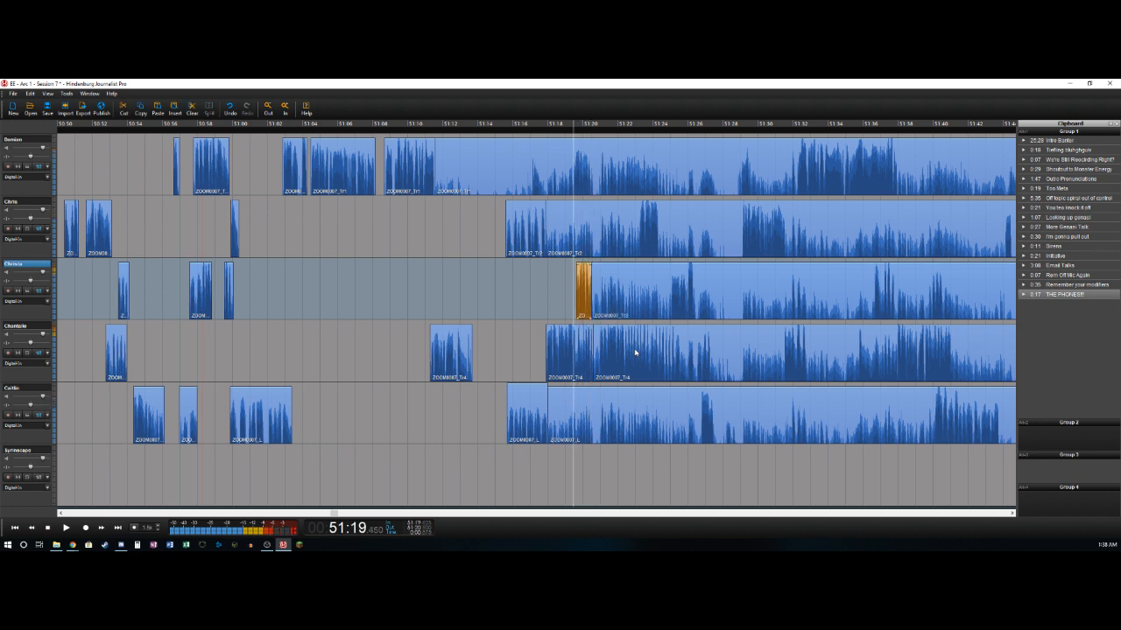
- Delete the first track's audio between about 51:11.6 and 51:19.4 and split the remaining clip at about 51:20.7
{"action": "key", "text": "space"}
{"action": "key", "text": "space"}
{"action": "key", "text": "Left"}
{"action": "key", "text": "Delete"}
{"action": "key", "text": "t"}
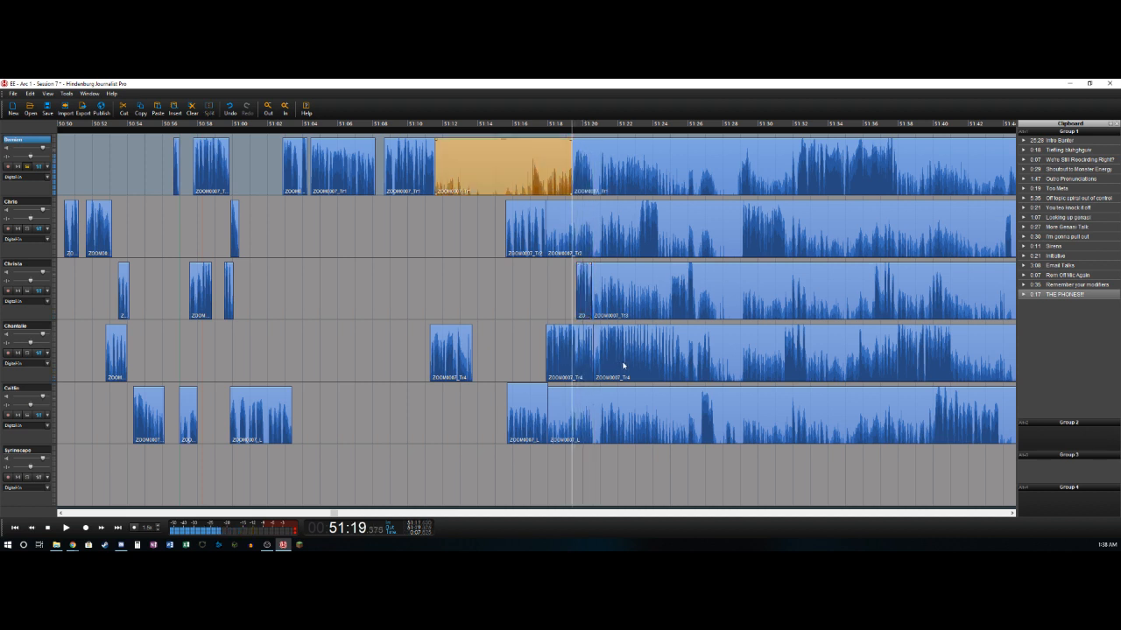
{"action": "key", "text": "Delete"}
{"action": "key", "text": "space"}
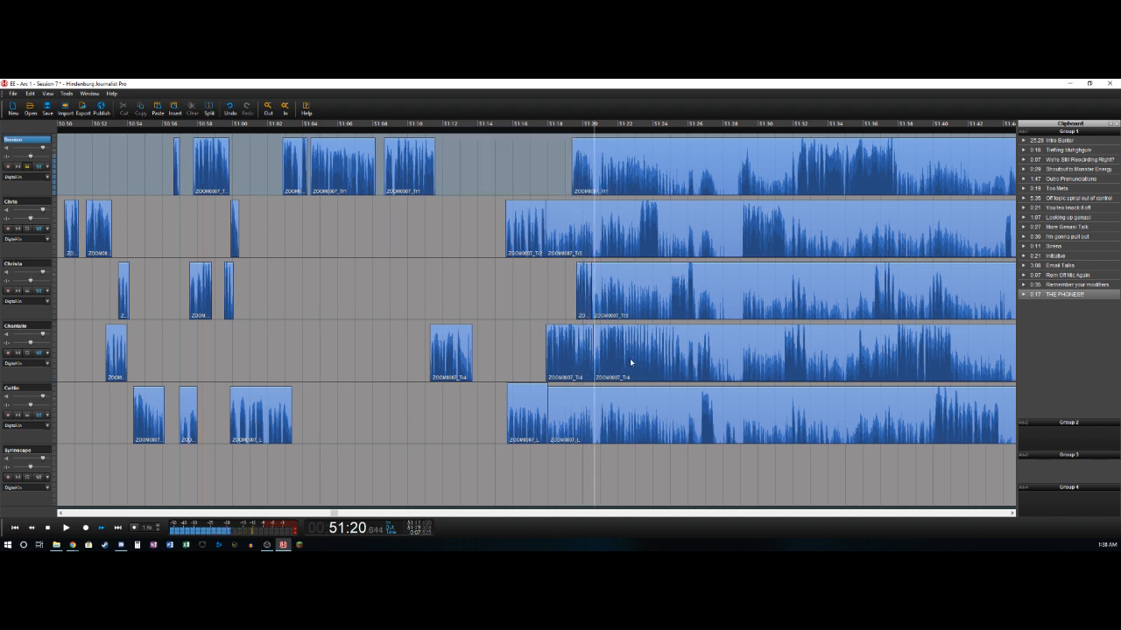
{"action": "key", "text": "space"}
{"action": "key", "text": "t"}
- Cut out the fourth track's brief section between about 51:20.7 and 51:20.9
{"action": "key", "text": "space"}
{"action": "key", "text": "Left"}
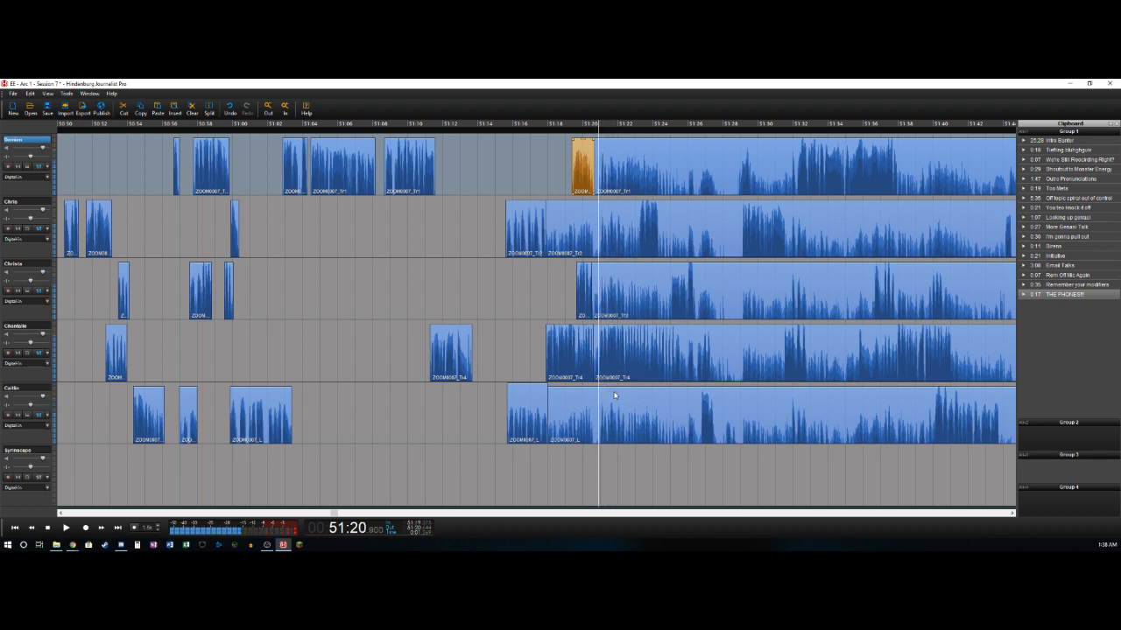
{"action": "left_click_drag", "start_coordinate": [594, 357], "coordinate": [600, 356]}
{"action": "key", "text": "Right"}
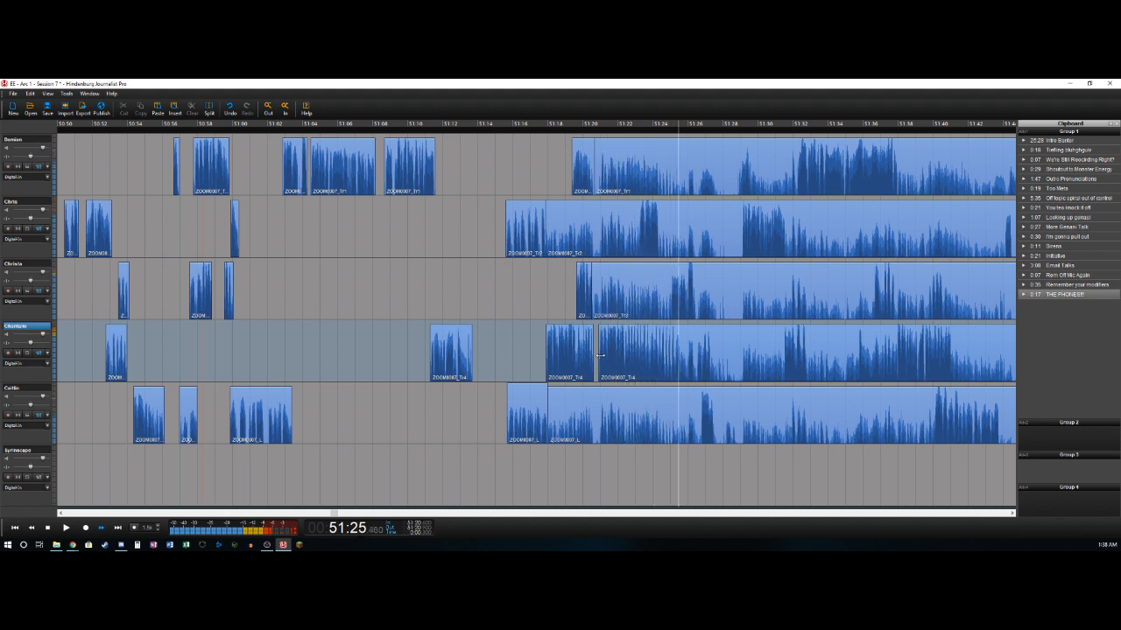
- Split the fourth track's clip at about 51:25.2, at the end of its long phrase
{"action": "key", "text": "Left"}
{"action": "key", "text": "t"}
{"action": "left_click", "coordinate": [604, 362]}
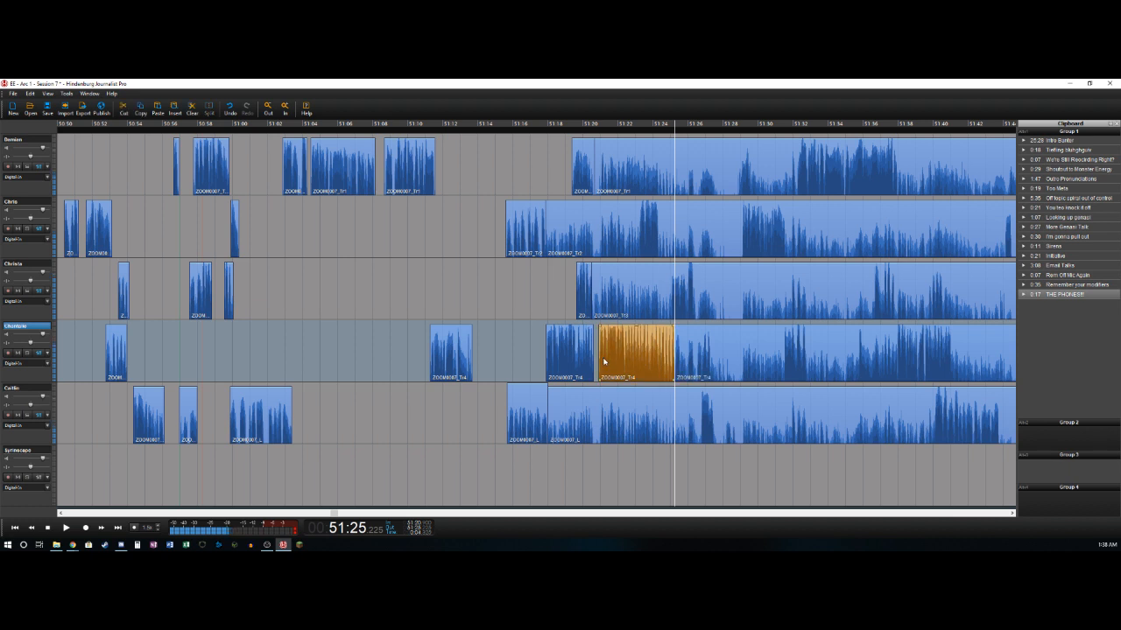
- Delete the second track's audio between about 51:17.9 and 51:23.1 and split the remaining clip at about 51:24.4
{"action": "key", "text": "Up"}
{"action": "key", "text": "Left"}
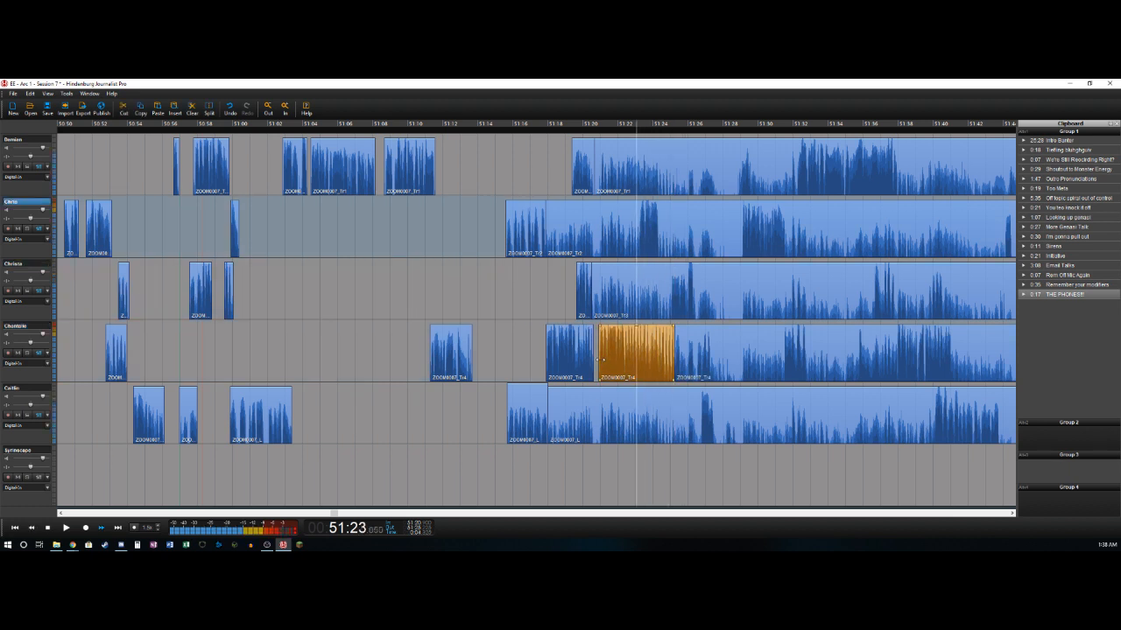
{"action": "key", "text": "t"}
{"action": "key", "text": "Delete"}
{"action": "key", "text": "Right"}
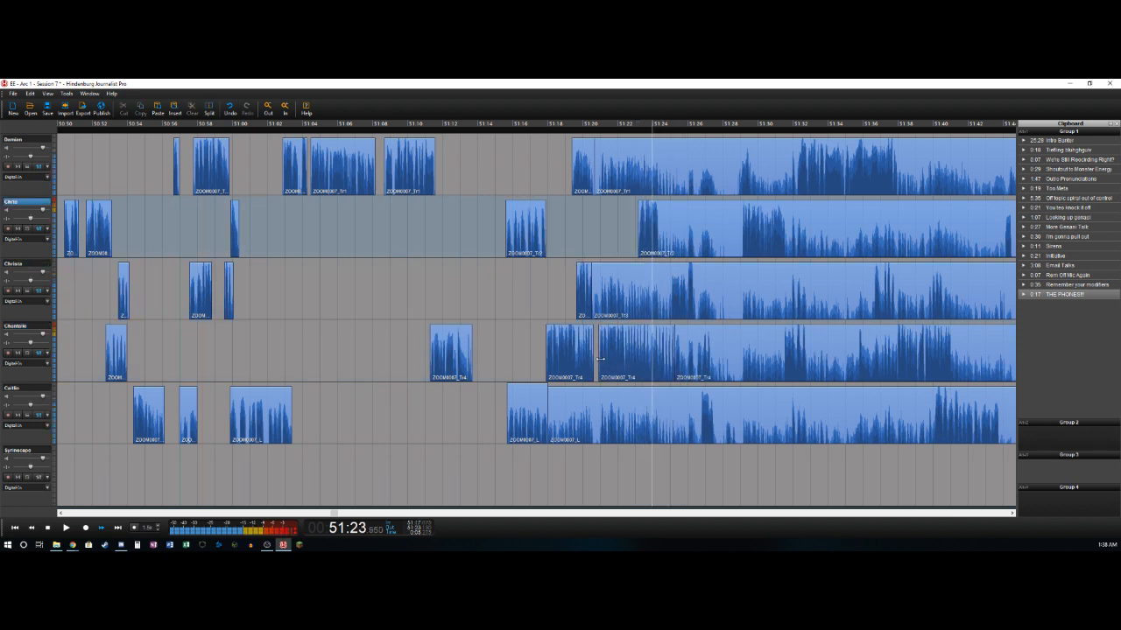
{"action": "key", "text": "t"}
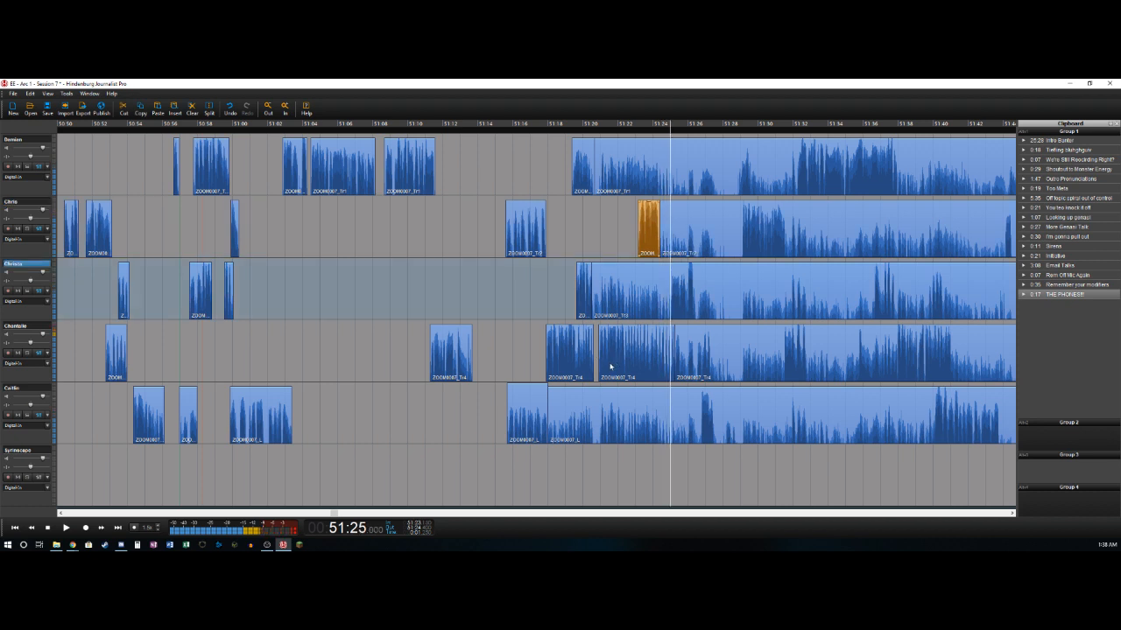
- Delete the third track's audio between about 51:20.5 and 51:25.0 and split the remainder at about 51:26.4
{"action": "key", "text": "t"}
{"action": "key", "text": "Delete"}
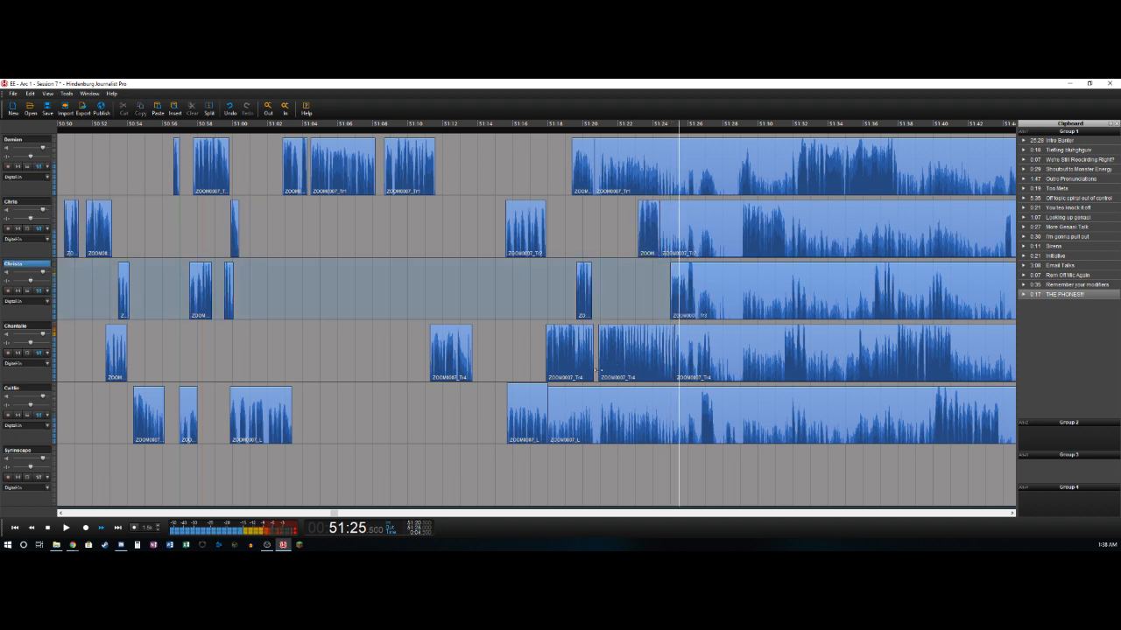
{"action": "key", "text": "t"}
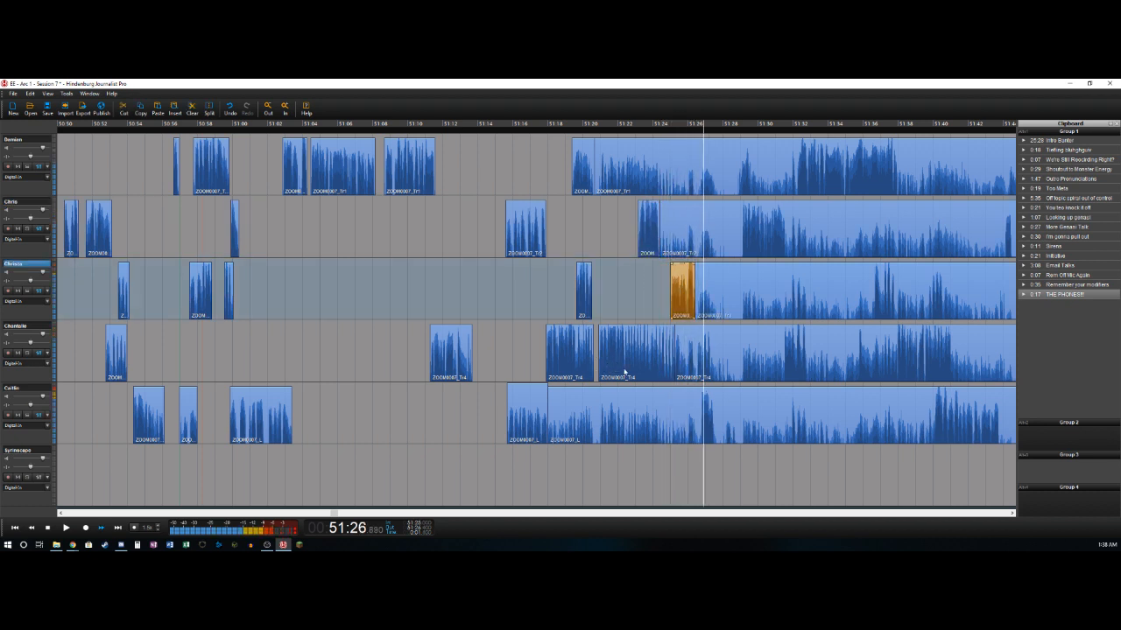
- Delete the fourth track's audio between about 51:25.2 and 51:26.9
{"action": "key", "text": "Left"}
{"action": "key", "text": "Left"}
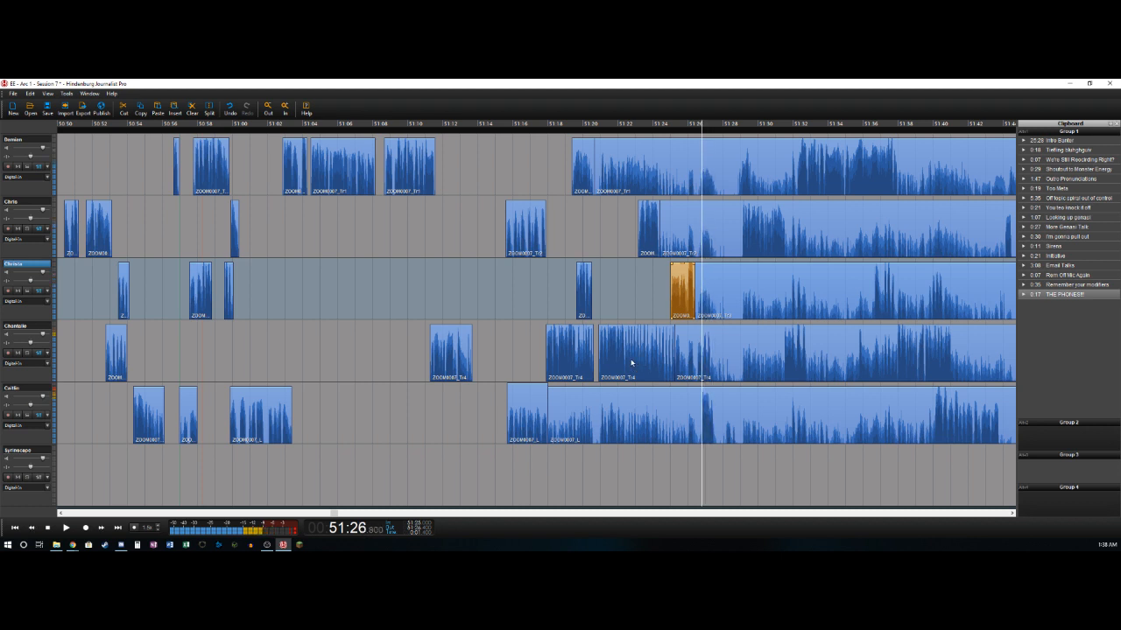
{"action": "key", "text": "t"}
{"action": "key", "text": "Delete"}
- Delete the fifth track's audio between about 51:18.0 and 51:26.7 and split the remaining clip at about 51:27.5
{"action": "key", "text": "Left"}
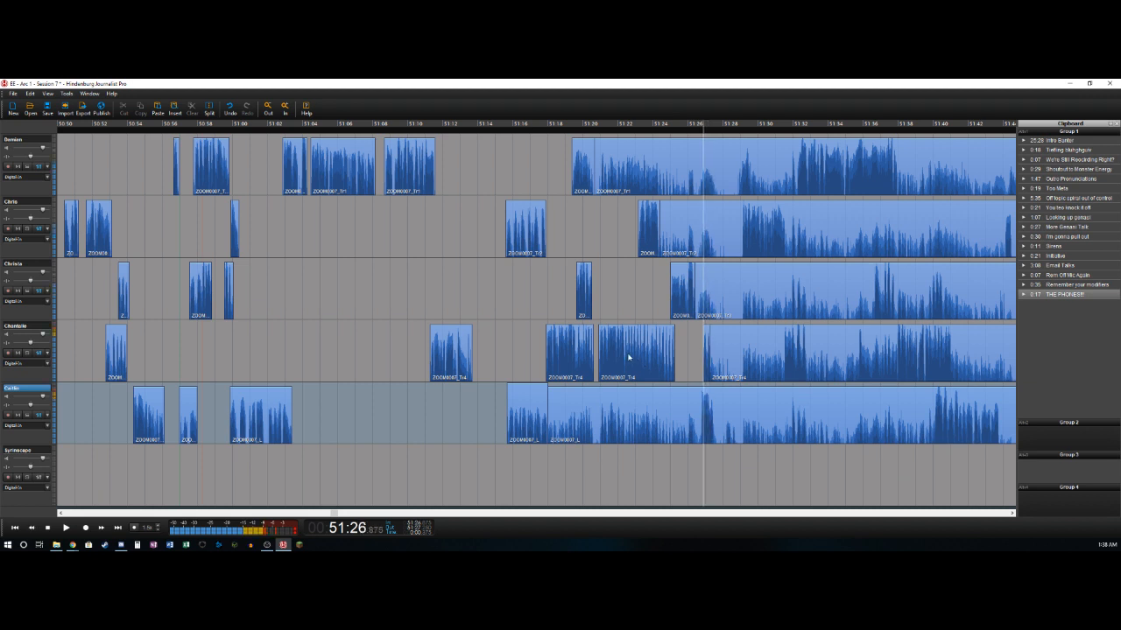
{"action": "key", "text": "t"}
{"action": "key", "text": "Delete"}
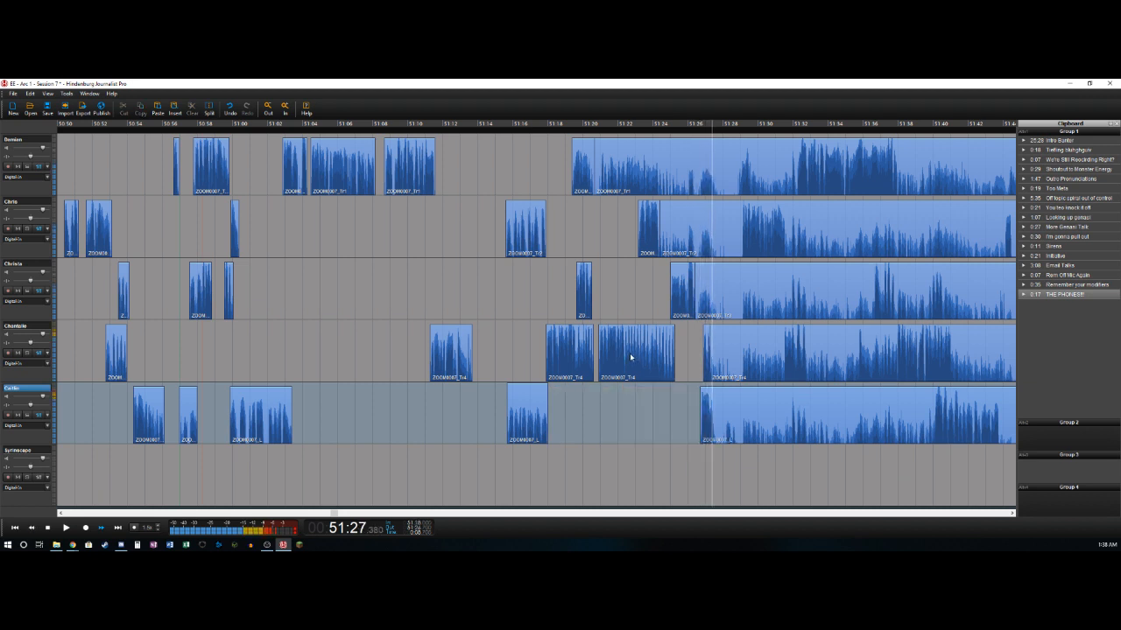
{"action": "key", "text": "t"}
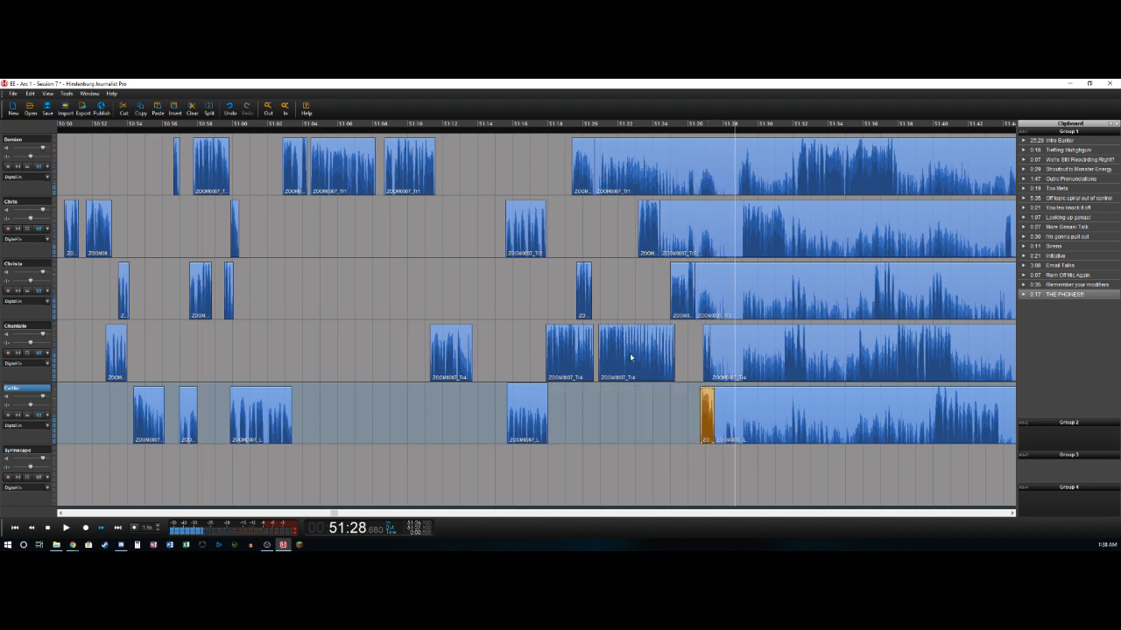
- Mark the range from about 51:27.45 to 51:28.9 and cut it out of all five speaker tracks, closing the gap
{"action": "key", "text": "Left"}
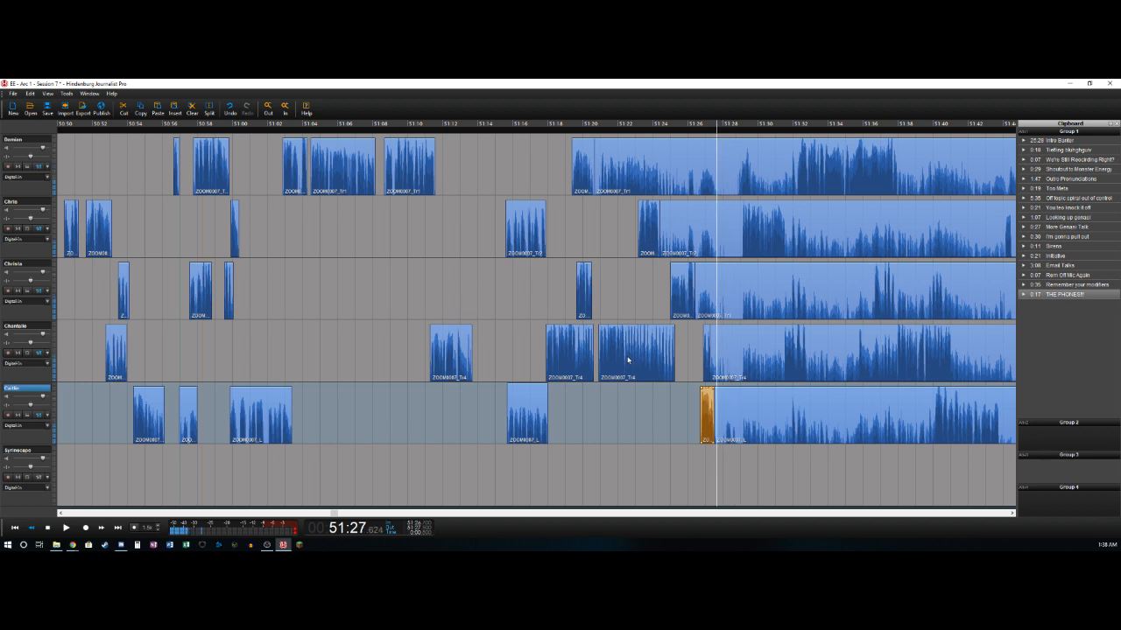
{"action": "key", "text": "Right"}
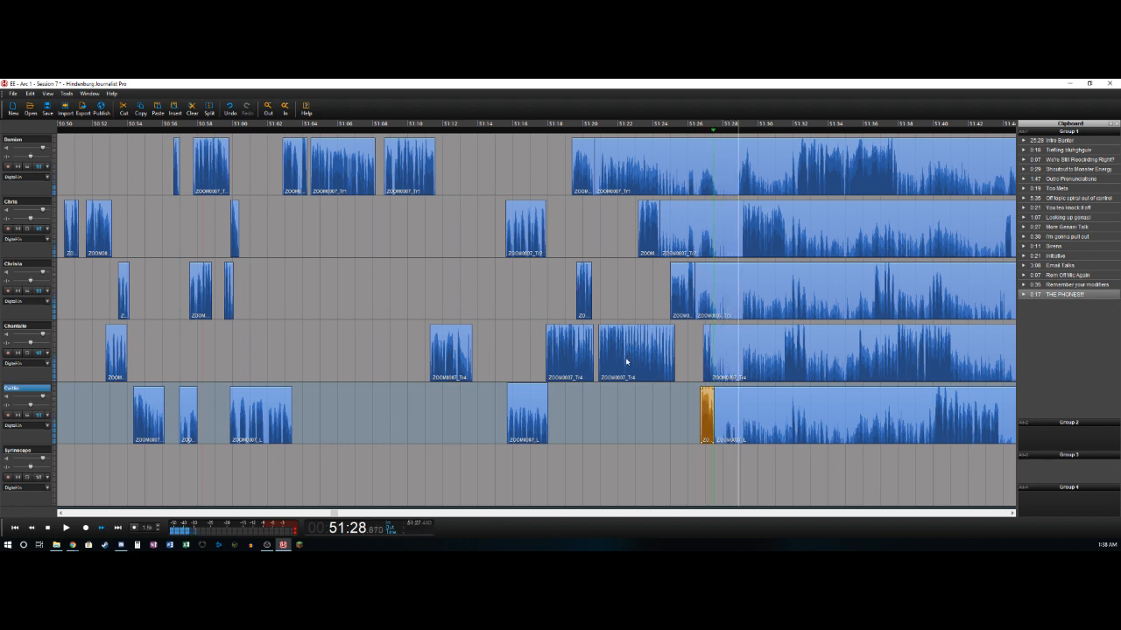
{"action": "key", "text": "Left"}
{"action": "key", "text": "o"}
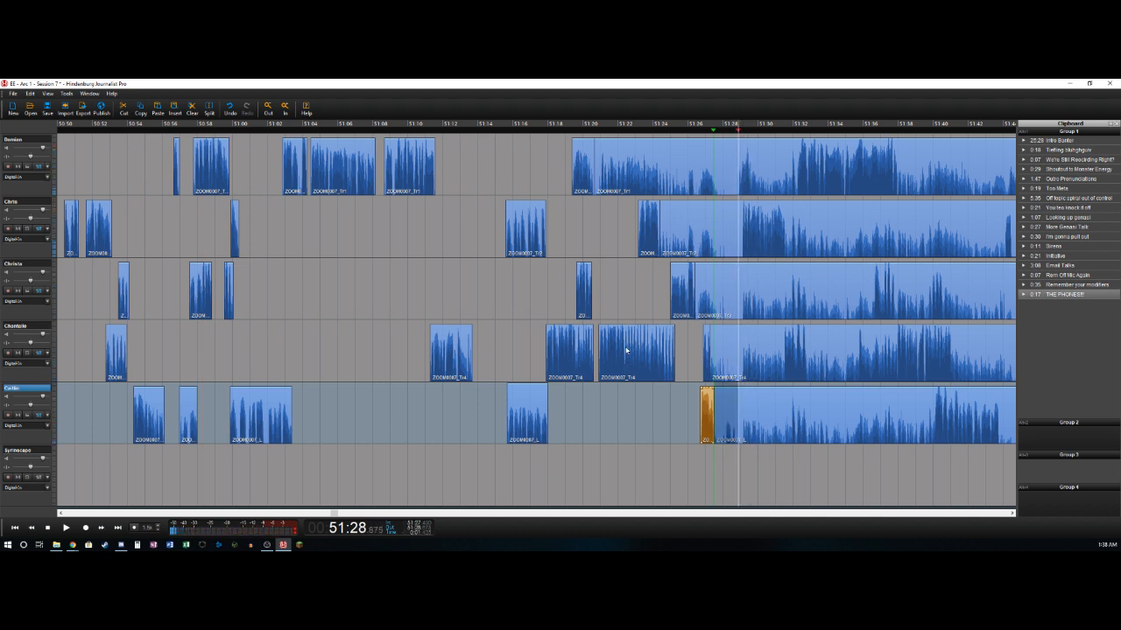
{"action": "left_click", "coordinate": [724, 160], "text": "shift"}
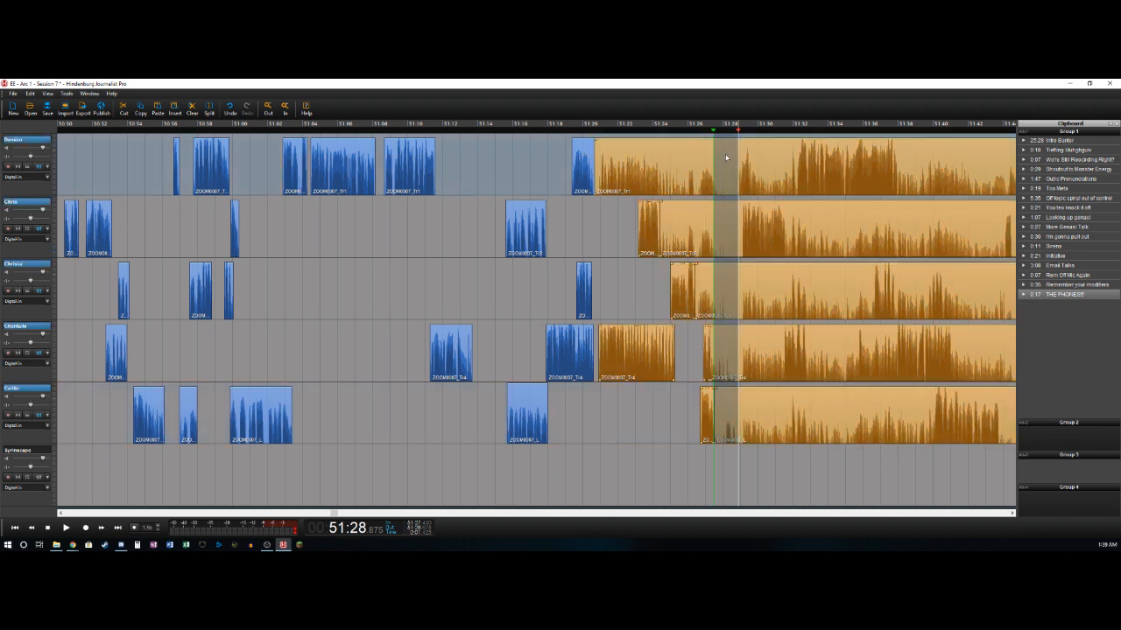
{"action": "key", "text": "Delete"}
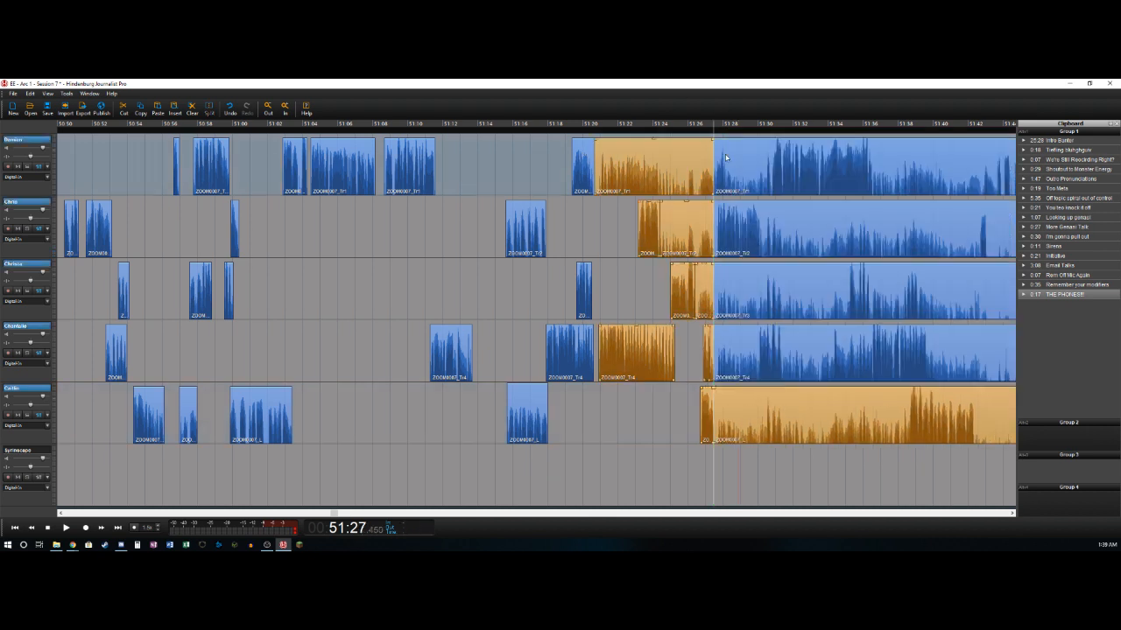
{"action": "left_click", "coordinate": [669, 167]}
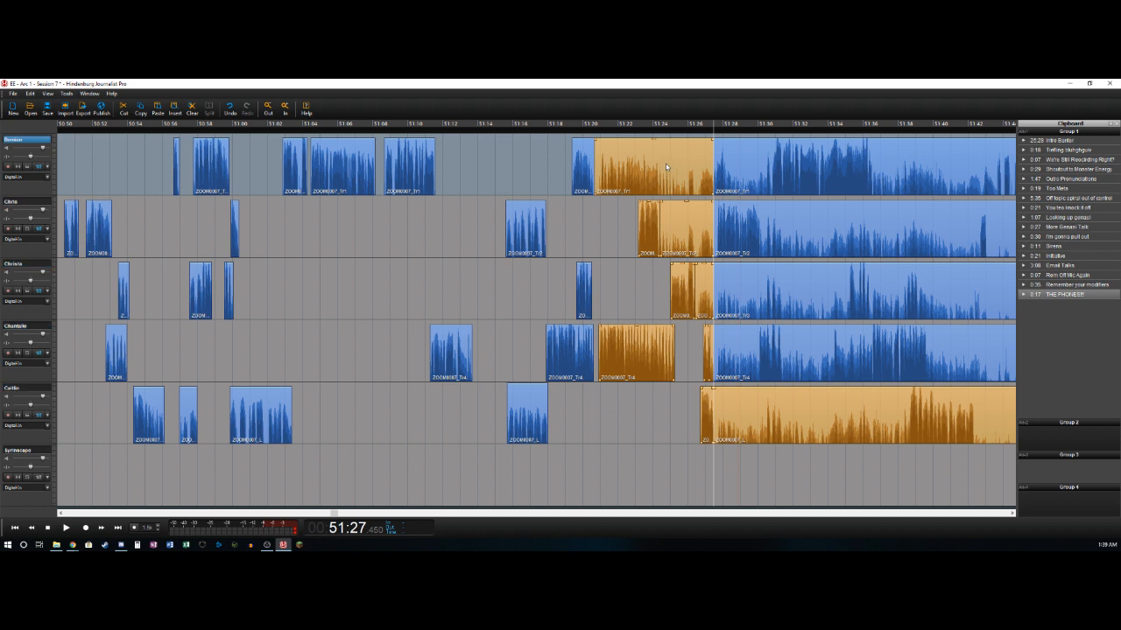
{"action": "key", "text": "Delete"}
{"action": "key", "text": "ctrl+z"}
- Remove the leftover bleed clips just before 51:27.45 on the first, second and third tracks
{"action": "left_click", "coordinate": [688, 167]}
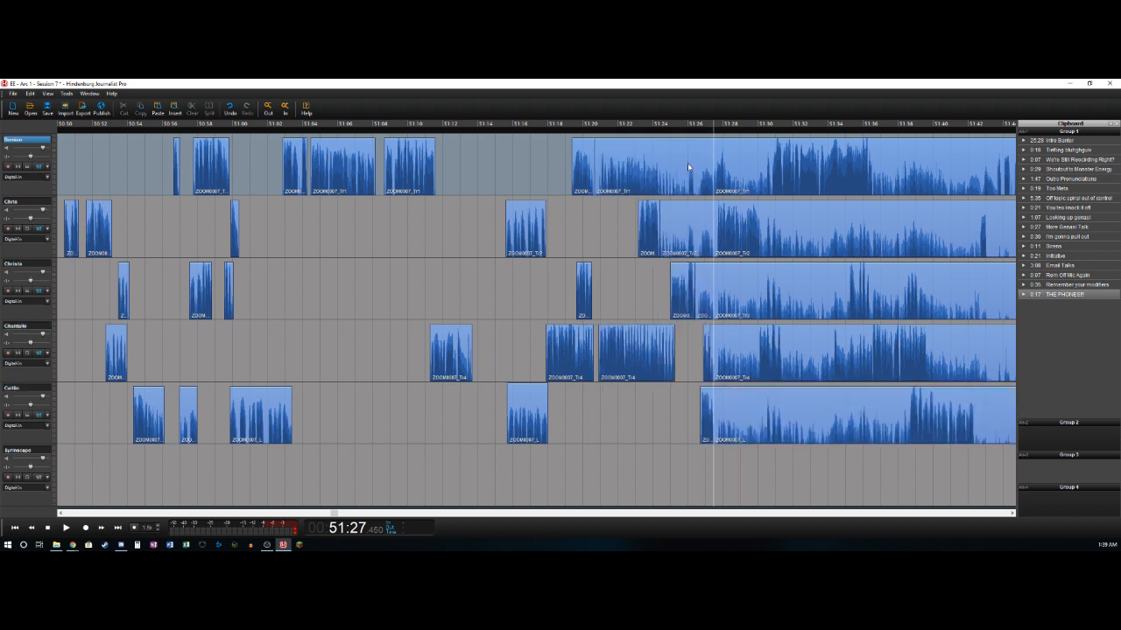
{"action": "key", "text": "Delete"}
{"action": "left_click", "coordinate": [688, 232]}
{"action": "key", "text": "Delete"}
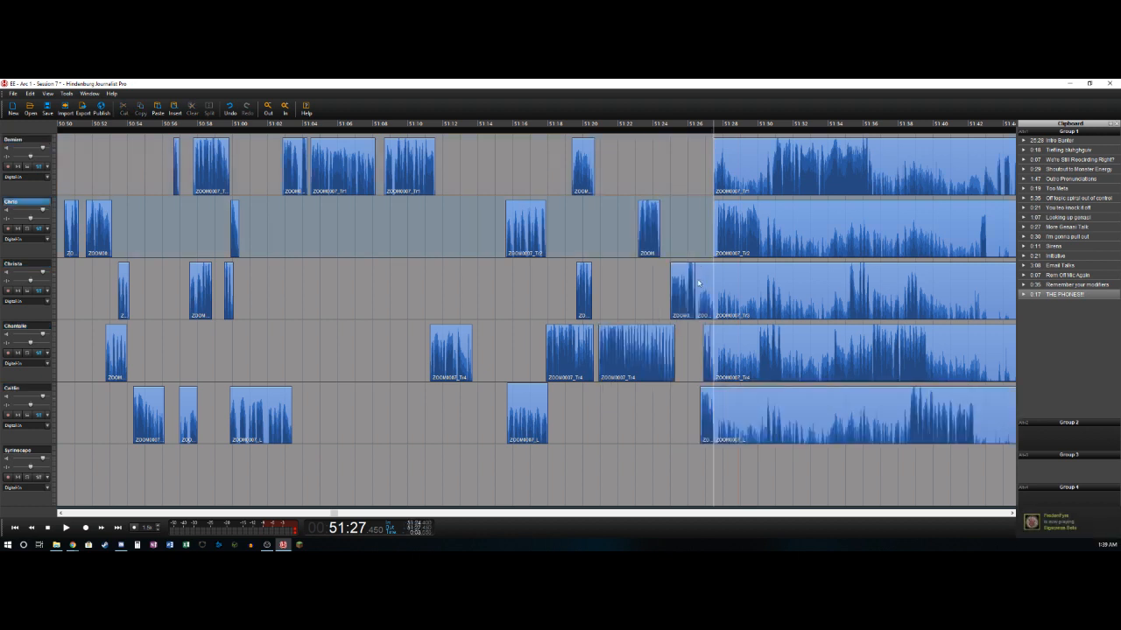
{"action": "left_click", "coordinate": [701, 286]}
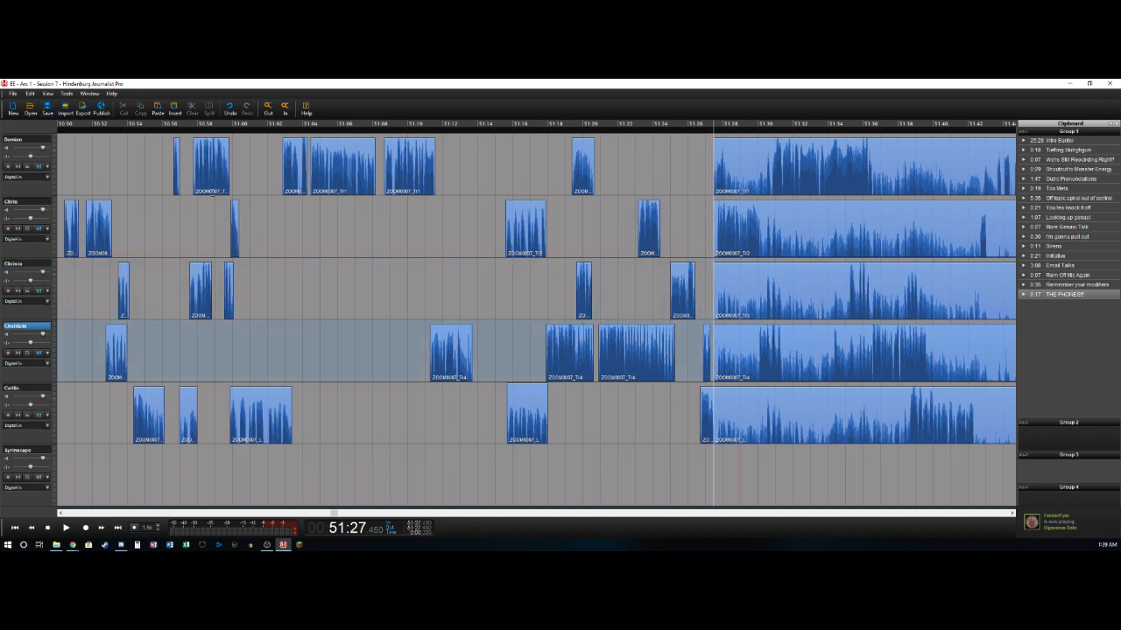
- Split the first track's clip at about 51:28.2, after its short phrase
{"action": "left_click", "coordinate": [704, 174]}
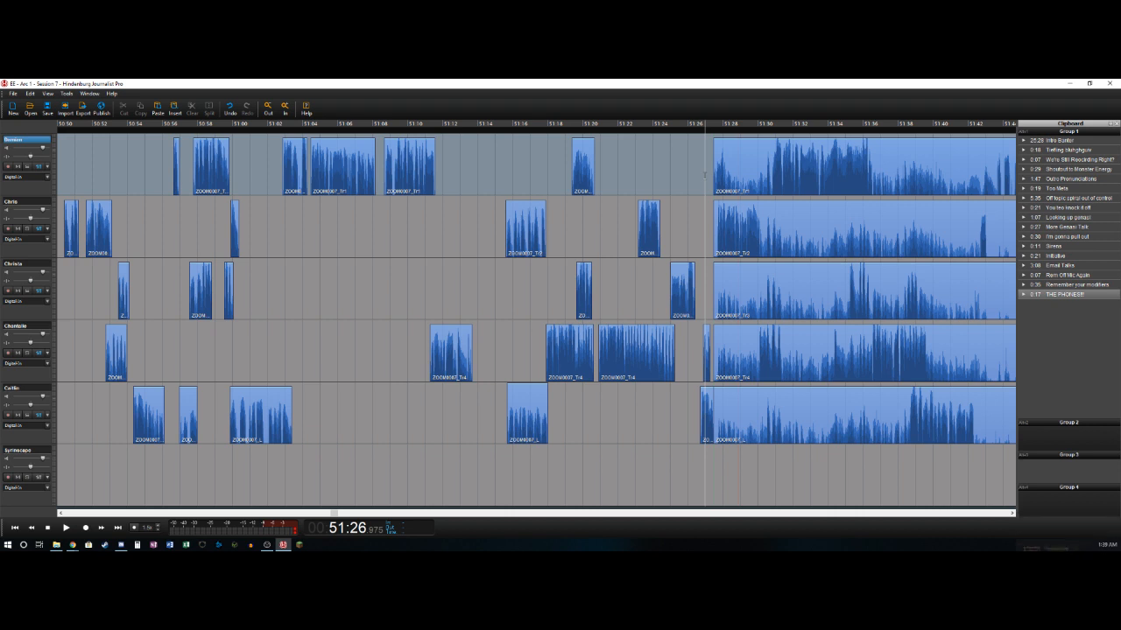
{"action": "key", "text": "space"}
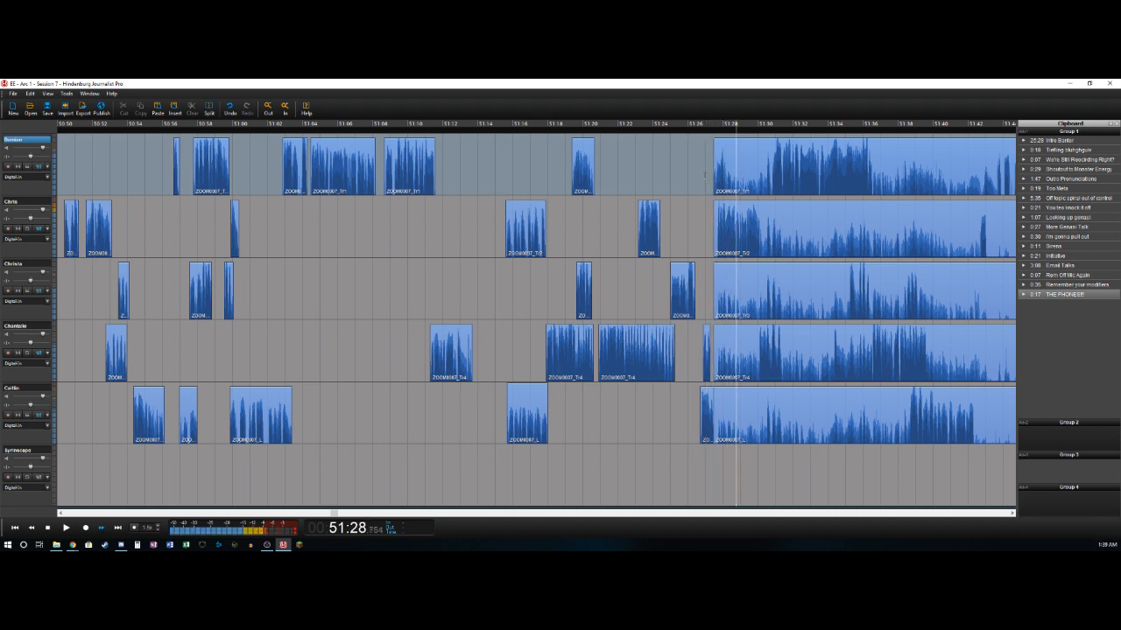
{"action": "key", "text": "Left"}
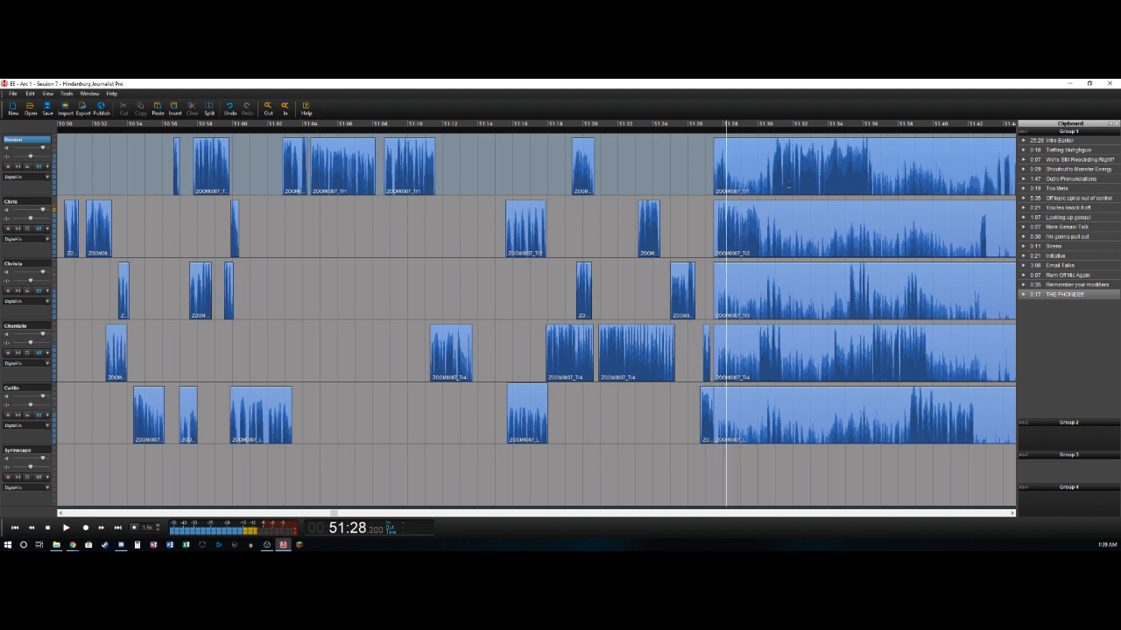
{"action": "key", "text": "t"}
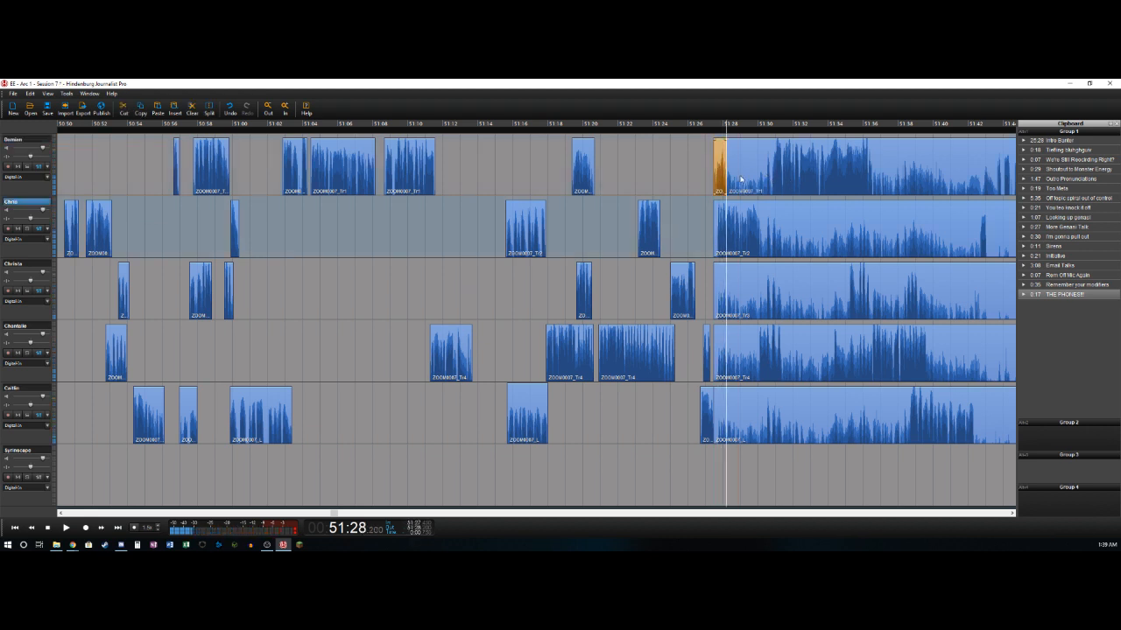
- Trim the start of the second track's last clip to about 51:27.6 and split it at about 51:30.2
{"action": "left_click", "coordinate": [714, 218]}
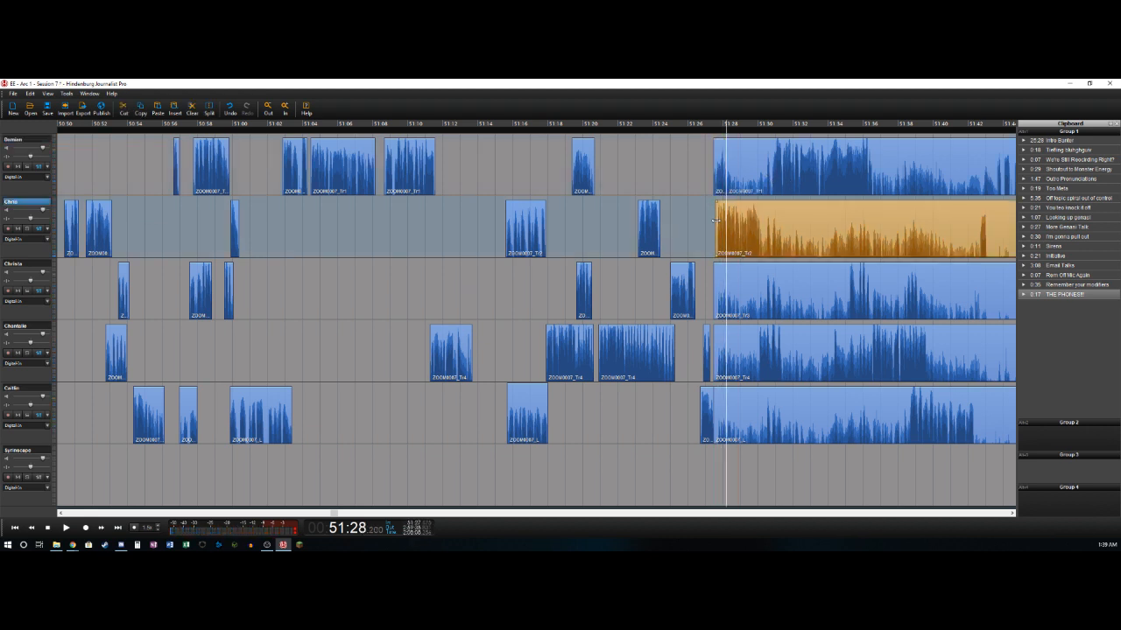
{"action": "key", "text": "space"}
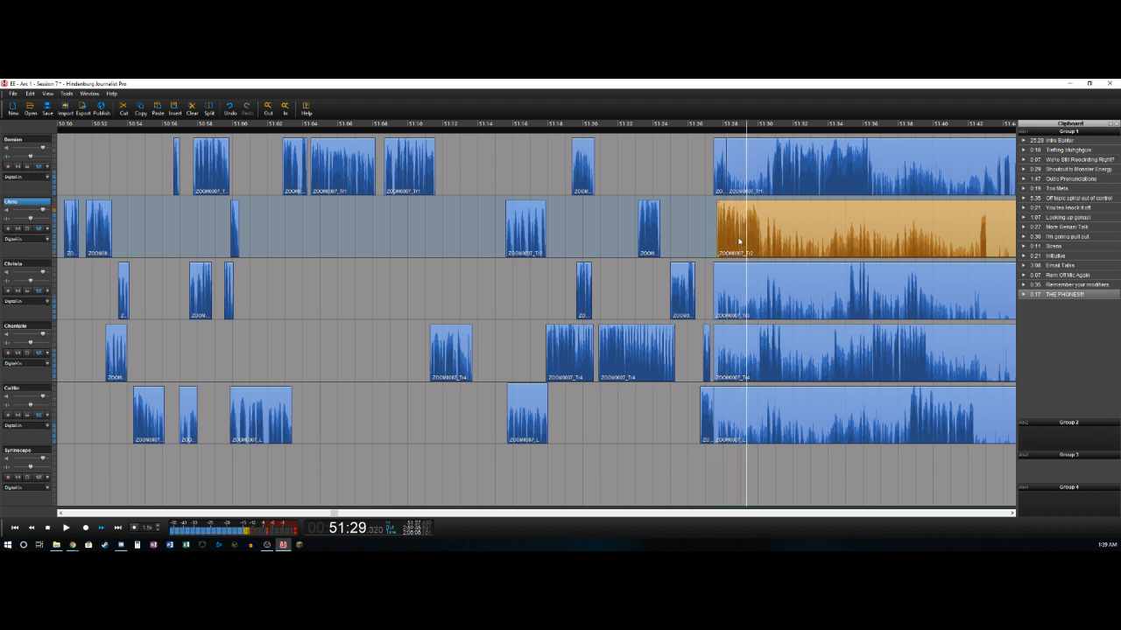
{"action": "key", "text": "space"}
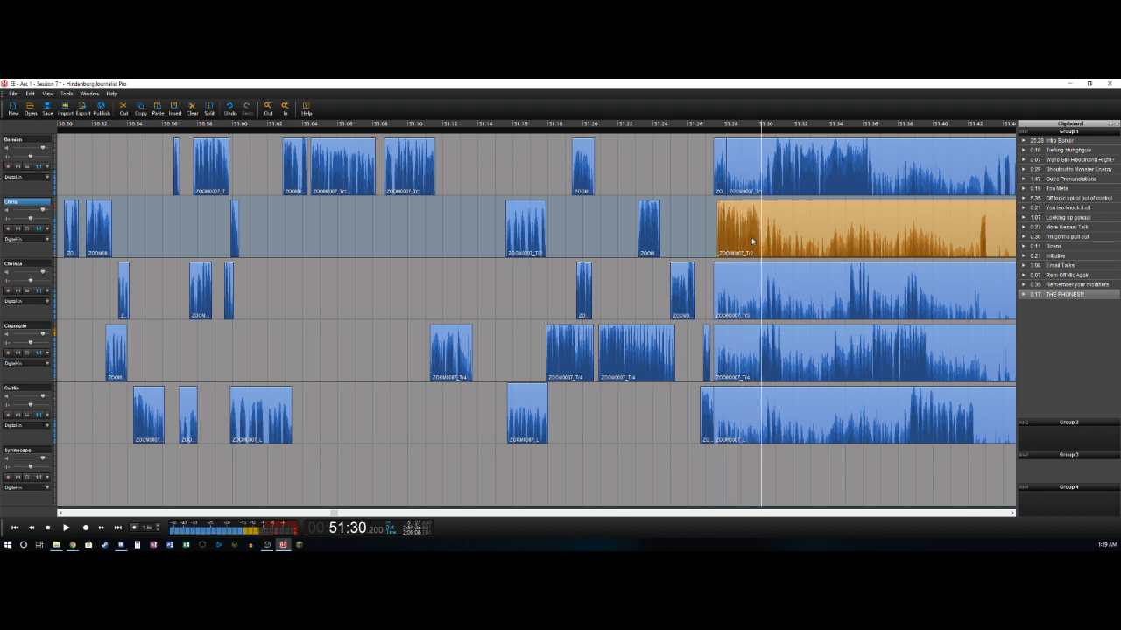
{"action": "key", "text": "t"}
- Delete the fourth track's audio between about 51:27.5 and 51:30.1 and split the remainder at about 51:31.4
{"action": "key", "text": "Left"}
{"action": "key", "text": "Right"}
{"action": "key", "text": "Left"}
{"action": "key", "text": "t"}
{"action": "key", "text": "Delete"}
{"action": "key", "text": "space"}
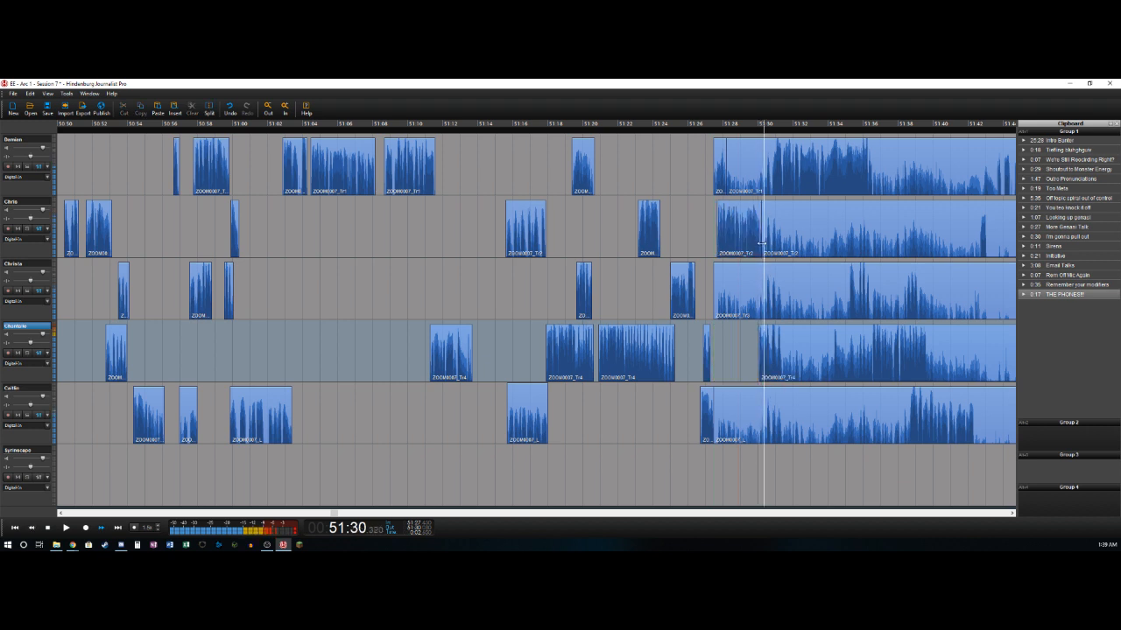
{"action": "key", "text": "t"}
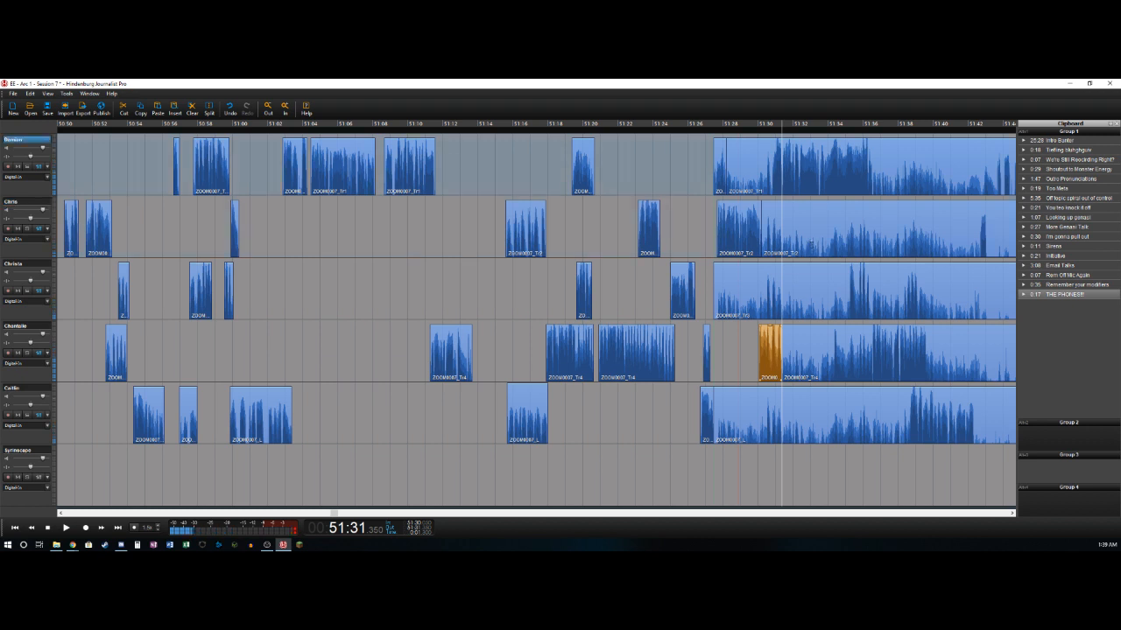
- Delete the first track's audio between about 51:28.2 and 51:30.7 and split the remaining clip at about 51:36.5
{"action": "key", "text": "Left"}
{"action": "key", "text": "Left"}
{"action": "key", "text": "Left"}
{"action": "key", "text": "Left"}
{"action": "key", "text": "t"}
{"action": "key", "text": "Delete"}
{"action": "key", "text": "space"}
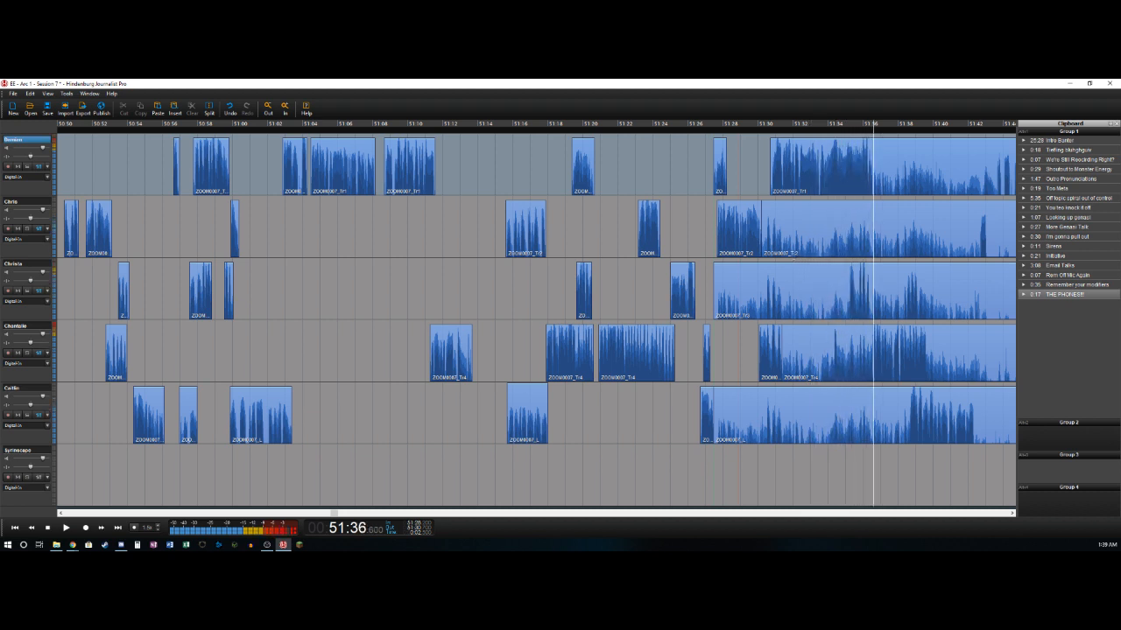
{"action": "key", "text": "t"}
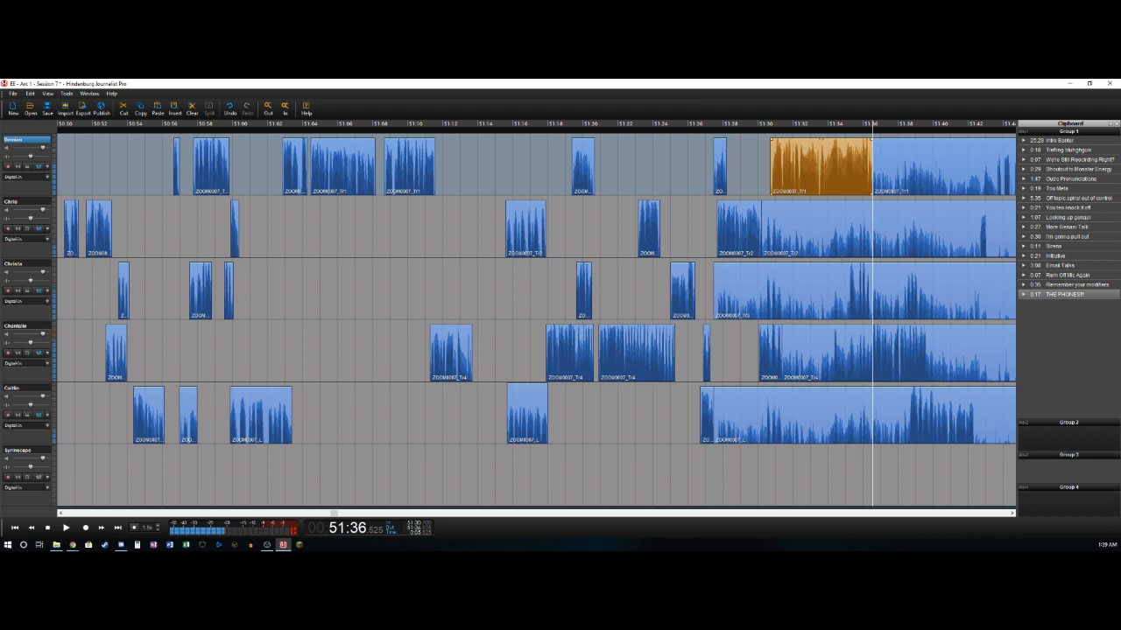
- Delete the third track's audio between about 51:27.5 and 51:35.2 and split the remainder at about 51:36.5
{"action": "left_click", "coordinate": [840, 260]}
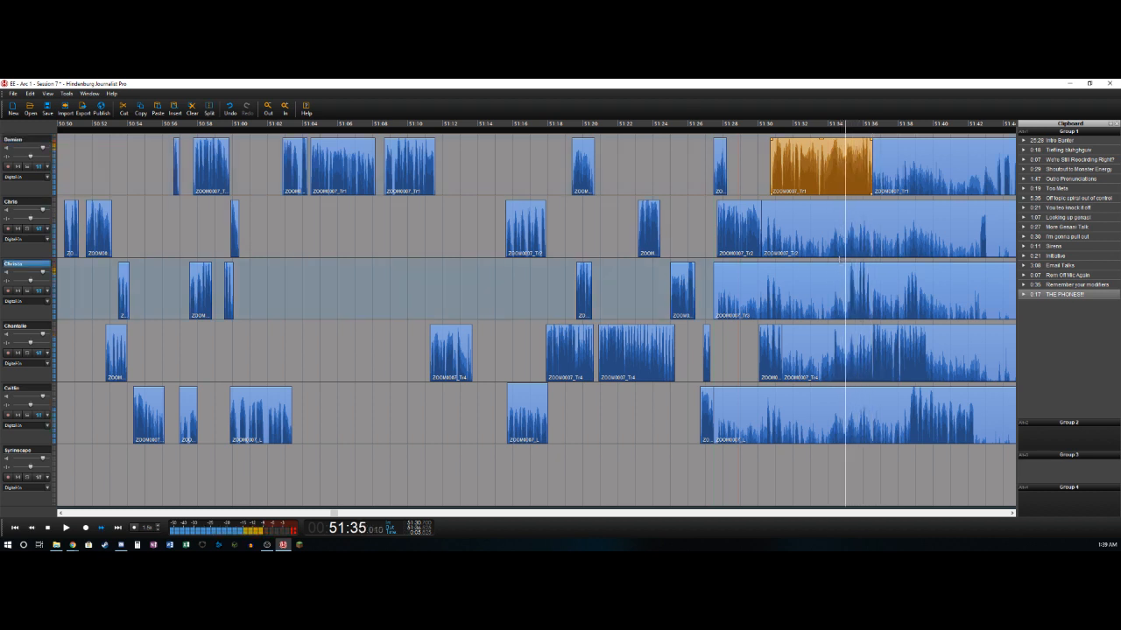
{"action": "key", "text": "t"}
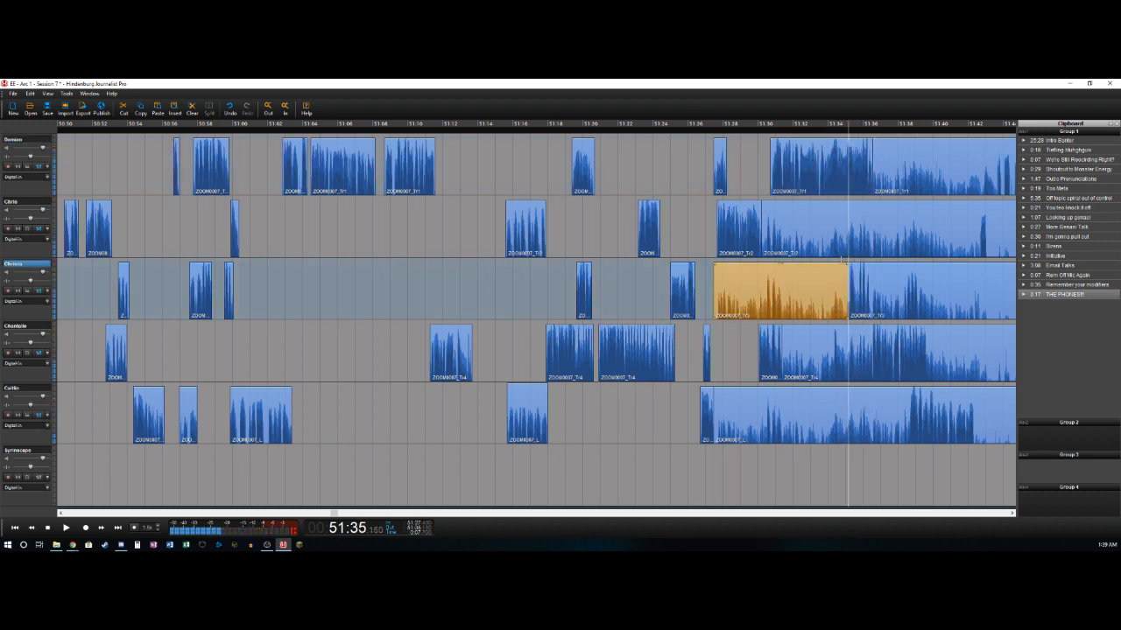
{"action": "key", "text": "Delete"}
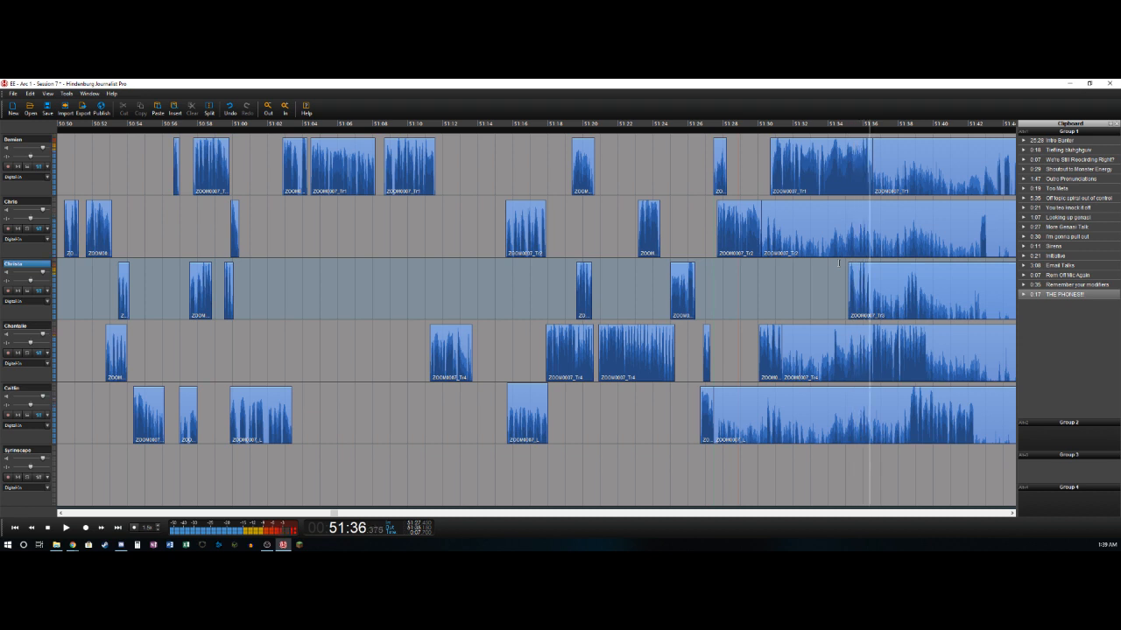
{"action": "key", "text": "t"}
- Delete the fourth track's audio between about 51:31.4 and 51:34.3
{"action": "left_click", "coordinate": [830, 367]}
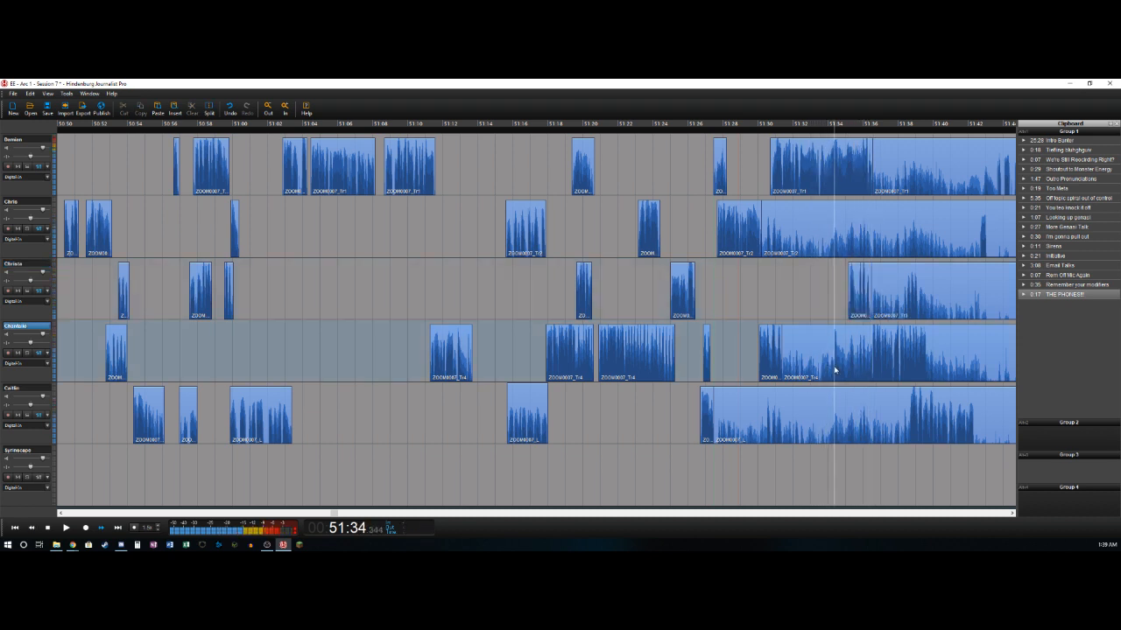
{"action": "key", "text": "t"}
{"action": "key", "text": "Delete"}
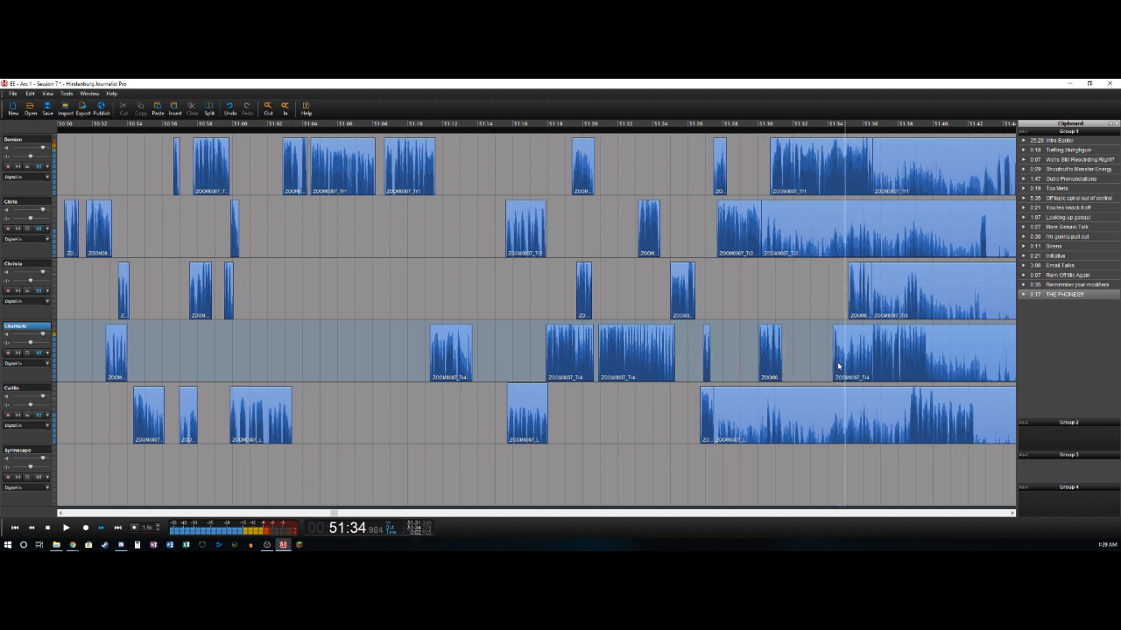
- Delete the fourth track's audio between about 51:35.2 and 51:36.5
{"action": "key", "text": "space"}
{"action": "key", "text": "Left"}
{"action": "key", "text": "Left"}
{"action": "key", "text": "Left"}
{"action": "key", "text": "Left"}
{"action": "key", "text": "Left"}
{"action": "key", "text": "Left"}
{"action": "key", "text": "Left"}
{"action": "key", "text": "Left"}
{"action": "key", "text": "Left"}
{"action": "key", "text": "Left"}
{"action": "key", "text": "space"}
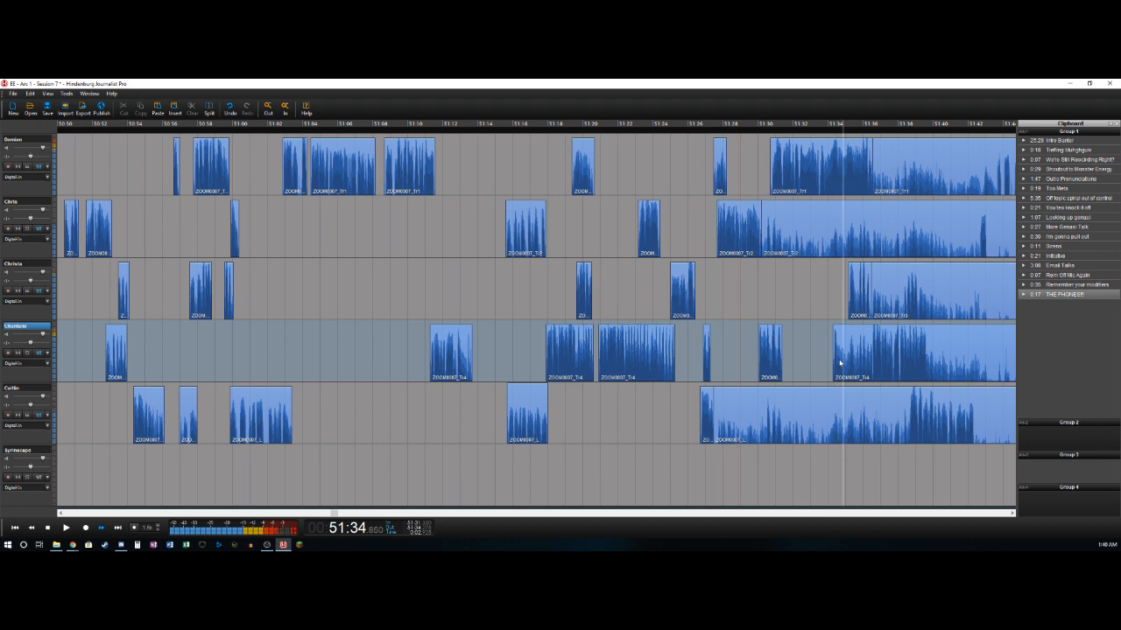
{"action": "key", "text": "t"}
{"action": "key", "text": "space"}
{"action": "key", "text": "t"}
{"action": "key", "text": "Delete"}
{"action": "key", "text": "space"}
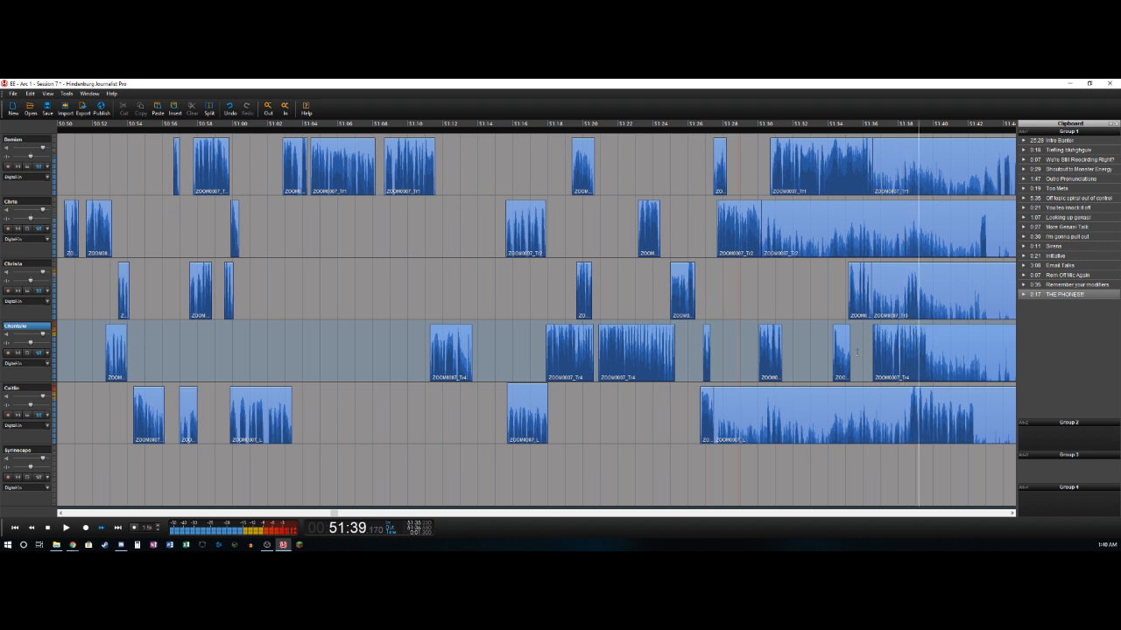
- Split the fourth track's clip at about 51:39.7, where the speech ends
{"action": "key", "text": "t"}
{"action": "key", "text": "Left"}
{"action": "key", "text": "Left"}
{"action": "key", "text": "Left"}
{"action": "key", "text": "Left"}
{"action": "key", "text": "Left"}
{"action": "key", "text": "Left"}
{"action": "key", "text": "Left"}
{"action": "key", "text": "Left"}
{"action": "key", "text": "Left"}
{"action": "key", "text": "Left"}
{"action": "key", "text": "Left"}
{"action": "key", "text": "Left"}
{"action": "key", "text": "Left"}
{"action": "key", "text": "Left"}
{"action": "key", "text": "Left"}
{"action": "key", "text": "Left"}
{"action": "key", "text": "Left"}
{"action": "key", "text": "Right"}
- Delete the third track's audio between about 51:36.5 and 51:38.3 and split the remainder at about 51:39.2
{"action": "key", "text": "Up"}
{"action": "key", "text": "s"}
{"action": "key", "text": "Right"}
{"action": "key", "text": "Right"}
{"action": "key", "text": "Right"}
{"action": "key", "text": "Right"}
{"action": "key", "text": "Right"}
{"action": "key", "text": "Right"}
{"action": "key", "text": "Right"}
{"action": "key", "text": "Right"}
{"action": "key", "text": "Left"}
{"action": "key", "text": "Left"}
{"action": "key", "text": "Left"}
{"action": "key", "text": "Left"}
{"action": "key", "text": "Left"}
{"action": "key", "text": "Left"}
{"action": "key", "text": "Left"}
{"action": "key", "text": "Left"}
{"action": "key", "text": "Right"}
{"action": "key", "text": "t"}
{"action": "key", "text": "Delete"}
{"action": "key", "text": "Right"}
{"action": "key", "text": "Right"}
{"action": "key", "text": "Right"}
{"action": "key", "text": "Right"}
{"action": "key", "text": "Right"}
{"action": "key", "text": "Right"}
{"action": "key", "text": "Right"}
{"action": "key", "text": "Right"}
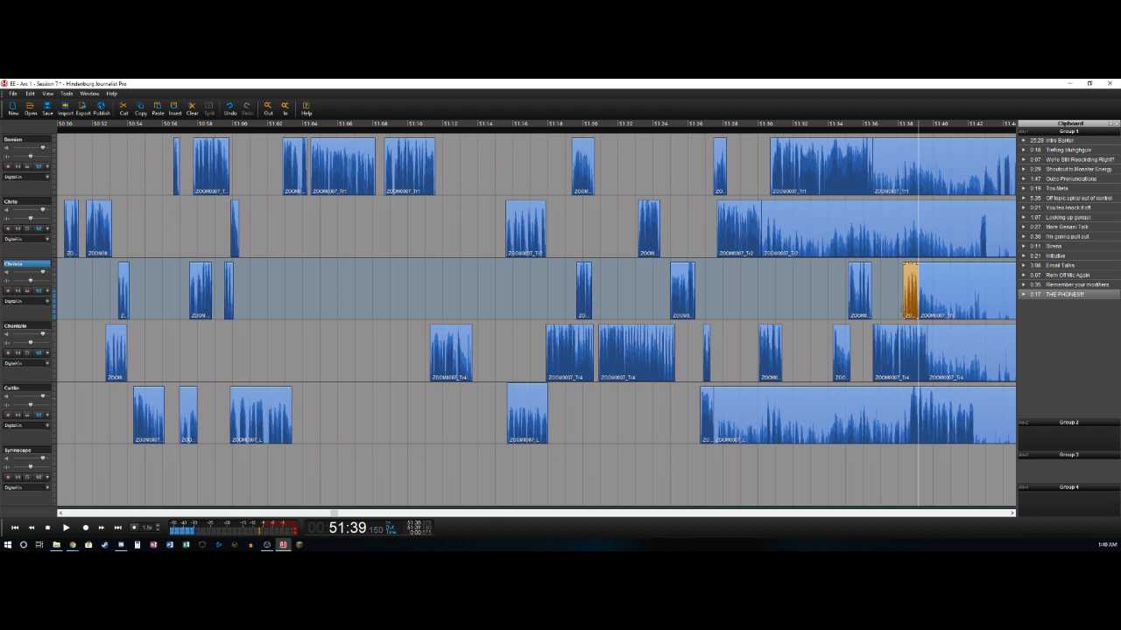
- Delete the fifth track's audio between about 51:27.5 and 51:38.6 and split the remainder at about 51:42.3
{"action": "key", "text": "Down"}
{"action": "key", "text": "Left"}
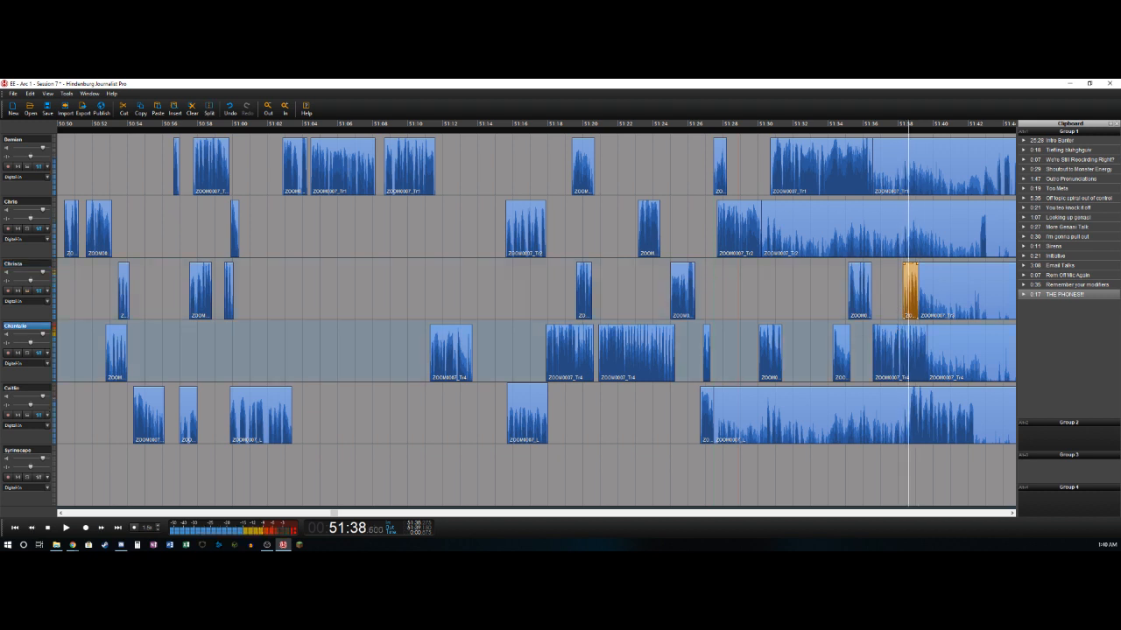
{"action": "key", "text": "t"}
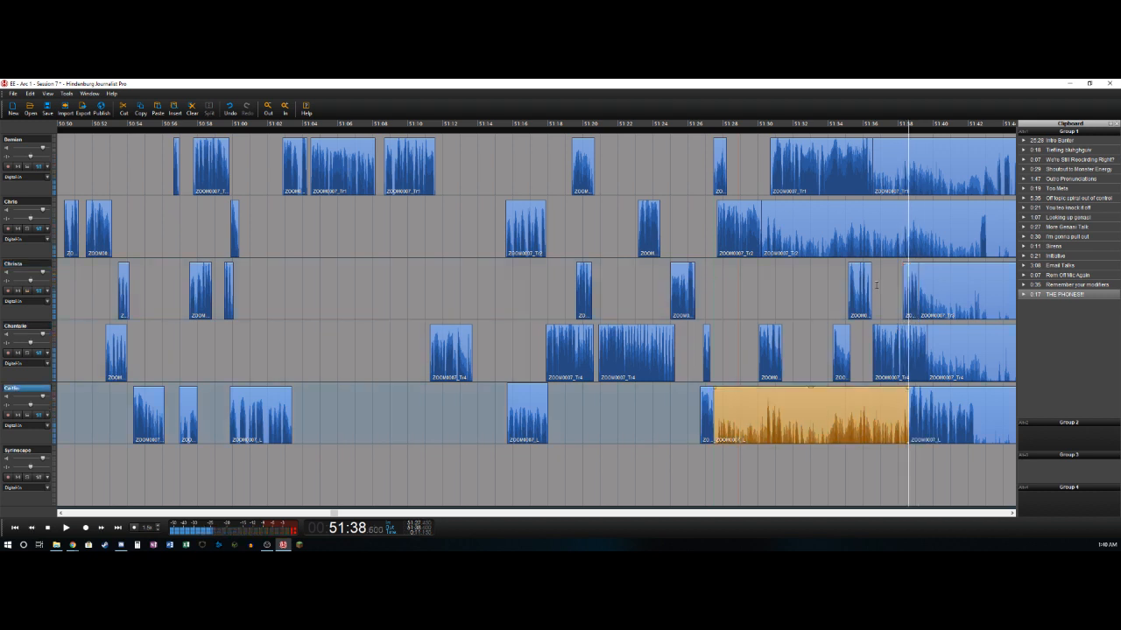
{"action": "key", "text": "Delete"}
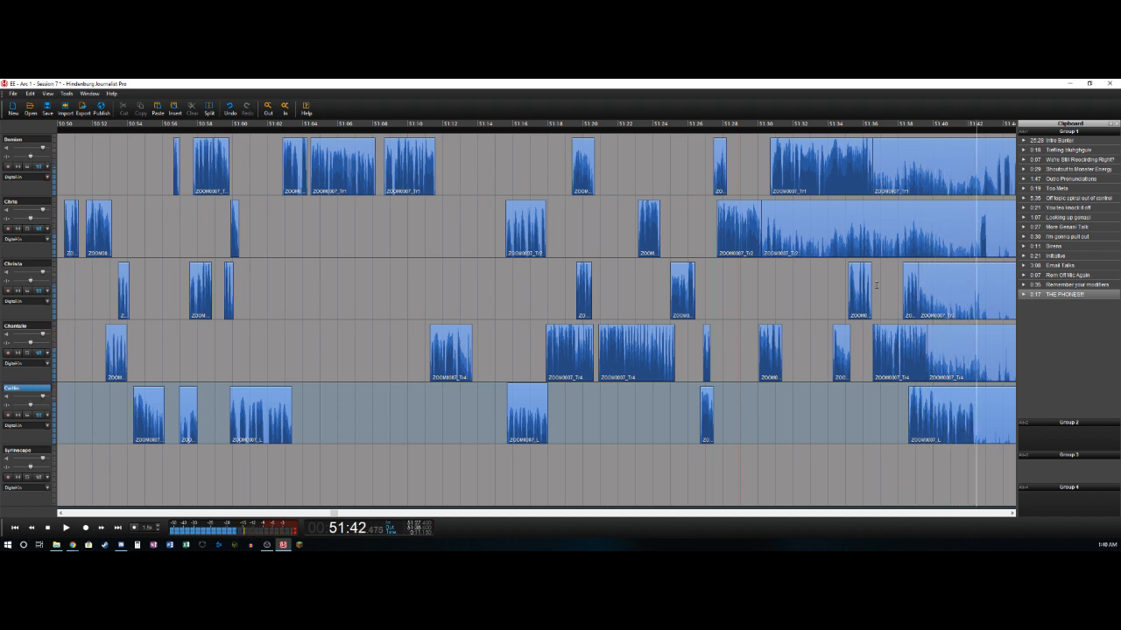
{"action": "key", "text": "t"}
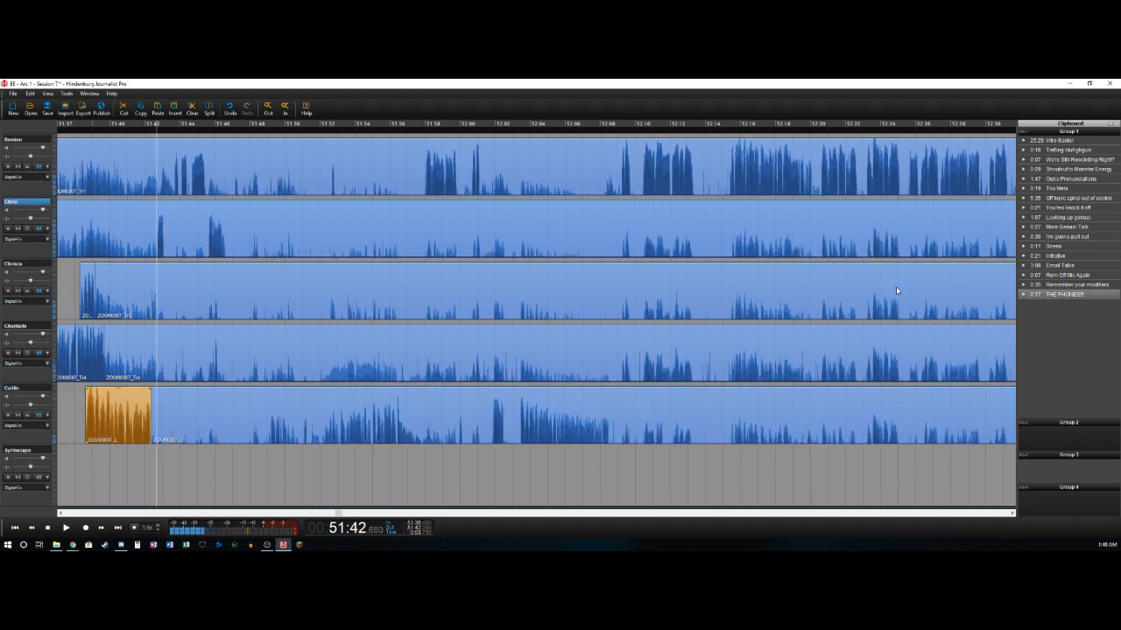
- Delete the second track's audio between about 51:30.2 and 51:42.7 and split the remainder at about 51:43.1
{"action": "key", "text": "t"}
{"action": "key", "text": "Delete"}
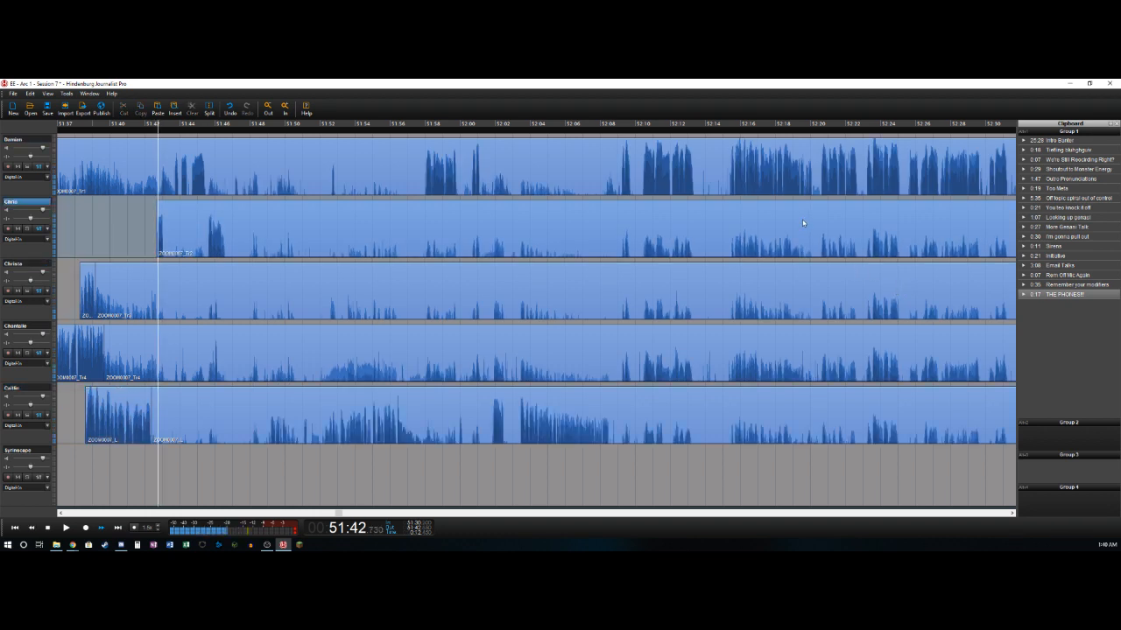
{"action": "key", "text": "t"}
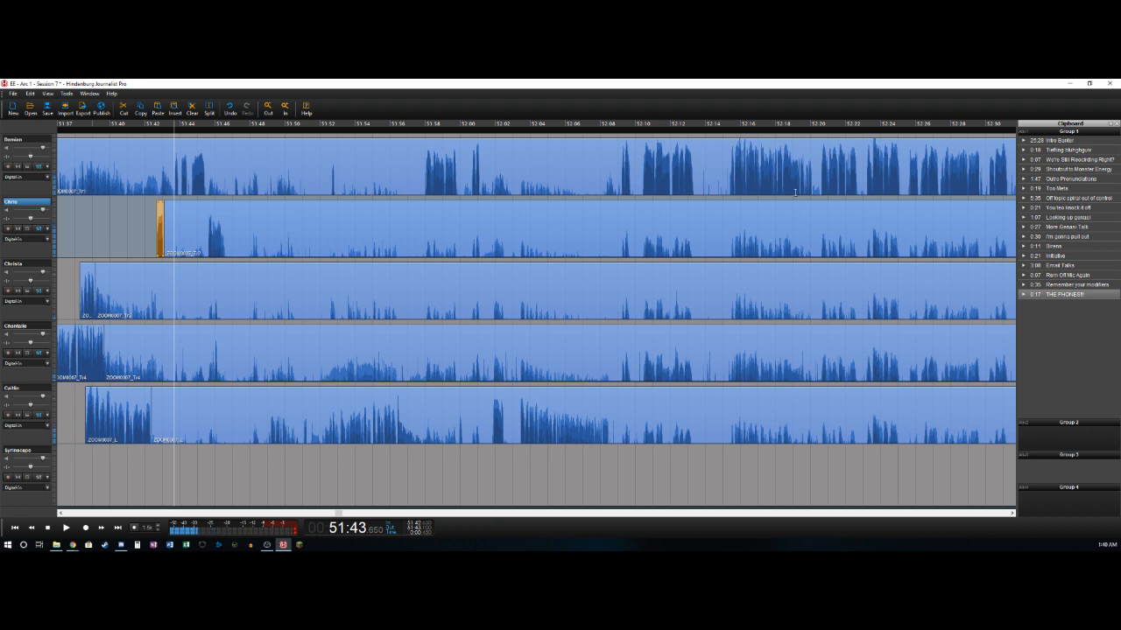
- Delete the first track's audio between about 51:36.5 and 51:43.6 and split the remainder at about 51:45.4
{"action": "key", "text": "Delete"}
{"action": "key", "text": "t"}
{"action": "key", "text": "Delete"}
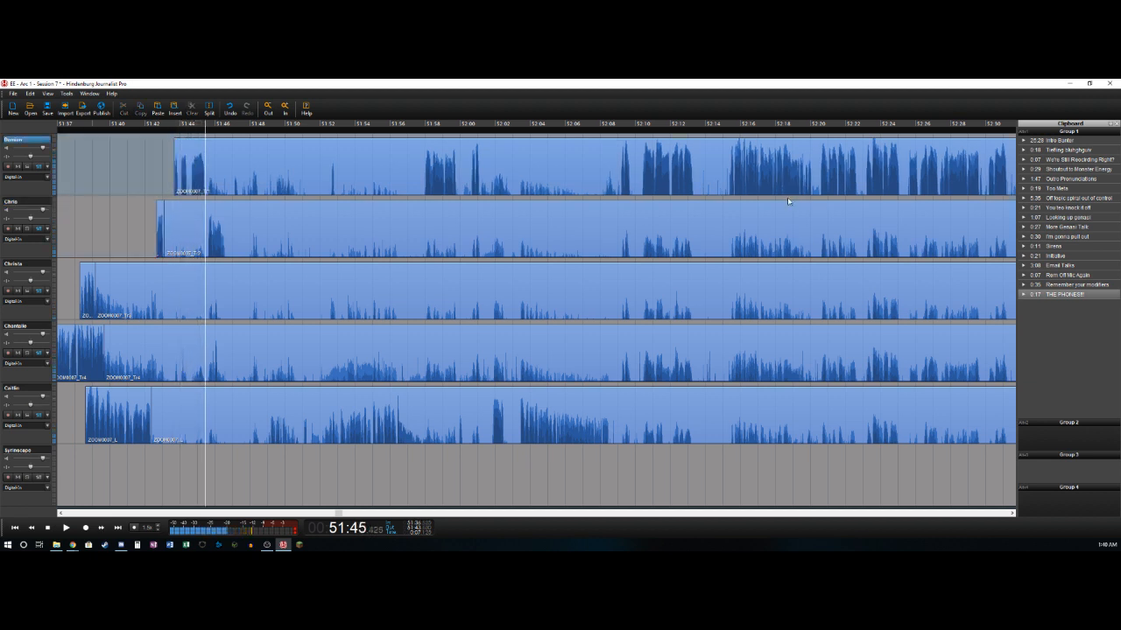
{"action": "key", "text": "t"}
{"action": "key", "text": "Left"}
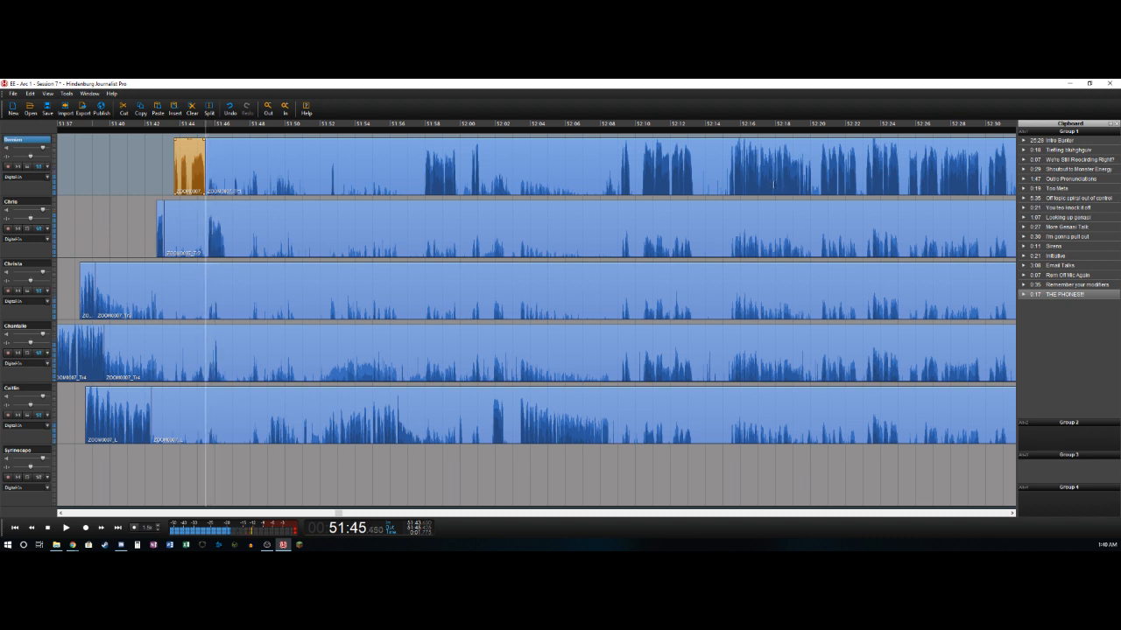
- Delete the second track's audio between about 51:43.1 and 51:45.6 and split the remainder at about 51:46.6
{"action": "key", "text": "t"}
{"action": "key", "text": "Delete"}
{"action": "key", "text": "space"}
- Cut the section between about 51:46.6 and 51:49.2 from all five speaker tracks, closing the gap
{"action": "key", "text": "space"}
{"action": "key", "text": "t"}
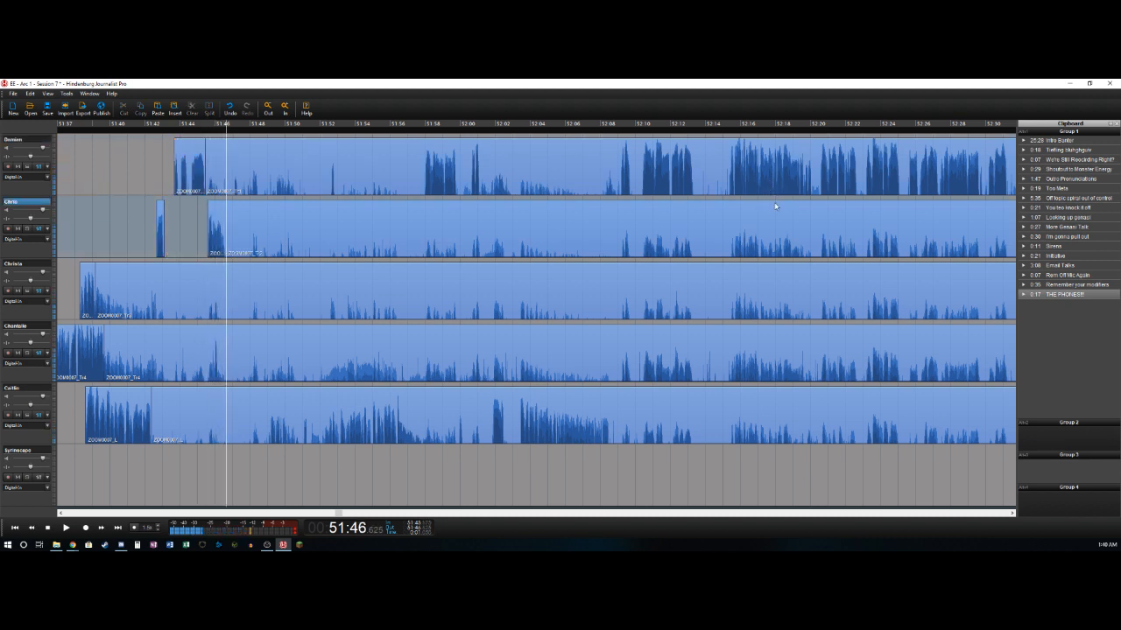
{"action": "key", "text": "space"}
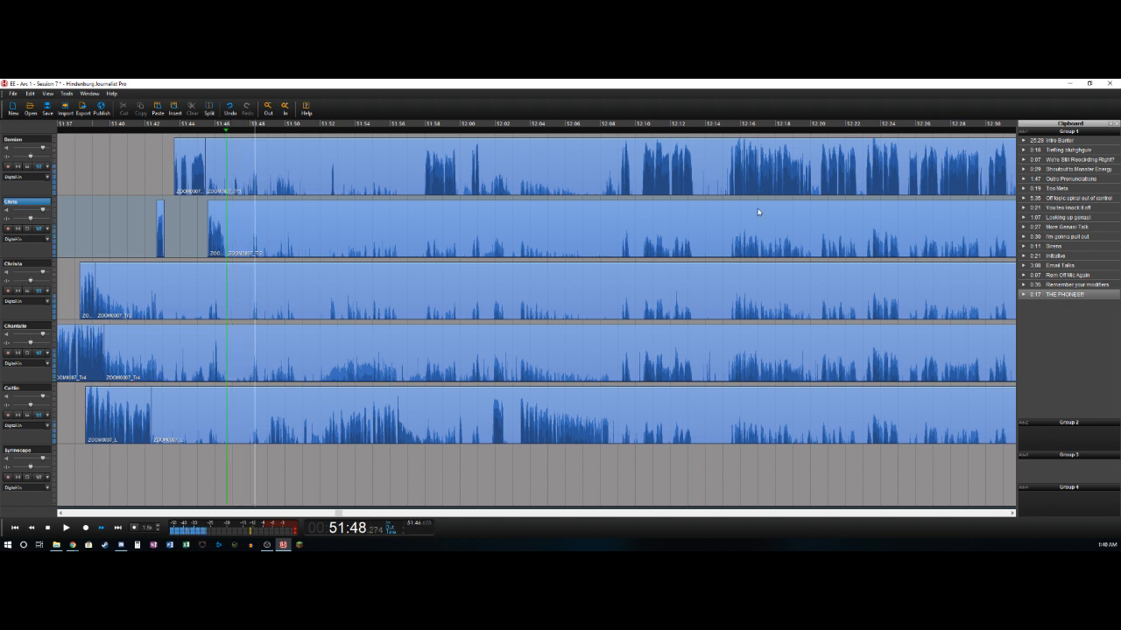
{"action": "key", "text": "Left"}
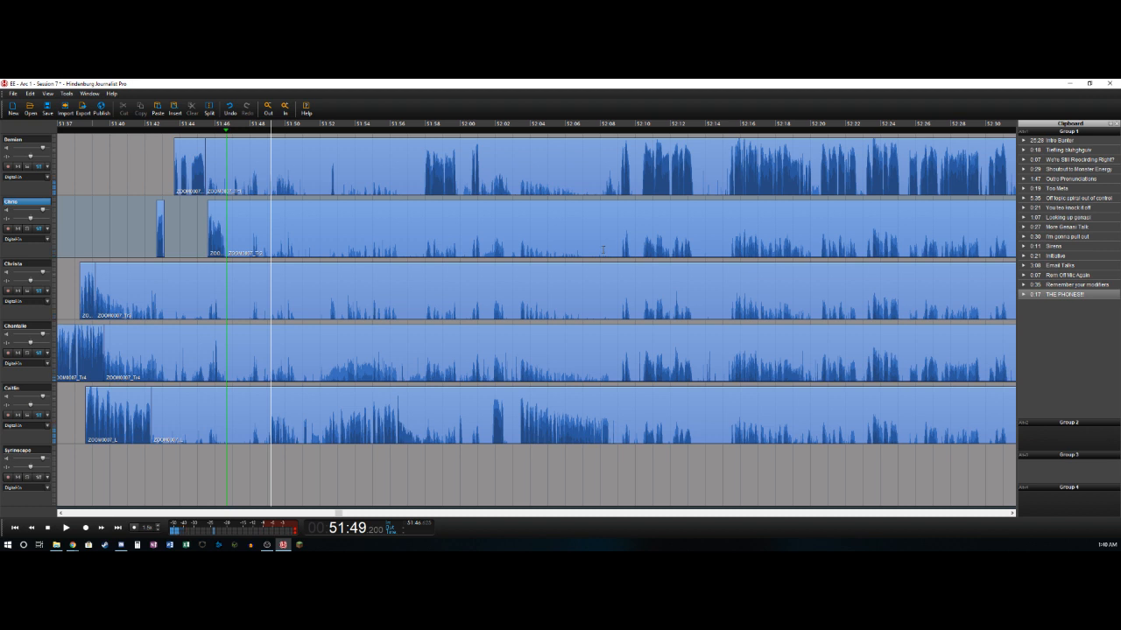
{"action": "key", "text": "o"}
{"action": "left_click", "coordinate": [227, 168]}
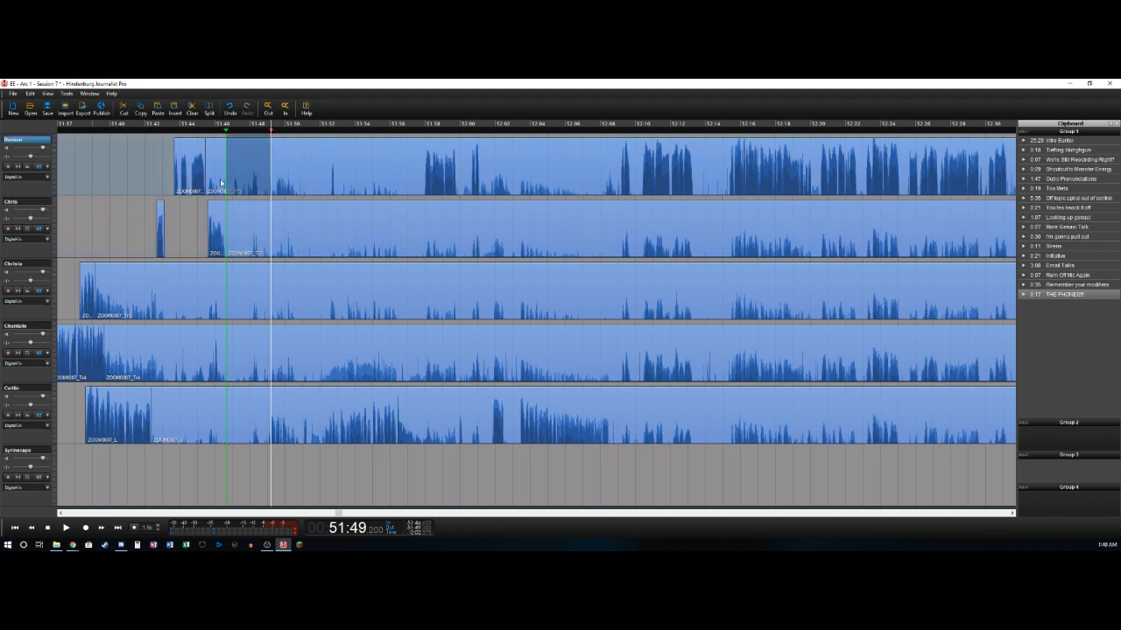
{"action": "left_click", "coordinate": [241, 391], "text": "shift"}
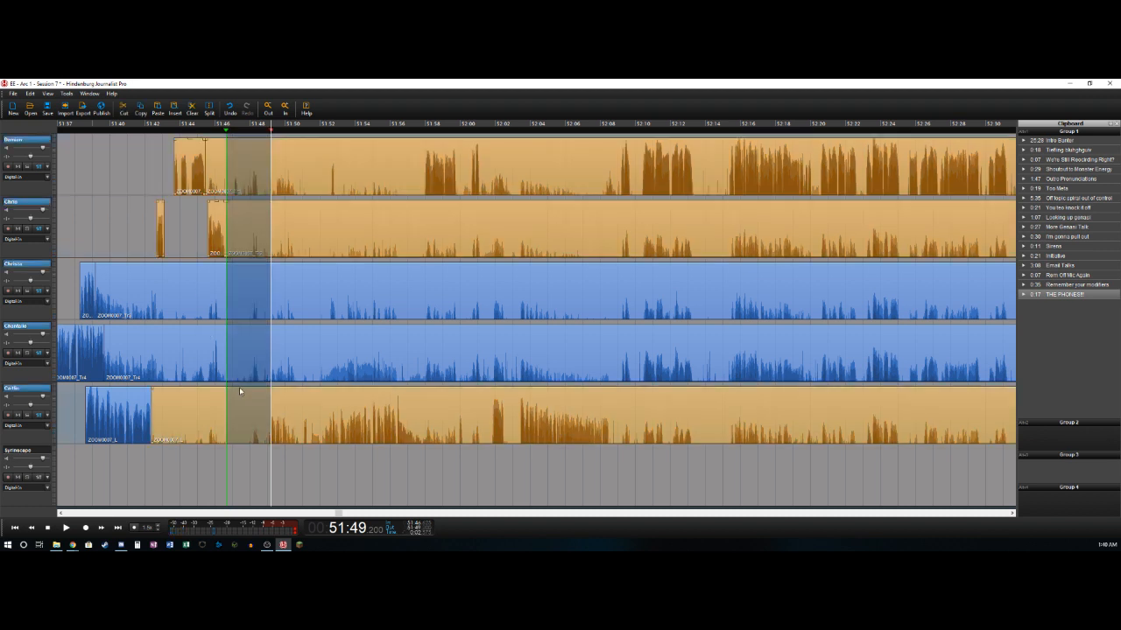
{"action": "key", "text": "ctrl+x"}
- Delete the leftover silent clips just before the 51:46.6 cut on the first, third, fourth and fifth tracks
{"action": "left_click", "coordinate": [157, 284]}
{"action": "key", "text": "Delete"}
{"action": "left_click", "coordinate": [179, 339]}
{"action": "key", "text": "Delete"}
{"action": "left_click", "coordinate": [193, 414]}
{"action": "key", "text": "Delete"}
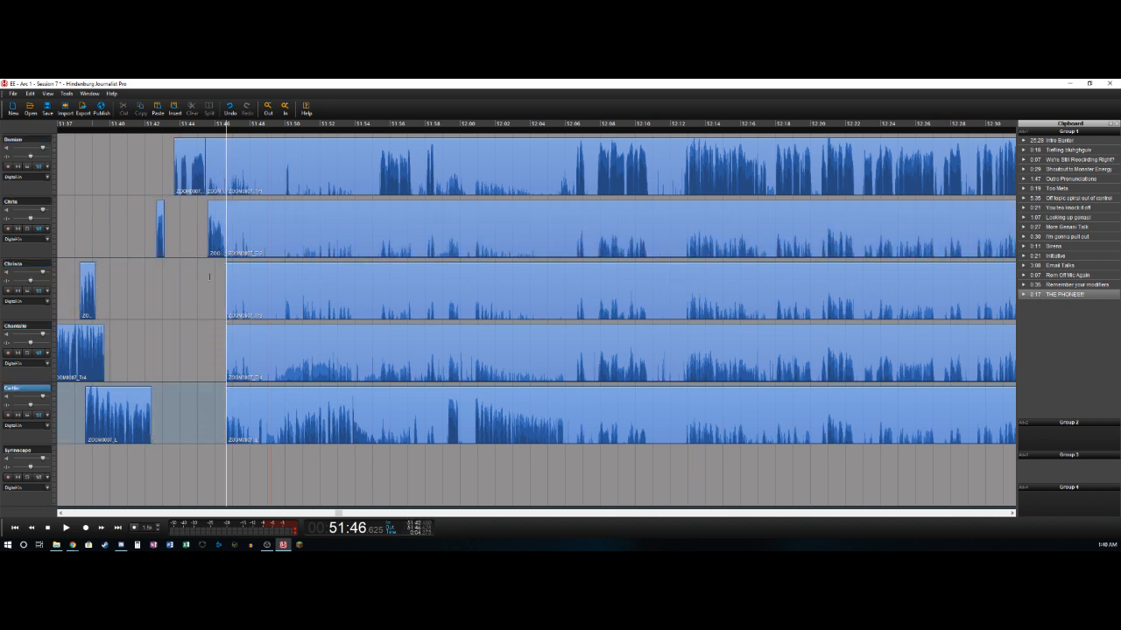
{"action": "left_click", "coordinate": [209, 276]}
{"action": "left_click", "coordinate": [219, 151]}
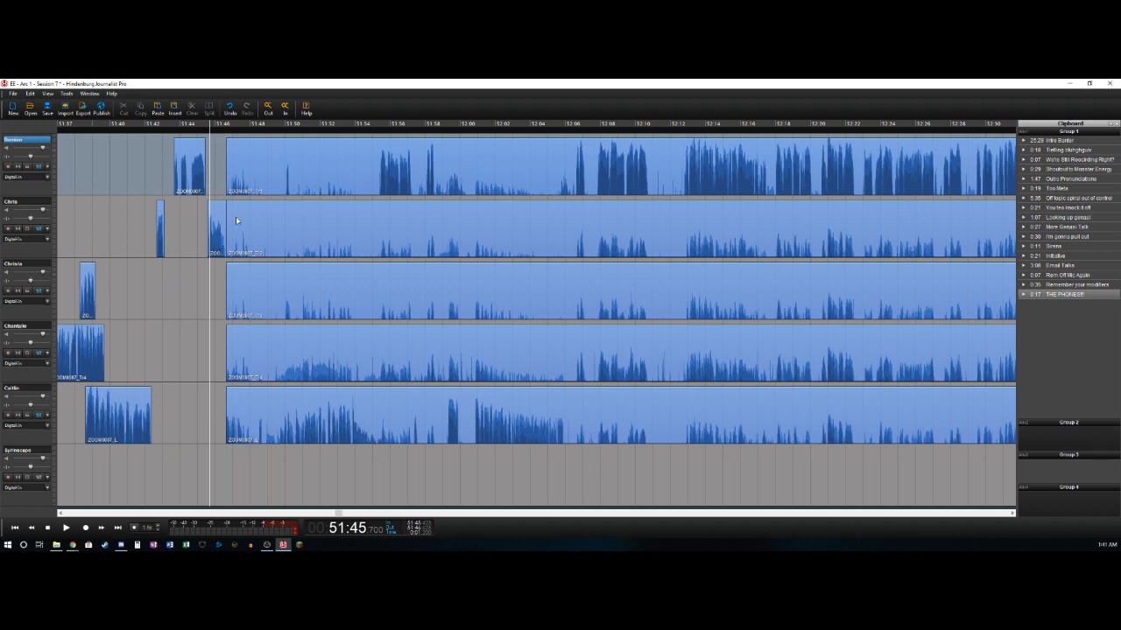
- Delete the fifth track's audio between about 51:48.0 and 51:48.5 and split the remainder at about 51:48.7
{"action": "key", "text": "space"}
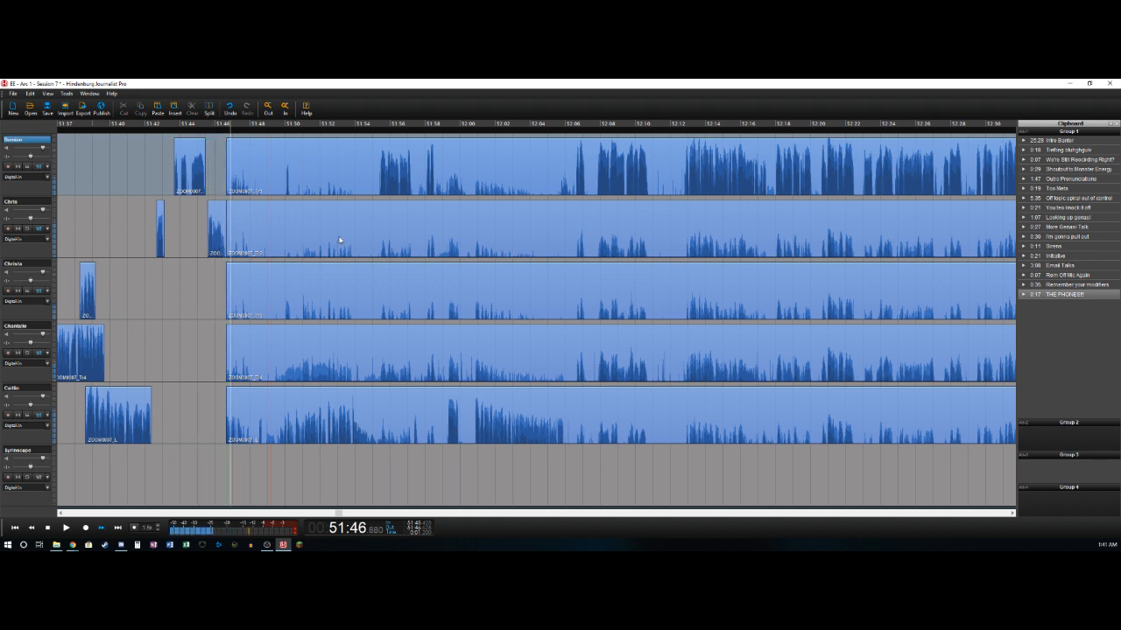
{"action": "key", "text": "space"}
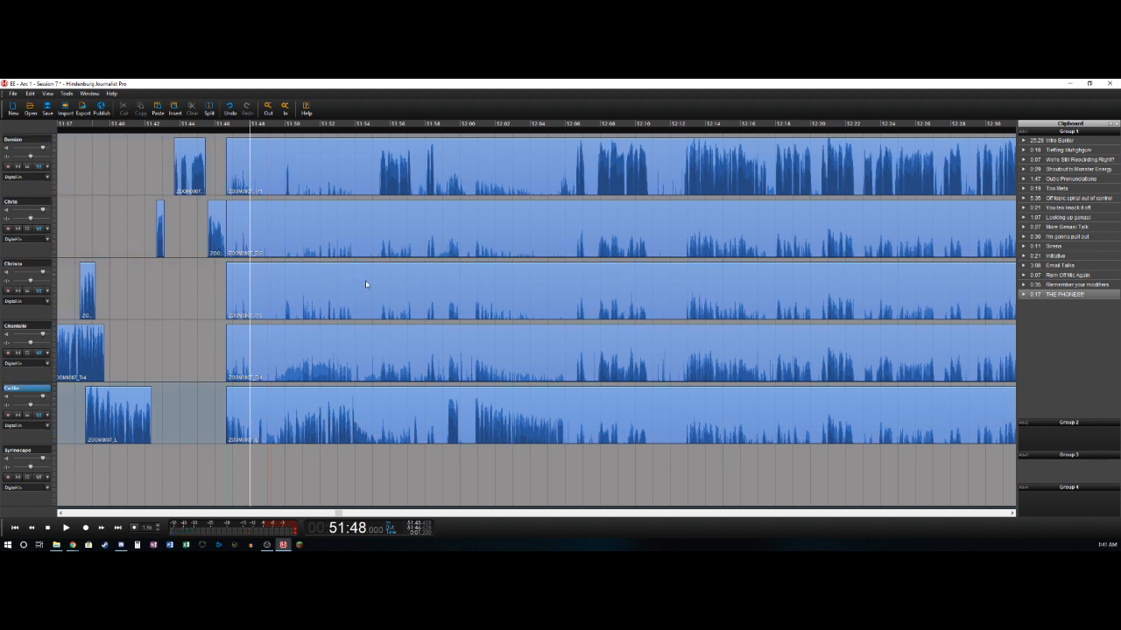
{"action": "key", "text": "s"}
{"action": "key", "text": "space"}
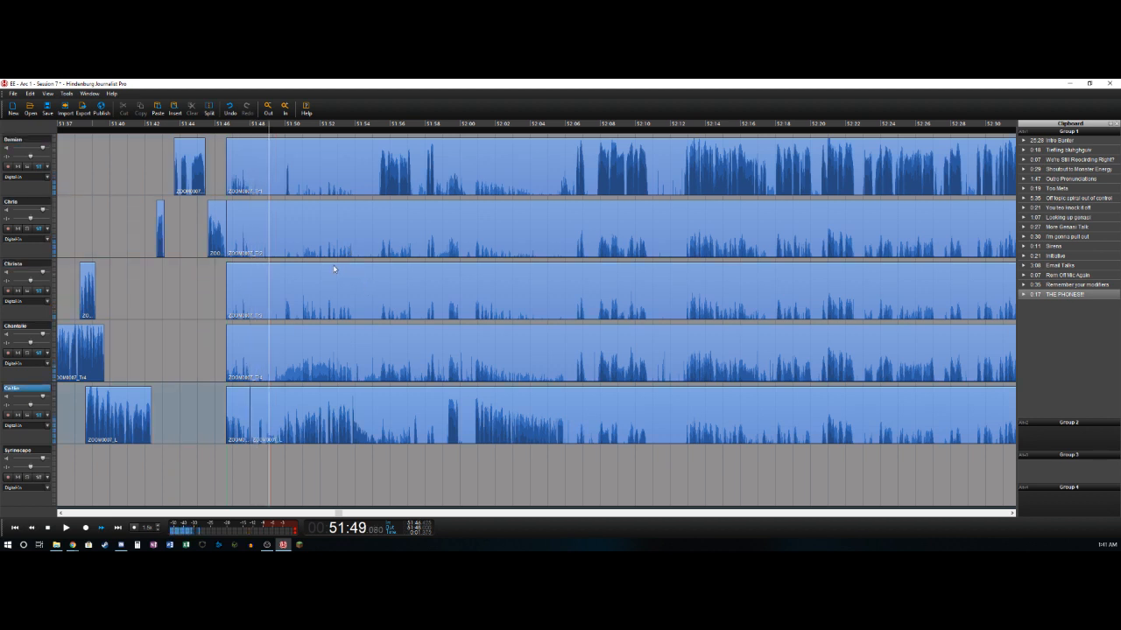
{"action": "key", "text": "Left"}
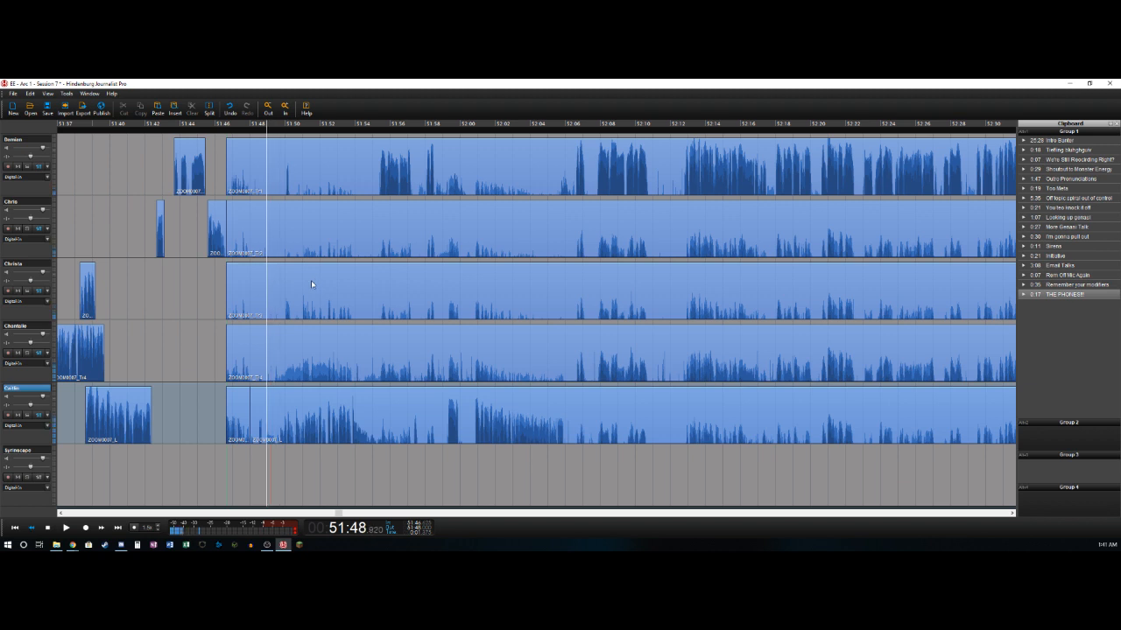
{"action": "key", "text": "t"}
{"action": "key", "text": "Delete"}
{"action": "key", "text": "Right"}
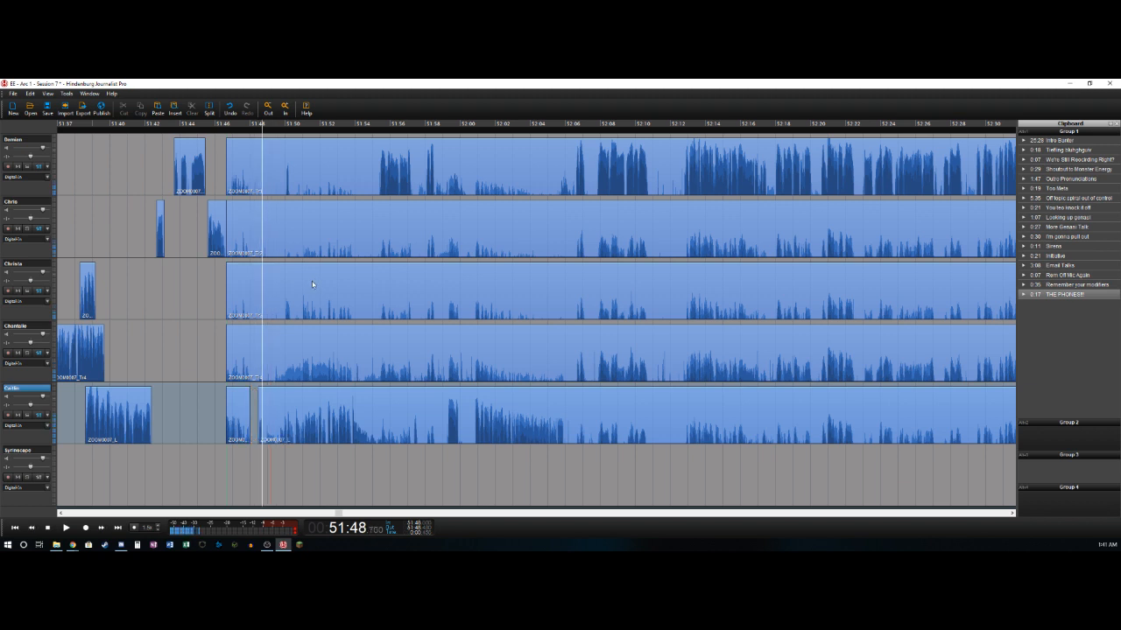
{"action": "key", "text": "t"}
- Remove the section between about 51:48.7 and 51:49.6 from all five speaker tracks, closing the gap
{"action": "key", "text": "space"}
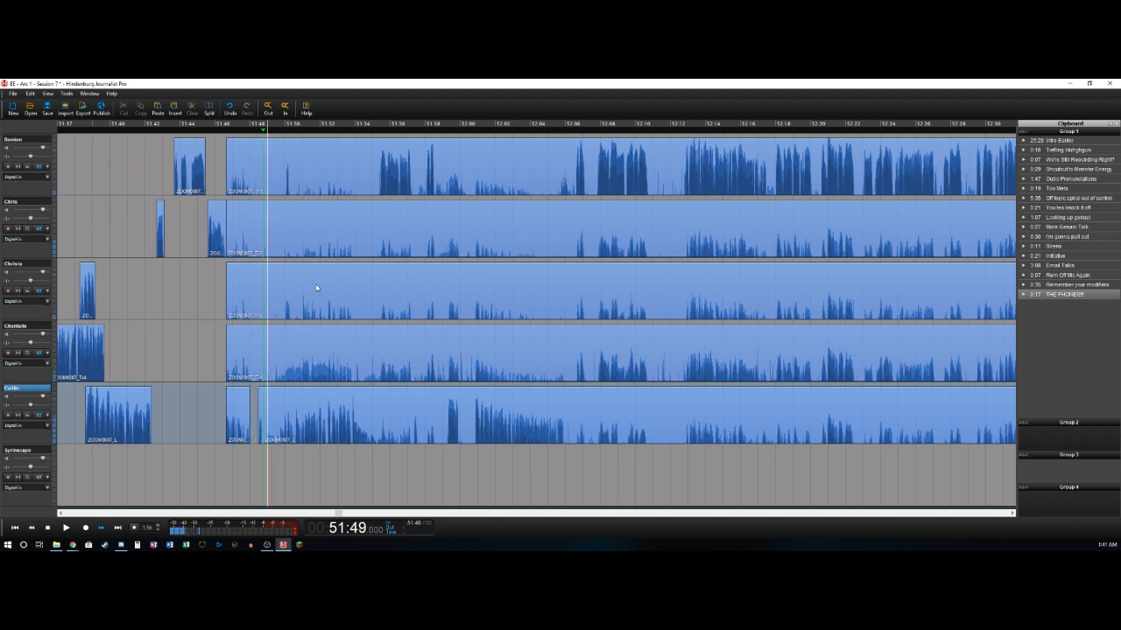
{"action": "key", "text": "Left"}
{"action": "key", "text": "Right"}
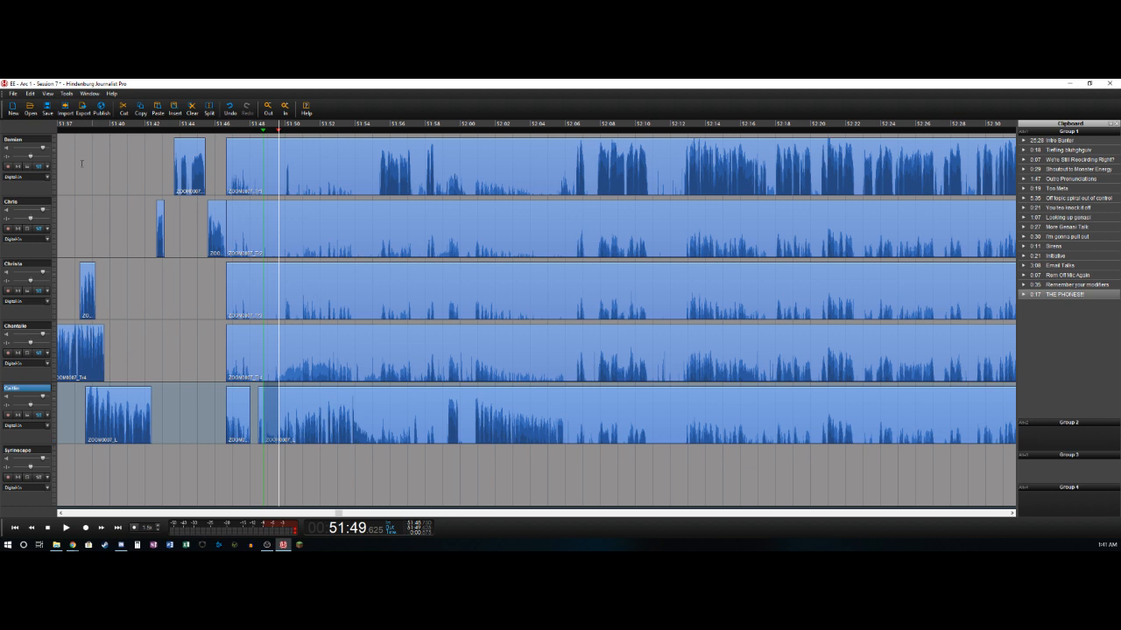
{"action": "left_click", "coordinate": [272, 162], "text": "shift"}
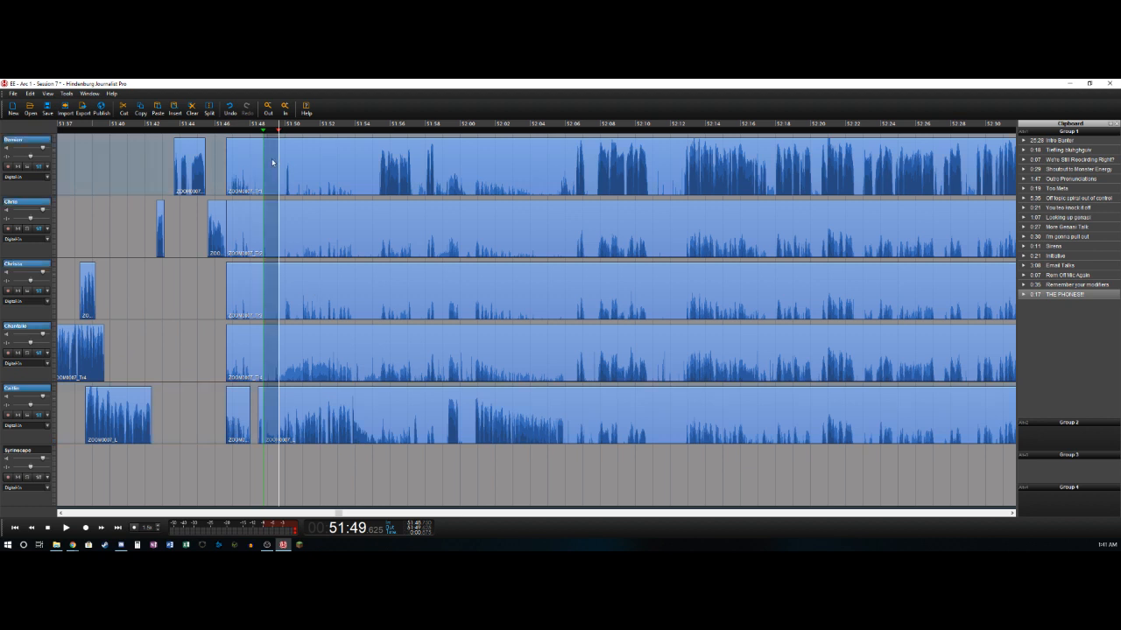
{"action": "key", "text": "Delete"}
- Delete the leftover clips between about 51:46.6 and 51:48.7 on the first four tracks
{"action": "left_click", "coordinate": [239, 146]}
{"action": "left_click", "coordinate": [251, 214]}
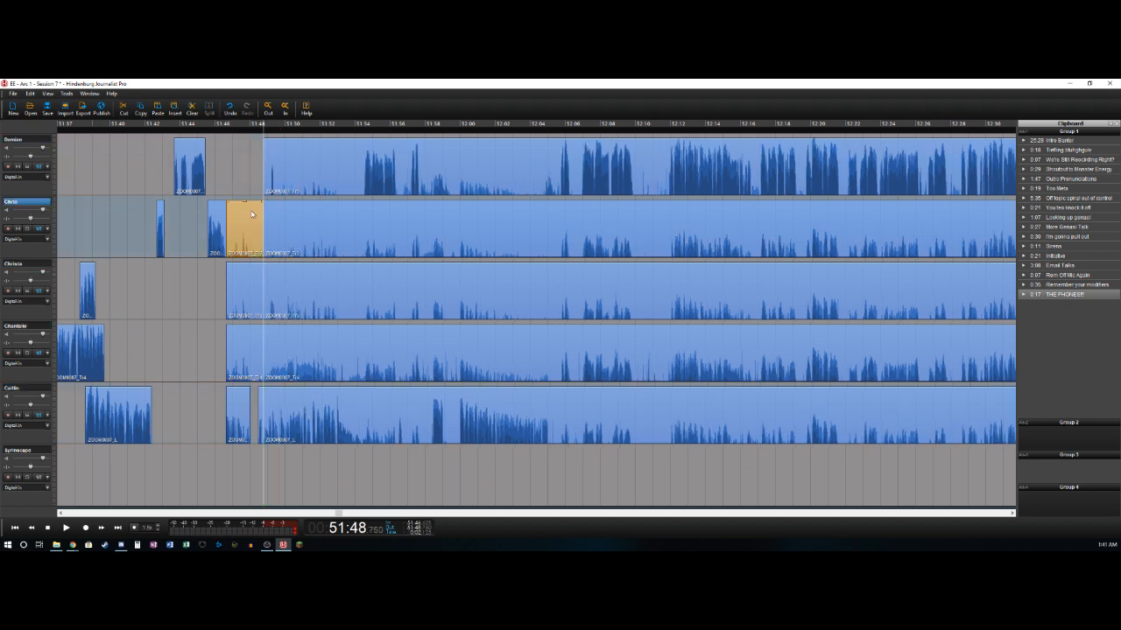
{"action": "left_click", "coordinate": [251, 277]}
{"action": "key", "text": "Delete"}
{"action": "left_click", "coordinate": [242, 345]}
{"action": "key", "text": "Delete"}
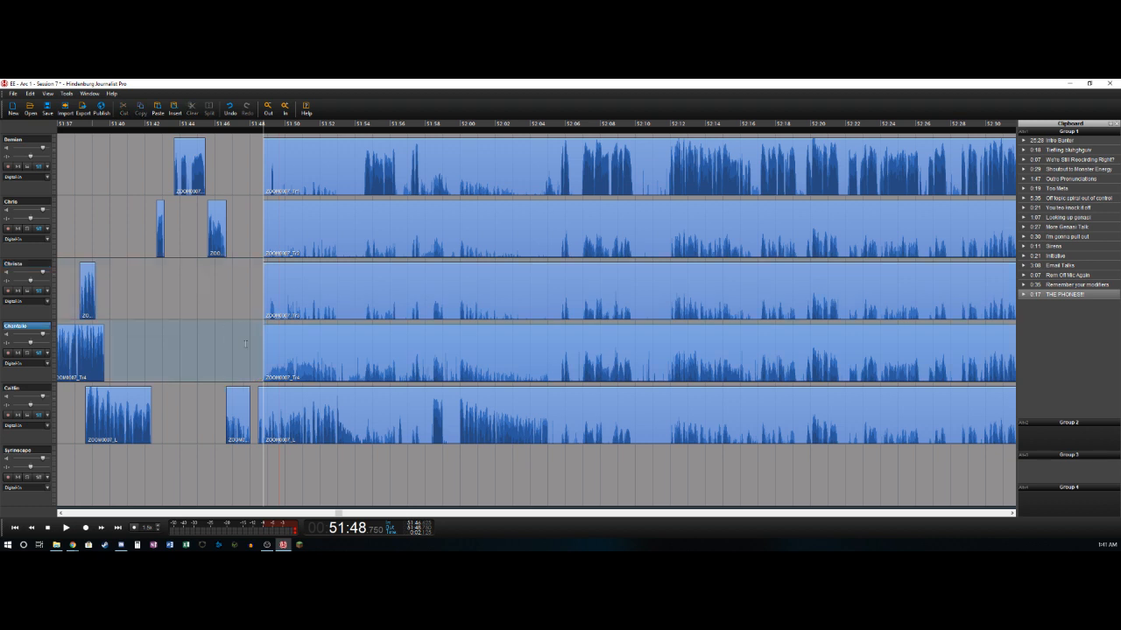
- Delete the fourth track's audio between about 51:48.7 and 51:52.9 and split the fifth track at about 51:52.9
{"action": "key", "text": "space"}
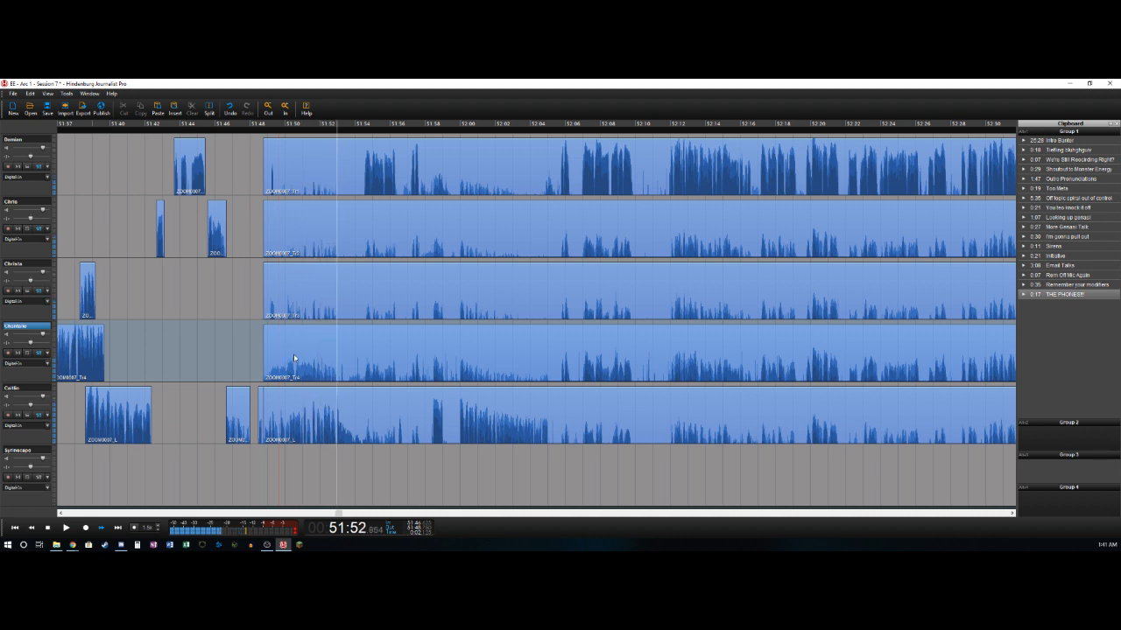
{"action": "key", "text": "space"}
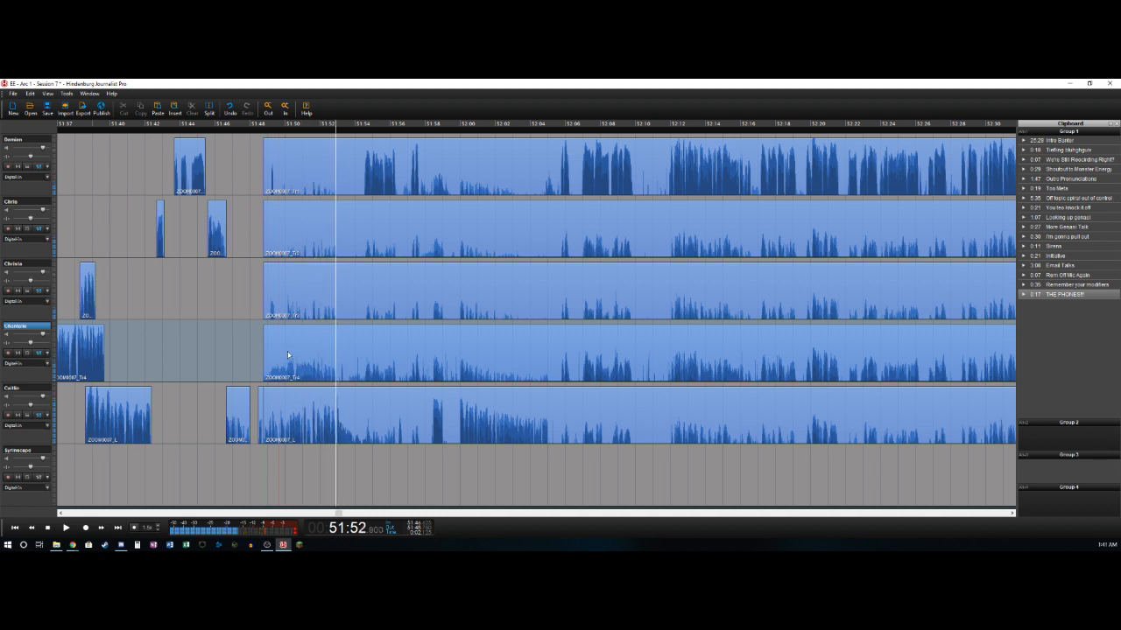
{"action": "key", "text": "Delete"}
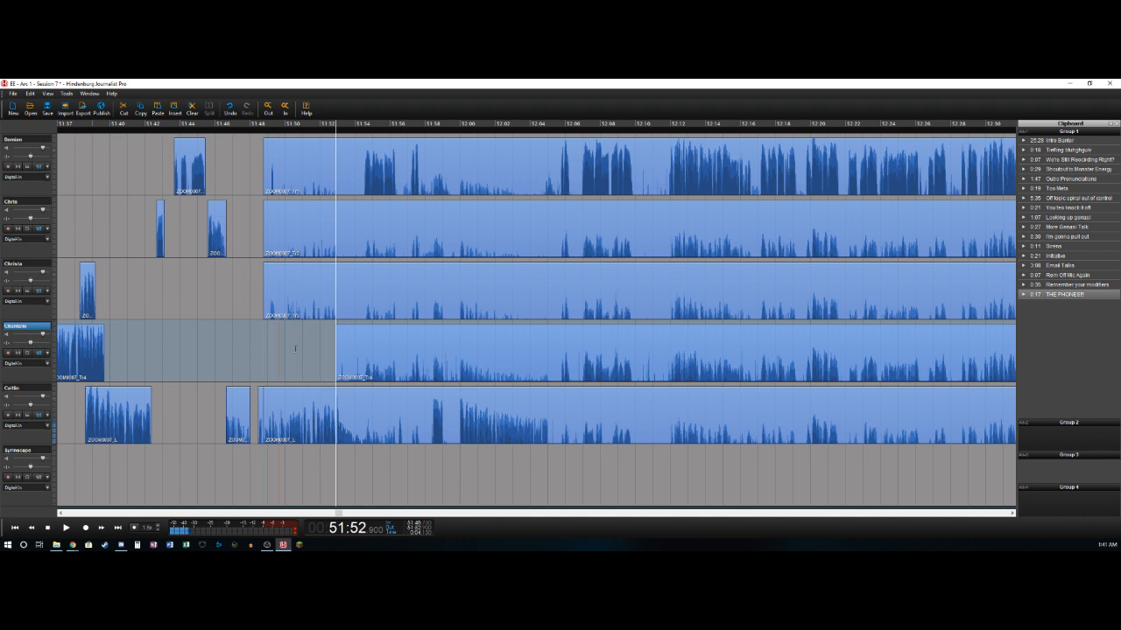
{"action": "key", "text": "Down"}
{"action": "key", "text": "t"}
{"action": "key", "text": "l"}
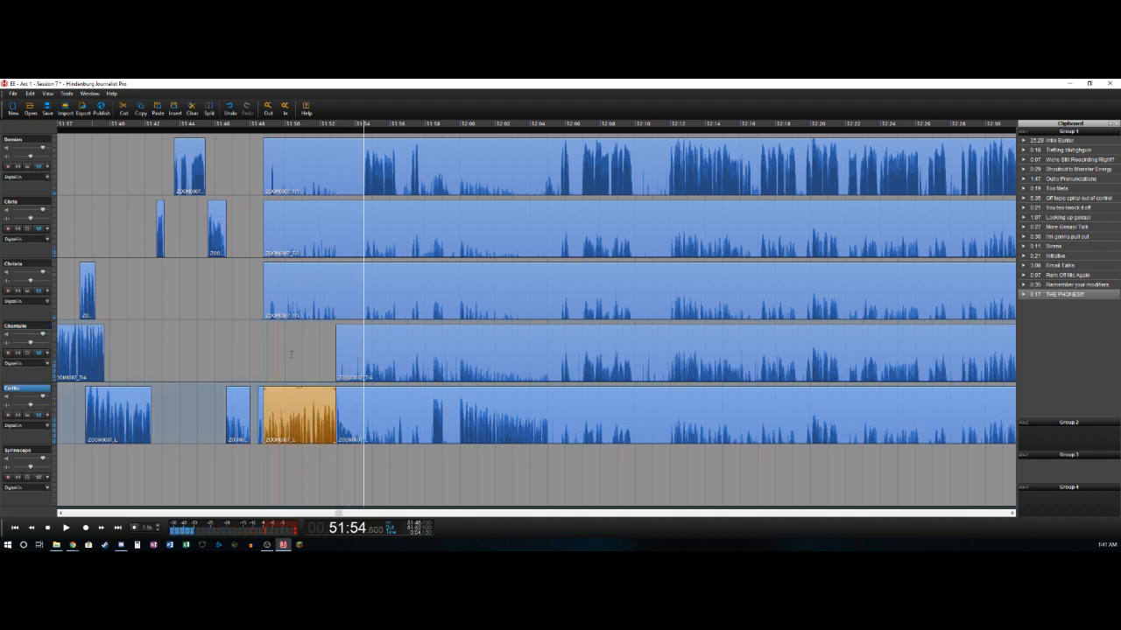
- Delete the first track's audio between about 51:48.7 and 51:54.5 and split the remainder at about 51:56.4
{"action": "key", "text": "t"}
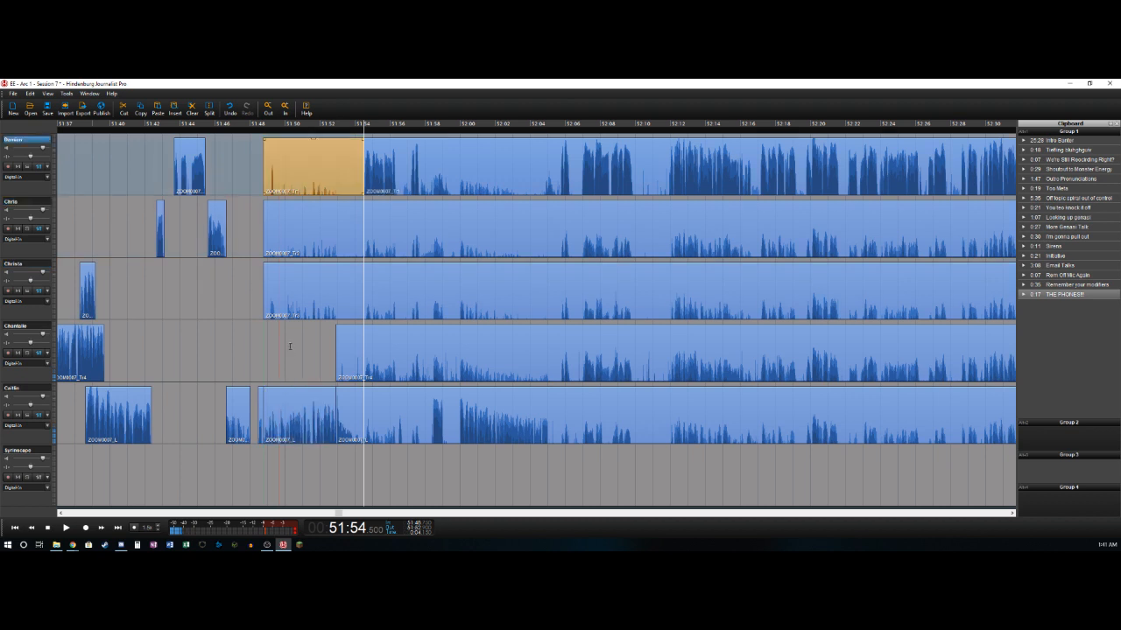
{"action": "key", "text": "Delete"}
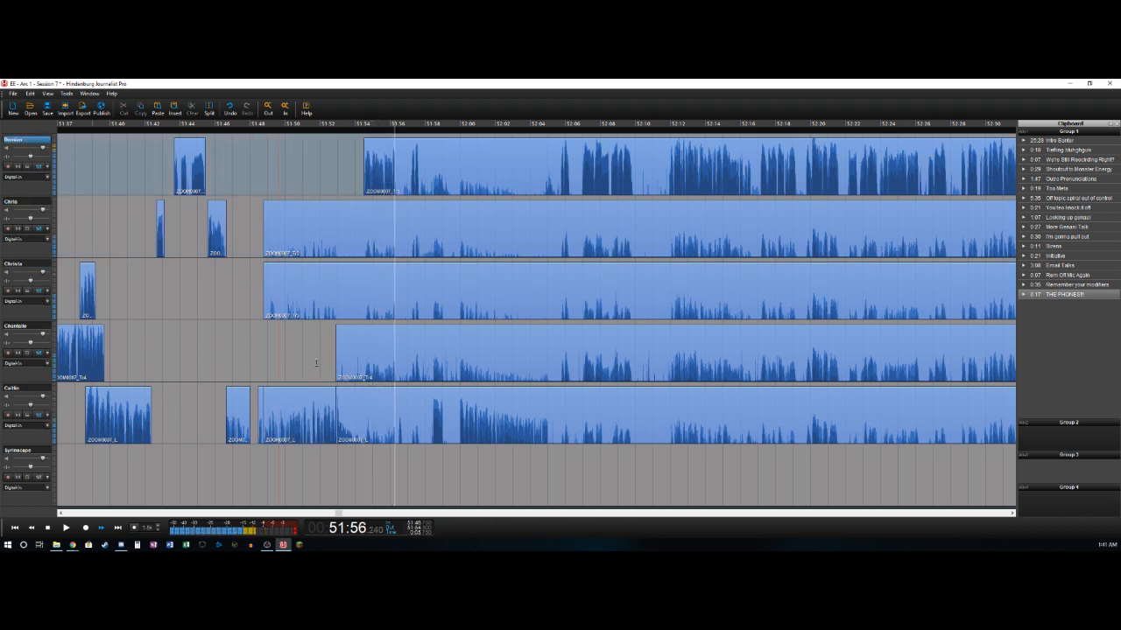
{"action": "key", "text": "t"}
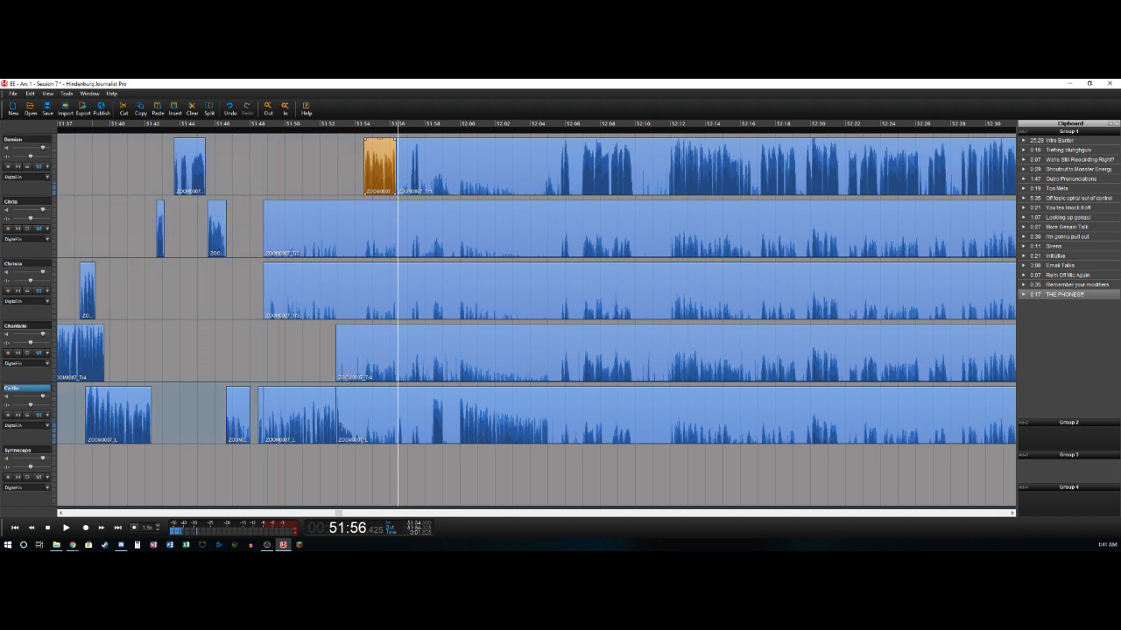
- Delete the fifth track's audio between about 51:52.9 and 51:56.4 and the first track's audio between about 51:56.4 and 51:57.2
{"action": "key", "text": "t"}
{"action": "key", "text": "Right"}
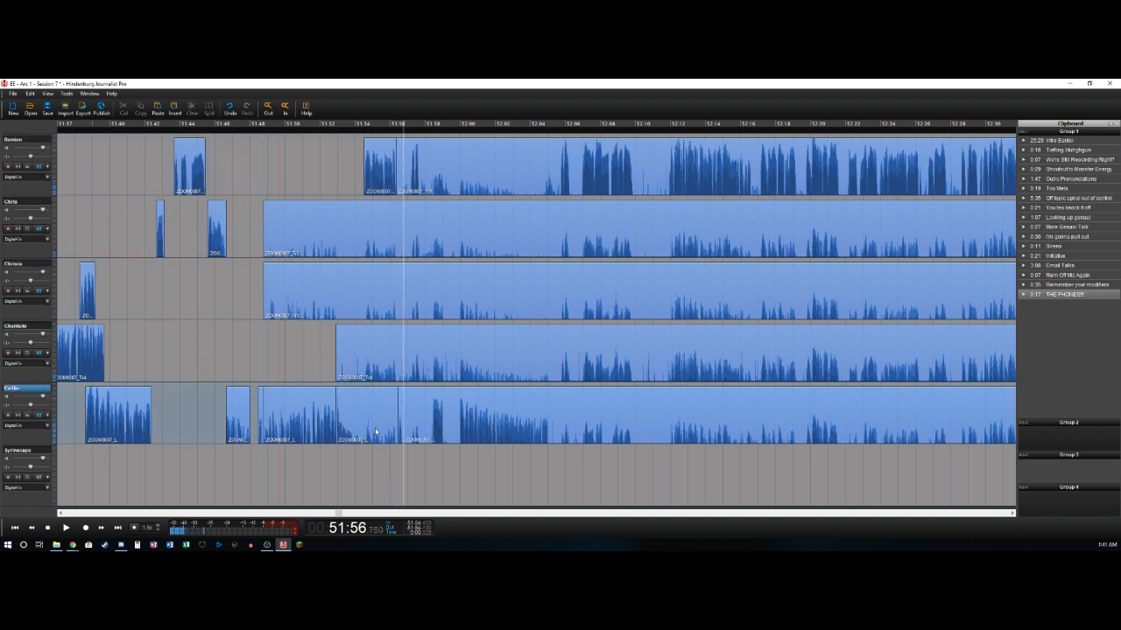
{"action": "left_click", "coordinate": [372, 428]}
{"action": "key", "text": "Delete"}
{"action": "key", "text": "ctrl+z"}
{"action": "key", "text": "Delete"}
{"action": "key", "text": "space"}
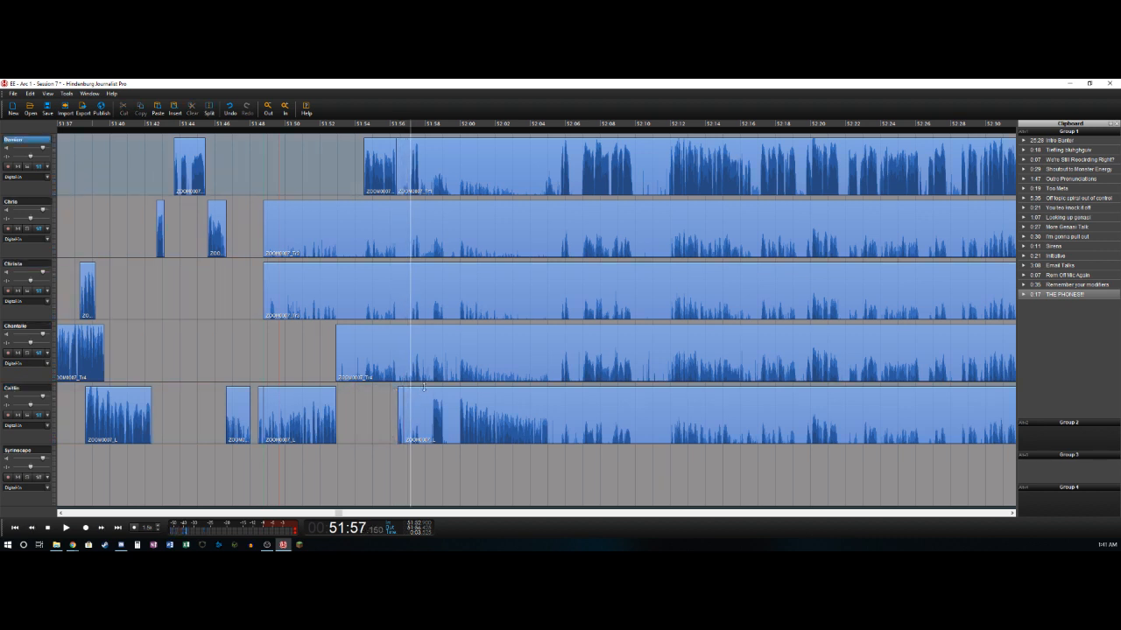
{"action": "key", "text": "Delete"}
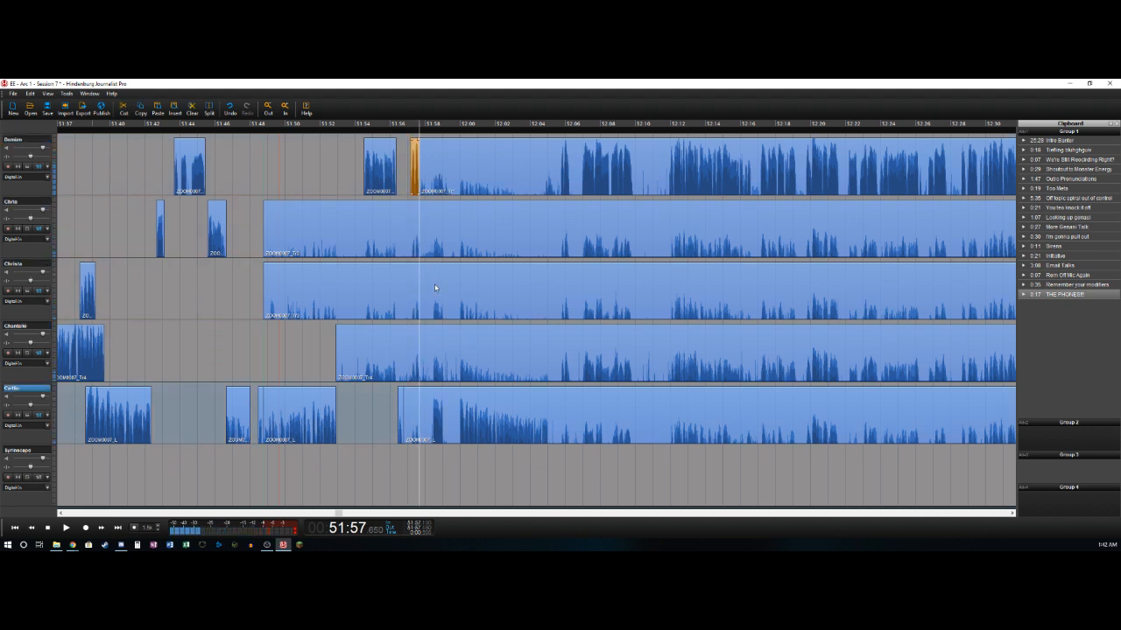
- Isolate the fifth track's phrase from about 51:58.4 to 51:59.1, deleting the audio back to 51:56.8 and forward to 51:59.9
{"action": "key", "text": "ctrl+t"}
{"action": "key", "text": "Delete"}
{"action": "key", "text": "Right"}
{"action": "key", "text": "ctrl+t"}
{"action": "key", "text": "Right"}
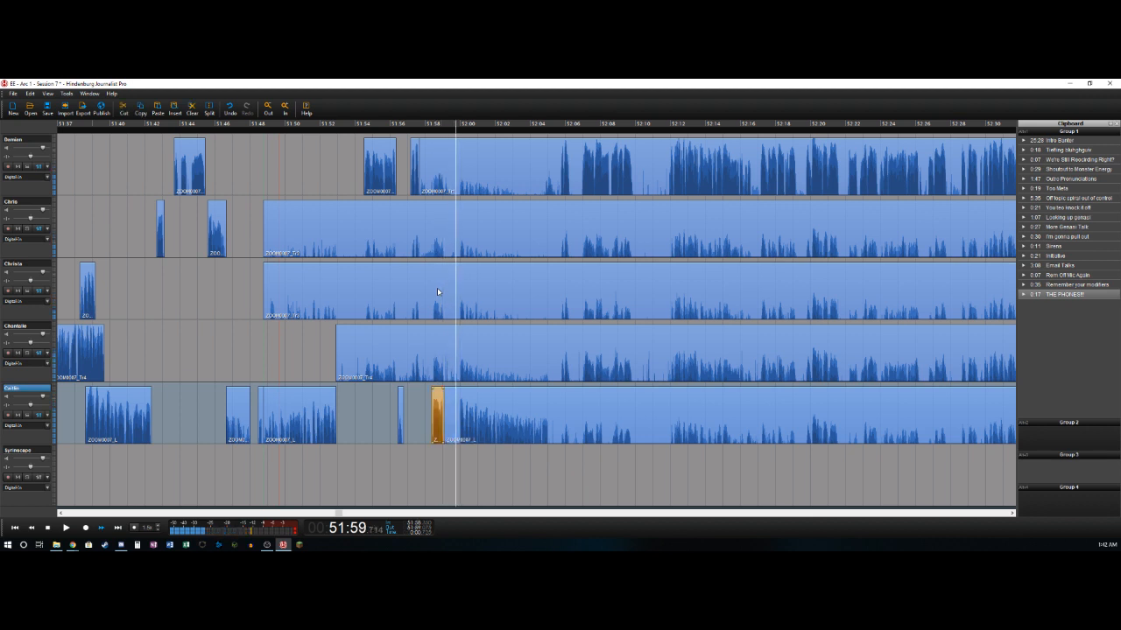
{"action": "key", "text": "ctrl+t"}
{"action": "key", "text": "Delete"}
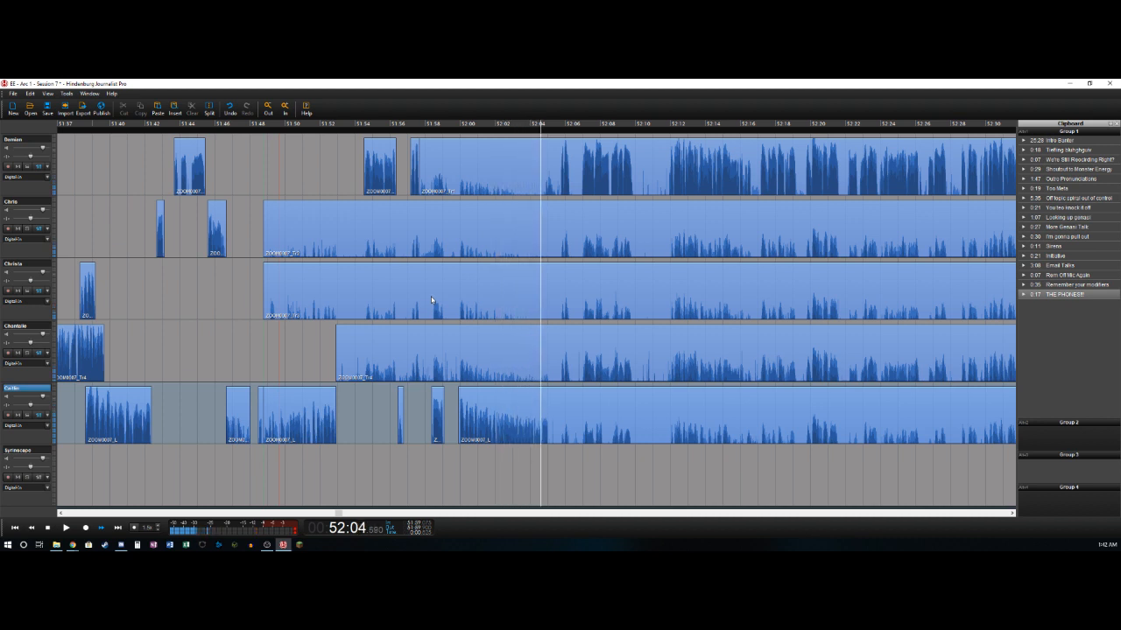
- Split the fifth track at about 52:05.0 and delete the first track's audio at about 51:57.7–52:05.7 and 52:06.3–52:06.9
{"action": "key", "text": "t"}
{"action": "key", "text": "Right"}
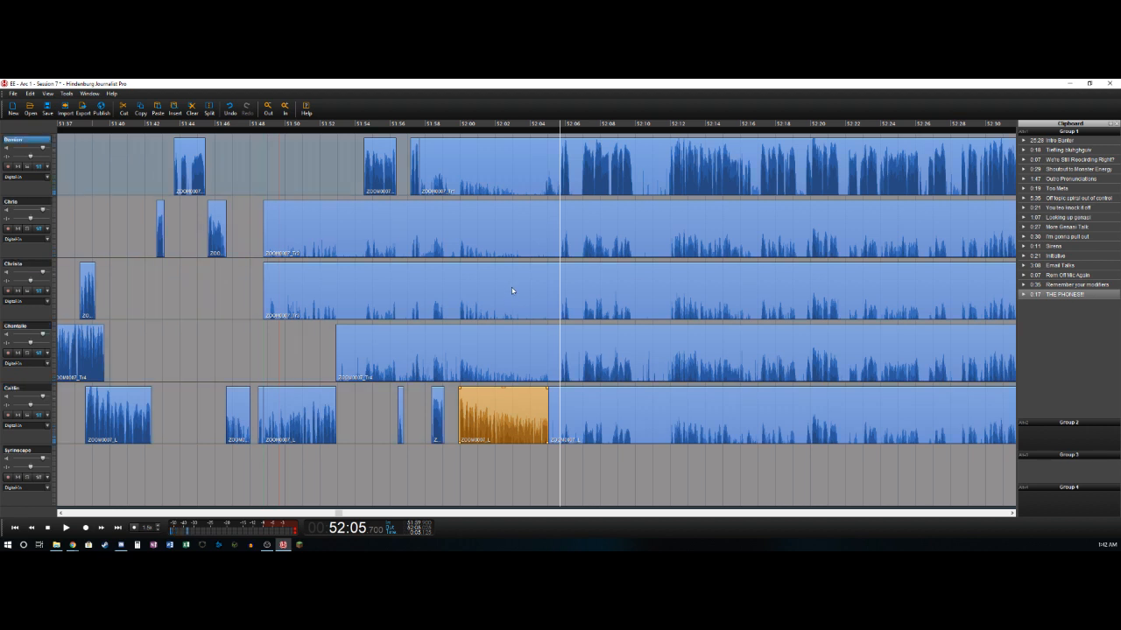
{"action": "key", "text": "t"}
{"action": "left_click", "coordinate": [488, 153]}
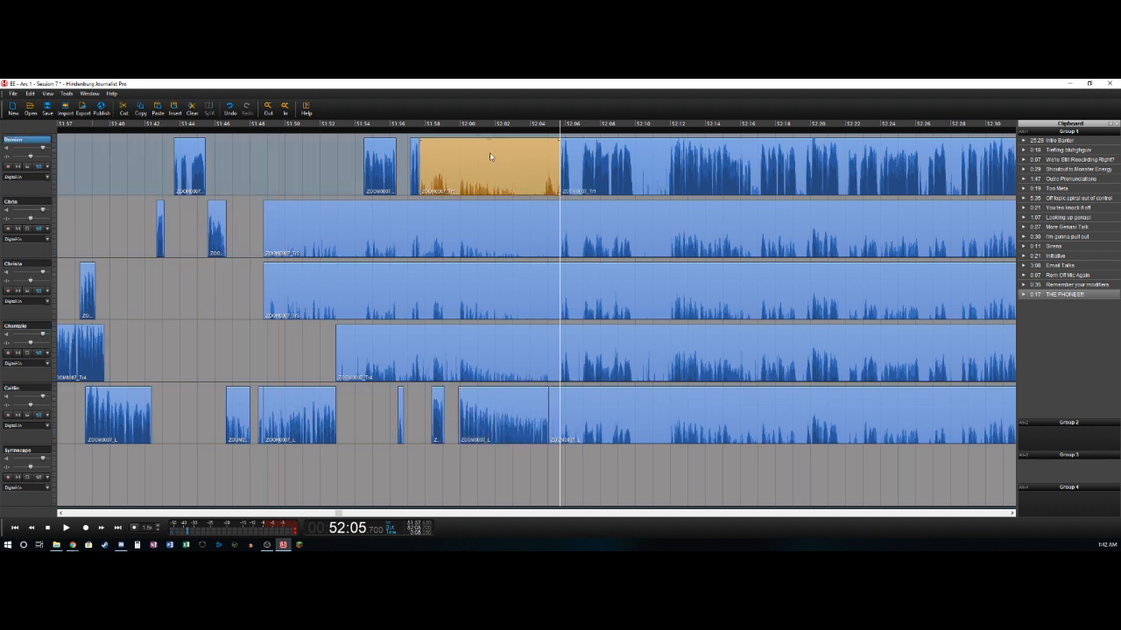
{"action": "key", "text": "Delete"}
{"action": "key", "text": "t"}
{"action": "key", "text": "Delete"}
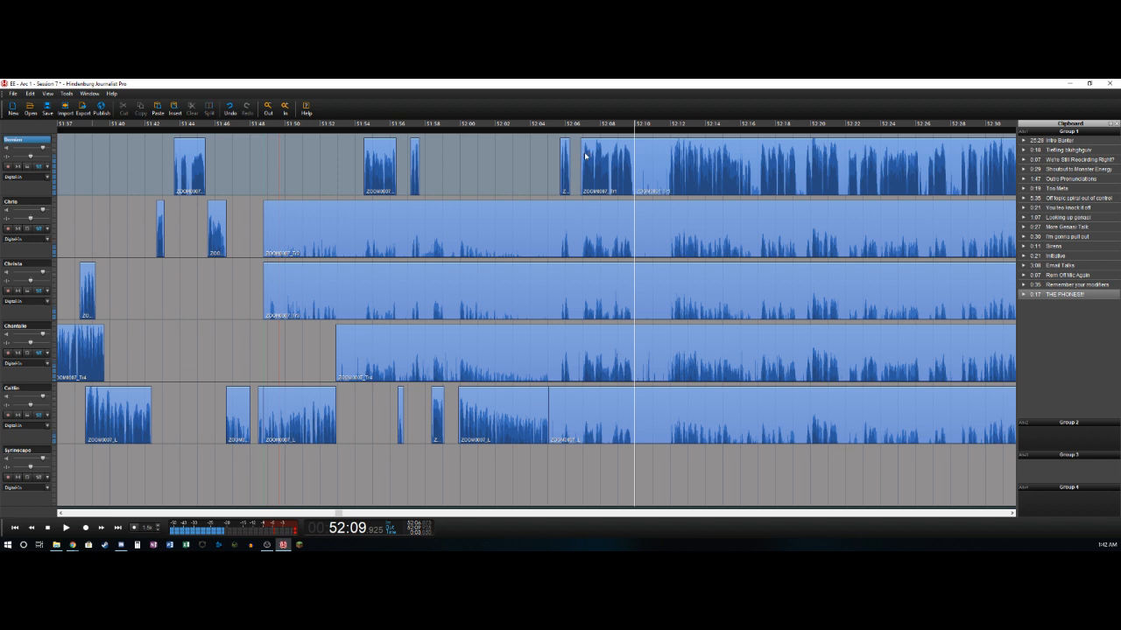
- Remove the section between about 52:09.9 and 52:11.9 from all five speaker tracks, closing the gap
{"action": "left_click", "coordinate": [634, 187]}
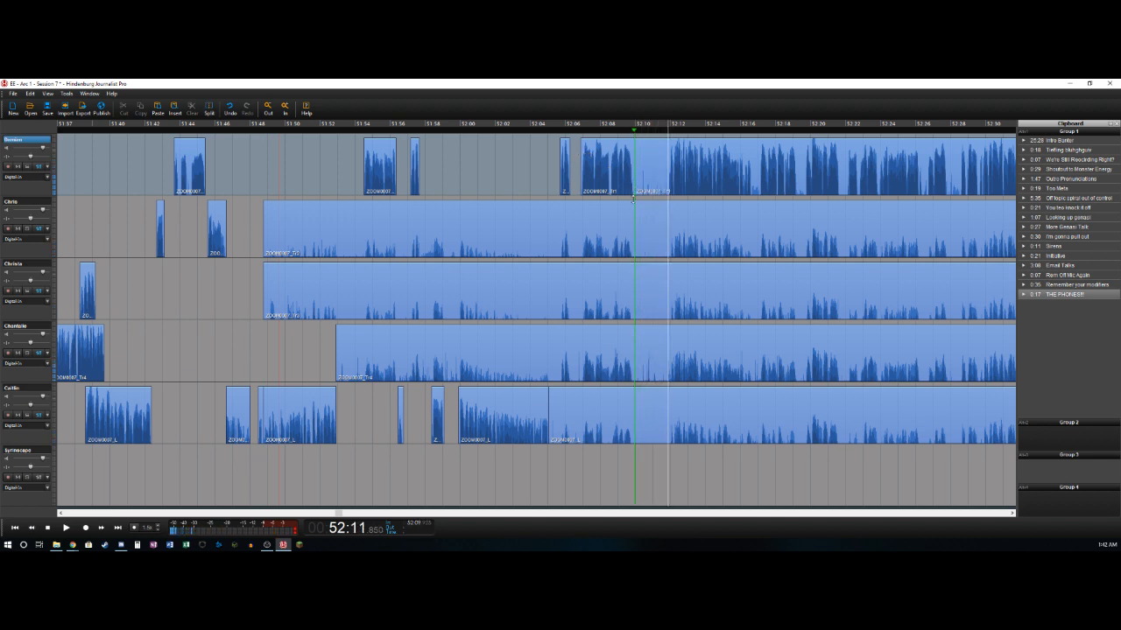
{"action": "key", "text": "o"}
{"action": "left_click", "coordinate": [641, 414], "text": "shift"}
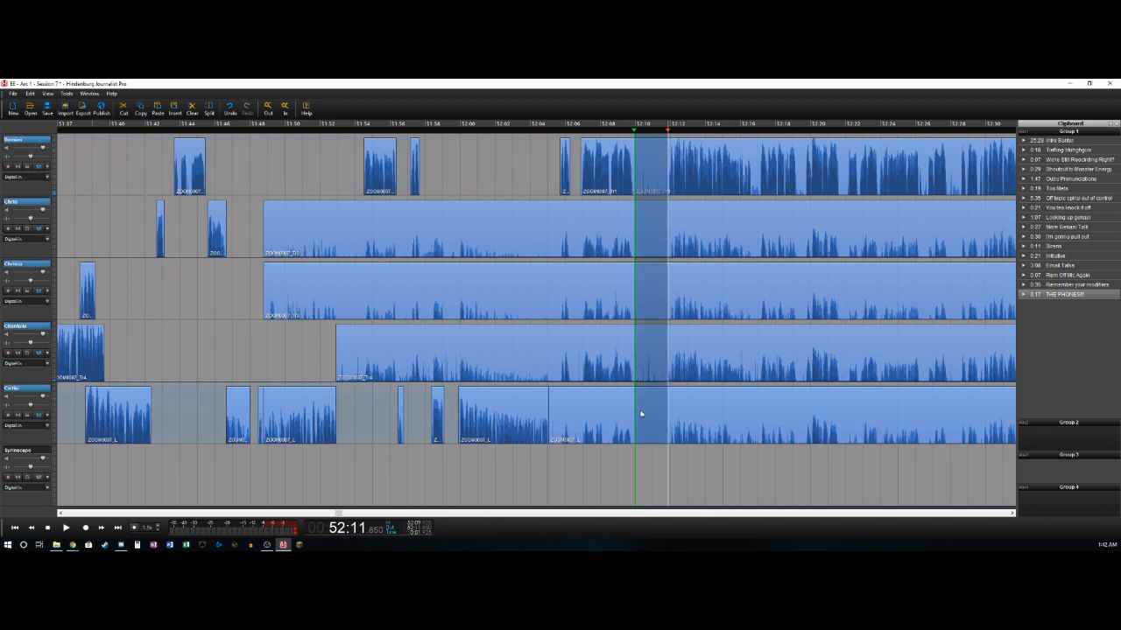
{"action": "key", "text": "Delete"}
{"action": "key", "text": "space"}
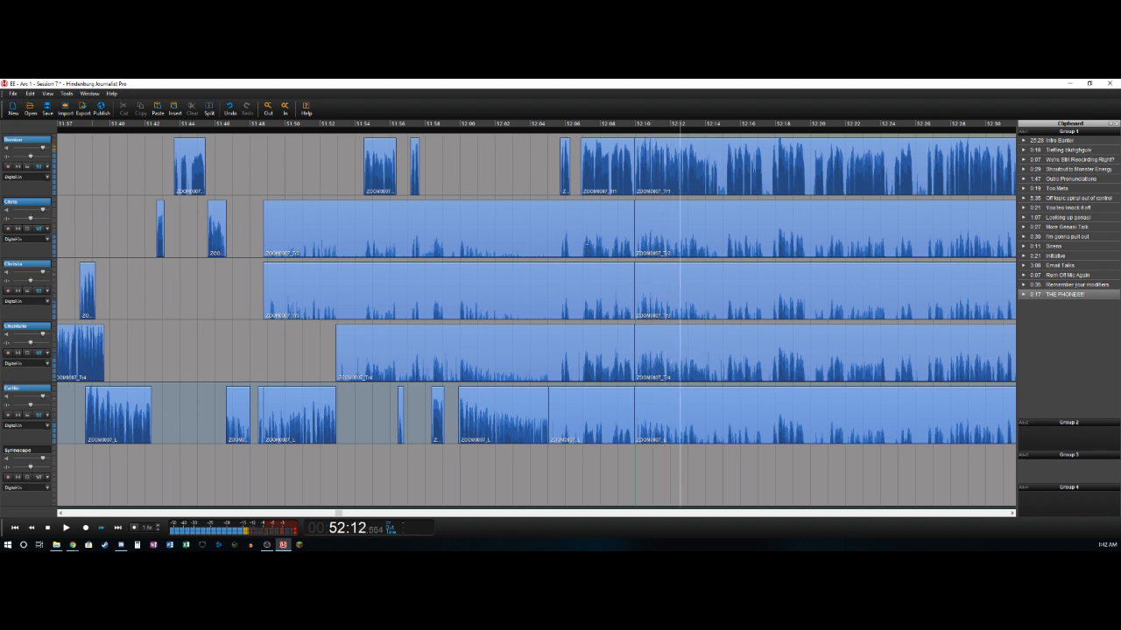
- Delete the leftover clips ending at about 52:09.9 on the second, third, fourth and fifth tracks
{"action": "left_click", "coordinate": [579, 216]}
{"action": "key", "text": "Delete"}
{"action": "left_click", "coordinate": [587, 293]}
{"action": "key", "text": "Delete"}
{"action": "left_click", "coordinate": [589, 352]}
{"action": "key", "text": "Delete"}
{"action": "left_click", "coordinate": [594, 407]}
{"action": "key", "text": "Delete"}
- Delete the second track's audio between about 52:09.9 and 52:14.6 and the first track's audio between about 52:14.6 and 52:15.2
{"action": "left_click", "coordinate": [615, 226]}
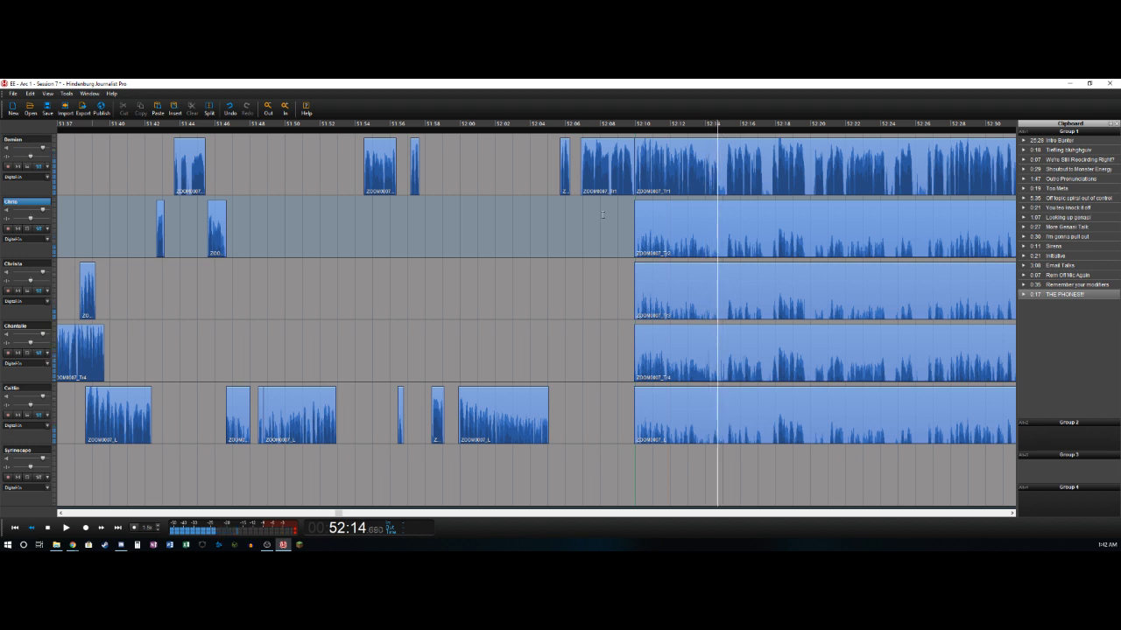
{"action": "key", "text": "t"}
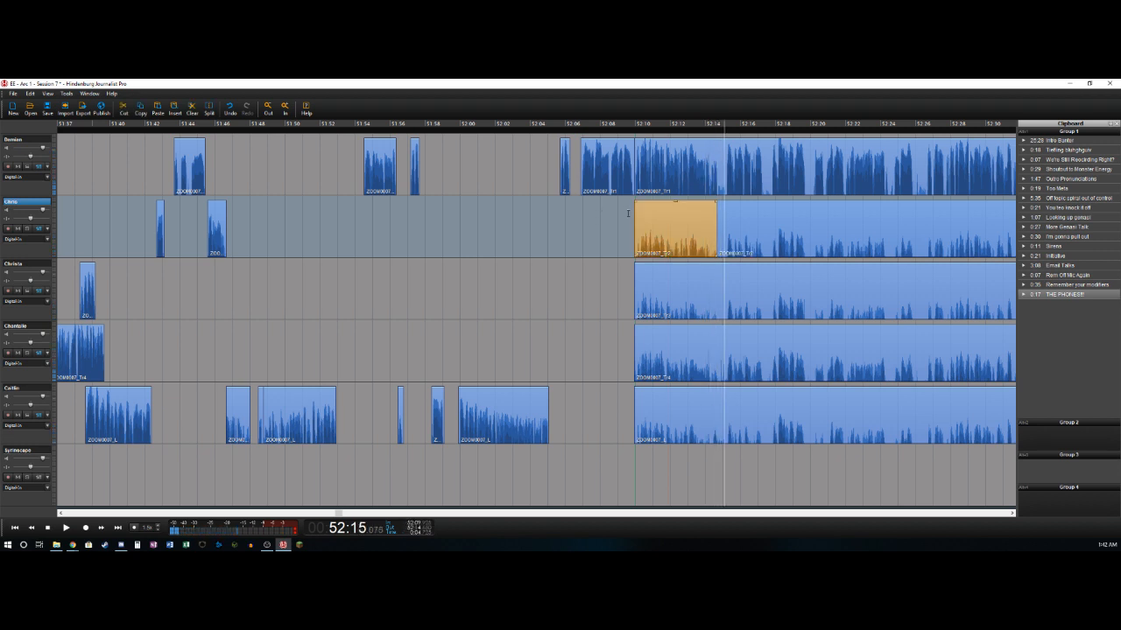
{"action": "key", "text": "Delete"}
{"action": "key", "text": "Left"}
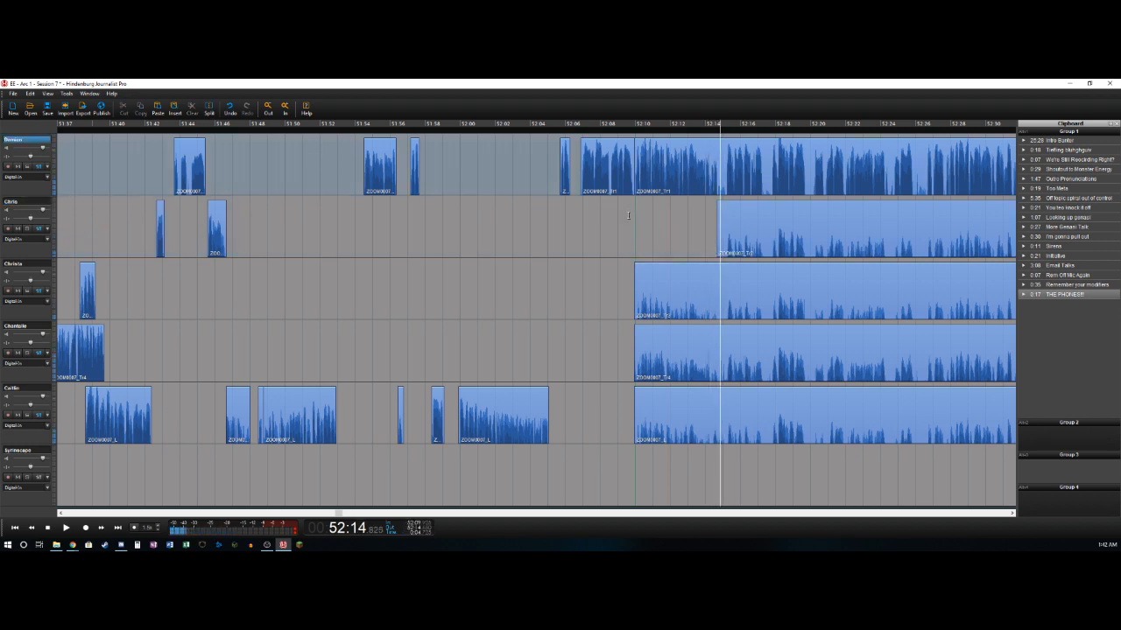
{"action": "key", "text": "t"}
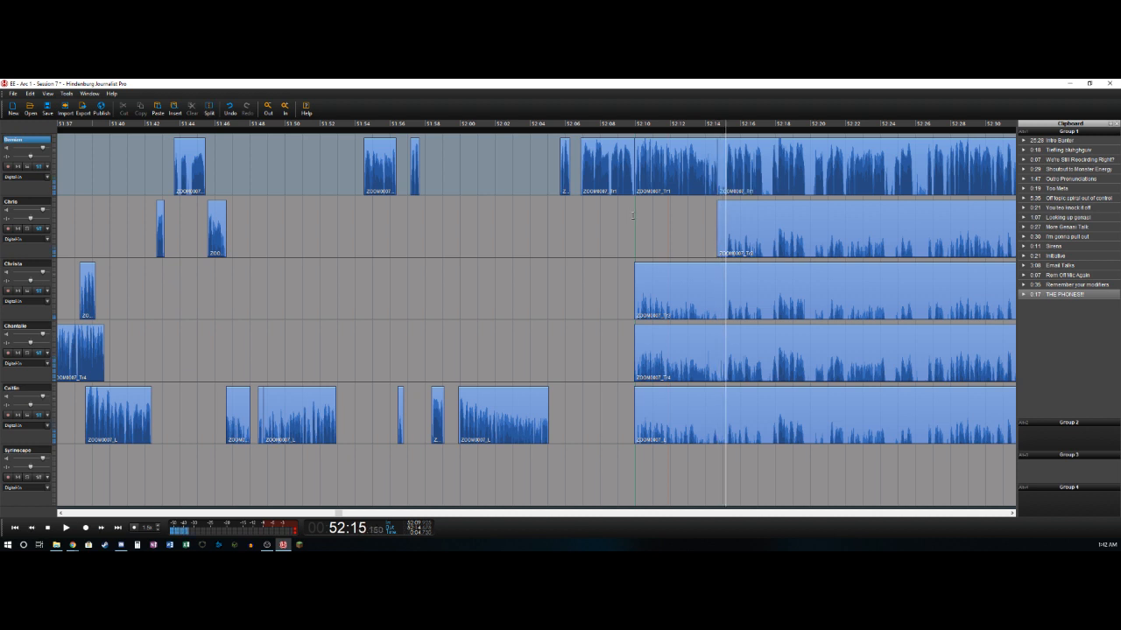
{"action": "key", "text": "Delete"}
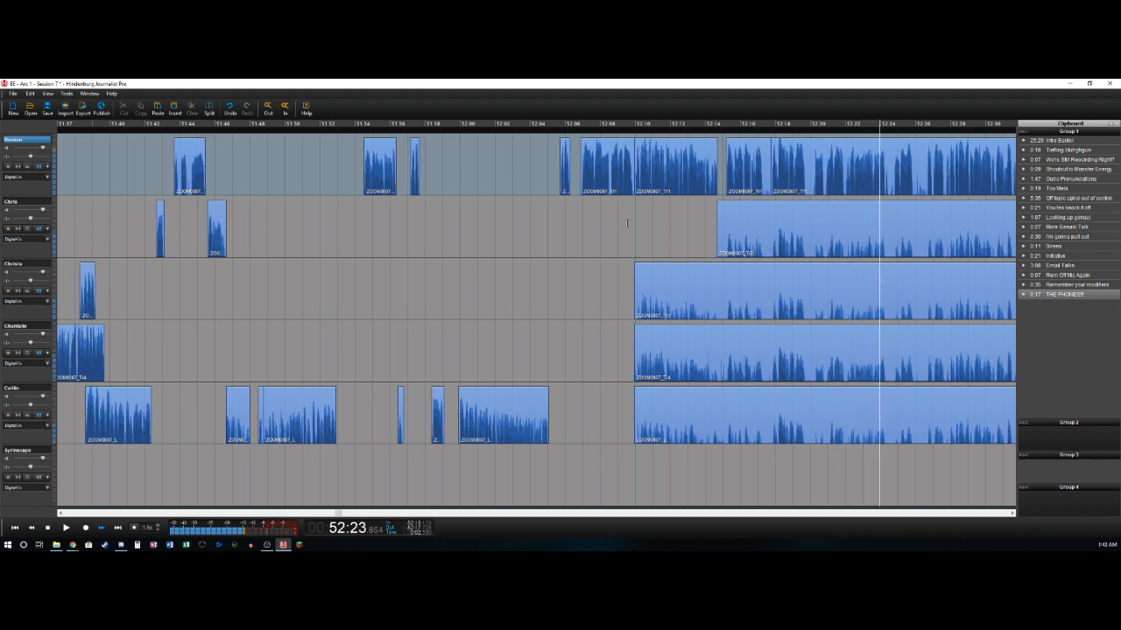
- Delete the first track's pauses between about 52:24.2 and 52:24.7 and between about 52:25.9 and 52:26.6
{"action": "key", "text": "space"}
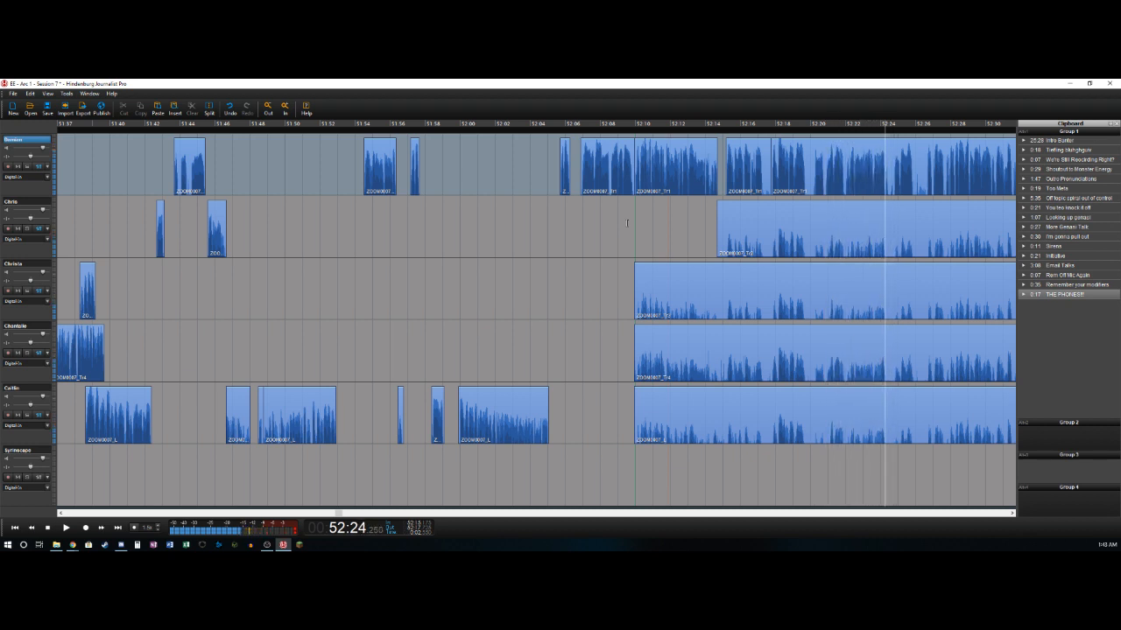
{"action": "key", "text": "t"}
{"action": "key", "text": "space"}
{"action": "key", "text": "space"}
{"action": "key", "text": "space"}
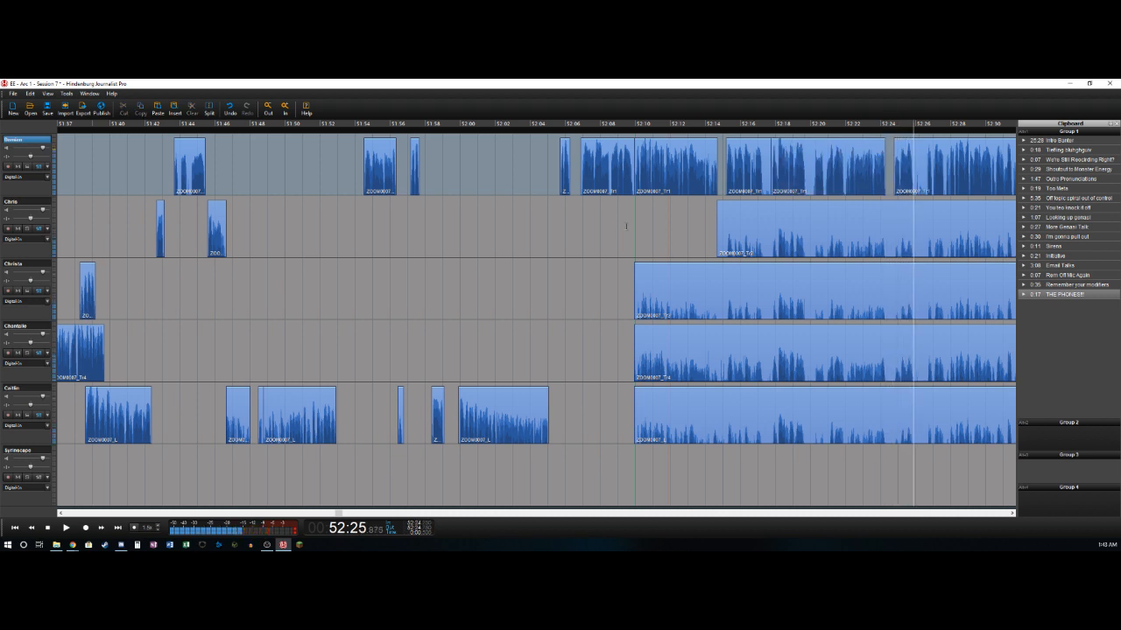
{"action": "key", "text": "t"}
{"action": "key", "text": "t"}
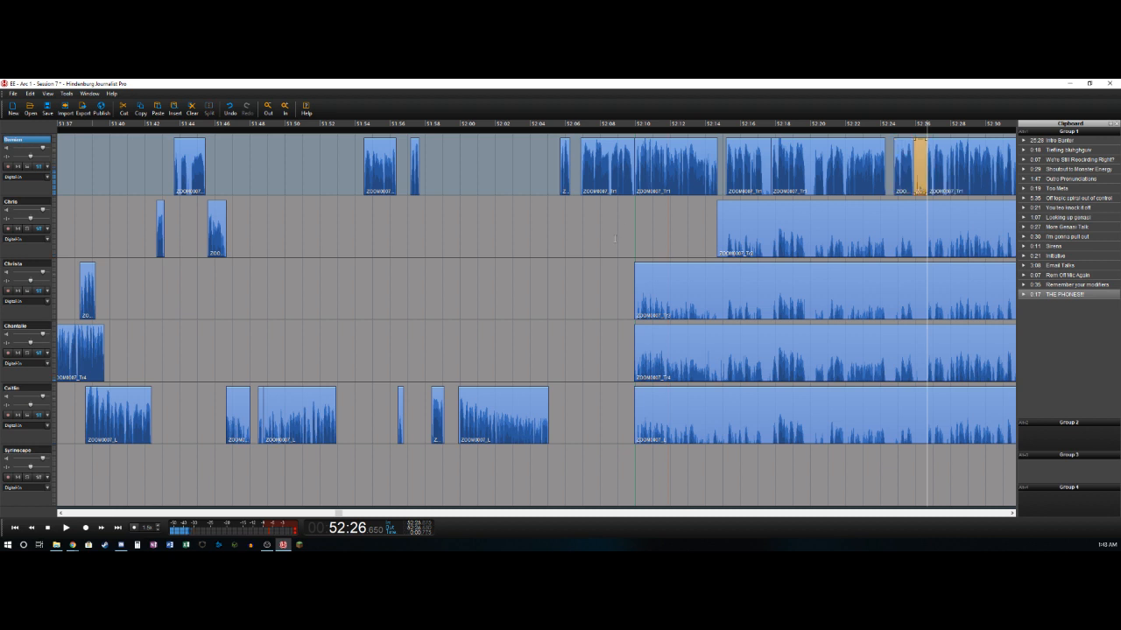
{"action": "key", "text": "Delete"}
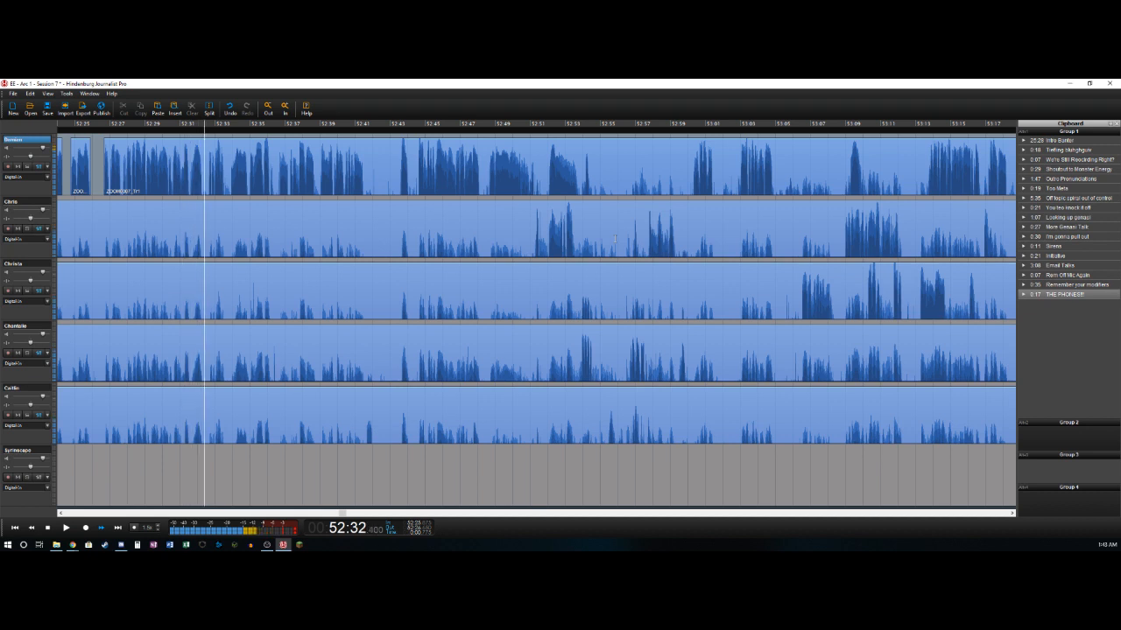
- Delete the first track's short pause between about 52:33.6 and 52:33.9
{"action": "key", "text": "Left"}
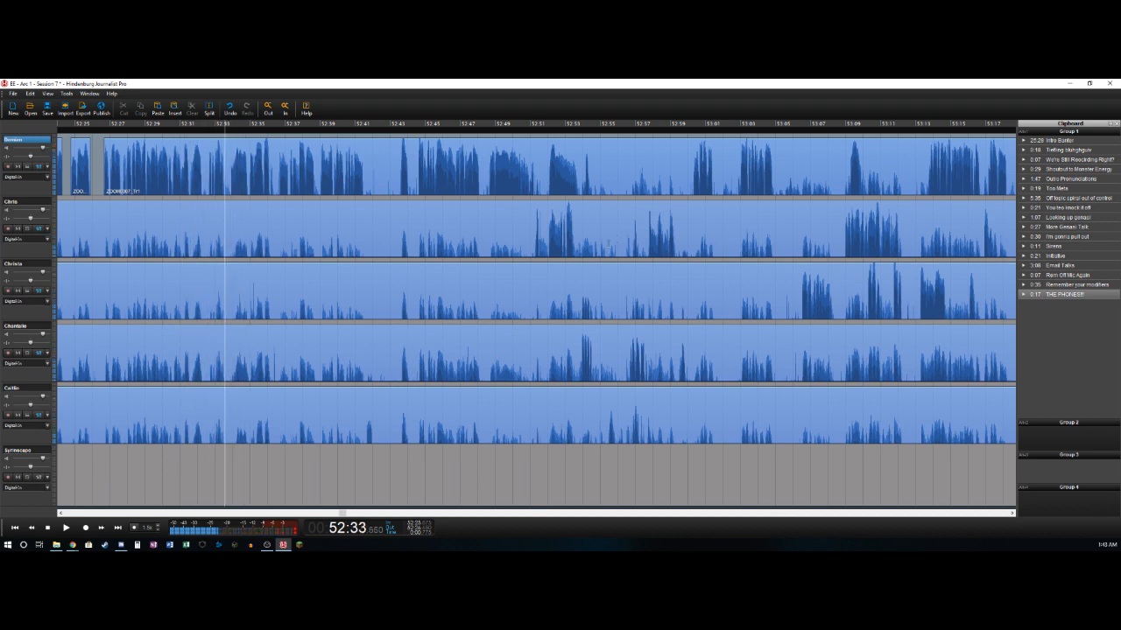
{"action": "key", "text": "ctrl+t"}
{"action": "key", "text": "Right"}
{"action": "key", "text": "Left"}
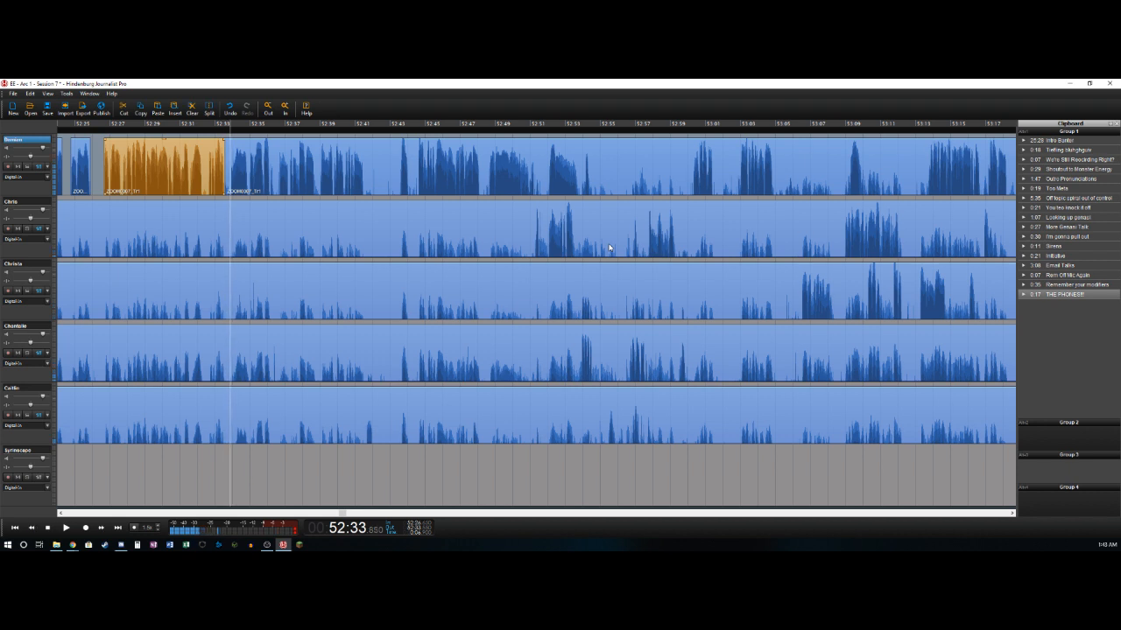
{"action": "key", "text": "ctrl+t"}
{"action": "key", "text": "Delete"}
{"action": "key", "text": "Right"}
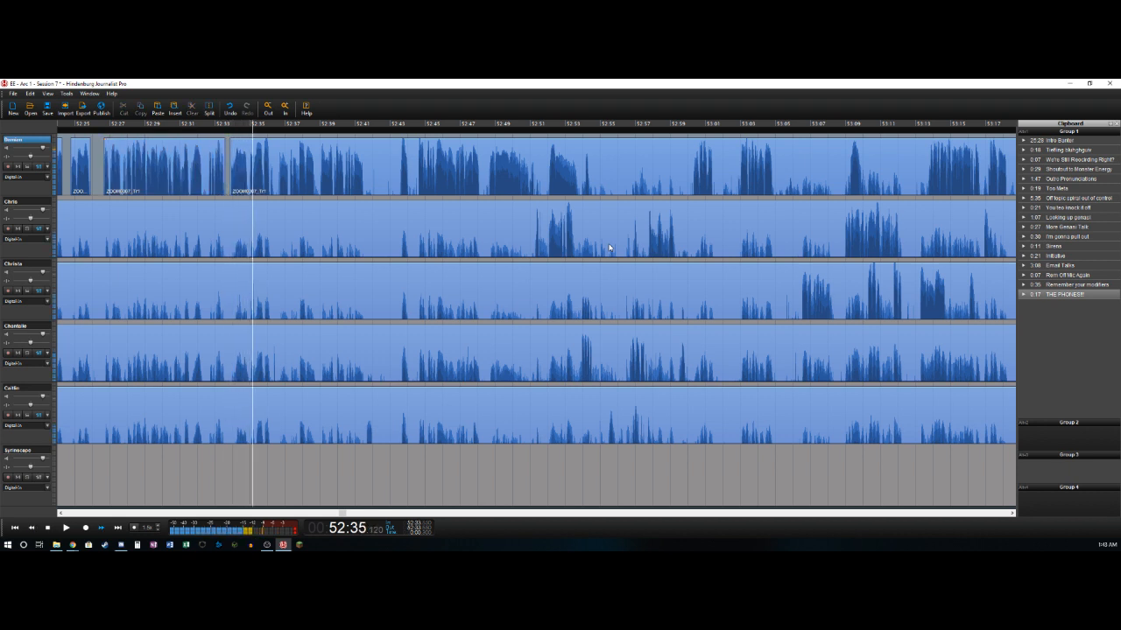
- Split the first track at about 52:41.5 and delete the fifth track's audio between about 52:09.9 and 52:41.6
{"action": "key", "text": "Left"}
{"action": "key", "text": "Right"}
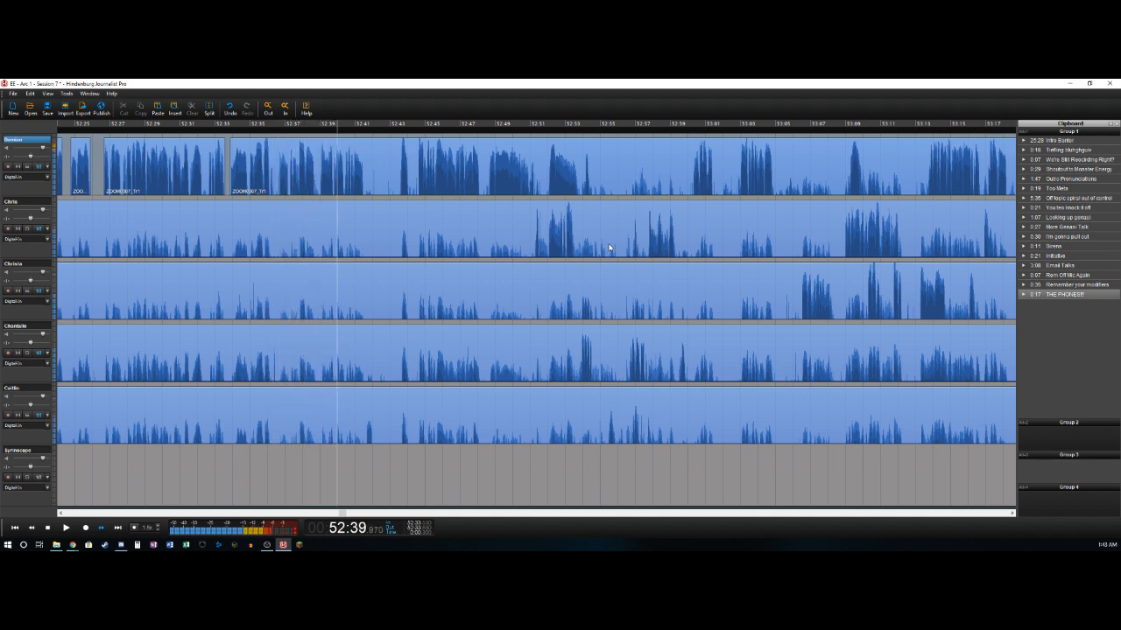
{"action": "key", "text": "Left"}
{"action": "key", "text": "t"}
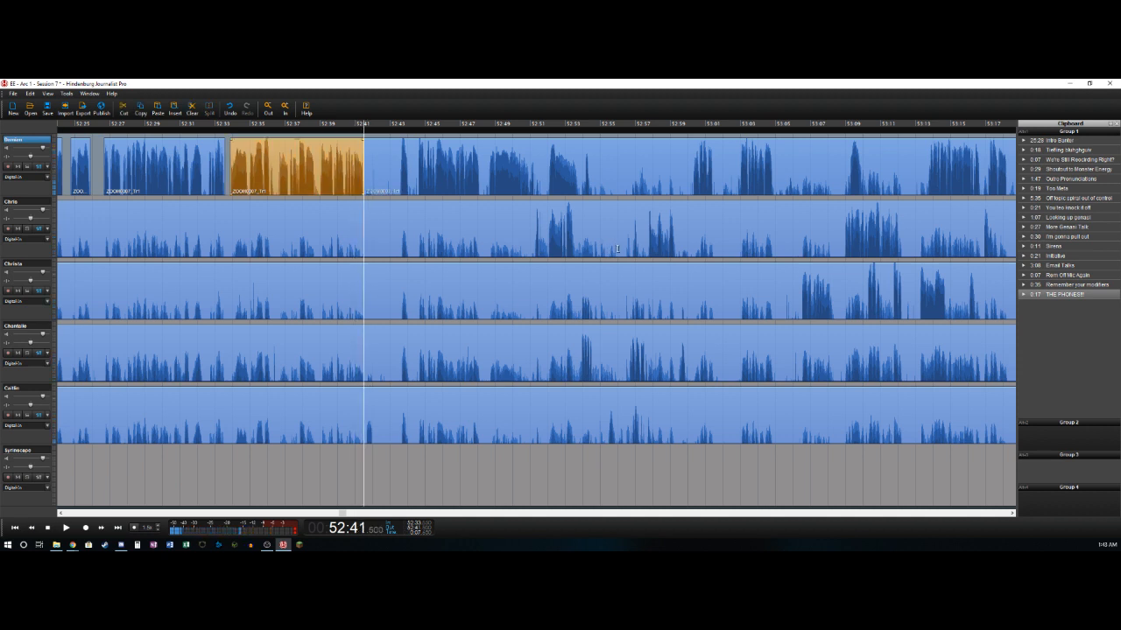
{"action": "key", "text": "Right"}
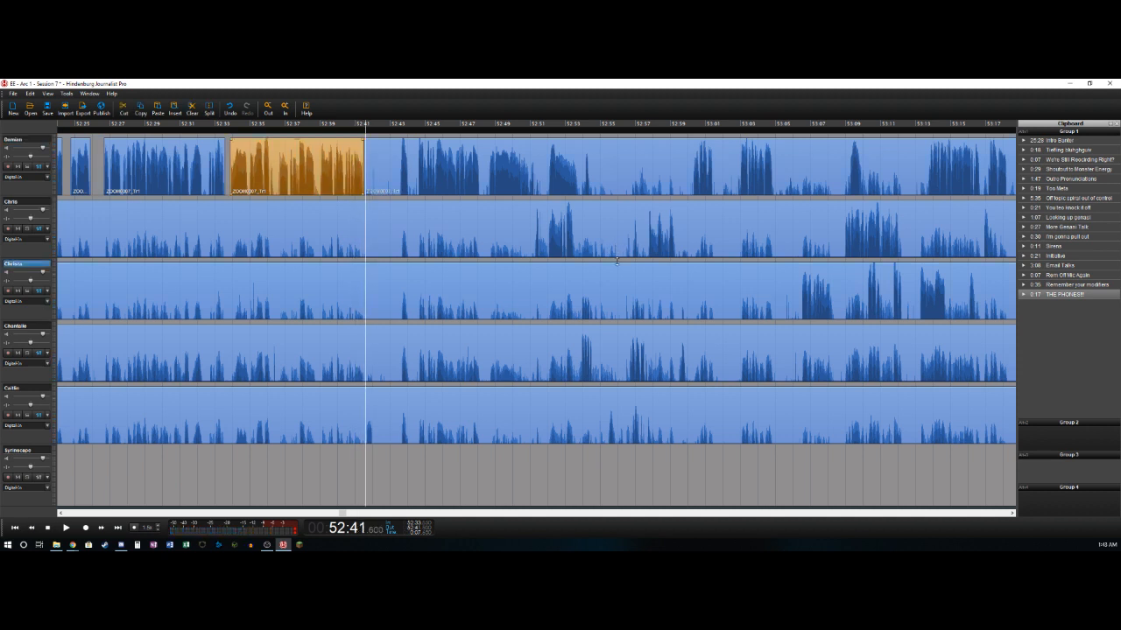
{"action": "key", "text": "t"}
{"action": "key", "text": "Delete"}
{"action": "key", "text": "space"}
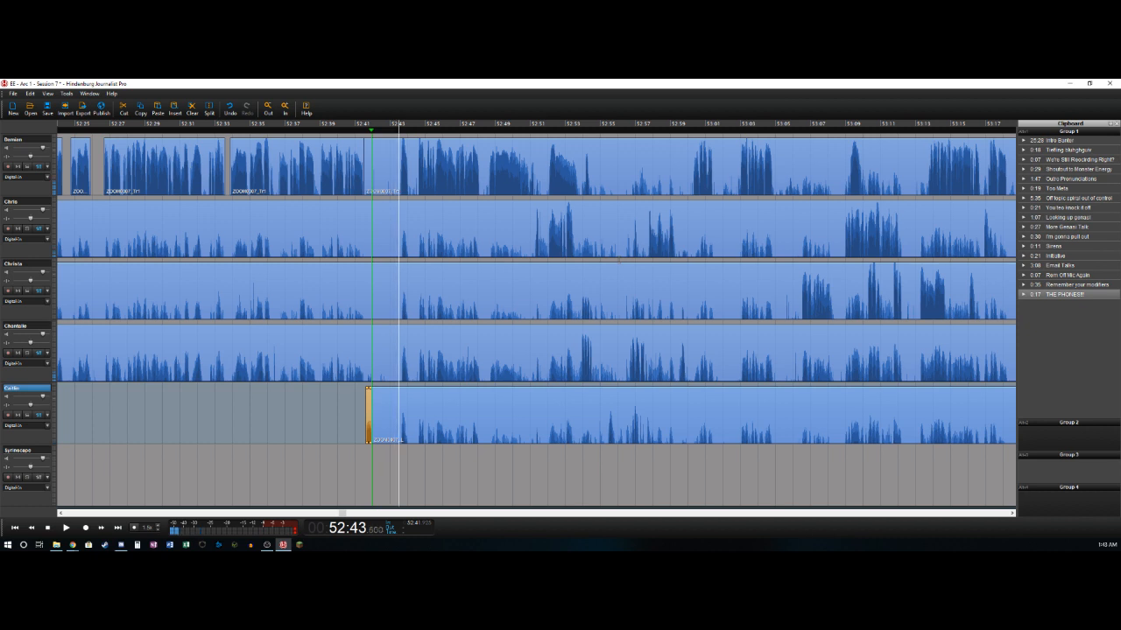
- Remove the section between about 52:41.9 and 52:43.5 from all five speaker tracks, closing the gap
{"action": "key", "text": "o"}
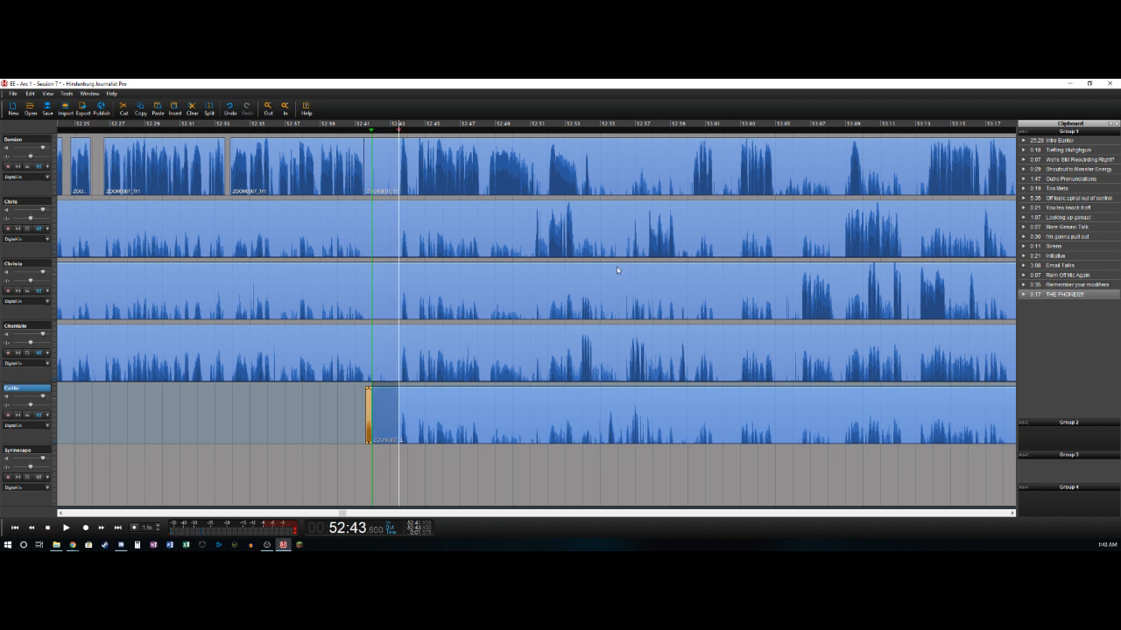
{"action": "left_click", "coordinate": [389, 160], "text": "shift"}
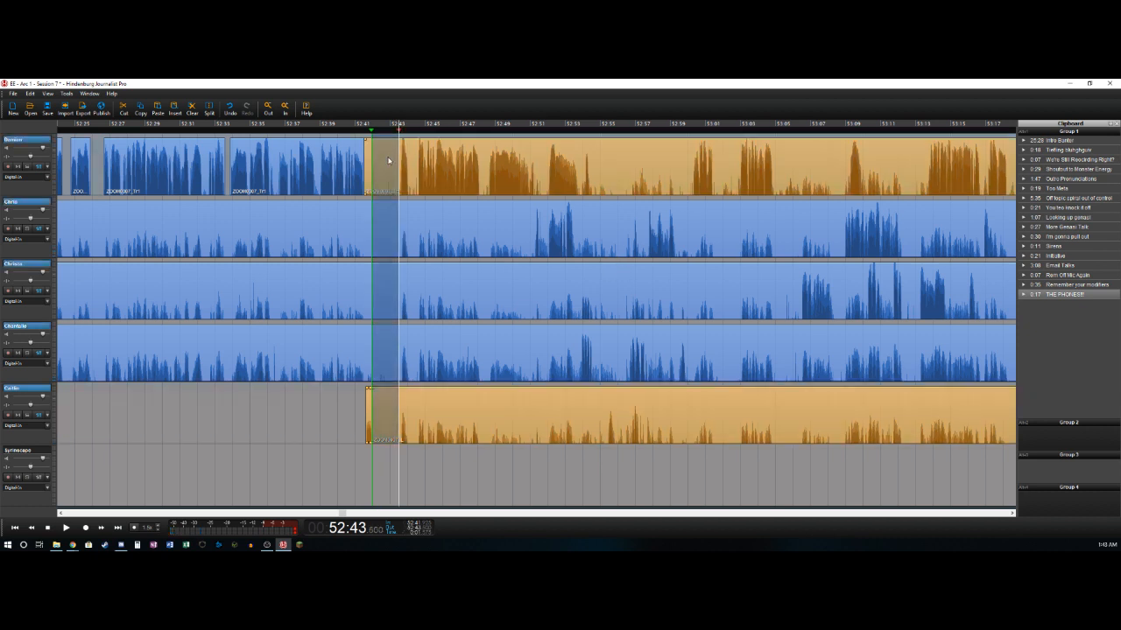
{"action": "key", "text": "Delete"}
- Delete the leftover clips ending at about 52:41.9 on the second, third and fourth tracks
{"action": "left_click", "coordinate": [347, 228]}
{"action": "left_click", "coordinate": [347, 229]}
{"action": "left_click", "coordinate": [338, 233]}
{"action": "key", "text": "Delete"}
{"action": "left_click", "coordinate": [324, 277]}
{"action": "key", "text": "Delete"}
{"action": "left_click", "coordinate": [342, 346]}
{"action": "key", "text": "Delete"}
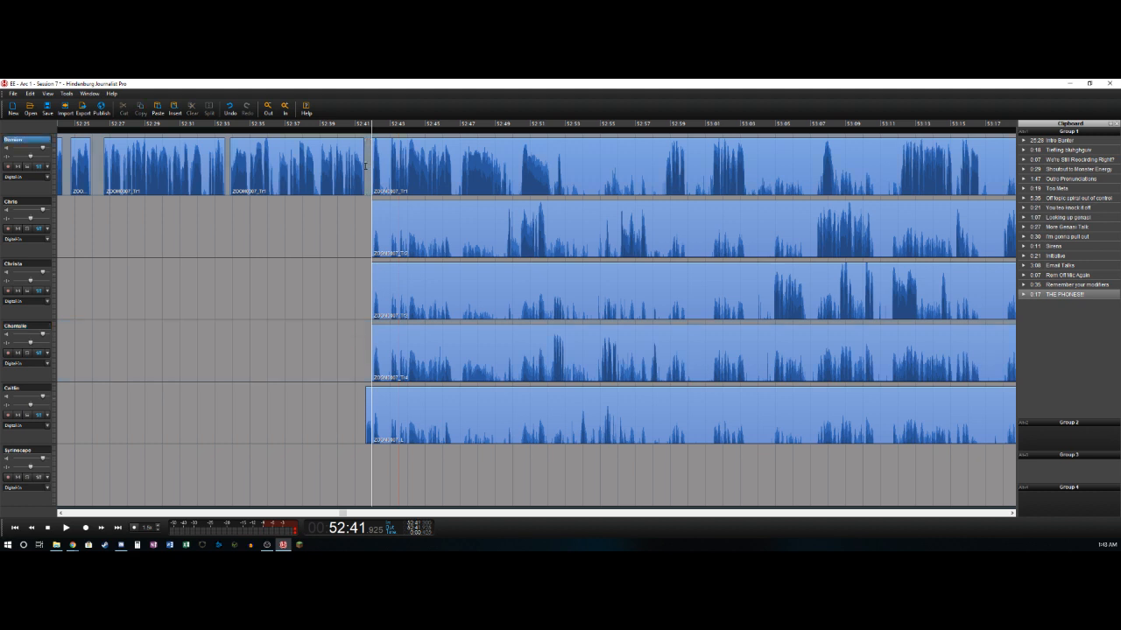
- Delete the first track's pauses between about 52:42.5 and 52:43.0 and between about 52:46.5 and 52:46.9
{"action": "key", "text": "space"}
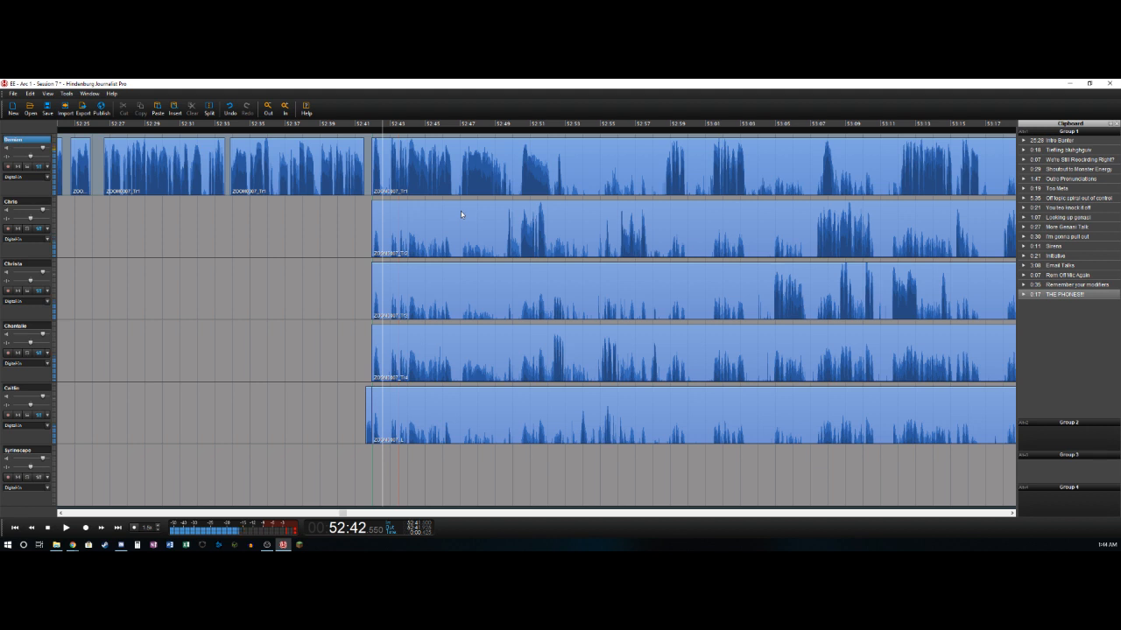
{"action": "key", "text": "t"}
{"action": "key", "text": "Delete"}
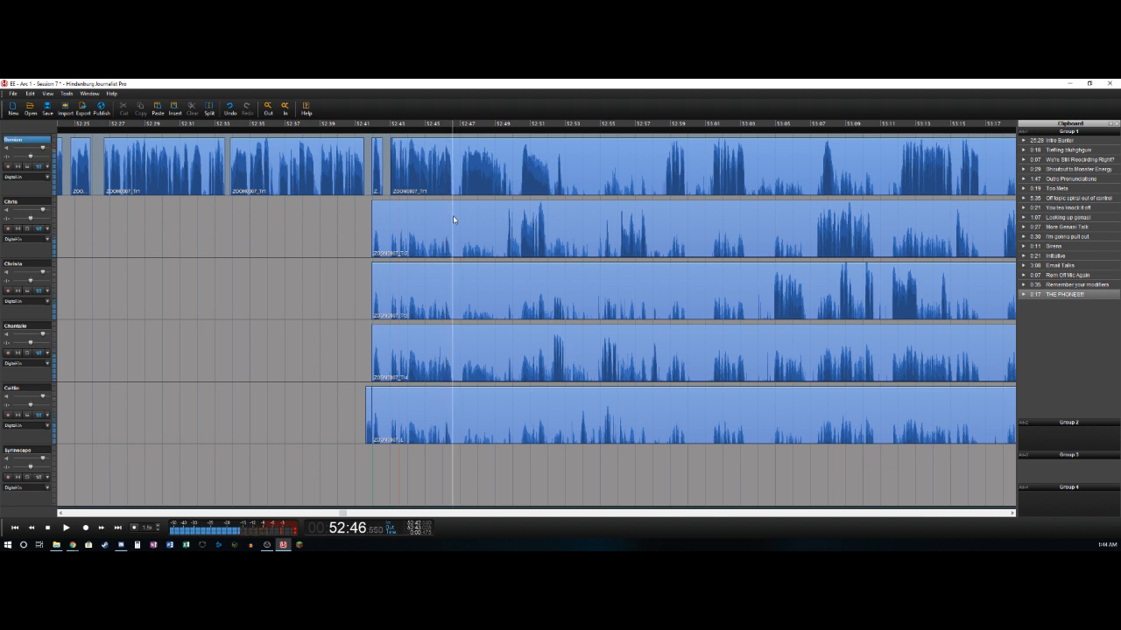
{"action": "key", "text": "t"}
{"action": "key", "text": "t"}
{"action": "key", "text": "Delete"}
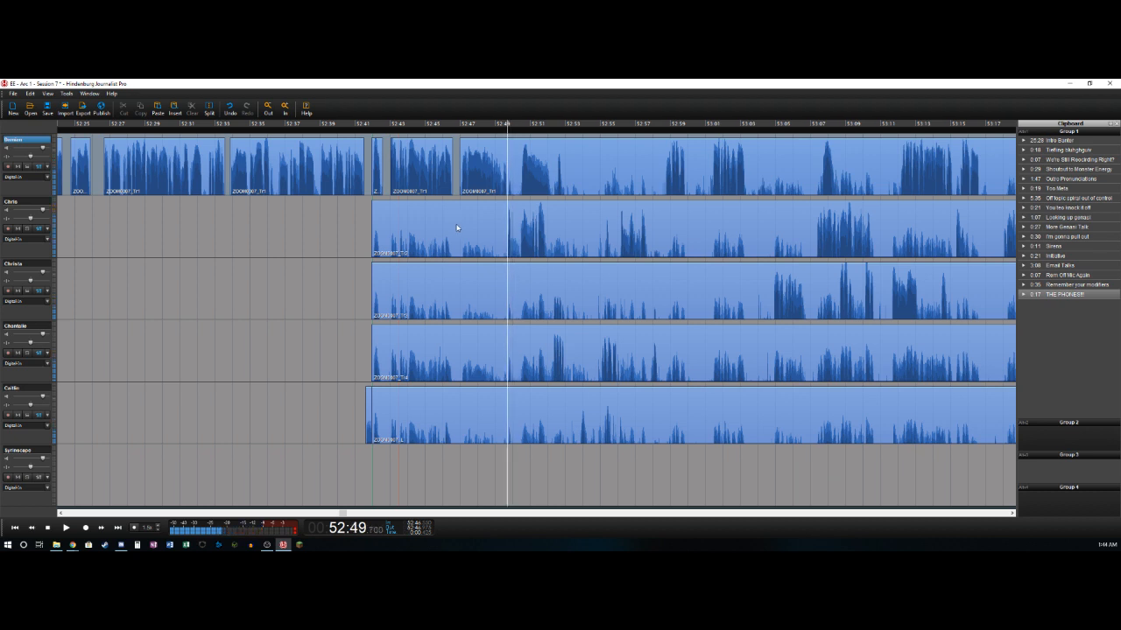
- Split the first track at about 52:49.7, delete the second track's audio between about 52:41.9 and 52:49.6, and split its remainder at about 52:50.0
{"action": "key", "text": "t"}
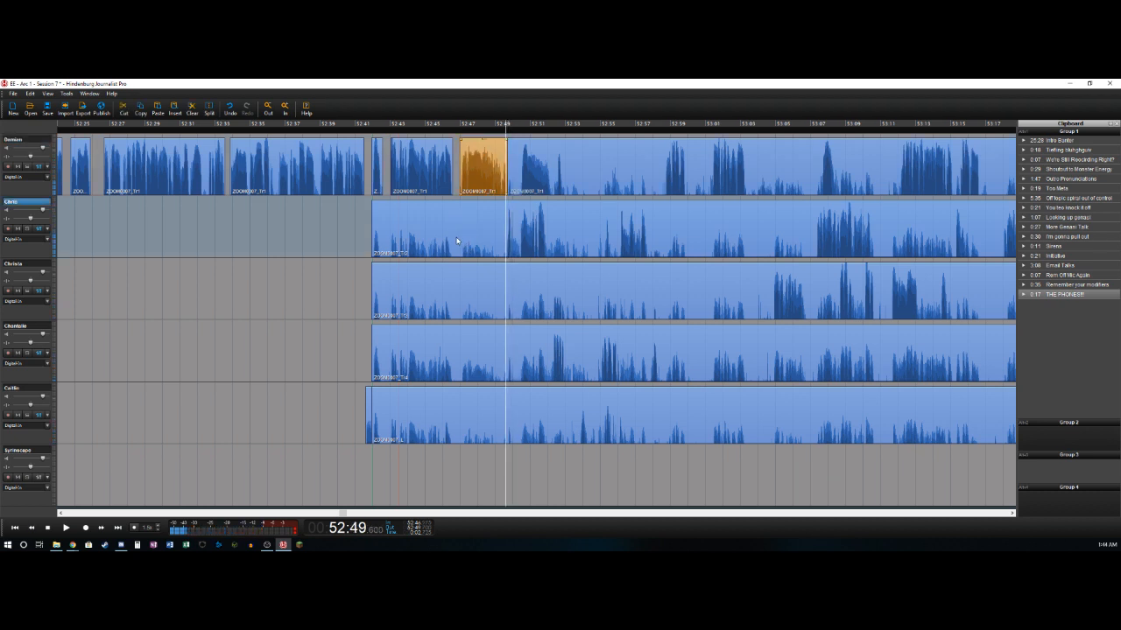
{"action": "key", "text": "t"}
{"action": "key", "text": "Delete"}
{"action": "key", "text": "space"}
{"action": "key", "text": "space"}
{"action": "key", "text": "Left"}
{"action": "key", "text": "t"}
{"action": "key", "text": "Right"}
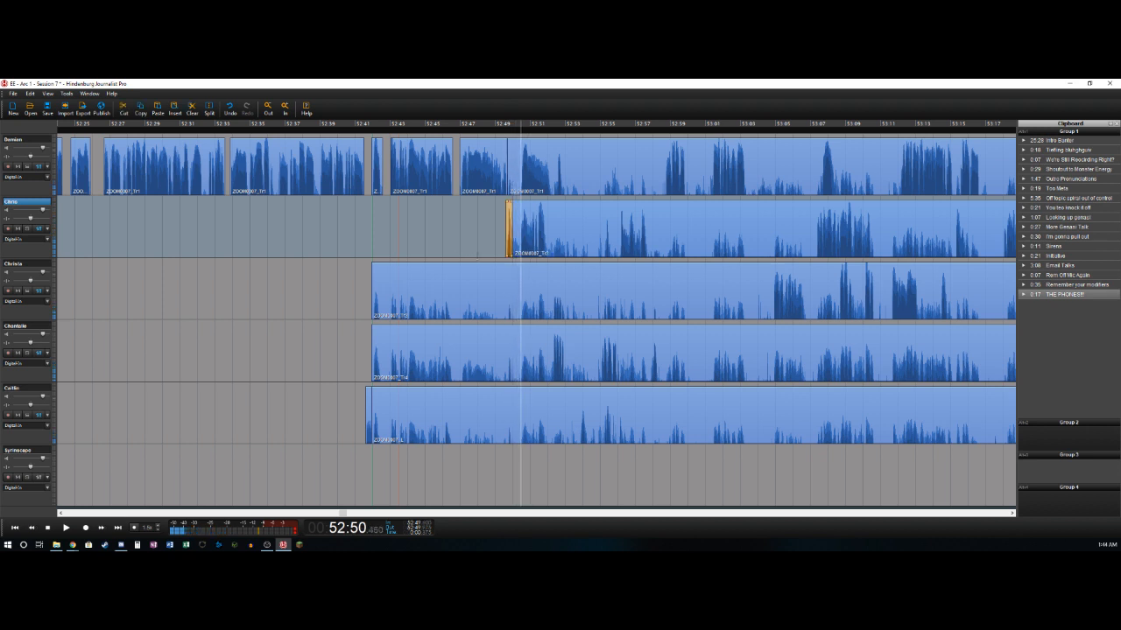
- Delete the first track's pause between about 52:49.7 and 52:50.4, and split that track at about 52:52.2
{"action": "key", "text": "Delete"}
{"action": "key", "text": "space"}
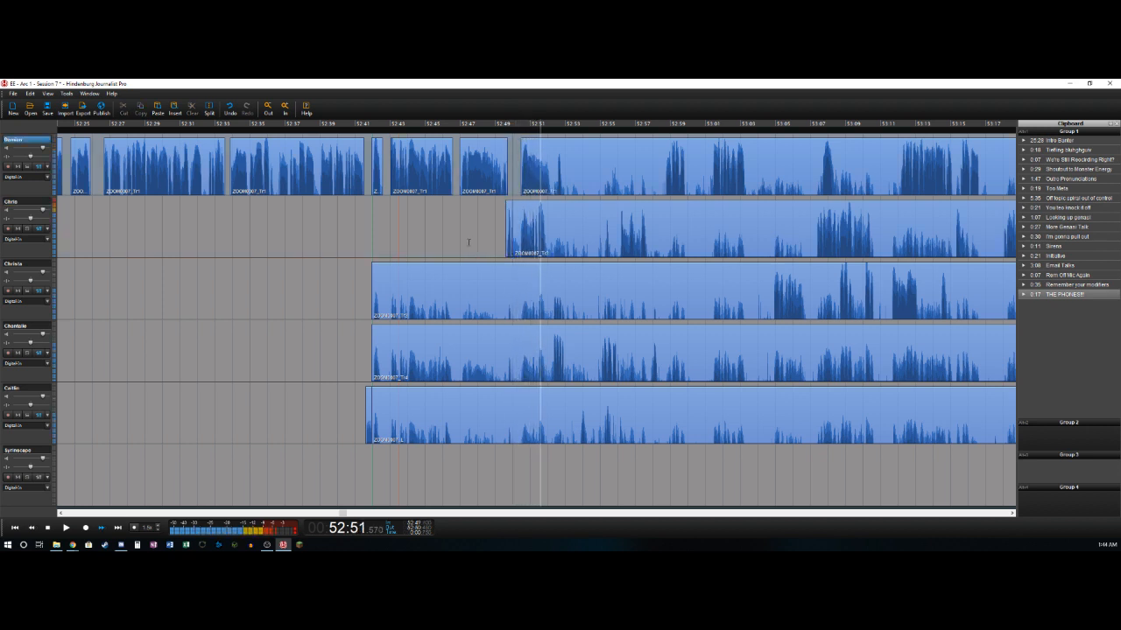
{"action": "key", "text": "space"}
{"action": "key", "text": "t"}
{"action": "key", "text": "Left"}
{"action": "key", "text": "Left"}
{"action": "key", "text": "Left"}
{"action": "key", "text": "Left"}
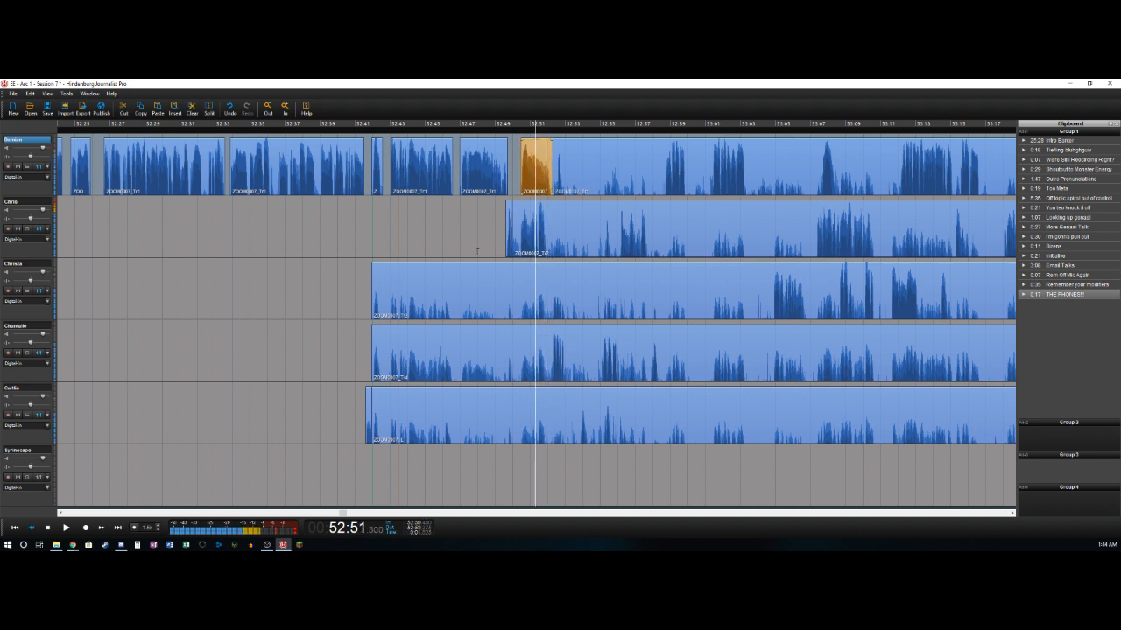
- Delete the second track's pause between about 52:50.0 and 52:50.3, and split that track at about 52:52.0
{"action": "key", "text": "Right"}
{"action": "key", "text": "Right"}
{"action": "key", "text": "Right"}
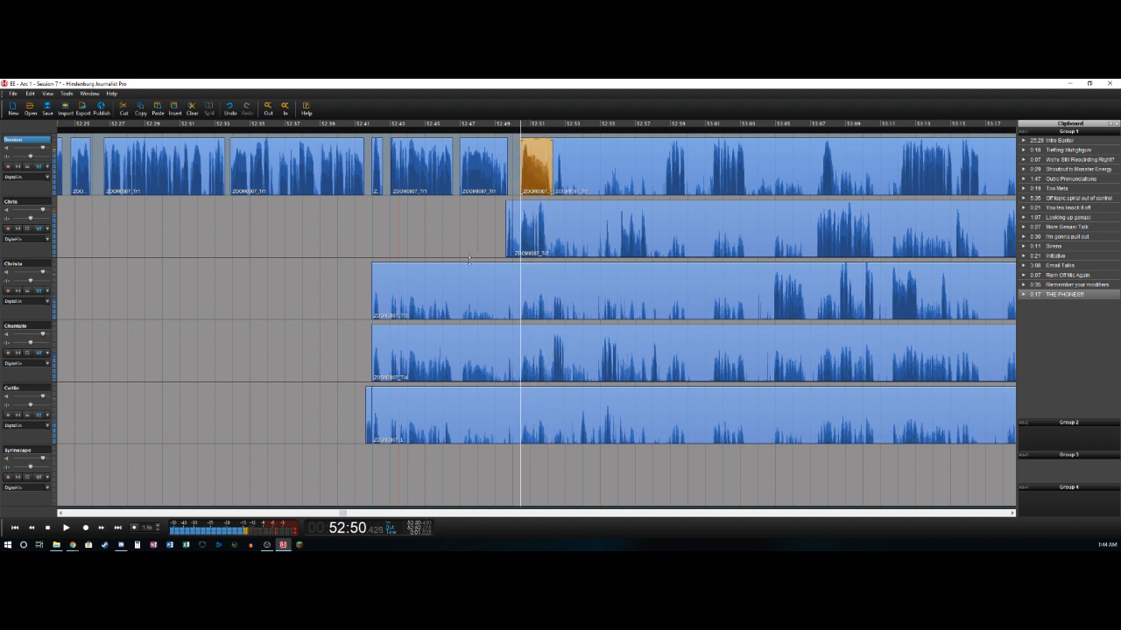
{"action": "key", "text": "Left"}
{"action": "key", "text": "Left"}
{"action": "key", "text": "t"}
{"action": "key", "text": "space"}
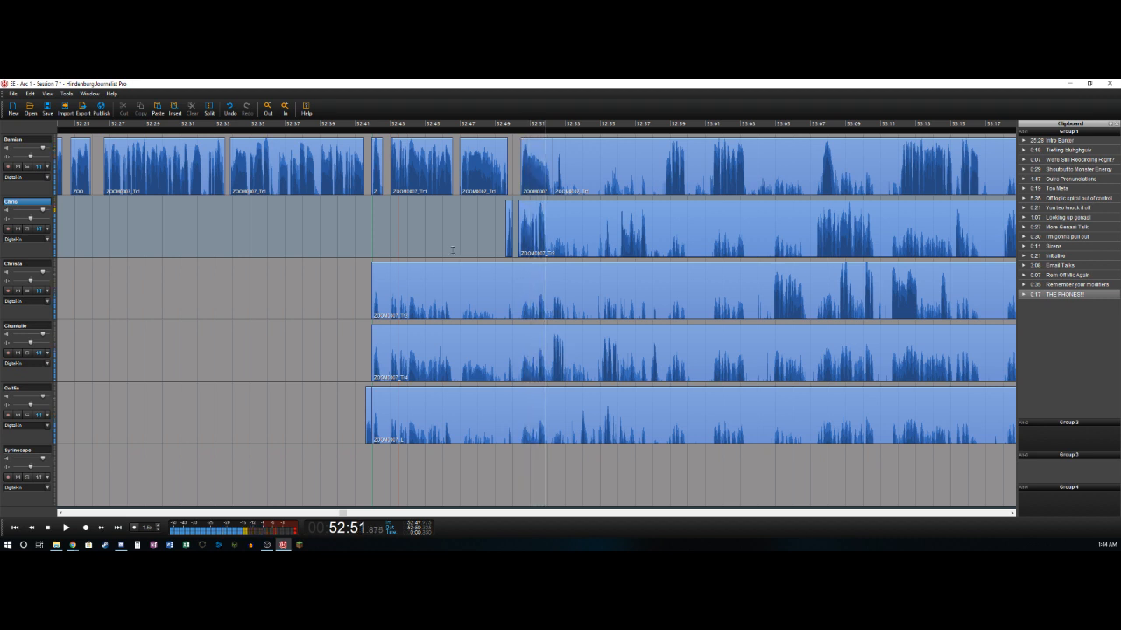
{"action": "key", "text": "t"}
{"action": "key", "text": "Left"}
{"action": "key", "text": "Left"}
{"action": "key", "text": "Left"}
{"action": "key", "text": "Left"}
{"action": "key", "text": "Left"}
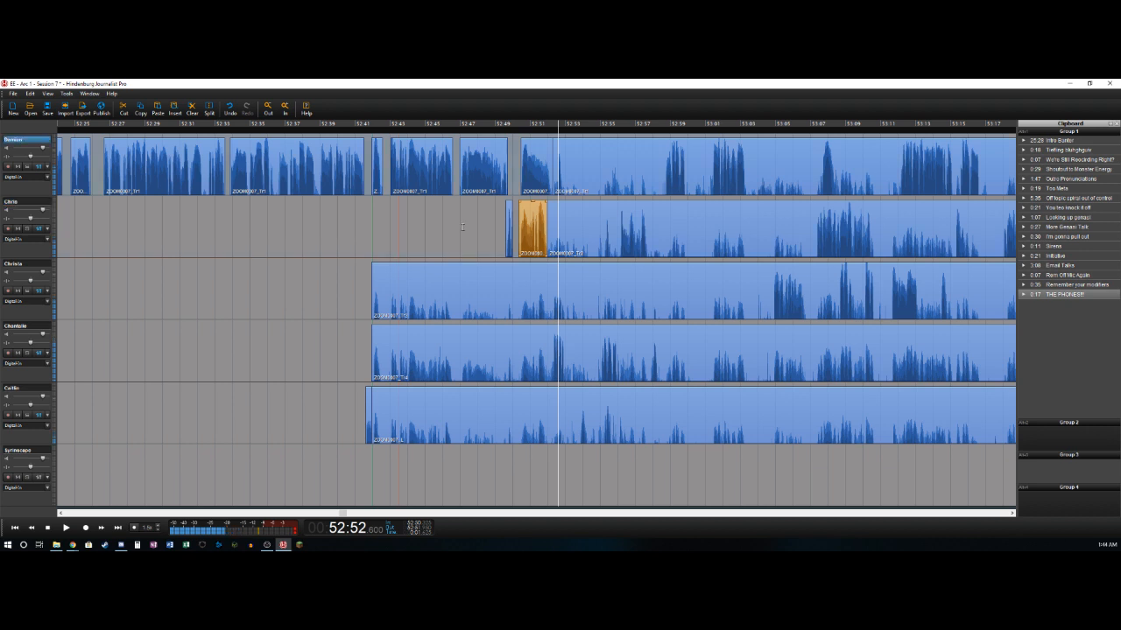
- Delete the first track's pause between about 52:52.2 and 52:52.6, and split that track at about 52:52.9
{"action": "key", "text": "t"}
{"action": "key", "text": "Delete"}
{"action": "key", "text": "Right"}
{"action": "key", "text": "Right"}
{"action": "key", "text": "Right"}
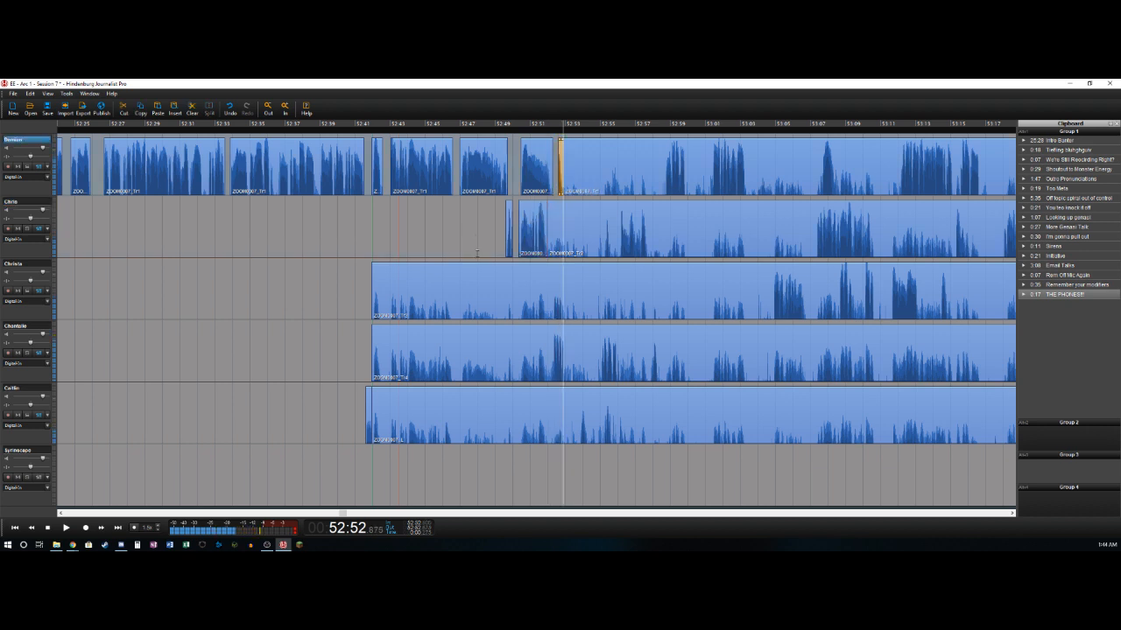
- Delete the fourth track's audio between about 52:41.9 and 52:52.3, and split its remainder at about 52:53.0
{"action": "key", "text": "Left"}
{"action": "key", "text": "Left"}
{"action": "key", "text": "Left"}
{"action": "key", "text": "Left"}
{"action": "key", "text": "Left"}
{"action": "key", "text": "Left"}
{"action": "key", "text": "t"}
{"action": "key", "text": "Delete"}
{"action": "key", "text": "Right"}
{"action": "key", "text": "Right"}
{"action": "key", "text": "Right"}
{"action": "key", "text": "Right"}
{"action": "key", "text": "Right"}
{"action": "key", "text": "Right"}
{"action": "key", "text": "Right"}
{"action": "key", "text": "Right"}
{"action": "key", "text": "Right"}
{"action": "key", "text": "Right"}
{"action": "key", "text": "Right"}
{"action": "key", "text": "Right"}
{"action": "key", "text": "Right"}
{"action": "key", "text": "Right"}
{"action": "key", "text": "Right"}
{"action": "key", "text": "Right"}
{"action": "key", "text": "Right"}
{"action": "key", "text": "Right"}
- Delete the fifth track's audio between about 52:41.9 and 52:53.9, and split its remainder at about 52:54.3
{"action": "key", "text": "Left"}
{"action": "key", "text": "Left"}
{"action": "key", "text": "Left"}
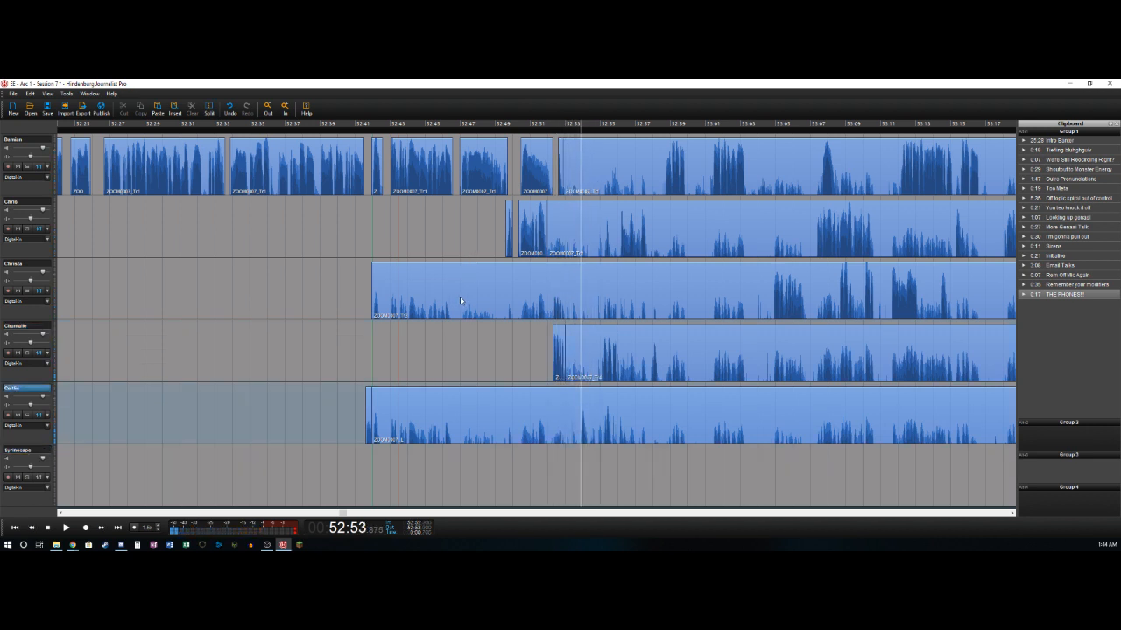
{"action": "key", "text": "t"}
{"action": "key", "text": "Delete"}
{"action": "key", "text": "Right"}
{"action": "key", "text": "Right"}
{"action": "key", "text": "Right"}
{"action": "key", "text": "Right"}
{"action": "key", "text": "t"}
- Undo the last split on the fifth track and split it at about 52:55.1 instead
{"action": "key", "text": "Right"}
{"action": "key", "text": "Right"}
{"action": "key", "text": "Right"}
{"action": "key", "text": "Right"}
{"action": "key", "text": "Right"}
{"action": "key", "text": "Right"}
{"action": "key", "text": "Right"}
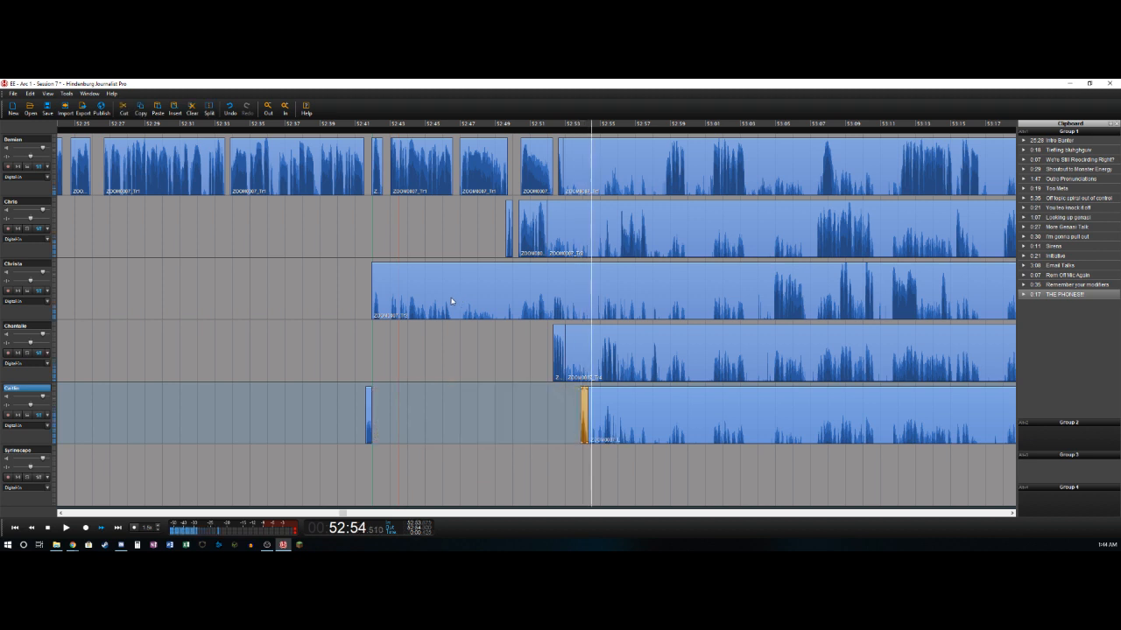
{"action": "key", "text": "Left"}
{"action": "key", "text": "Left"}
{"action": "key", "text": "Left"}
{"action": "key", "text": "Left"}
{"action": "key", "text": "Right"}
{"action": "key", "text": "Right"}
{"action": "key", "text": "Right"}
{"action": "key", "text": "Right"}
{"action": "key", "text": "Right"}
{"action": "key", "text": "Right"}
{"action": "key", "text": "Right"}
{"action": "key", "text": "Left"}
{"action": "key", "text": "Left"}
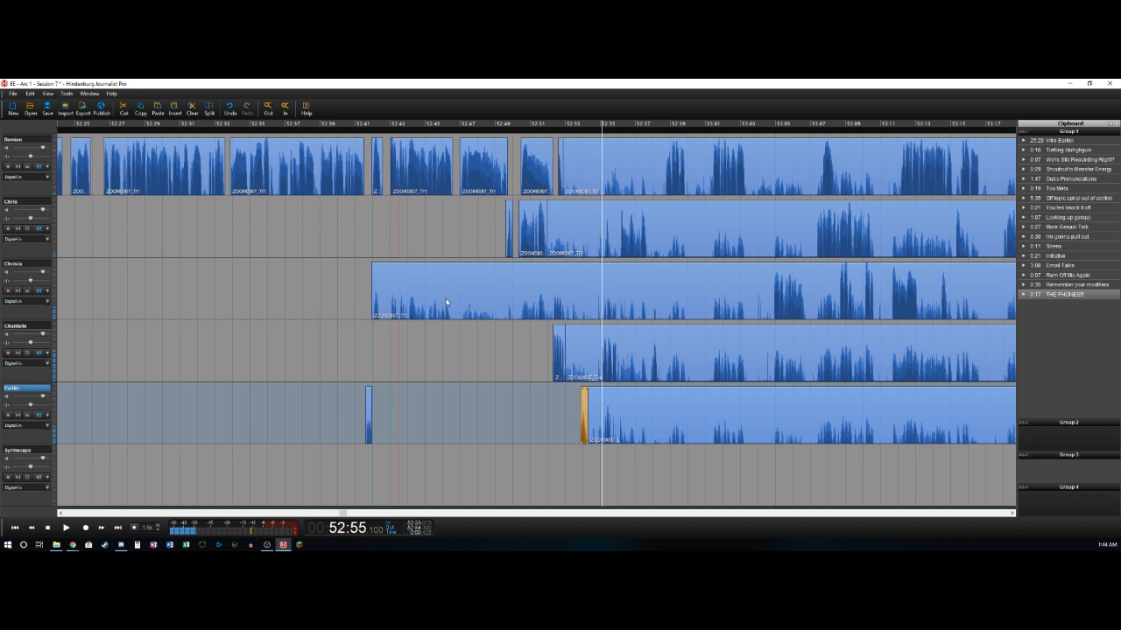
{"action": "key", "text": "ctrl+z"}
{"action": "key", "text": "t"}
- Delete the fourth track's audio between about 52:53.0 and 52:55.0, and split its remainder at about 52:56.0
{"action": "key", "text": "Right"}
{"action": "key", "text": "Right"}
{"action": "key", "text": "Right"}
{"action": "key", "text": "Right"}
{"action": "key", "text": "Right"}
{"action": "key", "text": "Right"}
{"action": "key", "text": "Right"}
{"action": "key", "text": "Right"}
{"action": "key", "text": "Right"}
{"action": "key", "text": "Right"}
{"action": "key", "text": "Left"}
{"action": "key", "text": "Left"}
{"action": "key", "text": "Left"}
{"action": "key", "text": "Left"}
{"action": "key", "text": "Left"}
{"action": "key", "text": "Left"}
{"action": "key", "text": "Left"}
{"action": "key", "text": "Left"}
{"action": "key", "text": "Left"}
{"action": "key", "text": "Left"}
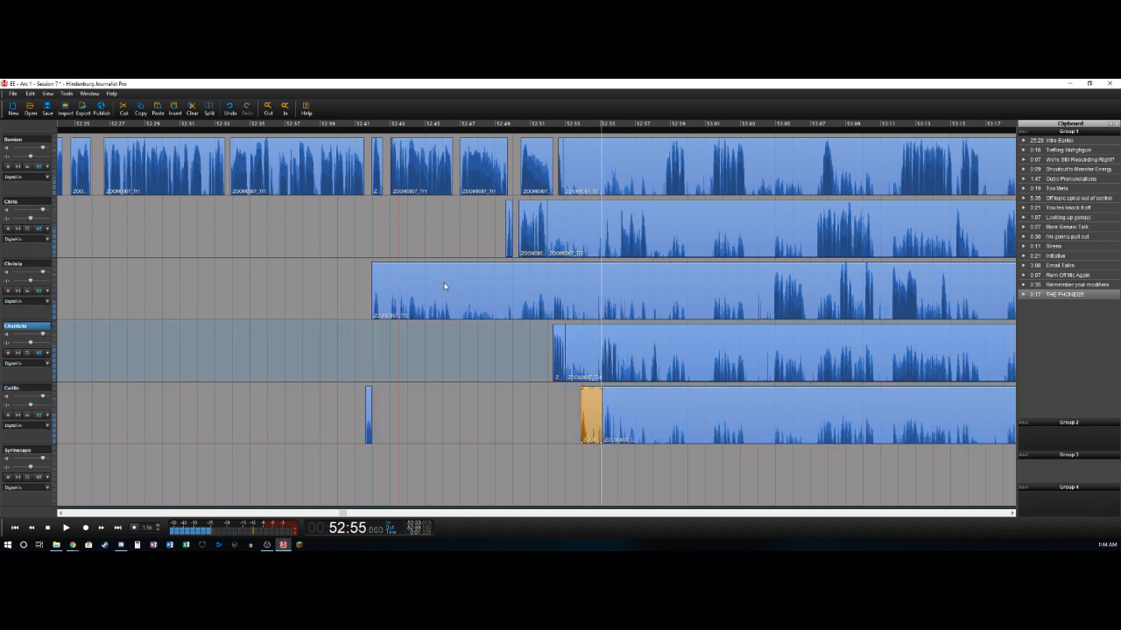
{"action": "key", "text": "t"}
{"action": "key", "text": "Delete"}
{"action": "key", "text": "space"}
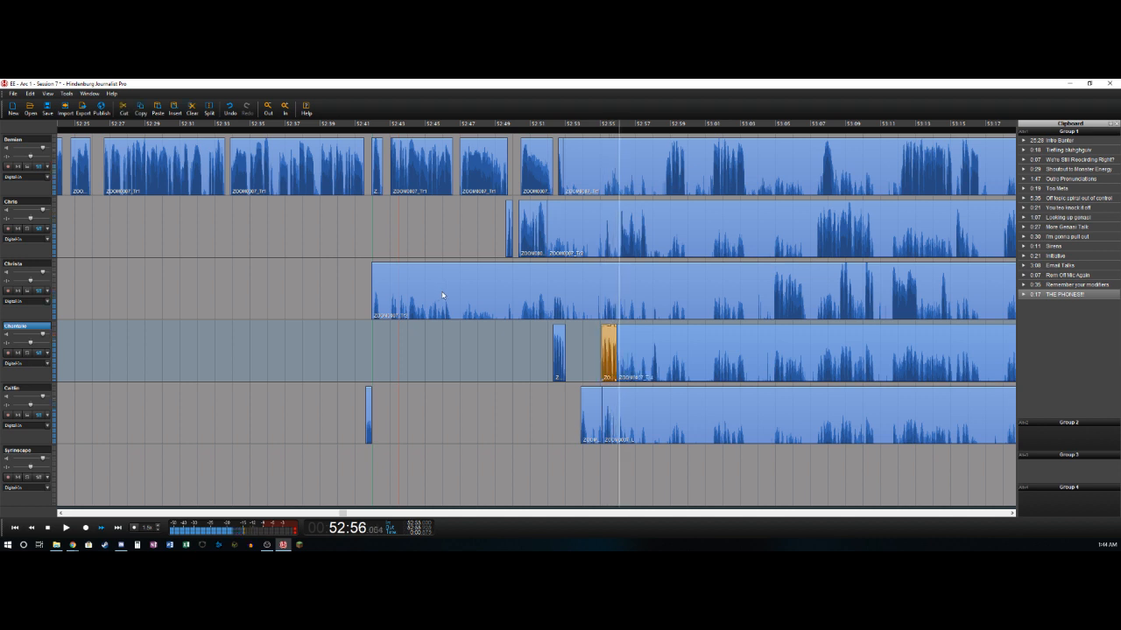
- Delete the second track's audio between about 52:52.0 and 52:56.4, and split its remainder at about 52:57.7
{"action": "key", "text": "Left"}
{"action": "key", "text": "Left"}
{"action": "key", "text": "Left"}
{"action": "key", "text": "Left"}
{"action": "key", "text": "Left"}
{"action": "key", "text": "Left"}
{"action": "key", "text": "Left"}
{"action": "key", "text": "Left"}
{"action": "key", "text": "Right"}
{"action": "key", "text": "Right"}
{"action": "key", "text": "Right"}
{"action": "key", "text": "Right"}
{"action": "key", "text": "Right"}
{"action": "key", "text": "Right"}
{"action": "key", "text": "Left"}
{"action": "key", "text": "Left"}
{"action": "key", "text": "Left"}
{"action": "key", "text": "Left"}
{"action": "key", "text": "Right"}
{"action": "key", "text": "Right"}
{"action": "key", "text": "Right"}
{"action": "key", "text": "Right"}
{"action": "key", "text": "Left"}
{"action": "key", "text": "Left"}
{"action": "key", "text": "Right"}
{"action": "key", "text": "t"}
{"action": "key", "text": "Delete"}
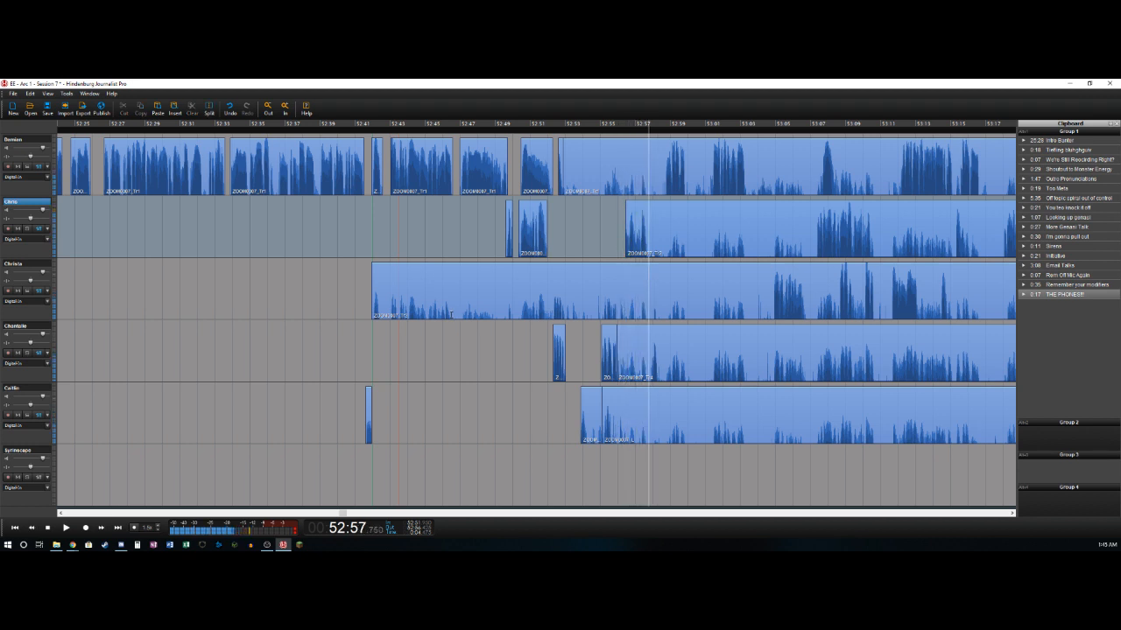
{"action": "key", "text": "t"}
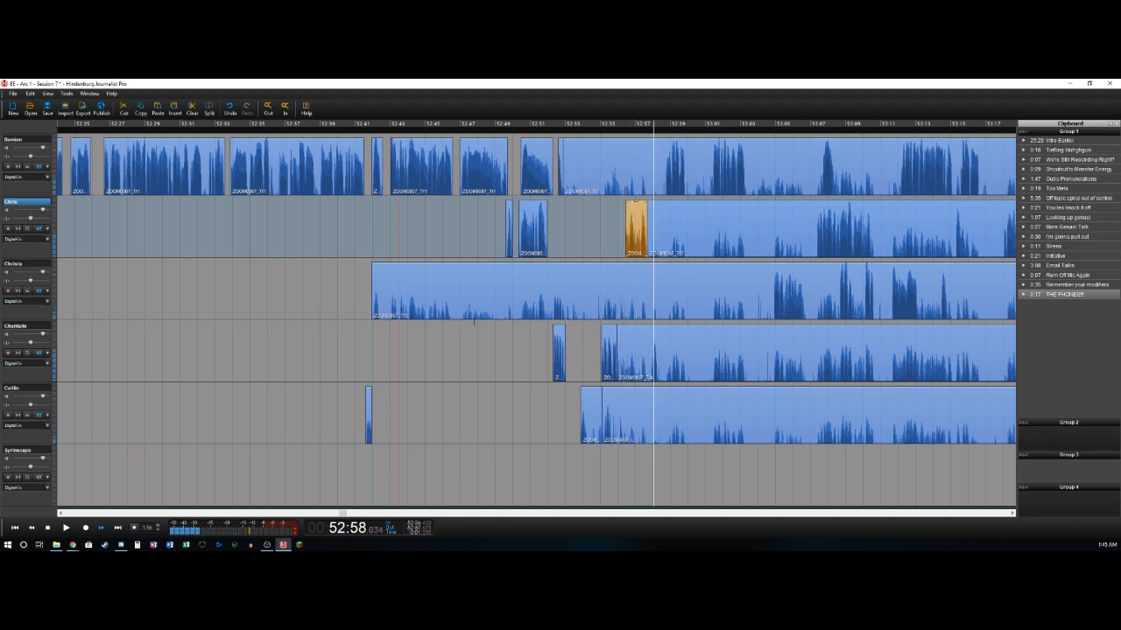
- Delete the fourth track's audio between about 52:56.0 and 52:57.9, and split its remainder at about 52:58.4
{"action": "key", "text": "Left"}
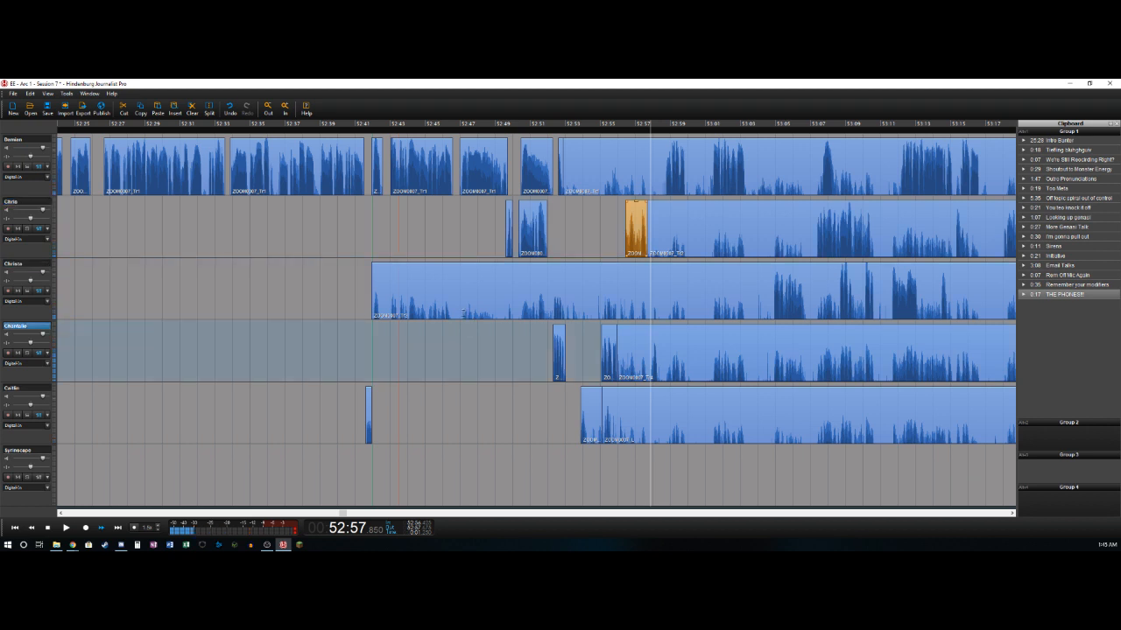
{"action": "key", "text": "t"}
{"action": "key", "text": "Delete"}
{"action": "key", "text": "Right"}
{"action": "key", "text": "t"}
- Delete the first track's audio between about 52:52.9 and 52:58.7, and split its remainder at about 52:59.9
{"action": "key", "text": "Right"}
{"action": "key", "text": "Left"}
{"action": "key", "text": "Right"}
{"action": "key", "text": "t"}
{"action": "key", "text": "Delete"}
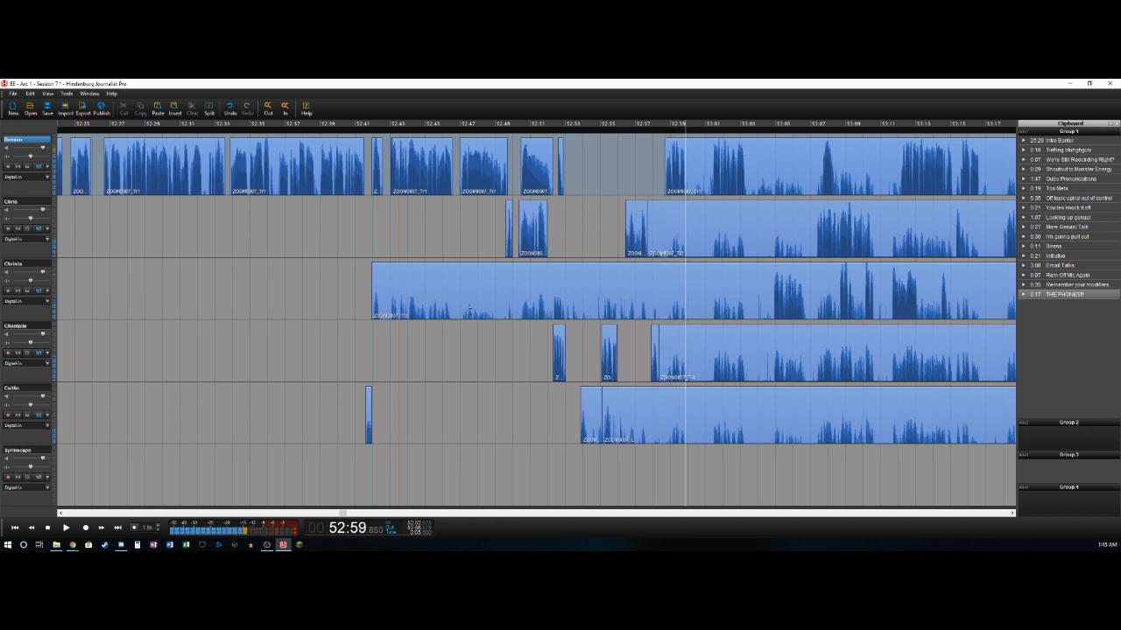
{"action": "key", "text": "t"}
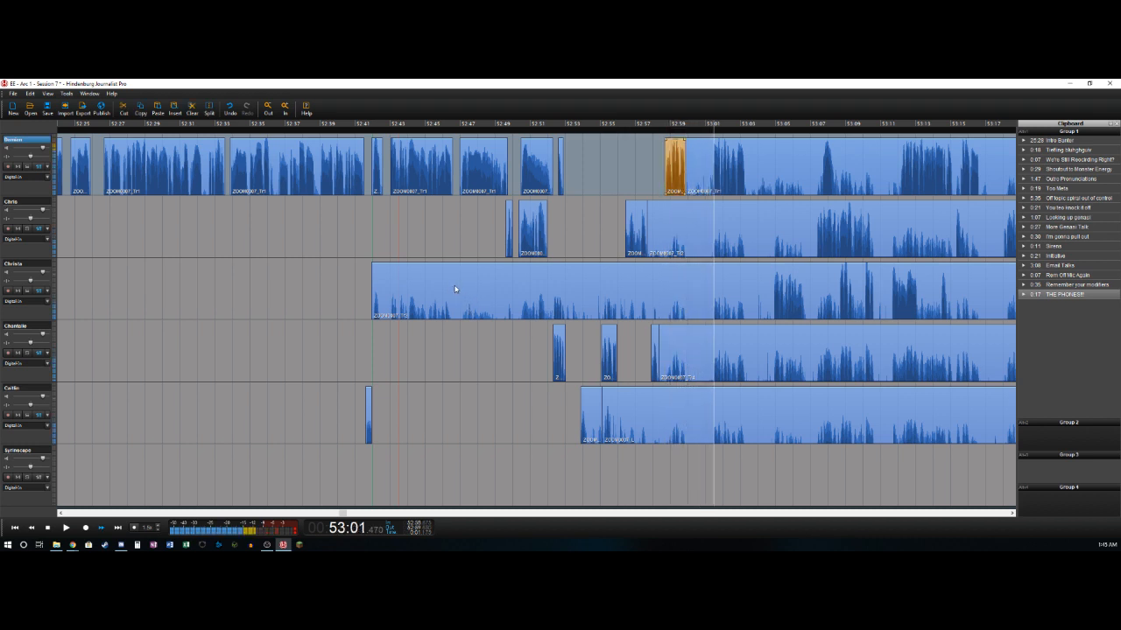
- Delete the first track's pause between about 52:59.9 and 53:01.4, and split that track at about 53:03.3
{"action": "key", "text": "t"}
{"action": "key", "text": "Delete"}
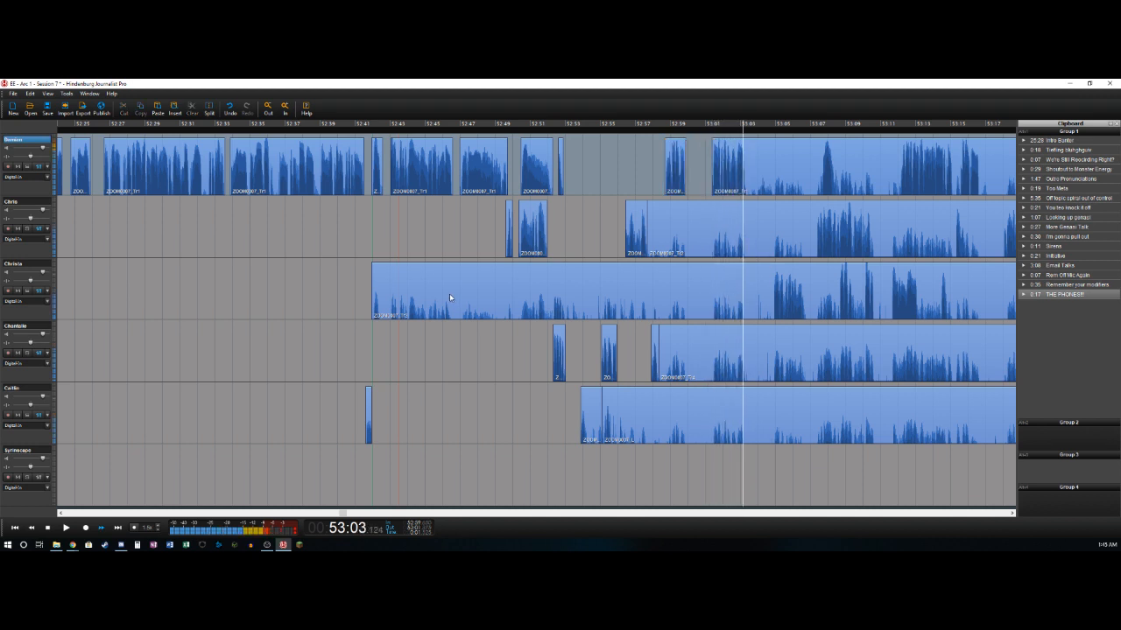
{"action": "key", "text": "t"}
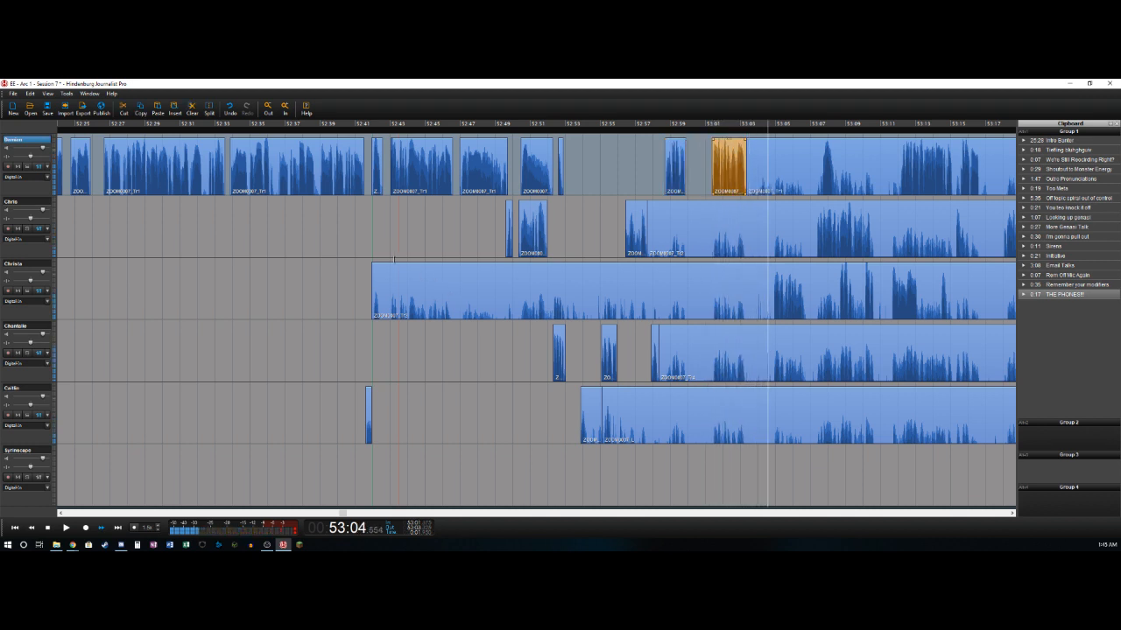
- Remove the section between about 53:03.3 and 53:04.8 from all five speaker tracks, closing the gap
{"action": "key", "text": "Left"}
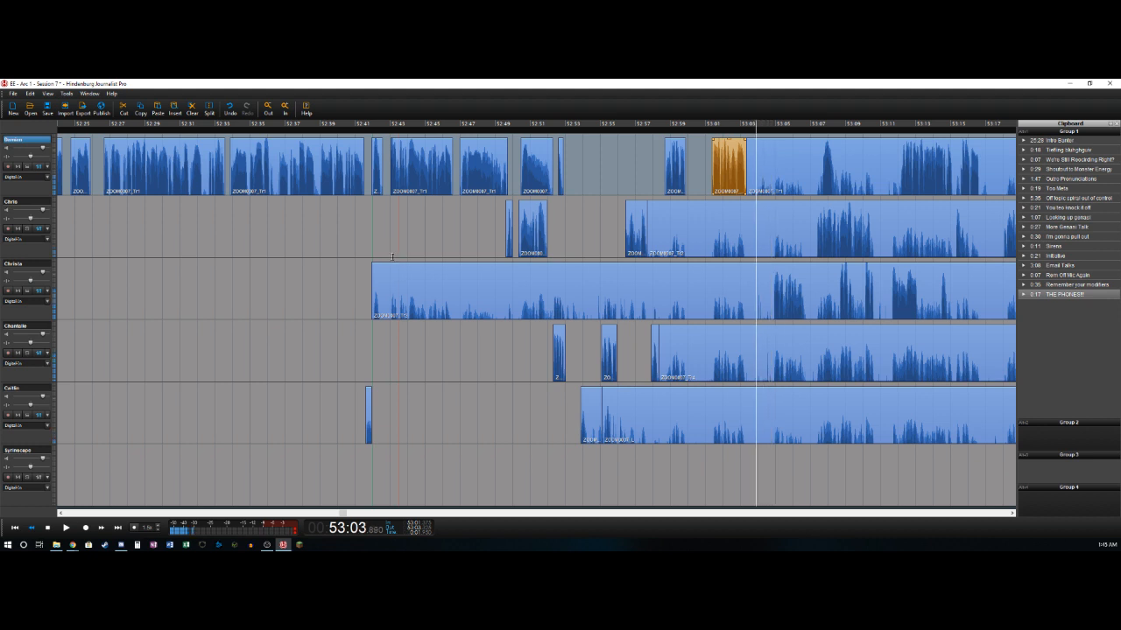
{"action": "key", "text": "Right"}
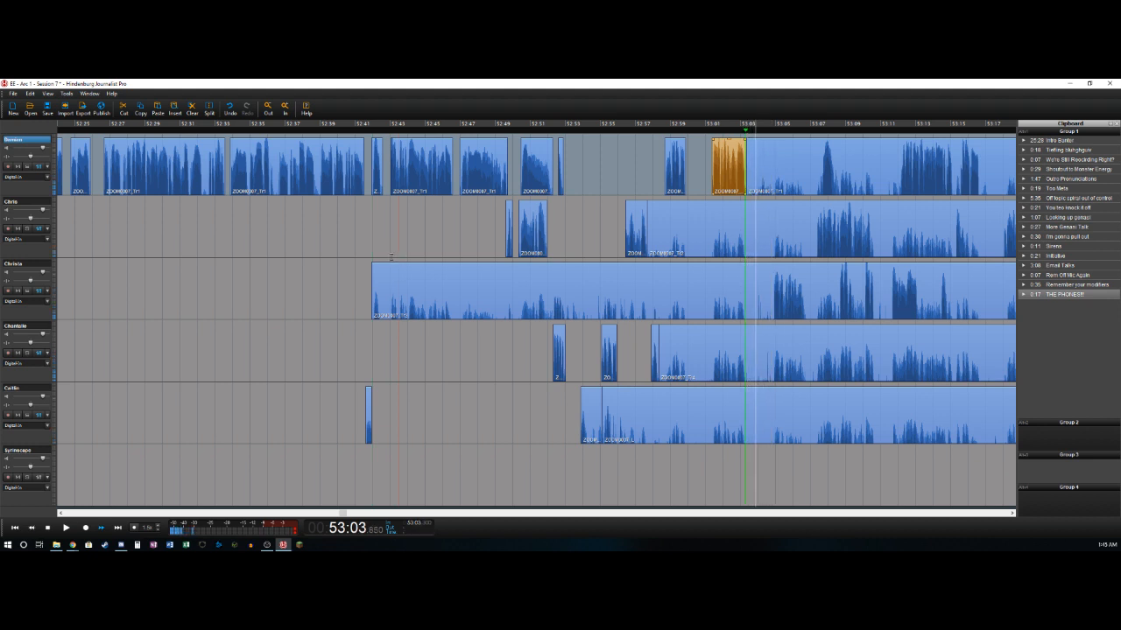
{"action": "key", "text": "o"}
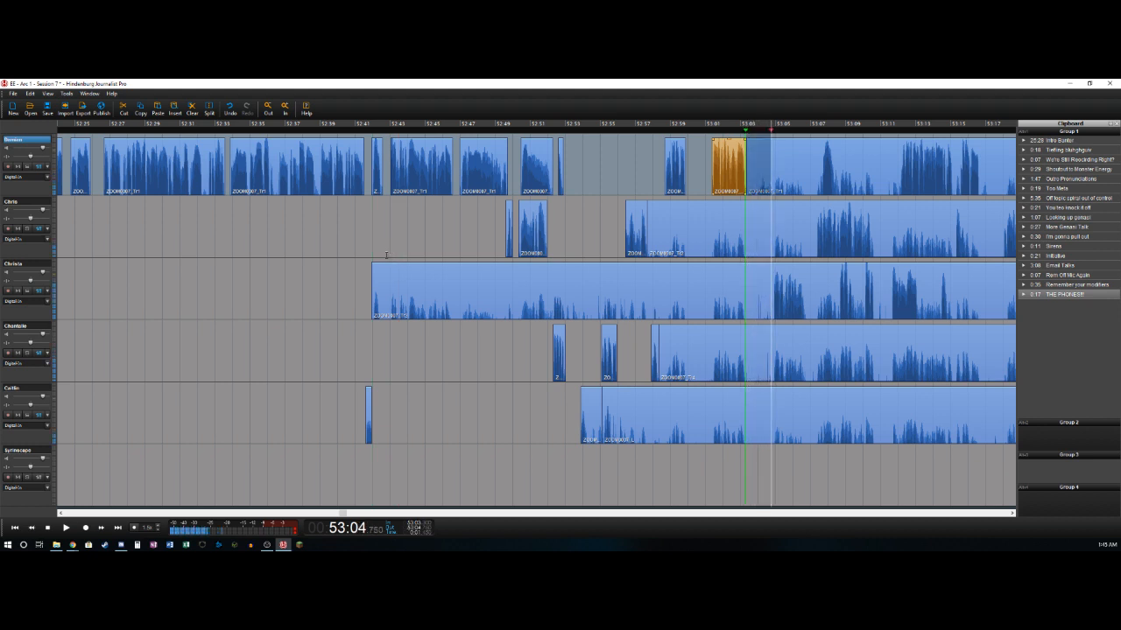
{"action": "left_click", "coordinate": [755, 405], "text": "shift"}
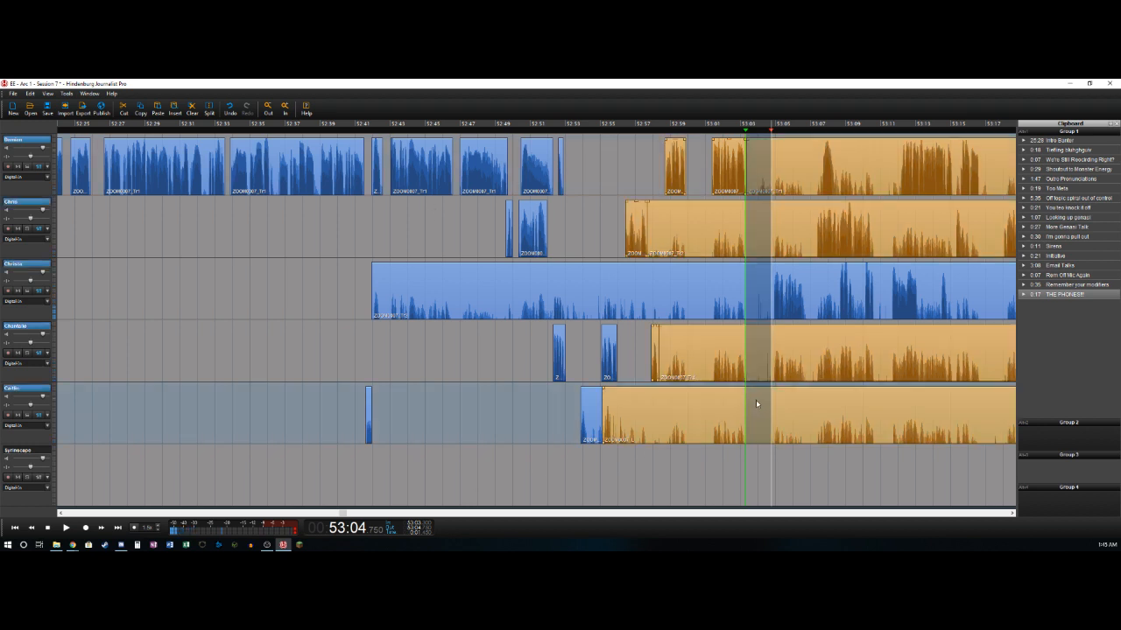
{"action": "key", "text": "Delete"}
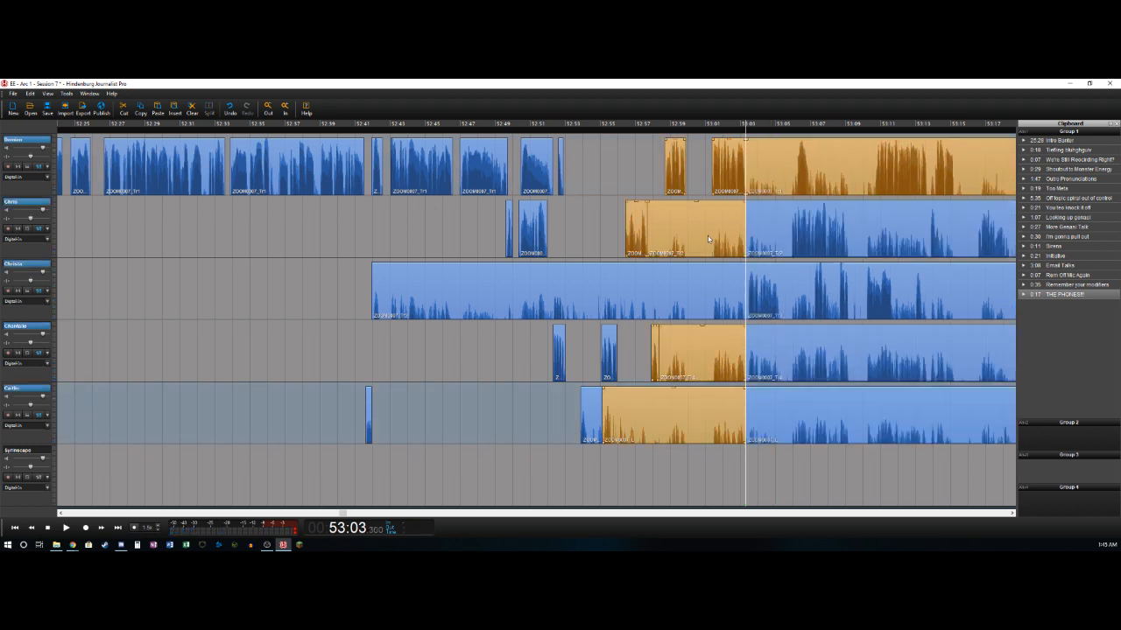
- Delete the leftover clips ending at about 53:03.3 on the second, third, fourth and fifth tracks
{"action": "key", "text": "Escape"}
{"action": "left_click", "coordinate": [707, 231]}
{"action": "key", "text": "Delete"}
{"action": "left_click", "coordinate": [691, 280]}
{"action": "key", "text": "Delete"}
{"action": "left_click", "coordinate": [695, 359]}
{"action": "key", "text": "Delete"}
{"action": "left_click", "coordinate": [675, 435]}
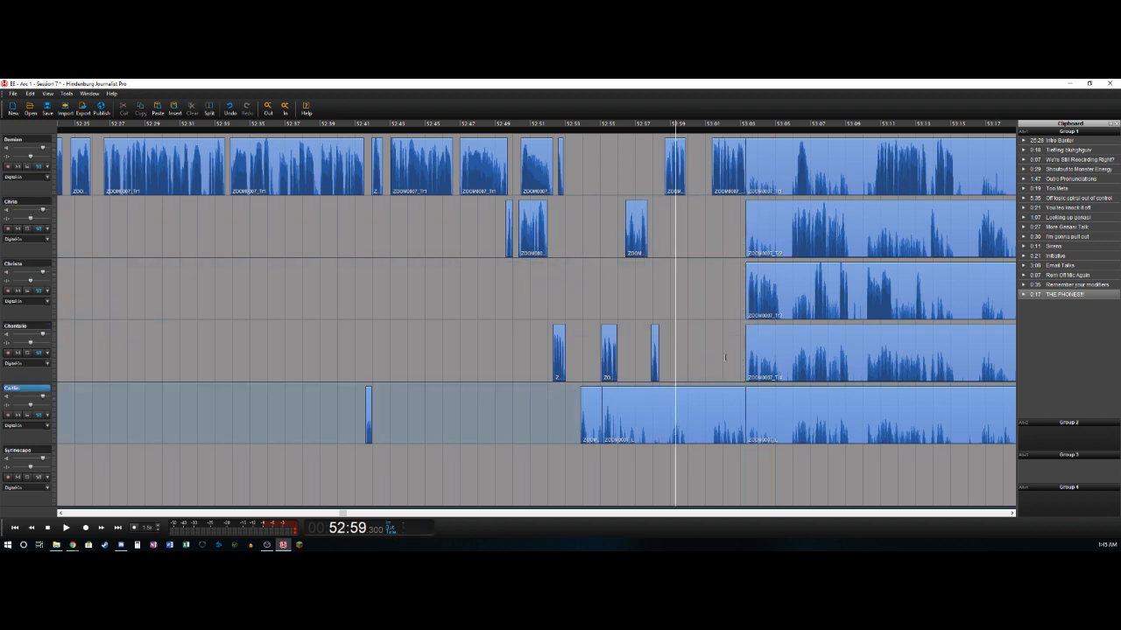
{"action": "left_click", "coordinate": [713, 405]}
{"action": "key", "text": "Delete"}
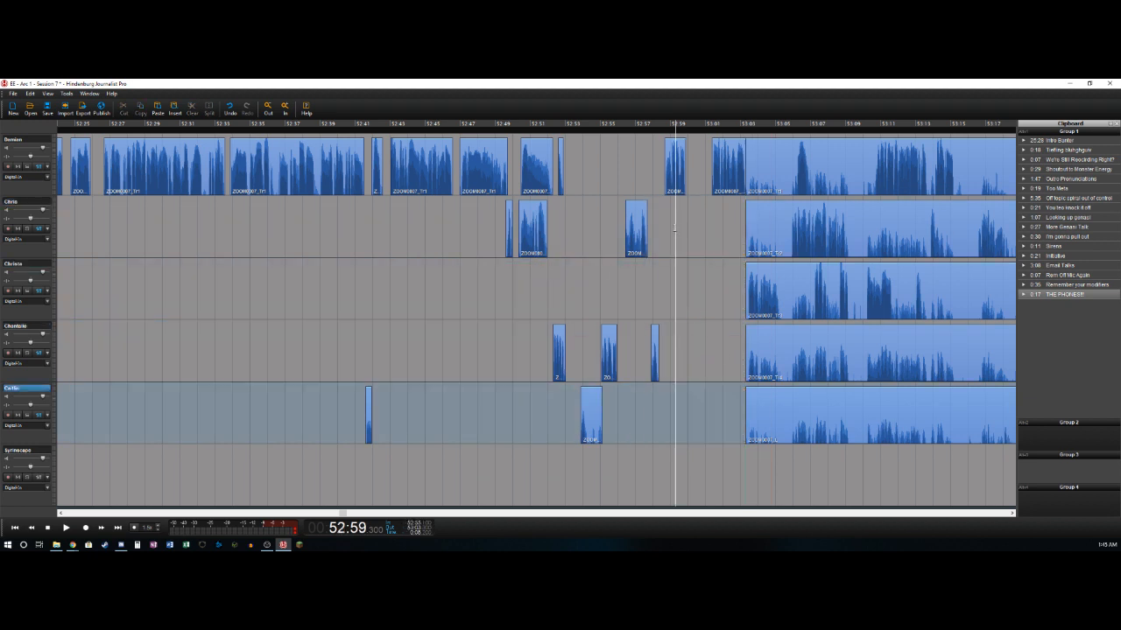
- Play the session across the join at about 53:03.3 and split the third track at about 53:05.3
{"action": "left_click", "coordinate": [674, 230]}
{"action": "key", "text": "space"}
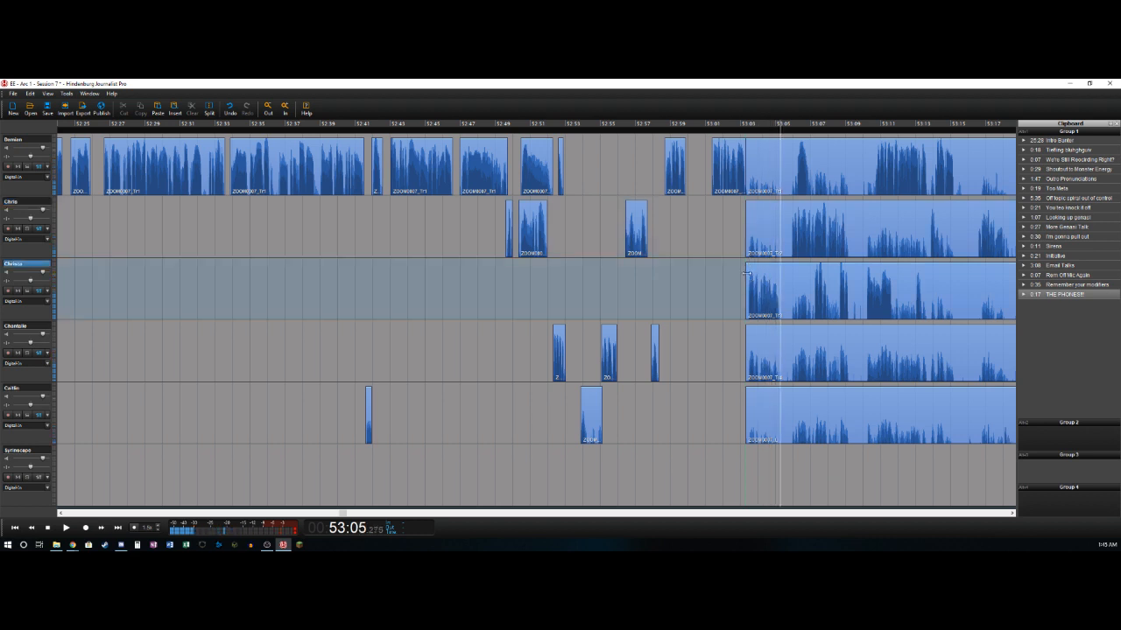
{"action": "key", "text": "t"}
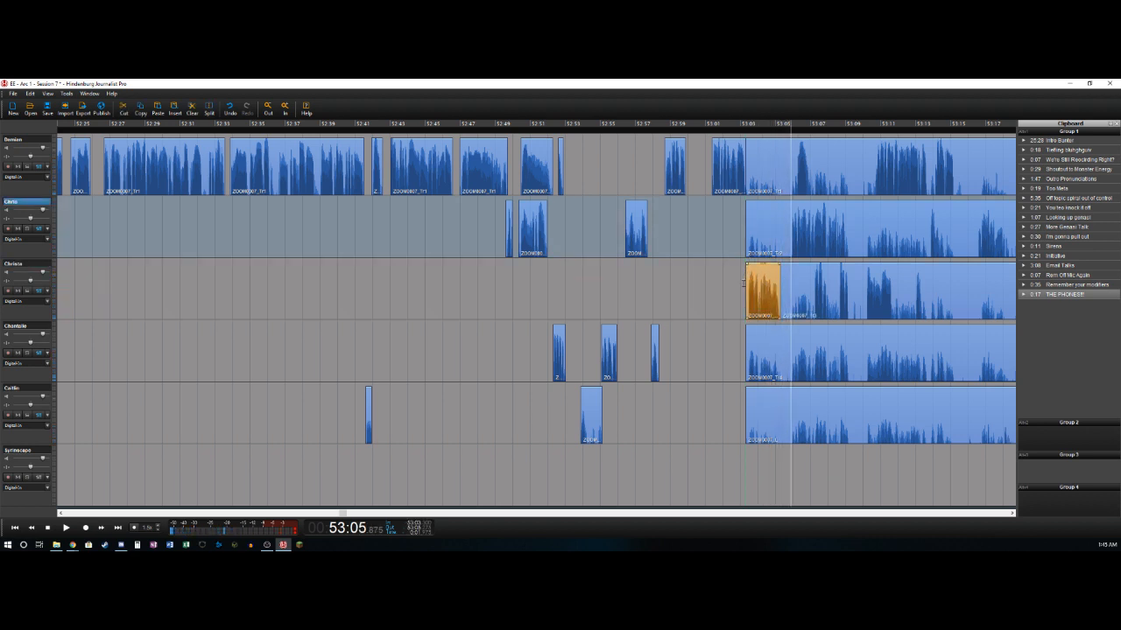
- Delete the second track's audio between about 53:03.3 and 53:05.9, and split its remainder at about 53:09.2
{"action": "key", "text": "t"}
{"action": "key", "text": "Delete"}
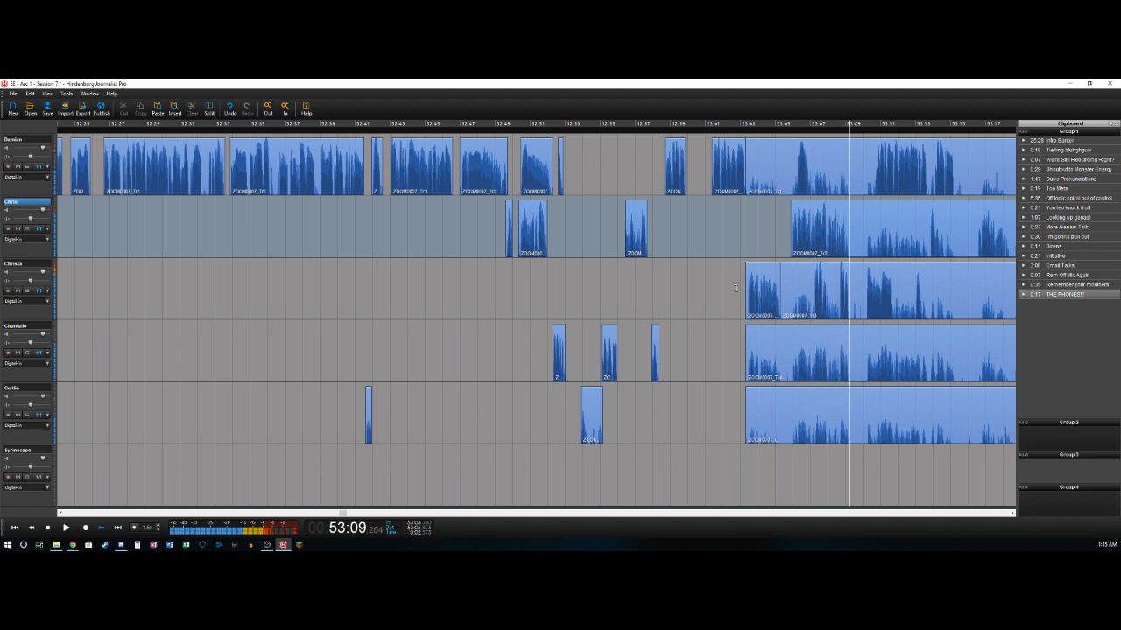
{"action": "key", "text": "t"}
- Delete the first track's audio between about 53:03.3 and 53:06.2, then split it at about 53:06.9 and the third track at about 53:07.2
{"action": "key", "text": "Left"}
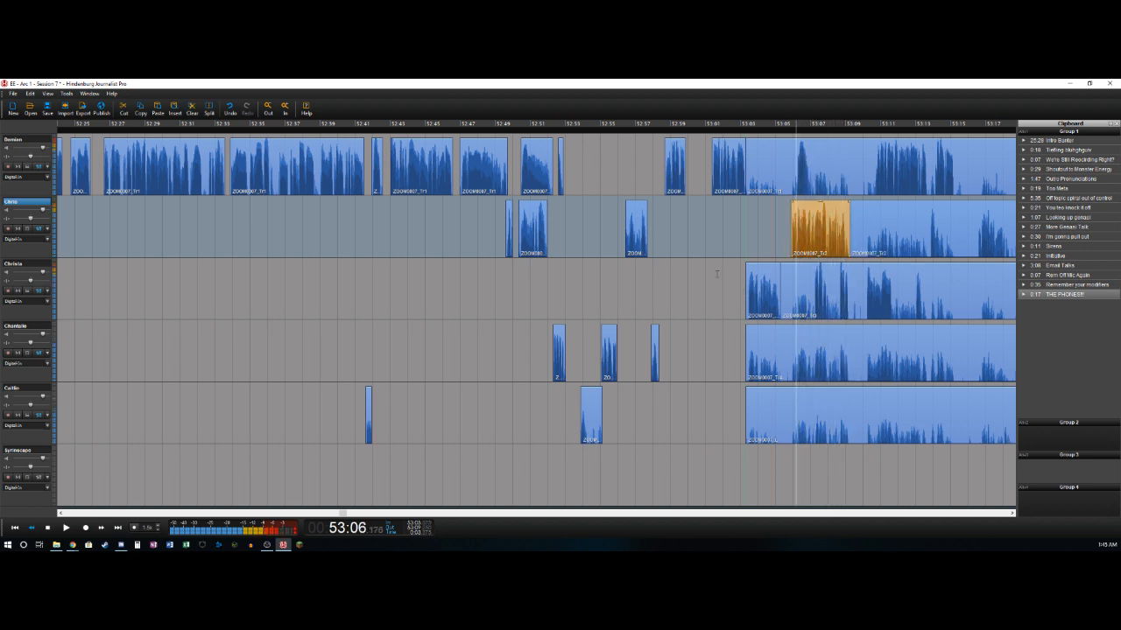
{"action": "key", "text": "t"}
{"action": "key", "text": "Delete"}
{"action": "key", "text": "Right"}
{"action": "key", "text": "t"}
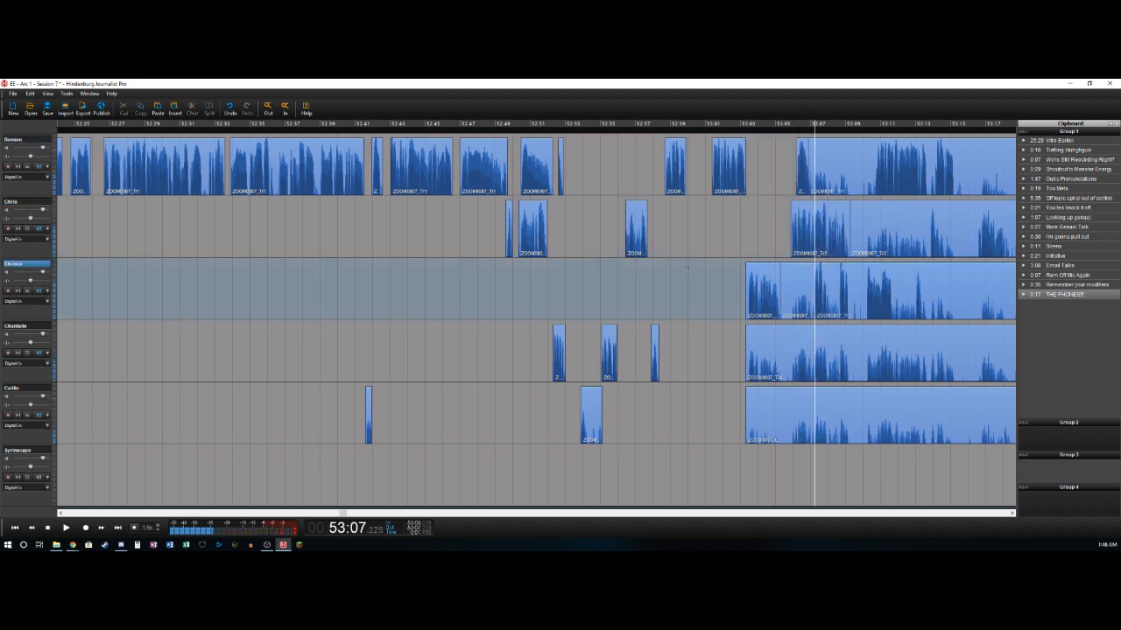
- Delete the third track's pauses between about 53:08.0 and 53:08.6 and between about 53:09.2 and 53:10.2
{"action": "key", "text": "Right"}
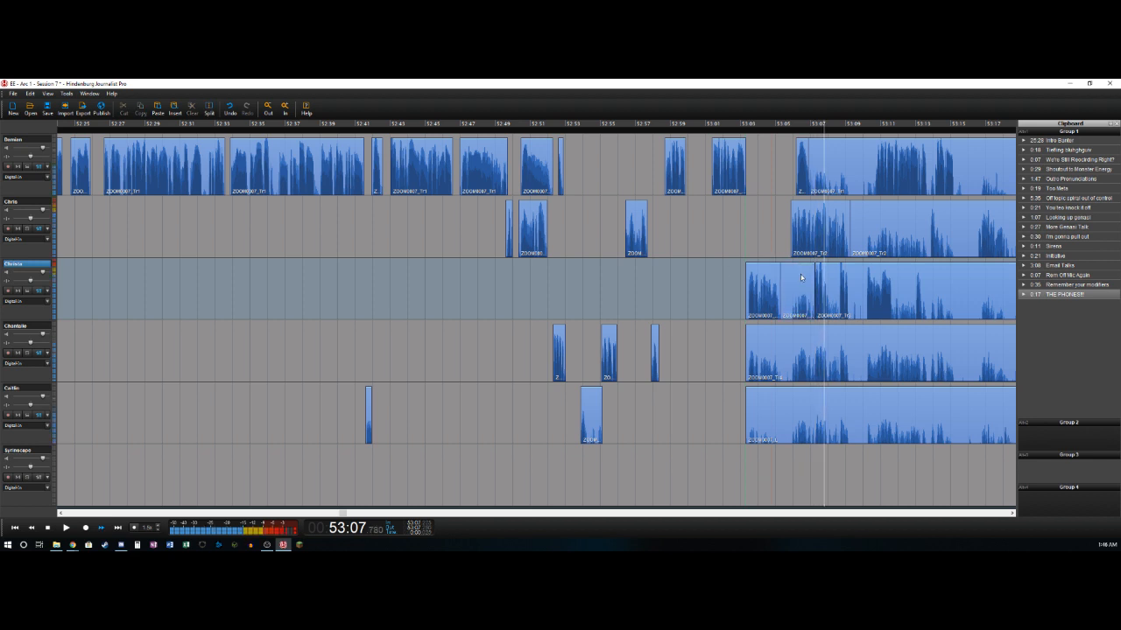
{"action": "key", "text": "t"}
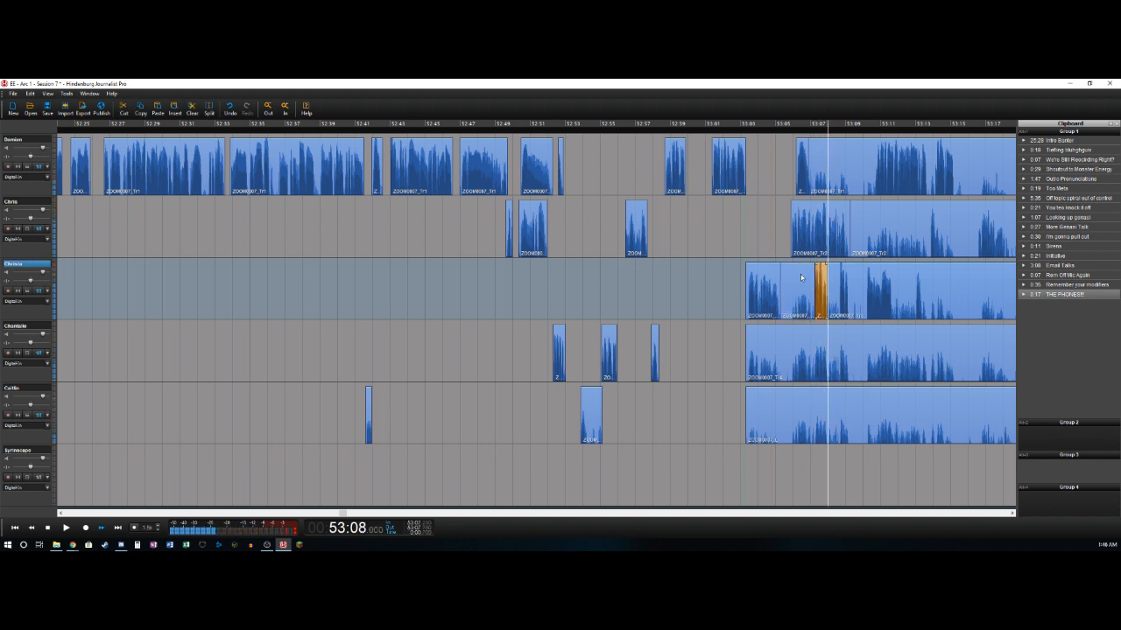
{"action": "key", "text": "t"}
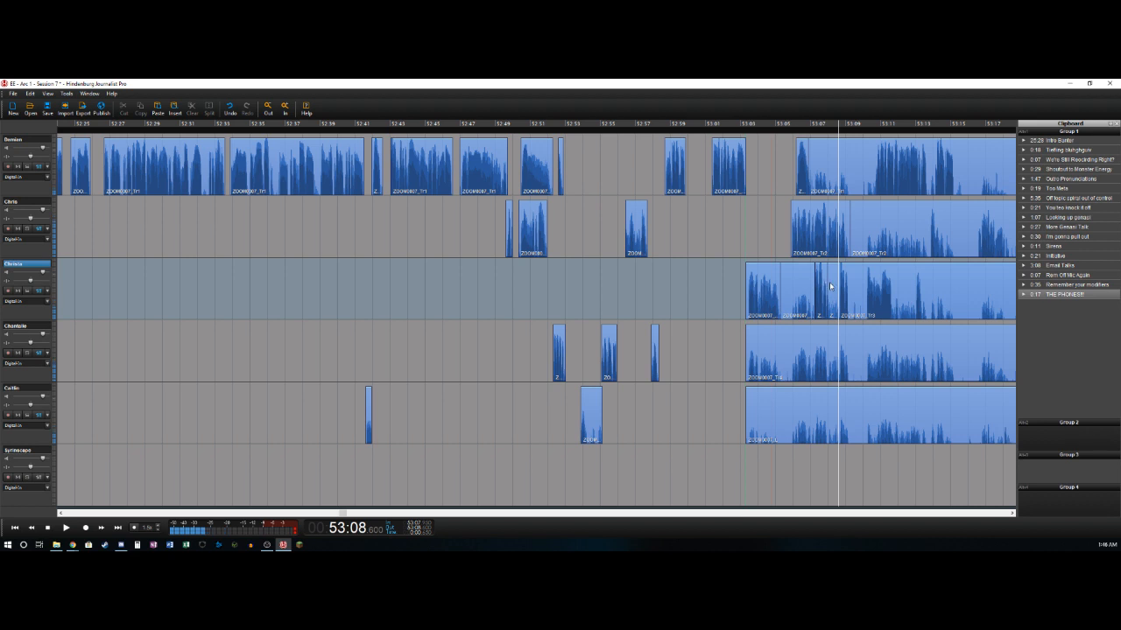
{"action": "key", "text": "Delete"}
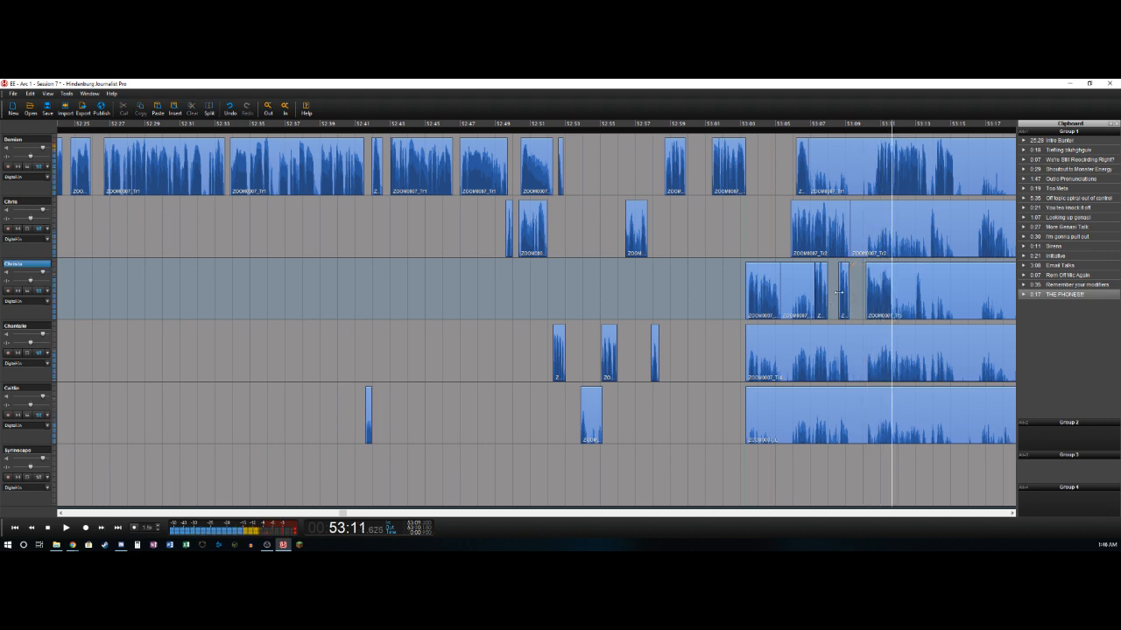
- Split the third track at about 53:11.6 and replay the phrase before the split
{"action": "key", "text": "t"}
{"action": "key", "text": "Left"}
{"action": "key", "text": "Left"}
{"action": "key", "text": "Left"}
{"action": "key", "text": "Left"}
{"action": "key", "text": "Left"}
{"action": "key", "text": "Left"}
{"action": "key", "text": "Left"}
{"action": "key", "text": "Left"}
{"action": "key", "text": "Right"}
{"action": "key", "text": "Right"}
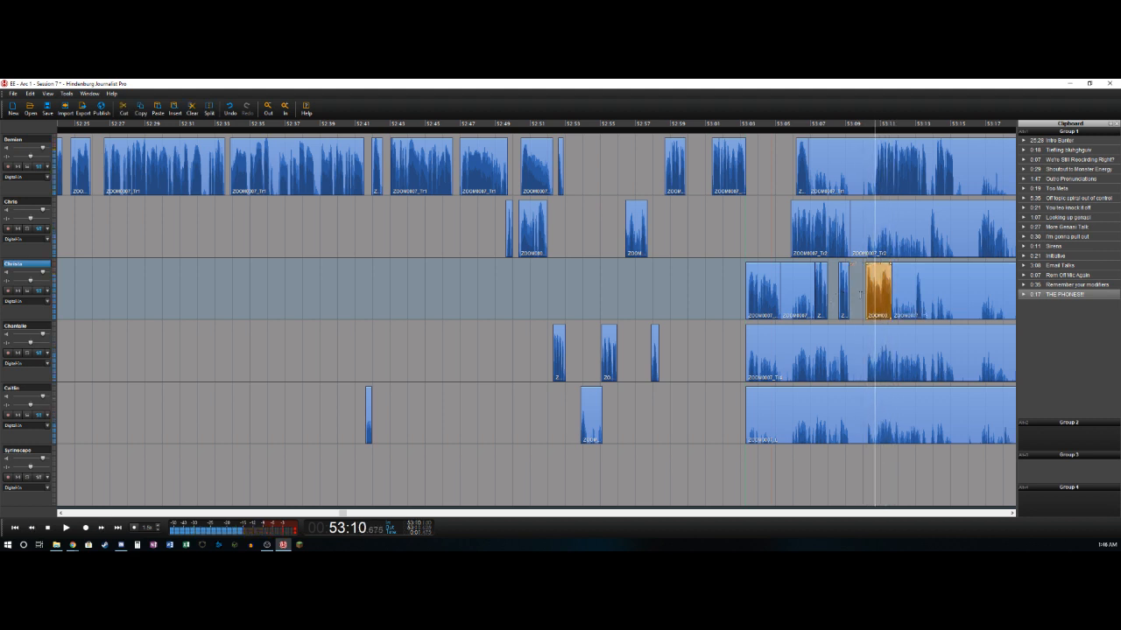
- Delete the first track's audio between about 53:06.9 and 53:10.7, then split the track at about 53:13.7
{"action": "key", "text": "t"}
{"action": "key", "text": "Delete"}
{"action": "key", "text": "Right"}
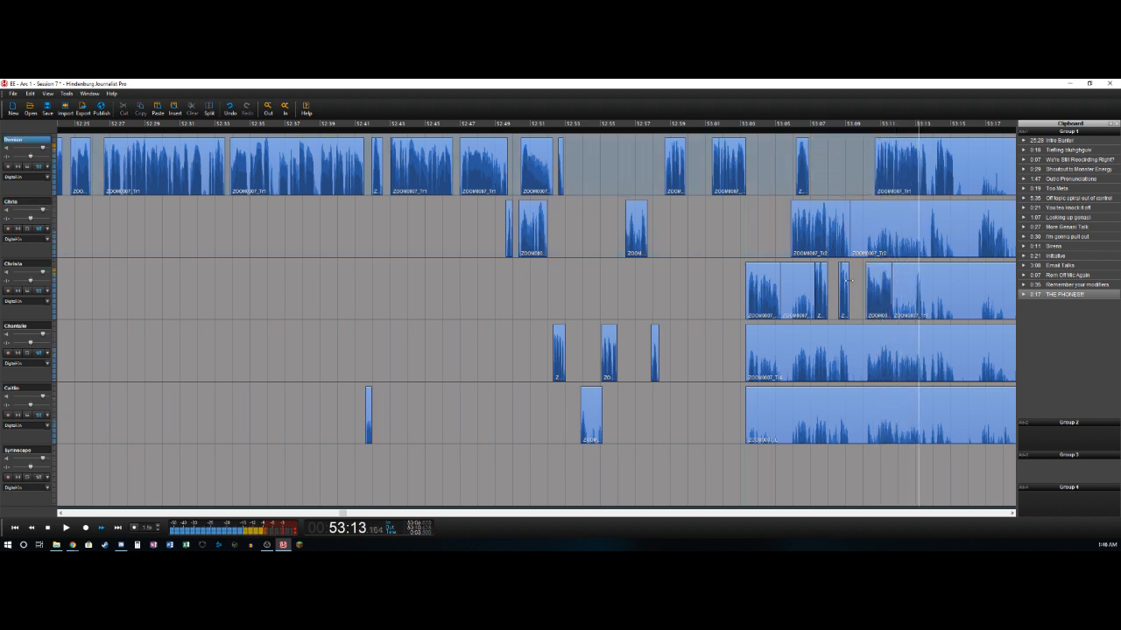
{"action": "key", "text": "t"}
{"action": "key", "text": "Left"}
{"action": "key", "text": "Left"}
{"action": "key", "text": "Left"}
{"action": "key", "text": "Left"}
{"action": "key", "text": "Left"}
{"action": "key", "text": "Left"}
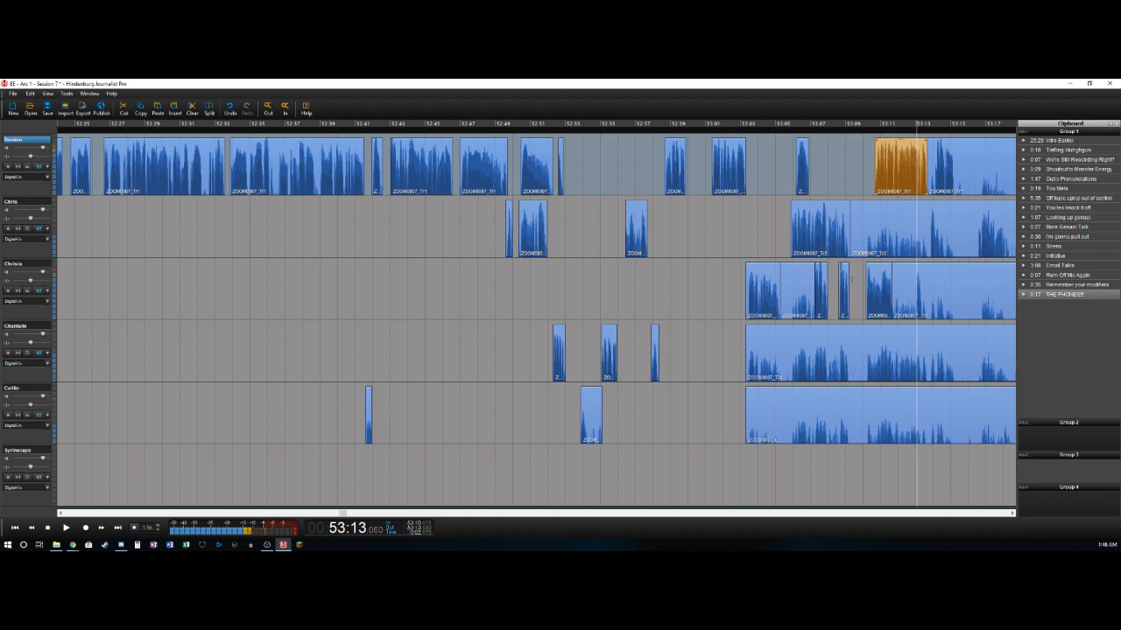
- Delete the third track's audio between about 53:11.6 and 53:13.0, then split the track at about 53:13.4
{"action": "key", "text": "t"}
{"action": "key", "text": "Delete"}
{"action": "key", "text": "Right"}
{"action": "key", "text": "t"}
{"action": "key", "text": "Right"}
{"action": "key", "text": "Right"}
{"action": "key", "text": "Right"}
{"action": "key", "text": "Right"}
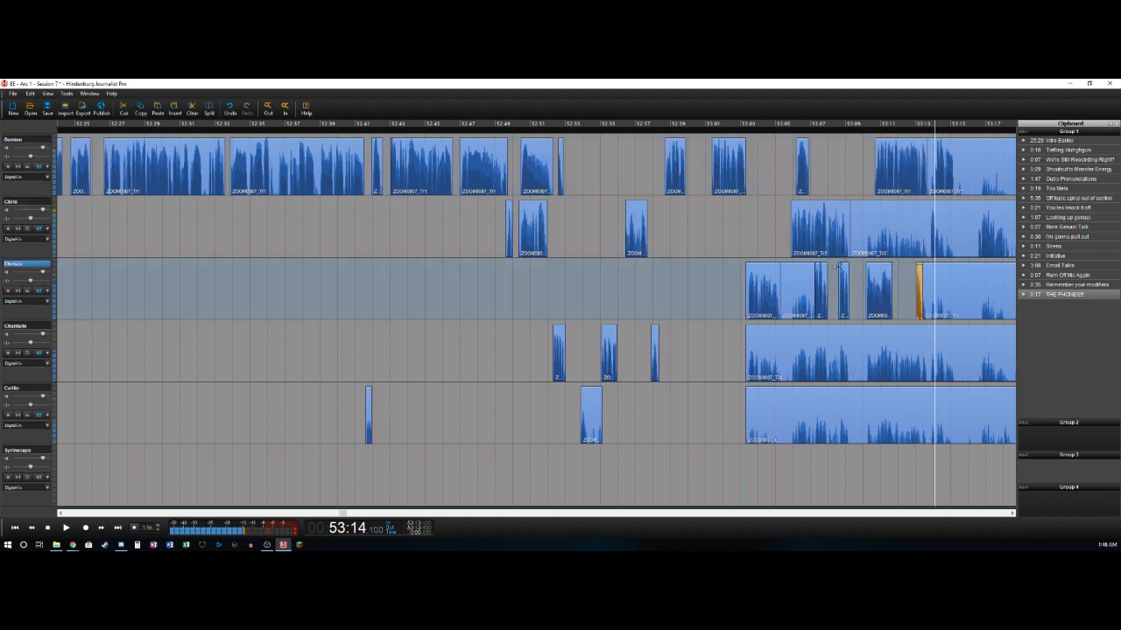
- Delete the second track's audio between about 53:09.2 and 53:13.8, then split the track at about 53:14.1
{"action": "key", "text": "Left"}
{"action": "key", "text": "Left"}
{"action": "key", "text": "Left"}
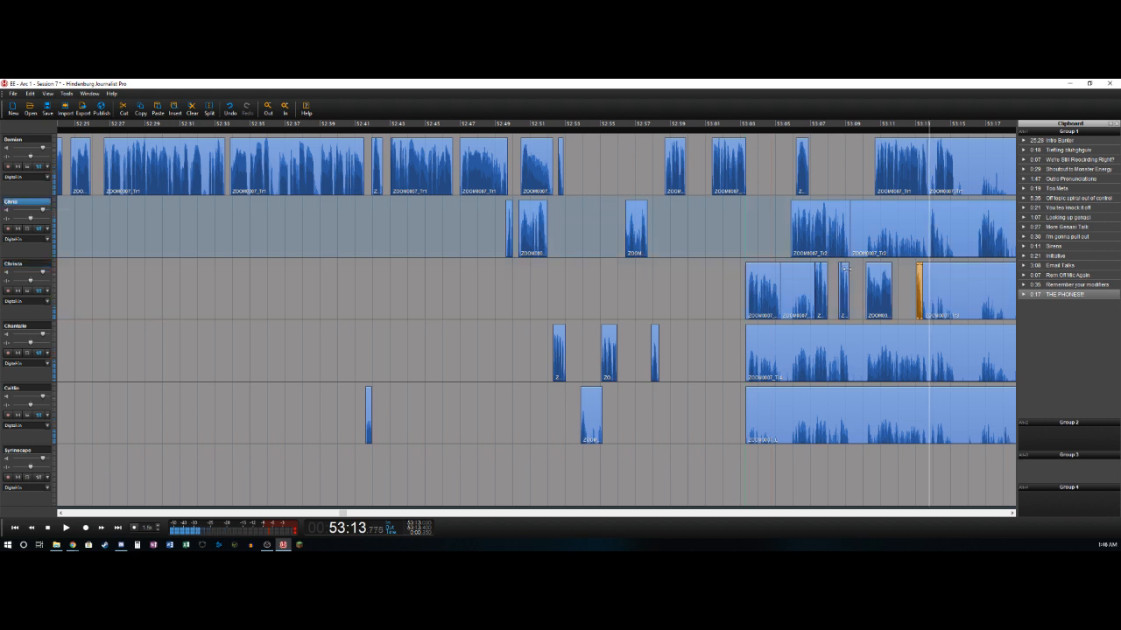
{"action": "key", "text": "t"}
{"action": "key", "text": "Delete"}
{"action": "key", "text": "Right"}
{"action": "key", "text": "Right"}
{"action": "key", "text": "Right"}
{"action": "key", "text": "Right"}
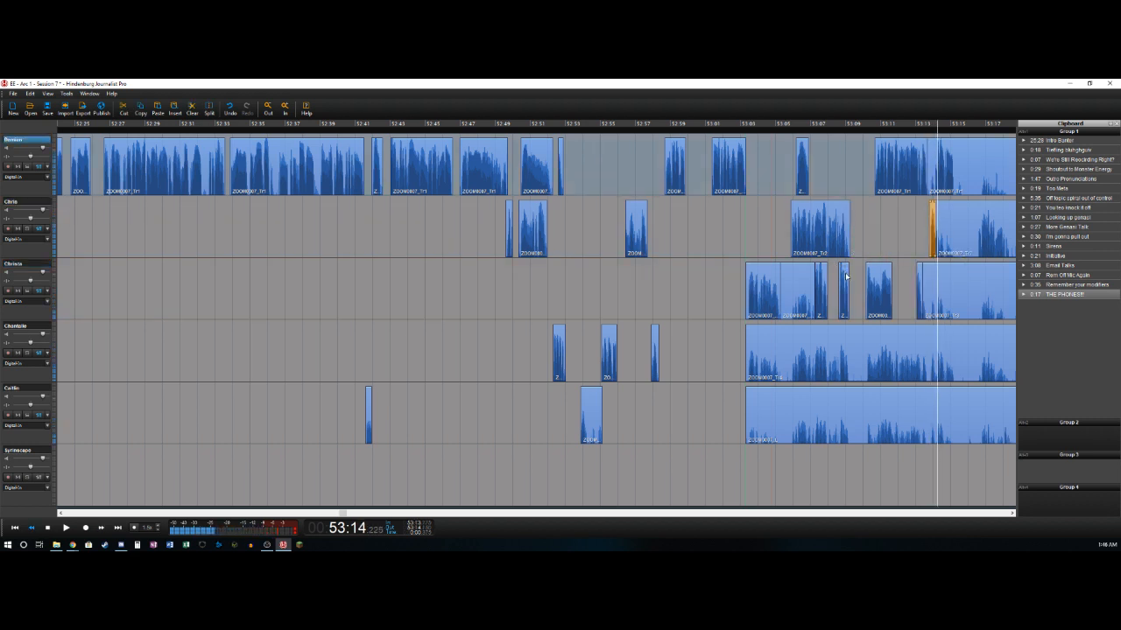
- Delete the first track's short gap between about 53:13.7 and 53:14.1, then split the track at about 53:15.2
{"action": "key", "text": "Right"}
{"action": "key", "text": "Right"}
{"action": "key", "text": "Right"}
{"action": "key", "text": "Right"}
{"action": "key", "text": "Right"}
{"action": "key", "text": "Right"}
{"action": "key", "text": "Right"}
{"action": "key", "text": "Right"}
{"action": "key", "text": "t"}
{"action": "key", "text": "Right"}
{"action": "key", "text": "Right"}
{"action": "key", "text": "Right"}
{"action": "key", "text": "Right"}
{"action": "key", "text": "Right"}
{"action": "key", "text": "Right"}
{"action": "key", "text": "Right"}
{"action": "key", "text": "Right"}
{"action": "key", "text": "Right"}
{"action": "key", "text": "Right"}
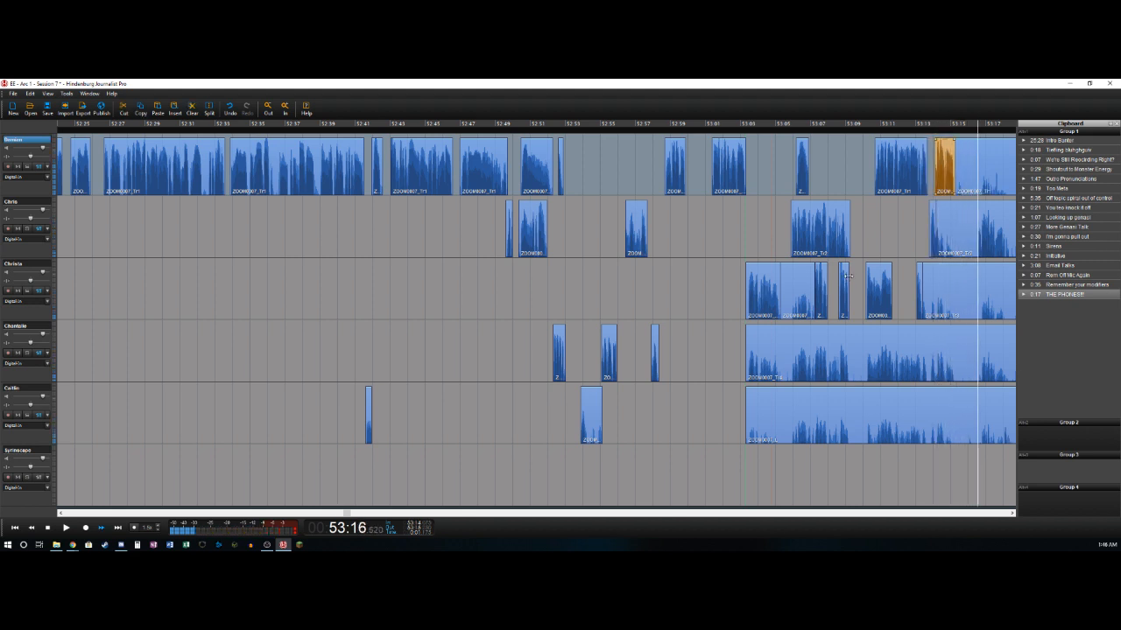
- Delete the second track's audio between about 53:14.1 and 53:16.5, then split the track at about 53:18.4
{"action": "key", "text": "Left"}
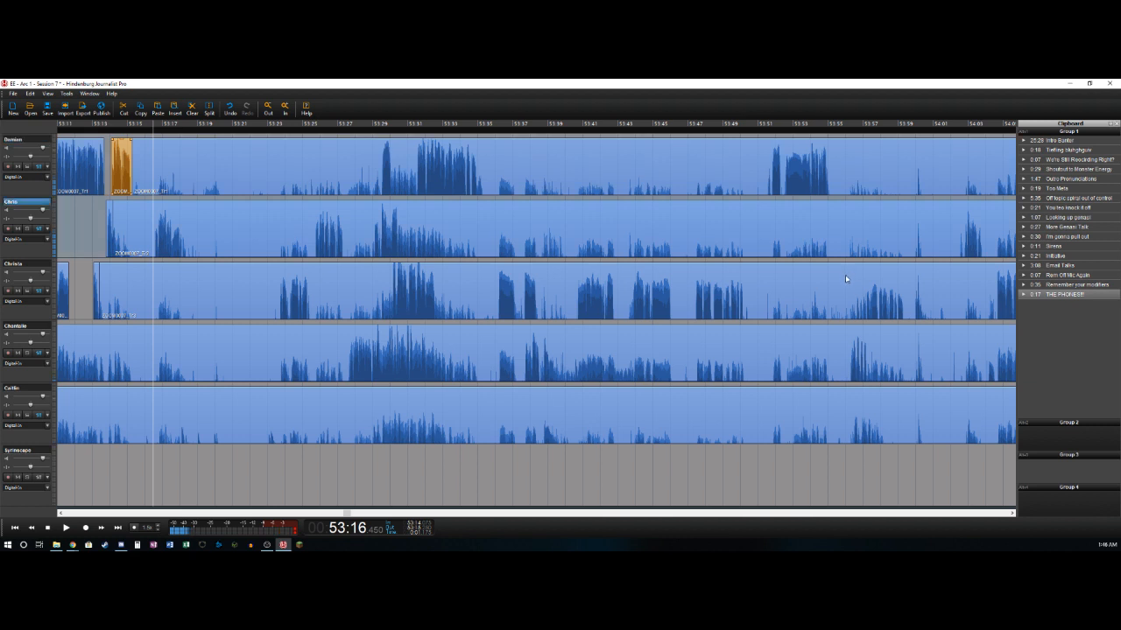
{"action": "key", "text": "t"}
{"action": "key", "text": "Delete"}
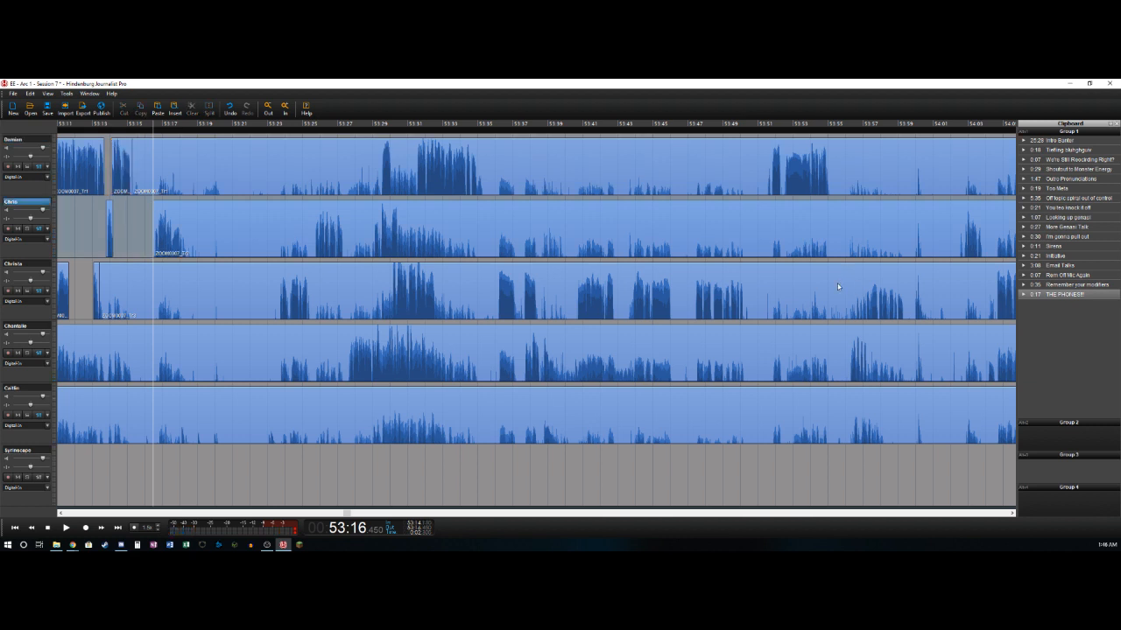
{"action": "key", "text": "space"}
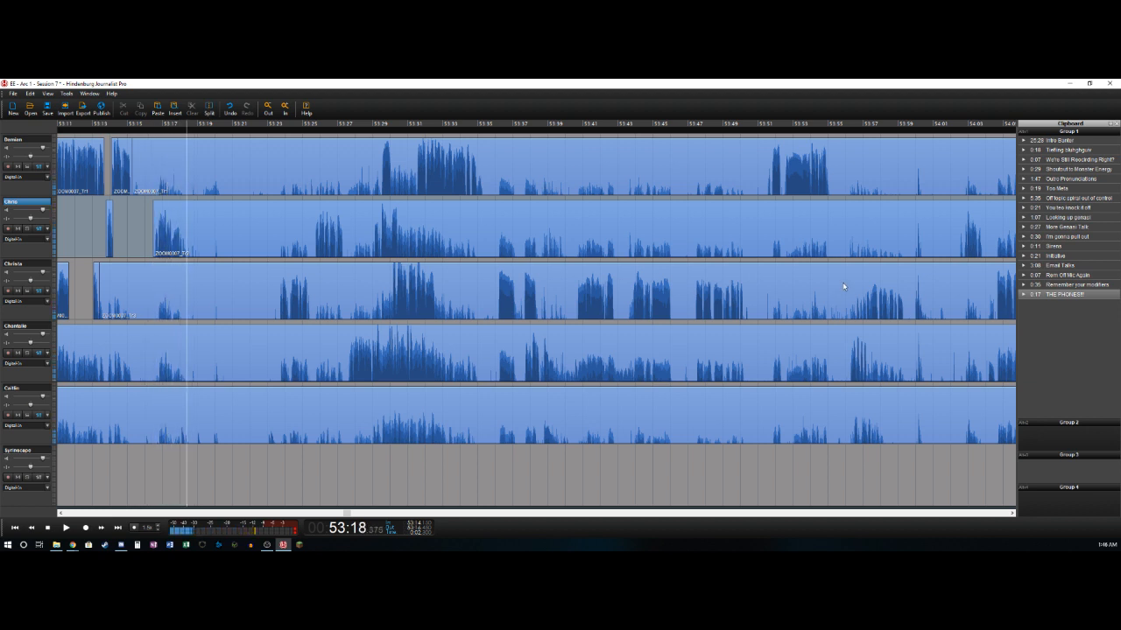
{"action": "key", "text": "t"}
- Cut the section between about 53:18.4 and 53:23.7 from all tracks and close the gap
{"action": "key", "text": "space"}
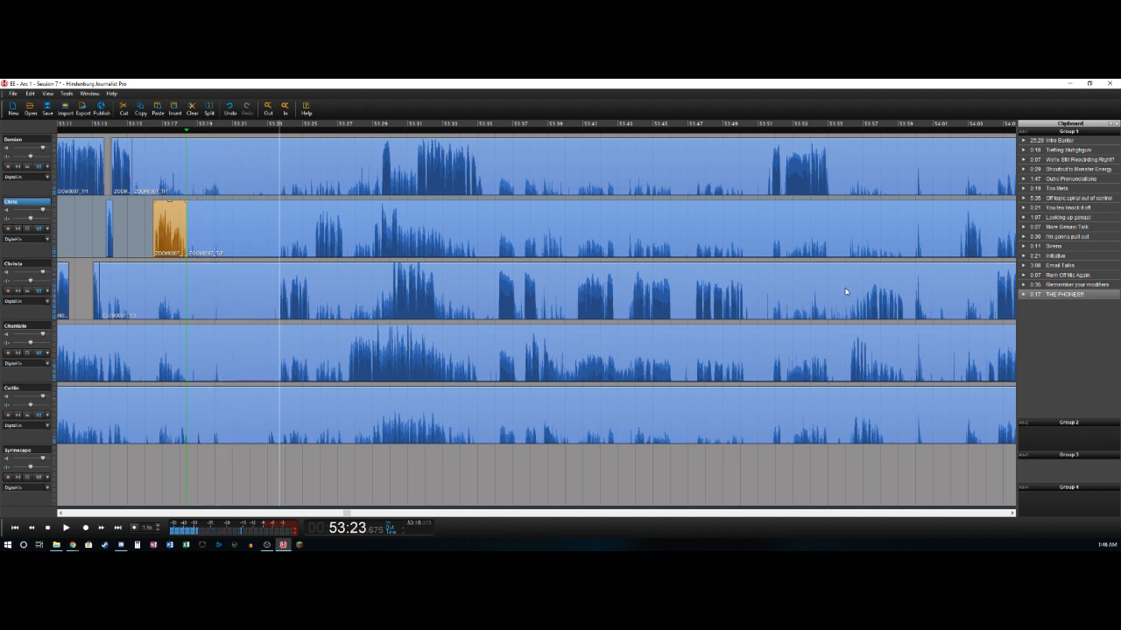
{"action": "left_click", "coordinate": [223, 153]}
{"action": "key", "text": "ctrl+a"}
{"action": "key", "text": "ctrl+x"}
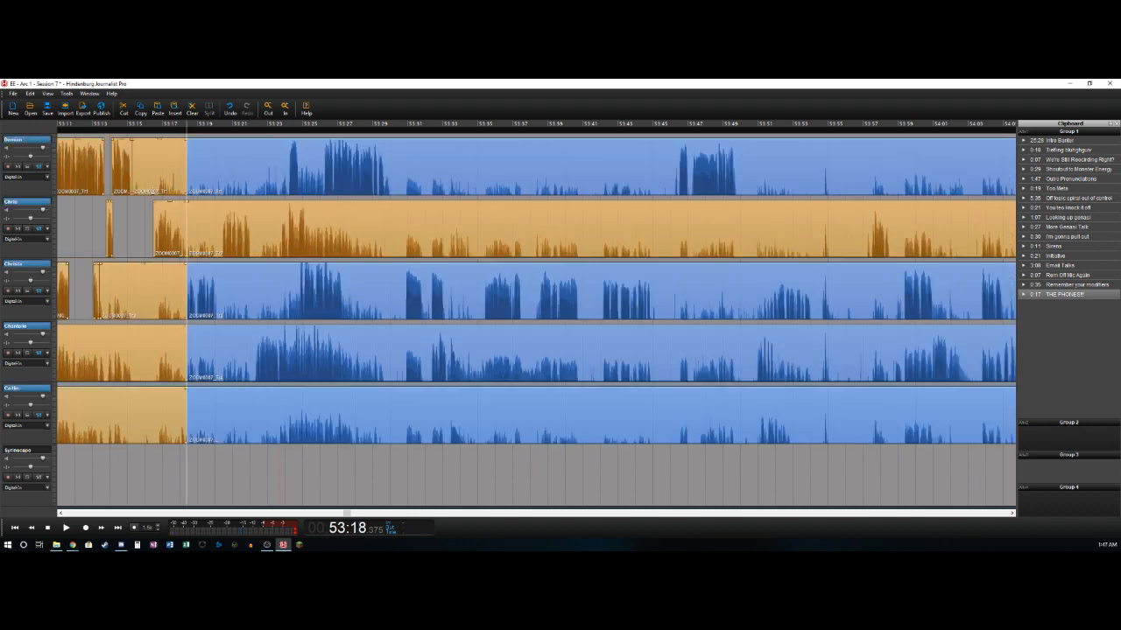
- Delete the leftover clips ending at about 53:18.4 on the first, third, fourth and fifth tracks
{"action": "left_click", "coordinate": [158, 175]}
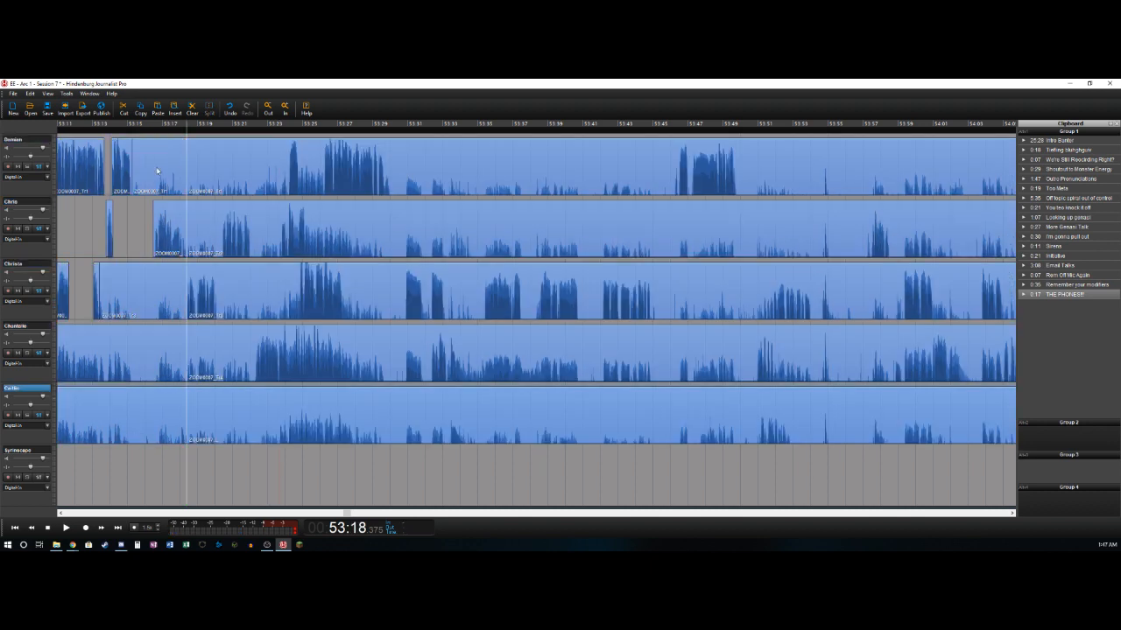
{"action": "key", "text": "Delete"}
{"action": "left_click", "coordinate": [154, 286]}
{"action": "key", "text": "Delete"}
{"action": "left_click", "coordinate": [167, 355]}
{"action": "key", "text": "Delete"}
{"action": "left_click", "coordinate": [154, 392]}
{"action": "key", "text": "Delete"}
- Delete the fifth track's audio between about 53:18.4 and 53:20.1, and split the third track at about 53:20.1
{"action": "key", "text": "space"}
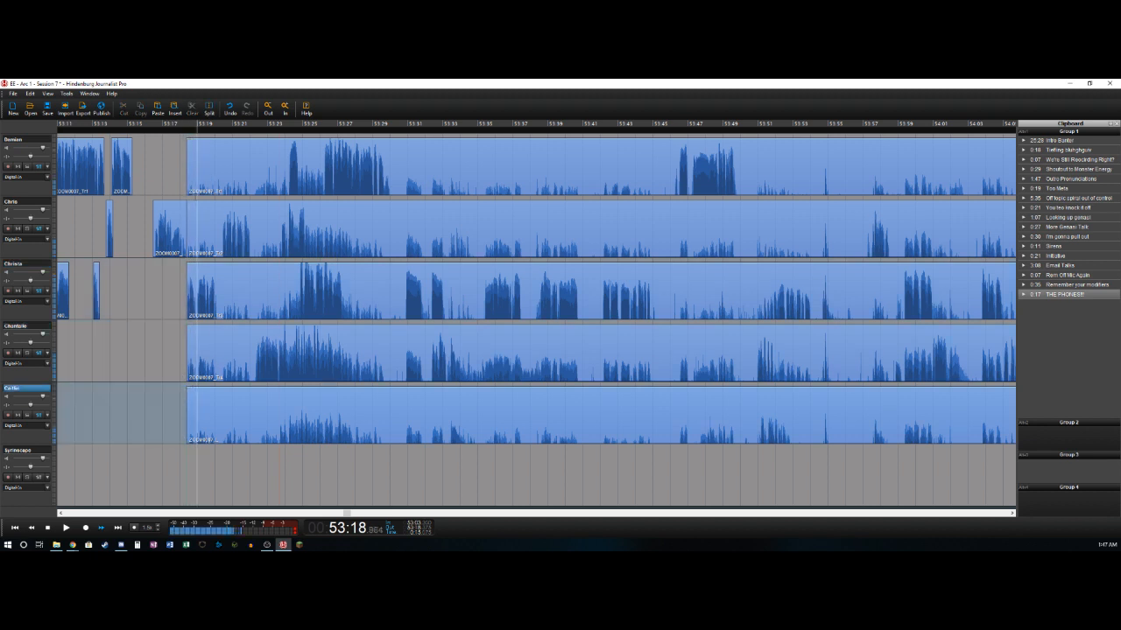
{"action": "key", "text": "space"}
{"action": "key", "text": "Right"}
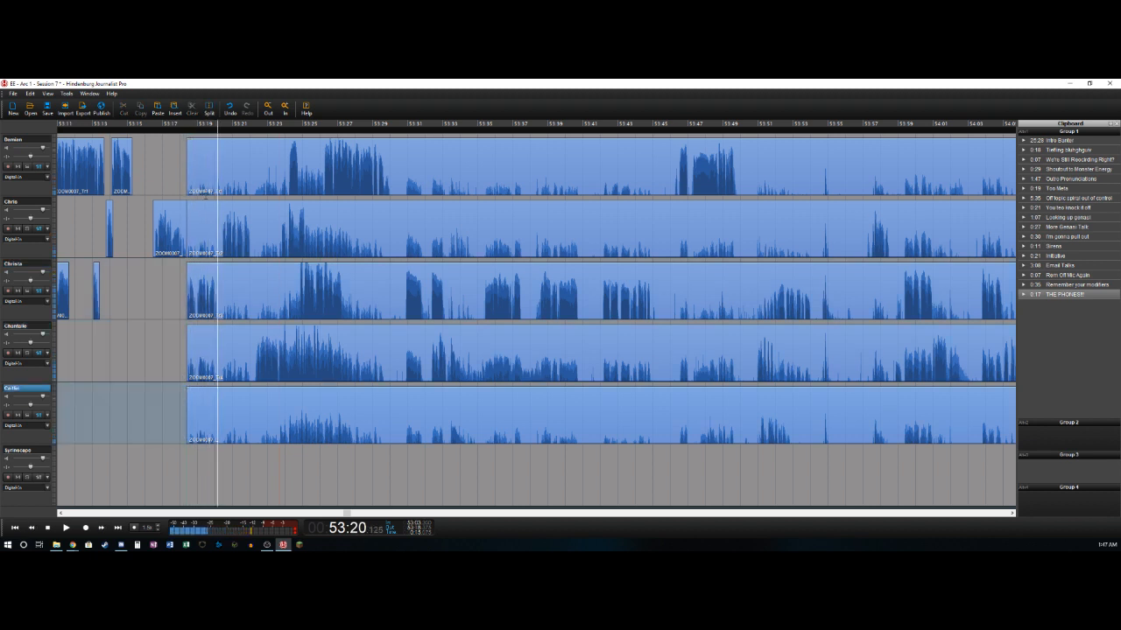
{"action": "key", "text": "t"}
{"action": "key", "text": "Delete"}
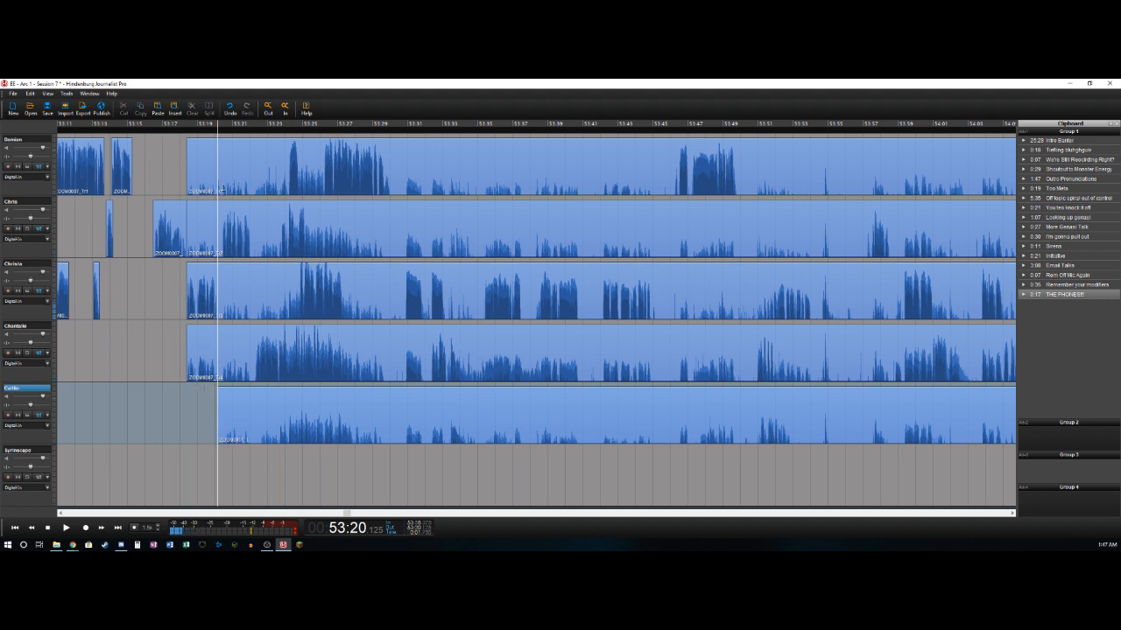
{"action": "key", "text": "Up"}
{"action": "key", "text": "Up"}
{"action": "key", "text": "t"}
- Delete the second track's audio between about 53:18.4 and 53:20.5, then split the track at about 53:22.0
{"action": "key", "text": "Right"}
{"action": "key", "text": "Up"}
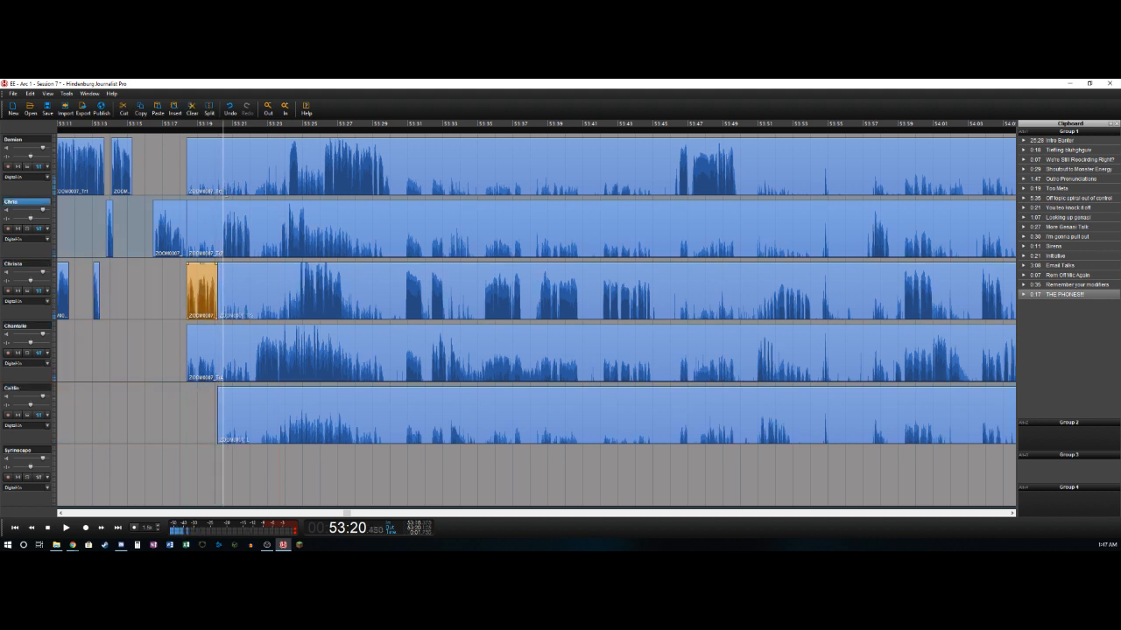
{"action": "key", "text": "t"}
{"action": "key", "text": "Delete"}
{"action": "key", "text": "space"}
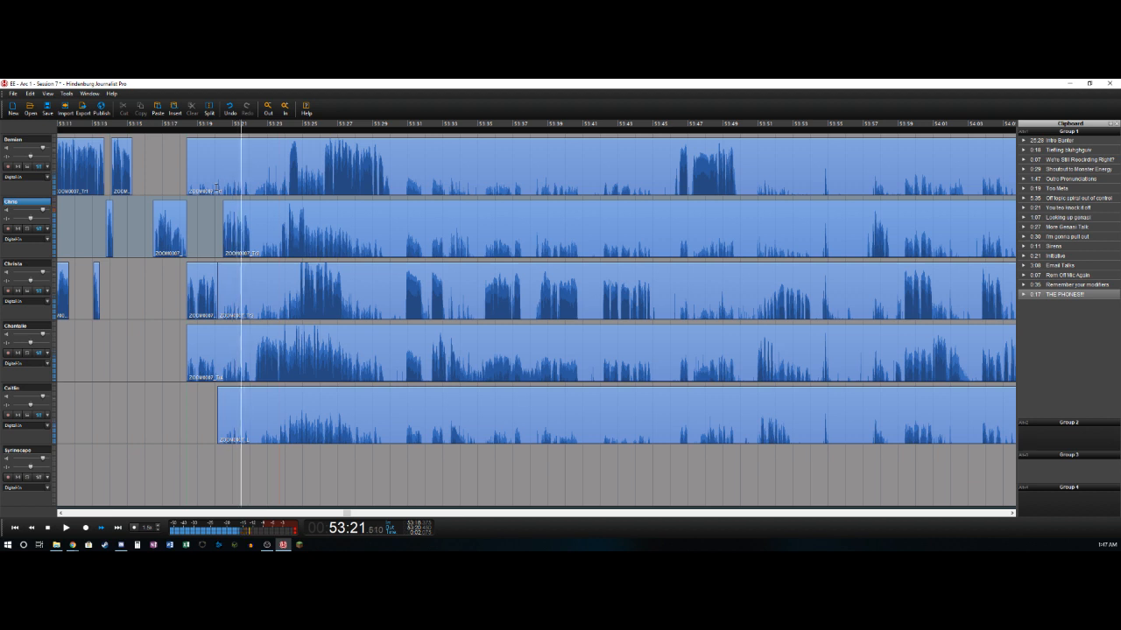
{"action": "key", "text": "t"}
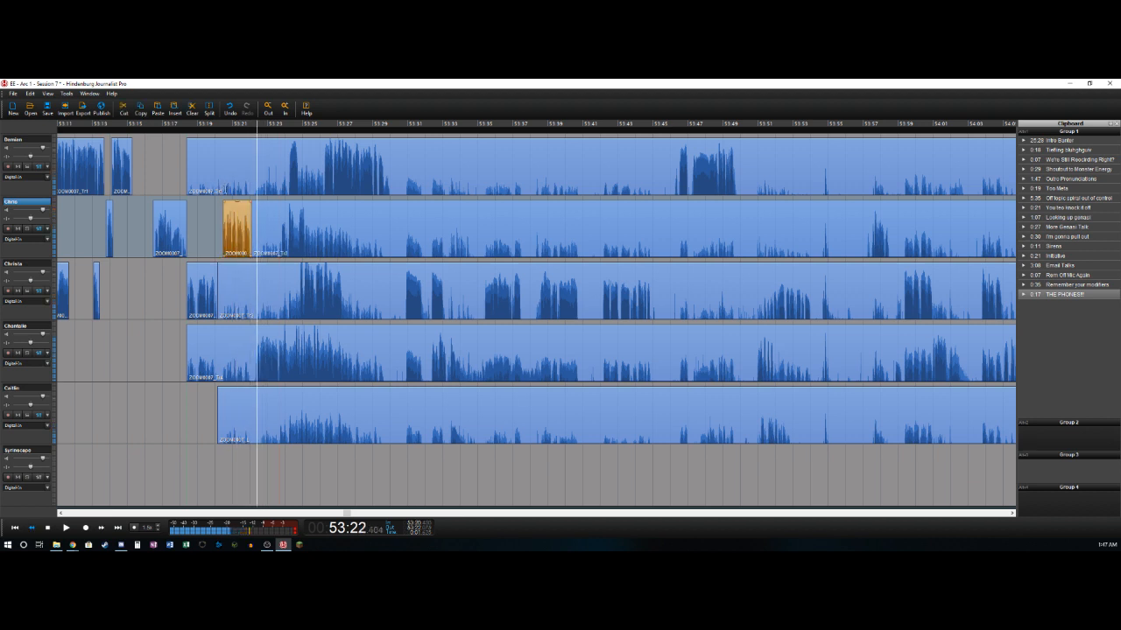
- Delete the fourth track's audio between about 53:18.4 and 53:22.3, then split the track at about 53:26.0
{"action": "key", "text": "Down"}
{"action": "key", "text": "Down"}
{"action": "key", "text": "t"}
{"action": "key", "text": "Delete"}
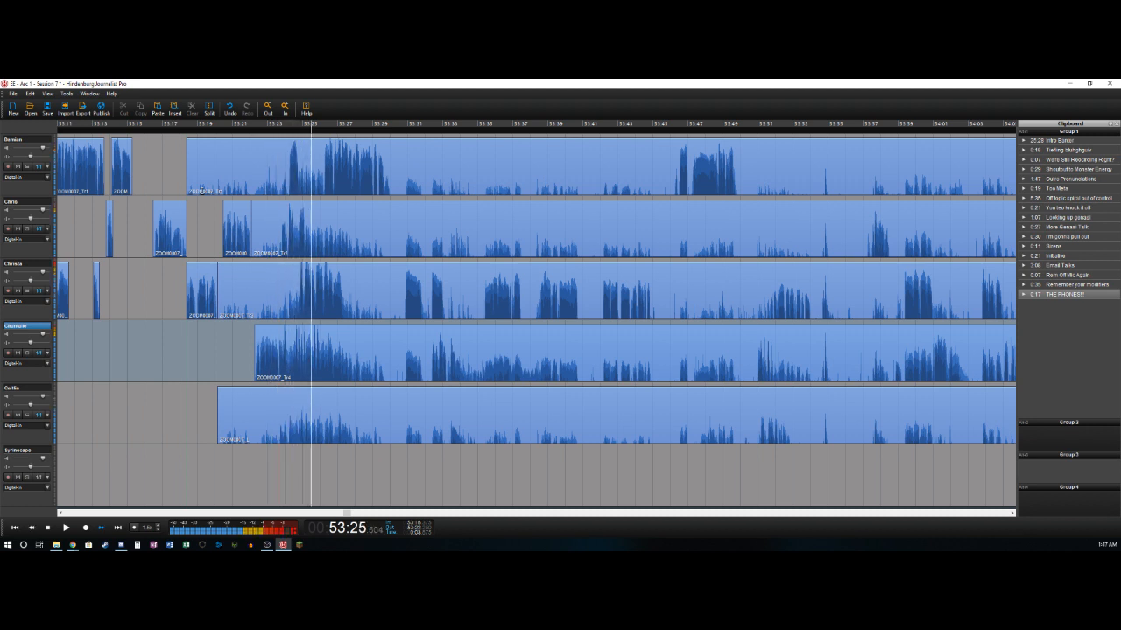
{"action": "key", "text": "Left"}
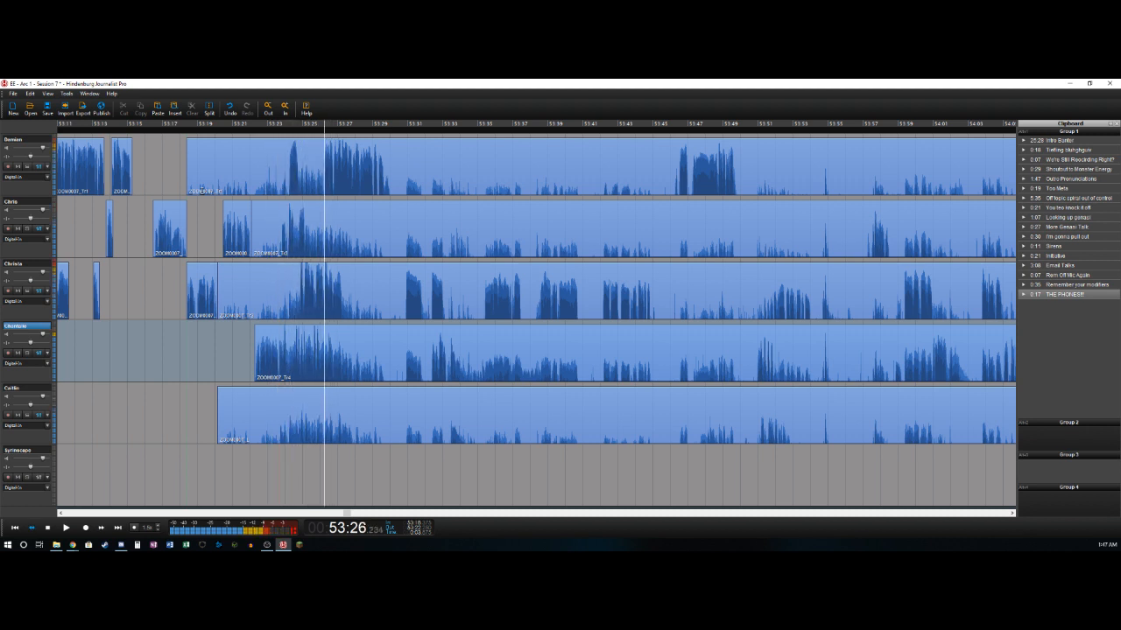
{"action": "key", "text": "Right"}
{"action": "key", "text": "ctrl+t"}
- Delete the first track's audio between about 53:18.4 and 53:24.2, then split the track at about 53:24.7
{"action": "key", "text": "Left"}
{"action": "key", "text": "Right"}
{"action": "key", "text": "Up"}
{"action": "key", "text": "Up"}
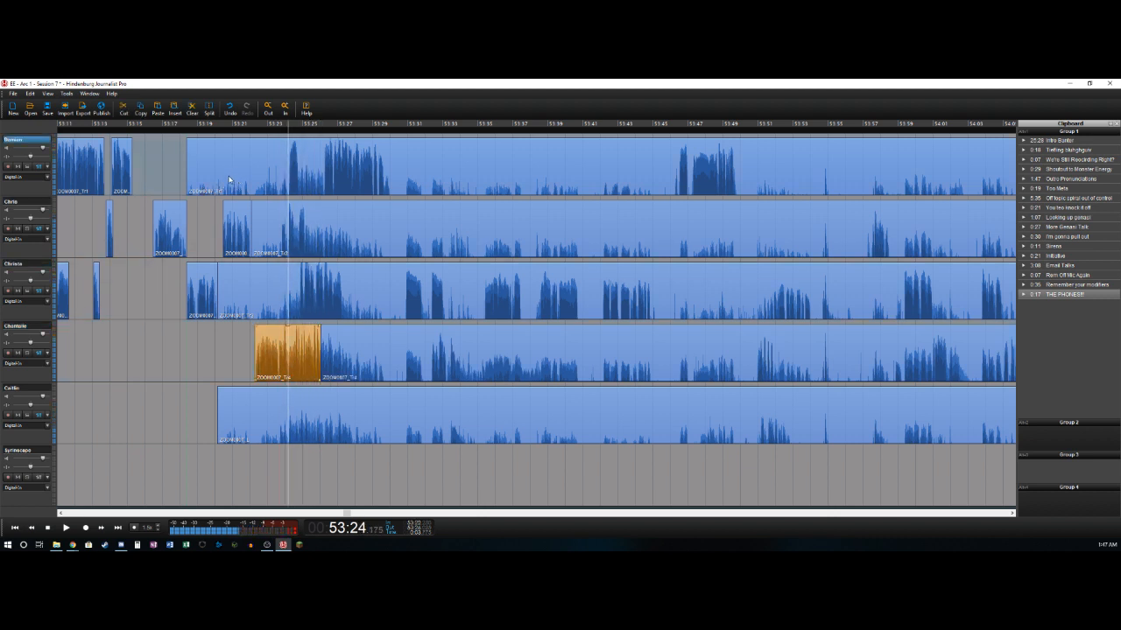
{"action": "key", "text": "ctrl+t"}
{"action": "key", "text": "Delete"}
{"action": "key", "text": "ctrl+t"}
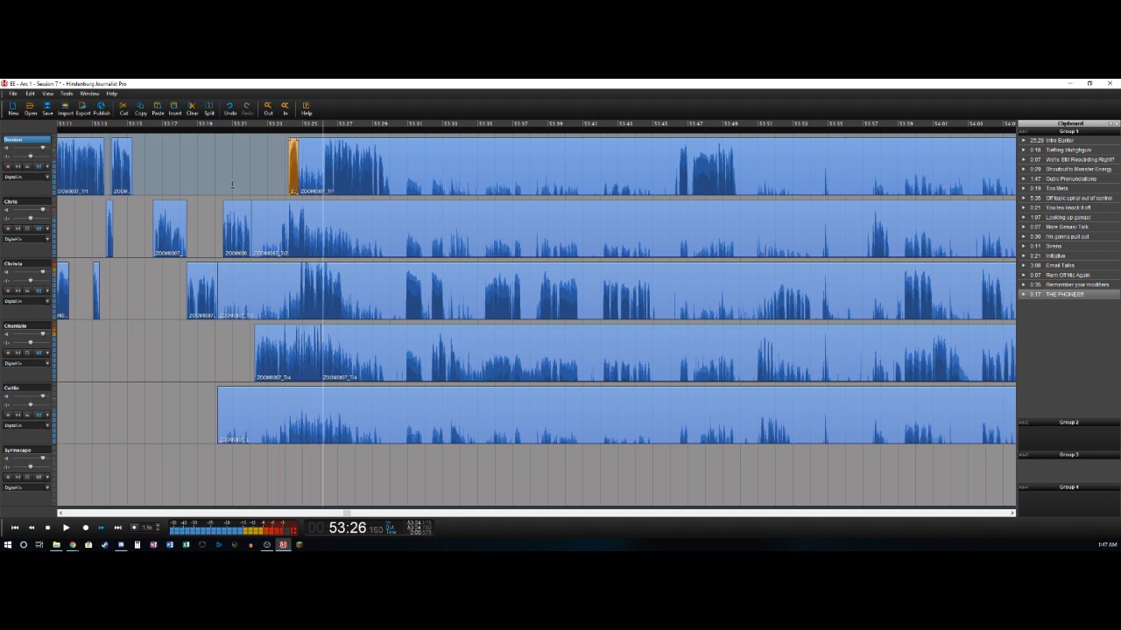
{"action": "key", "text": "ctrl+t"}
{"action": "key", "text": "space"}
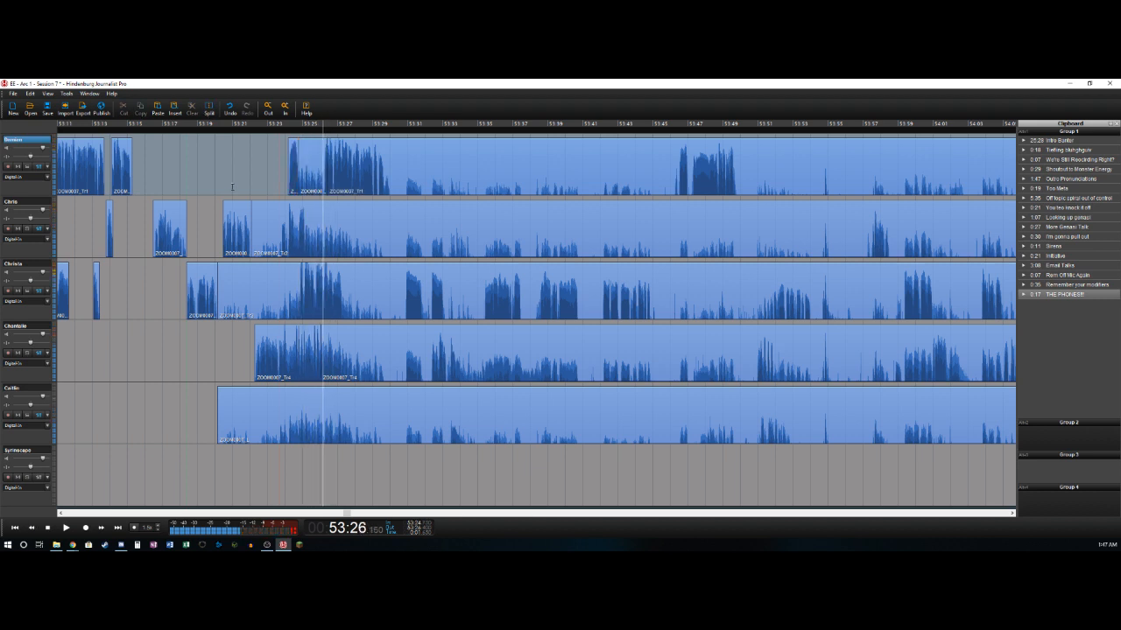
{"action": "key", "text": "ctrl+z"}
- Delete the first track's audio between about 53:24.7 and 53:26.1, then split the track at about 53:29.8
{"action": "key", "text": "ctrl+t"}
{"action": "key", "text": "Delete"}
{"action": "key", "text": "space"}
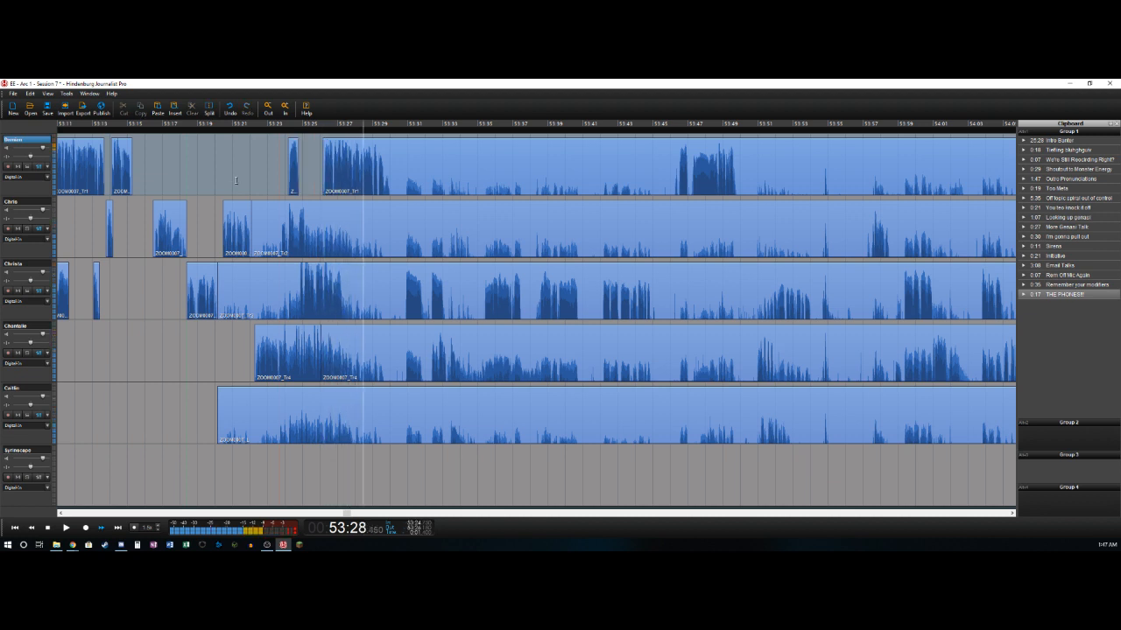
{"action": "key", "text": "space"}
{"action": "key", "text": "ctrl+t"}
- Delete the second track's audio between about 53:22.0 and 53:23.8, then split the track at about 53:25.1
{"action": "key", "text": "Left"}
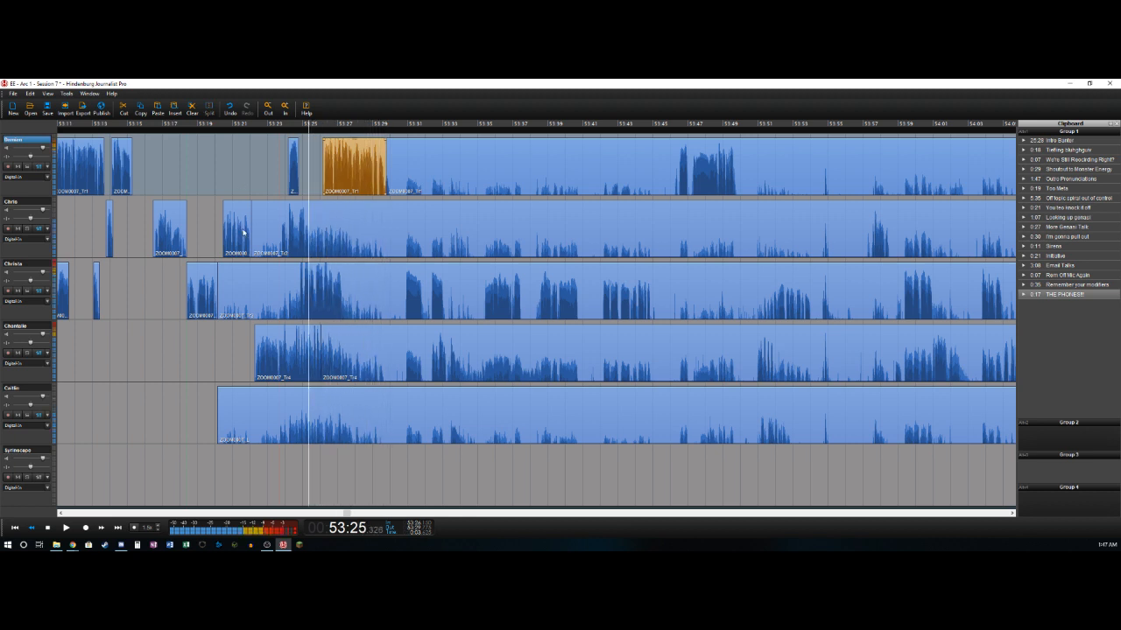
{"action": "left_click", "coordinate": [203, 196]}
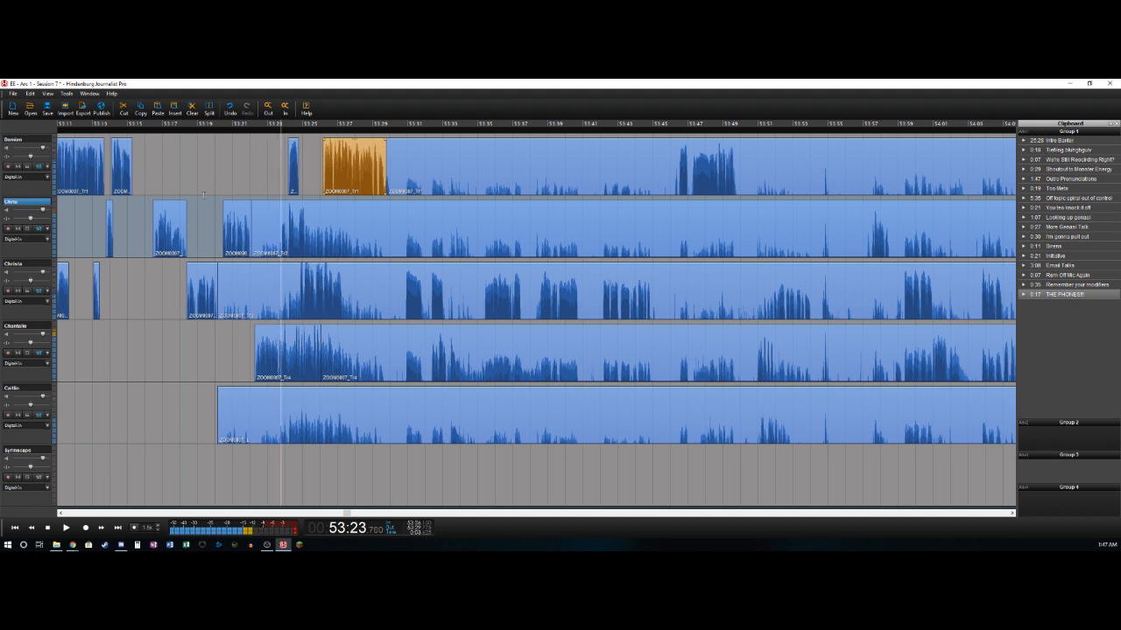
{"action": "key", "text": "ctrl+t"}
{"action": "key", "text": "Delete"}
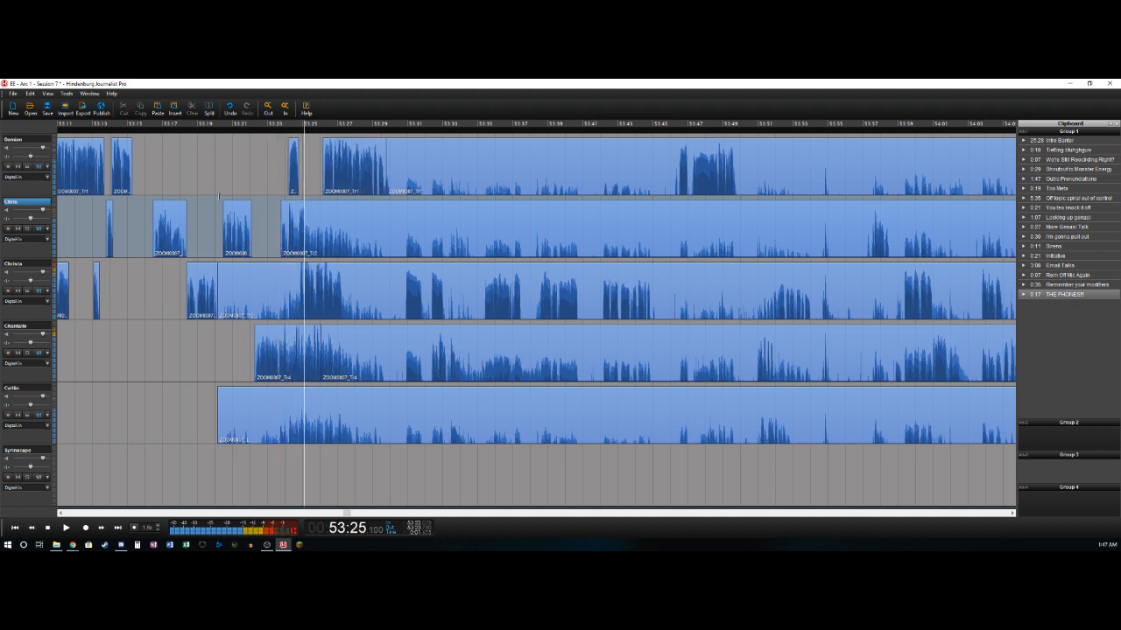
{"action": "key", "text": "ctrl+t"}
- Delete the third track's audio between about 53:20.1 and 53:24.9
{"action": "key", "text": "Down"}
{"action": "key", "text": "Left"}
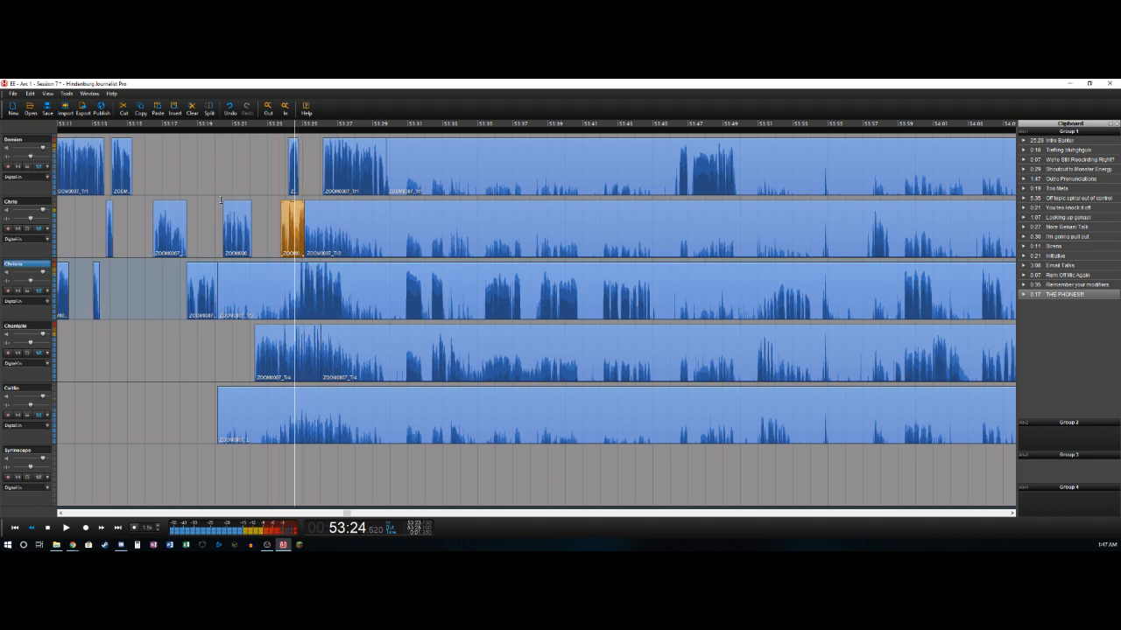
{"action": "key", "text": "ctrl+t"}
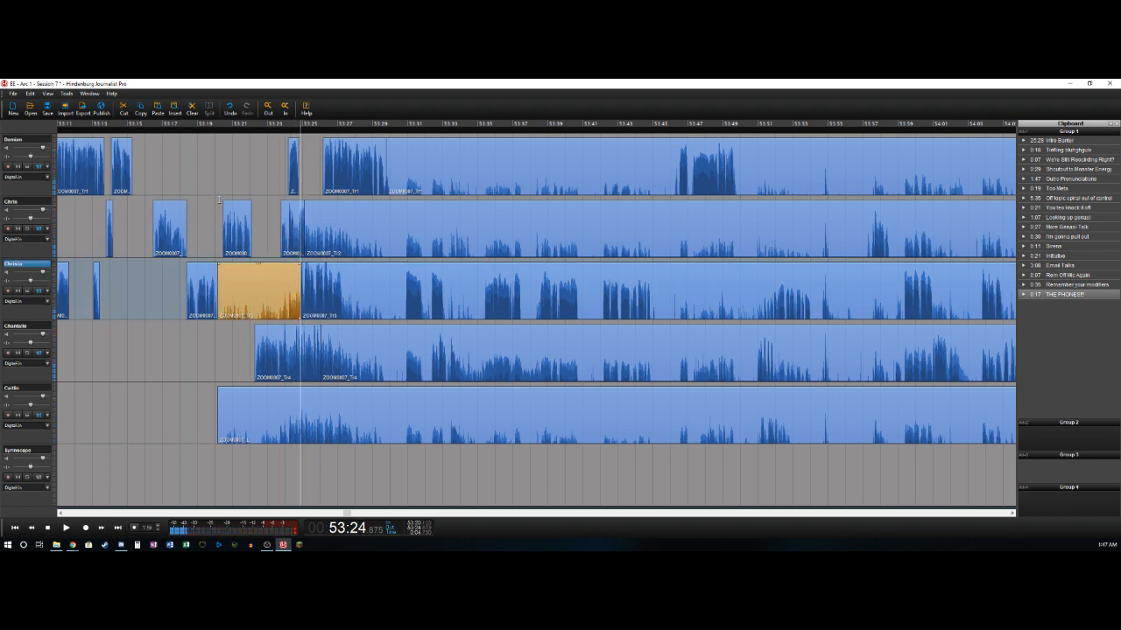
{"action": "key", "text": "Delete"}
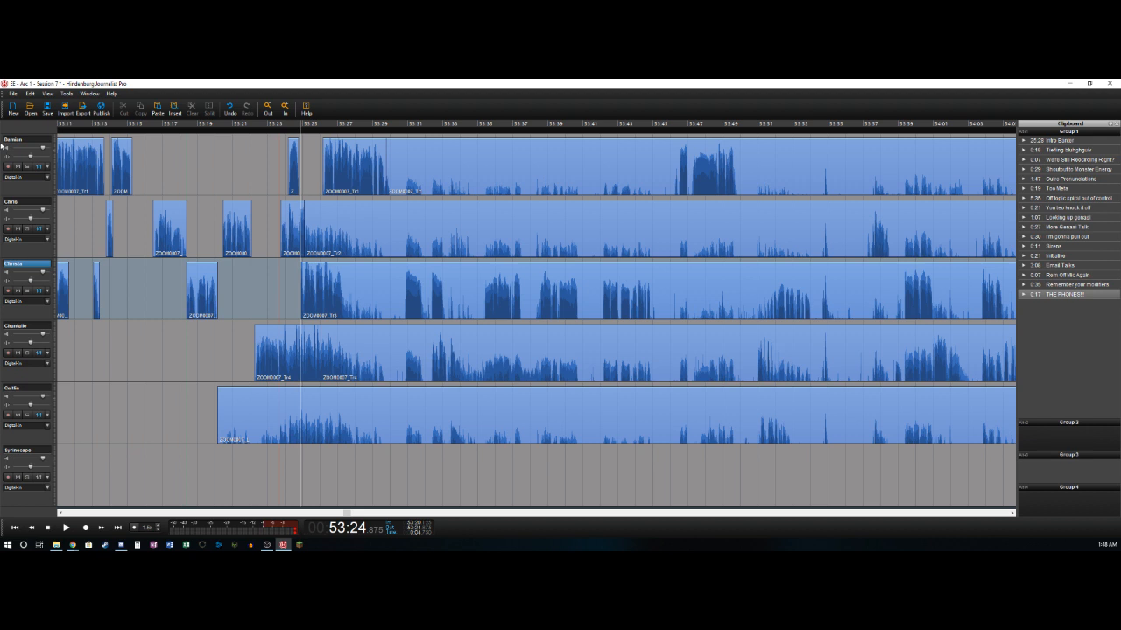
- Split the third track at about 53:27.3 and delete its audio from there to about 53:29.85
{"action": "key", "text": "space"}
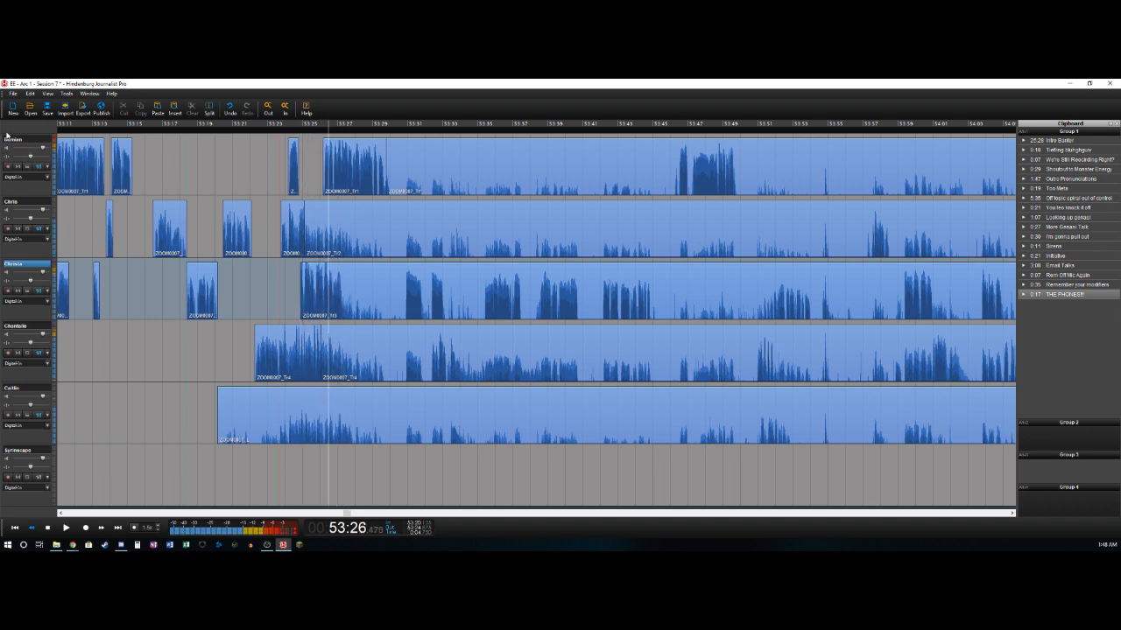
{"action": "key", "text": "Right"}
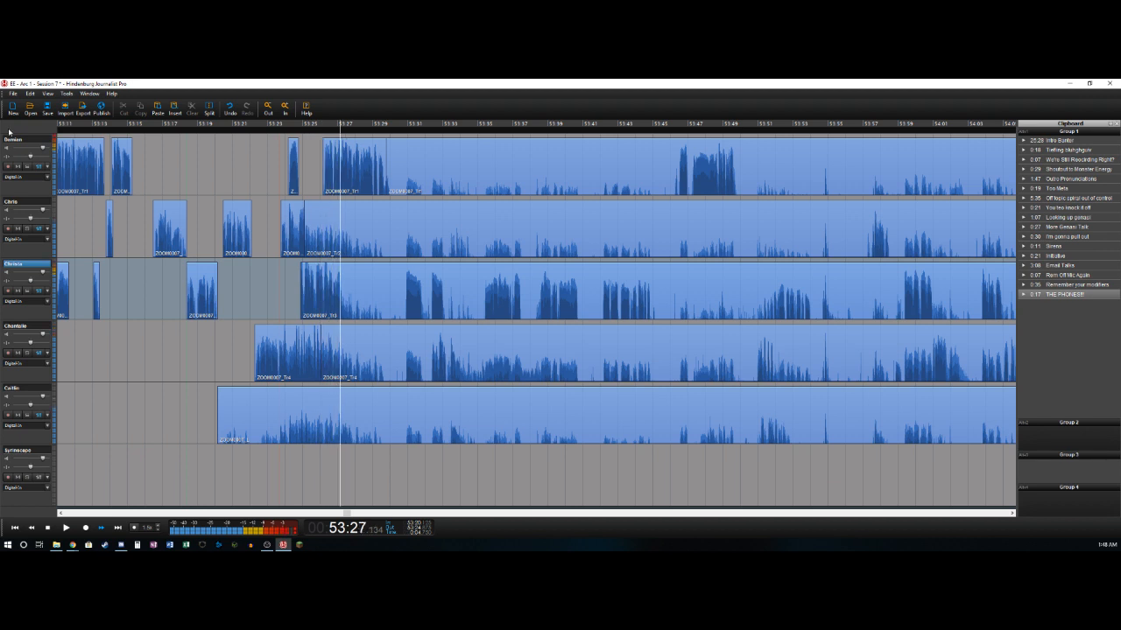
{"action": "key", "text": "ctrl+t"}
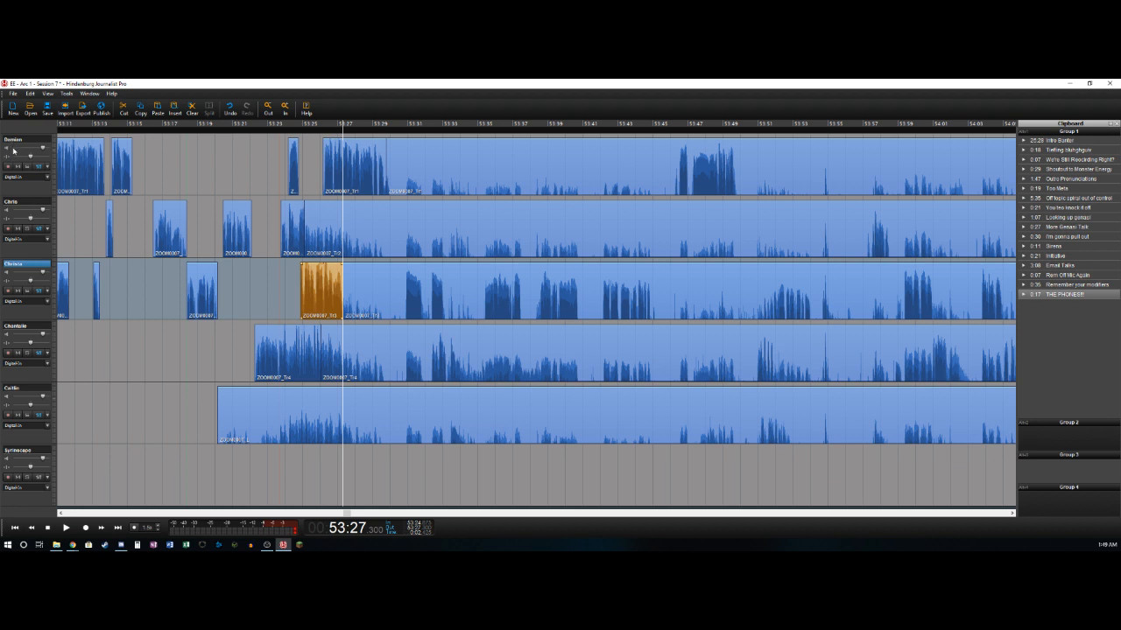
{"action": "key", "text": "Left"}
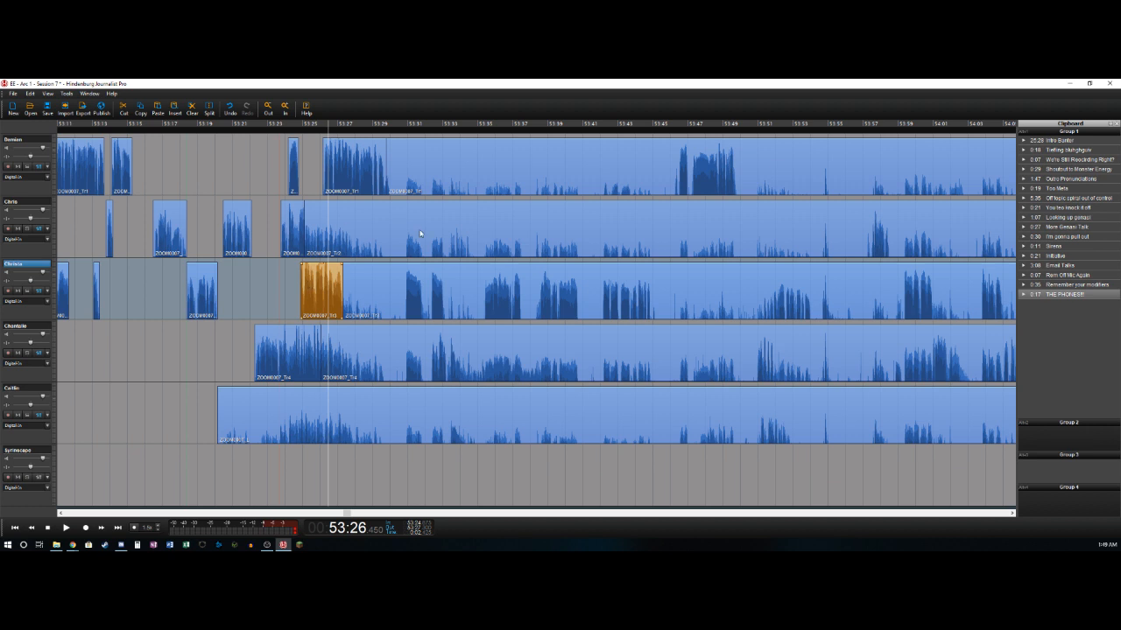
{"action": "key", "text": "space"}
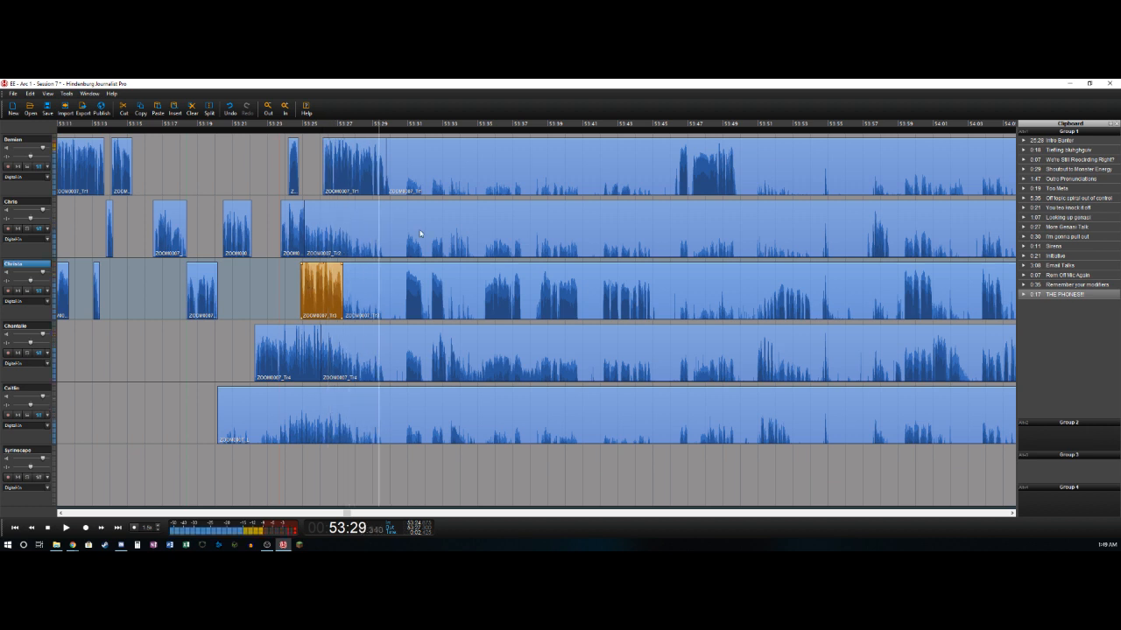
{"action": "key", "text": "space"}
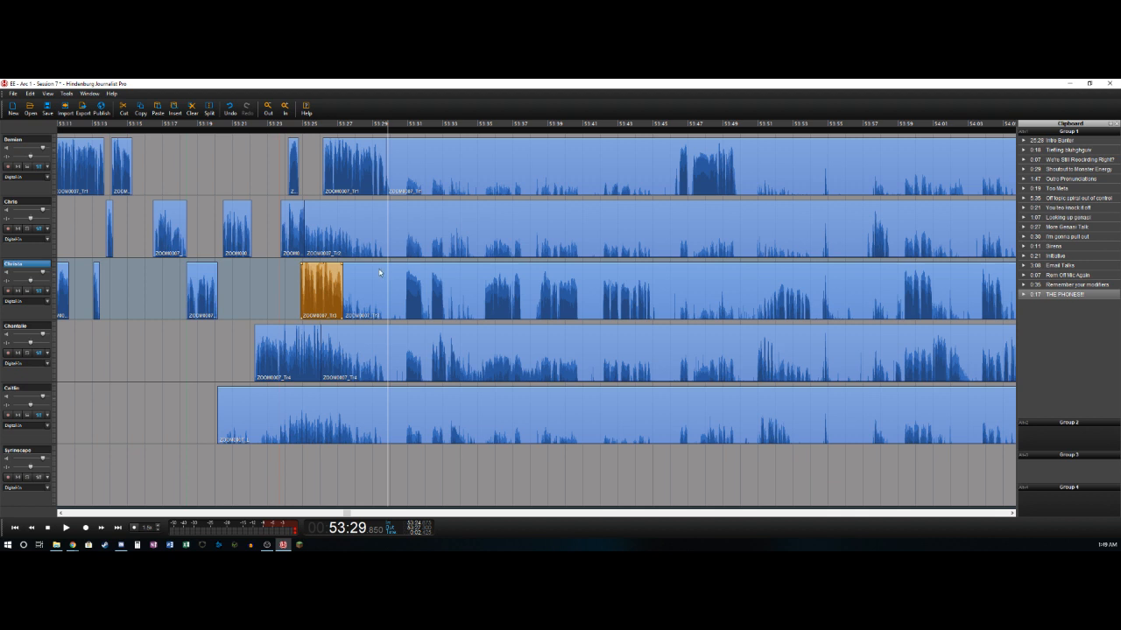
{"action": "left_click", "coordinate": [378, 272]}
{"action": "key", "text": "Delete"}
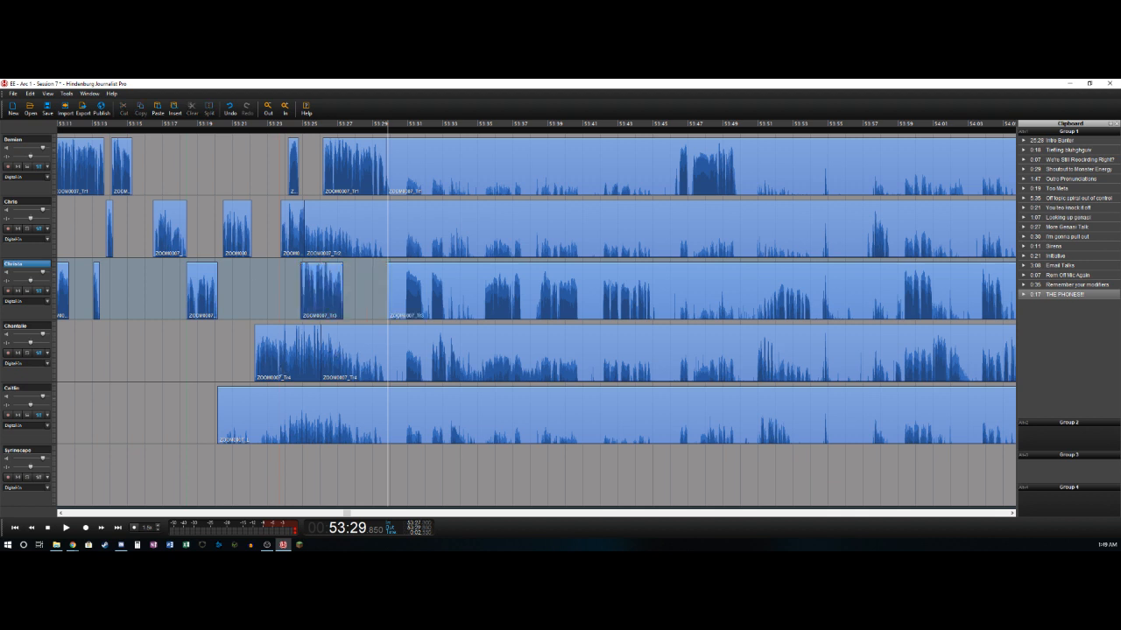
- Delete the fourth track's audio between about 53:26.0 and 53:29.8
{"action": "left_click", "coordinate": [282, 377]}
{"action": "key", "text": "Left"}
{"action": "key", "text": "Right"}
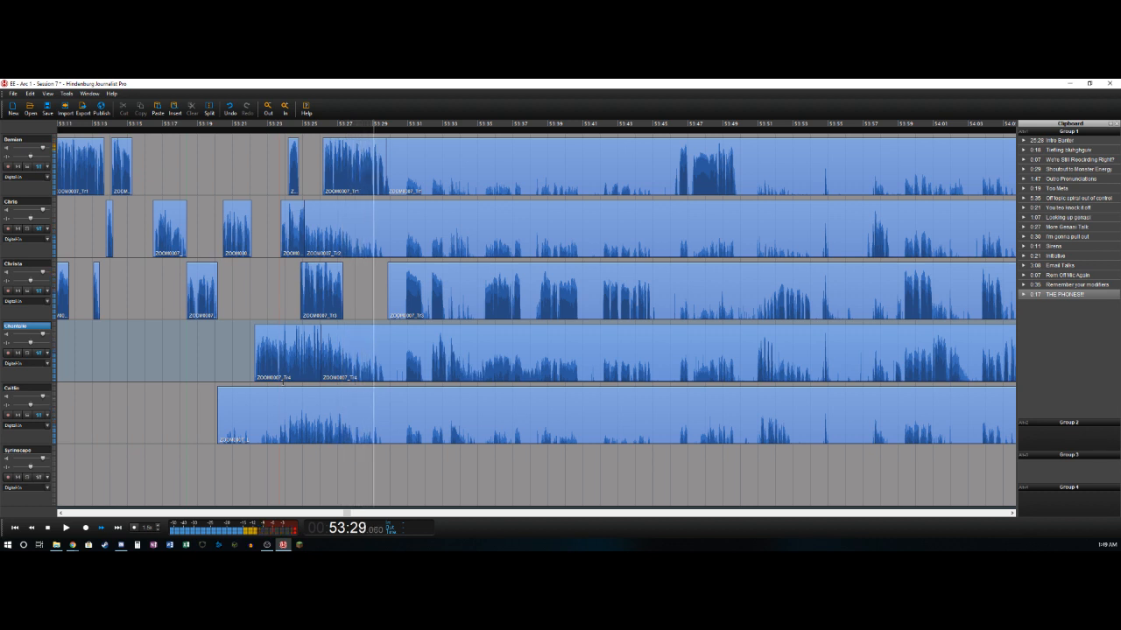
{"action": "key", "text": "space"}
{"action": "key", "text": "t"}
{"action": "left_click", "coordinate": [340, 350]}
{"action": "key", "text": "Delete"}
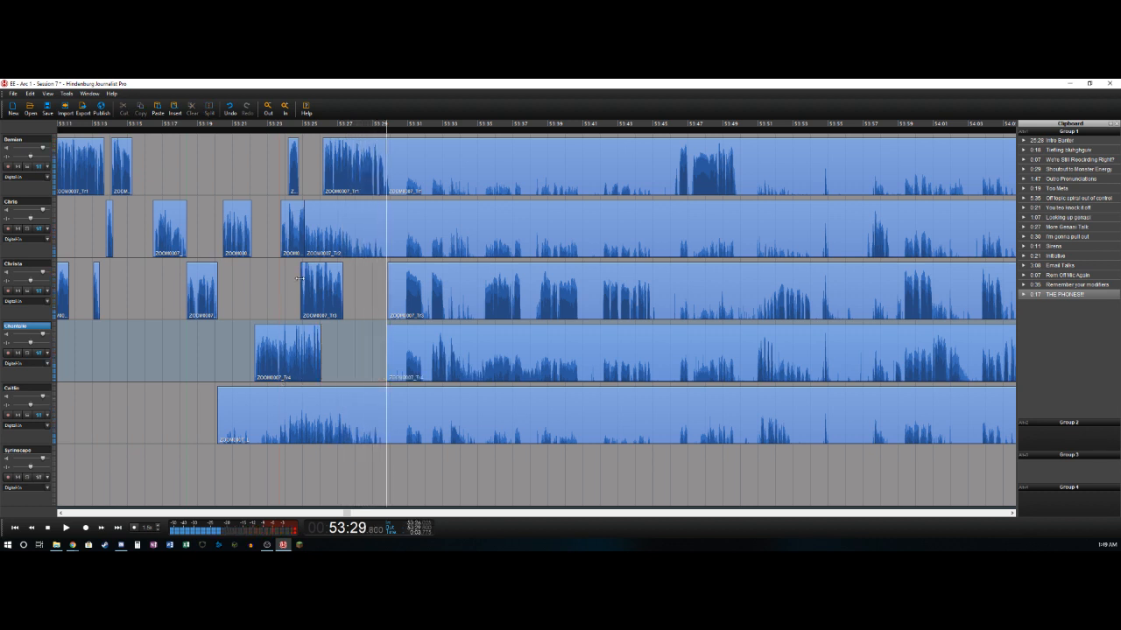
- Split the second track at about 53:29.8 and delete its audio back to about 53:25.1
{"action": "left_click", "coordinate": [327, 225]}
{"action": "key", "text": "t"}
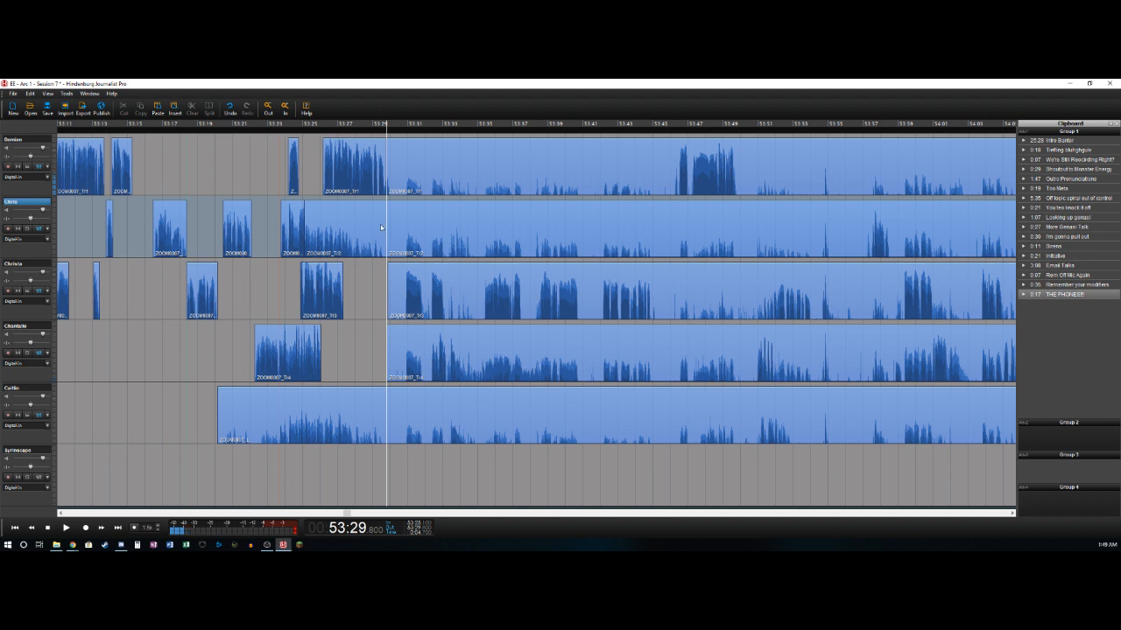
{"action": "left_click", "coordinate": [362, 228]}
{"action": "key", "text": "Delete"}
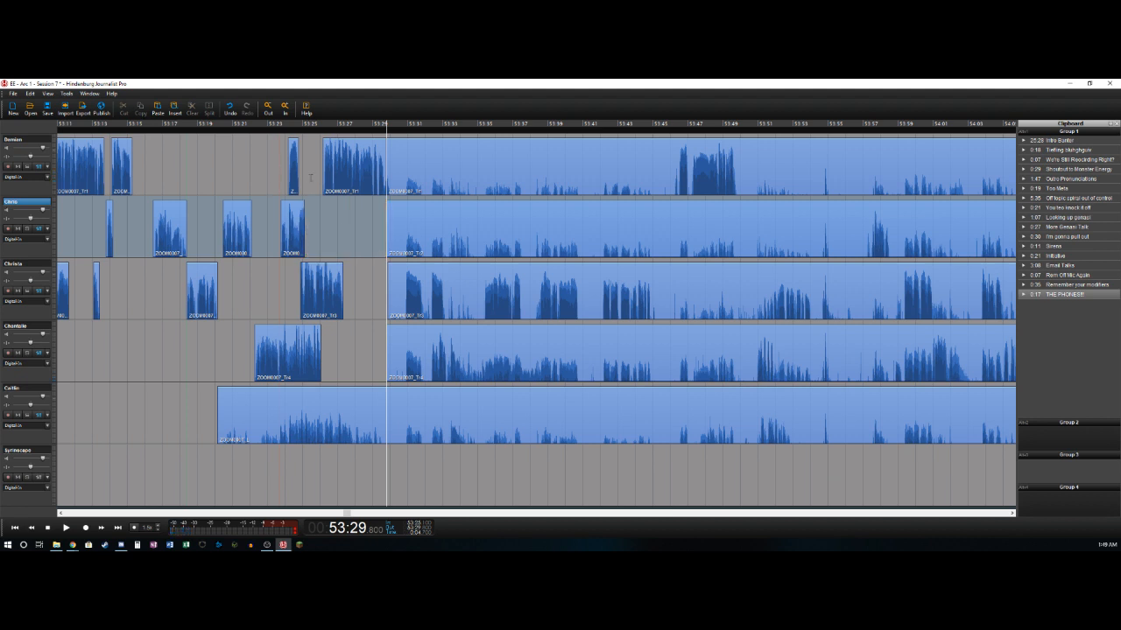
- Delete the third track's audio between about 53:29.85 and 53:30.8
{"action": "left_click", "coordinate": [317, 181]}
{"action": "key", "text": "space"}
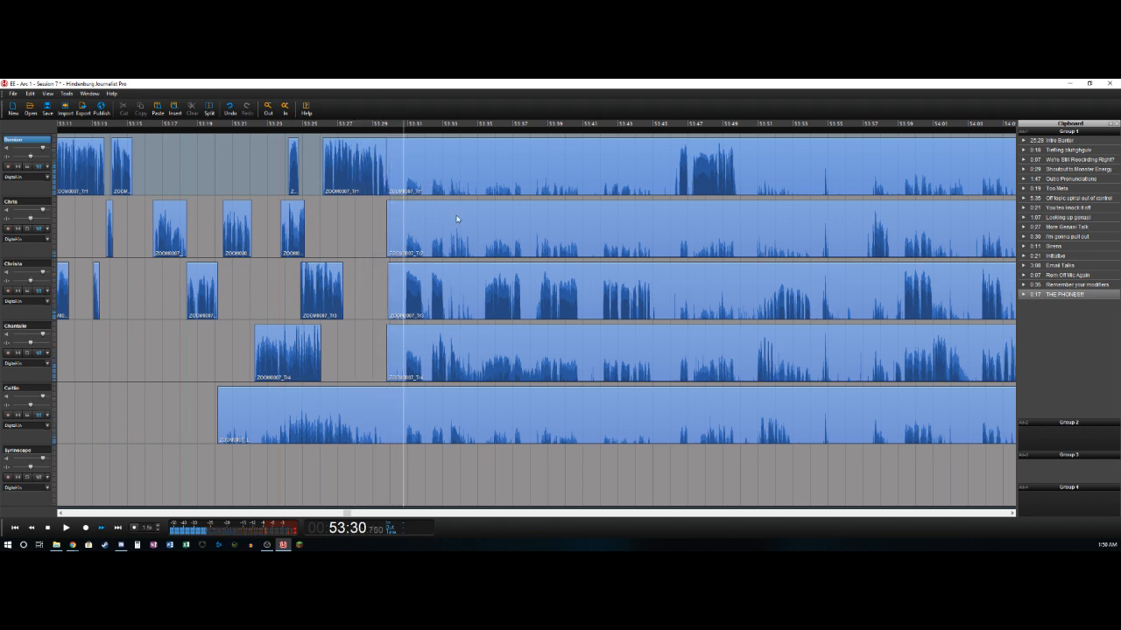
{"action": "key", "text": "Down"}
{"action": "key", "text": "Down"}
{"action": "key", "text": "ctrl+shift+Left"}
{"action": "key", "text": "Delete"}
{"action": "key", "text": "space"}
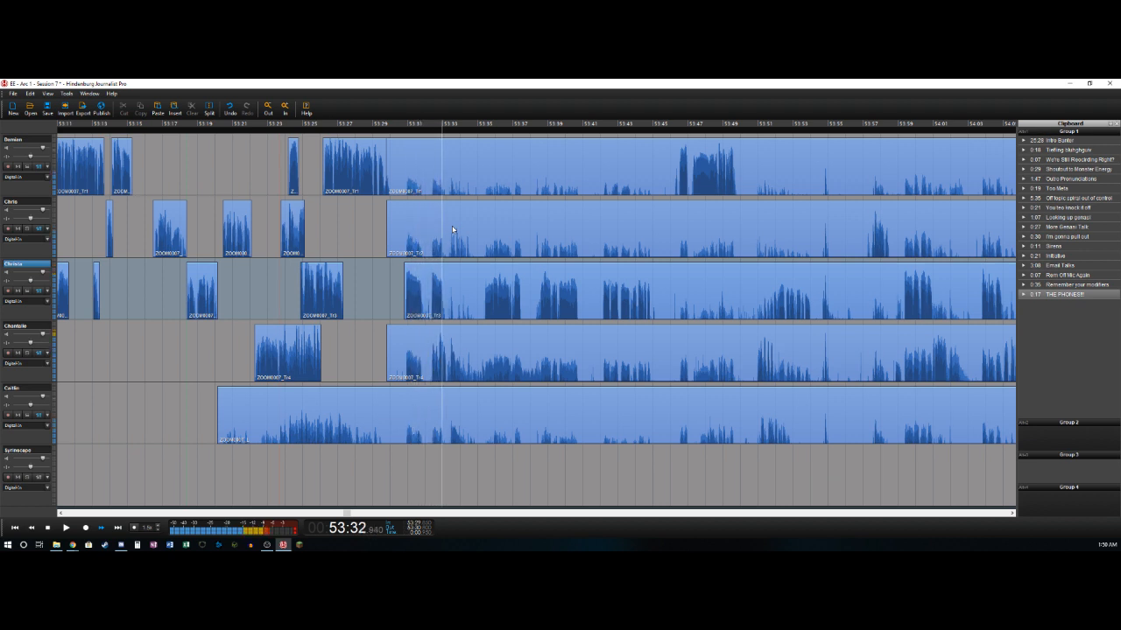
- Split the third track at about 53:33.1, at the end of the speaker's phrase
{"action": "key", "text": "space"}
{"action": "key", "text": "ctrl+shift+Left"}
{"action": "key", "text": "Down"}
{"action": "key", "text": "Down"}
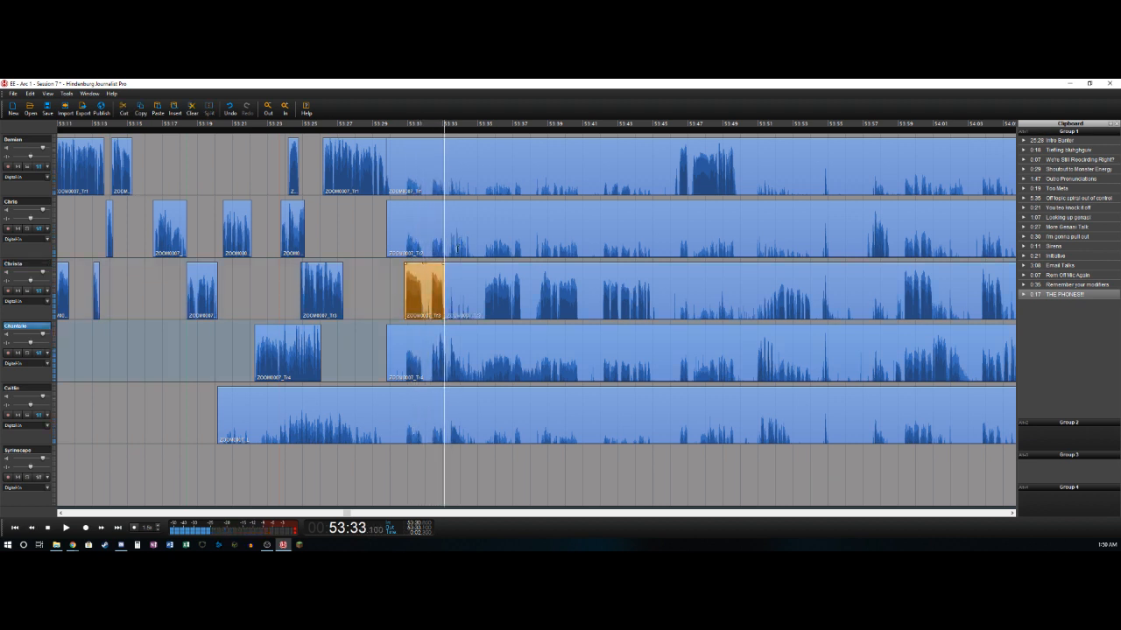
- Delete the fourth track's audio between about 53:29.8 and 53:32.3
{"action": "key", "text": "Up"}
{"action": "key", "text": "Left"}
{"action": "key", "text": "Left"}
{"action": "key", "text": "Left"}
{"action": "key", "text": "Left"}
{"action": "key", "text": "Left"}
{"action": "key", "text": "Right"}
{"action": "key", "text": "ctrl+shift+Left"}
{"action": "key", "text": "Delete"}
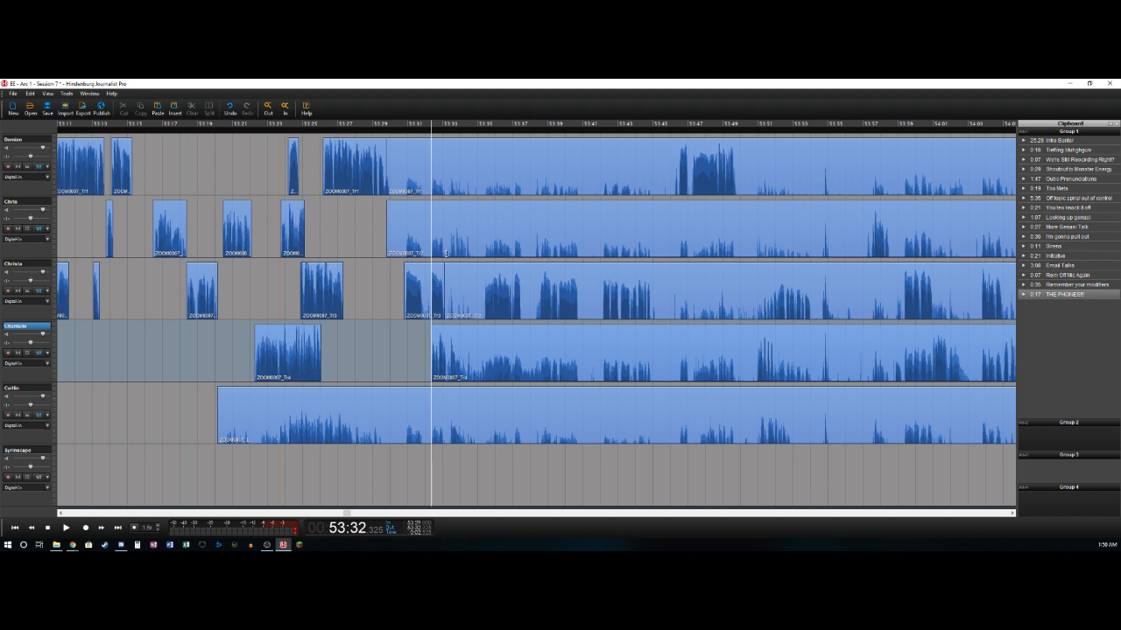
- Split the fourth track at about 53:33.2, right after its short phrase
{"action": "key", "text": "space"}
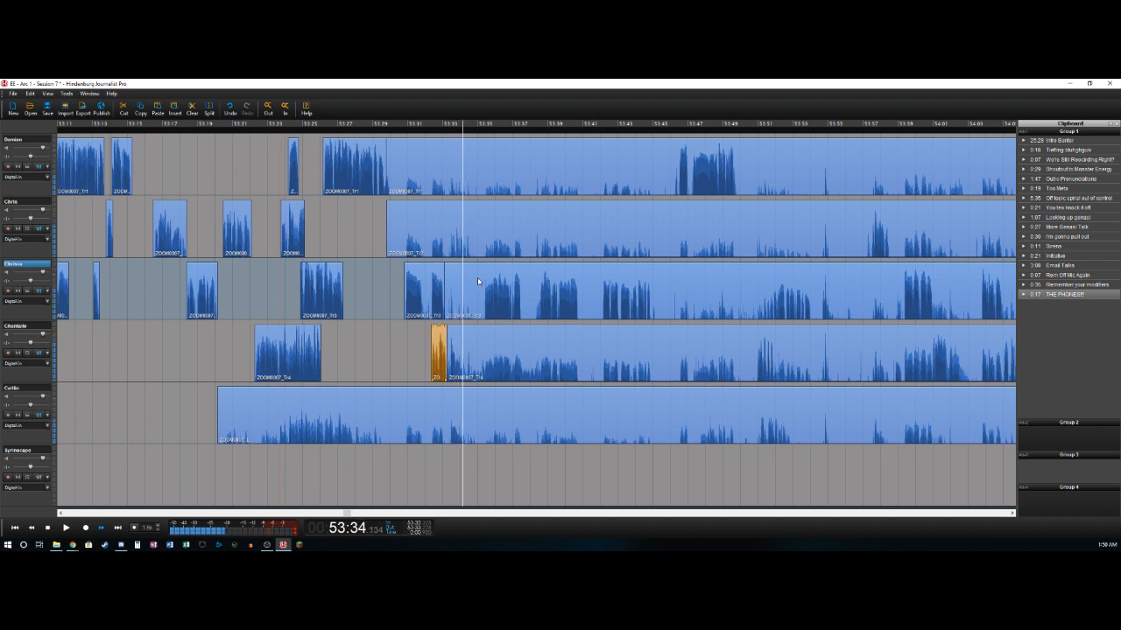
{"action": "key", "text": "Left"}
{"action": "key", "text": "Right"}
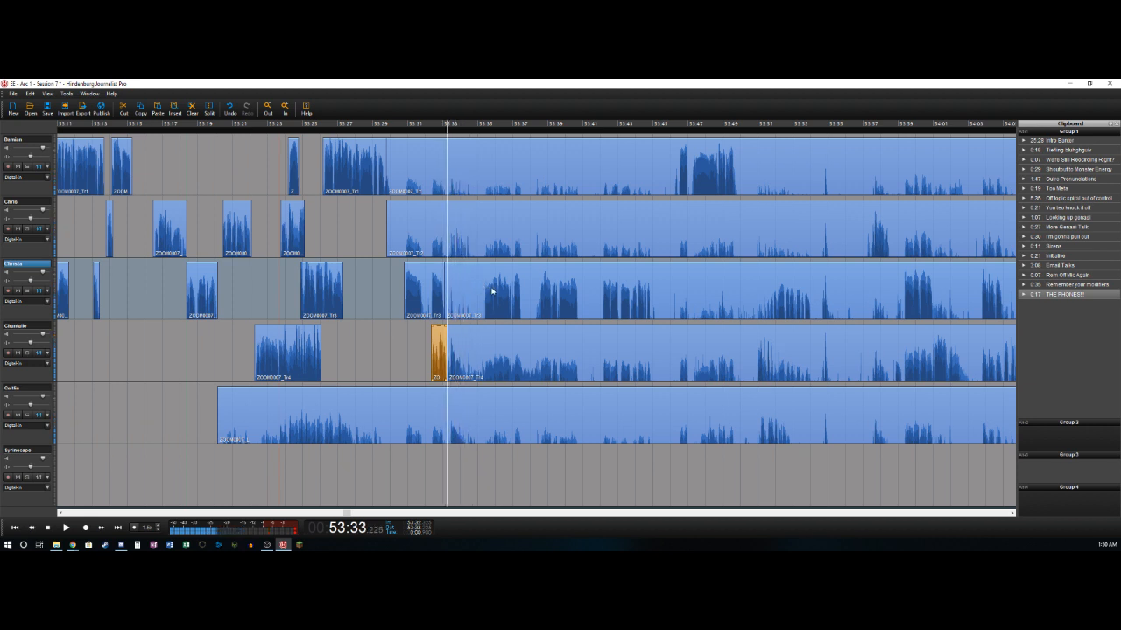
- Mark the section from about 53:33.2 to 53:35.35 and cut it out of all five audio tracks, closing the gap
{"action": "key", "text": "space"}
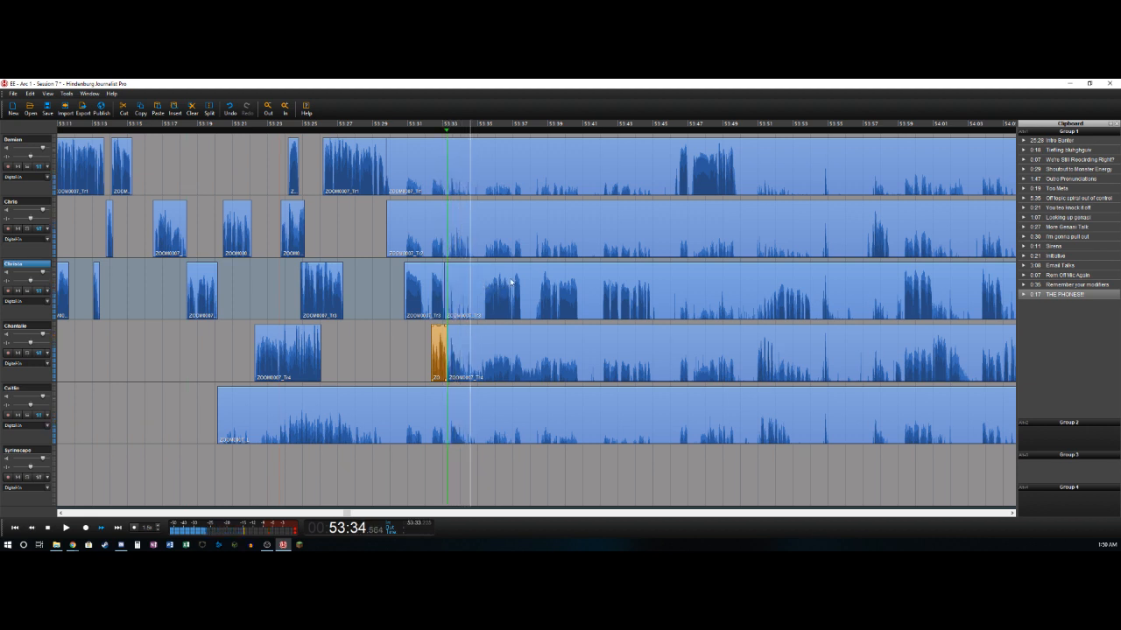
{"action": "key", "text": "Left"}
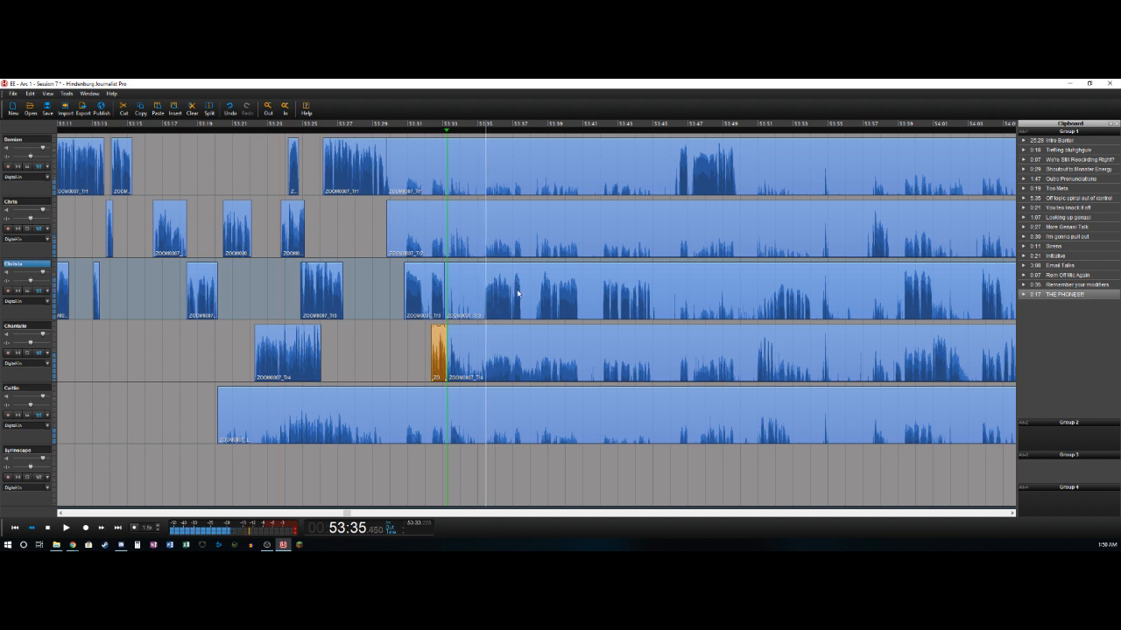
{"action": "key", "text": "Right"}
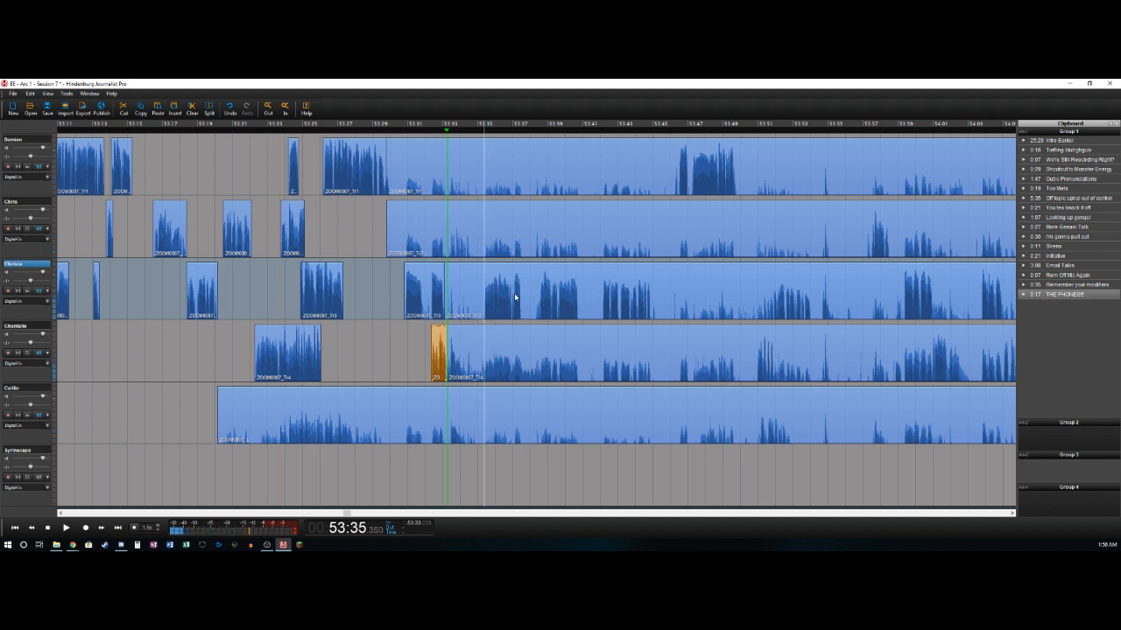
{"action": "key", "text": "o"}
{"action": "left_click", "coordinate": [469, 158]}
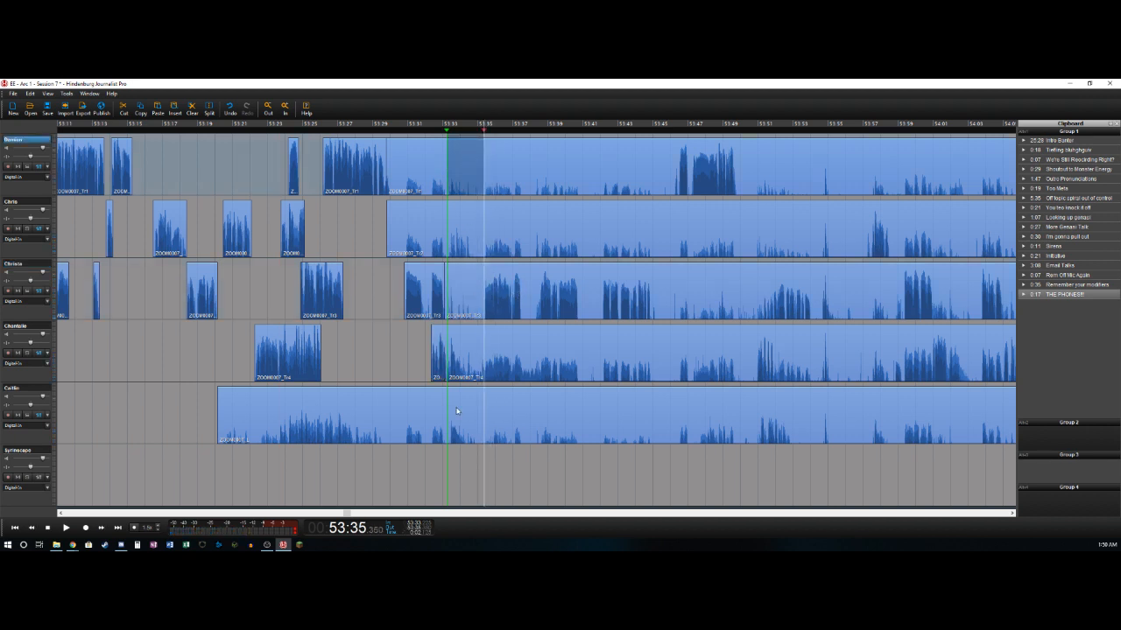
{"action": "left_click", "coordinate": [460, 409], "text": "shift"}
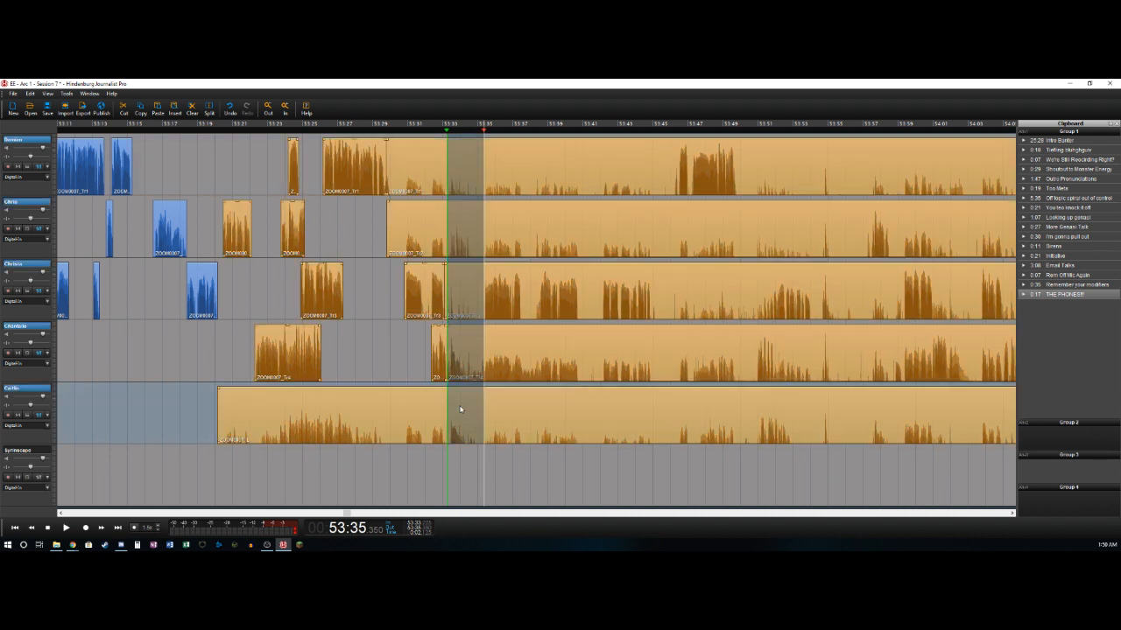
{"action": "key", "text": "Delete"}
- Delete the bleed clips ending at about 53:33.2 on the fifth, first and second tracks
{"action": "left_click", "coordinate": [429, 411]}
{"action": "key", "text": "Delete"}
{"action": "left_click", "coordinate": [421, 184]}
{"action": "key", "text": "Delete"}
{"action": "left_click", "coordinate": [429, 230]}
{"action": "key", "text": "Delete"}
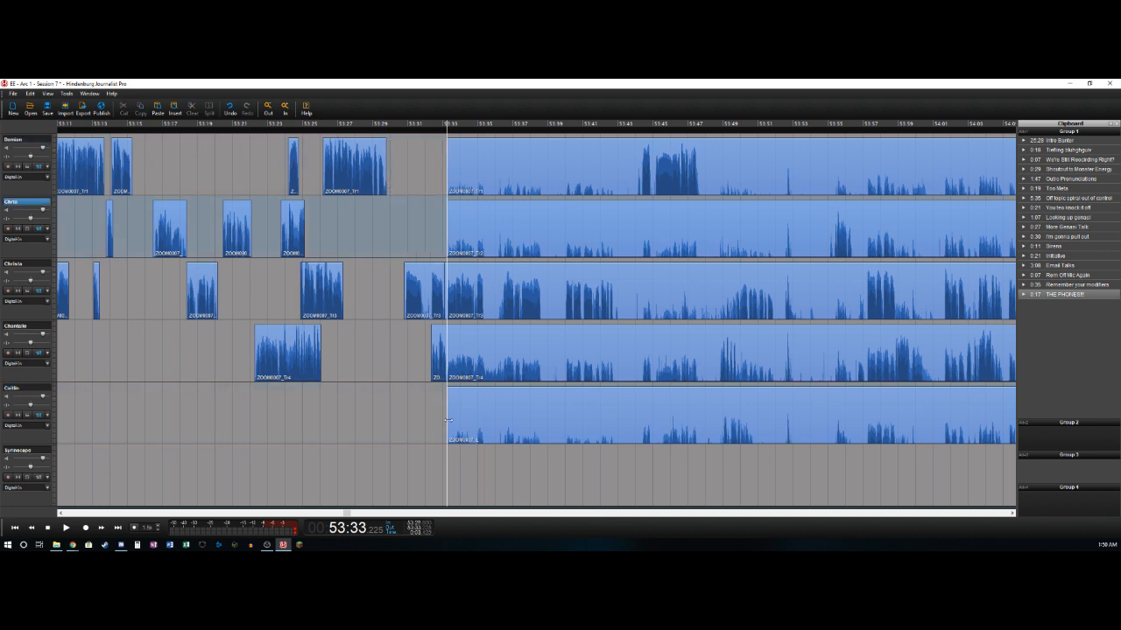
- Split the third track at about 53:35.4 and delete its audio from there to about 53:36.4
{"action": "key", "text": "space"}
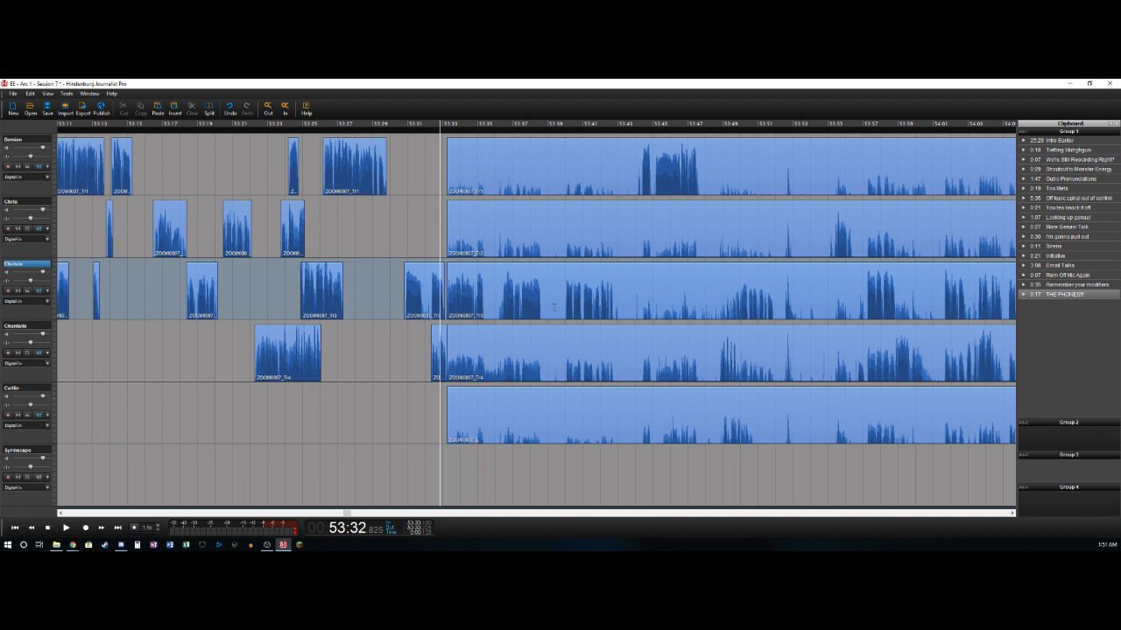
{"action": "key", "text": "space"}
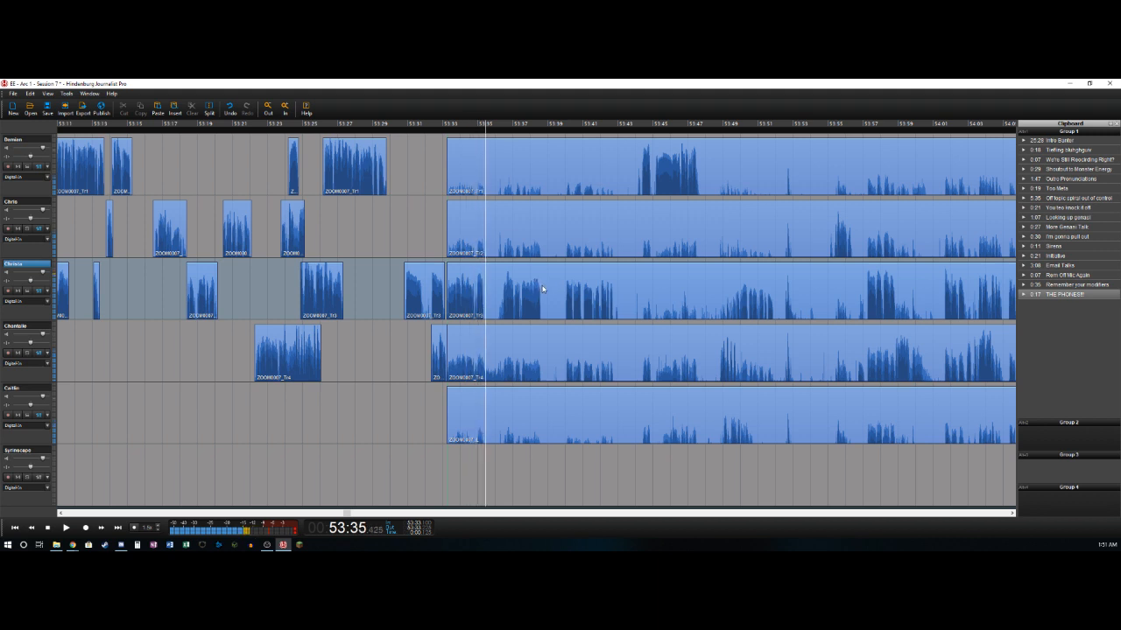
{"action": "key", "text": "ctrl+b"}
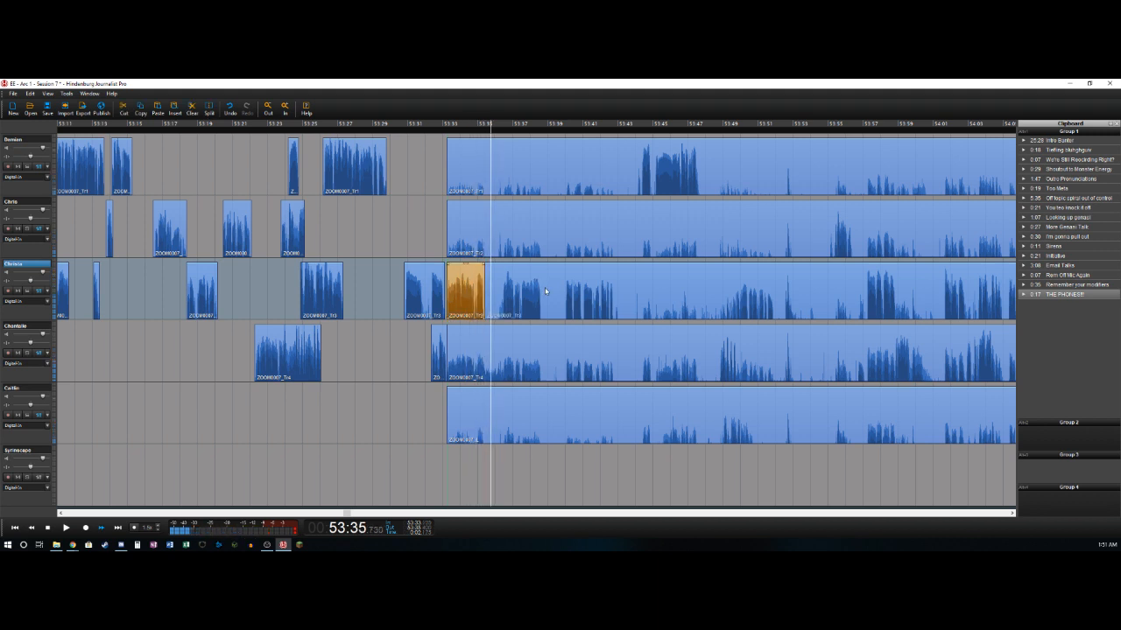
{"action": "key", "text": "ctrl+b"}
{"action": "key", "text": "Delete"}
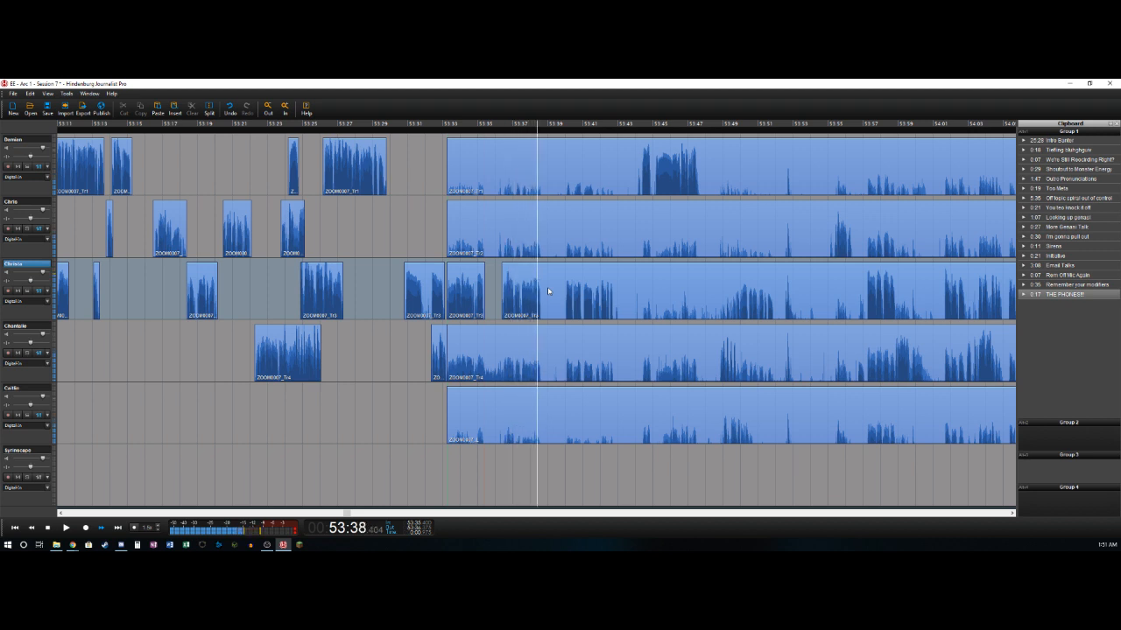
- Delete the third track's audio between about 53:38.7 and 53:40.0, then split the track at about 53:42.8
{"action": "key", "text": "ctrl+b"}
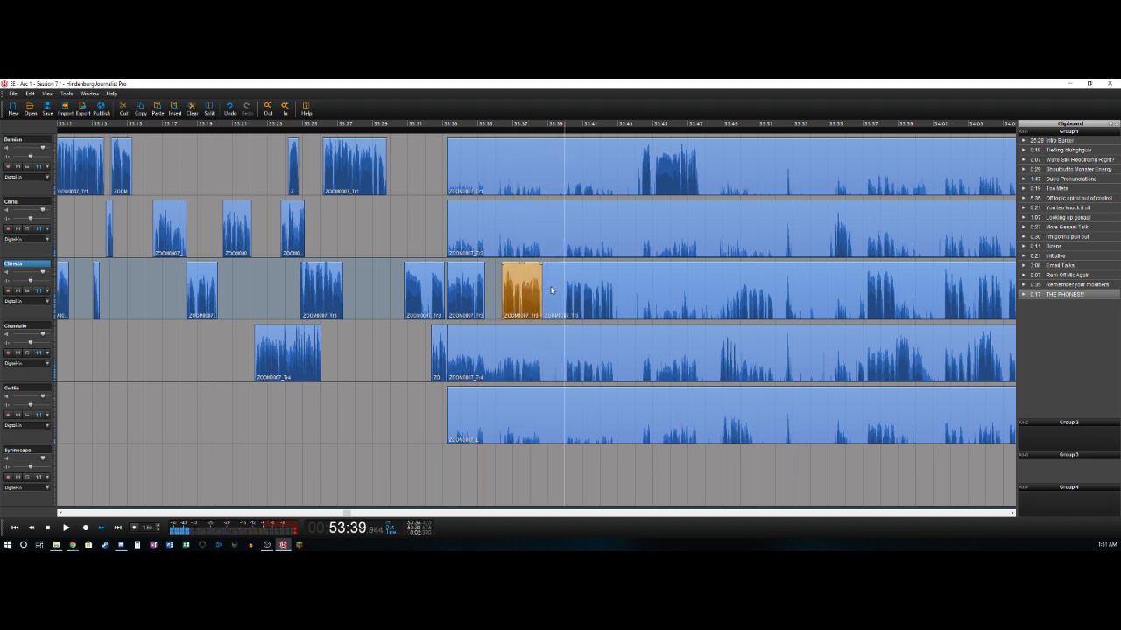
{"action": "key", "text": "ctrl+b"}
{"action": "key", "text": "Delete"}
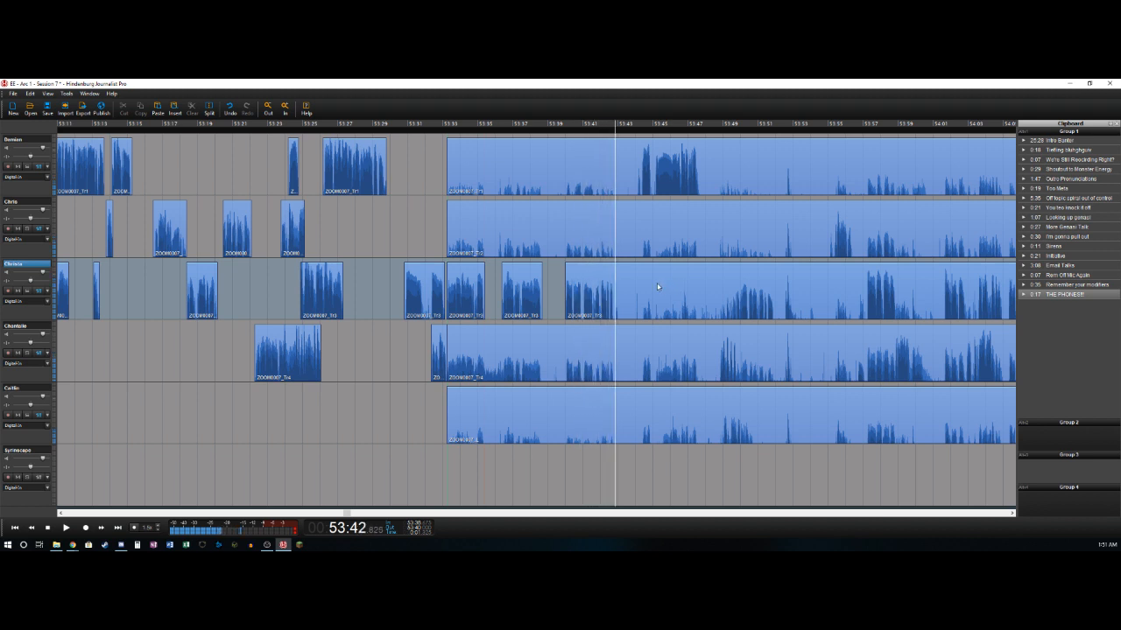
{"action": "key", "text": "ctrl+b"}
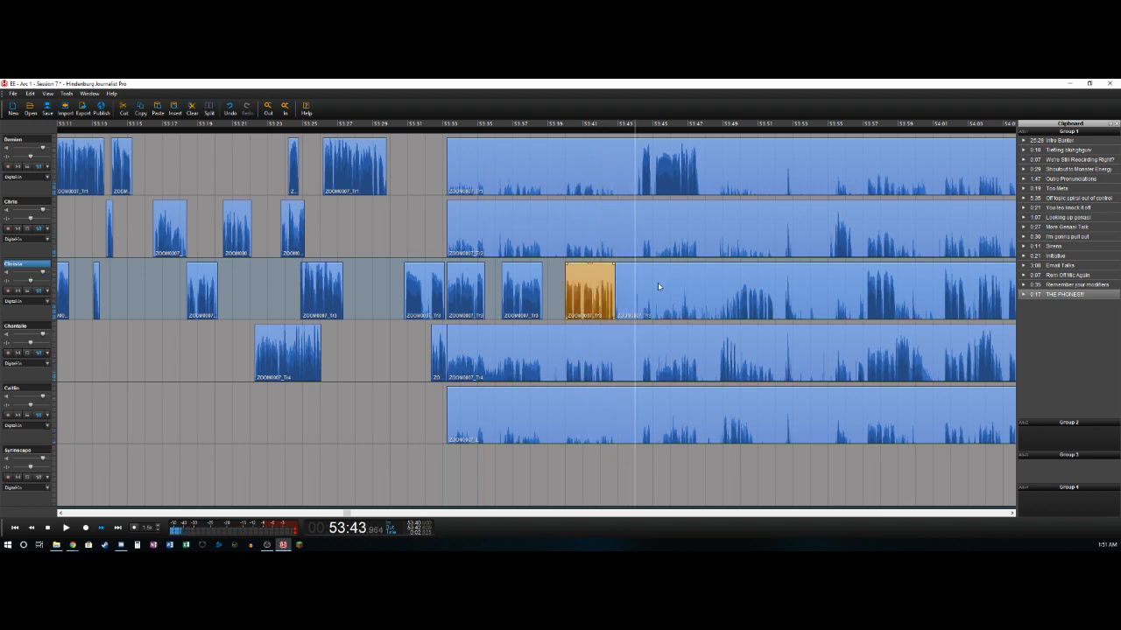
- Mark the section from about 53:42.8 to 53:44.35 and cut it out of all five audio tracks, closing the gap
{"action": "key", "text": "space"}
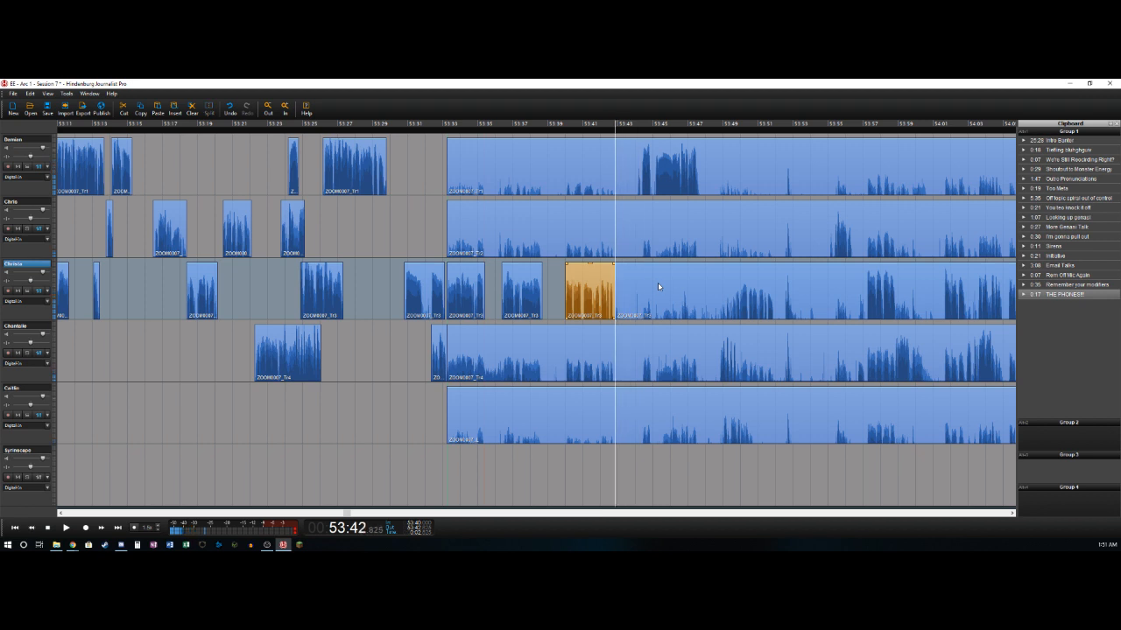
{"action": "key", "text": "space"}
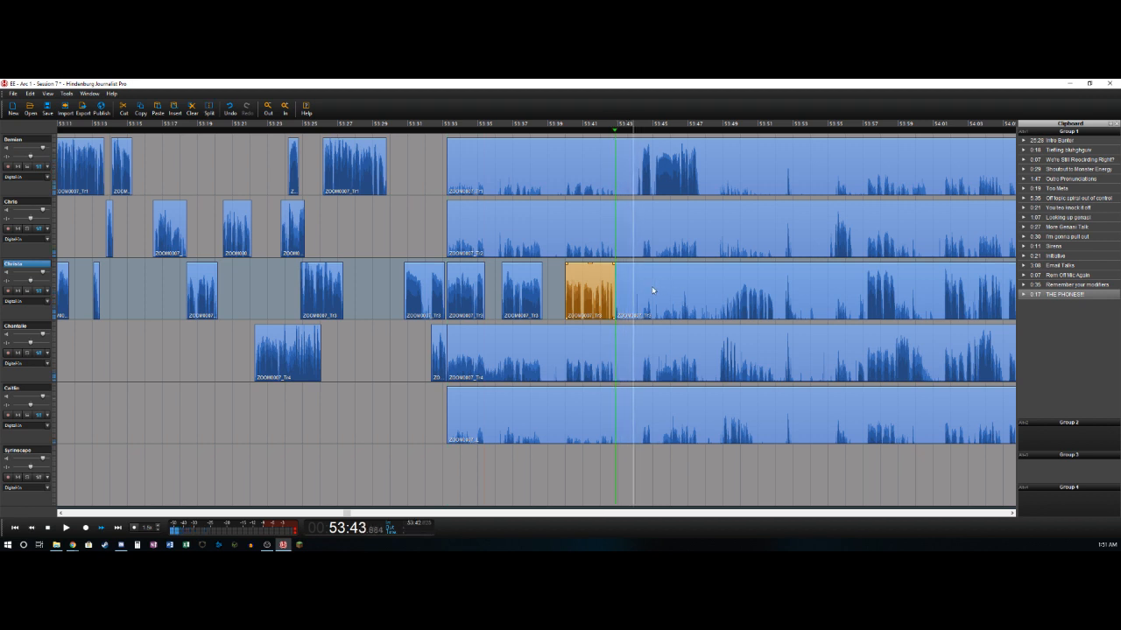
{"action": "key", "text": "o"}
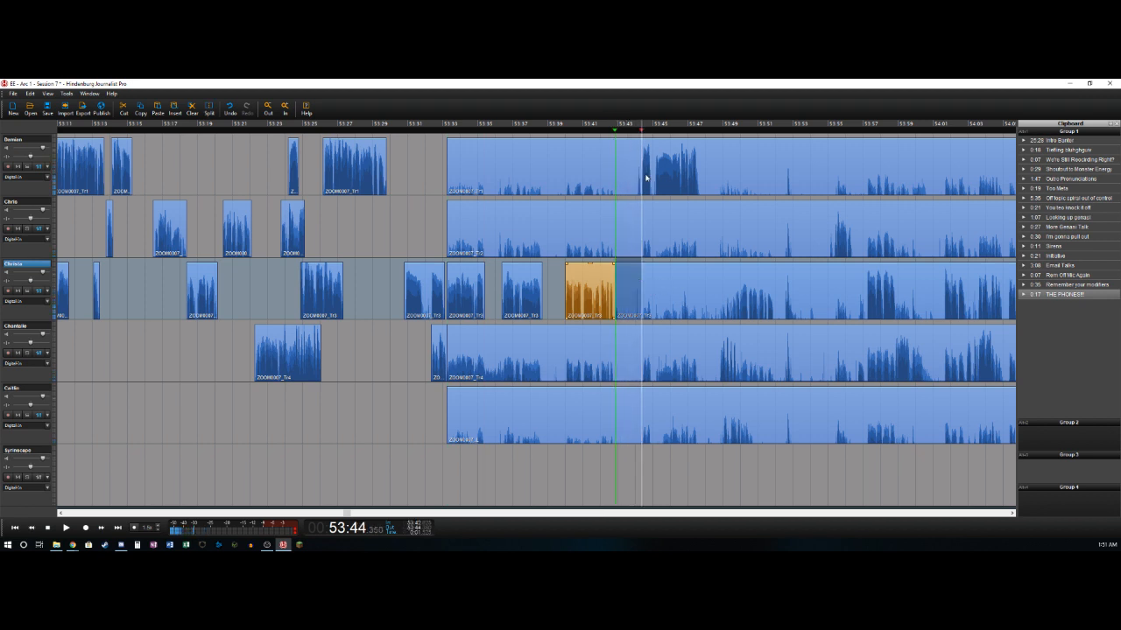
{"action": "left_click", "coordinate": [629, 161]}
{"action": "left_click", "coordinate": [626, 414], "text": "shift"}
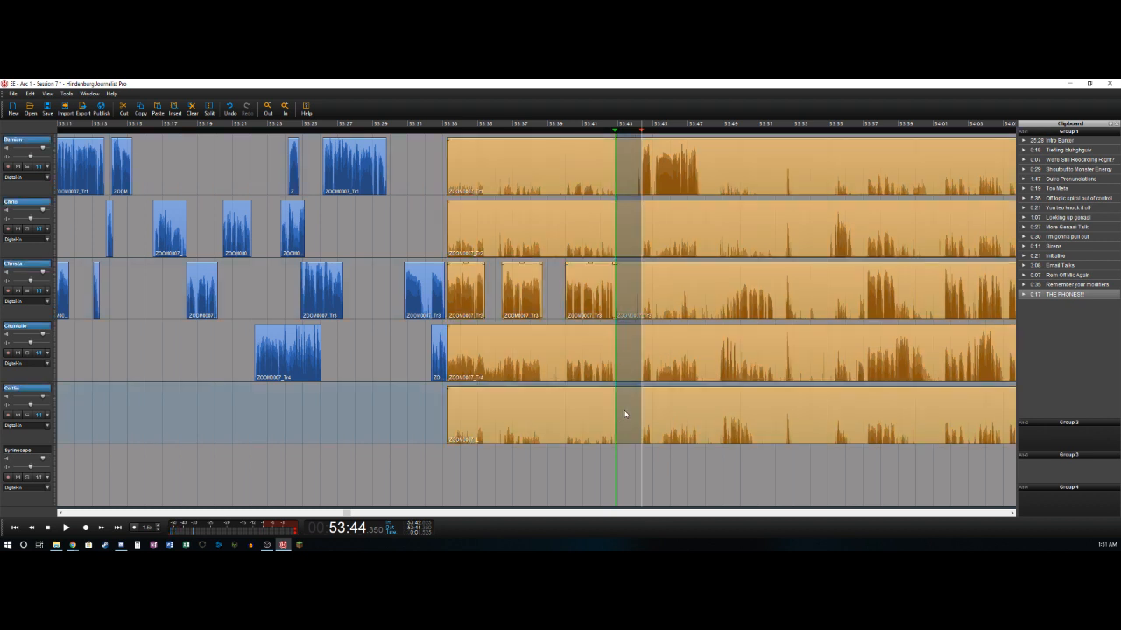
{"action": "key", "text": "Delete"}
- Delete the bleed clips ending at about 53:42.8 on the fifth, fourth, second and first tracks
{"action": "left_click", "coordinate": [572, 424]}
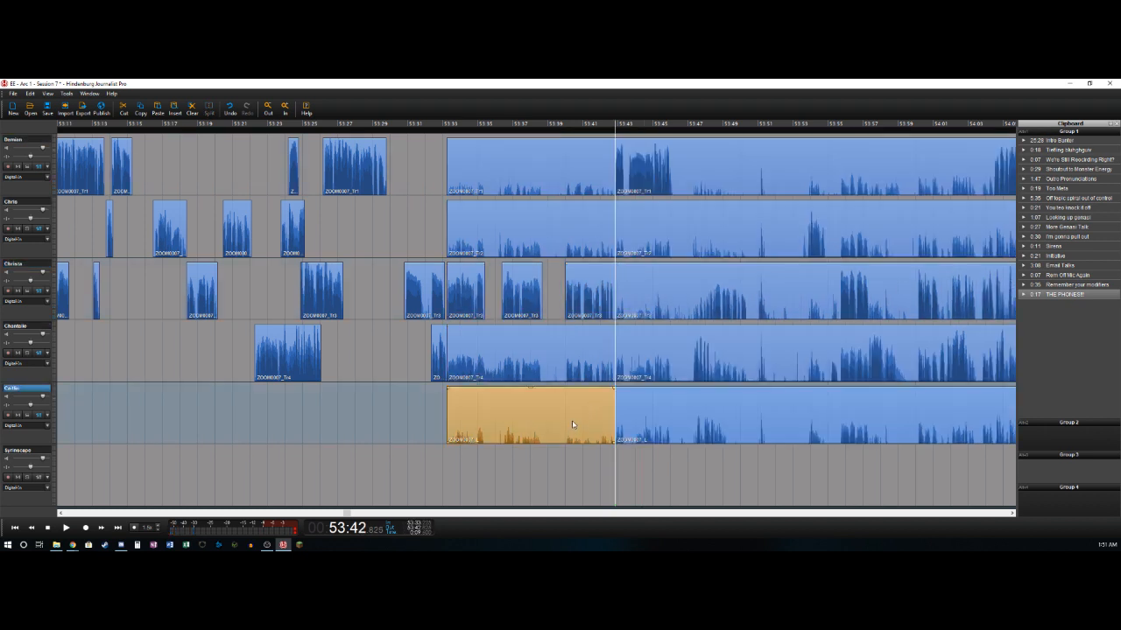
{"action": "key", "text": "Delete"}
{"action": "left_click", "coordinate": [573, 344]}
{"action": "key", "text": "Delete"}
{"action": "left_click", "coordinate": [577, 233]}
{"action": "key", "text": "Delete"}
{"action": "left_click", "coordinate": [567, 173]}
{"action": "key", "text": "Delete"}
- Split the first track at about 53:46.1 and isolate the fourth track's phrase between about 53:47.3 and 53:48.2, deleting the audio before it
{"action": "key", "text": "space"}
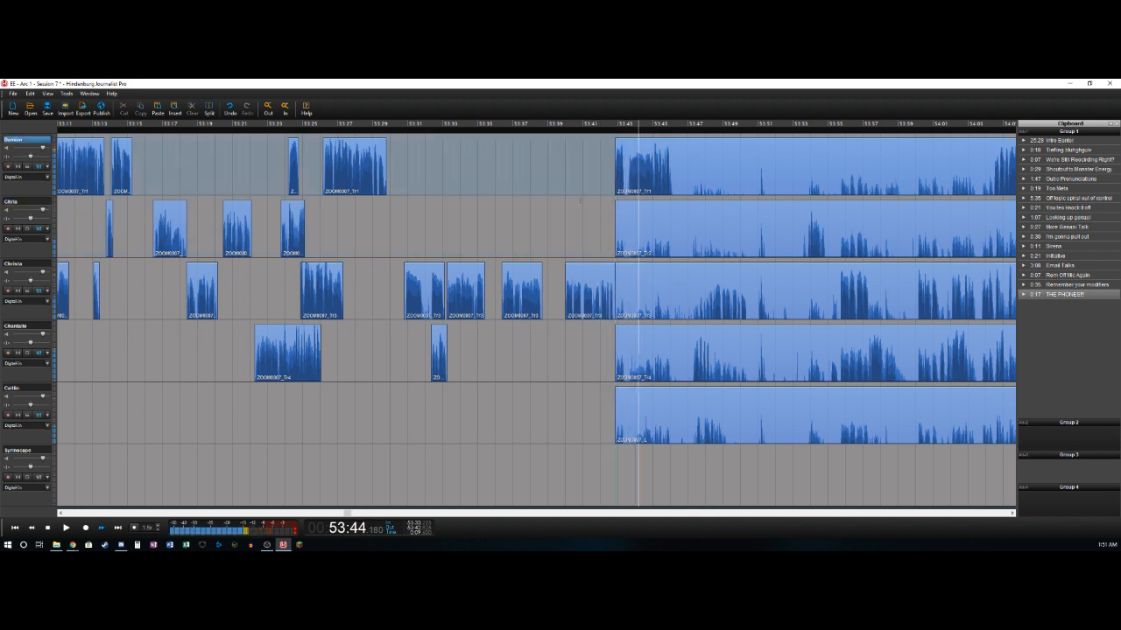
{"action": "left_click", "coordinate": [667, 151]}
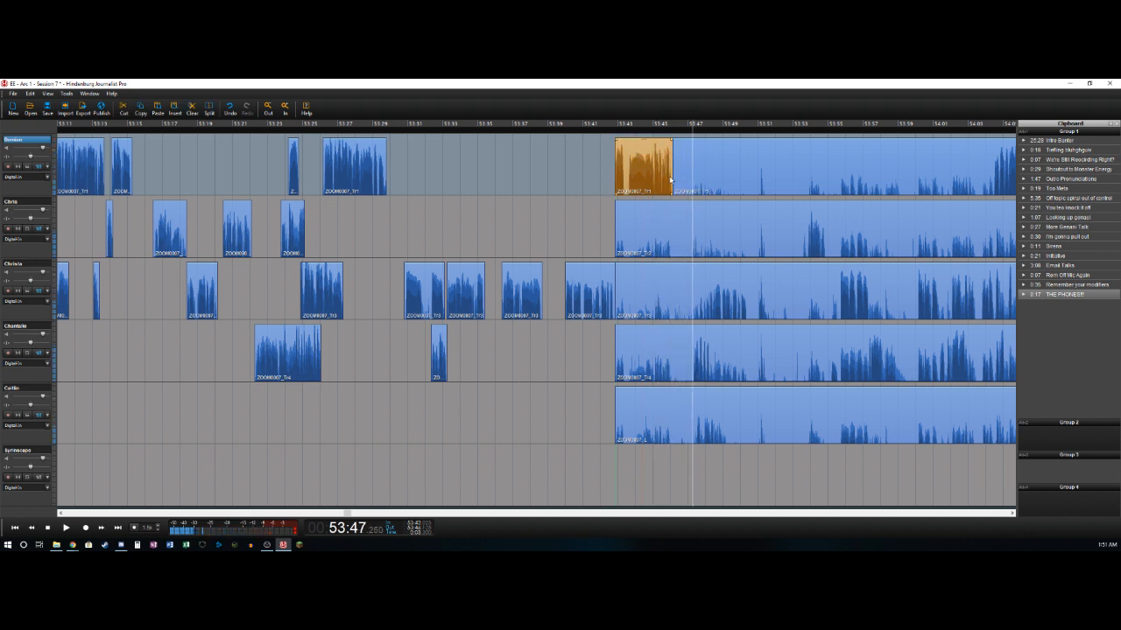
{"action": "left_click", "coordinate": [663, 333]}
{"action": "key", "text": "Delete"}
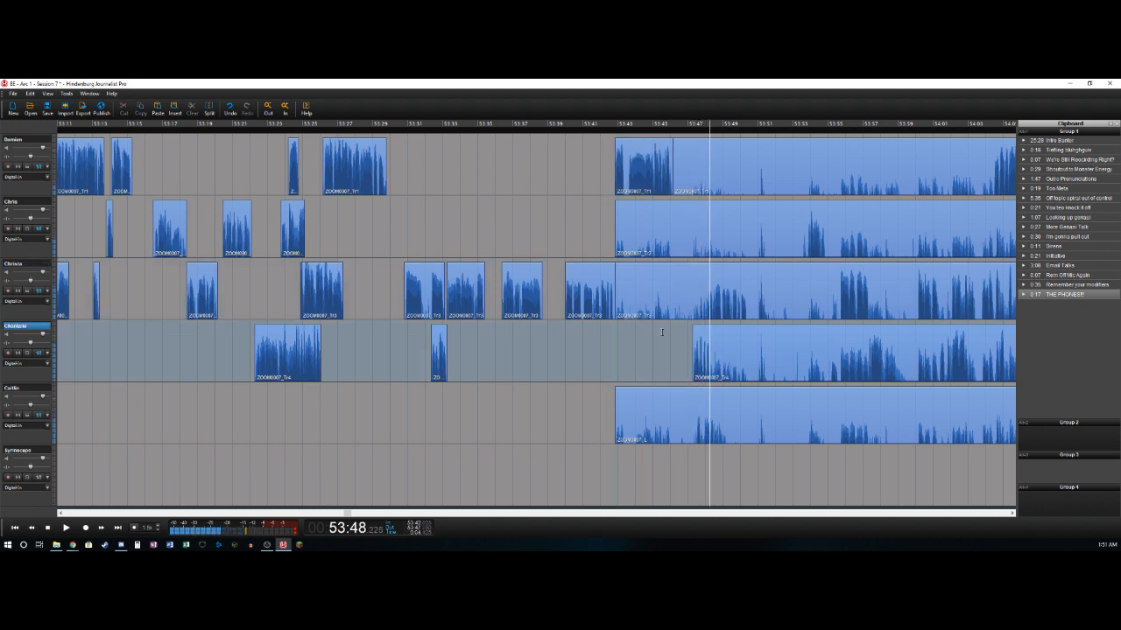
{"action": "key", "text": "t"}
{"action": "left_click", "coordinate": [704, 357]}
- Delete the fifth track's audio from about 53:42.8 to 53:47.5 and split the track at about 53:49.0
{"action": "key", "text": "space"}
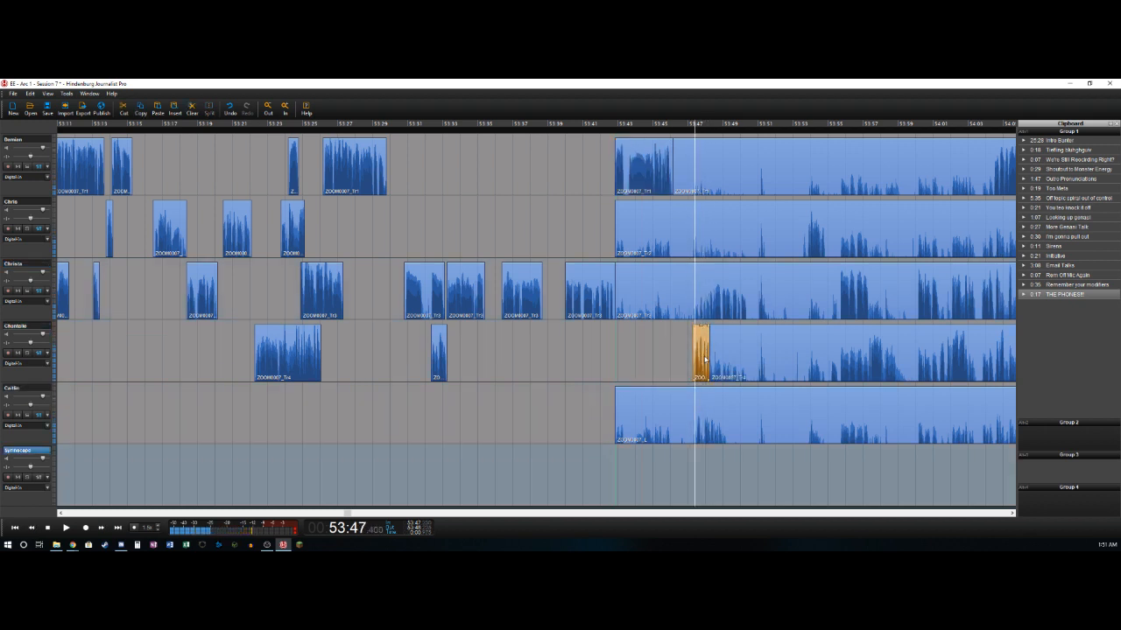
{"action": "key", "text": "Right"}
{"action": "key", "text": "t"}
{"action": "key", "text": "Delete"}
{"action": "key", "text": "Right"}
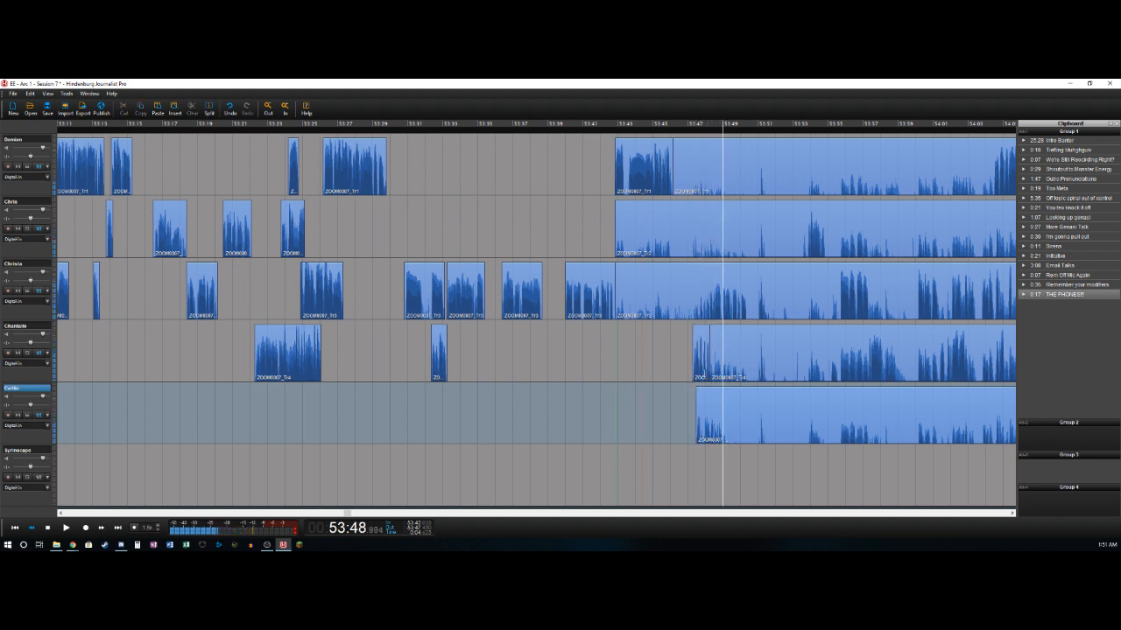
{"action": "key", "text": "t"}
- Delete the third track's audio from about 53:42.8 to 53:48.2 and split the track at about 53:50.4
{"action": "key", "text": "Left"}
{"action": "key", "text": "Up"}
{"action": "key", "text": "Right"}
{"action": "key", "text": "Left"}
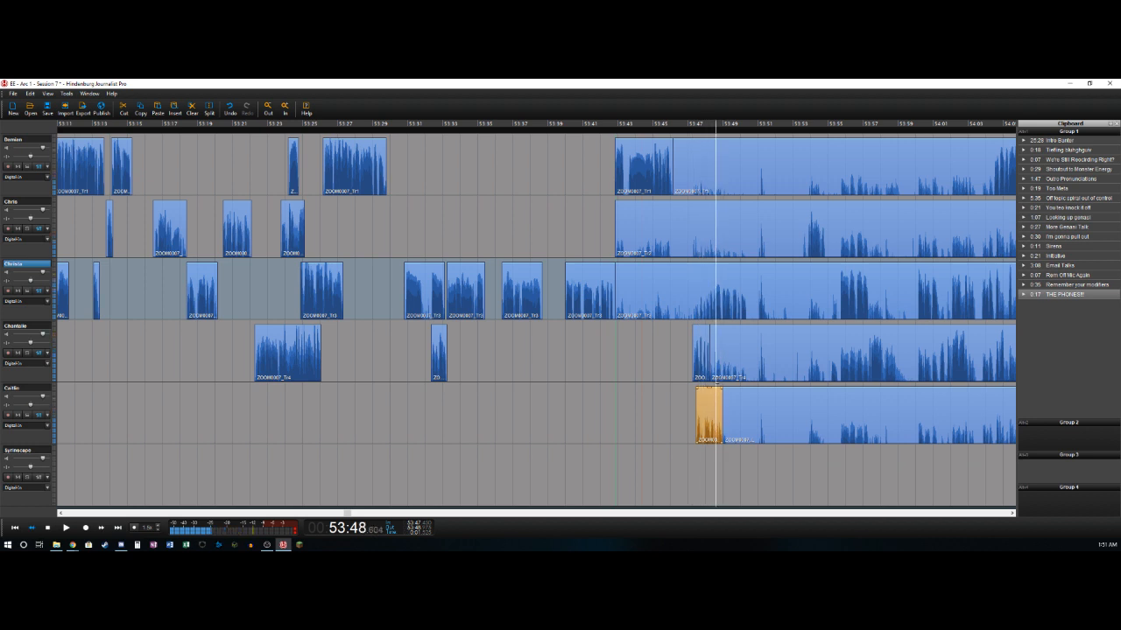
{"action": "key", "text": "t"}
{"action": "key", "text": "Delete"}
{"action": "key", "text": "Right"}
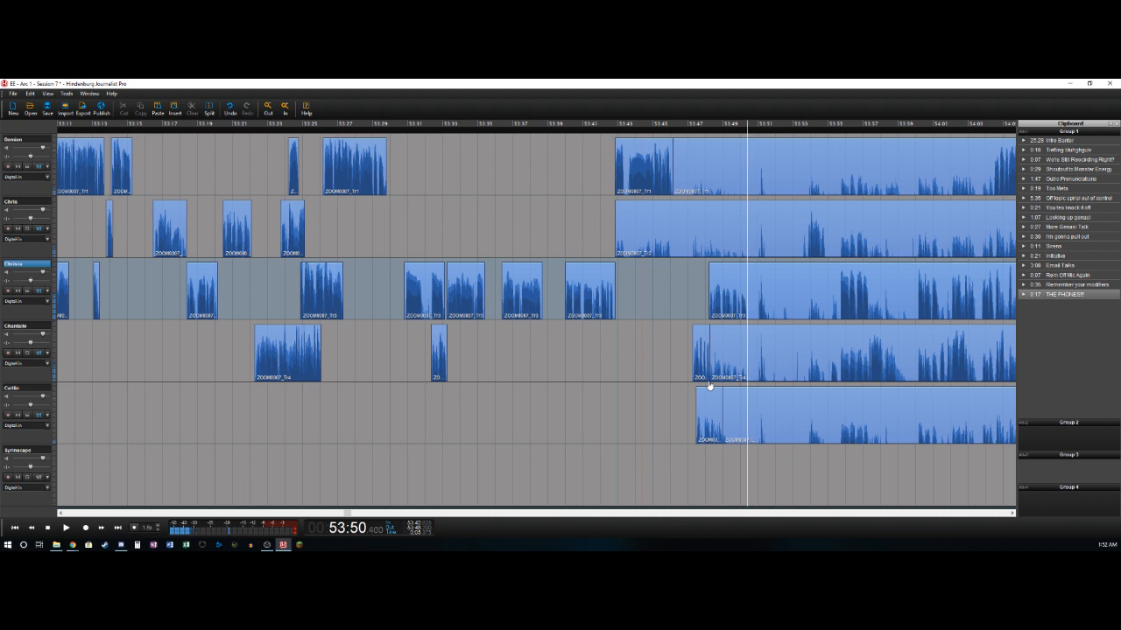
{"action": "key", "text": "t"}
- Mark the section from about 53:51.7 to 53:53.8 and cut it out of all five audio tracks, closing the gap
{"action": "key", "text": "space"}
{"action": "key", "text": "Left"}
{"action": "key", "text": "Right"}
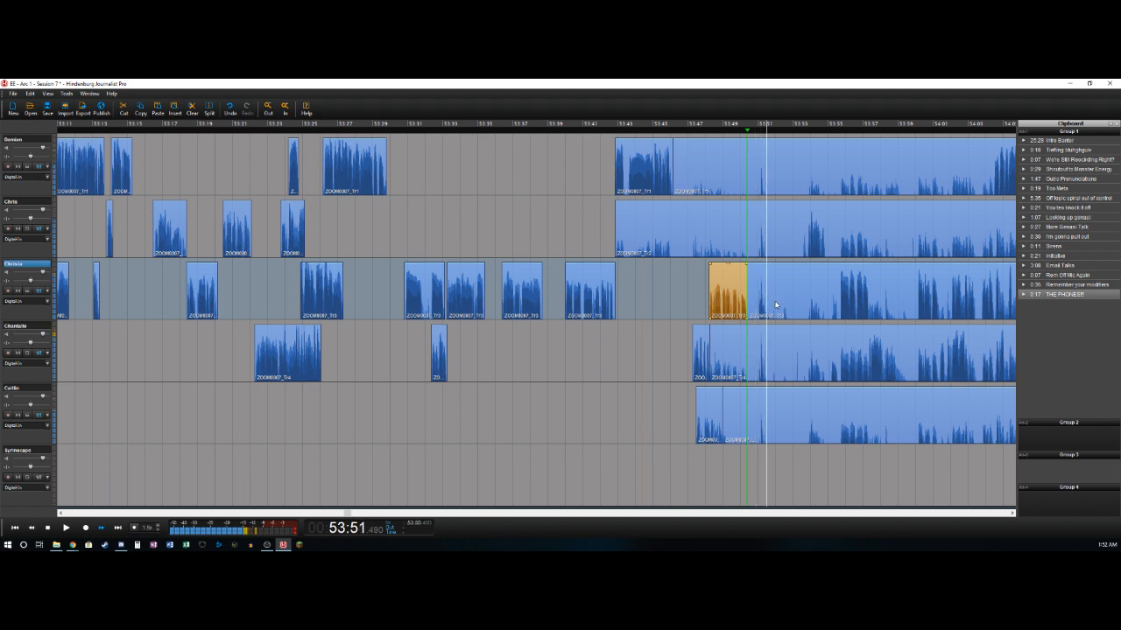
{"action": "key", "text": "Right"}
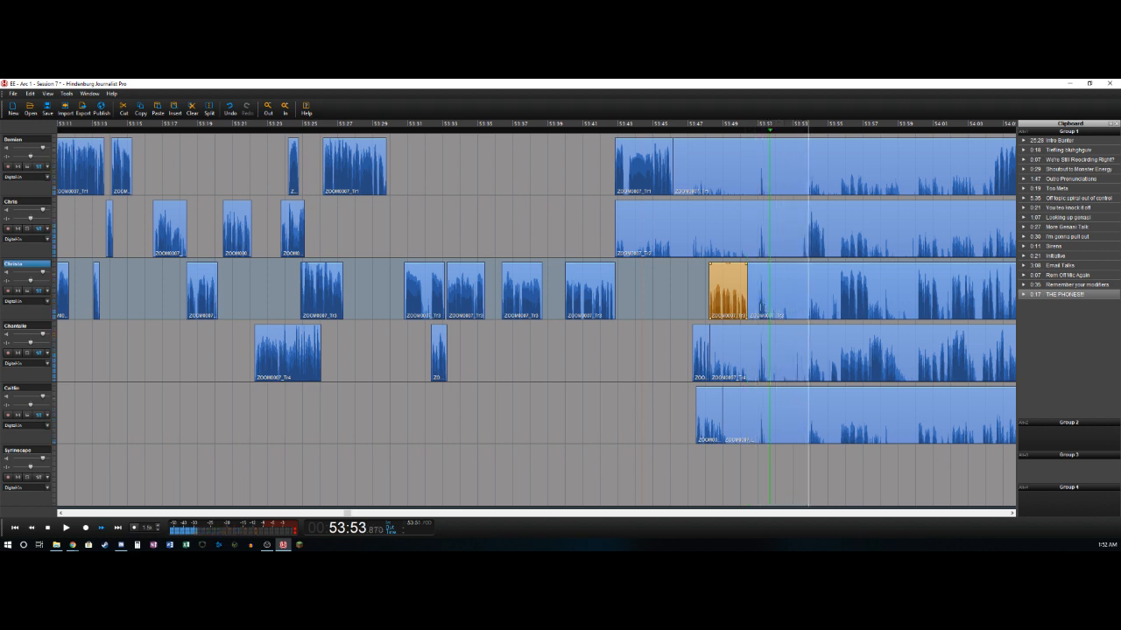
{"action": "key", "text": "Left"}
{"action": "key", "text": "o"}
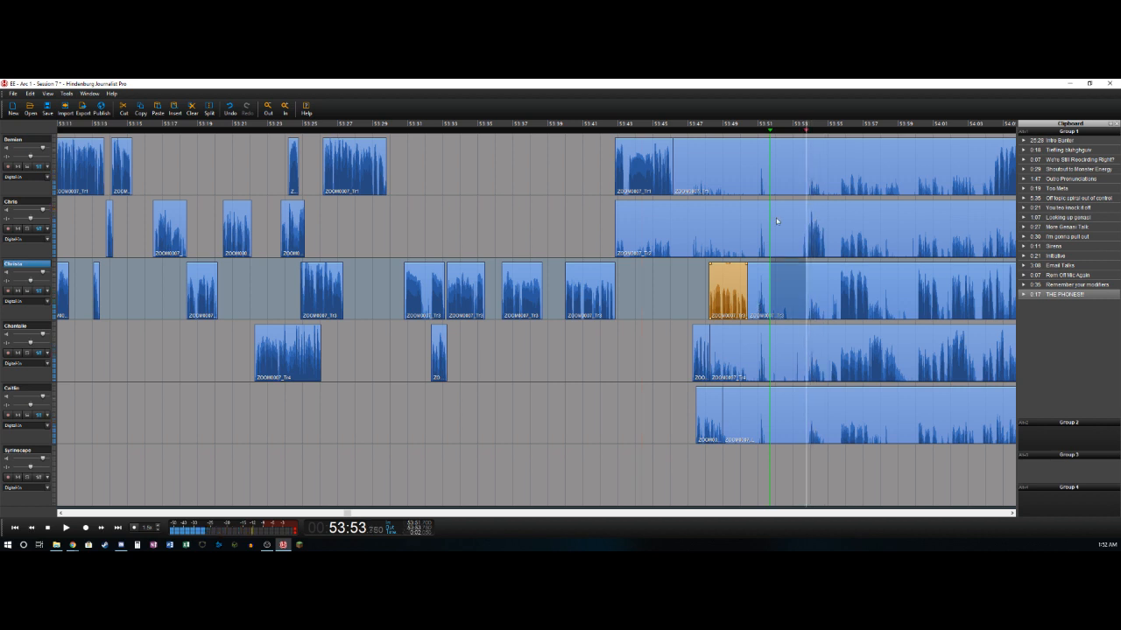
{"action": "left_click", "coordinate": [784, 164]}
{"action": "left_click", "coordinate": [773, 401], "text": "shift"}
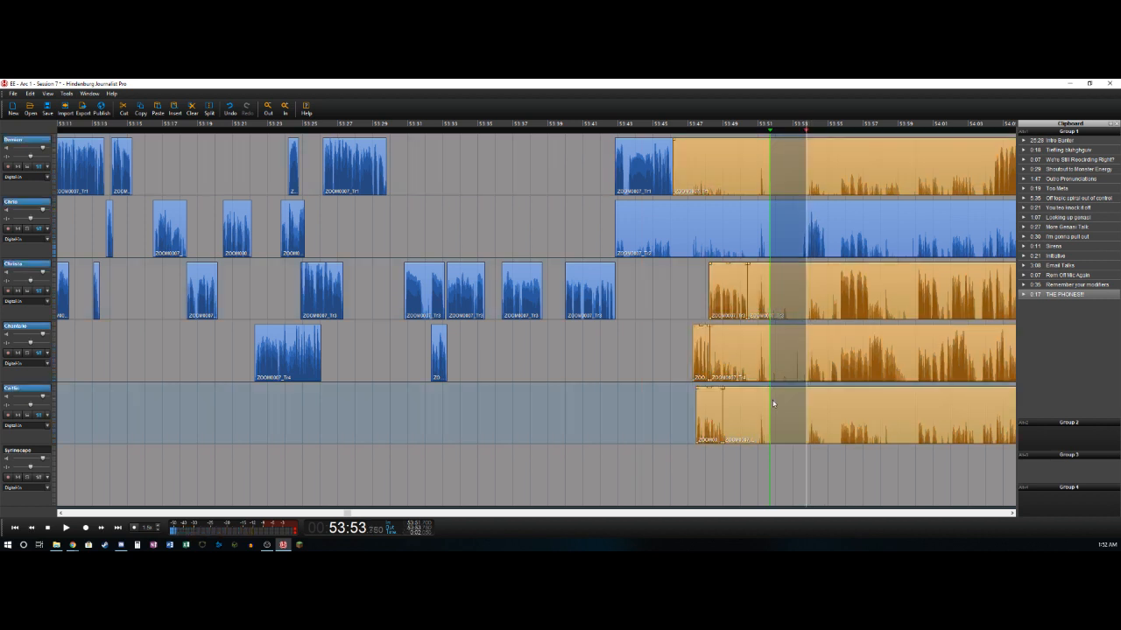
{"action": "key", "text": "Delete"}
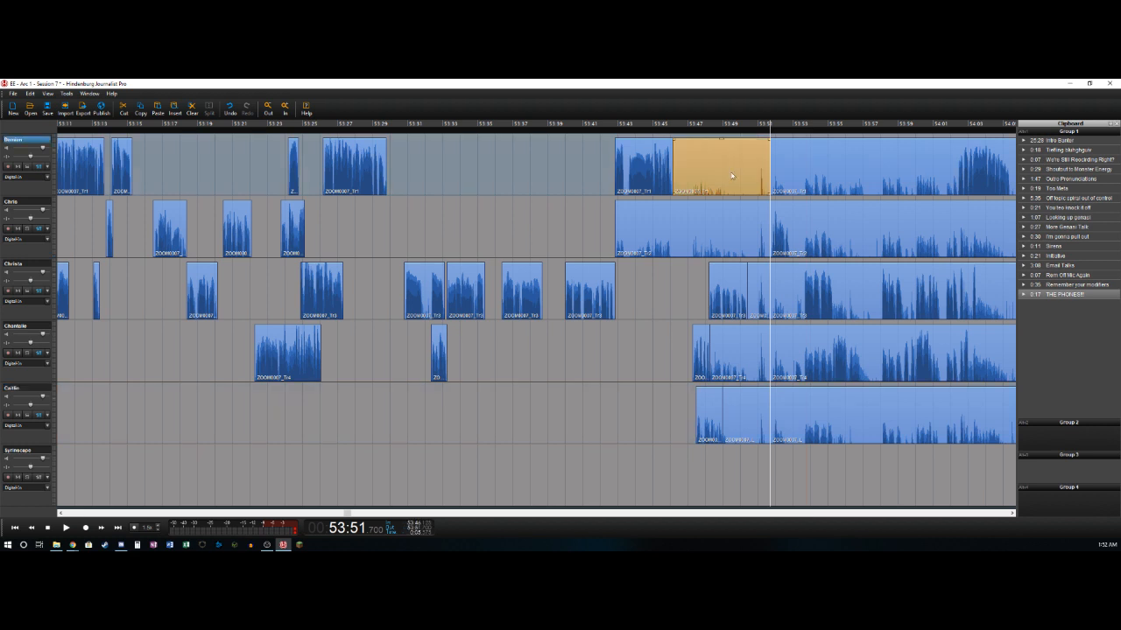
- Delete the bleed clips ending at about 53:51.7 on the first, second, fourth and fifth tracks
{"action": "left_click", "coordinate": [757, 223]}
{"action": "key", "text": "Delete"}
{"action": "left_click", "coordinate": [759, 344]}
{"action": "key", "text": "Delete"}
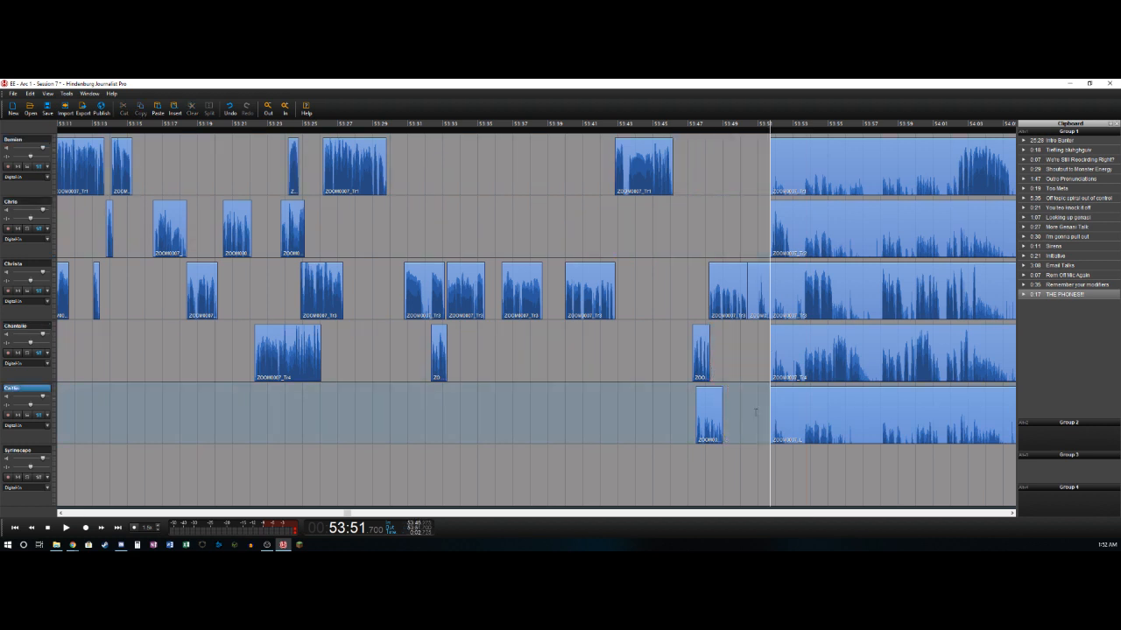
- Split the second track at about 53:52.8 and isolate the fourth track's phrase between about 53:53.2 and 53:53.6, deleting the audio before it
{"action": "key", "text": "space"}
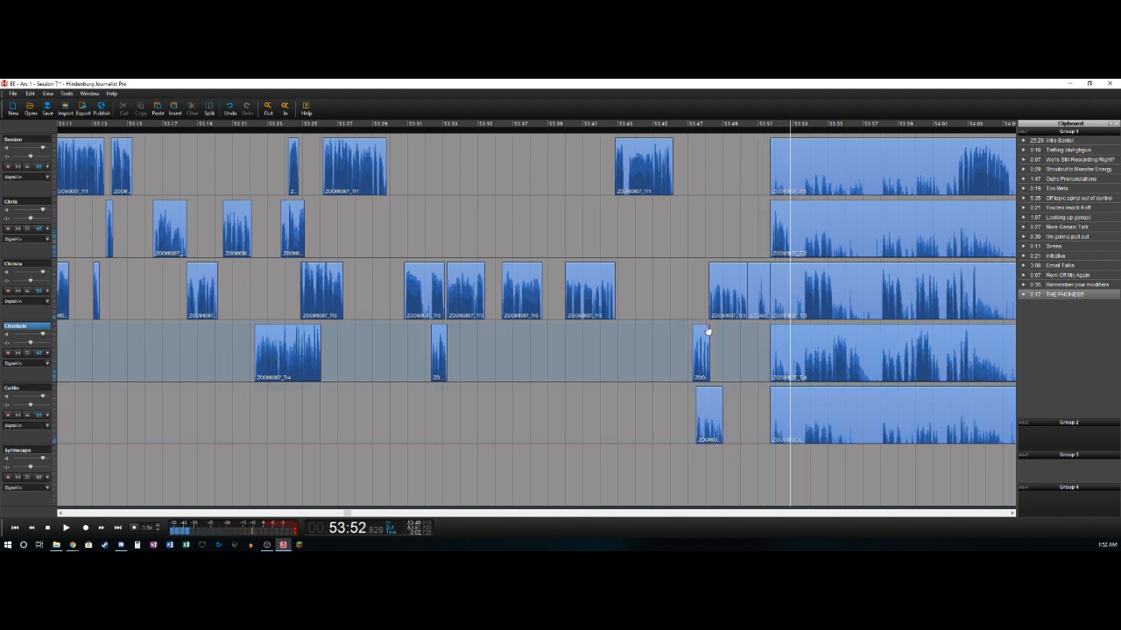
{"action": "key", "text": "t"}
{"action": "key", "text": "space"}
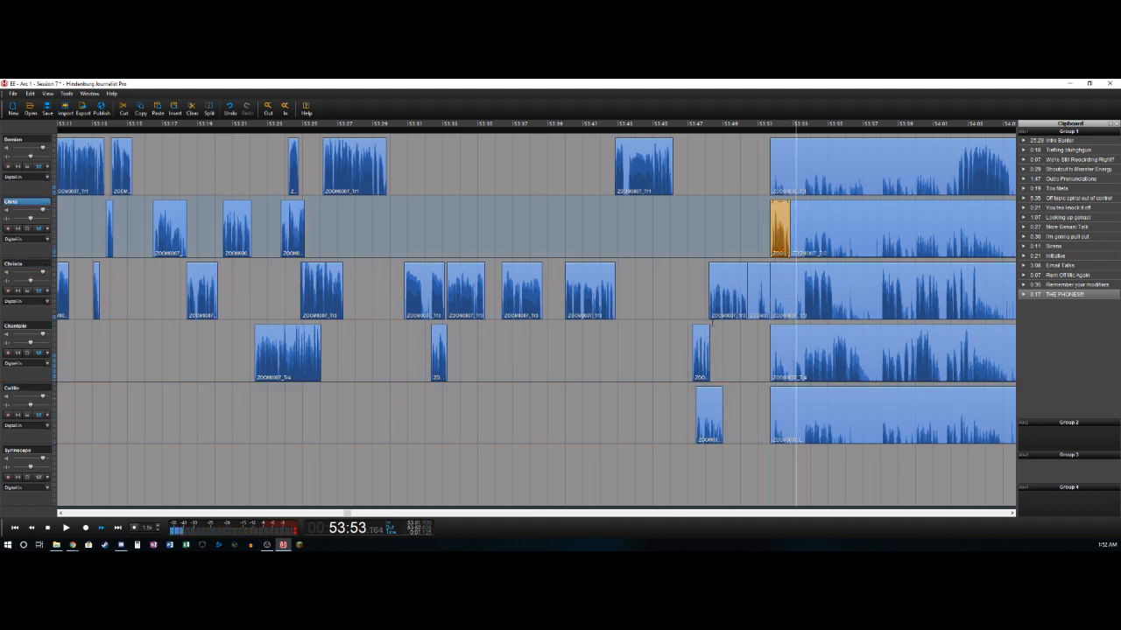
{"action": "key", "text": "Left"}
{"action": "key", "text": "Down"}
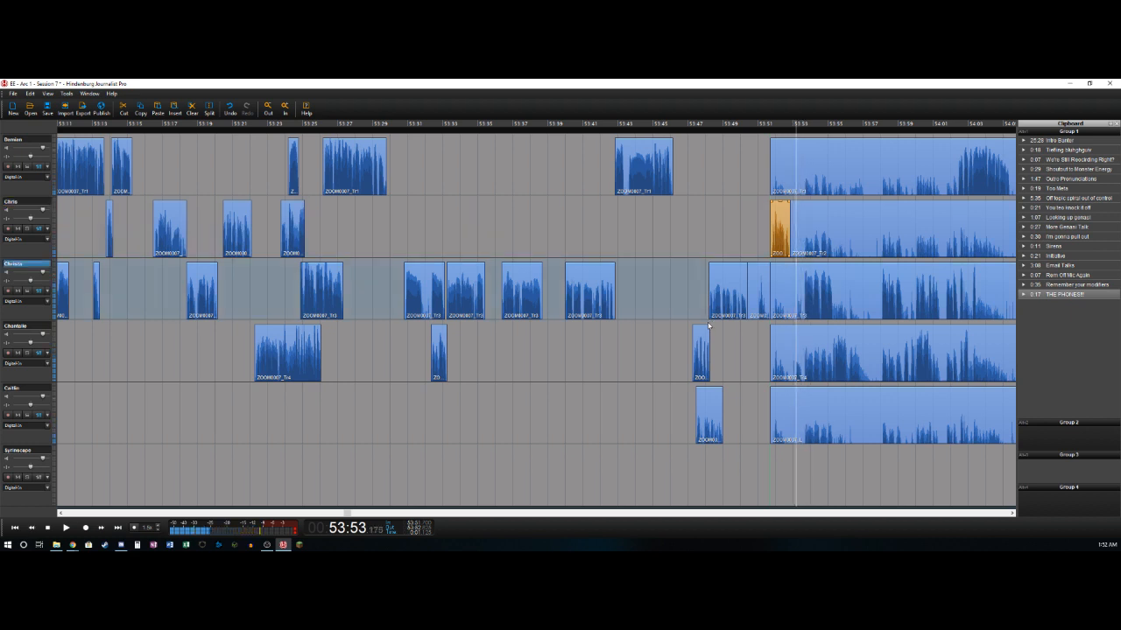
{"action": "key", "text": "t"}
{"action": "key", "text": "Delete"}
{"action": "key", "text": "space"}
{"action": "key", "text": "Left"}
{"action": "key", "text": "t"}
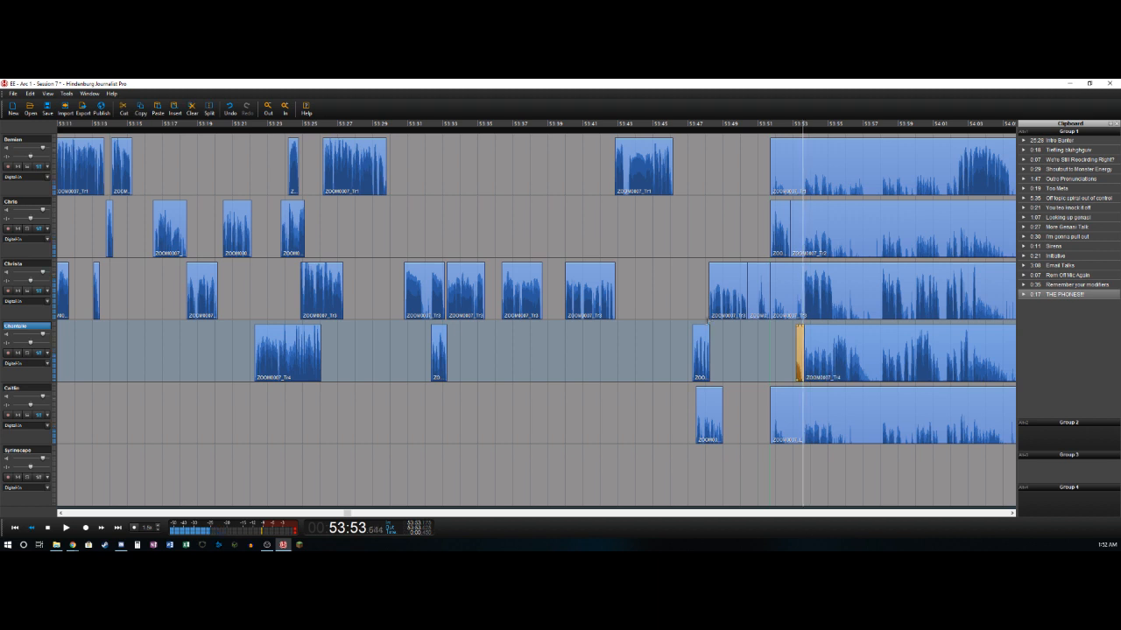
- Isolate the third track's phrase from about 53:53.6 to 53:55.3 and the fourth track's from about 53:55.3 to 53:57.3, deleting the audio before each
{"action": "key", "text": "Delete"}
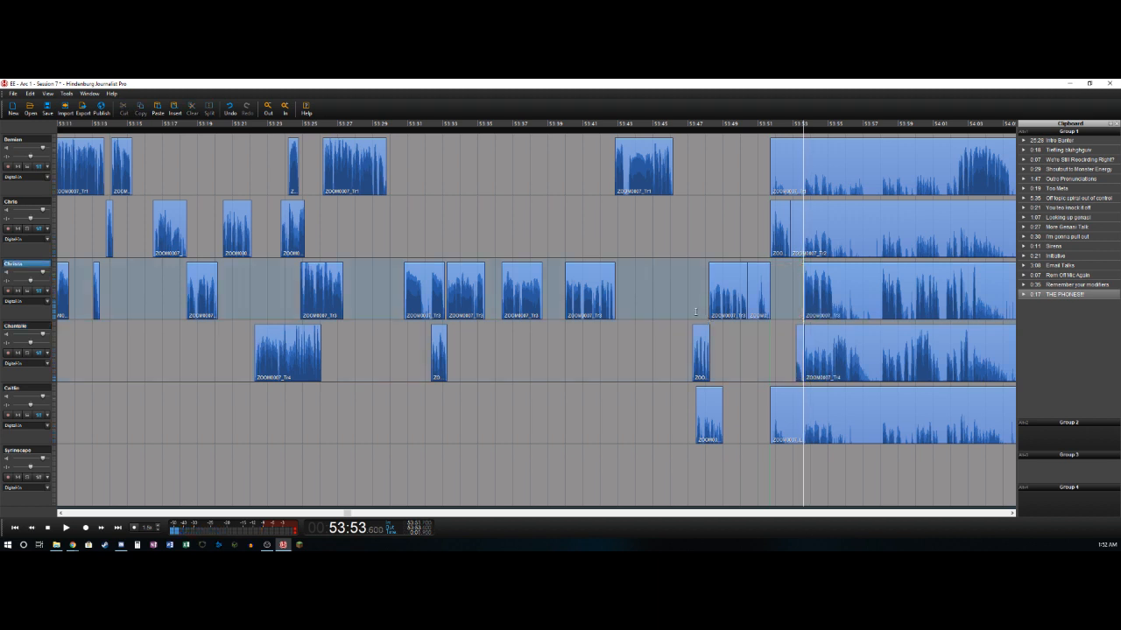
{"action": "key", "text": "space"}
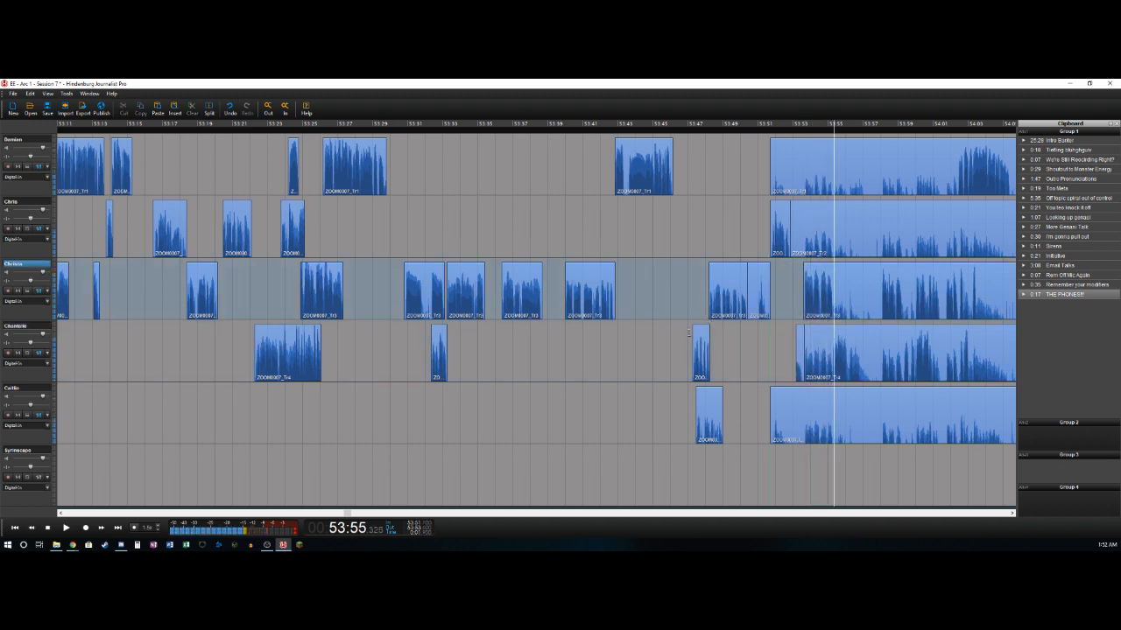
{"action": "key", "text": "t"}
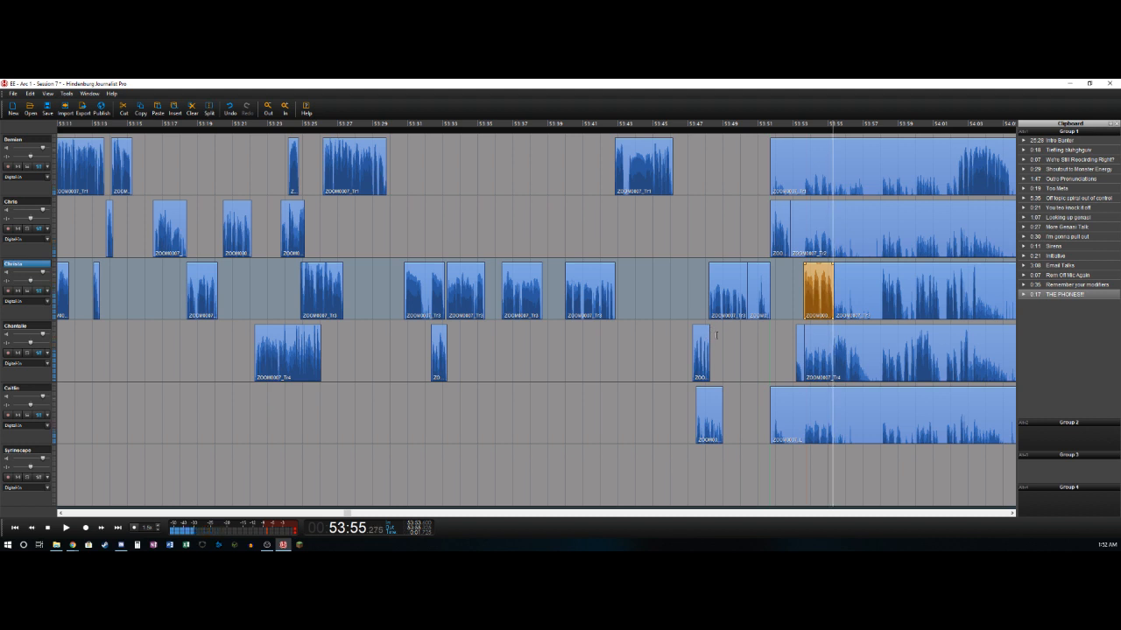
{"action": "key", "text": "t"}
{"action": "key", "text": "Delete"}
{"action": "key", "text": "space"}
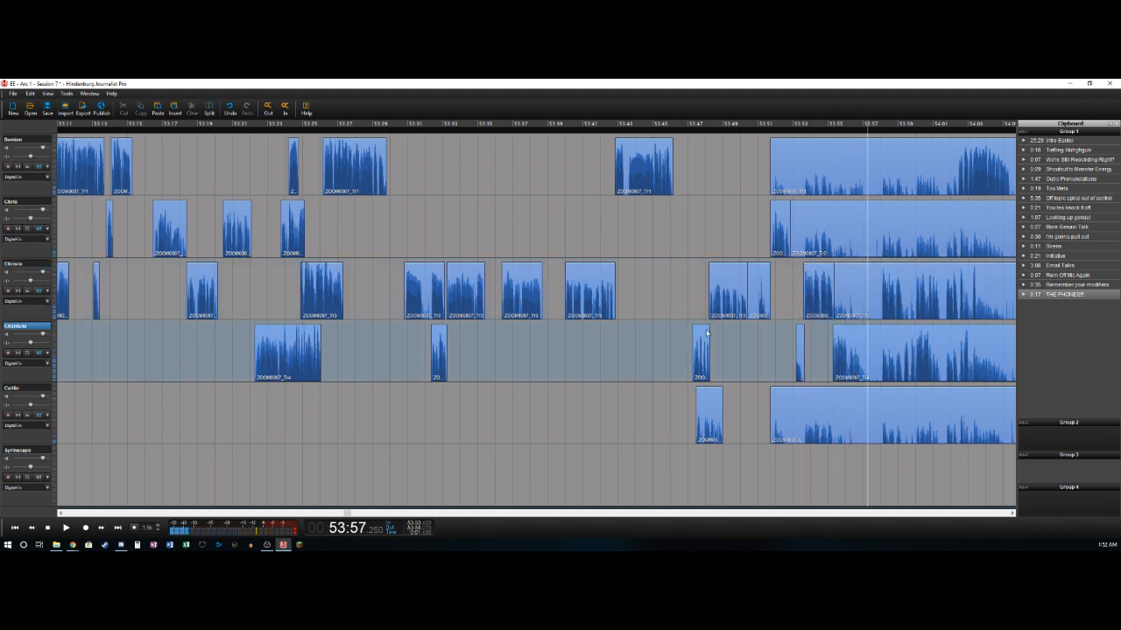
{"action": "key", "text": "t"}
- Isolate the third track's phrase from about 53:58.0 to 53:59.3 and the fourth track's from about 53:59.3 to 54:01.0, deleting the audio before each
{"action": "key", "text": "Up"}
{"action": "key", "text": "t"}
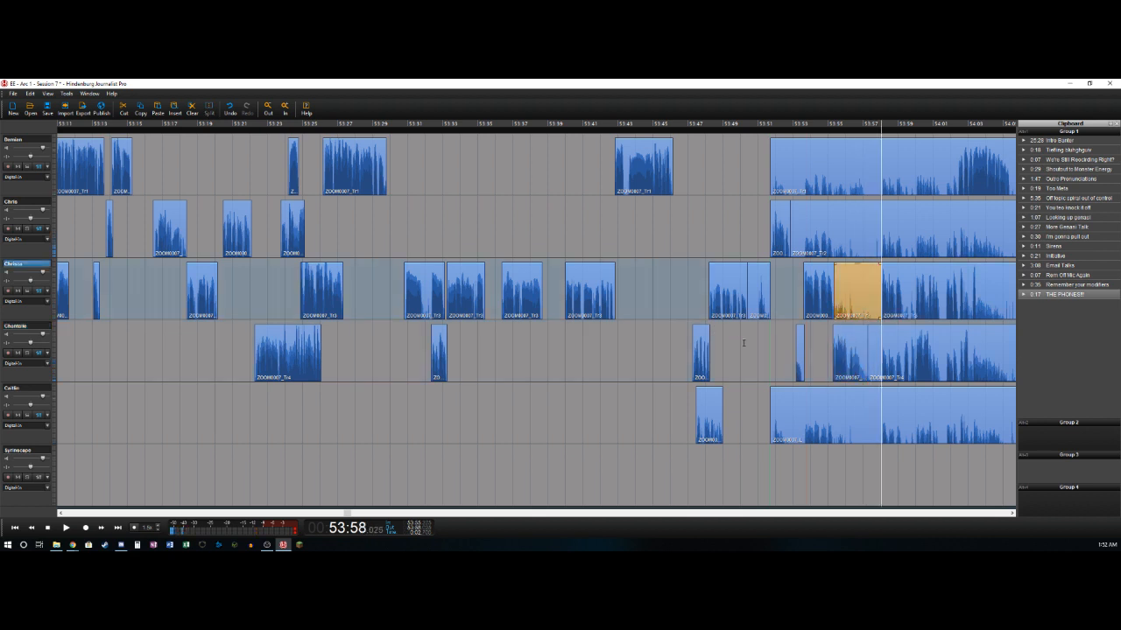
{"action": "key", "text": "Delete"}
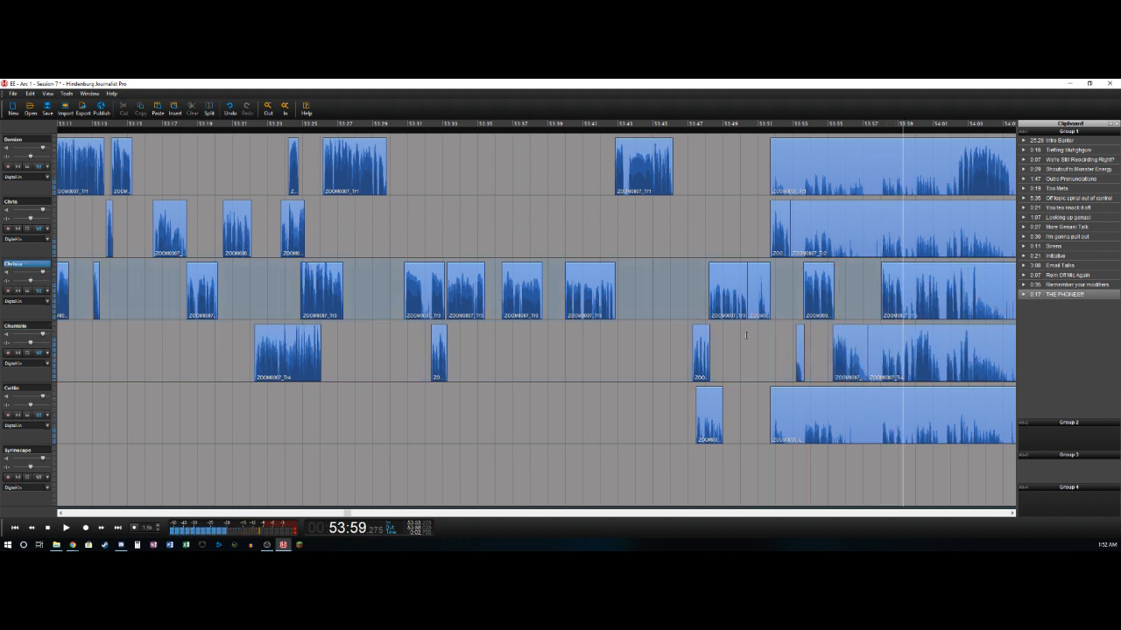
{"action": "key", "text": "t"}
{"action": "key", "text": "Down"}
{"action": "key", "text": "t"}
{"action": "key", "text": "Delete"}
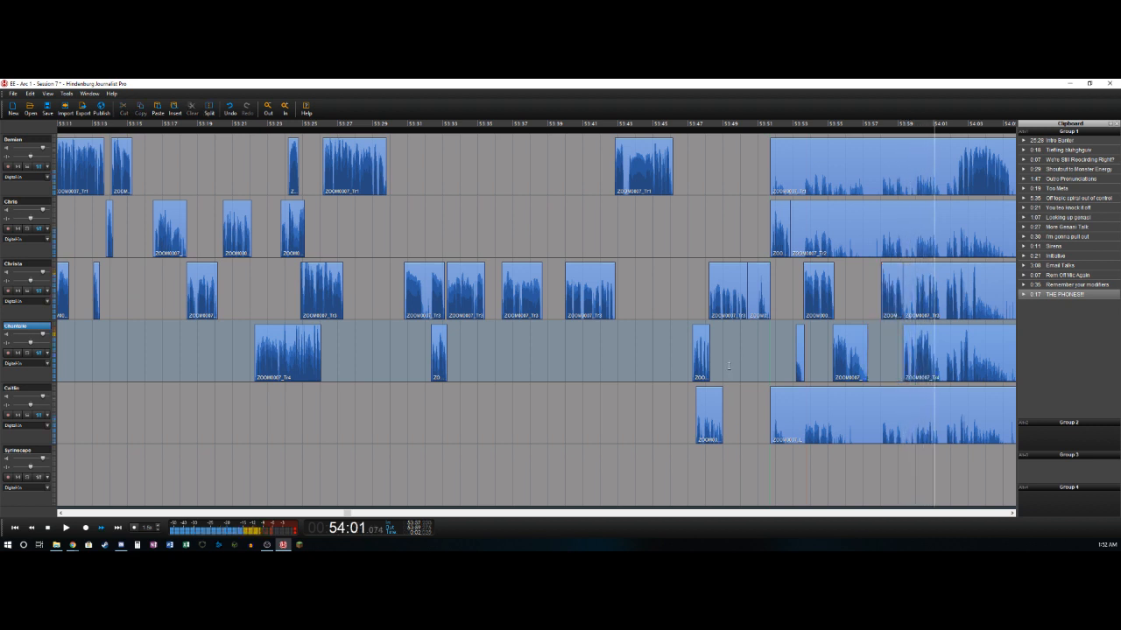
{"action": "key", "text": "t"}
- Delete the third track's audio from about 53:59.3 to 54:00.0 and split the track at about 54:02.8
{"action": "key", "text": "Left"}
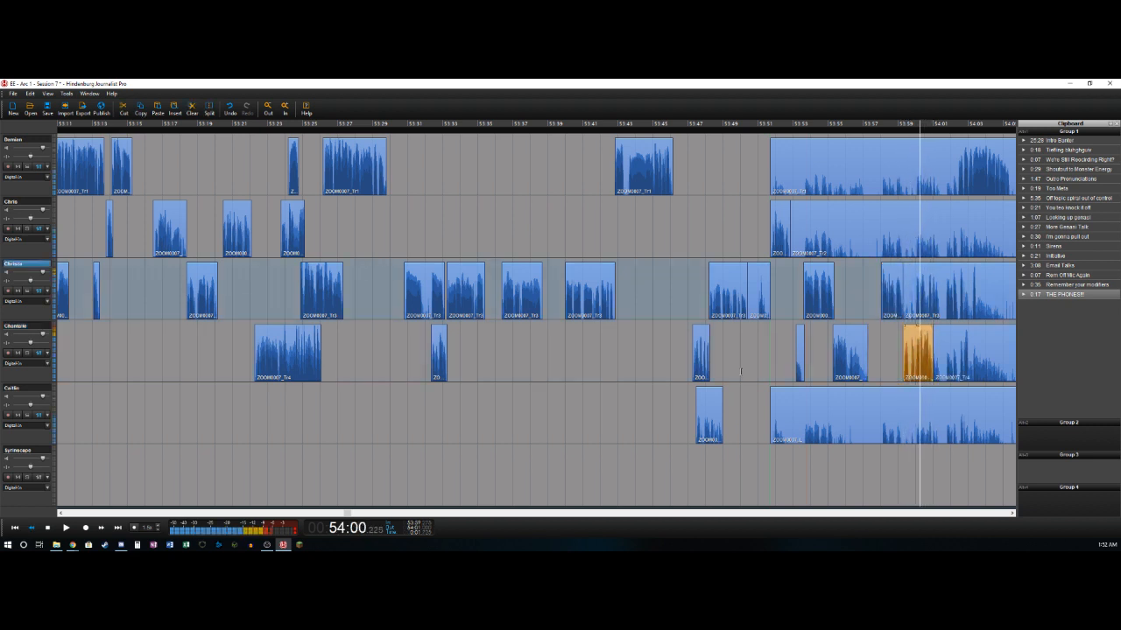
{"action": "key", "text": "Right"}
{"action": "key", "text": "t"}
{"action": "key", "text": "Delete"}
{"action": "key", "text": "Right"}
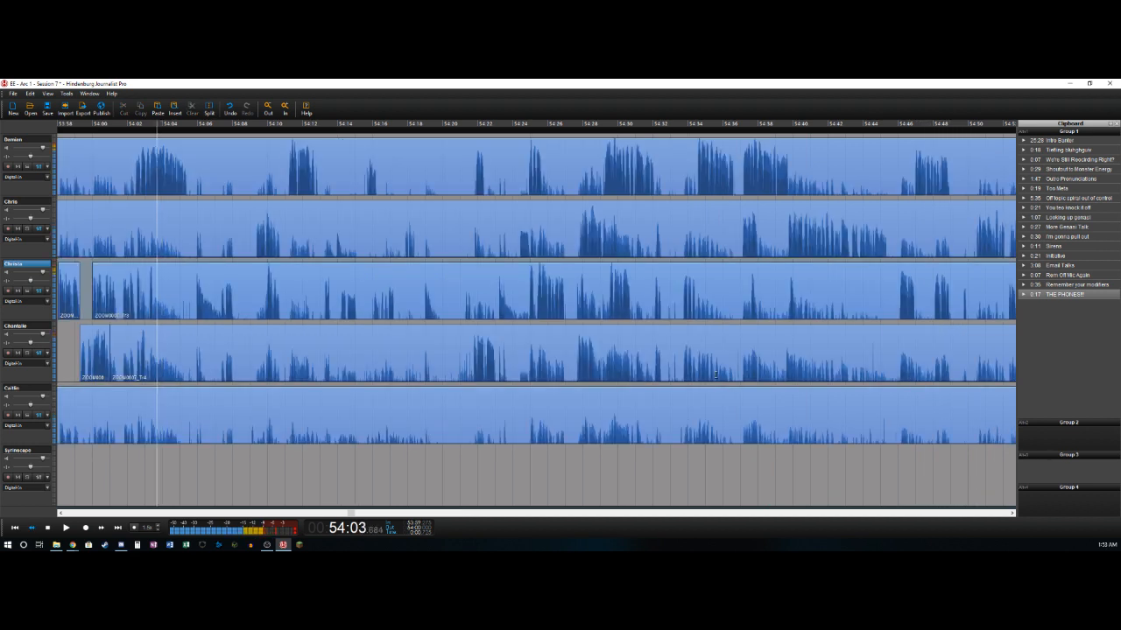
{"action": "key", "text": "Left"}
{"action": "key", "text": "Right"}
{"action": "key", "text": "Left"}
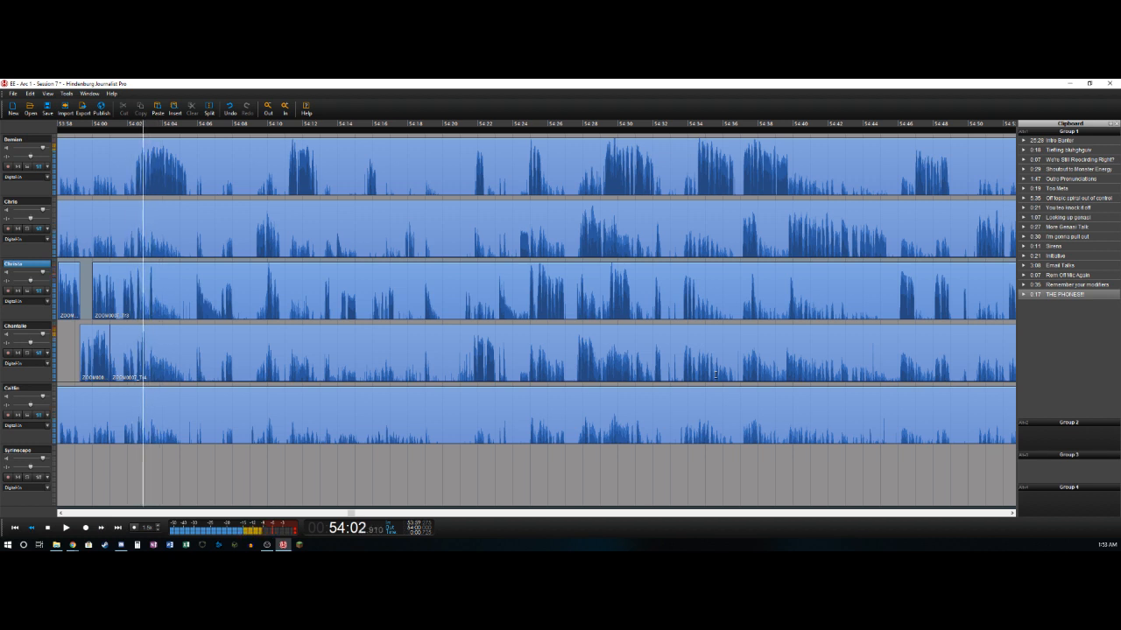
{"action": "key", "text": "t"}
- Delete the third track's audio from about 54:02.8 to 54:03.2 and split the track at about 54:03.4
{"action": "key", "text": "space"}
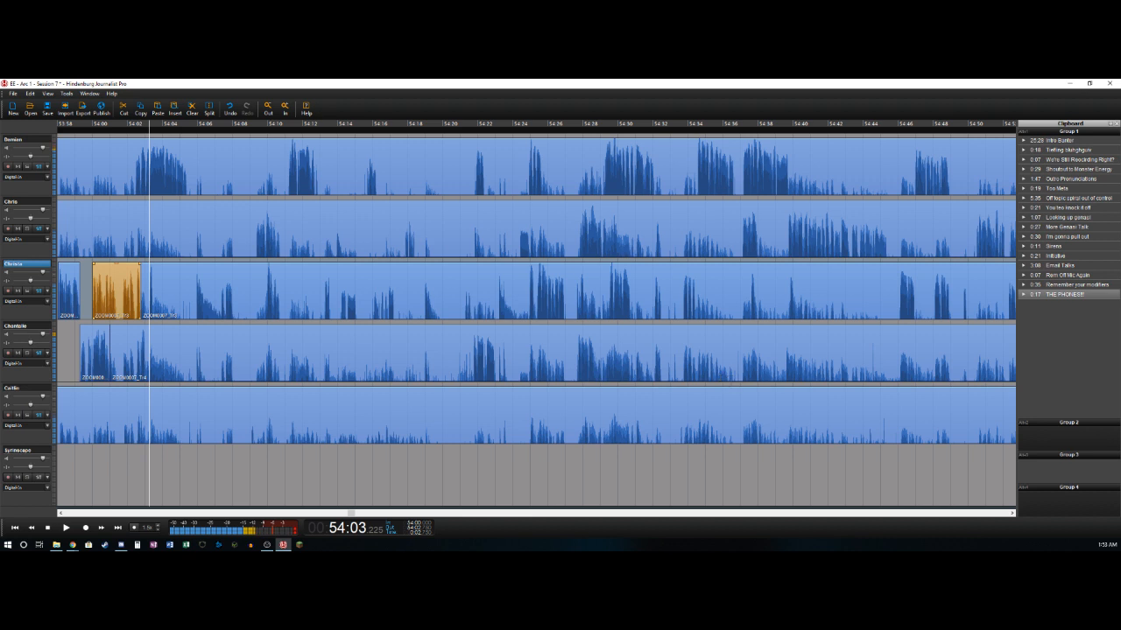
{"action": "key", "text": "t"}
{"action": "key", "text": "Delete"}
{"action": "key", "text": "Right"}
{"action": "key", "text": "Right"}
{"action": "key", "text": "t"}
{"action": "key", "text": "Right"}
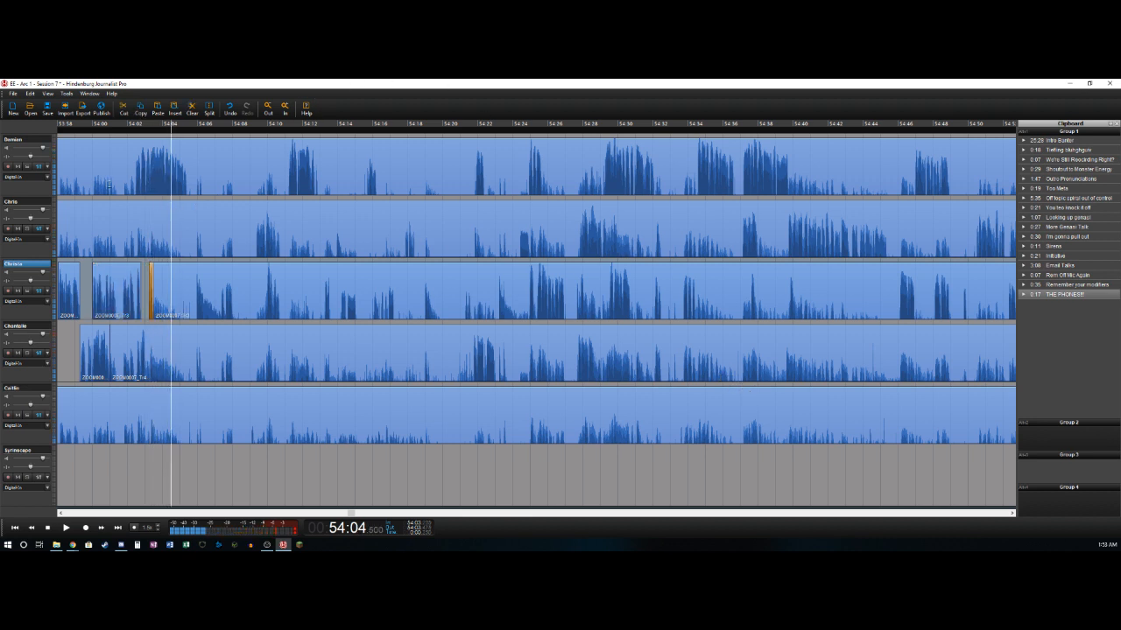
- Delete the first track's audio from about 53:51.7 to 54:02.4 and split the track at about 54:05.4
{"action": "left_click", "coordinate": [130, 191]}
{"action": "key", "text": "t"}
{"action": "key", "text": "Delete"}
{"action": "key", "text": "Right"}
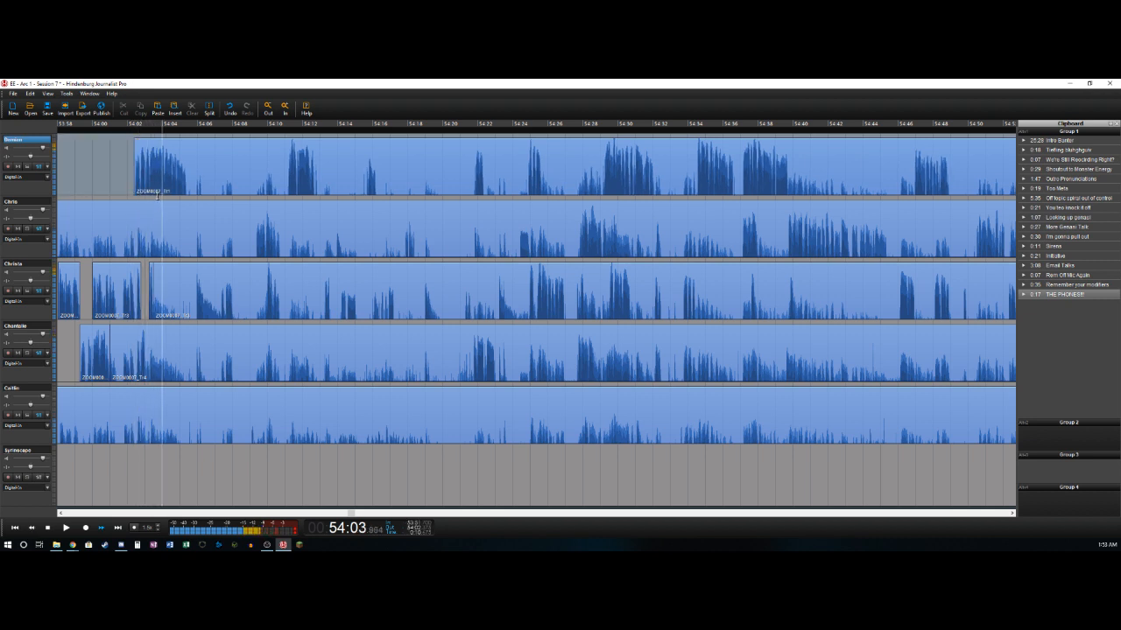
{"action": "key", "text": "Left"}
{"action": "key", "text": "t"}
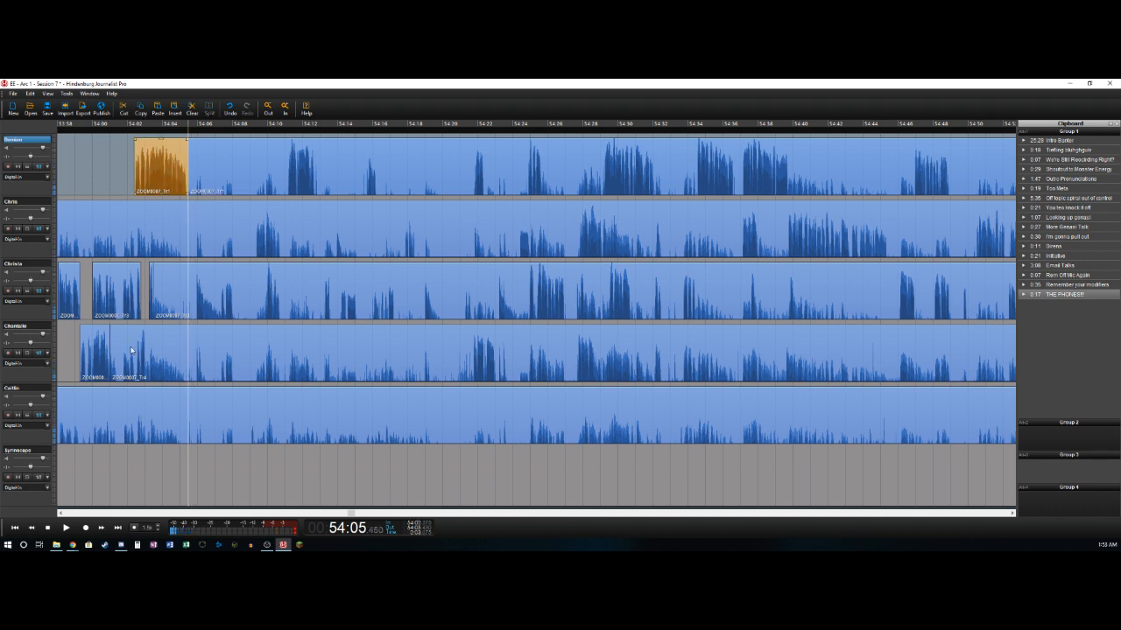
- Delete the fourth track's audio from about 54:01.0 to 54:02.5 and split the track at about 54:03.0
{"action": "left_click", "coordinate": [120, 371]}
{"action": "left_click", "coordinate": [121, 371]}
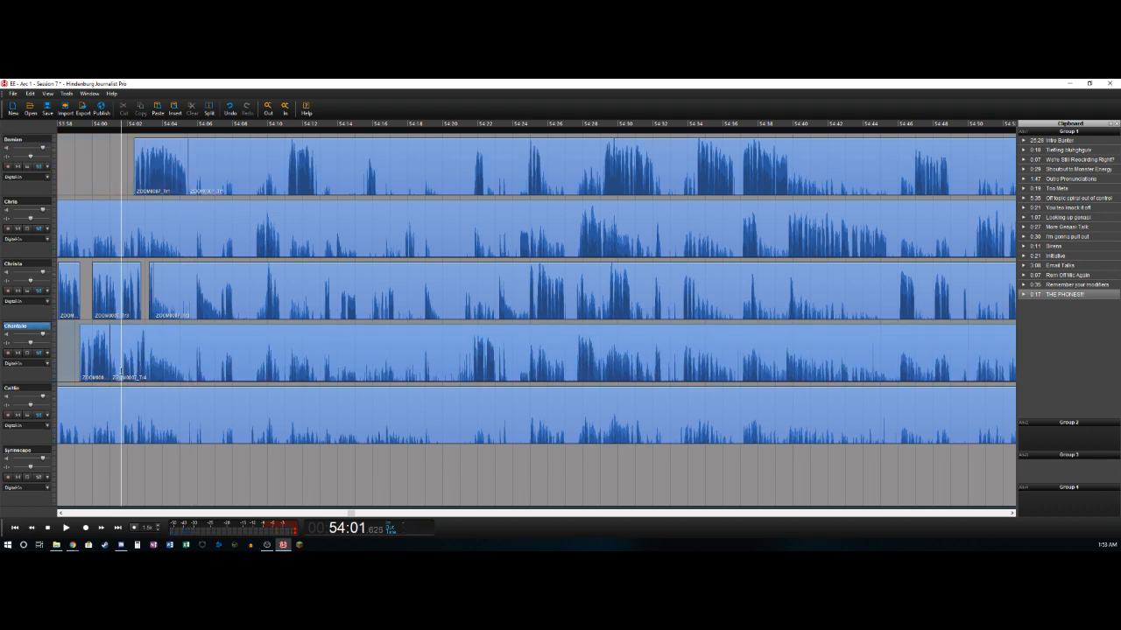
{"action": "key", "text": "space"}
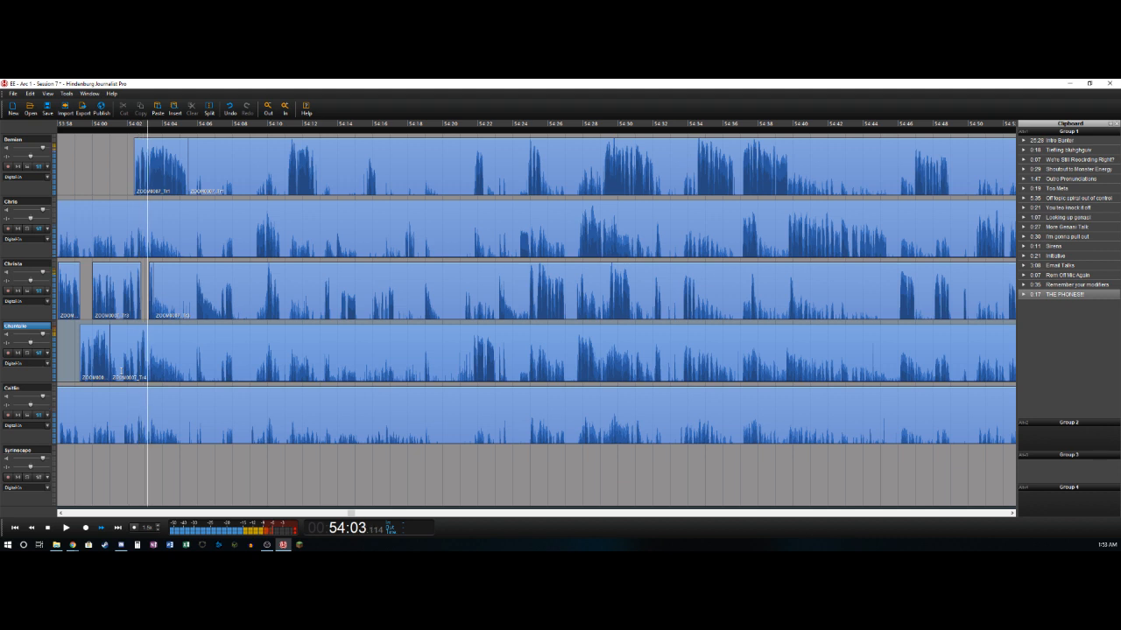
{"action": "key", "text": "ctrl+t"}
{"action": "key", "text": "Delete"}
{"action": "key", "text": "Right"}
{"action": "key", "text": "ctrl+t"}
{"action": "key", "text": "Right"}
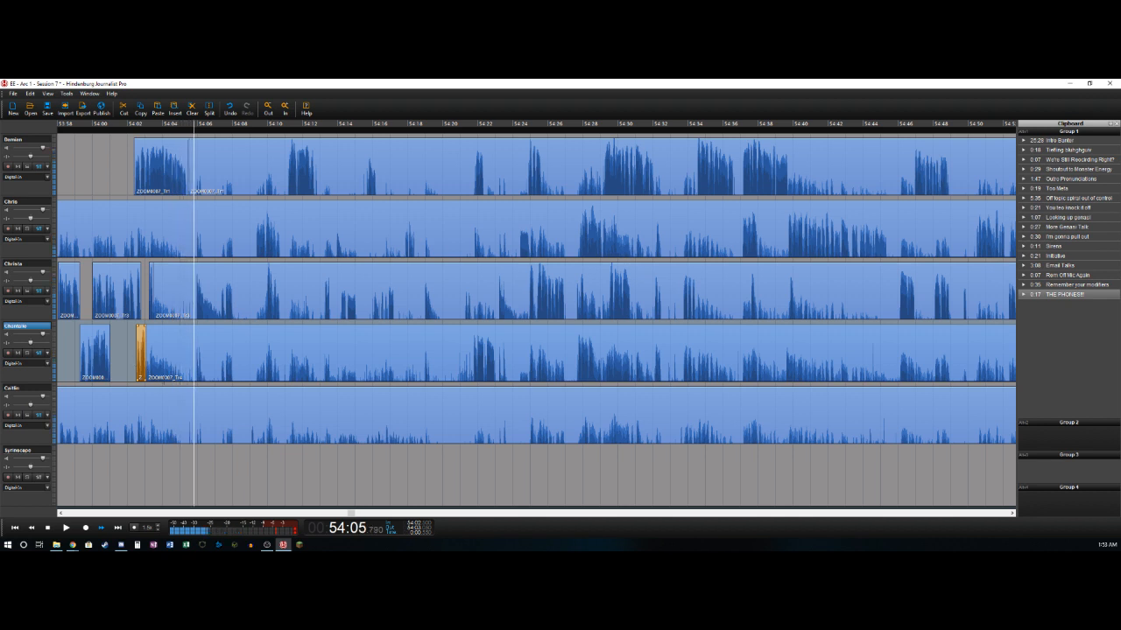
- Delete the third track's audio from about 54:03.5 to 54:05.9
{"action": "key", "text": "ctrl+t"}
{"action": "key", "text": "Delete"}
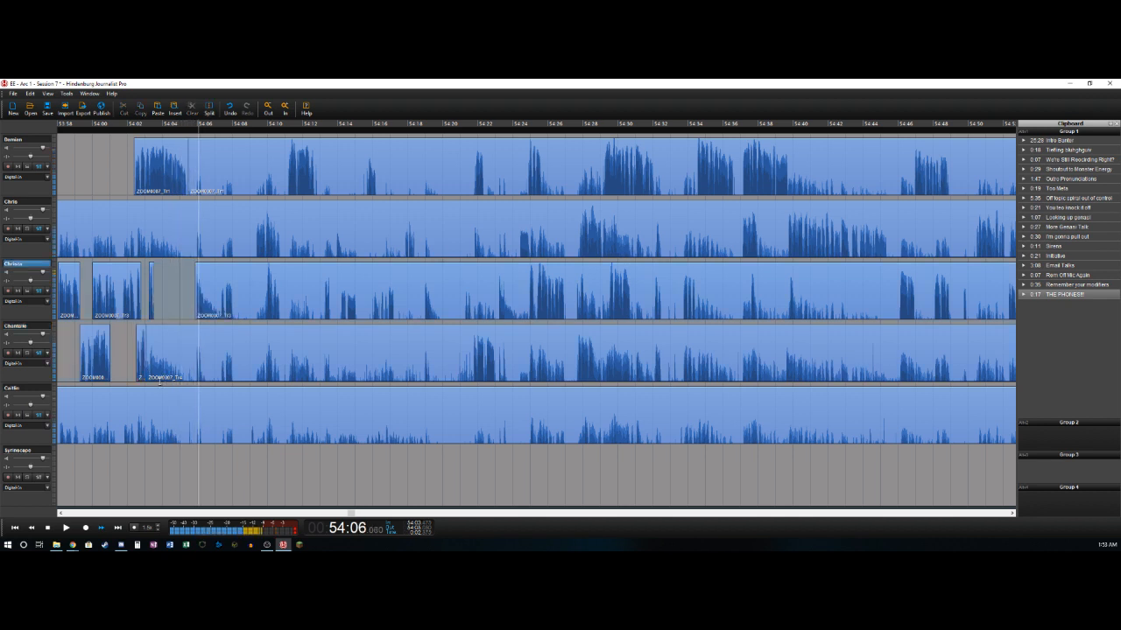
- Mark the range from 54:05.5 to 54:07.3 and delete it across all five recorded tracks
{"action": "key", "text": "Left"}
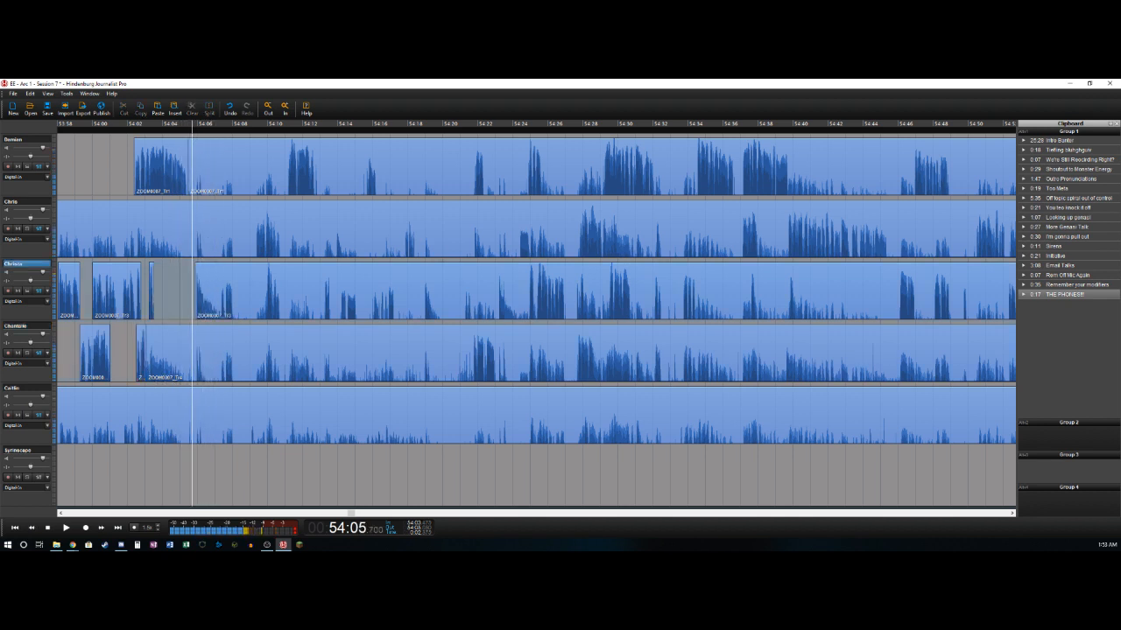
{"action": "key", "text": "Left"}
{"action": "key", "text": "Right"}
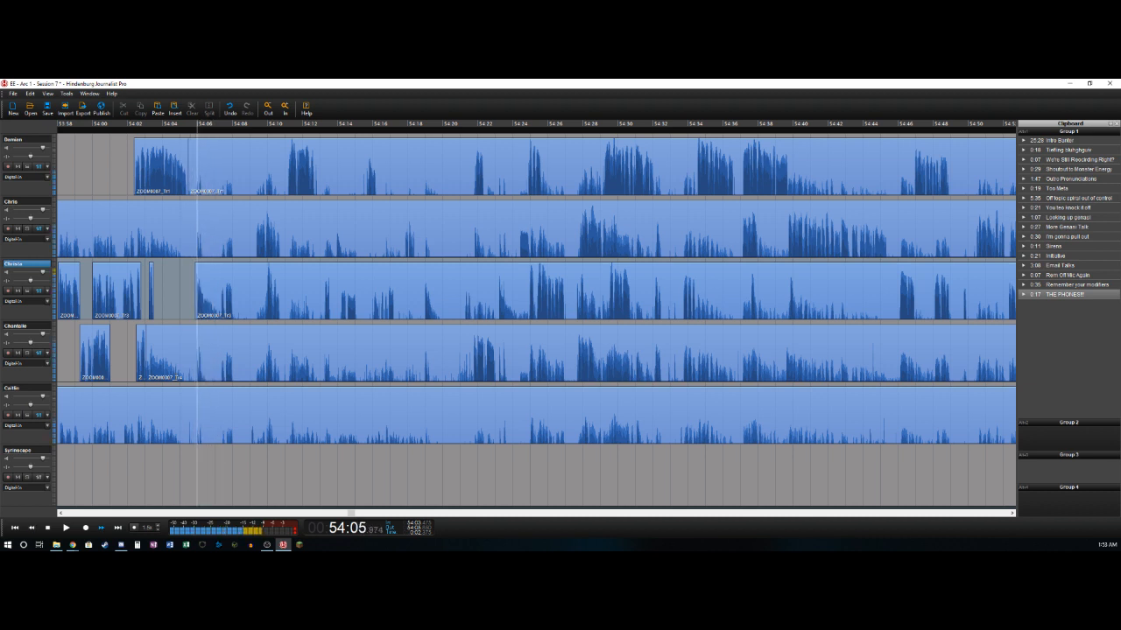
{"action": "key", "text": "Left"}
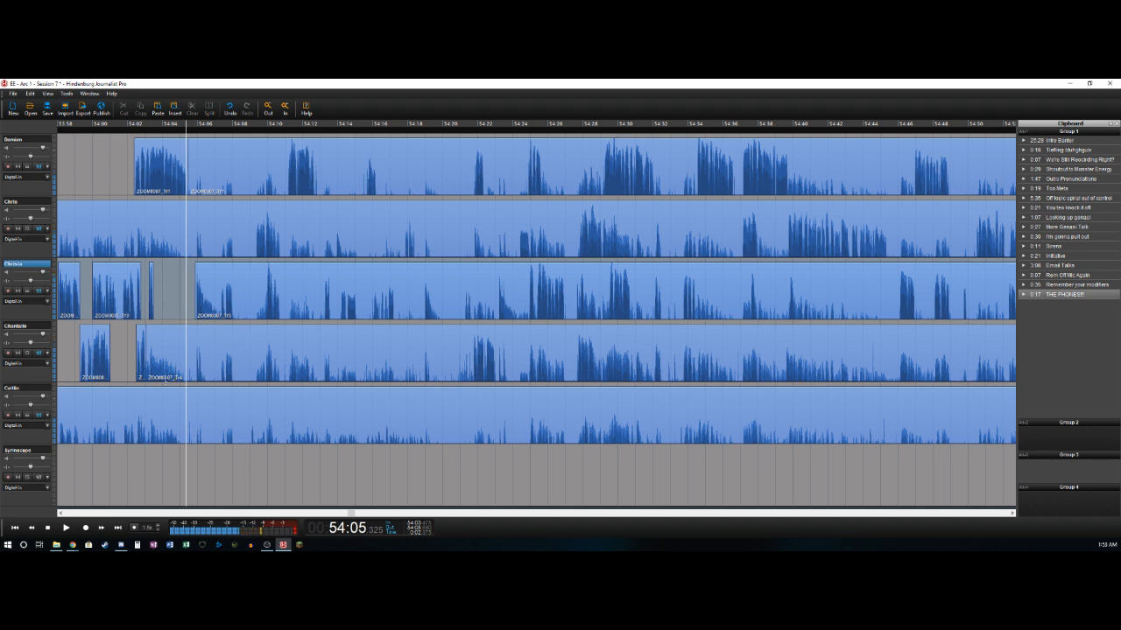
{"action": "key", "text": "Right"}
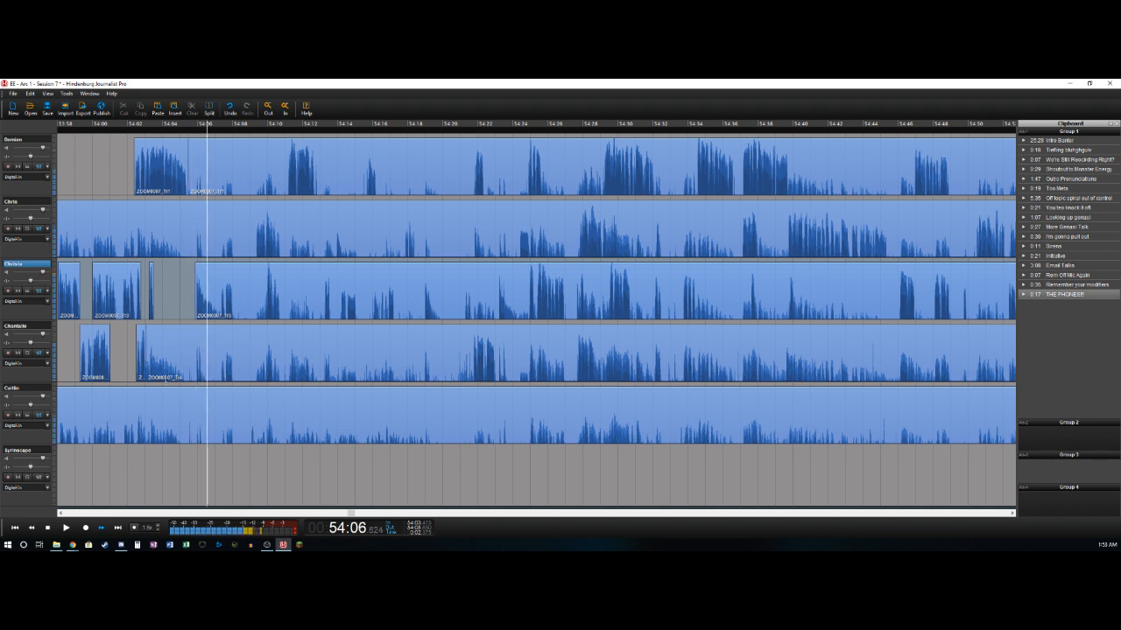
{"action": "key", "text": "Left"}
{"action": "key", "text": "Right"}
{"action": "key", "text": "Left"}
{"action": "key", "text": "i"}
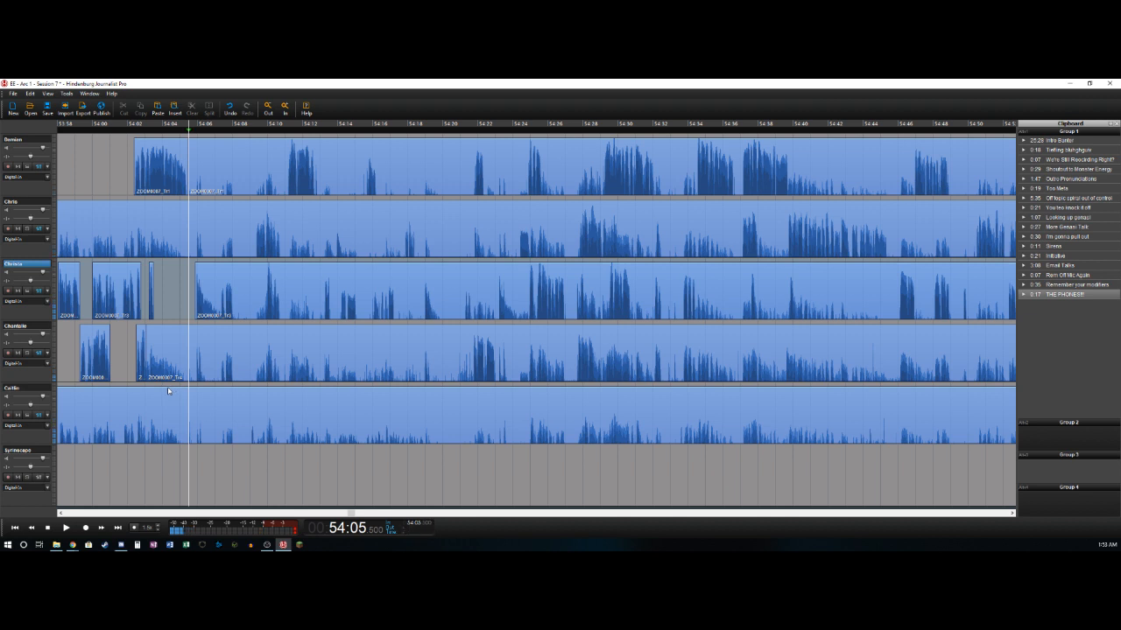
{"action": "key", "text": "space"}
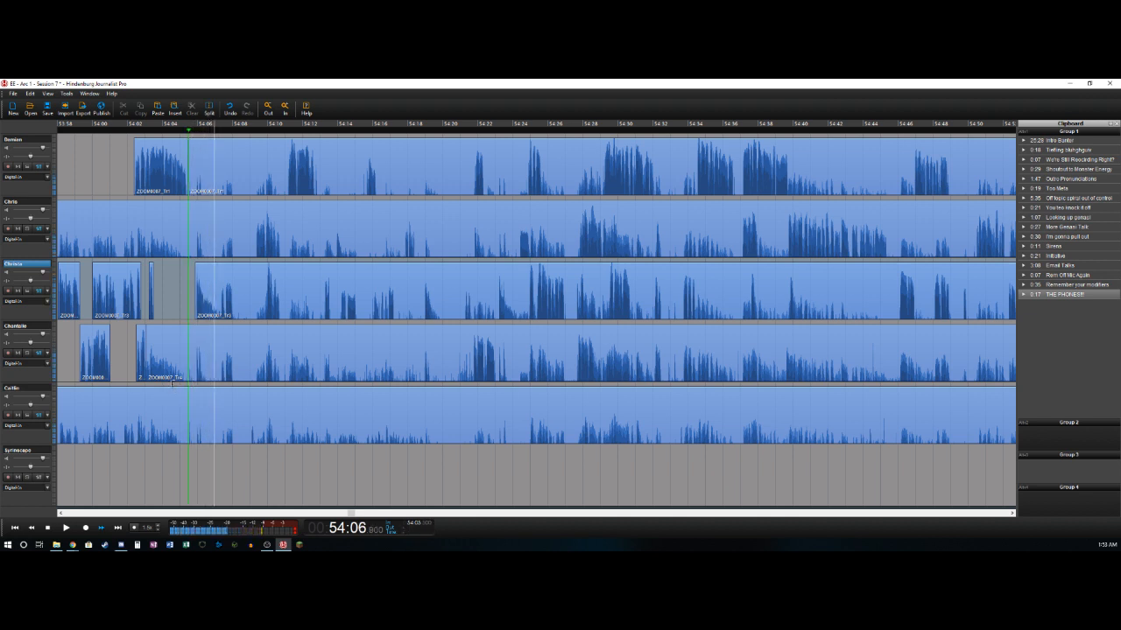
{"action": "key", "text": "Left"}
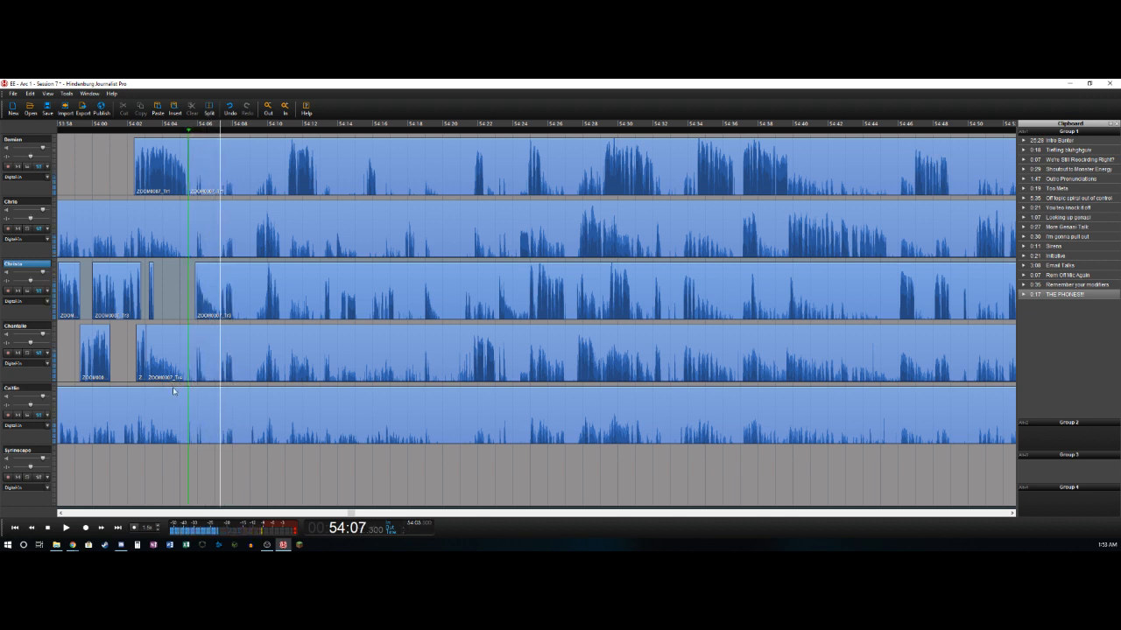
{"action": "key", "text": "o"}
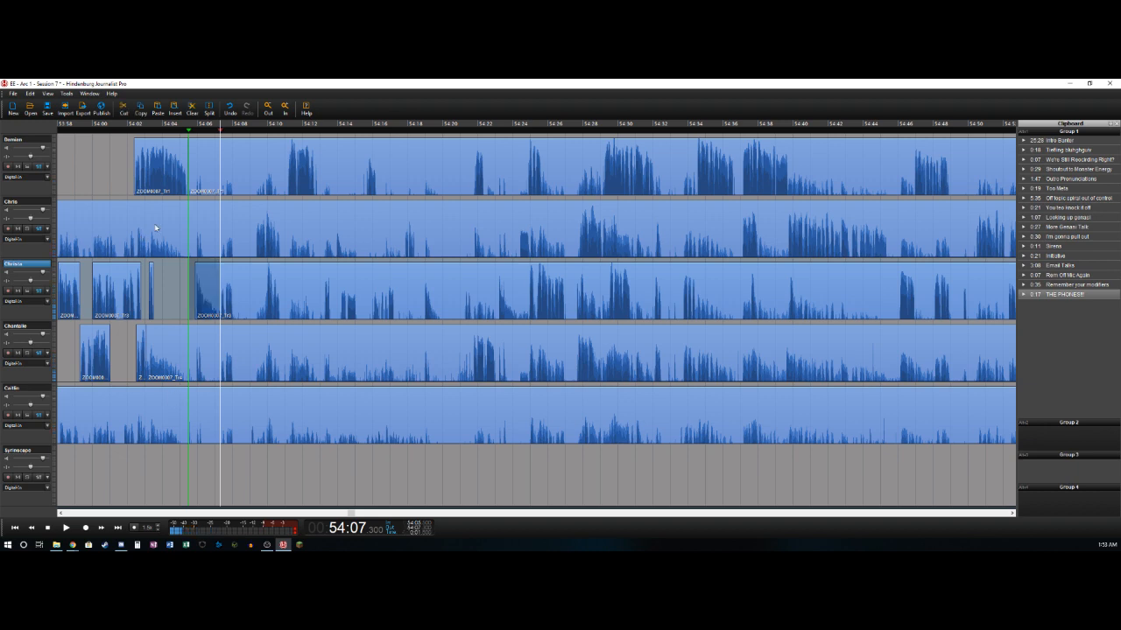
{"action": "left_click", "coordinate": [207, 158]}
{"action": "key", "text": "ctrl+a"}
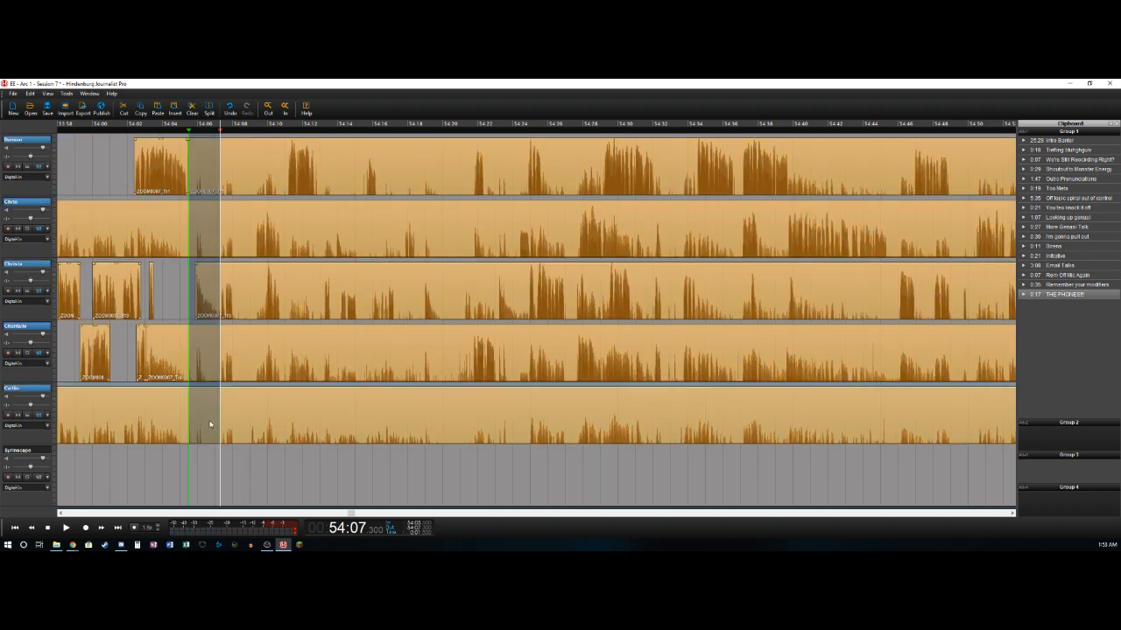
{"action": "key", "text": "Delete"}
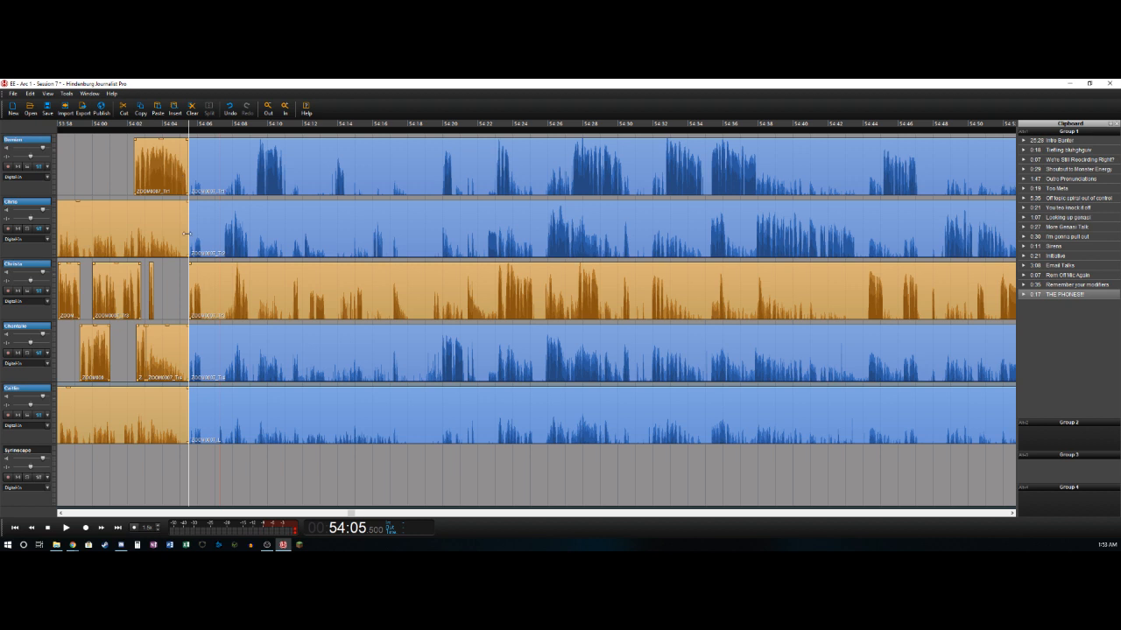
{"action": "key", "text": "Escape"}
- Delete the second and fifth tracks' audio before 54:05.5 and the fourth track's clip from about 54:03.0 to 54:05.5
{"action": "left_click", "coordinate": [175, 225]}
{"action": "key", "text": "Delete"}
{"action": "left_click", "coordinate": [166, 350]}
{"action": "key", "text": "Delete"}
{"action": "left_click", "coordinate": [175, 420]}
{"action": "key", "text": "Delete"}
- Split the third track at about 54:06.3, after its short phrase
{"action": "left_click", "coordinate": [180, 238]}
{"action": "key", "text": "space"}
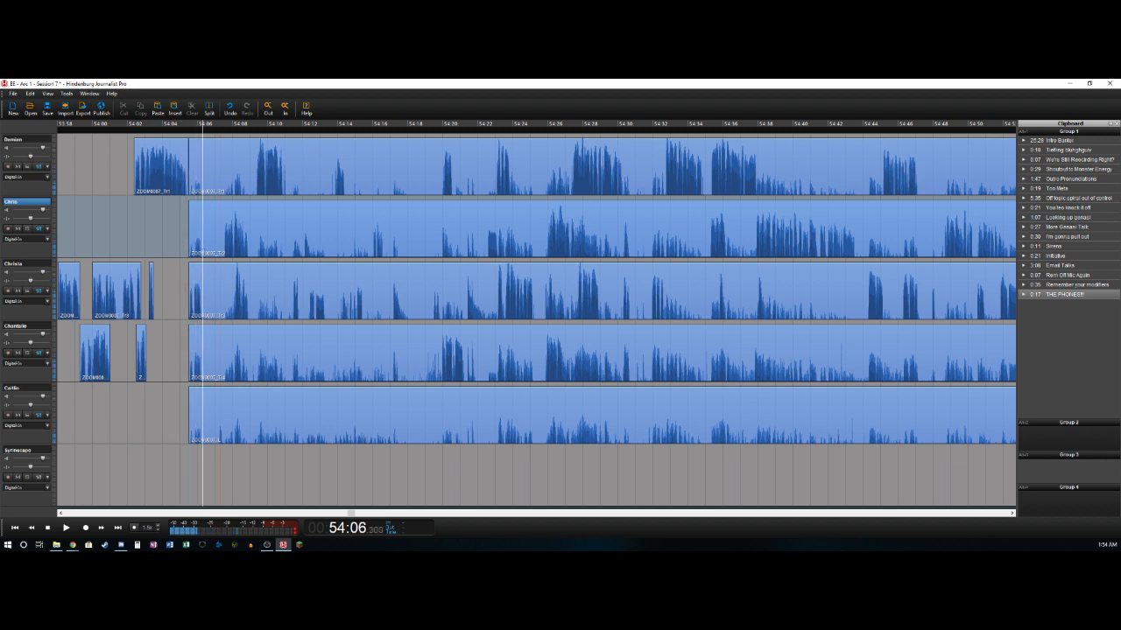
{"action": "key", "text": "Down"}
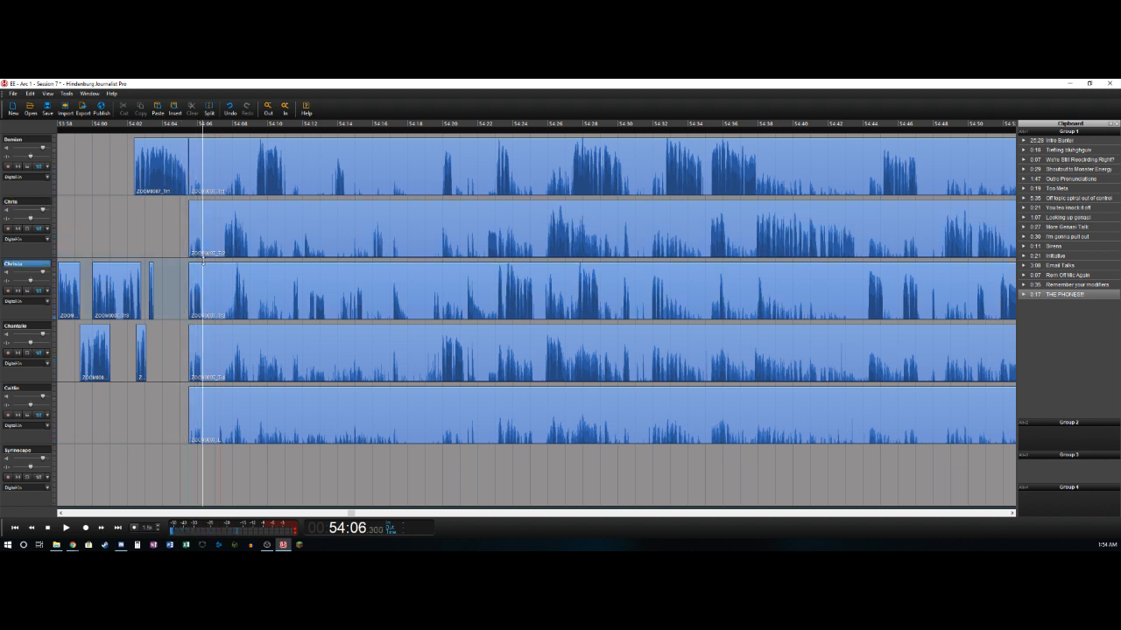
{"action": "key", "text": "t"}
- Delete the second track's audio from about 54:05.5 to 54:07.5 and split the track at about 54:08.9
{"action": "key", "text": "Right"}
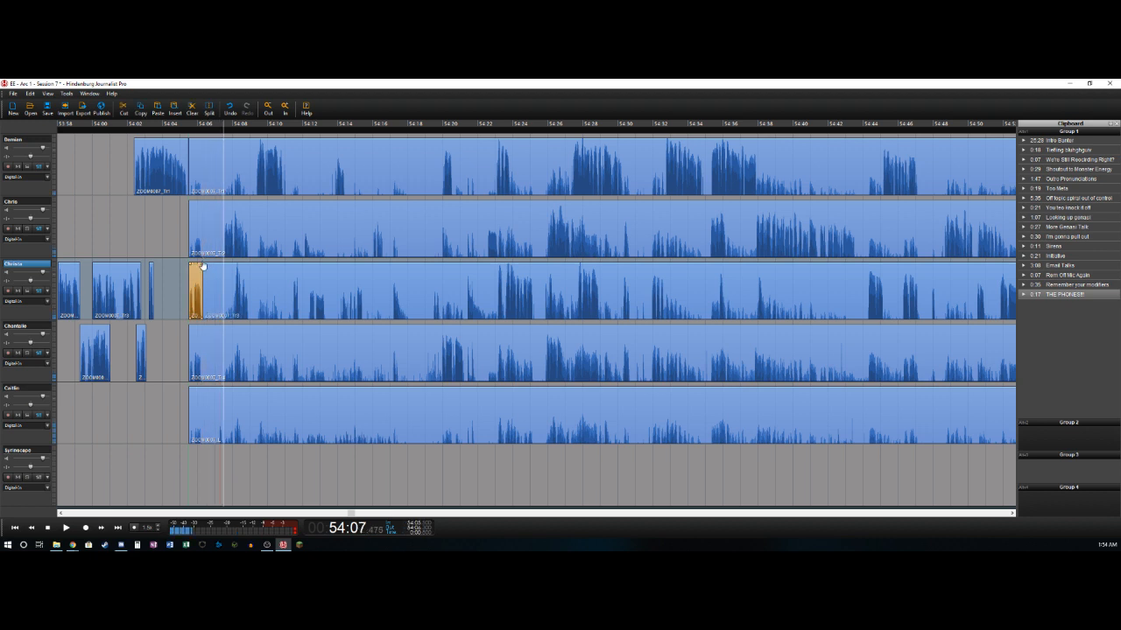
{"action": "key", "text": "Up"}
{"action": "key", "text": "t"}
{"action": "key", "text": "Delete"}
{"action": "key", "text": "space"}
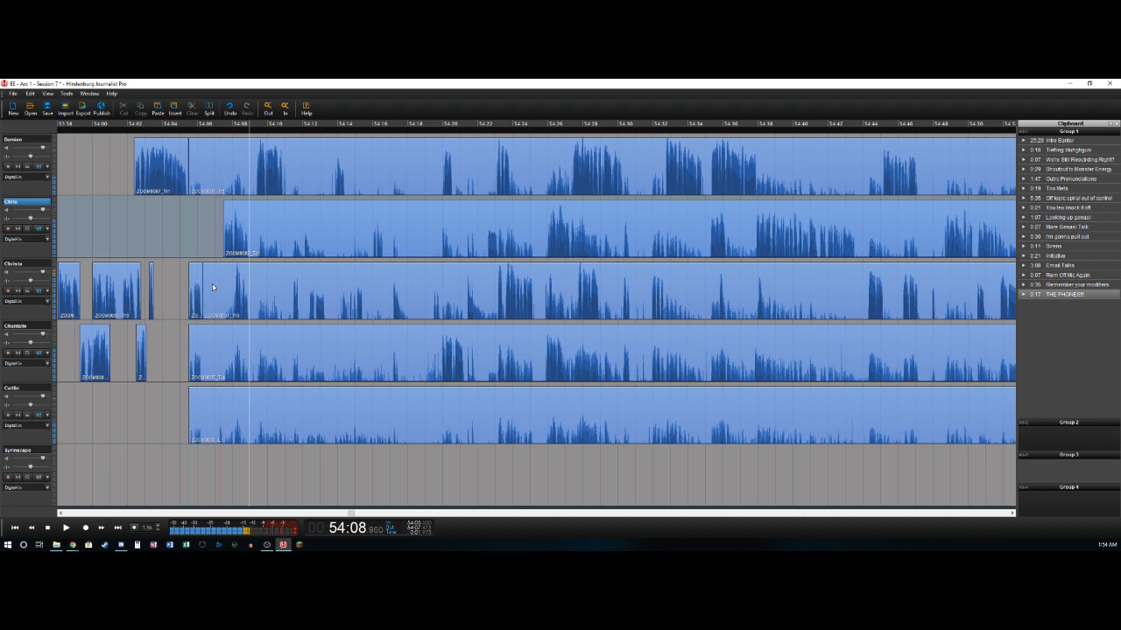
{"action": "key", "text": "t"}
- Delete the third track's audio from about 54:06.3 to 54:08.0 and split the track at about 54:08.9
{"action": "key", "text": "Left"}
{"action": "key", "text": "Right"}
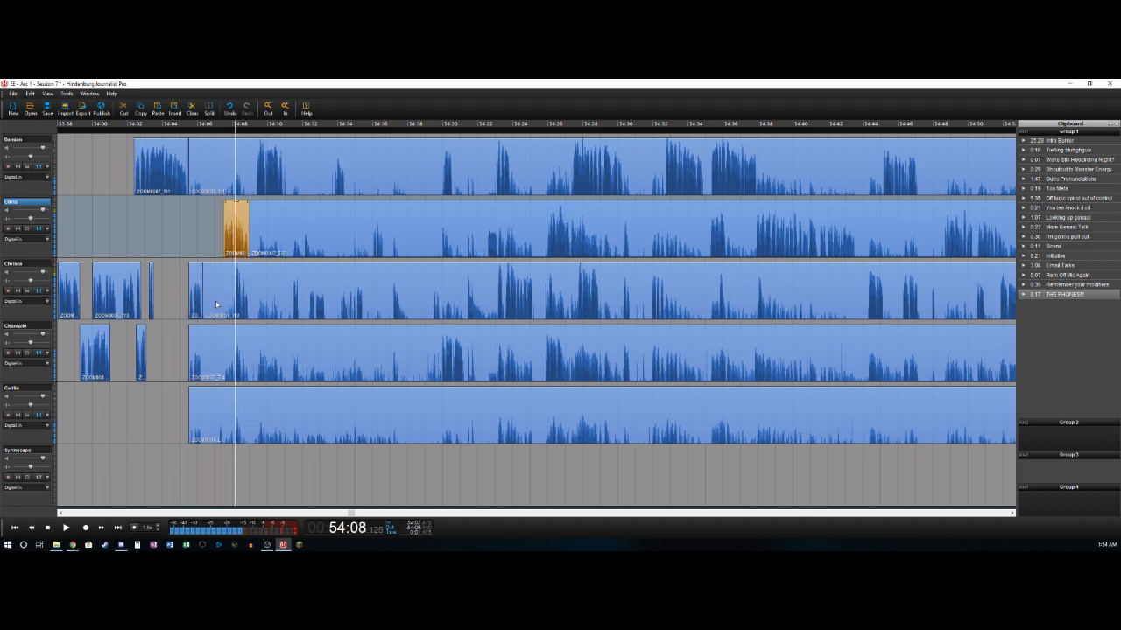
{"action": "key", "text": "Down"}
{"action": "key", "text": "Left"}
{"action": "key", "text": "t"}
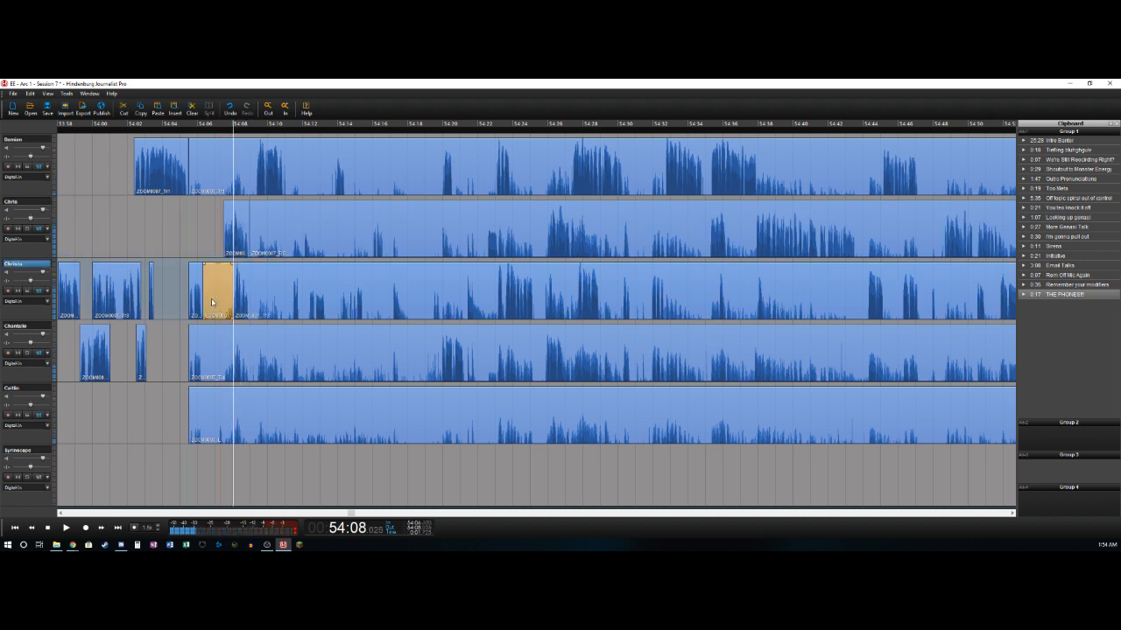
{"action": "key", "text": "Delete"}
{"action": "key", "text": "t"}
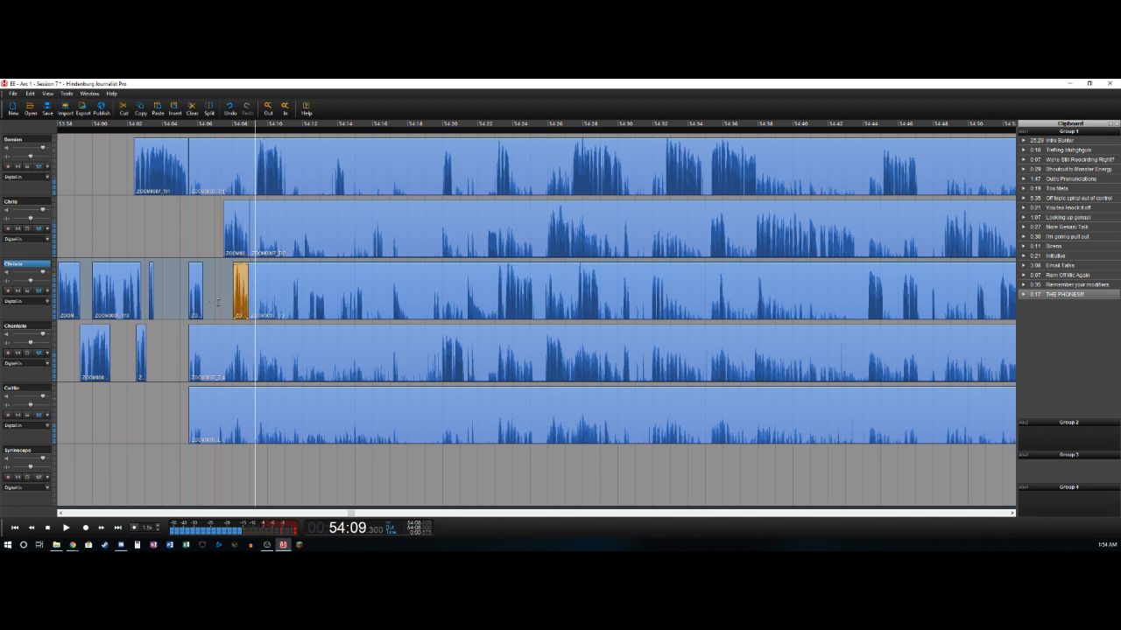
- Delete the first track's audio from about 54:05.5 to 54:09.3 and split the track at about 54:11.1
{"action": "key", "text": "Up"}
{"action": "key", "text": "Up"}
{"action": "key", "text": "t"}
{"action": "key", "text": "Delete"}
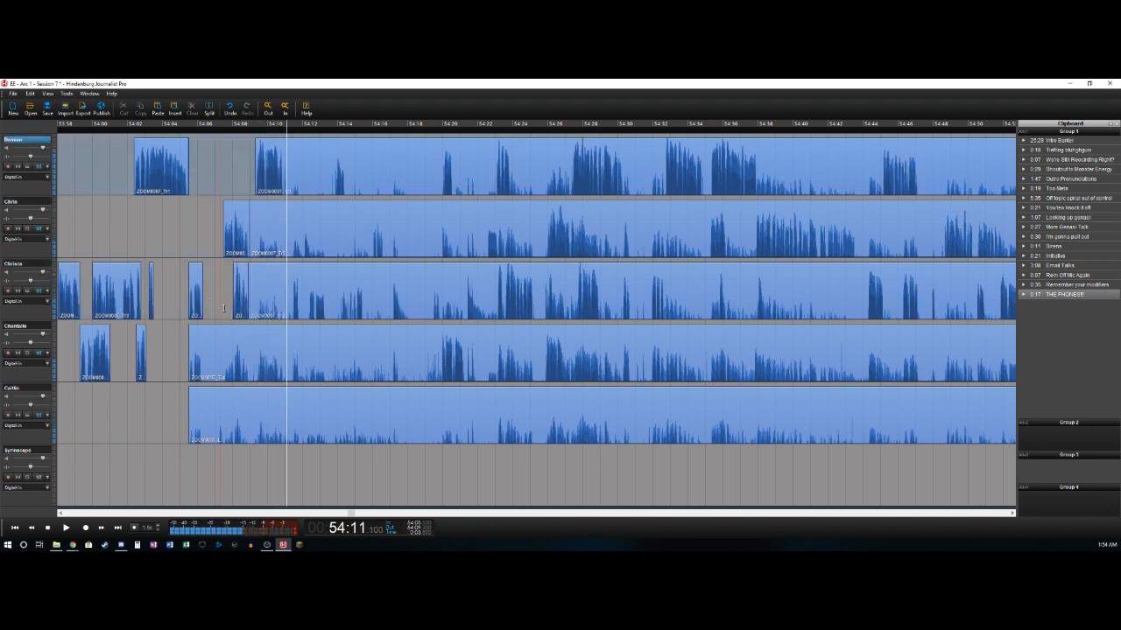
{"action": "key", "text": "t"}
- Delete the third track's audio from about 54:08.9 to 54:11.4
{"action": "key", "text": "space"}
{"action": "key", "text": "Down"}
{"action": "key", "text": "Down"}
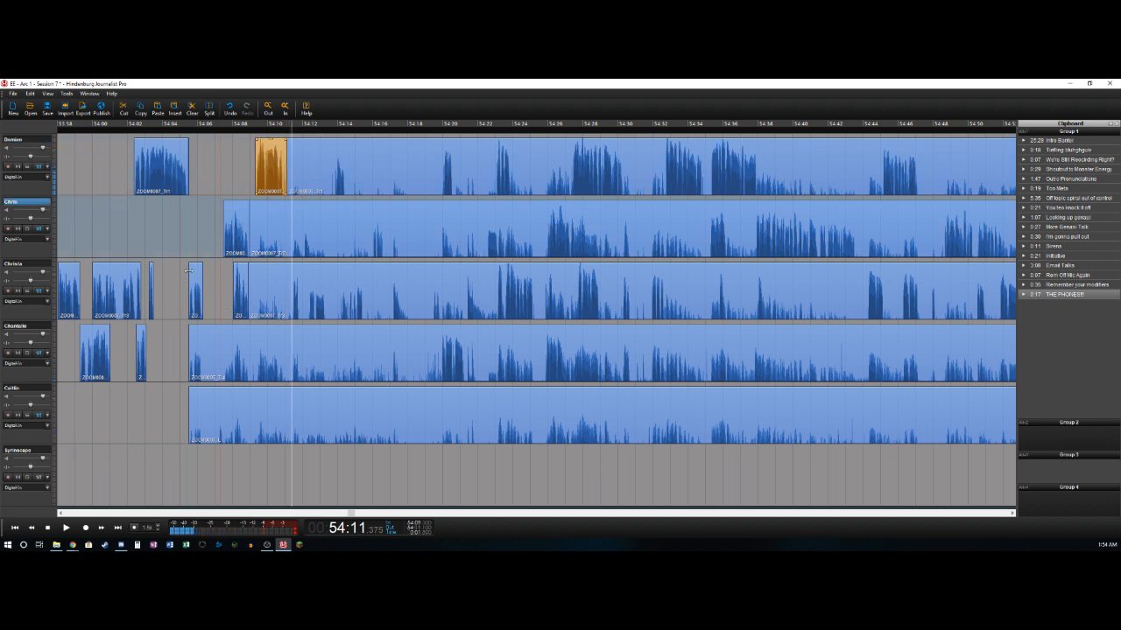
{"action": "key", "text": "Delete"}
{"action": "key", "text": "space"}
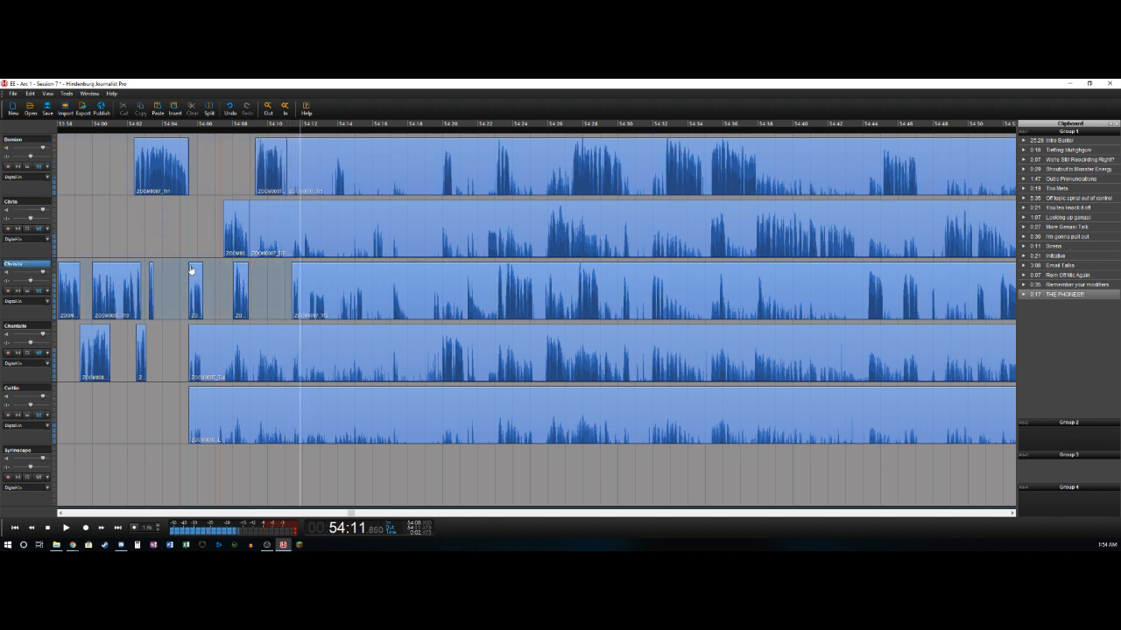
- Delete the third track's audio from about 54:11.9 to 54:12.3
{"action": "key", "text": "t"}
{"action": "key", "text": "Left"}
{"action": "key", "text": "t"}
{"action": "key", "text": "Right"}
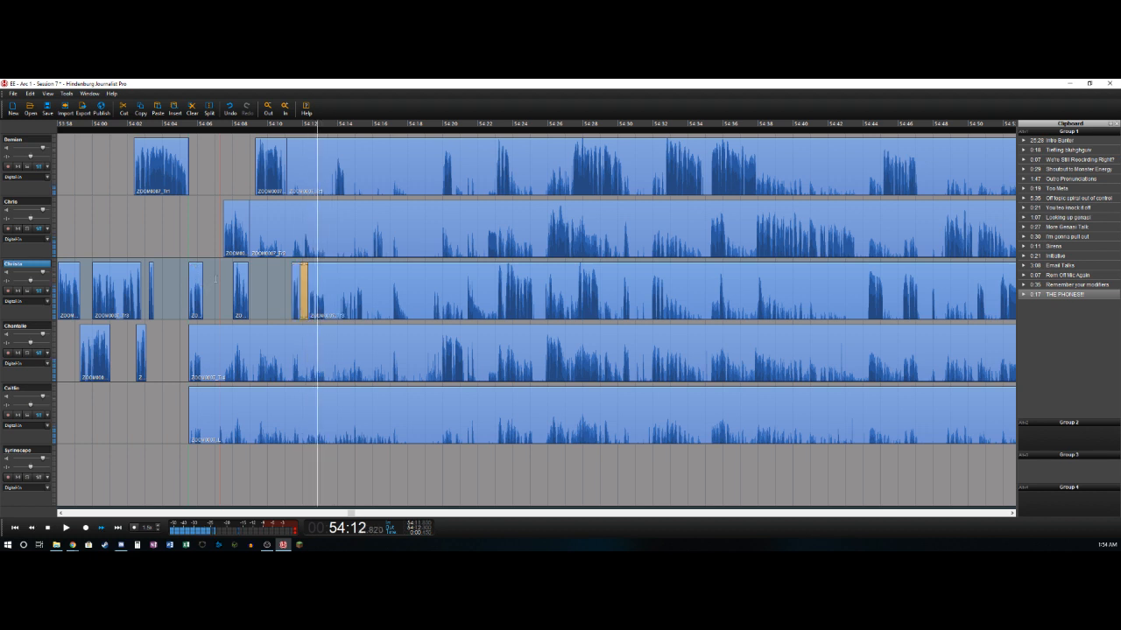
{"action": "key", "text": "Delete"}
- Split the third track at about 54:13.3
{"action": "key", "text": "Right"}
{"action": "key", "text": "Right"}
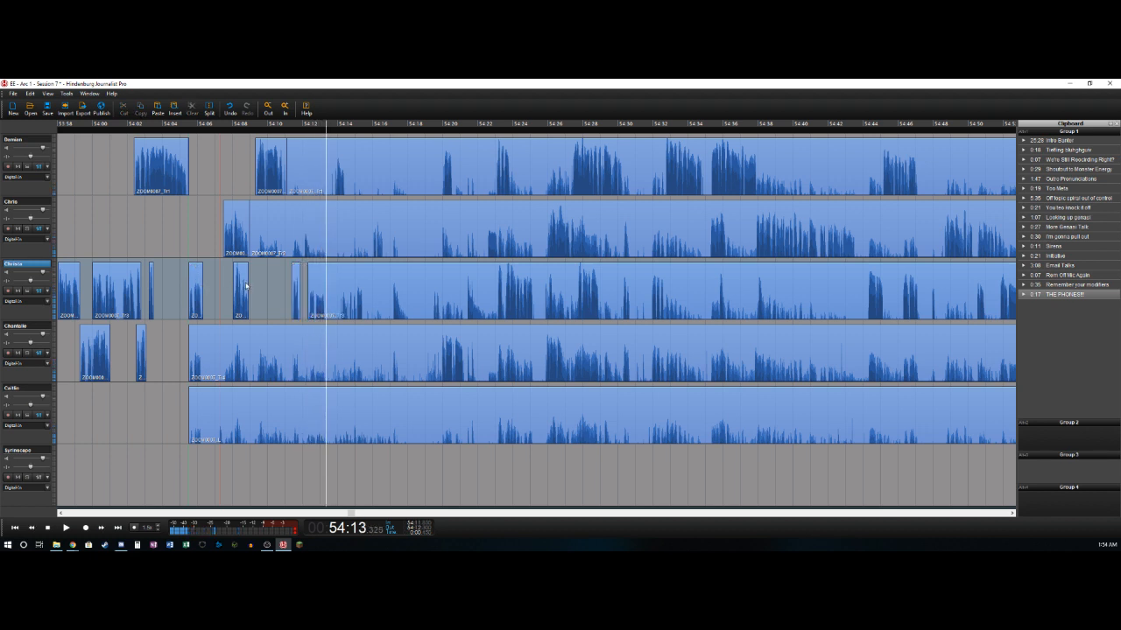
{"action": "key", "text": "t"}
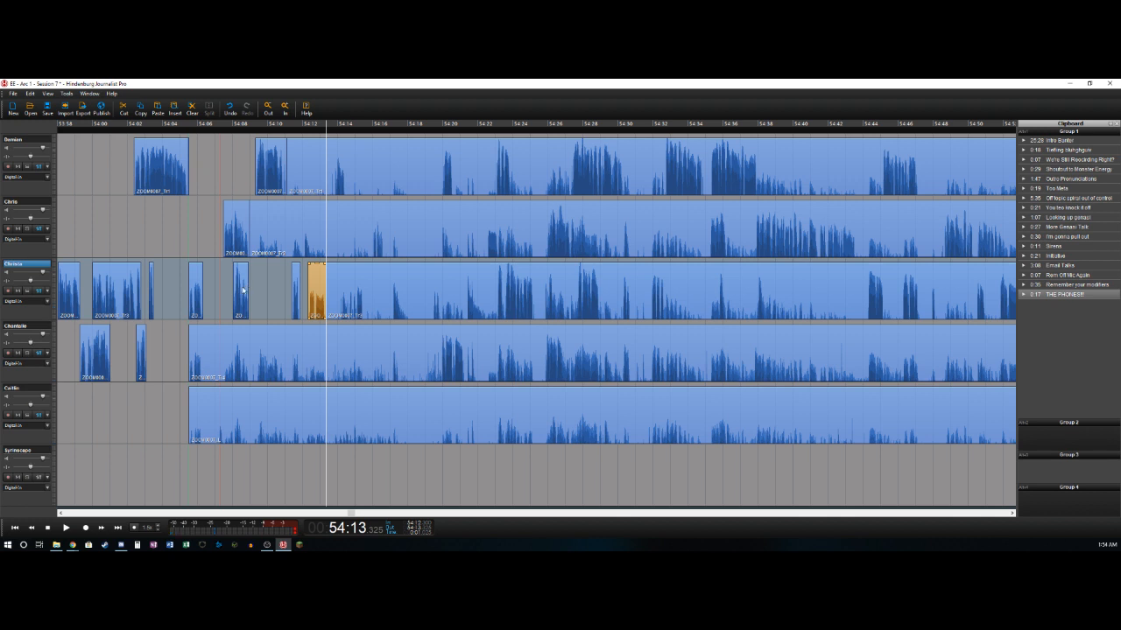
- Mark the range from 54:13.3 to about 54:17.1 and delete it across all five recorded tracks
{"action": "key", "text": "space"}
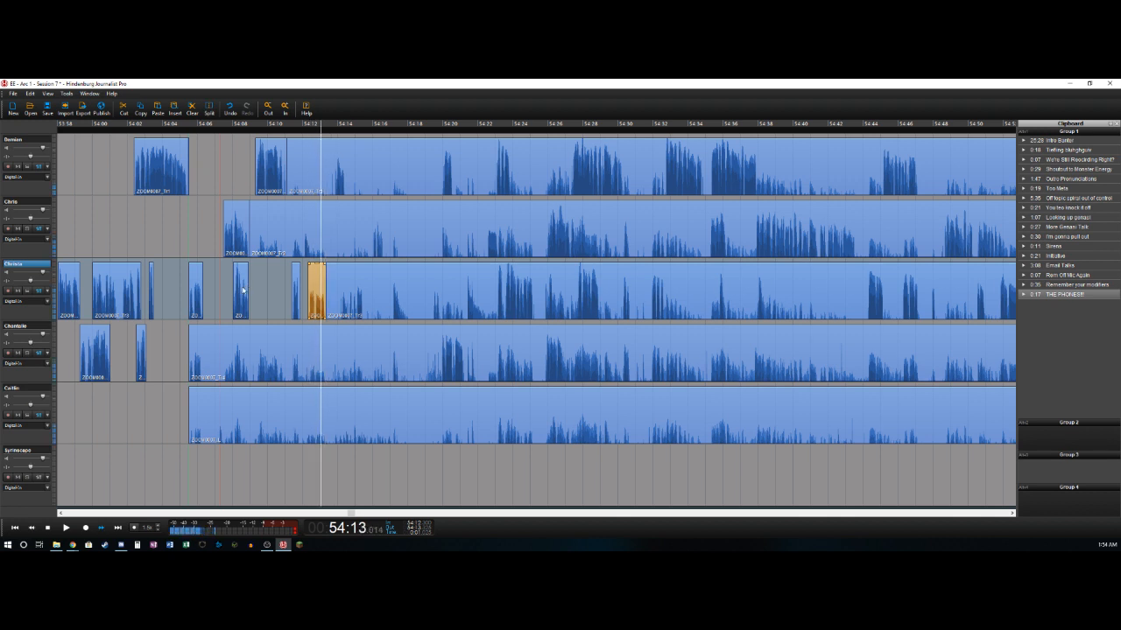
{"action": "key", "text": "space"}
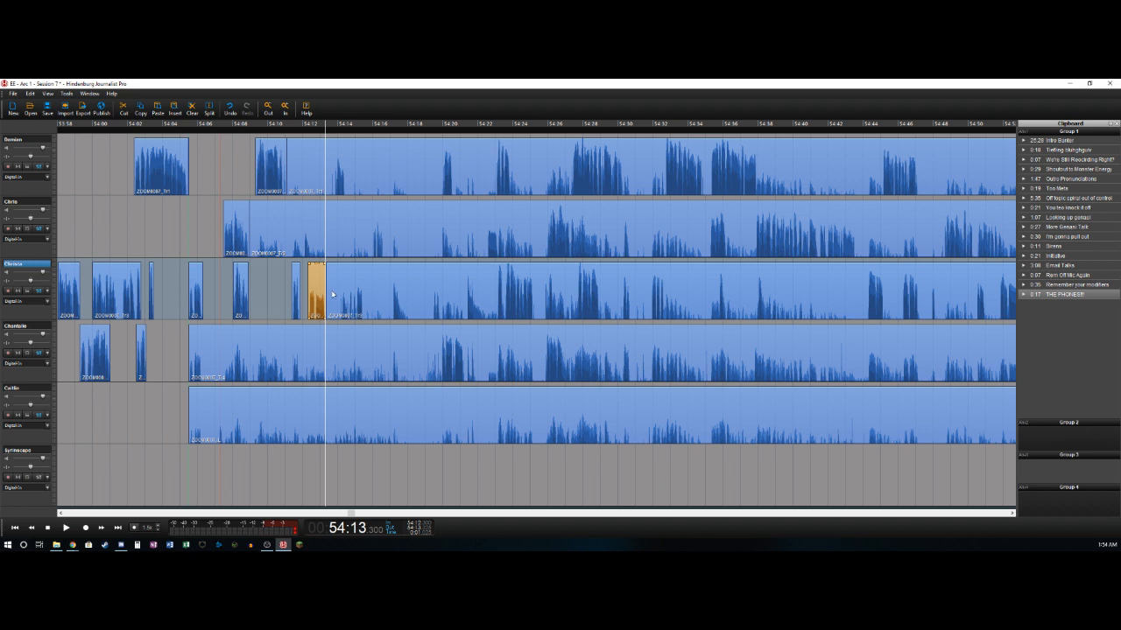
{"action": "key", "text": "space"}
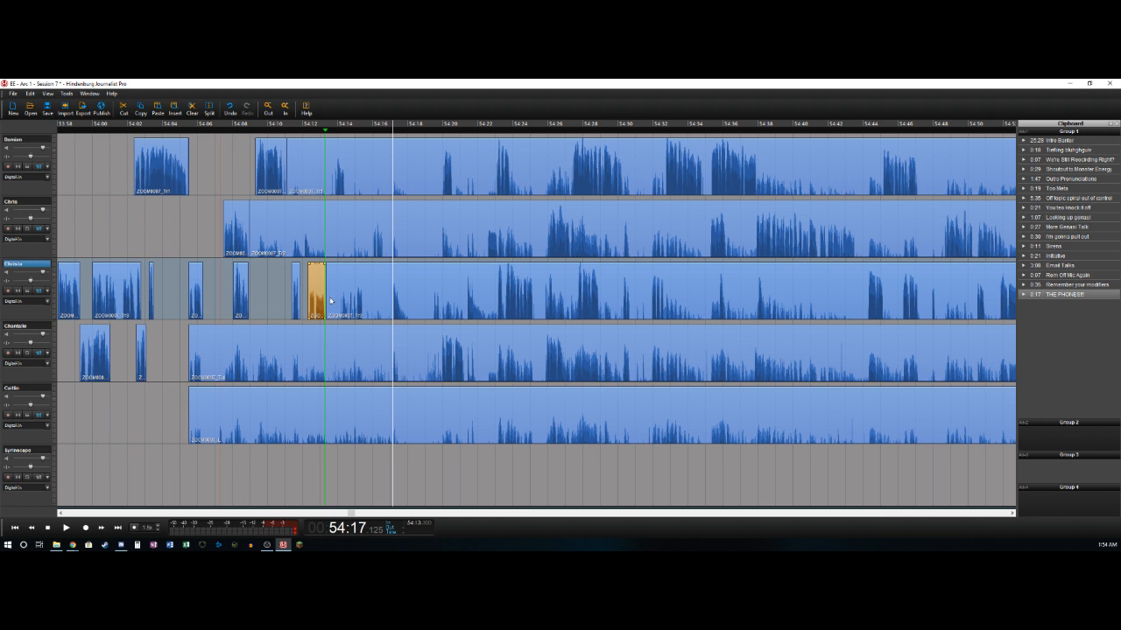
{"action": "key", "text": "o"}
{"action": "left_click", "coordinate": [347, 156]}
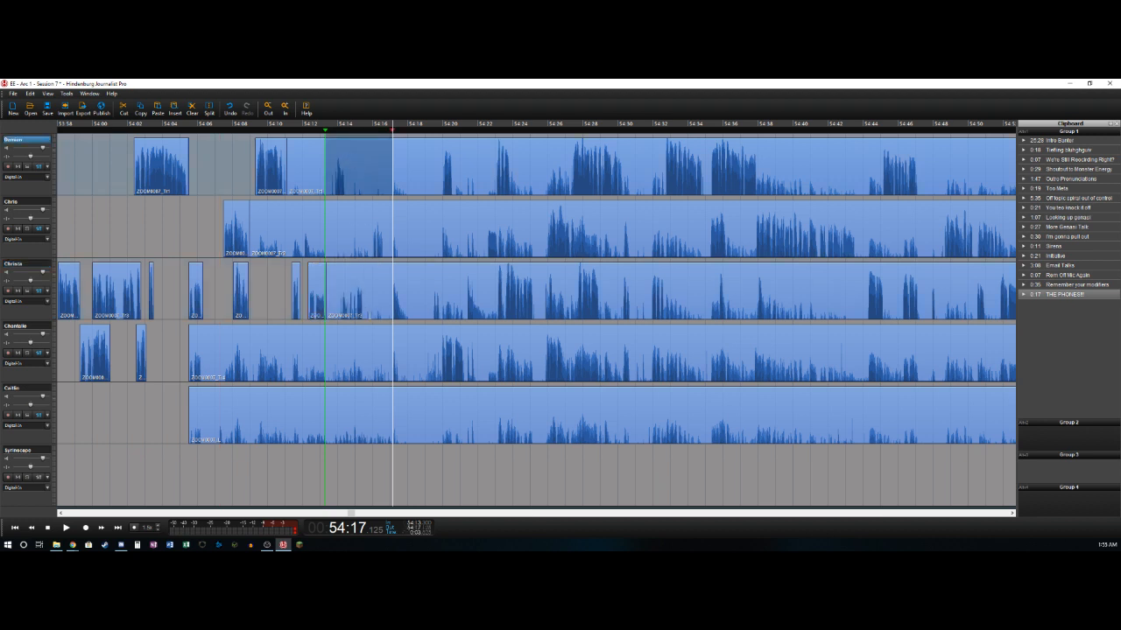
{"action": "left_click", "coordinate": [372, 413], "text": "shift"}
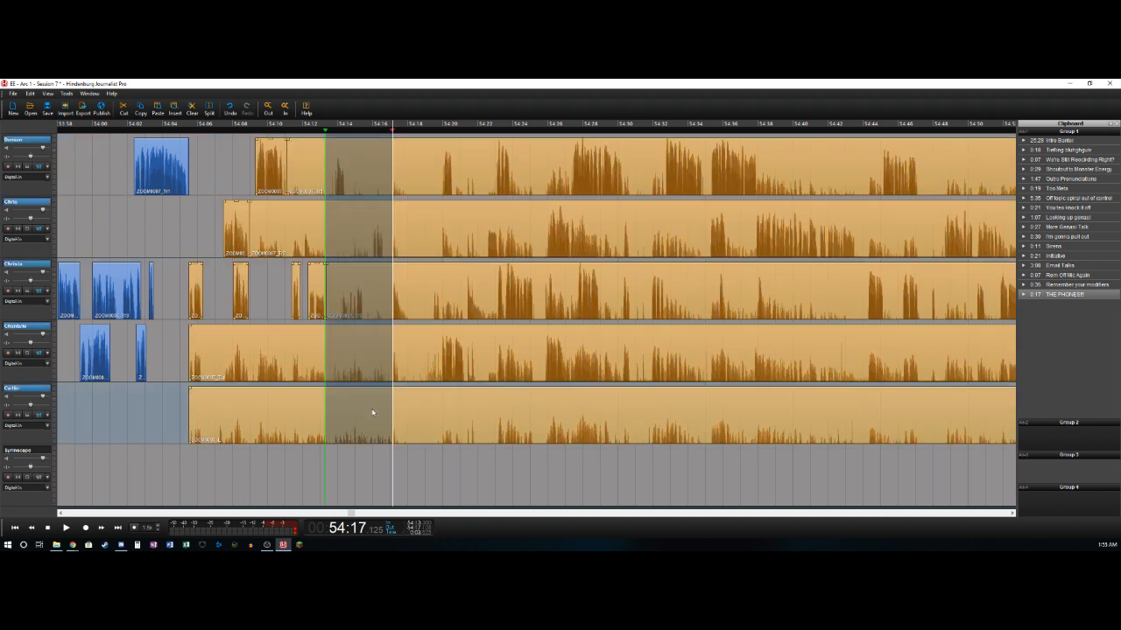
{"action": "key", "text": "Delete"}
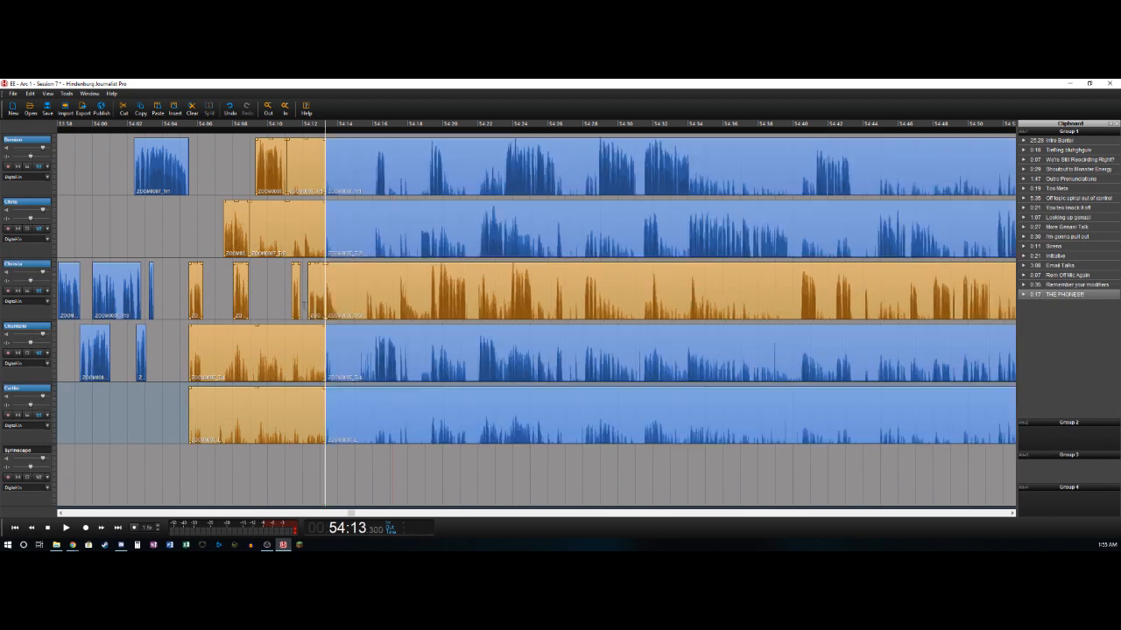
- Play back the edit around 54:13.3 and try to delete the third track's clip from about 54:12.3 to 54:13.3
{"action": "left_click", "coordinate": [303, 305]}
{"action": "key", "text": "space"}
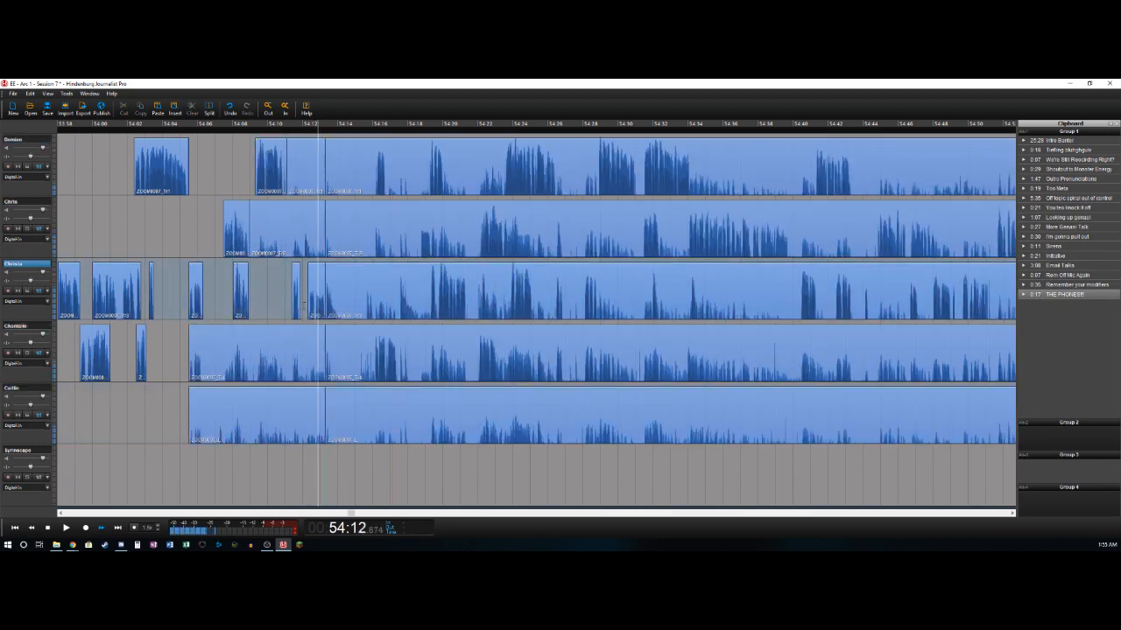
{"action": "key", "text": "space"}
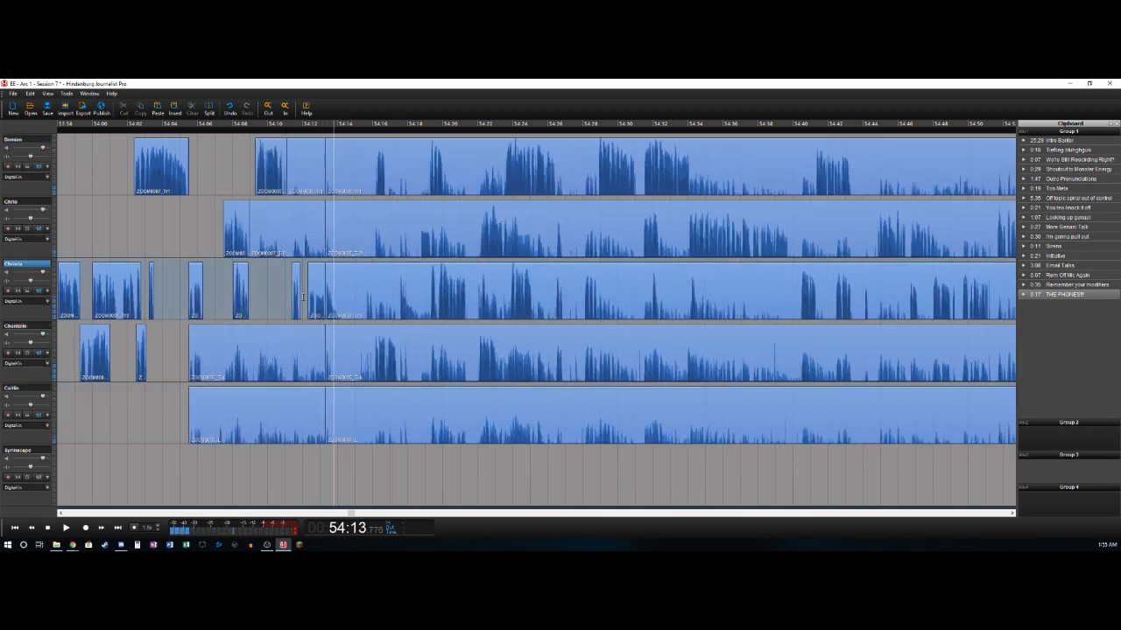
{"action": "left_click", "coordinate": [316, 278]}
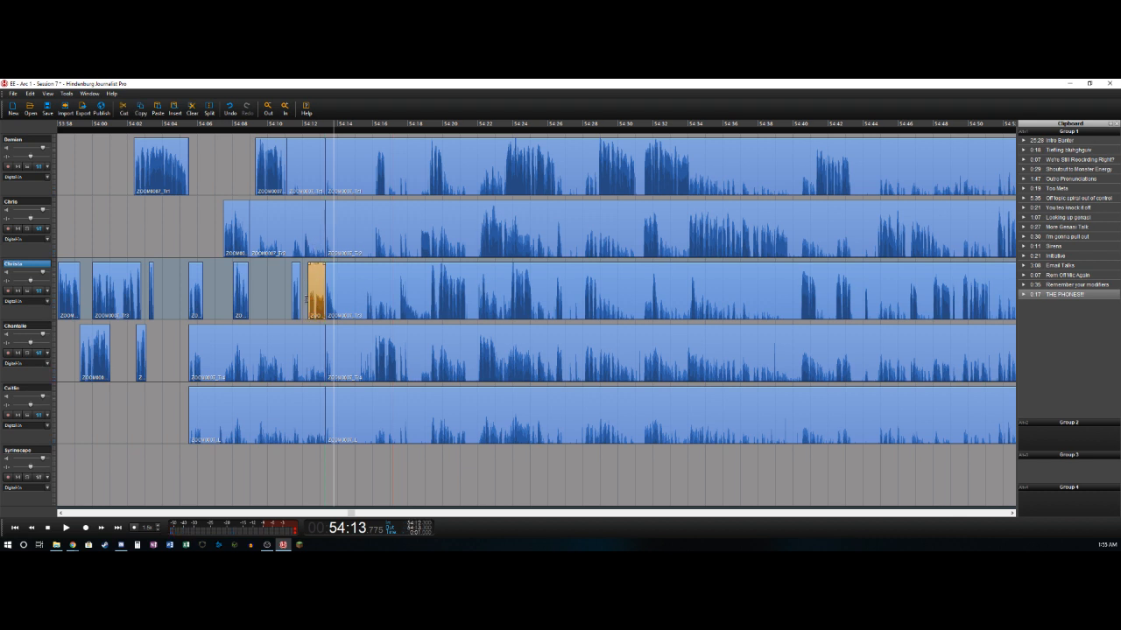
{"action": "key", "text": "Delete"}
- Mark the range from 54:12.2 to 54:13.3, audition it, and delete it across all five recorded tracks
{"action": "key", "text": "space"}
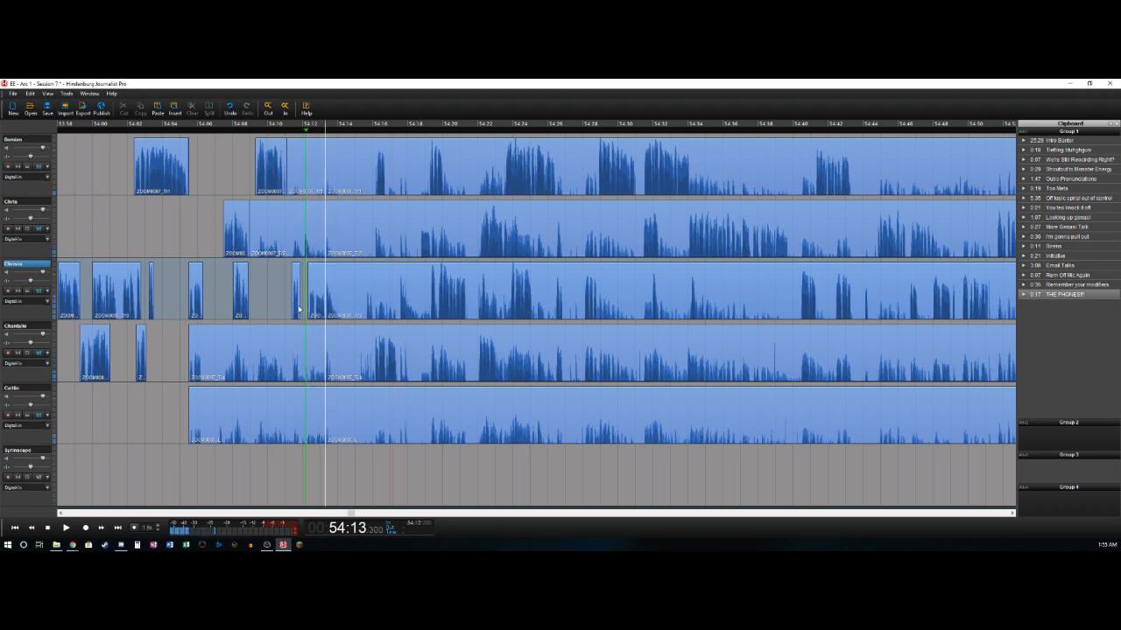
{"action": "key", "text": "o"}
{"action": "key", "text": "Left"}
{"action": "key", "text": "Left"}
{"action": "left_click", "coordinate": [285, 302]}
{"action": "key", "text": "space"}
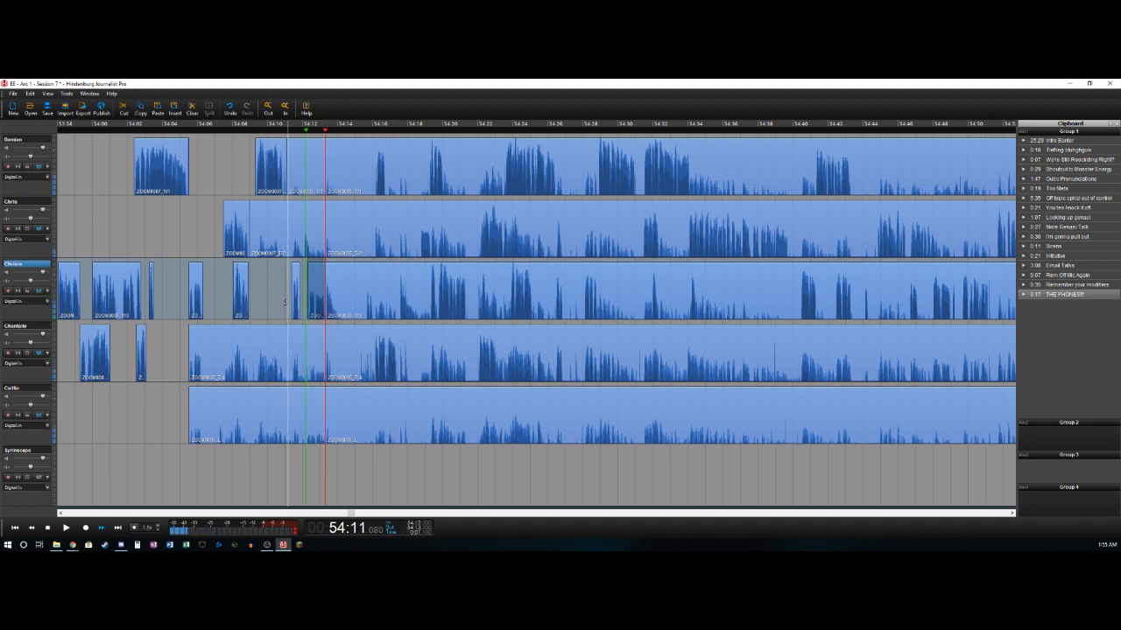
{"action": "key", "text": "space"}
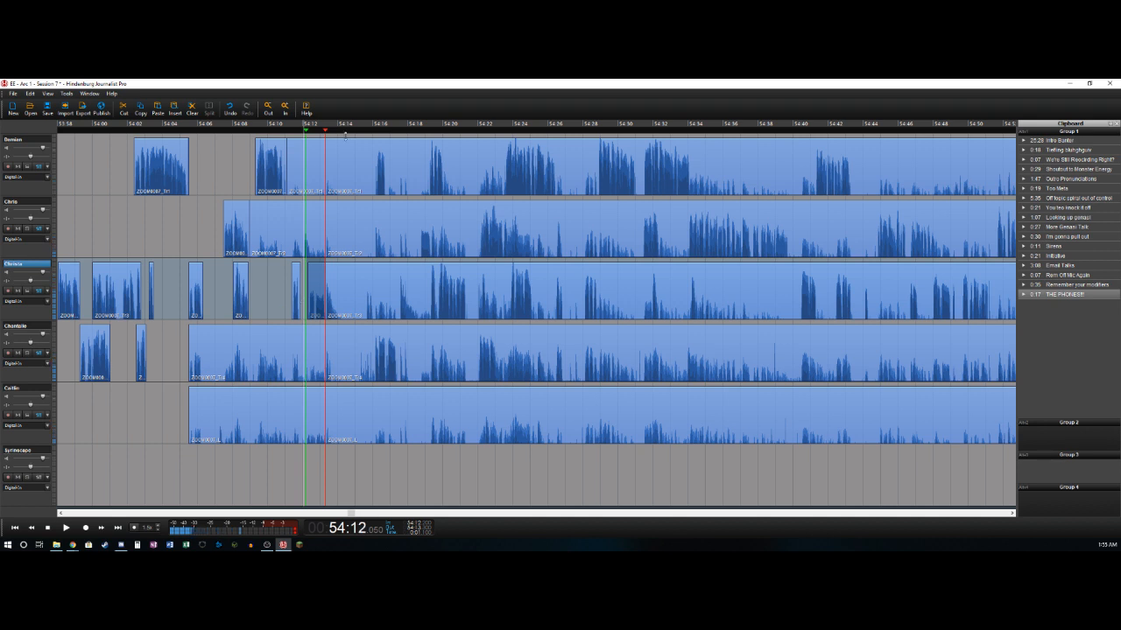
{"action": "left_click", "coordinate": [313, 159]}
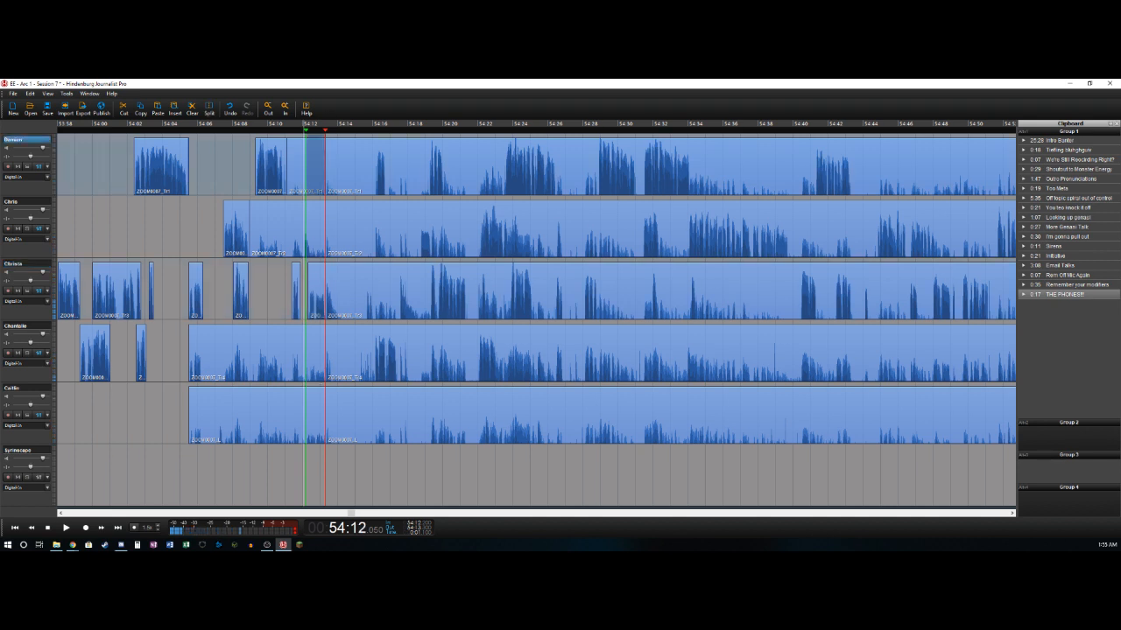
{"action": "left_click", "coordinate": [313, 405], "text": "shift"}
{"action": "key", "text": "Delete"}
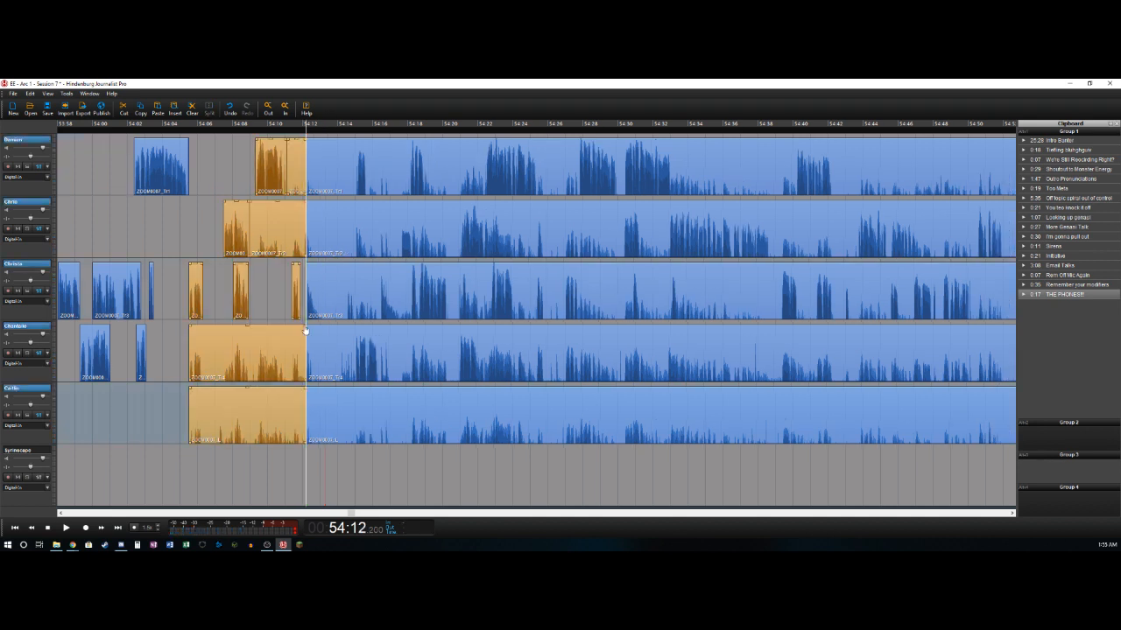
- Delete the bleed clips ending at 54:12.2 on the first, second, fourth and fifth tracks
{"action": "left_click", "coordinate": [294, 178]}
{"action": "left_click", "coordinate": [293, 174]}
{"action": "key", "text": "Delete"}
{"action": "left_click", "coordinate": [296, 222]}
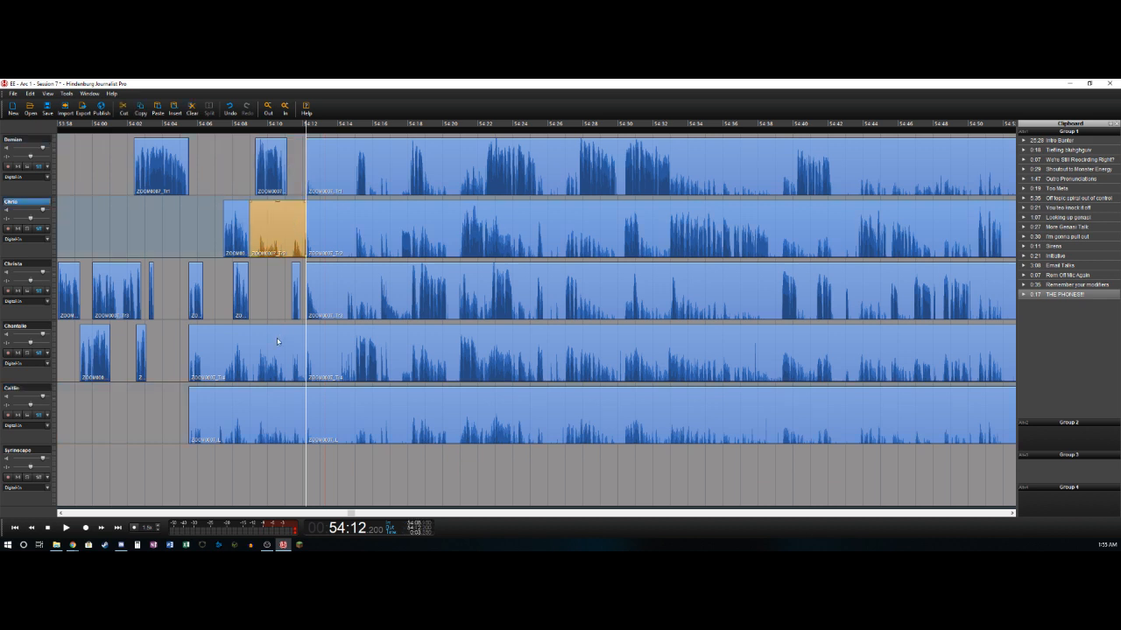
{"action": "key", "text": "Delete"}
{"action": "left_click", "coordinate": [272, 344]}
{"action": "key", "text": "Delete"}
{"action": "left_click", "coordinate": [270, 411]}
{"action": "key", "text": "Delete"}
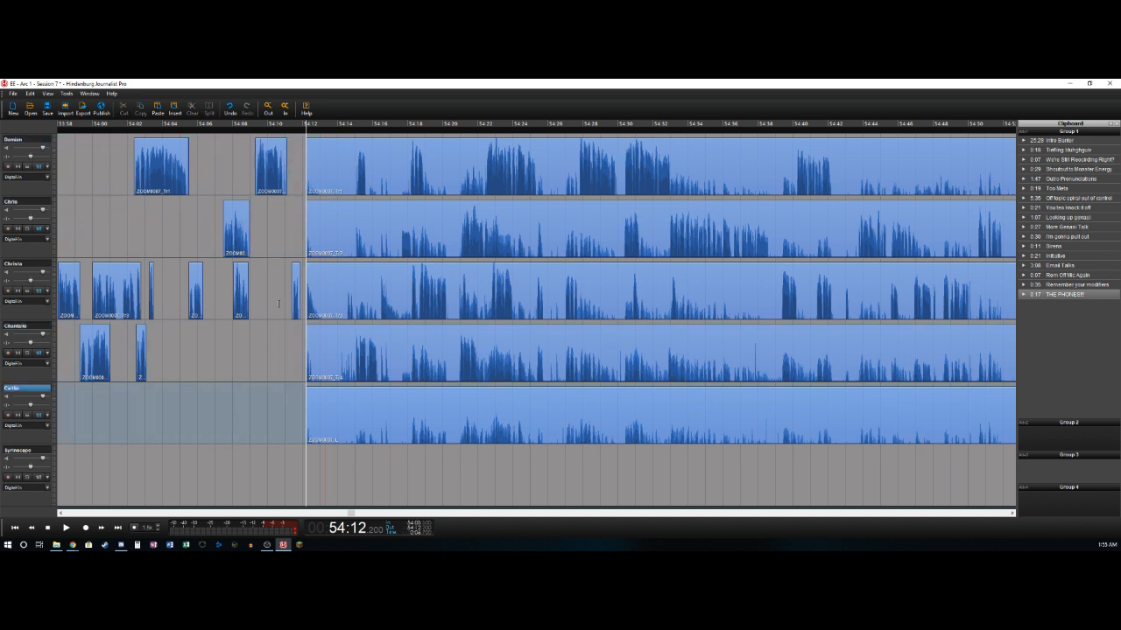
- Play back from about 54:10.6 and split the third track at 54:13.1
{"action": "left_click", "coordinate": [279, 303]}
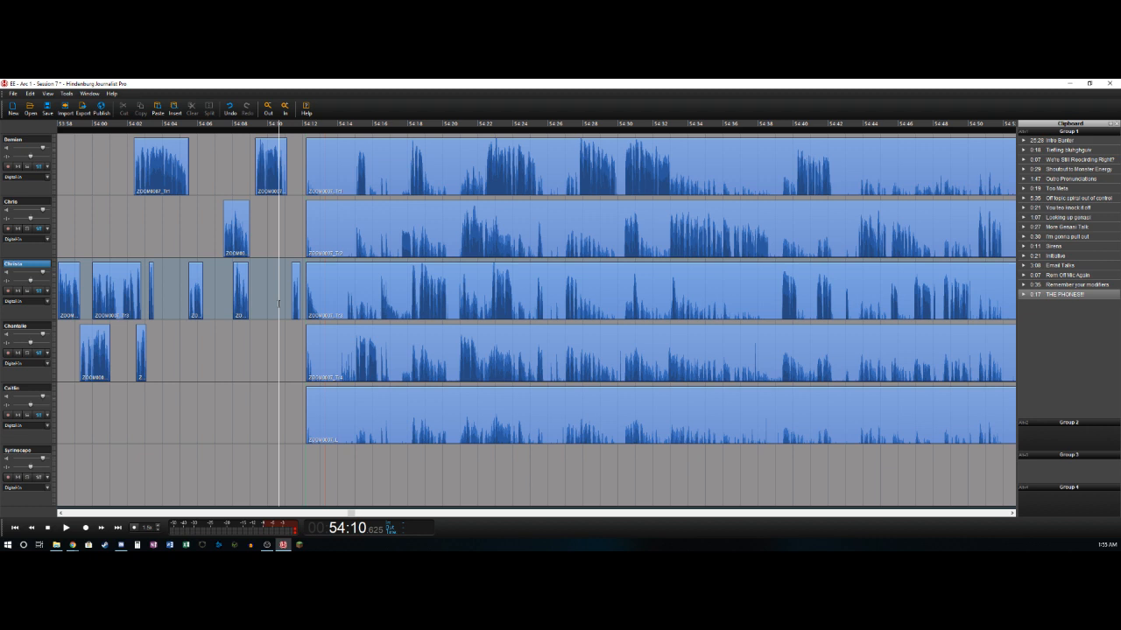
{"action": "key", "text": "space"}
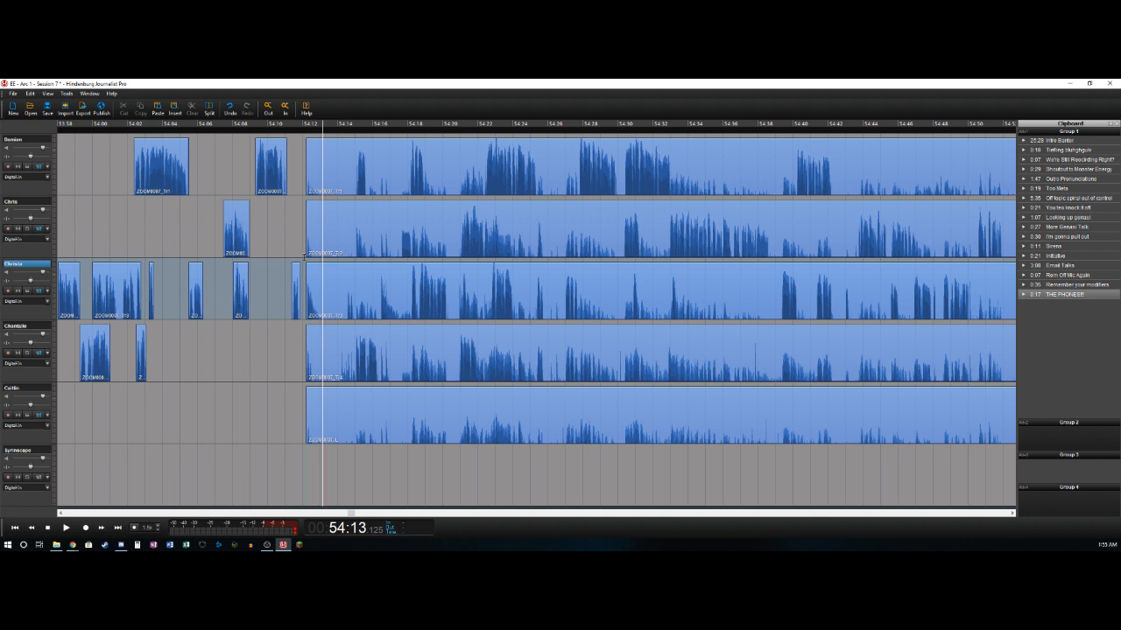
{"action": "key", "text": "ctrl+t"}
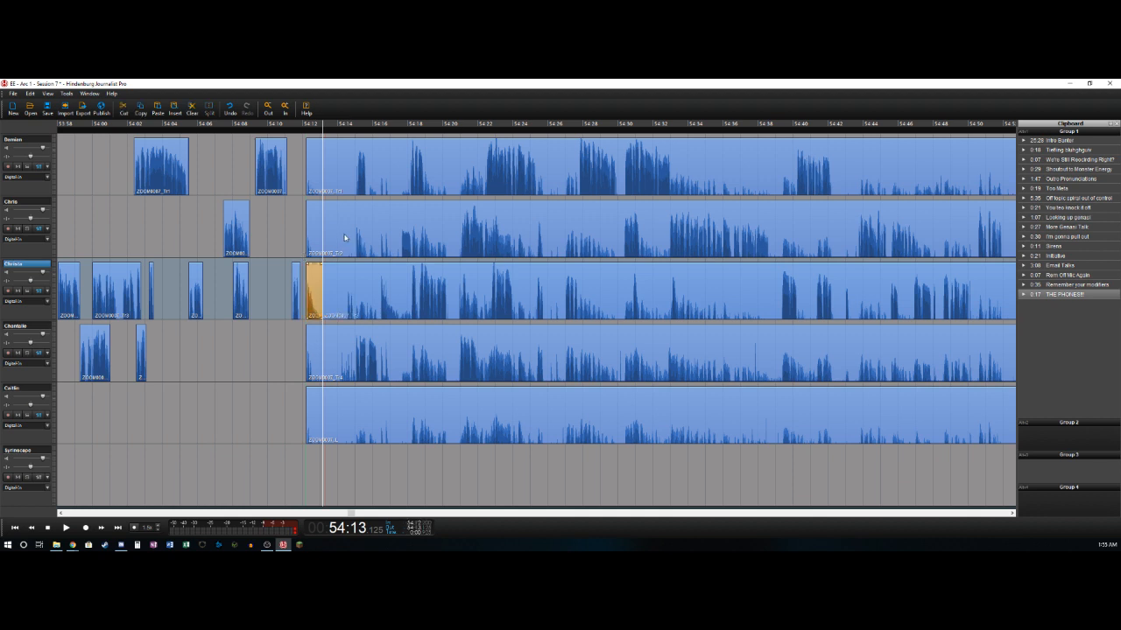
- Mark the range from 54:13.1 to about 54:14.95 and delete it across all five recorded tracks
{"action": "key", "text": "space"}
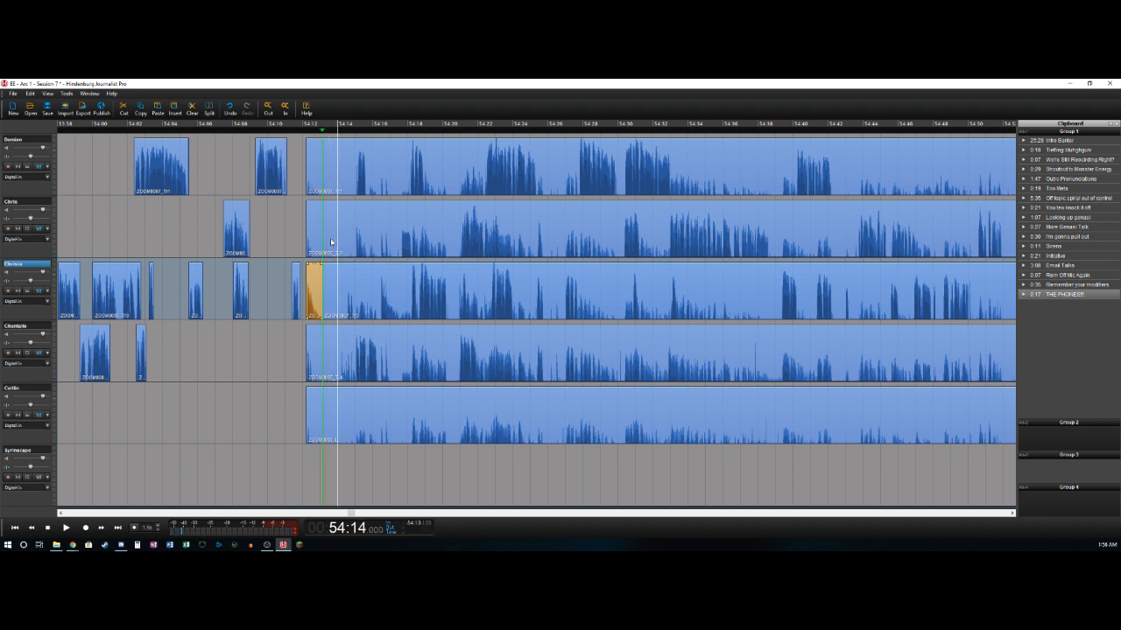
{"action": "key", "text": "space"}
{"action": "key", "text": "Left"}
{"action": "key", "text": "Left"}
{"action": "key", "text": "Right"}
{"action": "key", "text": "Right"}
{"action": "key", "text": "Right"}
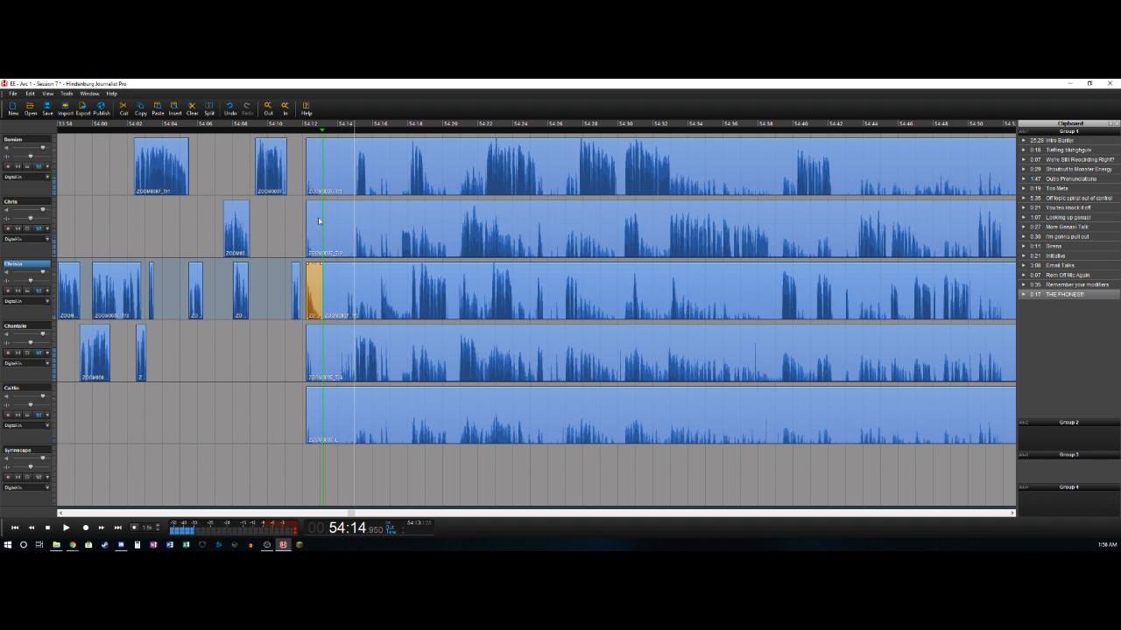
{"action": "key", "text": "o"}
{"action": "left_click", "coordinate": [330, 149]}
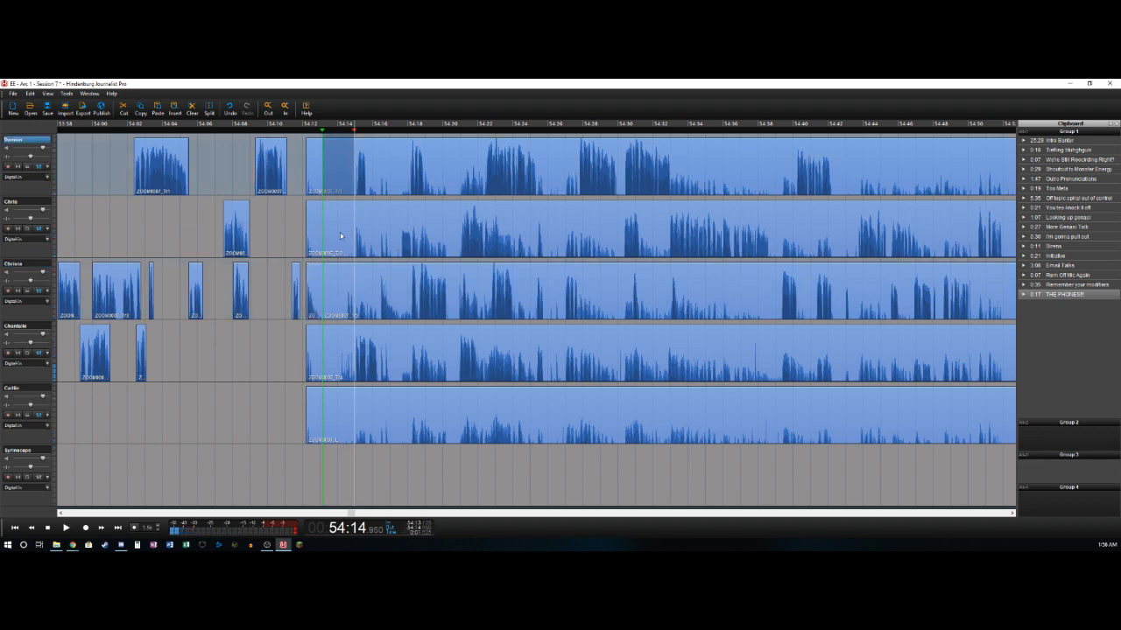
{"action": "left_click", "coordinate": [339, 414], "text": "shift"}
{"action": "key", "text": "Delete"}
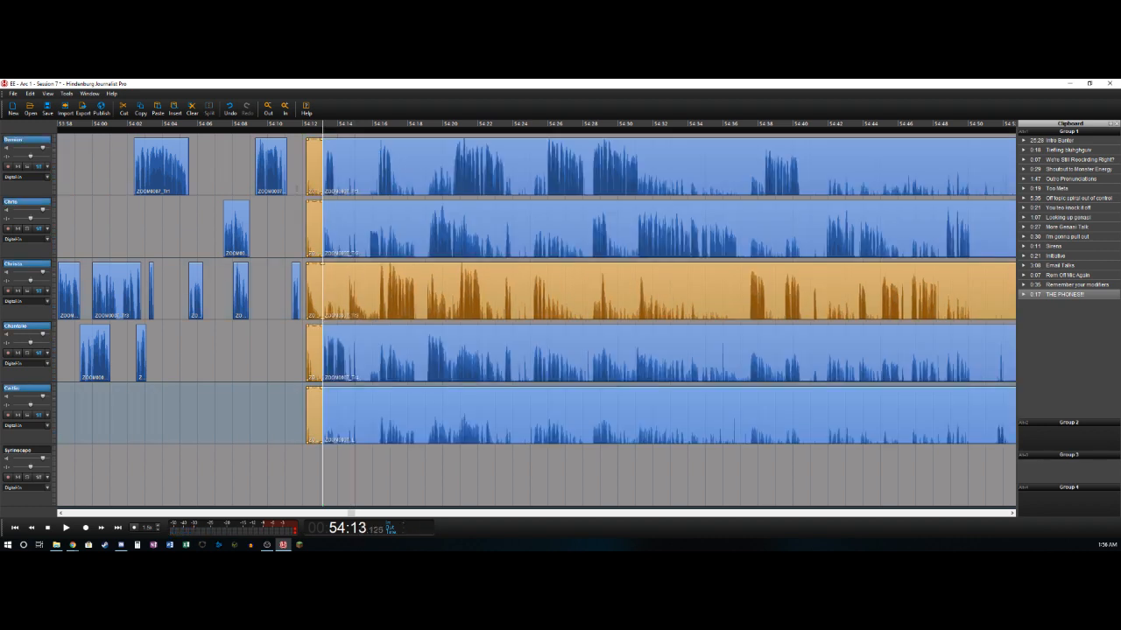
- Delete the 54:12.2 to 54:13.1 clips on the first, second, fourth and fifth tracks, and trim the first track's start to about 54:13.9
{"action": "left_click", "coordinate": [315, 171]}
{"action": "key", "text": "Delete"}
{"action": "left_click", "coordinate": [314, 223]}
{"action": "key", "text": "Delete"}
{"action": "left_click", "coordinate": [315, 353]}
{"action": "key", "text": "Delete"}
{"action": "left_click", "coordinate": [314, 422]}
{"action": "key", "text": "Delete"}
{"action": "left_click_drag", "start_coordinate": [323, 167], "coordinate": [336, 167]}
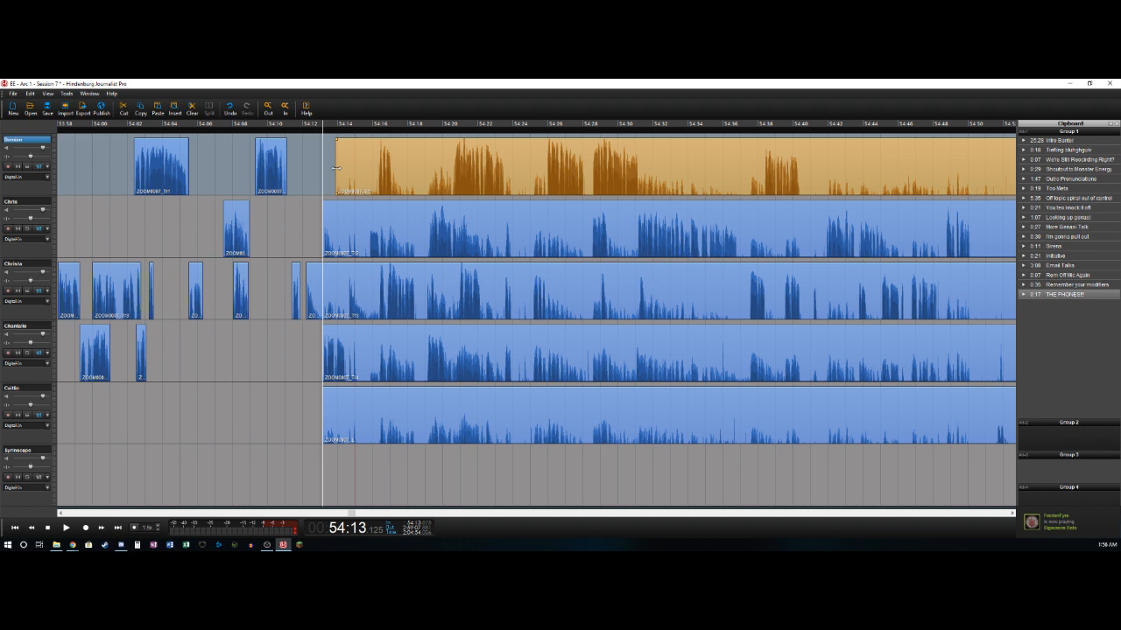
- Play on from 54:13.1 and split the fourth track at about 54:14.5
{"action": "key", "text": "space"}
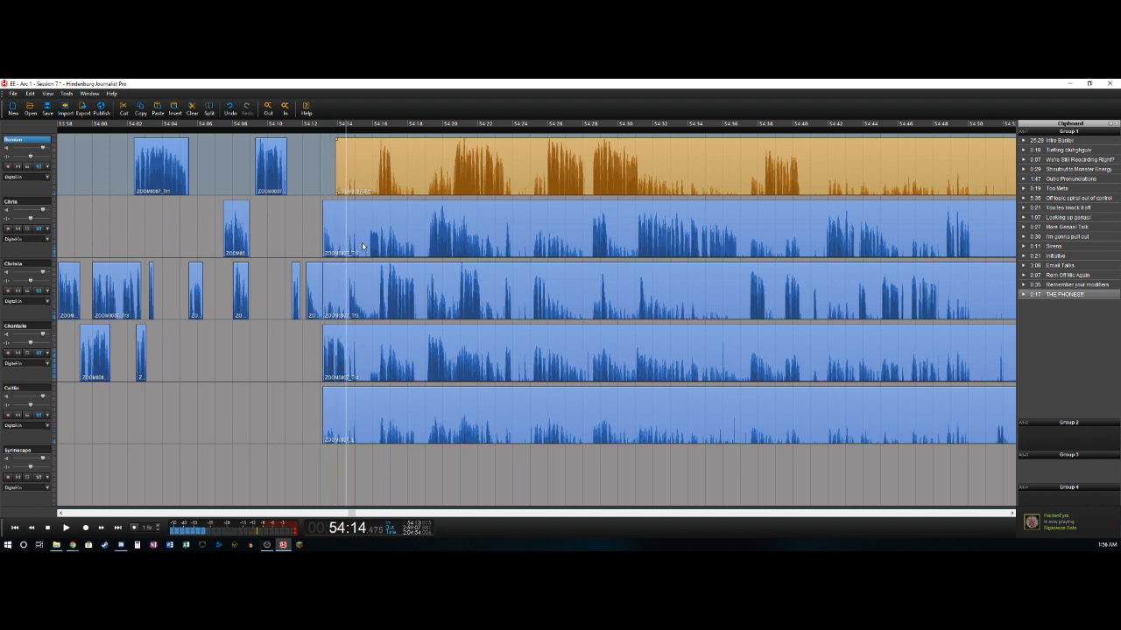
{"action": "key", "text": "Down"}
{"action": "key", "text": "Down"}
{"action": "key", "text": "Down"}
{"action": "key", "text": "ctrl+t"}
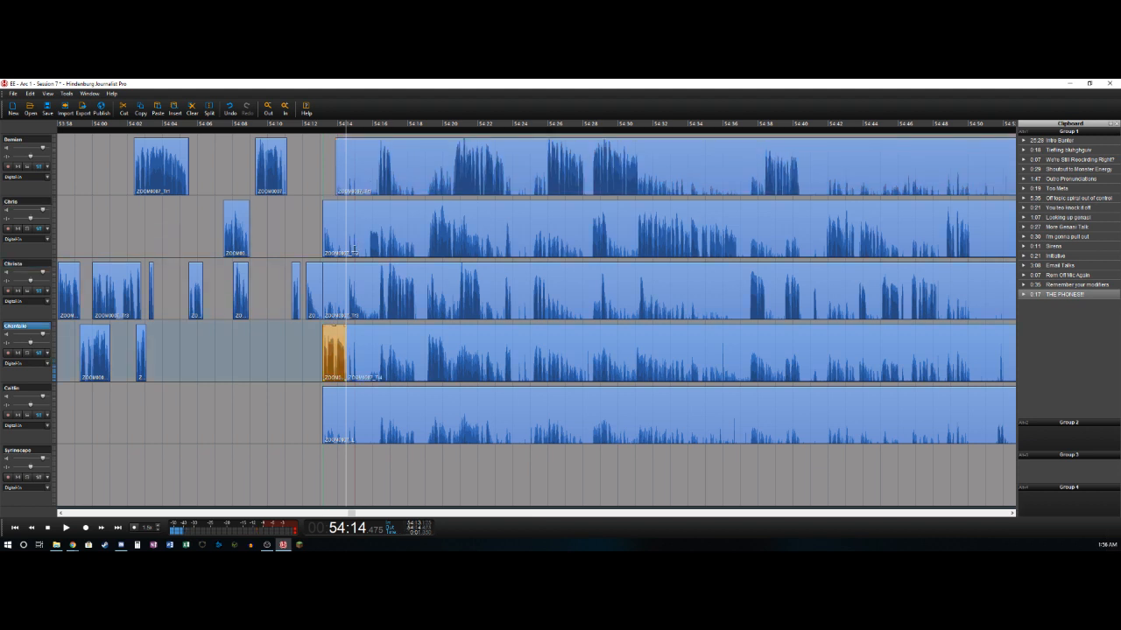
- Split the third track at 54:14.6 and delete its audio from 54:13.1 up to that split
{"action": "key", "text": "Up"}
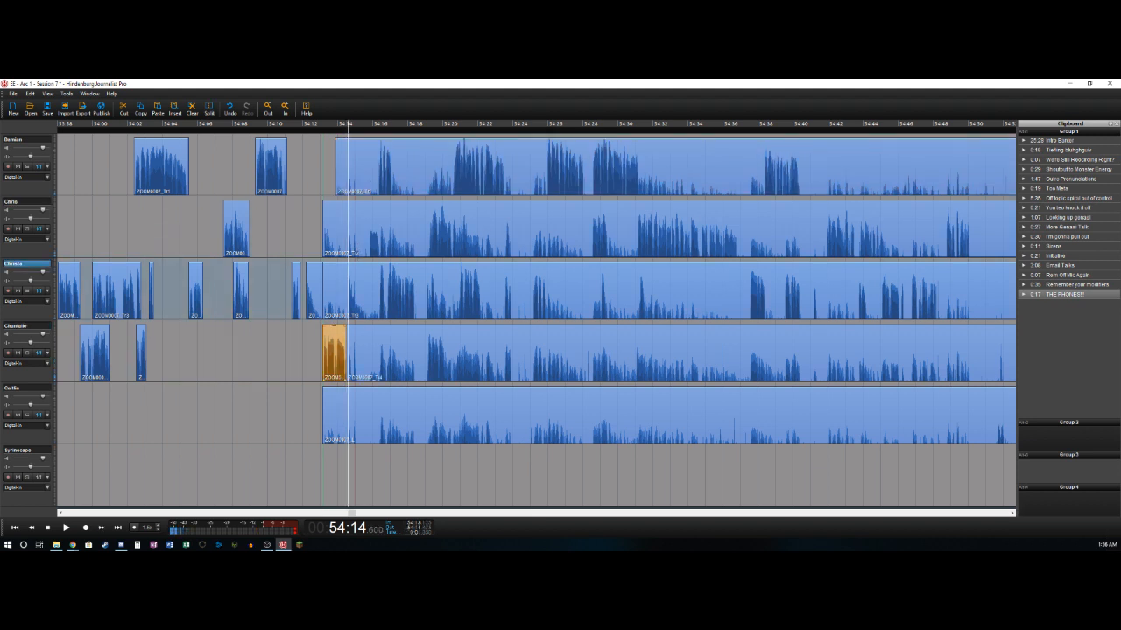
{"action": "key", "text": "ctrl+t"}
{"action": "key", "text": "Delete"}
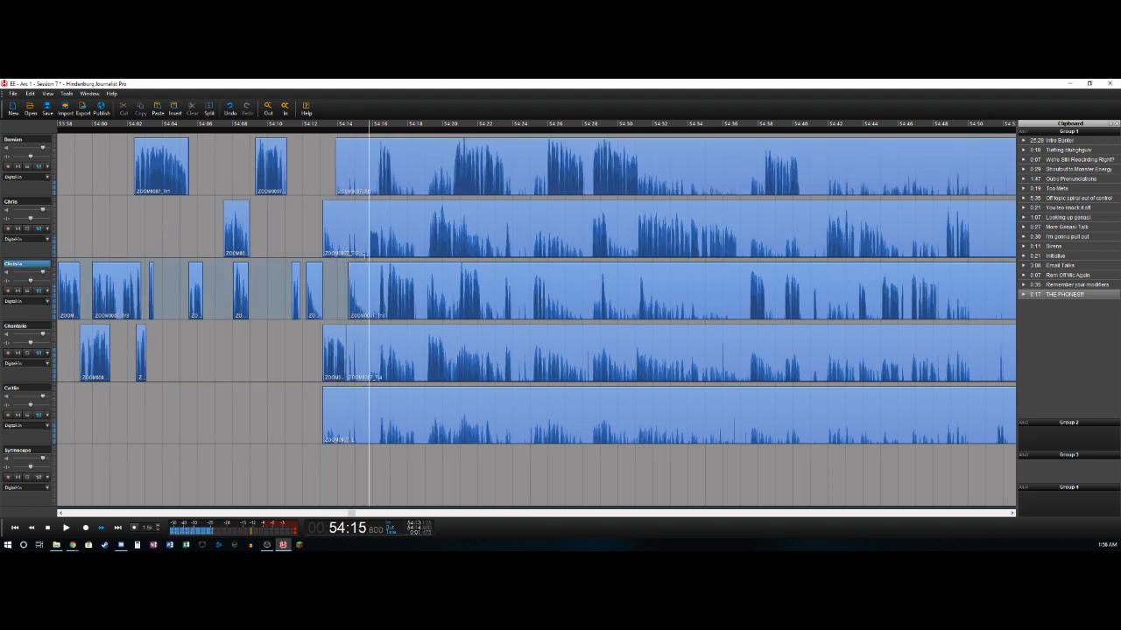
- Split the third track at about 54:15.8 and delete the second track's audio from 54:13.1 to the same point
{"action": "key", "text": "Left"}
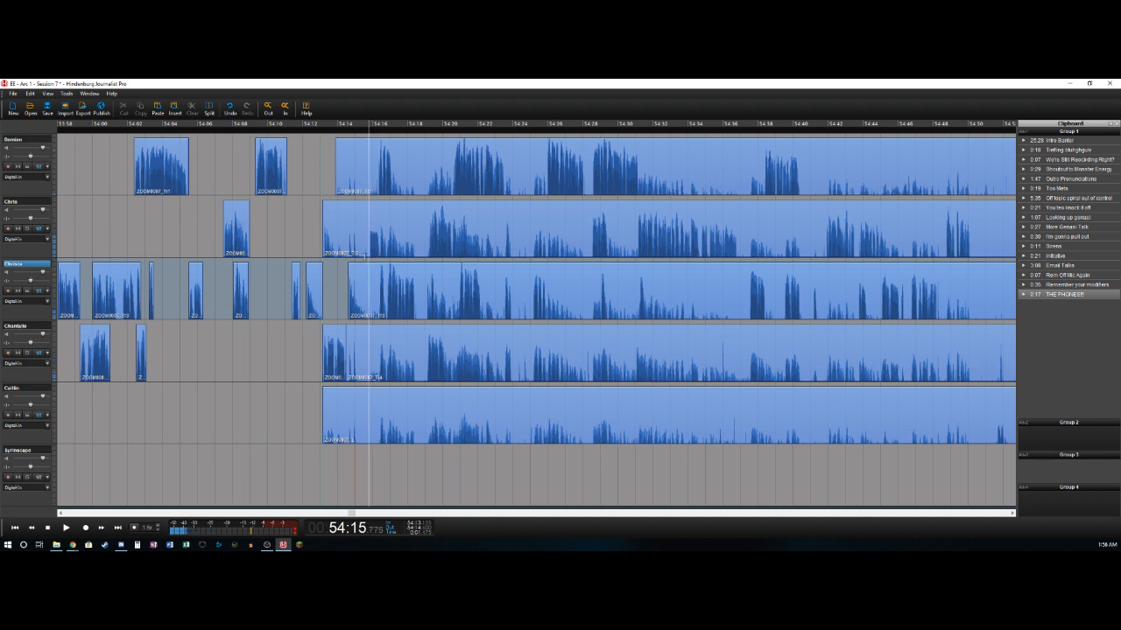
{"action": "key", "text": "ctrl+t"}
{"action": "key", "text": "Up"}
{"action": "key", "text": "space"}
{"action": "key", "text": "Delete"}
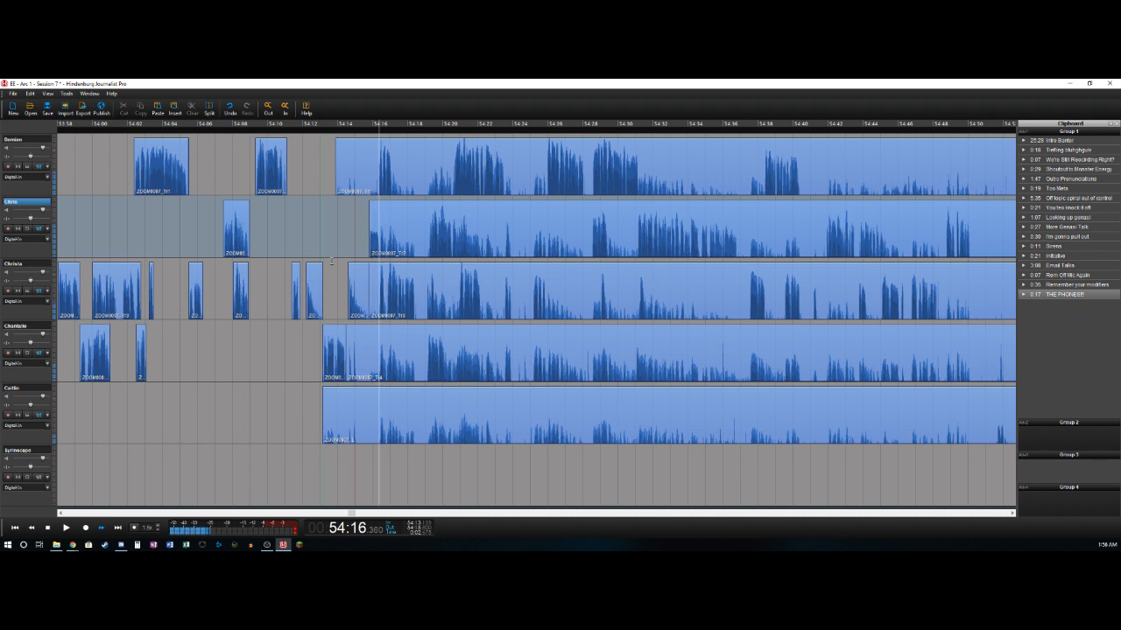
- Split the second track at about 54:16.4 and delete the first track's audio from about 54:13.9 to that point
{"action": "key", "text": "space"}
{"action": "key", "text": "ctrl+t"}
{"action": "key", "text": "Up"}
{"action": "key", "text": "ctrl+t"}
{"action": "key", "text": "Delete"}
- Split the first track at about 54:17.1 and delete the third track's audio from about 54:15.8 to 54:16.4
{"action": "key", "text": "space"}
{"action": "key", "text": "space"}
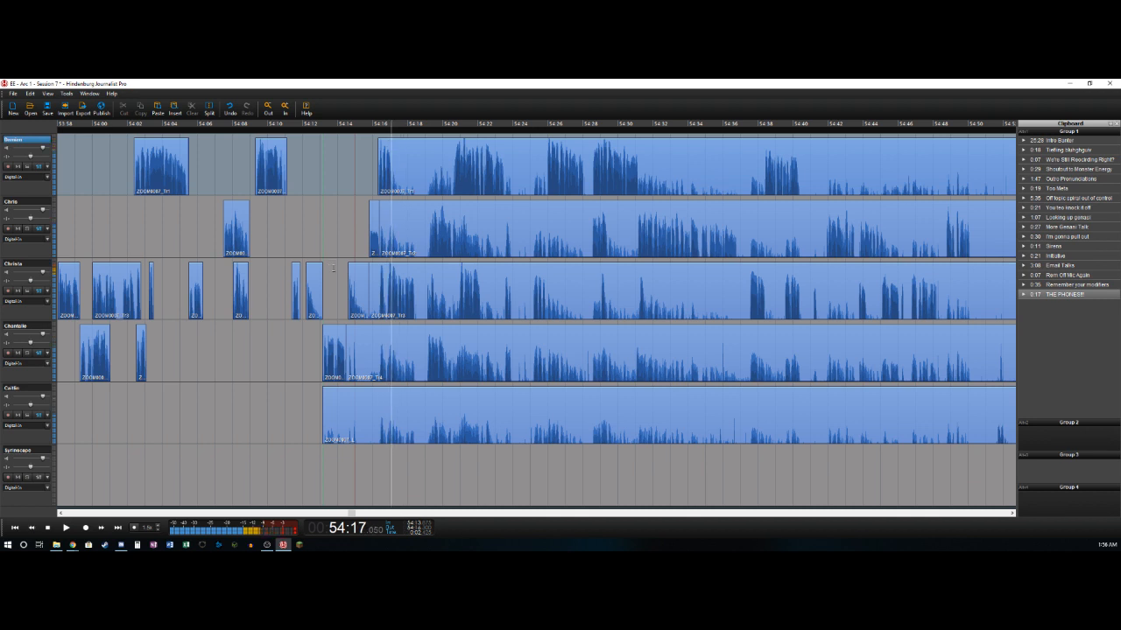
{"action": "key", "text": "ctrl+t"}
{"action": "key", "text": "Down"}
{"action": "key", "text": "Down"}
{"action": "key", "text": "Left"}
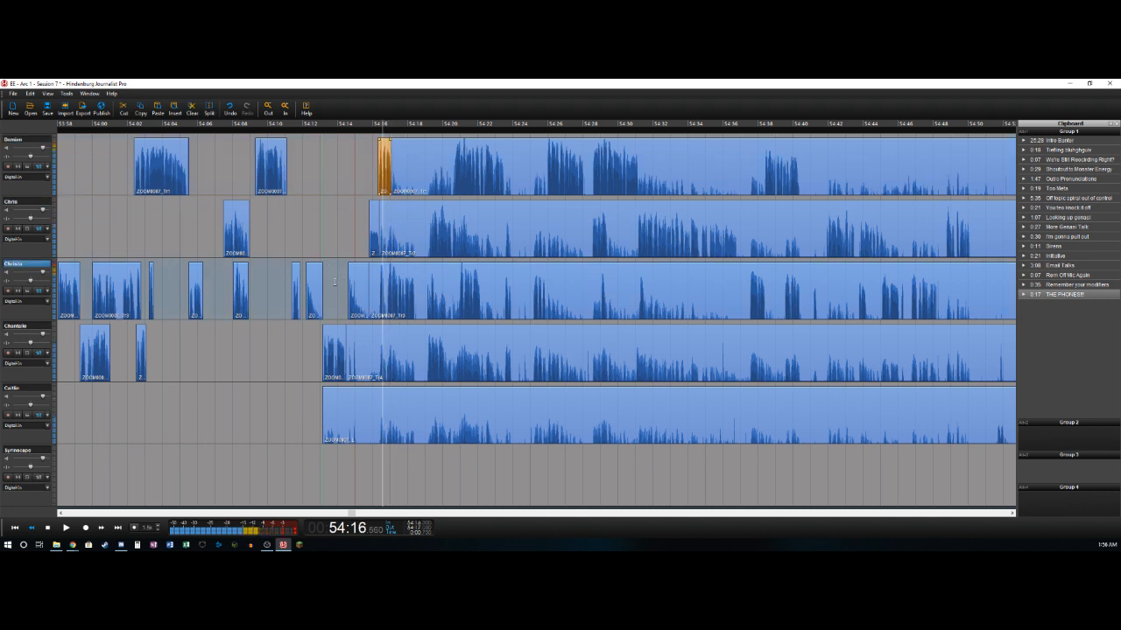
{"action": "key", "text": "ctrl+t"}
{"action": "key", "text": "Delete"}
- Play on and split the third track at 54:18.6
{"action": "key", "text": "space"}
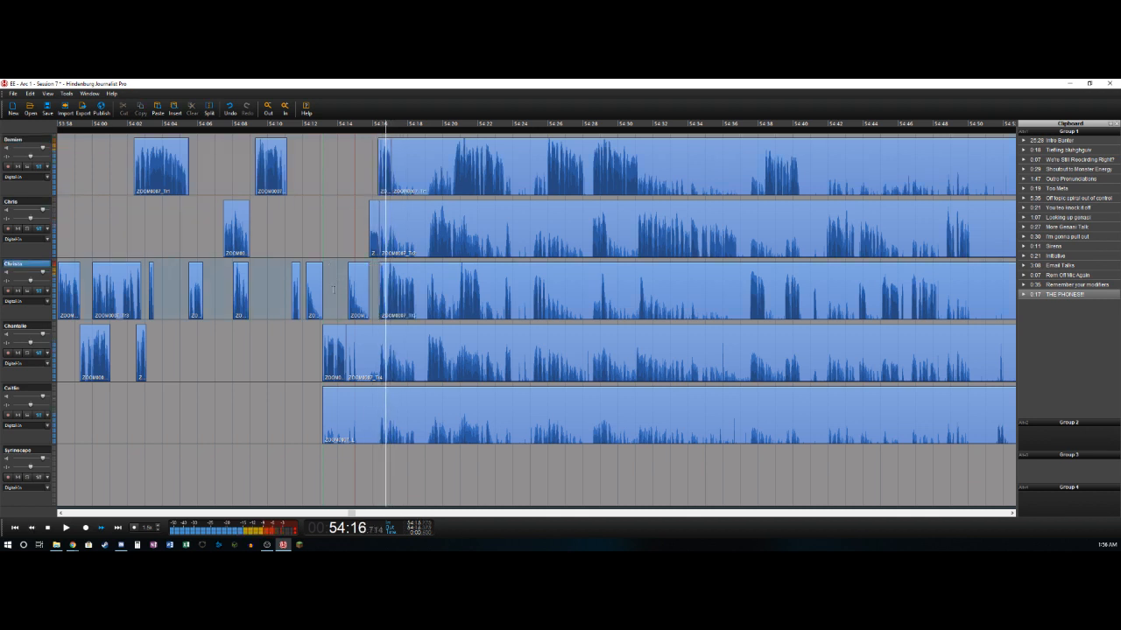
{"action": "key", "text": "space"}
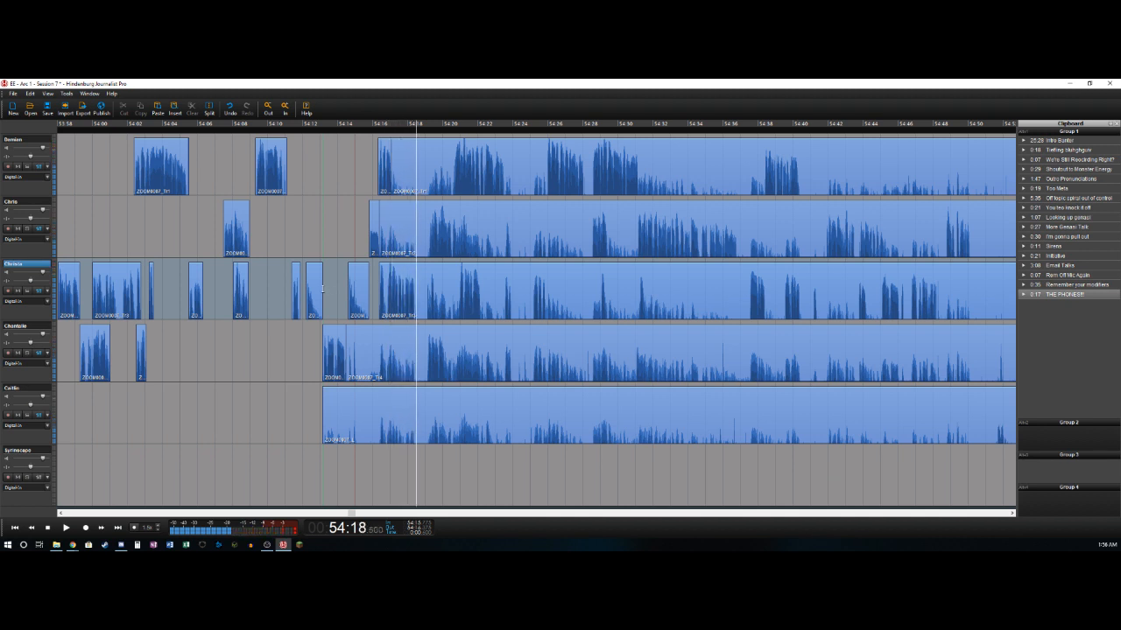
{"action": "key", "text": "ctrl+t"}
- Delete the second track's audio from about 54:16.4 to 54:19.2 and split that track at 54:20.85
{"action": "key", "text": "space"}
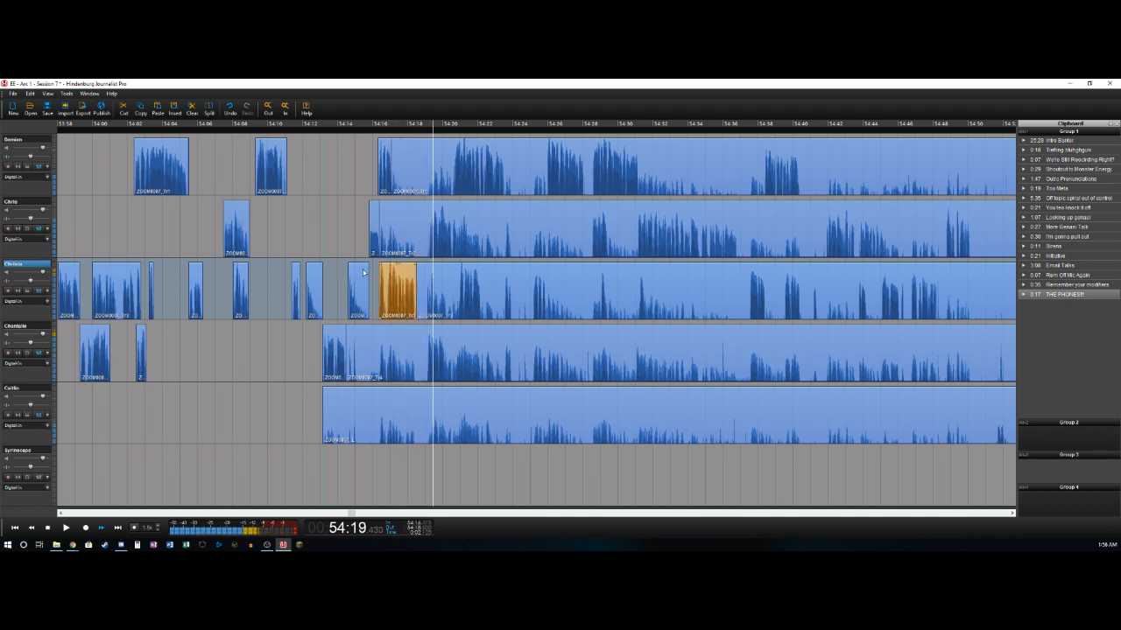
{"action": "key", "text": "Left"}
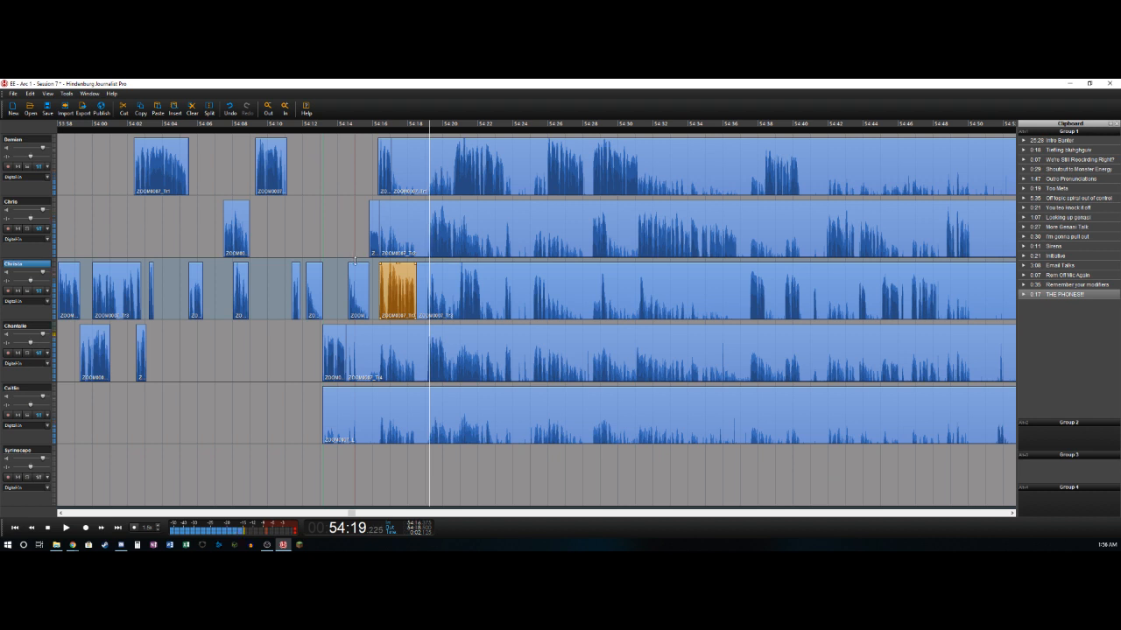
{"action": "left_click", "coordinate": [353, 253]}
{"action": "key", "text": "Delete"}
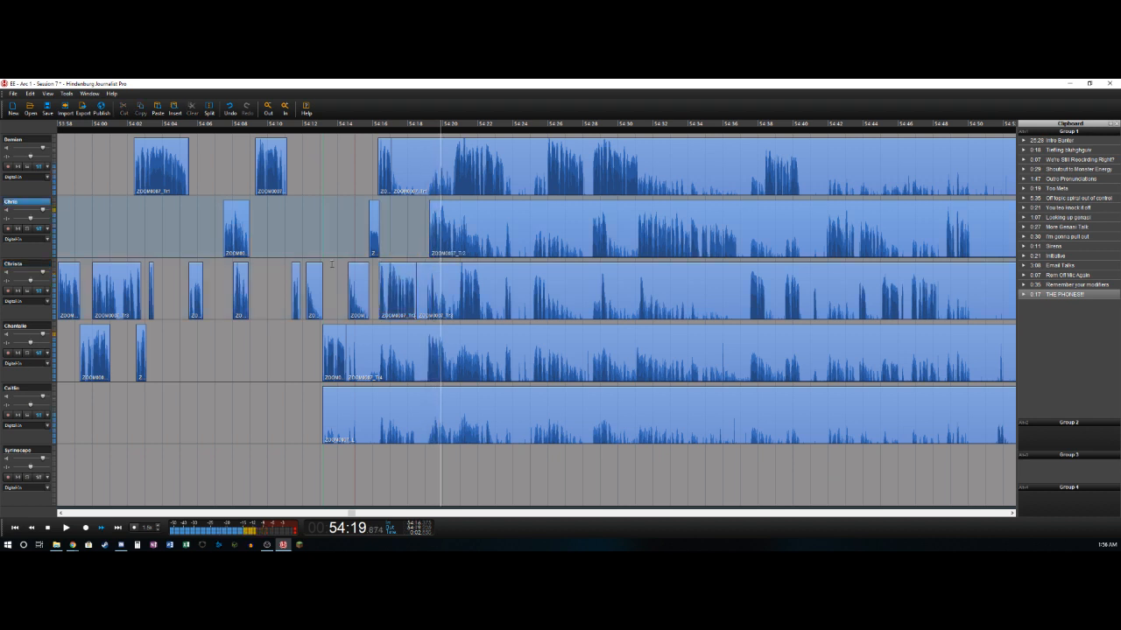
{"action": "key", "text": "Left"}
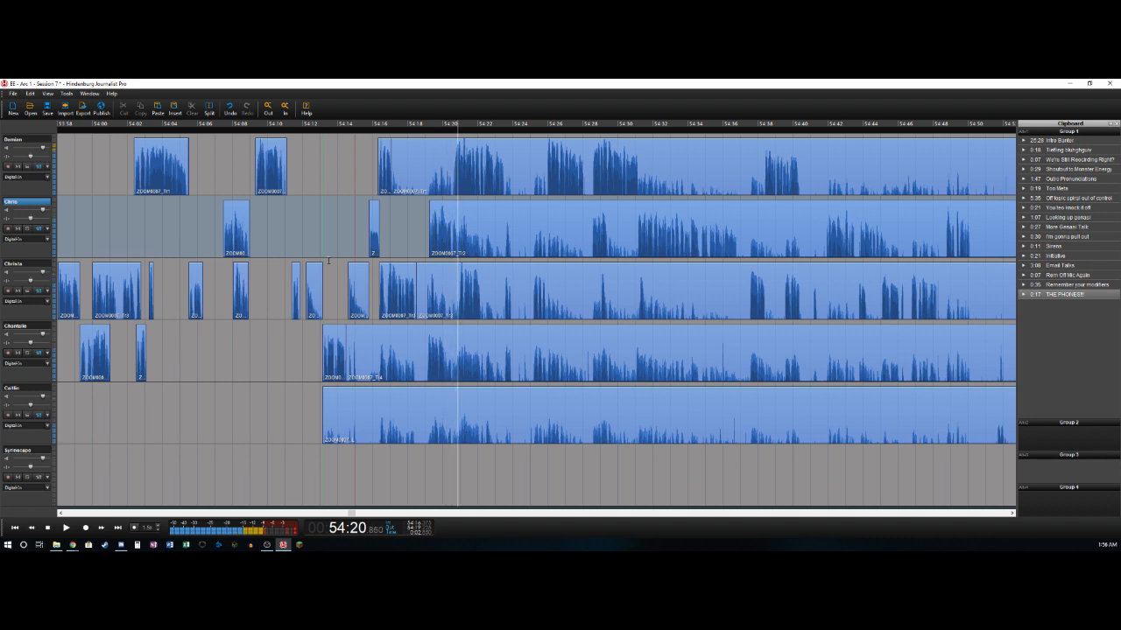
{"action": "key", "text": "t"}
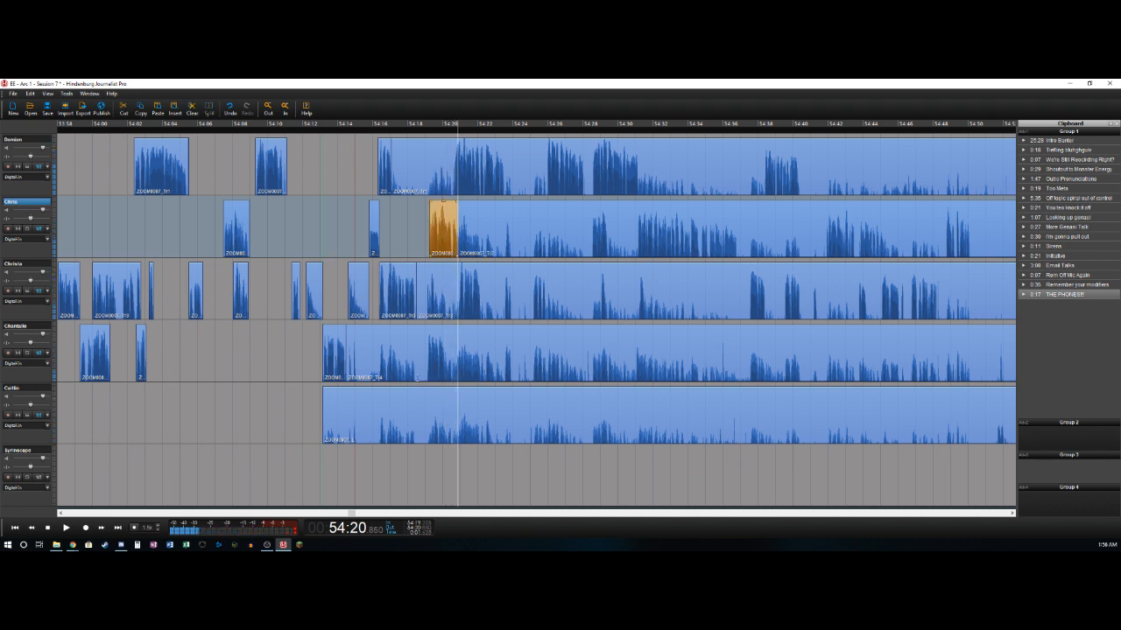
- Delete the fourth track's audio from about 54:14.5 to 54:19.1 and split that track at about 54:20.2
{"action": "left_click", "coordinate": [416, 370]}
{"action": "key", "text": "space"}
{"action": "key", "text": "space"}
{"action": "key", "text": "t"}
{"action": "key", "text": "Delete"}
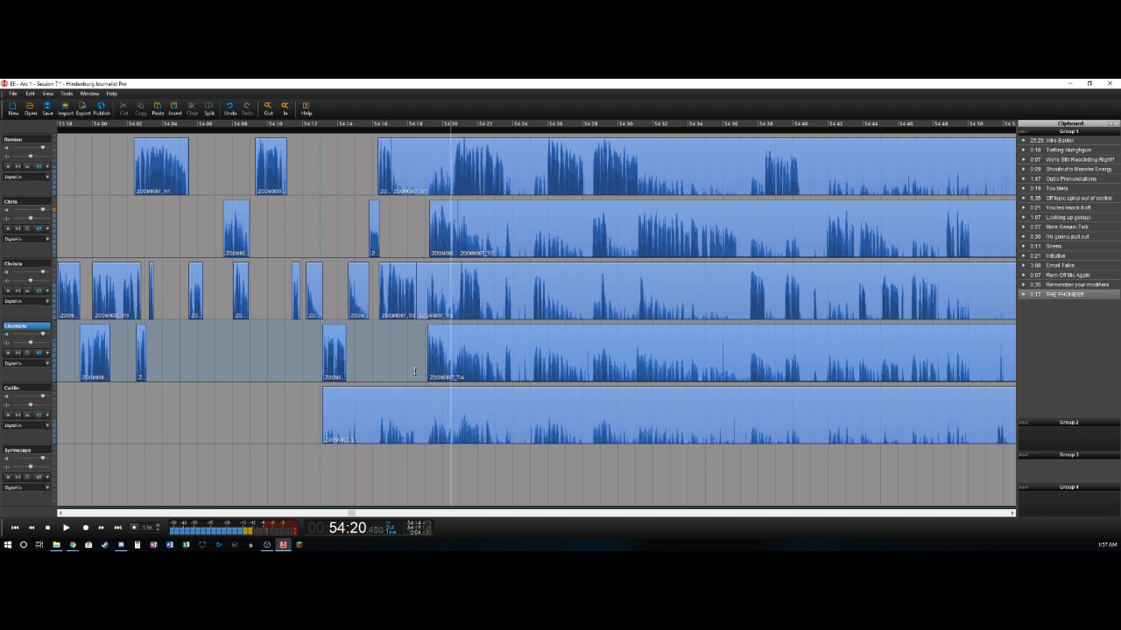
{"action": "key", "text": "space"}
{"action": "key", "text": "t"}
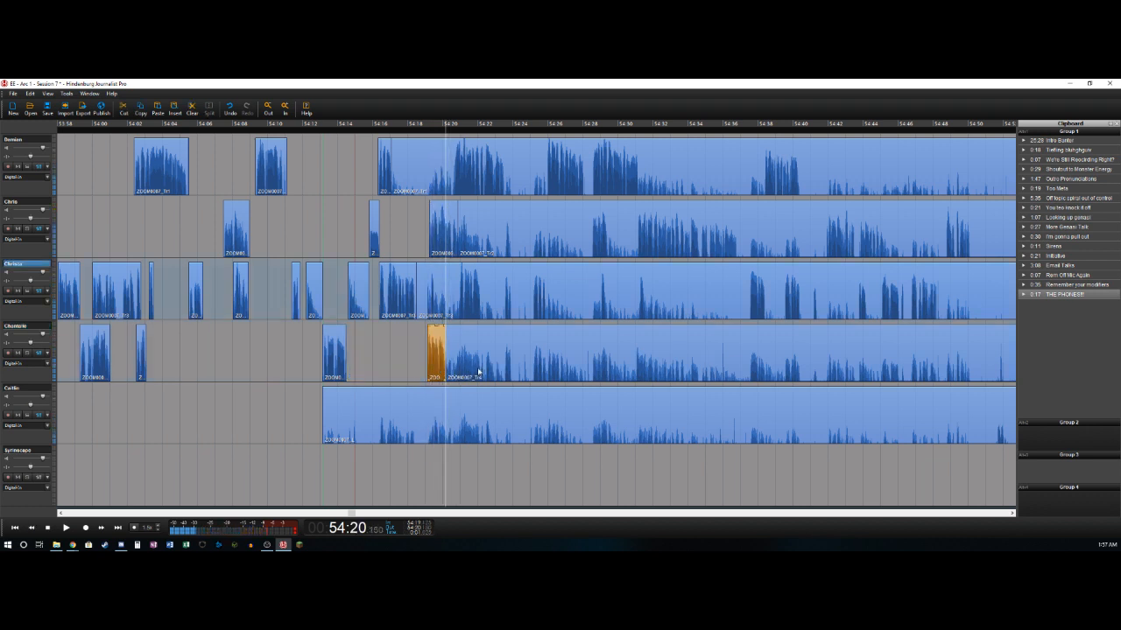
- Delete the first track's audio from about 54:17.1 to 54:20.5 and split that track at 54:23.6
{"action": "key", "text": "Right"}
{"action": "key", "text": "t"}
{"action": "key", "text": "Delete"}
{"action": "key", "text": "Right"}
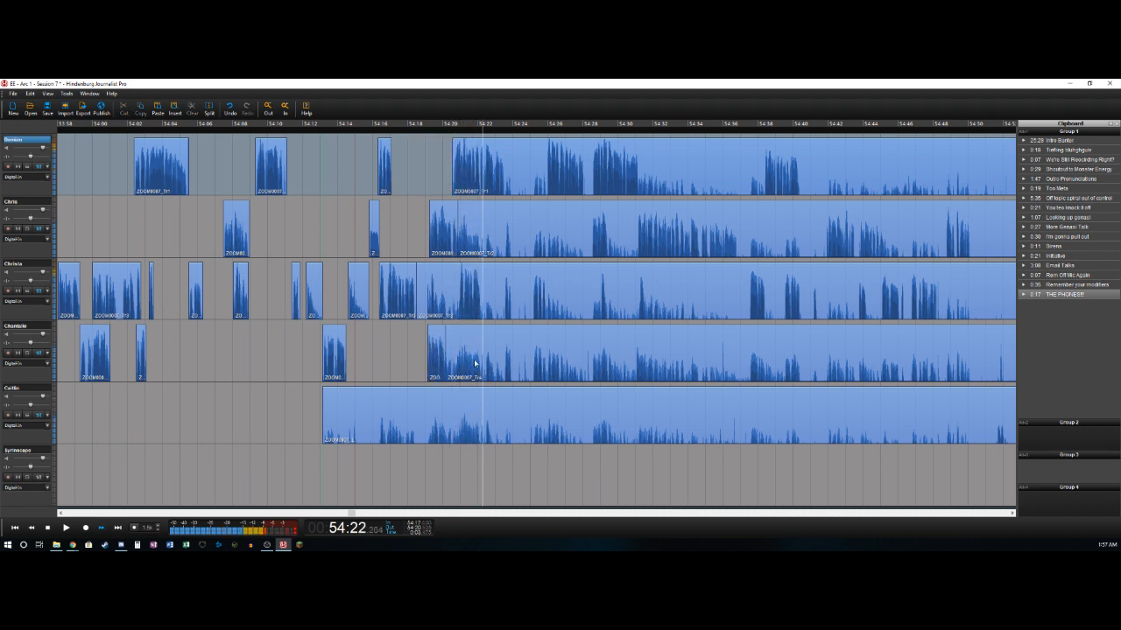
{"action": "key", "text": "space"}
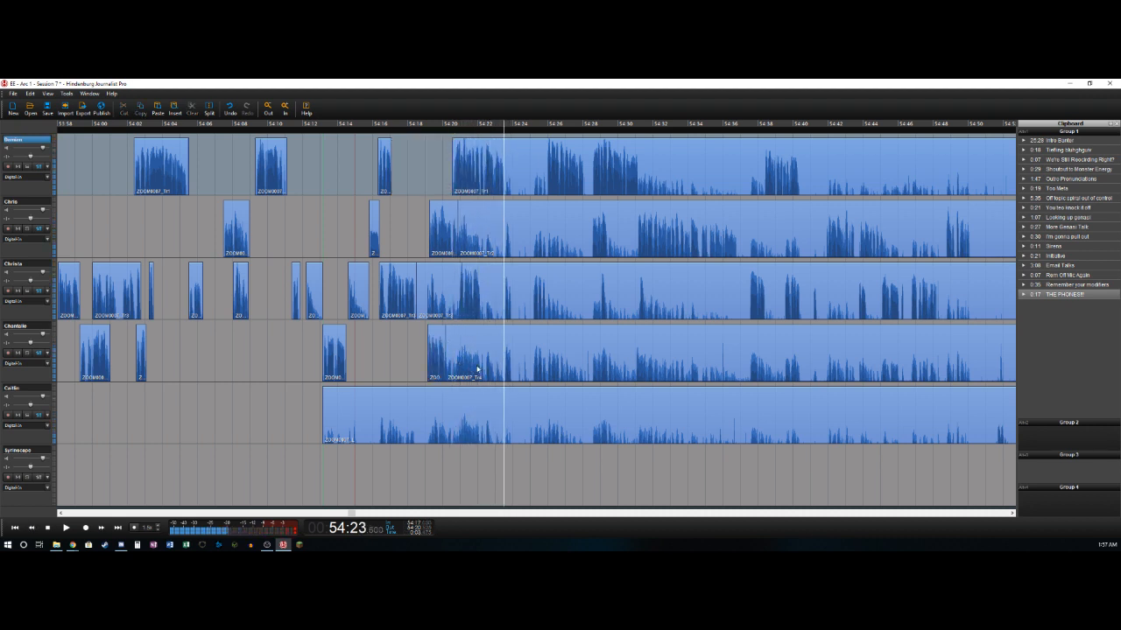
{"action": "key", "text": "t"}
- Delete the third track's audio from 54:18.6 to about 54:21.0 and split that track at about 54:22.3
{"action": "left_click", "coordinate": [438, 307]}
{"action": "key", "text": "space"}
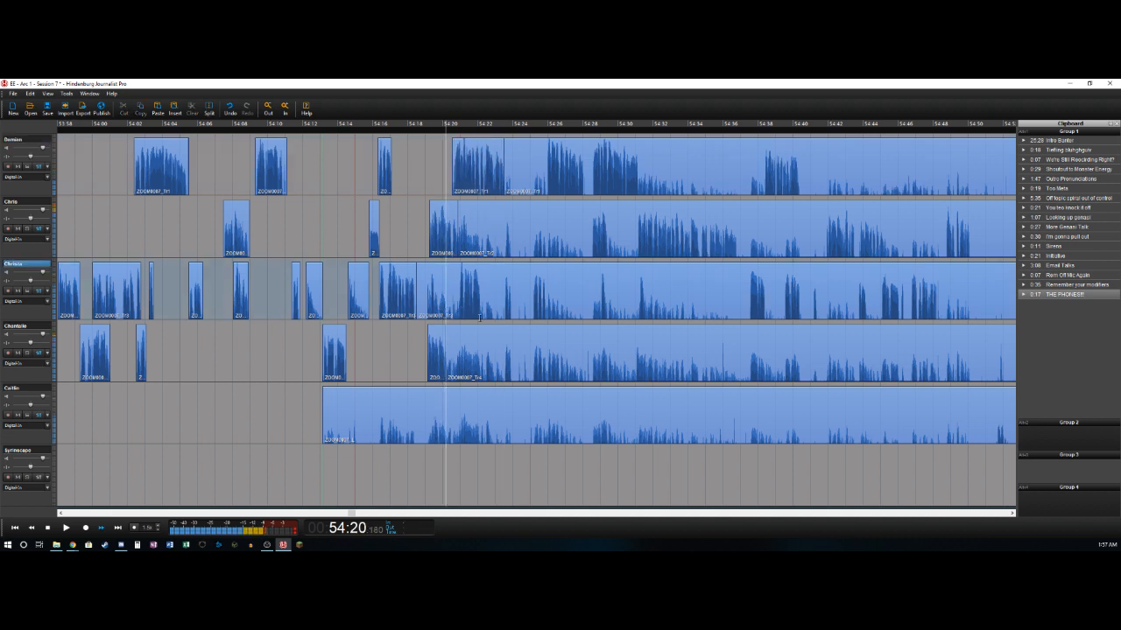
{"action": "key", "text": "space"}
{"action": "key", "text": "t"}
{"action": "key", "text": "Delete"}
{"action": "key", "text": "space"}
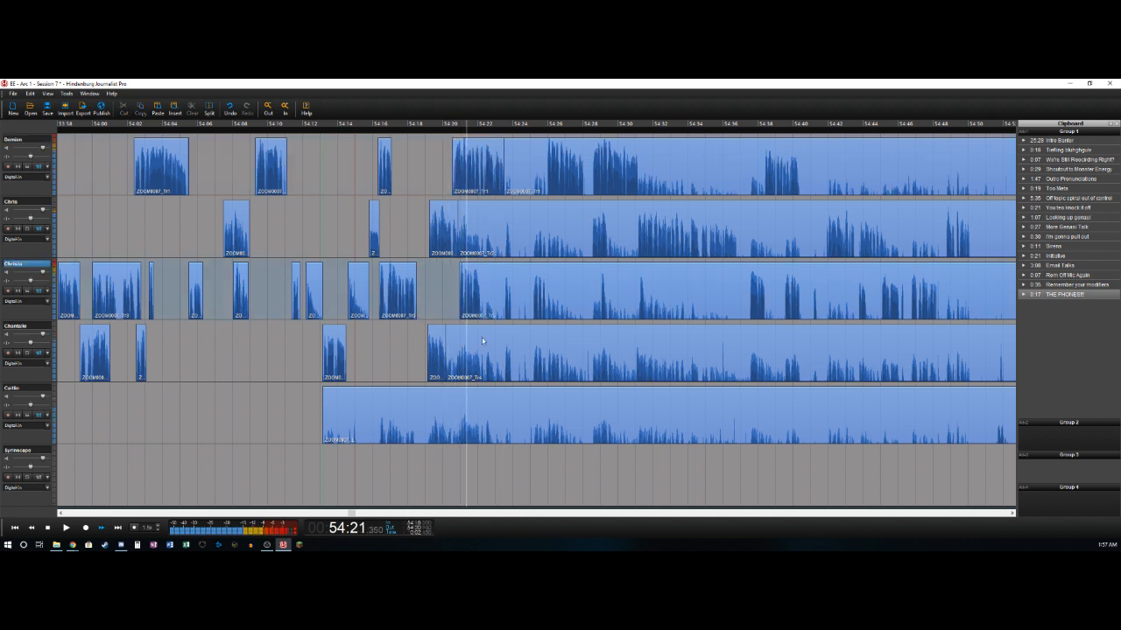
{"action": "key", "text": "t"}
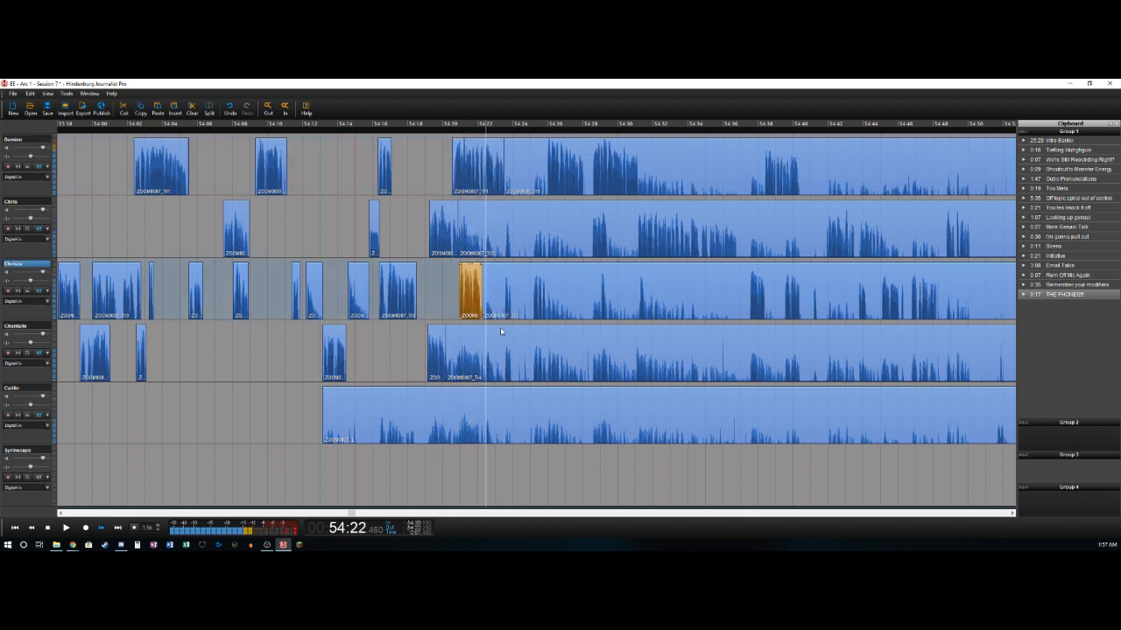
- Delete the third track's audio from about 54:22.3 to 54:23.6 and split that track at 54:23.95
{"action": "key", "text": "t"}
{"action": "key", "text": "Delete"}
{"action": "key", "text": "space"}
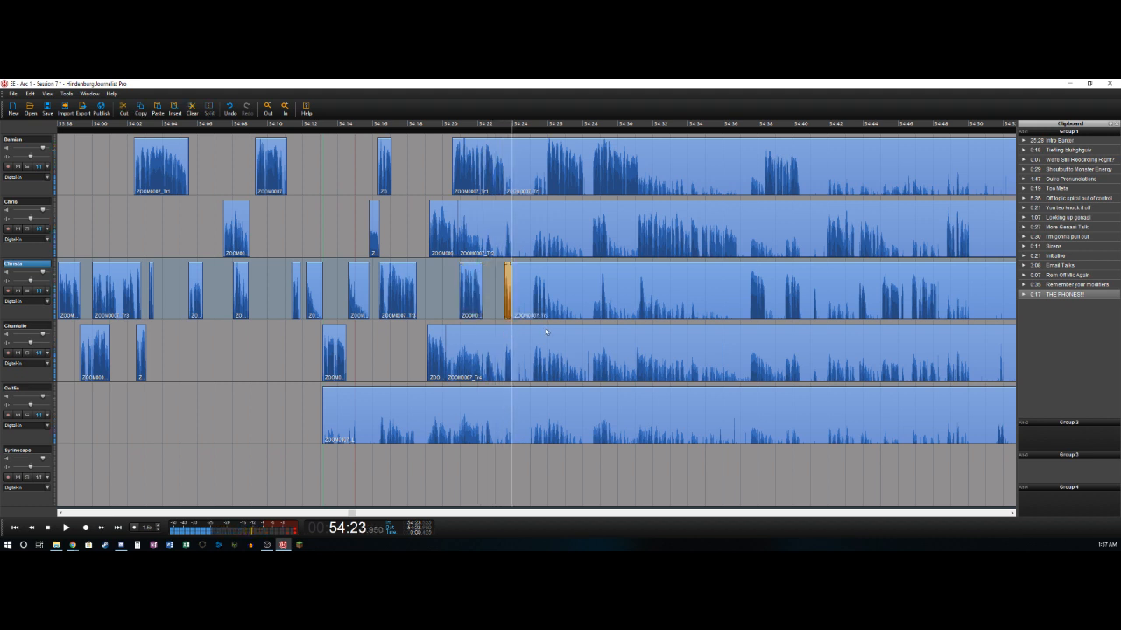
- Delete the second track's audio from 54:20.85 to about 54:23.6 and split that track at about 54:23.95
{"action": "key", "text": "Up"}
{"action": "key", "text": "space"}
{"action": "key", "text": "t"}
{"action": "key", "text": "Delete"}
{"action": "key", "text": "space"}
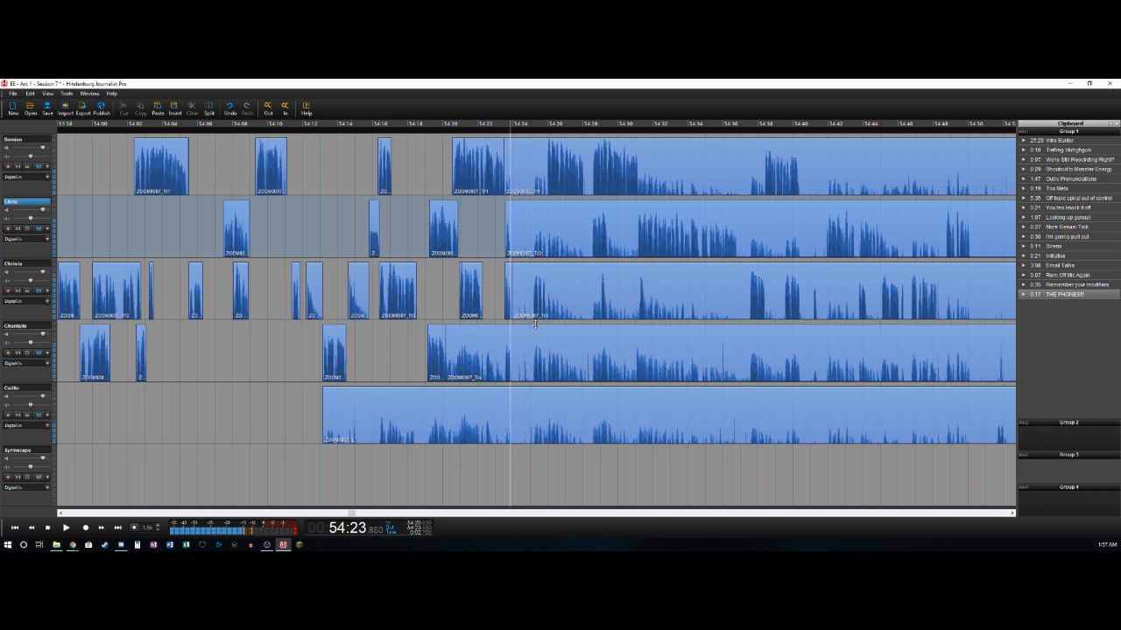
{"action": "key", "text": "Left"}
{"action": "key", "text": "t"}
- Split the fourth track at about 54:23.6 and 54:23.95, and delete its audio from about 54:20.2 to 54:23.6
{"action": "key", "text": "Right"}
{"action": "key", "text": "t"}
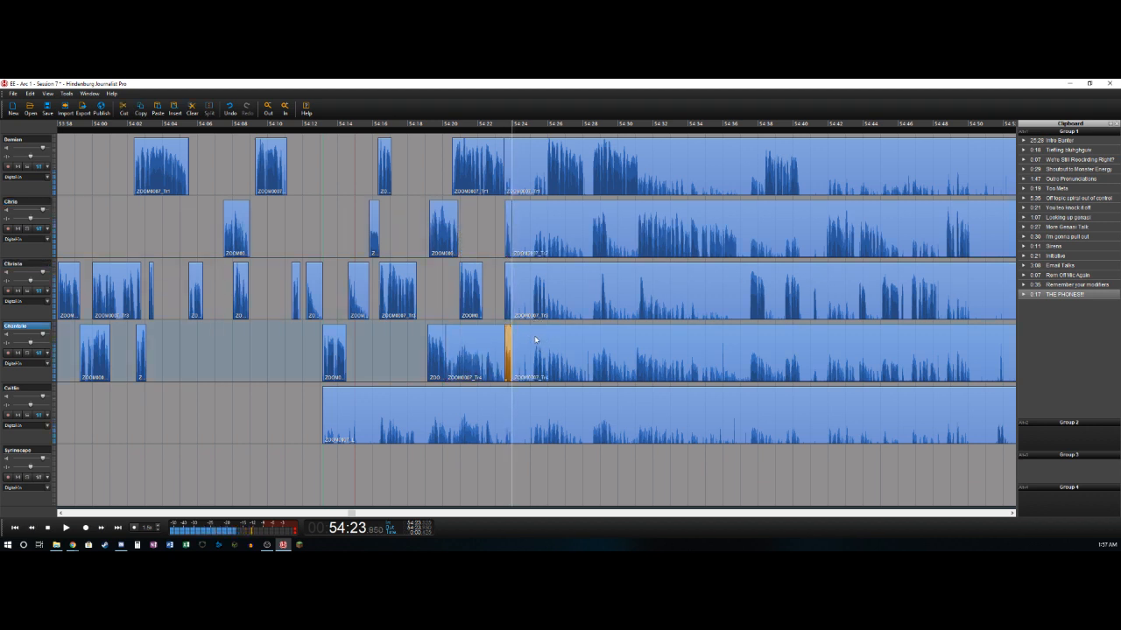
{"action": "key", "text": "Delete"}
- Delete the third track's audio from 54:23.95 to 54:25.1 and split that track at 54:26.0
{"action": "key", "text": "Right"}
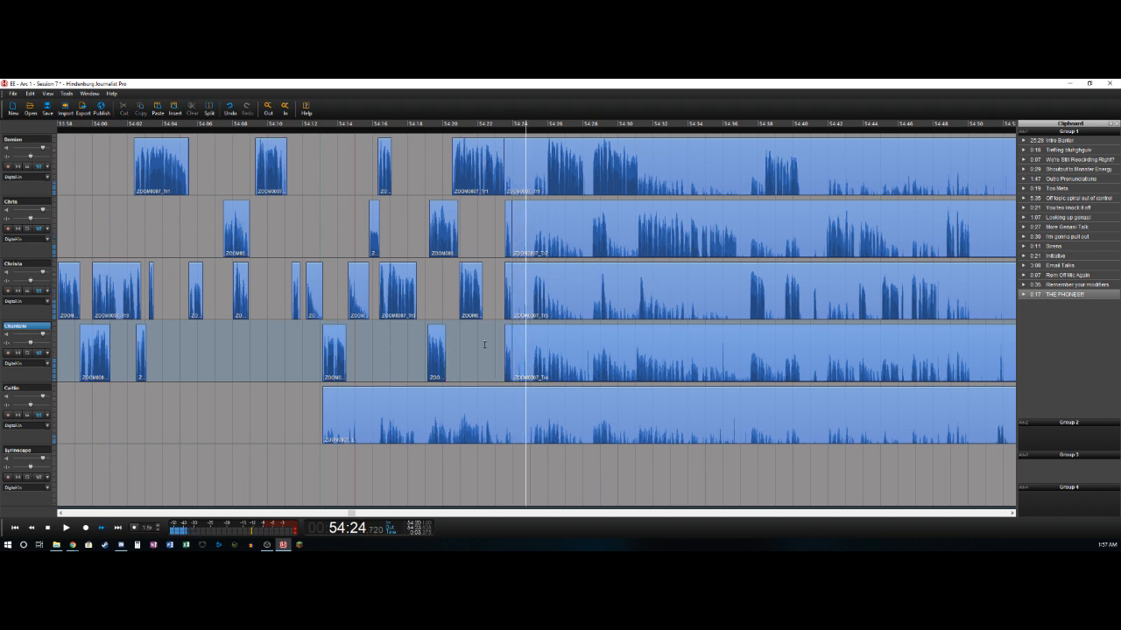
{"action": "key", "text": "Left"}
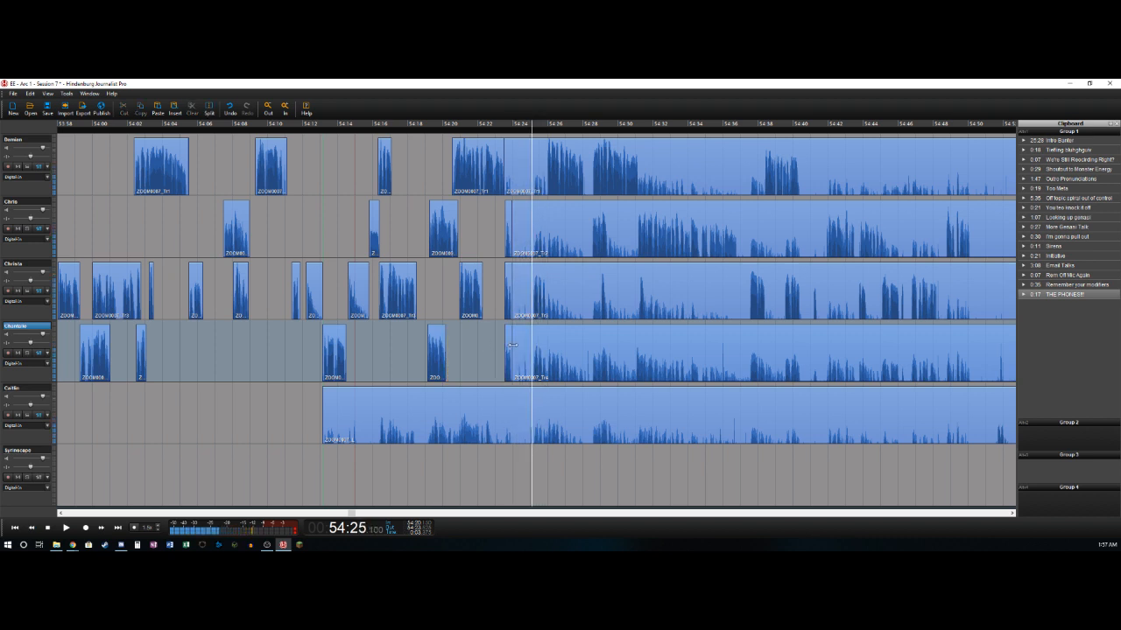
{"action": "key", "text": "Right"}
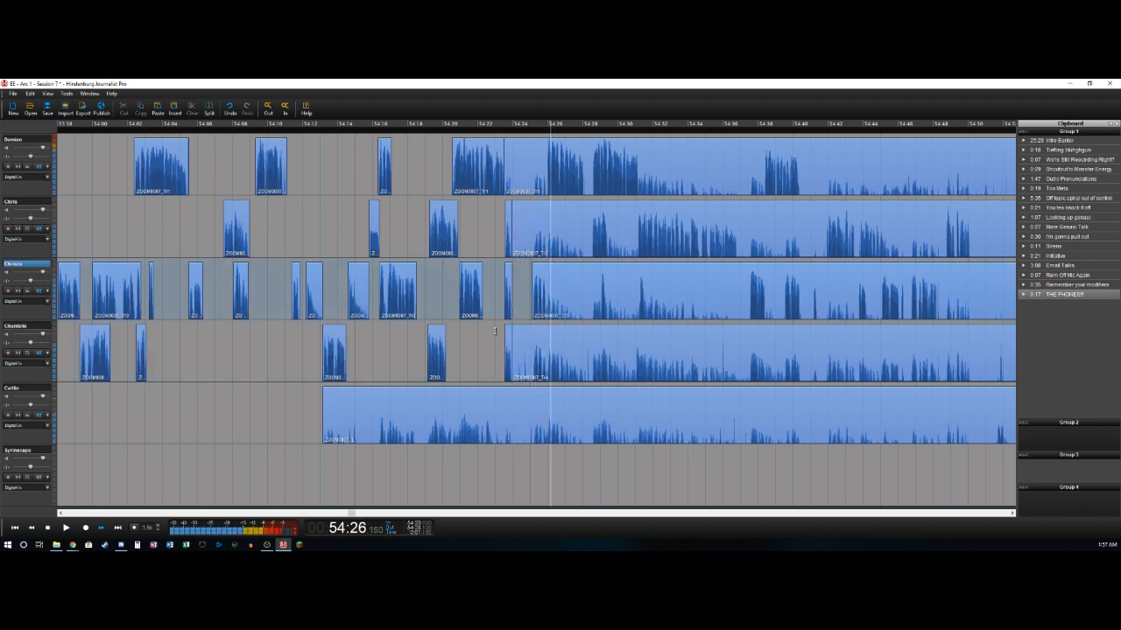
{"action": "key", "text": "Left"}
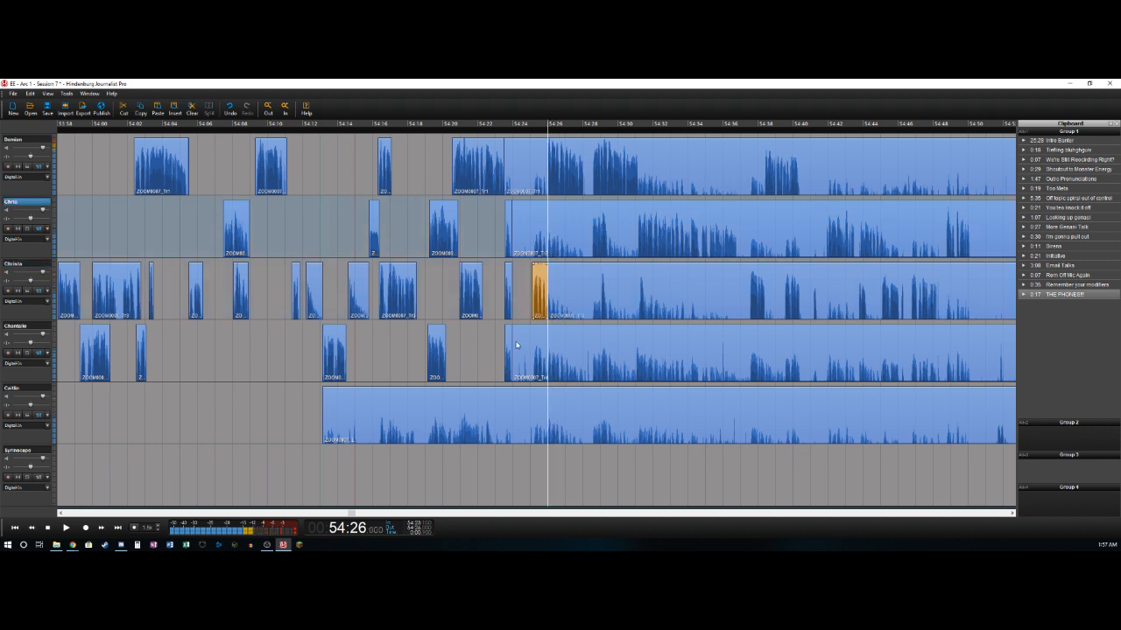
- Delete the first track's audio from 54:23.6 to about 54:26.0 and split that track at about 54:28.1
{"action": "key", "text": "Right"}
{"action": "key", "text": "t"}
{"action": "key", "text": "Delete"}
{"action": "key", "text": "Right"}
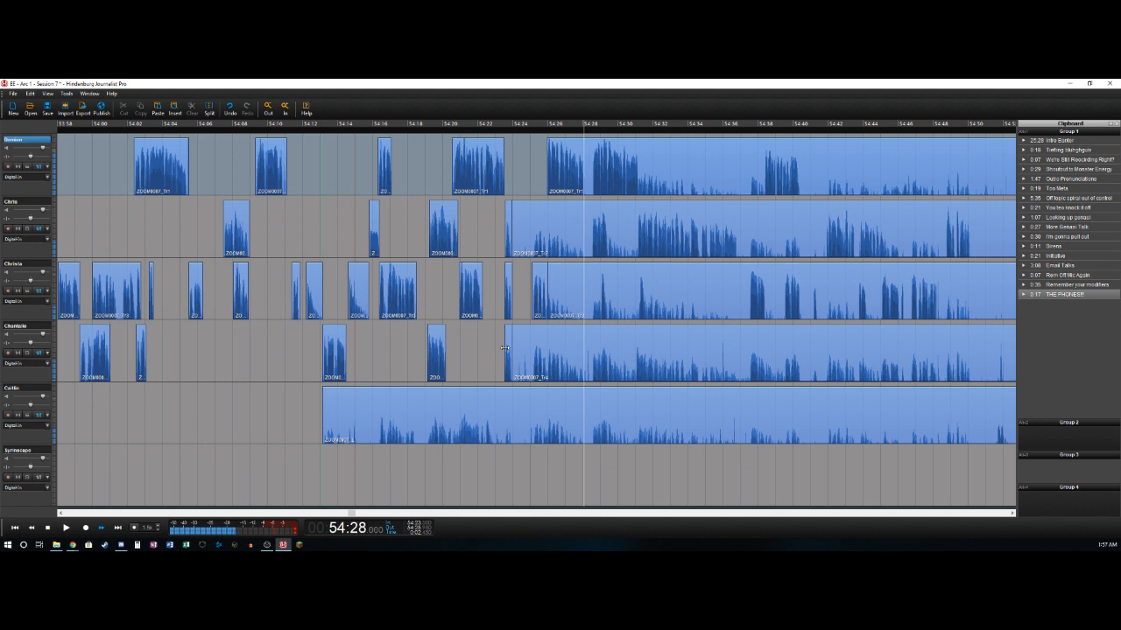
{"action": "key", "text": "t"}
- Delete the second track's audio from about 54:23.95 to 54:28.6 and split that track at 54:29.4
{"action": "key", "text": "Right"}
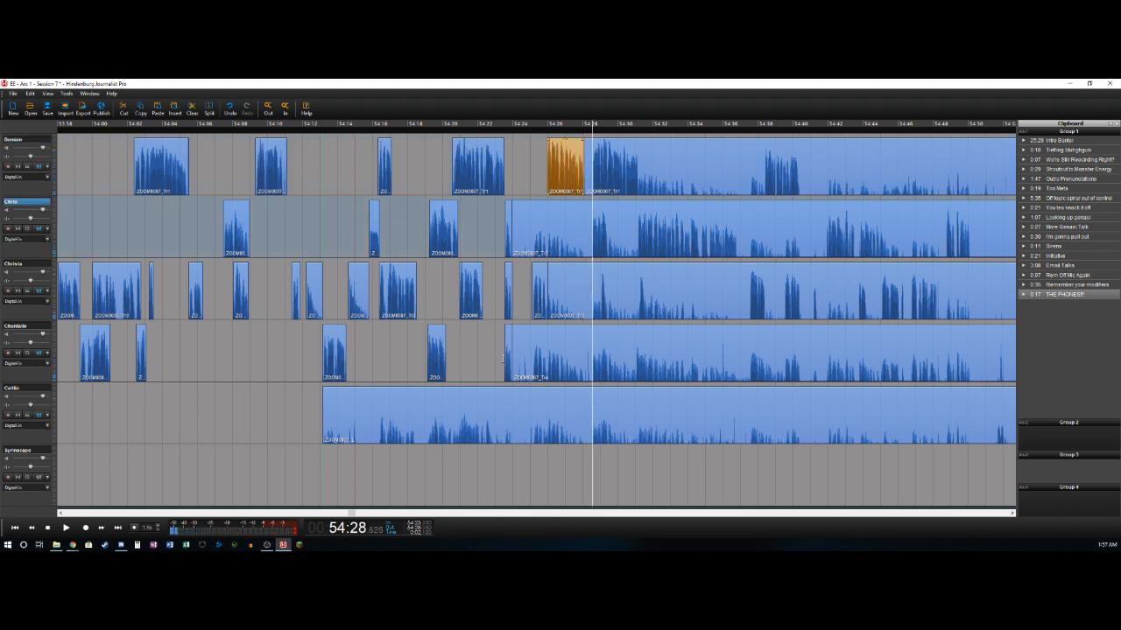
{"action": "key", "text": "t"}
{"action": "key", "text": "Delete"}
{"action": "key", "text": "Right"}
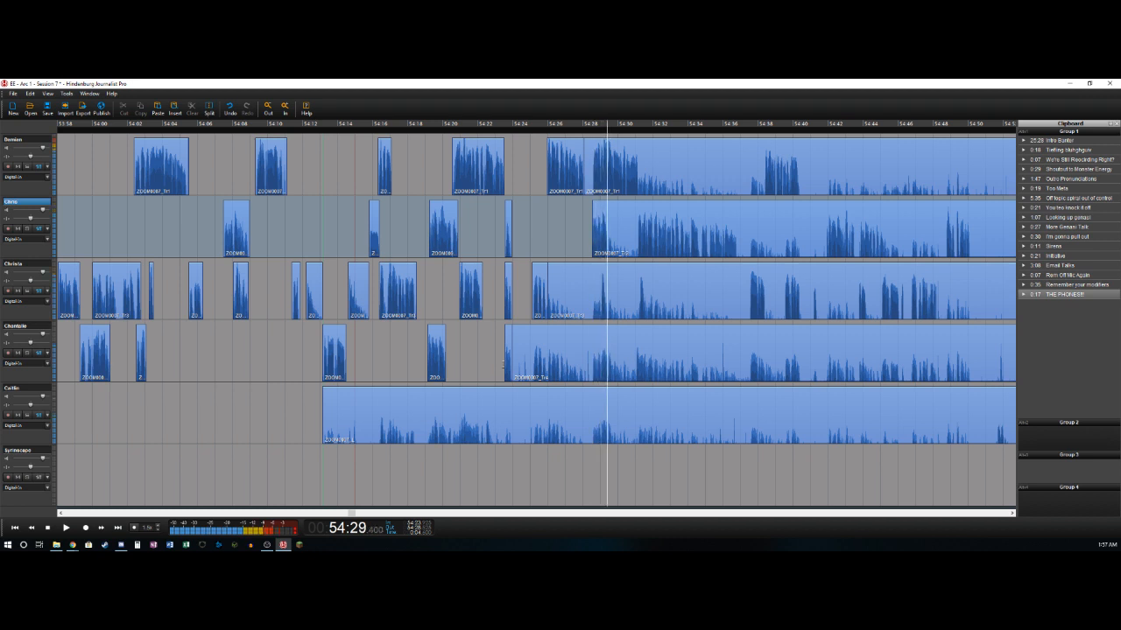
- Delete the first track's audio from about 54:28.1 to 54:28.6 and split that track at about 54:31.2
{"action": "key", "text": "Up"}
{"action": "key", "text": "Left"}
{"action": "key", "text": "t"}
{"action": "key", "text": "Delete"}
{"action": "key", "text": "space"}
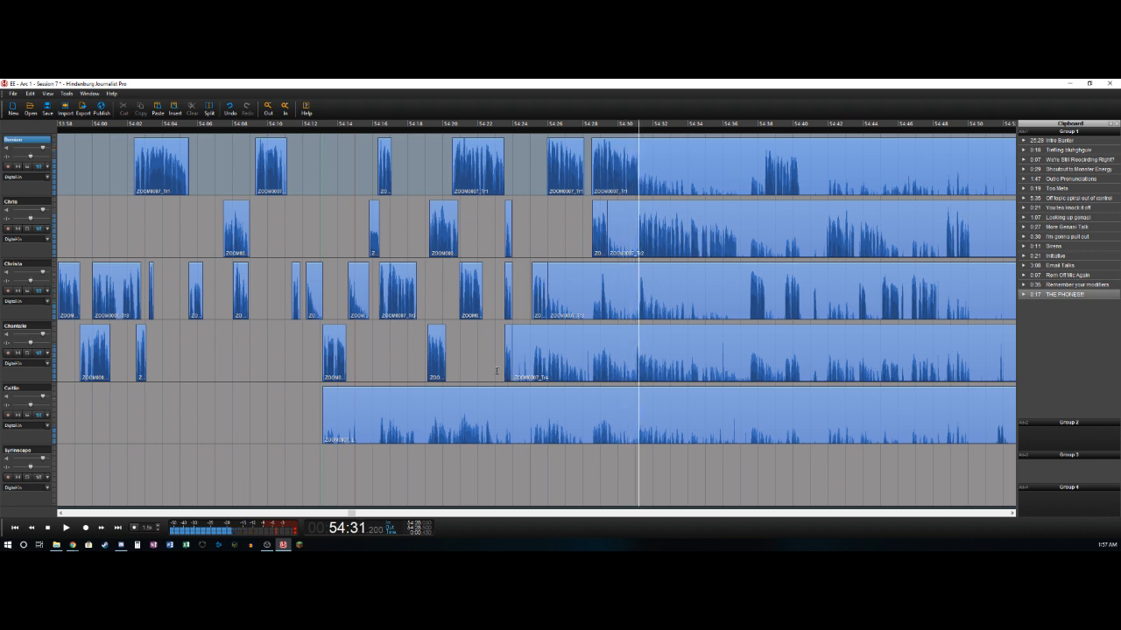
{"action": "key", "text": "t"}
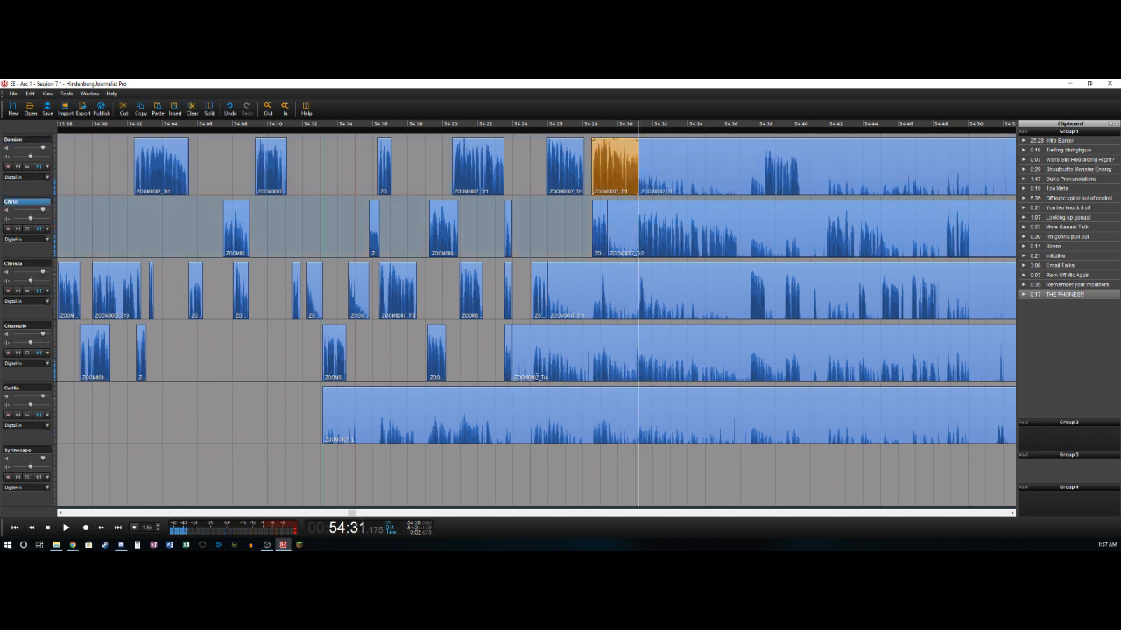
- Delete the third track's audio from 54:26.0 to 54:29.0 and split that track at about 54:29.4
{"action": "key", "text": "Down"}
{"action": "key", "text": "Left"}
{"action": "key", "text": "Left"}
{"action": "key", "text": "Left"}
{"action": "key", "text": "Left"}
{"action": "key", "text": "Left"}
{"action": "key", "text": "Left"}
{"action": "key", "text": "Left"}
{"action": "key", "text": "Left"}
{"action": "key", "text": "Left"}
{"action": "key", "text": "Left"}
{"action": "key", "text": "Right"}
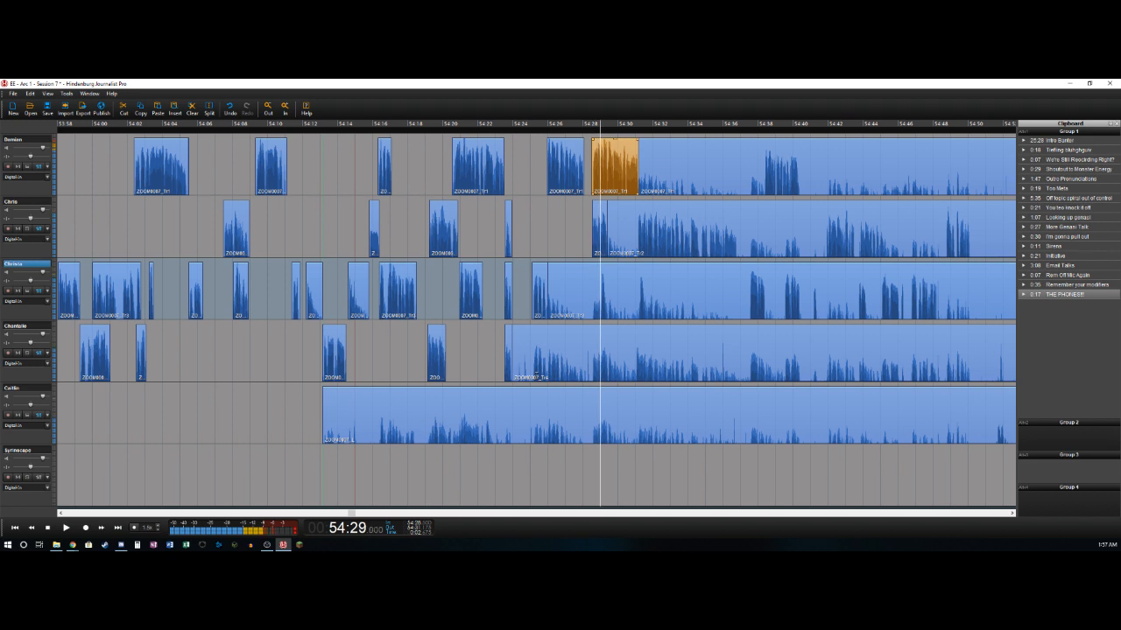
{"action": "key", "text": "t"}
{"action": "key", "text": "Delete"}
- Delete the second track's audio from 54:29.4 to 54:31.1 and split that track at about 54:36.9
{"action": "key", "text": "space"}
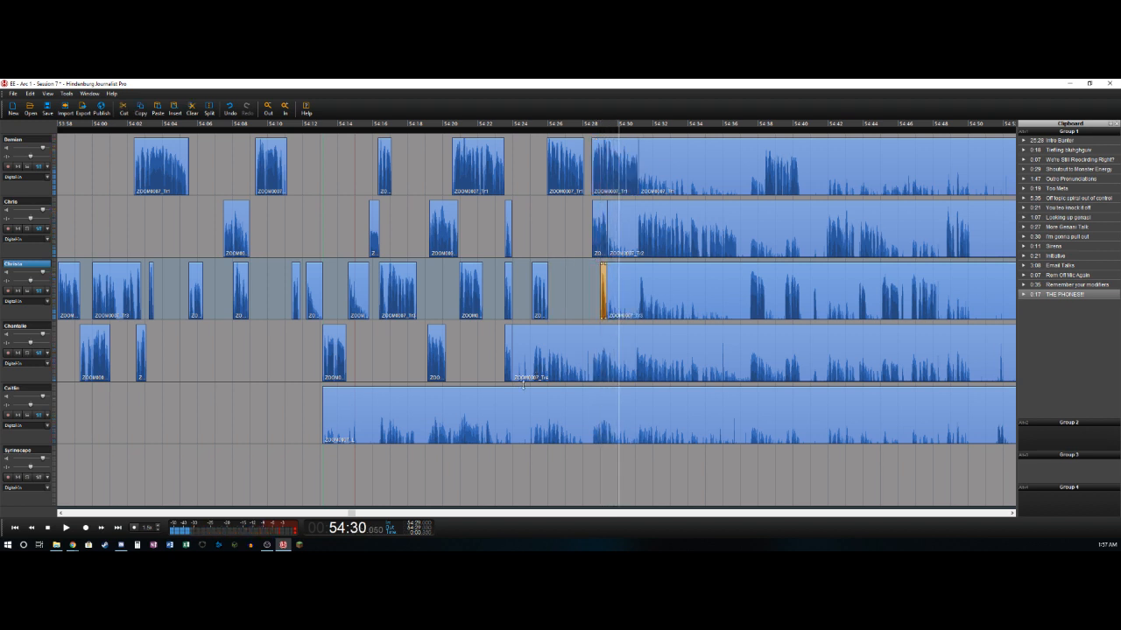
{"action": "key", "text": "space"}
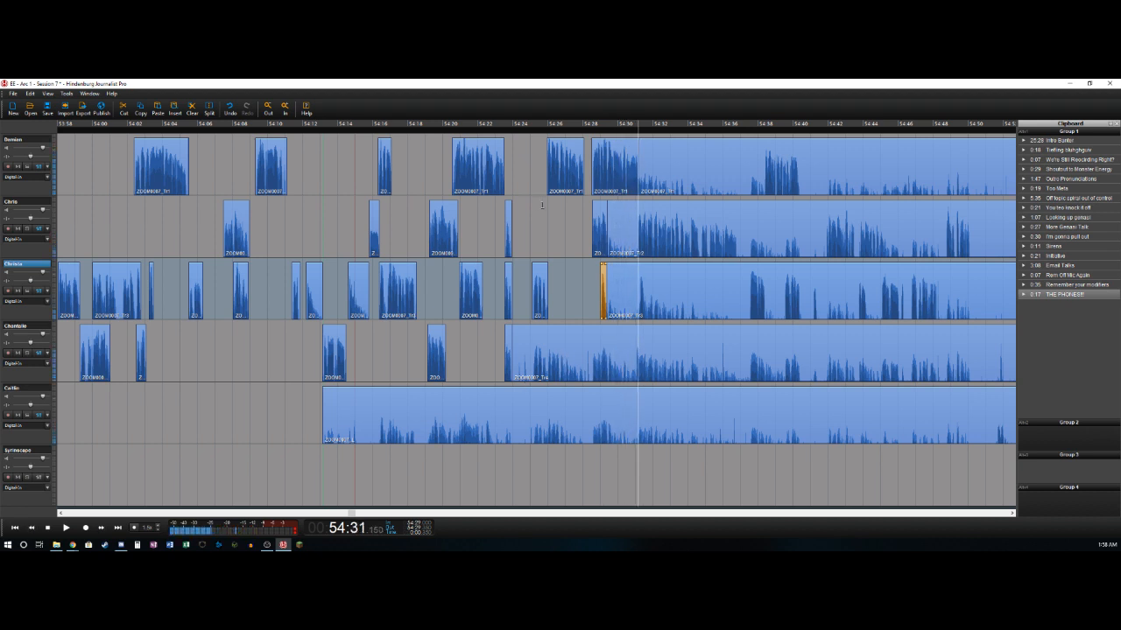
{"action": "key", "text": "Left"}
{"action": "key", "text": "Left"}
{"action": "key", "text": "Left"}
{"action": "key", "text": "Left"}
{"action": "key", "text": "space"}
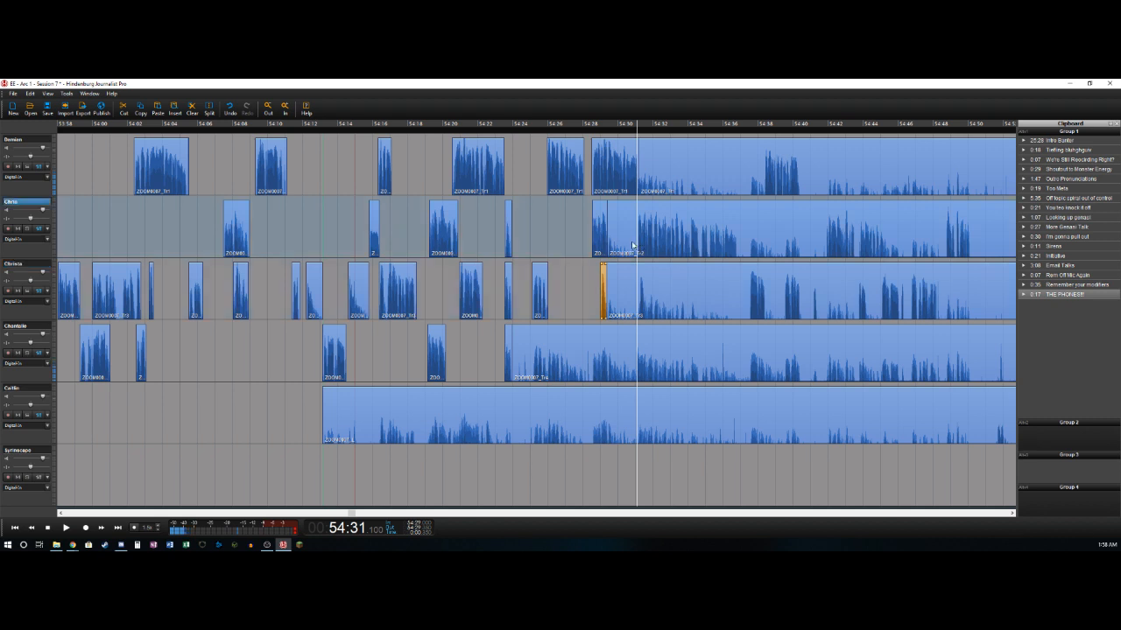
{"action": "key", "text": "t"}
{"action": "key", "text": "Delete"}
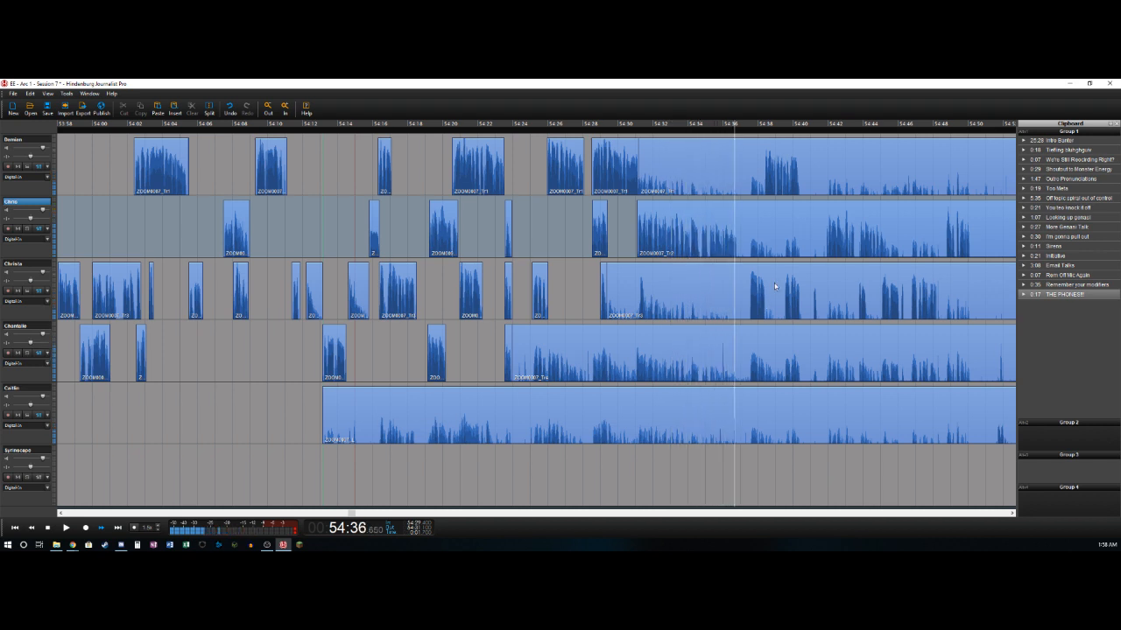
{"action": "key", "text": "k"}
{"action": "key", "text": "t"}
- Delete the third track's audio from about 54:29.4 to 54:31.1 and split that track at about 54:31.6
{"action": "left_click", "coordinate": [631, 307]}
{"action": "key", "text": "l"}
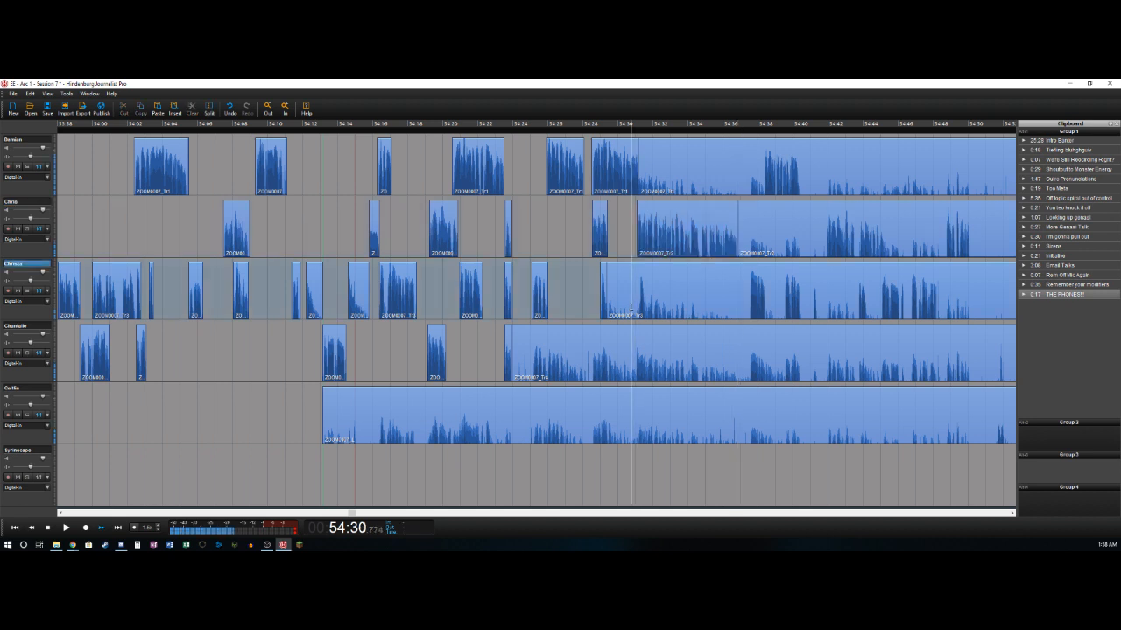
{"action": "key", "text": "k"}
{"action": "key", "text": "t"}
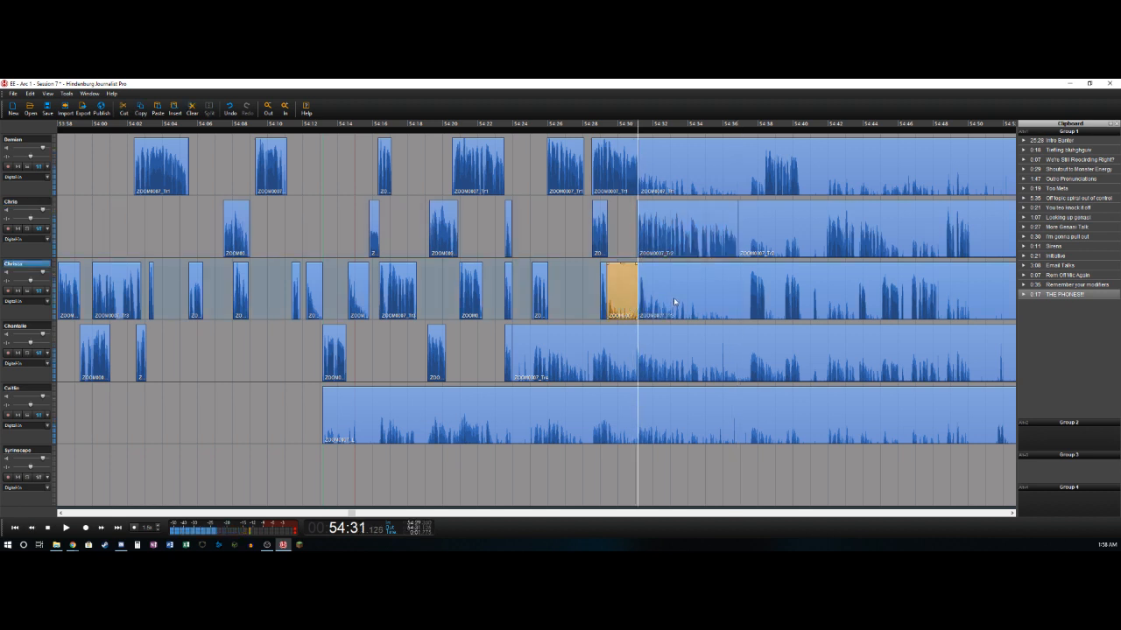
{"action": "key", "text": "Delete"}
{"action": "key", "text": "l"}
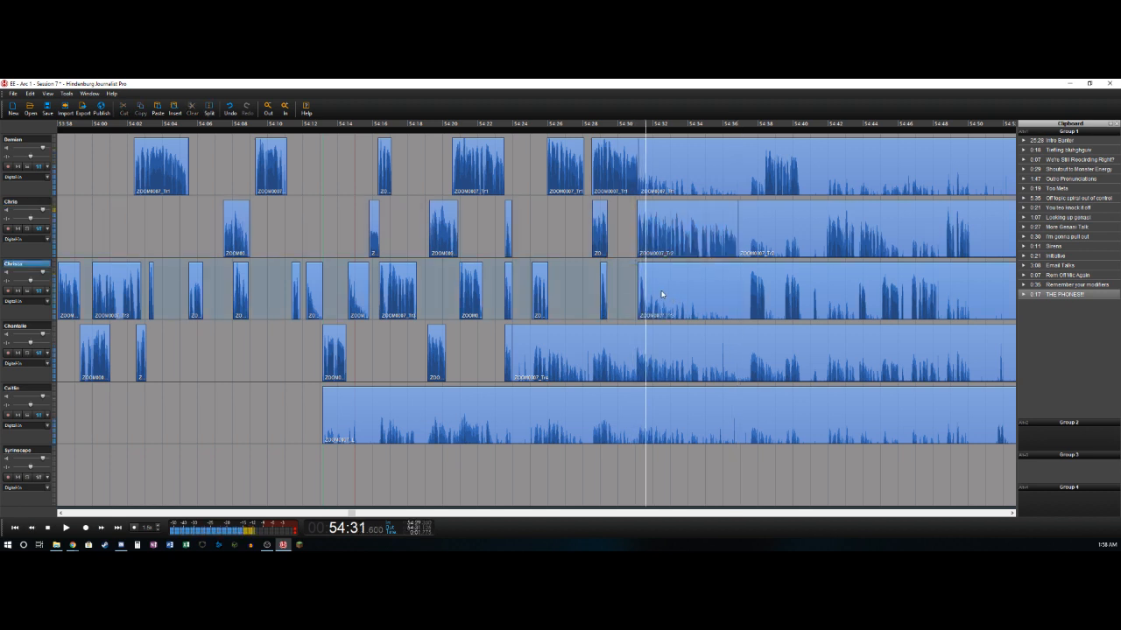
{"action": "key", "text": "l"}
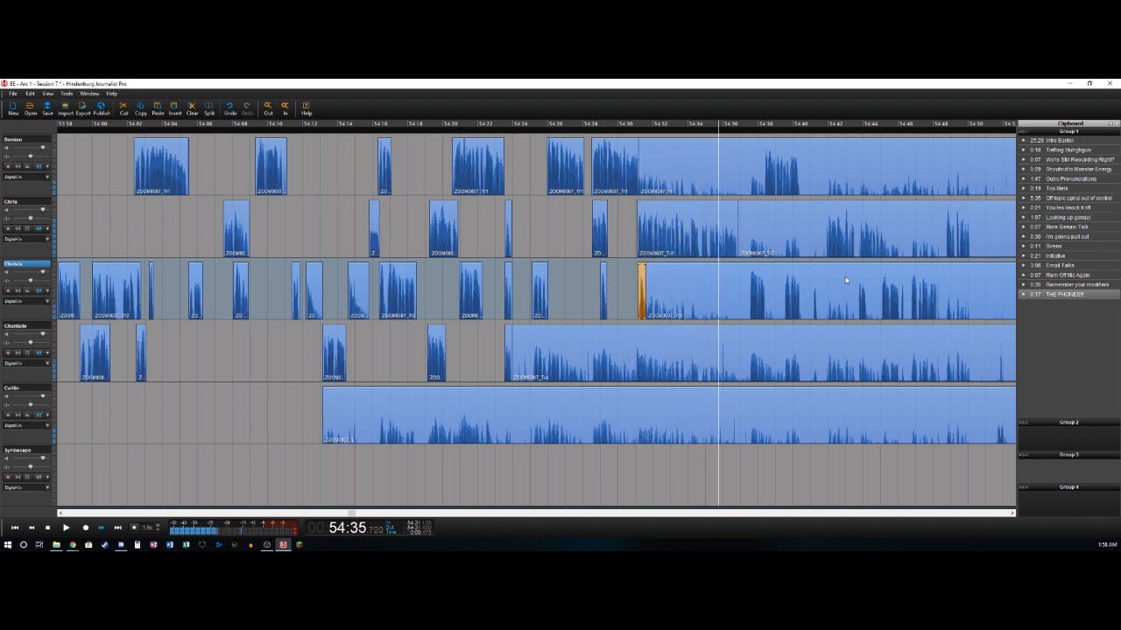
- Delete the third track's audio from about 54:31.6 to 54:37.5 and split that track at about 54:38.5
{"action": "key", "text": "ctrl+t"}
{"action": "key", "text": "Delete"}
{"action": "key", "text": "space"}
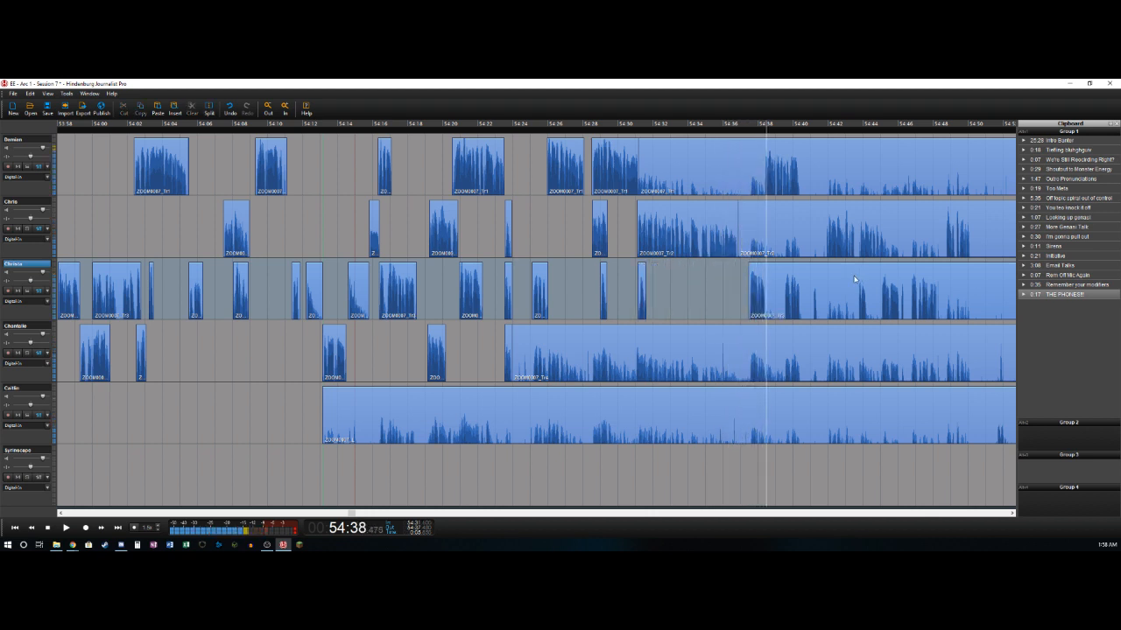
{"action": "key", "text": "ctrl+t"}
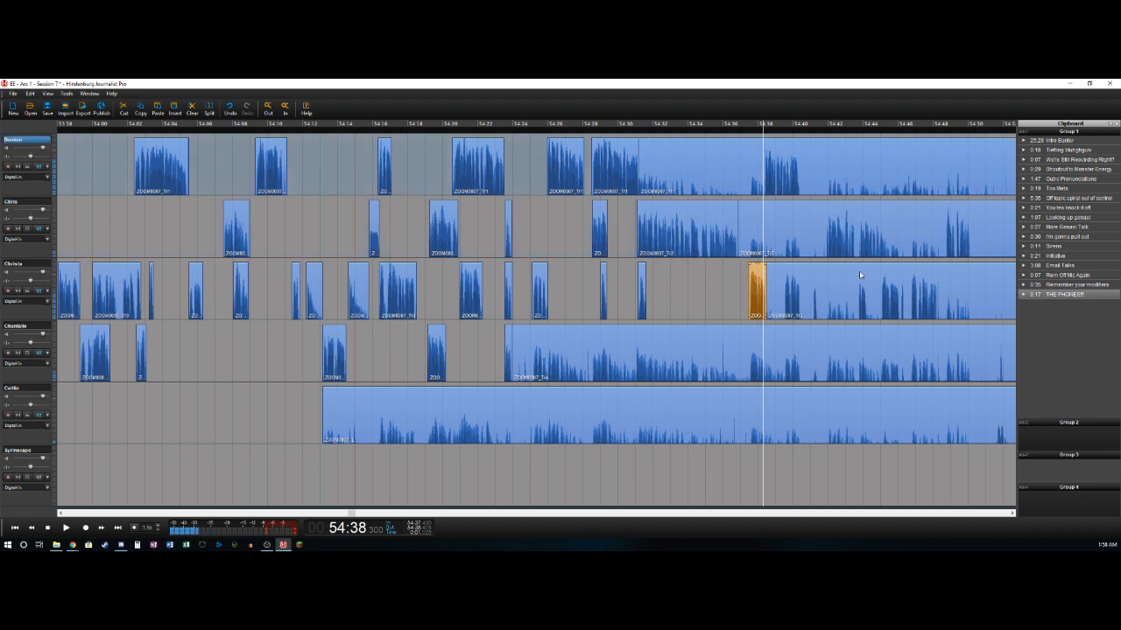
- Delete the first track's audio from about 54:31.2 to 54:38.3 and split that track at about 54:40.4
{"action": "key", "text": "ctrl+t"}
{"action": "key", "text": "Delete"}
{"action": "key", "text": "space"}
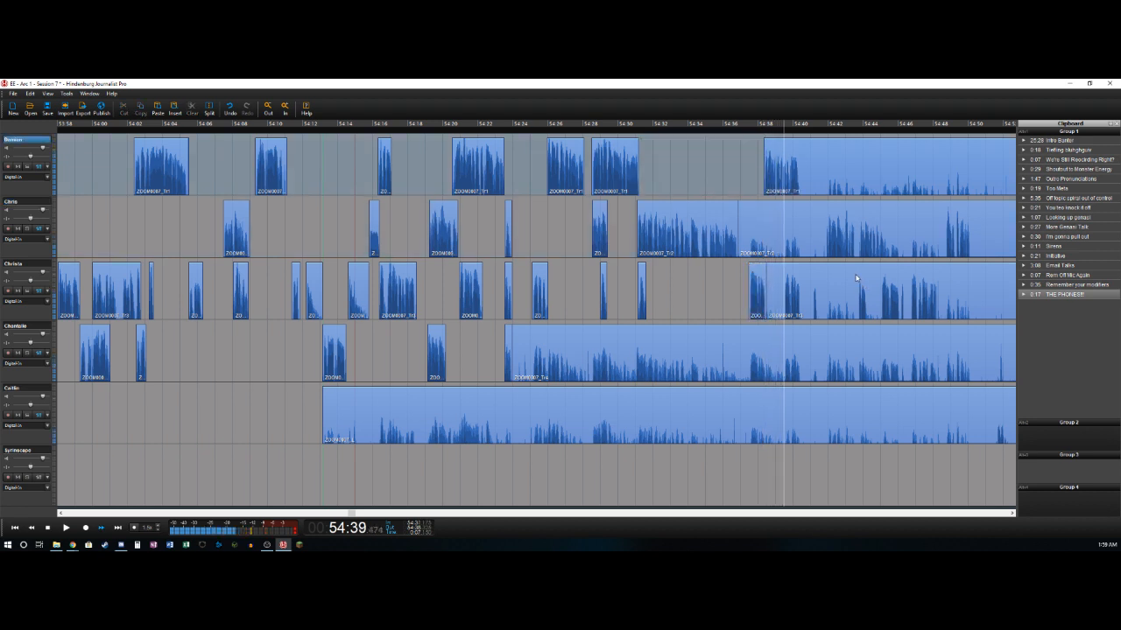
{"action": "key", "text": "ctrl+t"}
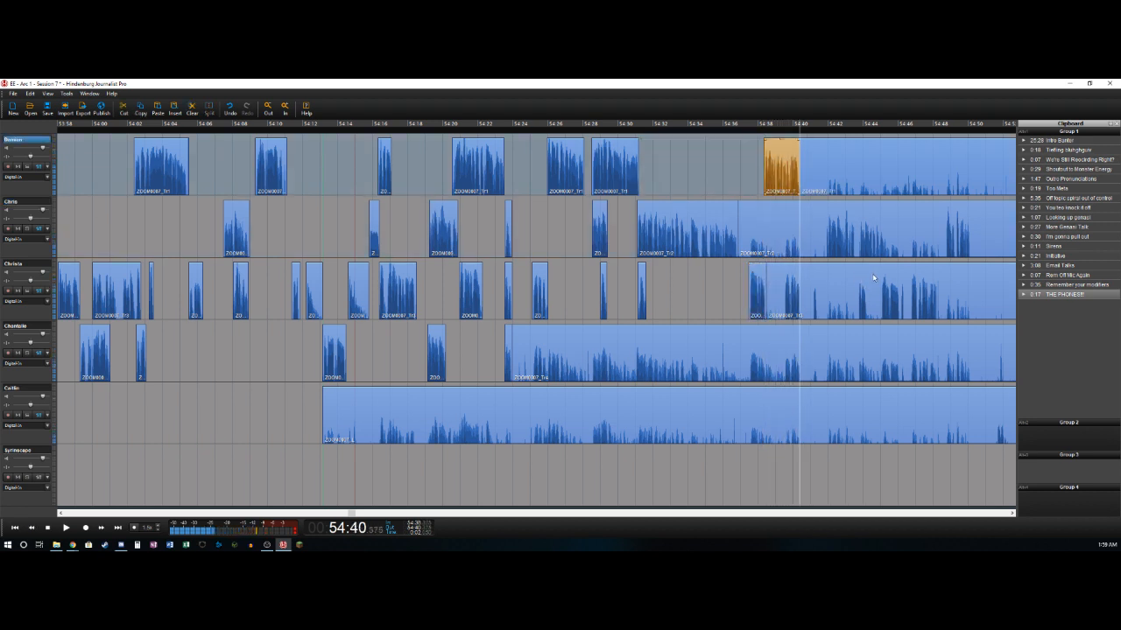
- Delete the third track's audio from about 54:38.5 to 54:39.5
{"action": "key", "text": "Left"}
{"action": "key", "text": "Left"}
{"action": "key", "text": "Left"}
{"action": "key", "text": "Left"}
{"action": "key", "text": "Left"}
{"action": "key", "text": "Left"}
{"action": "key", "text": "Left"}
{"action": "key", "text": "Left"}
{"action": "key", "text": "Left"}
{"action": "key", "text": "Left"}
{"action": "key", "text": "Left"}
{"action": "key", "text": "Right"}
{"action": "key", "text": "Right"}
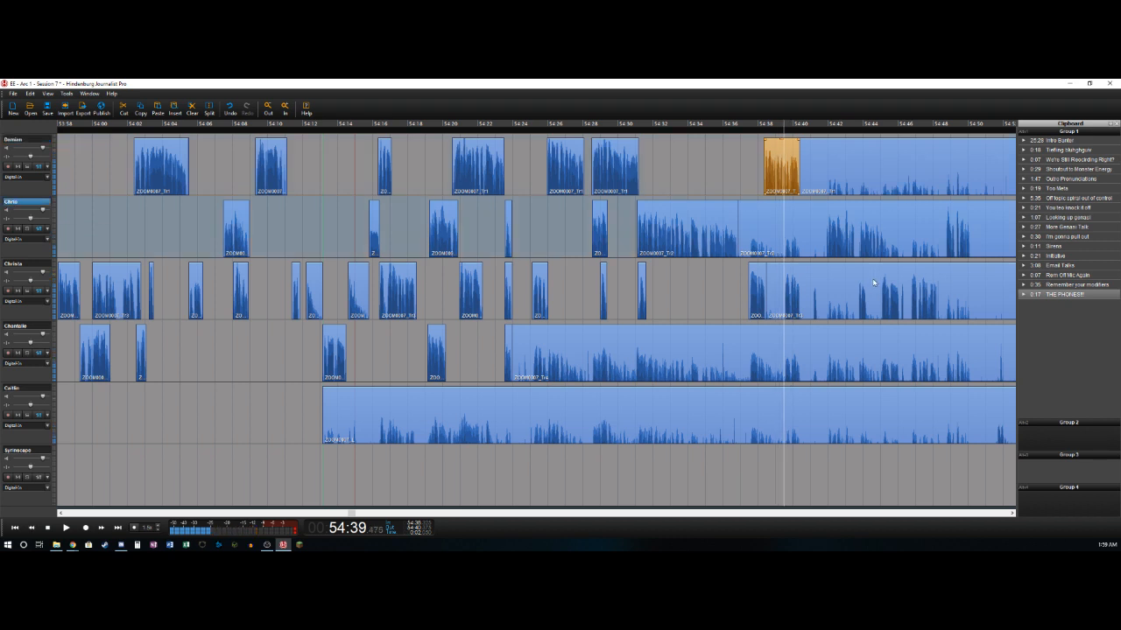
{"action": "key", "text": "Down"}
{"action": "key", "text": "ctrl+t"}
{"action": "key", "text": "Delete"}
- Split the third track at 54:40.4, where its short phrase ends
{"action": "key", "text": "Right"}
{"action": "key", "text": "Right"}
{"action": "key", "text": "Right"}
{"action": "key", "text": "Right"}
{"action": "key", "text": "Right"}
{"action": "key", "text": "Right"}
{"action": "key", "text": "Right"}
{"action": "key", "text": "Right"}
{"action": "key", "text": "Right"}
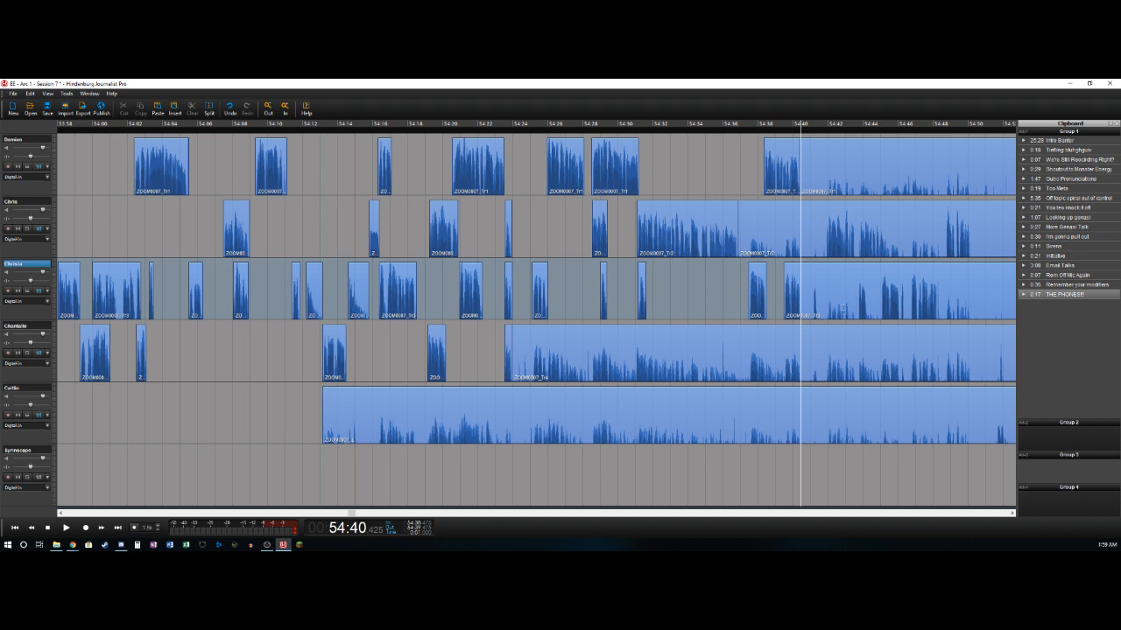
{"action": "key", "text": "space"}
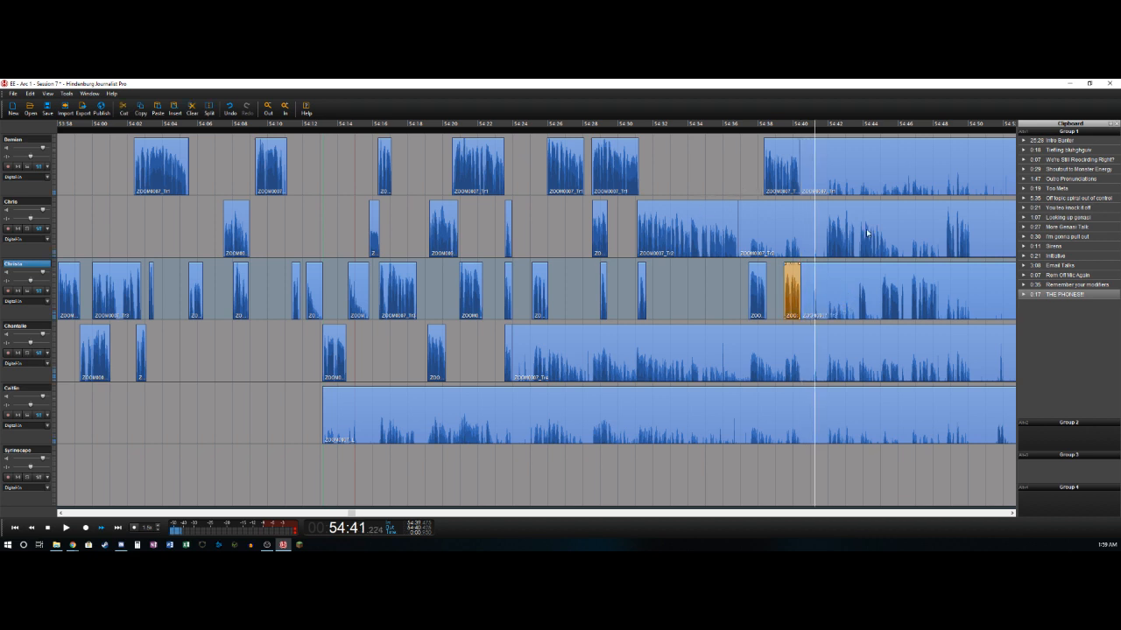
{"action": "key", "text": "space"}
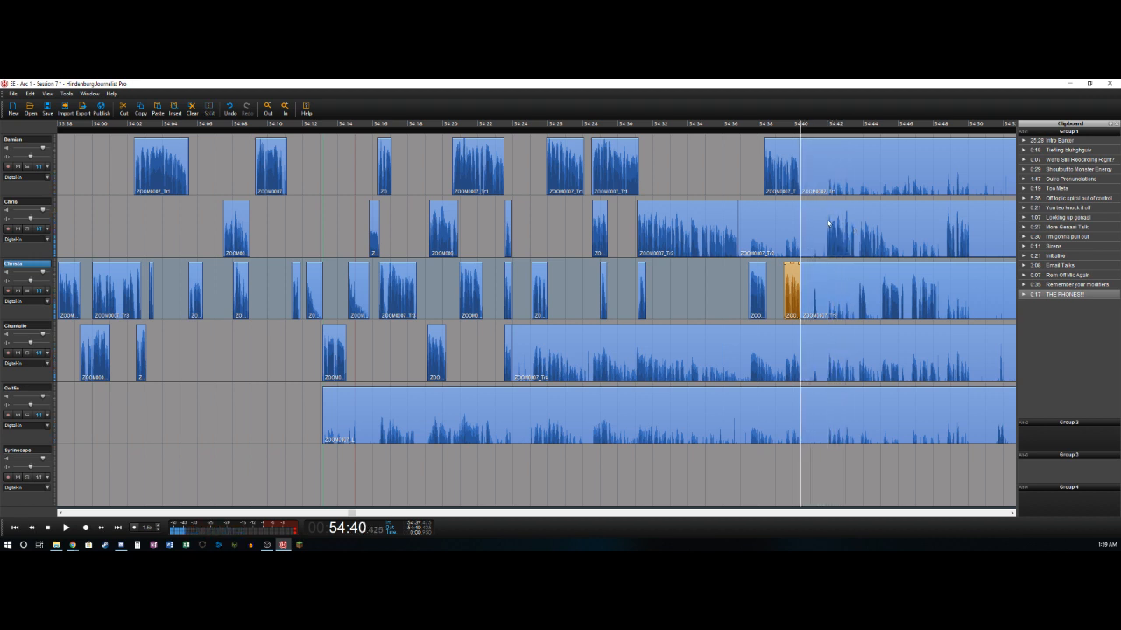
- Cut the section from 54:40.4 to 54:56.7 across all five speaker tracks and store it in the clipboard as "Mechanics Talk"
{"action": "key", "text": "space"}
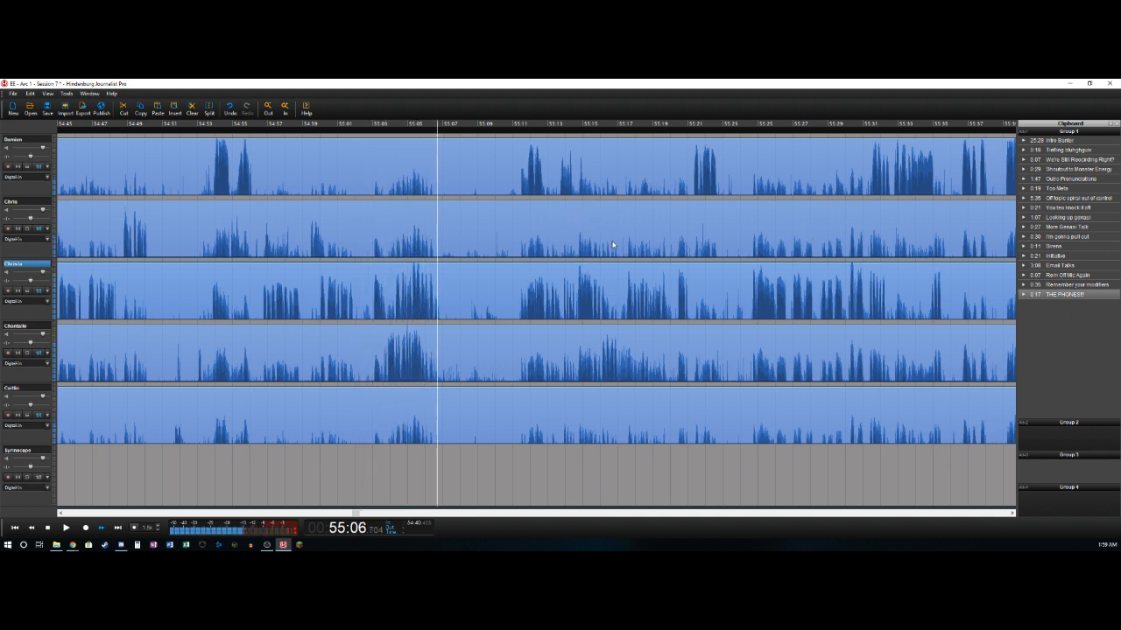
{"action": "left_click", "coordinate": [305, 311]}
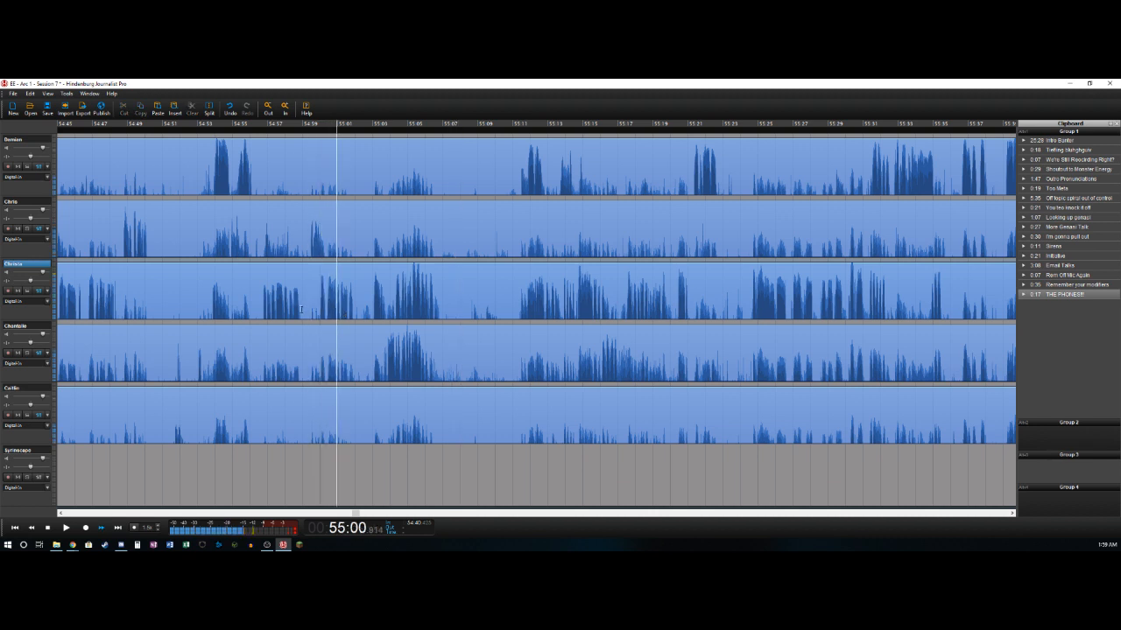
{"action": "key", "text": "space"}
{"action": "left_click", "coordinate": [260, 311]}
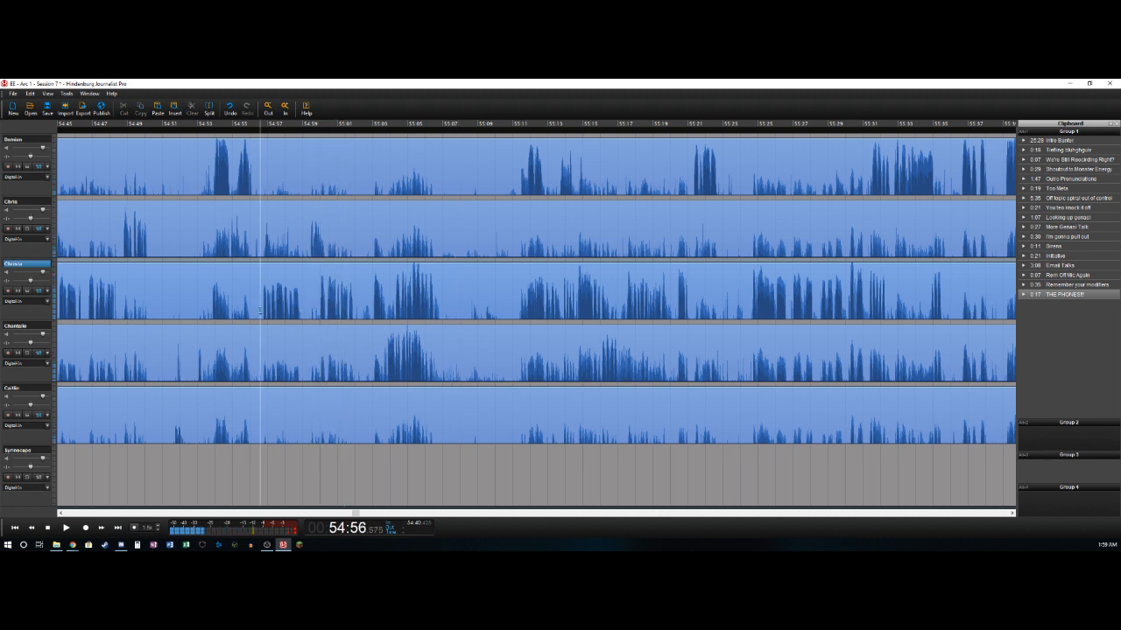
{"action": "left_click", "coordinate": [258, 311]}
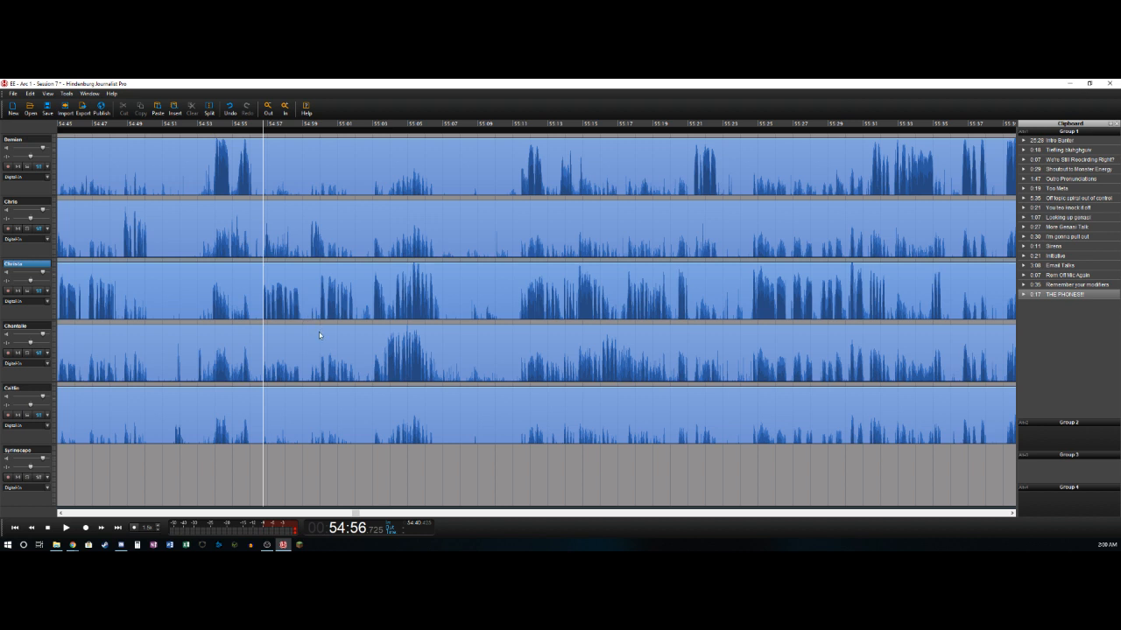
{"action": "key", "text": "o"}
{"action": "left_click", "coordinate": [173, 164]}
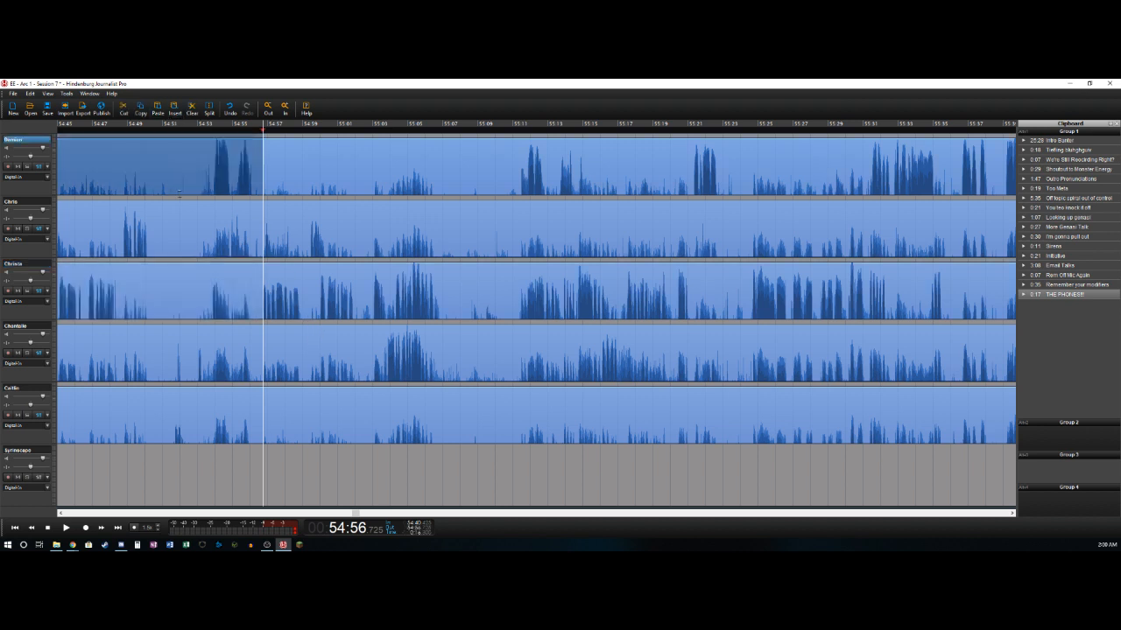
{"action": "left_click", "coordinate": [200, 408], "text": "shift"}
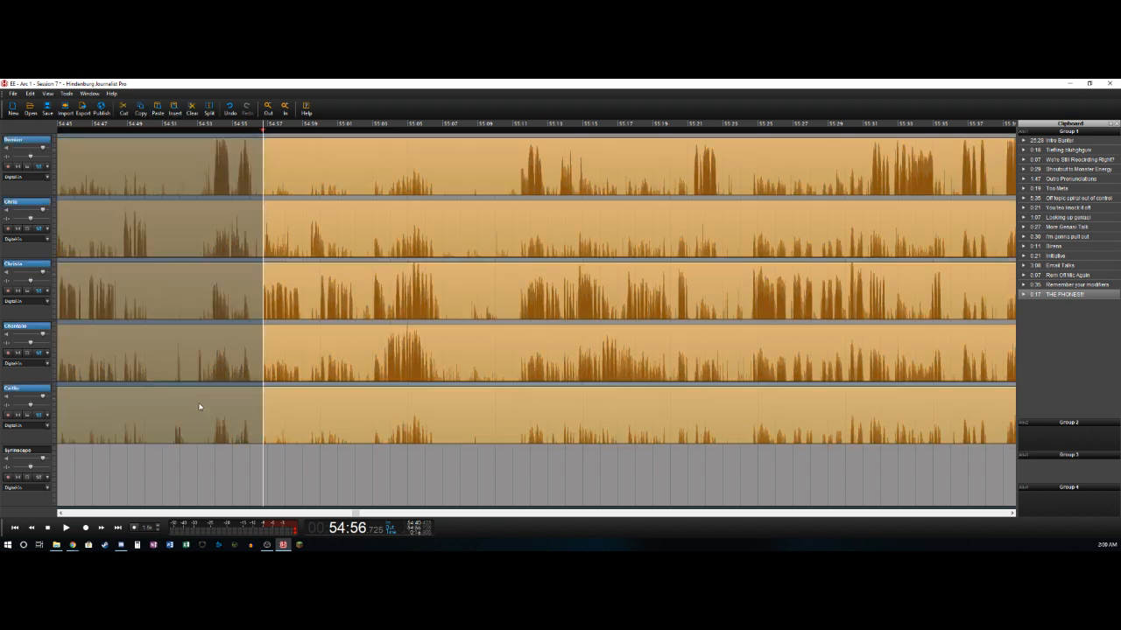
{"action": "key", "text": "Delete"}
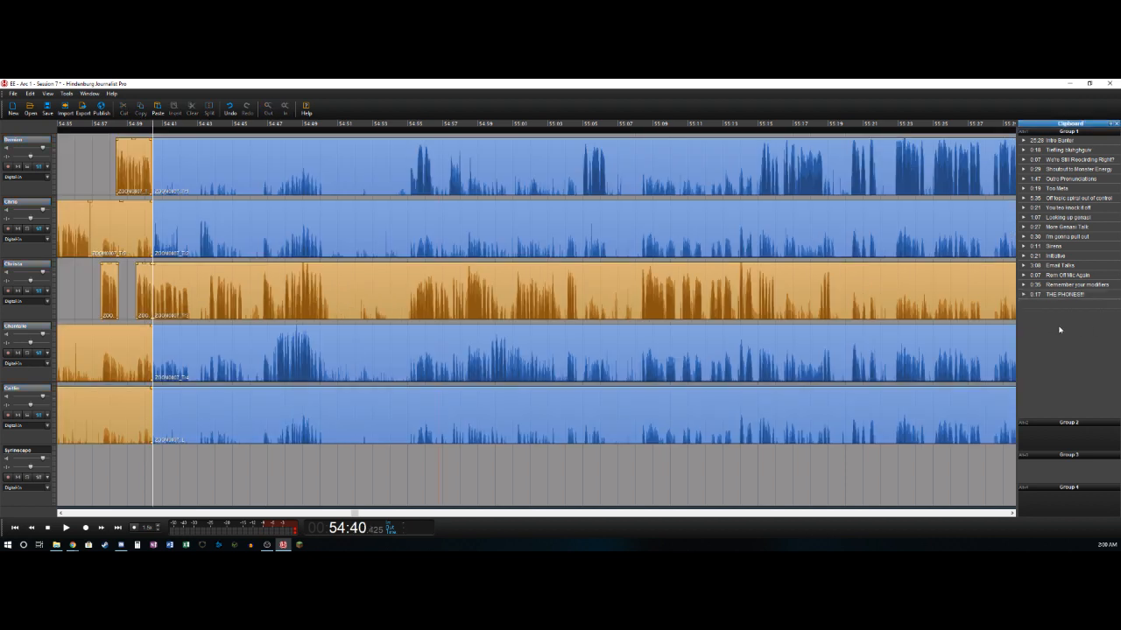
{"action": "key", "text": "ctrl+v"}
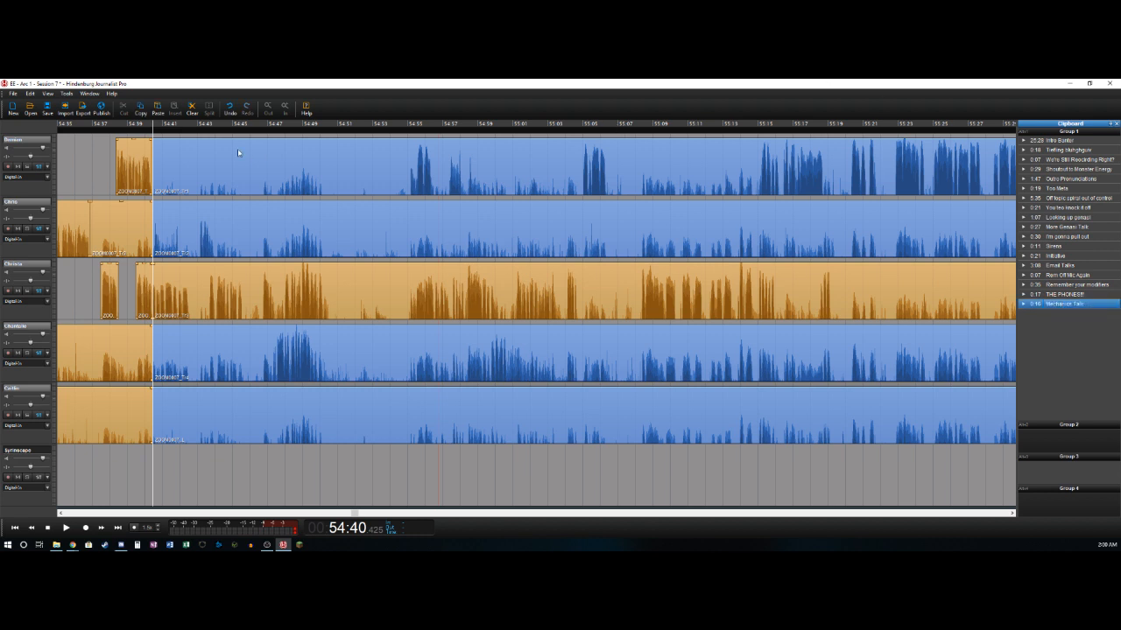
- Delete the leftover clips that end at 54:40.4 on the second, fourth and fifth tracks
{"action": "left_click", "coordinate": [131, 217]}
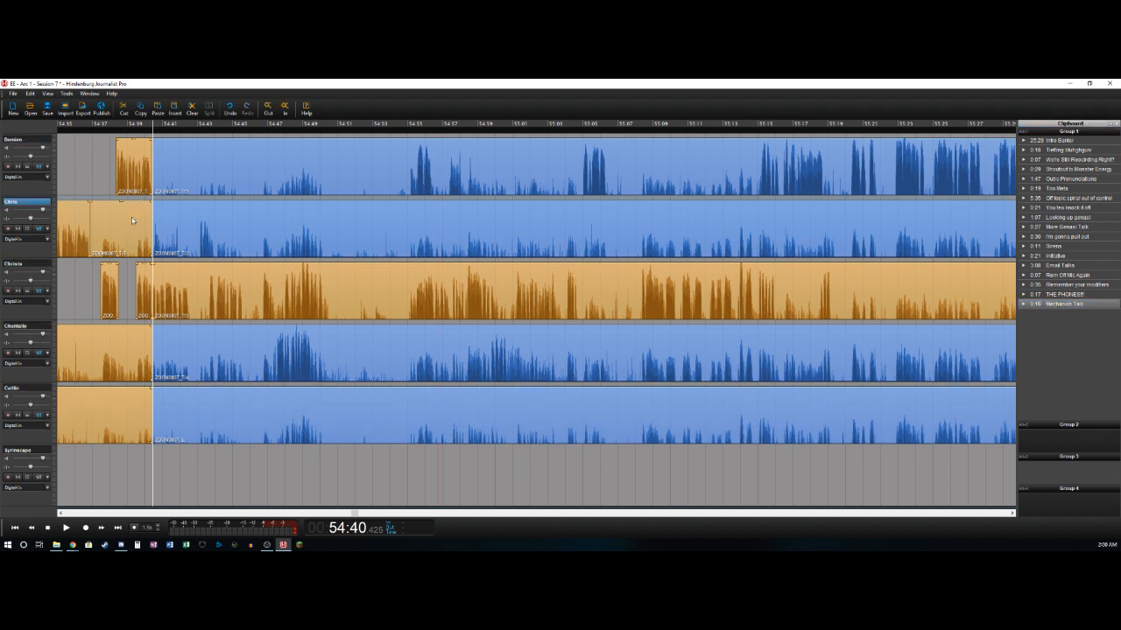
{"action": "left_click", "coordinate": [131, 222]}
{"action": "key", "text": "Delete"}
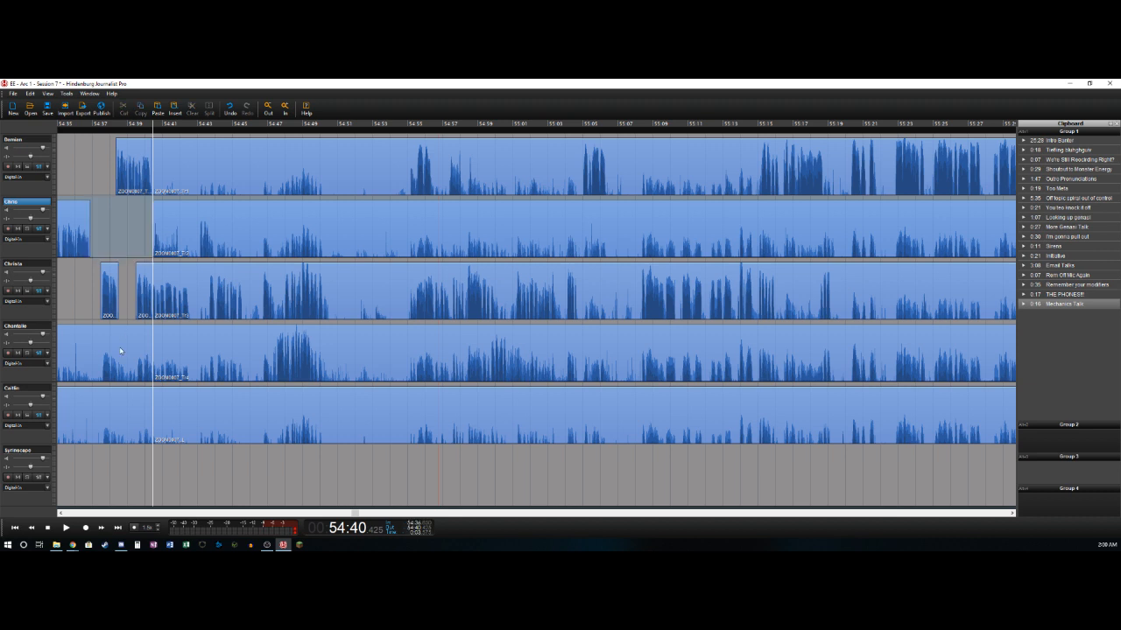
{"action": "left_click", "coordinate": [123, 351]}
{"action": "key", "text": "Delete"}
{"action": "left_click", "coordinate": [98, 421]}
{"action": "key", "text": "Delete"}
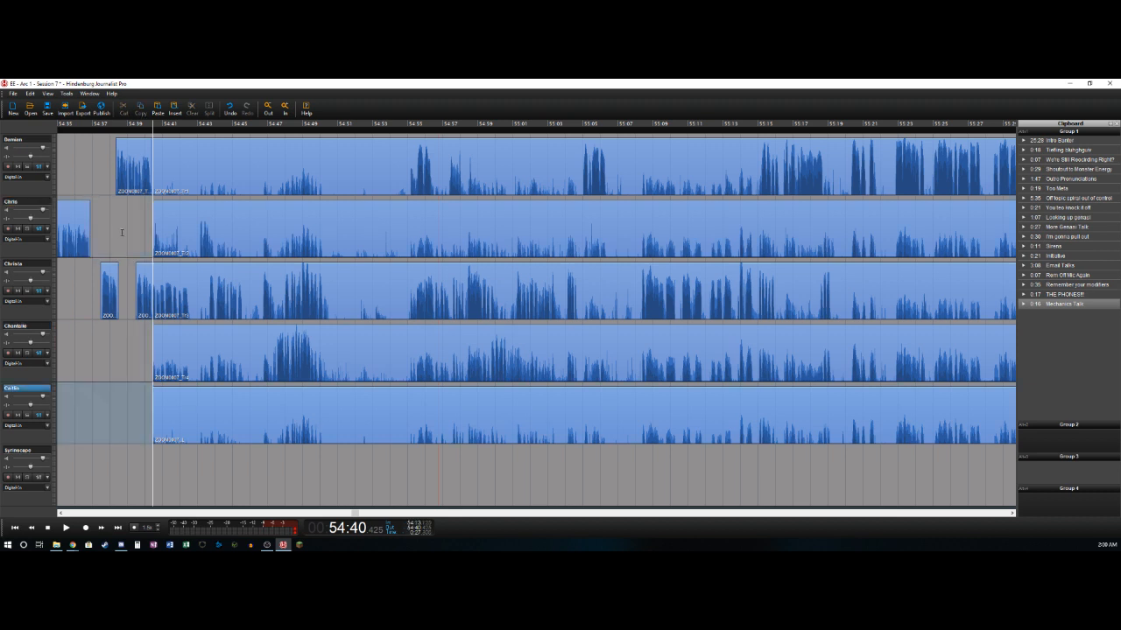
- Shift the clips after the 54:40.4 cut on all five tracks about 0.2 s later
{"action": "left_click", "coordinate": [122, 232]}
{"action": "key", "text": "space"}
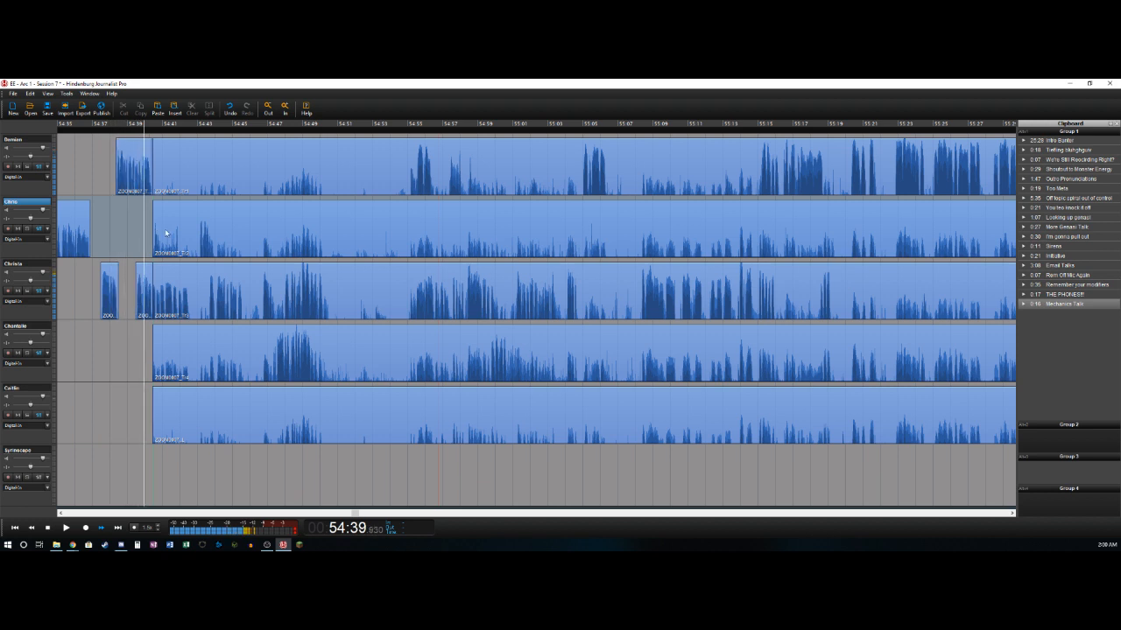
{"action": "left_click", "coordinate": [175, 158]}
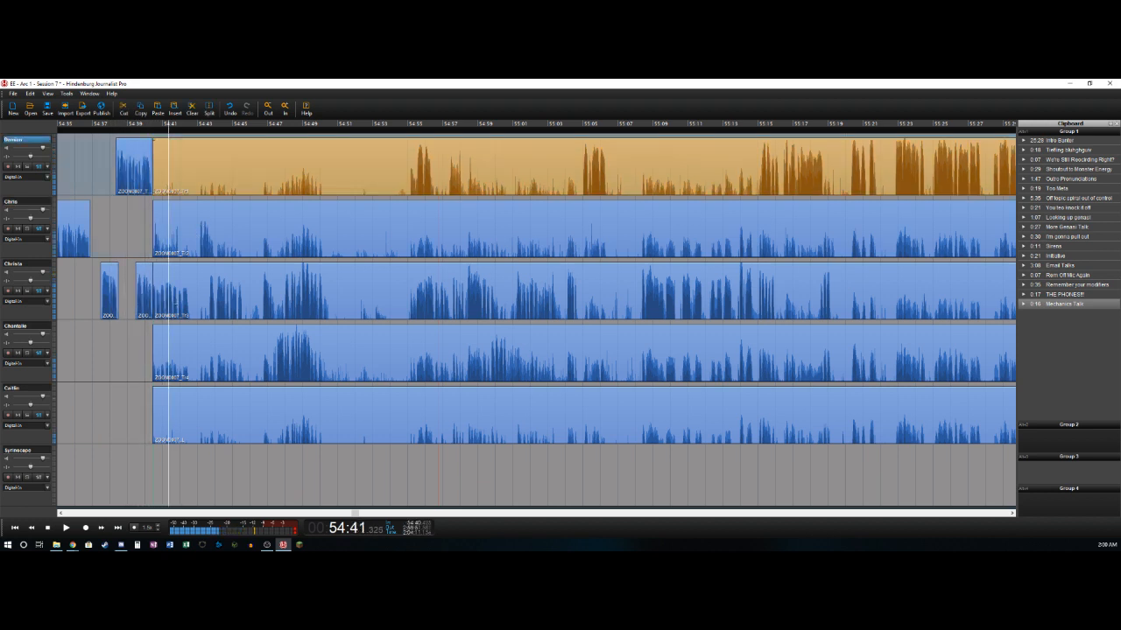
{"action": "left_click", "coordinate": [203, 412], "text": "shift"}
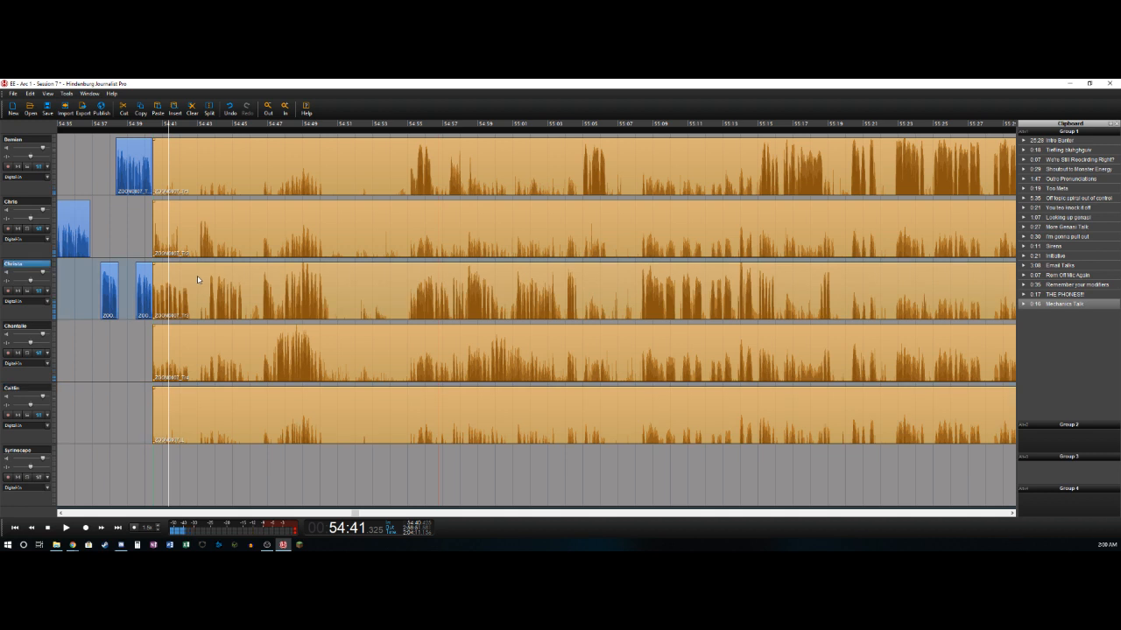
{"action": "left_click_drag", "start_coordinate": [198, 276], "coordinate": [200, 281]}
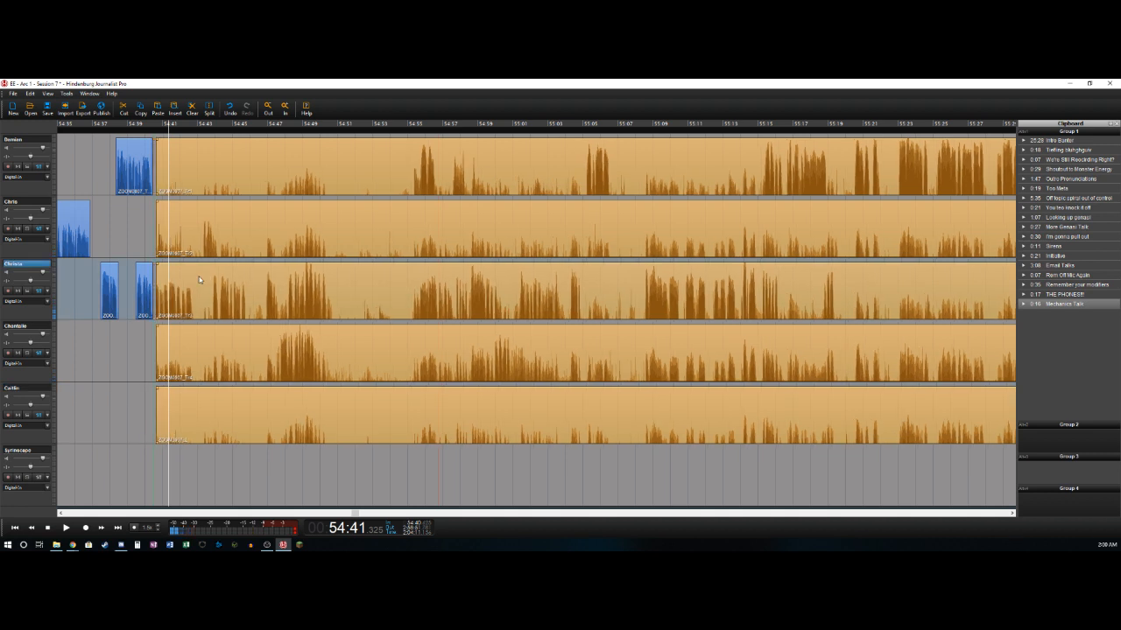
- Delete the second track's audio from about 54:40.6 to 54:42.8 and split the third track at 54:42.8
{"action": "left_click", "coordinate": [139, 246]}
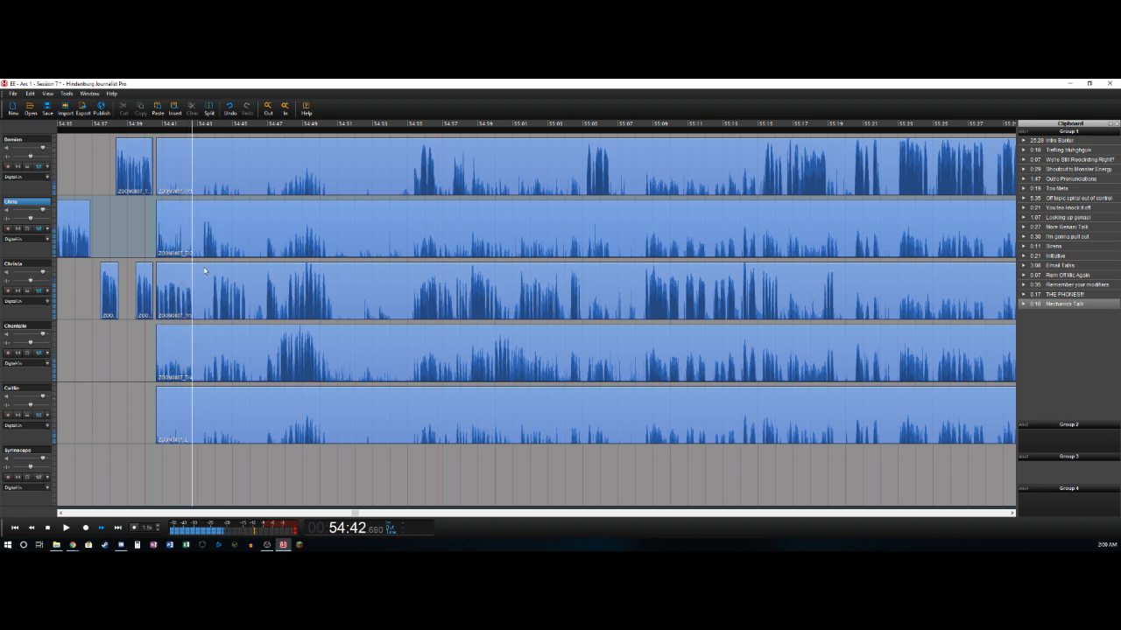
{"action": "key", "text": "t"}
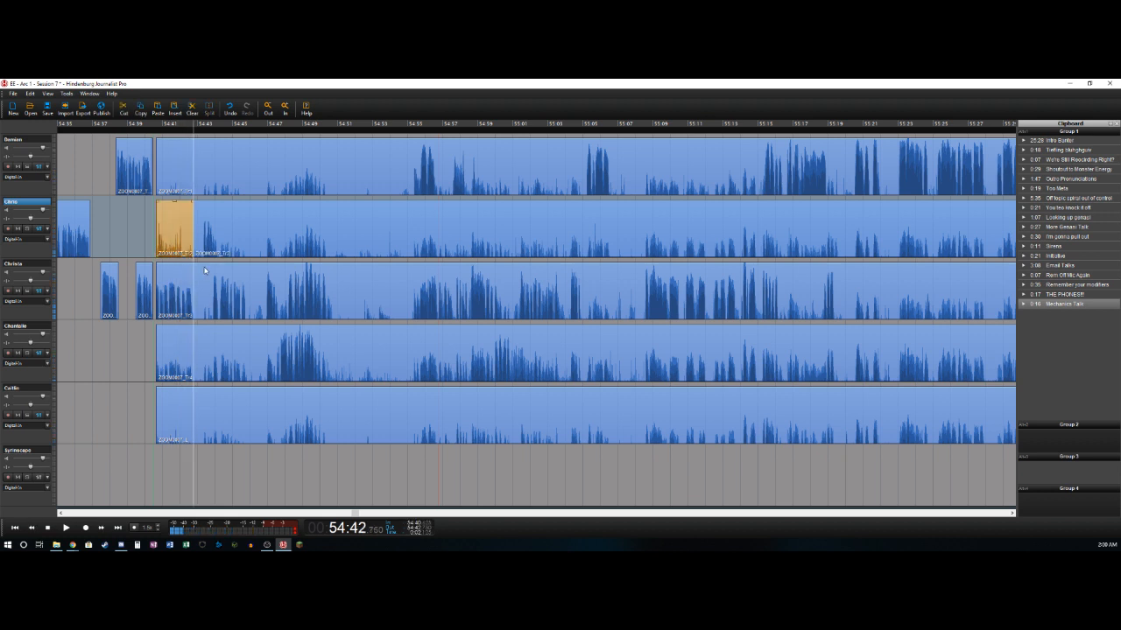
{"action": "key", "text": "Delete"}
{"action": "key", "text": "Down"}
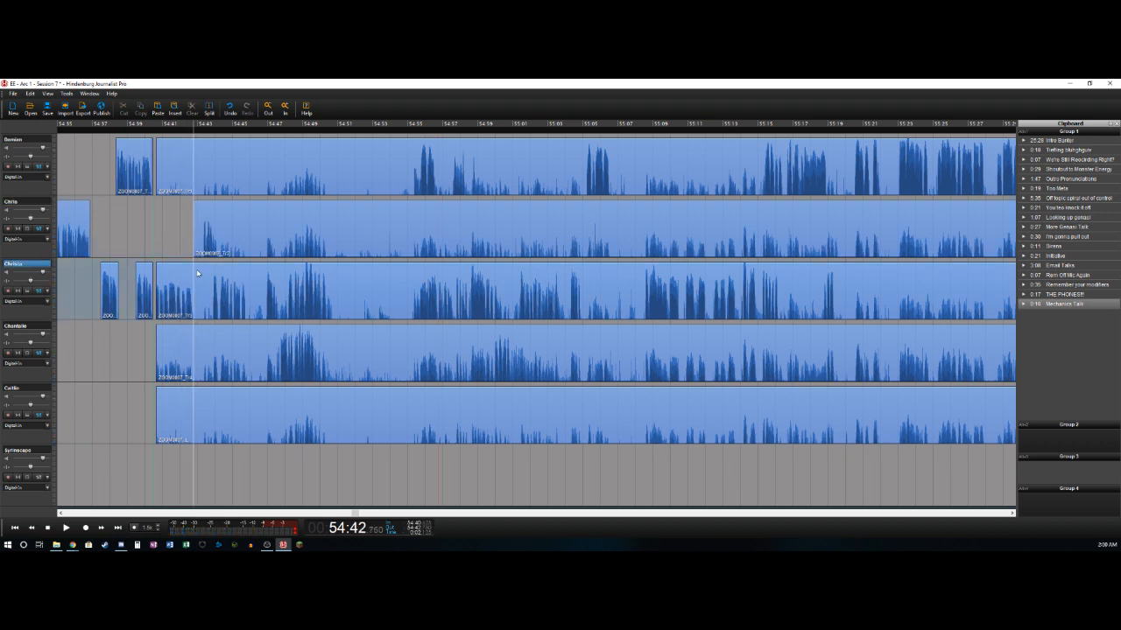
{"action": "key", "text": "t"}
- Delete the second track's audio from about 54:42.8 to 54:43.3 and split that track at about 54:44.1
{"action": "key", "text": "space"}
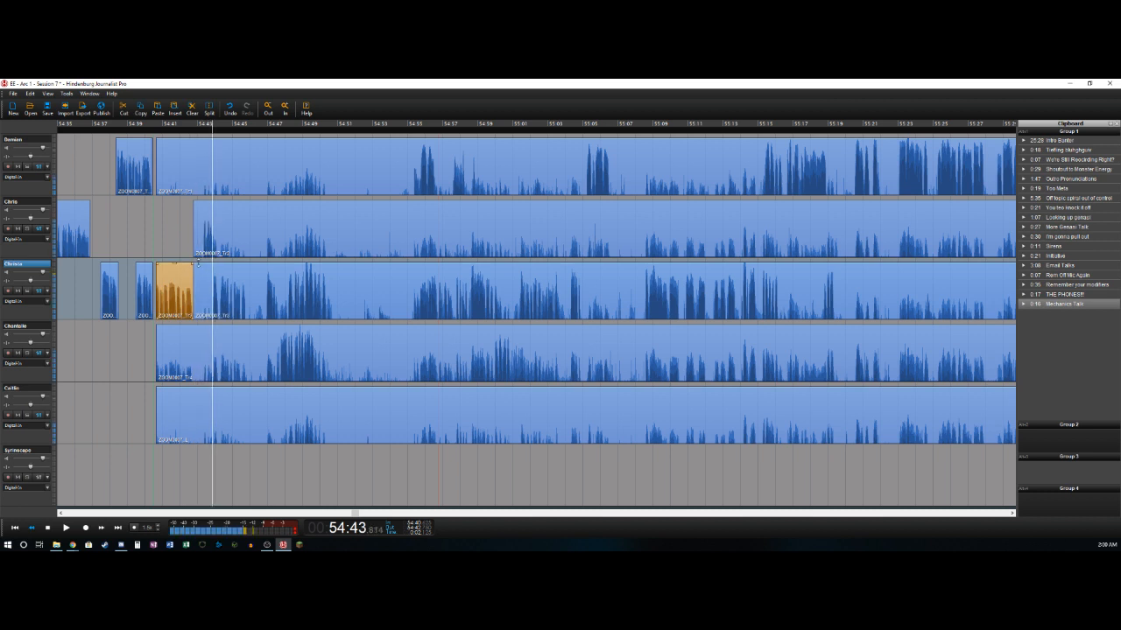
{"action": "key", "text": "space"}
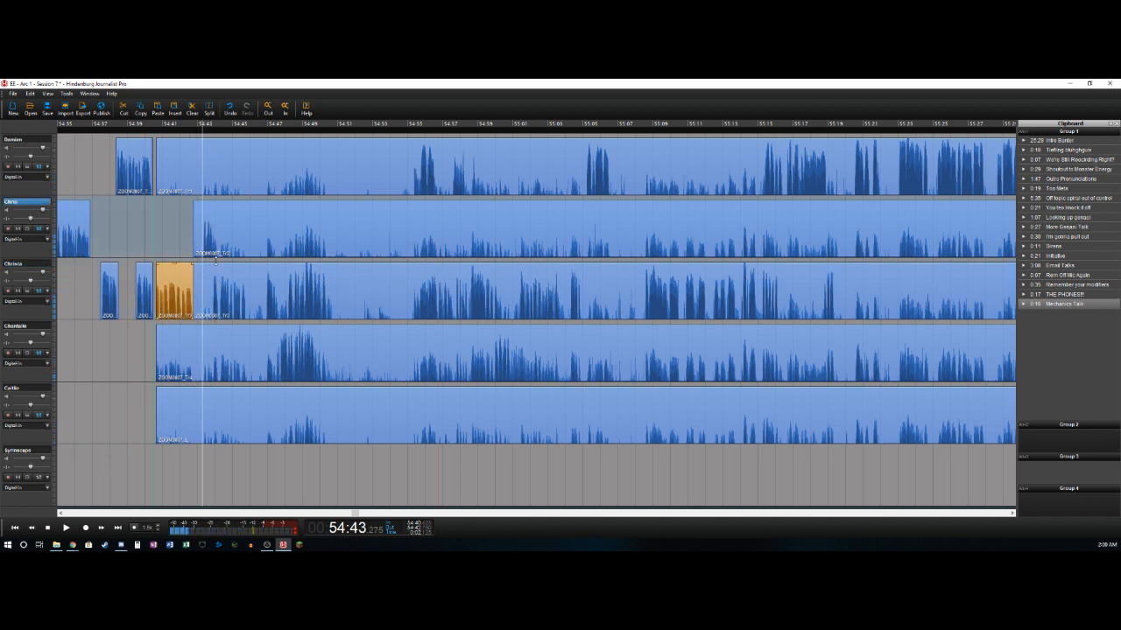
{"action": "key", "text": "t"}
{"action": "key", "text": "Delete"}
{"action": "key", "text": "space"}
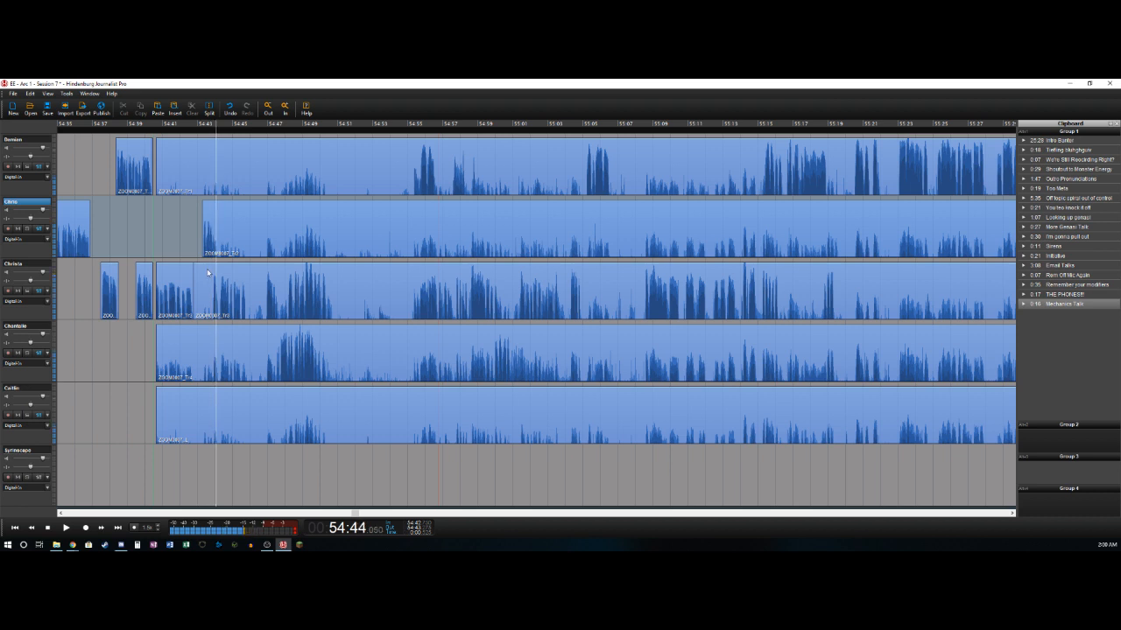
{"action": "key", "text": "space"}
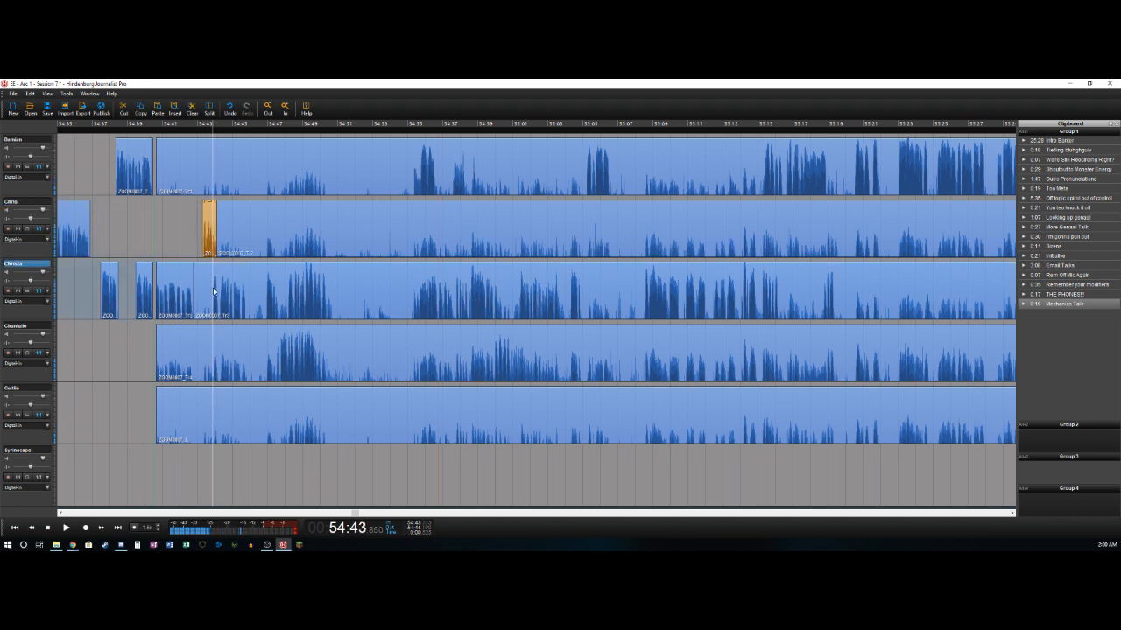
- Delete the third track's audio from about 54:42.8 to 54:43.9 and split that track at about 54:45.9
{"action": "left_click_drag", "start_coordinate": [211, 292], "coordinate": [193, 291]}
{"action": "key", "text": "Delete"}
{"action": "key", "text": "space"}
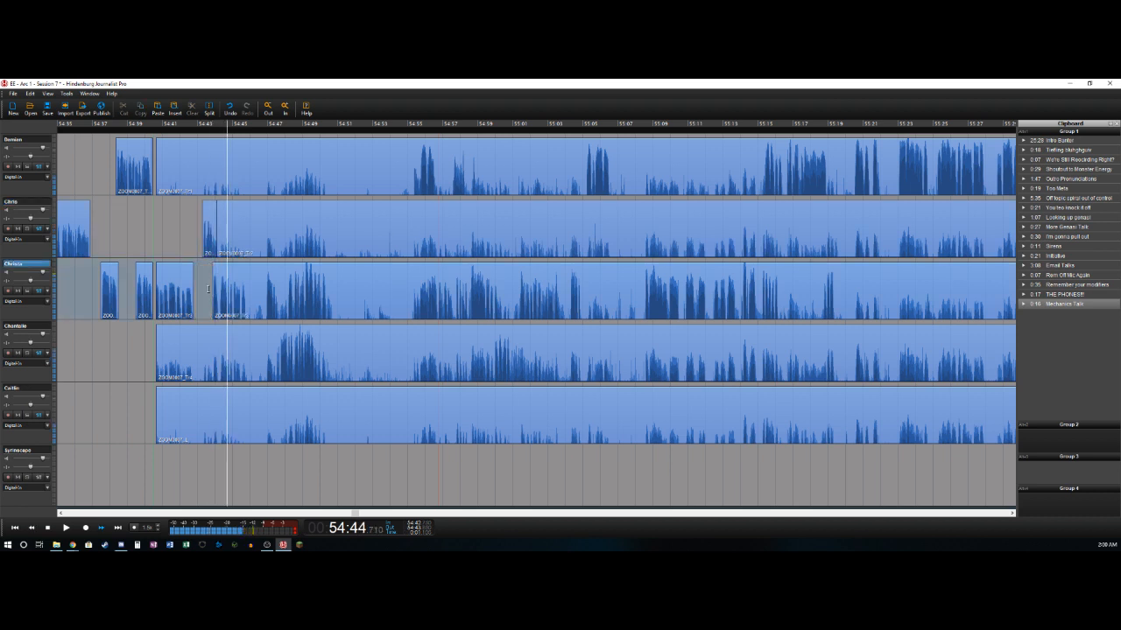
{"action": "key", "text": "t"}
{"action": "left_click", "coordinate": [229, 294]}
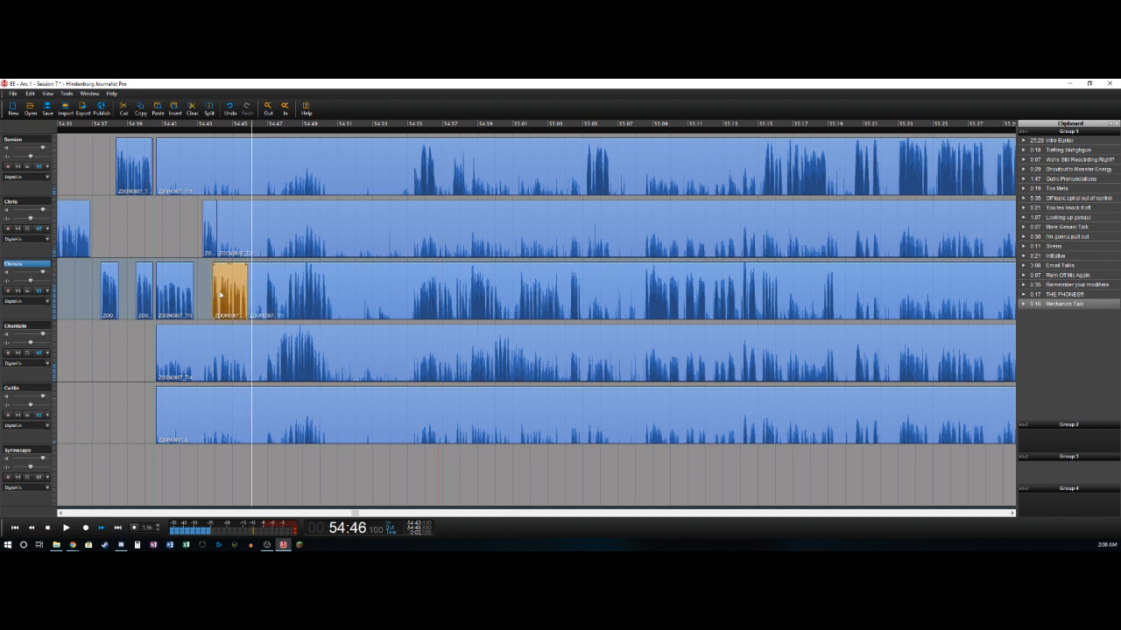
- Delete the third track's audio from about 54:45.9 to 54:47.0 and split that track at about 54:47.7
{"action": "key", "text": "space"}
{"action": "key", "text": "t"}
{"action": "key", "text": "Delete"}
{"action": "key", "text": "space"}
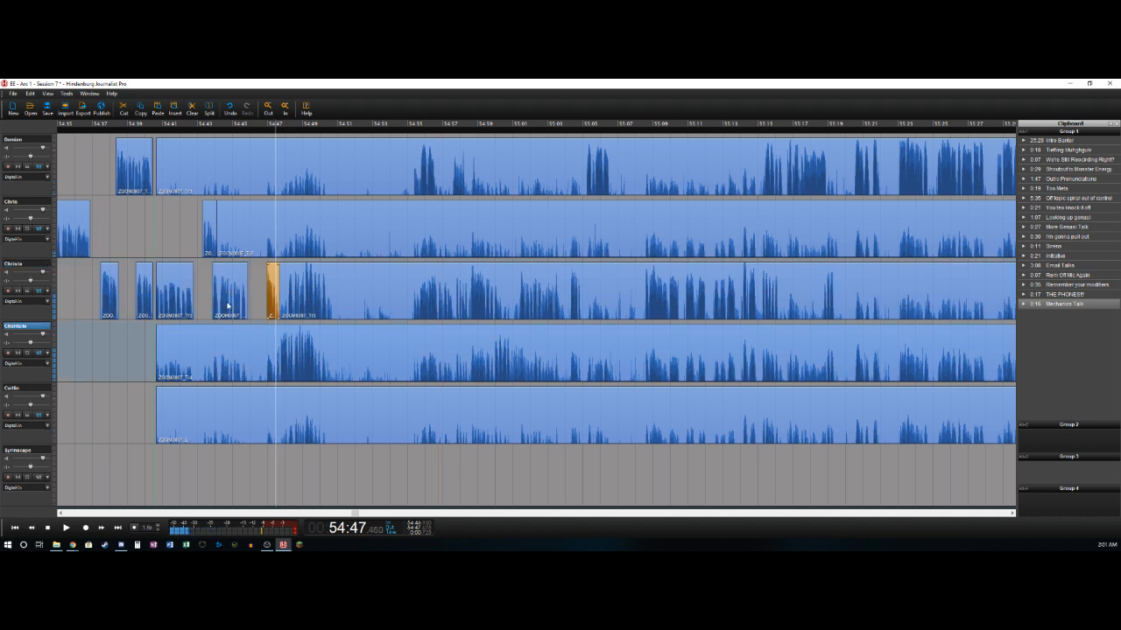
- Delete the fourth track's audio from about 54:40.6 to 54:47.5 and split that track at about 54:49.7
{"action": "key", "text": "t"}
{"action": "key", "text": "Delete"}
{"action": "key", "text": "space"}
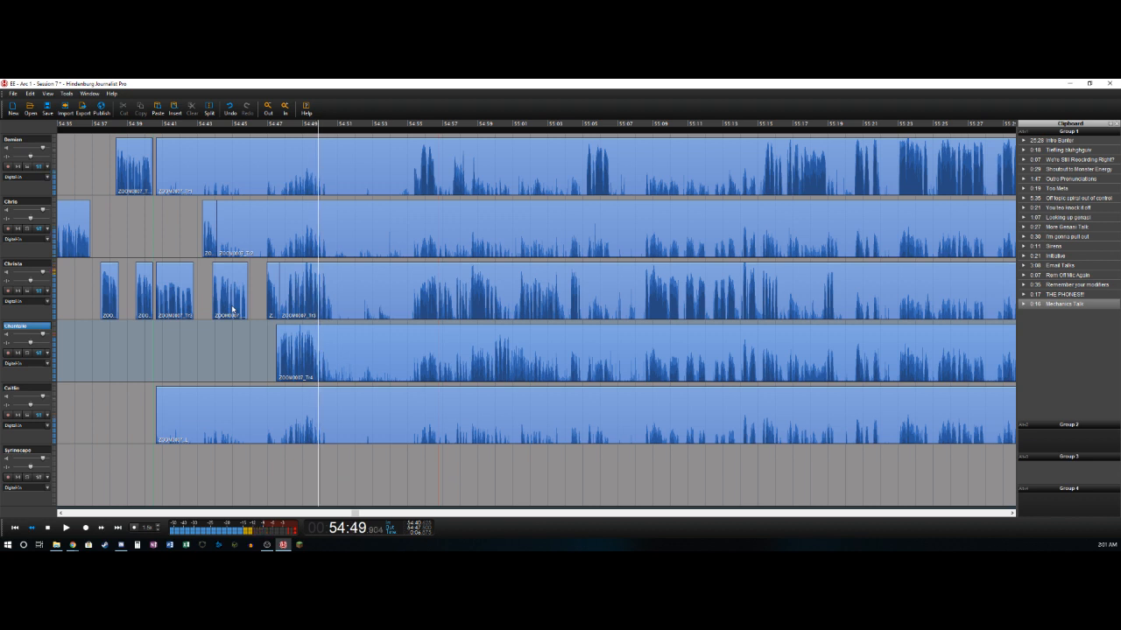
{"action": "key", "text": "t"}
- Delete the third track's audio from about 54:47.7 to 54:48.1 and split that track at about 54:50.4
{"action": "key", "text": "Up"}
{"action": "key", "text": "Left"}
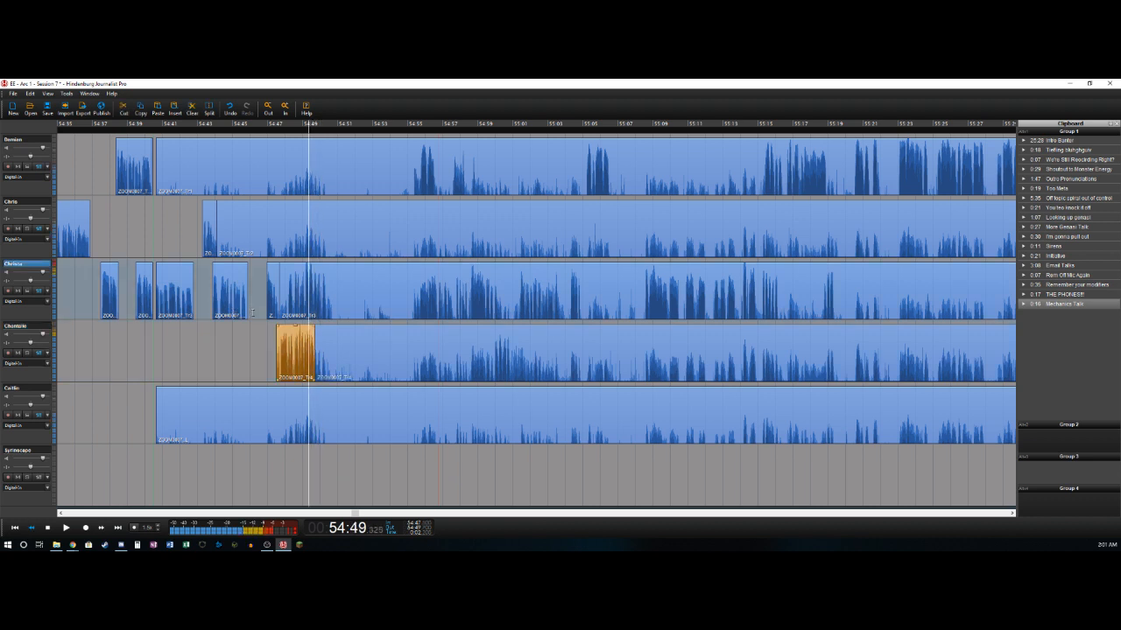
{"action": "key", "text": "Right"}
{"action": "key", "text": "Left"}
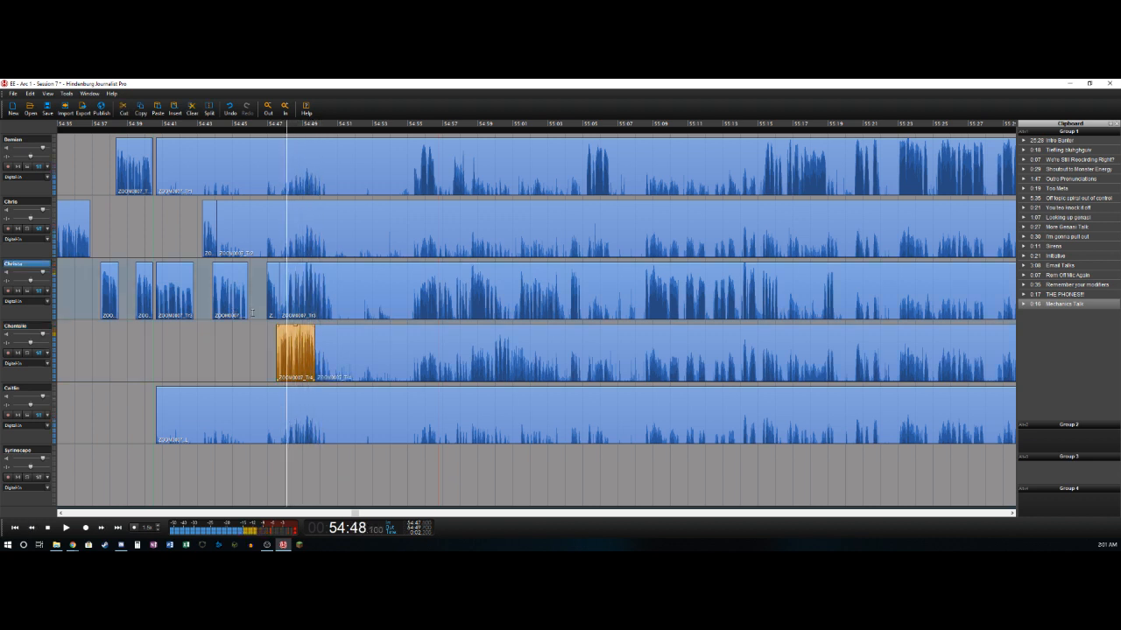
{"action": "key", "text": "t"}
{"action": "key", "text": "Delete"}
{"action": "key", "text": "Right"}
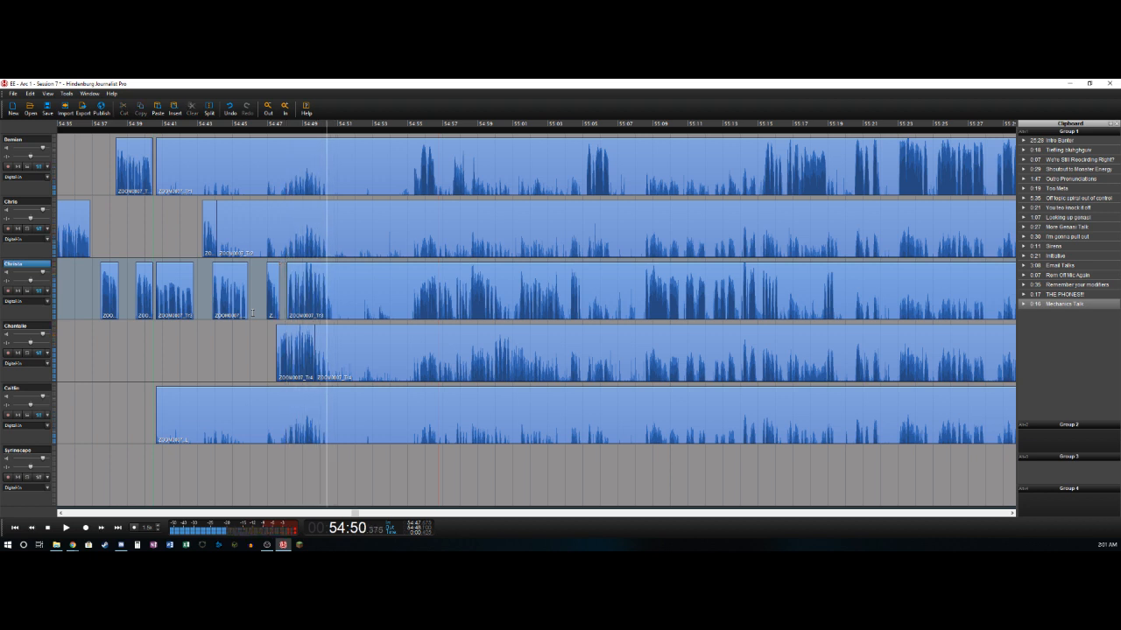
{"action": "key", "text": "t"}
- Remove the section from 54:50.4 to 54:55.3 across all five speaker tracks, closing the gap
{"action": "key", "text": "space"}
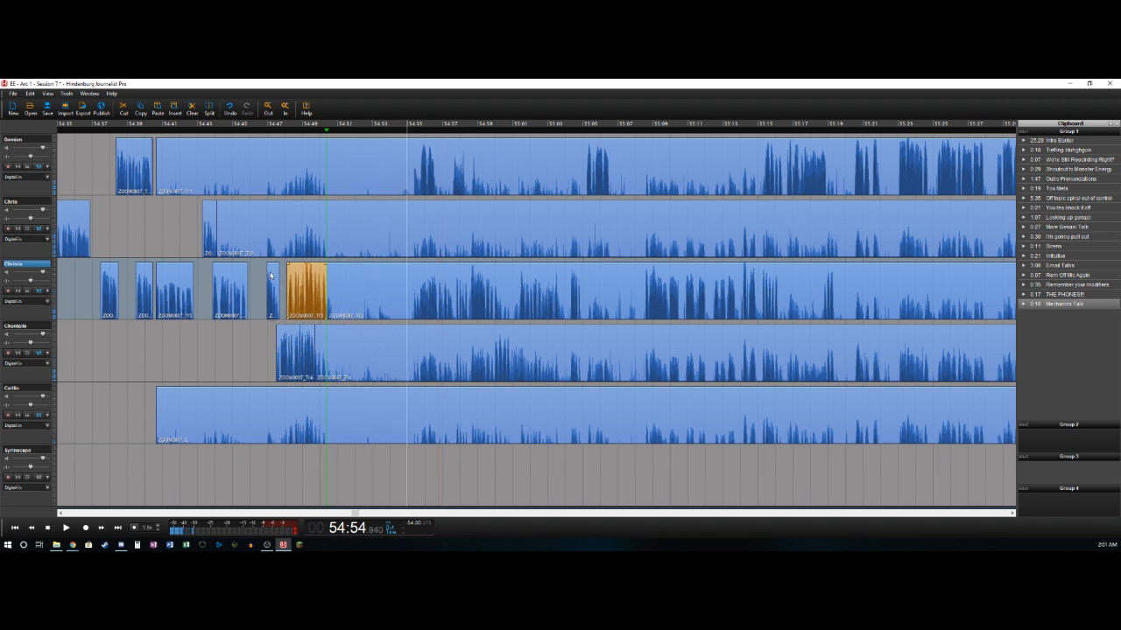
{"action": "key", "text": "Left"}
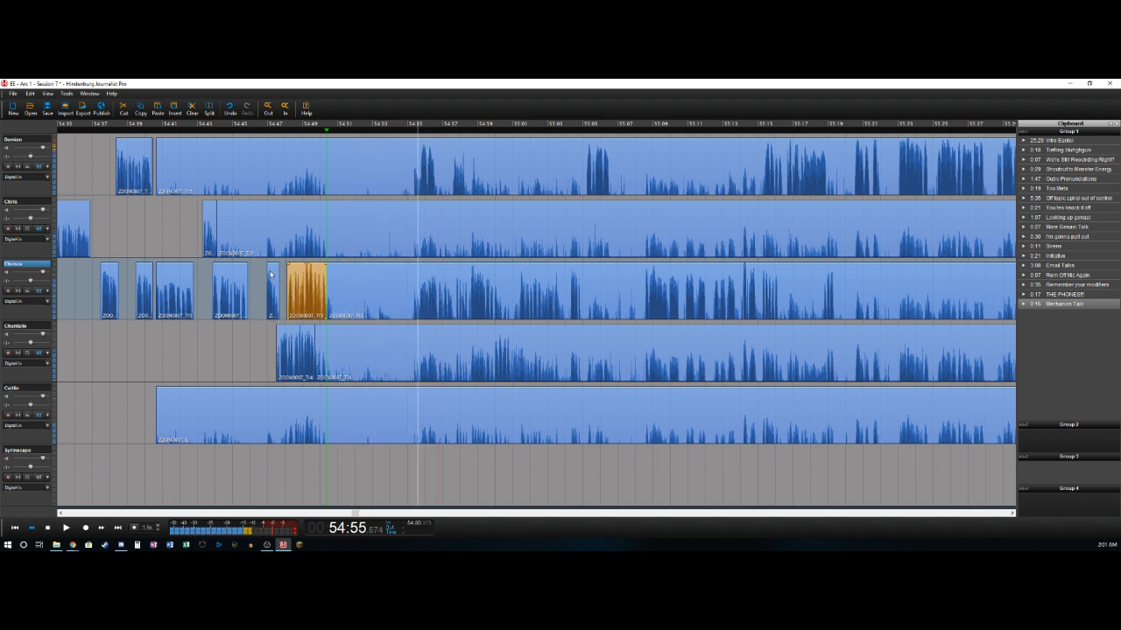
{"action": "key", "text": "Right"}
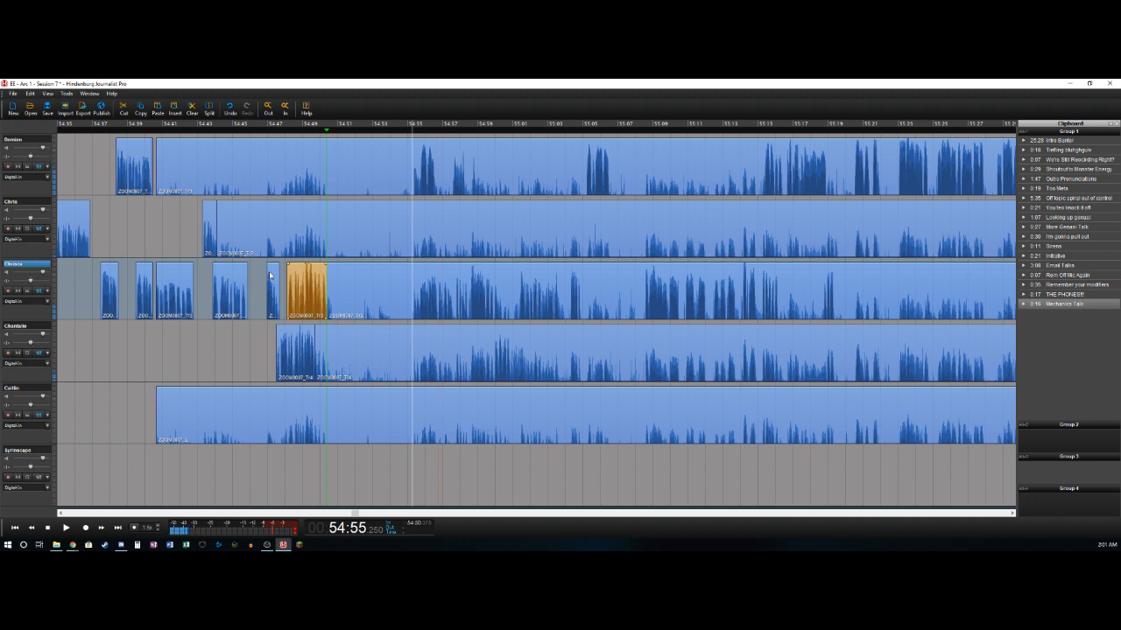
{"action": "key", "text": "o"}
{"action": "left_click", "coordinate": [366, 160]}
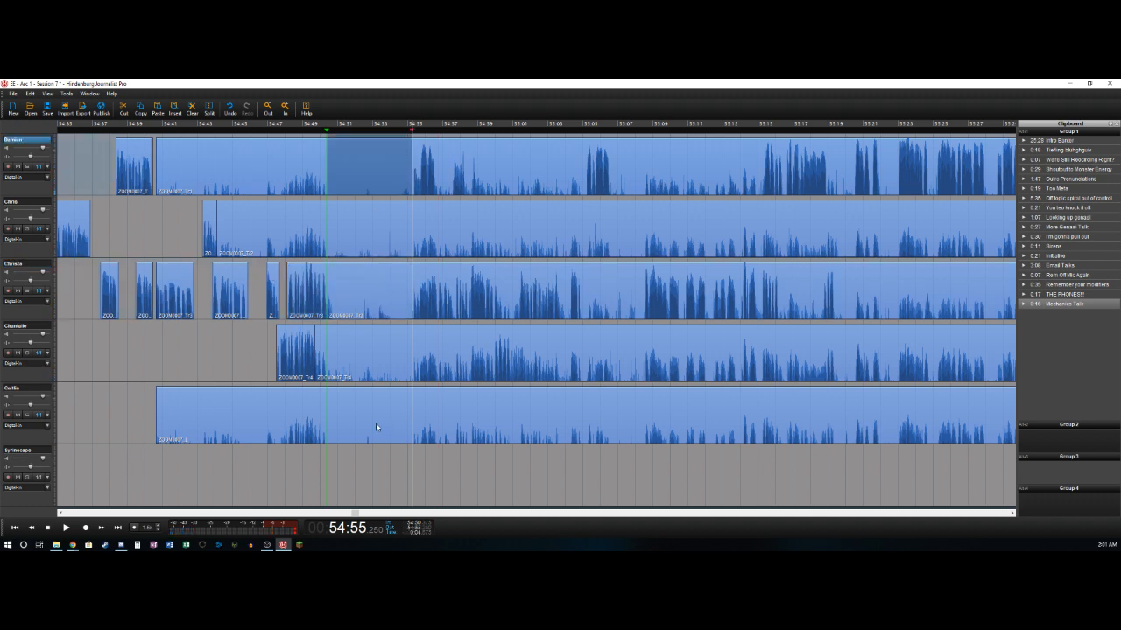
{"action": "left_click", "coordinate": [364, 414], "text": "shift"}
{"action": "key", "text": "Delete"}
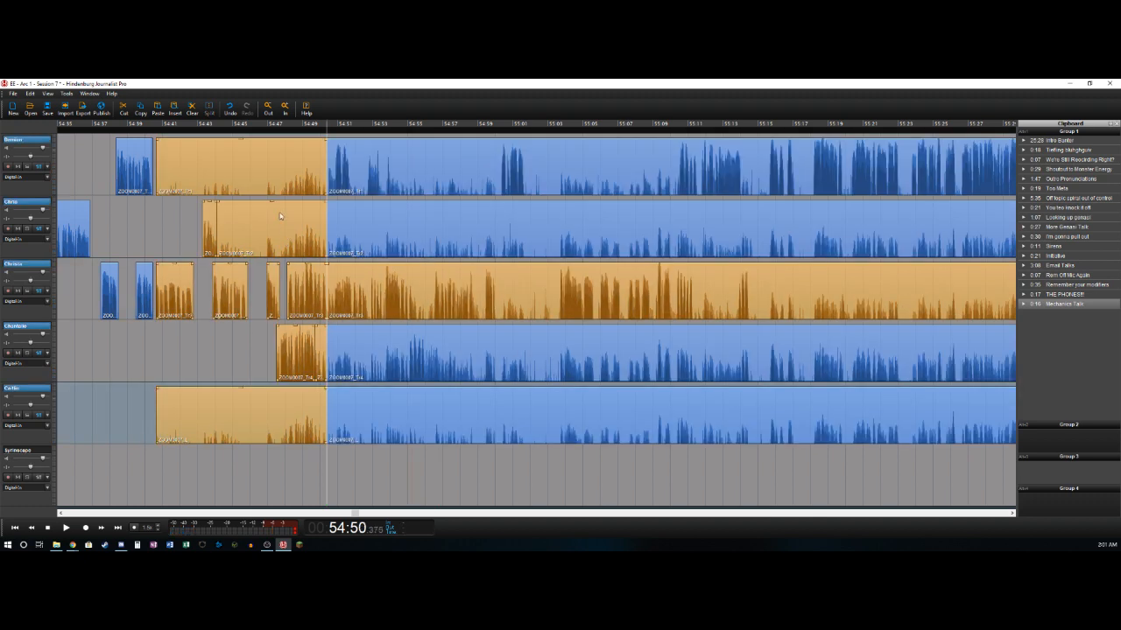
- Delete the first track's audio from about 54:40.6 to 54:50.4 and the second track's from about 54:44.1 to 54:50.4
{"action": "left_click", "coordinate": [253, 159]}
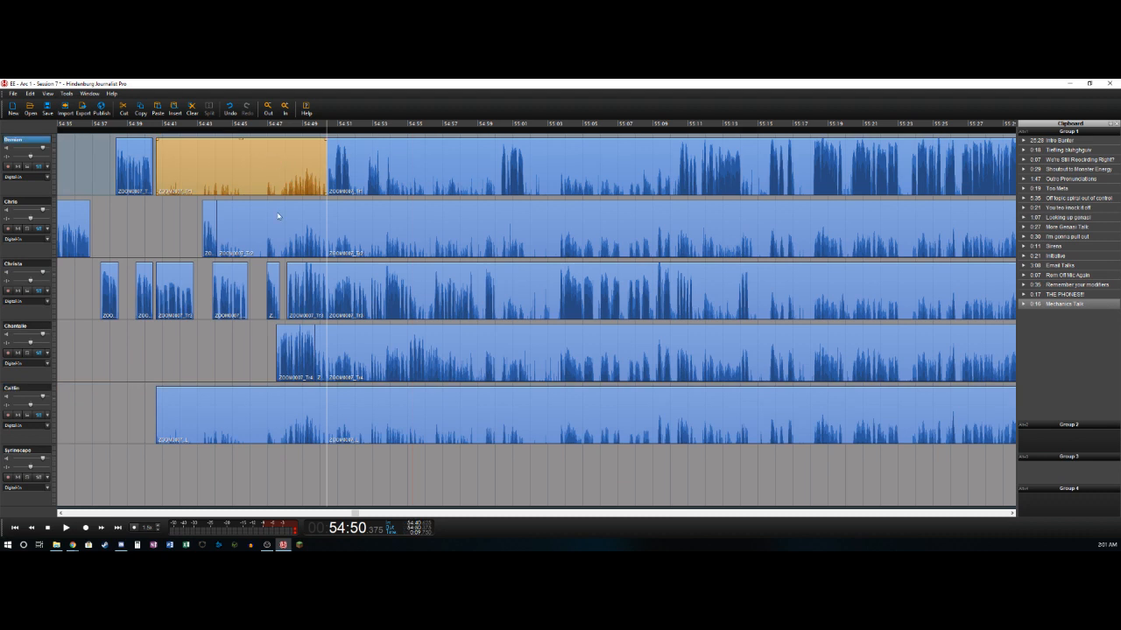
{"action": "key", "text": "Delete"}
{"action": "left_click", "coordinate": [280, 208]}
{"action": "key", "text": "Delete"}
- Delete the fifth track's audio from about 54:40.6 to 54:50.4 and the fourth track's short leftover from about 54:49.7 to 54:50.4
{"action": "left_click", "coordinate": [278, 405]}
{"action": "key", "text": "Delete"}
{"action": "left_click", "coordinate": [318, 345]}
- Play from about 54:49.7 and split the first track at about 54:51.8, after its first phrase
{"action": "left_click", "coordinate": [314, 166]}
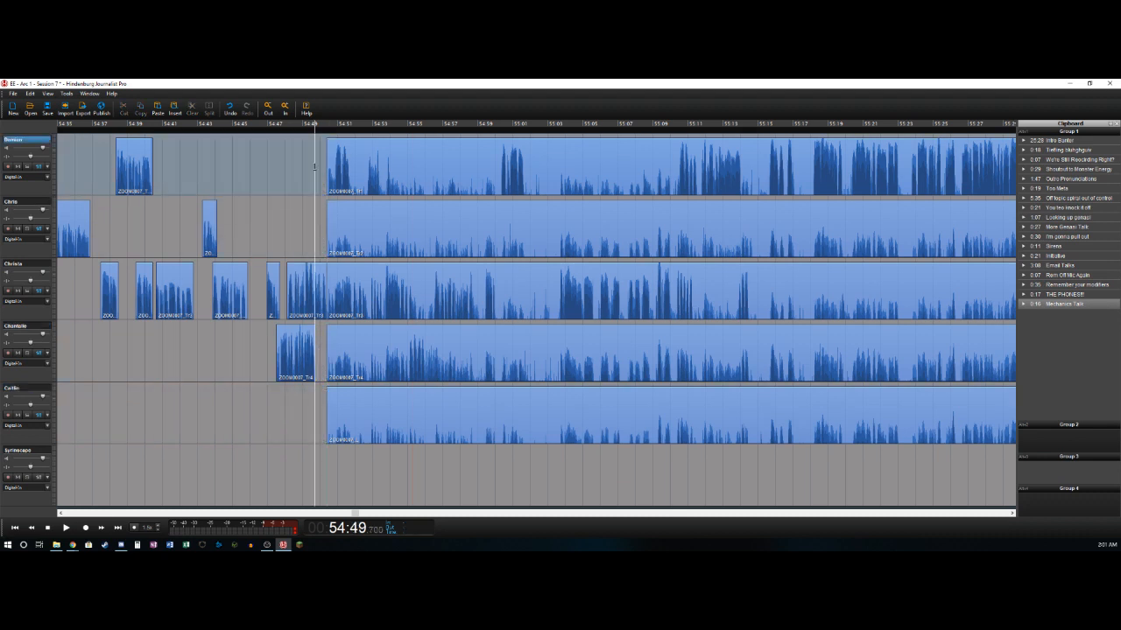
{"action": "key", "text": "space"}
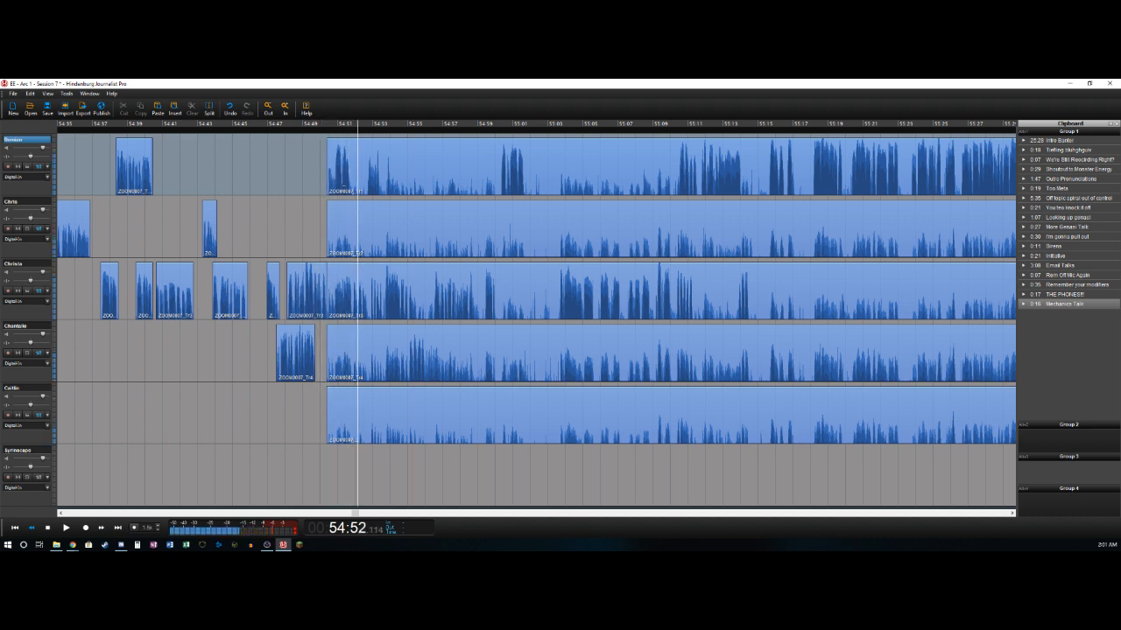
{"action": "left_click", "coordinate": [361, 165]}
{"action": "key", "text": "s"}
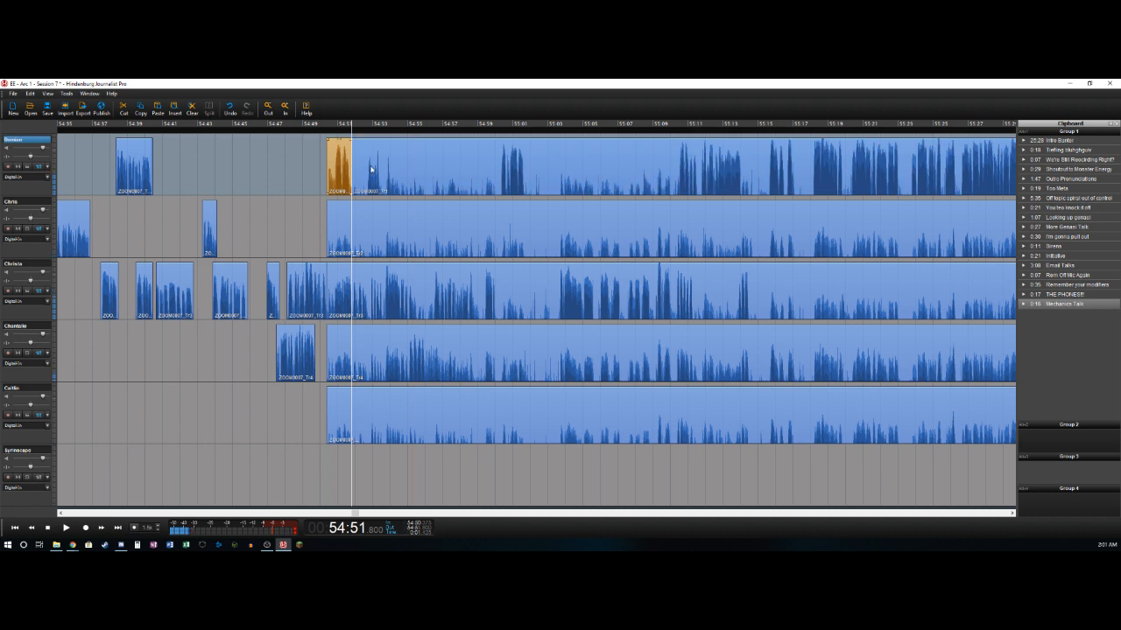
- Delete the third track's audio from about 54:50.4 to 54:50.8 and split that track at about 54:53.6
{"action": "key", "text": "Left"}
{"action": "key", "text": "Right"}
{"action": "left_click", "coordinate": [353, 265]}
{"action": "key", "text": "s"}
{"action": "key", "text": "Delete"}
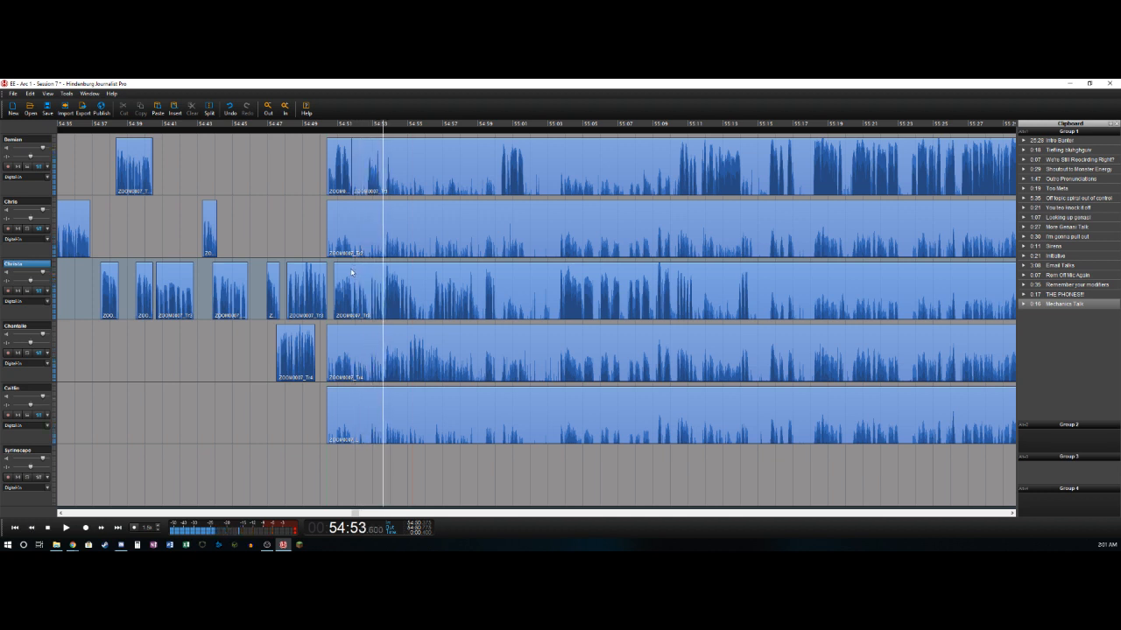
{"action": "left_click", "coordinate": [366, 277]}
{"action": "key", "text": "s"}
- Delete the first track's audio from about 54:51.8 to 54:52.7 and split that track at about 54:53.3
{"action": "key", "text": "Left"}
{"action": "key", "text": "Left"}
{"action": "key", "text": "Right"}
{"action": "key", "text": "Right"}
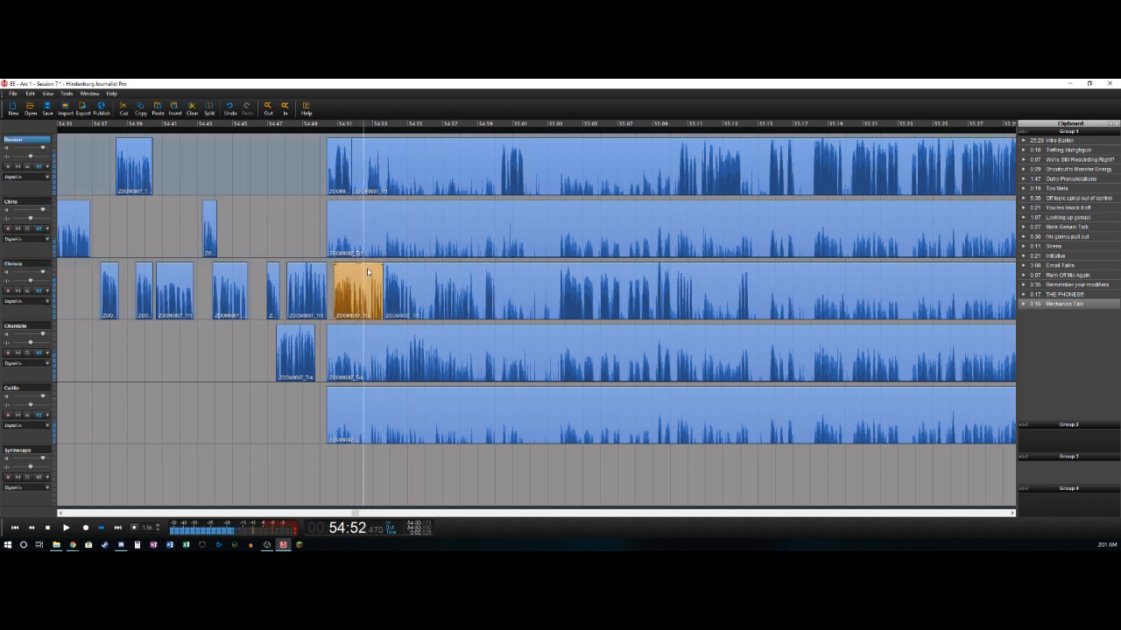
{"action": "key", "text": "s"}
{"action": "key", "text": "Delete"}
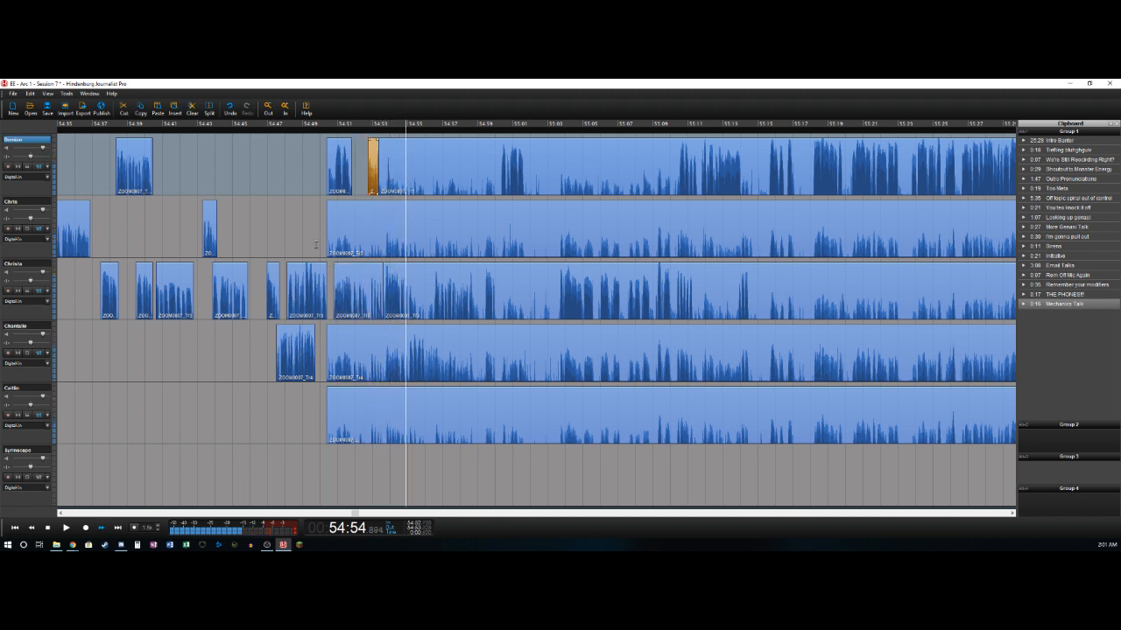
- Replay the passage around 54:54 and split the third track at 54:55.0
{"action": "key", "text": "Left"}
{"action": "key", "text": "Left"}
{"action": "key", "text": "Left"}
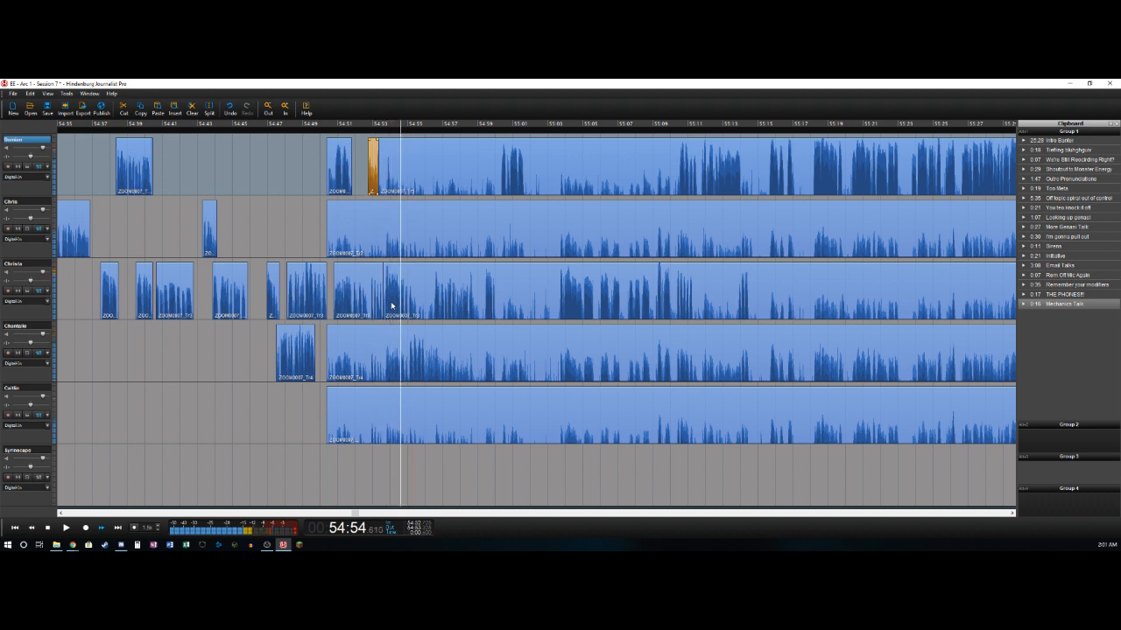
{"action": "key", "text": "Left"}
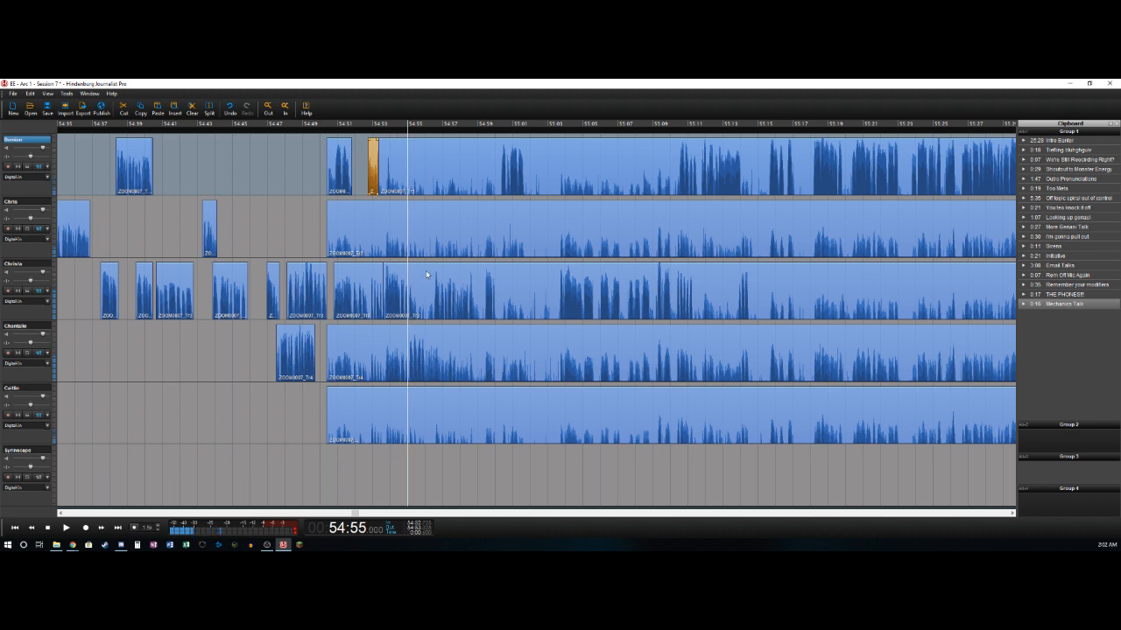
{"action": "left_click", "coordinate": [426, 274]}
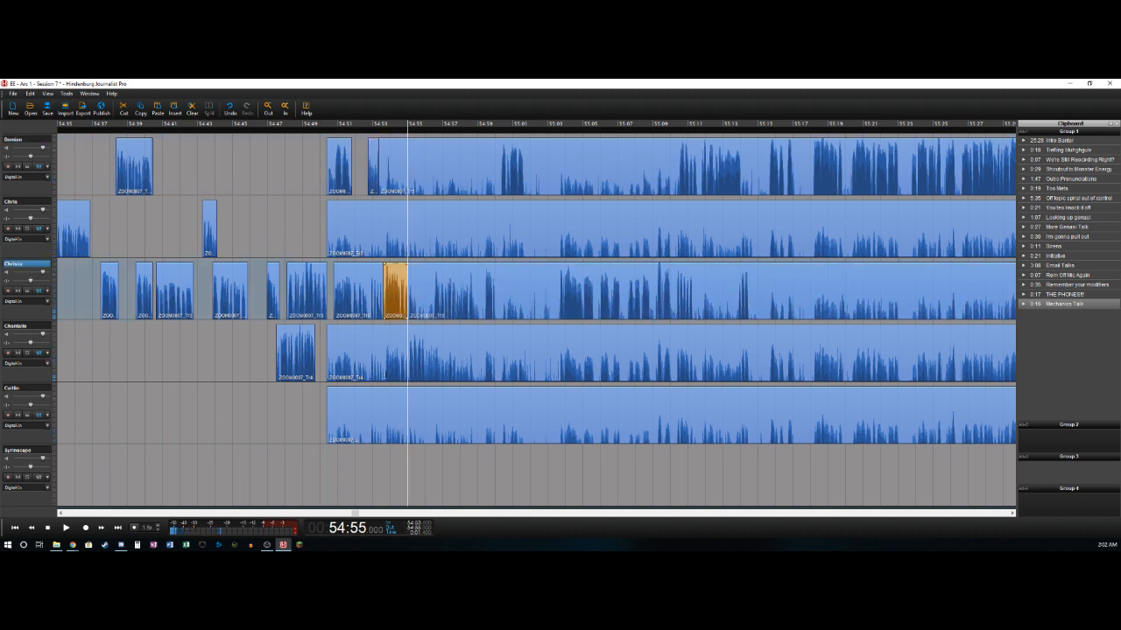
- Delete the fourth track's audio from about 54:50.4 to 54:55.1 and split that track at about 54:56.8
{"action": "left_click", "coordinate": [388, 371]}
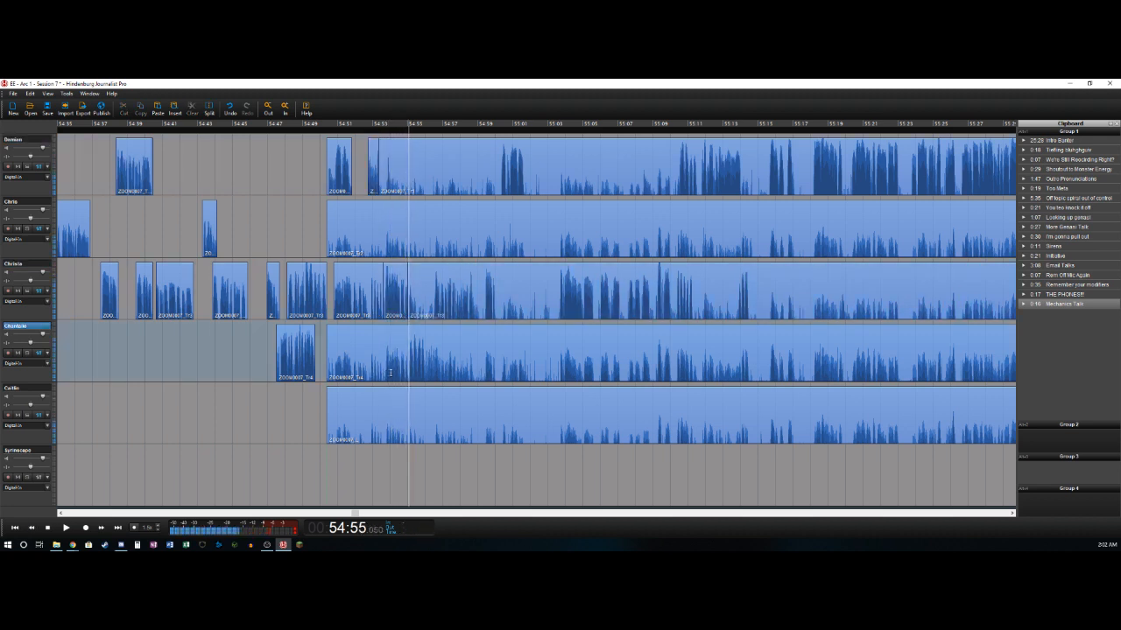
{"action": "left_click", "coordinate": [391, 371]}
{"action": "key", "text": "Delete"}
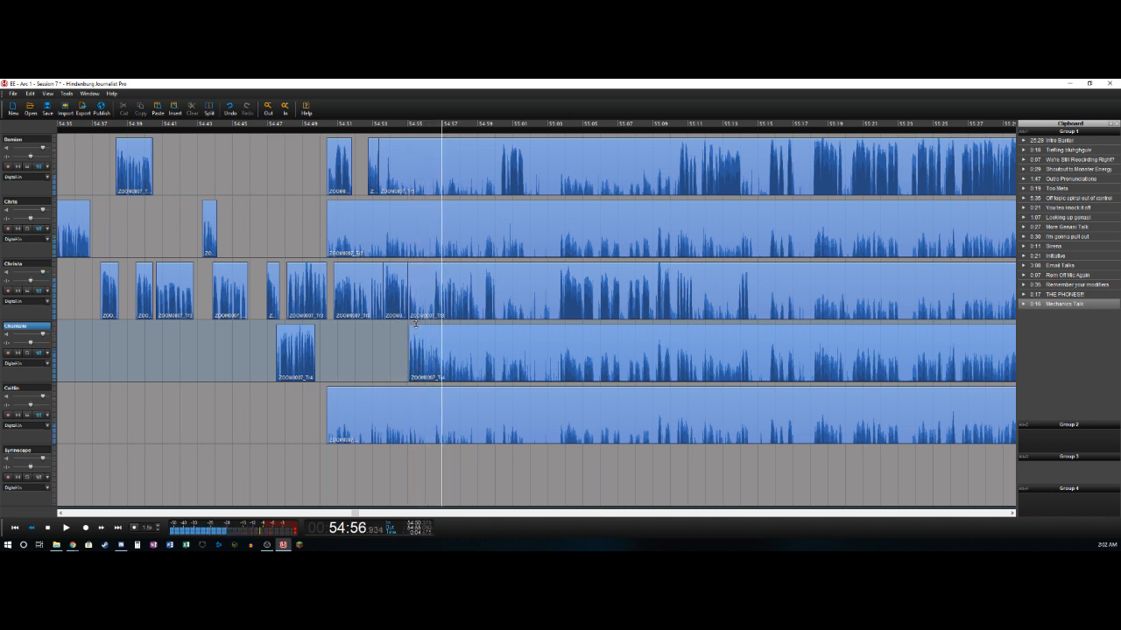
{"action": "key", "text": "space"}
{"action": "key", "text": "t"}
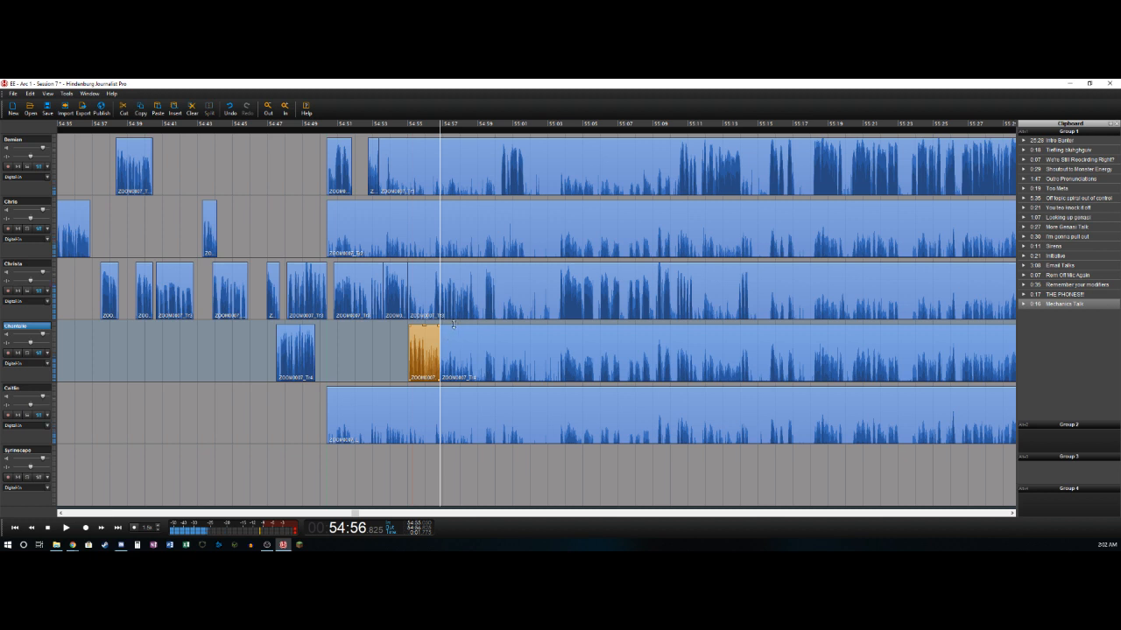
- Delete the third track's audio from about 54:55.0 to 54:56.5 and split that track at about 54:59.1
{"action": "key", "text": "Left"}
{"action": "key", "text": "Left"}
{"action": "key", "text": "Right"}
{"action": "key", "text": "t"}
{"action": "key", "text": "Delete"}
{"action": "key", "text": "Right"}
{"action": "key", "text": "space"}
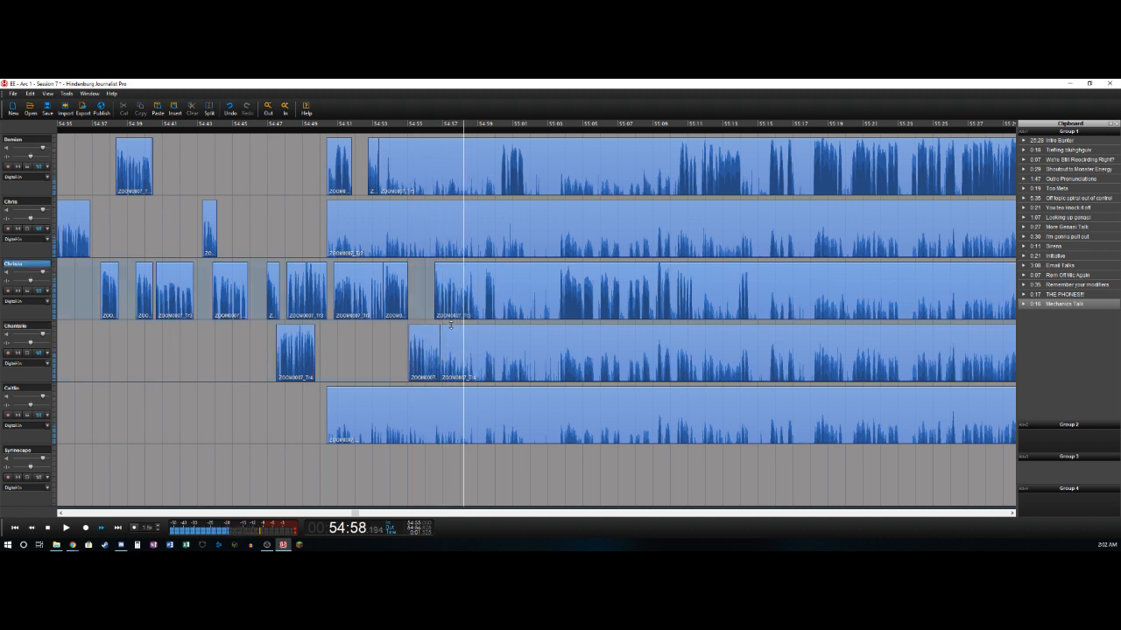
{"action": "key", "text": "t"}
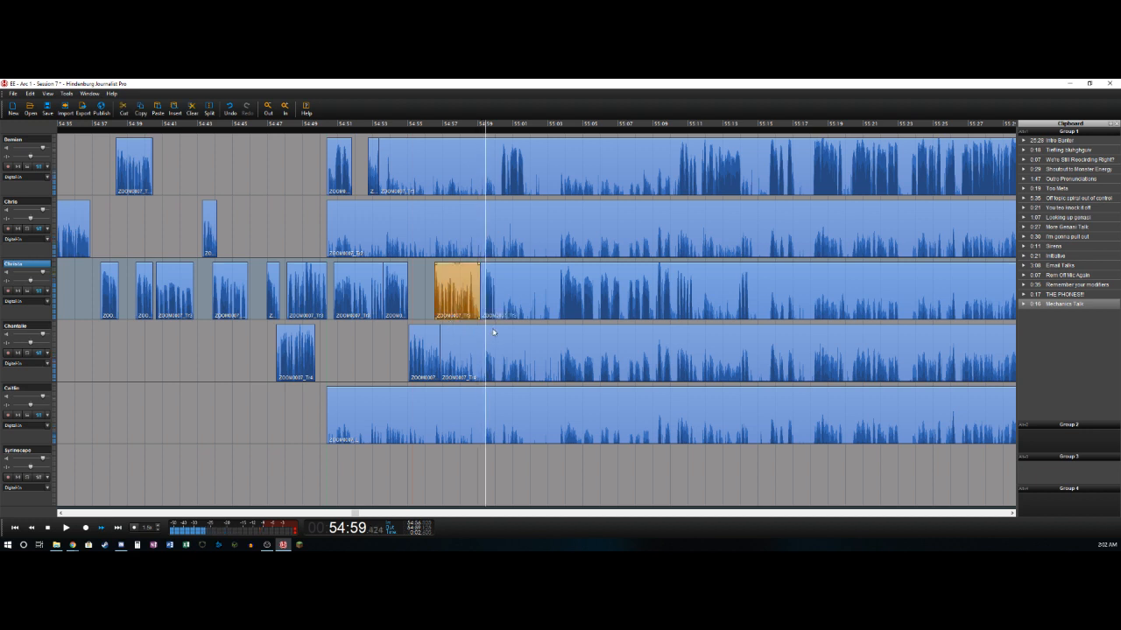
- Delete the third track's audio from about 54:59.1 to 54:59.4 and split that track at about 55:00.0
{"action": "key", "text": "t"}
{"action": "key", "text": "Delete"}
{"action": "key", "text": "space"}
{"action": "key", "text": "space"}
{"action": "key", "text": "Left"}
{"action": "key", "text": "t"}
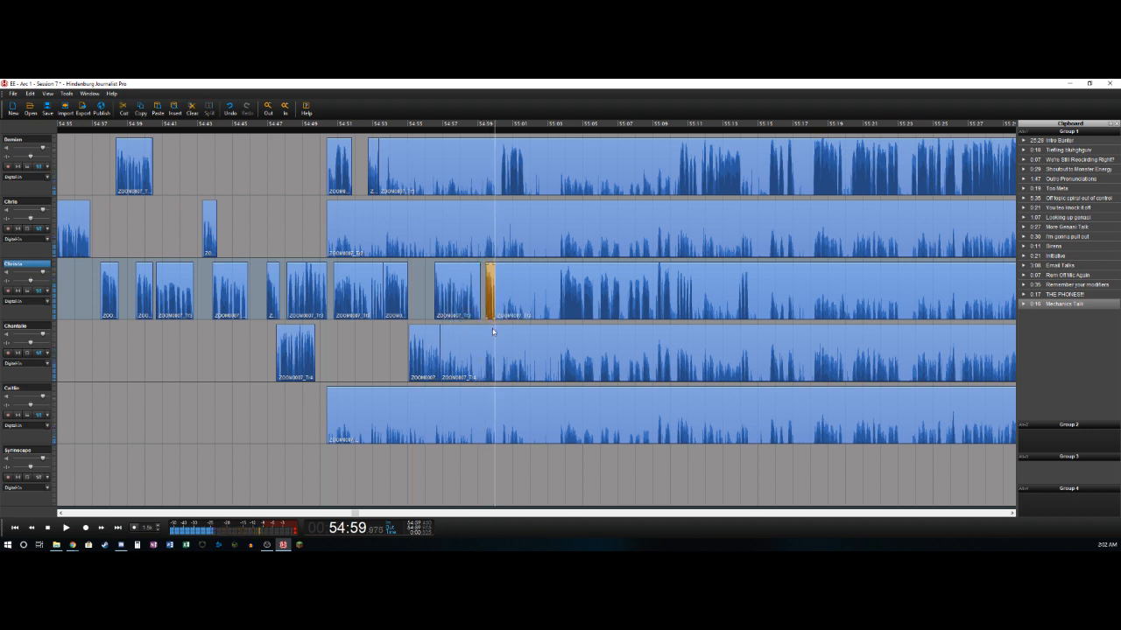
- Delete the first track's audio from about 54:53.3 to 55:00.3 and split that track at about 55:01.7
{"action": "key", "text": "Up"}
{"action": "key", "text": "Up"}
{"action": "key", "text": "Right"}
{"action": "key", "text": "Right"}
{"action": "key", "text": "Right"}
{"action": "key", "text": "Right"}
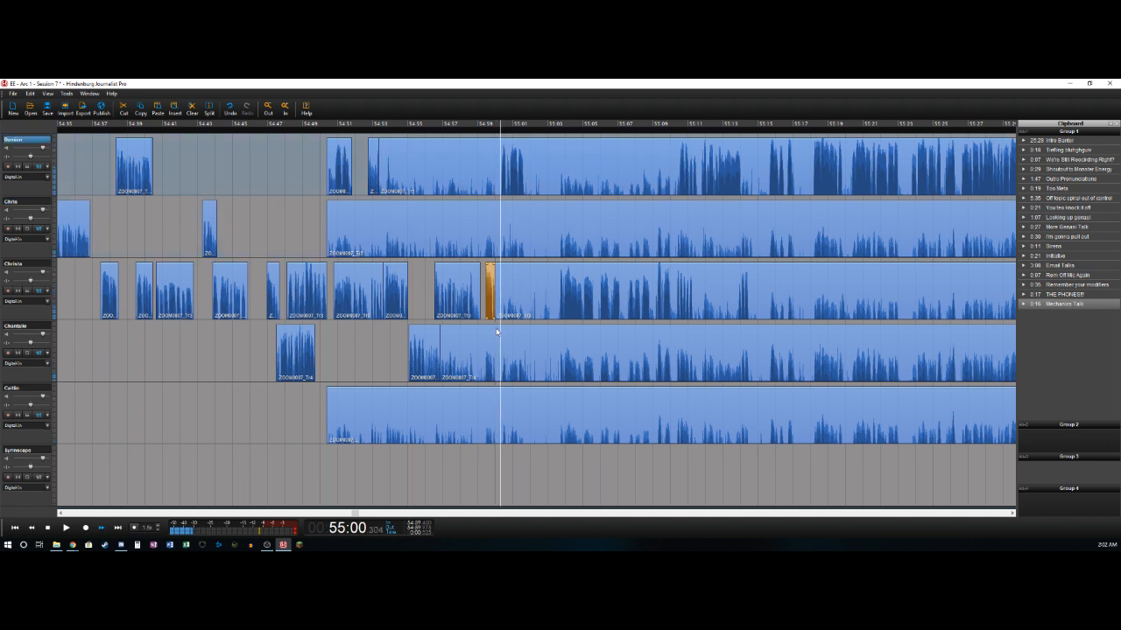
{"action": "key", "text": "t"}
{"action": "key", "text": "Delete"}
{"action": "key", "text": "space"}
{"action": "key", "text": "space"}
{"action": "key", "text": "t"}
- Delete the third track's audio from about 55:00.0 to 55:03.7 and split that track at about 55:10.0
{"action": "key", "text": "space"}
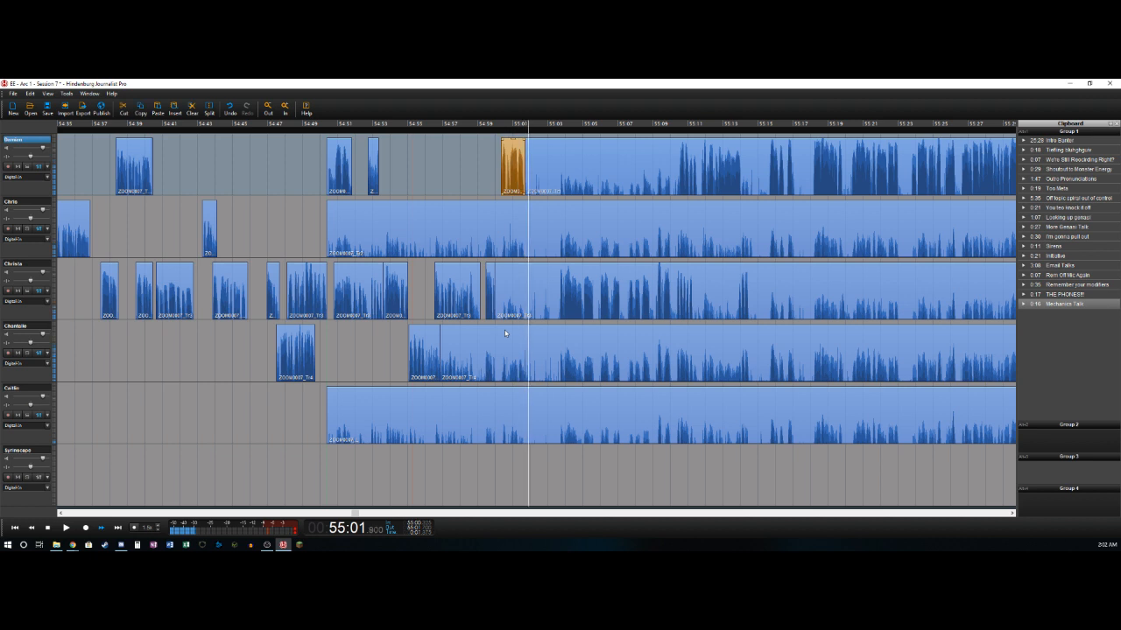
{"action": "key", "text": "space"}
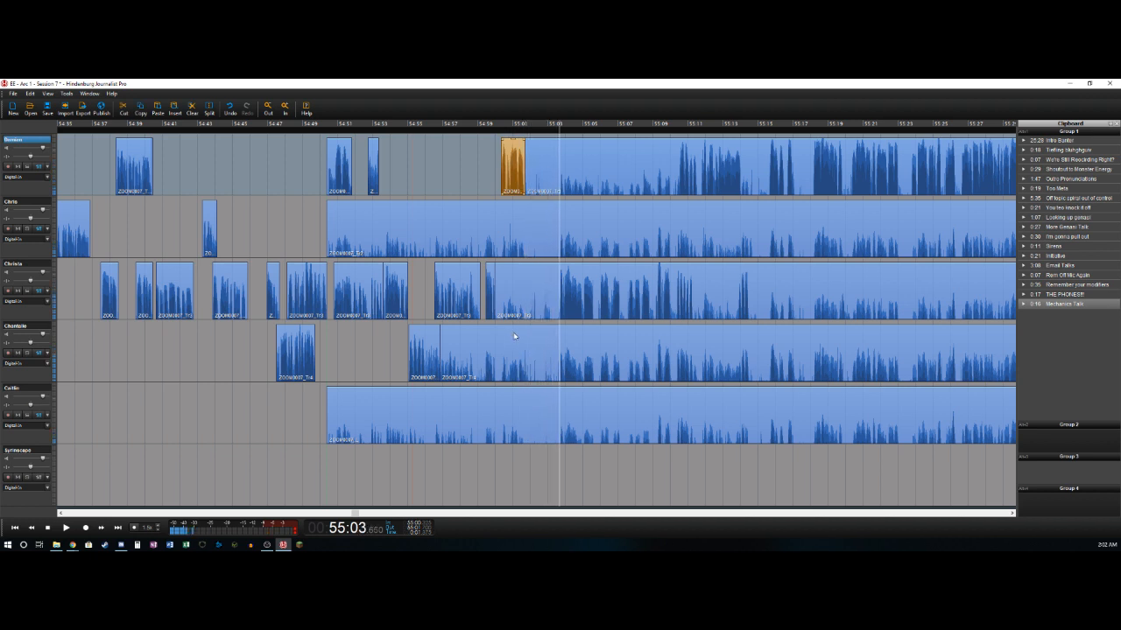
{"action": "key", "text": "Down"}
{"action": "key", "text": "t"}
{"action": "key", "text": "Delete"}
{"action": "key", "text": "space"}
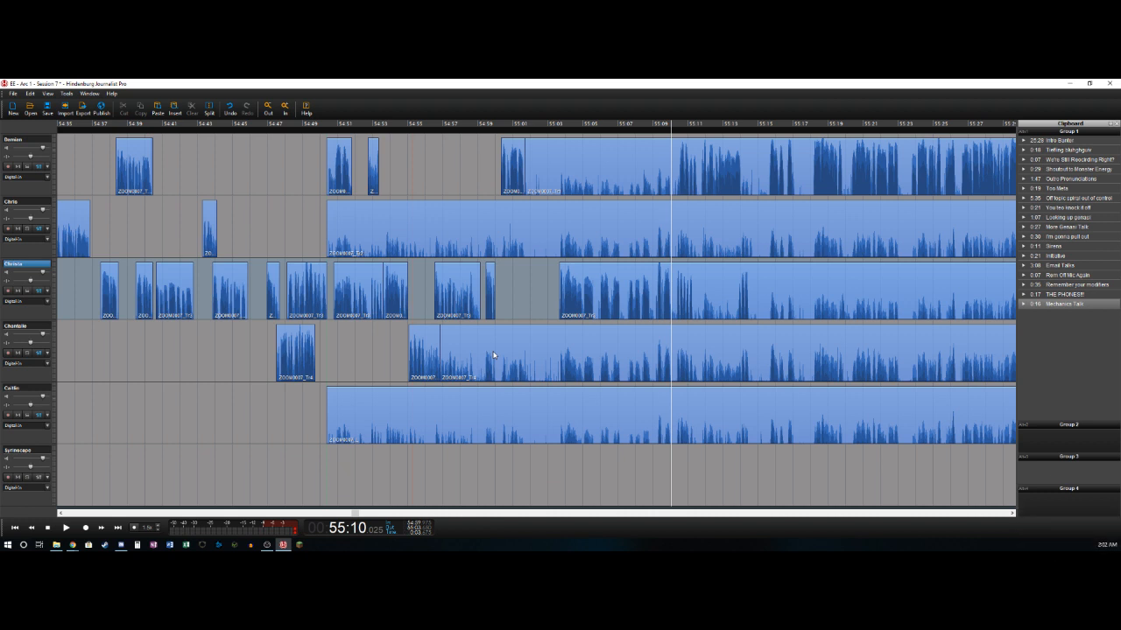
{"action": "key", "text": "ctrl+t"}
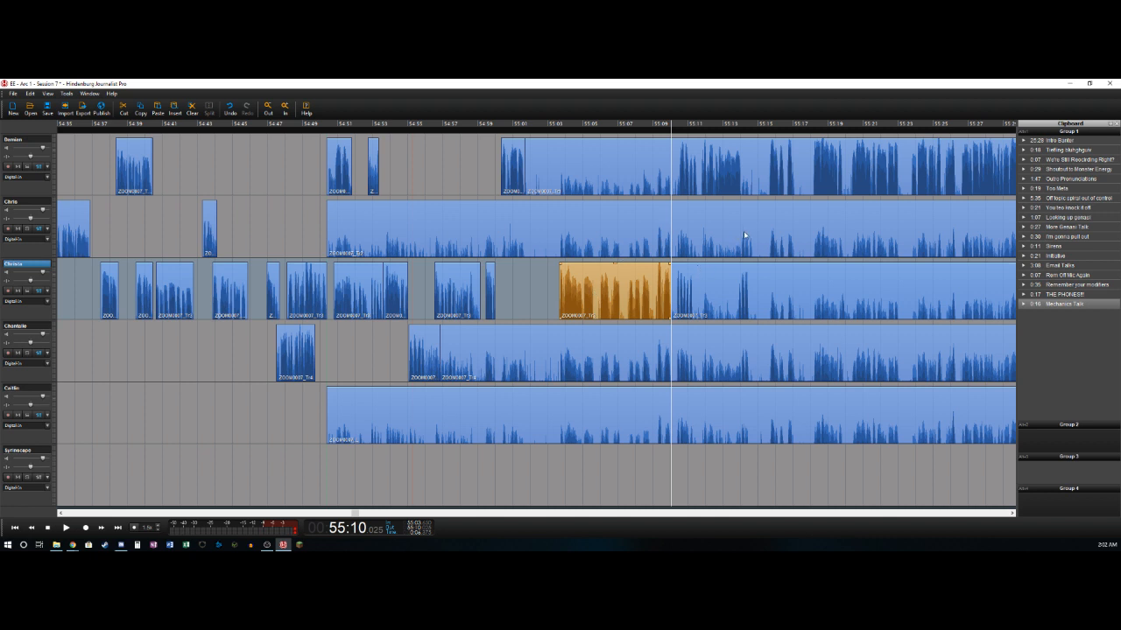
- Delete the third track's audio from about 55:10.0 to 55:10.3 and split that track at about 55:11.3
{"action": "key", "text": "ctrl+t"}
{"action": "key", "text": "Delete"}
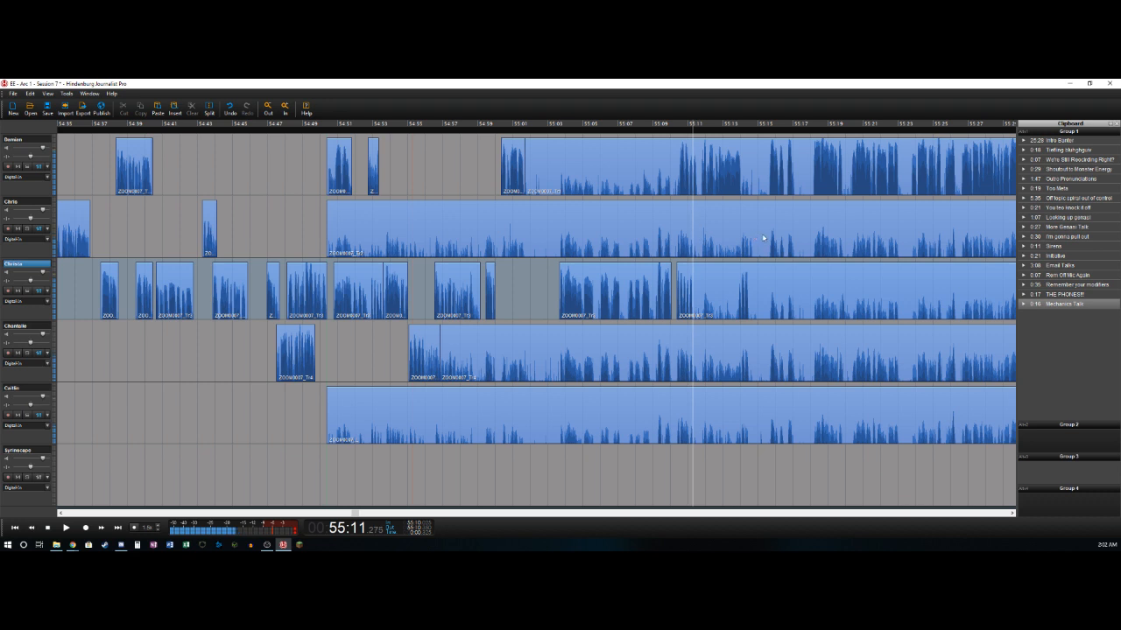
{"action": "key", "text": "ctrl+t"}
{"action": "key", "text": "Delete"}
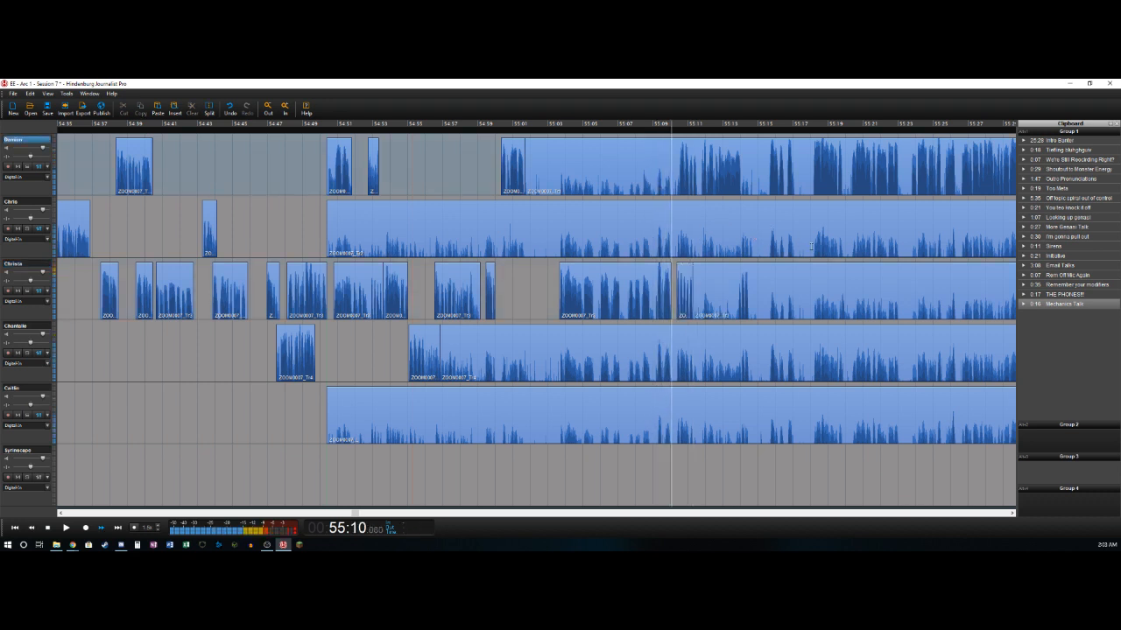
- Delete the first track's audio from about 55:01.7 to 55:10.5 and split that track at about 55:14.1
{"action": "key", "text": "ctrl+t"}
{"action": "key", "text": "Delete"}
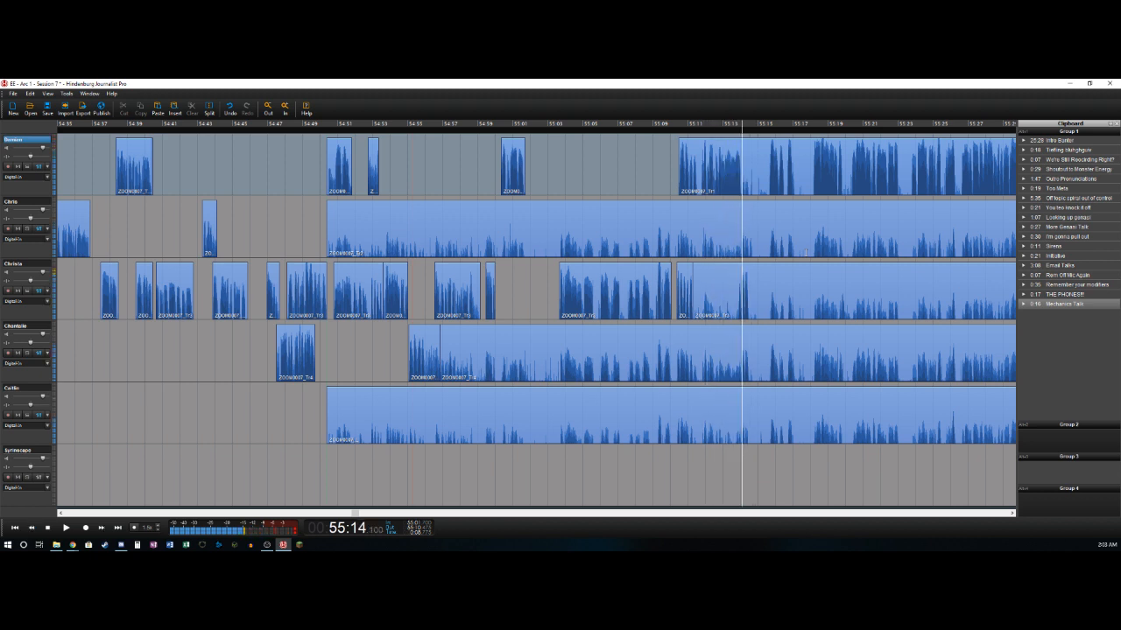
{"action": "key", "text": "ctrl+t"}
- Delete the third track's audio from about 55:11.3 to 55:13.9 and split that track at about 55:14.5
{"action": "key", "text": "Left"}
{"action": "key", "text": "Left"}
{"action": "key", "text": "Left"}
{"action": "key", "text": "Right"}
{"action": "key", "text": "Right"}
{"action": "key", "text": "ctrl+t"}
{"action": "key", "text": "Delete"}
{"action": "key", "text": "space"}
{"action": "key", "text": "space"}
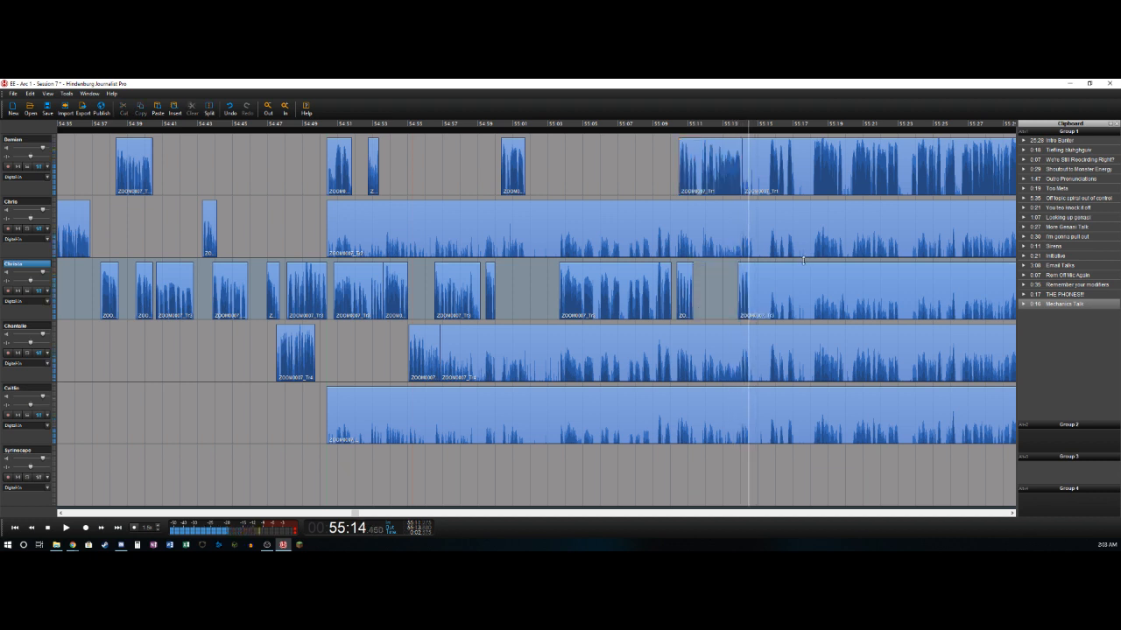
{"action": "key", "text": "ctrl+t"}
{"action": "key", "text": "space"}
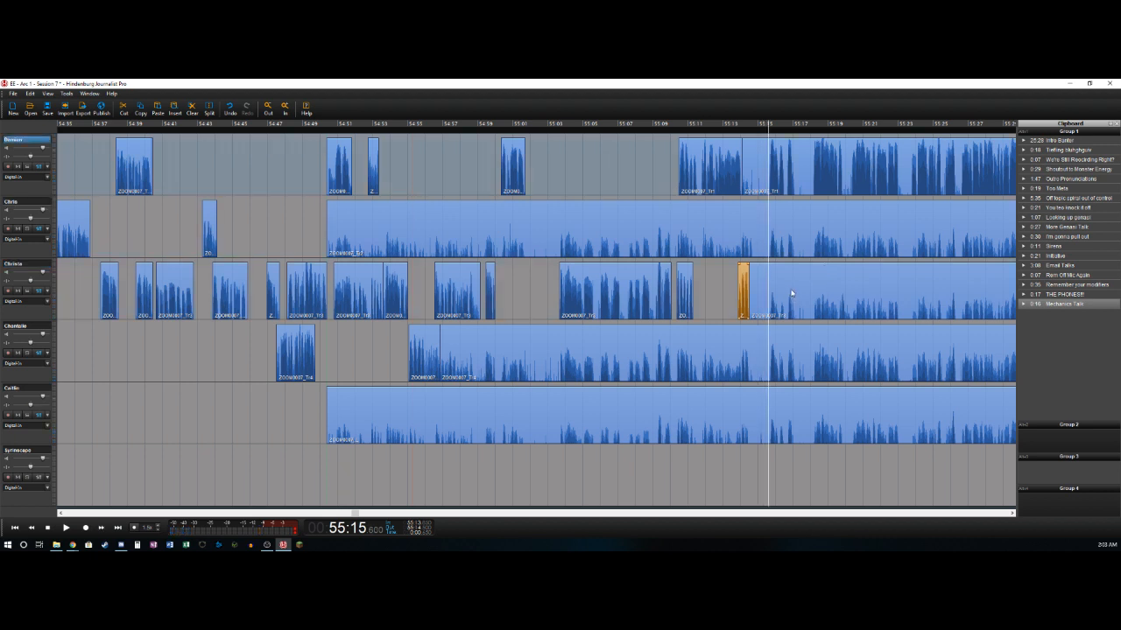
- Delete the first track's audio from about 55:14.1 to 55:15.6 and split that track at about 55:17.1
{"action": "key", "text": "Delete"}
{"action": "key", "text": "ctrl+t"}
{"action": "key", "text": "Delete"}
{"action": "key", "text": "space"}
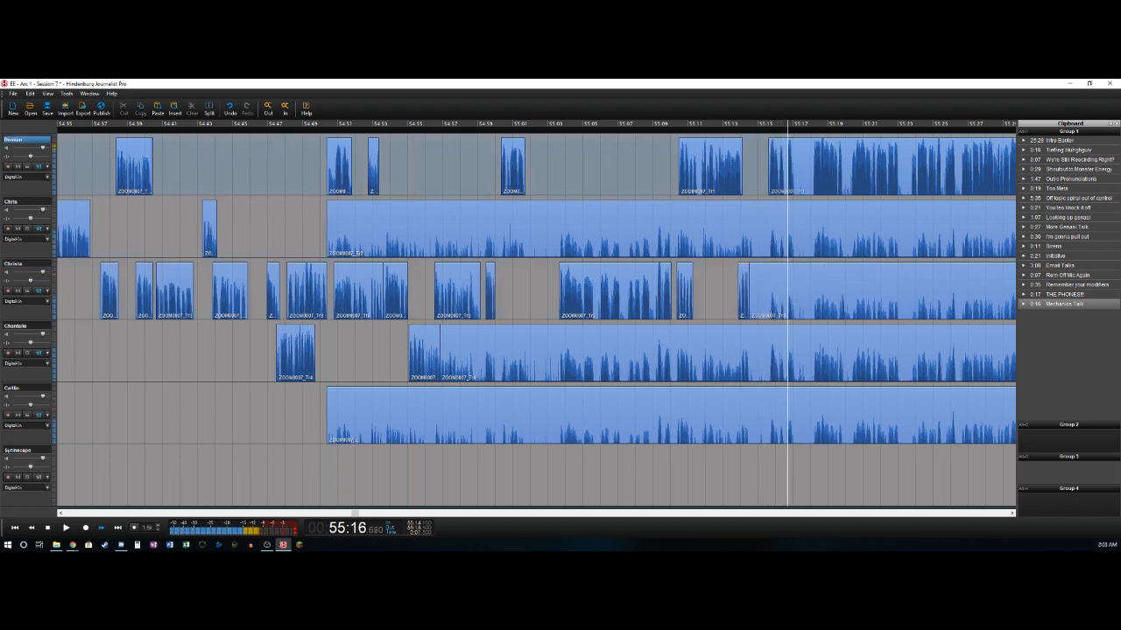
{"action": "key", "text": "space"}
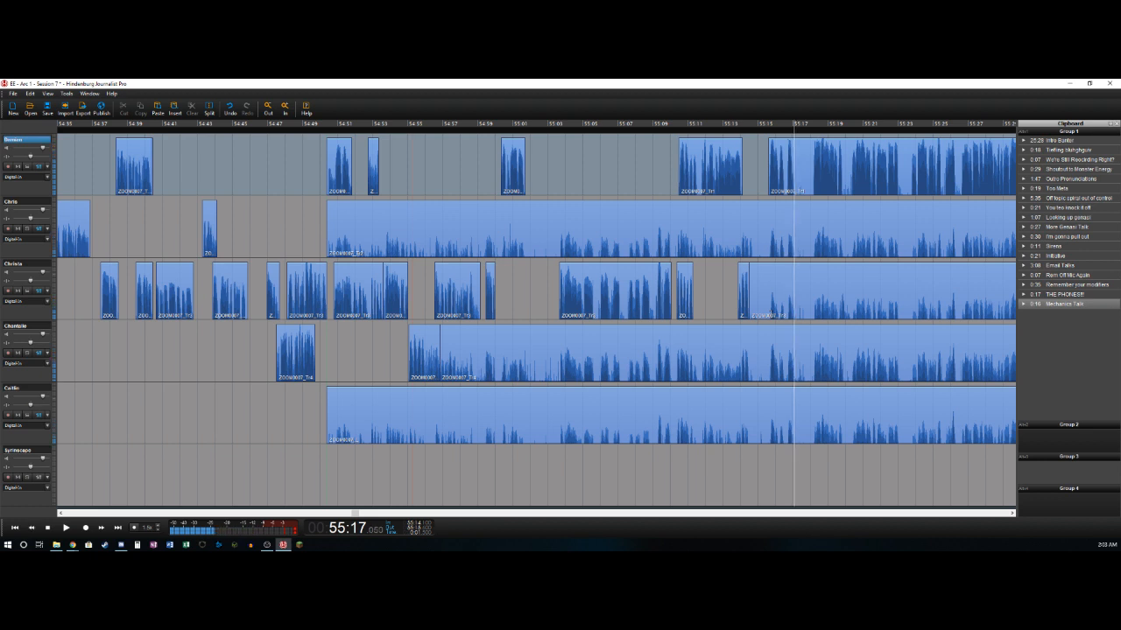
{"action": "key", "text": "ctrl+t"}
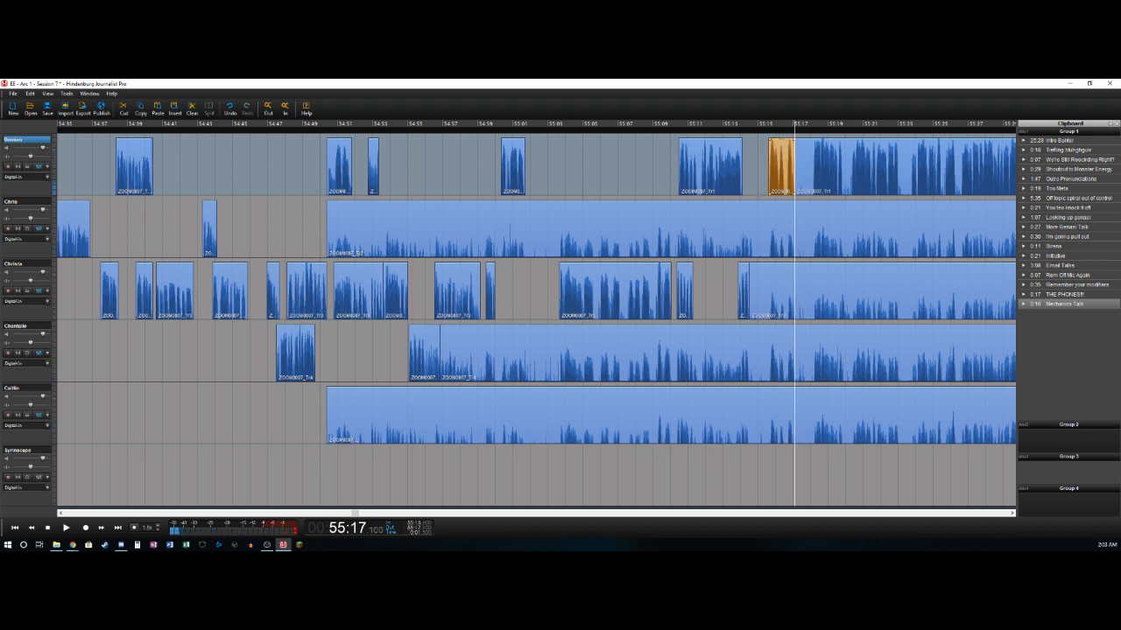
- Delete the first track's audio from about 55:17.1 to 55:18.1 and split that track at about 55:31.4
{"action": "key", "text": "space"}
{"action": "key", "text": "ctrl+t"}
{"action": "key", "text": "Delete"}
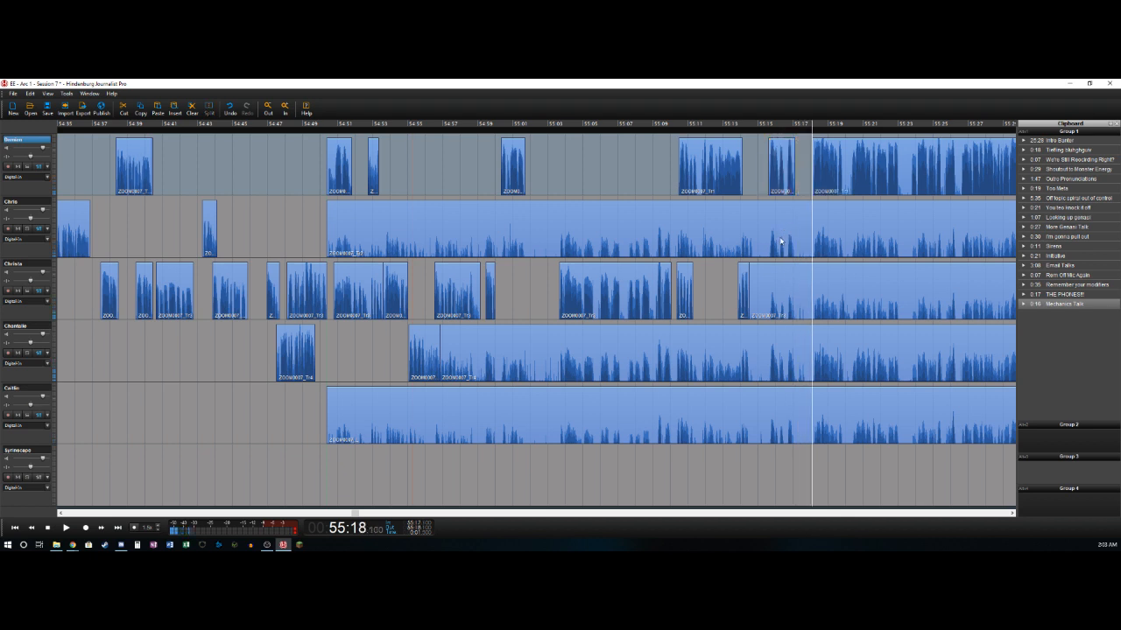
{"action": "key", "text": "Right"}
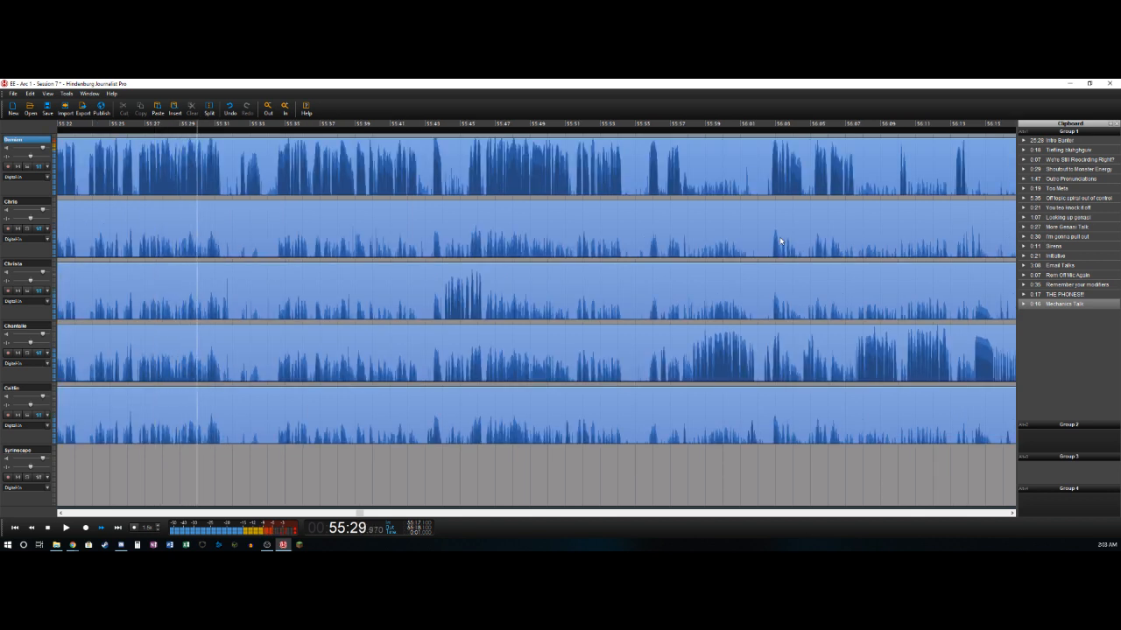
{"action": "key", "text": "Left"}
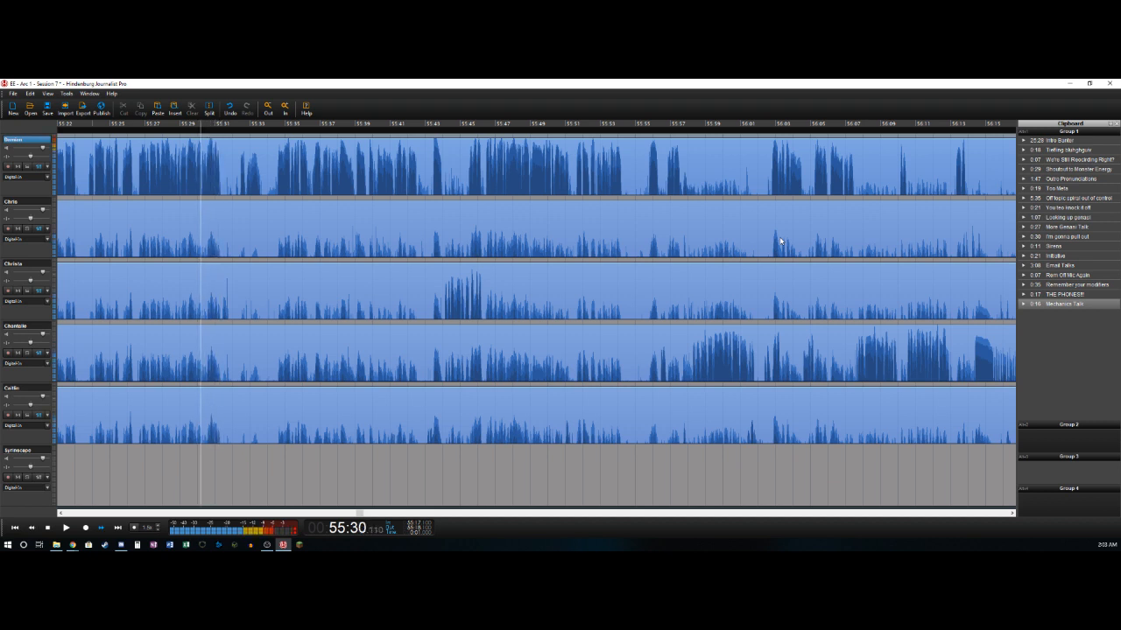
{"action": "key", "text": "Left"}
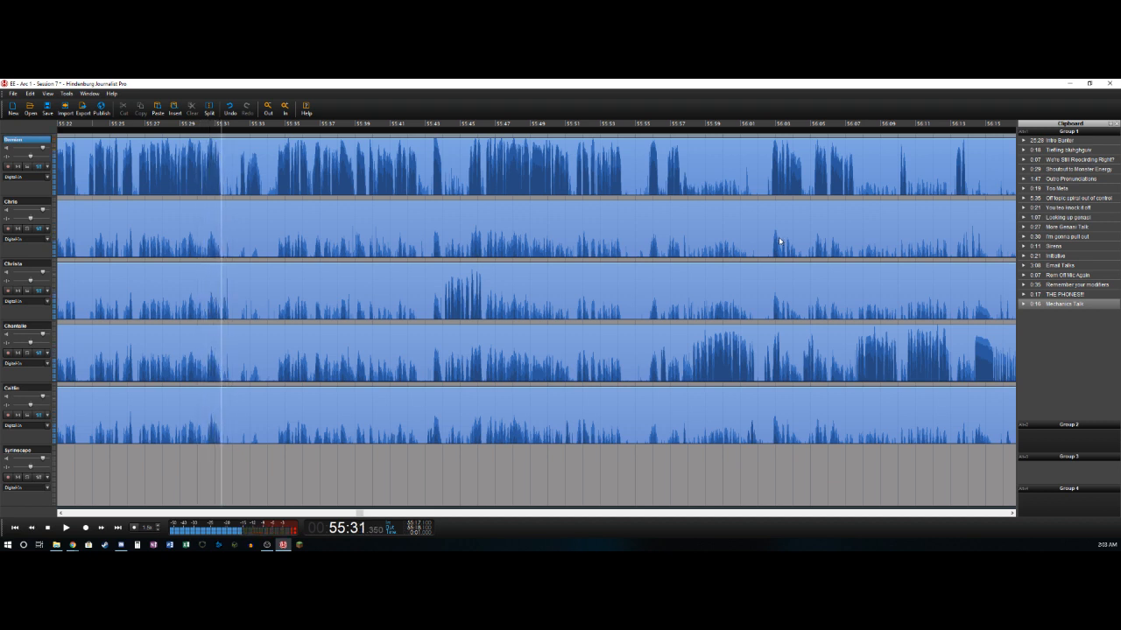
{"action": "key", "text": "ctrl+t"}
- Delete the first track's audio from about 55:31.4 to 55:32.4
{"action": "key", "text": "Right"}
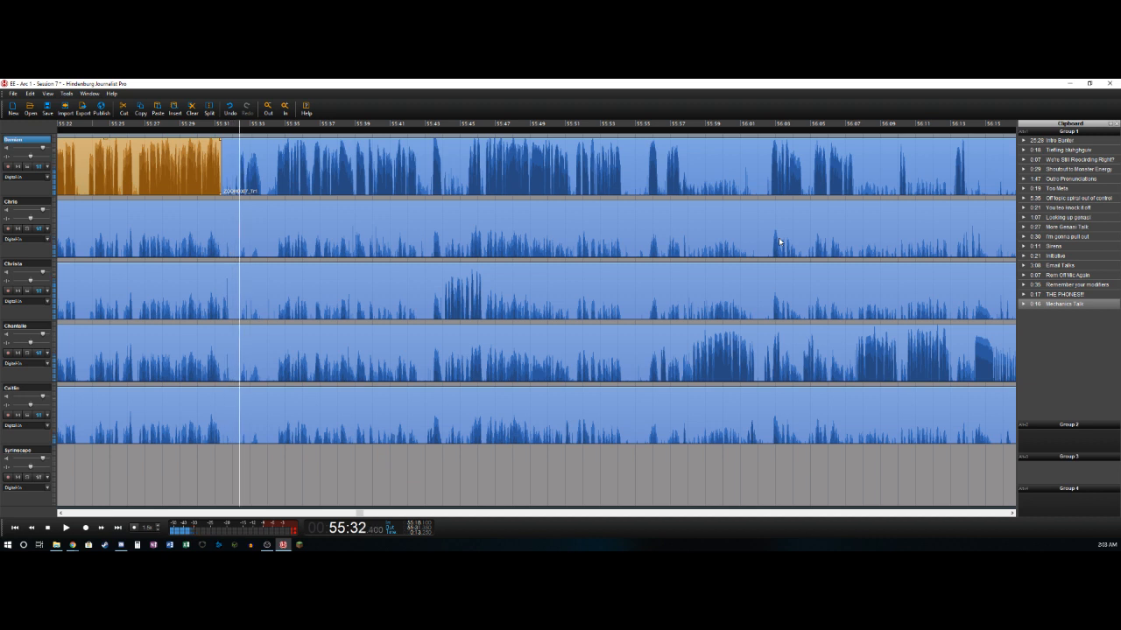
{"action": "key", "text": "ctrl+t"}
{"action": "key", "text": "Delete"}
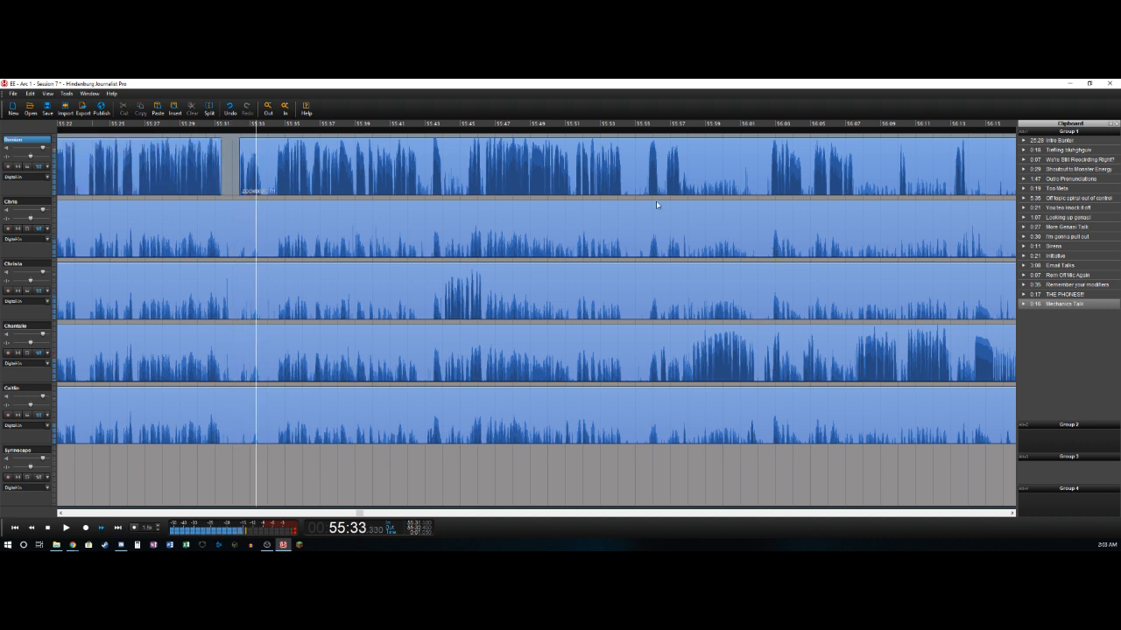
- Delete the first track's audio from about 55:33.7 to 55:34.5
{"action": "key", "text": "ctrl+t"}
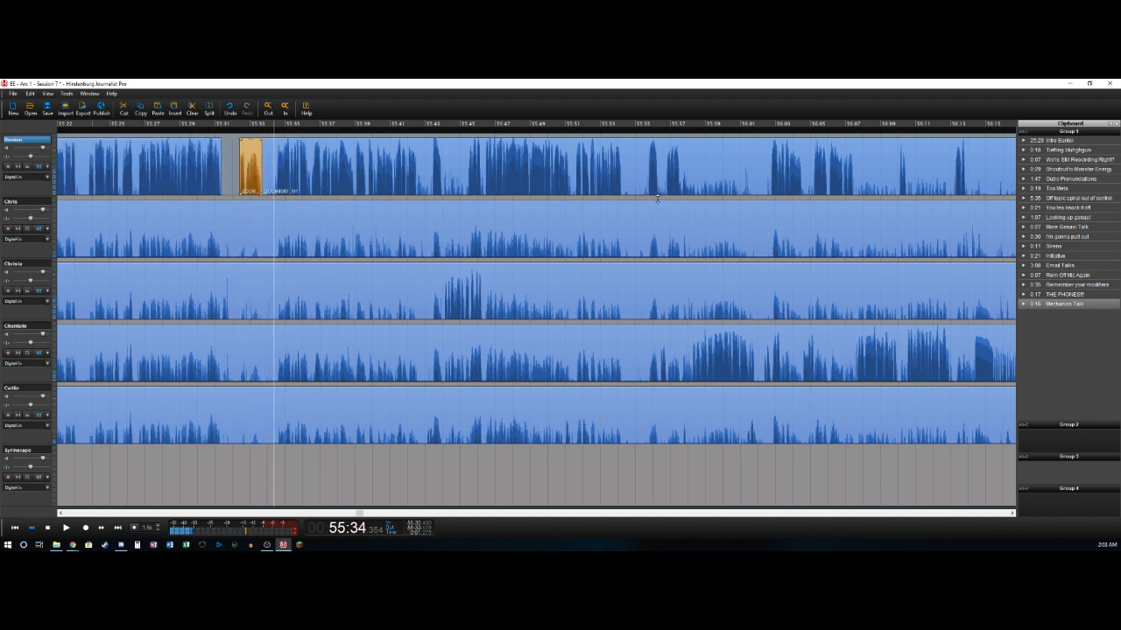
{"action": "key", "text": "Right"}
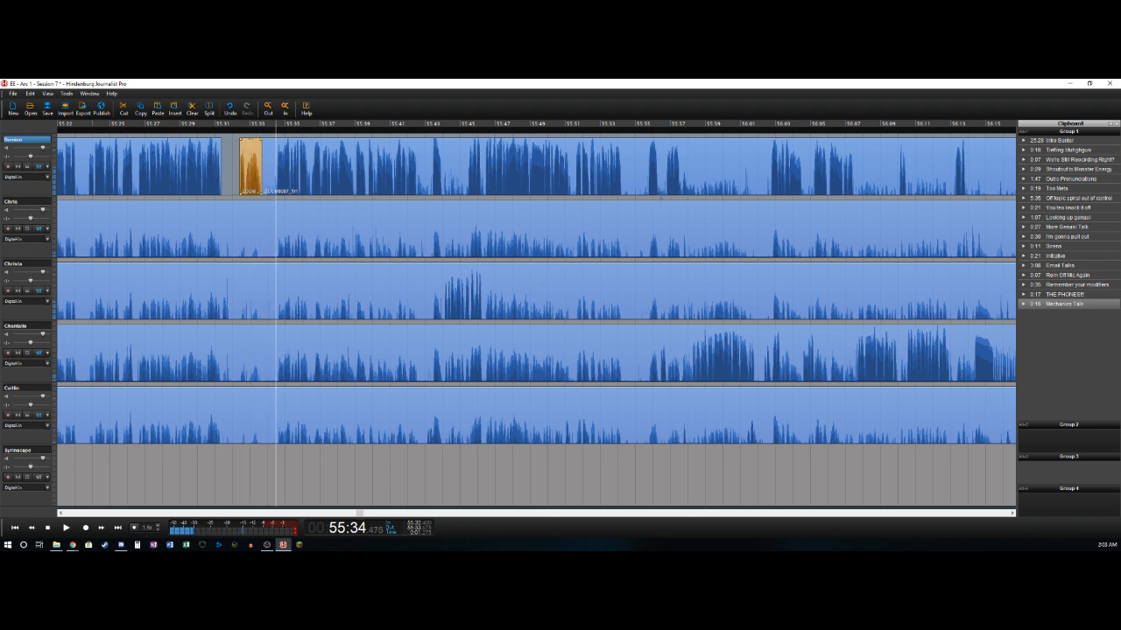
{"action": "key", "text": "ctrl+t"}
{"action": "key", "text": "Delete"}
{"action": "key", "text": "Right"}
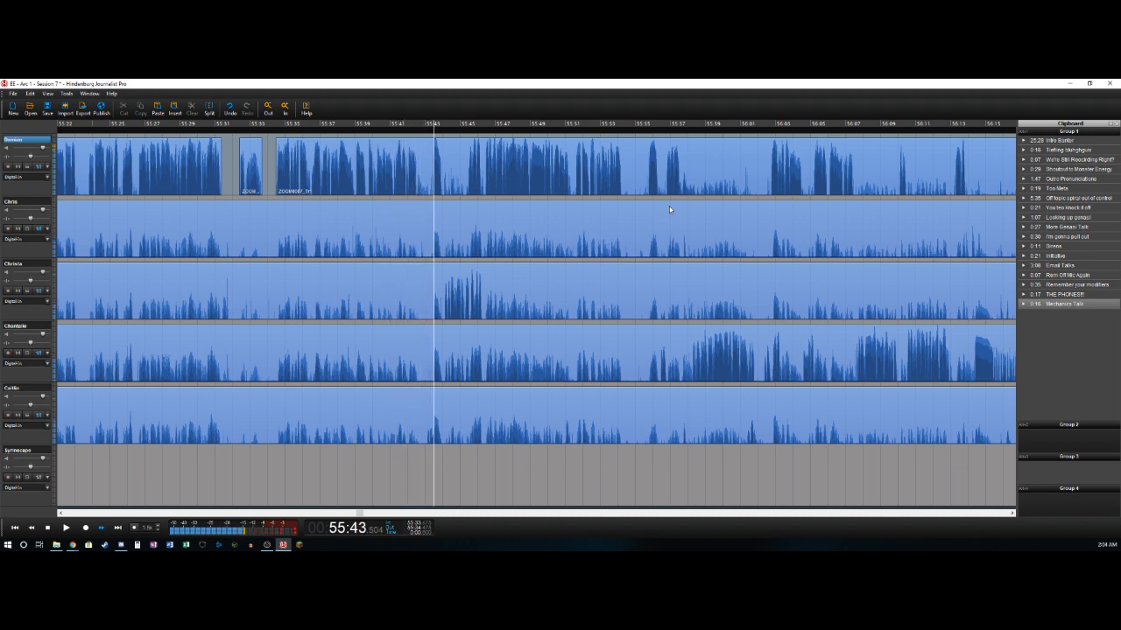
- Delete the first track's audio from about 55:42.5 to 55:43.4
{"action": "key", "text": "Left"}
{"action": "key", "text": "Left"}
{"action": "key", "text": "Left"}
{"action": "key", "text": "Left"}
{"action": "key", "text": "Right"}
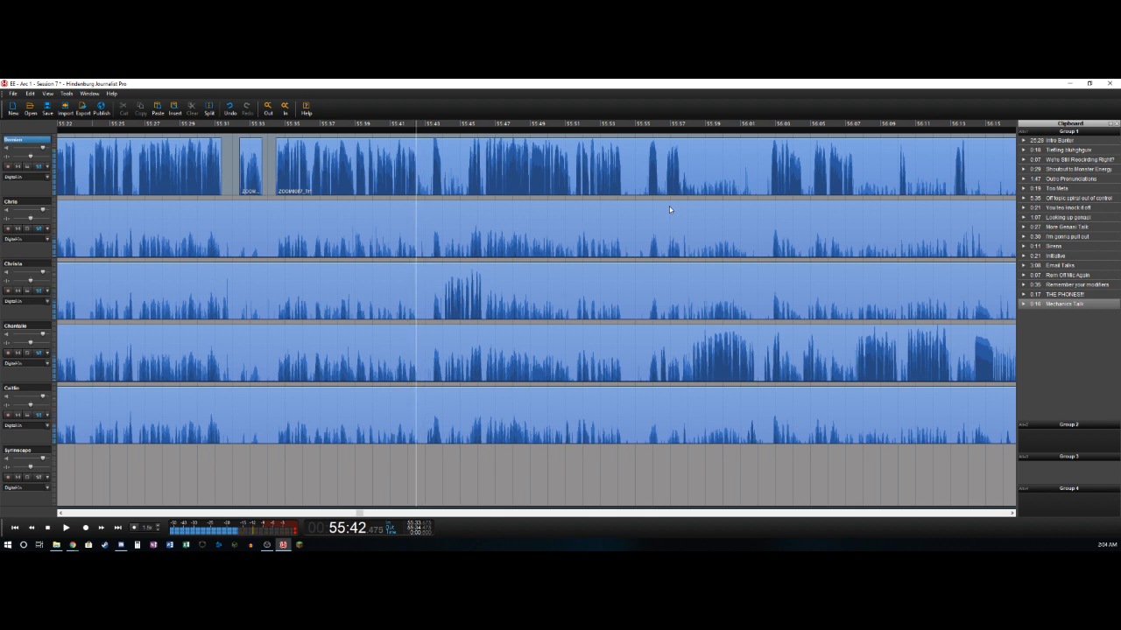
{"action": "key", "text": "t"}
{"action": "key", "text": "Right"}
{"action": "key", "text": "Right"}
{"action": "key", "text": "Right"}
{"action": "key", "text": "Right"}
{"action": "key", "text": "Right"}
{"action": "key", "text": "Right"}
{"action": "key", "text": "Right"}
{"action": "key", "text": "Right"}
{"action": "key", "text": "Right"}
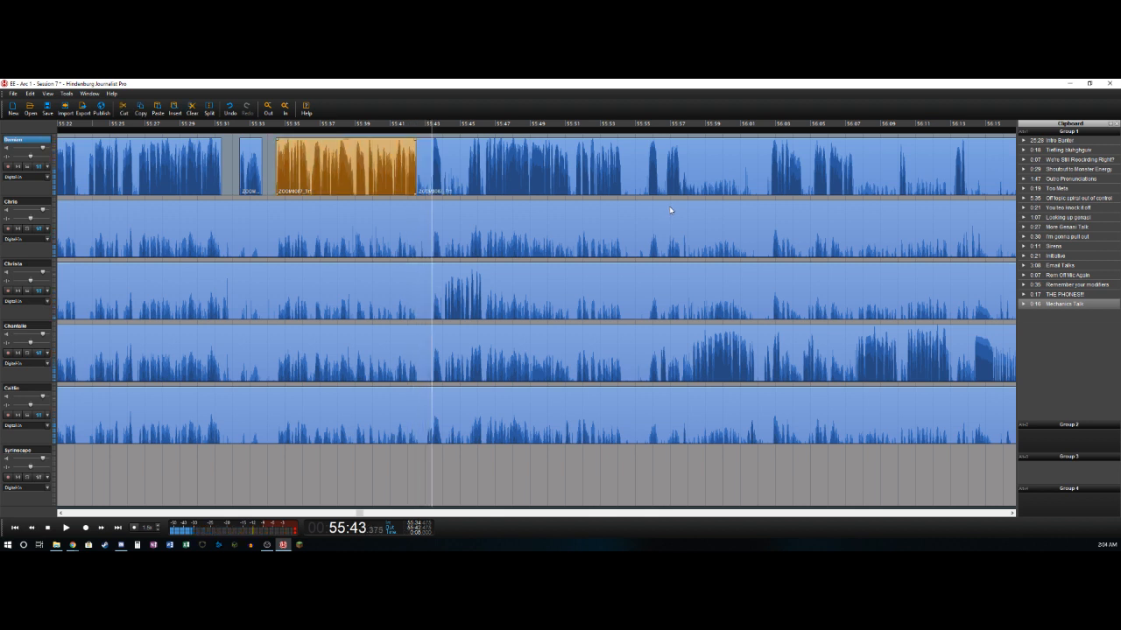
{"action": "key", "text": "t"}
{"action": "key", "text": "Delete"}
- Split the first track just after its short phrase, at about 55:44.0
{"action": "key", "text": "Right"}
{"action": "key", "text": "Right"}
{"action": "key", "text": "Right"}
{"action": "key", "text": "t"}
{"action": "key", "text": "Right"}
{"action": "key", "text": "Left"}
{"action": "key", "text": "Left"}
{"action": "key", "text": "Left"}
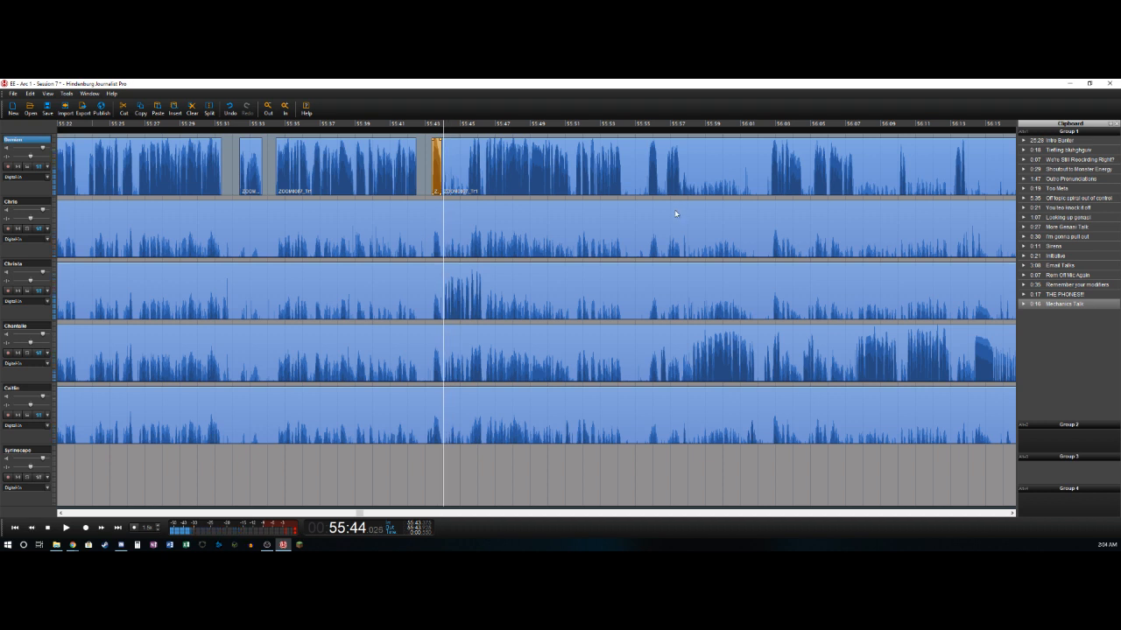
- Split the second and third tracks at about 55:44.0 and delete the audio segment before the split on each
{"action": "key", "text": "Down"}
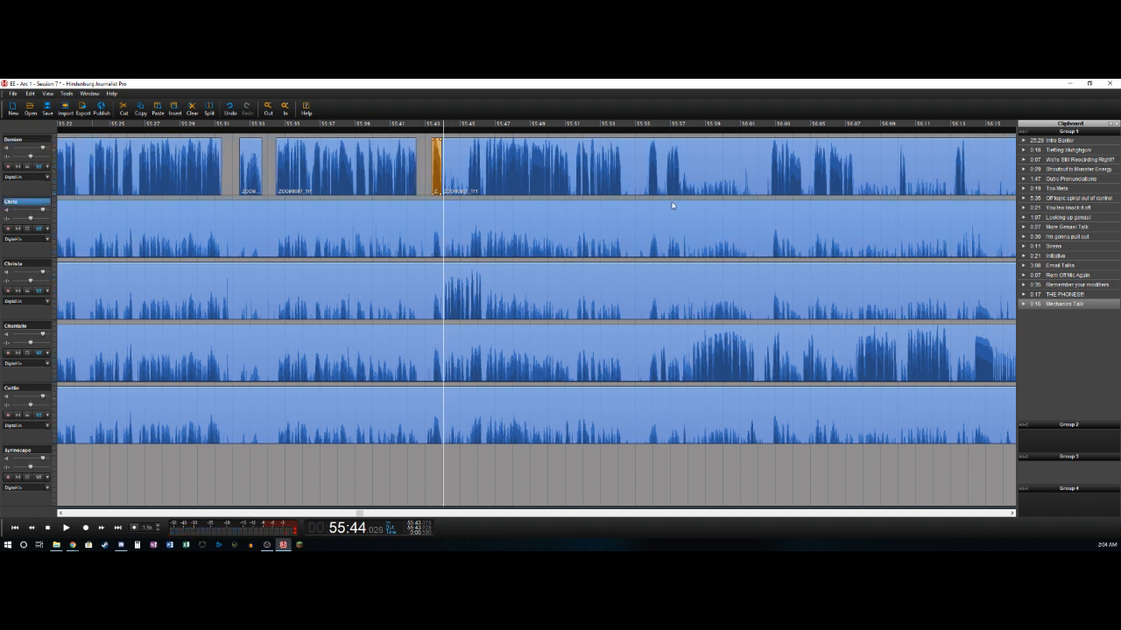
{"action": "key", "text": "t"}
{"action": "key", "text": "Delete"}
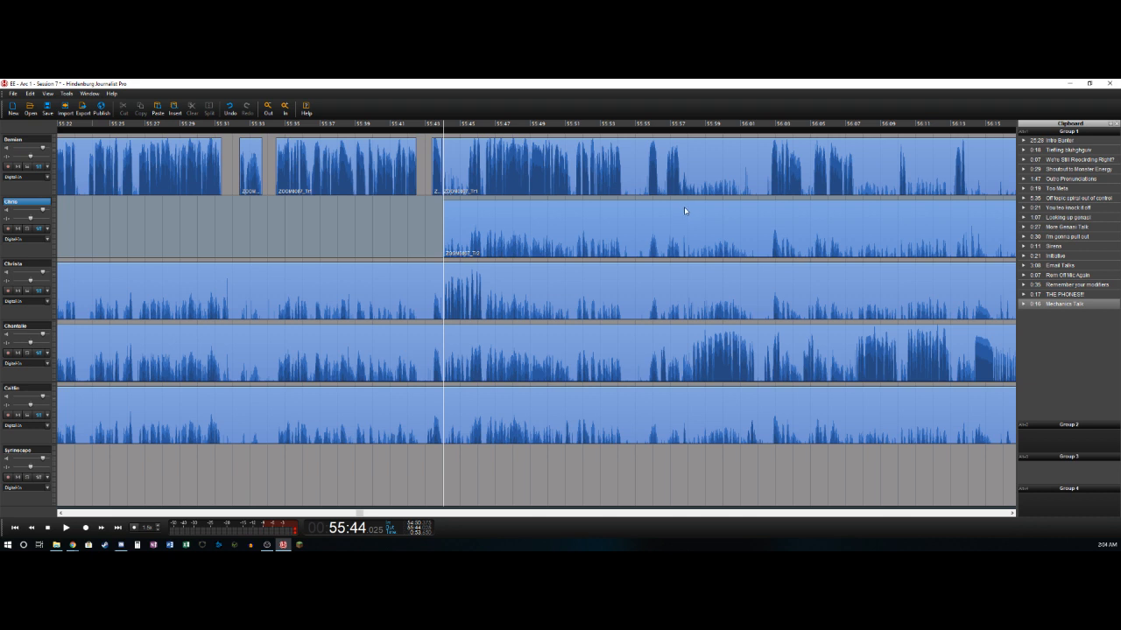
{"action": "key", "text": "Down"}
{"action": "key", "text": "t"}
{"action": "key", "text": "Delete"}
- Play on from about 55:44.0 and split the third track after its phrase at about 55:46.3
{"action": "key", "text": "space"}
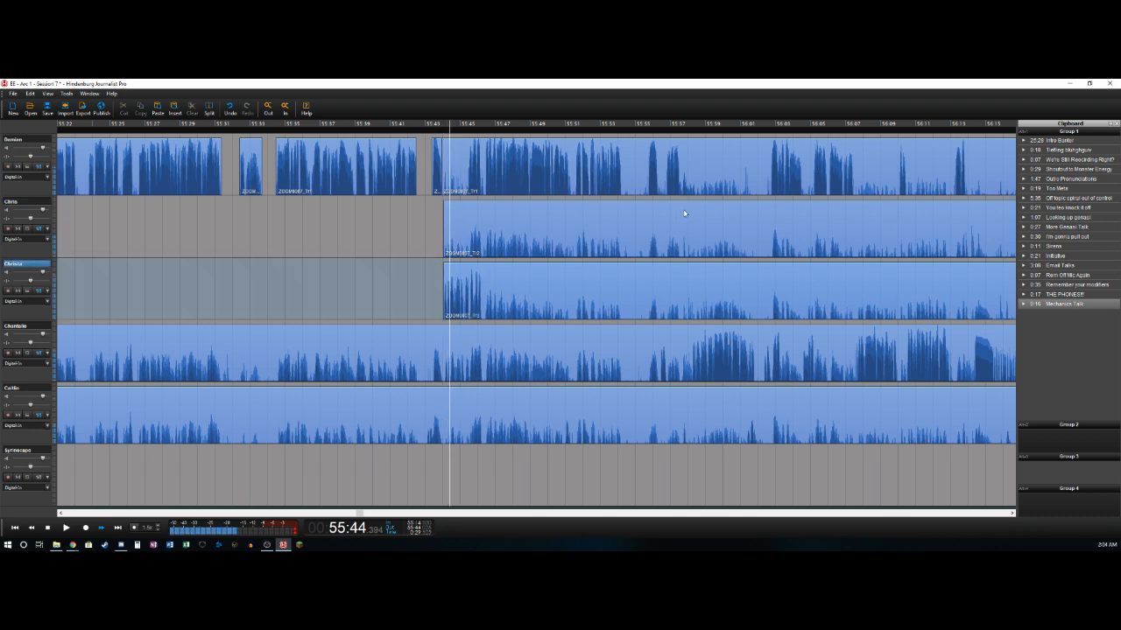
{"action": "key", "text": "space"}
{"action": "key", "text": "t"}
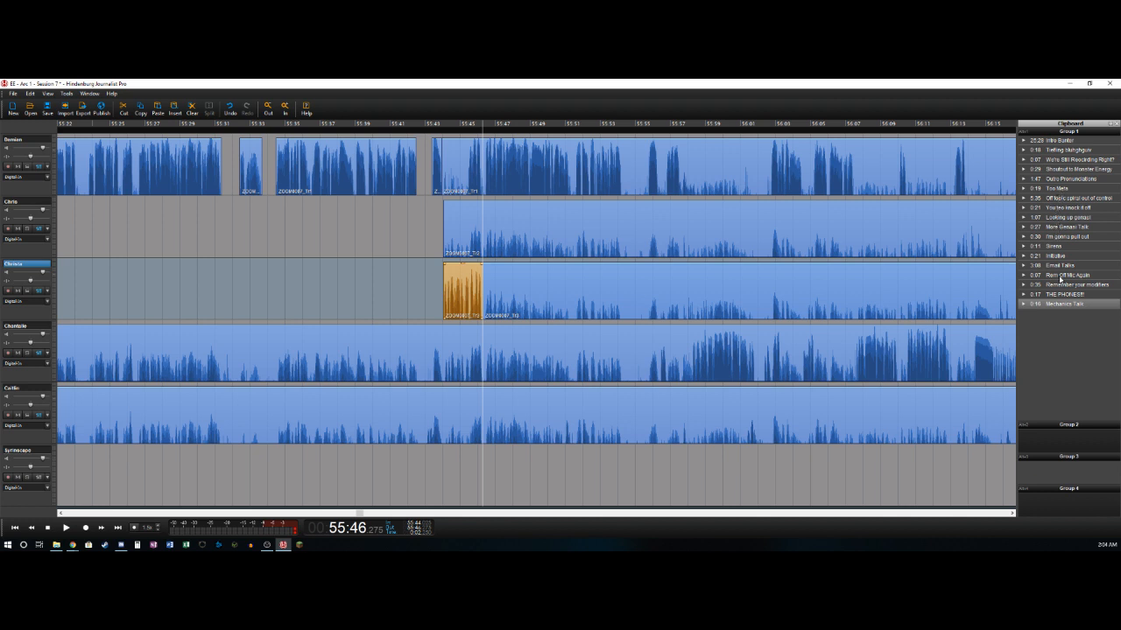
- Play back the stored clipboard clip named Remember your modifiers
{"action": "left_click", "coordinate": [1025, 286]}
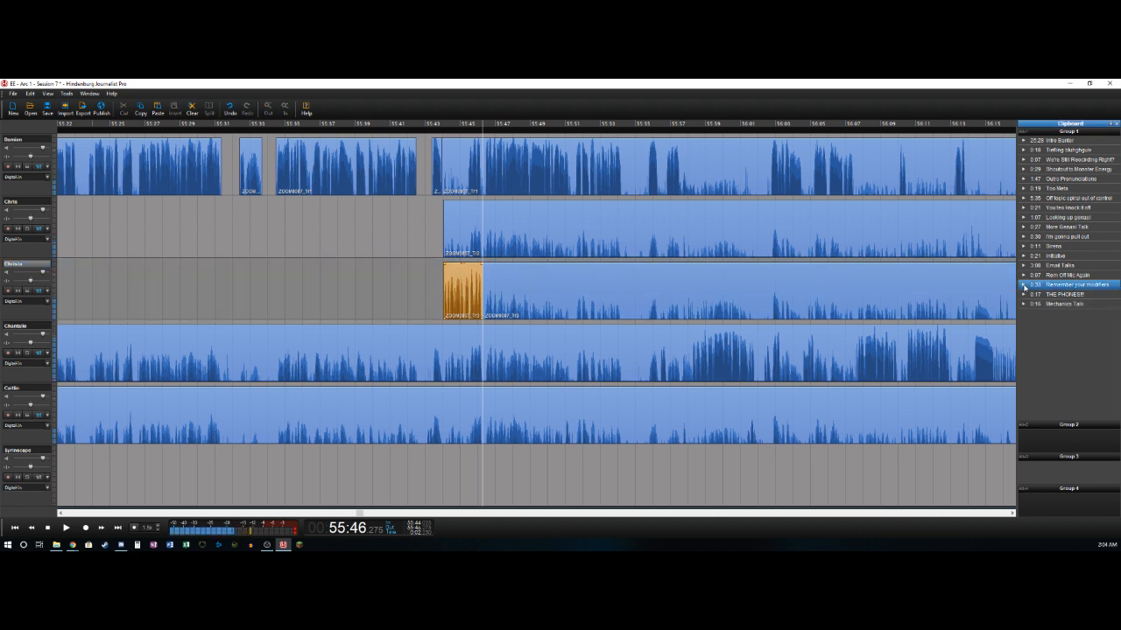
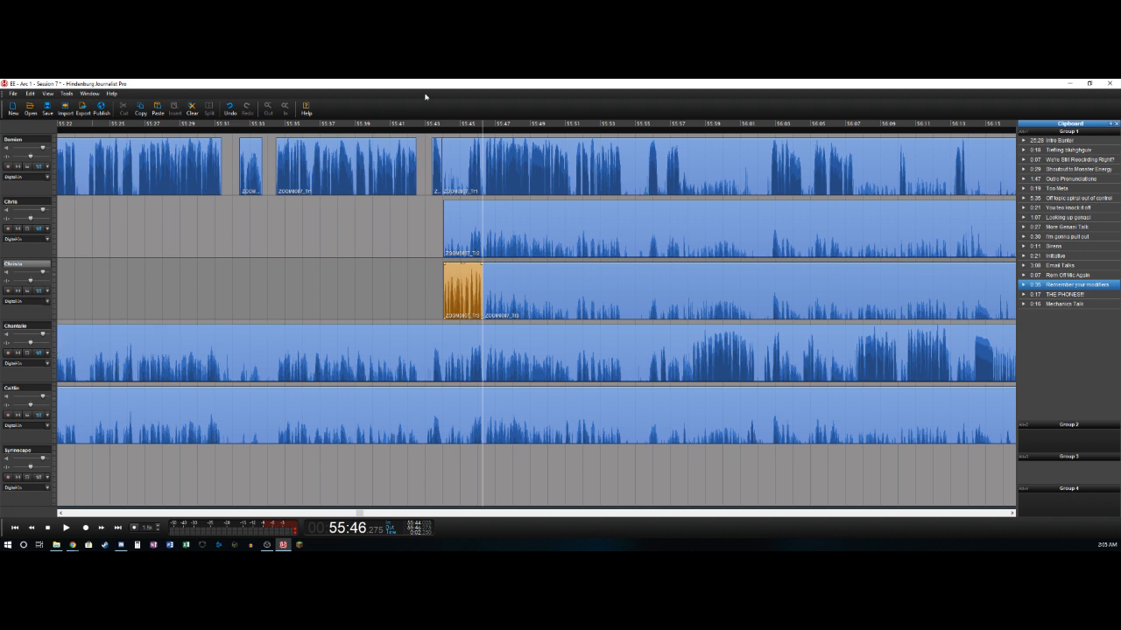
- Delete the first track's section from about 55:44.0 to 55:45.5, just before its next phrase
{"action": "left_click", "coordinate": [470, 183]}
{"action": "key", "text": "space"}
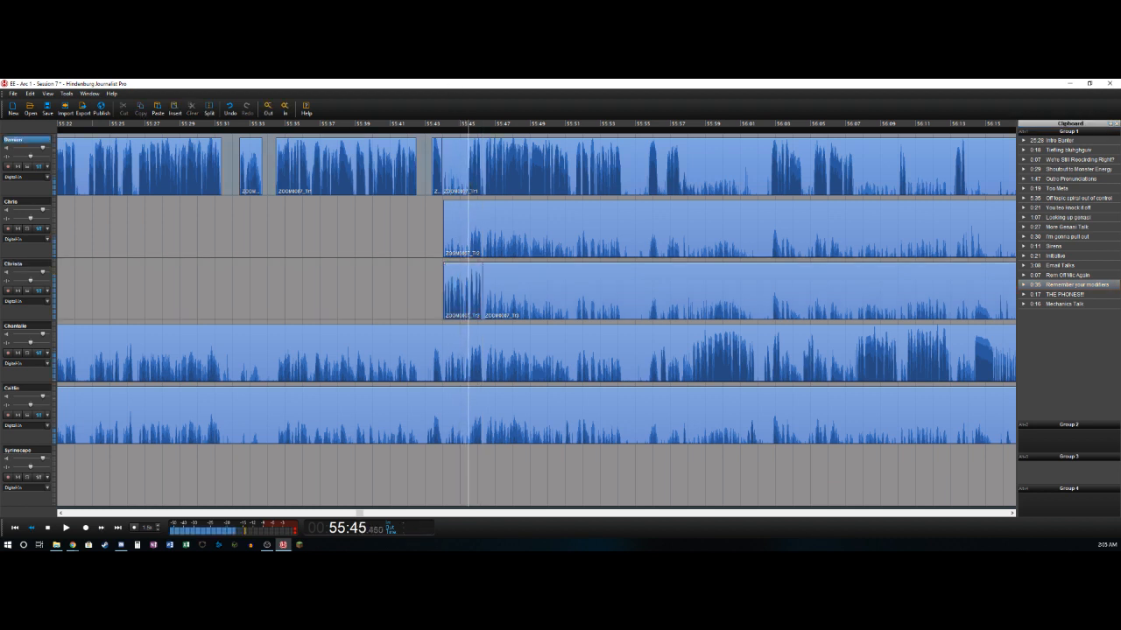
{"action": "left_click_drag", "start_coordinate": [442, 187], "coordinate": [469, 187]}
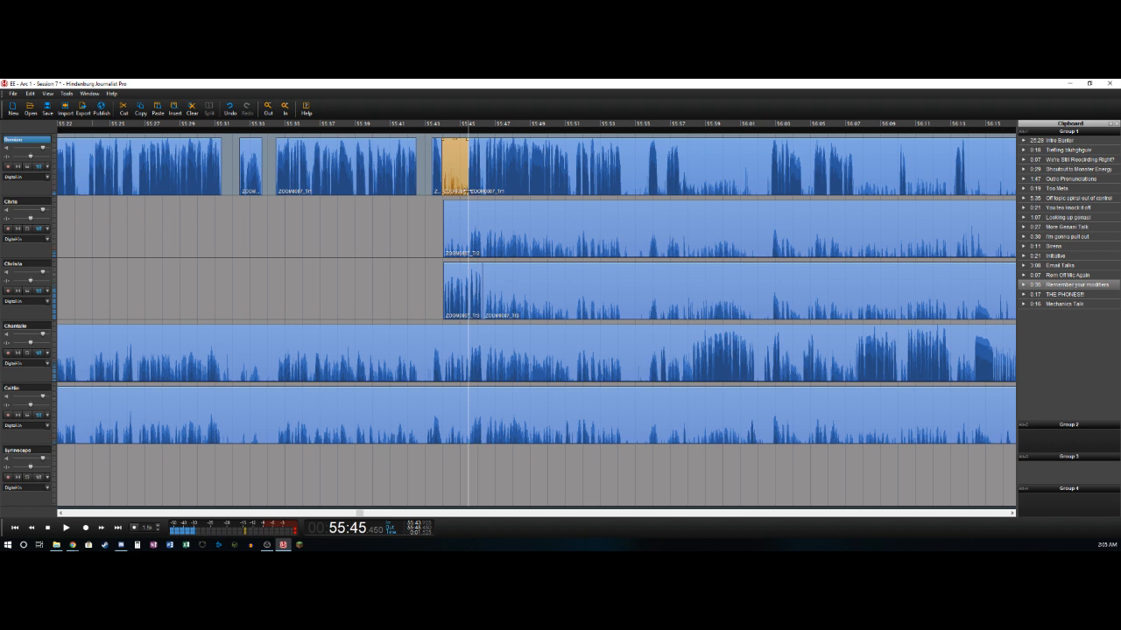
{"action": "key", "text": "Delete"}
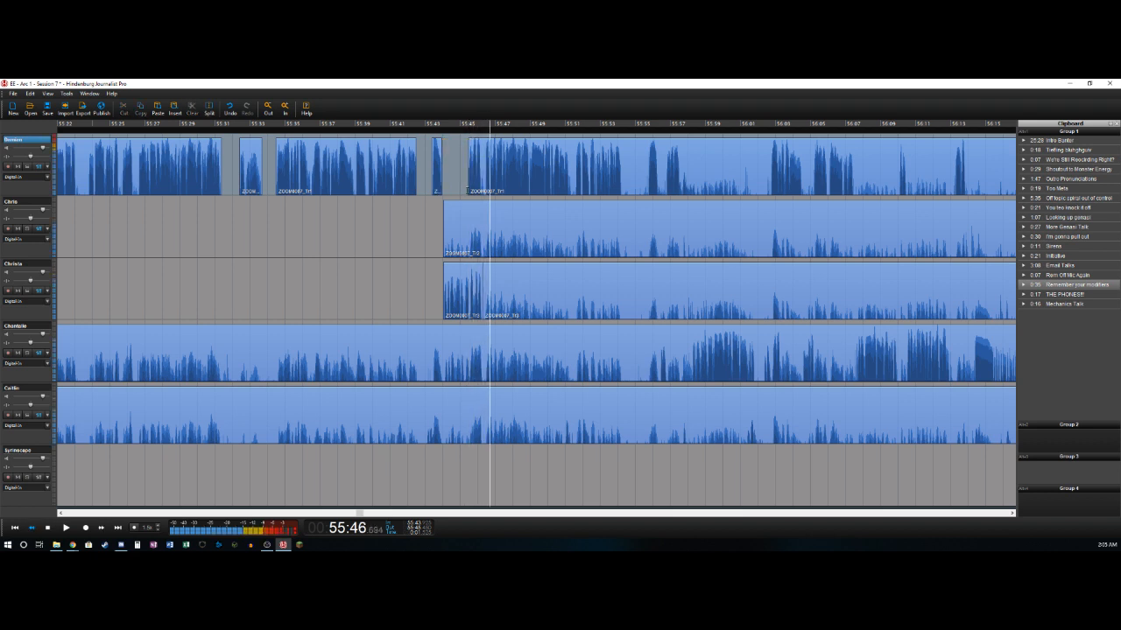
- Split the first track after its short phrase at about 55:46.2 and delete the small gap up to 55:46.4
{"action": "key", "text": "t"}
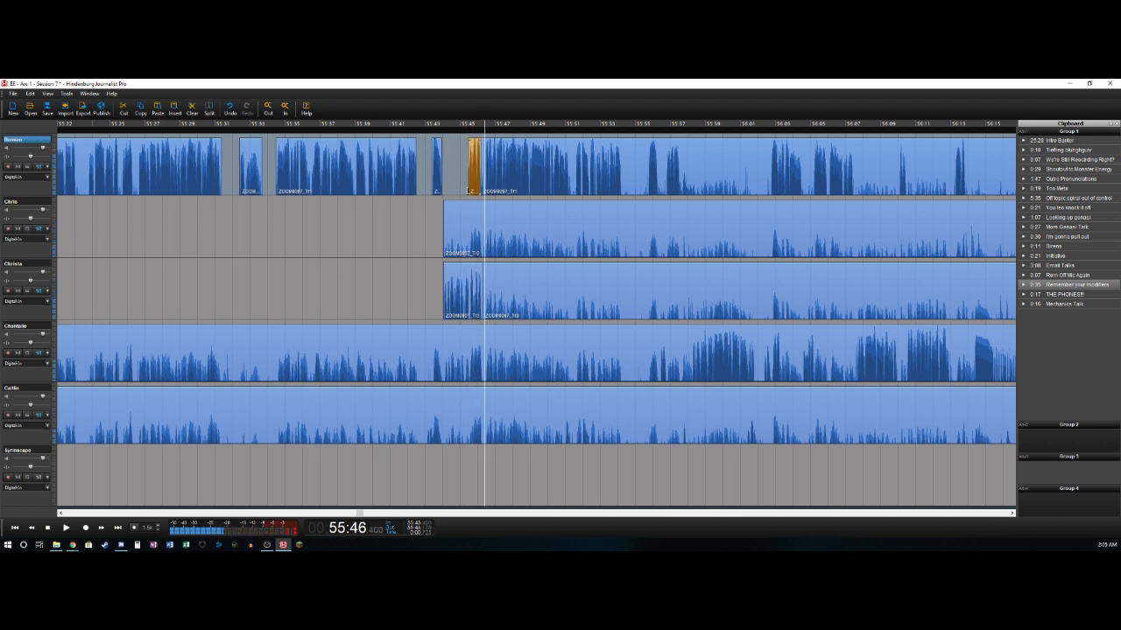
{"action": "key", "text": "t"}
{"action": "key", "text": "Delete"}
{"action": "key", "text": "Left"}
{"action": "key", "text": "Right"}
{"action": "left_click_drag", "start_coordinate": [477, 198], "coordinate": [470, 206]}
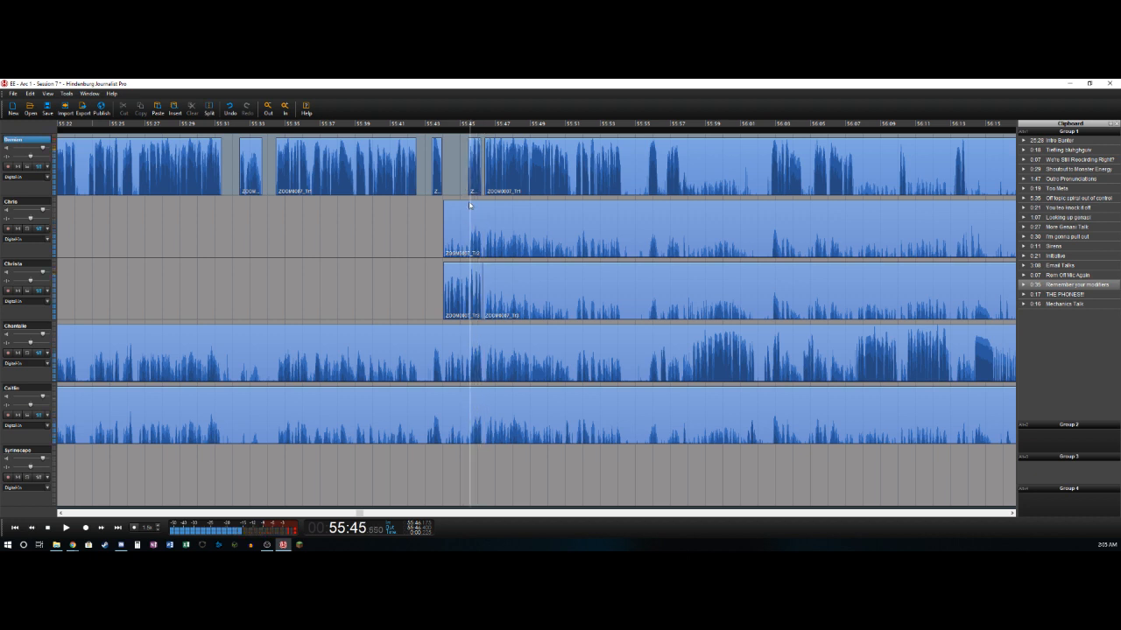
- Play through to about 55:51.2, split the fourth track there and delete its segment before the split
{"action": "key", "text": "Down"}
{"action": "key", "text": "Down"}
{"action": "key", "text": "Down"}
{"action": "key", "text": "Right"}
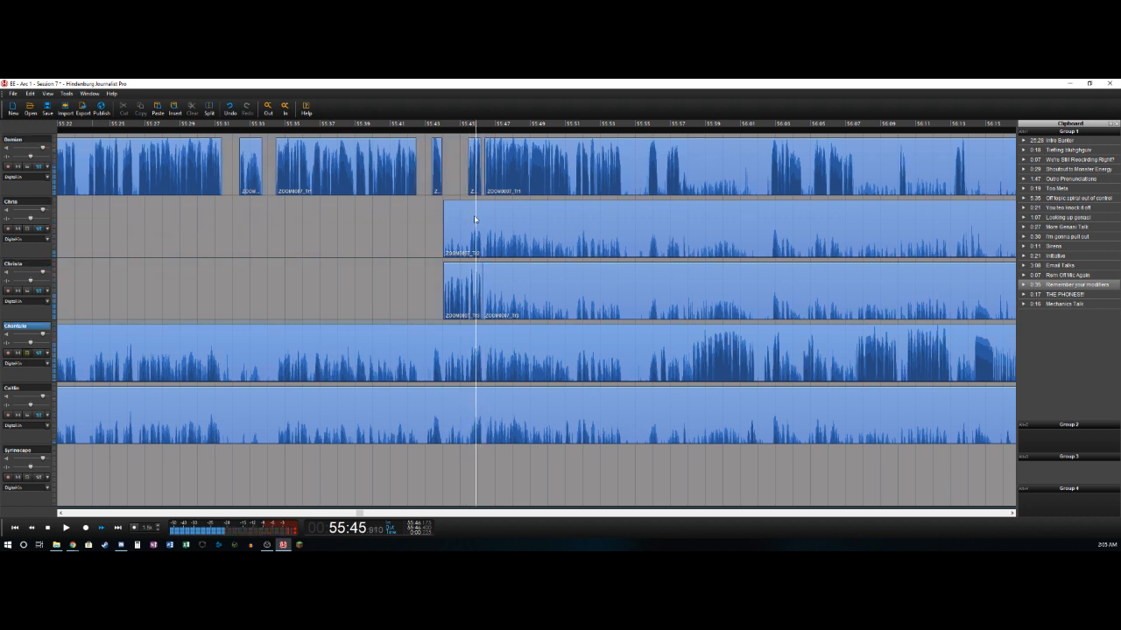
{"action": "key", "text": "Left"}
{"action": "key", "text": "Left"}
{"action": "key", "text": "Right"}
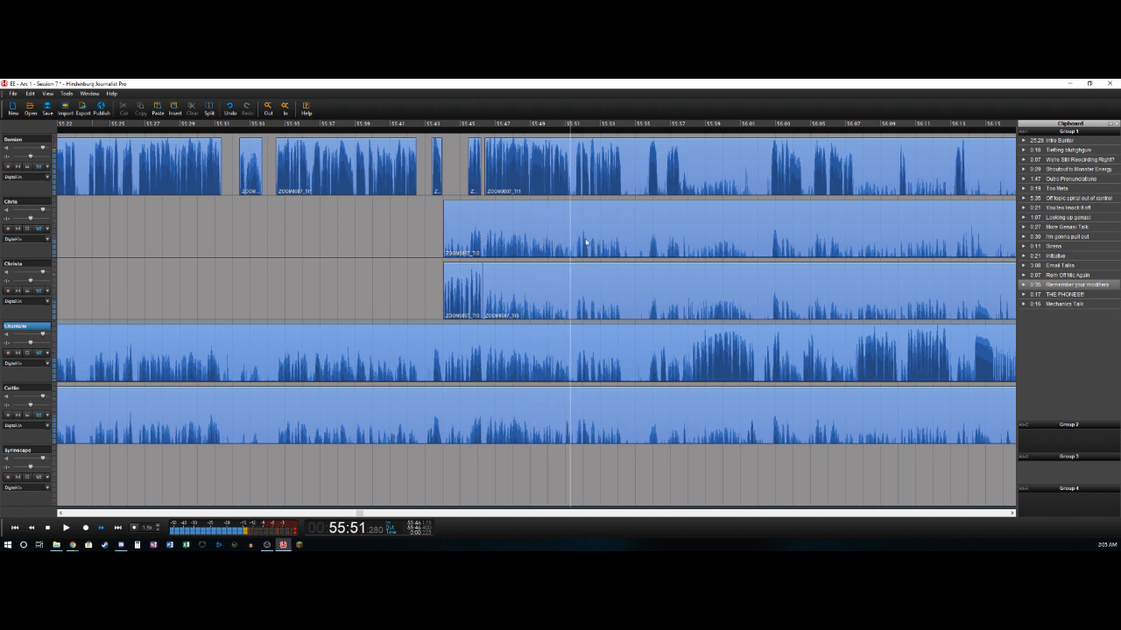
{"action": "key", "text": "t"}
{"action": "key", "text": "Right"}
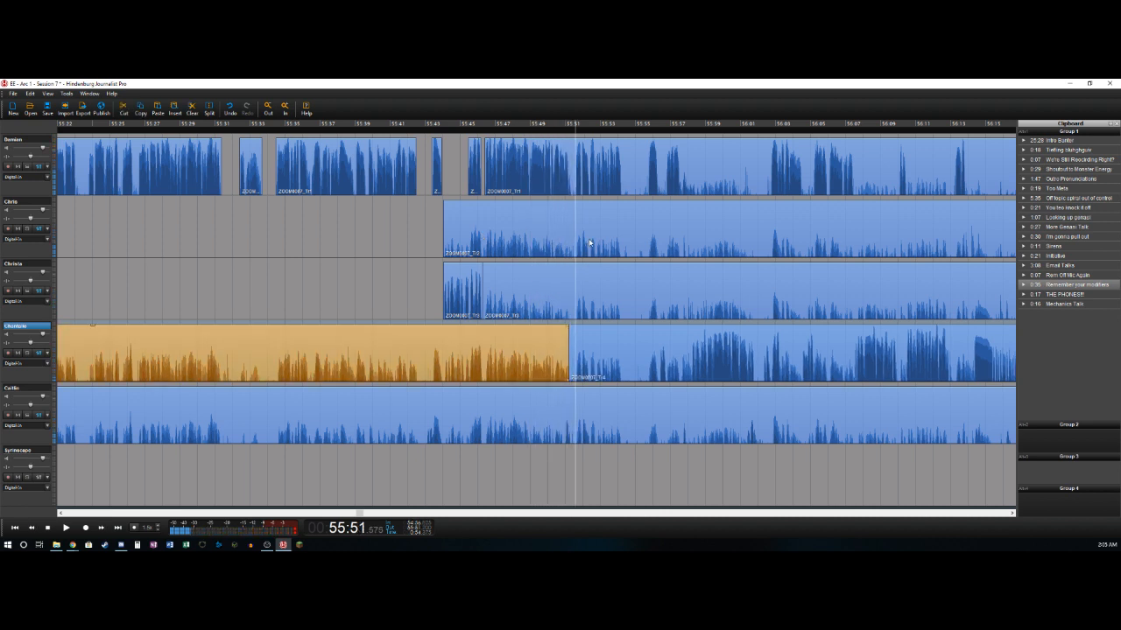
{"action": "key", "text": "Delete"}
- Split the first track at about 55:51.2 and just before its next phrase, and delete the pause in between
{"action": "key", "text": "Up"}
{"action": "key", "text": "Up"}
{"action": "key", "text": "Up"}
{"action": "key", "text": "Left"}
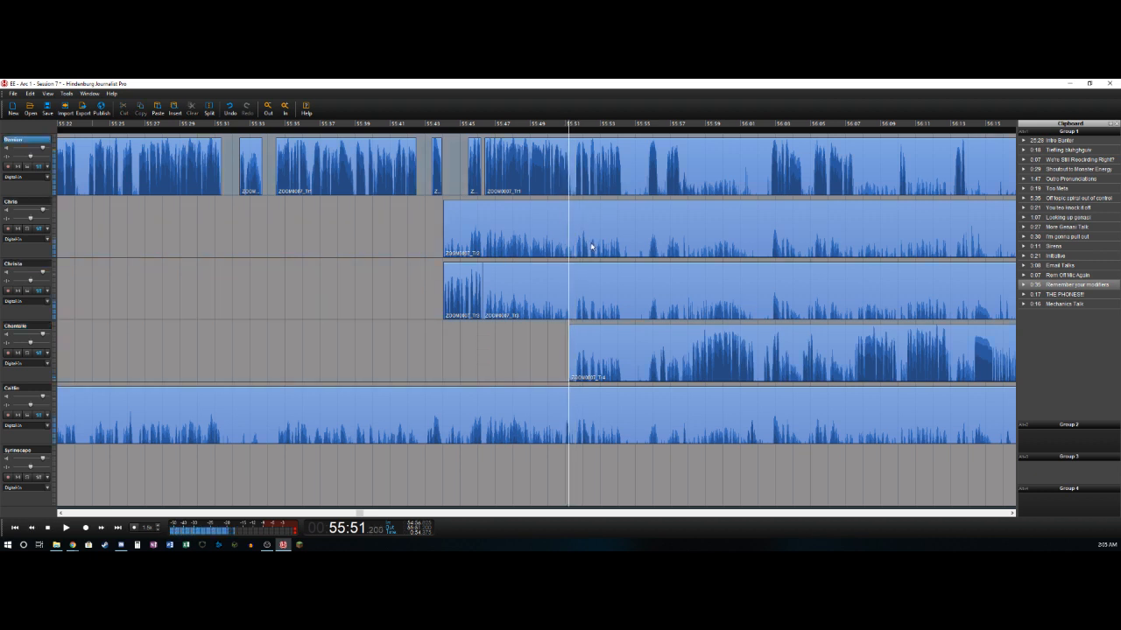
{"action": "key", "text": "t"}
{"action": "key", "text": "Right"}
{"action": "key", "text": "t"}
{"action": "key", "text": "Delete"}
- Split the first track at about 55:54.2 and remove the time range from 55:54.2 to 55:55.7 across all tracks
{"action": "key", "text": "Right"}
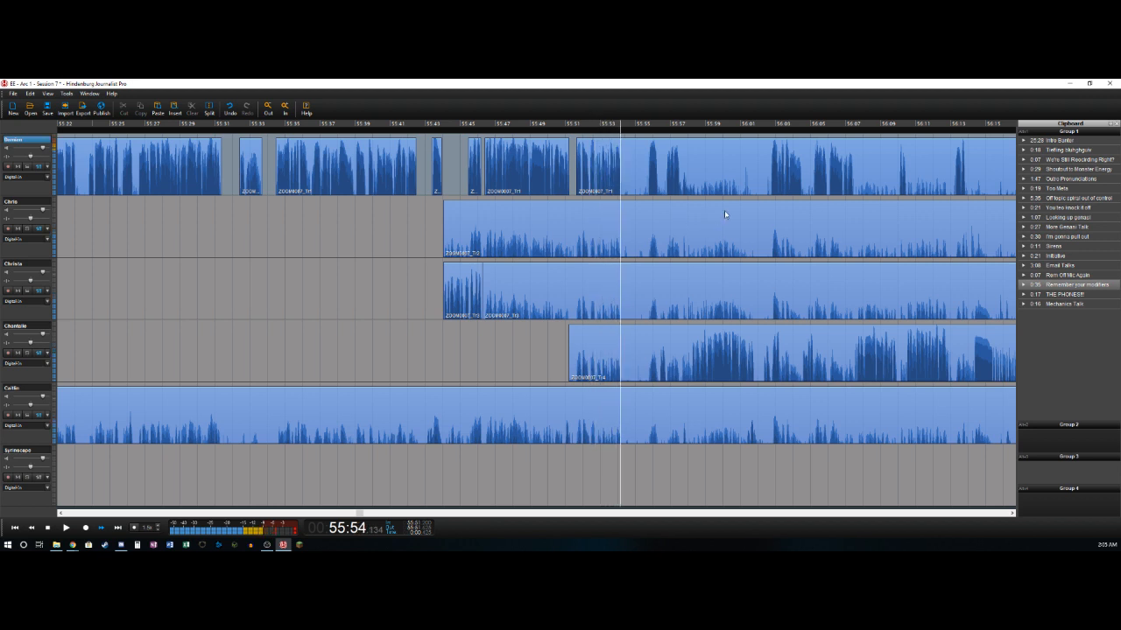
{"action": "key", "text": "t"}
{"action": "key", "text": "space"}
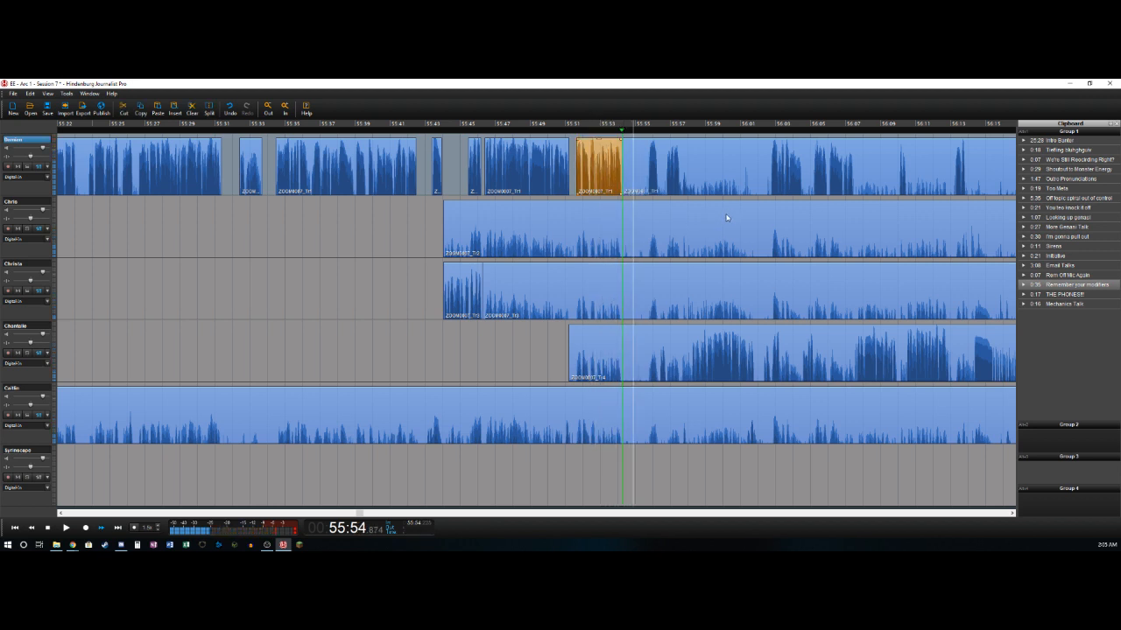
{"action": "key", "text": "o"}
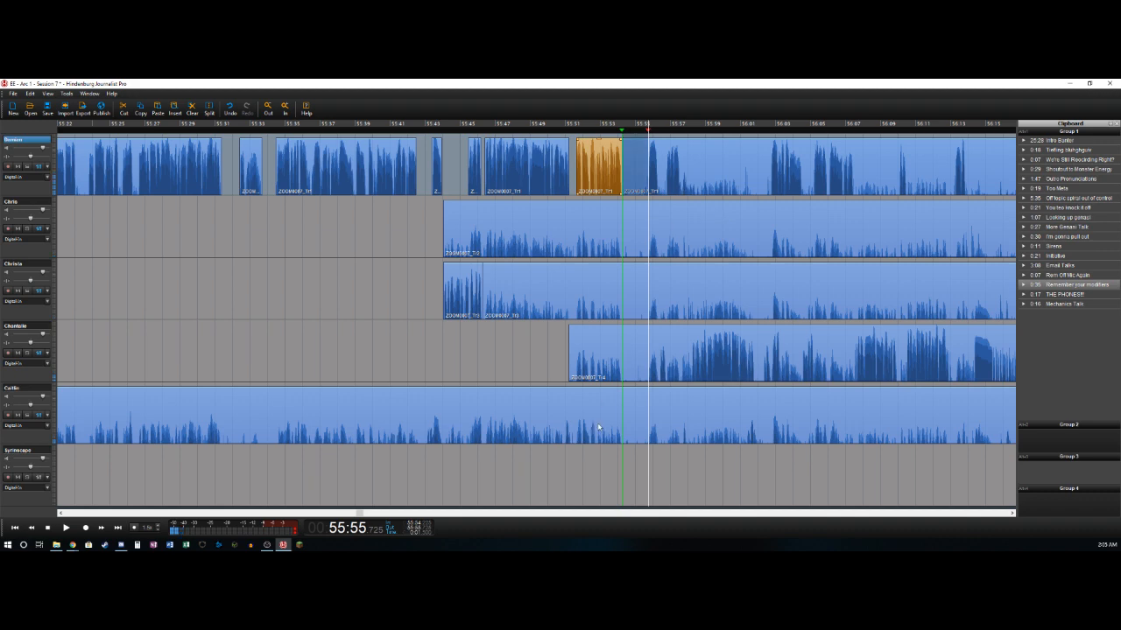
{"action": "key", "text": "ctrl+a"}
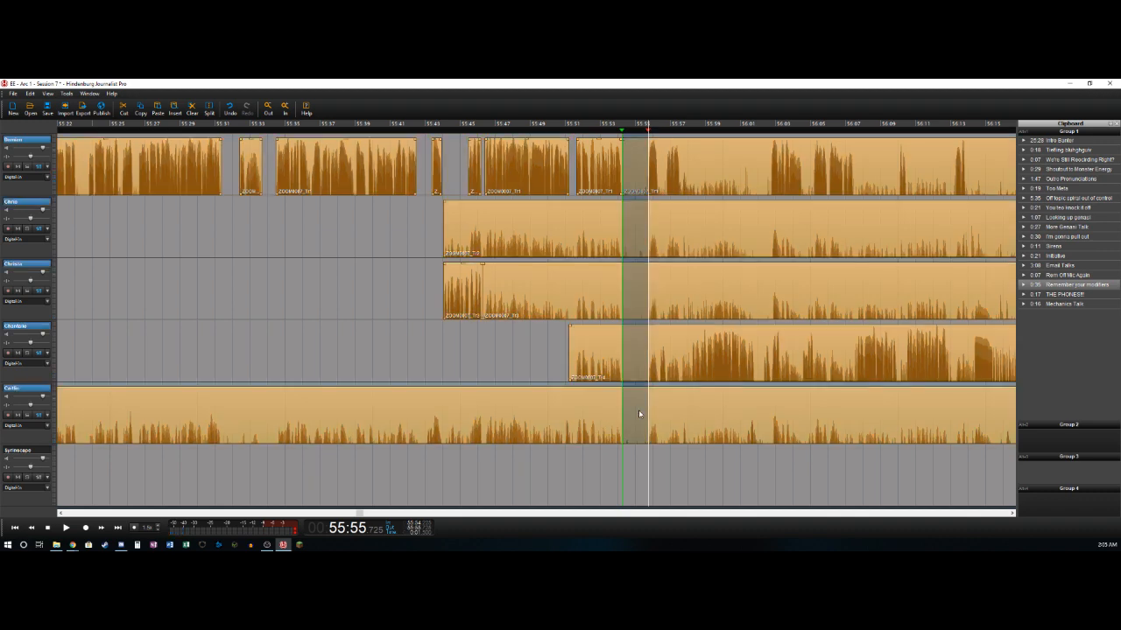
{"action": "key", "text": "Delete"}
{"action": "key", "text": "Escape"}
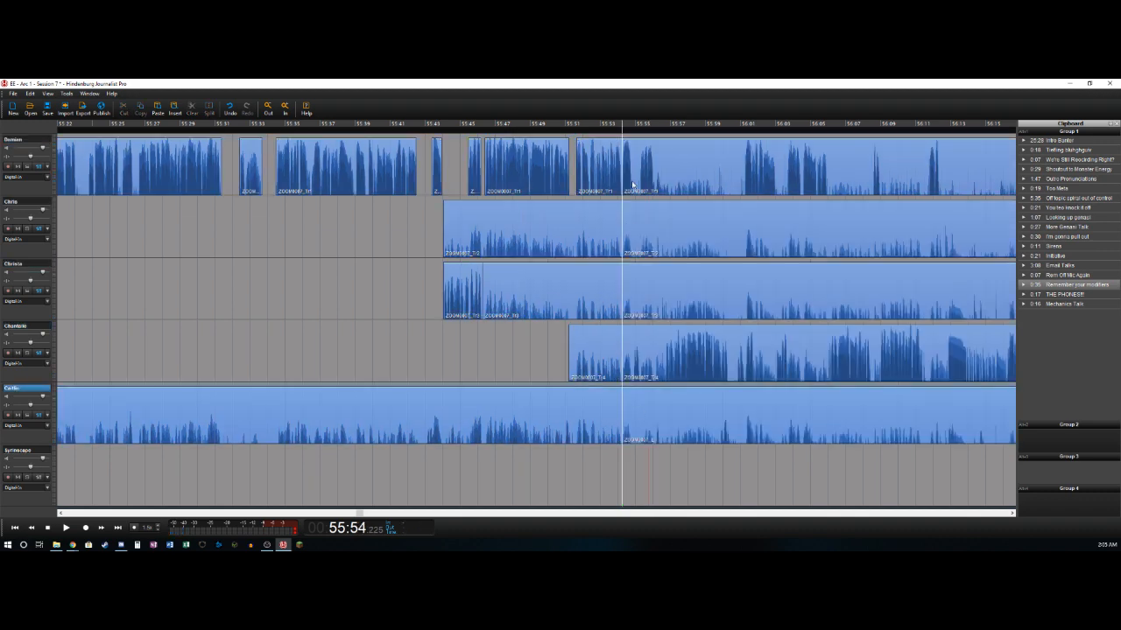
- Listen to the join at about 55:54.2, and move the clips following it on all five tracks about 0.4 s later
{"action": "key", "text": "space"}
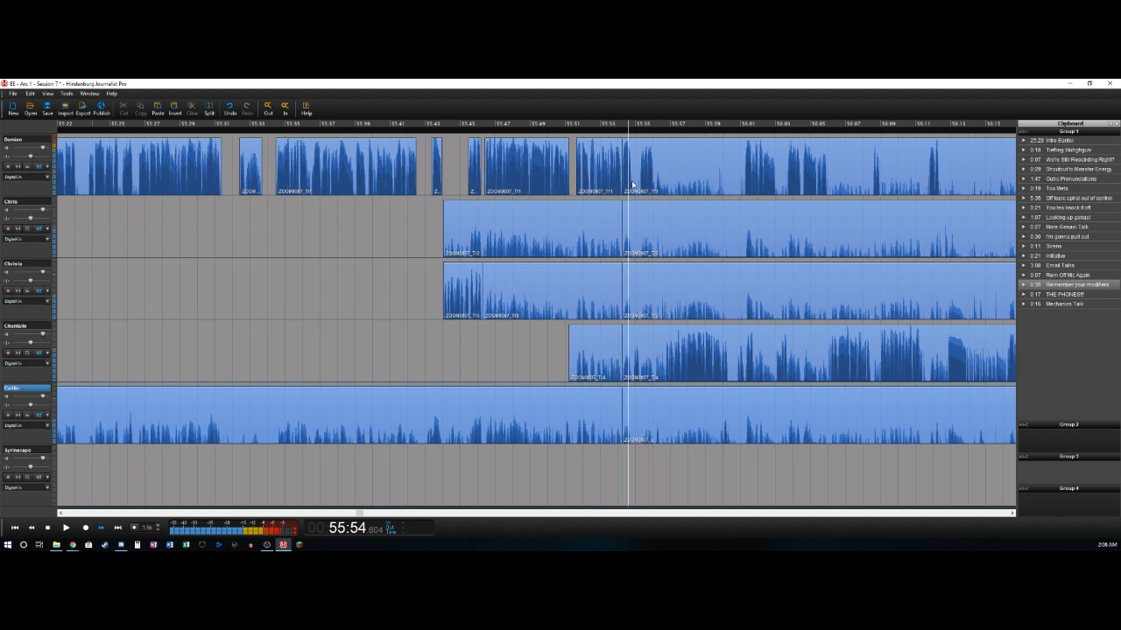
{"action": "key", "text": "space"}
{"action": "left_click", "coordinate": [658, 167]}
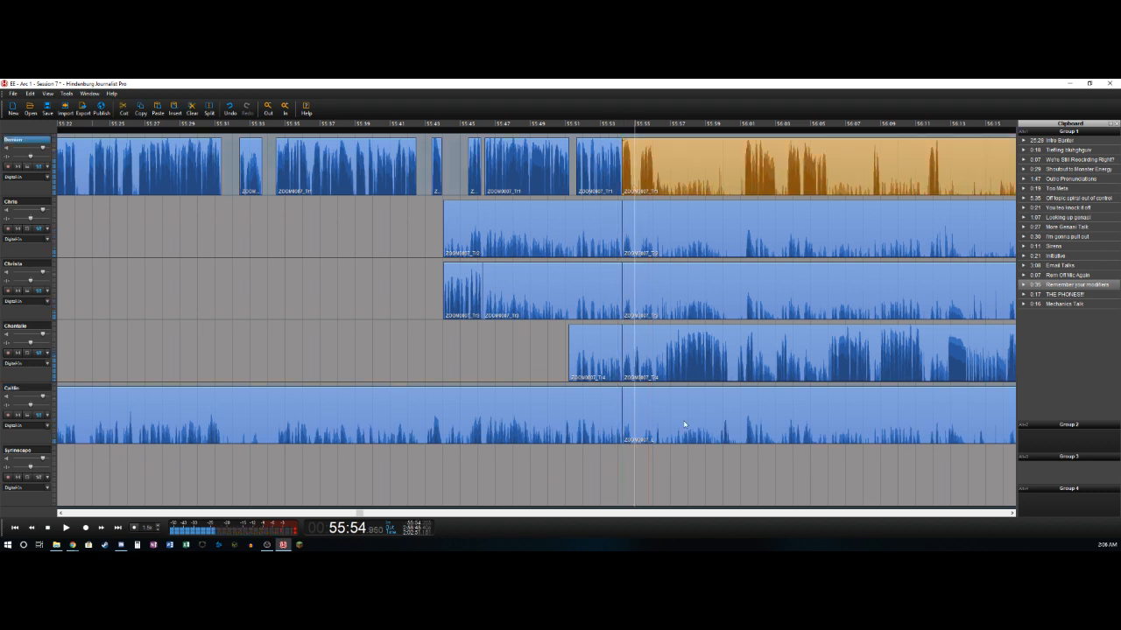
{"action": "left_click", "coordinate": [679, 397], "text": "shift"}
{"action": "left_click_drag", "start_coordinate": [666, 148], "coordinate": [668, 152]}
{"action": "key", "text": "Left"}
{"action": "key", "text": "Right"}
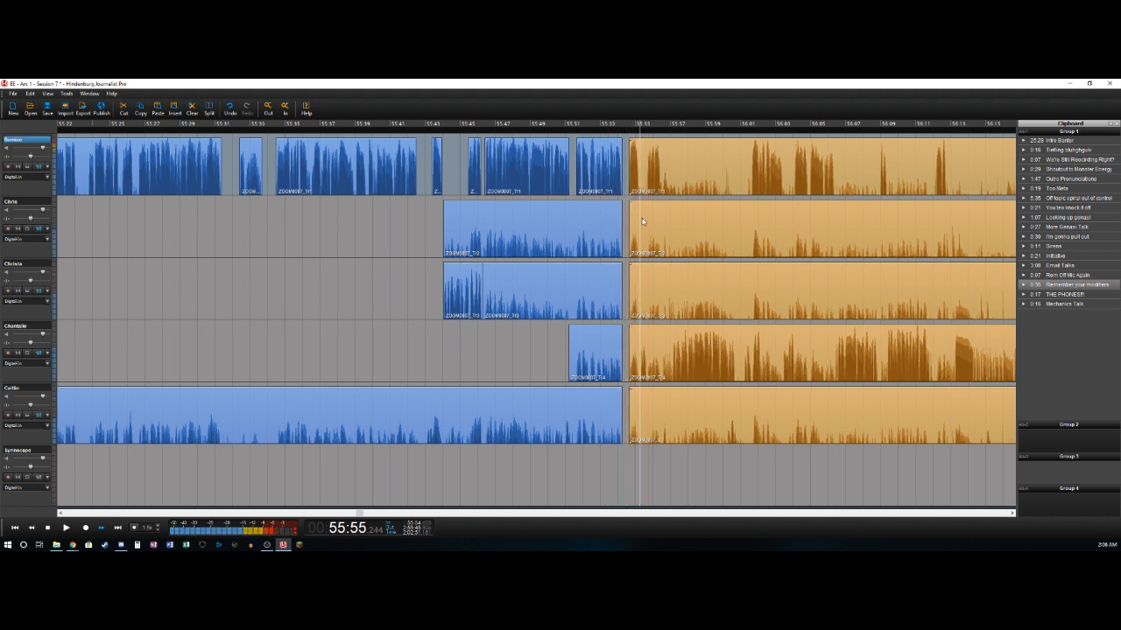
- Delete the leftover segments ending at about 55:54.2 on the second to fifth tracks, keeping the third track's short phrase
{"action": "left_click", "coordinate": [569, 233]}
{"action": "key", "text": "Delete"}
{"action": "left_click", "coordinate": [589, 286]}
{"action": "key", "text": "Delete"}
{"action": "left_click", "coordinate": [604, 350]}
{"action": "key", "text": "Delete"}
{"action": "left_click", "coordinate": [591, 409]}
{"action": "key", "text": "Delete"}
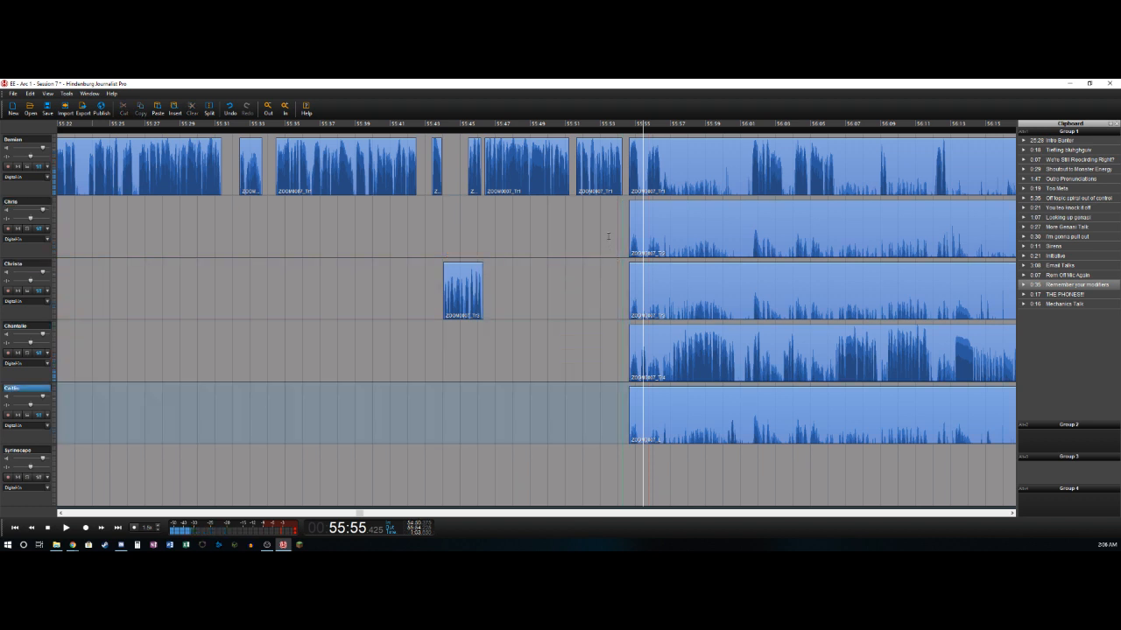
- Play from about 55:53.6, split the first and fourth tracks at about 55:55.2, and delete the fourth track's segment before the split
{"action": "left_click", "coordinate": [607, 235]}
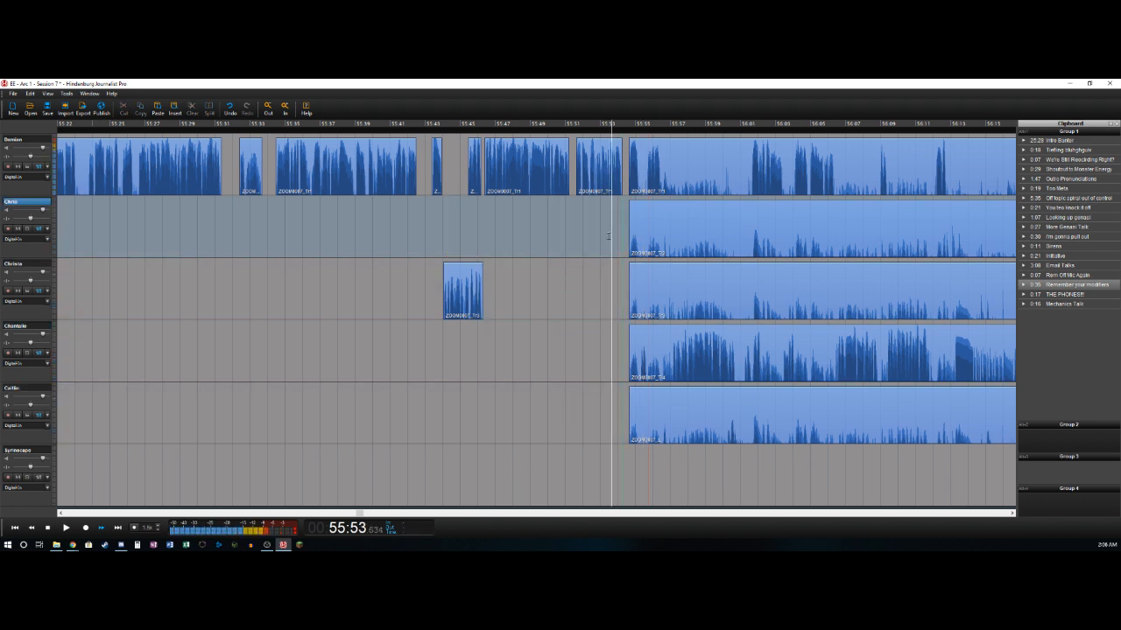
{"action": "key", "text": "space"}
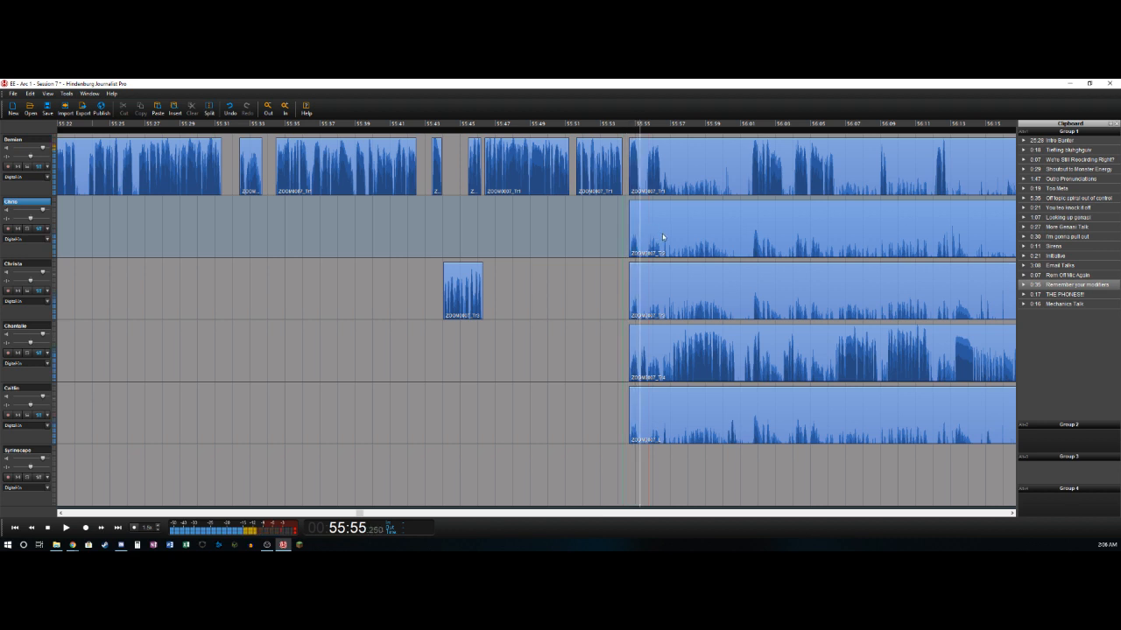
{"action": "key", "text": "Up"}
{"action": "key", "text": "t"}
{"action": "key", "text": "Down"}
{"action": "key", "text": "Down"}
{"action": "key", "text": "Down"}
{"action": "key", "text": "t"}
{"action": "key", "text": "Delete"}
- Split the fourth and first tracks at about 55:55.7 and delete the first track's segment between its last two splits
{"action": "key", "text": "space"}
- Split the first track at about 55:56.4, and delete the fourth track's section from about 55:55.7 to 55:57.1
{"action": "key", "text": "space"}
{"action": "key", "text": "t"}
{"action": "key", "text": "Up"}
{"action": "key", "text": "Up"}
{"action": "key", "text": "Up"}
{"action": "key", "text": "t"}
{"action": "key", "text": "Delete"}
{"action": "key", "text": "space"}
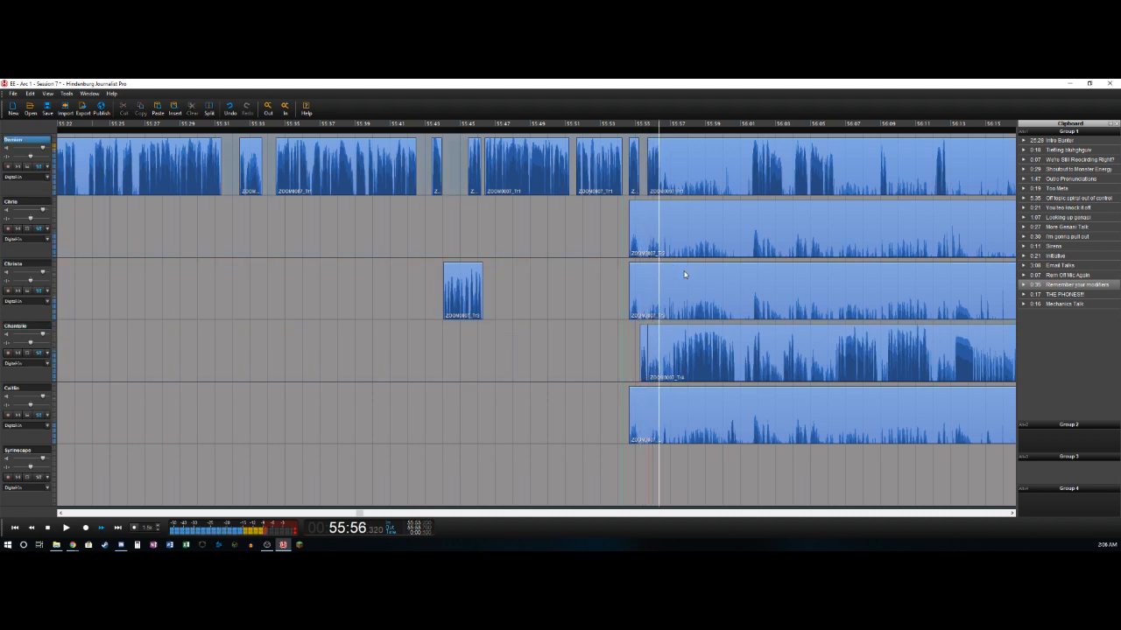
{"action": "key", "text": "t"}
{"action": "key", "text": "space"}
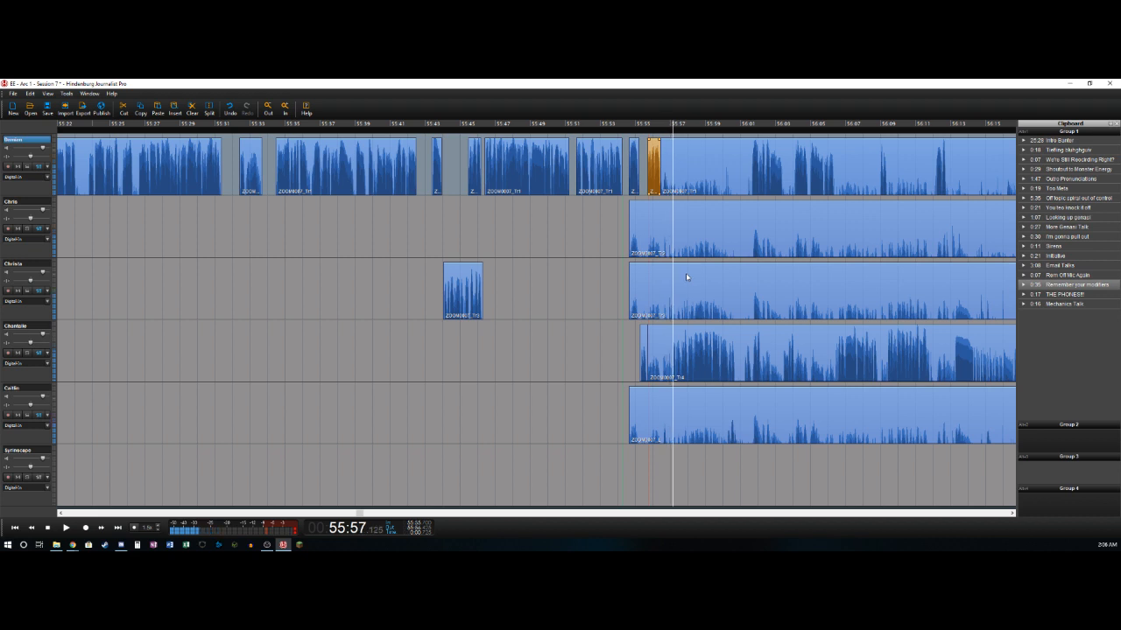
{"action": "key", "text": "Down"}
{"action": "key", "text": "Down"}
{"action": "key", "text": "t"}
{"action": "key", "text": "Delete"}
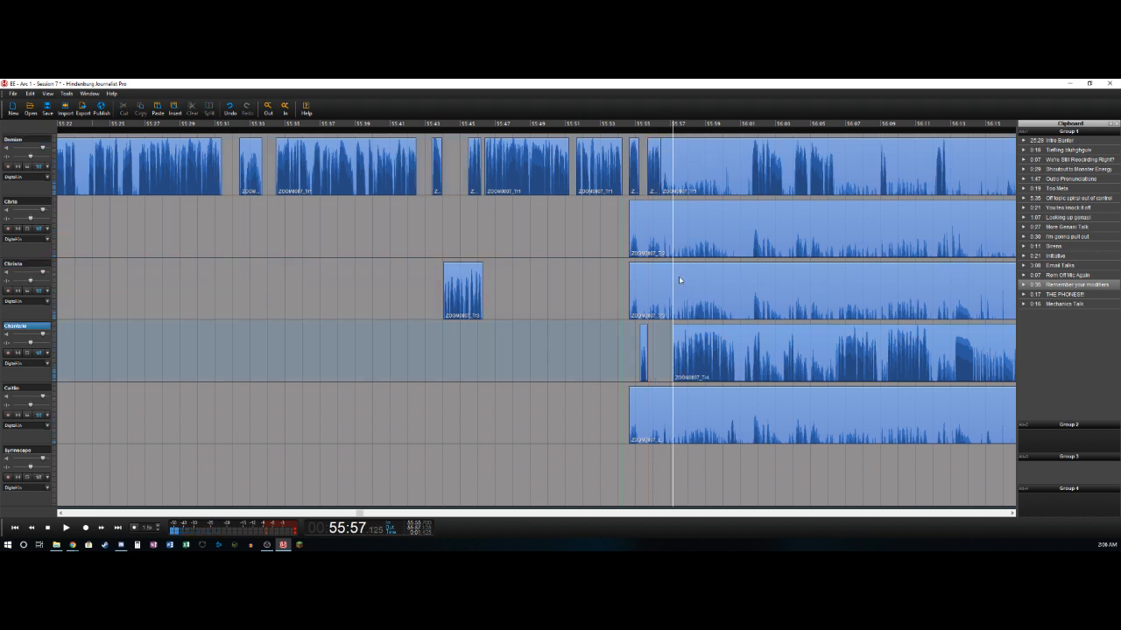
- Split the fourth track after its phrase at about 56:00.7 and delete the pause up to about 56:01.2
{"action": "key", "text": "space"}
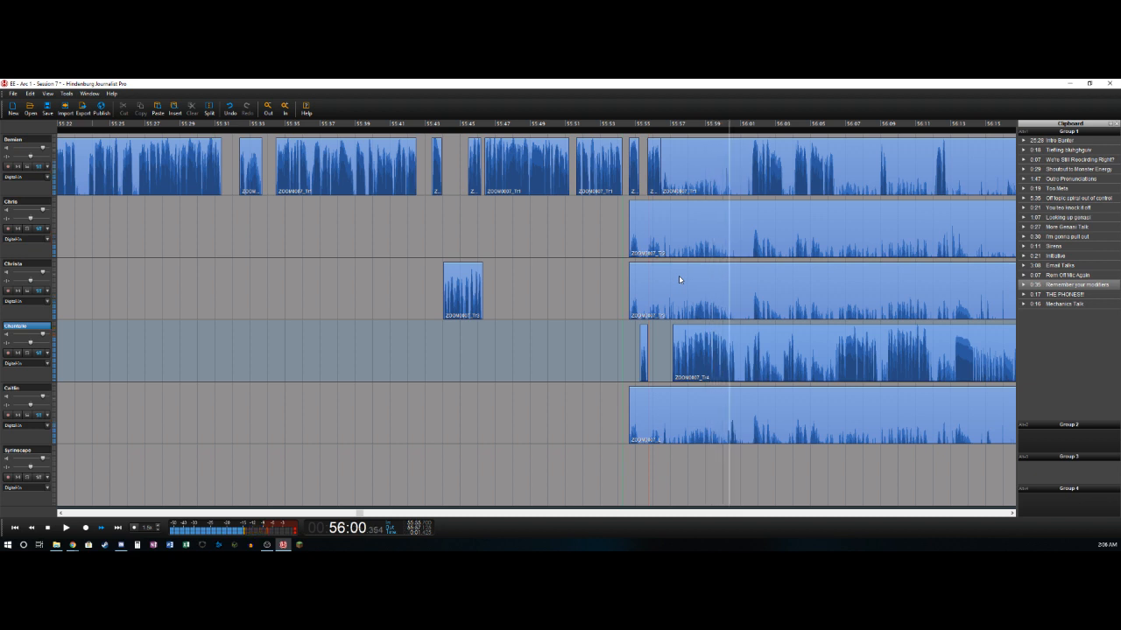
{"action": "key", "text": "space"}
{"action": "key", "text": "Left"}
{"action": "key", "text": "Left"}
{"action": "key", "text": "t"}
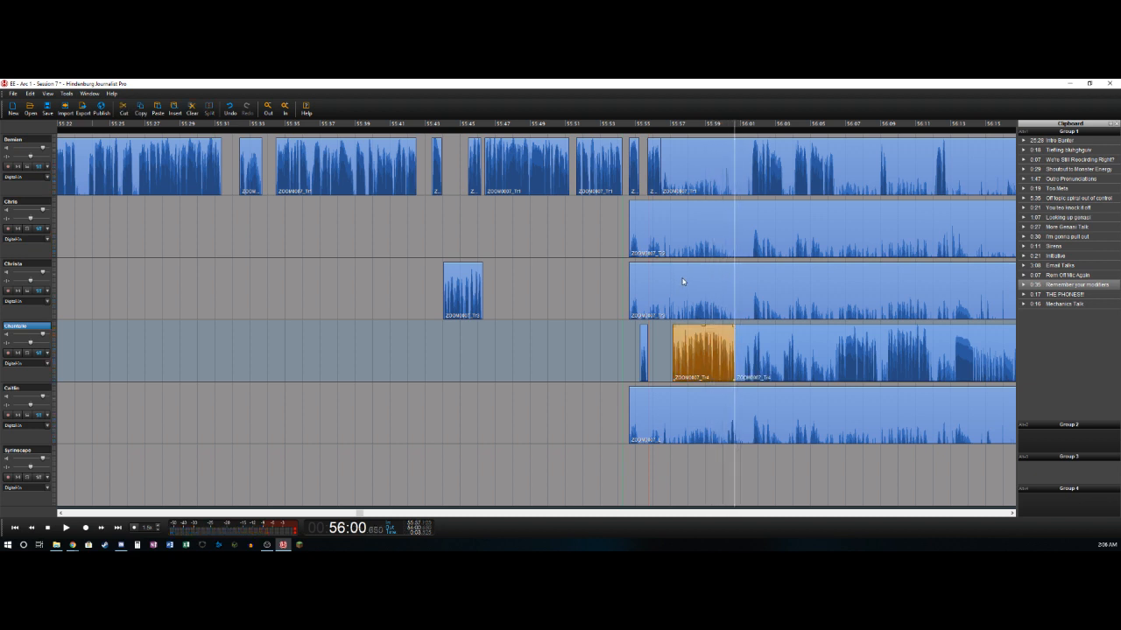
{"action": "key", "text": "space"}
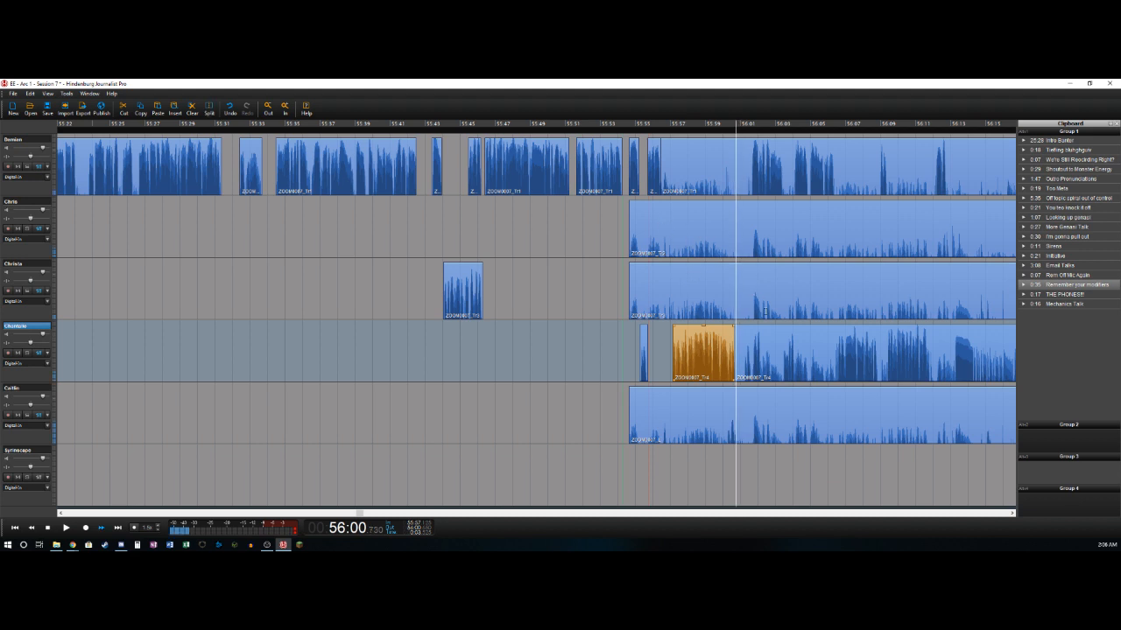
{"action": "key", "text": "space"}
{"action": "key", "text": "Left"}
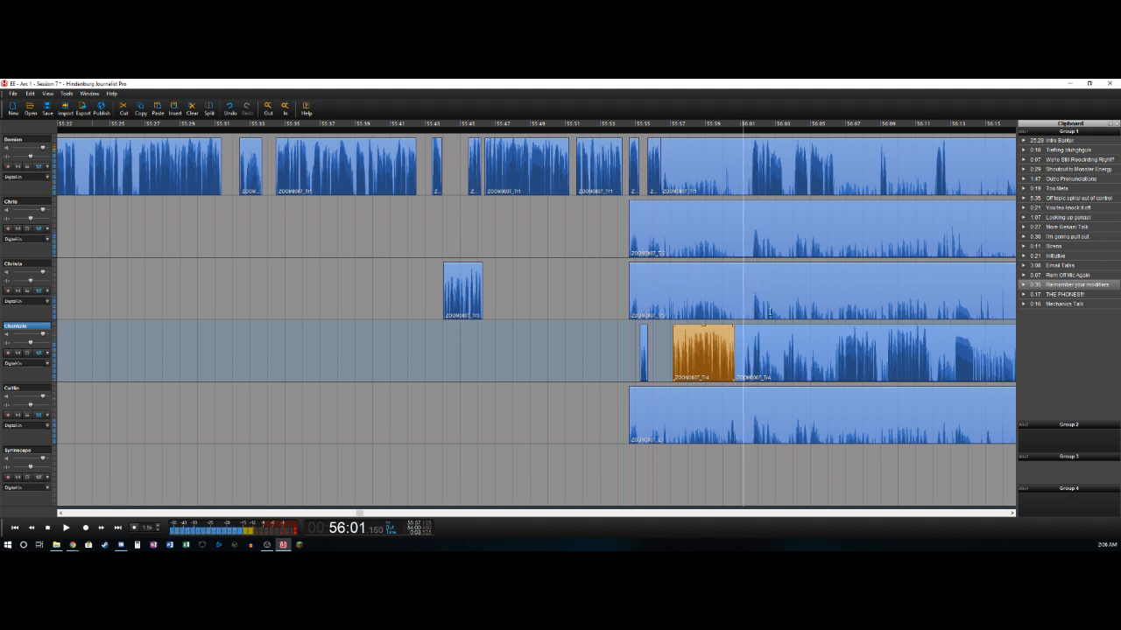
{"action": "key", "text": "t"}
{"action": "key", "text": "Delete"}
- Split the fourth and first tracks at about 56:01.6 and delete the first track's segment from 55:56.4 to the split
{"action": "key", "text": "Right"}
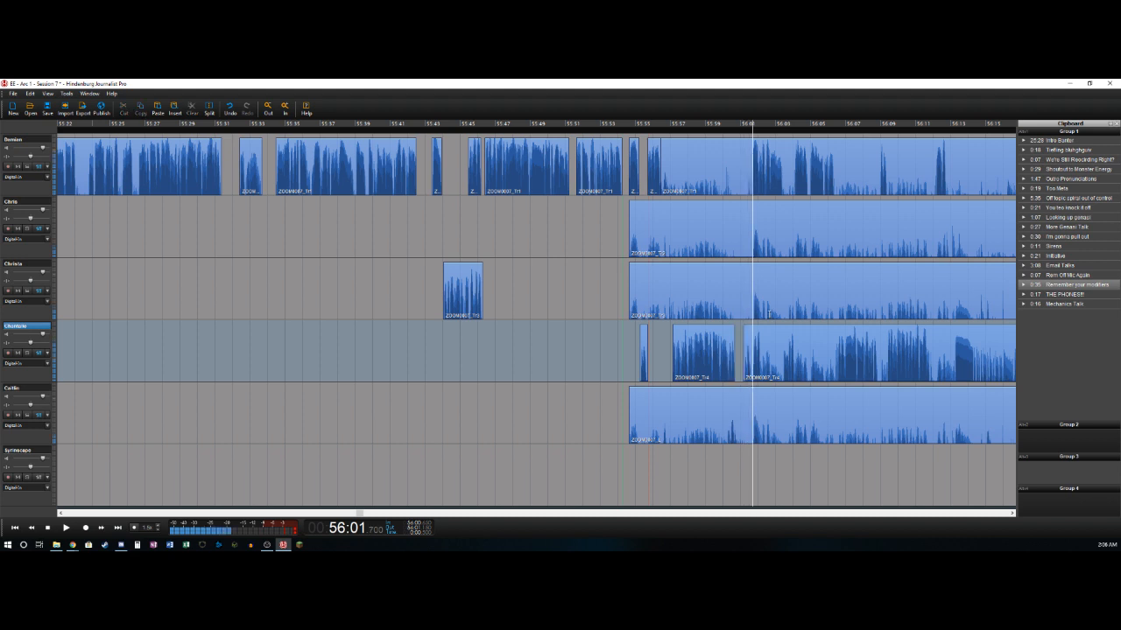
{"action": "key", "text": "t"}
{"action": "key", "text": "Up"}
{"action": "key", "text": "Up"}
{"action": "key", "text": "Up"}
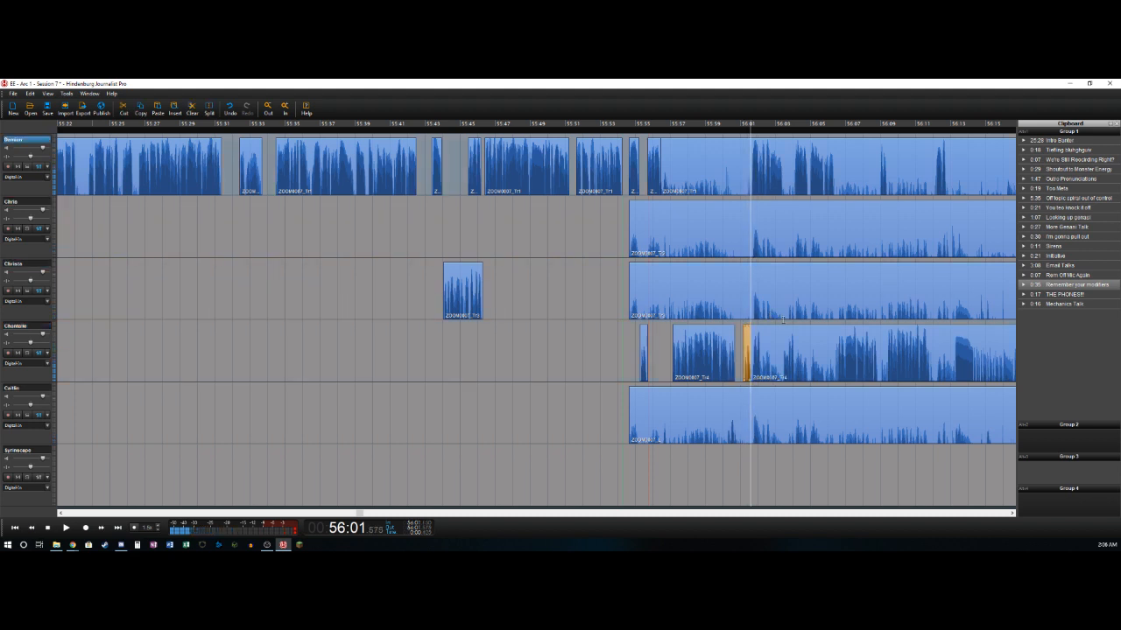
{"action": "key", "text": "Left"}
{"action": "key", "text": "Right"}
{"action": "key", "text": "t"}
{"action": "key", "text": "Delete"}
- Split the first track at about 56:03.4, and delete the fourth track's section from about 56:02.2 to 56:03.4
{"action": "key", "text": "Right"}
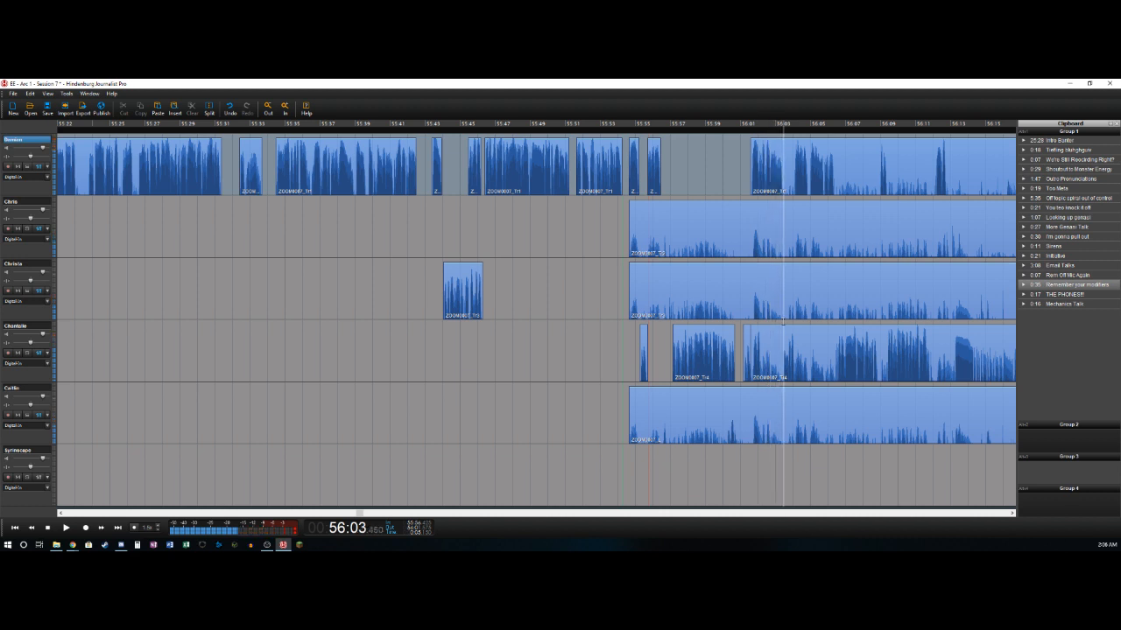
{"action": "key", "text": "t"}
{"action": "key", "text": "Down"}
{"action": "key", "text": "Down"}
{"action": "key", "text": "Down"}
{"action": "key", "text": "Left"}
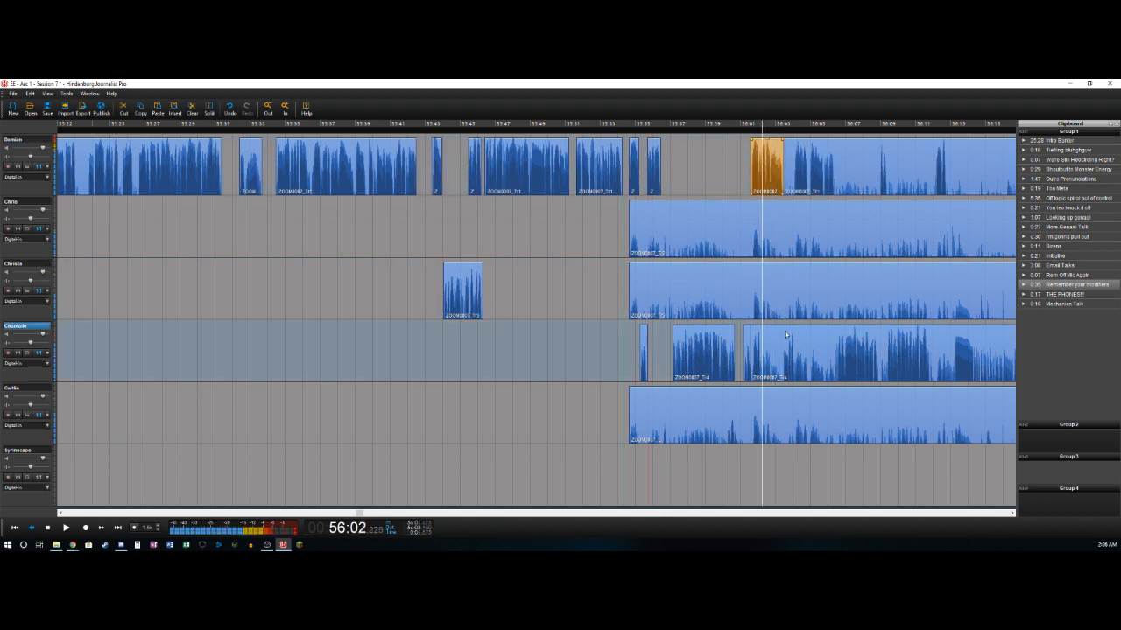
{"action": "key", "text": "Right"}
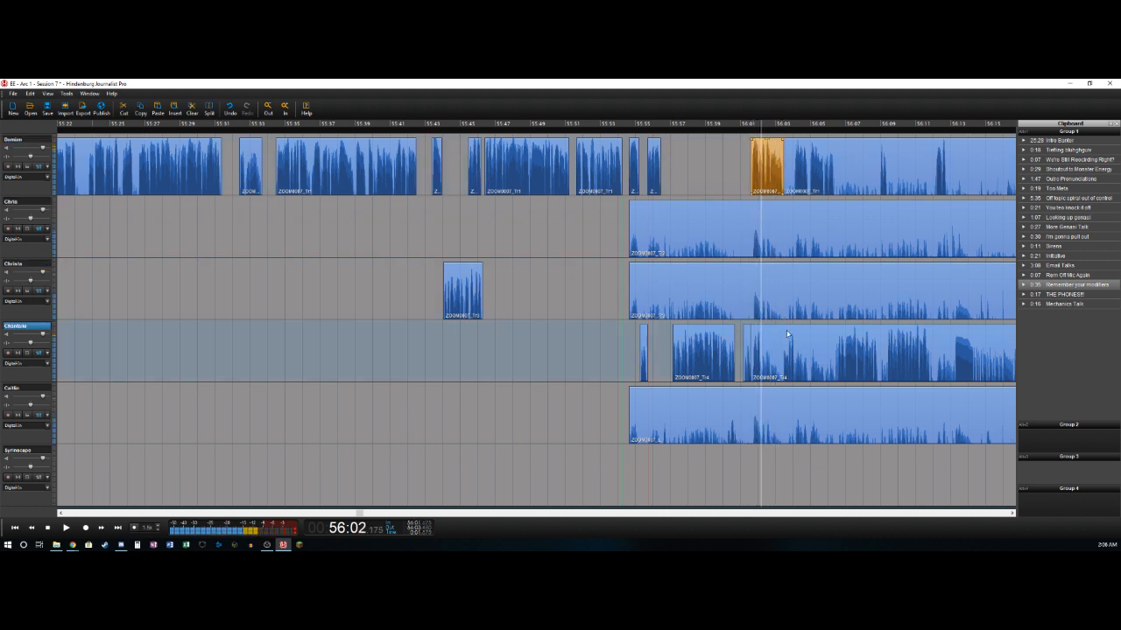
{"action": "key", "text": "t"}
{"action": "key", "text": "Right"}
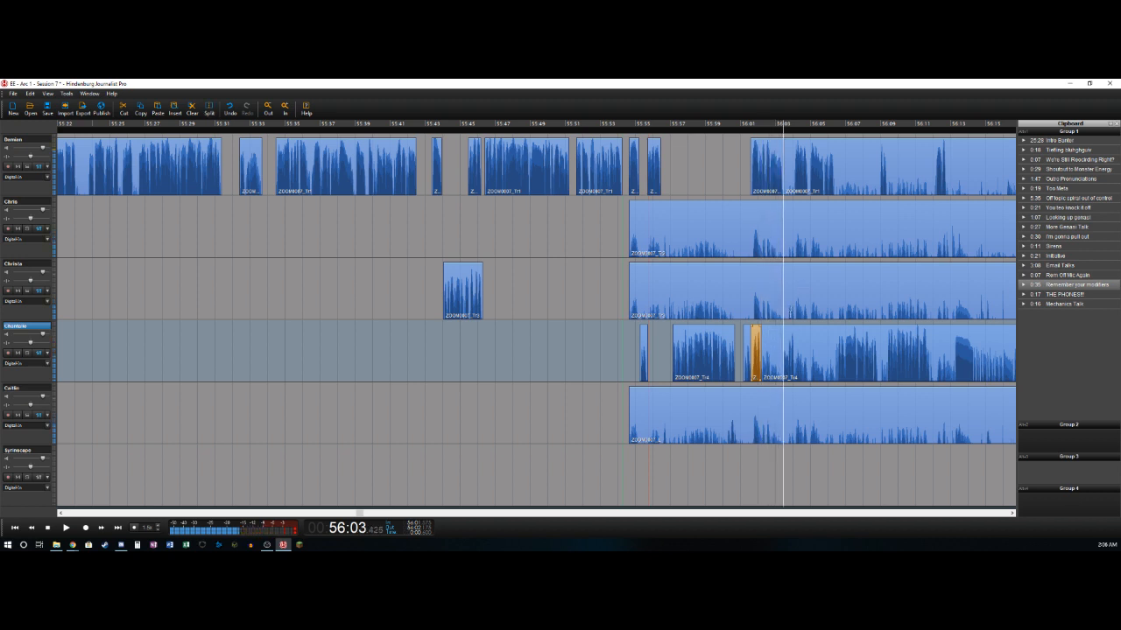
{"action": "key", "text": "t"}
{"action": "key", "text": "Delete"}
- Split the fourth track at about 56:04.1 and delete the first track's pause from 56:03.4 to about 56:04.0
{"action": "key", "text": "Right"}
{"action": "key", "text": "t"}
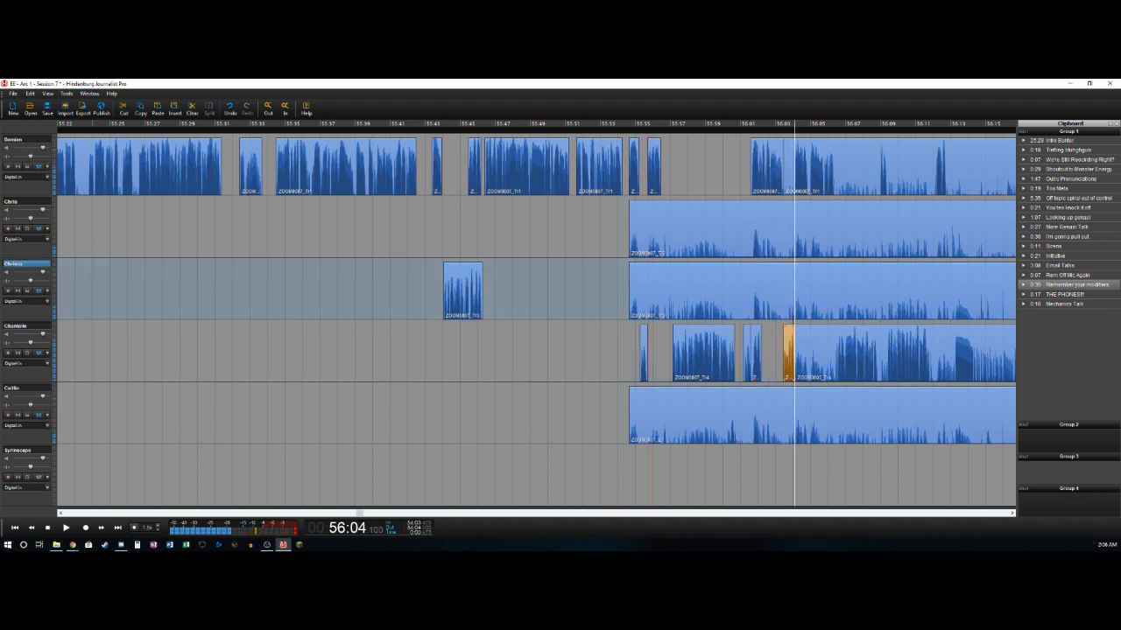
{"action": "key", "text": "Up"}
{"action": "key", "text": "Up"}
{"action": "key", "text": "Up"}
{"action": "key", "text": "Left"}
{"action": "key", "text": "t"}
{"action": "key", "text": "Delete"}
{"action": "key", "text": "Right"}
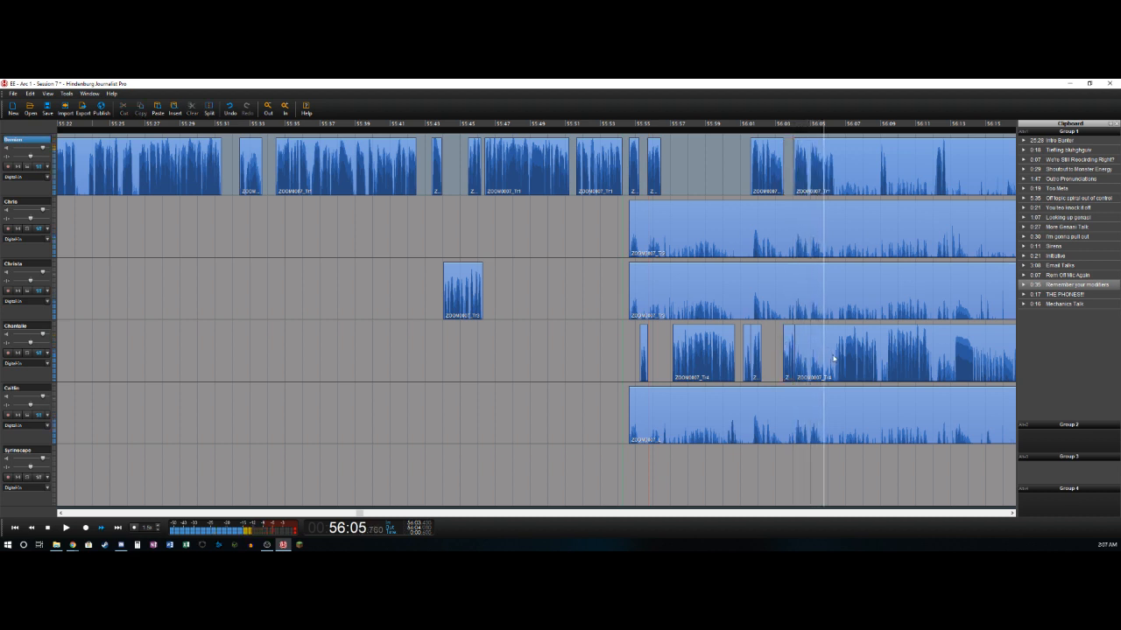
- Split the first and fourth tracks at about 56:06.4 and delete the fourth track's section from about 56:04.7 to the split
{"action": "key", "text": "t"}
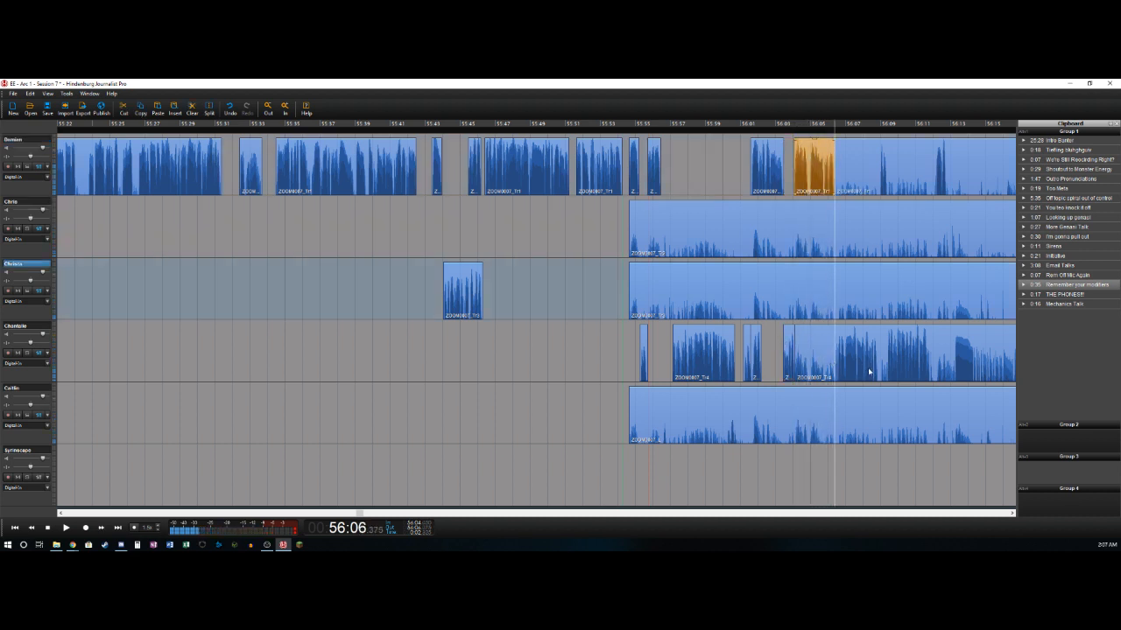
{"action": "key", "text": "t"}
{"action": "key", "text": "Delete"}
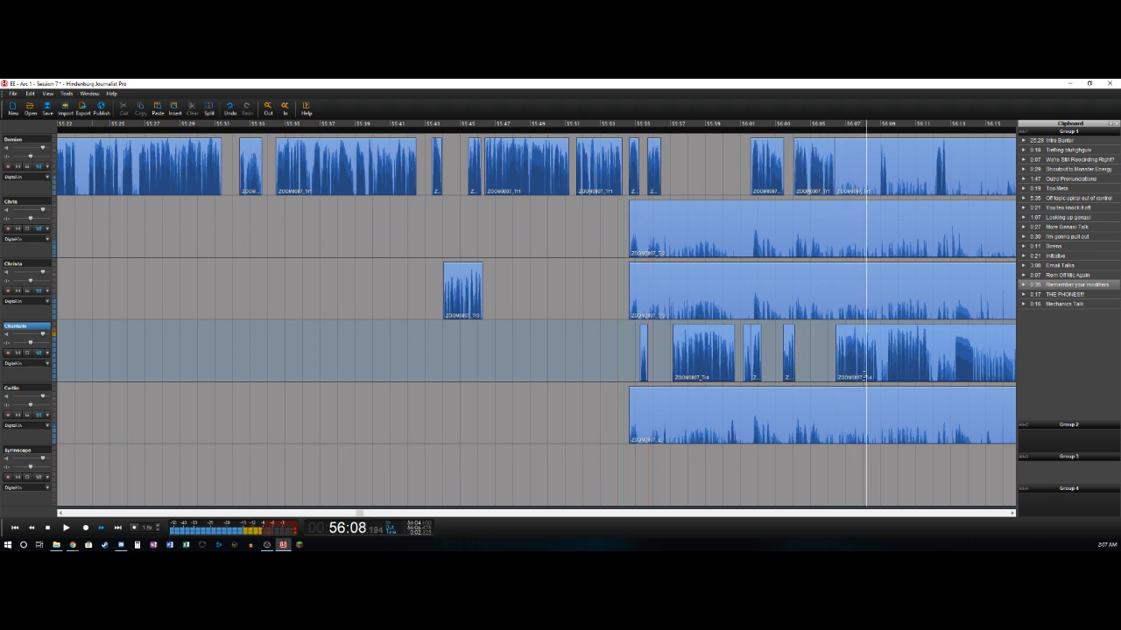
- Split the fourth and first tracks at about 56:08.9 and delete the first track's section from about 56:06.4 to the split
{"action": "key", "text": "t"}
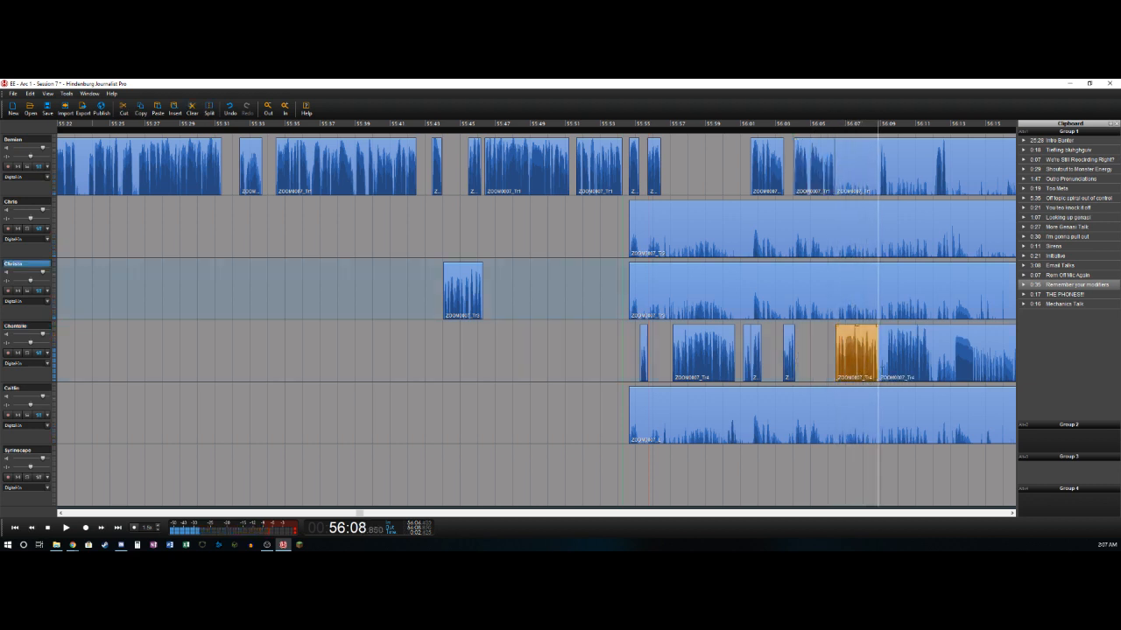
{"action": "key", "text": "t"}
{"action": "key", "text": "Delete"}
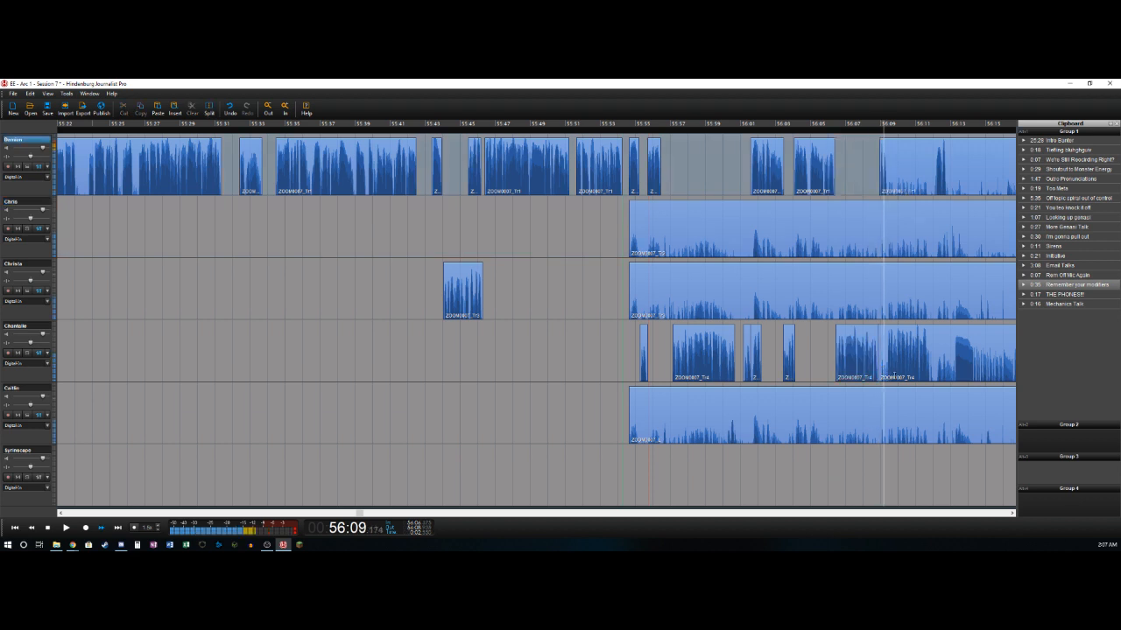
- Split the fourth track at about 56:09.4 and delete its pause from about 56:08.9 to the split
{"action": "key", "text": "t"}
{"action": "key", "text": "Delete"}
{"action": "key", "text": "space"}
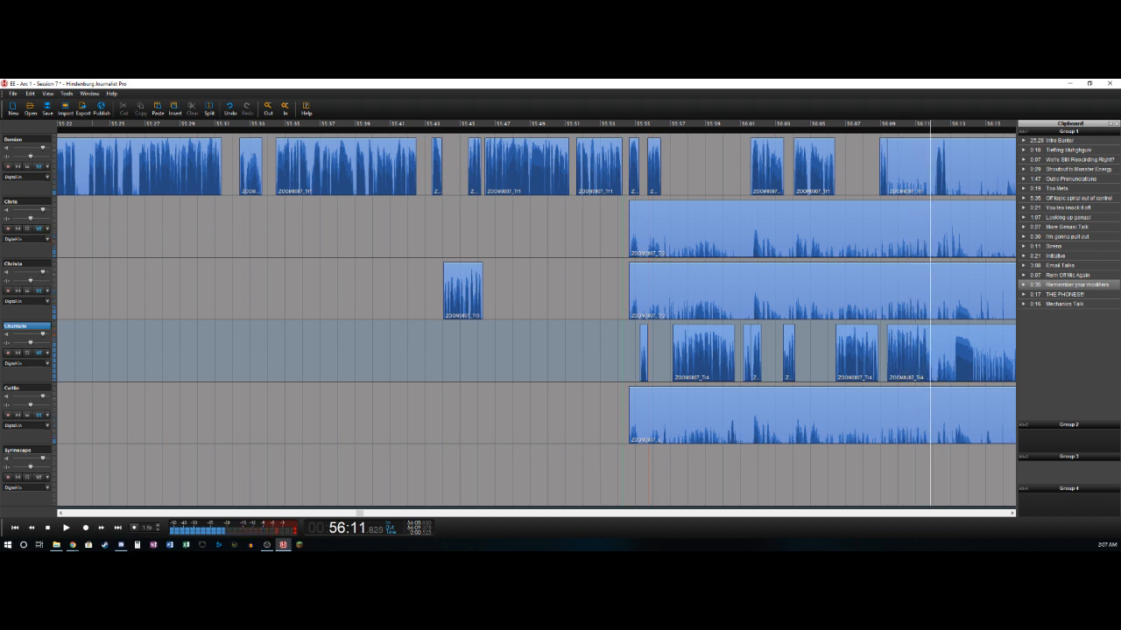
- Split the fourth track at about 56:11.8, and delete the first track's section from about 56:09.4 to 56:12.2
{"action": "key", "text": "t"}
{"action": "key", "text": "Right"}
{"action": "key", "text": "Right"}
{"action": "key", "text": "Right"}
{"action": "key", "text": "Right"}
{"action": "key", "text": "Right"}
{"action": "key", "text": "Right"}
{"action": "key", "text": "Right"}
{"action": "key", "text": "t"}
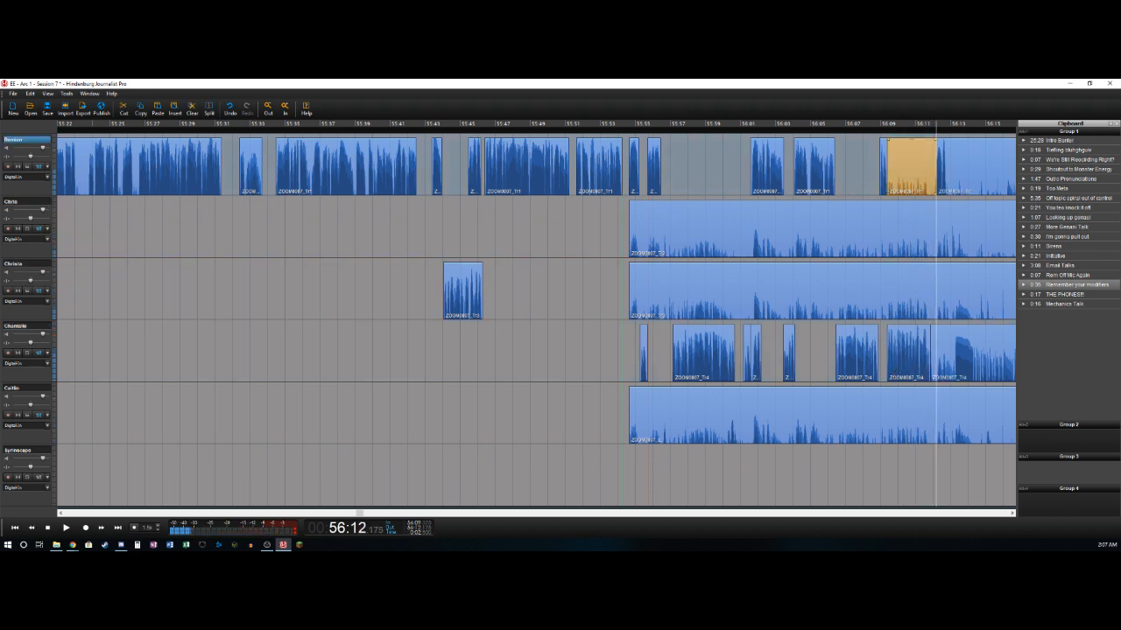
{"action": "key", "text": "Delete"}
- Split the first track at about 56:12.8, and delete the fourth track's section from about 56:11.8 to 56:13.2
{"action": "key", "text": "Right"}
{"action": "key", "text": "Right"}
{"action": "key", "text": "Right"}
{"action": "key", "text": "Right"}
{"action": "key", "text": "Right"}
{"action": "key", "text": "Right"}
{"action": "key", "text": "Right"}
{"action": "key", "text": "Right"}
{"action": "key", "text": "Right"}
{"action": "key", "text": "Right"}
{"action": "key", "text": "Right"}
{"action": "key", "text": "Right"}
{"action": "key", "text": "t"}
{"action": "key", "text": "Right"}
{"action": "key", "text": "Right"}
{"action": "key", "text": "Right"}
{"action": "key", "text": "Right"}
{"action": "key", "text": "Right"}
{"action": "key", "text": "Right"}
{"action": "key", "text": "Right"}
{"action": "key", "text": "Right"}
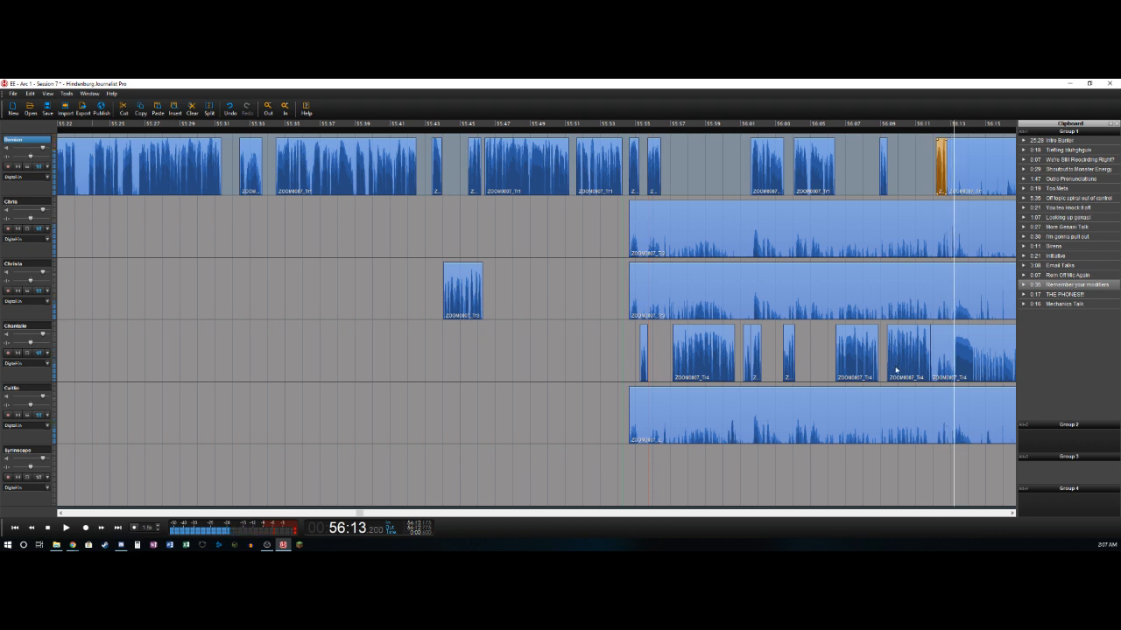
{"action": "key", "text": "t"}
{"action": "key", "text": "Delete"}
{"action": "key", "text": "space"}
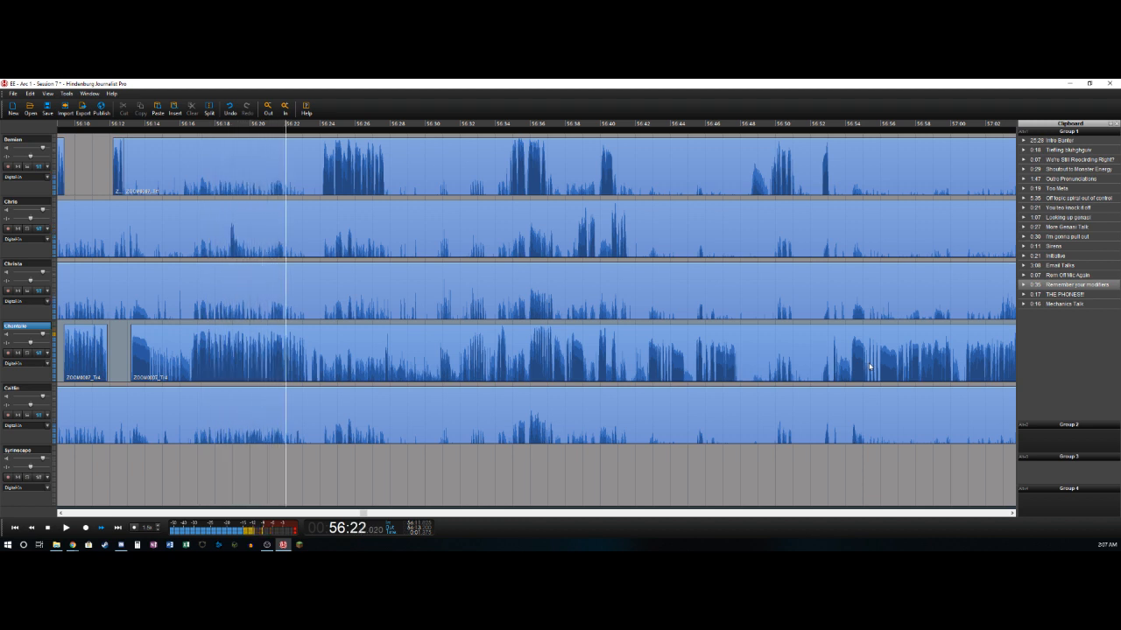
- Split the fourth track at about 56:23.3, and delete the first track's section from about 56:12.8 to 56:24.1
{"action": "key", "text": "space"}
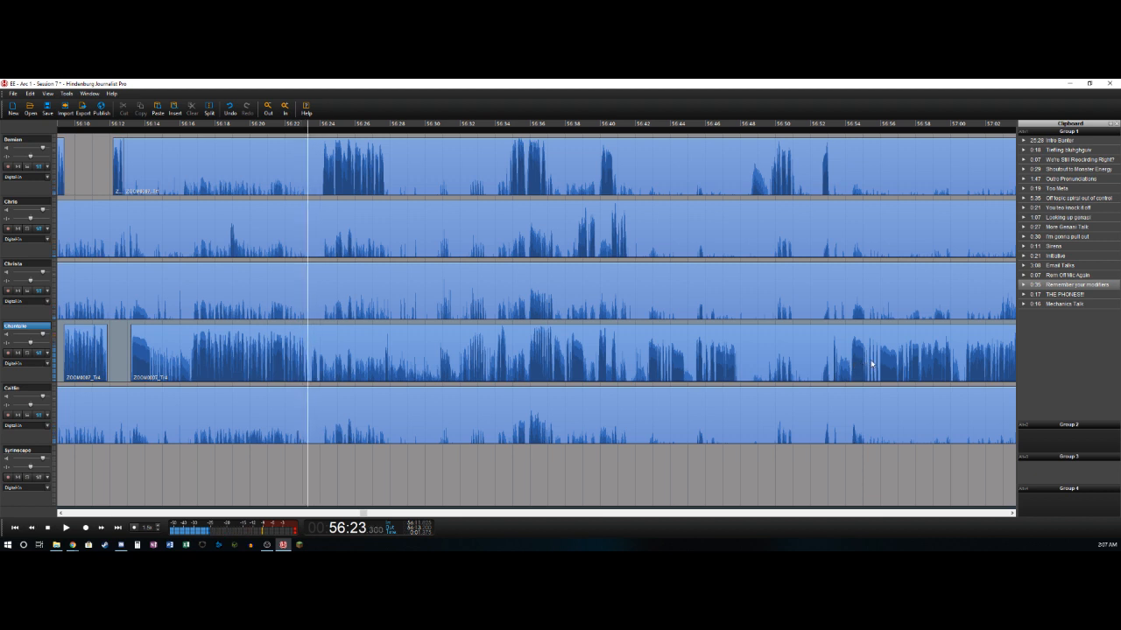
{"action": "key", "text": "s"}
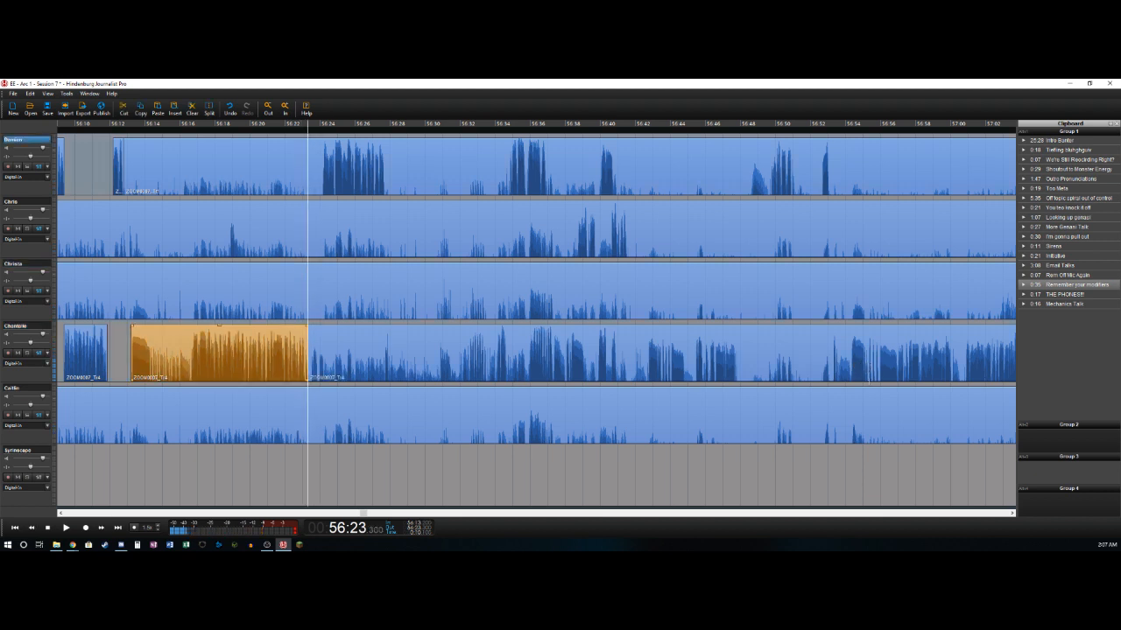
{"action": "key", "text": "space"}
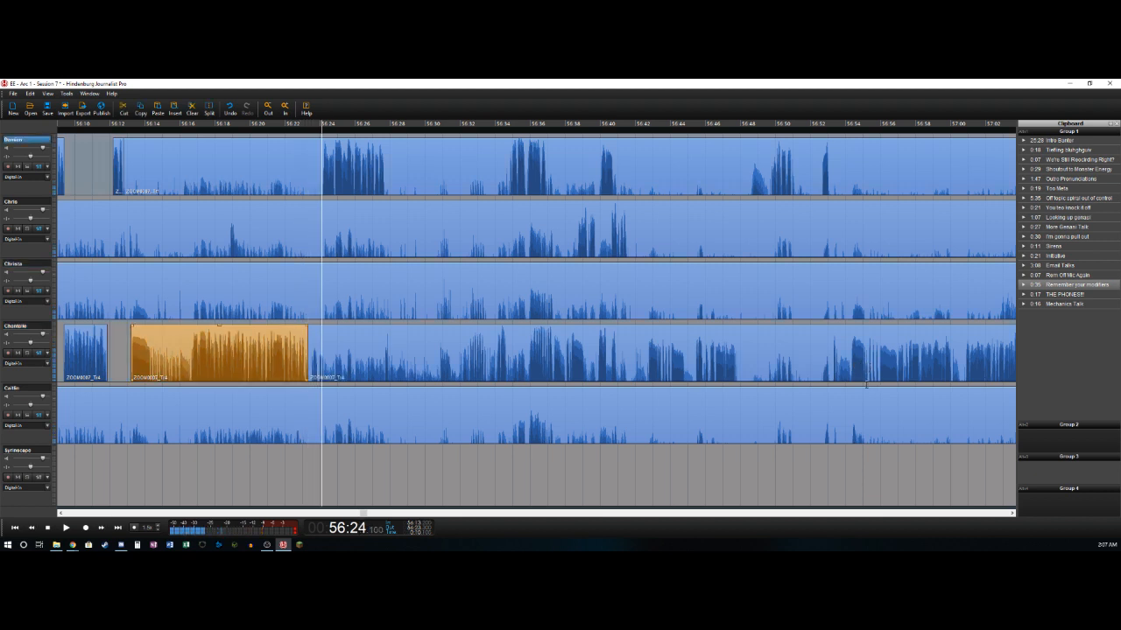
{"action": "key", "text": "s"}
{"action": "key", "text": "Delete"}
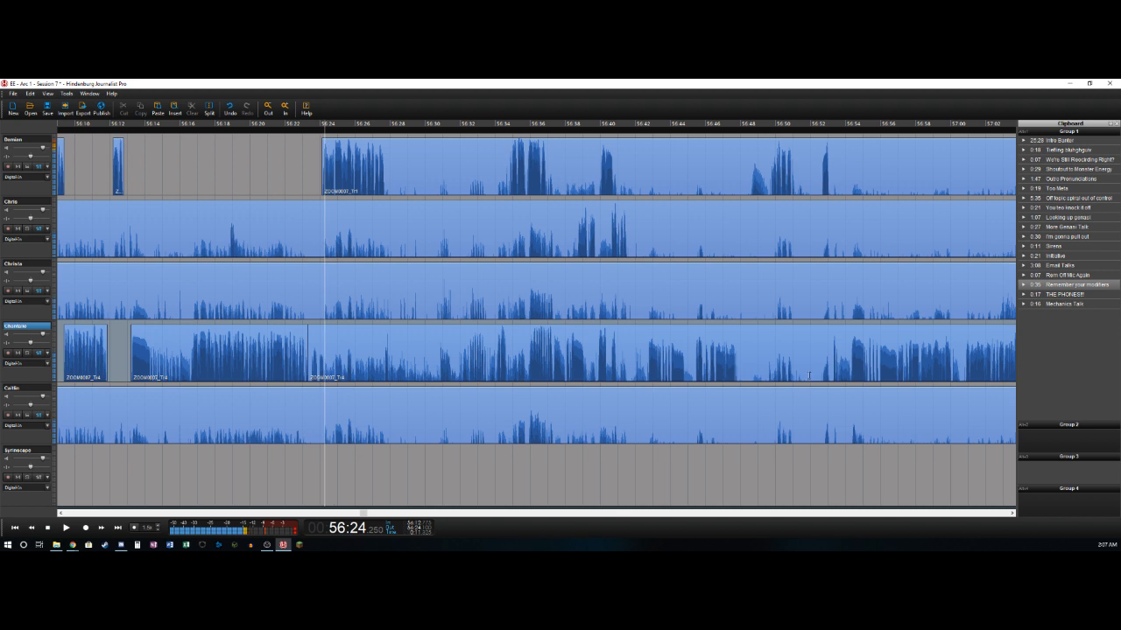
- Split the first track after its phrase at about 56:27.7, and delete the fourth track's section from about 56:24.3 to 56:27.7
{"action": "key", "text": "Up"}
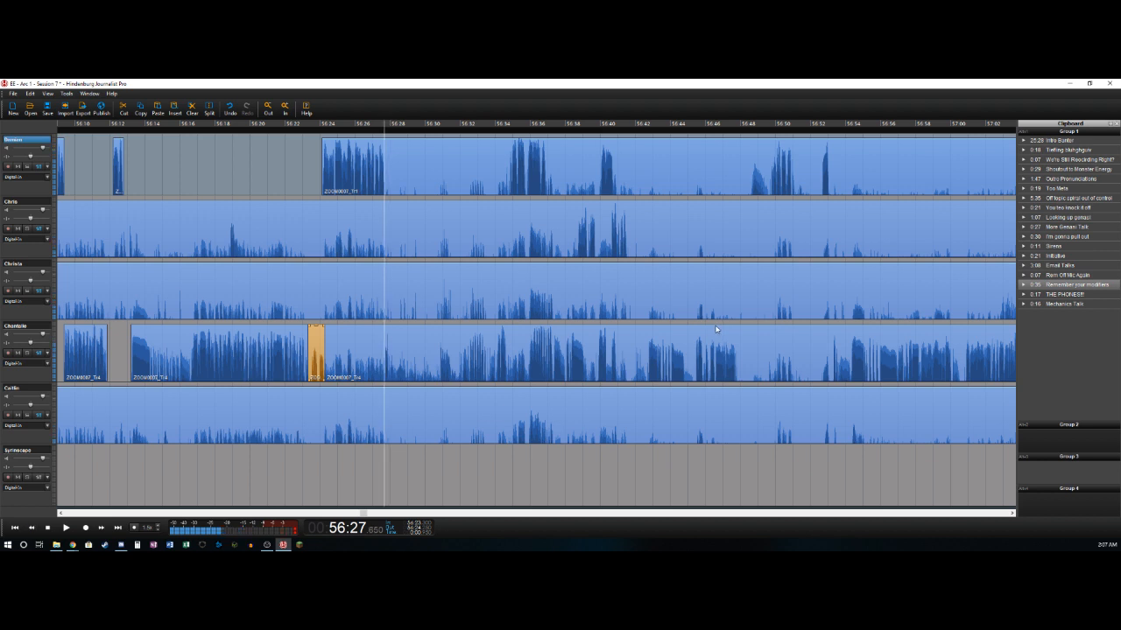
{"action": "key", "text": "t"}
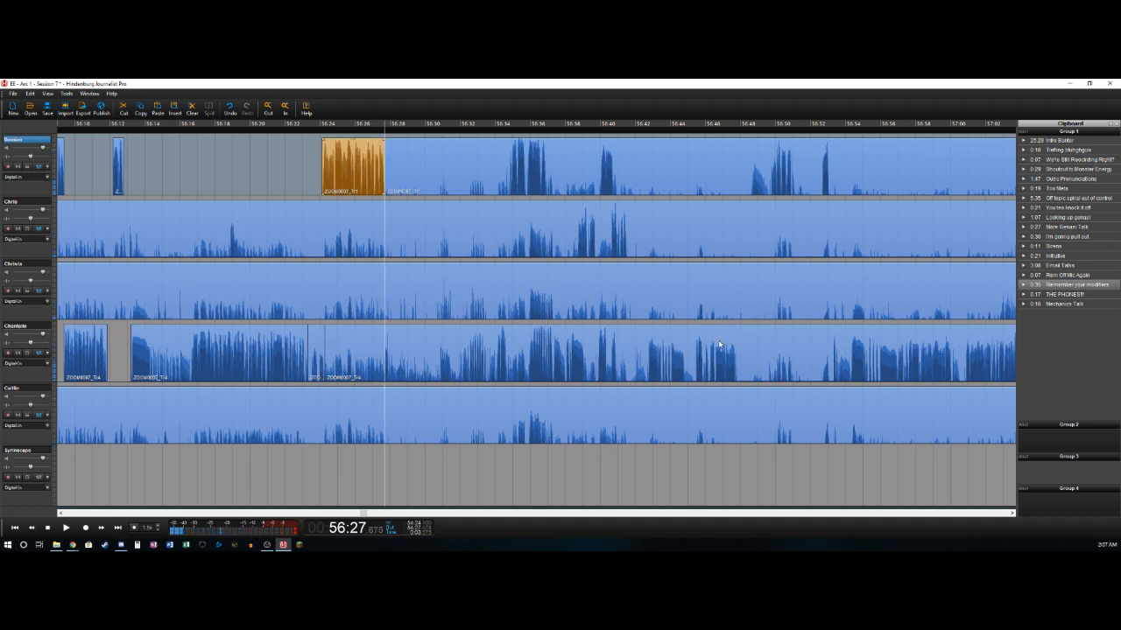
{"action": "key", "text": "Left"}
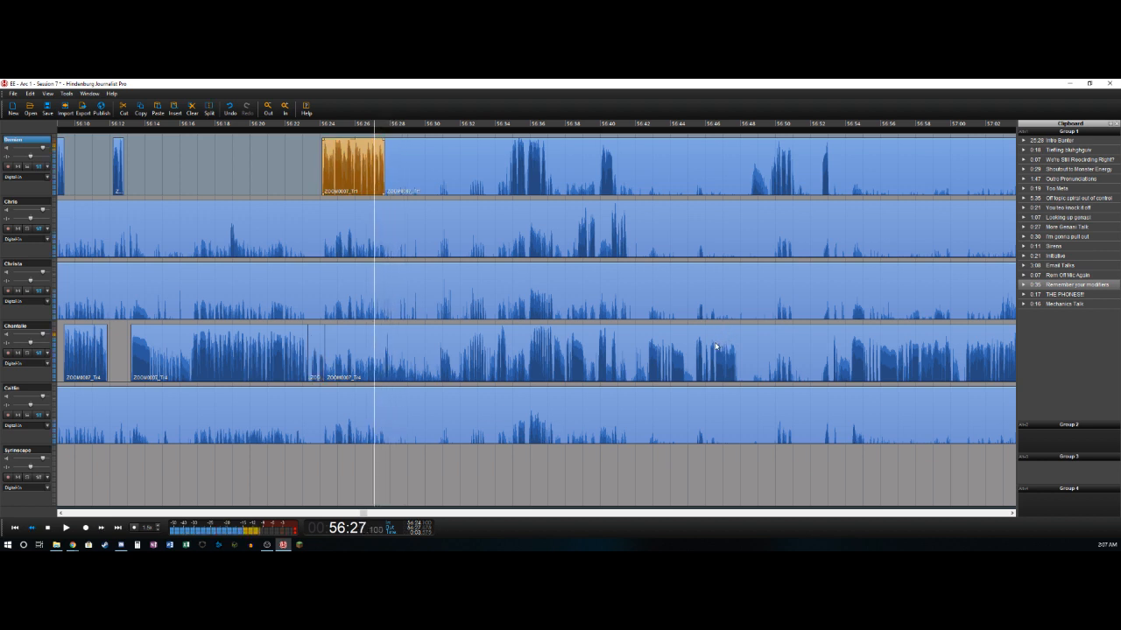
{"action": "key", "text": "Right"}
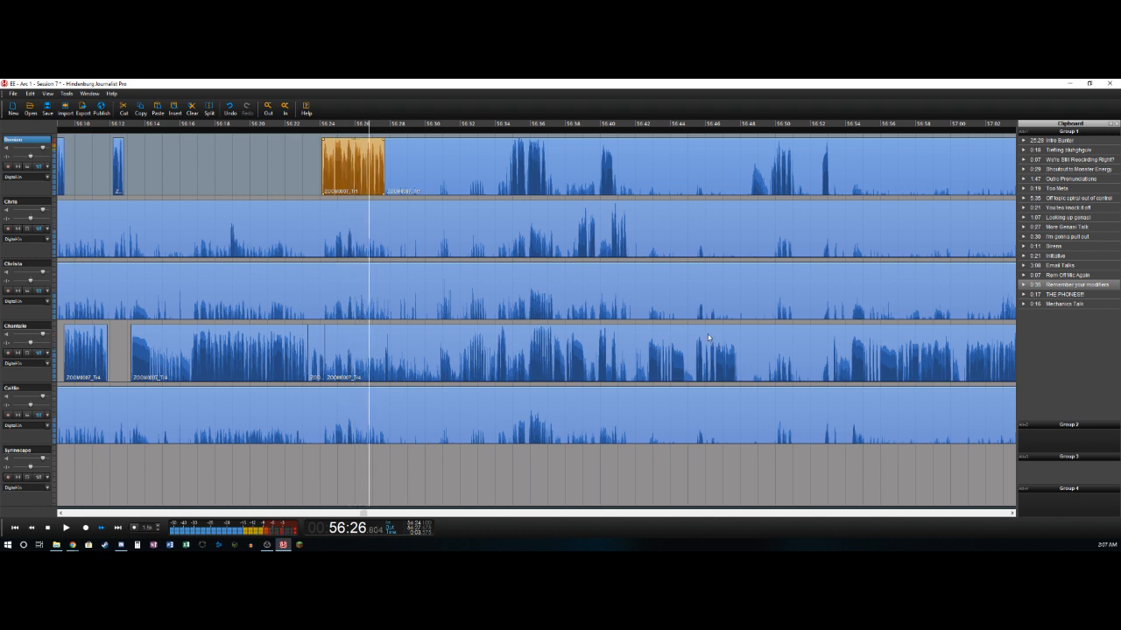
{"action": "key", "text": "Left"}
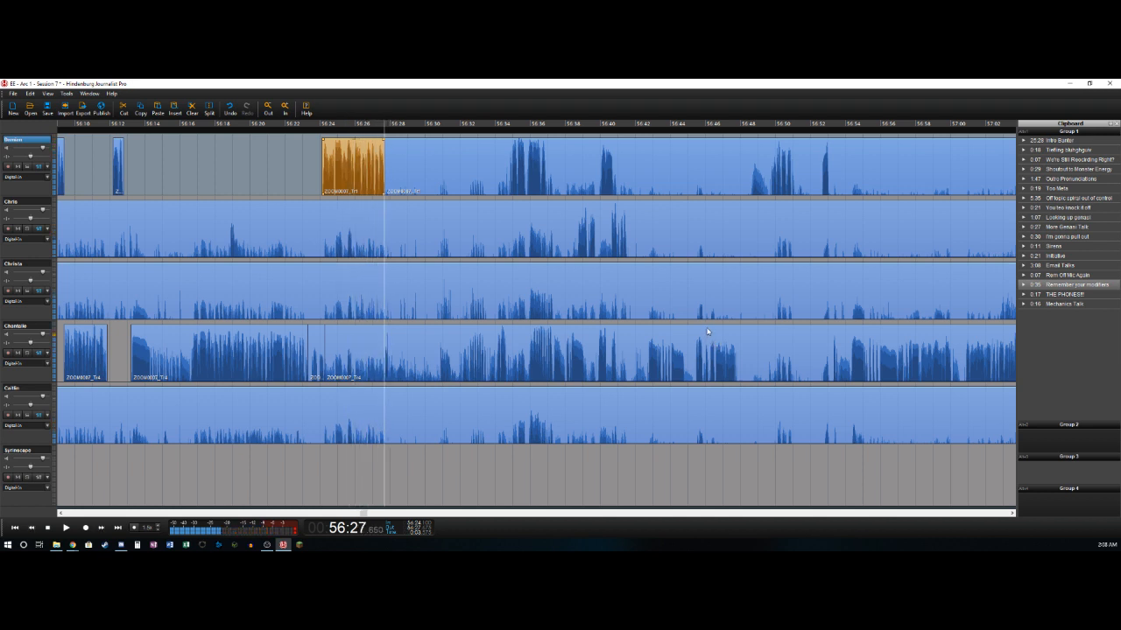
{"action": "key", "text": "t"}
{"action": "key", "text": "Delete"}
- Cut the time span from about 56:27.9 to 56:30.8 out of all tracks, closing the gap
{"action": "key", "text": "space"}
{"action": "key", "text": "Right"}
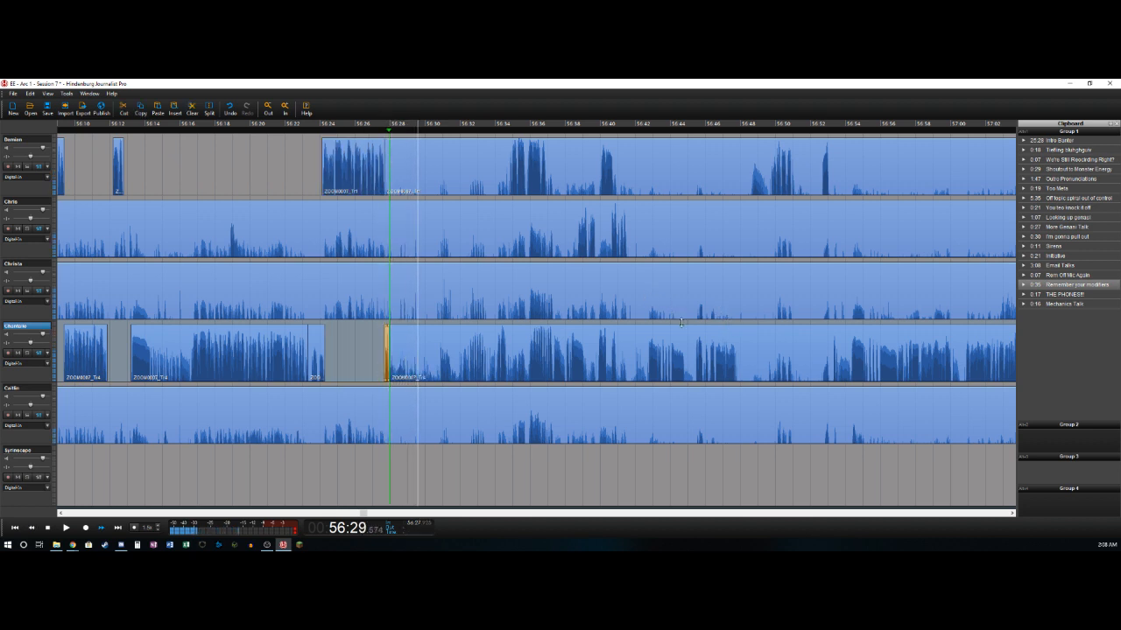
{"action": "key", "text": "Left"}
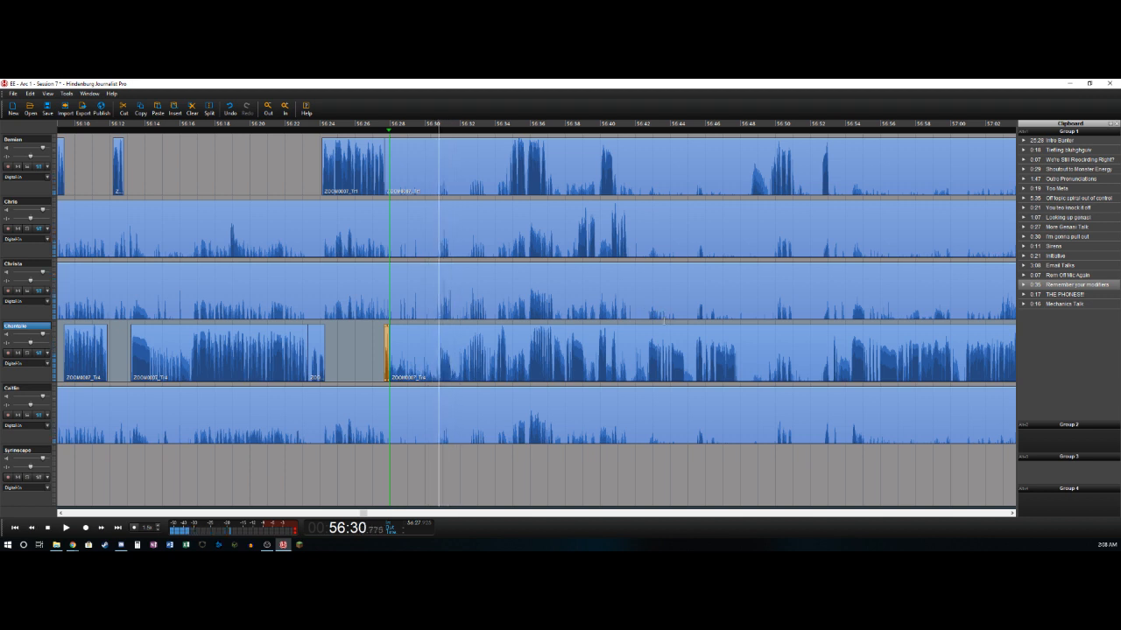
{"action": "key", "text": "o"}
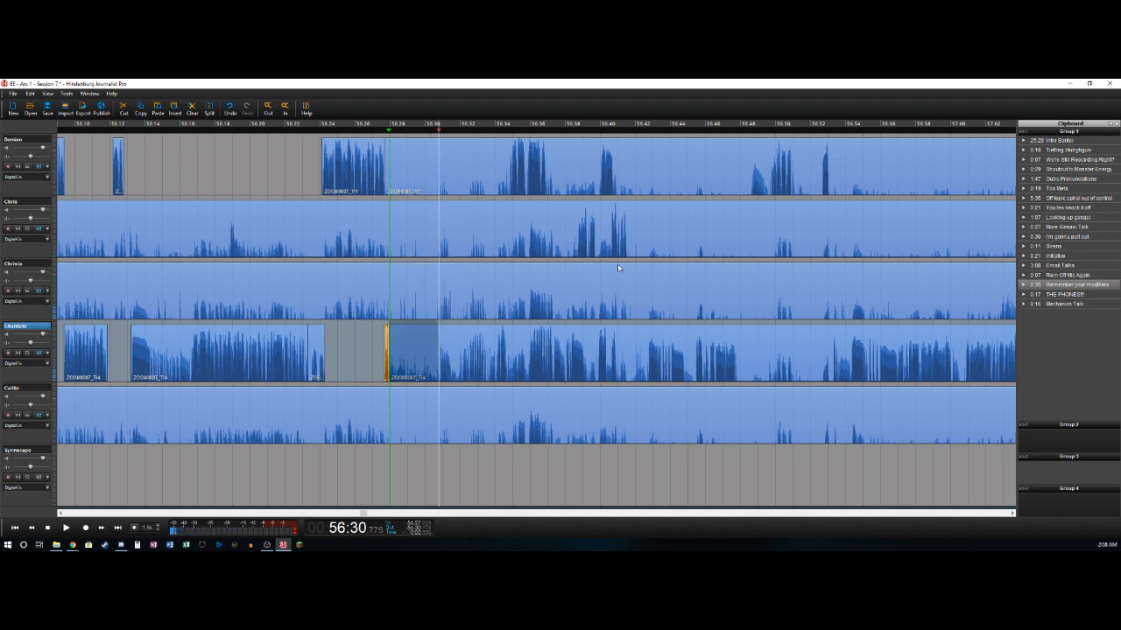
{"action": "left_click", "coordinate": [410, 174]}
{"action": "key", "text": "ctrl+a"}
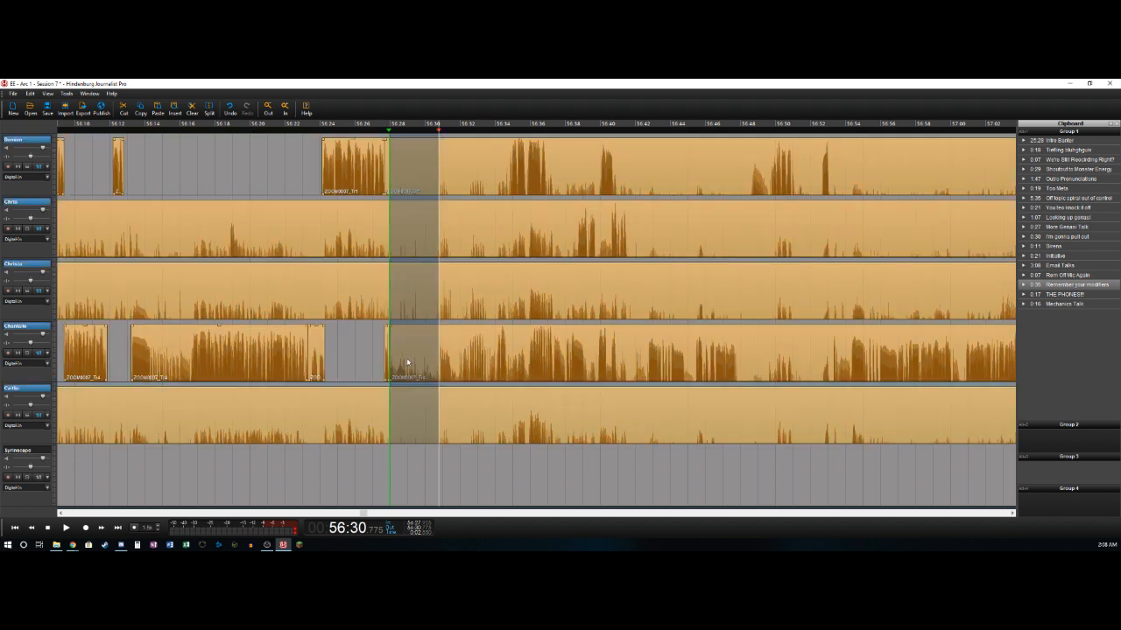
{"action": "key", "text": "Delete"}
- Delete the second, third and fifth tracks' segments that end at about 56:27.9
{"action": "left_click", "coordinate": [356, 232]}
{"action": "left_click", "coordinate": [357, 232]}
{"action": "key", "text": "Delete"}
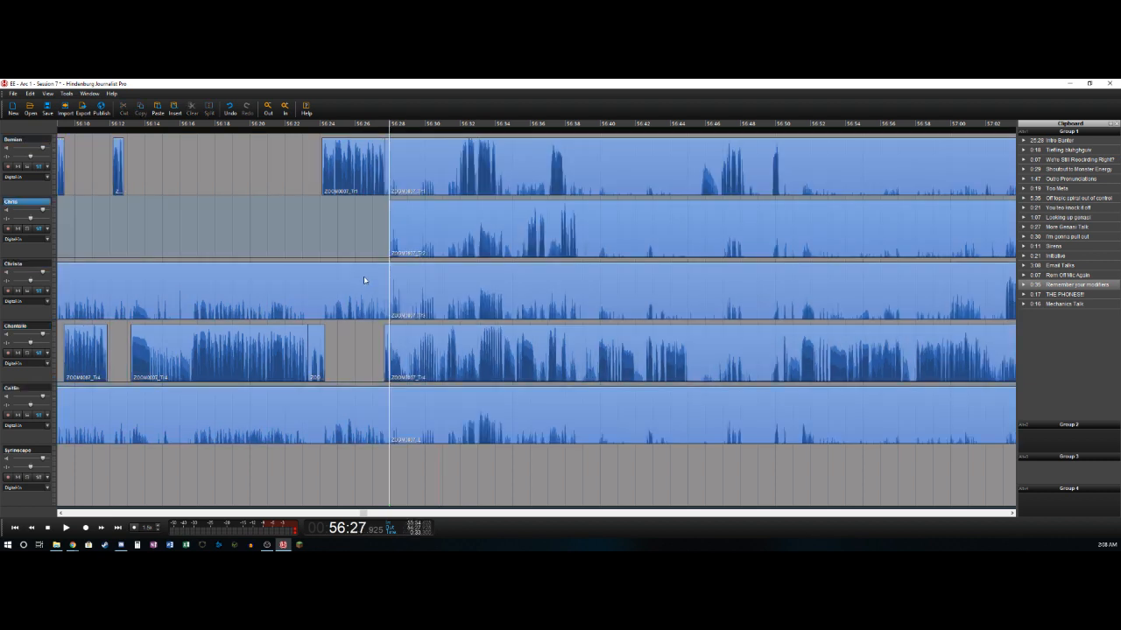
{"action": "left_click", "coordinate": [364, 280]}
{"action": "key", "text": "Delete"}
{"action": "left_click", "coordinate": [347, 407]}
{"action": "key", "text": "Delete"}
- Move the remaining clips on all five tracks about 0.4 s later so they start at about 56:28.4
{"action": "key", "text": "space"}
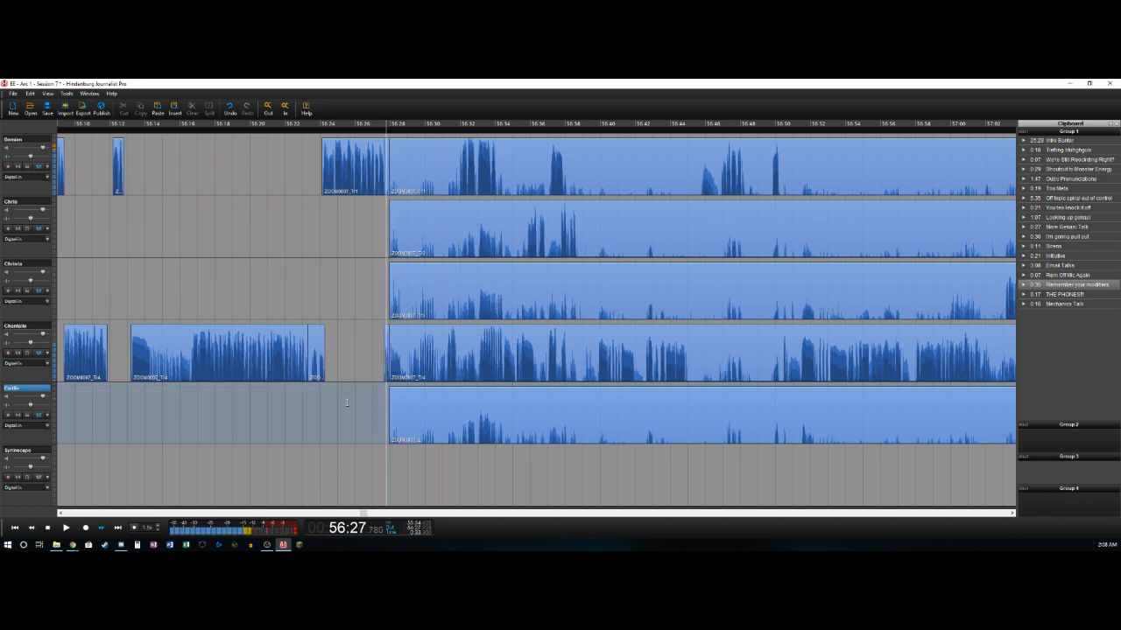
{"action": "left_click", "coordinate": [421, 412]}
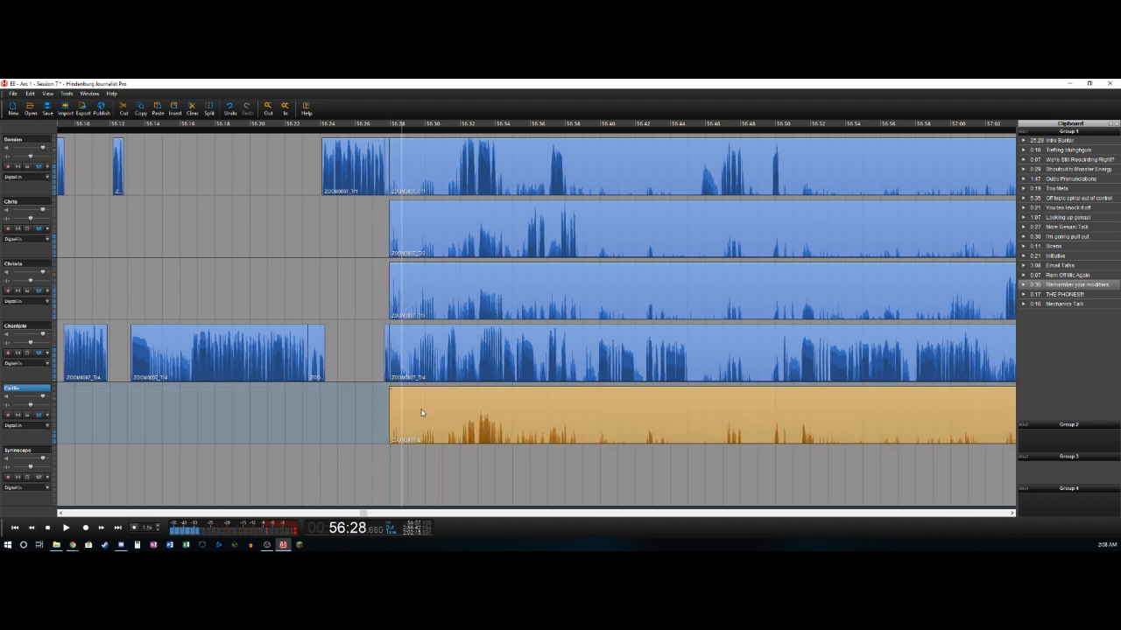
{"action": "left_click", "coordinate": [424, 176], "text": "shift"}
{"action": "left_click_drag", "start_coordinate": [423, 339], "coordinate": [422, 341]}
{"action": "key", "text": "space"}
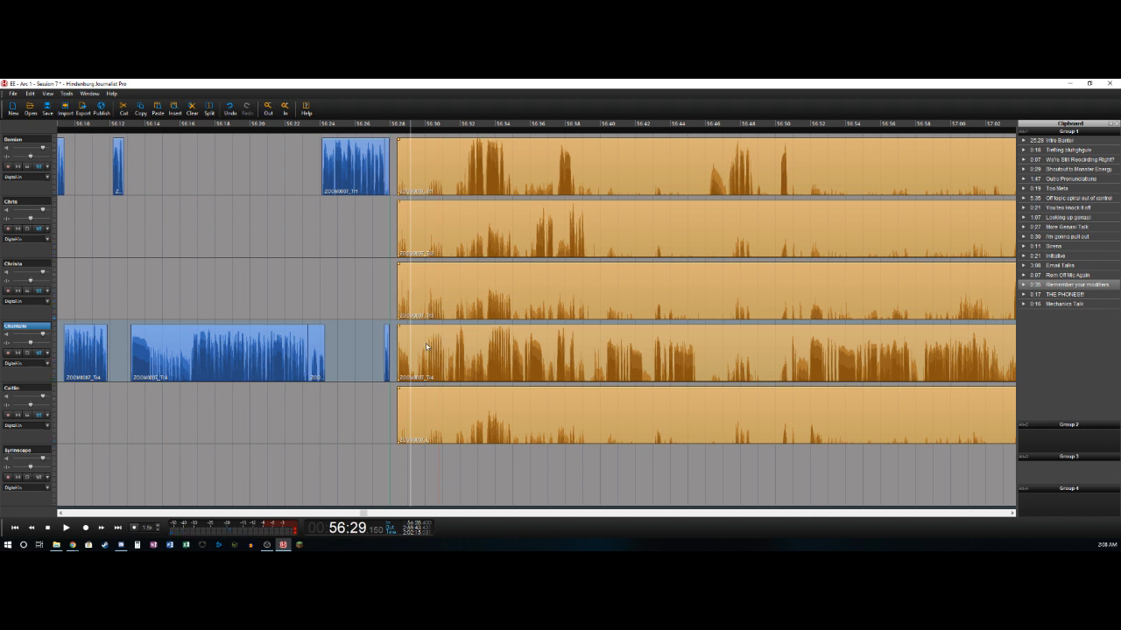
- Split the fourth track at about 56:29.2 and delete its pause up to about 56:29.8
{"action": "left_click", "coordinate": [424, 349]}
{"action": "key", "text": "space"}
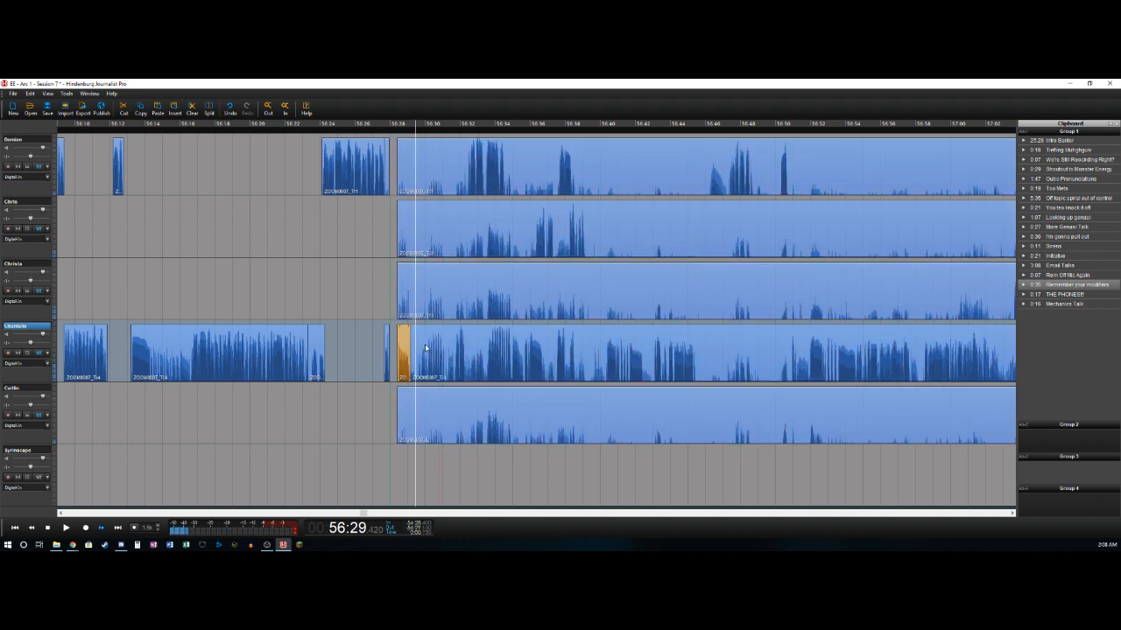
{"action": "key", "text": "Left"}
{"action": "key", "text": "Right"}
{"action": "key", "text": "t"}
{"action": "key", "text": "Delete"}
{"action": "key", "text": "Right"}
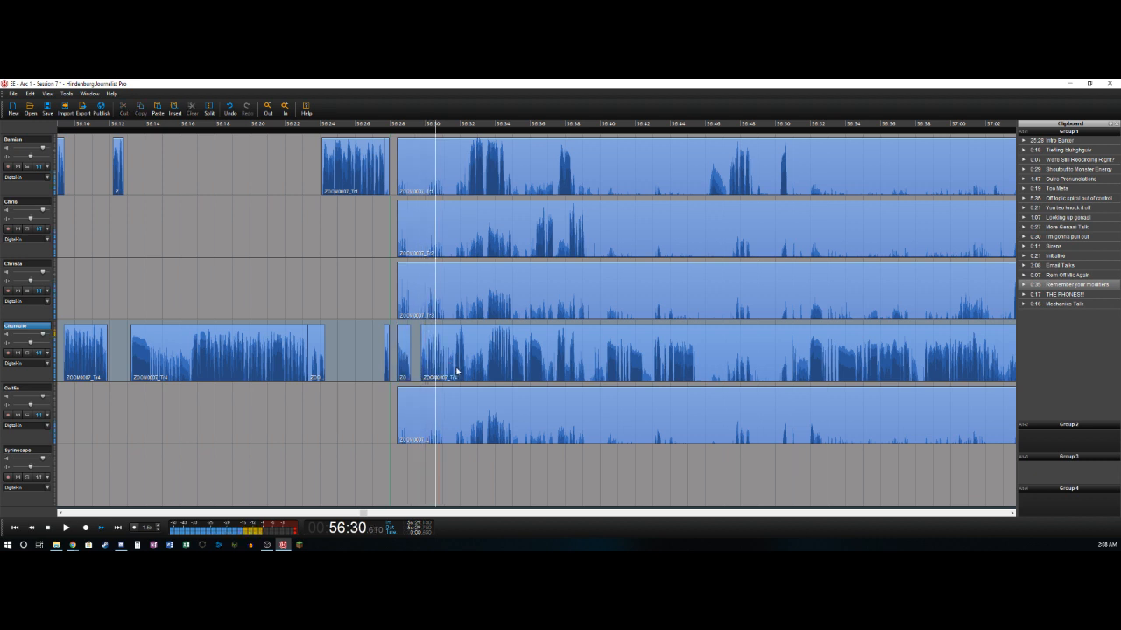
- Split the fourth track after its phrase at about 56:31.1 and delete the pause up to about 56:31.6
{"action": "key", "text": "Left"}
{"action": "key", "text": "Left"}
{"action": "key", "text": "Right"}
{"action": "key", "text": "t"}
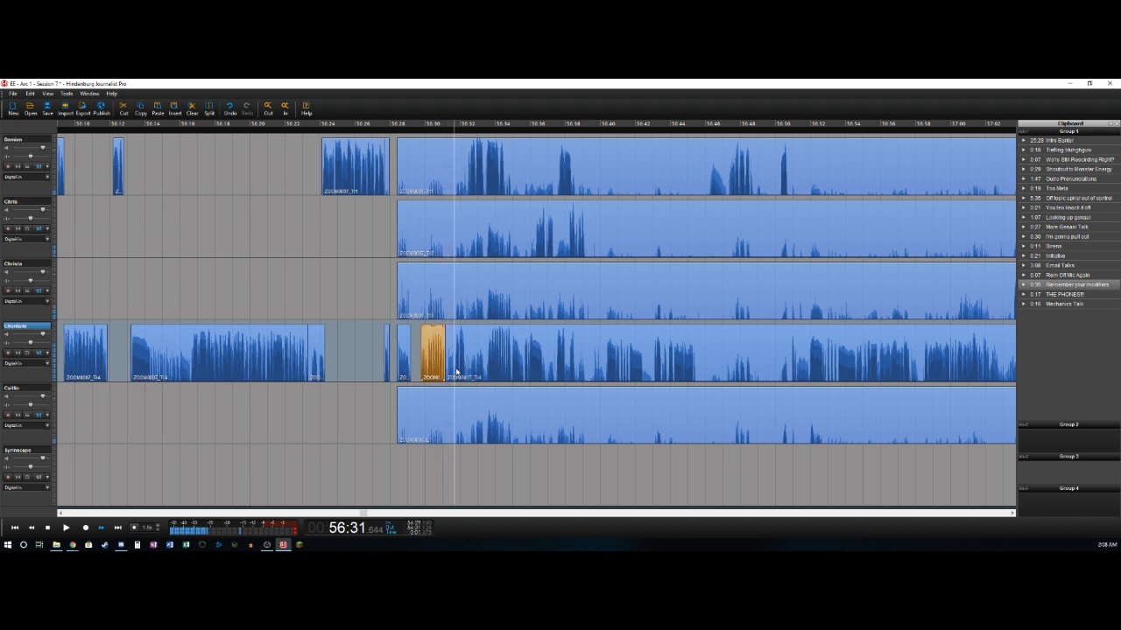
{"action": "key", "text": "Left"}
{"action": "key", "text": "t"}
{"action": "key", "text": "Delete"}
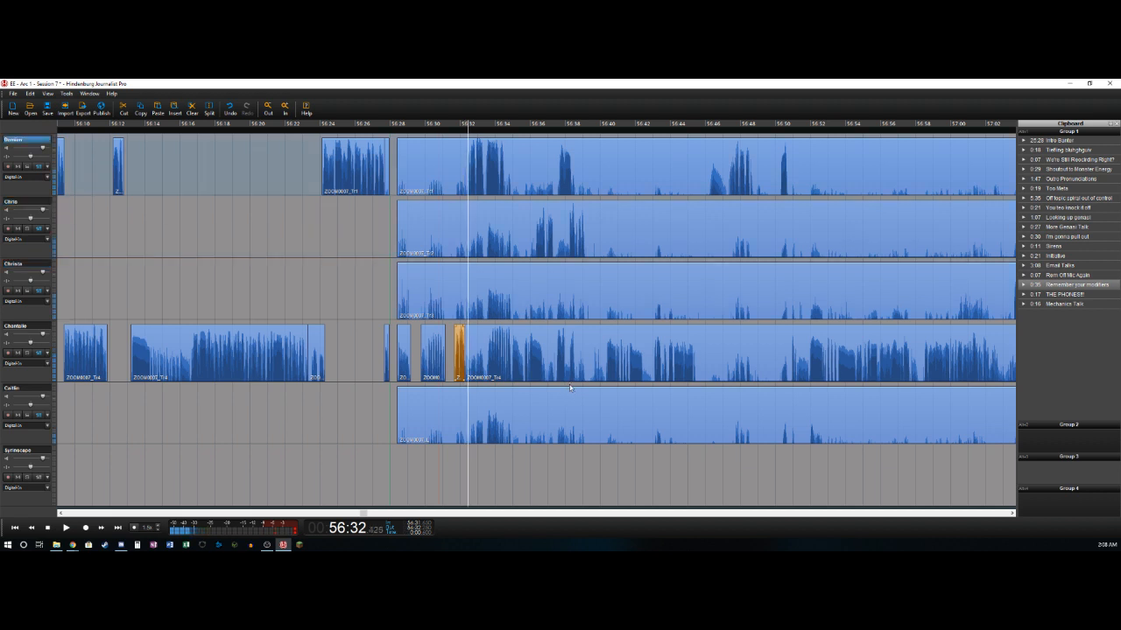
- Delete the first track's section from about 56:28.4 to 56:32.4 and split that track again at about 56:34.5
{"action": "key", "text": "t"}
{"action": "key", "text": "Delete"}
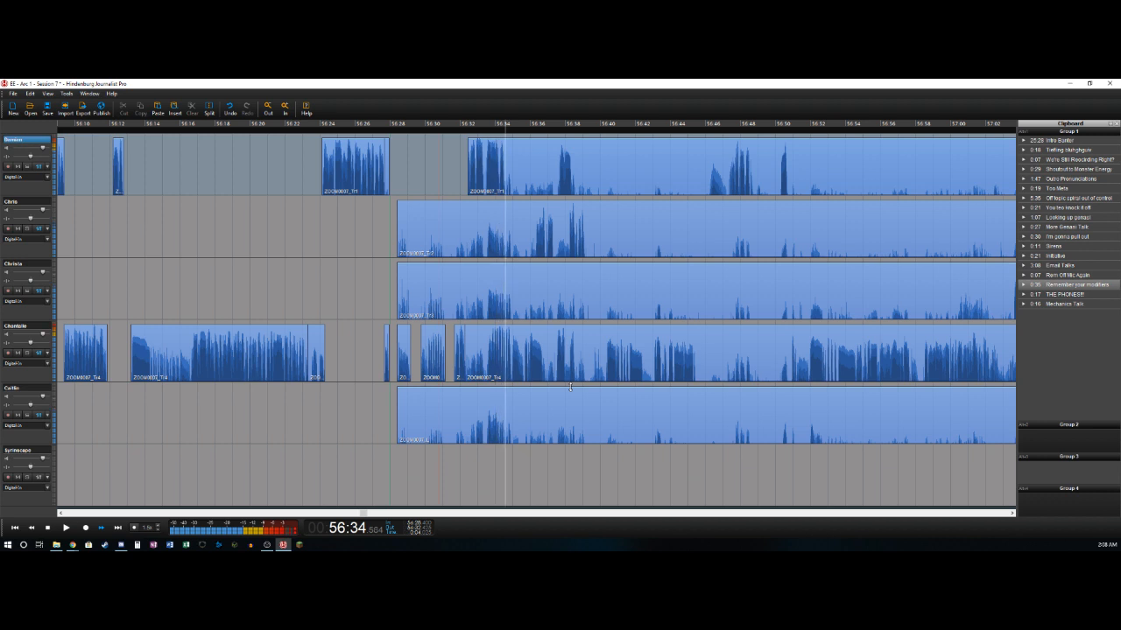
{"action": "key", "text": "t"}
- Split the fourth track at about 56:33.5 and delete its section from about 56:32.3 to the split
{"action": "key", "text": "Left"}
{"action": "key", "text": "Right"}
{"action": "key", "text": "Right"}
{"action": "key", "text": "Left"}
{"action": "key", "text": "t"}
{"action": "key", "text": "Delete"}
{"action": "key", "text": "Right"}
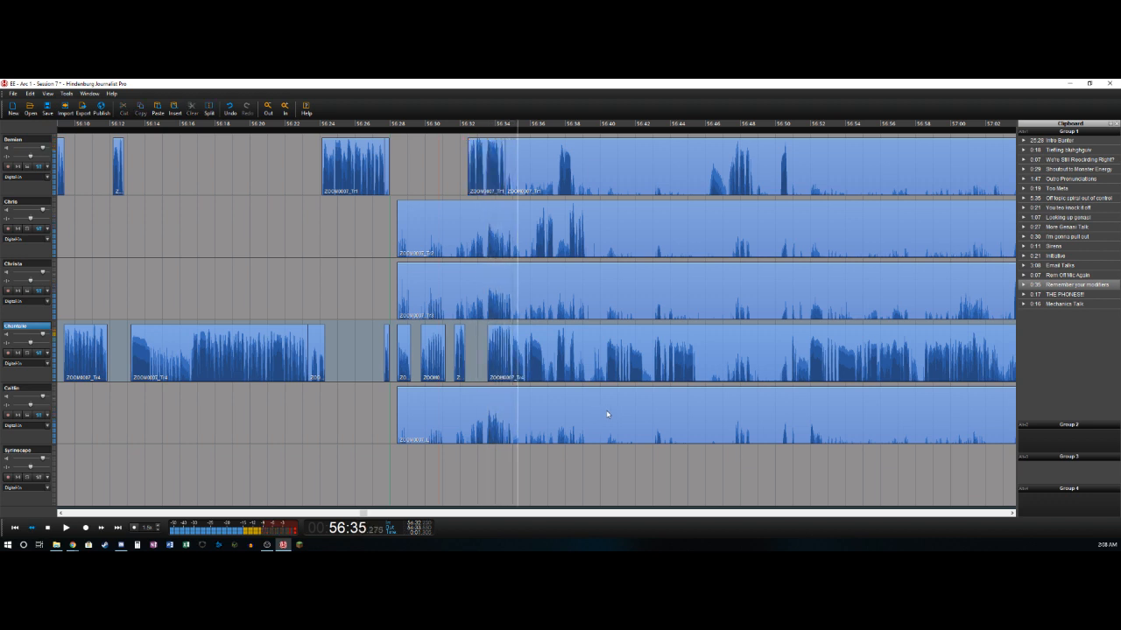
- Split the fourth track at about 56:34.9 and delete its pause up to about 56:35.7
{"action": "key", "text": "t"}
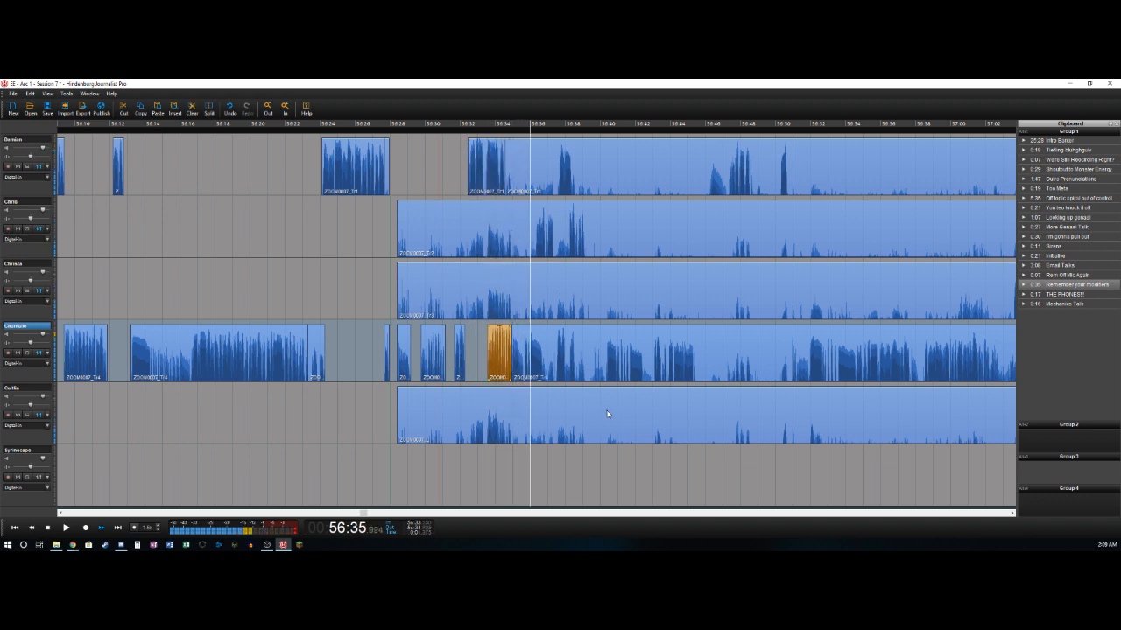
{"action": "key", "text": "t"}
{"action": "key", "text": "Delete"}
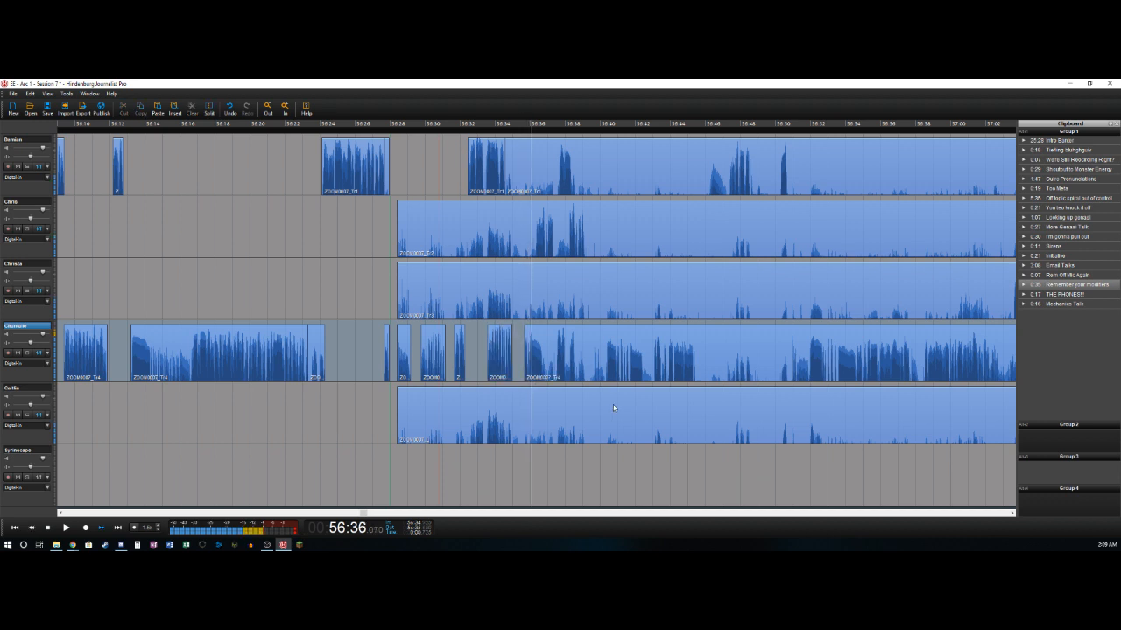
- Split the fourth track at about 56:36.9, and isolate the second track's phrase from about 56:36.3 to 56:37.4, deleting the section before it
{"action": "key", "text": "t"}
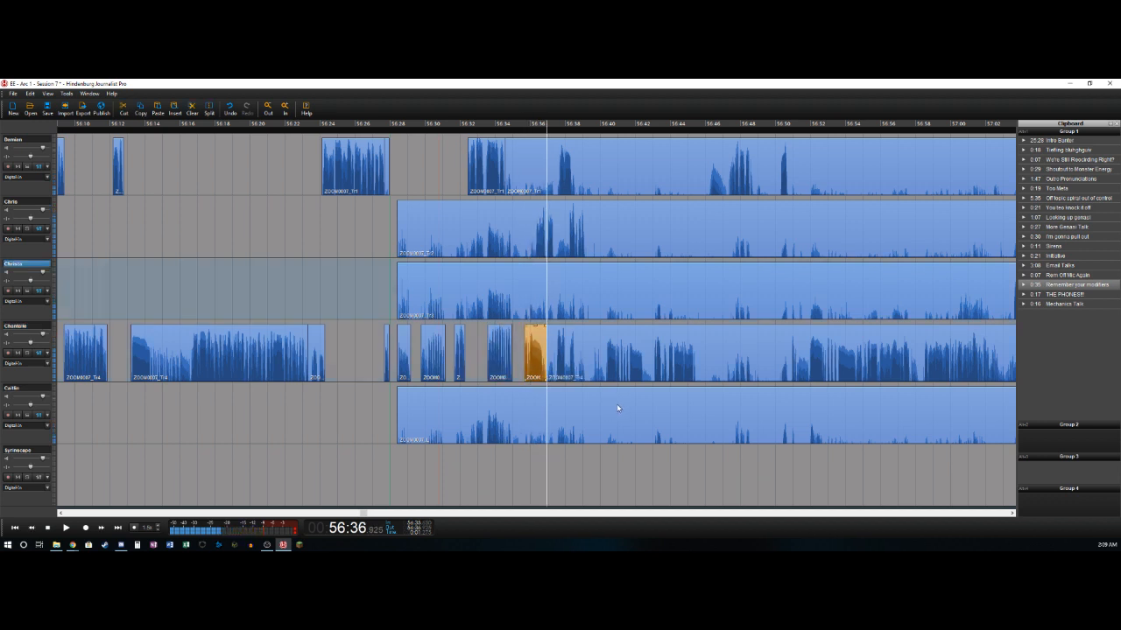
{"action": "key", "text": "t"}
{"action": "key", "text": "Delete"}
{"action": "key", "text": "t"}
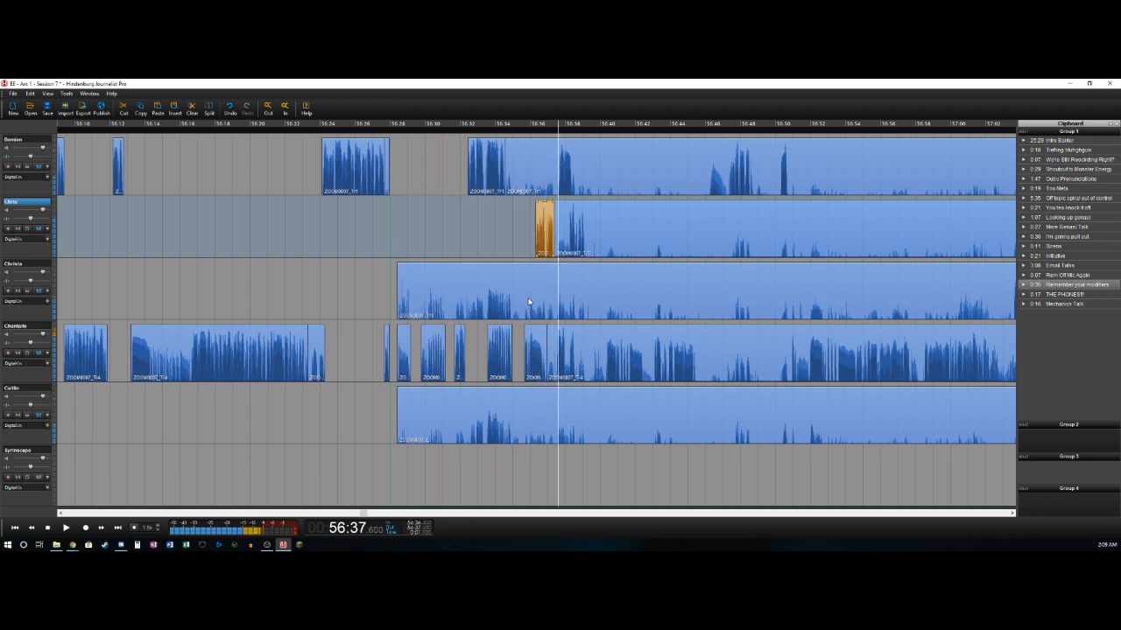
- Delete the first track's section from about 56:34.5 to 56:37.6 and split that track again at about 56:38.6
{"action": "key", "text": "t"}
{"action": "key", "text": "Delete"}
{"action": "key", "text": "t"}
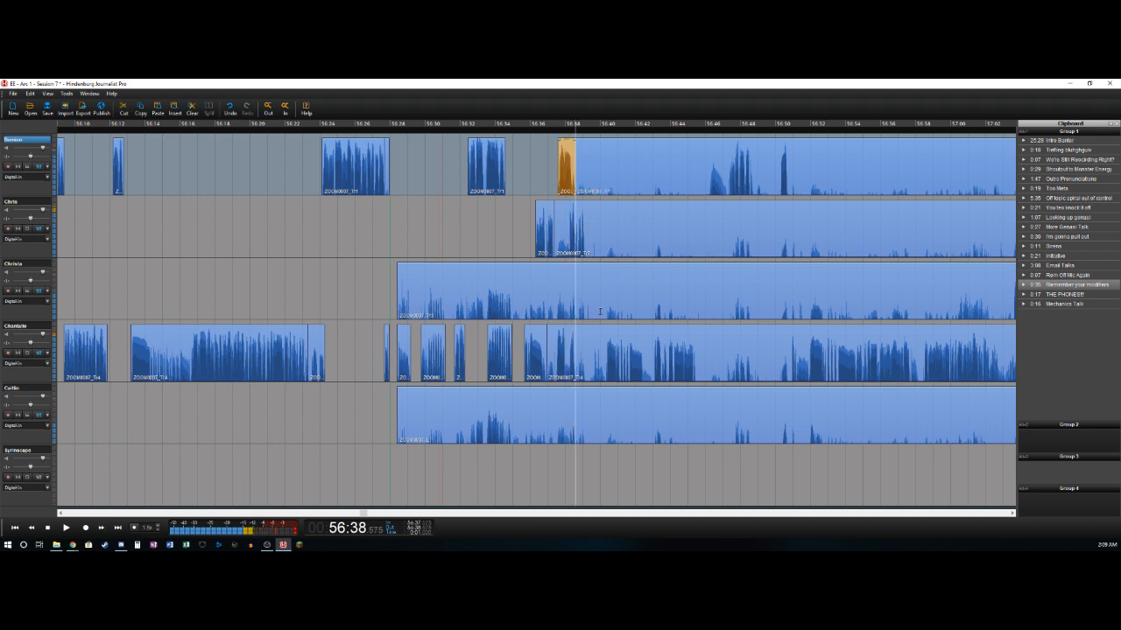
- Delete the fourth track's section from about 56:36.9 to 56:37.4 and its short pause from about 56:38.0 to 56:38.3
{"action": "key", "text": "Down"}
{"action": "key", "text": "Down"}
{"action": "key", "text": "Down"}
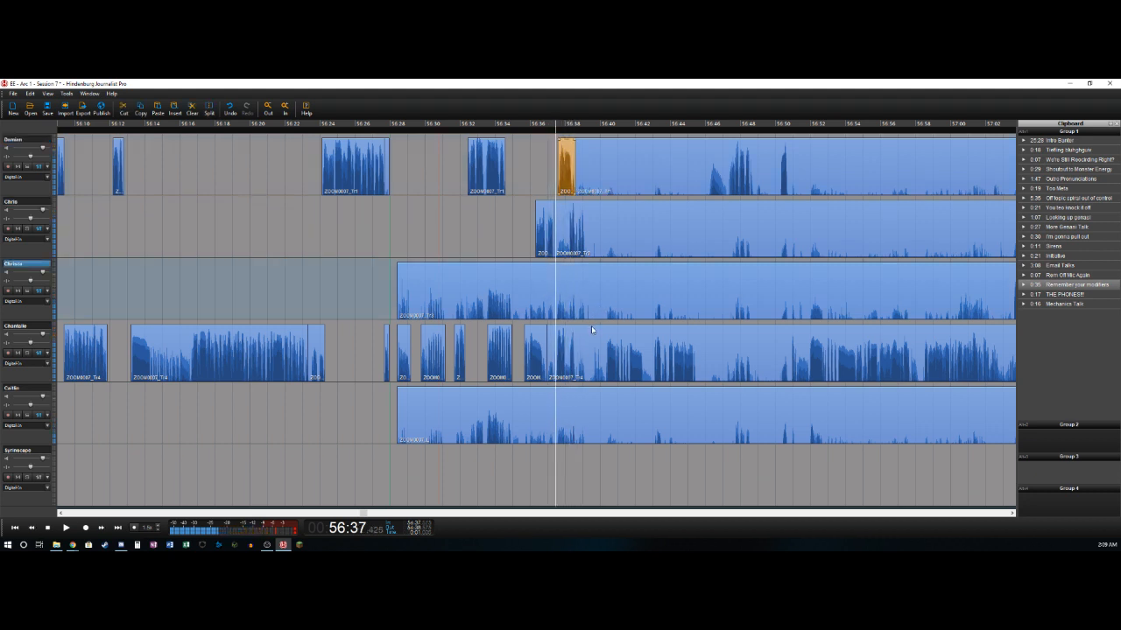
{"action": "key", "text": "t"}
{"action": "key", "text": "Delete"}
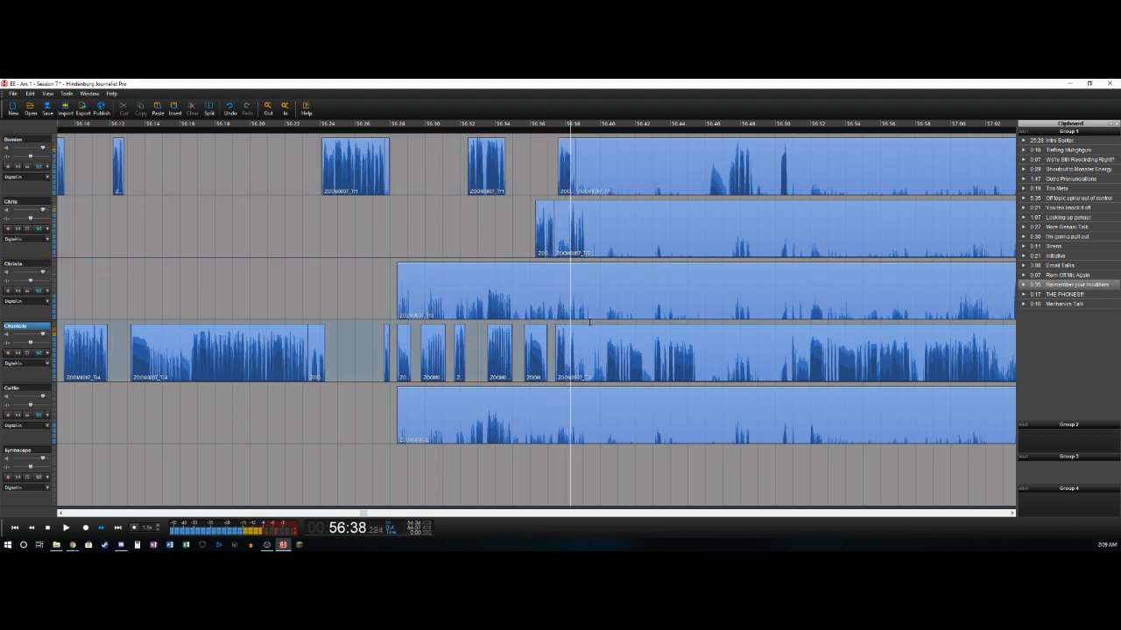
{"action": "key", "text": "t"}
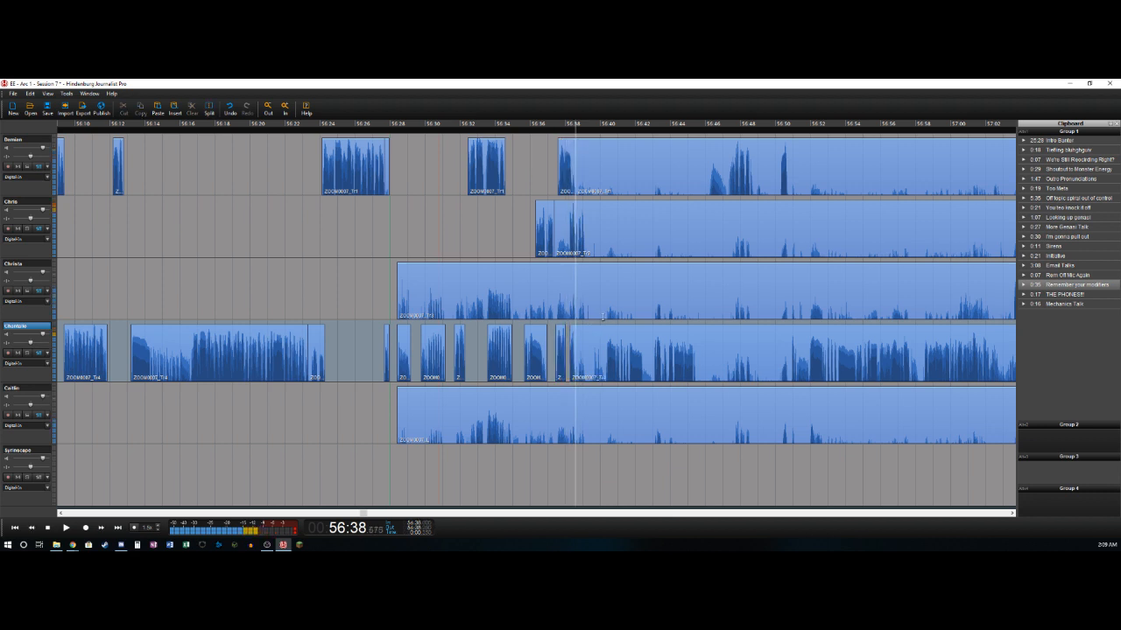
- Split the fourth track at about 56:38.6, and isolate the second track's phrase from about 56:38.1 to 56:39.1, deleting the section before it
{"action": "key", "text": "space"}
{"action": "key", "text": "t"}
{"action": "key", "text": "Delete"}
{"action": "key", "text": "Right"}
{"action": "key", "text": "t"}
{"action": "key", "text": "Right"}
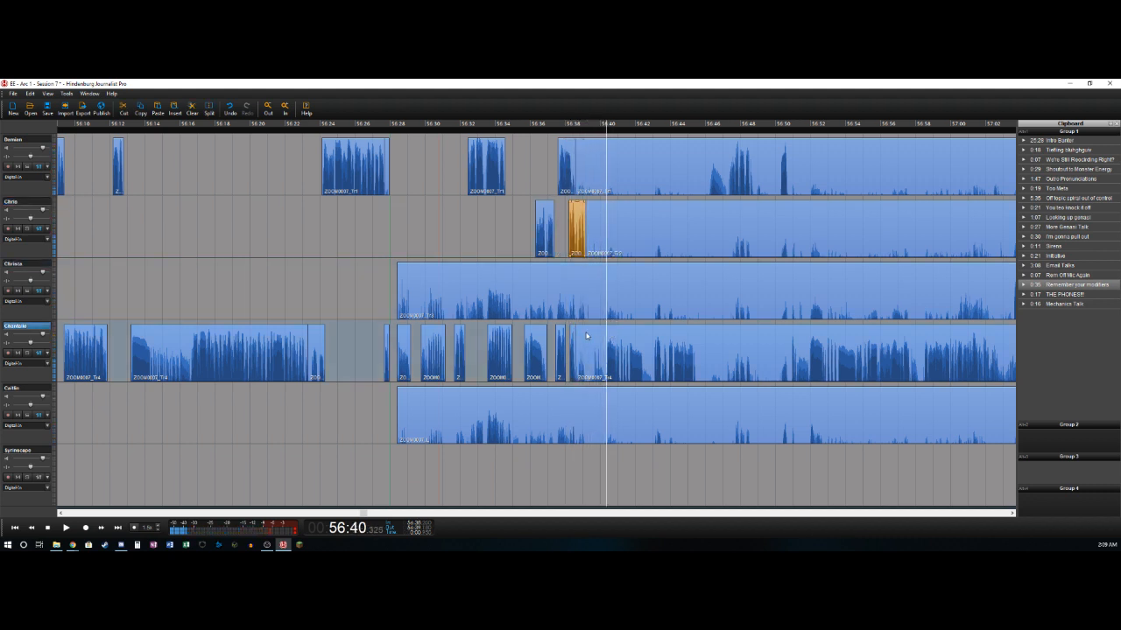
- Delete the fourth track's section from about 56:38.6 to 56:40.3 and split that track again at about 56:42.4
{"action": "key", "text": "t"}
{"action": "key", "text": "Delete"}
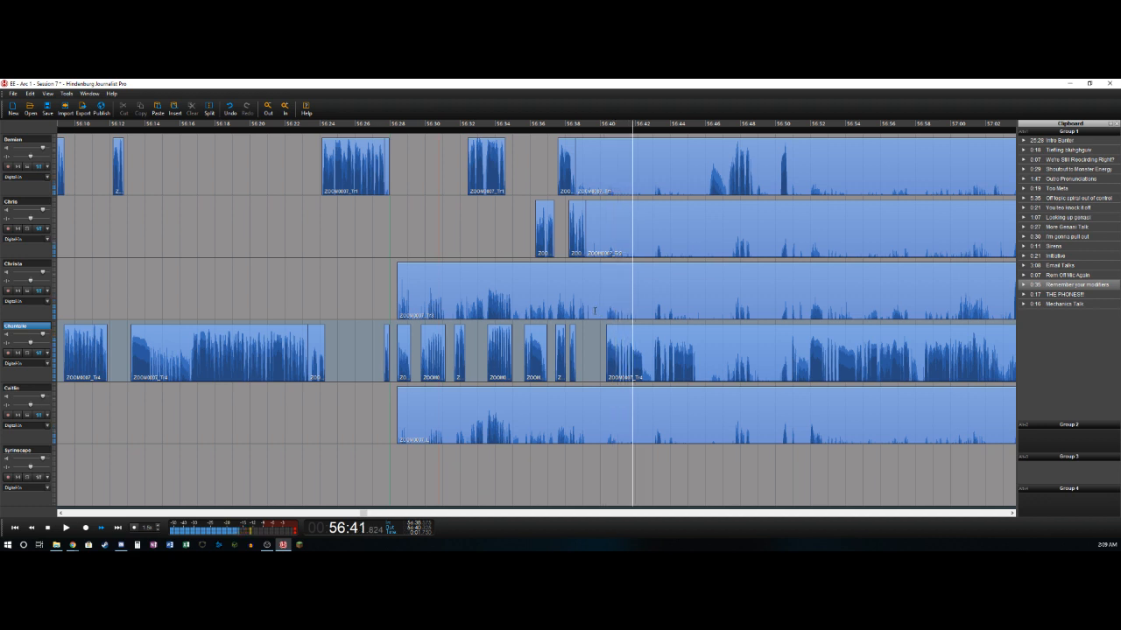
{"action": "key", "text": "t"}
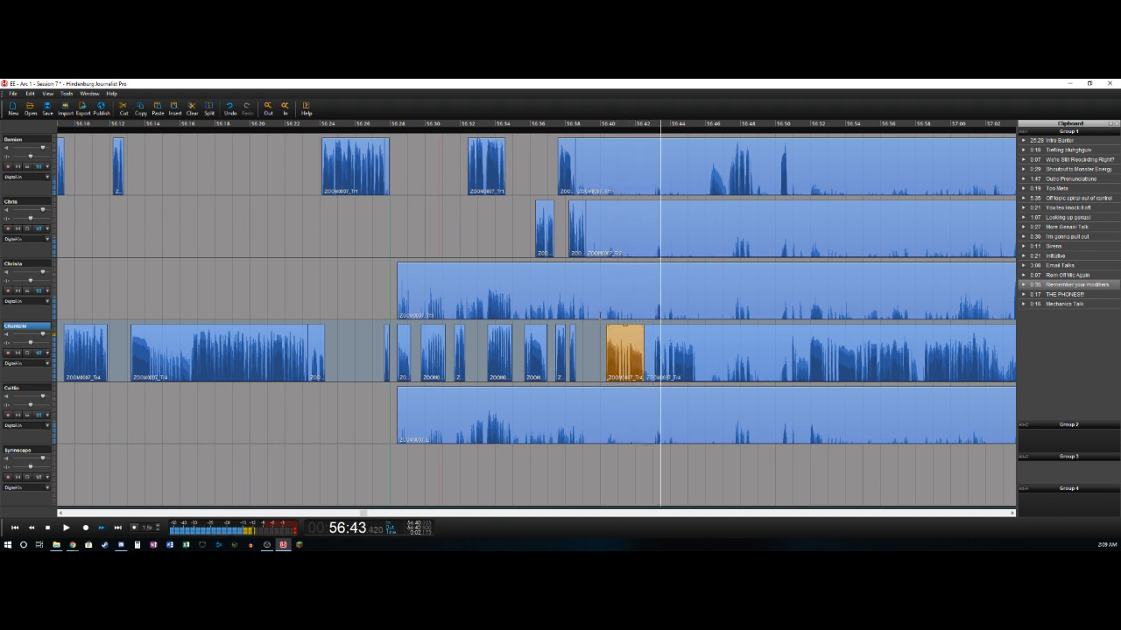
- Delete the fourth track's pause from about 56:42.4 to 56:43.0 and split that track again at about 56:45.4
{"action": "key", "text": "Left"}
{"action": "key", "text": "Right"}
{"action": "key", "text": "Left"}
{"action": "key", "text": "t"}
{"action": "key", "text": "Delete"}
{"action": "key", "text": "Right"}
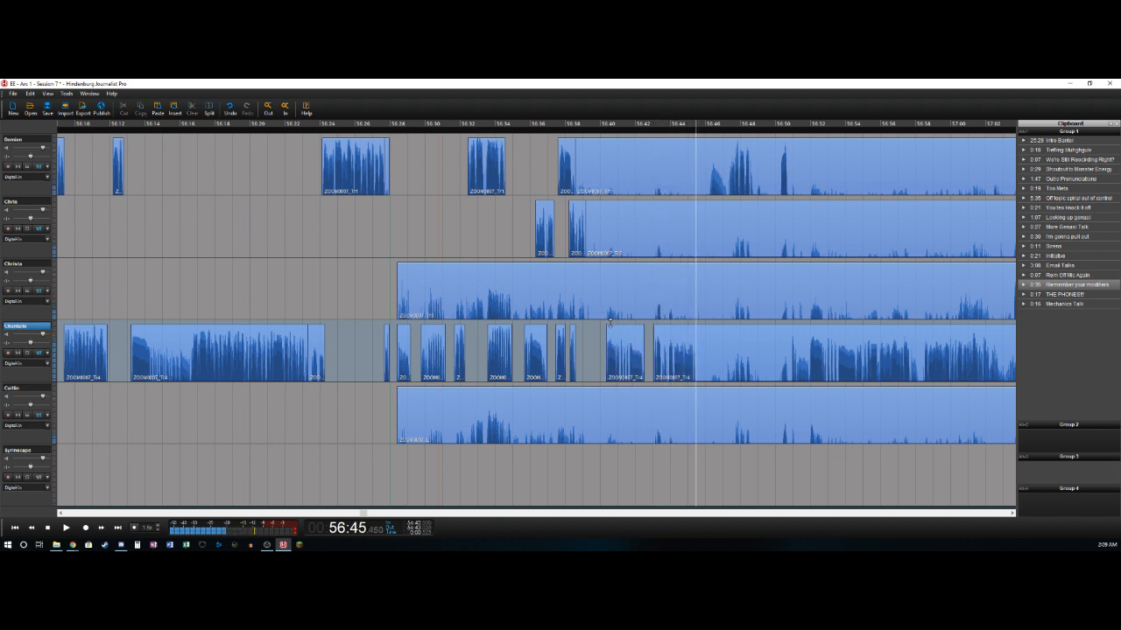
{"action": "key", "text": "t"}
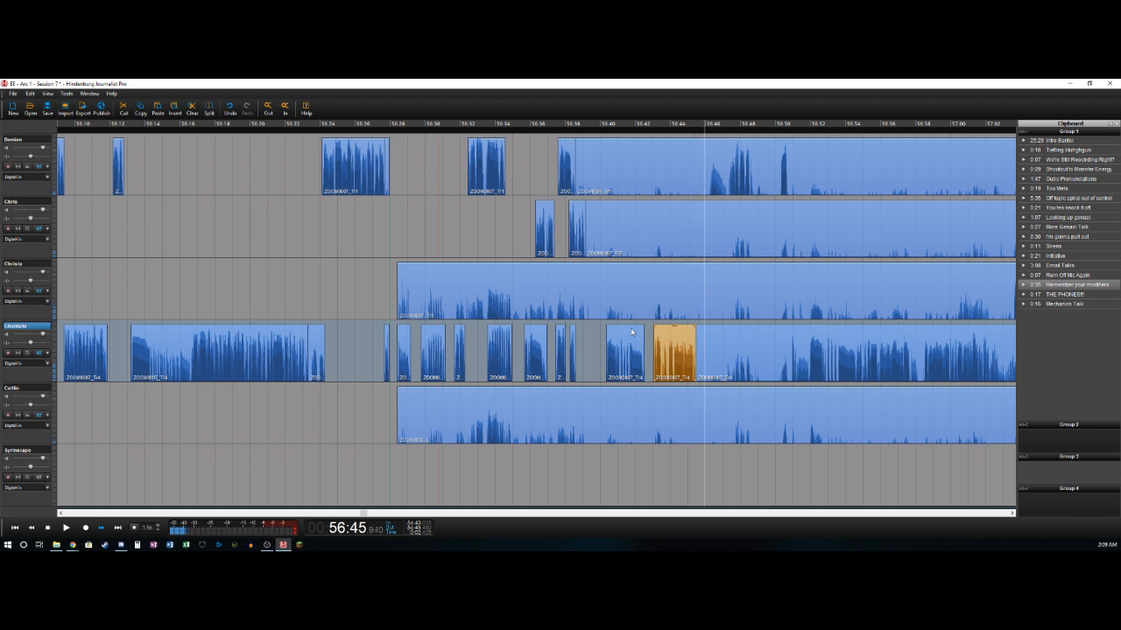
- Mark the range from about 56:45.7 to 56:47.4 and cut it out of all five recorded tracks
{"action": "key", "text": "Left"}
{"action": "key", "text": "Right"}
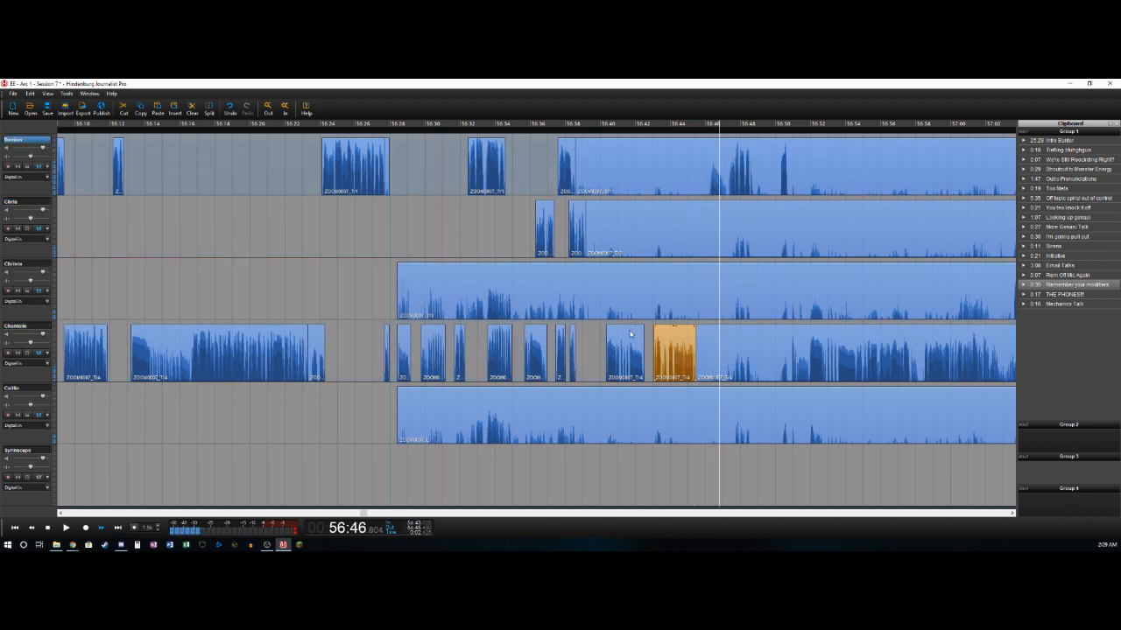
{"action": "key", "text": "Left"}
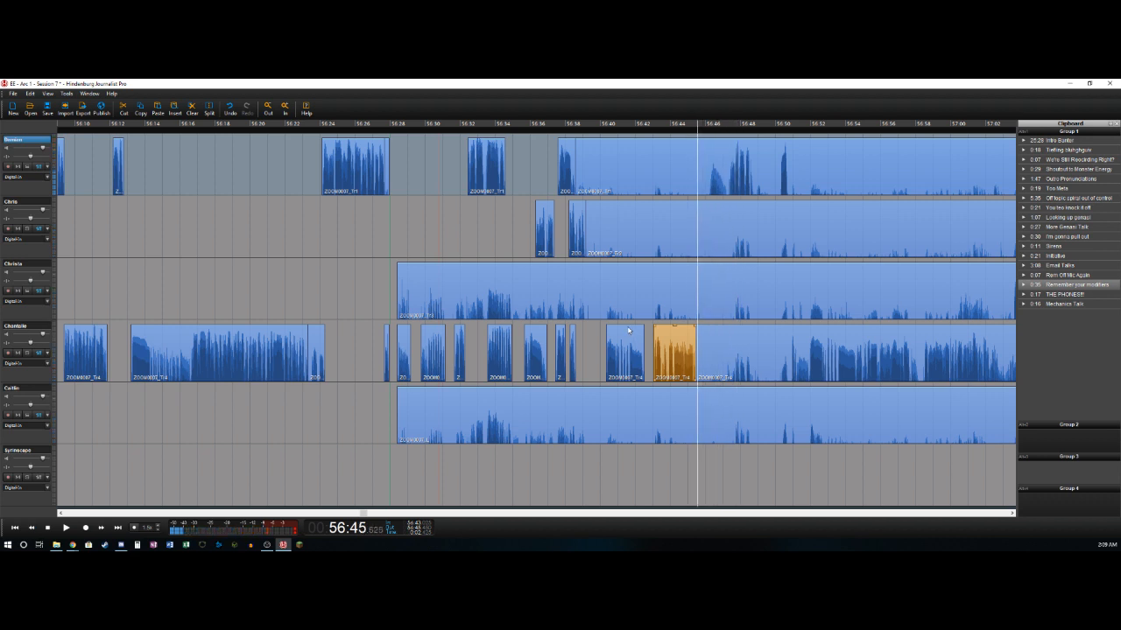
{"action": "key", "text": "space"}
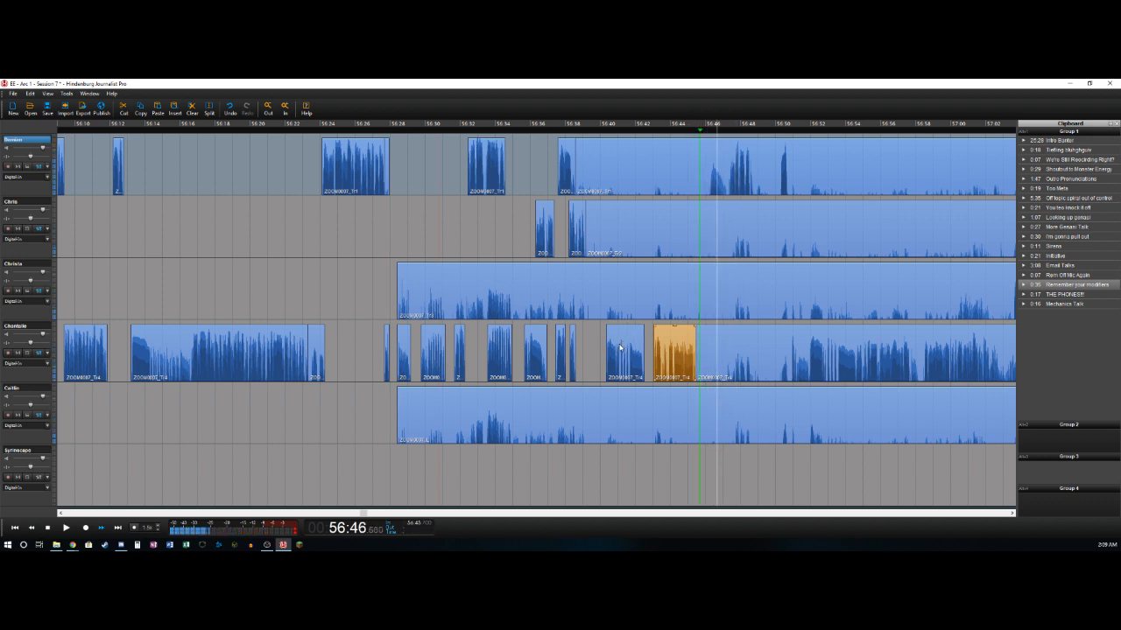
{"action": "key", "text": "o"}
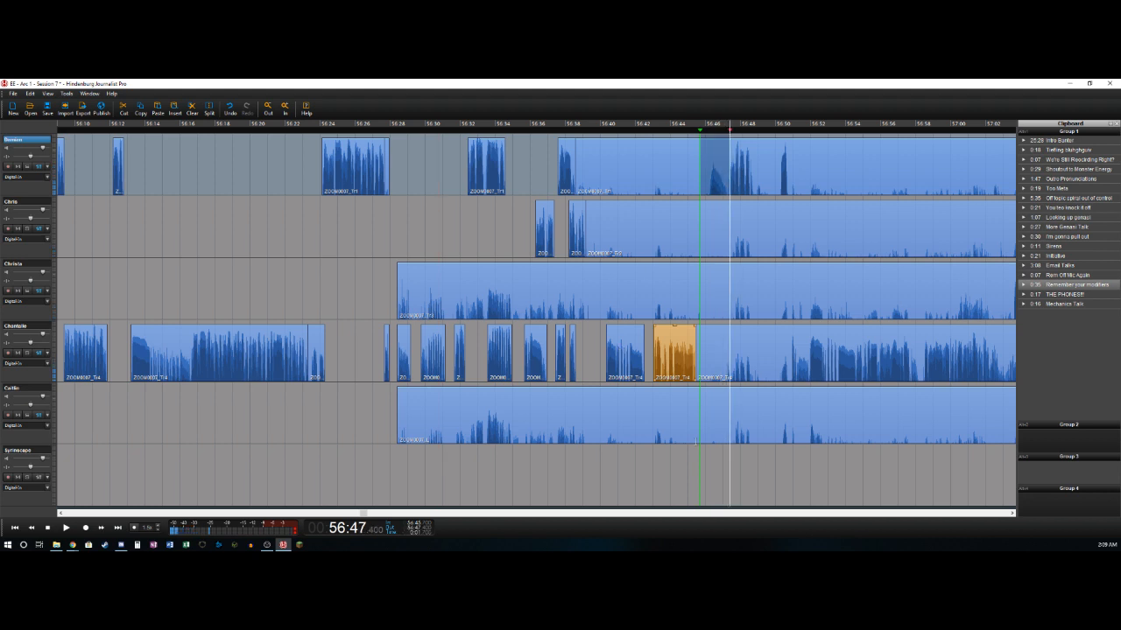
{"action": "left_click", "coordinate": [717, 414], "text": "shift"}
{"action": "key", "text": "Delete"}
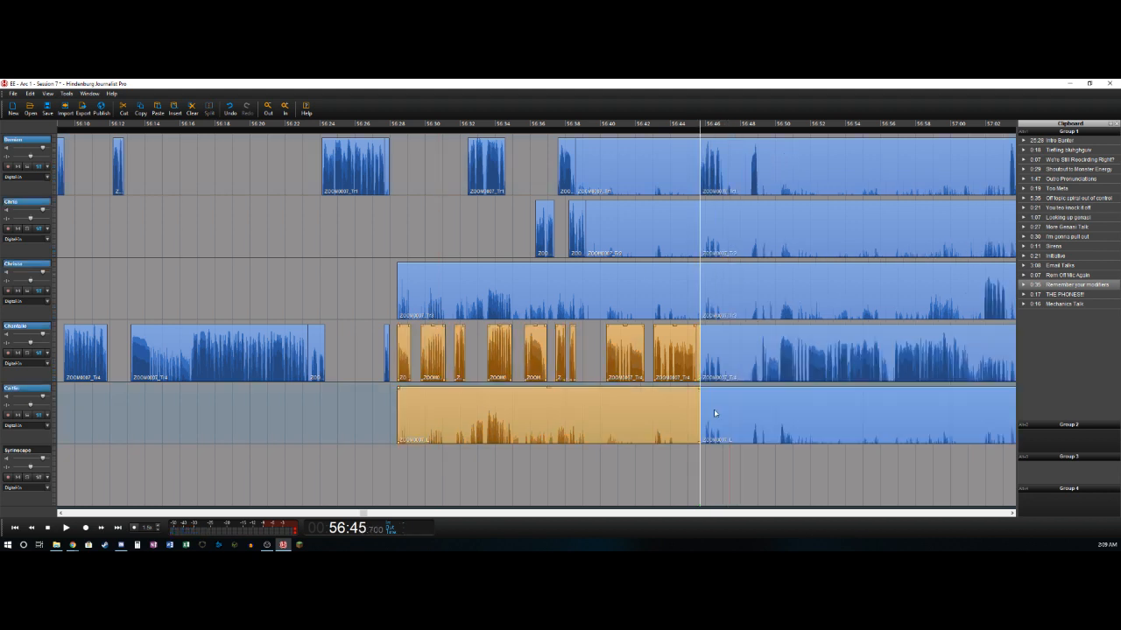
- Delete the leftover sections before about 56:45.7 on all five recorded tracks, keeping only the isolated phrases
{"action": "left_click", "coordinate": [624, 160]}
{"action": "left_click", "coordinate": [674, 166]}
{"action": "key", "text": "Delete"}
{"action": "left_click", "coordinate": [681, 231]}
{"action": "key", "text": "Delete"}
{"action": "left_click", "coordinate": [683, 296]}
{"action": "key", "text": "Delete"}
{"action": "left_click", "coordinate": [686, 415]}
{"action": "key", "text": "Delete"}
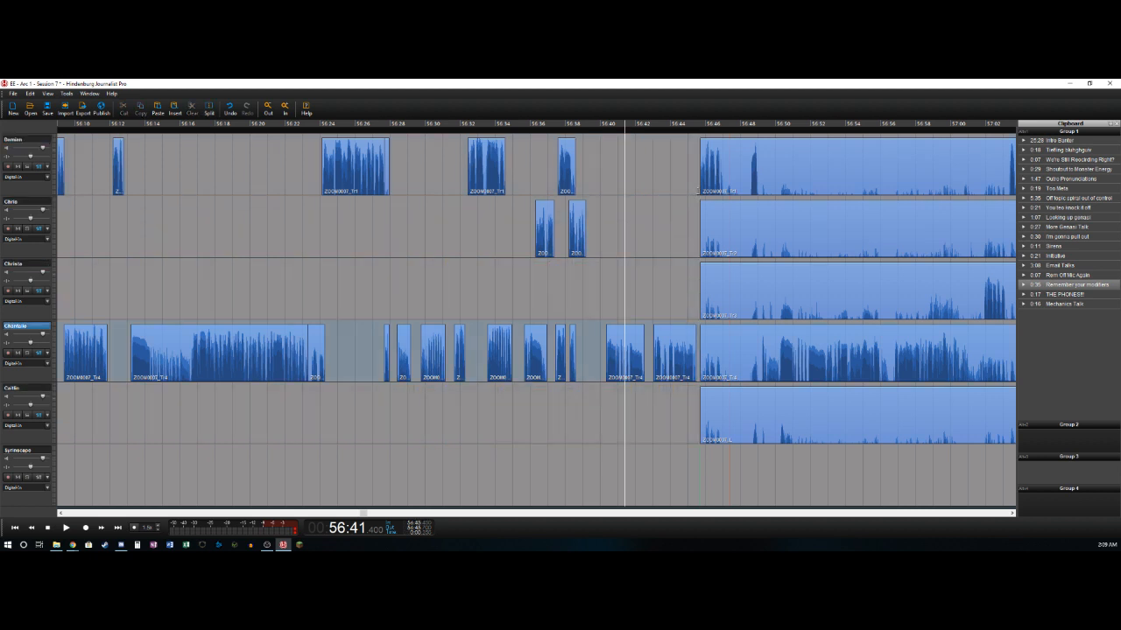
- Split the first track after its phrase at about 56:47.0
{"action": "left_click", "coordinate": [698, 190]}
{"action": "key", "text": "Left"}
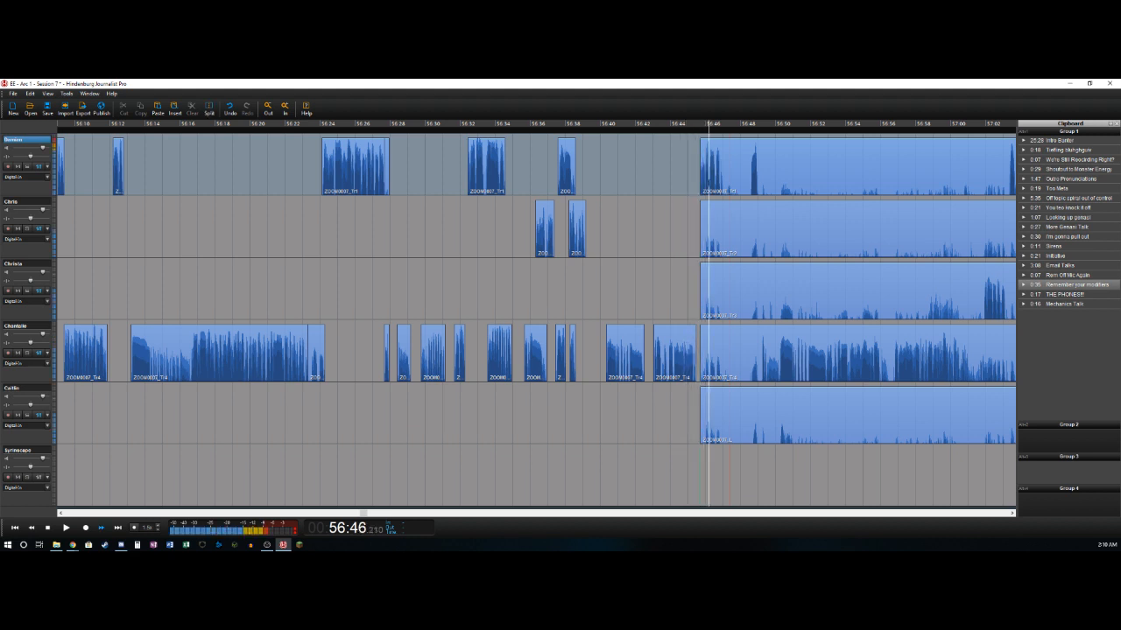
{"action": "key", "text": "space"}
{"action": "key", "text": "t"}
{"action": "key", "text": "space"}
{"action": "key", "text": "Left"}
{"action": "key", "text": "Left"}
{"action": "key", "text": "Left"}
{"action": "key", "text": "Left"}
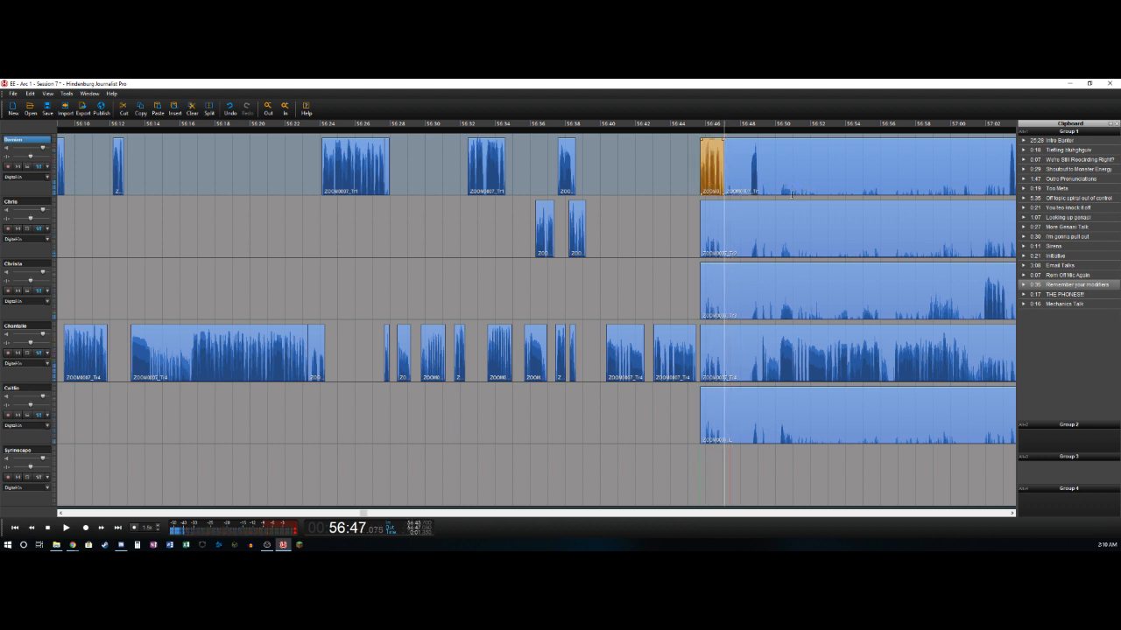
- Mark the range from about 56:47.0 to 56:48.5 and cut it out of all five recorded tracks
{"action": "key", "text": "space"}
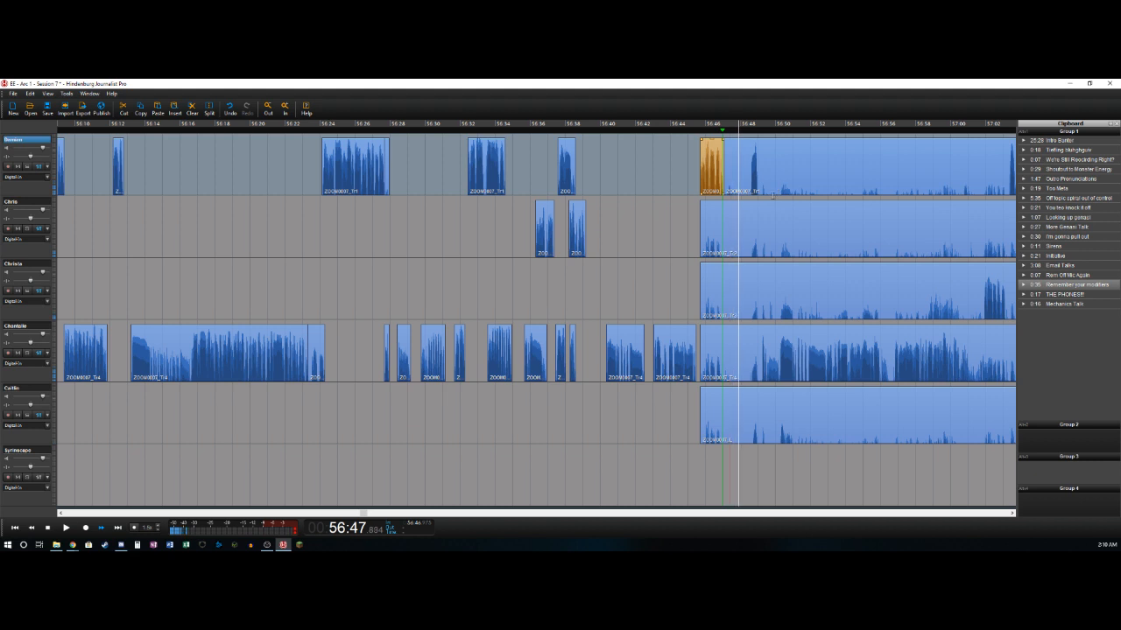
{"action": "key", "text": "Left"}
{"action": "key", "text": "Left"}
{"action": "key", "text": "Left"}
{"action": "key", "text": "Left"}
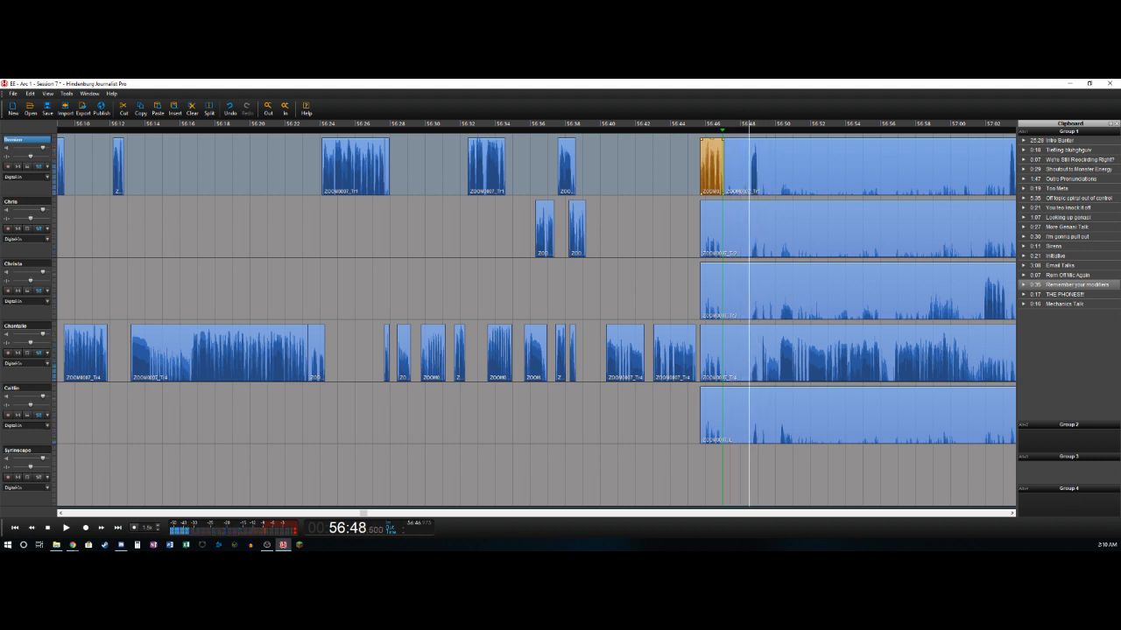
{"action": "key", "text": "o"}
{"action": "left_click", "coordinate": [724, 422], "text": "shift"}
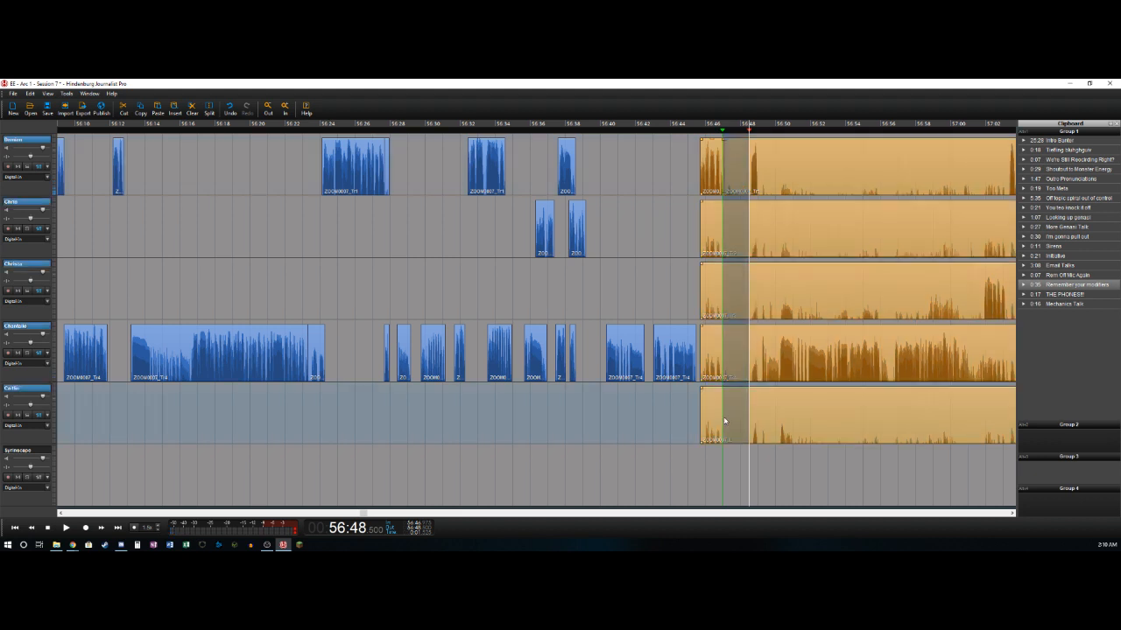
{"action": "key", "text": "Delete"}
- Delete the sections from about 56:45.7 to 56:47.0 on the second, third, fourth and fifth tracks
{"action": "left_click", "coordinate": [710, 217]}
{"action": "left_click_drag", "start_coordinate": [708, 217], "coordinate": [707, 352]}
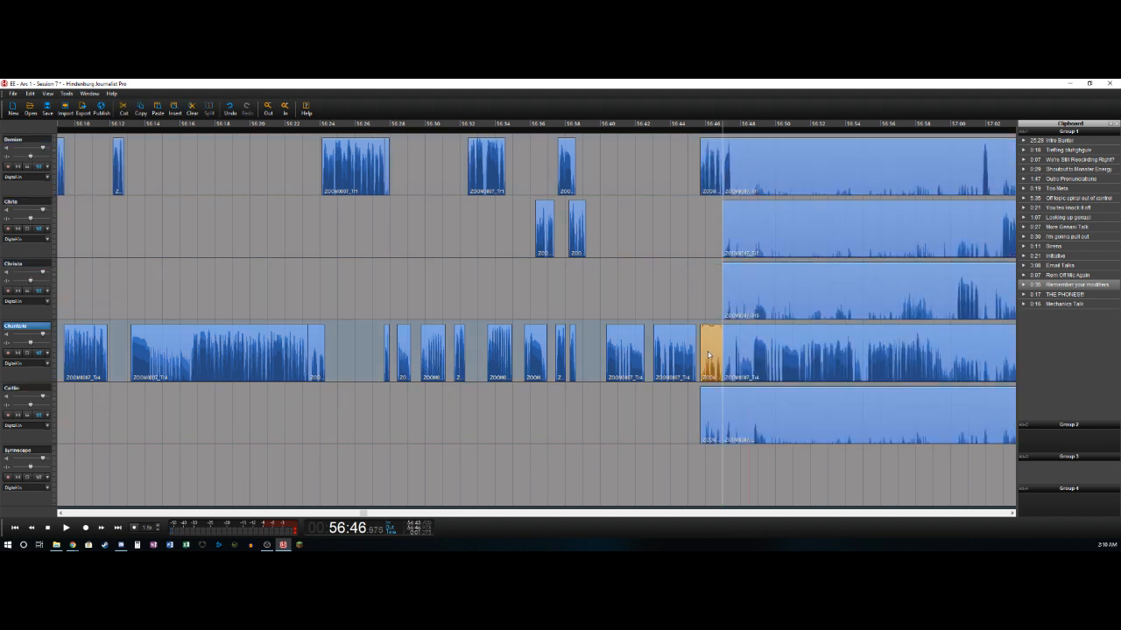
{"action": "left_click", "coordinate": [711, 429]}
{"action": "key", "text": "Delete"}
- Isolate the fourth track's phrase from about 56:47.6 to 56:48.0, deleting the section before it and the pause up to about 56:48.7
{"action": "key", "text": "space"}
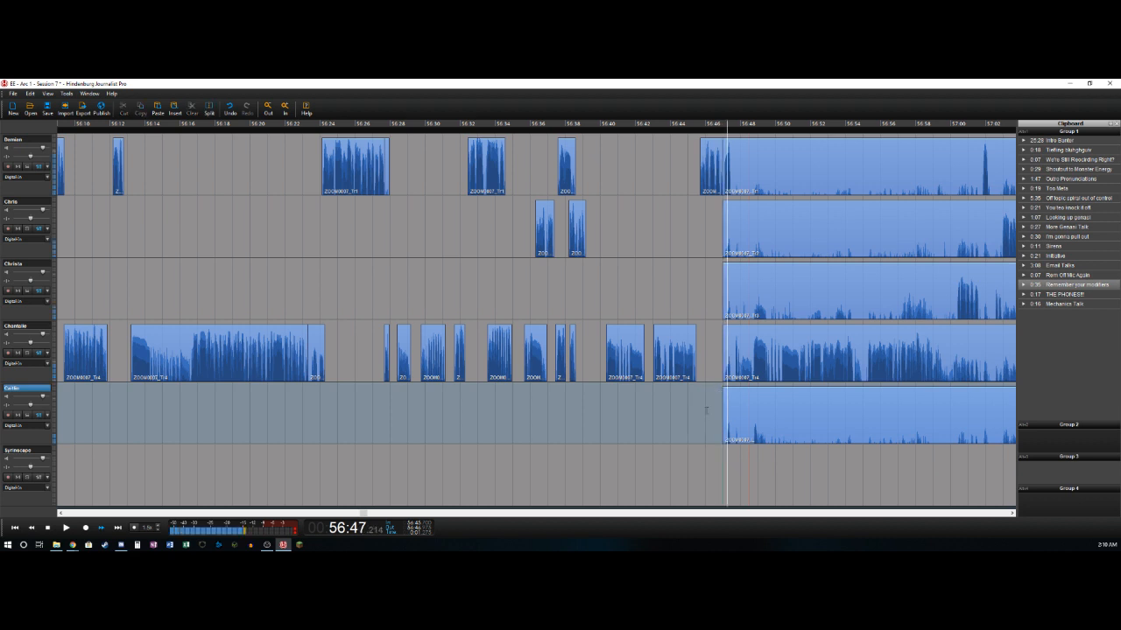
{"action": "key", "text": "Up"}
{"action": "key", "text": "t"}
{"action": "key", "text": "Delete"}
{"action": "key", "text": "space"}
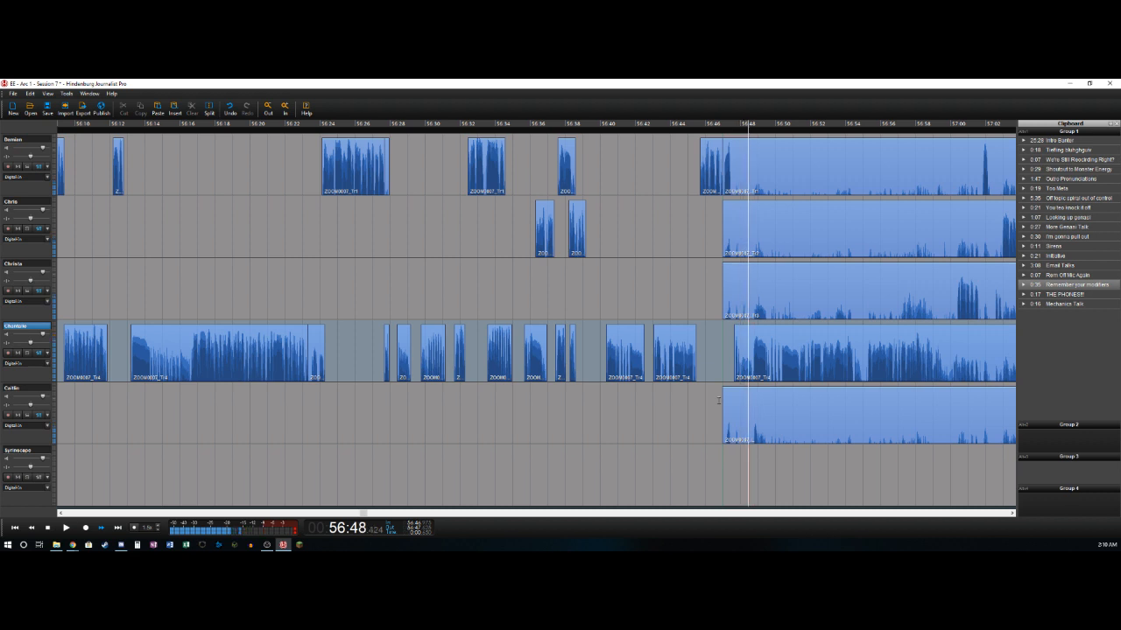
{"action": "key", "text": "t"}
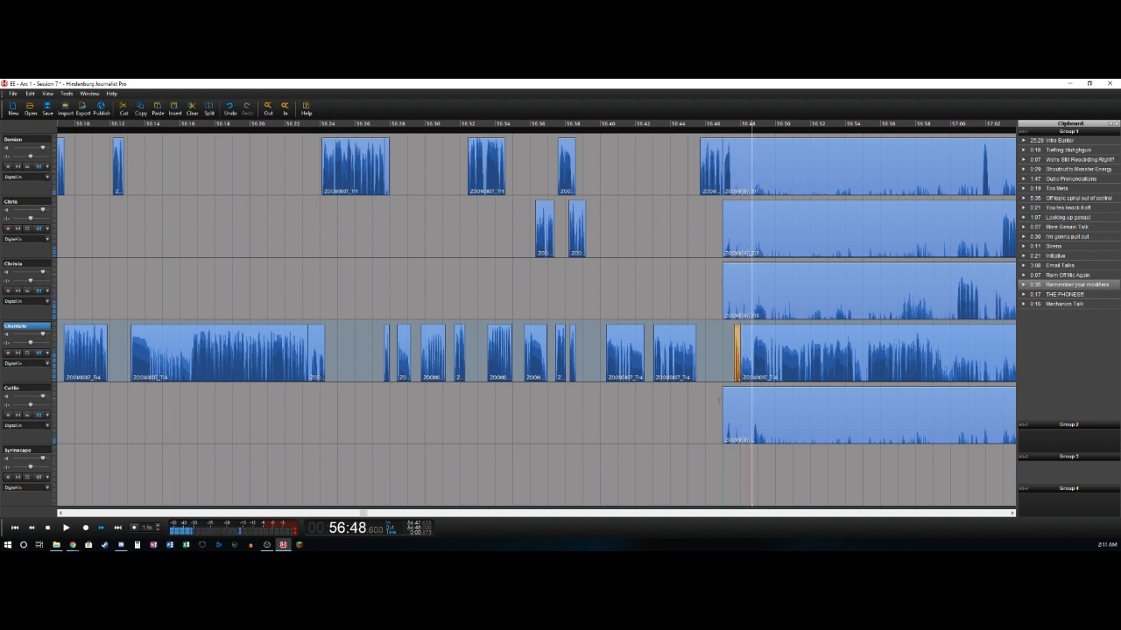
{"action": "key", "text": "space"}
{"action": "key", "text": "t"}
{"action": "key", "text": "Delete"}
- Mark the pause from about 56:59.1 to 57:00.4 and cut it out of all five recorded tracks
{"action": "key", "text": "space"}
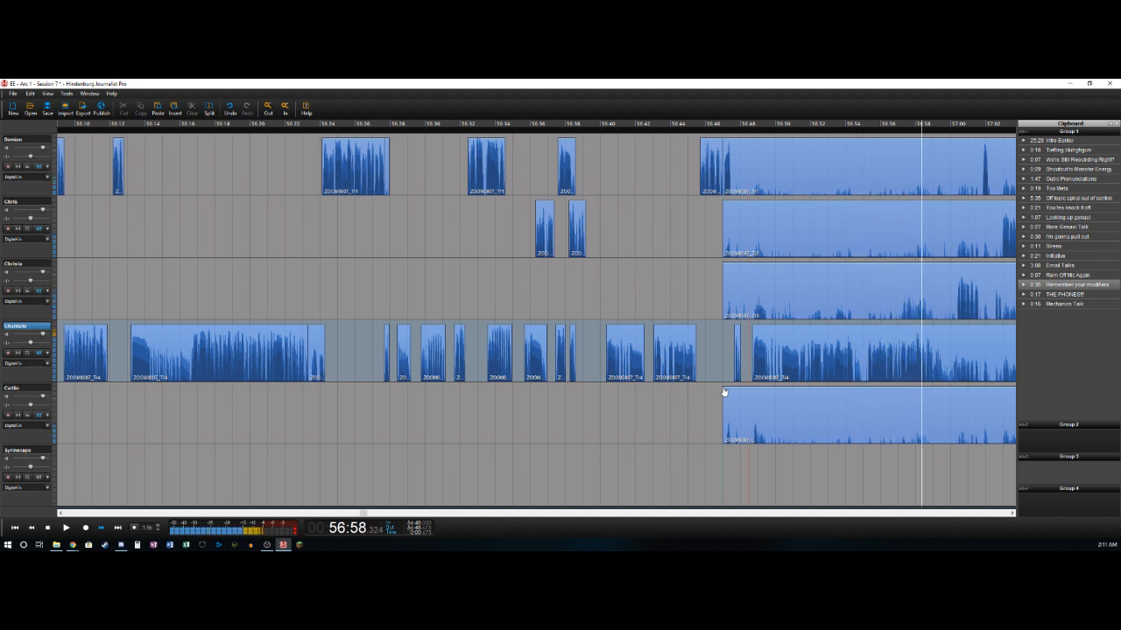
{"action": "key", "text": "Left"}
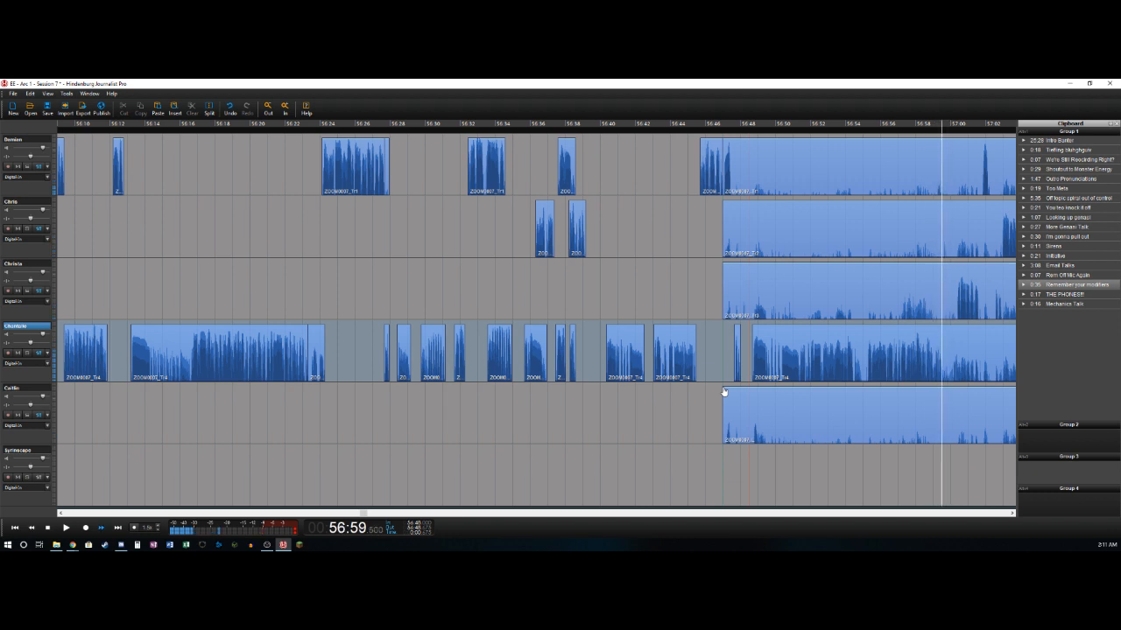
{"action": "key", "text": "Left"}
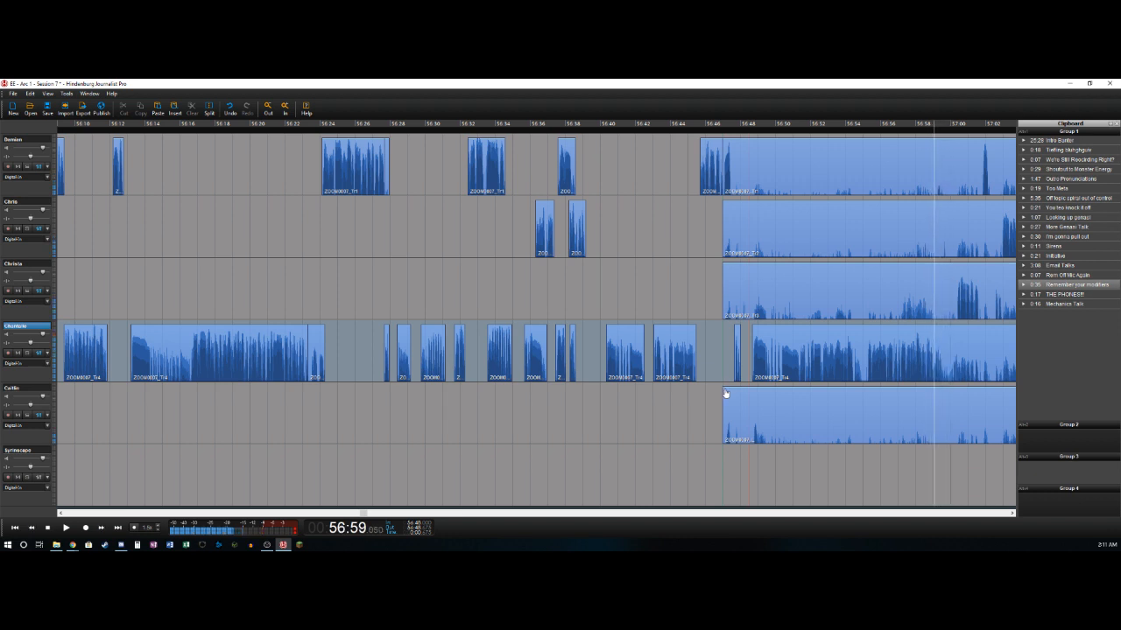
{"action": "key", "text": "Left"}
{"action": "key", "text": "Right"}
{"action": "key", "text": "Left"}
{"action": "key", "text": "Right"}
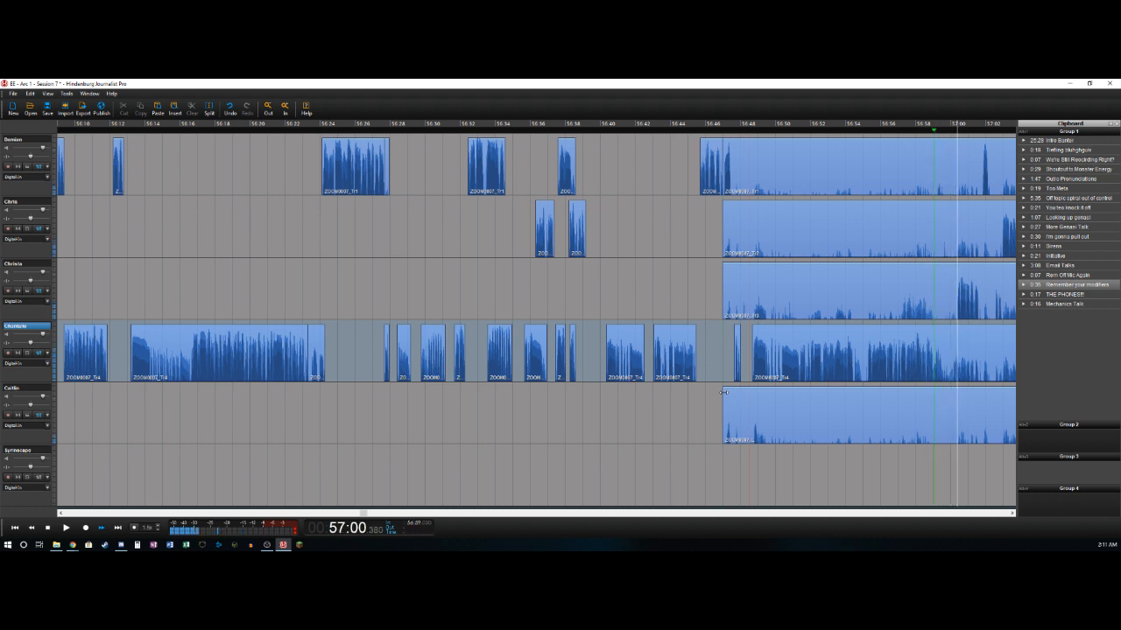
{"action": "key", "text": "Left"}
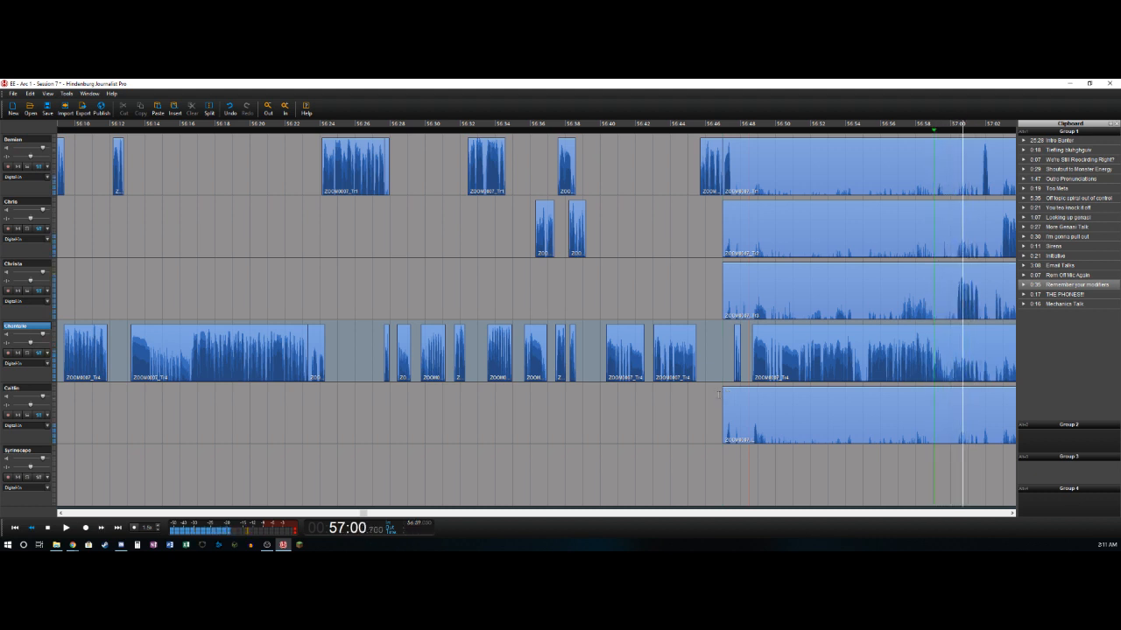
{"action": "key", "text": "Right"}
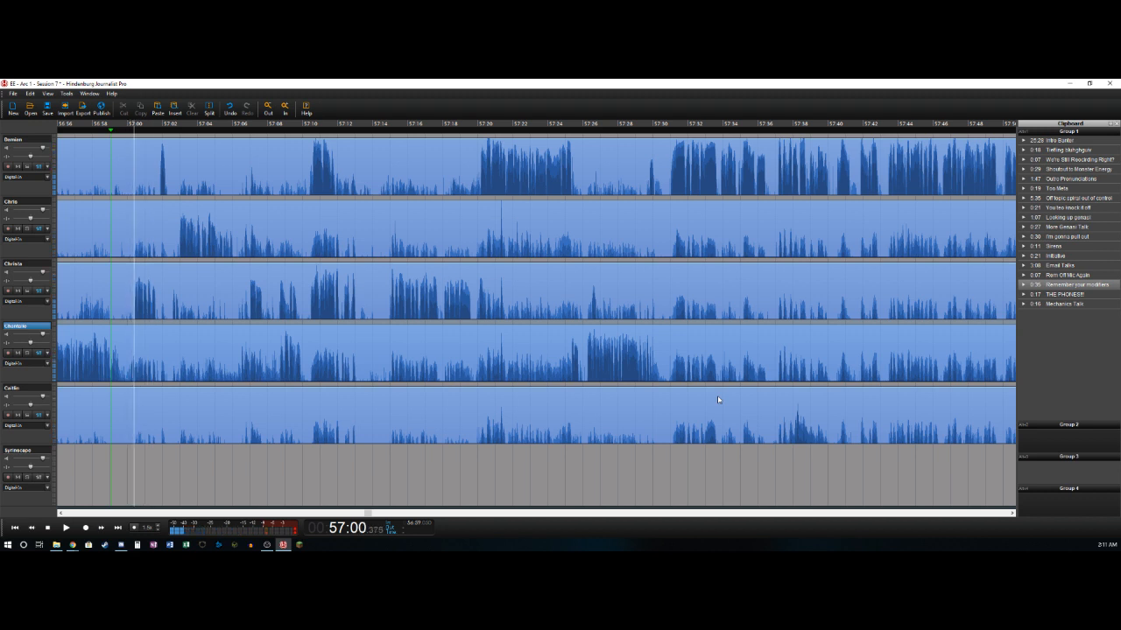
{"action": "key", "text": "o"}
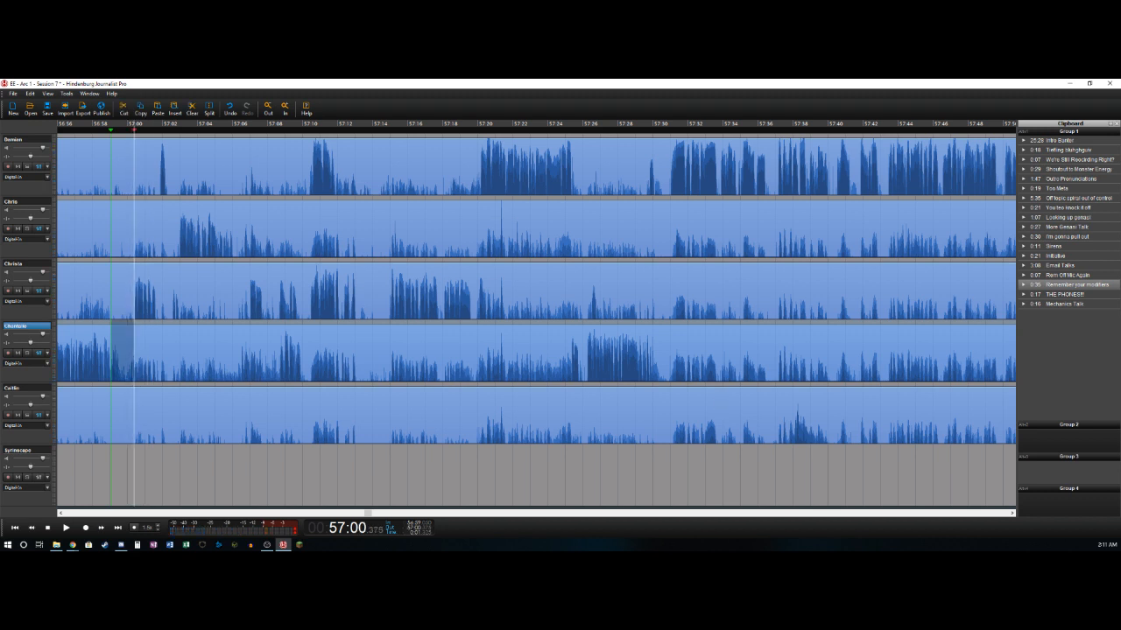
{"action": "left_click", "coordinate": [120, 407]}
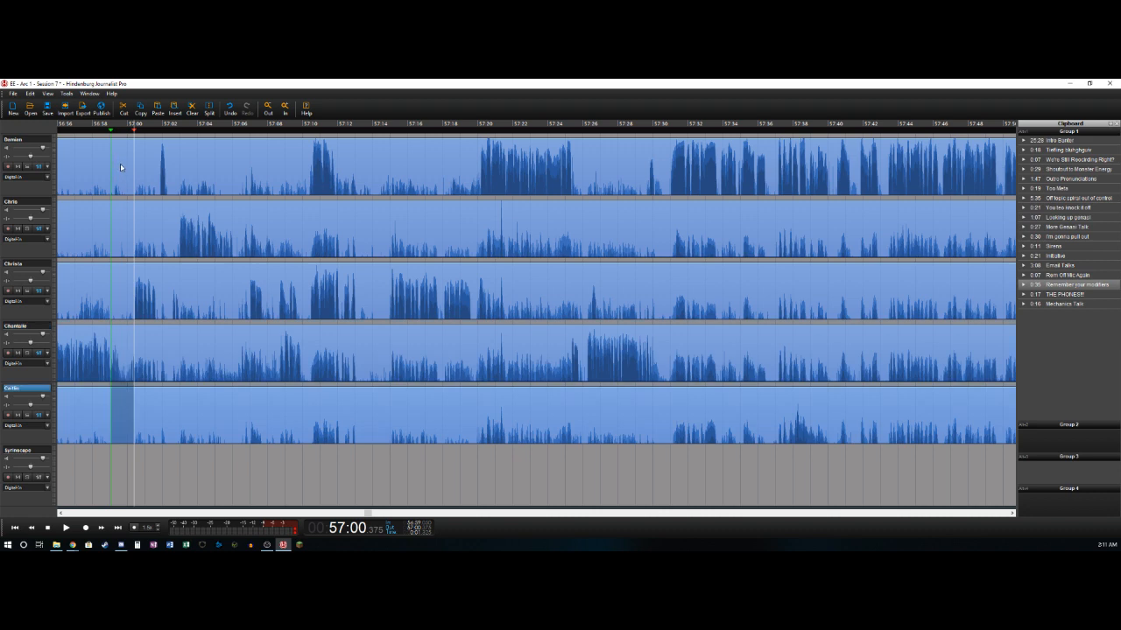
{"action": "key", "text": "ctrl+a"}
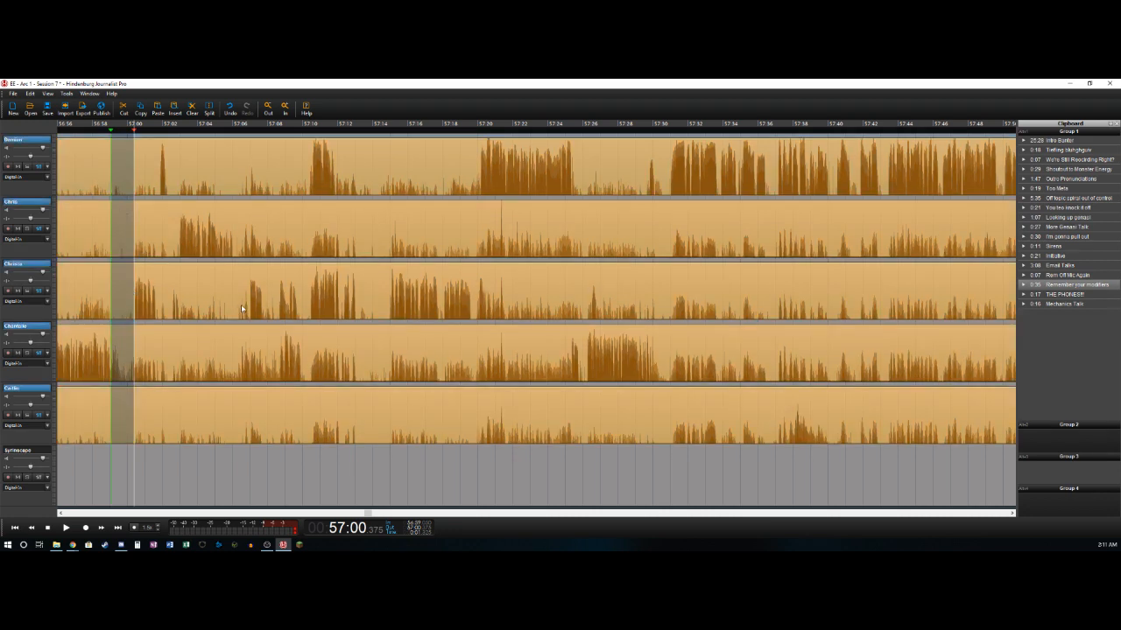
{"action": "key", "text": "Delete"}
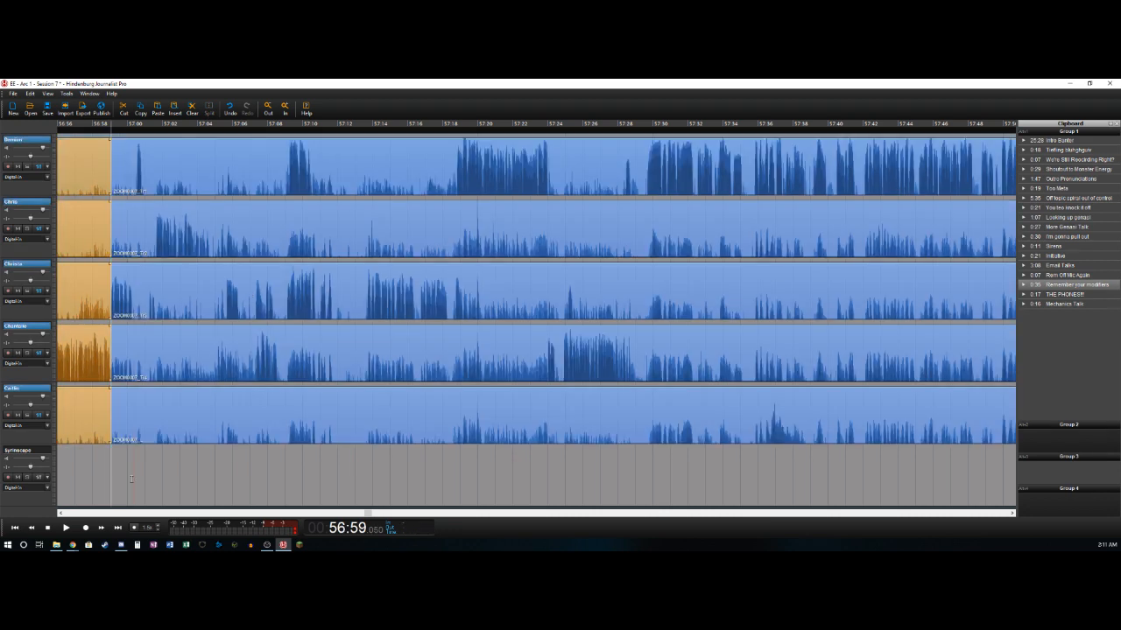
{"action": "left_click", "coordinate": [76, 515]}
{"action": "left_click", "coordinate": [76, 515]}
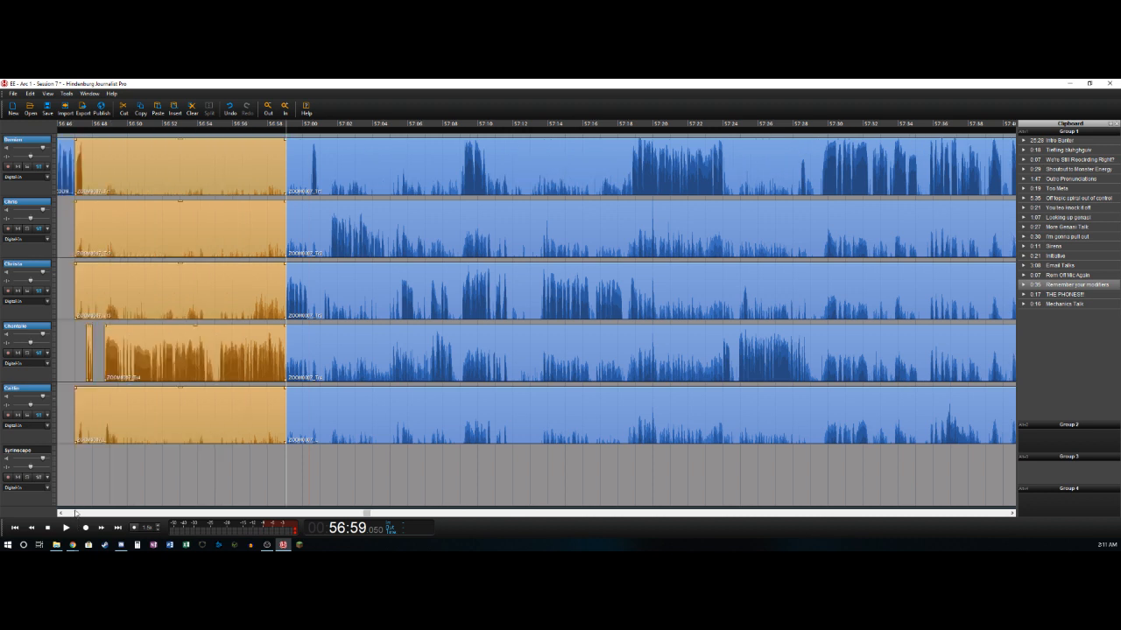
- Split the first track's clip at about 56:47.55, right after its short phrase, and delete the section from there to about 56:59.0
{"action": "left_click", "coordinate": [76, 515]}
{"action": "left_click", "coordinate": [76, 515]}
{"action": "left_click", "coordinate": [263, 182]}
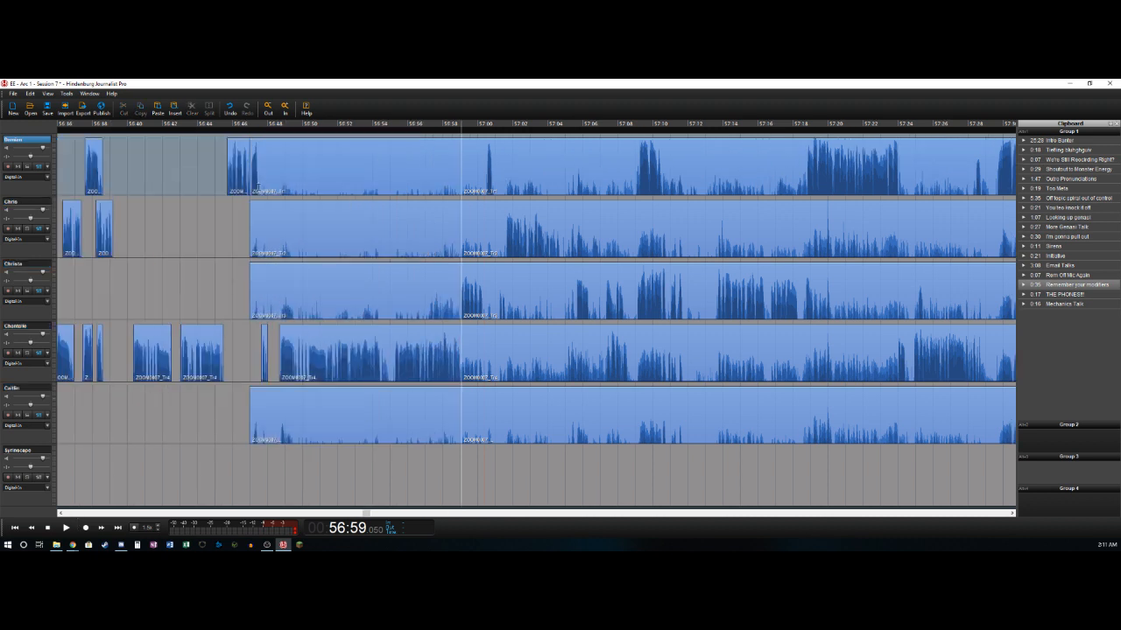
{"action": "left_click", "coordinate": [259, 186]}
{"action": "key", "text": "t"}
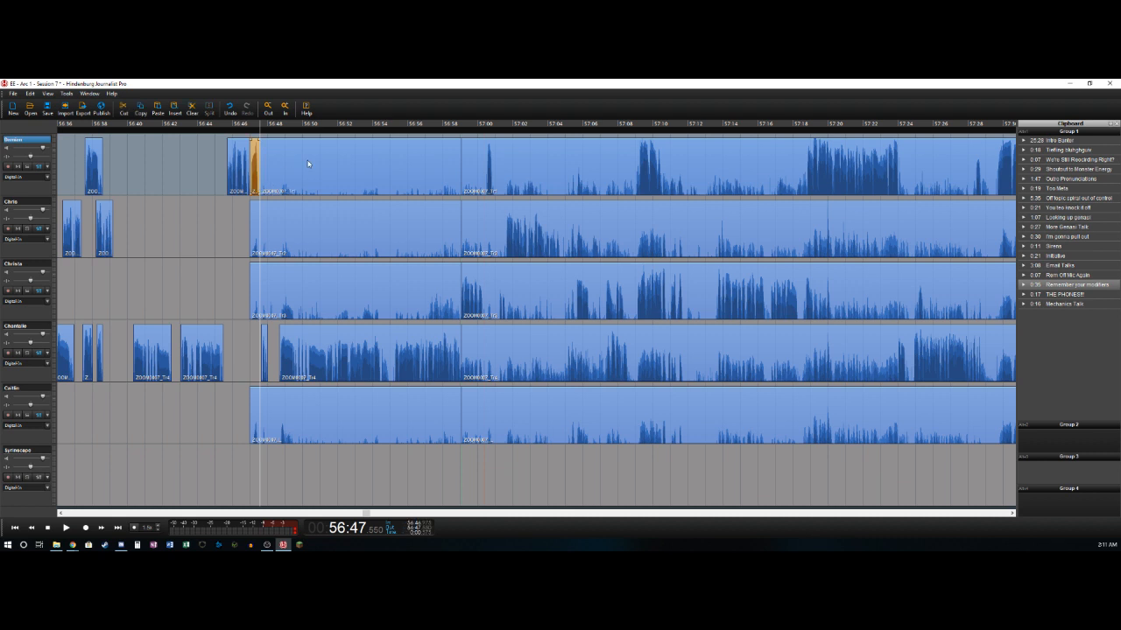
{"action": "left_click", "coordinate": [307, 161]}
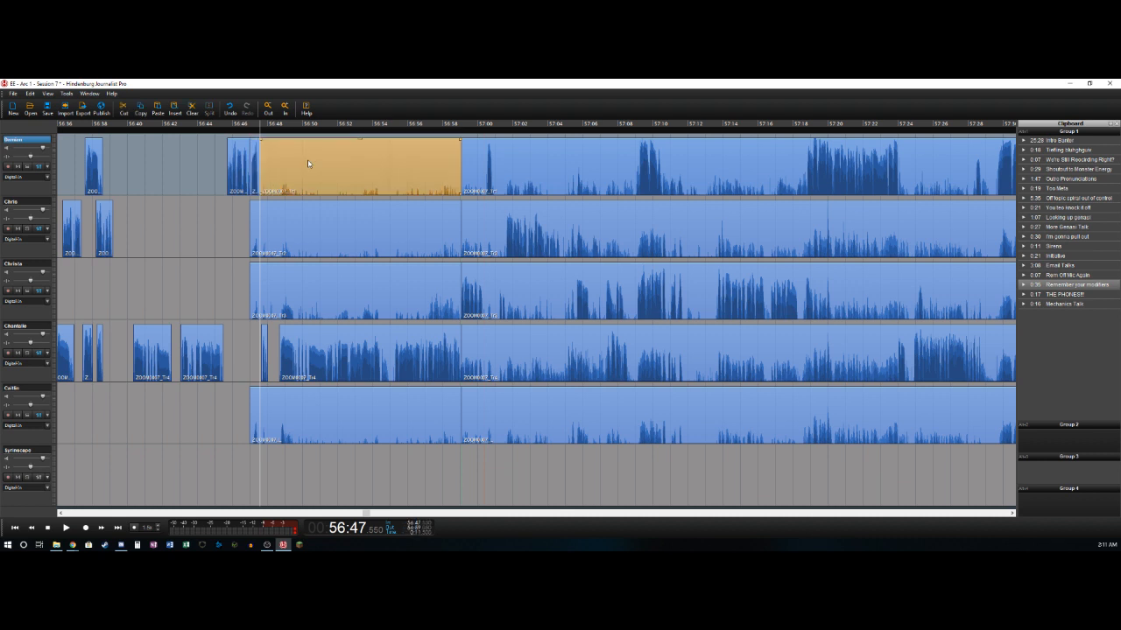
{"action": "key", "text": "Delete"}
- Delete the sections from about 56:47.0 to 56:59.0 on the second, third and fifth tracks, and save the session
{"action": "left_click", "coordinate": [363, 217]}
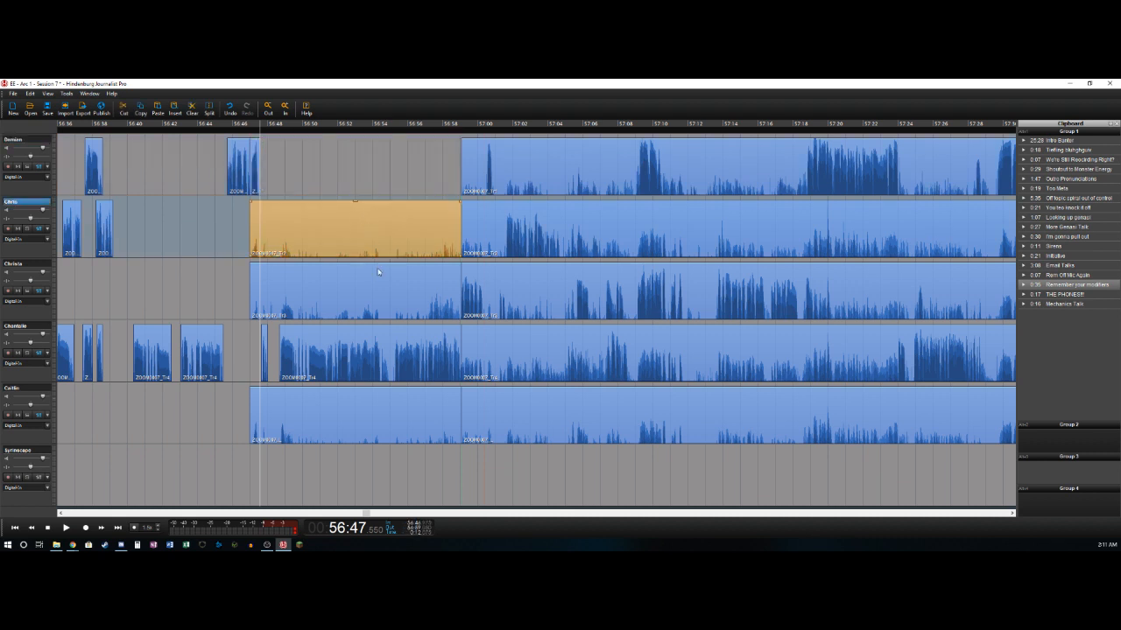
{"action": "key", "text": "Delete"}
{"action": "left_click", "coordinate": [377, 270]}
{"action": "key", "text": "Delete"}
{"action": "left_click", "coordinate": [374, 402]}
{"action": "key", "text": "Delete"}
{"action": "left_click", "coordinate": [456, 185]}
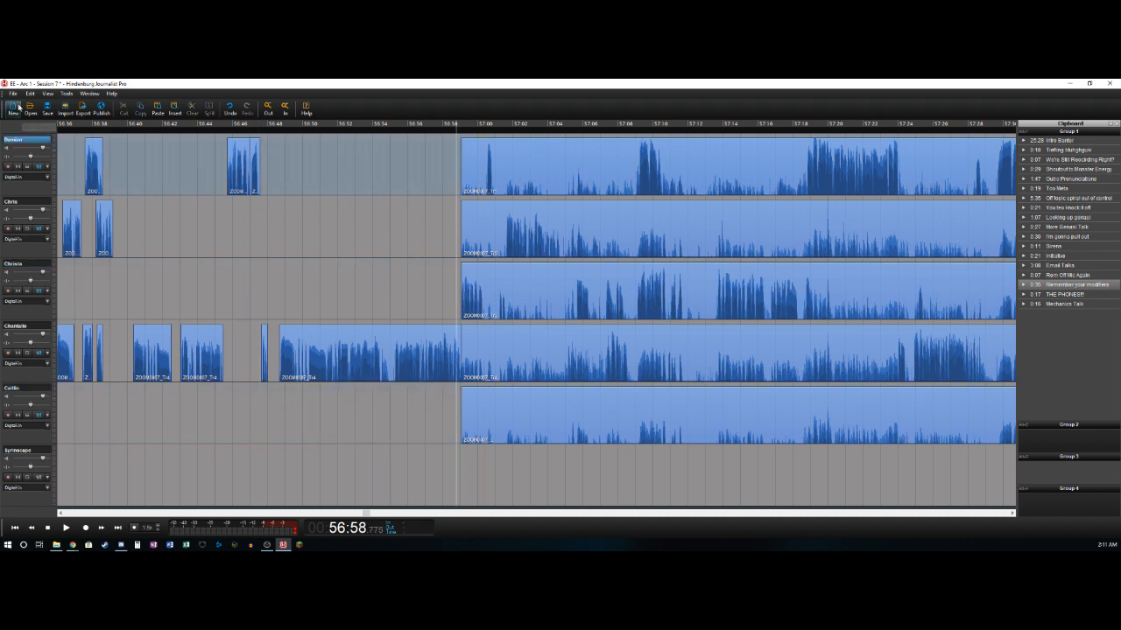
{"action": "left_click", "coordinate": [49, 109]}
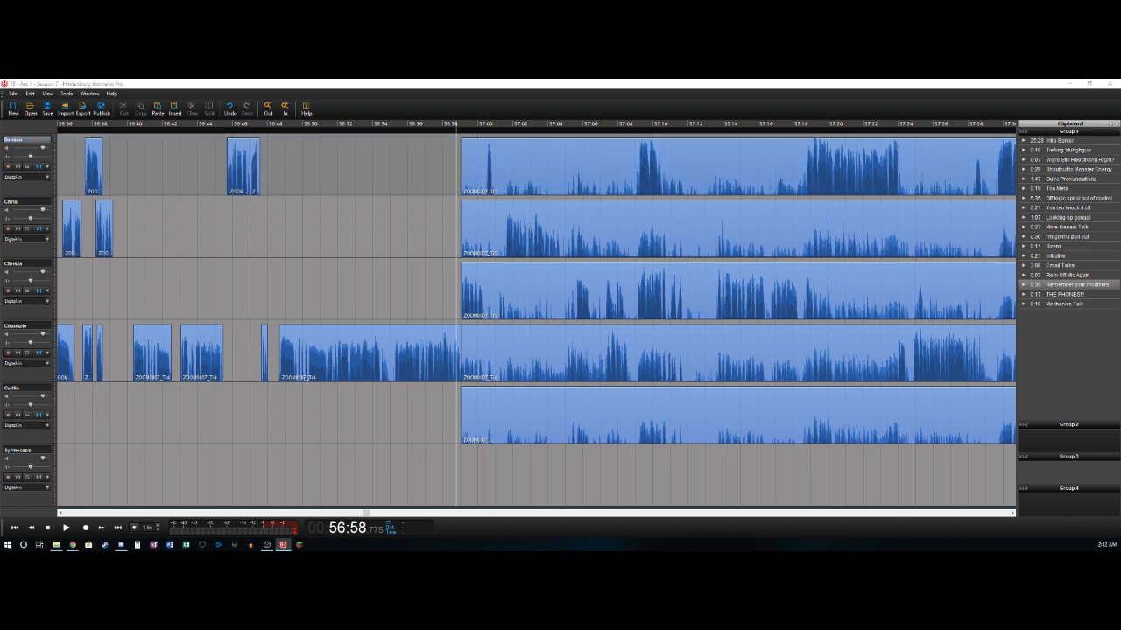
- Switch to Chrome and show the YouTube video Emotional/Folk Music - Vindsvept - Keeper of the Forest in full screen
{"action": "left_click", "coordinate": [73, 545]}
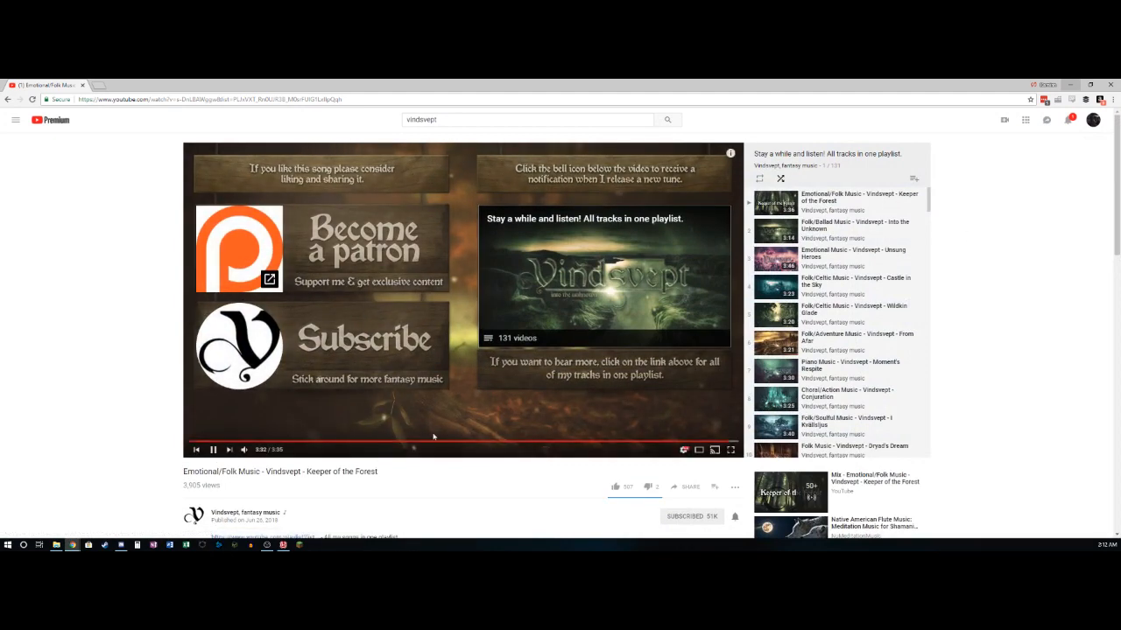
{"action": "left_click", "coordinate": [730, 449]}
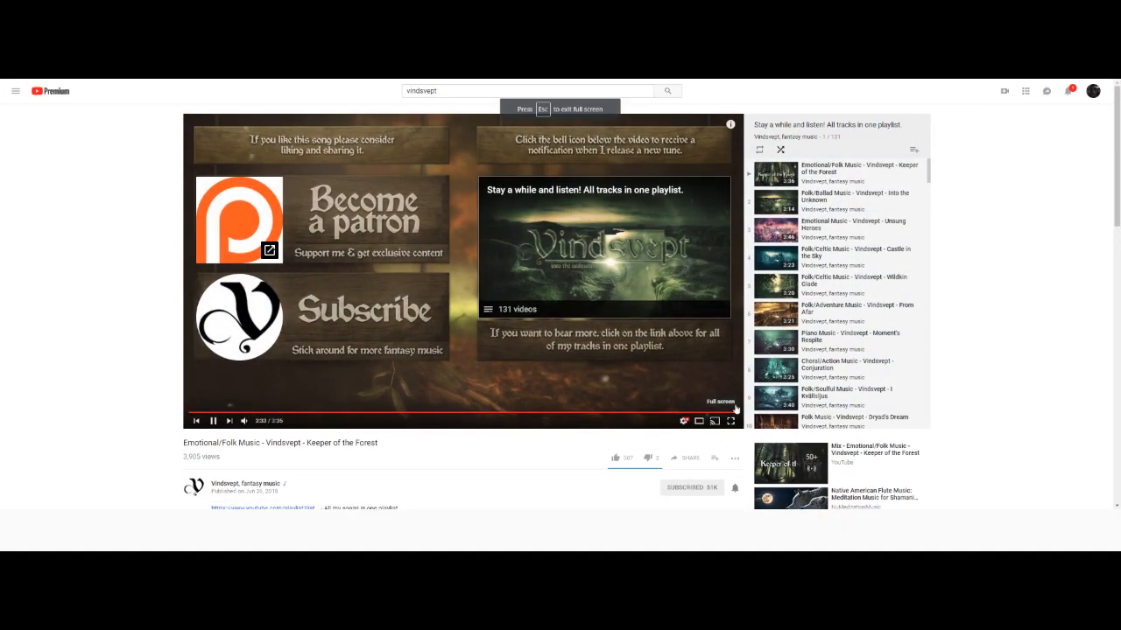
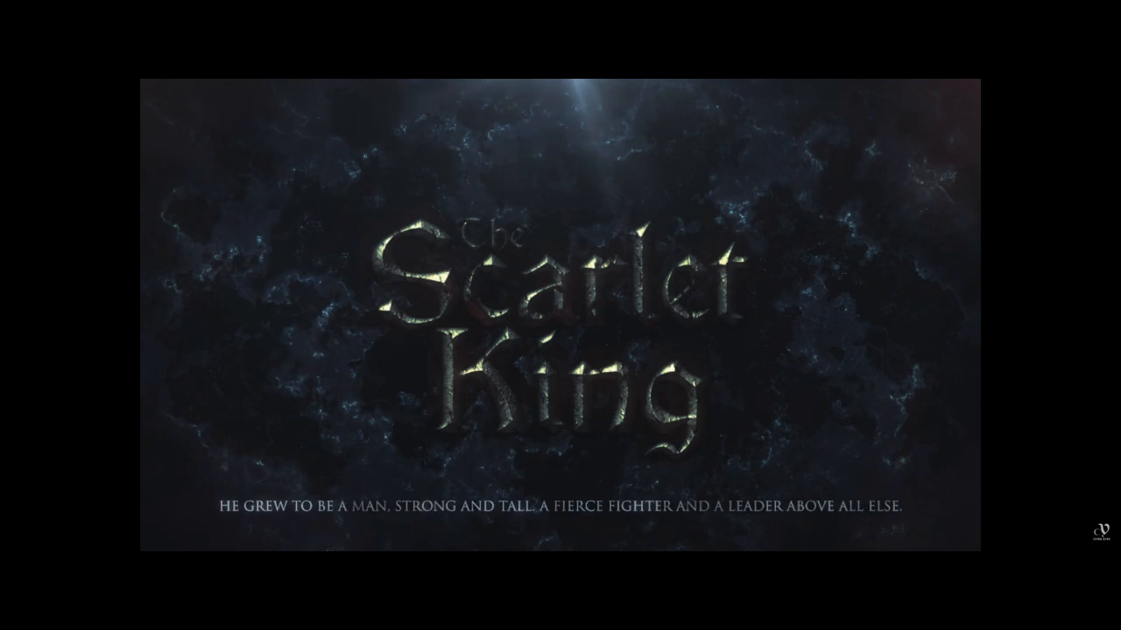
- Pause the YouTube video, leave full screen, and return to the Hindenburg Journalist Pro session
{"action": "mouse_move", "coordinate": [952, 432]}
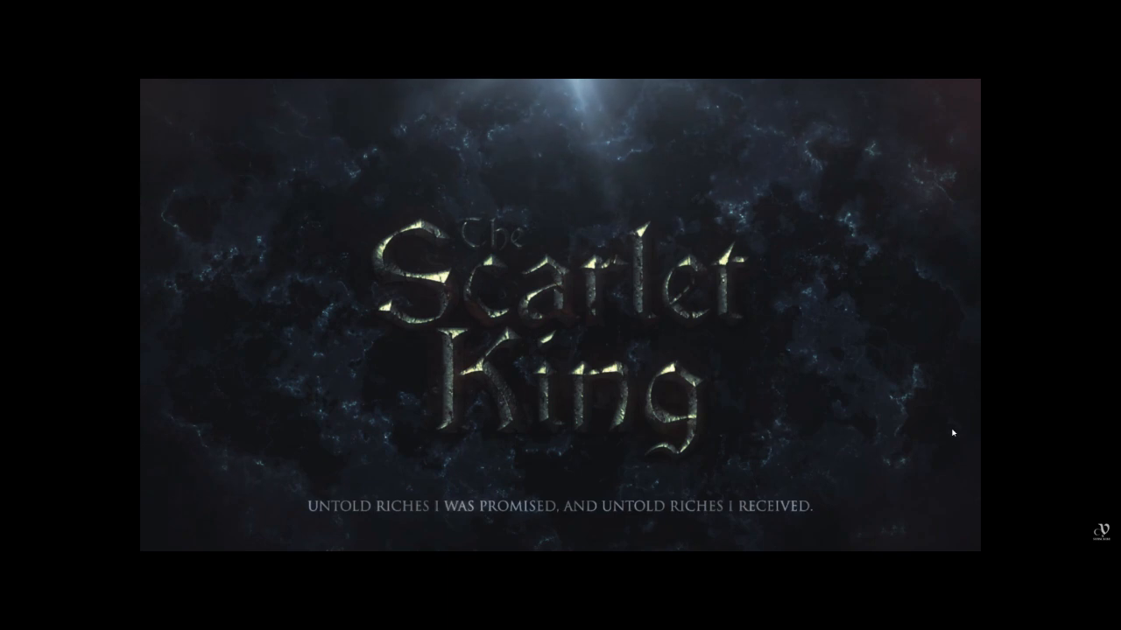
{"action": "mouse_move", "coordinate": [954, 426]}
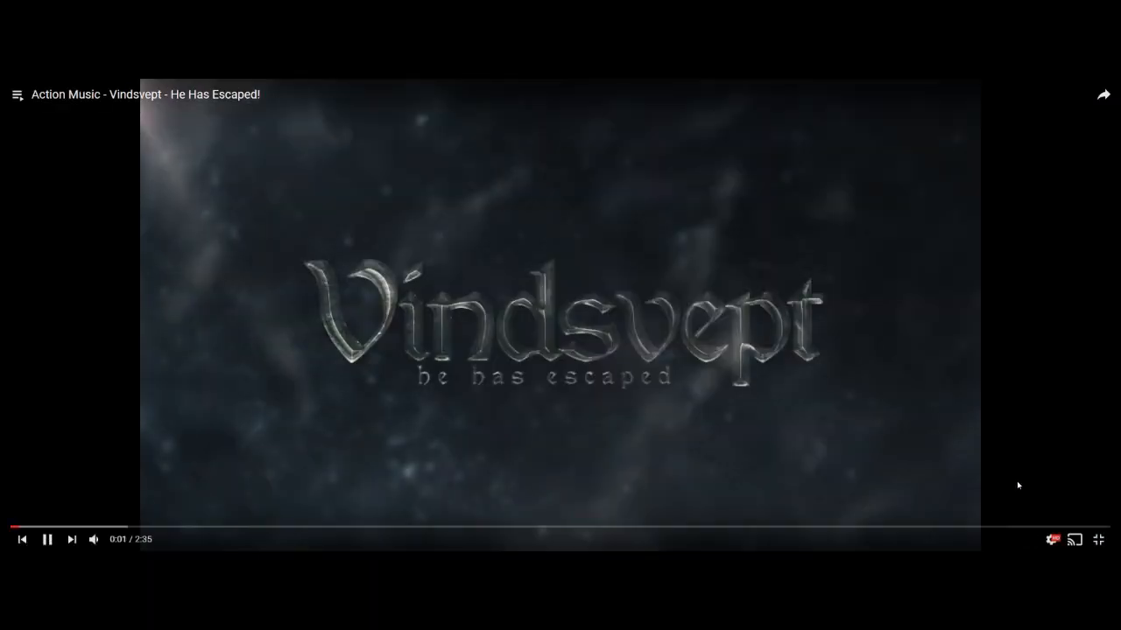
{"action": "left_click", "coordinate": [564, 393]}
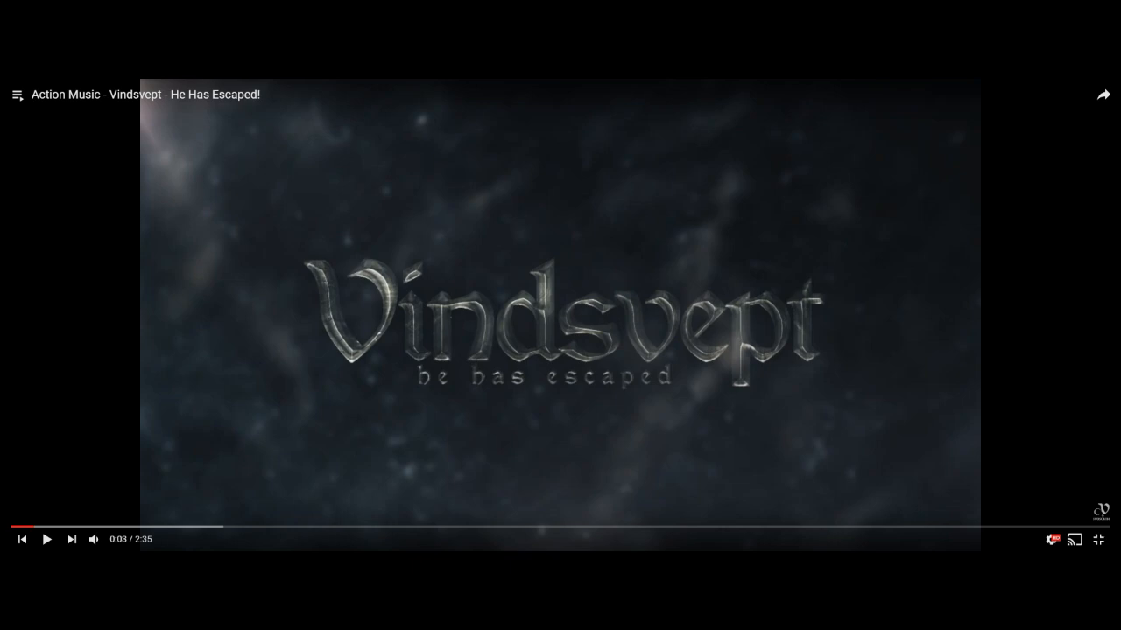
{"action": "left_click", "coordinate": [1097, 539]}
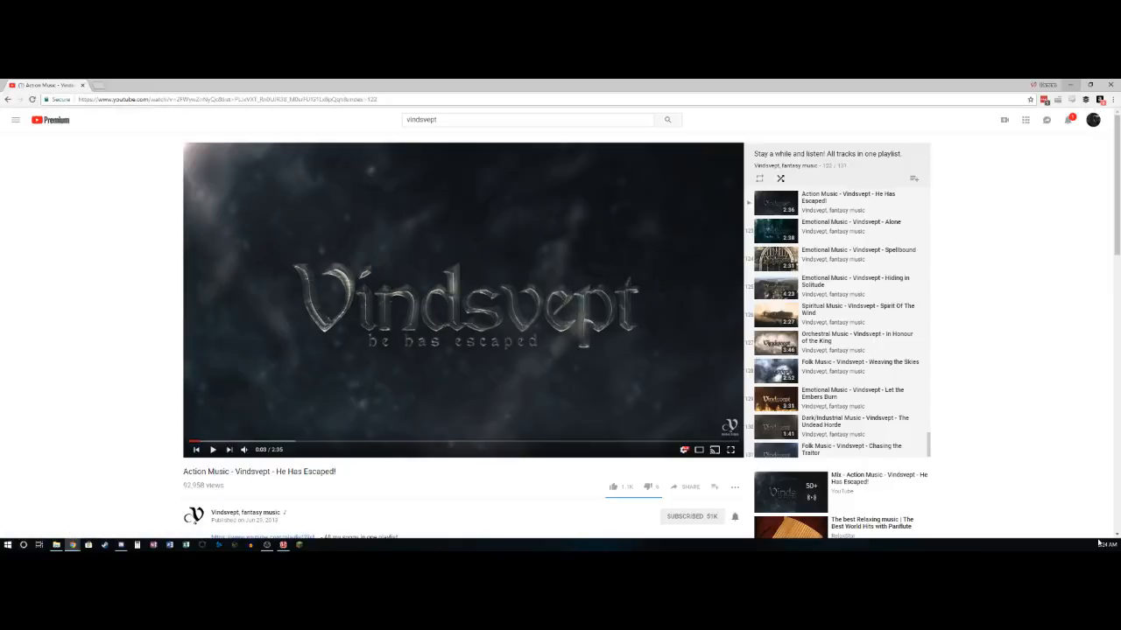
{"action": "left_click", "coordinate": [1072, 85]}
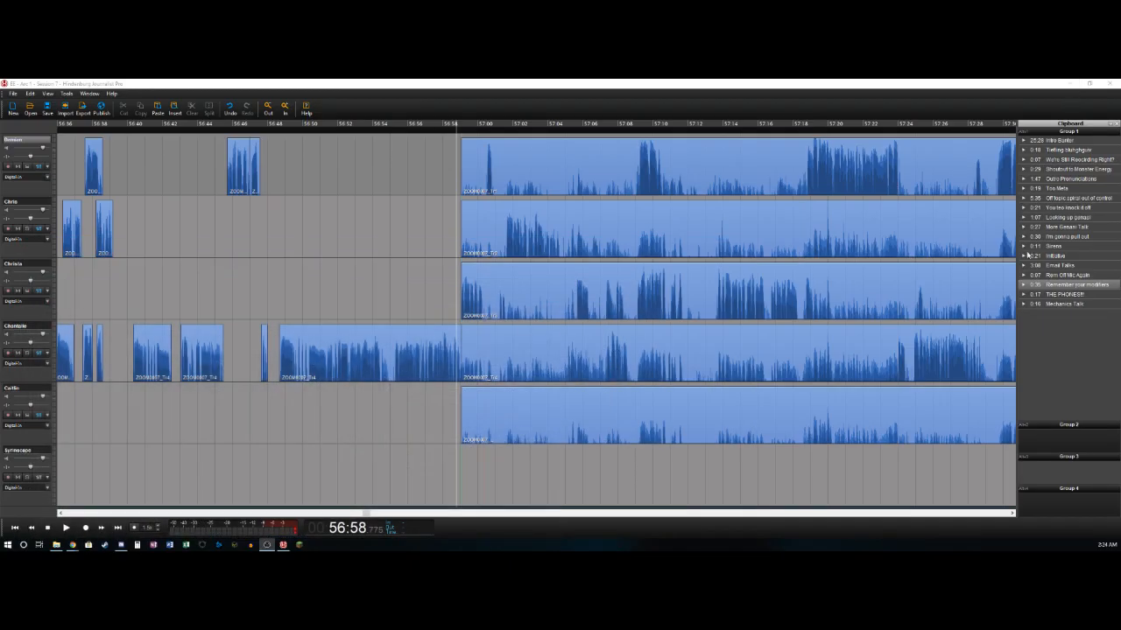
- Play on from about 56:58.8 and split the third track's clip at about 57:00.3, right after its opening phrase
{"action": "left_click", "coordinate": [455, 173]}
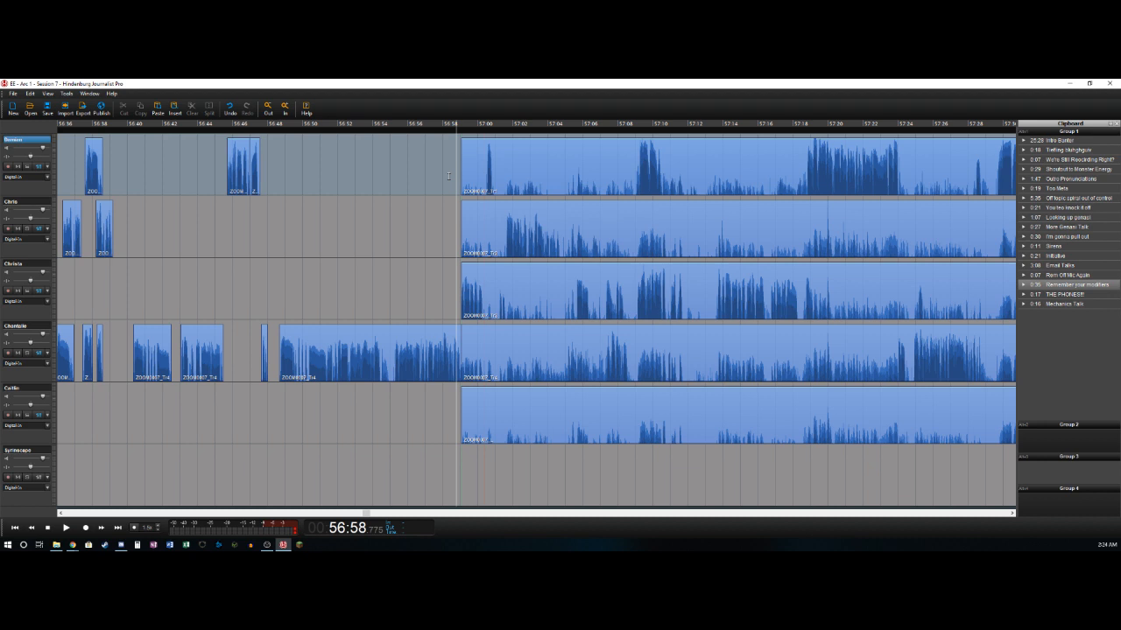
{"action": "key", "text": "space"}
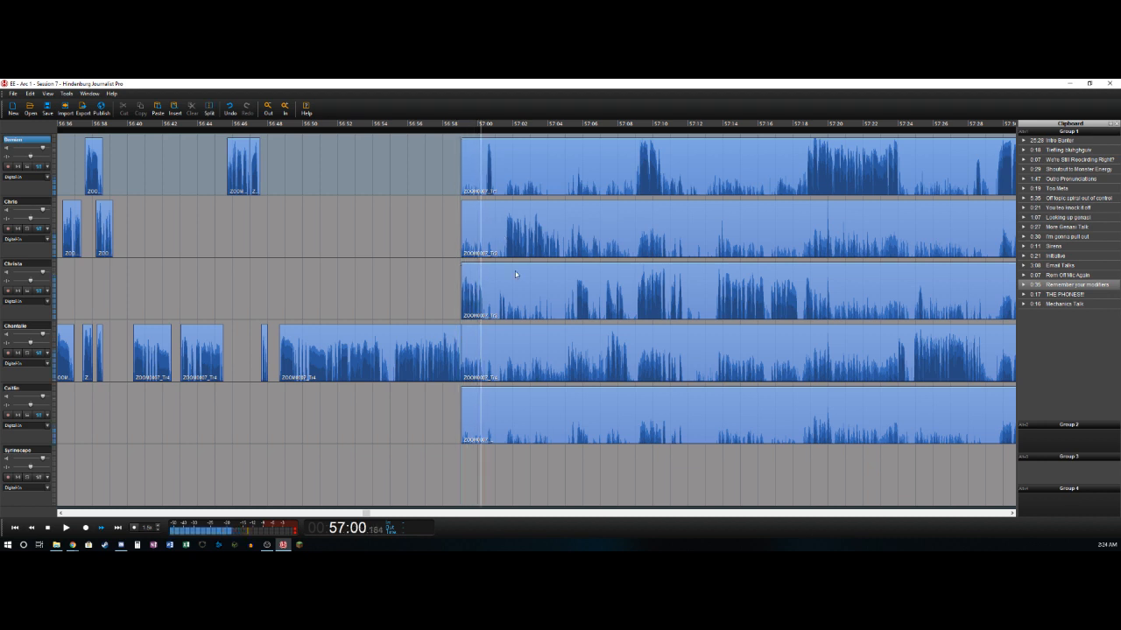
{"action": "key", "text": "space"}
{"action": "key", "text": "Down"}
{"action": "key", "text": "Down"}
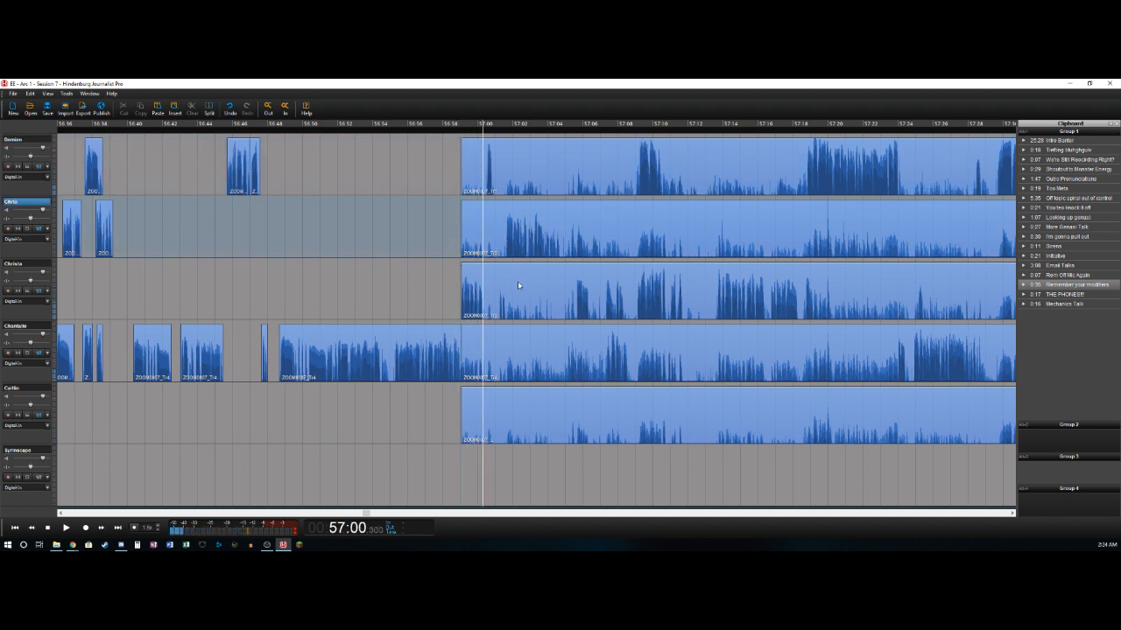
{"action": "key", "text": "t"}
- Delete the first track's section from about 56:59.0 to 57:00.4, and split its remaining clip at about 57:00.9
{"action": "key", "text": "Up"}
{"action": "key", "text": "Up"}
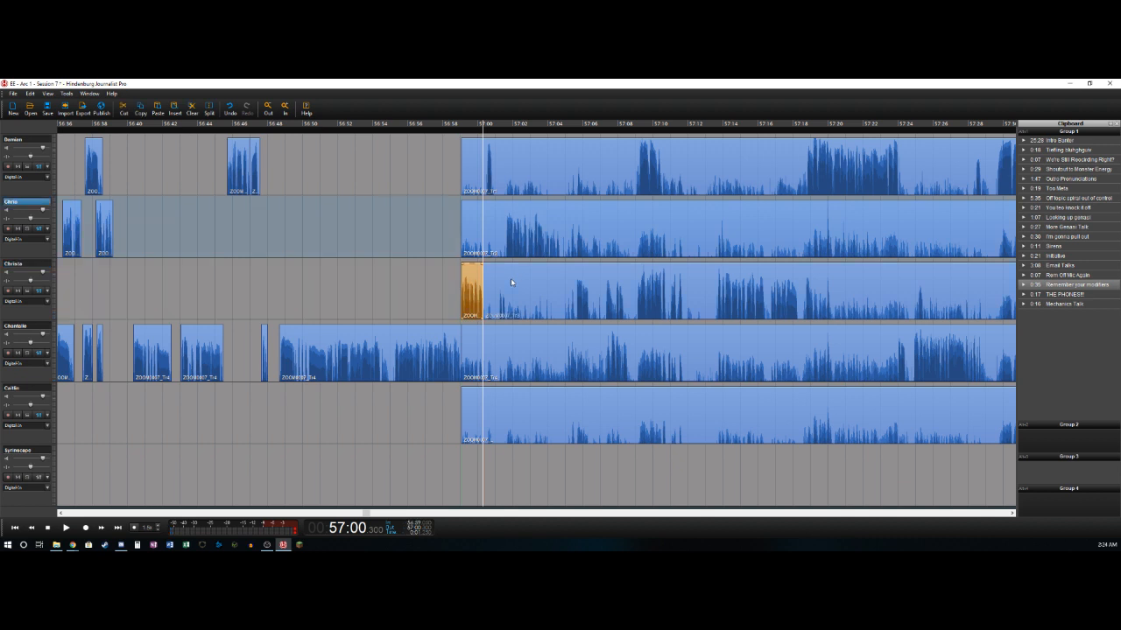
{"action": "key", "text": "space"}
{"action": "key", "text": "t"}
{"action": "key", "text": "Delete"}
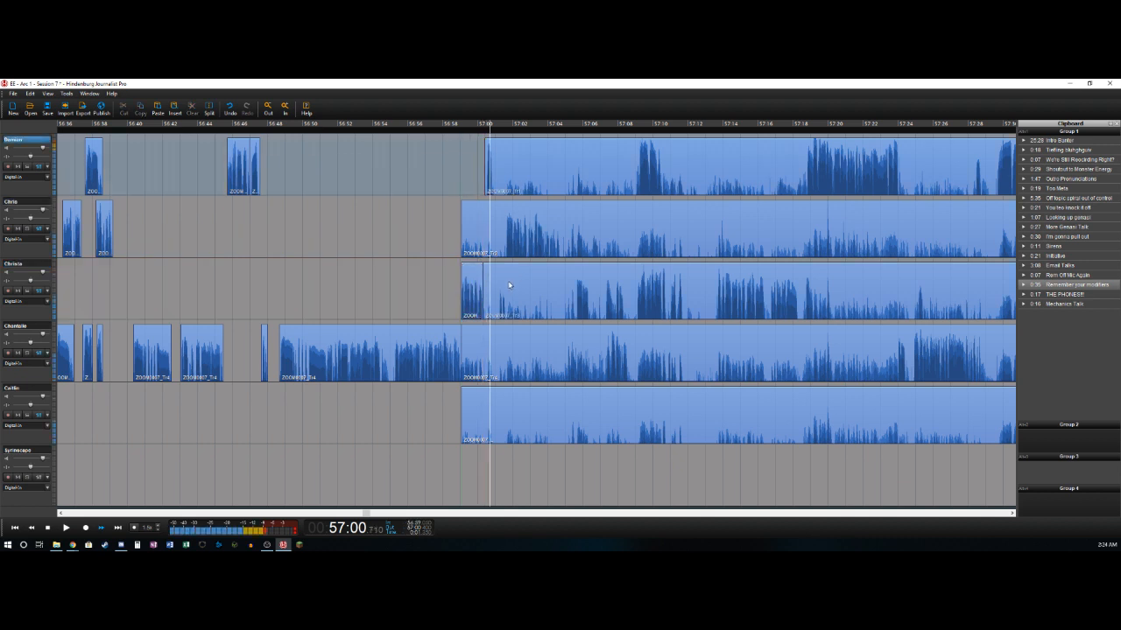
{"action": "key", "text": "t"}
- Delete the third track's section from about 57:00.3 to 57:01.2, and split off its short phrase at about 57:01.6
{"action": "key", "text": "space"}
{"action": "key", "text": "Left"}
{"action": "key", "text": "Left"}
{"action": "key", "text": "Left"}
{"action": "key", "text": "Left"}
{"action": "key", "text": "Left"}
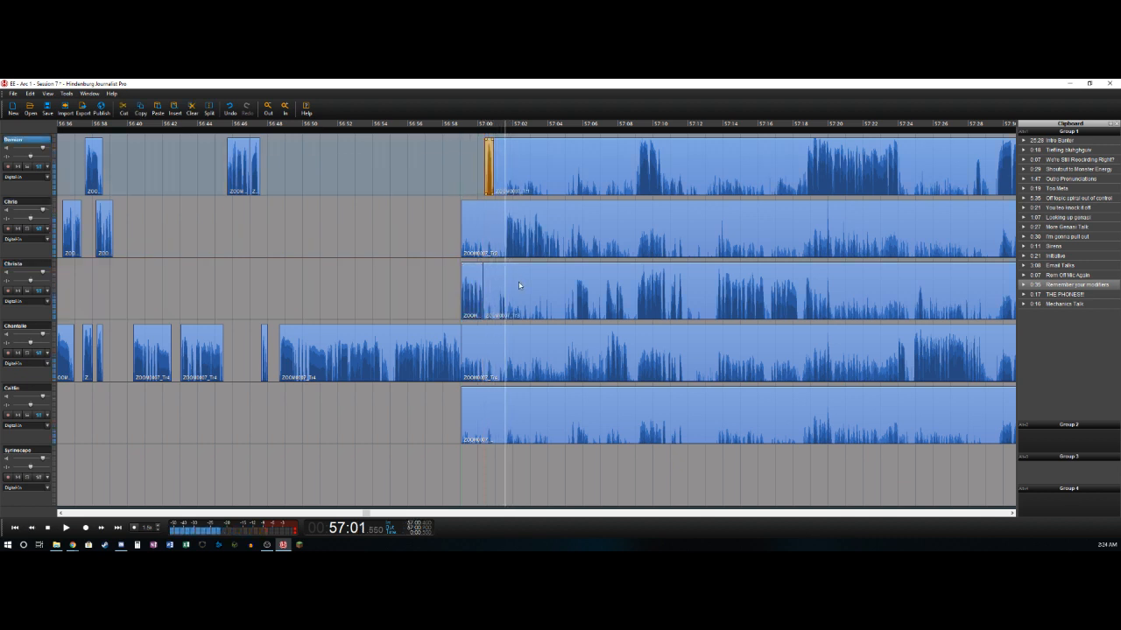
{"action": "key", "text": "Left"}
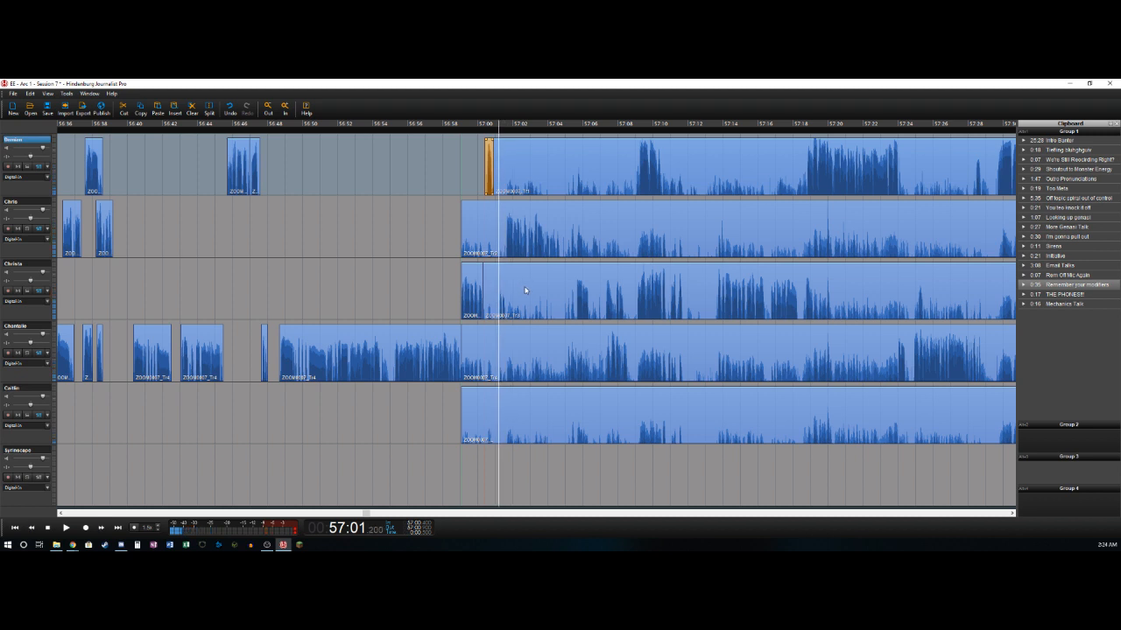
{"action": "key", "text": "Down"}
{"action": "key", "text": "Down"}
{"action": "key", "text": "t"}
{"action": "key", "text": "Delete"}
{"action": "key", "text": "space"}
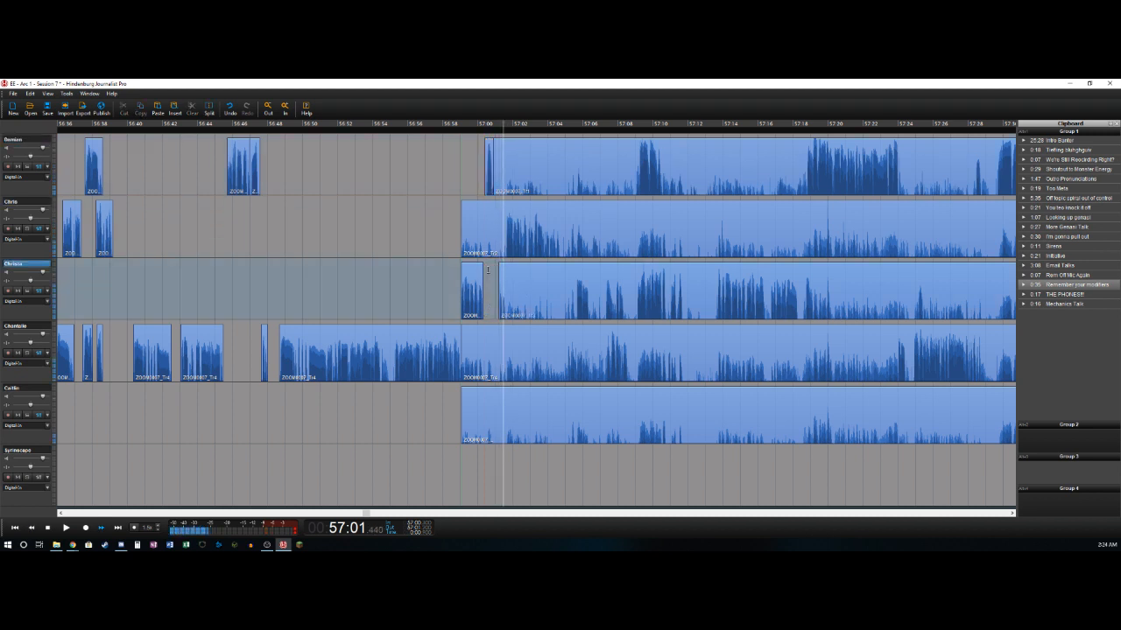
{"action": "key", "text": "space"}
{"action": "key", "text": "t"}
- Delete the second track's section from about 56:59.0 to 57:01.6, and split its clip at about 57:04.7, after the phrase
{"action": "key", "text": "Up"}
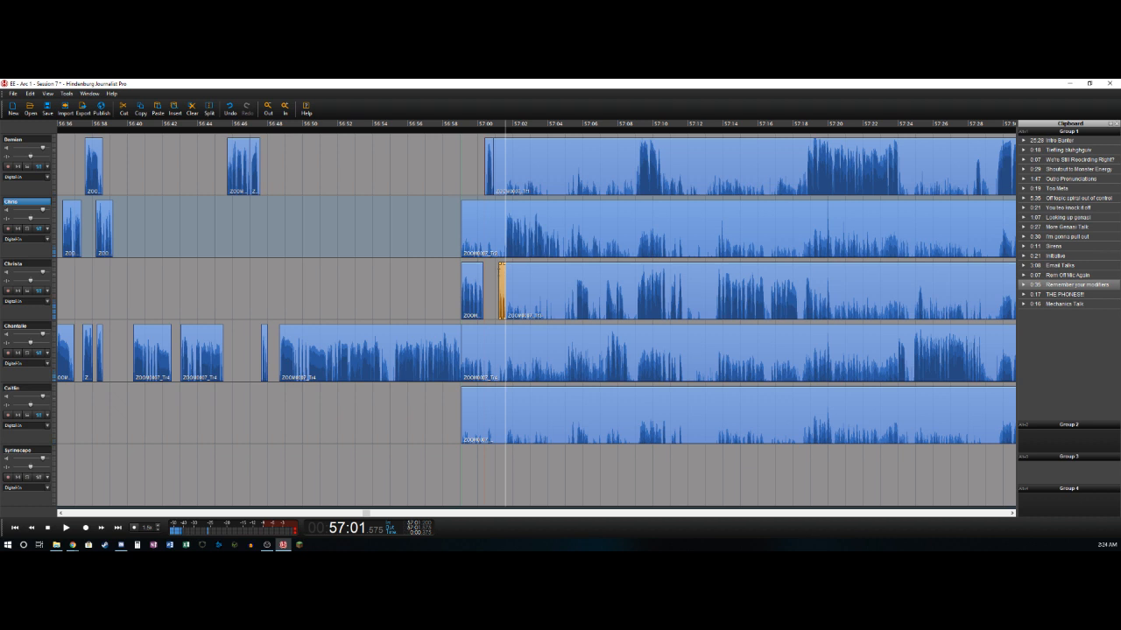
{"action": "key", "text": "t"}
{"action": "key", "text": "Delete"}
{"action": "key", "text": "space"}
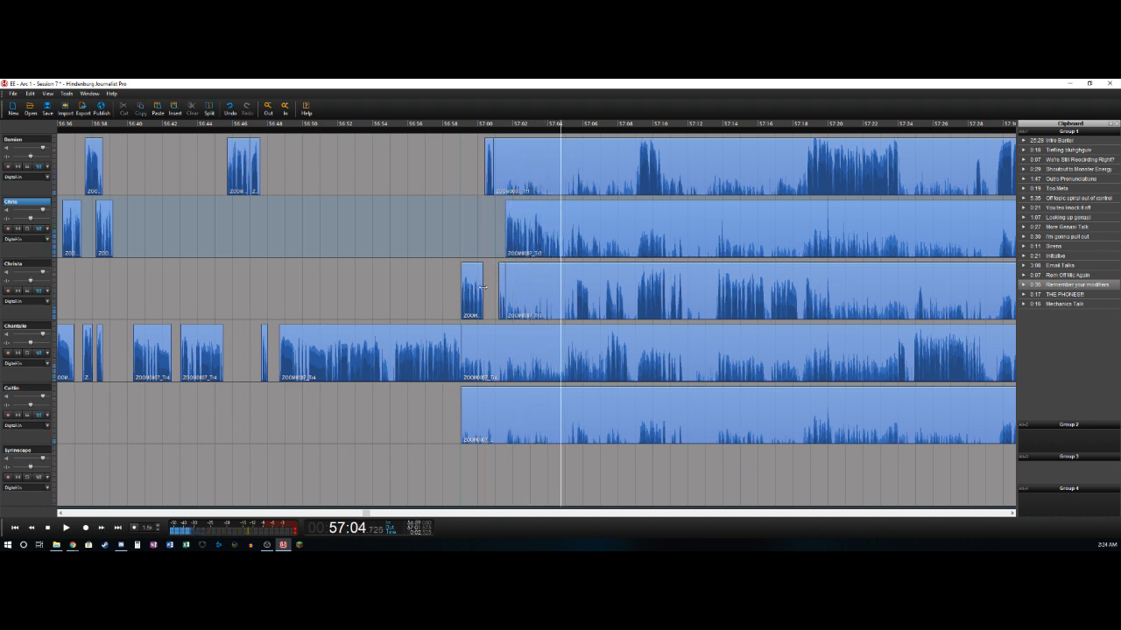
{"action": "key", "text": "t"}
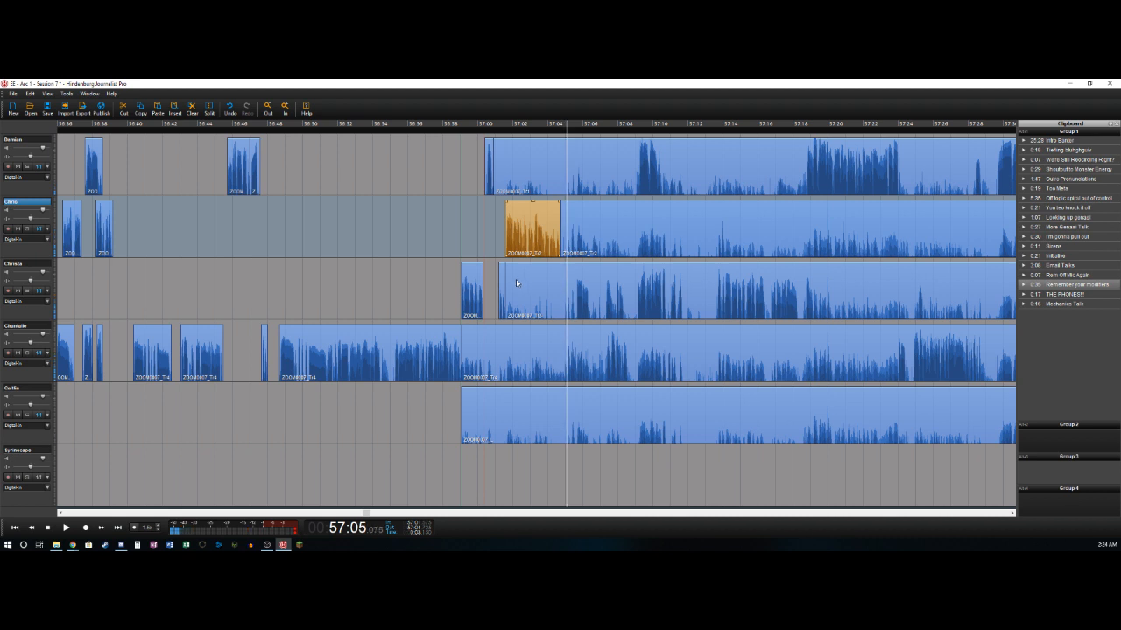
- Split the fourth track's clip at about 57:05.1 and delete the section from about 56:59.0 to that point
{"action": "key", "text": "Down"}
{"action": "key", "text": "Down"}
{"action": "key", "text": "t"}
{"action": "key", "text": "Delete"}
- Delete the third track's section from about 57:01.6 to 57:05.7, and split off the following phrase at about 57:06.4
{"action": "key", "text": "space"}
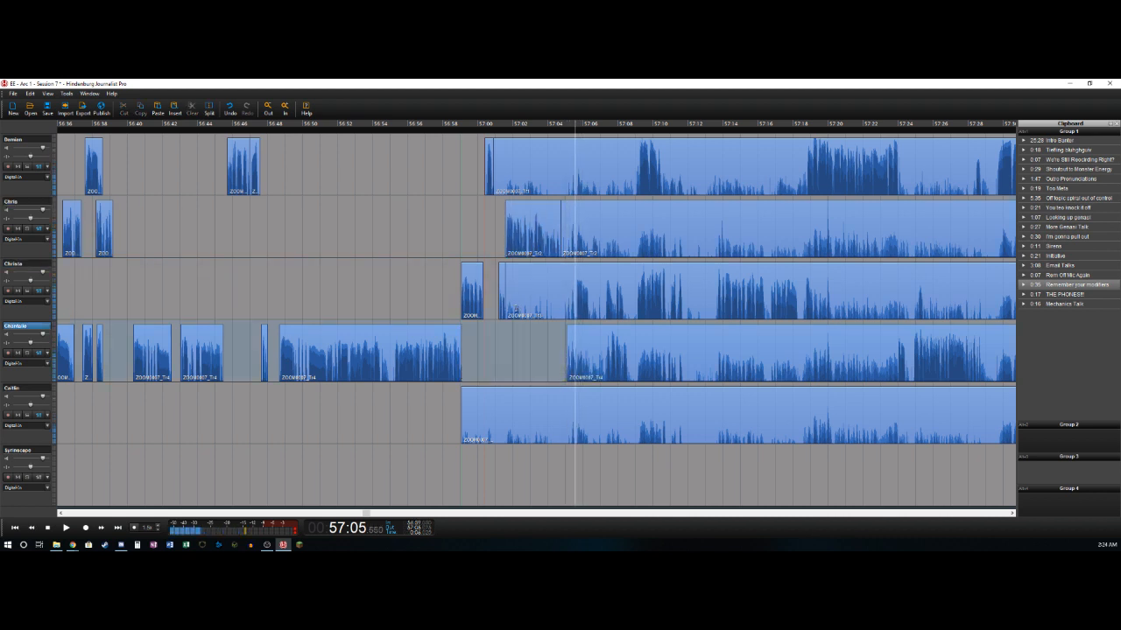
{"action": "key", "text": "Up"}
{"action": "key", "text": "t"}
{"action": "key", "text": "Delete"}
{"action": "key", "text": "l"}
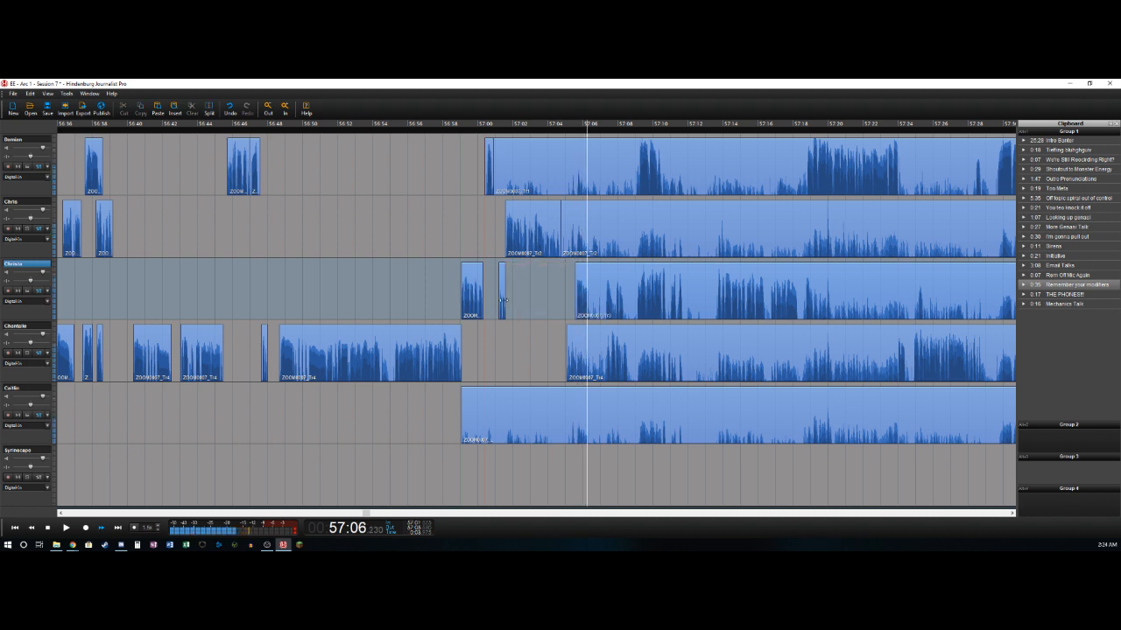
{"action": "key", "text": "t"}
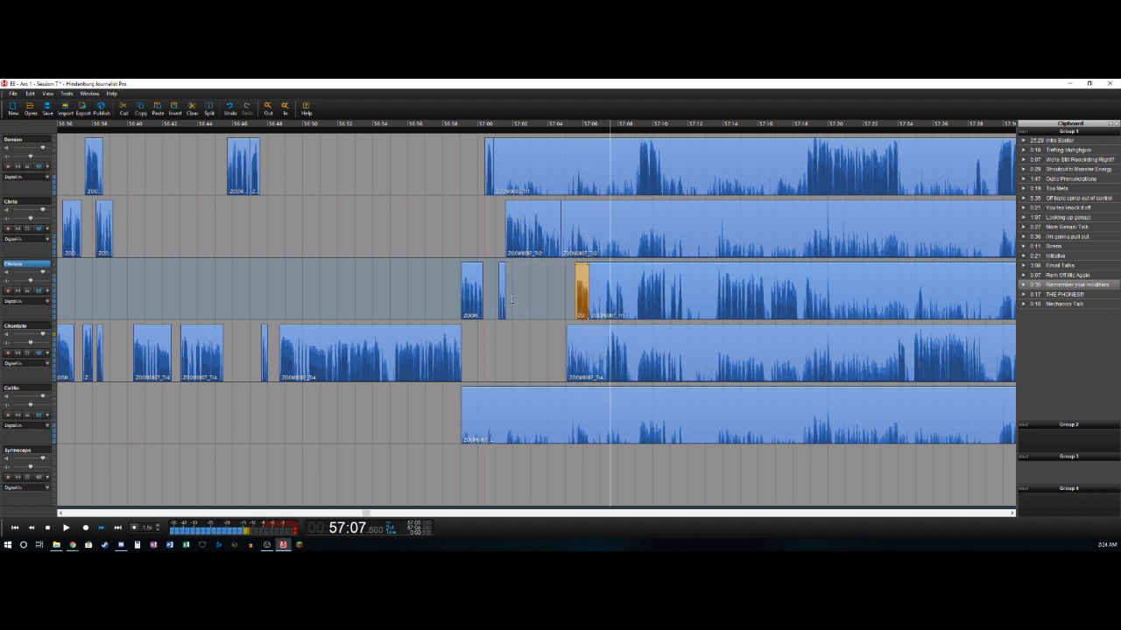
- Delete the fourth track's section from about 57:05.1 to 57:07.3, and split off its phrase at about 57:08.7
{"action": "key", "text": "Left"}
{"action": "key", "text": "Right"}
{"action": "key", "text": "Right"}
{"action": "key", "text": "Right"}
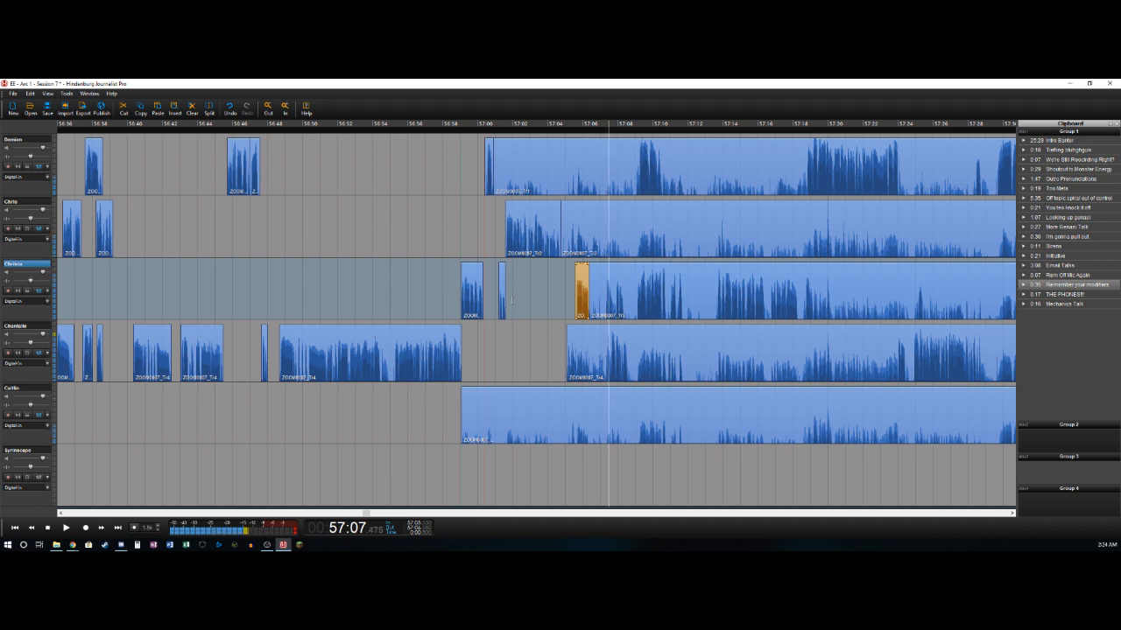
{"action": "key", "text": "Left"}
{"action": "key", "text": "Down"}
{"action": "key", "text": "Right"}
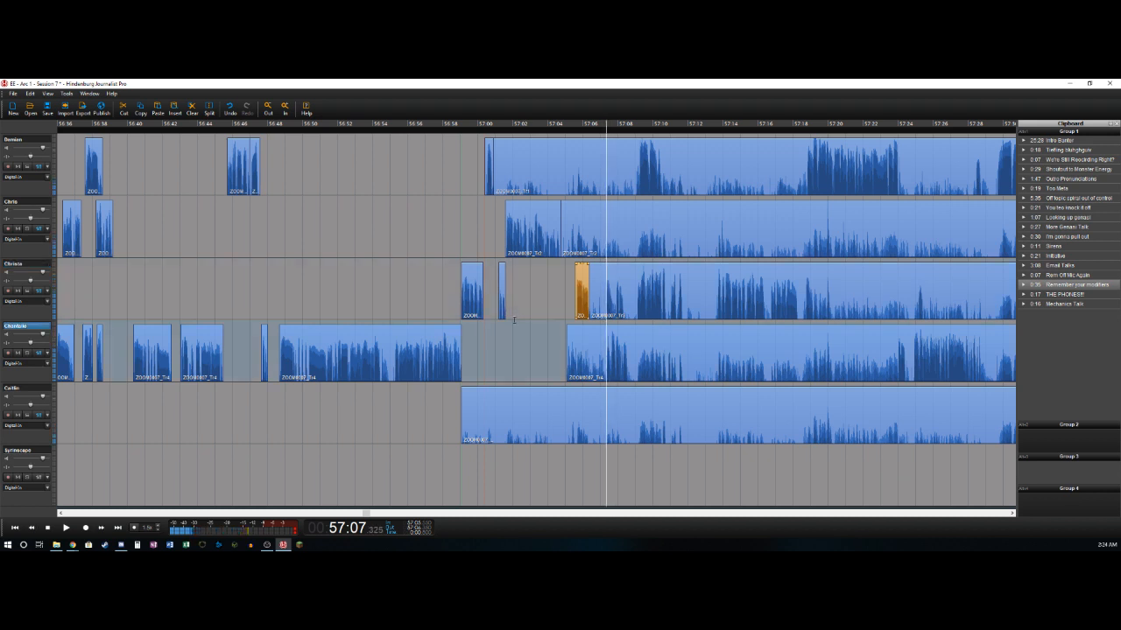
{"action": "key", "text": "t"}
{"action": "key", "text": "Delete"}
{"action": "key", "text": "Right"}
{"action": "key", "text": "Right"}
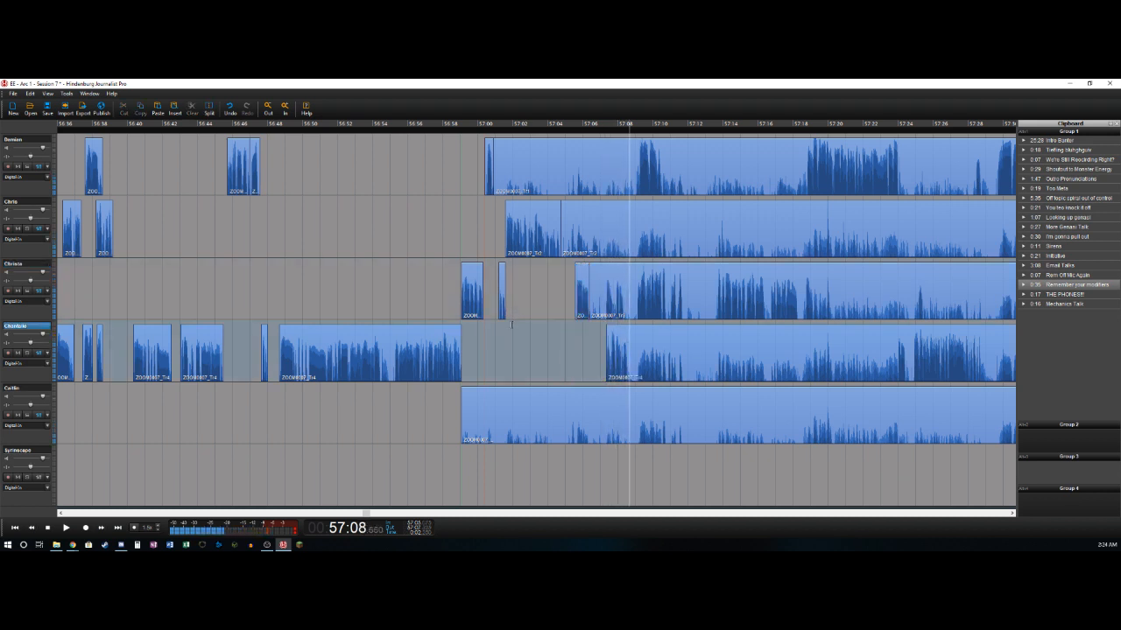
{"action": "key", "text": "t"}
- Delete the third track's section from about 57:06.4 to 57:07.3, and split off its phrase at about 57:08.4
{"action": "key", "text": "Up"}
{"action": "key", "text": "Left"}
{"action": "key", "text": "Left"}
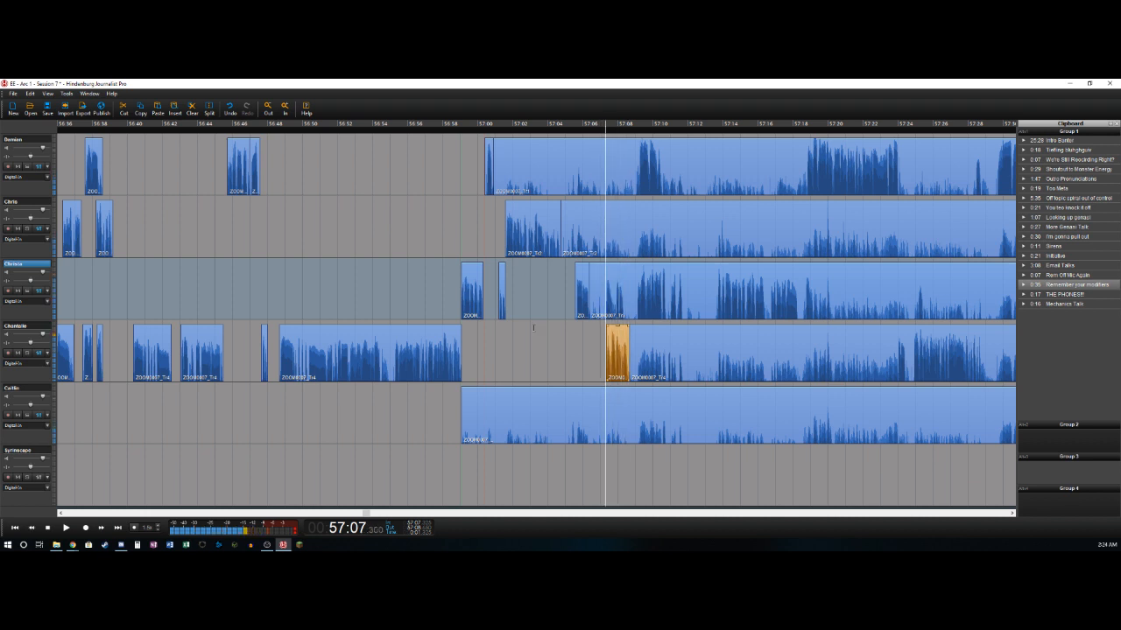
{"action": "key", "text": "t"}
{"action": "key", "text": "Delete"}
{"action": "key", "text": "Right"}
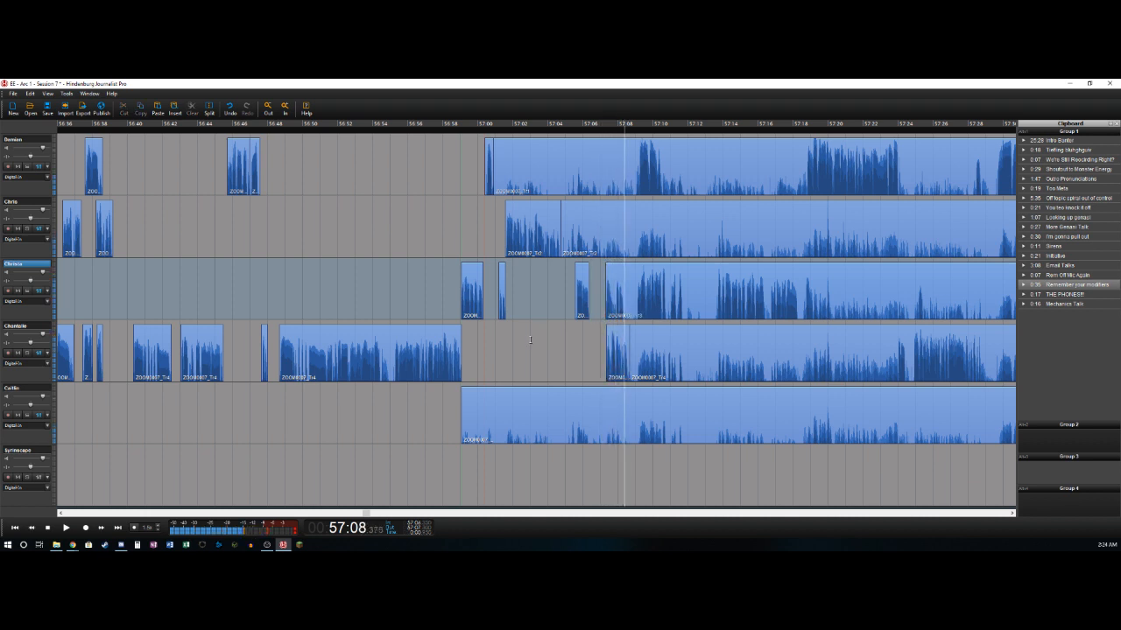
{"action": "key", "text": "t"}
- Delete the third track's section from about 57:08.4 to 57:09.0, and split off the next phrase at about 57:10.8
{"action": "key", "text": "Left"}
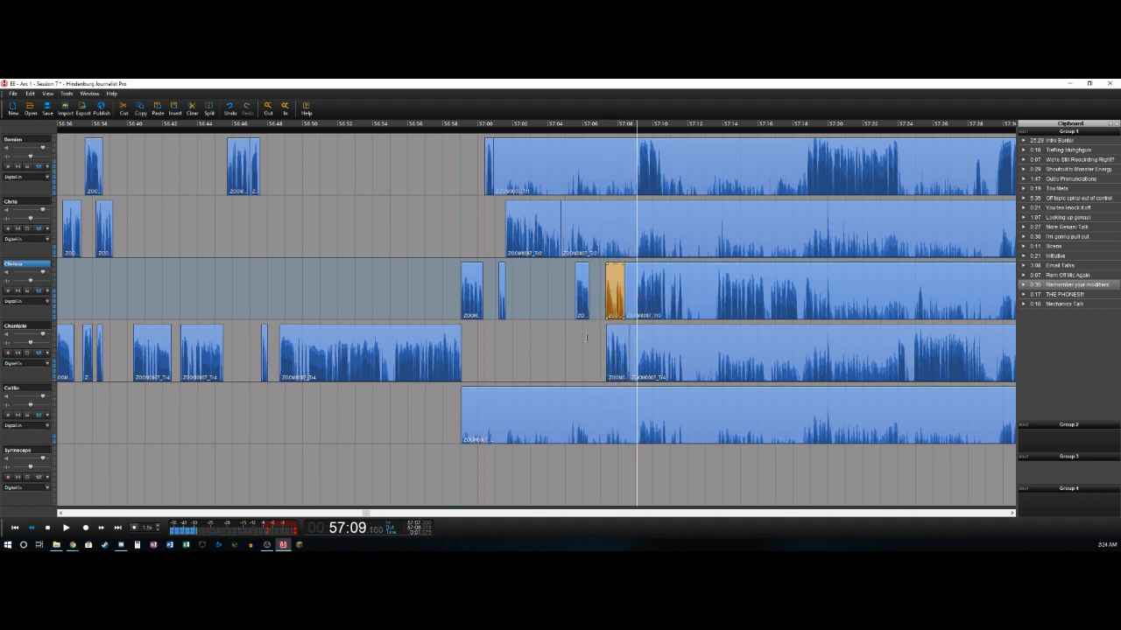
{"action": "key", "text": "Left"}
{"action": "key", "text": "Right"}
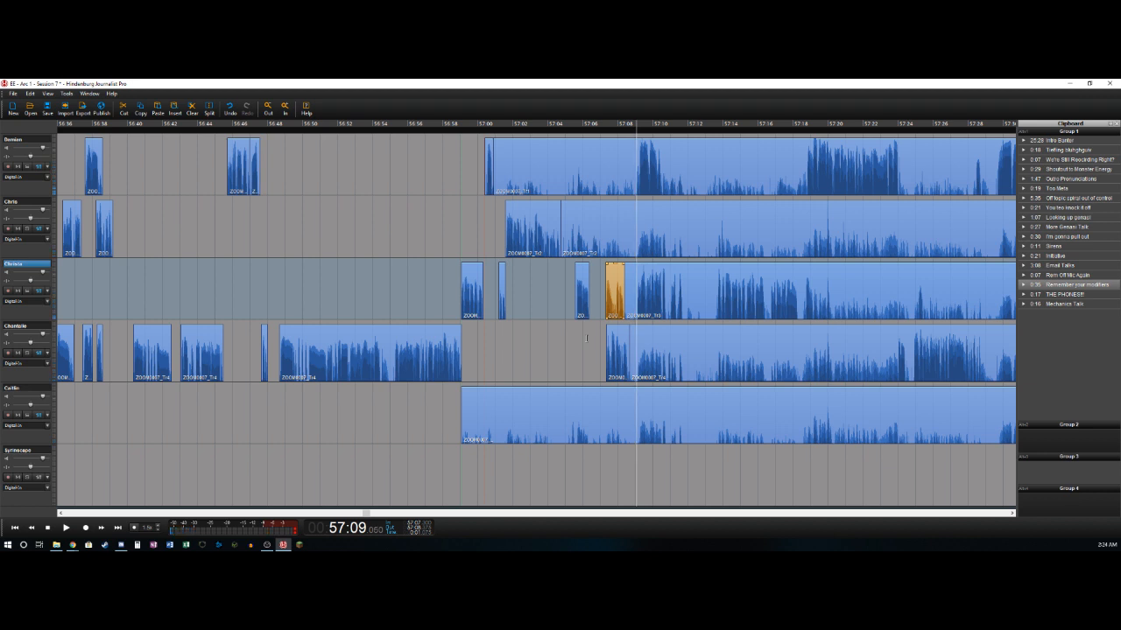
{"action": "key", "text": "t"}
{"action": "key", "text": "Delete"}
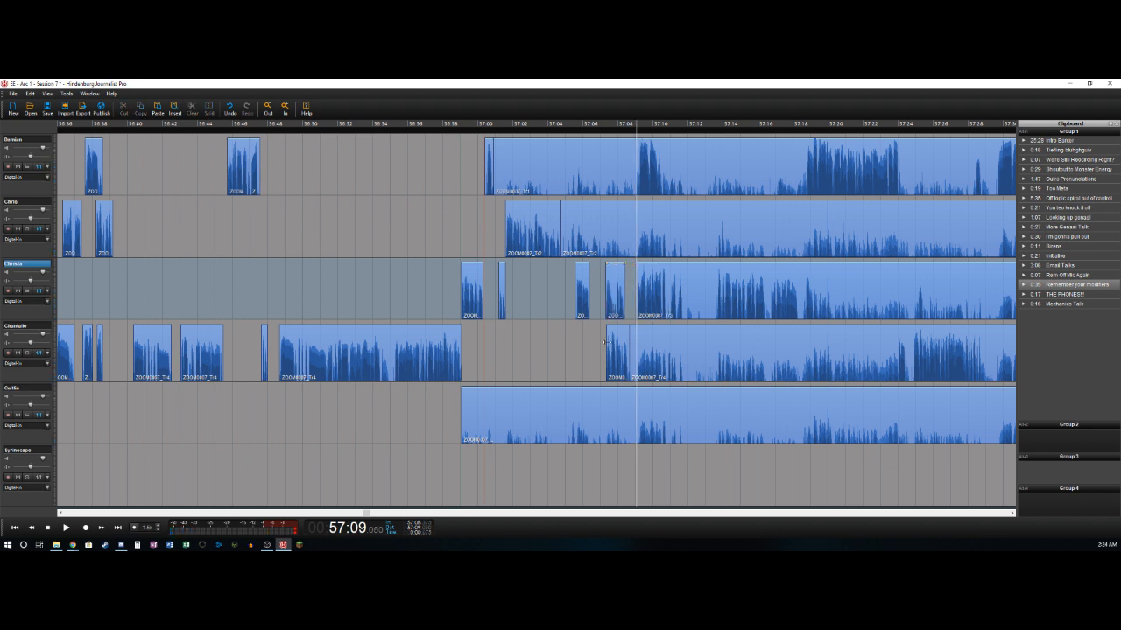
{"action": "key", "text": "space"}
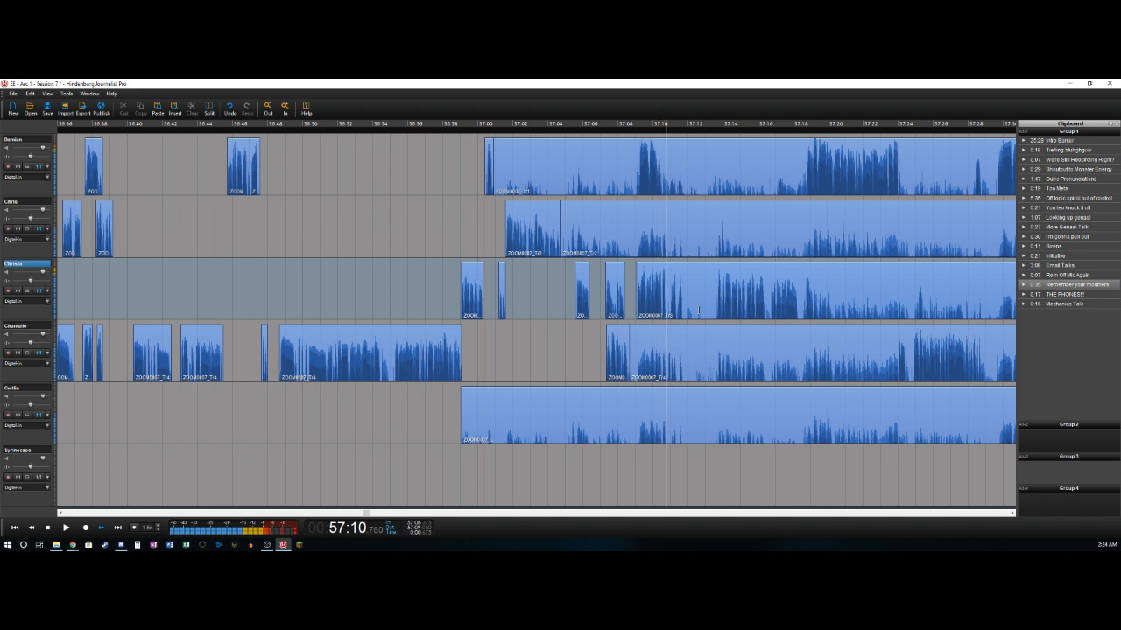
{"action": "key", "text": "space"}
{"action": "key", "text": "t"}
- Delete the first track's section from about 57:00.9 to 57:08.9, and split off its loud phrase at about 57:10.5
{"action": "key", "text": "Up"}
{"action": "key", "text": "Up"}
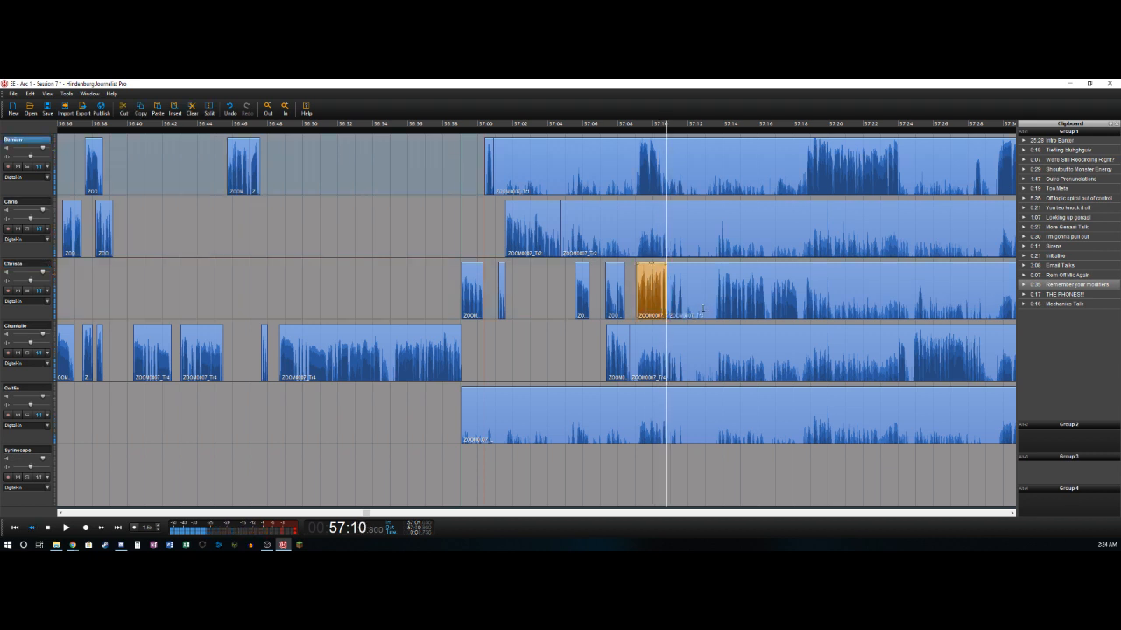
{"action": "key", "text": "Left"}
{"action": "key", "text": "Right"}
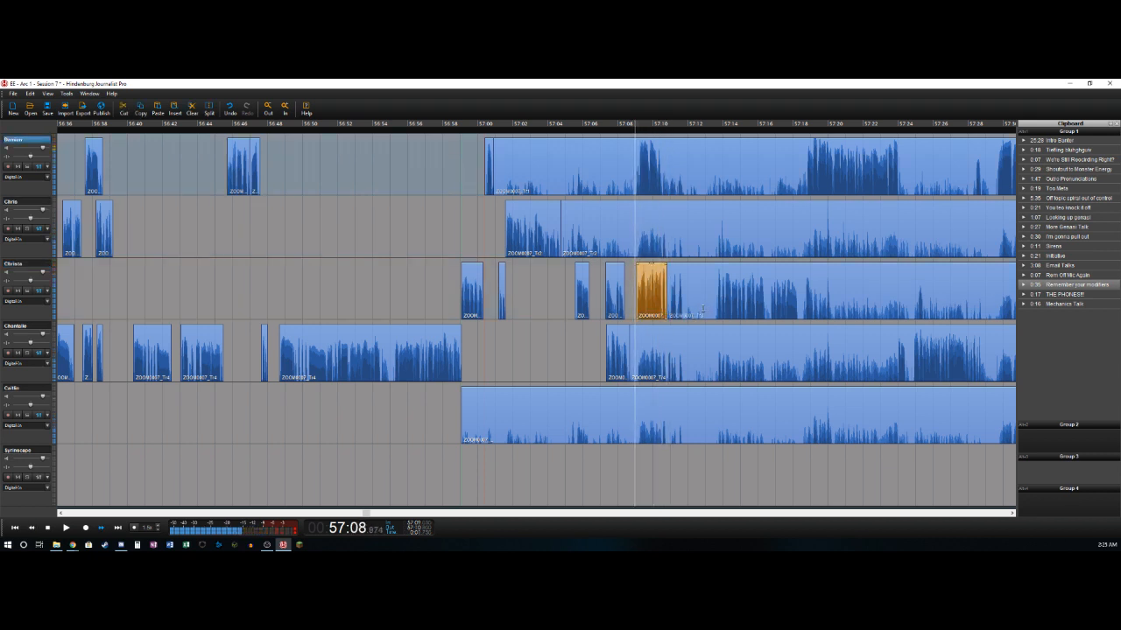
{"action": "key", "text": "Left"}
{"action": "key", "text": "t"}
{"action": "key", "text": "Delete"}
{"action": "key", "text": "Right"}
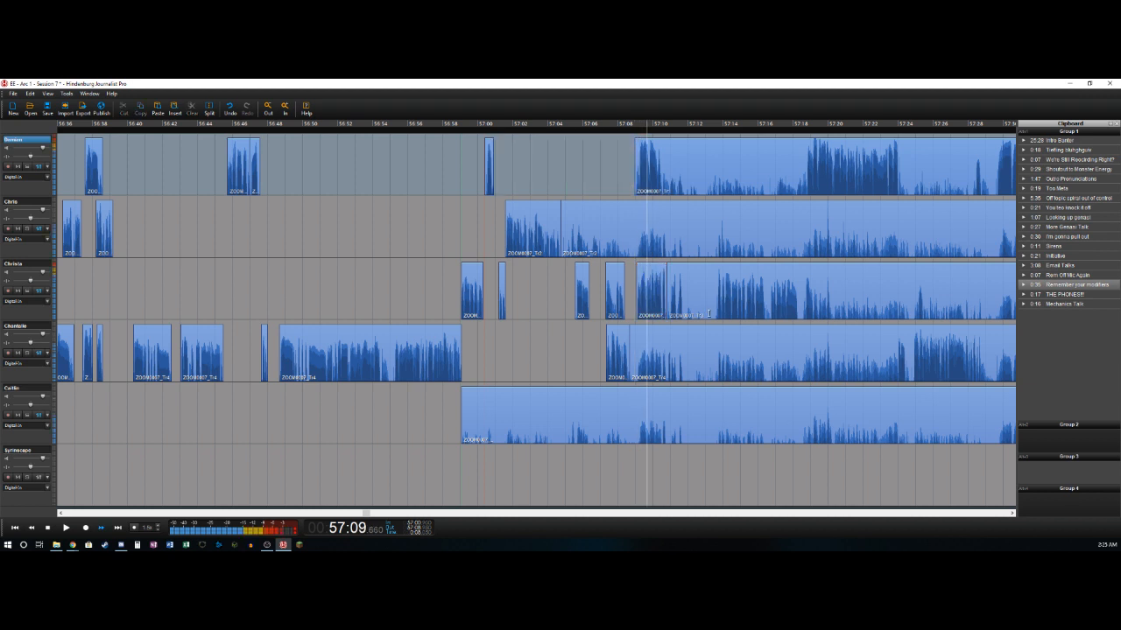
{"action": "key", "text": "t"}
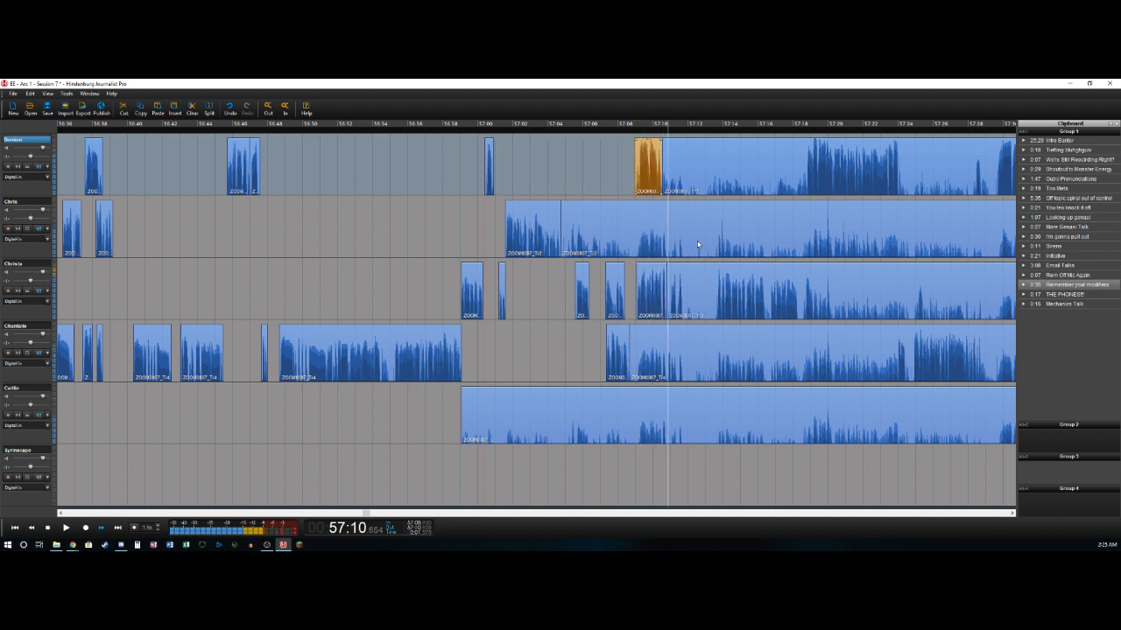
- Split the third track's clip at about 57:11.4 and delete the section from about 57:10.8 to that point
{"action": "key", "text": "Right"}
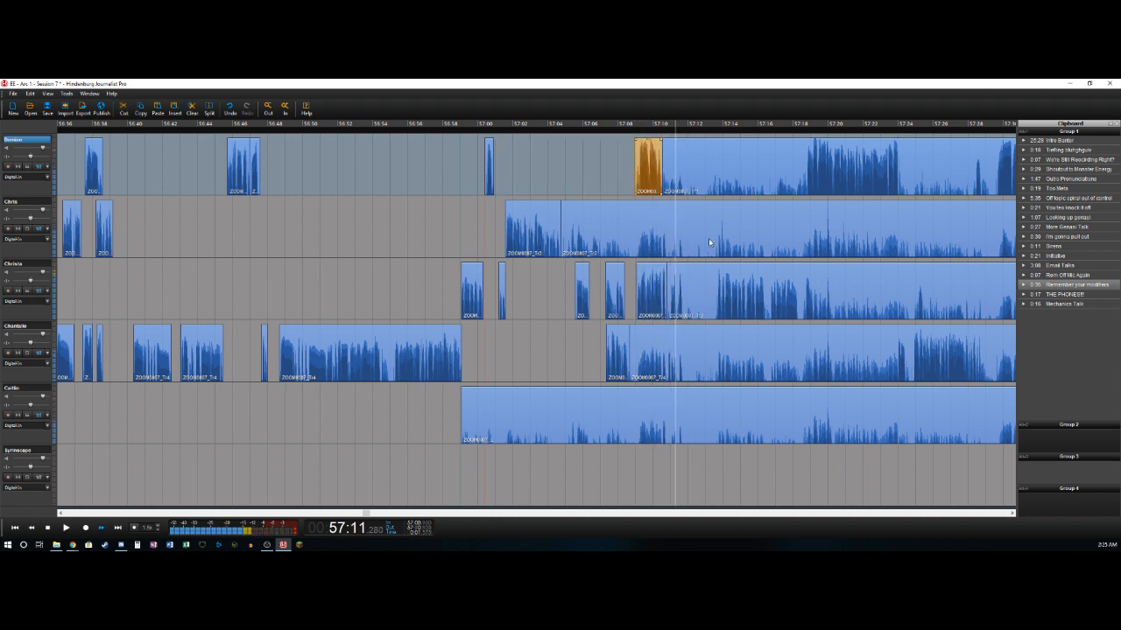
{"action": "key", "text": "Left"}
{"action": "key", "text": "Down"}
{"action": "key", "text": "Down"}
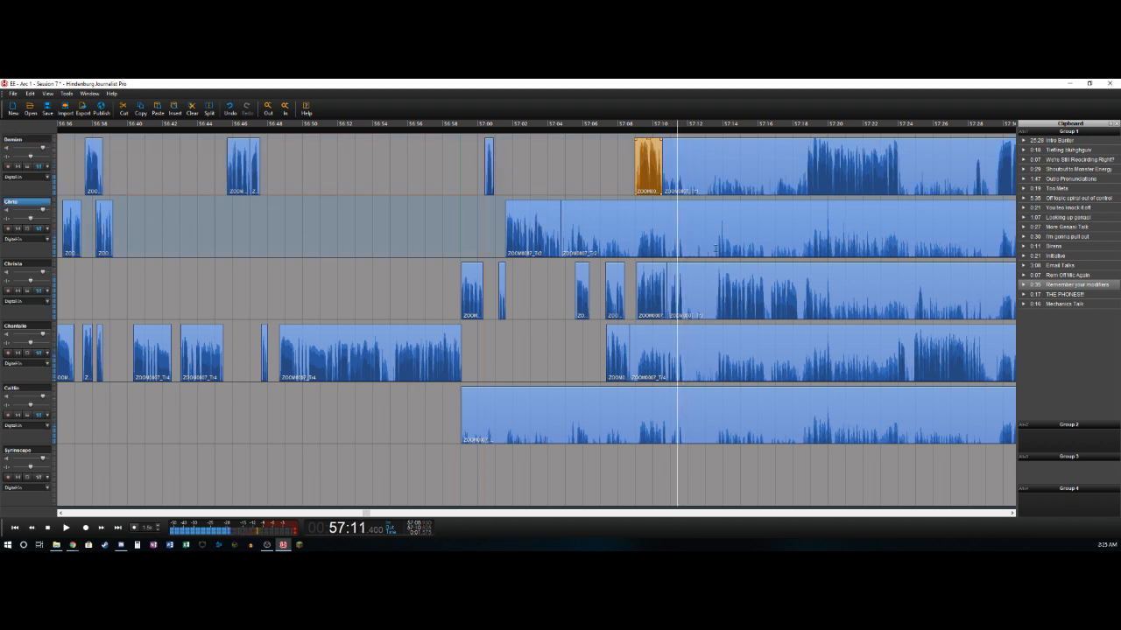
{"action": "key", "text": "t"}
{"action": "key", "text": "Delete"}
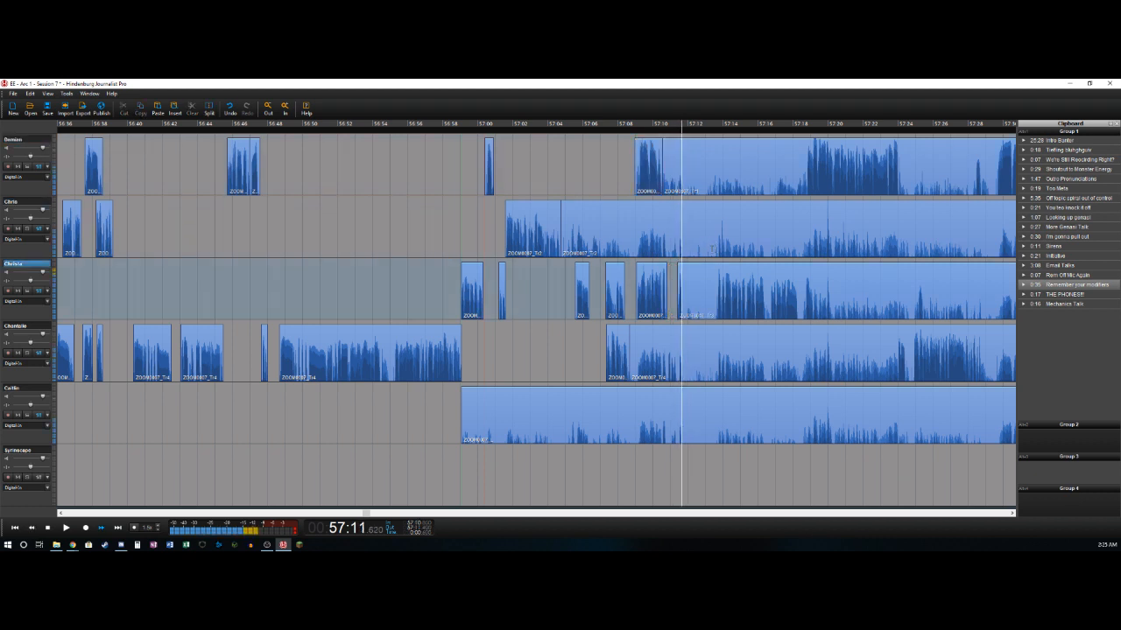
- Split the fourth track's clip at about 57:10.8 and delete the section from about 57:08.7 to that point
{"action": "key", "text": "Left"}
{"action": "key", "text": "Left"}
{"action": "key", "text": "Right"}
{"action": "key", "text": "Left"}
{"action": "key", "text": "Left"}
{"action": "key", "text": "Left"}
{"action": "key", "text": "Down"}
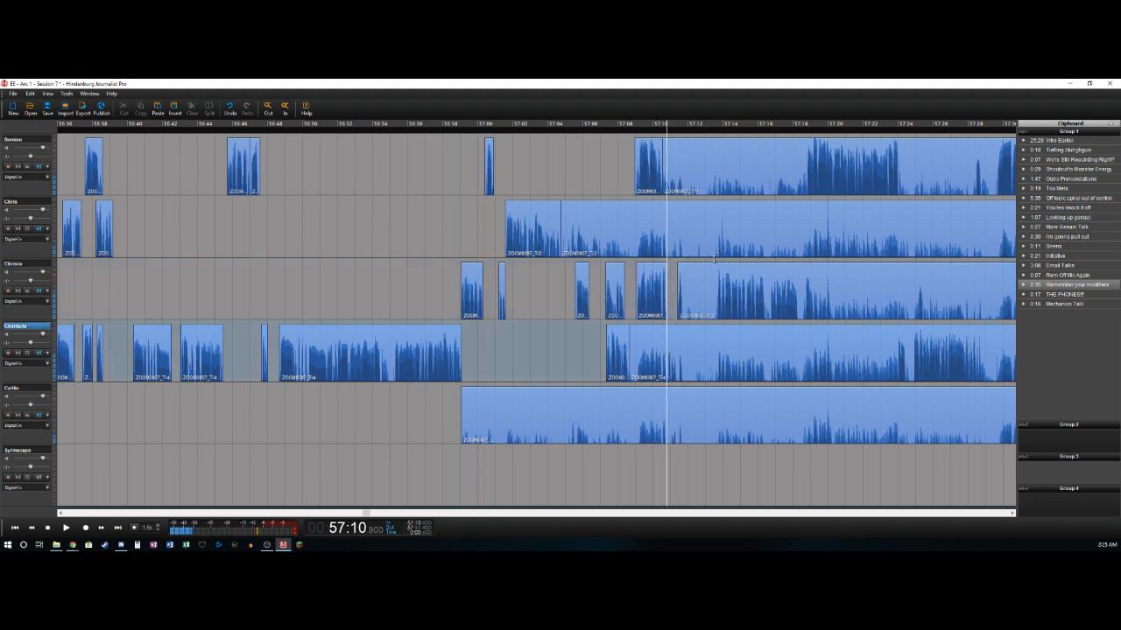
{"action": "key", "text": "t"}
{"action": "key", "text": "Delete"}
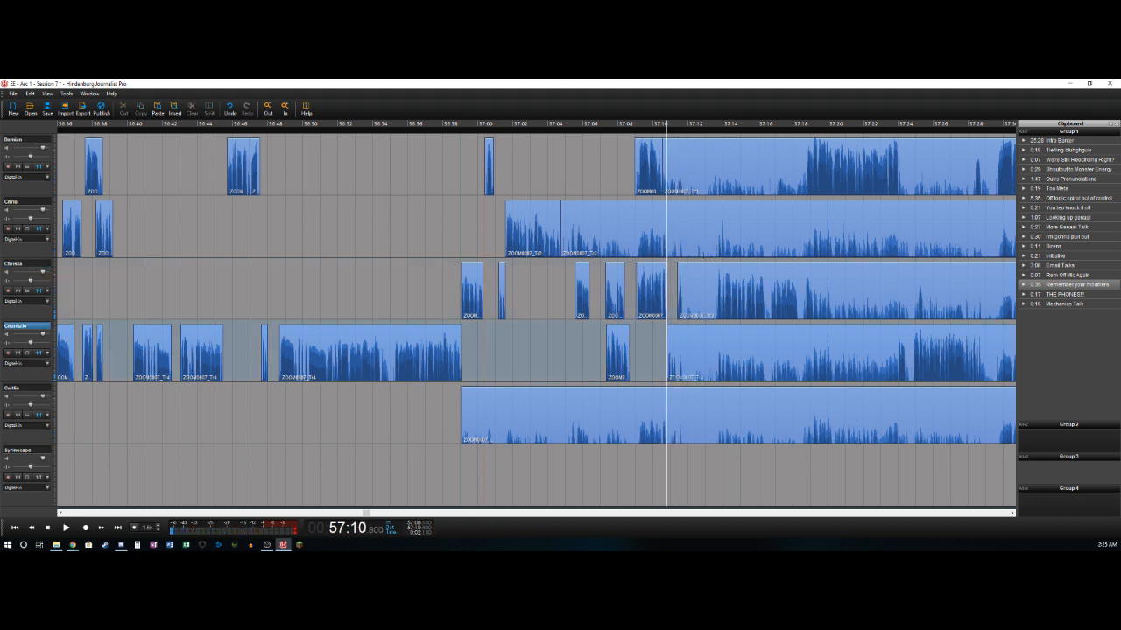
- Split off the fourth track's short phrase at about 57:11.3 and the third track's short phrase at about 57:11.7
{"action": "key", "text": "Right"}
{"action": "key", "text": "Left"}
{"action": "key", "text": "t"}
{"action": "key", "text": "Right"}
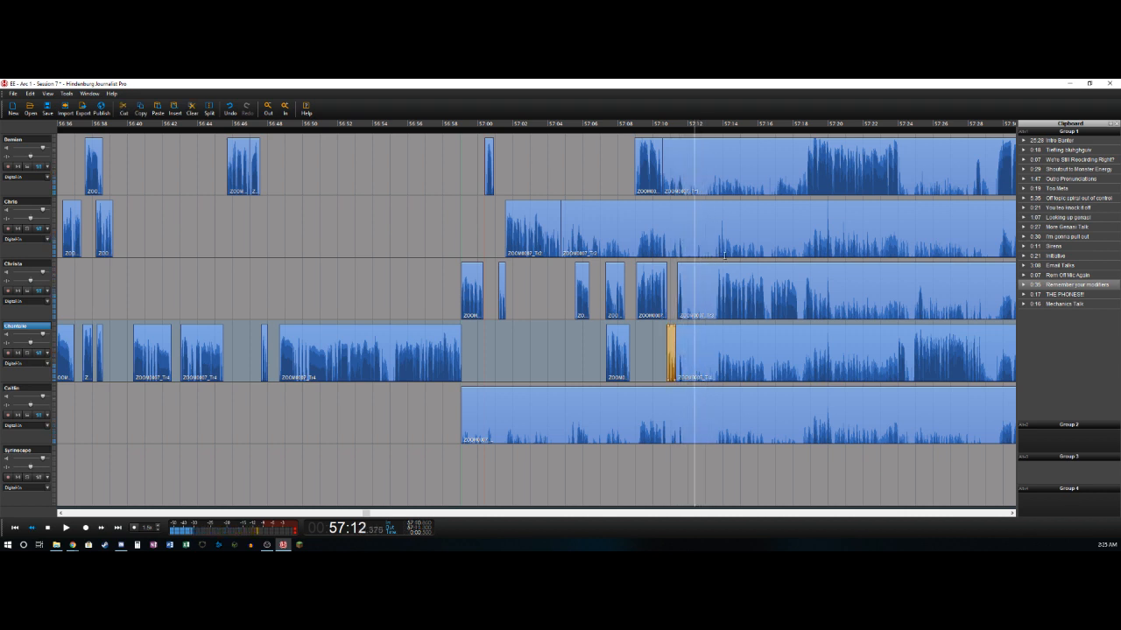
{"action": "key", "text": "Left"}
{"action": "key", "text": "Up"}
{"action": "key", "text": "t"}
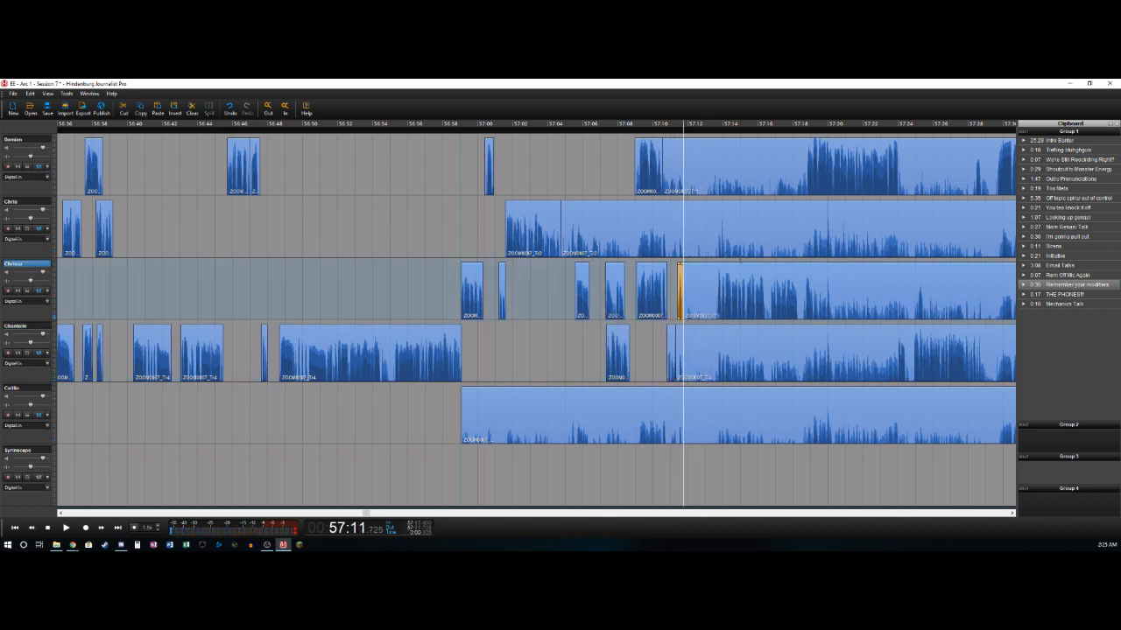
- Mark the range from about 57:11.7 to 57:13.6 across the five voice tracks and delete it, closing the gap
{"action": "key", "text": "space"}
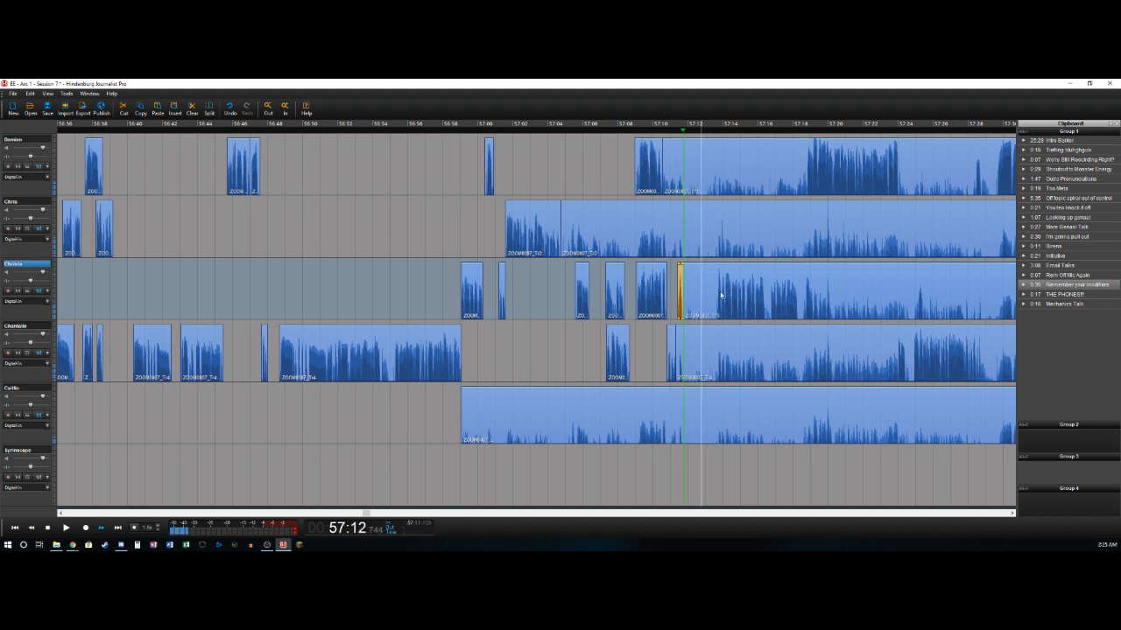
{"action": "key", "text": "Right"}
{"action": "key", "text": "Right"}
{"action": "key", "text": "o"}
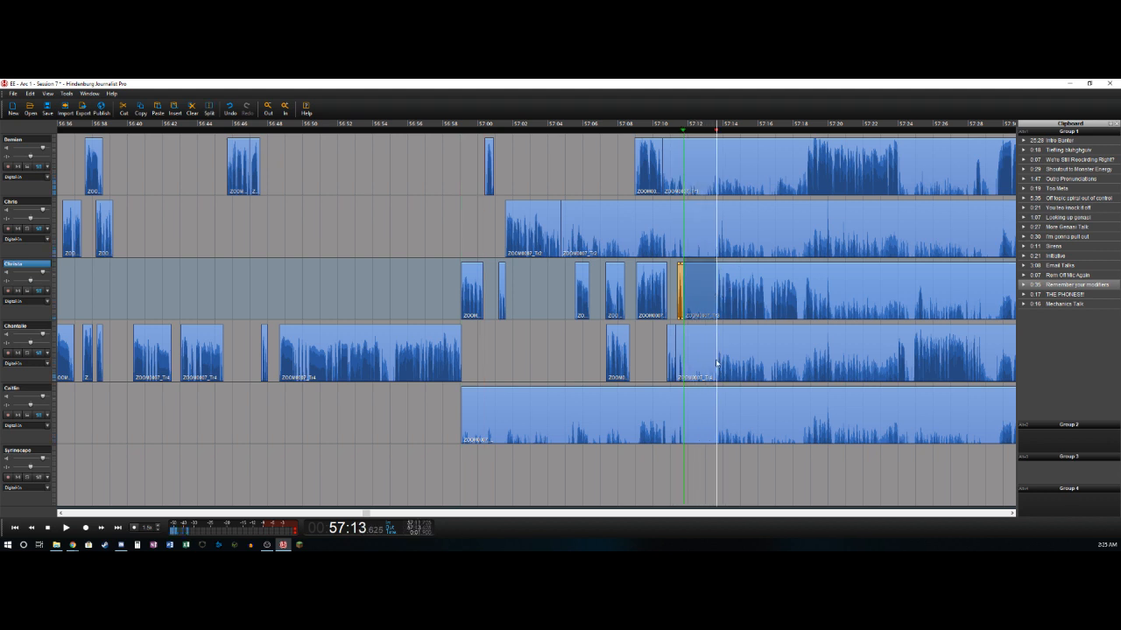
{"action": "key", "text": "Up"}
{"action": "key", "text": "Up"}
{"action": "left_click", "coordinate": [699, 419], "text": "shift"}
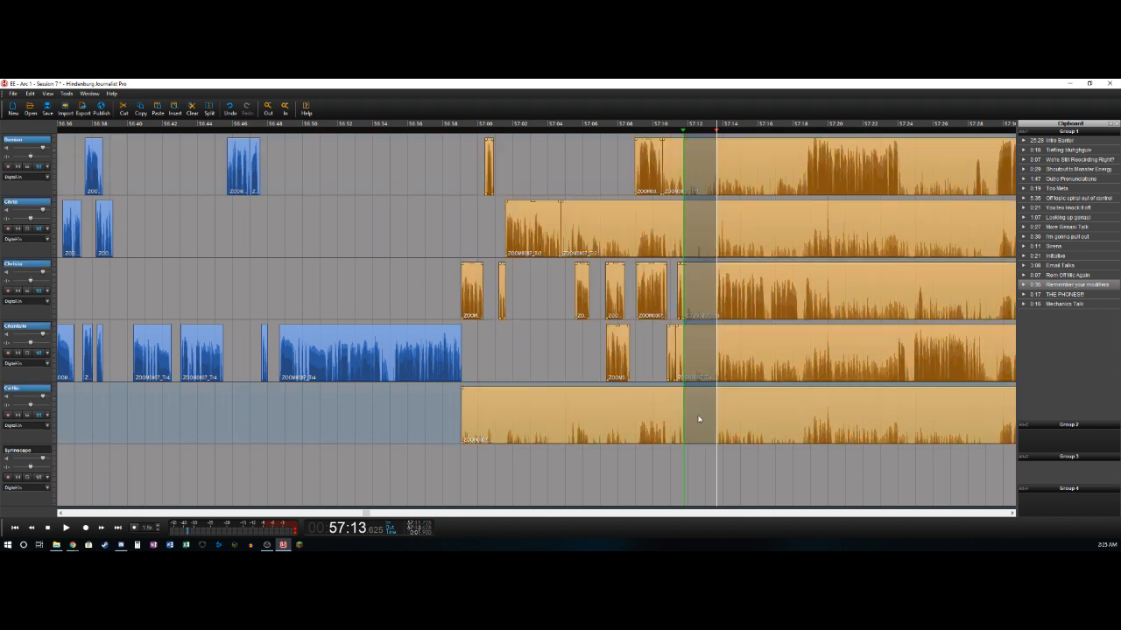
{"action": "key", "text": "Delete"}
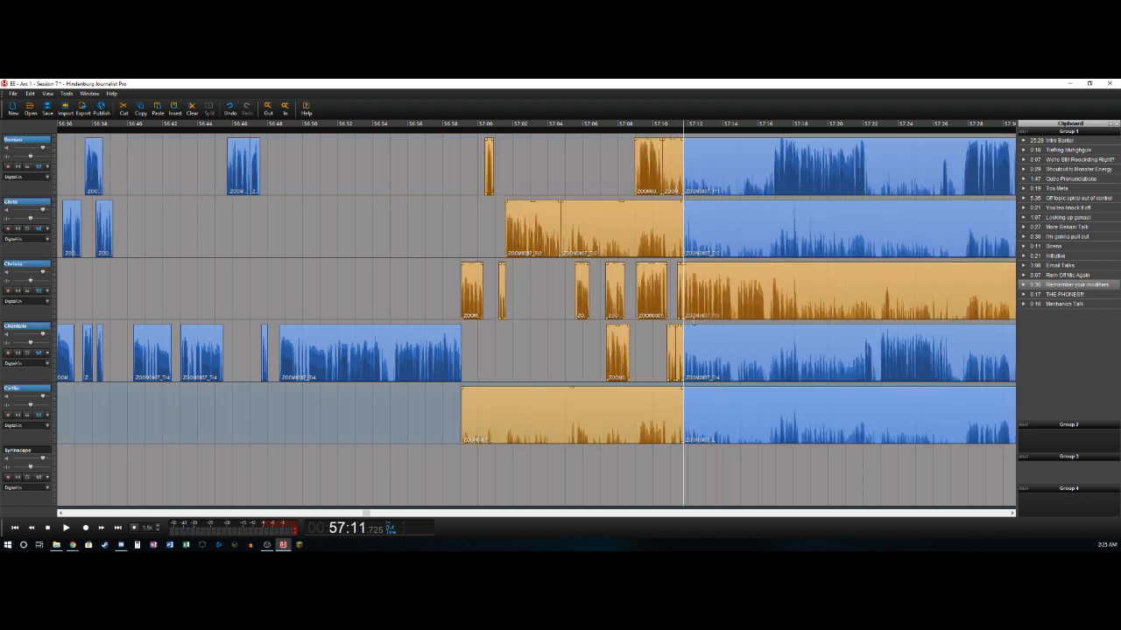
- Delete the leftover bleed clips ending at about 57:11.7 on the fifth, fourth, second and first tracks
{"action": "left_click", "coordinate": [666, 409]}
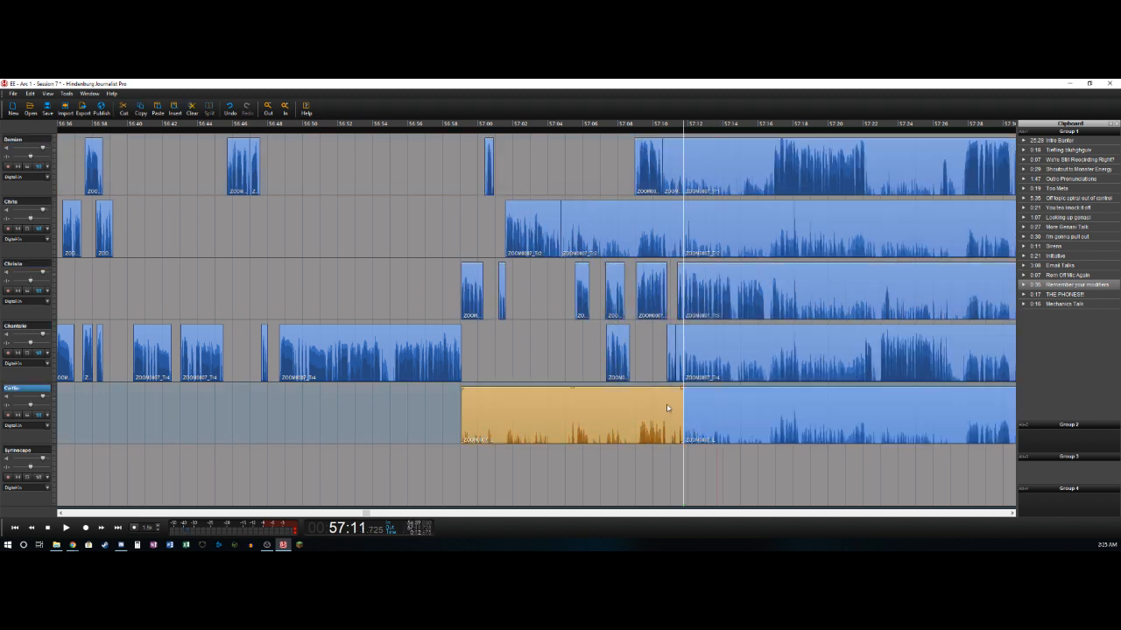
{"action": "key", "text": "Delete"}
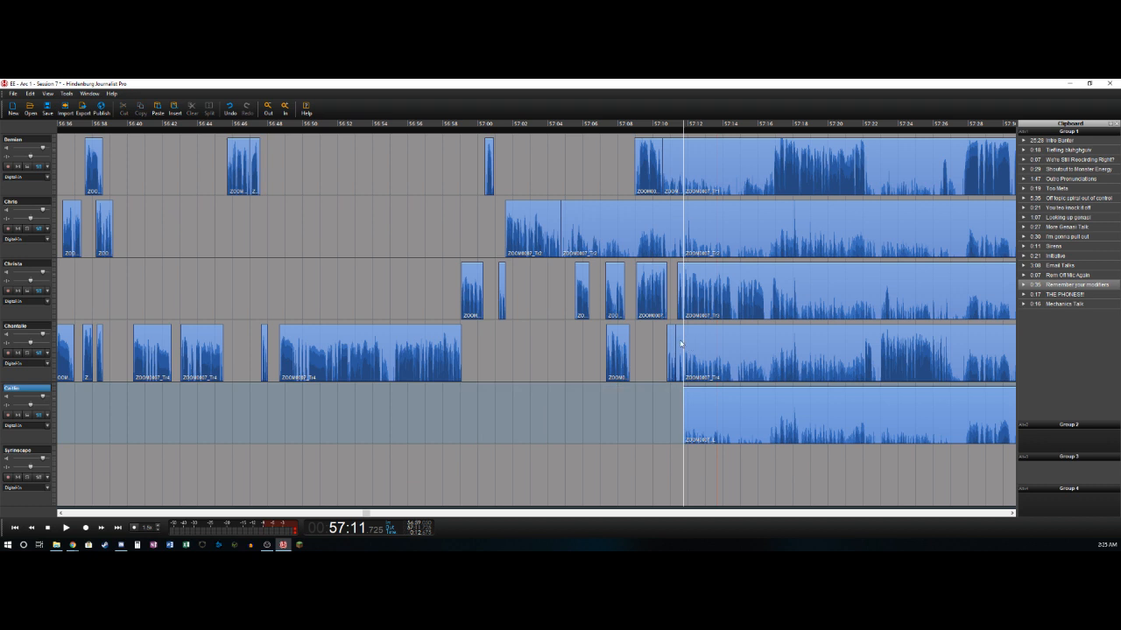
{"action": "left_click", "coordinate": [680, 343]}
{"action": "key", "text": "Delete"}
{"action": "left_click", "coordinate": [658, 220]}
{"action": "key", "text": "Delete"}
{"action": "left_click", "coordinate": [672, 170]}
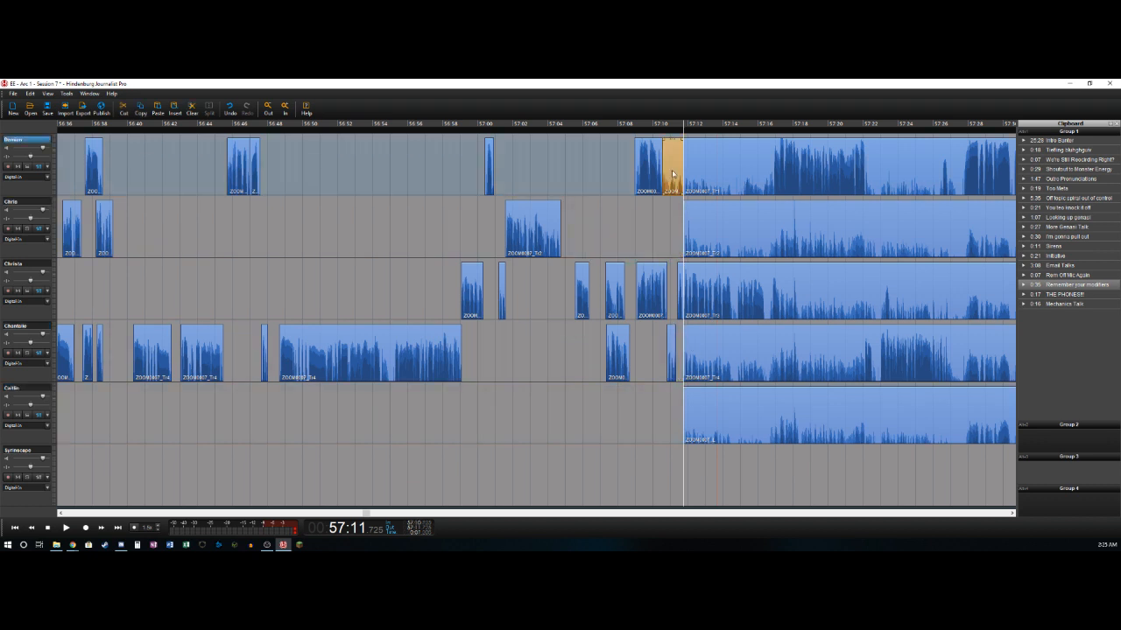
{"action": "key", "text": "space"}
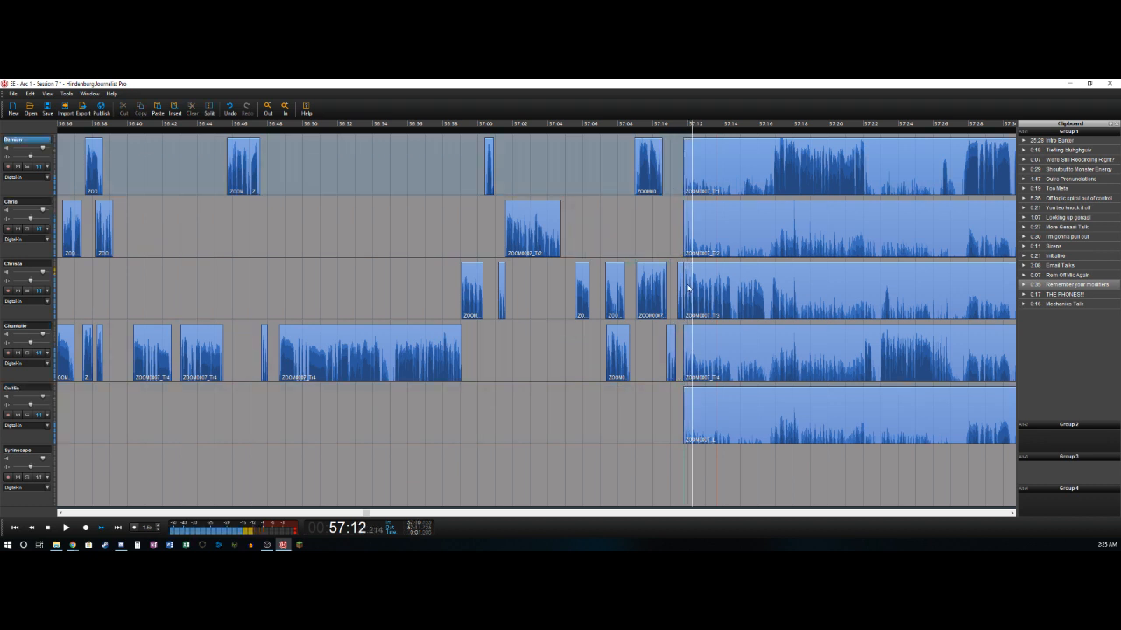
- Select the five clips starting at about 57:11.7 and move them together to start at about 57:12.0
{"action": "key", "text": "Left"}
{"action": "key", "text": "Right"}
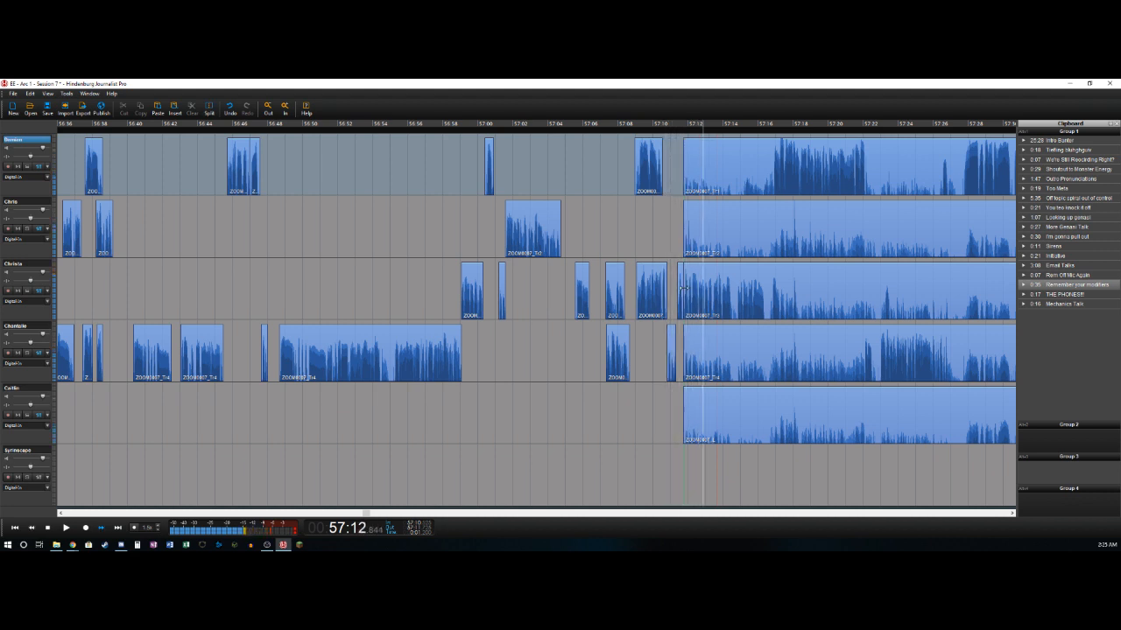
{"action": "left_click", "coordinate": [729, 412]}
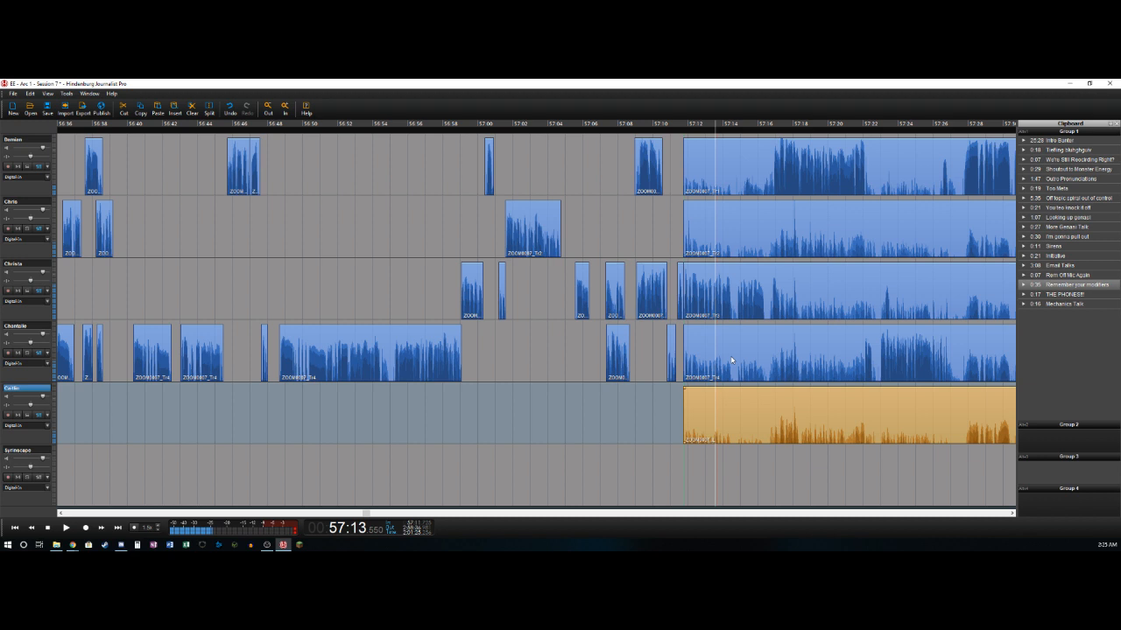
{"action": "left_click", "coordinate": [726, 167], "text": "shift"}
{"action": "left_click_drag", "start_coordinate": [692, 279], "coordinate": [699, 280]}
{"action": "key", "text": "Left"}
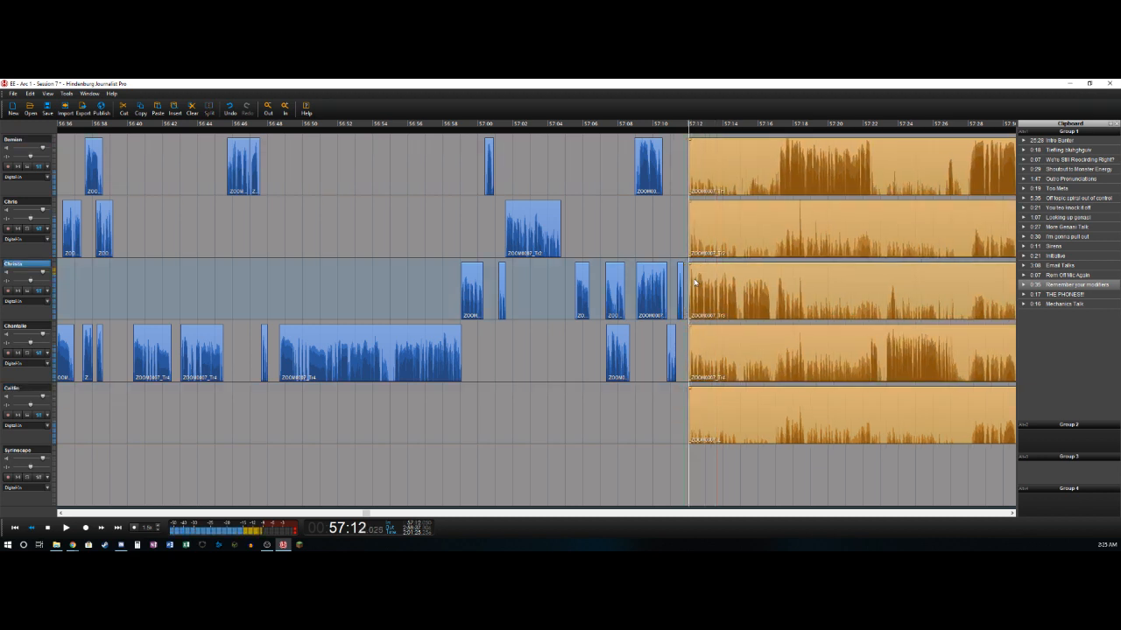
- Split off the third track's phrase at about 57:17.6
{"action": "key", "text": "Right"}
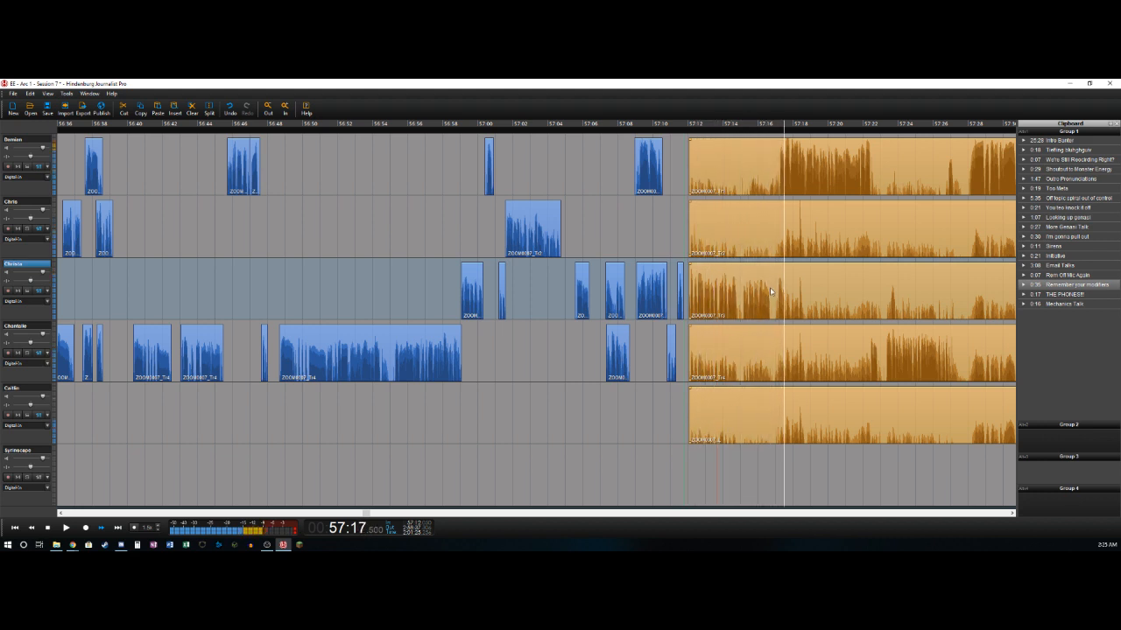
{"action": "key", "text": "Left"}
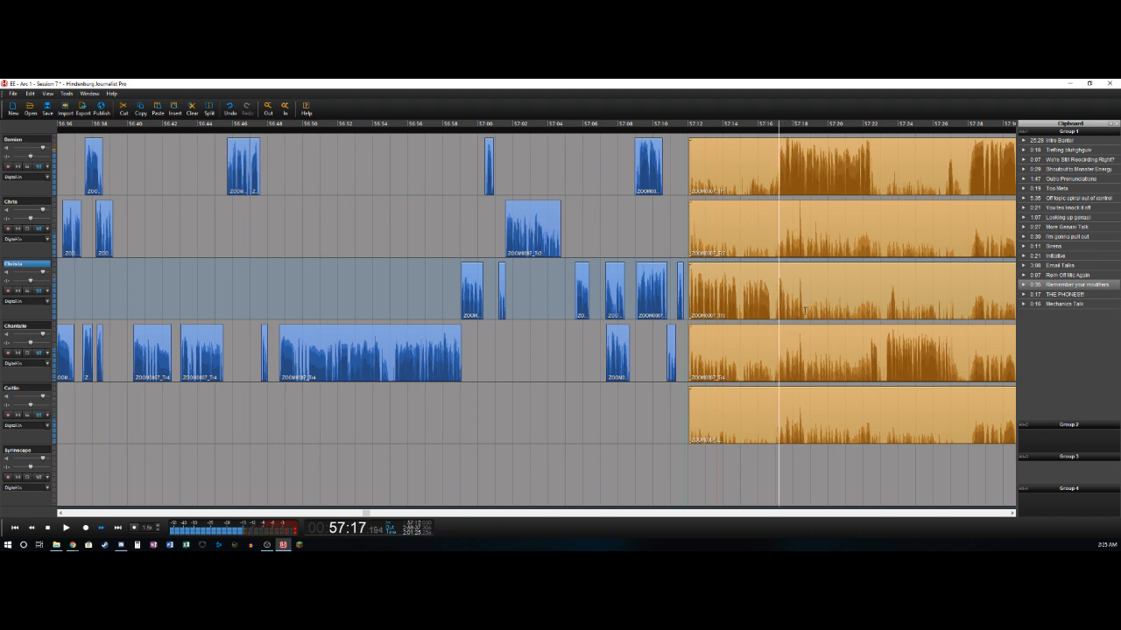
{"action": "key", "text": "Left"}
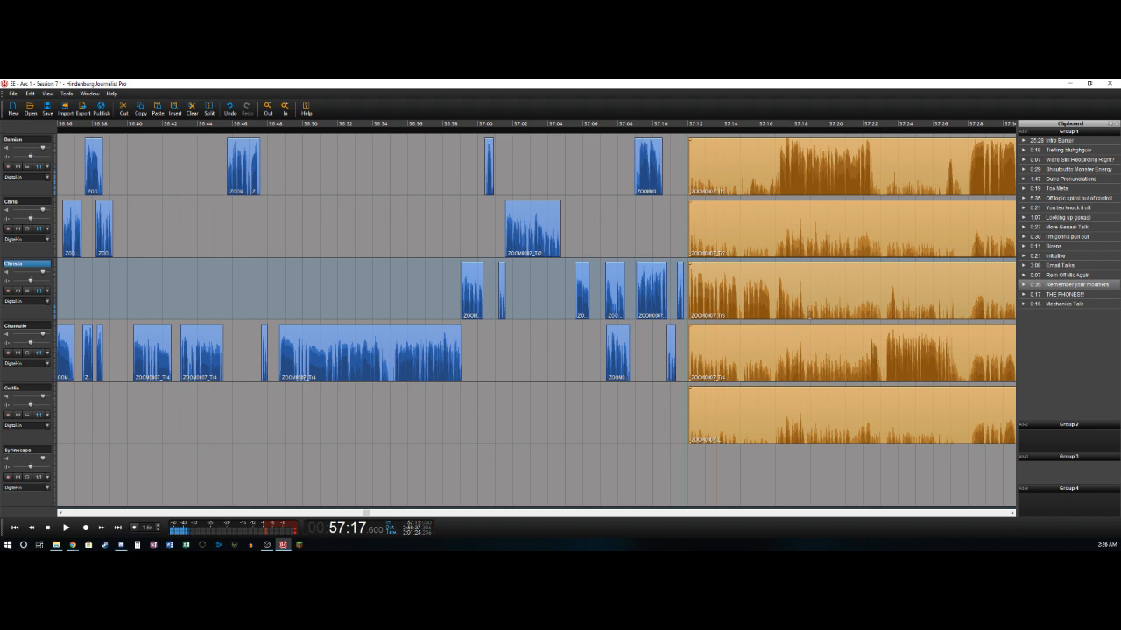
{"action": "left_click", "coordinate": [807, 282]}
{"action": "key", "text": "space"}
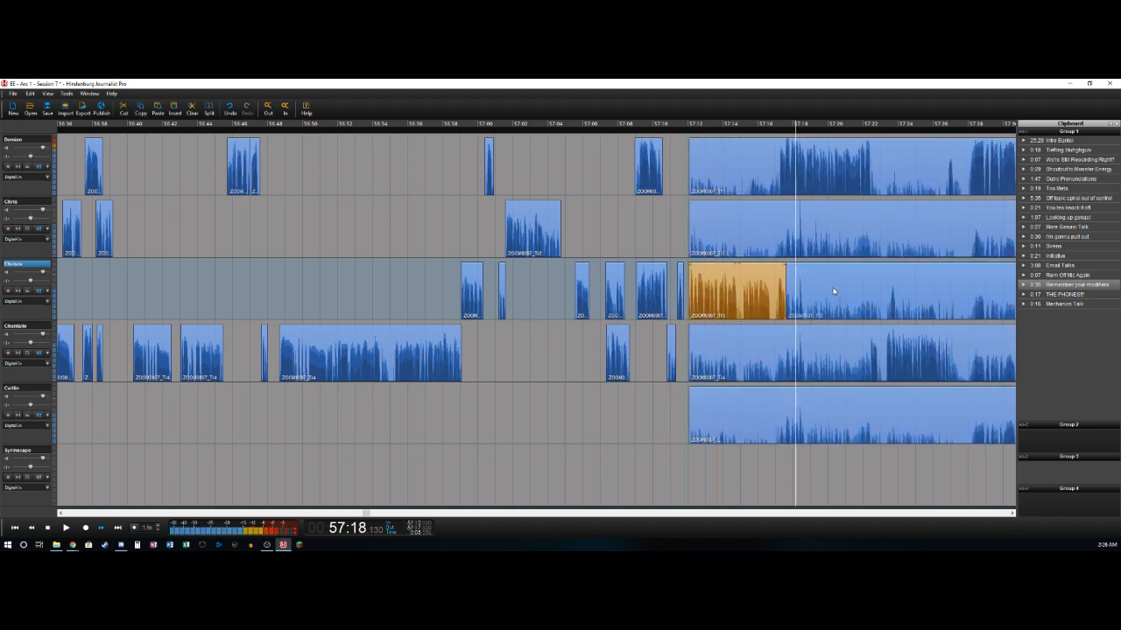
- Split the first track's clip at about 57:17.2 and delete the section from about 57:12.0 to that point
{"action": "key", "text": "Left"}
{"action": "key", "text": "Up"}
{"action": "key", "text": "Up"}
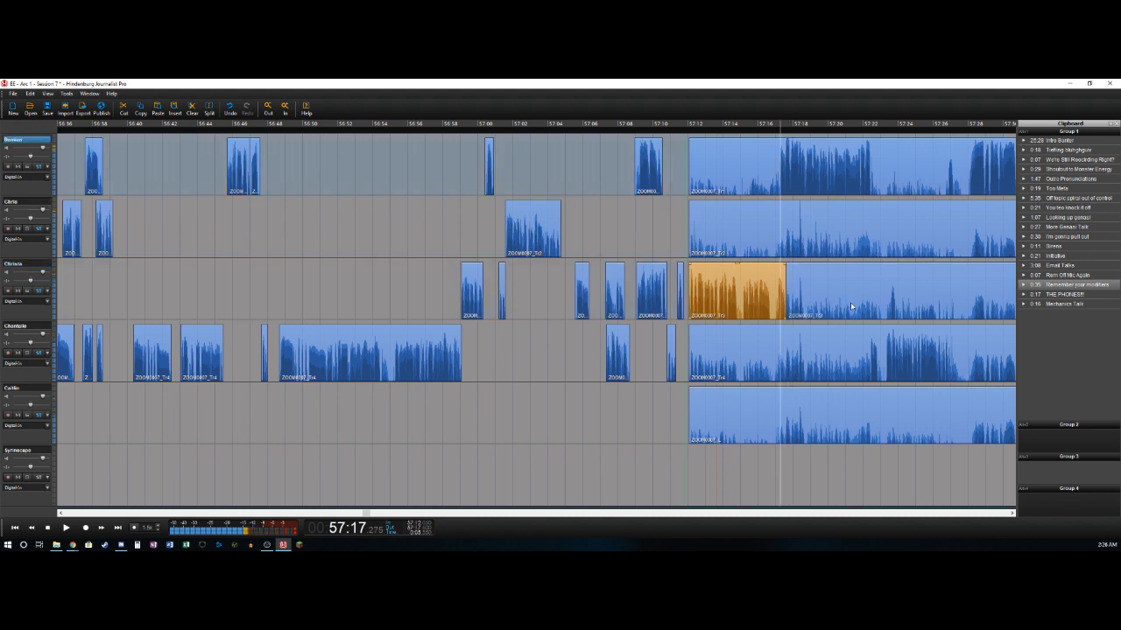
{"action": "key", "text": "Left"}
{"action": "key", "text": "t"}
{"action": "key", "text": "Delete"}
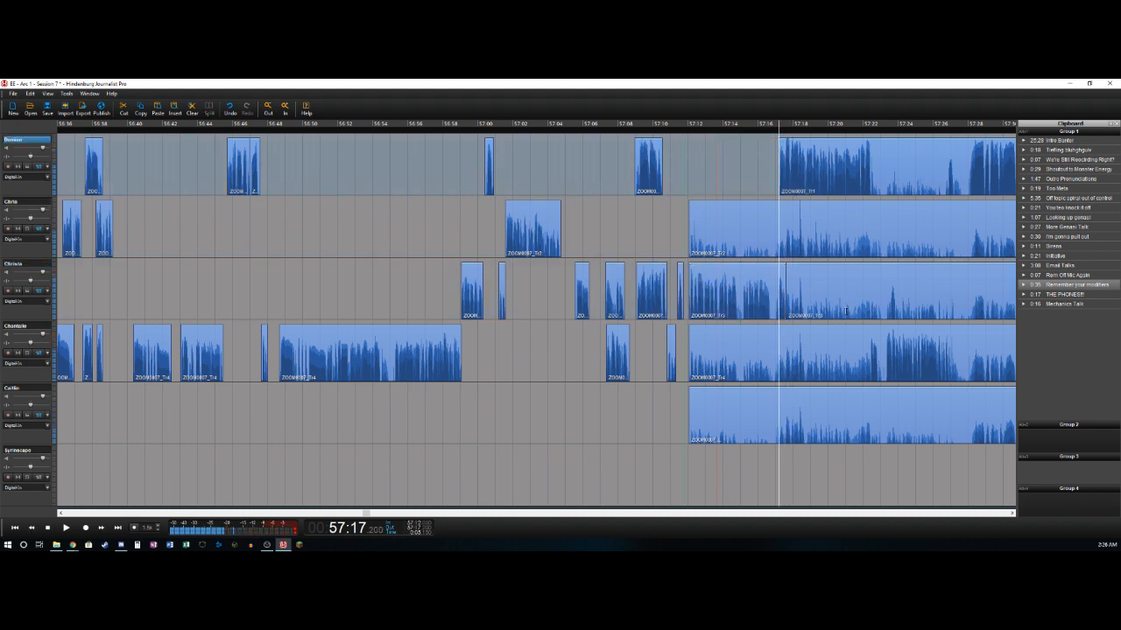
- Split off the first track's phrase at about 57:22.5, and delete the fourth track's section from about 57:12.0 to 57:22.4
{"action": "key", "text": "Right"}
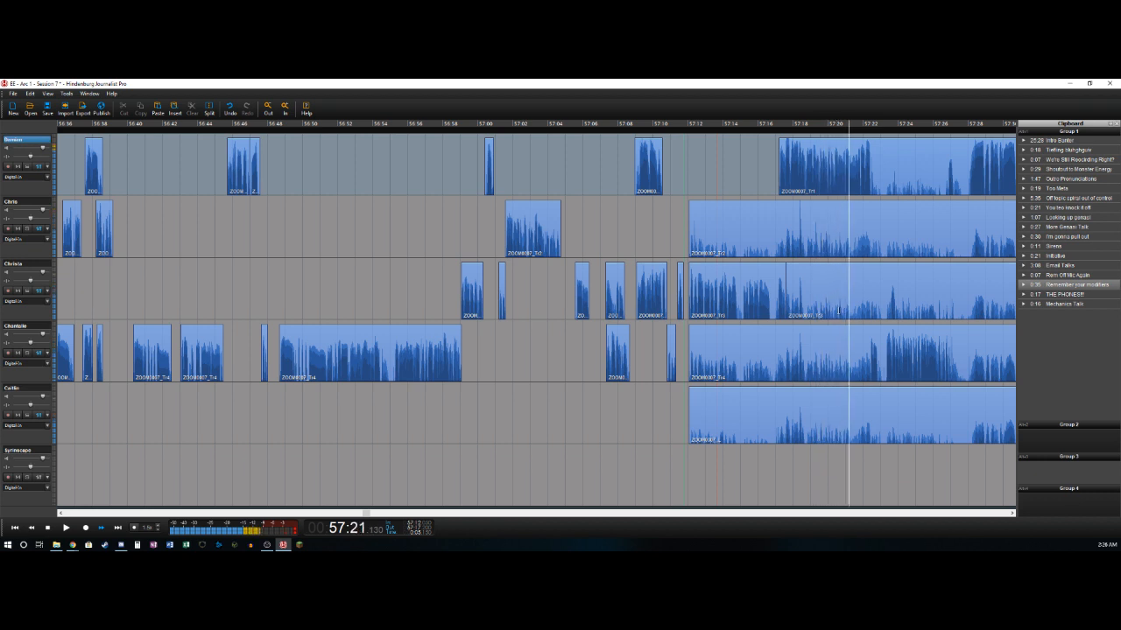
{"action": "key", "text": "Left"}
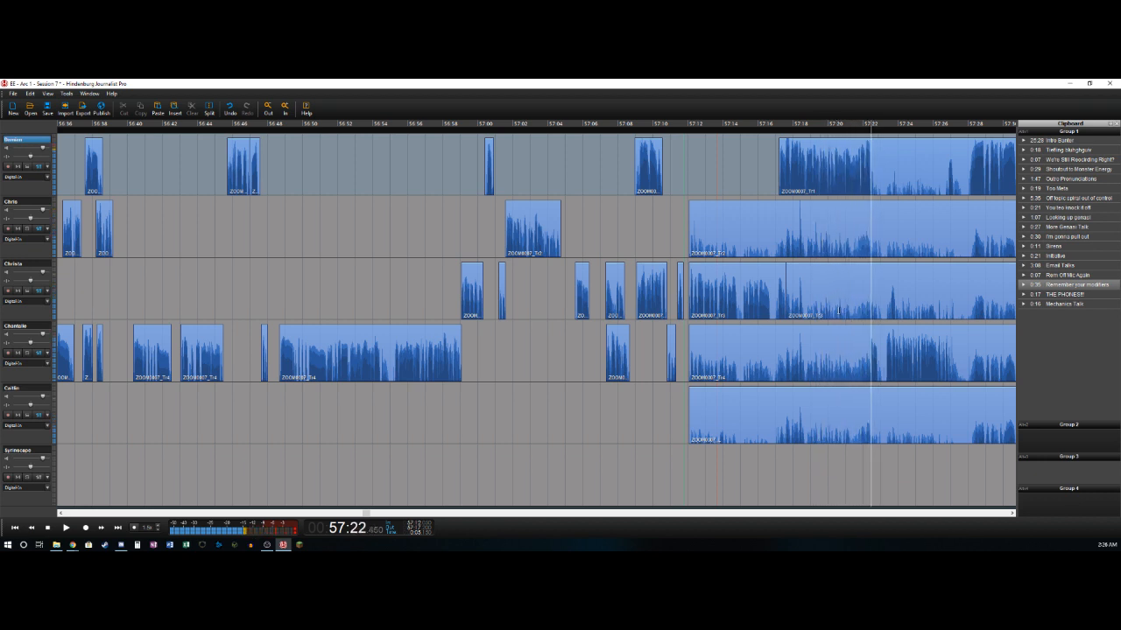
{"action": "key", "text": "s"}
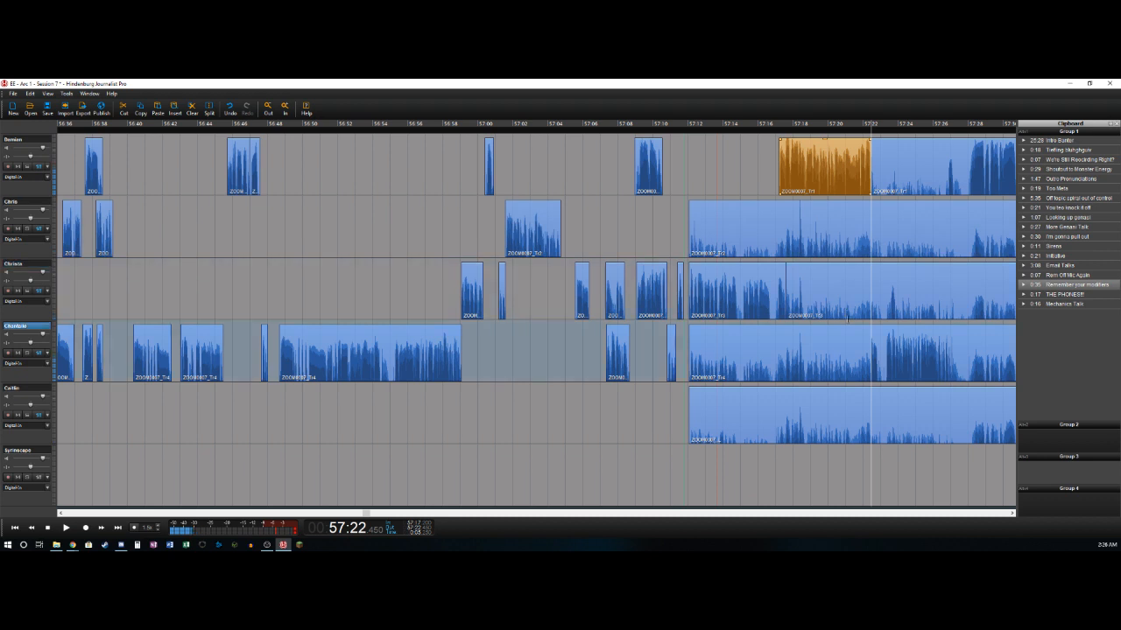
{"action": "key", "text": "s"}
{"action": "key", "text": "Delete"}
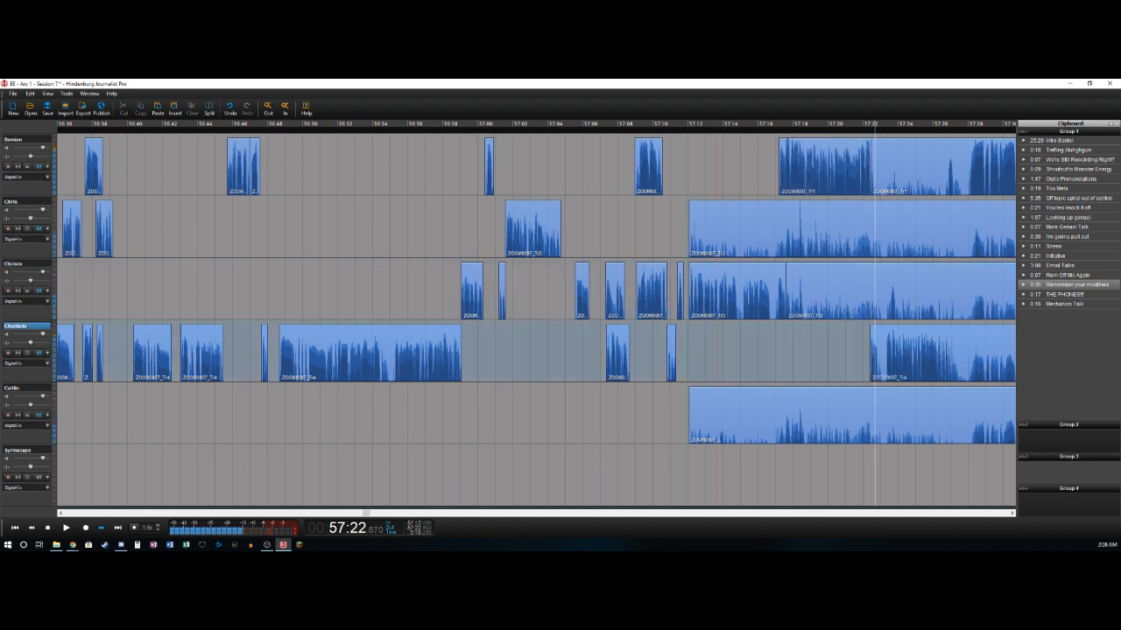
- Delete the fourth track's section from about 57:23.0 to 57:23.3, and split off the next phrase at about 57:27.2
{"action": "key", "text": "Right"}
{"action": "key", "text": "s"}
{"action": "key", "text": "Right"}
{"action": "key", "text": "Left"}
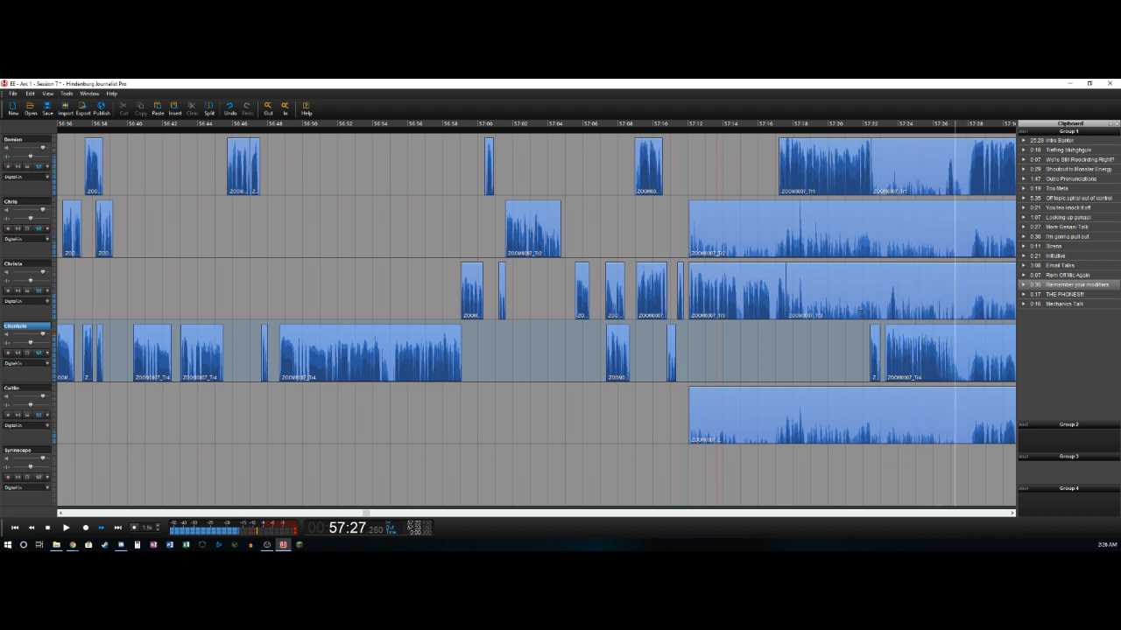
{"action": "key", "text": "s"}
- Delete the first track's section from about 57:22.5 to 57:26.8, and split off its short phrase at about 57:27.2
{"action": "key", "text": "Up"}
{"action": "key", "text": "Left"}
{"action": "key", "text": "Left"}
{"action": "key", "text": "Left"}
{"action": "key", "text": "Left"}
{"action": "key", "text": "Left"}
{"action": "key", "text": "Left"}
{"action": "key", "text": "Left"}
{"action": "key", "text": "Left"}
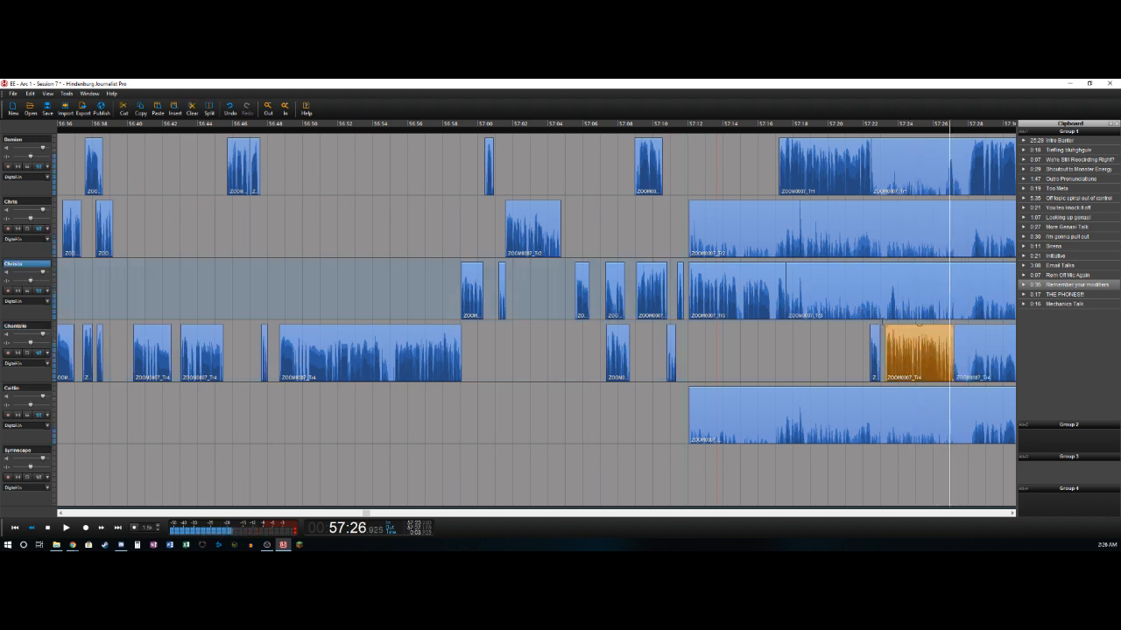
{"action": "key", "text": "Right"}
{"action": "key", "text": "Right"}
{"action": "key", "text": "Right"}
{"action": "key", "text": "Right"}
{"action": "key", "text": "Right"}
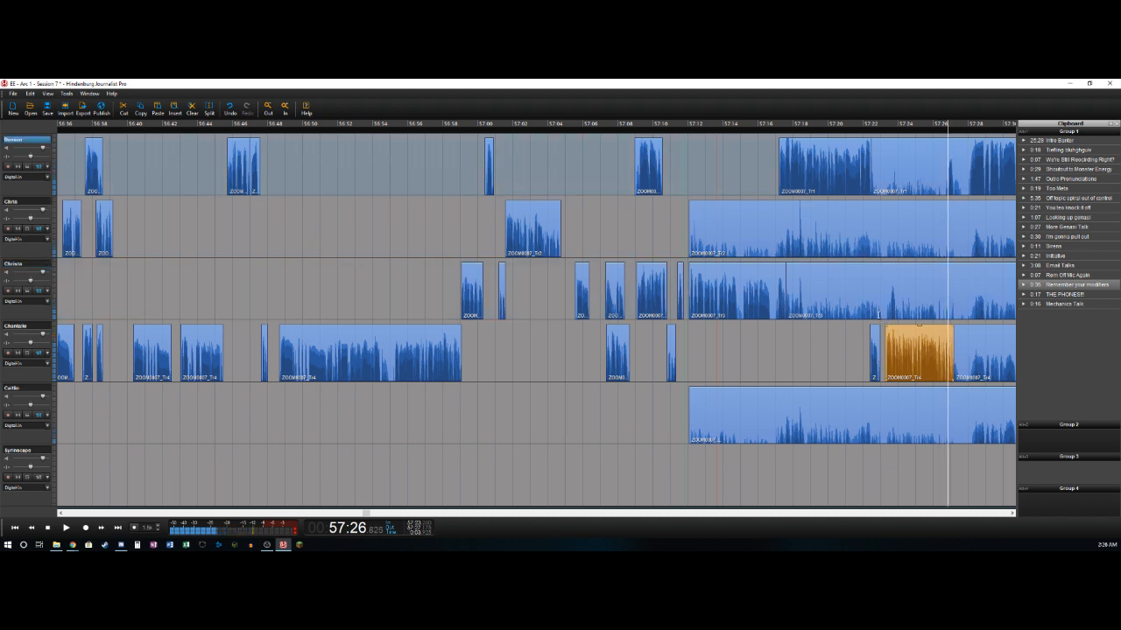
{"action": "key", "text": "s"}
{"action": "key", "text": "Delete"}
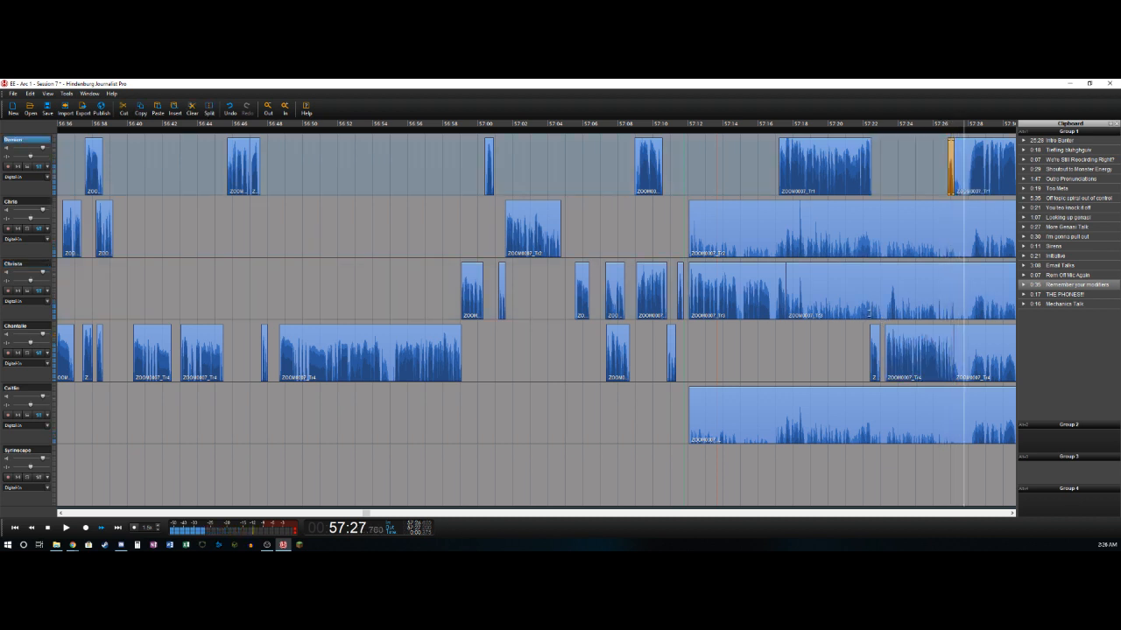
- Delete the first track's section from about 57:27.2 to 57:27.9, and split off the next phrase at about 57:33.6
{"action": "key", "text": "s"}
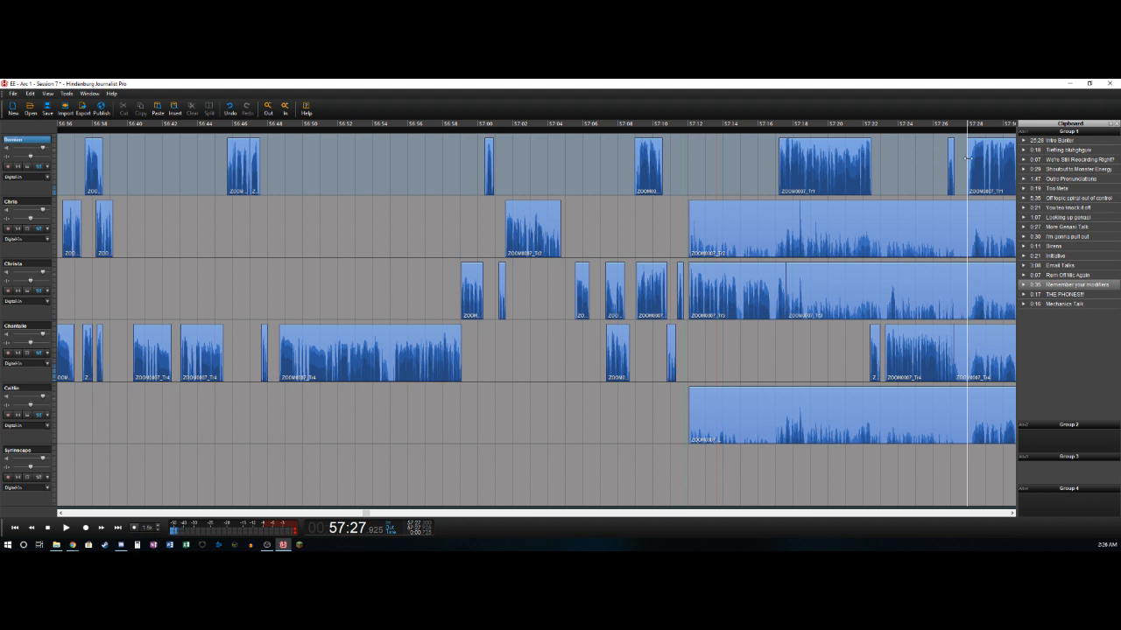
{"action": "left_click", "coordinate": [968, 157]}
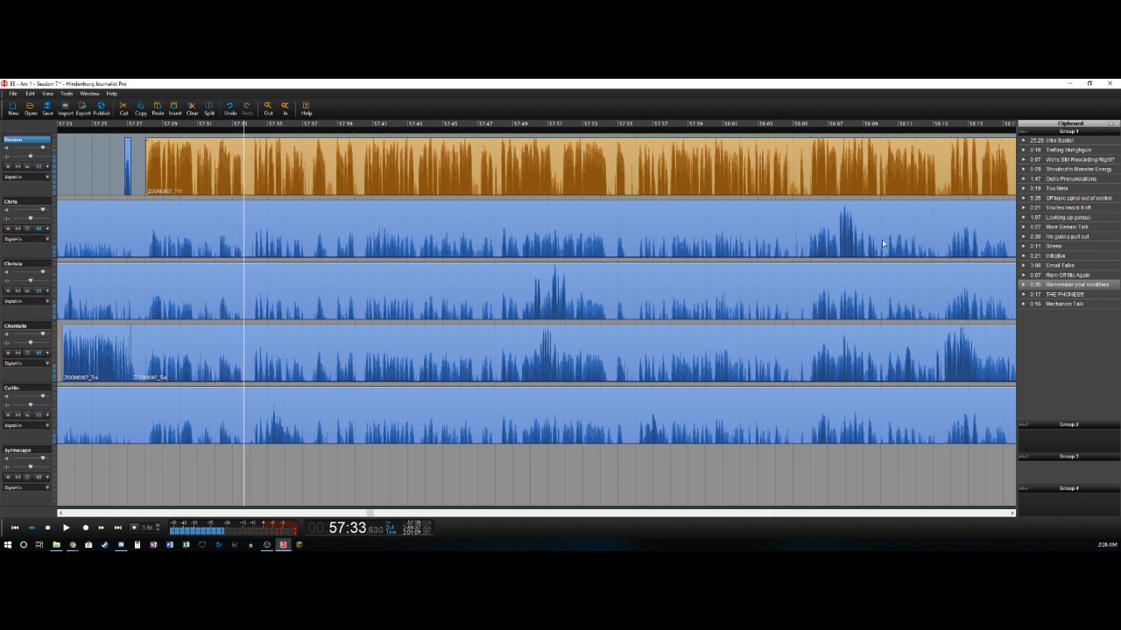
{"action": "key", "text": "ctrl+t"}
{"action": "key", "text": "space"}
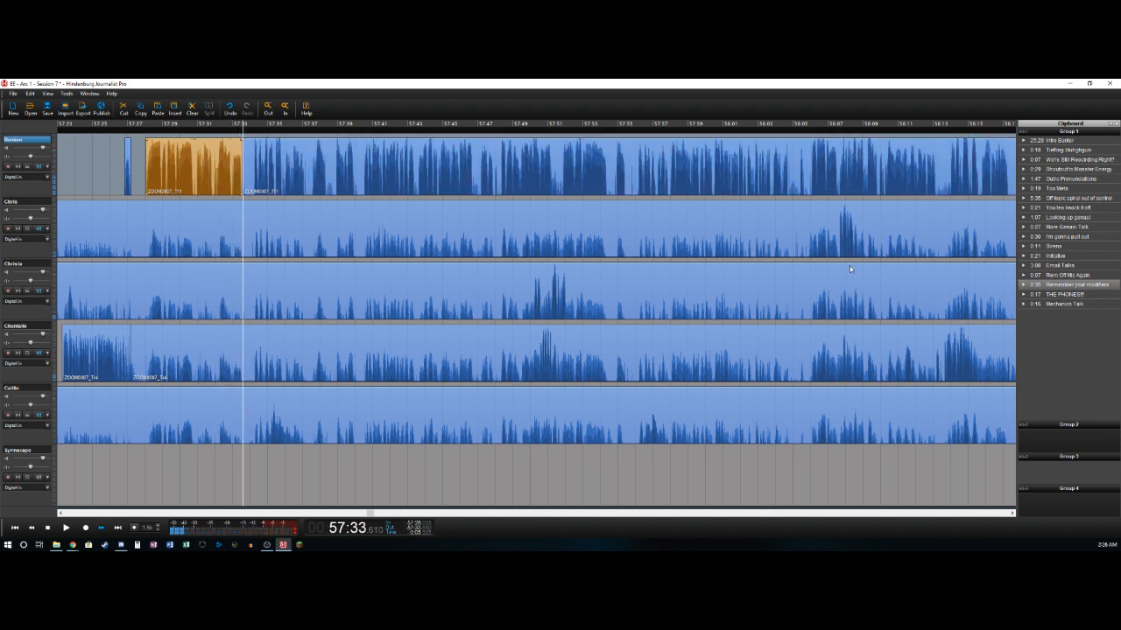
- Split the first track's clip at about 57:34.1 and delete the section from about 57:33.6 to that point
{"action": "key", "text": "space"}
{"action": "key", "text": "ctrl+t"}
{"action": "key", "text": "Delete"}
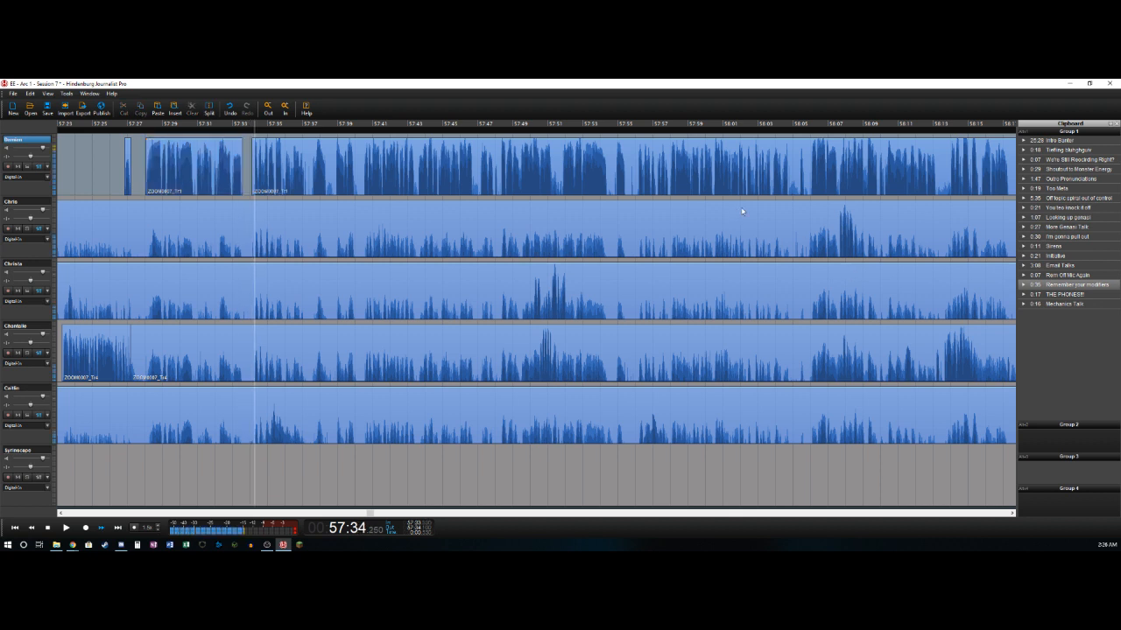
- Split the first track's clip at about 57:38.4 and 57:38.8, and delete the section between the two cuts
{"action": "key", "text": "space"}
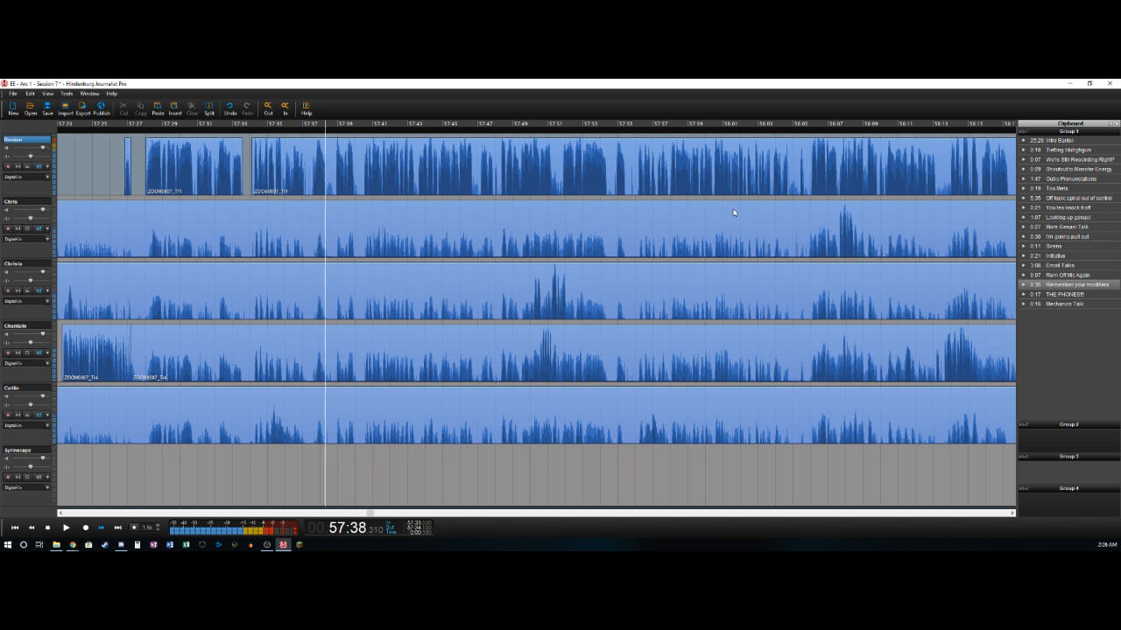
{"action": "key", "text": "Left"}
{"action": "key", "text": "Left"}
{"action": "key", "text": "Left"}
{"action": "key", "text": "Left"}
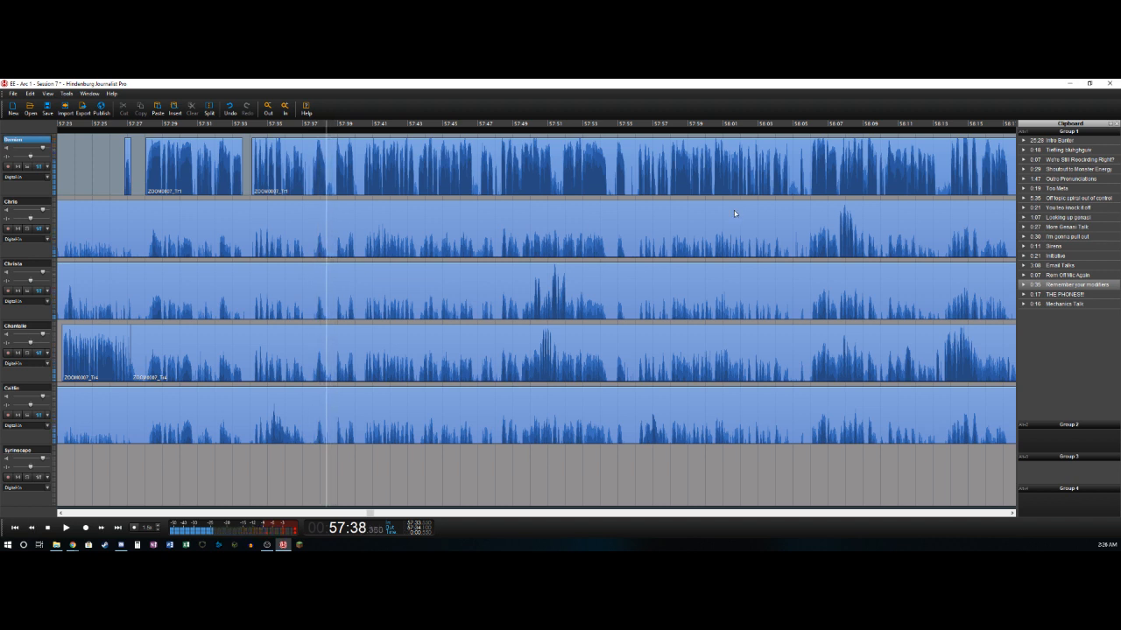
{"action": "key", "text": "t"}
{"action": "key", "text": "Right"}
{"action": "key", "text": "t"}
{"action": "key", "text": "Delete"}
{"action": "key", "text": "Right"}
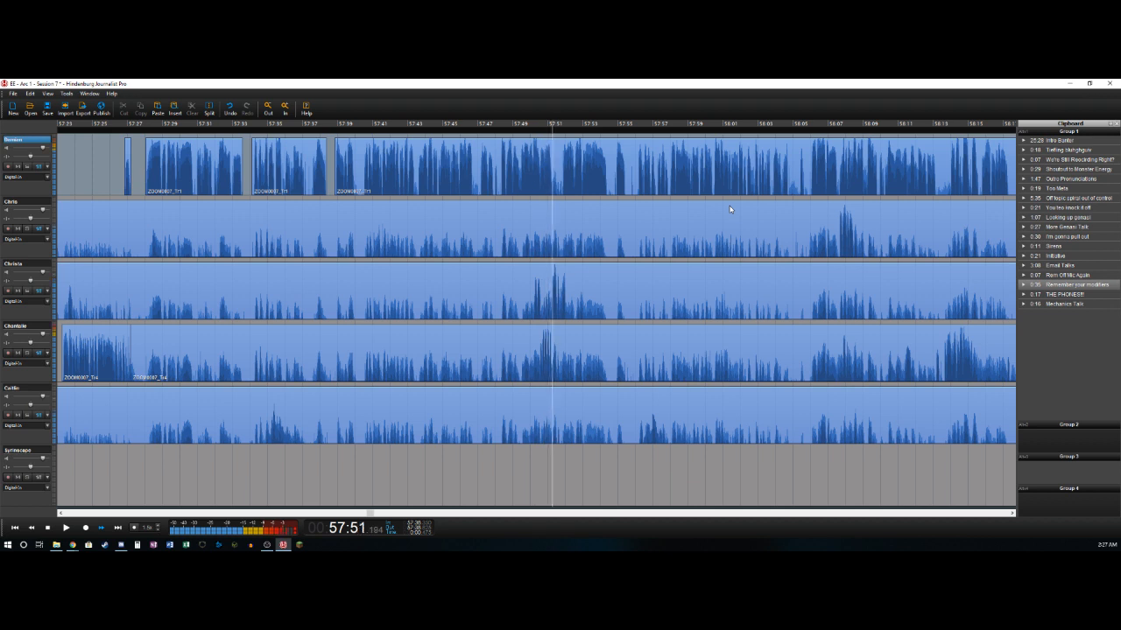
- Split off the first track's phrase at about 57:51.2 and delete the section from there to about 57:51.8
{"action": "key", "text": "ctrl+t"}
{"action": "key", "text": "Right"}
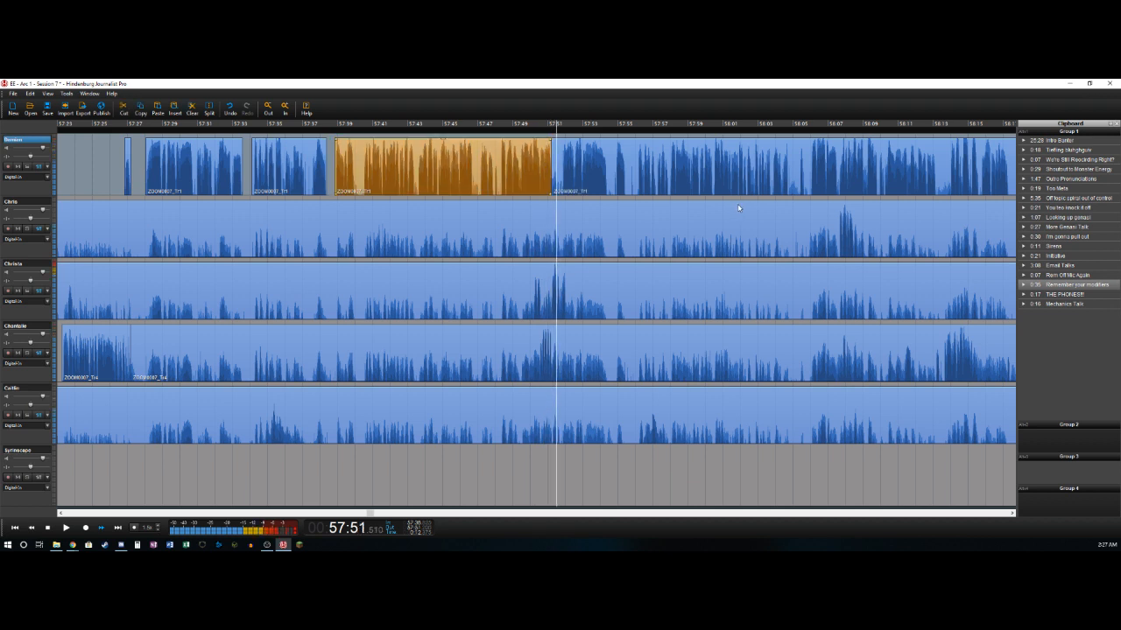
{"action": "key", "text": "ctrl+t"}
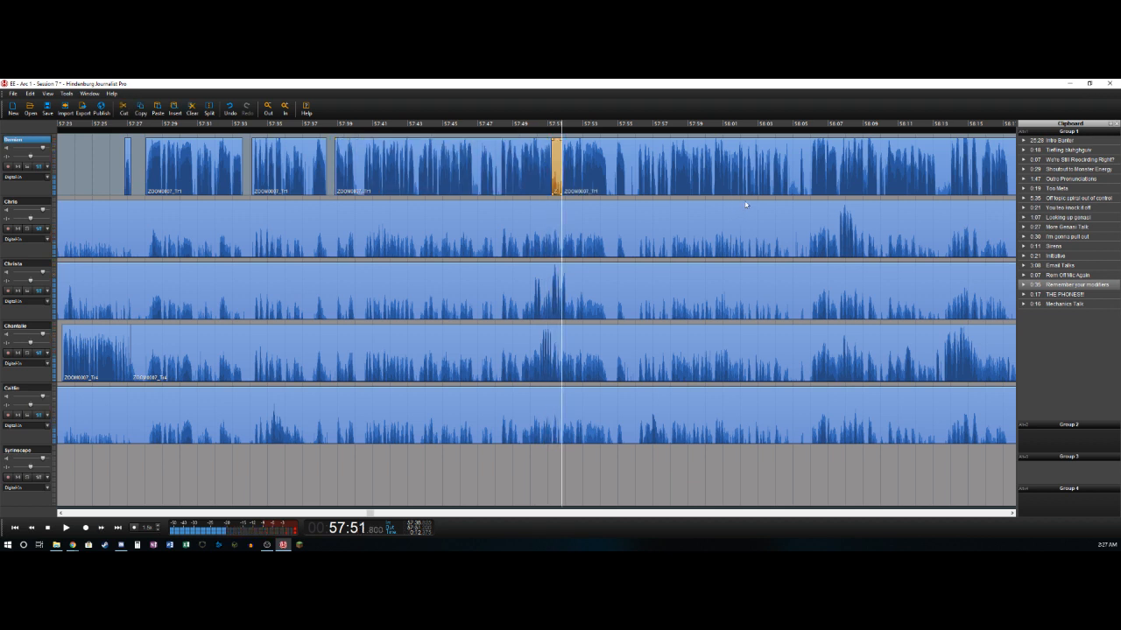
{"action": "key", "text": "Delete"}
{"action": "key", "text": "Right"}
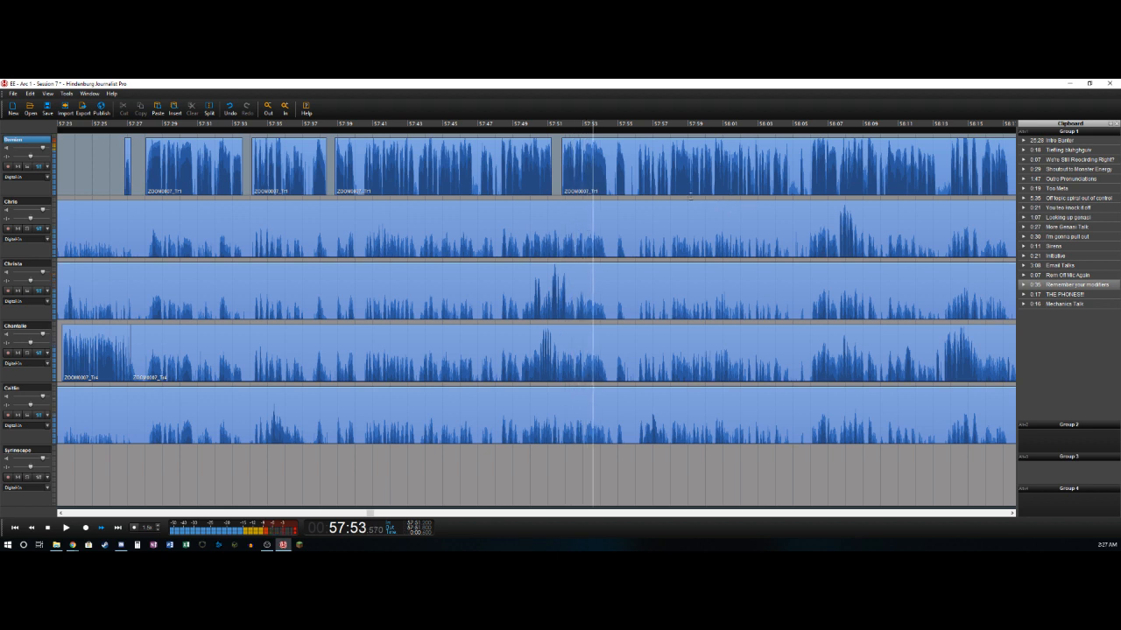
- Delete the first track's section from about 57:54.5 to 57:54.8, and split off the short phrase at about 57:55.4
{"action": "key", "text": "ctrl+t"}
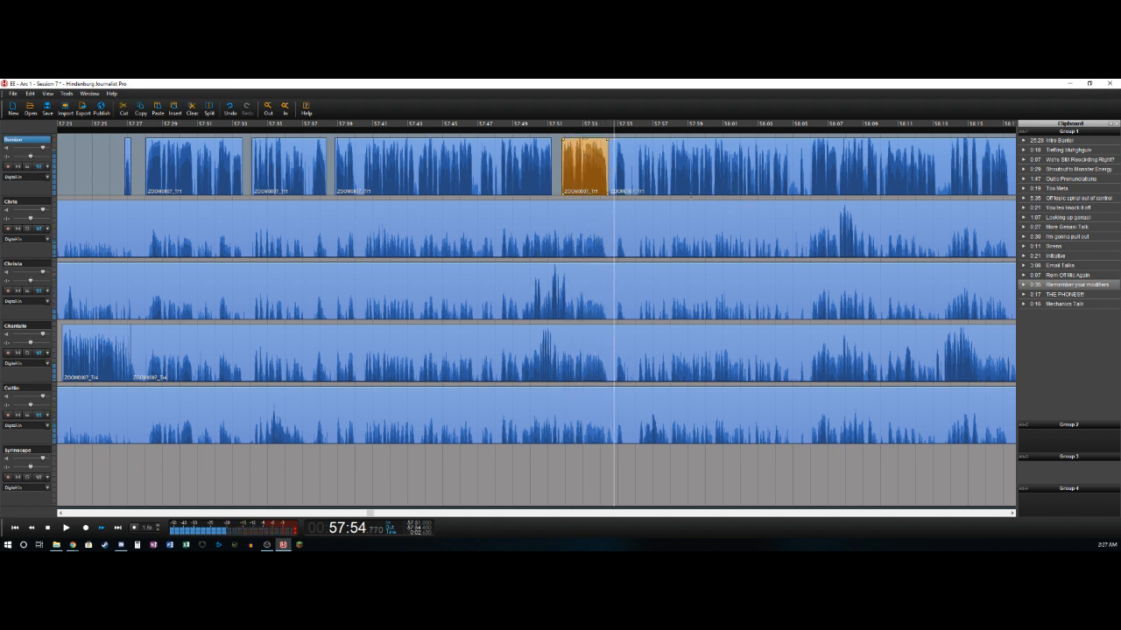
{"action": "key", "text": "space"}
{"action": "key", "text": "ctrl+t"}
{"action": "key", "text": "Delete"}
{"action": "key", "text": "space"}
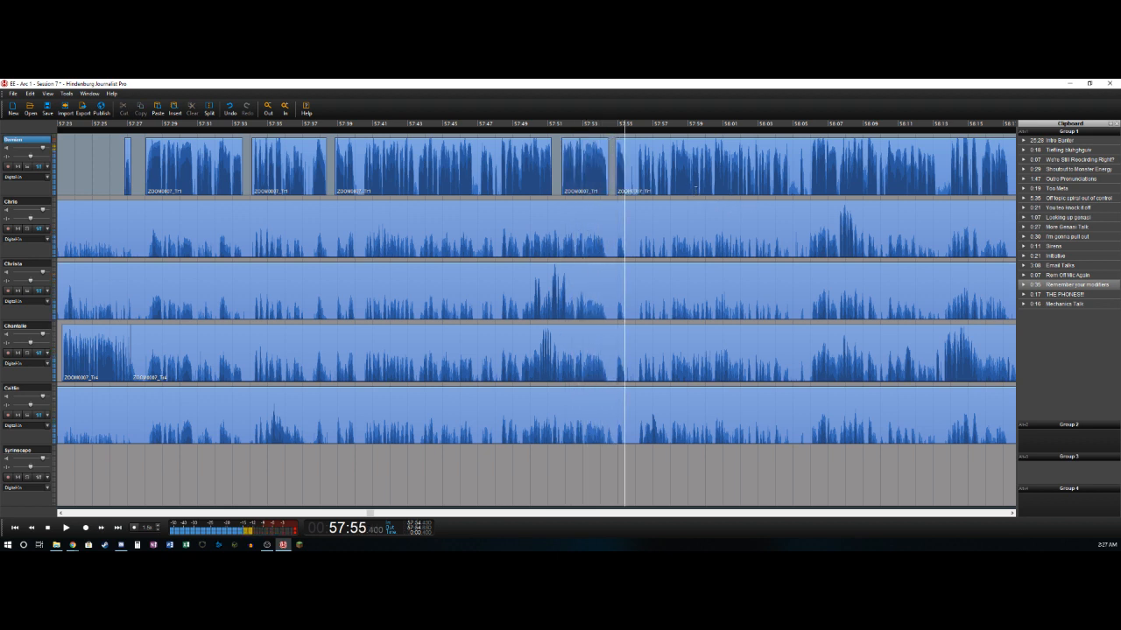
- Split the third track's clip at about 57:50.2 and delete the section before the cut
{"action": "left_click", "coordinate": [524, 309]}
{"action": "key", "text": "space"}
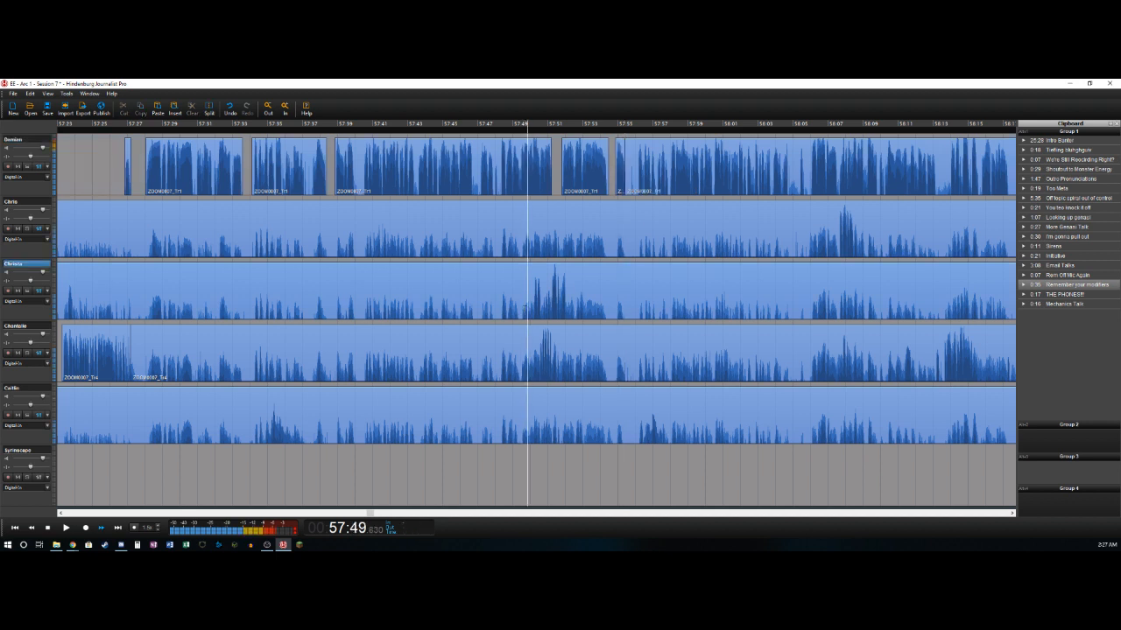
{"action": "key", "text": "ctrl+t"}
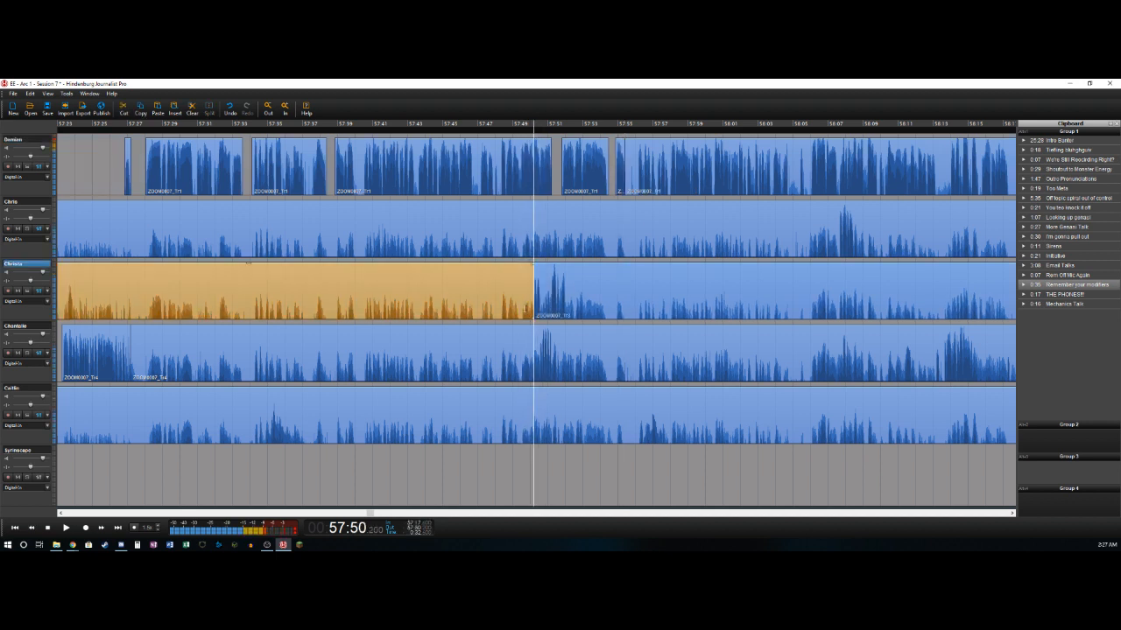
{"action": "key", "text": "Delete"}
- Delete the third track's section from about 57:50.6 to 57:51.2, and split off the next phrase at about 57:52.0
{"action": "key", "text": "ctrl+t"}
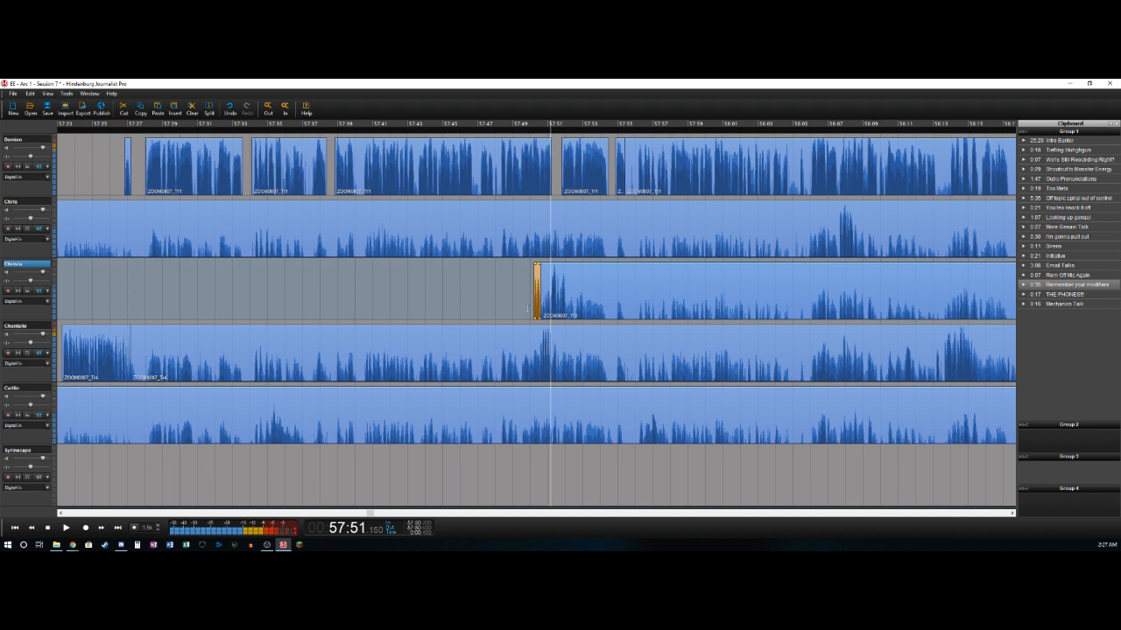
{"action": "key", "text": "Delete"}
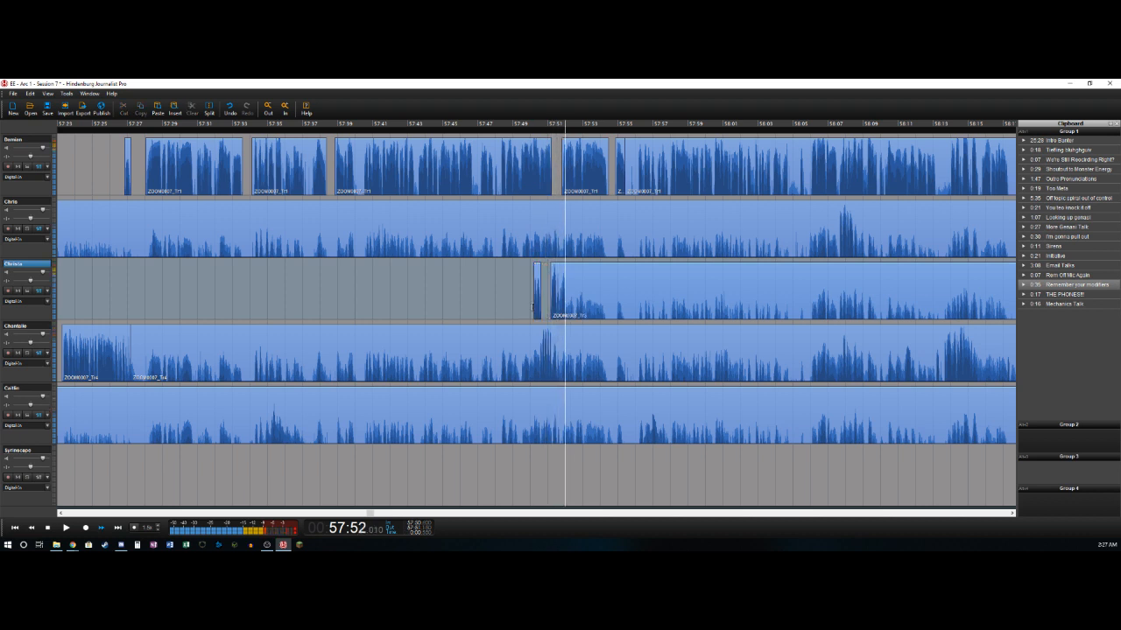
{"action": "key", "text": "ctrl+t"}
- Delete the fourth track's section from about 57:27.2 to 57:50.5, and split off its short phrase at about 57:51.2
{"action": "left_click", "coordinate": [553, 326]}
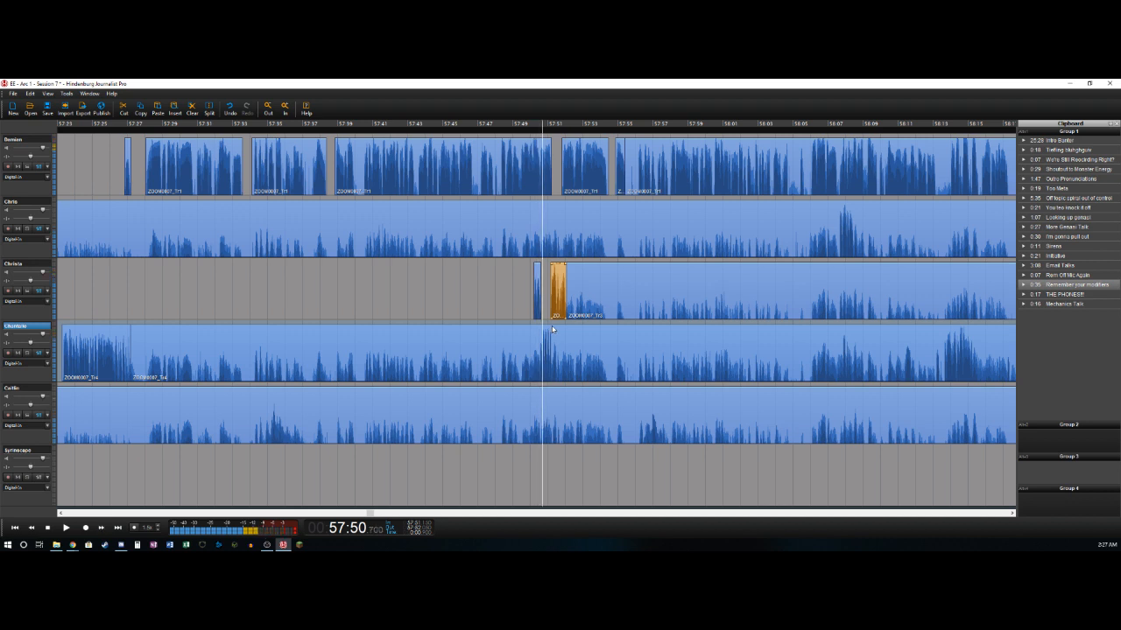
{"action": "key", "text": "ctrl+t"}
{"action": "key", "text": "Delete"}
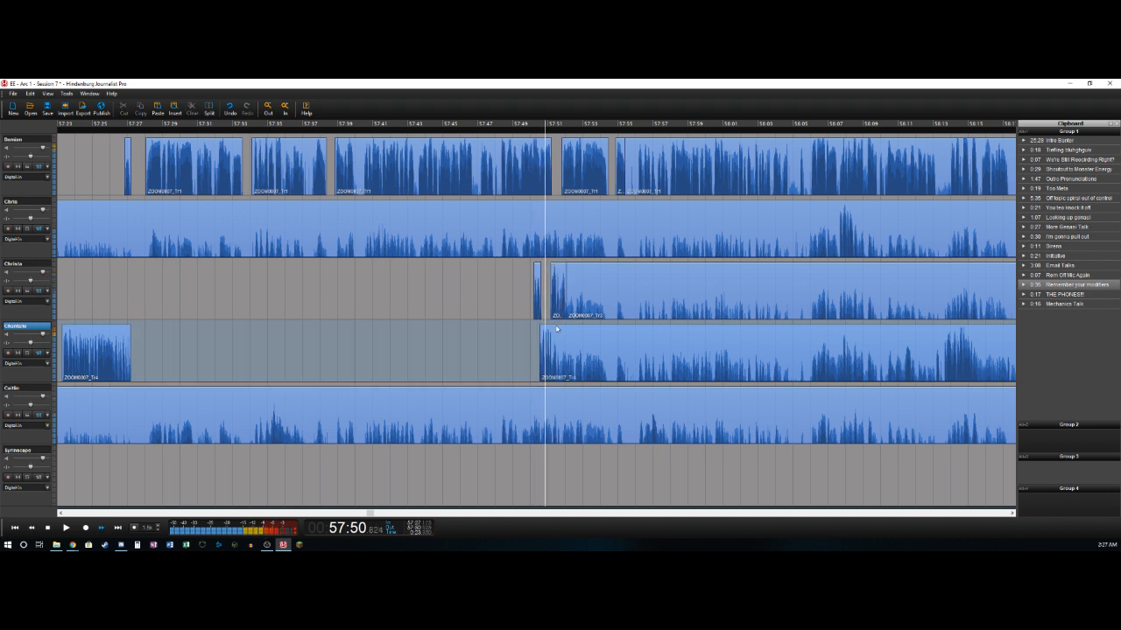
{"action": "key", "text": "ctrl+t"}
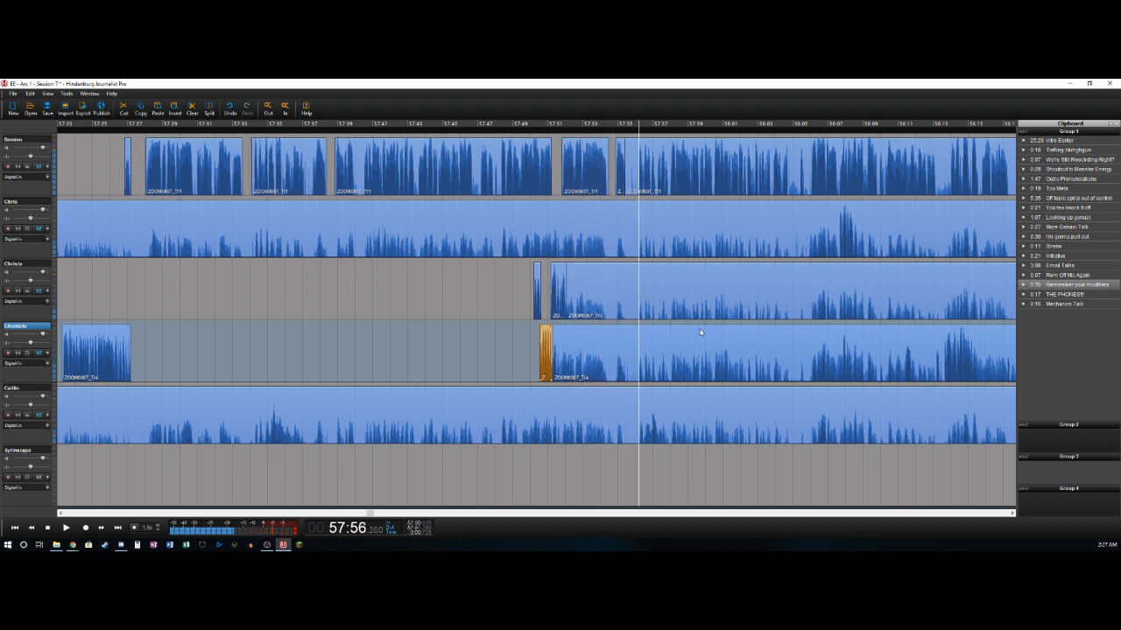
- Delete the first track's sections from about 57:55.4 to 57:56.1 and from about 58:04.8 to 58:05.3
{"action": "key", "text": "Delete"}
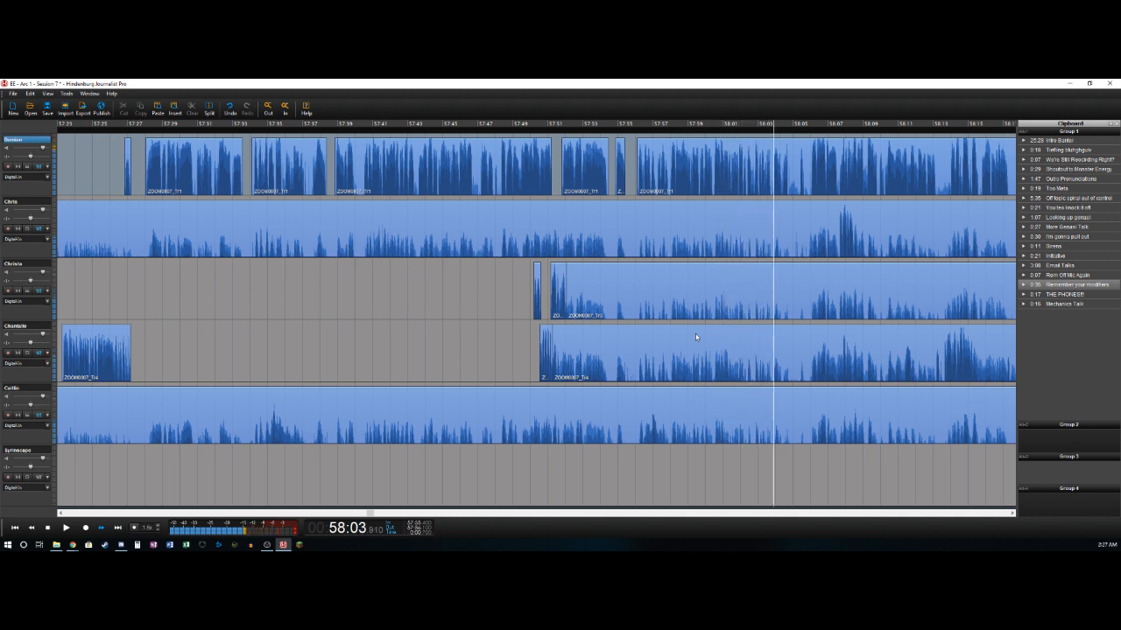
{"action": "key", "text": "space"}
{"action": "key", "text": "Left"}
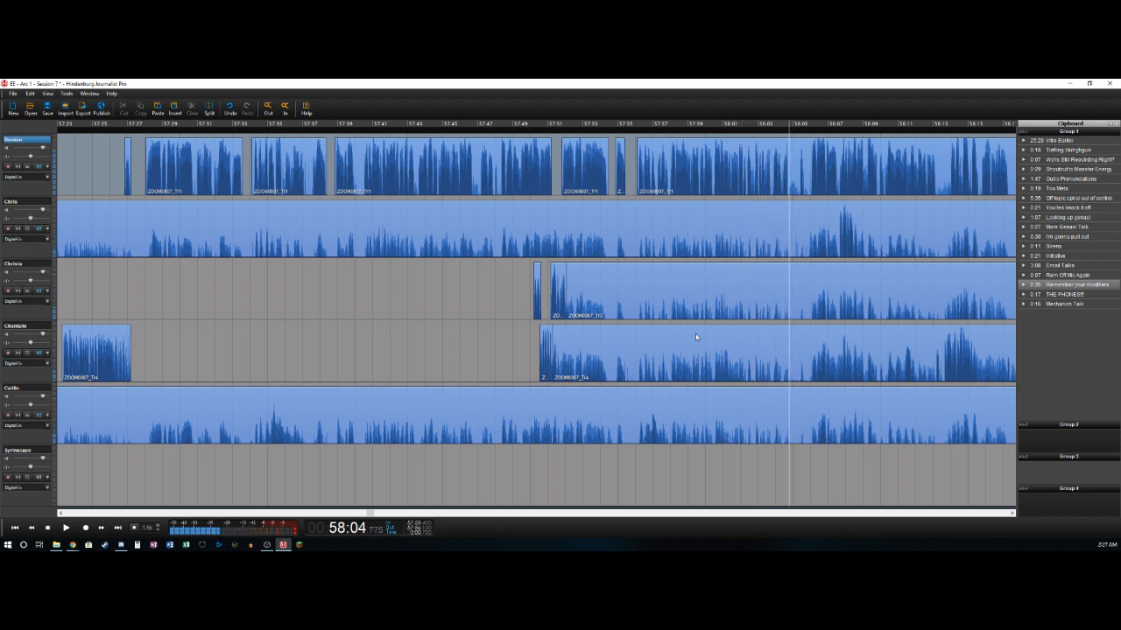
{"action": "key", "text": "t"}
{"action": "key", "text": "Right"}
{"action": "key", "text": "Right"}
{"action": "key", "text": "Right"}
{"action": "key", "text": "Right"}
{"action": "key", "text": "Right"}
{"action": "key", "text": "t"}
{"action": "key", "text": "Delete"}
{"action": "key", "text": "space"}
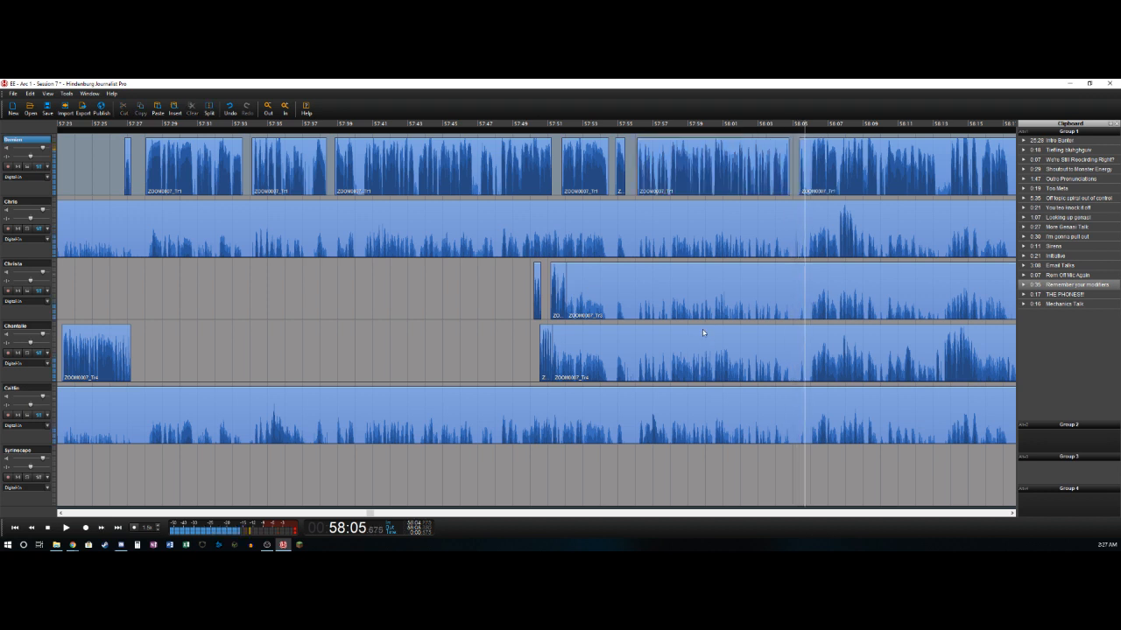
- Split off the first track's short sound at about 58:05.6 and delete the section from there to about 58:06.0
{"action": "key", "text": "t"}
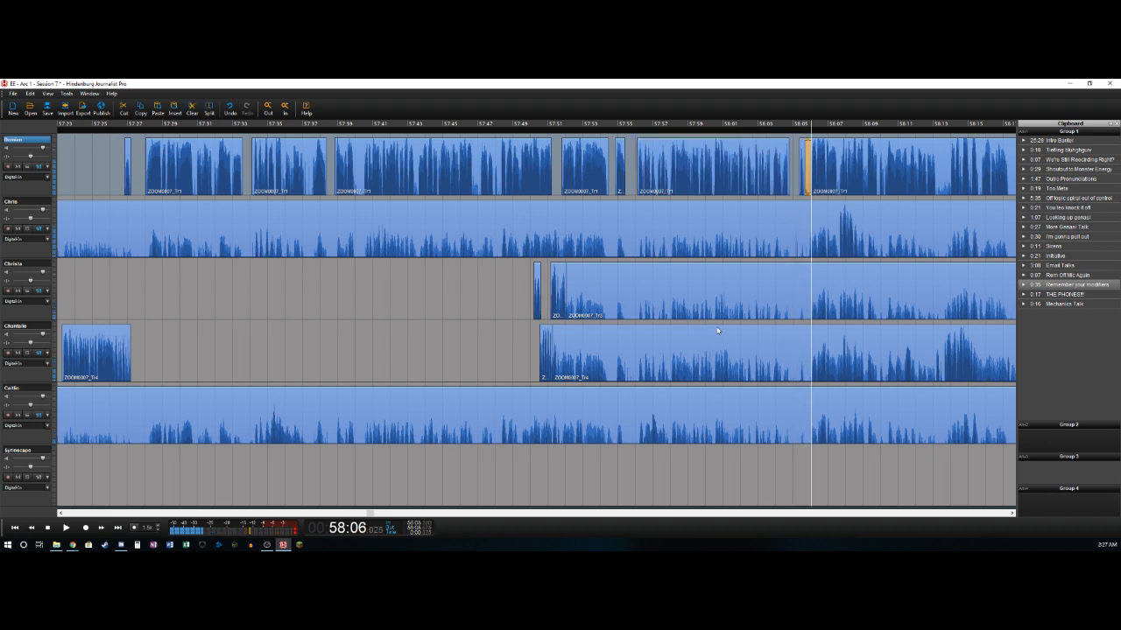
{"action": "key", "text": "Delete"}
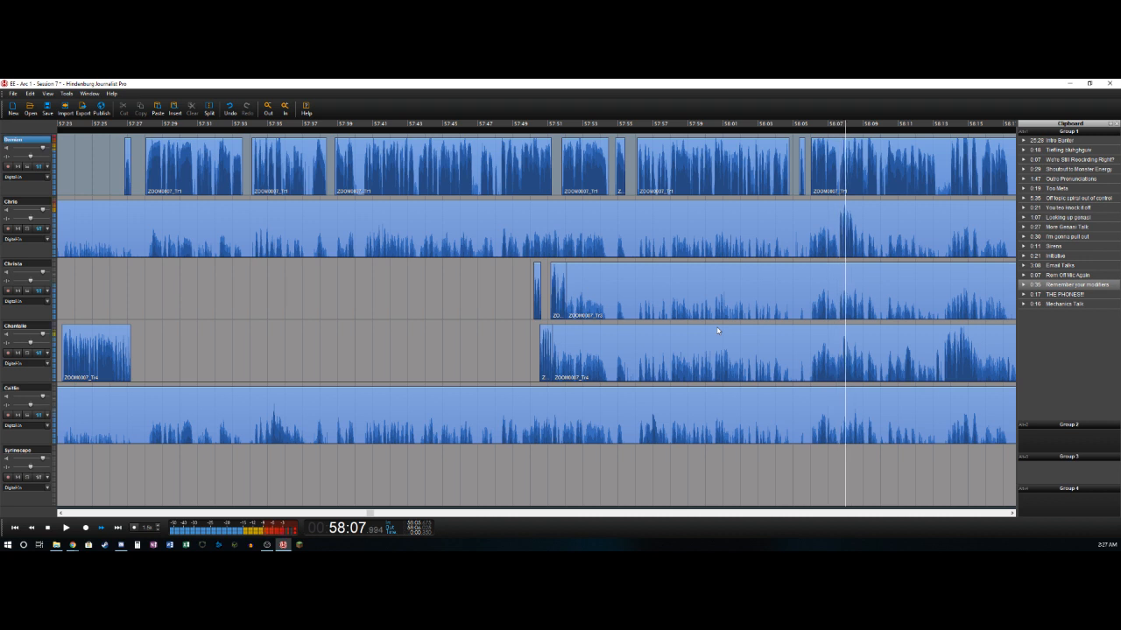
{"action": "key", "text": "space"}
- Delete the second track's section before about 58:07.6, and split off its short phrase at about 58:08.4
{"action": "key", "text": "Left"}
{"action": "key", "text": "Left"}
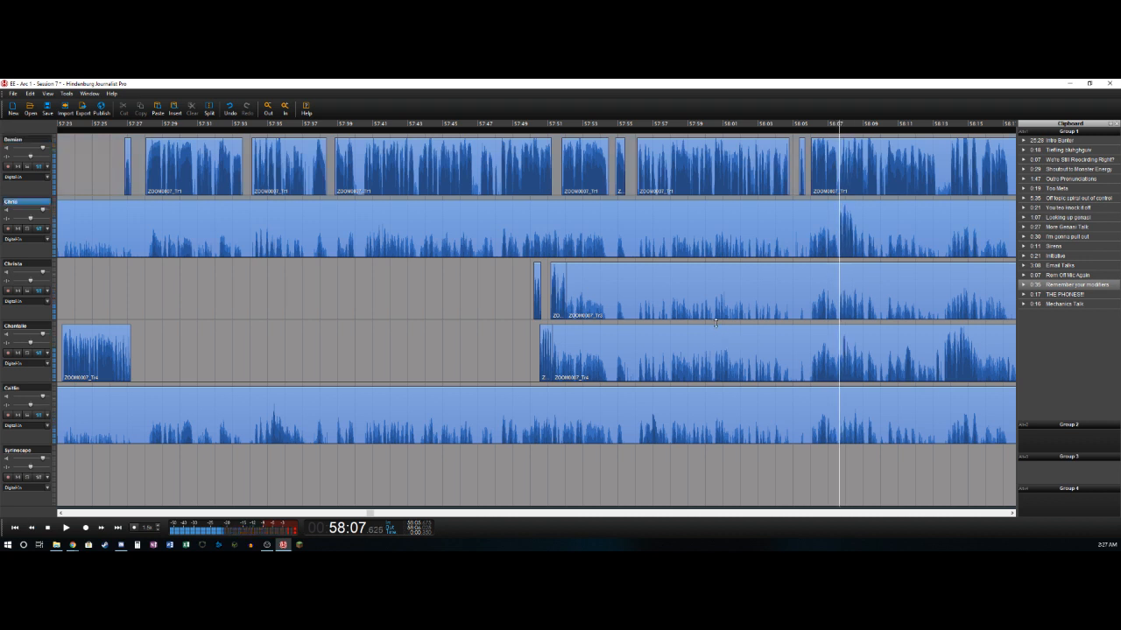
{"action": "key", "text": "t"}
{"action": "key", "text": "Delete"}
{"action": "key", "text": "space"}
{"action": "key", "text": "space"}
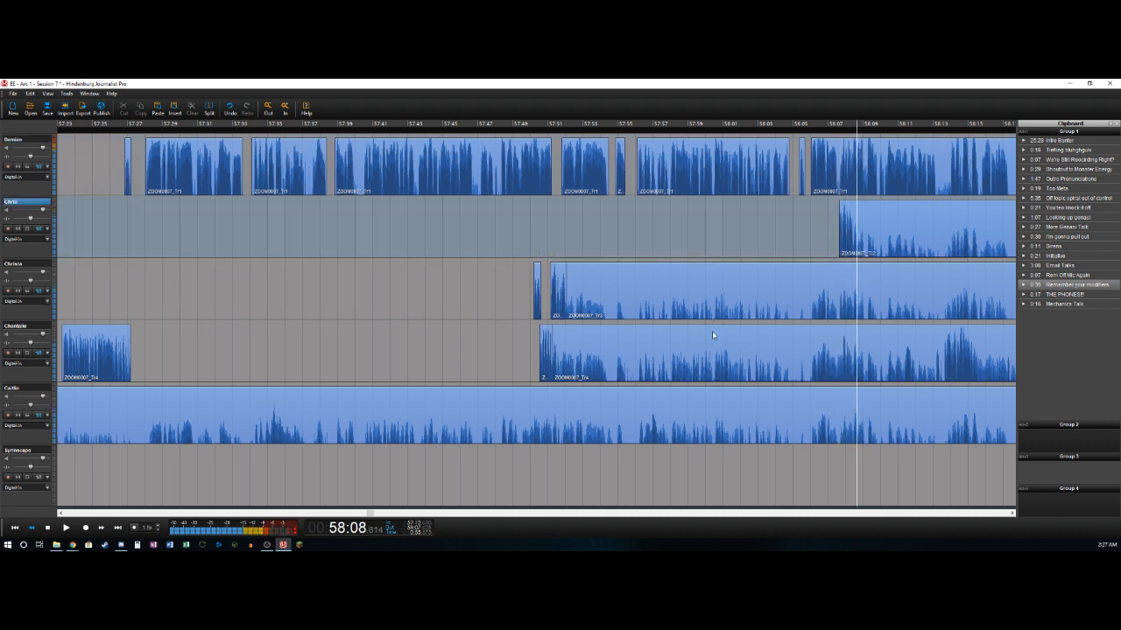
{"action": "key", "text": "Left"}
{"action": "key", "text": "t"}
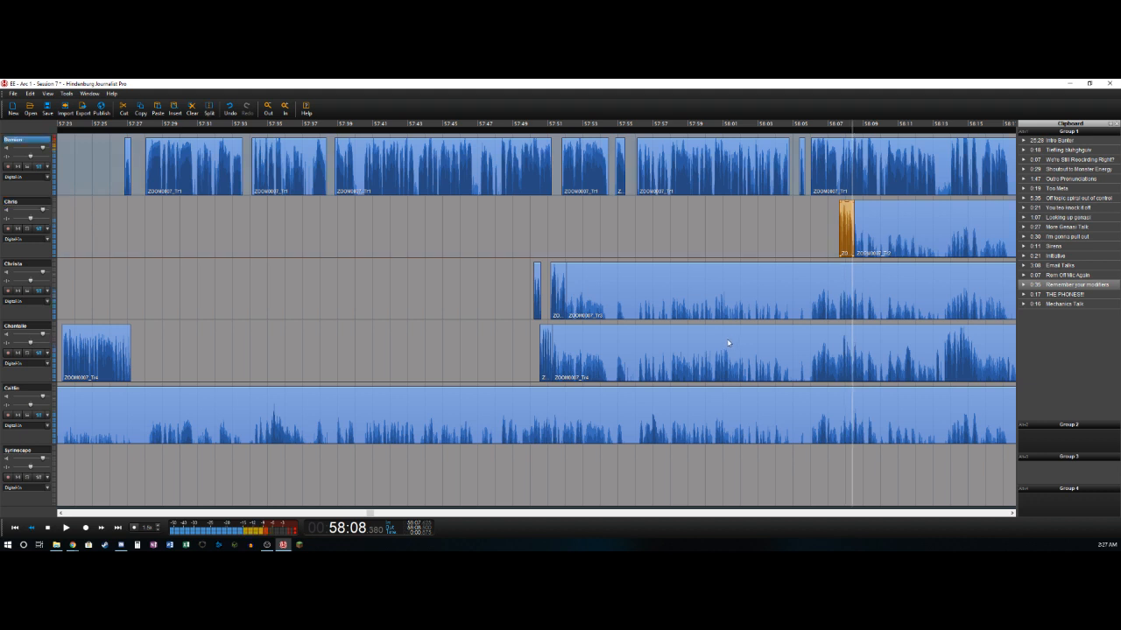
- Play on through the first track's phrase and split the clip at its end, at about 58:13.2
{"action": "key", "text": "Left"}
{"action": "key", "text": "Left"}
{"action": "key", "text": "space"}
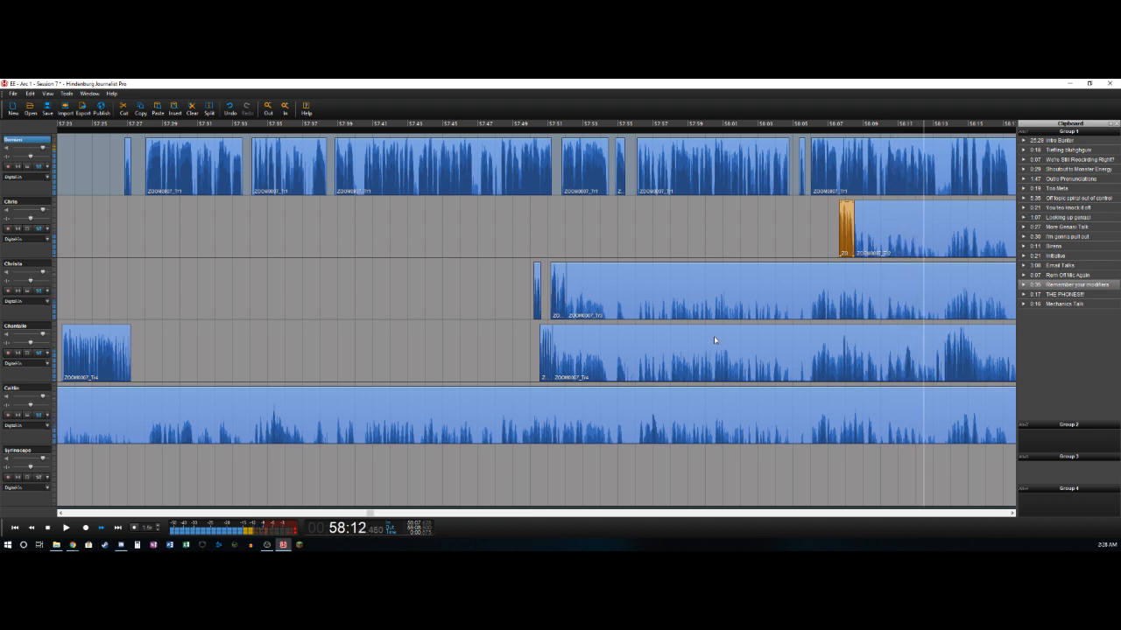
{"action": "key", "text": "space"}
{"action": "key", "text": "ctrl+t"}
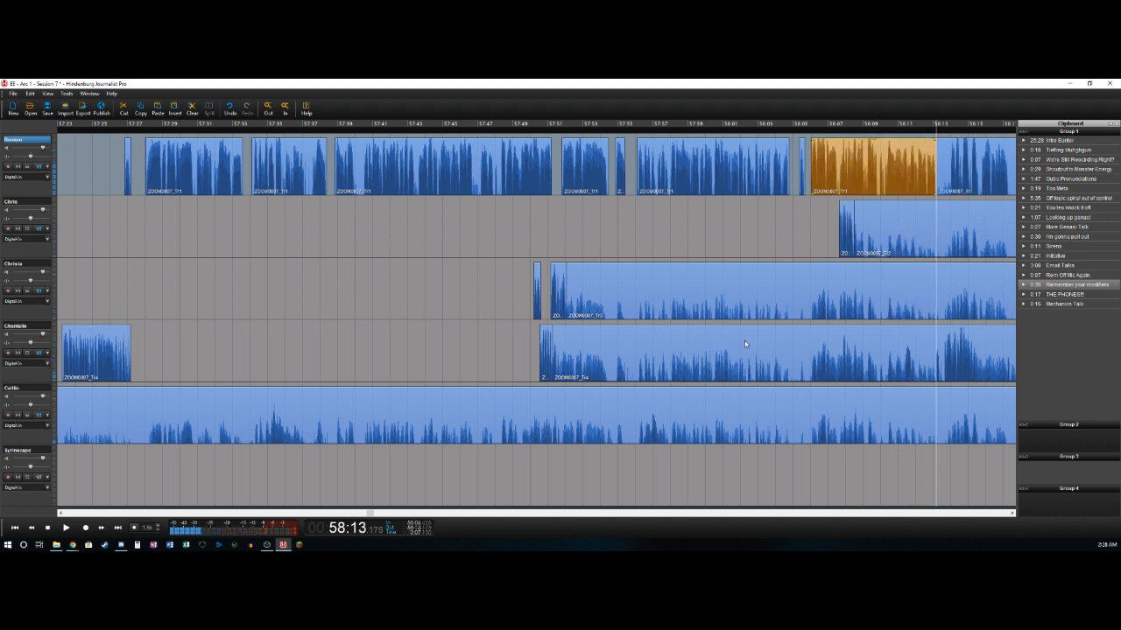
- Delete the fourth track's section from about 57:51.2 to 58:11.3, and split off its short phrase at about 58:11.8
{"action": "key", "text": "Left"}
{"action": "key", "text": "Left"}
{"action": "key", "text": "Left"}
{"action": "key", "text": "Left"}
{"action": "key", "text": "Left"}
{"action": "key", "text": "Left"}
{"action": "key", "text": "Left"}
{"action": "key", "text": "Right"}
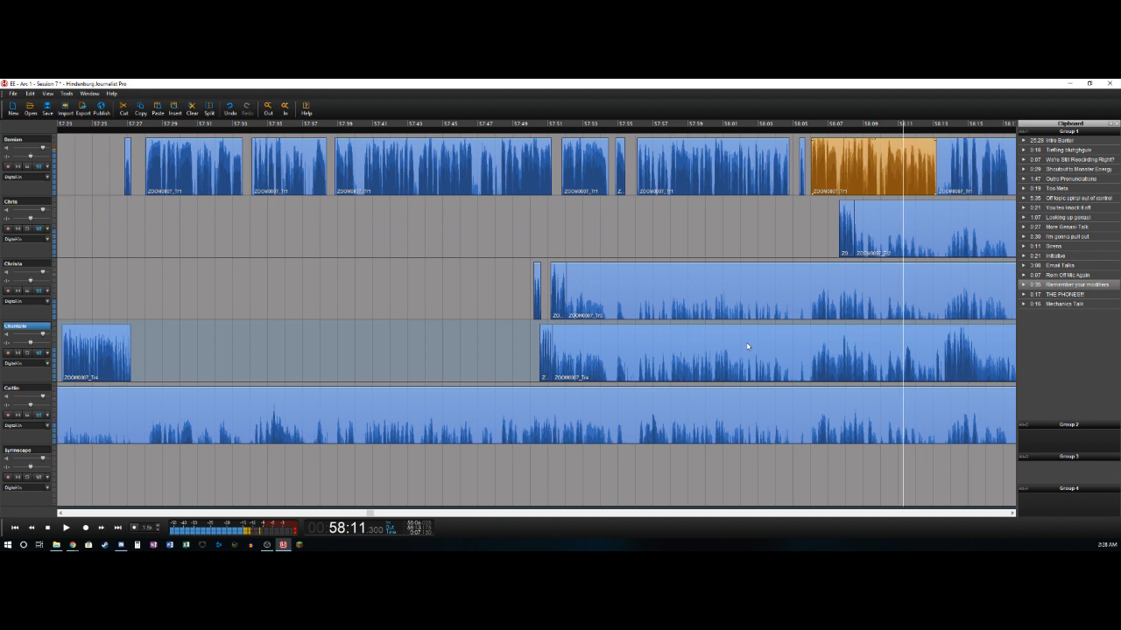
{"action": "left_click", "coordinate": [755, 352]}
{"action": "key", "text": "ctrl+t"}
{"action": "key", "text": "Delete"}
{"action": "key", "text": "space"}
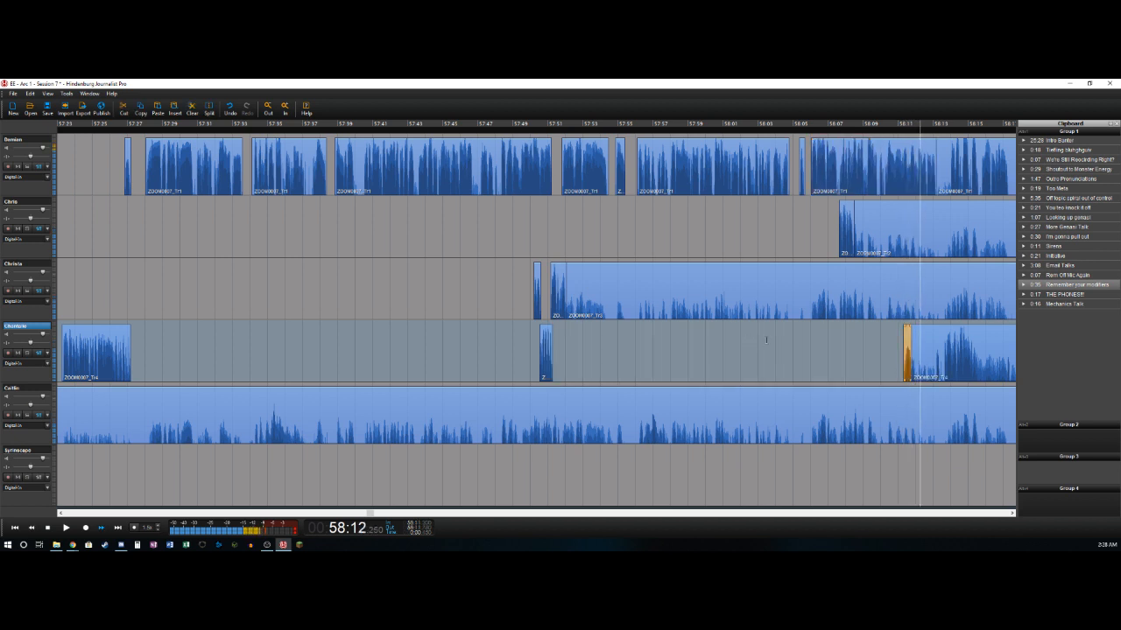
- Delete the fourth track's sections from about 58:11.8 to 58:13.1 and from about 58:13.4 to 58:13.6
{"action": "key", "text": "ctrl+t"}
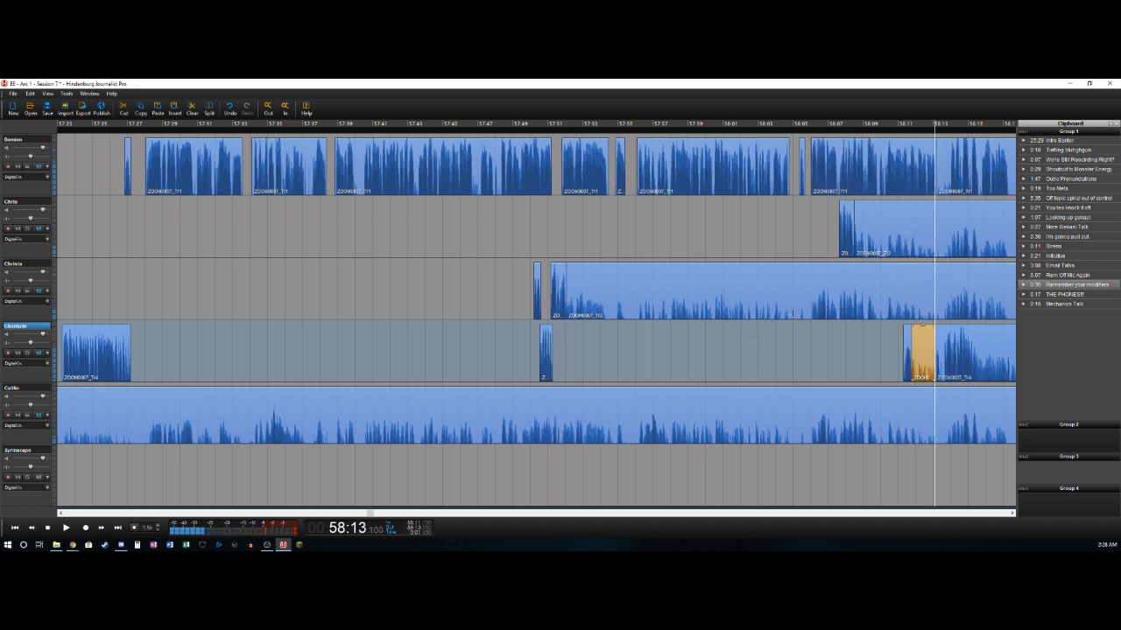
{"action": "key", "text": "Delete"}
{"action": "key", "text": "ctrl+t"}
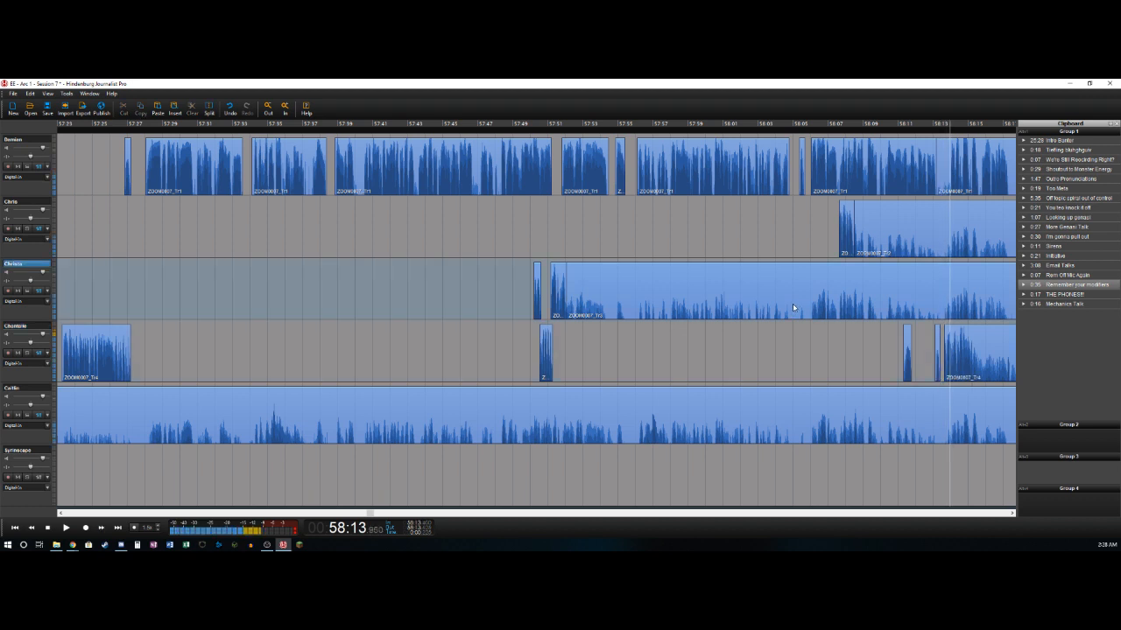
- Delete the third track's section from about 57:52.0 to 58:14.0 and the first track's section from about 58:13.2 to 58:14.0
{"action": "key", "text": "ctrl+t"}
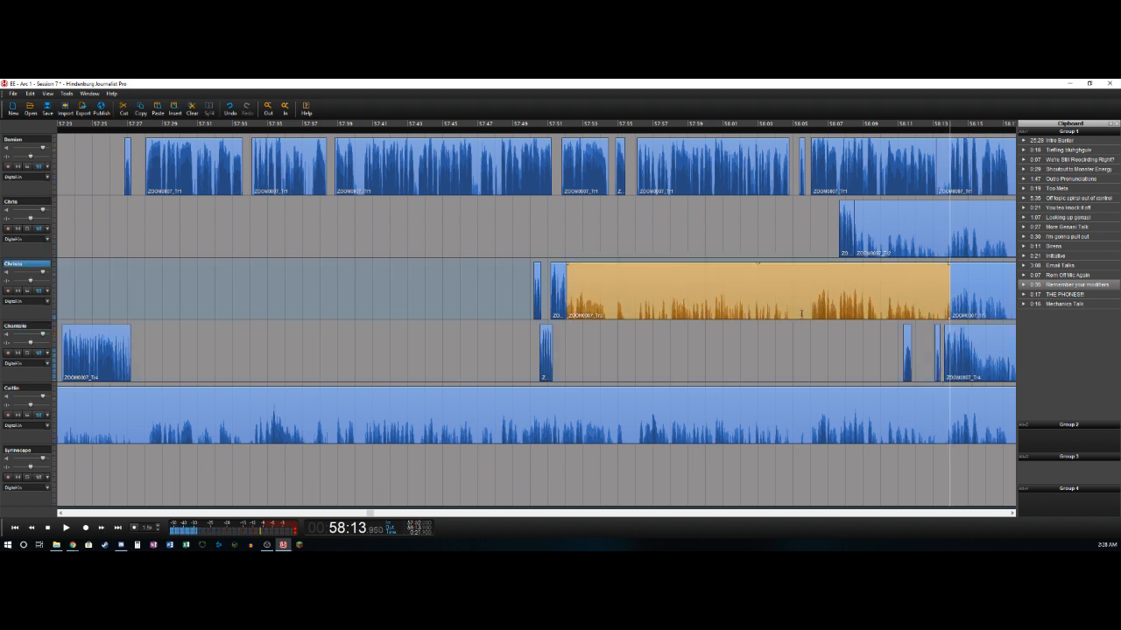
{"action": "key", "text": "Delete"}
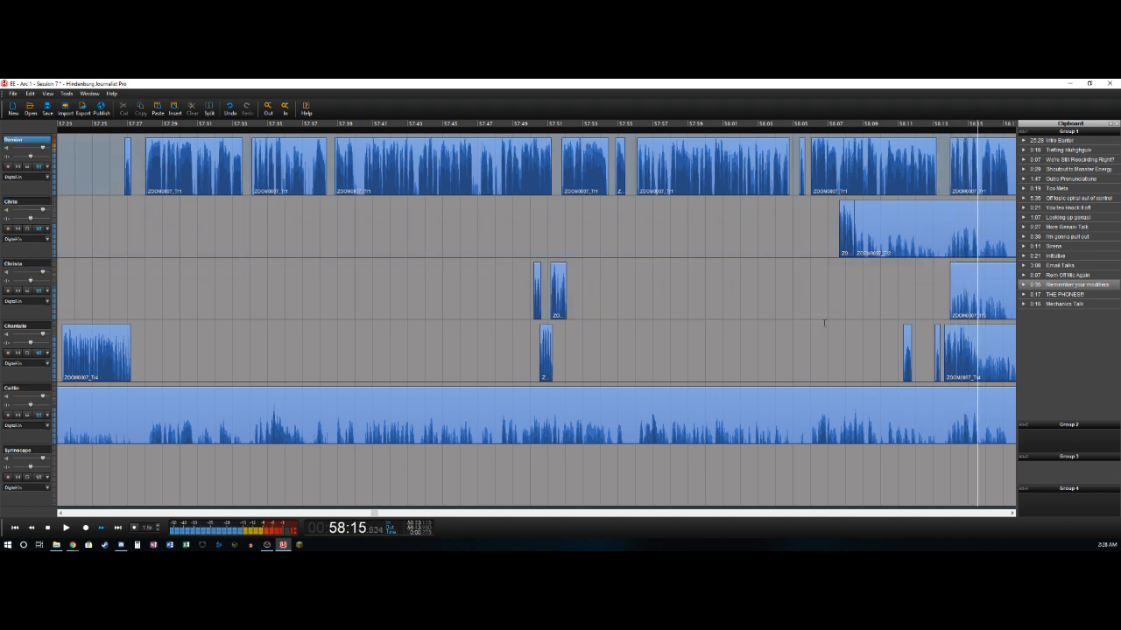
- Split off the fourth track's phrase at about 58:15.4 and the first track's phrase at about 58:17.5
{"action": "key", "text": "Left"}
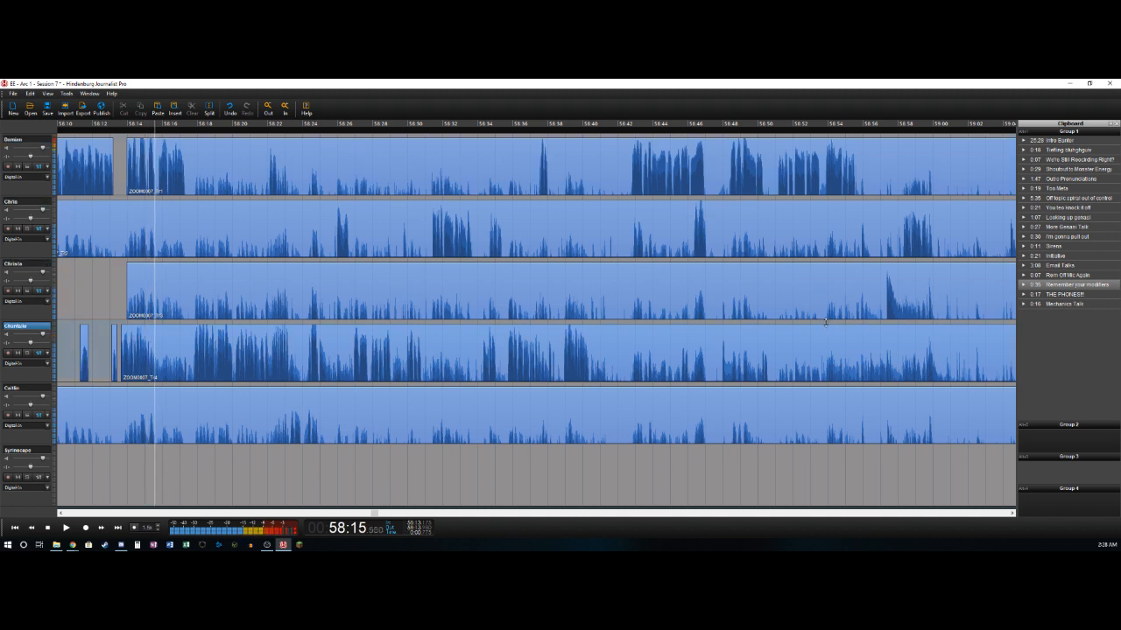
{"action": "key", "text": "s"}
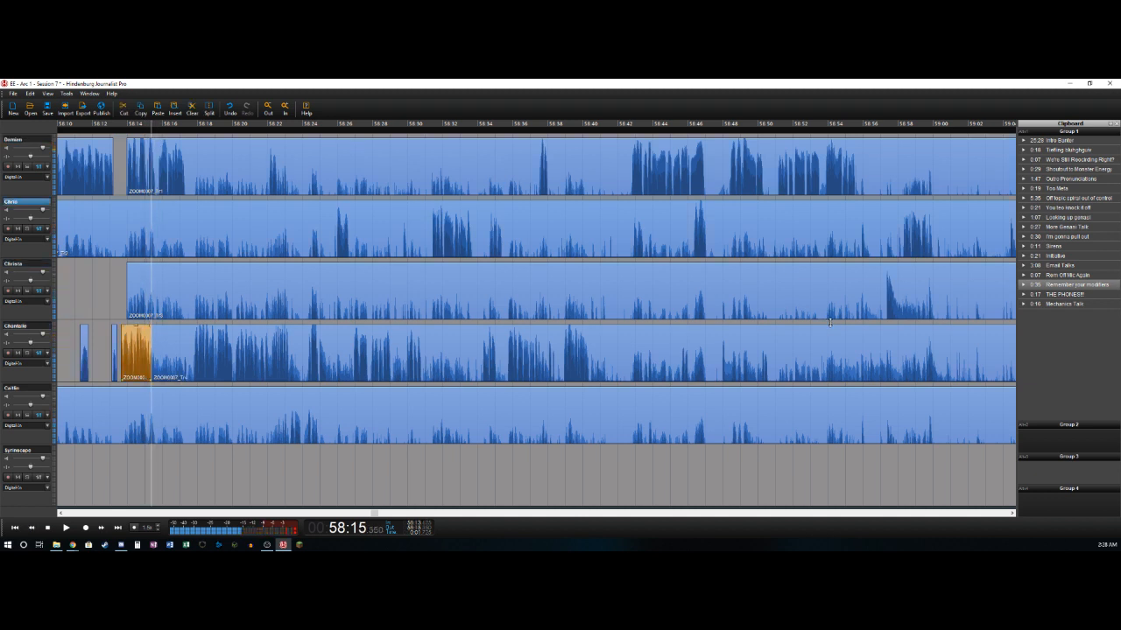
{"action": "key", "text": "Up"}
{"action": "key", "text": "Right"}
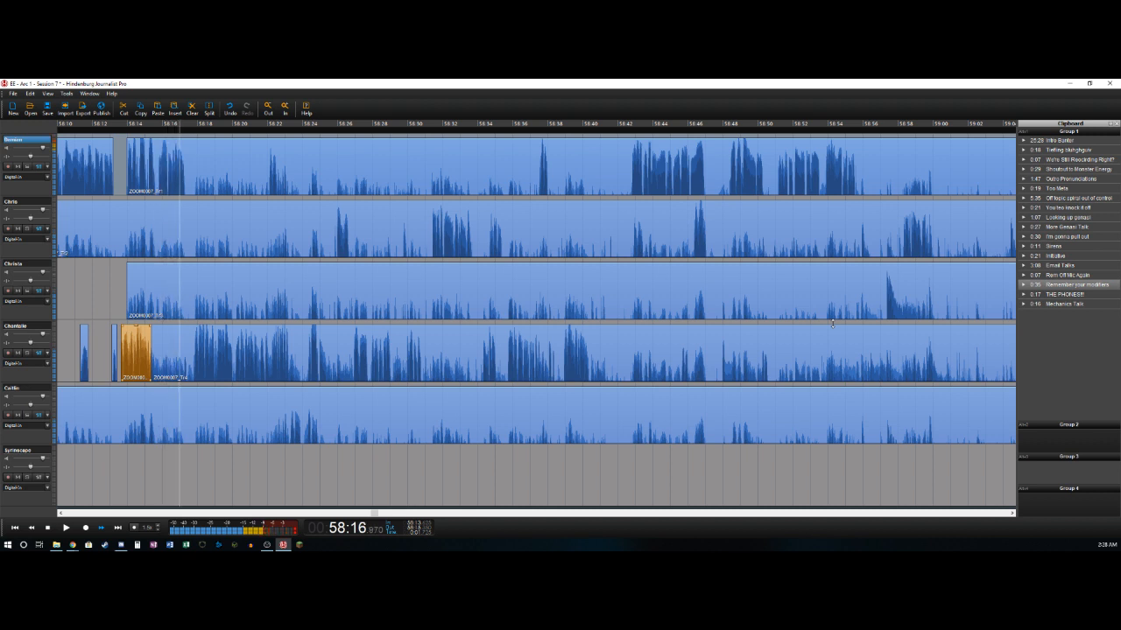
{"action": "key", "text": "s"}
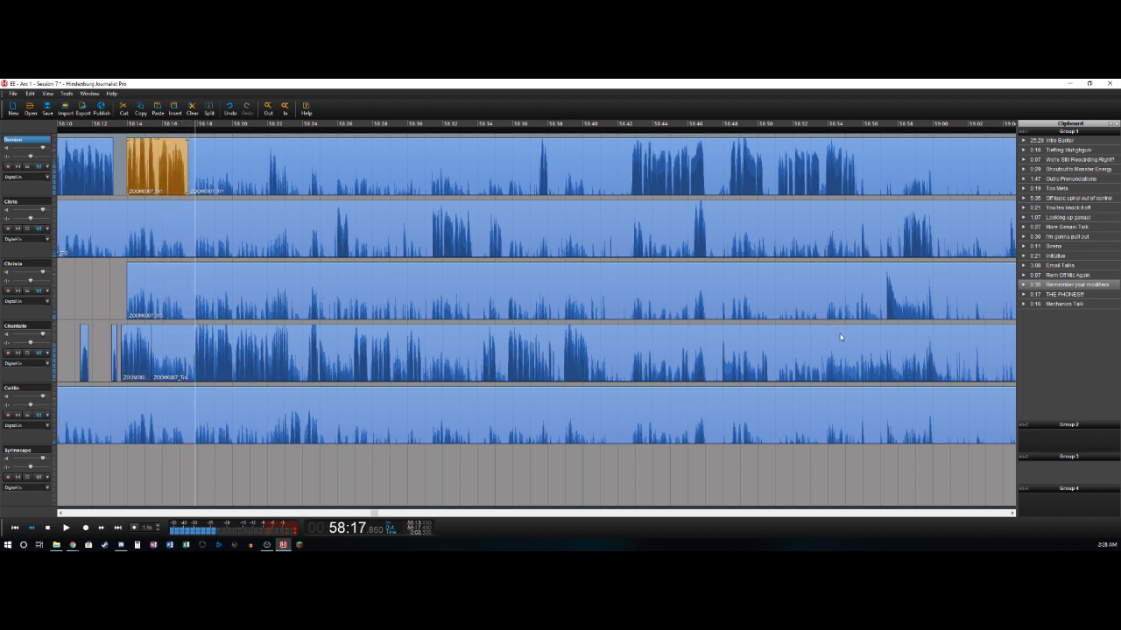
- Delete the fourth track's section from about 58:15.4 to 58:17.8, and split off its phrase ending at about 58:23.3
{"action": "key", "text": "Down"}
{"action": "key", "text": "s"}
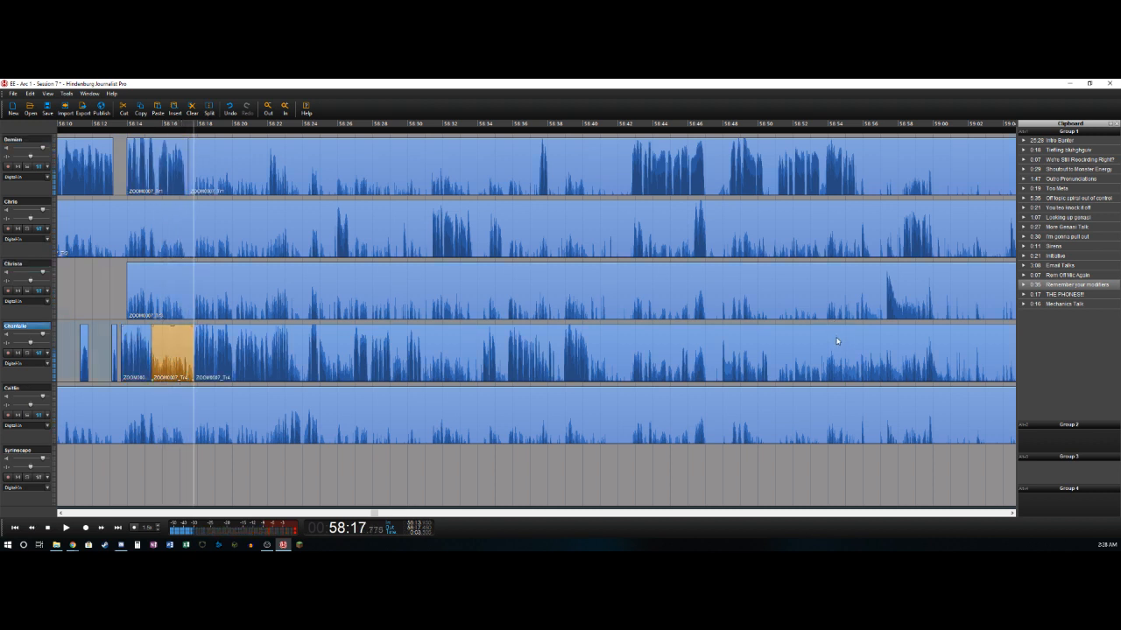
{"action": "key", "text": "Delete"}
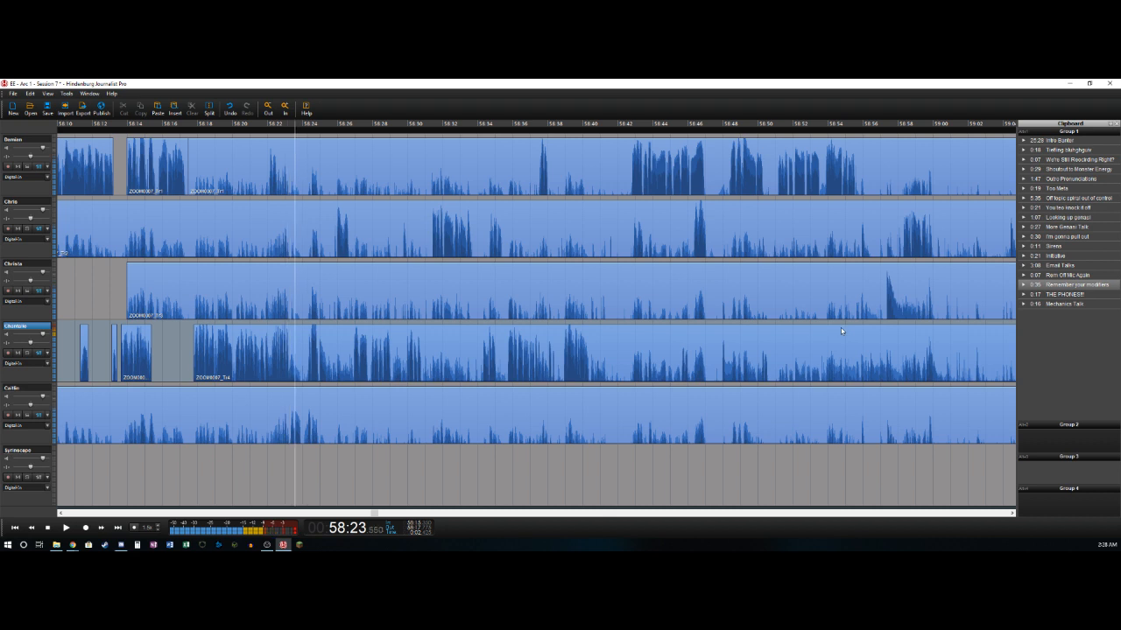
{"action": "key", "text": "t"}
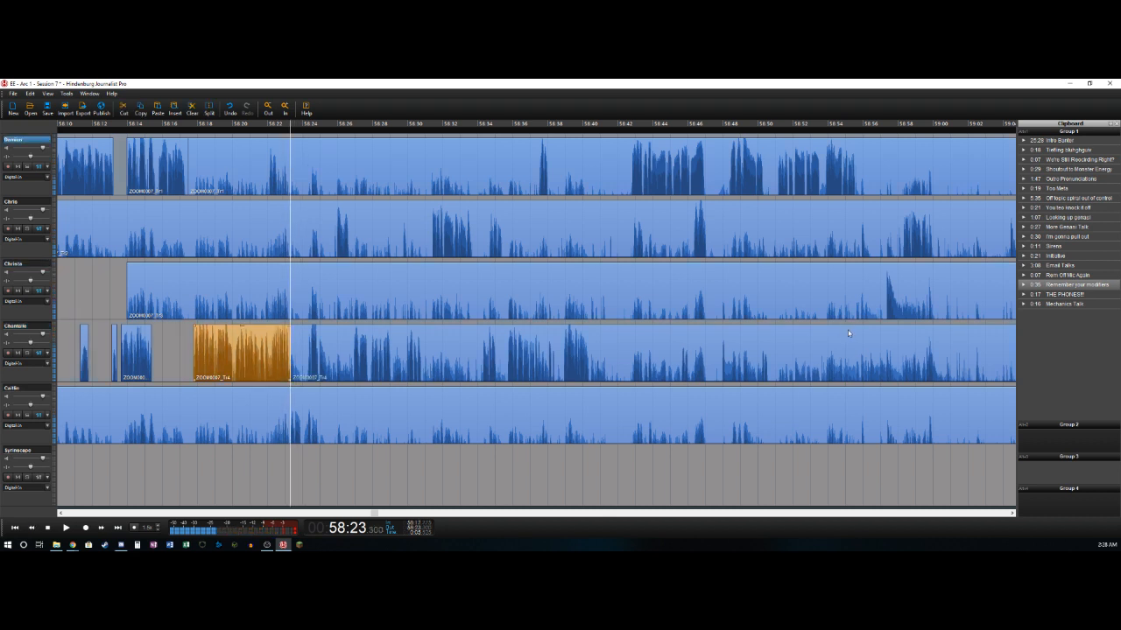
- Delete the first track's section from about 58:17.5 to 58:22.2, and split off its short phrase at about 58:22.6
{"action": "key", "text": "Left"}
{"action": "key", "text": "Right"}
{"action": "key", "text": "t"}
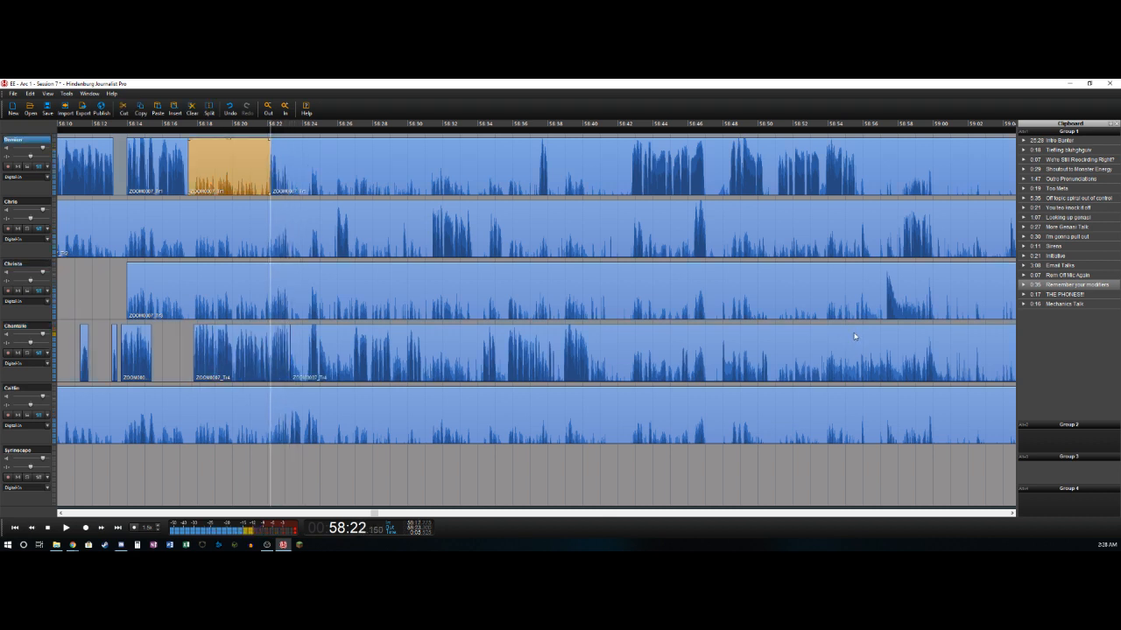
{"action": "key", "text": "Delete"}
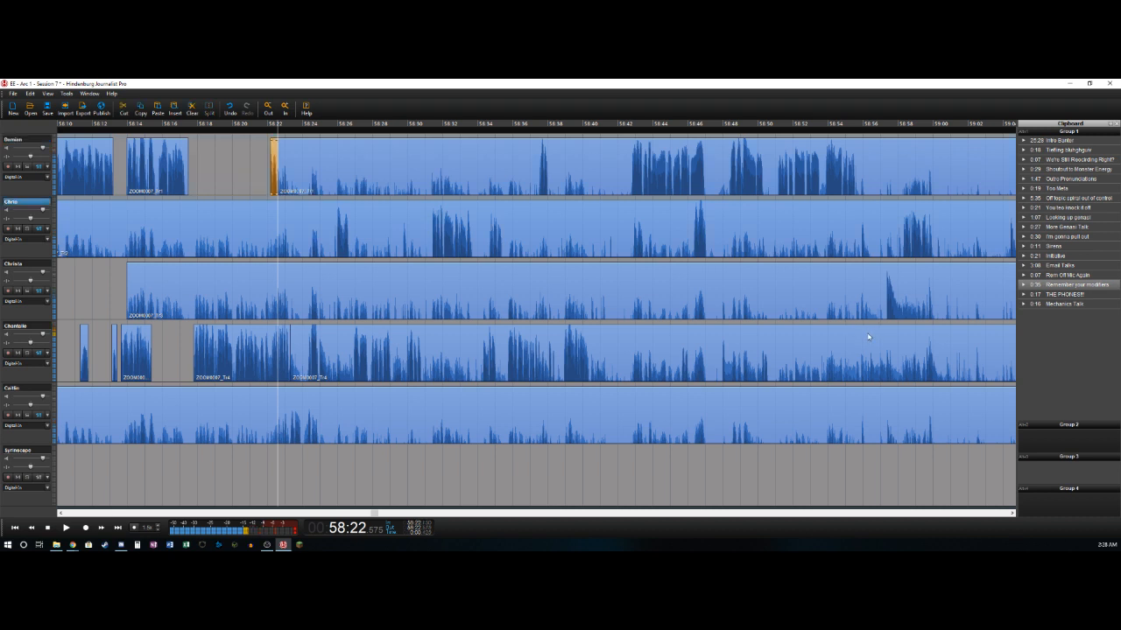
- Delete the fifth track's section before about 58:23.3, and split off its short phrase at about 58:23.9
{"action": "key", "text": "Down"}
{"action": "key", "text": "Right"}
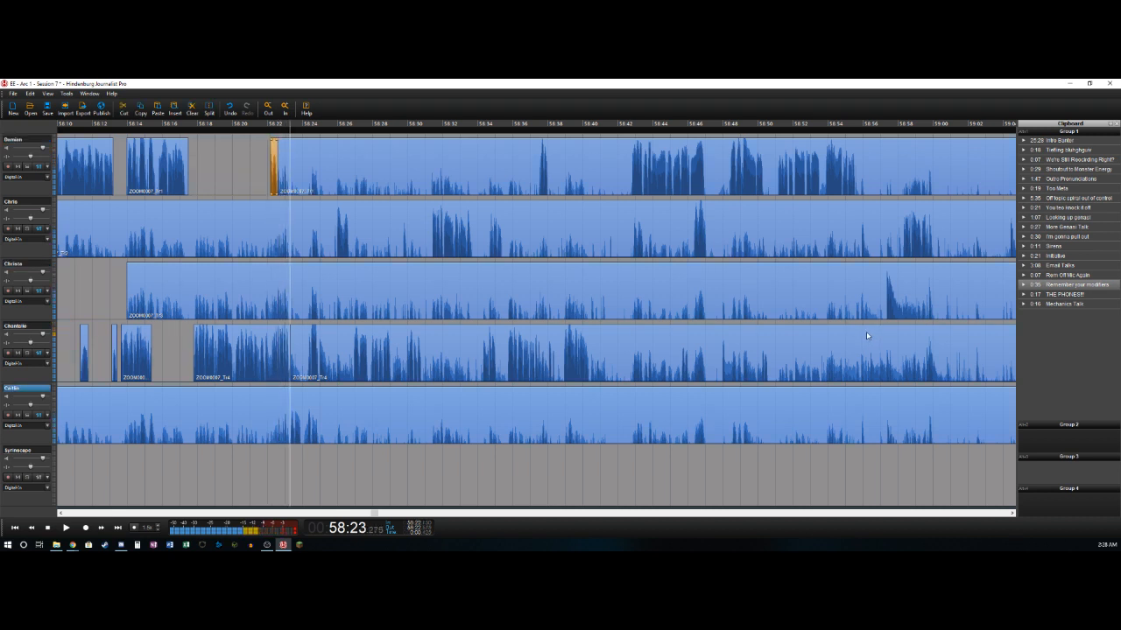
{"action": "key", "text": "t"}
{"action": "key", "text": "Delete"}
{"action": "key", "text": "Right"}
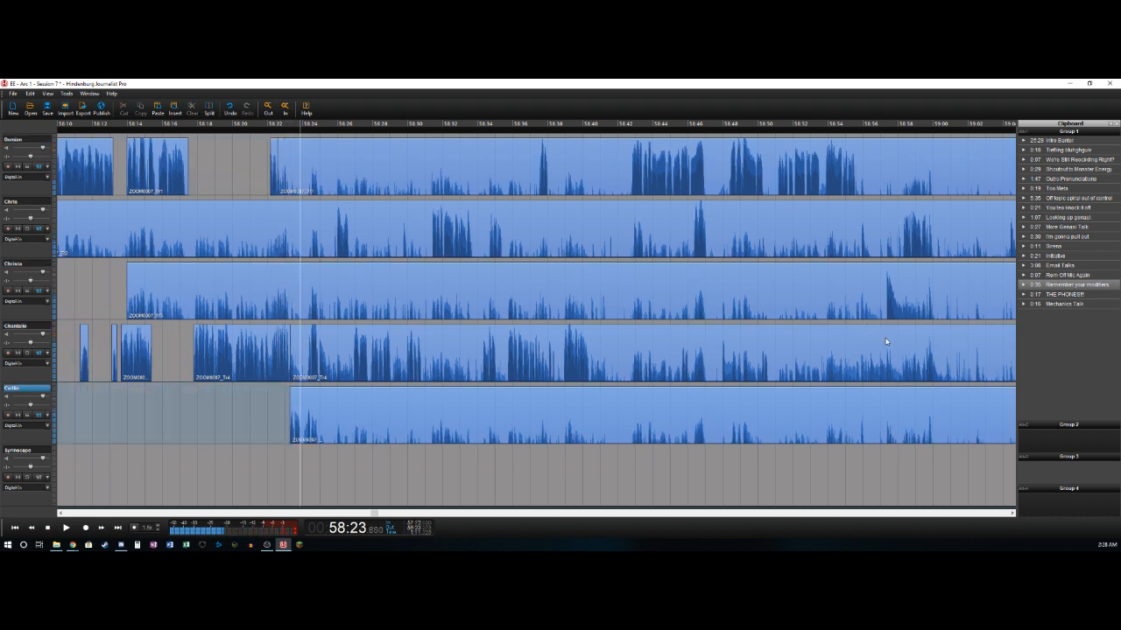
- Delete the fourth track's section from about 58:23.3 to 58:24.3, and split off its phrase at about 58:25.5
{"action": "key", "text": "Up"}
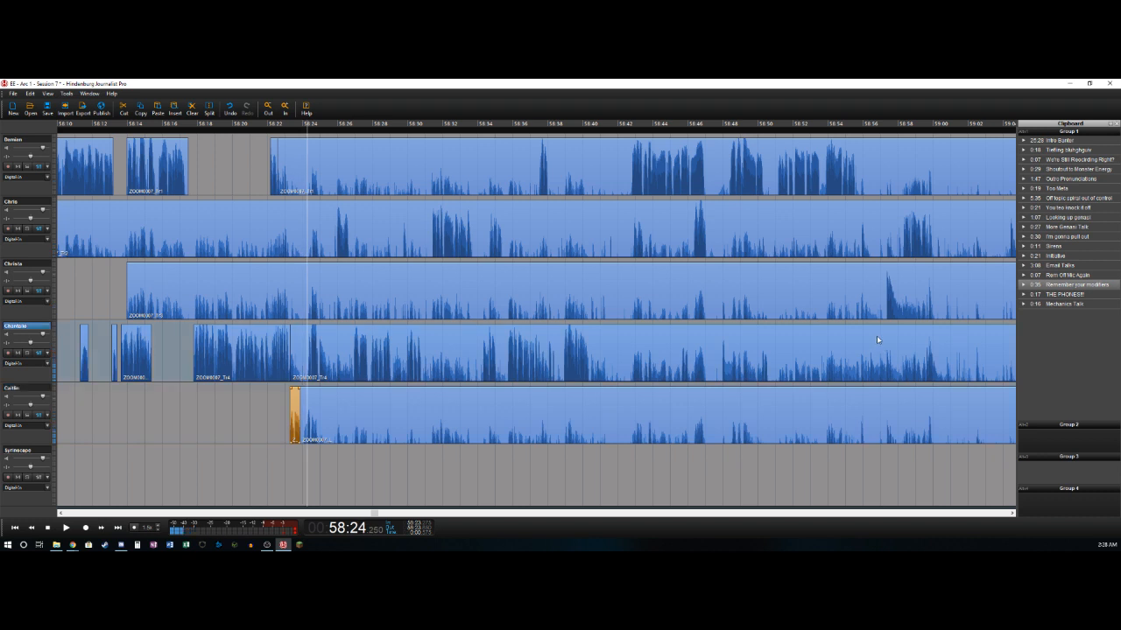
{"action": "key", "text": "t"}
{"action": "key", "text": "Delete"}
{"action": "key", "text": "Right"}
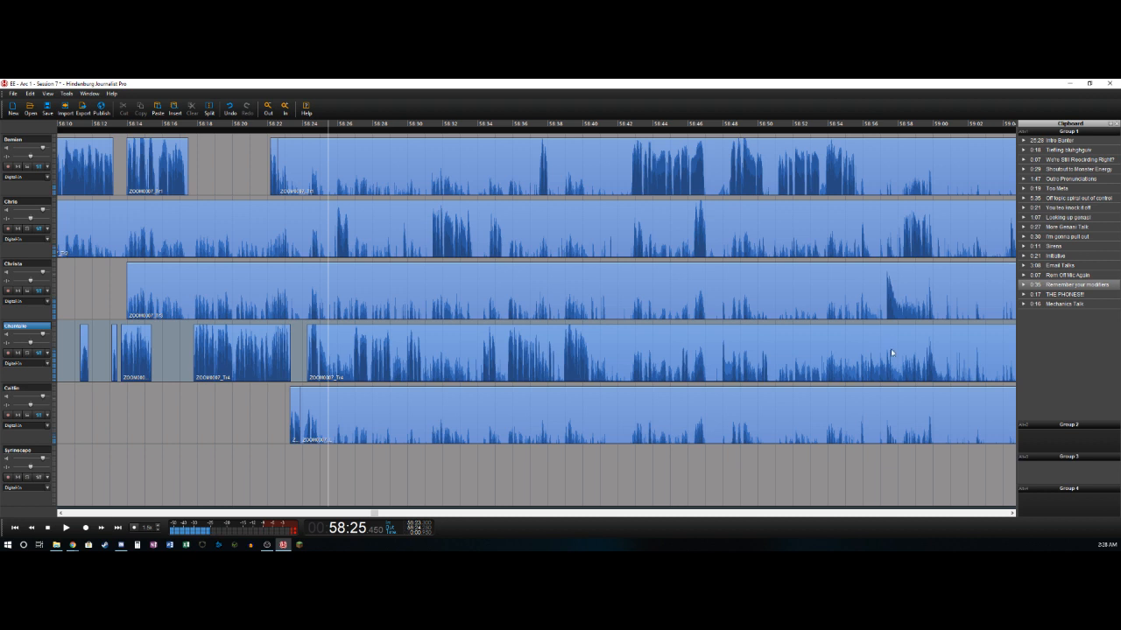
{"action": "key", "text": "t"}
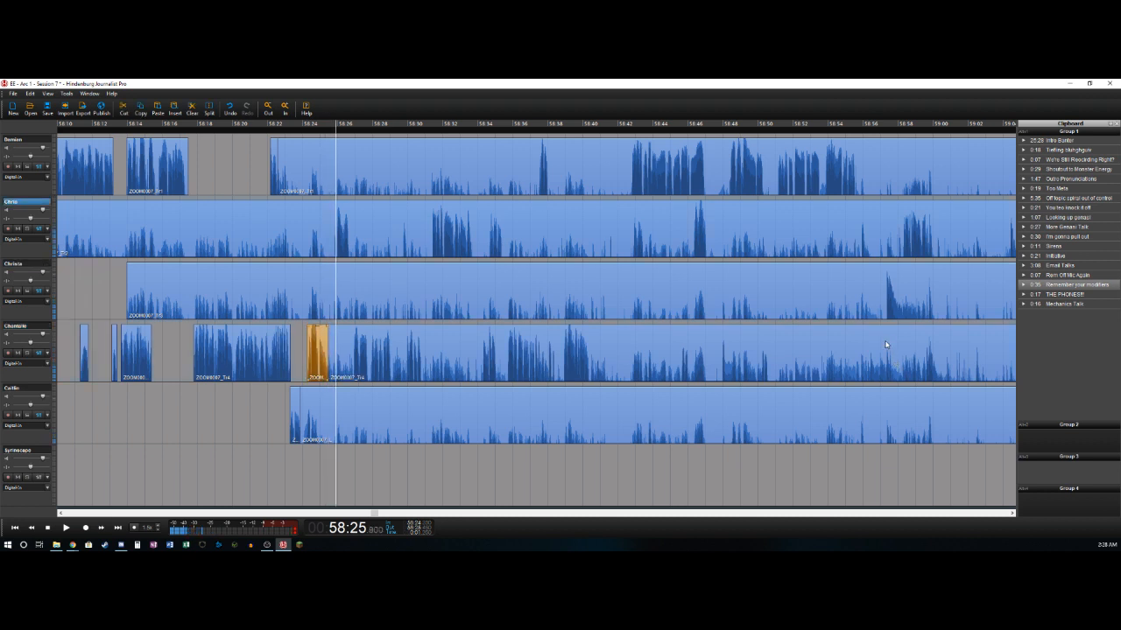
- Delete the second track's section before about 58:25.8, and split off its short phrase at about 58:26.6
{"action": "key", "text": "t"}
{"action": "key", "text": "Delete"}
{"action": "key", "text": "space"}
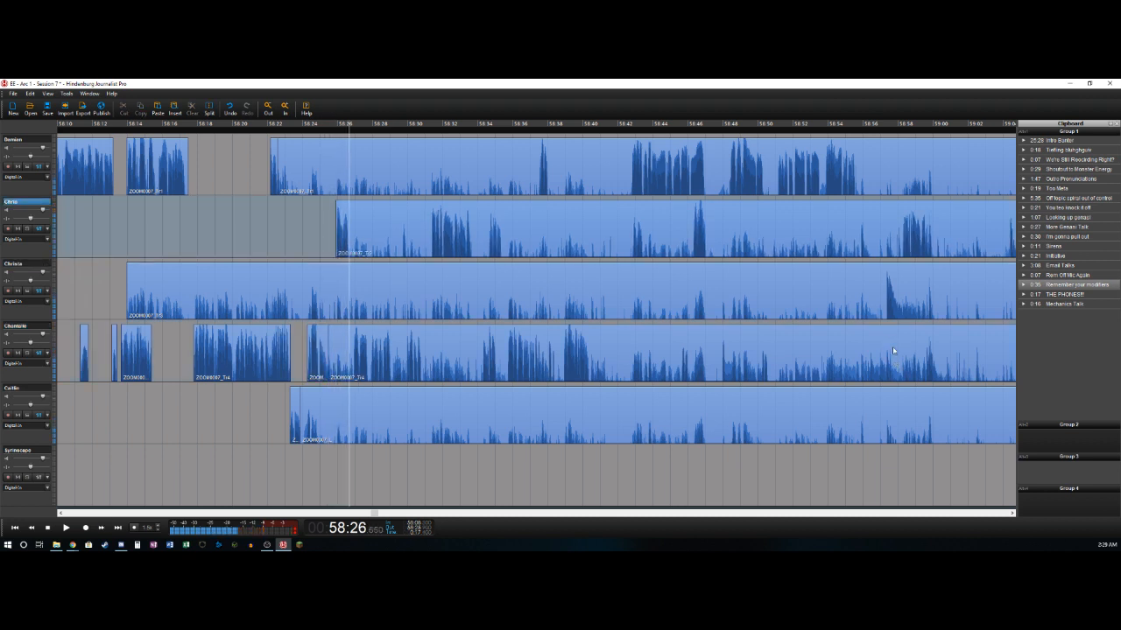
{"action": "key", "text": "t"}
{"action": "key", "text": "t"}
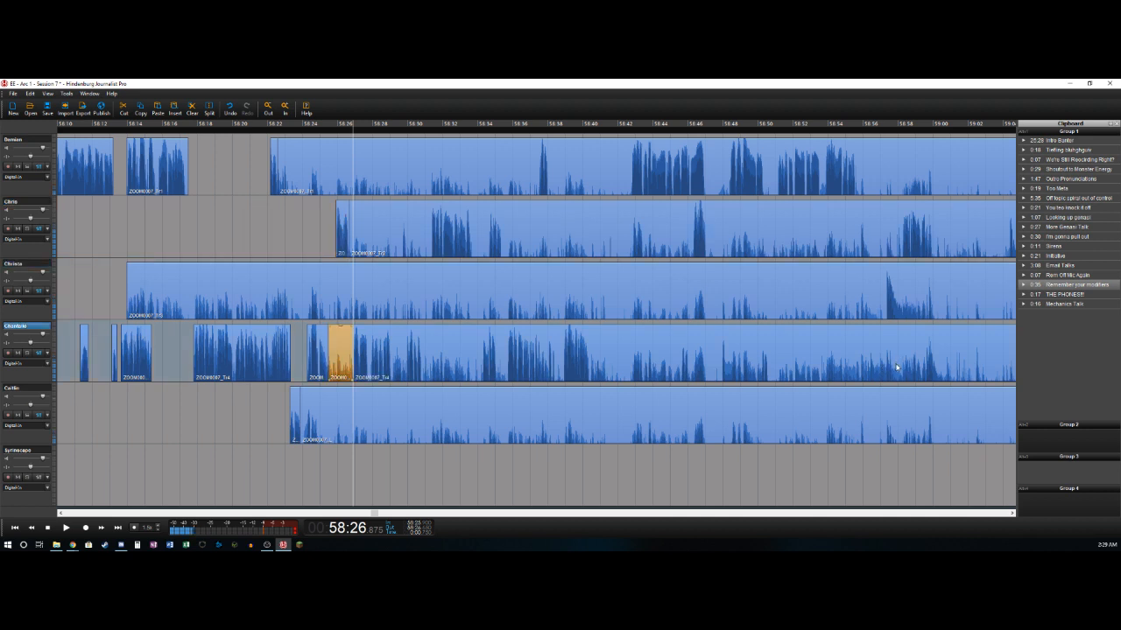
- Delete the fourth track's section from about 58:25.5 to 58:26.9, and split off its phrase at about 58:29.1
{"action": "key", "text": "Delete"}
{"action": "key", "text": "space"}
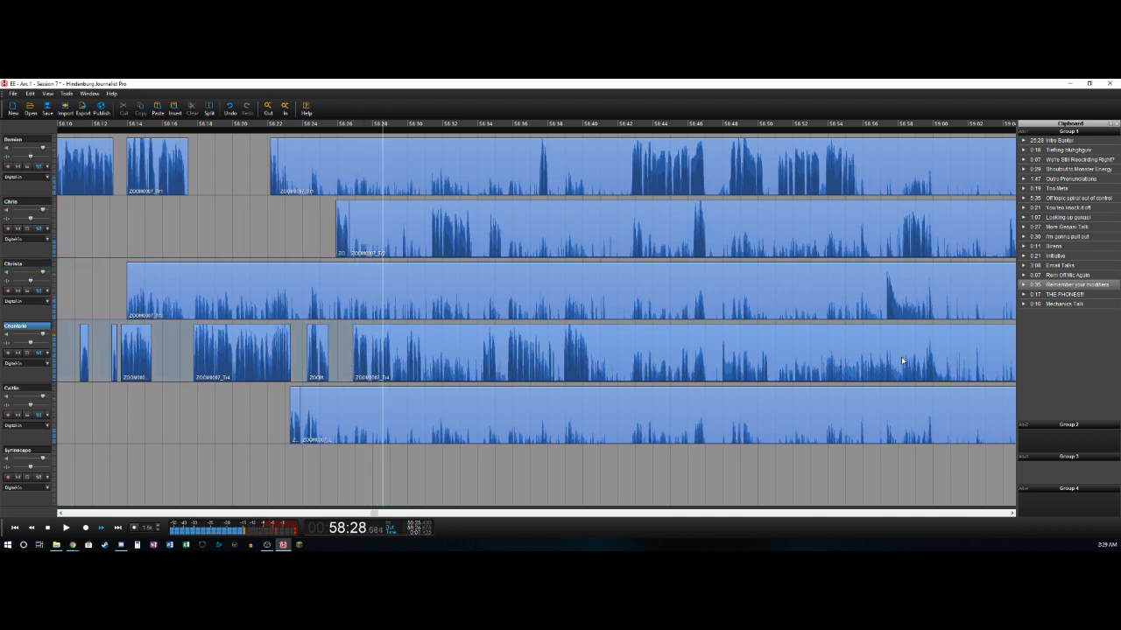
{"action": "key", "text": "t"}
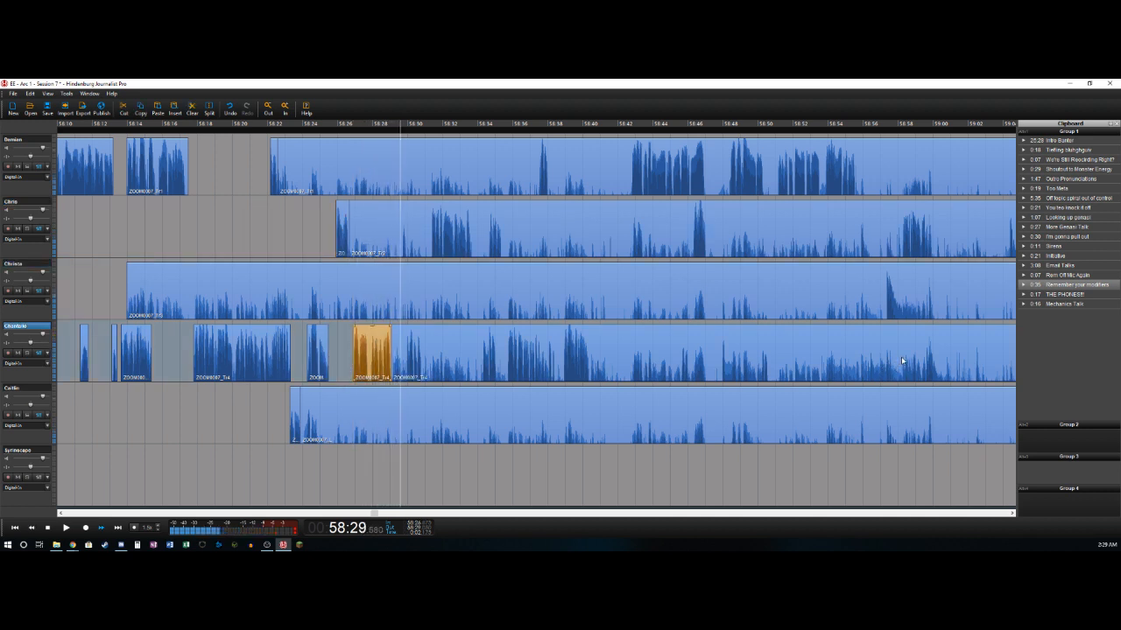
- Delete the fourth track's section from about 58:29.1 to 58:29.9 and the second track's section from about 58:26.6 to 58:29.7
{"action": "key", "text": "t"}
{"action": "key", "text": "Delete"}
{"action": "key", "text": "space"}
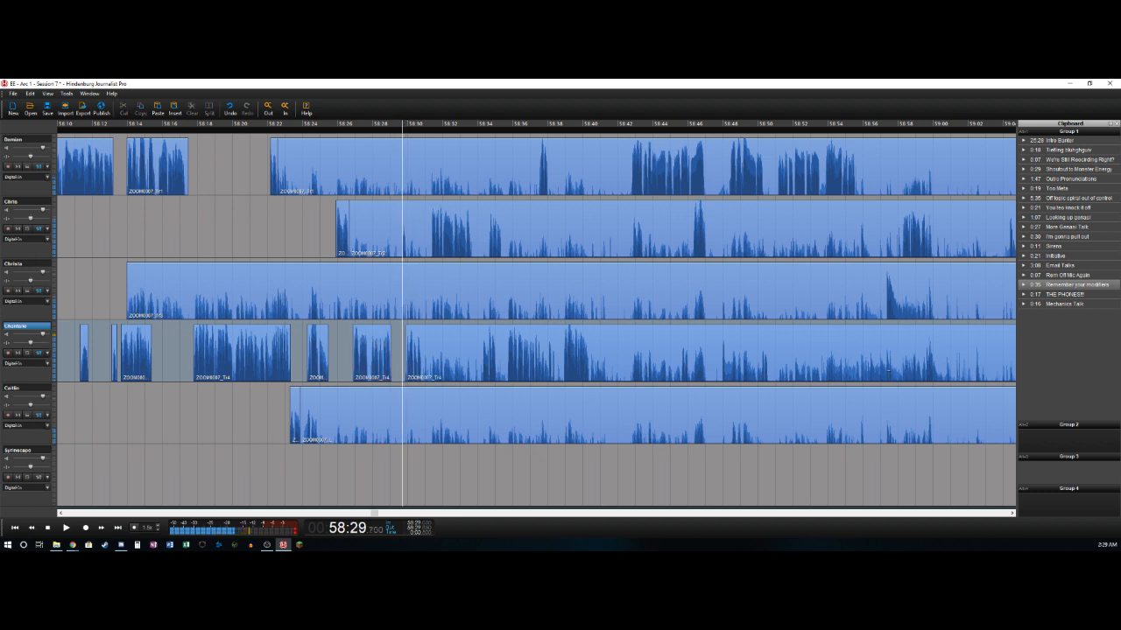
{"action": "key", "text": "t"}
{"action": "key", "text": "Delete"}
{"action": "key", "text": "space"}
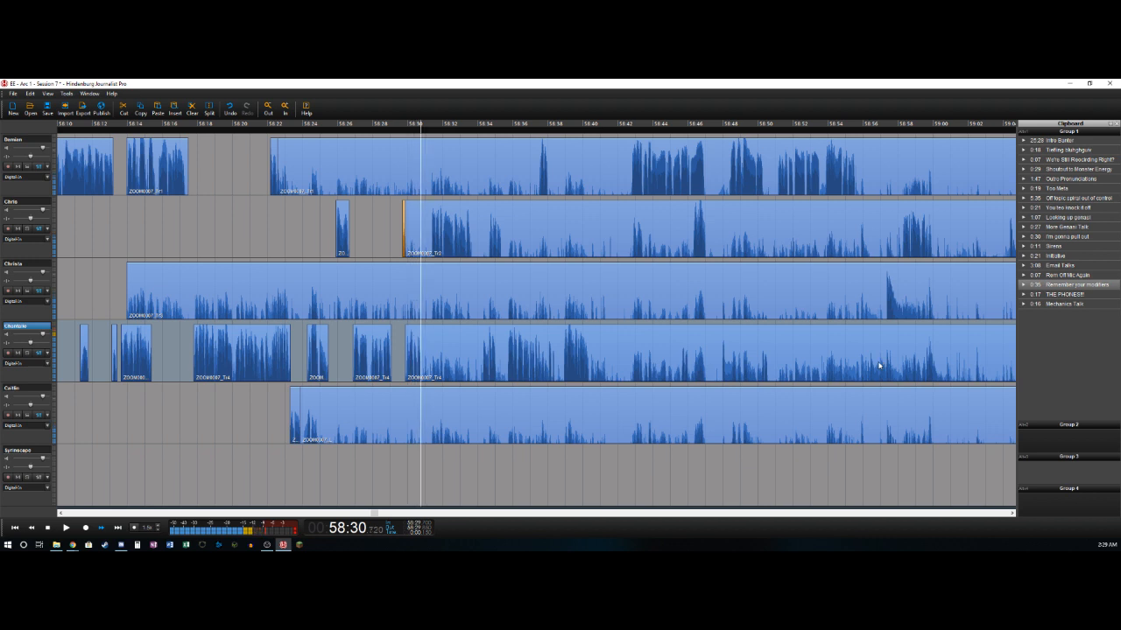
- Split off the fourth track's phrase at about 58:30.9, and delete the second track's section from about 58:29.9 to 58:31.3
{"action": "key", "text": "t"}
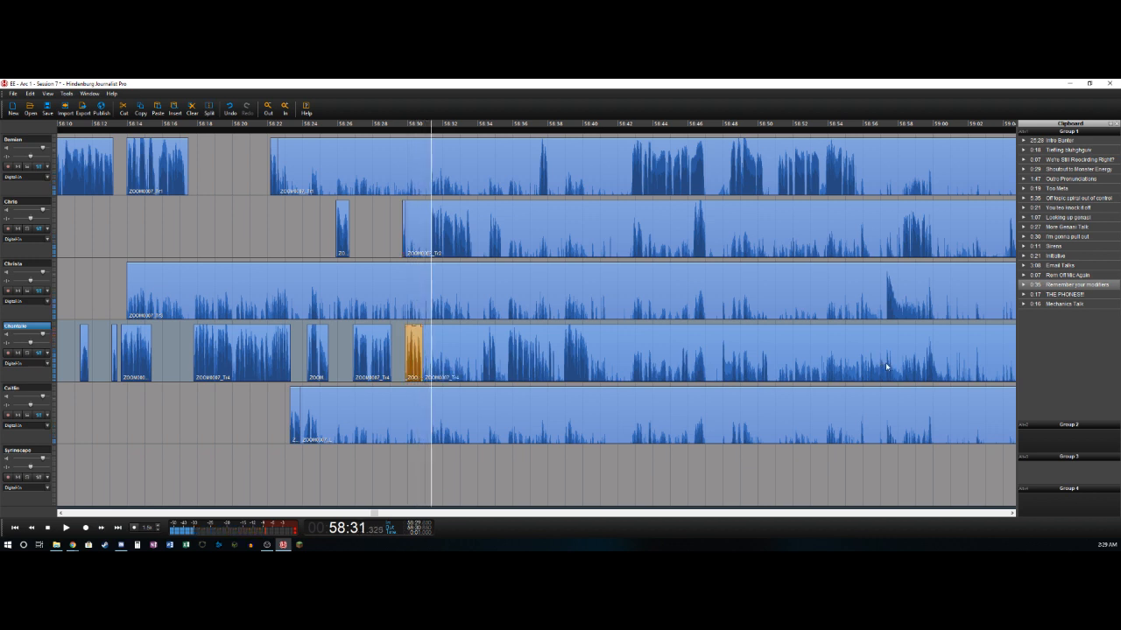
{"action": "key", "text": "t"}
{"action": "key", "text": "Delete"}
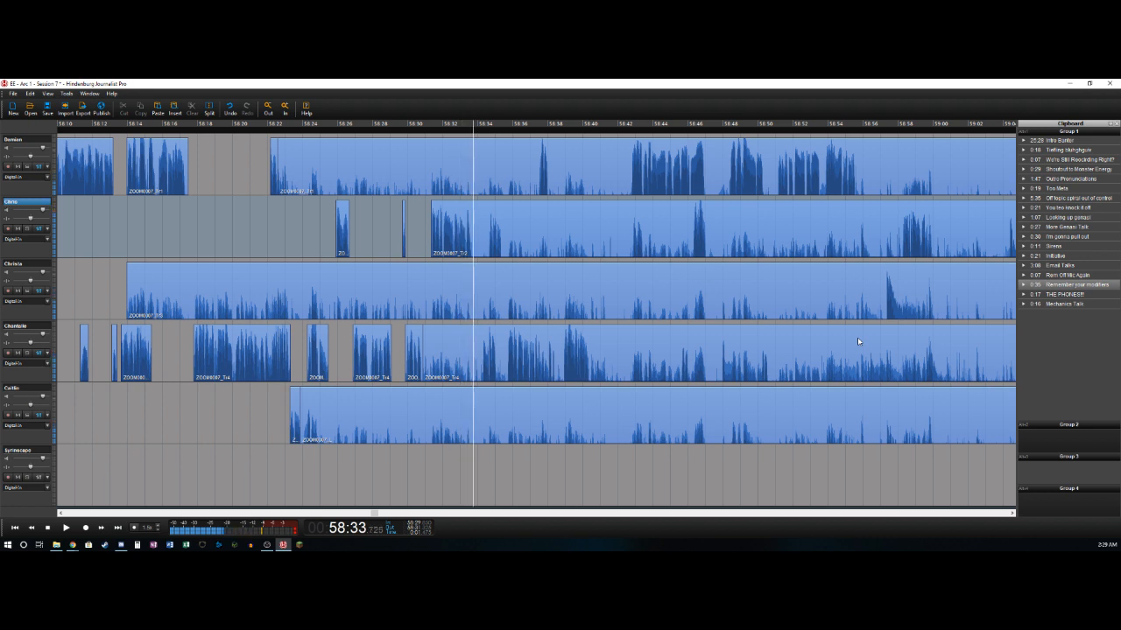
- Split off the second track's phrase at about 58:33.7, and delete the fourth track's section from about 58:30.9 to 58:34.2
{"action": "key", "text": "t"}
{"action": "key", "text": "Down"}
{"action": "key", "text": "Down"}
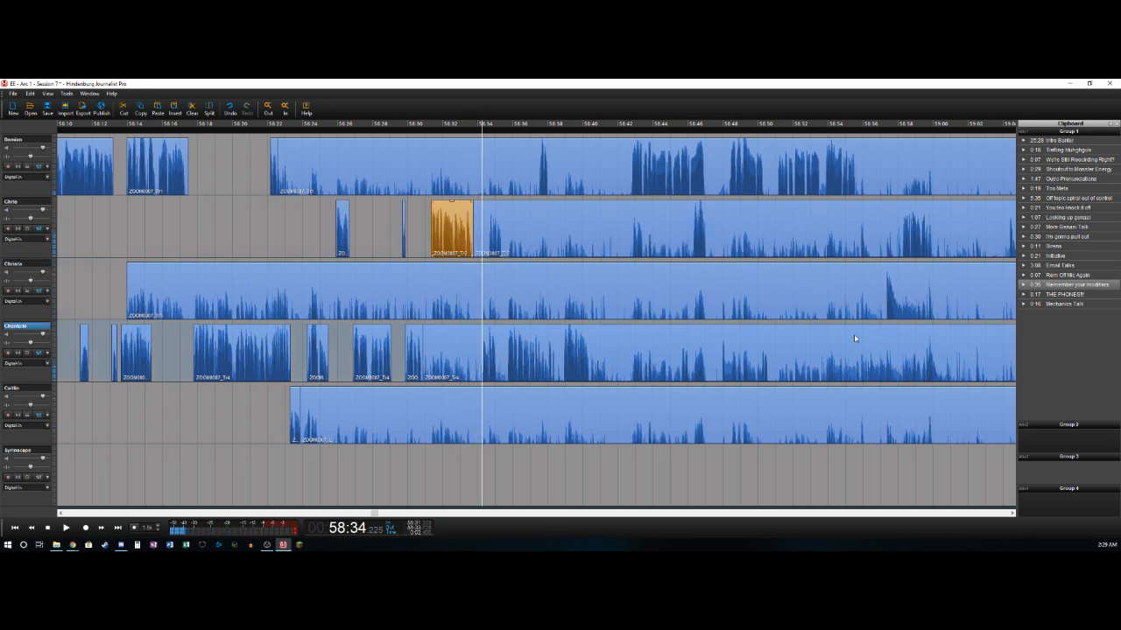
{"action": "key", "text": "t"}
{"action": "key", "text": "Delete"}
- Split off the fourth track's phrase at about 58:35.1, and delete the second track's section from about 58:33.7 to 58:34.7
{"action": "key", "text": "l"}
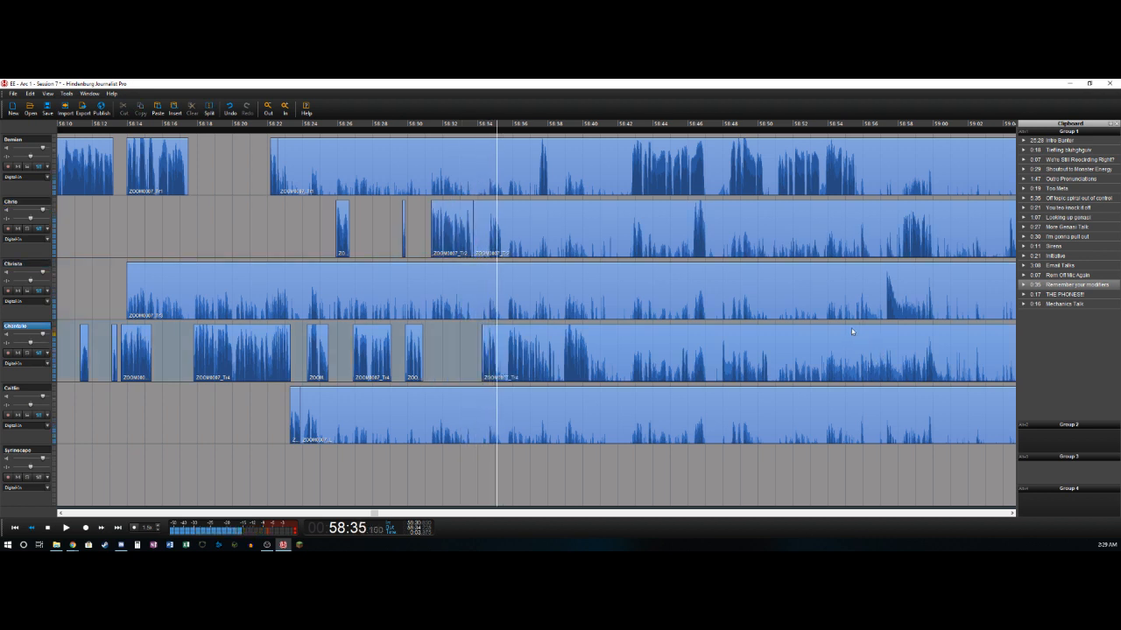
{"action": "key", "text": "t"}
{"action": "key", "text": "Left"}
{"action": "key", "text": "Up"}
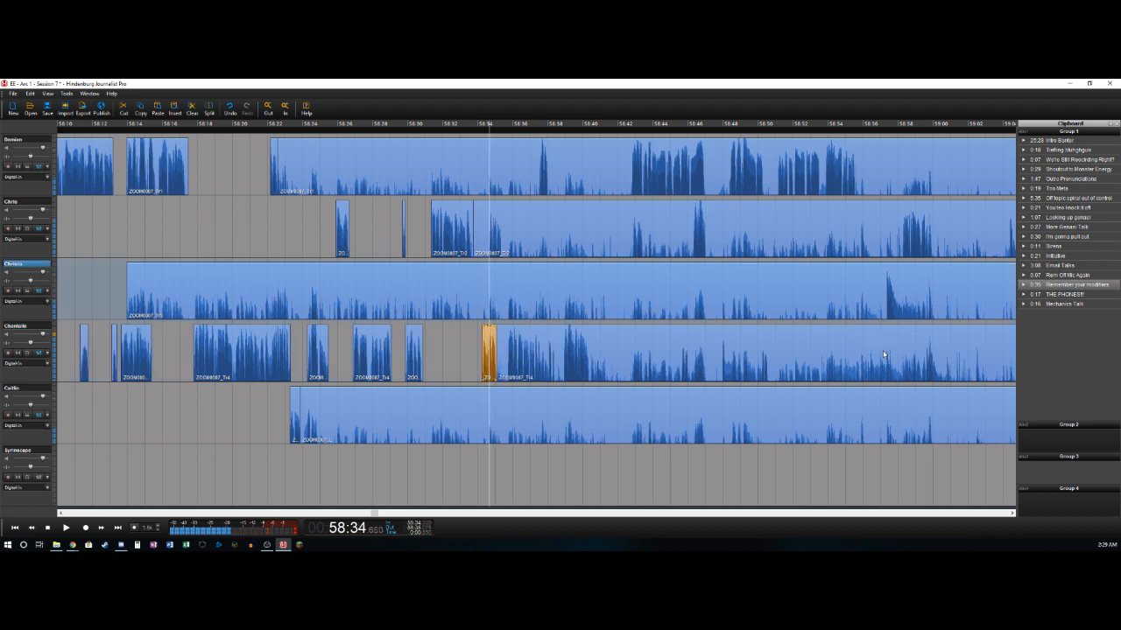
{"action": "key", "text": "t"}
{"action": "key", "text": "Delete"}
- Split off the second track's phrase at about 58:35.3, and delete the fourth track's section from about 58:35.1 to 58:35.7
{"action": "key", "text": "l"}
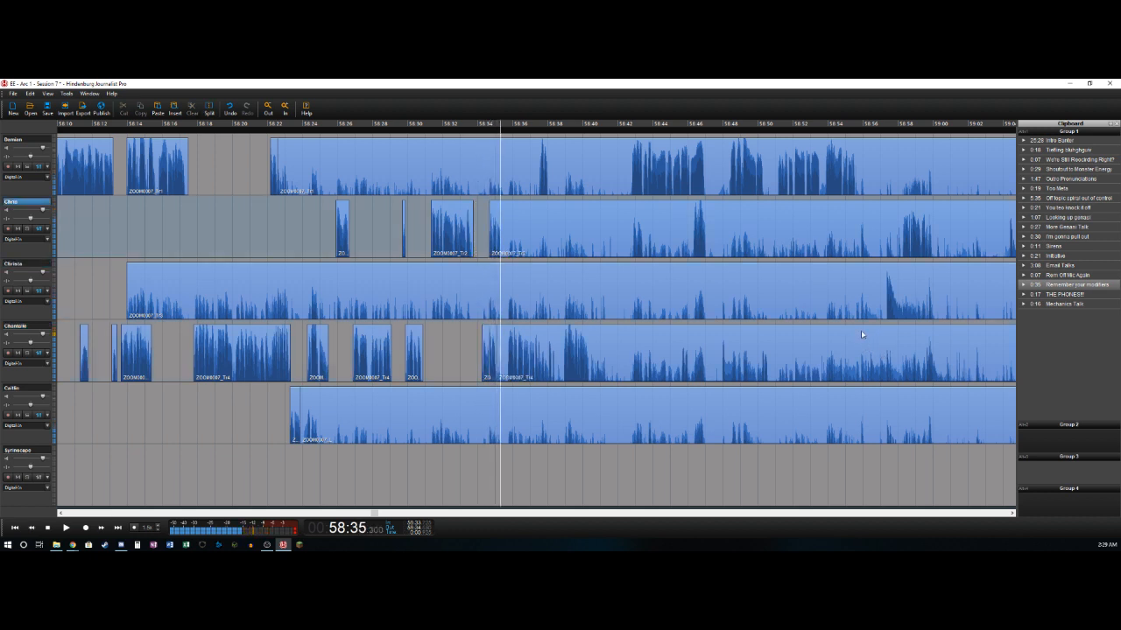
{"action": "key", "text": "t"}
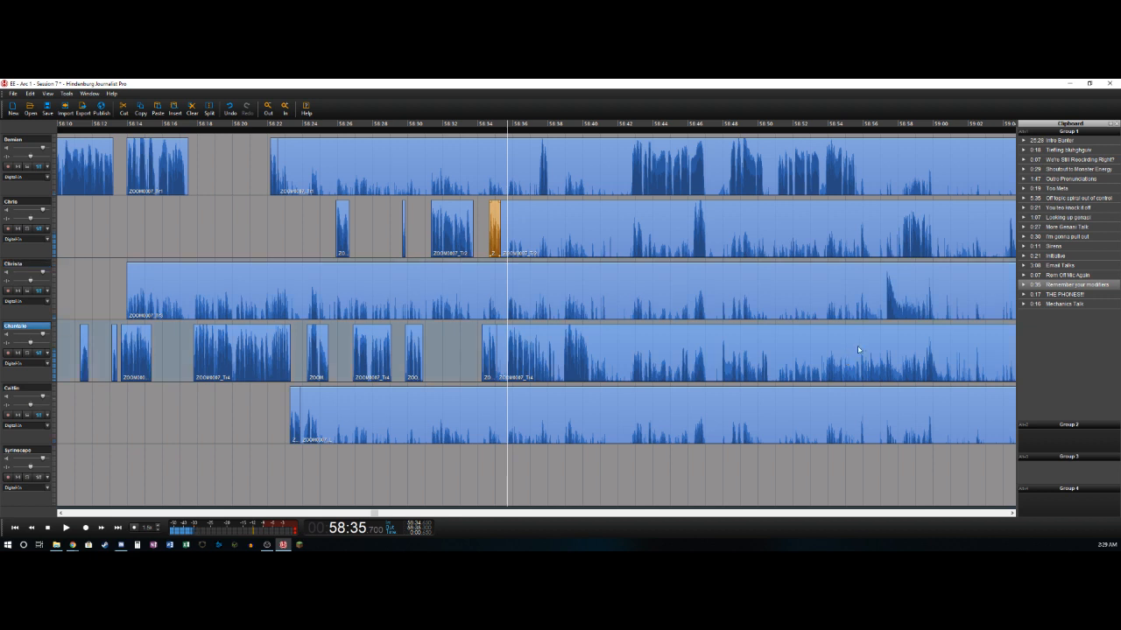
{"action": "key", "text": "t"}
{"action": "key", "text": "Delete"}
- Split off the fourth track's phrase at about 58:38.4, and delete the first track's section from about 58:22.6 to 58:37.5
{"action": "key", "text": "l"}
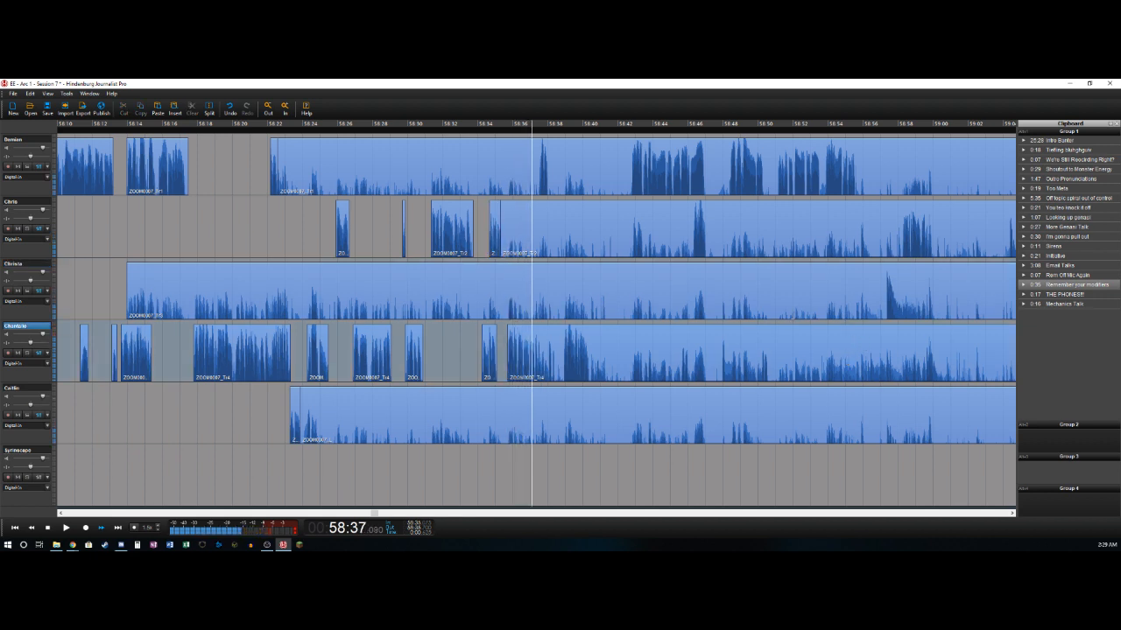
{"action": "key", "text": "t"}
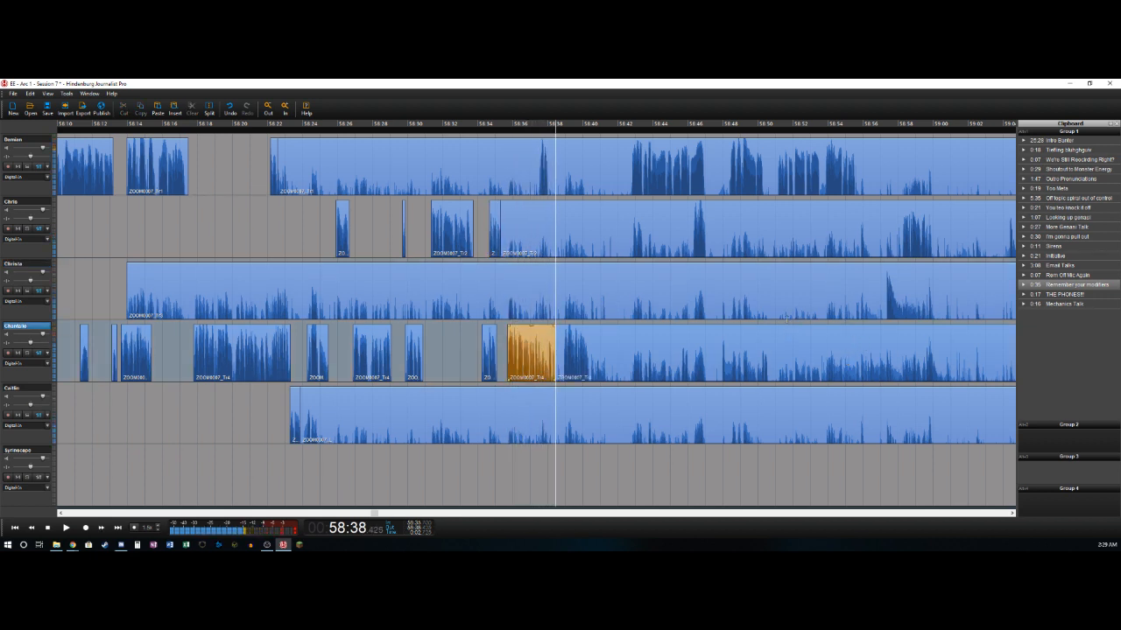
{"action": "key", "text": "Left"}
{"action": "key", "text": "Right"}
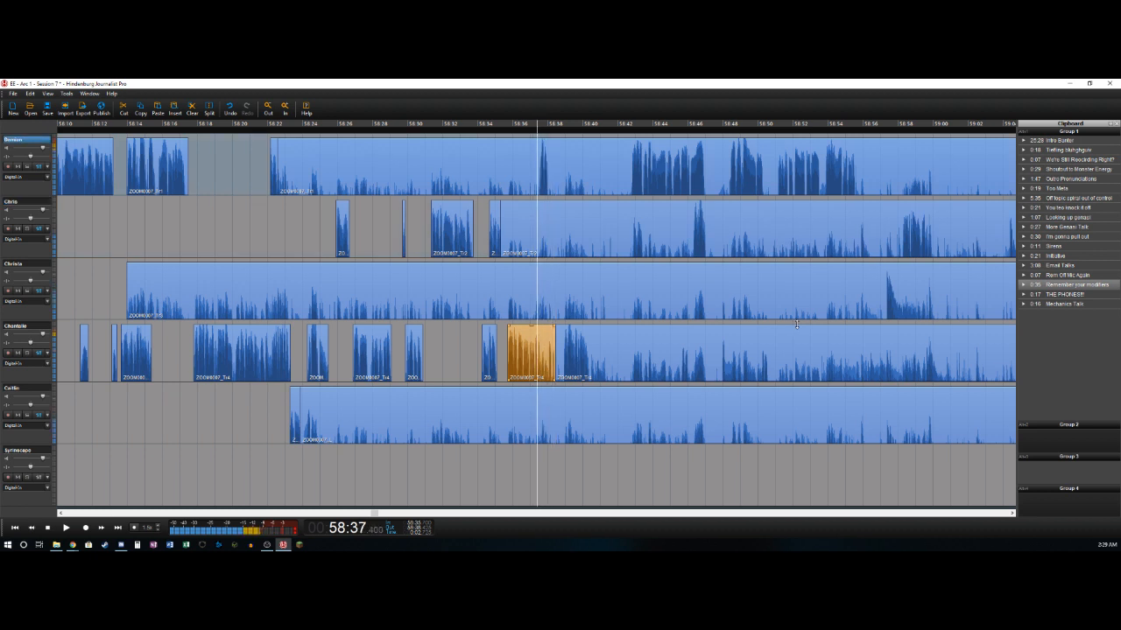
{"action": "key", "text": "t"}
{"action": "key", "text": "Delete"}
- Split off the first track's phrase at about 58:38.0, and delete the fourth track's section from about 58:38.4 to 58:38.9
{"action": "key", "text": "l"}
{"action": "key", "text": "t"}
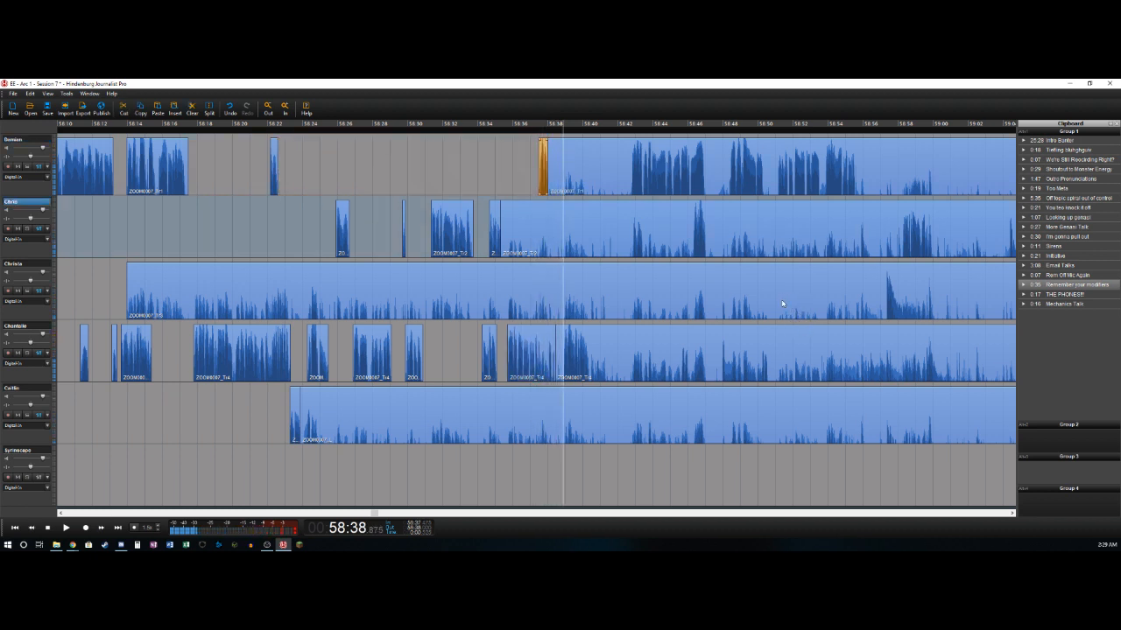
{"action": "key", "text": "Down"}
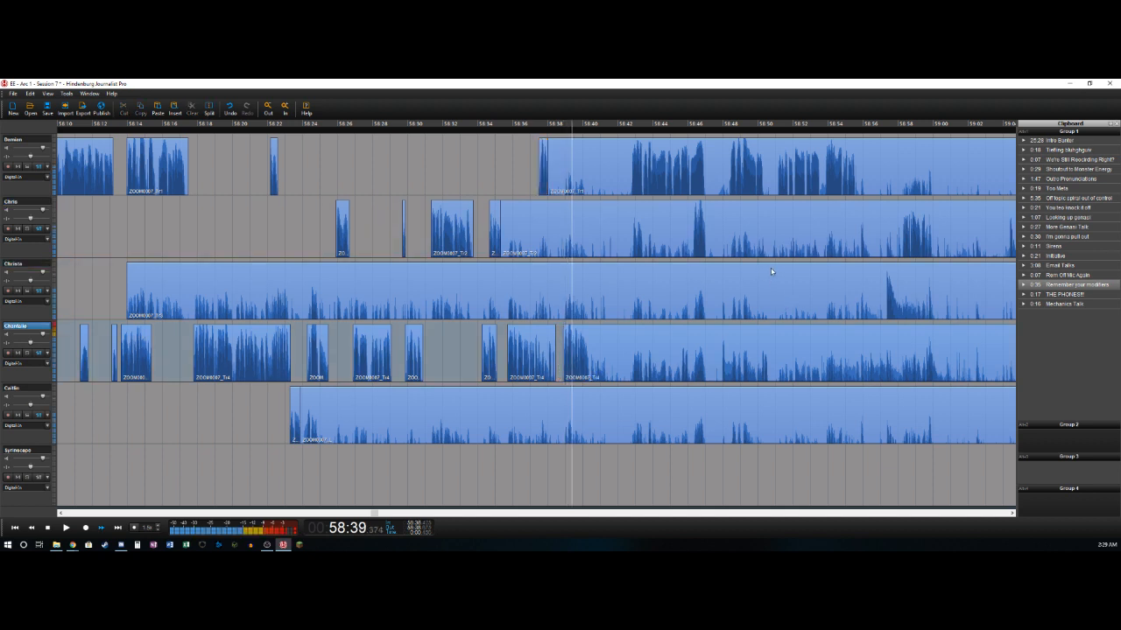
- Split off the fourth track's phrase at about 58:40.3
{"action": "key", "text": "t"}
{"action": "key", "text": "l"}
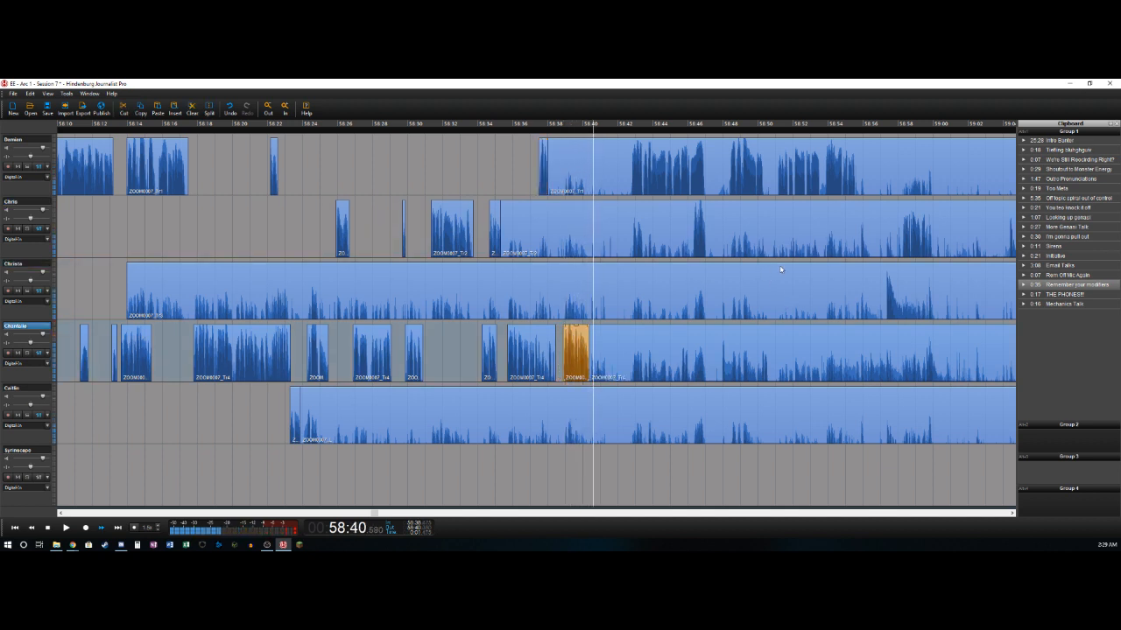
{"action": "key", "text": "j"}
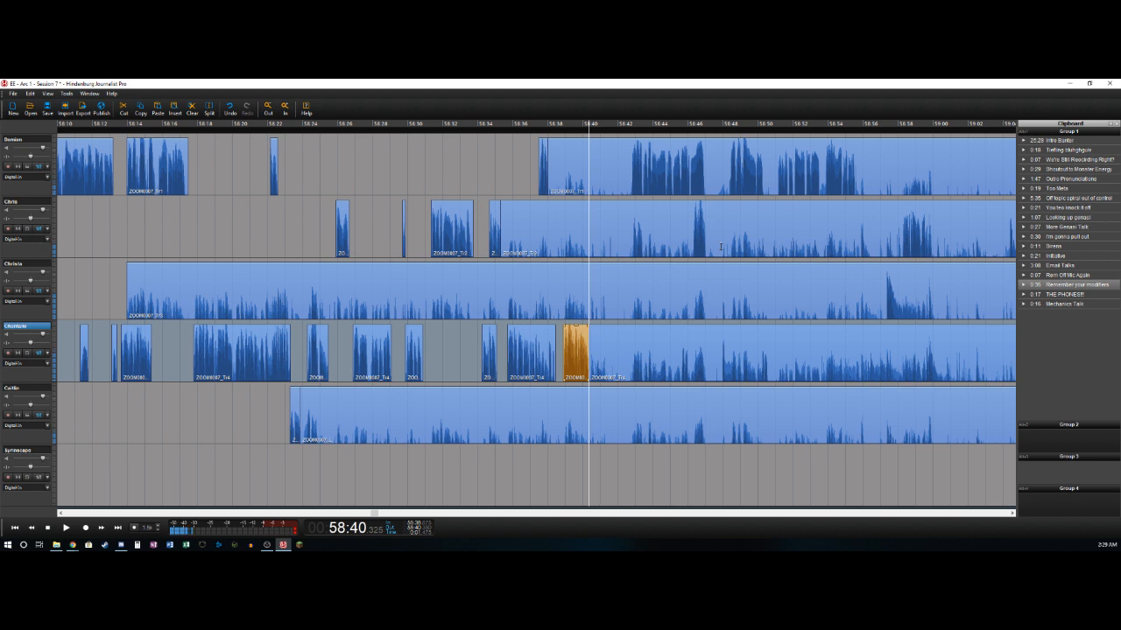
- Mark the range from about 58:40.3 to 58:42.8 across all five speaker tracks and delete it, closing the gap
{"action": "key", "text": "space"}
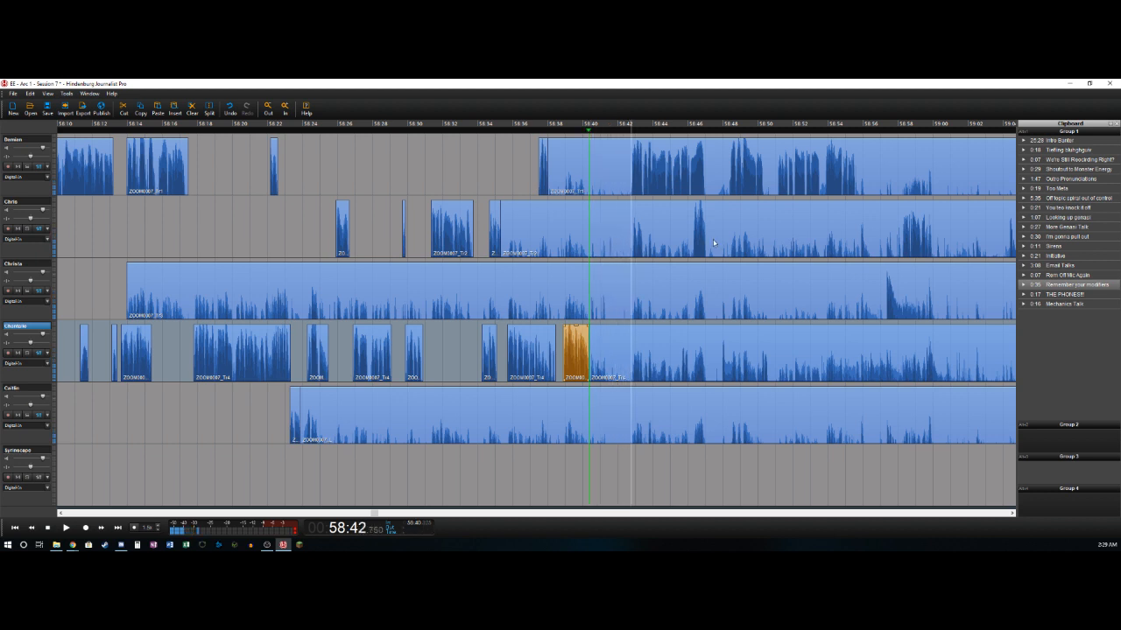
{"action": "key", "text": "o"}
{"action": "left_click", "coordinate": [608, 168]}
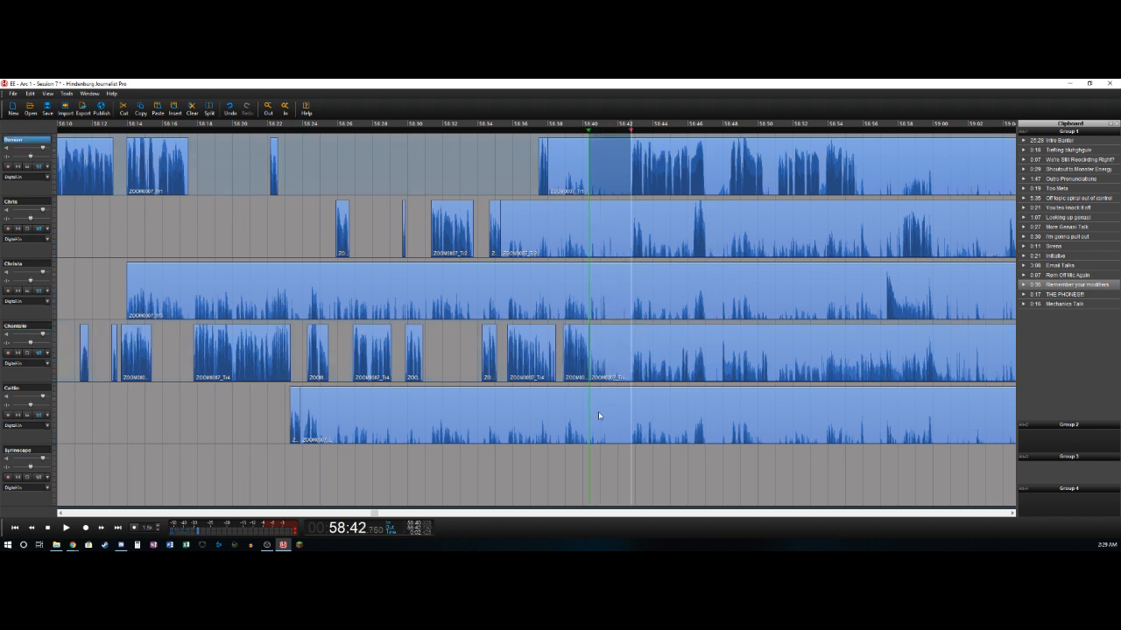
{"action": "left_click", "coordinate": [599, 412], "text": "shift"}
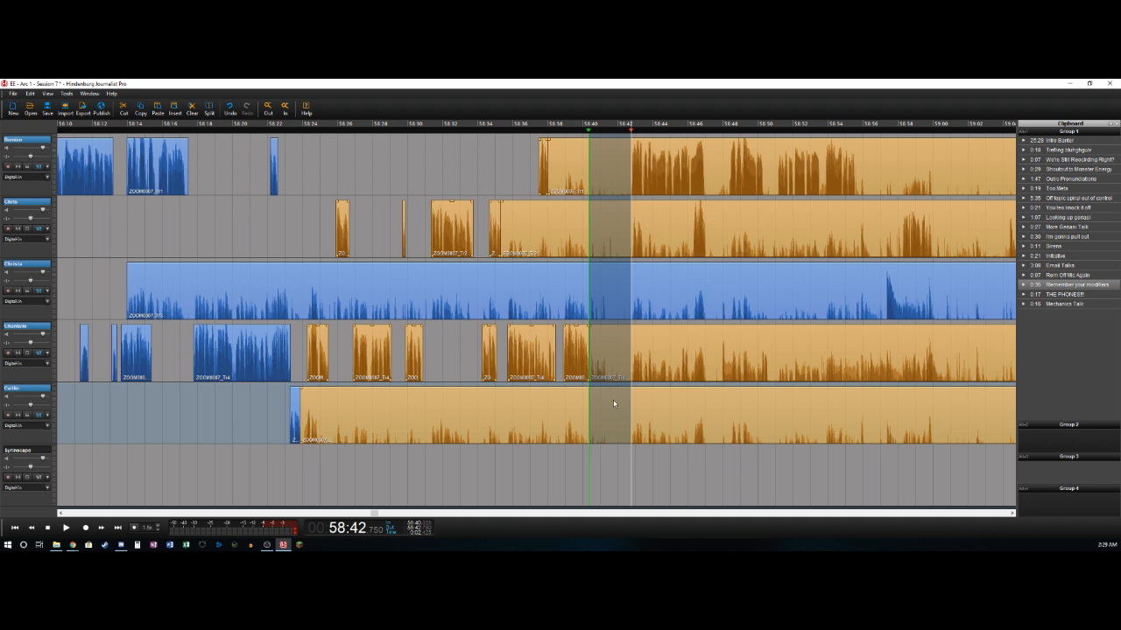
{"action": "key", "text": "Delete"}
{"action": "key", "text": "Escape"}
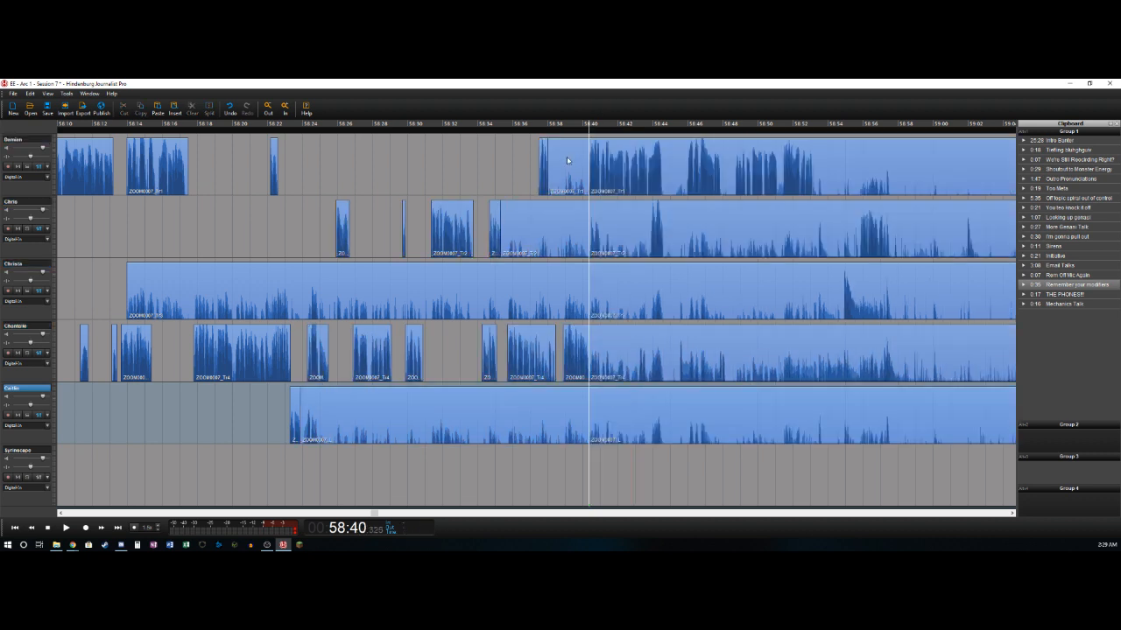
- Delete the leftover sections ending at about 58:40.3 on the first, second, third and fifth tracks
{"action": "key", "text": "Delete"}
{"action": "left_click", "coordinate": [558, 221]}
{"action": "key", "text": "Delete"}
{"action": "left_click", "coordinate": [553, 291]}
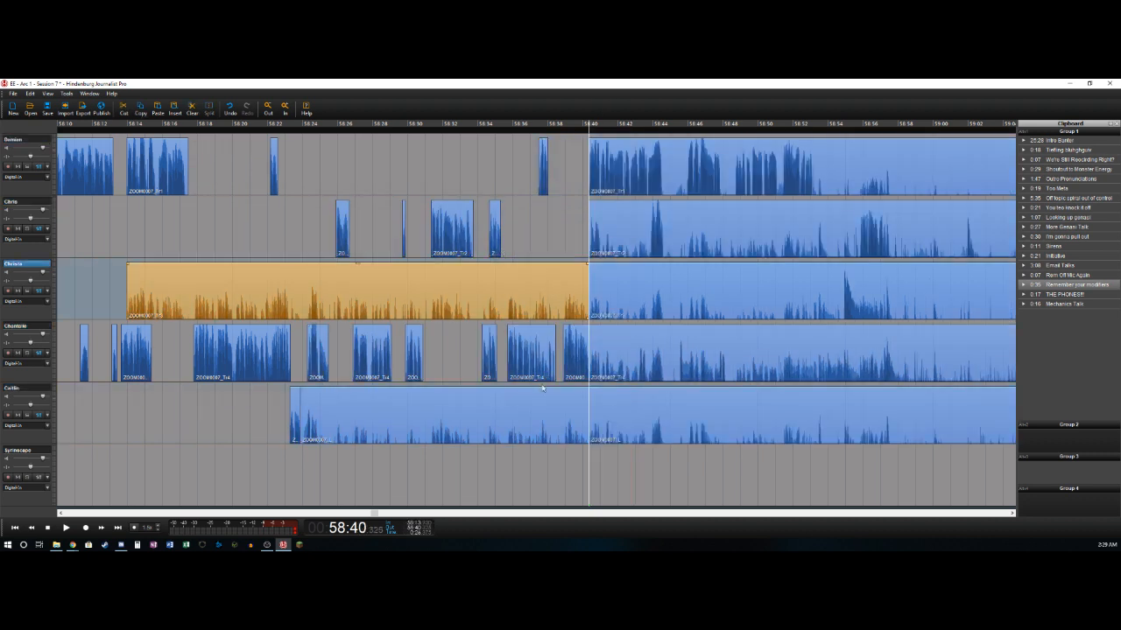
{"action": "key", "text": "Delete"}
{"action": "left_click", "coordinate": [537, 417]}
{"action": "key", "text": "Delete"}
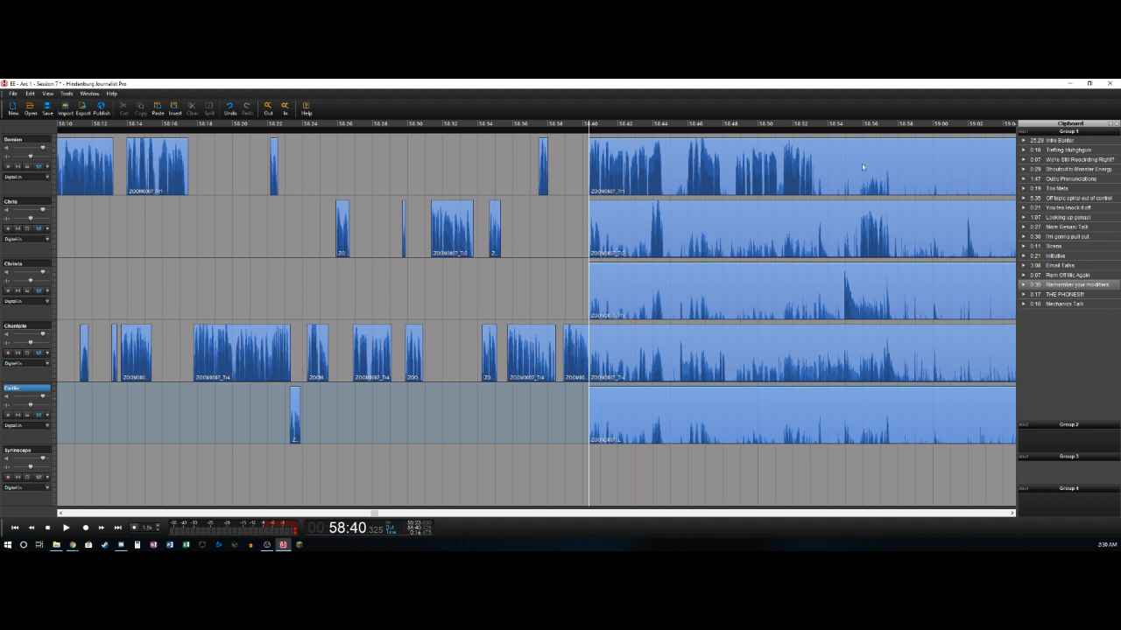
- Play the audio past the cut, and split off the second track's phrase at about 58:41.0
{"action": "left_click", "coordinate": [646, 181]}
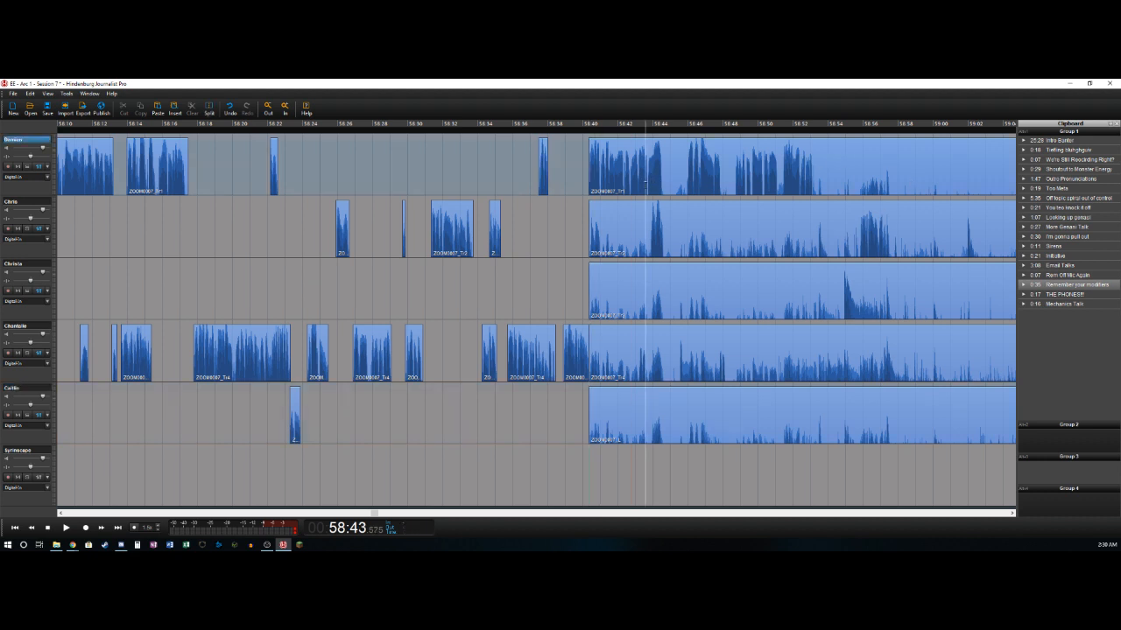
{"action": "key", "text": "space"}
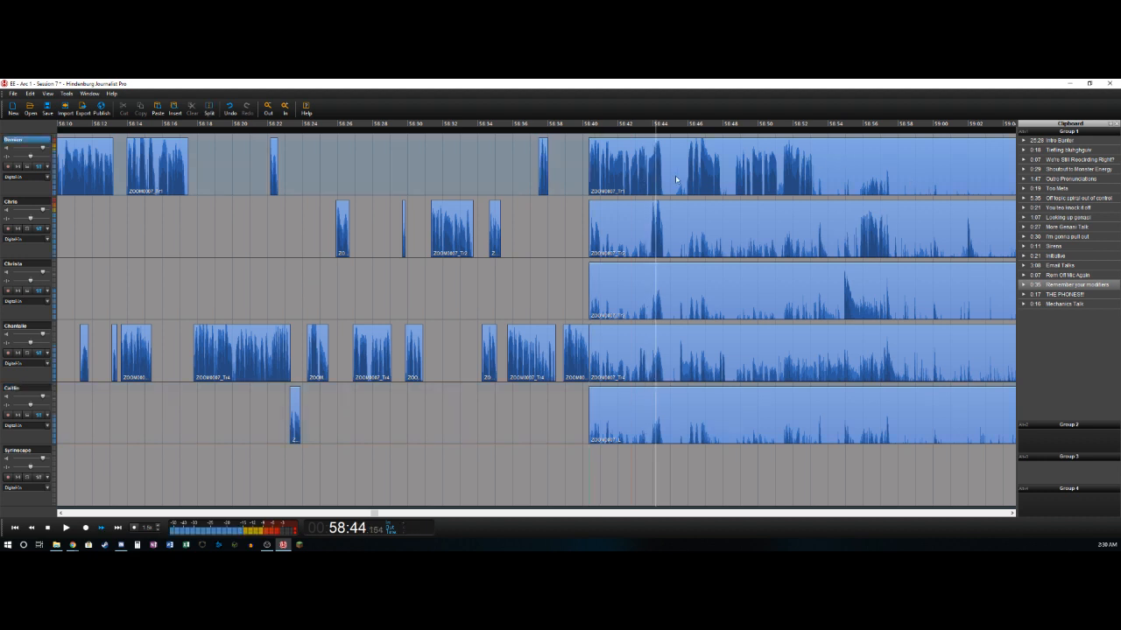
{"action": "key", "text": "Left"}
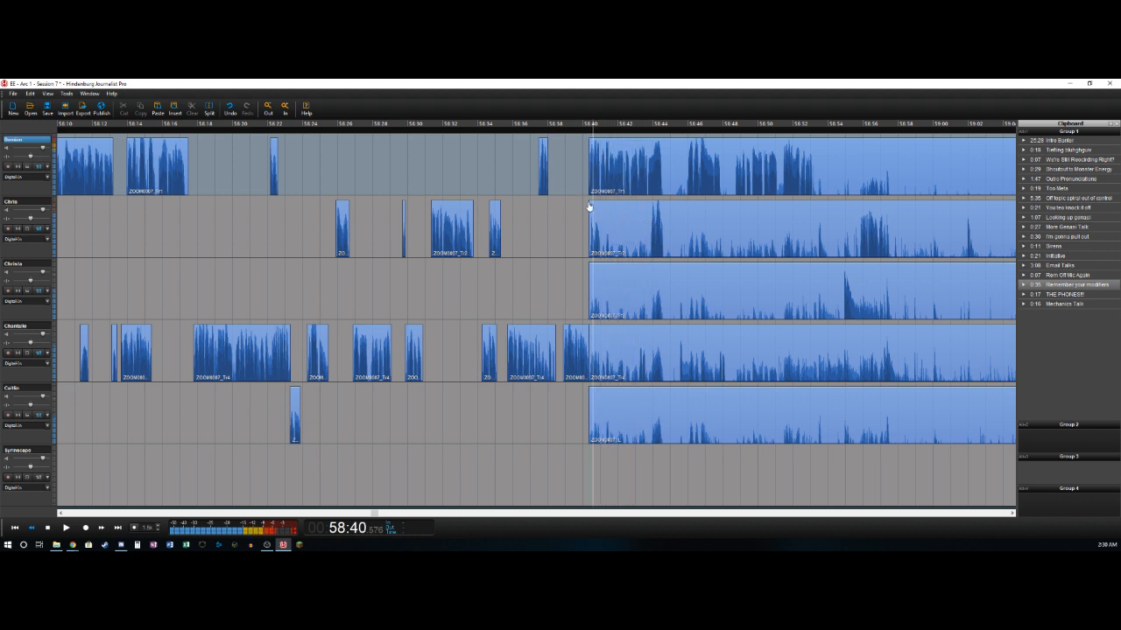
{"action": "key", "text": "Right"}
{"action": "key", "text": "Left"}
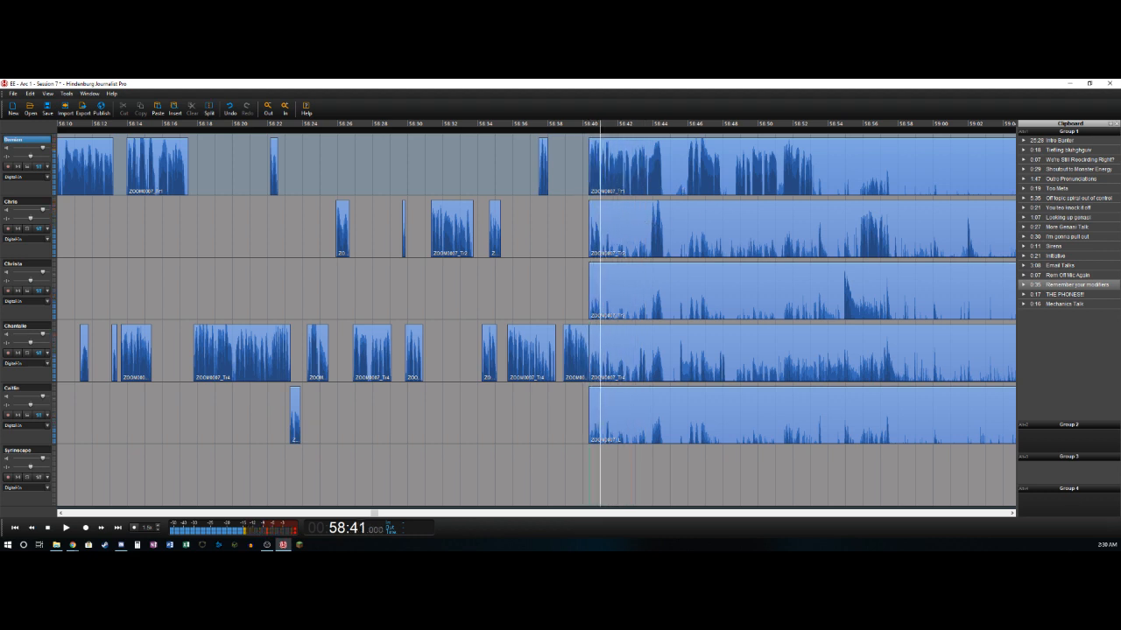
{"action": "key", "text": "Right"}
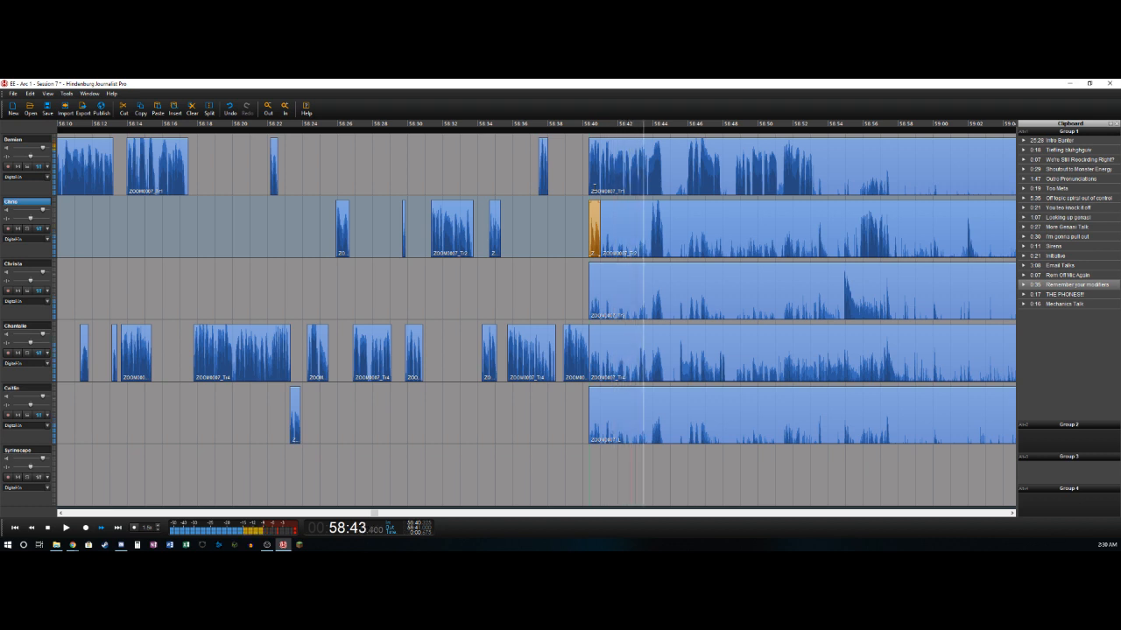
- Delete the fourth track's section from about 58:40.3 to 58:43.2, and split off its next phrase at about 58:43.6
{"action": "key", "text": "Left"}
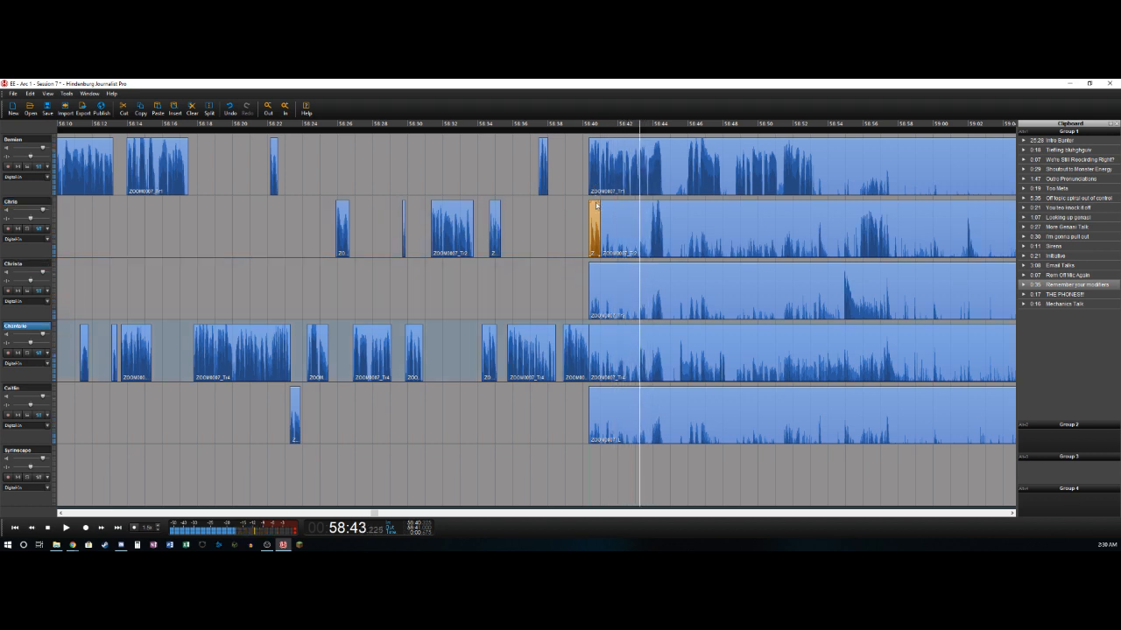
{"action": "key", "text": "ctrl+t"}
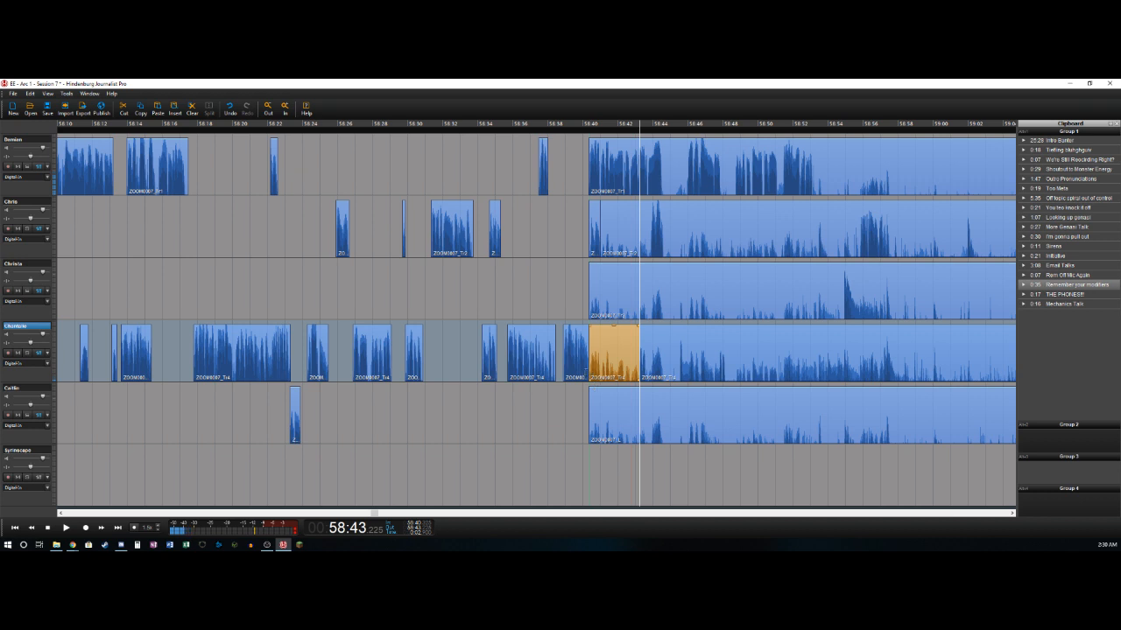
{"action": "key", "text": "space"}
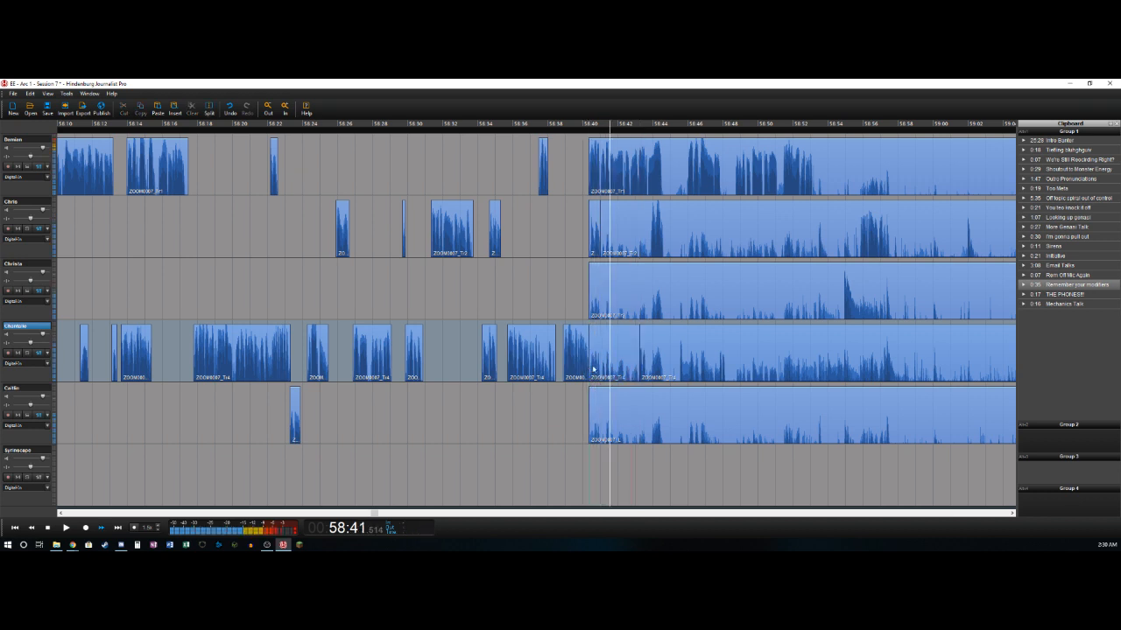
{"action": "key", "text": "Delete"}
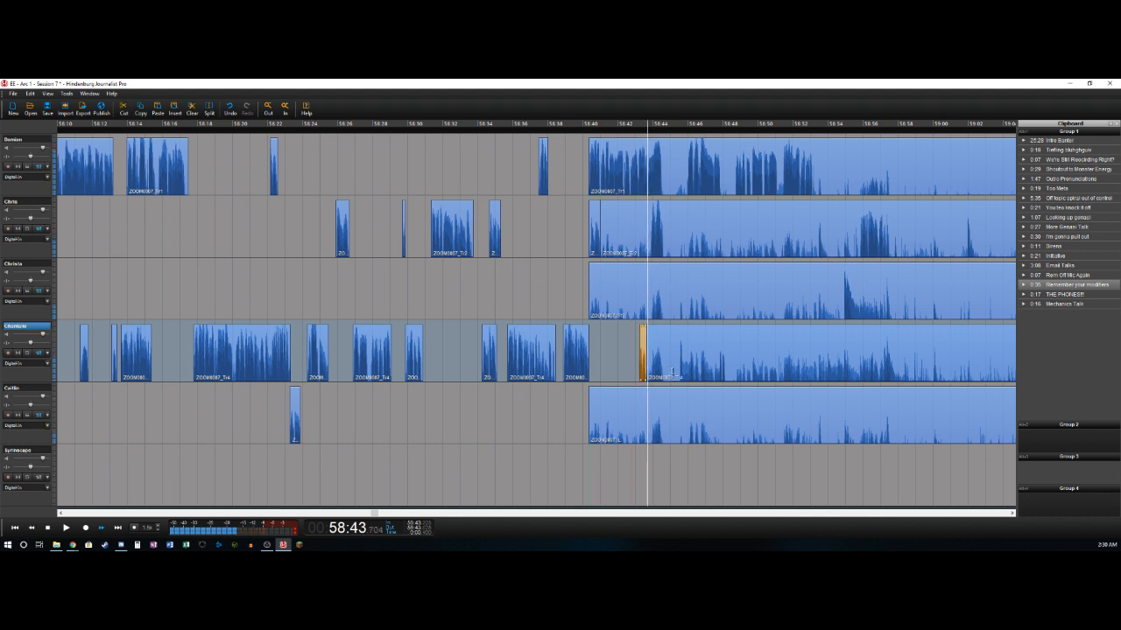
- Delete the second track's section from about 58:41.0 to 58:43.8, and split off its next phrase at about 58:44.6
{"action": "key", "text": "ctrl+t"}
{"action": "key", "text": "Delete"}
{"action": "key", "text": "Right"}
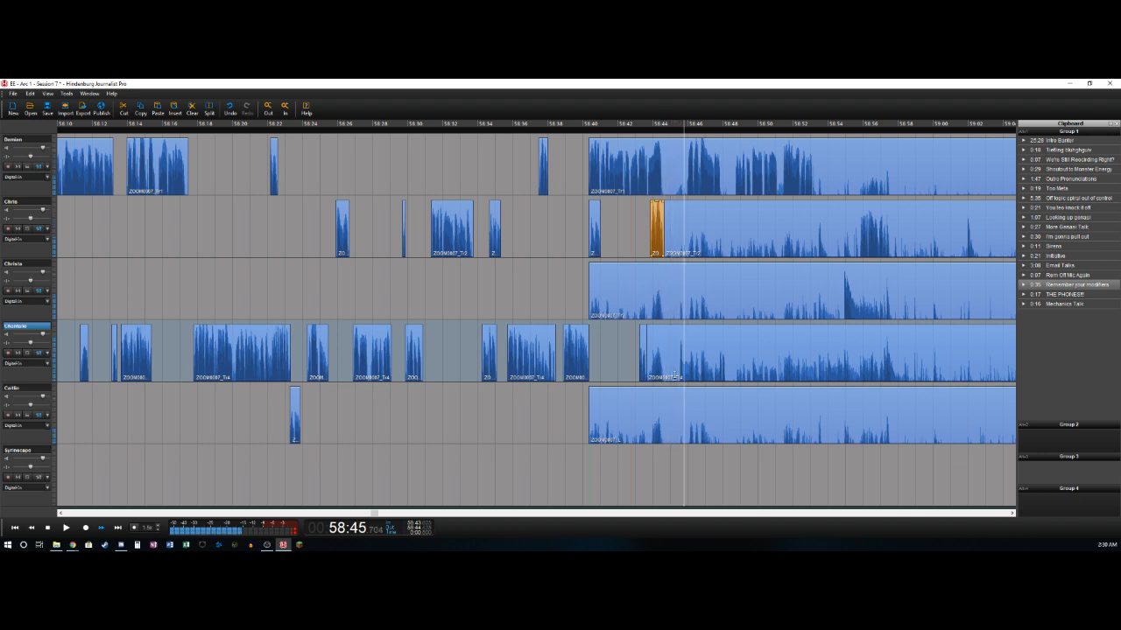
- Remove the fourth track's section from about 58:43.6 to 58:45.5, and split off its next phrase at about 58:46.6
{"action": "left_click_drag", "start_coordinate": [646, 354], "coordinate": [680, 359]}
{"action": "key", "text": "Delete"}
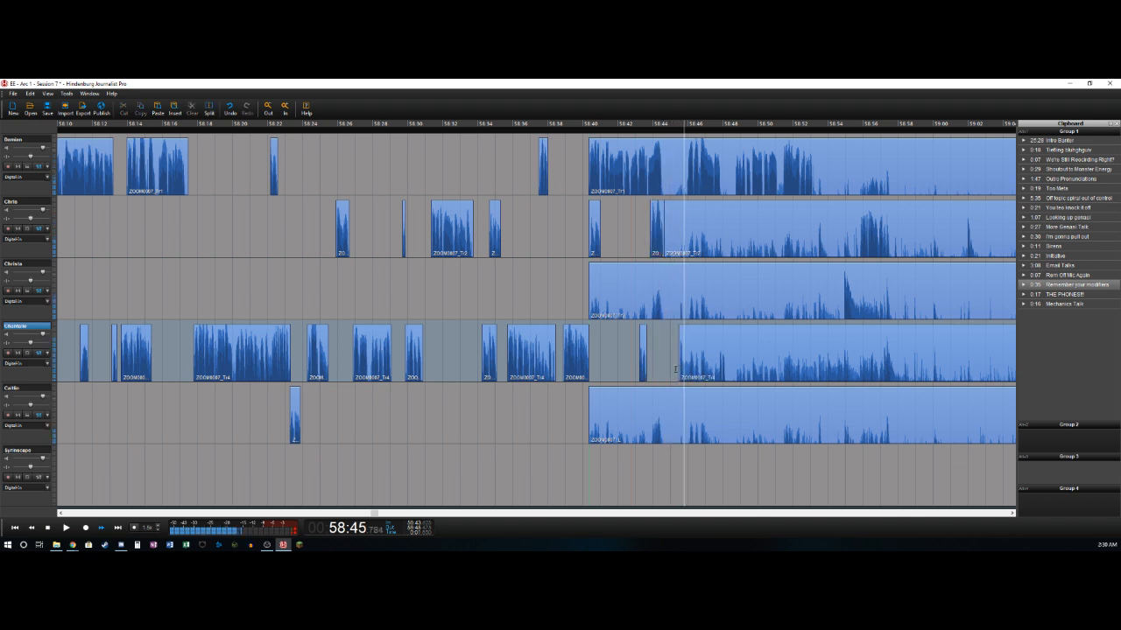
{"action": "key", "text": "Left"}
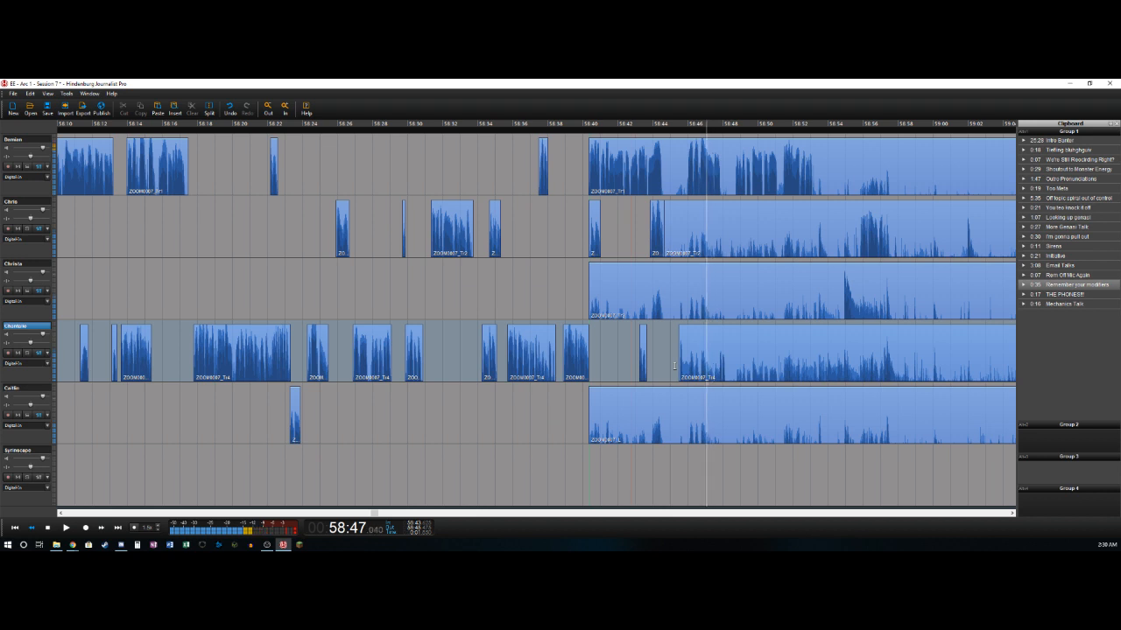
{"action": "key", "text": "t"}
{"action": "key", "text": "Left"}
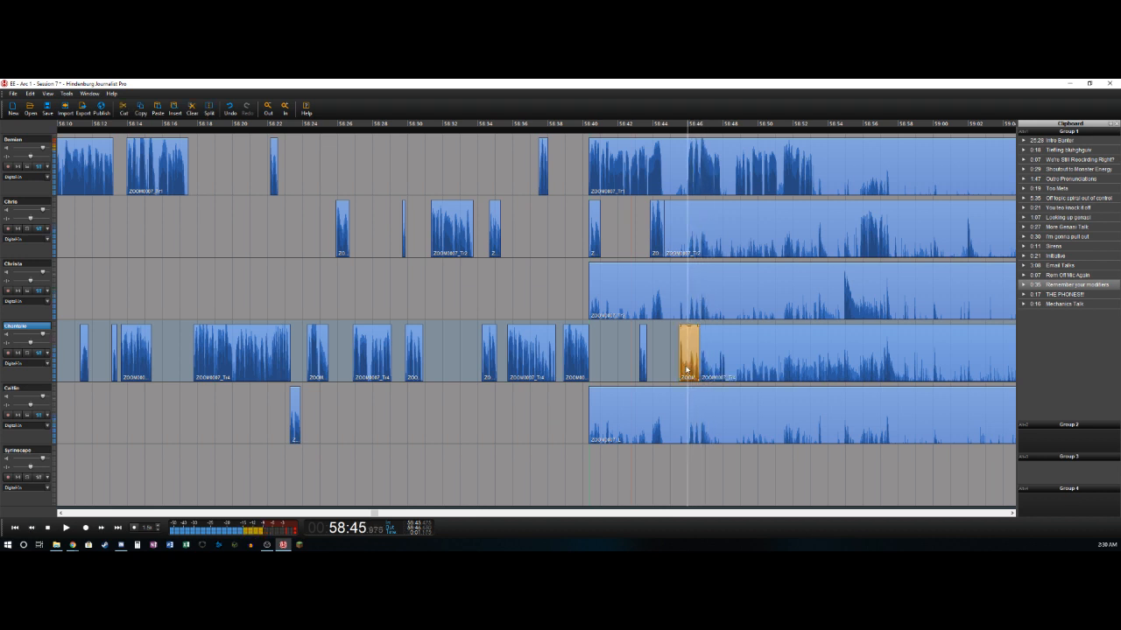
- Split the first track at about 58:44.5 and 58:45.8, and delete the section between the two splits
{"action": "key", "text": "Right"}
{"action": "key", "text": "Left"}
{"action": "key", "text": "Left"}
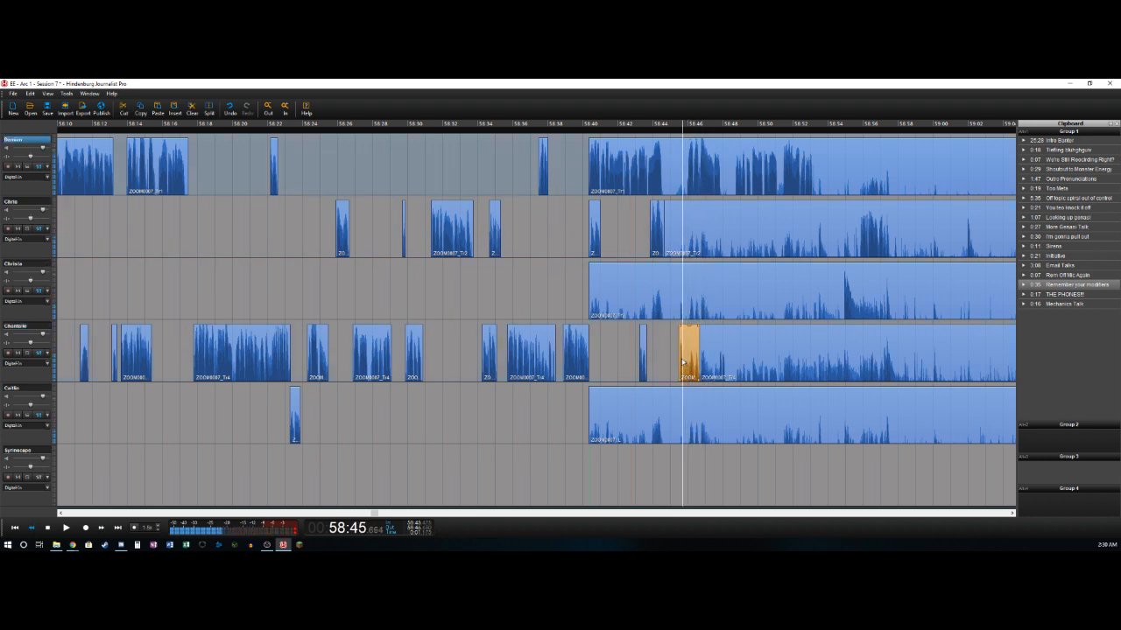
{"action": "key", "text": "t"}
{"action": "key", "text": "Right"}
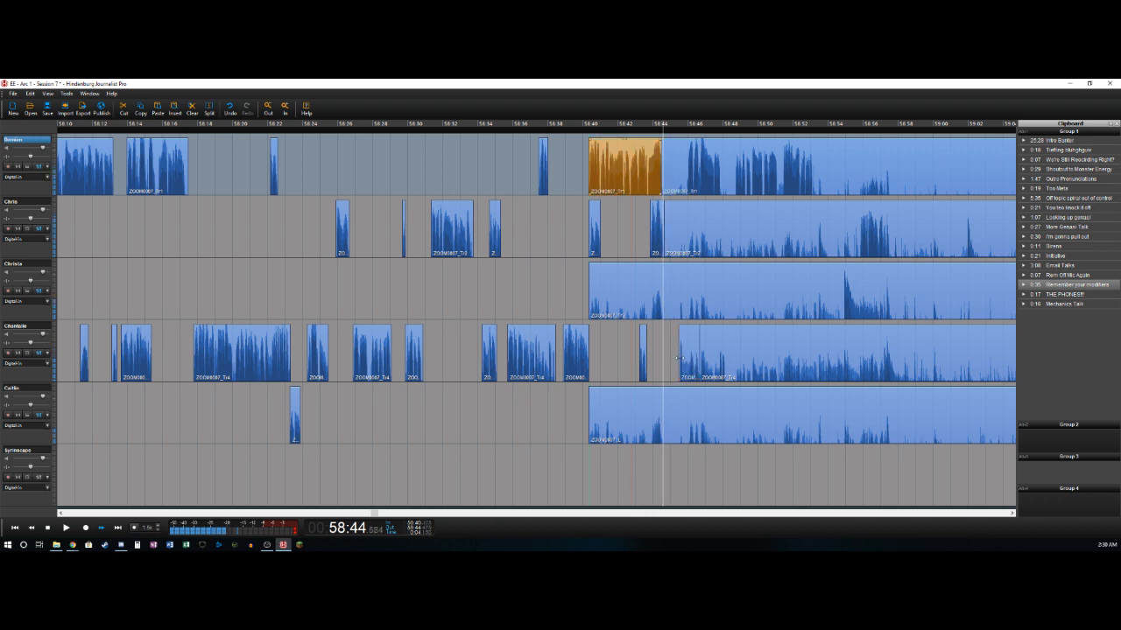
{"action": "key", "text": "t"}
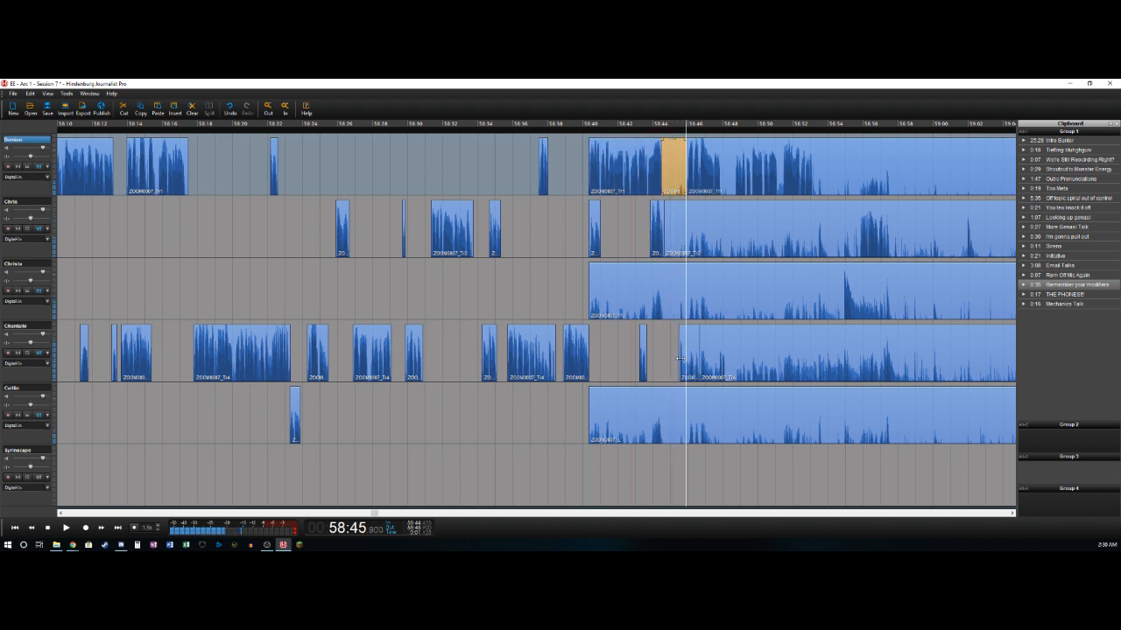
{"action": "key", "text": "Delete"}
- Split the first track at about 58:47.9 and 58:48.6, and delete the section in between
{"action": "key", "text": "Right"}
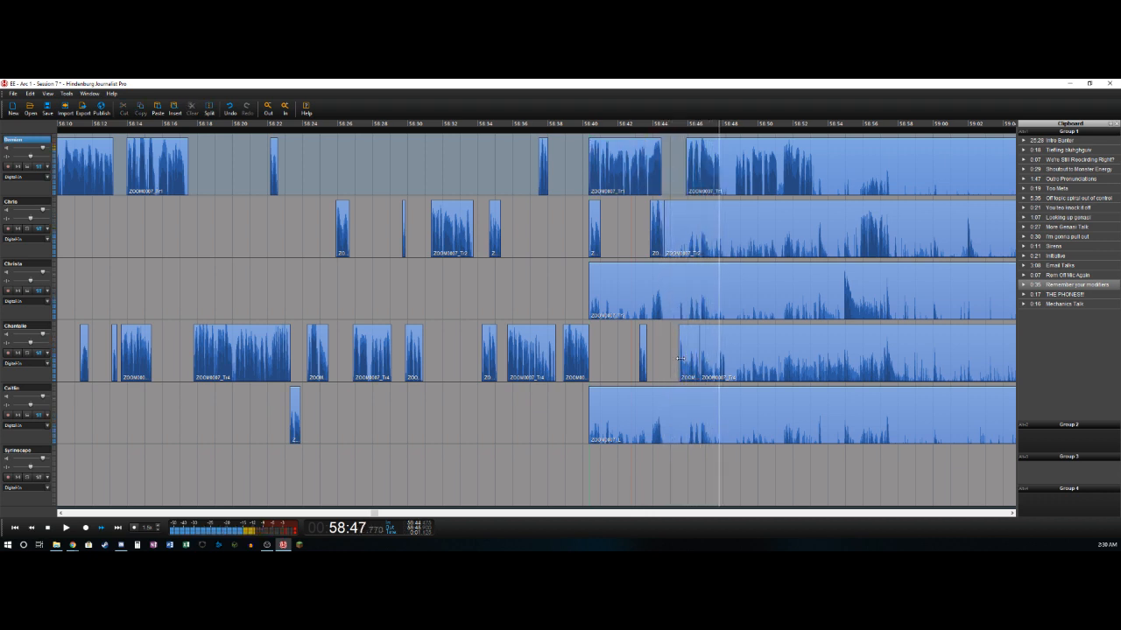
{"action": "key", "text": "t"}
{"action": "key", "text": "t"}
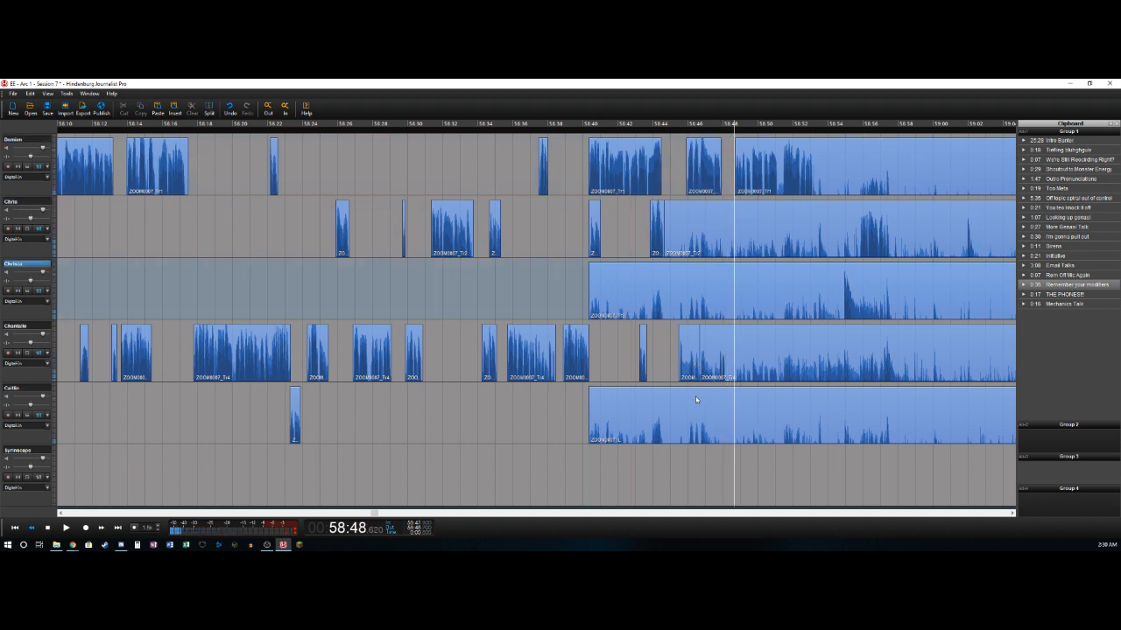
- Delete the fourth track's section from about 58:46.6 to 58:47.8, and split off its next phrase at about 58:48.1
{"action": "key", "text": "Left"}
{"action": "key", "text": "Left"}
{"action": "key", "text": "Right"}
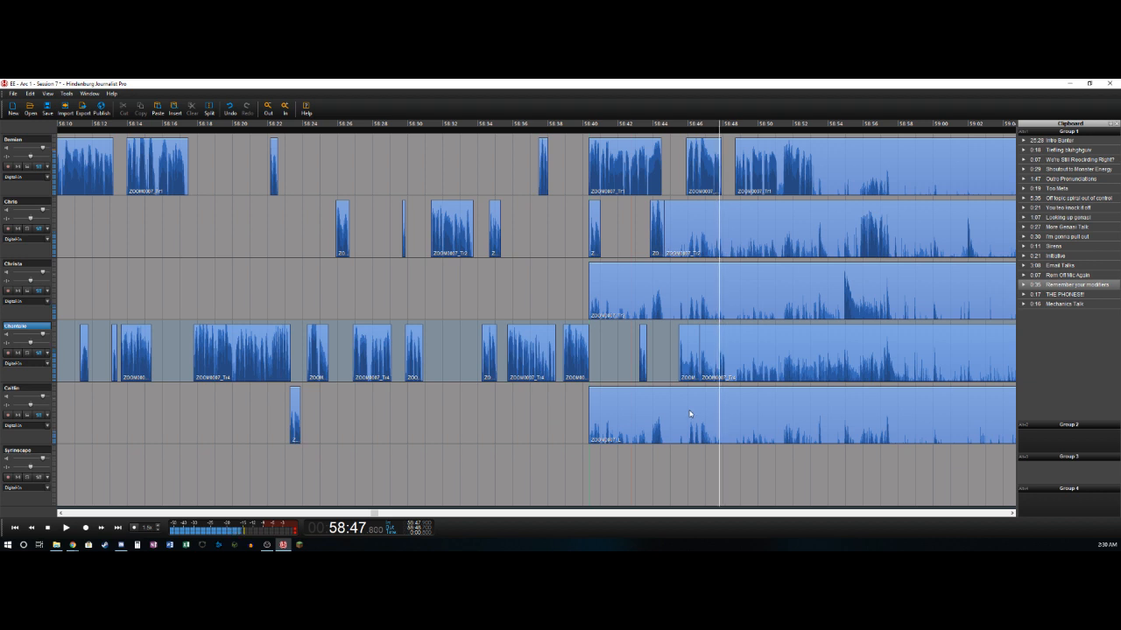
{"action": "key", "text": "t"}
{"action": "key", "text": "Delete"}
- Split off the first track's phrase at about 58:53.2
{"action": "key", "text": "Right"}
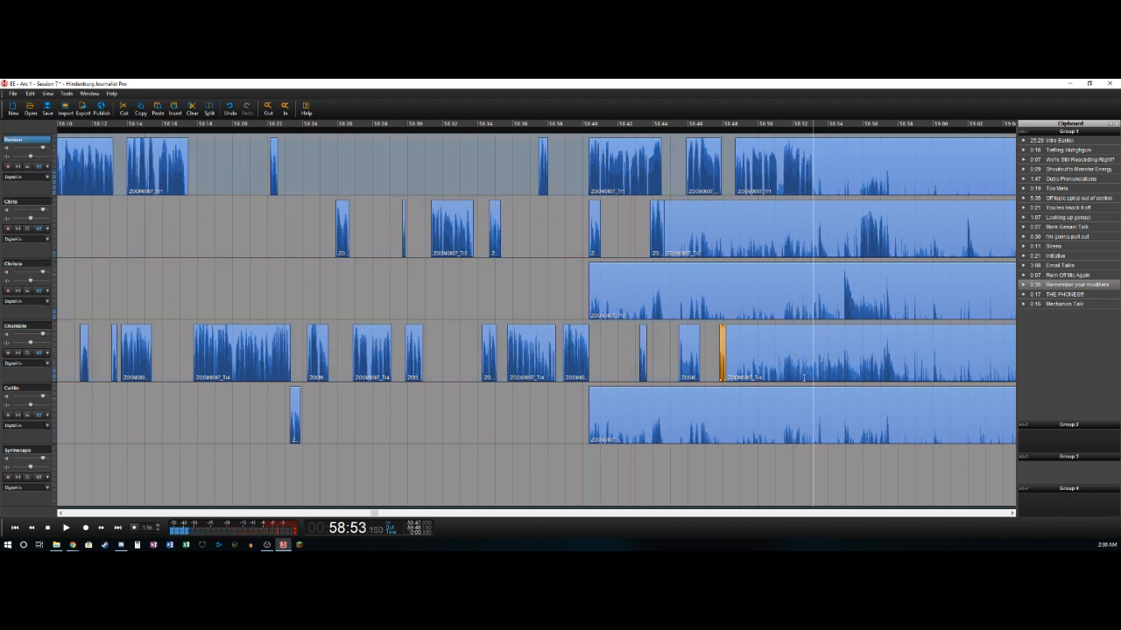
{"action": "key", "text": "t"}
{"action": "key", "text": "Right"}
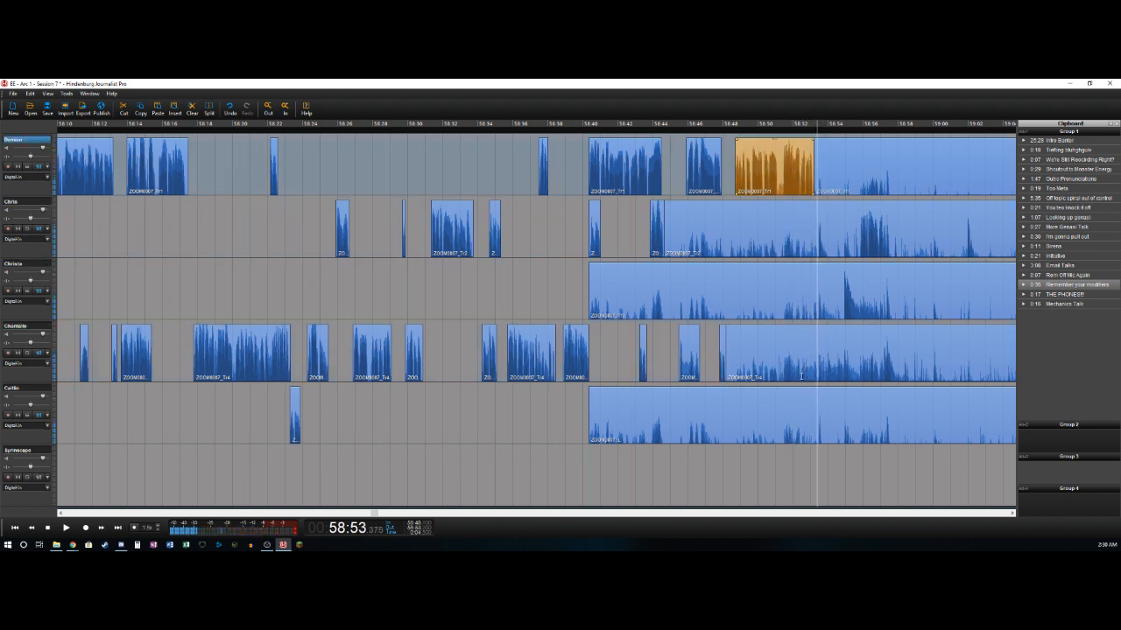
- Delete the second track's section from about 58:44.6 to 58:53.4, and split off its next phrase at about 58:54.0
{"action": "key", "text": "t"}
{"action": "key", "text": "Delete"}
{"action": "key", "text": "Right"}
{"action": "key", "text": "Right"}
{"action": "key", "text": "Right"}
{"action": "key", "text": "Right"}
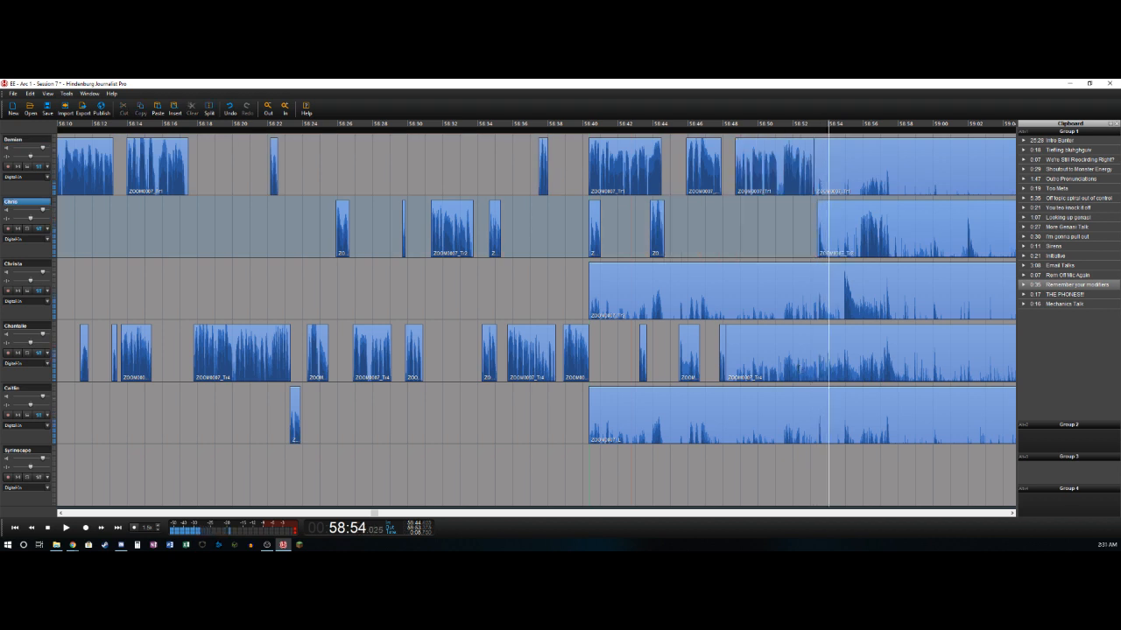
{"action": "key", "text": "t"}
- Split the second track at about 58:55.8, and delete its section from about 58:54.0 up to that split
{"action": "key", "text": "space"}
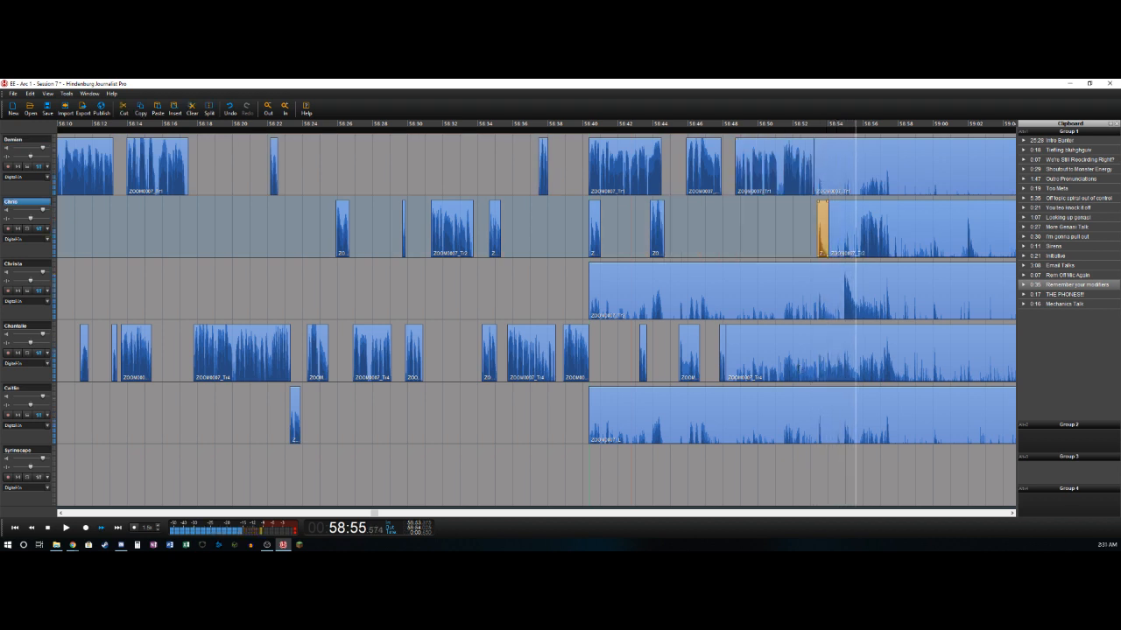
{"action": "key", "text": "Left"}
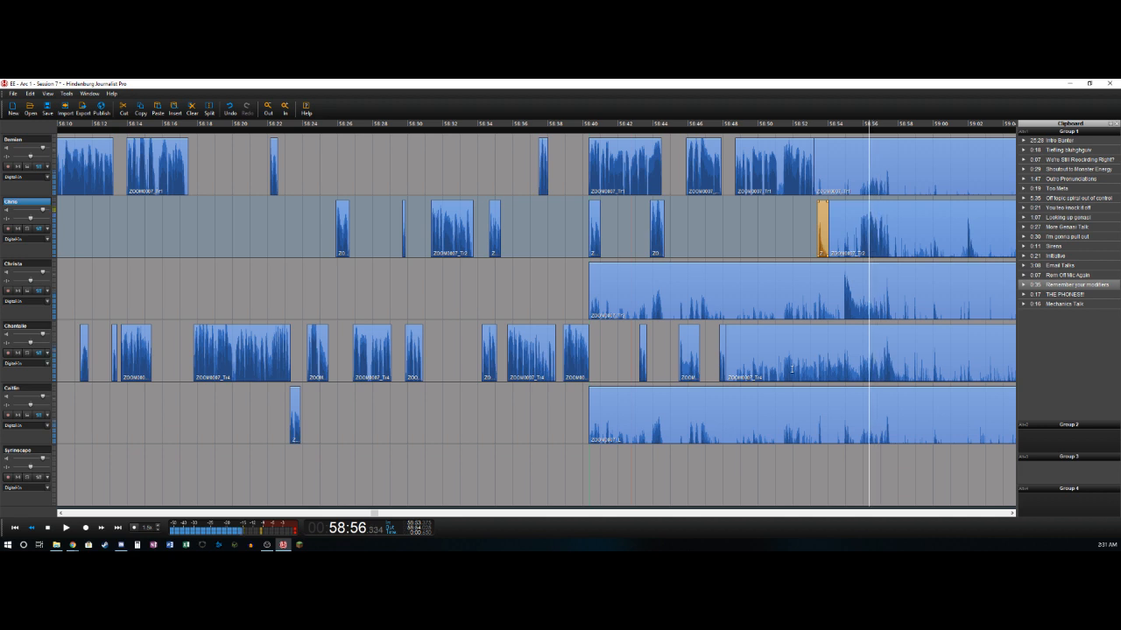
{"action": "key", "text": "Left"}
{"action": "key", "text": "Right"}
{"action": "key", "text": "Right"}
{"action": "key", "text": "Left"}
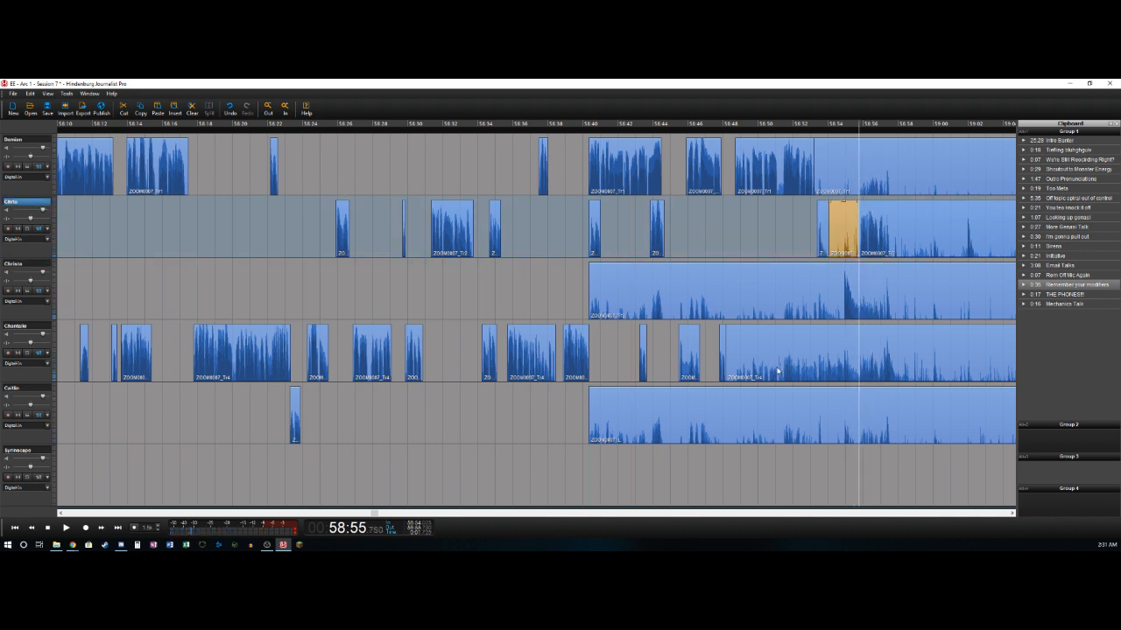
{"action": "key", "text": "Delete"}
- Split off the second track's phrase at about 58:57.5
{"action": "key", "text": "space"}
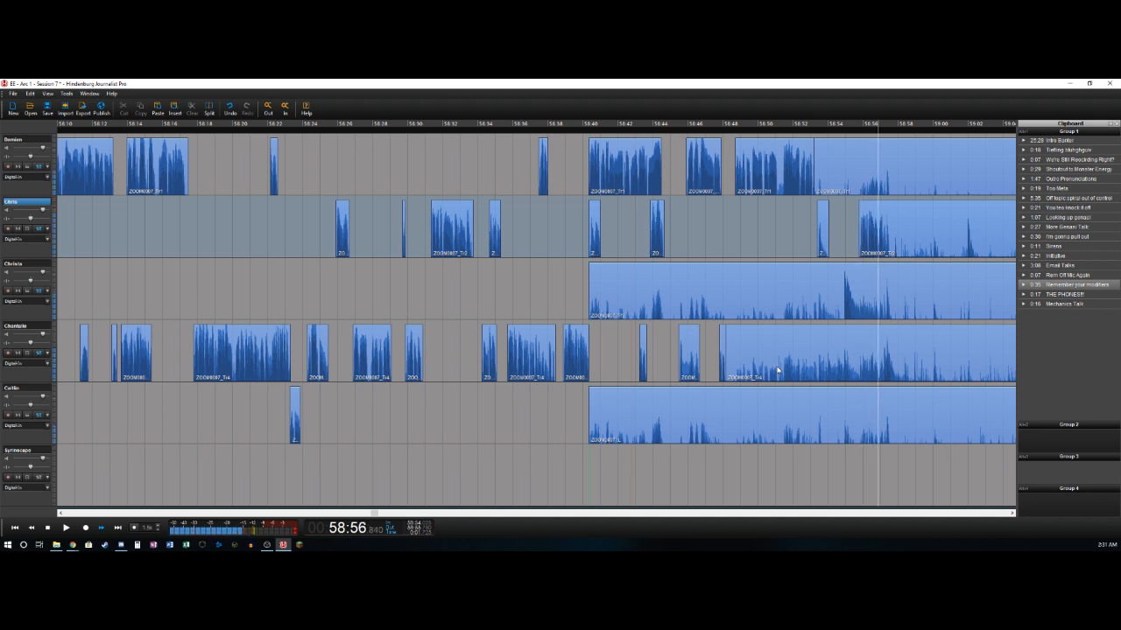
{"action": "key", "text": "ctrl+t"}
{"action": "key", "text": "Right"}
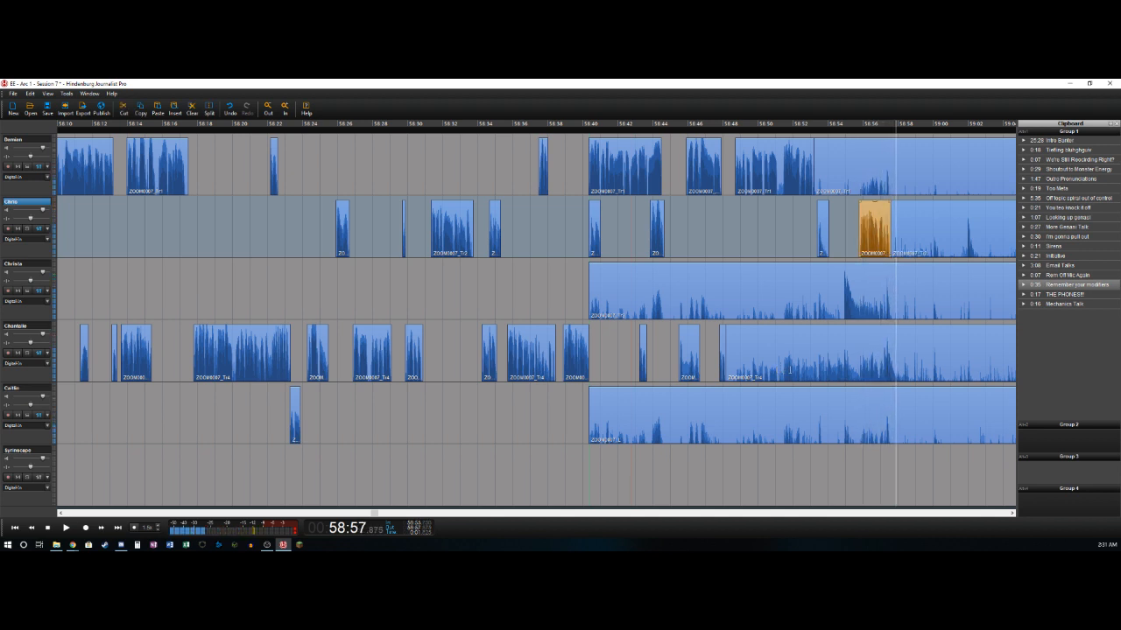
- Delete the fourth track's section from about 58:48.1 to 58:57.1, and split off its next phrase at about 58:57.8
{"action": "key", "text": "Left"}
{"action": "key", "text": "Left"}
{"action": "key", "text": "Left"}
{"action": "key", "text": "Left"}
{"action": "key", "text": "space"}
{"action": "key", "text": "space"}
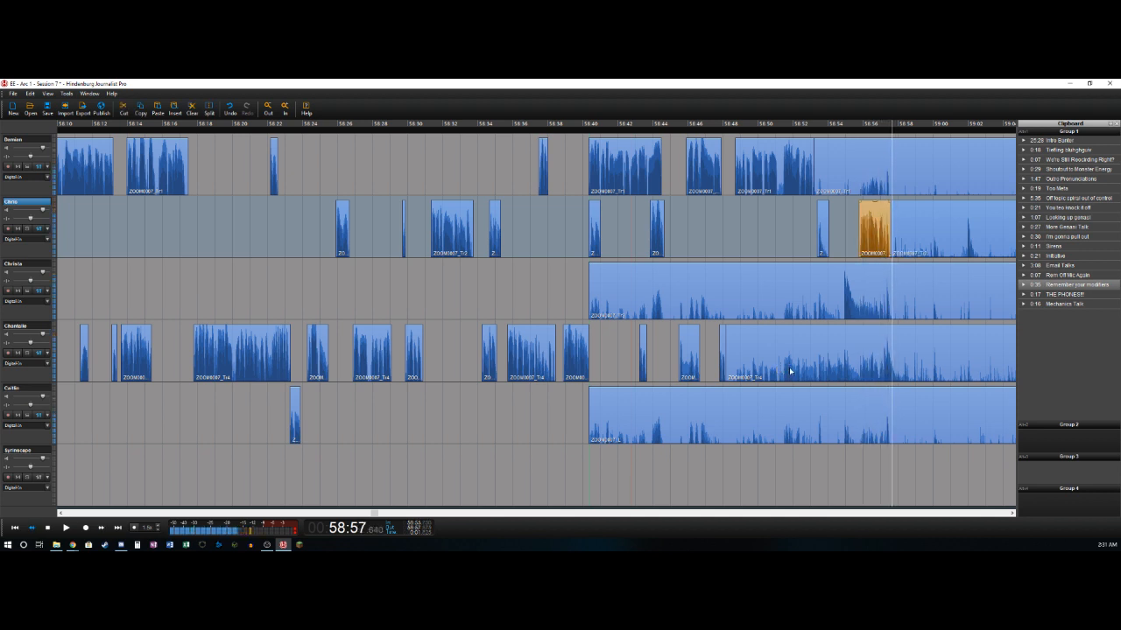
{"action": "key", "text": "Left"}
{"action": "key", "text": "Left"}
{"action": "key", "text": "Right"}
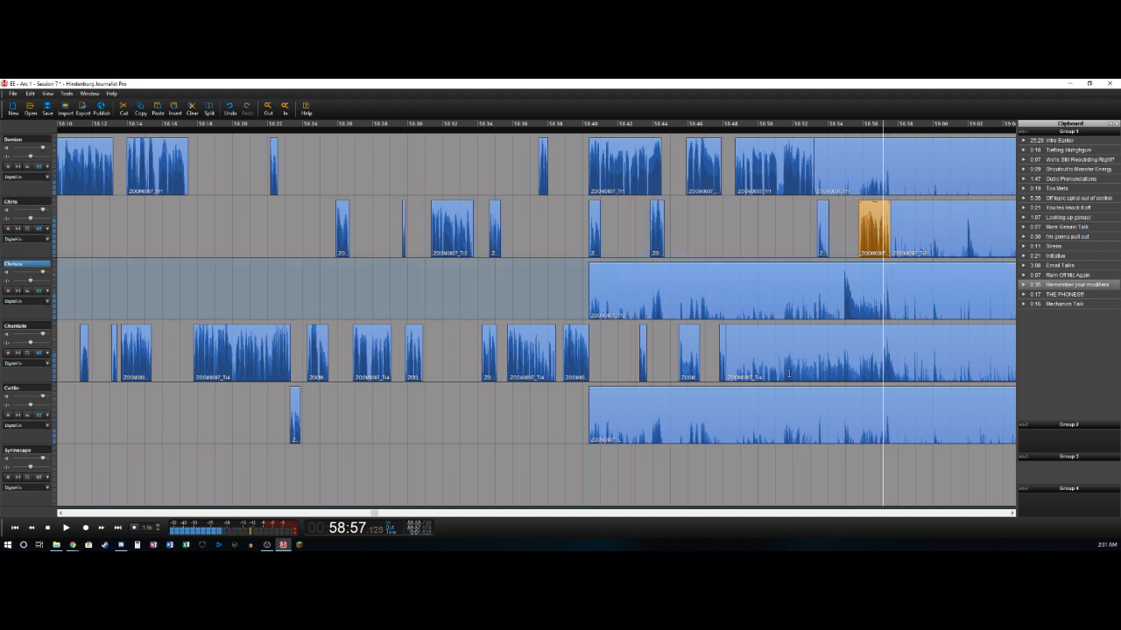
{"action": "left_click", "coordinate": [793, 372]}
{"action": "key", "text": "Delete"}
{"action": "key", "text": "space"}
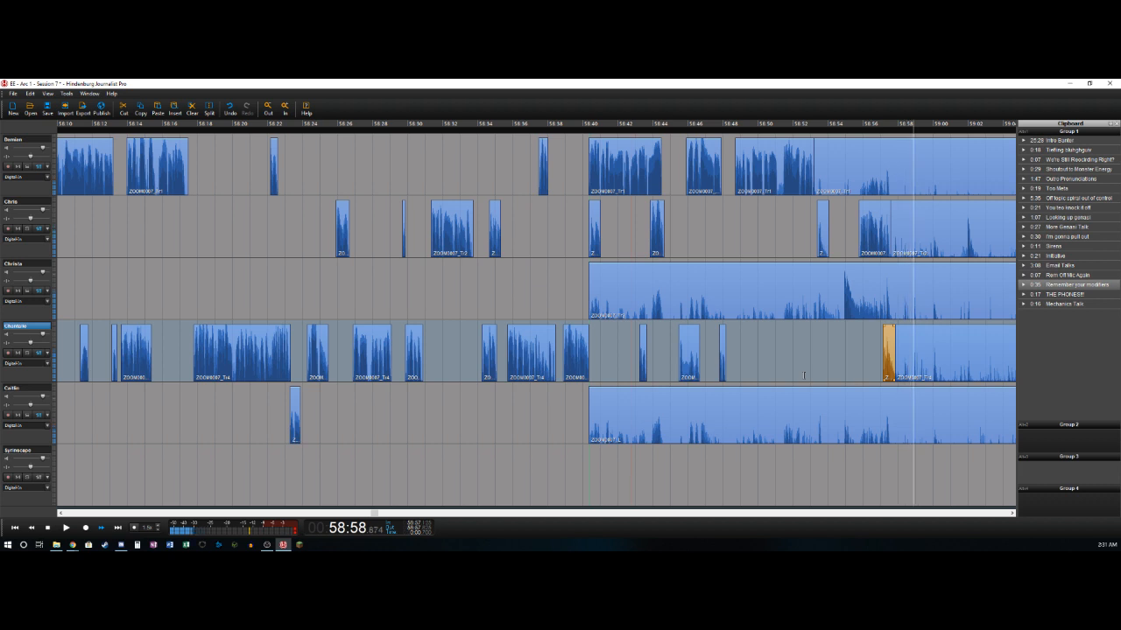
- Mark the range from about 58:57.8 to 59:05.3, and cut it out of all tracks, closing the gap
{"action": "key", "text": "space"}
{"action": "key", "text": "Left"}
{"action": "key", "text": "Left"}
{"action": "key", "text": "Left"}
{"action": "key", "text": "Left"}
{"action": "key", "text": "space"}
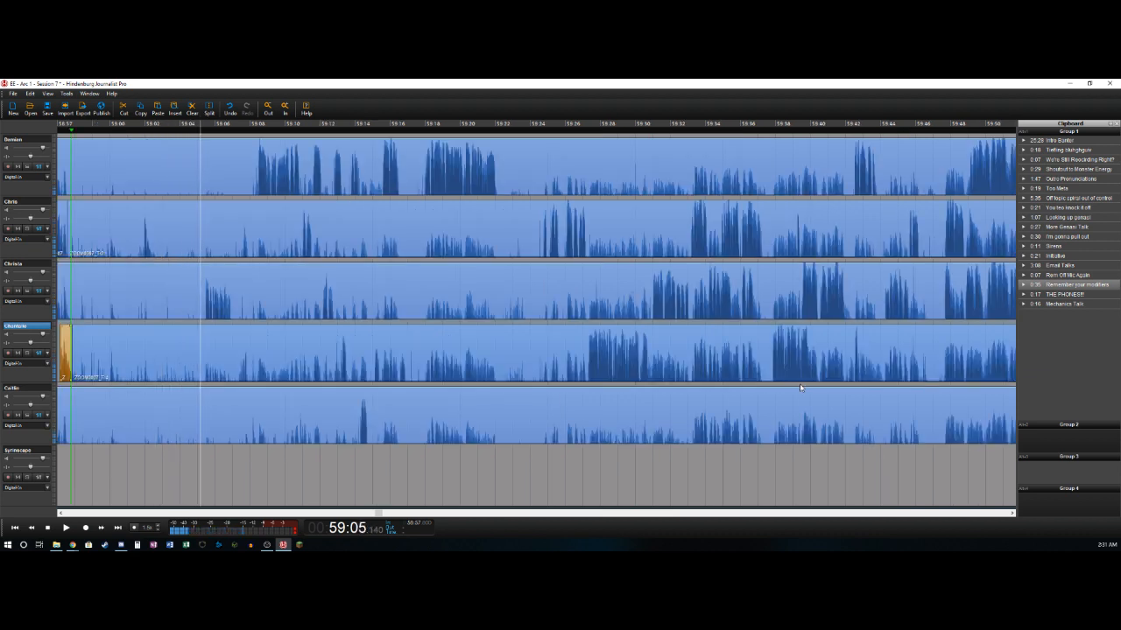
{"action": "key", "text": "Left"}
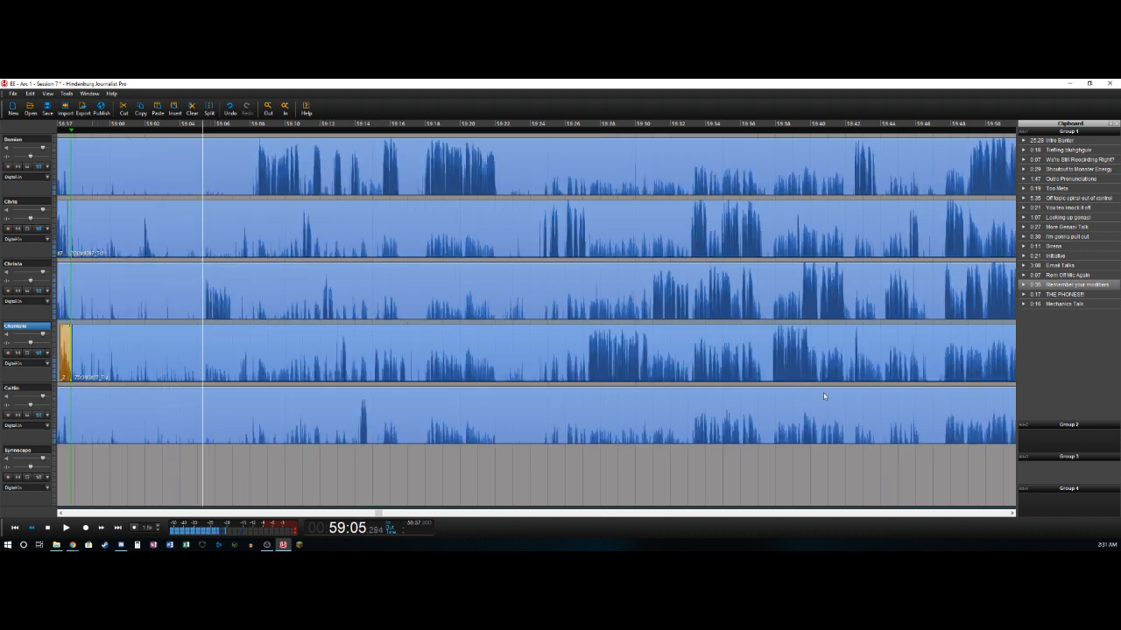
{"action": "key", "text": "o"}
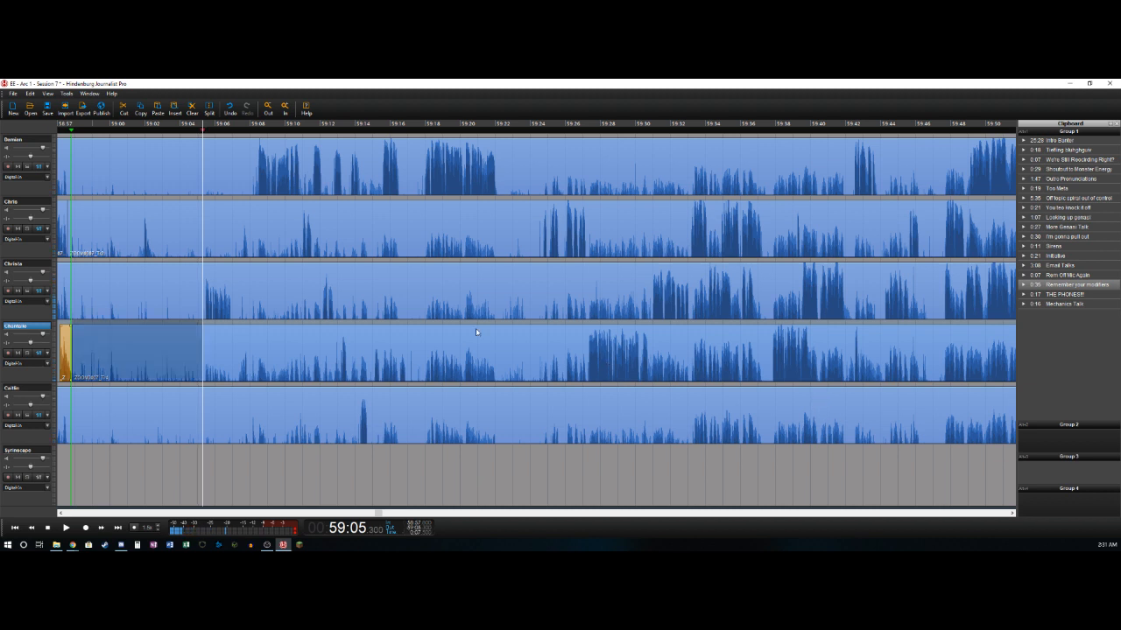
{"action": "key", "text": "space"}
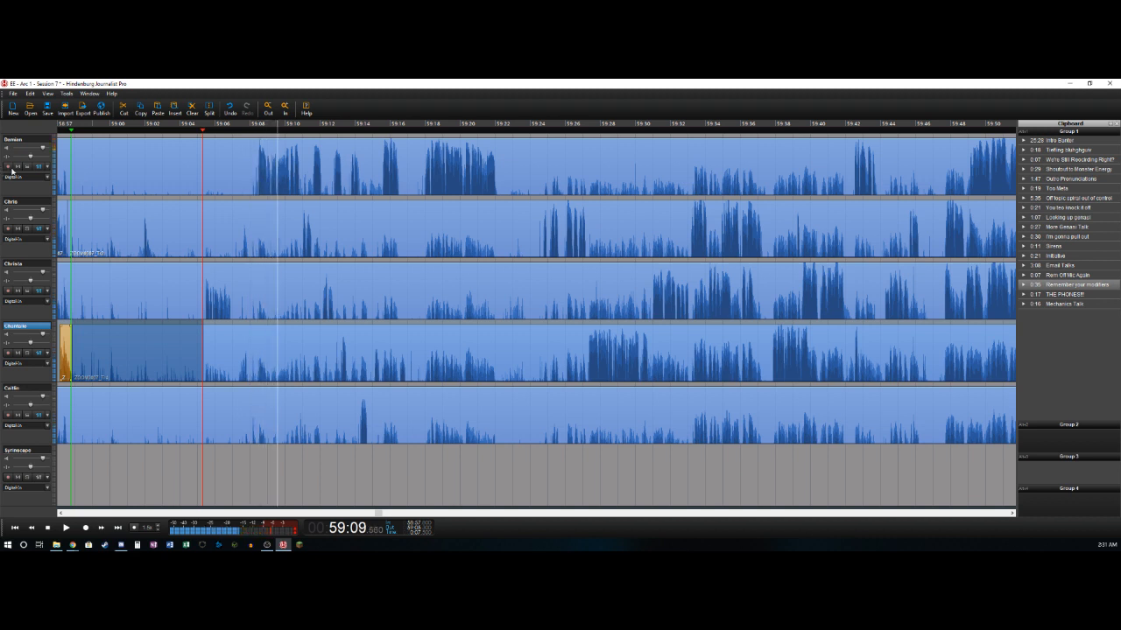
{"action": "left_click", "coordinate": [102, 154]}
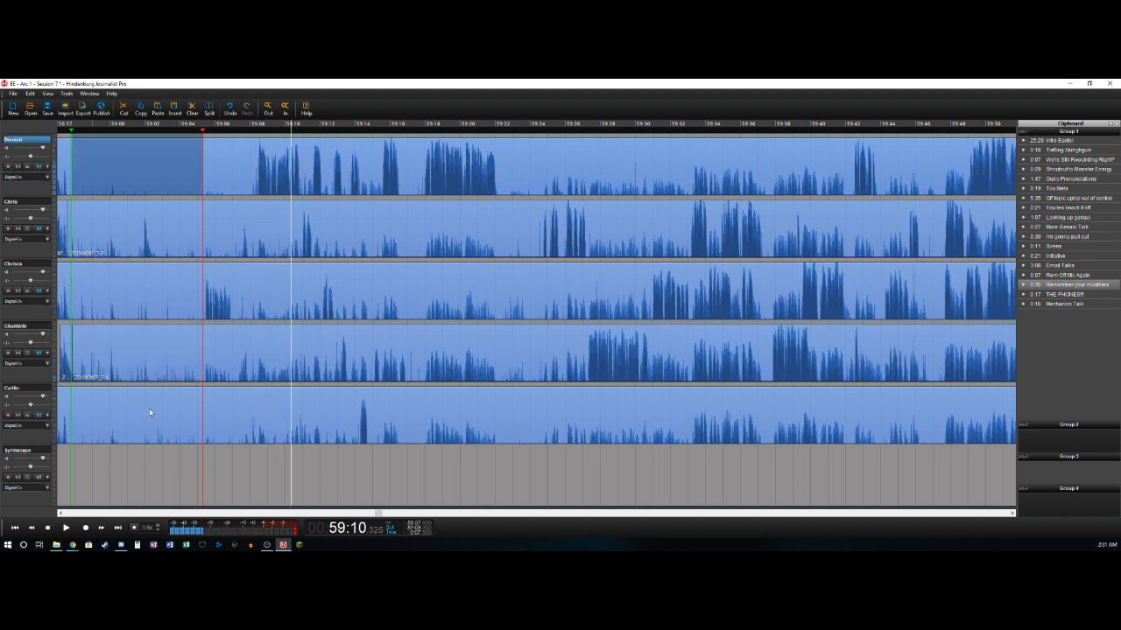
{"action": "key", "text": "ctrl+a"}
{"action": "key", "text": "Delete"}
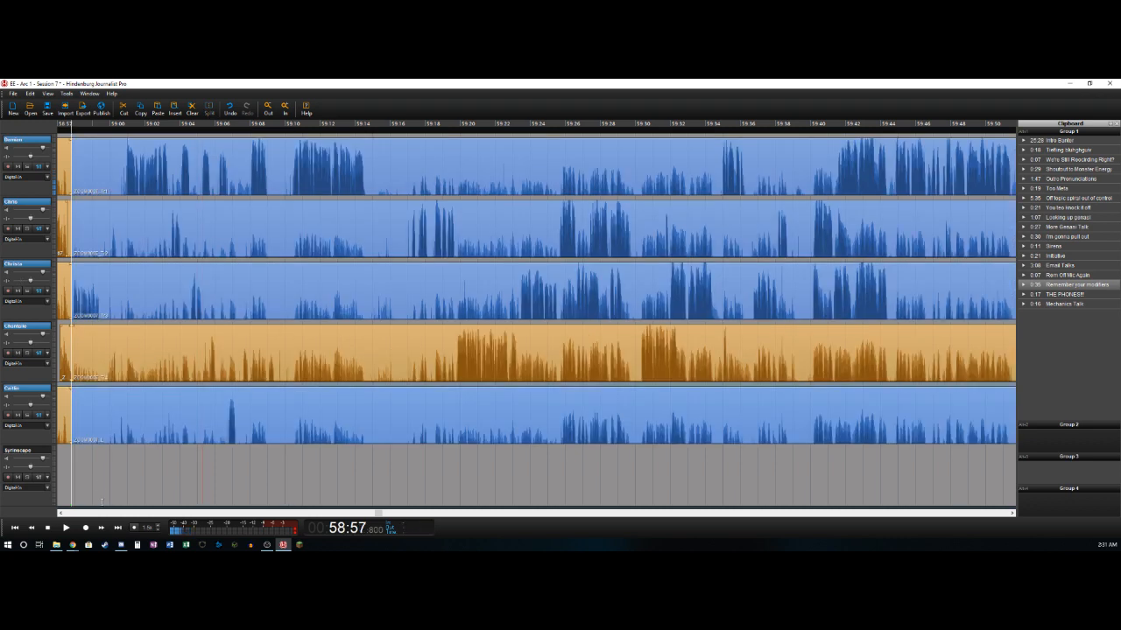
- Delete the leftover silent clips that end at the 58:57.8 cut on the first, second, third and fifth tracks
{"action": "scroll", "coordinate": [94, 515], "scroll_direction": "up", "scroll_amount": 3}
{"action": "left_click", "coordinate": [261, 145]}
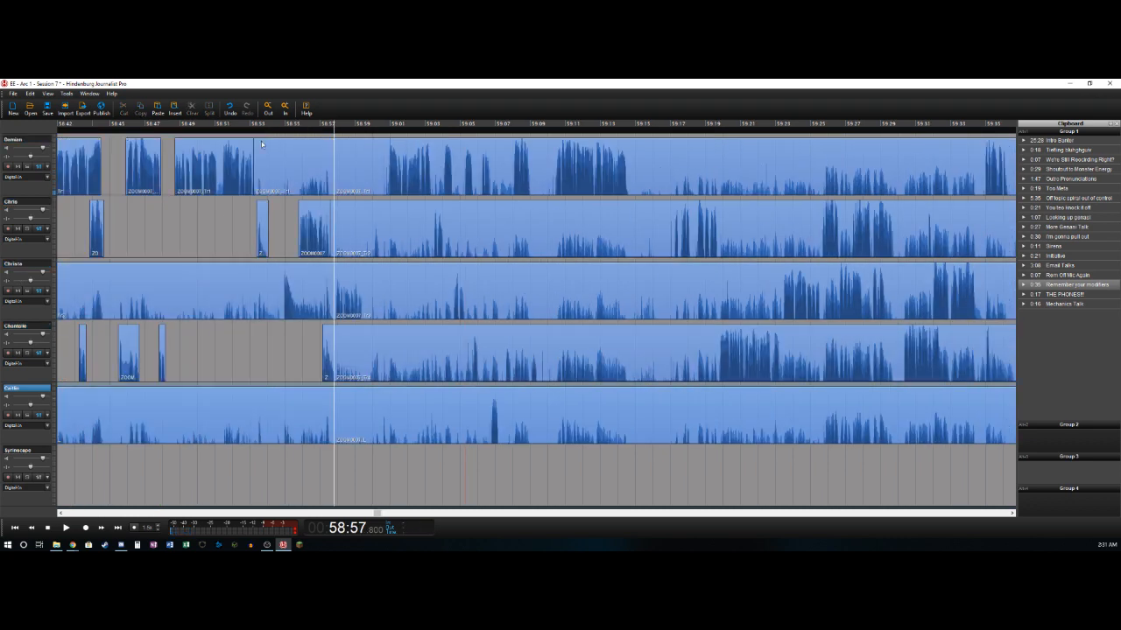
{"action": "left_click", "coordinate": [280, 152]}
{"action": "key", "text": "Delete"}
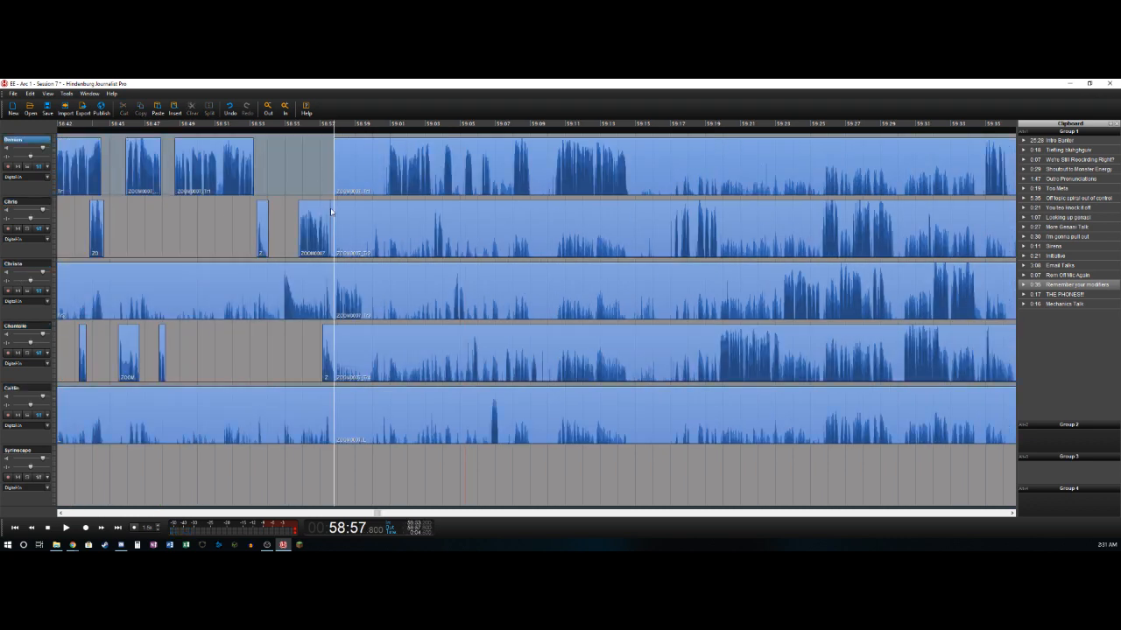
{"action": "left_click", "coordinate": [330, 207]}
{"action": "left_click", "coordinate": [290, 281]}
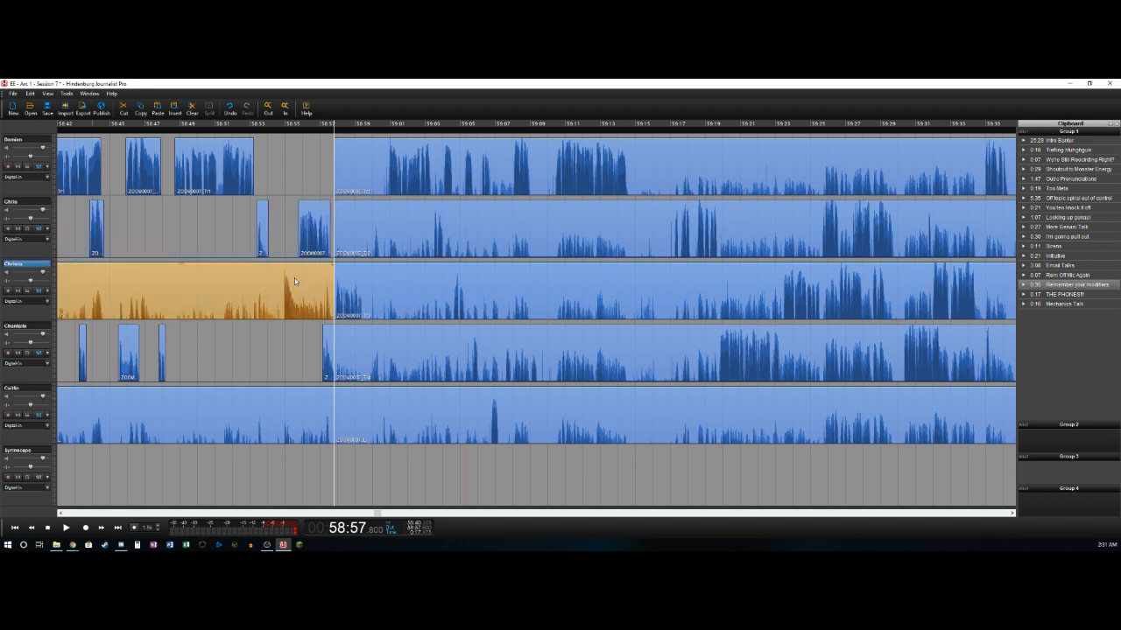
{"action": "key", "text": "Delete"}
{"action": "left_click", "coordinate": [253, 428]}
{"action": "key", "text": "Delete"}
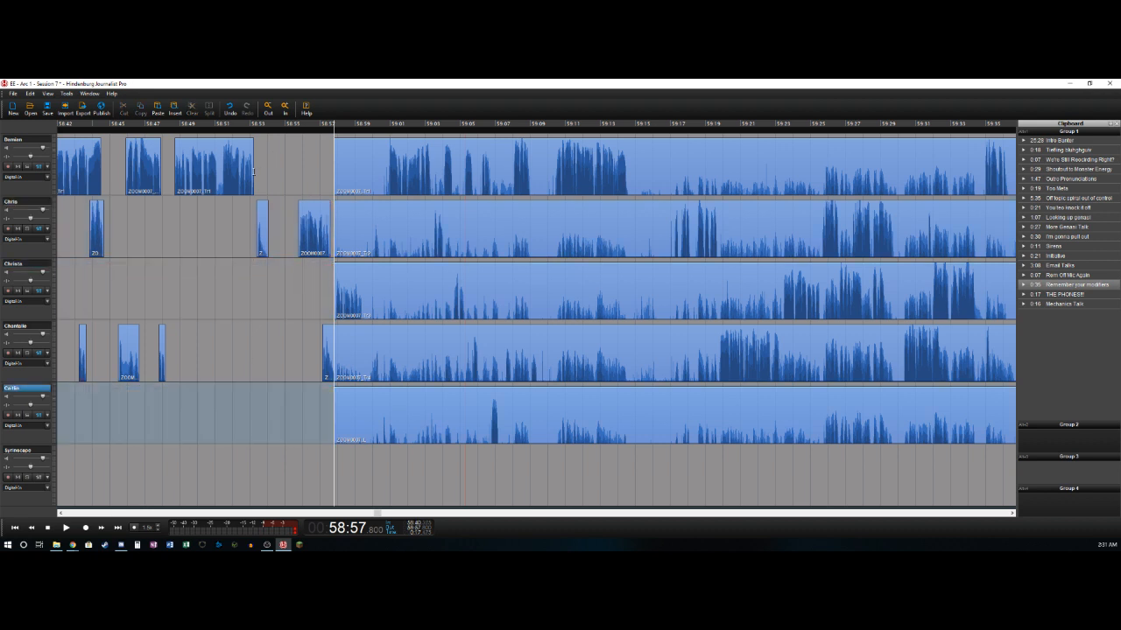
- Move the second track's last phrase before the cut earlier to about 58:54.4, and the fourth track's to about 58:55.9
{"action": "left_click", "coordinate": [254, 171]}
{"action": "key", "text": "space"}
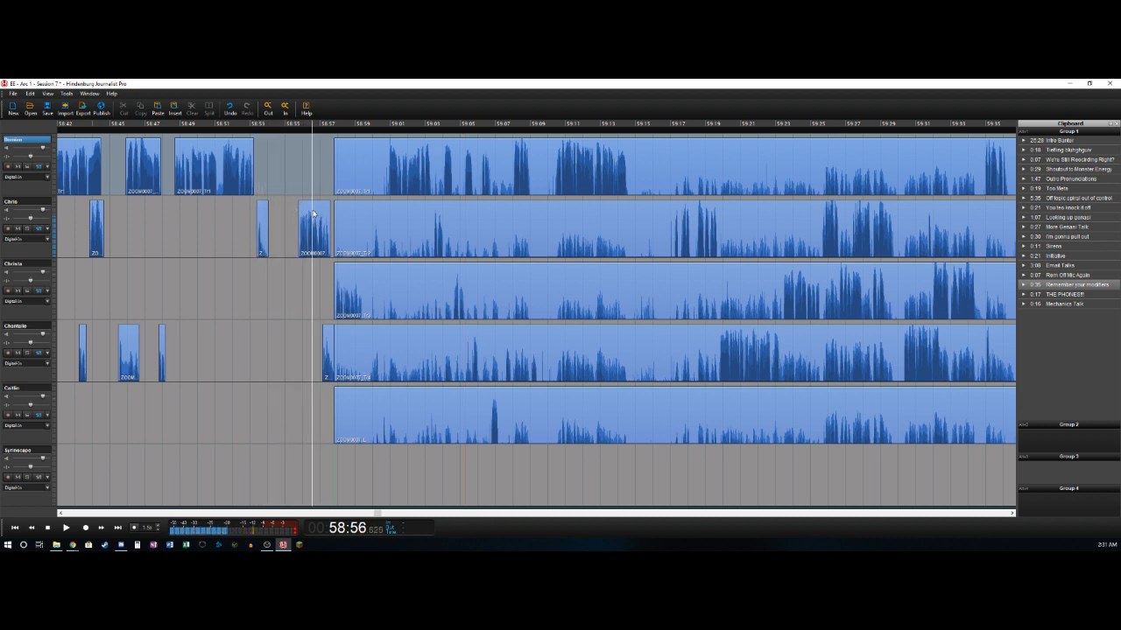
{"action": "left_click_drag", "start_coordinate": [313, 213], "coordinate": [298, 210]}
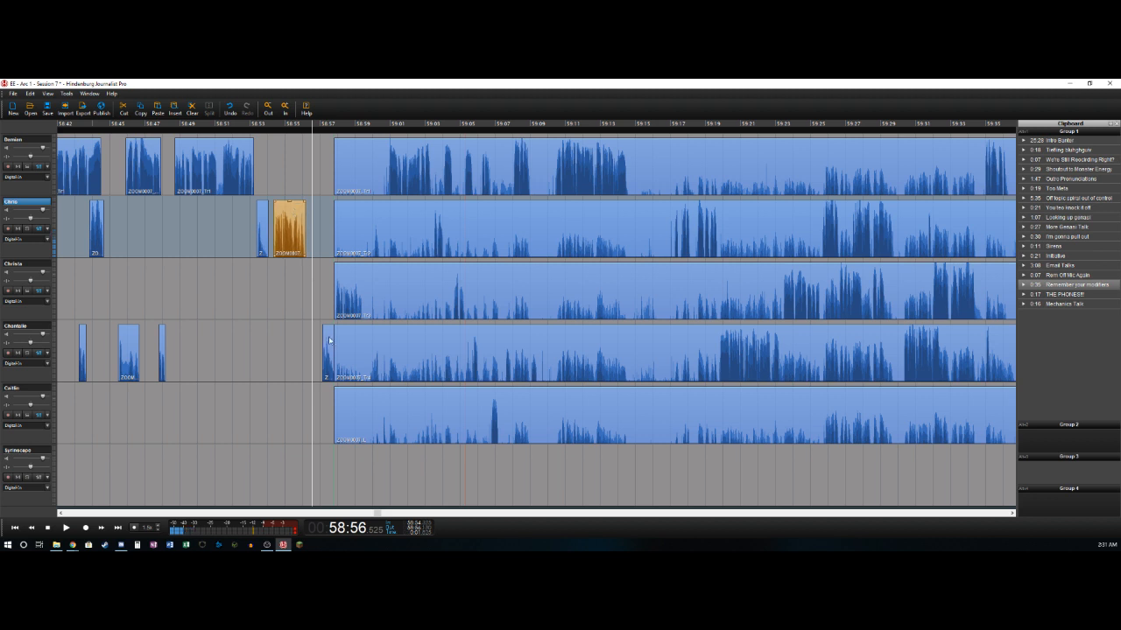
{"action": "left_click_drag", "start_coordinate": [326, 347], "coordinate": [312, 341]}
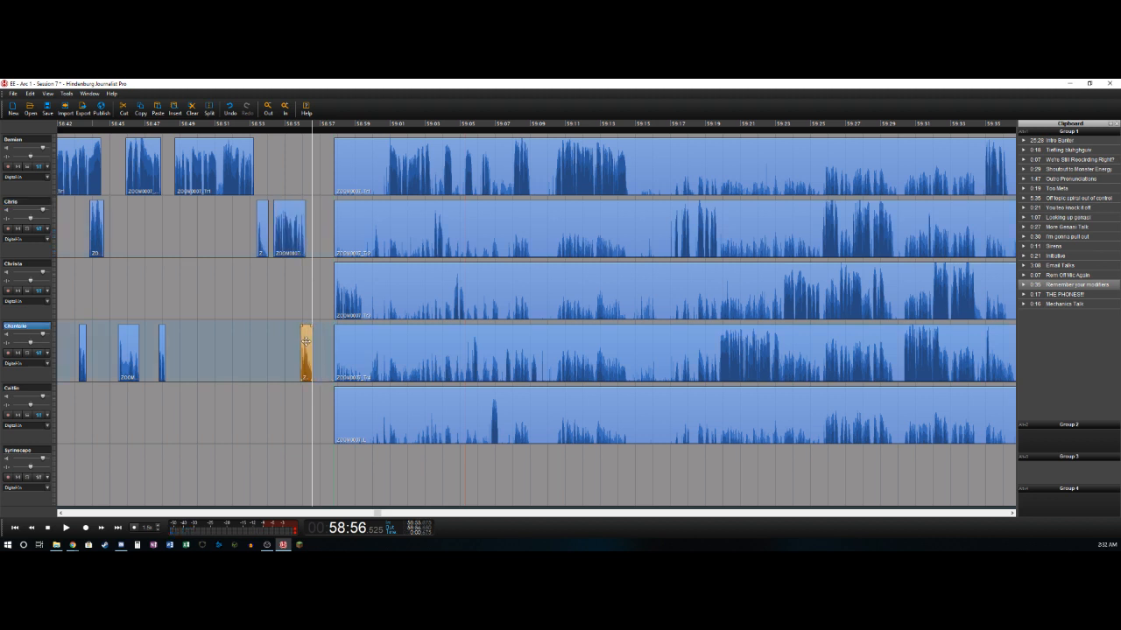
{"action": "key", "text": "l"}
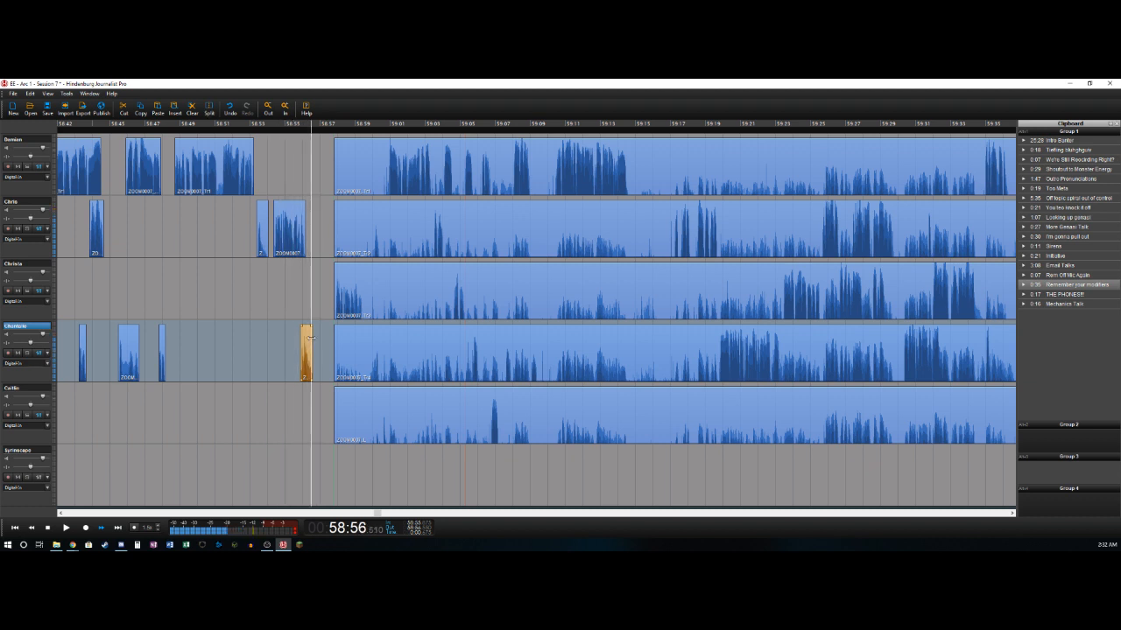
- Move the long remaining clips of all five tracks together to start at about 58:56.5, where the fourth track's phrase ends
{"action": "left_click", "coordinate": [360, 151]}
{"action": "left_click", "coordinate": [371, 414], "text": "shift"}
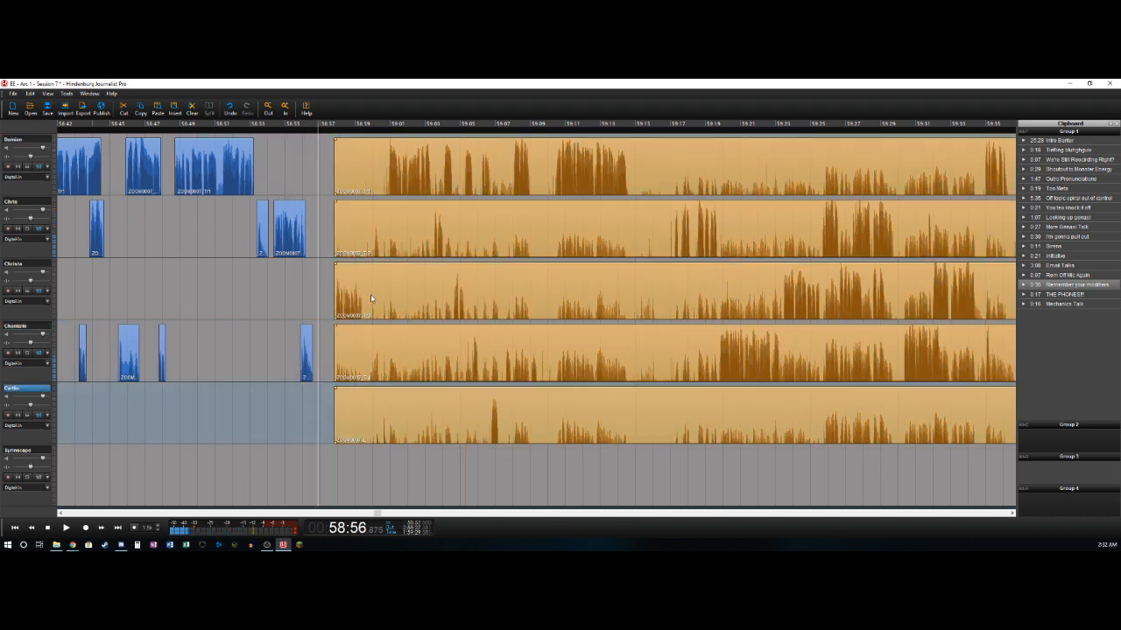
{"action": "left_click_drag", "start_coordinate": [372, 291], "coordinate": [355, 294]}
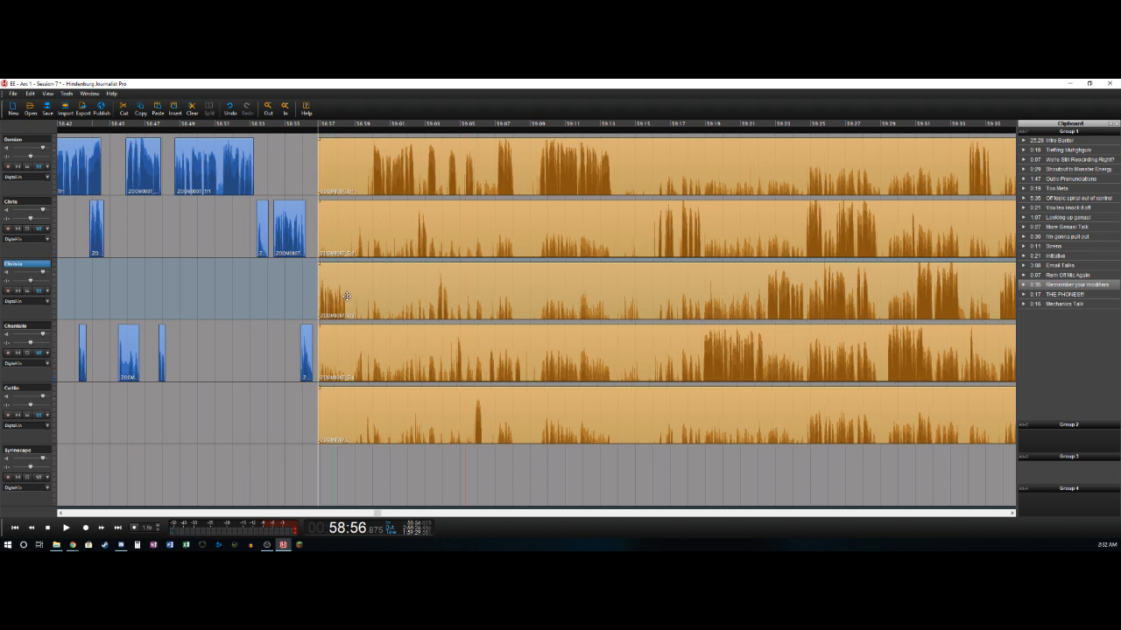
{"action": "left_click_drag", "start_coordinate": [334, 301], "coordinate": [360, 307]}
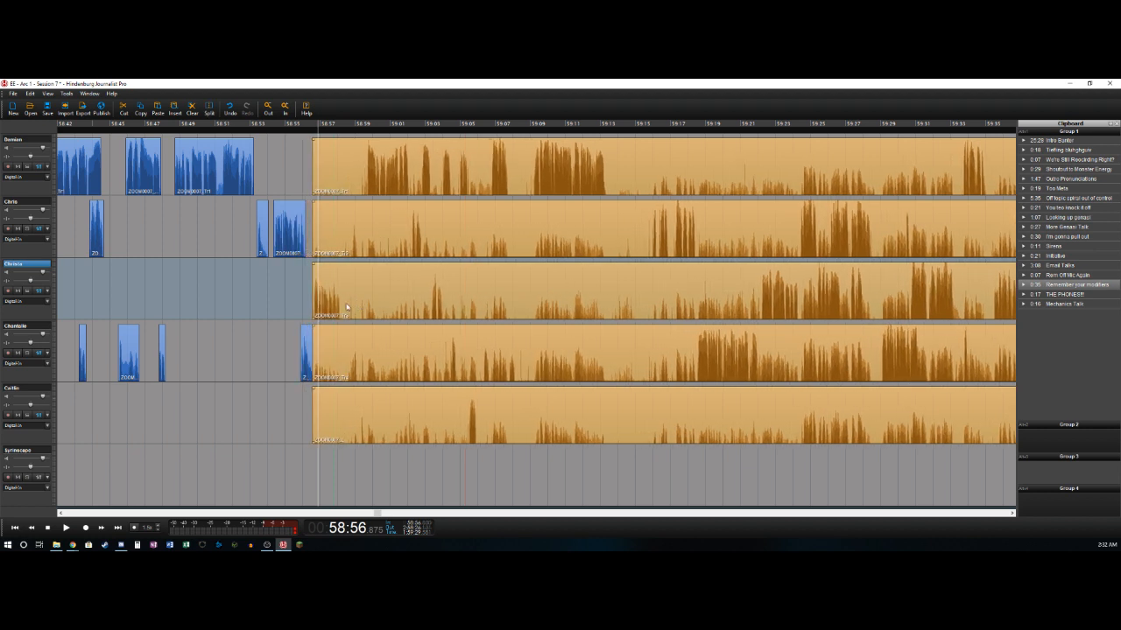
- Split off the third track's phrase at about 58:58.2, and delete the first track's section from about 58:56.5 to 58:59.7
{"action": "left_click", "coordinate": [306, 300]}
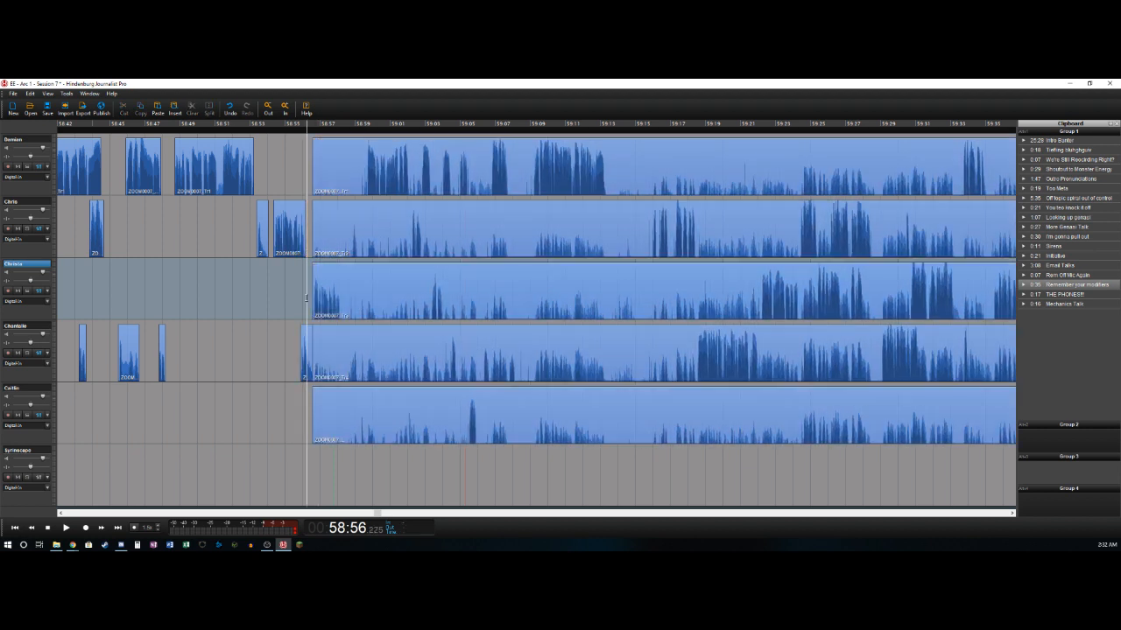
{"action": "key", "text": "space"}
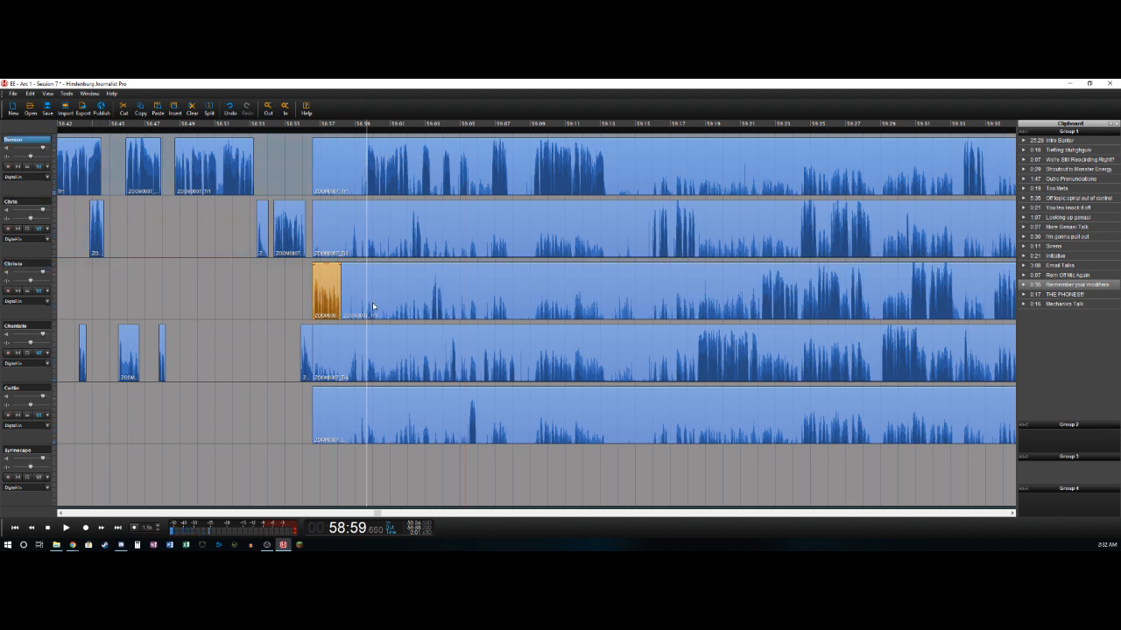
{"action": "key", "text": "t"}
{"action": "key", "text": "Delete"}
{"action": "key", "text": "l"}
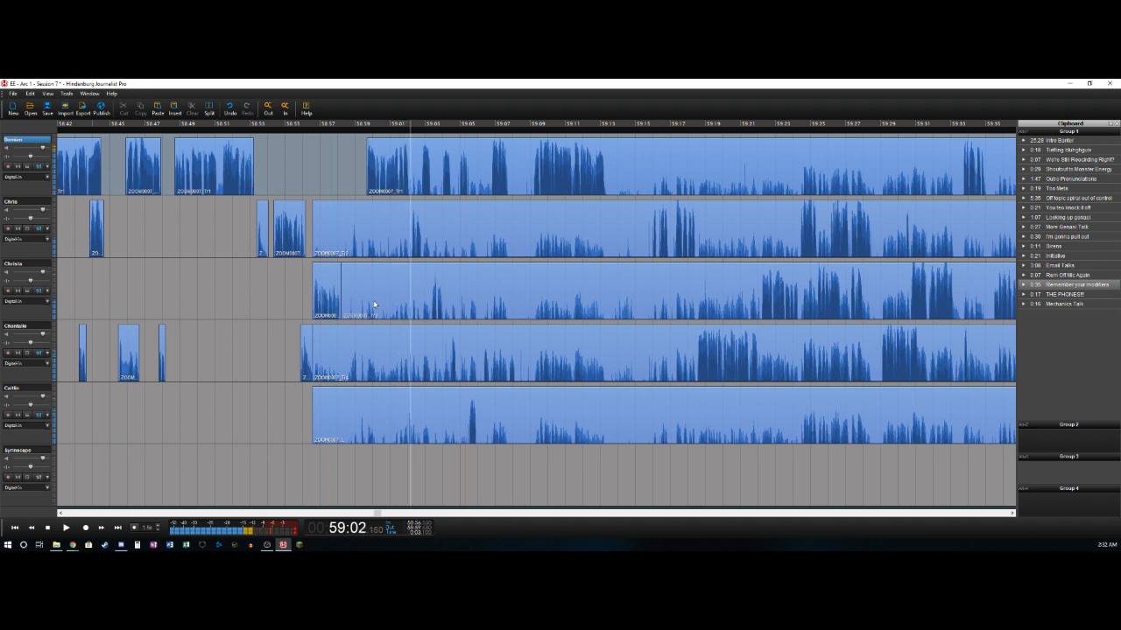
- Split off the first track's phrase at about 59:02.1, and isolate the second track's phrase from about 59:02.3 to 59:02.8
{"action": "key", "text": "t"}
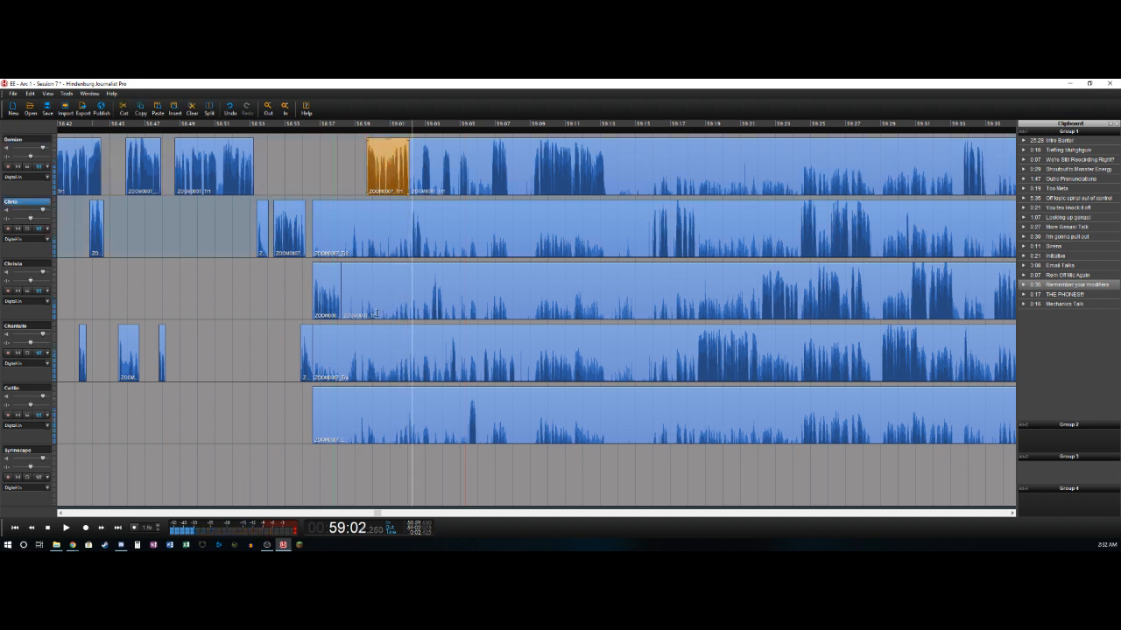
{"action": "key", "text": "t"}
{"action": "key", "text": "Delete"}
{"action": "key", "text": "l"}
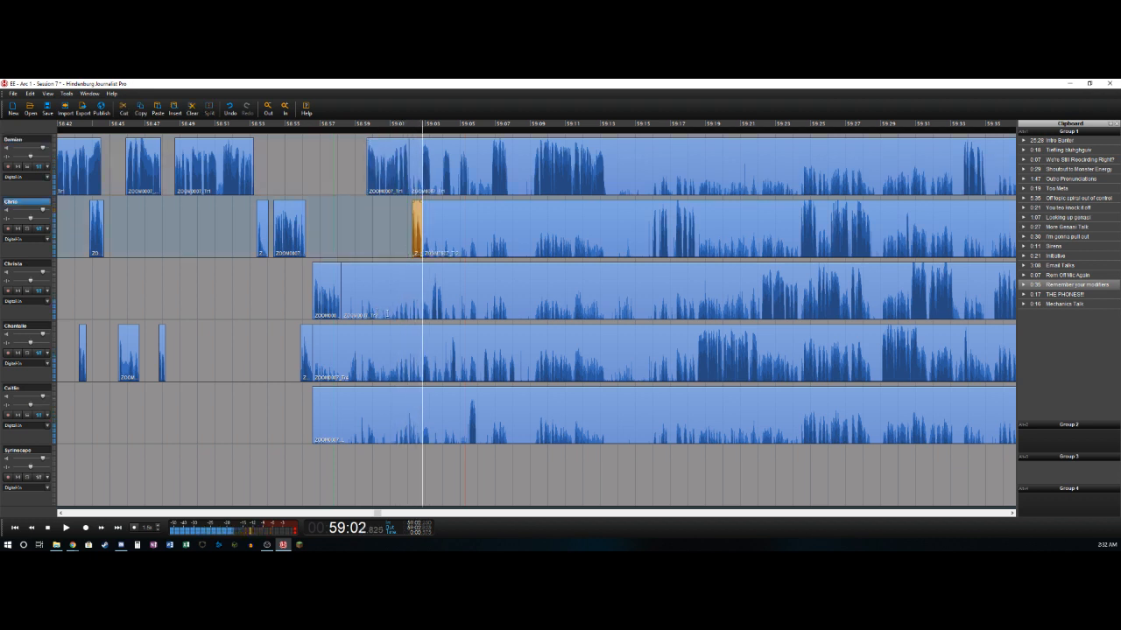
- Isolate the first track's phrase from about 59:02.8 to 59:03.3 and the third track's phrase from about 59:03.3 to 59:04.0
{"action": "key", "text": "t"}
{"action": "key", "text": "Delete"}
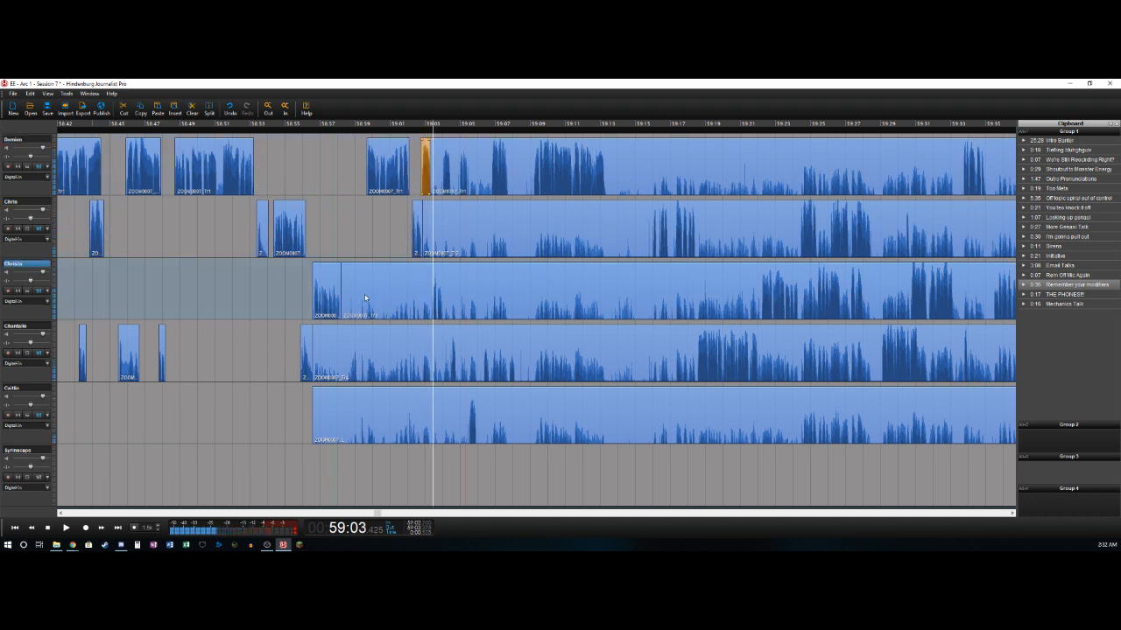
{"action": "left_click", "coordinate": [363, 293]}
{"action": "key", "text": "t"}
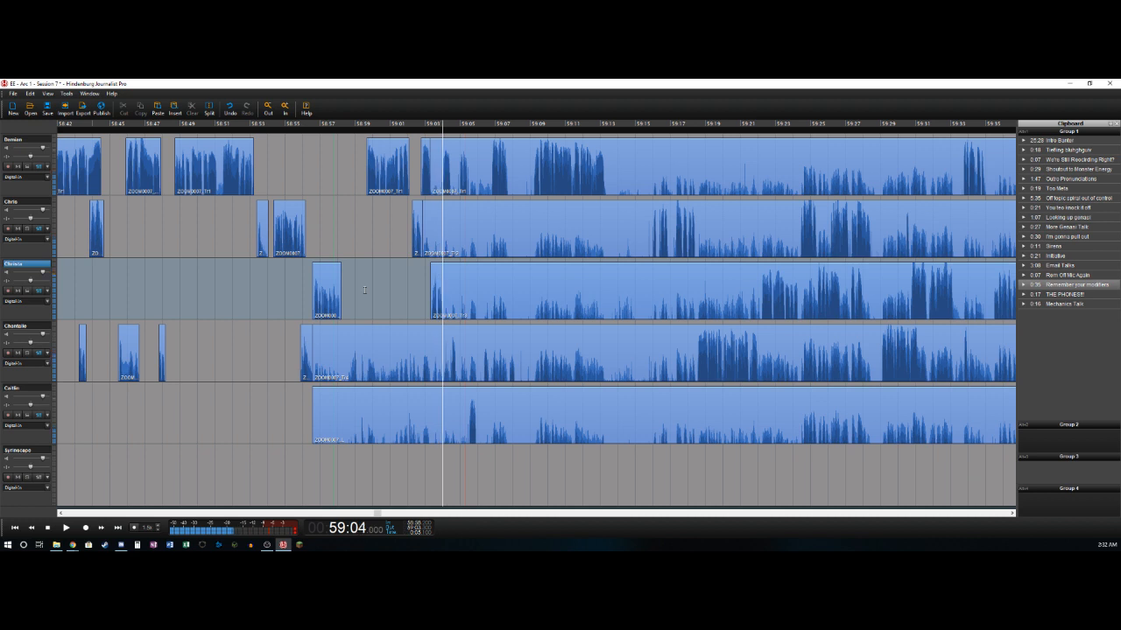
{"action": "key", "text": "ctrl+t"}
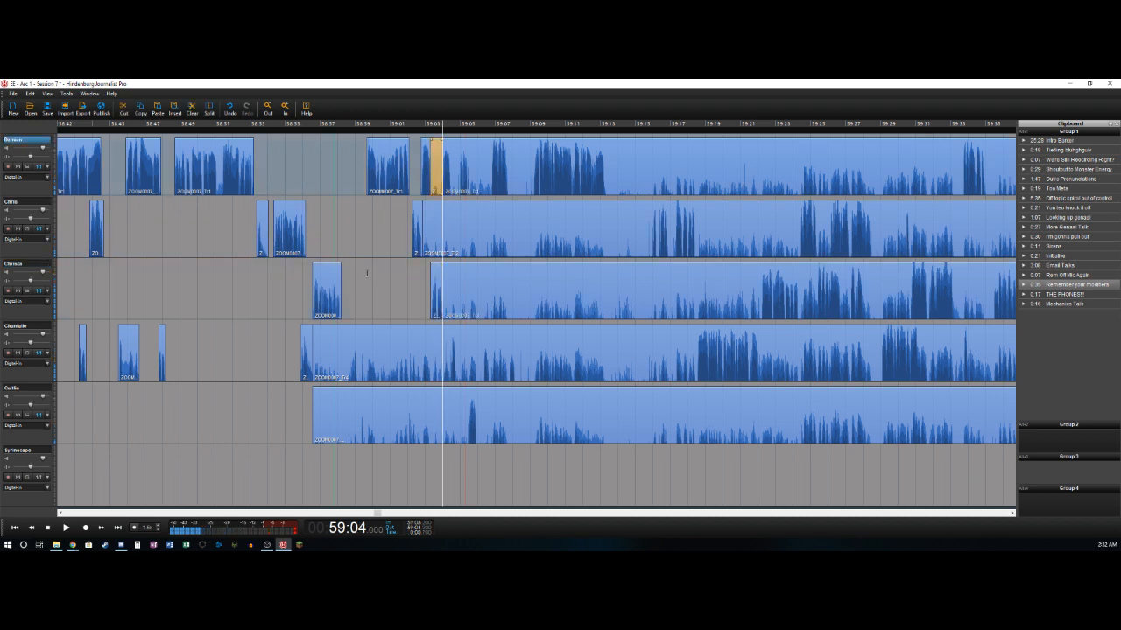
- Isolate the first track's phrases at about 59:04.0 to 59:04.5 and 59:04.9 to 59:05.4, and the fourth track's at about 59:04.5 to 59:04.8
{"action": "key", "text": "Delete"}
{"action": "key", "text": "space"}
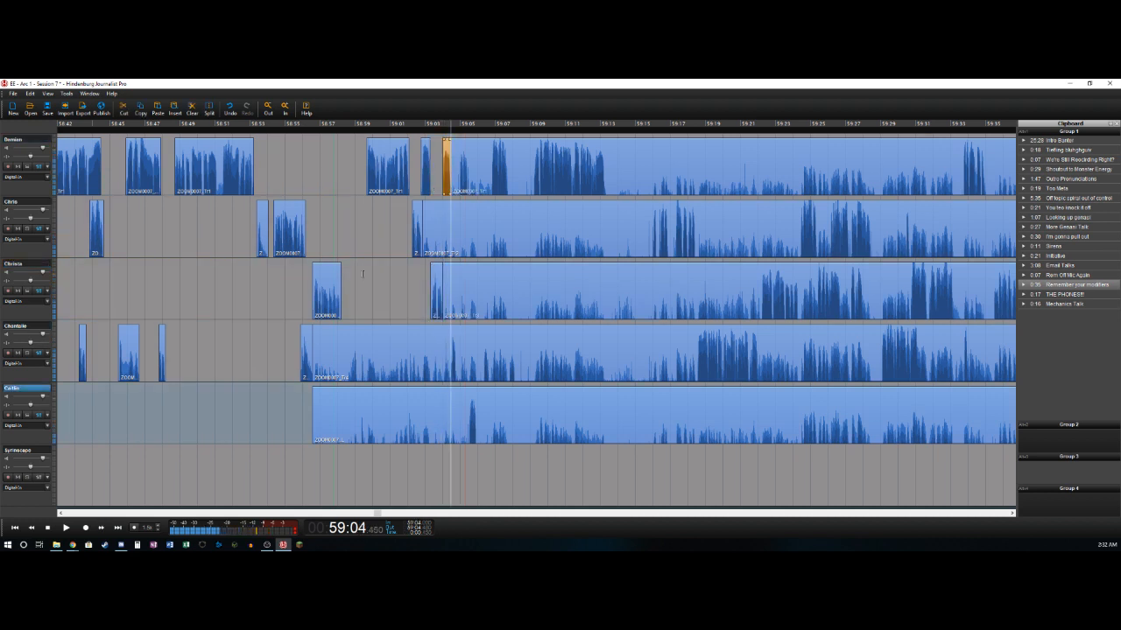
{"action": "key", "text": "ctrl+t"}
{"action": "key", "text": "Delete"}
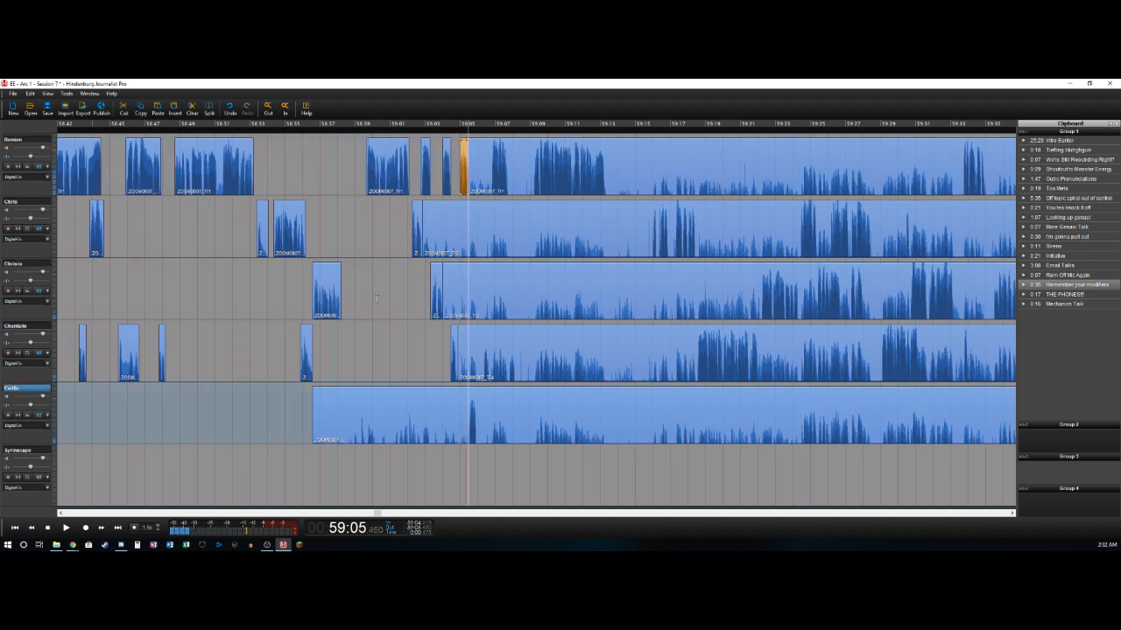
- Isolate the fifth track's phrase from about 59:05.4 to 59:06.0, and delete the first track's section from about 59:05.4 to 59:06.8
{"action": "key", "text": "ctrl+t"}
{"action": "key", "text": "Delete"}
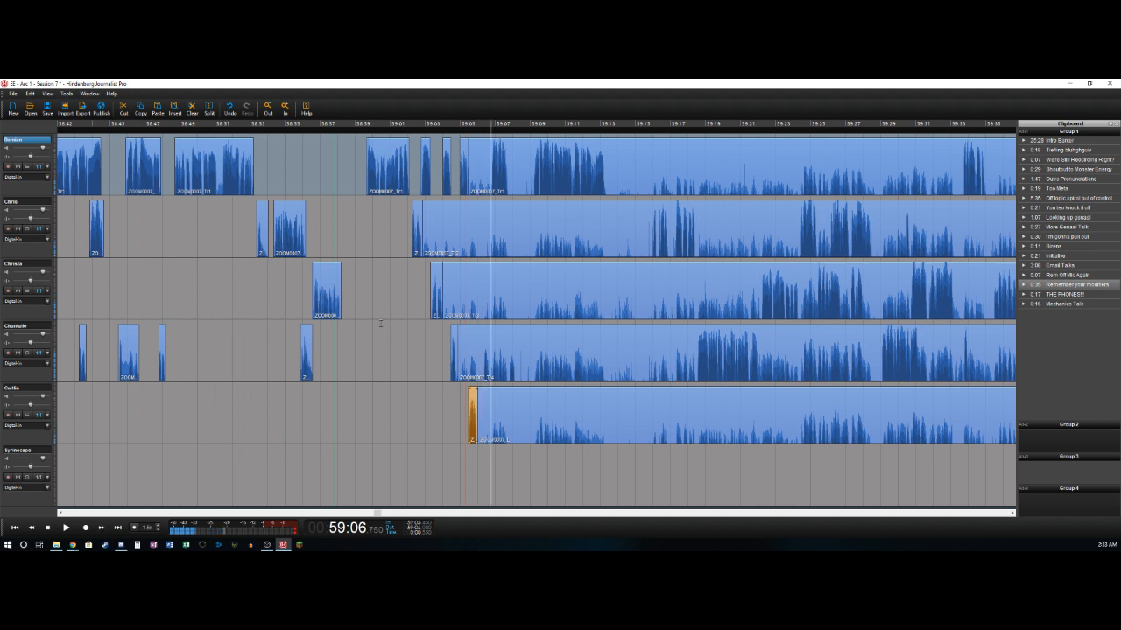
{"action": "key", "text": "ctrl+t"}
{"action": "key", "text": "Delete"}
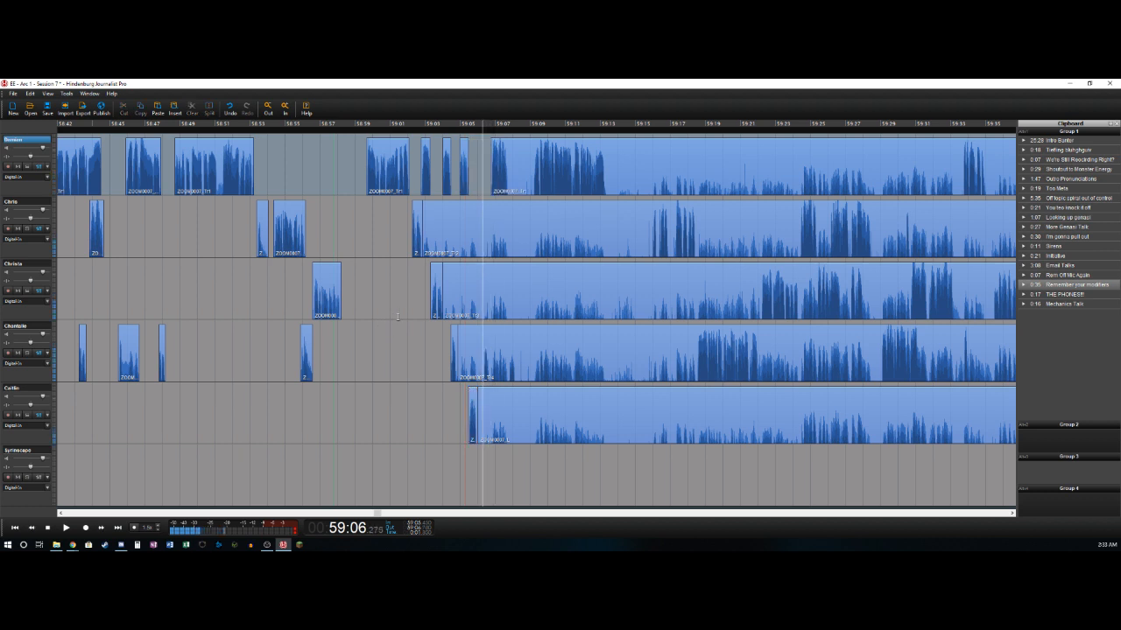
- Delete the fourth track's section from about 59:04.8 to 59:06.3, and split off its next phrase at about 59:06.7
{"action": "key", "text": "ctrl+t"}
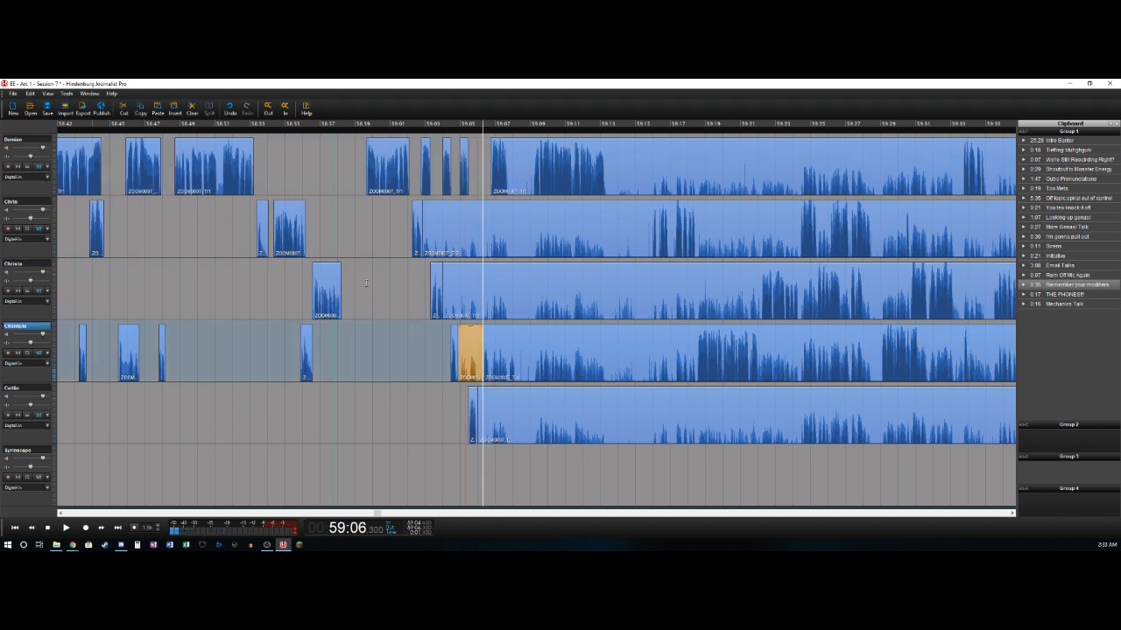
{"action": "key", "text": "Delete"}
{"action": "key", "text": "ctrl+t"}
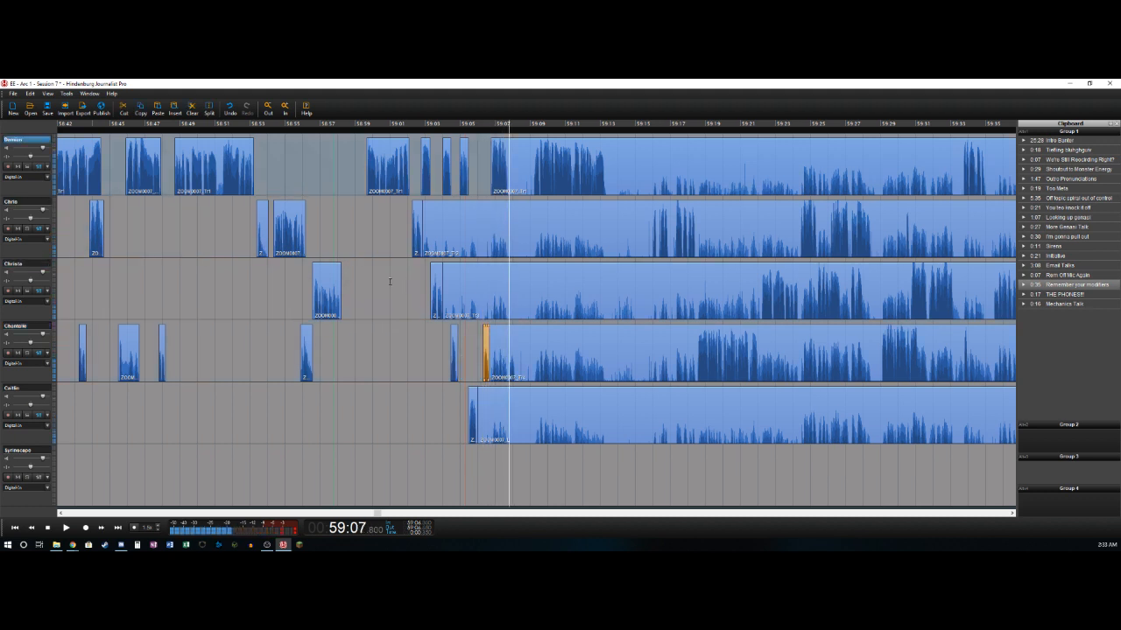
- Split the first track at about 59:07.8 and 59:09.2, and delete the section between the two splits
{"action": "key", "text": "Delete"}
{"action": "key", "text": "ctrl+t"}
{"action": "key", "text": "ctrl+z"}
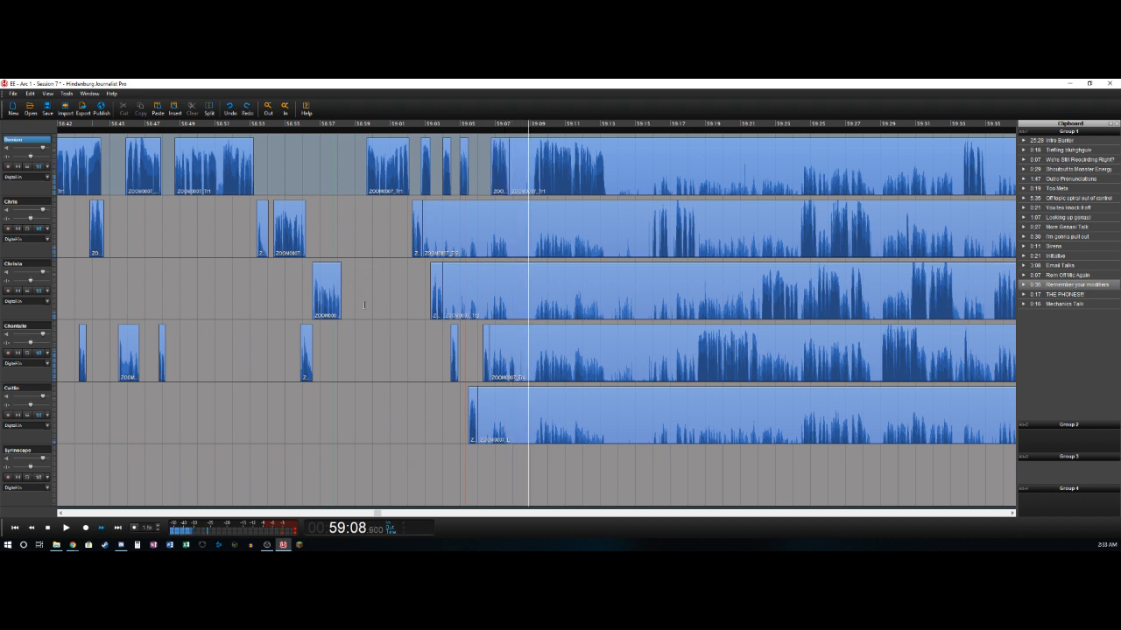
{"action": "key", "text": "space"}
{"action": "key", "text": "ctrl+t"}
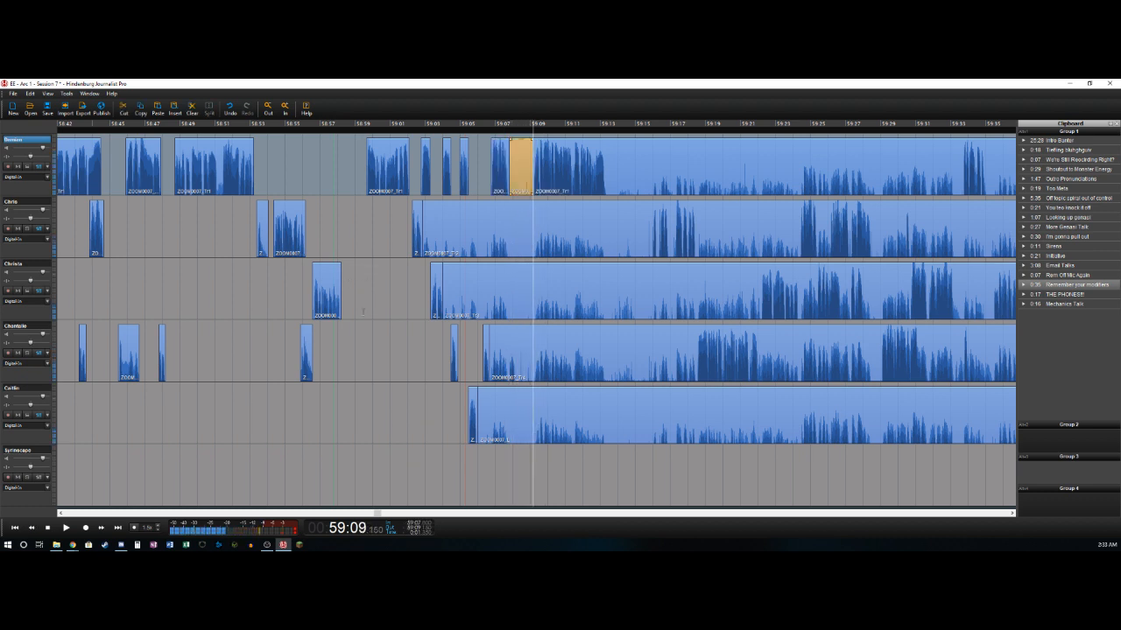
{"action": "key", "text": "Delete"}
{"action": "key", "text": "space"}
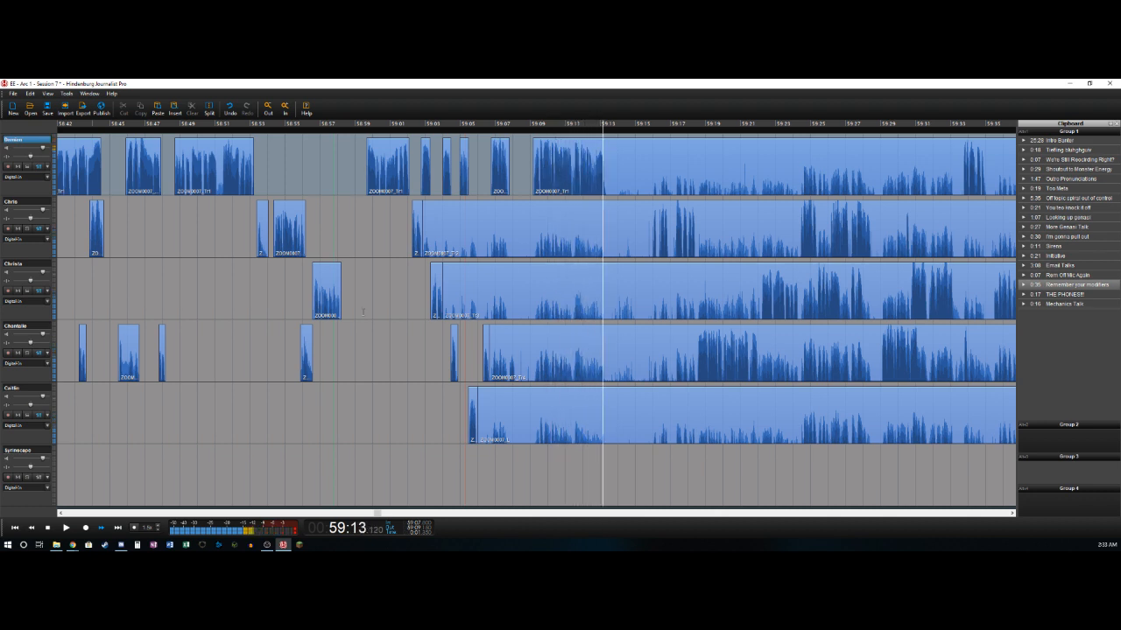
- Split off the first track's phrase at about 59:13.3
{"action": "key", "text": "space"}
{"action": "key", "text": "ctrl+t"}
{"action": "key", "text": "Right"}
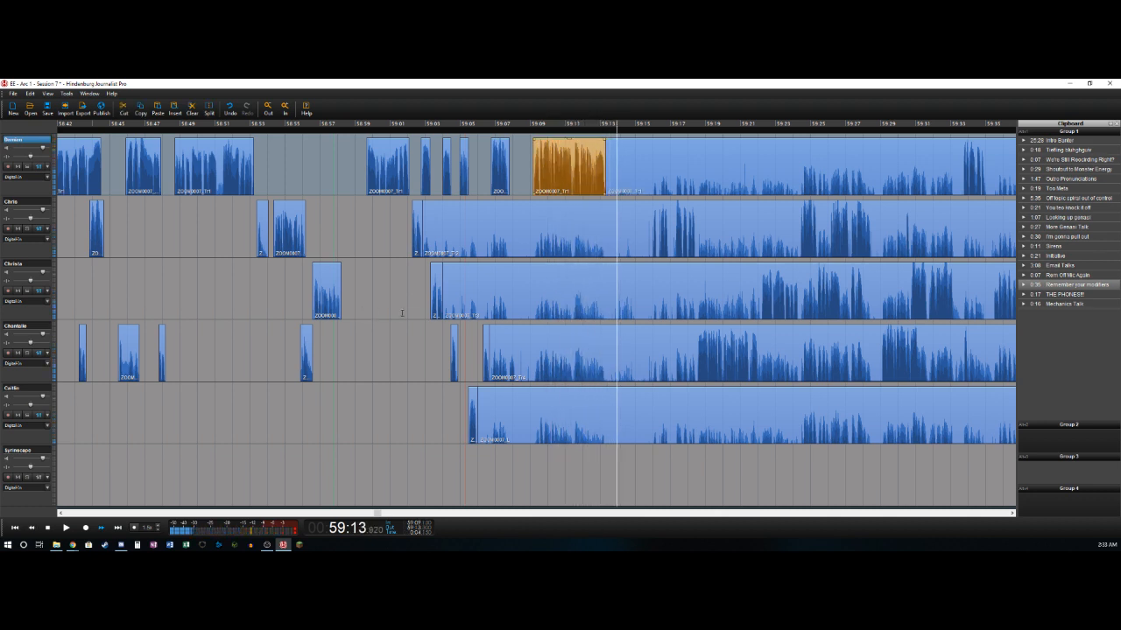
- Cut the span from about 59:13.3 to 59:15.9 out of all tracks, closing the gap
{"action": "key", "text": "Left"}
{"action": "key", "text": "space"}
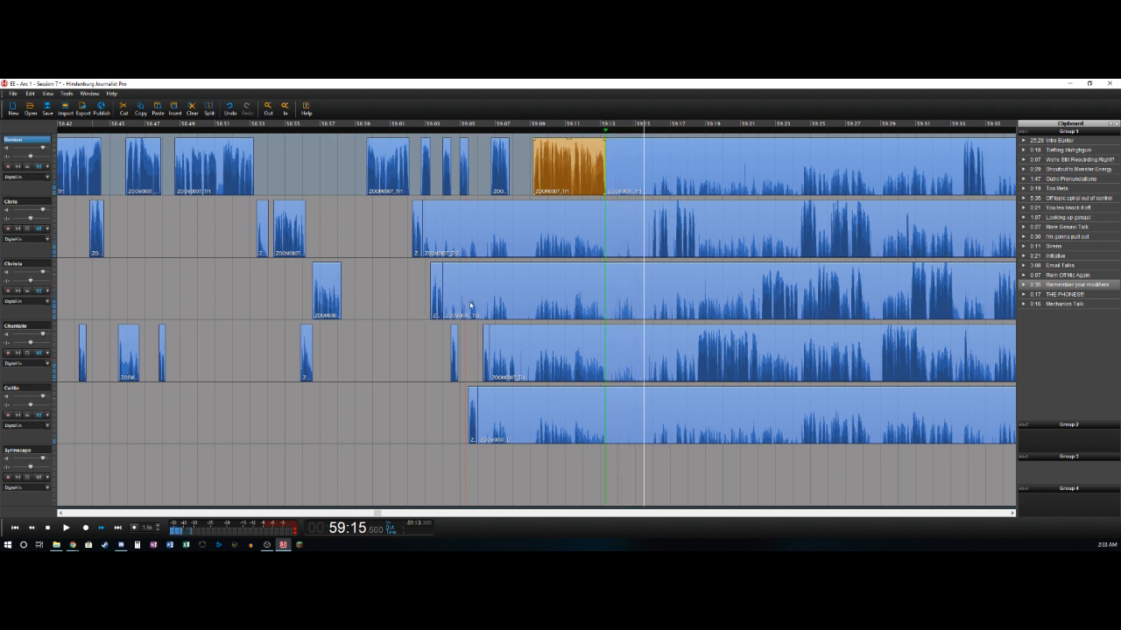
{"action": "key", "text": "Left"}
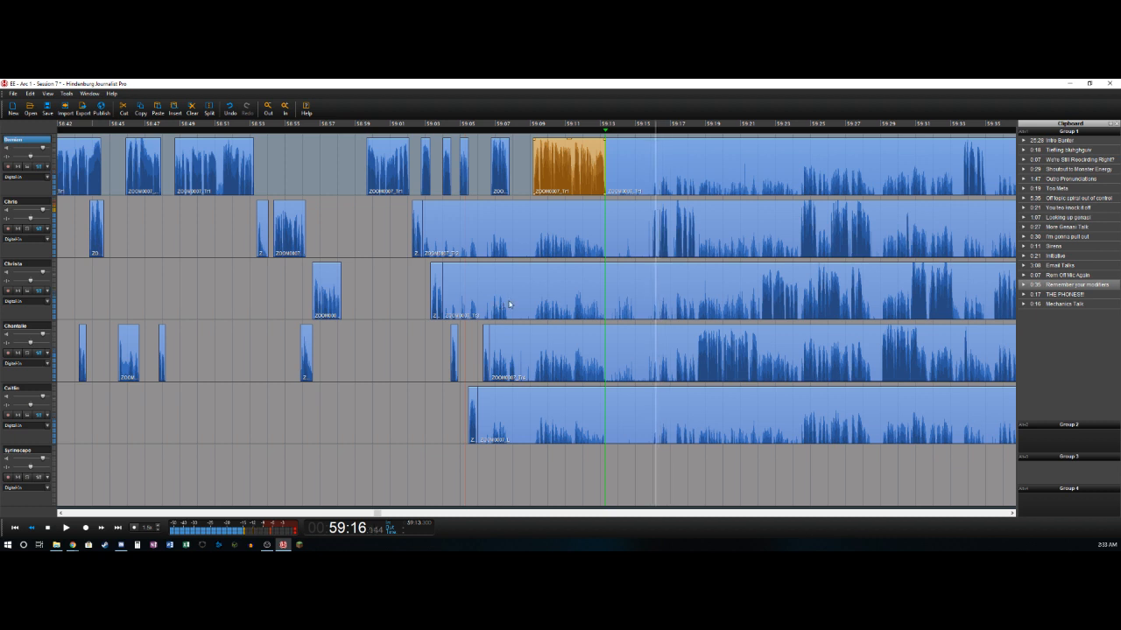
{"action": "key", "text": "o"}
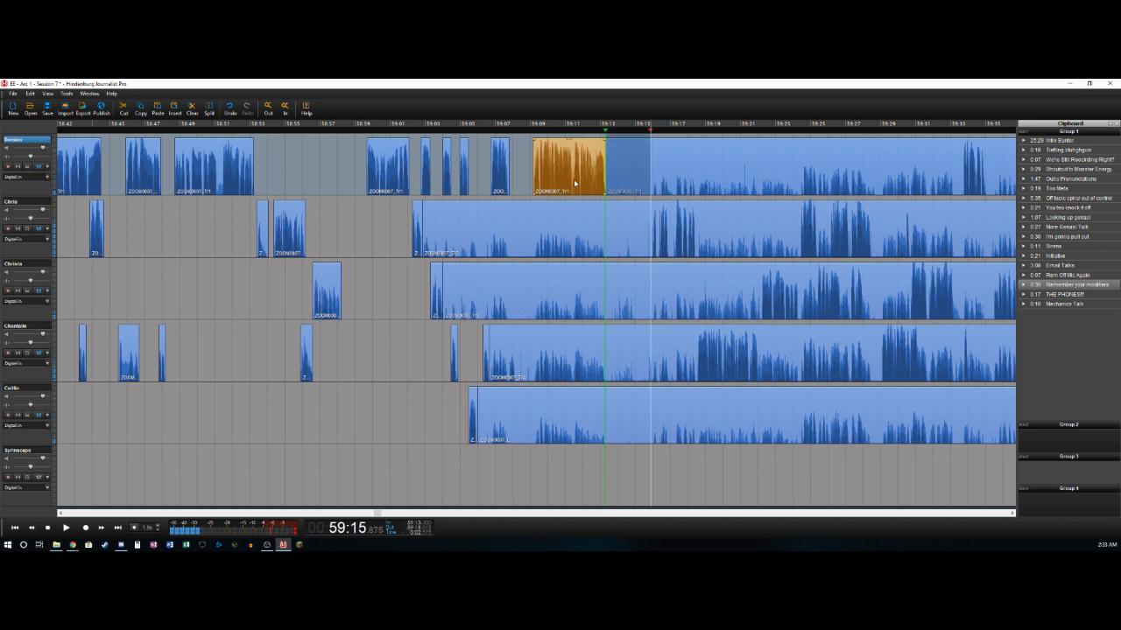
{"action": "left_click", "coordinate": [629, 420], "text": "shift"}
{"action": "key", "text": "Delete"}
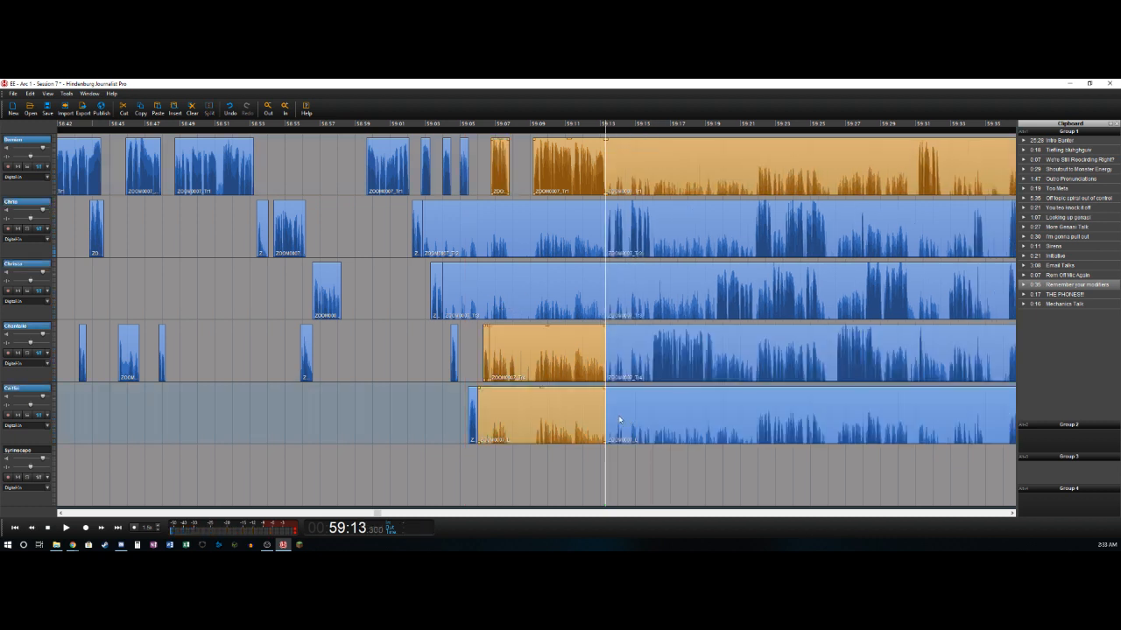
- Delete the leftover sections ending at about 59:13.3 on the second, third, fourth and fifth tracks
{"action": "double_click", "coordinate": [559, 226]}
{"action": "key", "text": "Delete"}
{"action": "double_click", "coordinate": [567, 278]}
{"action": "key", "text": "Delete"}
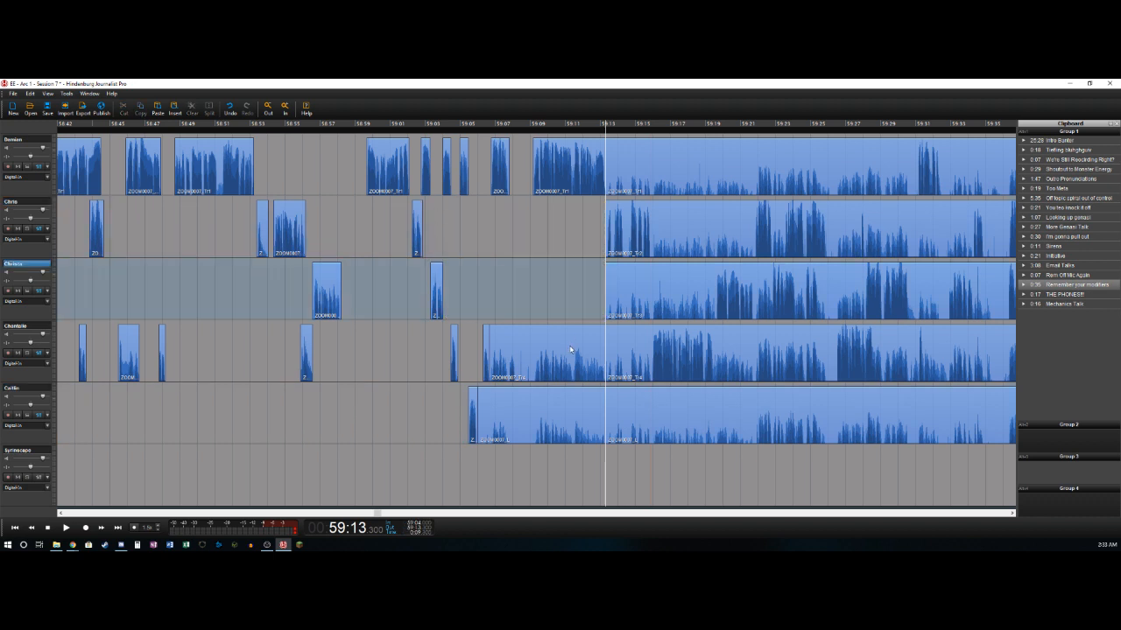
{"action": "double_click", "coordinate": [569, 341]}
{"action": "key", "text": "Delete"}
{"action": "double_click", "coordinate": [570, 417]}
{"action": "key", "text": "Delete"}
- Split off the second track's phrase at about 59:15.9, and delete the fourth track's section from about 59:13.3 to 59:15.9
{"action": "left_click", "coordinate": [593, 230]}
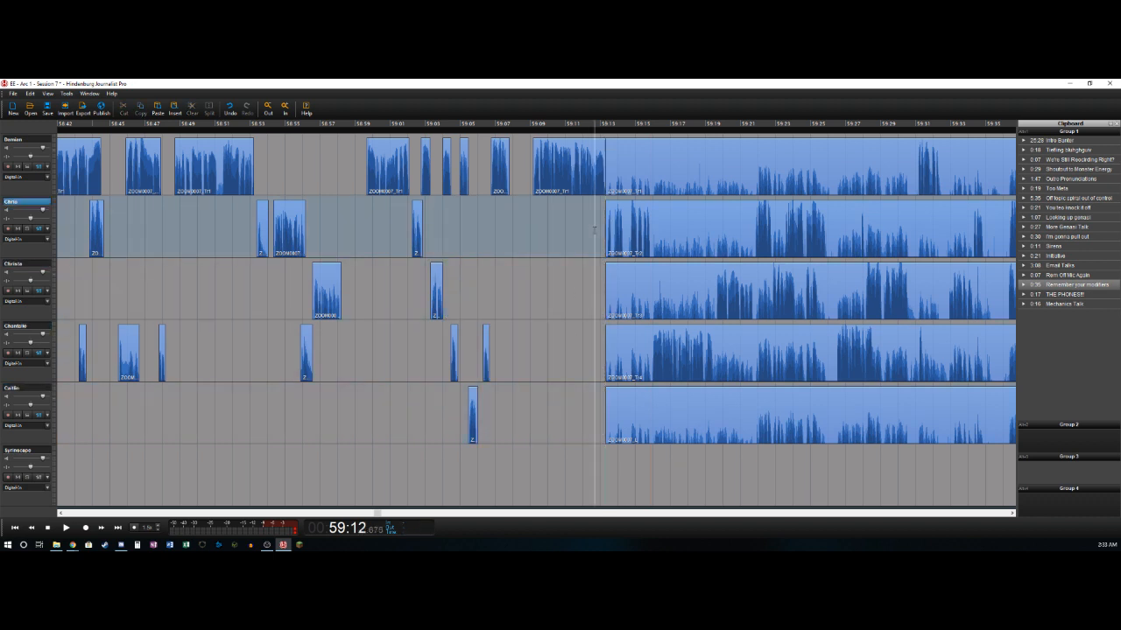
{"action": "key", "text": "space"}
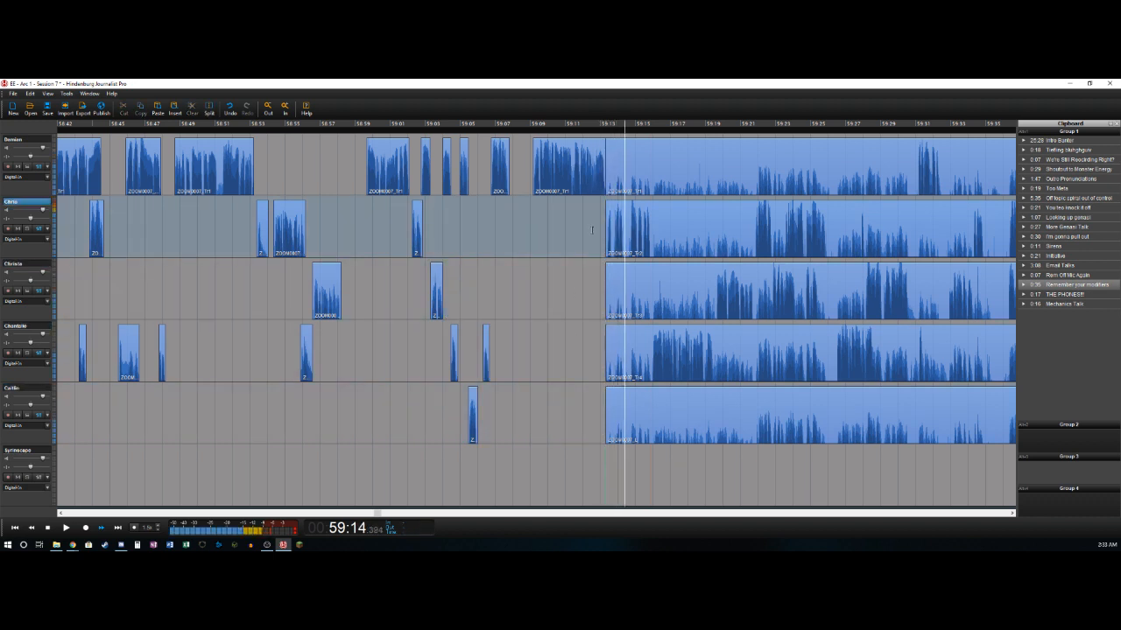
{"action": "key", "text": "space"}
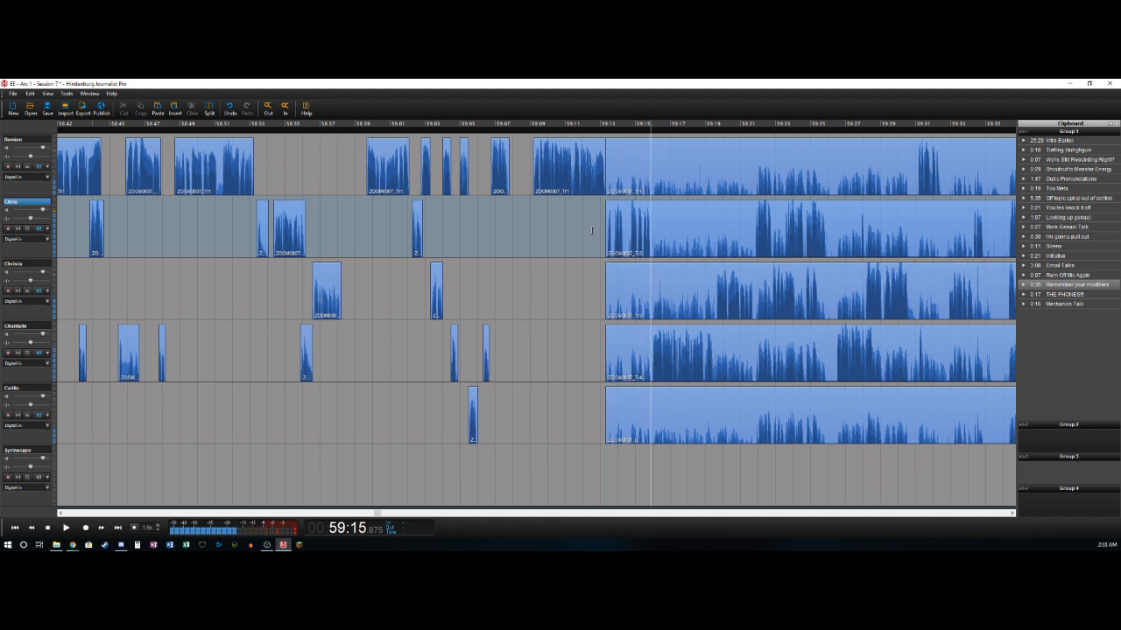
{"action": "key", "text": "t"}
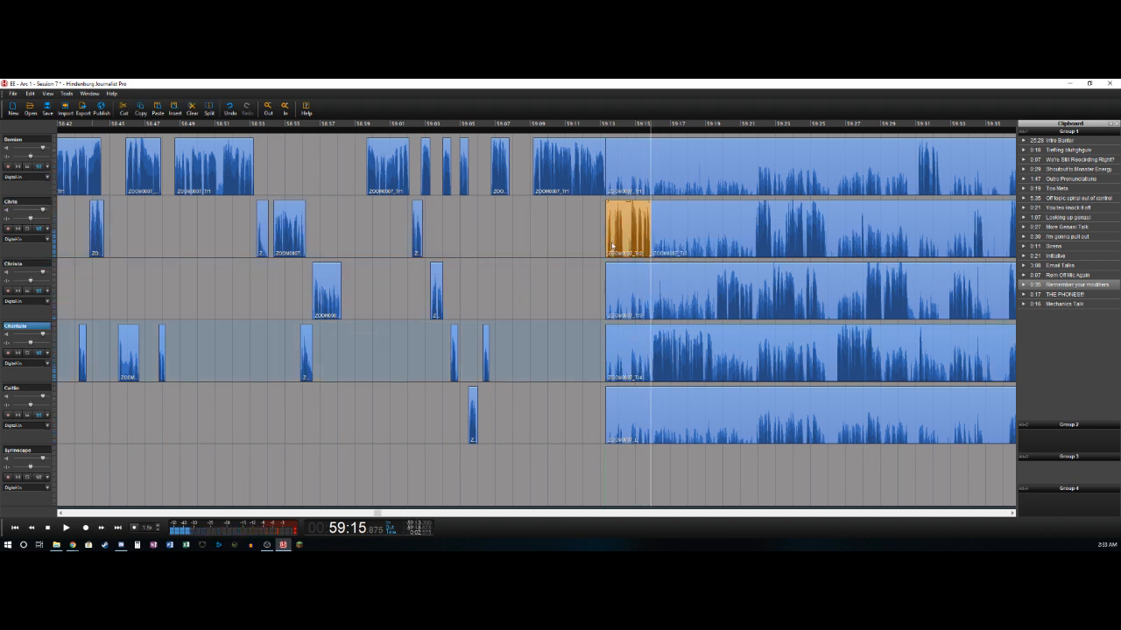
{"action": "key", "text": "Right"}
{"action": "key", "text": "t"}
{"action": "key", "text": "Delete"}
- Split off the fourth track's phrase at about 59:19.4, and delete the third track's section from about 59:13.3 to 59:19.6
{"action": "key", "text": "Right"}
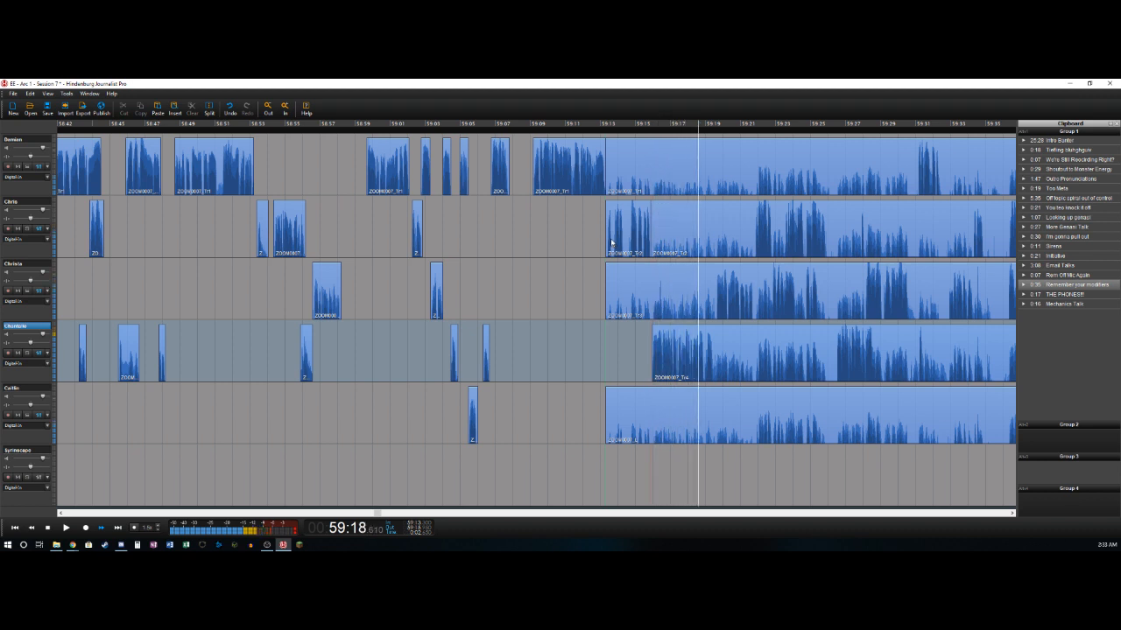
{"action": "key", "text": "Left"}
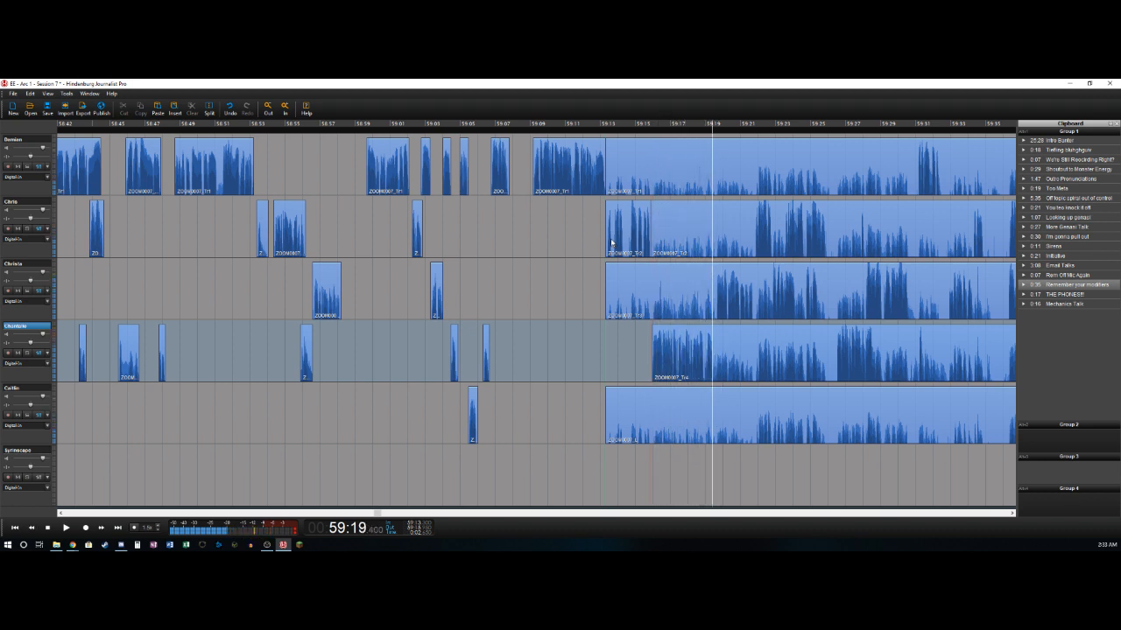
{"action": "key", "text": "t"}
{"action": "key", "text": "Right"}
{"action": "key", "text": "Left"}
{"action": "key", "text": "t"}
{"action": "key", "text": "Delete"}
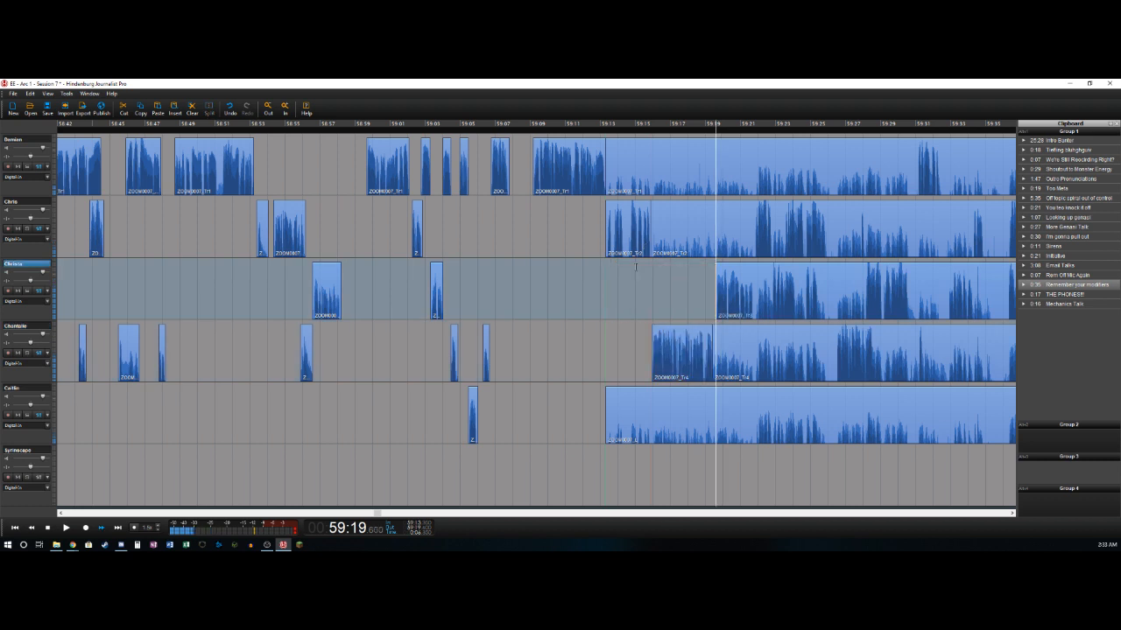
- Split off the third track's phrase at about 59:21.8, and delete the second track's section from about 59:15.9 to 59:21.8
{"action": "key", "text": "Right"}
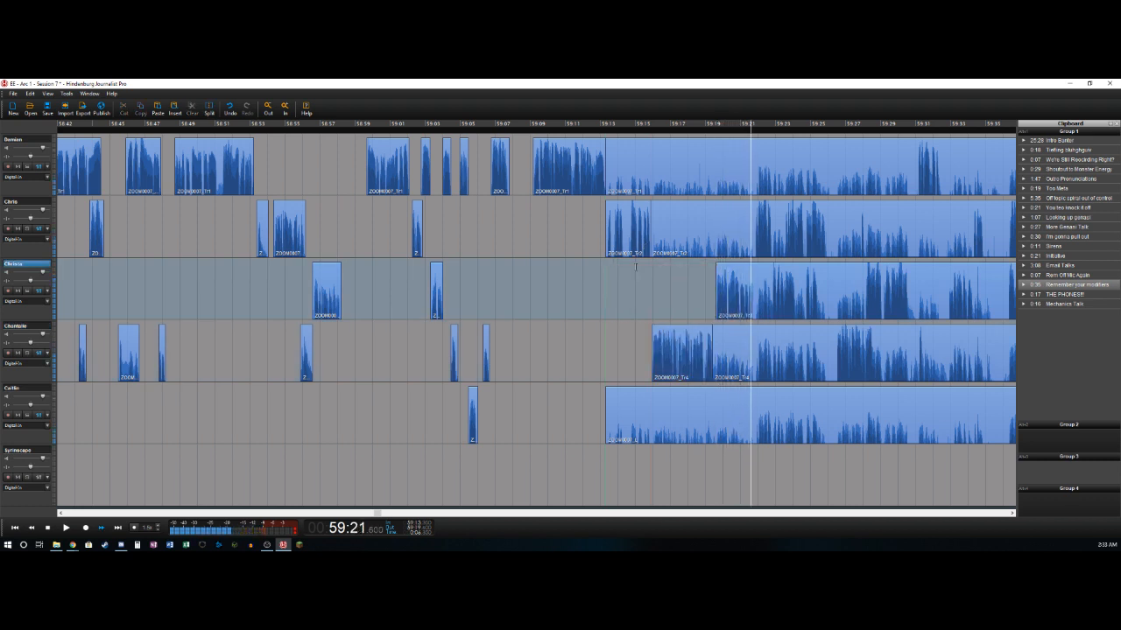
{"action": "key", "text": "t"}
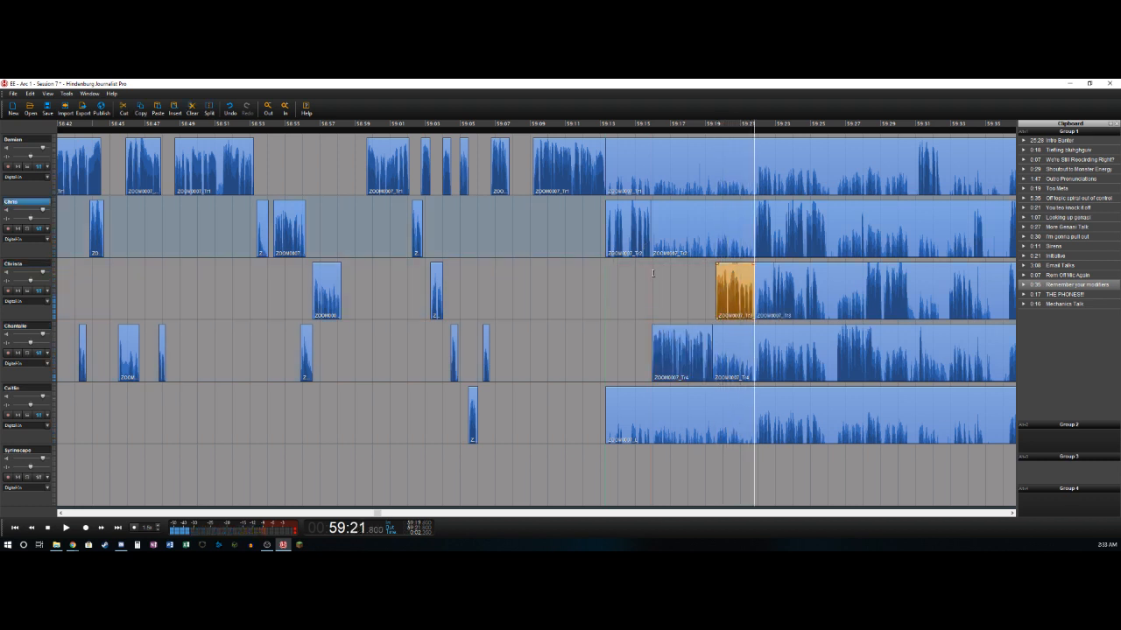
{"action": "key", "text": "t"}
{"action": "key", "text": "Delete"}
- Split off the second track's phrase at about 59:22.8, and delete the third track's section from about 59:21.8 to 59:22.8
{"action": "key", "text": "Right"}
{"action": "key", "text": "t"}
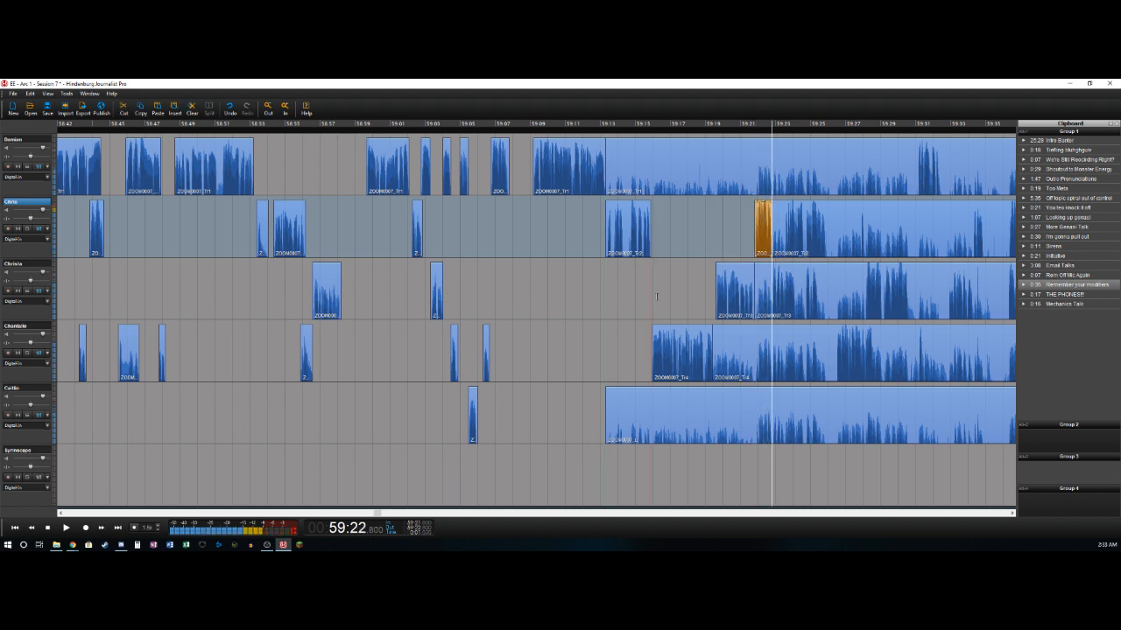
{"action": "key", "text": "t"}
{"action": "key", "text": "Delete"}
- Split off the third track's phrase at about 59:24.2, and delete the second track's section from about 59:22.8 to 59:23.6
{"action": "key", "text": "Right"}
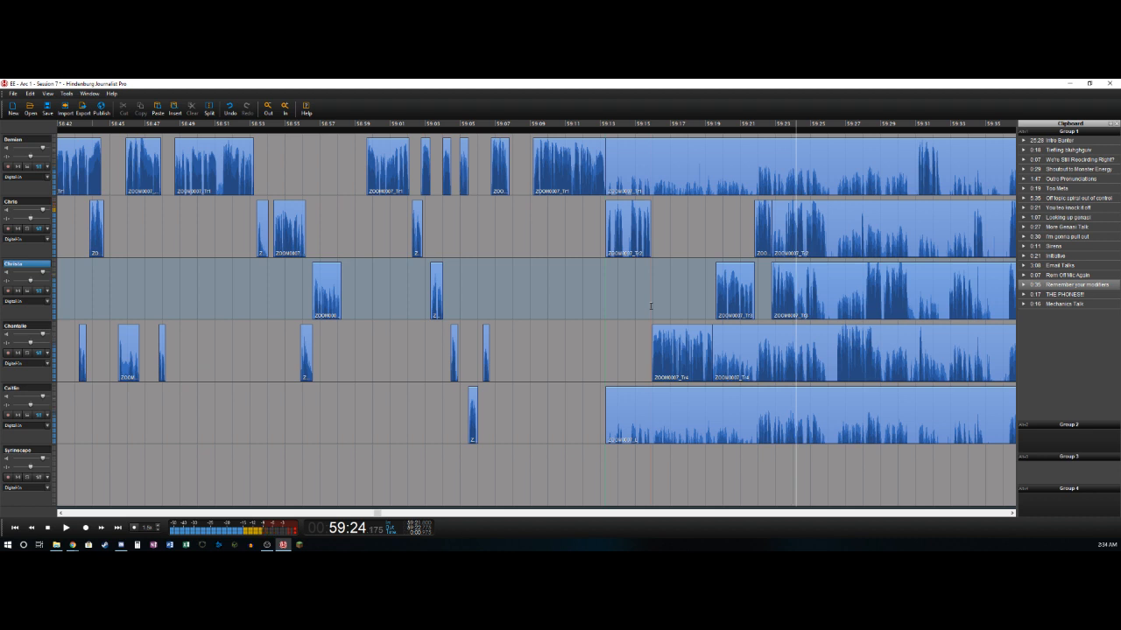
{"action": "key", "text": "t"}
{"action": "key", "text": "Up"}
{"action": "key", "text": "Left"}
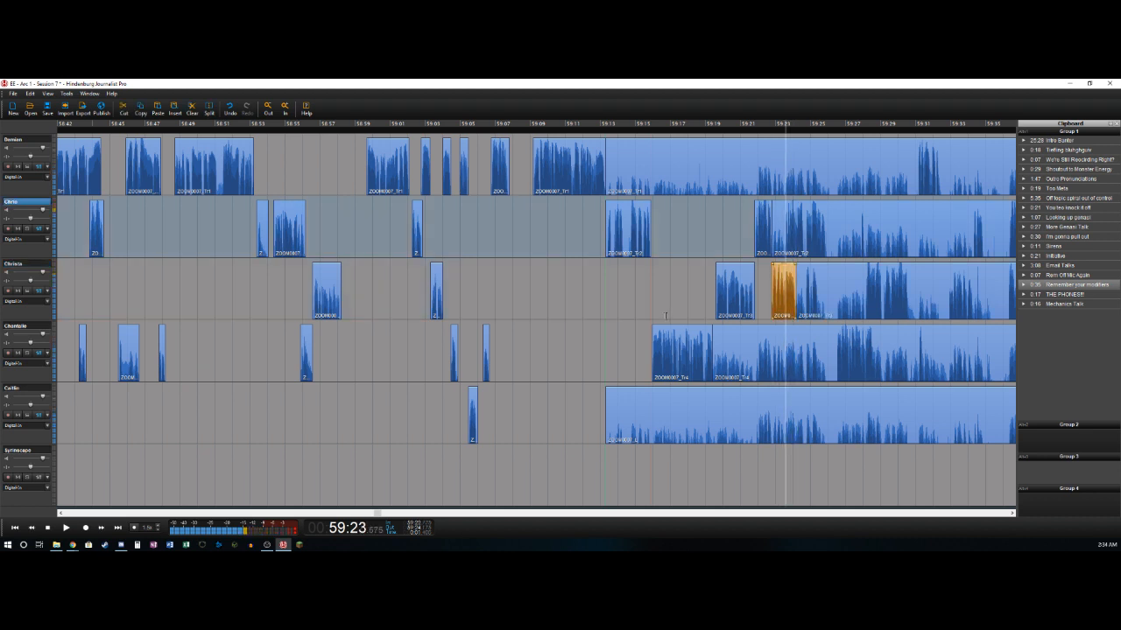
{"action": "key", "text": "t"}
{"action": "key", "text": "Delete"}
- Split off the second track's phrase at about 59:25.9, and delete the third track's section from about 59:24.2 to 59:24.7
{"action": "key", "text": "Right"}
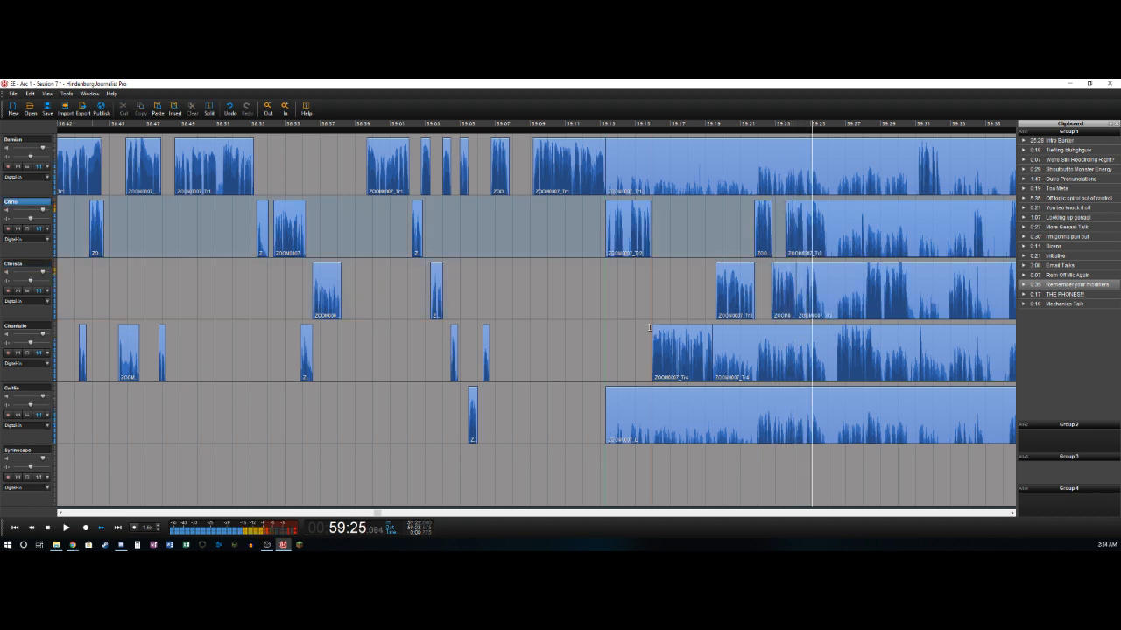
{"action": "key", "text": "t"}
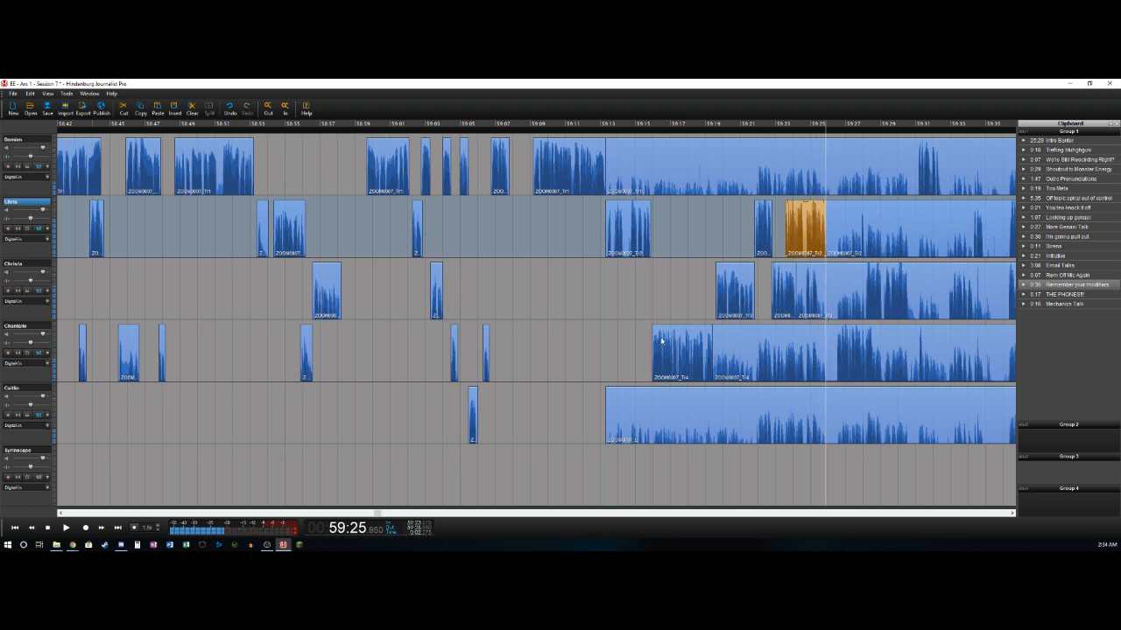
{"action": "key", "text": "Up"}
{"action": "key", "text": "Left"}
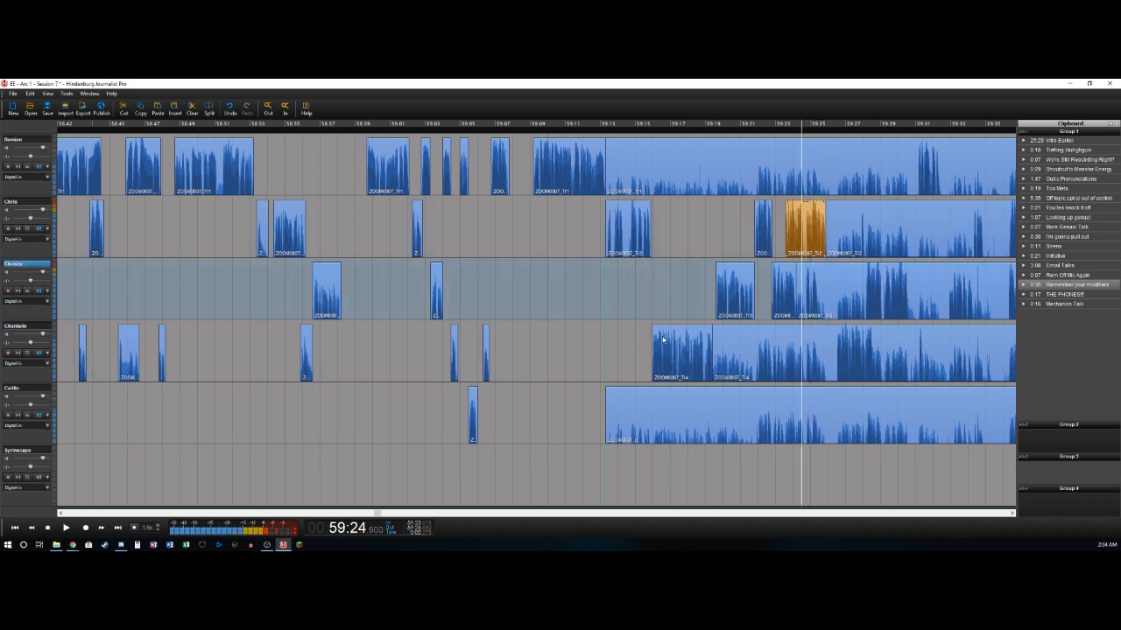
{"action": "key", "text": "Right"}
{"action": "key", "text": "t"}
{"action": "key", "text": "Delete"}
- Split off the third track's short phrase at about 59:25.4, and delete the fourth track's section from about 59:19.4 to 59:26.5
{"action": "key", "text": "Right"}
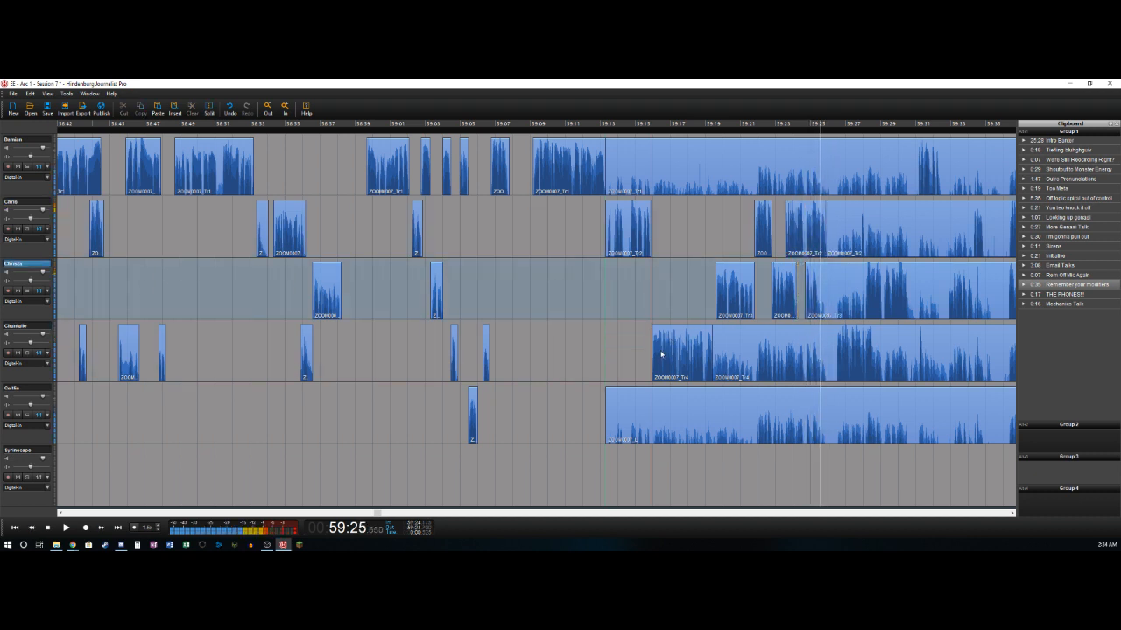
{"action": "key", "text": "t"}
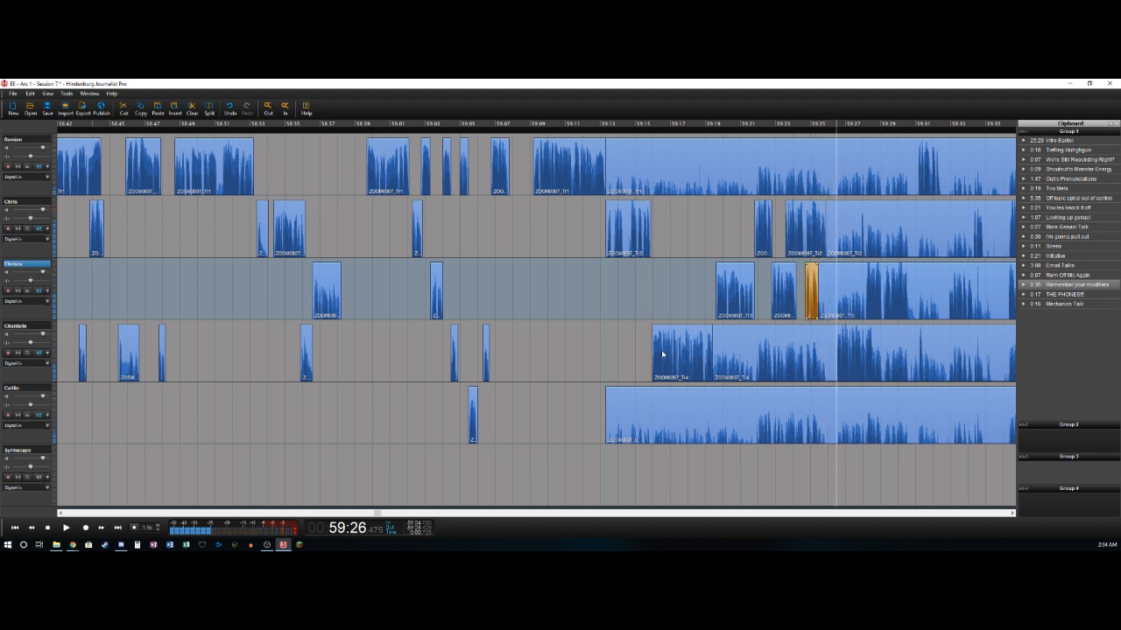
{"action": "key", "text": "t"}
{"action": "key", "text": "Delete"}
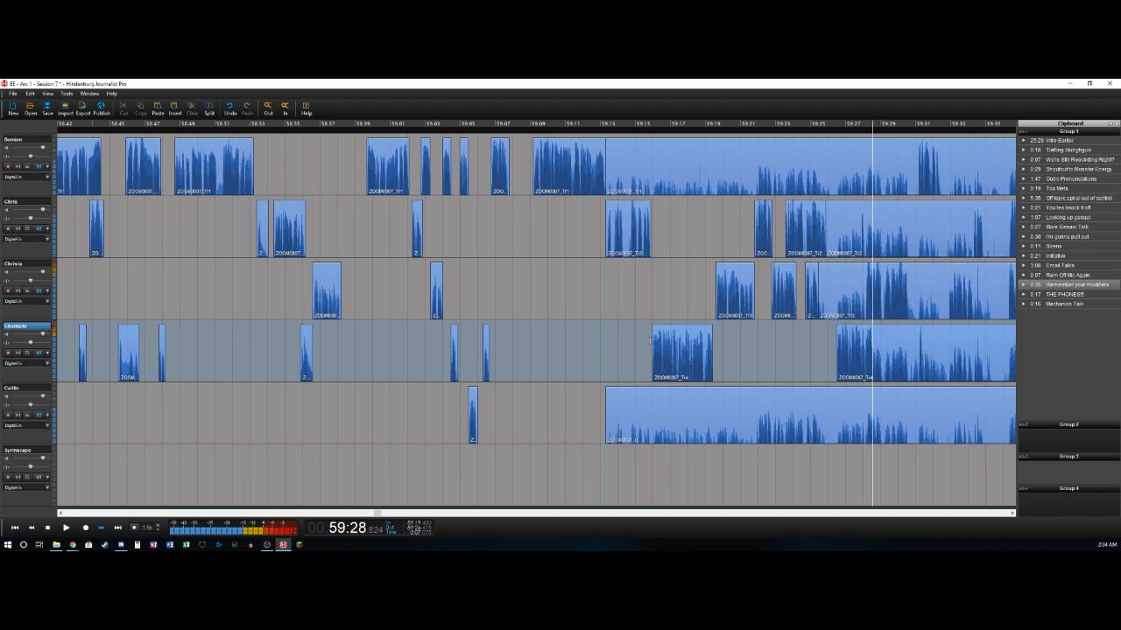
- Split off the fourth track's phrase at about 59:28.6, and delete the third track's section from about 59:25.4 to 59:28.1
{"action": "key", "text": "t"}
{"action": "key", "text": "Up"}
{"action": "key", "text": "Left"}
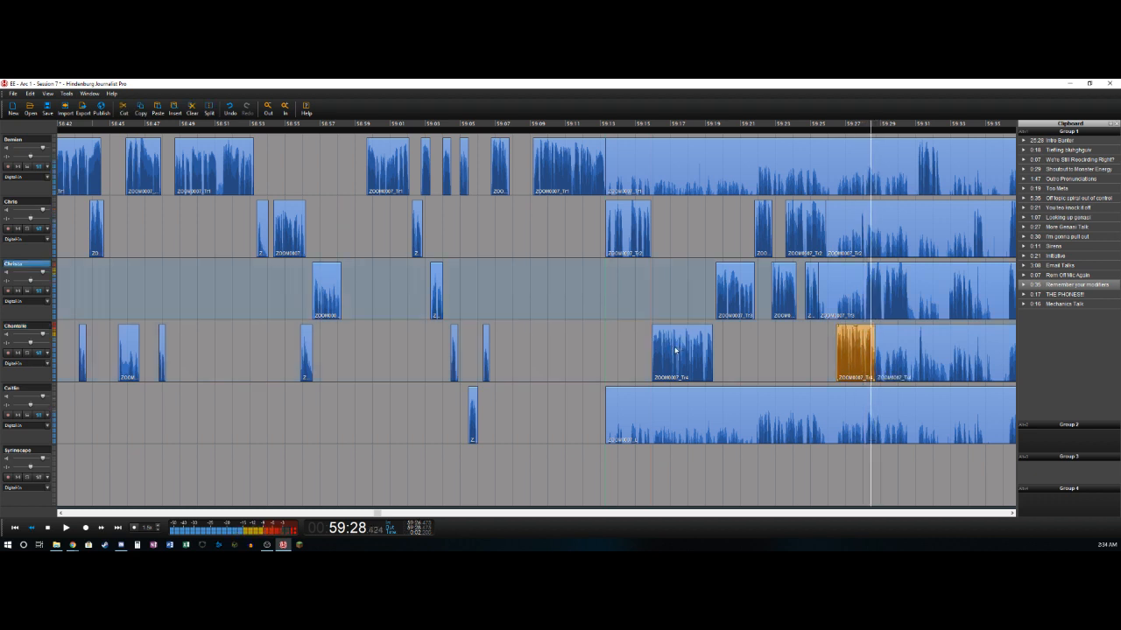
{"action": "key", "text": "Left"}
{"action": "key", "text": "Left"}
{"action": "key", "text": "Right"}
{"action": "key", "text": "Right"}
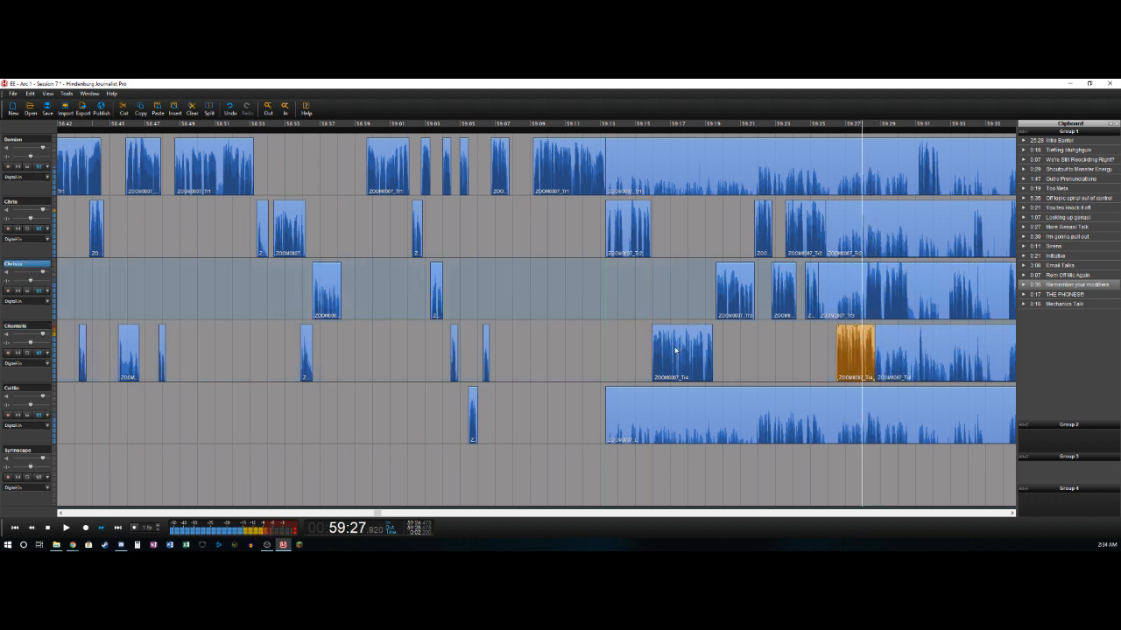
{"action": "key", "text": "Right"}
{"action": "key", "text": "t"}
{"action": "key", "text": "Delete"}
- Split off the third track's phrase at about 59:30.5, and delete the fourth track's section from about 59:28.6 to 59:31.2
{"action": "key", "text": "Right"}
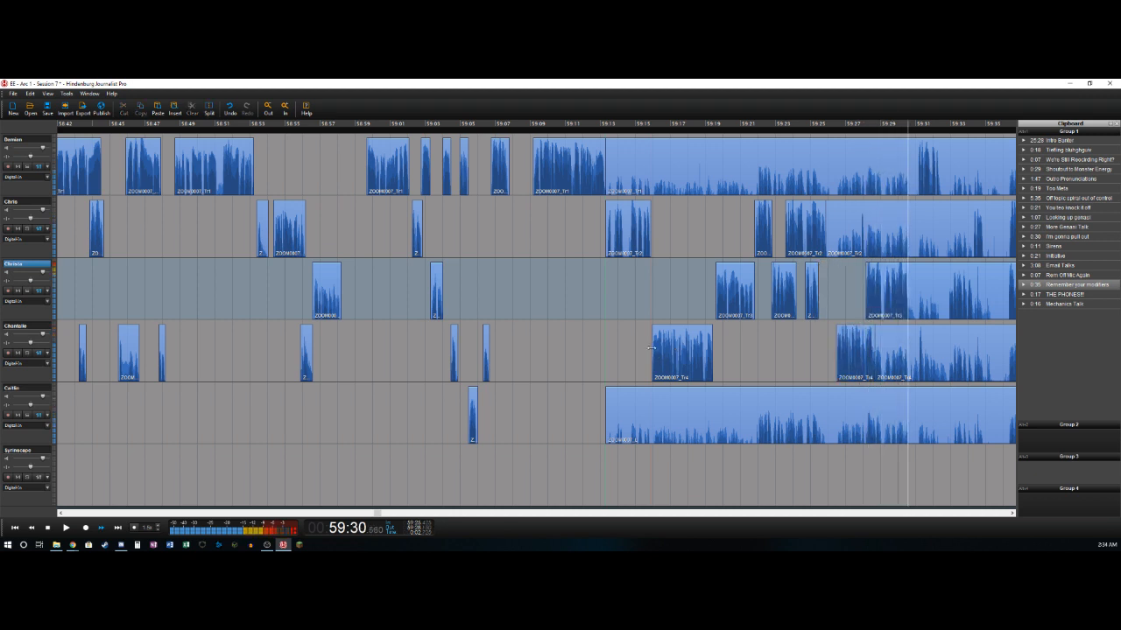
{"action": "key", "text": "Left"}
{"action": "key", "text": "t"}
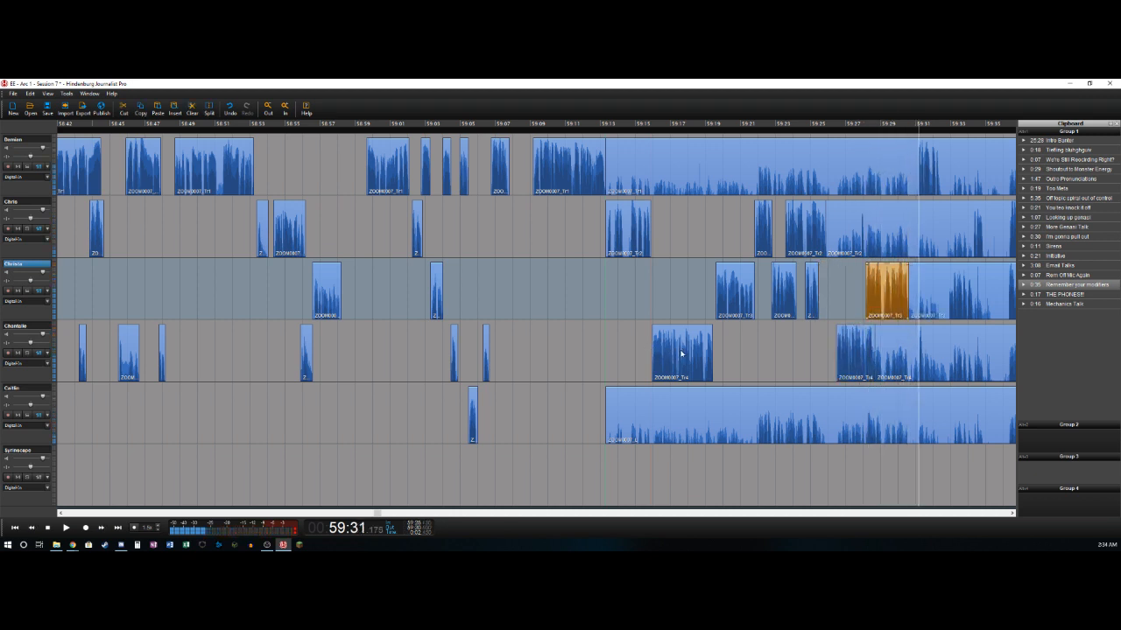
{"action": "key", "text": "t"}
{"action": "key", "text": "Delete"}
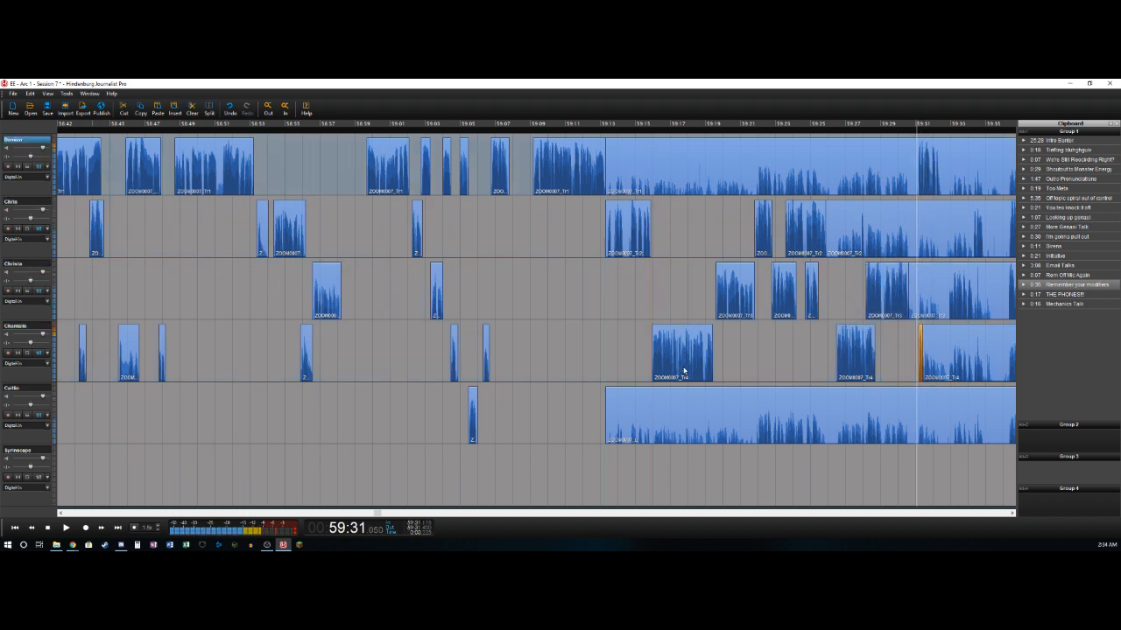
- Delete the first track's section from about 59:13.3 to 59:31.0, and split off its next phrase at about 59:32.3
{"action": "key", "text": "t"}
{"action": "key", "text": "Delete"}
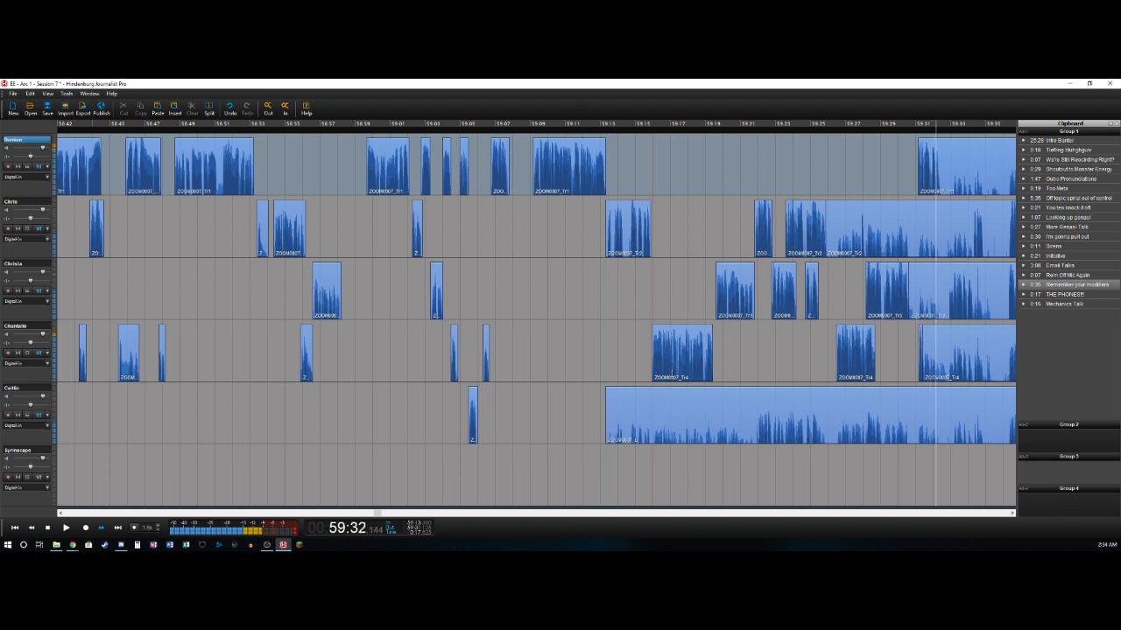
{"action": "key", "text": "t"}
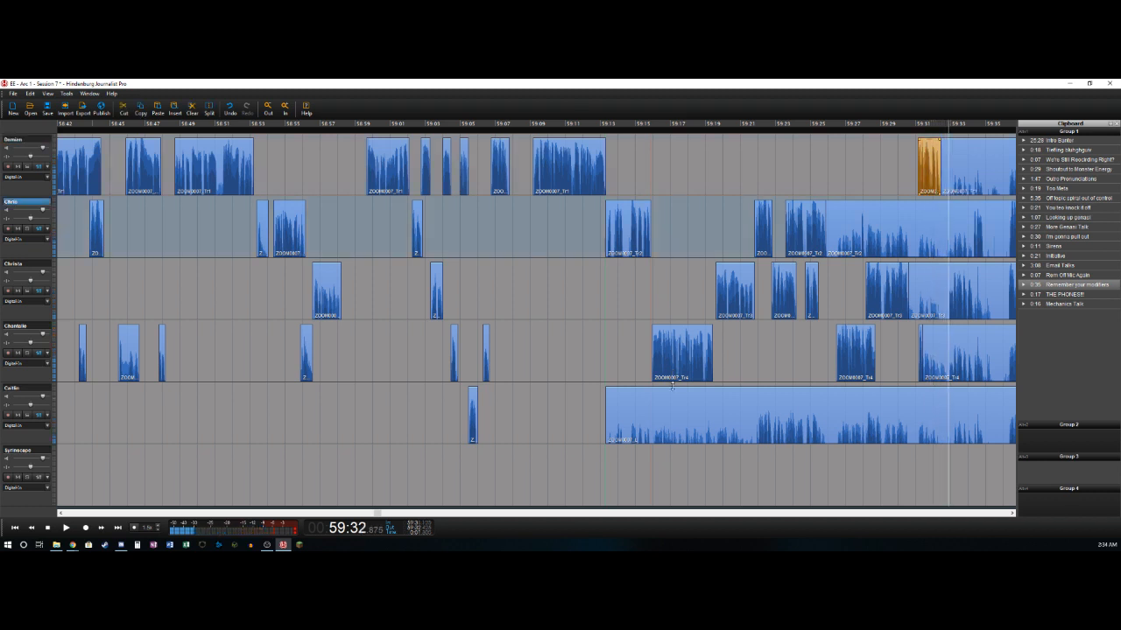
- Delete the third track's section from about 59:30.5 to 59:32.9, and split off its next phrase at about 59:34.3
{"action": "key", "text": "t"}
{"action": "key", "text": "Delete"}
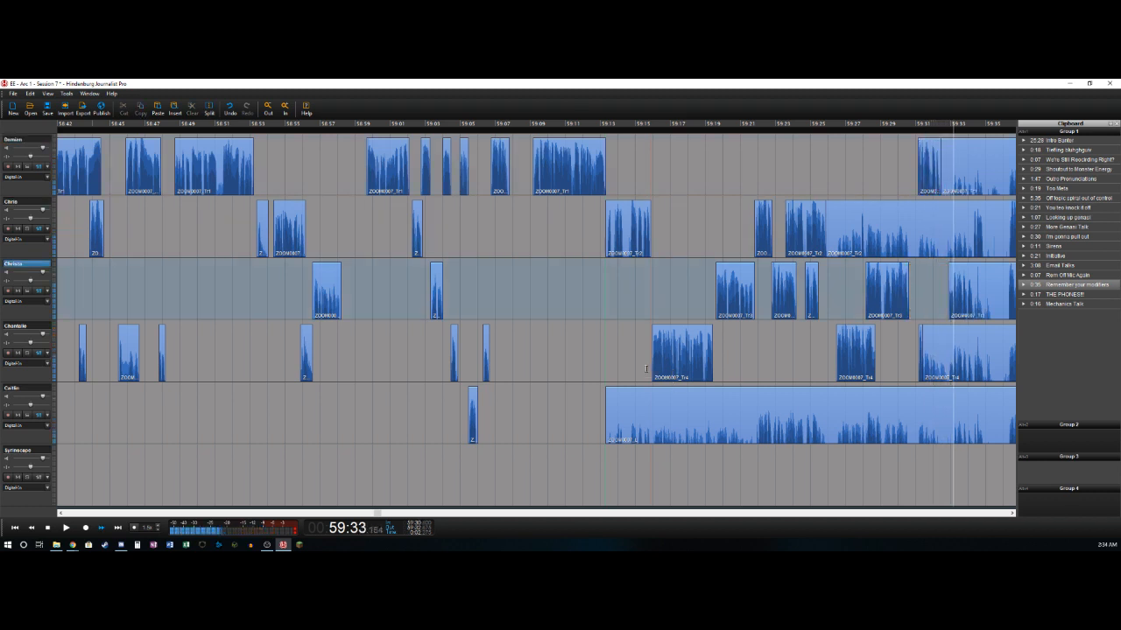
{"action": "key", "text": "t"}
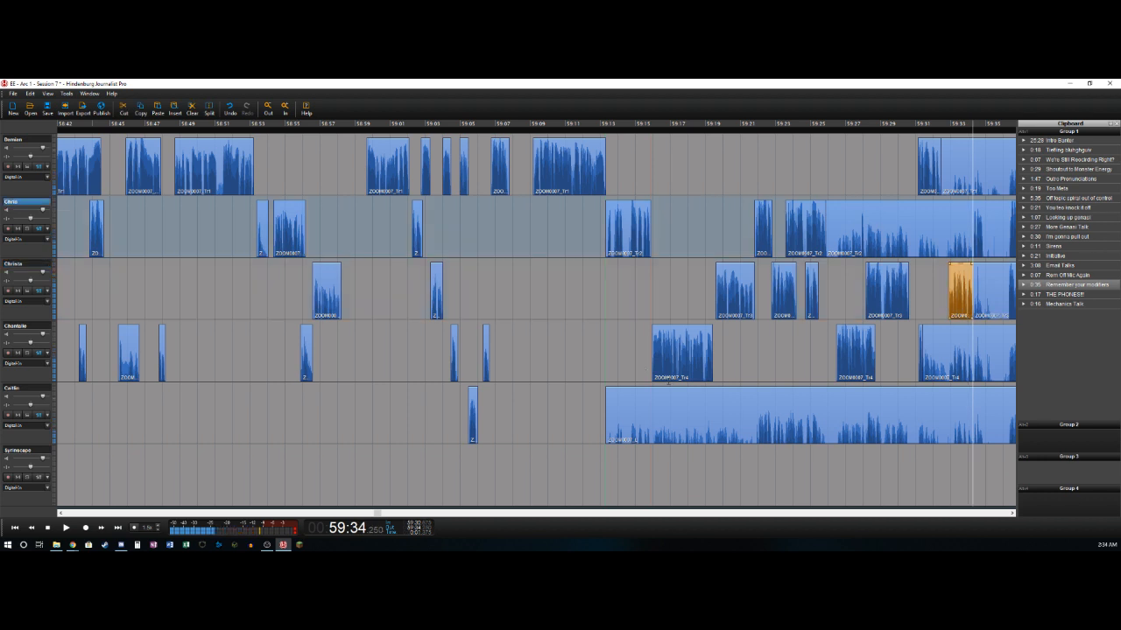
- Delete the second track's section from about 59:25.9 to 59:34.3 and the third track's section from about 59:34.3 to 59:36.2
{"action": "key", "text": "t"}
{"action": "key", "text": "Delete"}
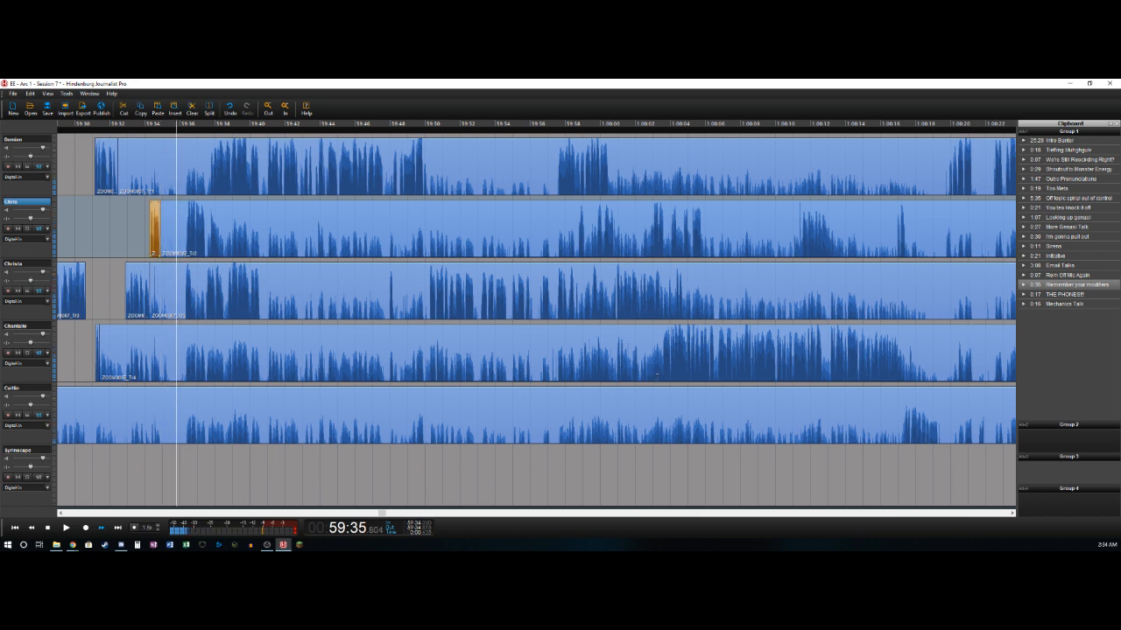
{"action": "key", "text": "t"}
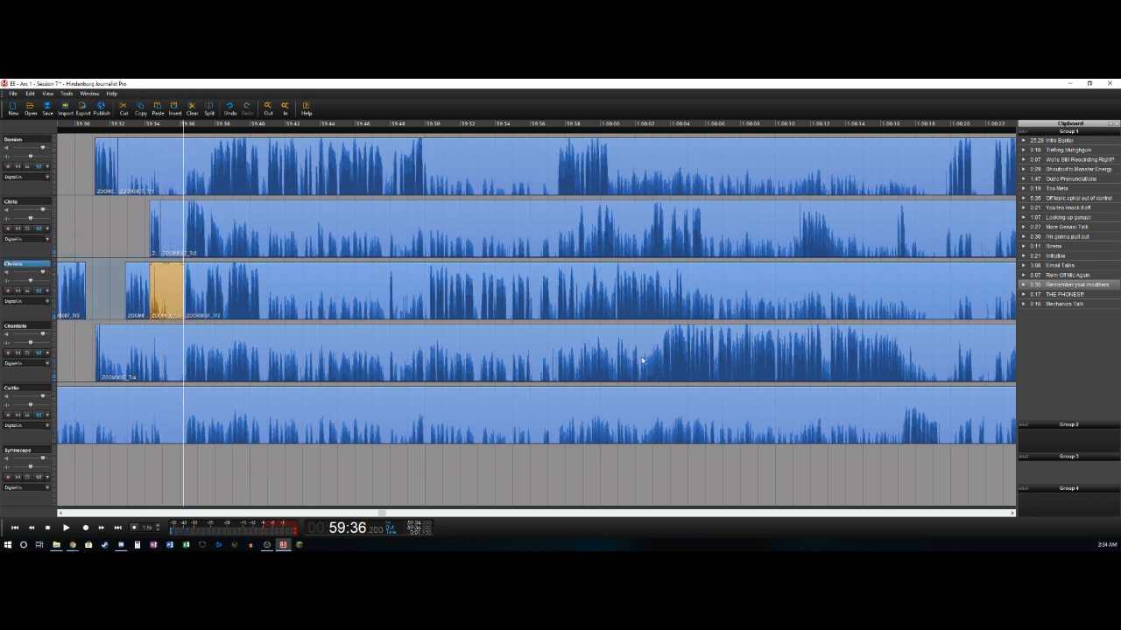
{"action": "key", "text": "Delete"}
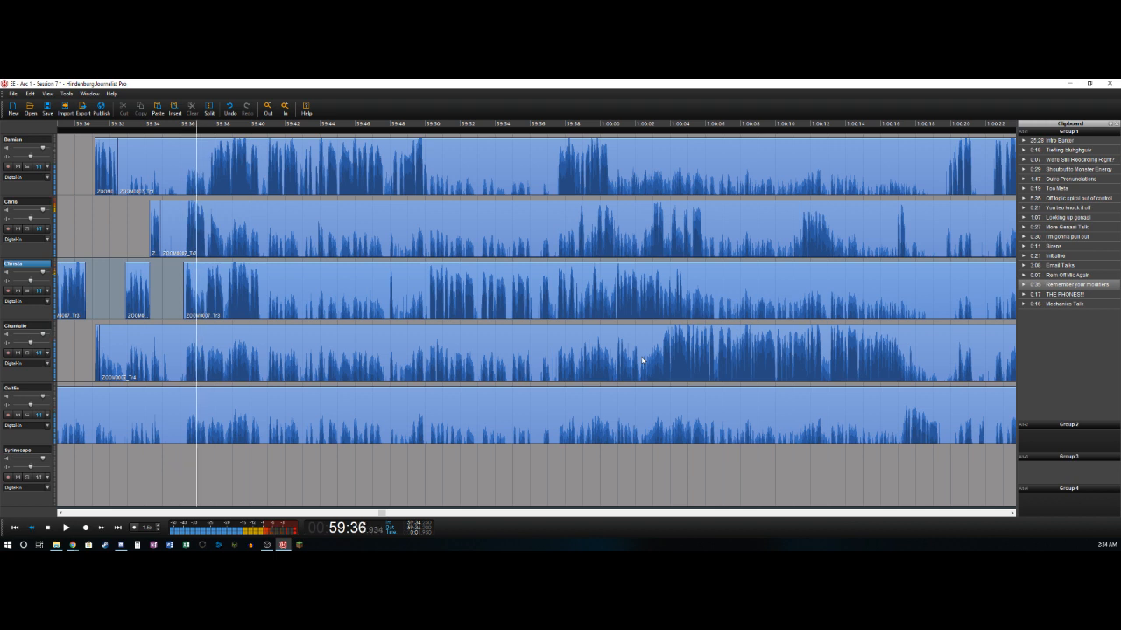
- Split off the third track's short phrase at about 59:36.6, and delete the second track's section from about 59:34.9 to 59:36.3
{"action": "key", "text": "Up"}
{"action": "key", "text": "Left"}
{"action": "key", "text": "Left"}
{"action": "key", "text": "Left"}
{"action": "key", "text": "Left"}
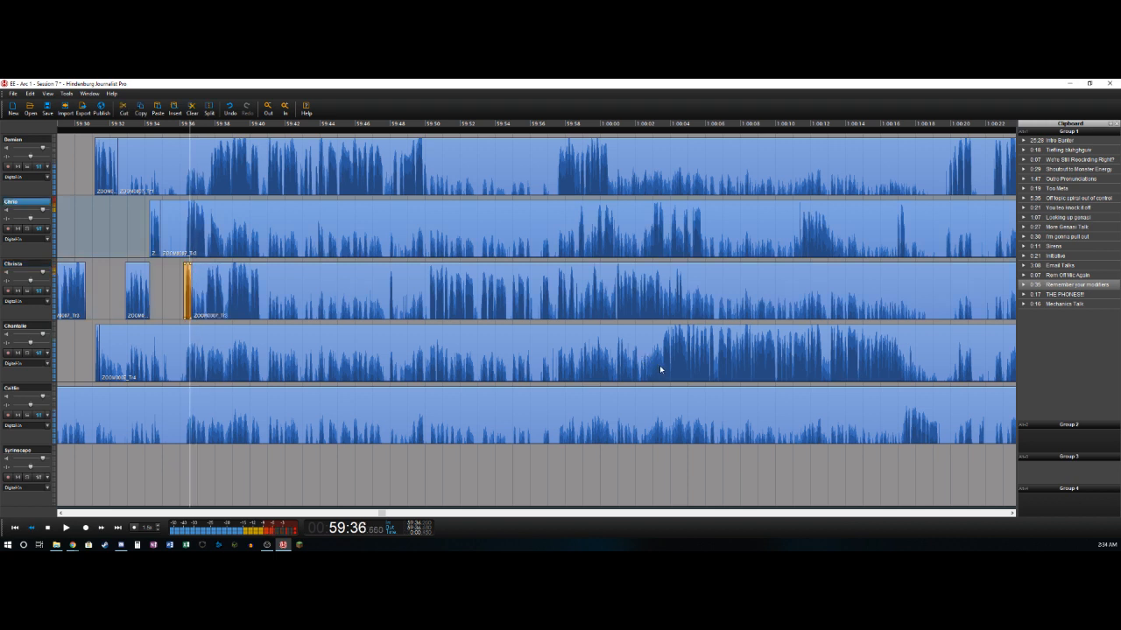
{"action": "key", "text": "Right"}
{"action": "key", "text": "t"}
{"action": "key", "text": "Delete"}
- Split off the second track's phrase at about 59:37.6, and delete the third track's section from about 59:36.6 to 59:37.5
{"action": "key", "text": "space"}
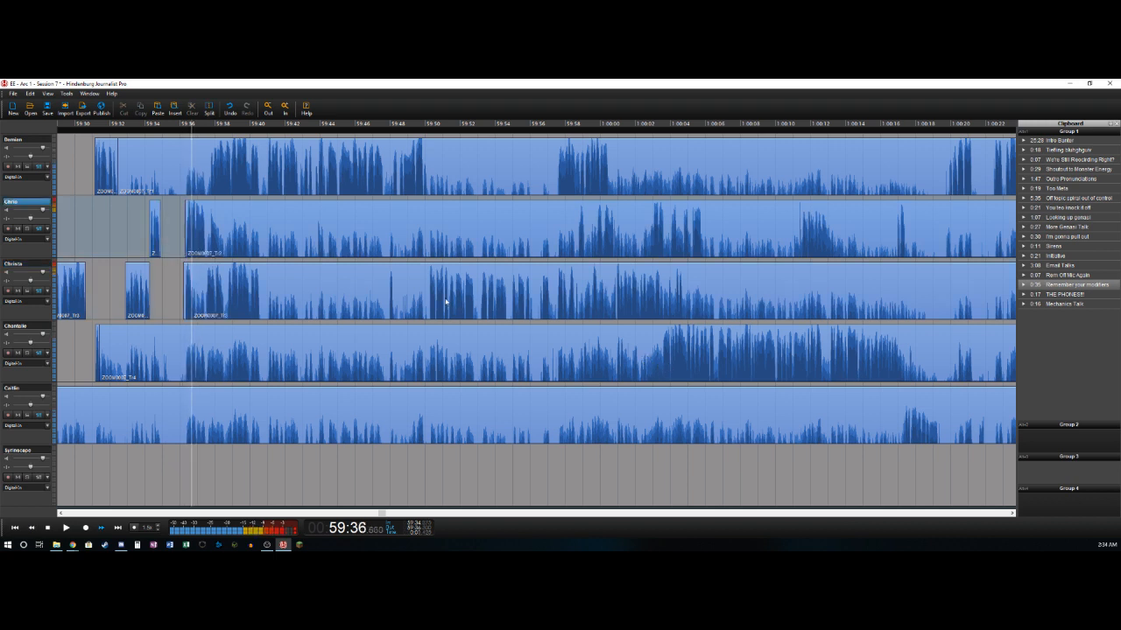
{"action": "key", "text": "t"}
{"action": "key", "text": "space"}
{"action": "key", "text": "Up"}
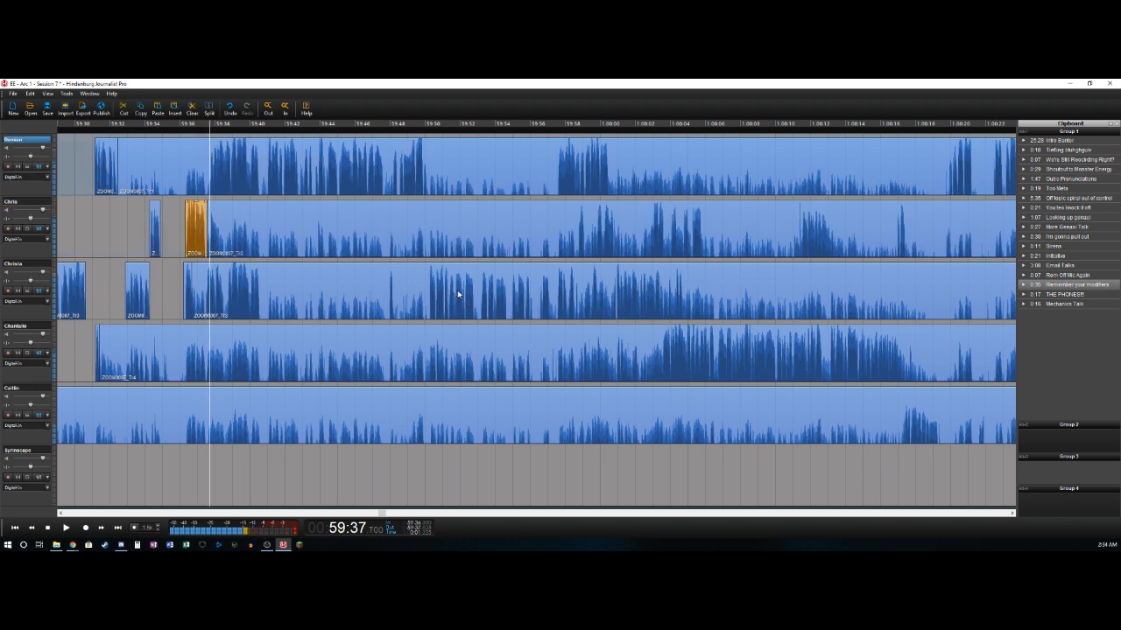
{"action": "key", "text": "Left"}
{"action": "key", "text": "Left"}
{"action": "key", "text": "t"}
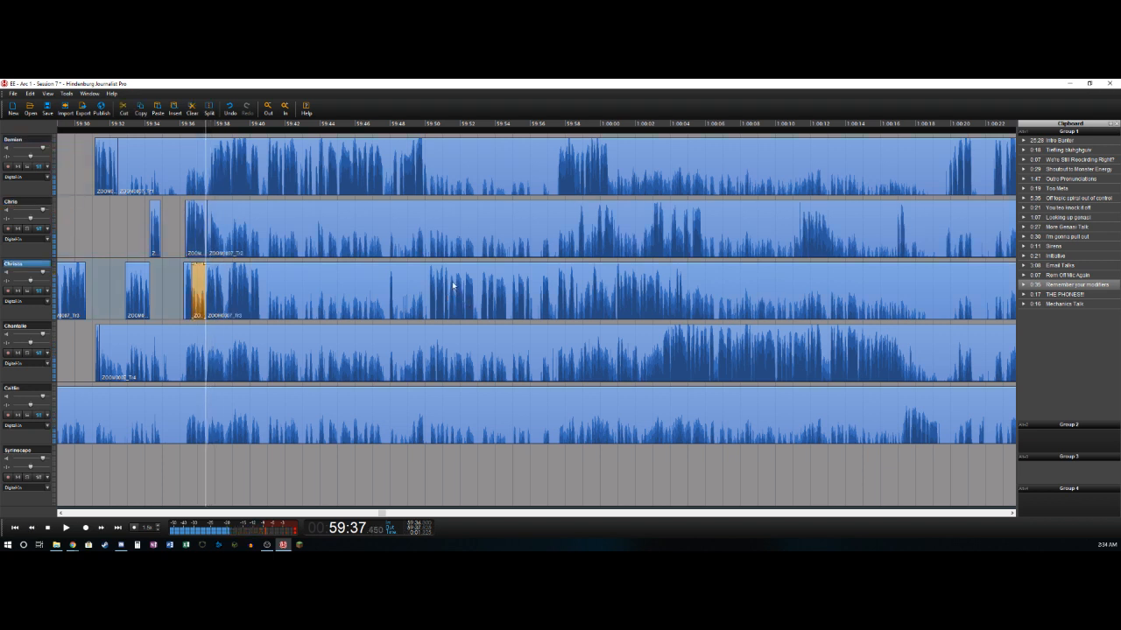
{"action": "key", "text": "Delete"}
- Split off the third track's phrase at about 59:40.6, and delete the first track's section from about 59:32.5 to 59:37.7
{"action": "key", "text": "Right"}
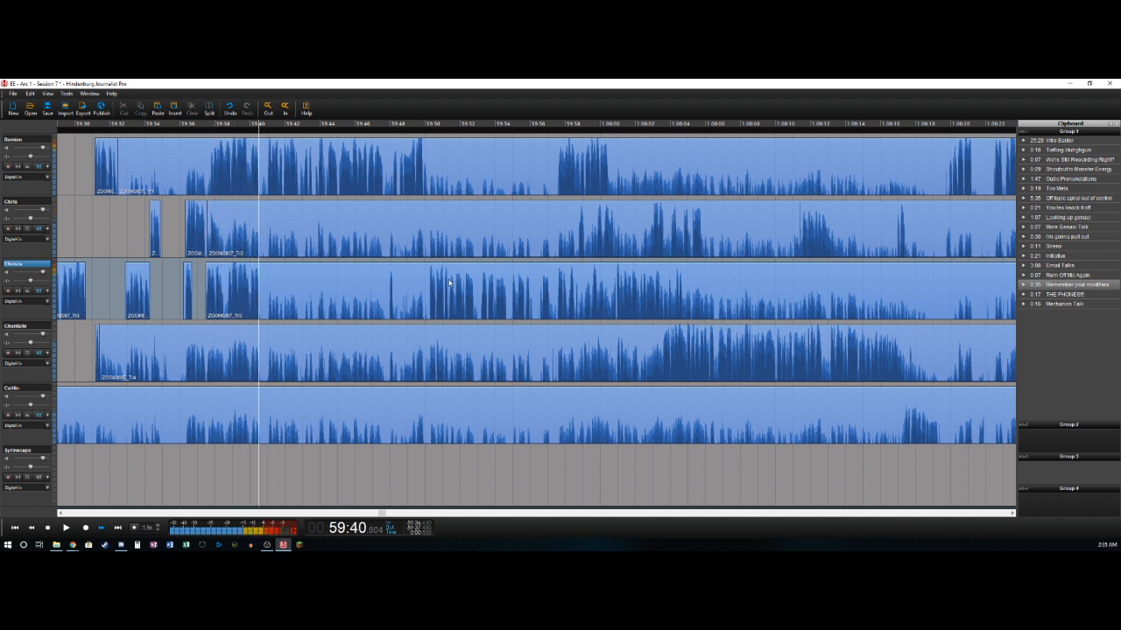
{"action": "key", "text": "t"}
{"action": "key", "text": "Left"}
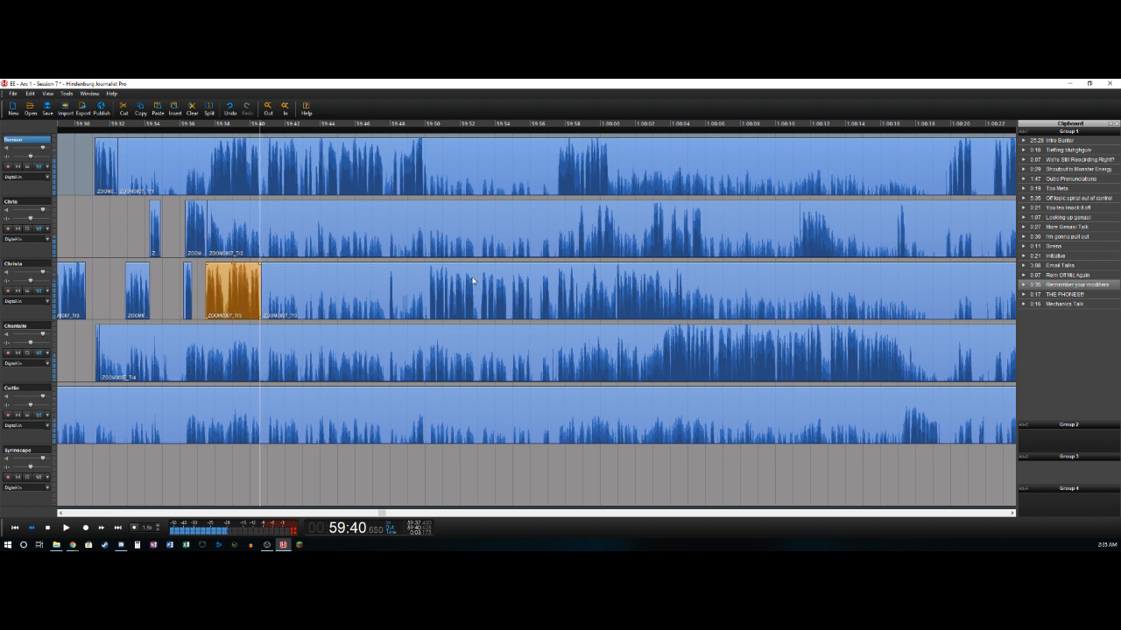
{"action": "key", "text": "Right"}
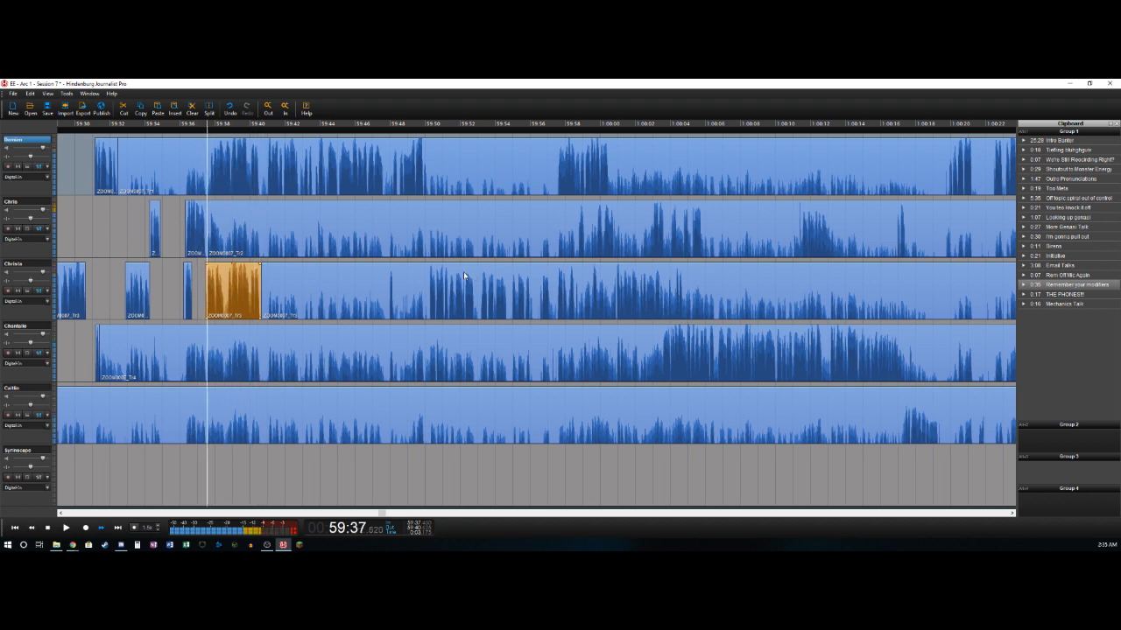
{"action": "key", "text": "t"}
{"action": "key", "text": "Delete"}
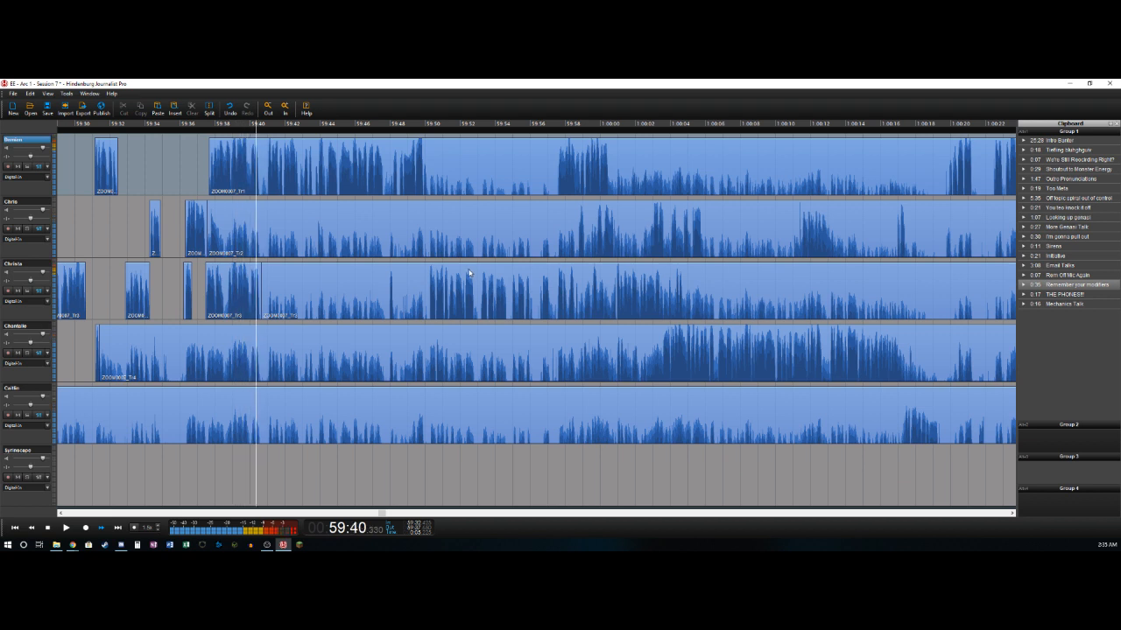
- Split off the first track's phrase at about 59:40.6, and delete that track's section from there to about 59:41.0
{"action": "key", "text": "t"}
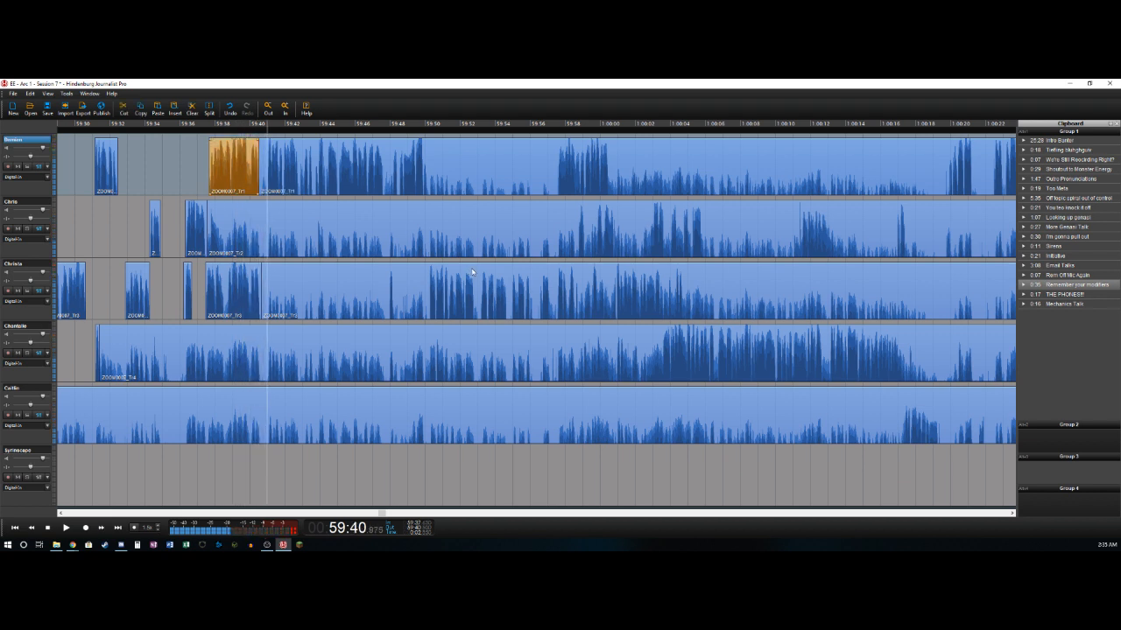
{"action": "key", "text": "t"}
{"action": "key", "text": "Delete"}
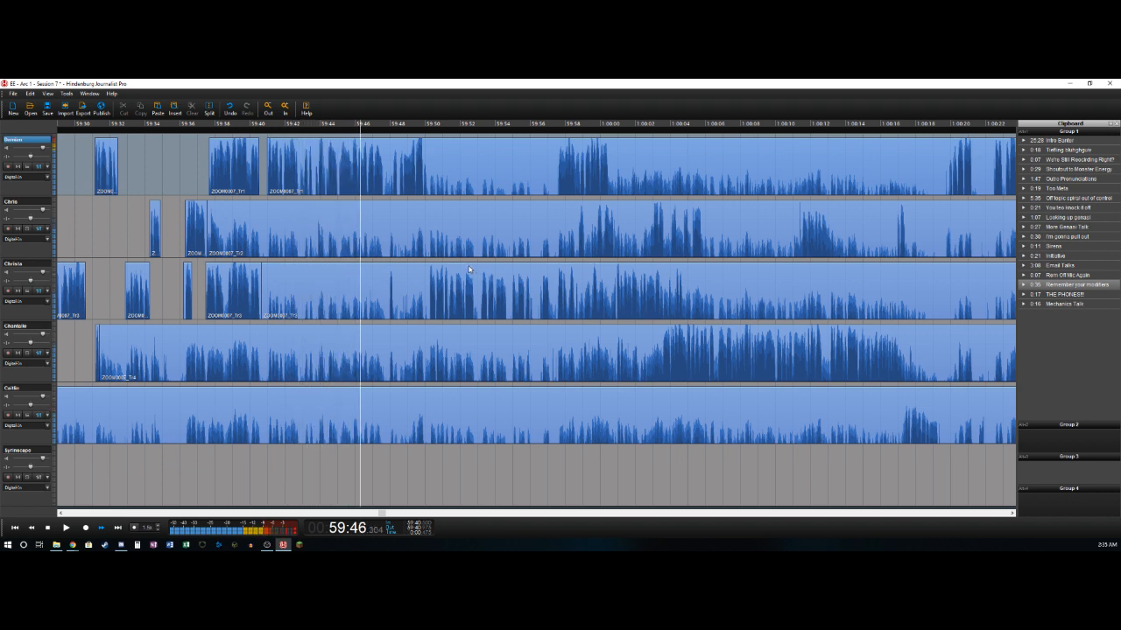
- Split off the first track's phrase at about 59:47.6, and delete the short section after it up to about 59:48.1
{"action": "key", "text": "space"}
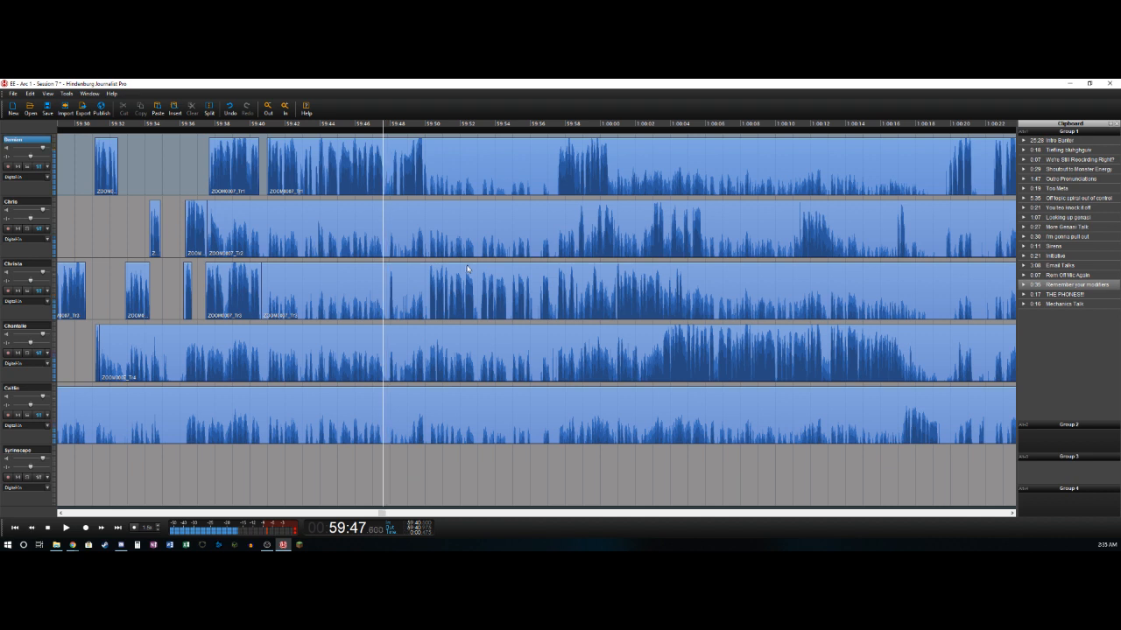
{"action": "key", "text": "t"}
{"action": "key", "text": "space"}
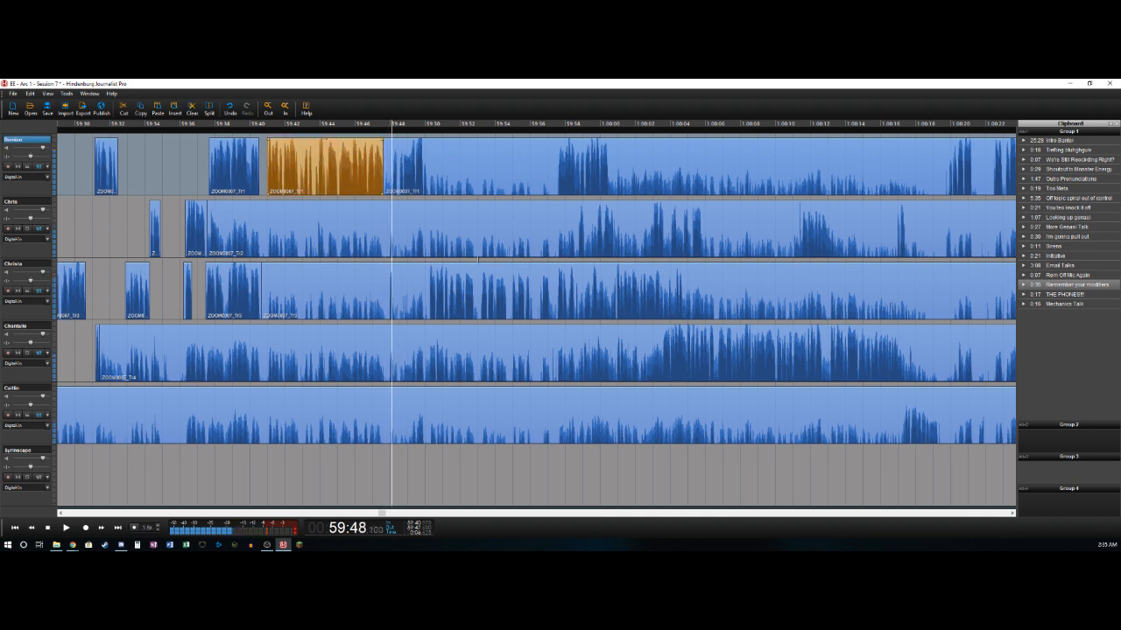
{"action": "key", "text": "t"}
{"action": "key", "text": "Delete"}
- Split off the first track's phrase at about 59:49.9, and delete the third track's section from about 59:40.6 to 59:47.9
{"action": "key", "text": "space"}
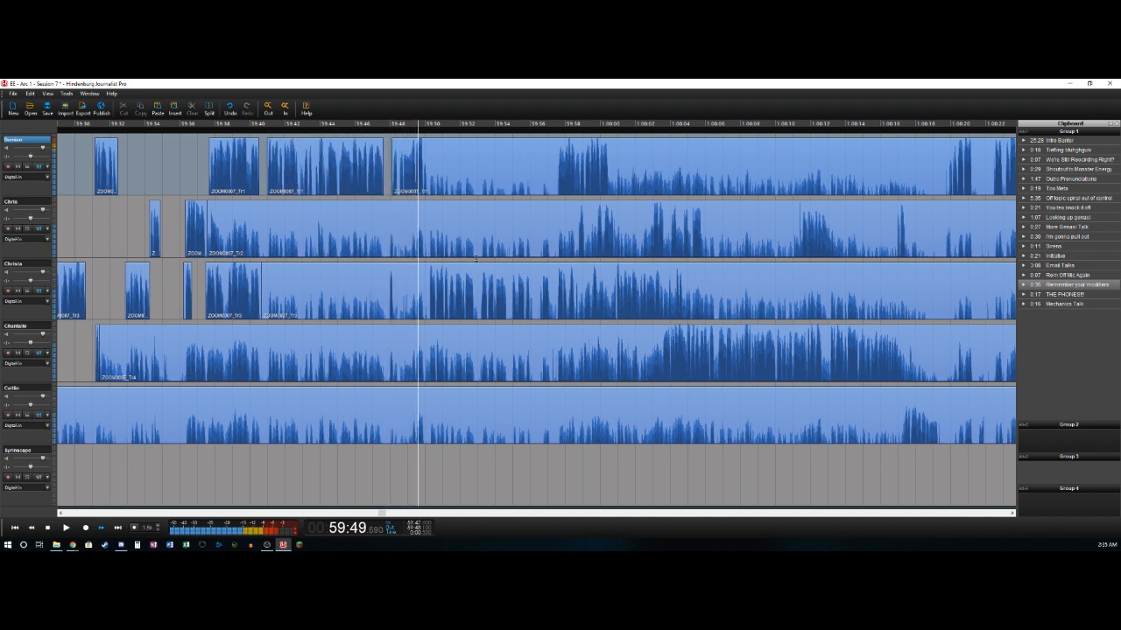
{"action": "key", "text": "t"}
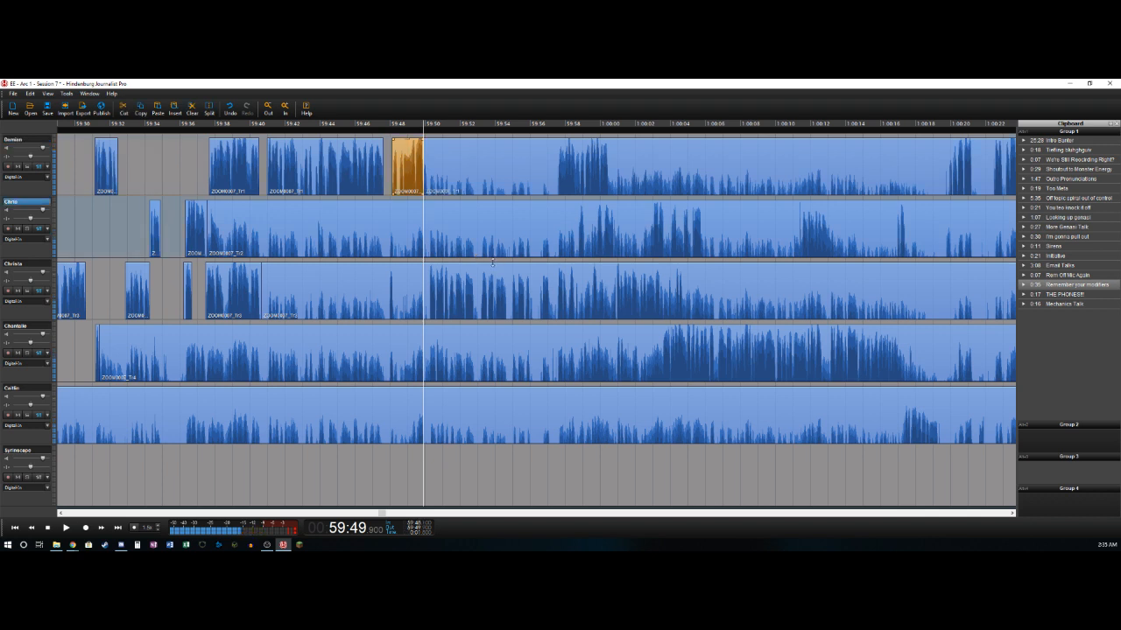
{"action": "key", "text": "Left"}
{"action": "key", "text": "Left"}
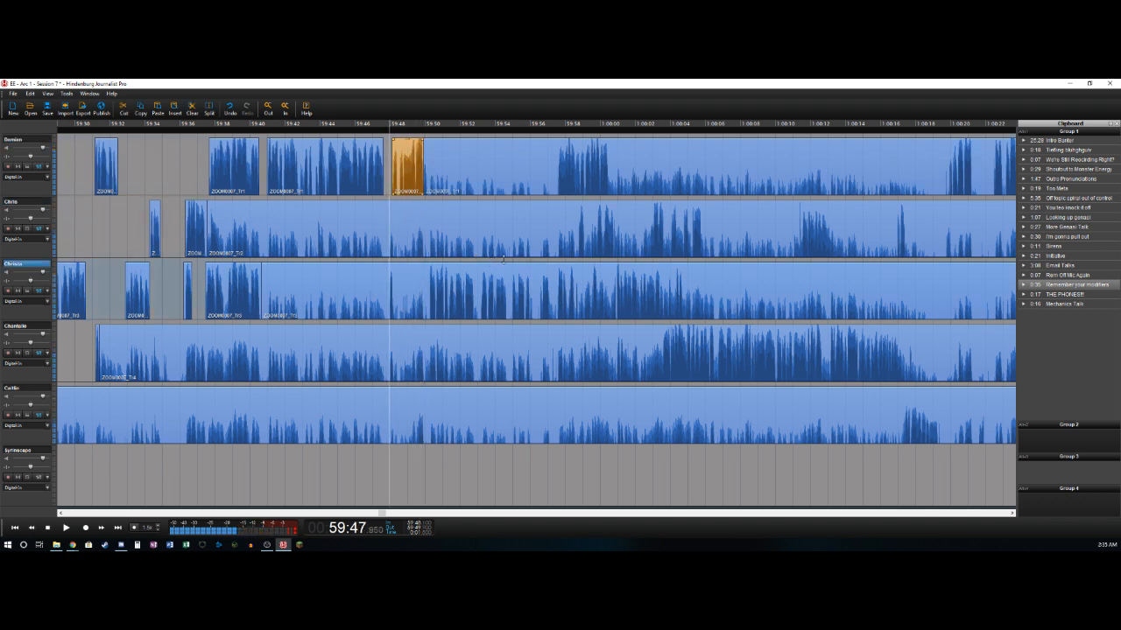
{"action": "key", "text": "t"}
{"action": "key", "text": "Delete"}
- Split off the third track's short phrase at about 59:48.2, and delete that track's section from there to about 59:50.2
{"action": "key", "text": "t"}
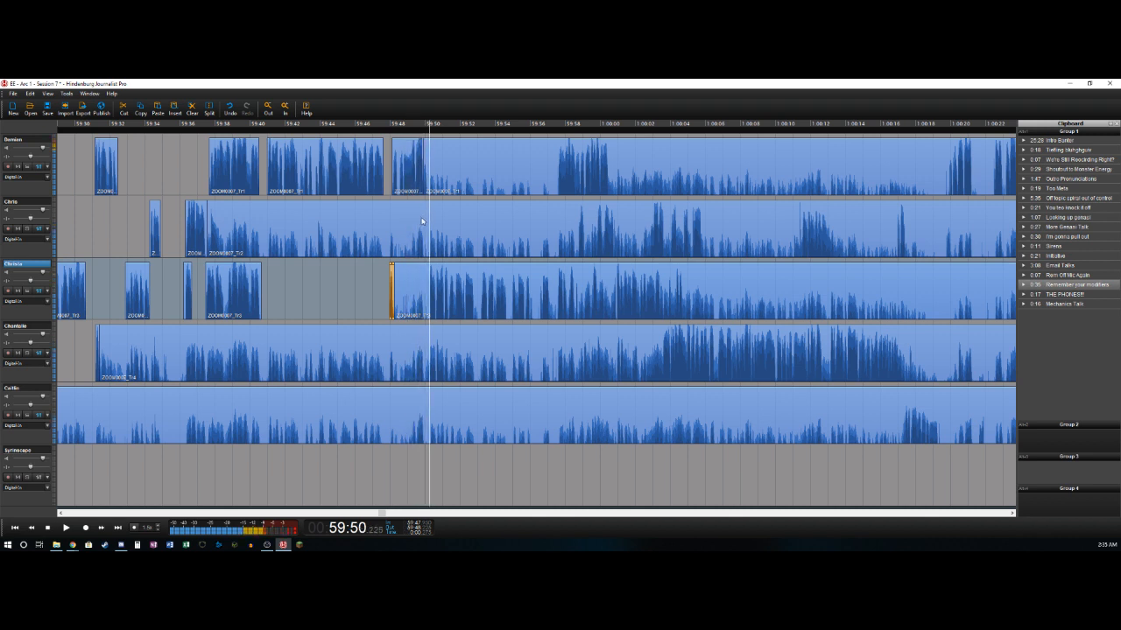
{"action": "key", "text": "t"}
{"action": "key", "text": "Delete"}
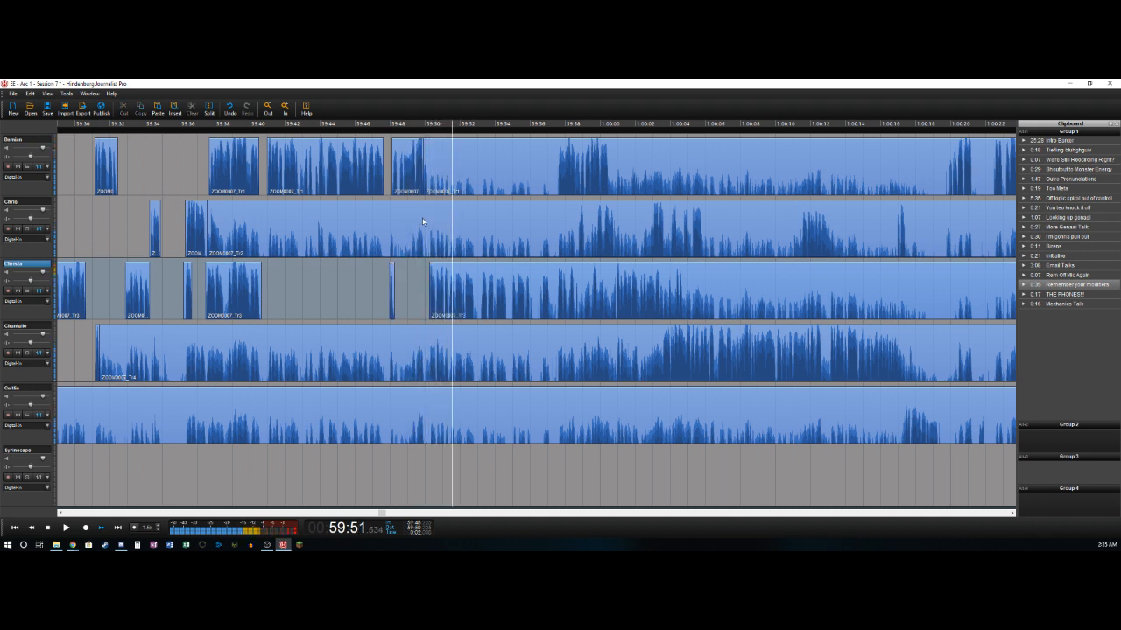
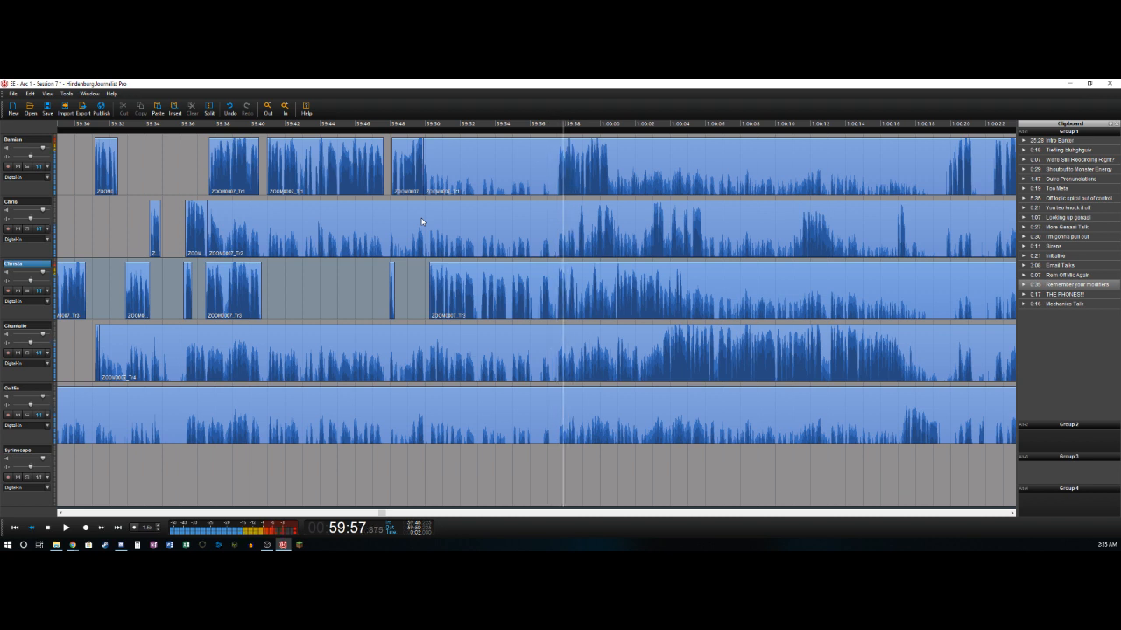
- Review the audio around 59:58 and split the third track's clip at about 59:58.5
{"action": "key", "text": "Right"}
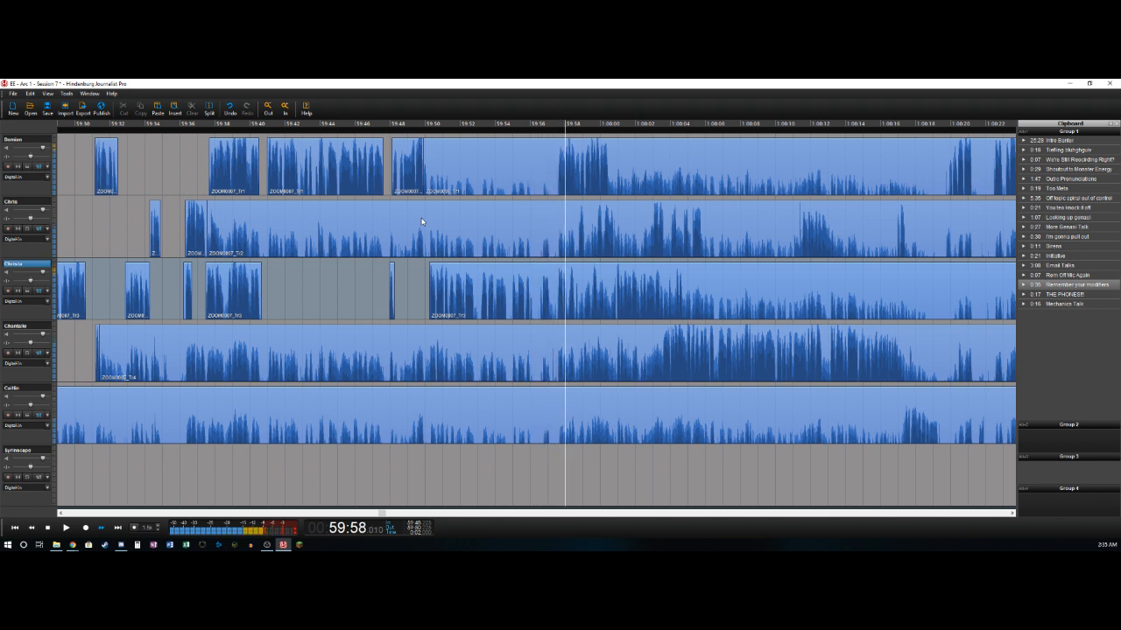
{"action": "key", "text": "Left"}
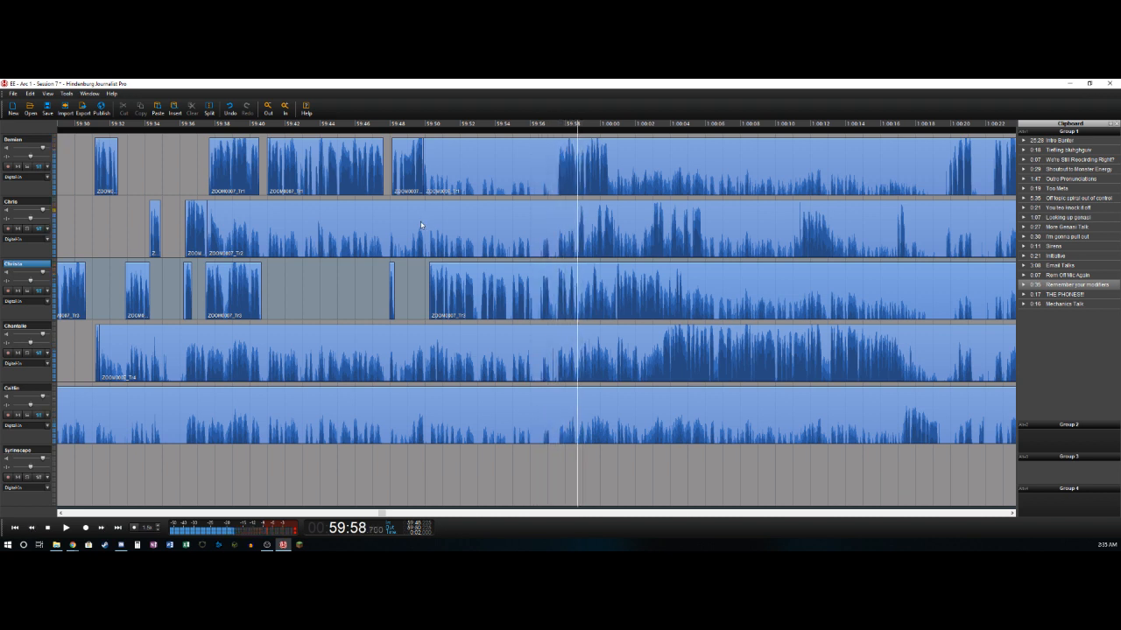
{"action": "key", "text": "t"}
- Delete the quiet section from about 59:50 to 59:57.5 on the first track and split its speech at about 1:00:00.5
{"action": "key", "text": "Left"}
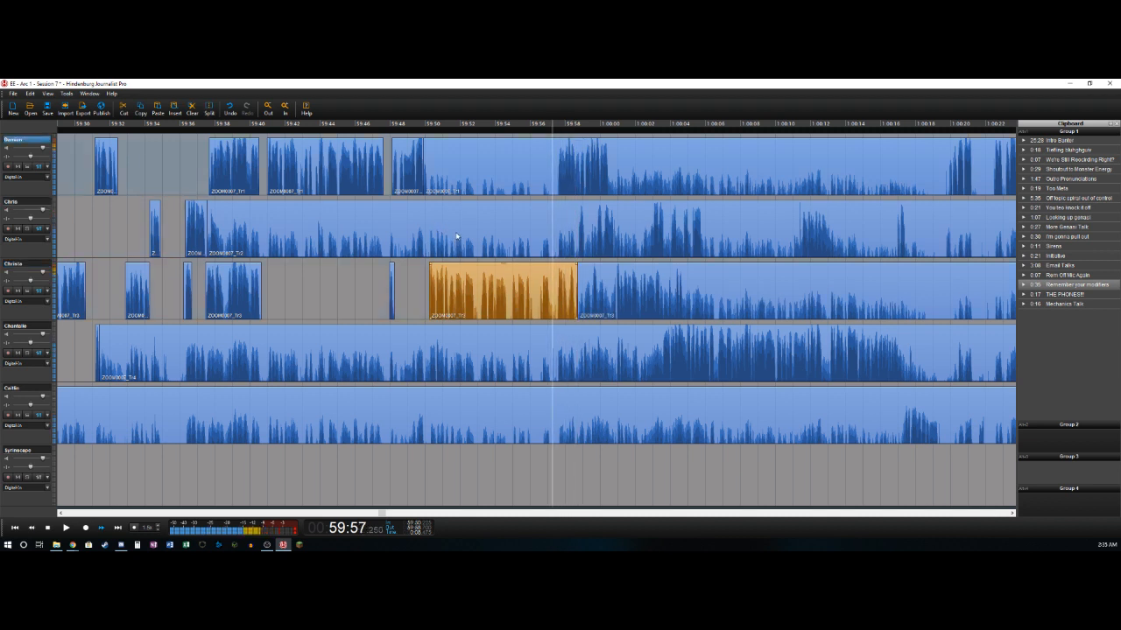
{"action": "key", "text": "t"}
{"action": "key", "text": "Delete"}
{"action": "key", "text": "Right"}
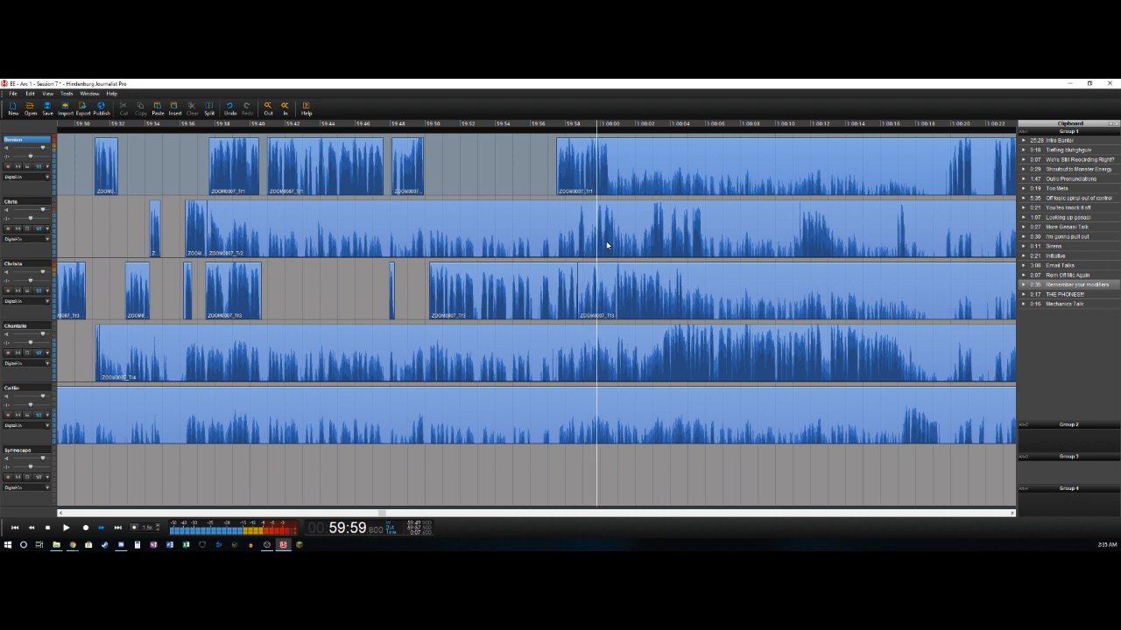
{"action": "key", "text": "t"}
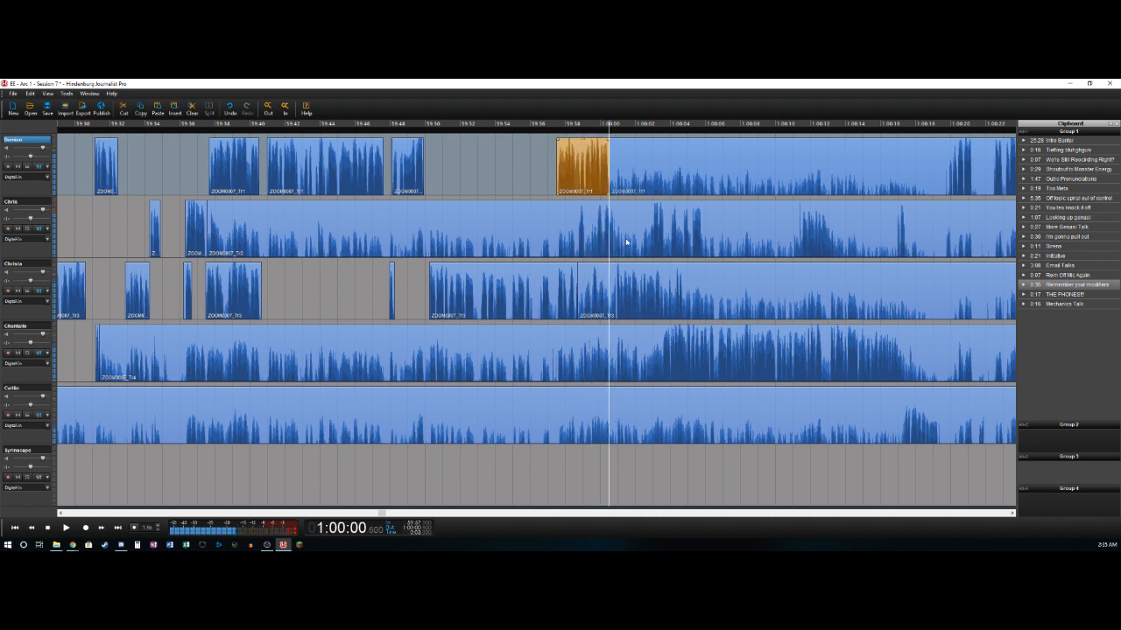
- Delete the second track's bleed from about 59:37.5 to 59:58.8 and split off the short sound ending near 59:59
{"action": "key", "text": "Down"}
{"action": "key", "text": "Left"}
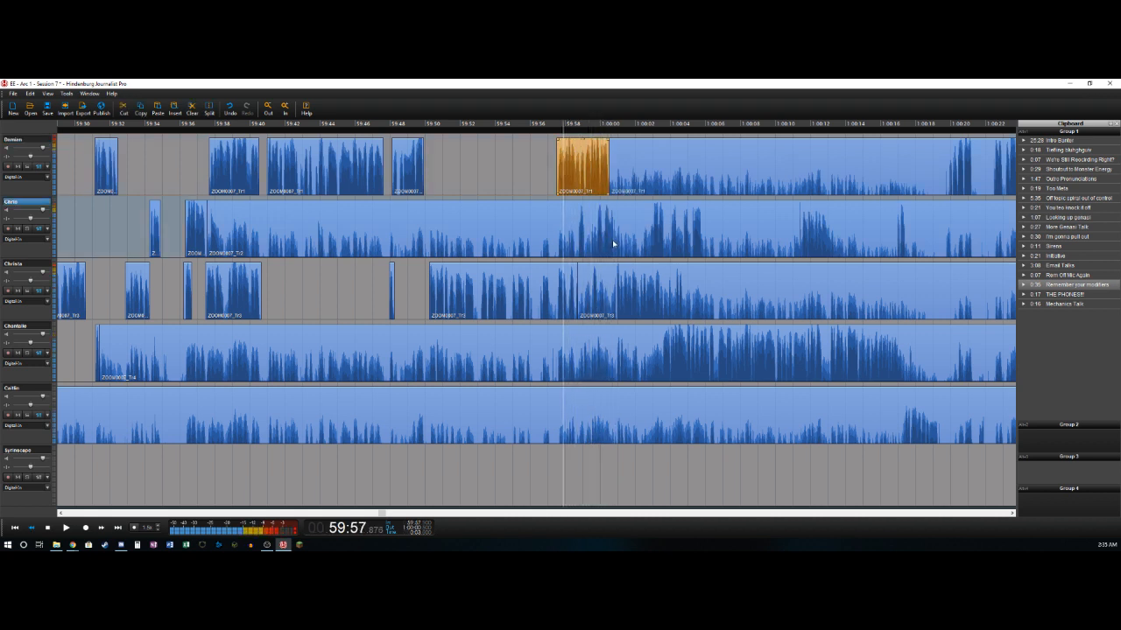
{"action": "key", "text": "Right"}
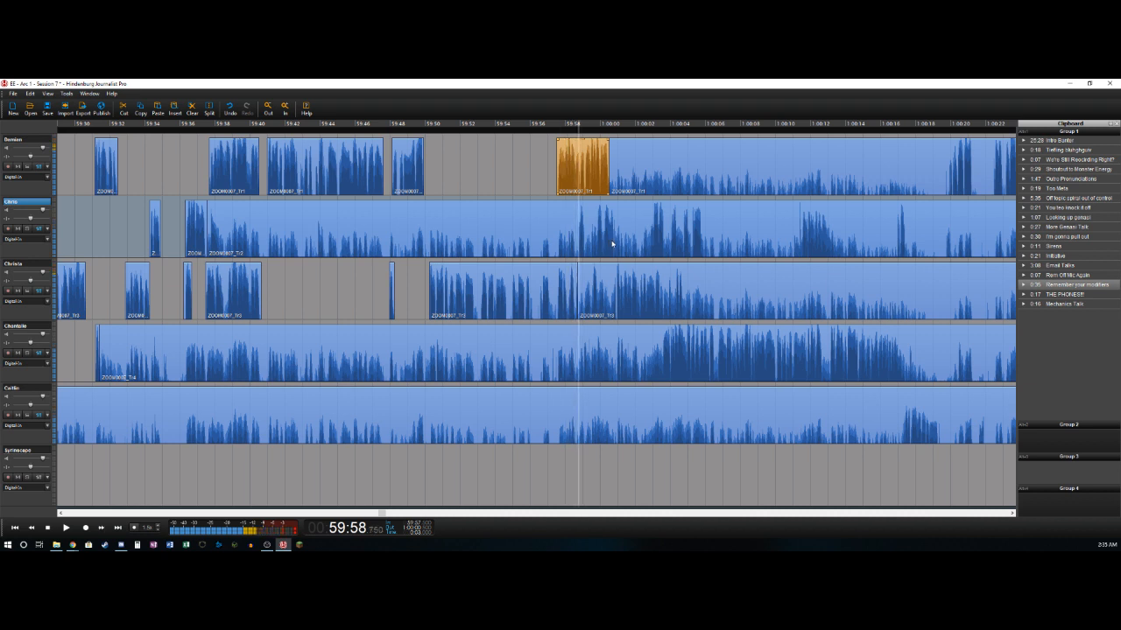
{"action": "key", "text": "t"}
{"action": "key", "text": "Delete"}
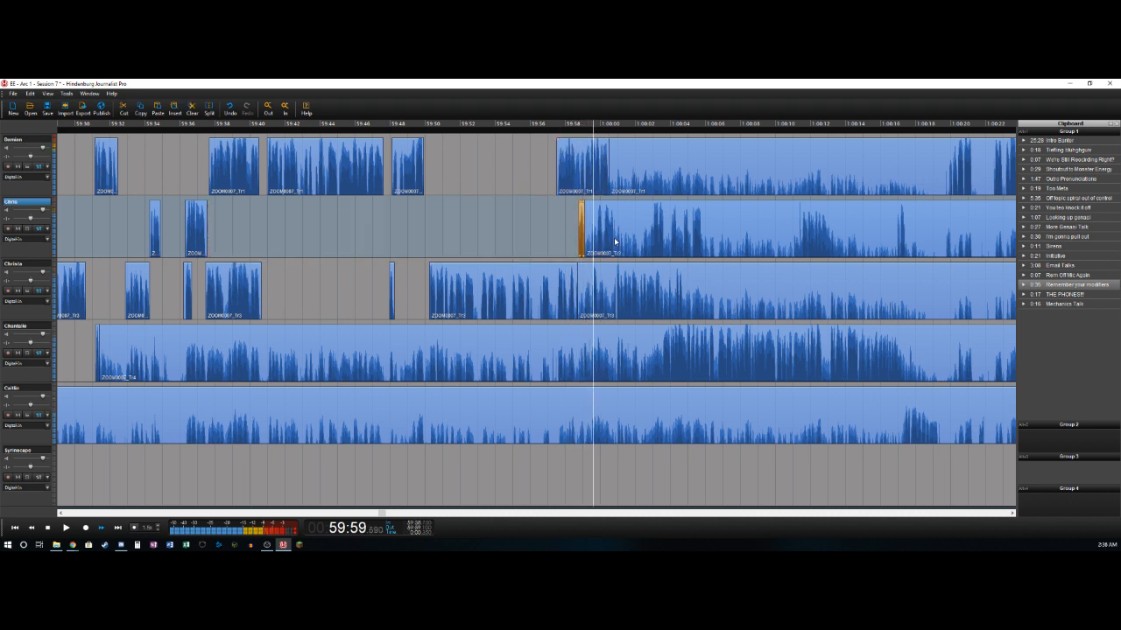
- Remove the quiet gap from about 59:59 to 59:59.8 on the second track and split it at 1:00:01
{"action": "key", "text": "Delete"}
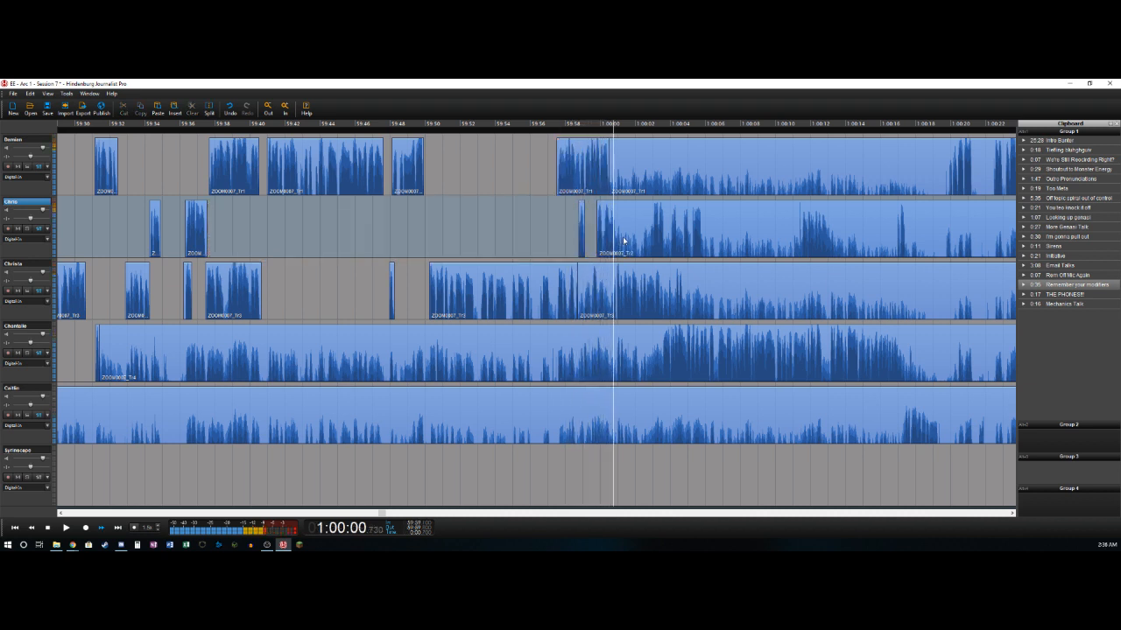
{"action": "key", "text": "space"}
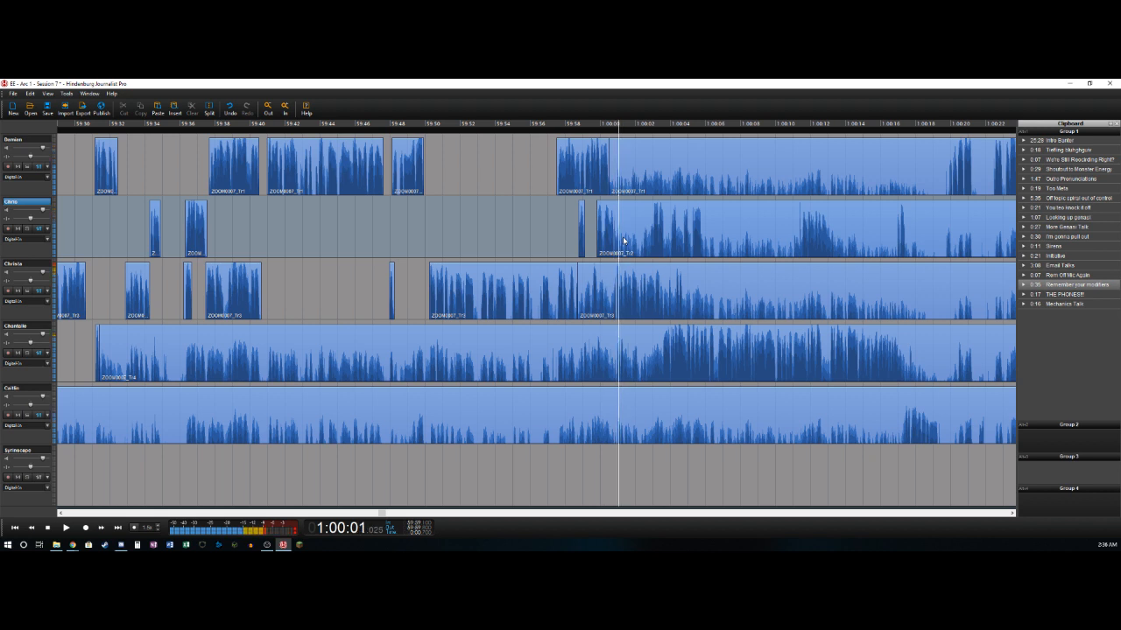
{"action": "key", "text": "t"}
- Delete the quiet section from about 59:58.5 to 59:59.5 on the third track
{"action": "key", "text": "Down"}
{"action": "key", "text": "Left"}
{"action": "key", "text": "Left"}
{"action": "key", "text": "Left"}
{"action": "key", "text": "Left"}
{"action": "key", "text": "Left"}
{"action": "key", "text": "Left"}
{"action": "key", "text": "Left"}
{"action": "key", "text": "Left"}
{"action": "key", "text": "Left"}
{"action": "key", "text": "Left"}
{"action": "key", "text": "Left"}
{"action": "key", "text": "Left"}
{"action": "key", "text": "Left"}
{"action": "key", "text": "Left"}
{"action": "key", "text": "Left"}
{"action": "key", "text": "Left"}
{"action": "key", "text": "Left"}
{"action": "key", "text": "Left"}
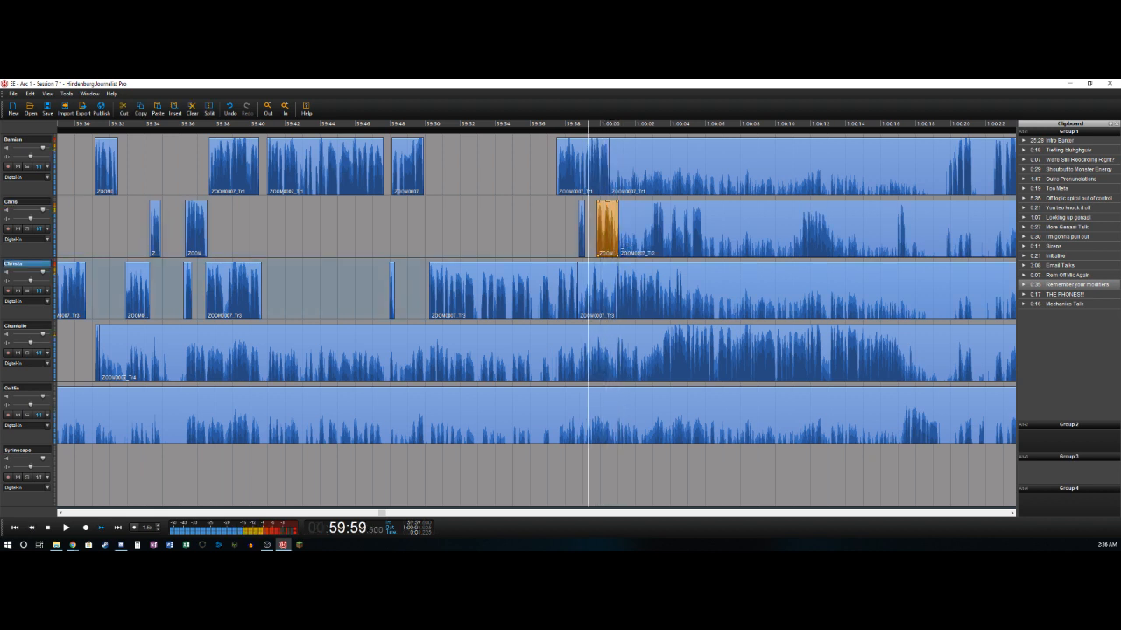
{"action": "key", "text": "Right"}
{"action": "key", "text": "Right"}
{"action": "key", "text": "Right"}
{"action": "key", "text": "t"}
{"action": "key", "text": "Delete"}
{"action": "key", "text": "space"}
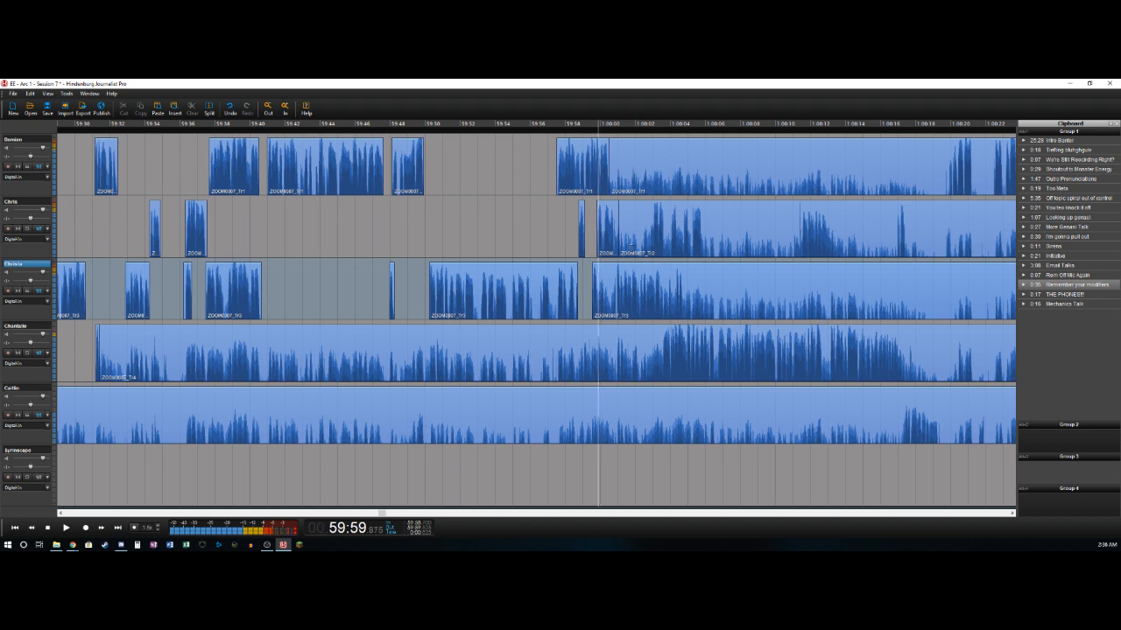
- Cut the quiet part from about 59:59.9 to 1:00:00.9 on the third track and split its speech near 1:00:03.5
{"action": "key", "text": "t"}
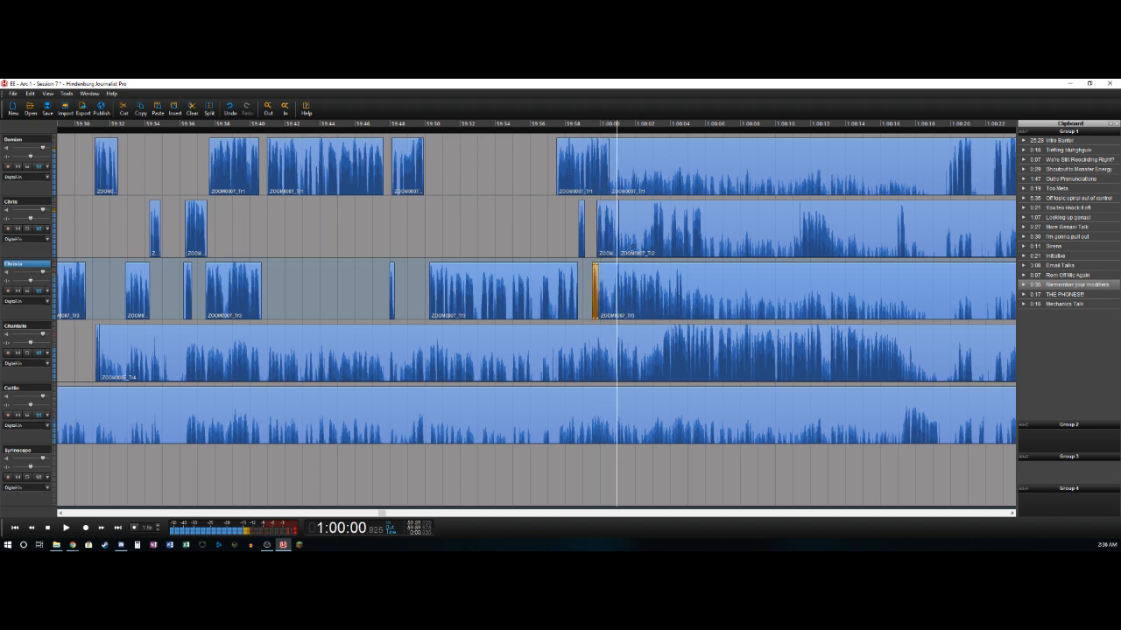
{"action": "key", "text": "t"}
{"action": "key", "text": "Delete"}
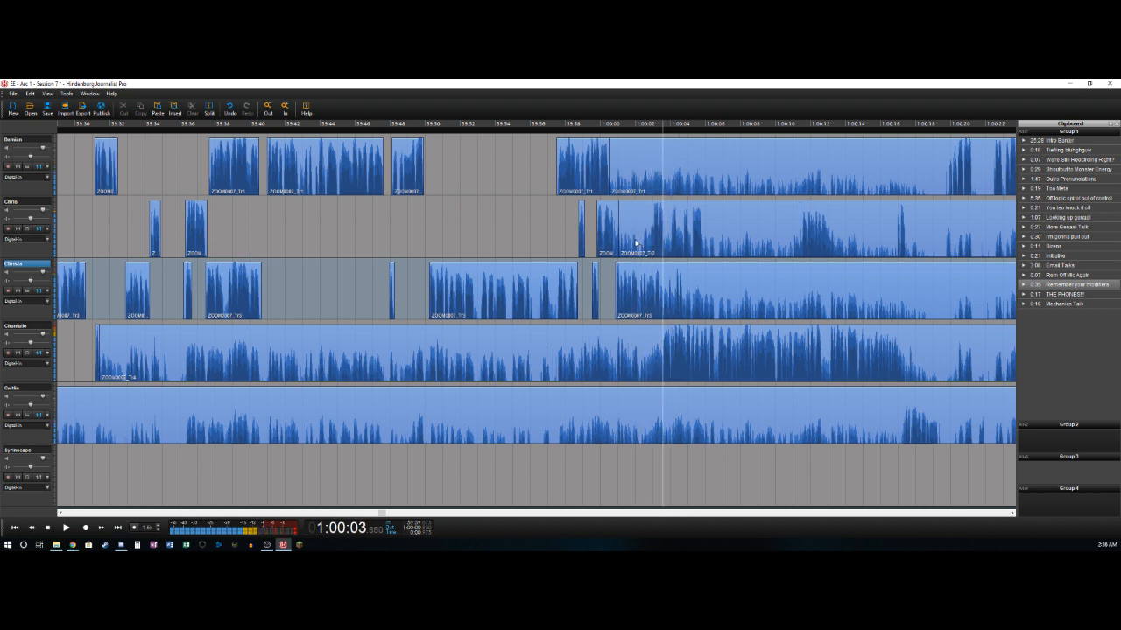
{"action": "key", "text": "t"}
- Delete the second track's quiet section from about 1:00:01 to 1:00:03 and split the short speech ending near 1:00:03.6
{"action": "key", "text": "Left"}
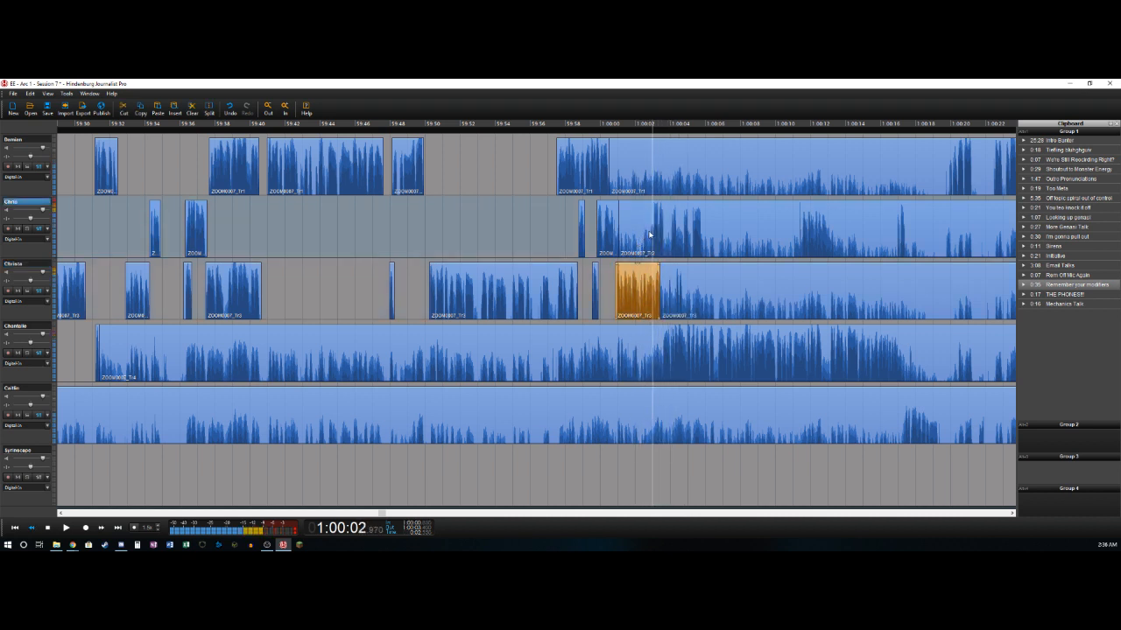
{"action": "key", "text": "t"}
{"action": "key", "text": "Delete"}
{"action": "key", "text": "Right"}
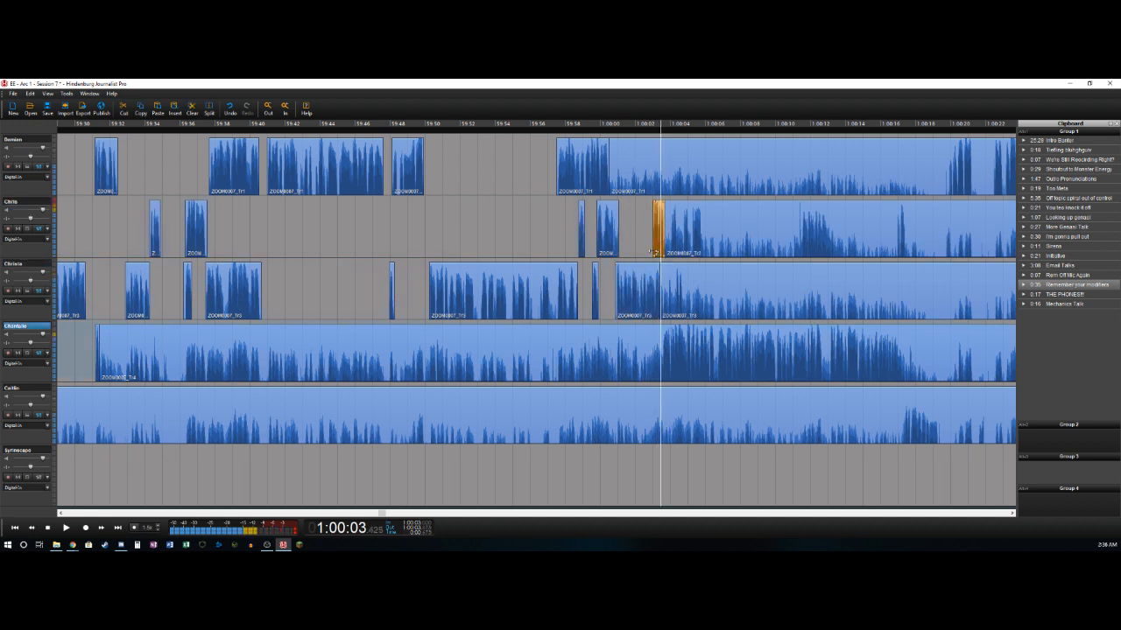
- Delete the bleed on the fourth track from about 59:31 up to where speech starts near 1:00:03.5
{"action": "key", "text": "t"}
{"action": "key", "text": "Delete"}
{"action": "key", "text": "Right"}
{"action": "key", "text": "space"}
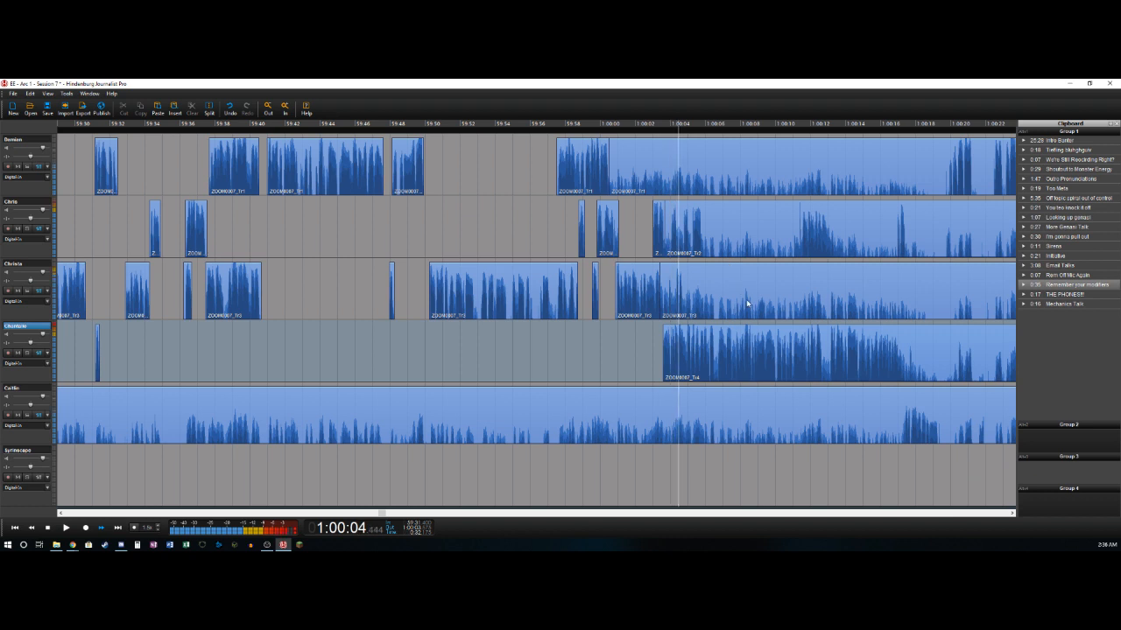
- Remove the short quiet piece from about 1:00:03.6 to 1:00:04 on the second track
{"action": "left_click", "coordinate": [669, 247]}
{"action": "key", "text": "space"}
{"action": "left_click", "coordinate": [668, 245]}
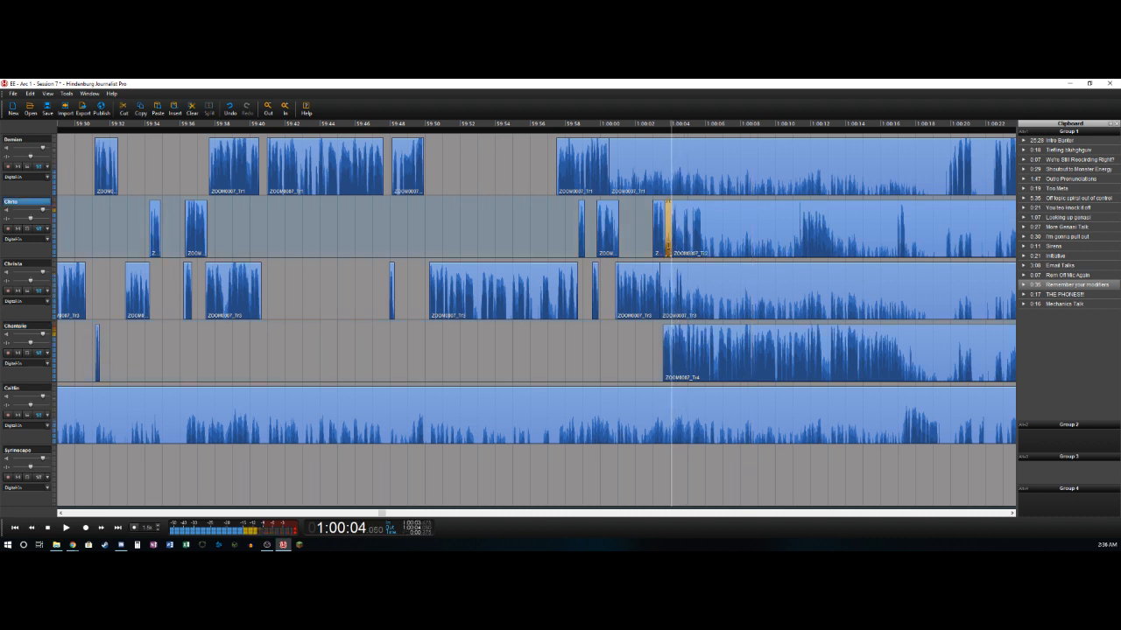
{"action": "key", "text": "Delete"}
{"action": "key", "text": "space"}
- Delete the short quiet piece before 1:00:04.7 on the second track and split the following speech at about 1:00:05.8
{"action": "key", "text": "Left"}
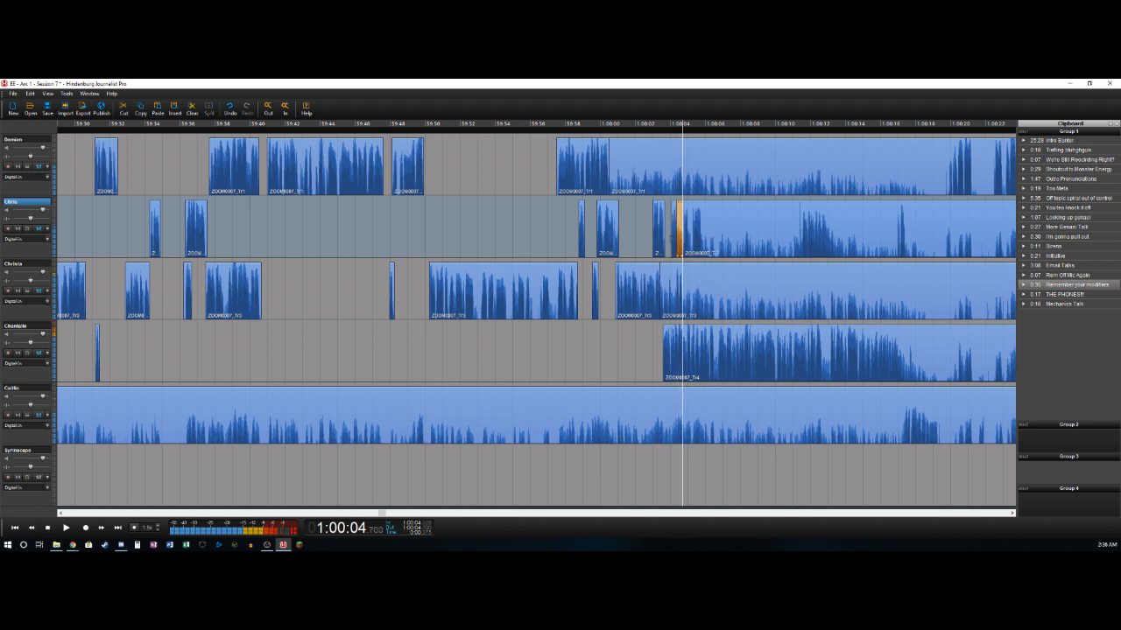
{"action": "key", "text": "Delete"}
{"action": "key", "text": "Right"}
{"action": "left_click", "coordinate": [690, 246]}
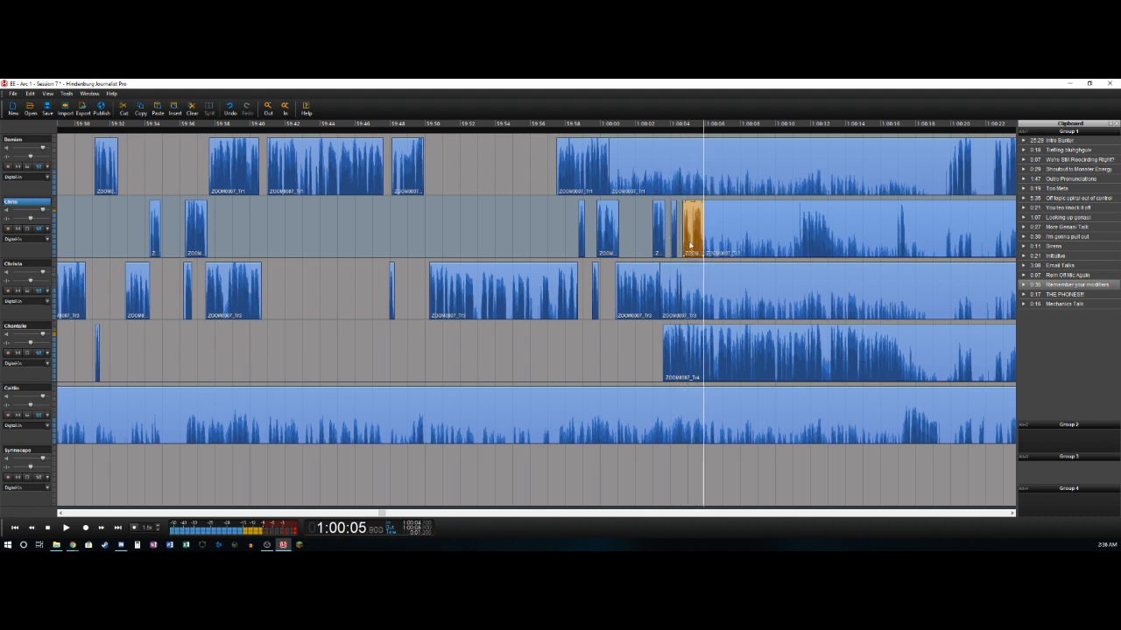
- Split the fourth track's clip at the pause near 1:00:12.6
{"action": "left_click", "coordinate": [792, 342]}
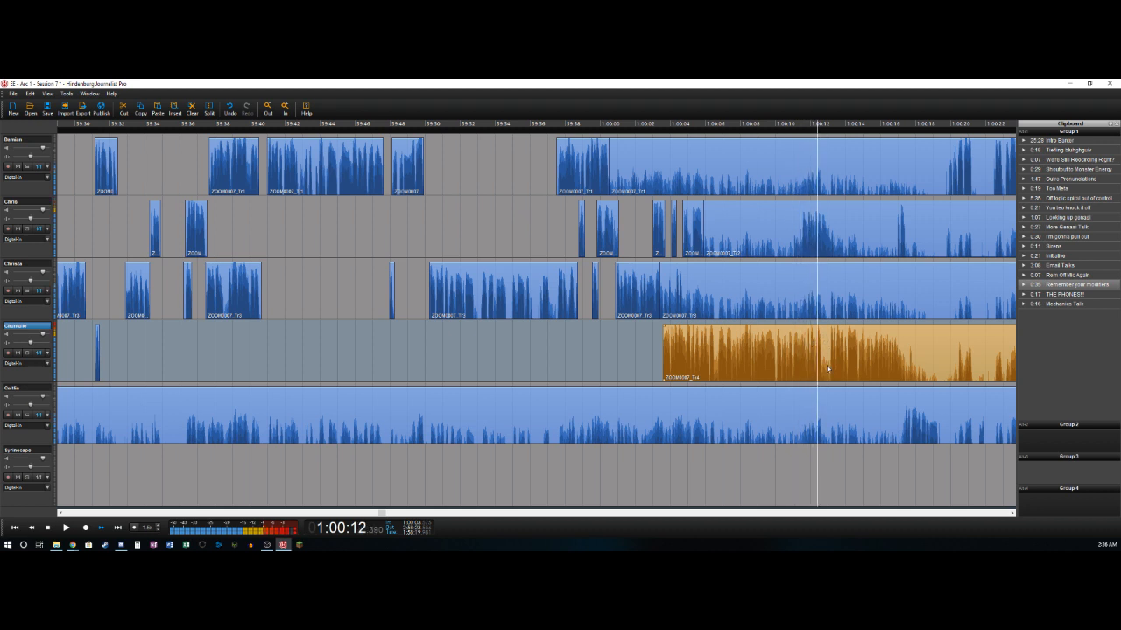
{"action": "key", "text": "space"}
{"action": "key", "text": "s"}
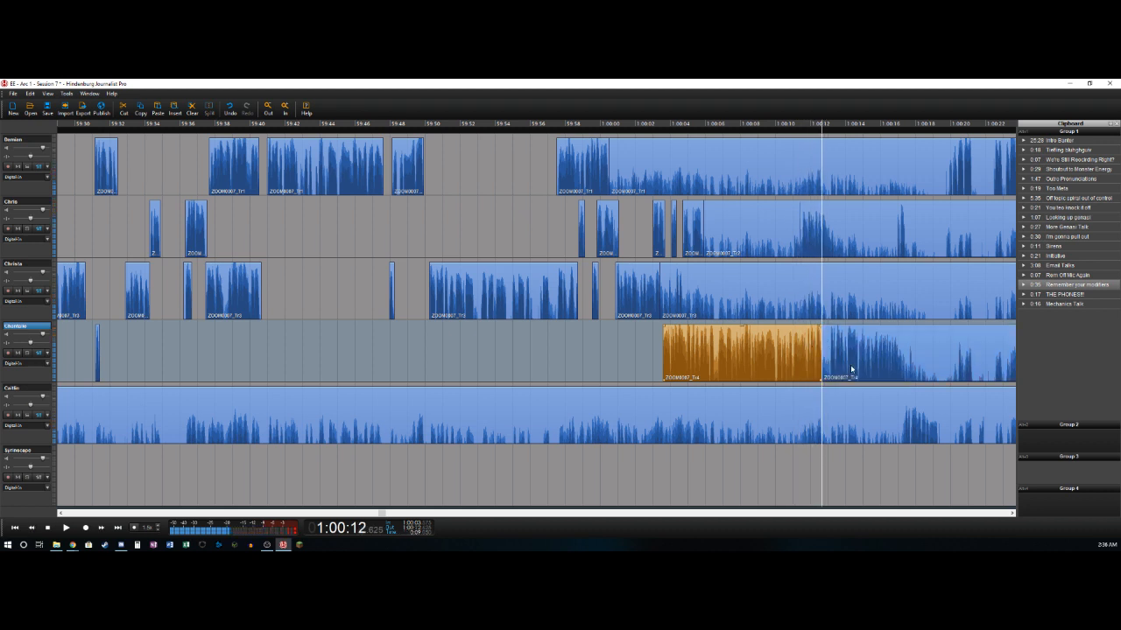
- Delete the second track's quiet section from about 1:00:05.8 to 1:00:11.5 and split its speech at about 1:00:13.1
{"action": "key", "text": "space"}
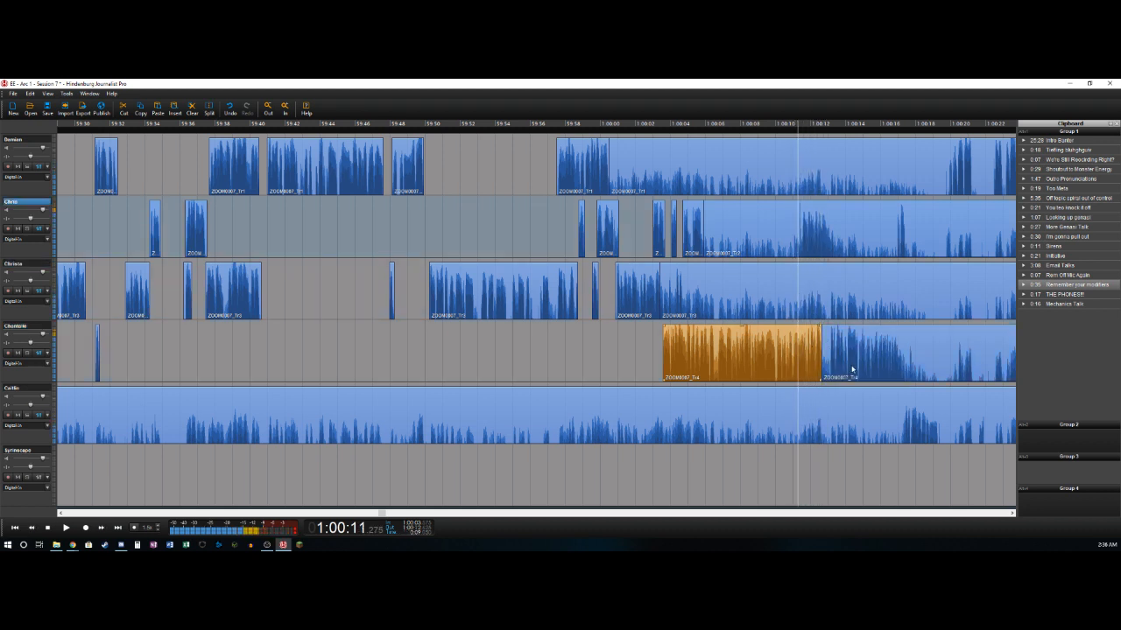
{"action": "key", "text": "s"}
{"action": "key", "text": "Delete"}
{"action": "key", "text": "Right"}
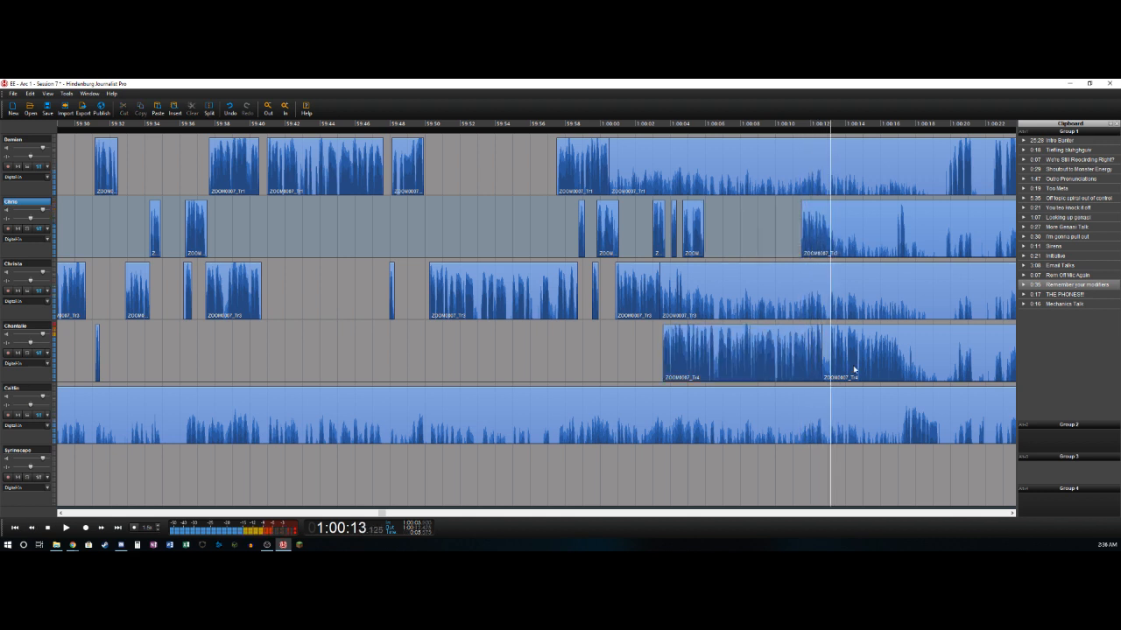
{"action": "key", "text": "s"}
- Delete the short pause from about 1:00:12.6 to 1:00:13 on the fourth track and split its speech at about 1:00:17.4
{"action": "key", "text": "Left"}
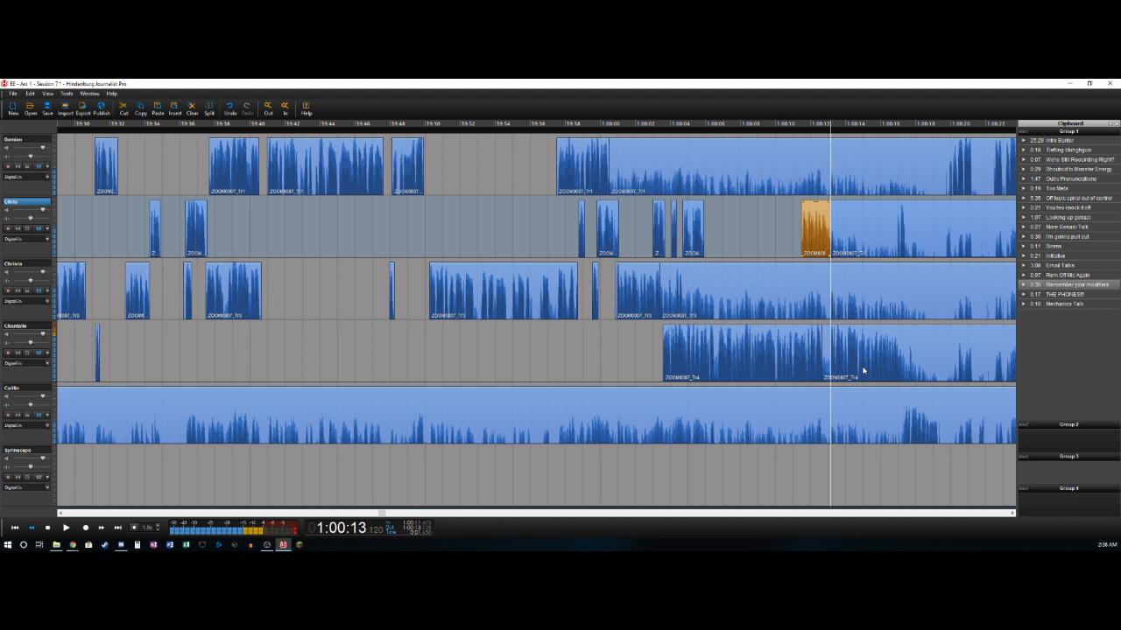
{"action": "key", "text": "s"}
{"action": "key", "text": "Delete"}
{"action": "key", "text": "Right"}
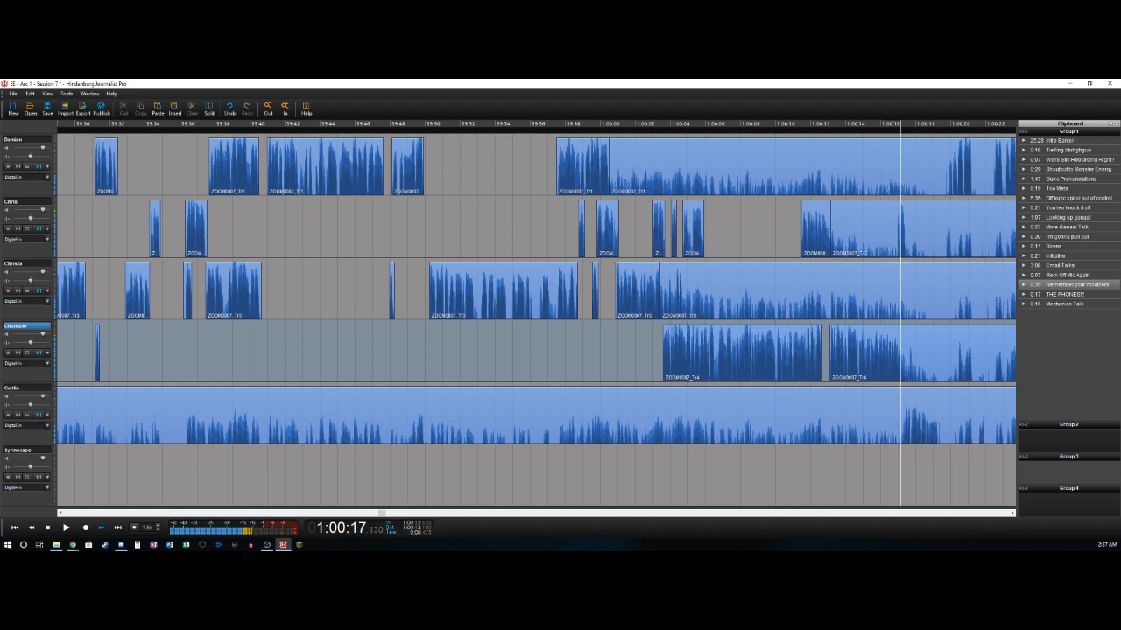
{"action": "key", "text": "s"}
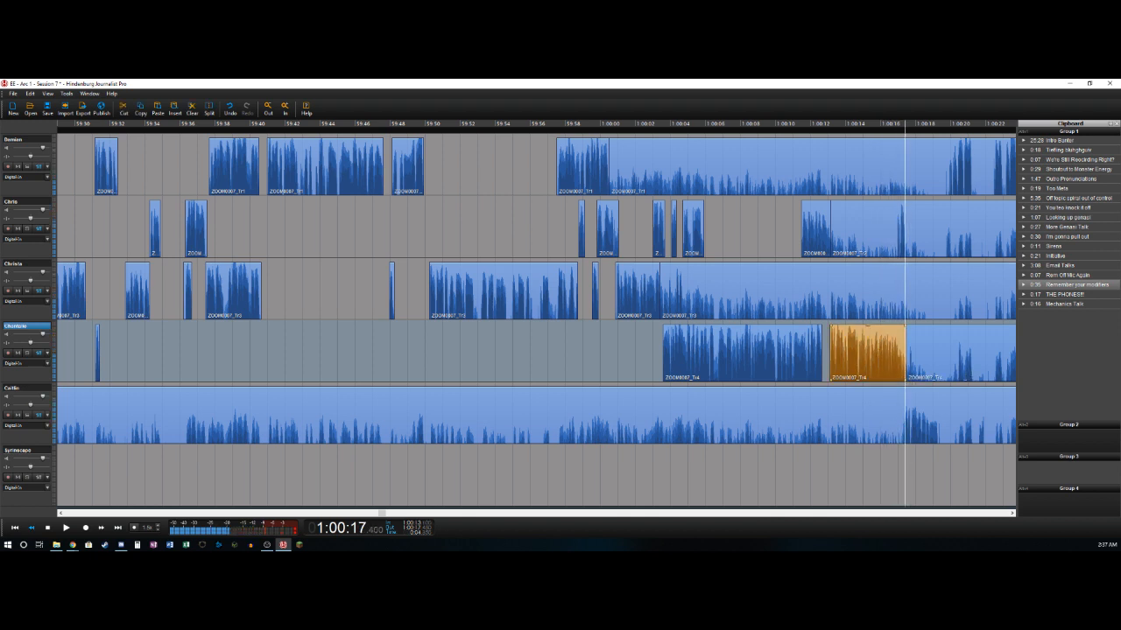
- Delete the second track's quiet section from about 1:00:13.1 to 1:00:16.9
{"action": "key", "text": "Up"}
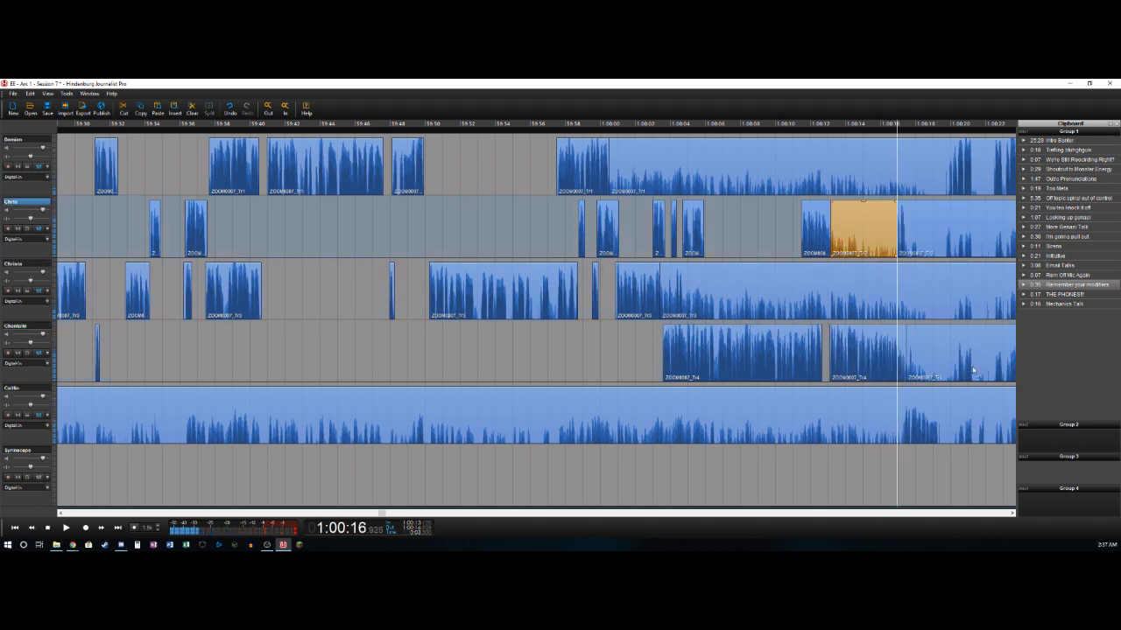
{"action": "key", "text": "Delete"}
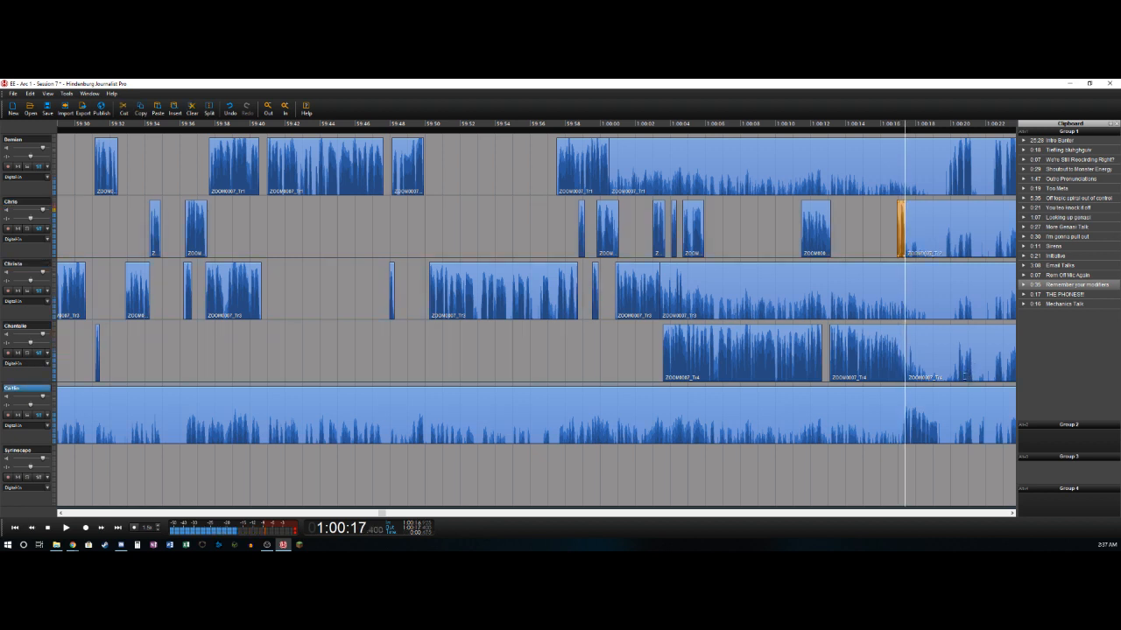
- Delete the fifth track's bleed before about 1:00:17.2 and split its speech near 1:00:19.3
{"action": "key", "text": "Left"}
{"action": "key", "text": "ctrl+t"}
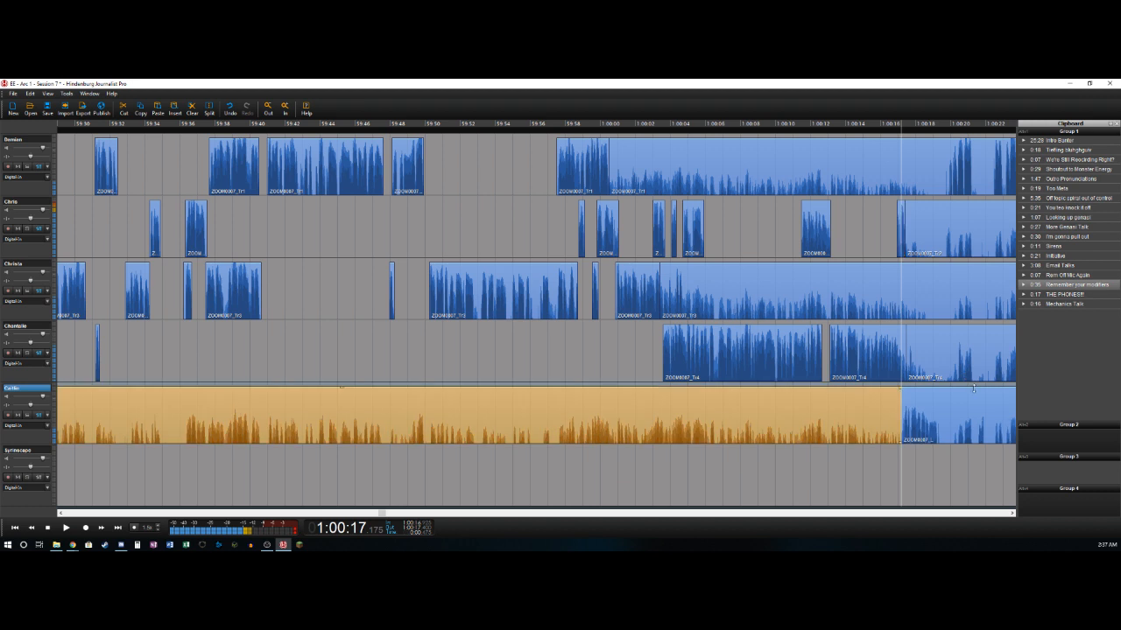
{"action": "key", "text": "Delete"}
{"action": "key", "text": "Right"}
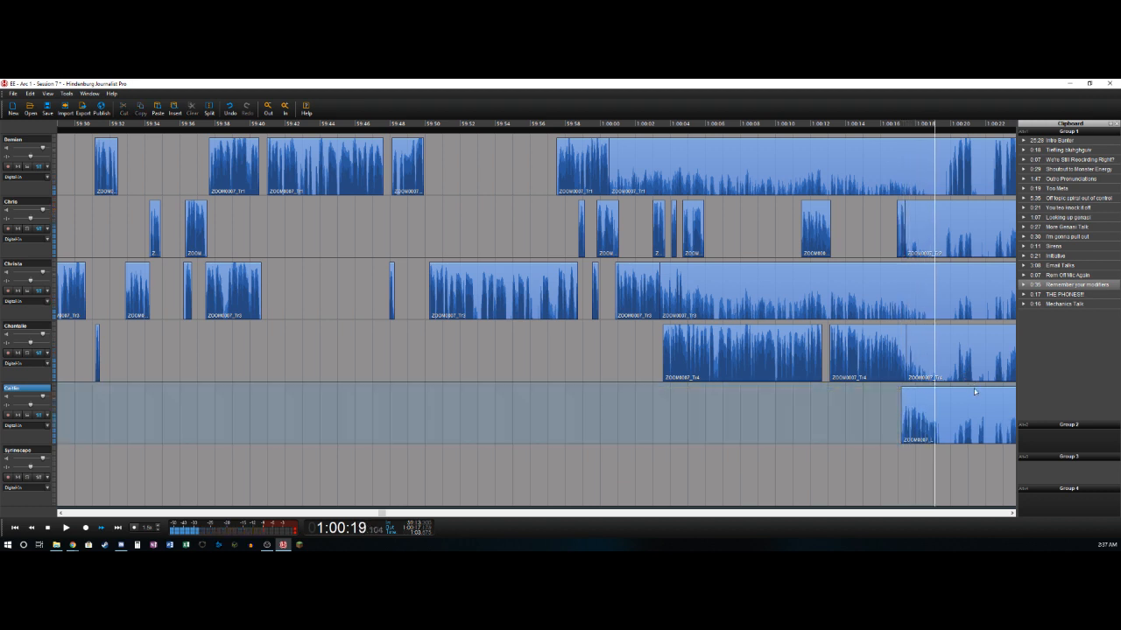
{"action": "key", "text": "ctrl+t"}
- Delete the second track's quiet section from about 1:00:17.4 to 1:00:19.7 and split the short speech ending near 1:00:20
{"action": "key", "text": "Right"}
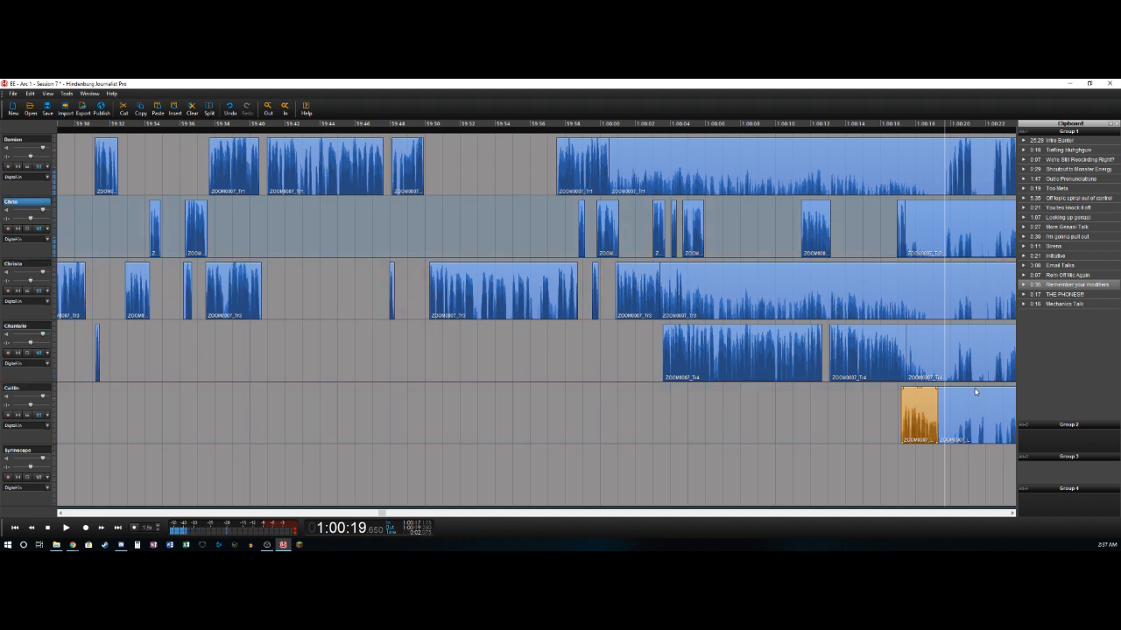
{"action": "key", "text": "ctrl+t"}
{"action": "key", "text": "Delete"}
{"action": "key", "text": "Right"}
{"action": "key", "text": "ctrl+t"}
- Delete the first track's bleed from about 1:00:00.5 to where speech resumes near 1:00:20
{"action": "key", "text": "Right"}
{"action": "key", "text": "Left"}
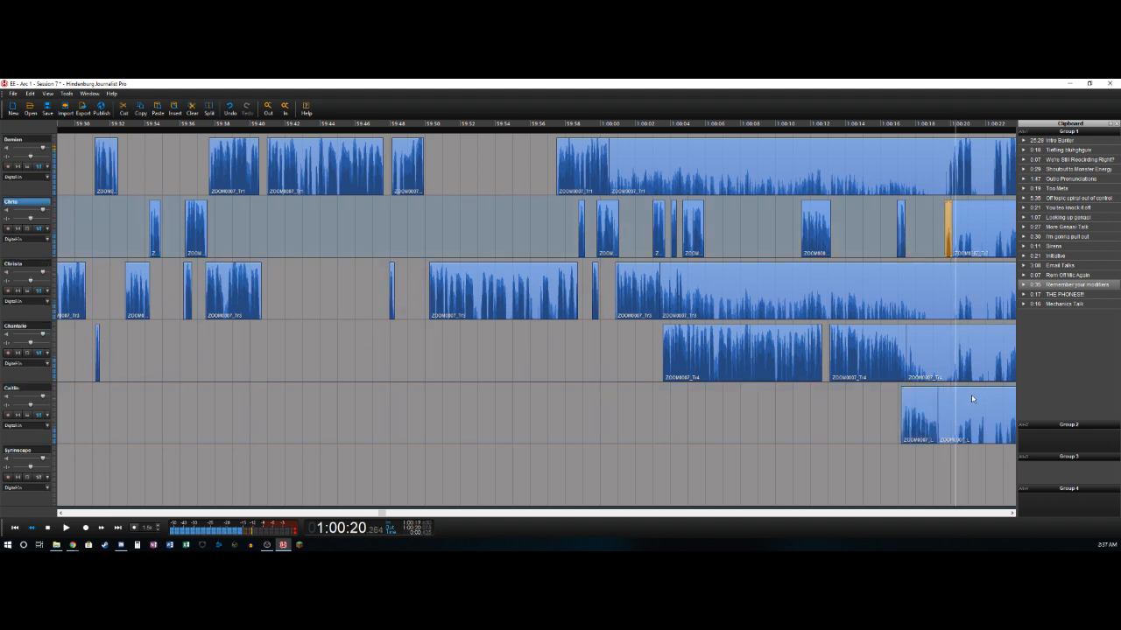
{"action": "key", "text": "Right"}
{"action": "key", "text": "ctrl+t"}
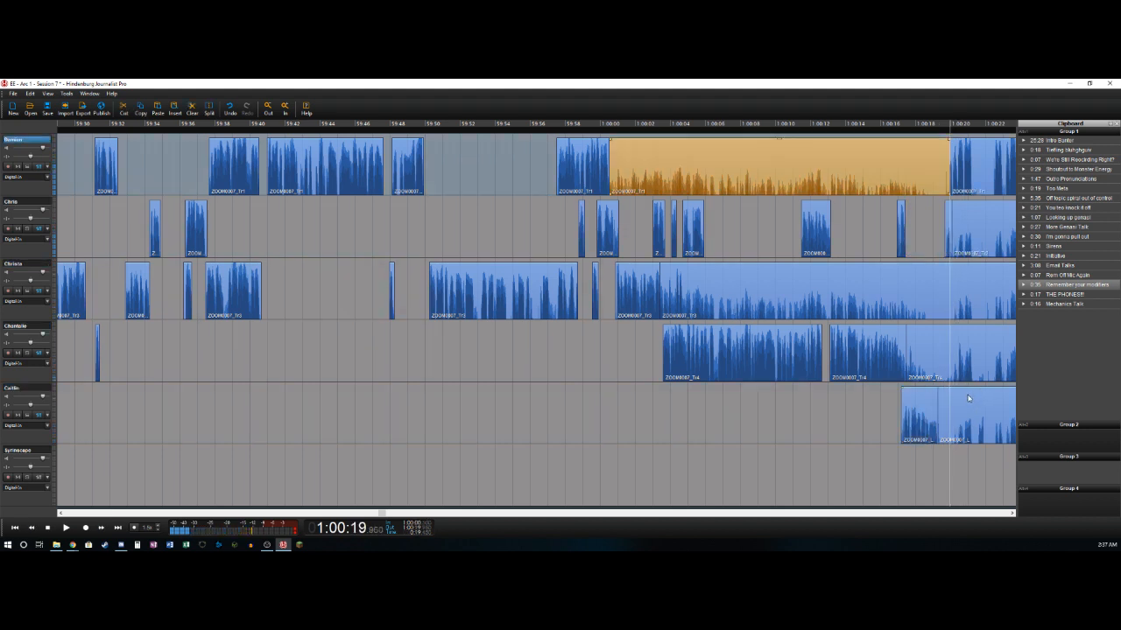
{"action": "key", "text": "Delete"}
{"action": "key", "text": "Right"}
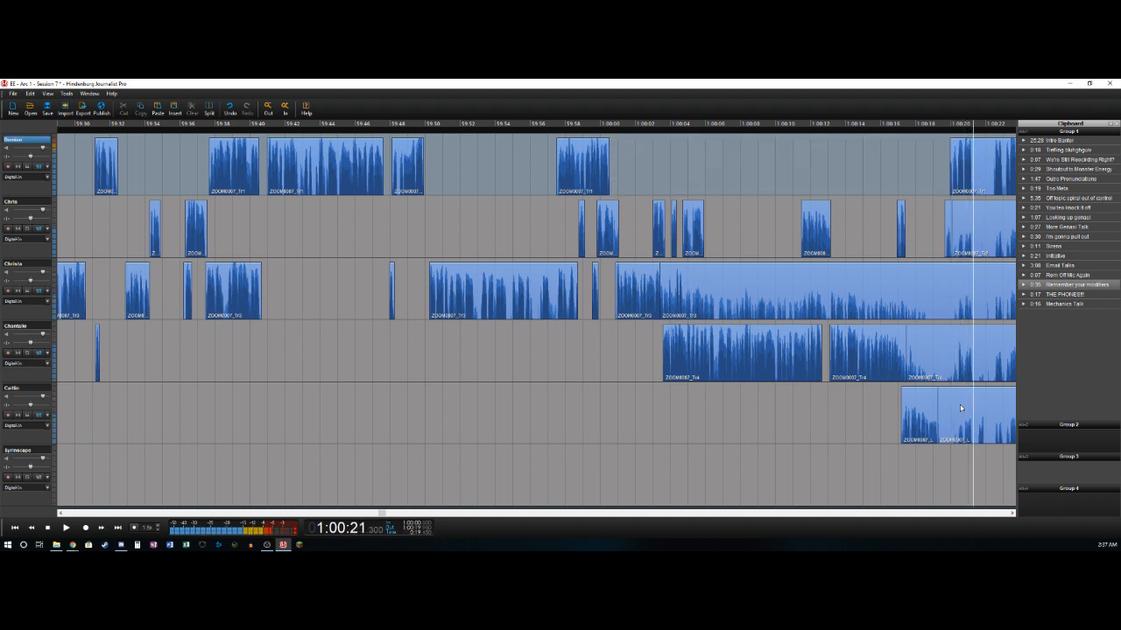
- Split the first track's clip where its speech ends near 1:00:21.2
{"action": "key", "text": "ctrl+t"}
{"action": "key", "text": "Left"}
{"action": "key", "text": "Right"}
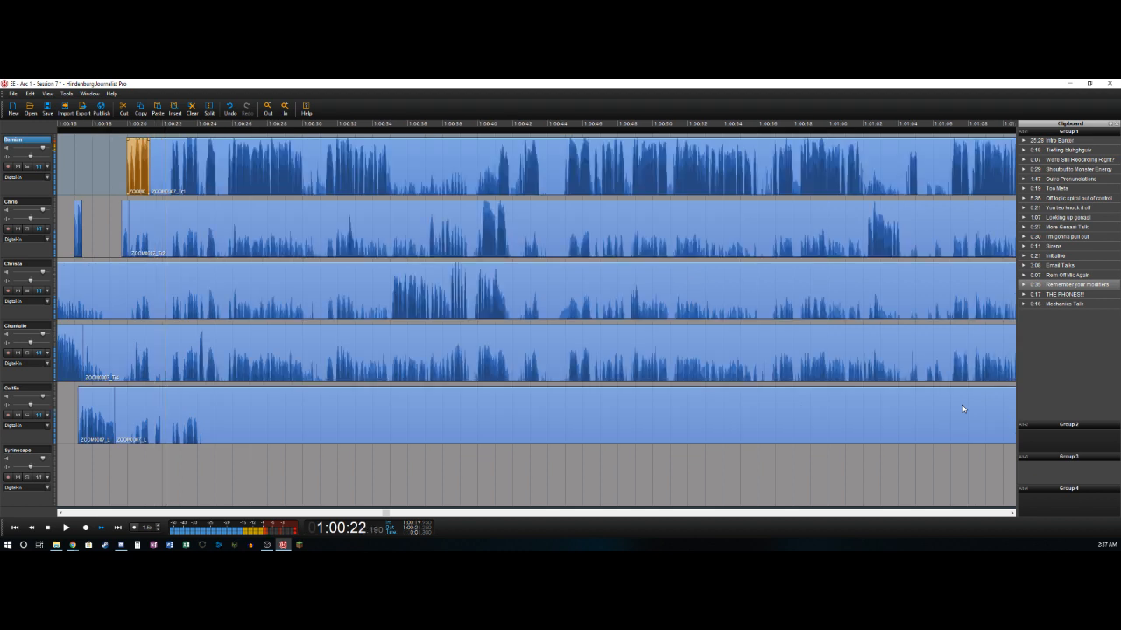
{"action": "key", "text": "Right"}
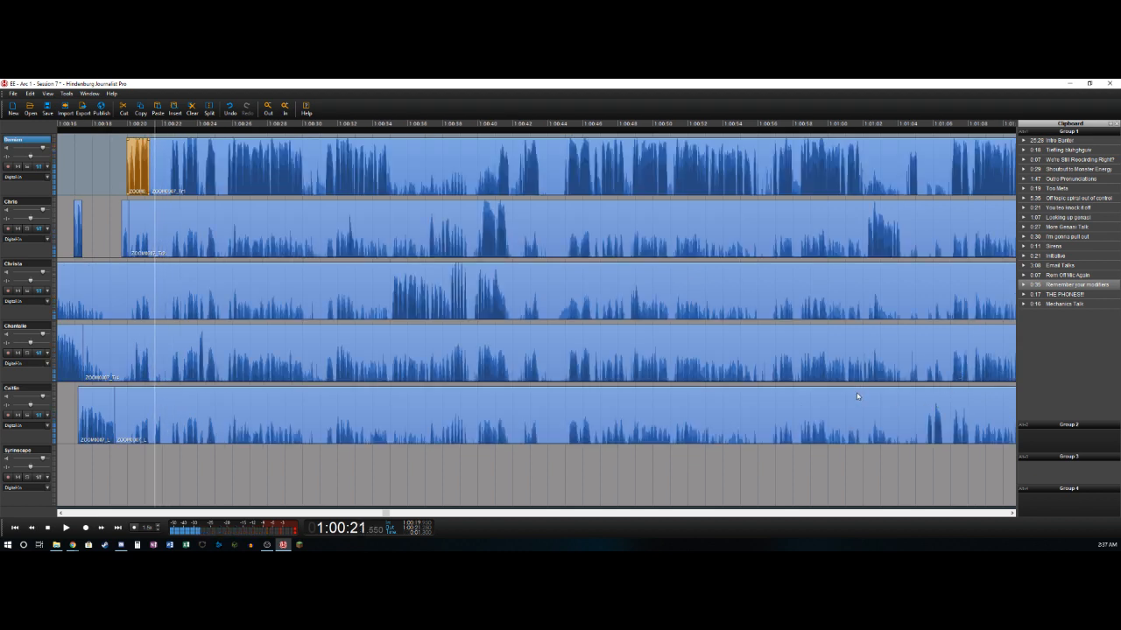
- Delete the fifth track's bleed from about 1:00:19.3 to 1:00:21.5 and split its short sound ending near 1:00:21.9
{"action": "key", "text": "Down"}
{"action": "key", "text": "Down"}
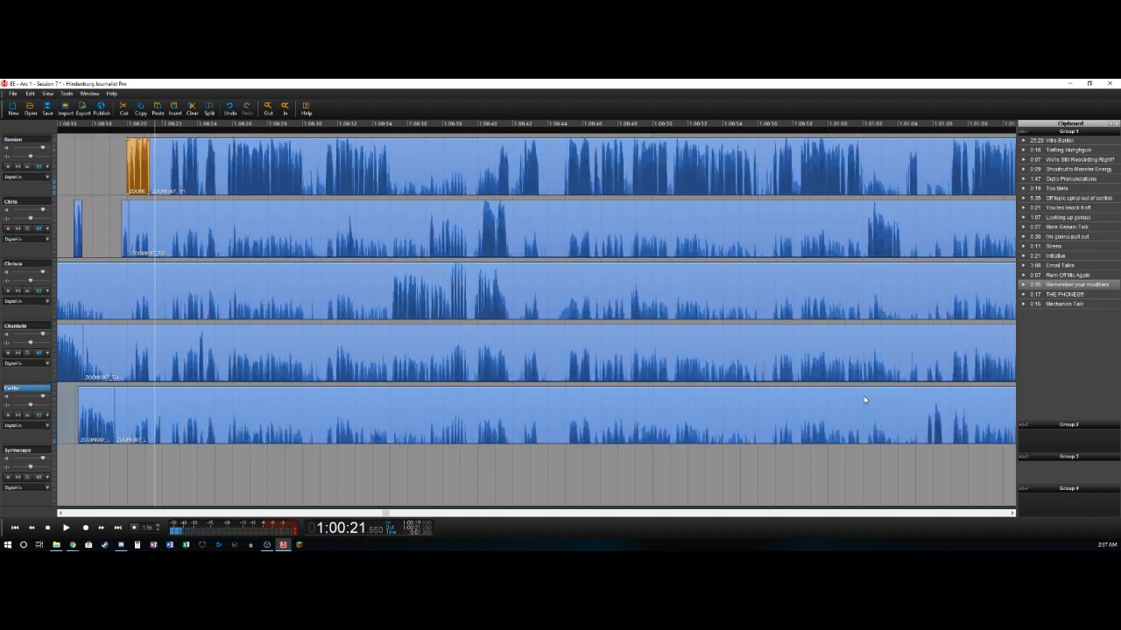
{"action": "key", "text": "ctrl+t"}
{"action": "key", "text": "Delete"}
{"action": "key", "text": "Right"}
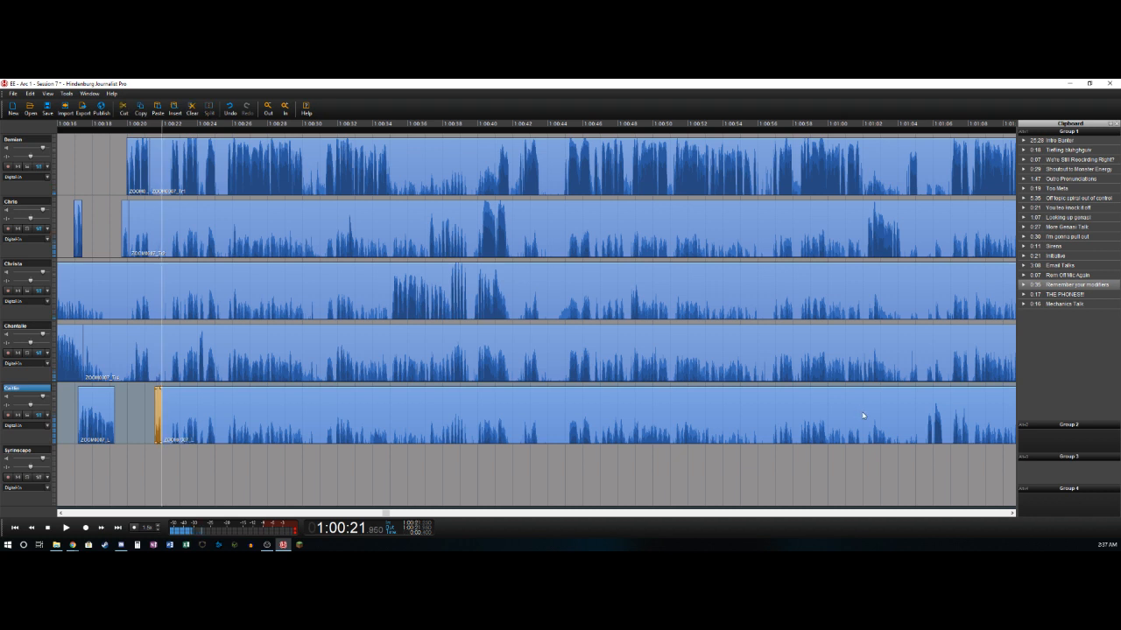
- Delete the first track's quiet section from about 1:00:21.2 to 1:00:22.4
{"action": "key", "text": "Right"}
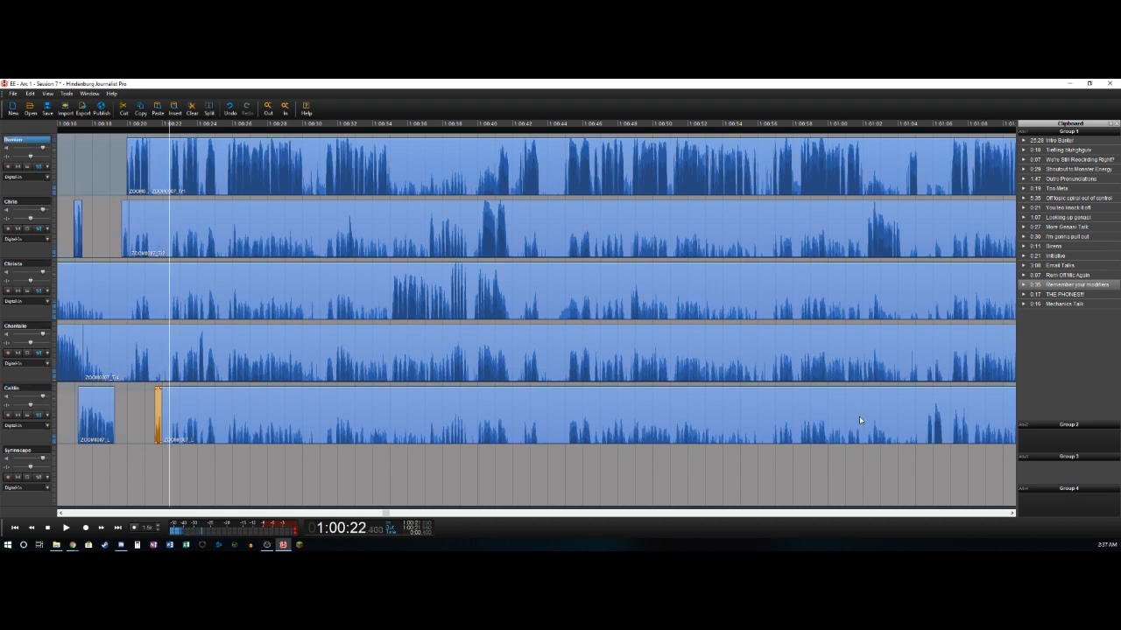
{"action": "key", "text": "ctrl+t"}
{"action": "key", "text": "Delete"}
- Delete the fourth track's bleed from about 1:00:17.5 to 1:00:24.1
{"action": "key", "text": "Right"}
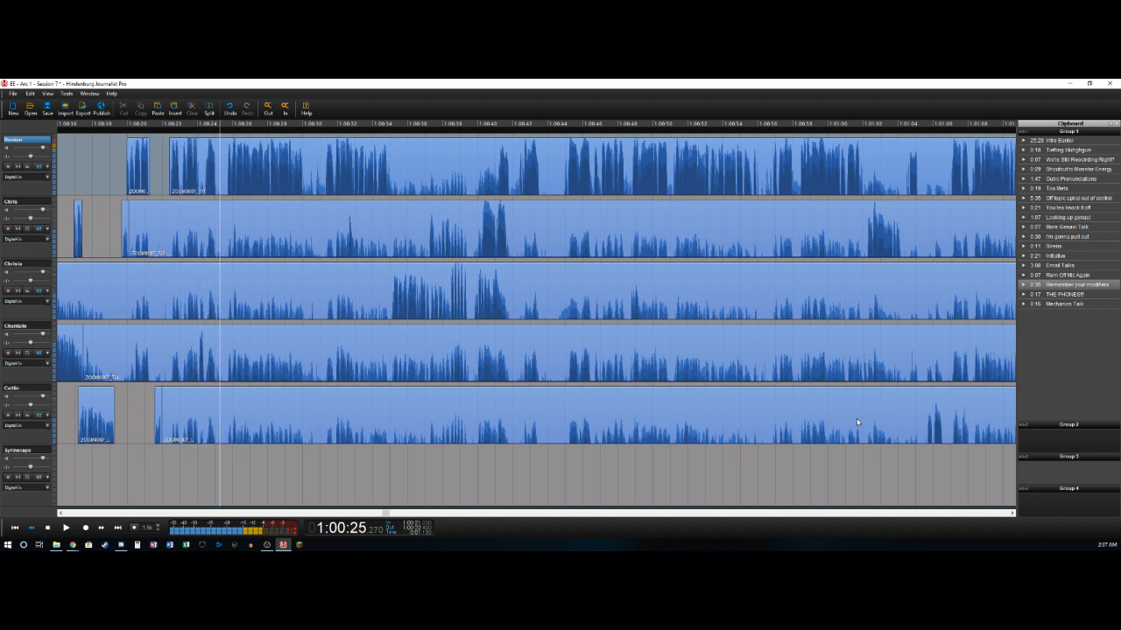
{"action": "key", "text": "Left"}
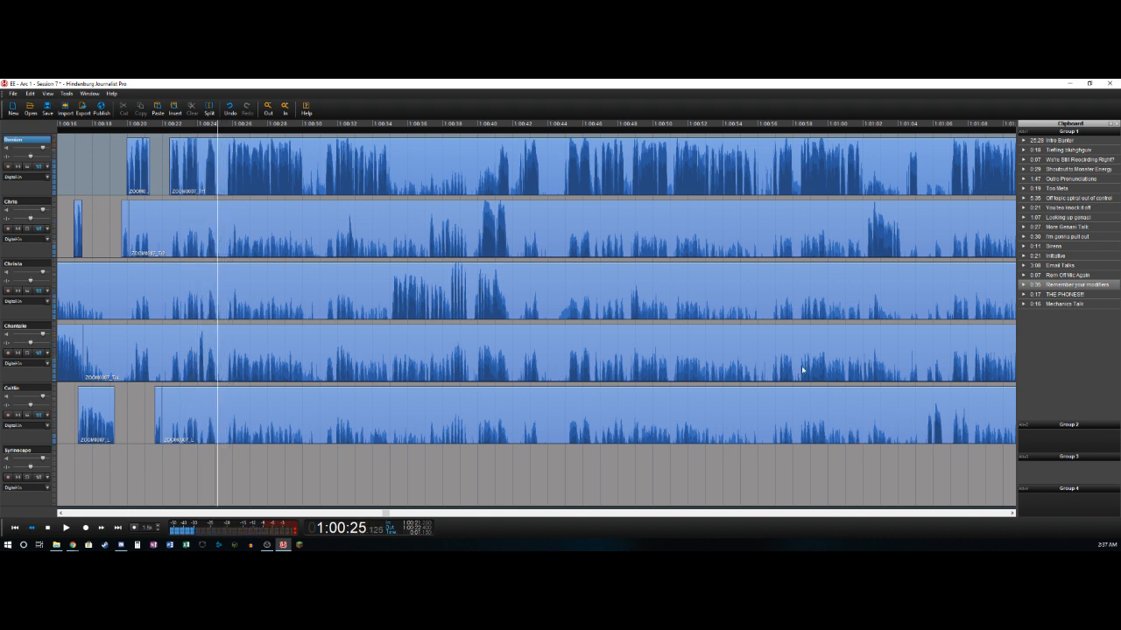
{"action": "key", "text": "Left"}
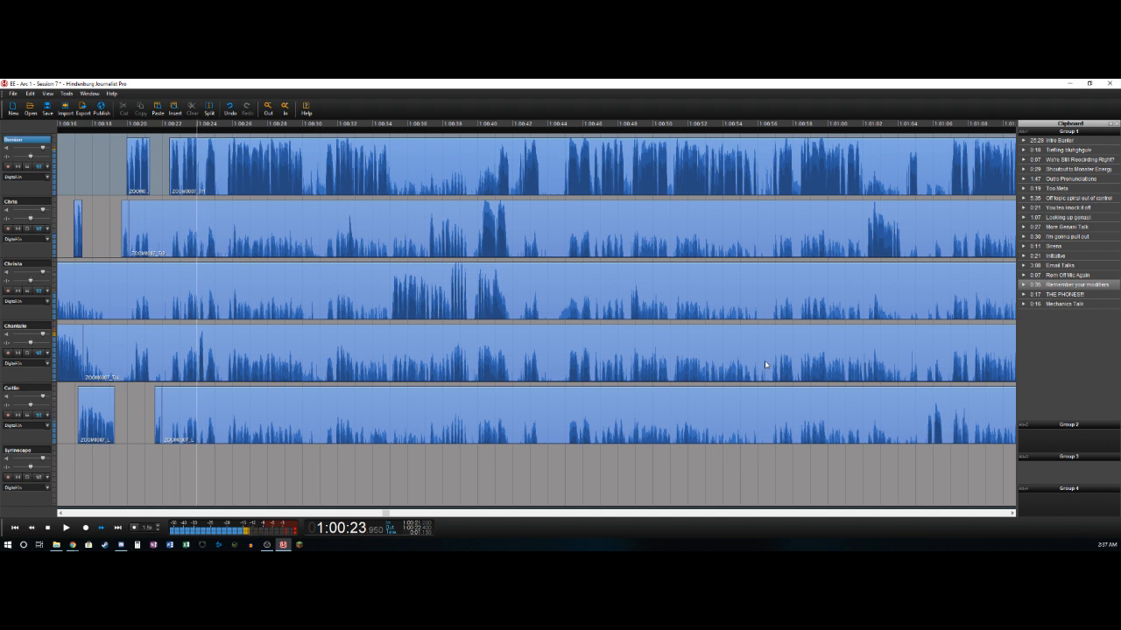
{"action": "key", "text": "ctrl+t"}
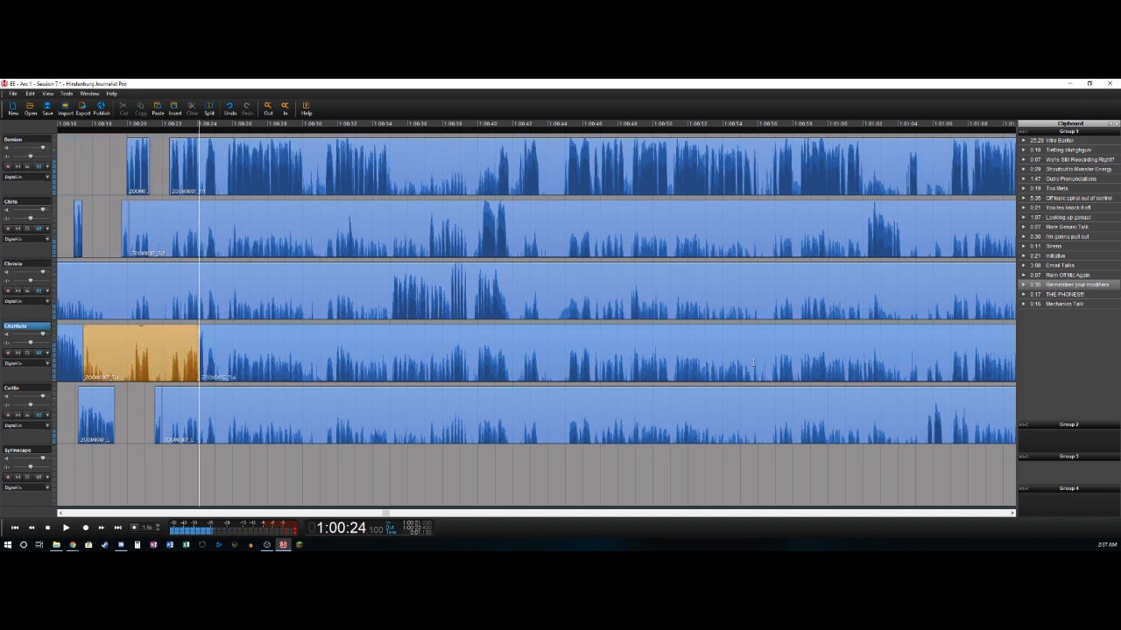
{"action": "key", "text": "Delete"}
- Split off the fourth track's short sound ending near 1:00:24.4 and delete the bleed after it up to about 1:00:30
{"action": "key", "text": "Right"}
{"action": "key", "text": "ctrl+t"}
{"action": "key", "text": "Right"}
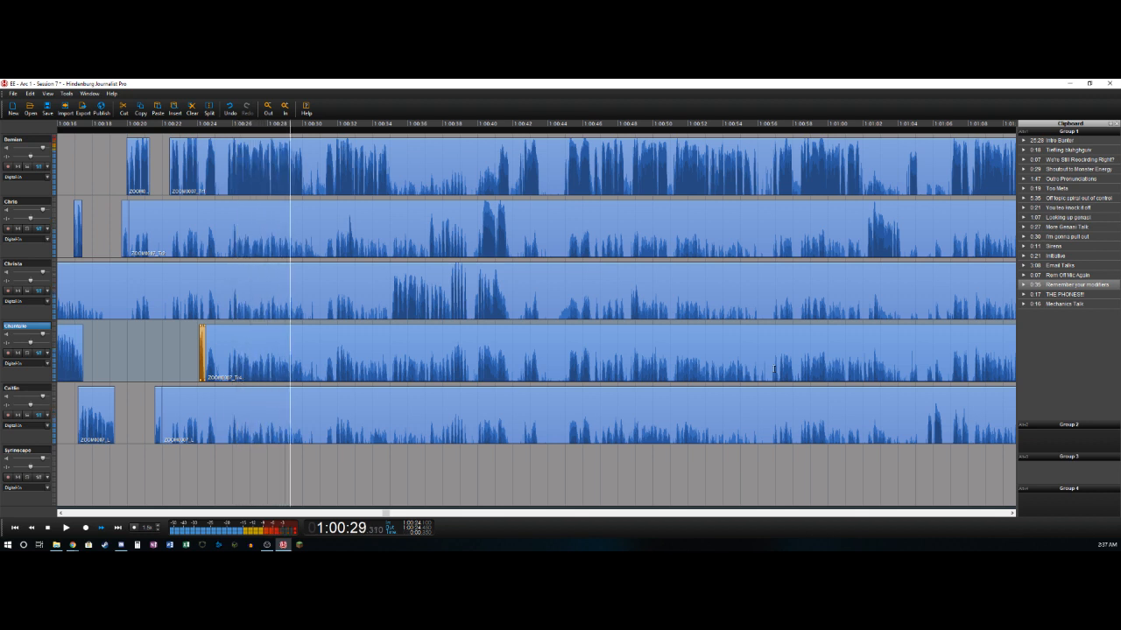
{"action": "key", "text": "ctrl+t"}
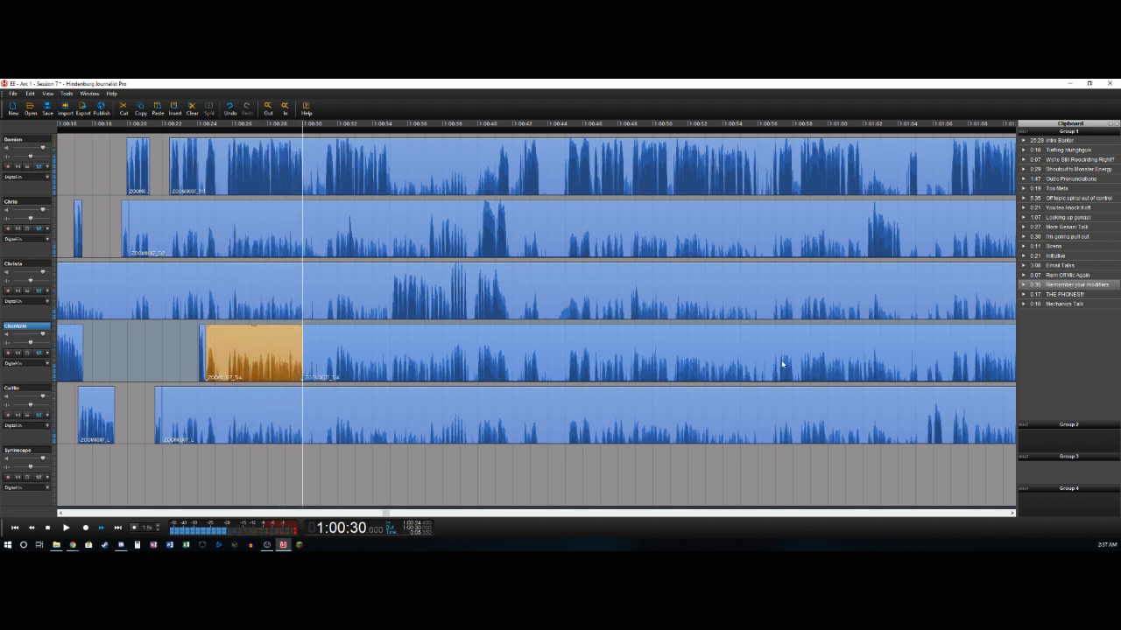
{"action": "key", "text": "space"}
{"action": "key", "text": "space"}
{"action": "key", "text": "Delete"}
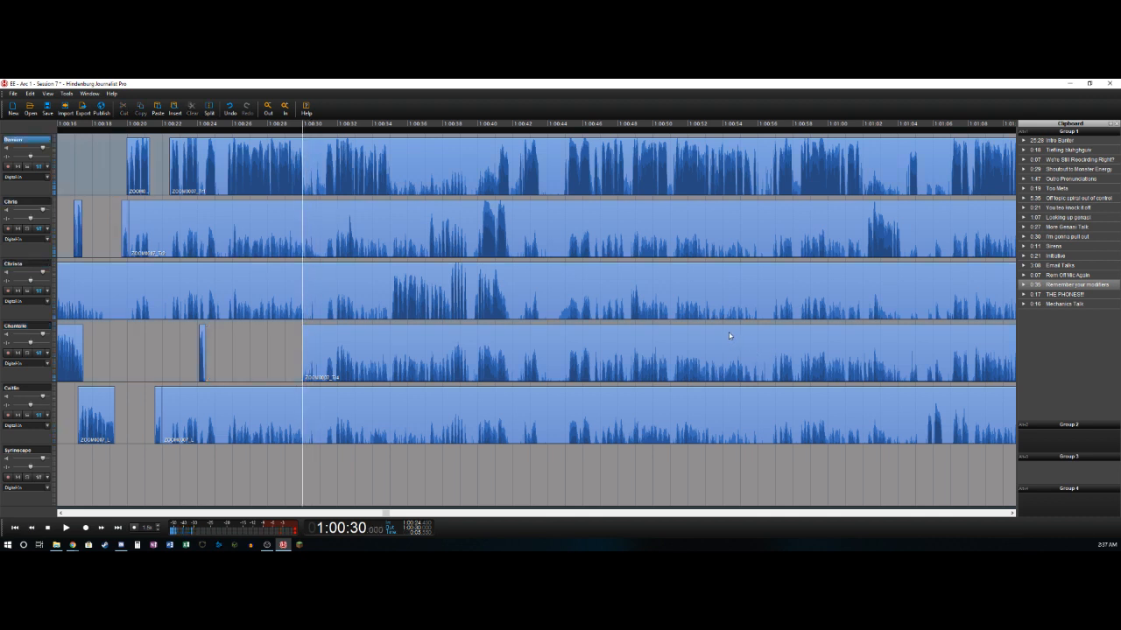
- Delete the first track's quiet section from about 1:00:30 to 1:00:31.2
{"action": "key", "text": "ctrl+t"}
{"action": "key", "text": "space"}
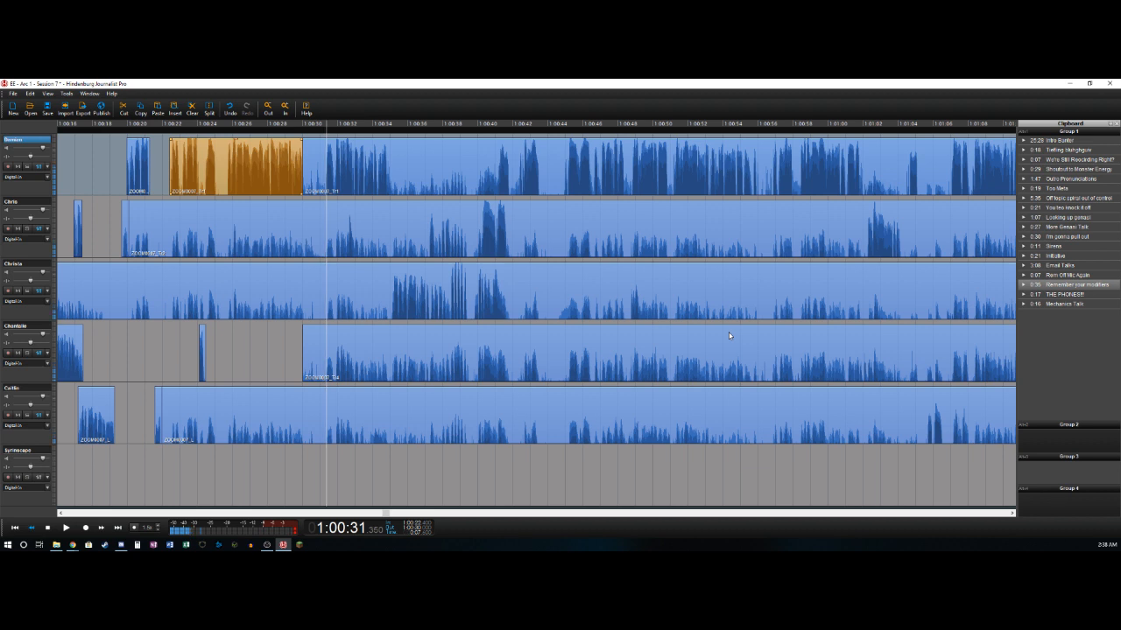
{"action": "key", "text": "ctrl+t"}
{"action": "key", "text": "Delete"}
- Split the first track's clip where its speech ends near 1:00:34.9
{"action": "key", "text": "Right"}
{"action": "key", "text": "Right"}
{"action": "key", "text": "Right"}
{"action": "key", "text": "Right"}
{"action": "key", "text": "Right"}
{"action": "key", "text": "Right"}
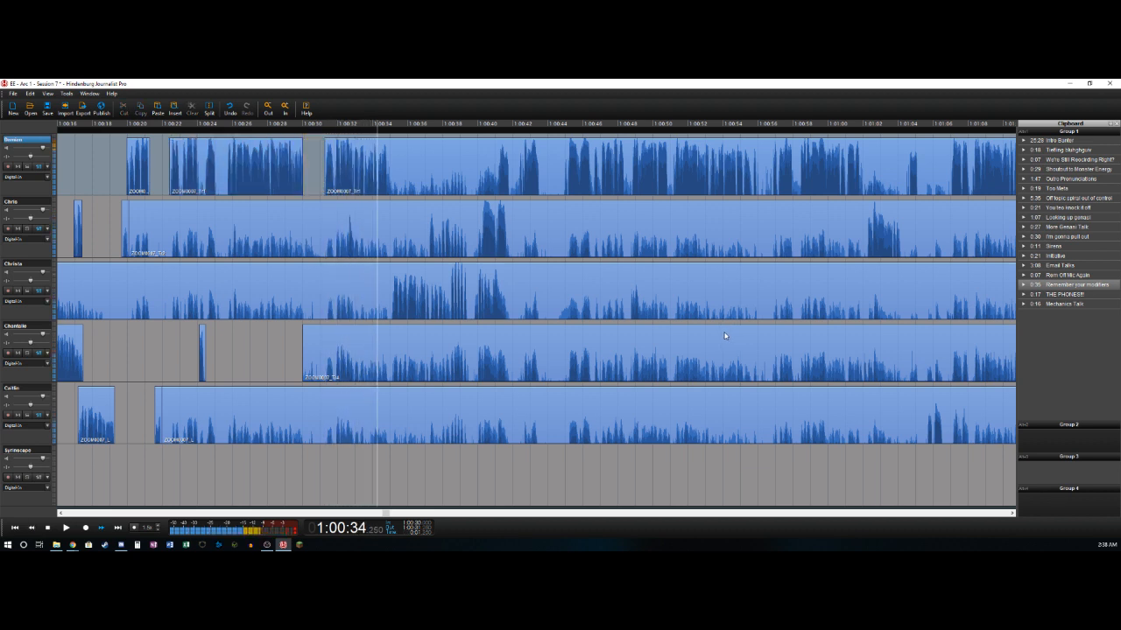
{"action": "key", "text": "Left"}
{"action": "key", "text": "Left"}
{"action": "key", "text": "Left"}
{"action": "key", "text": "Left"}
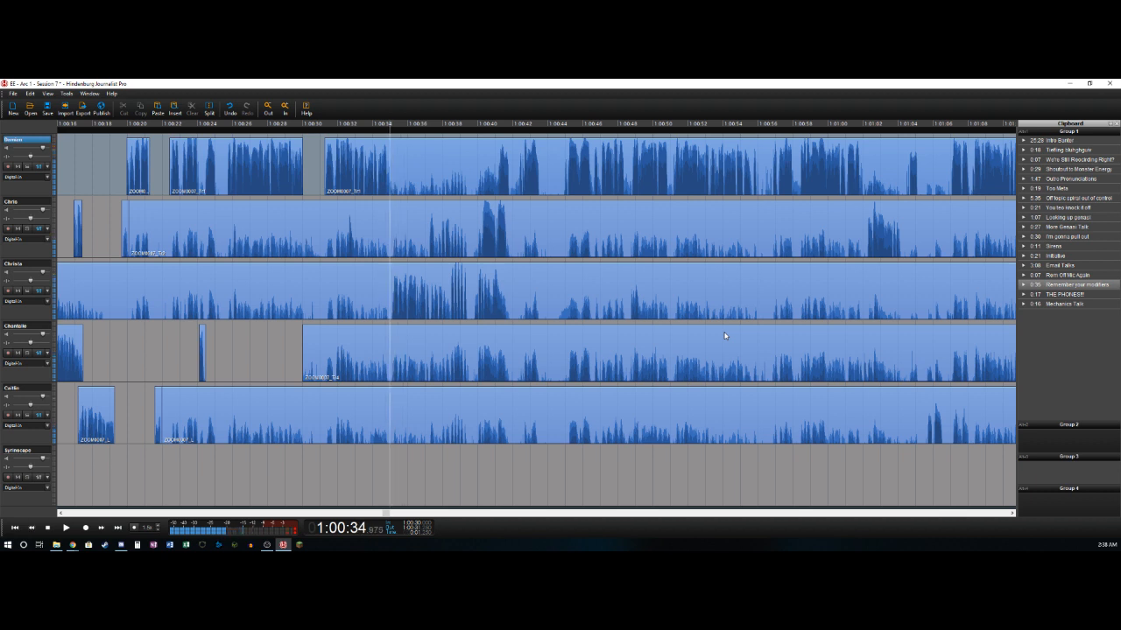
{"action": "key", "text": "t"}
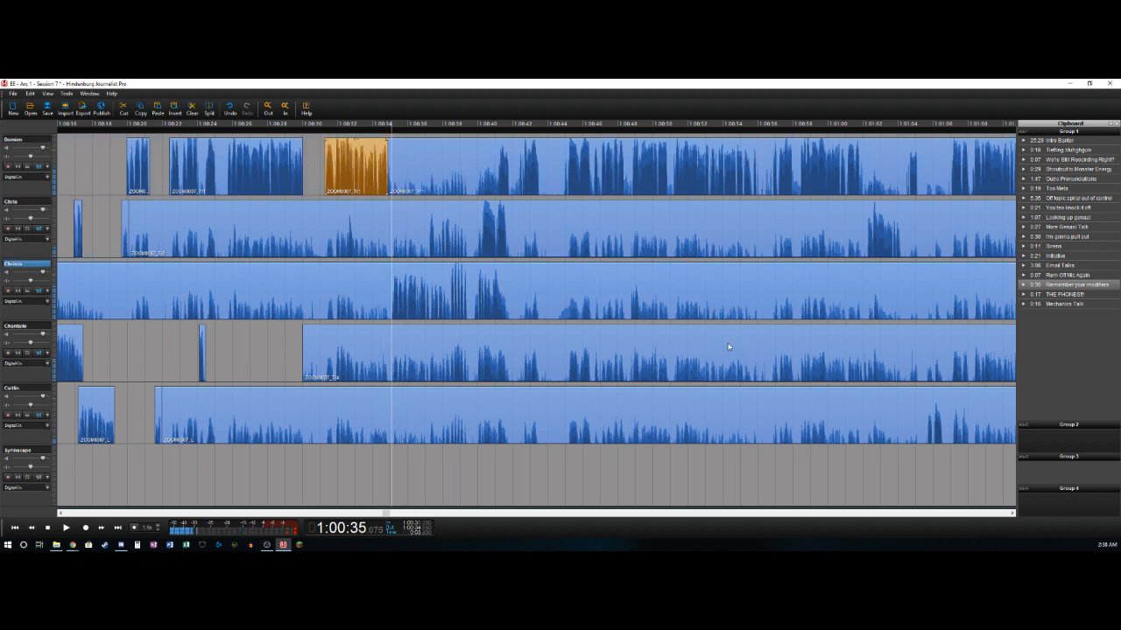
- Delete the third track's bleed from about 1:00:03.4 to 1:00:35.1 and split its speech near 1:00:38
{"action": "key", "text": "t"}
{"action": "key", "text": "Delete"}
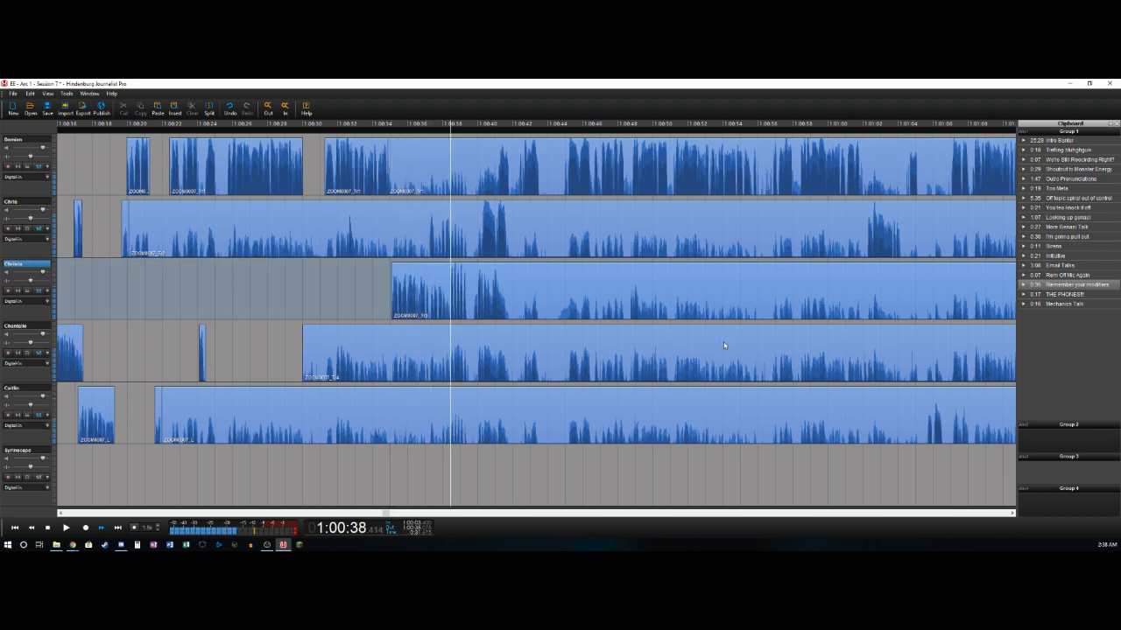
{"action": "key", "text": "Left"}
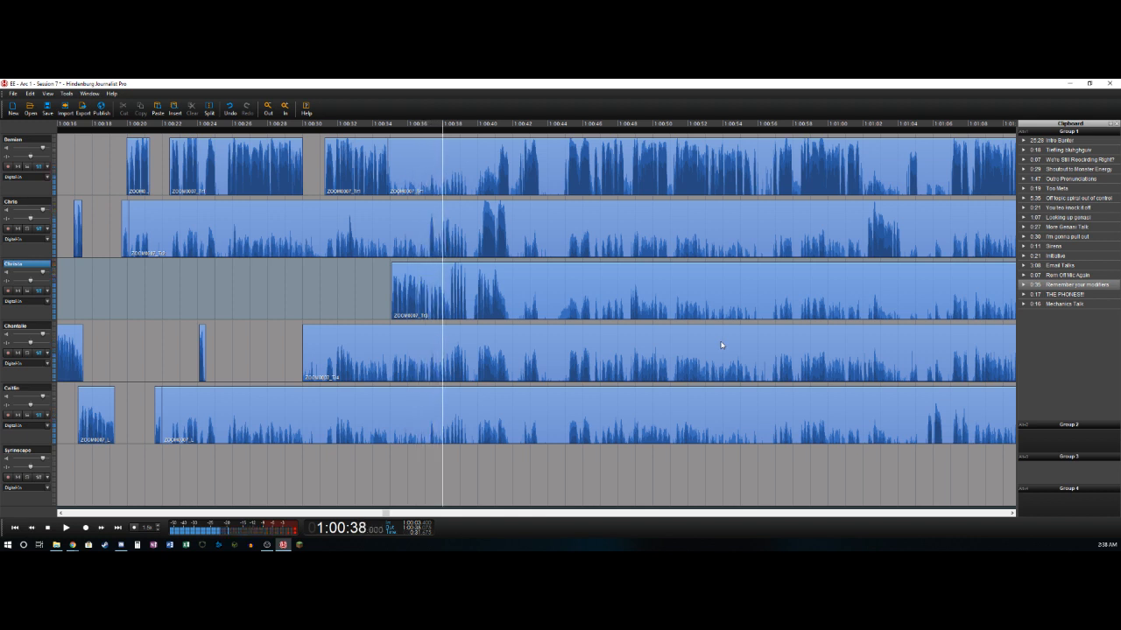
{"action": "key", "text": "space"}
{"action": "key", "text": "Left"}
{"action": "key", "text": "ctrl+t"}
- Delete the third track's gap from about 1:00:38 to 1:00:38.4 and split the short speech ending near 1:00:39.3
{"action": "key", "text": "space"}
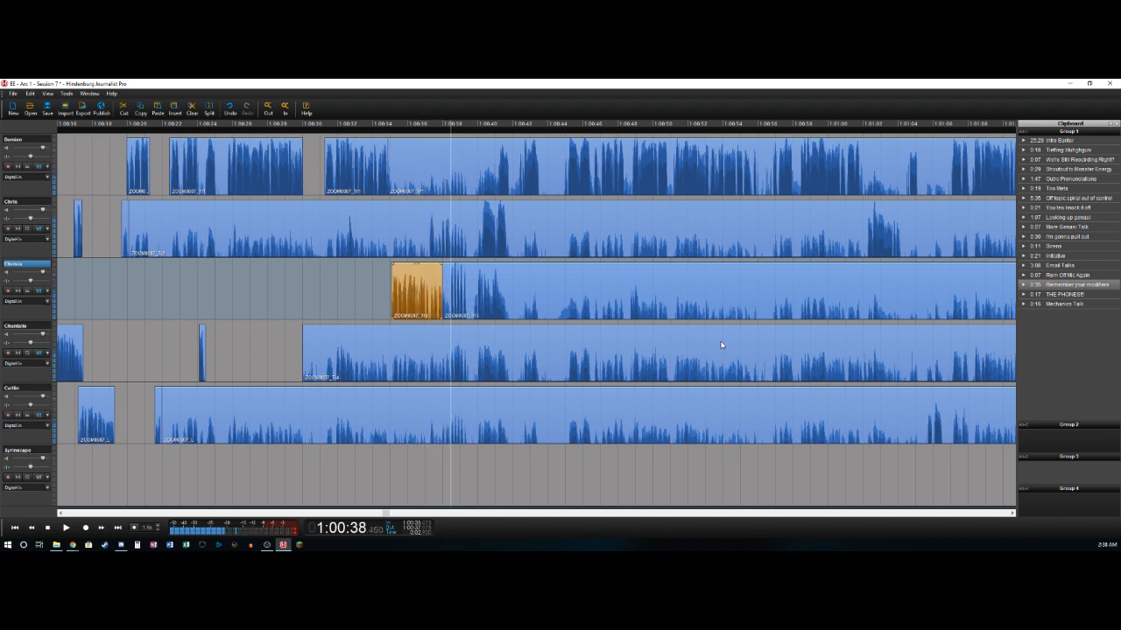
{"action": "key", "text": "ctrl+t"}
{"action": "key", "text": "Delete"}
{"action": "key", "text": "space"}
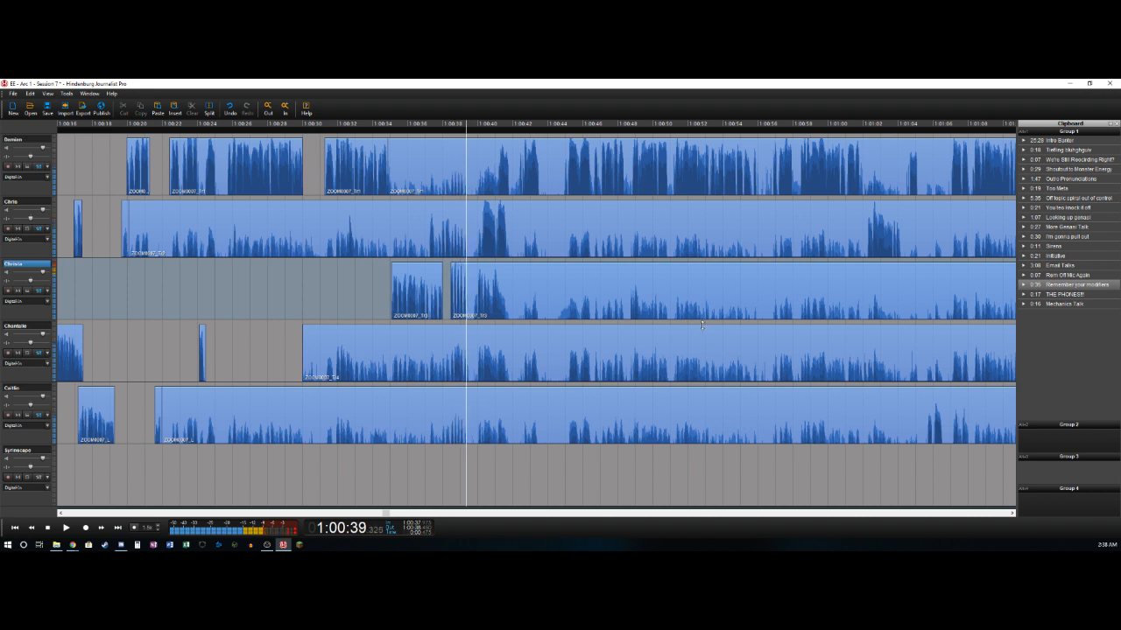
{"action": "key", "text": "ctrl+t"}
- Delete the second track's bleed from about 1:00:20.1 to 1:00:37.2 and split the short sound ending near 1:00:37.5
{"action": "key", "text": "Up"}
{"action": "key", "text": "Left"}
{"action": "key", "text": "Right"}
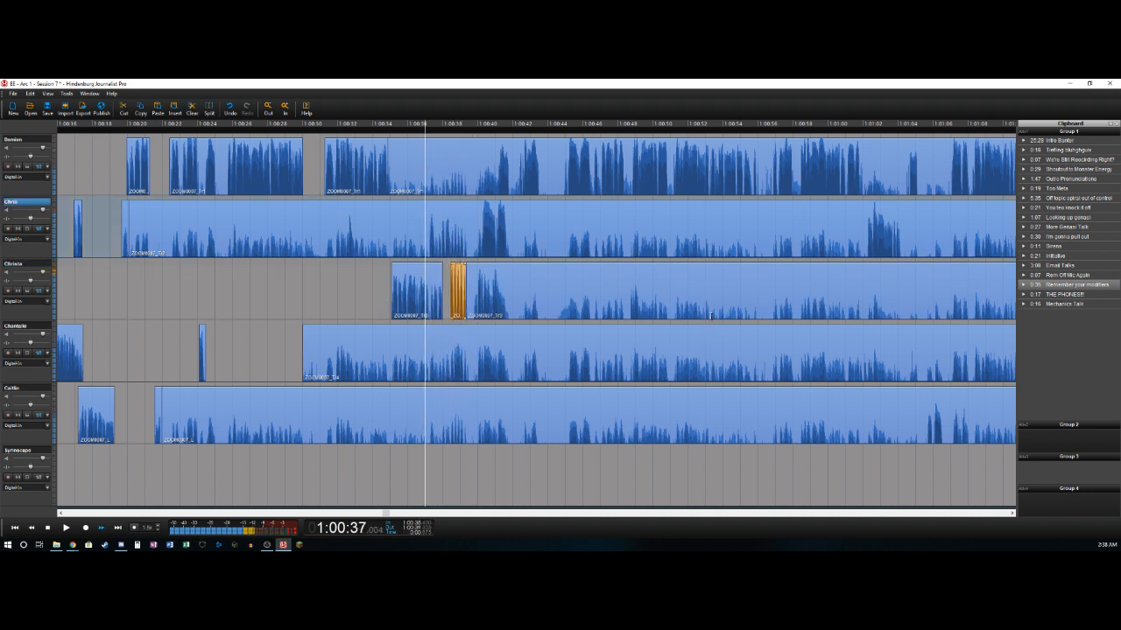
{"action": "key", "text": "ctrl+t"}
{"action": "key", "text": "Delete"}
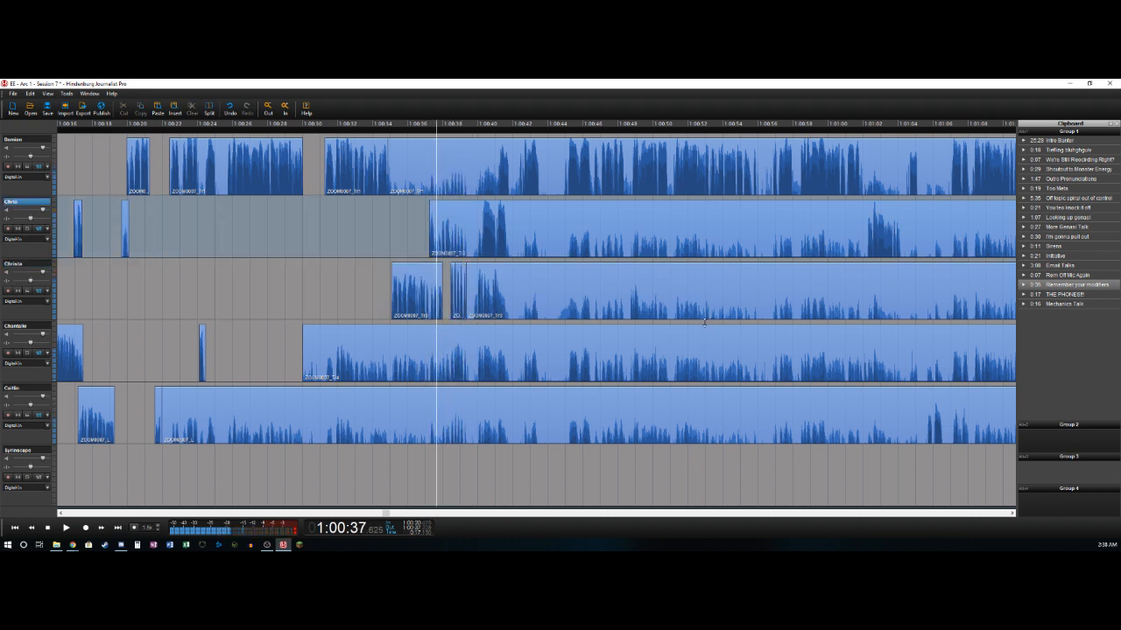
{"action": "key", "text": "Left"}
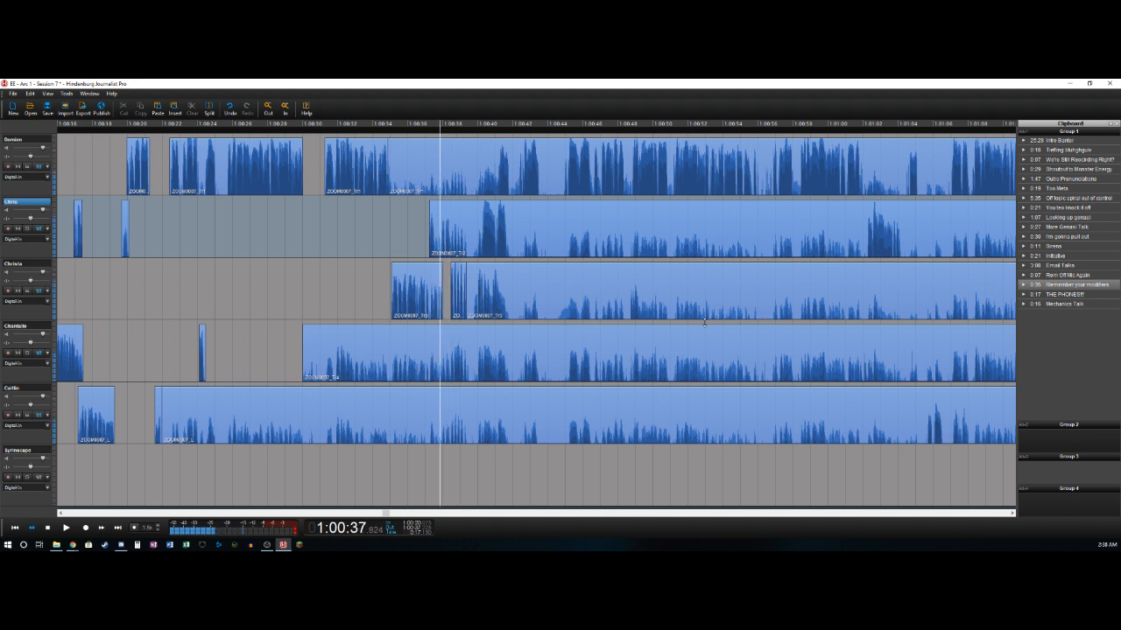
{"action": "key", "text": "ctrl+t"}
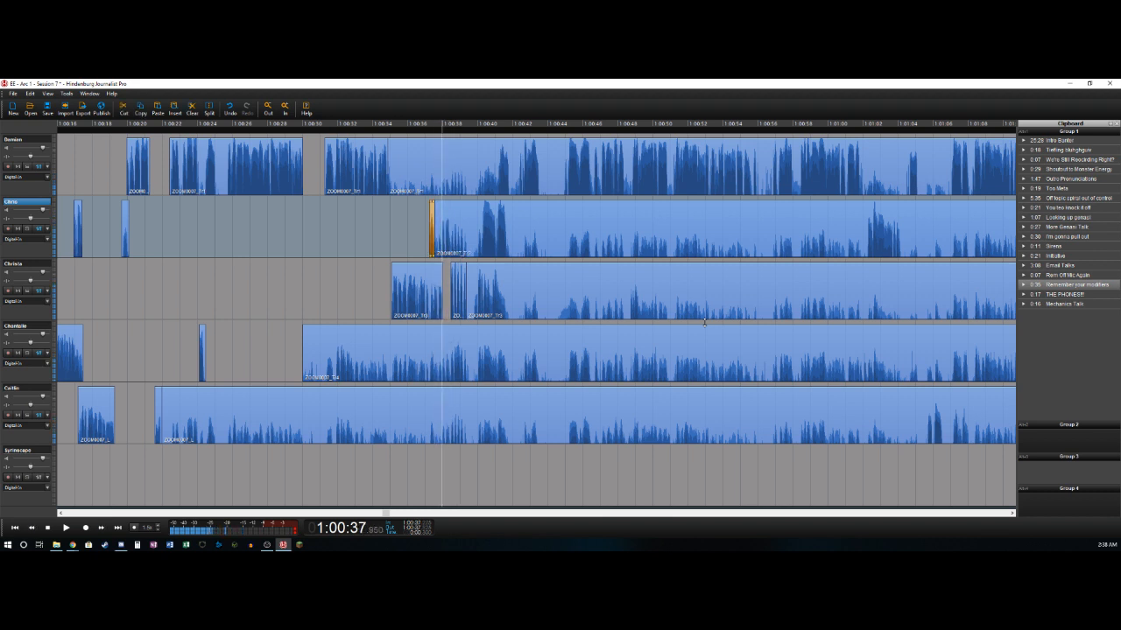
- Delete the second track's brief gap from about 1:00:37.5 to 1:00:37.7 and split its speech near 1:00:38.4
{"action": "key", "text": "Left"}
{"action": "key", "text": "space"}
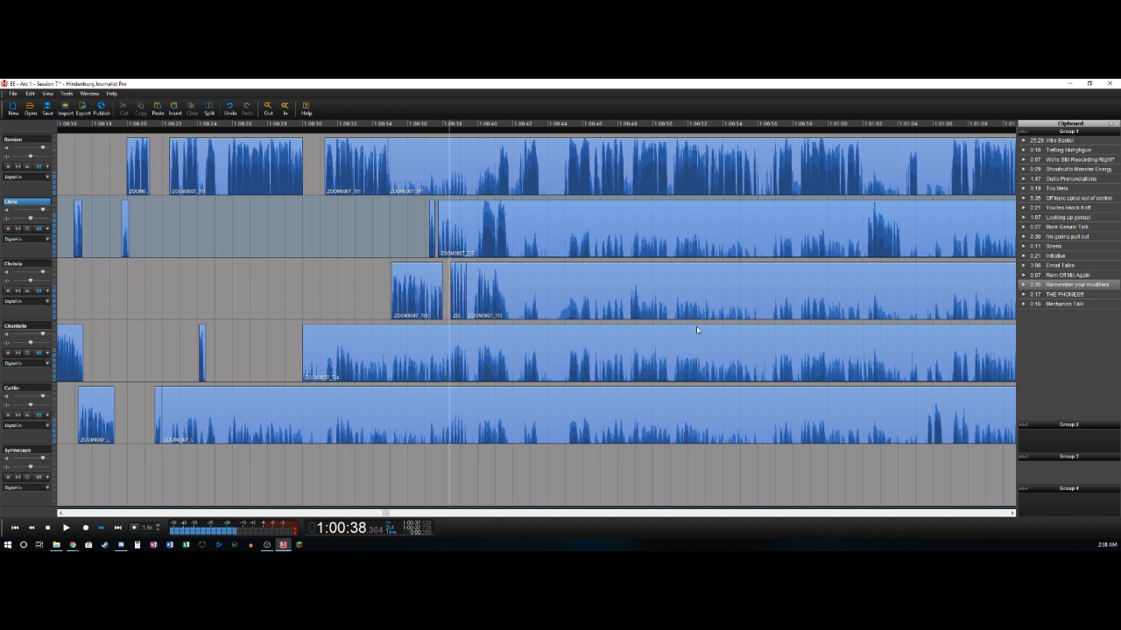
{"action": "key", "text": "ctrl+t"}
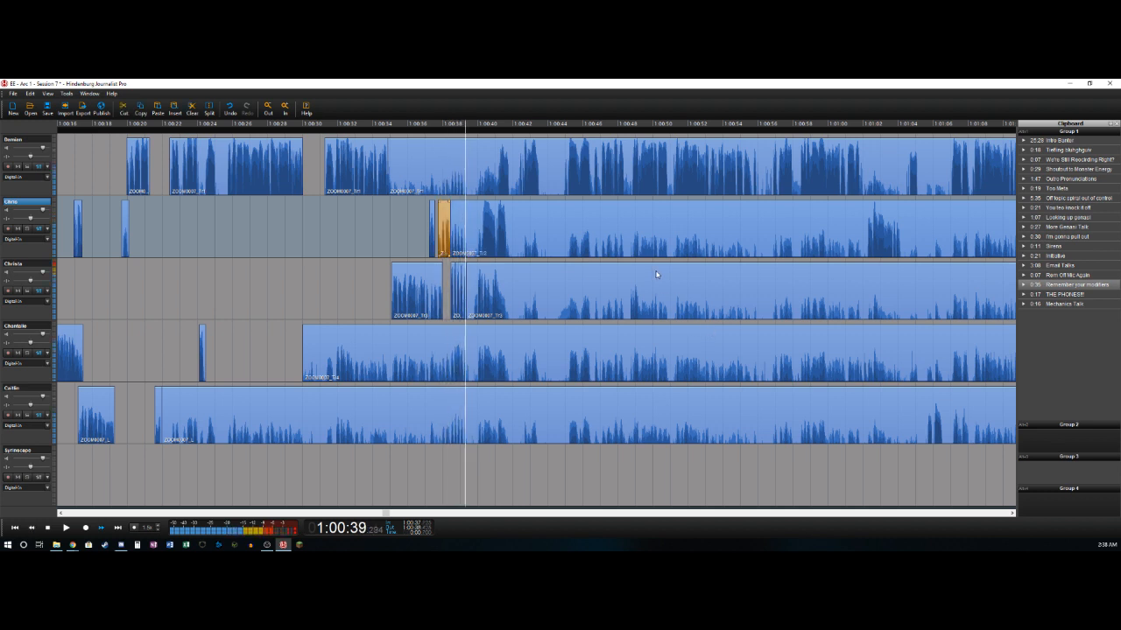
- Delete the third track's bleed from about 1:00:39.3 to 1:00:40 and split its speech near 1:00:41.6
{"action": "key", "text": "Left"}
{"action": "key", "text": "Left"}
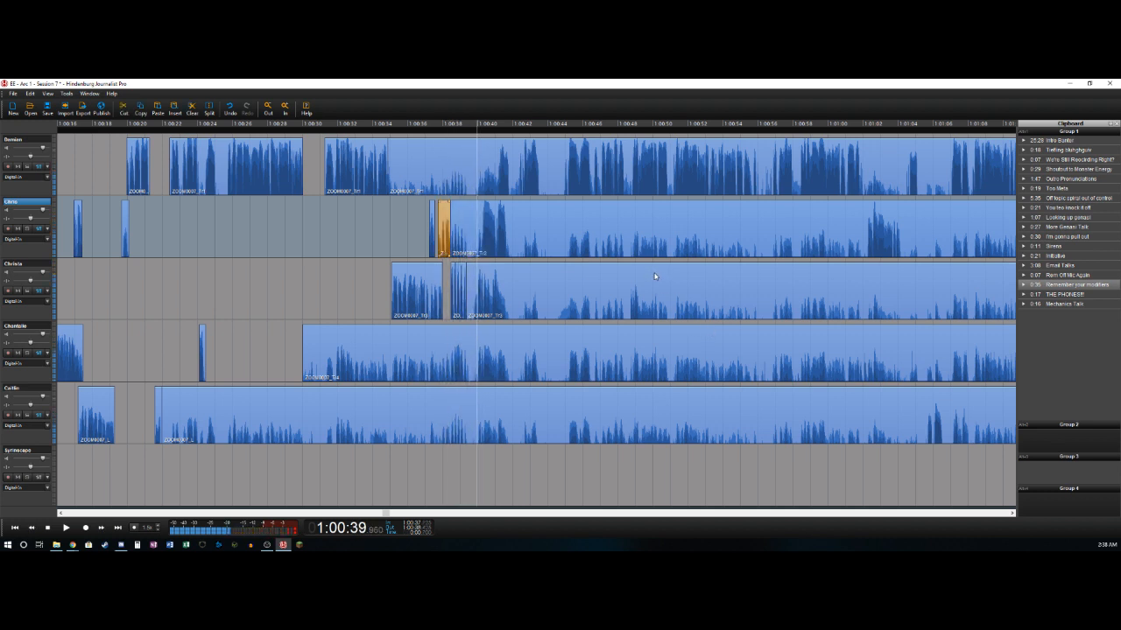
{"action": "key", "text": "ctrl+t"}
{"action": "key", "text": "Delete"}
{"action": "key", "text": "space"}
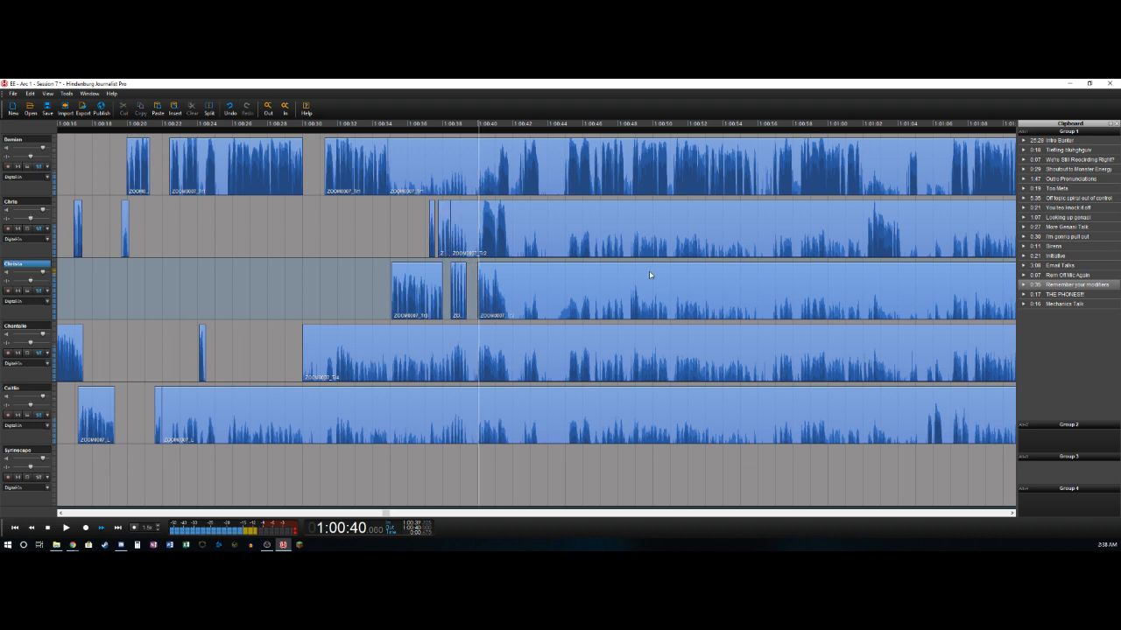
{"action": "key", "text": "Right"}
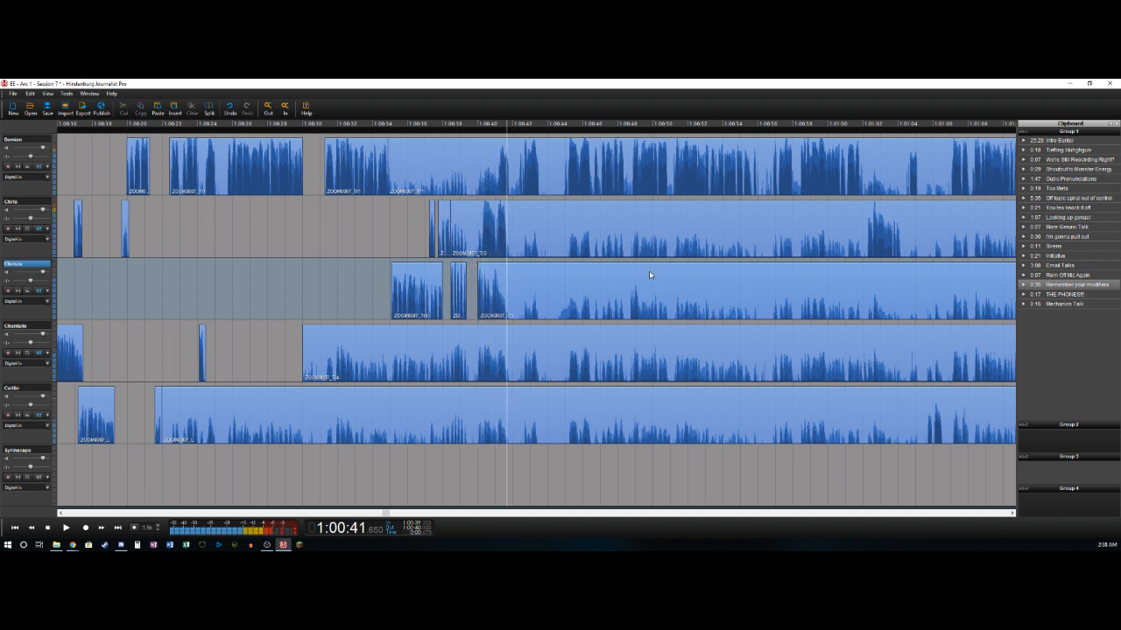
{"action": "key", "text": "ctrl+t"}
- Delete the second track's bleed from about 1:00:38.4 to 1:00:40.2 and split its speech near 1:00:41.6
{"action": "key", "text": "Up"}
{"action": "key", "text": "Left"}
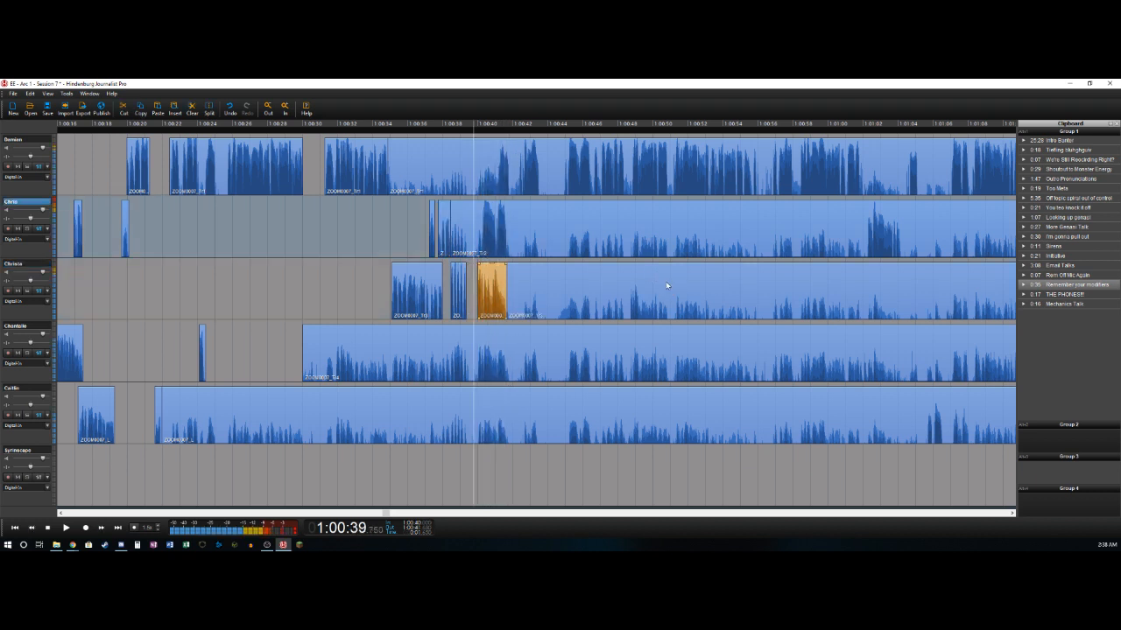
{"action": "key", "text": "space"}
{"action": "key", "text": "ctrl+t"}
{"action": "key", "text": "Delete"}
{"action": "key", "text": "space"}
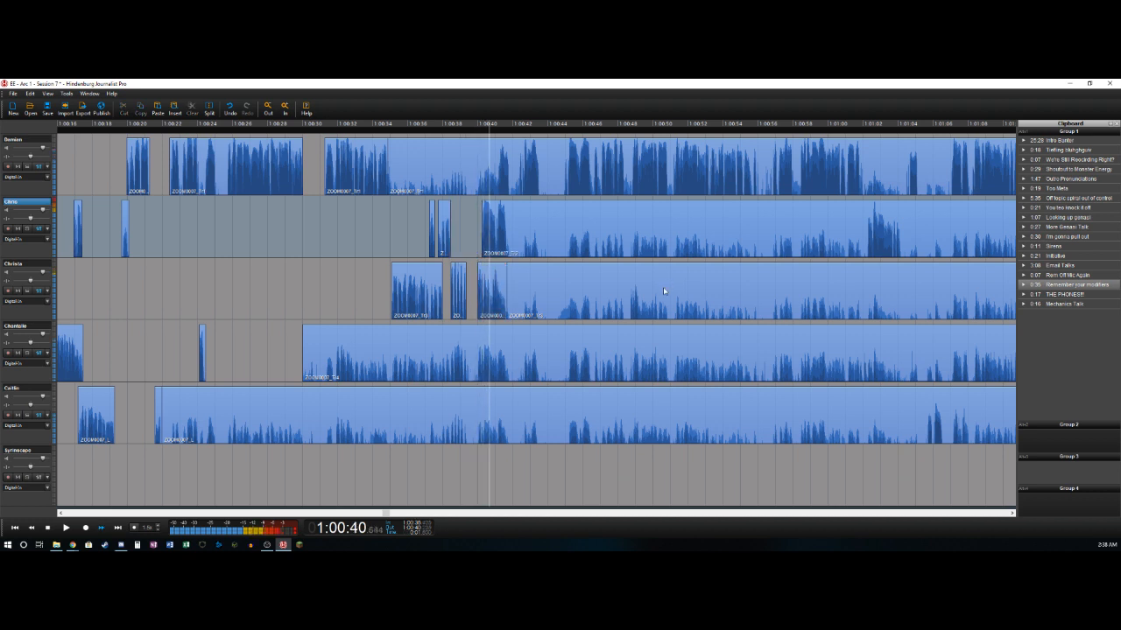
{"action": "key", "text": "ctrl+t"}
- Delete the first track's bleed from about 1:00:34.9 to 1:00:41.1 and split the short speech ending near 1:00:41.9
{"action": "key", "text": "Left"}
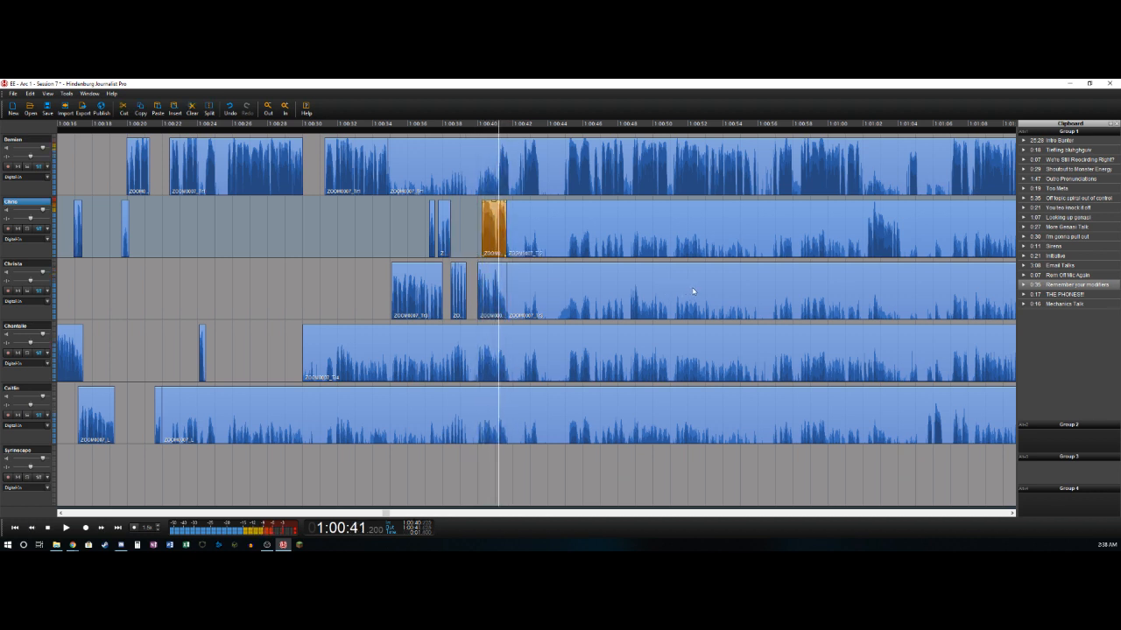
{"action": "key", "text": "ctrl+t"}
{"action": "key", "text": "Delete"}
{"action": "key", "text": "space"}
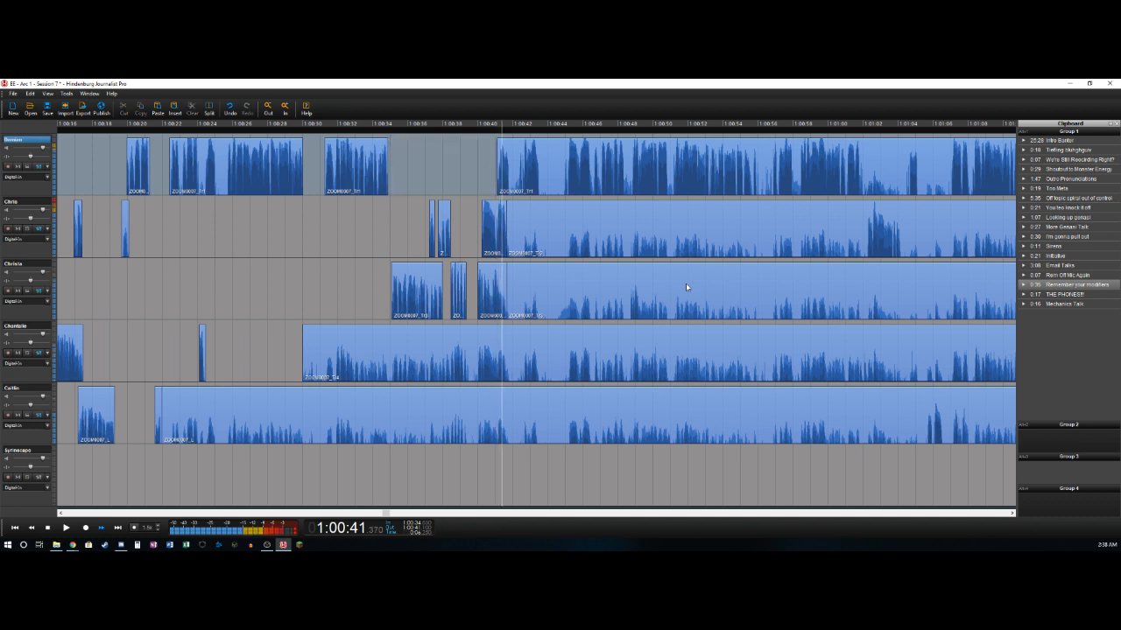
{"action": "key", "text": "ctrl+t"}
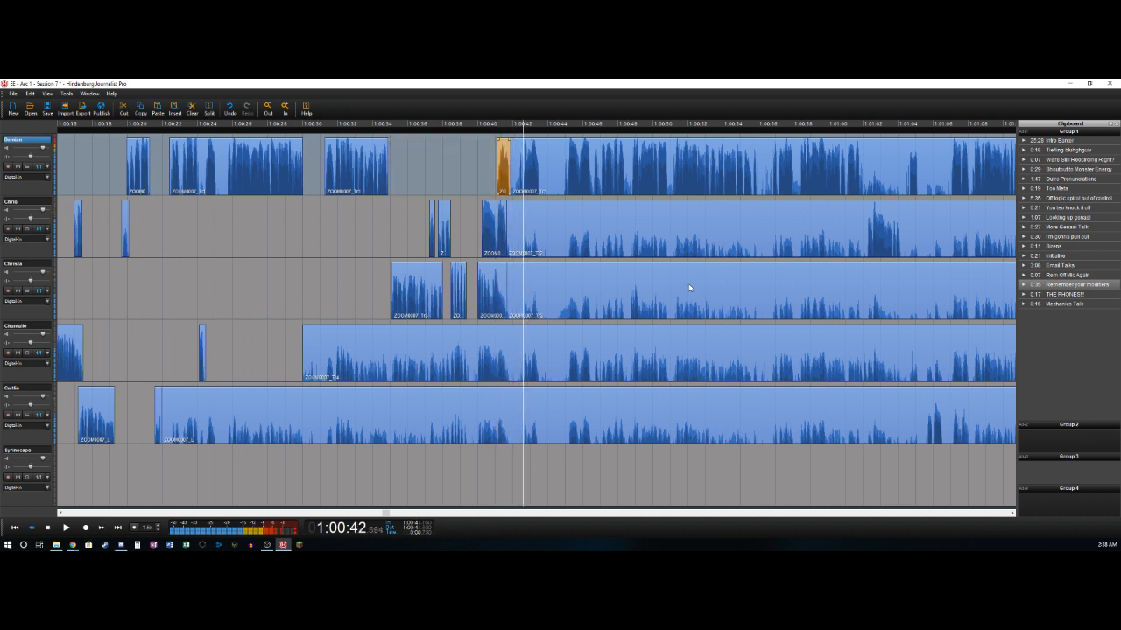
- Delete the first track's quiet section from about 1:00:41.9 to 1:00:42.4
{"action": "key", "text": "ctrl+t"}
{"action": "key", "text": "Delete"}
{"action": "key", "text": "space"}
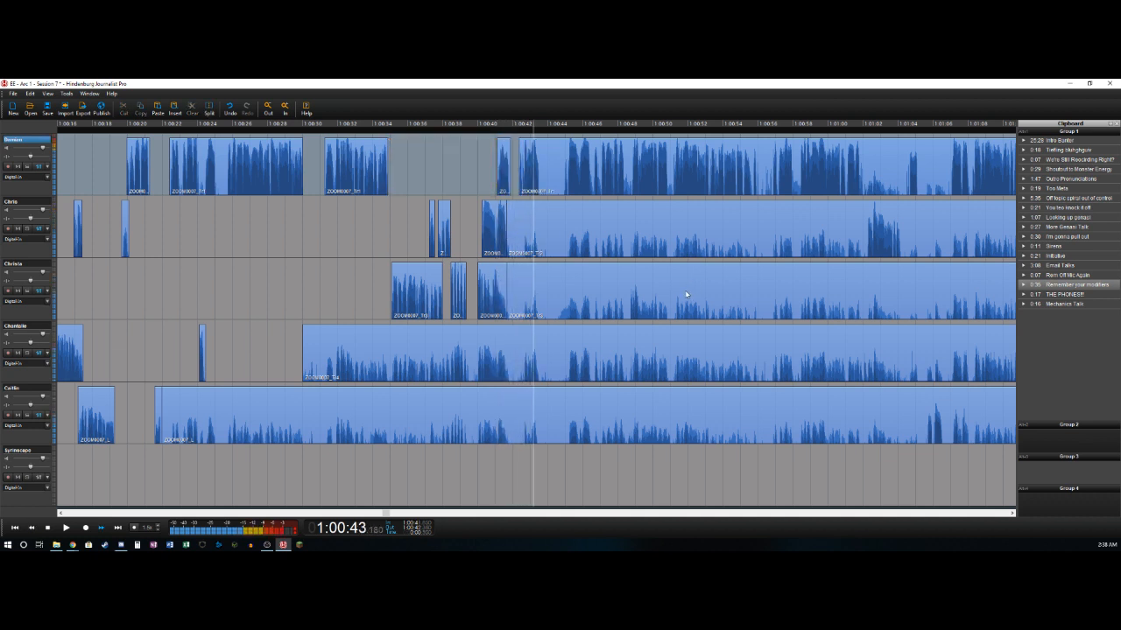
- Split the first track's speech near 1:00:43.5 and ripple-delete the section from about 1:00:43.5 to 1:00:45.1 across all five speaker tracks
{"action": "key", "text": "ctrl+t"}
{"action": "key", "text": "space"}
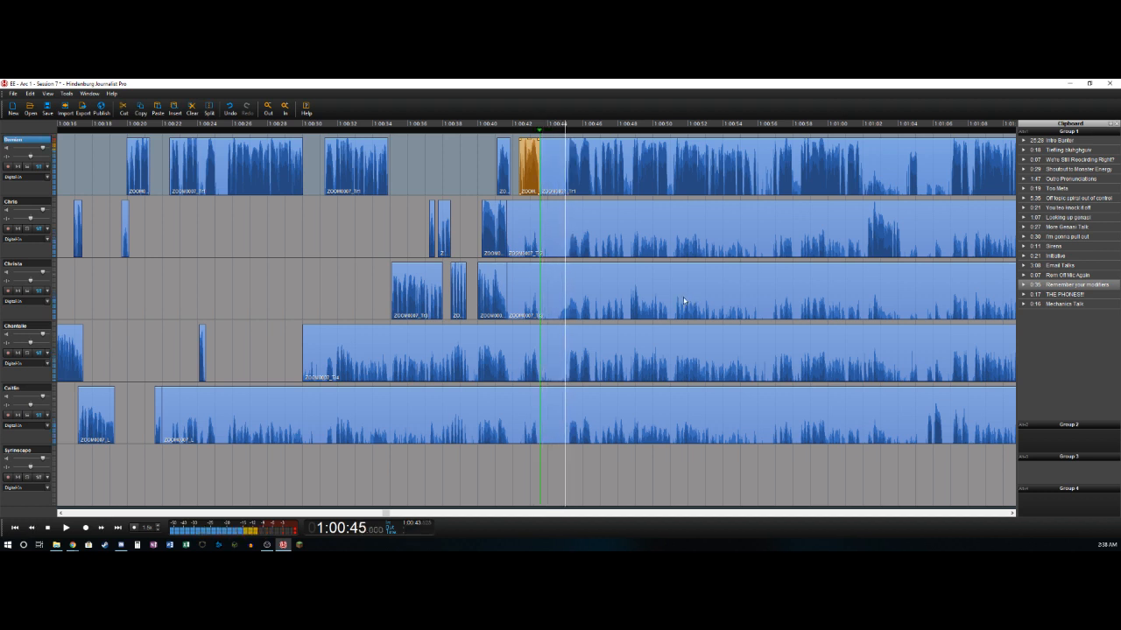
{"action": "key", "text": "space"}
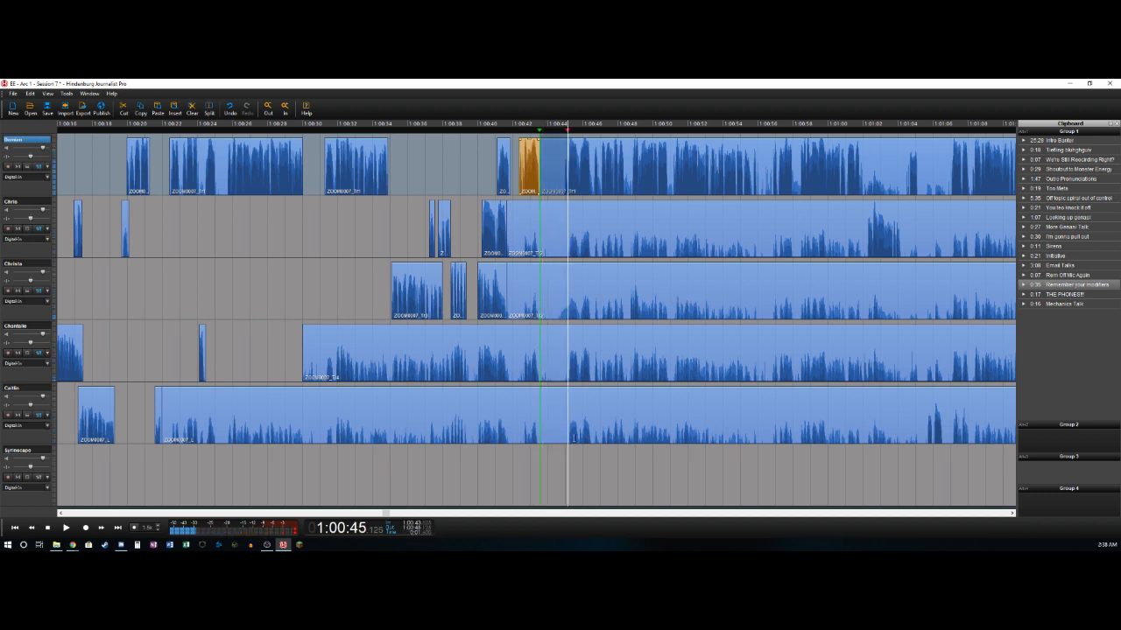
{"action": "key", "text": "ctrl+z"}
{"action": "key", "text": "ctrl+z"}
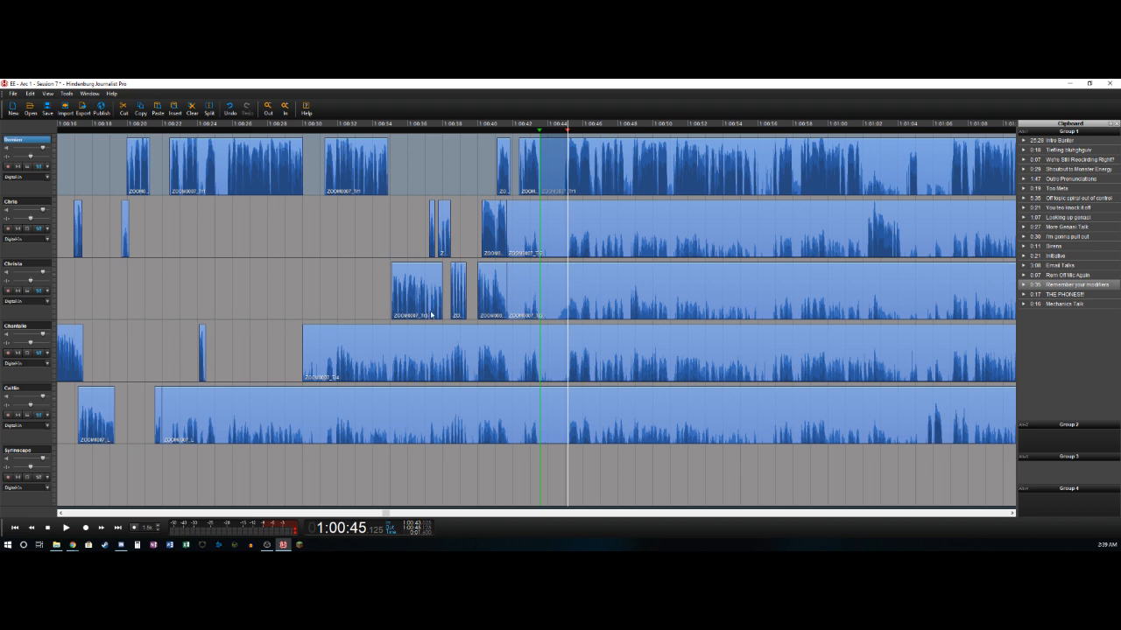
{"action": "left_click", "coordinate": [552, 411], "text": "shift"}
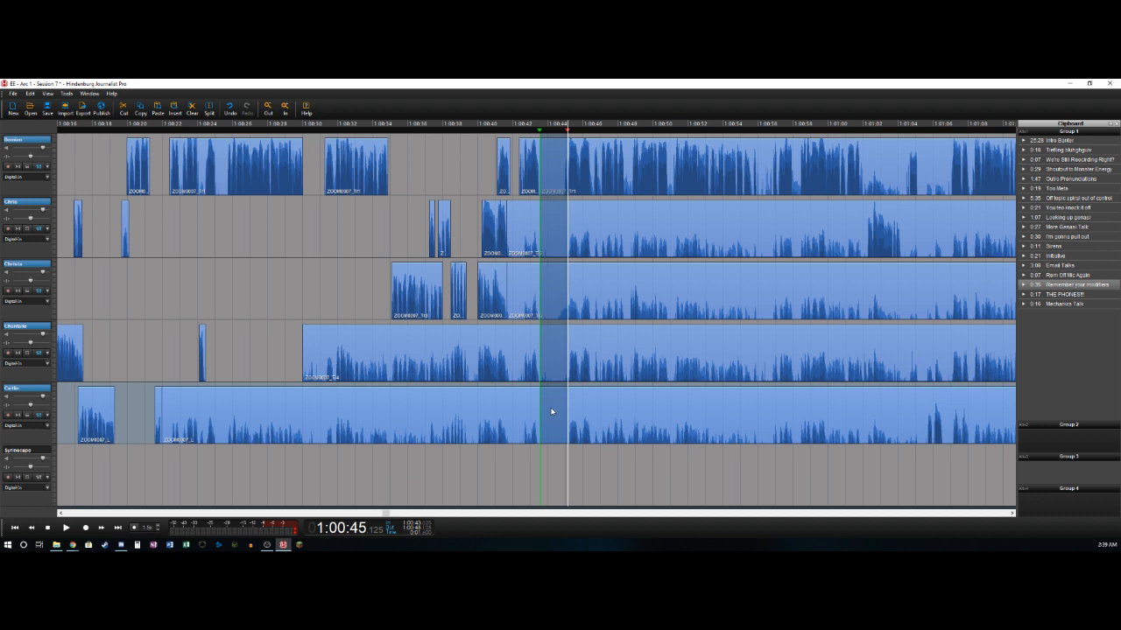
{"action": "key", "text": "Delete"}
- Delete the bleed clips ending near 1:00:43.5 on the second, third, fourth and fifth tracks
{"action": "left_click", "coordinate": [517, 235]}
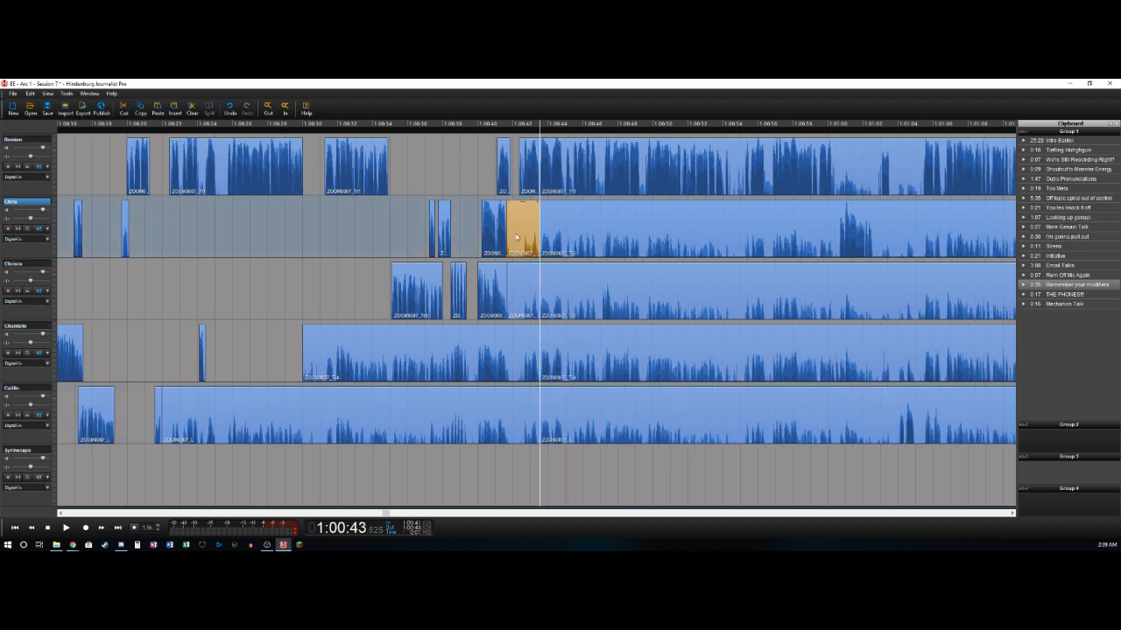
{"action": "key", "text": "Delete"}
{"action": "key", "text": "Delete"}
{"action": "left_click", "coordinate": [510, 354]}
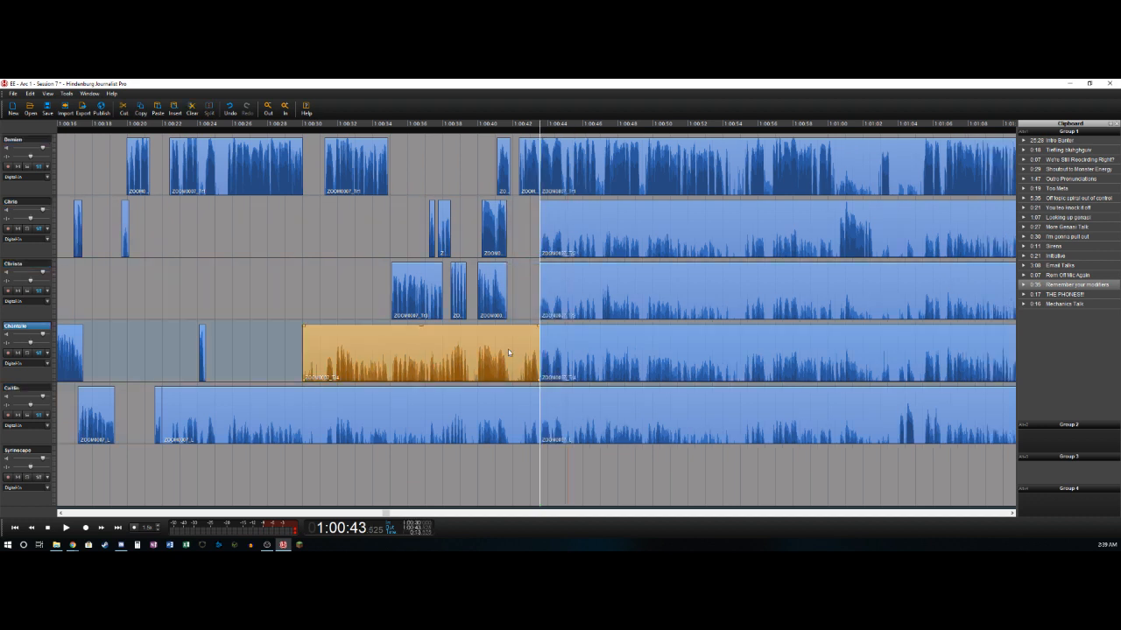
{"action": "key", "text": "Delete"}
{"action": "left_click", "coordinate": [497, 405]}
{"action": "key", "text": "Delete"}
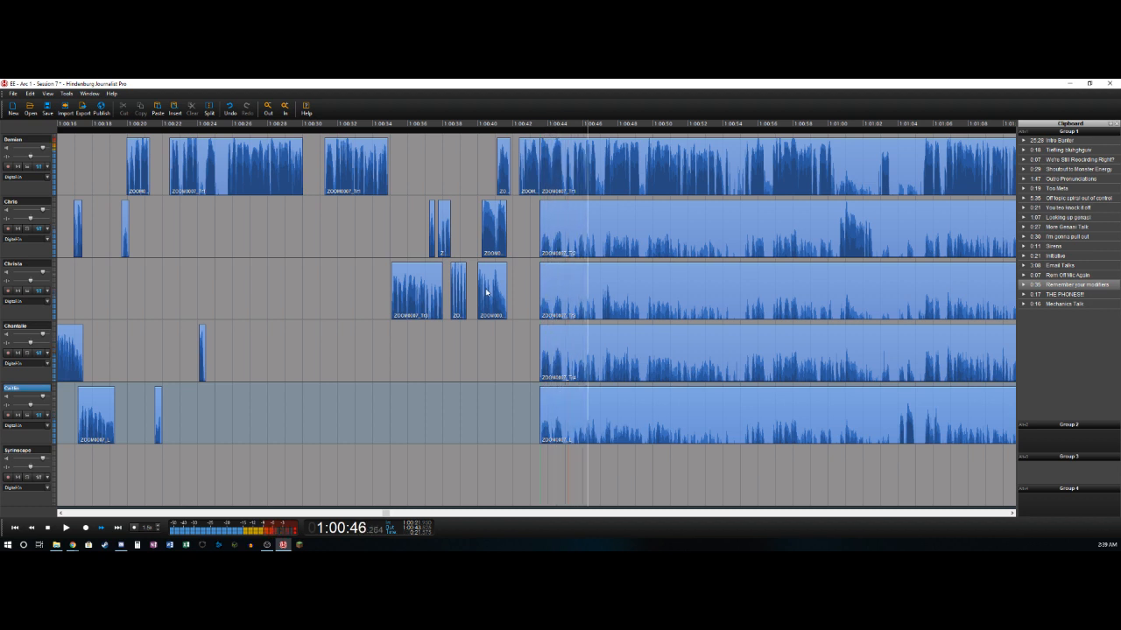
- Split the fifth track near 1:00:46.8 and delete its bleed from about 1:00:43.5 to that point
{"action": "key", "text": "t"}
{"action": "key", "text": "Right"}
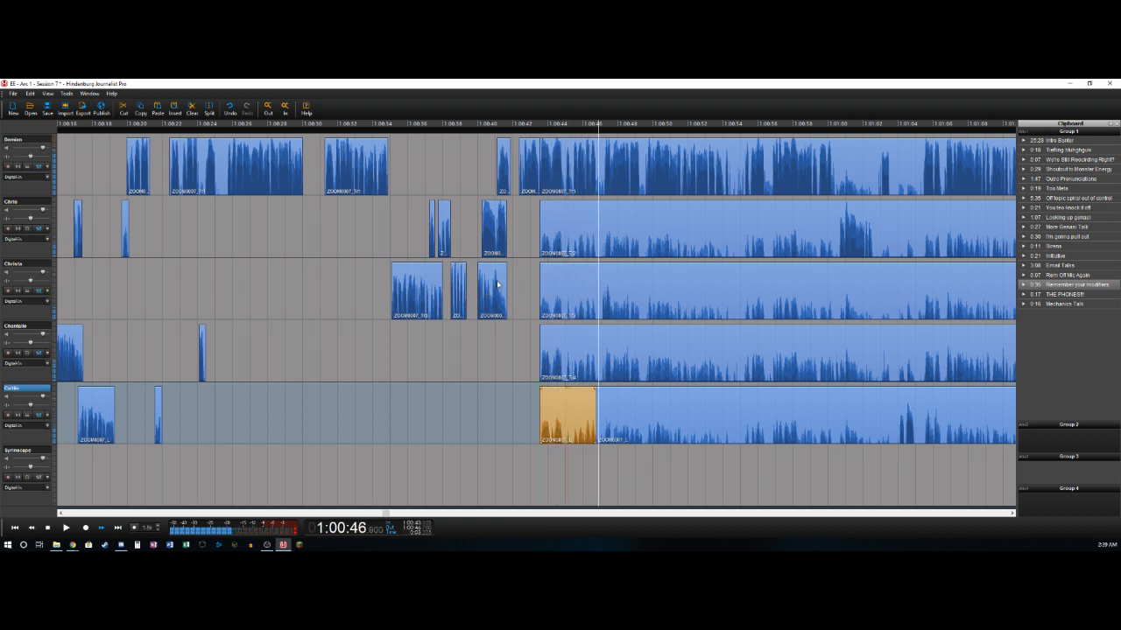
{"action": "key", "text": "Delete"}
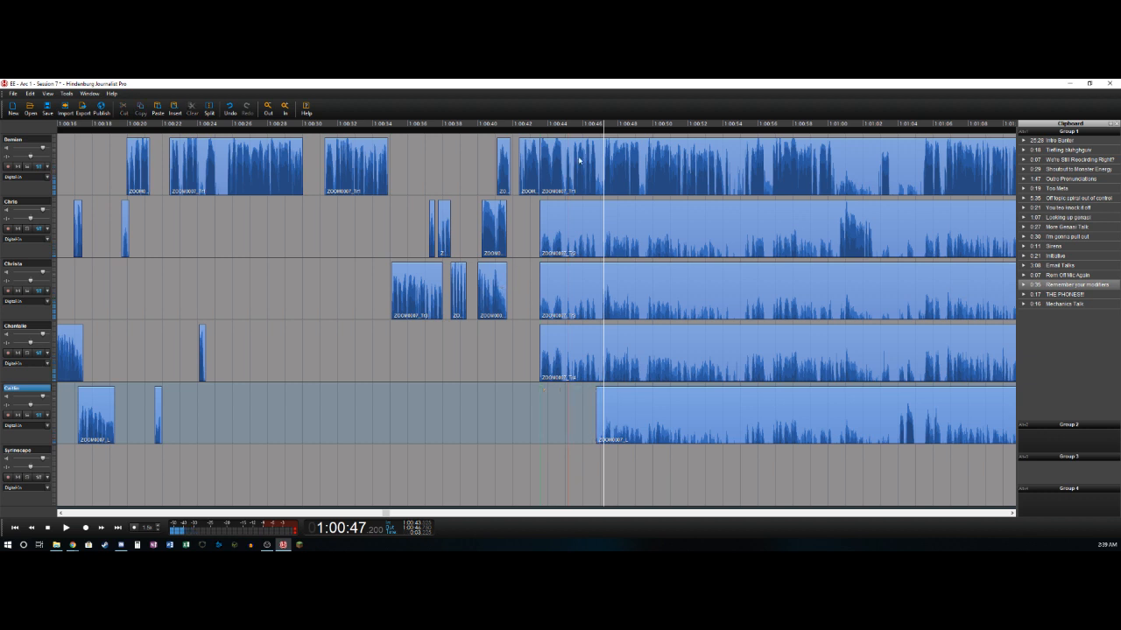
- Split the first track near 1:00:46.8 and 1:00:47.2 and delete the short section between the splits
{"action": "left_click", "coordinate": [580, 159]}
{"action": "key", "text": "Left"}
{"action": "key", "text": "t"}
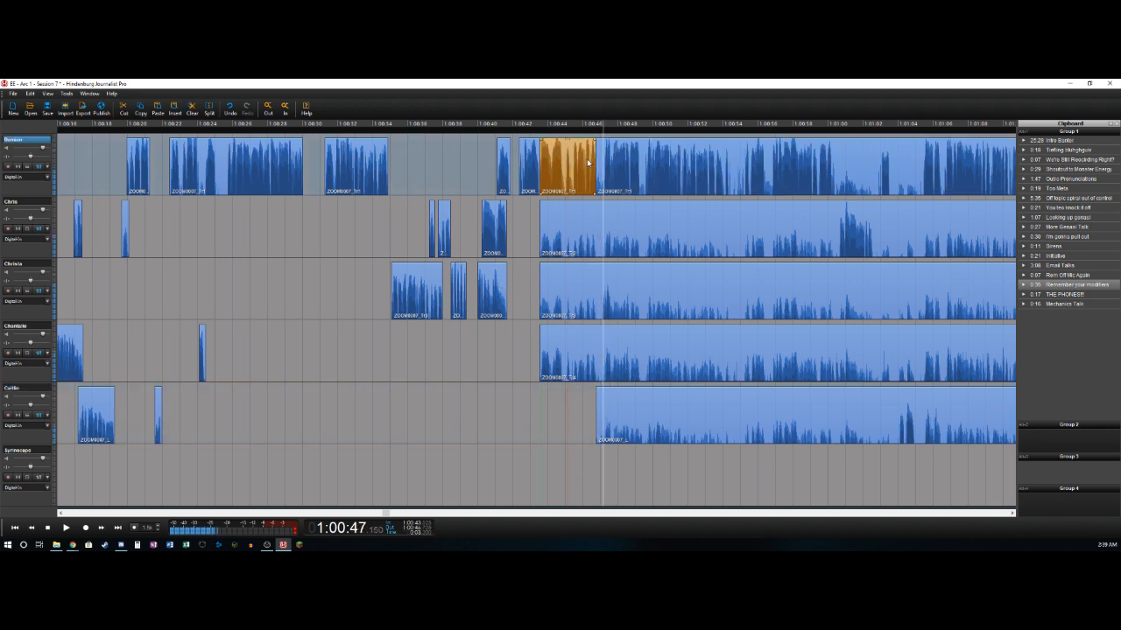
{"action": "key", "text": "t"}
{"action": "key", "text": "Delete"}
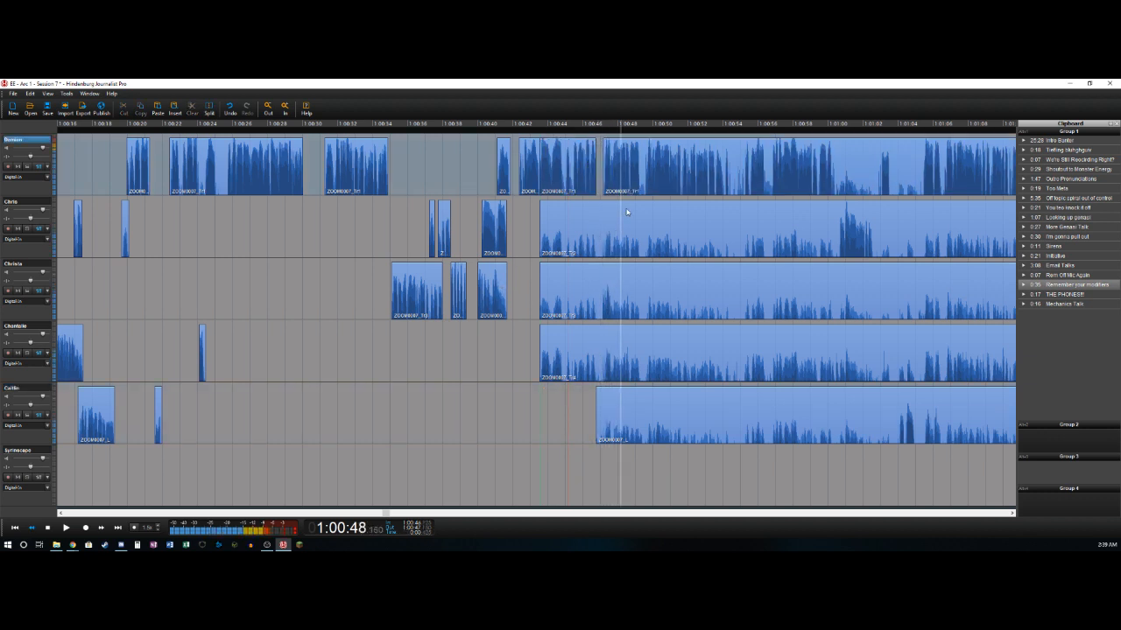
- Delete the third track's bleed from about 1:00:43.5 to 1:00:47.1 and split its short speech near 1:00:47.6
{"action": "key", "text": "Left"}
{"action": "key", "text": "Left"}
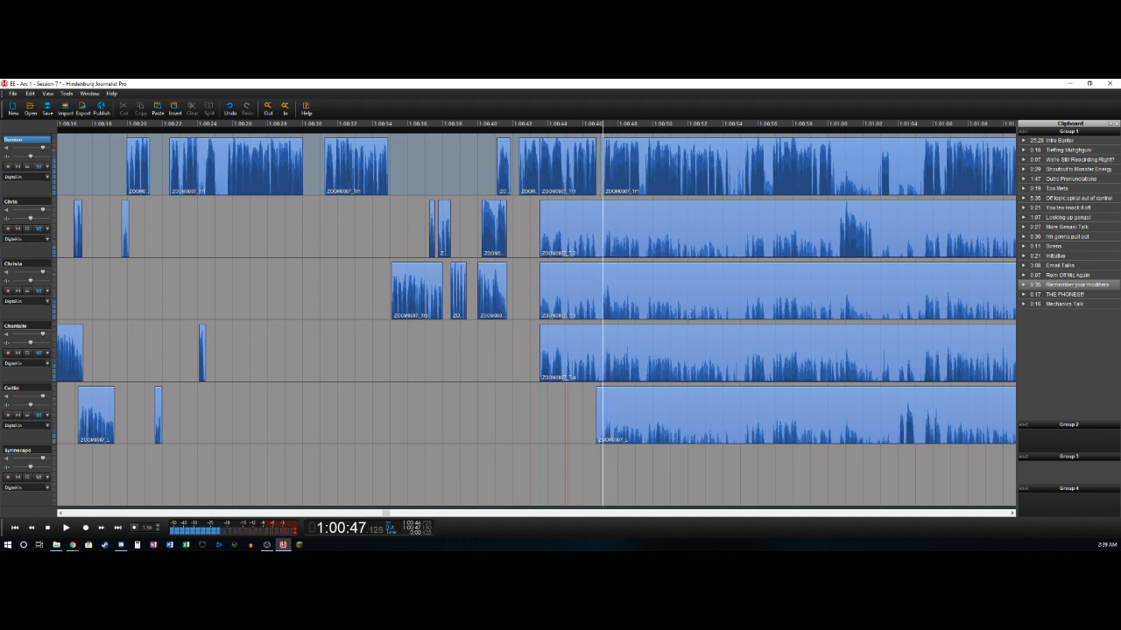
{"action": "key", "text": "Down"}
{"action": "key", "text": "space"}
{"action": "key", "text": "space"}
{"action": "key", "text": "Left"}
{"action": "key", "text": "Left"}
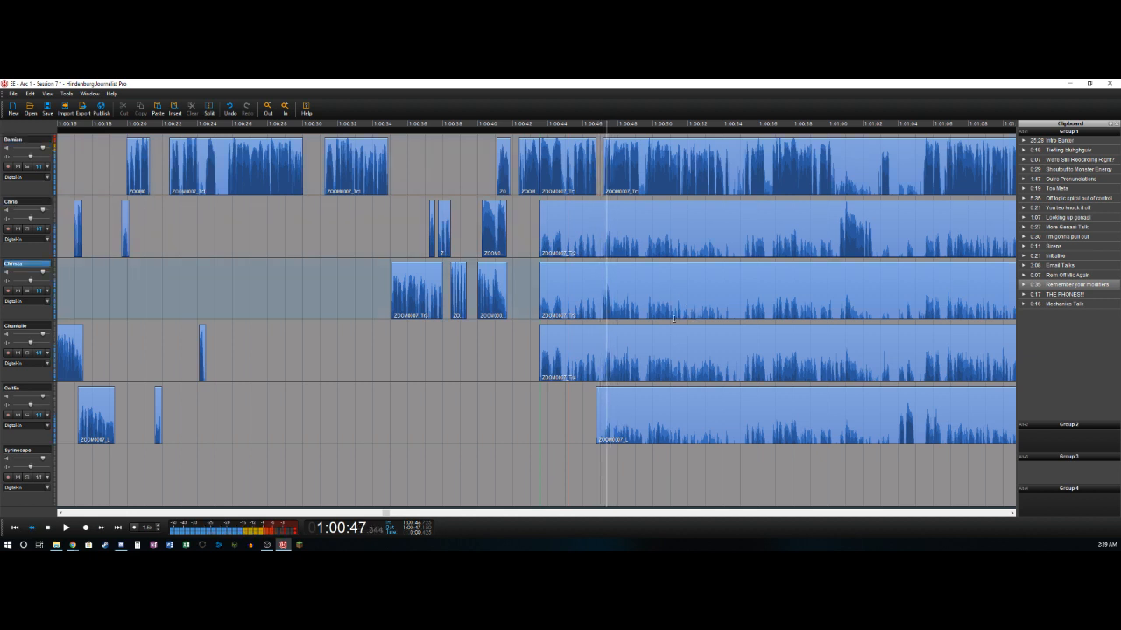
{"action": "key", "text": "Left"}
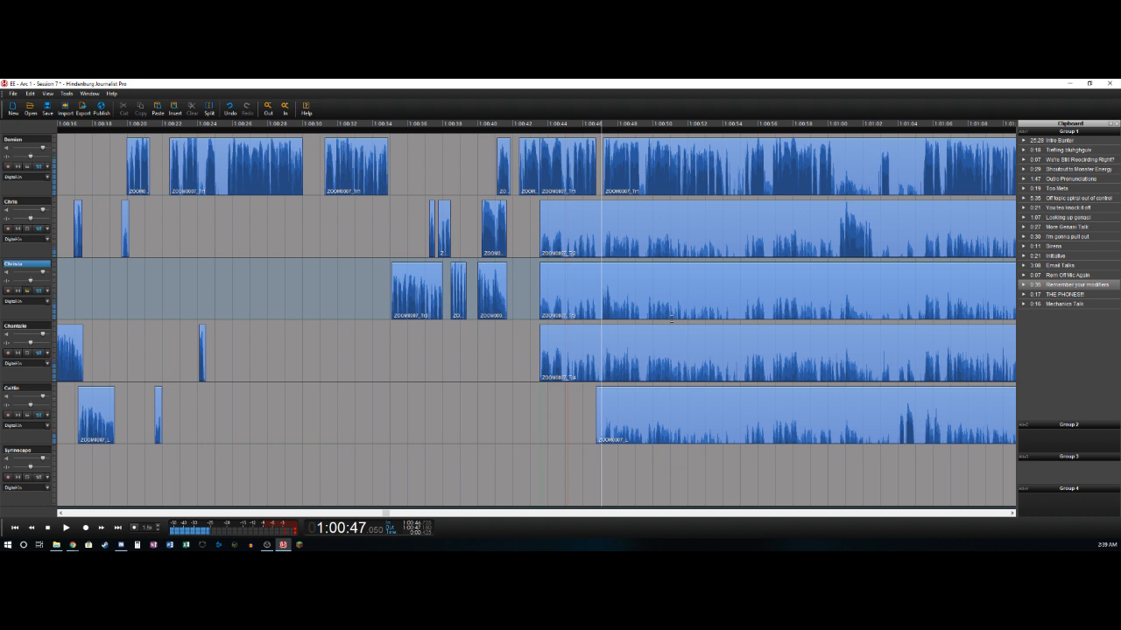
{"action": "key", "text": "space"}
{"action": "key", "text": "space"}
{"action": "key", "text": "Left"}
{"action": "key", "text": "Left"}
{"action": "key", "text": "Left"}
{"action": "key", "text": "Right"}
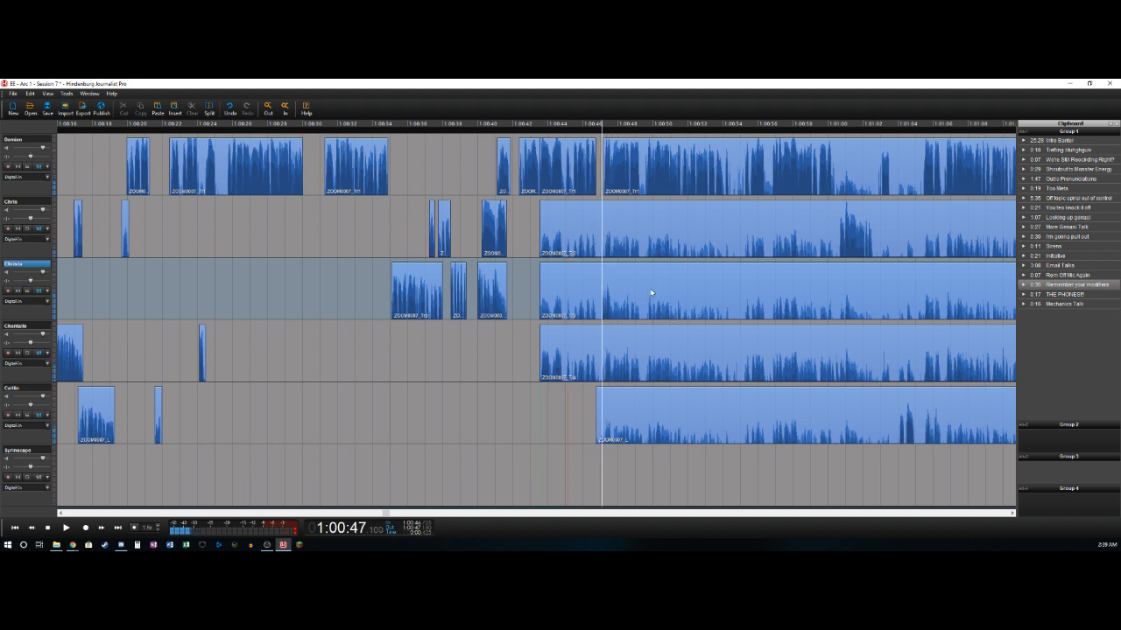
{"action": "key", "text": "t"}
{"action": "key", "text": "Delete"}
{"action": "key", "text": "Right"}
{"action": "key", "text": "t"}
{"action": "key", "text": "Right"}
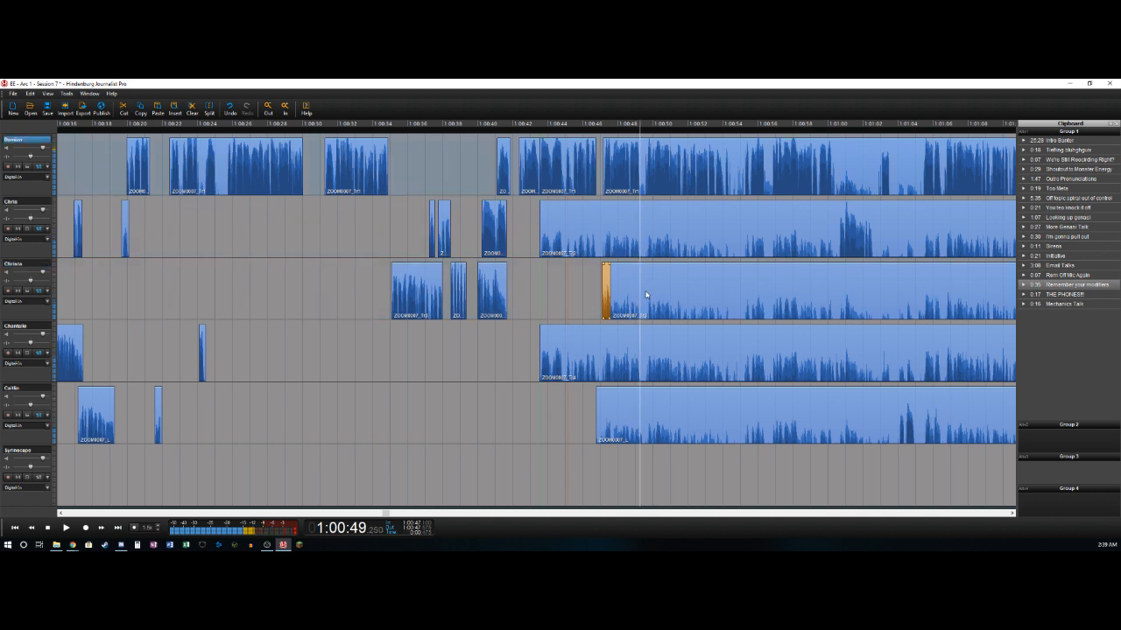
{"action": "key", "text": "Right"}
{"action": "key", "text": "t"}
{"action": "key", "text": "Right"}
{"action": "key", "text": "t"}
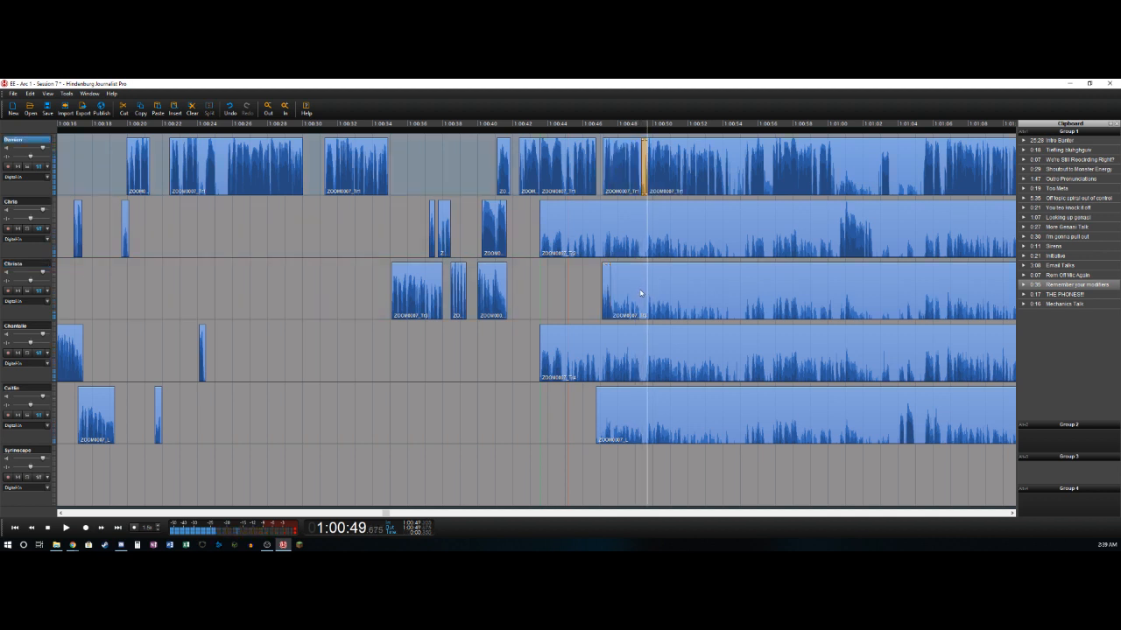
{"action": "key", "text": "ctrl+z"}
{"action": "key", "text": "ctrl+z"}
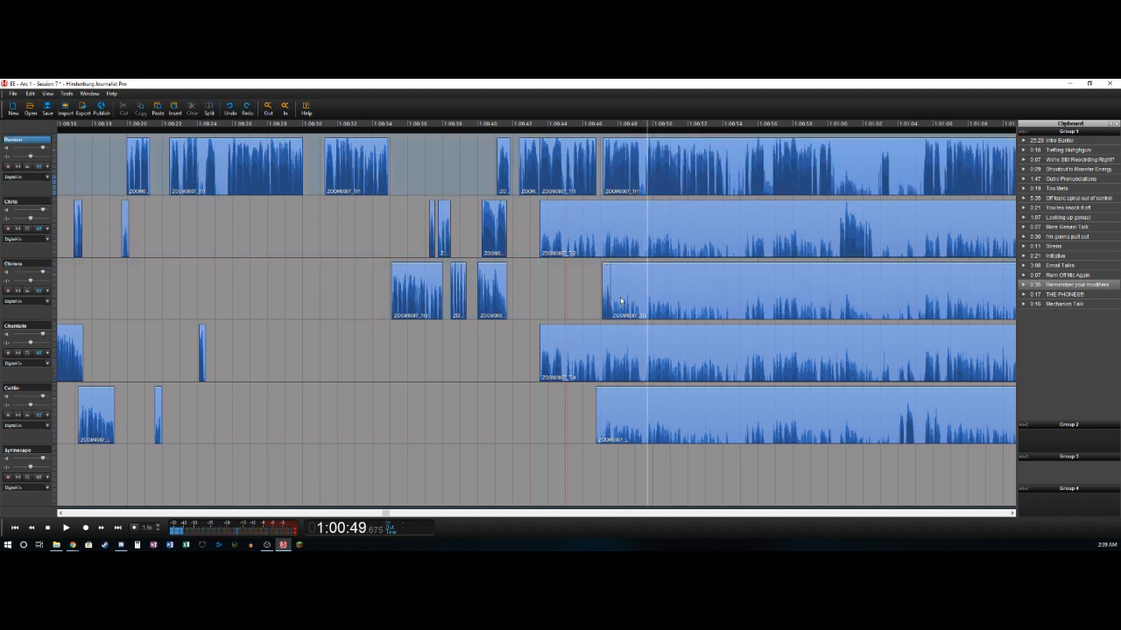
- Split the first track near 1:00:49.3 and delete its short pause from there to about 1:00:49.6
{"action": "key", "text": "Left"}
{"action": "key", "text": "Right"}
{"action": "key", "text": "t"}
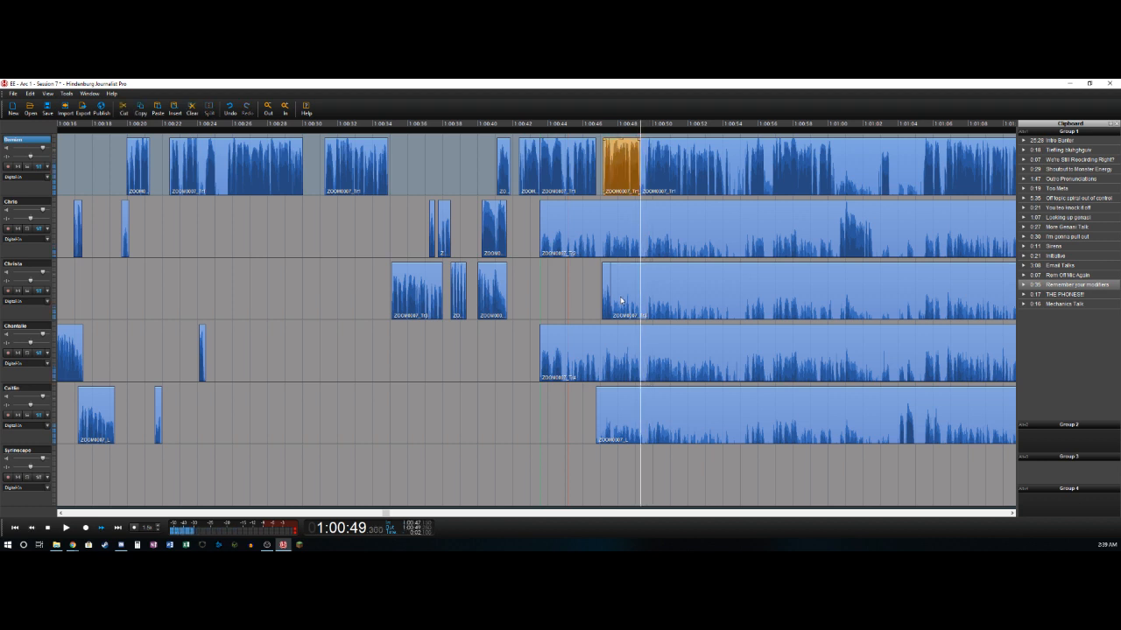
{"action": "key", "text": "Right"}
{"action": "key", "text": "space"}
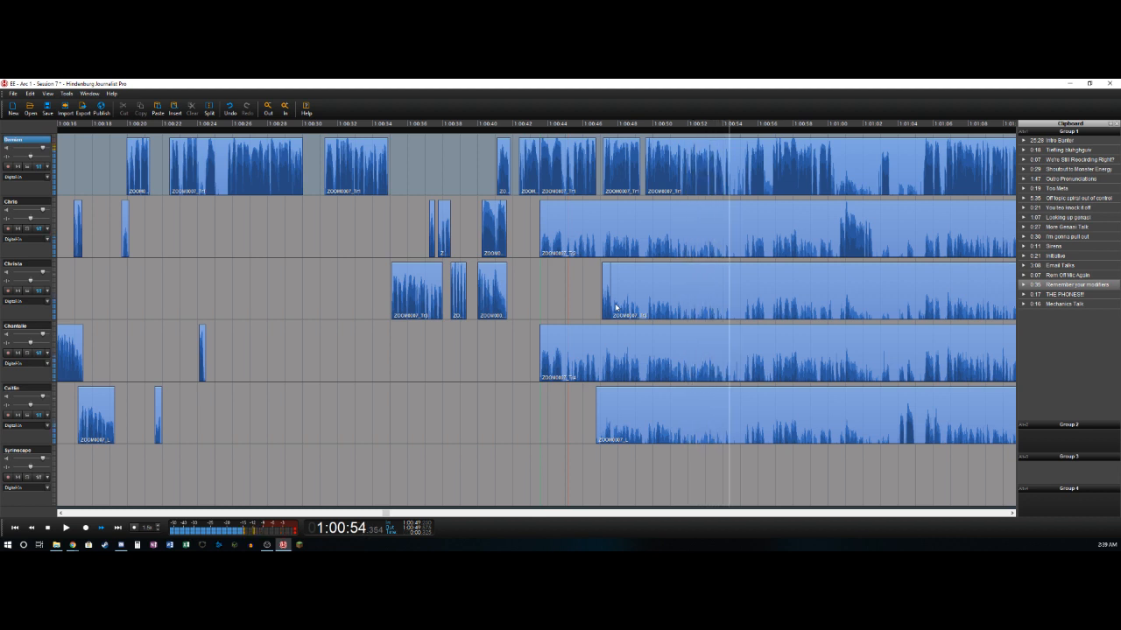
- Split the first track near 1:00:54.4 and 1:00:55.3 and delete the quiet section between the splits
{"action": "key", "text": "s"}
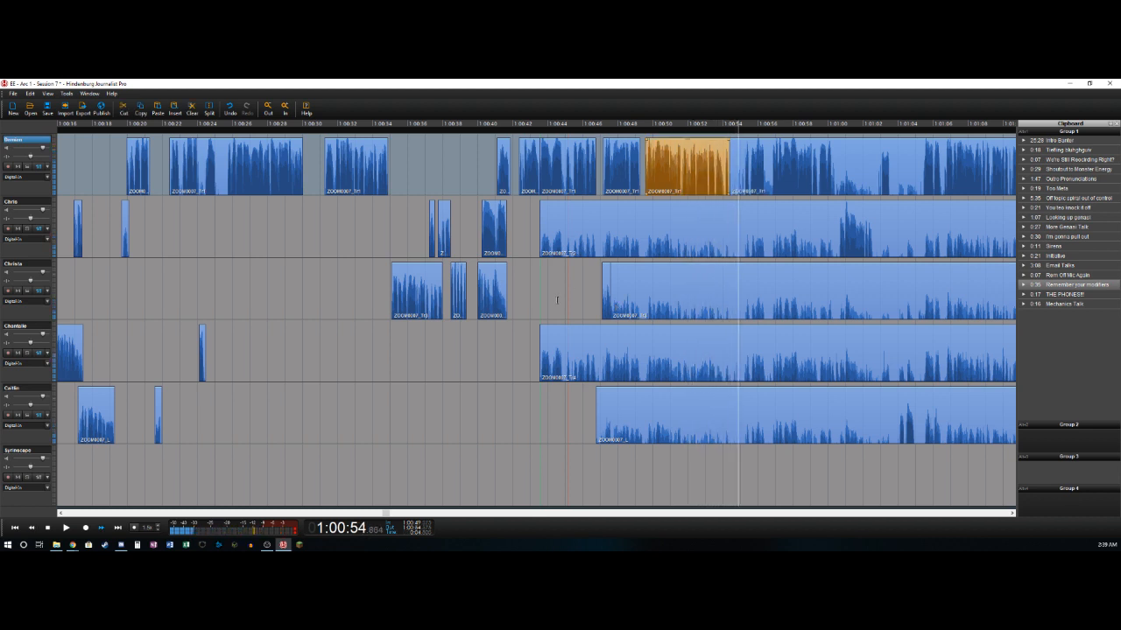
{"action": "key", "text": "s"}
{"action": "key", "text": "Delete"}
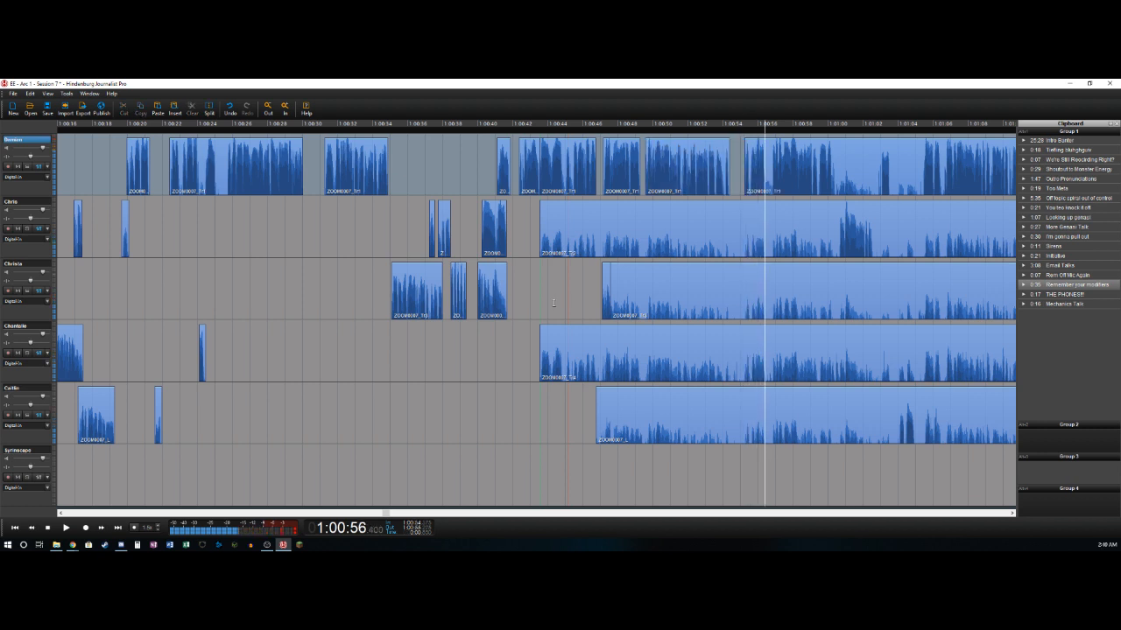
- Cut out the first track's pauses from about 1:00:56.4 to 1:00:56.8 and from about 1:01:00.2 to 1:01:00.6
{"action": "key", "text": "s"}
{"action": "key", "text": "s"}
{"action": "key", "text": "Delete"}
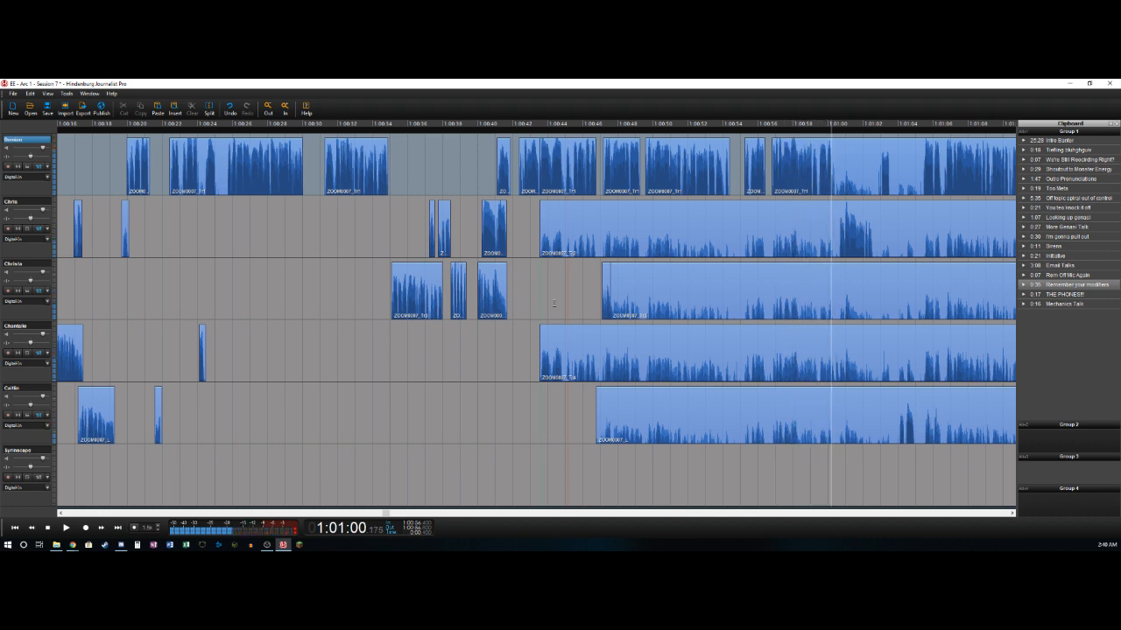
{"action": "key", "text": "s"}
{"action": "key", "text": "s"}
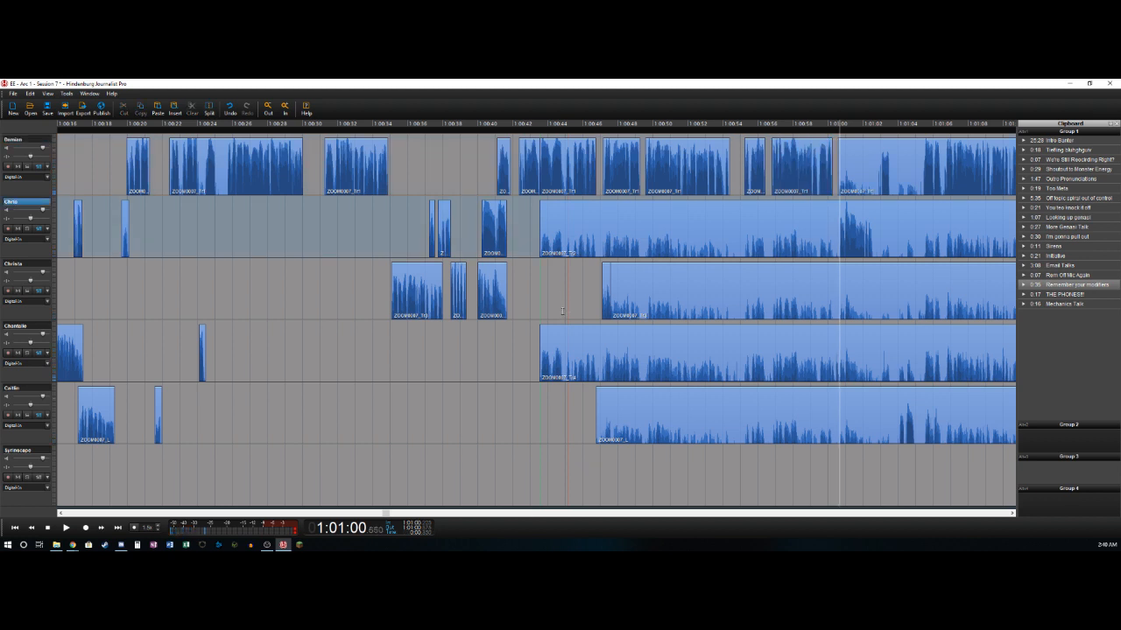
- Delete the second track's bleed from about 1:00:43.5 to 1:01:00.6 and split its speech near 1:01:02.6
{"action": "key", "text": "s"}
{"action": "key", "text": "Delete"}
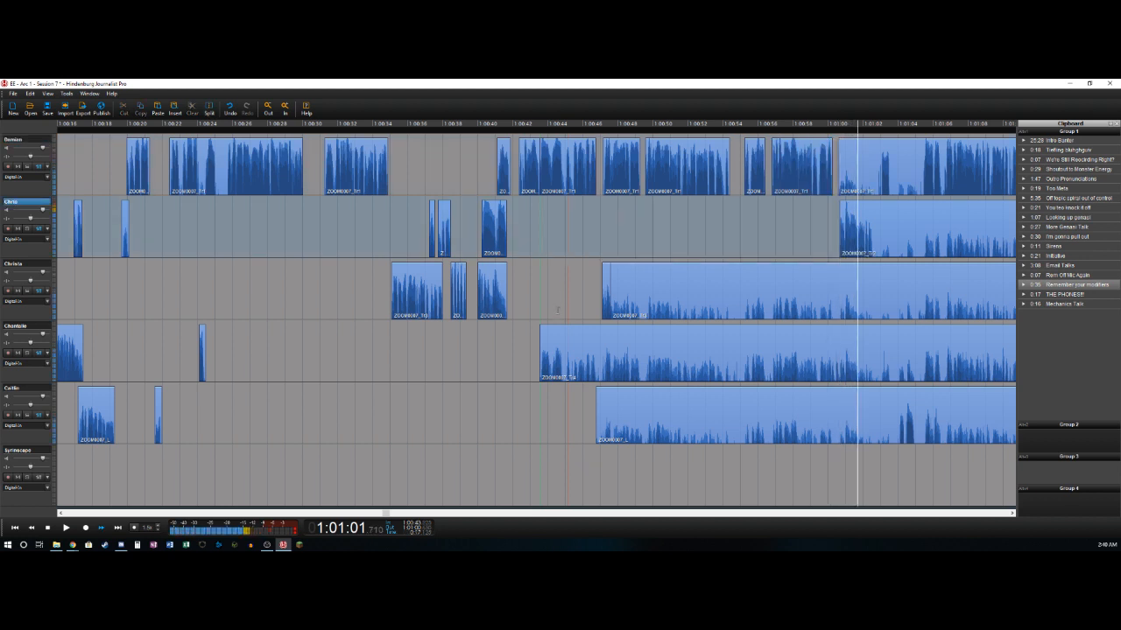
{"action": "key", "text": "s"}
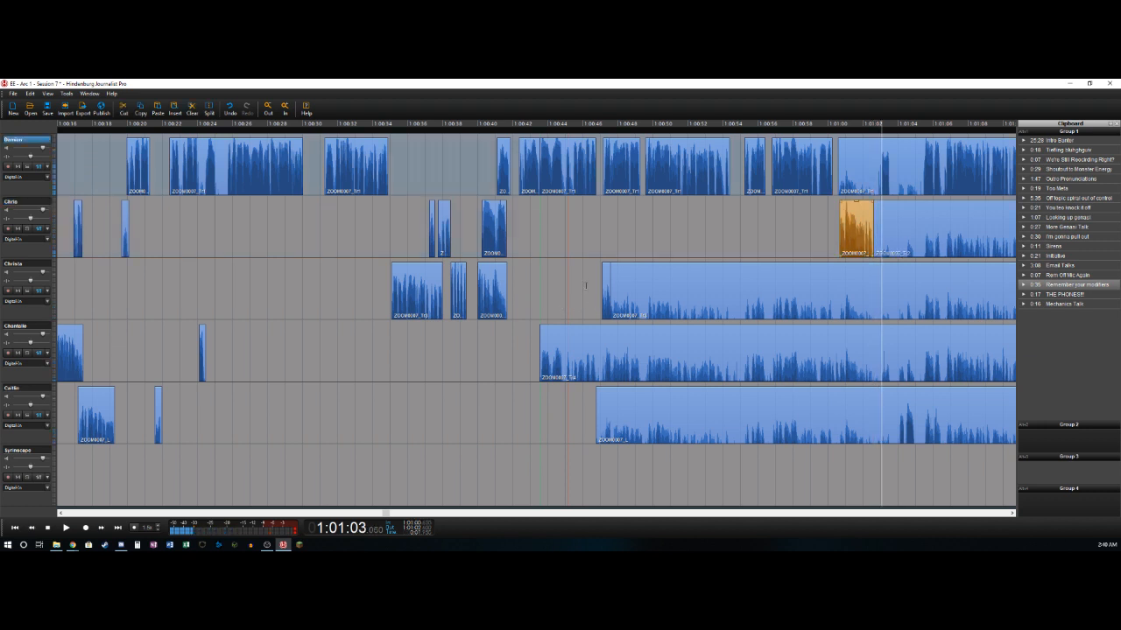
- Delete the first track's quiet section from about 1:01:00.6 to 1:01:03 and split the short speech ending near 1:01:03.5
{"action": "key", "text": "s"}
{"action": "key", "text": "Delete"}
{"action": "key", "text": "s"}
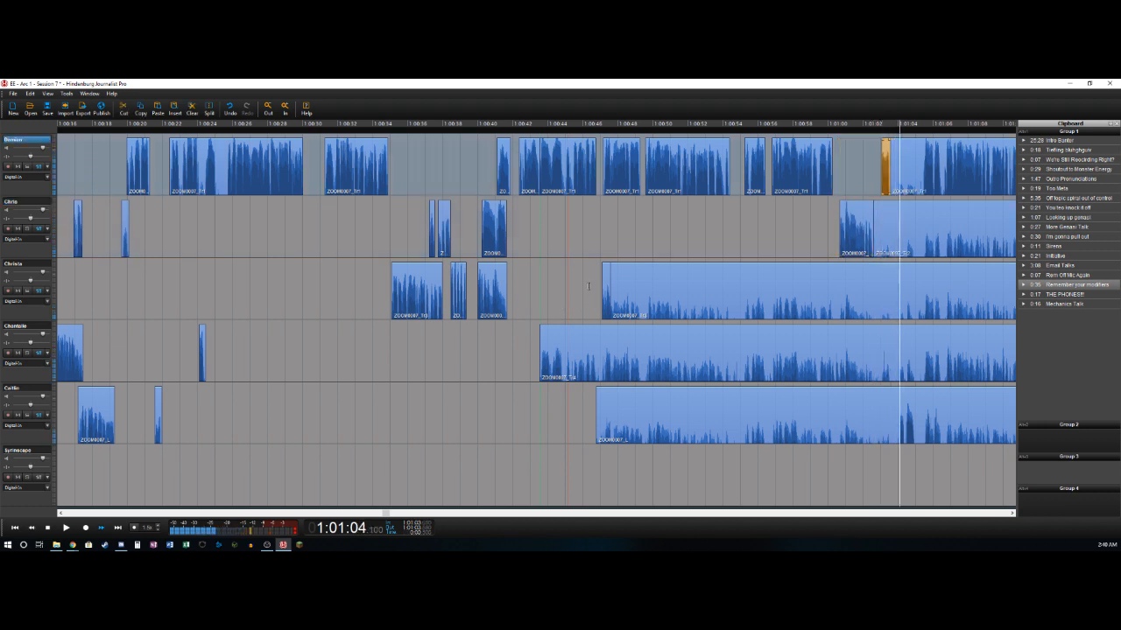
- Delete the fifth track's bleed from about 1:00:46.8 to 1:01:04.1 and split its speech near 1:01:04.9
{"action": "key", "text": "Down"}
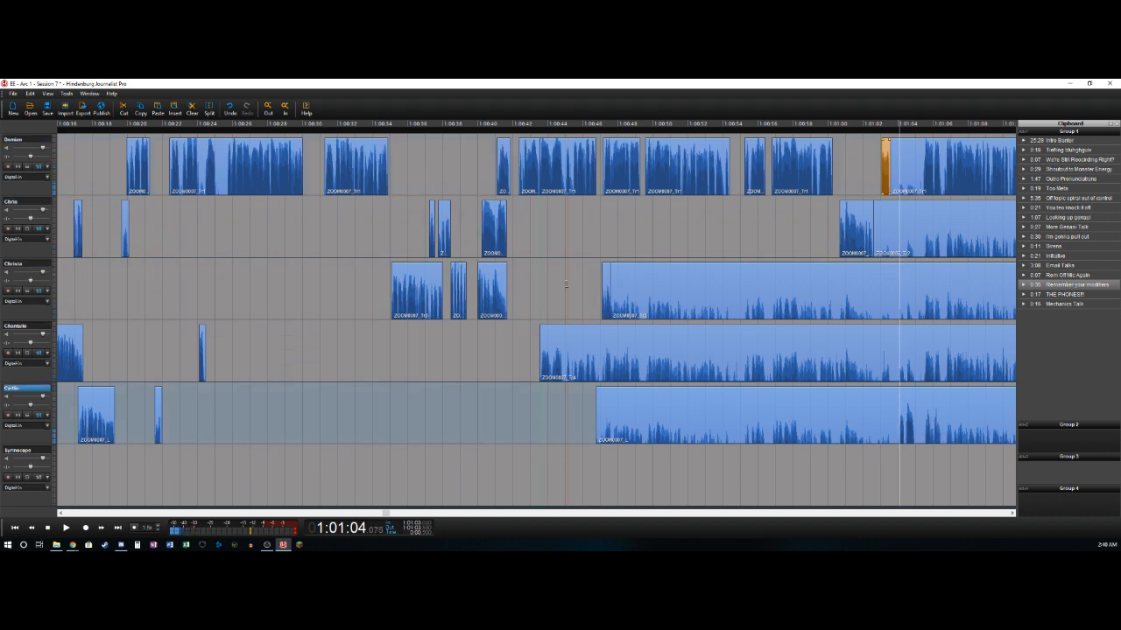
{"action": "key", "text": "s"}
{"action": "key", "text": "Delete"}
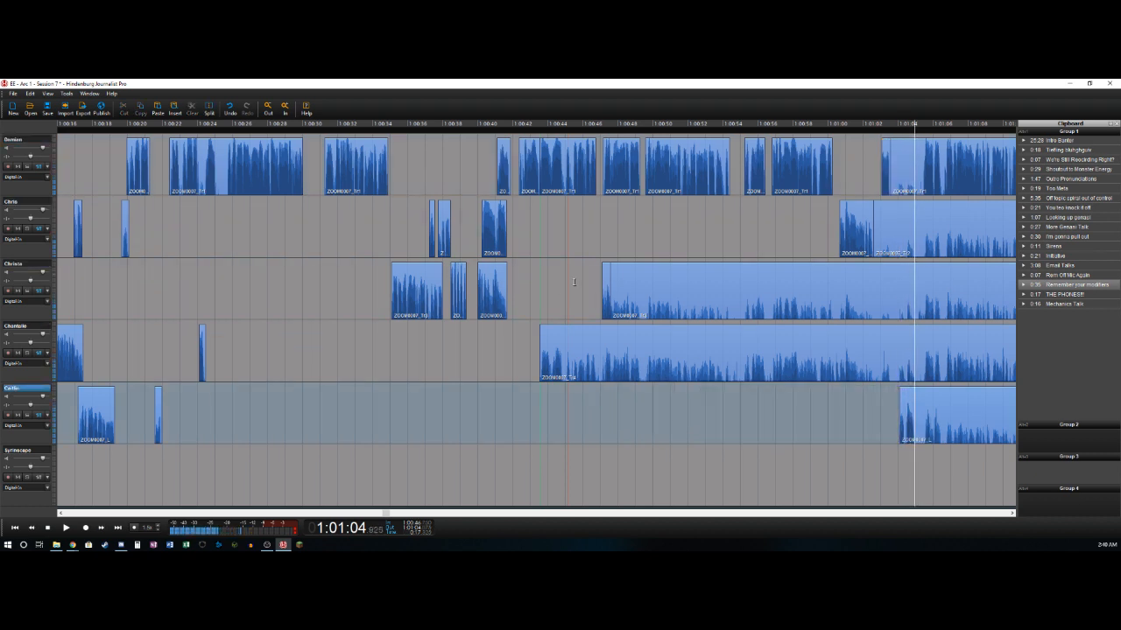
{"action": "key", "text": "s"}
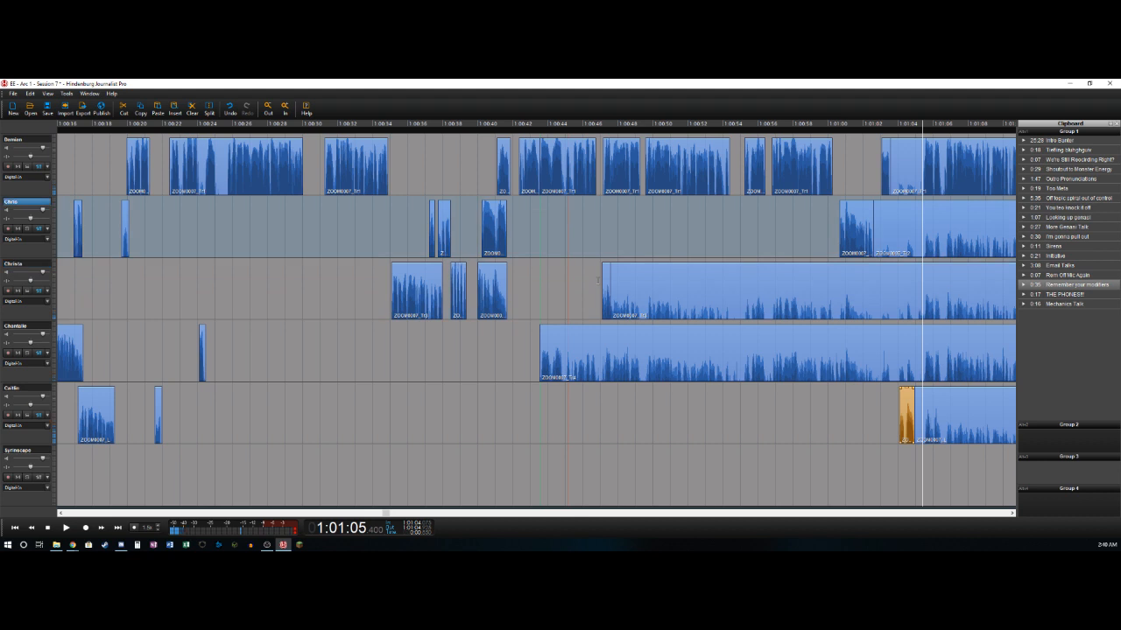
- Delete the first track's quiet section from about 1:01:03.5 to 1:01:05.4 and split its speech near 1:01:06.5
{"action": "key", "text": "s"}
{"action": "key", "text": "Delete"}
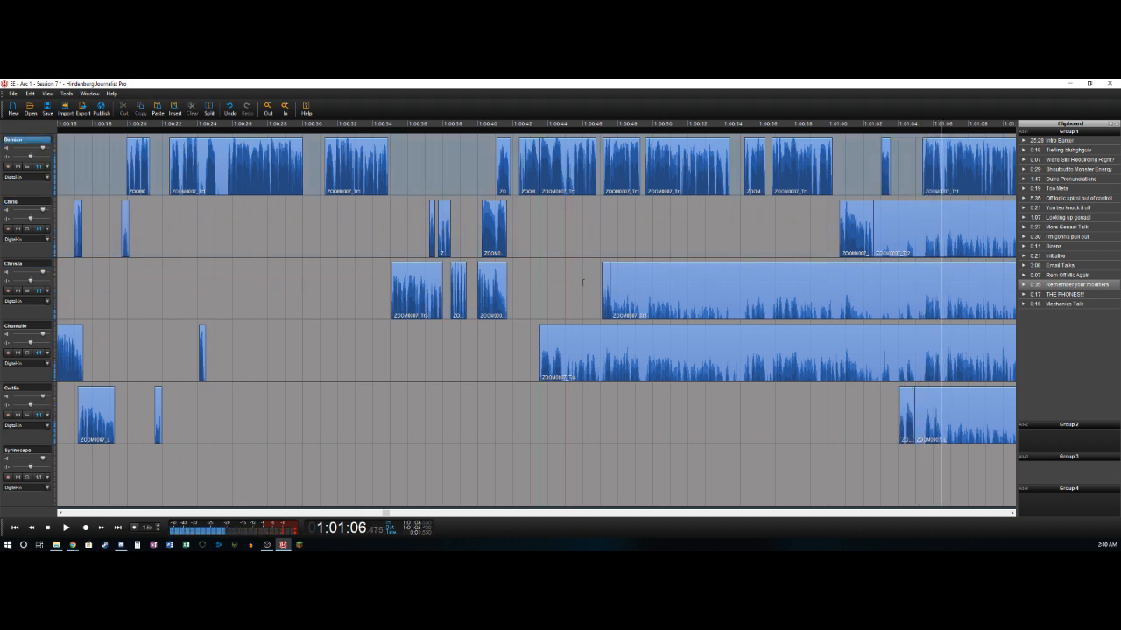
{"action": "key", "text": "s"}
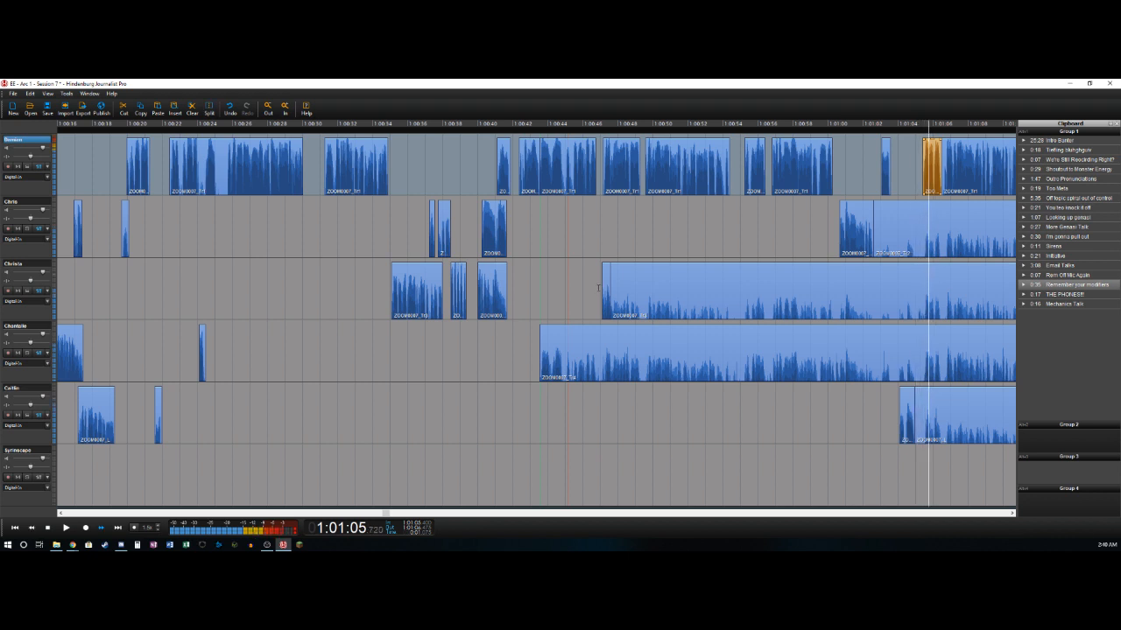
- Split the fifth track near 1:01:05.5 and delete its quiet section from about 1:01:04.9 to that point
{"action": "key", "text": "Left"}
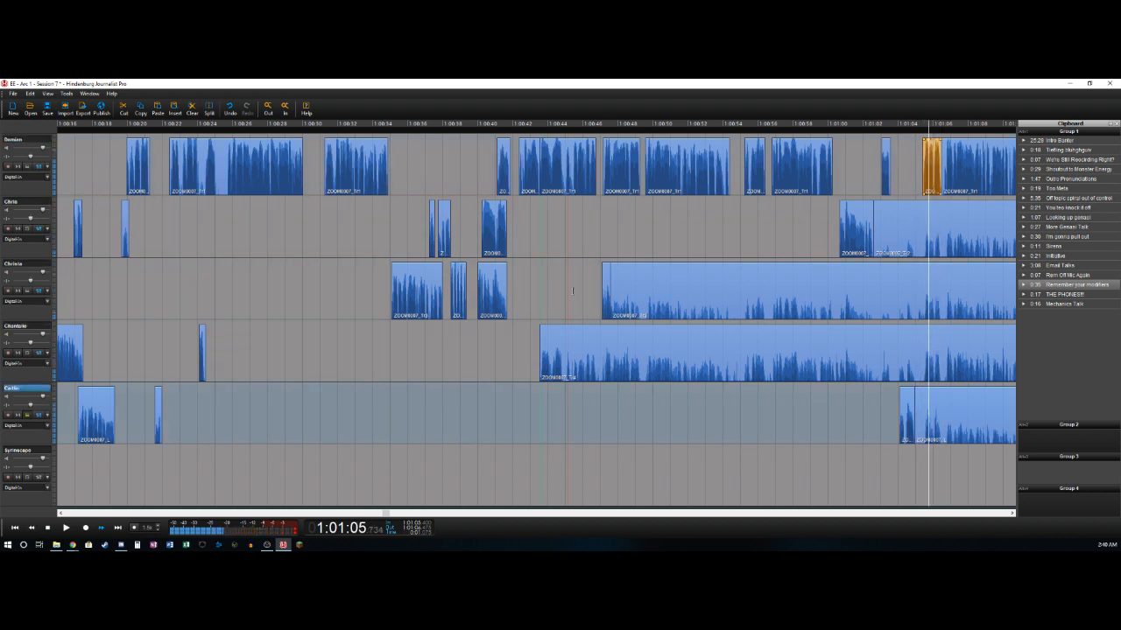
{"action": "key", "text": "Left"}
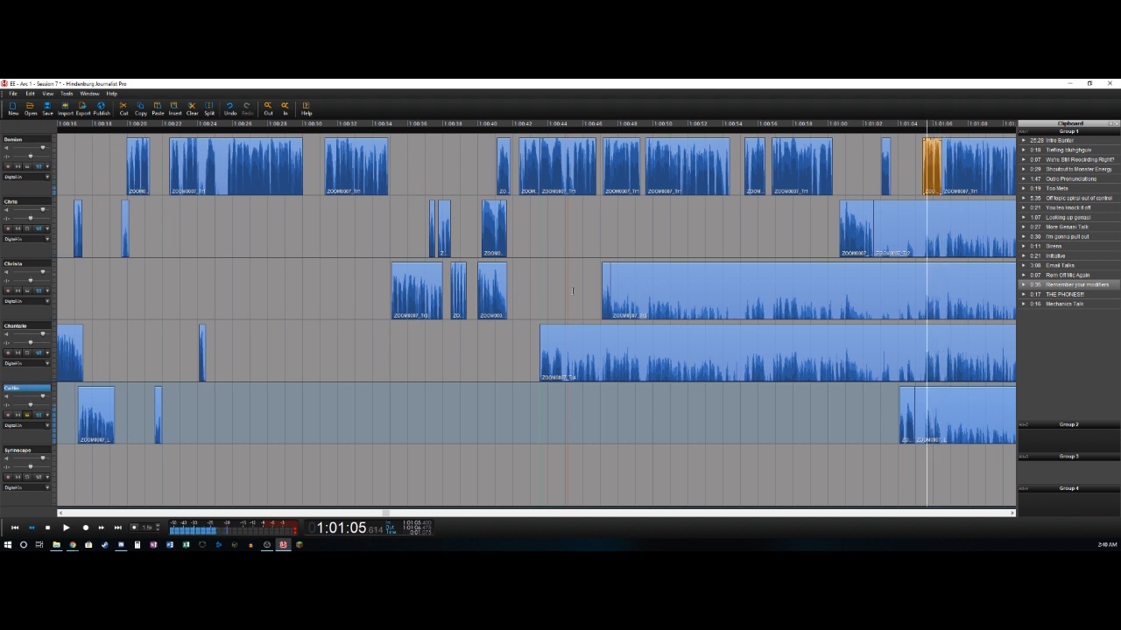
{"action": "key", "text": "Right"}
{"action": "key", "text": "ctrl+t"}
{"action": "key", "text": "Delete"}
{"action": "key", "text": "space"}
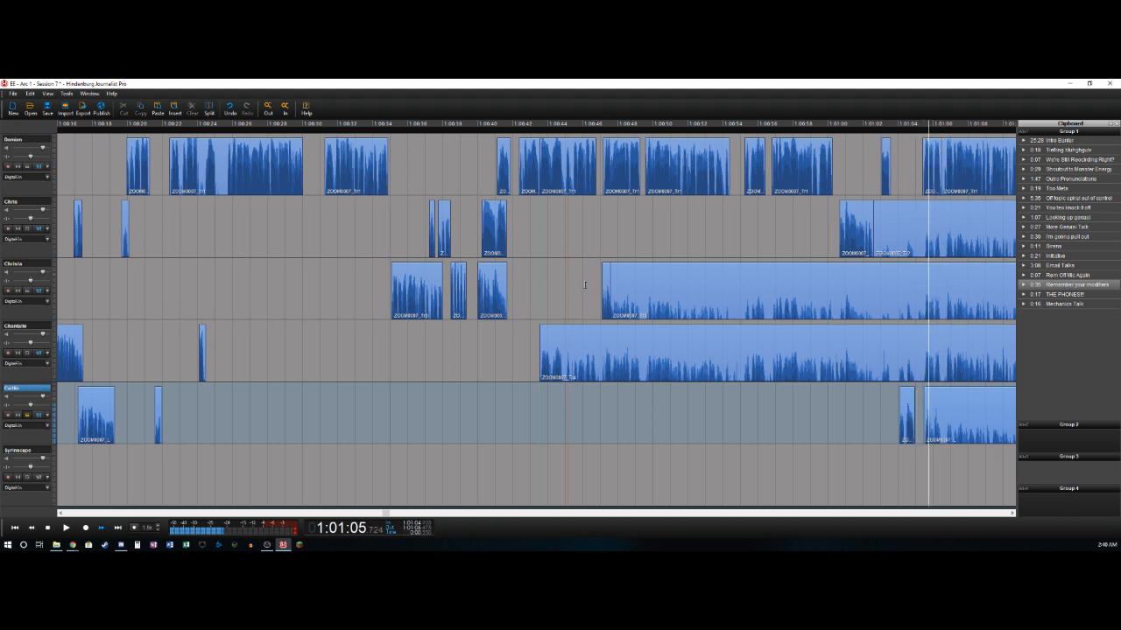
- Split the fifth track's speech near 1:01:06.4, adjust the gain of its short clip and play it back
{"action": "key", "text": "ctrl+t"}
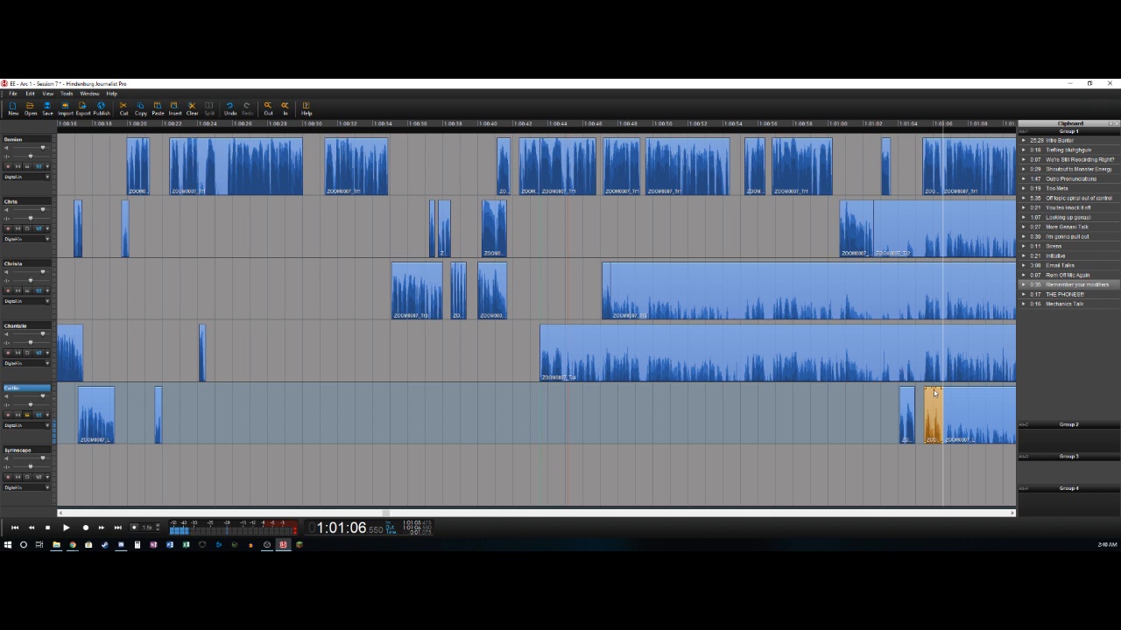
{"action": "key", "text": "Left"}
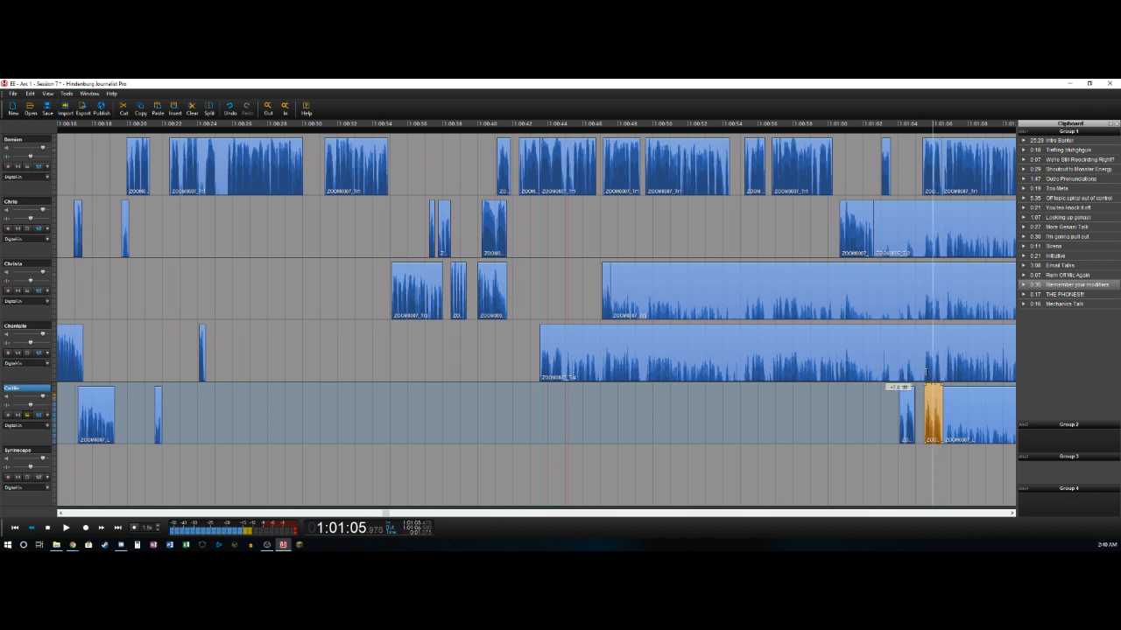
{"action": "key", "text": "Right"}
{"action": "key", "text": "Left"}
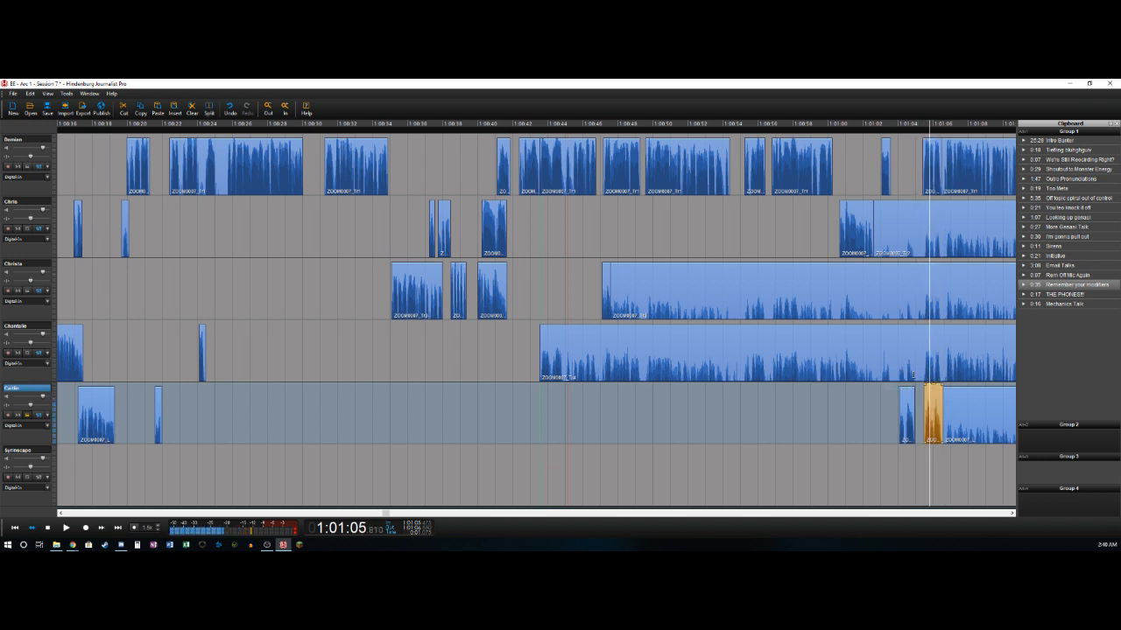
{"action": "key", "text": "Right"}
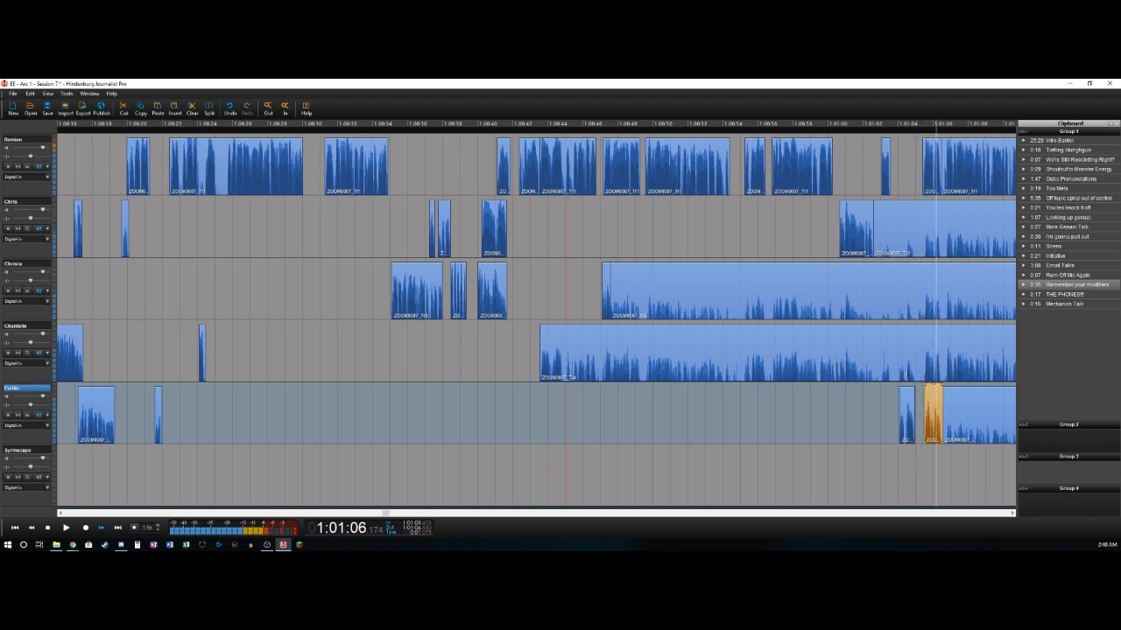
{"action": "key", "text": "Left"}
{"action": "key", "text": "Right"}
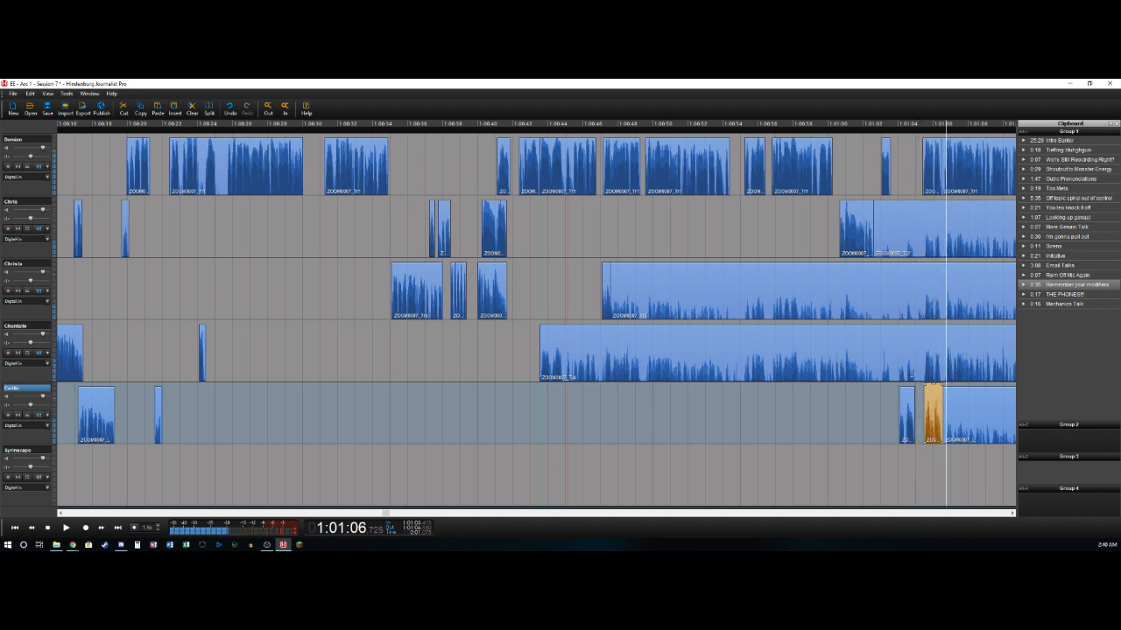
- Delete the first track's quiet section from about 1:01:13.7 to 1:01:14.4 and split its speech near 1:01:18.4
{"action": "key", "text": "Right"}
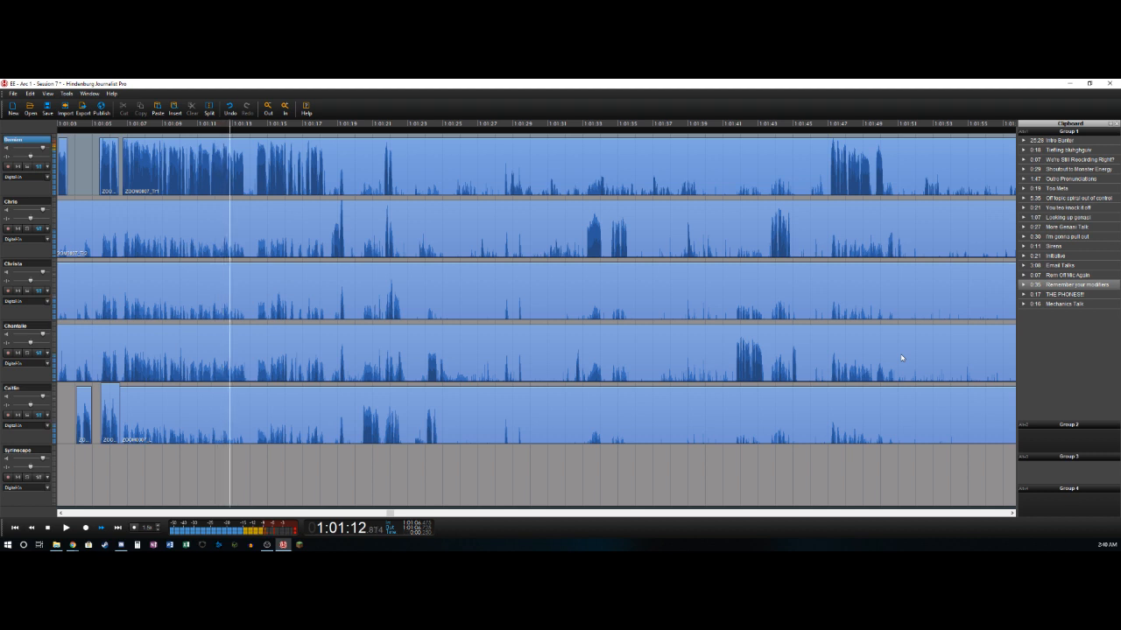
{"action": "key", "text": "Left"}
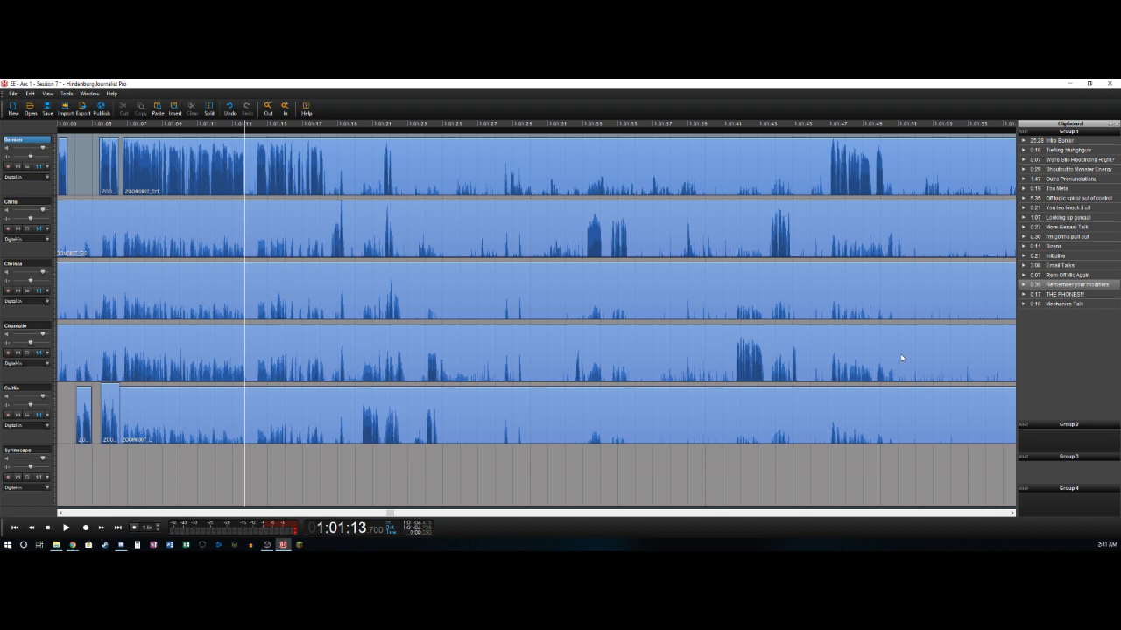
{"action": "key", "text": "t"}
{"action": "key", "text": "Right"}
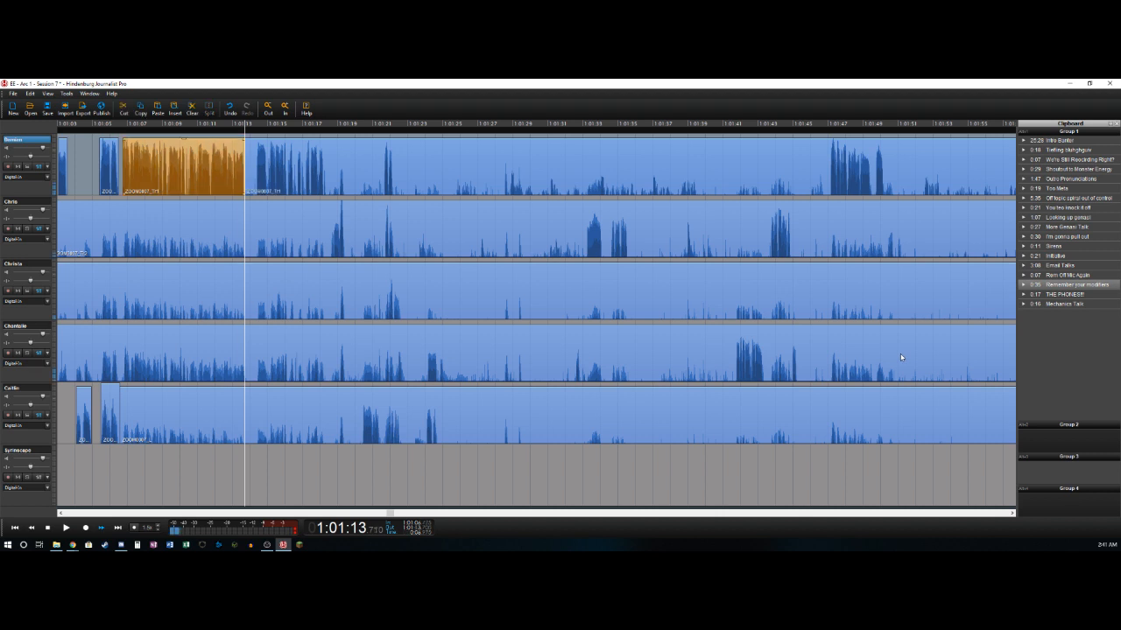
{"action": "key", "text": "t"}
{"action": "key", "text": "Delete"}
{"action": "key", "text": "Right"}
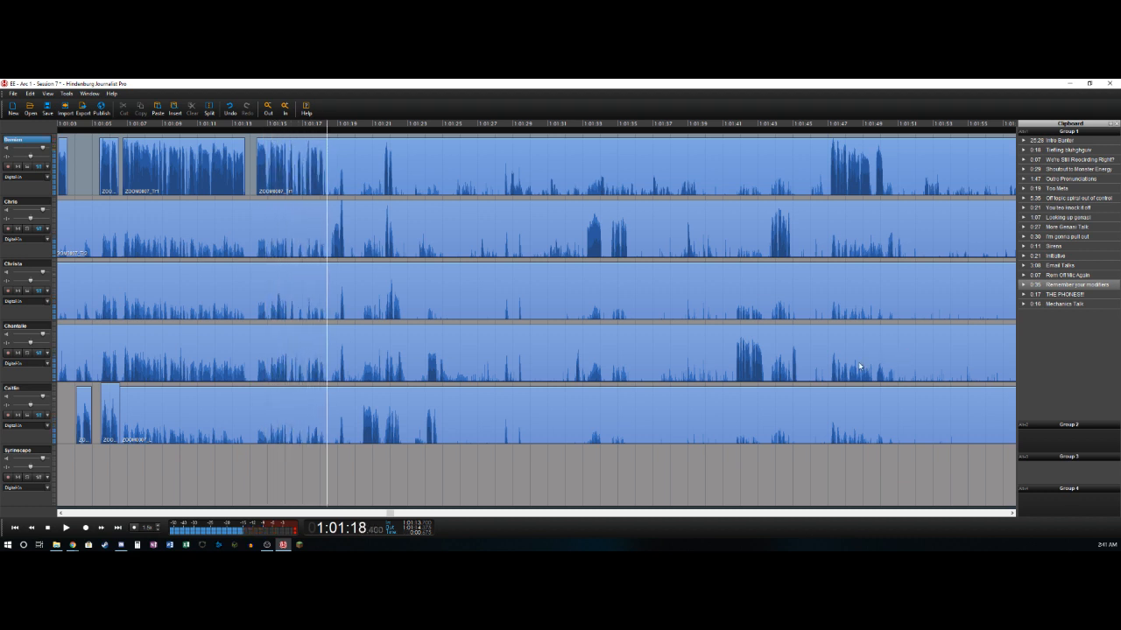
{"action": "key", "text": "t"}
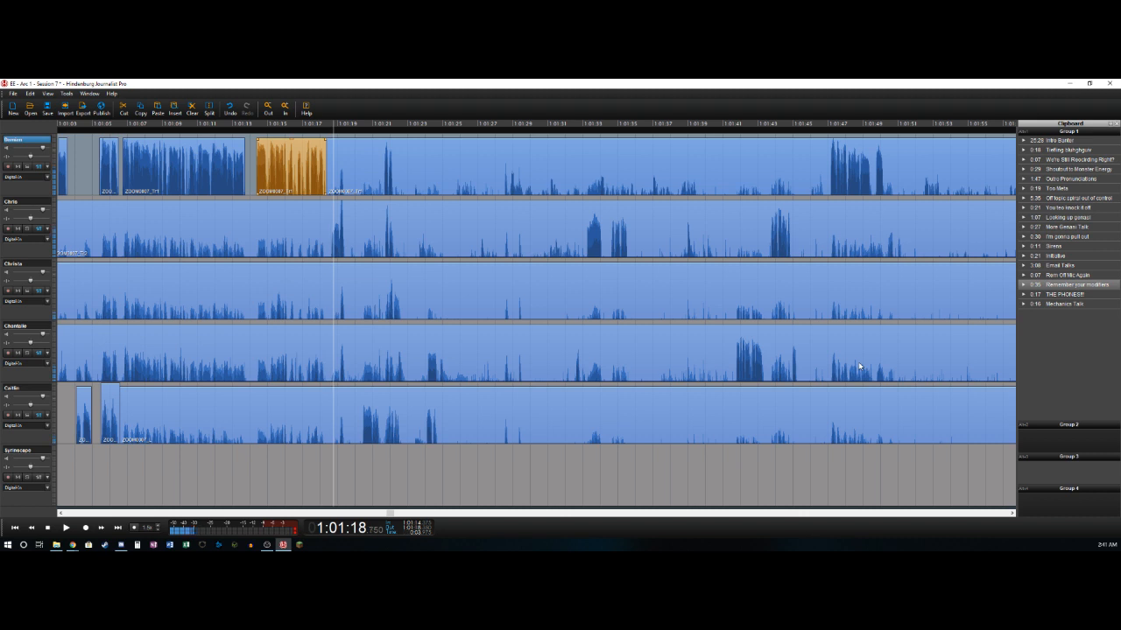
- Delete the second track's bleed from about 1:01:02 to 1:01:18.7 and split its short speech near 1:01:19.4
{"action": "key", "text": "t"}
{"action": "key", "text": "Delete"}
{"action": "key", "text": "Right"}
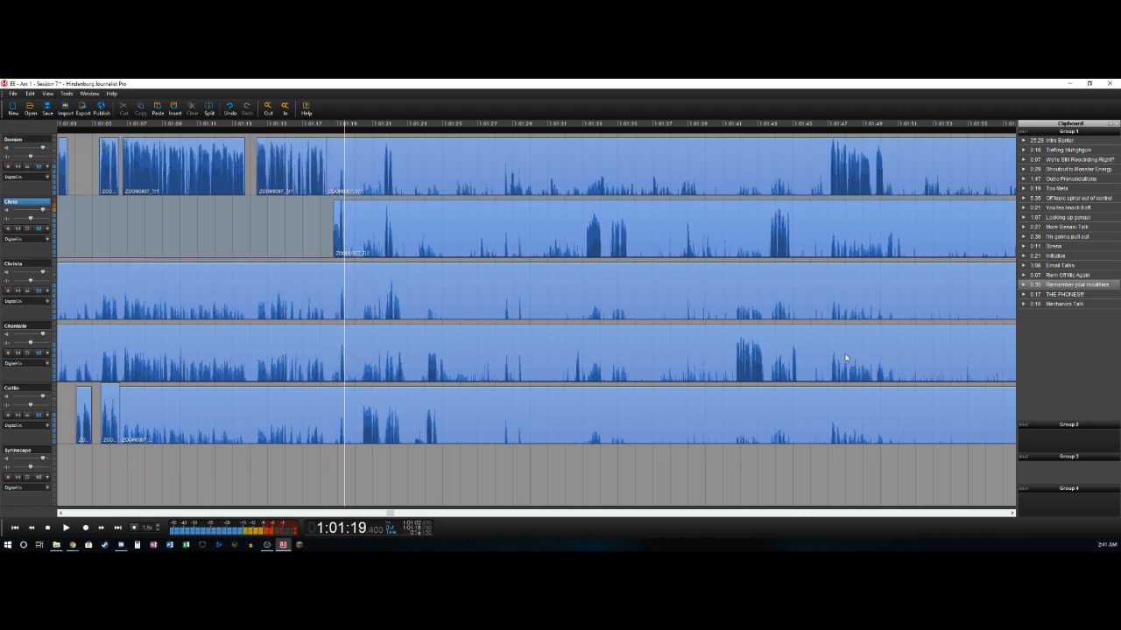
{"action": "key", "text": "t"}
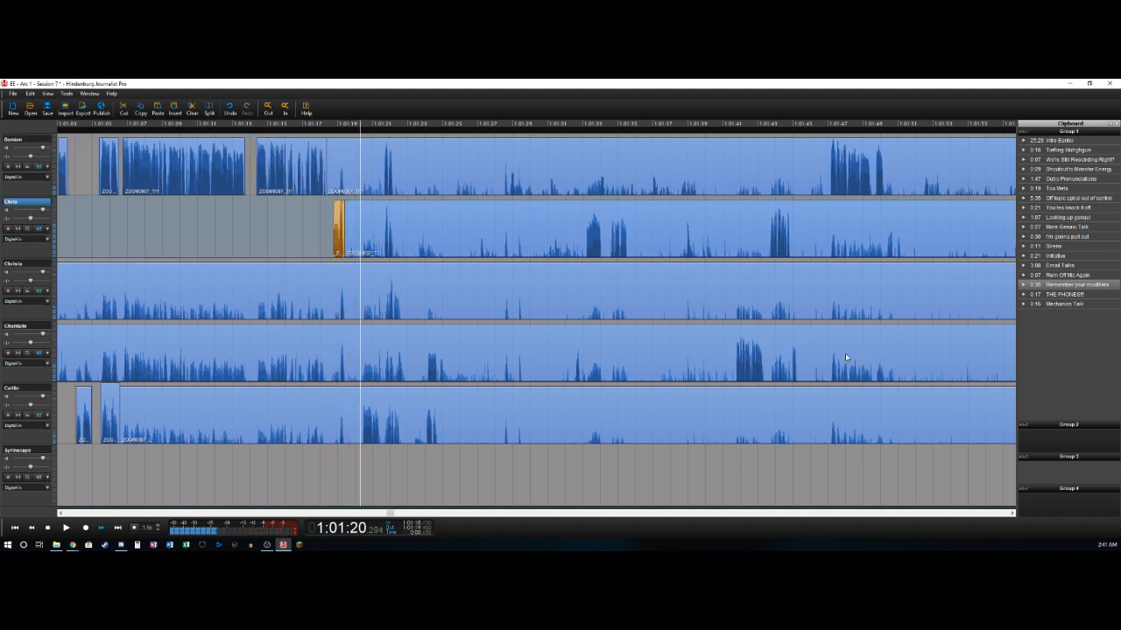
- Delete the fifth track's bleed from about 1:01:06.4 to 1:01:20.4 and split its speech near 1:01:21.4
{"action": "key", "text": "Down"}
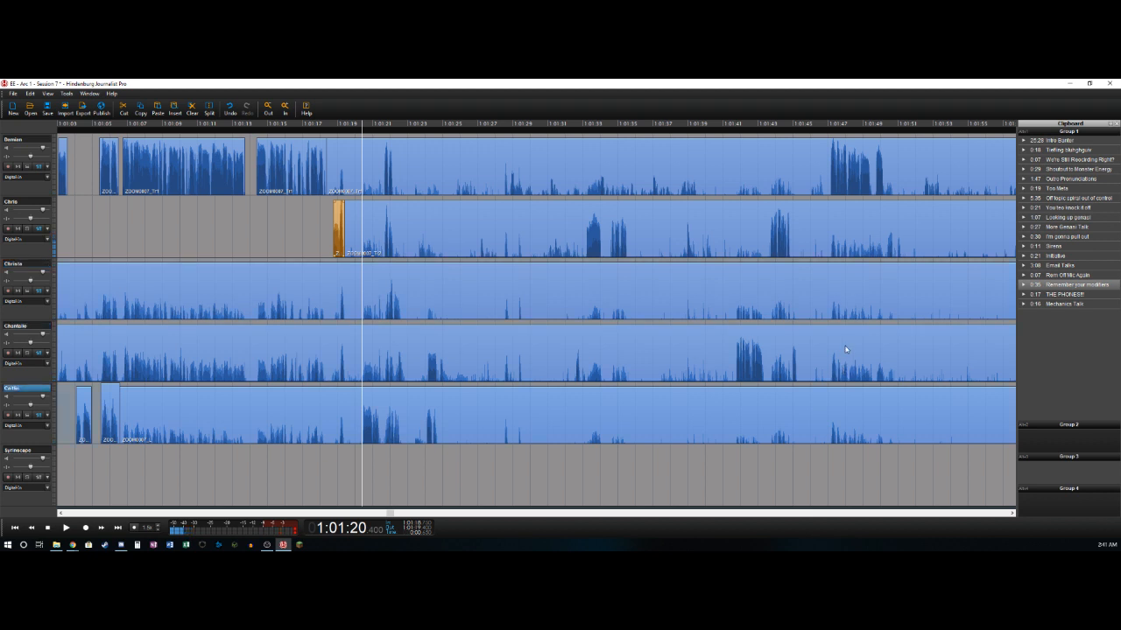
{"action": "key", "text": "t"}
{"action": "key", "text": "Delete"}
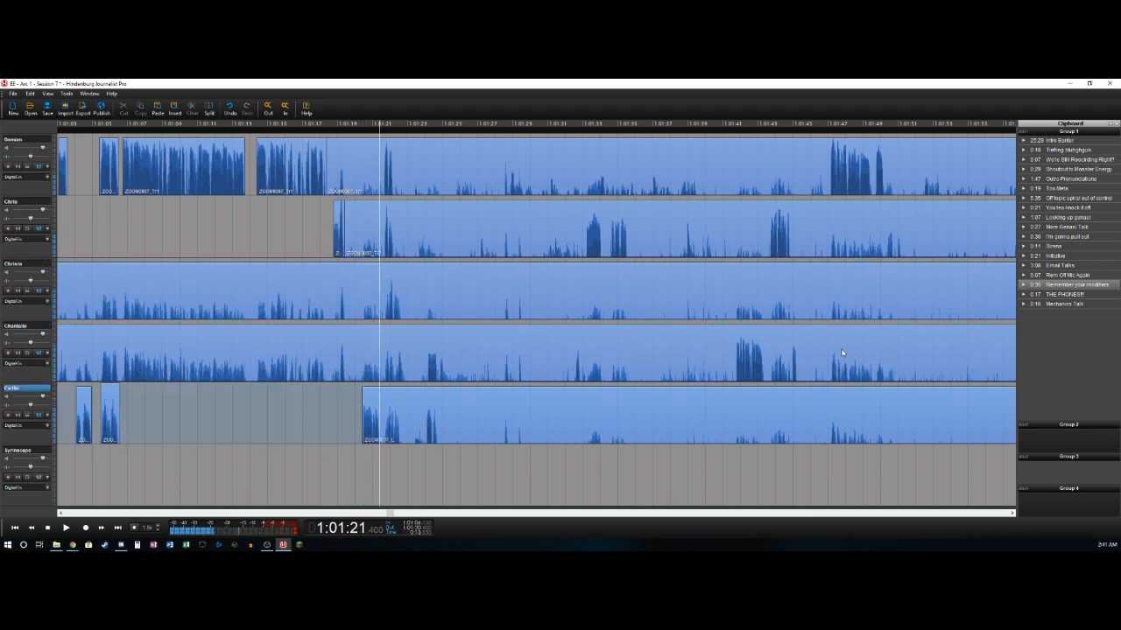
{"action": "key", "text": "t"}
- Delete the fifth track's short clip from about 1:01:05.5 to 1:01:06.4
{"action": "left_click", "coordinate": [110, 402]}
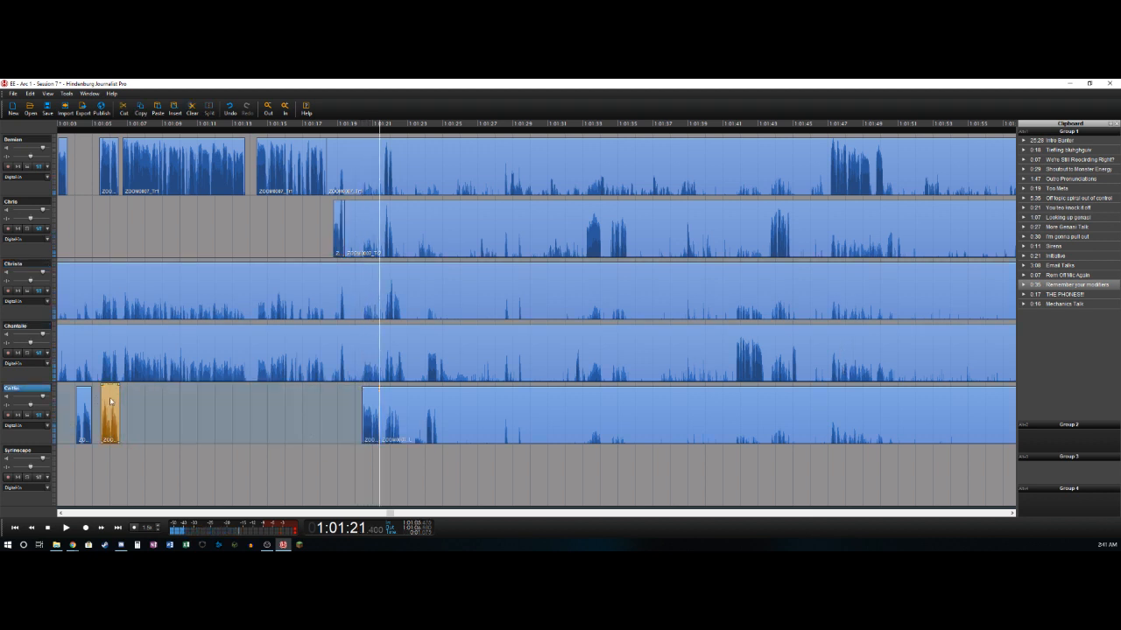
{"action": "left_click", "coordinate": [391, 429]}
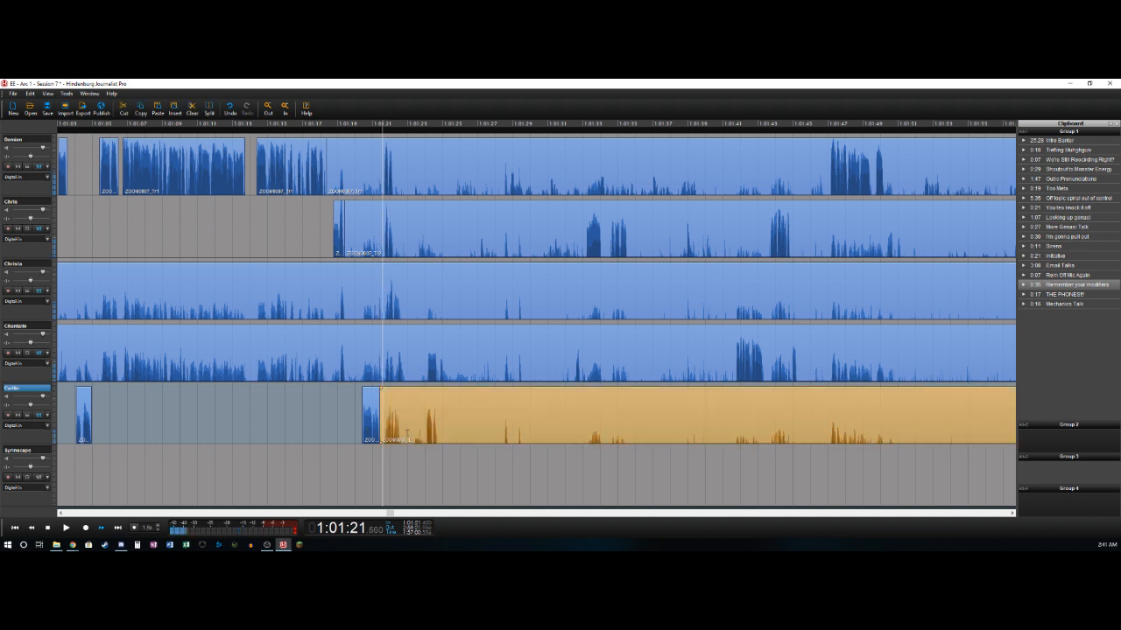
{"action": "key", "text": "Left"}
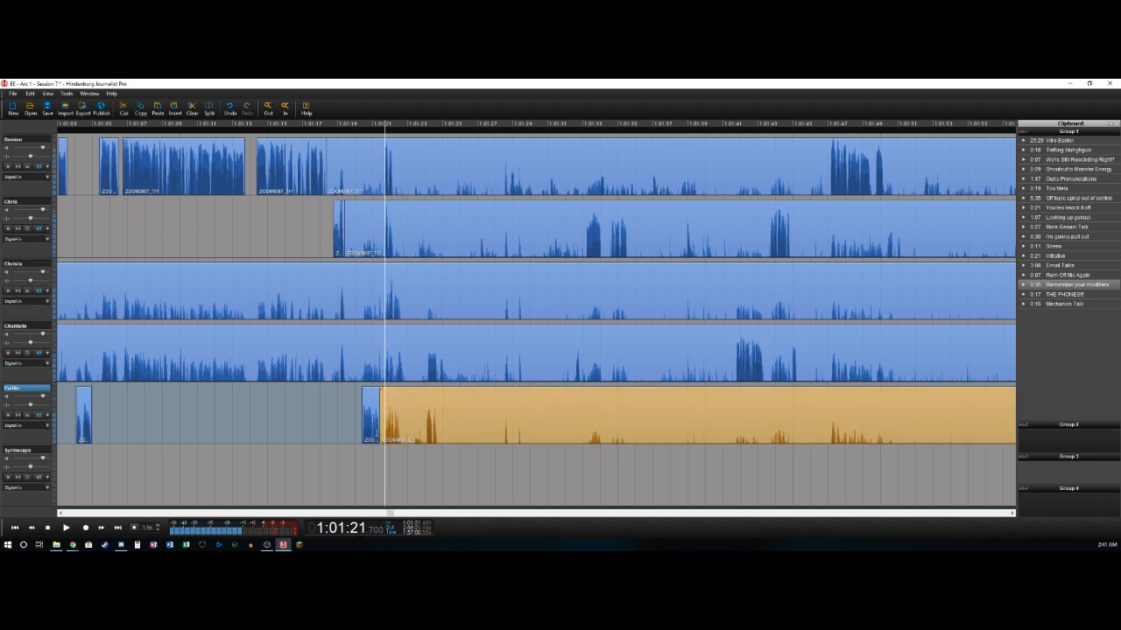
- Delete the second and first tracks' quiet sections ending near 1:01:21.7 and split the first track's short speech near 1:01:22.2
{"action": "key", "text": "ctrl+t"}
{"action": "key", "text": "Delete"}
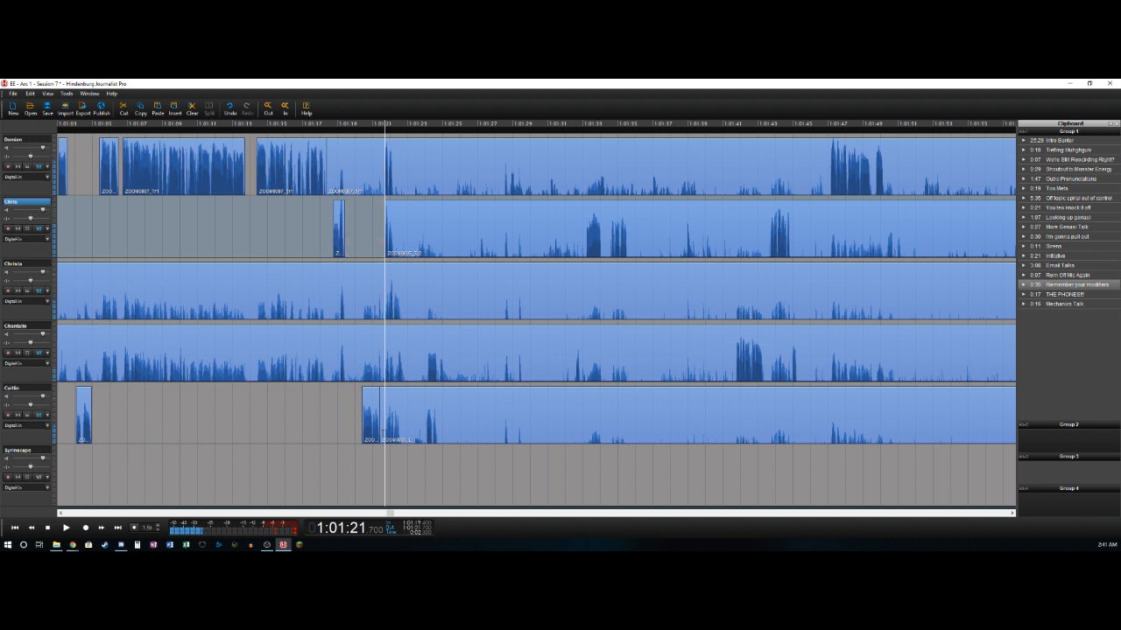
{"action": "key", "text": "ctrl+t"}
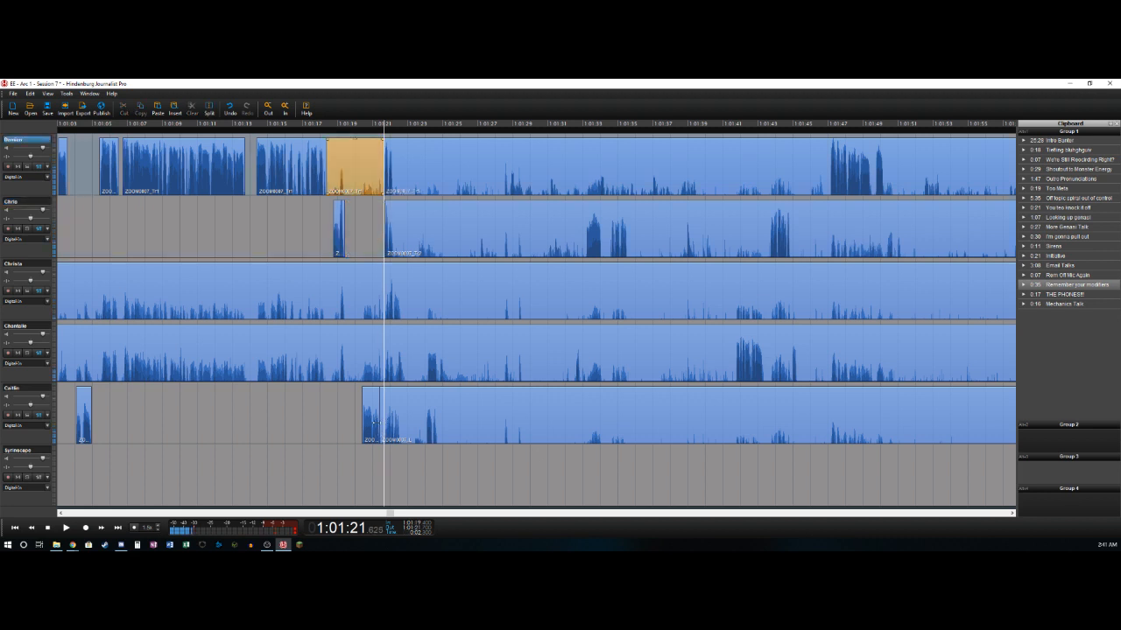
{"action": "key", "text": "Delete"}
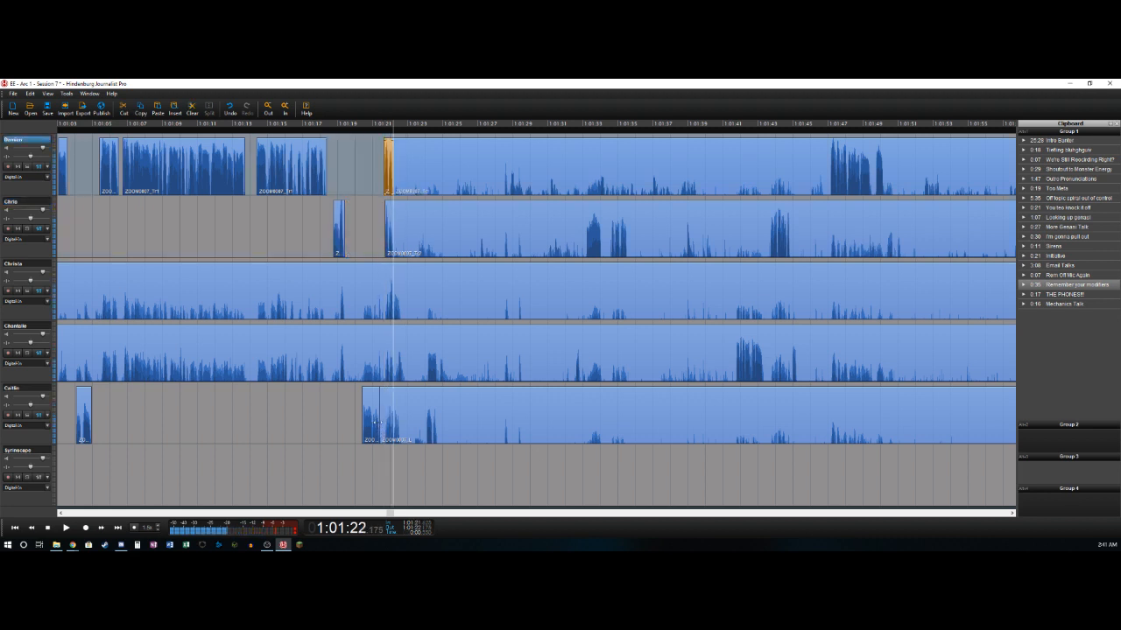
- Play back the overlapping speech from about 1:01:21.6 and split the second track near 1:01:22.2
{"action": "key", "text": "Left"}
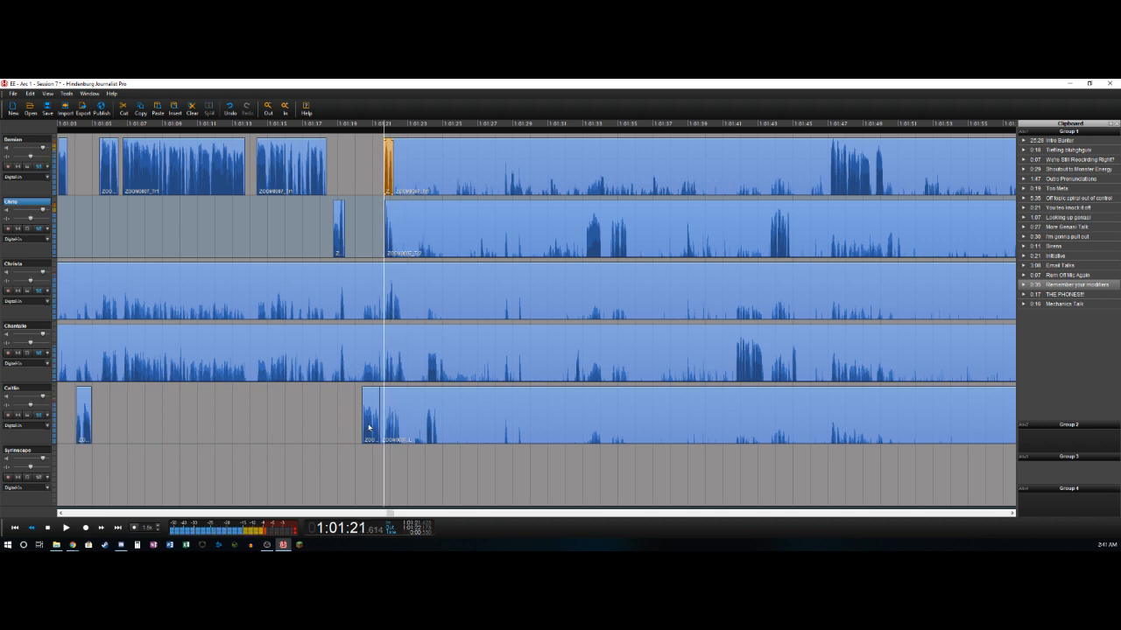
{"action": "key", "text": "Right"}
{"action": "key", "text": "Left"}
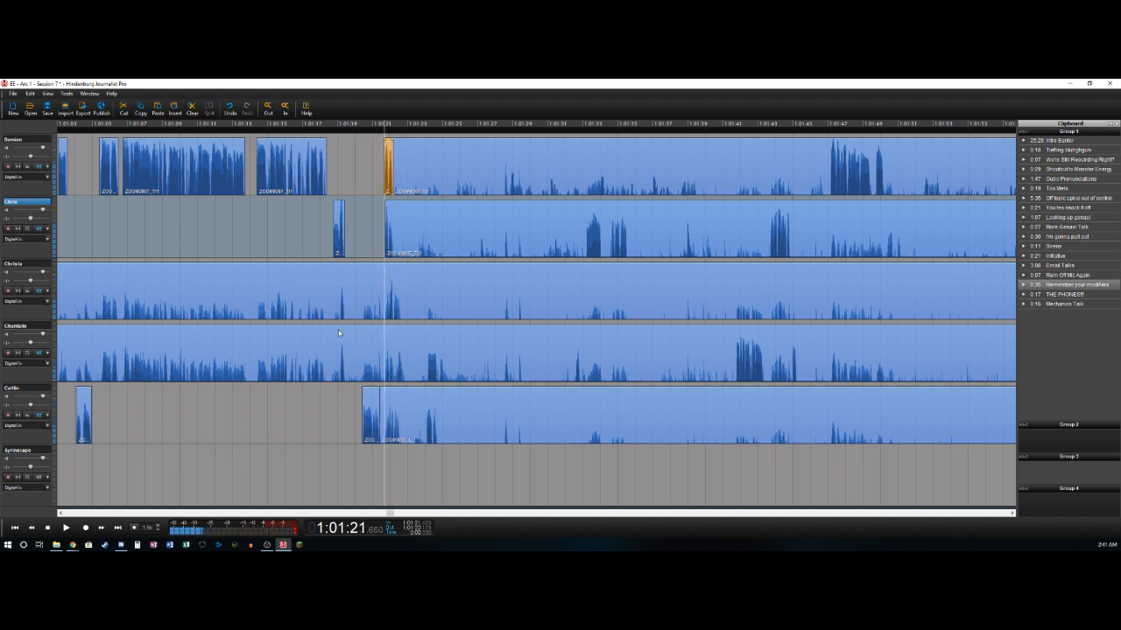
{"action": "key", "text": "Right"}
{"action": "key", "text": "Left"}
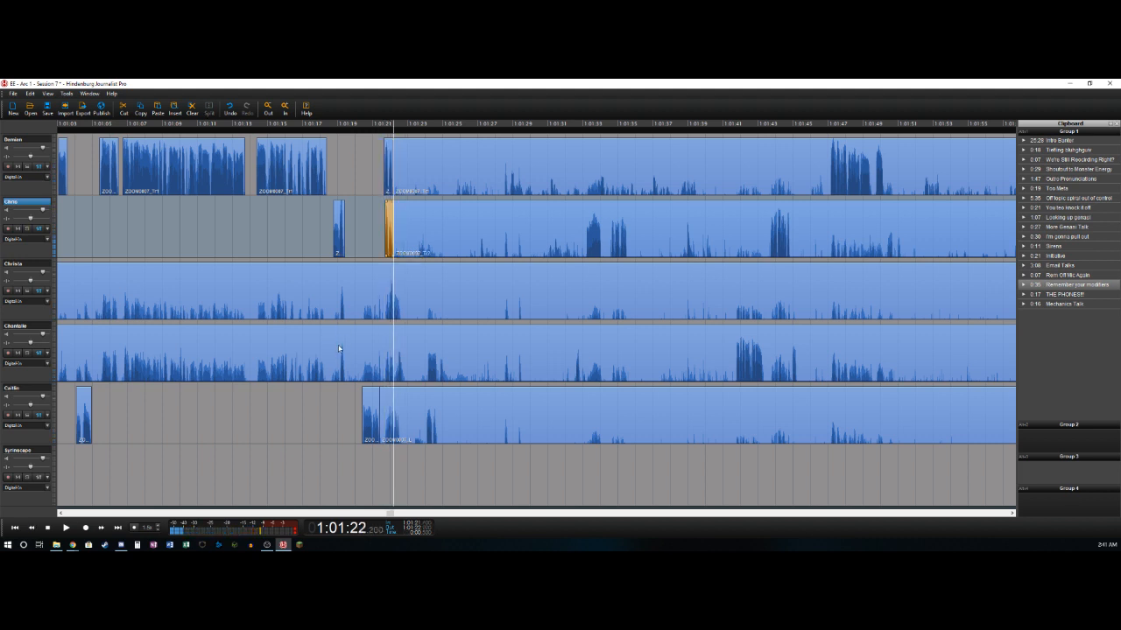
- Delete the third track's bleed up to about 1:01:21.7 and split its short speech near 1:01:22.7
{"action": "key", "text": "Left"}
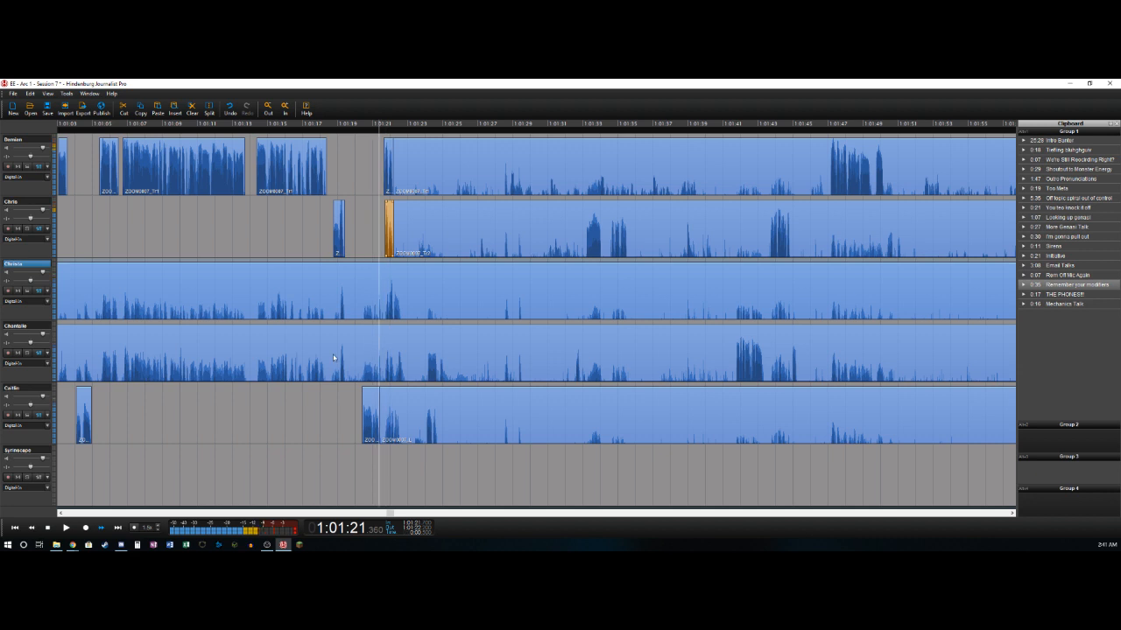
{"action": "key", "text": "shift+Home"}
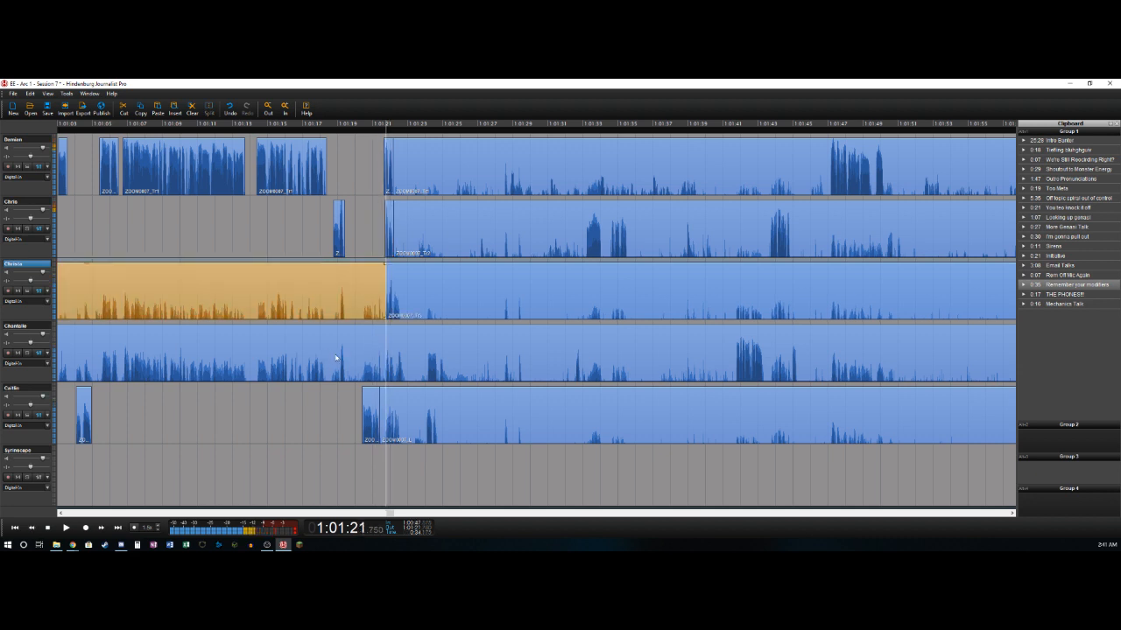
{"action": "key", "text": "Delete"}
{"action": "key", "text": "Right"}
{"action": "key", "text": "ctrl+t"}
{"action": "key", "text": "Right"}
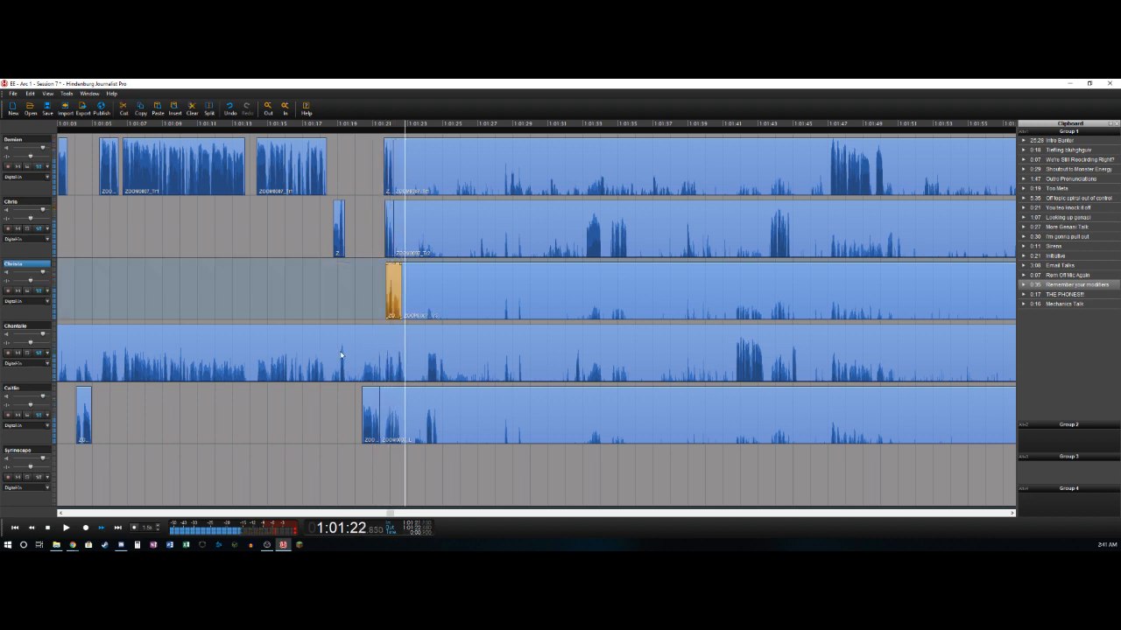
- Delete the fourth track's bleed up to about 1:01:22.4 and split its short speech near 1:01:22.7
{"action": "key", "text": "Left"}
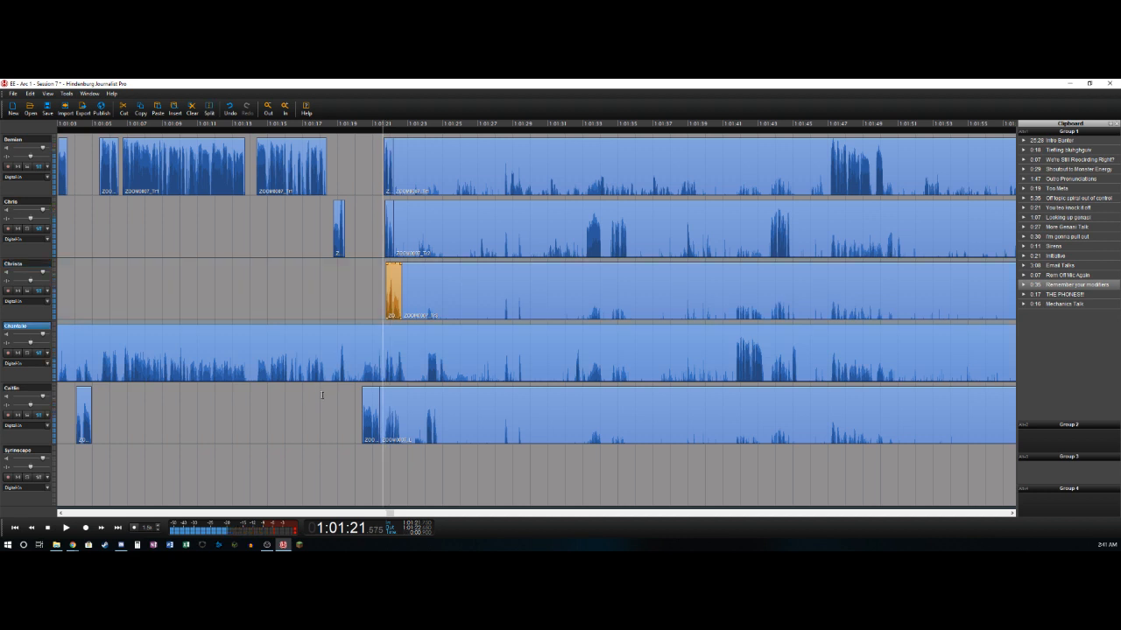
{"action": "key", "text": "Right"}
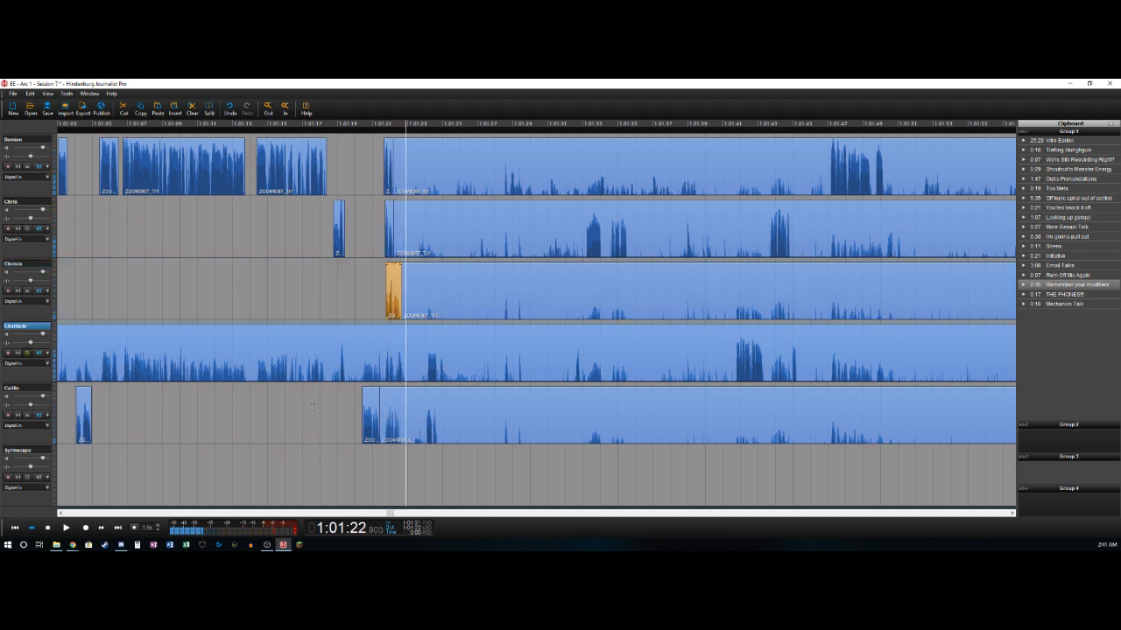
{"action": "key", "text": "Left"}
{"action": "key", "text": "ctrl+t"}
{"action": "key", "text": "Delete"}
{"action": "key", "text": "Right"}
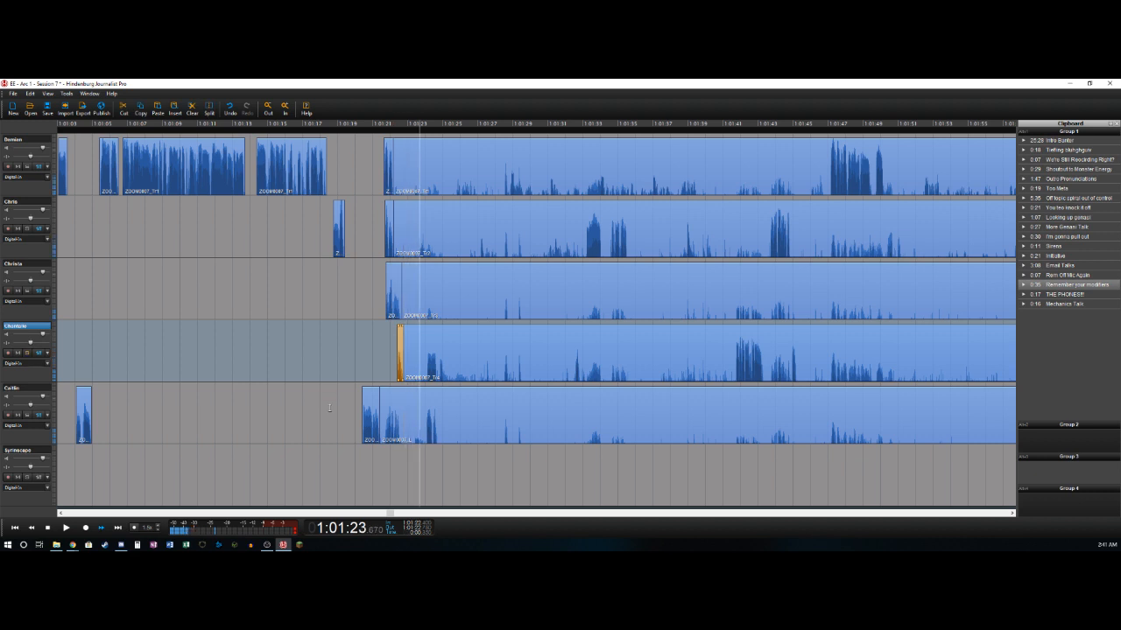
- Cut about 1:01:22.7 to 1:01:24.0 from all five tracks, closing the gap, and delete the first two tracks' short leftovers just before the cut
{"action": "key", "text": "Left"}
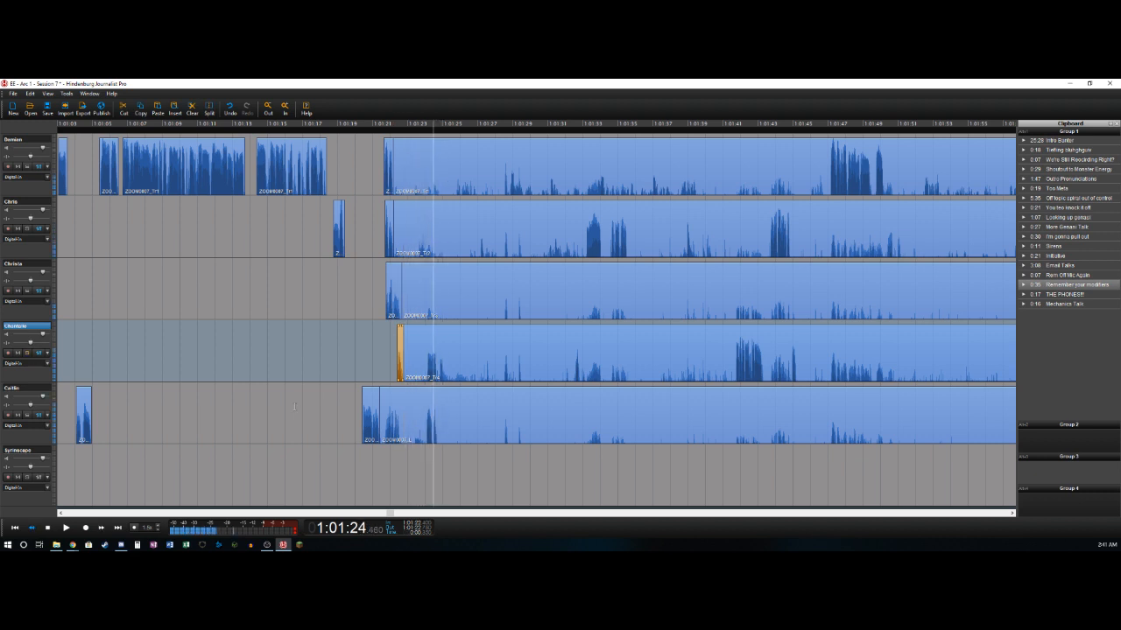
{"action": "key", "text": "Right"}
{"action": "key", "text": "Left"}
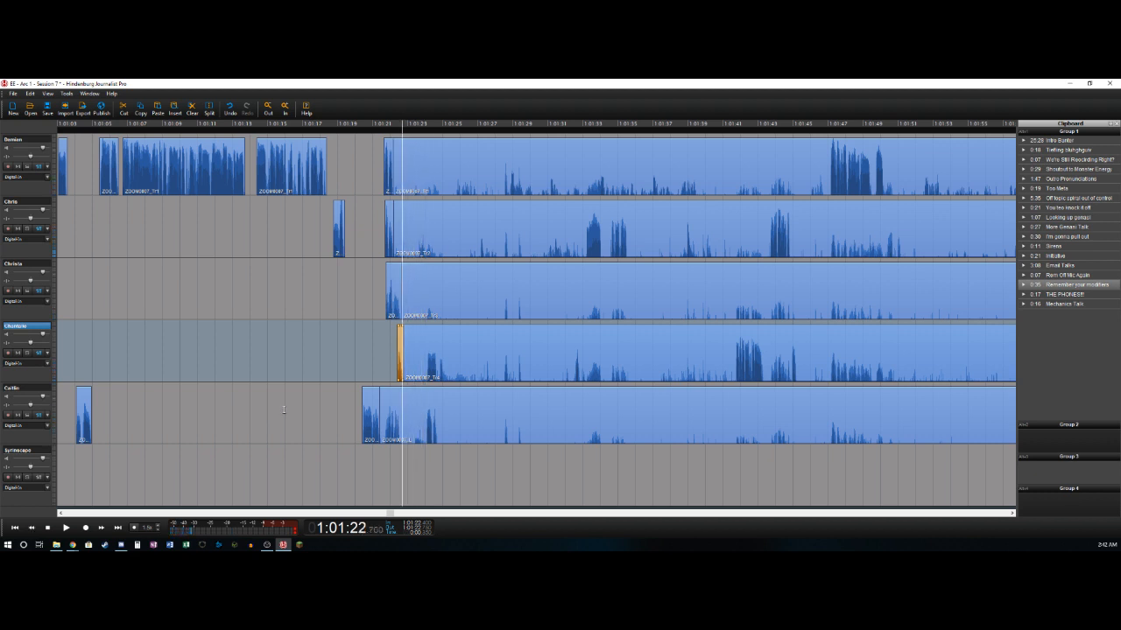
{"action": "key", "text": "space"}
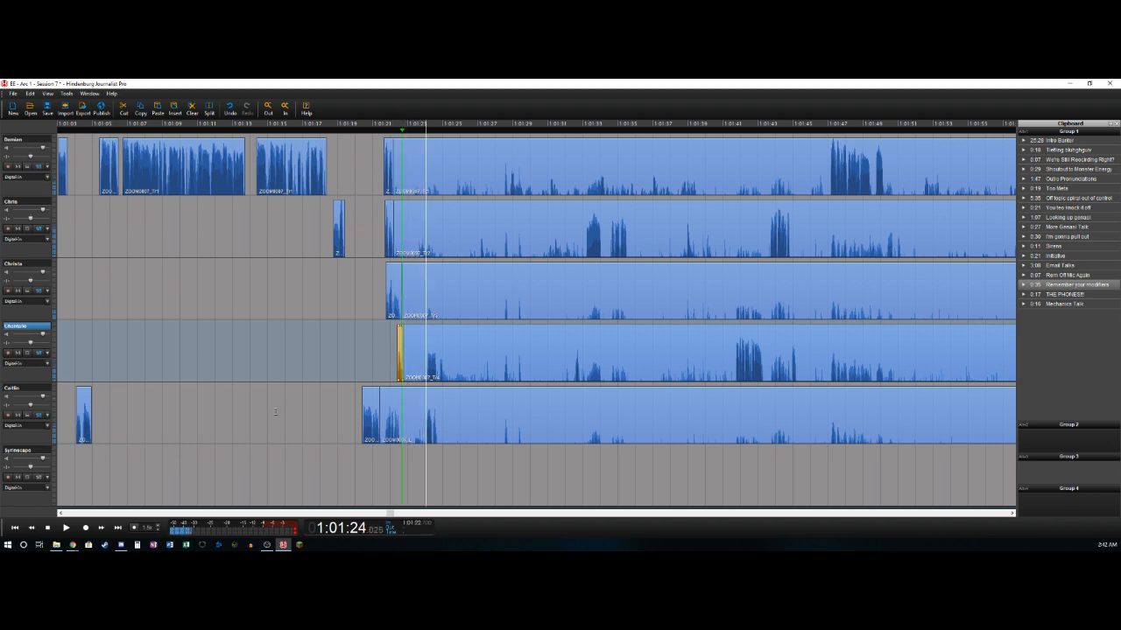
{"action": "key", "text": "o"}
{"action": "key", "text": "Down"}
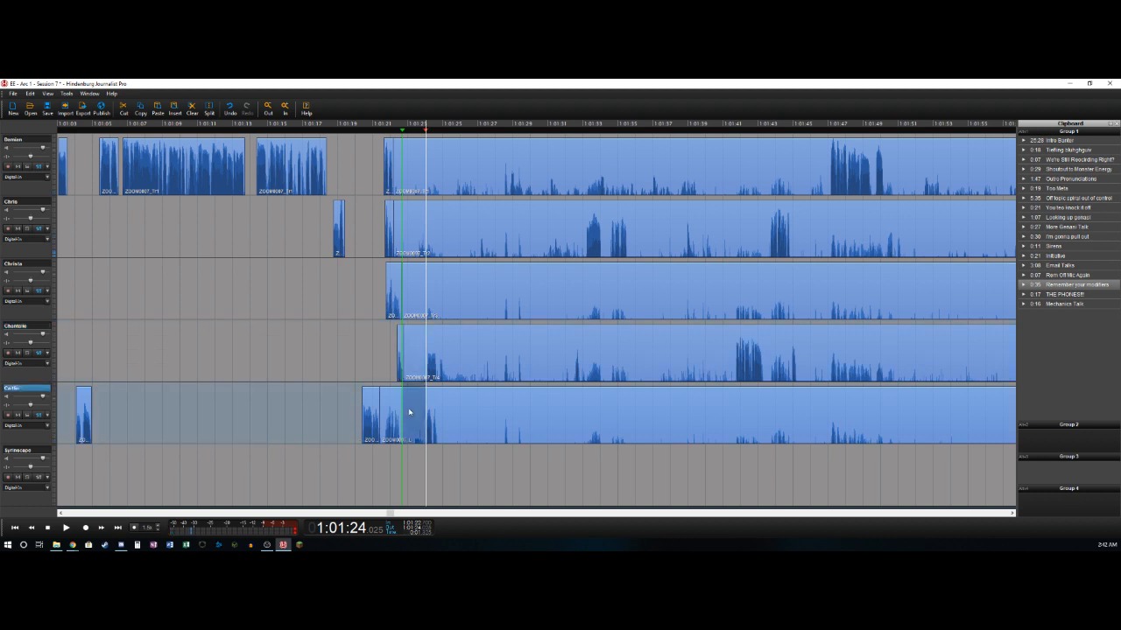
{"action": "left_click", "coordinate": [420, 158], "text": "shift"}
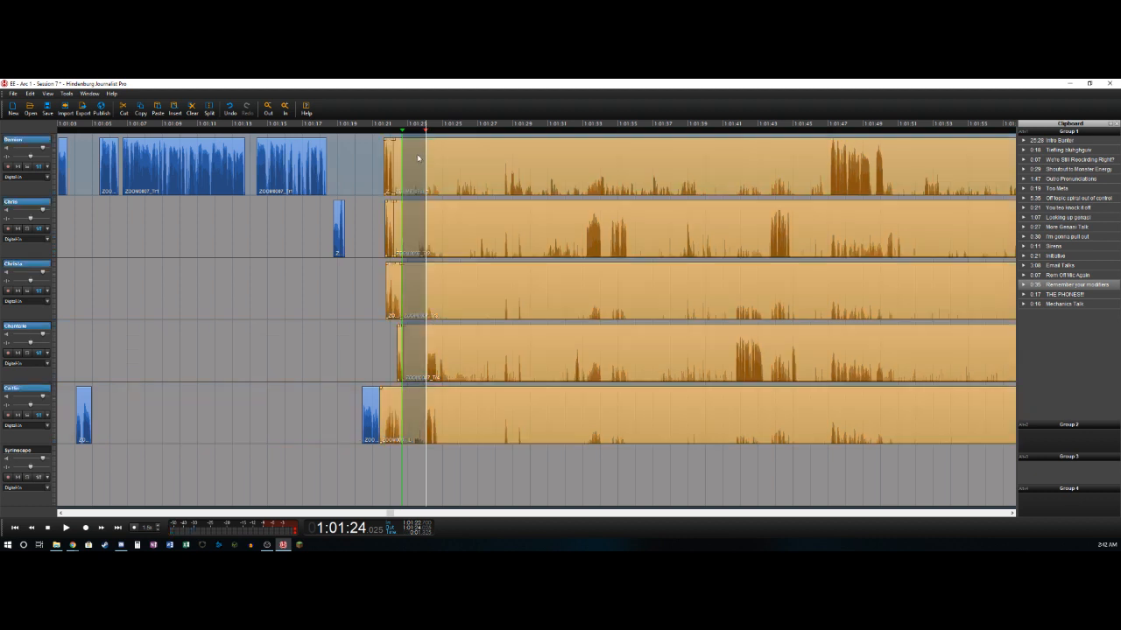
{"action": "key", "text": "Delete"}
{"action": "left_click", "coordinate": [398, 167]}
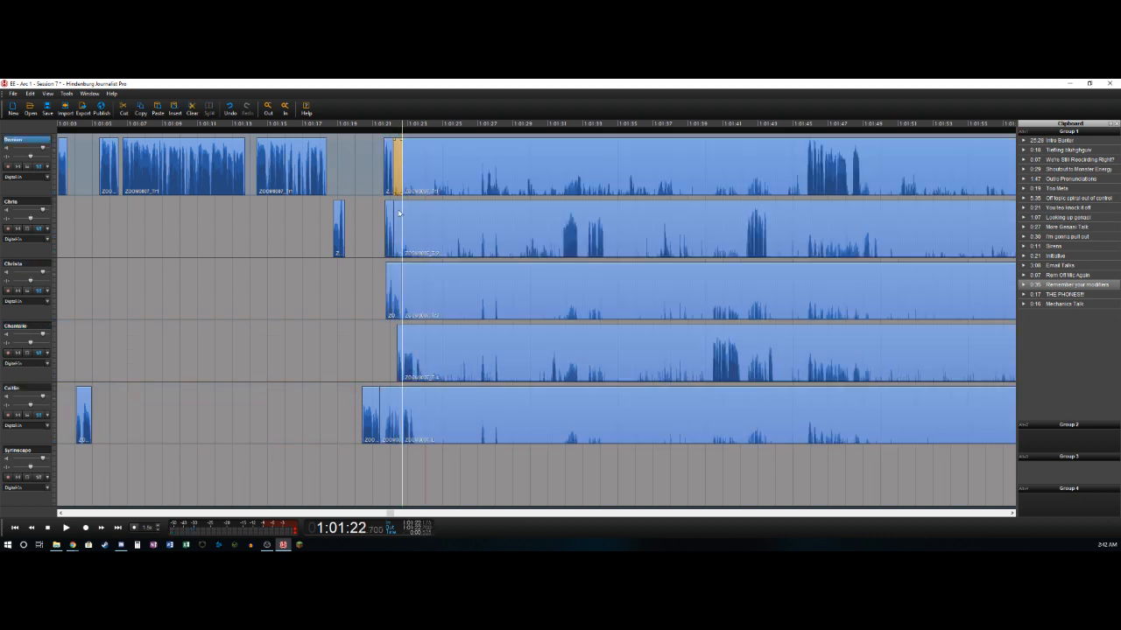
- Delete the fifth track's leftover just before 1:01:22.7 and split the fourth and fifth tracks' short speech near 1:01:23.4
{"action": "left_click", "coordinate": [394, 417]}
{"action": "key", "text": "Delete"}
{"action": "left_click", "coordinate": [391, 363]}
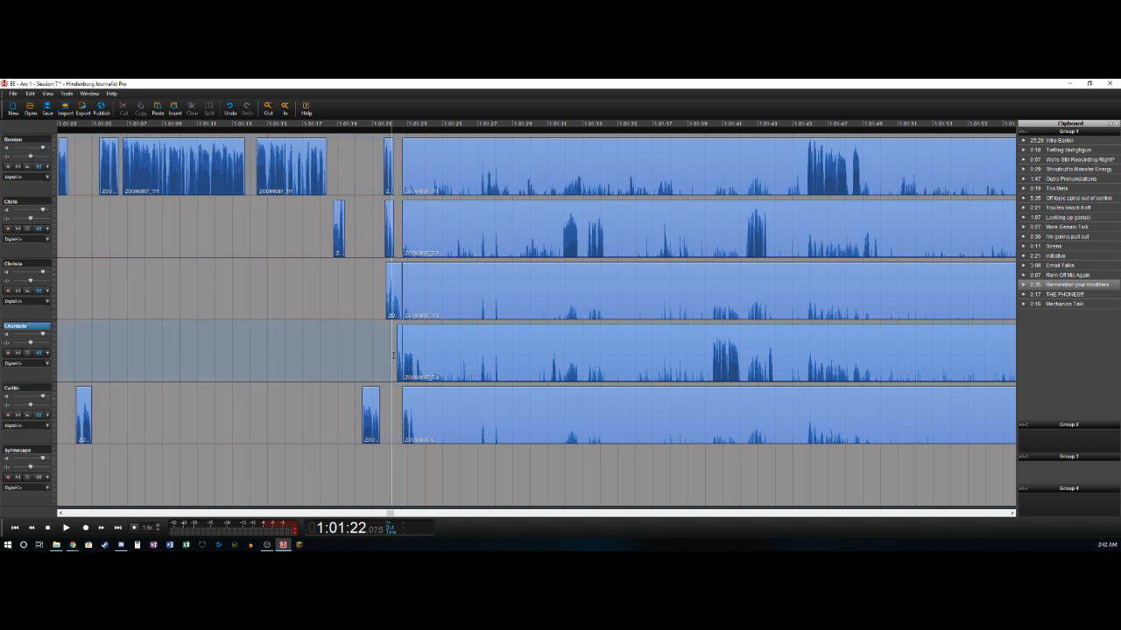
{"action": "key", "text": "space"}
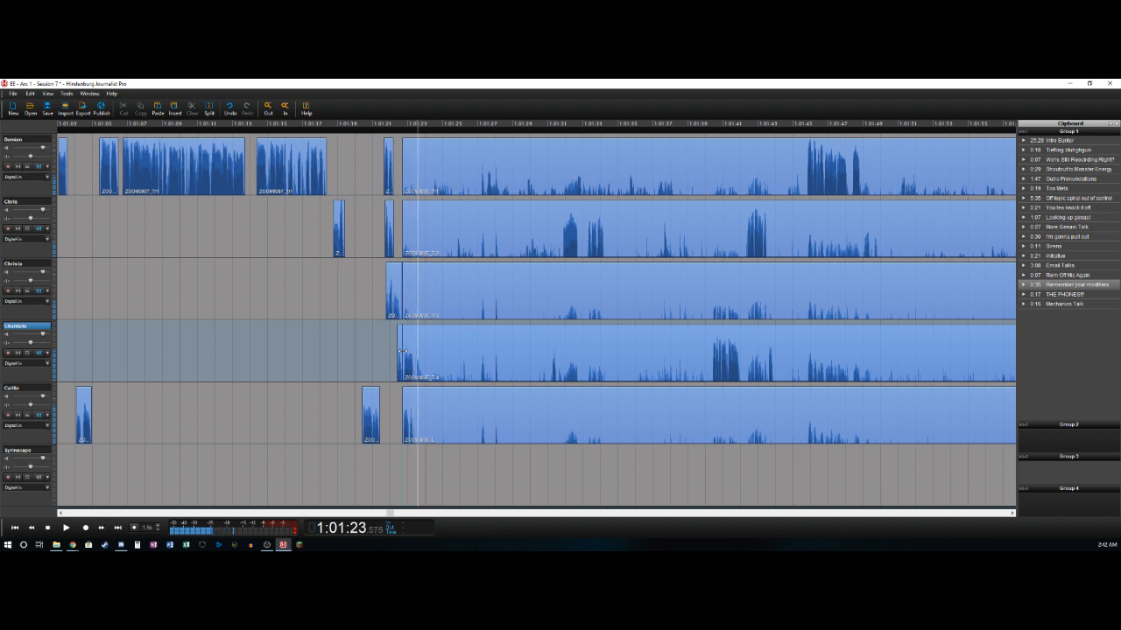
{"action": "key", "text": "t"}
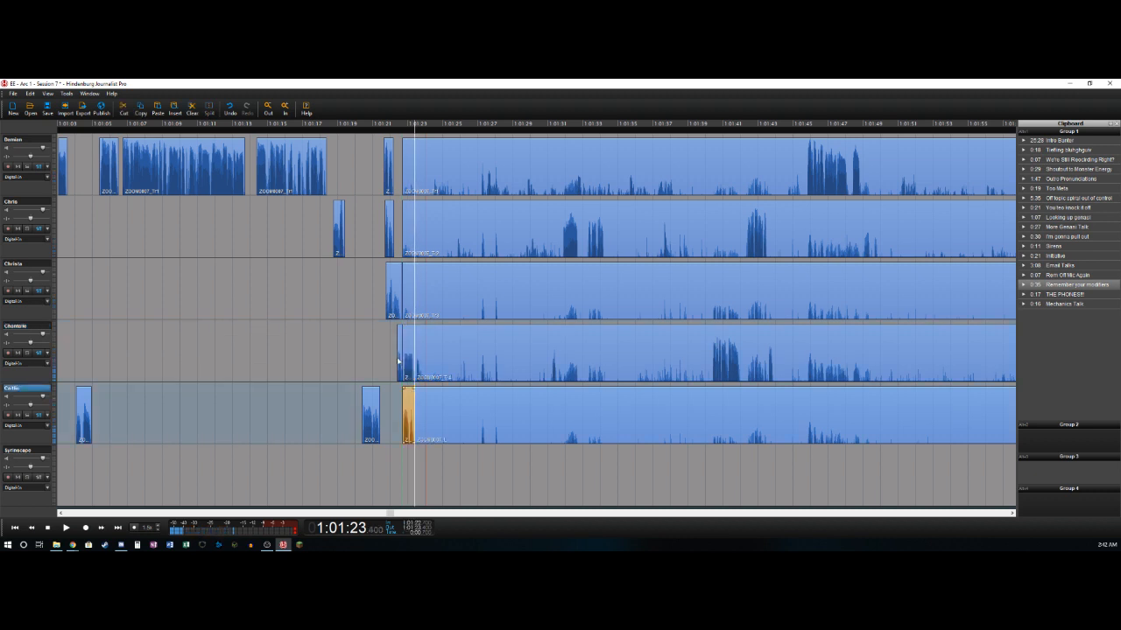
- Cut about 1:01:23.4 to 1:01:31.7 from all five tracks, closing the gap, and delete the first three tracks' short leftovers just before the cut
{"action": "key", "text": "space"}
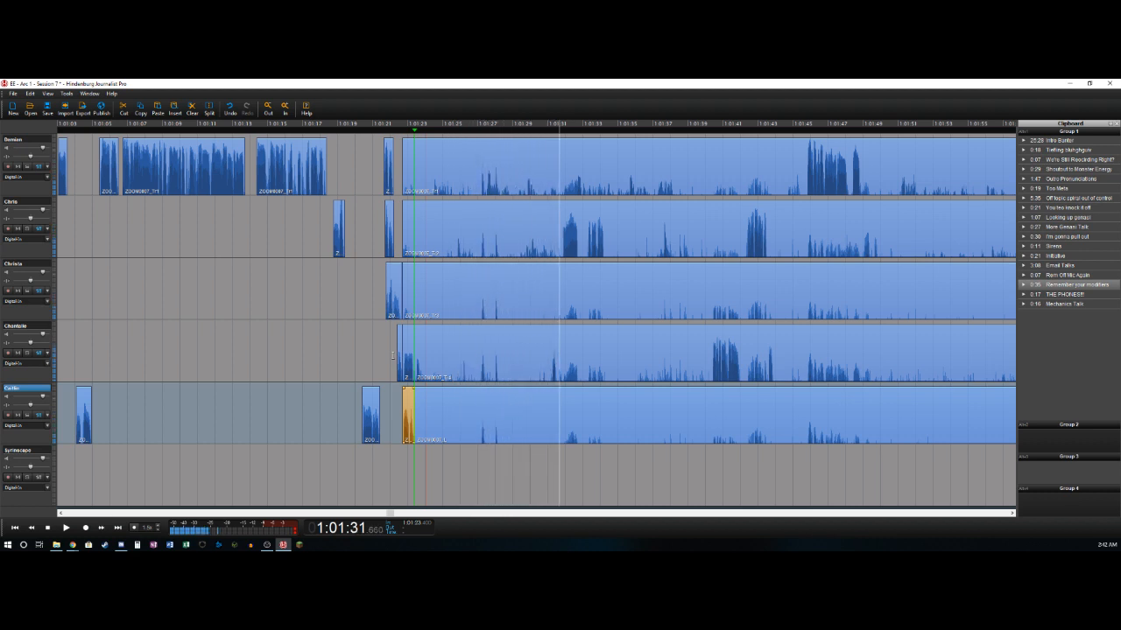
{"action": "key", "text": "Left"}
{"action": "key", "text": "Left"}
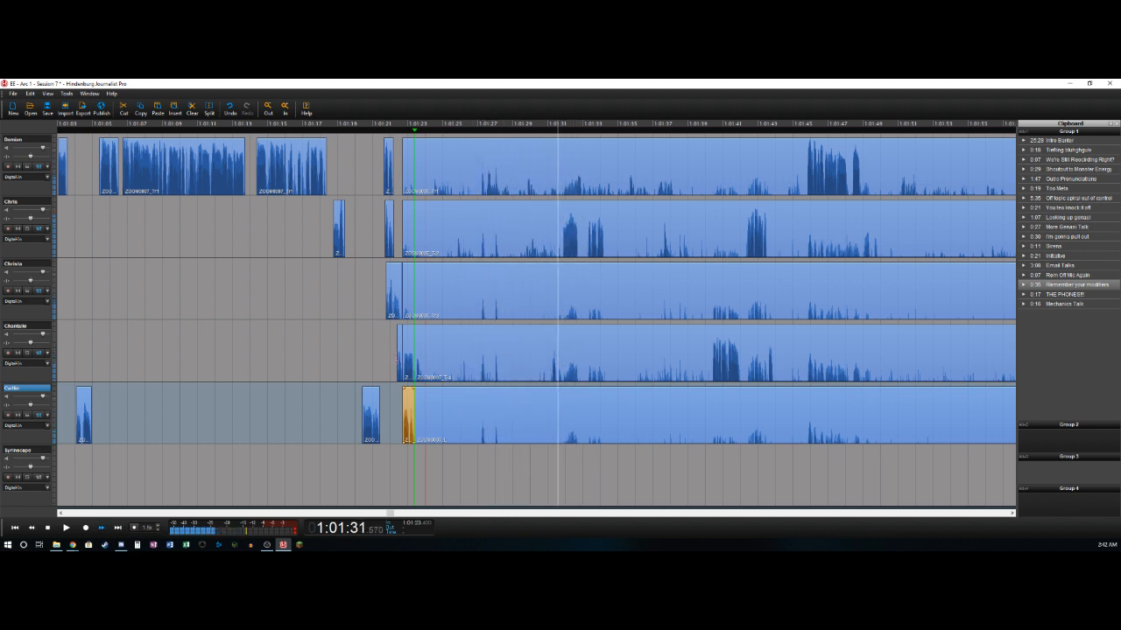
{"action": "key", "text": "o"}
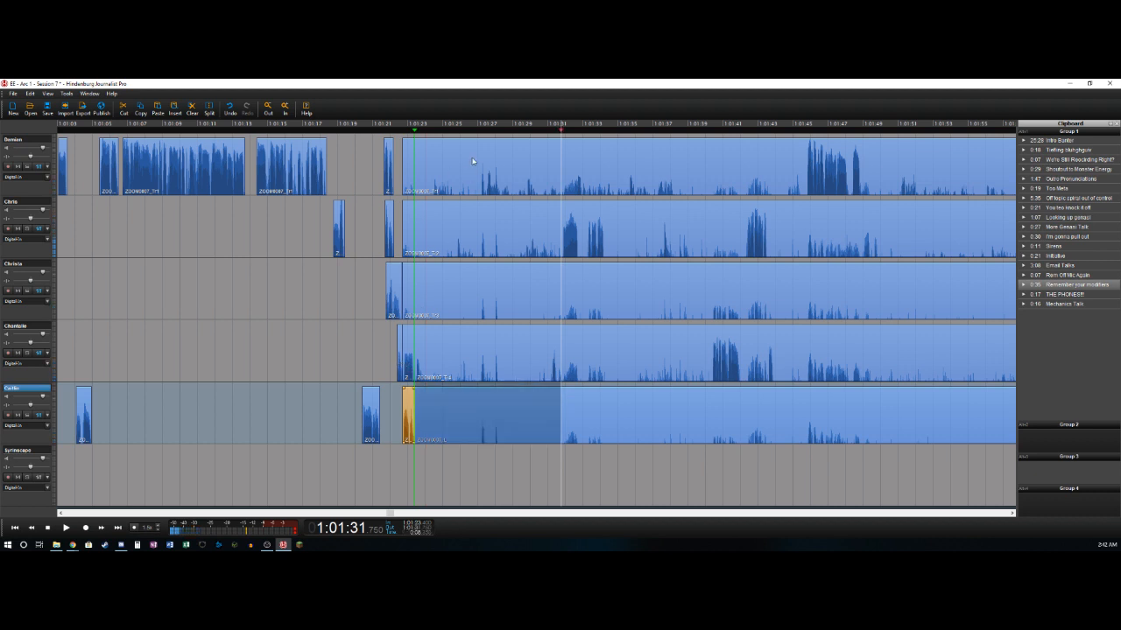
{"action": "key", "text": "ctrl+a"}
{"action": "key", "text": "Delete"}
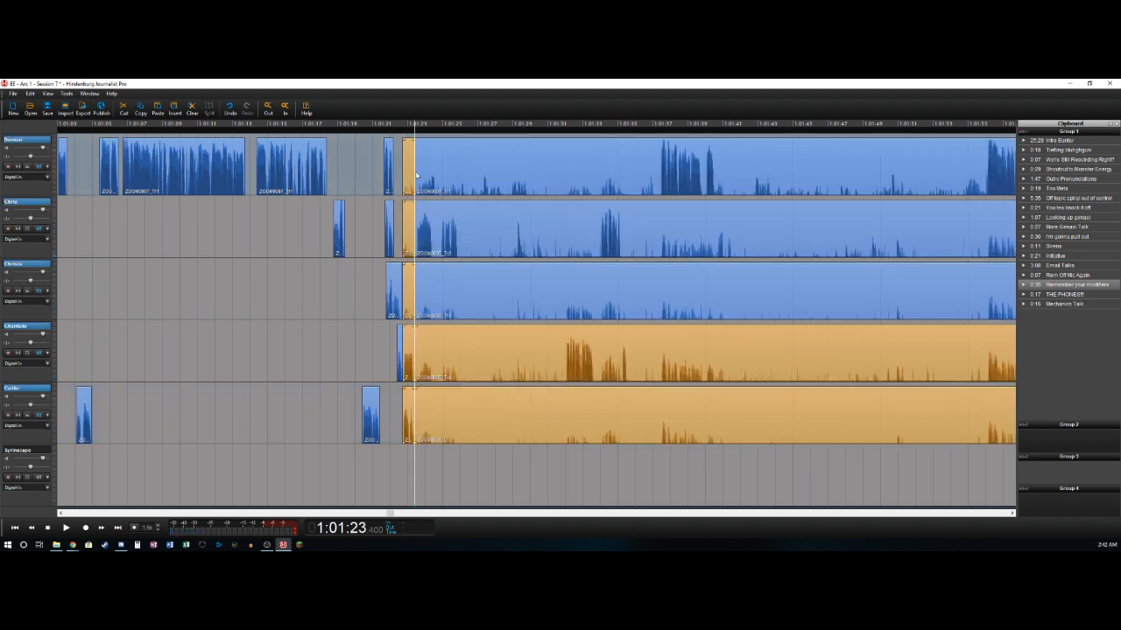
{"action": "left_click", "coordinate": [408, 167]}
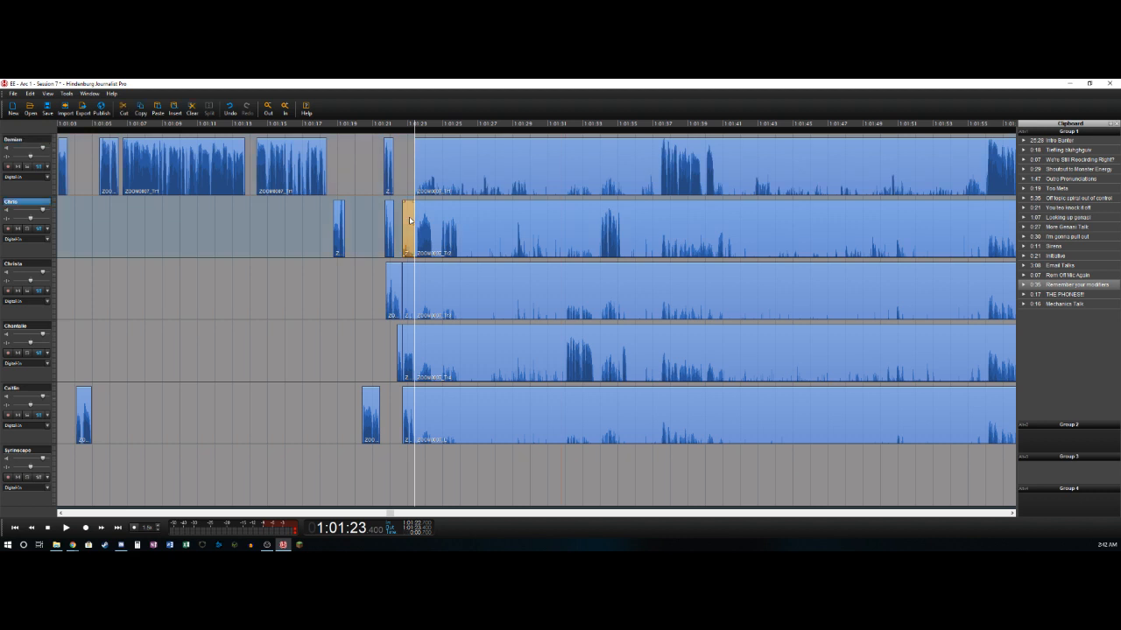
{"action": "left_click", "coordinate": [405, 290]}
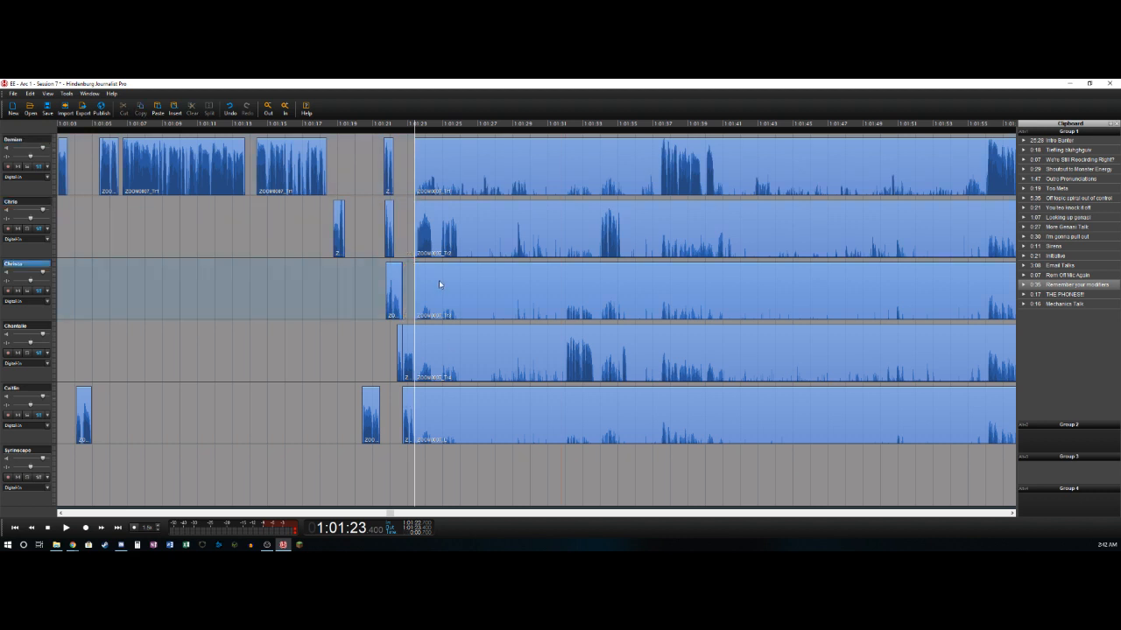
- Split the second and third tracks near 1:01:25.9 and delete the third track's bleed before that split
{"action": "key", "text": "space"}
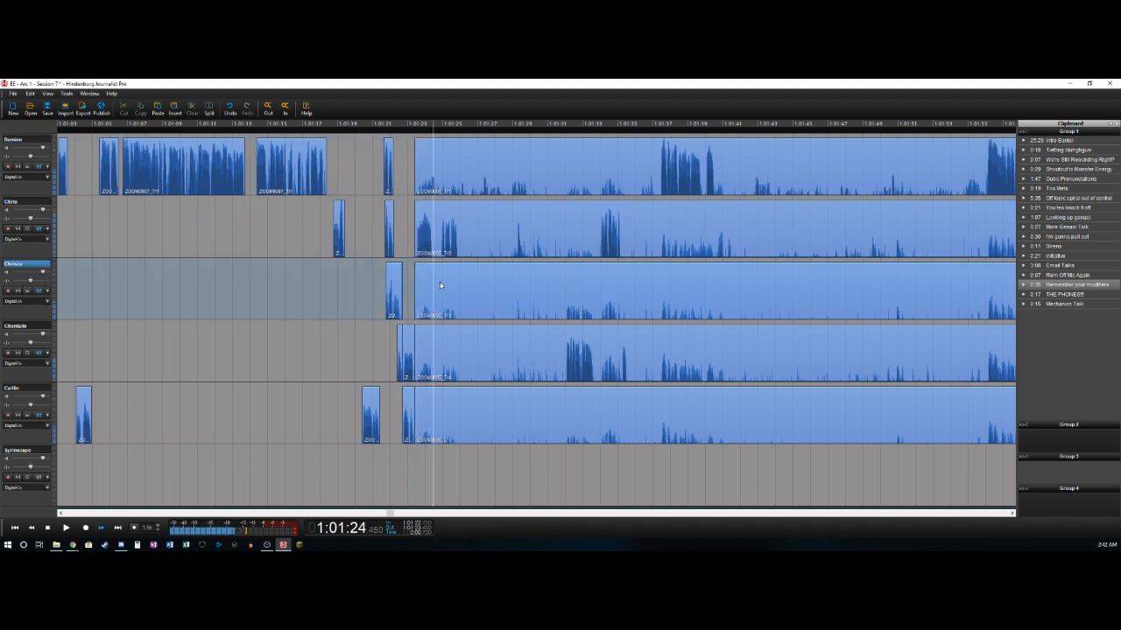
{"action": "key", "text": "space"}
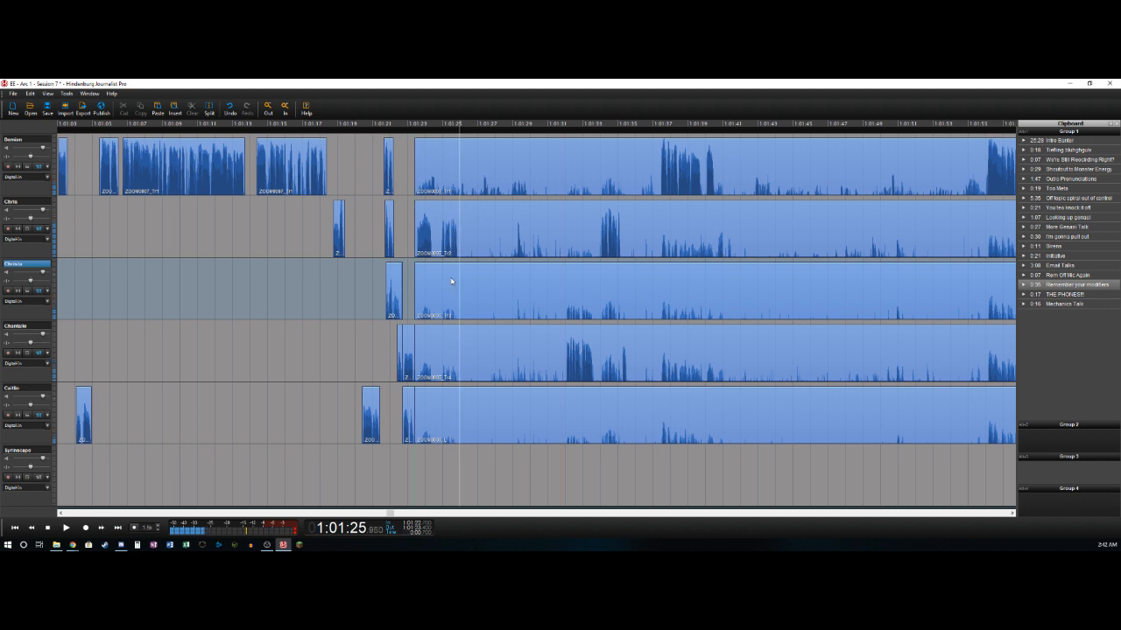
{"action": "key", "text": "t"}
{"action": "left_click", "coordinate": [450, 298]}
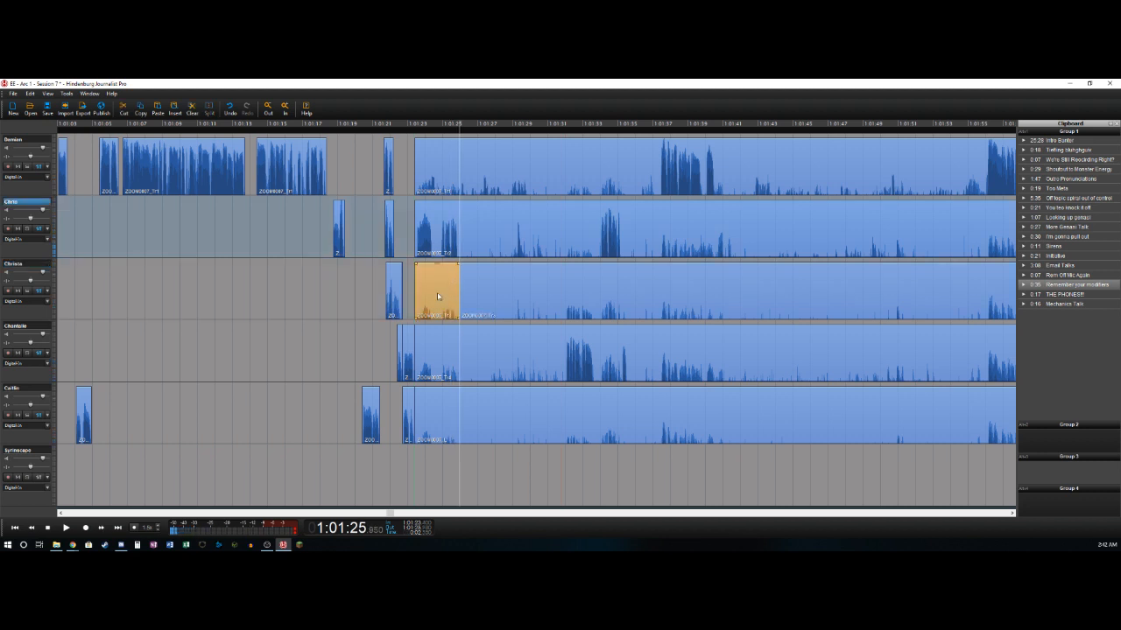
{"action": "key", "text": "Up"}
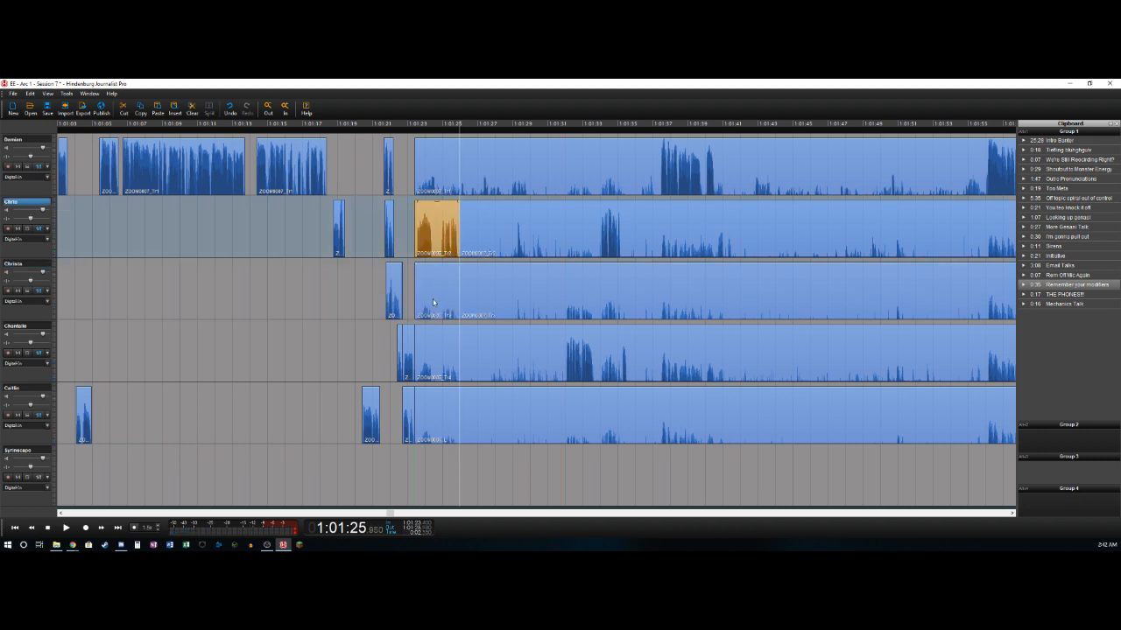
{"action": "key", "text": "space"}
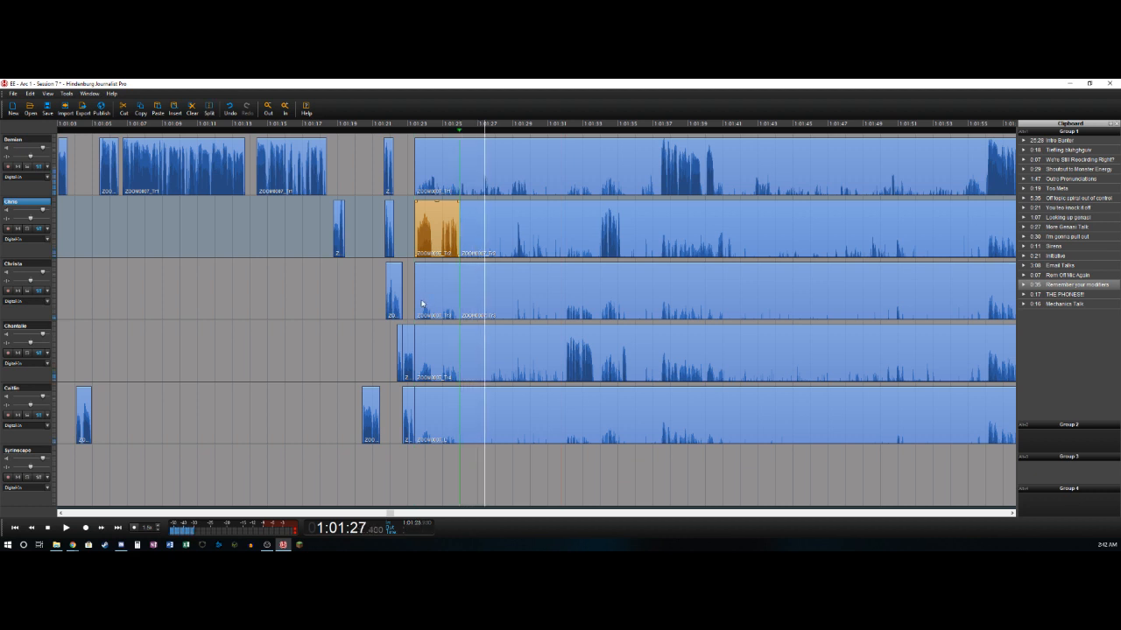
{"action": "key", "text": "Down"}
{"action": "key", "text": "Delete"}
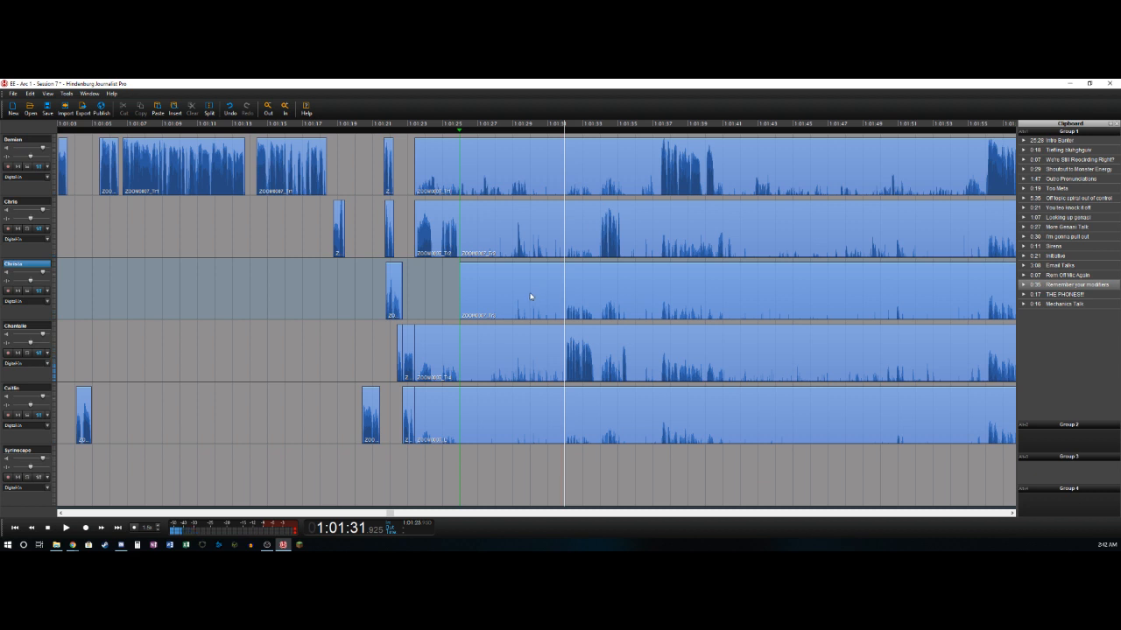
- Cut about 1:01:25.9 to 1:01:31.9 from all five tracks, closing the gap
{"action": "key", "text": "o"}
{"action": "left_click", "coordinate": [535, 423]}
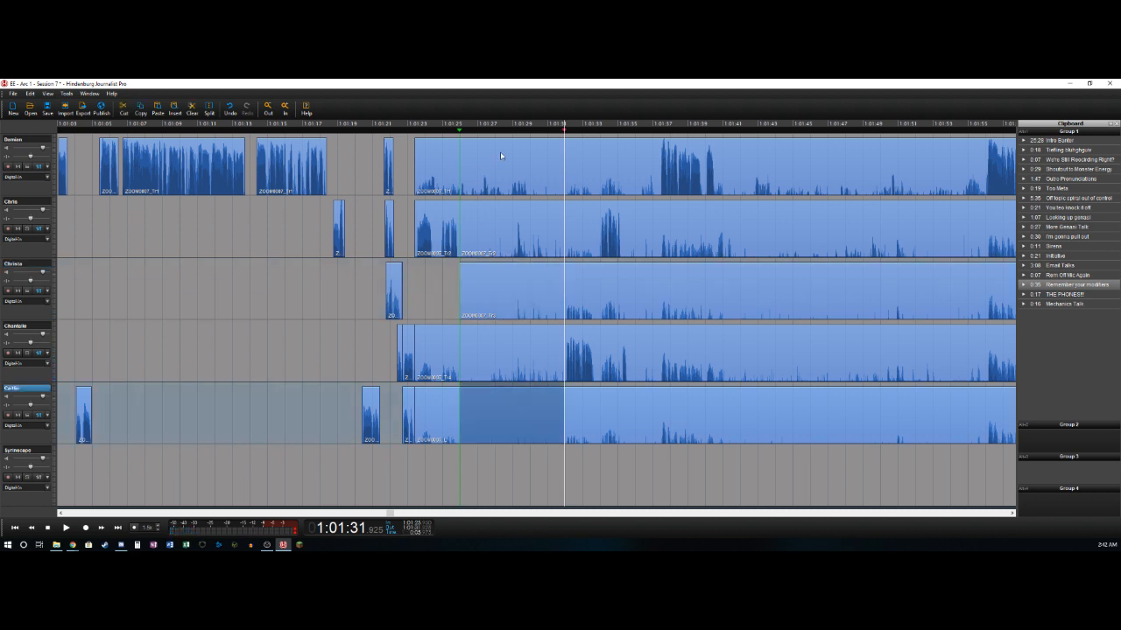
{"action": "key", "text": "ctrl+a"}
{"action": "key", "text": "Delete"}
- Delete the bleed between about 1:01:23.4 and 1:01:25.9 on the first, fourth and fifth tracks
{"action": "left_click", "coordinate": [442, 152]}
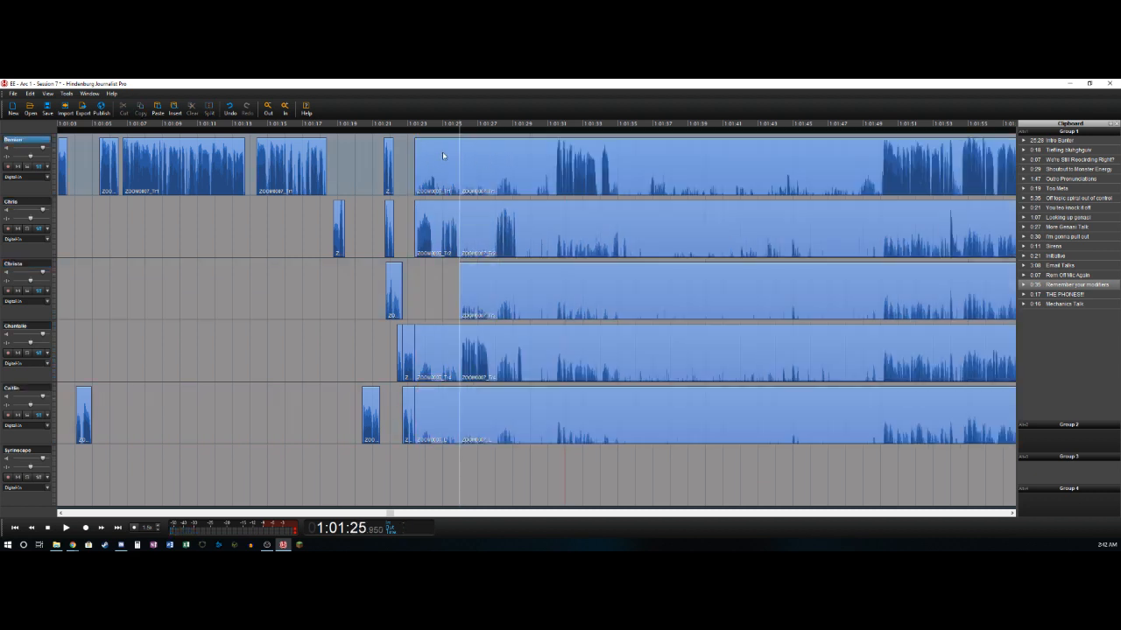
{"action": "key", "text": "Delete"}
{"action": "left_click", "coordinate": [442, 351]}
{"action": "key", "text": "Delete"}
{"action": "left_click", "coordinate": [439, 423]}
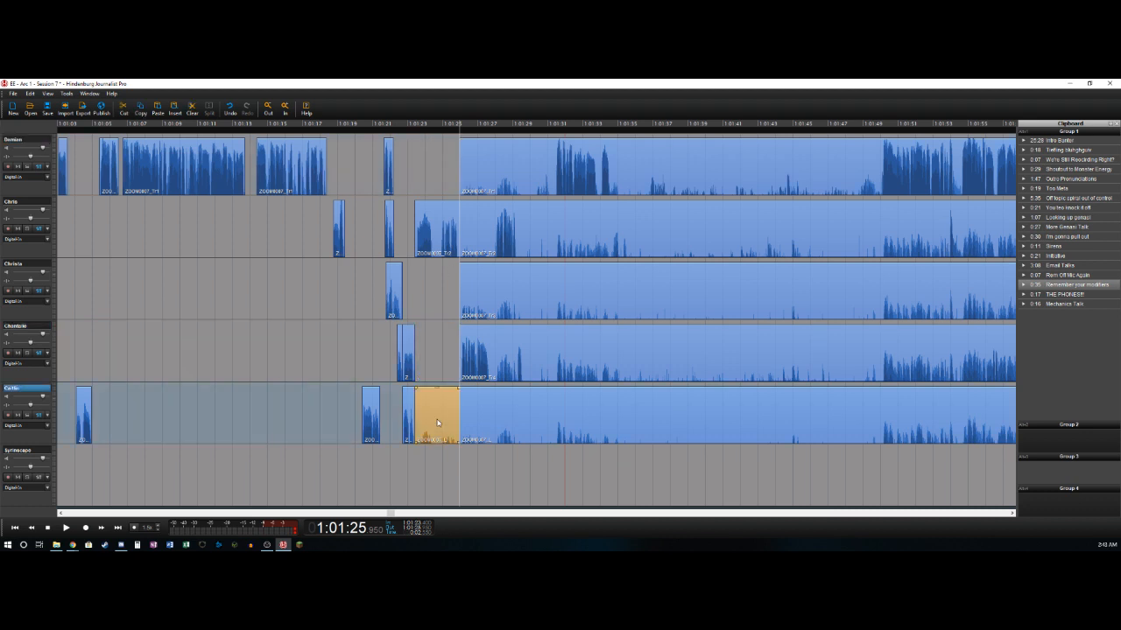
{"action": "key", "text": "Delete"}
- Split the fifth track near 1:01:27.7 and isolate the second track's speech from about 1:01:28.0 to 1:01:29.3, deleting the bleed before it
{"action": "key", "text": "space"}
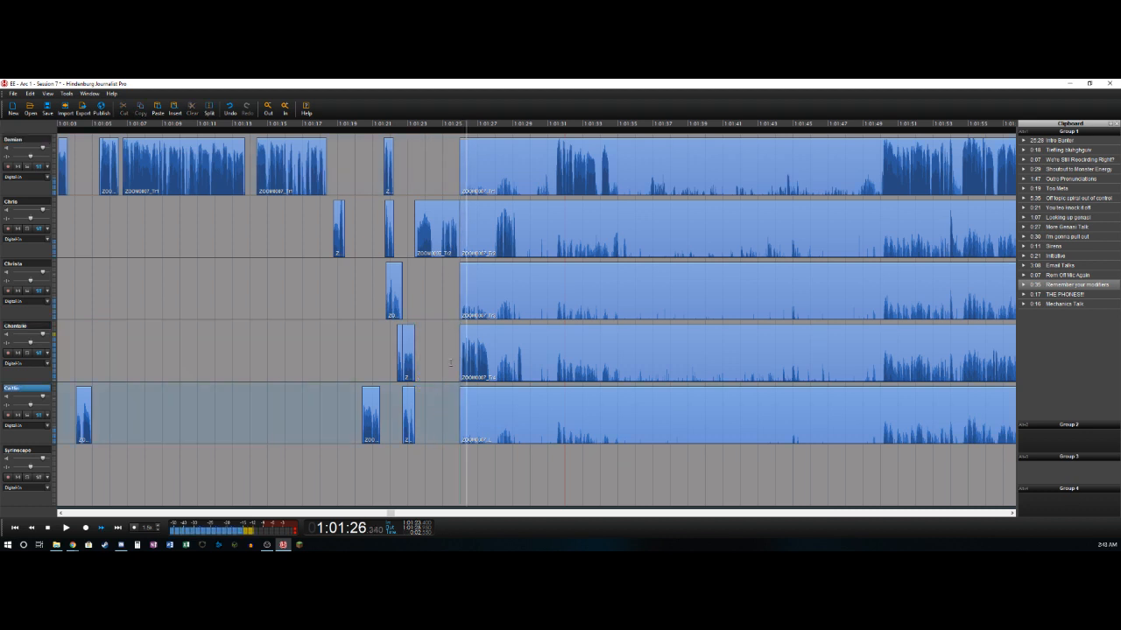
{"action": "key", "text": "t"}
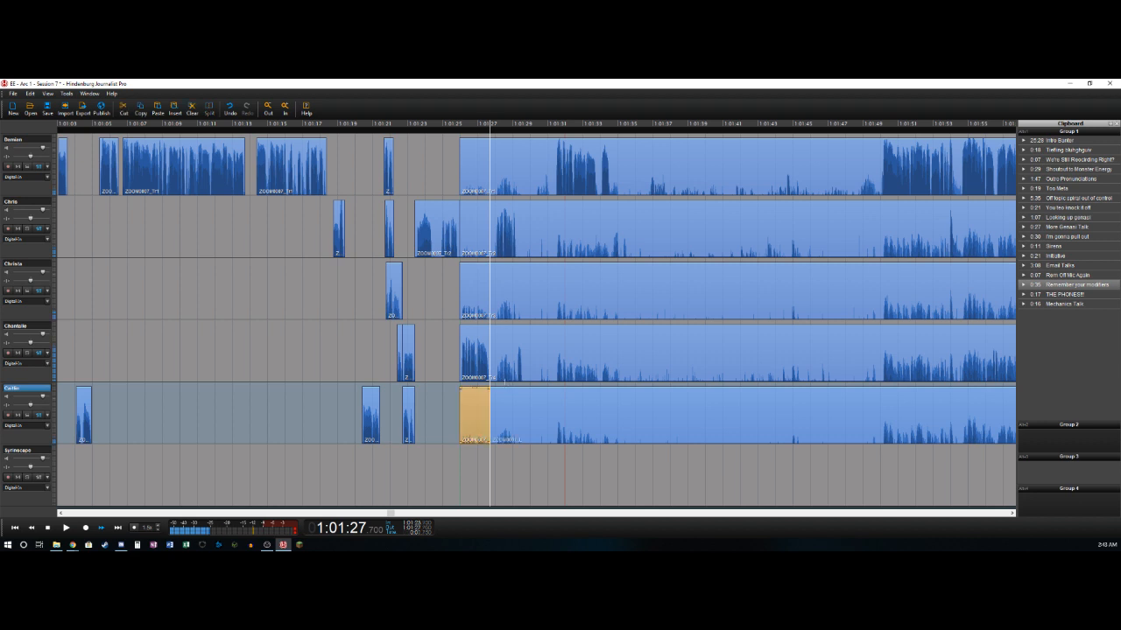
{"action": "key", "text": "Right"}
{"action": "key", "text": "t"}
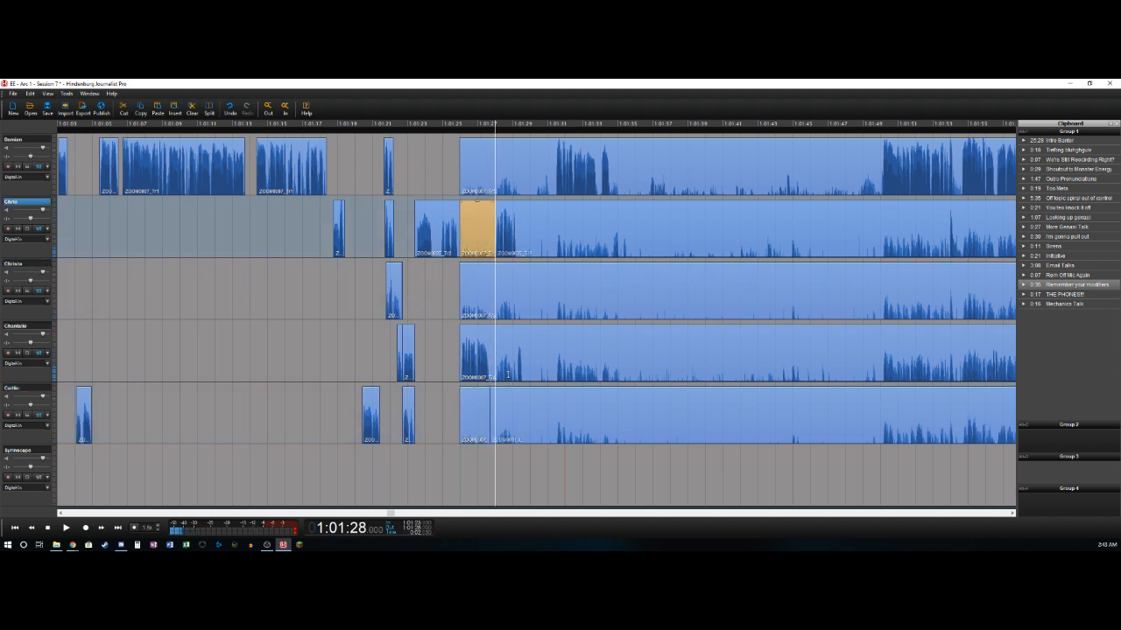
{"action": "key", "text": "Delete"}
{"action": "key", "text": "t"}
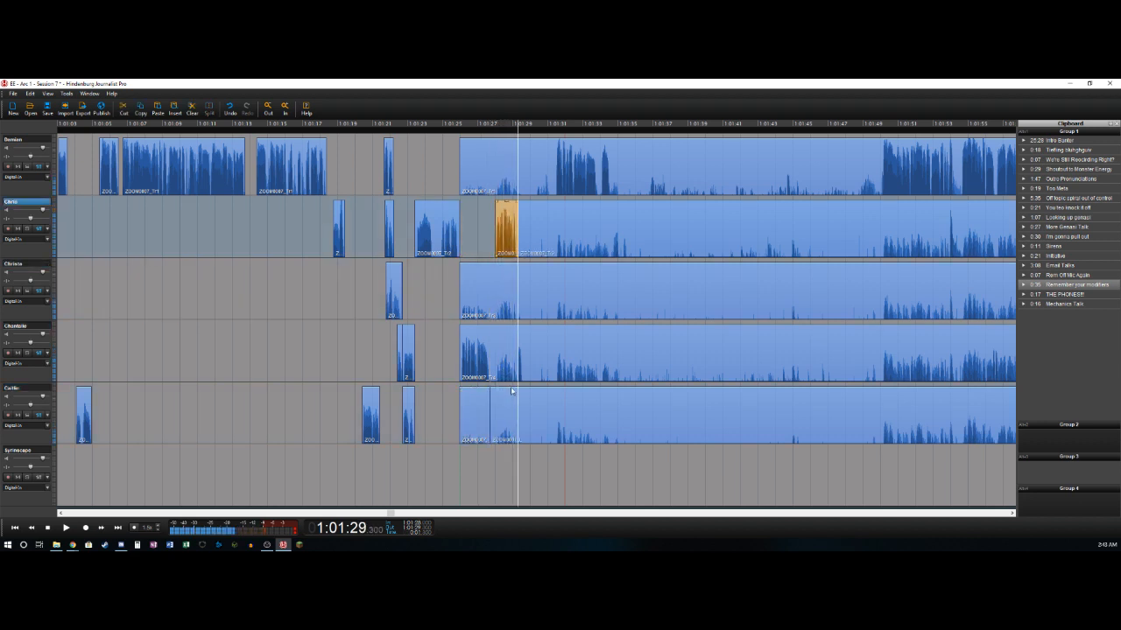
- Split the fourth track near 1:01:27.7 and 1:01:29.3 and delete only the section between the two splits
{"action": "key", "text": "t"}
{"action": "key", "text": "Delete"}
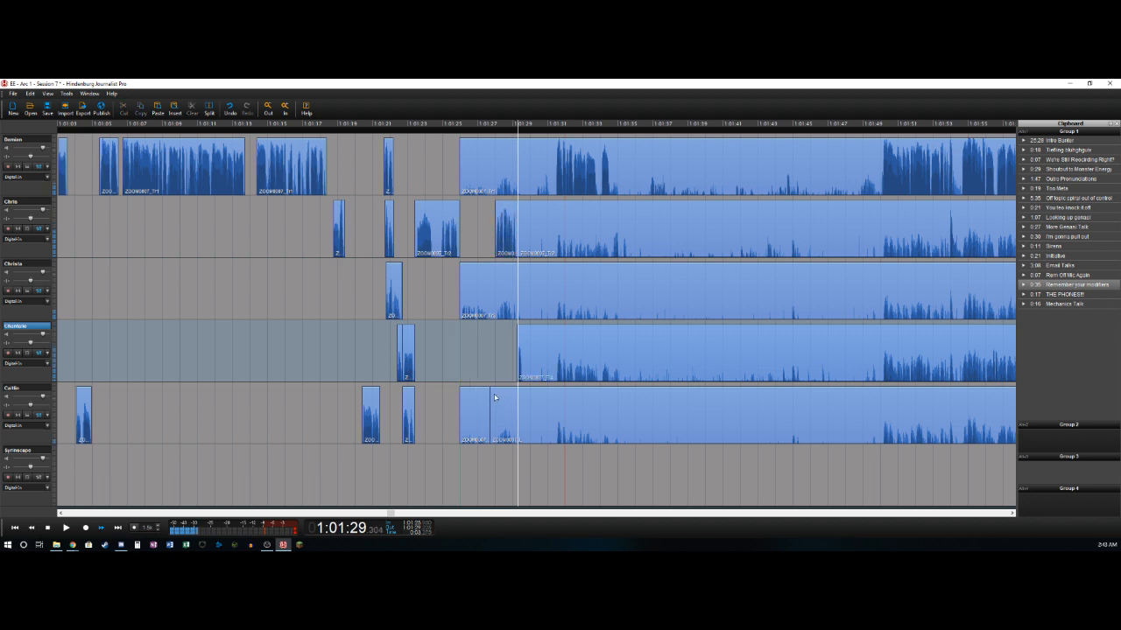
{"action": "key", "text": "ctrl+z"}
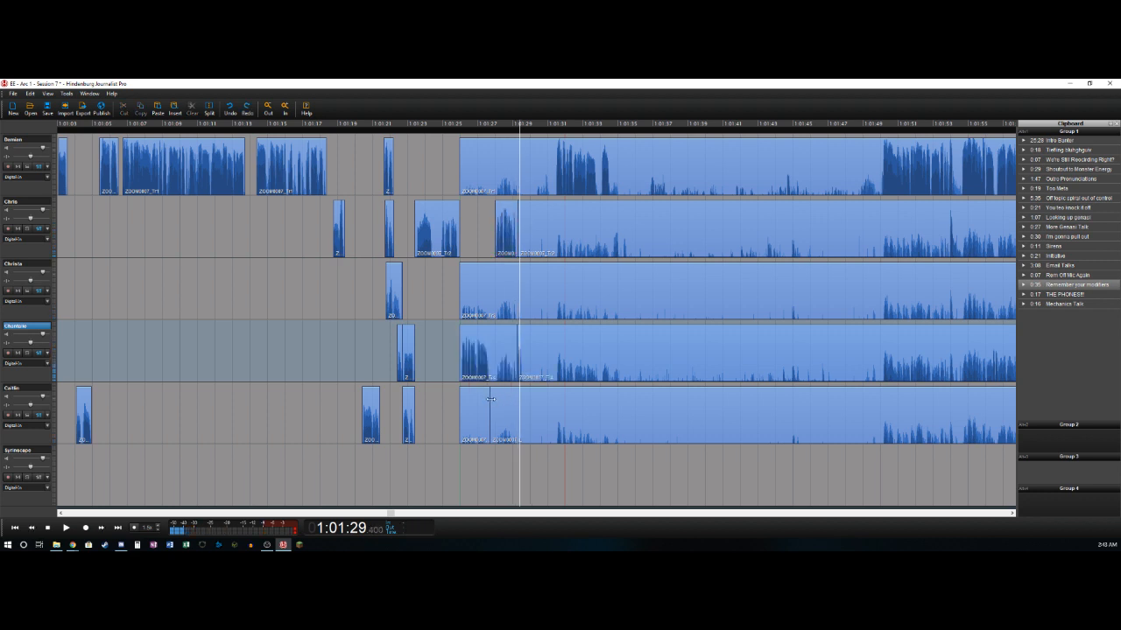
{"action": "left_click", "coordinate": [490, 399]}
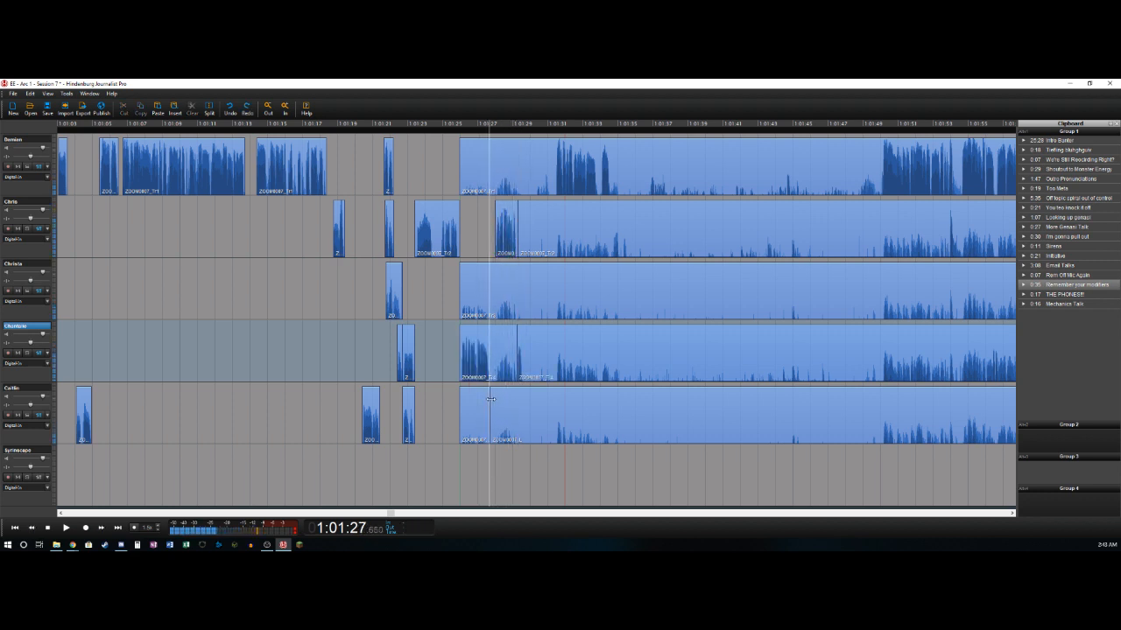
{"action": "key", "text": "t"}
{"action": "left_click", "coordinate": [511, 338]}
{"action": "key", "text": "Delete"}
- Split the fourth track's short speech near 1:01:29.6 and cut about 1:01:29.6 to 1:01:31.4 from all five tracks, closing the gap
{"action": "key", "text": "space"}
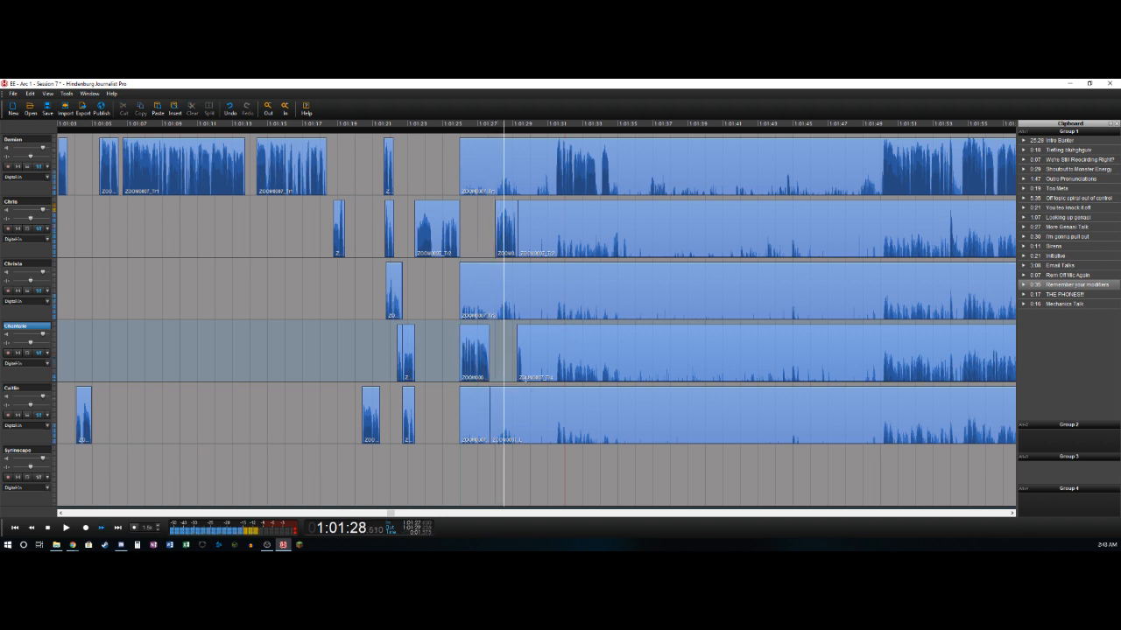
{"action": "key", "text": "t"}
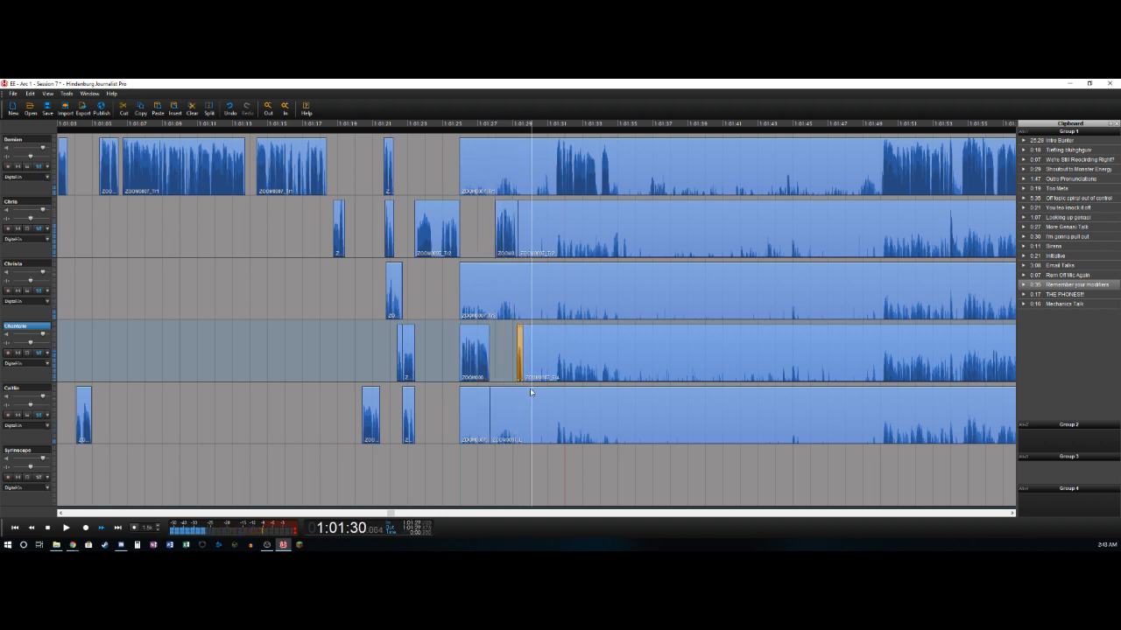
{"action": "key", "text": "Left"}
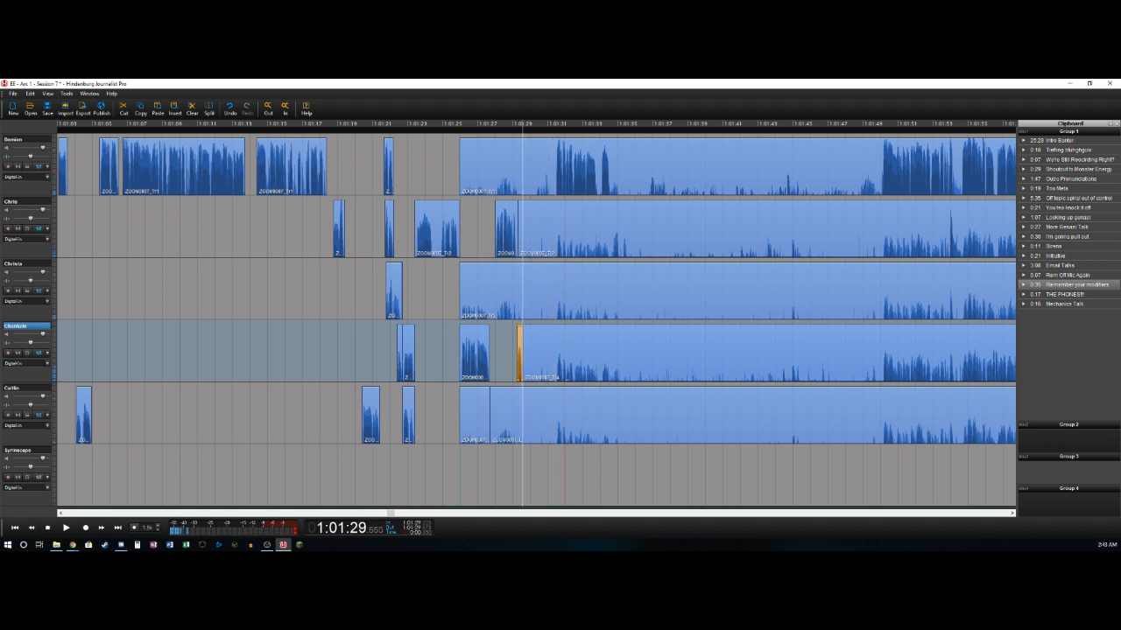
{"action": "key", "text": "space"}
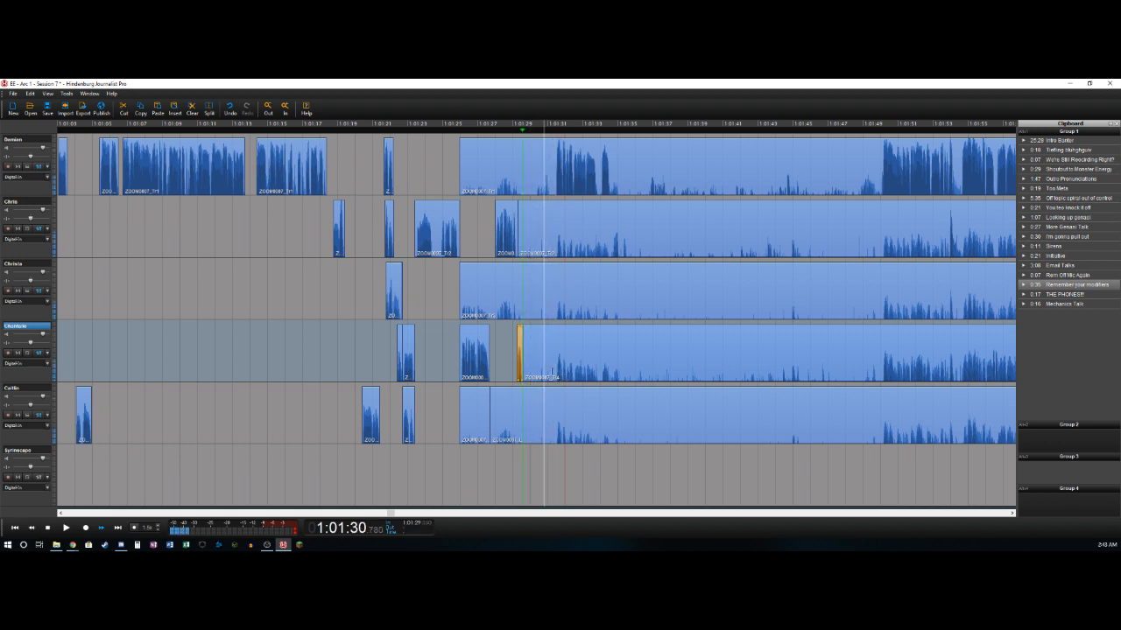
{"action": "left_click_drag", "start_coordinate": [552, 372], "coordinate": [556, 372]}
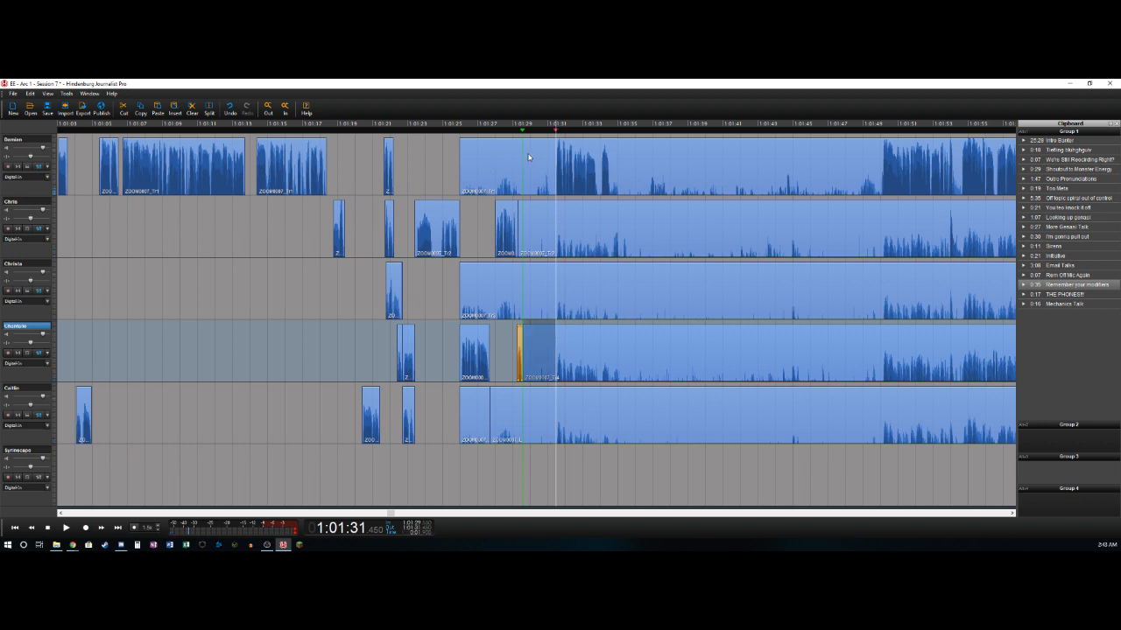
{"action": "left_click_drag", "start_coordinate": [528, 157], "coordinate": [532, 405]}
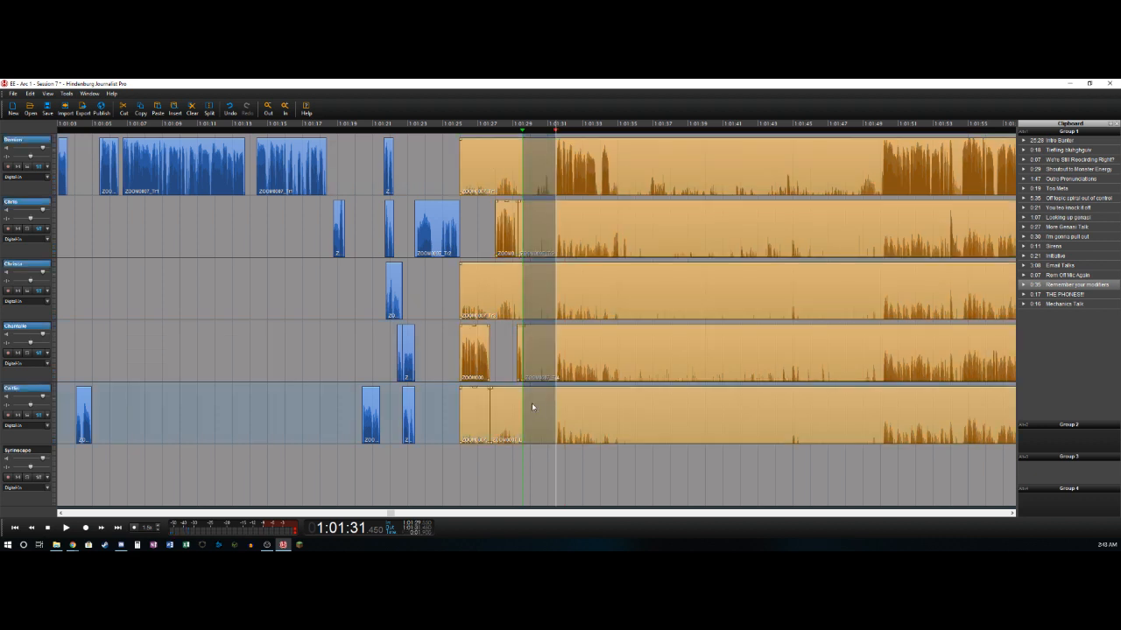
{"action": "key", "text": "Delete"}
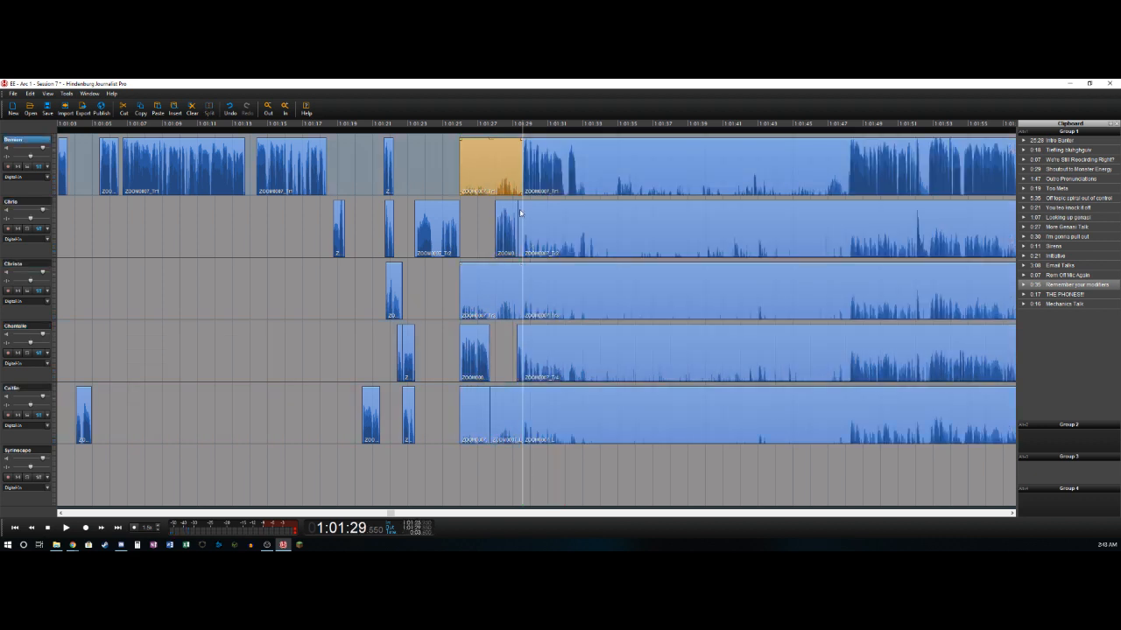
- Delete the leftovers just before 1:01:29.6 on the first, second, third and fifth tracks
{"action": "key", "text": "Delete"}
{"action": "left_click", "coordinate": [499, 280]}
{"action": "key", "text": "Delete"}
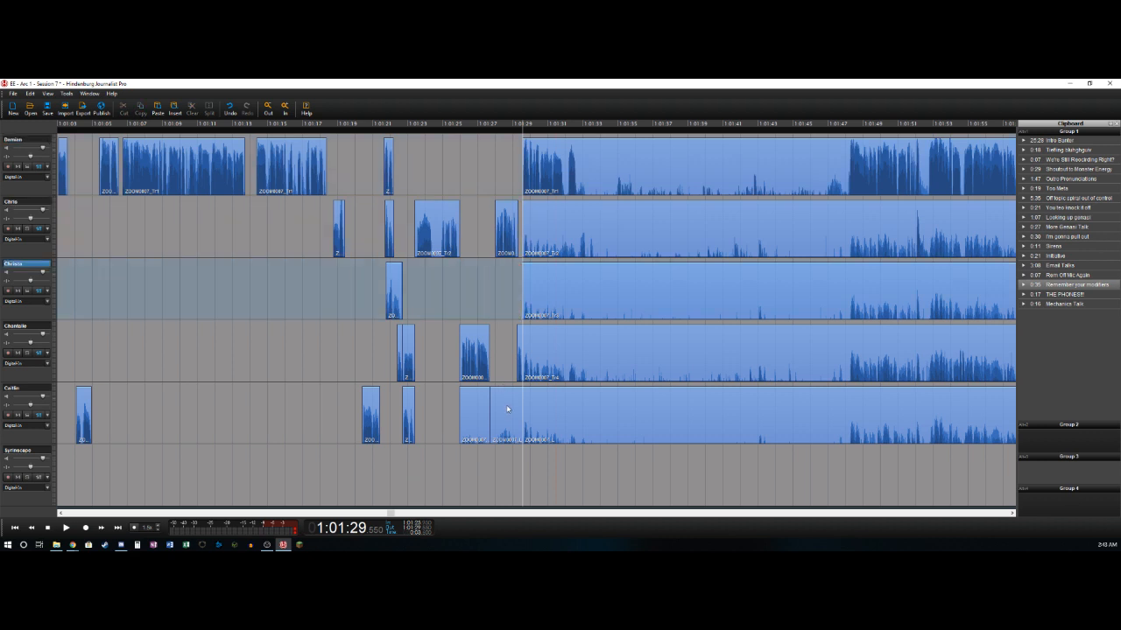
{"action": "left_click", "coordinate": [507, 410]}
{"action": "key", "text": "Delete"}
{"action": "left_click", "coordinate": [485, 417]}
{"action": "key", "text": "Delete"}
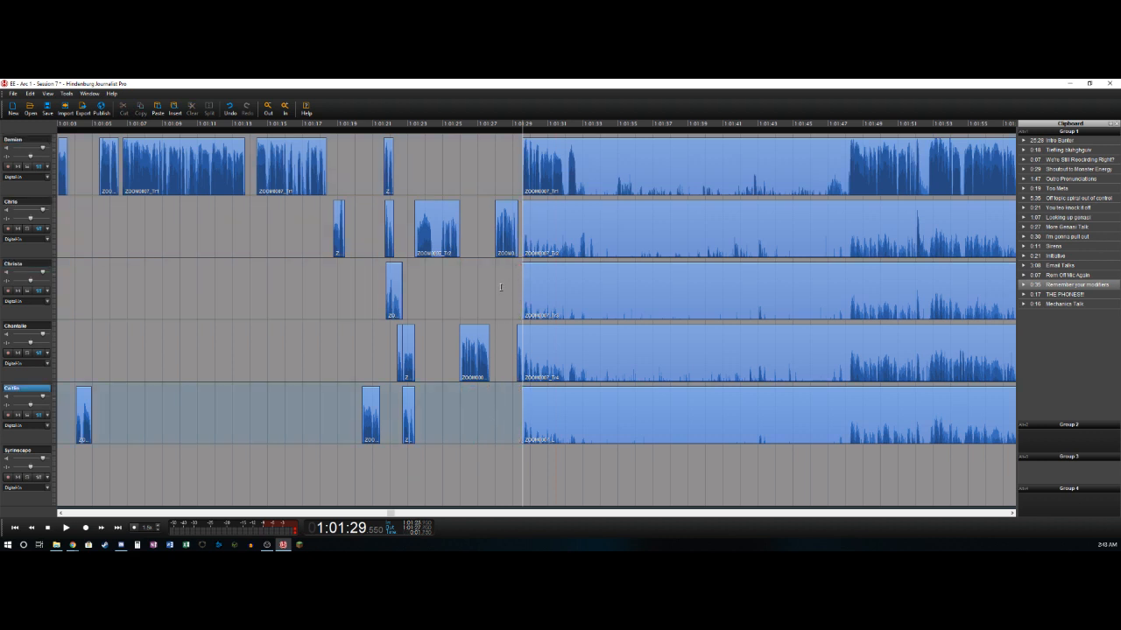
- Play on from about 1:01:29.6 and split the first track after its speech, near 1:01:32.7
{"action": "left_click", "coordinate": [500, 287]}
{"action": "key", "text": "space"}
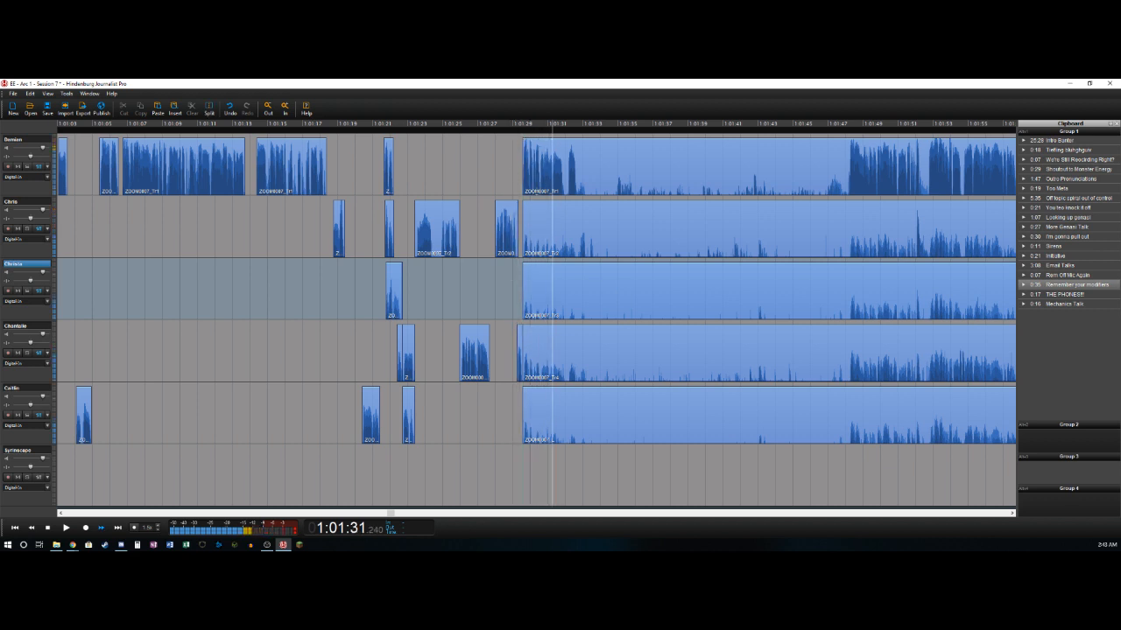
{"action": "double_click", "coordinate": [586, 158]}
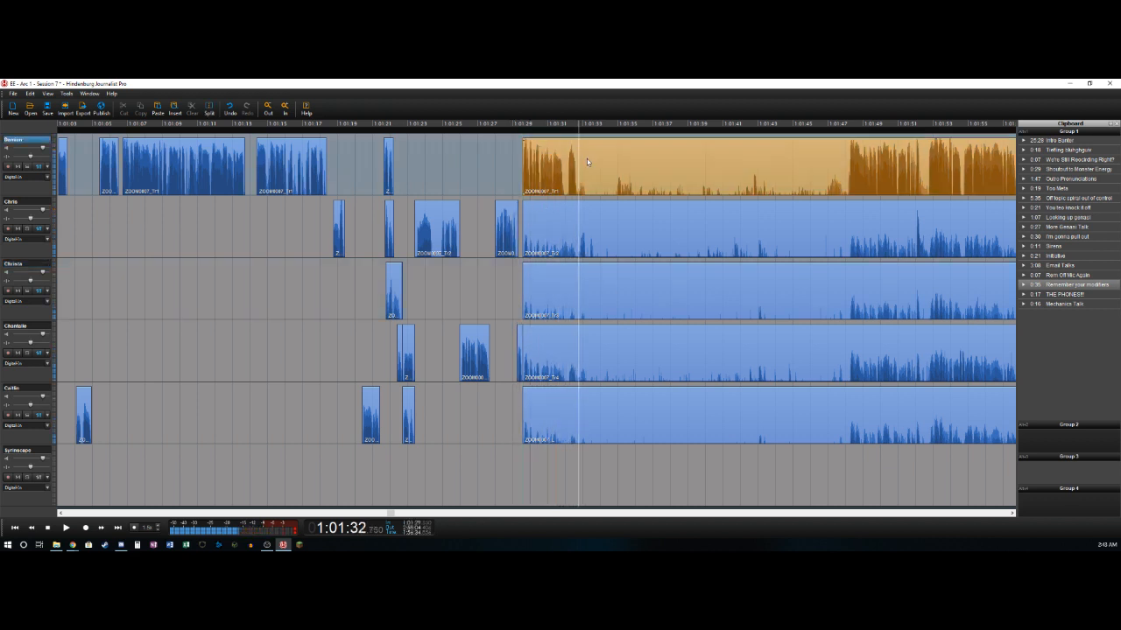
{"action": "key", "text": "s"}
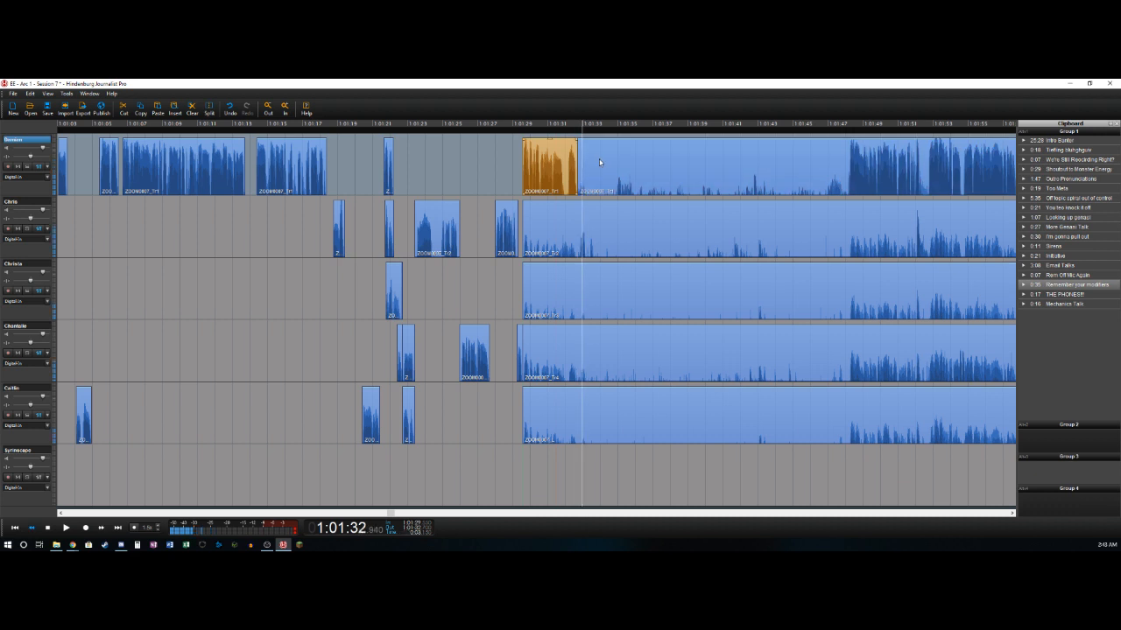
- Isolate the second track's short sound from about 1:01:32.8 to 1:01:33.6, deleting the bleed before it
{"action": "key", "text": "Right"}
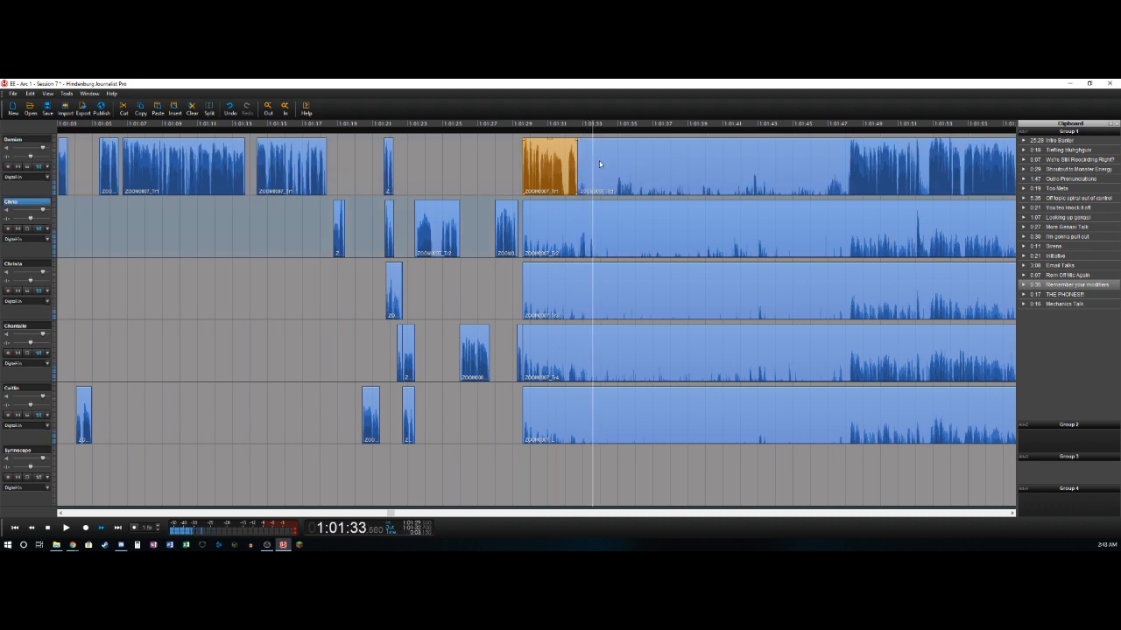
{"action": "key", "text": "Left"}
{"action": "key", "text": "s"}
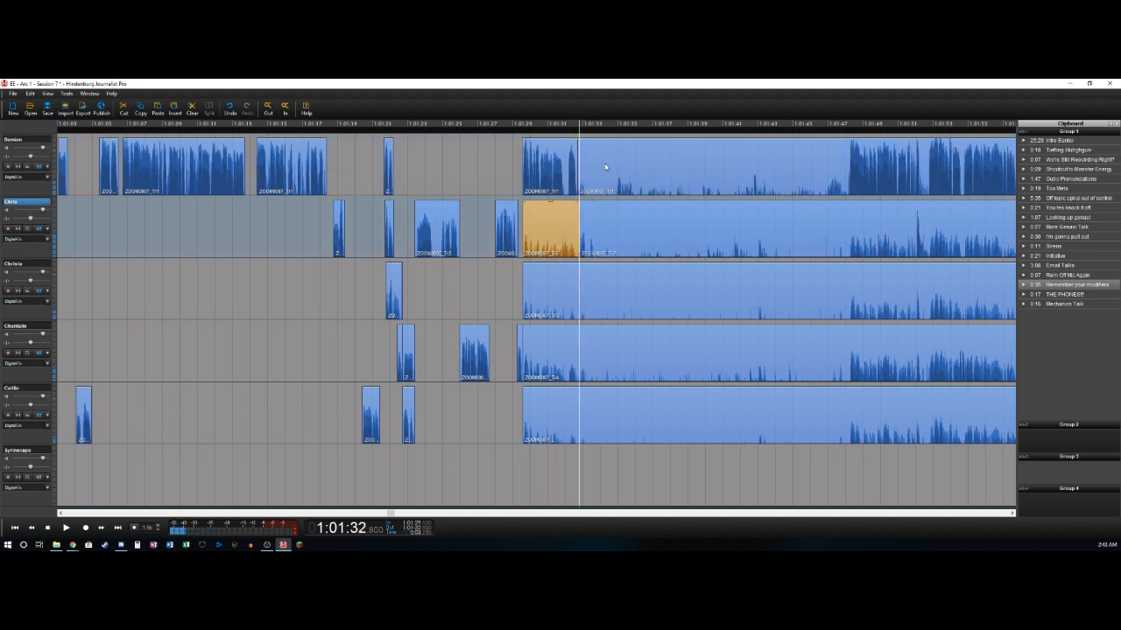
{"action": "key", "text": "Delete"}
{"action": "key", "text": "Right"}
{"action": "key", "text": "Left"}
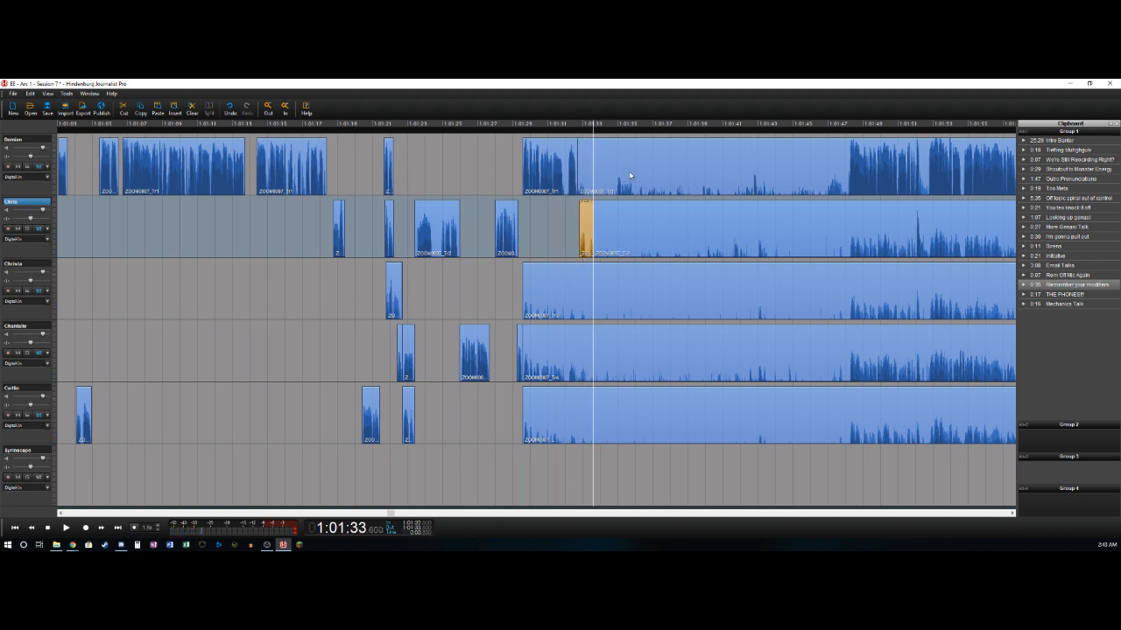
- Cut about 1:01:33.6 to 1:01:48.1 from all five tracks, closing the gap, and delete the leftovers before it on all but the second track
{"action": "key", "text": "Right"}
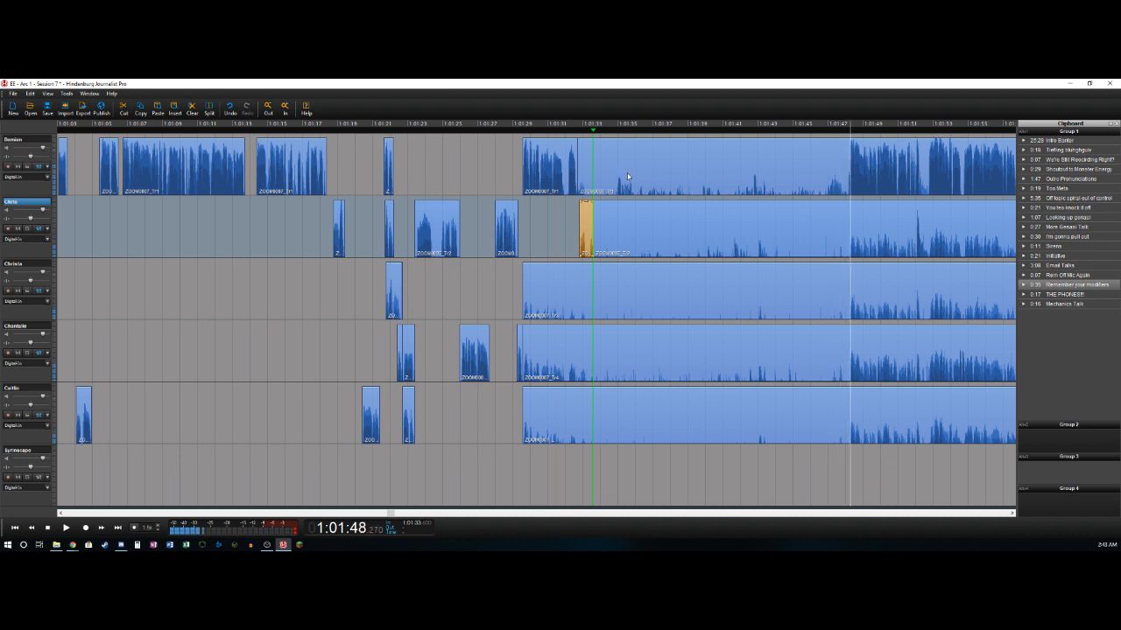
{"action": "key", "text": "space"}
{"action": "key", "text": "o"}
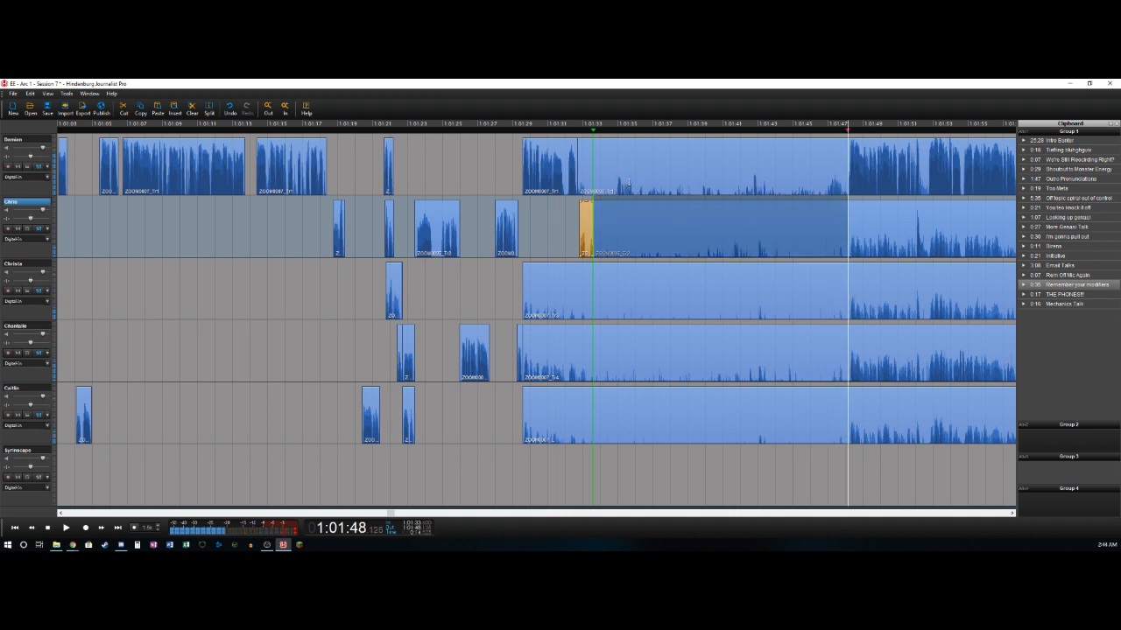
{"action": "left_click", "coordinate": [679, 157]}
{"action": "left_click", "coordinate": [689, 425], "text": "shift"}
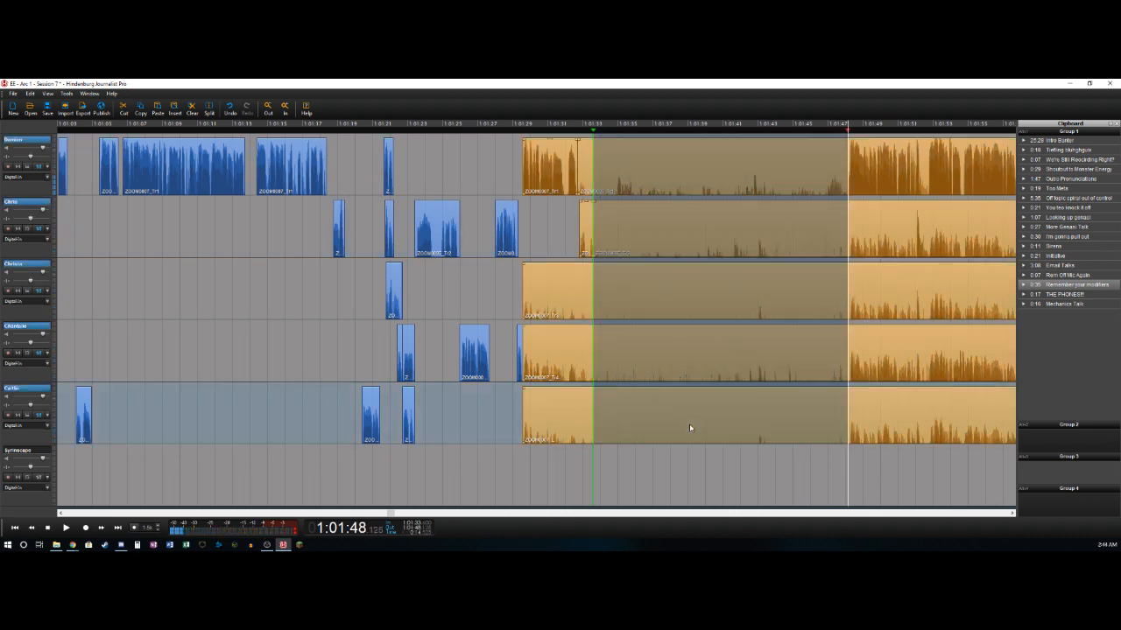
{"action": "key", "text": "Delete"}
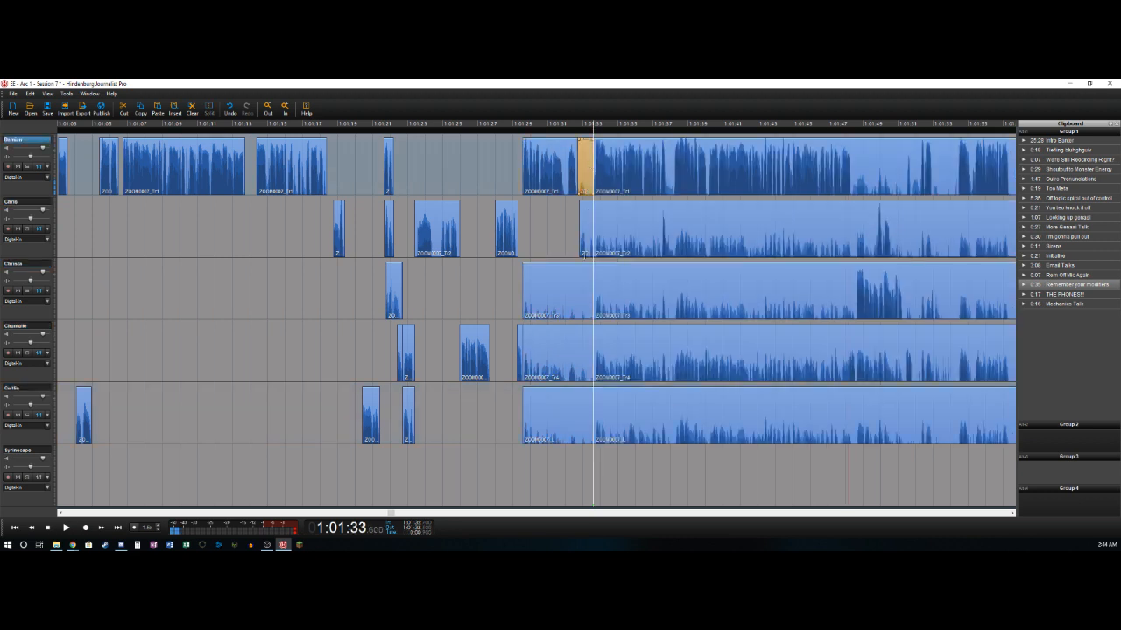
{"action": "left_click_drag", "start_coordinate": [565, 298], "coordinate": [564, 409]}
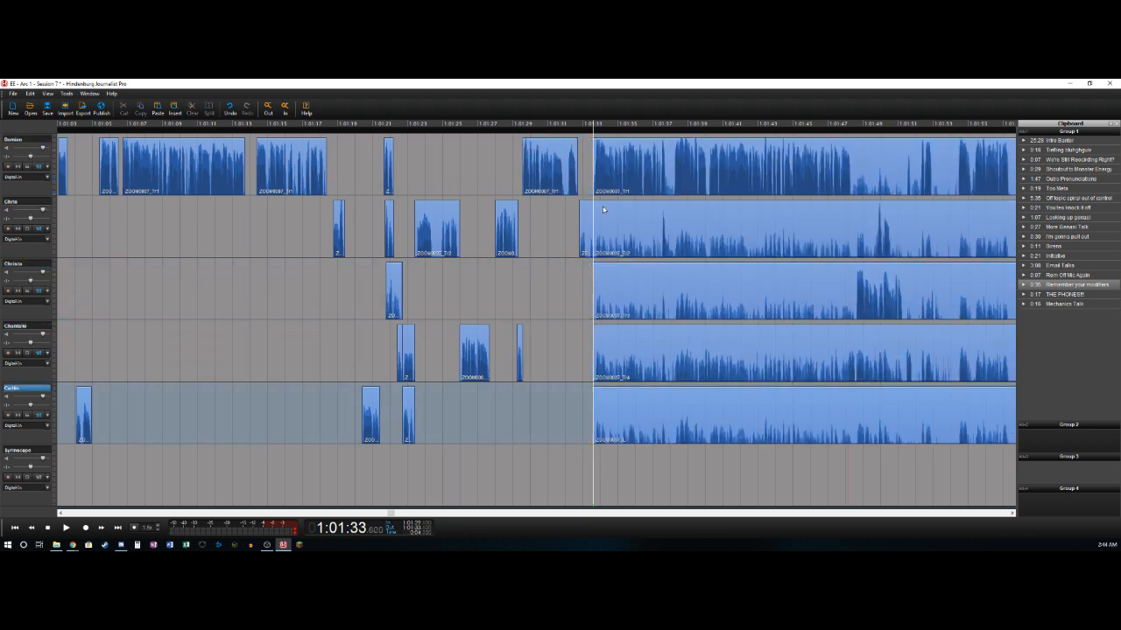
- Split the first track near 1:01:37.7 and 1:01:38.2 and delete only the short section between the splits
{"action": "key", "text": "space"}
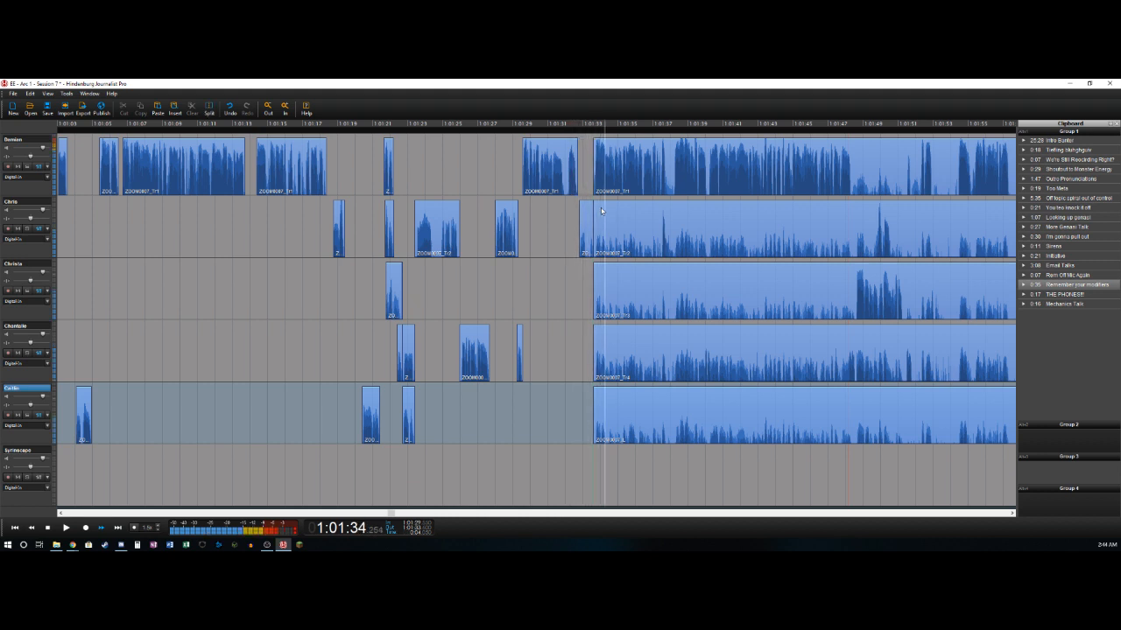
{"action": "left_click", "coordinate": [645, 153]}
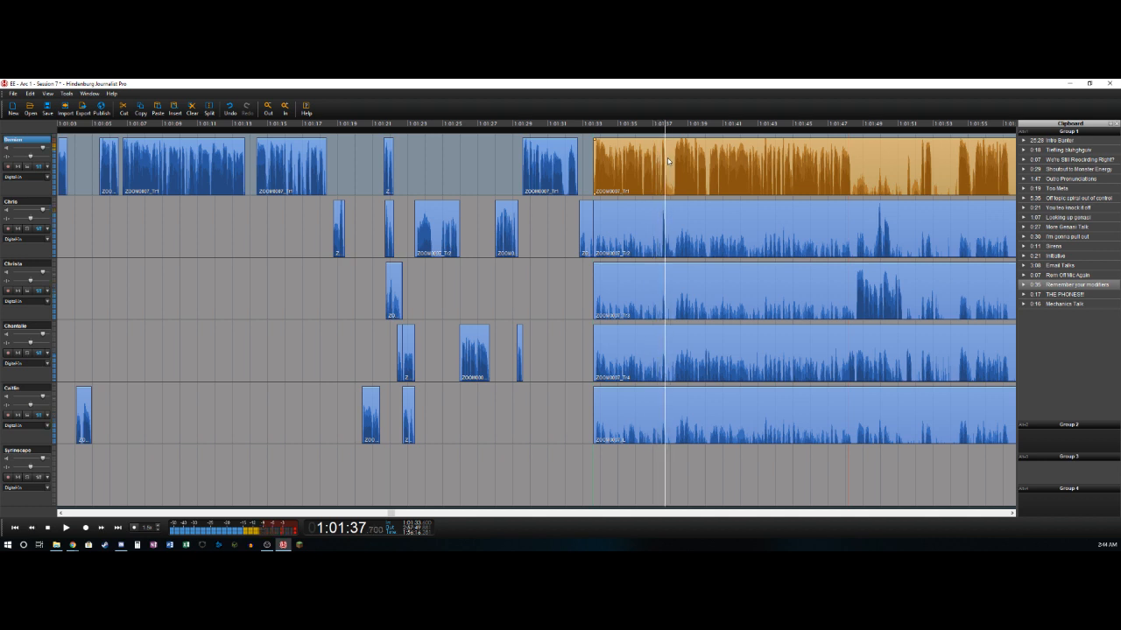
{"action": "key", "text": "s"}
{"action": "left_click", "coordinate": [669, 160]}
{"action": "key", "text": "s"}
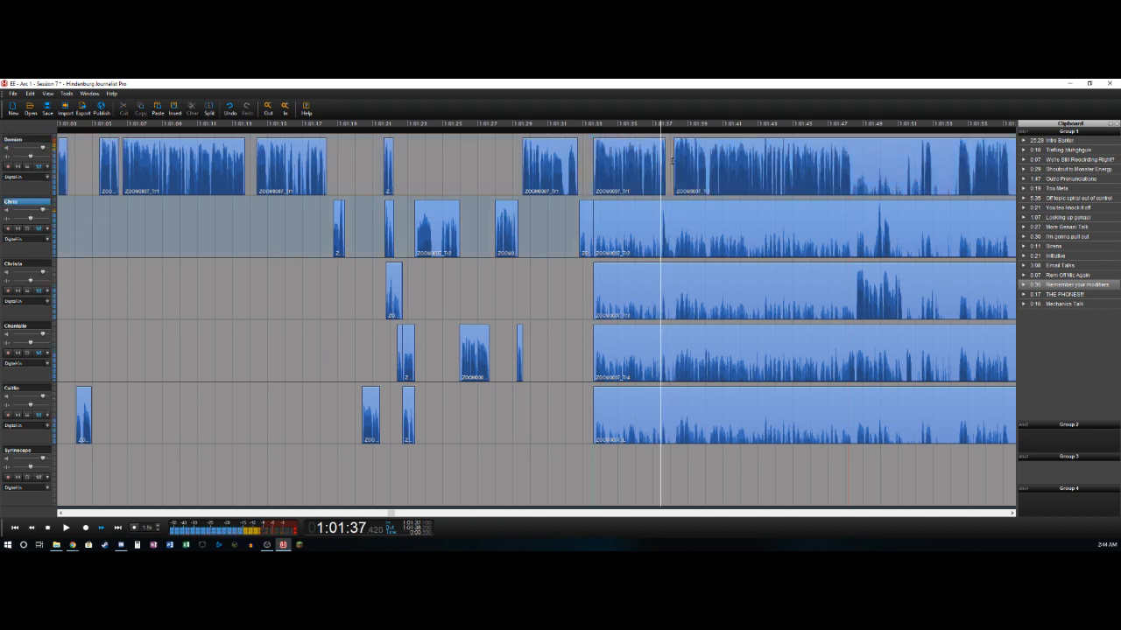
- Isolate the second track's short speech from about 1:01:37.4 to 1:01:38.0, deleting the bleed before it
{"action": "key", "text": "s"}
{"action": "key", "text": "Delete"}
{"action": "key", "text": "s"}
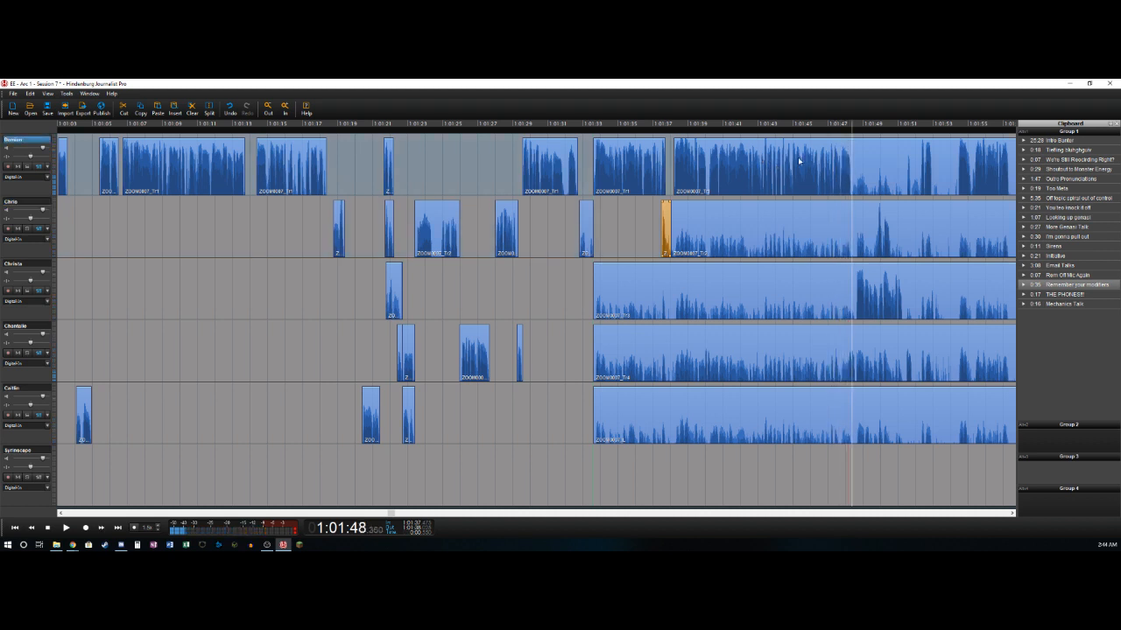
- Split the first track near 1:01:48.3 and isolate the fourth track's short sound at about 1:01:40, deleting the bleed before it
{"action": "left_click", "coordinate": [796, 161]}
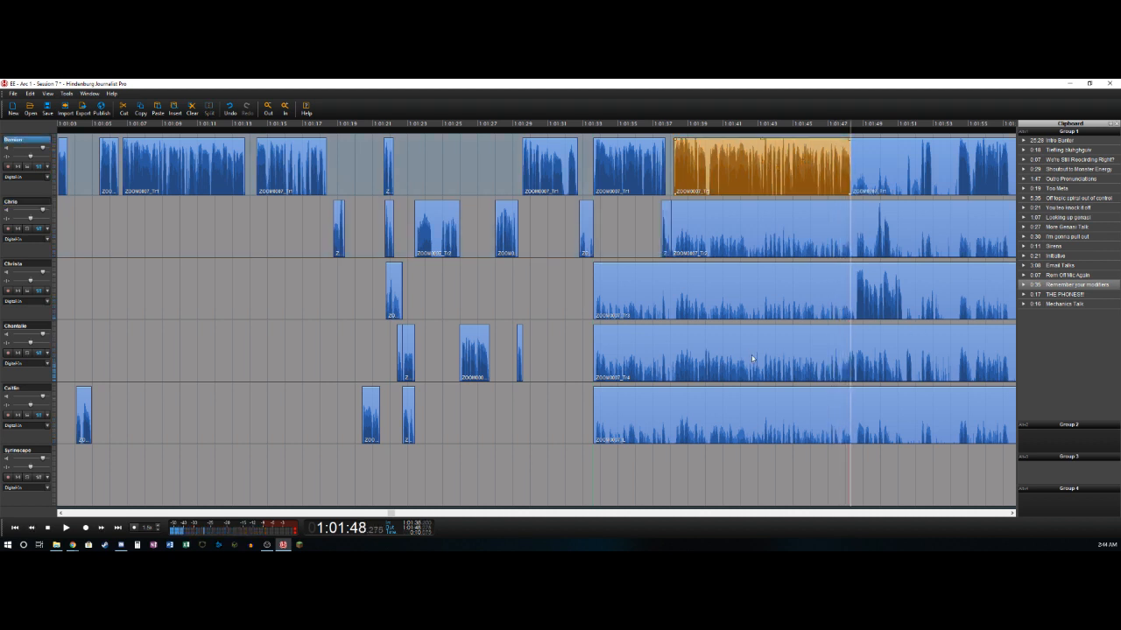
{"action": "left_click", "coordinate": [703, 370]}
{"action": "left_click_drag", "start_coordinate": [702, 374], "coordinate": [704, 374]}
{"action": "key", "text": "t"}
{"action": "key", "text": "Delete"}
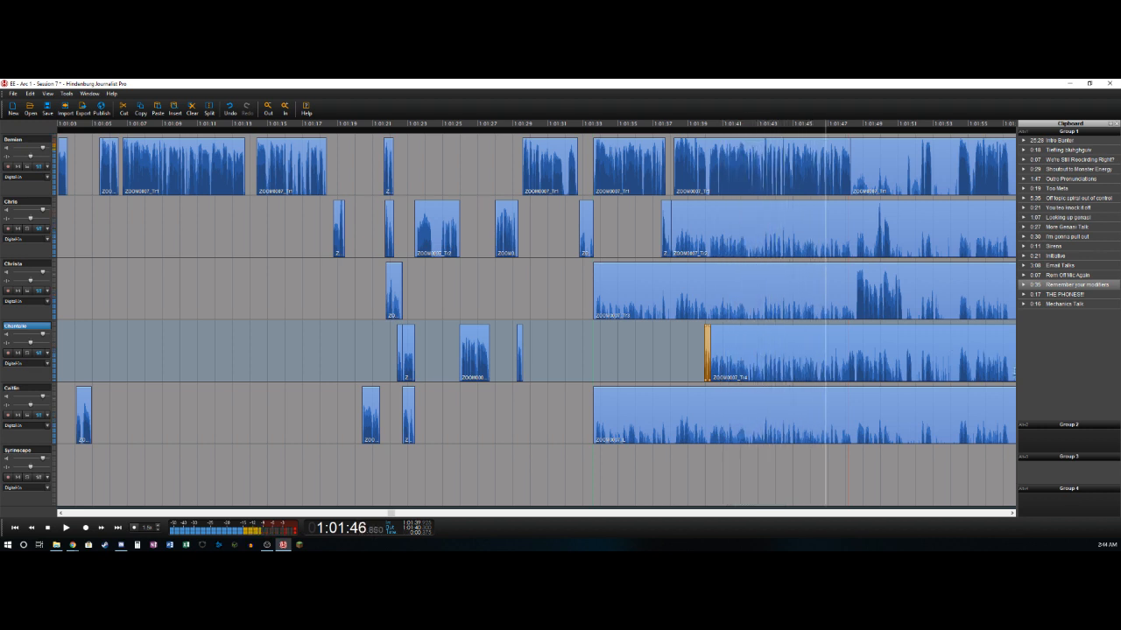
- Split the fourth track near 1:01:48.1 and delete its bleed from about 1:01:40.3 up to that split
{"action": "key", "text": "space"}
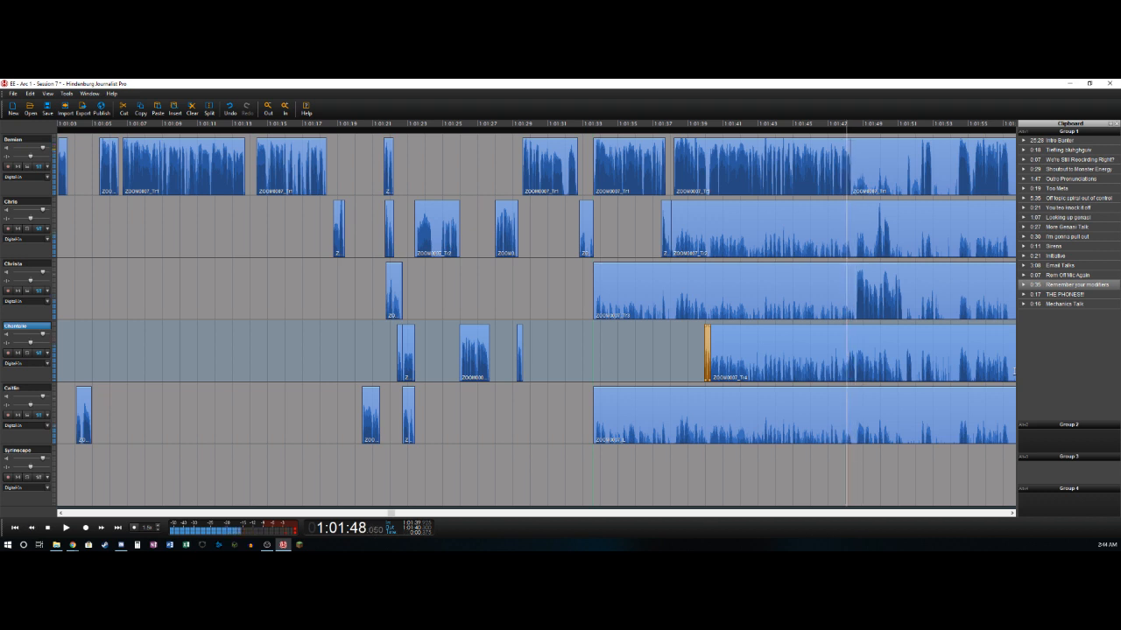
{"action": "key", "text": "ctrl+t"}
{"action": "key", "text": "Delete"}
{"action": "key", "text": "space"}
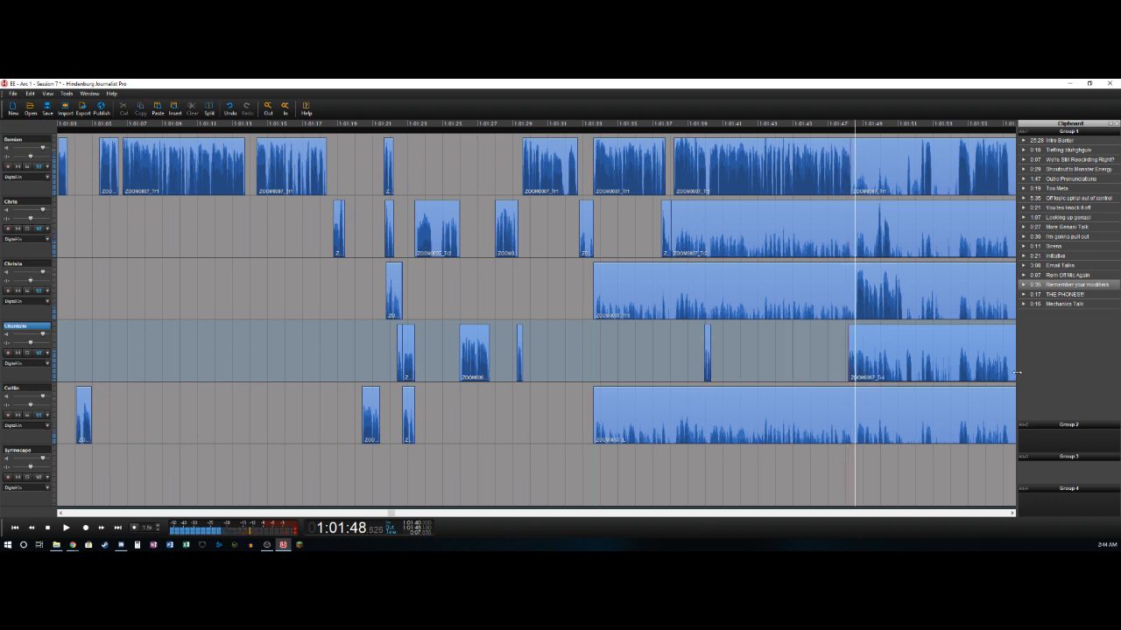
- Split the fourth track near 1:01:48.5 and isolate the third track's speech from about 1:01:48.5 to 1:01:51.3, deleting the bleed before it
{"action": "key", "text": "ctrl+t"}
{"action": "key", "text": "Delete"}
{"action": "key", "text": "space"}
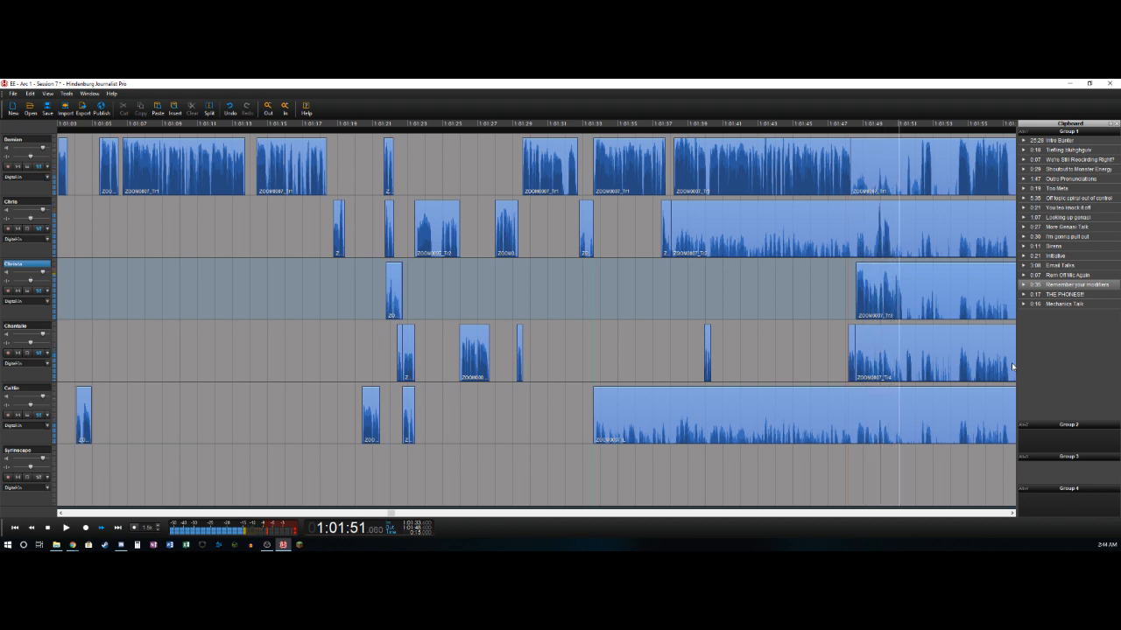
{"action": "key", "text": "space"}
{"action": "key", "text": "ctrl+t"}
- Isolate the second track's speech from about 1:01:49.6 to 1:01:50.6, deleting the bleed before it
{"action": "key", "text": "Up"}
{"action": "key", "text": "Left"}
{"action": "key", "text": "Left"}
{"action": "key", "text": "Left"}
{"action": "key", "text": "Left"}
{"action": "key", "text": "Left"}
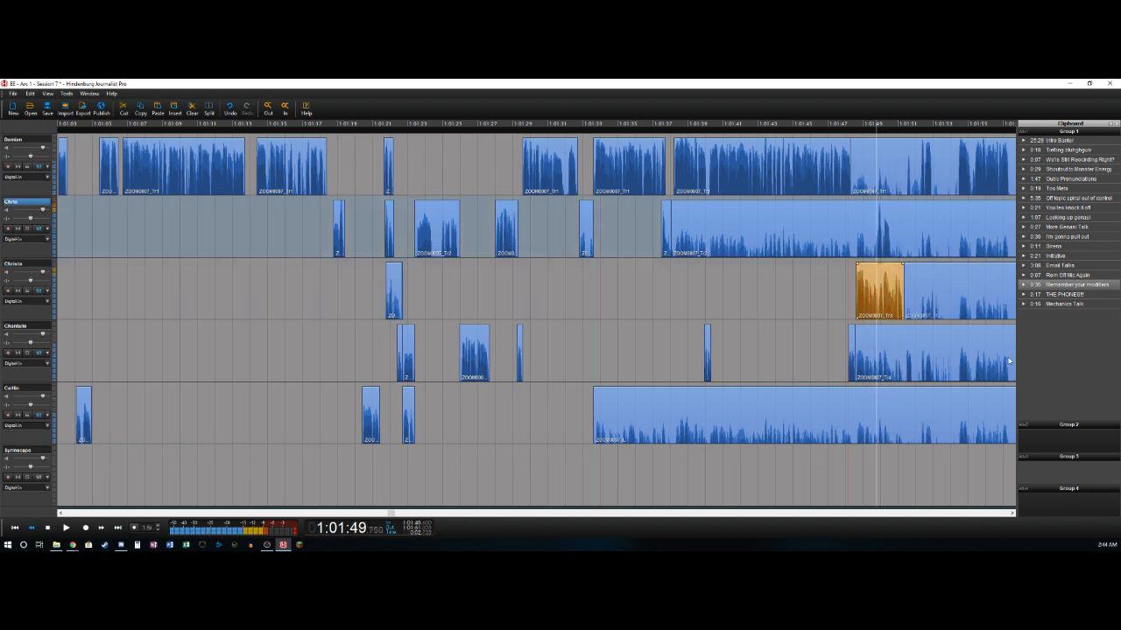
{"action": "key", "text": "Right"}
{"action": "key", "text": "Left"}
{"action": "key", "text": "ctrl+t"}
{"action": "key", "text": "Delete"}
{"action": "key", "text": "space"}
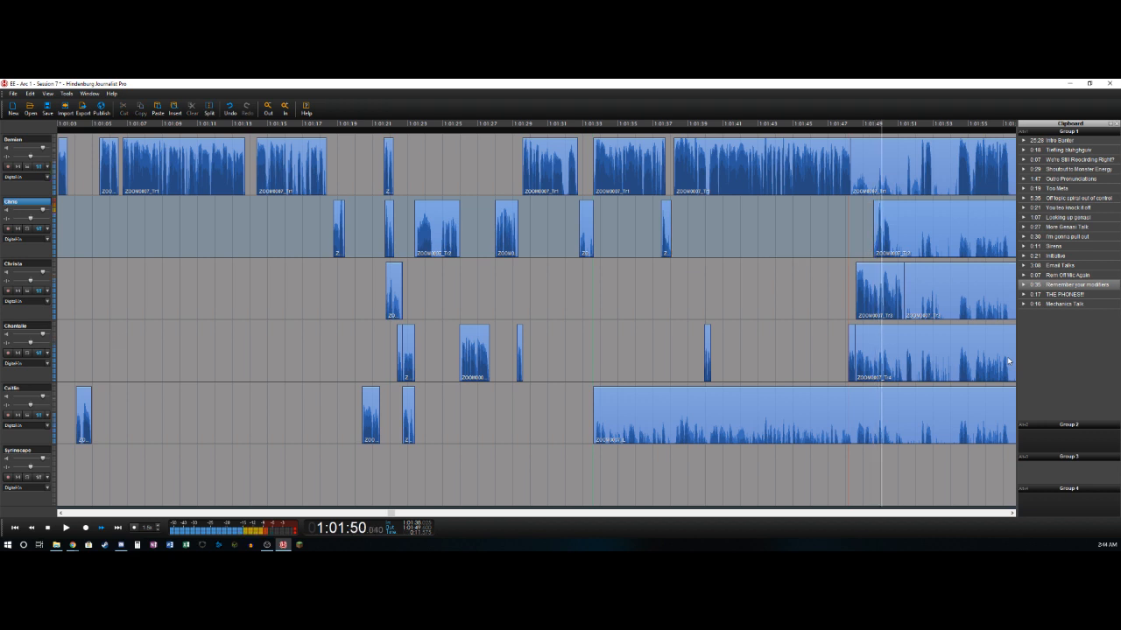
{"action": "key", "text": "space"}
{"action": "key", "text": "ctrl+t"}
- Delete the first track's bleed from about 1:01:48.3 to 1:01:51.5 and from about 1:01:51.7 to 1:01:52.2
{"action": "key", "text": "space"}
{"action": "key", "text": "space"}
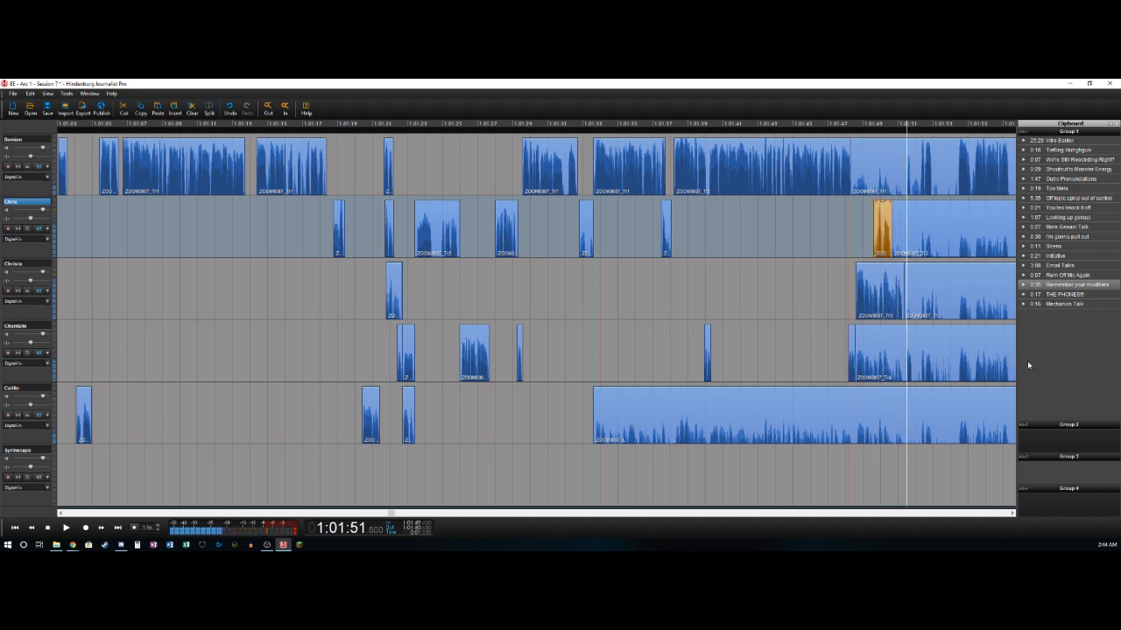
{"action": "key", "text": "Up"}
{"action": "key", "text": "ctrl+t"}
{"action": "key", "text": "Delete"}
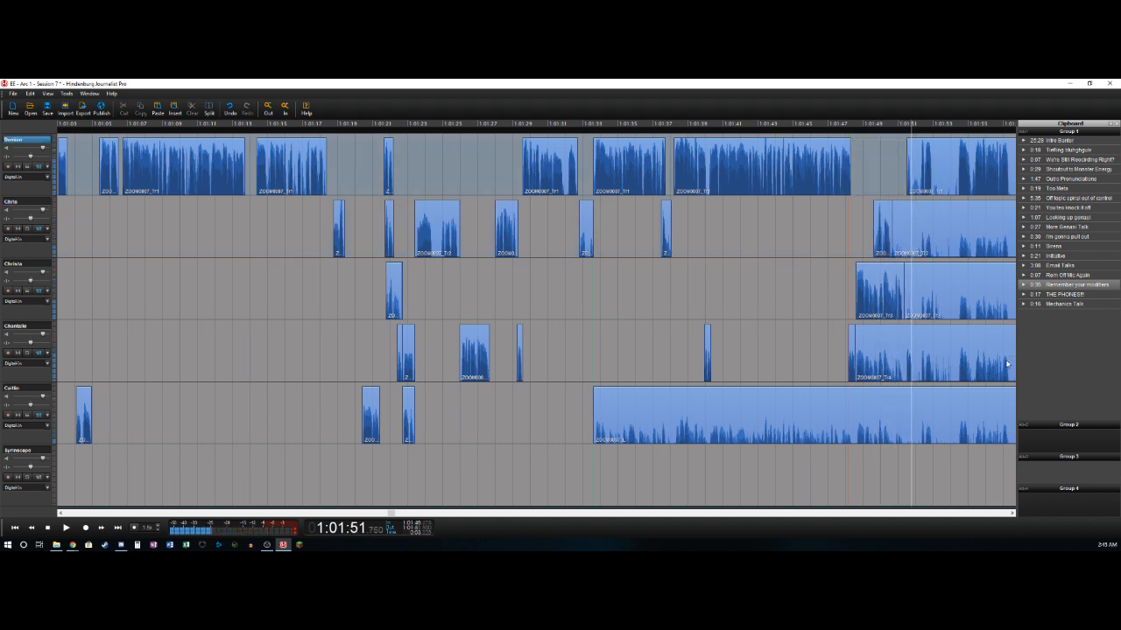
{"action": "key", "text": "space"}
{"action": "key", "text": "Delete"}
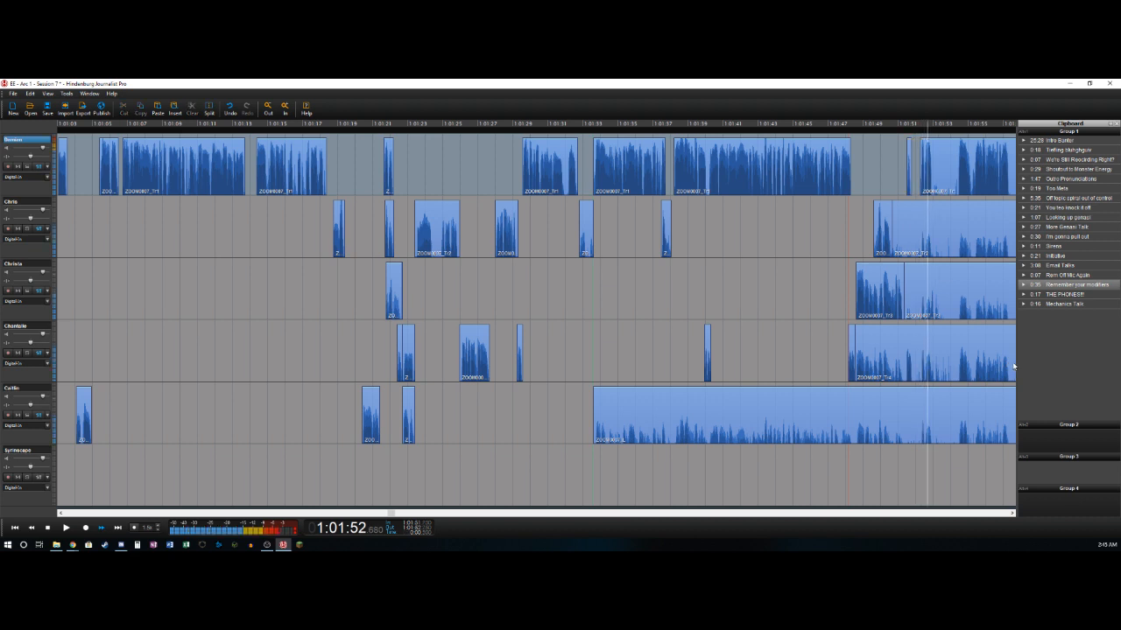
- Split the first track near 1:01:52.9 and cut about 1:01:52.95 to 1:01:54.35 from all five tracks, closing the gap
{"action": "key", "text": "space"}
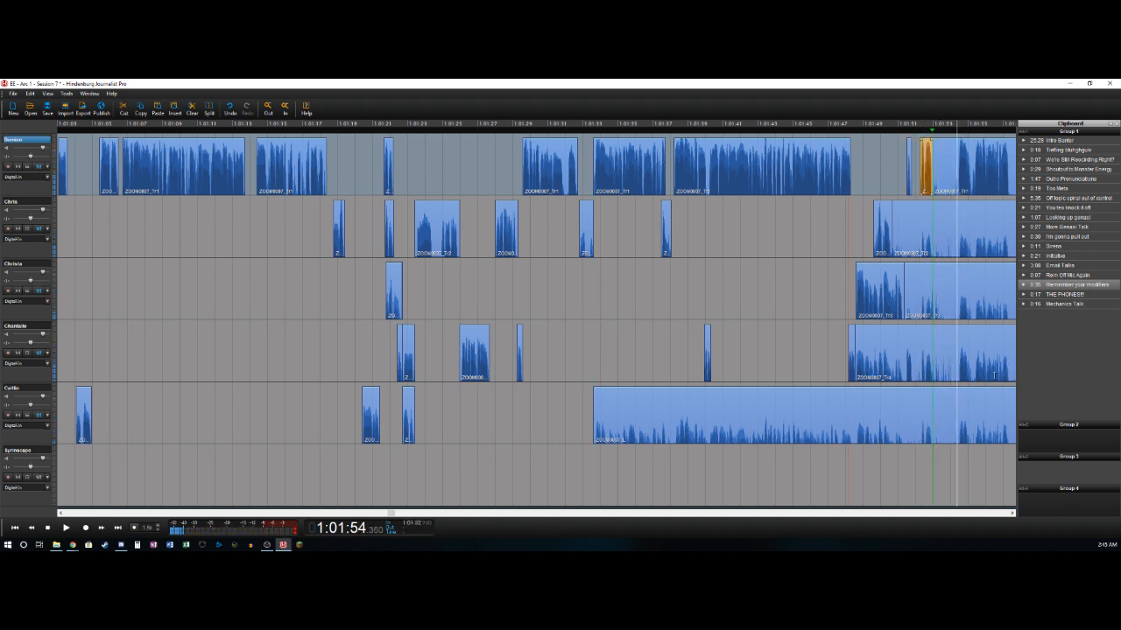
{"action": "key", "text": "o"}
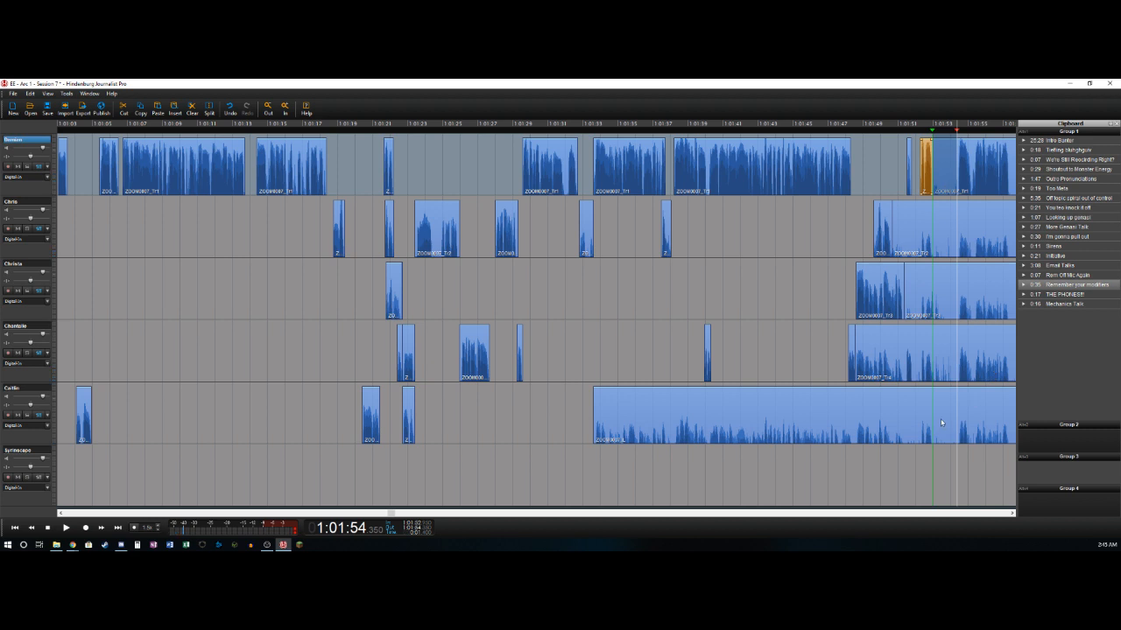
{"action": "left_click", "coordinate": [941, 421], "text": "shift"}
{"action": "key", "text": "Delete"}
{"action": "left_click", "coordinate": [969, 415]}
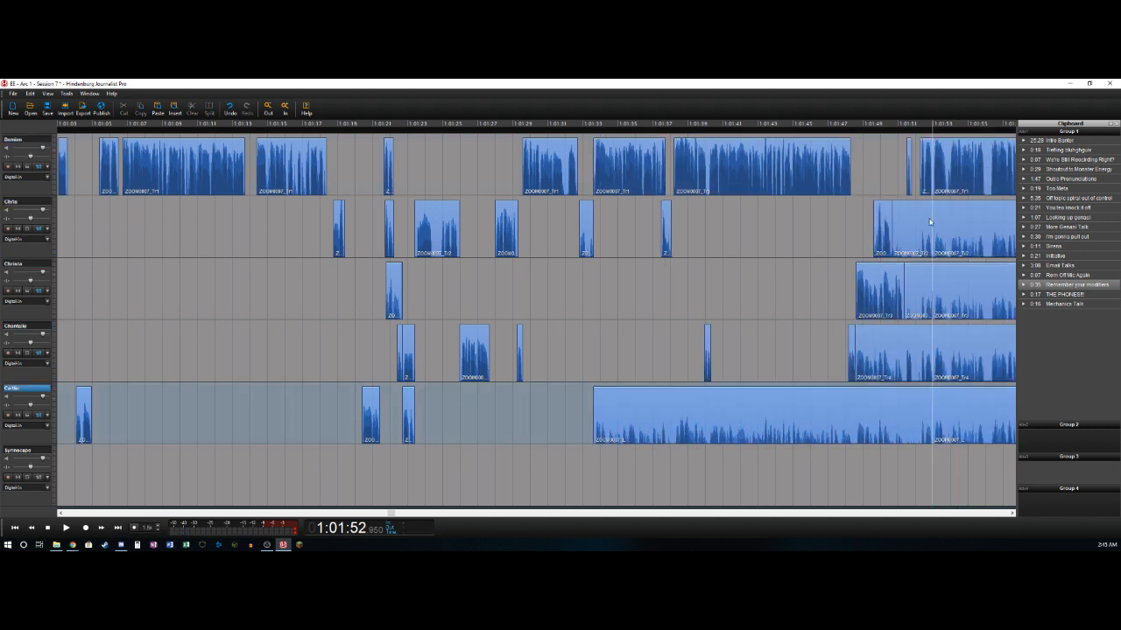
- Delete the leftovers just before 1:01:52.95 on the second, third, fourth and fifth tracks
{"action": "left_click", "coordinate": [920, 217]}
{"action": "key", "text": "Delete"}
{"action": "left_click", "coordinate": [926, 291]}
{"action": "key", "text": "Delete"}
{"action": "left_click", "coordinate": [909, 341]}
{"action": "key", "text": "Delete"}
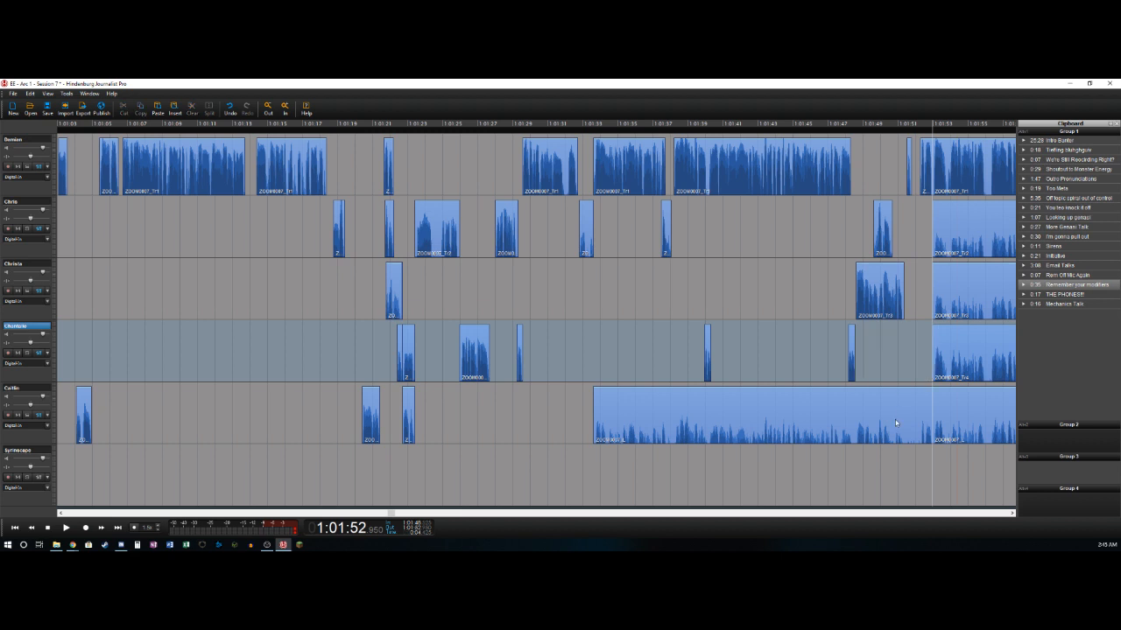
{"action": "left_click", "coordinate": [895, 420]}
{"action": "key", "text": "Delete"}
- Play on from about 1:01:53 and split the first track at the end of its speech, near 1:02:01.9
{"action": "left_click", "coordinate": [963, 185]}
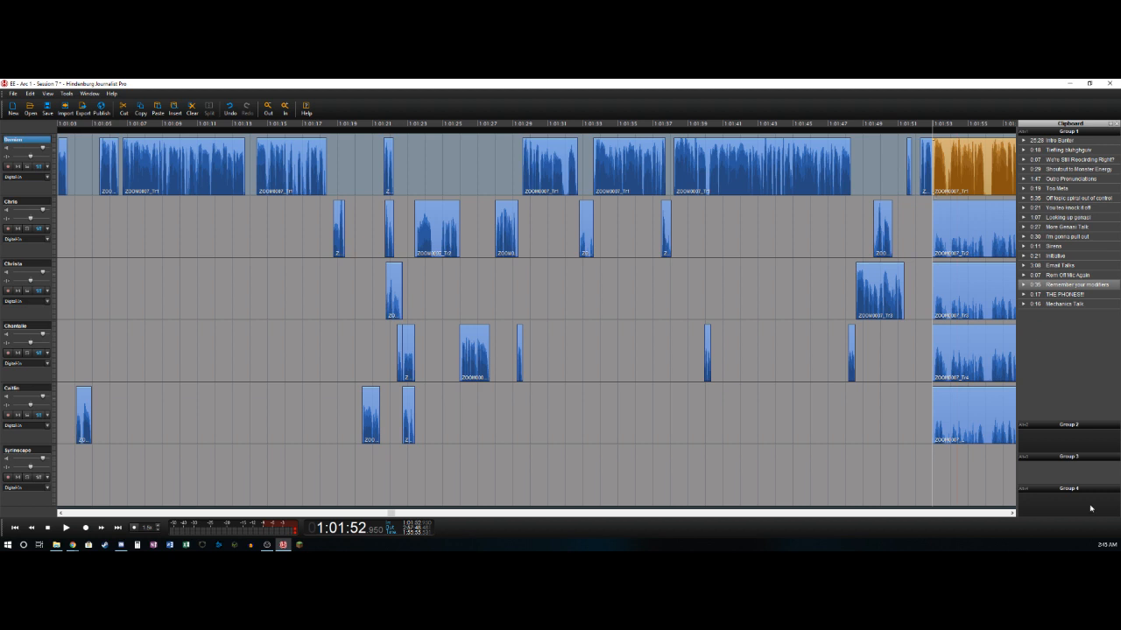
{"action": "scroll", "coordinate": [984, 517], "scroll_direction": "right", "scroll_amount": 6}
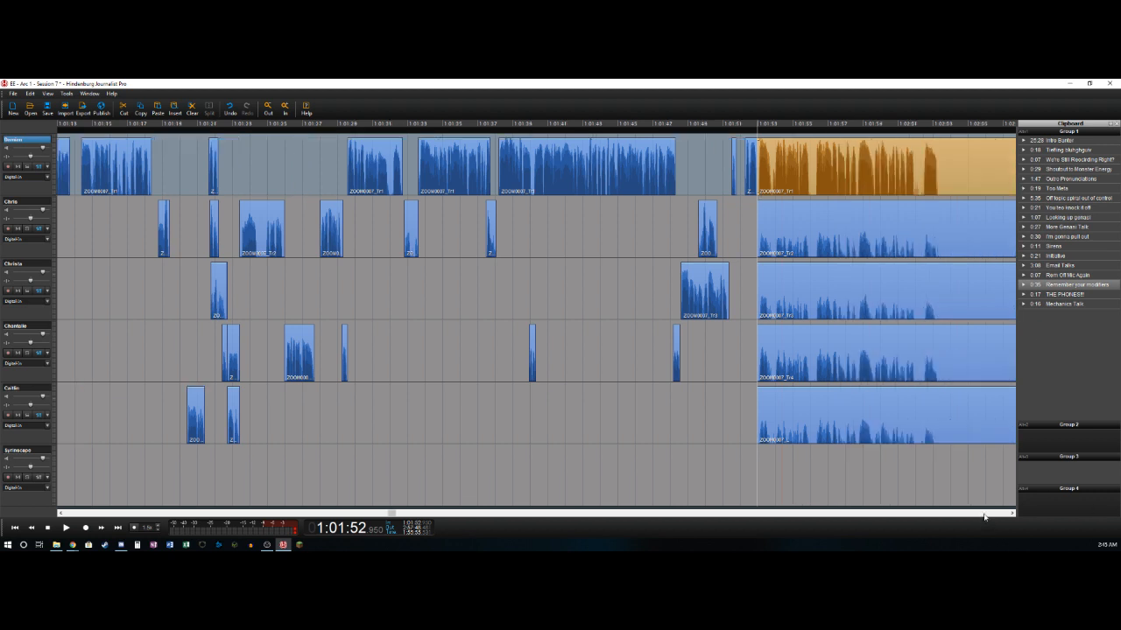
{"action": "scroll", "coordinate": [984, 517], "scroll_direction": "right", "scroll_amount": 2}
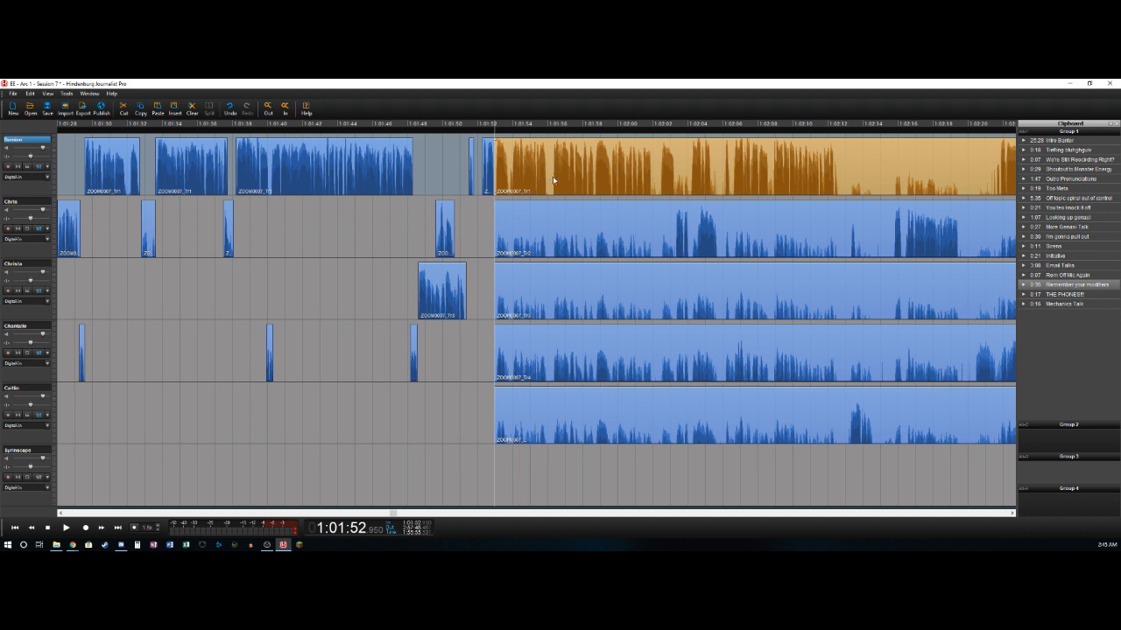
{"action": "left_click", "coordinate": [504, 185]}
{"action": "key", "text": "space"}
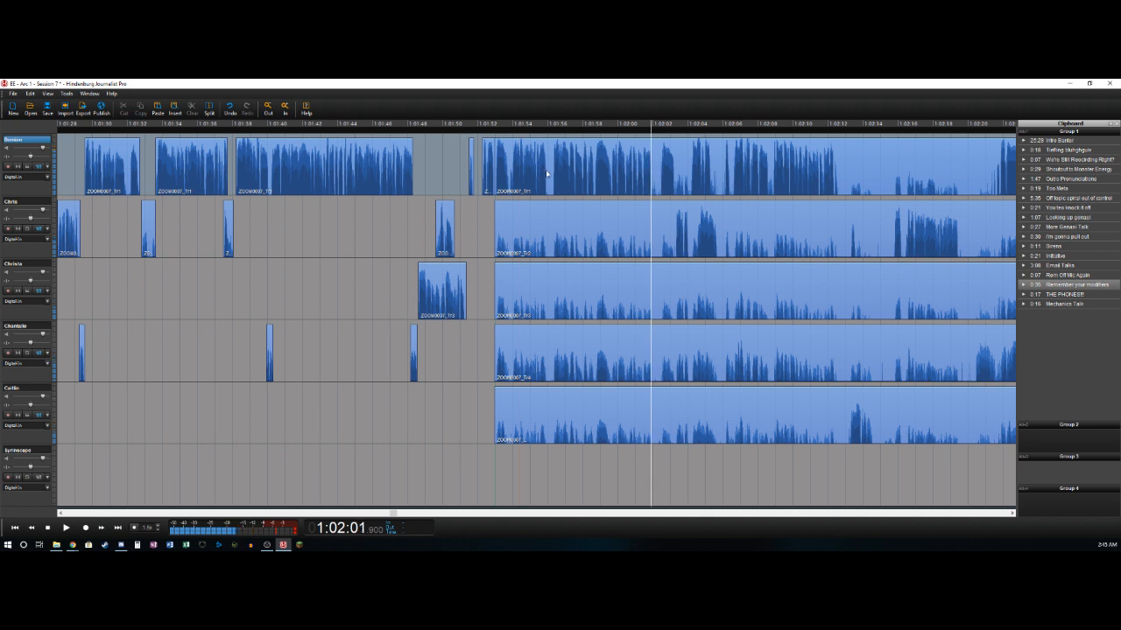
{"action": "key", "text": "t"}
{"action": "key", "text": "space"}
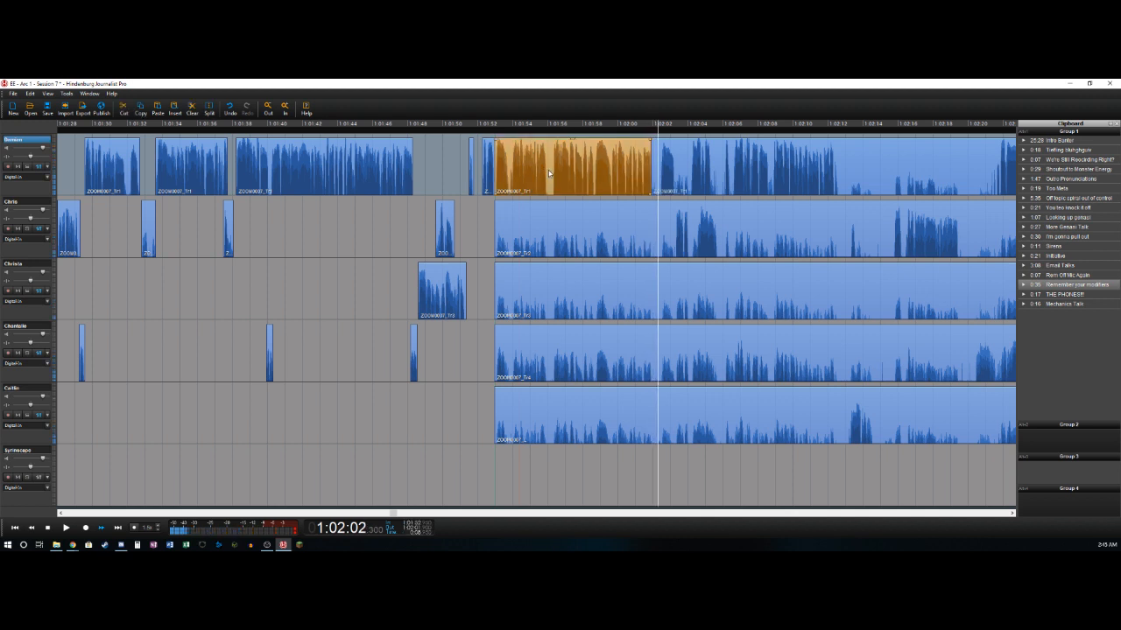
- Split the first track near 1:02:02.3 and 1:02:03.3, deleting the section from about 1:02:01.9 to 1:02:02.3
{"action": "key", "text": "space"}
{"action": "key", "text": "t"}
{"action": "key", "text": "Delete"}
{"action": "key", "text": "space"}
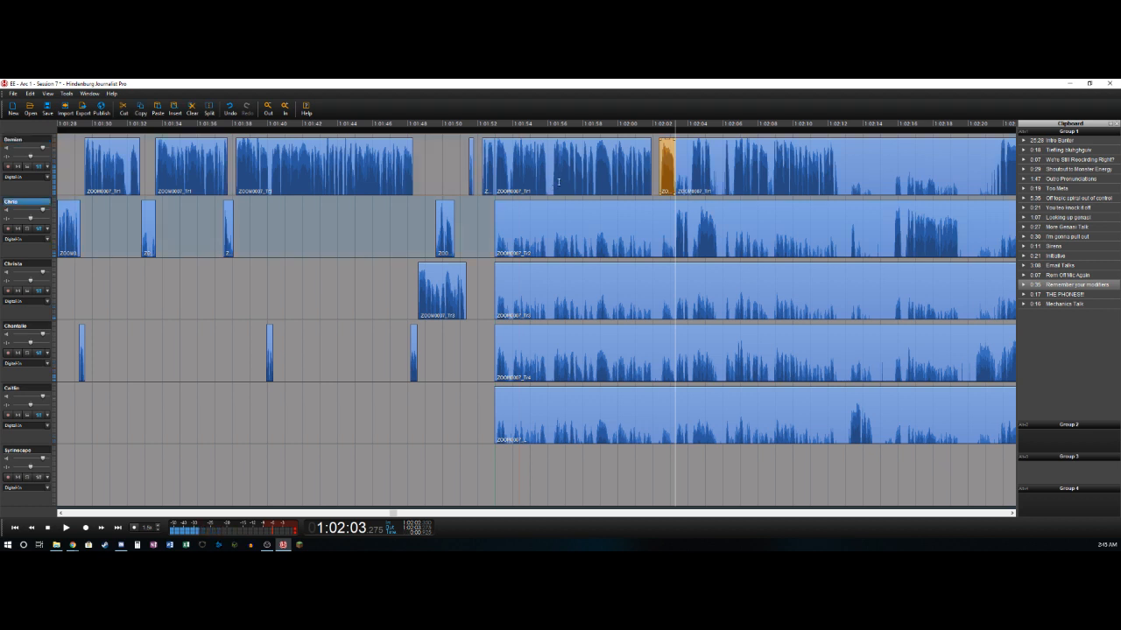
- Isolate the second track's speech from about 1:02:03.3 to 1:02:04.1, deleting the bleed before it and the first track's section from 1:02:03.3 to 1:02:04.2
{"action": "key", "text": "t"}
{"action": "key", "text": "Delete"}
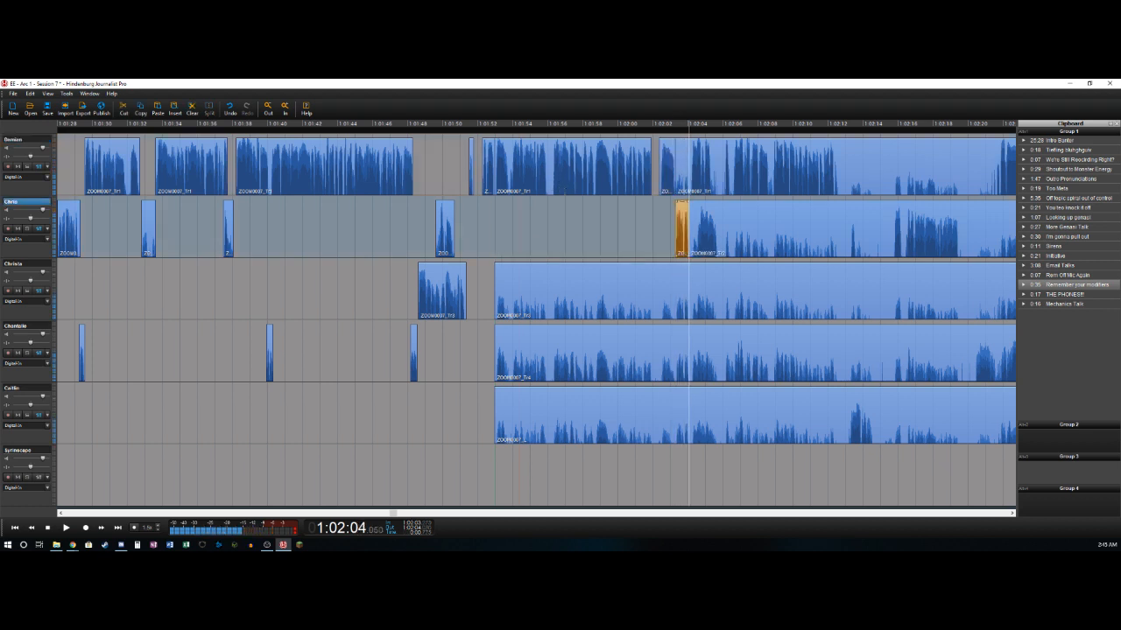
{"action": "key", "text": "t"}
{"action": "key", "text": "Delete"}
{"action": "key", "text": "space"}
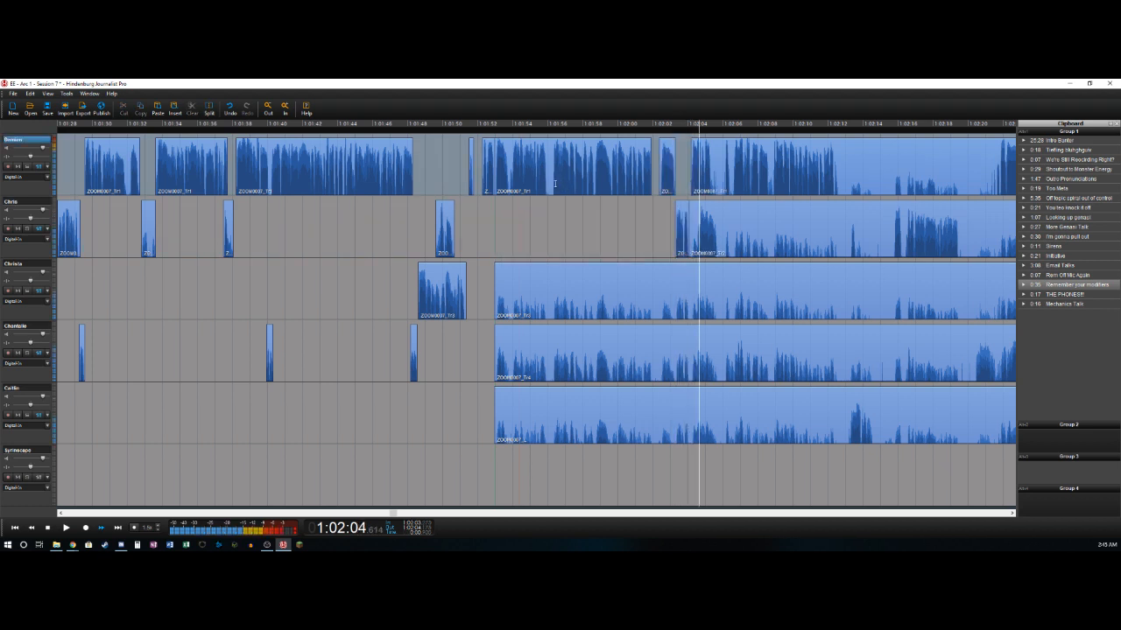
- Split the first track near 1:02:05.4 and delete the second track's section from about 1:02:04.1 to 1:02:04.6
{"action": "key", "text": "Left"}
{"action": "key", "text": "t"}
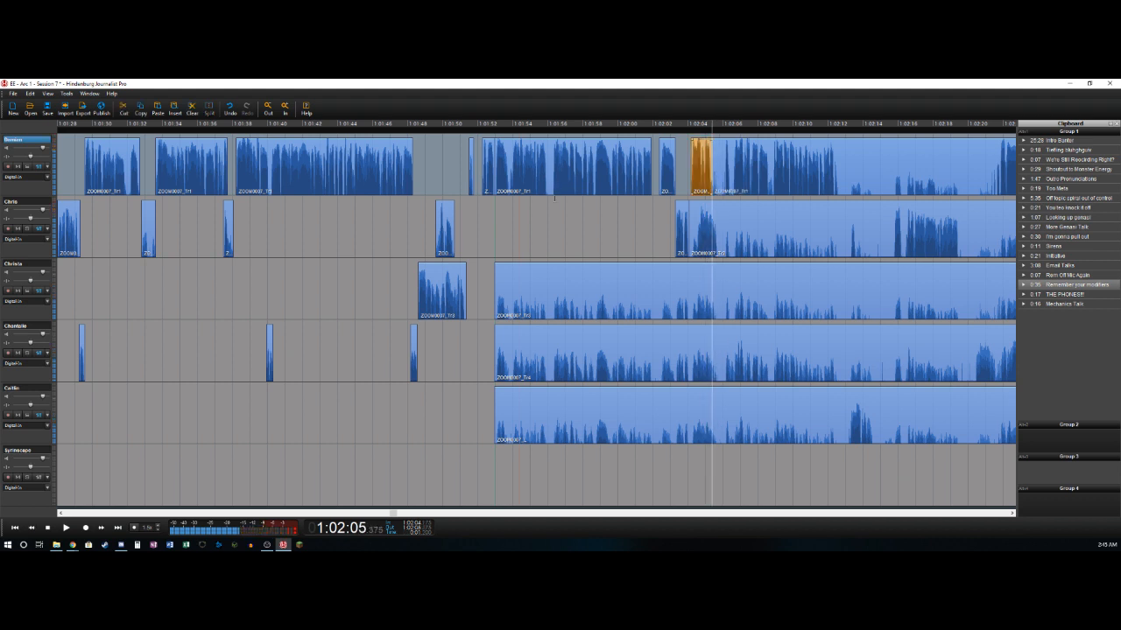
{"action": "key", "text": "Left"}
{"action": "key", "text": "Left"}
{"action": "key", "text": "Left"}
{"action": "key", "text": "Left"}
{"action": "key", "text": "Left"}
{"action": "key", "text": "Left"}
{"action": "key", "text": "Left"}
{"action": "key", "text": "Left"}
{"action": "key", "text": "Left"}
{"action": "key", "text": "Right"}
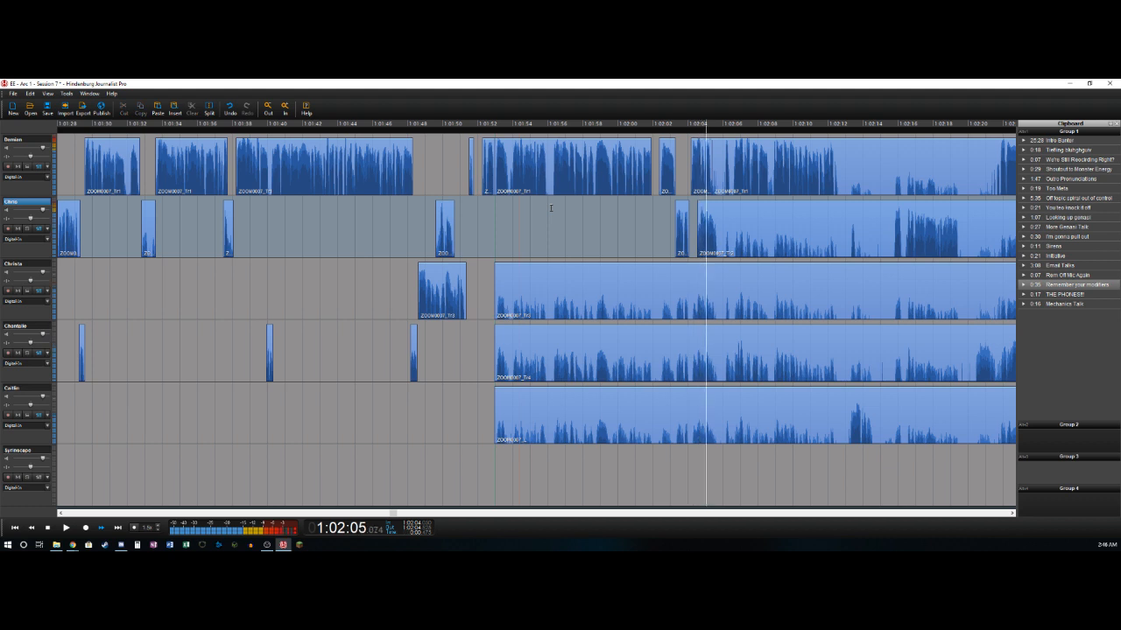
- Split the second track near 1:02:05.7 and delete the first track's section from about 1:02:05.4 to 1:02:06.1
{"action": "key", "text": "space"}
{"action": "key", "text": "ctrl+t"}
{"action": "key", "text": "space"}
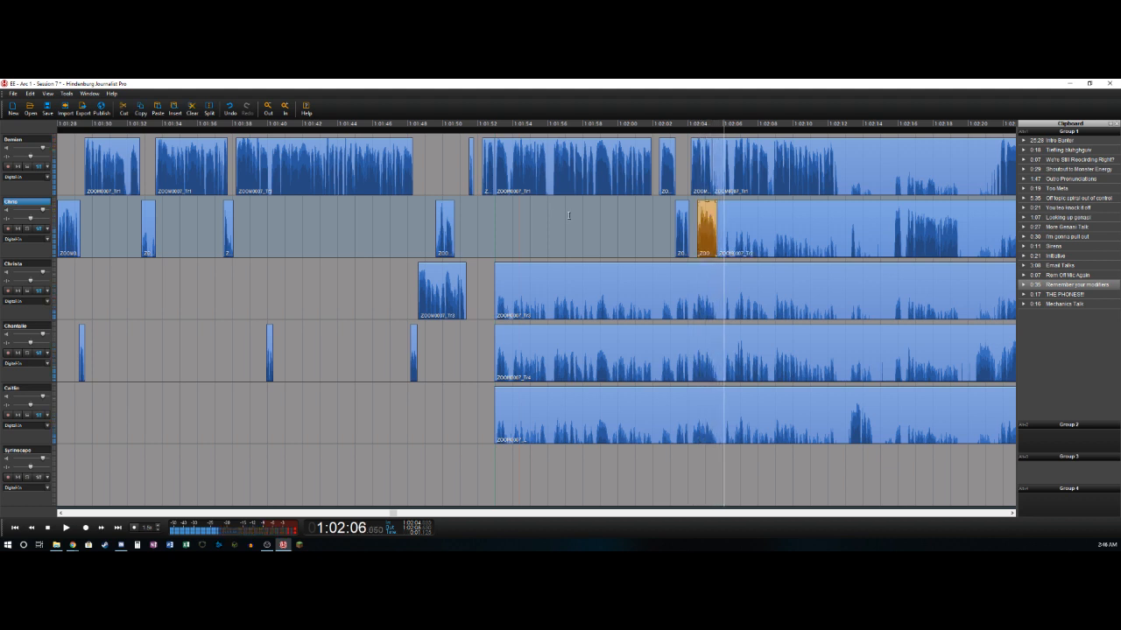
{"action": "key", "text": "ctrl+t"}
{"action": "key", "text": "Delete"}
{"action": "key", "text": "Right"}
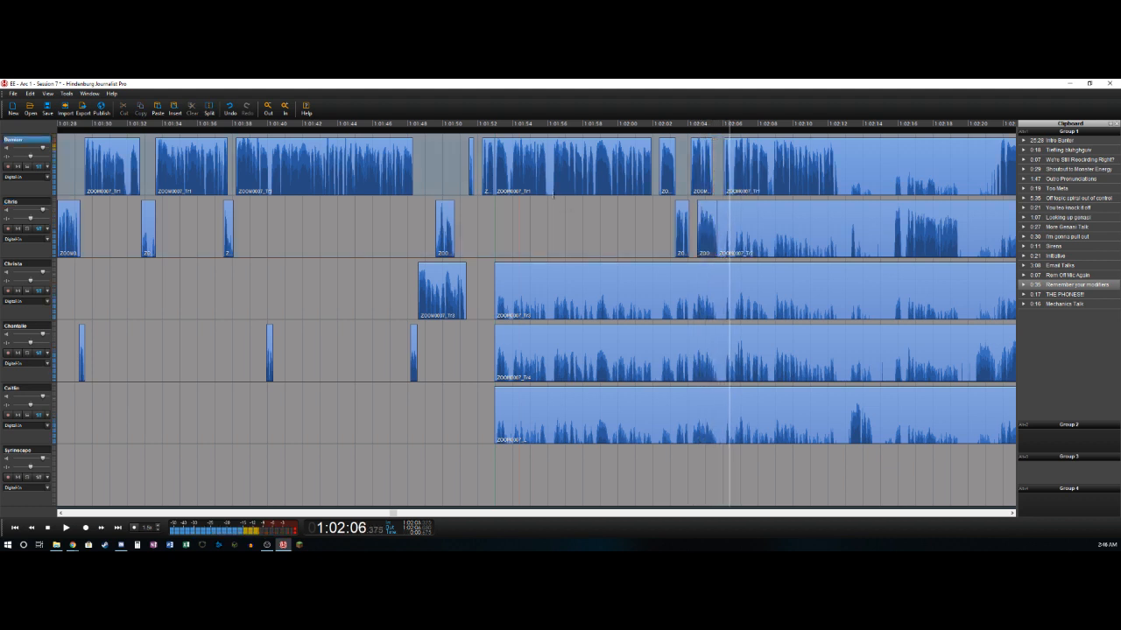
- Split the first track near 1:02:06.4 and remove the short section up to about 1:02:06.6
{"action": "key", "text": "ctrl+t"}
{"action": "key", "text": "Right"}
{"action": "key", "text": "Left"}
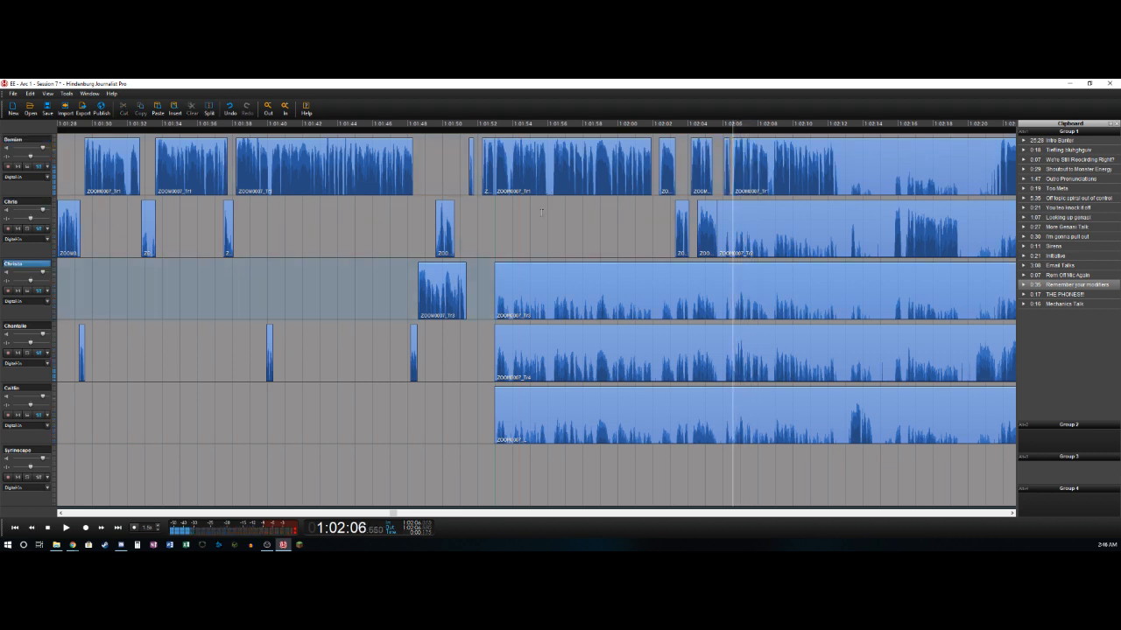
- Split the fourth track near 1:02:06.6, delete the bleed before it, and split again at the speech's end near 1:02:07.3
{"action": "key", "text": "ctrl+t"}
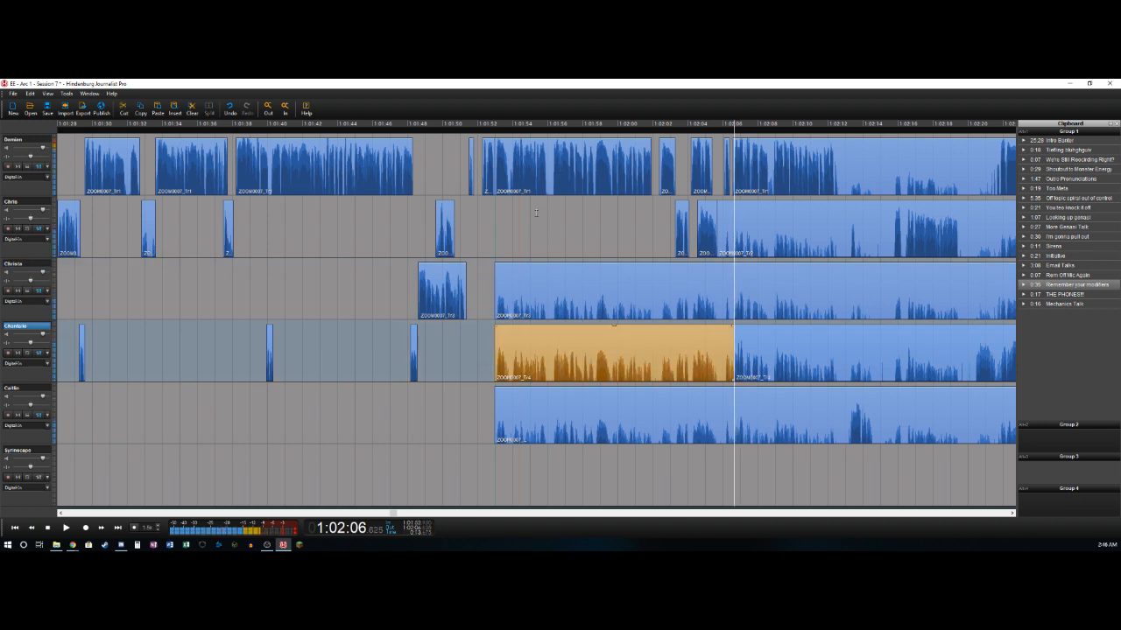
{"action": "key", "text": "Delete"}
{"action": "key", "text": "Right"}
{"action": "key", "text": "ctrl+t"}
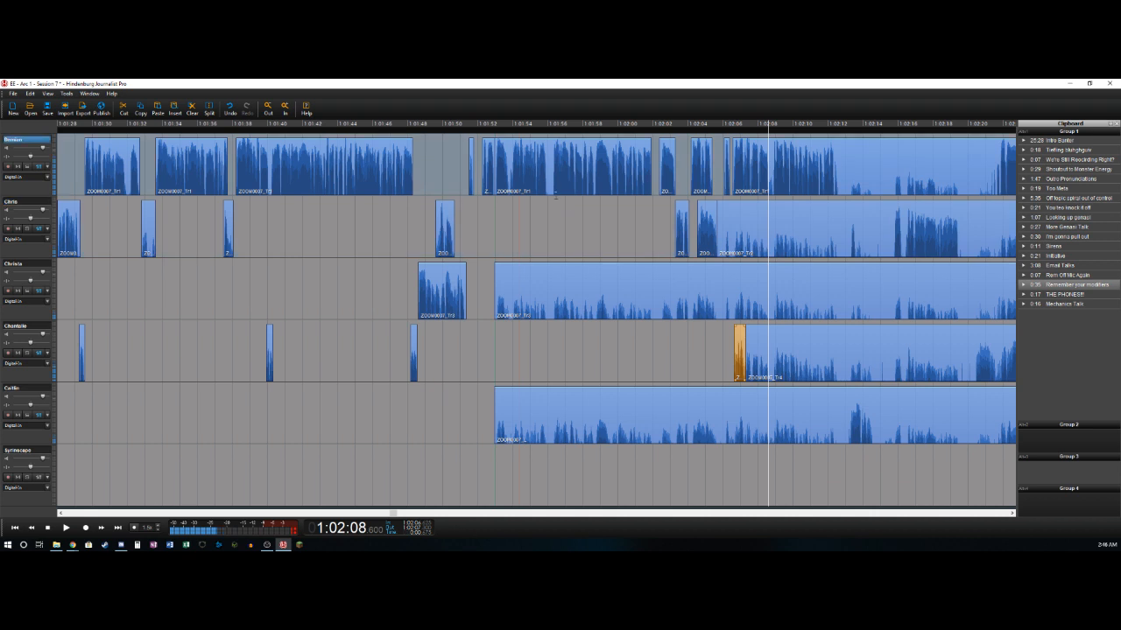
- Delete the first track's section from about 1:02:08.6 to 1:02:08.9 and split the track near 1:02:12.6
{"action": "key", "text": "ctrl+t"}
{"action": "key", "text": "ctrl+t"}
{"action": "key", "text": "Delete"}
{"action": "key", "text": "Right"}
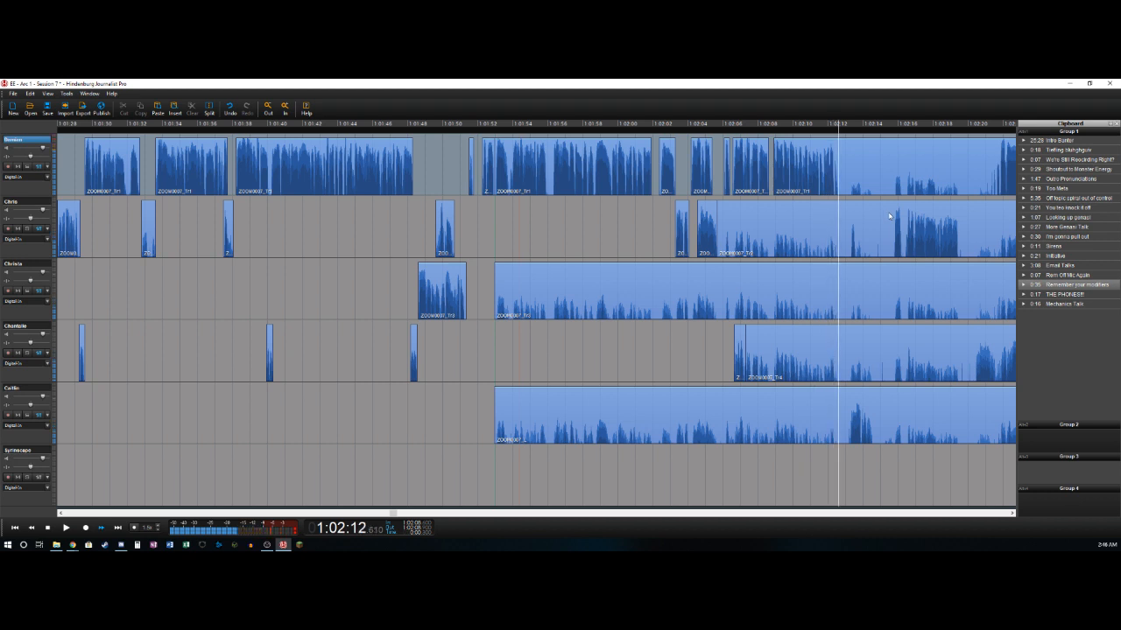
{"action": "key", "text": "ctrl+t"}
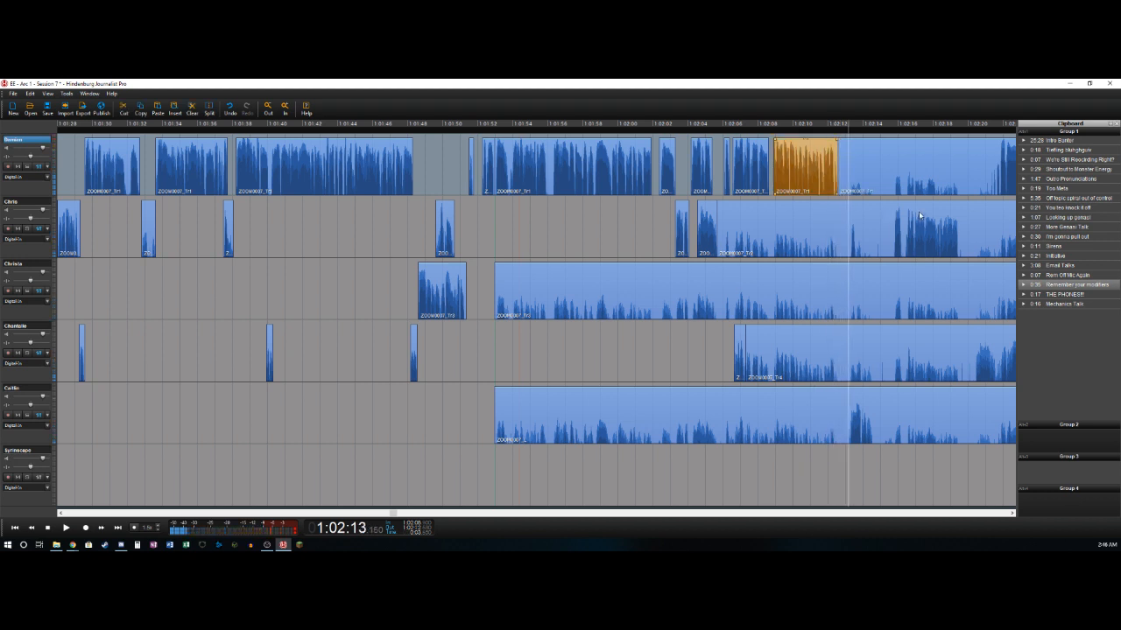
- Split the fifth track near 1:02:13.2, delete the bleed before it, and split again near 1:02:14.6
{"action": "key", "text": "Down"}
{"action": "key", "text": "shift+Home"}
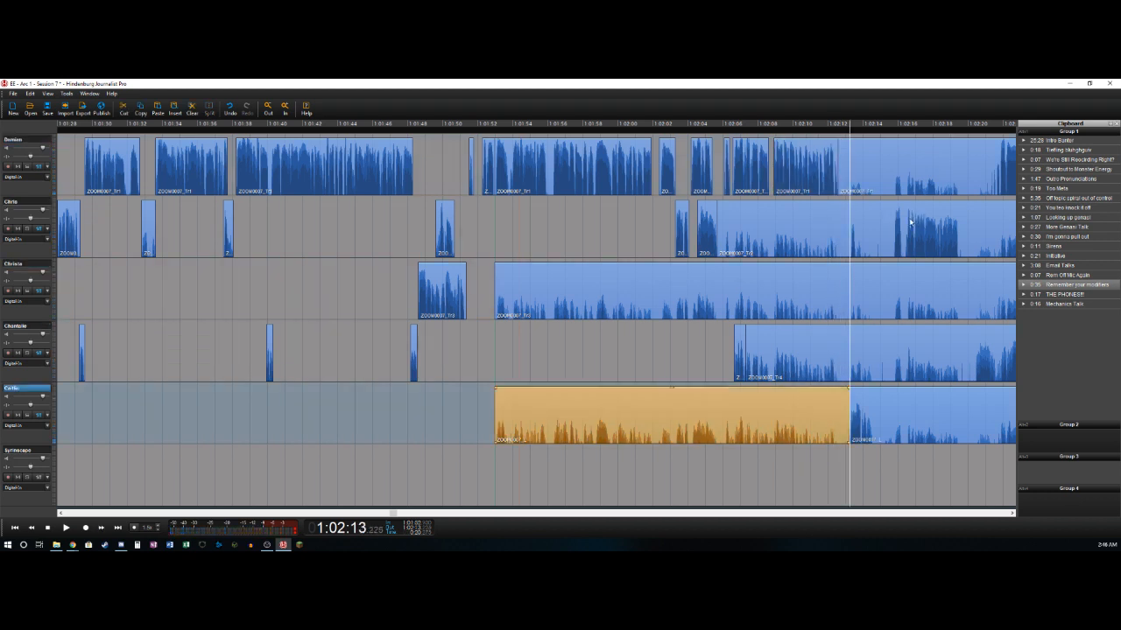
{"action": "key", "text": "Delete"}
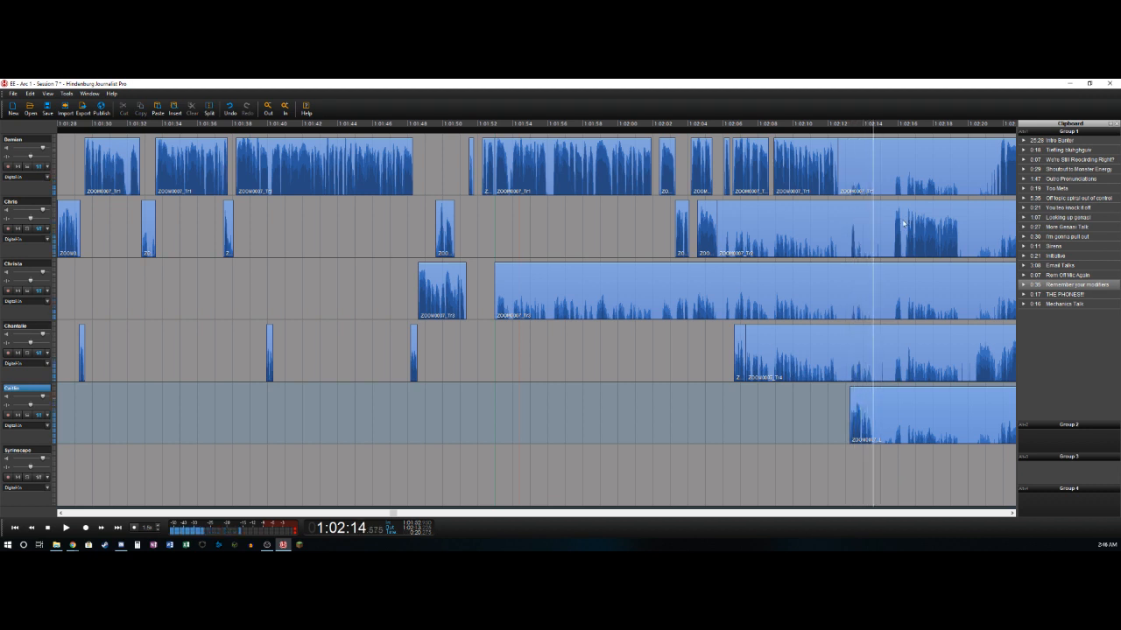
{"action": "key", "text": "shift+Home"}
- Cut about 1:02:14.6 to 1:02:15.7 from all five tracks, closing the gap, and delete the first track's leftover just before it
{"action": "key", "text": "space"}
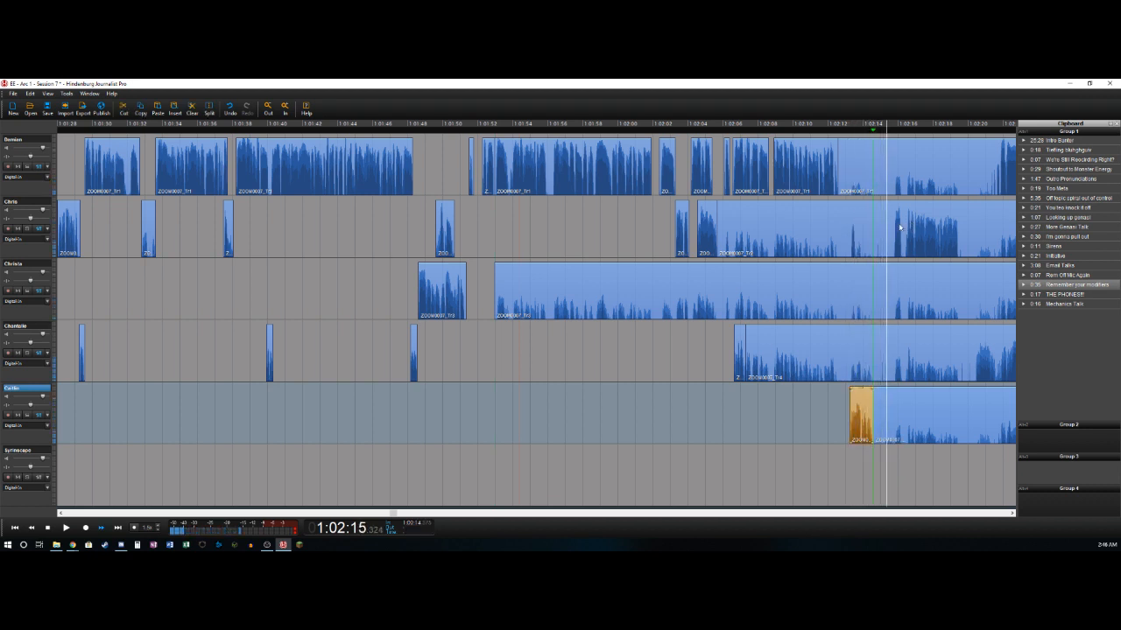
{"action": "key", "text": "o"}
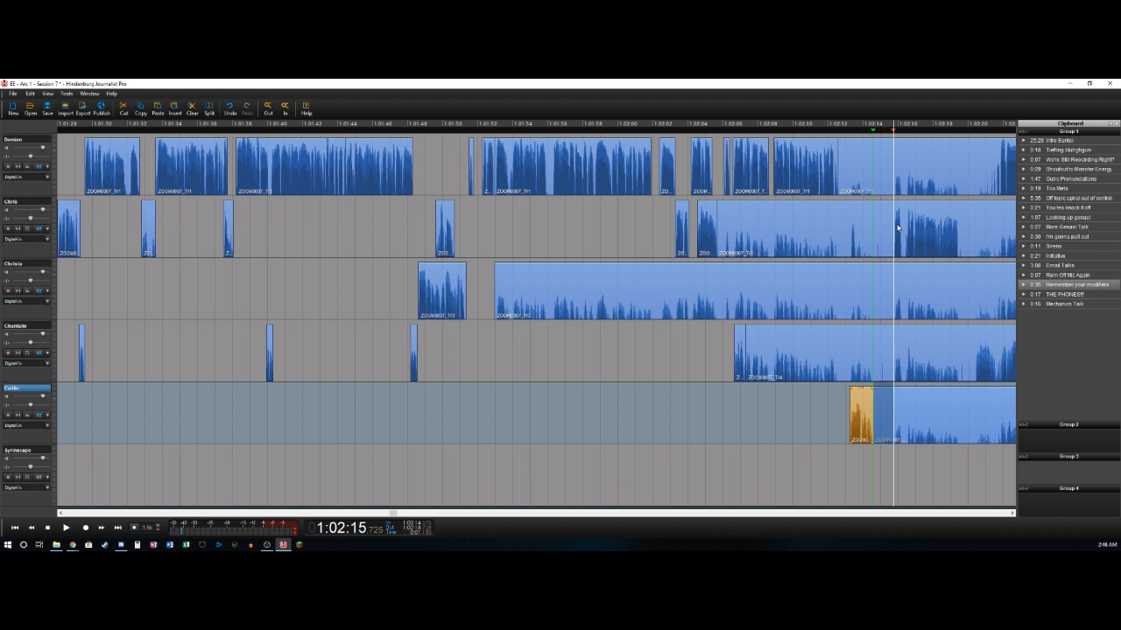
{"action": "left_click", "coordinate": [876, 155], "text": "shift"}
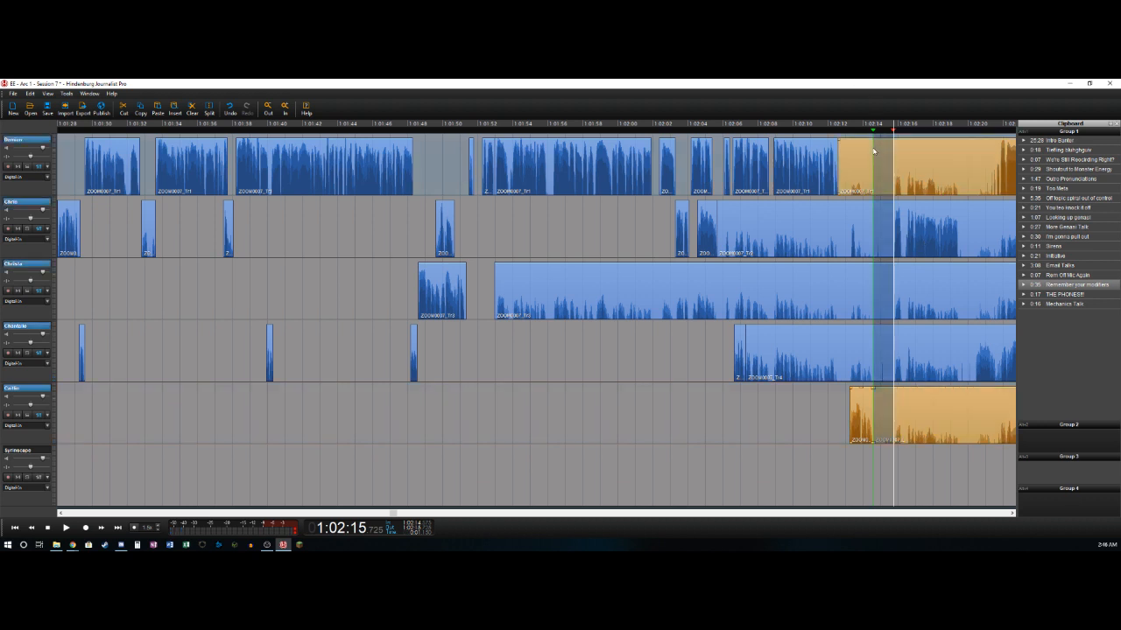
{"action": "key", "text": "Delete"}
- Delete the clips ending near 1:02:14.6 on the second, third and fourth tracks
{"action": "key", "text": "Delete"}
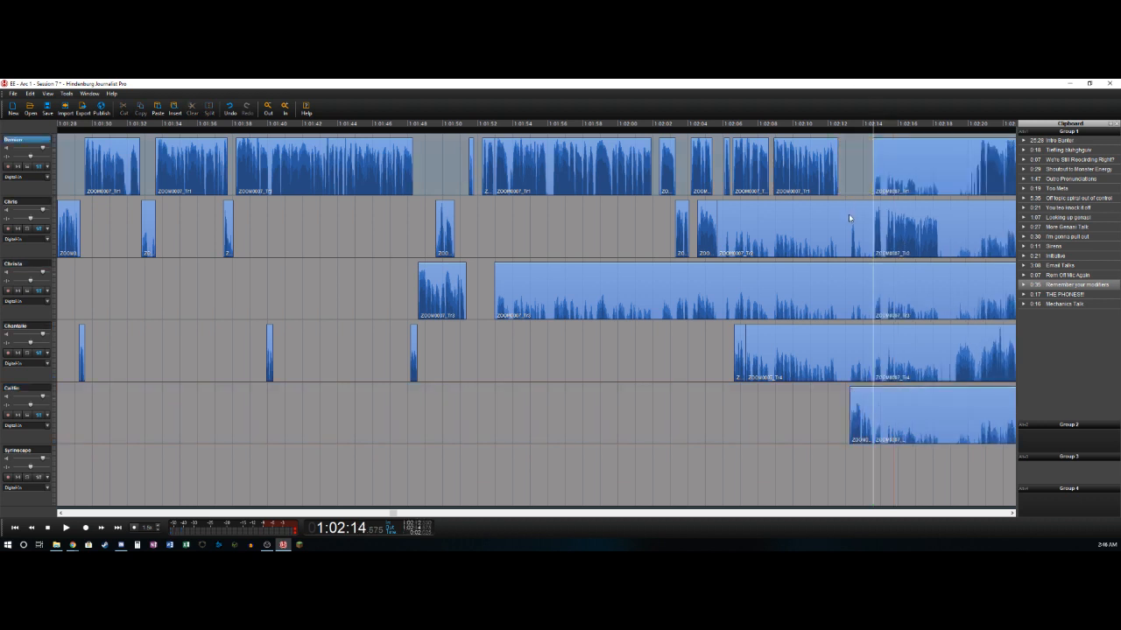
{"action": "left_click", "coordinate": [848, 213]}
{"action": "key", "text": "Delete"}
{"action": "left_click", "coordinate": [838, 290]}
{"action": "key", "text": "Delete"}
{"action": "left_click", "coordinate": [829, 342]}
{"action": "key", "text": "Delete"}
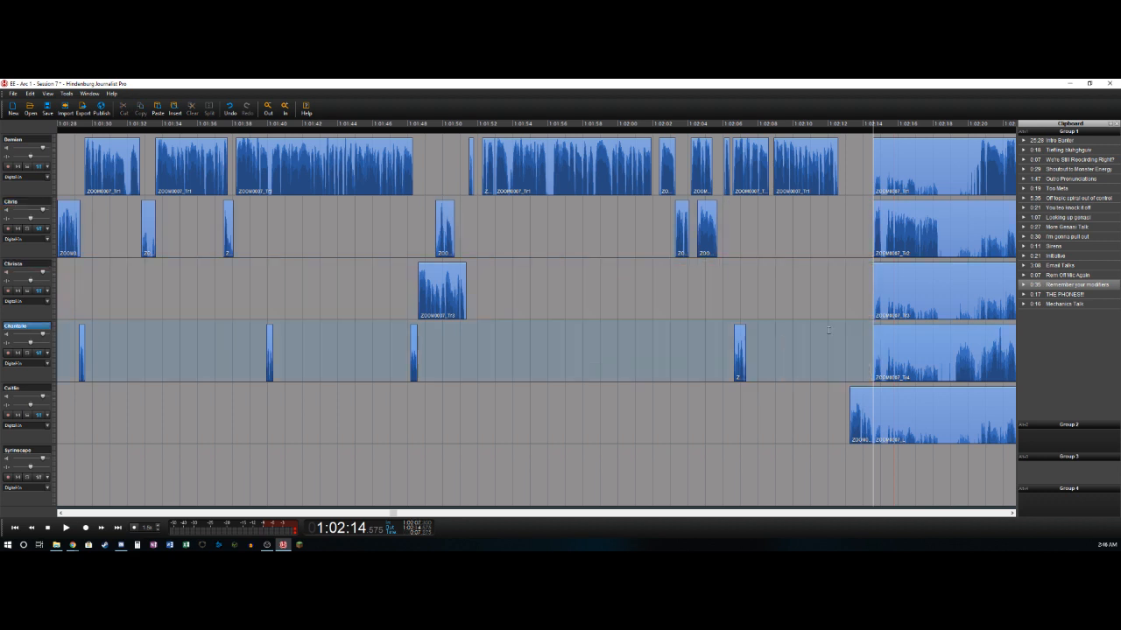
- Undo the last three clip deletions on the second, third and fourth tracks
{"action": "left_click", "coordinate": [843, 235]}
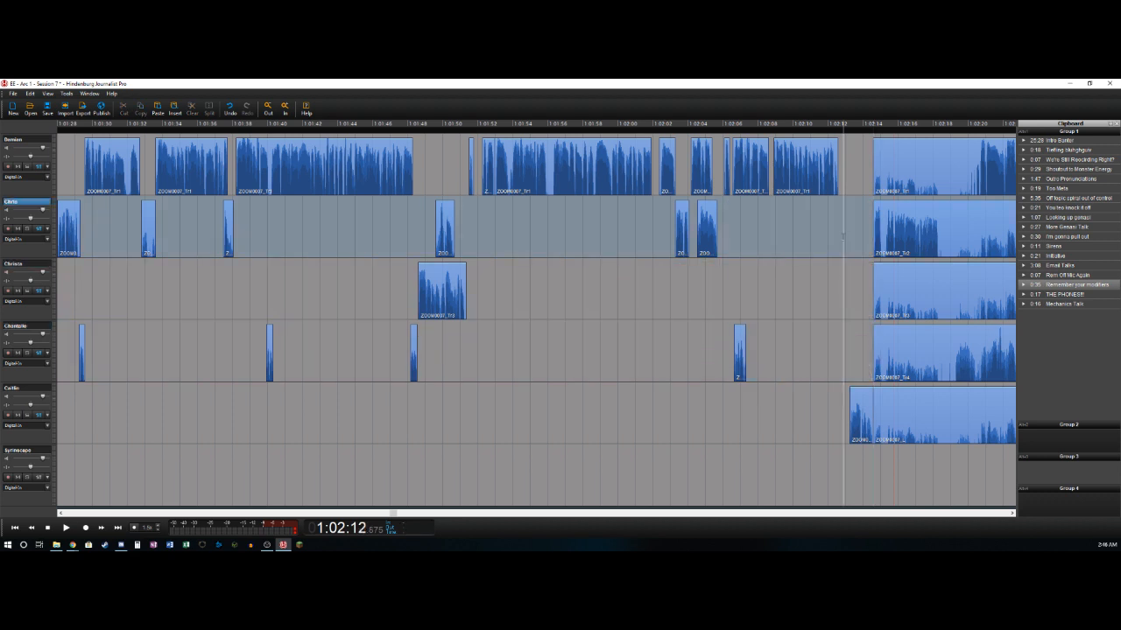
{"action": "key", "text": "ctrl+z"}
{"action": "key", "text": "ctrl+z"}
{"action": "key", "text": "ctrl+z"}
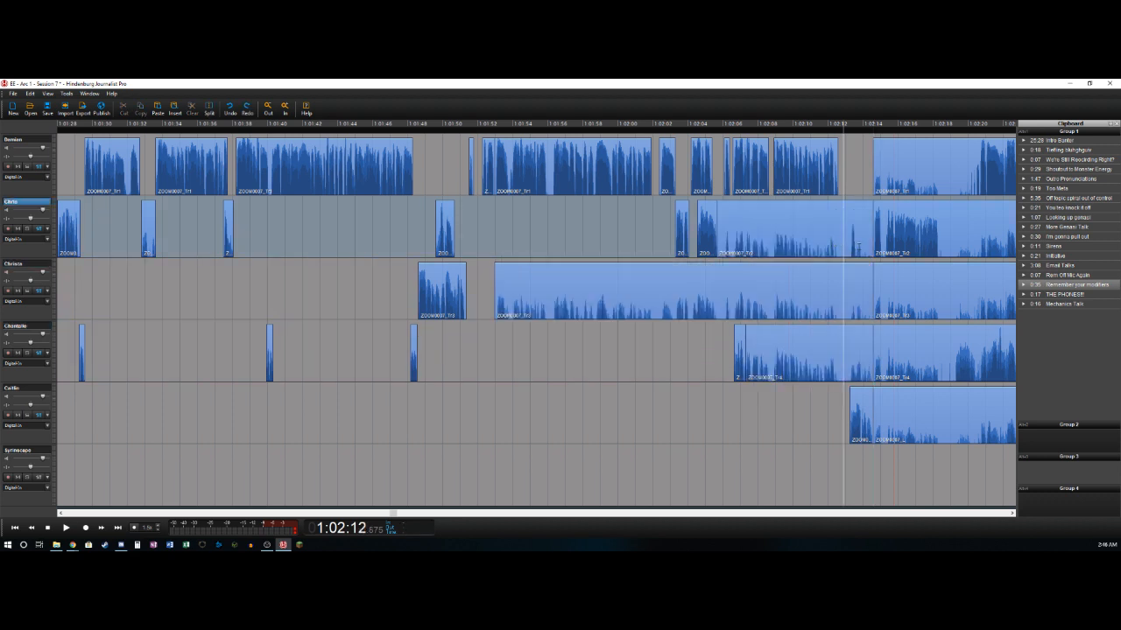
- Play the second track around 1:02:13, split it where speech starts near 1:02:13.3, and delete the bleed before it
{"action": "left_click", "coordinate": [850, 245]}
{"action": "key", "text": "space"}
{"action": "key", "text": "space"}
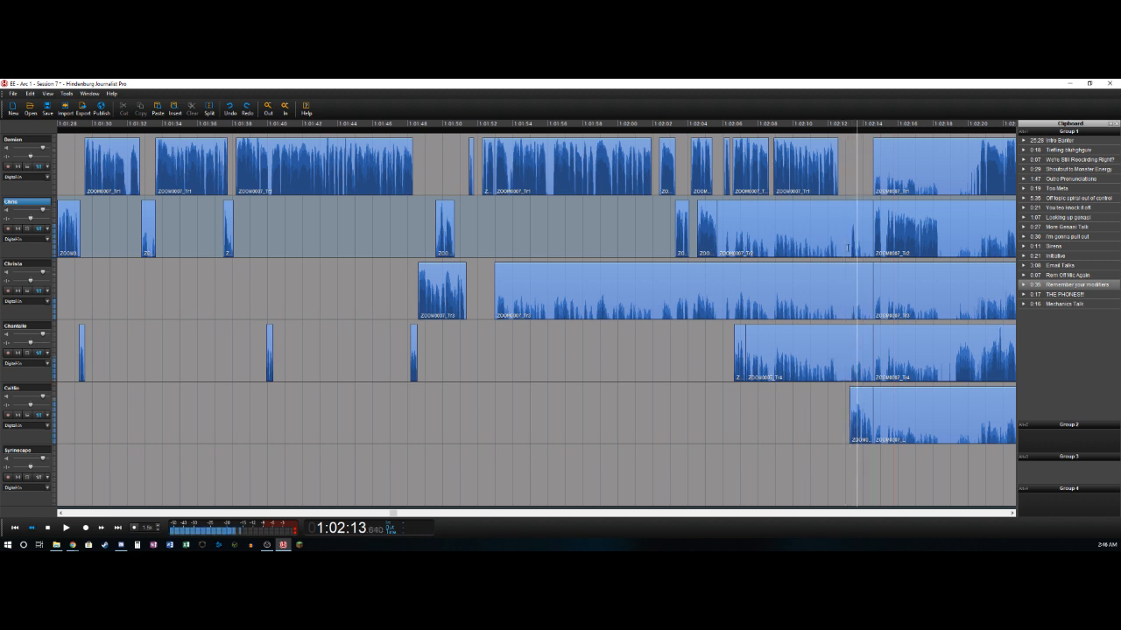
{"action": "left_click", "coordinate": [851, 246]}
{"action": "key", "text": "t"}
{"action": "double_click", "coordinate": [848, 246]}
{"action": "key", "text": "Delete"}
{"action": "key", "text": "space"}
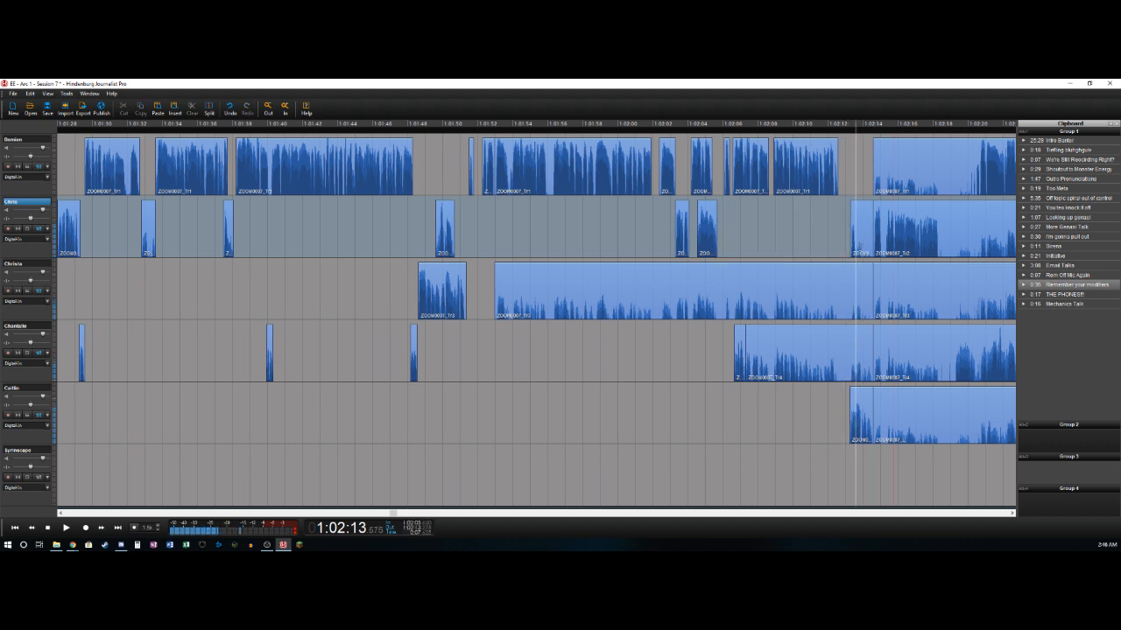
- Delete the second track's section from about 1:02:13.6 to 1:02:14.6, plus the third and fourth tracks' leftover clips ending near 1:02:14.6
{"action": "key", "text": "Delete"}
{"action": "left_click", "coordinate": [824, 291]}
{"action": "key", "text": "Delete"}
{"action": "left_click", "coordinate": [818, 337]}
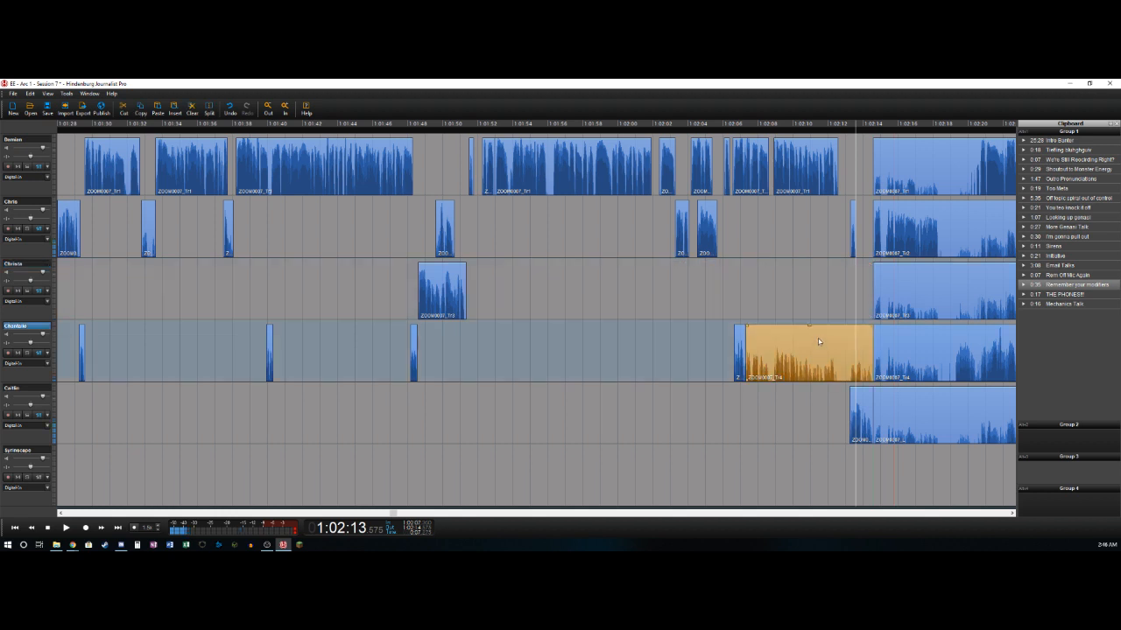
{"action": "key", "text": "Delete"}
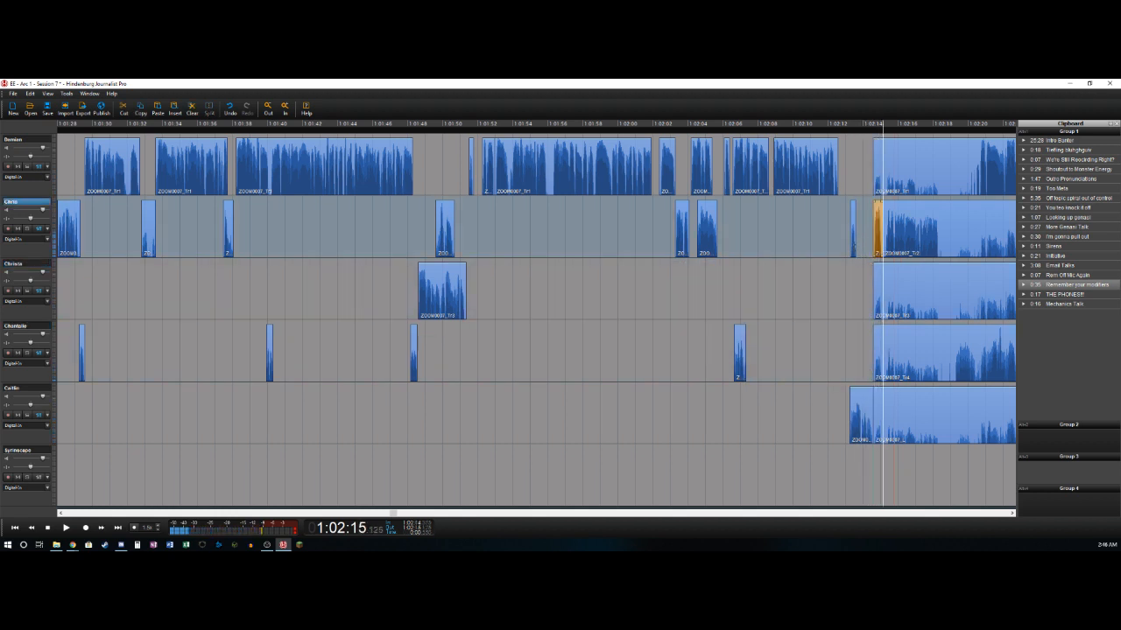
- Delete the second track's section from about 1:02:15.1 to 1:02:15.4 and split the track at its speech's end near 1:02:18.3
{"action": "key", "text": "Delete"}
{"action": "key", "text": "Right"}
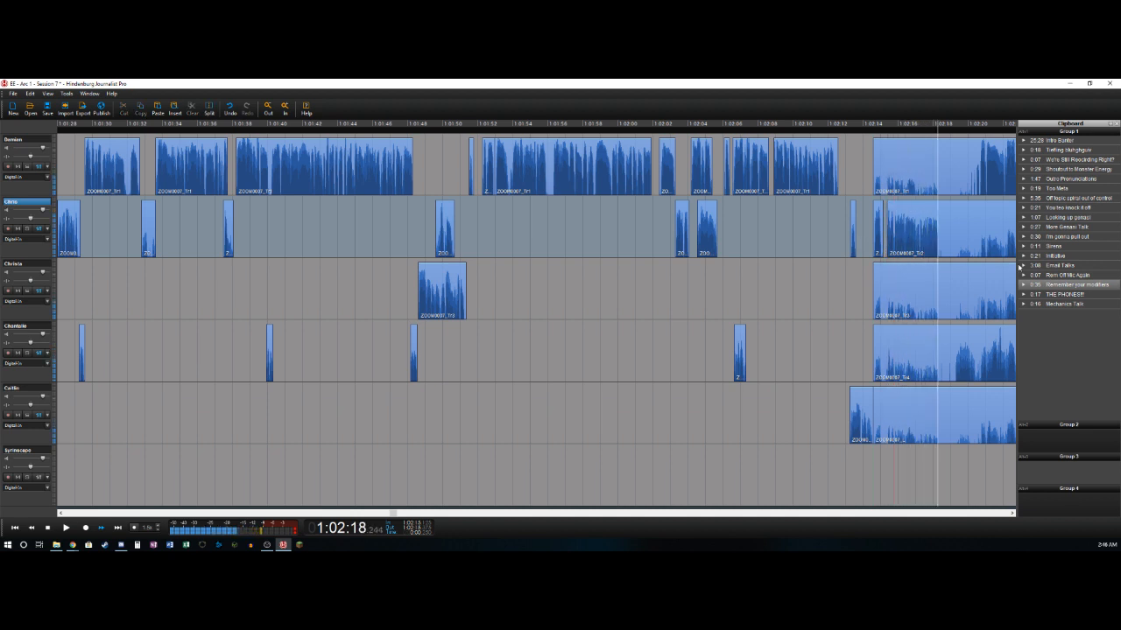
{"action": "key", "text": "space"}
{"action": "key", "text": "t"}
{"action": "key", "text": "Right"}
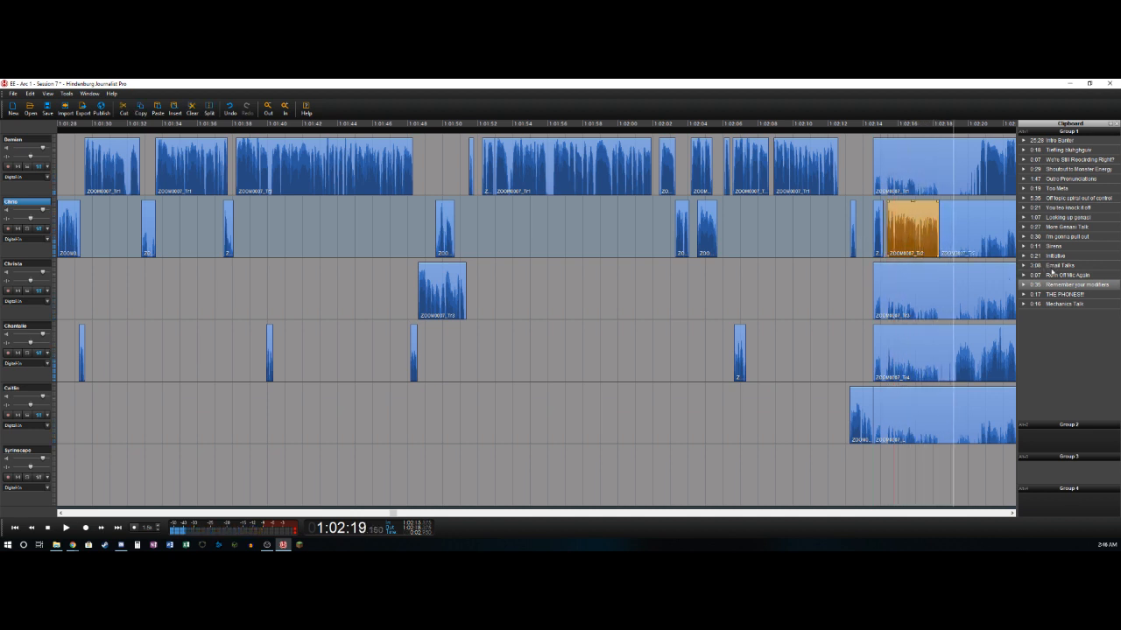
- Split the fourth track near 1:02:19.3, delete its section from about 1:02:14.6 up to there, and split again near 1:02:20.45
{"action": "key", "text": "t"}
{"action": "key", "text": "Delete"}
{"action": "key", "text": "Right"}
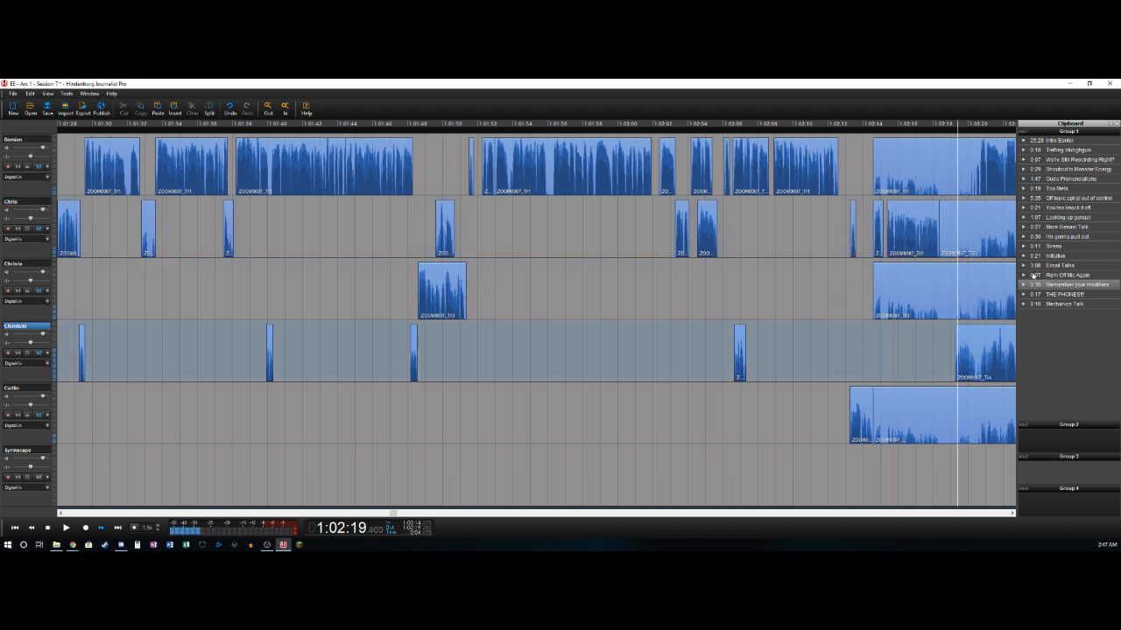
{"action": "key", "text": "Right"}
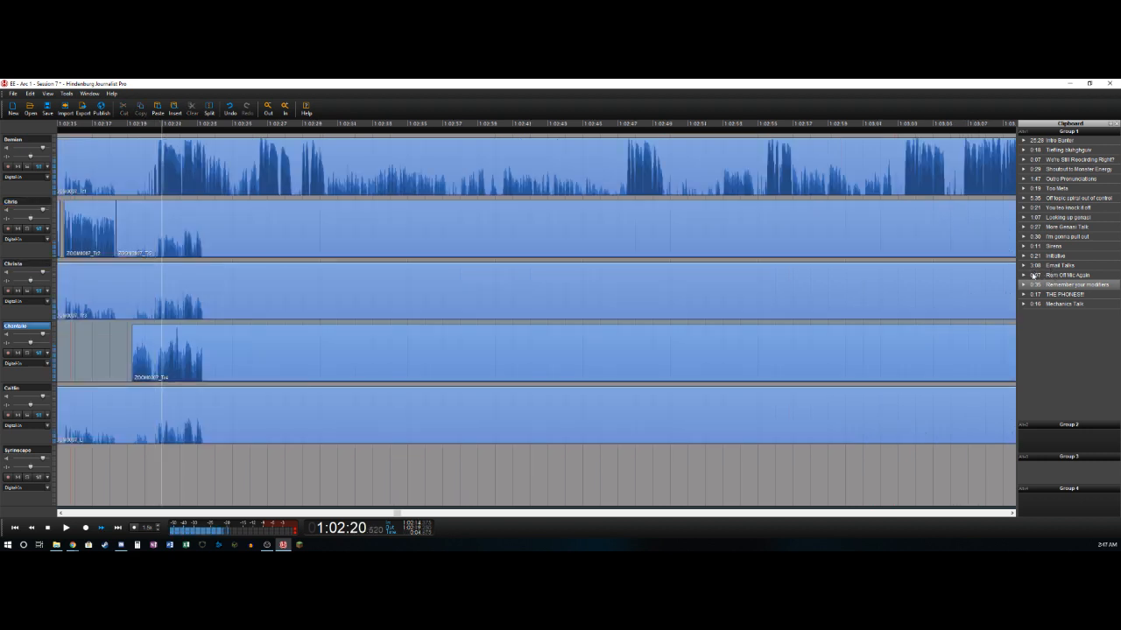
{"action": "key", "text": "Left"}
{"action": "key", "text": "t"}
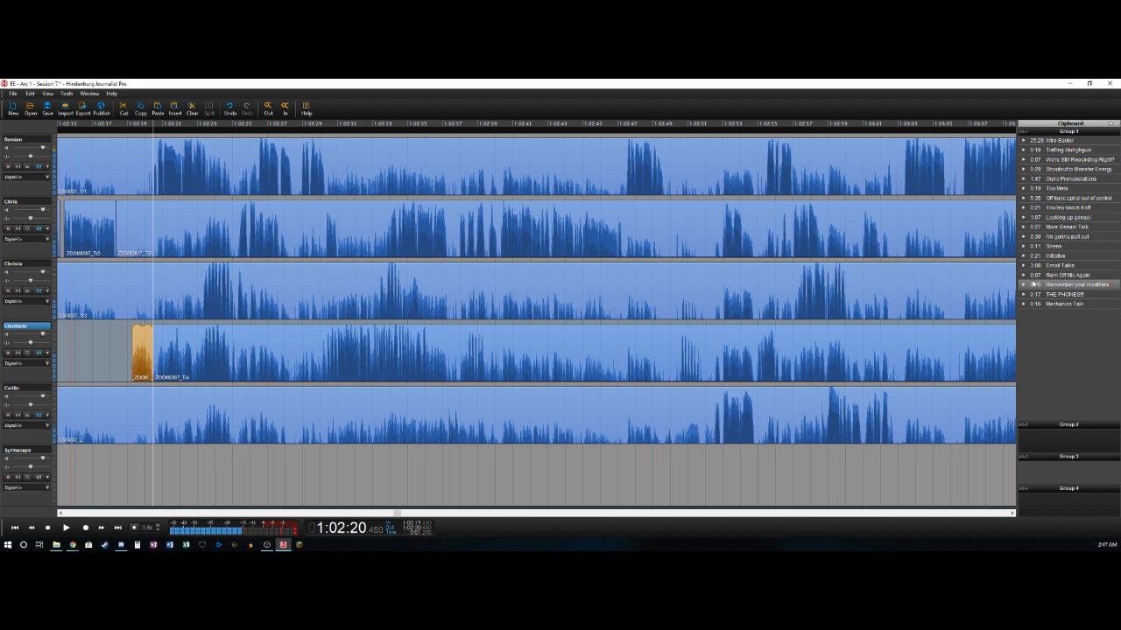
- Split the first track where its speech starts near 1:02:20.6 and delete the bleed before it
{"action": "key", "text": "Left"}
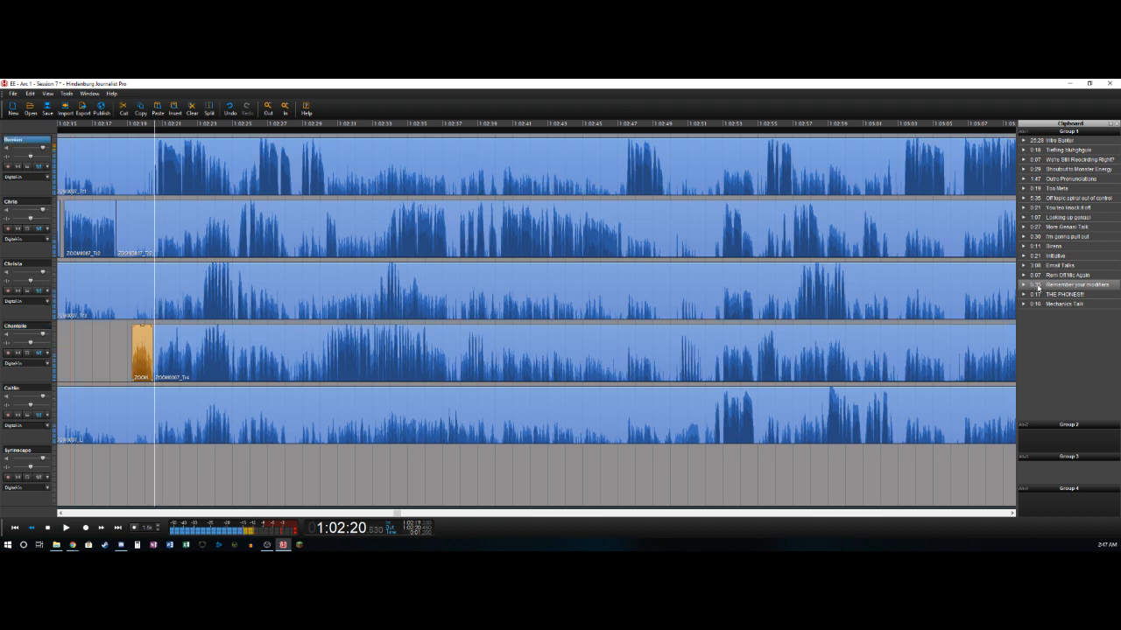
{"action": "key", "text": "Right"}
{"action": "key", "text": "t"}
{"action": "key", "text": "Delete"}
{"action": "key", "text": "Right"}
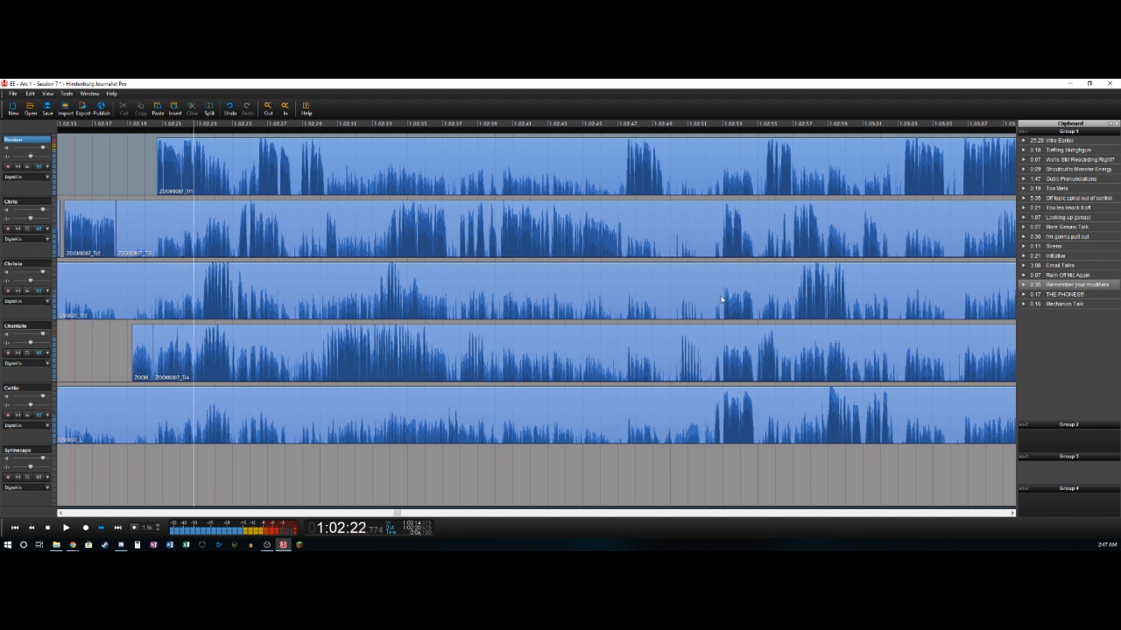
- Delete the first track's section from about 1:02:23.5 to 1:02:26.5 and split the track near 1:02:28.4
{"action": "key", "text": "Left"}
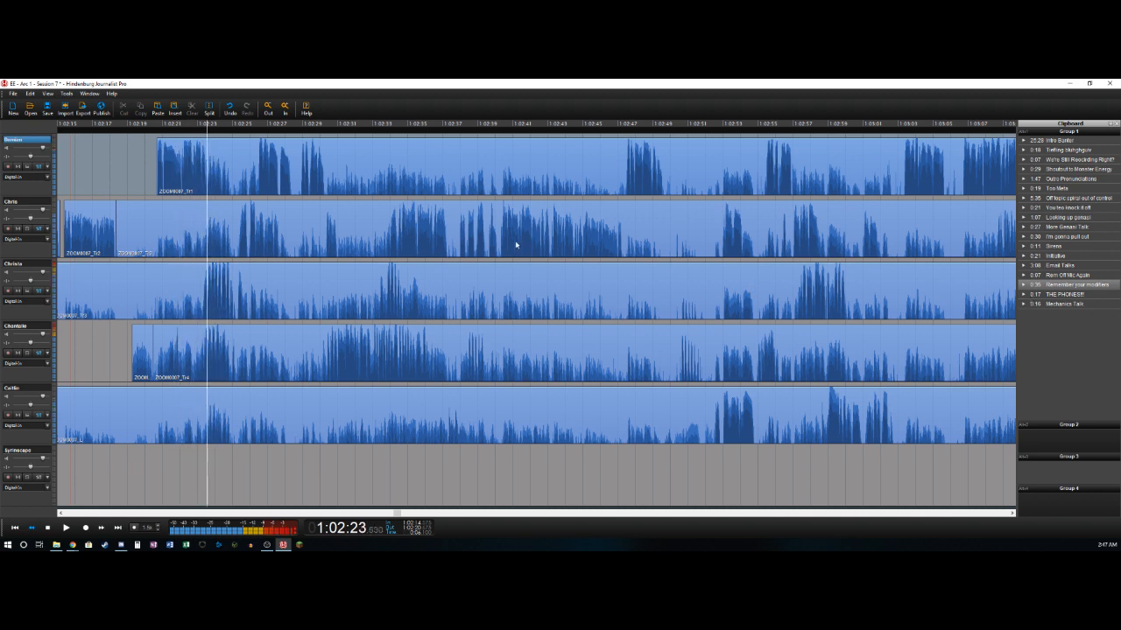
{"action": "key", "text": "t"}
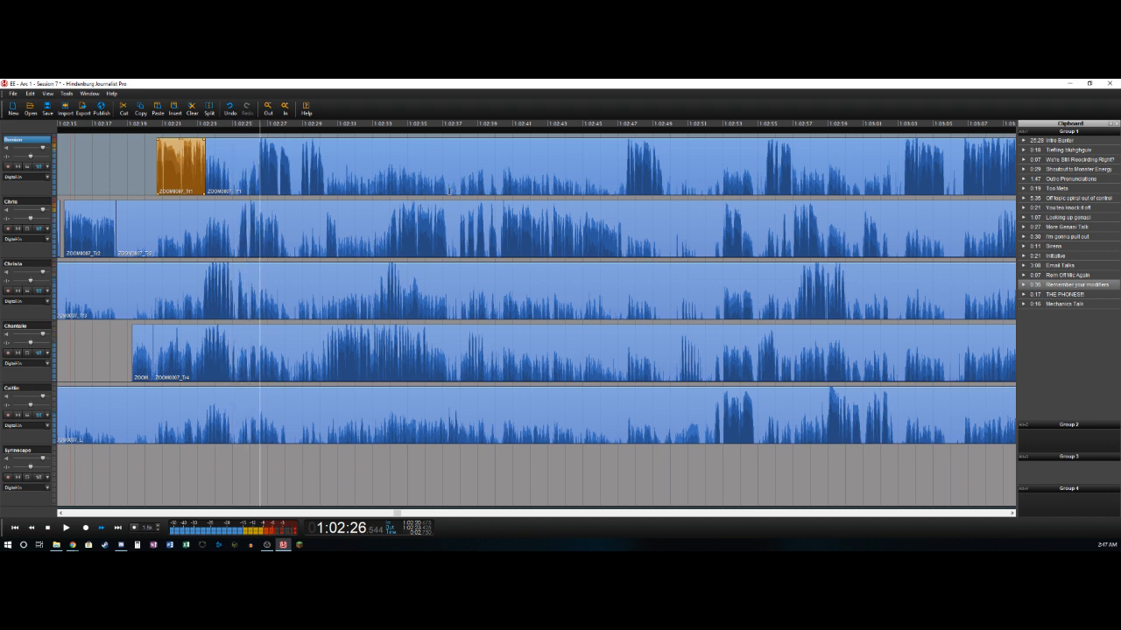
{"action": "key", "text": "t"}
{"action": "key", "text": "Delete"}
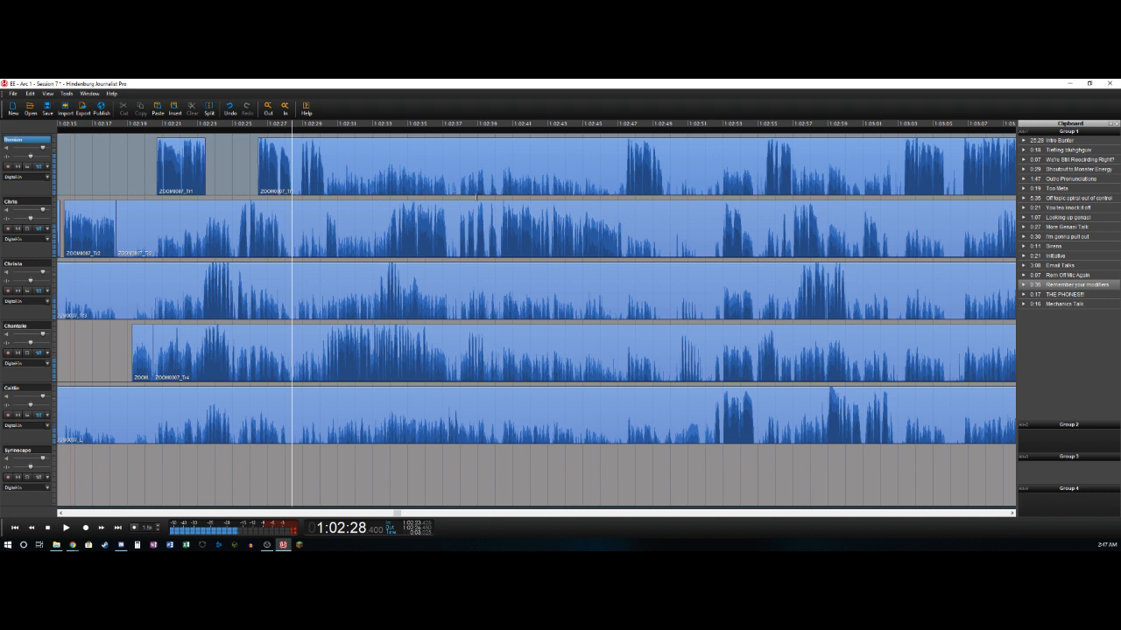
{"action": "key", "text": "t"}
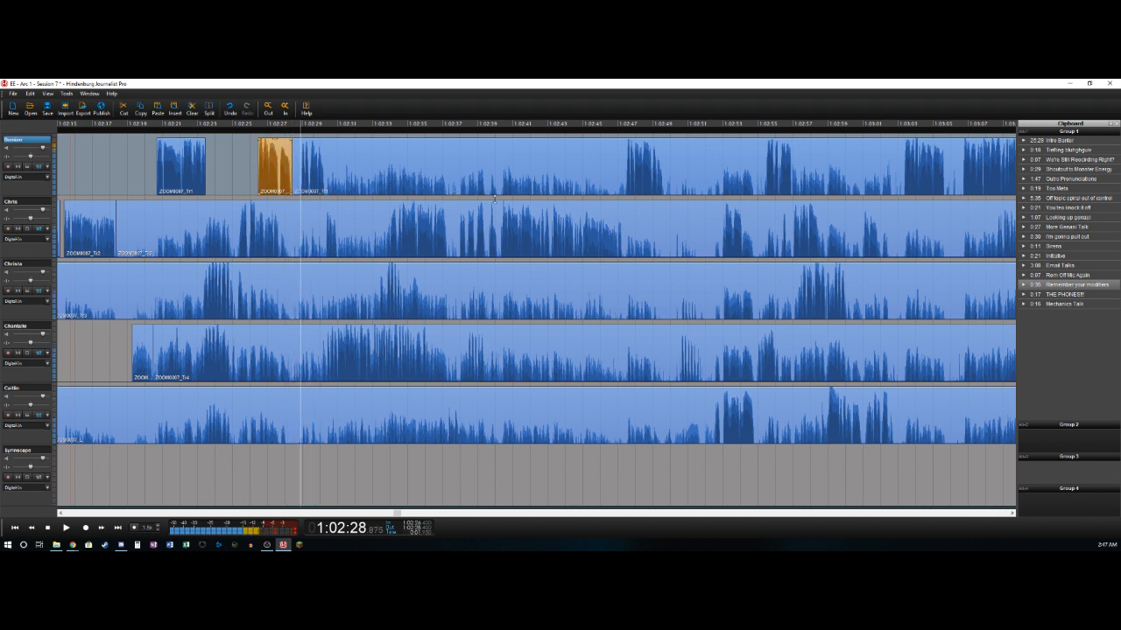
- Delete the first track's section from about 1:02:28.4 to 1:02:28.9 and split the track near 1:02:30.3
{"action": "key", "text": "t"}
{"action": "key", "text": "Delete"}
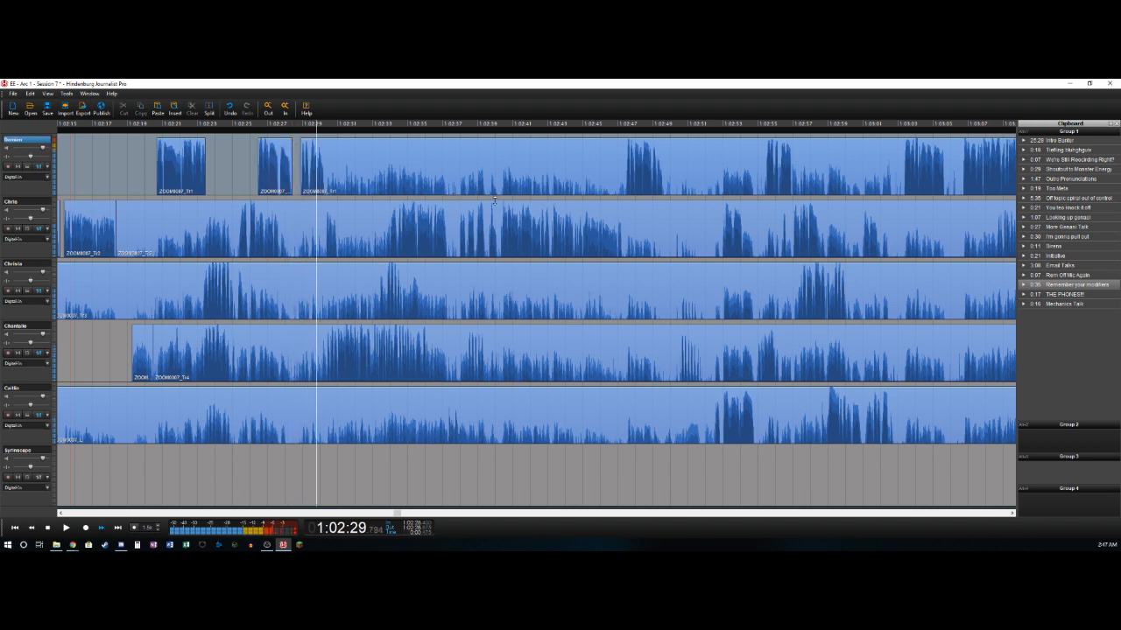
{"action": "key", "text": "t"}
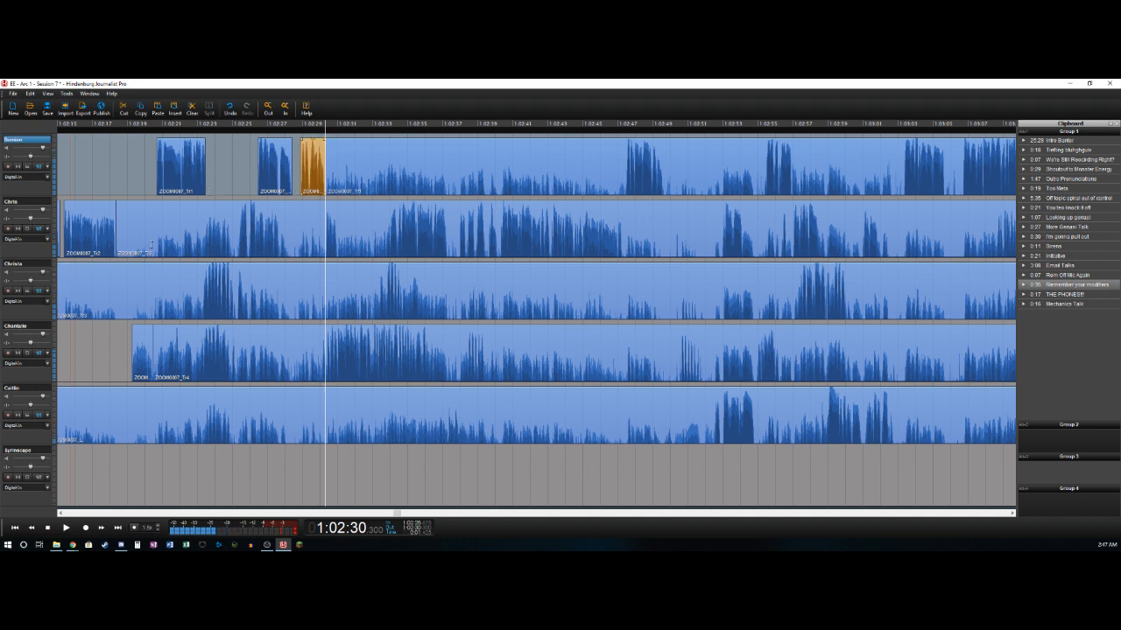
- Delete the fourth track's section from about 1:02:20.45 to 1:02:21.1 and split the track near 1:02:22.0
{"action": "left_click", "coordinate": [154, 245]}
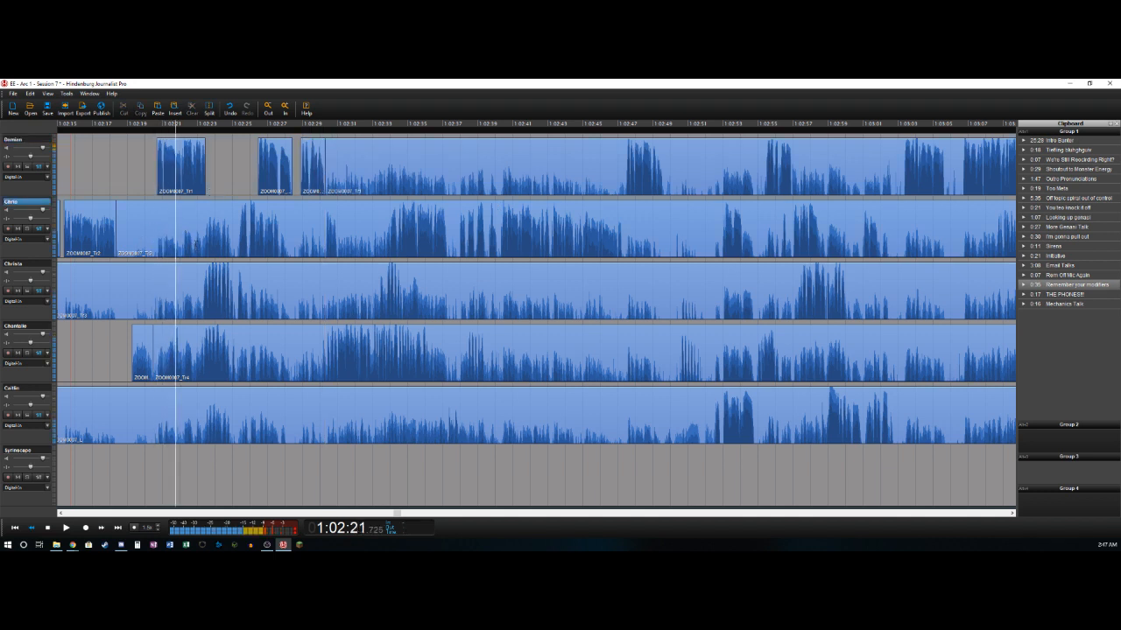
{"action": "key", "text": "Left"}
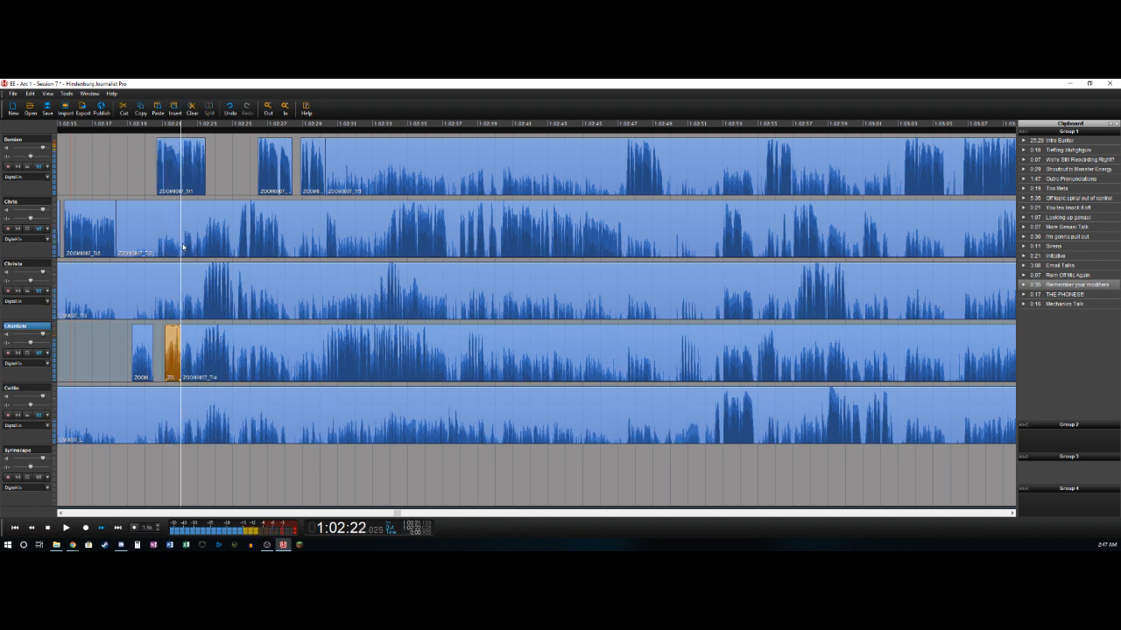
{"action": "key", "text": "space"}
- Delete the fourth track's section from about 1:02:22.0 to 1:02:23.35 and split the track at its speech's end near 1:02:24.9
{"action": "key", "text": "t"}
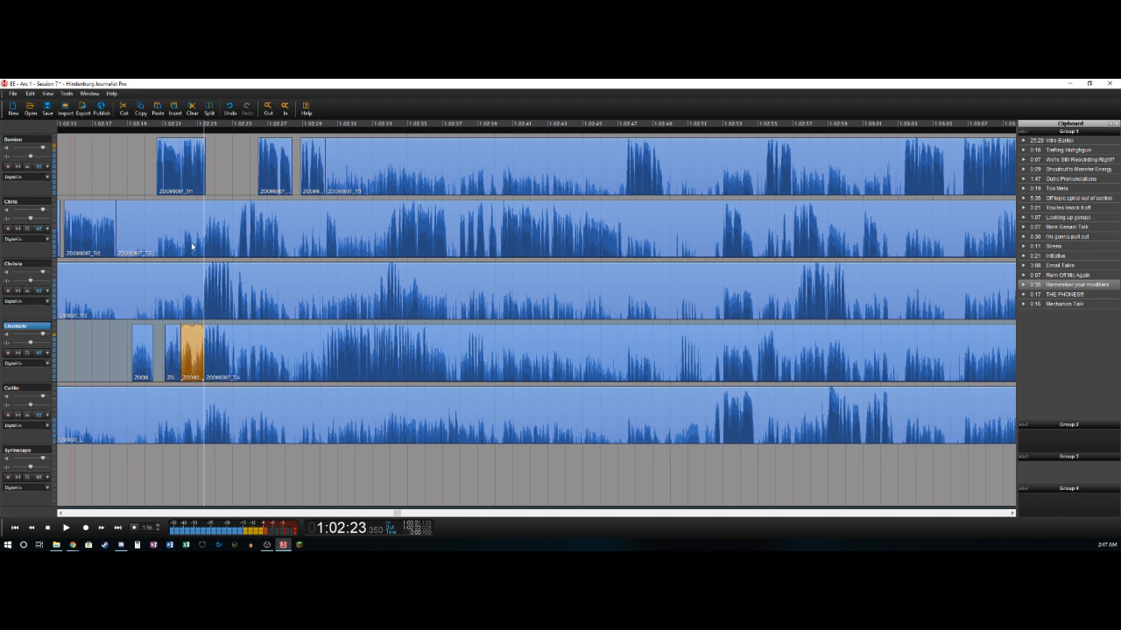
{"action": "key", "text": "Delete"}
{"action": "key", "text": "space"}
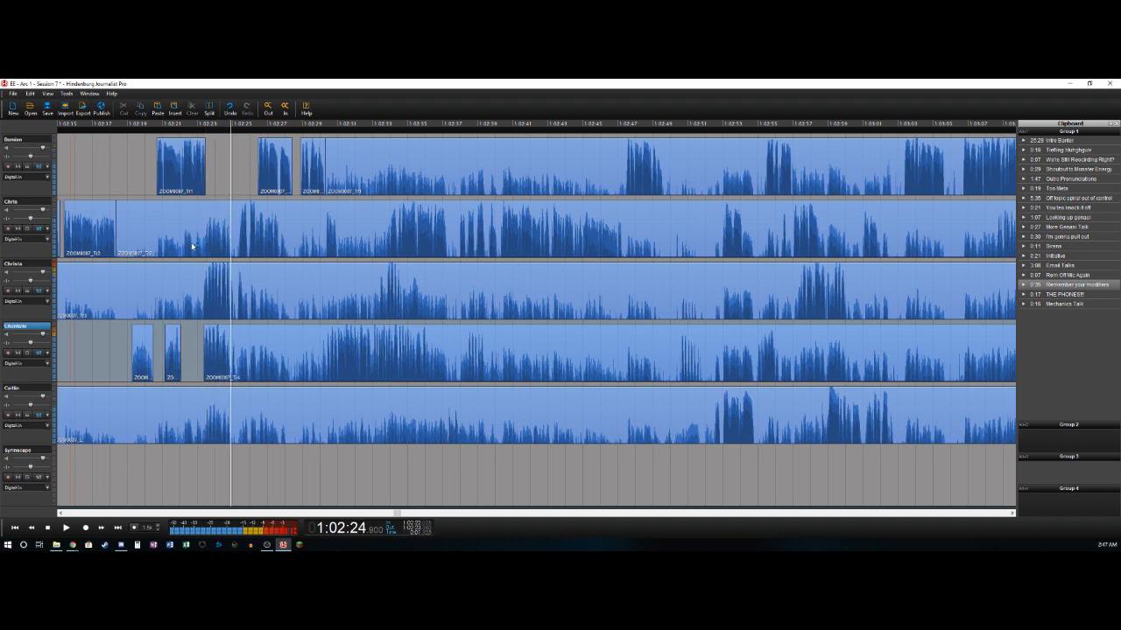
{"action": "key", "text": "t"}
- Split the third track where its speech starts near 1:02:23.35 and delete the bleed before it
{"action": "key", "text": "Up"}
{"action": "key", "text": "Down"}
{"action": "key", "text": "Left"}
{"action": "key", "text": "Left"}
{"action": "key", "text": "Left"}
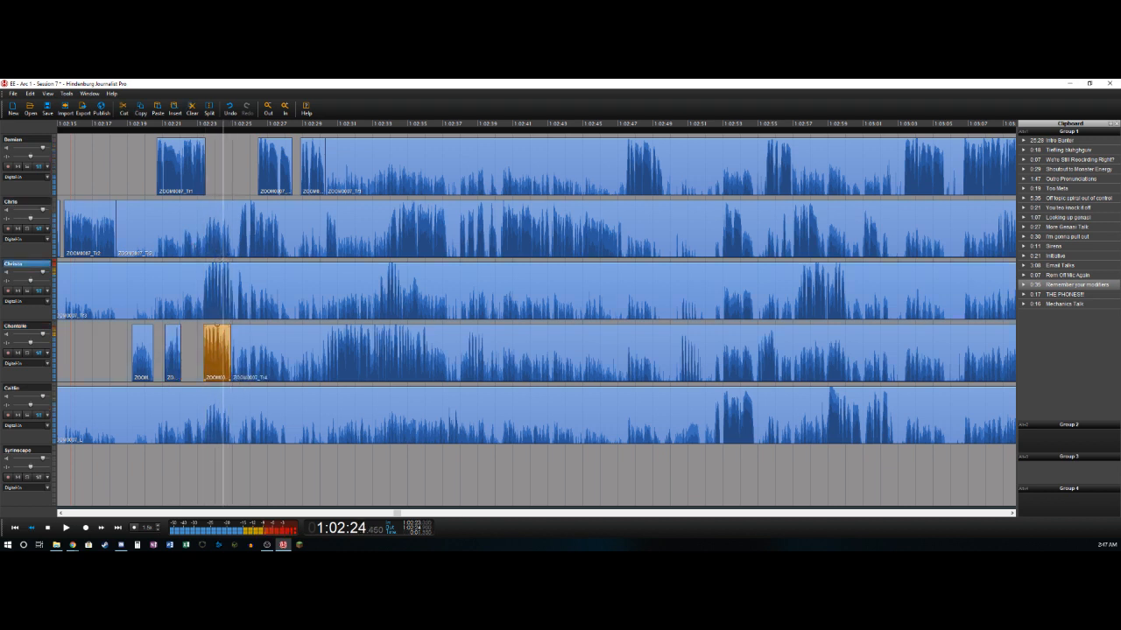
{"action": "key", "text": "t"}
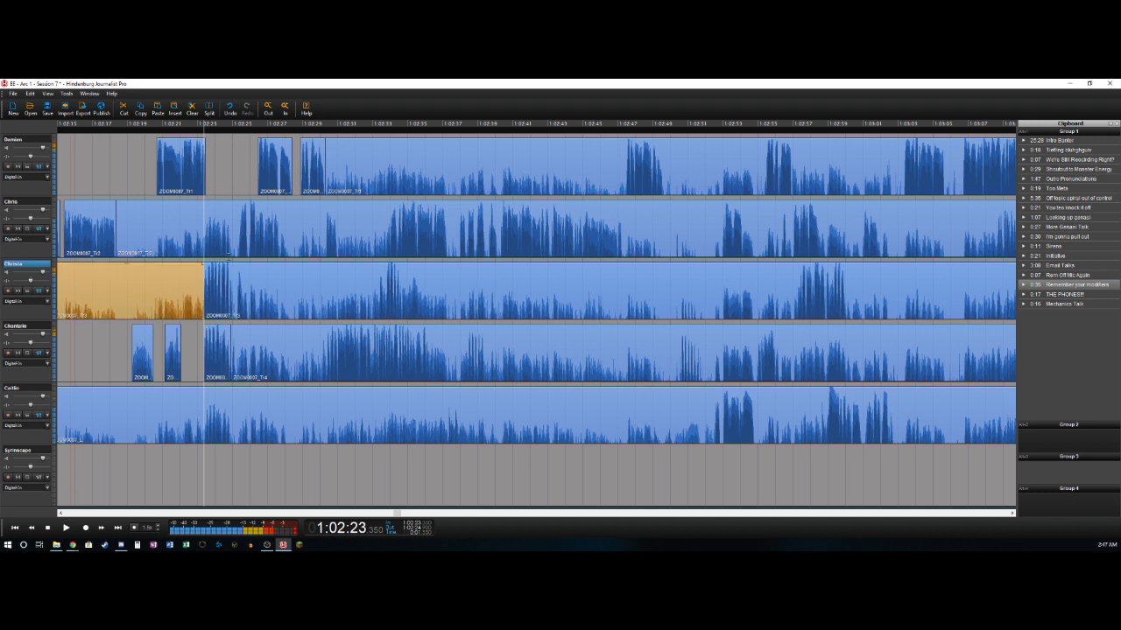
{"action": "key", "text": "Delete"}
- Play on through the third track's speech and split the track at its end near 1:02:25.1
{"action": "key", "text": "space"}
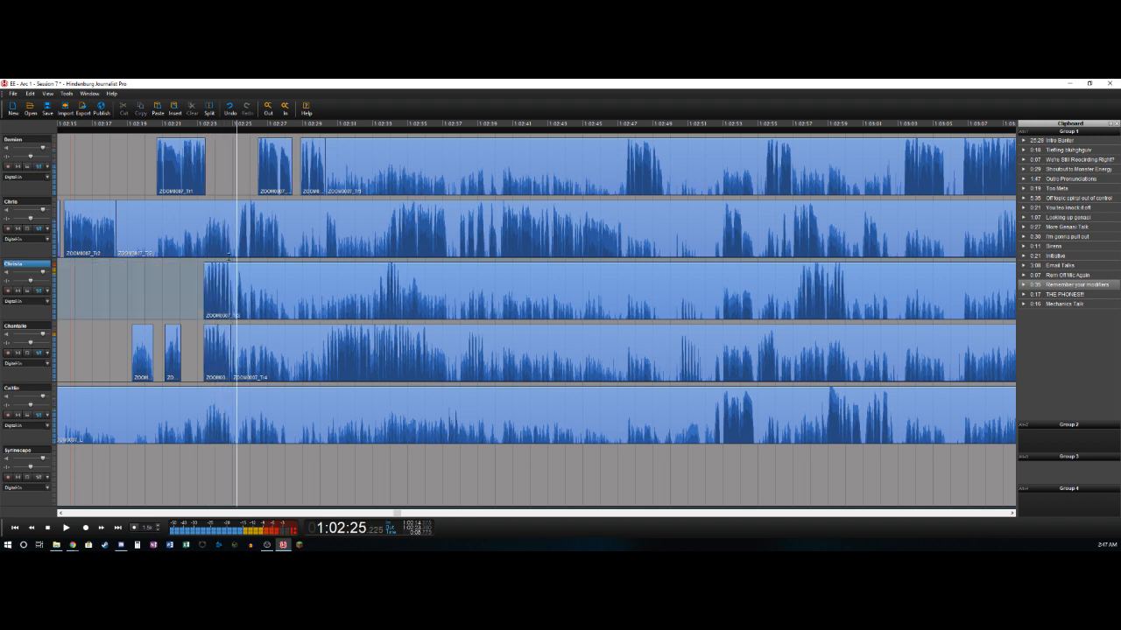
{"action": "key", "text": "space"}
{"action": "key", "text": "t"}
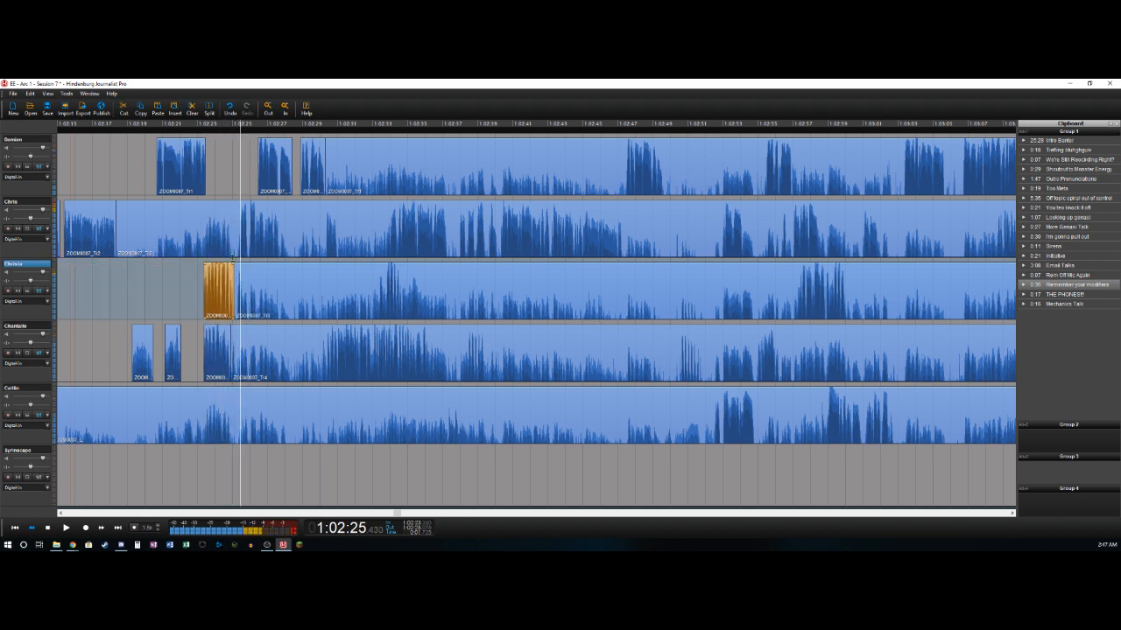
- Delete the second track's section from about 1:02:18.3 to 1:02:25.3 and split the track near 1:02:27.7
{"action": "key", "text": "Up"}
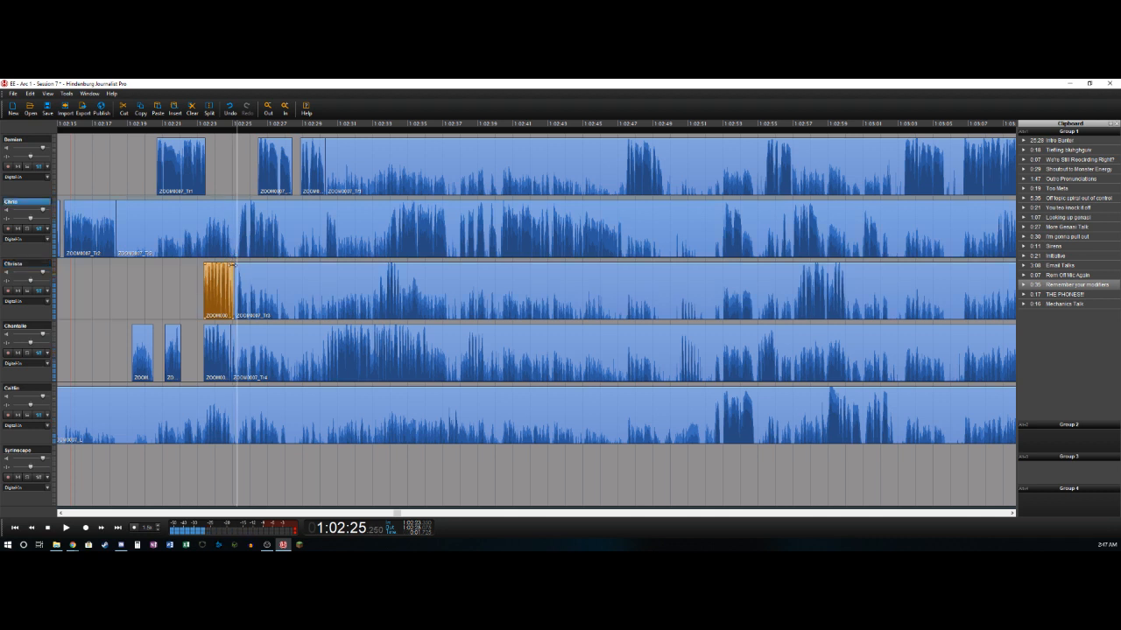
{"action": "key", "text": "Right"}
{"action": "key", "text": "Right"}
{"action": "key", "text": "t"}
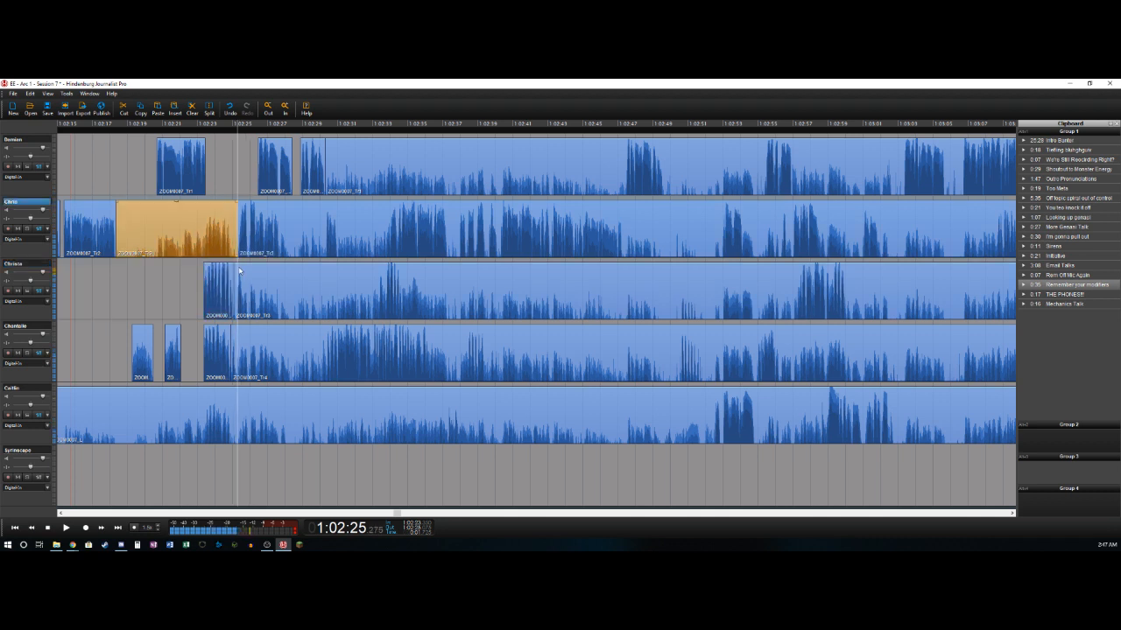
{"action": "key", "text": "Delete"}
{"action": "key", "text": "space"}
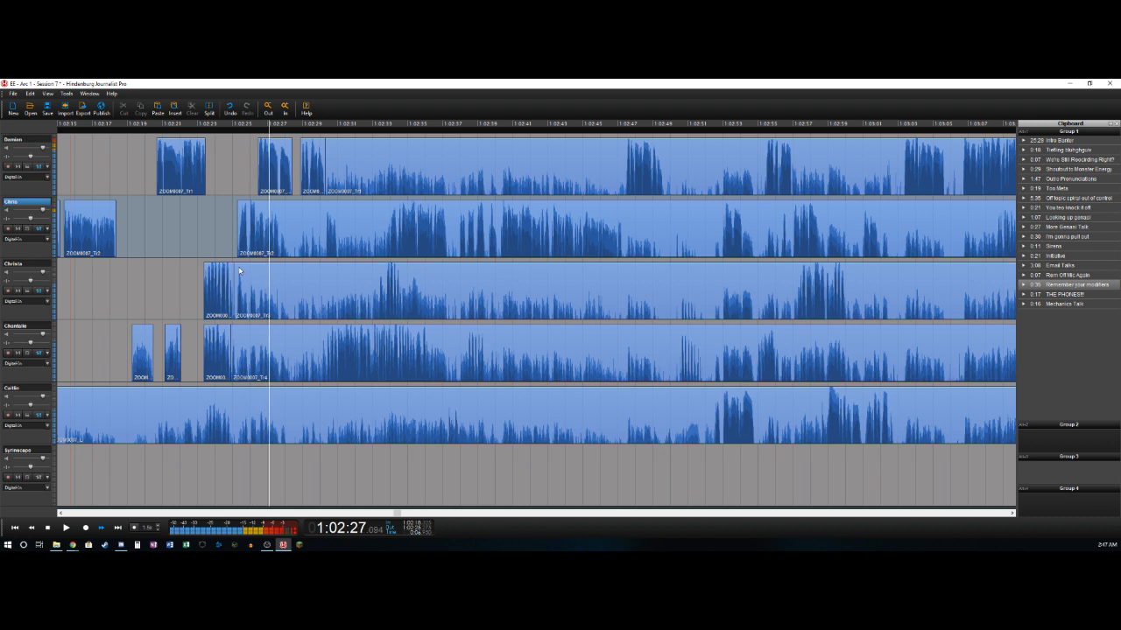
{"action": "key", "text": "t"}
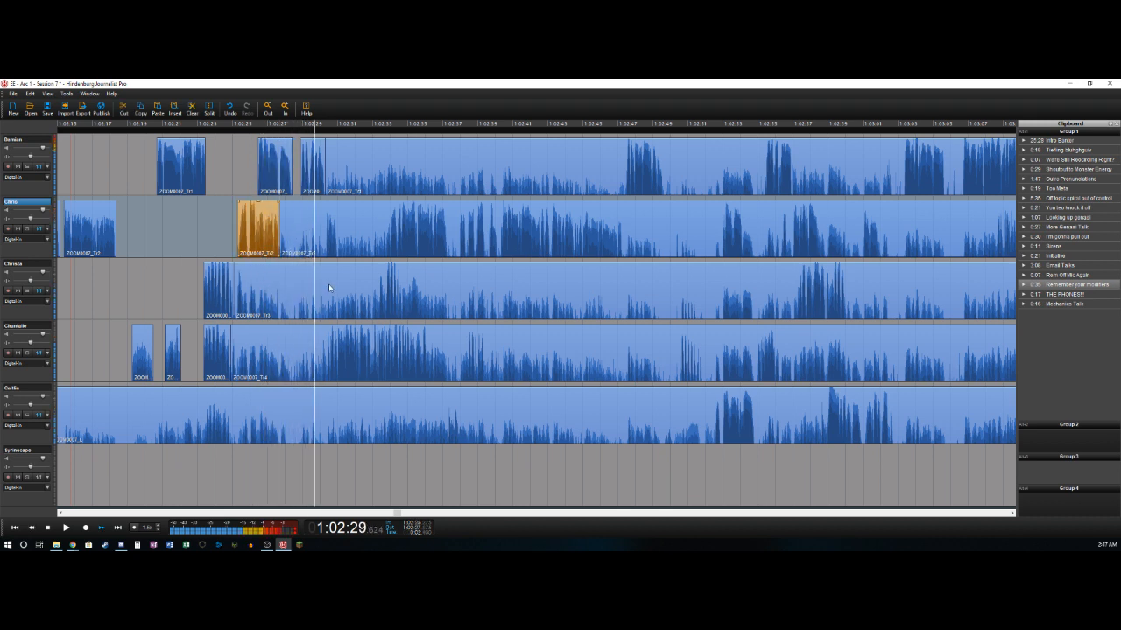
- Delete the second track's section from about 1:02:27.7 to 1:02:30.3 and split the track near 1:02:31.05
{"action": "key", "text": "t"}
{"action": "key", "text": "Delete"}
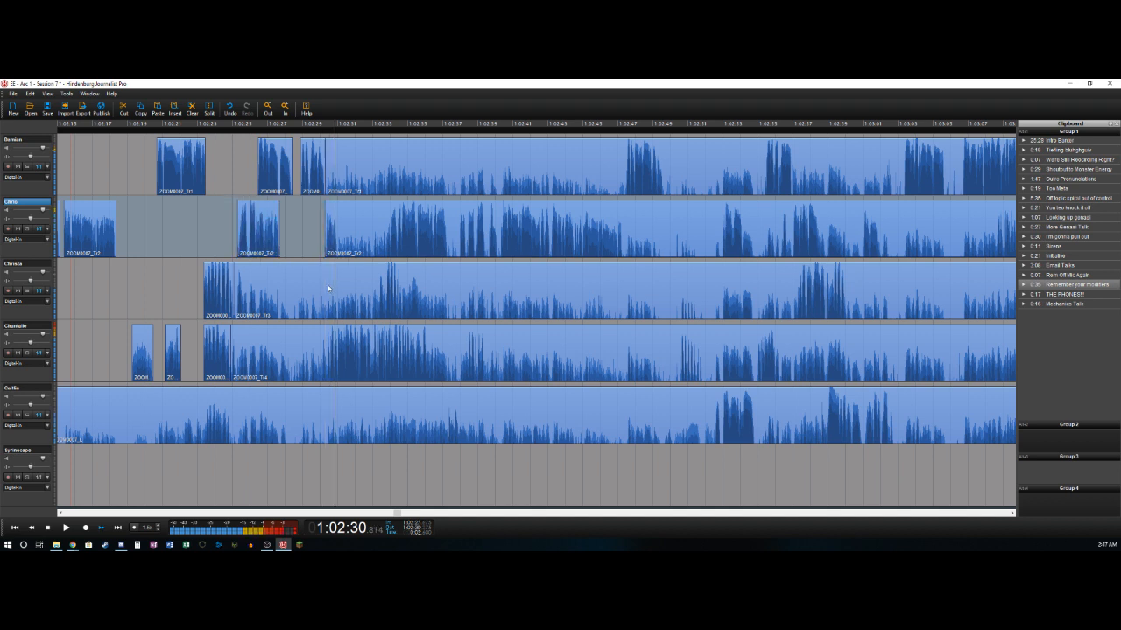
{"action": "key", "text": "t"}
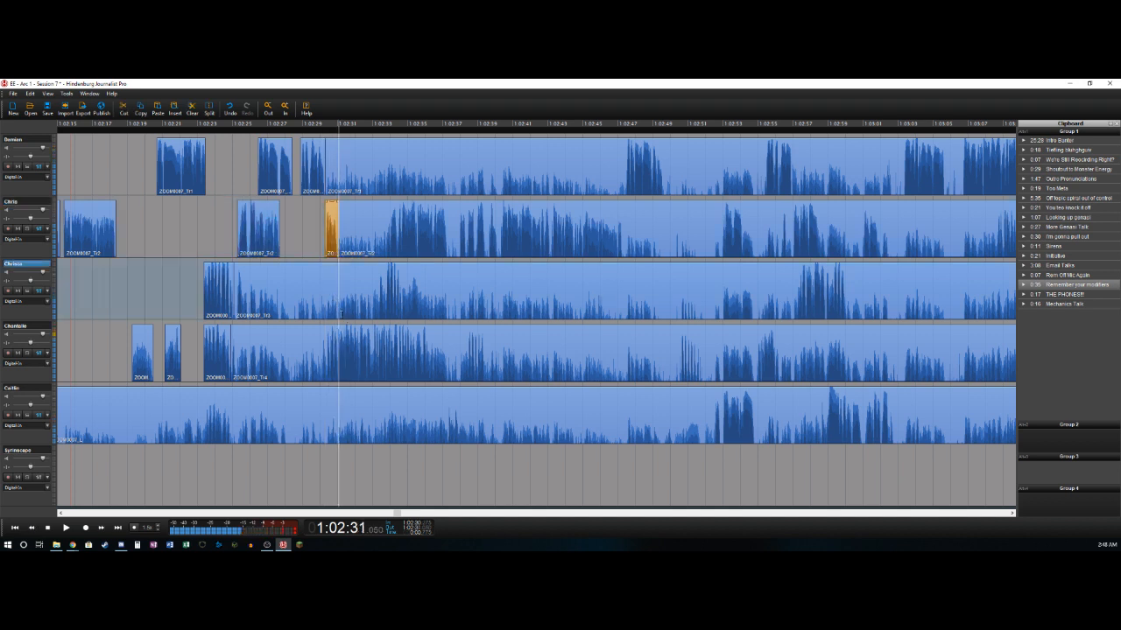
- Delete the fourth track's section from about 1:02:24.9 to 1:02:30.4 and split the track near 1:02:36.4
{"action": "key", "text": "Down"}
{"action": "key", "text": "Left"}
{"action": "key", "text": "Right"}
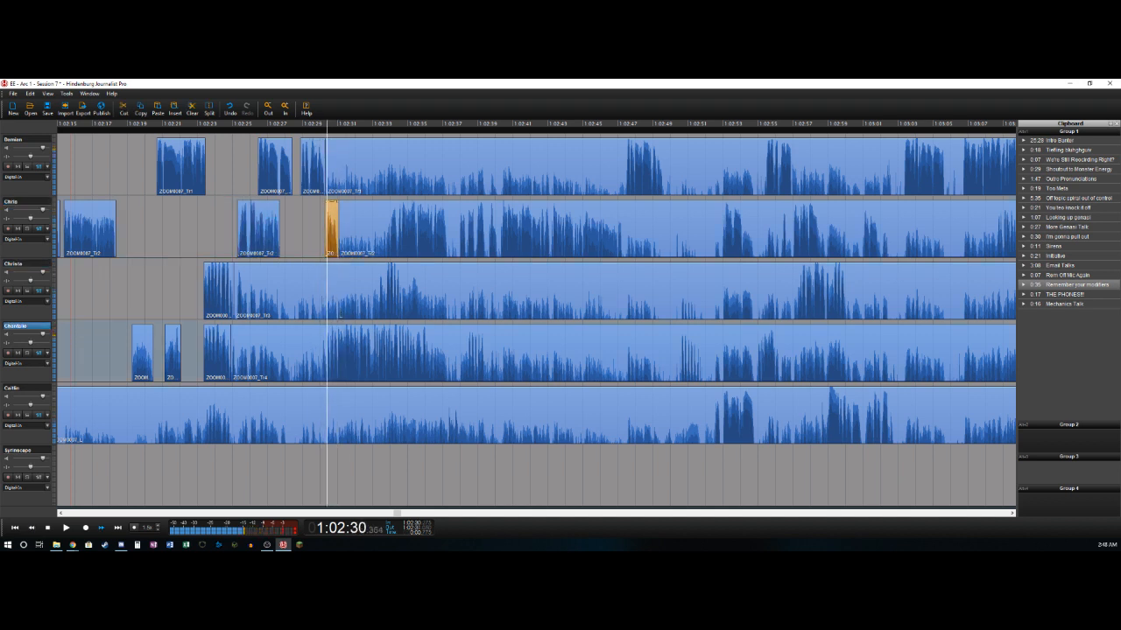
{"action": "key", "text": "t"}
{"action": "key", "text": "Delete"}
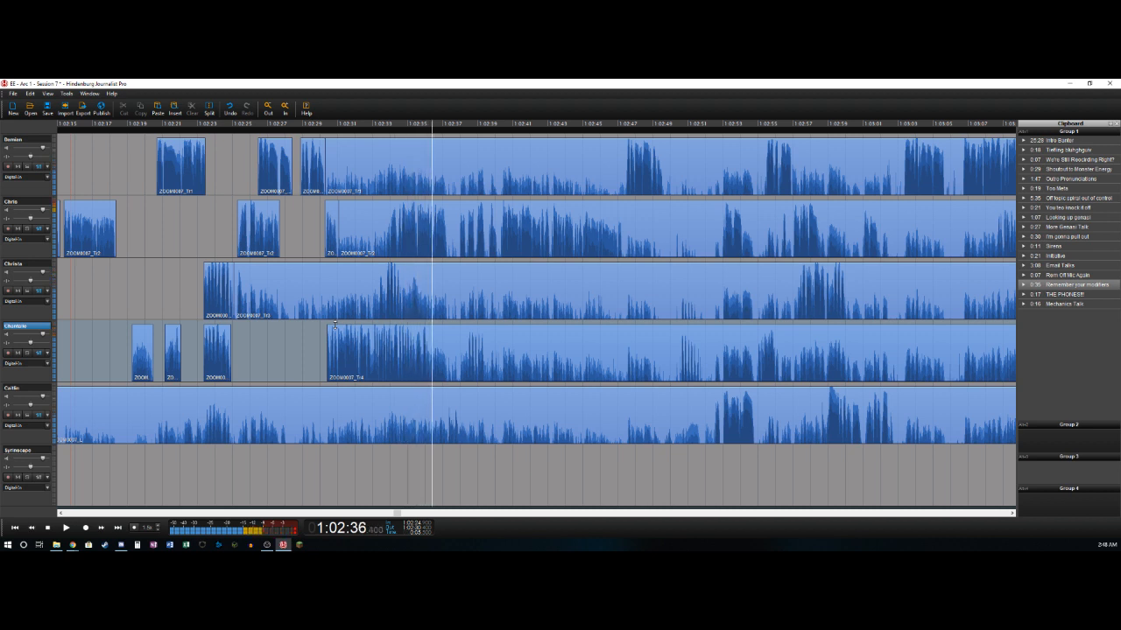
{"action": "key", "text": "t"}
- Delete the third track's section from about 1:02:25.1 to 1:02:33.8 and split the track near 1:02:34.6
{"action": "key", "text": "Left"}
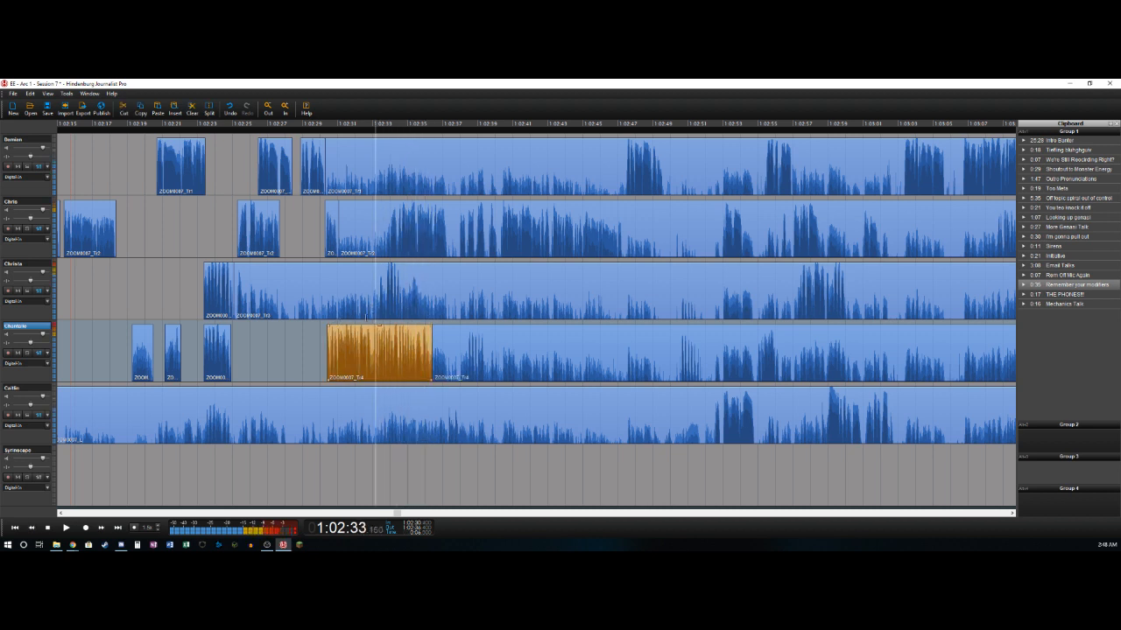
{"action": "key", "text": "Right"}
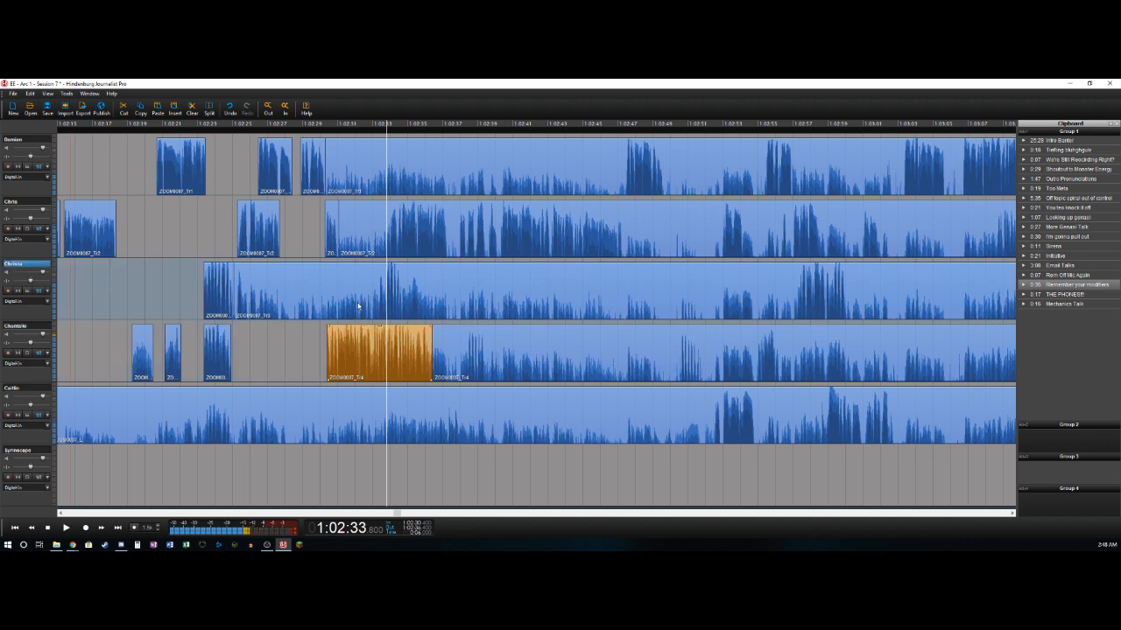
{"action": "key", "text": "t"}
{"action": "key", "text": "Delete"}
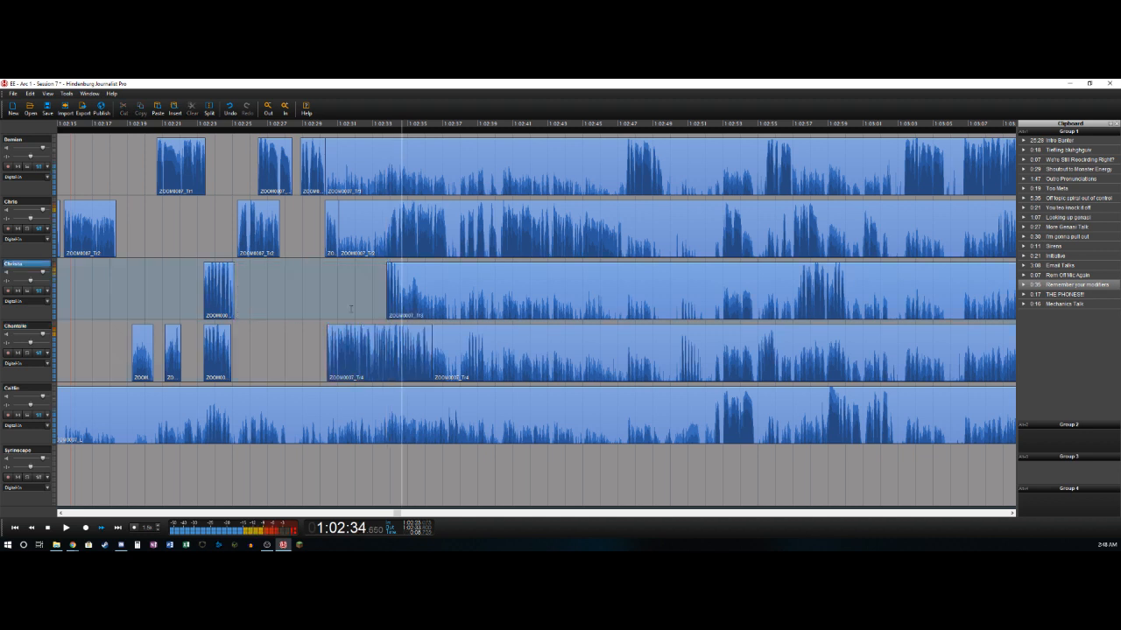
{"action": "key", "text": "Left"}
{"action": "key", "text": "Left"}
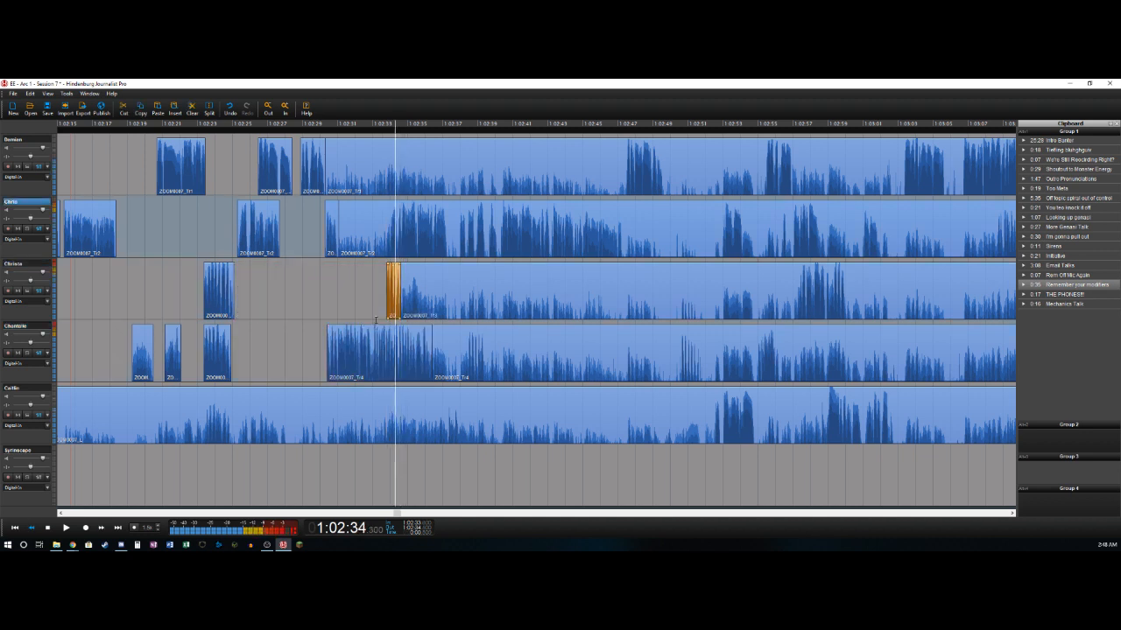
- Split the second track near 1:02:33.975 and delete its section from about 1:02:31.05 up to there
{"action": "key", "text": "Right"}
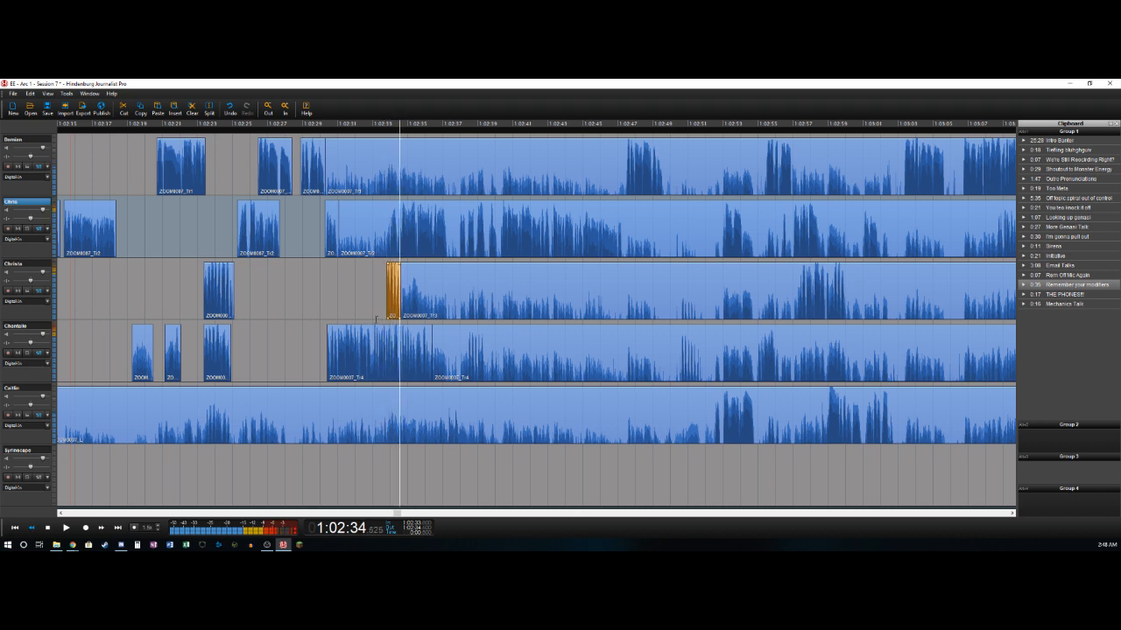
{"action": "key", "text": "Left"}
{"action": "key", "text": "Left"}
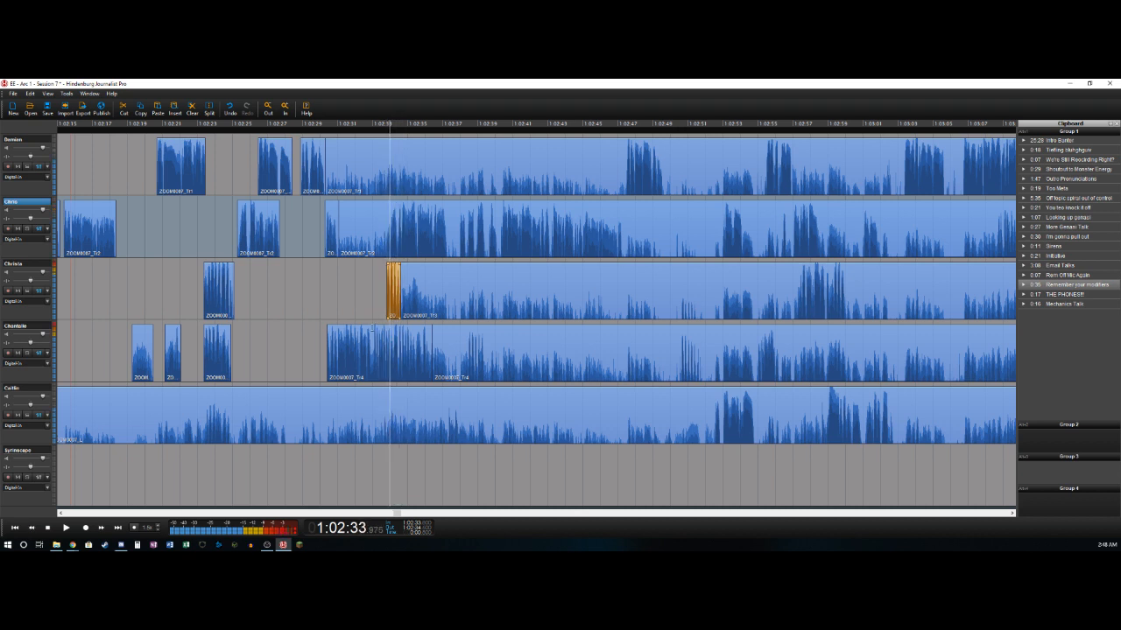
{"action": "key", "text": "ctrl+t"}
{"action": "key", "text": "Delete"}
- Split the second track near 1:02:37.3 and 1:02:37.95 and delete the section between the two splits
{"action": "key", "text": "Right"}
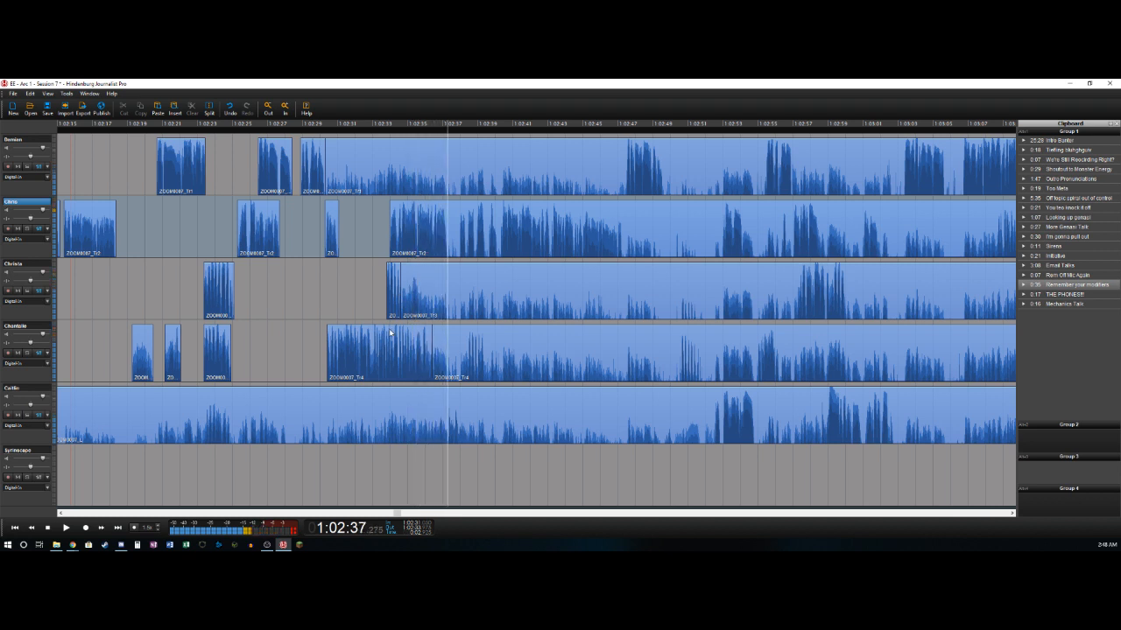
{"action": "key", "text": "ctrl+t"}
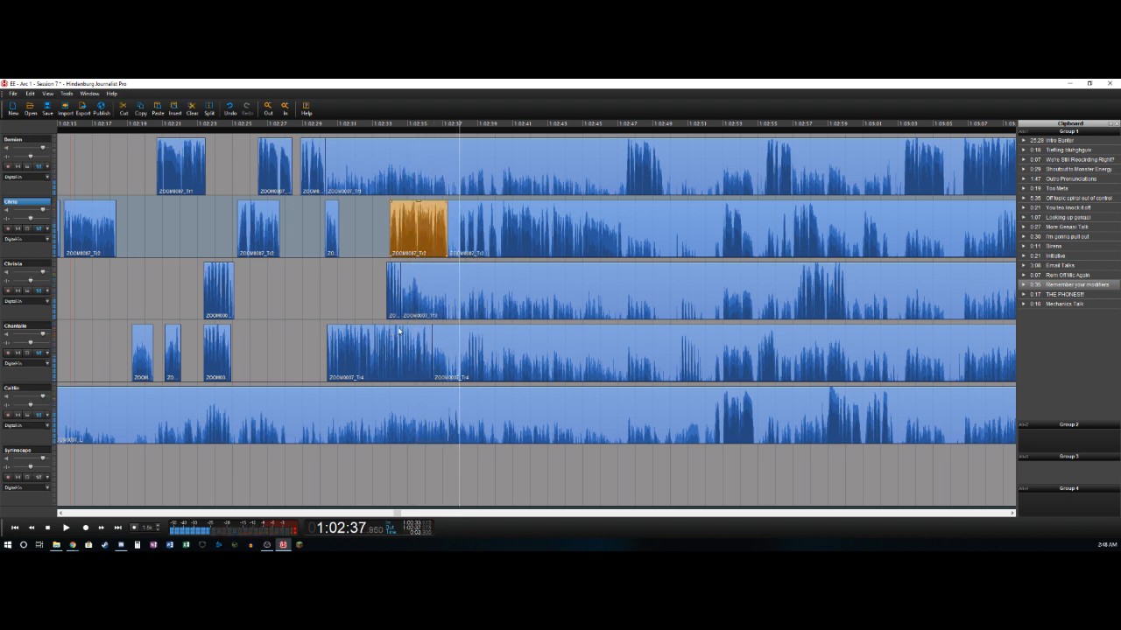
{"action": "key", "text": "ctrl+t"}
{"action": "key", "text": "Delete"}
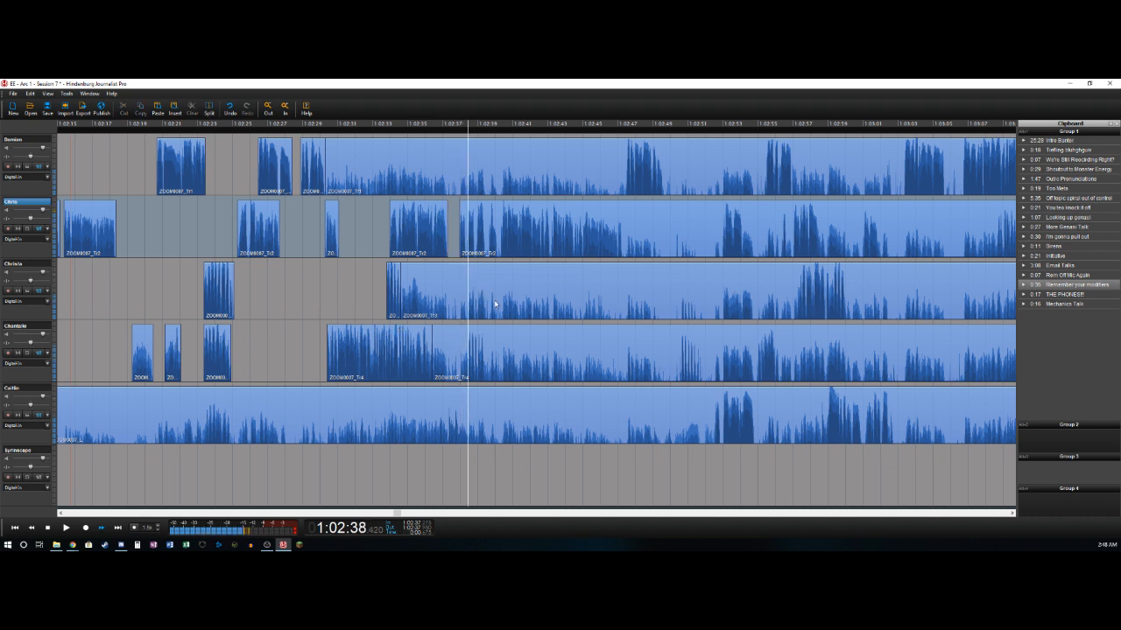
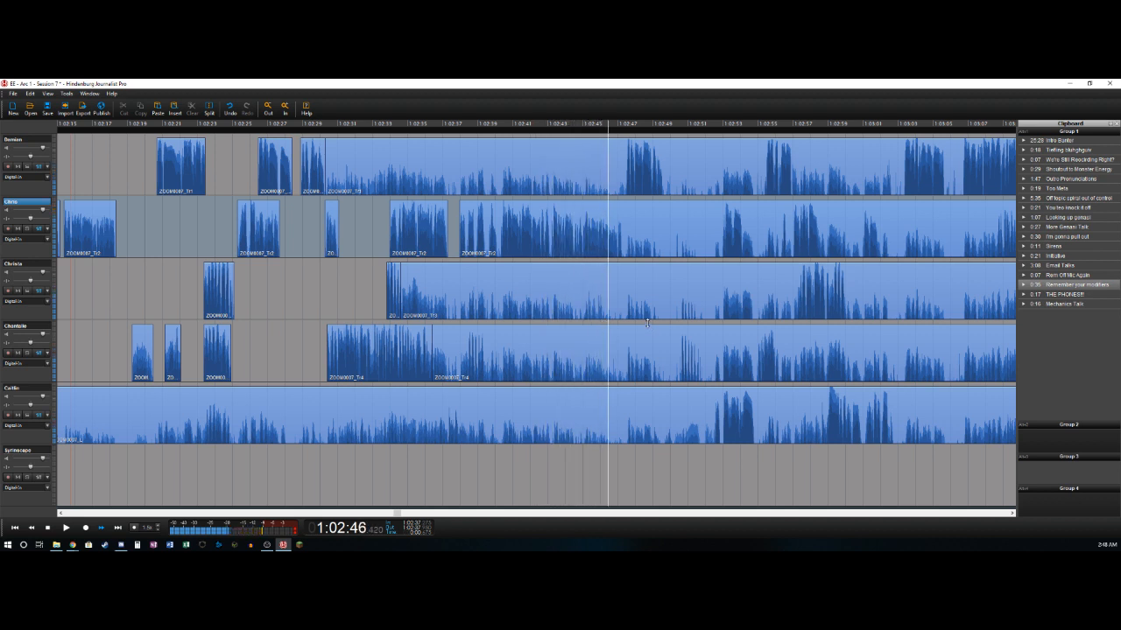
- Split the second track near 1:02:47.2, where its stretch of speech ends
{"action": "key", "text": "t"}
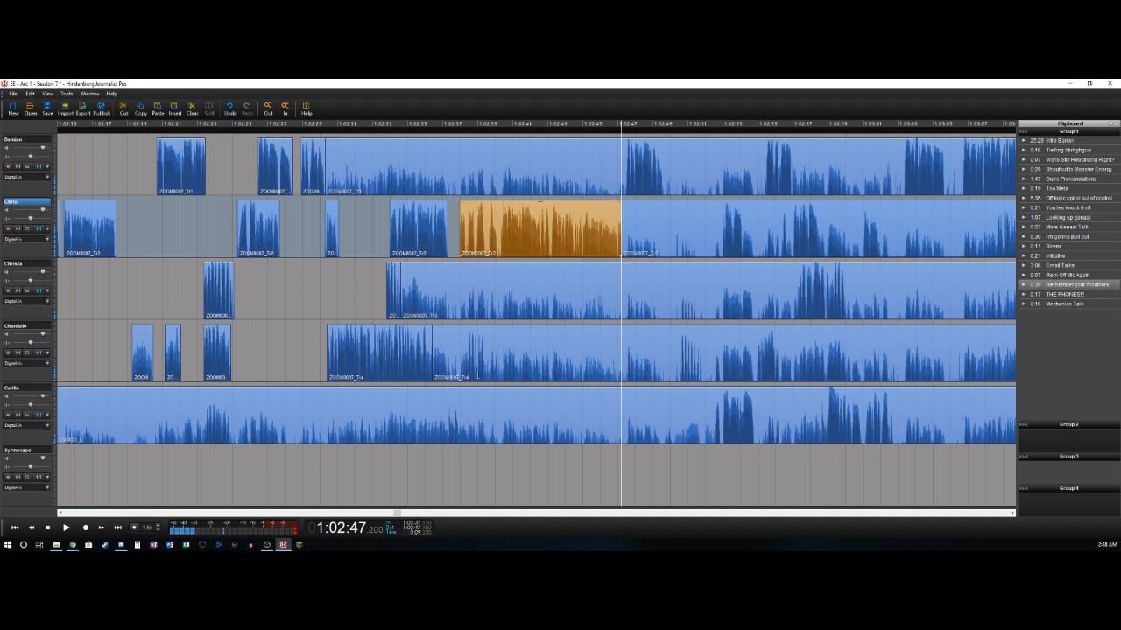
- Delete the fourth track's section from about 1:02:36.4 to 1:02:38.4 and split the track near 1:02:39.4
{"action": "left_click", "coordinate": [464, 372]}
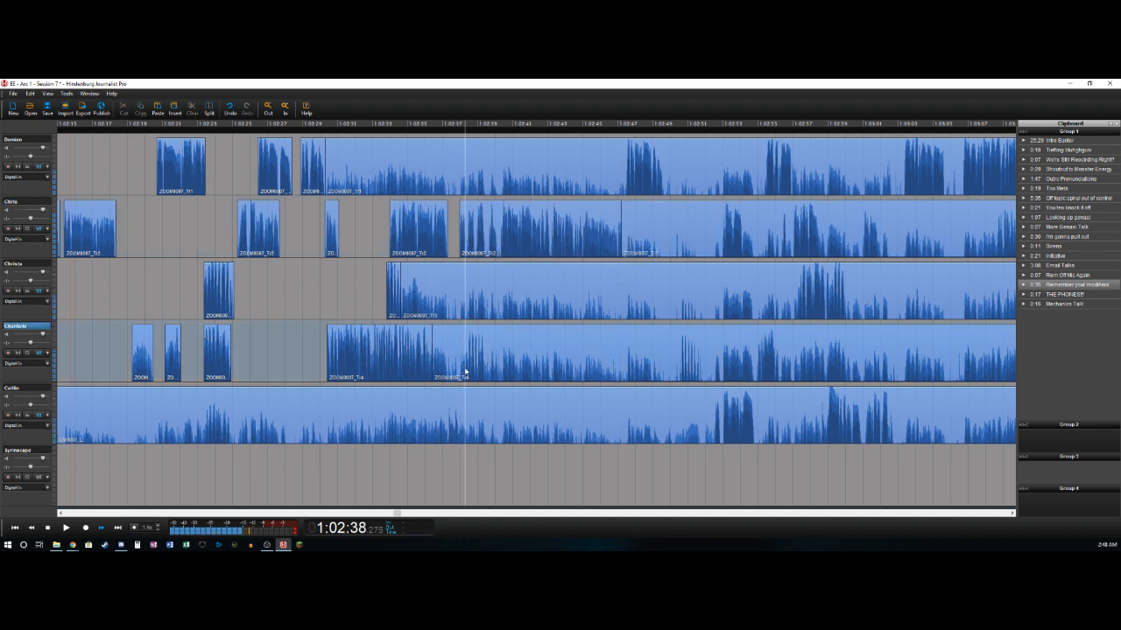
{"action": "key", "text": "t"}
{"action": "key", "text": "Delete"}
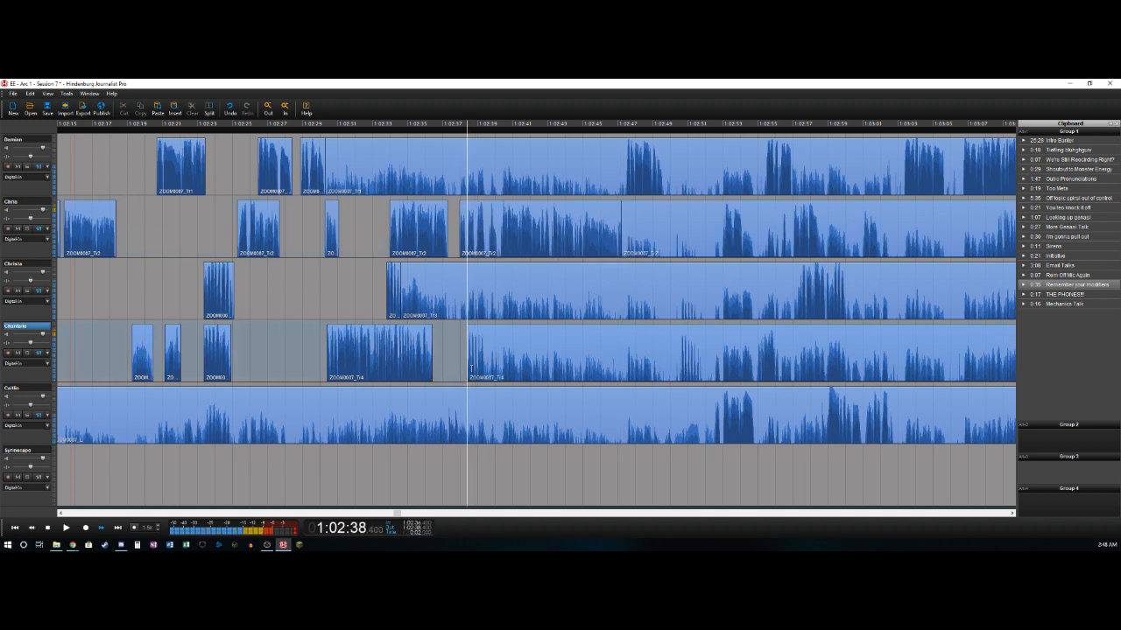
{"action": "key", "text": "t"}
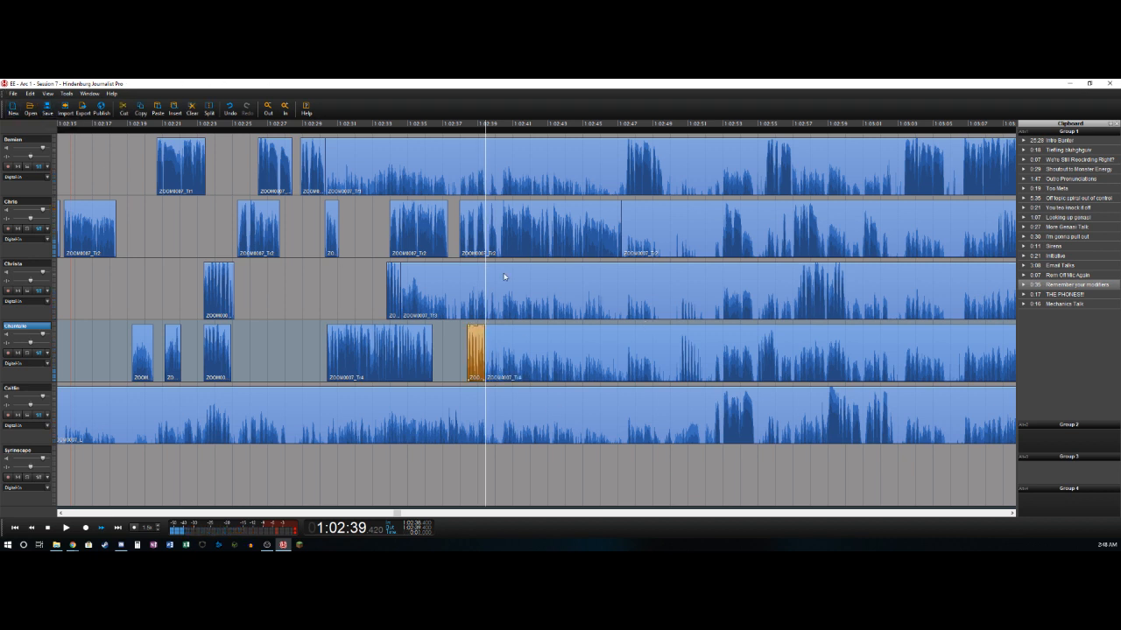
- Delete the first track's section from about 1:02:30.3 to 1:02:47.4 and split the track near 1:02:49.7
{"action": "left_click", "coordinate": [613, 188]}
{"action": "key", "text": "t"}
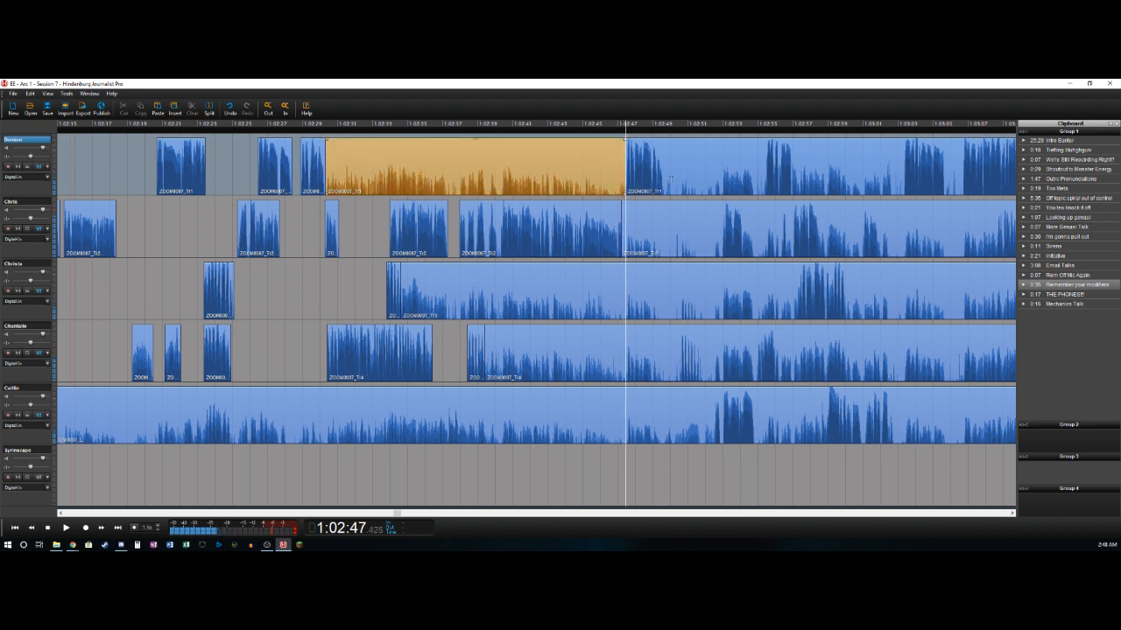
{"action": "key", "text": "Delete"}
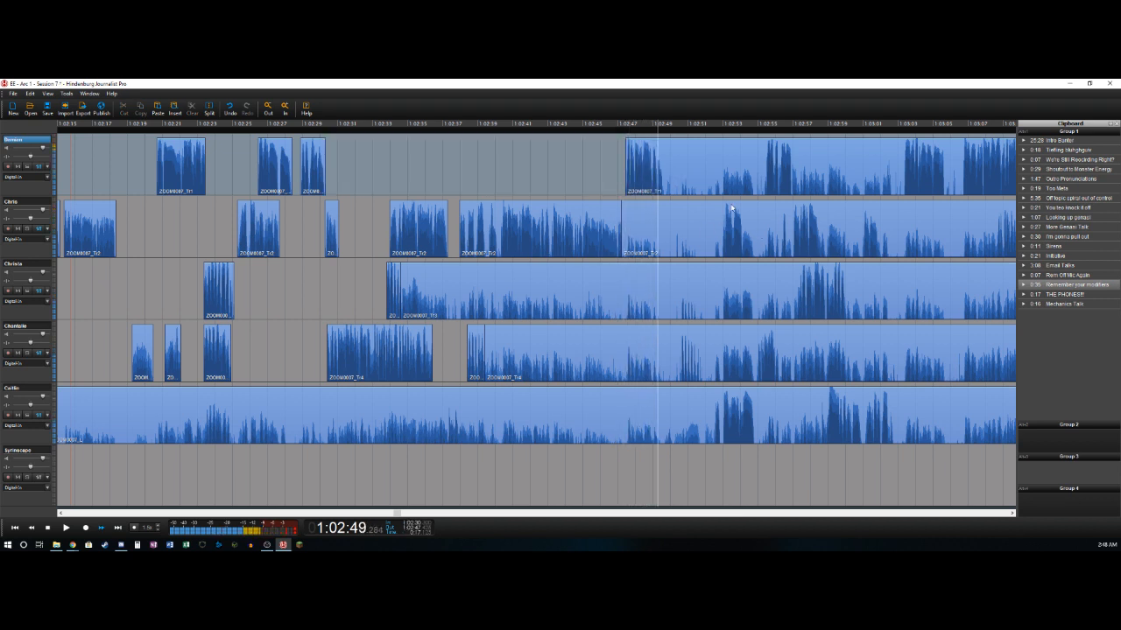
{"action": "key", "text": "t"}
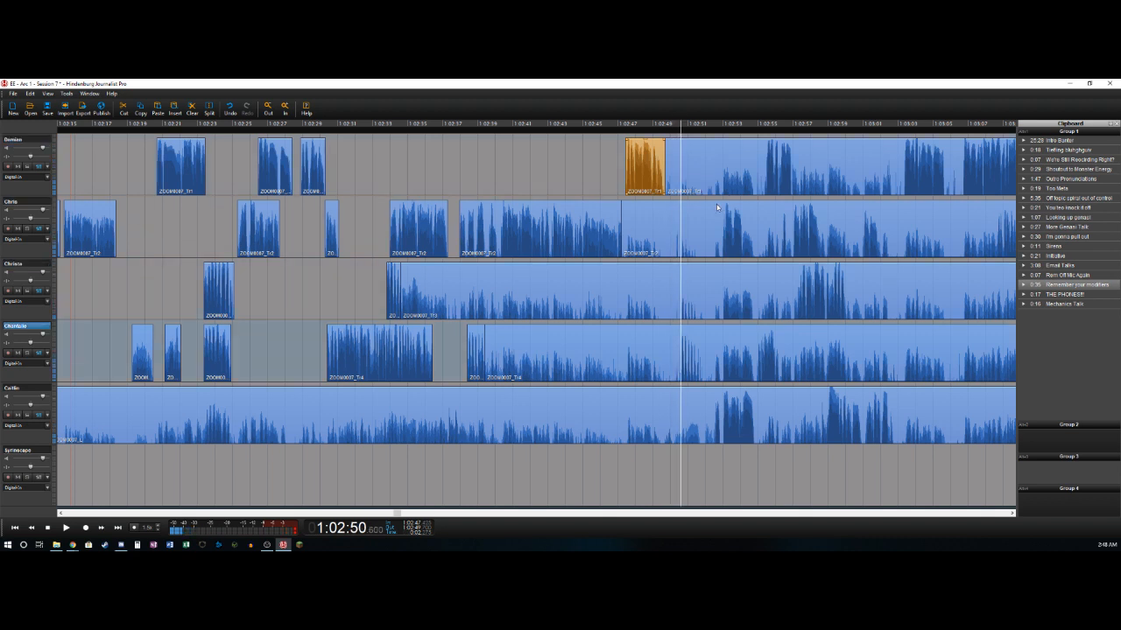
- Delete the fourth track's section from about 1:02:39.4 to 1:02:50.6 and split the track near 1:02:51.6
{"action": "key", "text": "t"}
{"action": "key", "text": "Delete"}
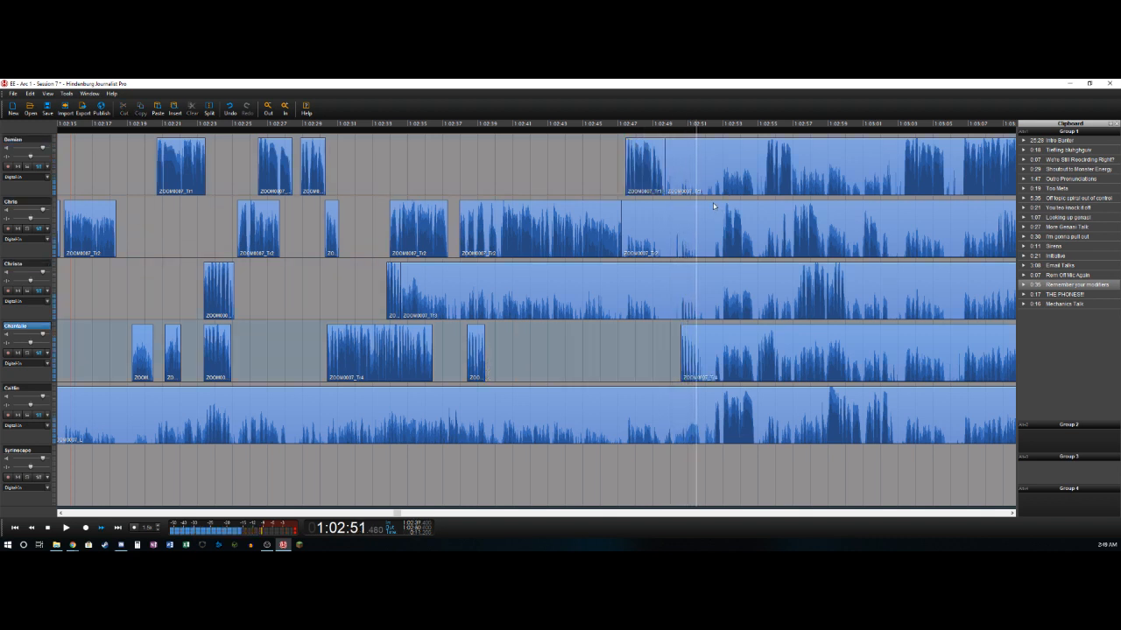
{"action": "key", "text": "t"}
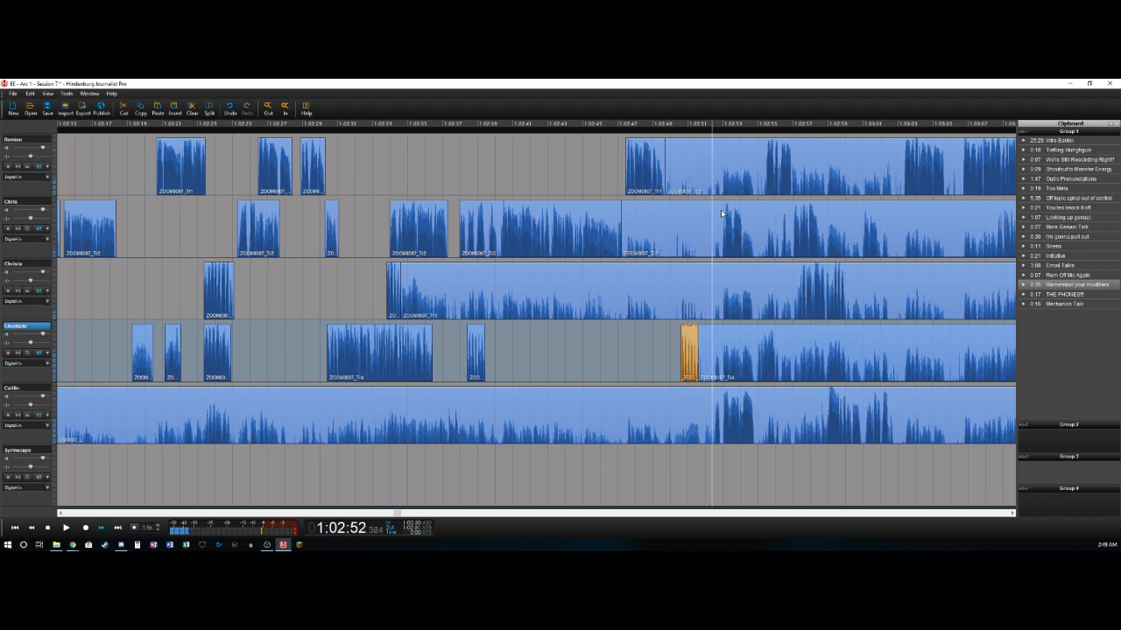
- Replay the passage around 1:02:51, split the fifth track near 1:02:50.8 and delete its clip before that point
{"action": "key", "text": "j"}
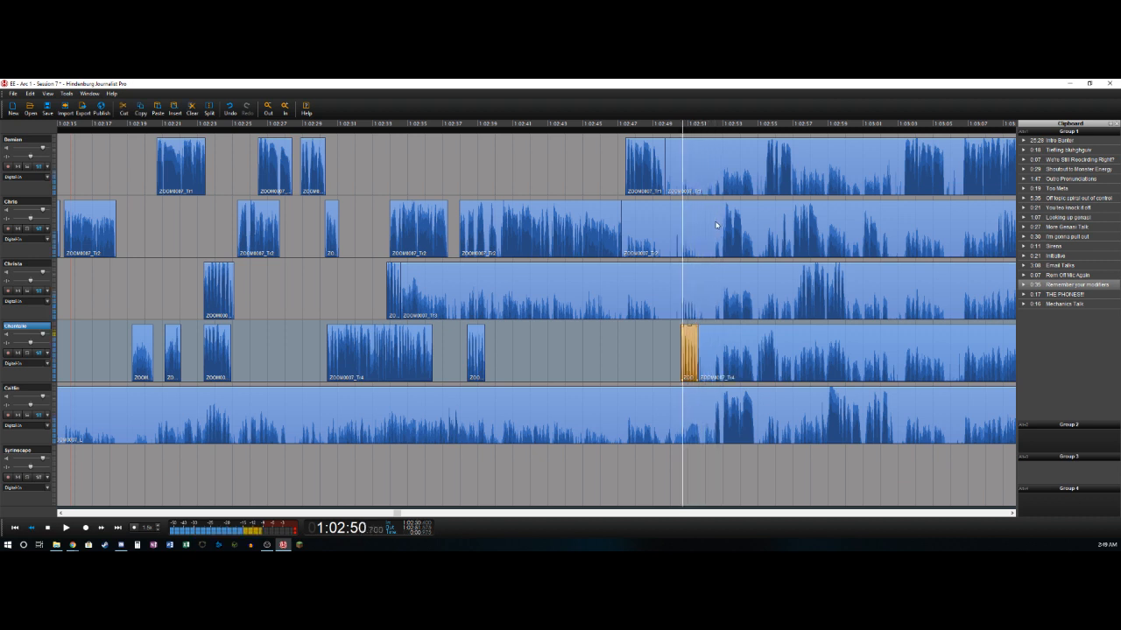
{"action": "key", "text": "l"}
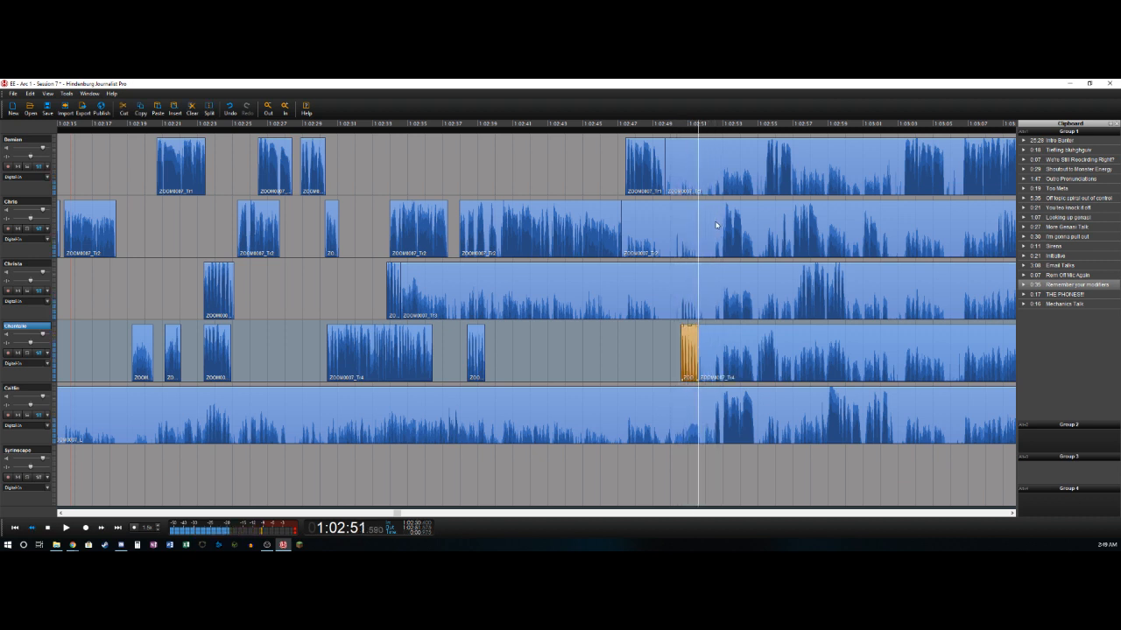
{"action": "key", "text": "k"}
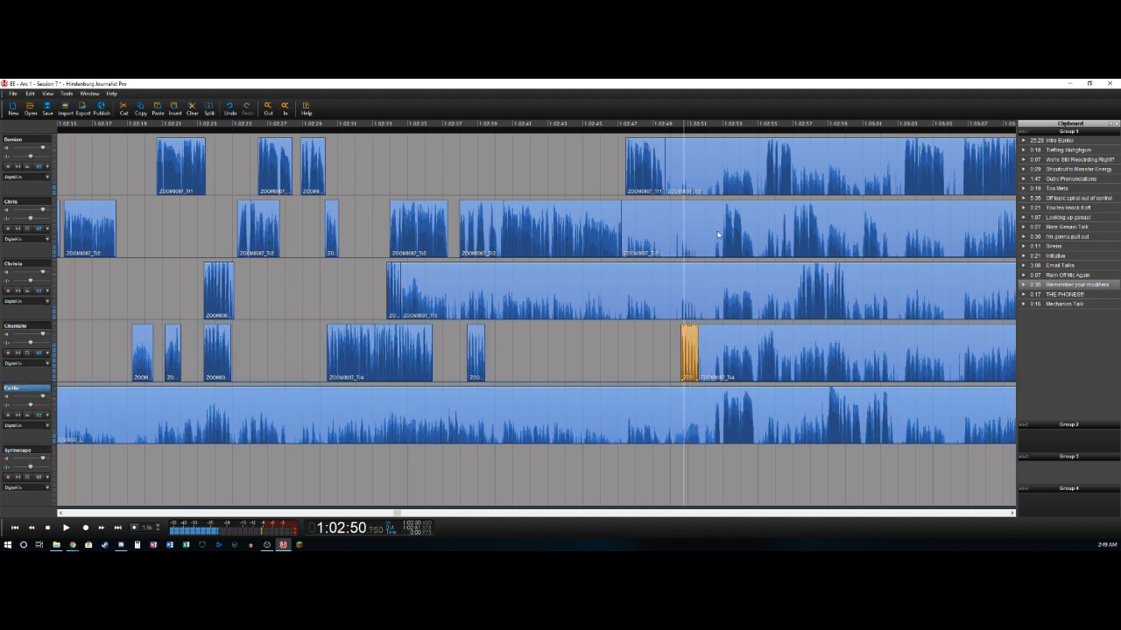
{"action": "key", "text": "s"}
{"action": "key", "text": "Delete"}
{"action": "key", "text": "l"}
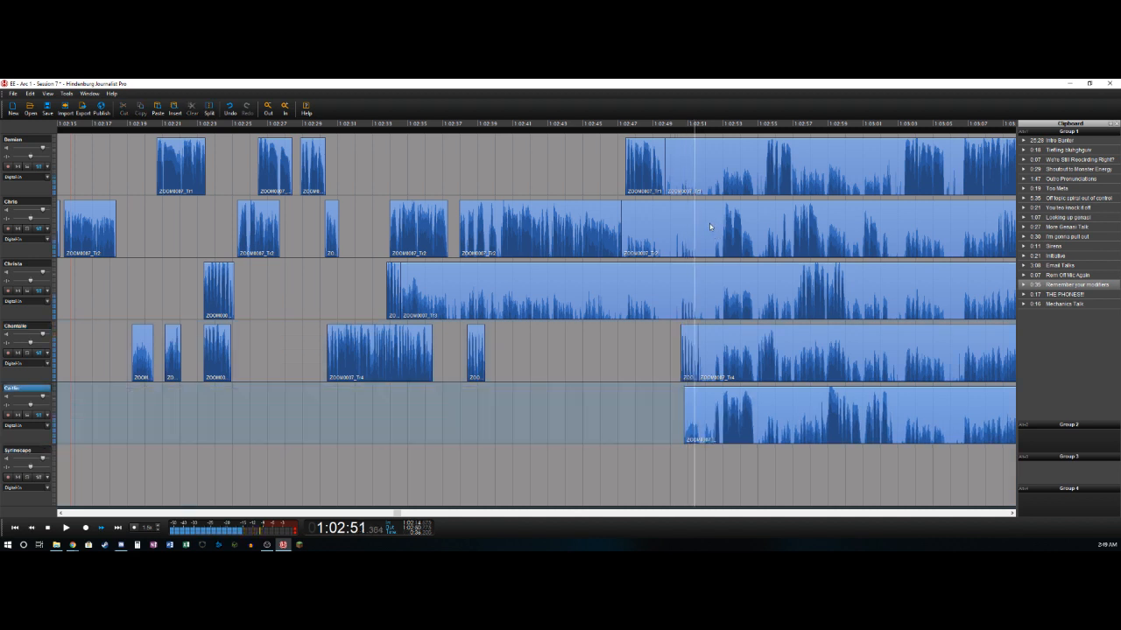
- Delete the fifth track's section from about 1:02:51.6 to 1:02:52.5 and split the track near 1:02:54.8
{"action": "key", "text": "j"}
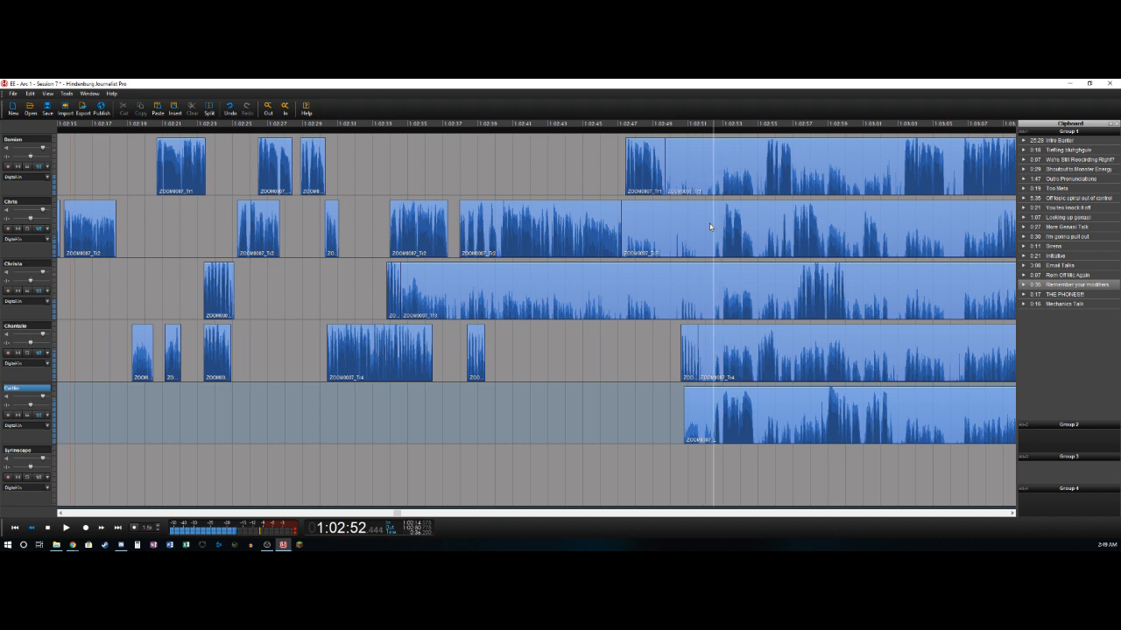
{"action": "key", "text": "k"}
{"action": "key", "text": "s"}
{"action": "key", "text": "l"}
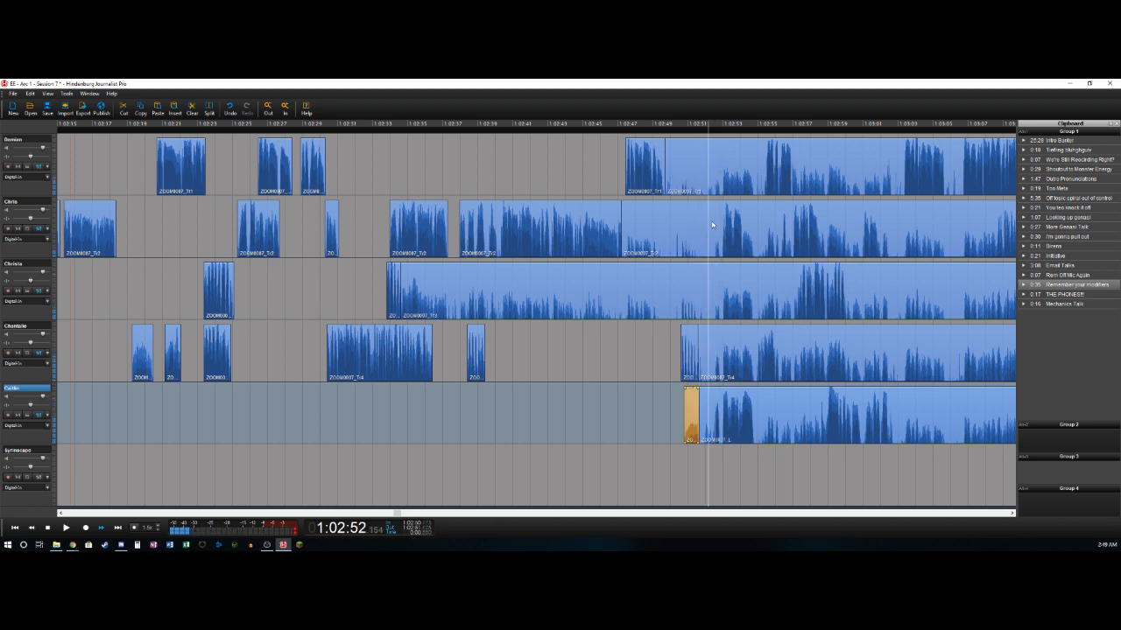
{"action": "key", "text": "s"}
{"action": "key", "text": "Delete"}
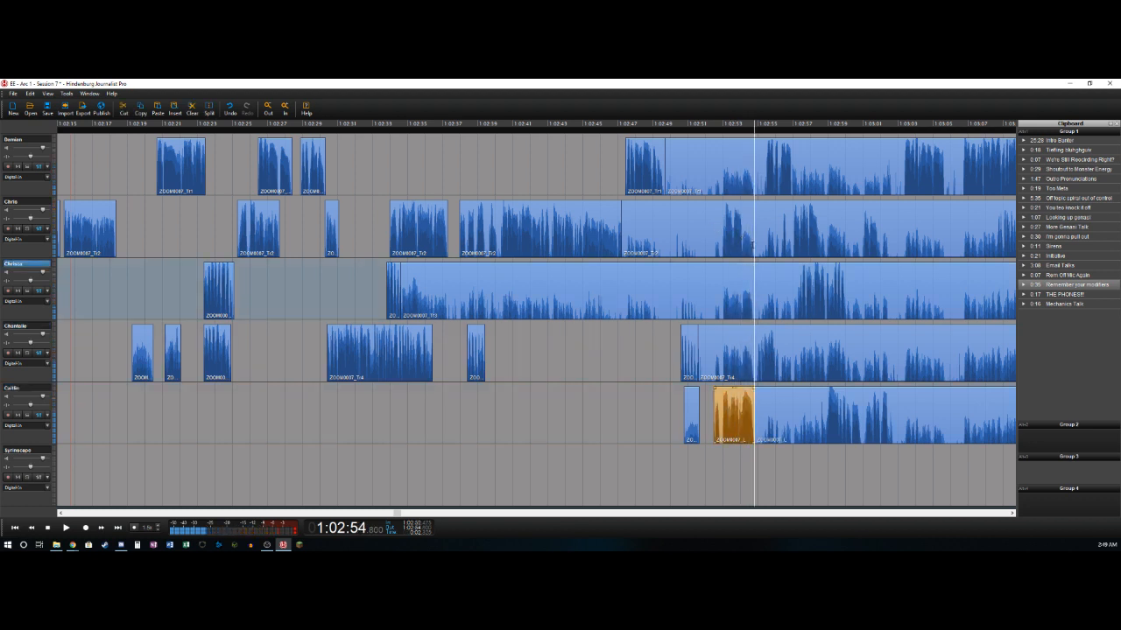
- Delete the second track's section from about 1:02:47.2 to 1:02:52.9 and split the track near 1:02:54.1
{"action": "key", "text": "space"}
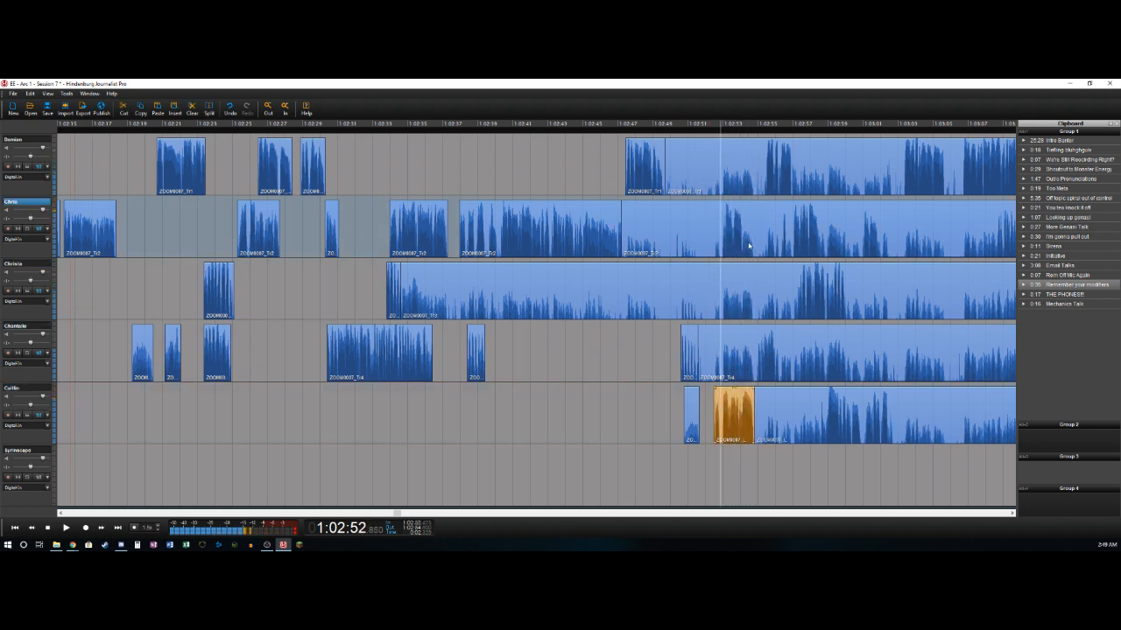
{"action": "key", "text": "ctrl+t"}
{"action": "key", "text": "Delete"}
{"action": "key", "text": "space"}
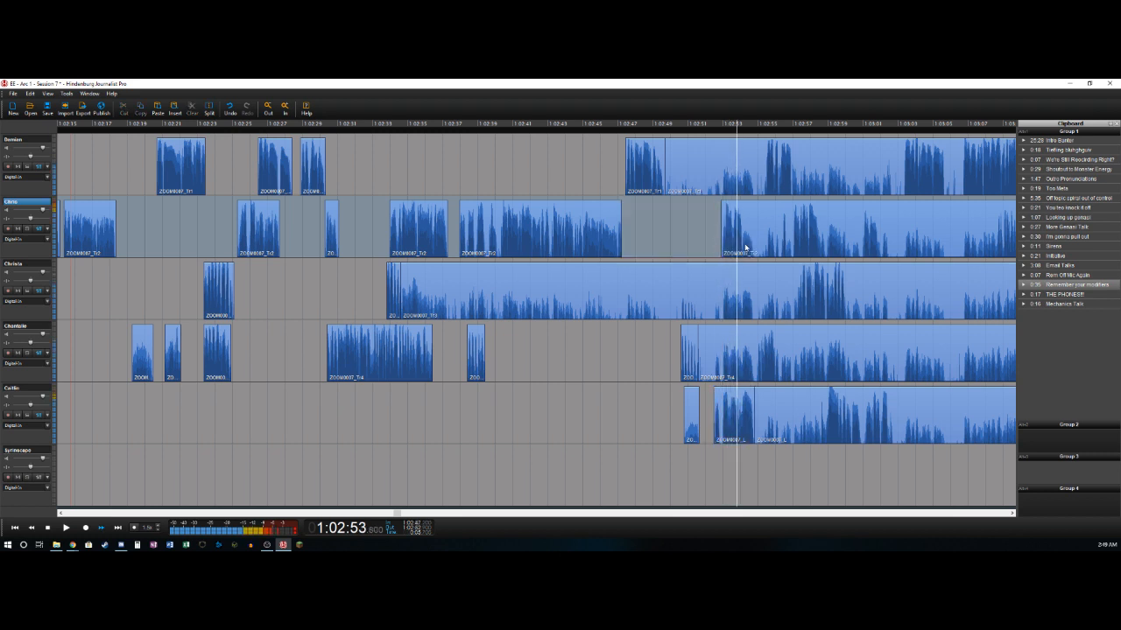
{"action": "left_click", "coordinate": [741, 247]}
{"action": "key", "text": "ctrl+t"}
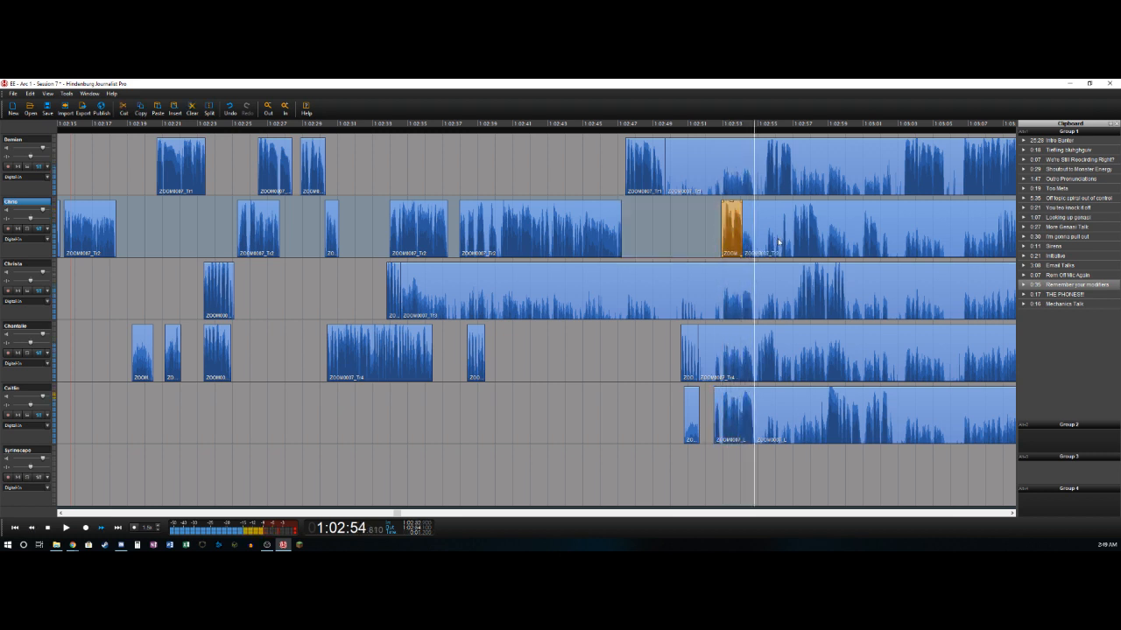
- Delete the fourth track's section from about 1:02:51.6 to 1:02:54.9 and split the track near 1:02:56
{"action": "key", "text": "Left"}
{"action": "key", "text": "Left"}
{"action": "key", "text": "Left"}
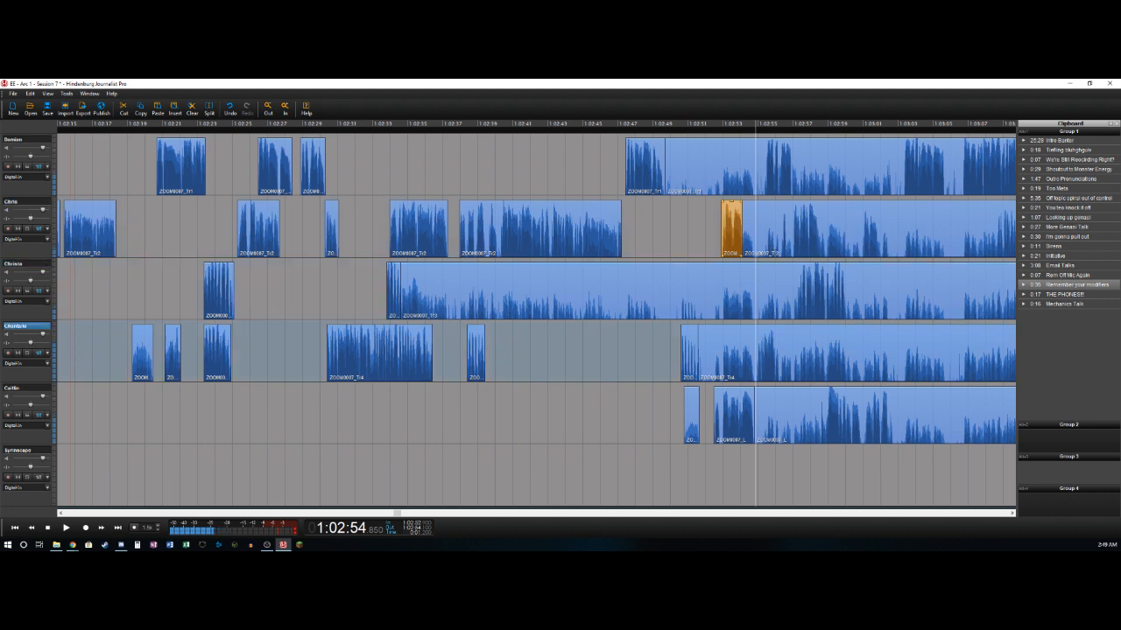
{"action": "key", "text": "ctrl+t"}
{"action": "key", "text": "Delete"}
{"action": "key", "text": "space"}
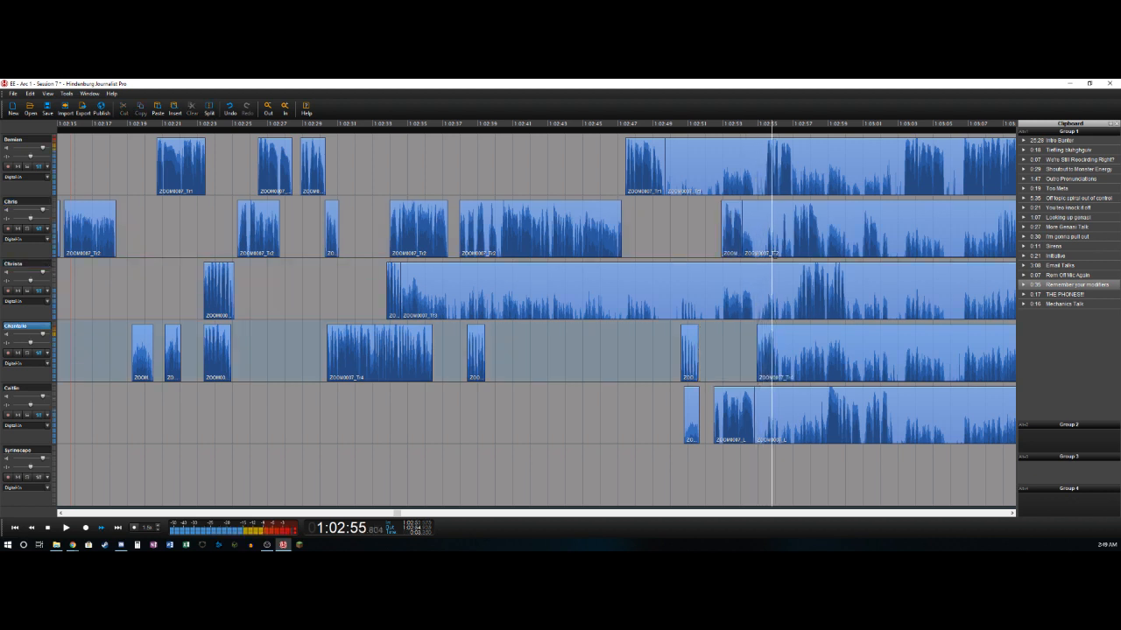
{"action": "key", "text": "space"}
{"action": "key", "text": "Left"}
{"action": "key", "text": "ctrl+t"}
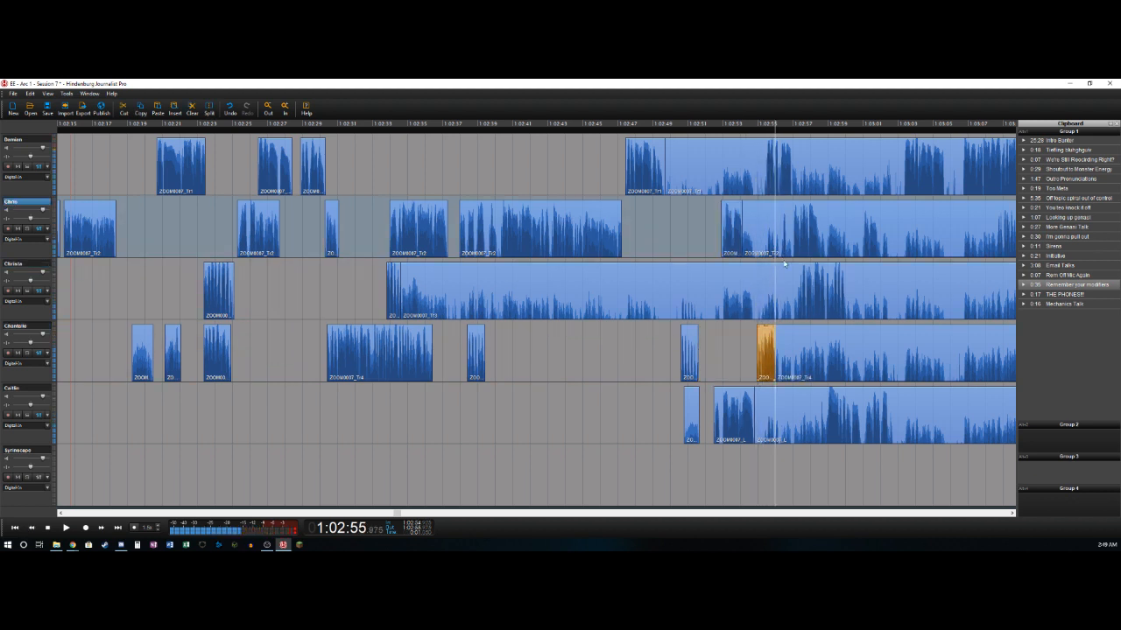
- Delete the first track's section from about 1:02:49.7 to 1:02:55.5 and split the track near 1:02:56.9
{"action": "key", "text": "Left"}
{"action": "key", "text": "Left"}
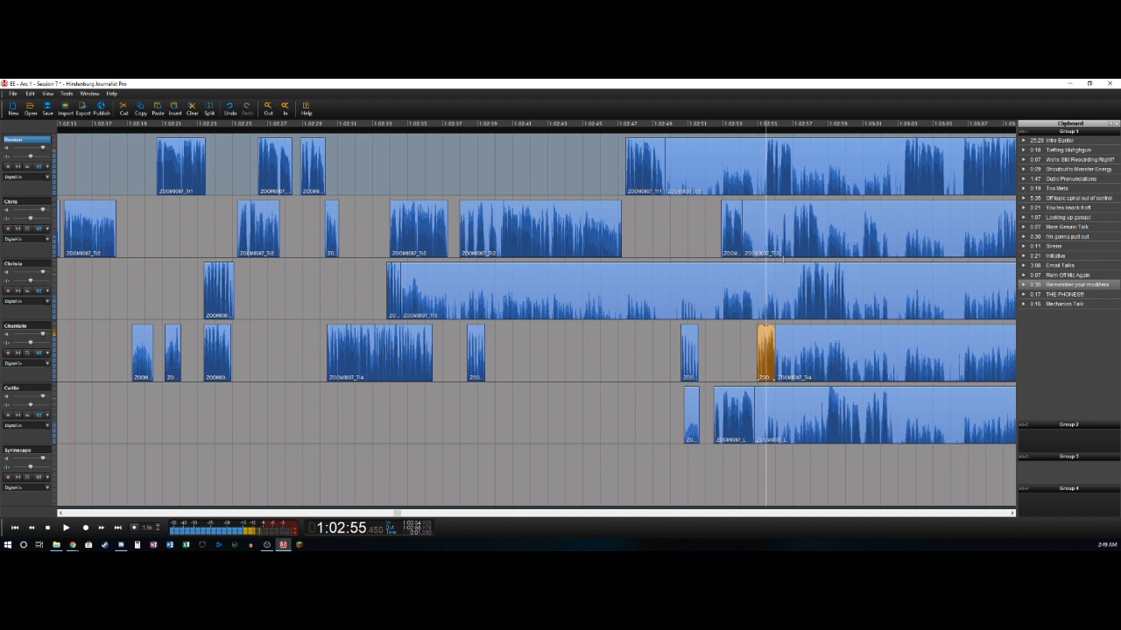
{"action": "key", "text": "Delete"}
{"action": "key", "text": "space"}
{"action": "key", "text": "space"}
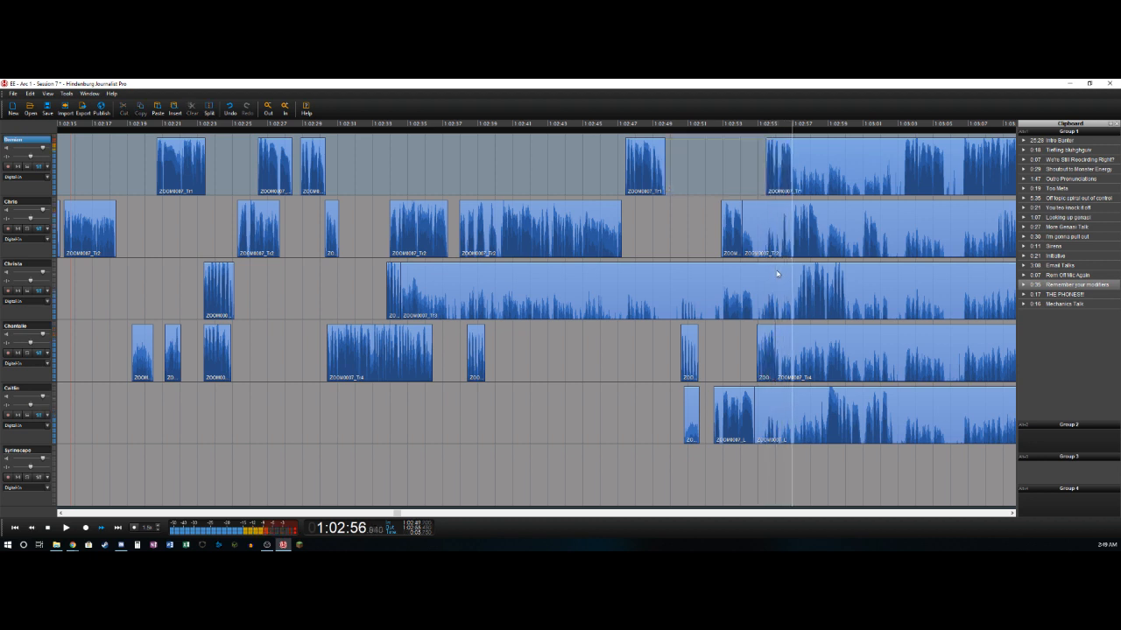
{"action": "key", "text": "Left"}
{"action": "key", "text": "ctrl+t"}
- Delete the second track's section from about 1:02:54.1 to 1:02:56.4 and split the track near 1:02:56.7
{"action": "key", "text": "Left"}
{"action": "key", "text": "Left"}
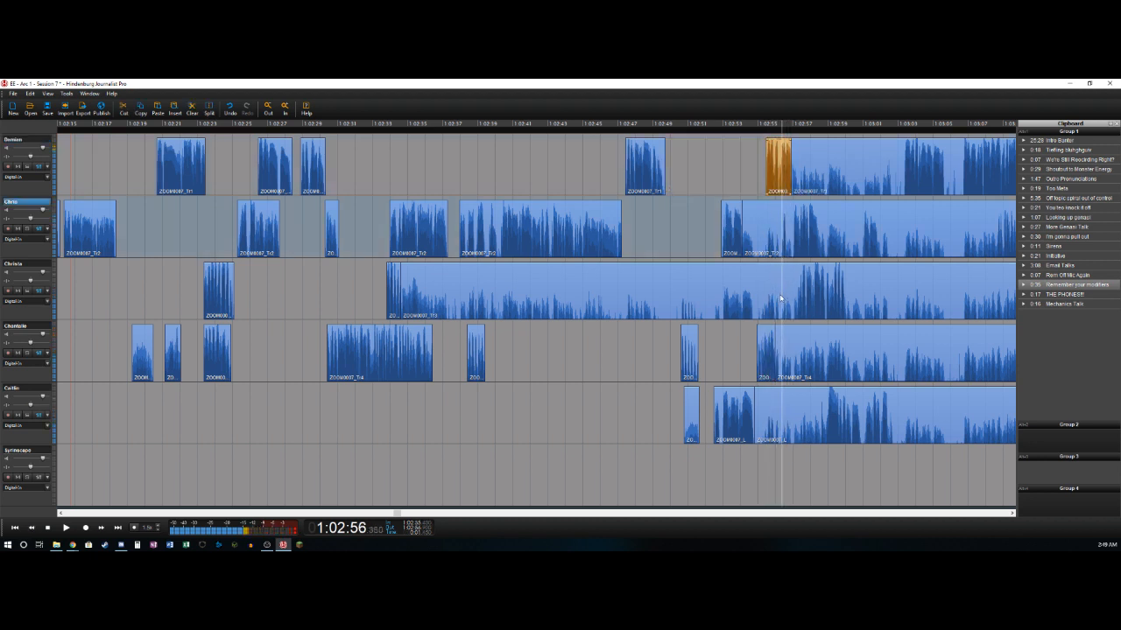
{"action": "key", "text": "ctrl+t"}
{"action": "key", "text": "Delete"}
{"action": "key", "text": "Right"}
{"action": "key", "text": "Right"}
{"action": "key", "text": "ctrl+t"}
- Delete the second track's short section from about 1:02:56.7 to 1:02:57.0 and split the track near 1:02:58.5
{"action": "key", "text": "Right"}
{"action": "key", "text": "Right"}
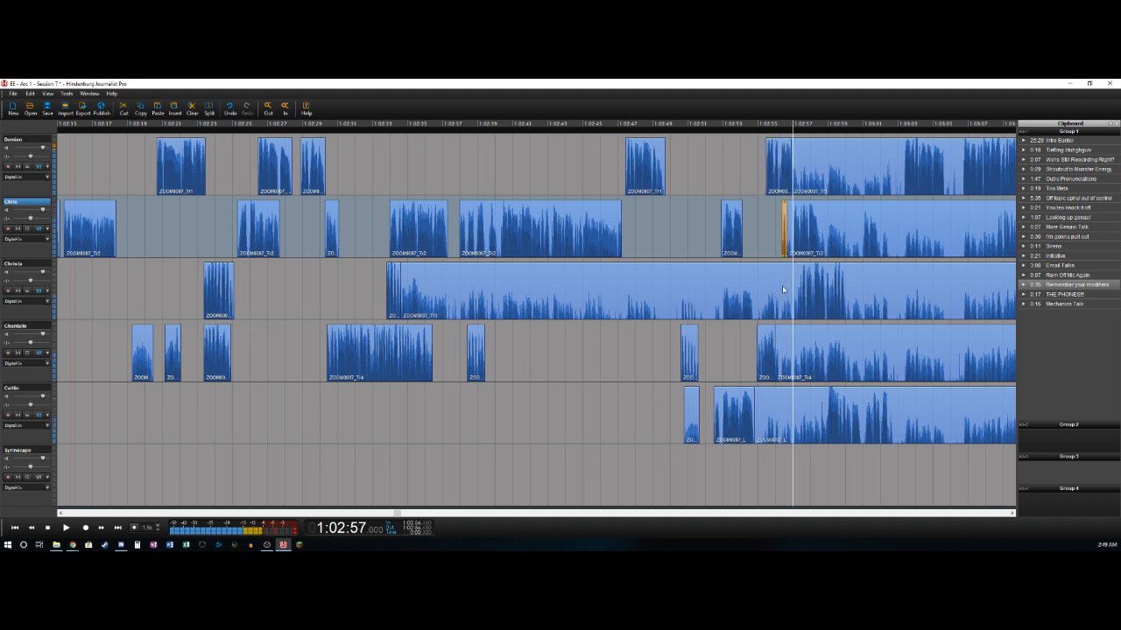
{"action": "key", "text": "ctrl+t"}
{"action": "key", "text": "Delete"}
{"action": "key", "text": "space"}
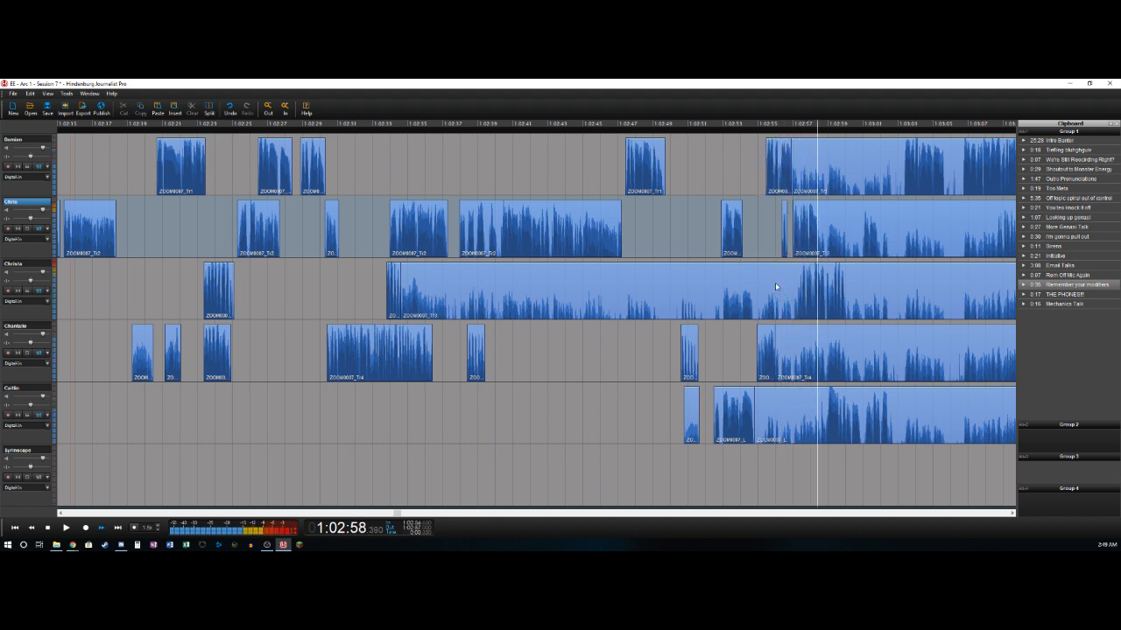
{"action": "key", "text": "space"}
{"action": "key", "text": "ctrl+t"}
- Delete the third track's section from about 1:02:34.6 to 1:02:57.2 and split the track near 1:03:00
{"action": "key", "text": "Left"}
{"action": "key", "text": "Left"}
{"action": "key", "text": "Left"}
{"action": "key", "text": "Left"}
{"action": "key", "text": "Left"}
{"action": "key", "text": "Left"}
{"action": "key", "text": "Left"}
{"action": "key", "text": "Left"}
{"action": "key", "text": "Left"}
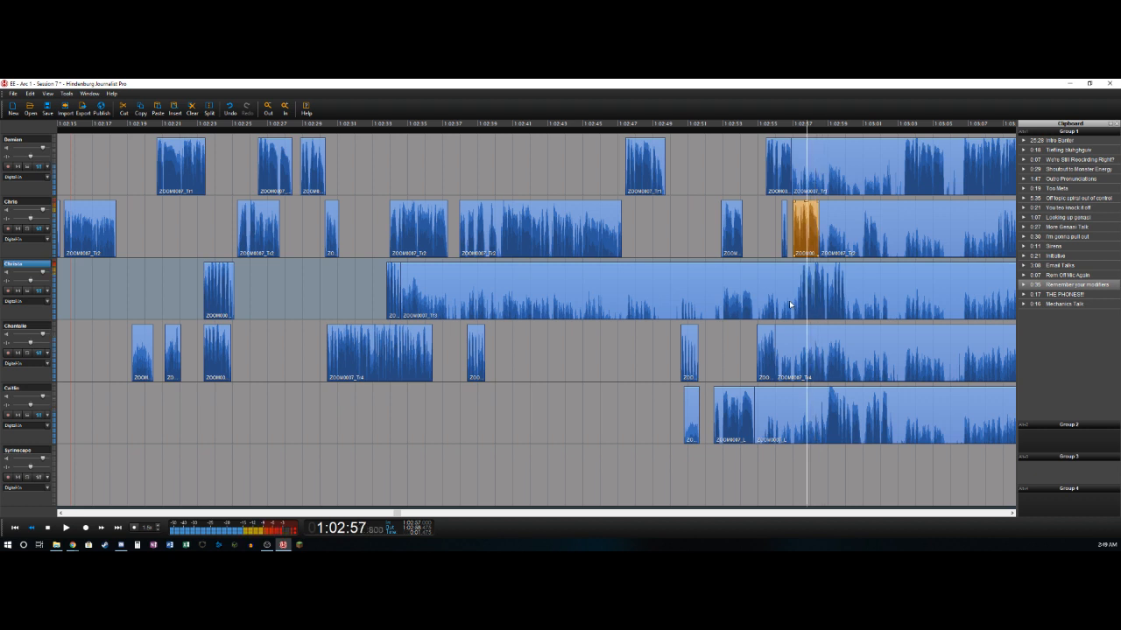
{"action": "key", "text": "Right"}
{"action": "key", "text": "Right"}
{"action": "key", "text": "Right"}
{"action": "key", "text": "Left"}
{"action": "key", "text": "Left"}
{"action": "key", "text": "Left"}
{"action": "key", "text": "ctrl+t"}
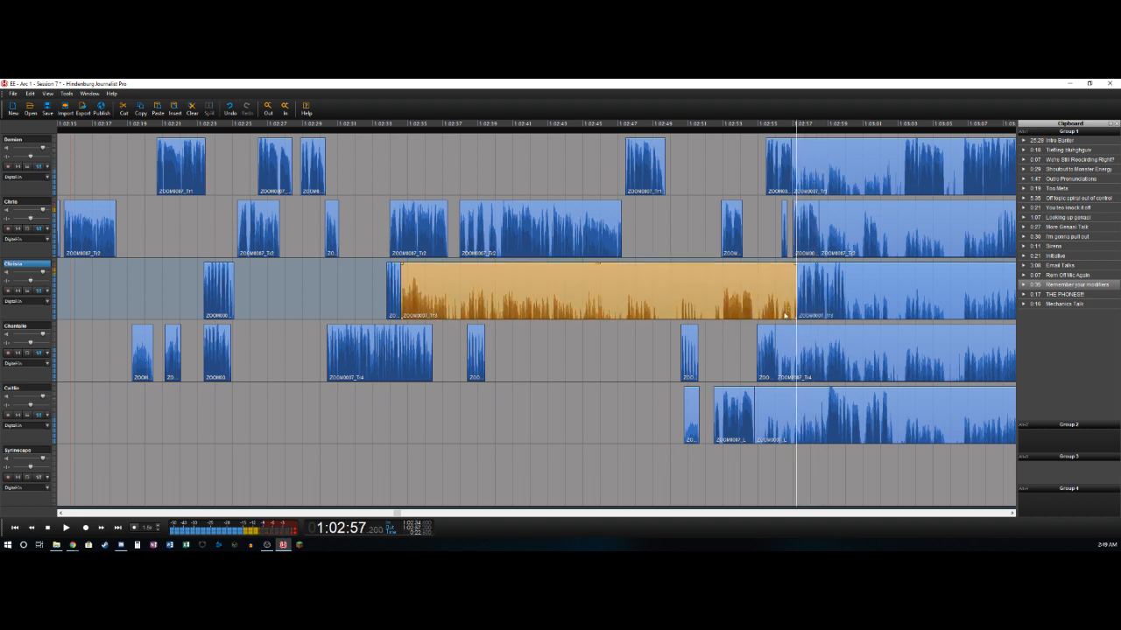
{"action": "key", "text": "Delete"}
{"action": "key", "text": "space"}
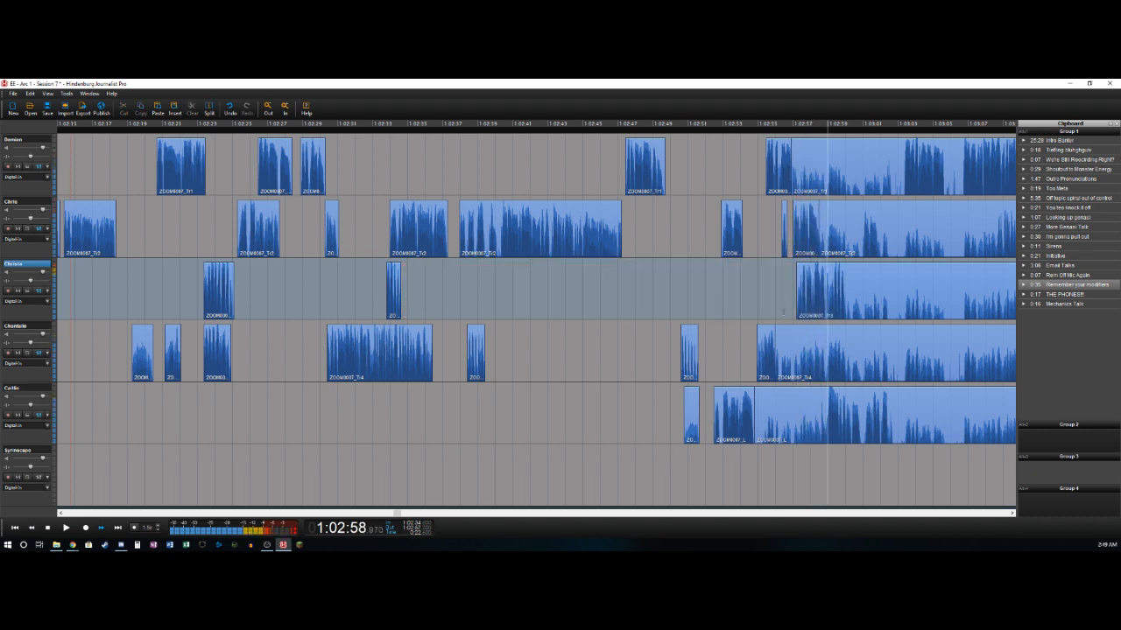
{"action": "key", "text": "ctrl+t"}
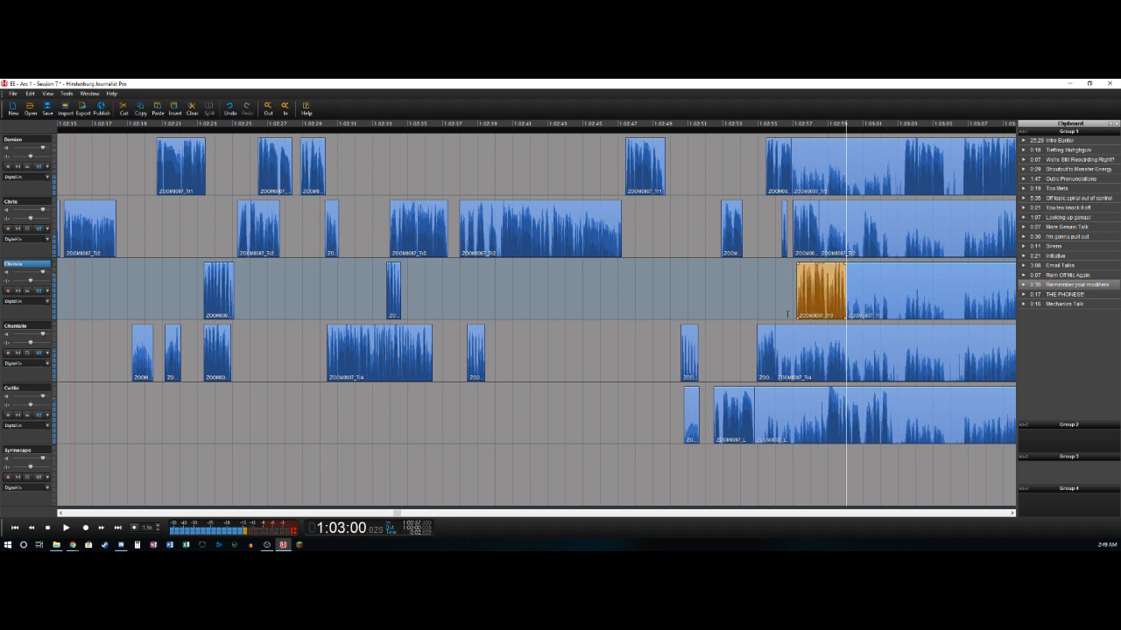
- Delete the fifth track's section from about 1:02:54.8 to 1:02:59 and split the track near 1:03:02.65
{"action": "key", "text": "Down"}
{"action": "key", "text": "Left"}
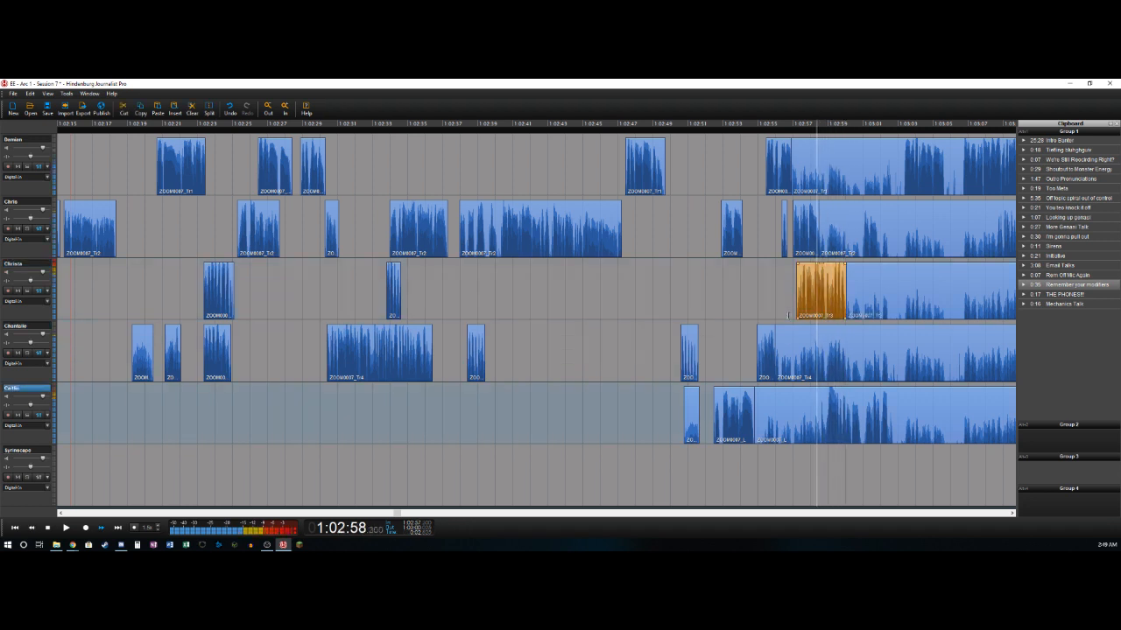
{"action": "key", "text": "ctrl+t"}
{"action": "key", "text": "Delete"}
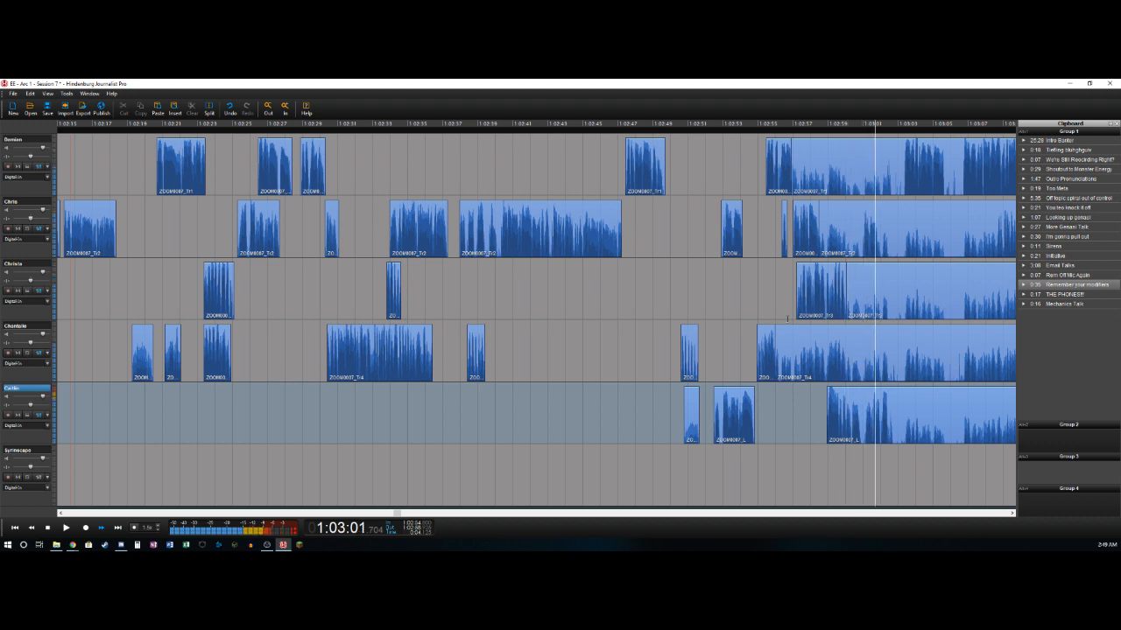
{"action": "key", "text": "ctrl+t"}
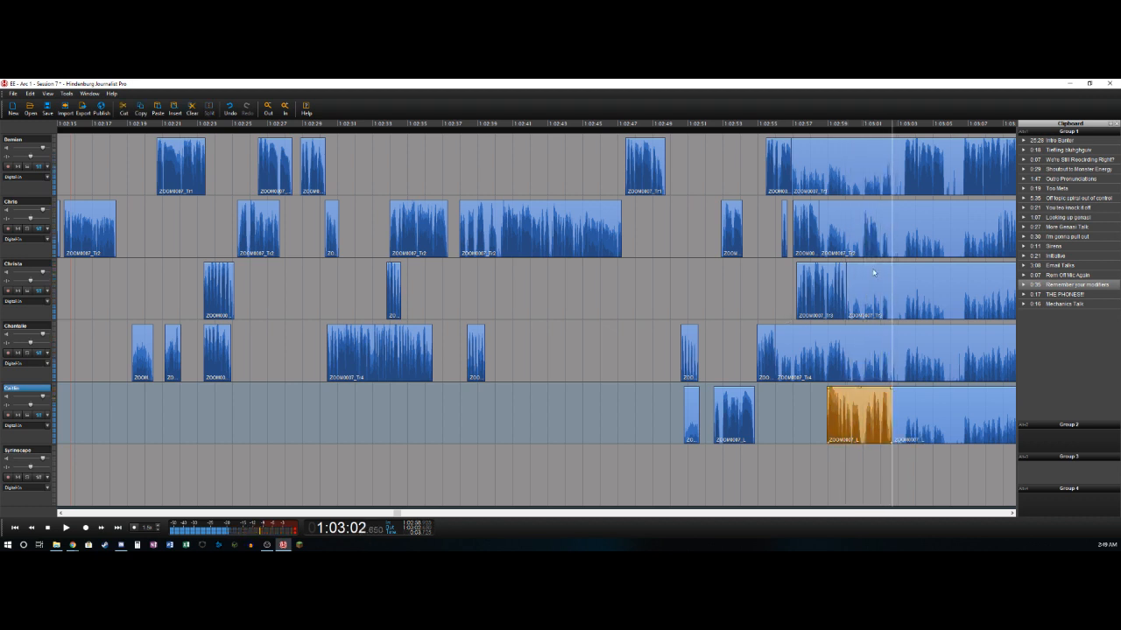
- Split the second track near 1:03:00.9 and delete its section from about 1:02:58.5 up to there
{"action": "left_click", "coordinate": [857, 250]}
{"action": "key", "text": "ctrl+t"}
{"action": "key", "text": "Delete"}
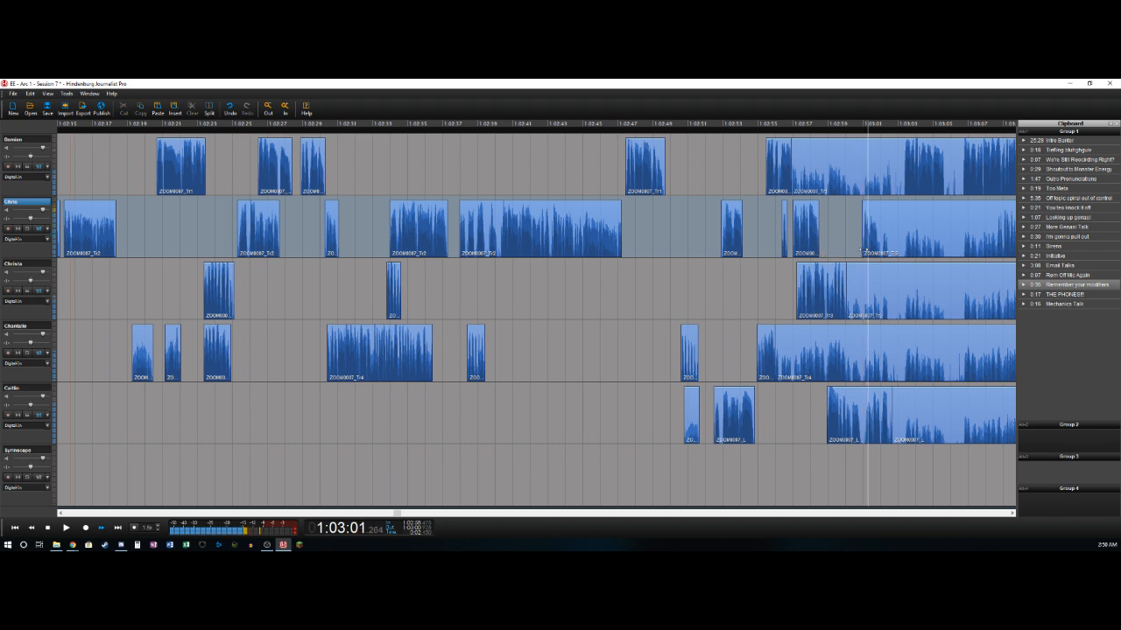
- Split the second track near 1:03:01.9 and delete the first track's section from about 1:02:56.7 to 1:03:03.3
{"action": "key", "text": "ctrl+t"}
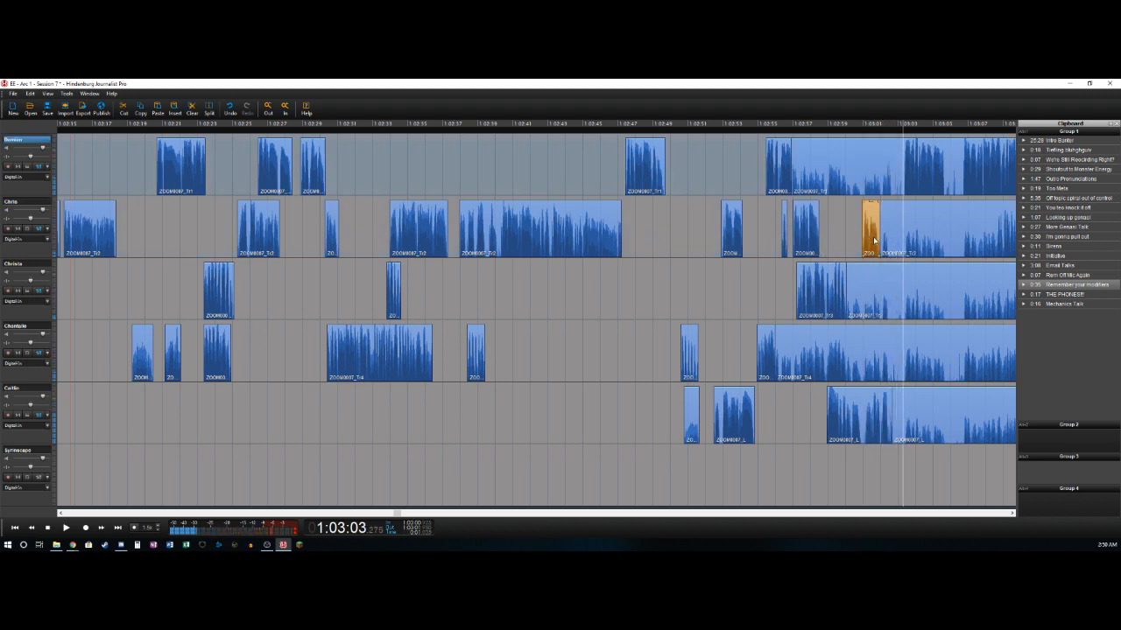
{"action": "key", "text": "ctrl+t"}
{"action": "key", "text": "Delete"}
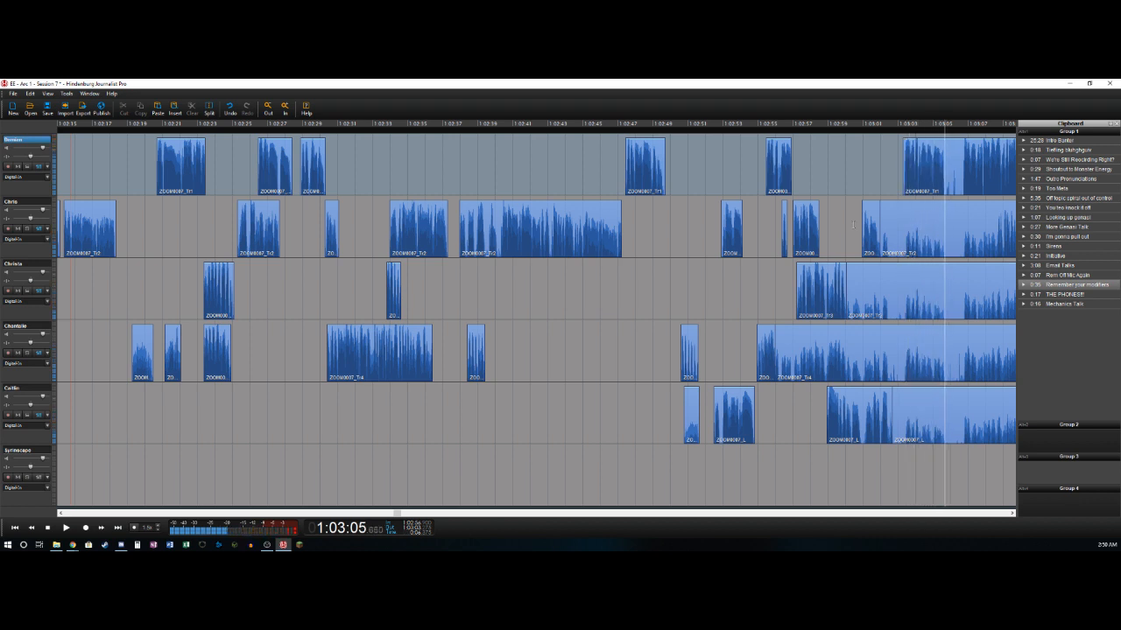
- Split the first track near 1:03:05.6 and 1:03:06.65 and delete the section between the splits
{"action": "key", "text": "ctrl+t"}
{"action": "key", "text": "ctrl+t"}
{"action": "key", "text": "Delete"}
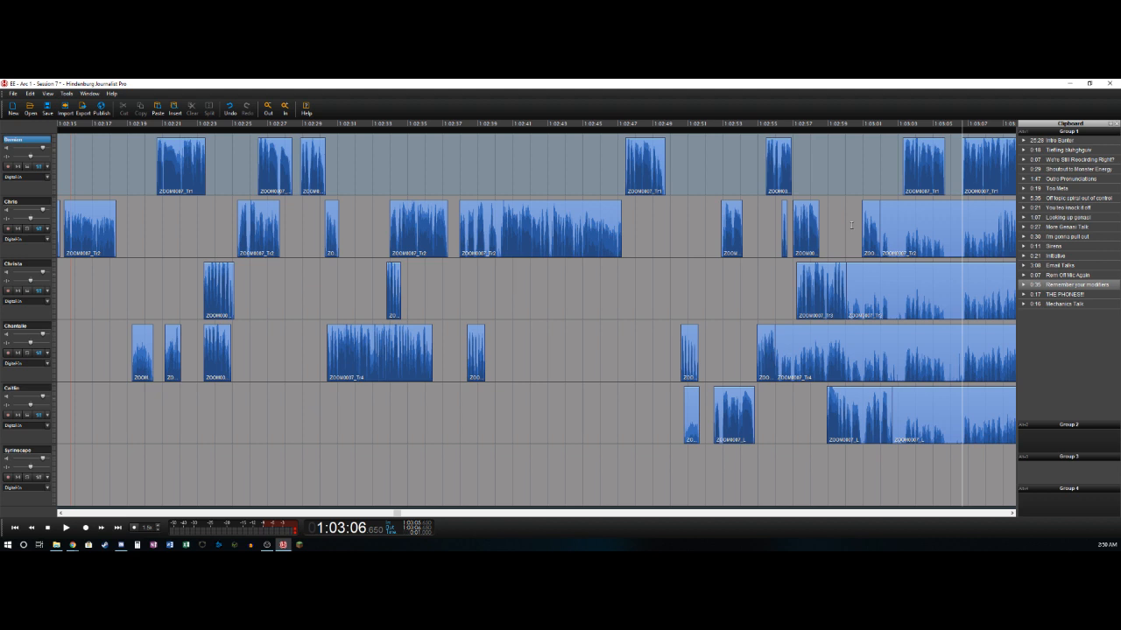
- Split the first track near 1:03:11.7 and 1:03:12.2 and delete the short section in between
{"action": "key", "text": "l"}
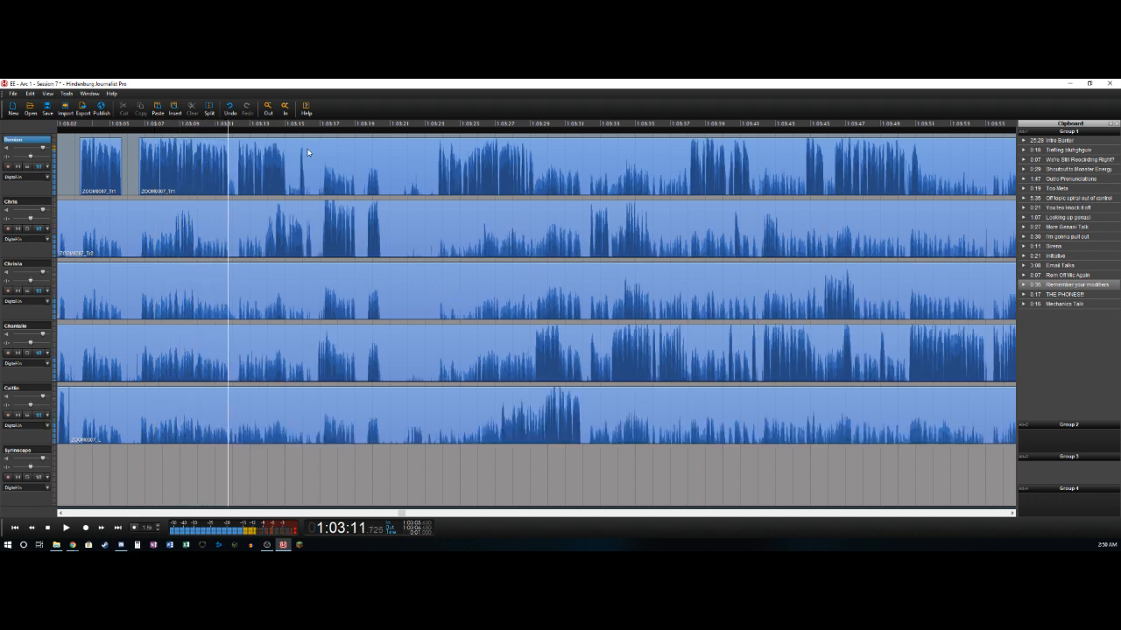
{"action": "key", "text": "t"}
{"action": "key", "text": "t"}
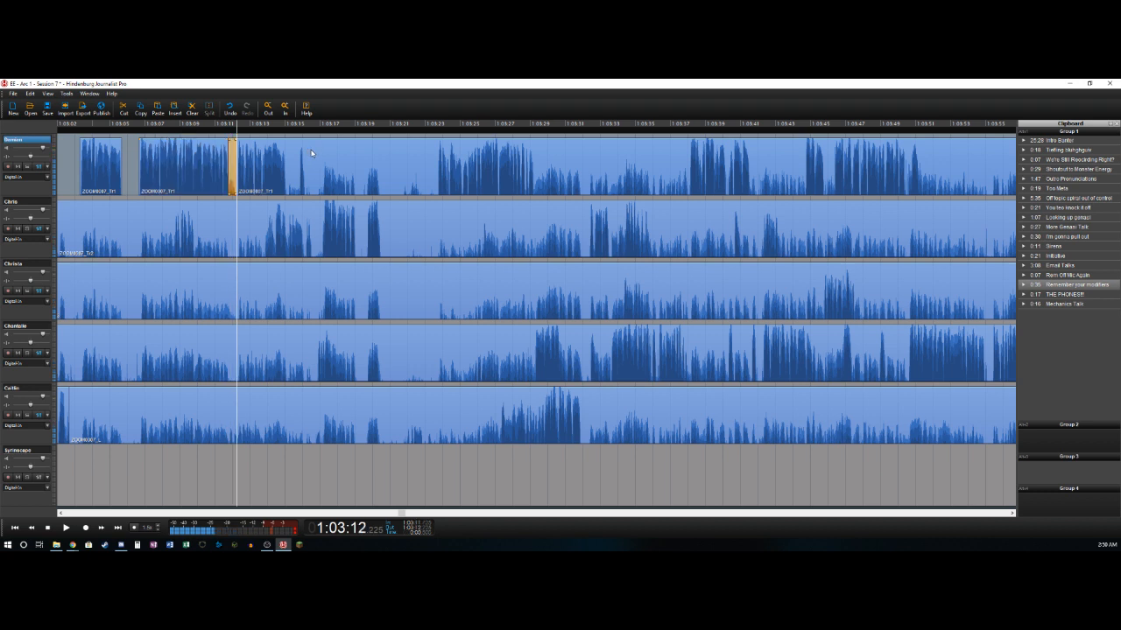
{"action": "key", "text": "Delete"}
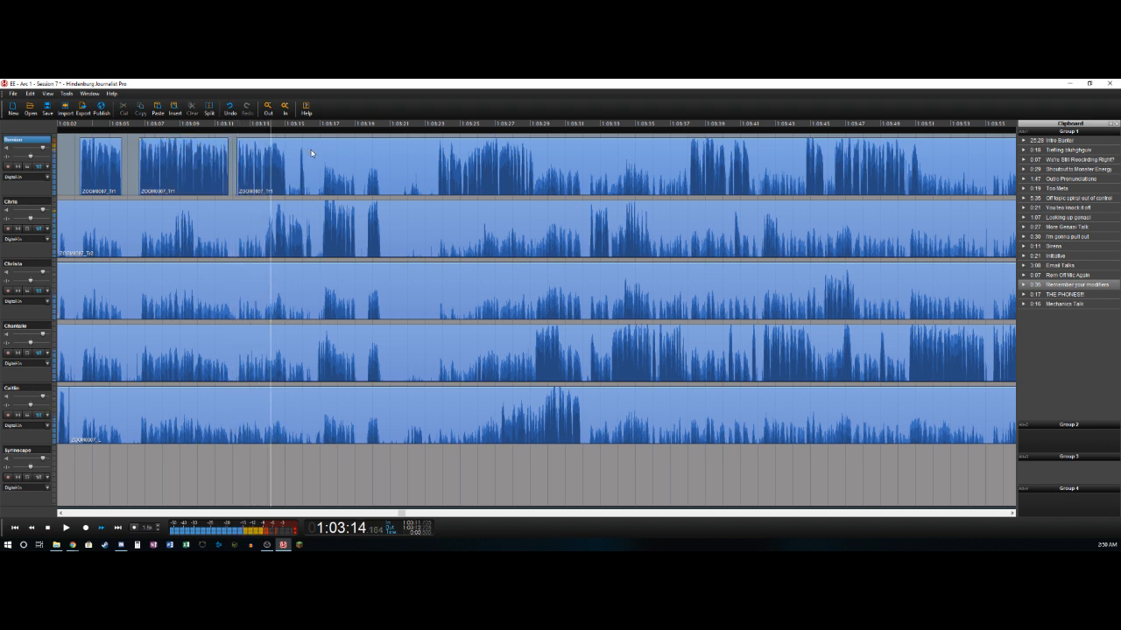
- Delete the first track's section from about 1:03:15.15 to 1:03:15.8 and split the track near 1:03:16.2
{"action": "key", "text": "t"}
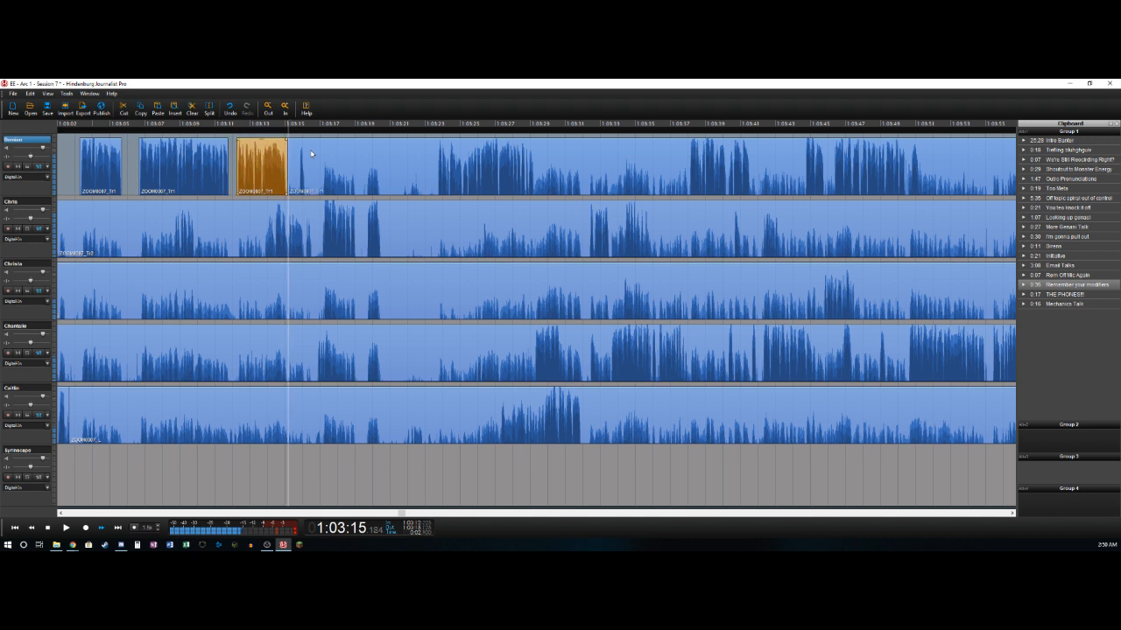
{"action": "key", "text": "t"}
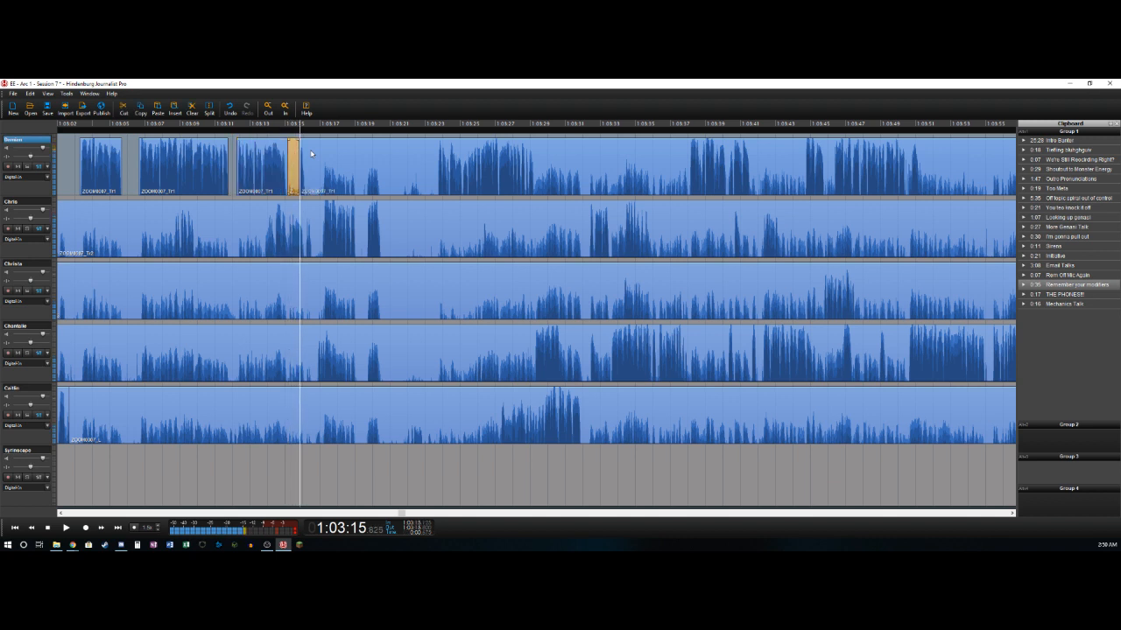
{"action": "key", "text": "Delete"}
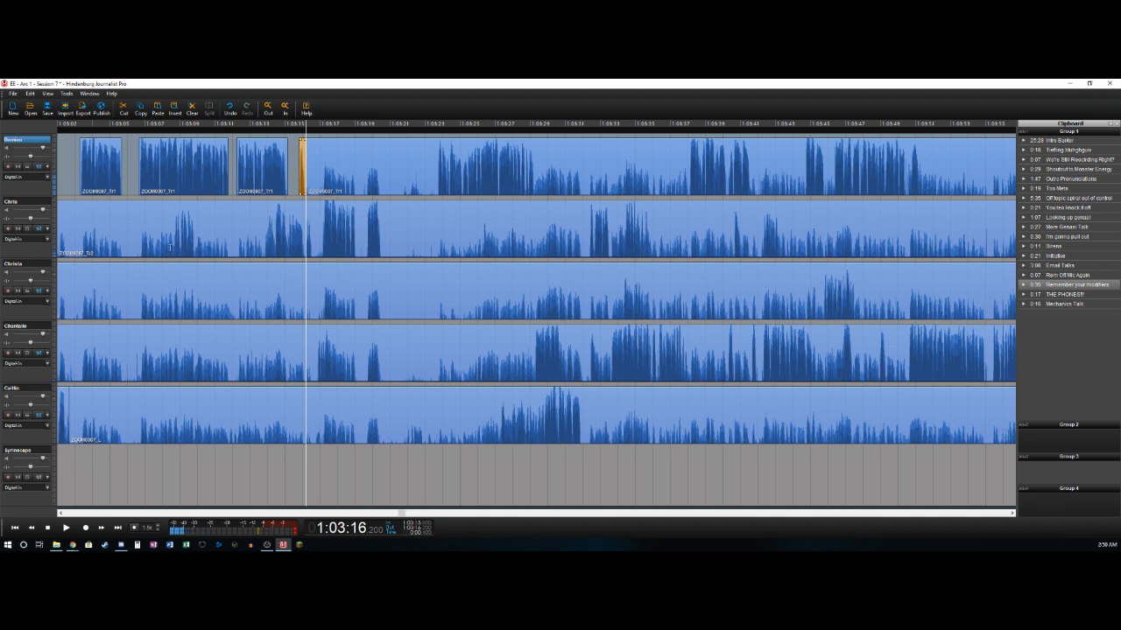
- Split the second track near 1:03:08.6 and delete its section from about 1:03:01.9 up to there
{"action": "left_click", "coordinate": [170, 248]}
{"action": "left_click_drag", "start_coordinate": [171, 248], "coordinate": [141, 370]}
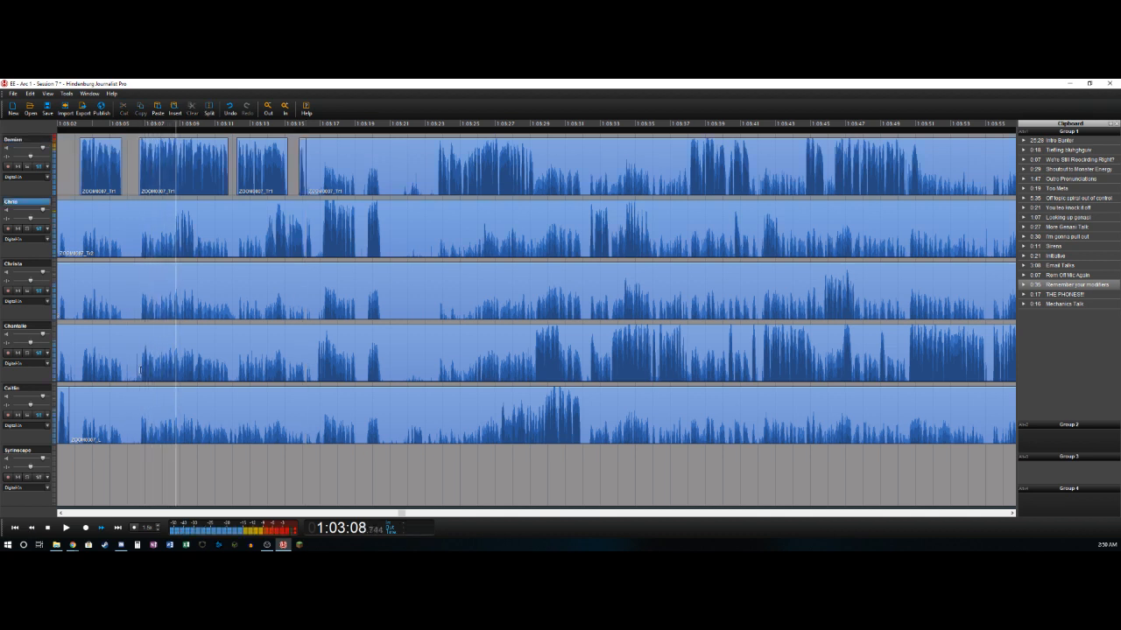
{"action": "key", "text": "ctrl+b"}
{"action": "key", "text": "Delete"}
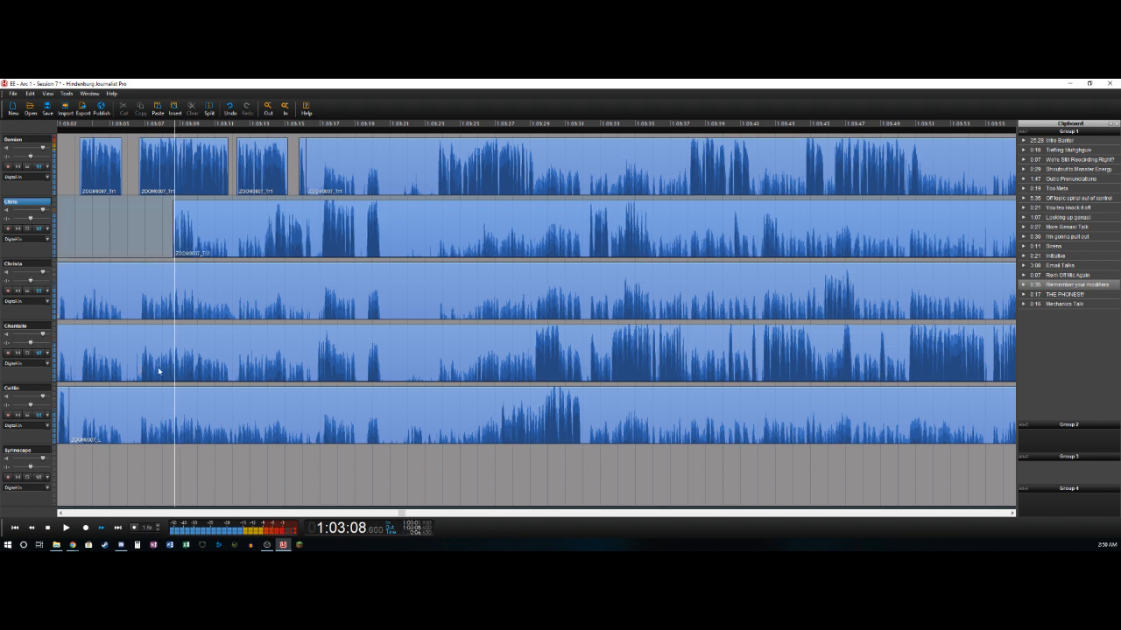
- Split the second track near 1:03:09.9 and 1:03:13.85 and delete the section between the splits
{"action": "key", "text": "ctrl+b"}
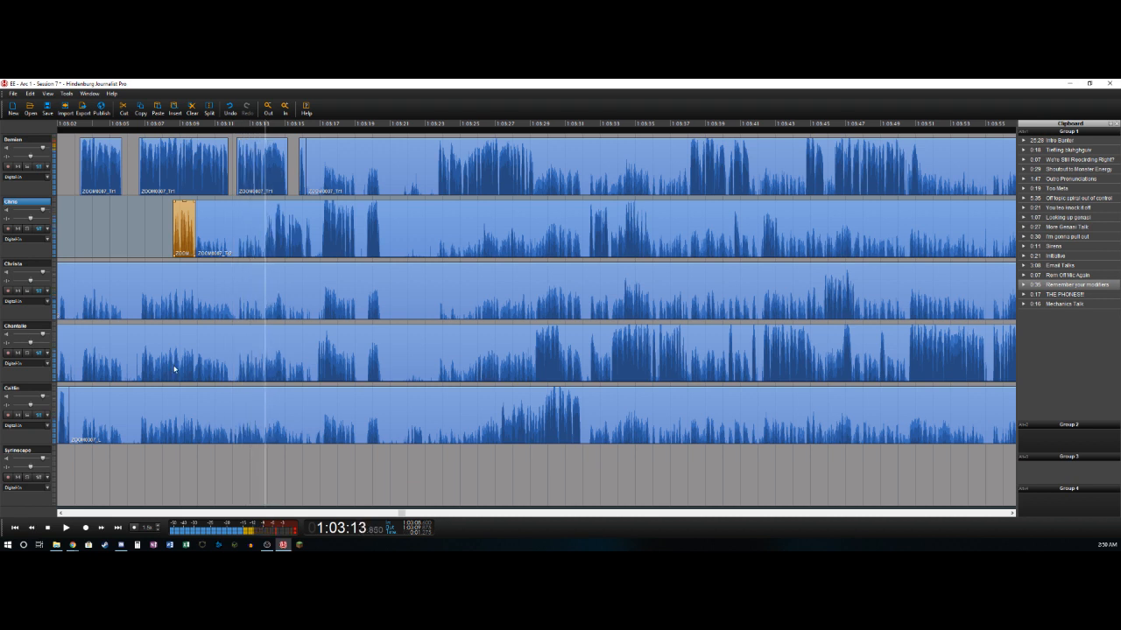
{"action": "key", "text": "ctrl+b"}
{"action": "key", "text": "Delete"}
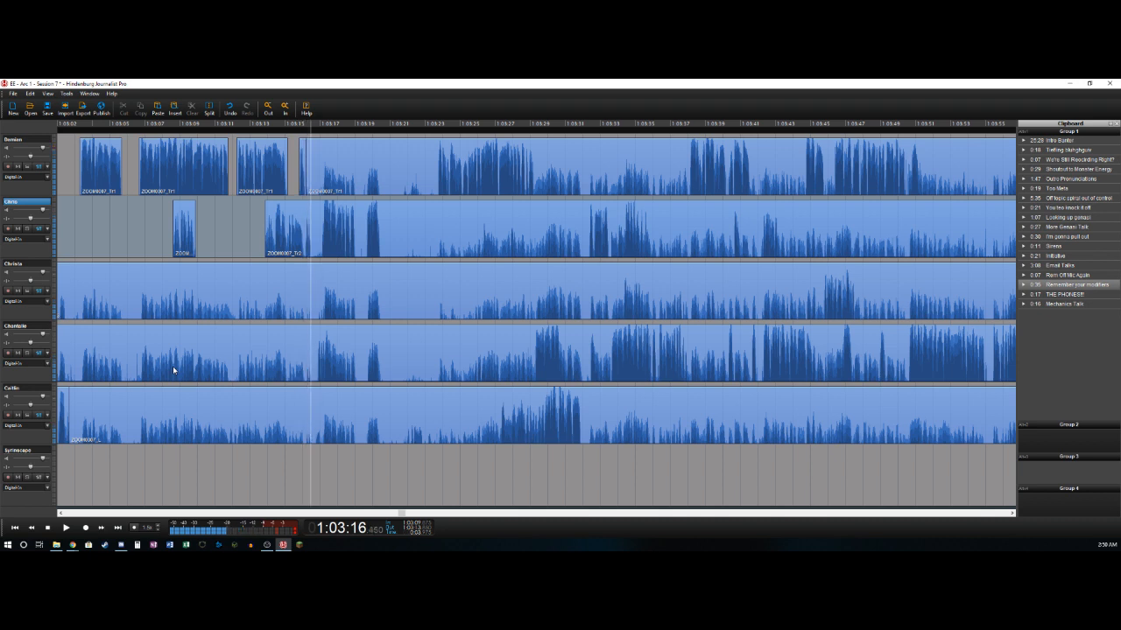
- Split the second track near 1:03:16.5 and 1:03:17.1 and delete the short section in between
{"action": "key", "text": "ctrl+b"}
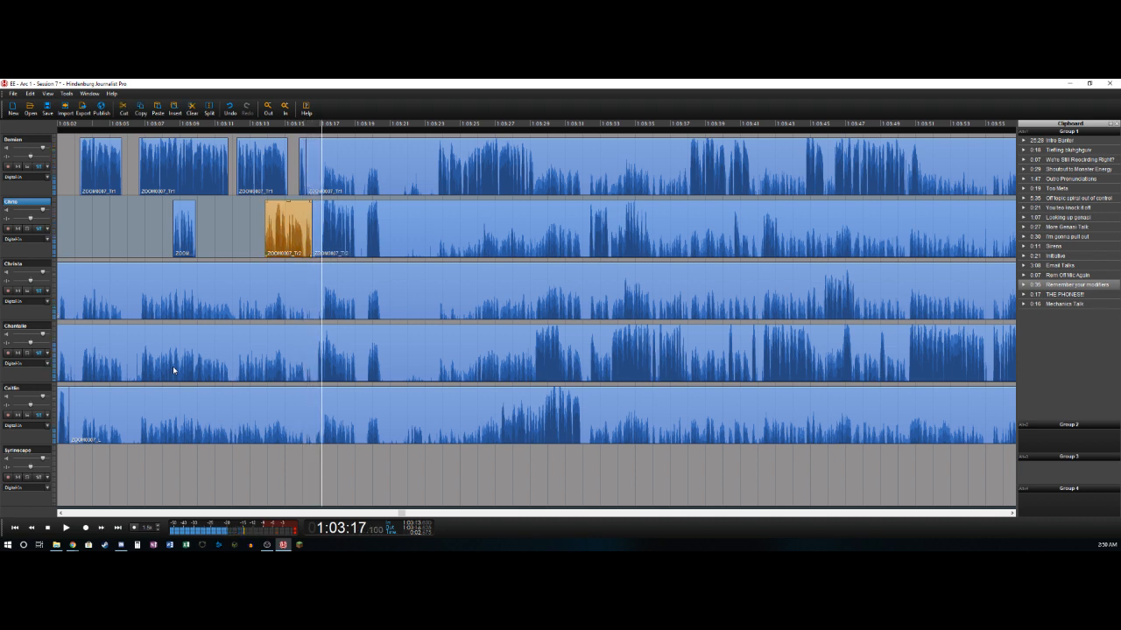
{"action": "key", "text": "ctrl+b"}
{"action": "key", "text": "Delete"}
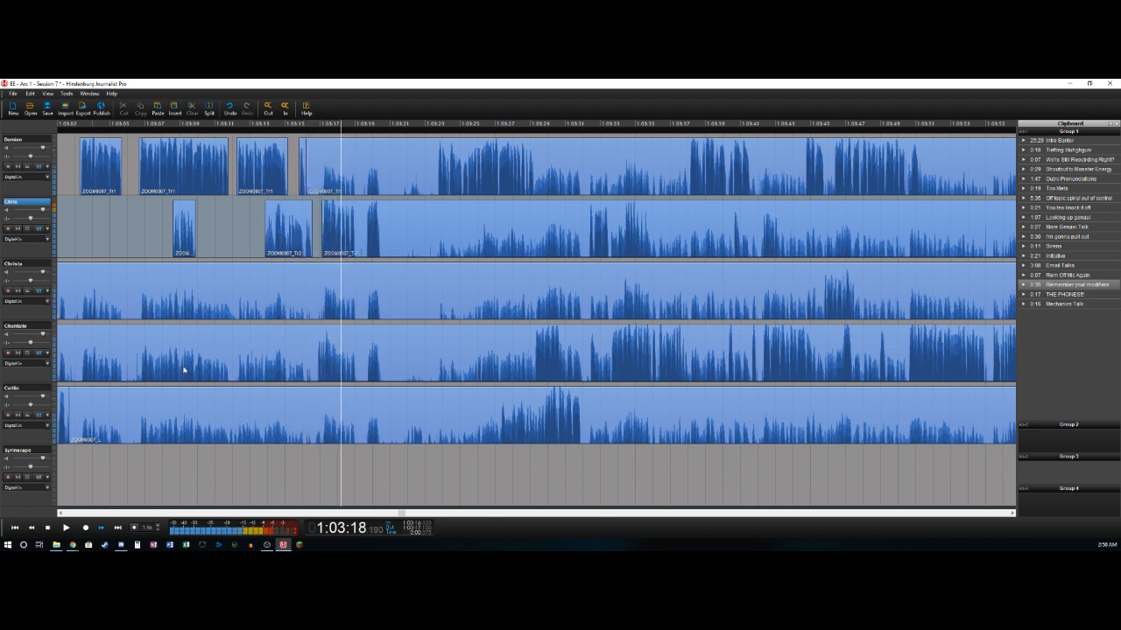
- Delete the second track's section from about 1:03:19 to 1:03:19.6 and split the track near 1:03:20.5
{"action": "key", "text": "ctrl+b"}
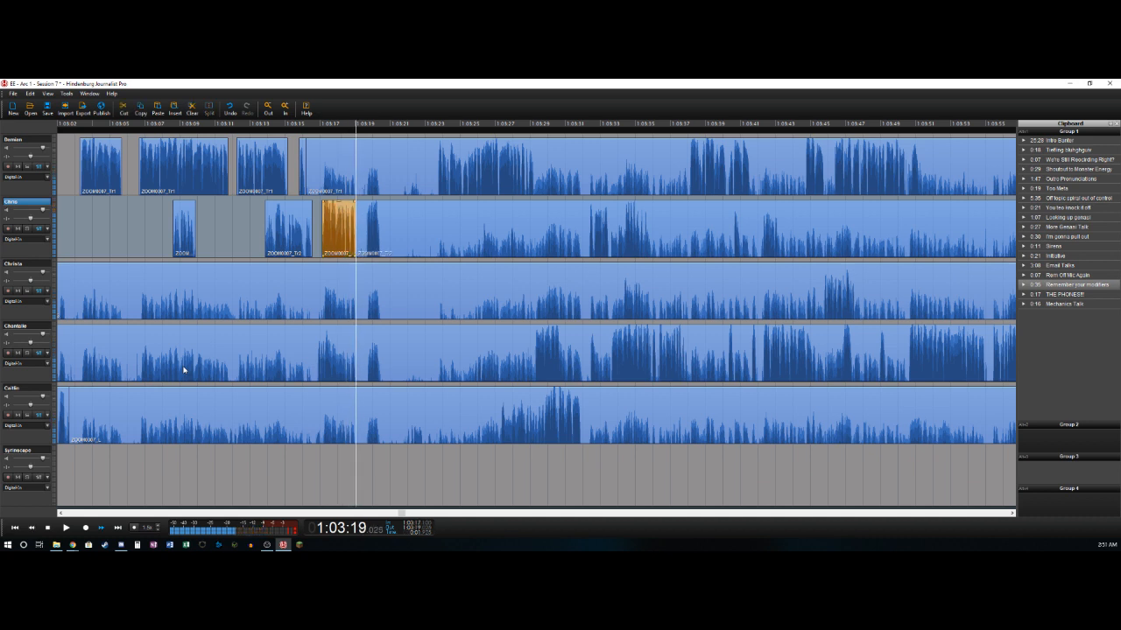
{"action": "key", "text": "ctrl+b"}
{"action": "key", "text": "Delete"}
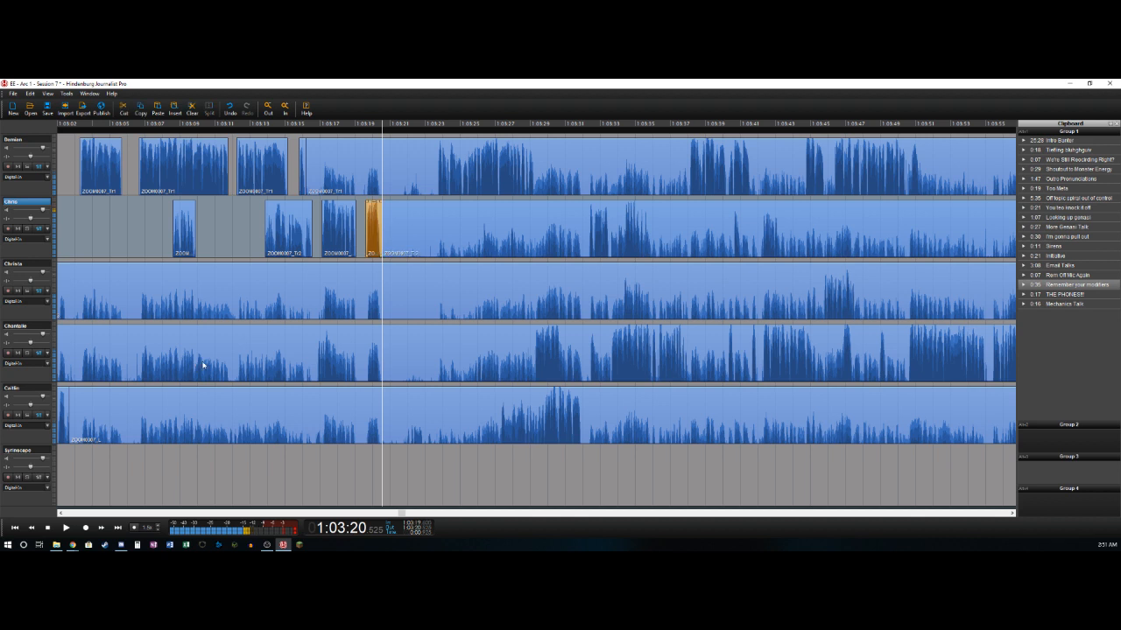
- Mark the range from about 1:03:20.5 to 1:03:21.9, cut it from all five recorded tracks, and clear the selection
{"action": "key", "text": "l"}
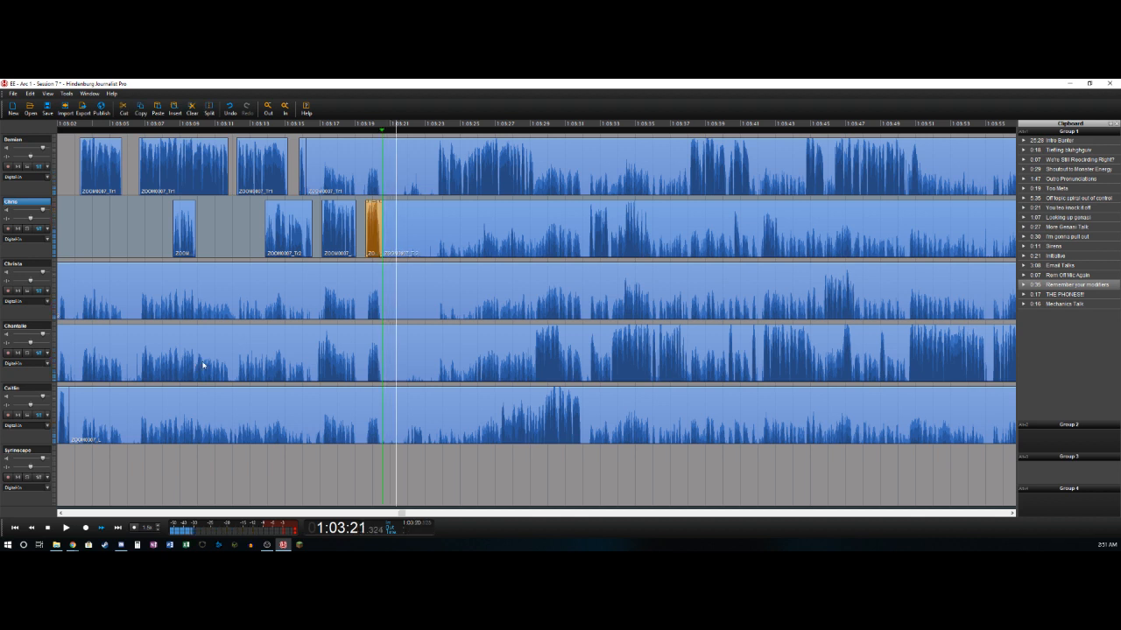
{"action": "key", "text": "Left"}
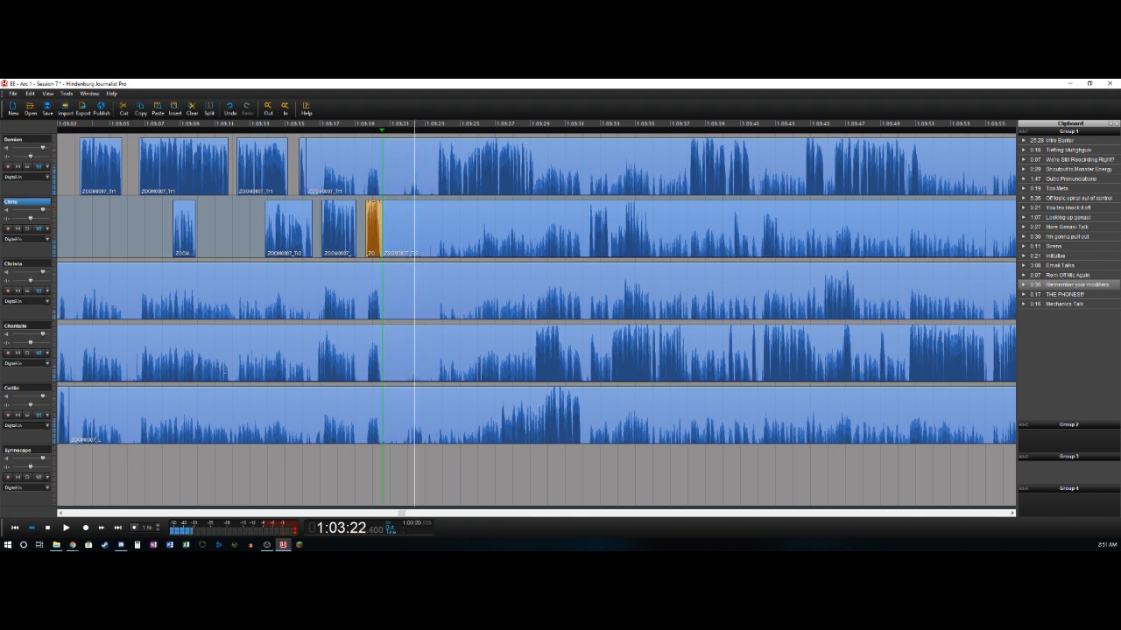
{"action": "key", "text": "Right"}
{"action": "key", "text": "Left"}
{"action": "key", "text": "Left"}
{"action": "key", "text": "Left"}
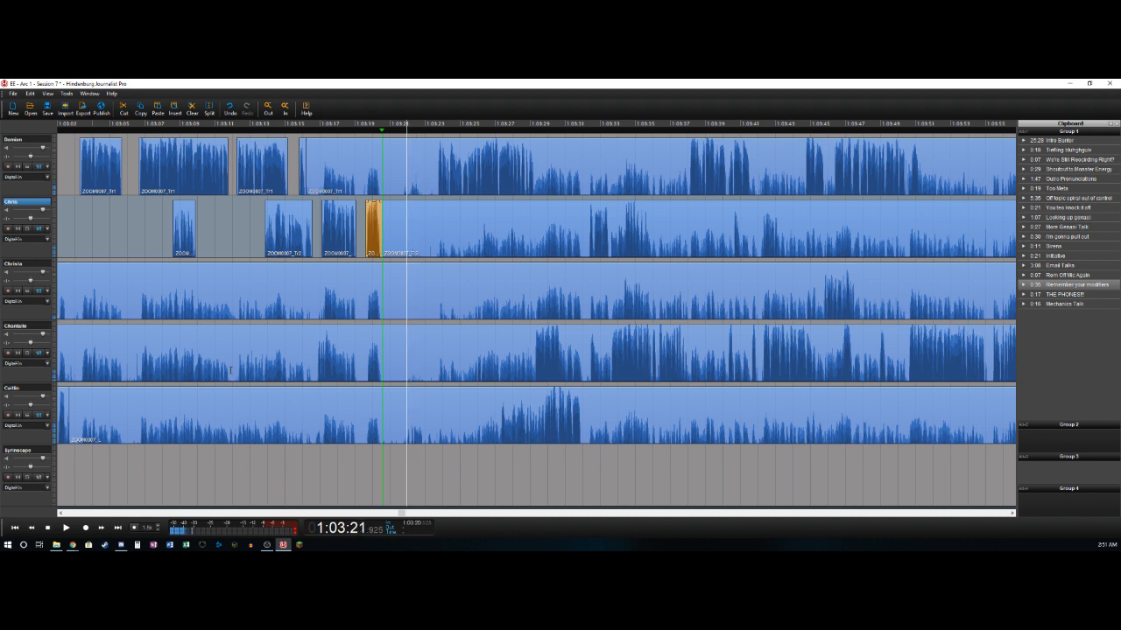
{"action": "key", "text": "o"}
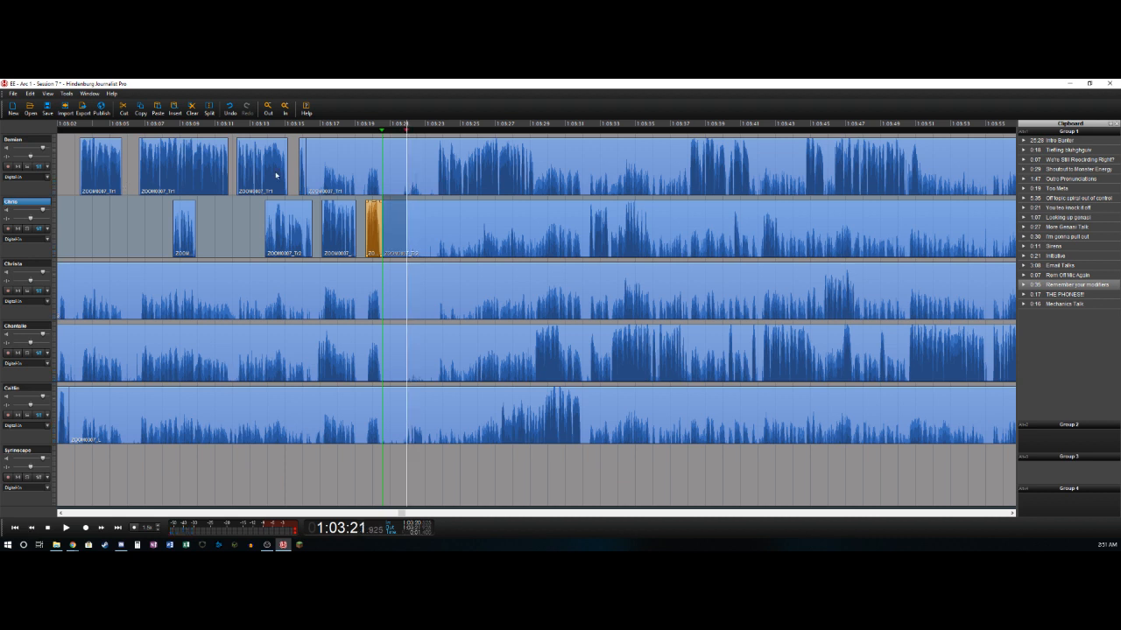
{"action": "key", "text": "Up"}
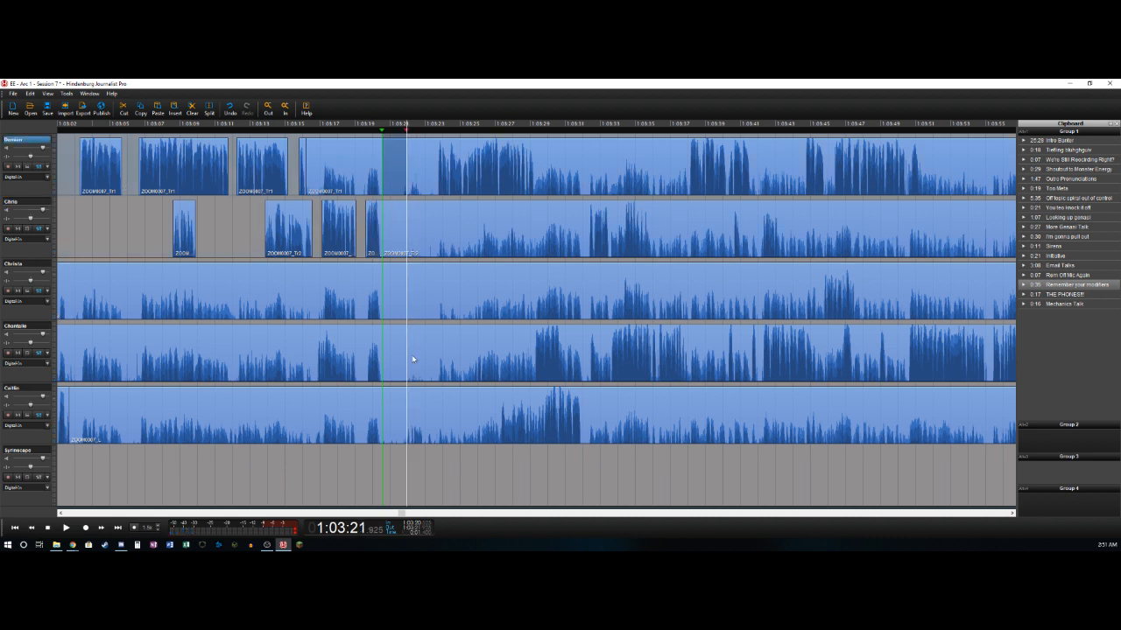
{"action": "left_click", "coordinate": [390, 404], "text": "shift"}
{"action": "key", "text": "Delete"}
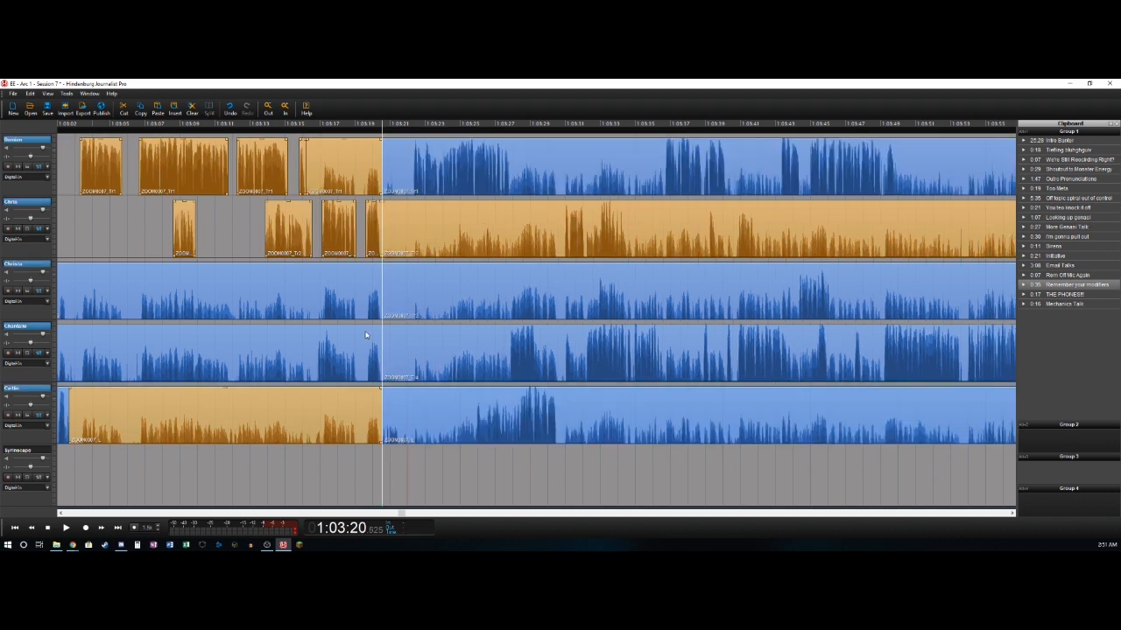
{"action": "key", "text": "Escape"}
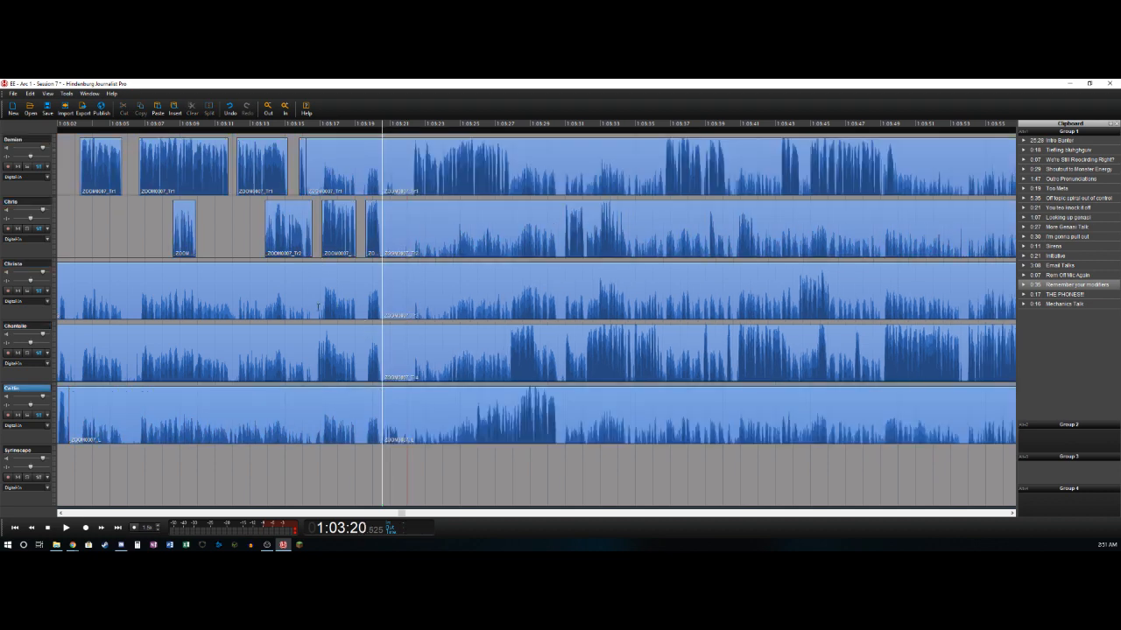
- Split the fourth track near 1:03:16.85 and delete its section from about 1:02:56 up to there
{"action": "left_click", "coordinate": [314, 371]}
{"action": "left_click", "coordinate": [315, 372]}
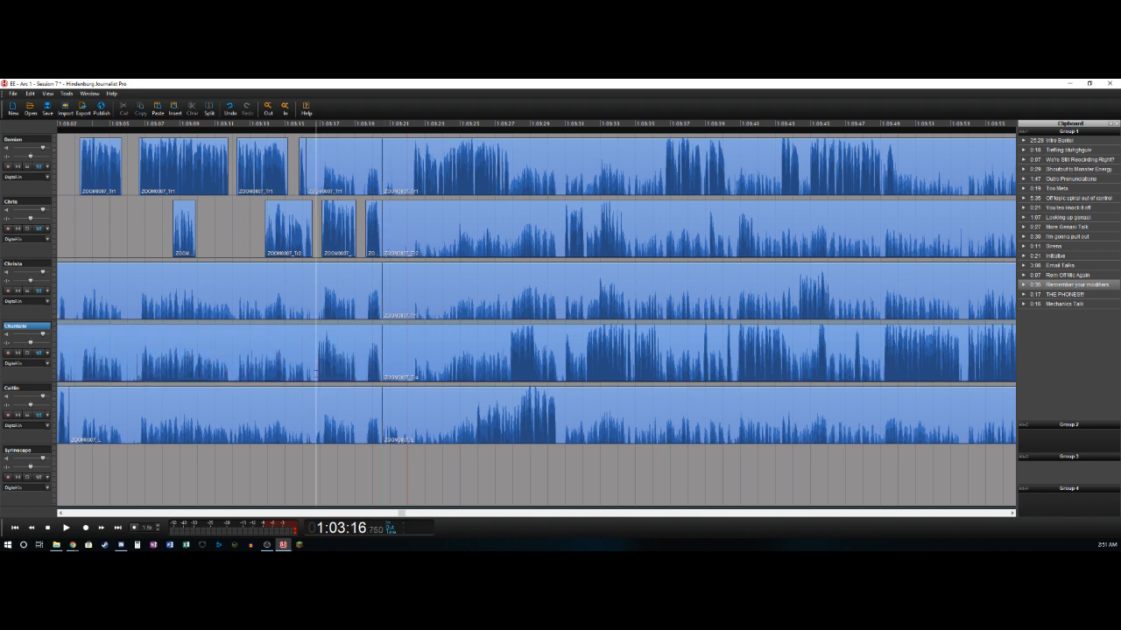
{"action": "key", "text": "Right"}
{"action": "key", "text": "t"}
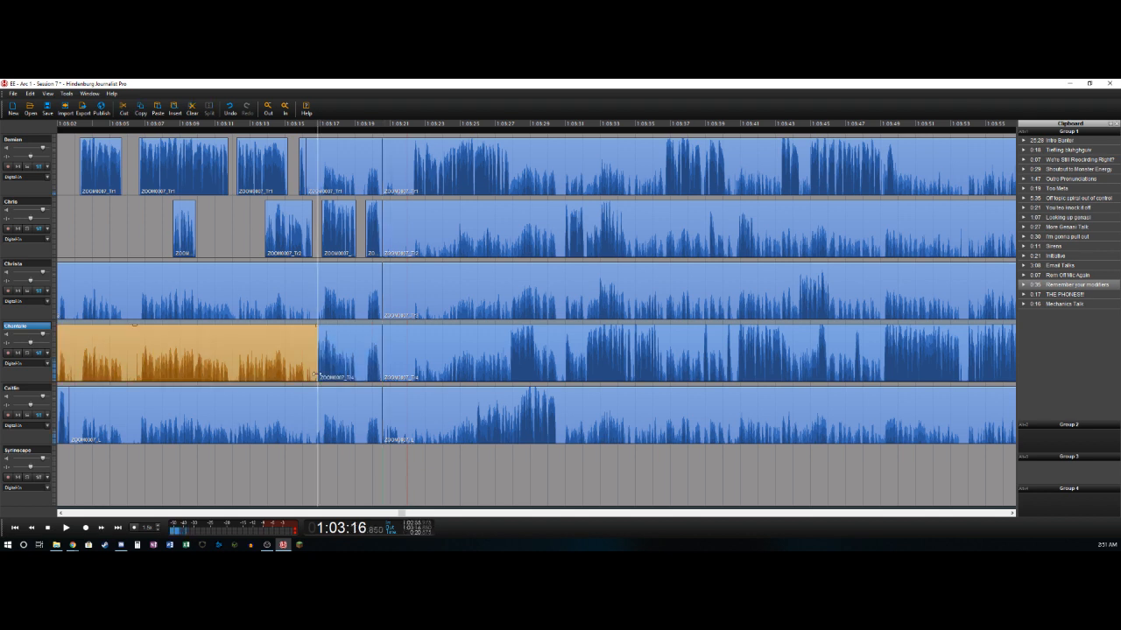
{"action": "key", "text": "Delete"}
- Split the fourth track near 1:03:17.65 and delete its section from there to about 1:03:20.5
{"action": "key", "text": "space"}
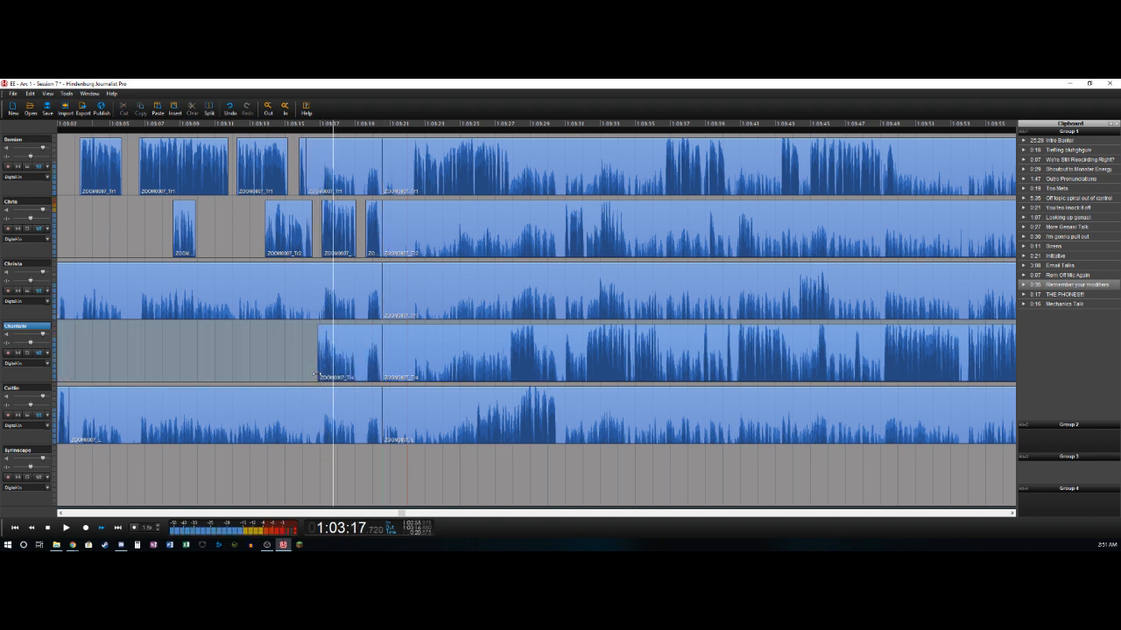
{"action": "left_click", "coordinate": [359, 344]}
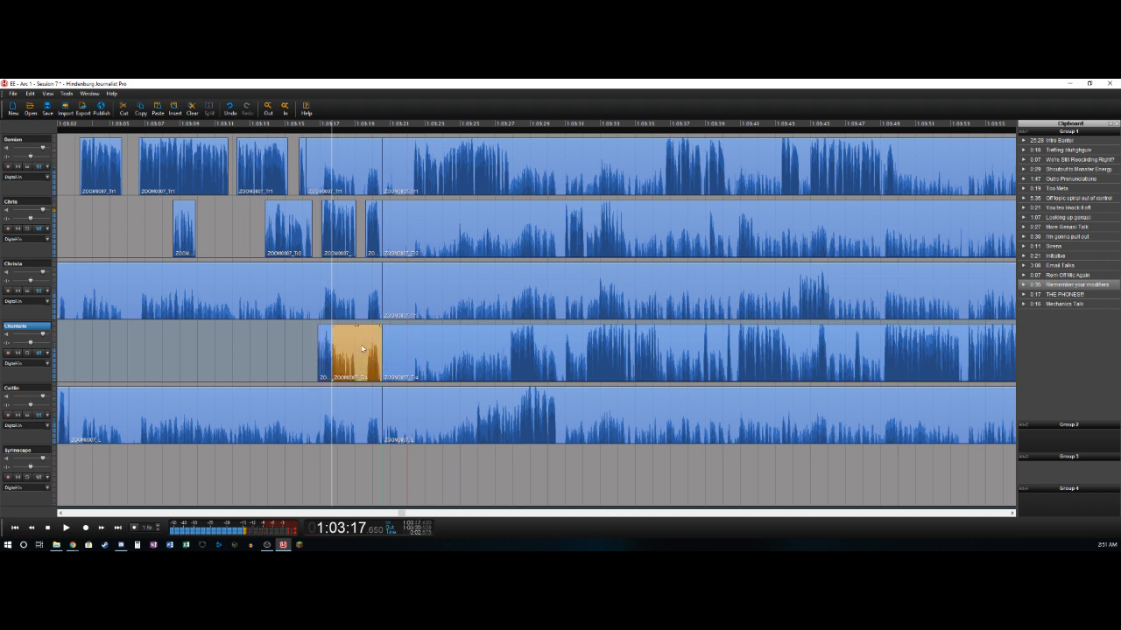
{"action": "key", "text": "Delete"}
- Delete the bleed sections that end at about 1:03:20.5 on the third, first and fifth tracks
{"action": "left_click", "coordinate": [372, 292]}
{"action": "key", "text": "Delete"}
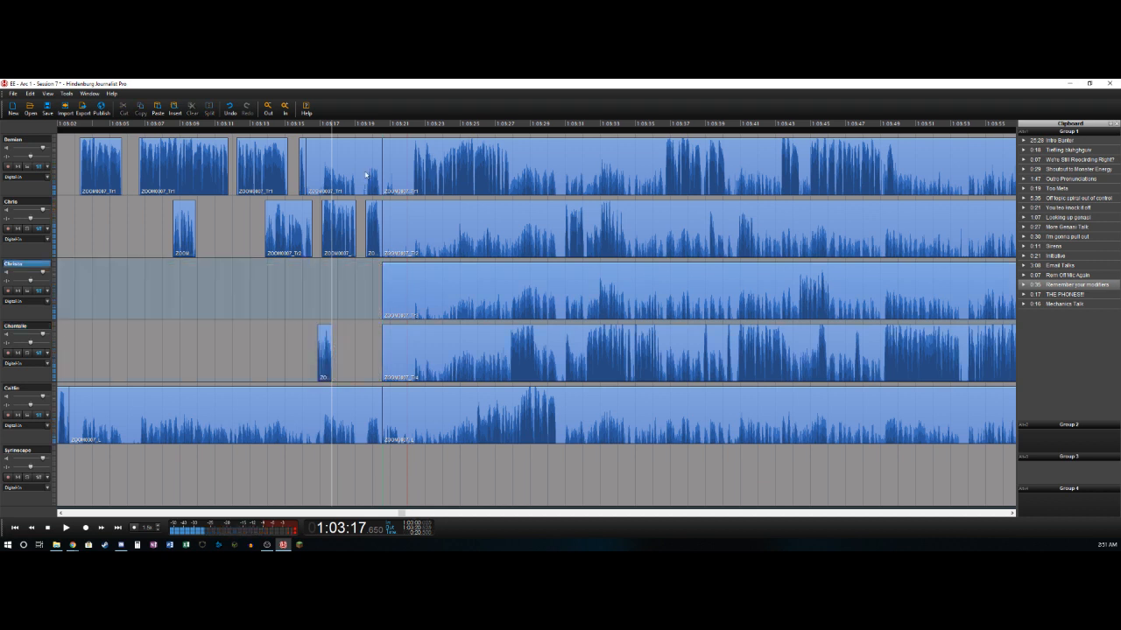
{"action": "key", "text": "Delete"}
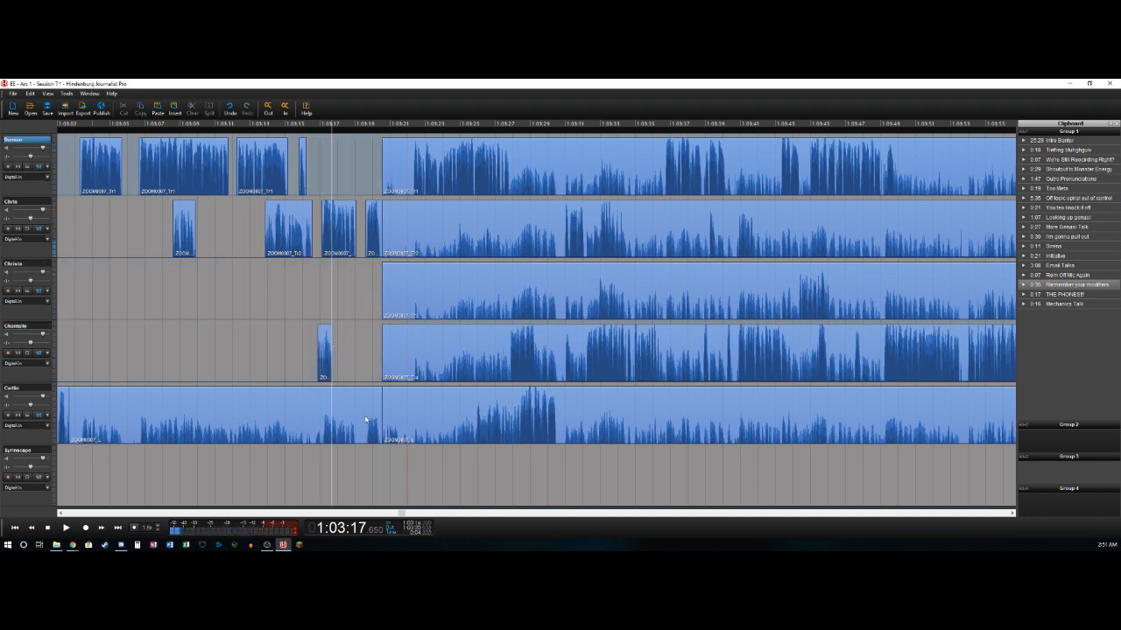
{"action": "left_click", "coordinate": [366, 420]}
{"action": "key", "text": "Delete"}
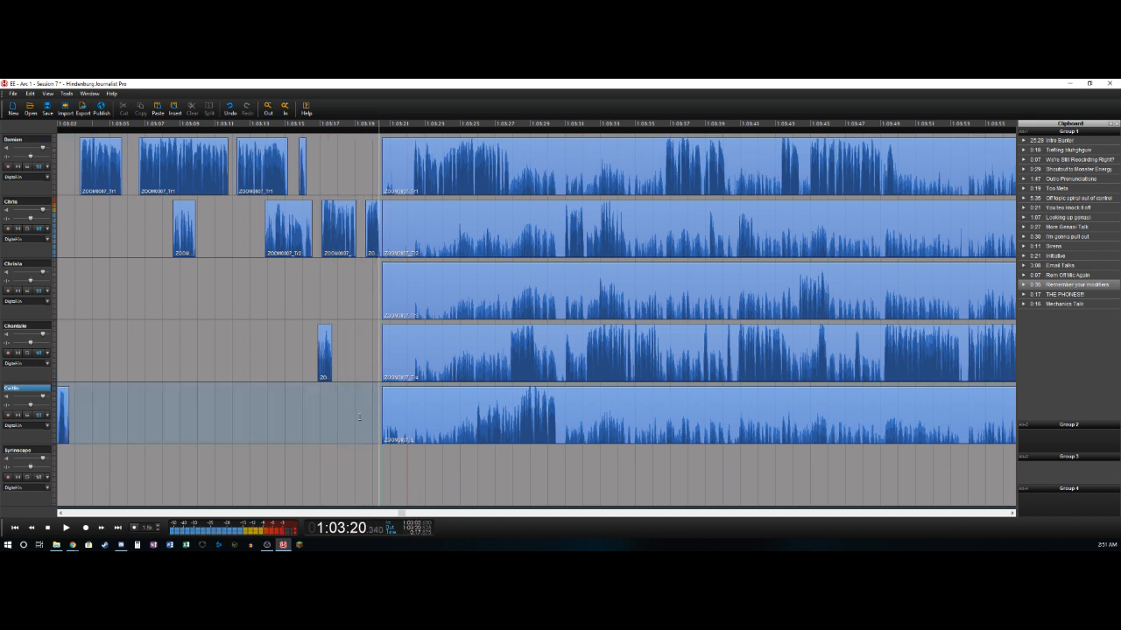
- Split the fifth track near 1:03:21.55 and raise the gain of the short clip before the split by about 11 dB
{"action": "key", "text": "space"}
{"action": "key", "text": "t"}
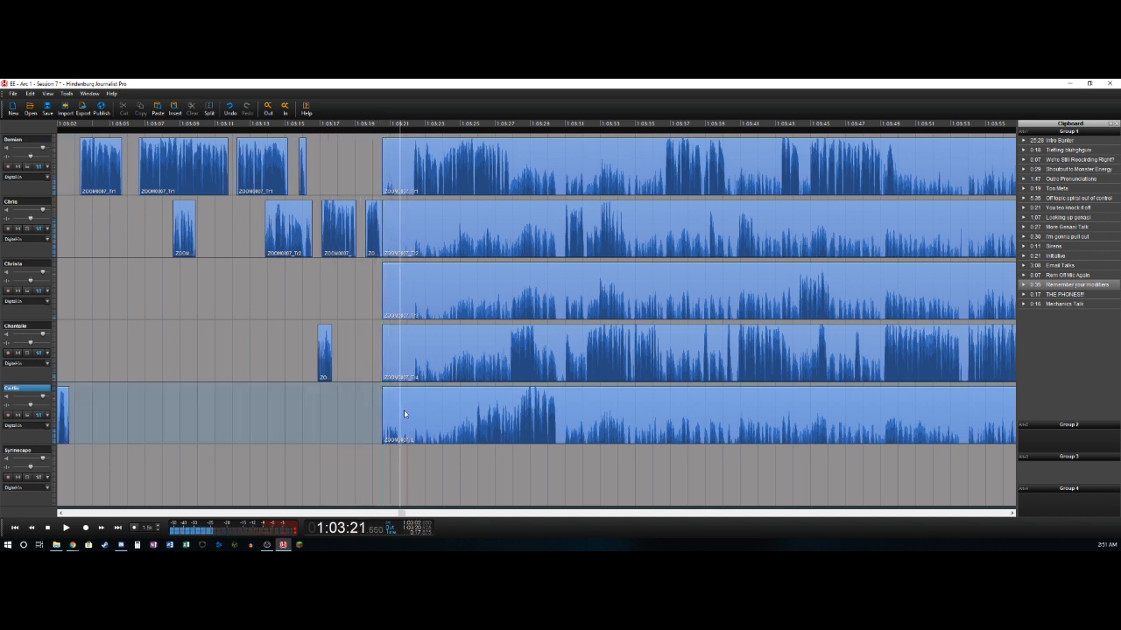
{"action": "left_click", "coordinate": [396, 403]}
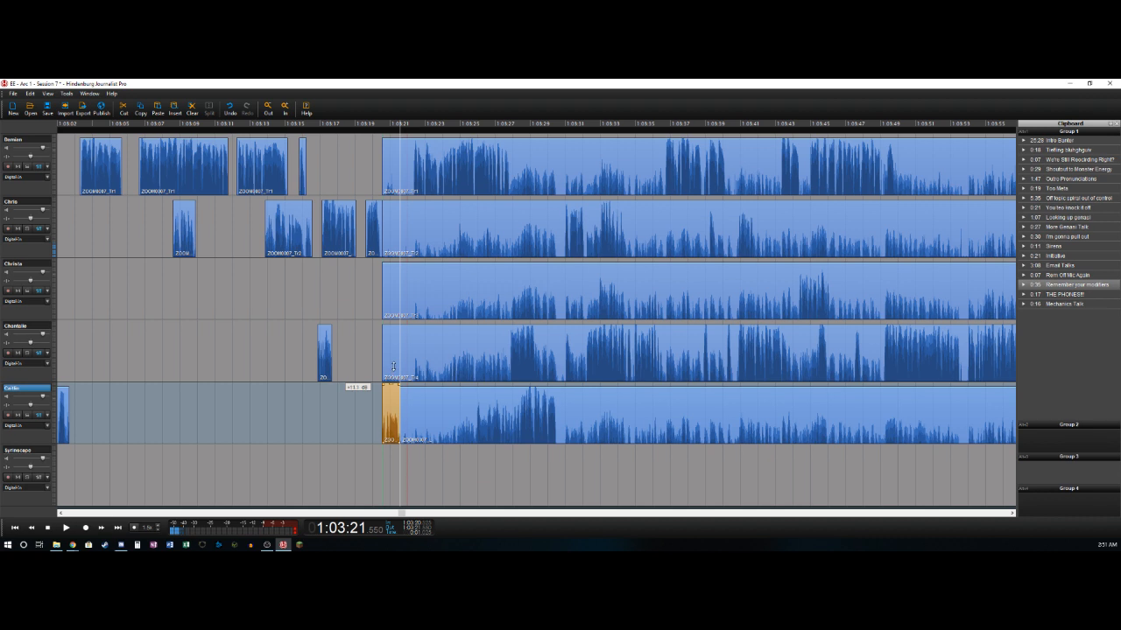
{"action": "left_click_drag", "start_coordinate": [393, 366], "coordinate": [394, 370]}
- Split the first track near 1:03:22.25 and delete its section from about 1:03:20.5 up to there
{"action": "key", "text": "Left"}
{"action": "key", "text": "Right"}
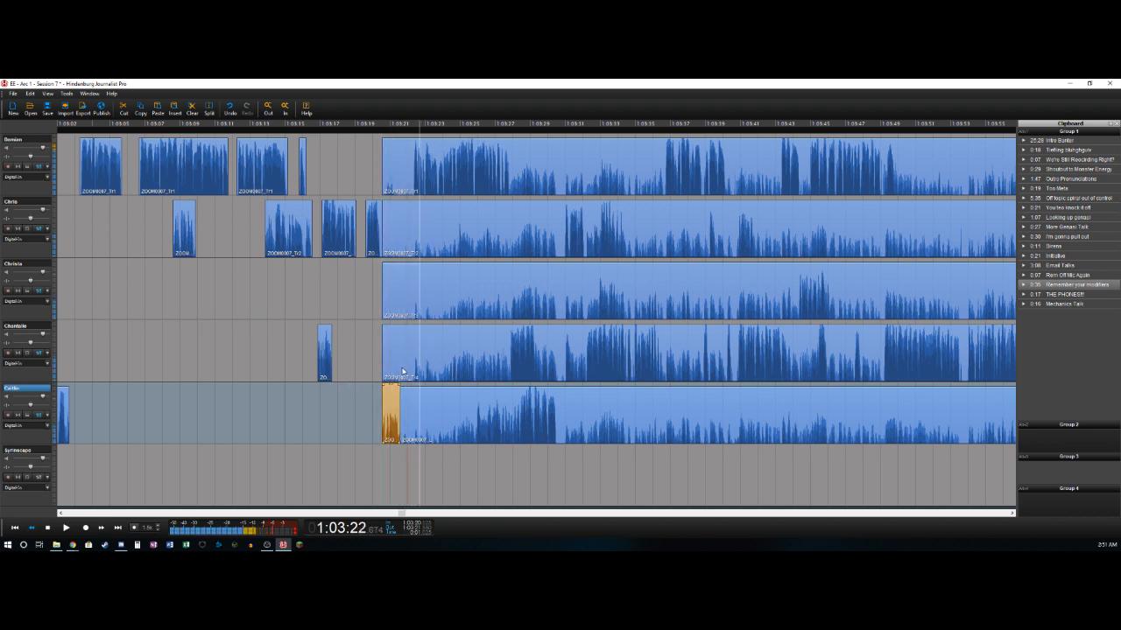
{"action": "key", "text": "Left"}
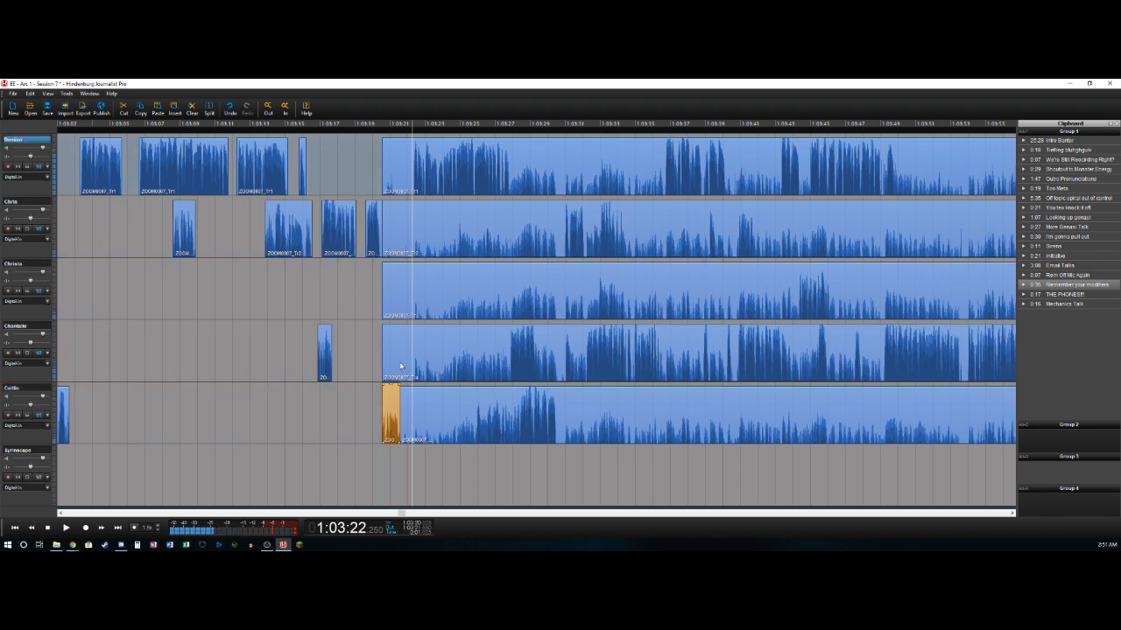
{"action": "key", "text": "t"}
{"action": "key", "text": "Delete"}
- Split the first track near 1:03:27.85 and 1:03:30.65 and delete the section between the two splits
{"action": "key", "text": "Right"}
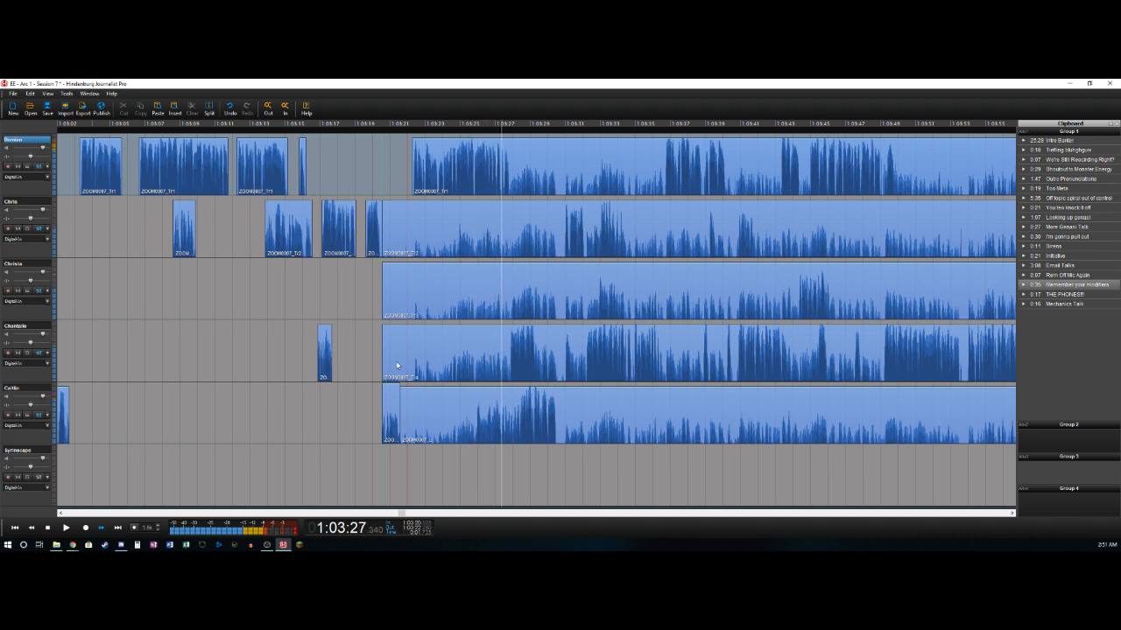
{"action": "key", "text": "space"}
{"action": "key", "text": "ctrl+t"}
{"action": "key", "text": "space"}
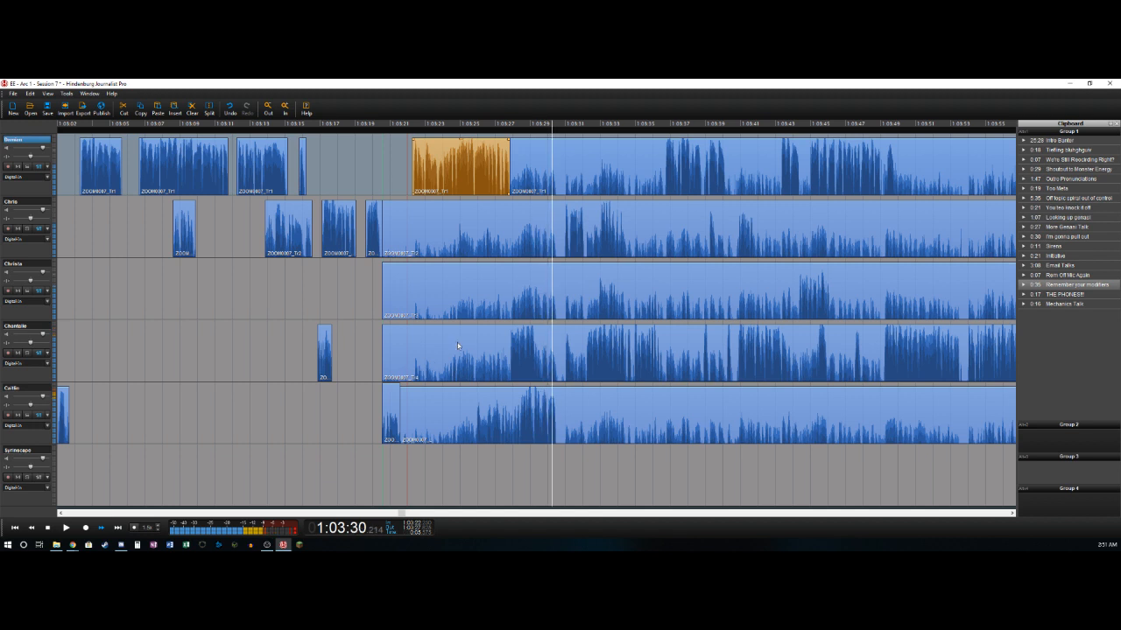
{"action": "key", "text": "space"}
{"action": "key", "text": "ctrl+t"}
{"action": "key", "text": "Delete"}
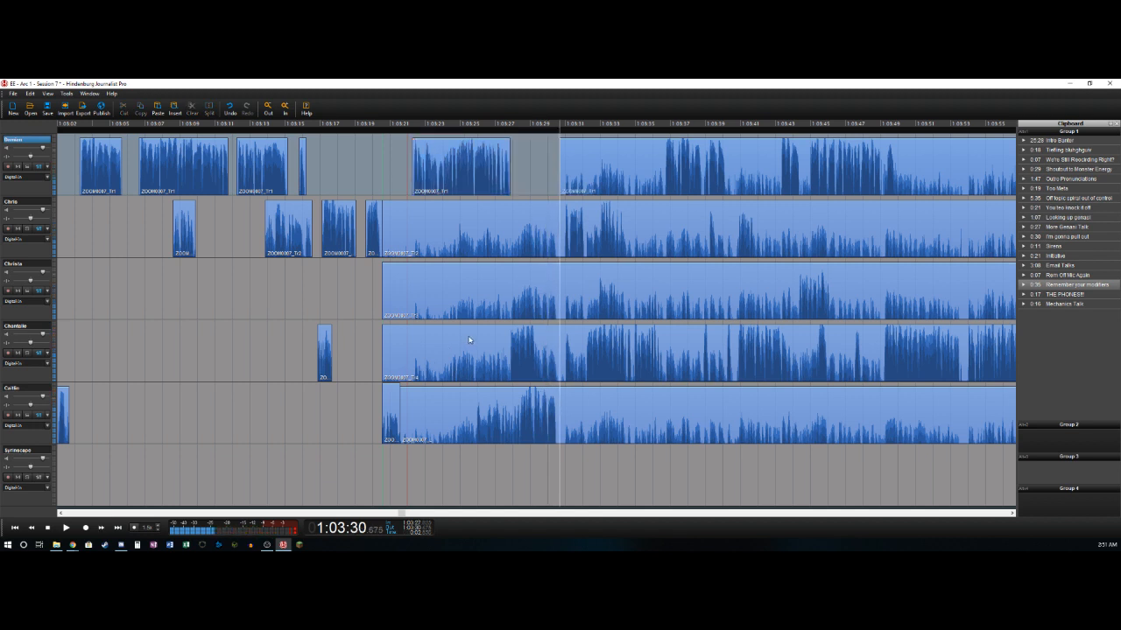
- Split the fifth track near 1:03:25.9 and delete its section from about 1:03:21.55 up to there
{"action": "left_click", "coordinate": [457, 434]}
{"action": "key", "text": "space"}
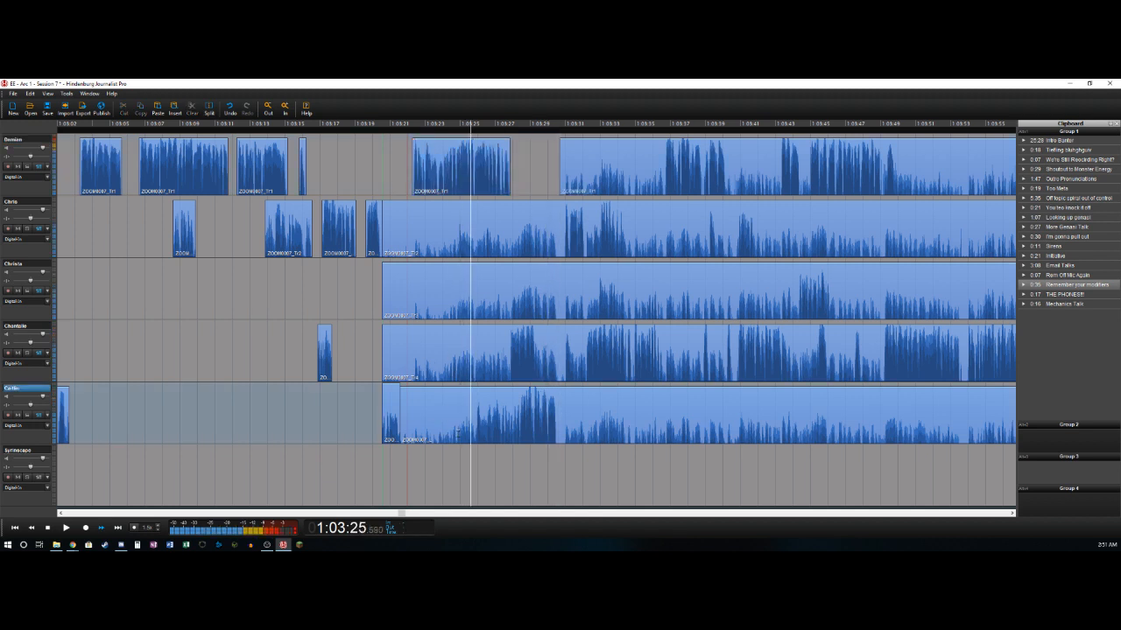
{"action": "key", "text": "ctrl+t"}
{"action": "key", "text": "Delete"}
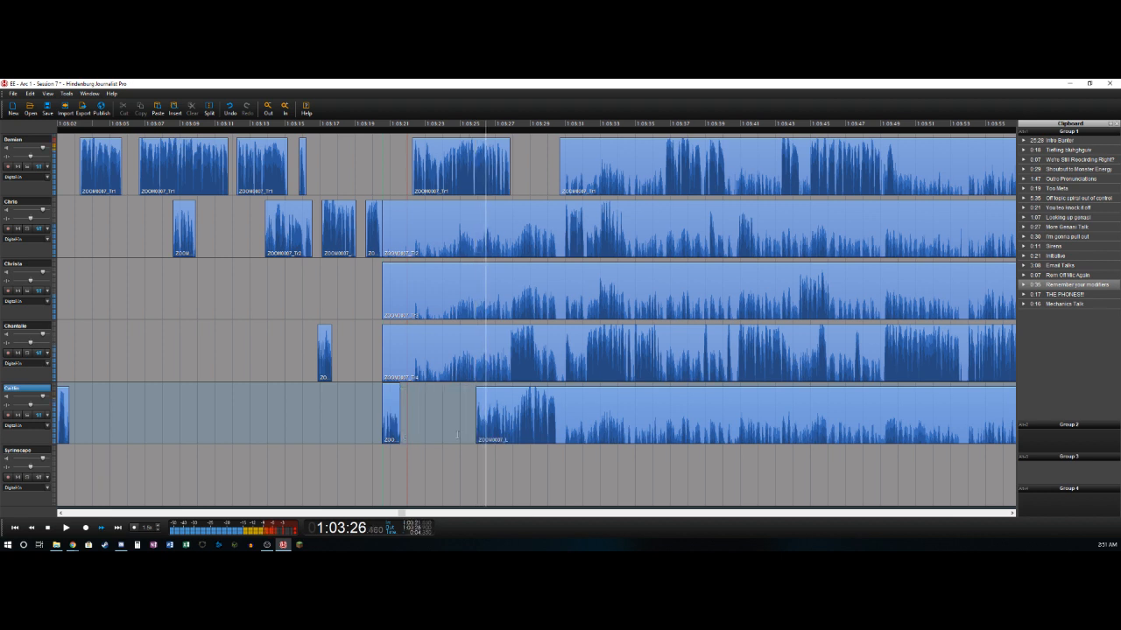
- Replay around 1:03:26, split the fifth track near 1:03:26.5 and delete the short piece before the split
{"action": "key", "text": "space"}
{"action": "key", "text": "Left"}
{"action": "key", "text": "Left"}
{"action": "key", "text": "Left"}
{"action": "key", "text": "Left"}
{"action": "key", "text": "Left"}
{"action": "key", "text": "Left"}
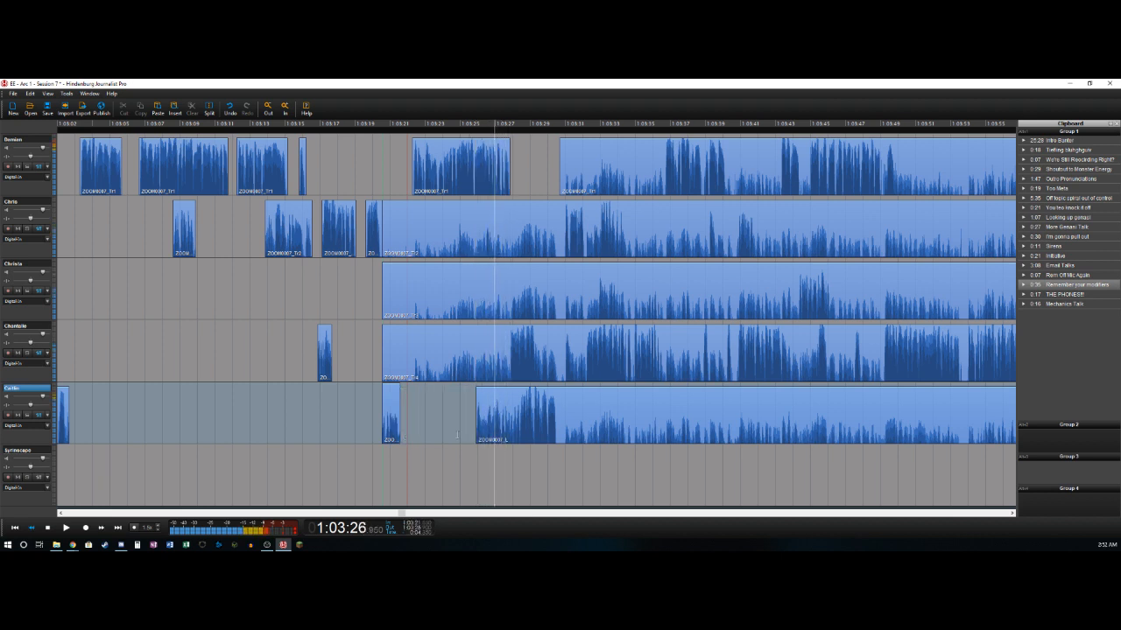
{"action": "key", "text": "space"}
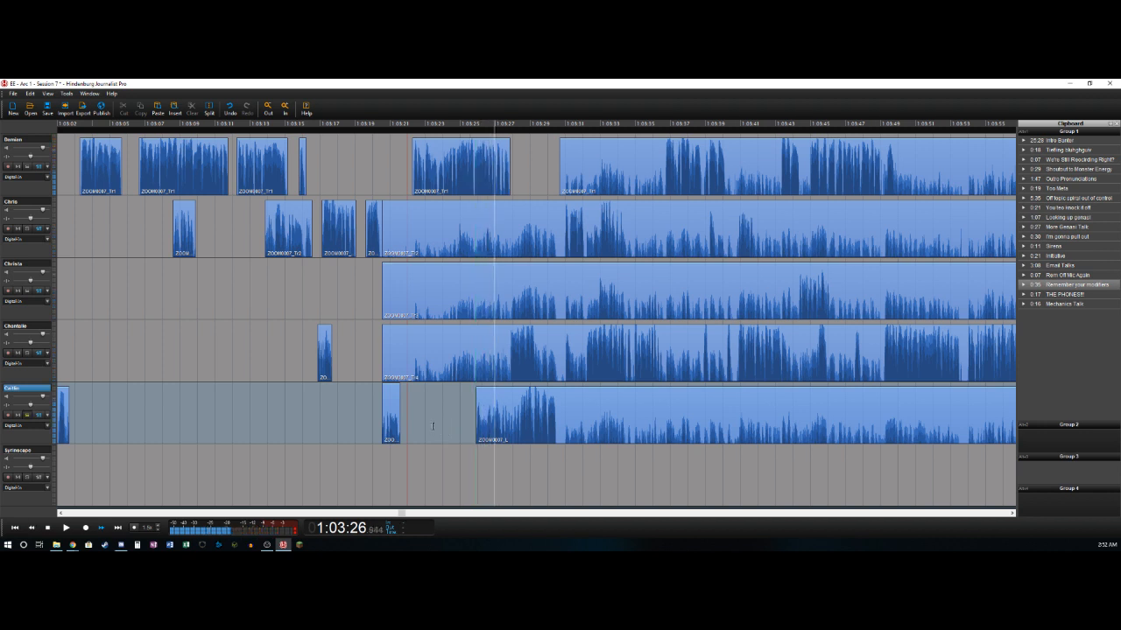
{"action": "key", "text": "space"}
{"action": "key", "text": "Left"}
{"action": "key", "text": "Left"}
{"action": "key", "text": "Left"}
{"action": "key", "text": "Right"}
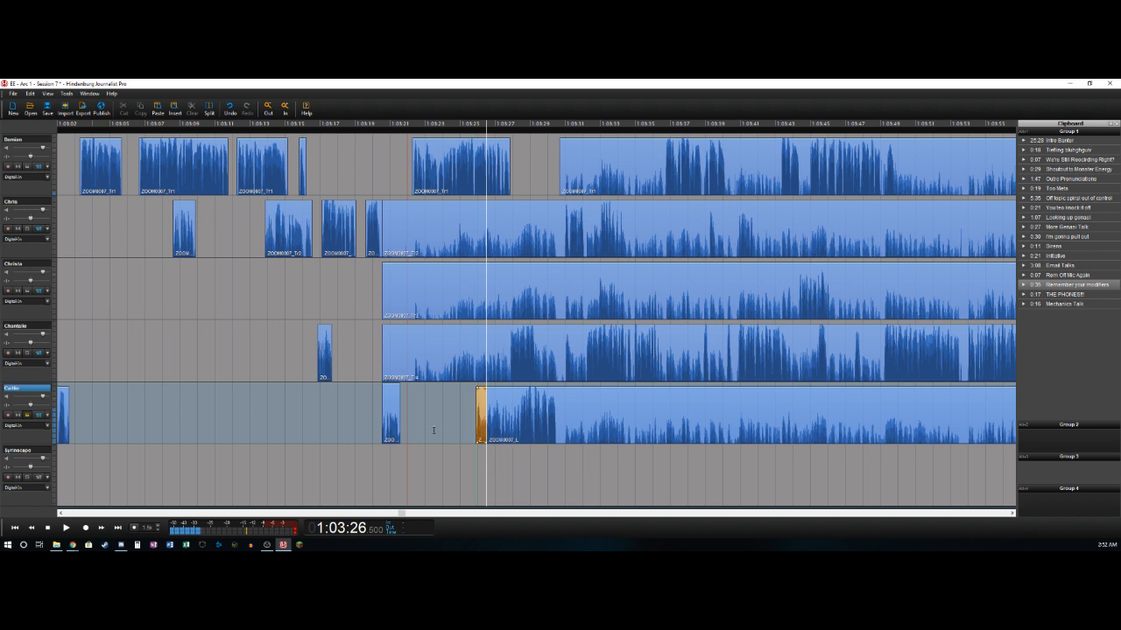
{"action": "key", "text": "Delete"}
- Play the fifth track's speech through and split the track near 1:03:30.55
{"action": "key", "text": "space"}
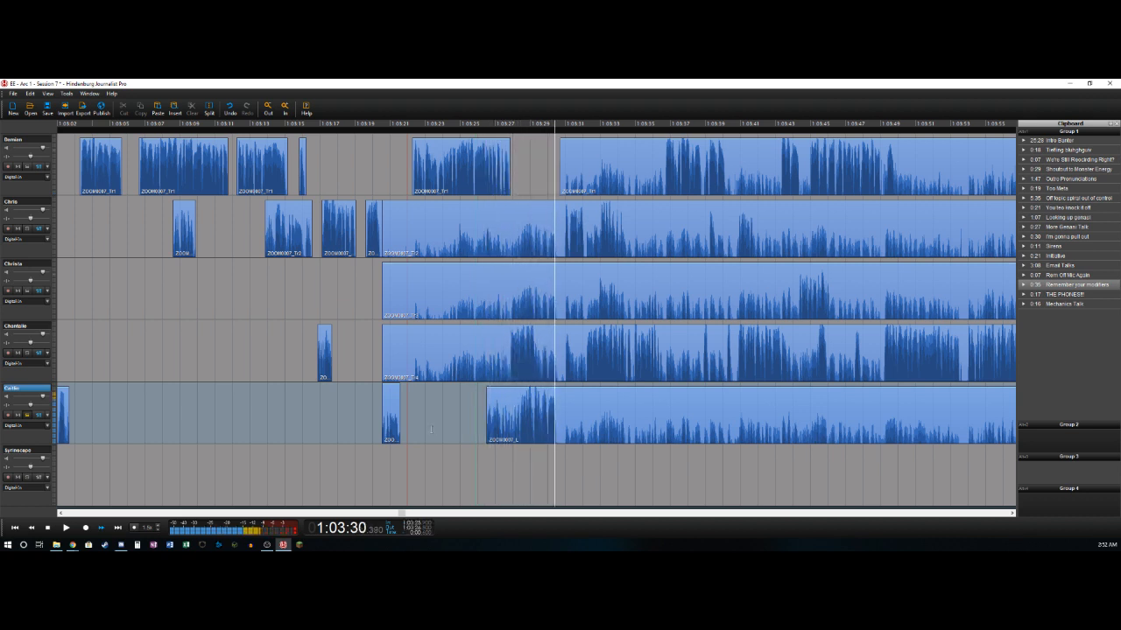
{"action": "key", "text": "space"}
{"action": "key", "text": "t"}
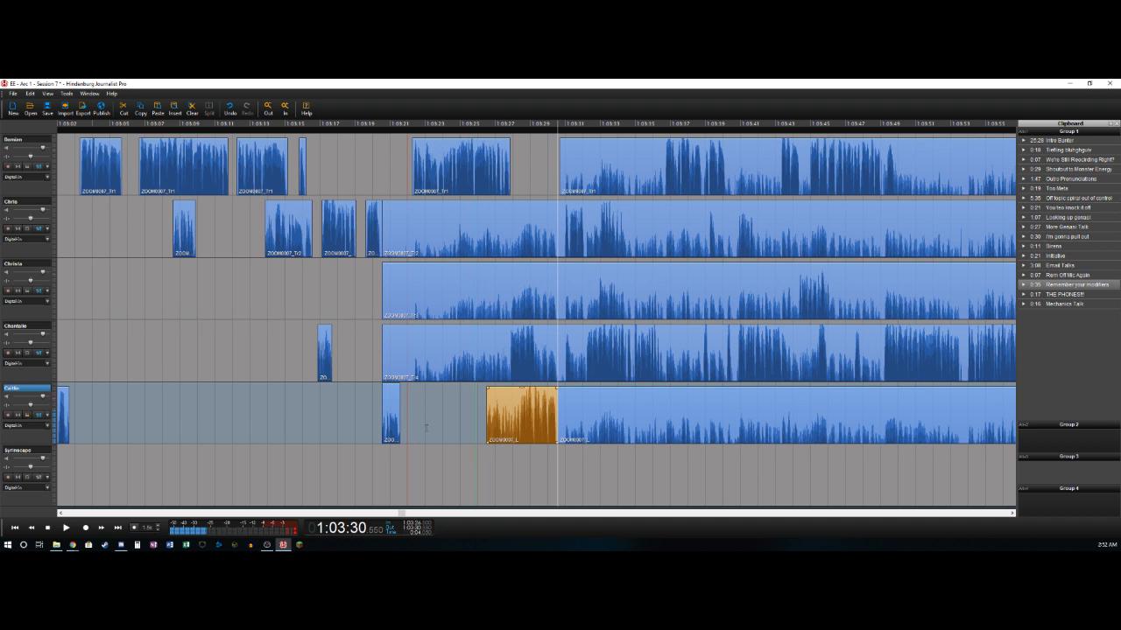
- Split the fourth track near 1:03:27.8 and delete its section from about 1:03:20.5 up to there
{"action": "key", "text": "Left"}
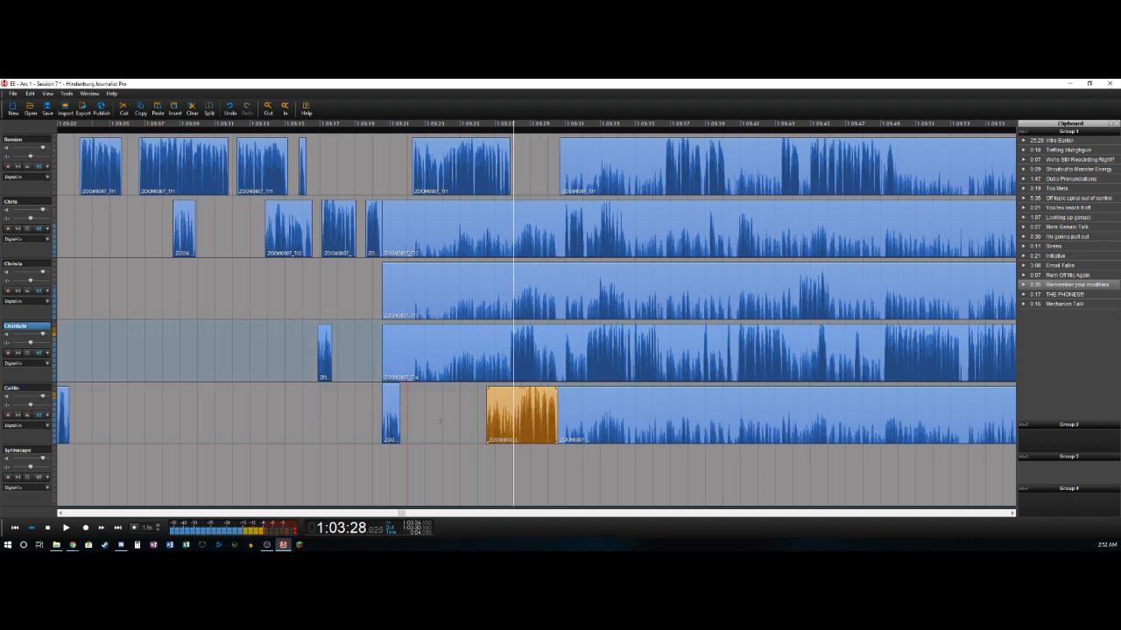
{"action": "key", "text": "t"}
{"action": "key", "text": "Delete"}
- Split the fourth track near 1:03:29.25, 1:03:31.0 and 1:03:31.45 and delete the section between the first two splits
{"action": "key", "text": "Right"}
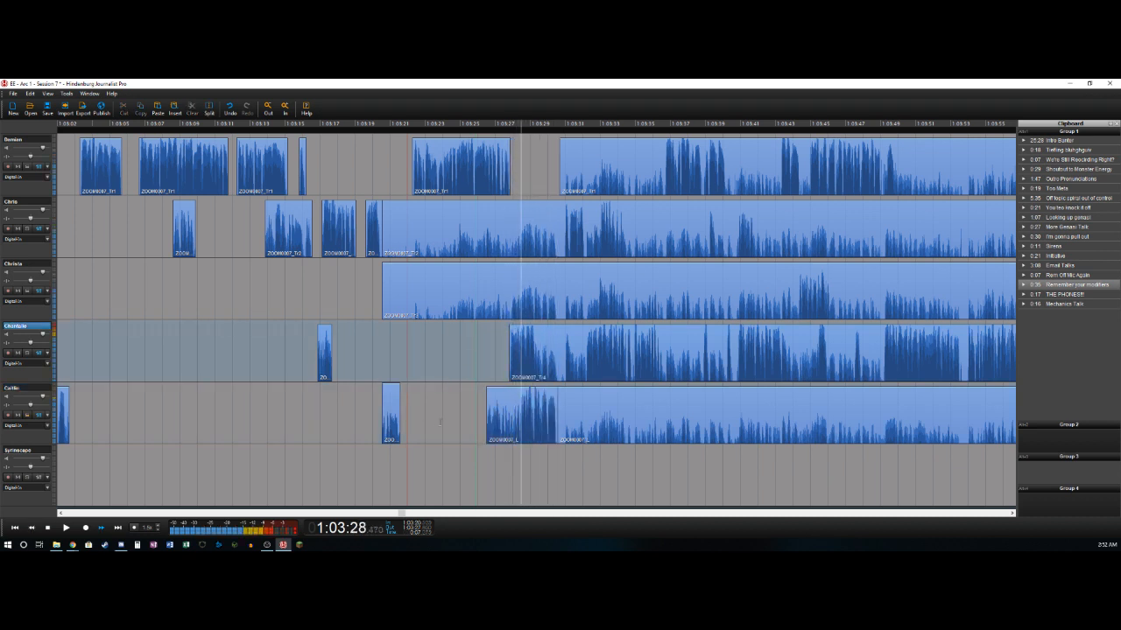
{"action": "key", "text": "Left"}
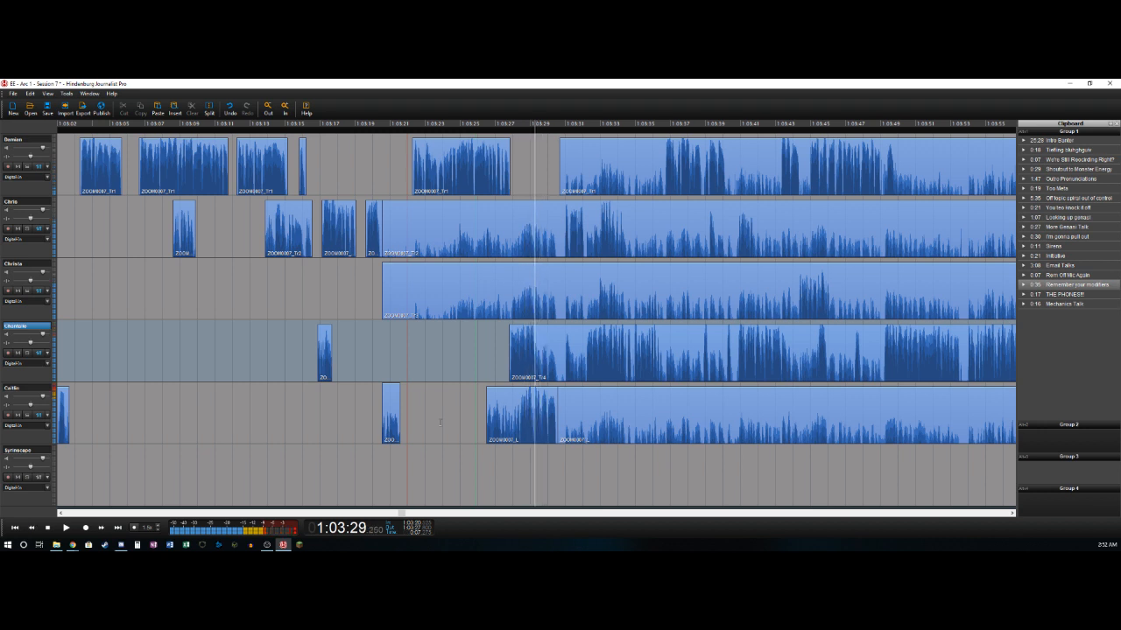
{"action": "key", "text": "t"}
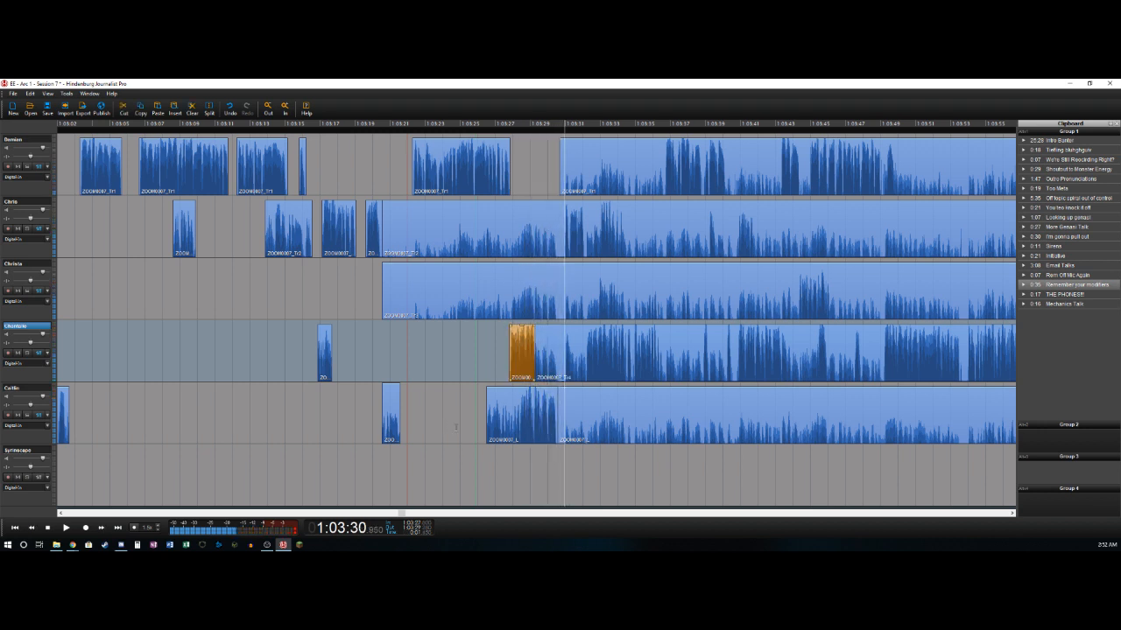
{"action": "key", "text": "t"}
{"action": "key", "text": "Delete"}
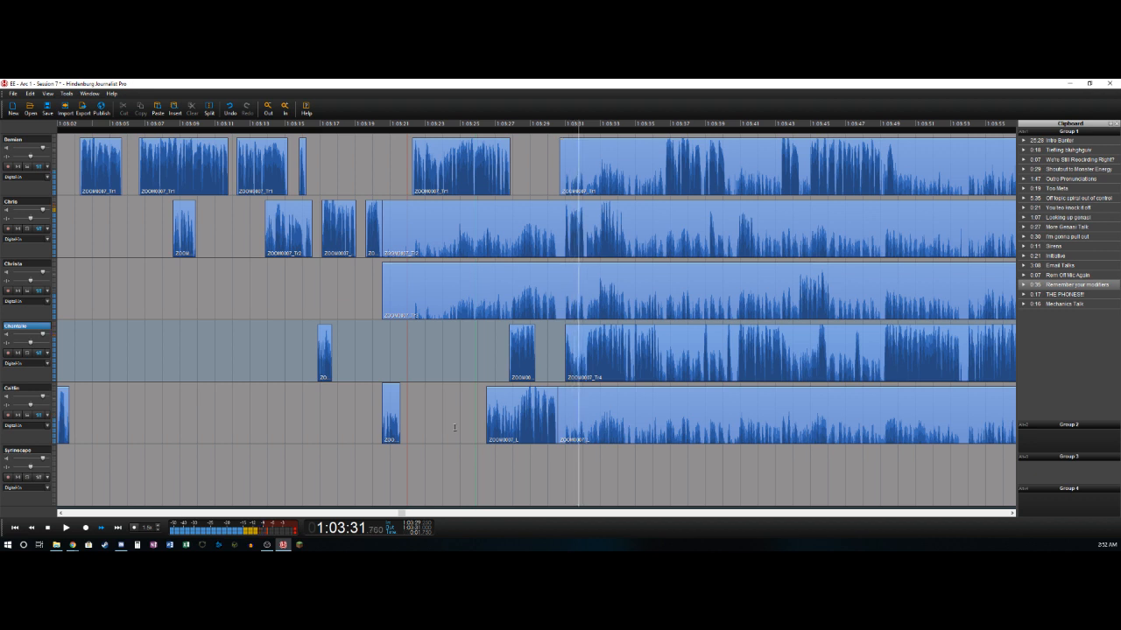
{"action": "key", "text": "Left"}
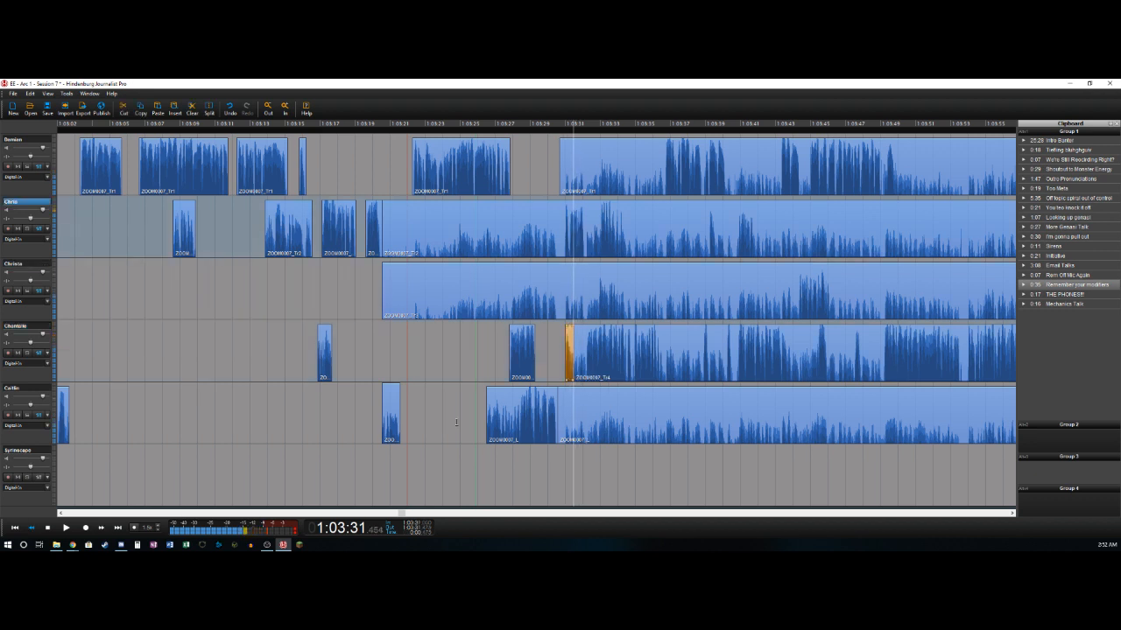
- Delete the second track's section from about 1:03:20.5 to 1:03:31.0 and split the track near 1:03:32.15
{"action": "key", "text": "t"}
{"action": "key", "text": "Delete"}
{"action": "key", "text": "Right"}
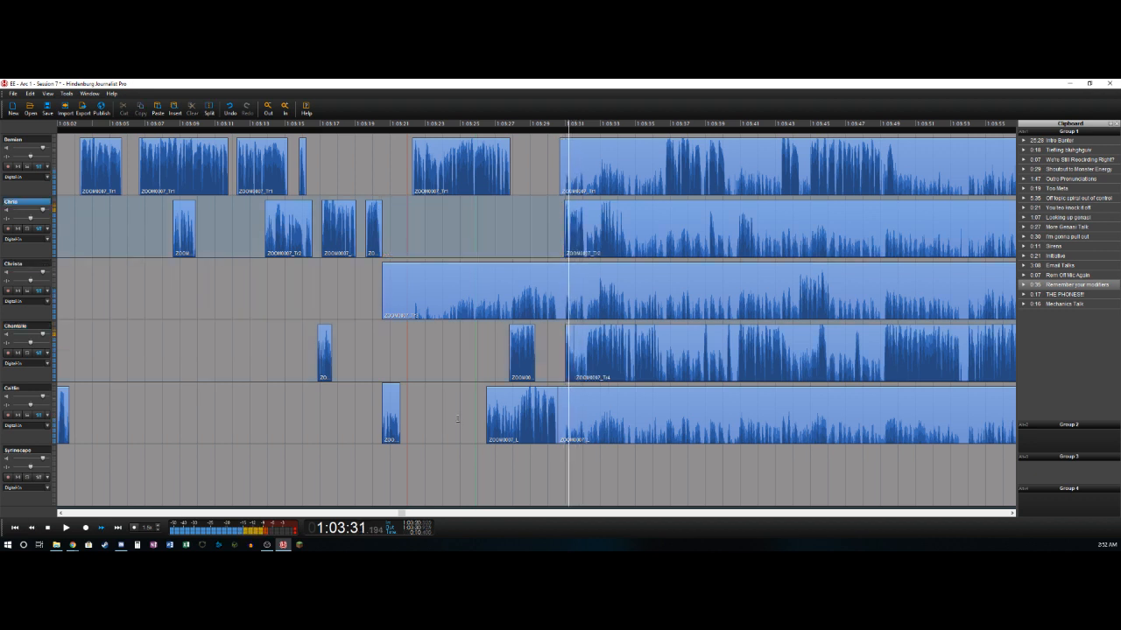
{"action": "key", "text": "t"}
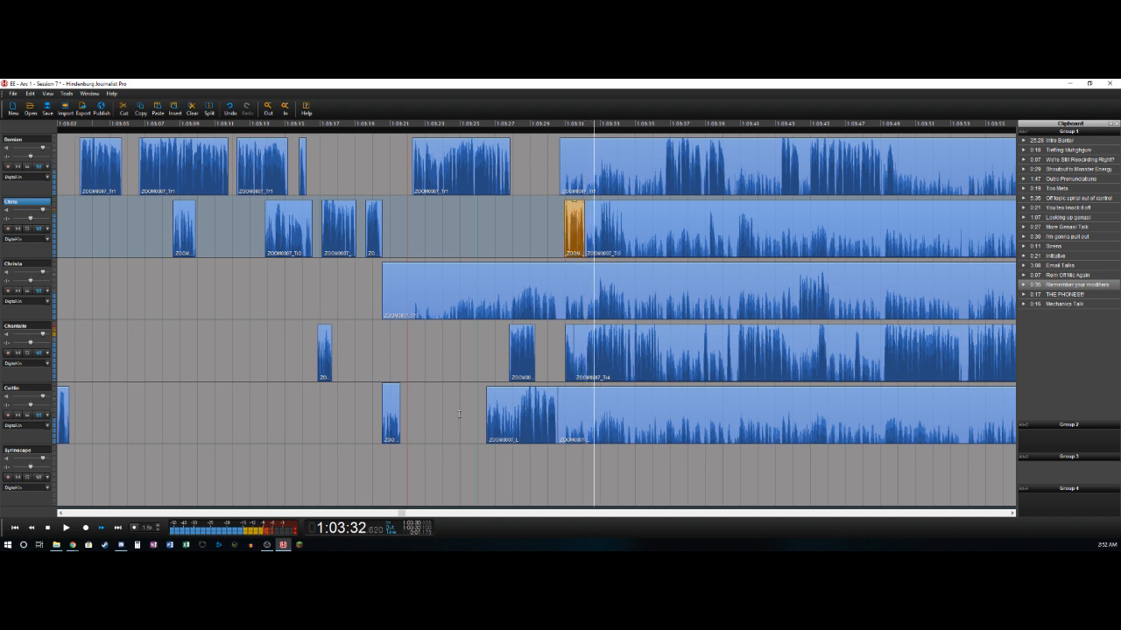
- Delete the fourth track's section from about 1:03:31.45 to 1:03:32.15 and split the track near 1:03:36.65
{"action": "key", "text": "Left"}
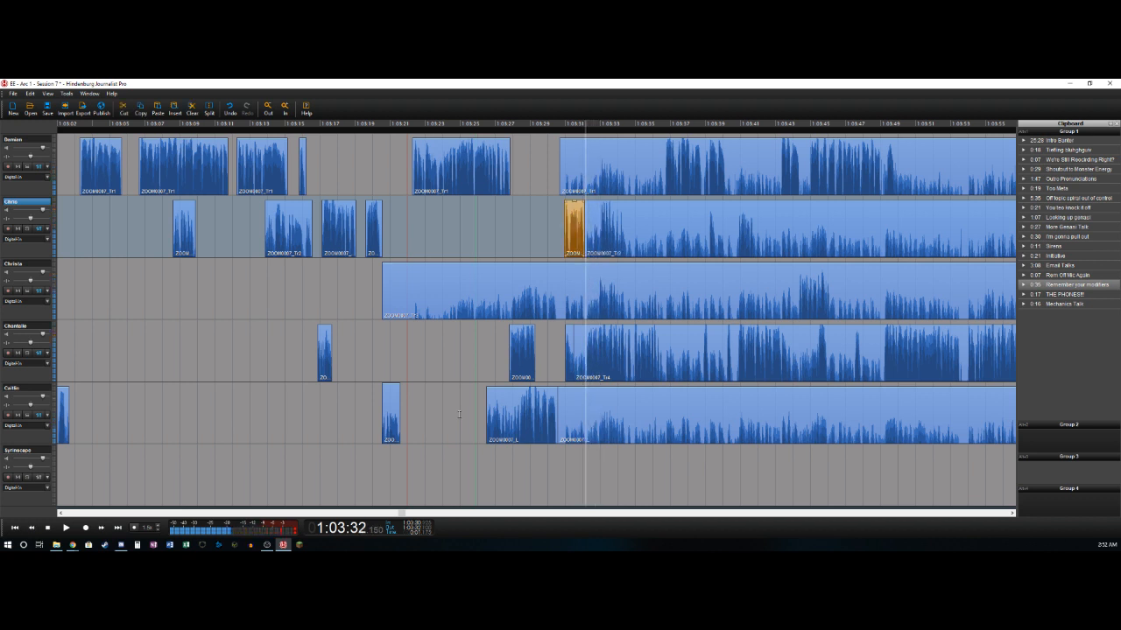
{"action": "key", "text": "t"}
{"action": "key", "text": "Delete"}
{"action": "key", "text": "Right"}
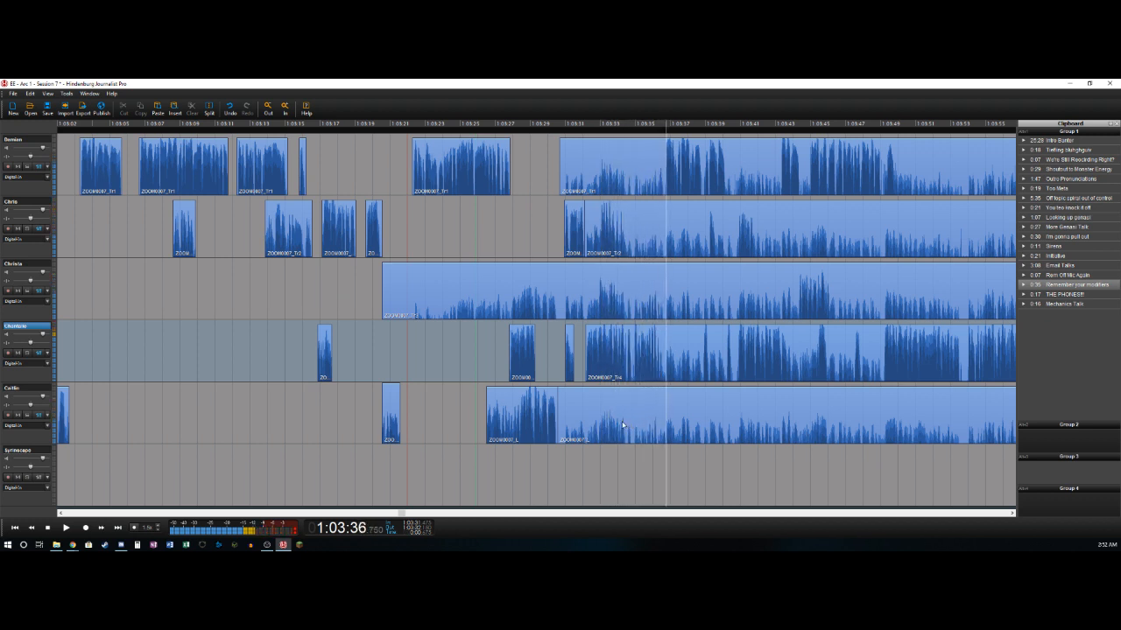
{"action": "key", "text": "t"}
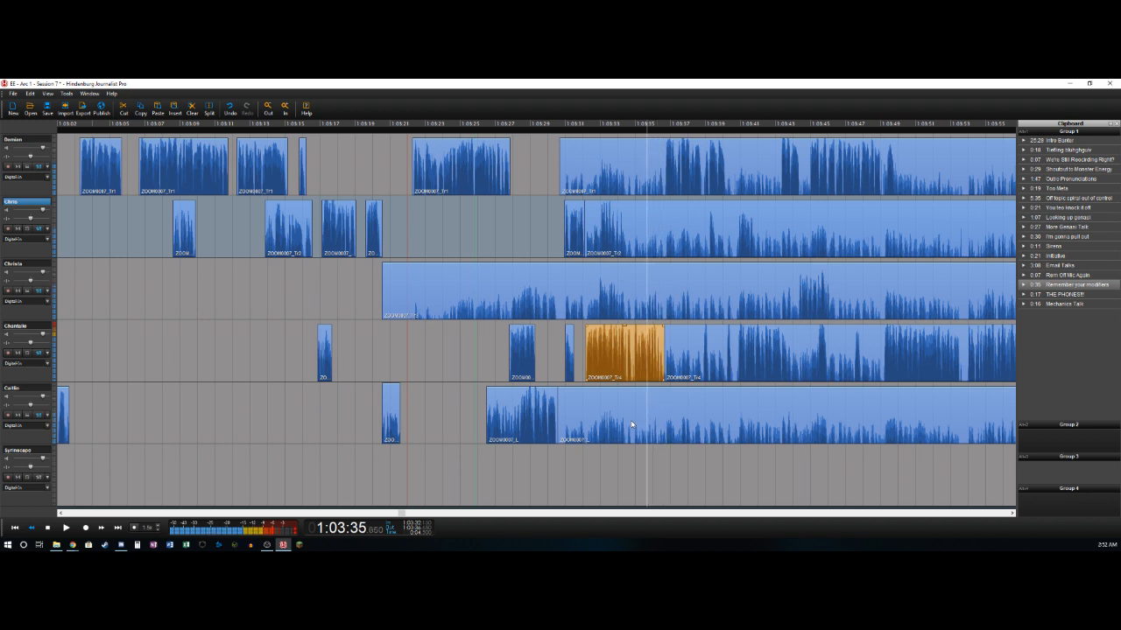
- Delete the second track's section from about 1:03:32.15 to 1:03:32.95 and split the track near 1:03:34.5
{"action": "key", "text": "space"}
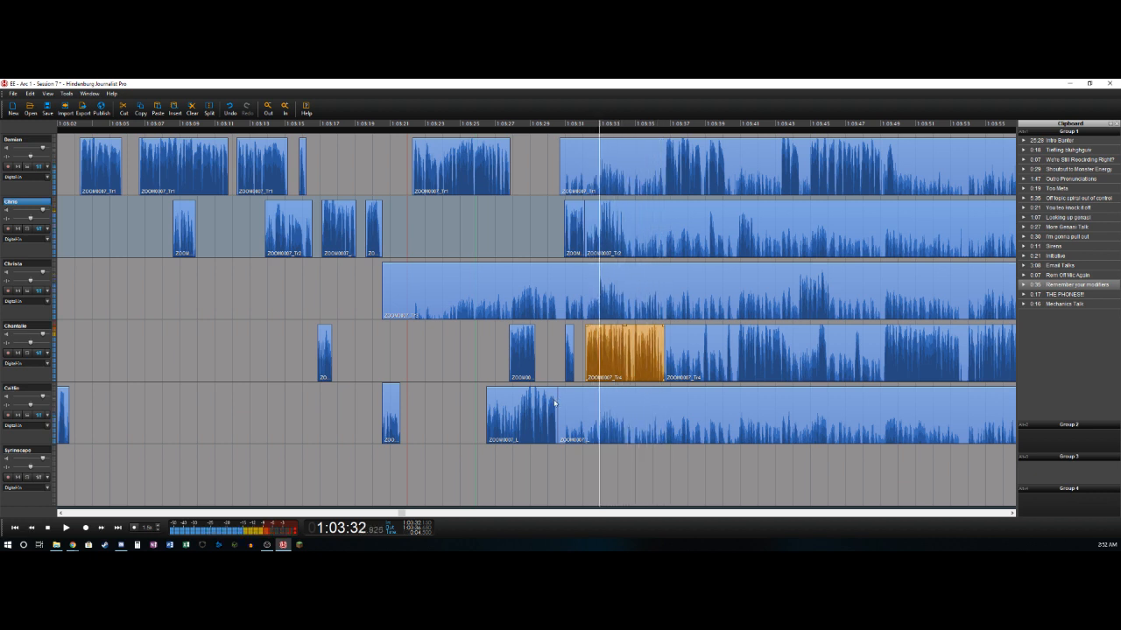
{"action": "key", "text": "o"}
{"action": "key", "text": "Delete"}
{"action": "key", "text": "l"}
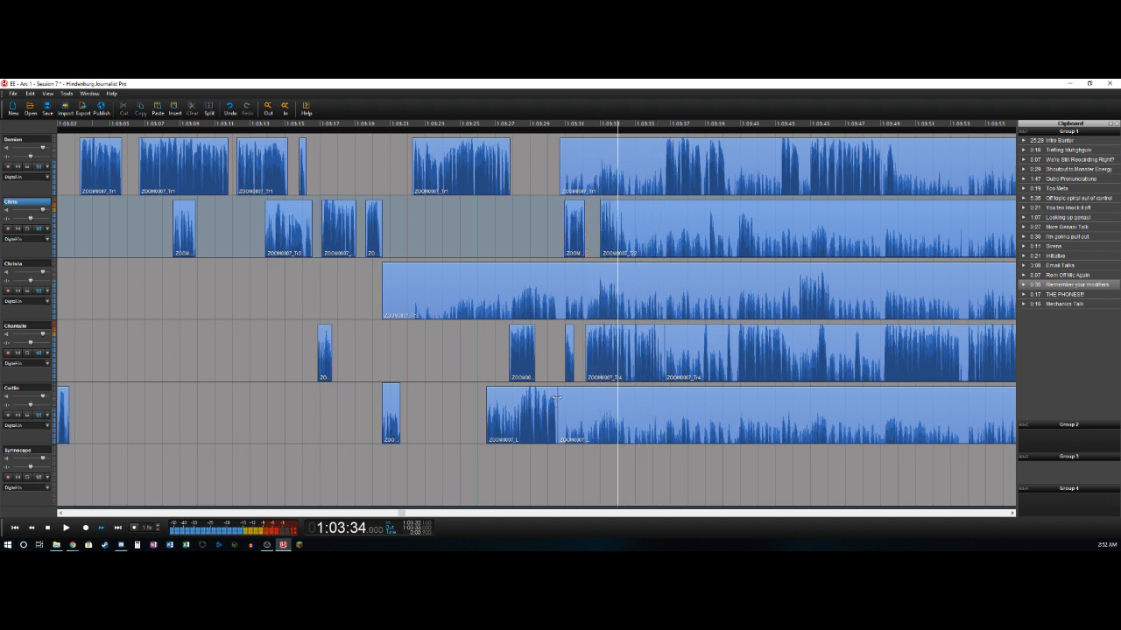
{"action": "key", "text": "o"}
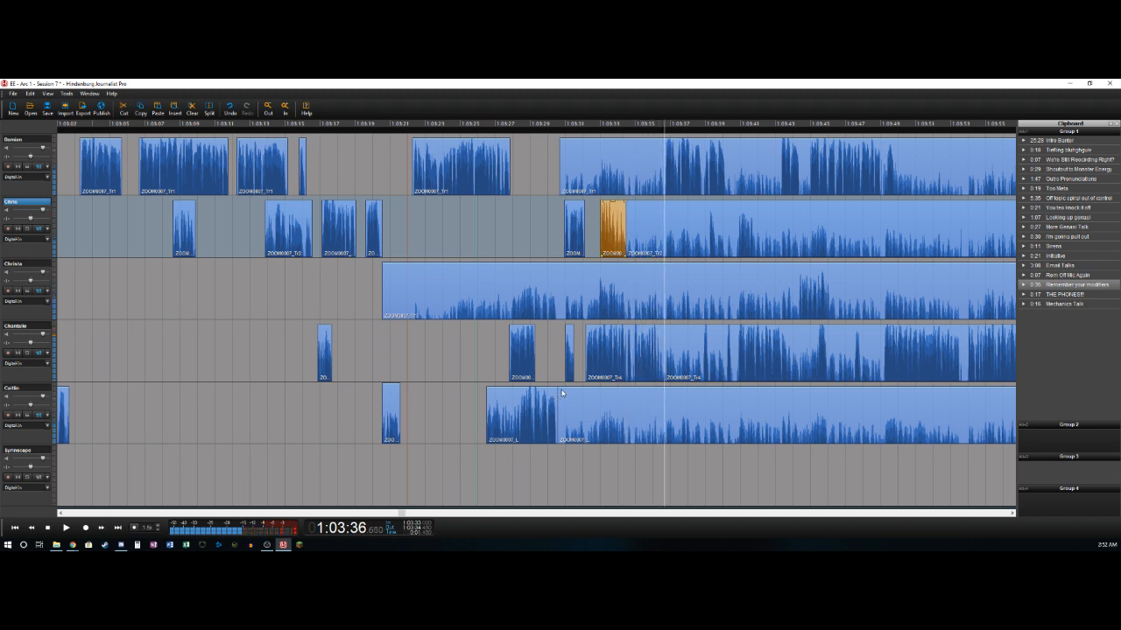
- Delete the first track's section from about 1:03:30.65 to 1:03:36.65 and split the track near 1:03:40.2
{"action": "key", "text": "Up"}
{"action": "key", "text": "o"}
{"action": "key", "text": "Delete"}
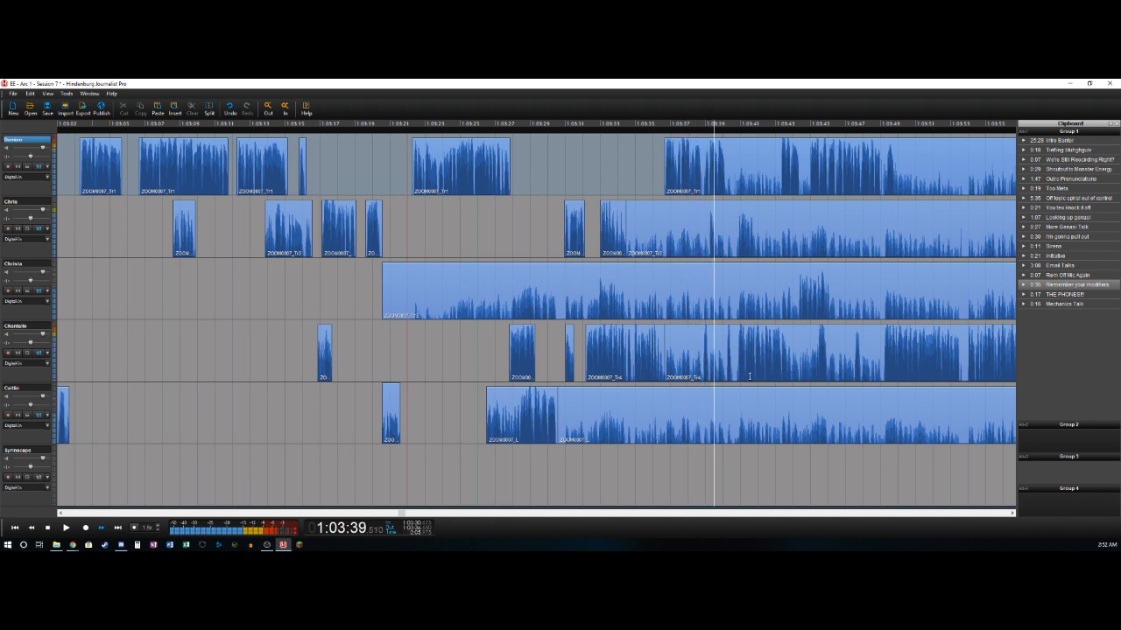
{"action": "key", "text": "o"}
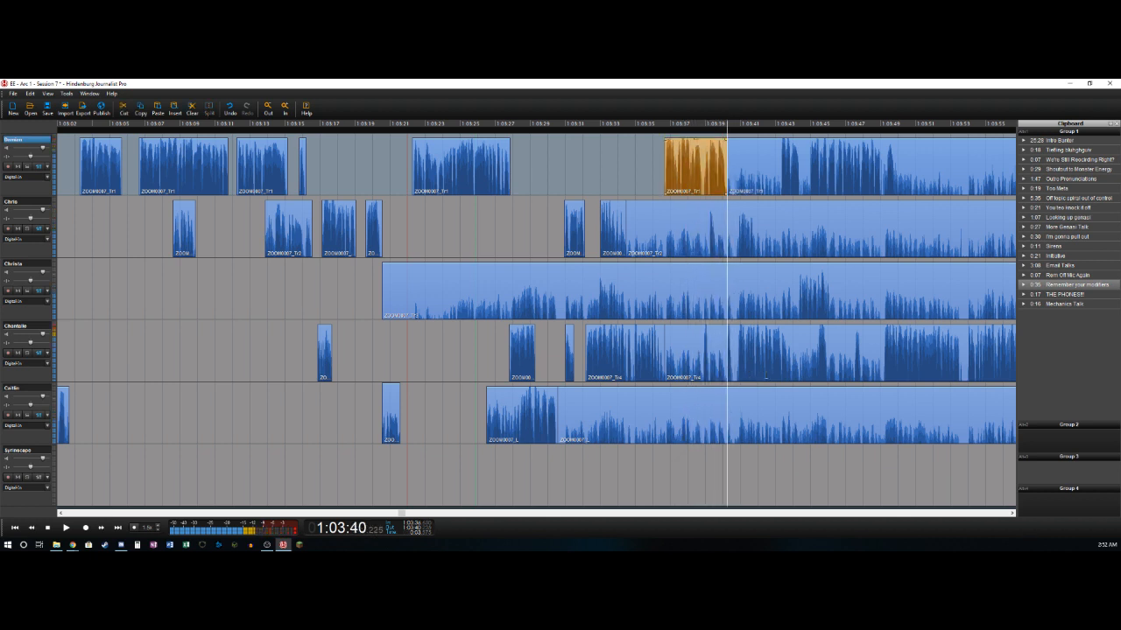
- Delete the second track's section from about 1:03:34.5 to 1:03:39.15 and split the track near 1:03:39.65
{"action": "key", "text": "Down"}
{"action": "key", "text": "Left"}
{"action": "key", "text": "Right"}
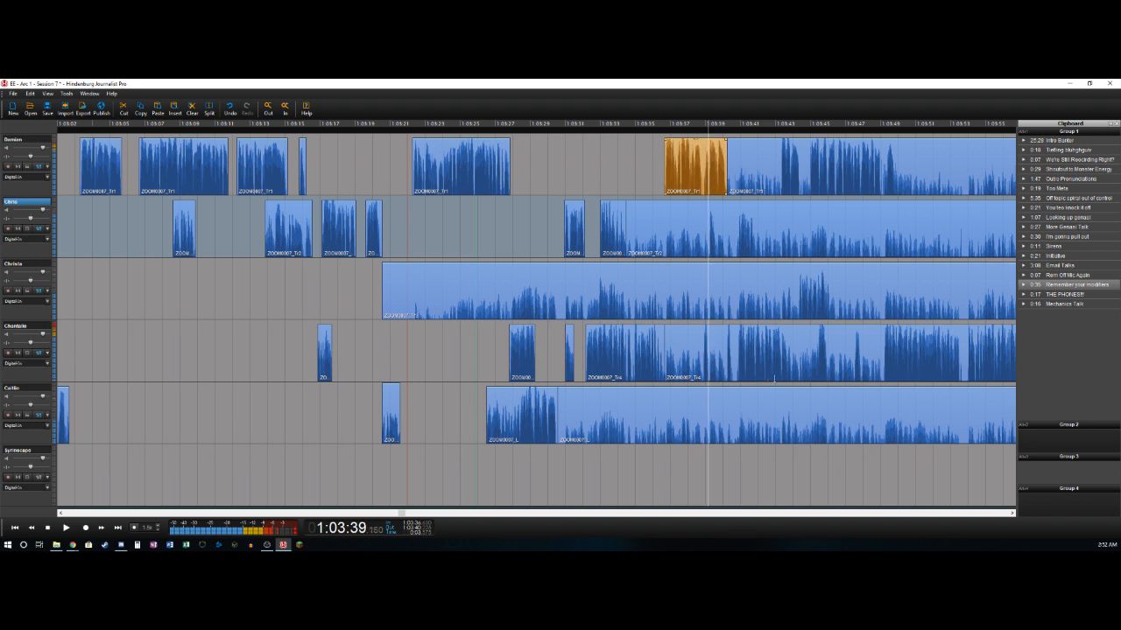
{"action": "key", "text": "t"}
{"action": "key", "text": "Delete"}
{"action": "key", "text": "Right"}
{"action": "key", "text": "Right"}
{"action": "key", "text": "t"}
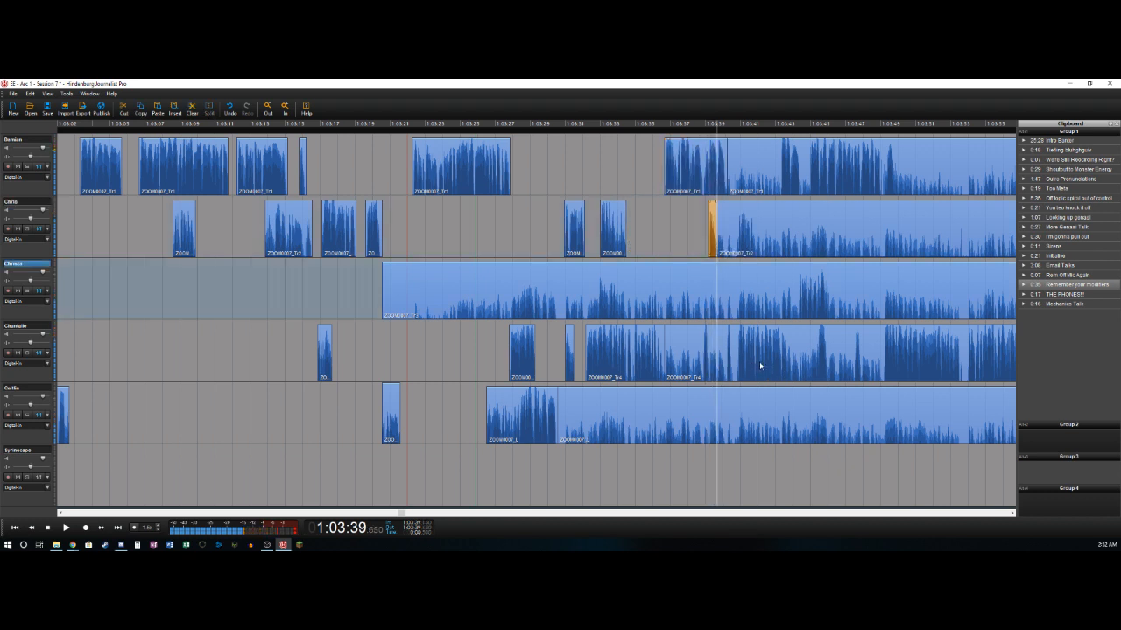
- Delete the fourth track's section from about 1:03:36.65 to 1:03:38.8 and split the track near 1:03:39.25
{"action": "key", "text": "Down"}
{"action": "key", "text": "Left"}
{"action": "key", "text": "Left"}
{"action": "key", "text": "o"}
{"action": "key", "text": "Delete"}
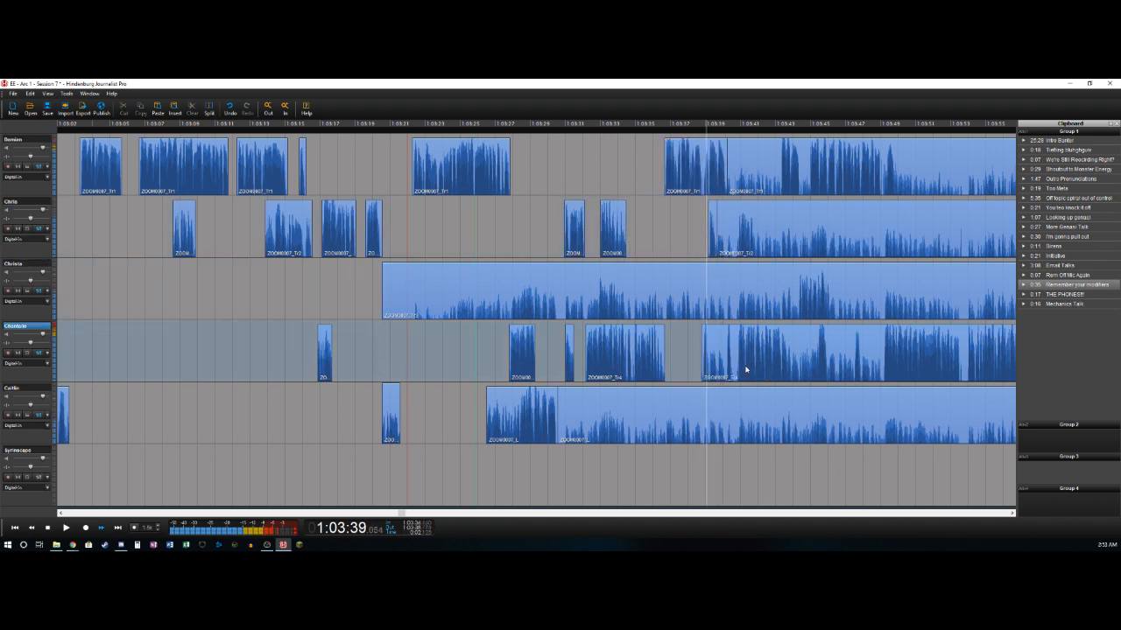
{"action": "key", "text": "space"}
{"action": "key", "text": "t"}
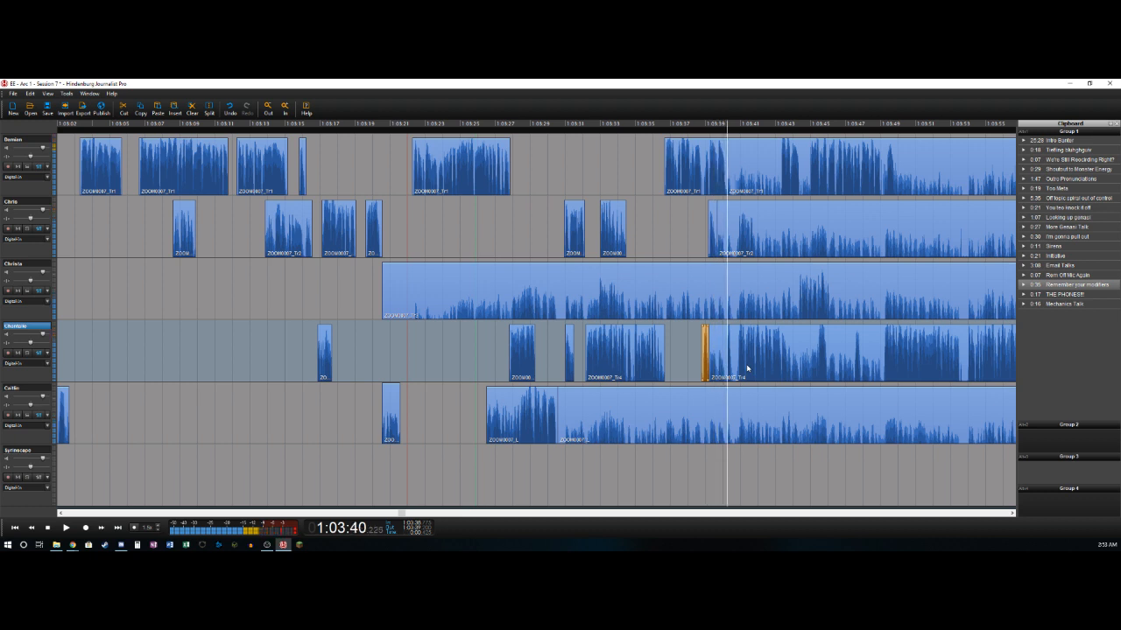
- Delete the fourth track's section from about 1:03:39.25 to 1:03:40.2 and split the track near 1:03:40.45
{"action": "key", "text": "t"}
{"action": "key", "text": "Delete"}
{"action": "key", "text": "t"}
{"action": "key", "text": "Right"}
{"action": "key", "text": "Right"}
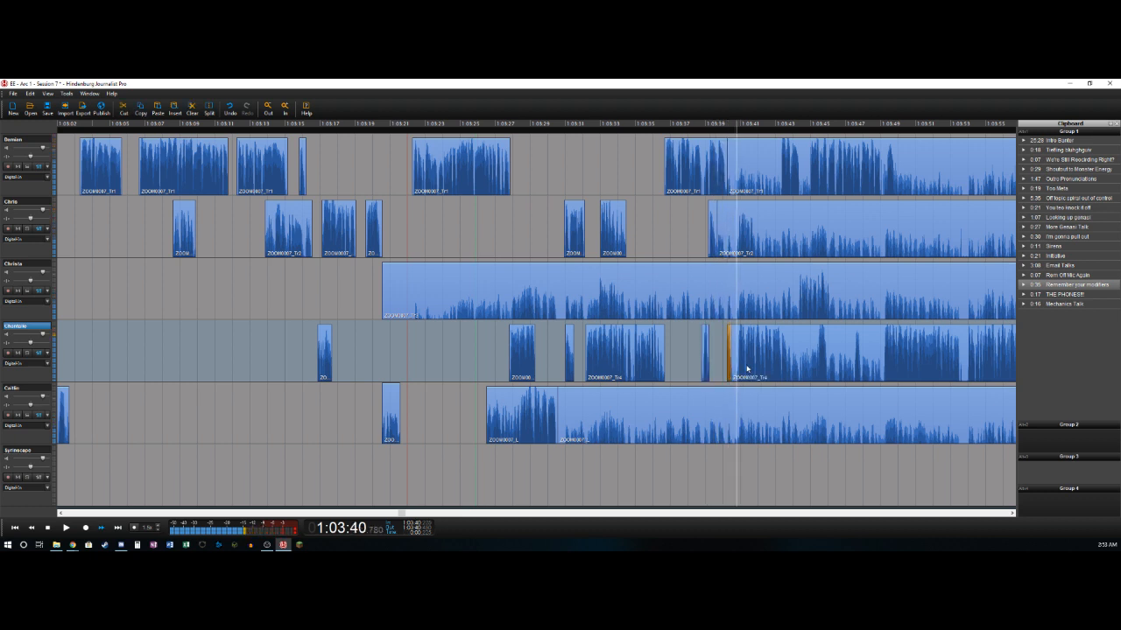
- Split the fourth track near 1:03:40.9 and delete its section from about 1:03:40.45 up to there
{"action": "key", "text": "Left"}
{"action": "key", "text": "Right"}
{"action": "key", "text": "t"}
{"action": "key", "text": "Delete"}
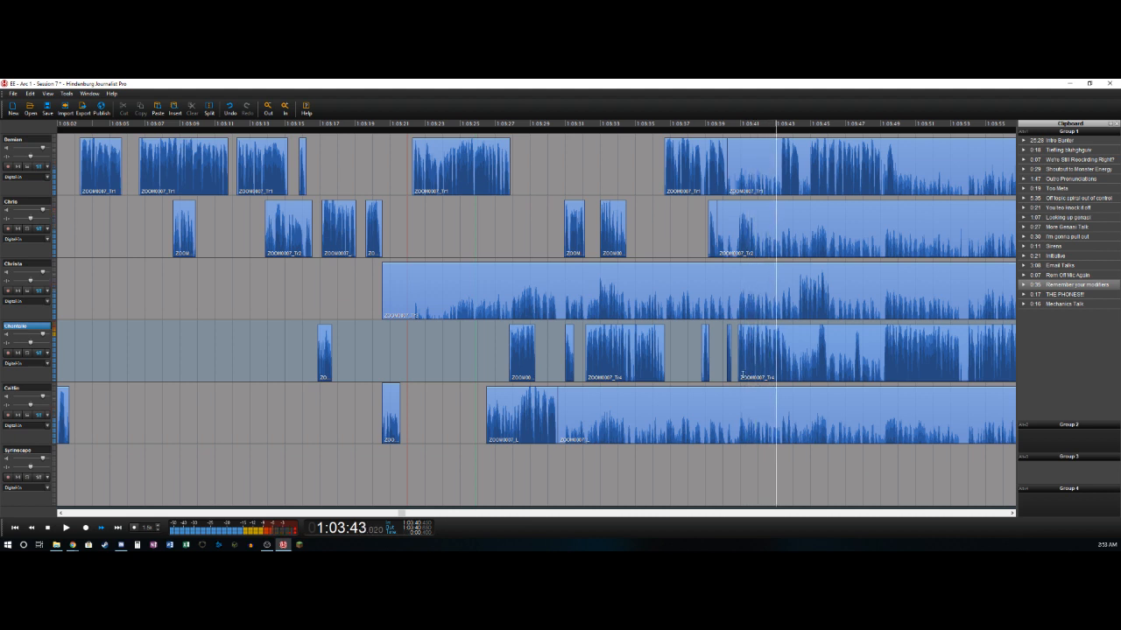
{"action": "key", "text": "Left"}
{"action": "key", "text": "Left"}
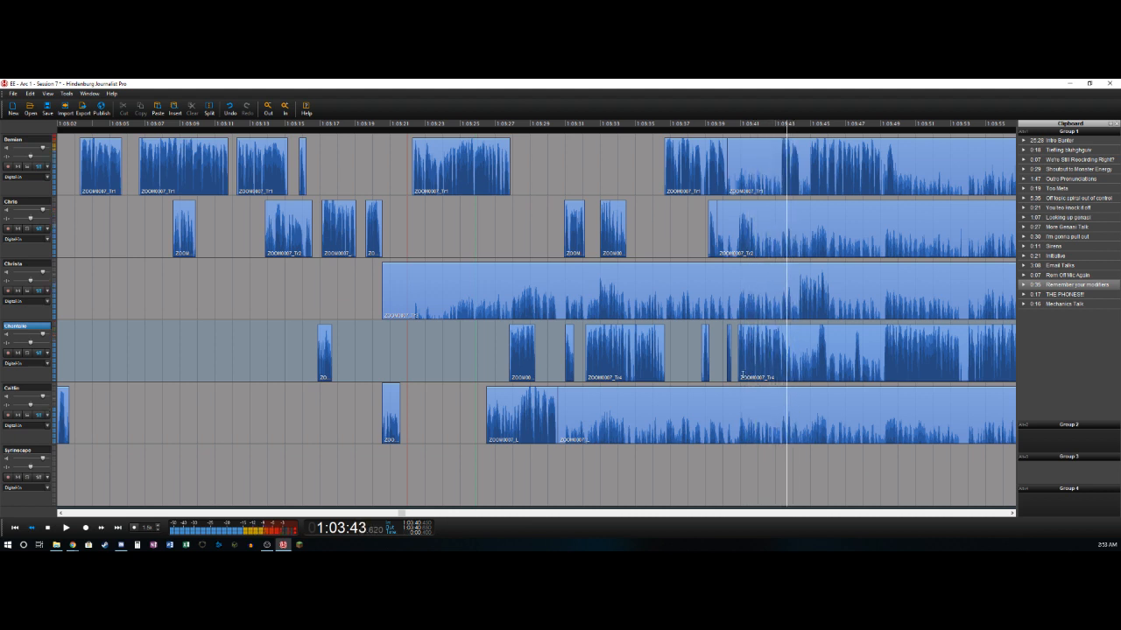
- Split the fourth track near 1:03:43.7 and delete the second track's section from about 1:03:39.65 to 1:03:40.85
{"action": "key", "text": "ctrl+t"}
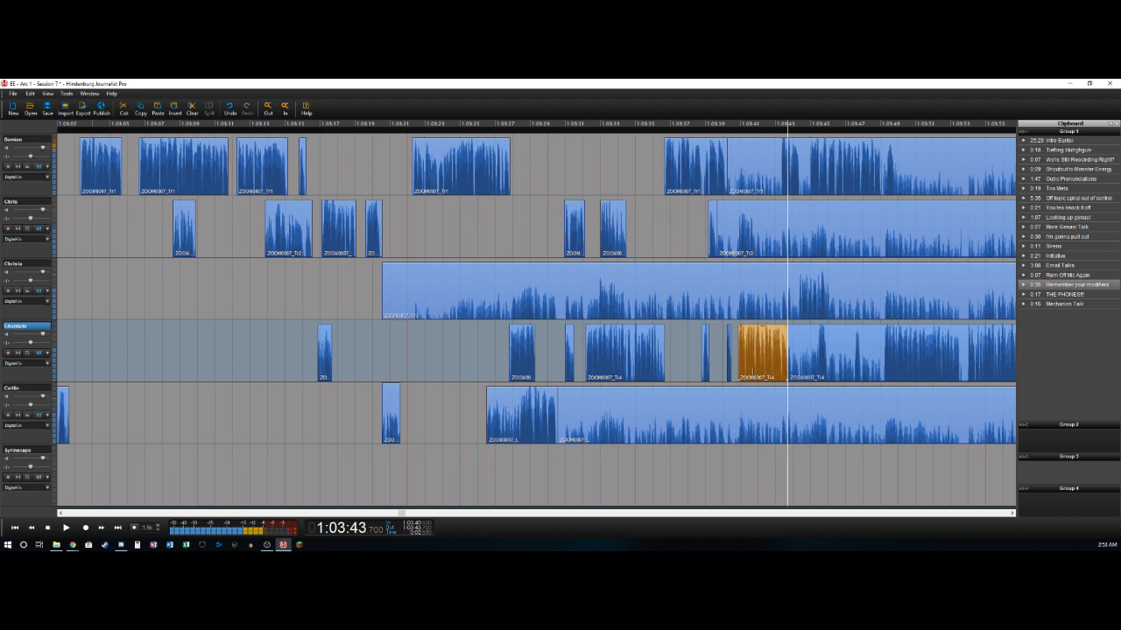
{"action": "key", "text": "Up"}
{"action": "key", "text": "Left"}
{"action": "key", "text": "Left"}
{"action": "key", "text": "Left"}
{"action": "key", "text": "Left"}
{"action": "key", "text": "Left"}
{"action": "key", "text": "Left"}
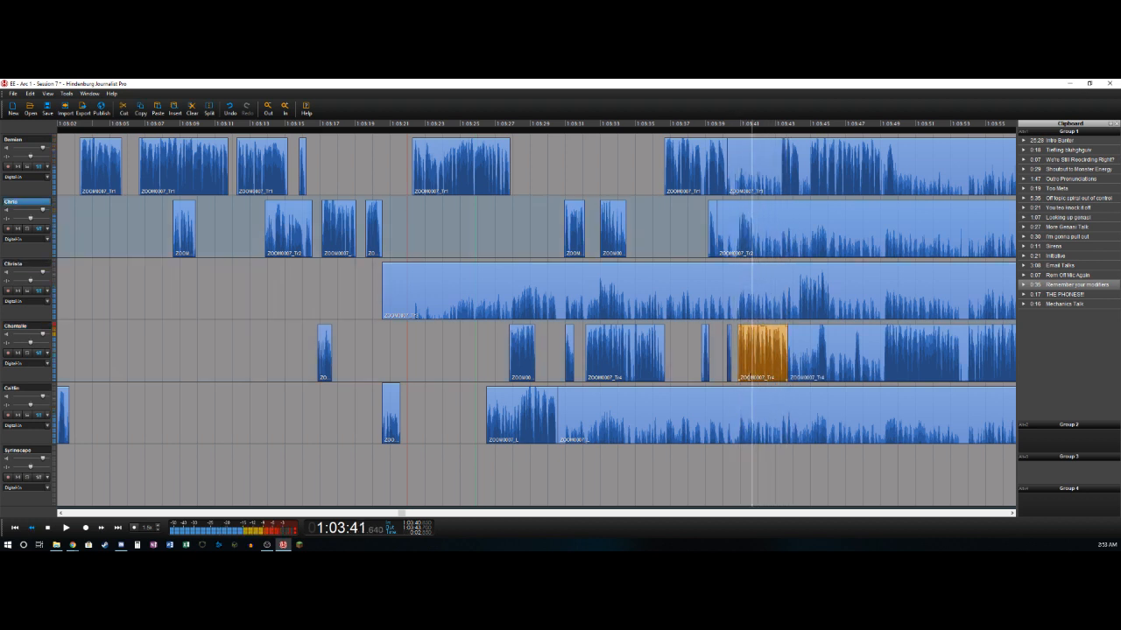
{"action": "key", "text": "Left"}
{"action": "key", "text": "t"}
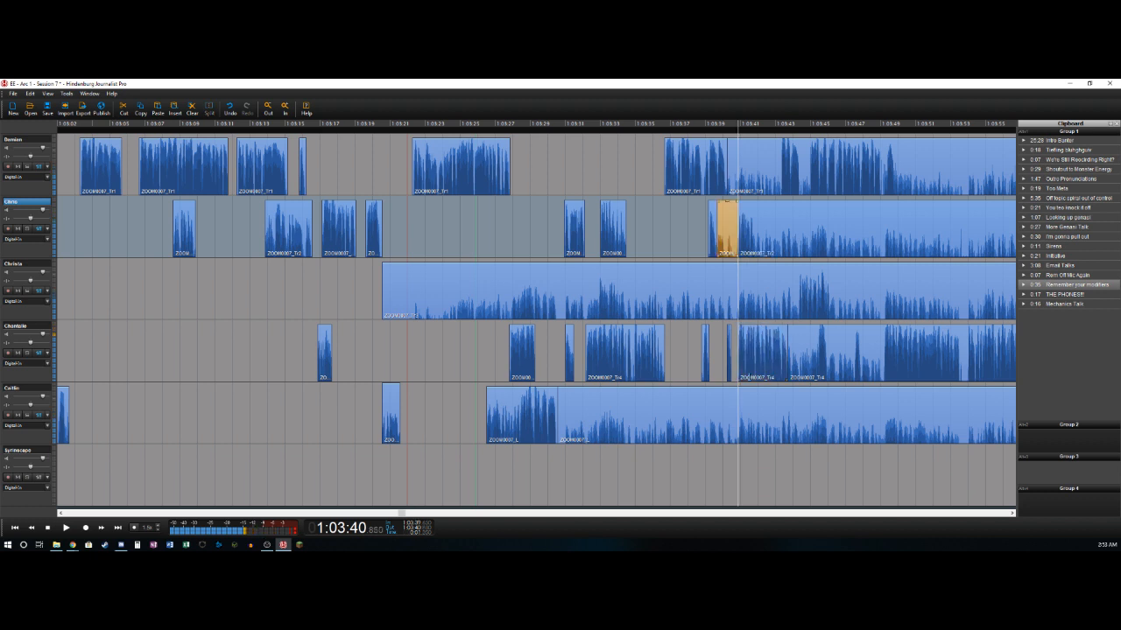
{"action": "key", "text": "Delete"}
- Split the second track near 1:03:41.9 and delete the first track's section from about 1:03:40.2 to 1:03:43.3
{"action": "key", "text": "Right"}
{"action": "key", "text": "t"}
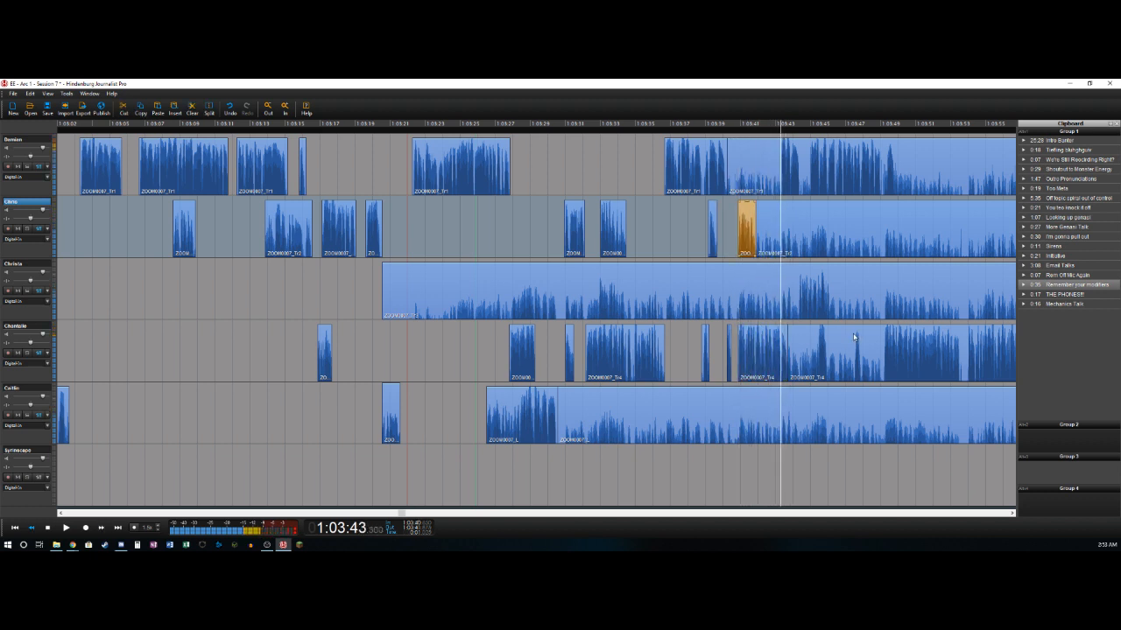
{"action": "key", "text": "Left"}
{"action": "key", "text": "space"}
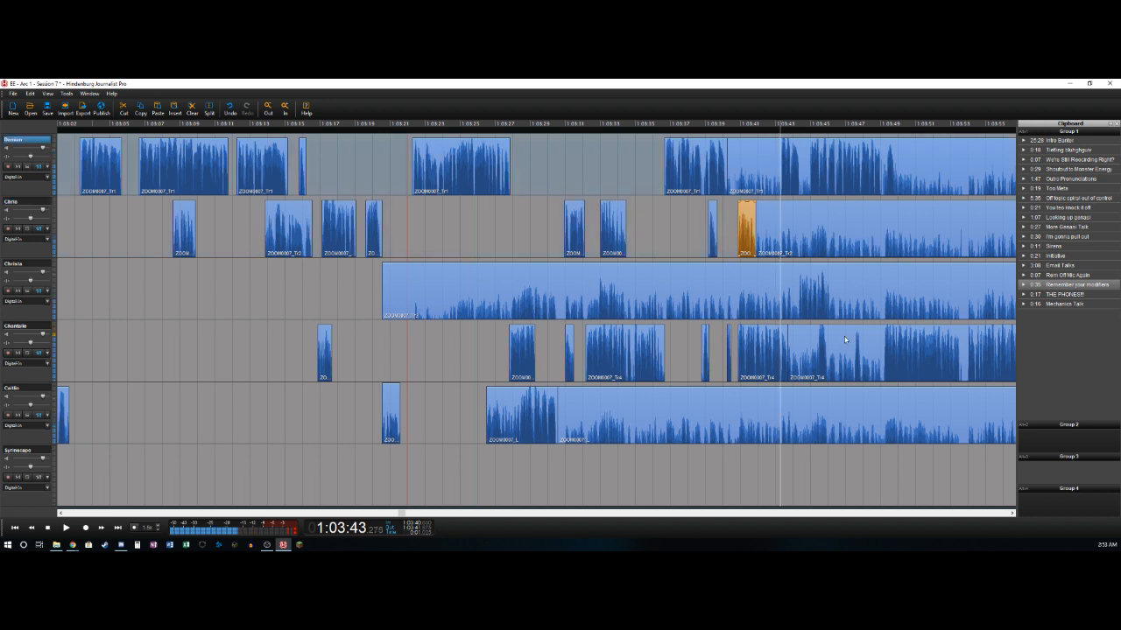
{"action": "key", "text": "ctrl+t"}
{"action": "key", "text": "Delete"}
- Split the first track near 1:03:44.35 and 1:03:44.95 and delete the section between the cuts
{"action": "key", "text": "space"}
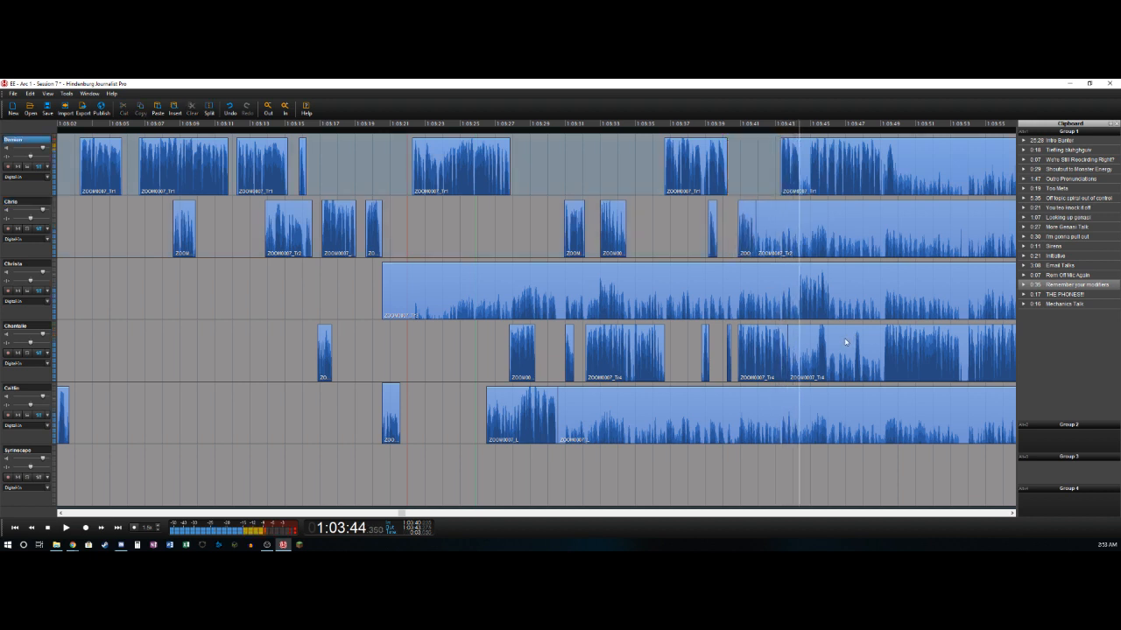
{"action": "key", "text": "ctrl+t"}
{"action": "key", "text": "space"}
{"action": "key", "text": "space"}
{"action": "key", "text": "ctrl+t"}
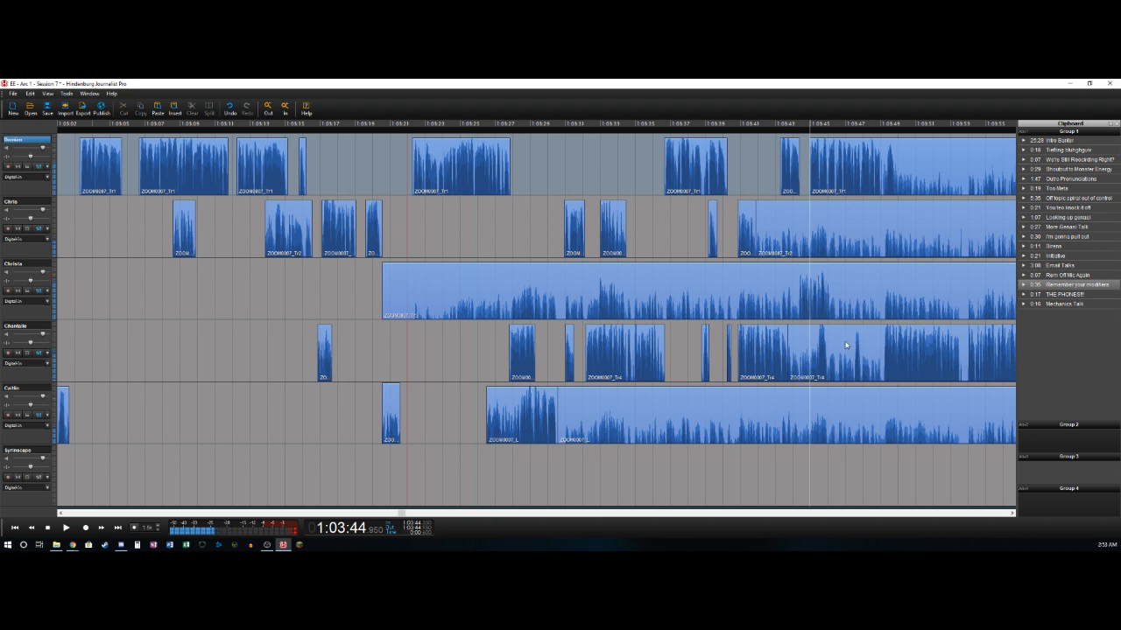
- Delete the third track's section from about 1:03:20.6 to 1:03:44.3 and split the track near 1:03:46.1
{"action": "key", "text": "ctrl+t"}
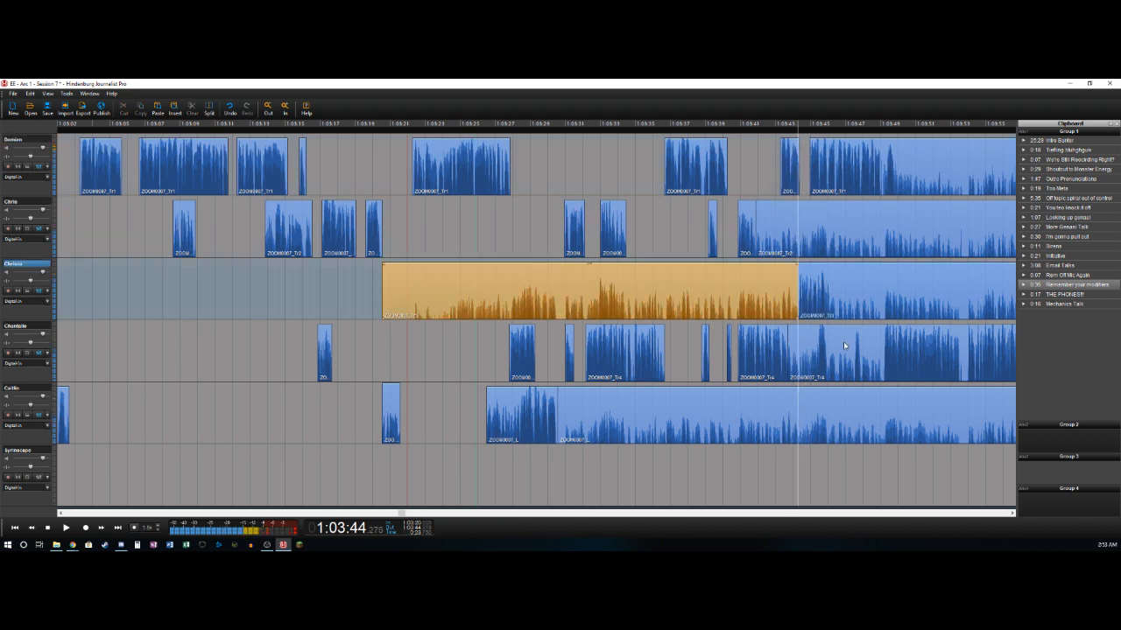
{"action": "key", "text": "Delete"}
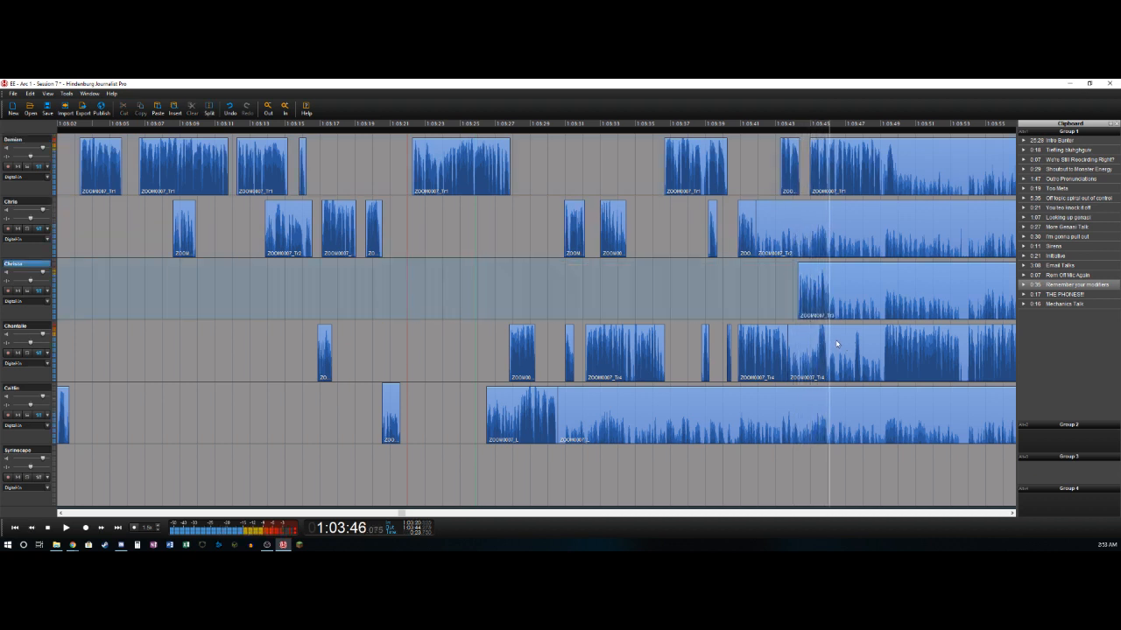
{"action": "key", "text": "space"}
{"action": "key", "text": "ctrl+t"}
- Delete the fourth track's section from about 1:03:43.7 to 1:03:45.45 and split the track near 1:03:45.95
{"action": "key", "text": "Down"}
{"action": "key", "text": "Left"}
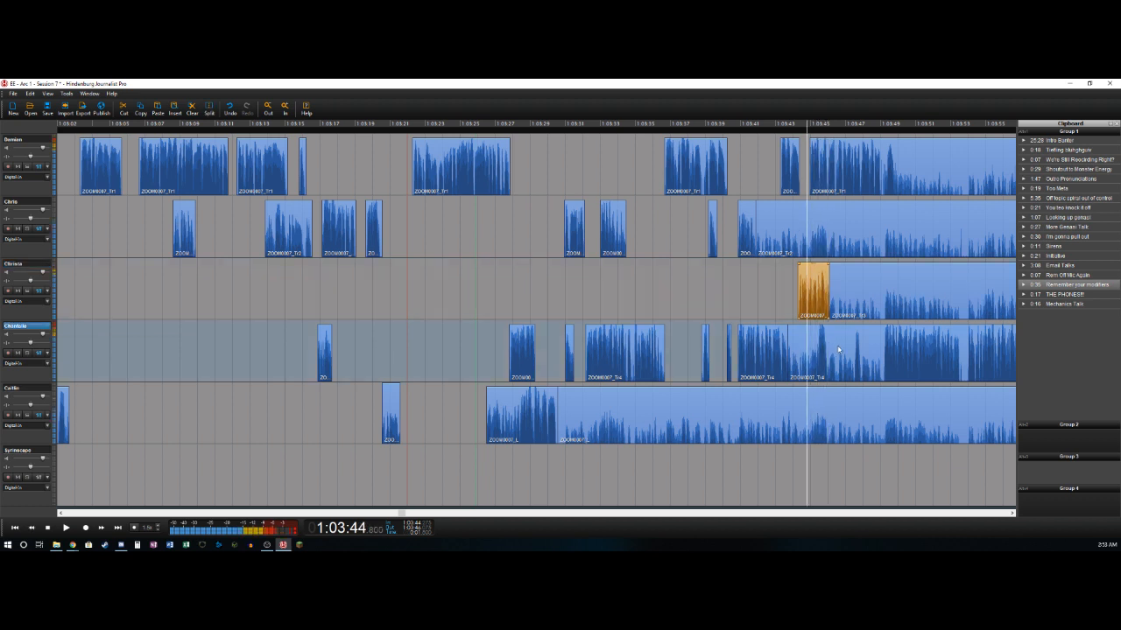
{"action": "key", "text": "Right"}
{"action": "key", "text": "ctrl+t"}
{"action": "key", "text": "Delete"}
{"action": "key", "text": "space"}
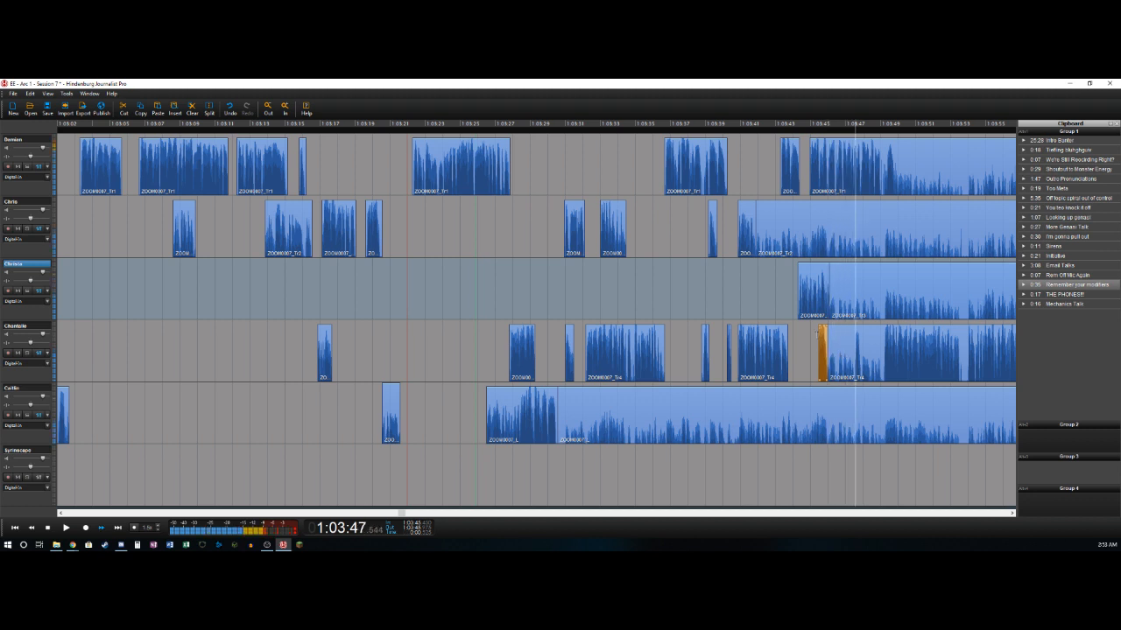
- Delete the fourth track's section from about 1:03:45.95 to 1:03:47.5 and split the track near 1:03:47.95
{"action": "key", "text": "space"}
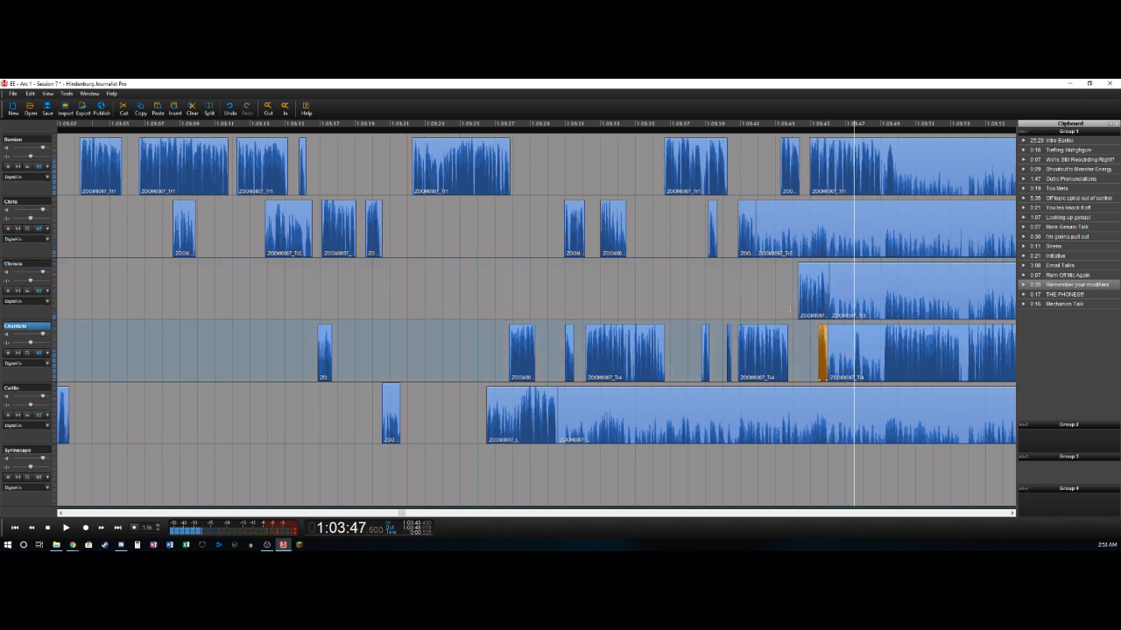
{"action": "key", "text": "ctrl+t"}
{"action": "key", "text": "Delete"}
{"action": "key", "text": "space"}
{"action": "key", "text": "ctrl+t"}
- Split the fourth track near 1:03:49.1 and delete its section from about 1:03:47.95 up to there
{"action": "key", "text": "space"}
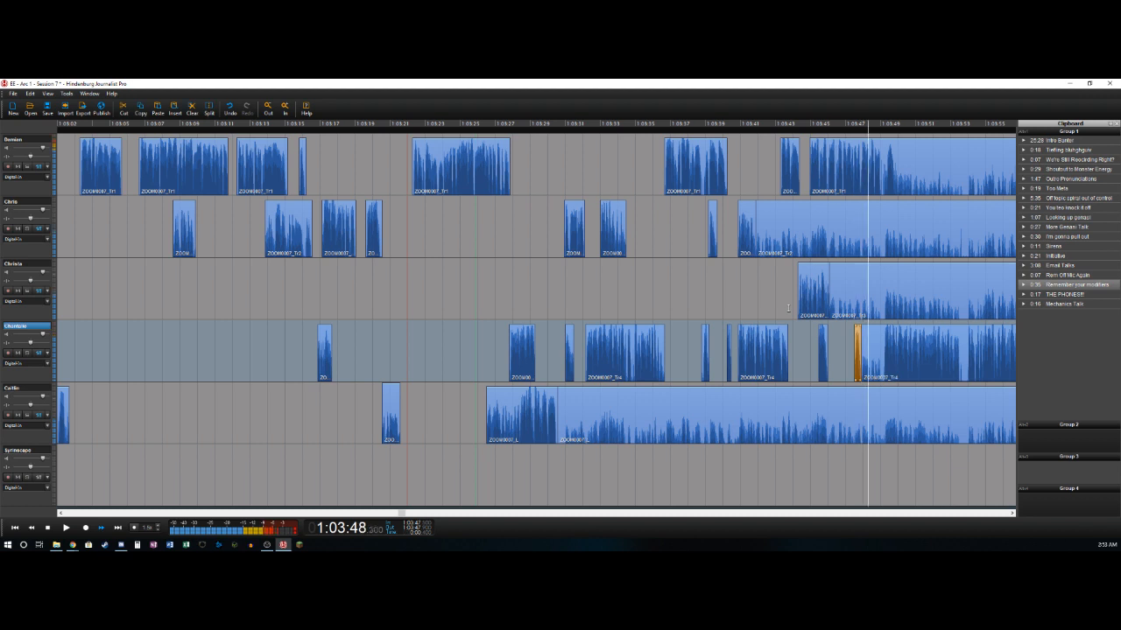
{"action": "key", "text": "space"}
{"action": "key", "text": "ctrl+t"}
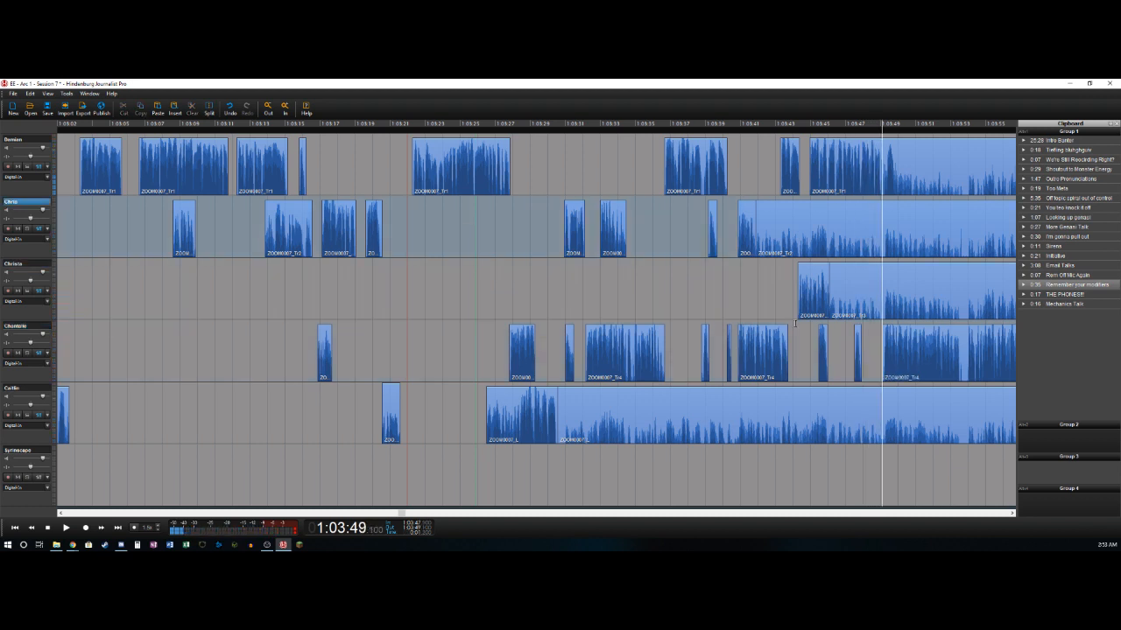
- Split the first track near 1:03:49.1 and 1:03:49.3 and delete the short section between the cuts
{"action": "key", "text": "Up"}
{"action": "key", "text": "space"}
{"action": "key", "text": "ctrl+t"}
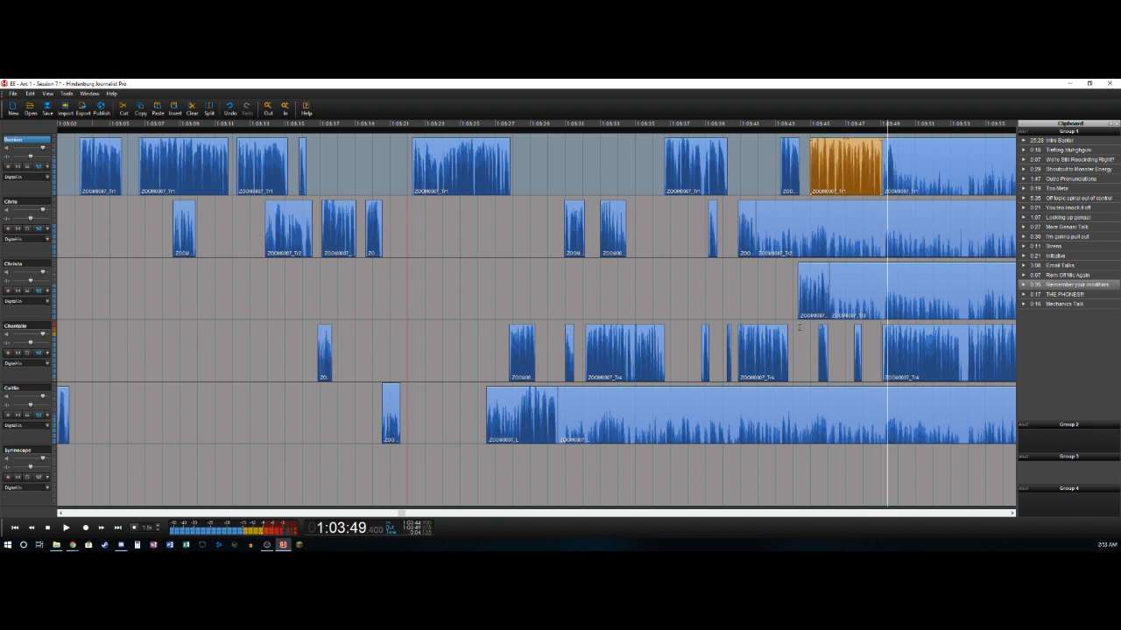
{"action": "key", "text": "ctrl+t"}
{"action": "key", "text": "Delete"}
- Split the first track near 1:03:49.9 and delete its section from there to about 1:03:57.95
{"action": "key", "text": "space"}
{"action": "key", "text": "space"}
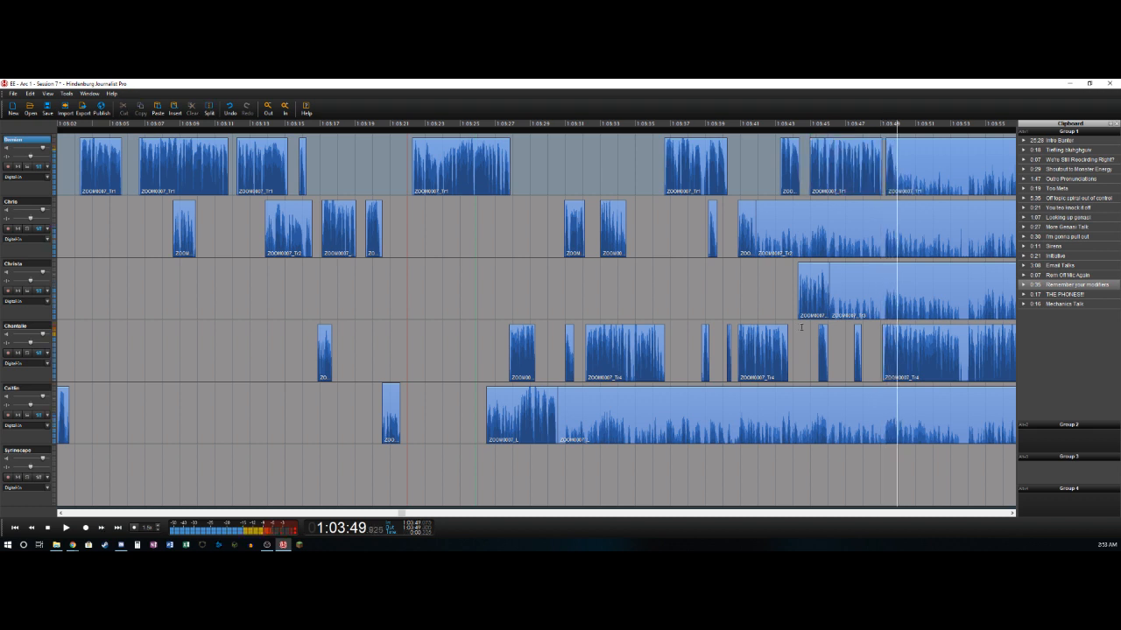
{"action": "key", "text": "space"}
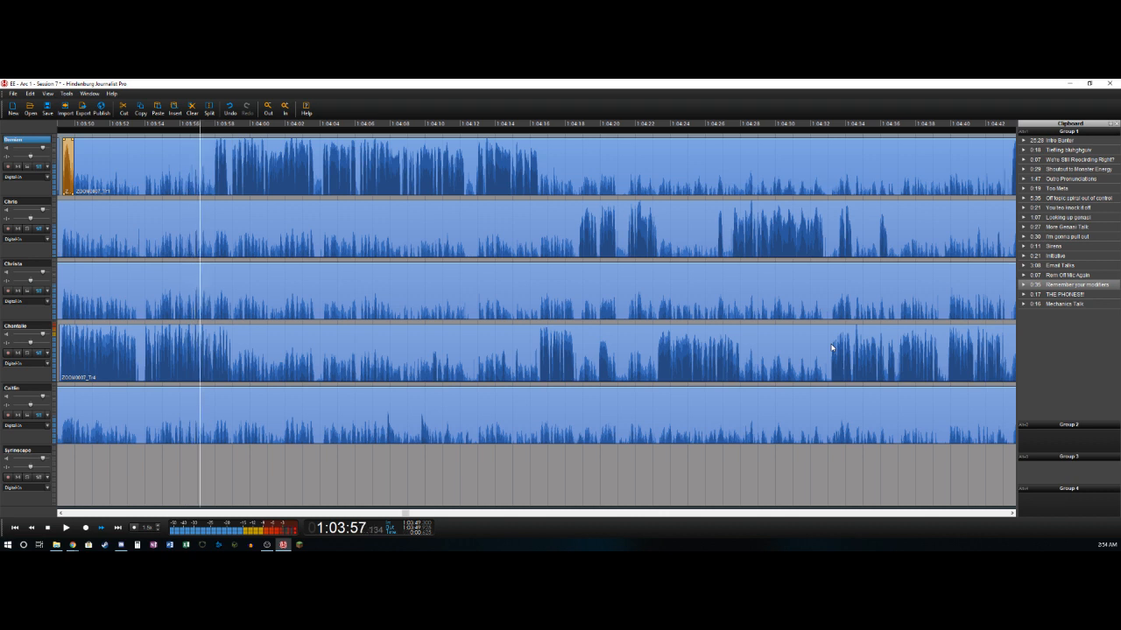
{"action": "key", "text": "space"}
{"action": "key", "text": "Left"}
{"action": "key", "text": "Right"}
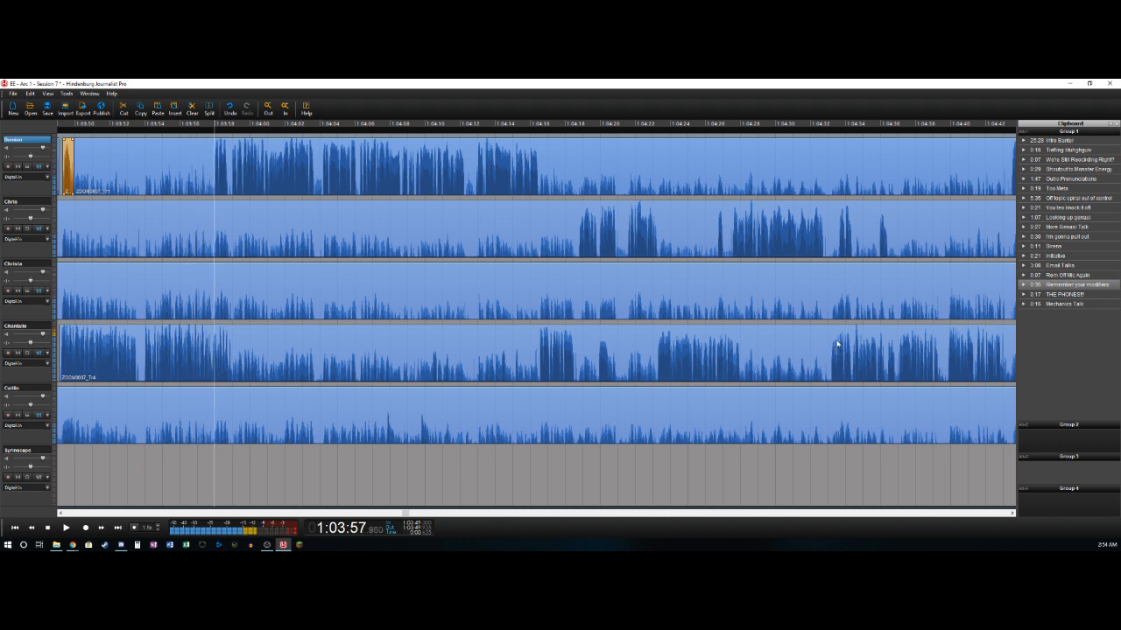
{"action": "key", "text": "t"}
{"action": "key", "text": "Delete"}
- Split the fourth track where its speech ends, near 1:03:58.95
{"action": "key", "text": "space"}
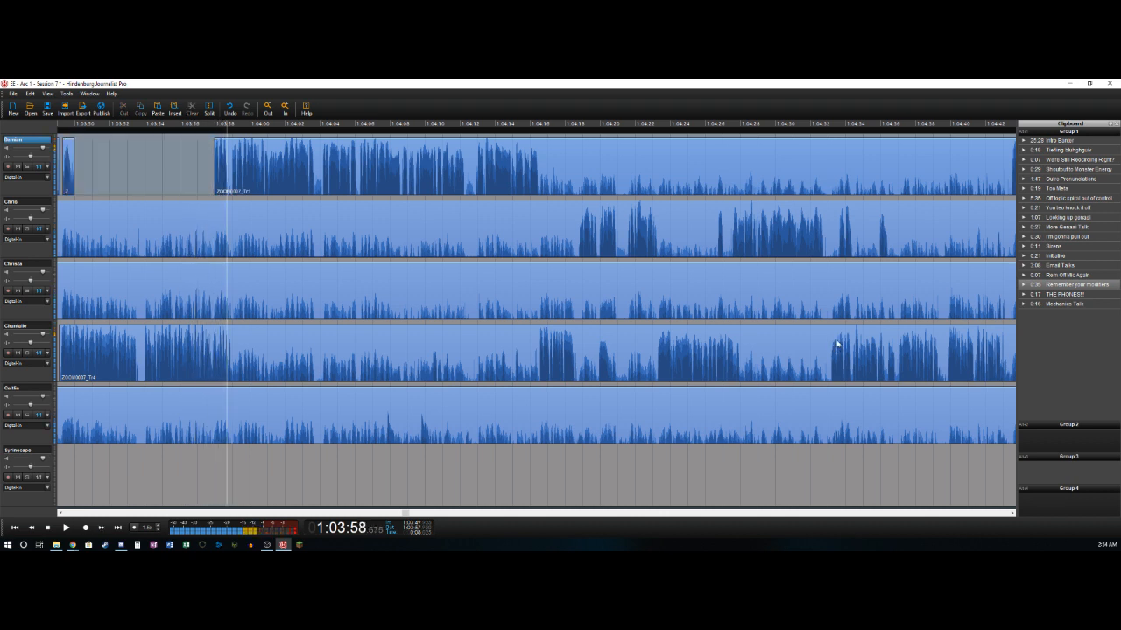
{"action": "key", "text": "space"}
{"action": "key", "text": "Left"}
{"action": "key", "text": "Right"}
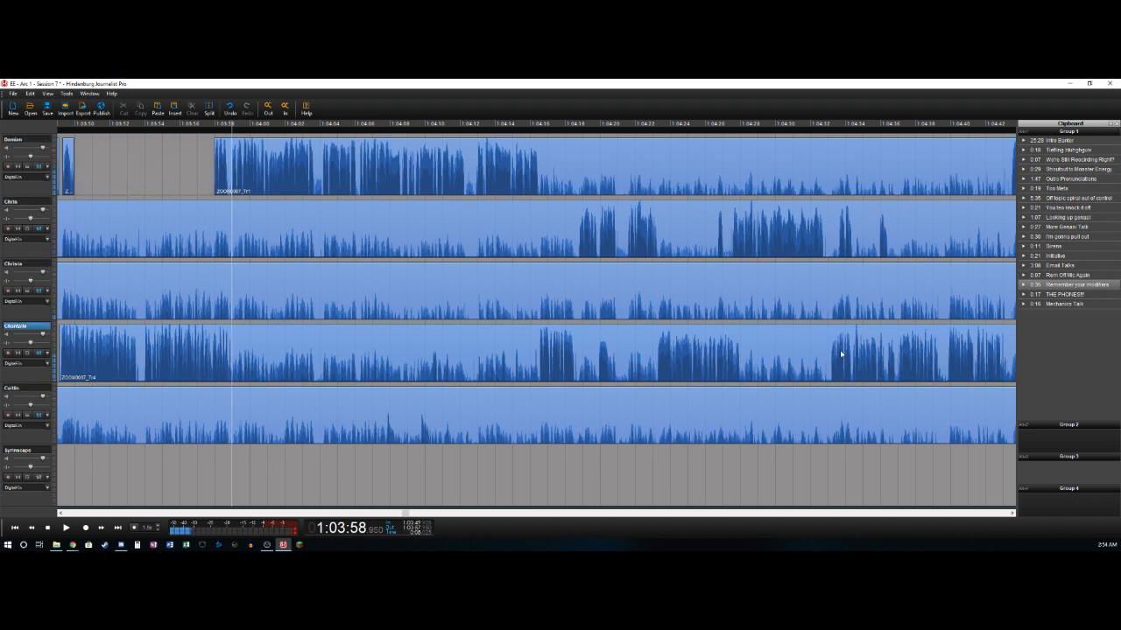
{"action": "key", "text": "t"}
- Split the first track near 1:04:03.7 and delete its section from there to about 1:04:04.15
{"action": "key", "text": "space"}
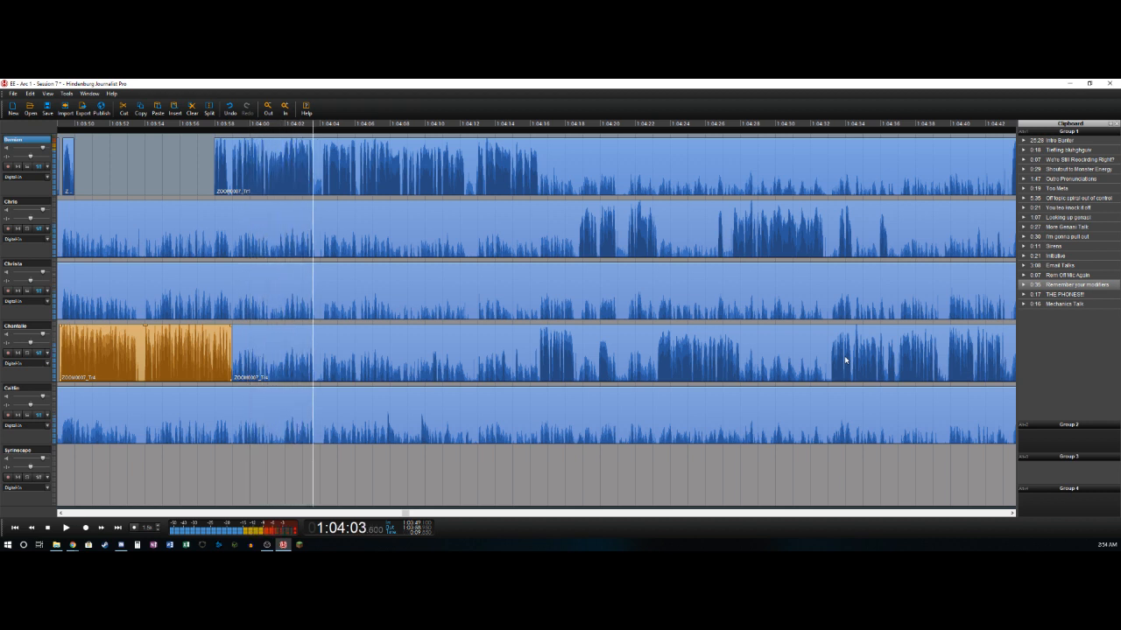
{"action": "key", "text": "ctrl+b"}
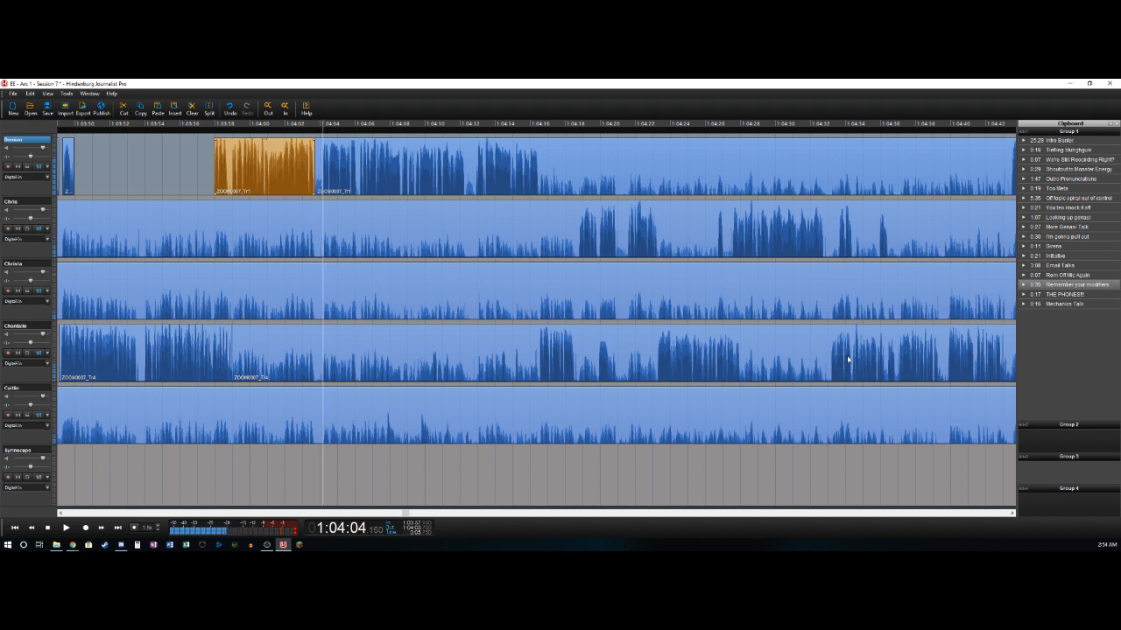
{"action": "key", "text": "ctrl+t"}
{"action": "key", "text": "Delete"}
- Split the first track near 1:04:12.3 and delete its section from there to about 1:04:12.85
{"action": "key", "text": "l"}
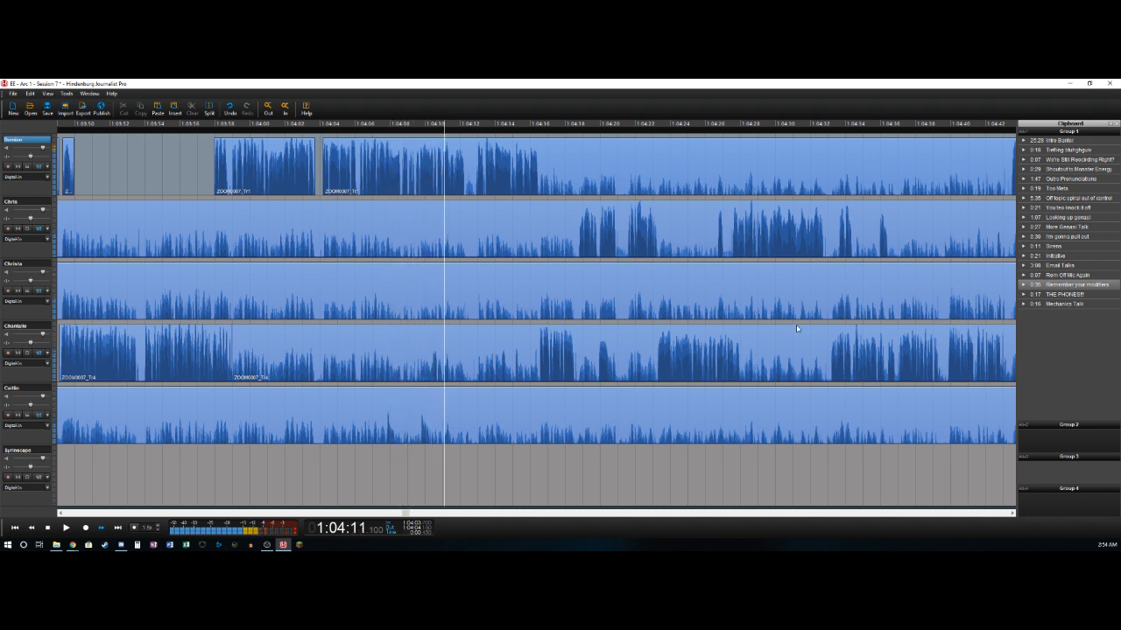
{"action": "key", "text": "ctrl+b"}
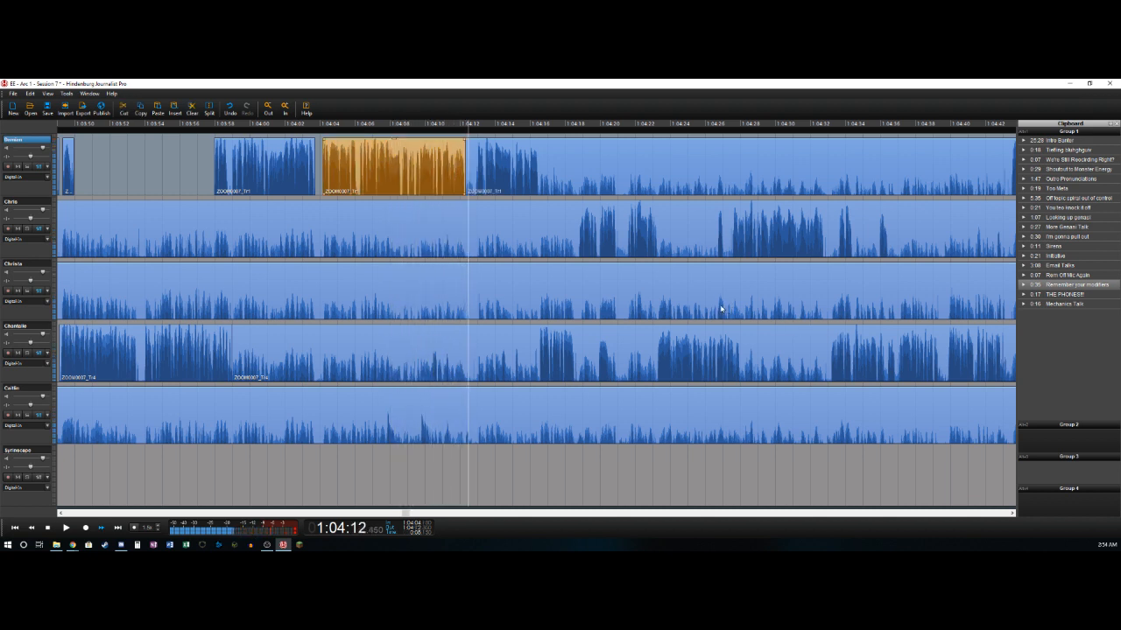
{"action": "key", "text": "space"}
{"action": "key", "text": "ctrl+t"}
{"action": "key", "text": "Delete"}
- Split the first track near 1:04:16.5 and delete the fourth track's section from about 1:03:58.95 to 1:04:16.5
{"action": "key", "text": "space"}
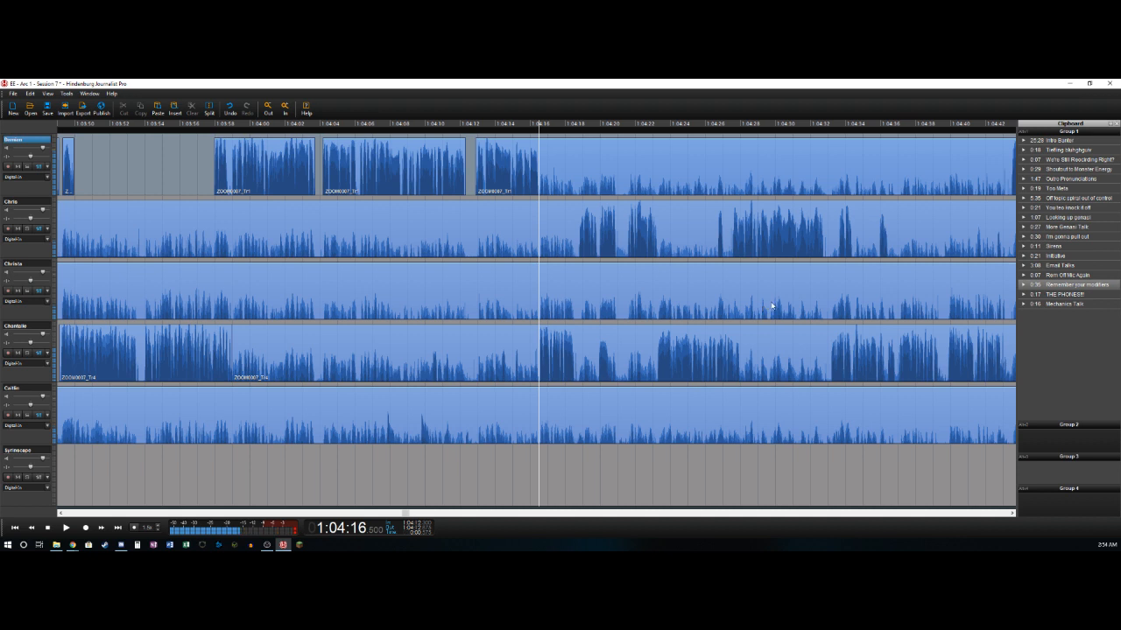
{"action": "key", "text": "ctrl+t"}
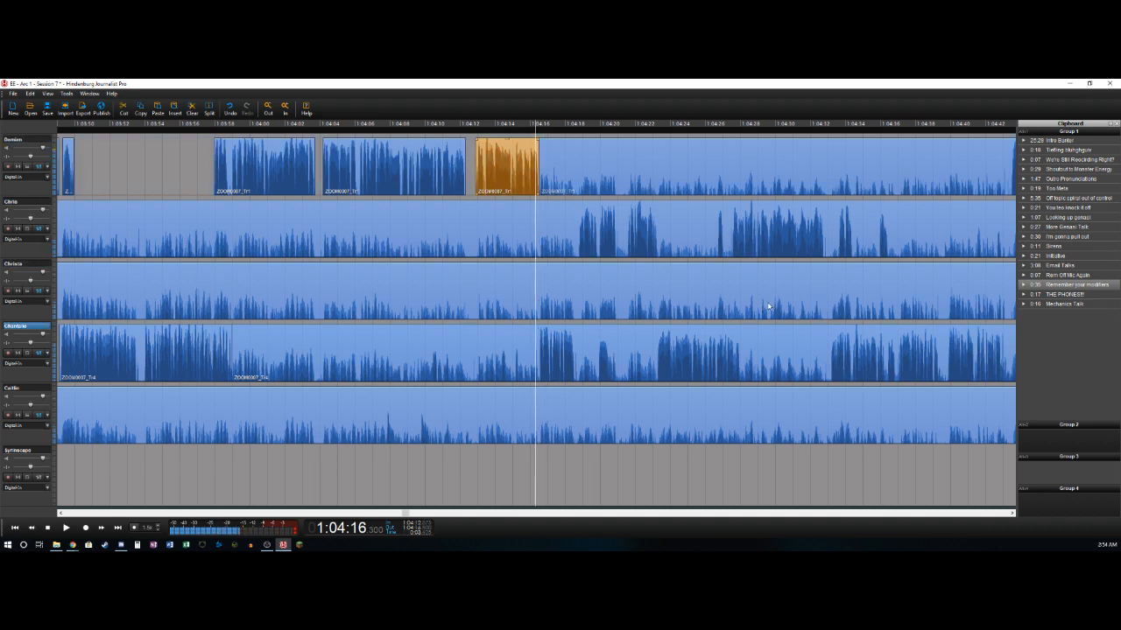
{"action": "key", "text": "ctrl+t"}
{"action": "key", "text": "Delete"}
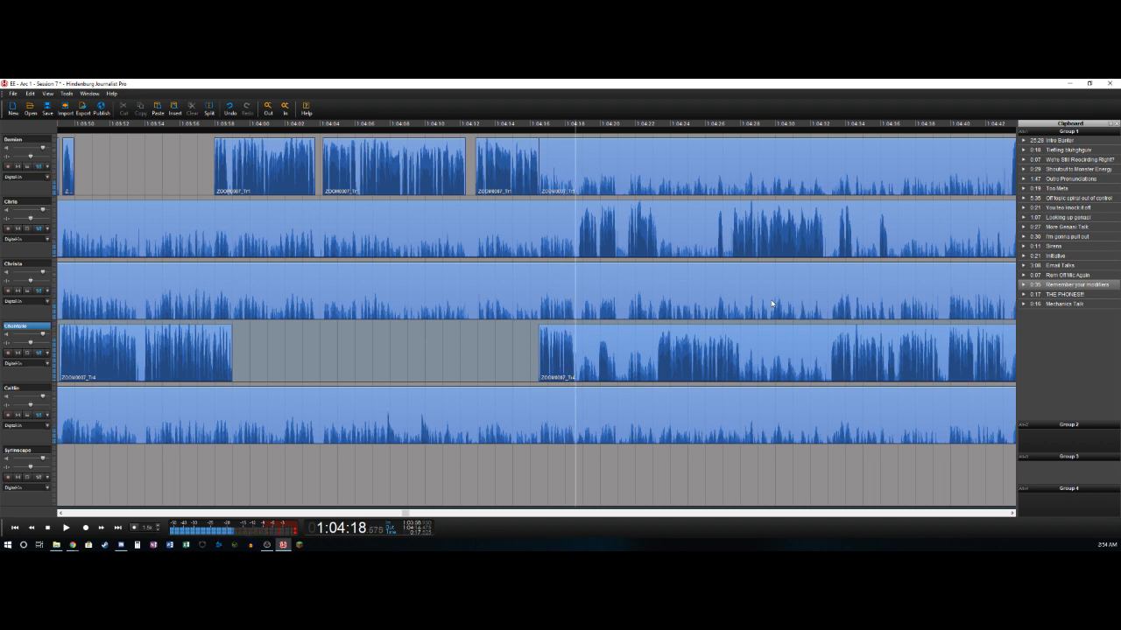
- Split the fourth track near 1:04:18.6 and delete the second track's section from about 1:03:41.9 to 1:04:18.7
{"action": "key", "text": "ctrl+t"}
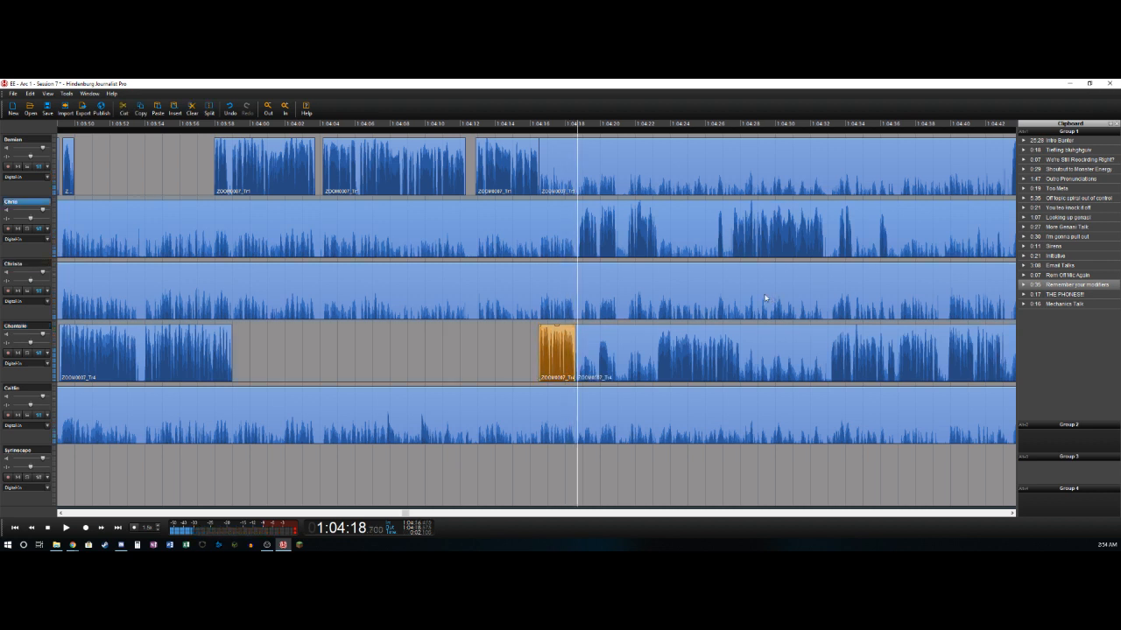
{"action": "key", "text": "Delete"}
{"action": "key", "text": "ctrl+t"}
{"action": "key", "text": "Delete"}
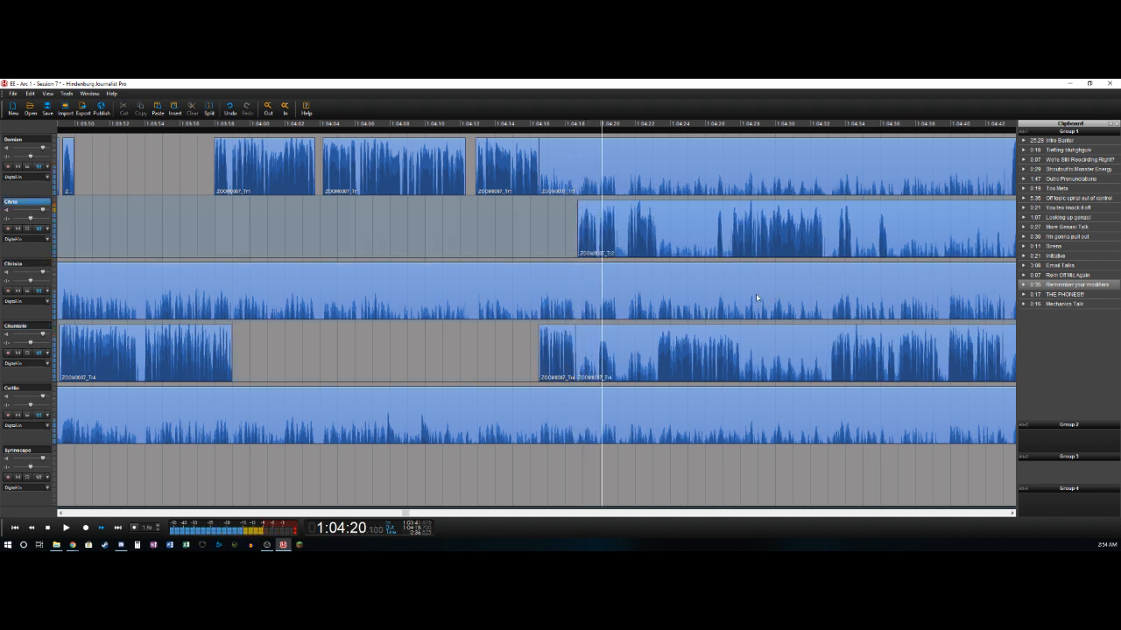
- Split the second track near 1:04:20.95 and delete the fourth track's section from about 1:04:18.6 to 1:04:19.9
{"action": "key", "text": "ctrl+t"}
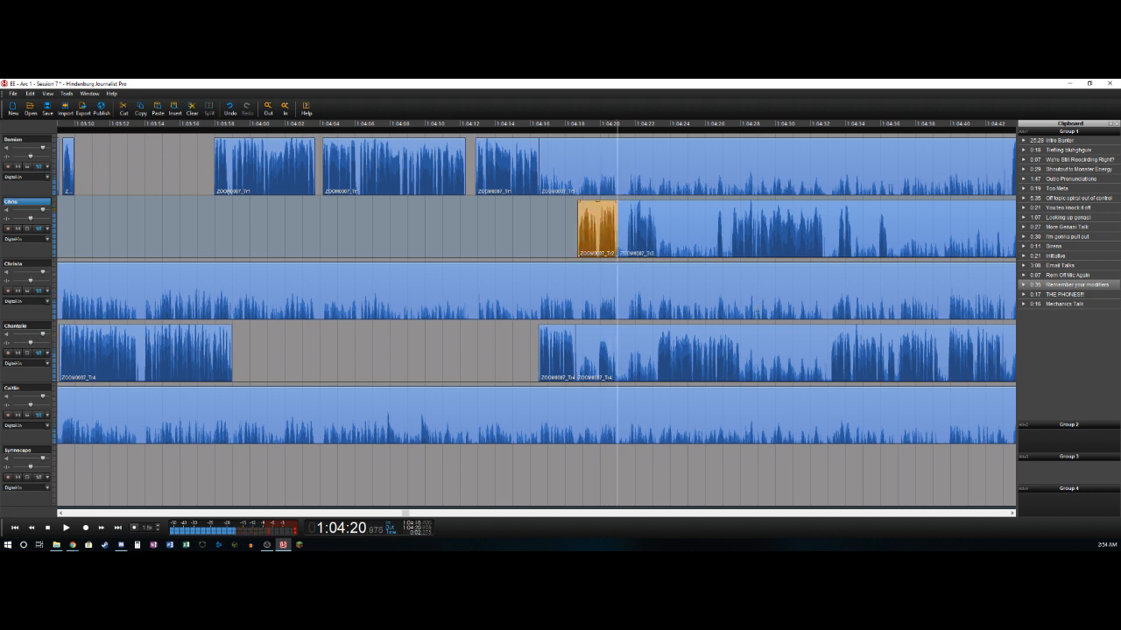
{"action": "key", "text": "Left"}
{"action": "key", "text": "Left"}
{"action": "key", "text": "Left"}
{"action": "key", "text": "Left"}
{"action": "key", "text": "Left"}
{"action": "key", "text": "Left"}
{"action": "key", "text": "Left"}
{"action": "key", "text": "Left"}
{"action": "key", "text": "Left"}
{"action": "key", "text": "Left"}
{"action": "key", "text": "Left"}
{"action": "key", "text": "Left"}
{"action": "key", "text": "Left"}
{"action": "key", "text": "Left"}
{"action": "key", "text": "Right"}
{"action": "key", "text": "Right"}
{"action": "key", "text": "Right"}
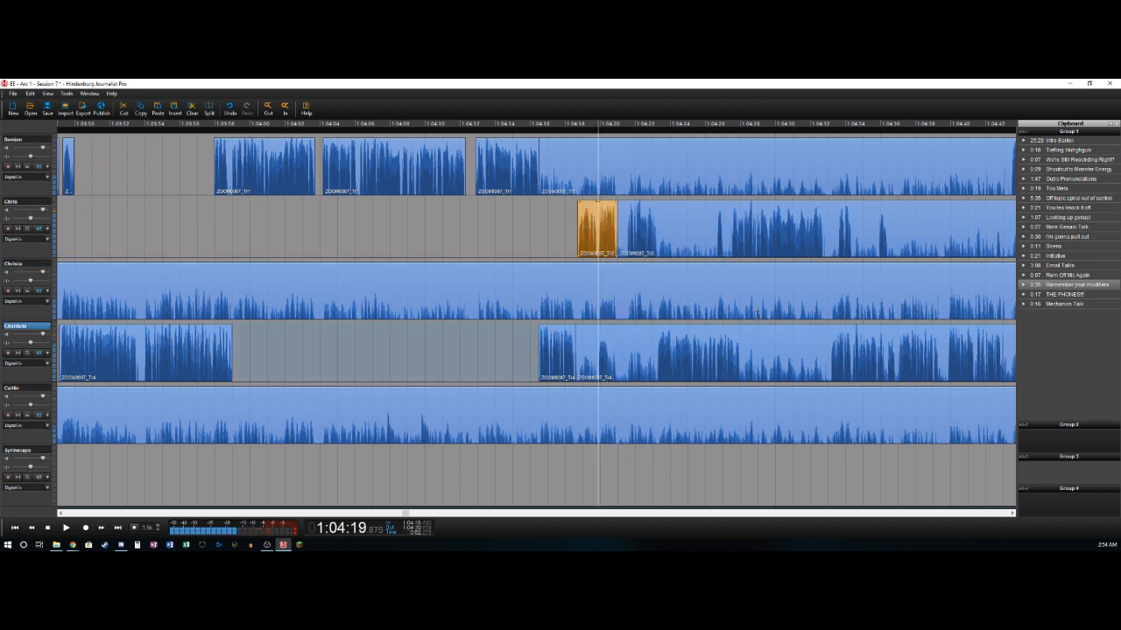
{"action": "key", "text": "ctrl+t"}
{"action": "key", "text": "Delete"}
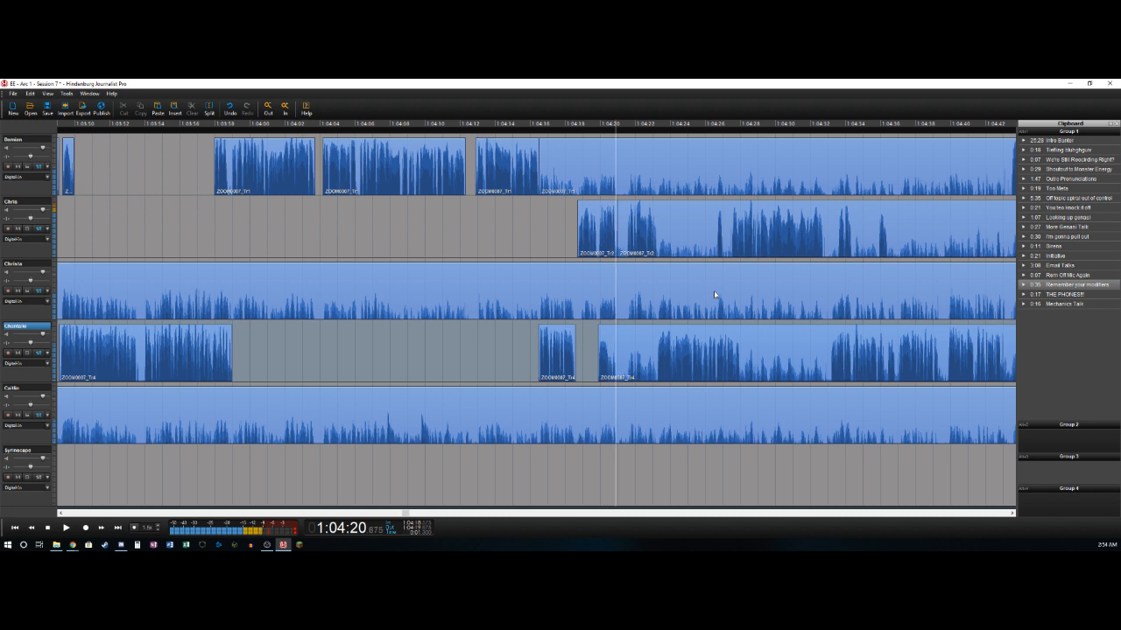
- Split the fourth track near 1:04:20.6 and delete the second track's section from about 1:04:20.95 to 1:04:21.55
{"action": "key", "text": "ctrl+t"}
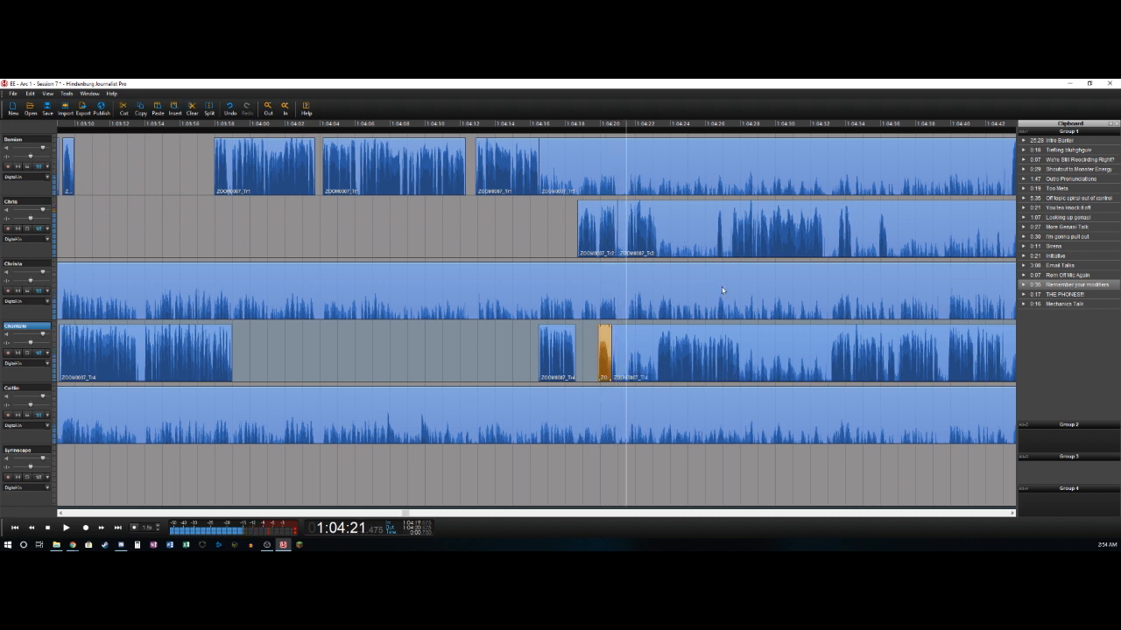
{"action": "key", "text": "ctrl+t"}
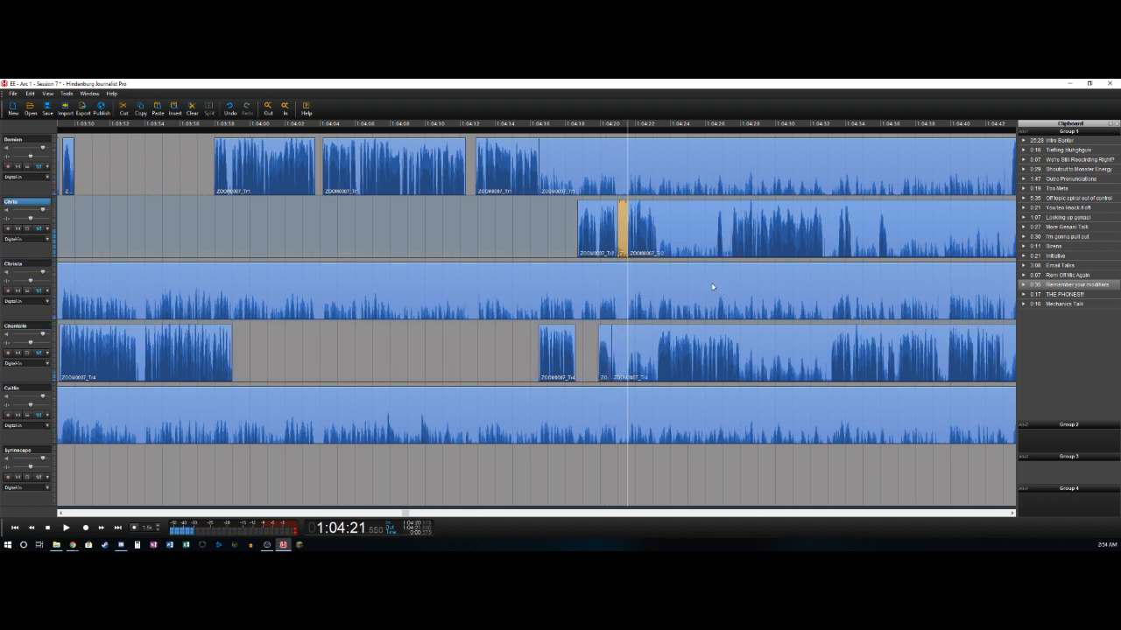
{"action": "key", "text": "Delete"}
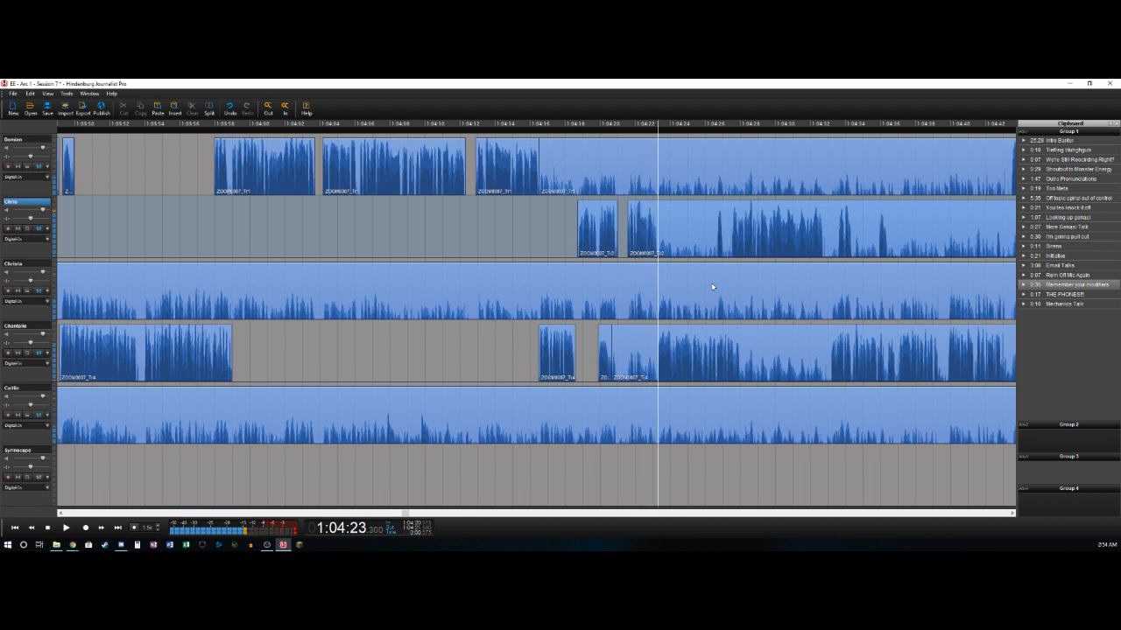
- Split the second track near 1:04:23.3 and delete the fourth track's section from about 1:04:20.7 to 1:04:23.25
{"action": "key", "text": "ctrl+t"}
{"action": "key", "text": "Down"}
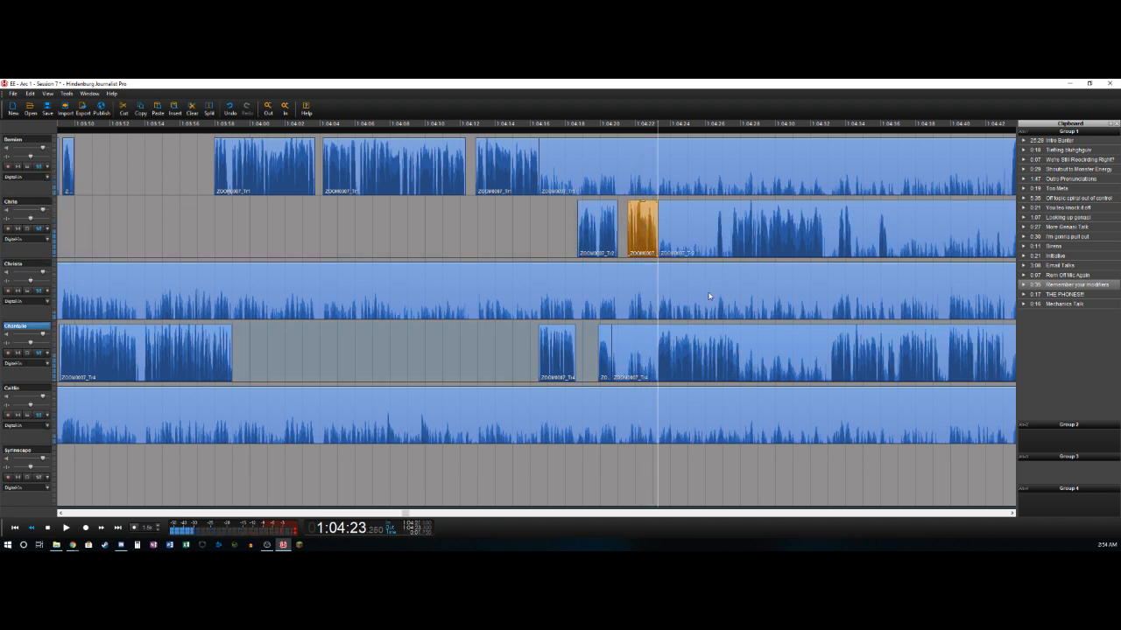
{"action": "key", "text": "ctrl+t"}
{"action": "key", "text": "Delete"}
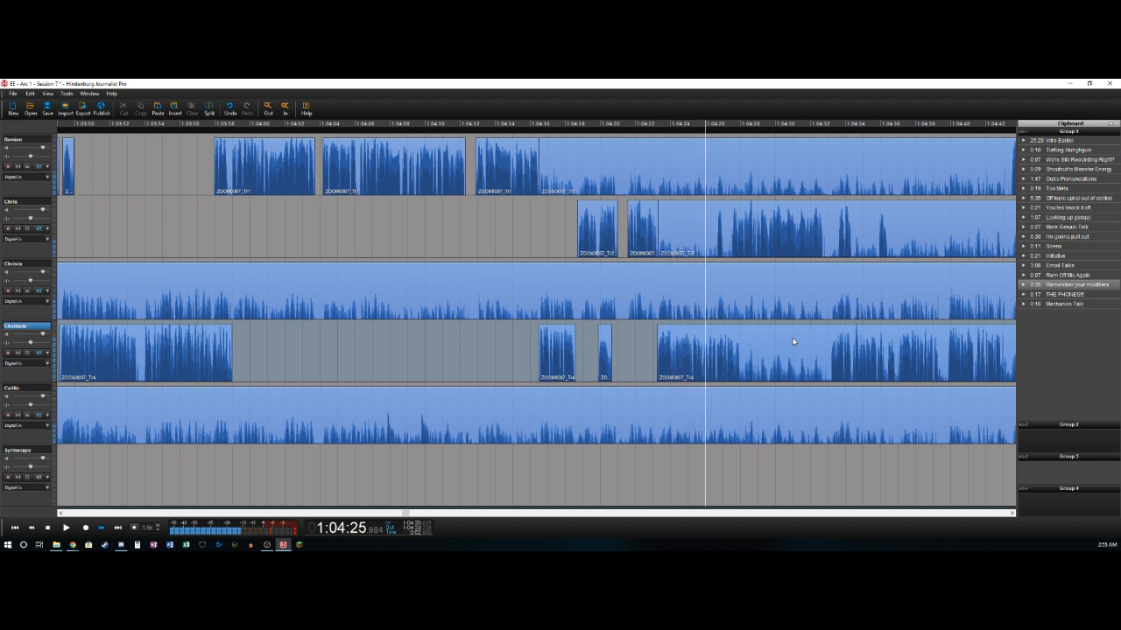
- Split the fourth track near 1:04:28.0 and delete the second track's section from about 1:04:23.3 to 1:04:26.65
{"action": "key", "text": "space"}
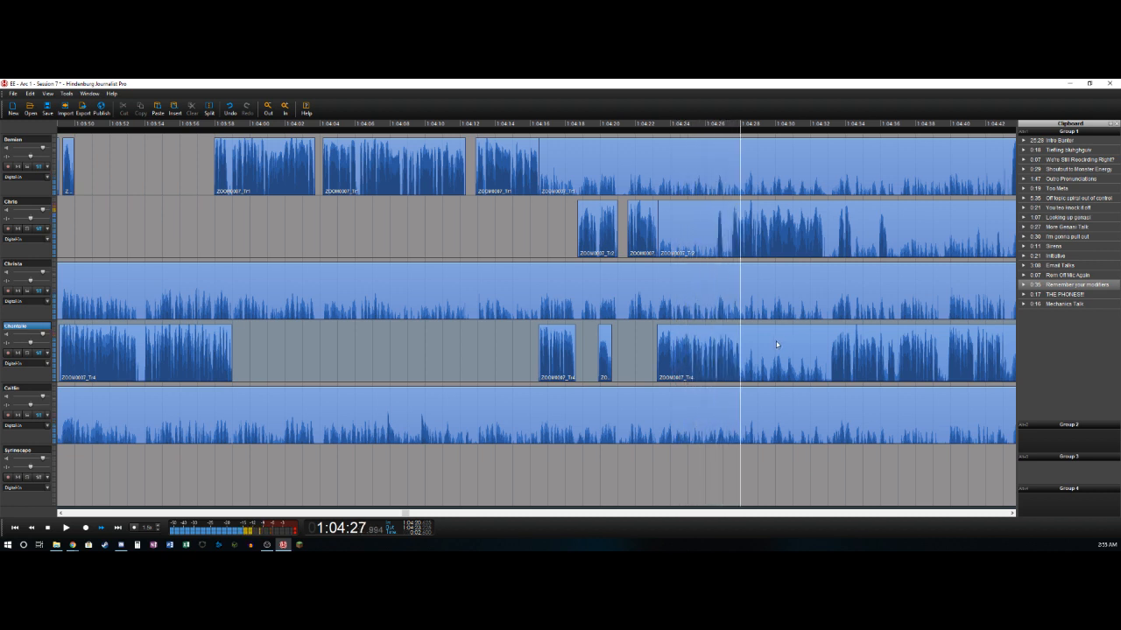
{"action": "key", "text": "ctrl+t"}
{"action": "key", "text": "Up"}
{"action": "key", "text": "Up"}
{"action": "key", "text": "Left"}
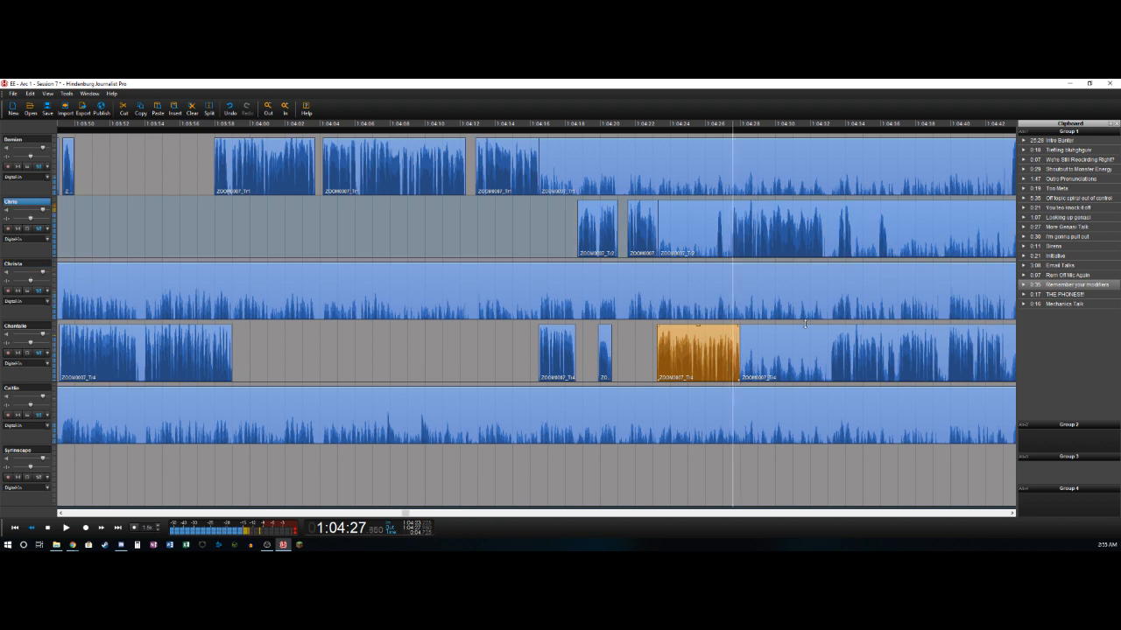
{"action": "key", "text": "ctrl+t"}
{"action": "key", "text": "Delete"}
- Split the second track near 1:04:27.05 and 1:04:27.45 and delete the short section between the cuts
{"action": "key", "text": "Right"}
{"action": "key", "text": "Right"}
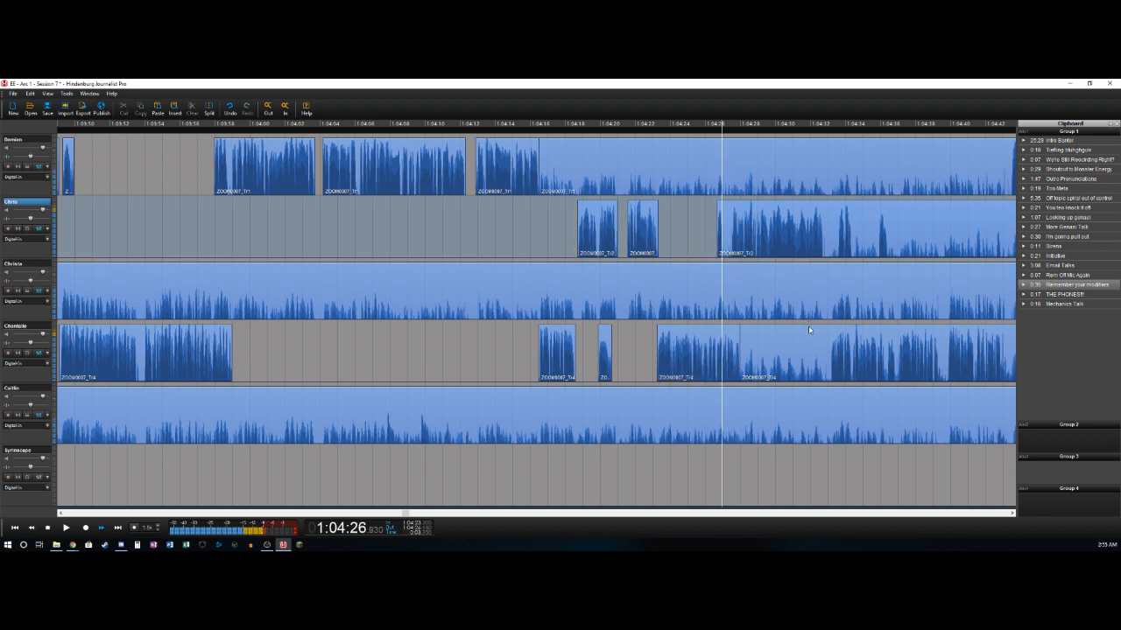
{"action": "key", "text": "ctrl+t"}
{"action": "key", "text": "Right"}
{"action": "key", "text": "Right"}
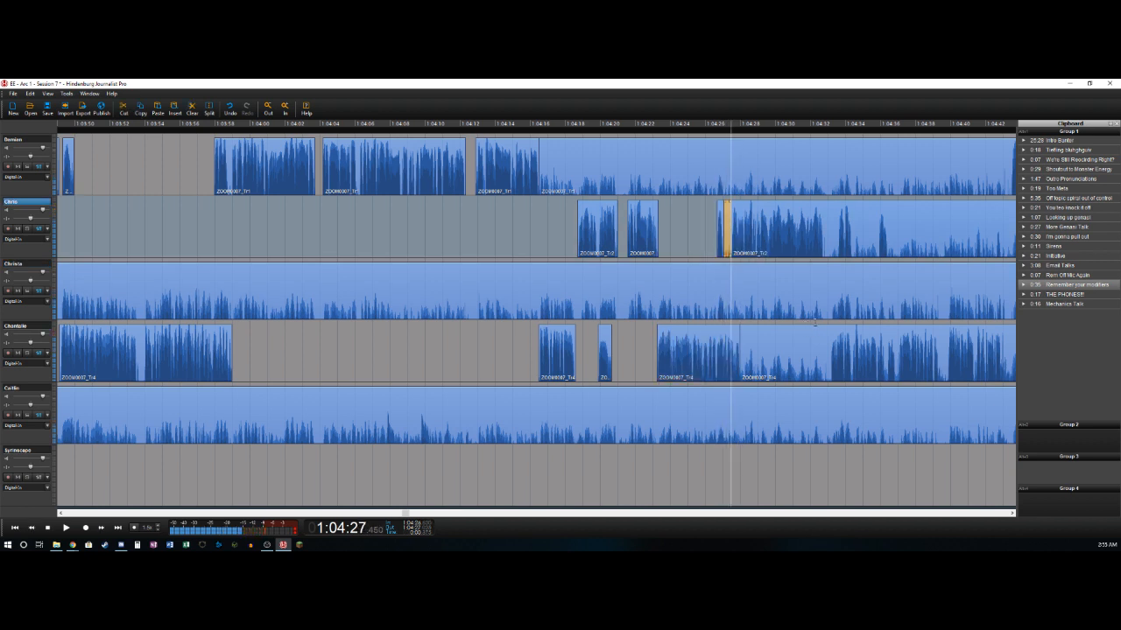
{"action": "key", "text": "Delete"}
- Split the second track near 1:04:32.8 and delete the fourth track's section from about 1:04:28.0 to 1:04:33.1
{"action": "key", "text": "space"}
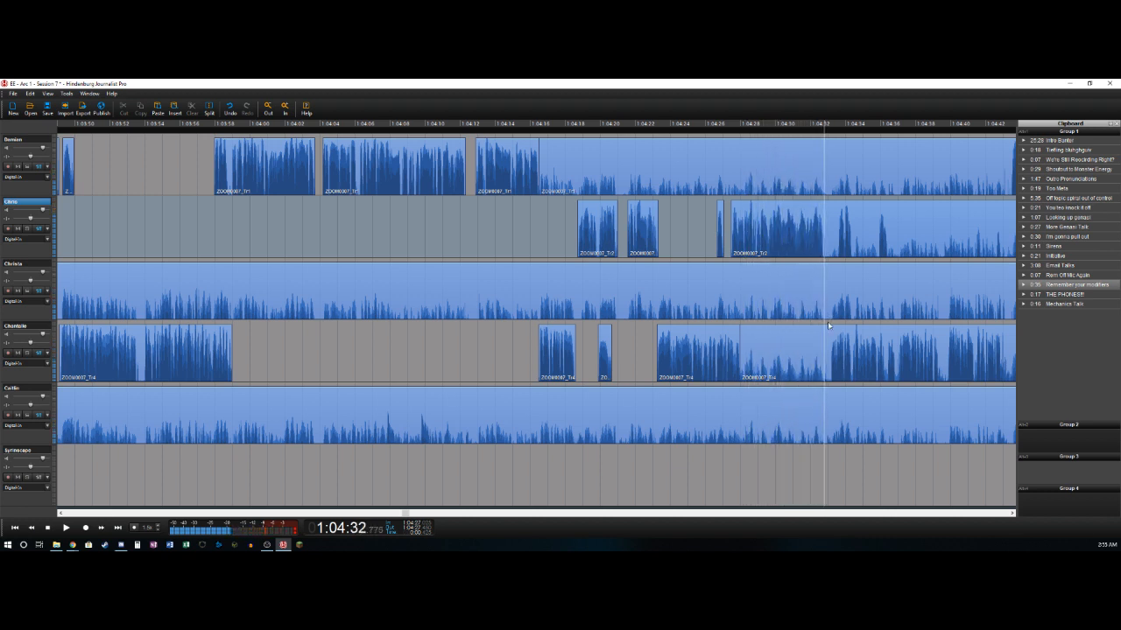
{"action": "left_click", "coordinate": [776, 200]}
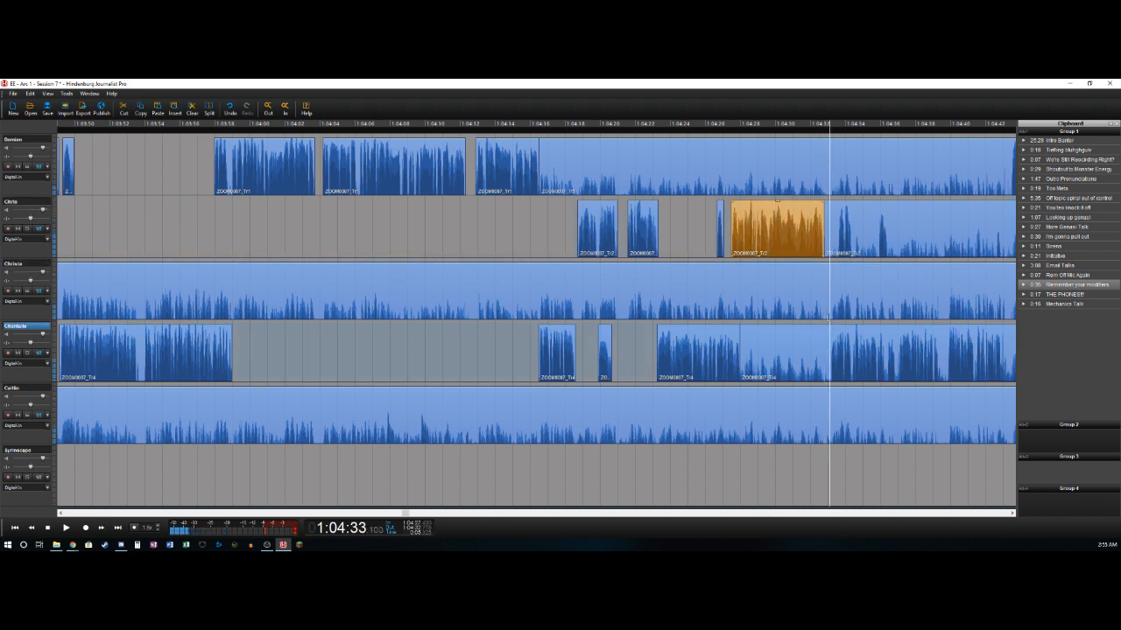
{"action": "key", "text": "Delete"}
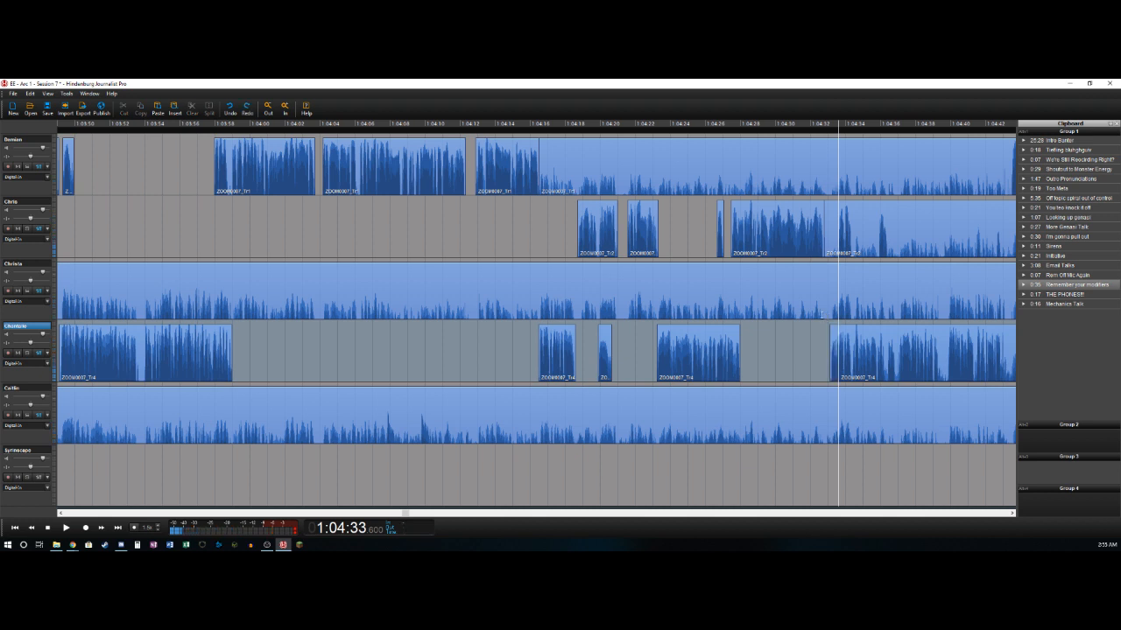
- Delete the second track's section from about 1:04:32.8 to 1:04:33.5 and split that track near 1:04:34.4
{"action": "key", "text": "Left"}
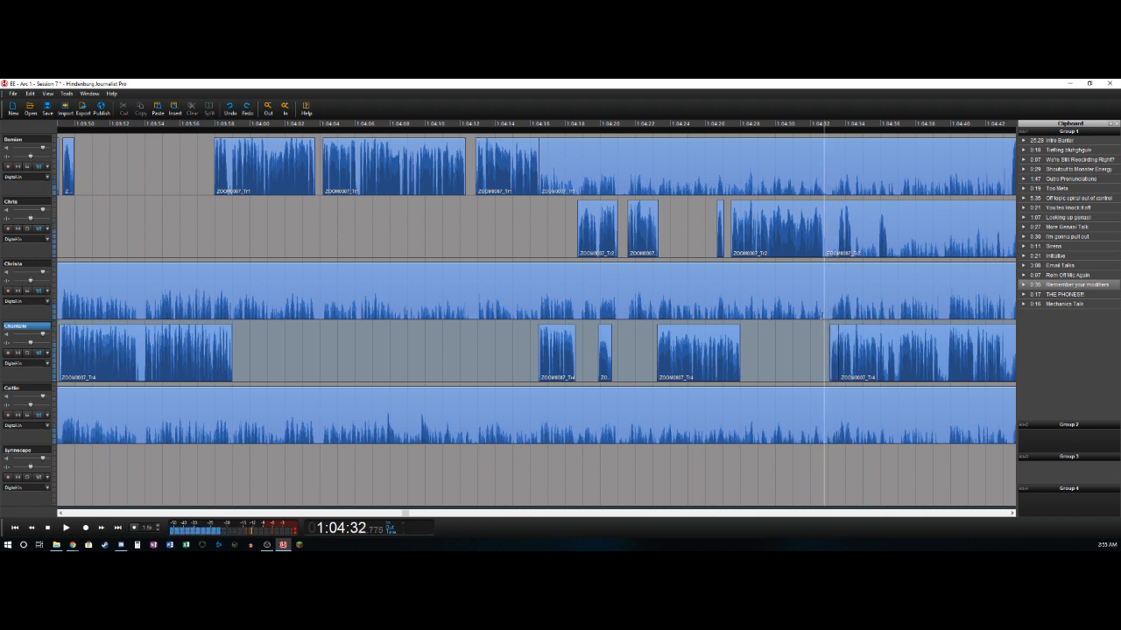
{"action": "key", "text": "Up"}
{"action": "key", "text": "Right"}
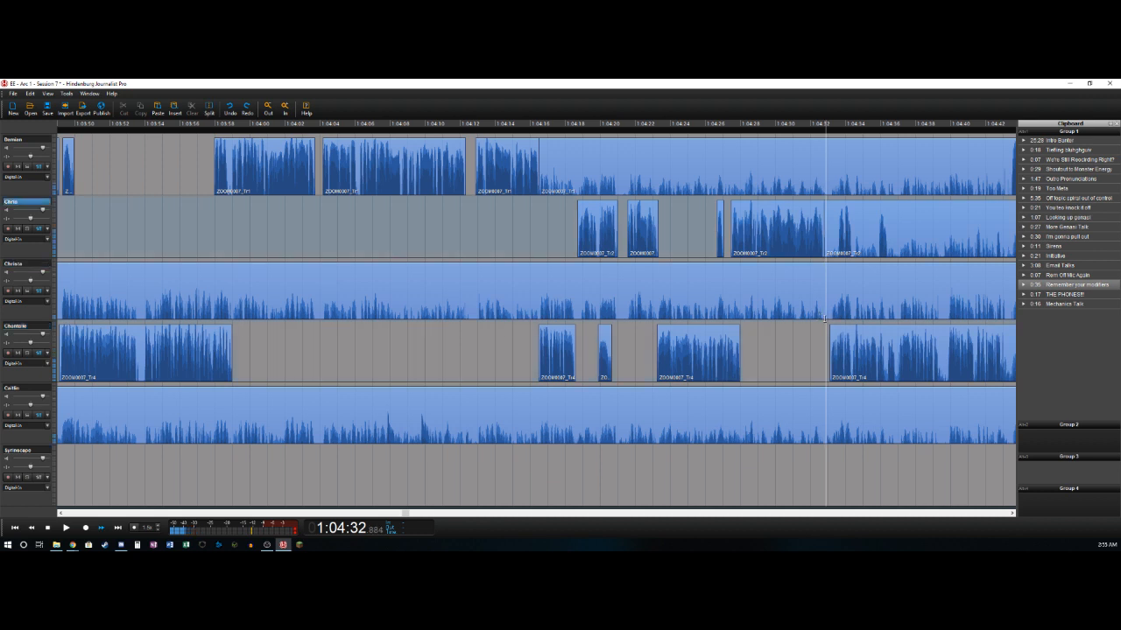
{"action": "key", "text": "Right"}
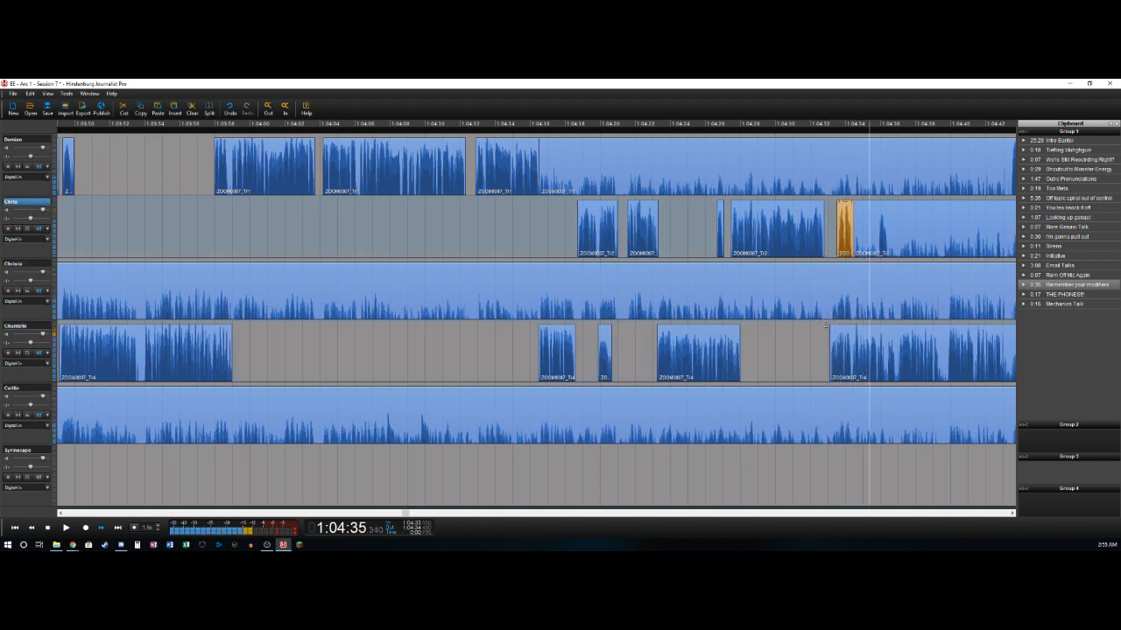
- Delete the second track's section from about 1:04:34.4 to just before the burst near 1:04:36, and split after the burst near 1:04:36.4
{"action": "key", "text": "t"}
{"action": "key", "text": "Delete"}
{"action": "key", "text": "space"}
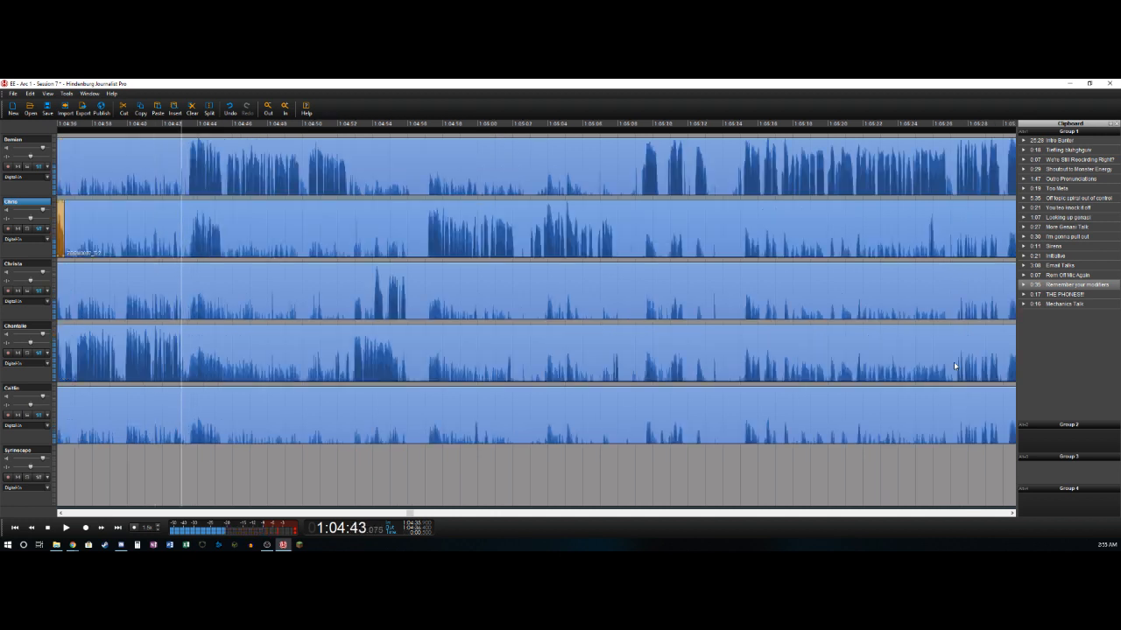
- Split the fourth track near 1:04:43.1 and delete the second track's section from about 1:04:36.4 to 1:04:43.55
{"action": "key", "text": "Down"}
{"action": "key", "text": "Down"}
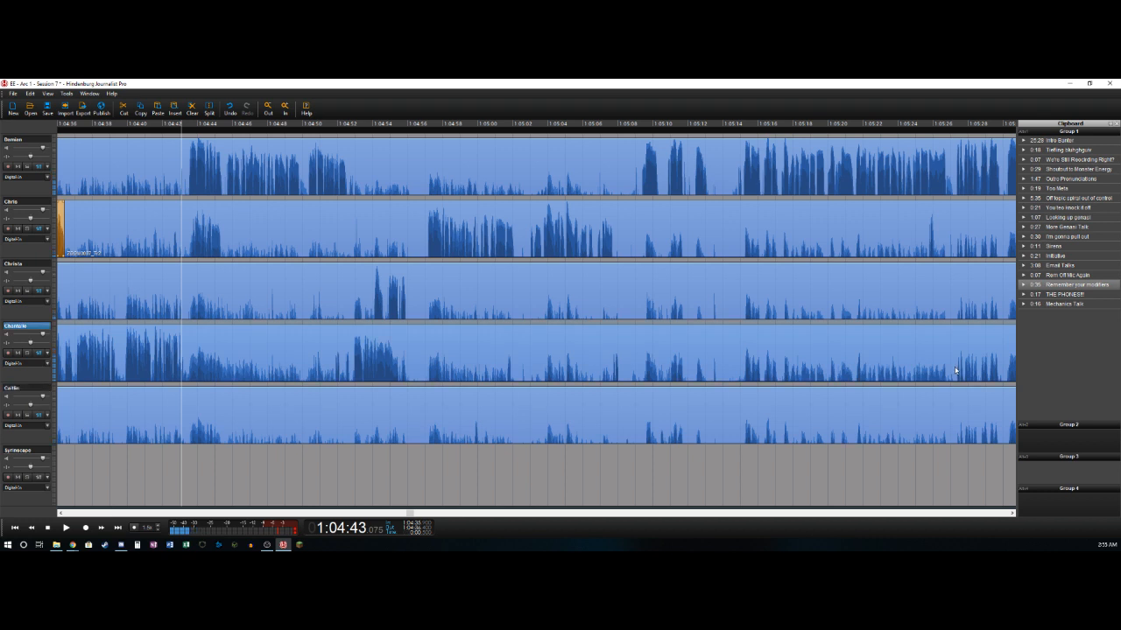
{"action": "key", "text": "t"}
{"action": "key", "text": "Right"}
{"action": "key", "text": "Right"}
{"action": "key", "text": "Right"}
{"action": "key", "text": "Right"}
{"action": "key", "text": "Right"}
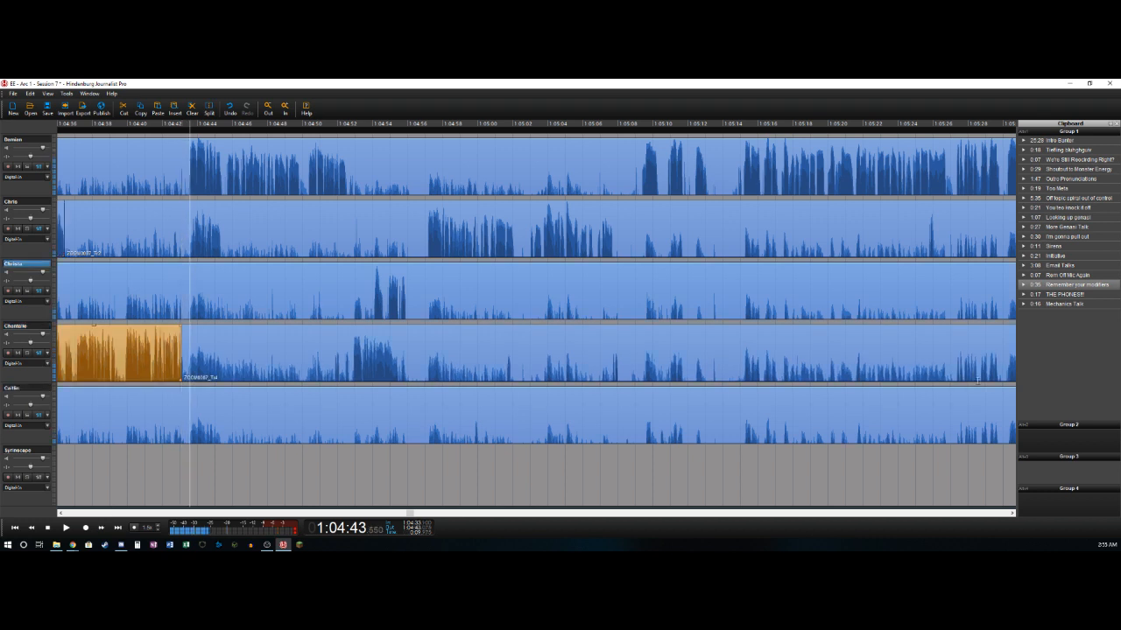
{"action": "key", "text": "t"}
{"action": "key", "text": "Delete"}
- Split the second track near 1:04:45.4 and delete the first track's section from about 1:04:16.5 to 1:04:43.5
{"action": "key", "text": "space"}
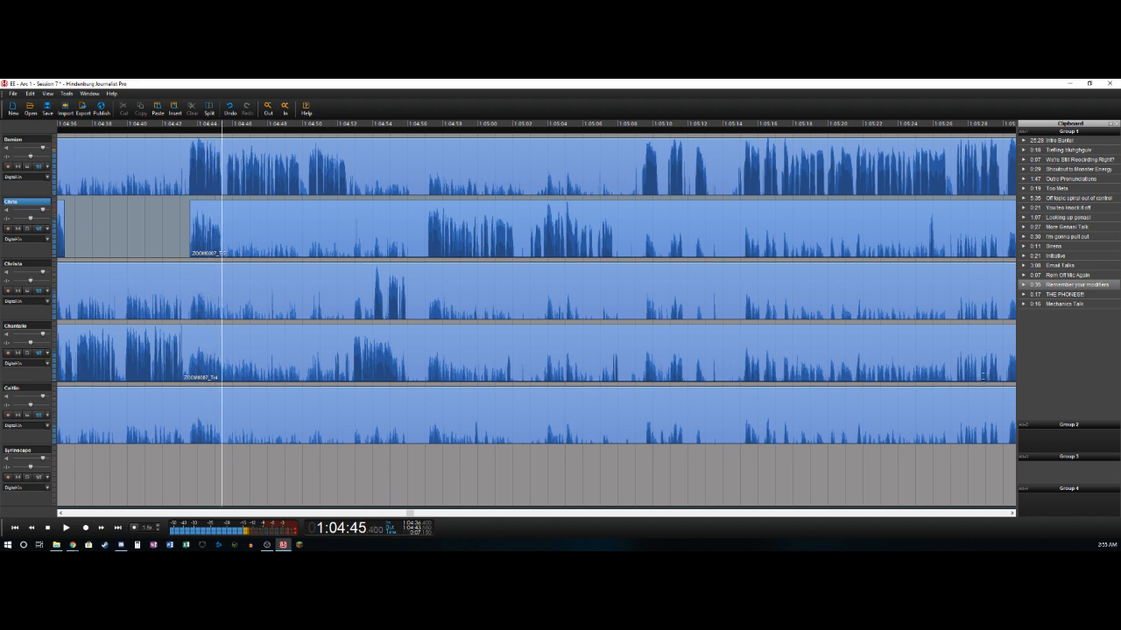
{"action": "key", "text": "t"}
{"action": "key", "text": "Up"}
{"action": "key", "text": "Left"}
{"action": "key", "text": "Left"}
{"action": "key", "text": "Left"}
{"action": "key", "text": "Left"}
{"action": "key", "text": "Left"}
{"action": "key", "text": "Left"}
{"action": "key", "text": "Left"}
{"action": "key", "text": "Left"}
{"action": "key", "text": "Right"}
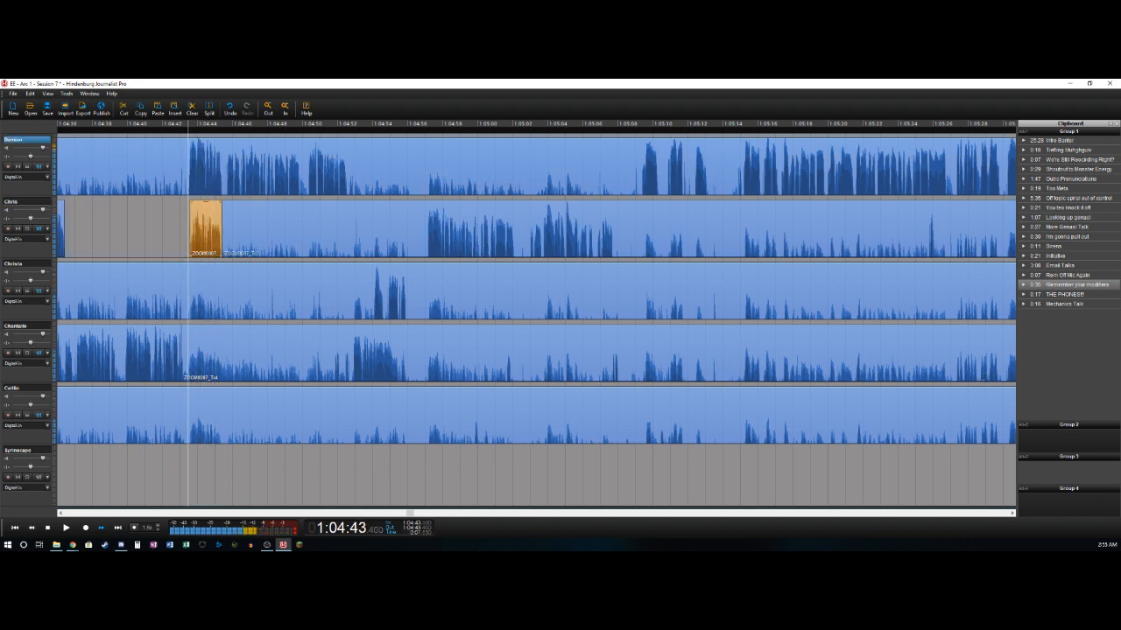
{"action": "key", "text": "t"}
{"action": "key", "text": "Delete"}
- Split the first track near 1:04:49.8 and 1:04:50.25 and delete the short section between the cuts
{"action": "key", "text": "space"}
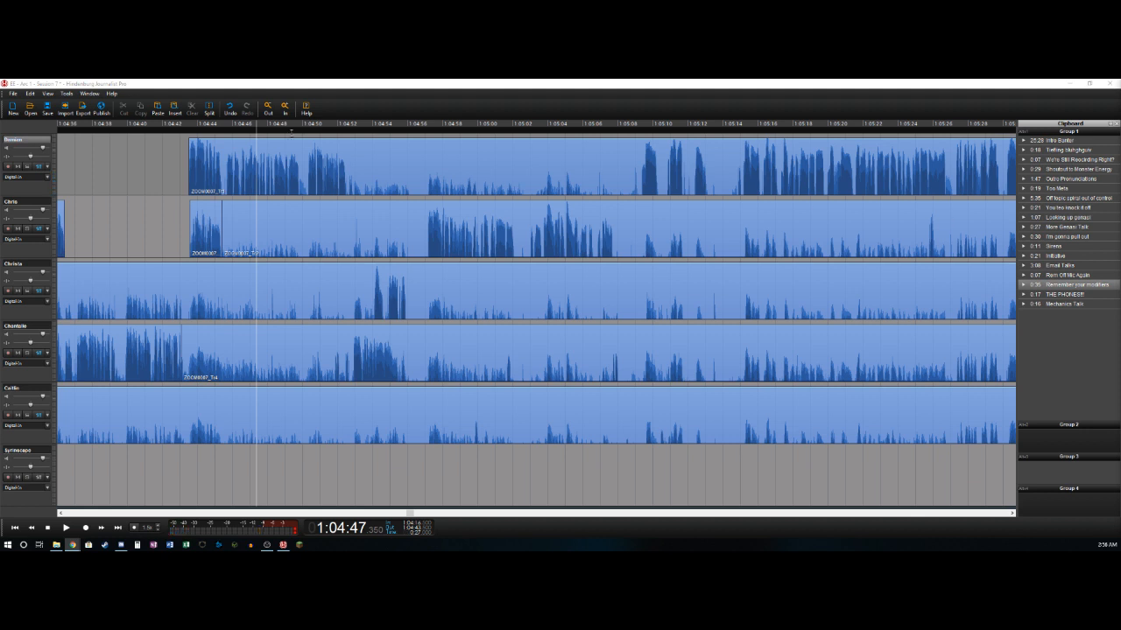
{"action": "left_click", "coordinate": [288, 151]}
{"action": "key", "text": "space"}
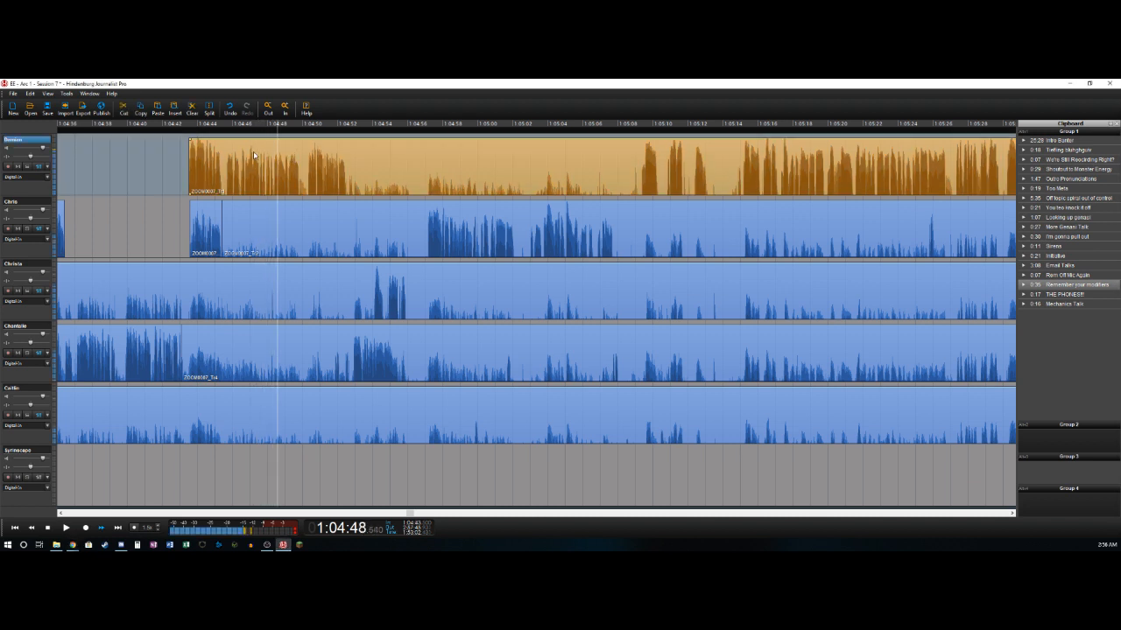
{"action": "key", "text": "space"}
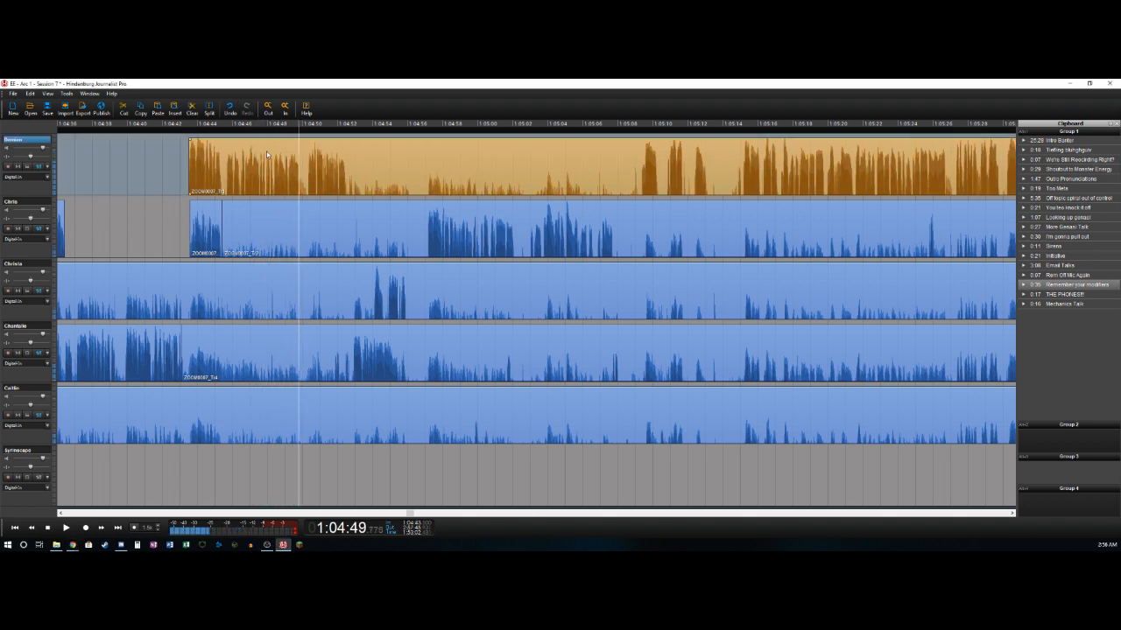
{"action": "key", "text": "ctrl+b"}
{"action": "key", "text": "space"}
{"action": "key", "text": "ctrl+t"}
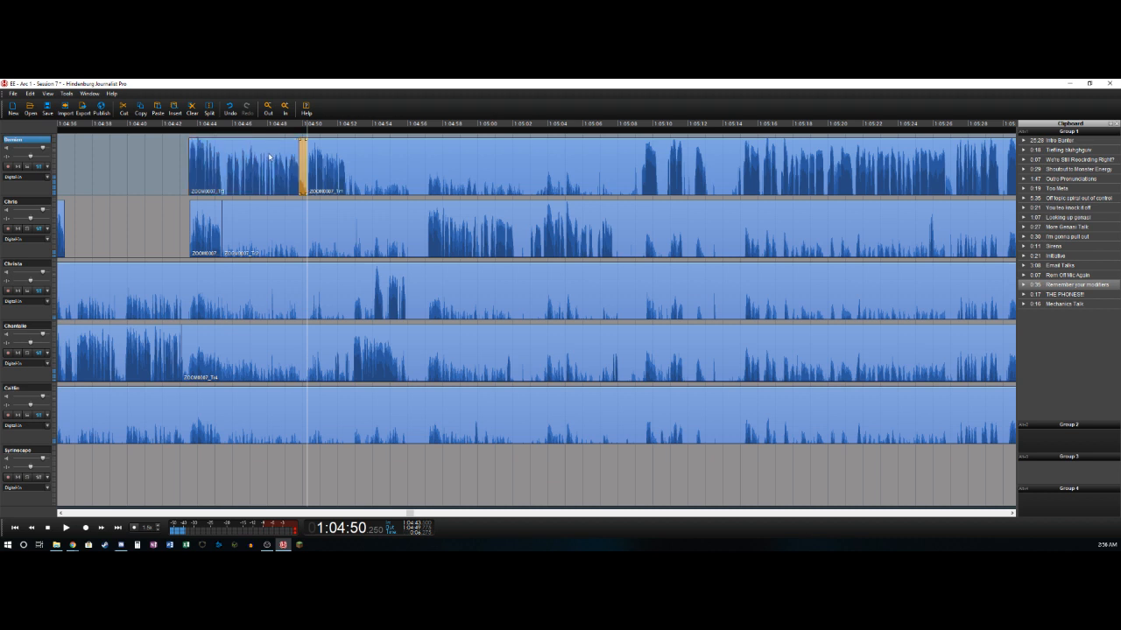
{"action": "key", "text": "Delete"}
- Split the first track near 1:04:52.55 and delete the fourth track's section from about 1:04:43.1 to 1:04:52.85
{"action": "key", "text": "space"}
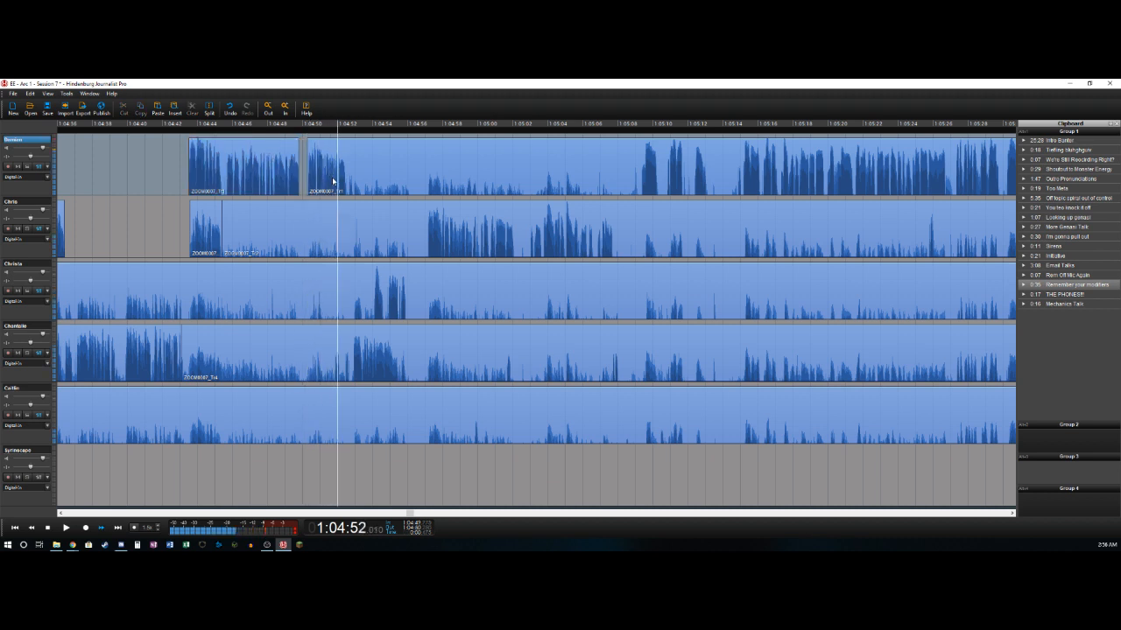
{"action": "key", "text": "ctrl+t"}
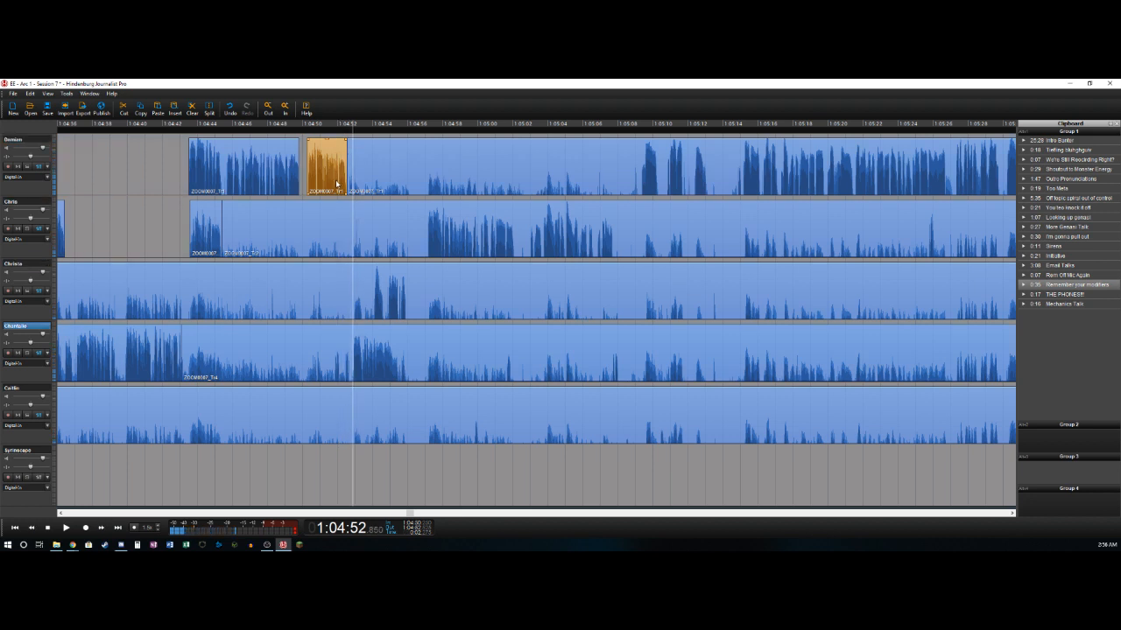
{"action": "key", "text": "ctrl+t"}
{"action": "key", "text": "Delete"}
- Split the fourth track near 1:04:55.6 and delete the third track's section leading up to about 1:04:54.1
{"action": "key", "text": "space"}
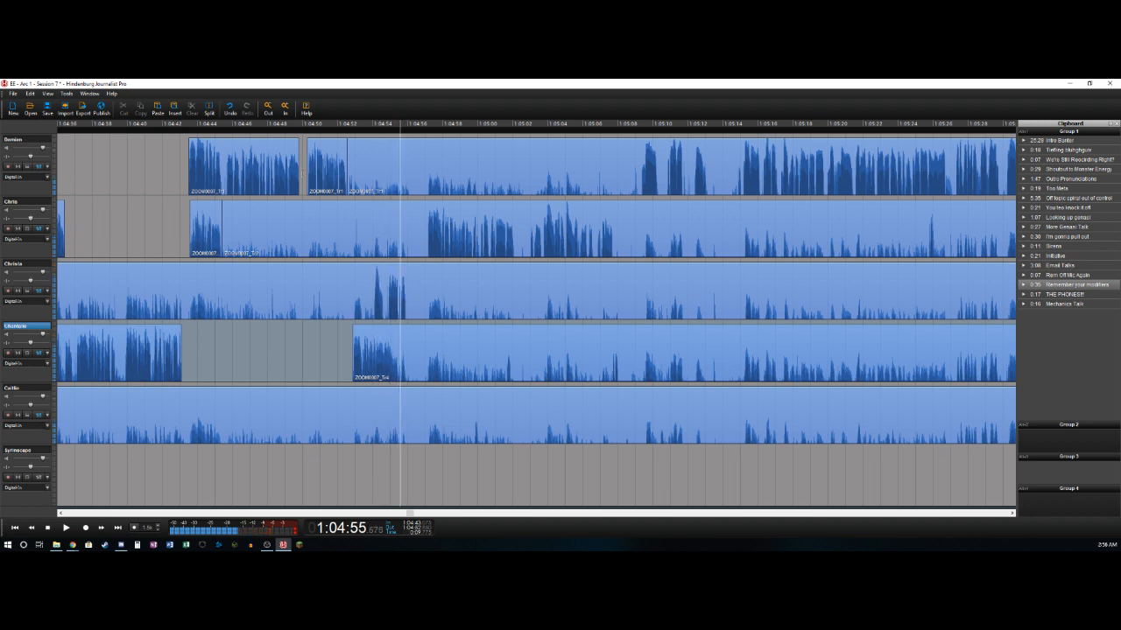
{"action": "key", "text": "ctrl+t"}
{"action": "key", "text": "Left"}
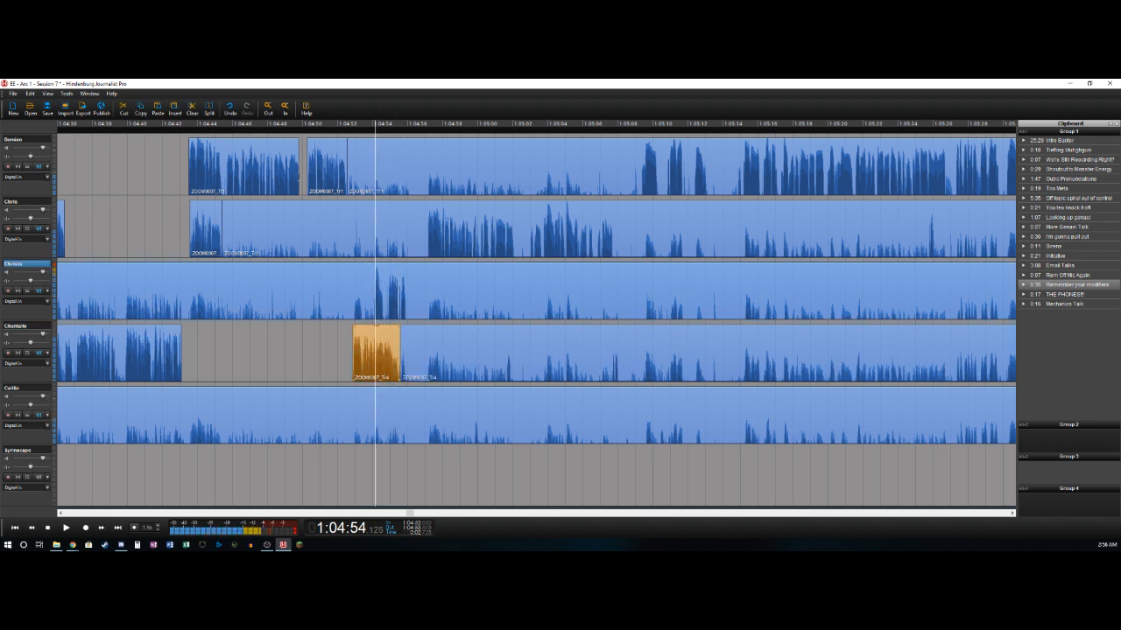
{"action": "key", "text": "ctrl+t"}
{"action": "key", "text": "Delete"}
- Split the third track near 1:04:55.95 and delete the second track's section from about 1:04:45.4 to 1:04:57.1
{"action": "key", "text": "space"}
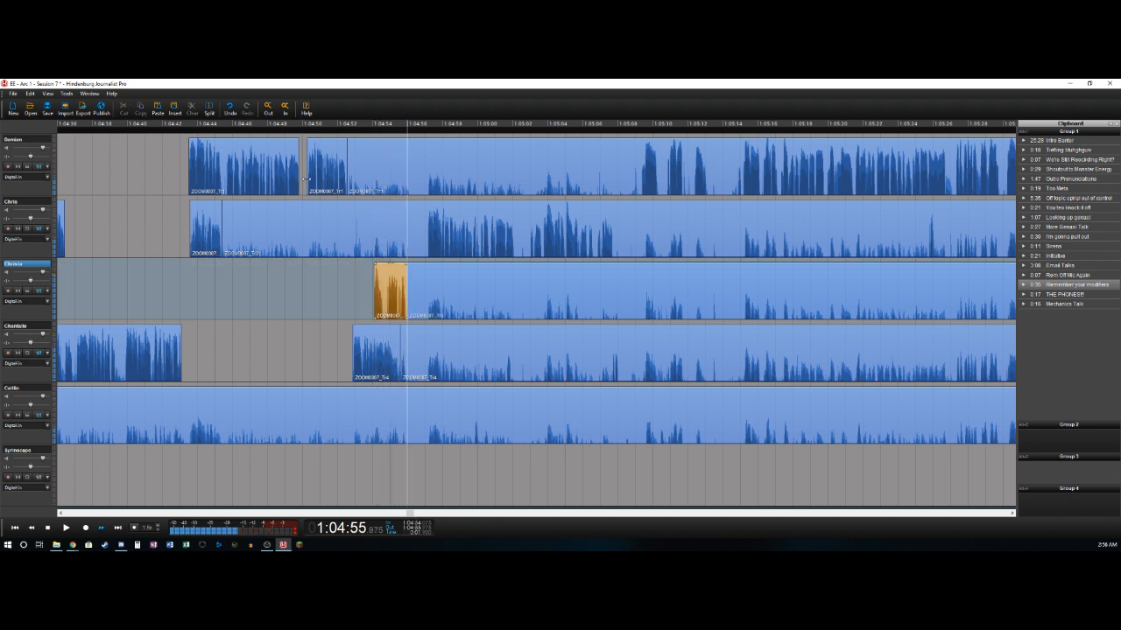
{"action": "key", "text": "ctrl+t"}
{"action": "key", "text": "Up"}
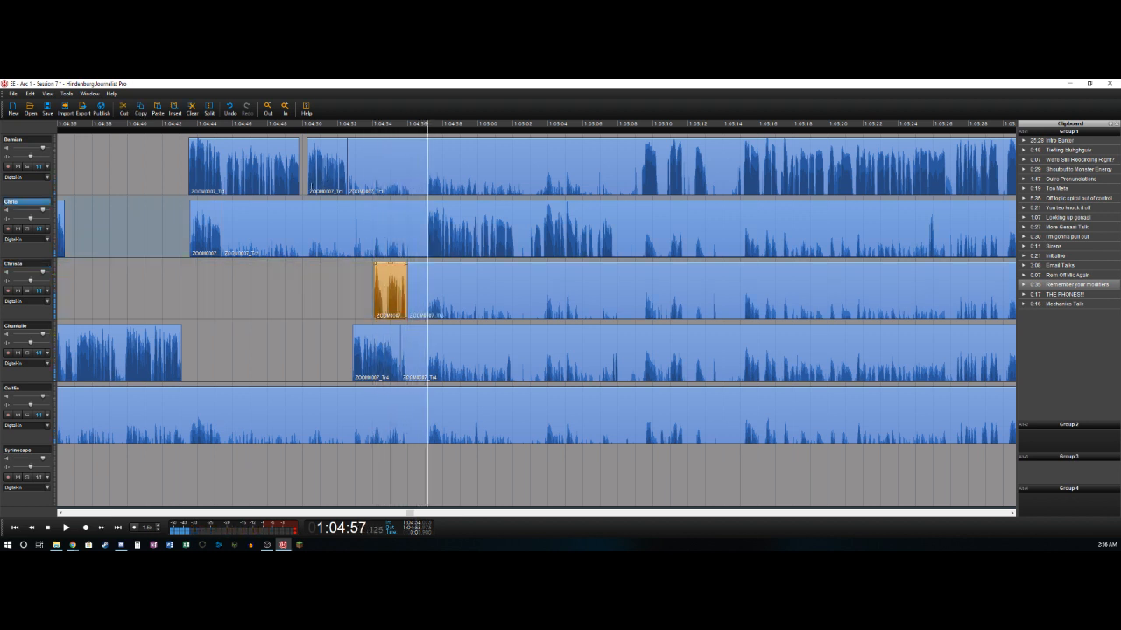
{"action": "key", "text": "ctrl+t"}
{"action": "key", "text": "Delete"}
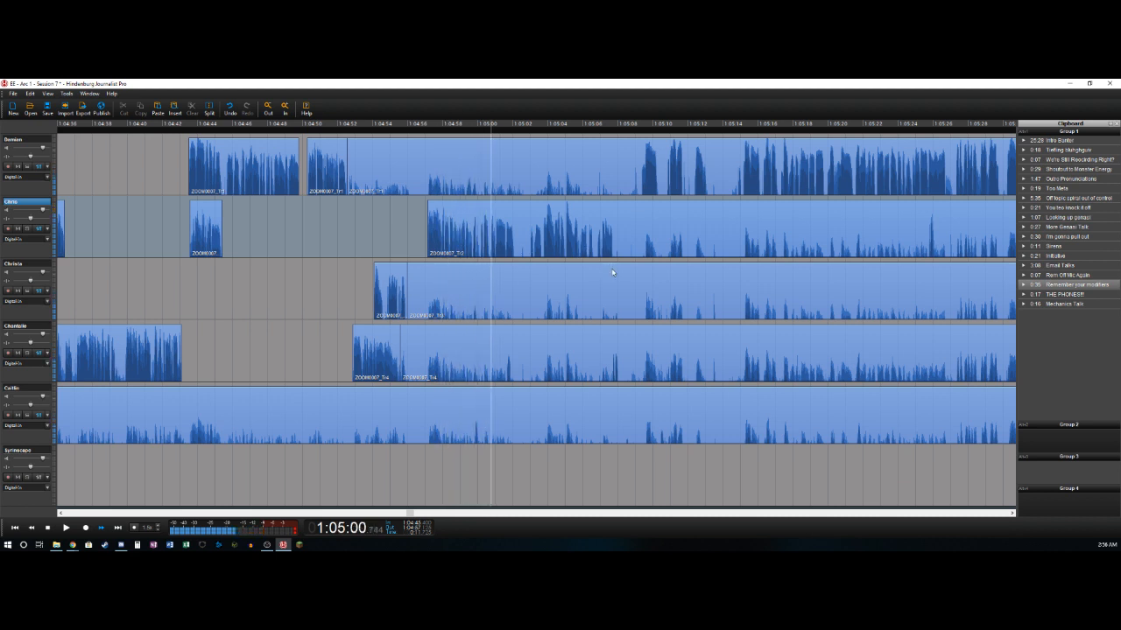
- Split the second track near 1:05:02.2 and delete its section from there to about 1:05:03.0
{"action": "key", "text": "ctrl+t"}
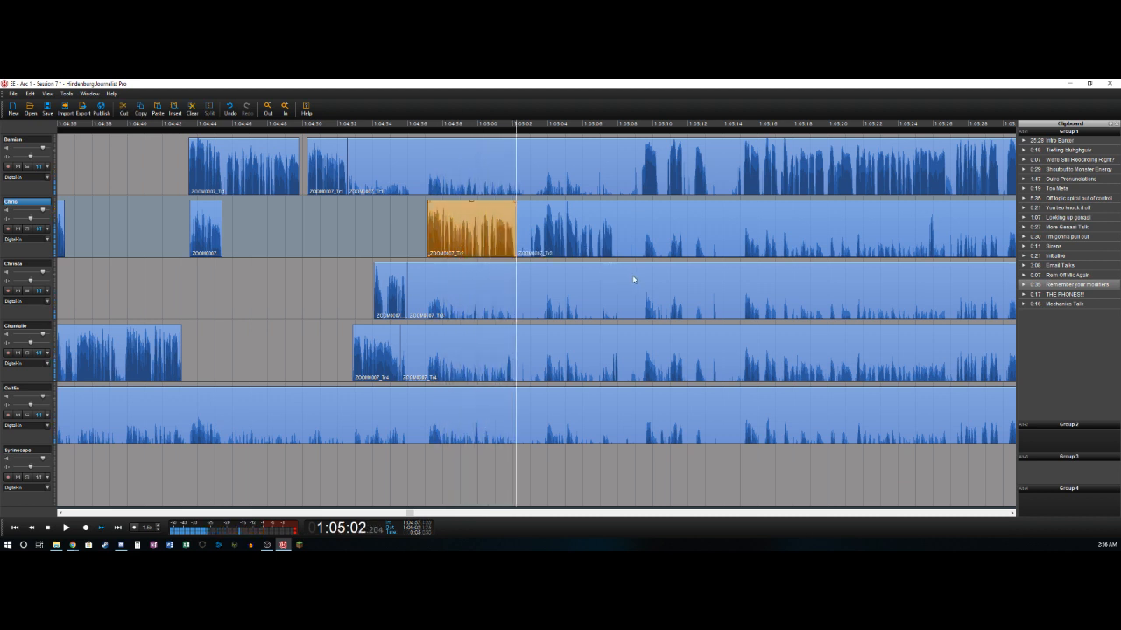
{"action": "key", "text": "ctrl+t"}
{"action": "key", "text": "Delete"}
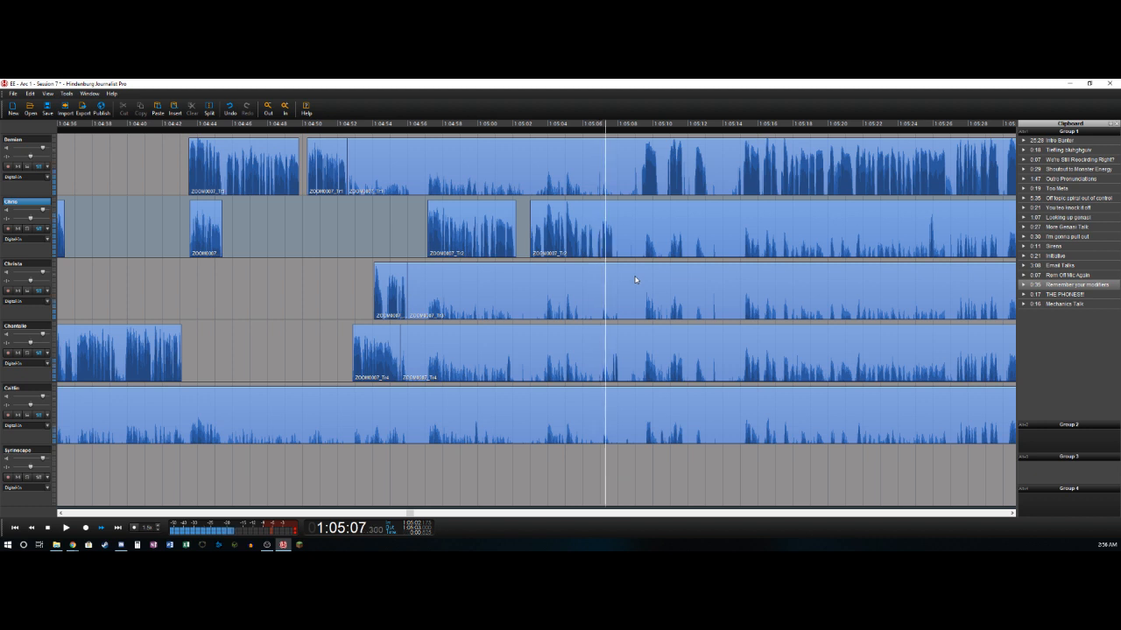
- Split the second track near 1:05:07.8 and delete the fourth track's section from about 1:04:55.6 to 1:05:07.6
{"action": "key", "text": "space"}
{"action": "key", "text": "ctrl+t"}
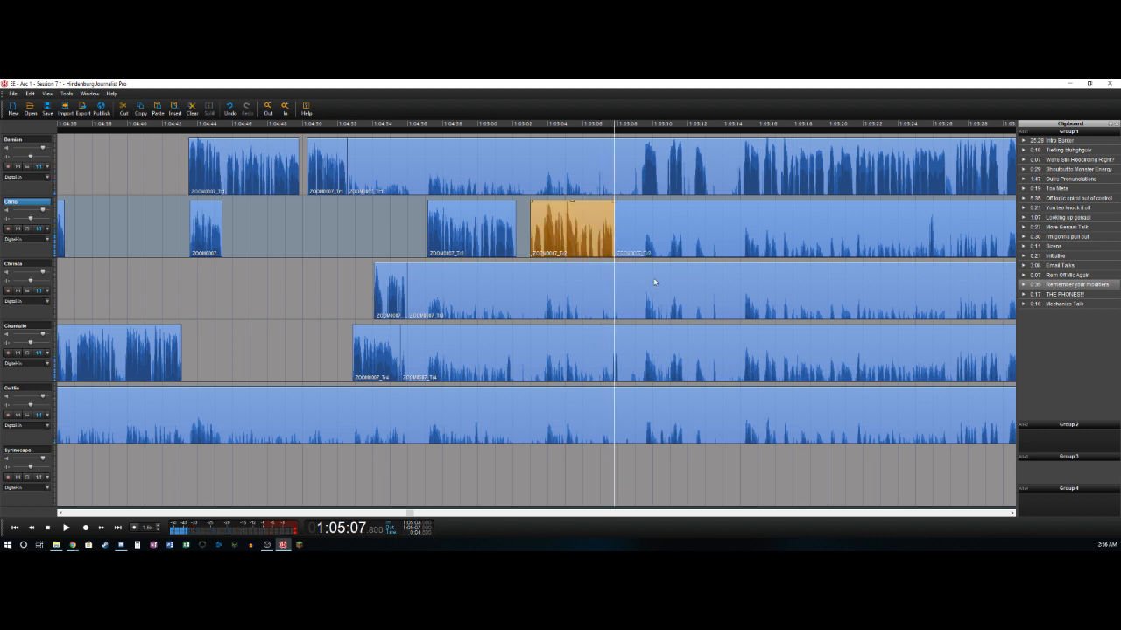
{"action": "key", "text": "Down"}
{"action": "key", "text": "ctrl+t"}
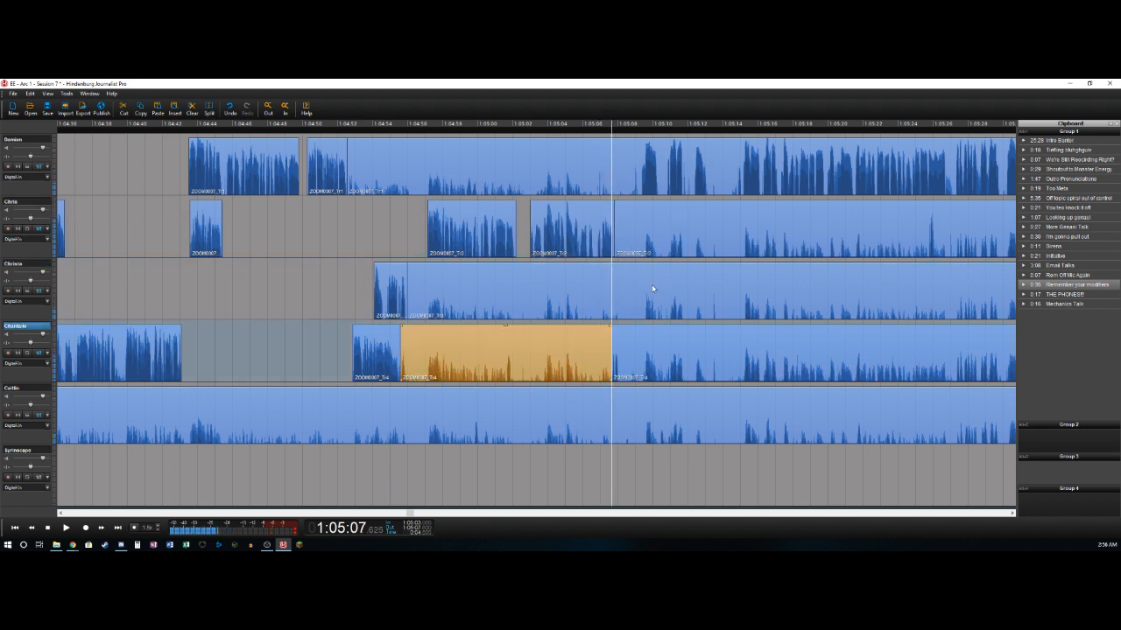
{"action": "key", "text": "Delete"}
- Split the fourth track near 1:05:08.1 and delete the first track's section from about 1:04:52.55 to 1:05:09.3
{"action": "key", "text": "ctrl+t"}
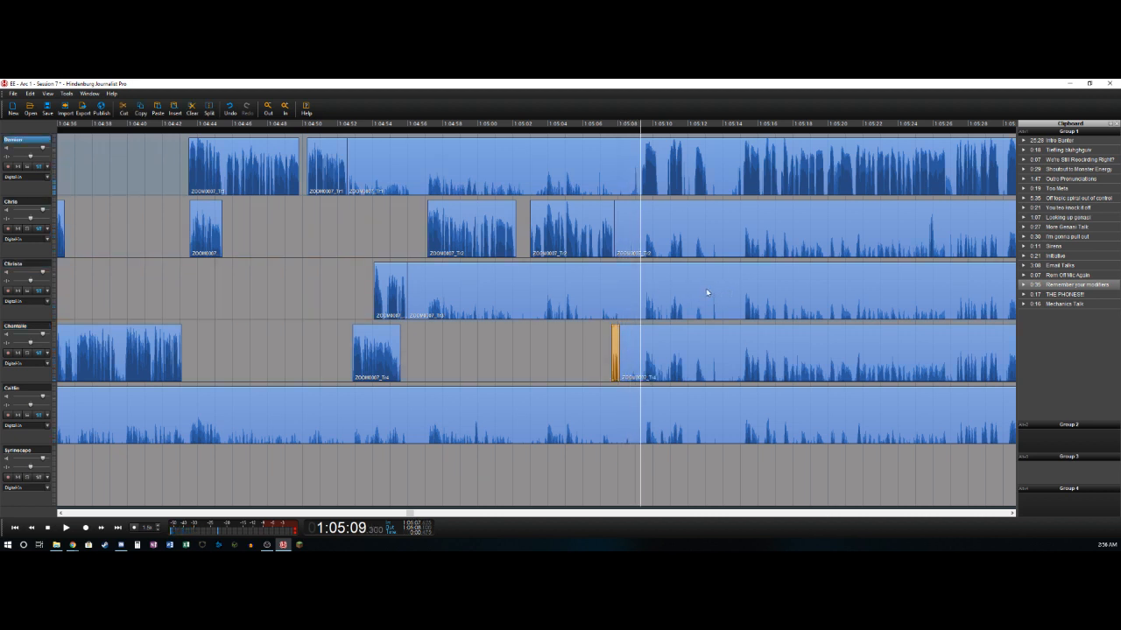
{"action": "key", "text": "ctrl+t"}
{"action": "key", "text": "Delete"}
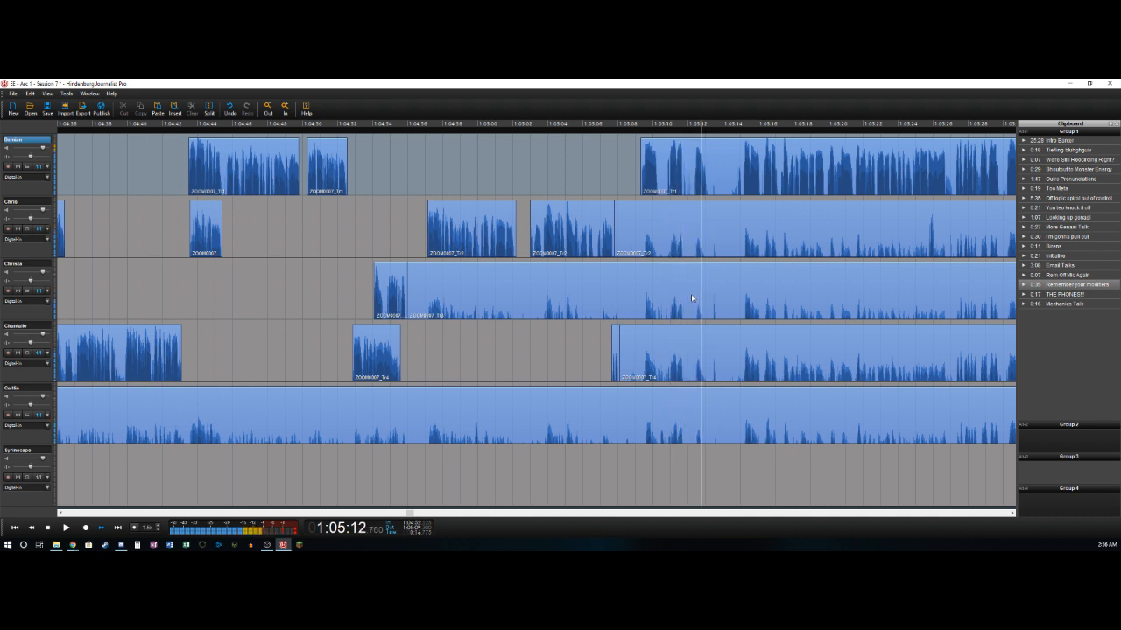
- Split the first track near 1:05:13.1 and cut the stretch from there to about 1:05:15.0 out of all tracks
{"action": "key", "text": "ctrl+t"}
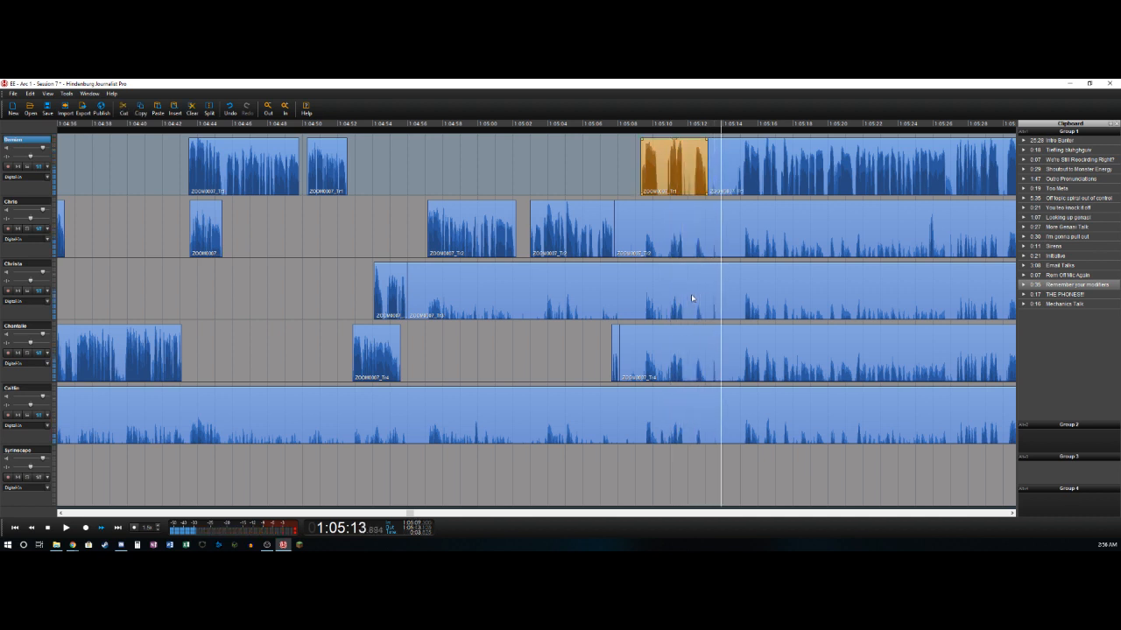
{"action": "key", "text": "Left"}
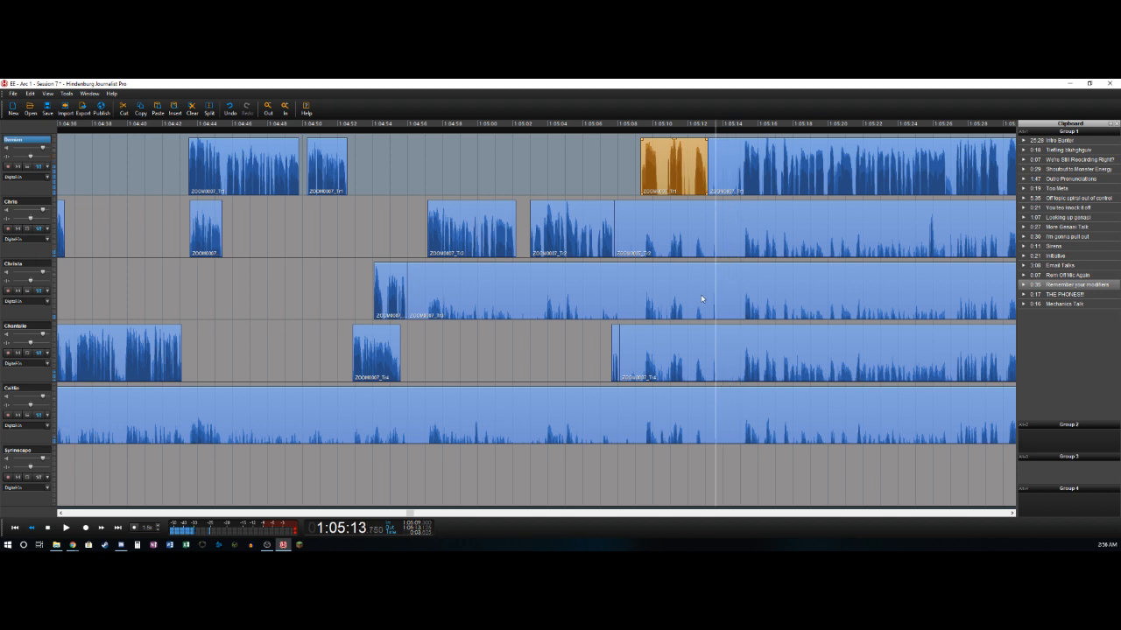
{"action": "key", "text": "space"}
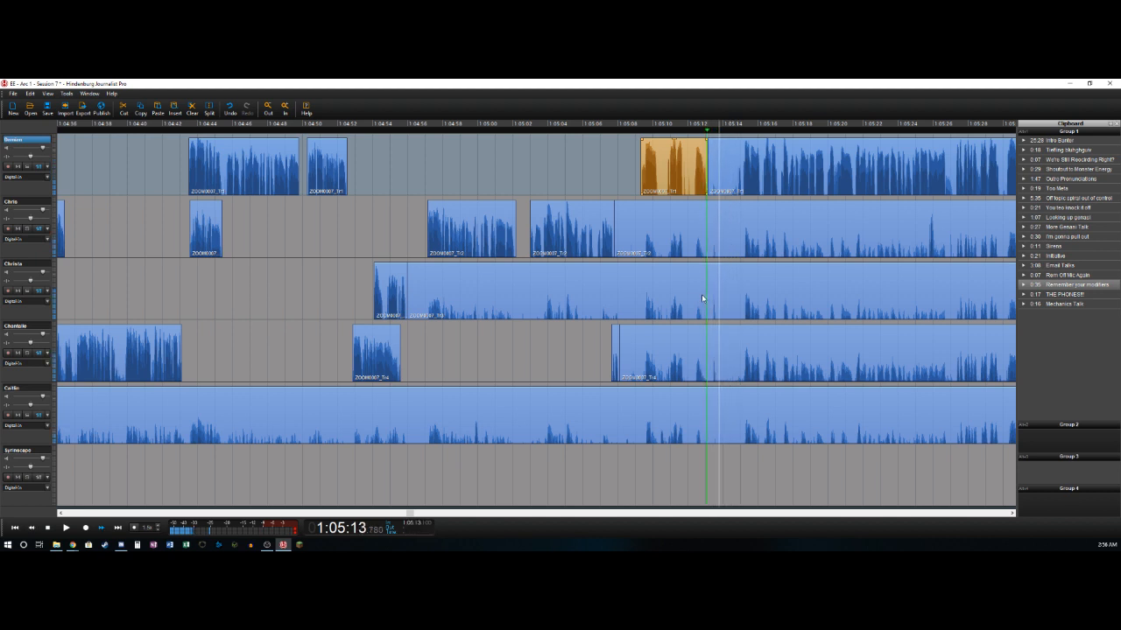
{"action": "key", "text": "Left"}
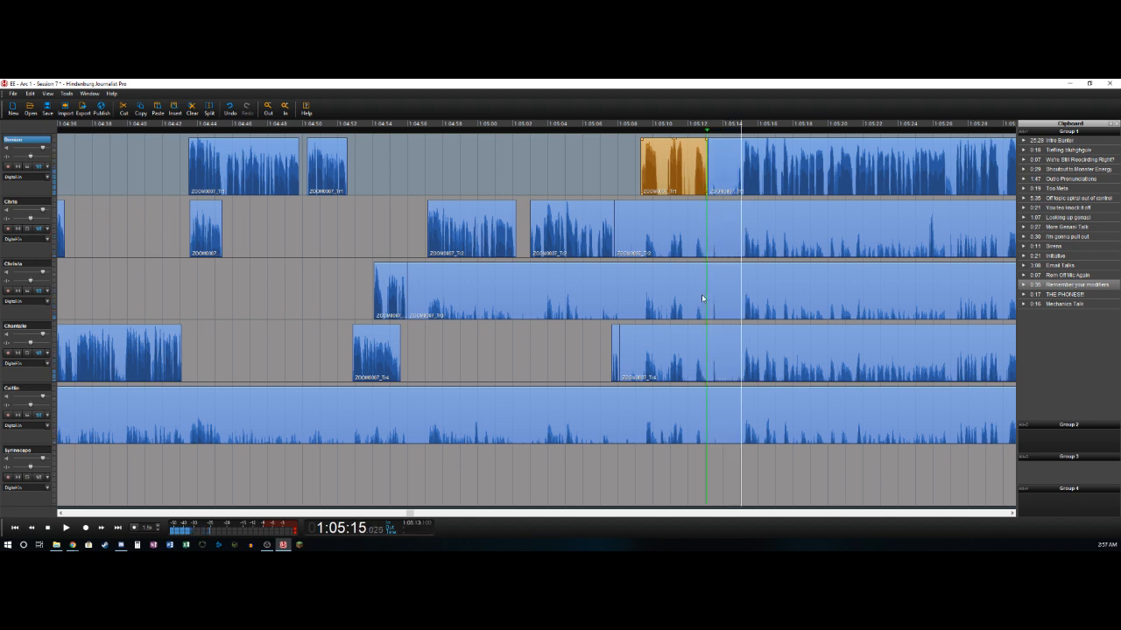
{"action": "key", "text": "o"}
{"action": "left_click", "coordinate": [711, 404], "text": "shift"}
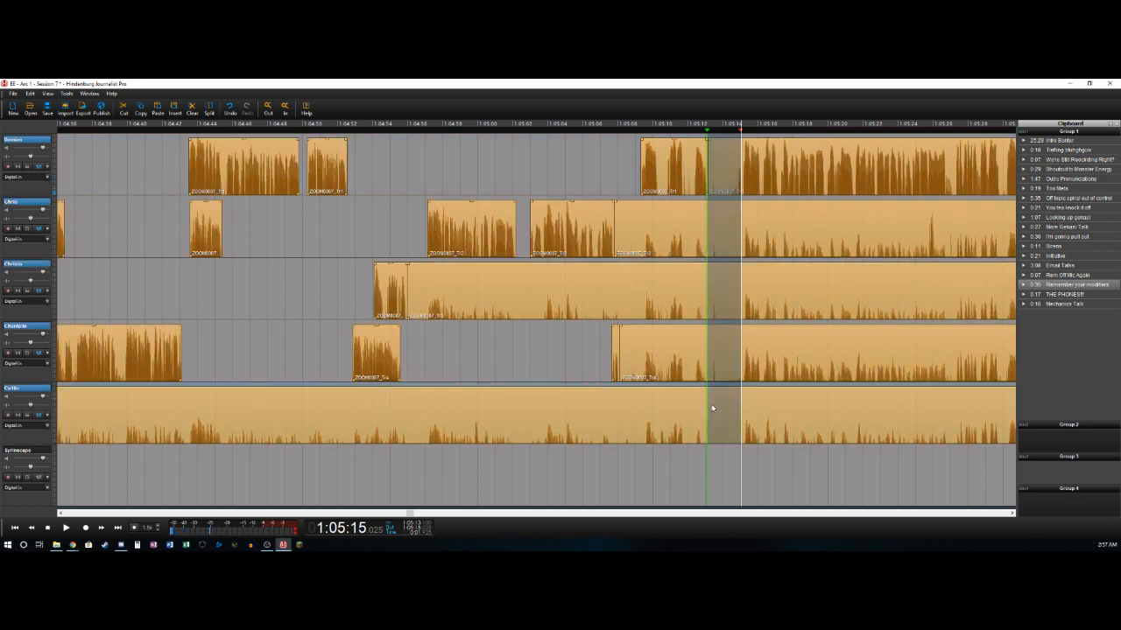
{"action": "key", "text": "Delete"}
- Delete the bleed sections of the second, third, fourth and fifth tracks that end at about 1:05:13.1
{"action": "left_click", "coordinate": [658, 217]}
{"action": "key", "text": "Delete"}
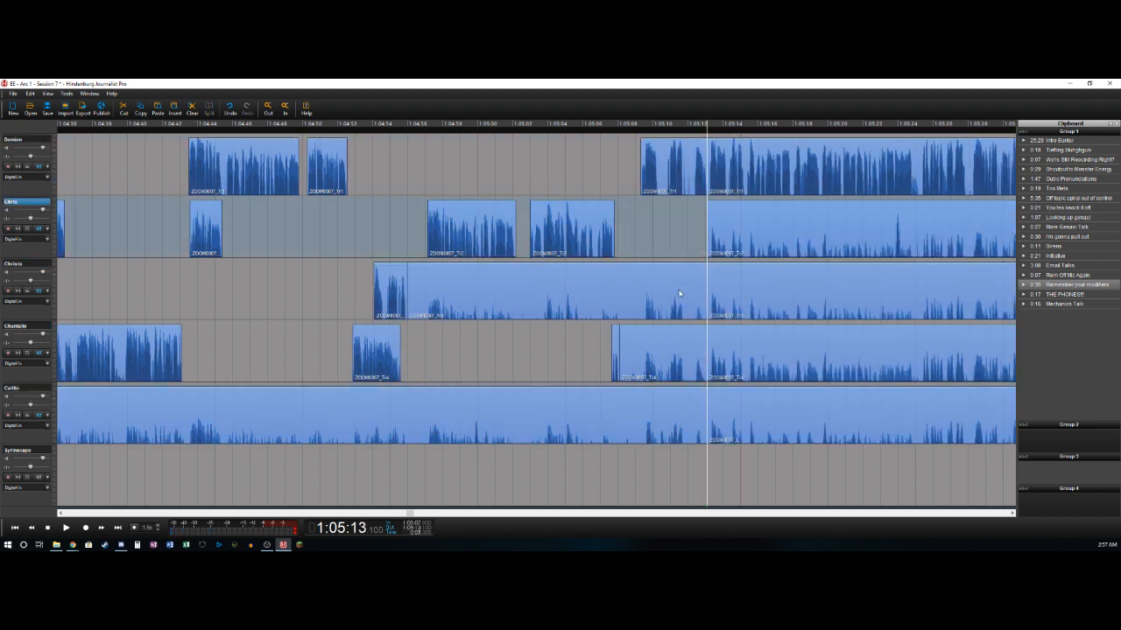
{"action": "left_click", "coordinate": [680, 295]}
{"action": "key", "text": "Delete"}
{"action": "left_click", "coordinate": [687, 353]}
{"action": "key", "text": "Delete"}
{"action": "left_click", "coordinate": [676, 418]}
{"action": "key", "text": "Delete"}
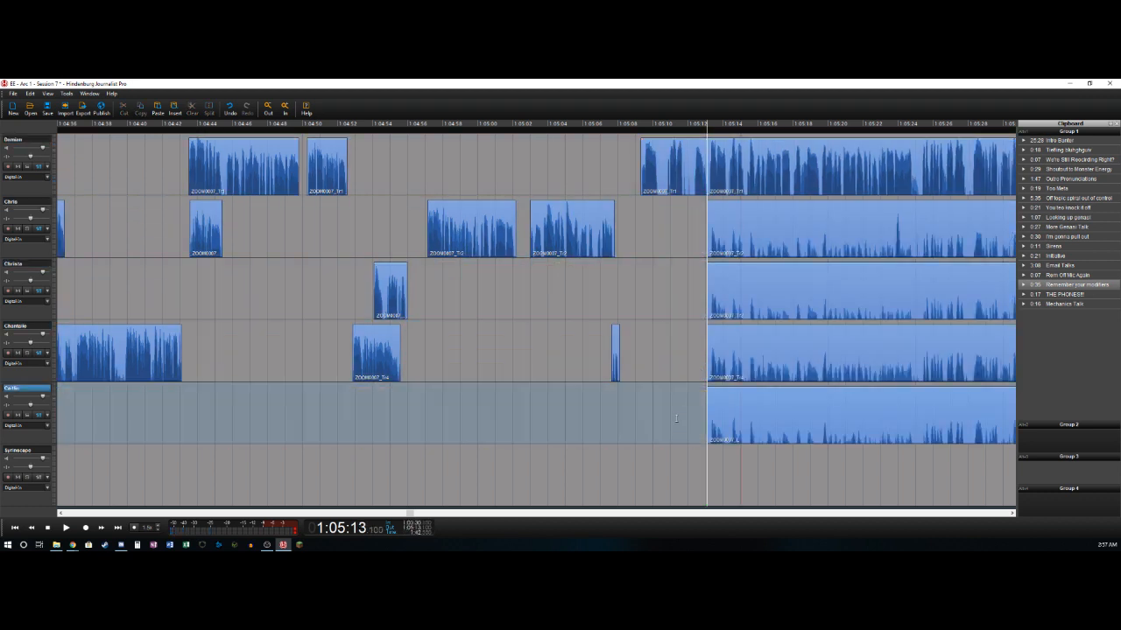
- Delete the second track's section from about 1:05:13.1 to 1:05:23.8 and split that track again near 1:05:24.2
{"action": "key", "text": "Left"}
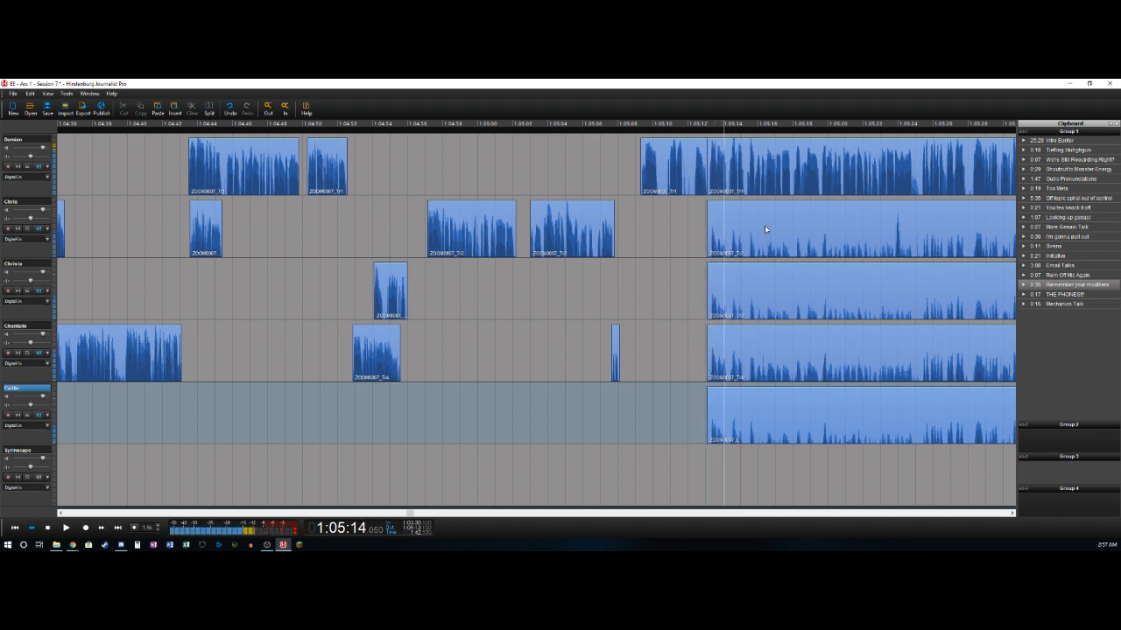
{"action": "key", "text": "Right"}
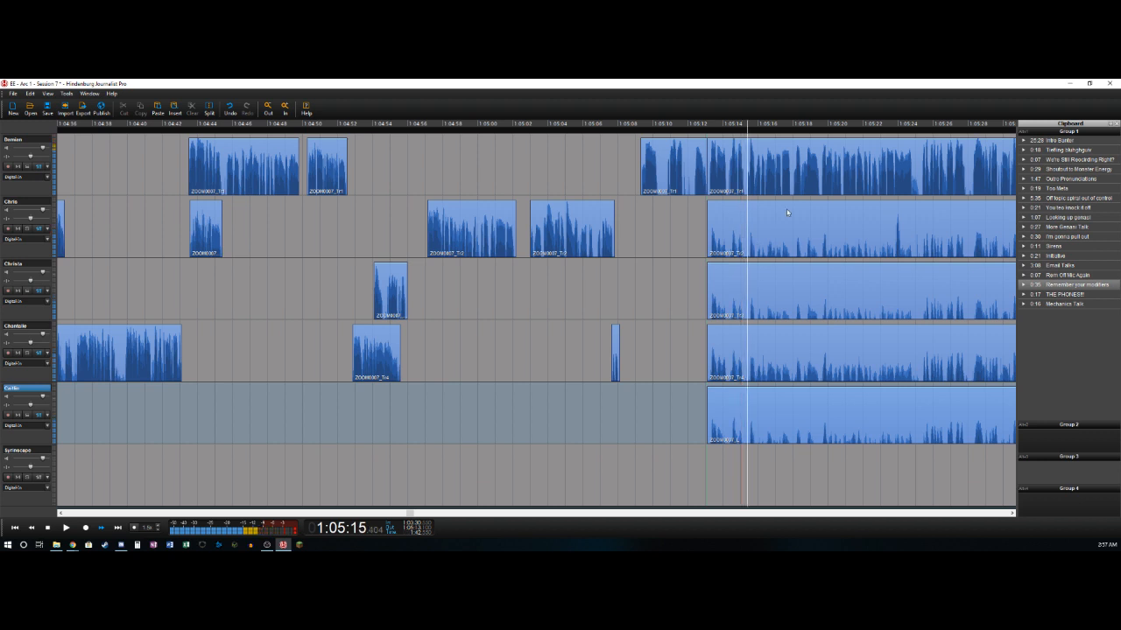
{"action": "left_click", "coordinate": [806, 158]}
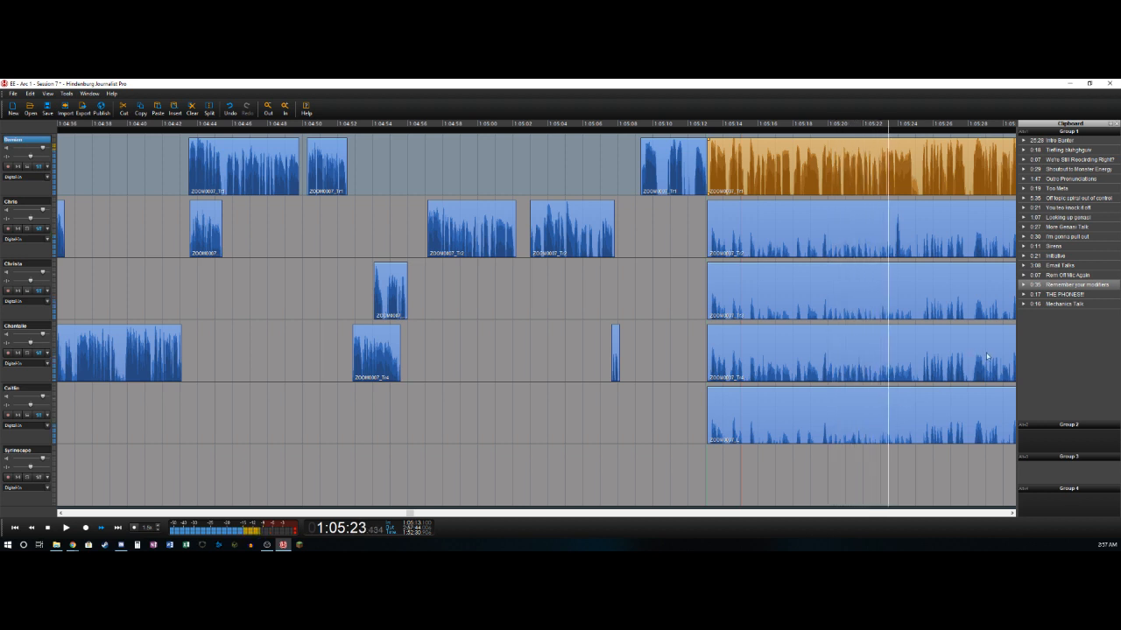
{"action": "key", "text": "space"}
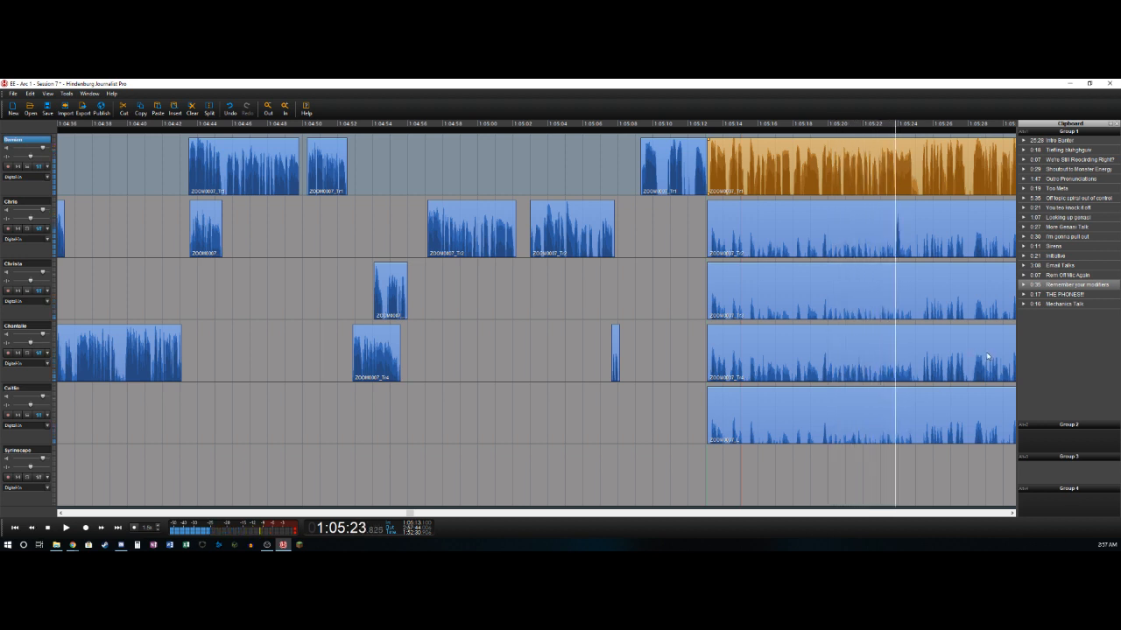
{"action": "key", "text": "t"}
{"action": "key", "text": "Delete"}
{"action": "key", "text": "Right"}
{"action": "key", "text": "t"}
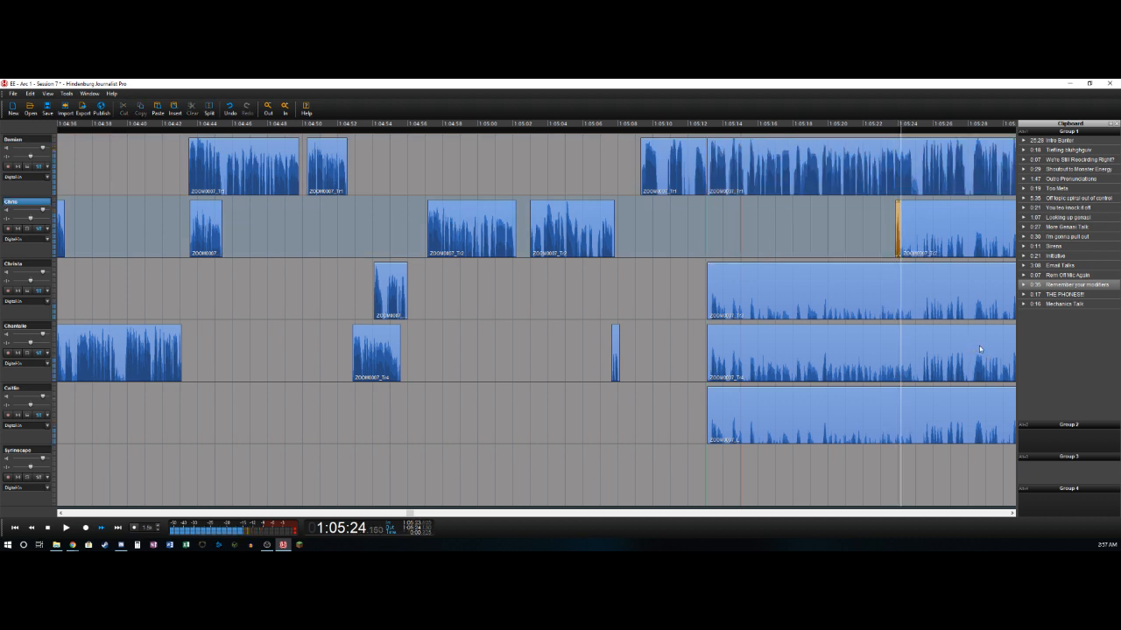
- Split the first track near 1:05:24.8 and 1:05:25.3 and delete the short section between the splits
{"action": "key", "text": "Right"}
{"action": "key", "text": "Up"}
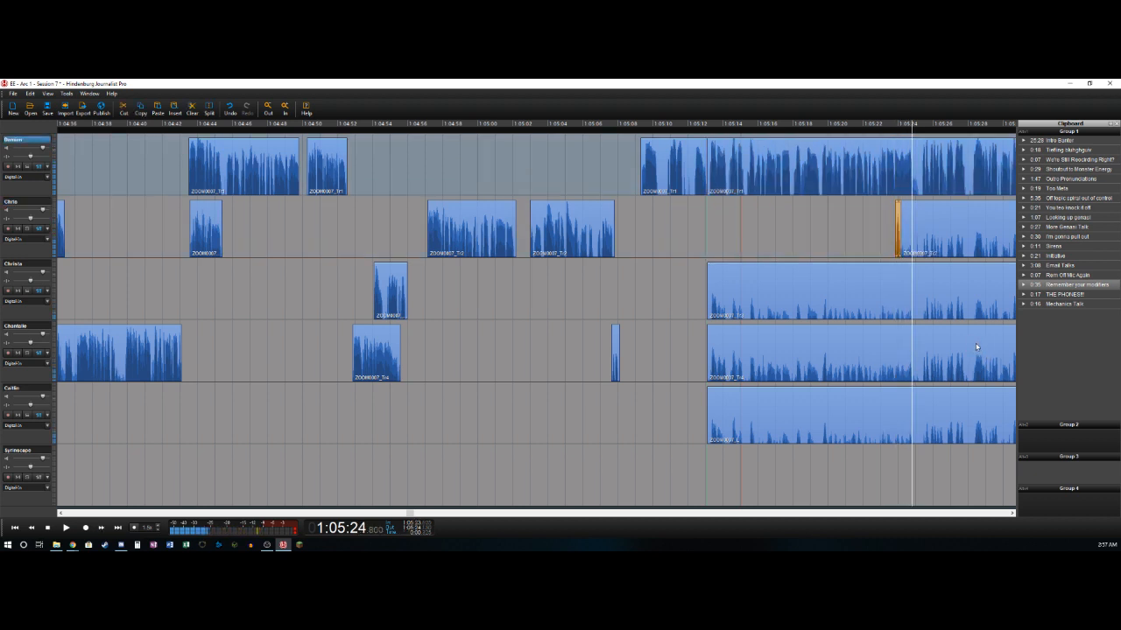
{"action": "key", "text": "t"}
{"action": "key", "text": "Right"}
{"action": "key", "text": "Delete"}
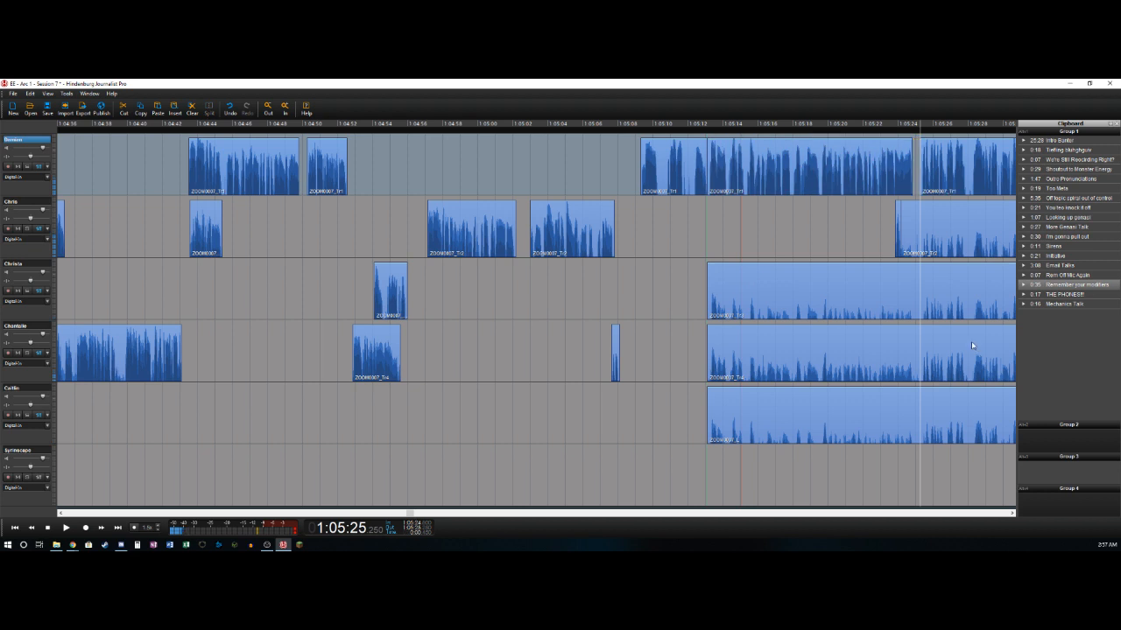
- Split the first and second tracks near 1:05:35.7 and delete the second track's section from about 1:05:24.2 to there
{"action": "left_click", "coordinate": [922, 170]}
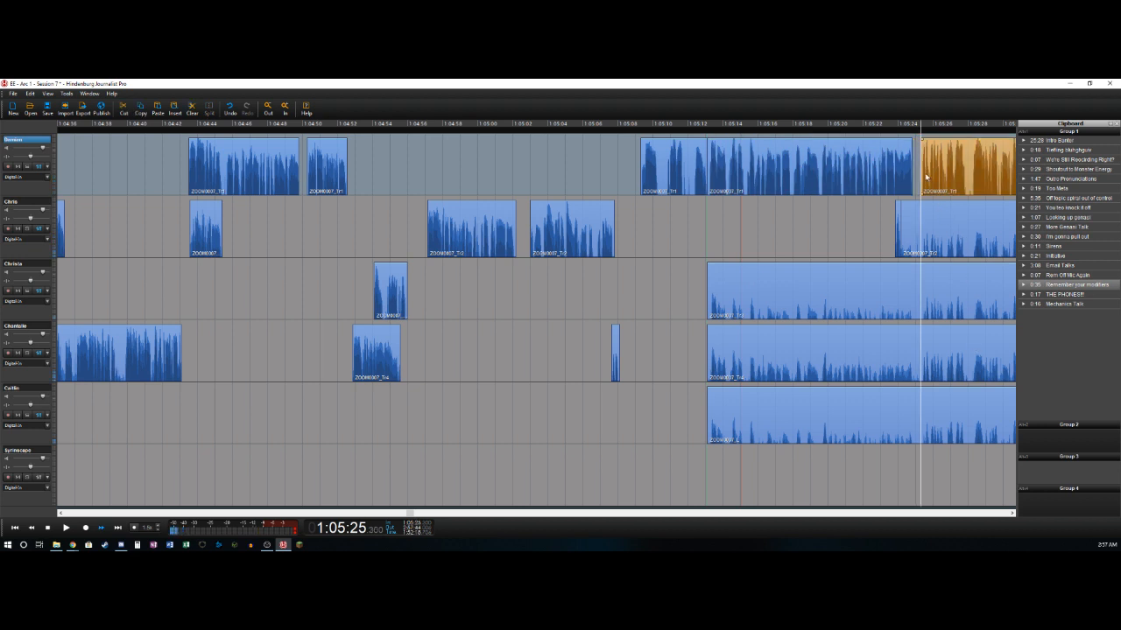
{"action": "key", "text": "space"}
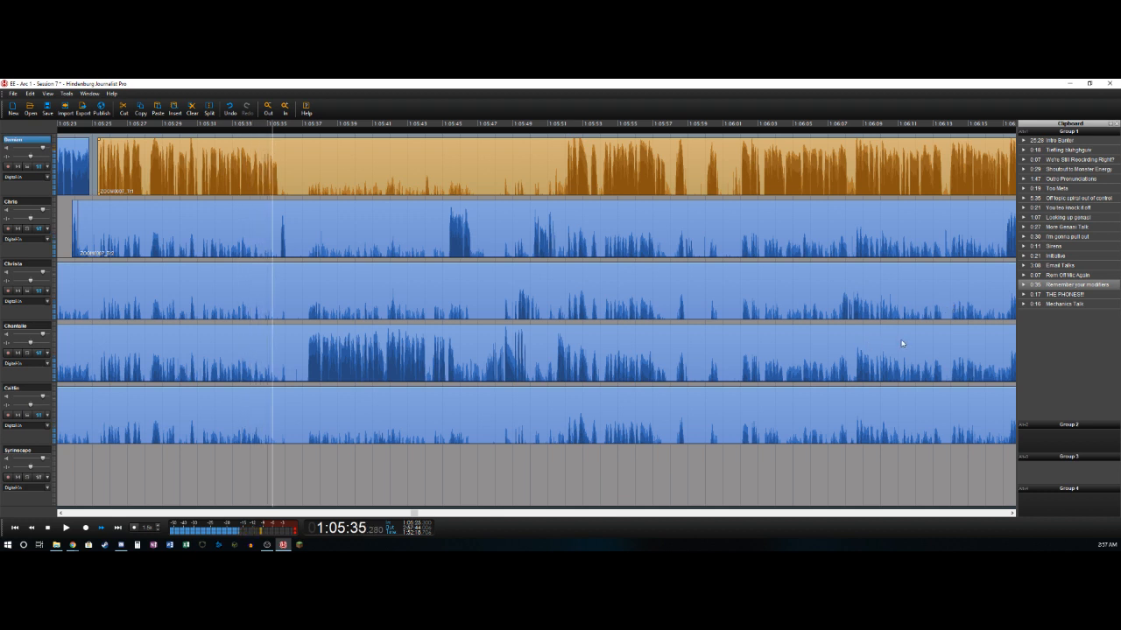
{"action": "key", "text": "ctrl+t"}
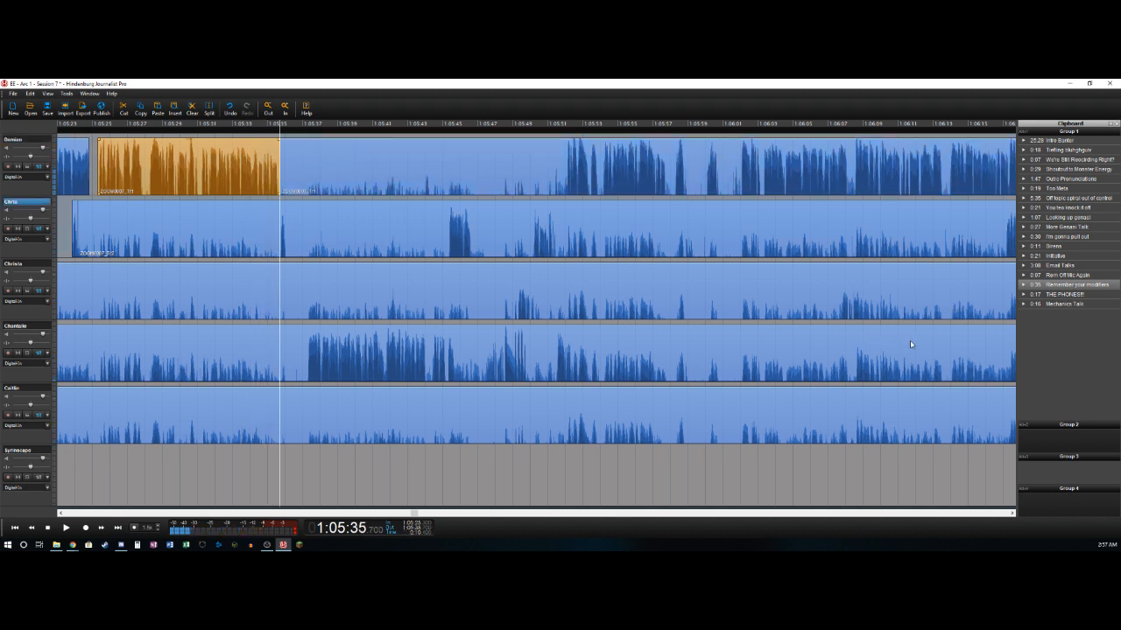
{"action": "key", "text": "Down"}
{"action": "key", "text": "ctrl+t"}
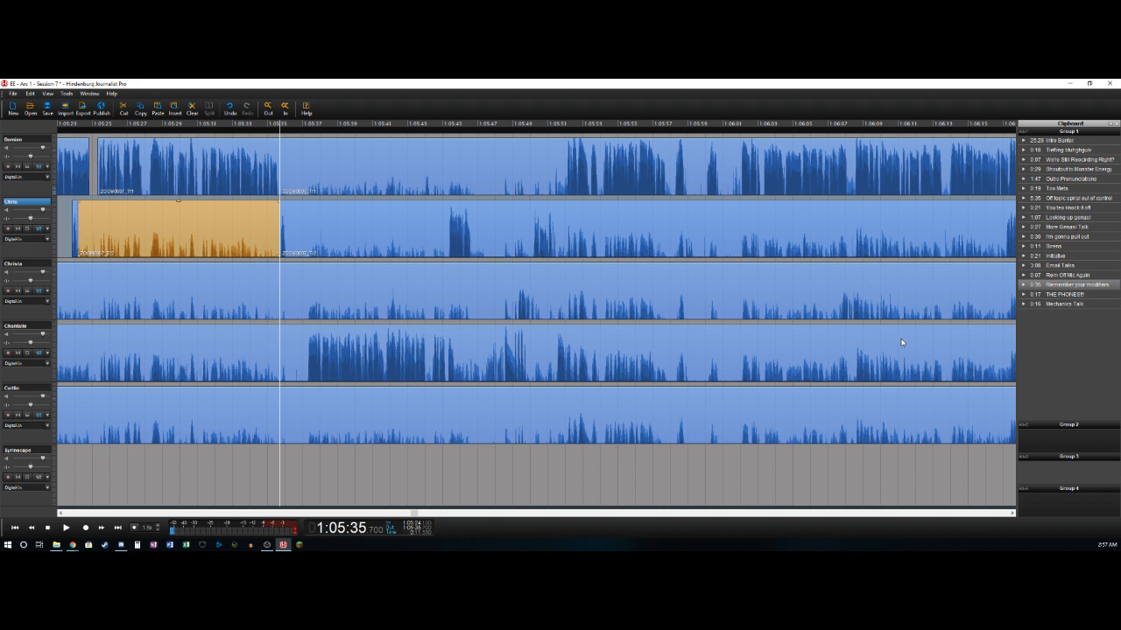
{"action": "key", "text": "Delete"}
- Delete the second track's section from about 1:05:36.1 to 1:05:37.3 and the fourth track's section from about 1:05:13.1 to 1:05:37.3
{"action": "key", "text": "ctrl+t"}
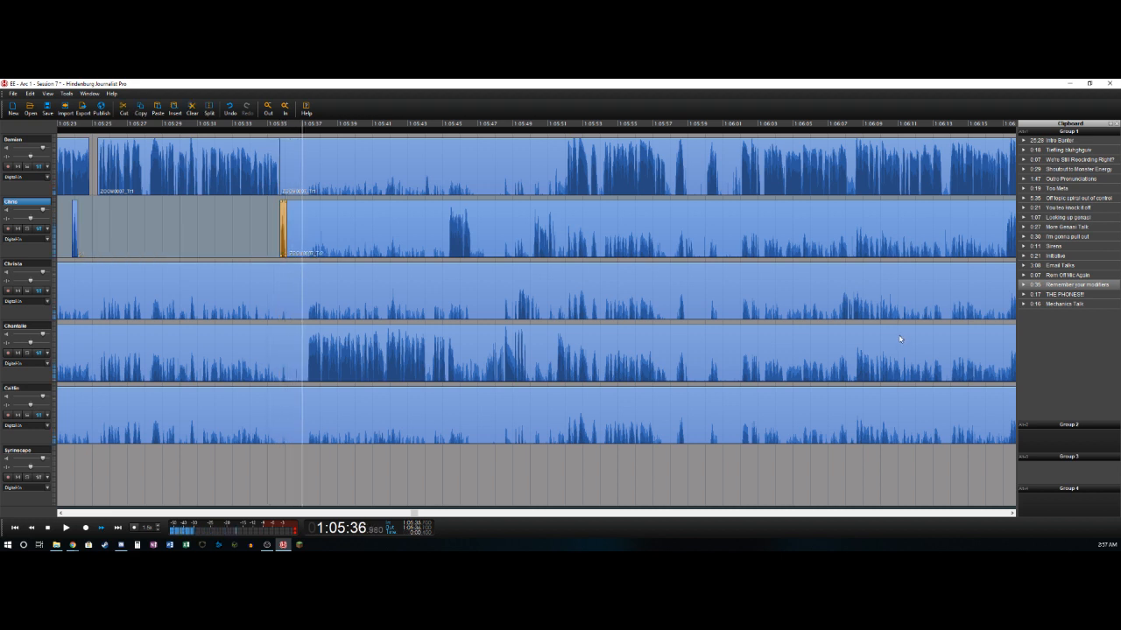
{"action": "key", "text": "ctrl+t"}
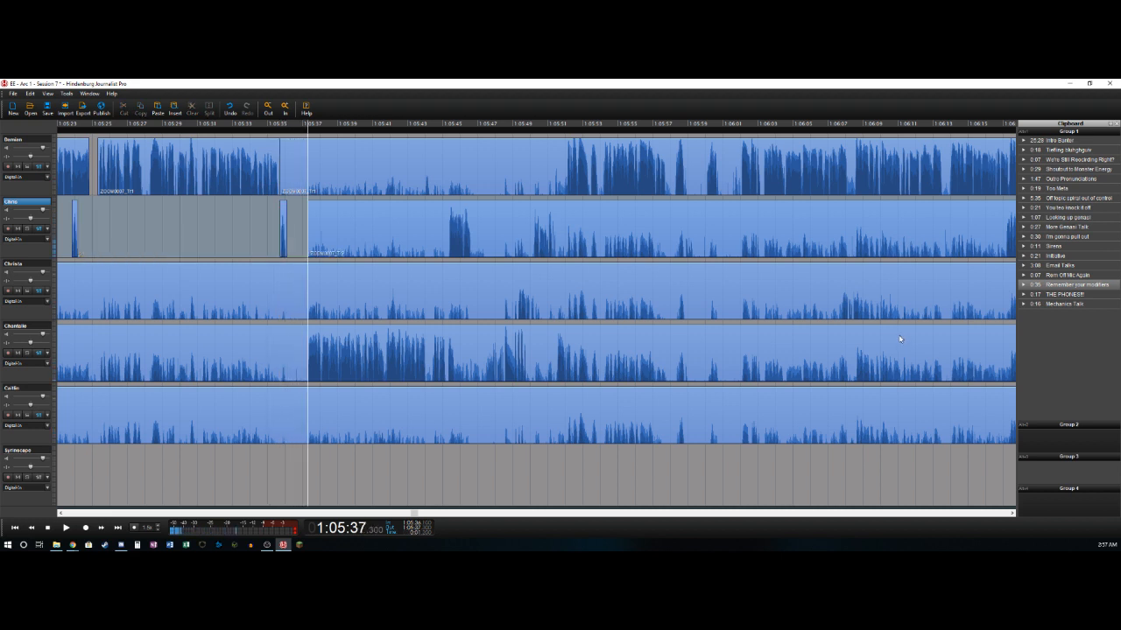
{"action": "key", "text": "ctrl+t"}
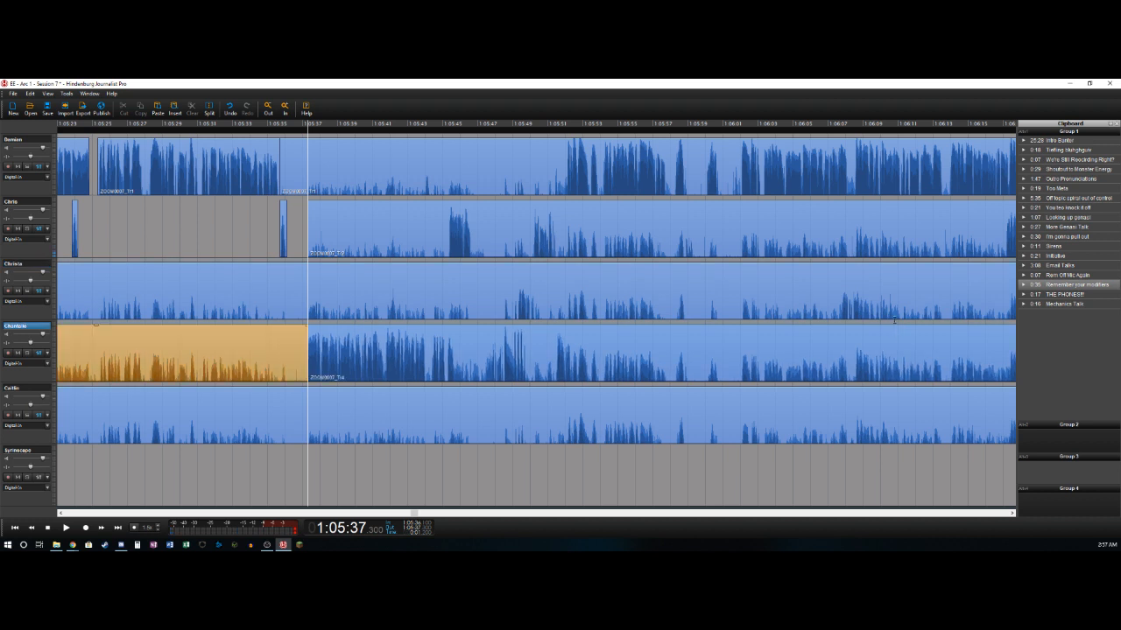
{"action": "key", "text": "Delete"}
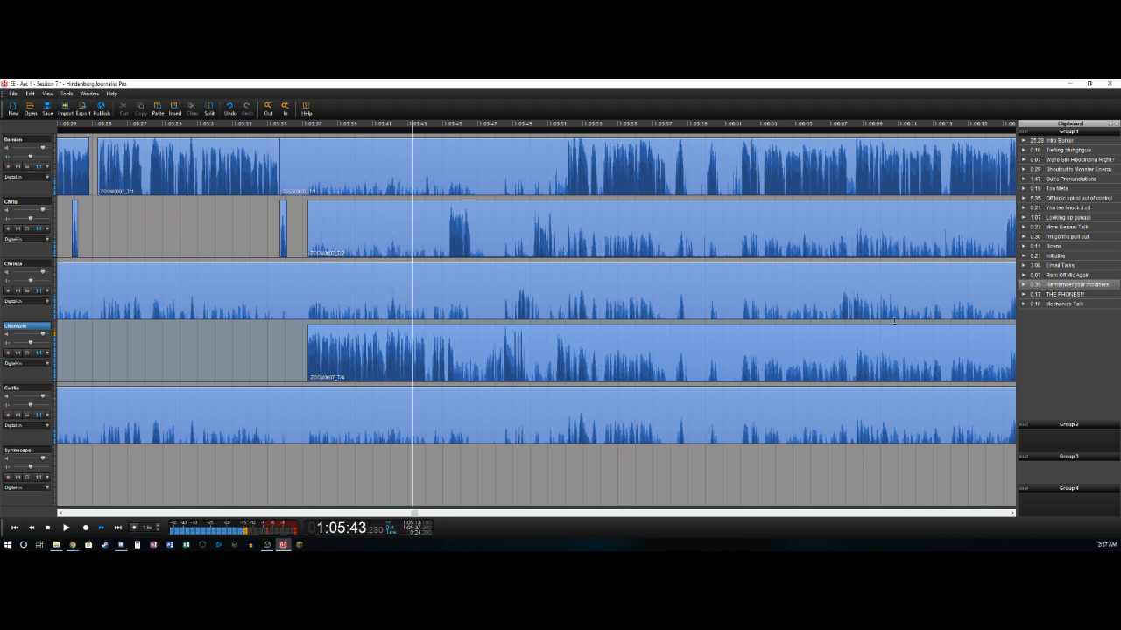
- Split the fourth track near 1:05:43.98 and 1:05:44.4 and delete the short section between the splits
{"action": "key", "text": "Left"}
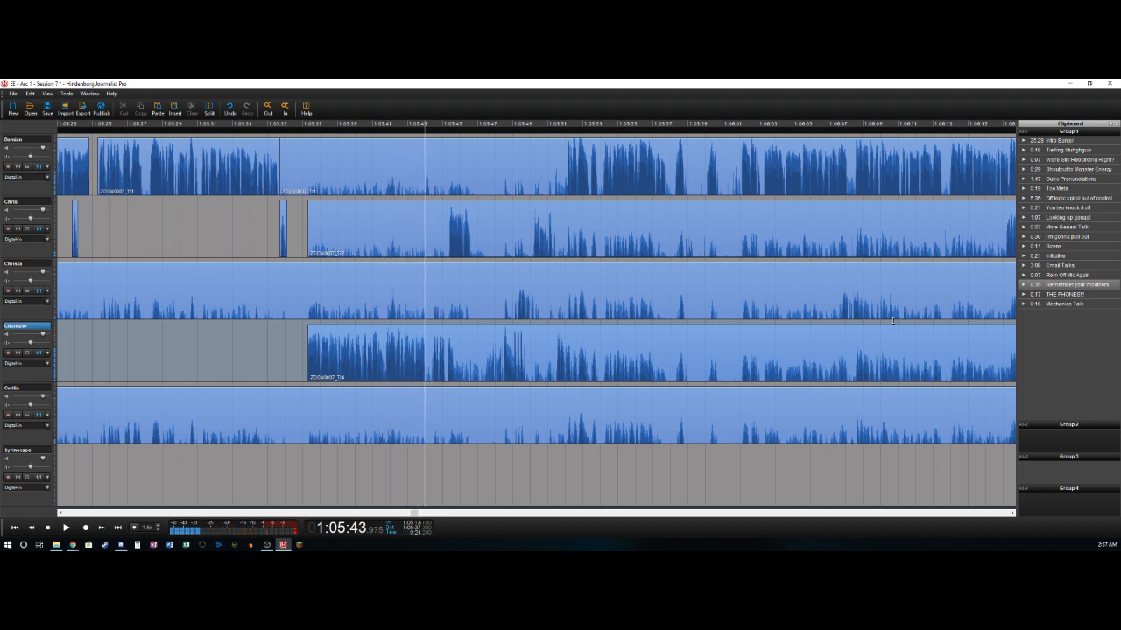
{"action": "key", "text": "t"}
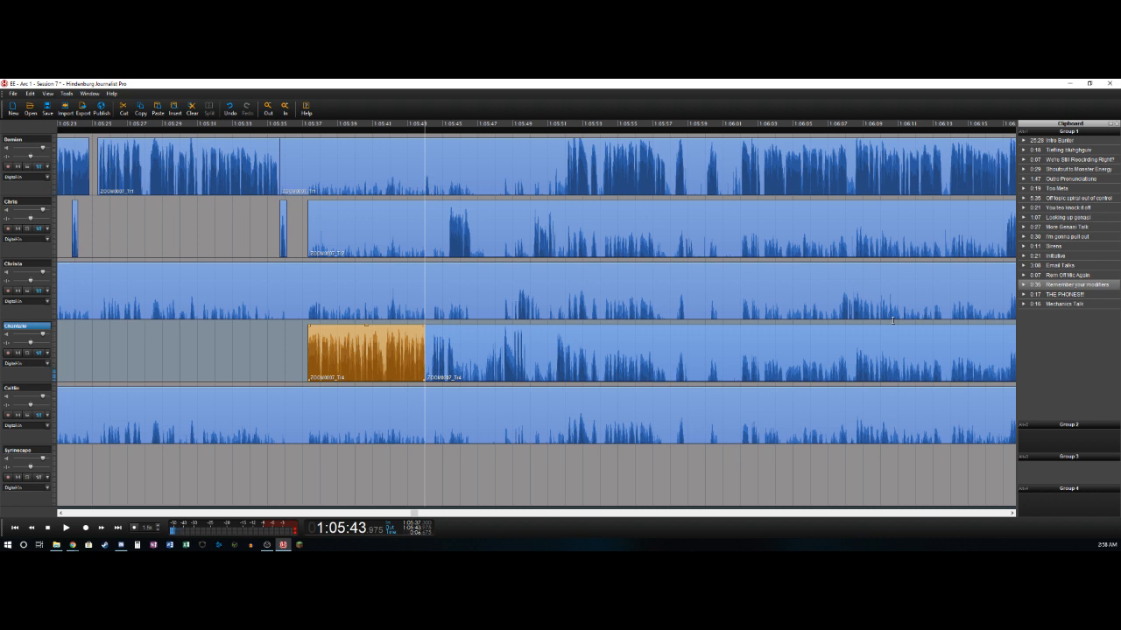
{"action": "key", "text": "space"}
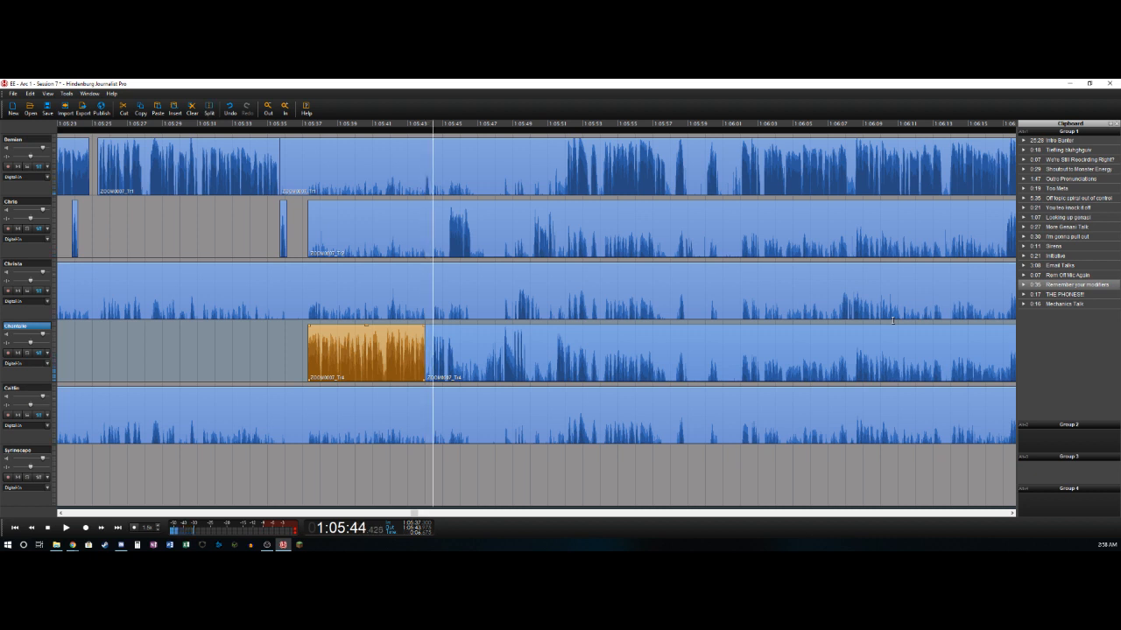
{"action": "key", "text": "t"}
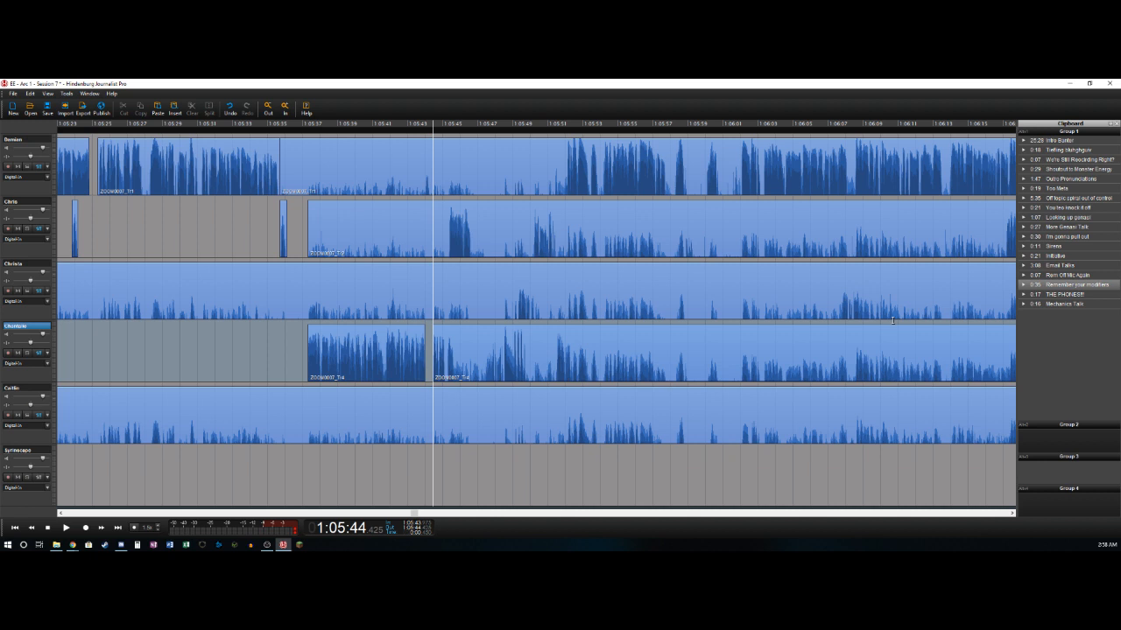
- Split the fourth track near 1:05:45.7 and delete the second track's section from about 1:05:37.3 to 1:05:45.3
{"action": "key", "text": "space"}
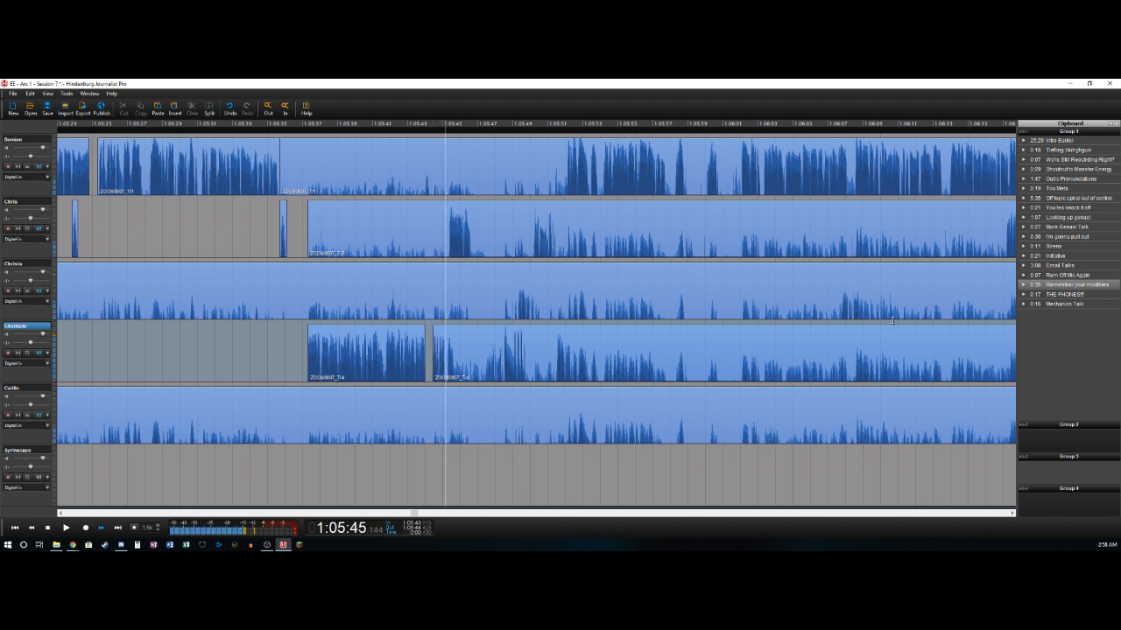
{"action": "key", "text": "t"}
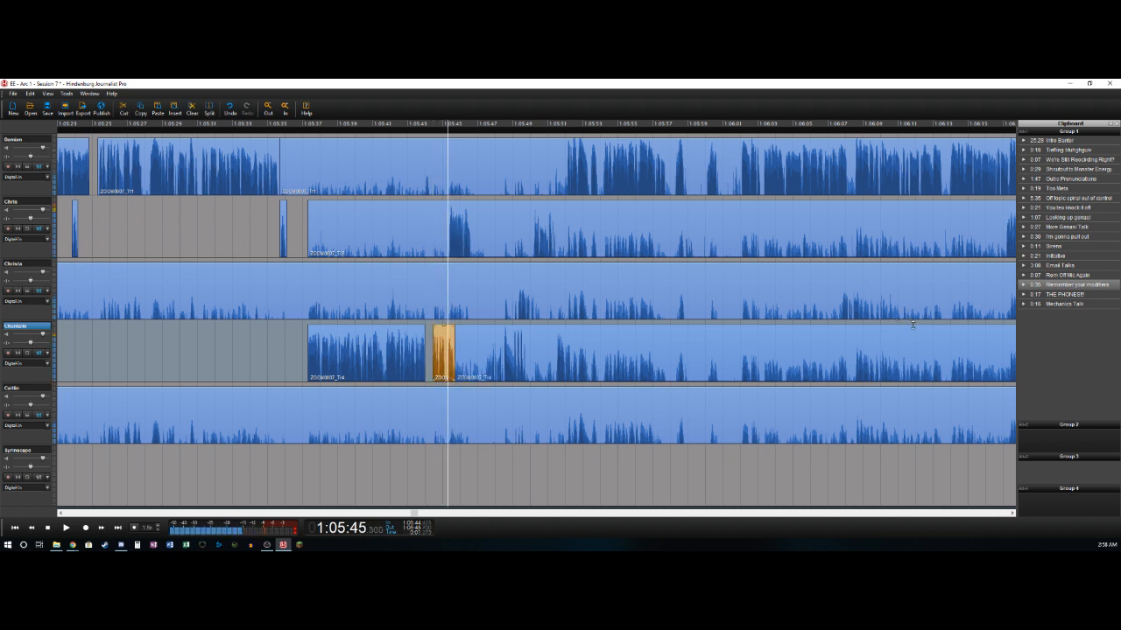
{"action": "key", "text": "t"}
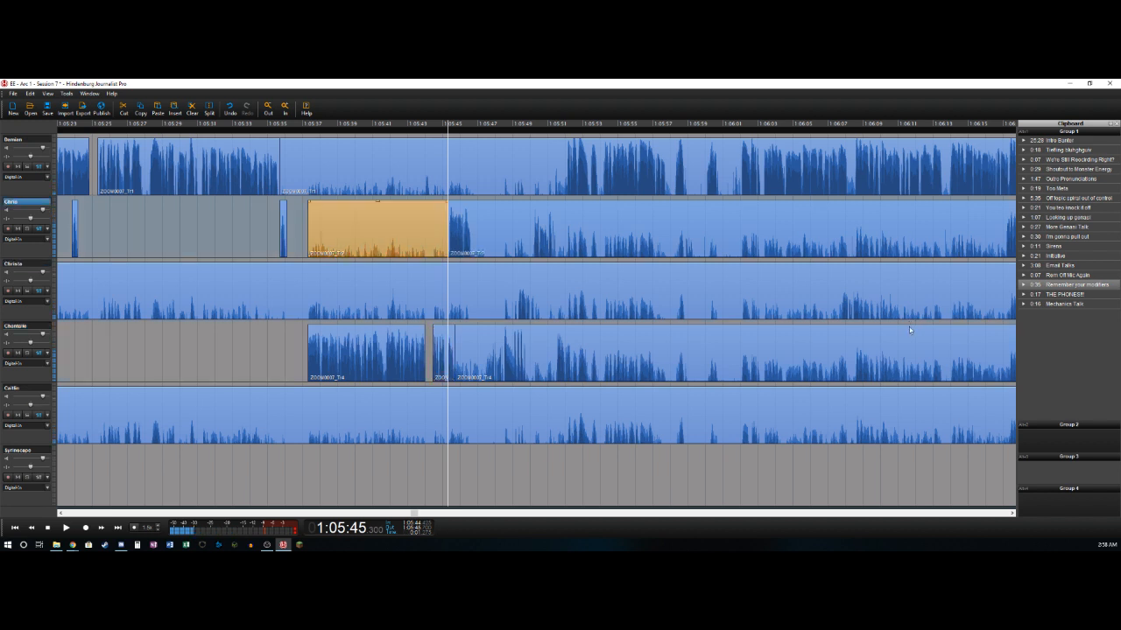
{"action": "key", "text": "Delete"}
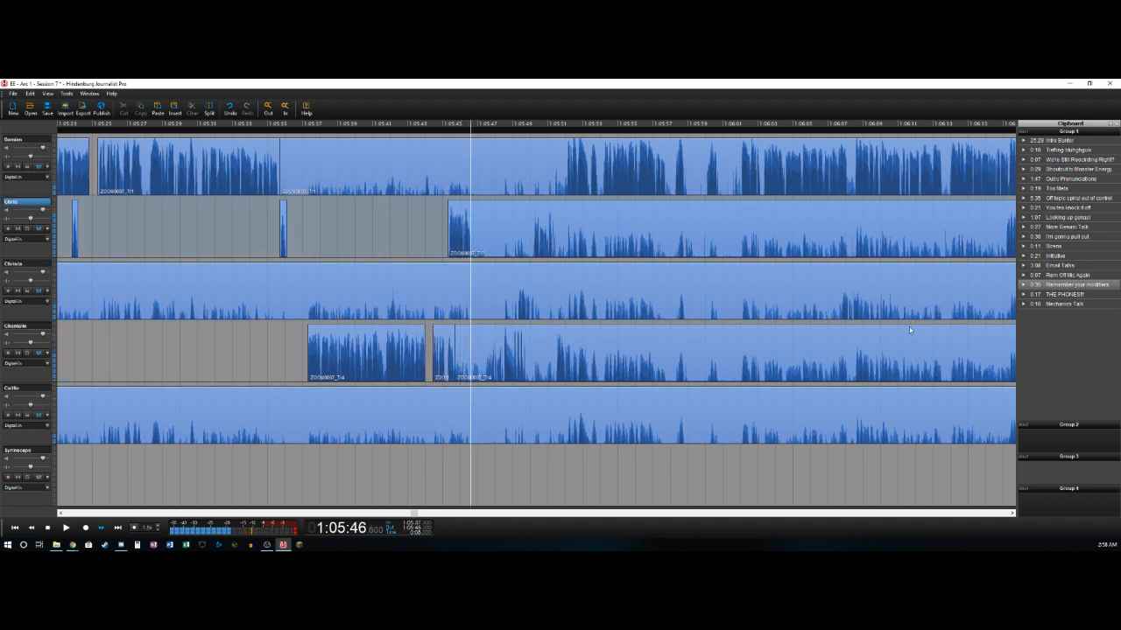
- Split the second track near 1:05:46.6 and delete the fourth track's section from about 1:05:45.7 to 1:05:47.45
{"action": "key", "text": "t"}
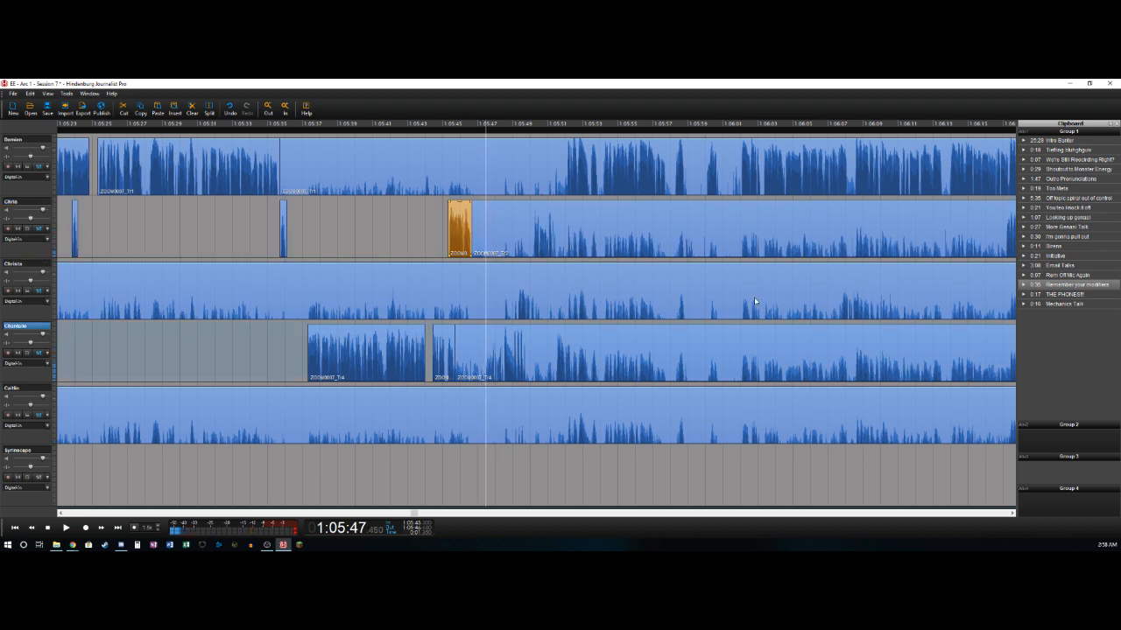
{"action": "key", "text": "t"}
{"action": "key", "text": "Delete"}
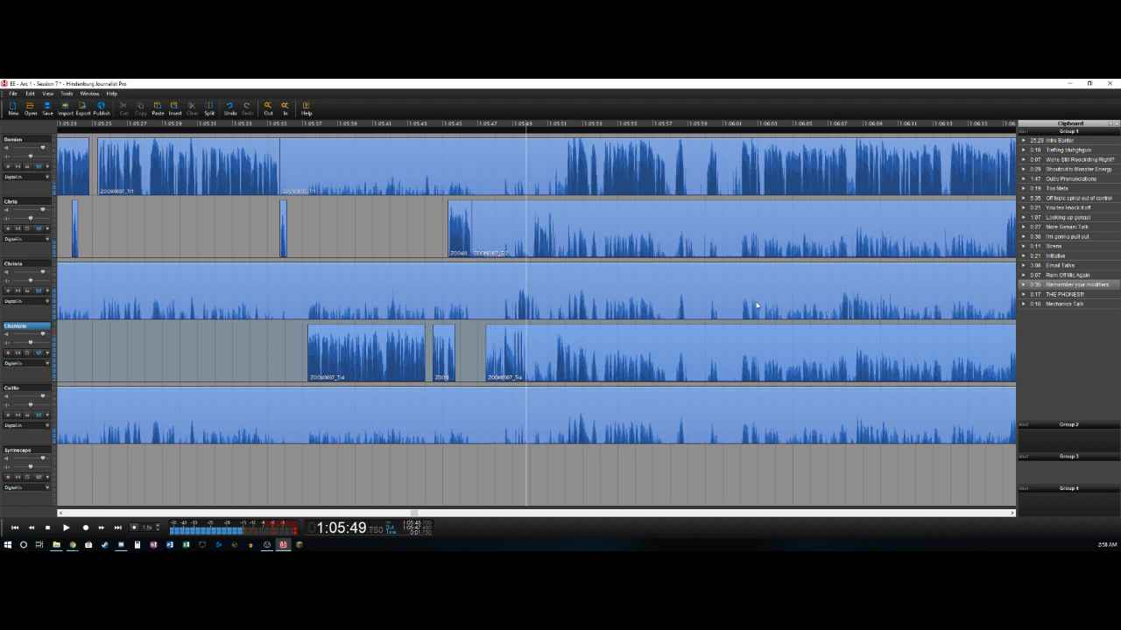
- Split the fourth track near 1:05:49.75 and delete the third track's section from about 1:05:13.1 to 1:05:49.1
{"action": "key", "text": "t"}
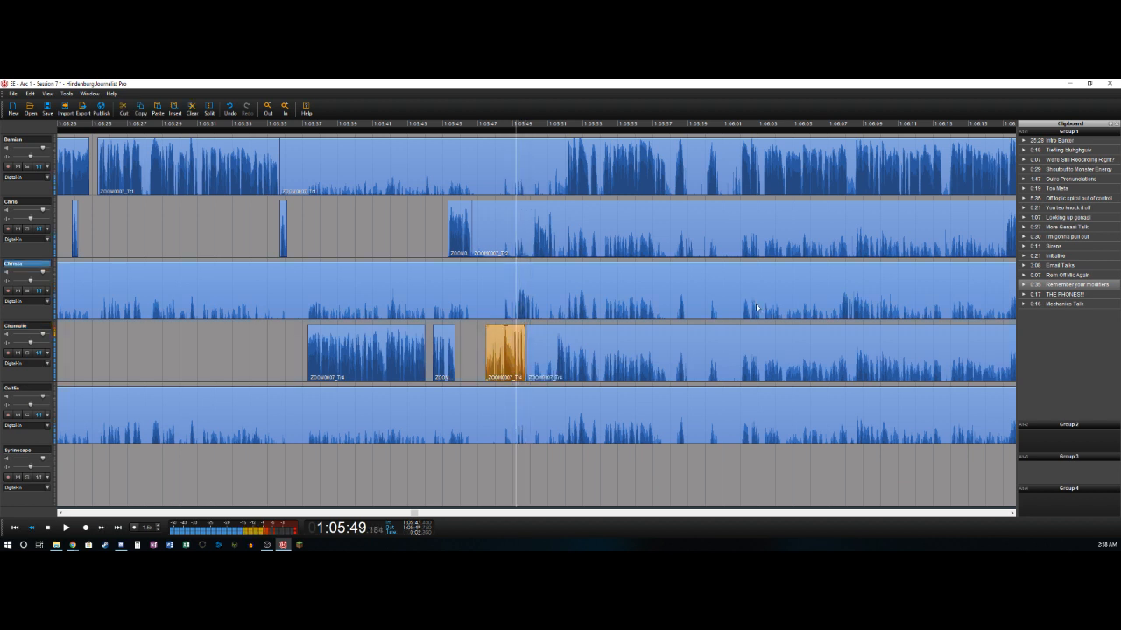
{"action": "key", "text": "t"}
{"action": "key", "text": "Delete"}
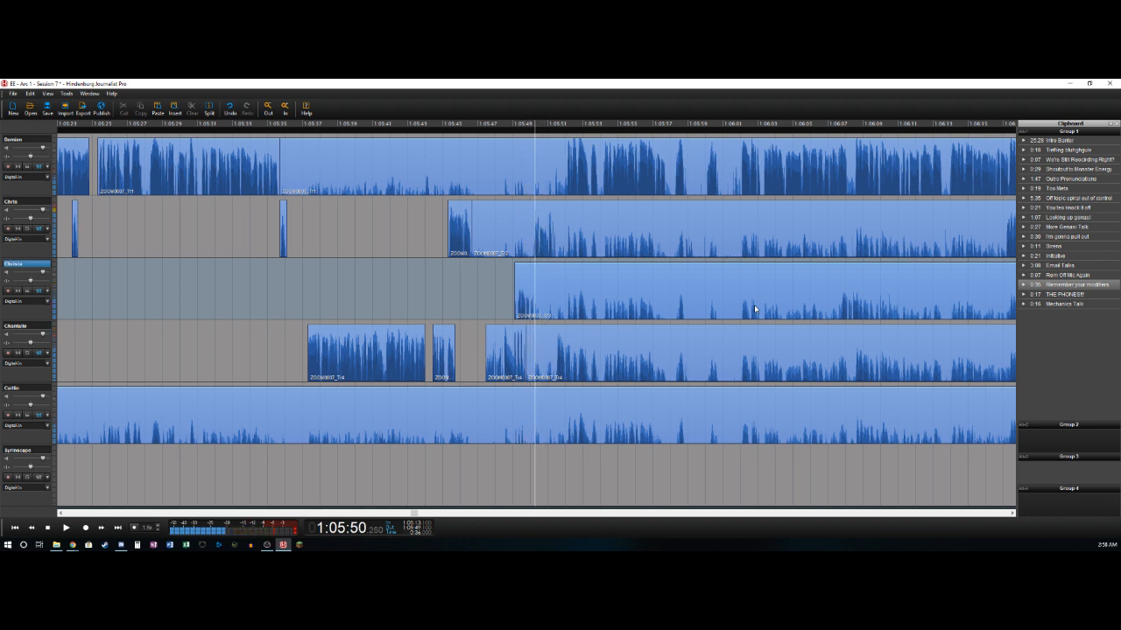
- Split the third track near 1:05:50.15 and delete the second track's section from about 1:05:46.6 to 1:05:50.15
{"action": "key", "text": "t"}
{"action": "key", "text": "Up"}
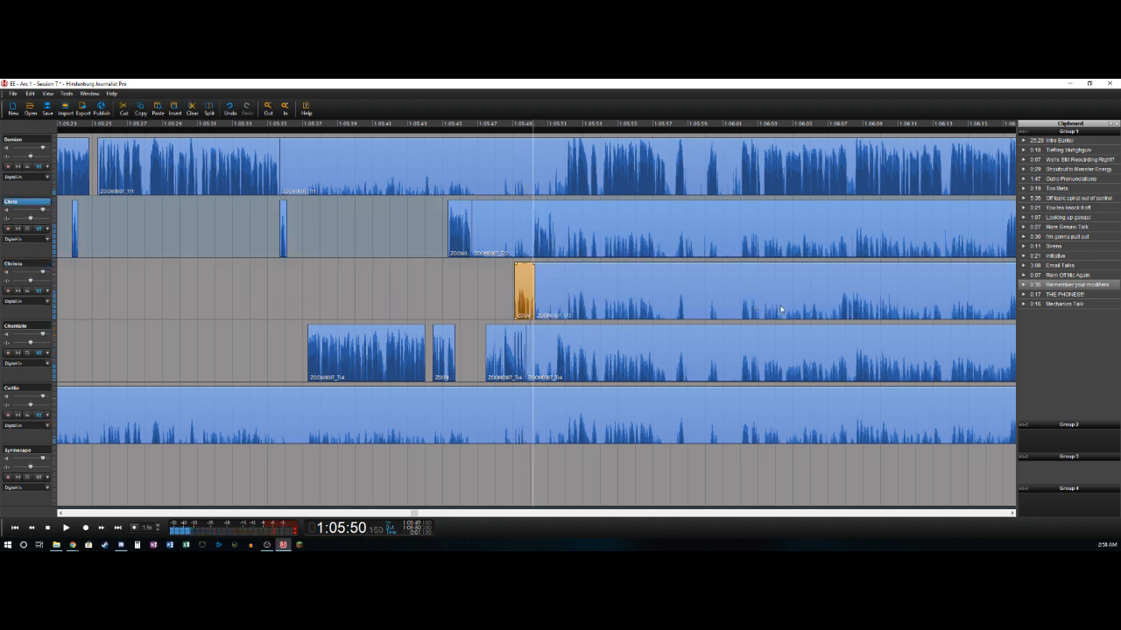
{"action": "key", "text": "t"}
{"action": "key", "text": "Delete"}
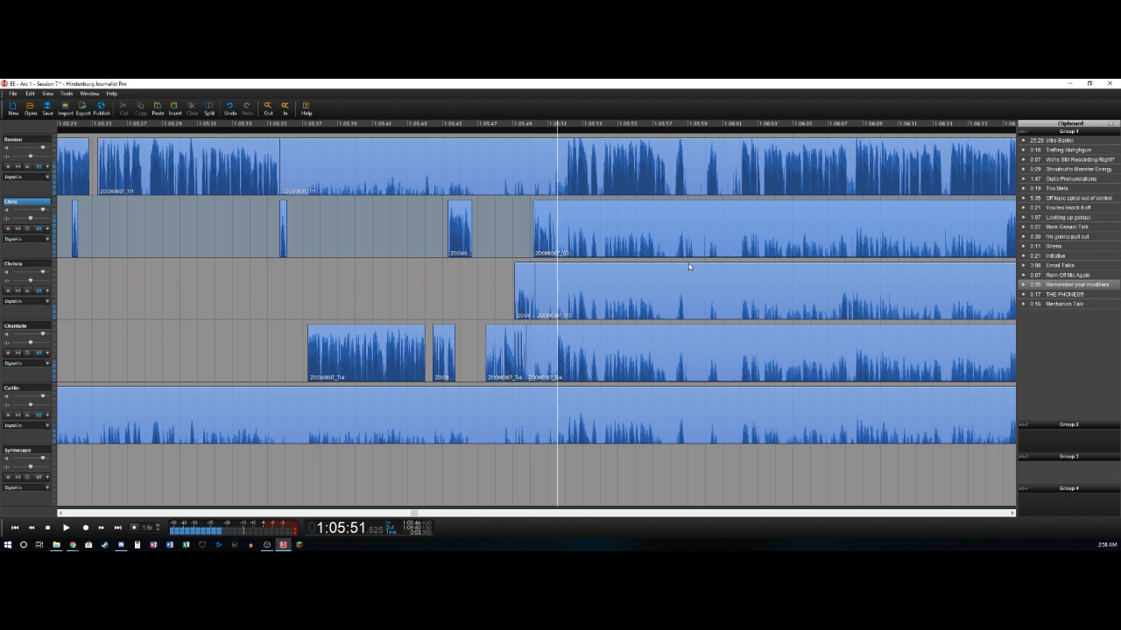
- Split the second track near 1:05:51.4 and delete the fourth track's section from about 1:05:49.75 to 1:05:51.4
{"action": "key", "text": "space"}
{"action": "key", "text": "t"}
{"action": "key", "text": "Down"}
{"action": "key", "text": "Down"}
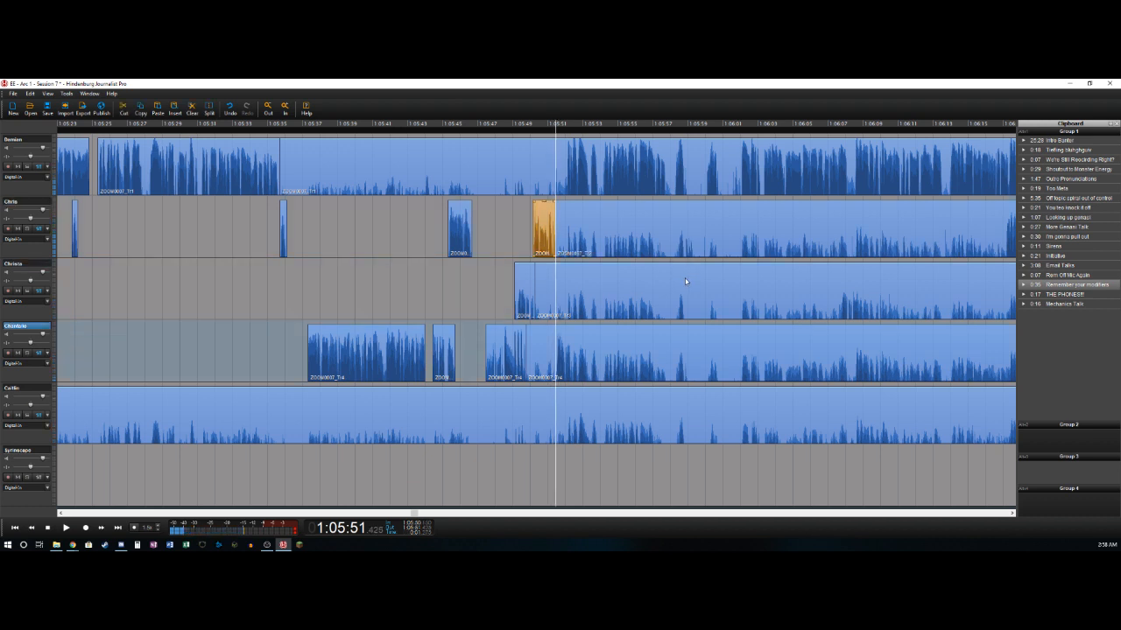
{"action": "key", "text": "t"}
{"action": "key", "text": "Delete"}
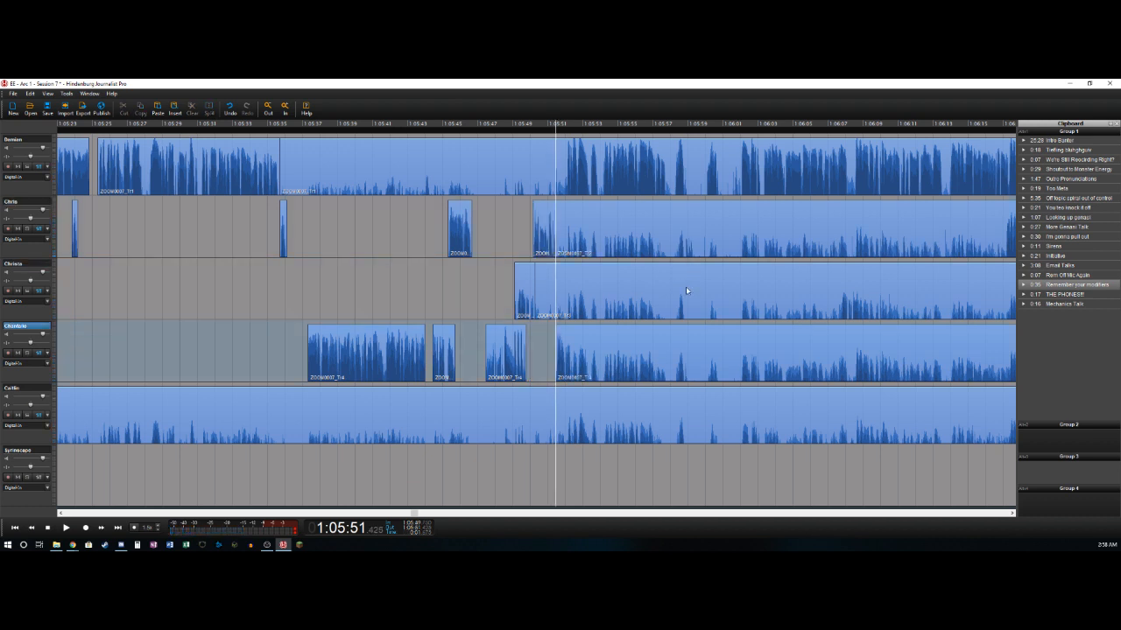
- Delete the first track's section from about 1:05:35.7 to 1:05:52.0 and the fourth track's short section from about 1:05:52.3 to 1:05:52.5
{"action": "key", "text": "space"}
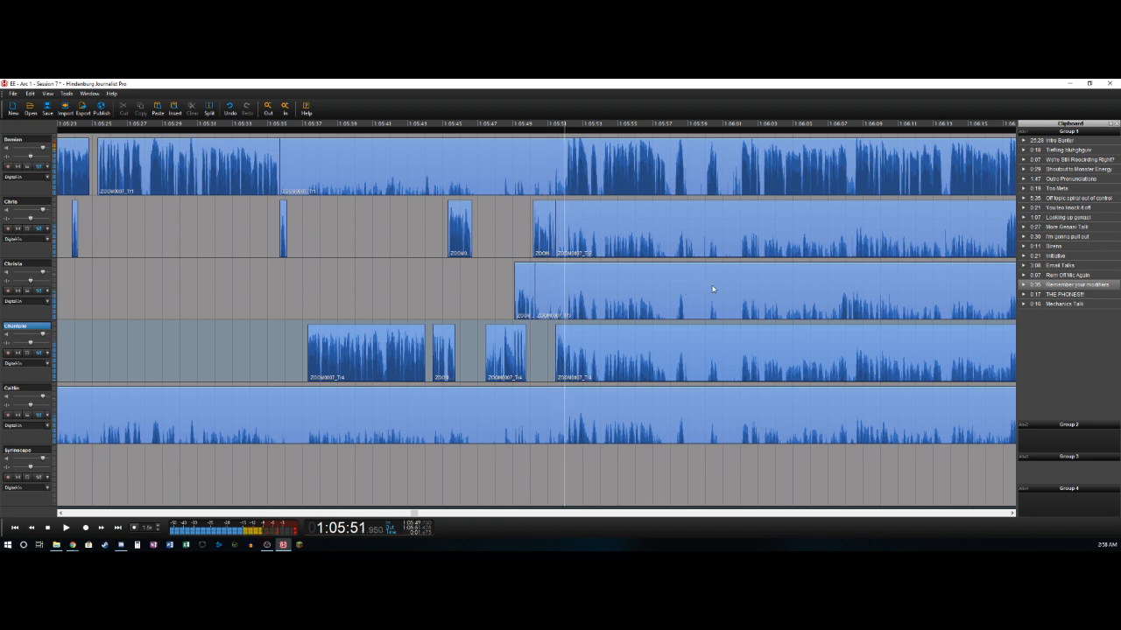
{"action": "key", "text": "t"}
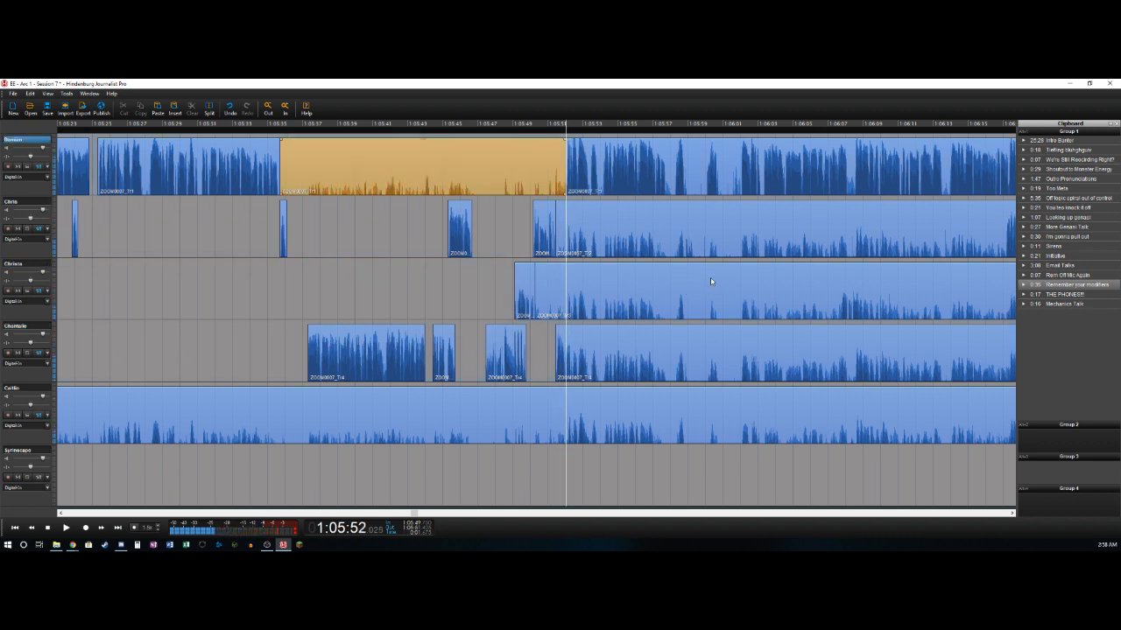
{"action": "key", "text": "Delete"}
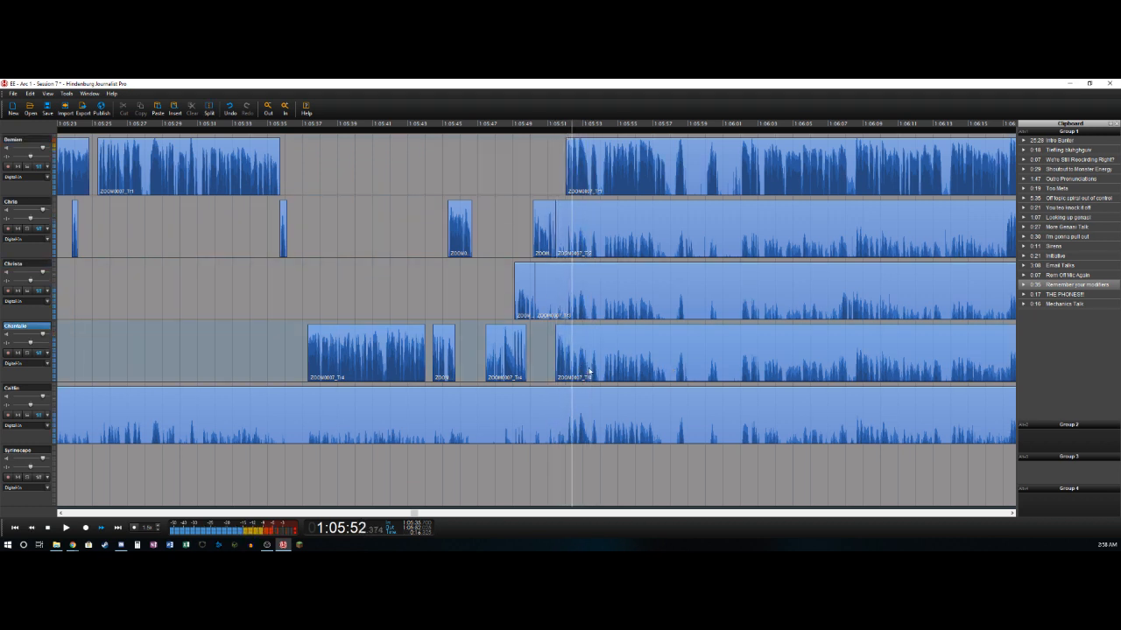
{"action": "key", "text": "t"}
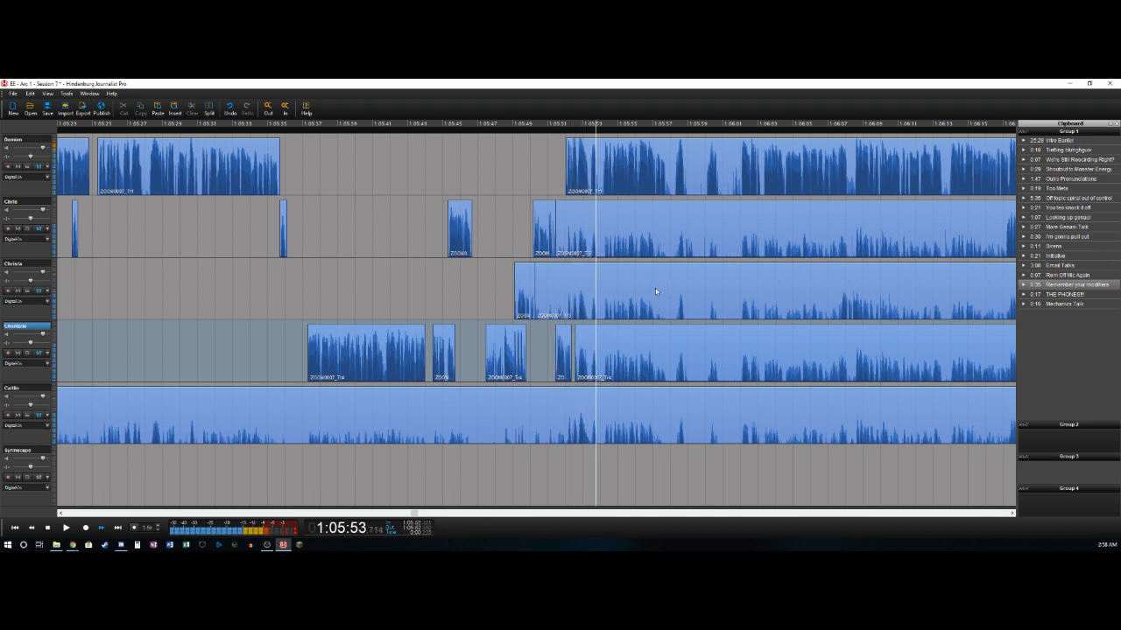
- Split the first track near 1:05:57.7 and 1:05:58.2 and delete the short section between the splits
{"action": "left_click", "coordinate": [660, 165]}
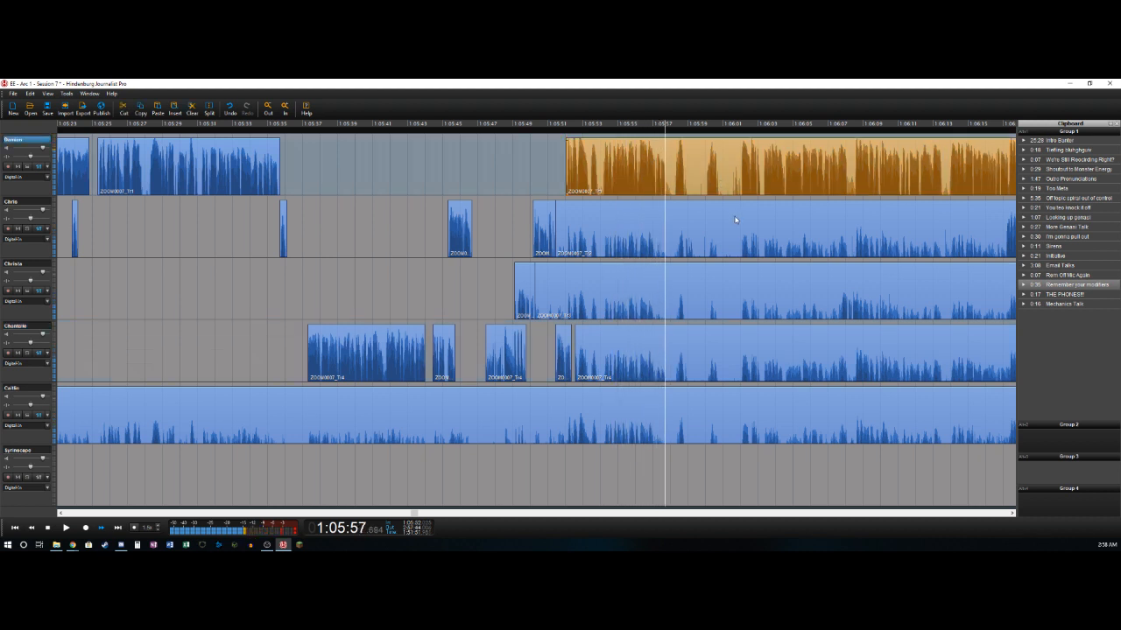
{"action": "key", "text": "ctrl+b"}
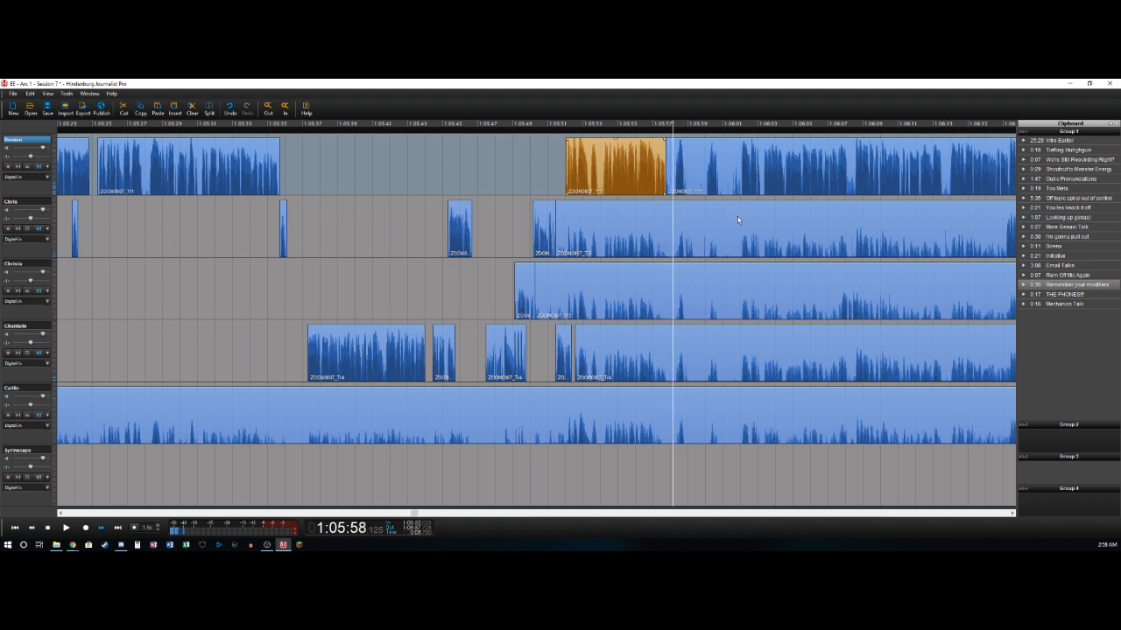
{"action": "key", "text": "ctrl+t"}
{"action": "key", "text": "Delete"}
{"action": "key", "text": "Right"}
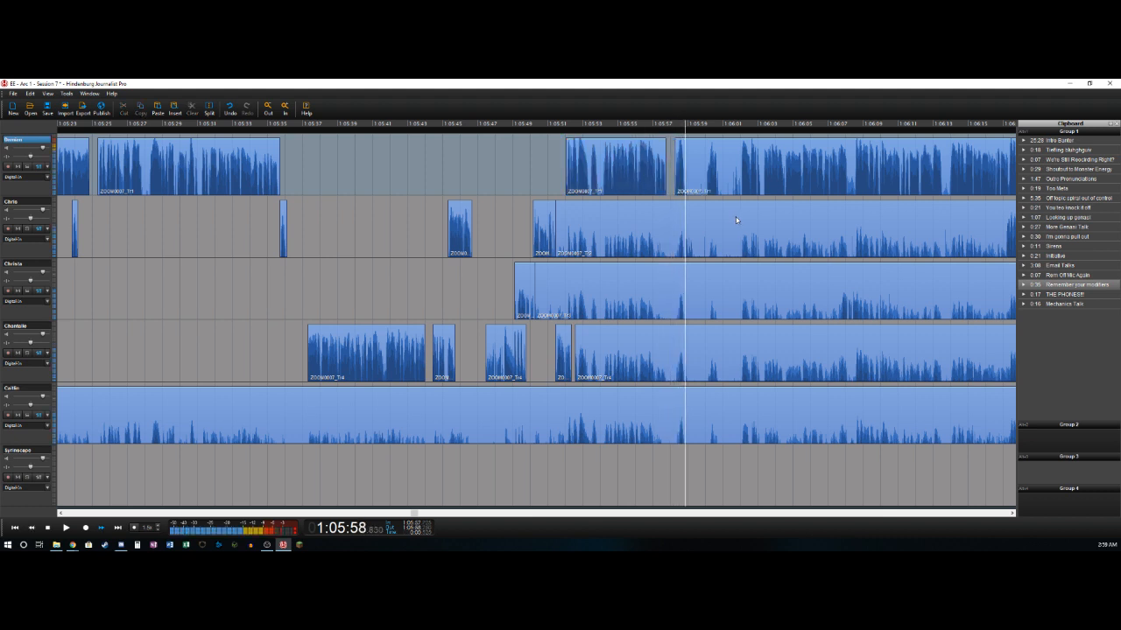
- Mark the range from about 1:05:58.85 to 1:06:00.0 and cut it out across all the recorded tracks
{"action": "key", "text": "space"}
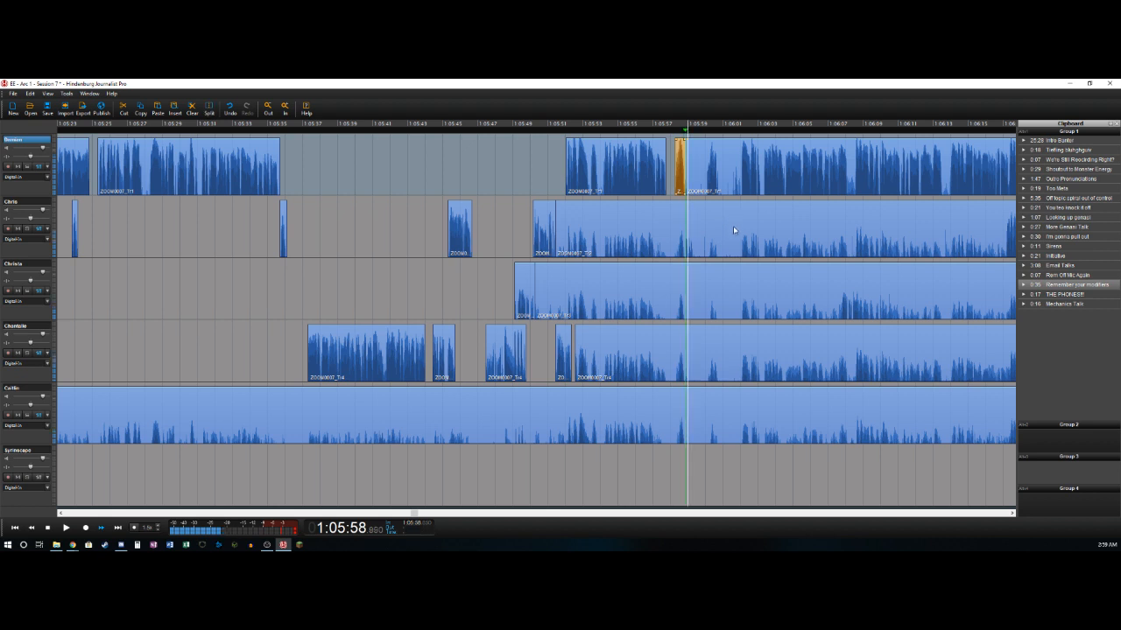
{"action": "key", "text": "Left"}
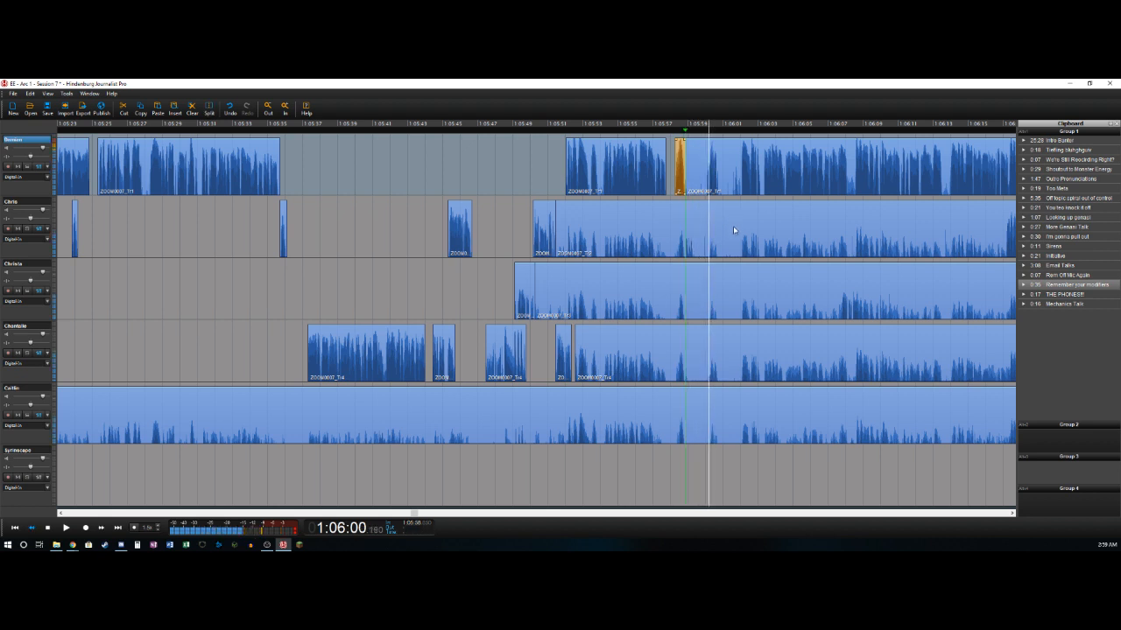
{"action": "key", "text": "o"}
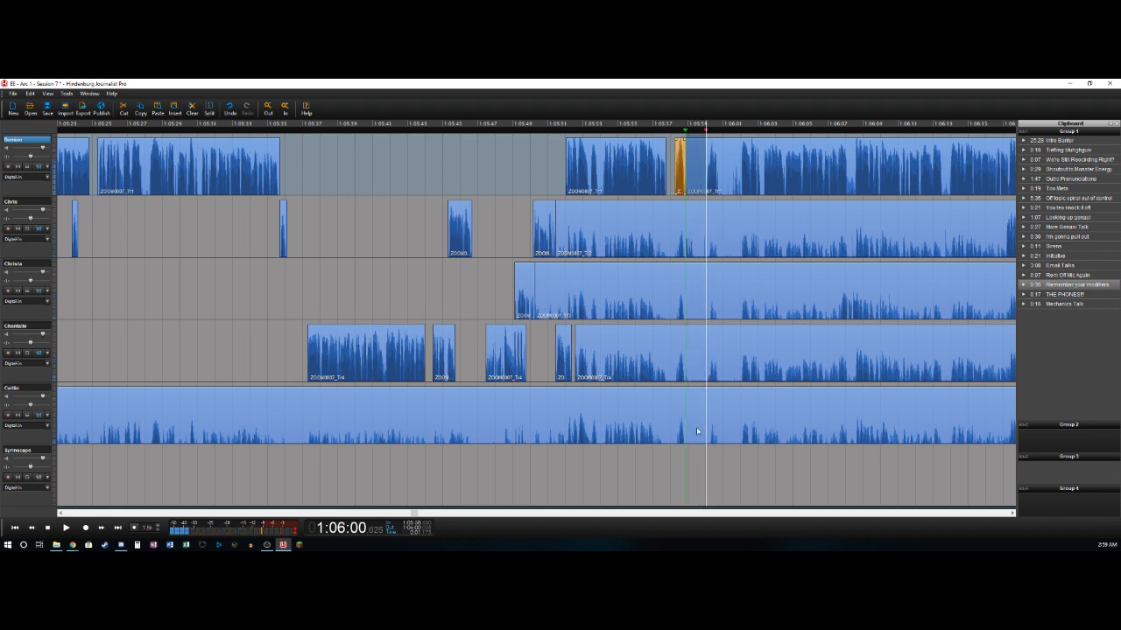
{"action": "key", "text": "ctrl+a"}
{"action": "key", "text": "Delete"}
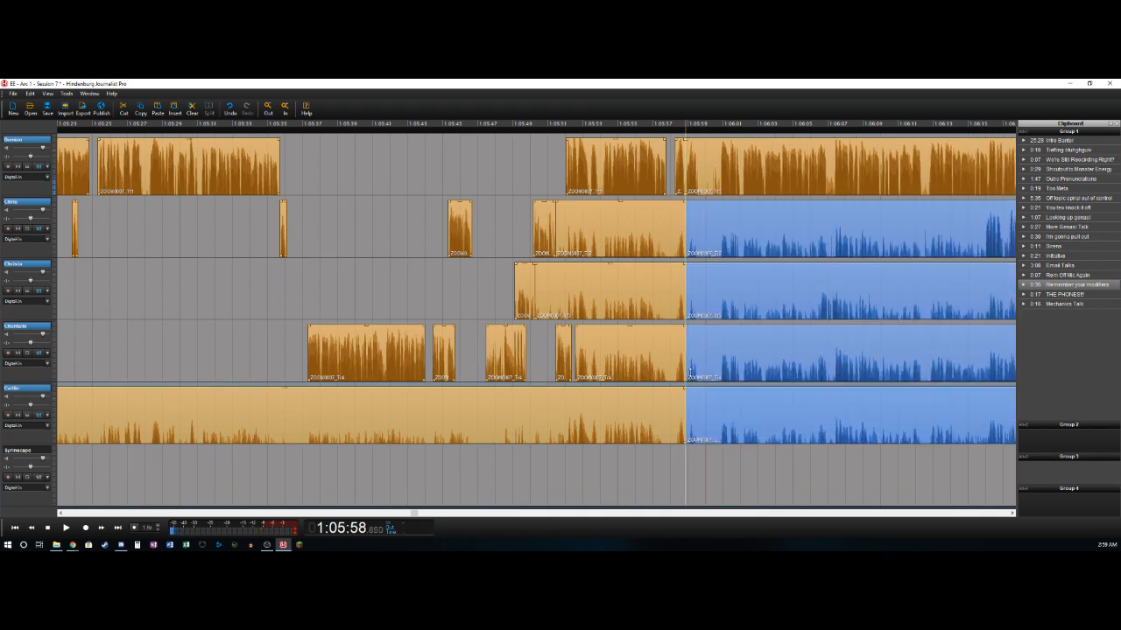
- Split the fifth track and the first track near 1:05:59.65
{"action": "left_click", "coordinate": [693, 421]}
{"action": "key", "text": "space"}
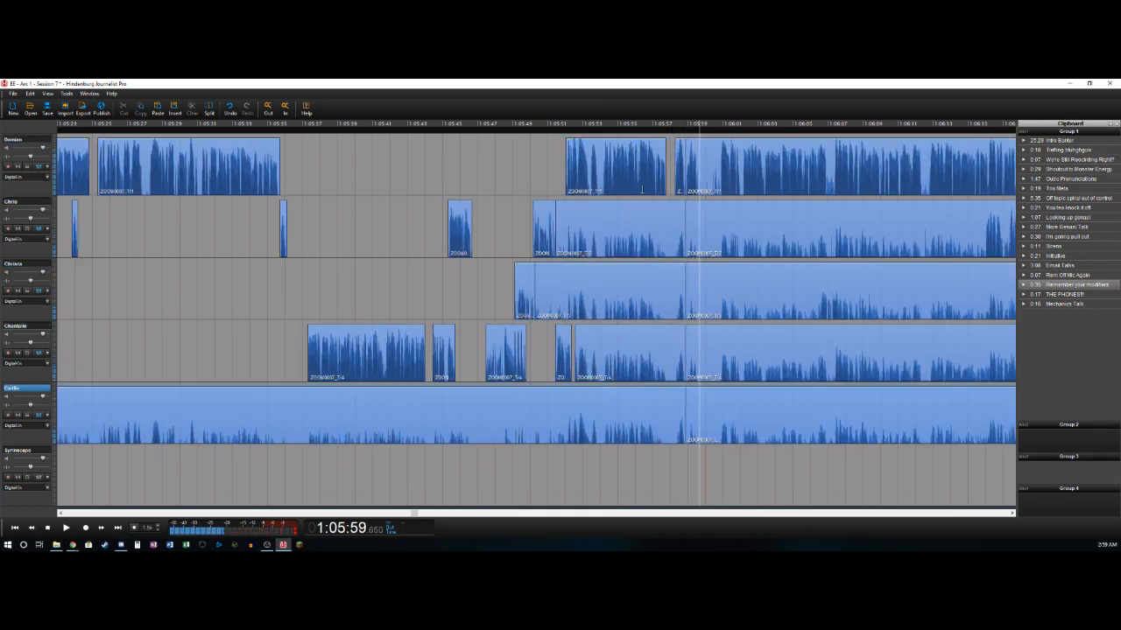
{"action": "key", "text": "t"}
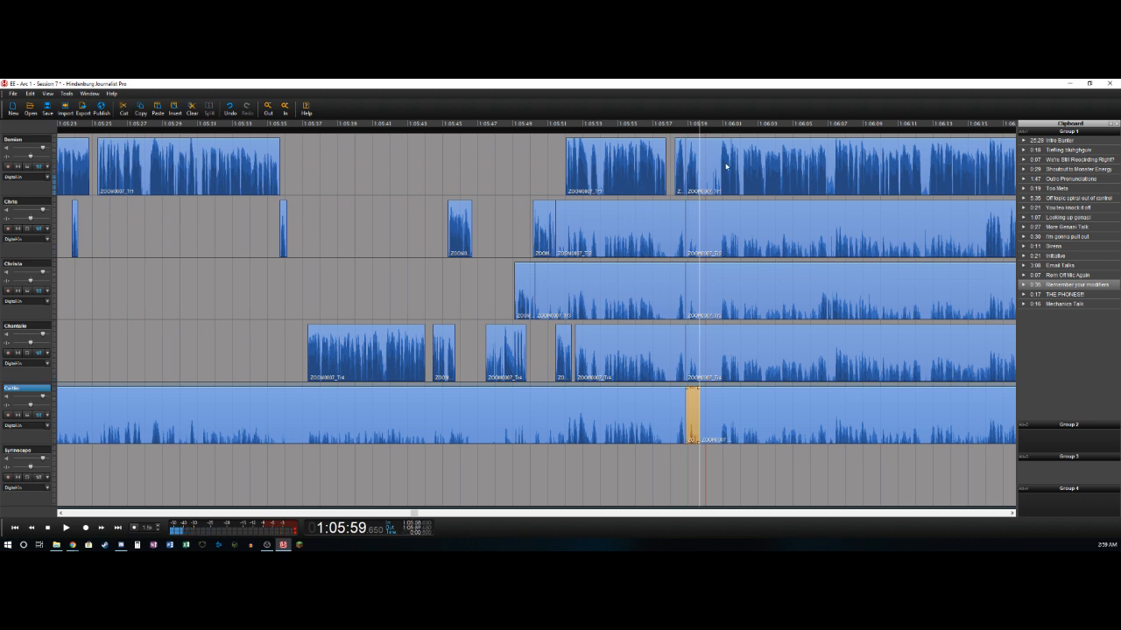
{"action": "left_click", "coordinate": [725, 167]}
{"action": "key", "text": "t"}
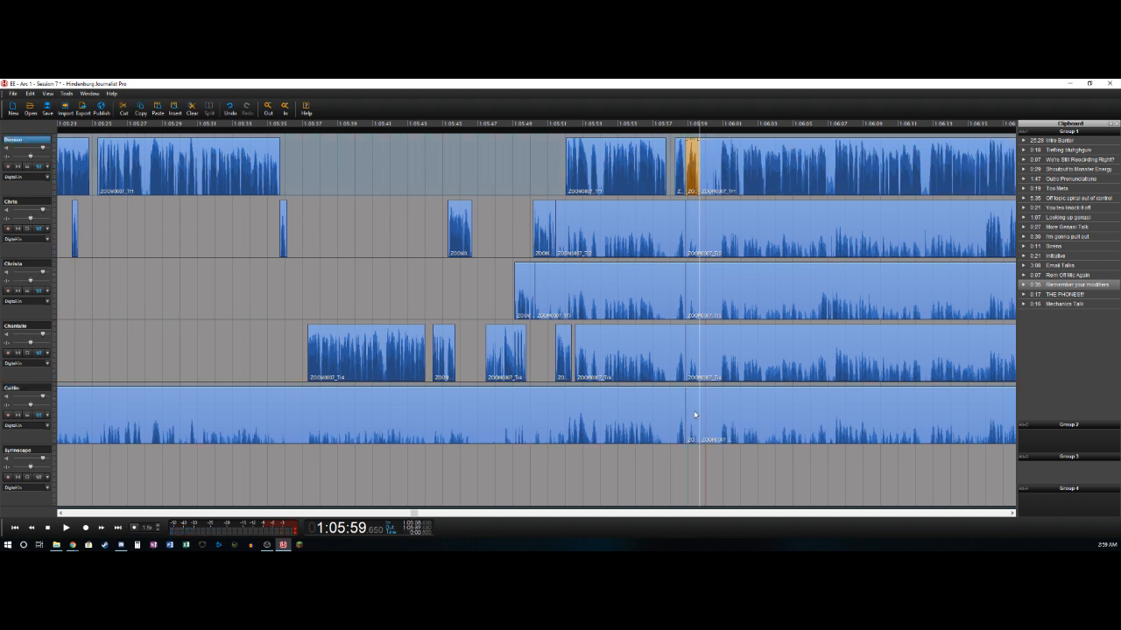
- Mark the range from about 1:05:59.65 to 1:06:00.8 and cut it out across all the recorded tracks
{"action": "key", "text": "space"}
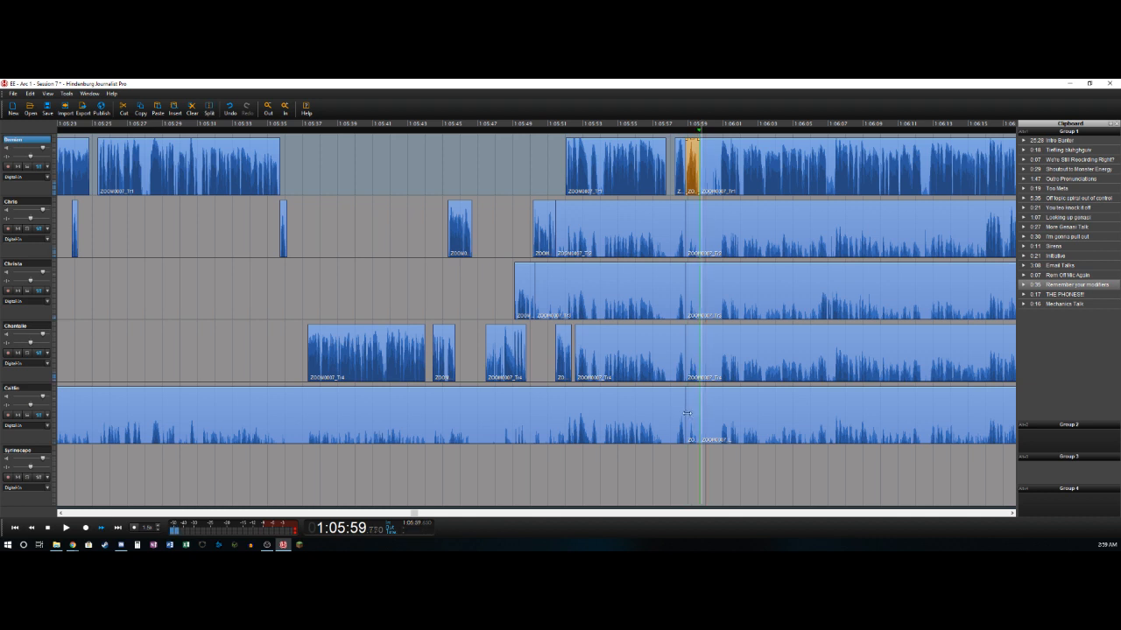
{"action": "key", "text": "space"}
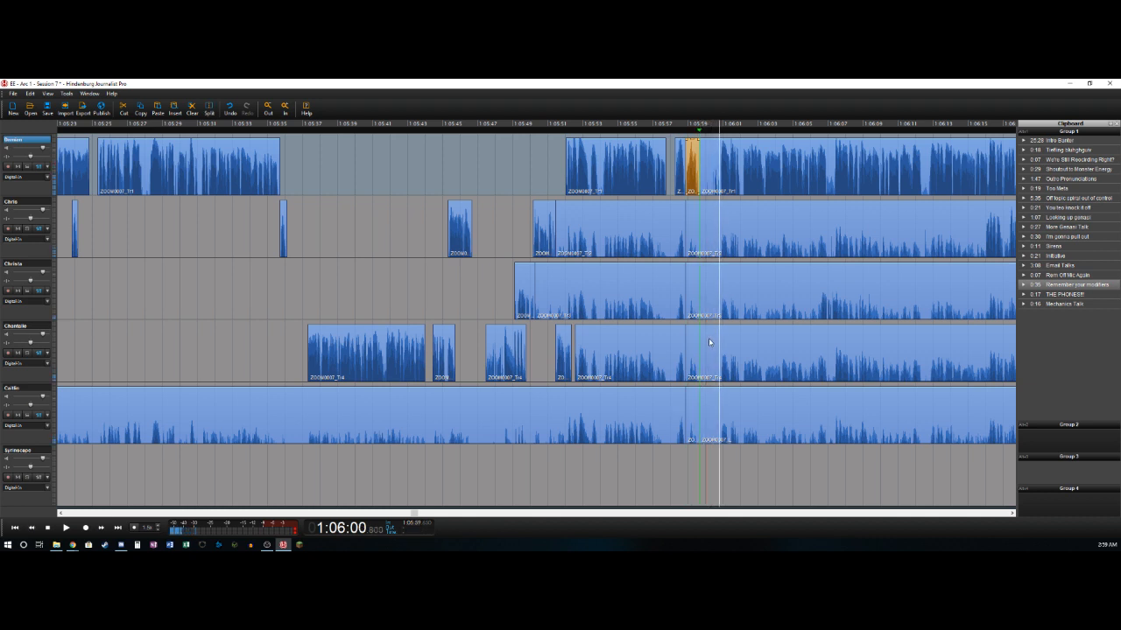
{"action": "key", "text": "o"}
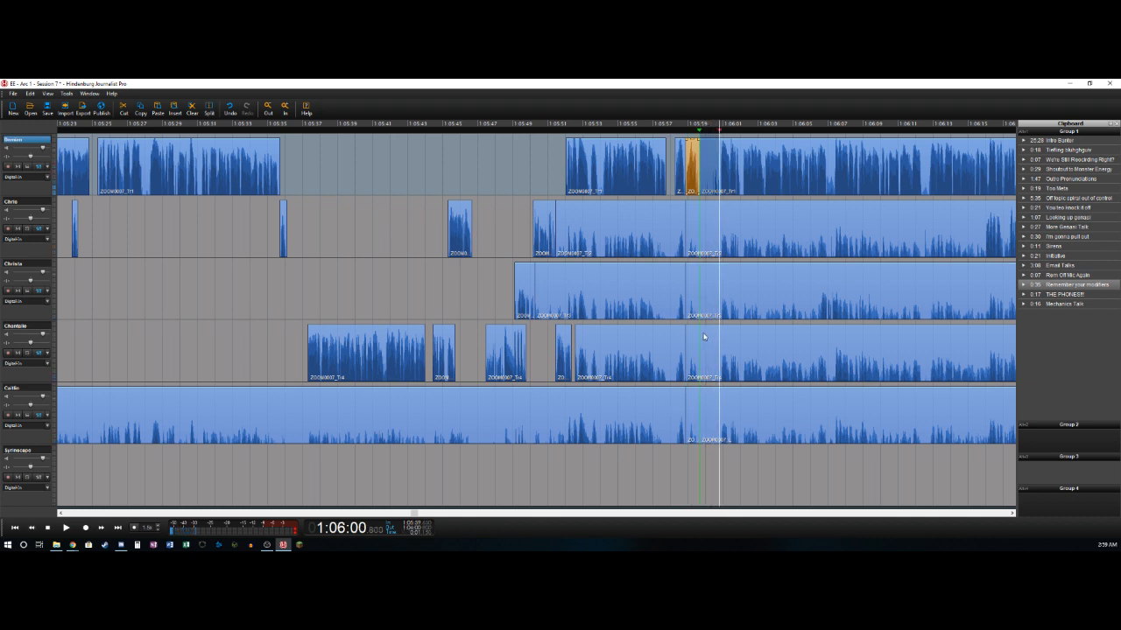
{"action": "left_click", "coordinate": [711, 416], "text": "shift"}
{"action": "key", "text": "Delete"}
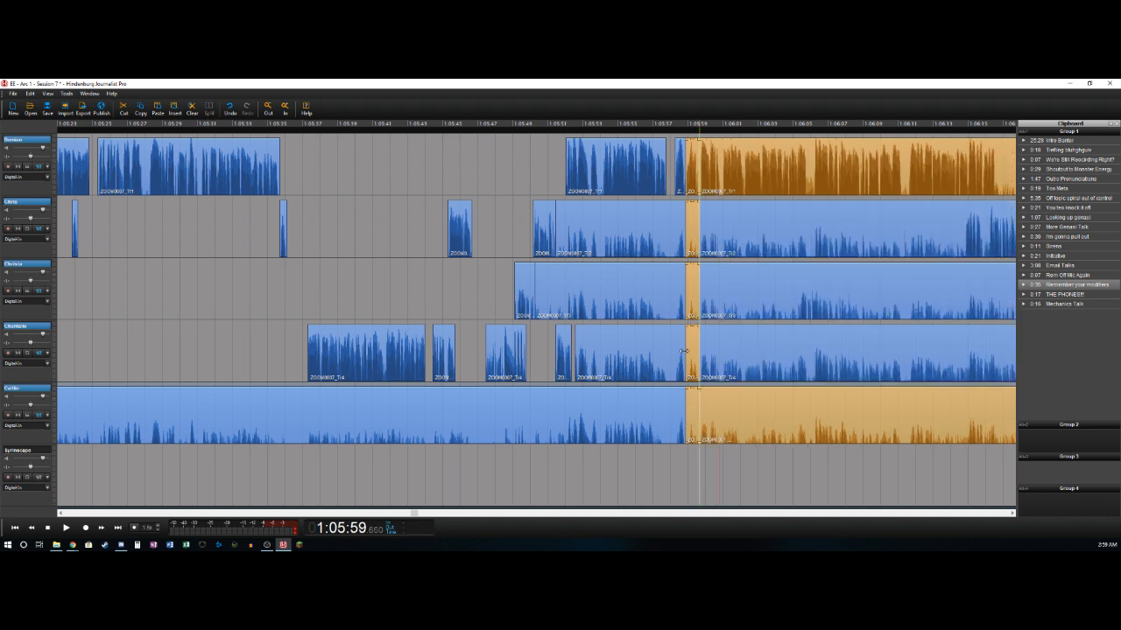
- Delete the short sections from about 1:05:58.85 to 1:05:59.65 on the second, third, fourth and fifth tracks
{"action": "left_click", "coordinate": [694, 234]}
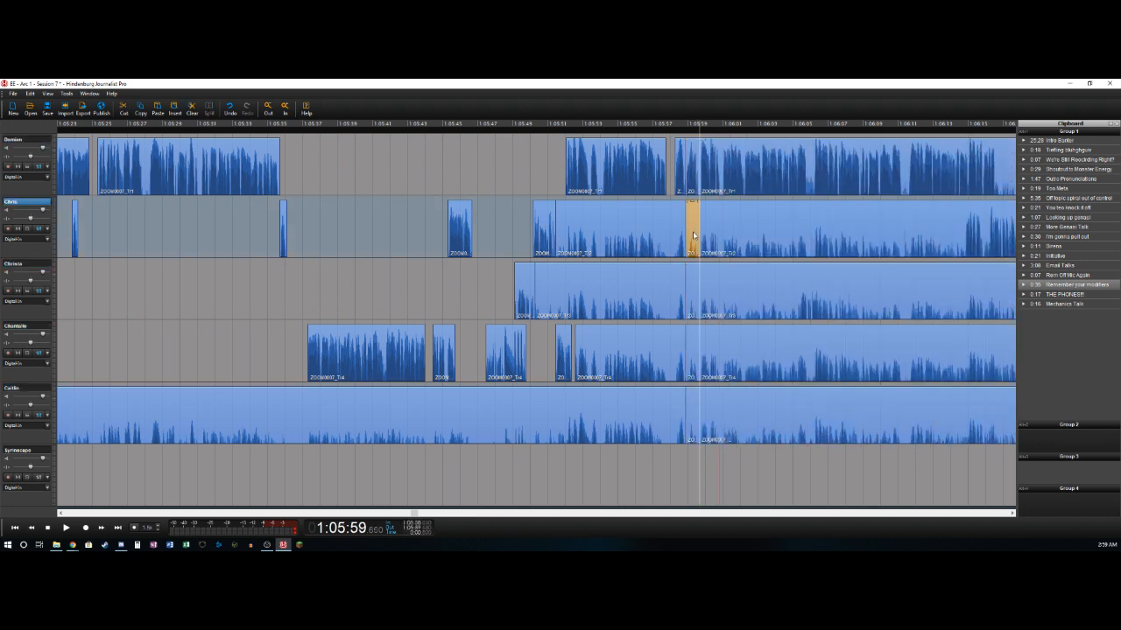
{"action": "left_click", "coordinate": [691, 291]}
{"action": "left_click", "coordinate": [692, 359]}
{"action": "left_click", "coordinate": [692, 412]}
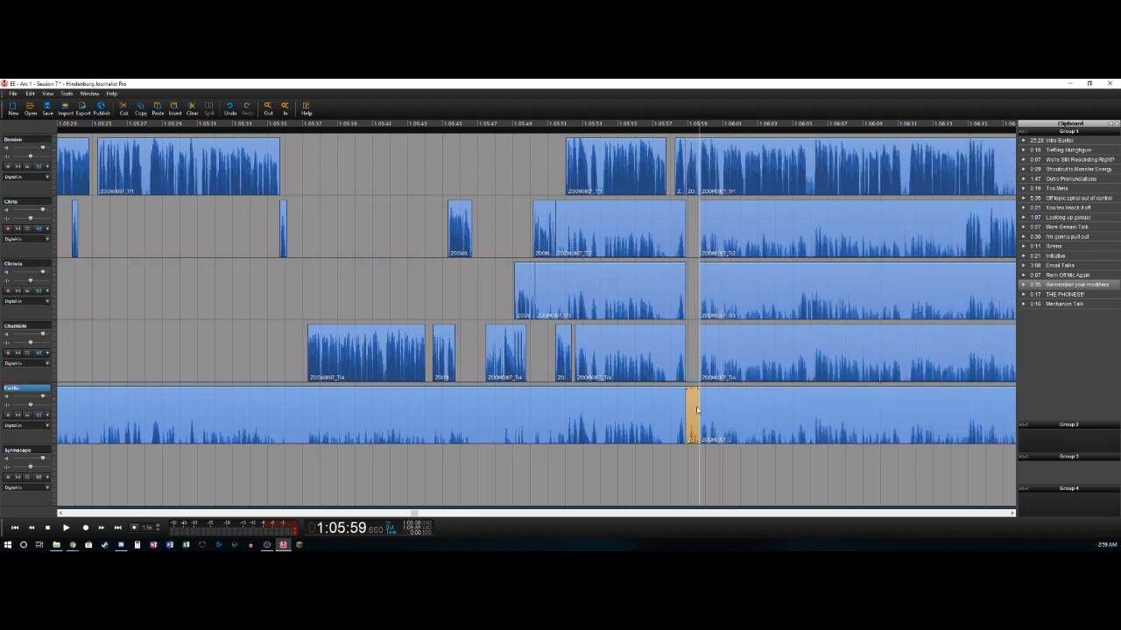
- Delete the sections ending near 1:05:58.85 on the fifth, third and second tracks
{"action": "left_click", "coordinate": [646, 395]}
{"action": "key", "text": "Delete"}
{"action": "left_click", "coordinate": [644, 308]}
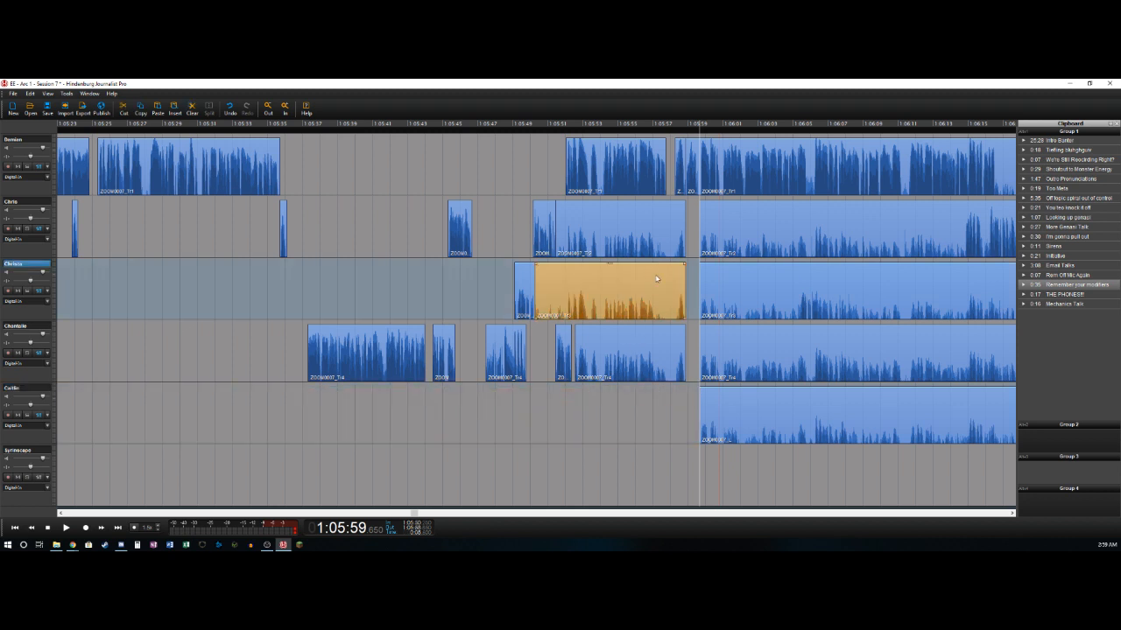
{"action": "key", "text": "Delete"}
{"action": "left_click", "coordinate": [644, 225]}
{"action": "key", "text": "Delete"}
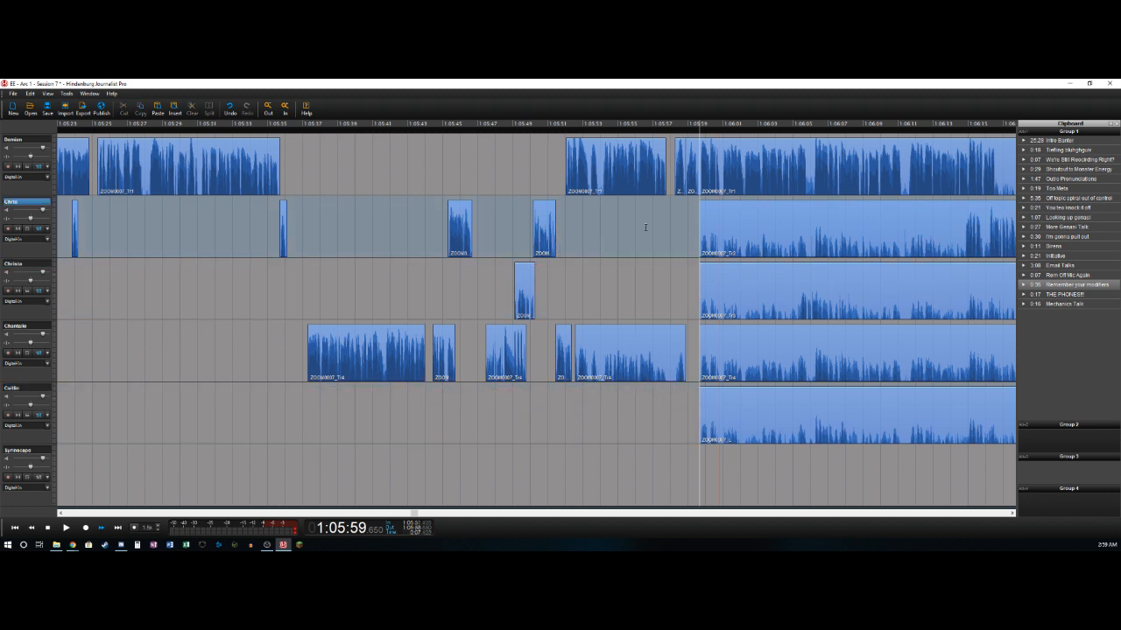
- Delete the third track's section from about 1:05:59.65 to 1:06:05.5 and split that track again near 1:06:06.6
{"action": "key", "text": "space"}
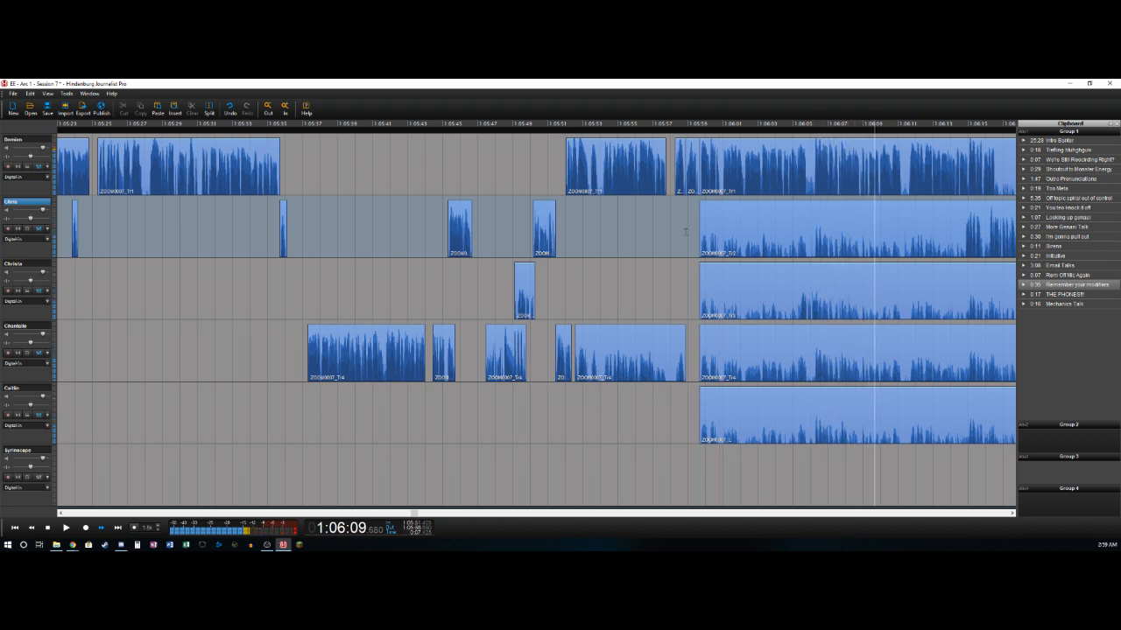
{"action": "key", "text": "Left"}
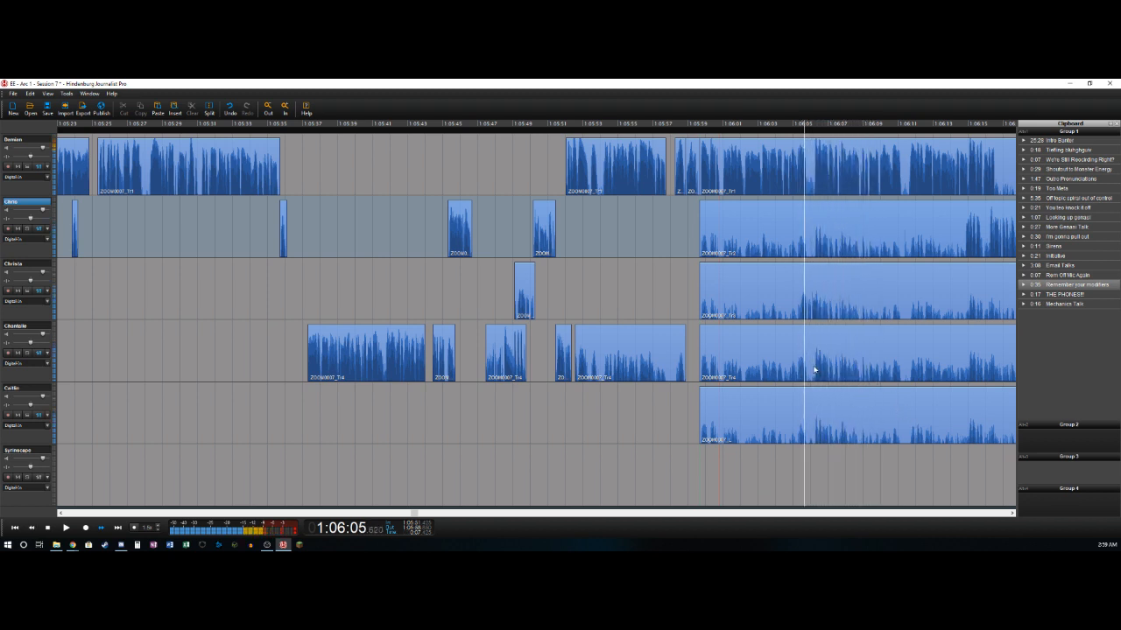
{"action": "key", "text": "Left"}
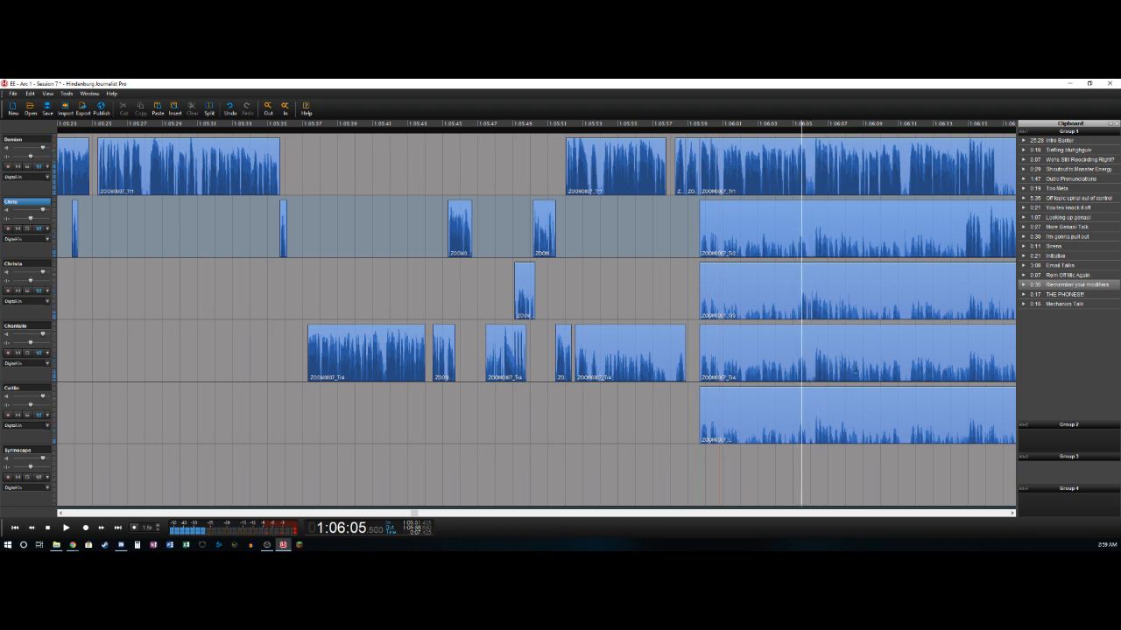
{"action": "key", "text": "ctrl+t"}
{"action": "key", "text": "Delete"}
{"action": "key", "text": "Right"}
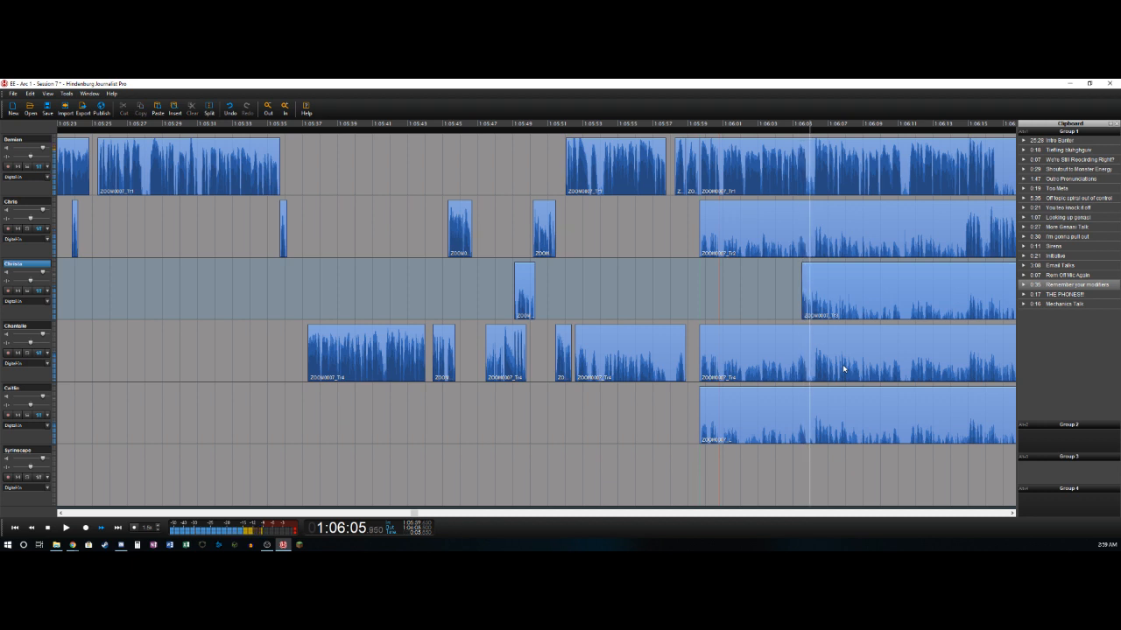
{"action": "key", "text": "ctrl+t"}
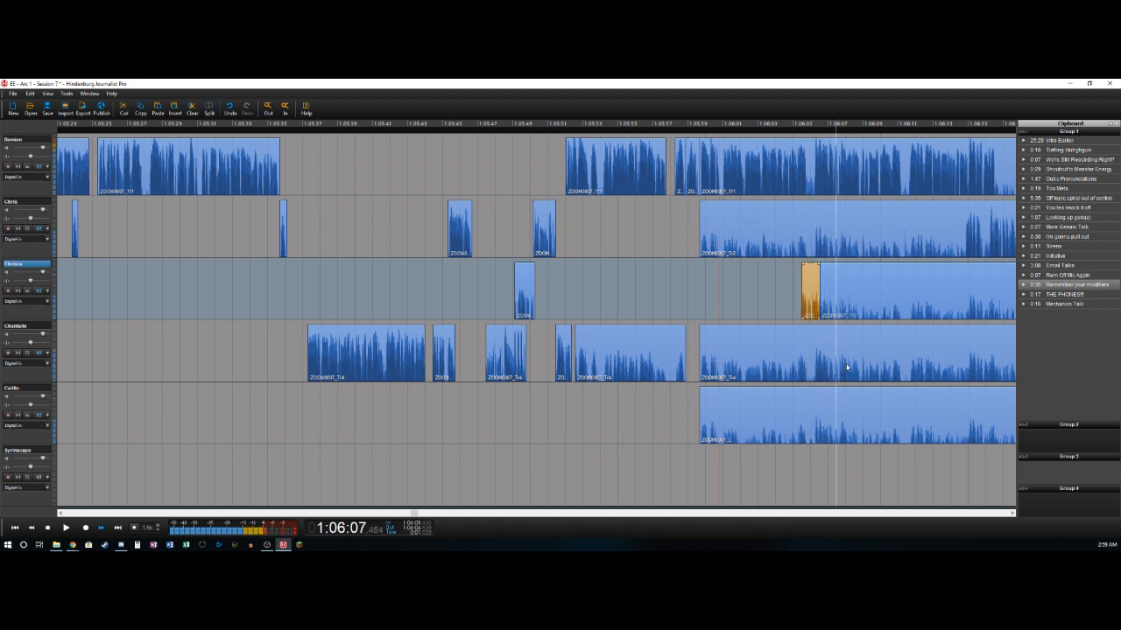
- Split the first track near 1:06:05.8 and 1:06:06.2 and delete the short section between the splits
{"action": "left_click", "coordinate": [803, 184]}
{"action": "key", "text": "ctrl+t"}
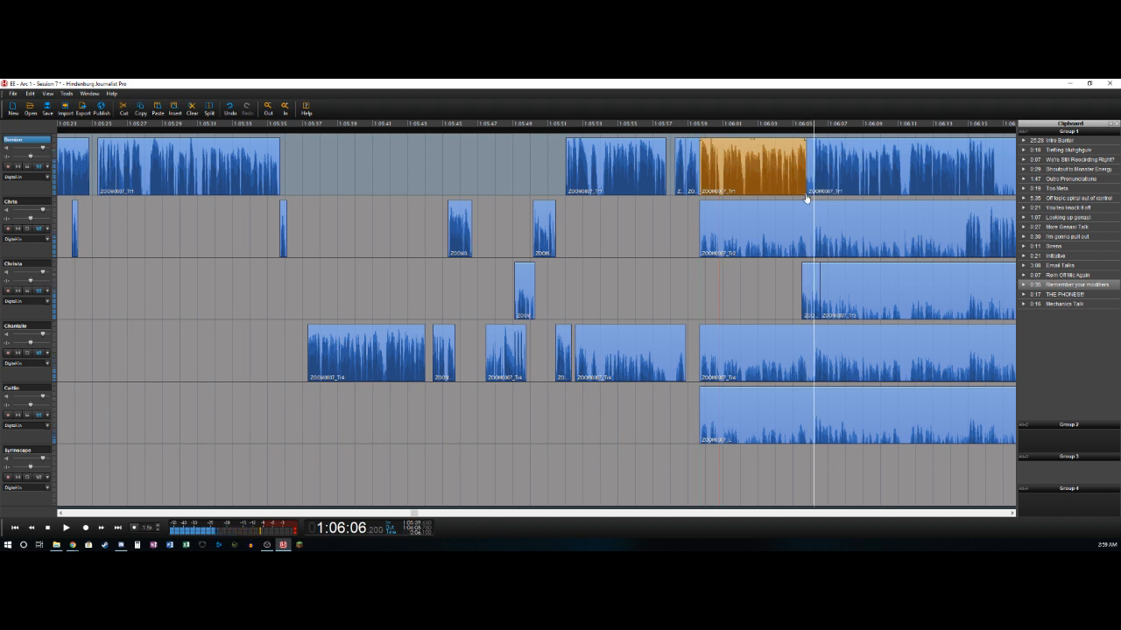
{"action": "key", "text": "ctrl+t"}
{"action": "key", "text": "Delete"}
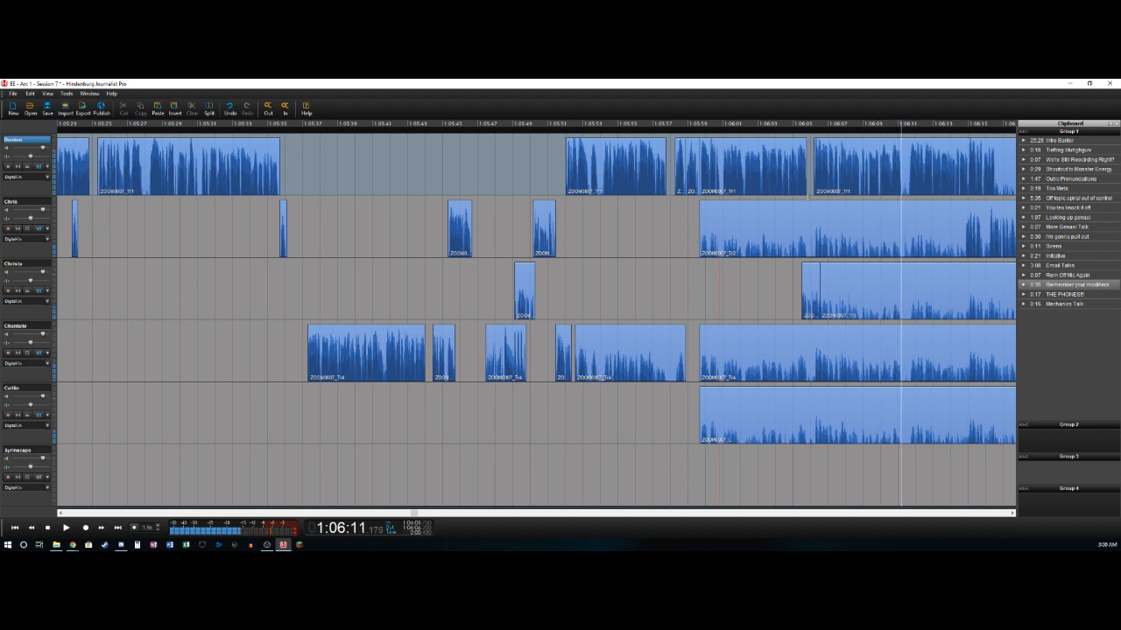
- Delete the first track's short section from about 1:06:11.2 to 1:06:11.6 and split that track again near 1:06:16.5
{"action": "key", "text": "t"}
{"action": "key", "text": "Right"}
{"action": "key", "text": "t"}
{"action": "key", "text": "Delete"}
{"action": "key", "text": "Right"}
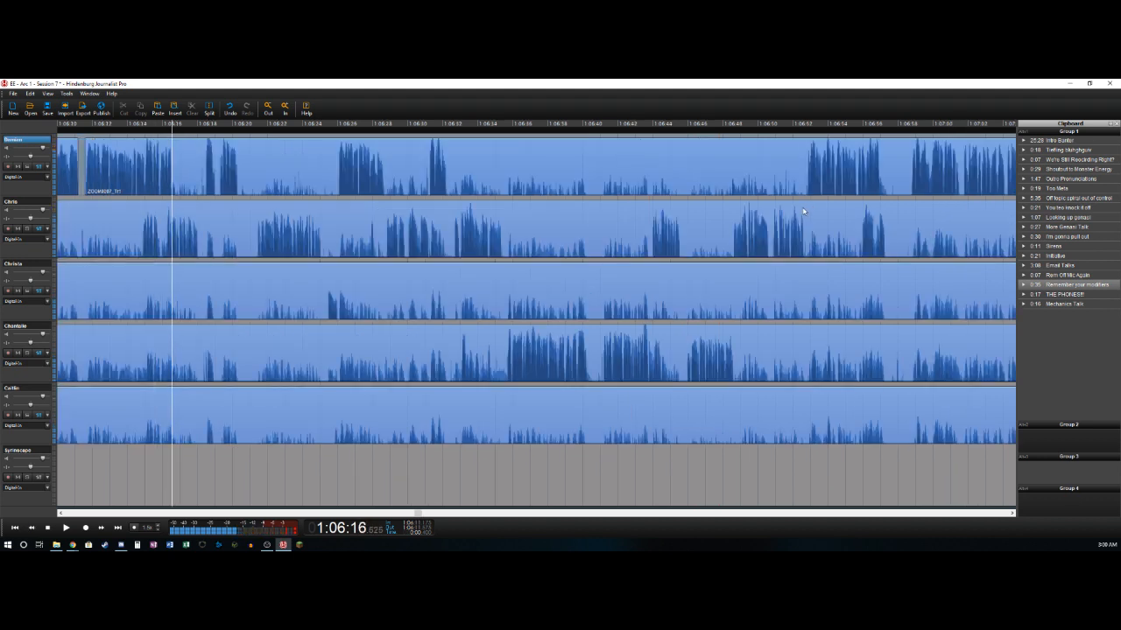
{"action": "key", "text": "t"}
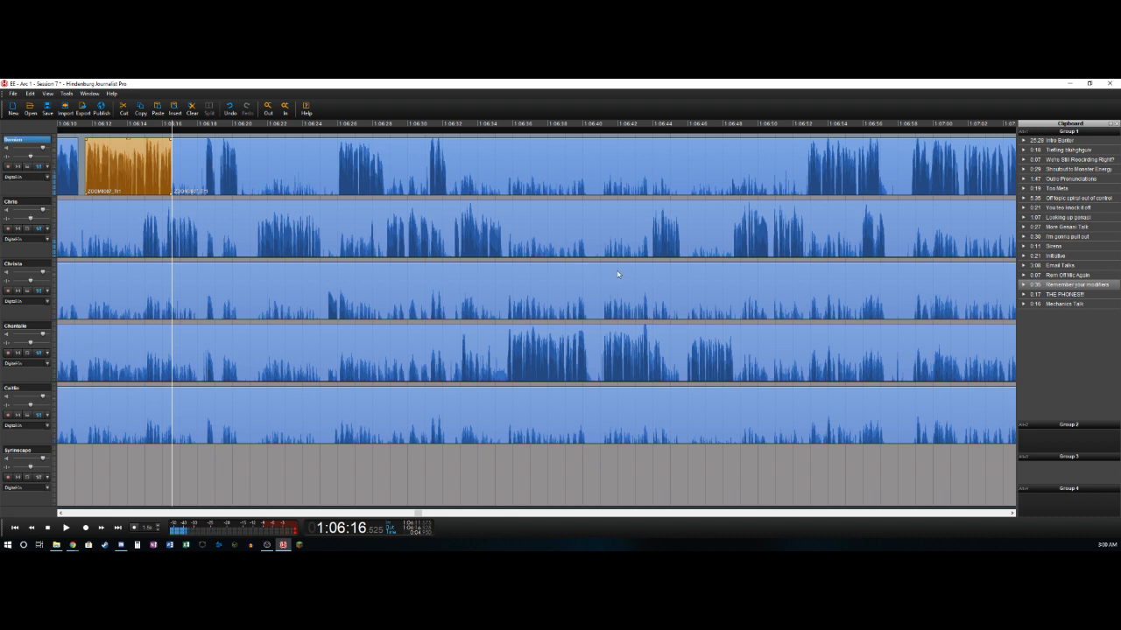
- Delete the second track's section before about 1:06:14.85 and its short section from about 1:06:15.85 to 1:06:16.15
{"action": "key", "text": "Down"}
{"action": "key", "text": "Left"}
{"action": "key", "text": "Left"}
{"action": "key", "text": "Left"}
{"action": "key", "text": "Left"}
{"action": "key", "text": "Left"}
{"action": "key", "text": "Left"}
{"action": "key", "text": "Left"}
{"action": "key", "text": "Left"}
{"action": "key", "text": "Left"}
{"action": "key", "text": "Left"}
{"action": "key", "text": "Left"}
{"action": "key", "text": "Left"}
{"action": "key", "text": "Left"}
{"action": "key", "text": "Left"}
{"action": "key", "text": "Left"}
{"action": "key", "text": "Left"}
{"action": "key", "text": "Left"}
{"action": "key", "text": "Left"}
{"action": "key", "text": "Left"}
{"action": "key", "text": "Right"}
{"action": "key", "text": "Right"}
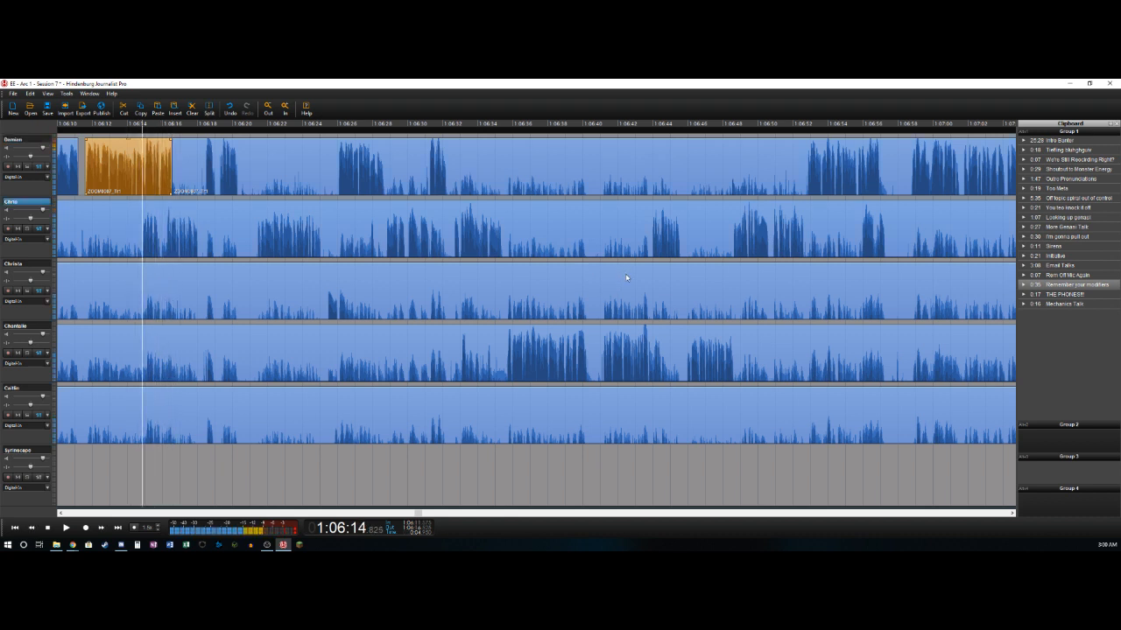
{"action": "key", "text": "t"}
{"action": "key", "text": "Delete"}
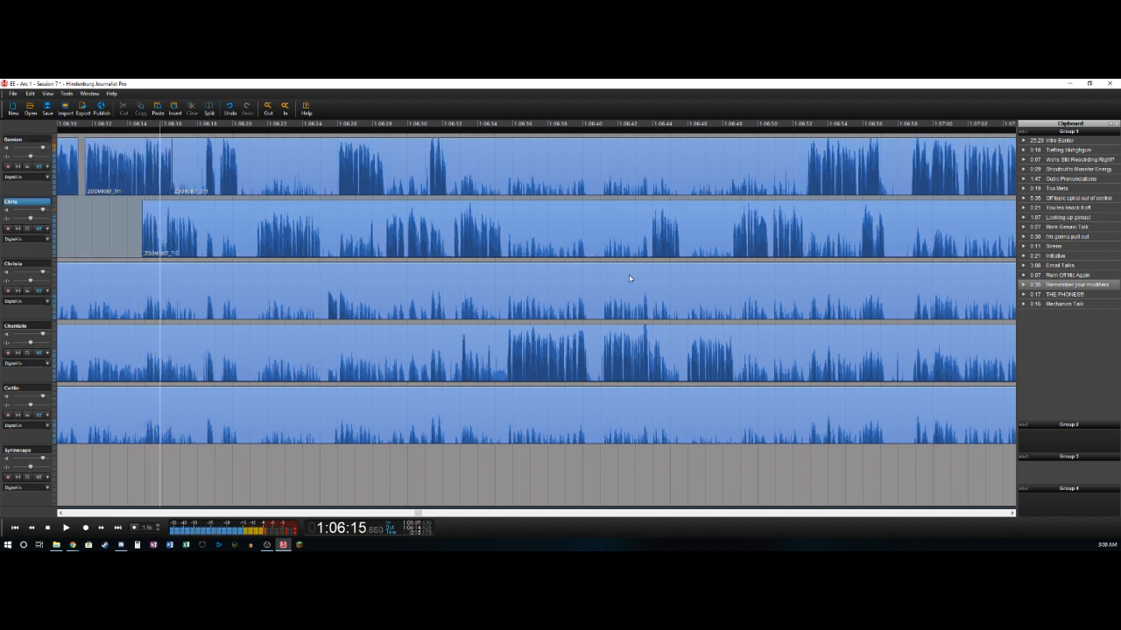
{"action": "key", "text": "t"}
{"action": "key", "text": "Delete"}
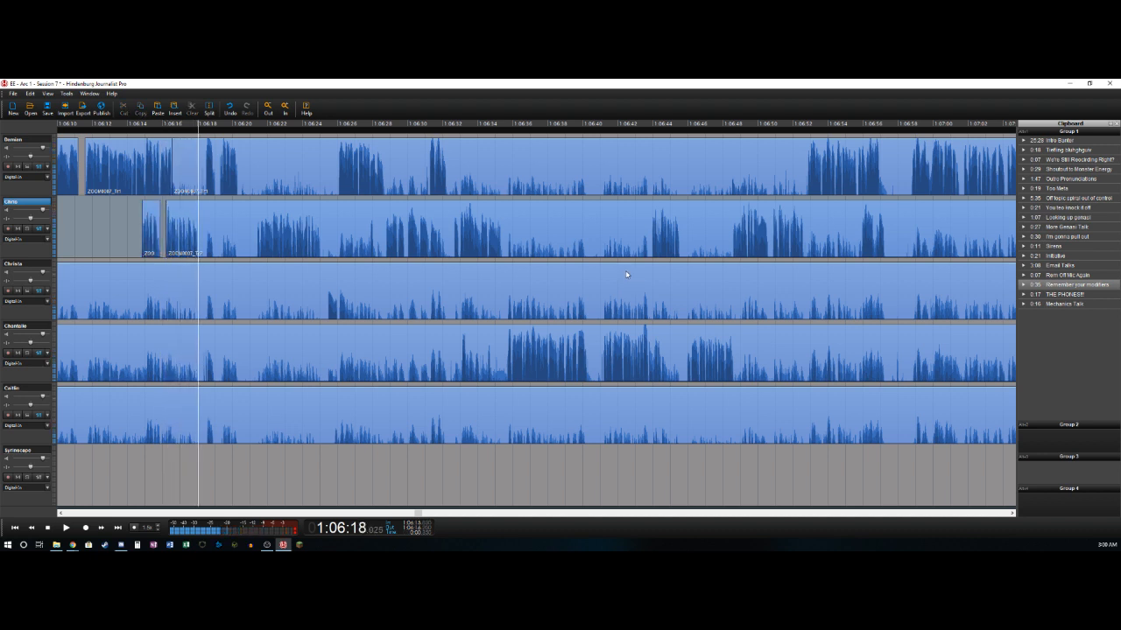
- Split the second track near 1:06:18.0 and delete the first track's section from about 1:06:16.5 to 1:06:18.4
{"action": "key", "text": "t"}
{"action": "key", "text": "Delete"}
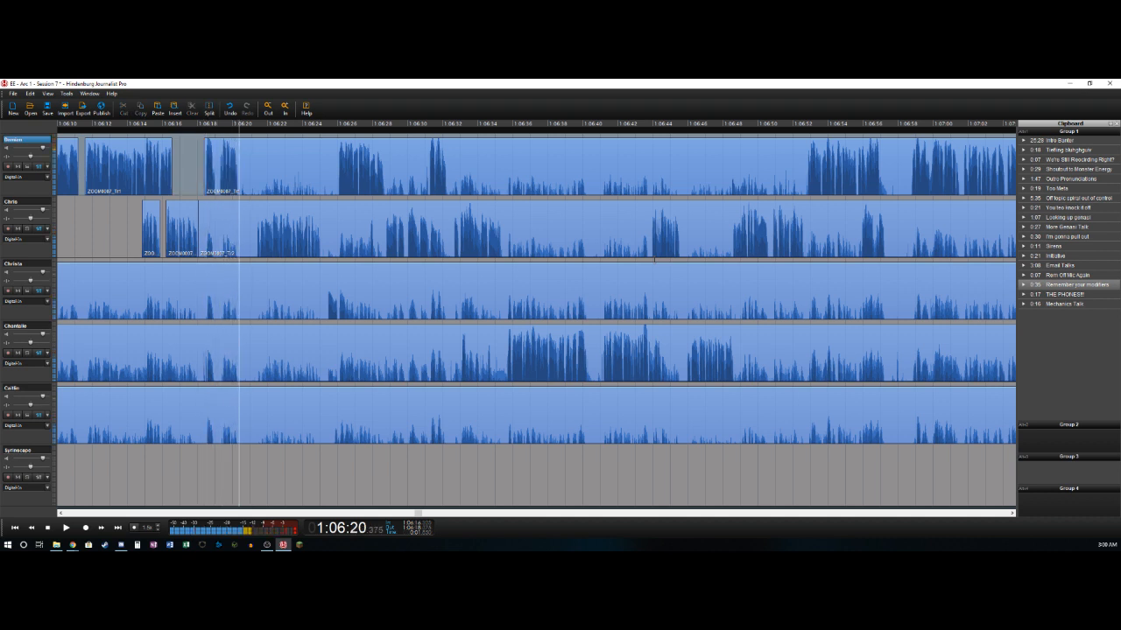
- Split the first track near 1:06:20.4 and delete the second track's section from about 1:06:18.0 to 1:06:21.35
{"action": "key", "text": "t"}
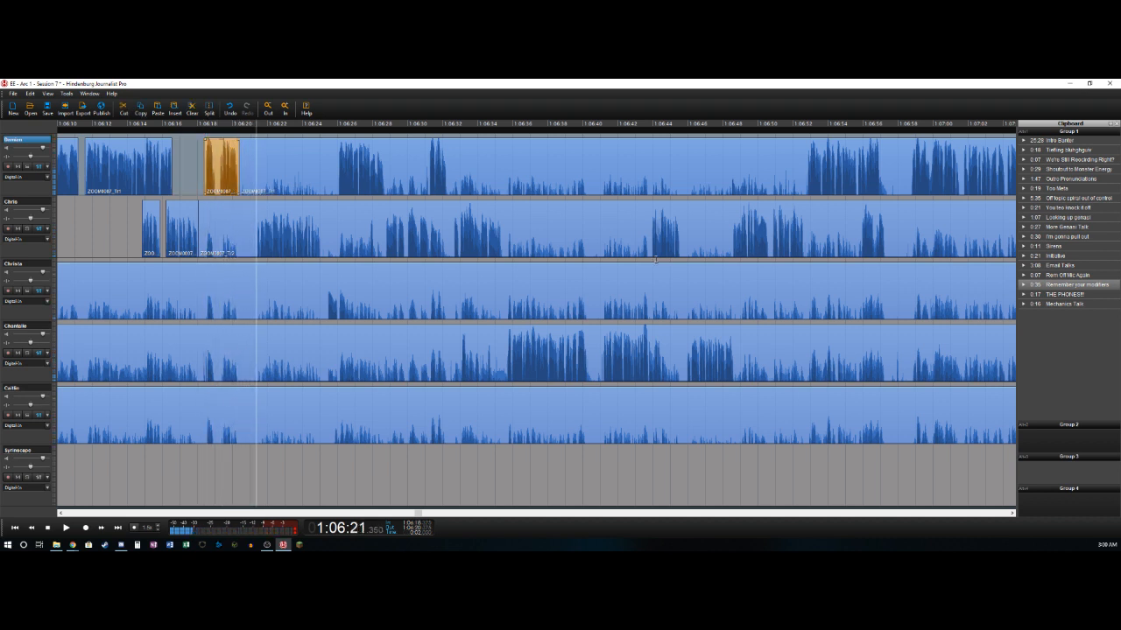
{"action": "key", "text": "t"}
{"action": "key", "text": "Delete"}
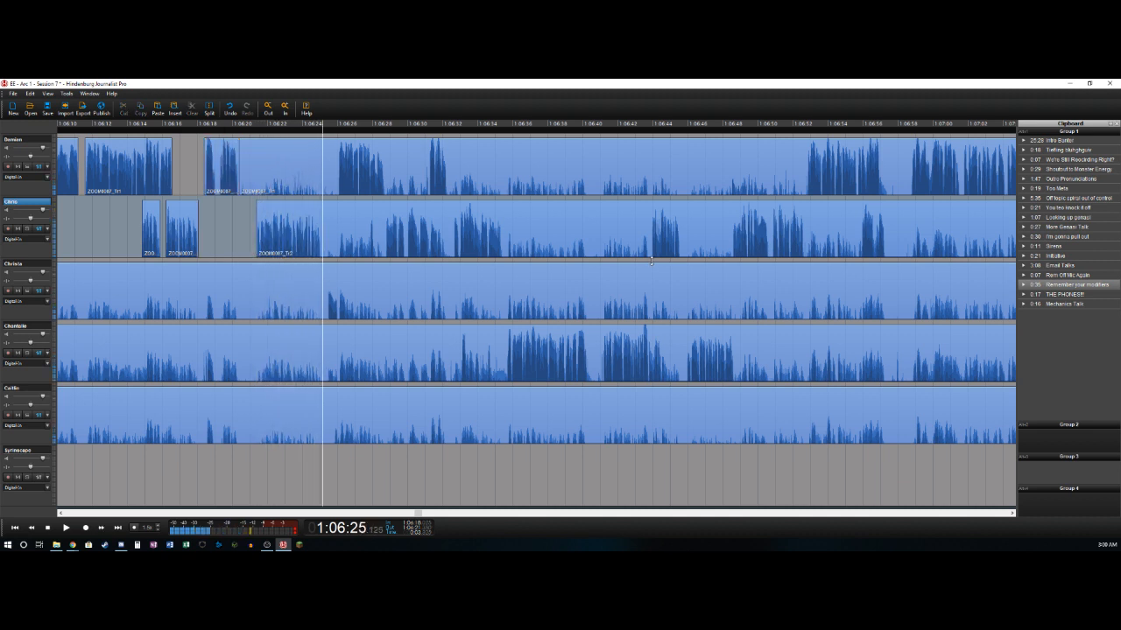
- Split the second track near 1:06:25.1, delete the third track's section before about 1:06:25.4 and split that track again near 1:06:25.9
{"action": "key", "text": "t"}
{"action": "key", "text": "t"}
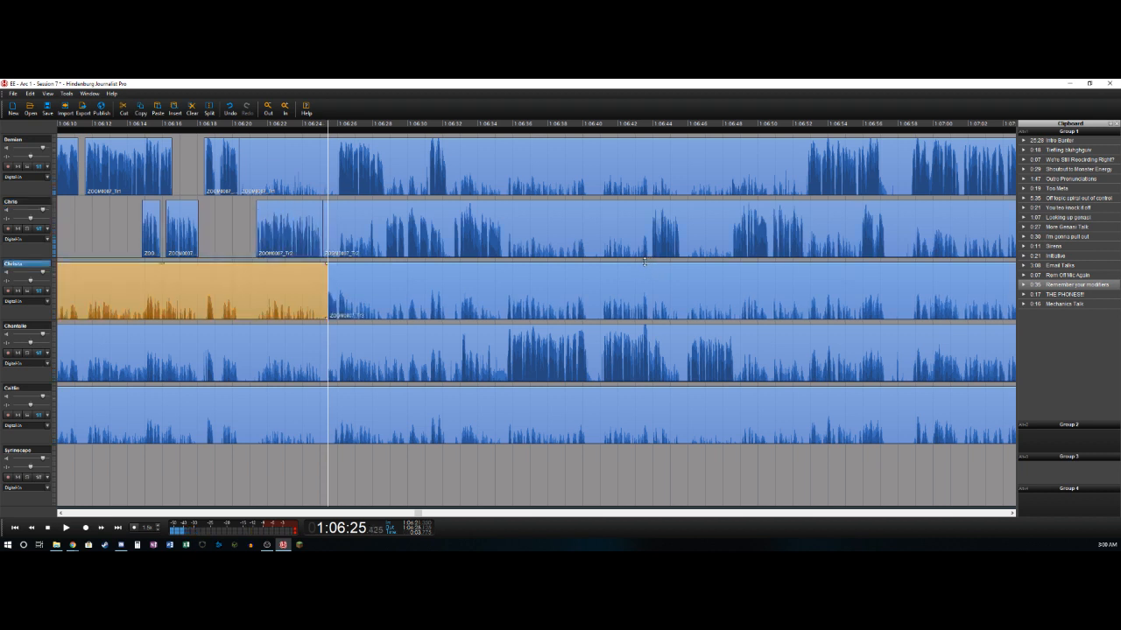
{"action": "key", "text": "Delete"}
{"action": "key", "text": "Left"}
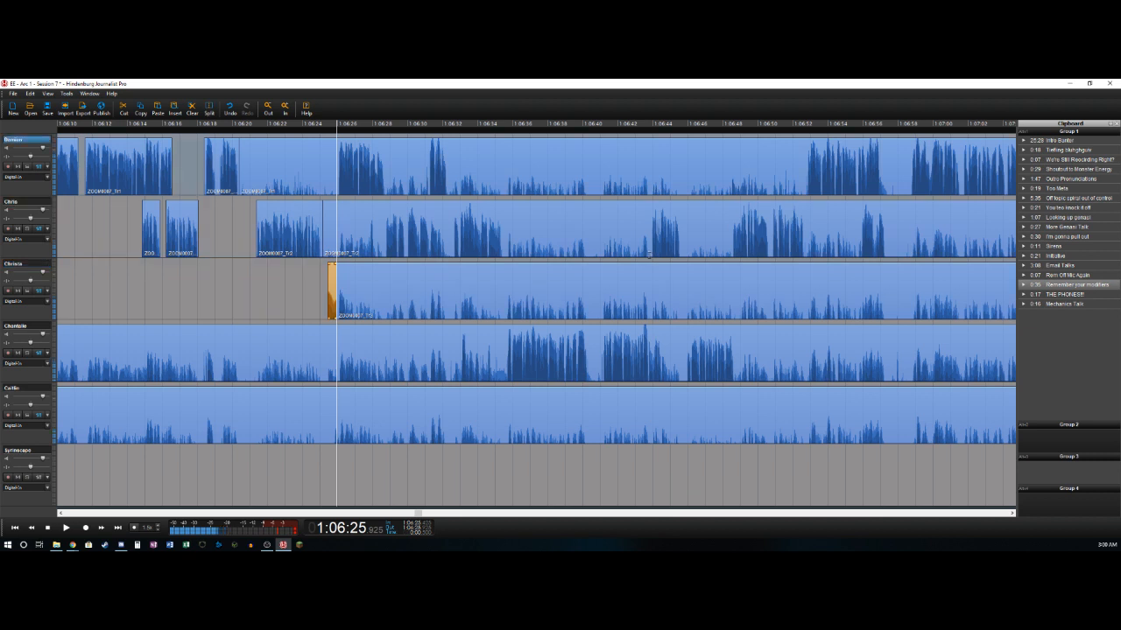
- Split the first track near 1:06:25.9 and delete its section from about 1:06:20.4 to that point
{"action": "key", "text": "t"}
{"action": "key", "text": "Delete"}
{"action": "key", "text": "Right"}
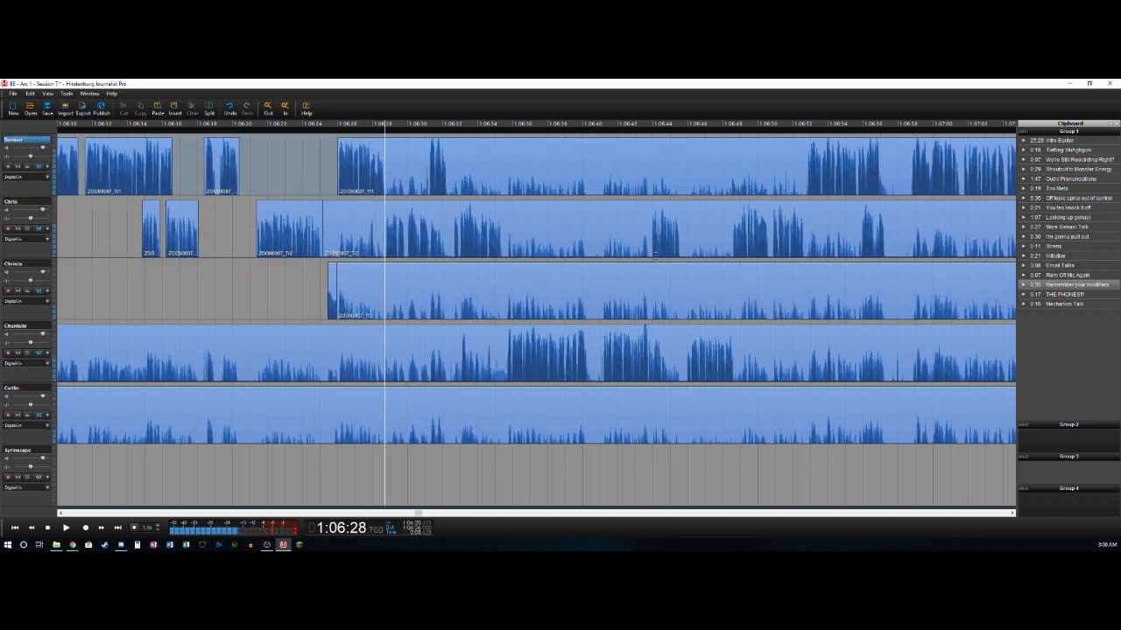
- Split the first track near 1:06:28.7 and delete the second track's section from about 1:06:25.1 to 1:06:28.7
{"action": "key", "text": "t"}
{"action": "key", "text": "Down"}
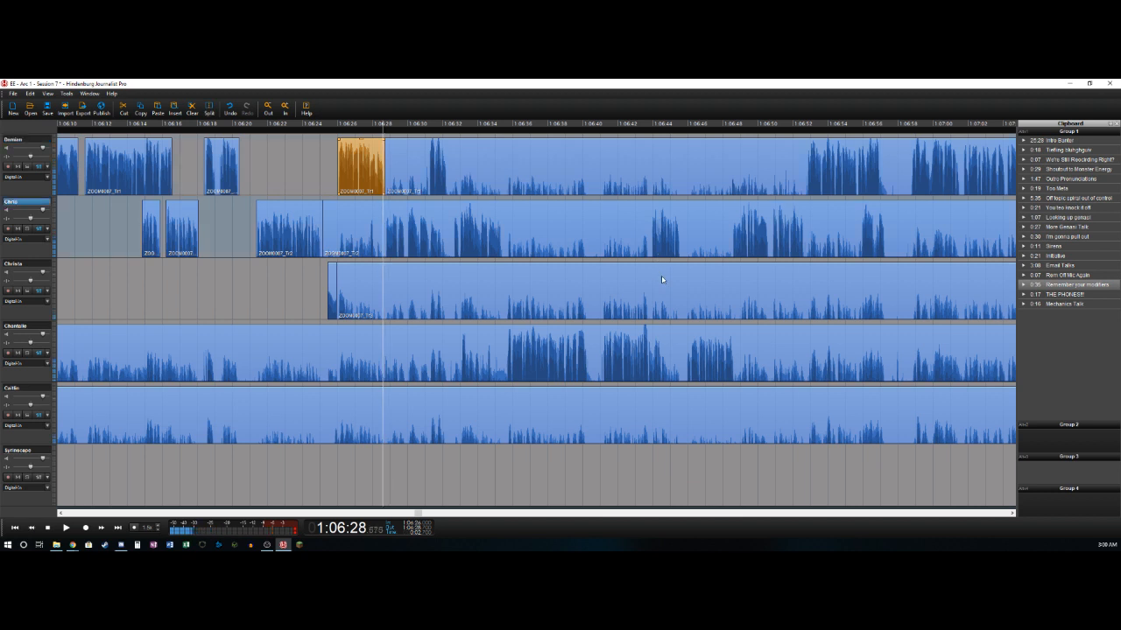
{"action": "key", "text": "Delete"}
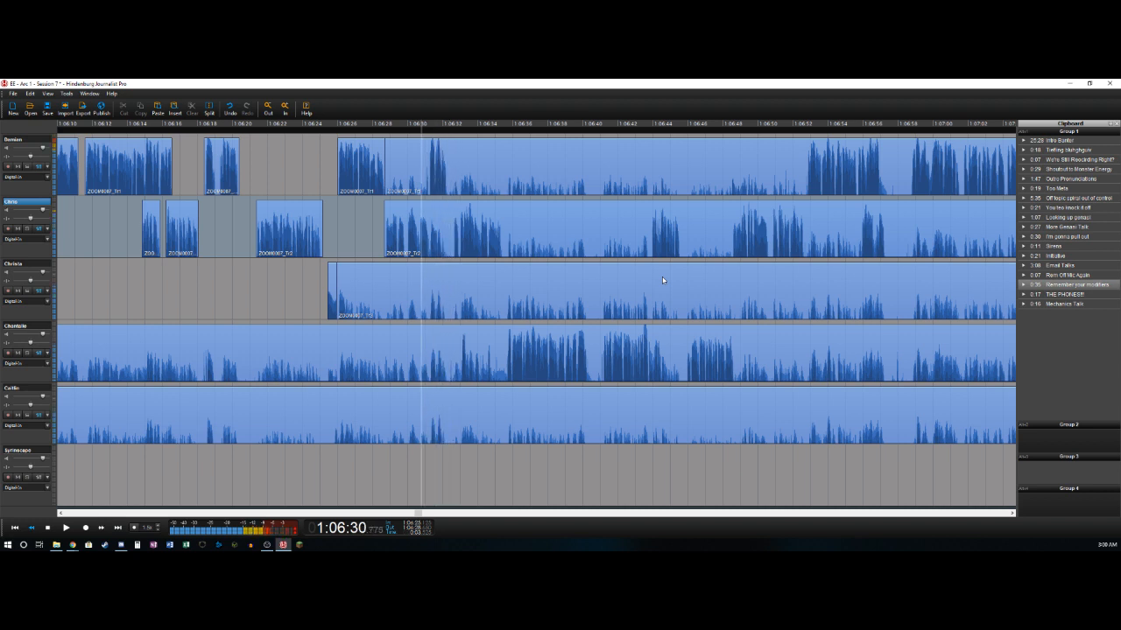
- Split the second track near 1:06:31.6, just after its group of speech peaks
{"action": "key", "text": "Right"}
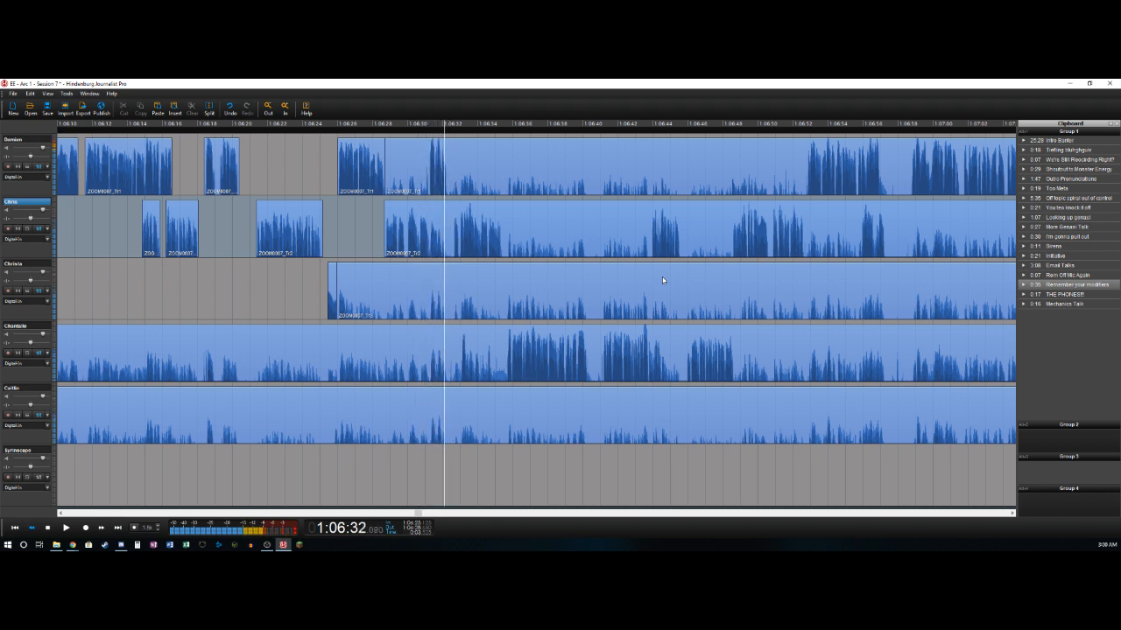
{"action": "key", "text": "Left"}
{"action": "key", "text": "Left"}
{"action": "key", "text": "ctrl+t"}
- Split the first track near 1:06:31.25 and delete its section from about 1:06:28.7 to that point
{"action": "key", "text": "Up"}
{"action": "key", "text": "Left"}
{"action": "key", "text": "Left"}
{"action": "key", "text": "Left"}
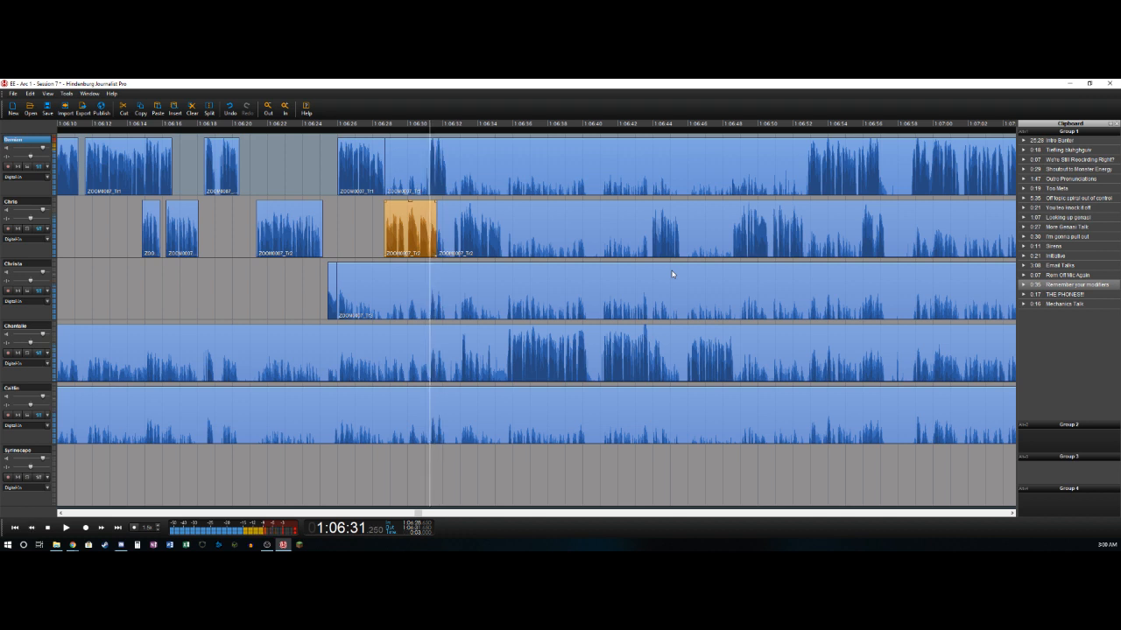
{"action": "key", "text": "ctrl+t"}
{"action": "key", "text": "Delete"}
{"action": "key", "text": "Right"}
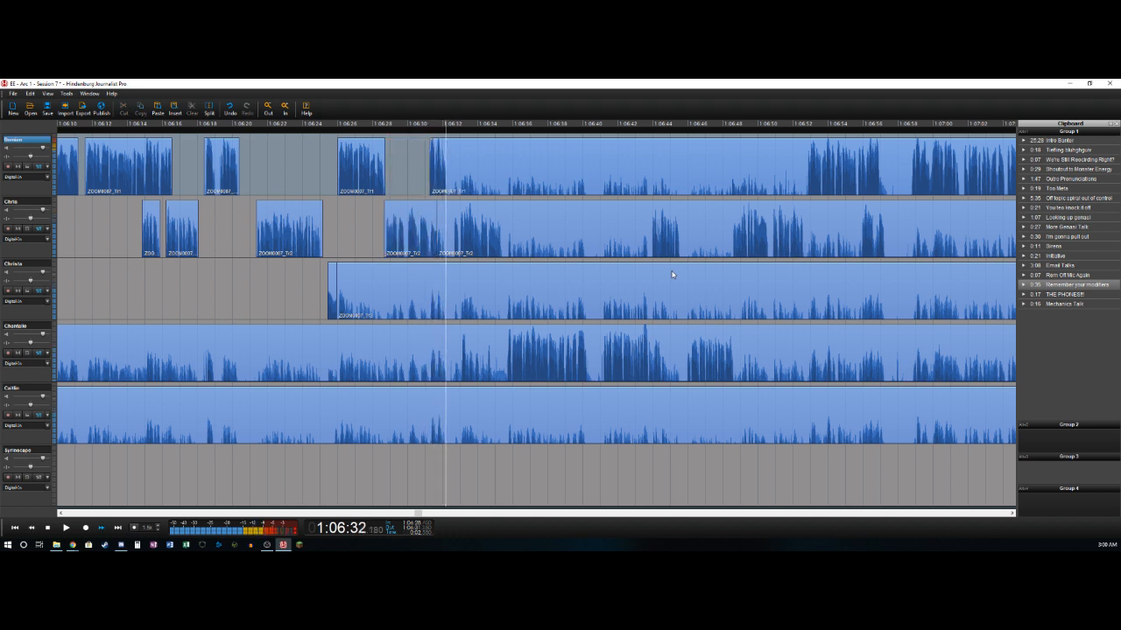
- Split the first track near 1:06:32.2 and delete the second track's short section from about 1:06:31.6 to 1:06:32.65
{"action": "key", "text": "ctrl+t"}
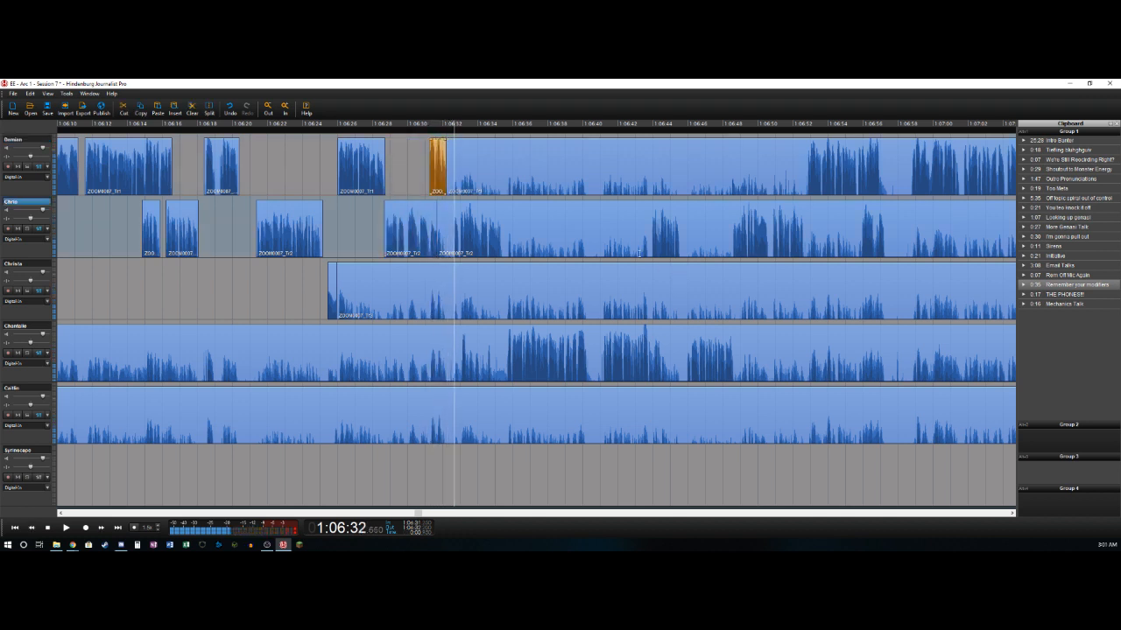
{"action": "key", "text": "Down"}
{"action": "key", "text": "ctrl+t"}
{"action": "key", "text": "Delete"}
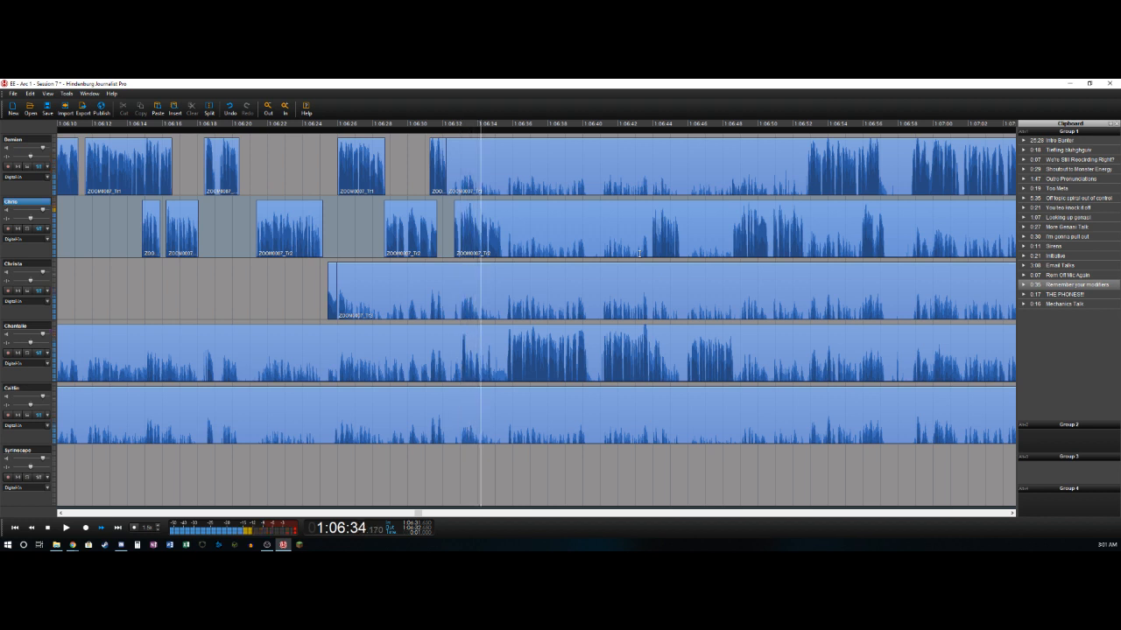
- Split the second track near 1:06:35.4 and delete the fourth track's section before about 1:06:33.05
{"action": "key", "text": "Left"}
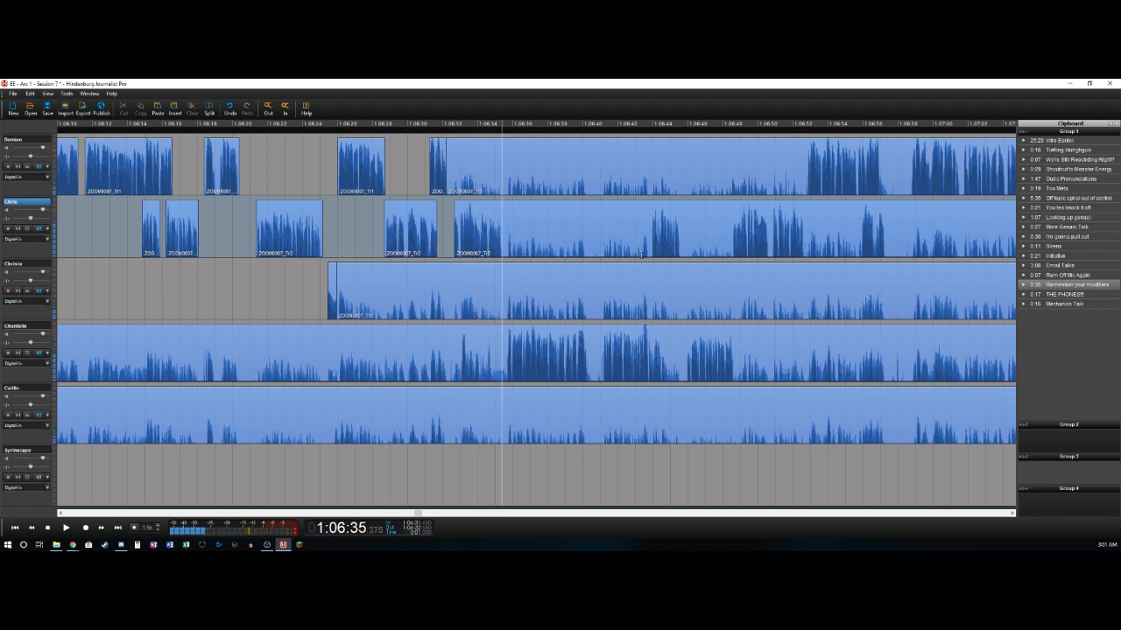
{"action": "key", "text": "ctrl+t"}
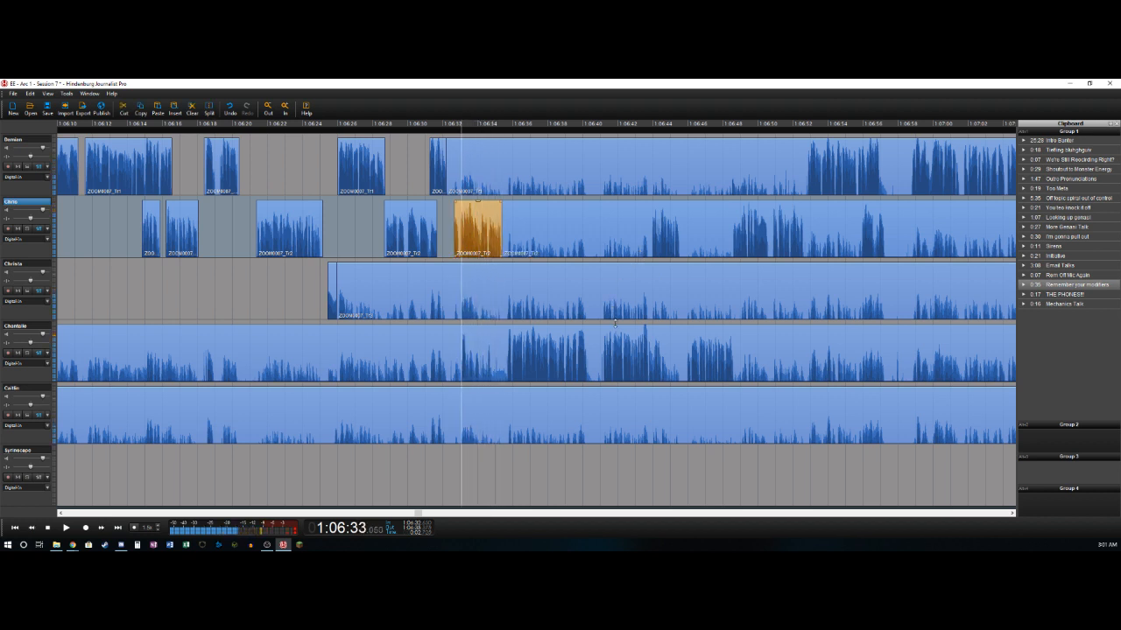
{"action": "key", "text": "ctrl+t"}
{"action": "key", "text": "Delete"}
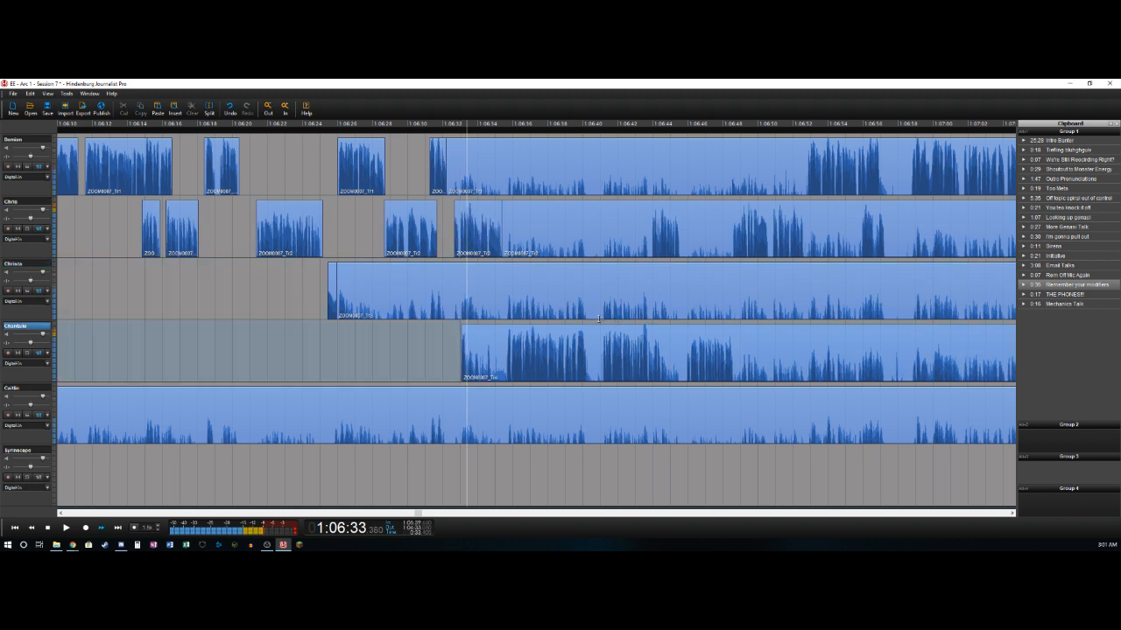
- Split the fourth track near 1:06:33.4 and 1:06:35.65 and delete the section between the splits
{"action": "key", "text": "ctrl+t"}
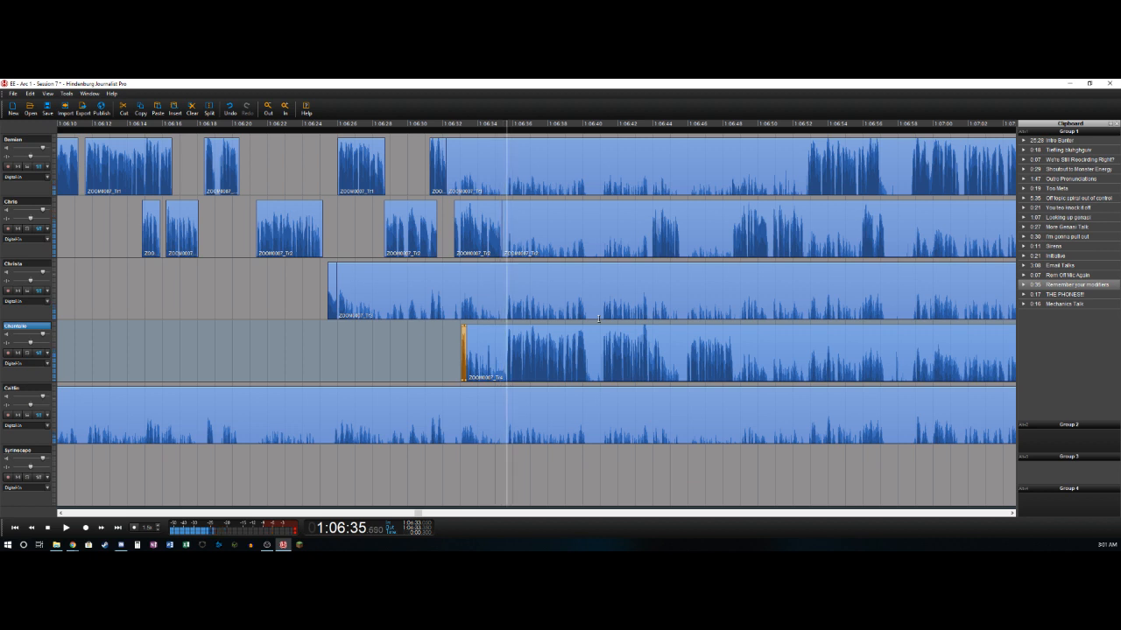
{"action": "key", "text": "ctrl+t"}
{"action": "key", "text": "Delete"}
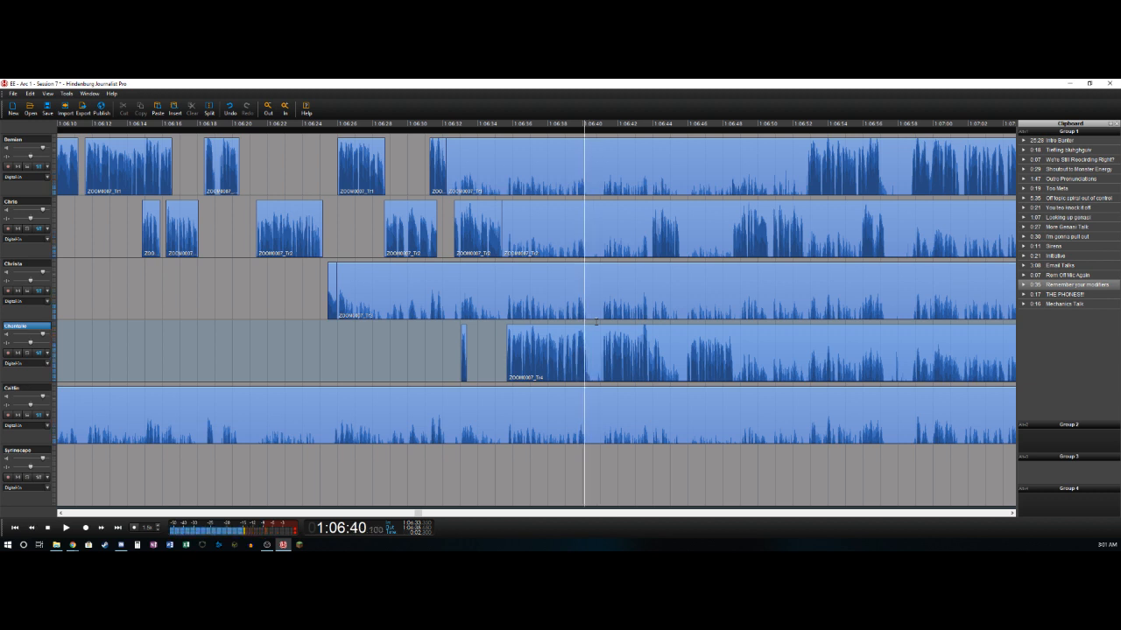
- Split the fourth track near 1:06:40.2 and 1:06:41.15 and delete the short section between the splits
{"action": "key", "text": "ctrl+t"}
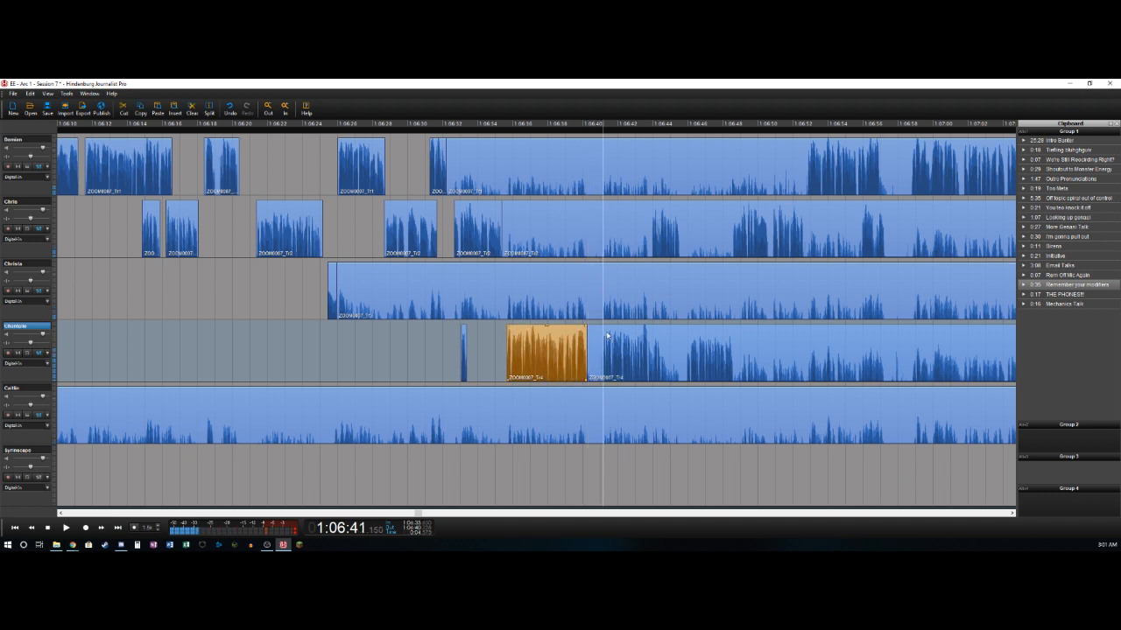
{"action": "key", "text": "ctrl+t"}
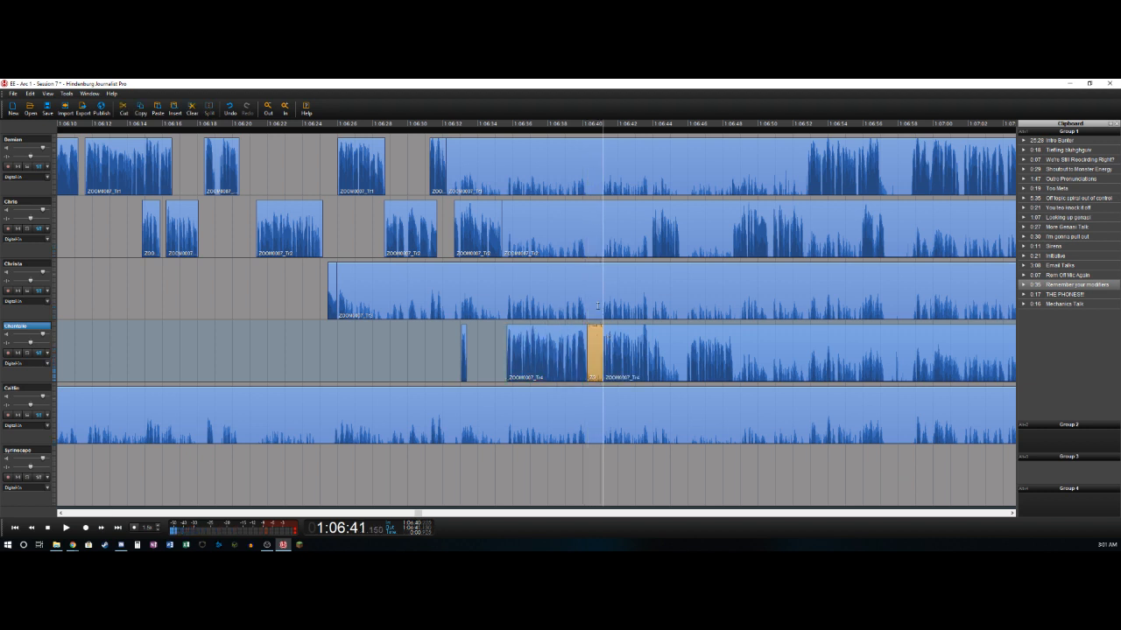
{"action": "key", "text": "Delete"}
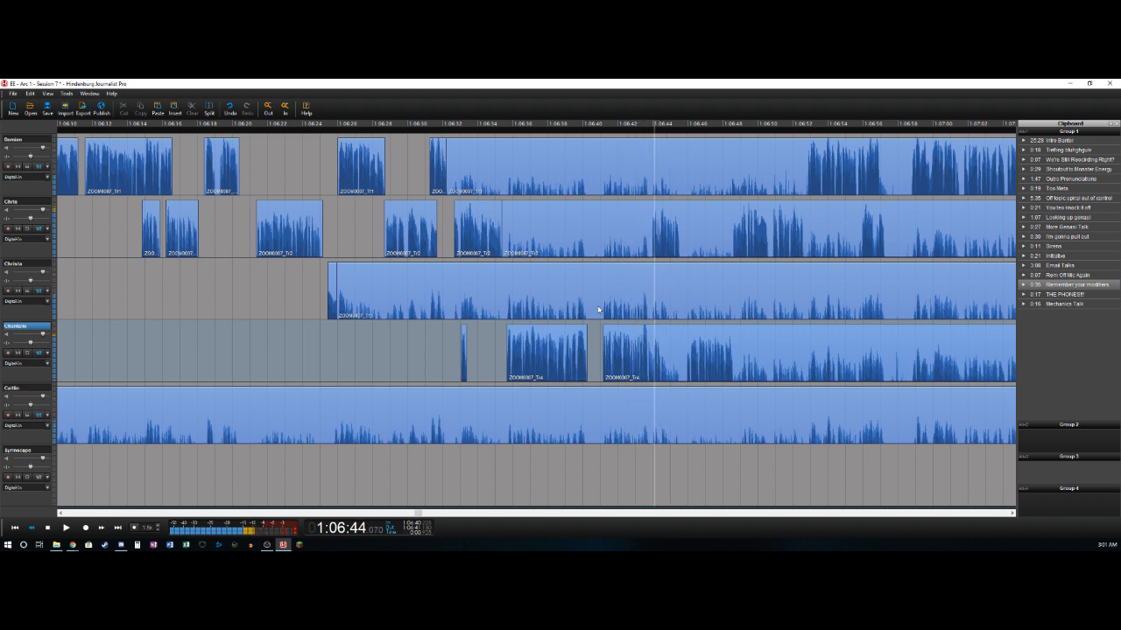
- Split the fourth track near 1:06:44.4, at the end of its speech
{"action": "key", "text": "Left"}
{"action": "key", "text": "Left"}
{"action": "key", "text": "Left"}
{"action": "key", "text": "Left"}
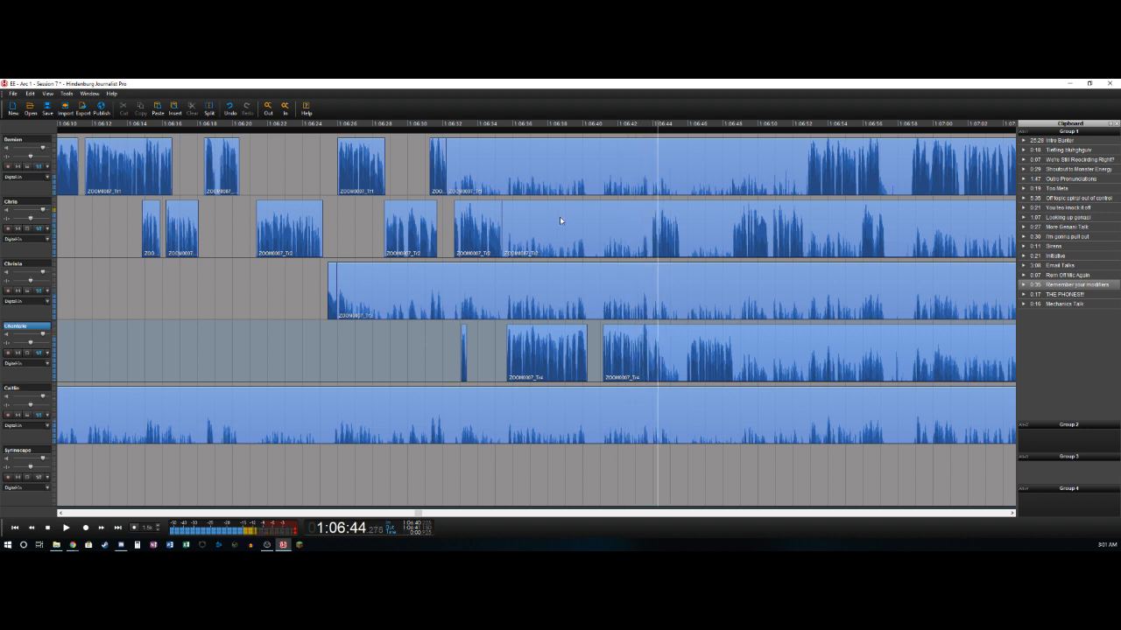
{"action": "key", "text": "Left"}
{"action": "key", "text": "t"}
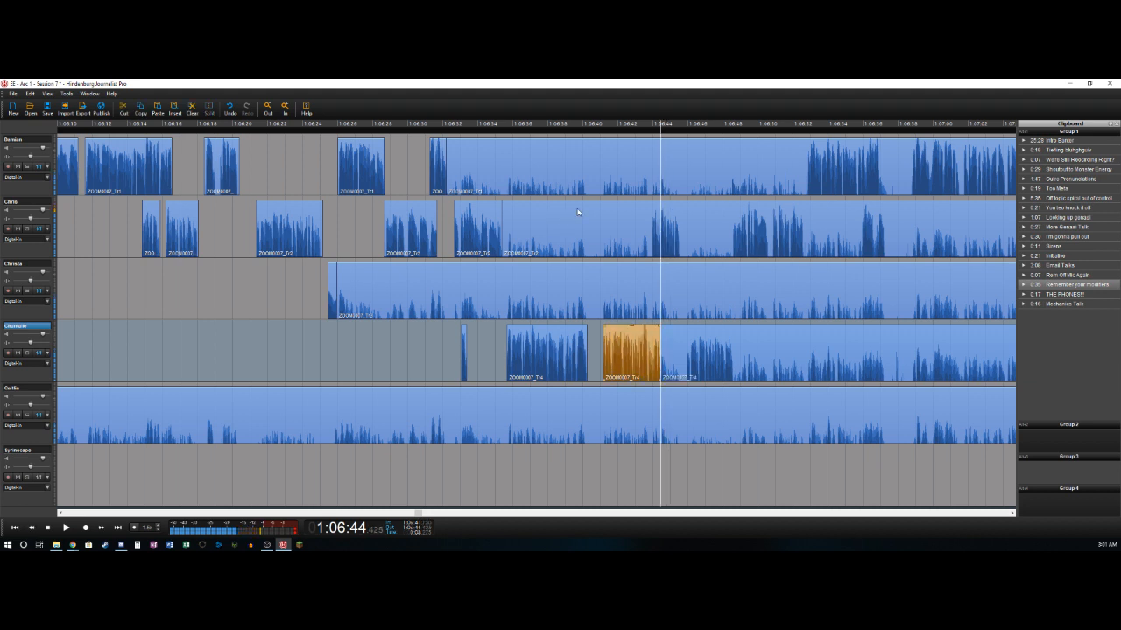
- Split the second track near 1:06:43.95 and delete its section from about 1:06:35.4 to that point
{"action": "key", "text": "Left"}
{"action": "key", "text": "Left"}
{"action": "key", "text": "Left"}
{"action": "key", "text": "Left"}
{"action": "key", "text": "Left"}
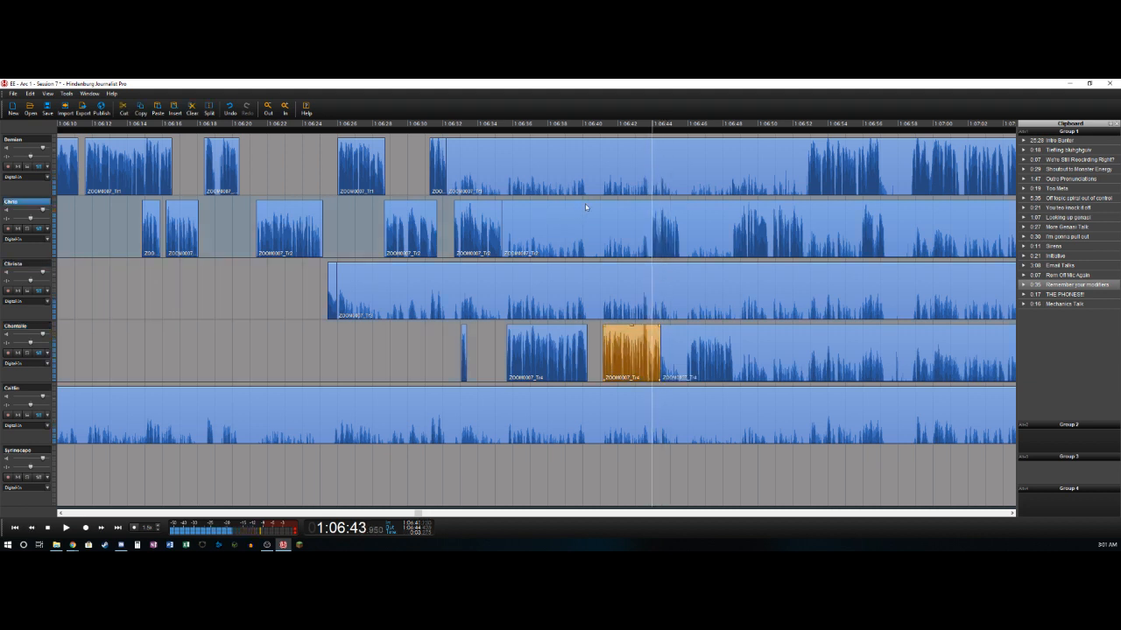
{"action": "key", "text": "t"}
{"action": "key", "text": "Delete"}
{"action": "key", "text": "space"}
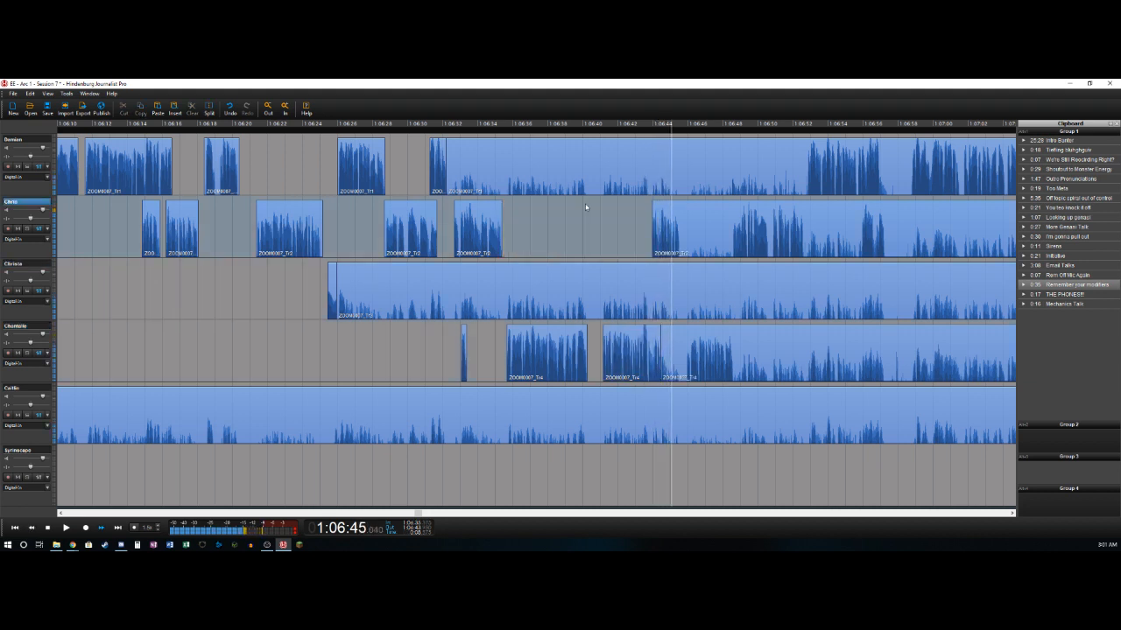
- Split the second track near 1:06:45.6 and delete the fourth track's section from about 1:06:44.4 to 1:06:45.8
{"action": "key", "text": "t"}
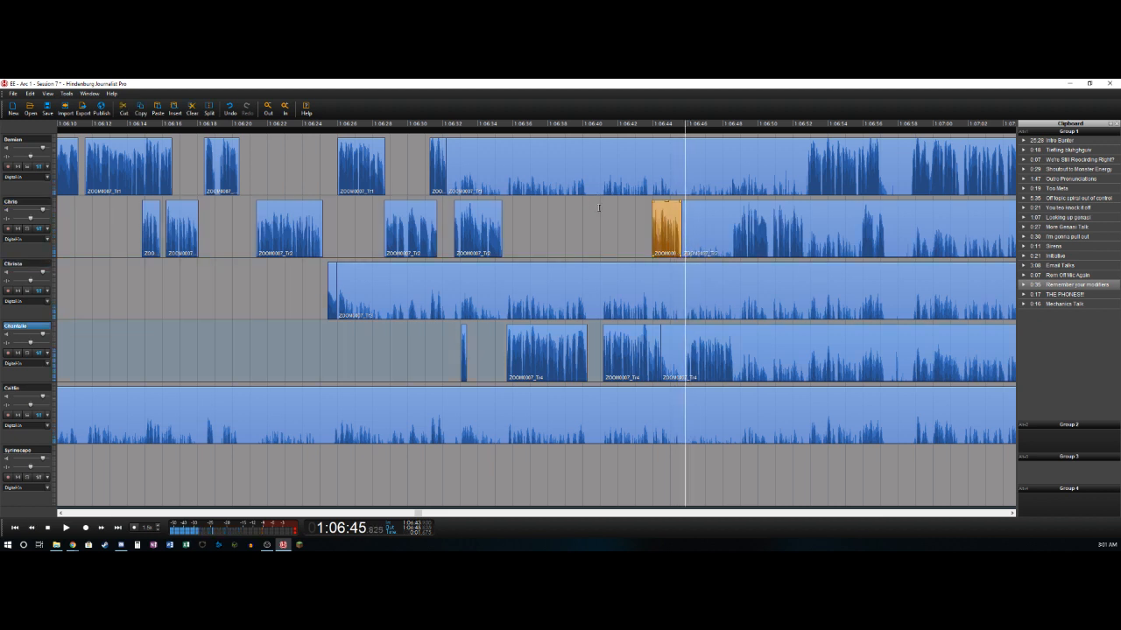
{"action": "key", "text": "t"}
{"action": "key", "text": "Delete"}
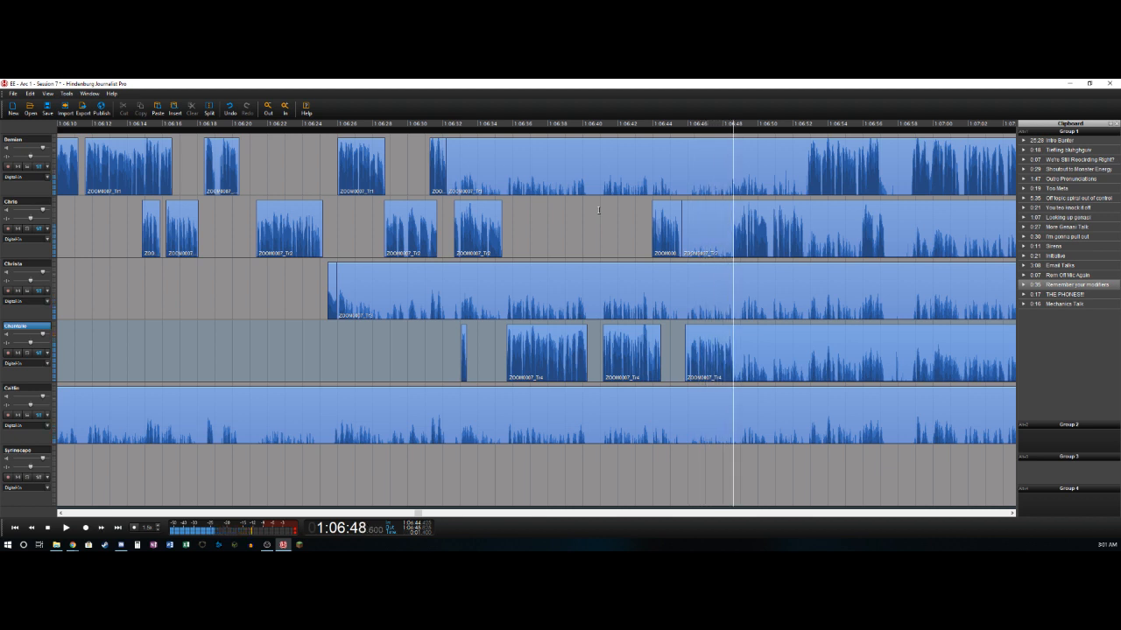
- Split the fourth and second tracks at 1:06:48.6 and delete the second track's section from about 1:06:45.6 to 1:06:48.6
{"action": "key", "text": "t"}
{"action": "key", "text": "t"}
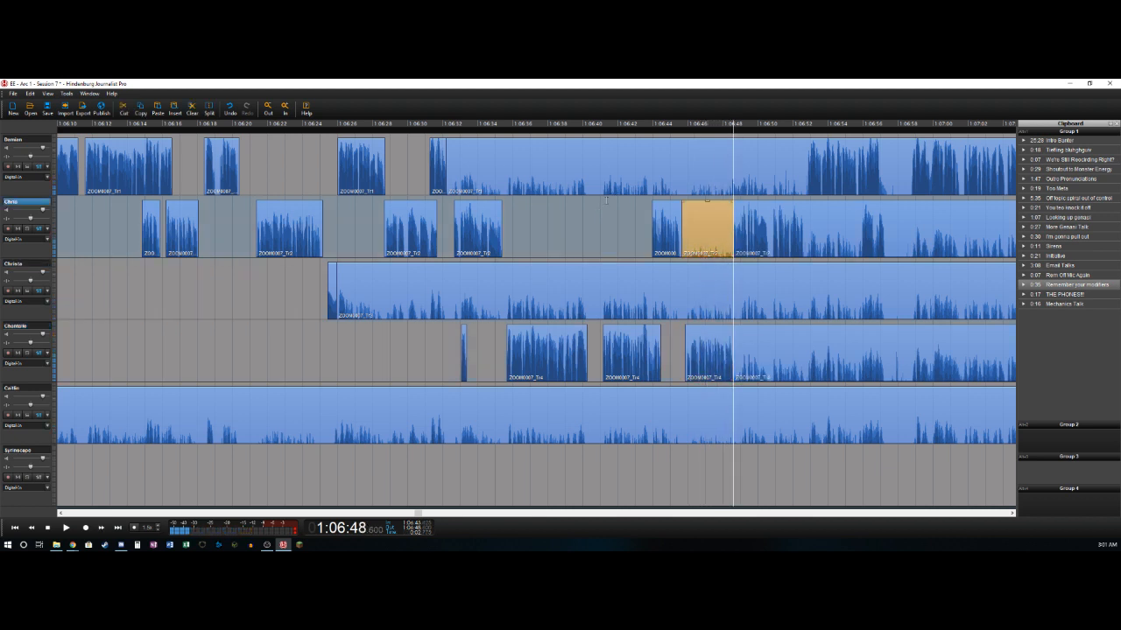
{"action": "key", "text": "Delete"}
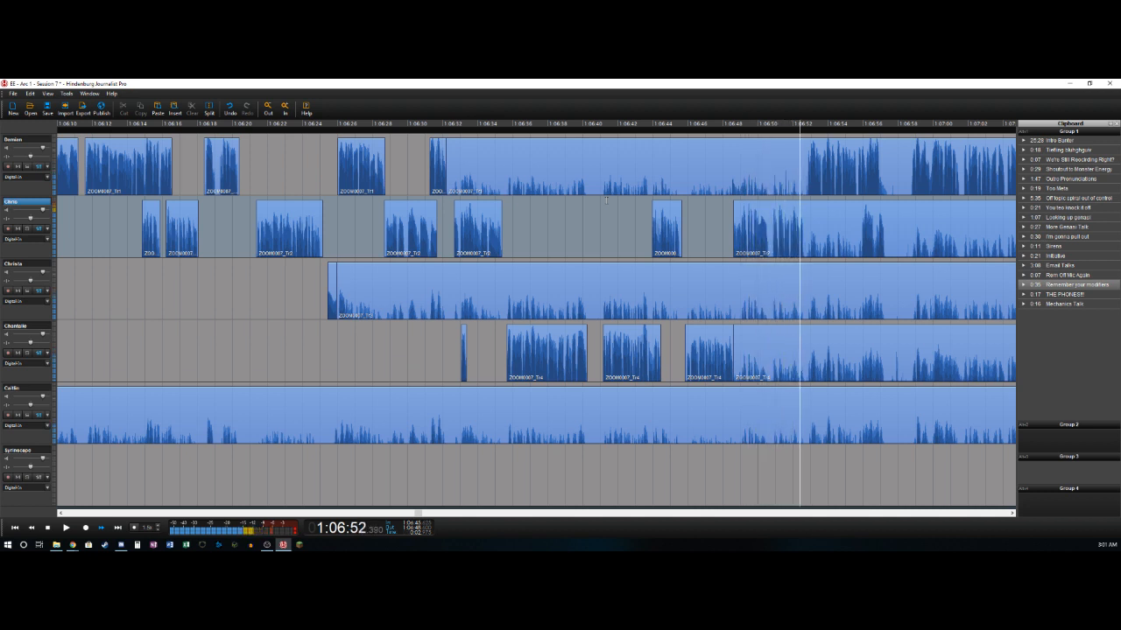
- Split the second track near 1:06:52.65 and delete the first track's section from about 1:06:32.2 to 1:06:52.8
{"action": "key", "text": "t"}
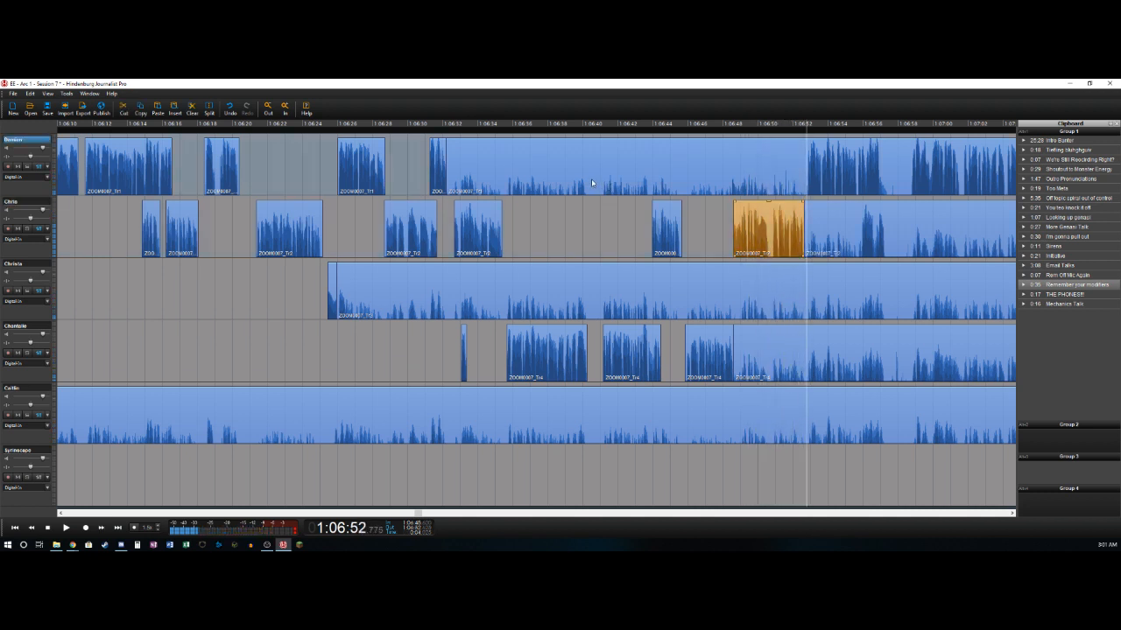
{"action": "left_click", "coordinate": [592, 183]}
{"action": "key", "text": "Delete"}
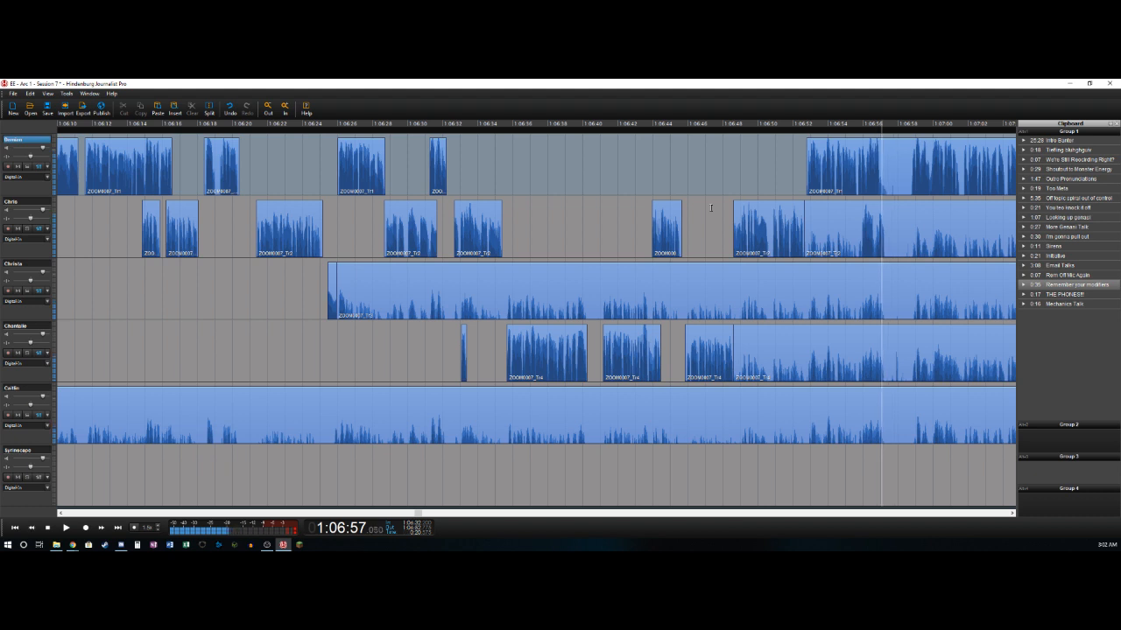
- Split the first track at 1:06:57.05, and split and delete the second track's section from about 1:06:52.65 to 1:06:55.9
{"action": "key", "text": "s"}
{"action": "key", "text": "Left"}
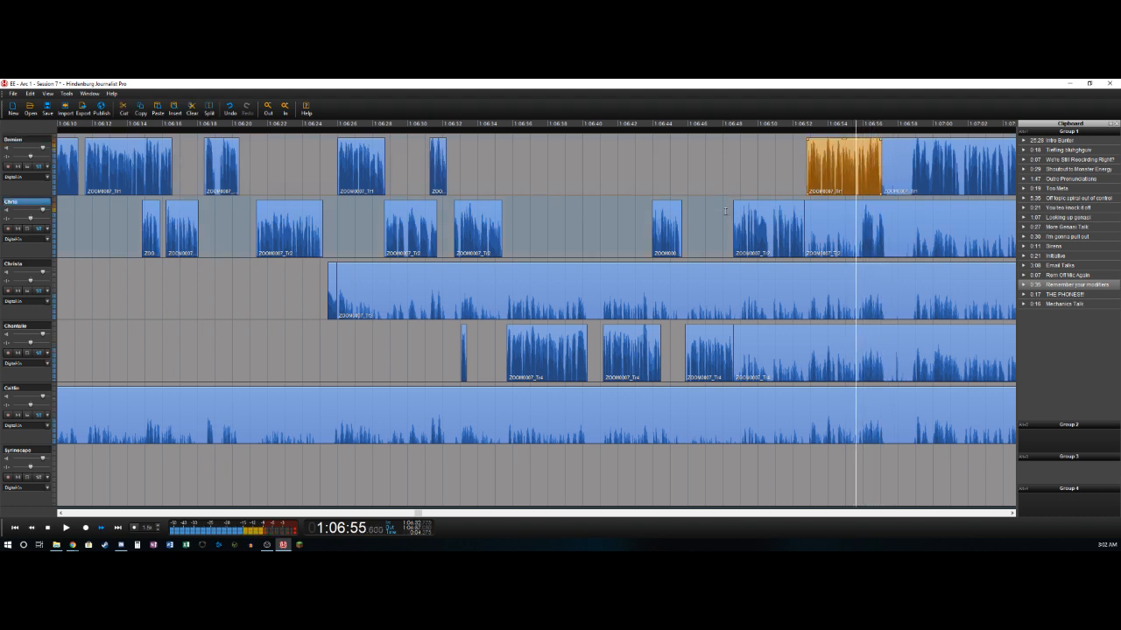
{"action": "key", "text": "Right"}
{"action": "key", "text": "s"}
{"action": "key", "text": "Delete"}
{"action": "key", "text": "Right"}
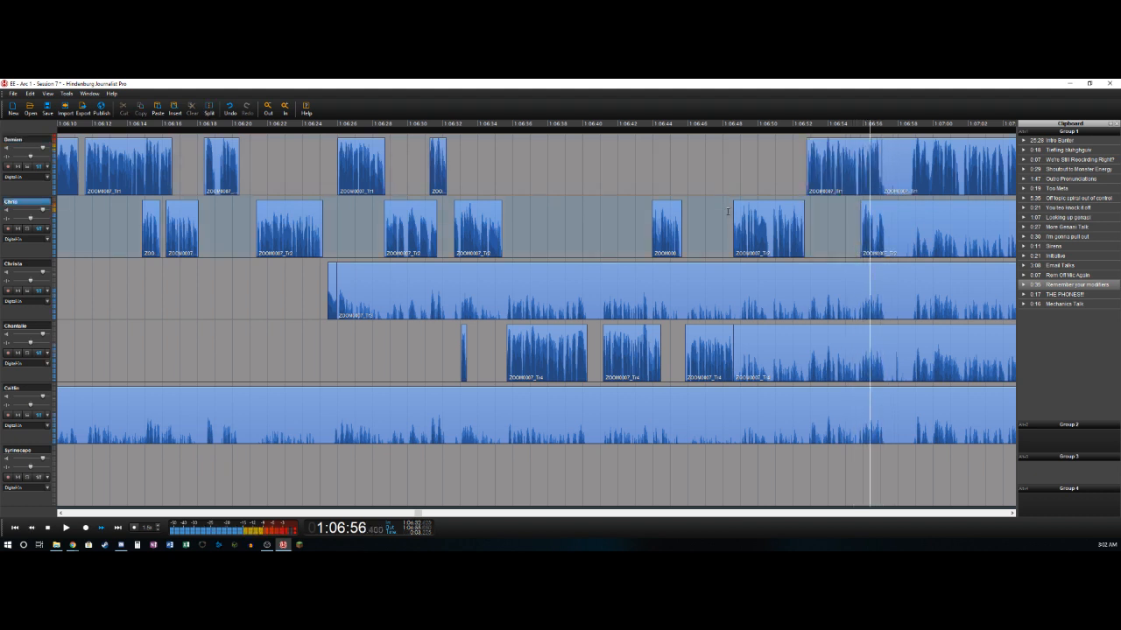
- Split the second track near 1:06:57.35 and cut the stretch from there to about 1:06:58.7 out of all tracks
{"action": "key", "text": "s"}
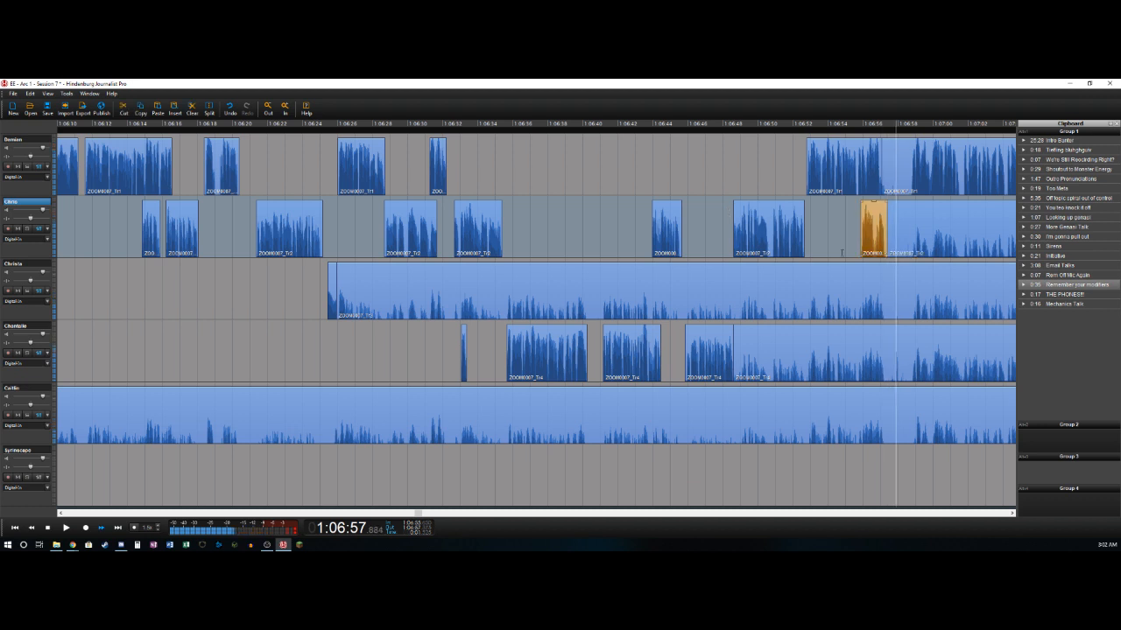
{"action": "key", "text": "Left"}
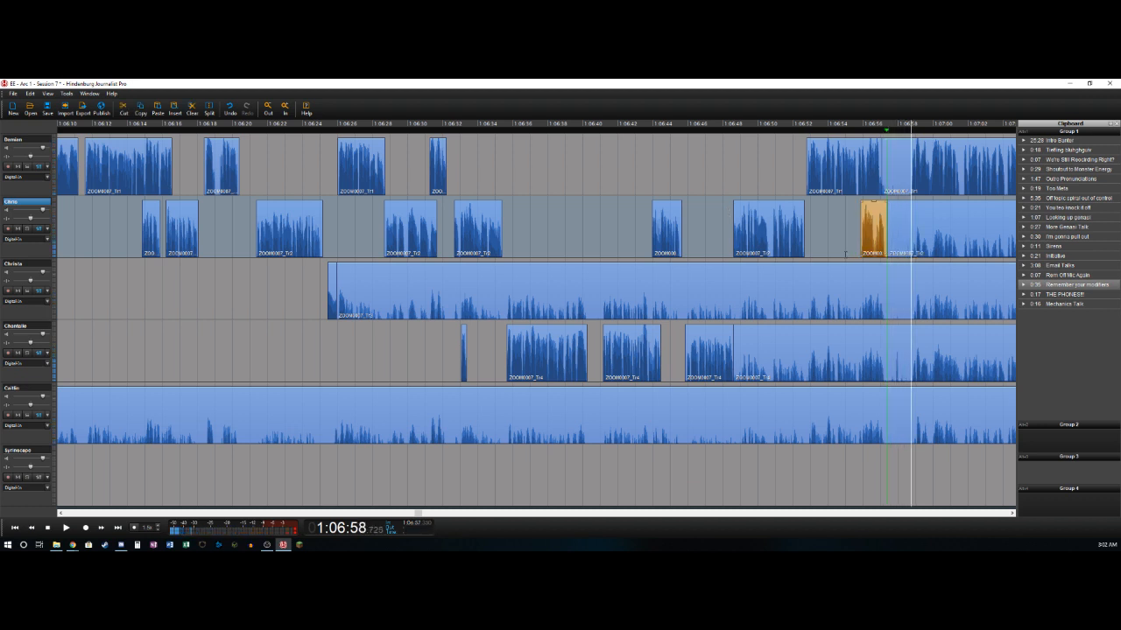
{"action": "key", "text": "o"}
{"action": "left_click", "coordinate": [899, 154]}
{"action": "key", "text": "ctrl+a"}
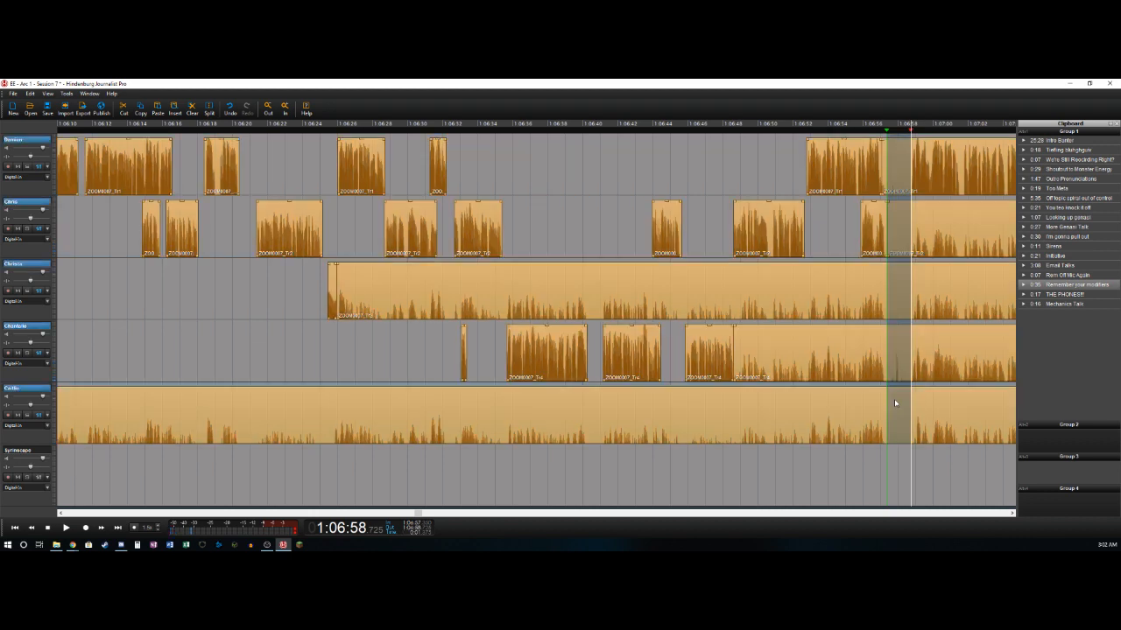
{"action": "key", "text": "Delete"}
- Delete the third, fourth and fifth tracks' clips ending at 1:06:57.35 and the first track's short section from 1:06:57.05 to 1:06:57.35
{"action": "left_click", "coordinate": [856, 284]}
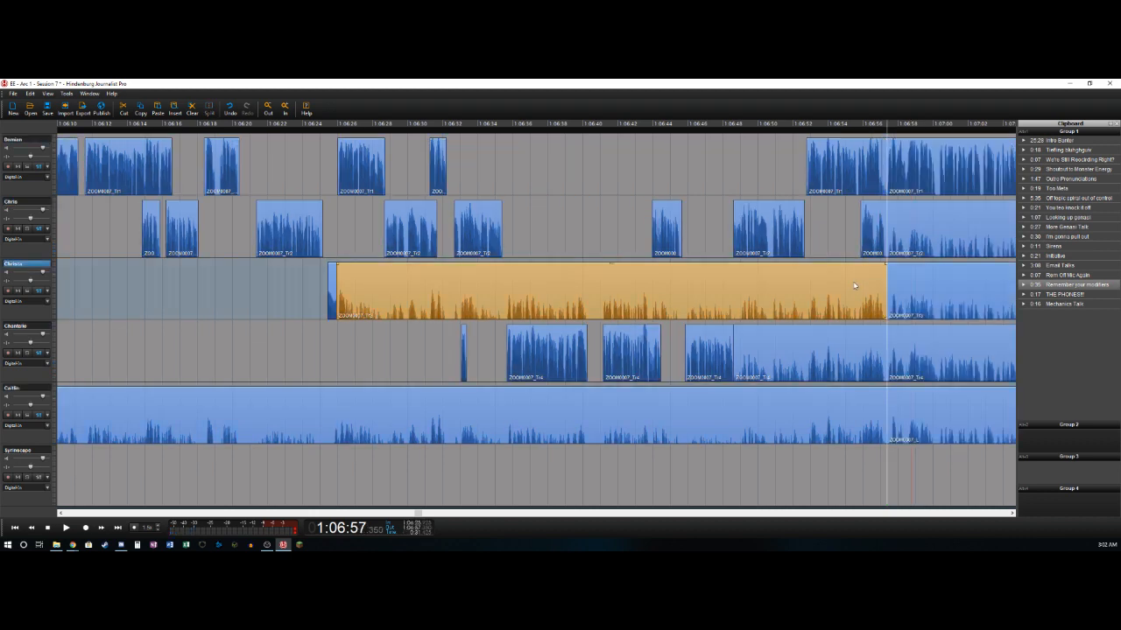
{"action": "key", "text": "Delete"}
{"action": "left_click", "coordinate": [862, 358]}
{"action": "key", "text": "Delete"}
{"action": "left_click", "coordinate": [847, 421]}
{"action": "key", "text": "Delete"}
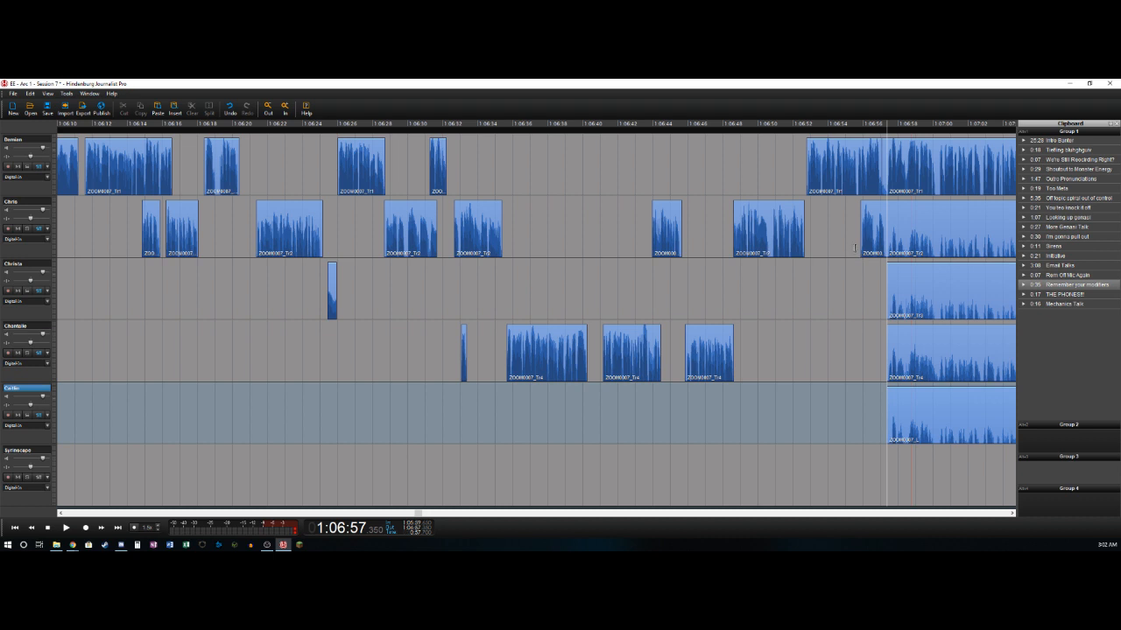
{"action": "left_click", "coordinate": [854, 247]}
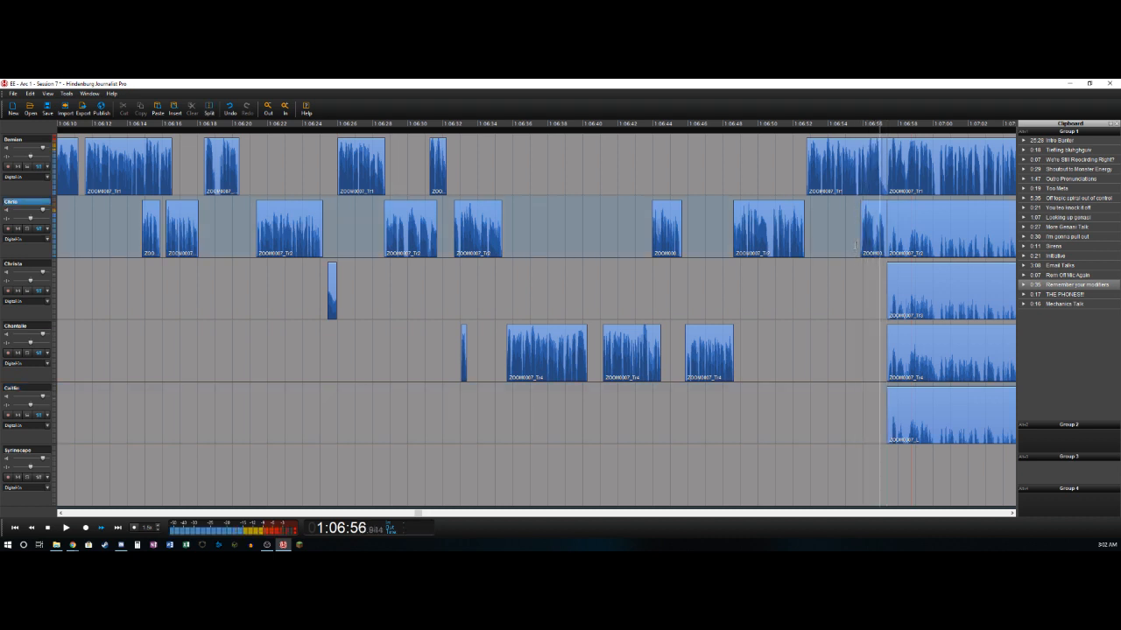
{"action": "left_click", "coordinate": [884, 171]}
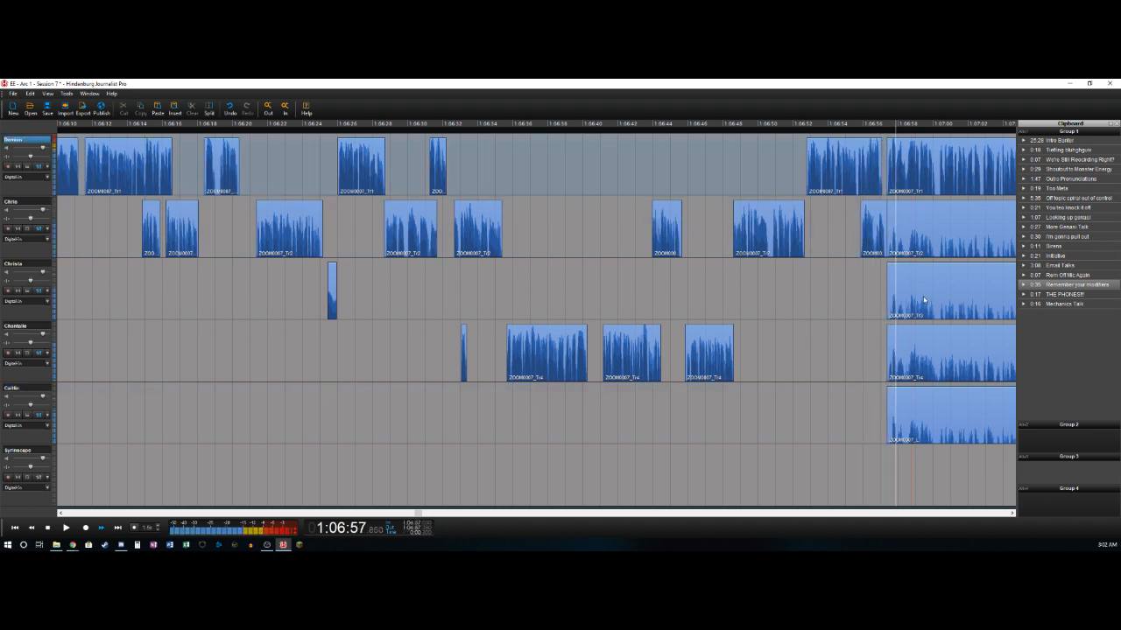
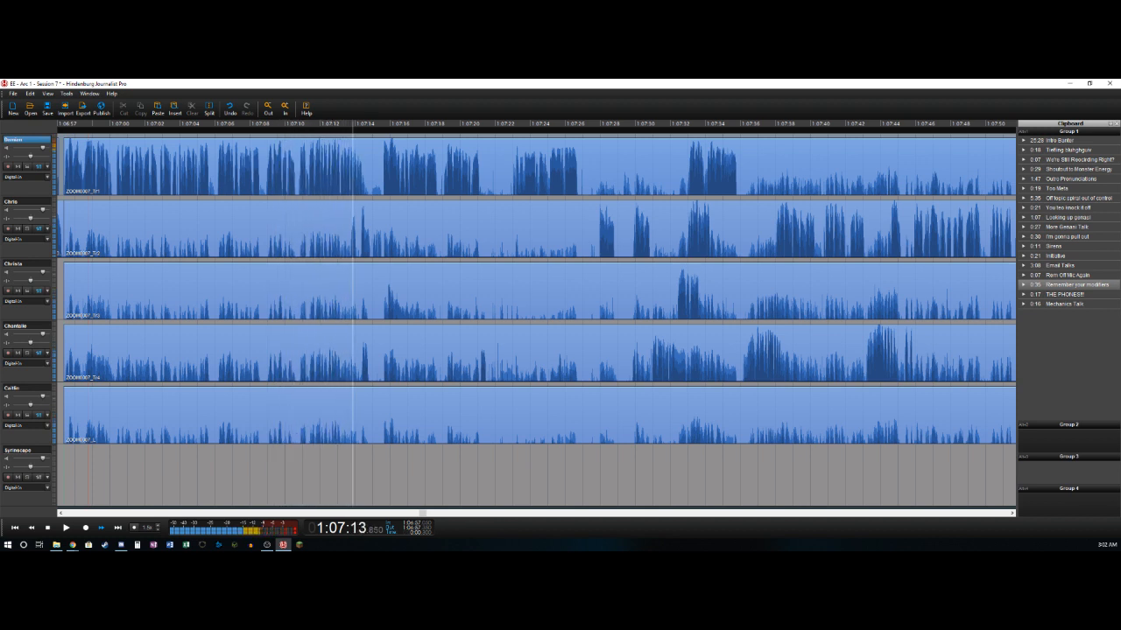
- Split the second track at 1:07:13.75 and delete its section from about 1:06:57.35 up to the split
{"action": "key", "text": "j"}
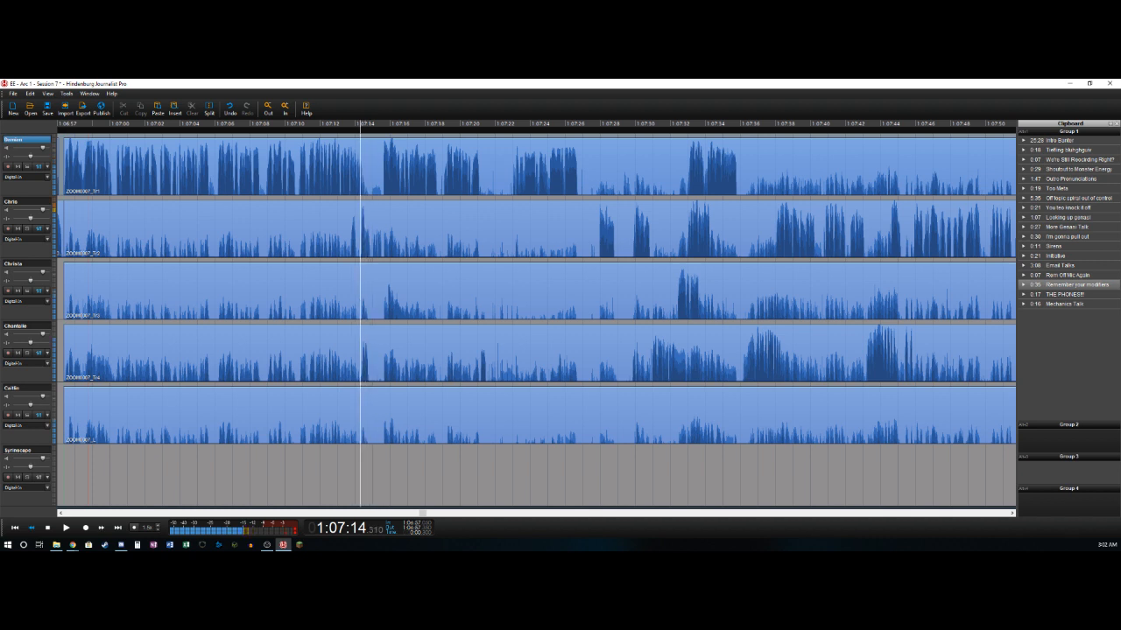
{"action": "key", "text": "Up"}
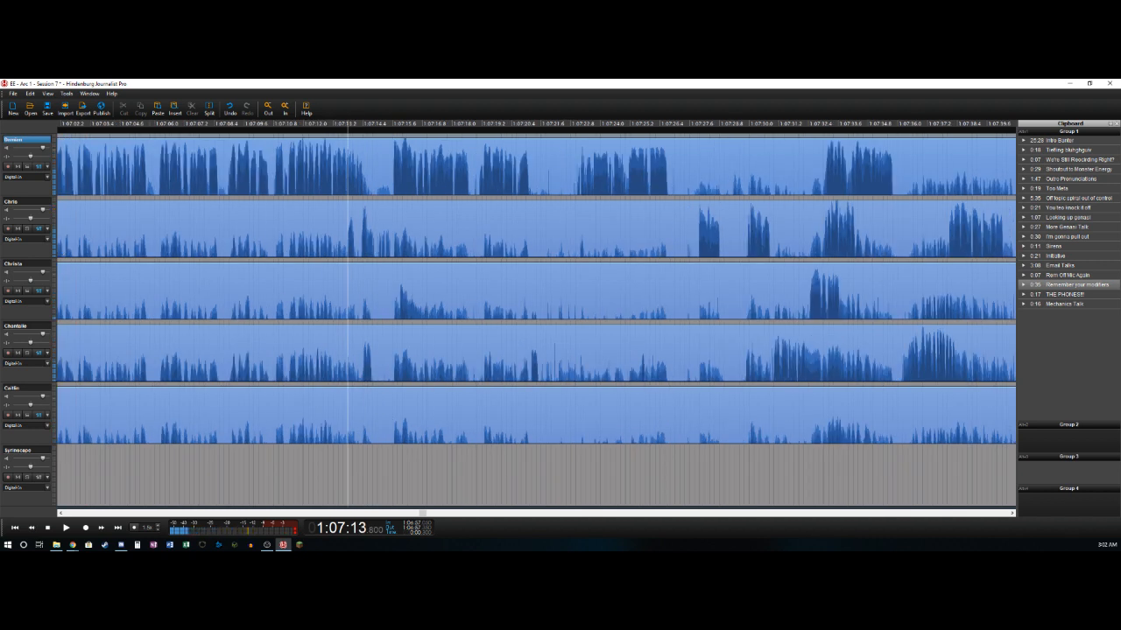
{"action": "key", "text": "Left"}
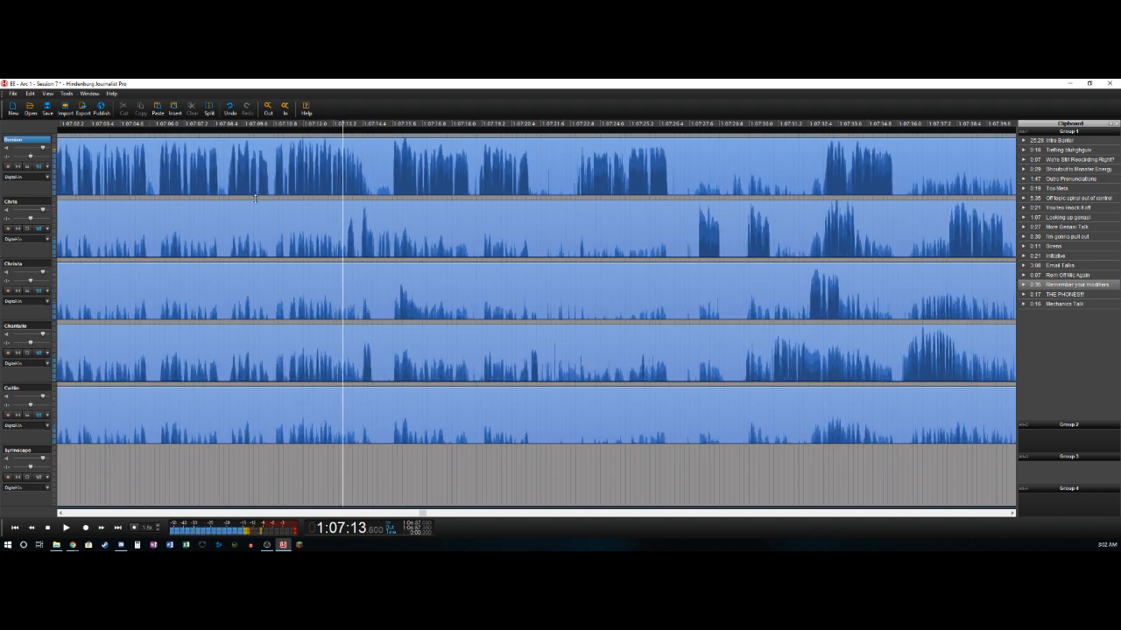
{"action": "scroll", "coordinate": [351, 187], "scroll_direction": "down", "scroll_amount": 3}
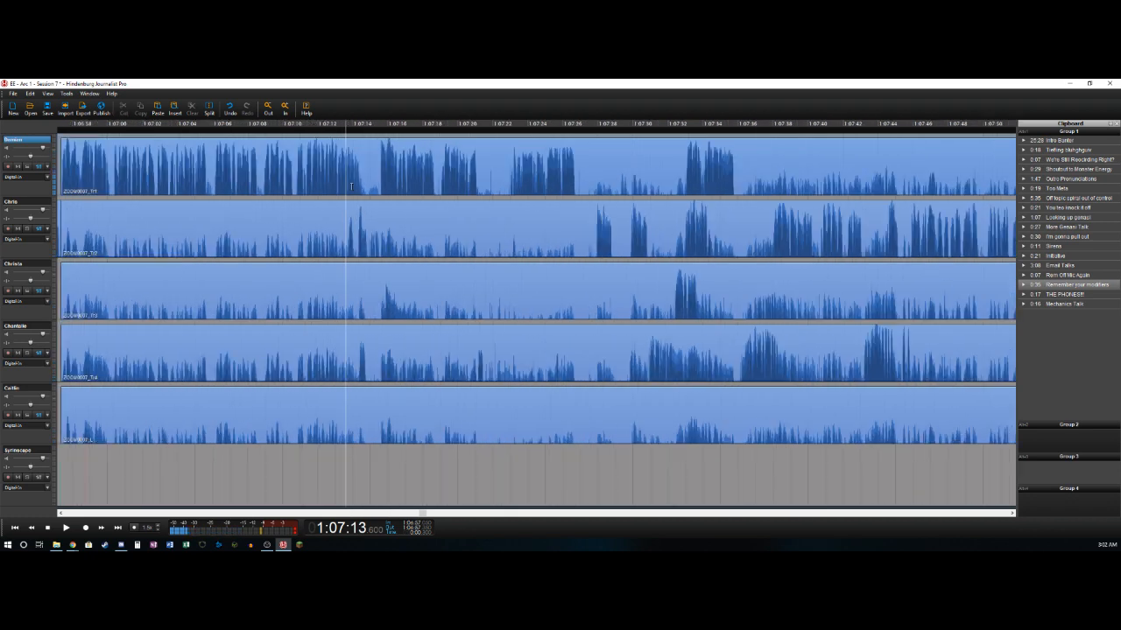
{"action": "scroll", "coordinate": [351, 186], "scroll_direction": "up", "scroll_amount": 3}
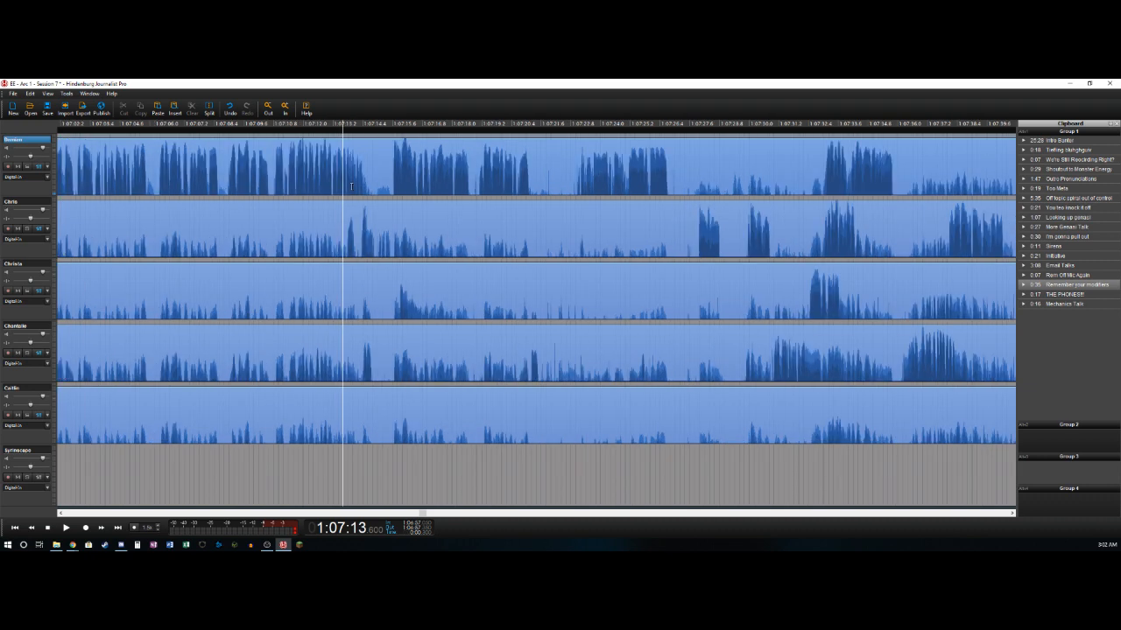
{"action": "scroll", "coordinate": [351, 187], "scroll_direction": "down", "scroll_amount": 3}
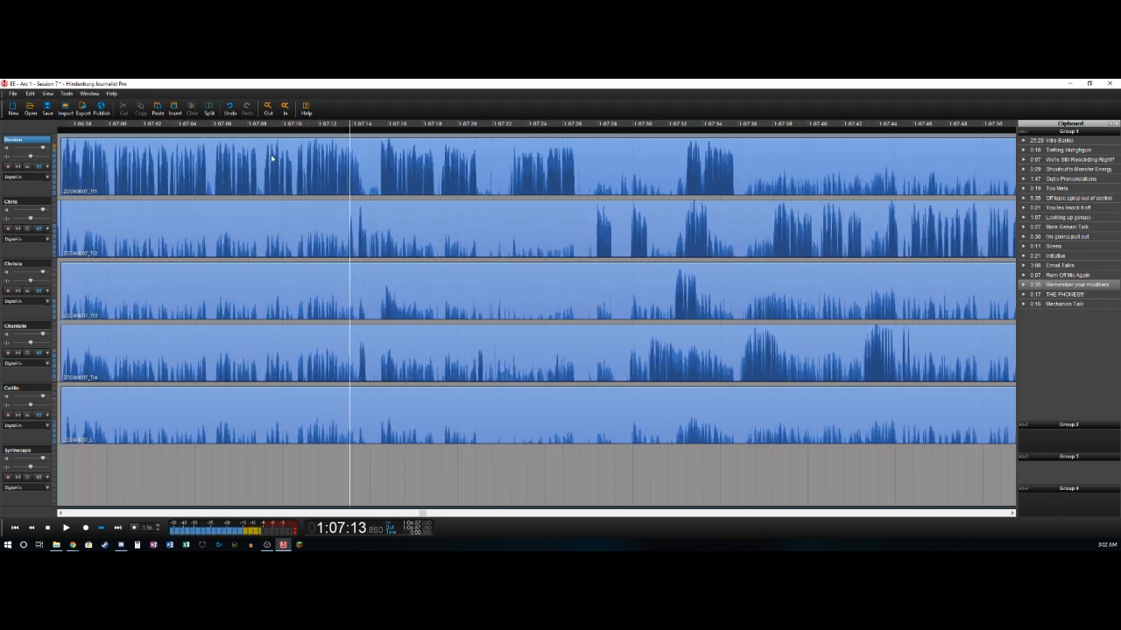
{"action": "key", "text": "t"}
{"action": "left_click", "coordinate": [239, 243]}
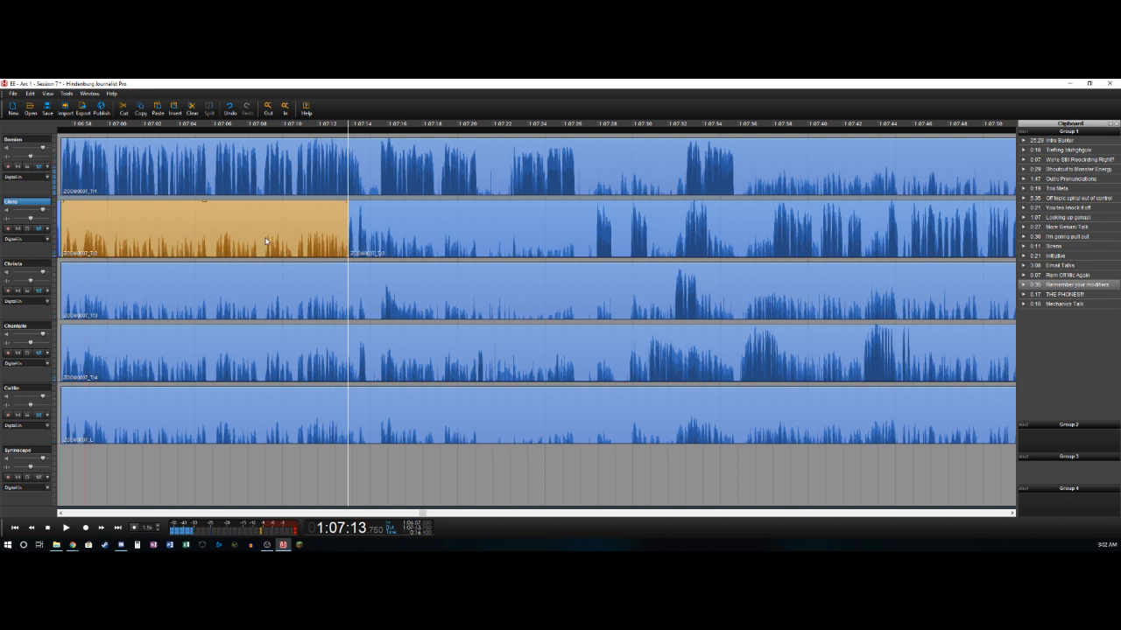
{"action": "key", "text": "Delete"}
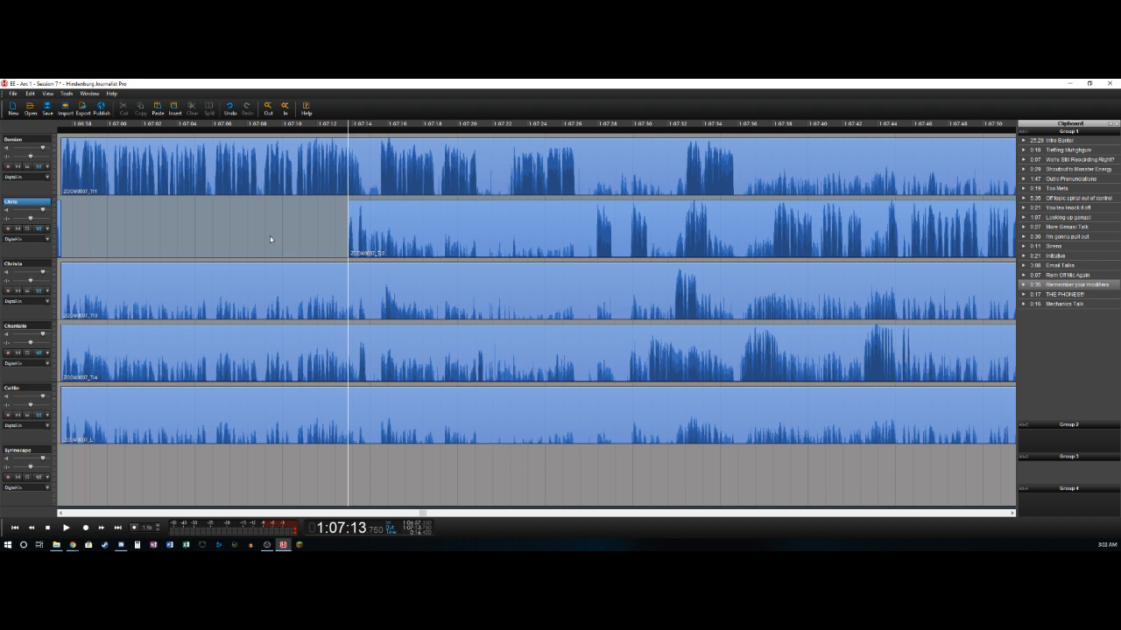
- Split the second track at 1:07:14.9, right after the short burst of speech
{"action": "key", "text": "space"}
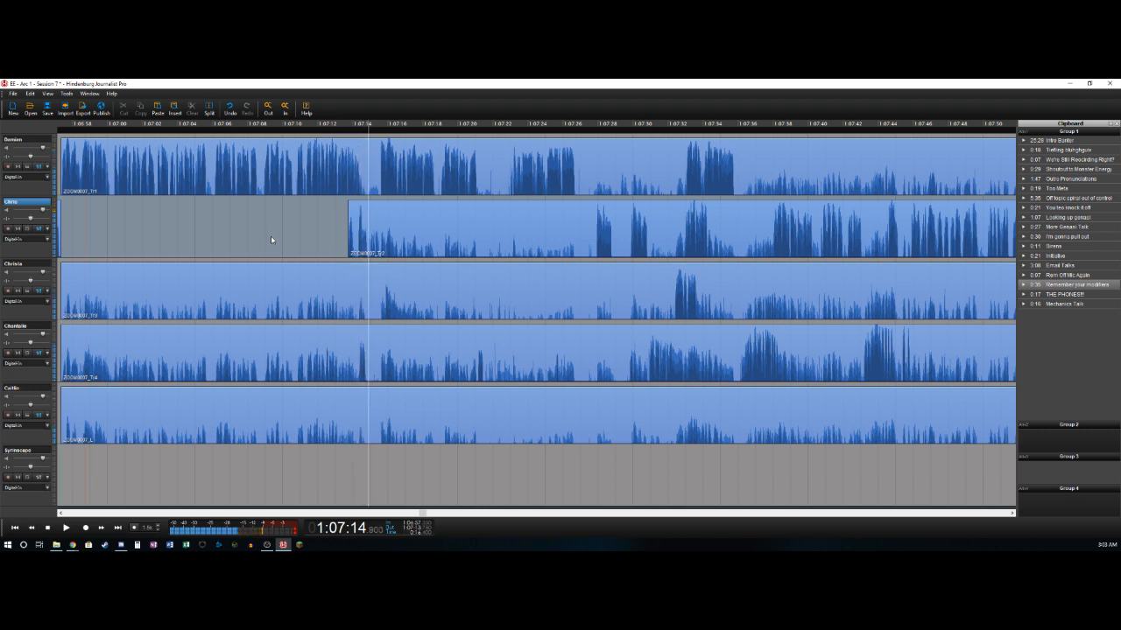
{"action": "key", "text": "ctrl+t"}
{"action": "key", "text": "Left"}
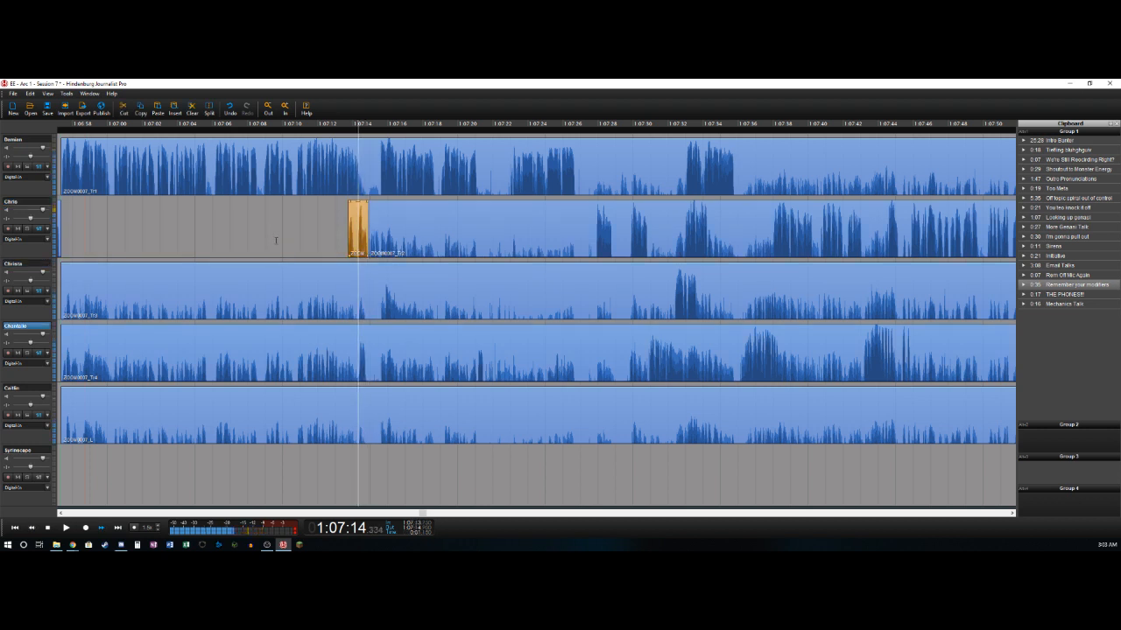
- Split the fourth track around the short sound from about 1:07:14.35 to 1:07:14.75 and delete the clip before it
{"action": "key", "text": "ctrl+t"}
{"action": "key", "text": "Delete"}
{"action": "key", "text": "Right"}
{"action": "key", "text": "ctrl+t"}
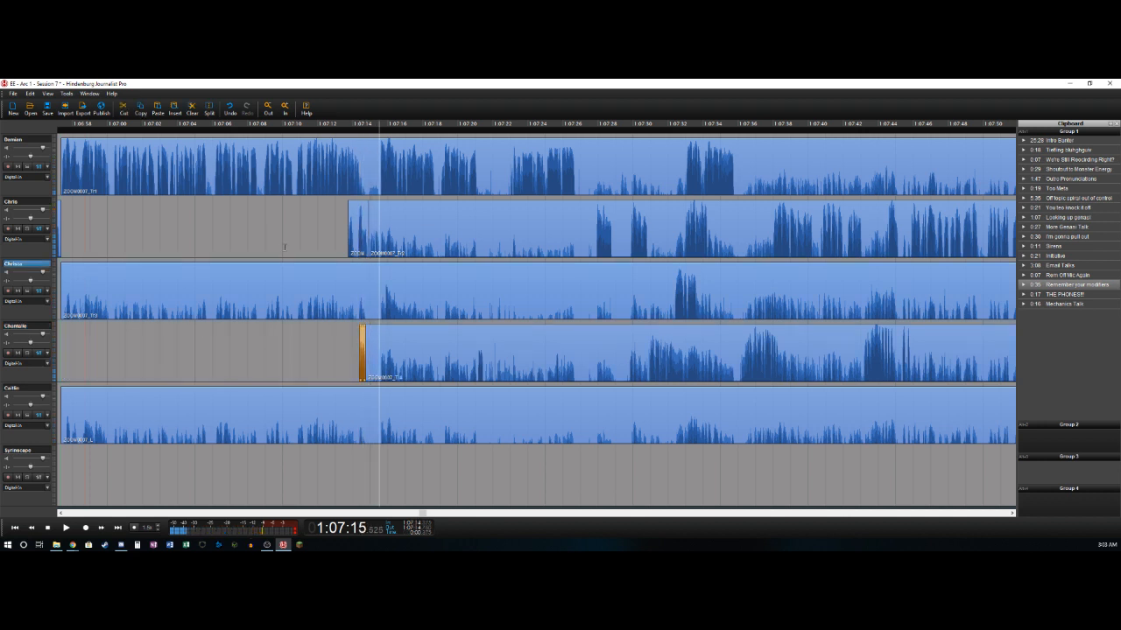
- Split the second track near 1:07:15.5 and the first track near 1:07:15.6
{"action": "key", "text": "Left"}
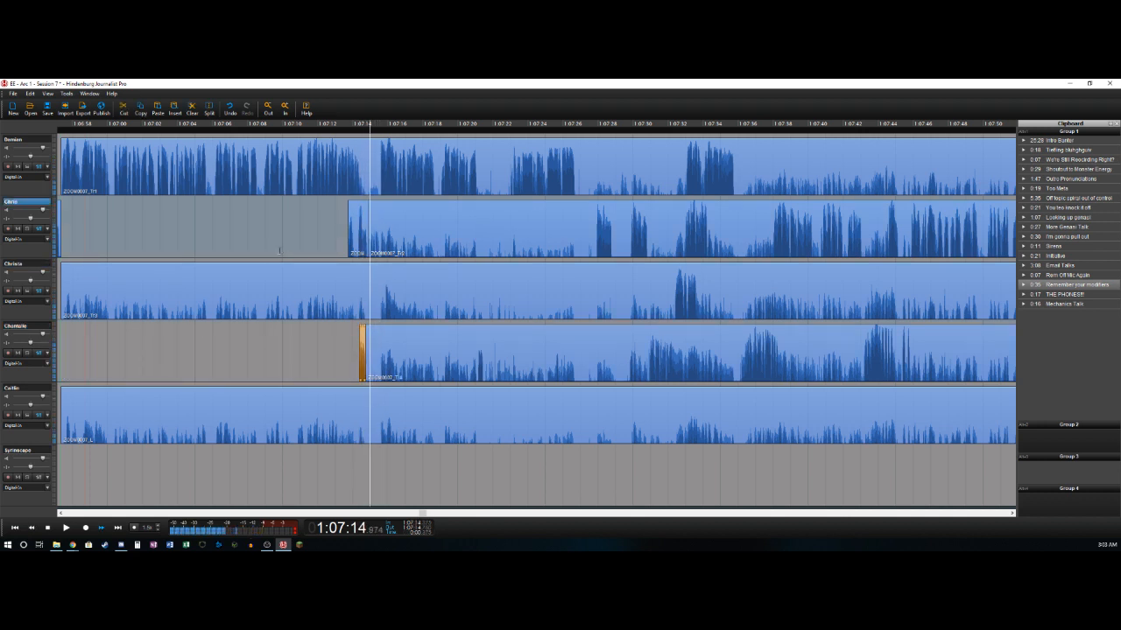
{"action": "key", "text": "Left"}
{"action": "key", "text": "Left"}
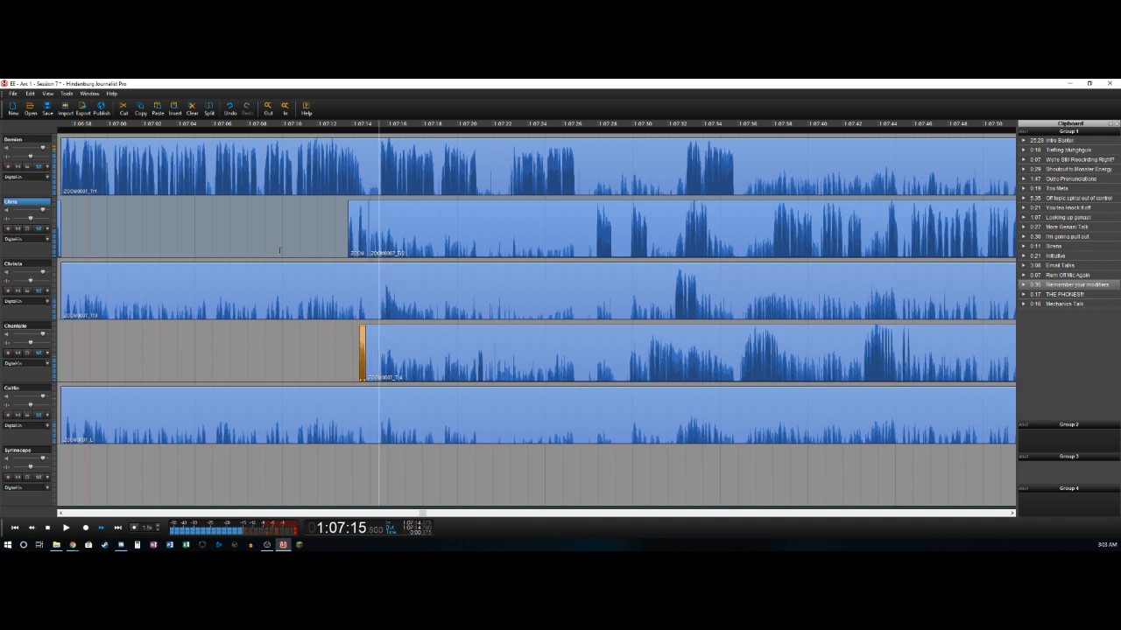
{"action": "key", "text": "Right"}
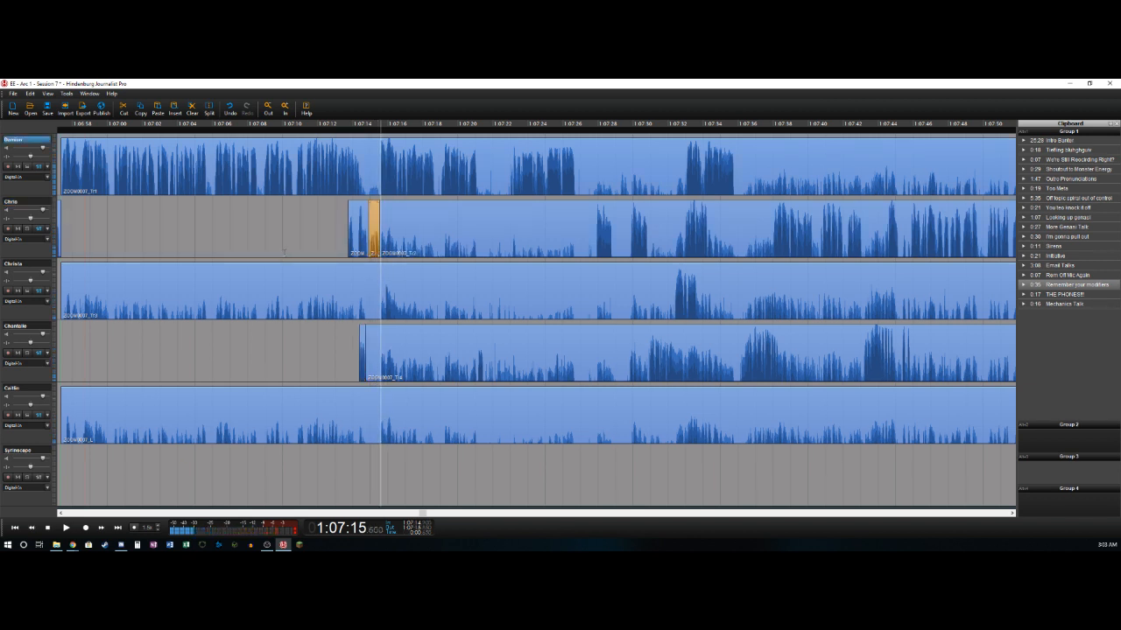
{"action": "key", "text": "ctrl+t"}
{"action": "key", "text": "Delete"}
{"action": "key", "text": "space"}
{"action": "key", "text": "space"}
{"action": "key", "text": "Left"}
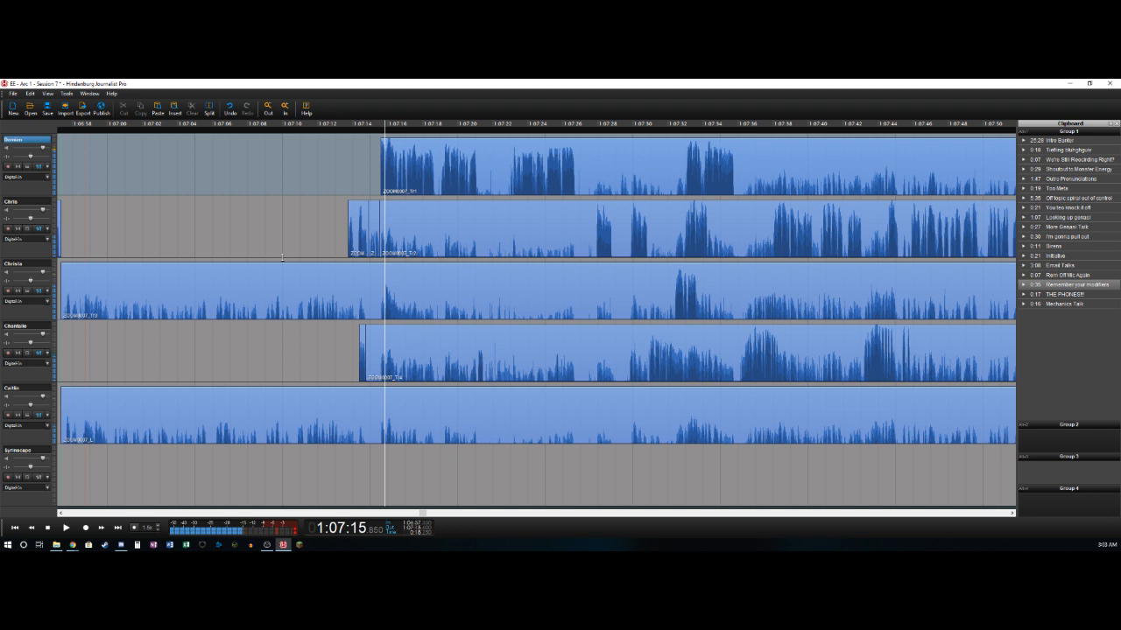
{"action": "key", "text": "ctrl+z"}
- Split the first track near 1:07:14.5 and delete its short section from there to about 1:07:15.6
{"action": "key", "text": "Left"}
{"action": "key", "text": "Left"}
{"action": "key", "text": "Left"}
{"action": "key", "text": "Left"}
{"action": "key", "text": "Left"}
{"action": "key", "text": "Left"}
{"action": "key", "text": "Left"}
{"action": "key", "text": "Left"}
{"action": "key", "text": "Left"}
{"action": "key", "text": "Left"}
{"action": "key", "text": "Left"}
{"action": "key", "text": "Left"}
{"action": "key", "text": "Left"}
{"action": "key", "text": "Left"}
{"action": "key", "text": "Left"}
{"action": "key", "text": "Left"}
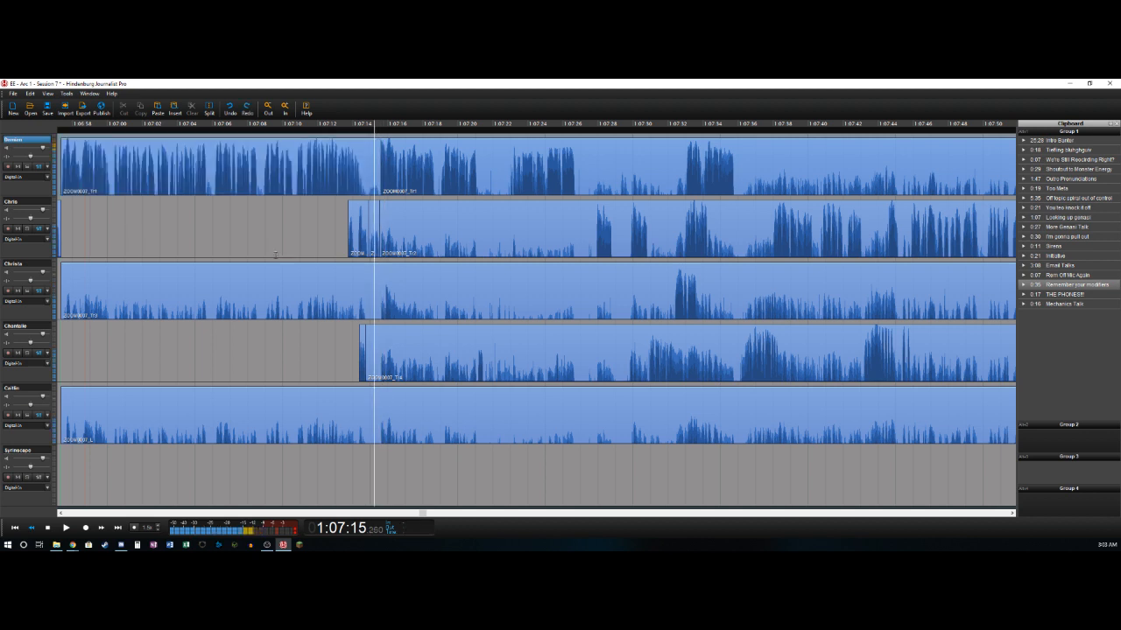
{"action": "key", "text": "Right"}
{"action": "key", "text": "Right"}
{"action": "key", "text": "ctrl+t"}
{"action": "key", "text": "Right"}
{"action": "key", "text": "Right"}
{"action": "key", "text": "Right"}
{"action": "key", "text": "Right"}
{"action": "key", "text": "Right"}
{"action": "key", "text": "Right"}
{"action": "key", "text": "Right"}
{"action": "key", "text": "Right"}
{"action": "key", "text": "Right"}
{"action": "key", "text": "Right"}
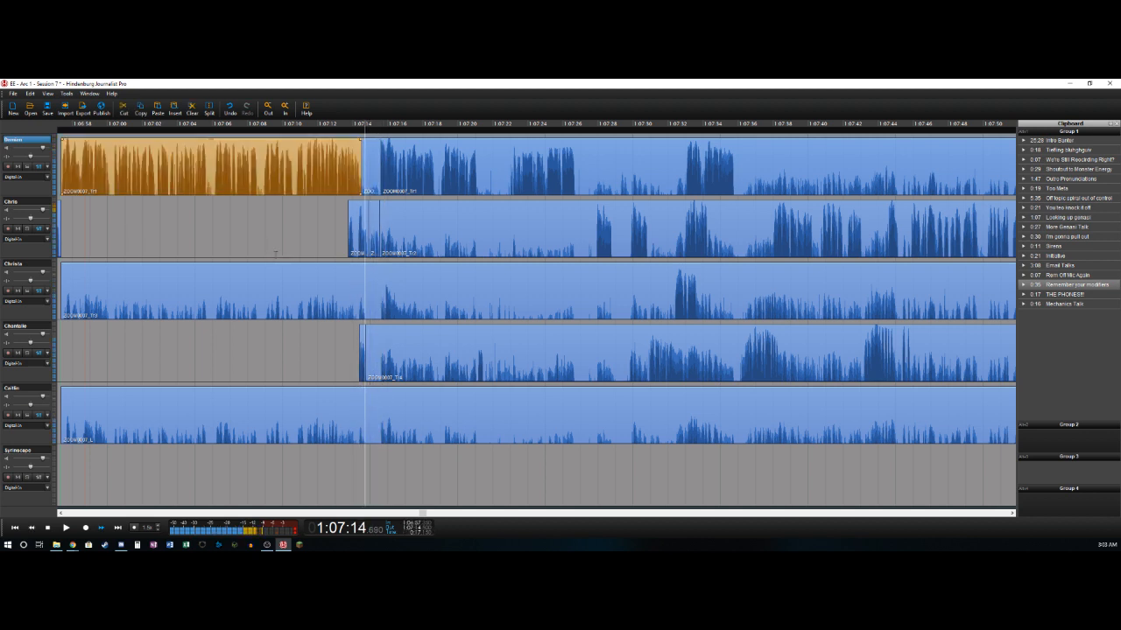
{"action": "key", "text": "Tab"}
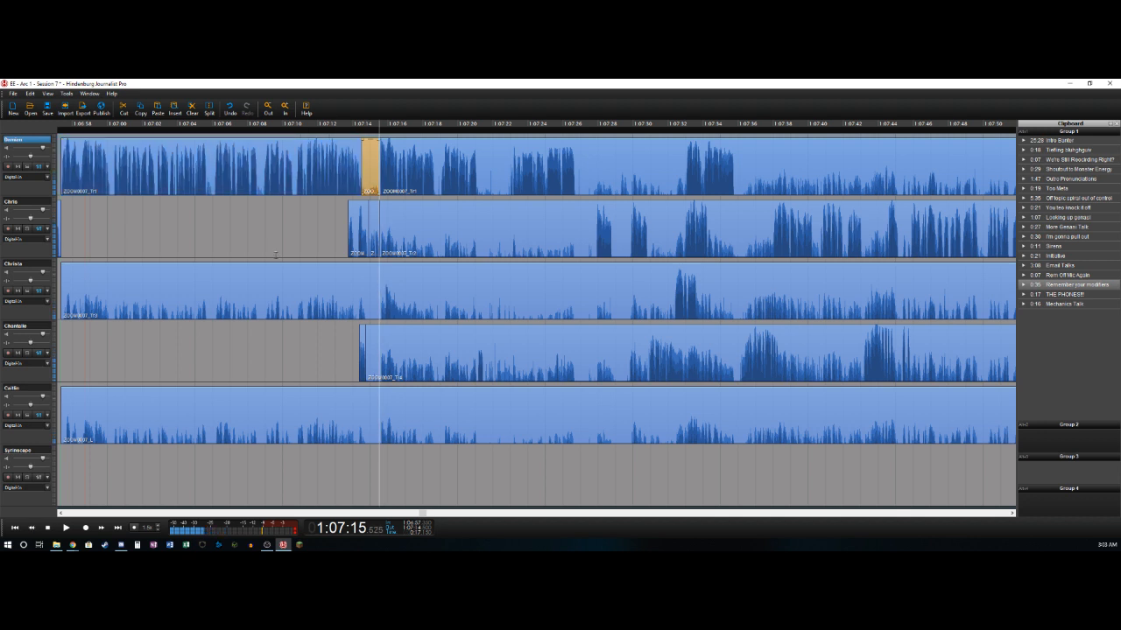
{"action": "key", "text": "Delete"}
- Split the first track near 1:07:18.7 and 1:07:19.05 and delete the short section between the splits
{"action": "key", "text": "space"}
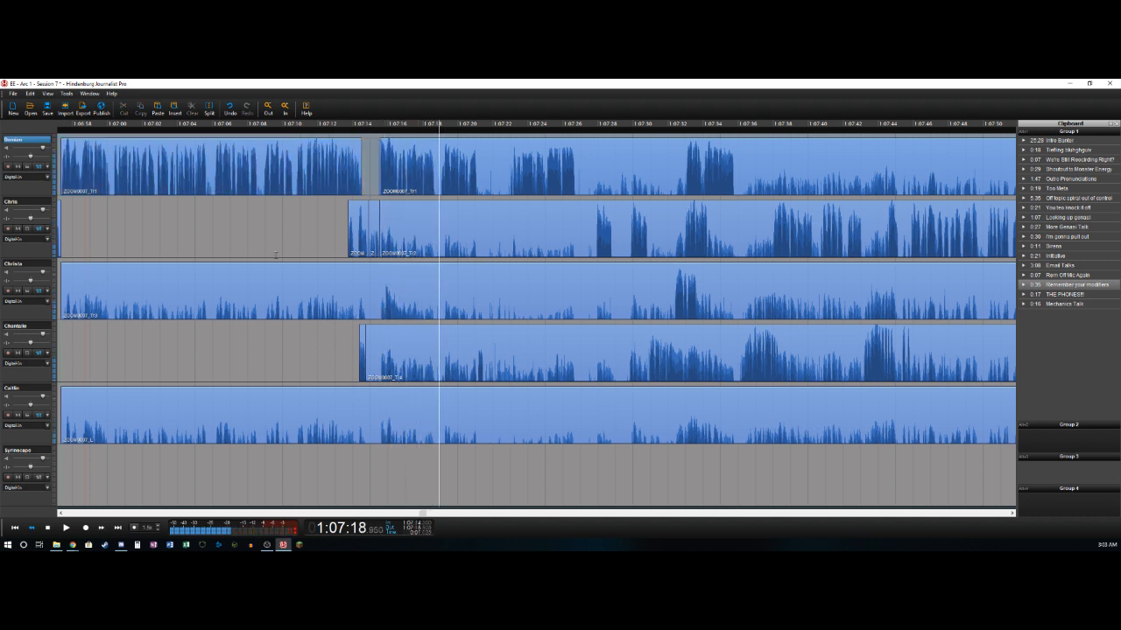
{"action": "key", "text": "ctrl+t"}
{"action": "key", "text": "ctrl+t"}
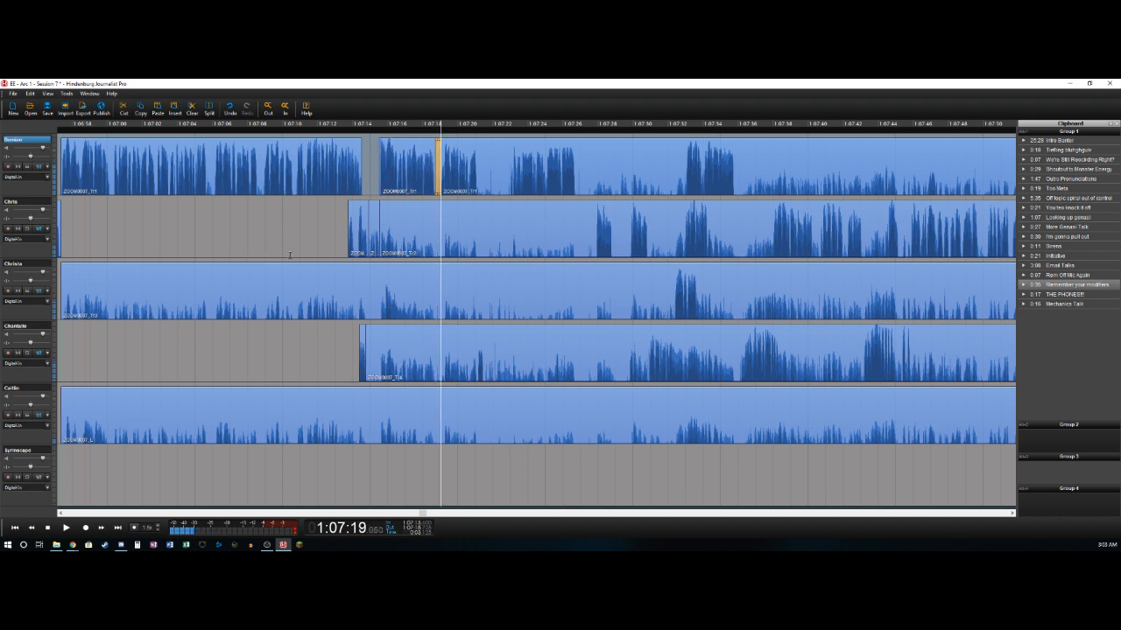
{"action": "key", "text": "Delete"}
- Split the first track near 1:07:21.3, and split the fourth track at 1:07:21.05 and delete its section from about 1:07:14.75 to there
{"action": "key", "text": "space"}
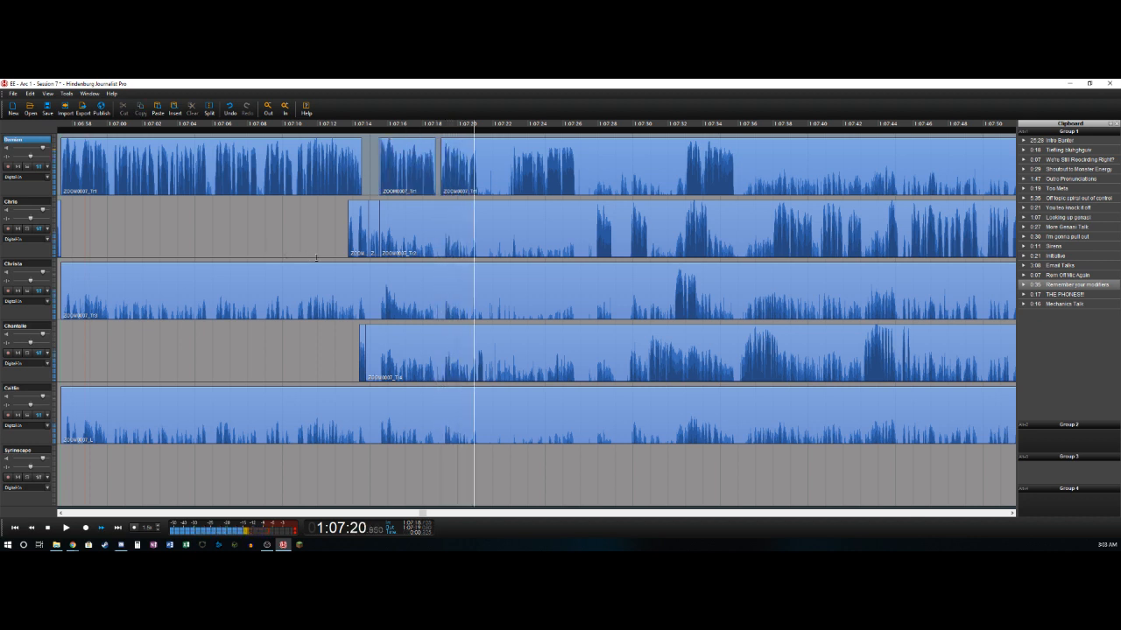
{"action": "key", "text": "ctrl+t"}
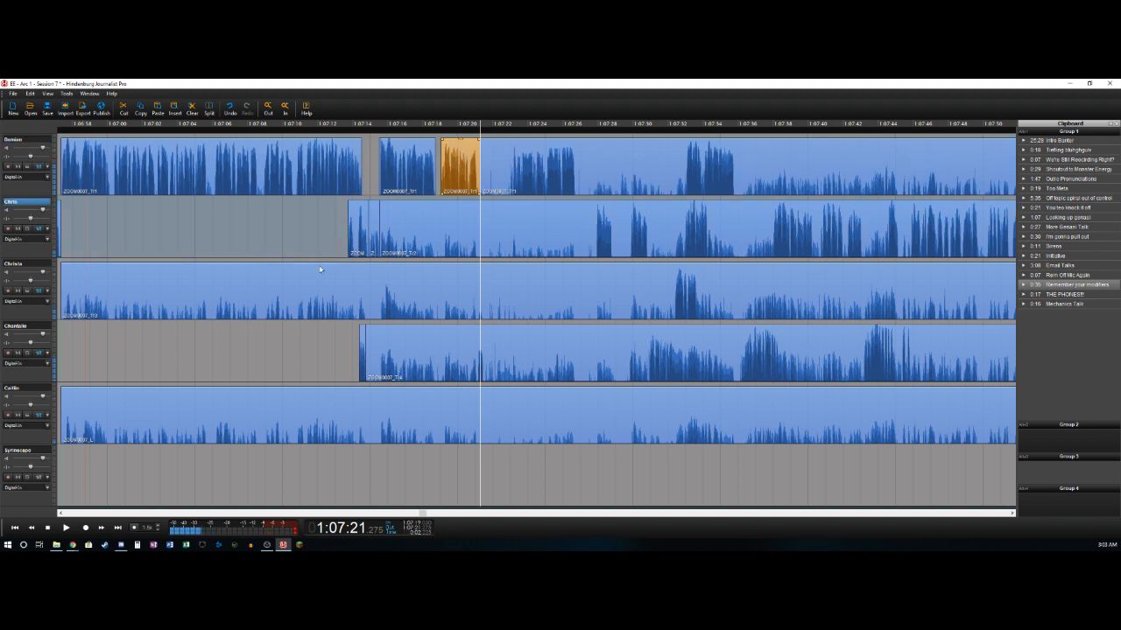
{"action": "key", "text": "ctrl+t"}
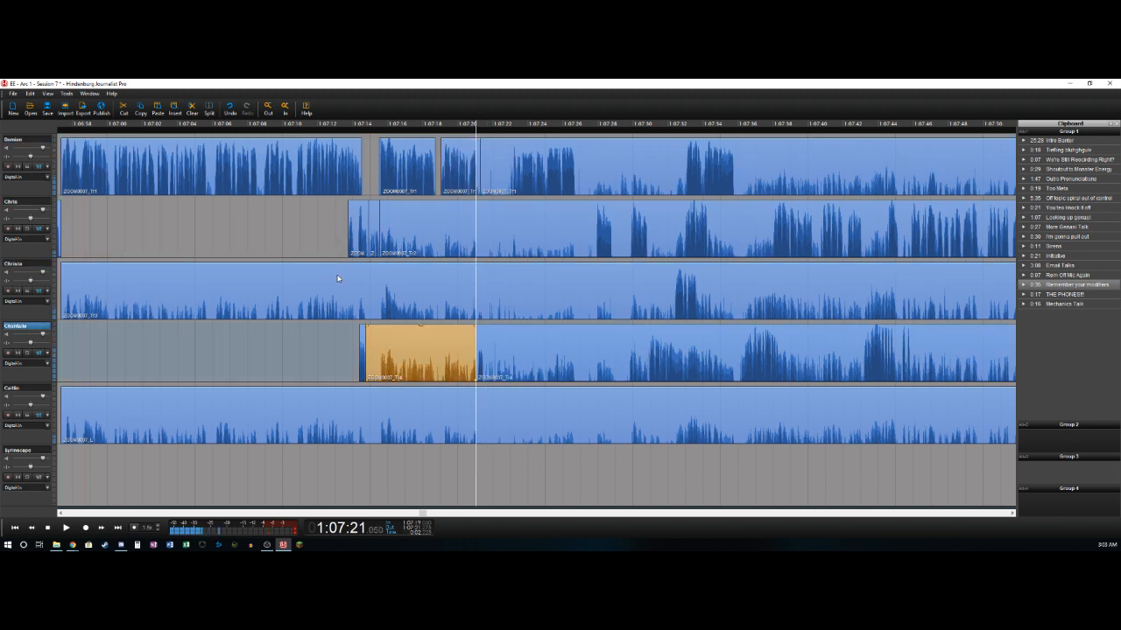
{"action": "key", "text": "Delete"}
- Split the fourth track near 1:07:21.5 and cut the stretch from there to about 1:07:22.9 out of all tracks
{"action": "key", "text": "space"}
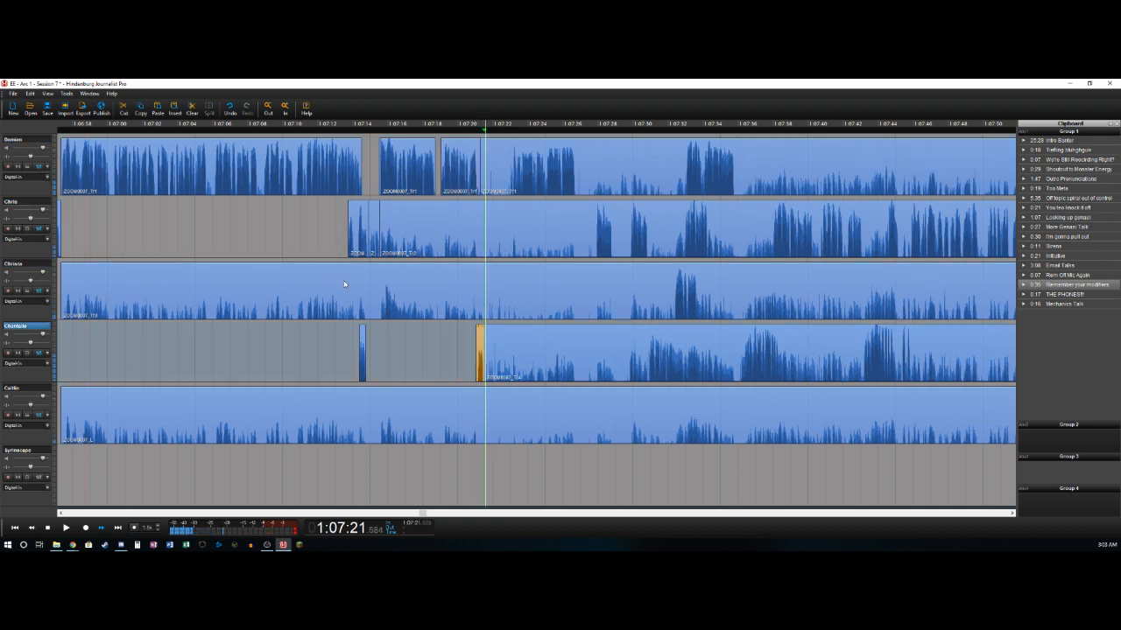
{"action": "key", "text": "Right"}
{"action": "key", "text": "Right"}
{"action": "key", "text": "Right"}
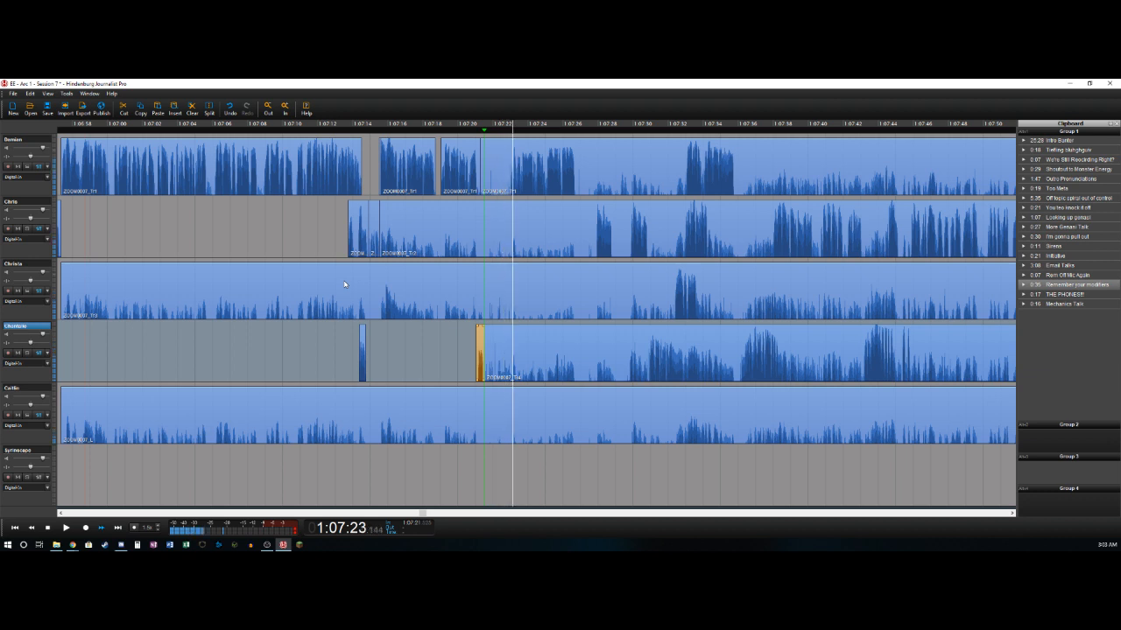
{"action": "key", "text": "Left"}
{"action": "key", "text": "Left"}
{"action": "key", "text": "o"}
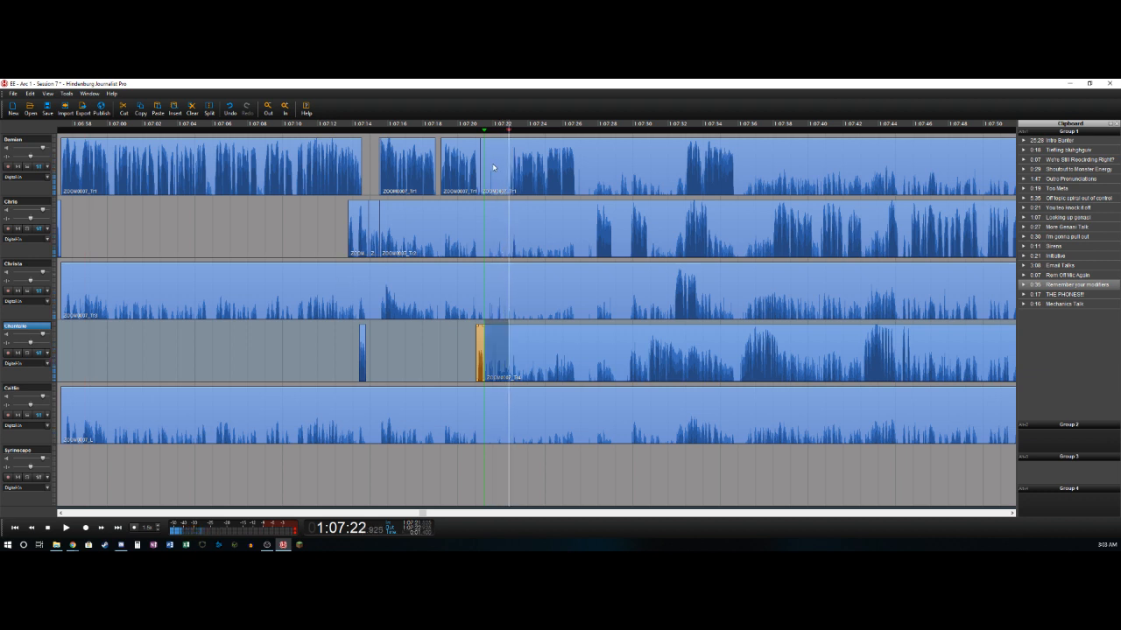
{"action": "left_click", "coordinate": [493, 167]}
{"action": "key", "text": "ctrl+a"}
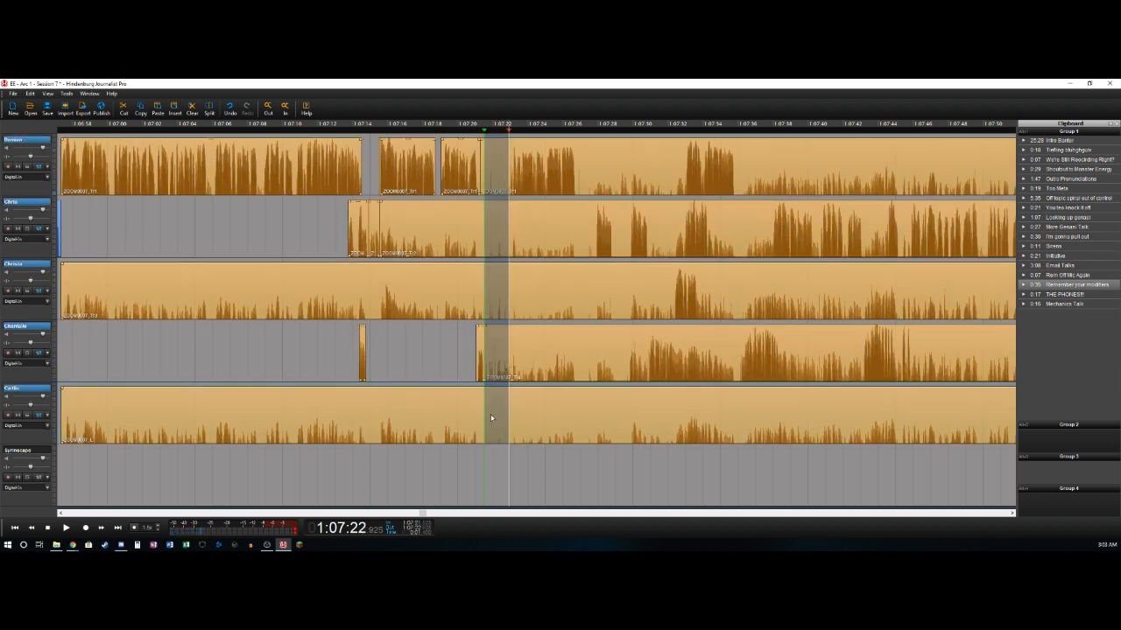
{"action": "key", "text": "Delete"}
- Delete the second, third and fifth tracks' clips ending at about 1:07:21.5 and the first track's short section from 1:07:21.3 to 1:07:21.5
{"action": "left_click", "coordinate": [455, 223]}
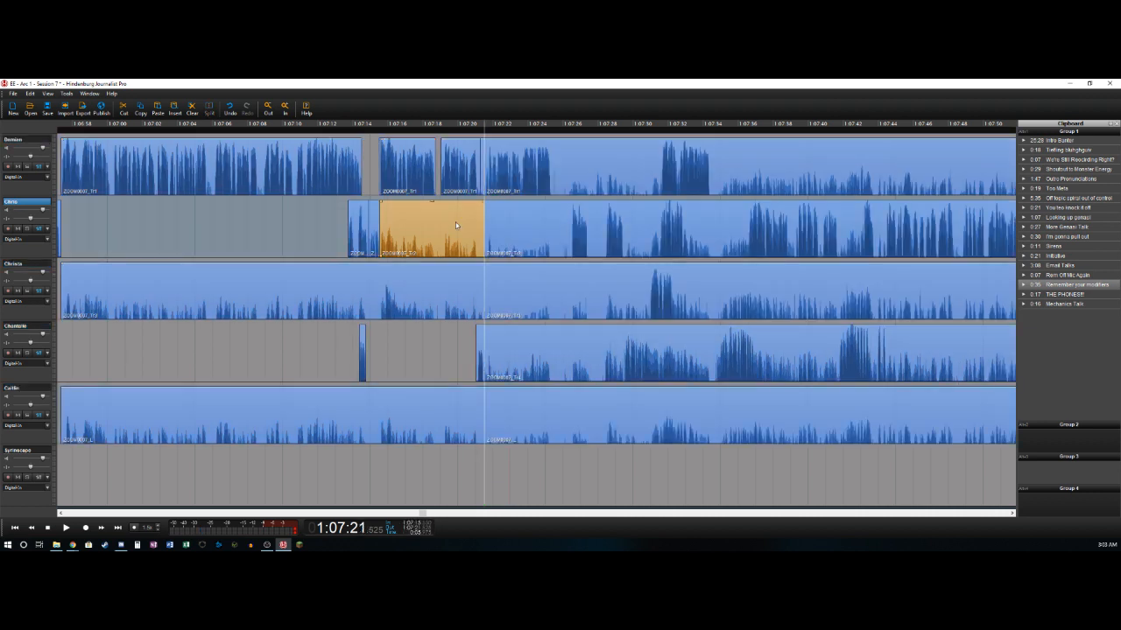
{"action": "key", "text": "Delete"}
{"action": "left_click", "coordinate": [465, 274]}
{"action": "key", "text": "Delete"}
{"action": "left_click", "coordinate": [444, 404]}
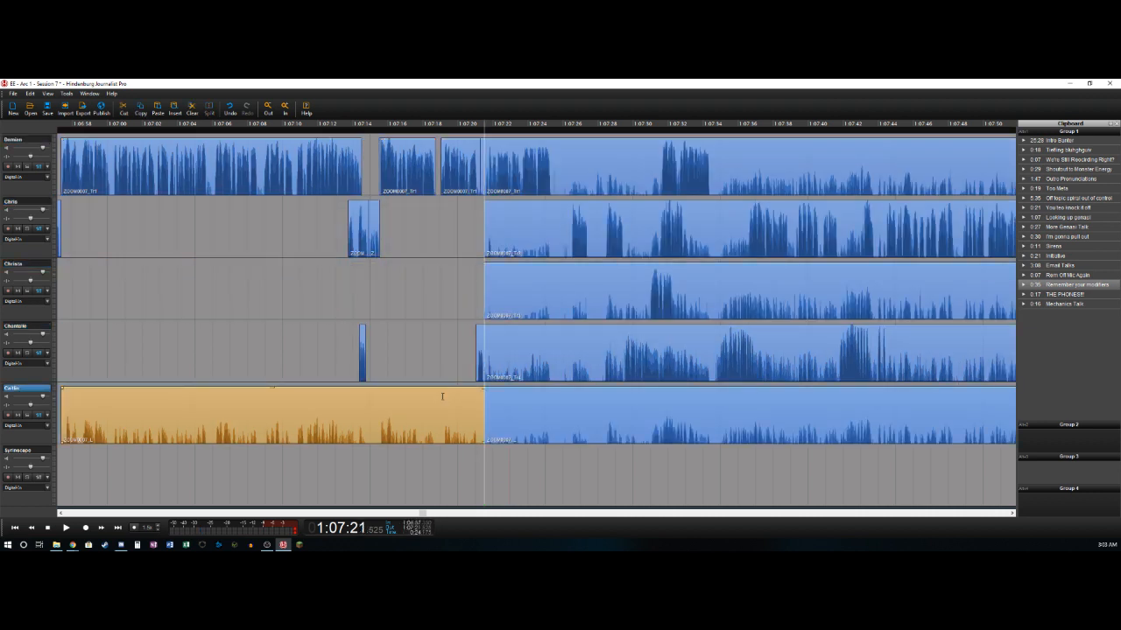
{"action": "key", "text": "Delete"}
- Split the first track near 1:07:25.3, and split the second track at 1:07:26.5 and delete its section from about 1:07:21.5 to there
{"action": "key", "text": "space"}
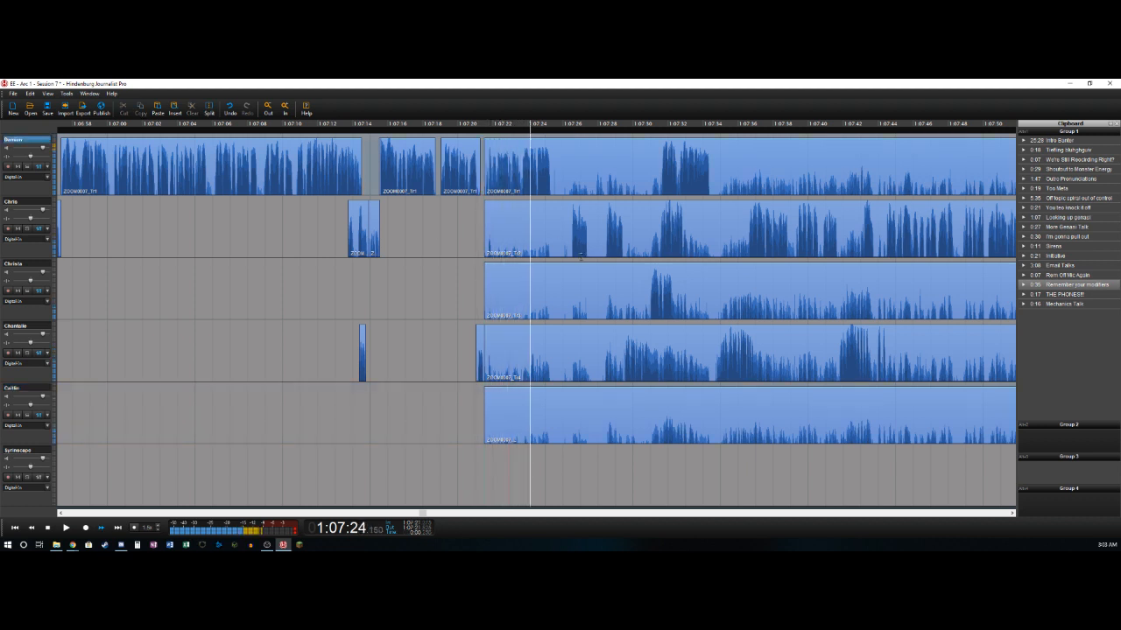
{"action": "key", "text": "space"}
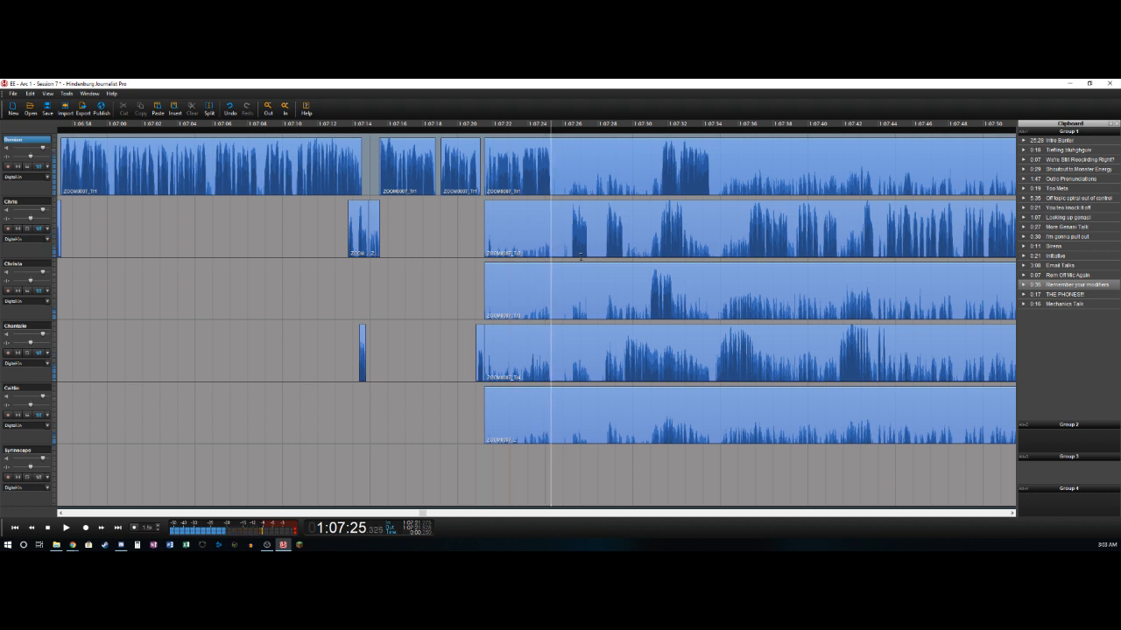
{"action": "key", "text": "t"}
{"action": "key", "text": "Right"}
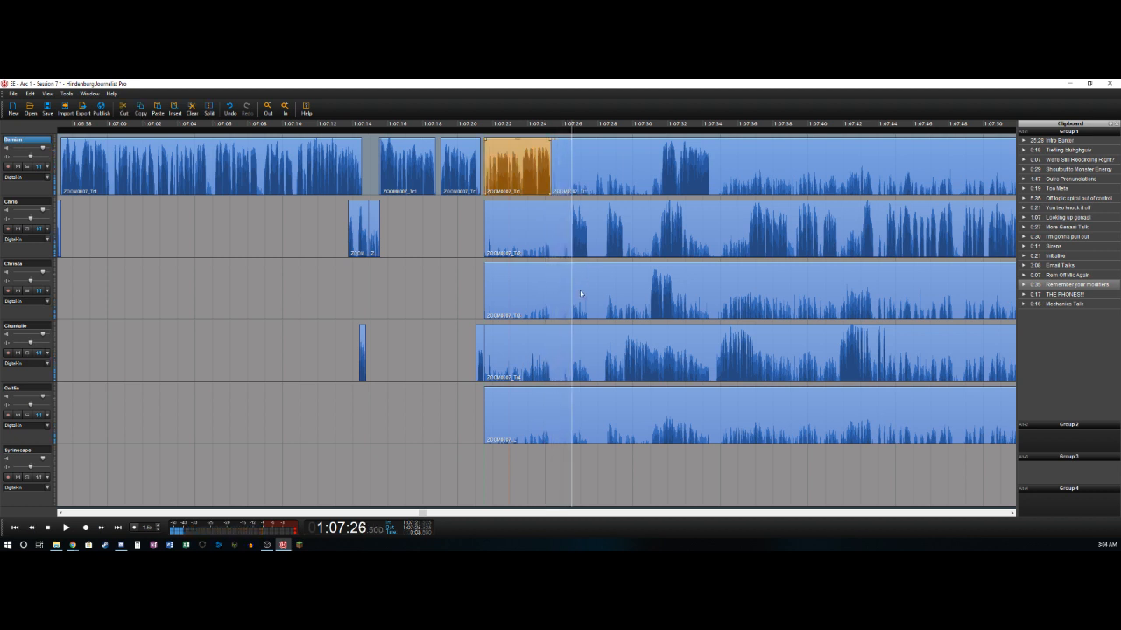
{"action": "key", "text": "t"}
{"action": "key", "text": "Delete"}
- Split the second track near 1:07:27.4 and 1:07:28.4 and delete the section between the splits
{"action": "key", "text": "space"}
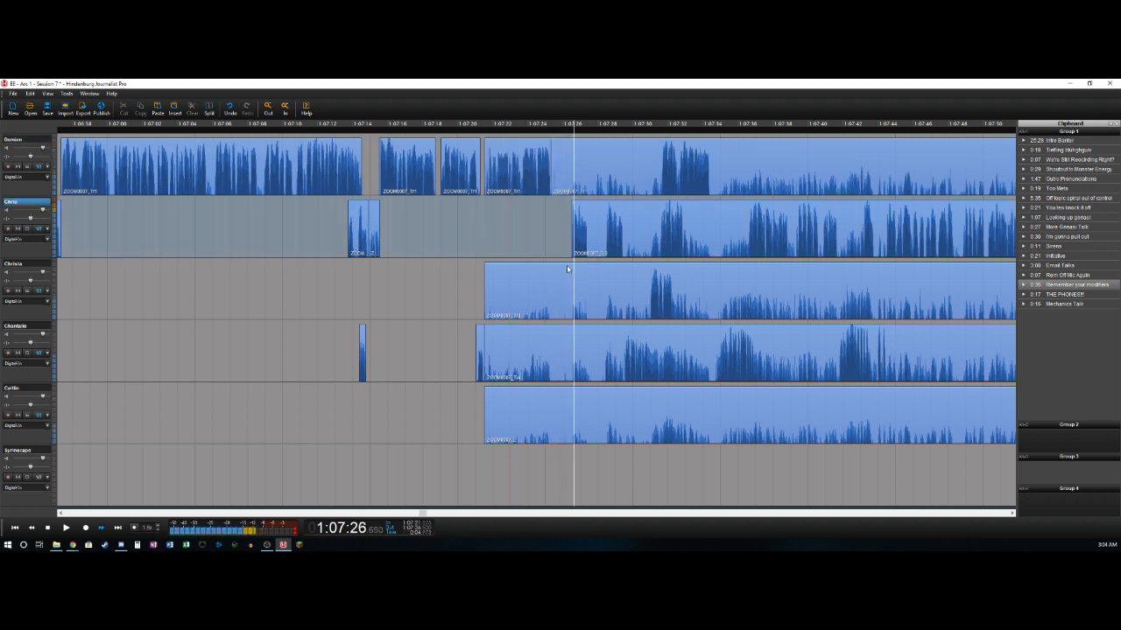
{"action": "key", "text": "t"}
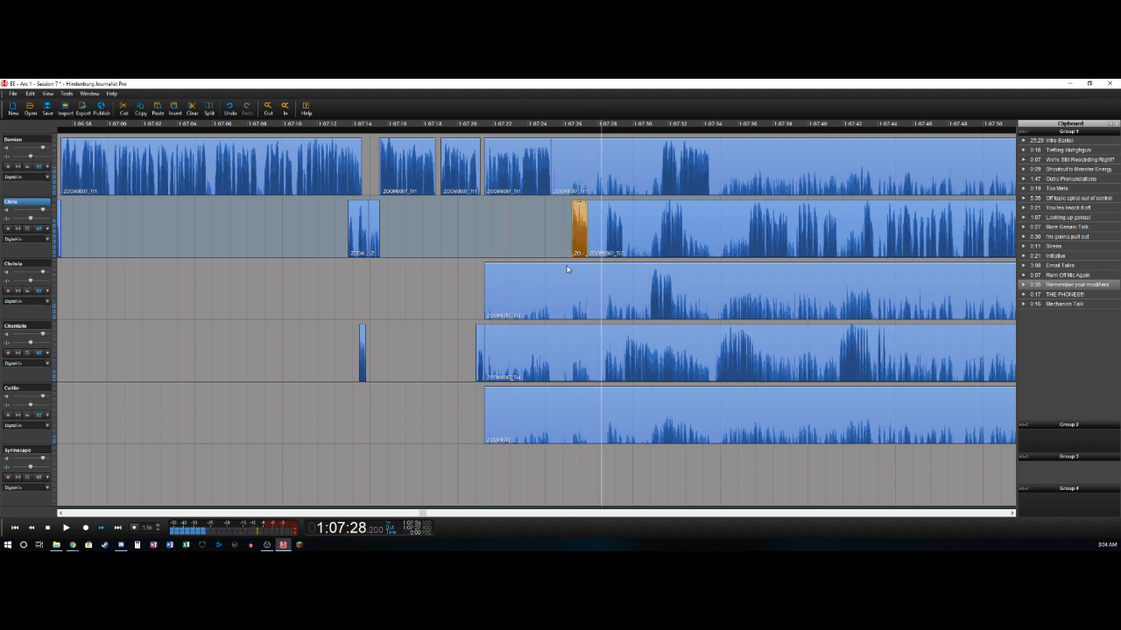
{"action": "key", "text": "t"}
{"action": "key", "text": "Delete"}
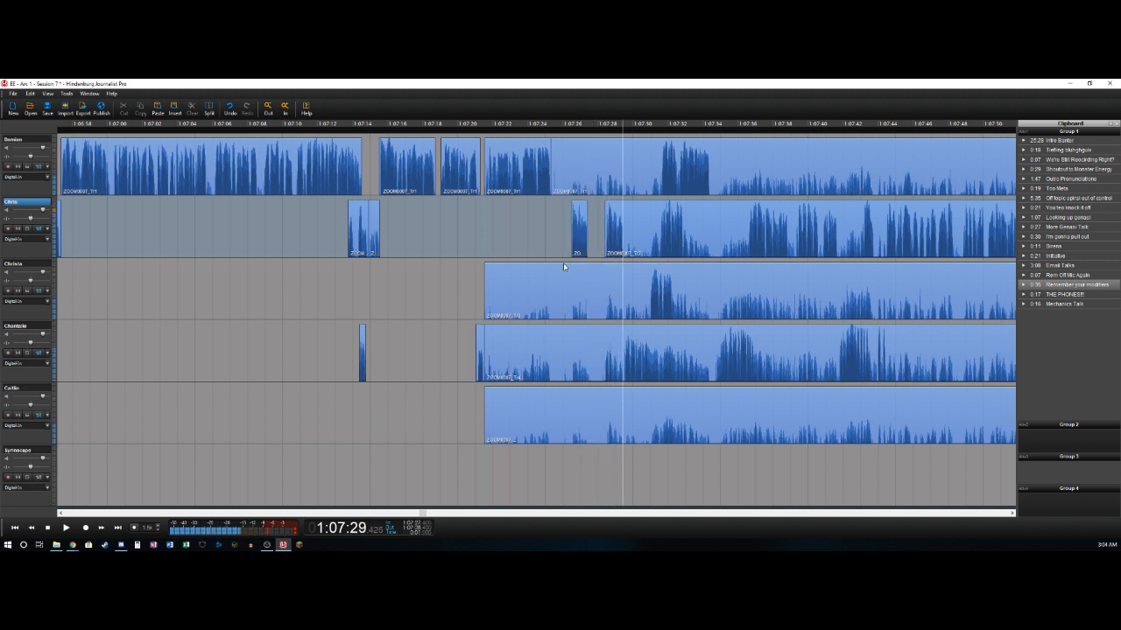
- Split the second and fourth tracks near 1:07:29.5 and delete the fourth track's section from about 1:07:21.5 to there
{"action": "key", "text": "t"}
{"action": "key", "text": "Left"}
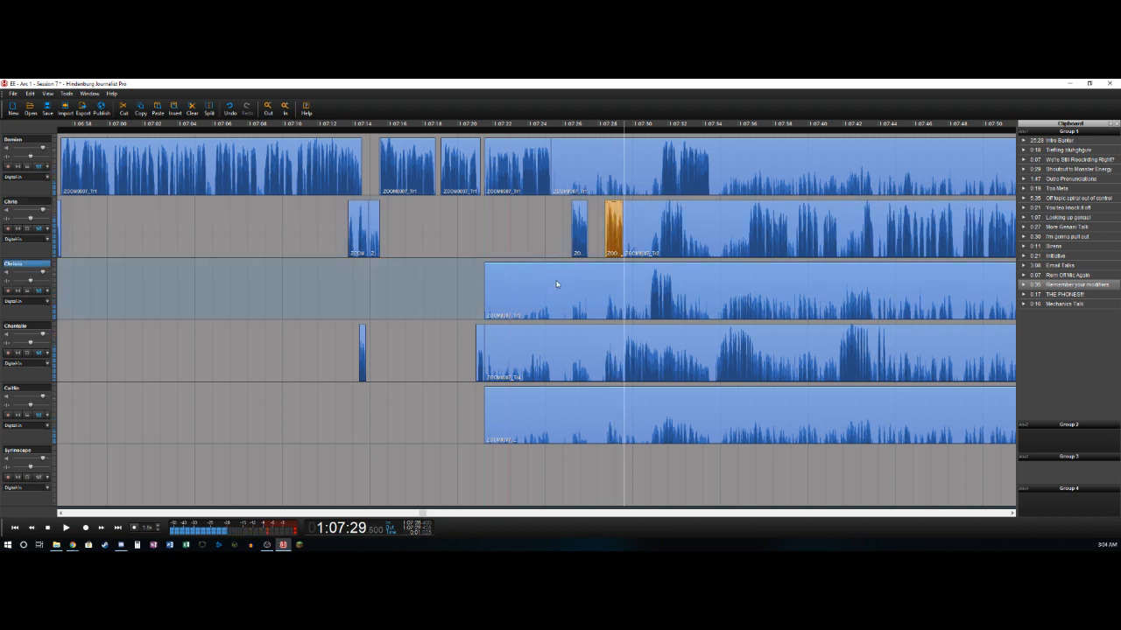
{"action": "key", "text": "t"}
{"action": "key", "text": "Delete"}
{"action": "key", "text": "Right"}
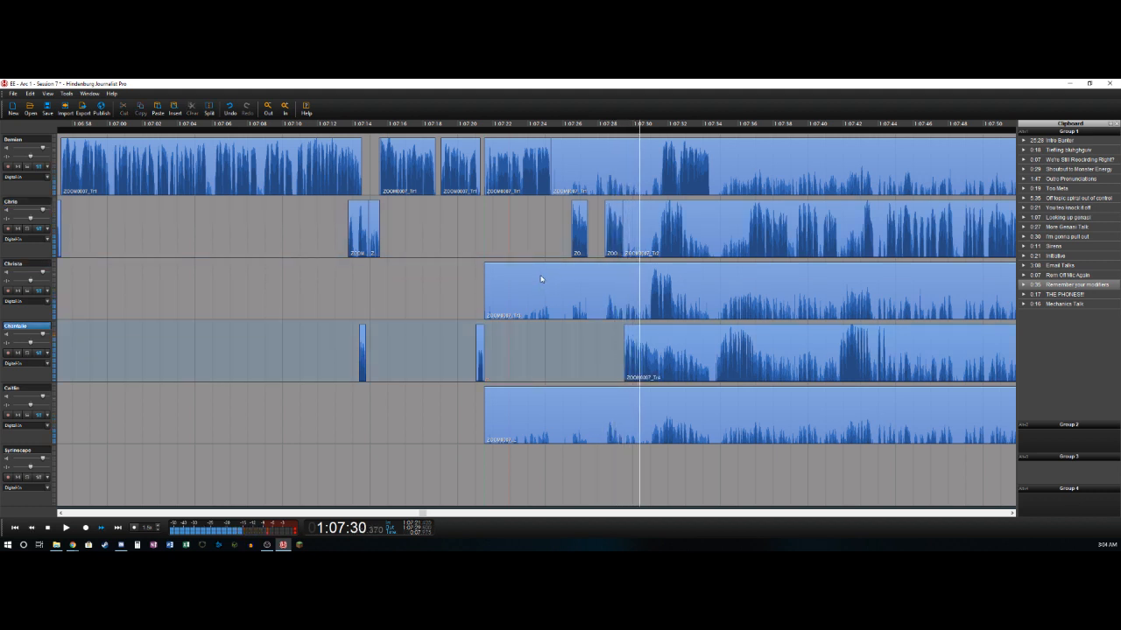
- Split the fourth track at 1:07:31.5, and split the third track near 1:07:30.9 and delete its section from about 1:07:21.5 to there
{"action": "key", "text": "t"}
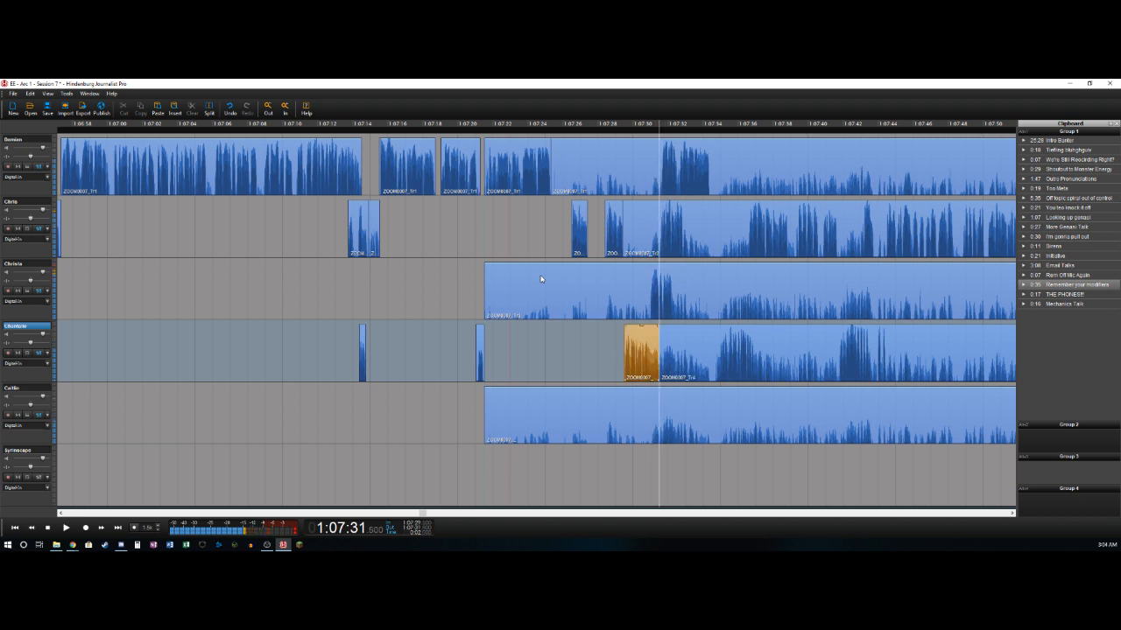
{"action": "key", "text": "Left"}
{"action": "key", "text": "t"}
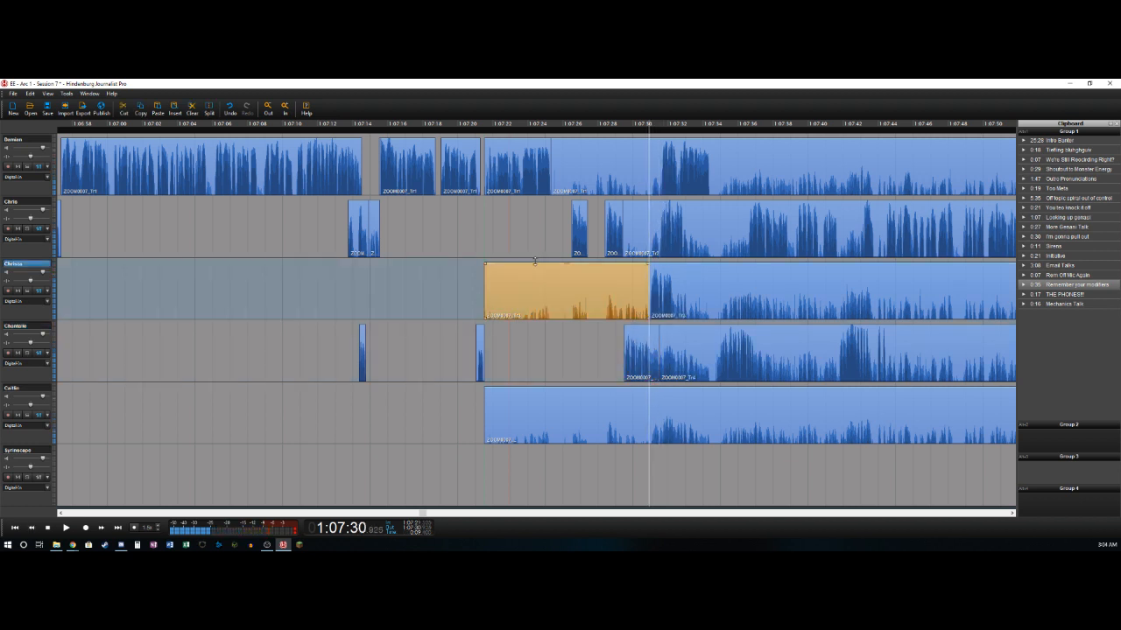
{"action": "key", "text": "Delete"}
- Split the third track at 1:07:32.3, and split the second track near 1:07:31.5 and delete its section from about 1:07:29.5 to there
{"action": "key", "text": "Right"}
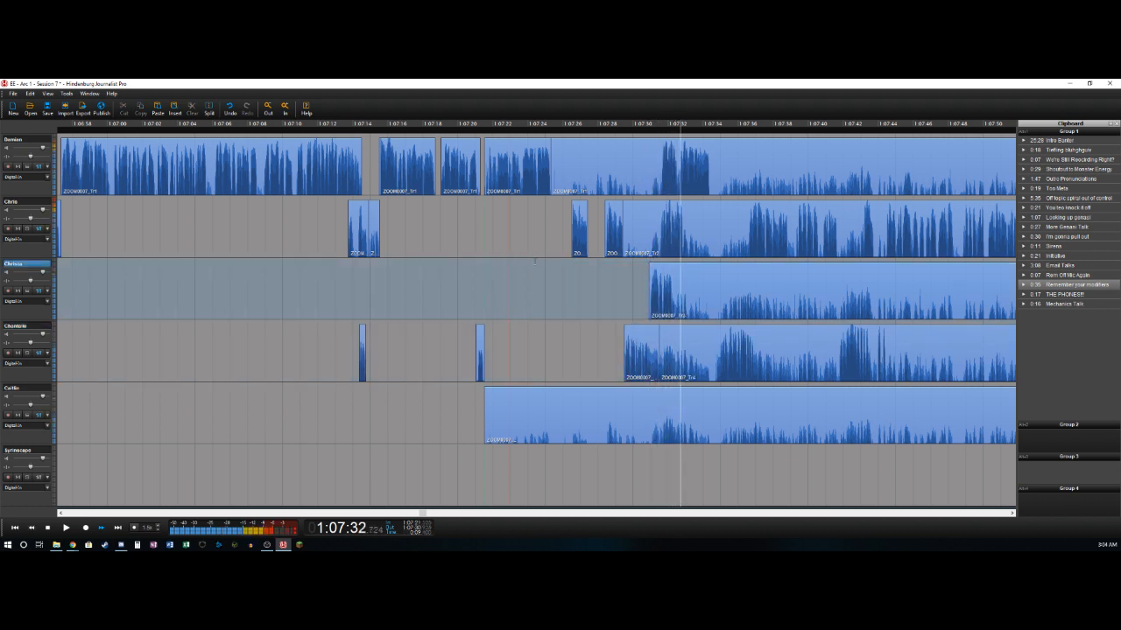
{"action": "key", "text": "Left"}
{"action": "key", "text": "t"}
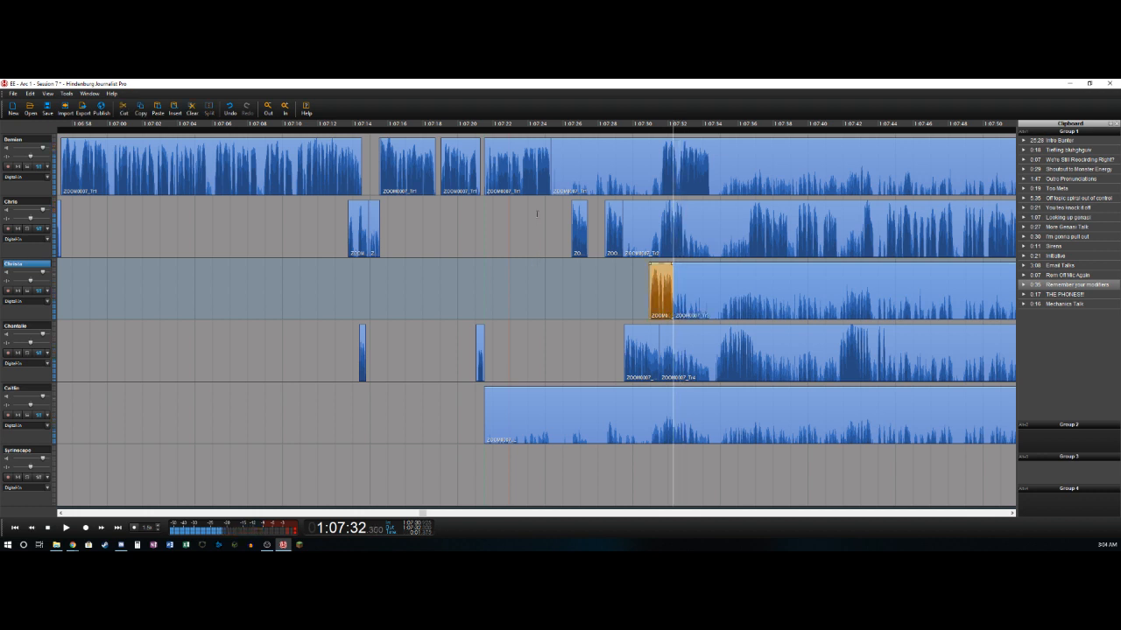
{"action": "key", "text": "Left"}
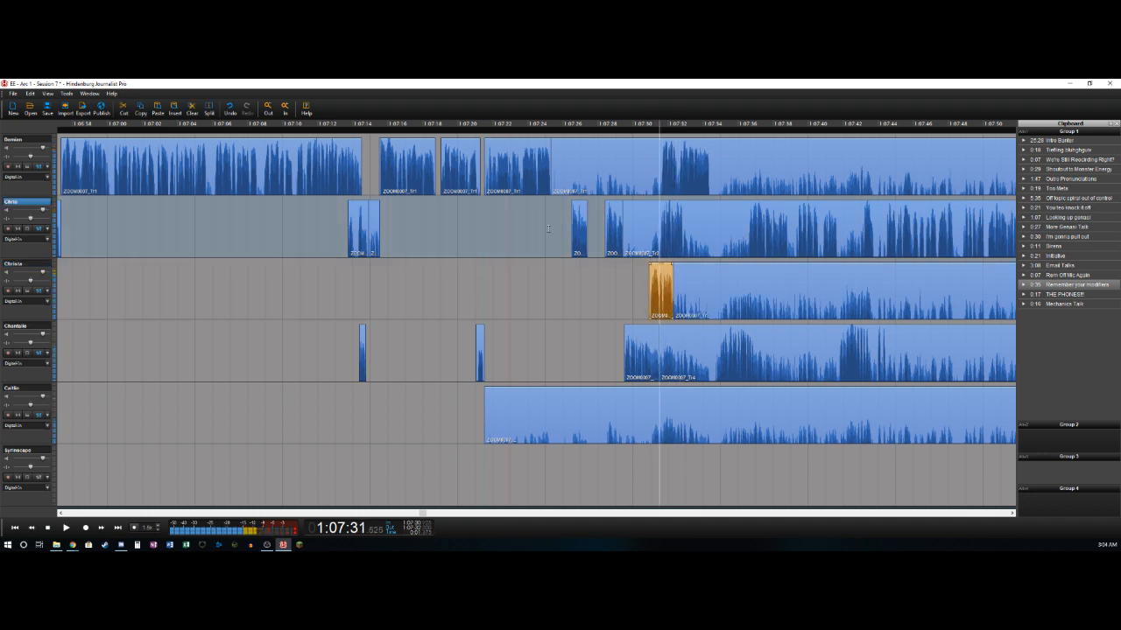
{"action": "key", "text": "t"}
{"action": "key", "text": "Delete"}
- Split the second track near 1:07:32.9, and split the first track at 1:07:31.6 and delete its section from about 1:07:25.3 to there
{"action": "key", "text": "Right"}
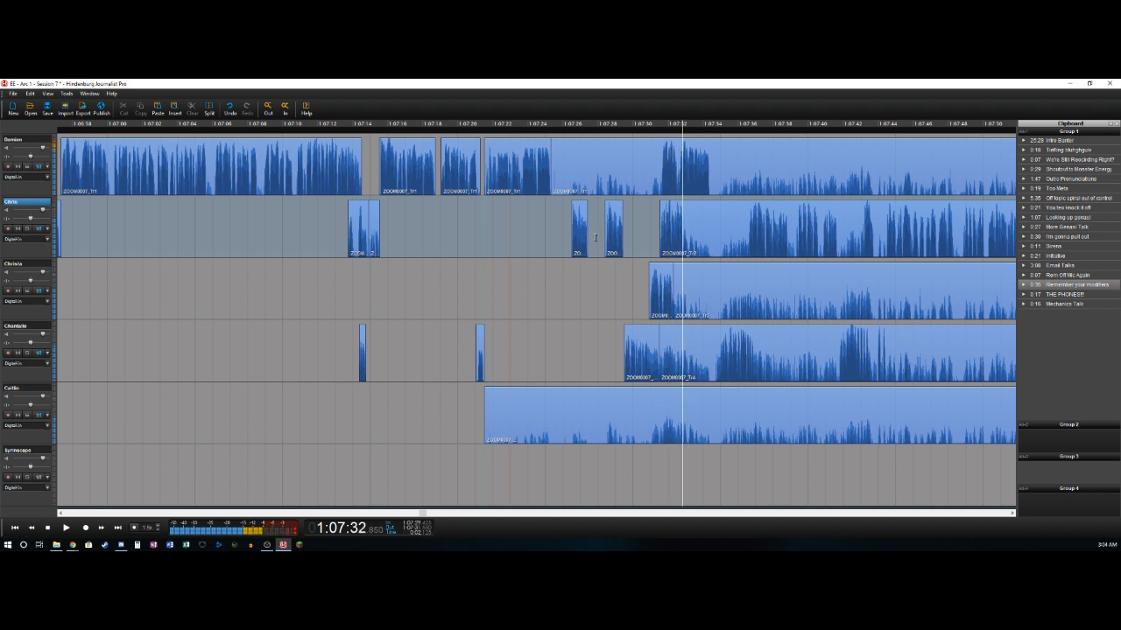
{"action": "key", "text": "t"}
{"action": "key", "text": "Left"}
{"action": "key", "text": "Right"}
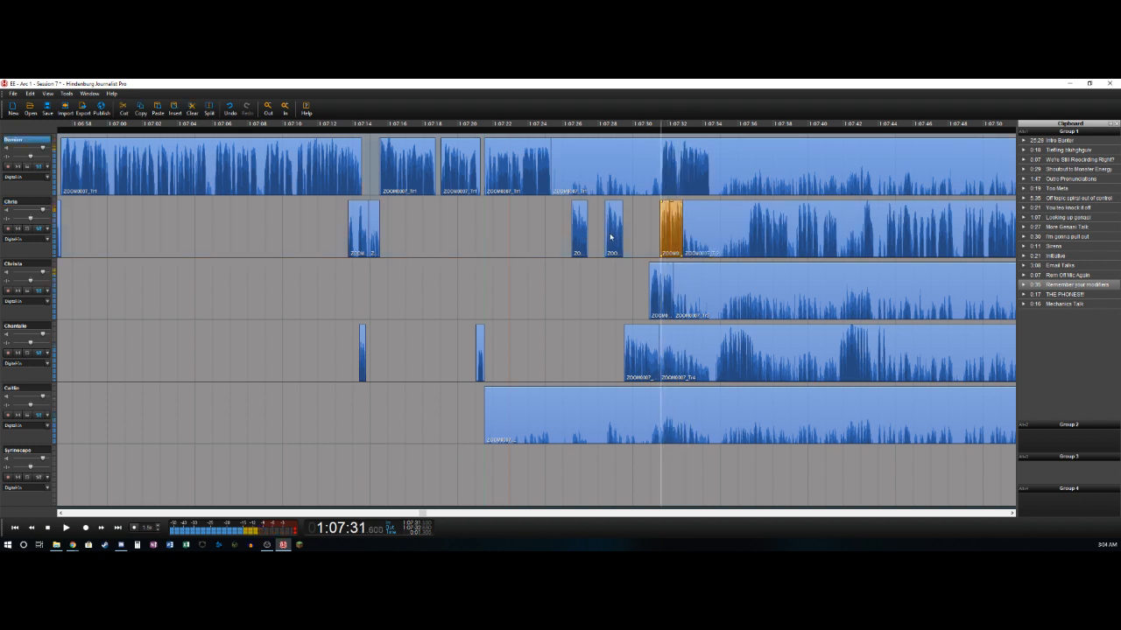
{"action": "key", "text": "t"}
{"action": "key", "text": "Delete"}
- Split the first track near 1:07:34.5, and split the fourth track near 1:07:34.7 and delete its section from 1:07:31.5 to there
{"action": "key", "text": "Right"}
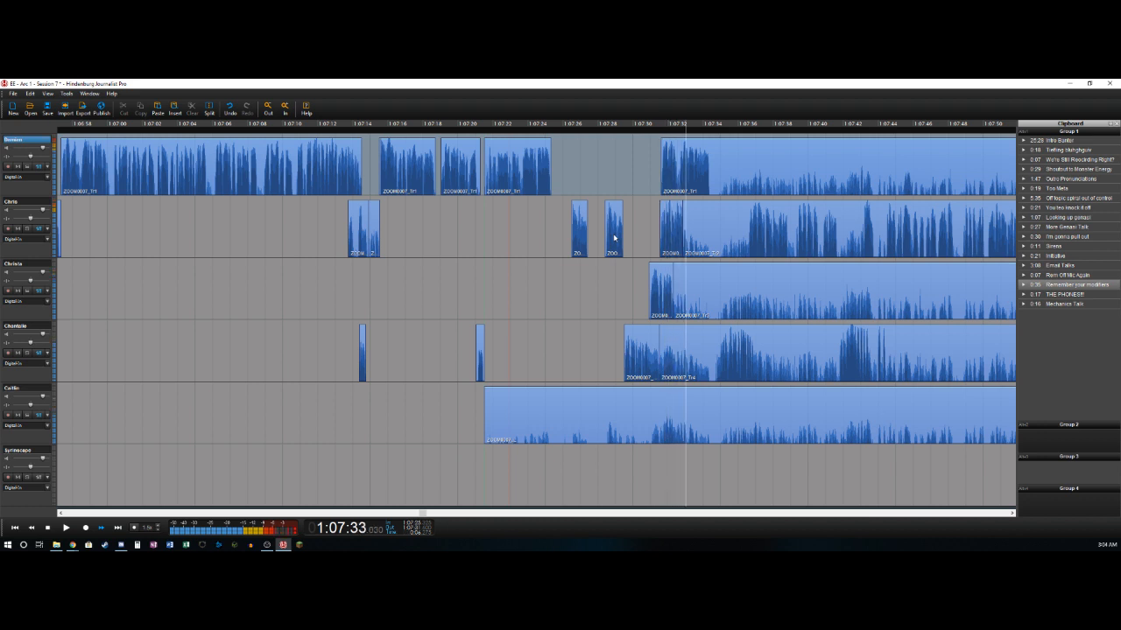
{"action": "key", "text": "t"}
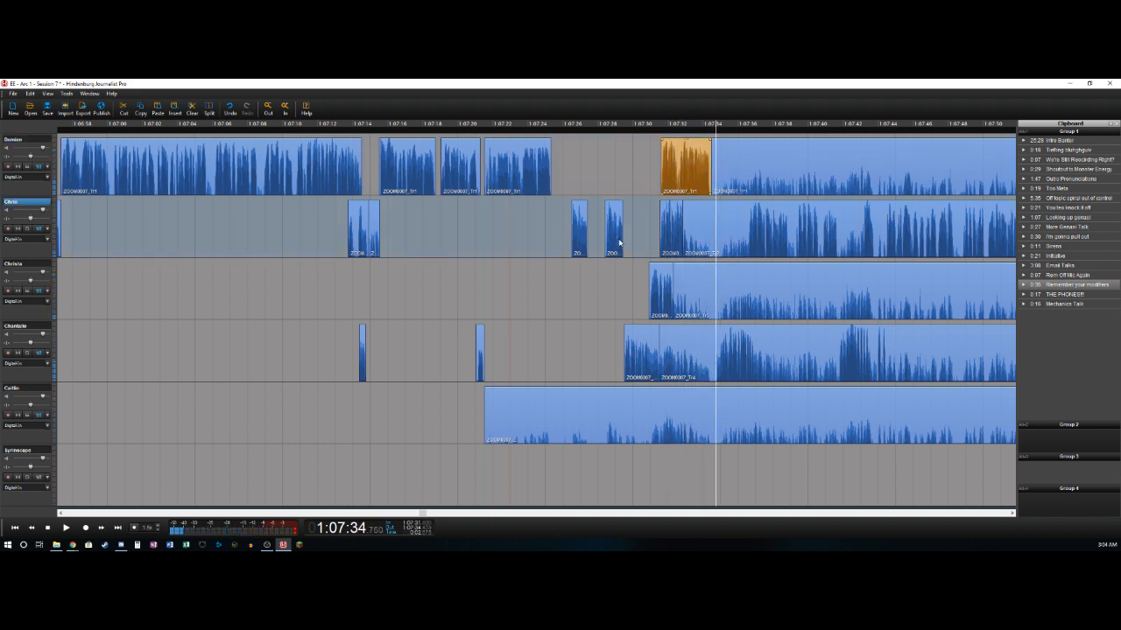
{"action": "key", "text": "Left"}
{"action": "key", "text": "Right"}
{"action": "key", "text": "t"}
{"action": "key", "text": "Delete"}
- Split the fourth track near 1:07:37.2 and delete the second track's section from about 1:07:32.9 to 1:07:36.6
{"action": "key", "text": "Right"}
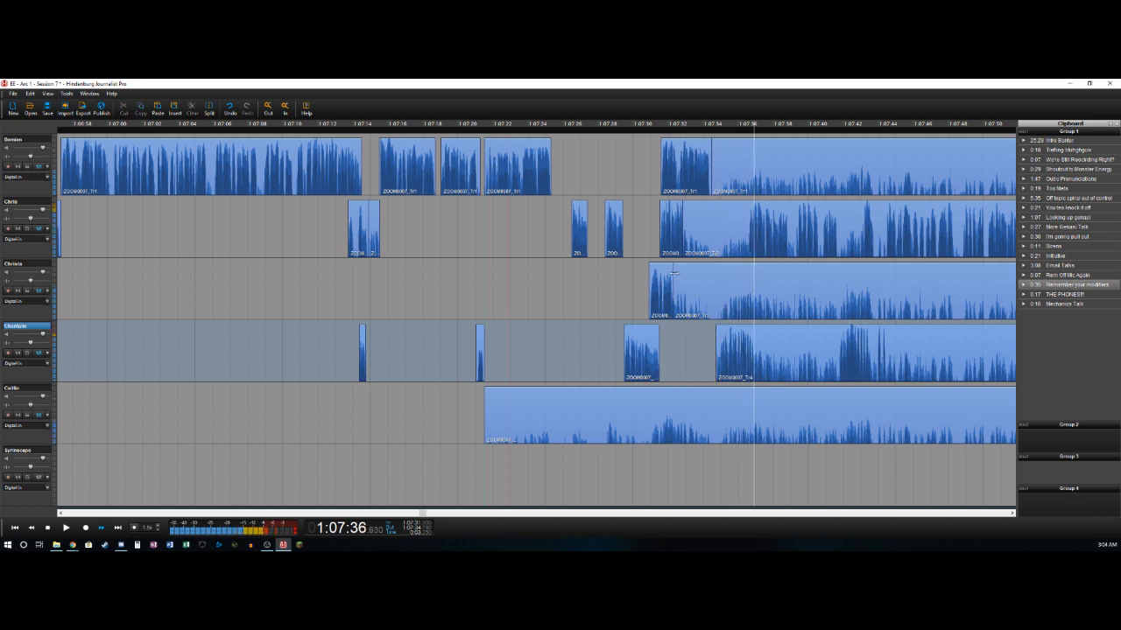
{"action": "key", "text": "t"}
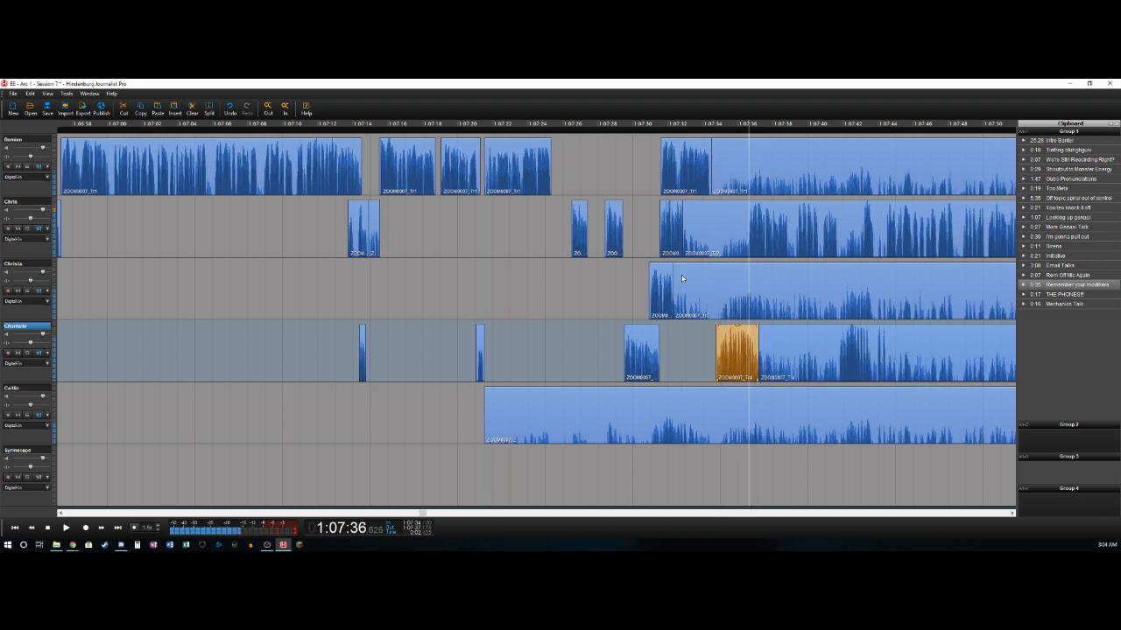
{"action": "key", "text": "Up"}
{"action": "key", "text": "Delete"}
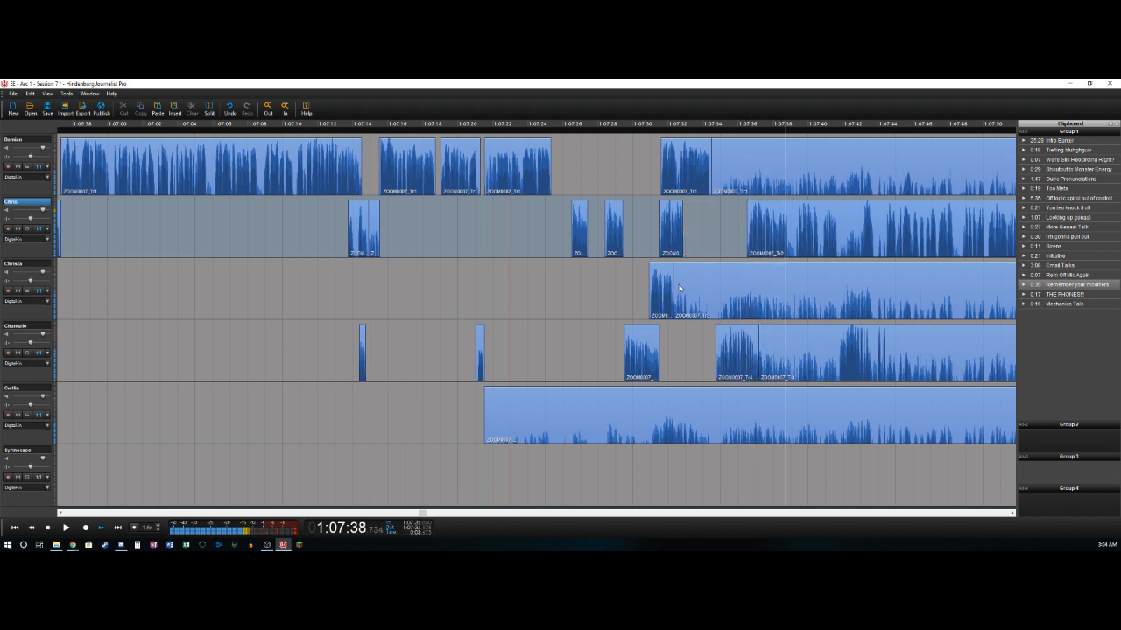
- Split out and delete the second track's short sections at about 1:07:38.9 to 1:07:39.5 and 1:07:40.6 to 1:07:40.9
{"action": "key", "text": "t"}
{"action": "key", "text": "t"}
{"action": "key", "text": "Delete"}
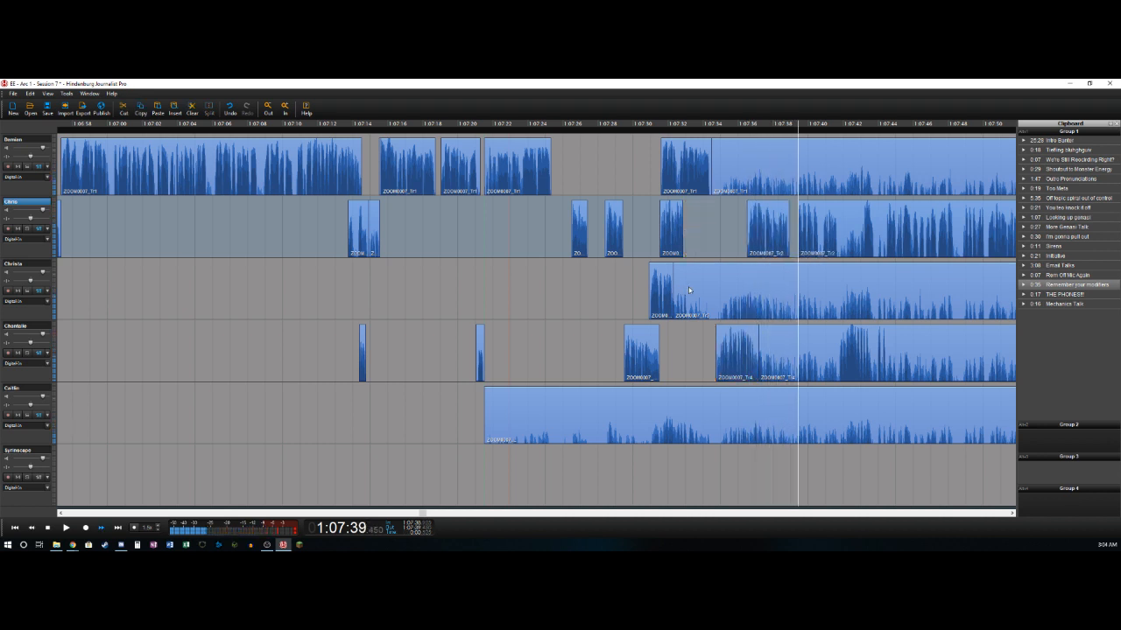
{"action": "key", "text": "t"}
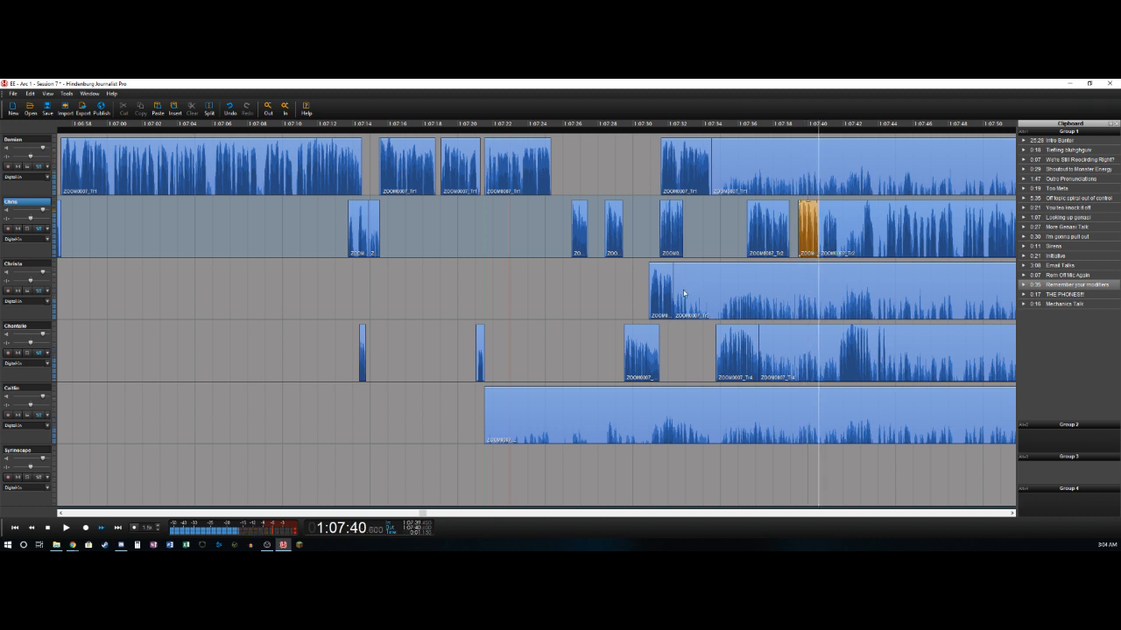
{"action": "key", "text": "t"}
{"action": "key", "text": "Delete"}
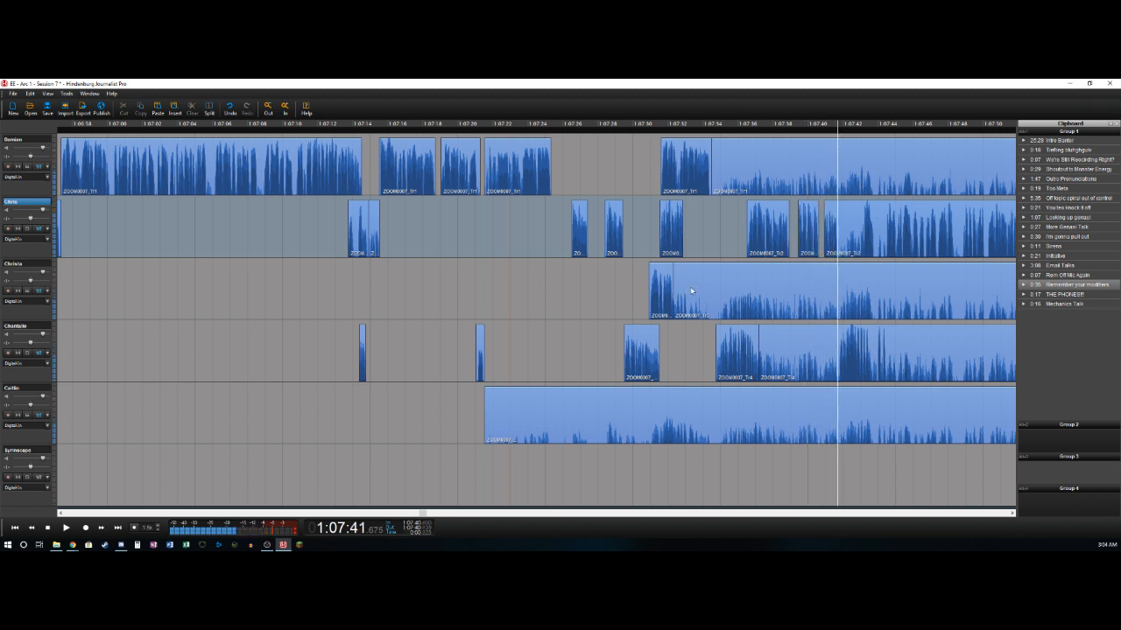
- Split the second track near 1:07:41.7 and delete the fourth track's section from about 1:07:37.2 to 1:07:41.8
{"action": "key", "text": "t"}
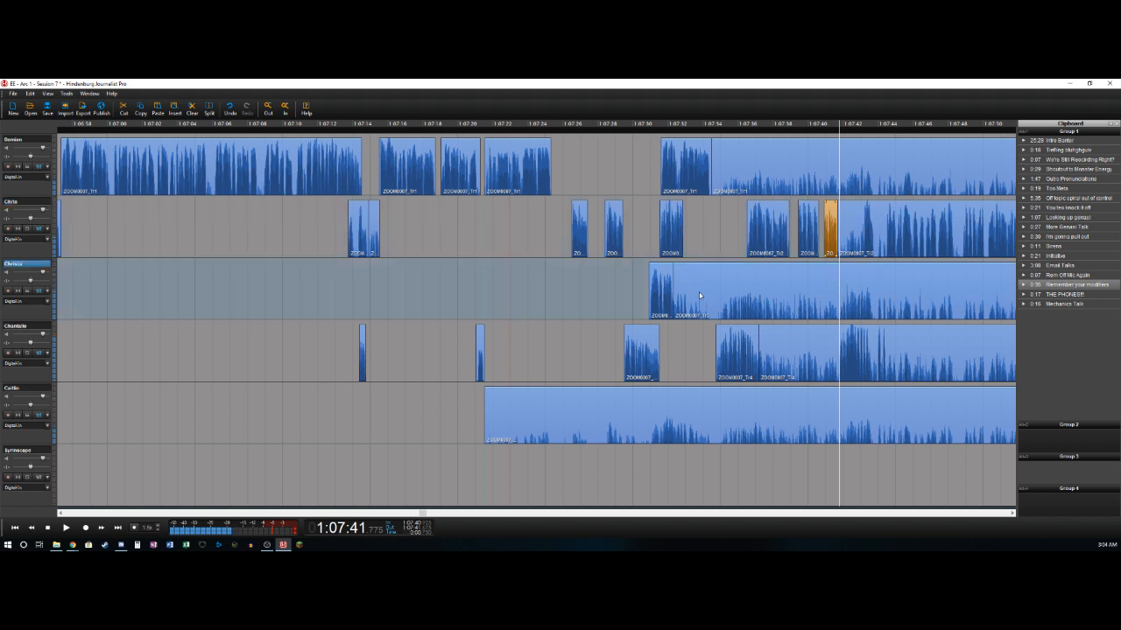
{"action": "key", "text": "t"}
{"action": "key", "text": "Delete"}
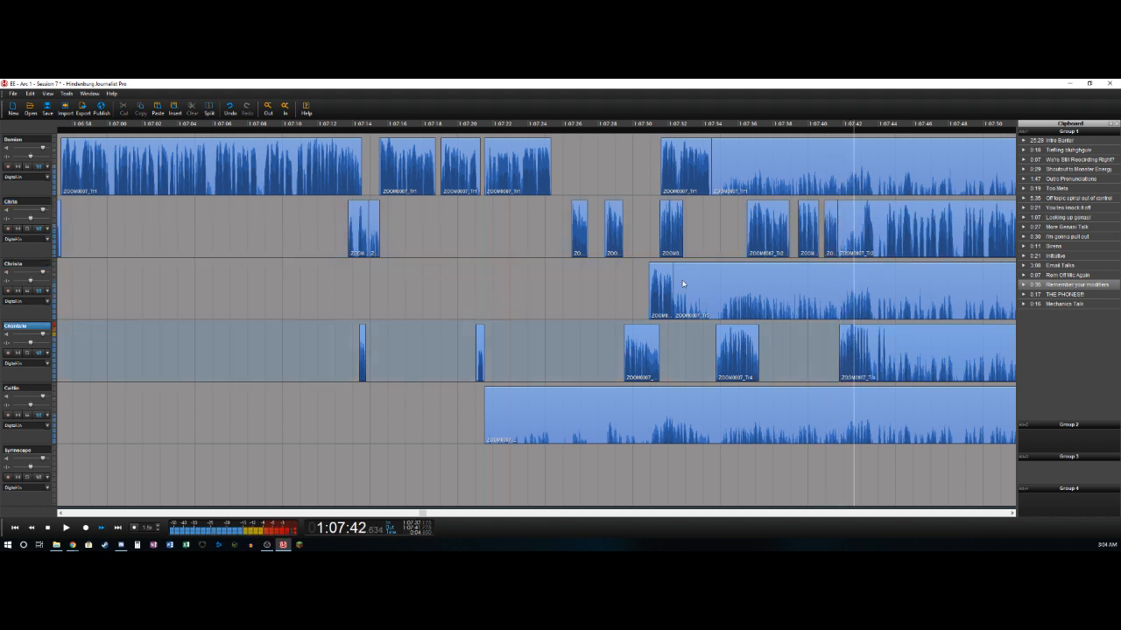
- Split the fourth track near 1:07:43.7 and delete the second track's section from about 1:07:41.7 to 1:07:43.1
{"action": "key", "text": "t"}
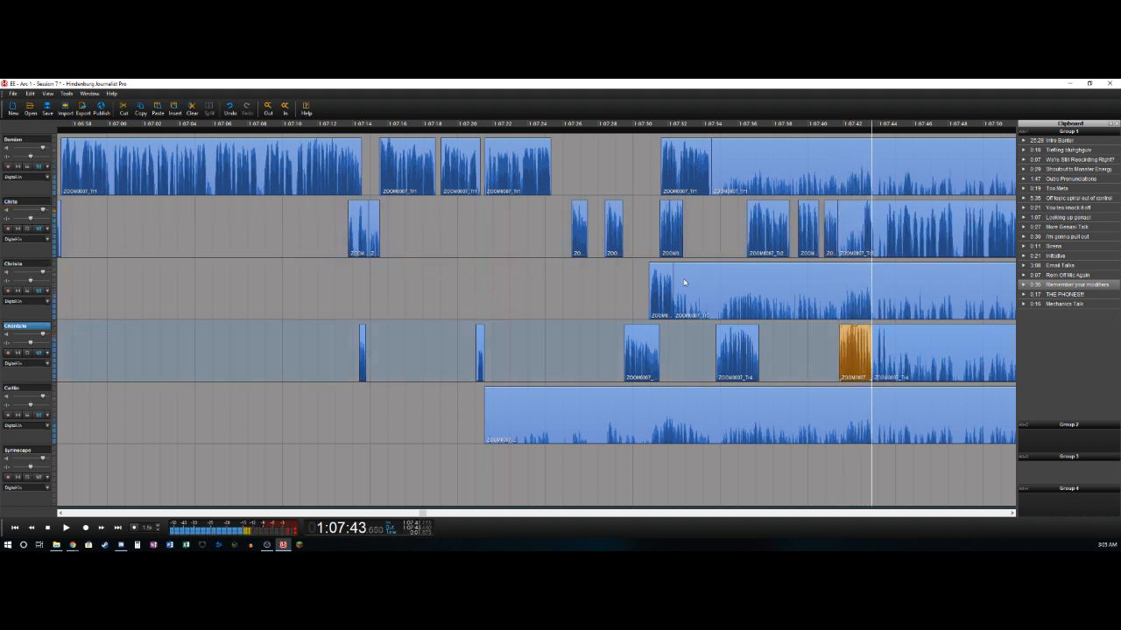
{"action": "key", "text": "Up"}
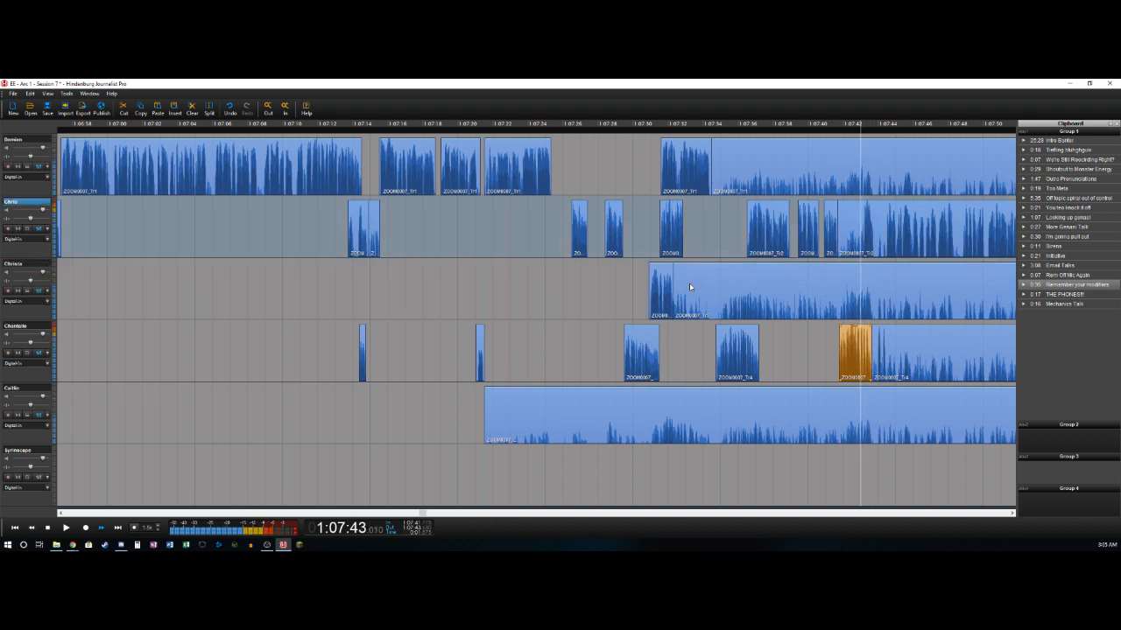
{"action": "key", "text": "t"}
{"action": "key", "text": "Delete"}
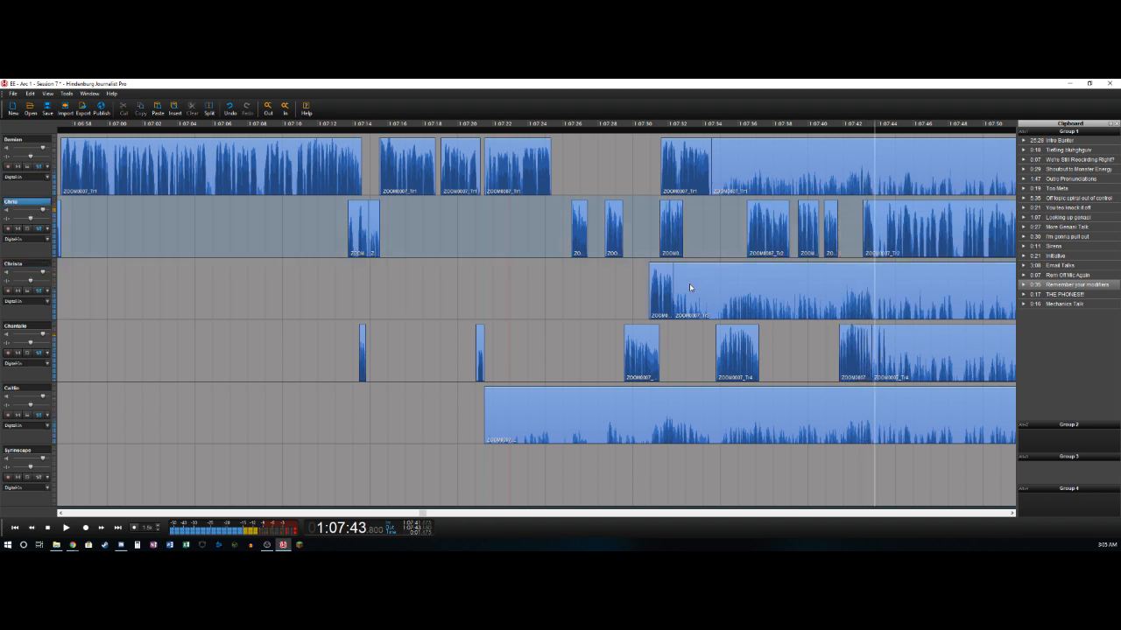
- Split the second track at 1:07:43.8 and delete the fourth track's short section from about 1:07:43.7 to 1:07:43.9
{"action": "key", "text": "t"}
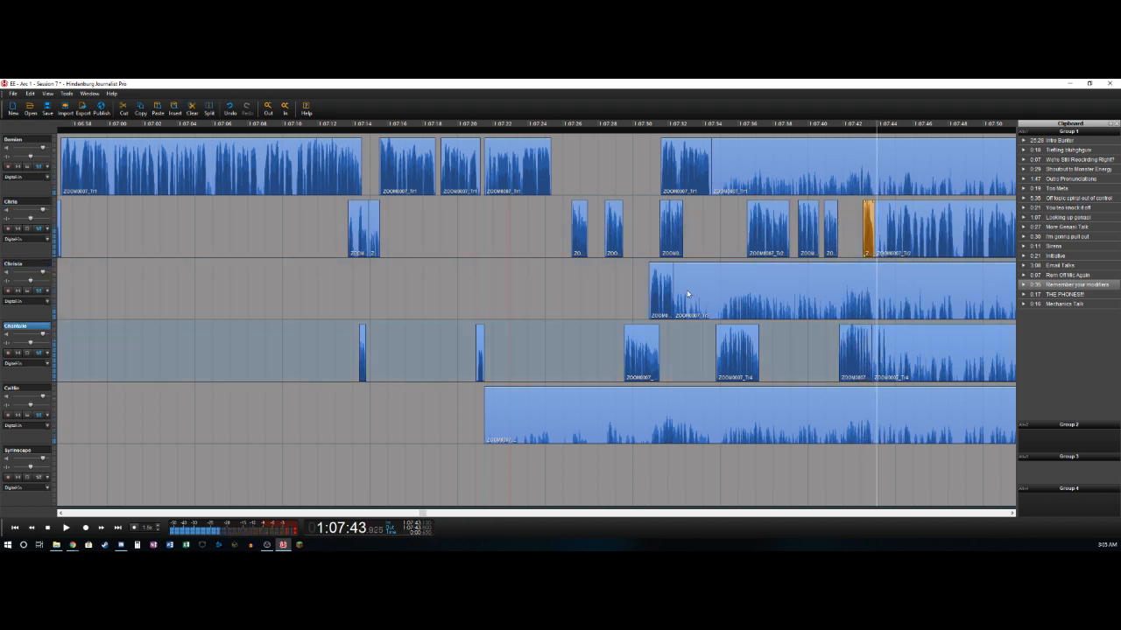
{"action": "key", "text": "t"}
{"action": "key", "text": "Delete"}
- Split the fourth track near 1:07:44.6 and delete the second track's sections at about 1:07:43.8 to 1:07:44.5 and 1:07:48.3 to 1:07:48.8
{"action": "key", "text": "t"}
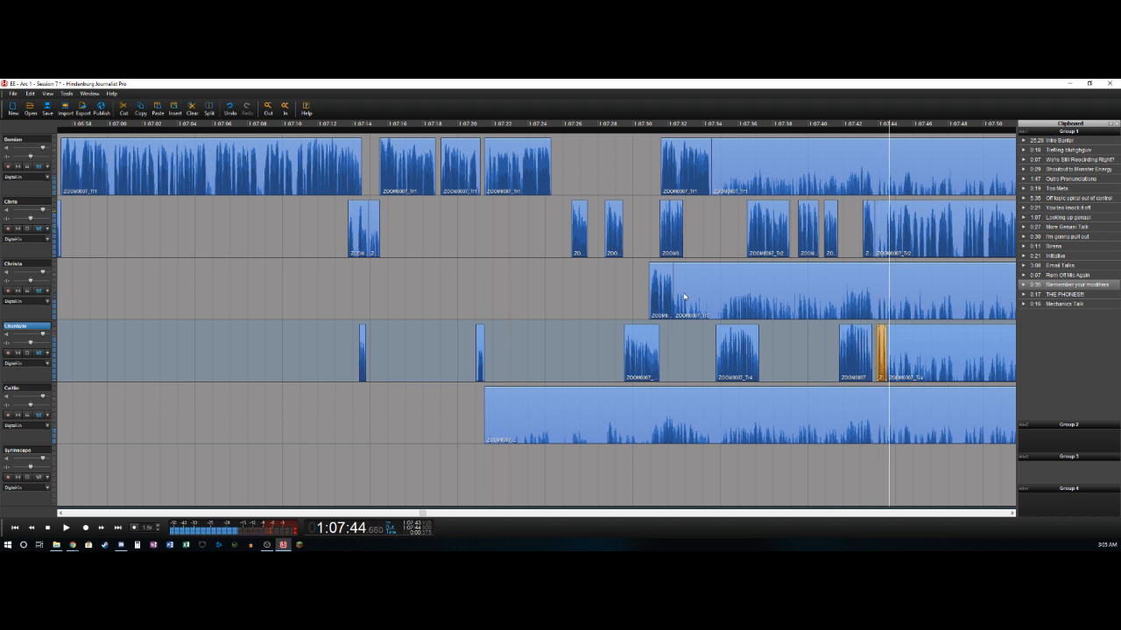
{"action": "key", "text": "Delete"}
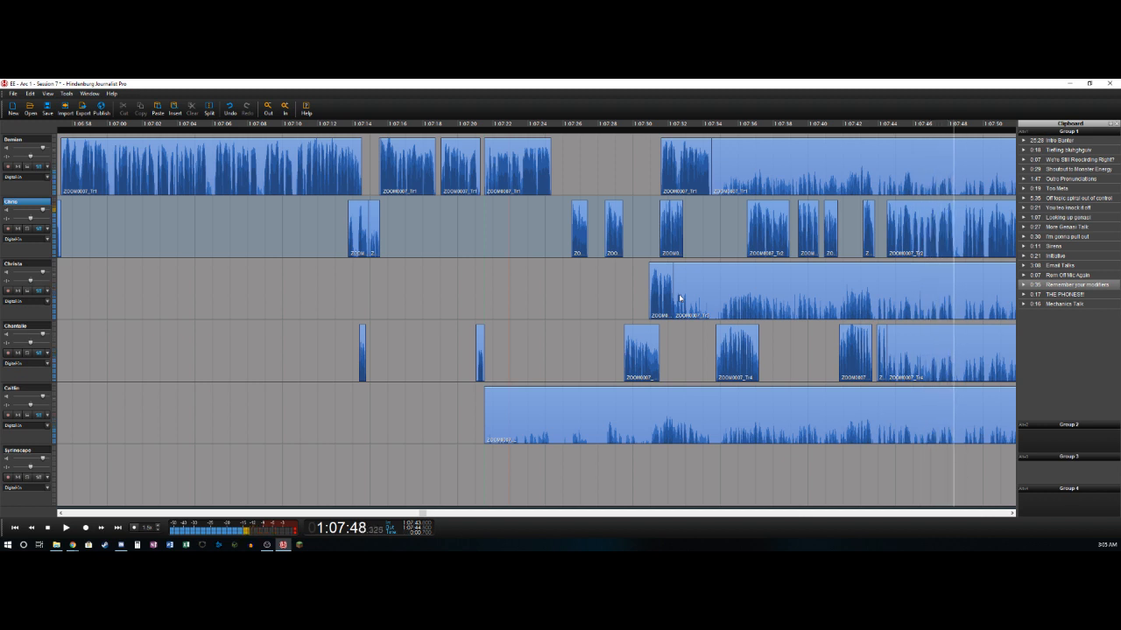
{"action": "key", "text": "t"}
{"action": "key", "text": "Right"}
{"action": "key", "text": "t"}
{"action": "key", "text": "Delete"}
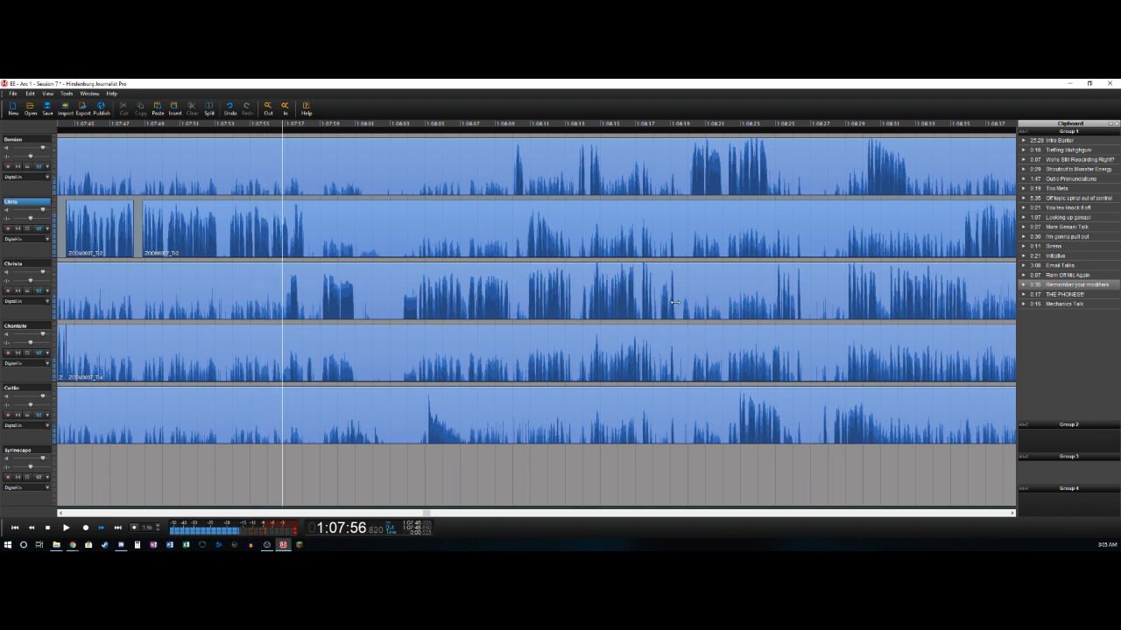
- Split the second track near 1:07:58.1, and split the third track at 1:07:57.0 and delete its section from about 1:07:32.3 to there
{"action": "key", "text": "space"}
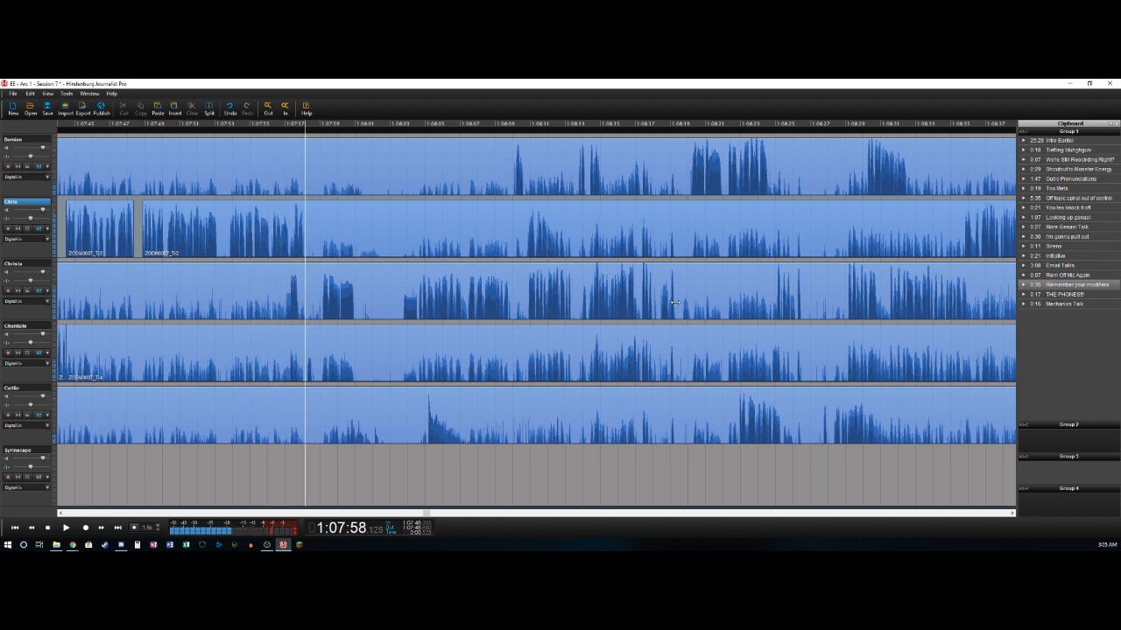
{"action": "key", "text": "t"}
{"action": "key", "text": "Left"}
{"action": "key", "text": "Left"}
{"action": "key", "text": "Left"}
{"action": "key", "text": "Left"}
{"action": "key", "text": "Left"}
{"action": "key", "text": "Left"}
{"action": "key", "text": "Left"}
{"action": "key", "text": "Left"}
{"action": "key", "text": "Left"}
{"action": "key", "text": "Left"}
{"action": "key", "text": "Left"}
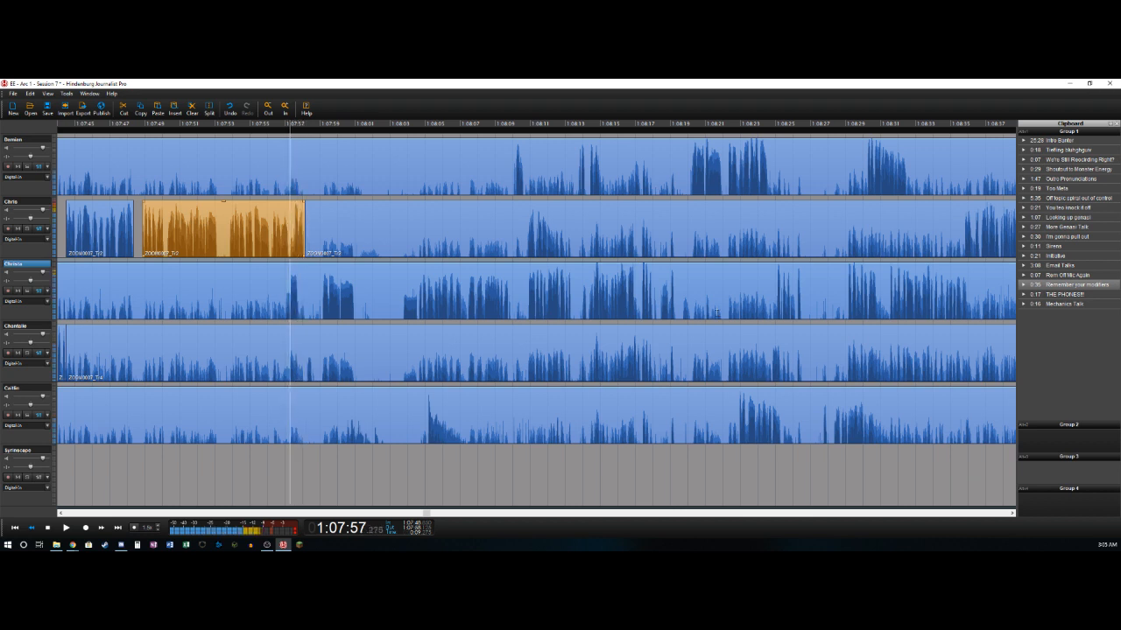
{"action": "key", "text": "Right"}
{"action": "key", "text": "Right"}
{"action": "key", "text": "Right"}
{"action": "key", "text": "Left"}
{"action": "key", "text": "t"}
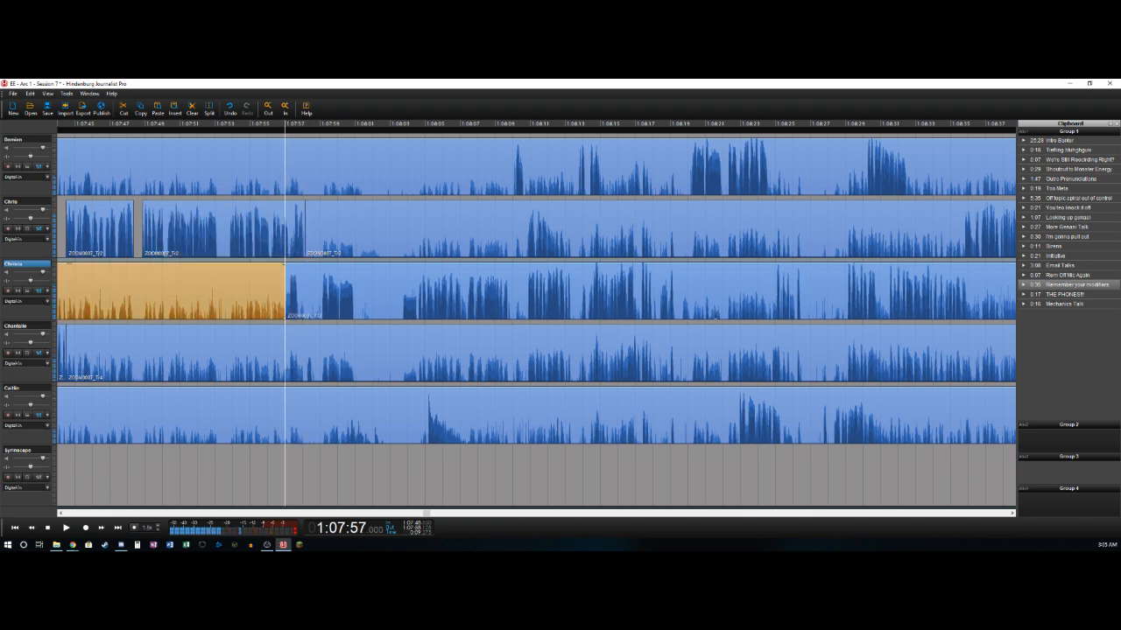
{"action": "key", "text": "Delete"}
- Split the third track near 1:07:57.8 and 1:07:59.1 and delete the section between the splits
{"action": "key", "text": "Right"}
{"action": "key", "text": "Right"}
{"action": "key", "text": "Right"}
{"action": "key", "text": "Right"}
{"action": "key", "text": "t"}
{"action": "key", "text": "space"}
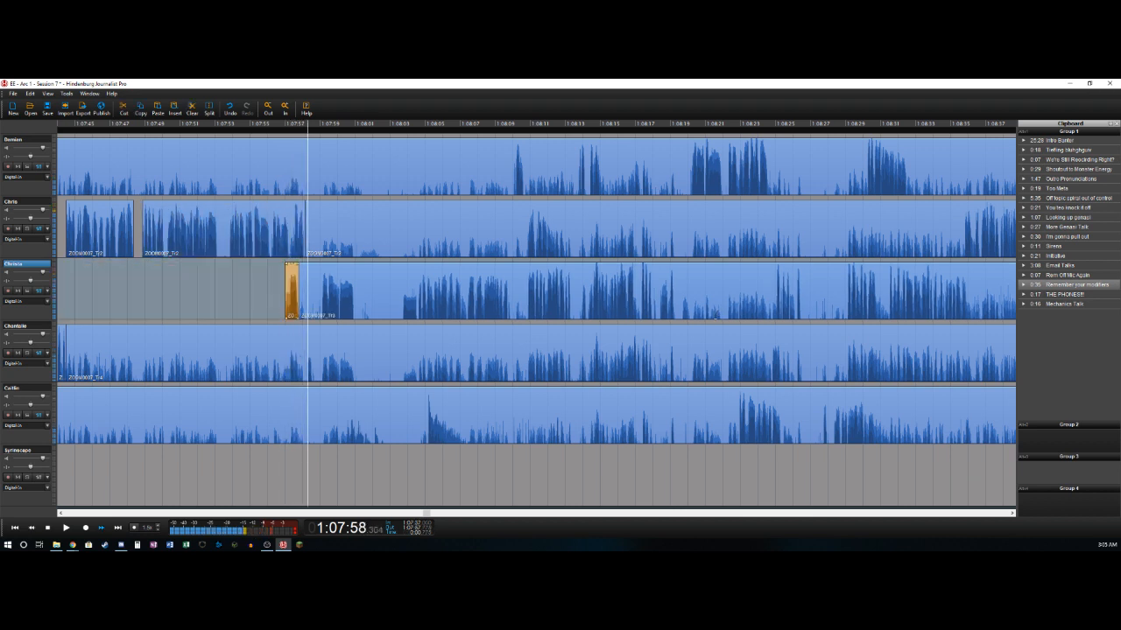
{"action": "key", "text": "space"}
{"action": "key", "text": "t"}
{"action": "key", "text": "Delete"}
- Split the third track at 1:08:01.0 and cut the stretch from there to 1:08:03.7 out of all tracks
{"action": "key", "text": "space"}
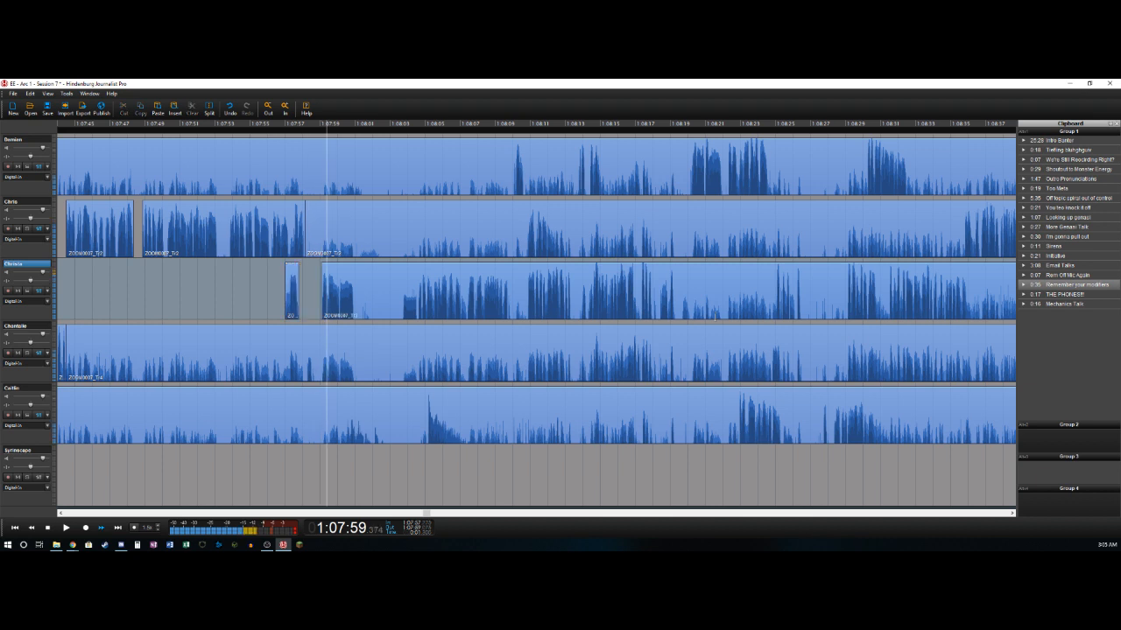
{"action": "key", "text": "space"}
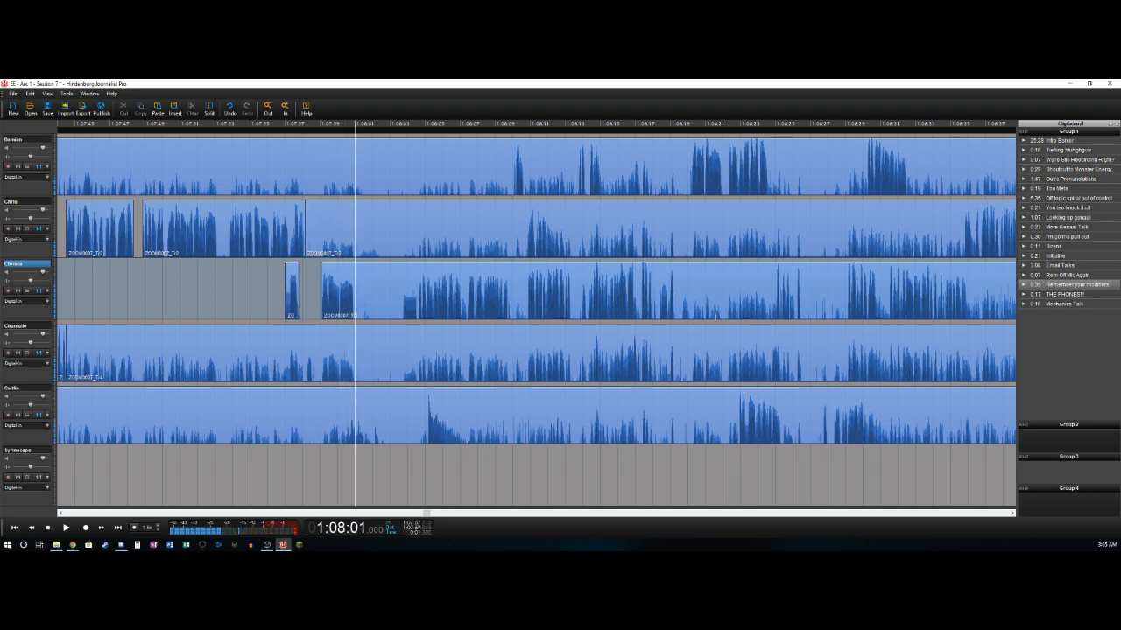
{"action": "key", "text": "t"}
{"action": "key", "text": "space"}
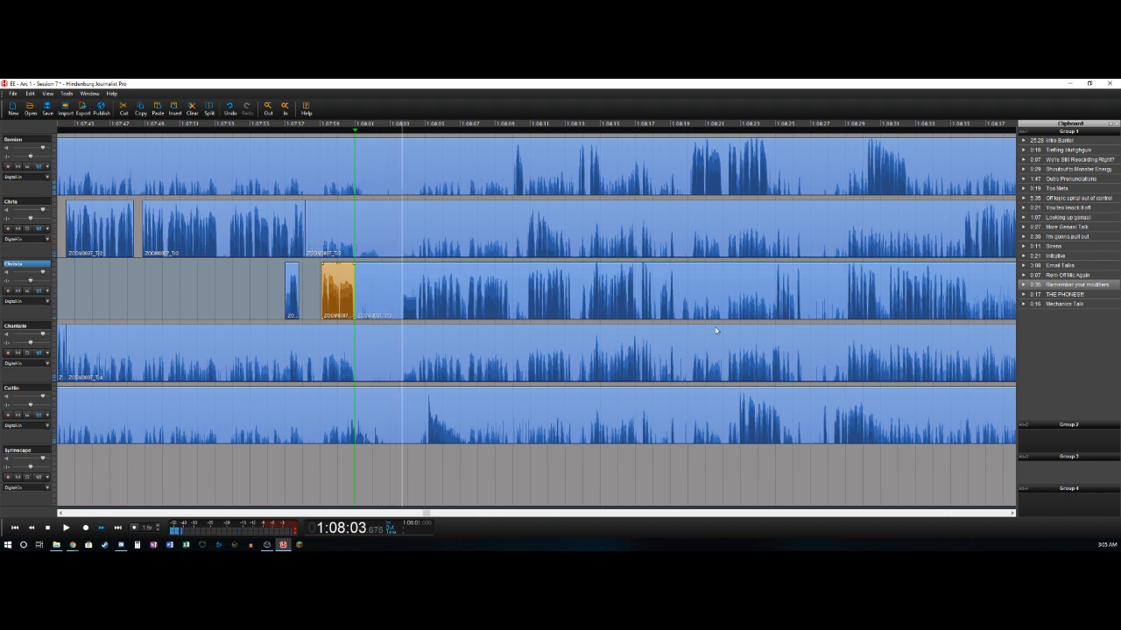
{"action": "key", "text": "o"}
{"action": "left_click", "coordinate": [382, 163]}
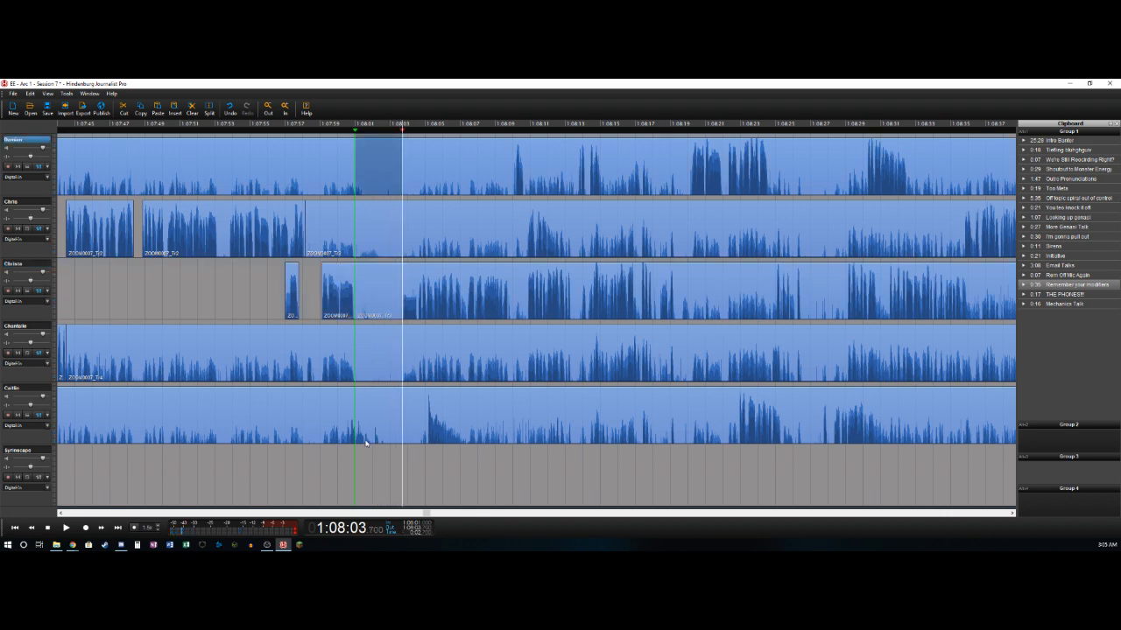
{"action": "key", "text": "ctrl+a"}
{"action": "key", "text": "Delete"}
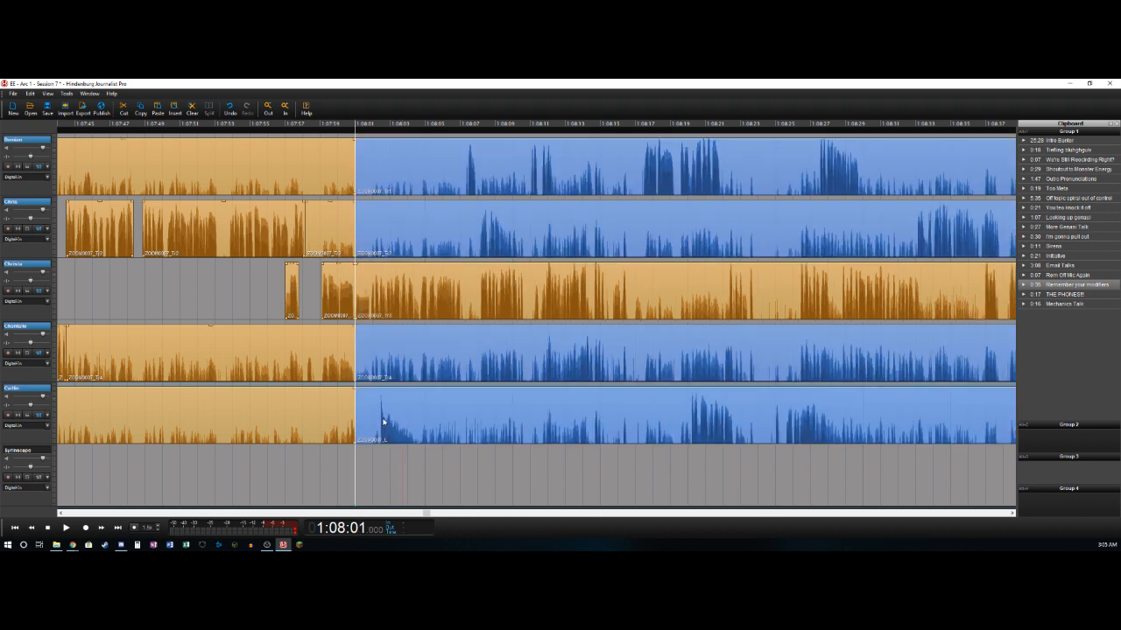
- Clear the selection and delete the first, second, fourth and fifth tracks' sections that end at 1:08:01.0
{"action": "key", "text": "Escape"}
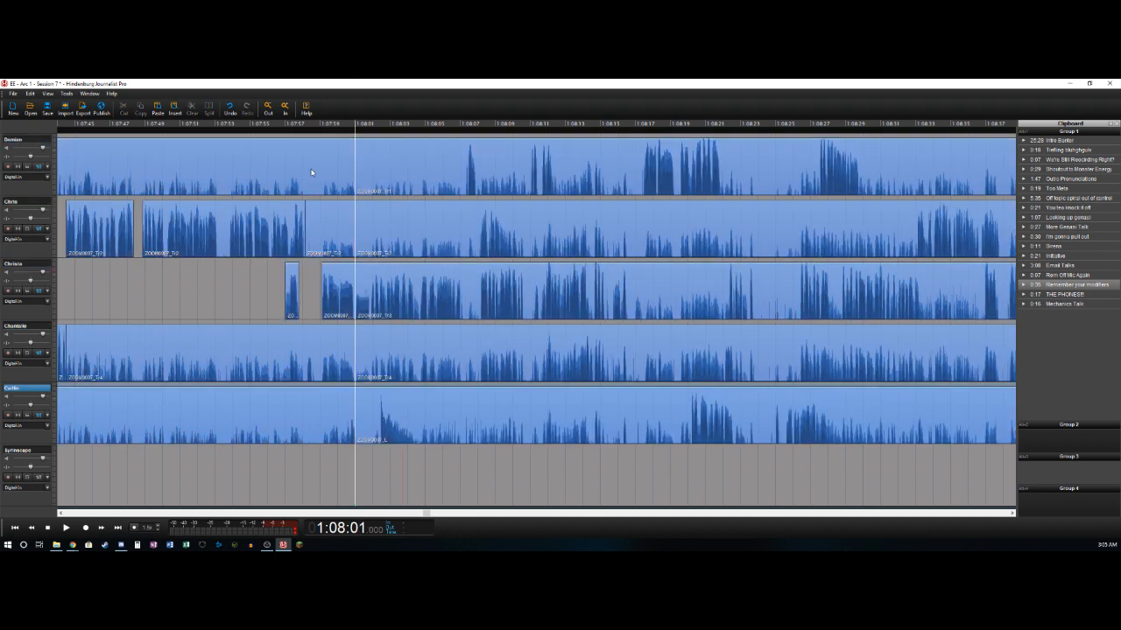
{"action": "left_click", "coordinate": [311, 171]}
{"action": "key", "text": "Delete"}
{"action": "left_click", "coordinate": [338, 225]}
{"action": "key", "text": "Delete"}
{"action": "left_click", "coordinate": [346, 345]}
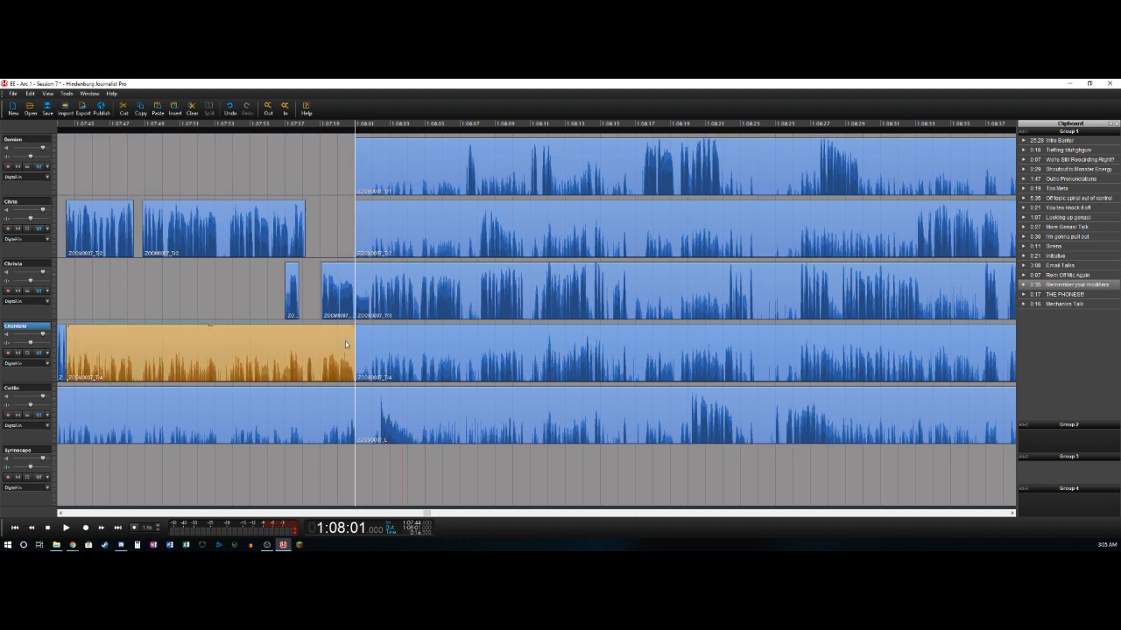
{"action": "key", "text": "Delete"}
{"action": "left_click", "coordinate": [328, 407]}
{"action": "key", "text": "Delete"}
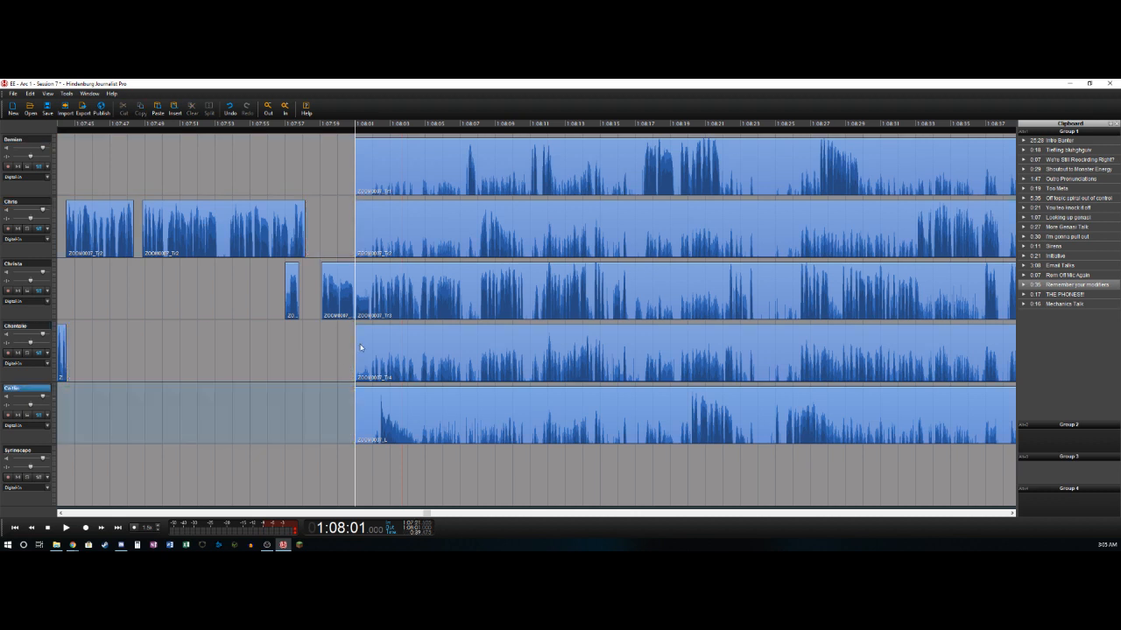
- Split the fifth track near 1:08:07.3, and split the first track near 1:08:07.5 and delete its section from 1:08:01.0 to there
{"action": "key", "text": "space"}
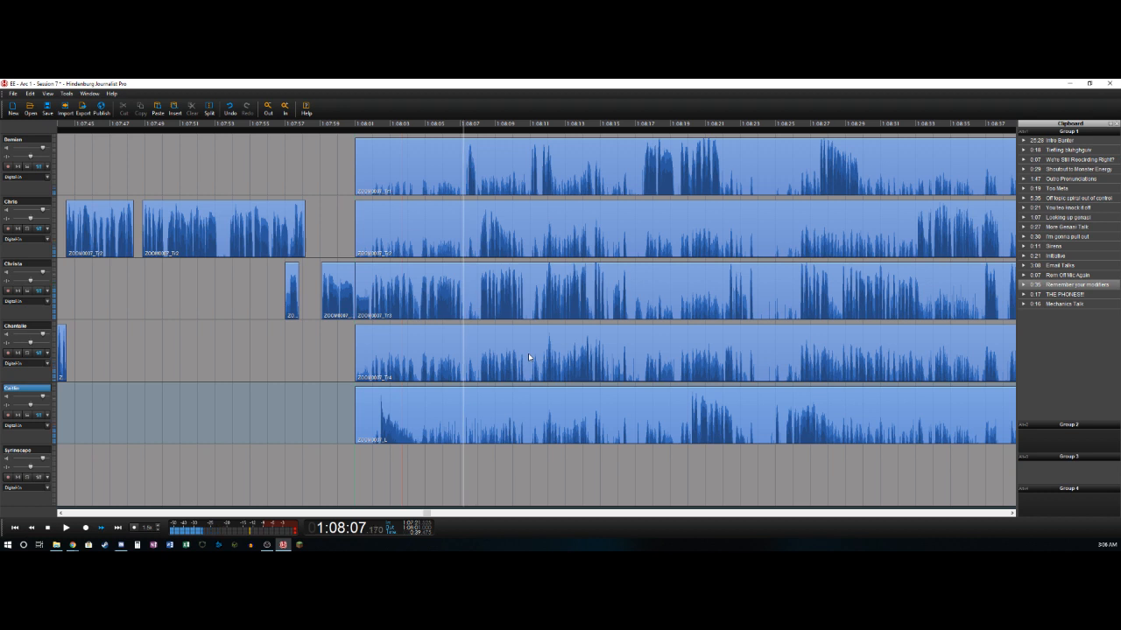
{"action": "key", "text": "t"}
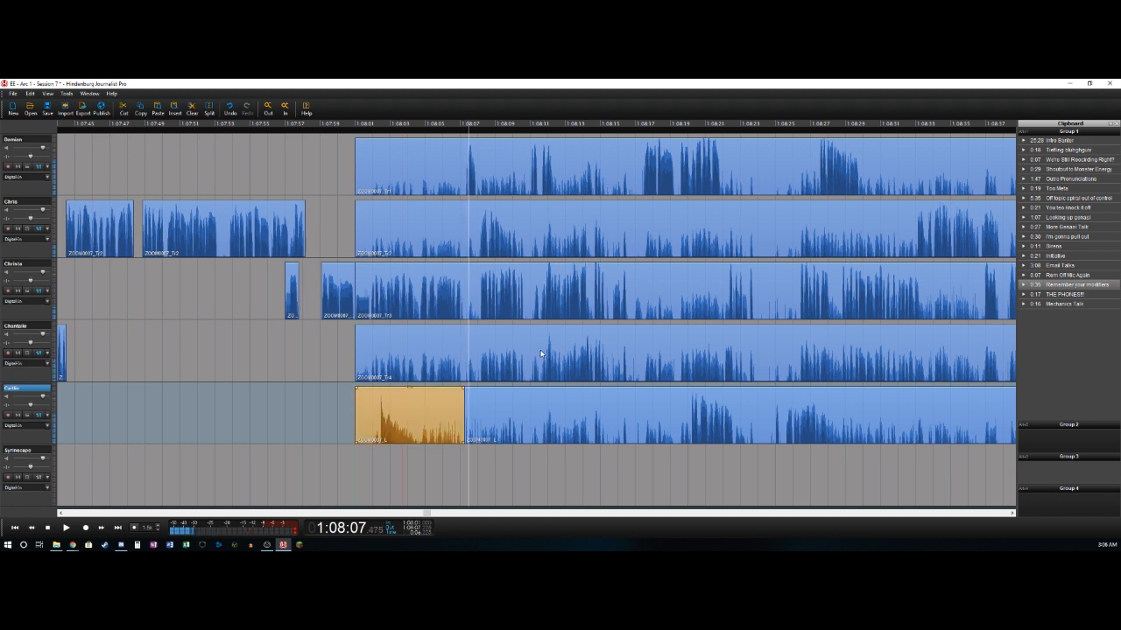
{"action": "key", "text": "t"}
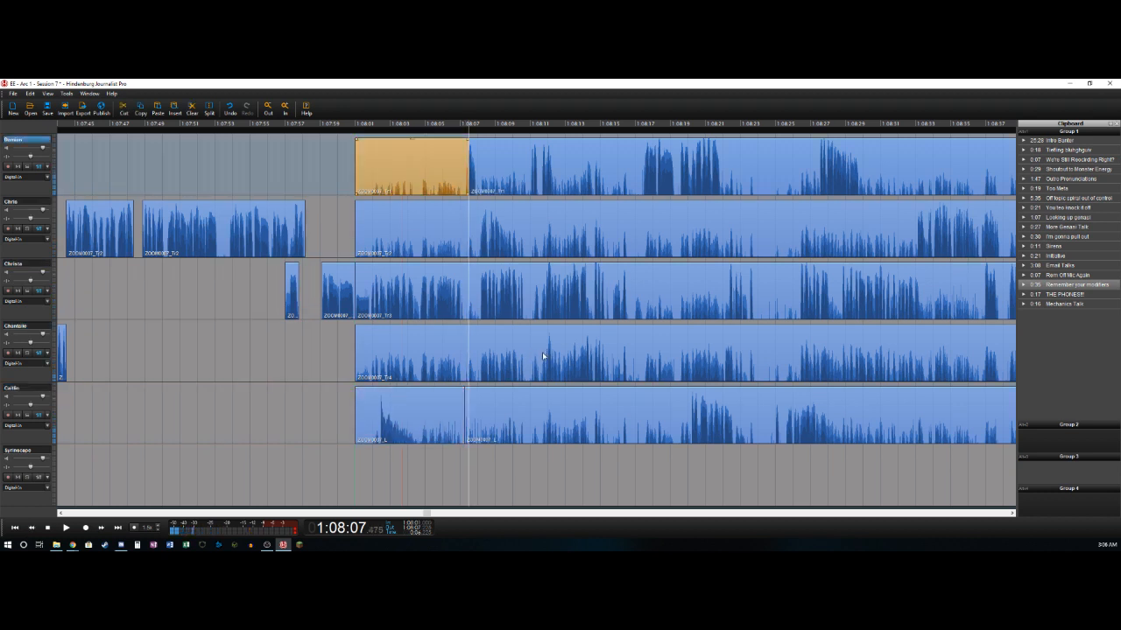
{"action": "key", "text": "Delete"}
- Split the first track near 1:08:07.9 and the third track near 1:08:08.1, undoing the deletion of the third track's section before the split
{"action": "key", "text": "Right"}
{"action": "key", "text": "Right"}
{"action": "key", "text": "Right"}
{"action": "key", "text": "t"}
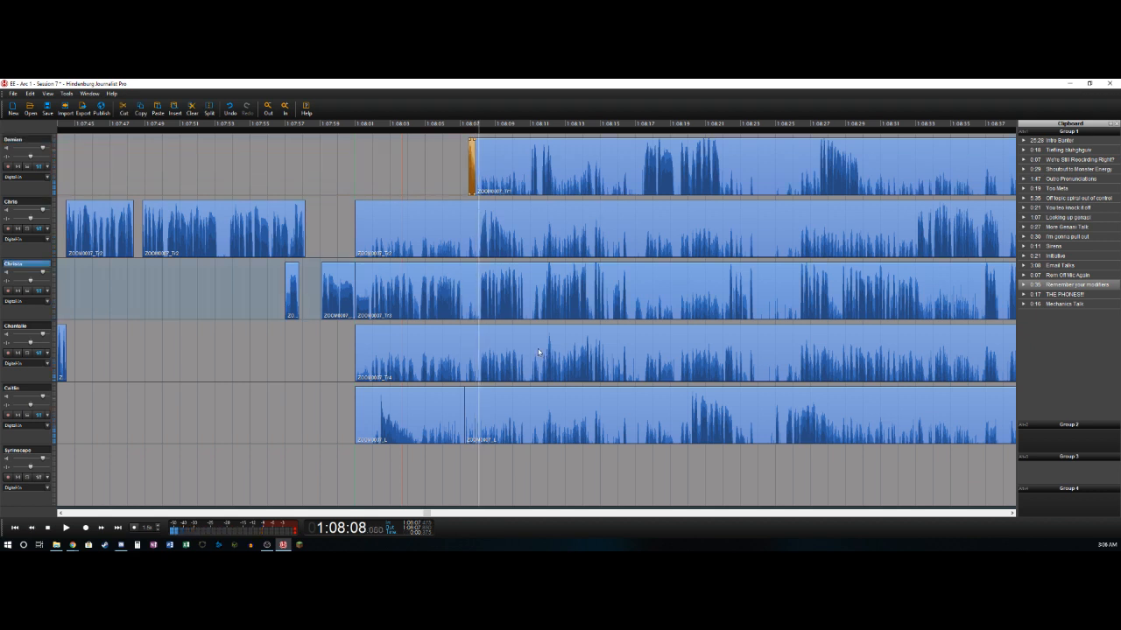
{"action": "key", "text": "Delete"}
{"action": "key", "text": "t"}
{"action": "key", "text": "Delete"}
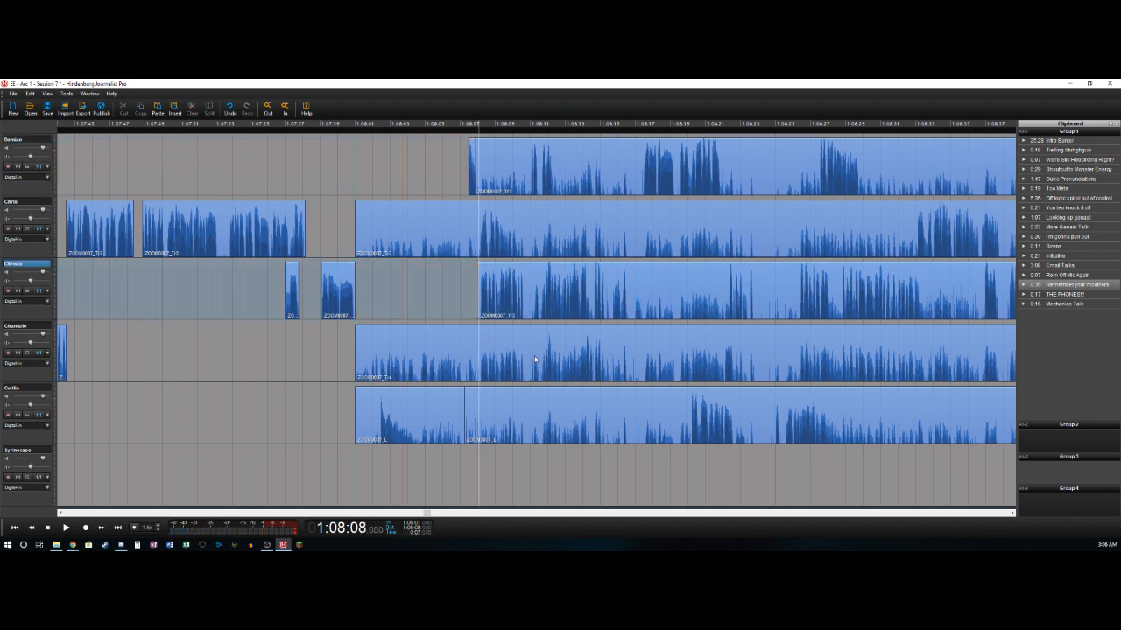
{"action": "key", "text": "ctrl+z"}
- Split the third track near 1:08:07.1 and delete the short section from there to about 1:08:08.1
{"action": "key", "text": "Left"}
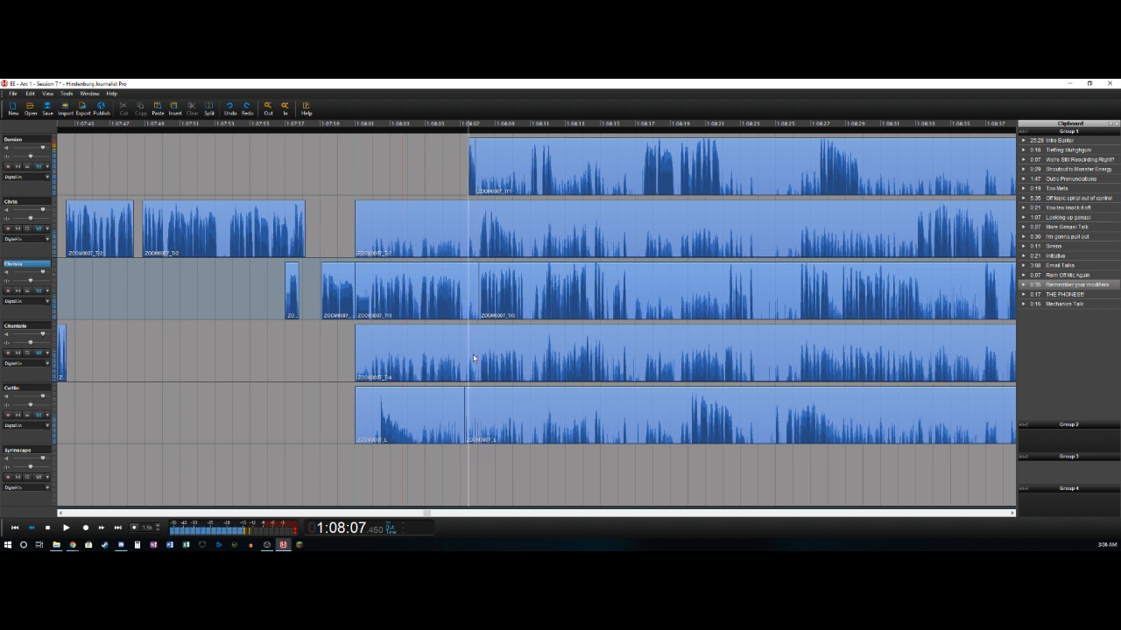
{"action": "key", "text": "Right"}
{"action": "key", "text": "Right"}
{"action": "key", "text": "t"}
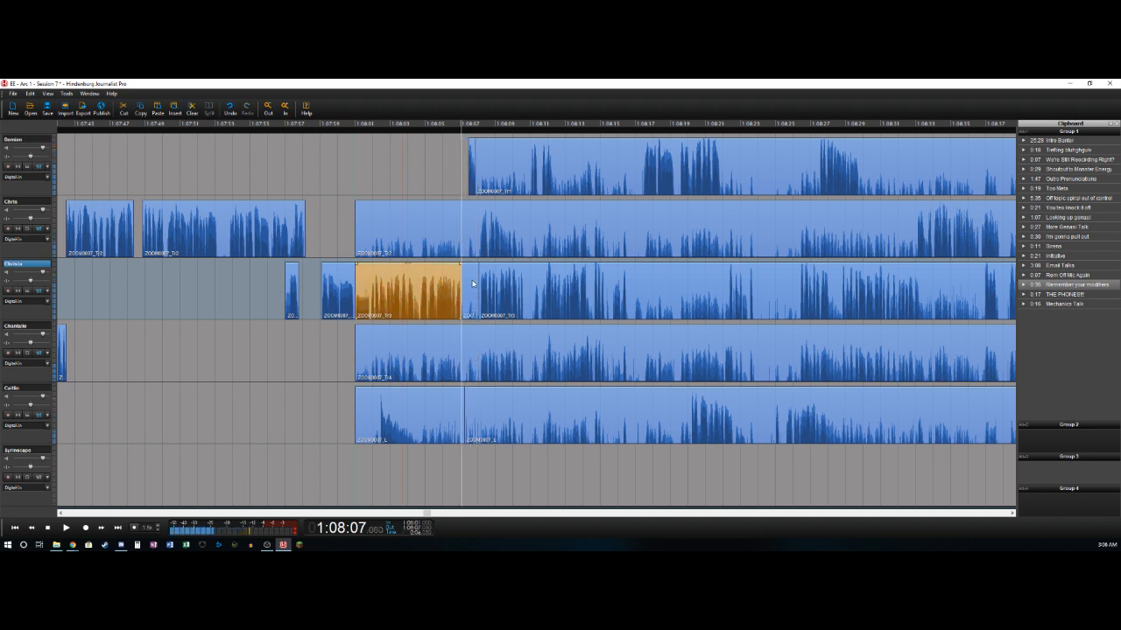
{"action": "left_click", "coordinate": [474, 285]}
{"action": "key", "text": "Delete"}
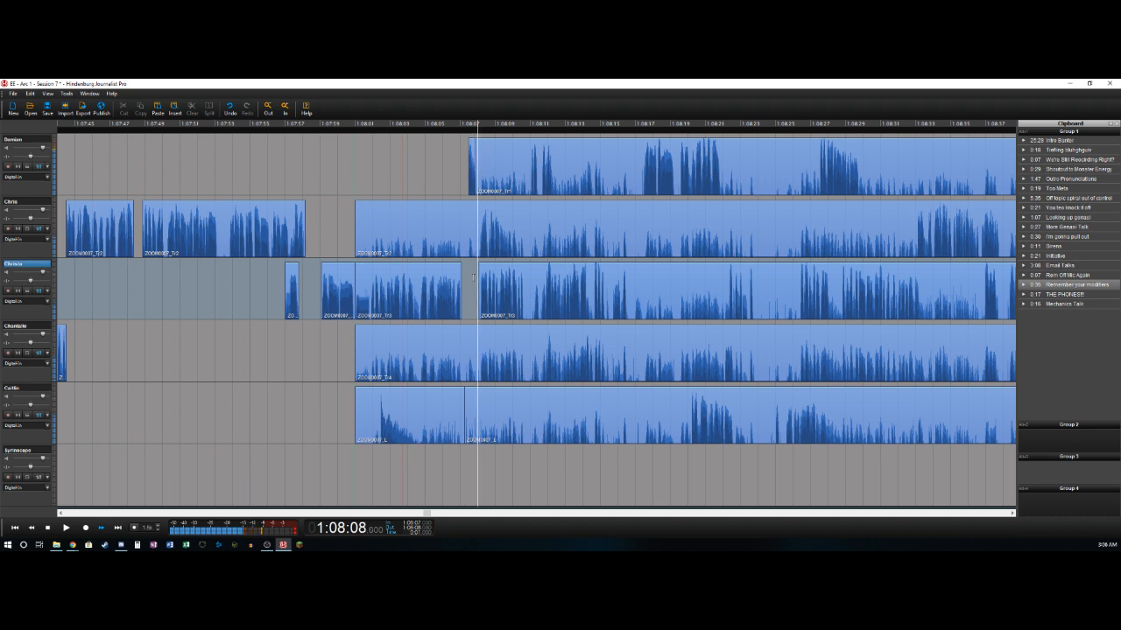
- Split the second track near 1:08:08.1 and delete its section from 1:08:01.0 to there
{"action": "left_click", "coordinate": [455, 222]}
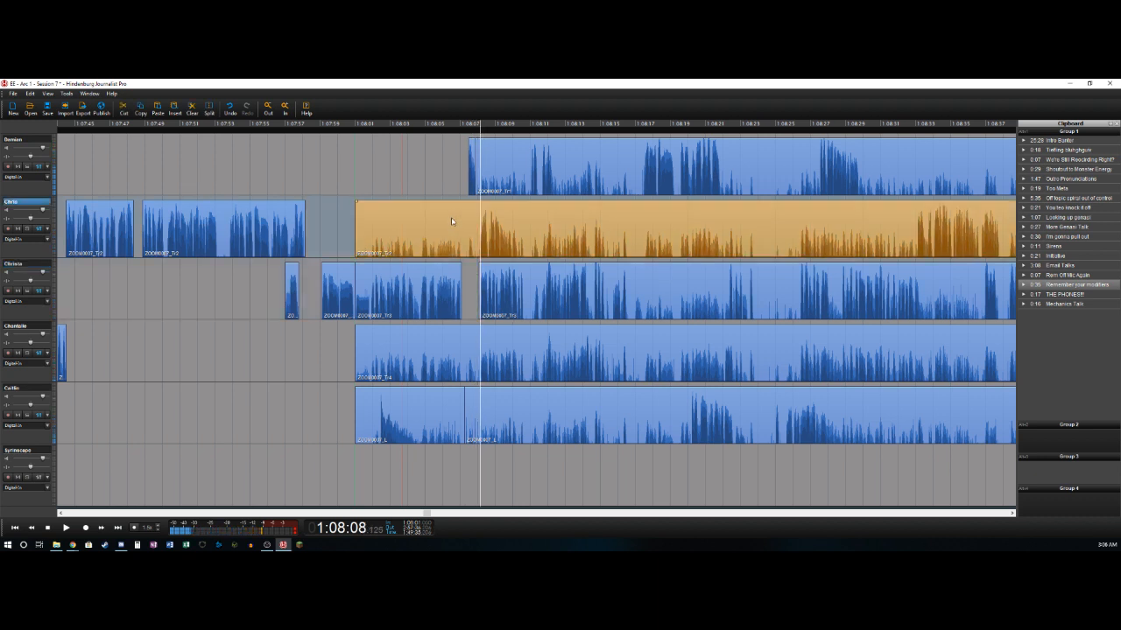
{"action": "key", "text": "t"}
{"action": "key", "text": "Delete"}
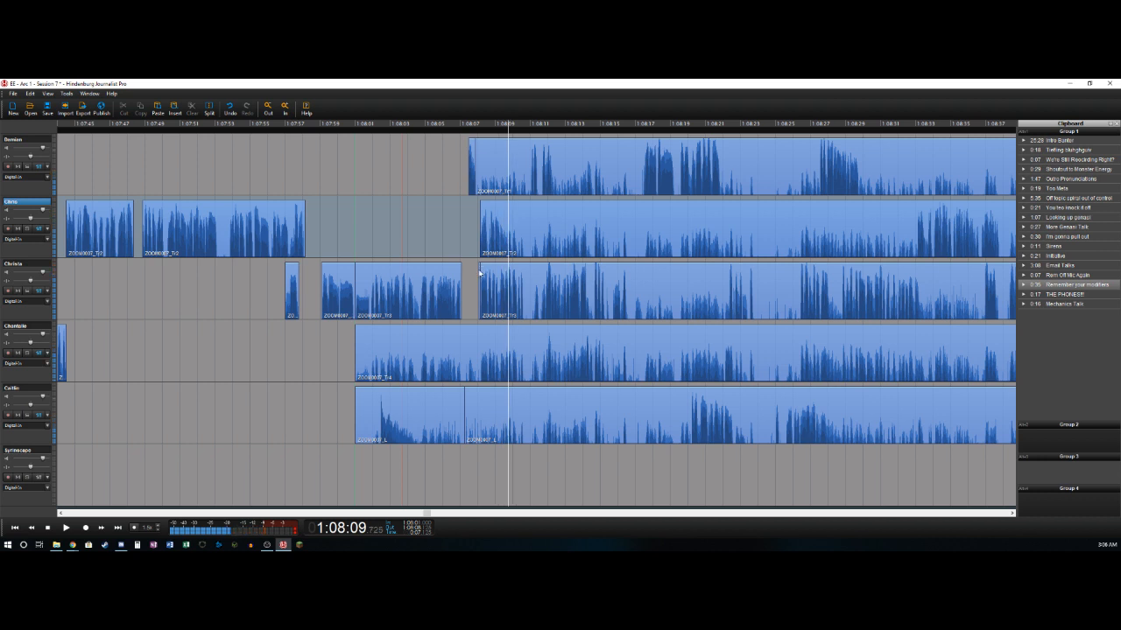
{"action": "left_click", "coordinate": [480, 272]}
{"action": "key", "text": "t"}
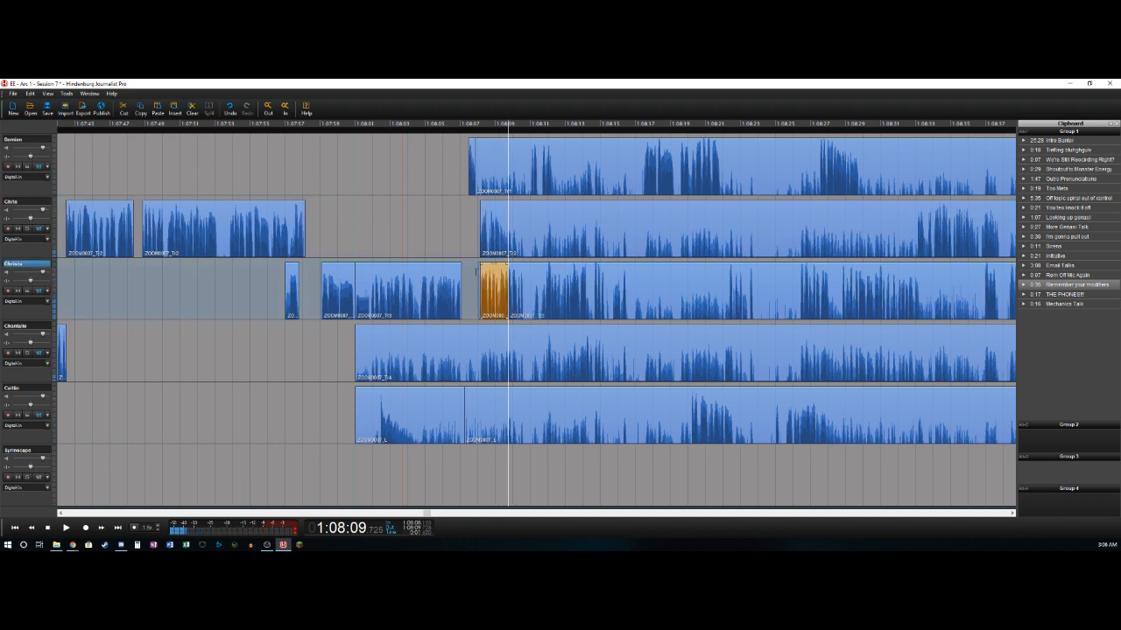
{"action": "key", "text": "ctrl+z"}
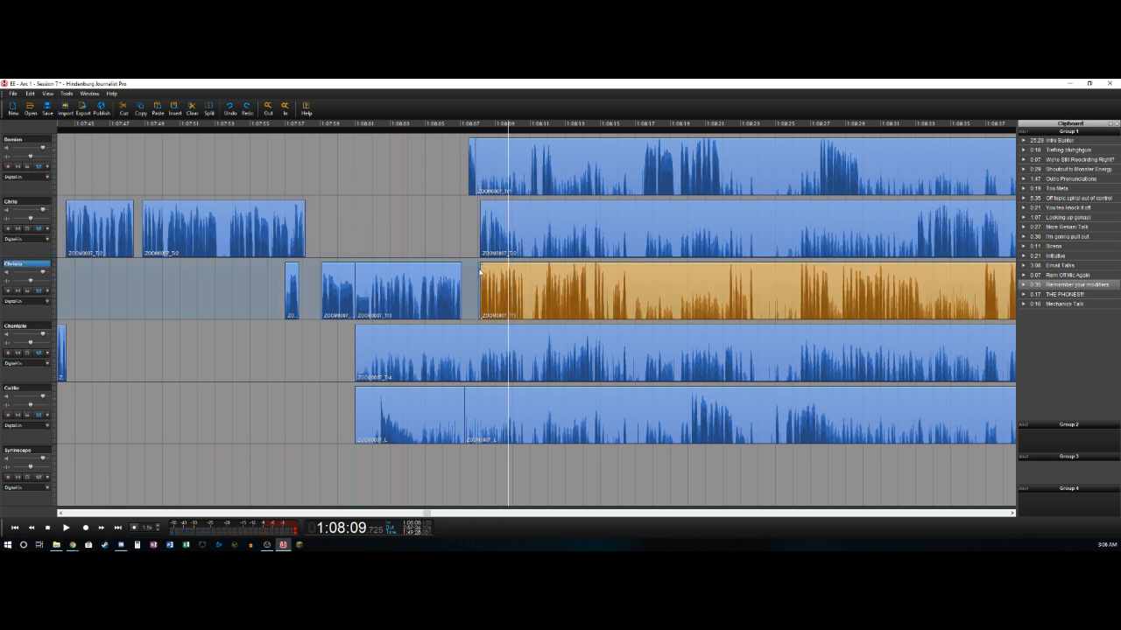
{"action": "left_click", "coordinate": [478, 271]}
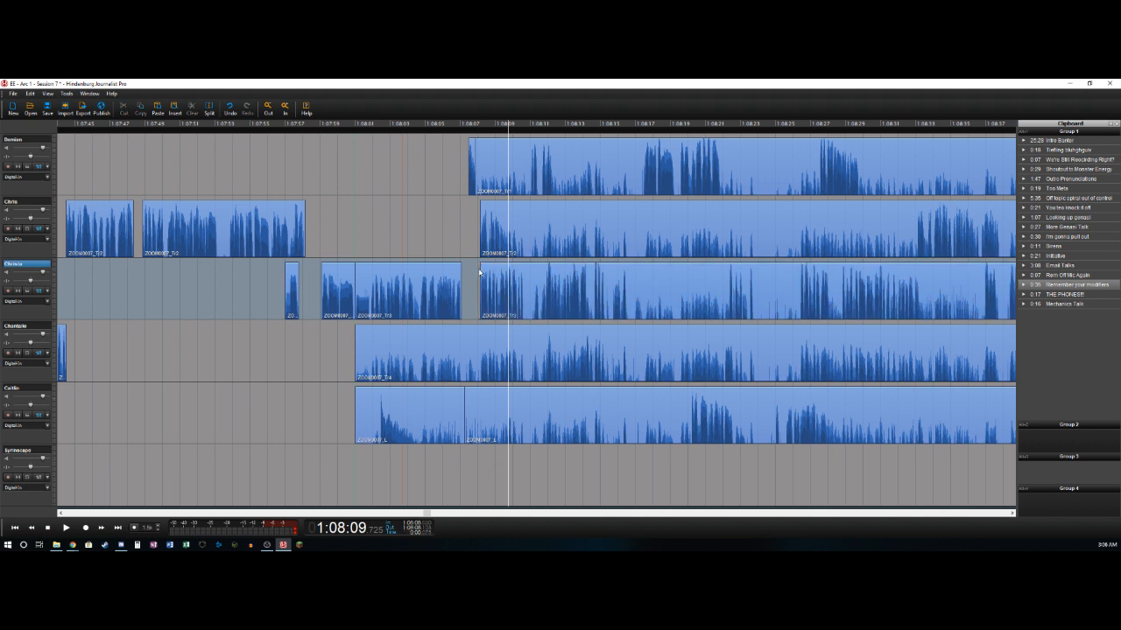
- Split the second track near 1:08:09.6 and the third track near 1:08:10.6
{"action": "key", "text": "Left"}
{"action": "key", "text": "Right"}
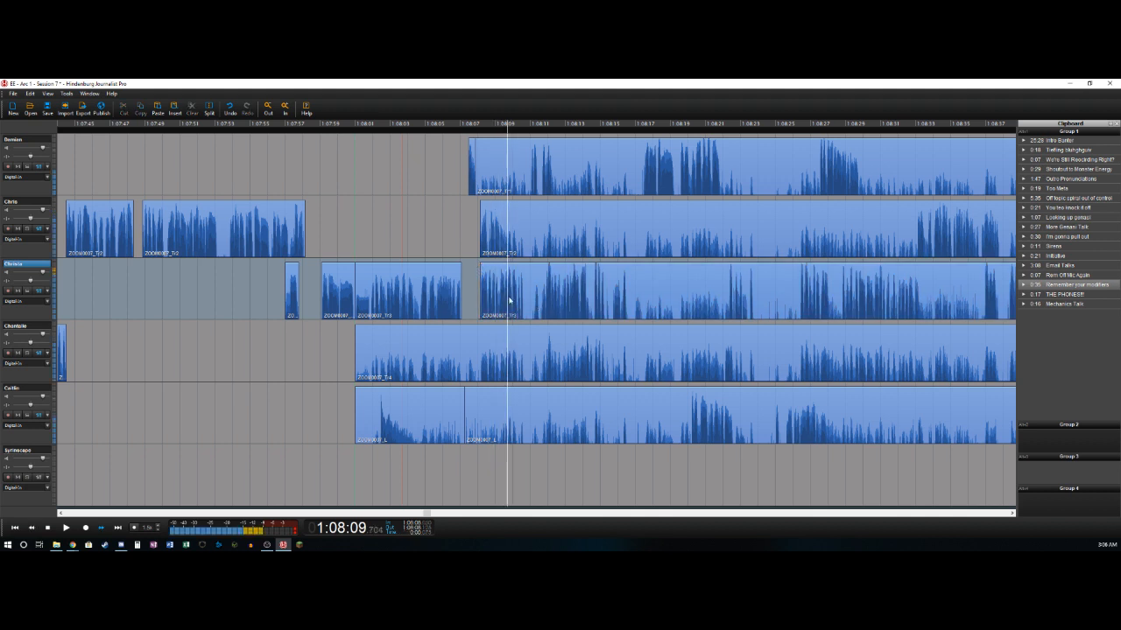
{"action": "key", "text": "Left"}
{"action": "key", "text": "Right"}
{"action": "key", "text": "Left"}
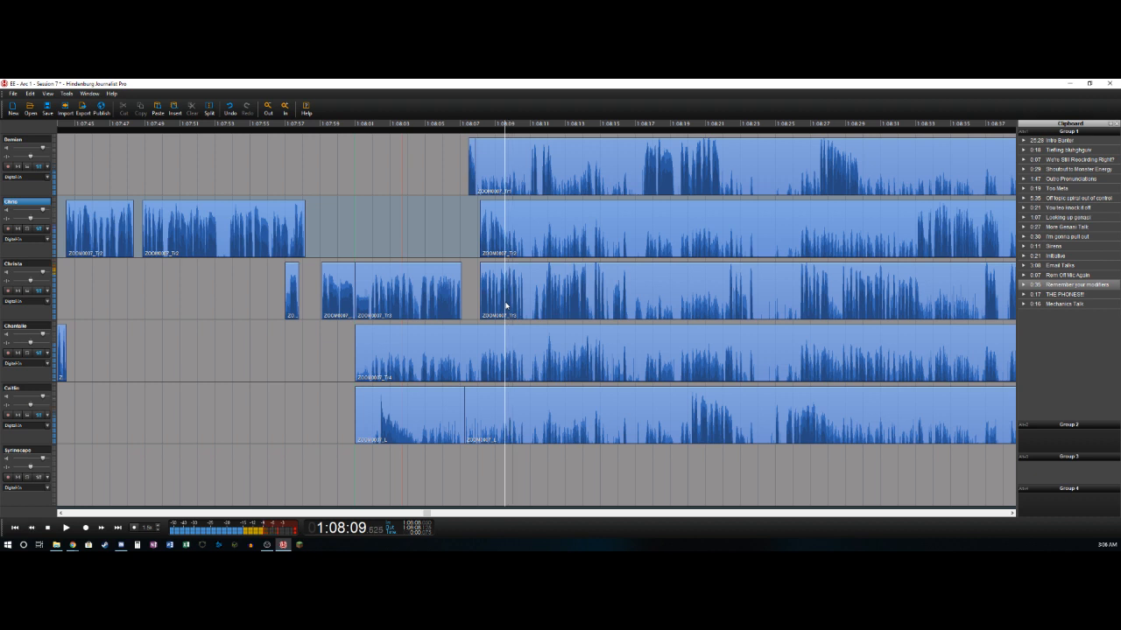
{"action": "key", "text": "t"}
{"action": "key", "text": "Right"}
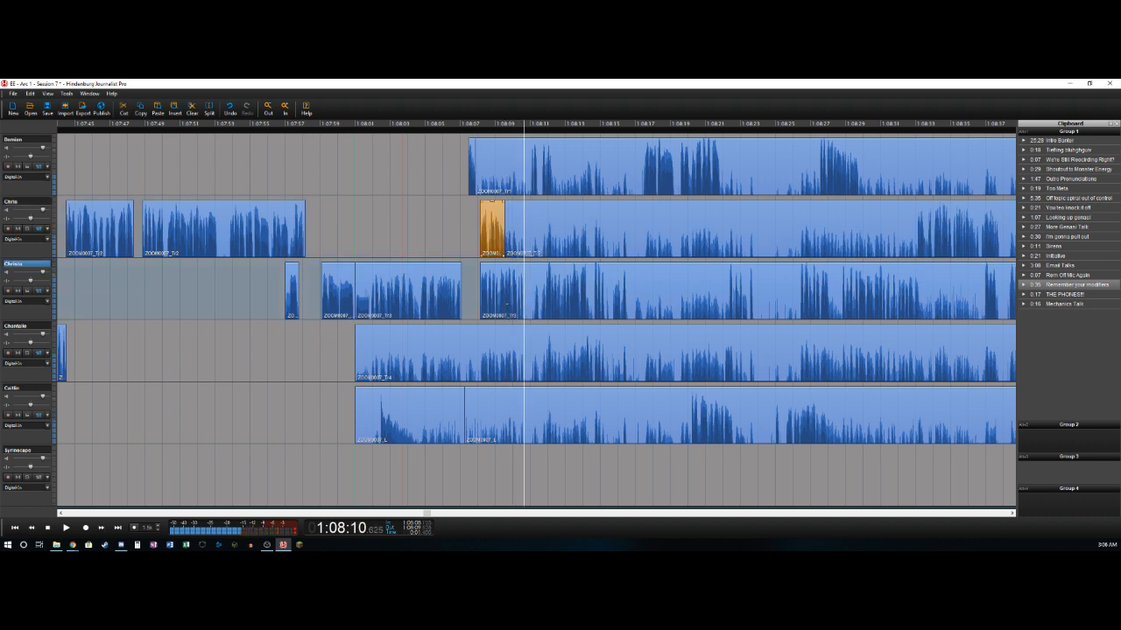
{"action": "key", "text": "t"}
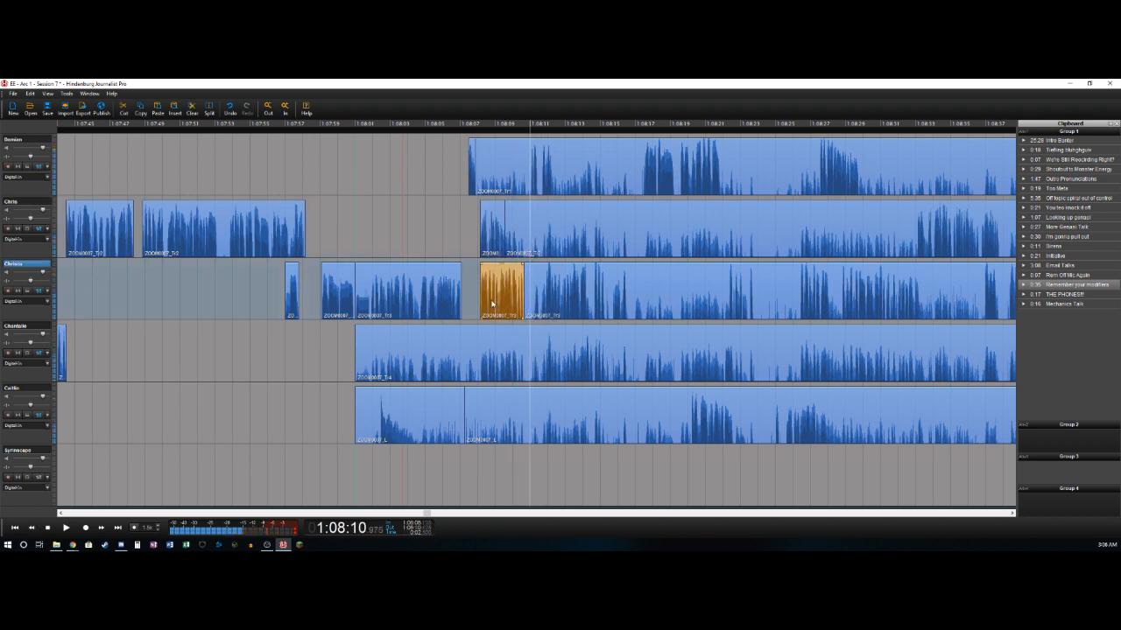
- Split the first track near 1:08:11.0, delete its section from about 1:08:07.9 to there, and split it again near 1:08:12.3
{"action": "key", "text": "t"}
{"action": "key", "text": "Delete"}
{"action": "key", "text": "Right"}
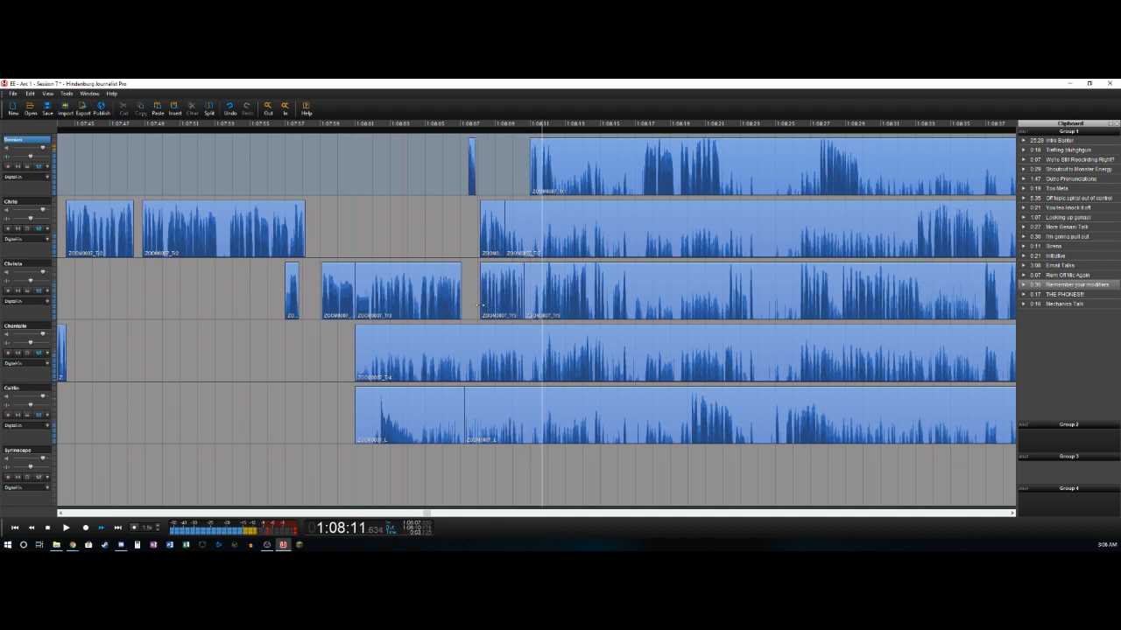
{"action": "key", "text": "t"}
- Delete the third track's section from about 1:08:10.6 to 1:08:11.9 and split that track again near 1:08:14.3
{"action": "key", "text": "Left"}
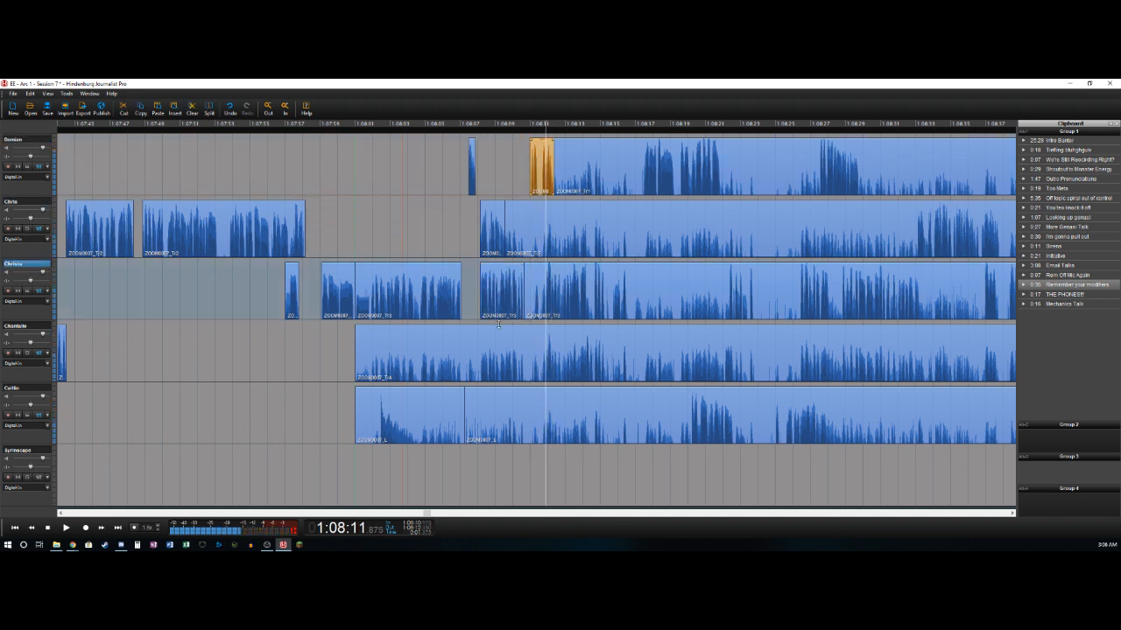
{"action": "key", "text": "Delete"}
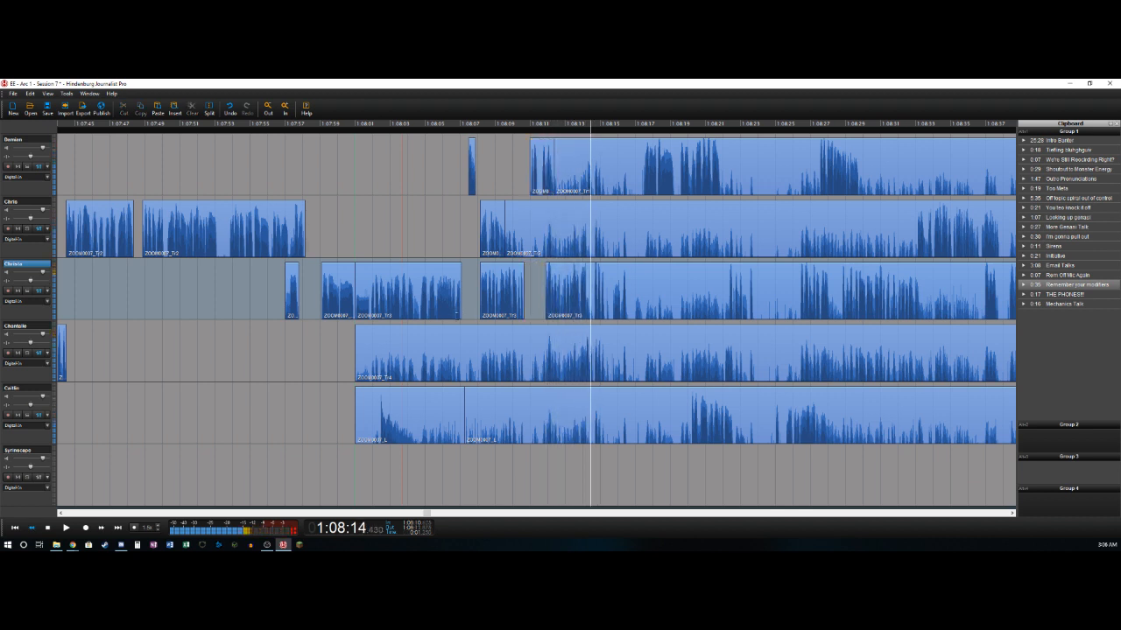
{"action": "key", "text": "t"}
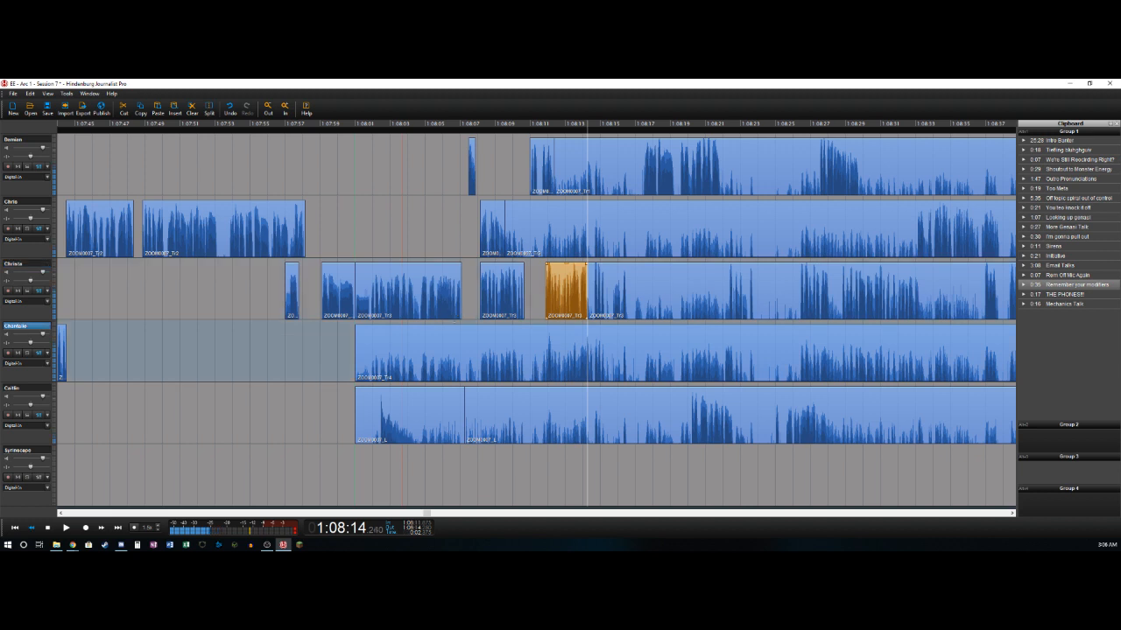
- Split the fourth track near 1:08:14.2 and delete its section from 1:08:01.0 to there
{"action": "key", "text": "Left"}
{"action": "key", "text": "space"}
{"action": "key", "text": "t"}
{"action": "key", "text": "Delete"}
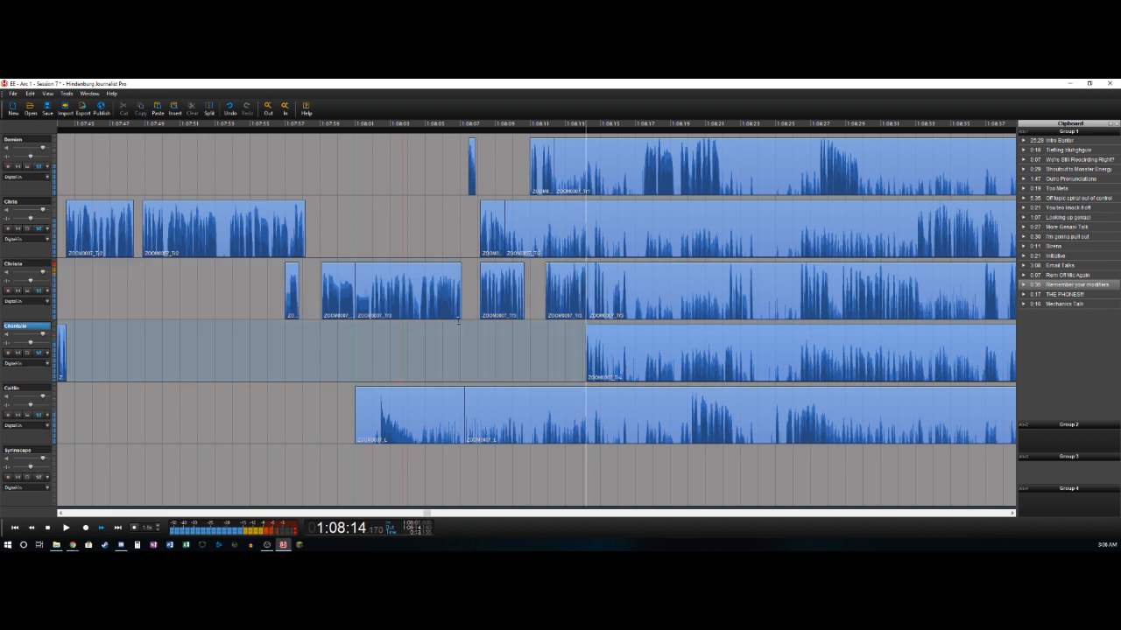
- Split the fourth track near 1:08:14.6, and split the third track near 1:08:14.7 and delete its section from about 1:08:14.3 to there
{"action": "key", "text": "space"}
{"action": "key", "text": "Left"}
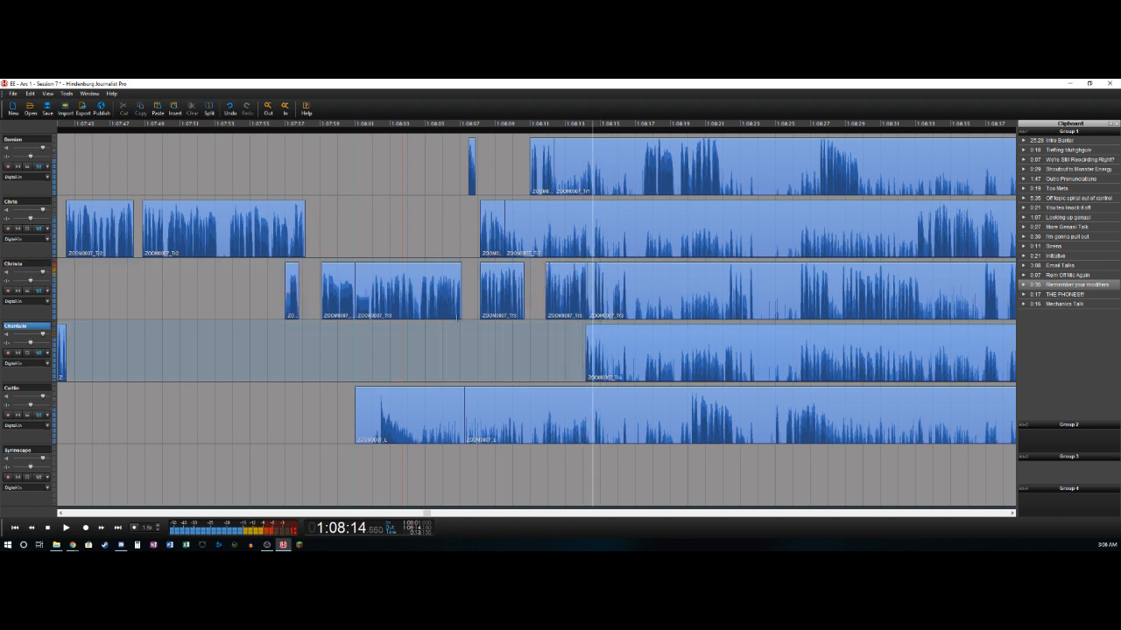
{"action": "key", "text": "Delete"}
- Split the third track near 1:08:15.3, 1:08:16.3 and 1:08:16.5, deleting the section between the first two splits
{"action": "key", "text": "Right"}
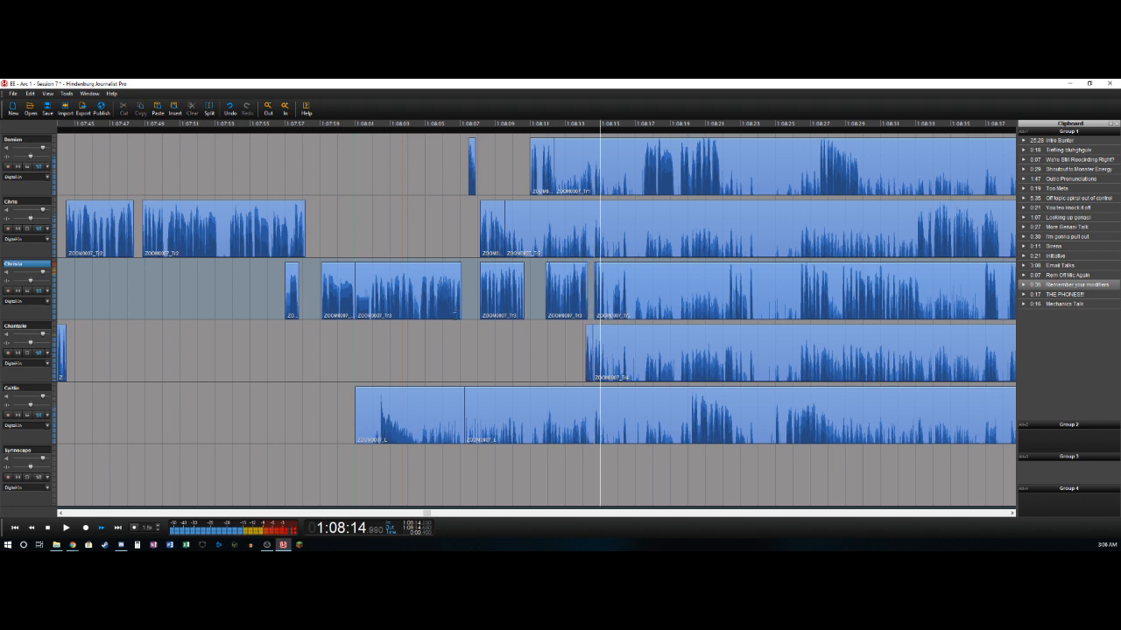
{"action": "key", "text": "t"}
{"action": "key", "text": "Right"}
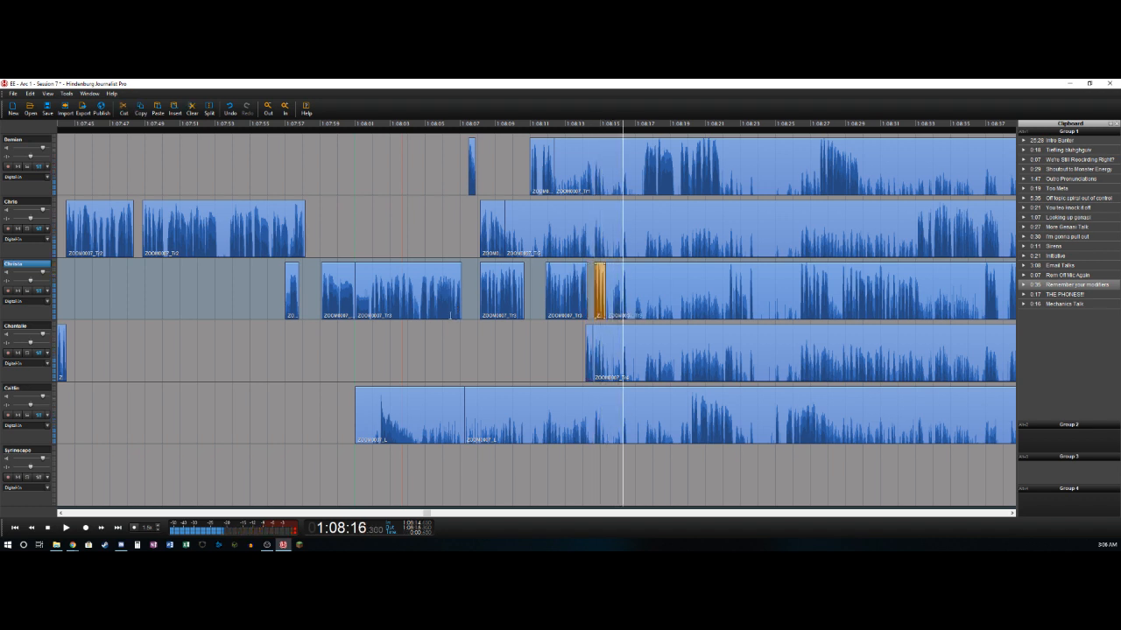
{"action": "key", "text": "t"}
{"action": "key", "text": "Delete"}
{"action": "key", "text": "t"}
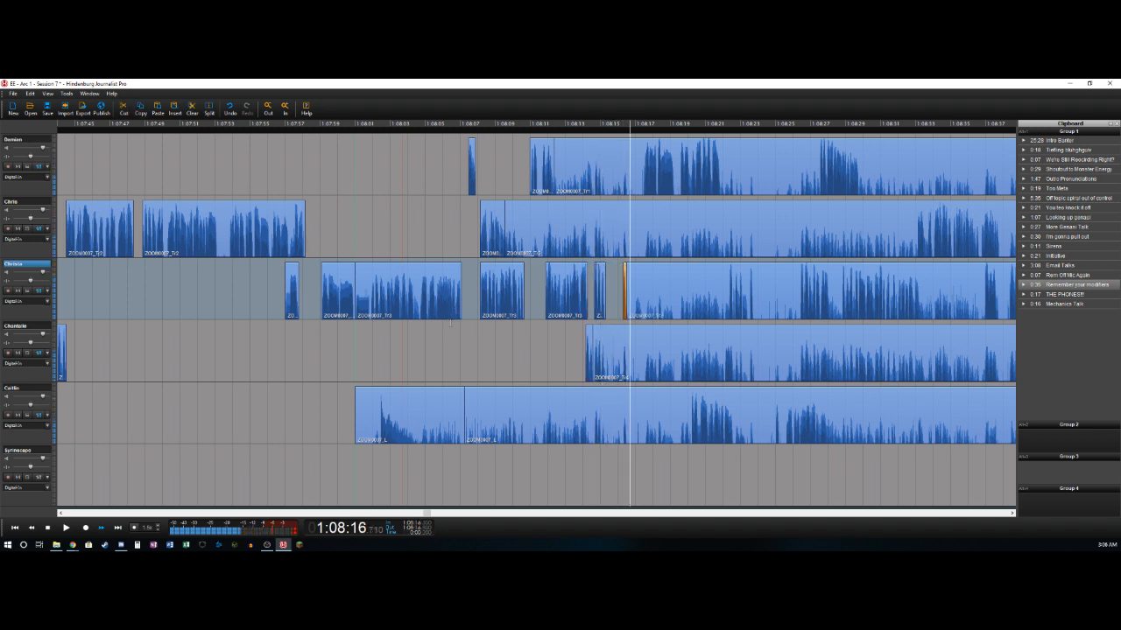
- Split the second track near 1:08:17.4 and delete its section from about 1:08:09.6 to there
{"action": "key", "text": "t"}
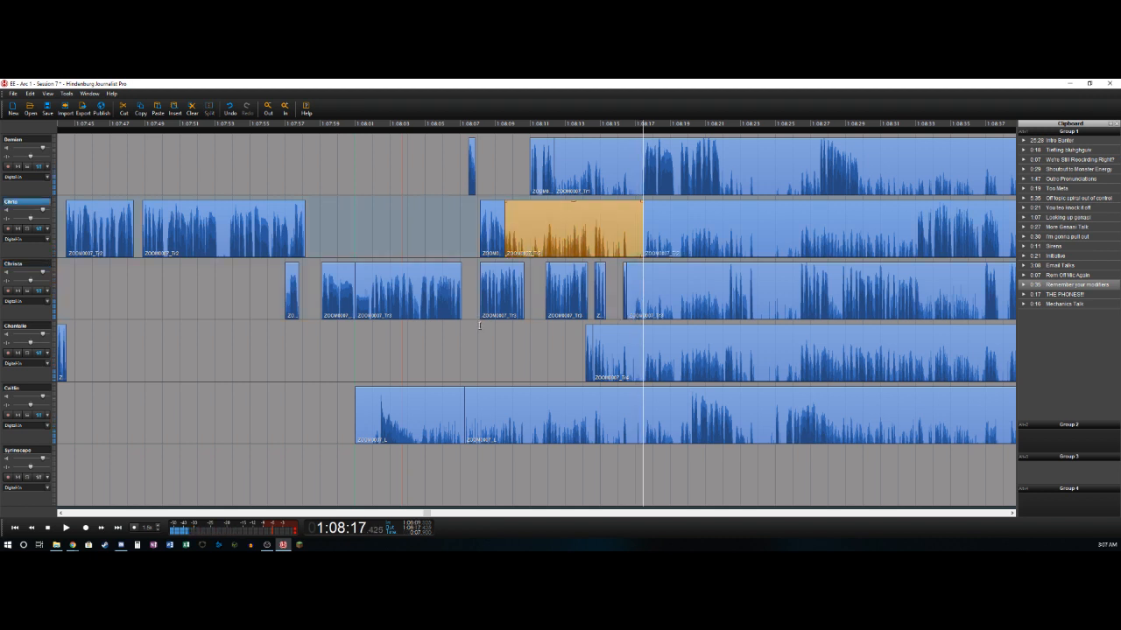
{"action": "key", "text": "Delete"}
{"action": "left_click", "coordinate": [480, 328]}
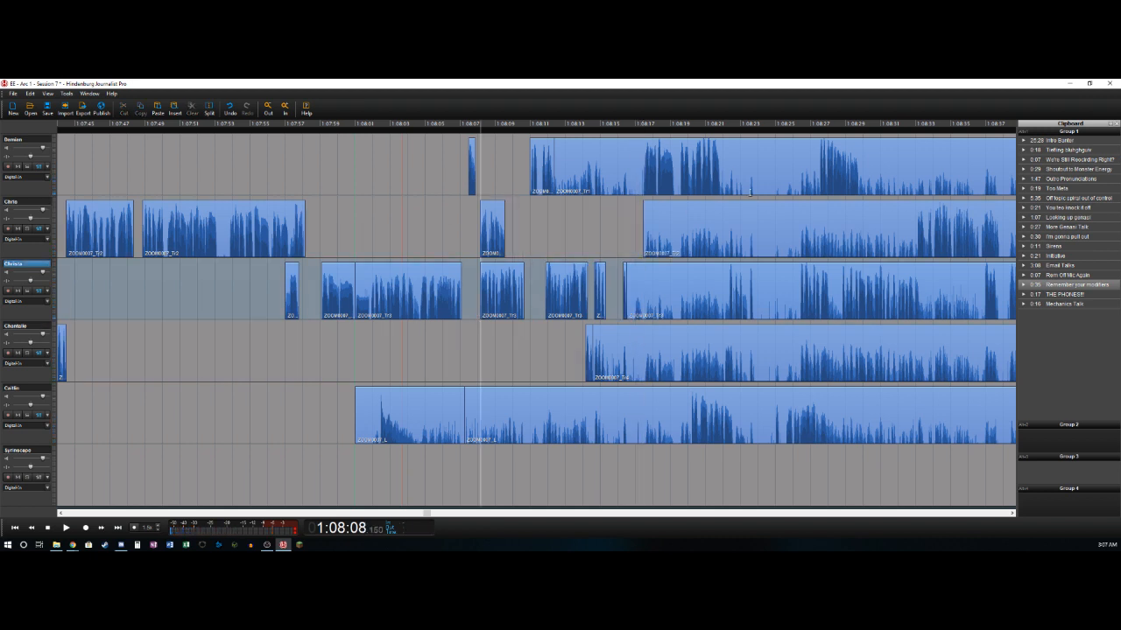
- Split the first track near 1:08:17.4 and delete its section from about 1:08:12.3 to there
{"action": "left_click", "coordinate": [641, 183]}
{"action": "key", "text": "t"}
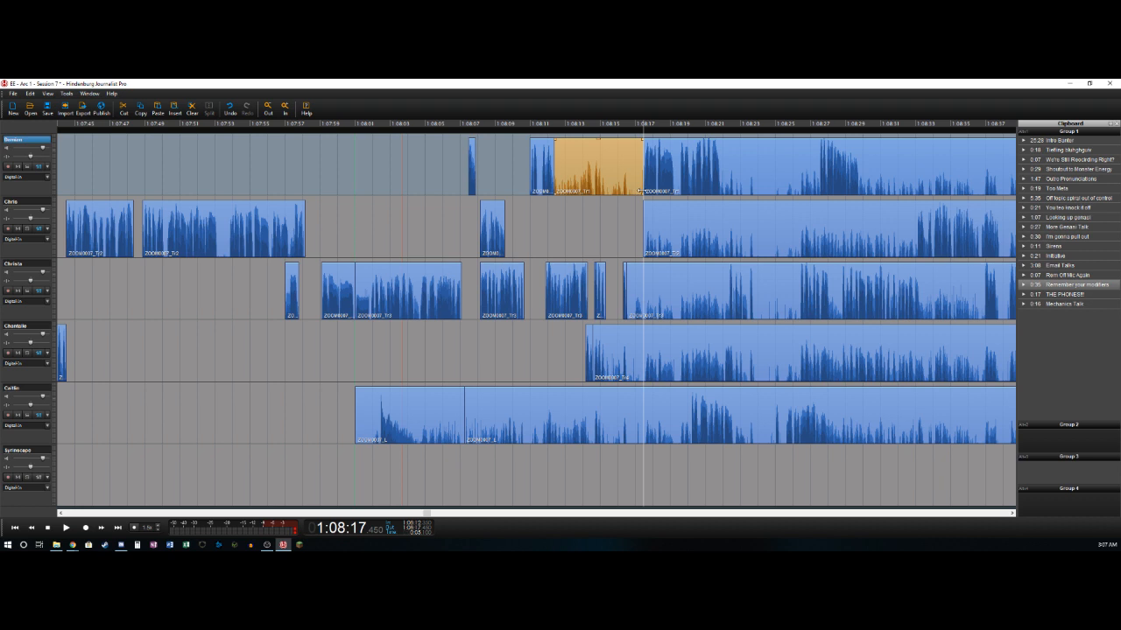
{"action": "key", "text": "Delete"}
- Split the first track near 1:08:21.9, just after its speech ends
{"action": "key", "text": "space"}
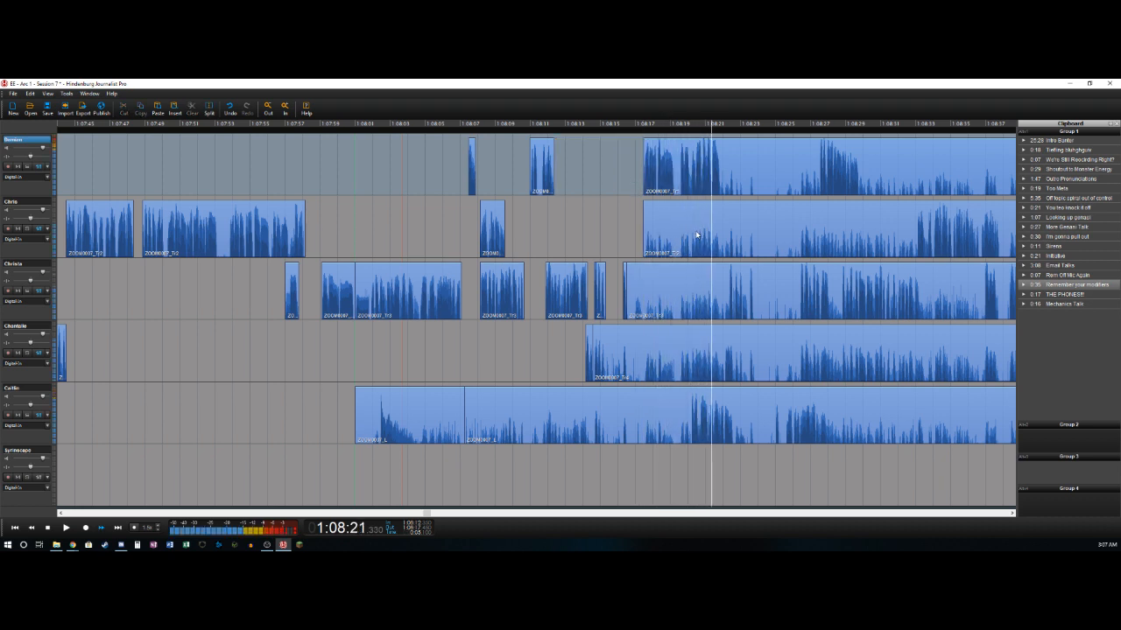
{"action": "key", "text": "space"}
{"action": "key", "text": "t"}
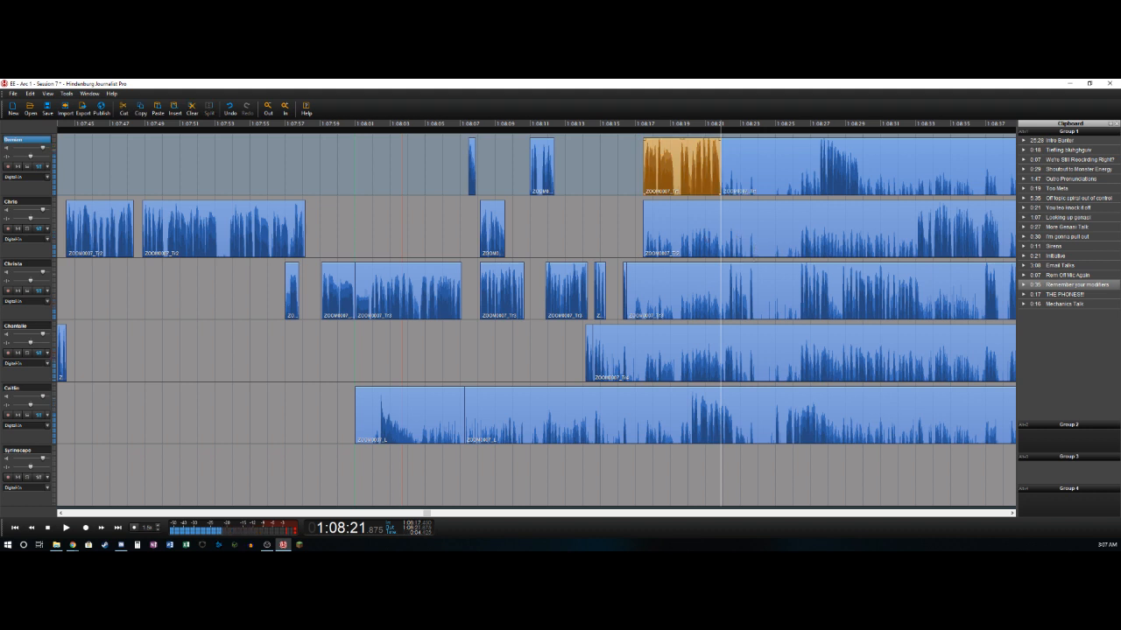
- Split the fifth track near 1:08:20.2 and 1:08:22.7, deleting its section from about 1:08:07.2 to the first split
{"action": "key", "text": "Left"}
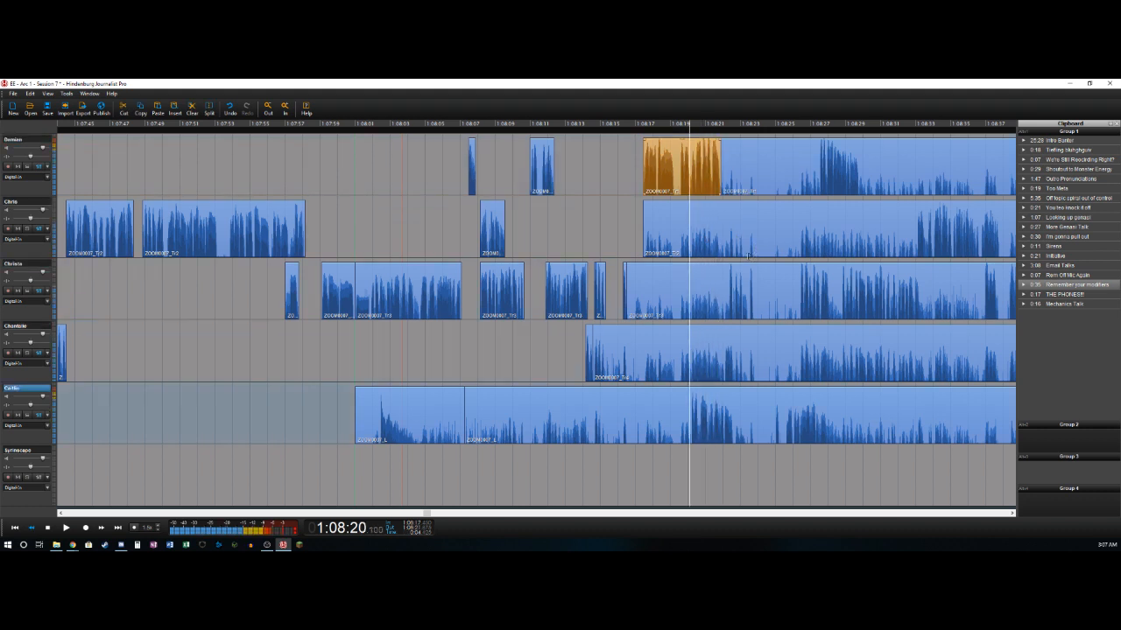
{"action": "key", "text": "Right"}
{"action": "key", "text": "t"}
{"action": "key", "text": "Delete"}
{"action": "key", "text": "Right"}
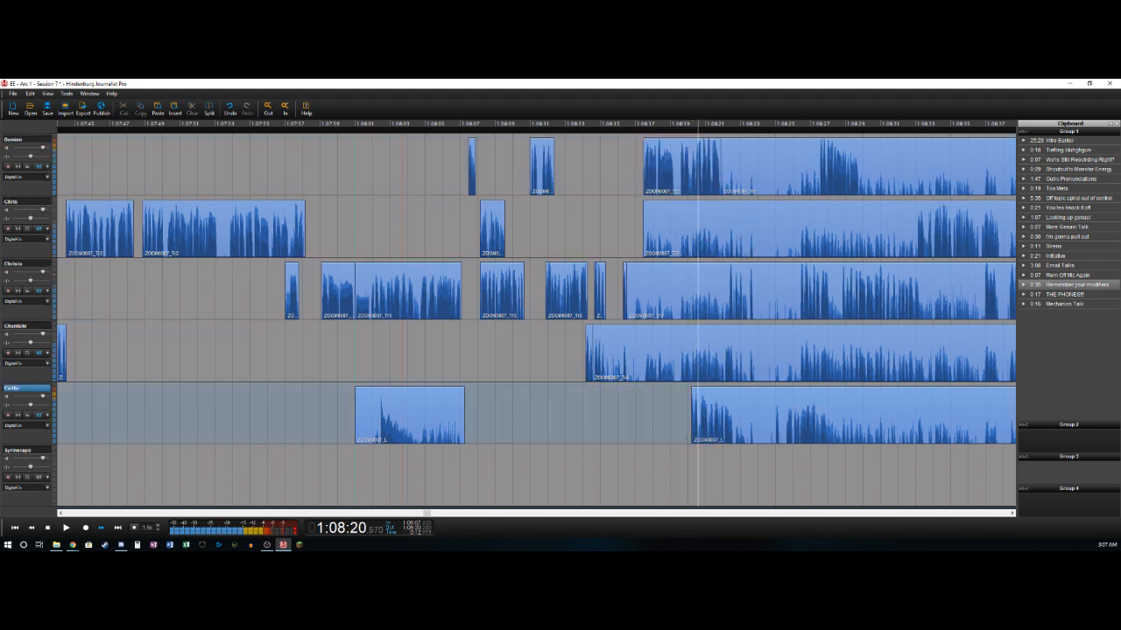
{"action": "key", "text": "Right"}
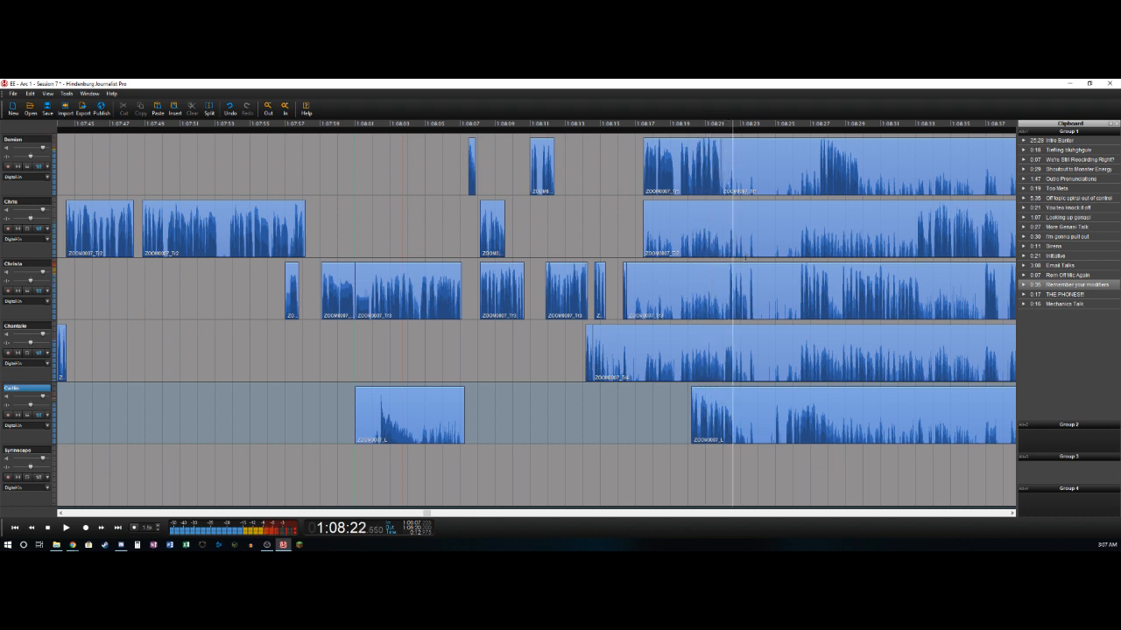
{"action": "key", "text": "t"}
- Split the third track near 1:08:22.4 and 1:08:23.8, deleting its section from about 1:08:16.5 to the first split
{"action": "key", "text": "Left"}
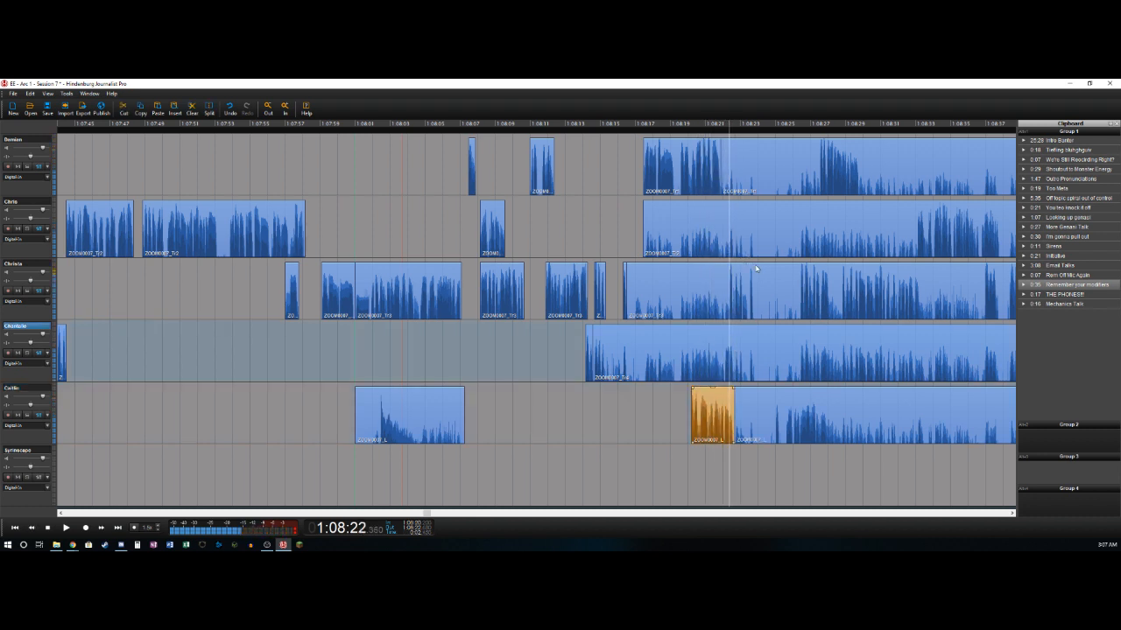
{"action": "key", "text": "t"}
{"action": "key", "text": "Delete"}
{"action": "key", "text": "space"}
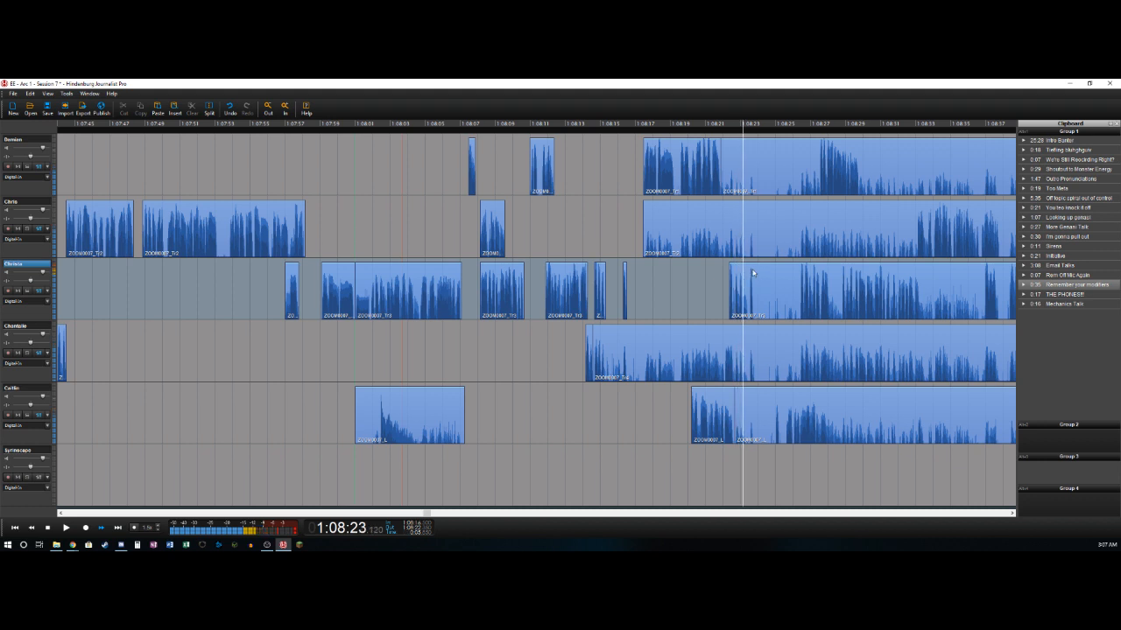
{"action": "key", "text": "t"}
- Split the fourth track near 1:08:22.2 and 1:08:22.7, deleting its section from about 1:08:14.6 to the first split
{"action": "key", "text": "Left"}
{"action": "key", "text": "Left"}
{"action": "key", "text": "Left"}
{"action": "key", "text": "Left"}
{"action": "key", "text": "Left"}
{"action": "key", "text": "Left"}
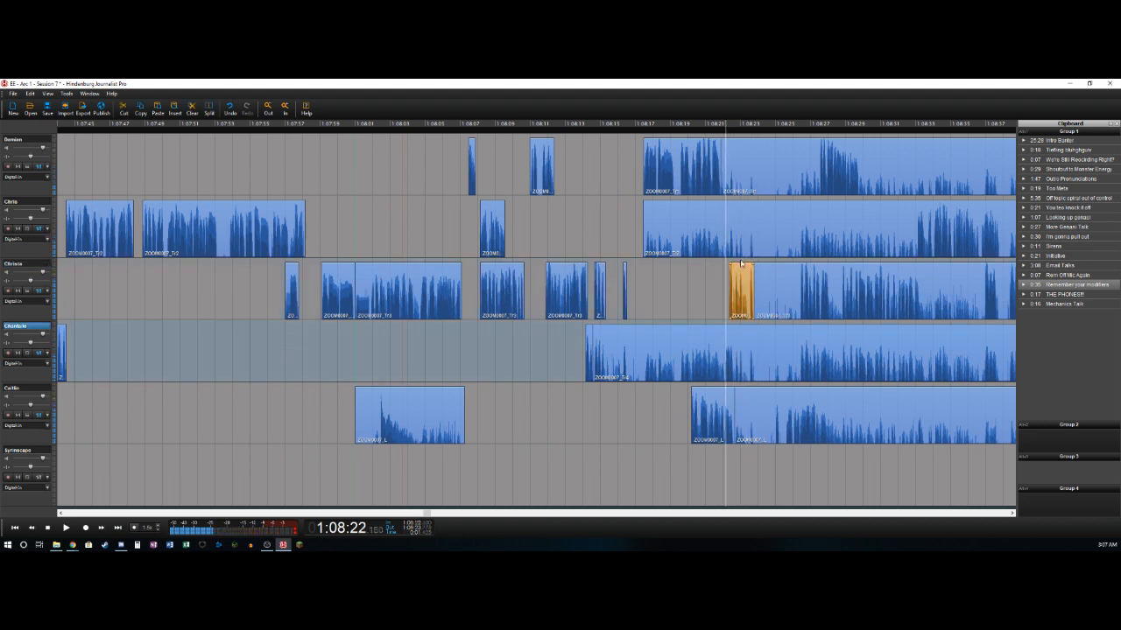
{"action": "key", "text": "t"}
{"action": "key", "text": "space"}
{"action": "key", "text": "Delete"}
{"action": "key", "text": "space"}
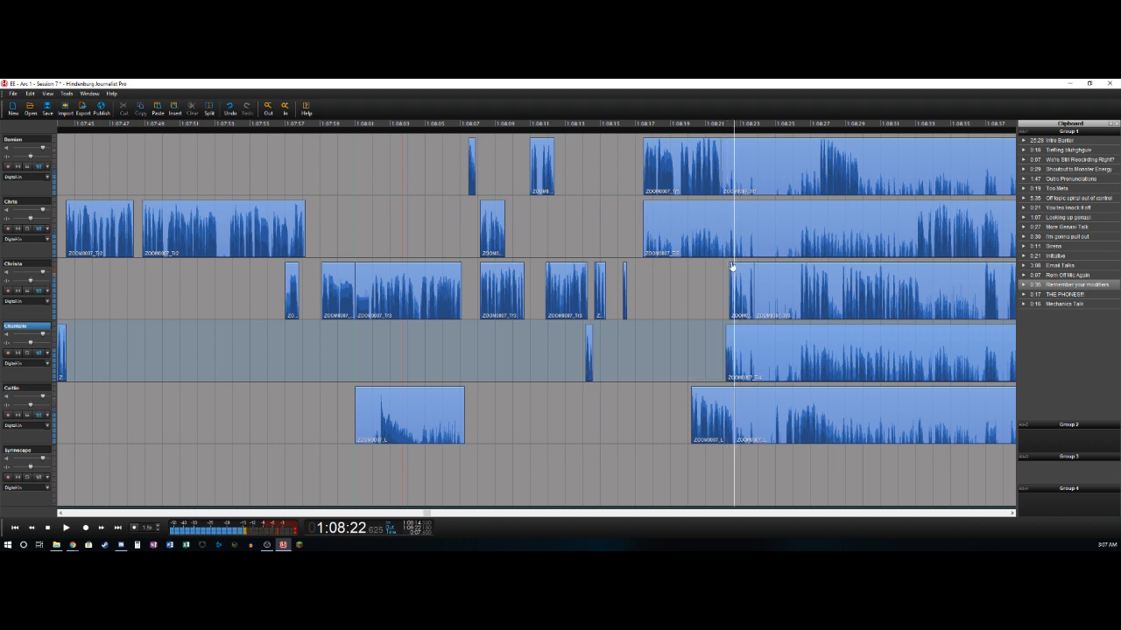
{"action": "key", "text": "t"}
- Mark the range from 1:08:23.75 to 1:08:24.95 and cut it out across all five recorded tracks, closing the gap
{"action": "key", "text": "space"}
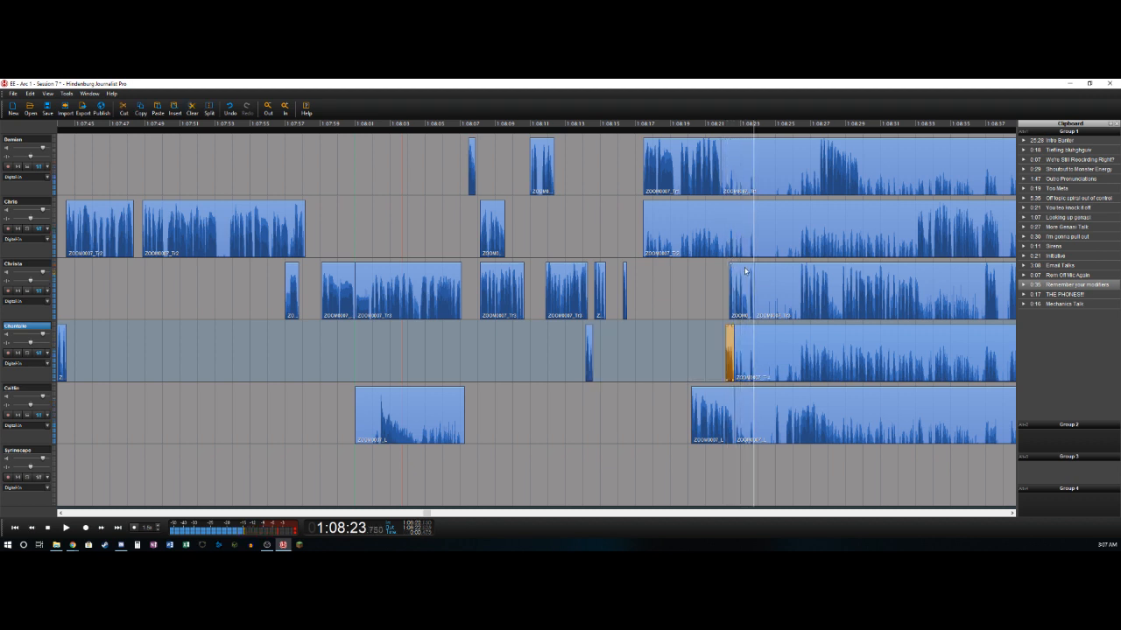
{"action": "key", "text": "space"}
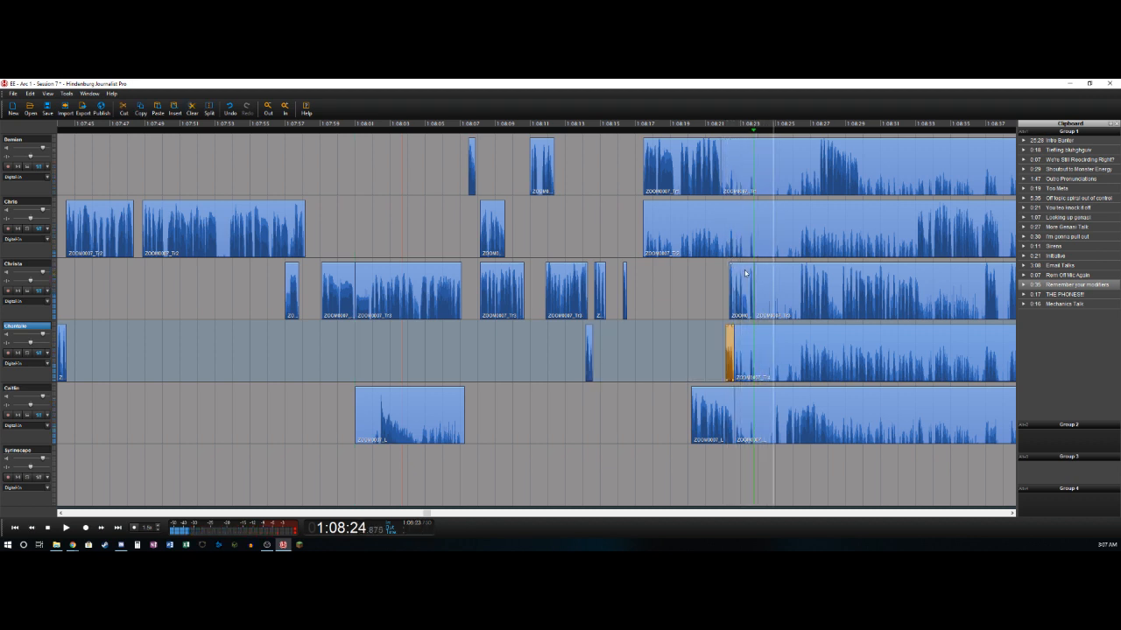
{"action": "key", "text": "space"}
{"action": "key", "text": "o"}
{"action": "left_click", "coordinate": [761, 419]}
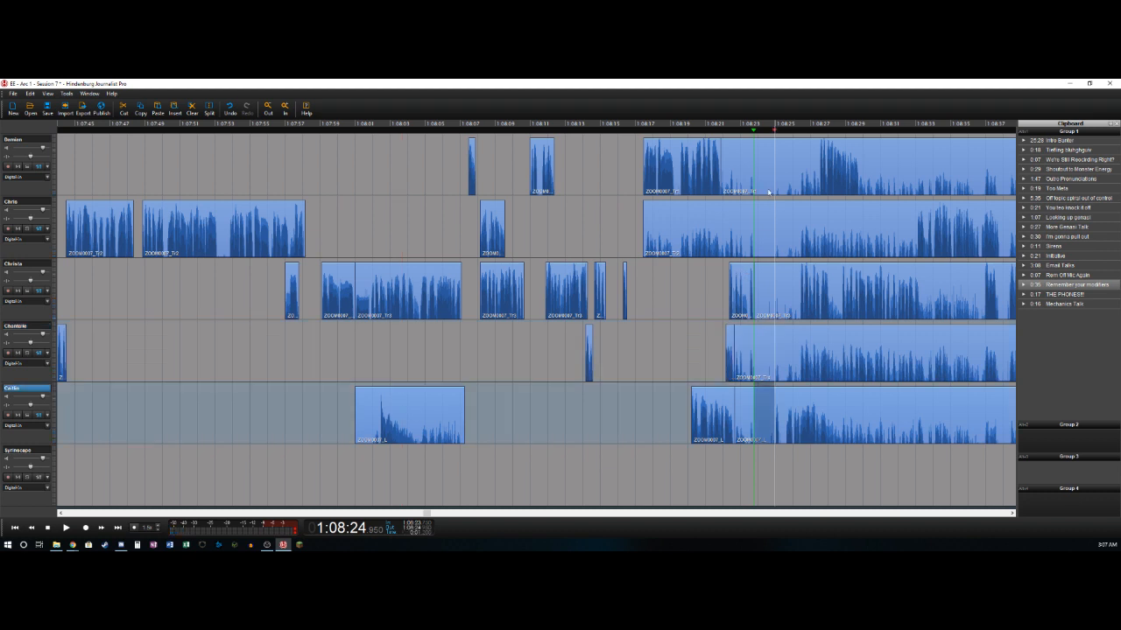
{"action": "left_click", "coordinate": [764, 163]}
{"action": "key", "text": "Delete"}
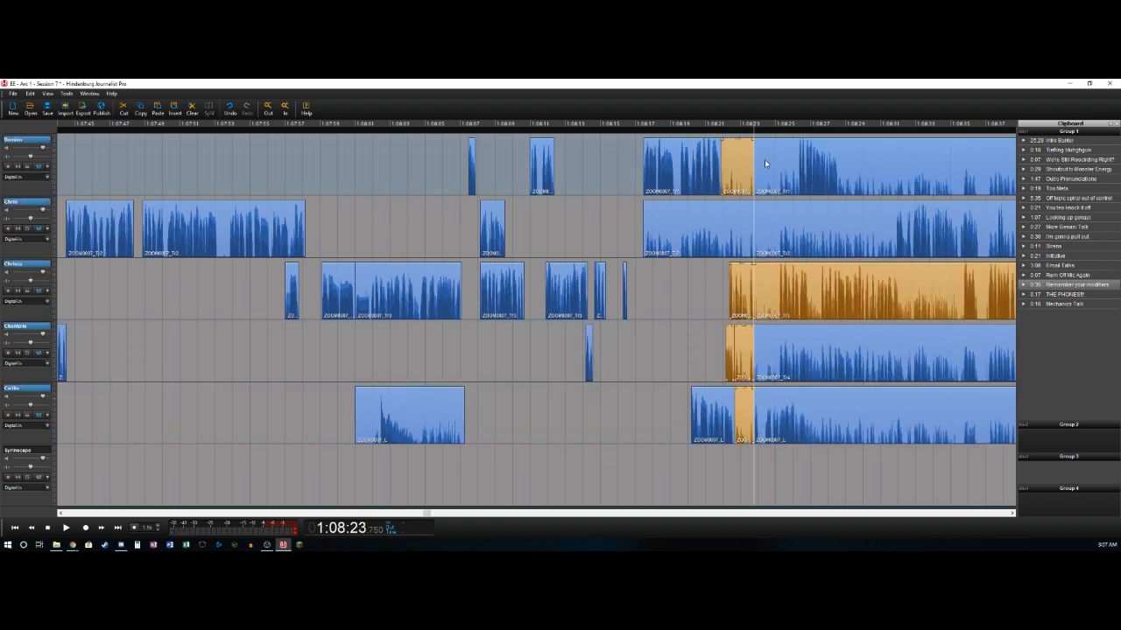
- Delete the leftover bleed sections ending at 1:08:23.75 on the first, second, fourth and fifth tracks
{"action": "left_click", "coordinate": [735, 171]}
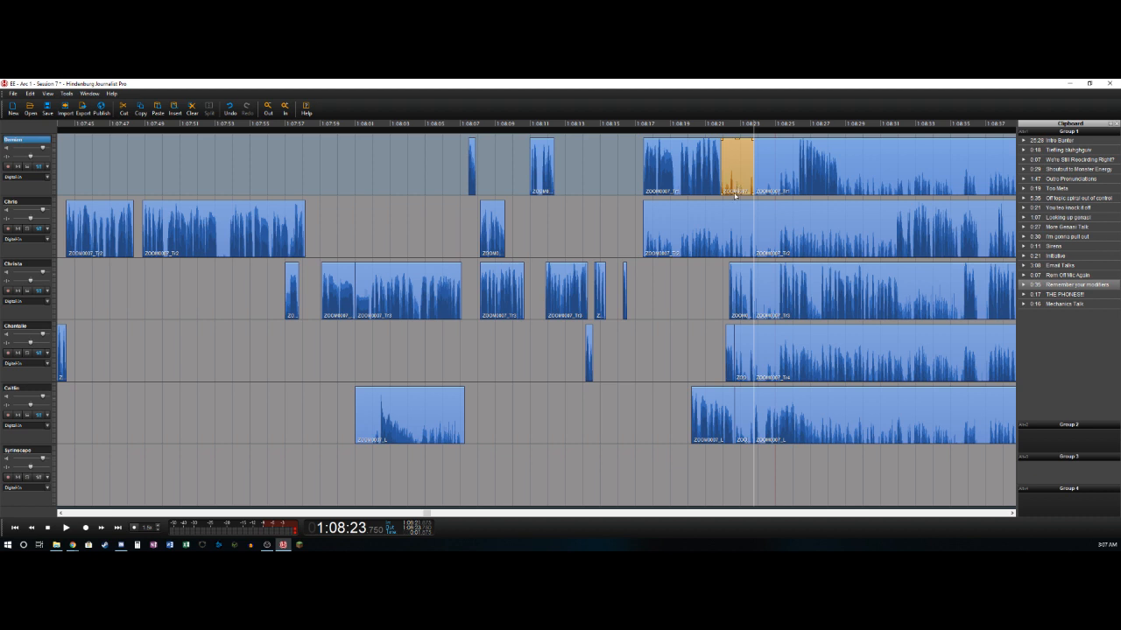
{"action": "left_click_drag", "start_coordinate": [735, 195], "coordinate": [750, 356]}
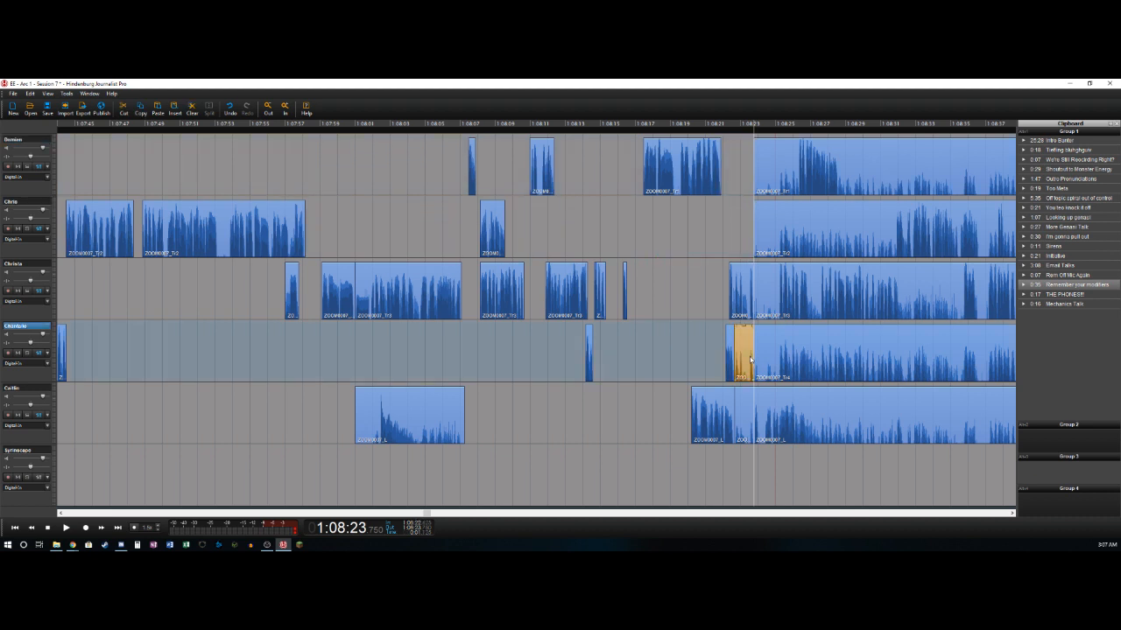
{"action": "left_click", "coordinate": [745, 416]}
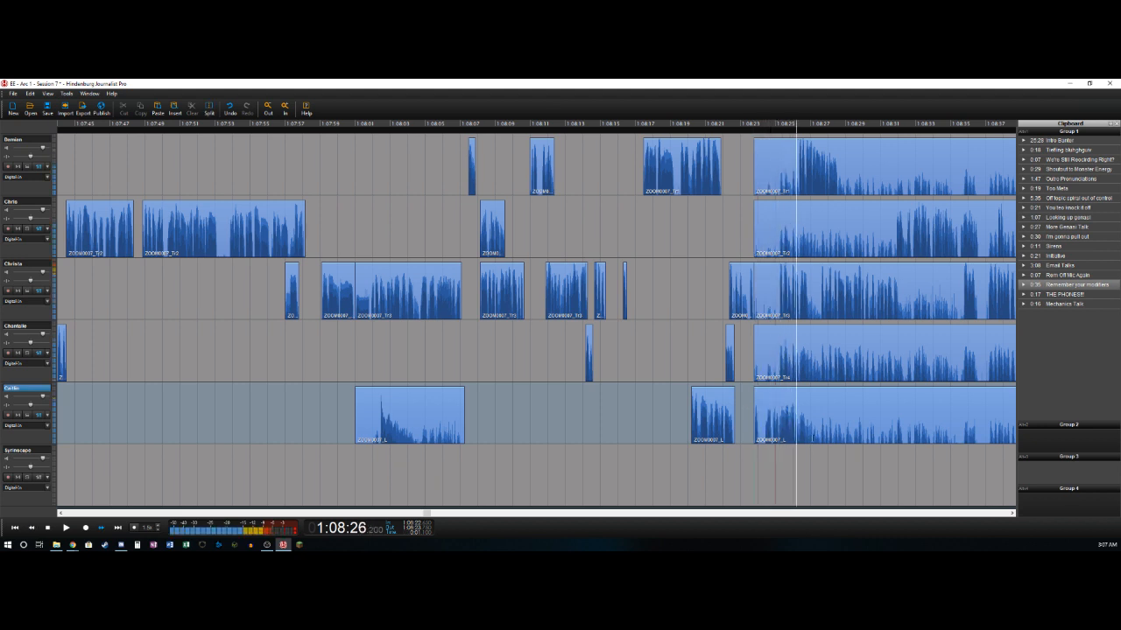
- Split the fifth track near 1:08:26.4 and the third track near 1:08:25.2 and 1:08:26.9, deleting the third track's section from about 1:08:23.8 to its first split
{"action": "left_click", "coordinate": [783, 436]}
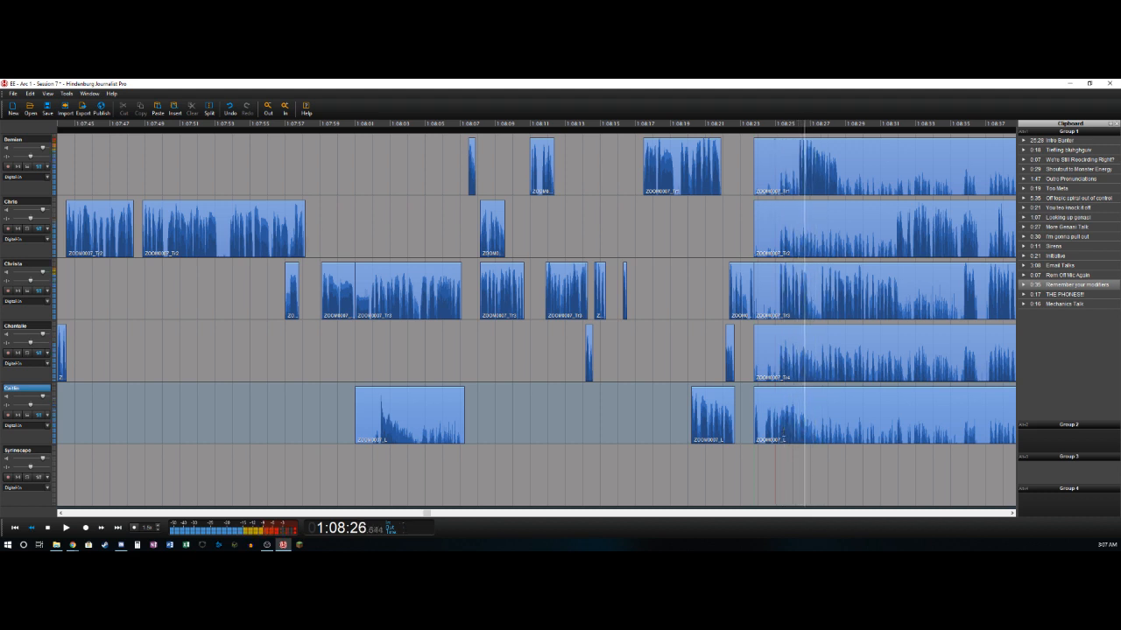
{"action": "key", "text": "t"}
{"action": "key", "text": "Left"}
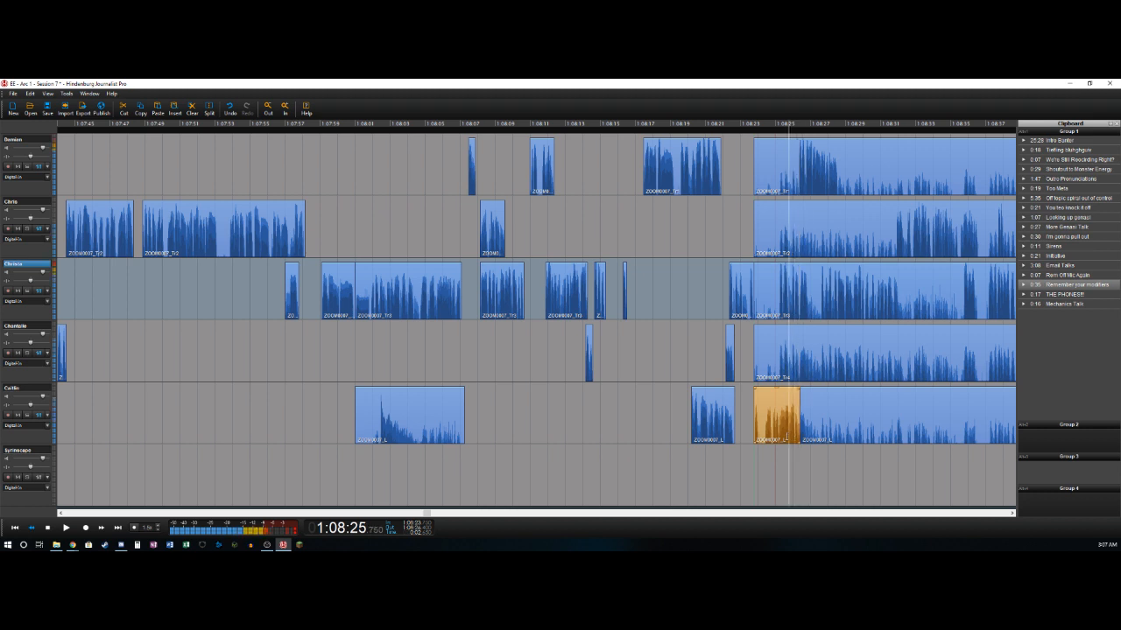
{"action": "key", "text": "Right"}
{"action": "key", "text": "t"}
{"action": "key", "text": "Delete"}
{"action": "key", "text": "l"}
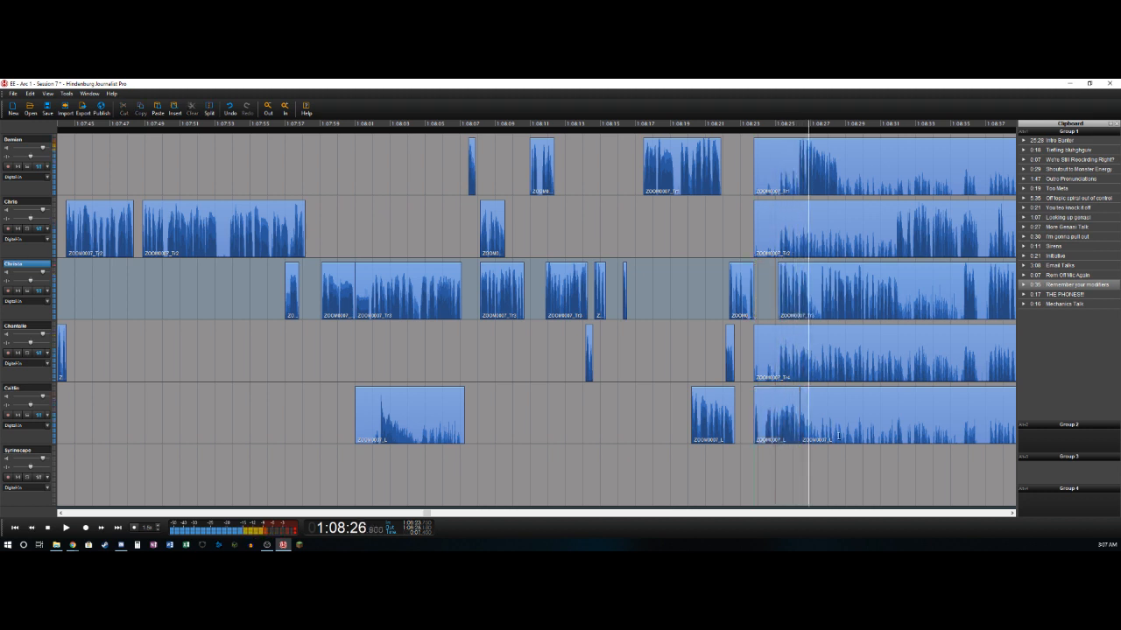
{"action": "key", "text": "t"}
- Split the first track near 1:08:26.3 and 1:08:28.5, deleting its section from about 1:08:23.8 to the first split
{"action": "key", "text": "j"}
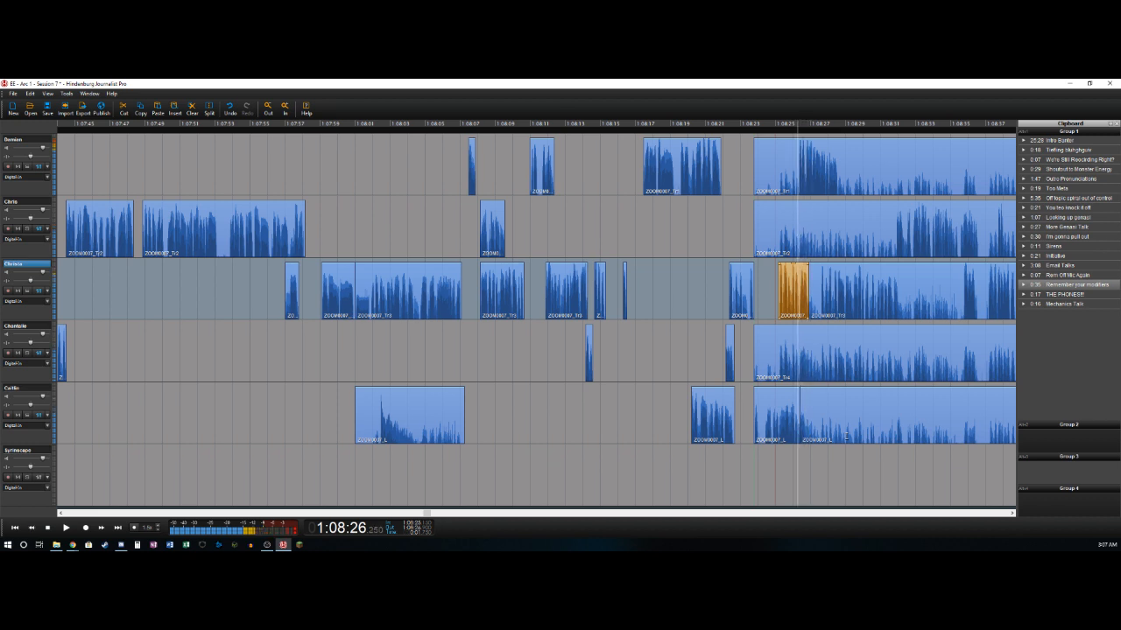
{"action": "key", "text": "t"}
{"action": "key", "text": "Delete"}
{"action": "key", "text": "l"}
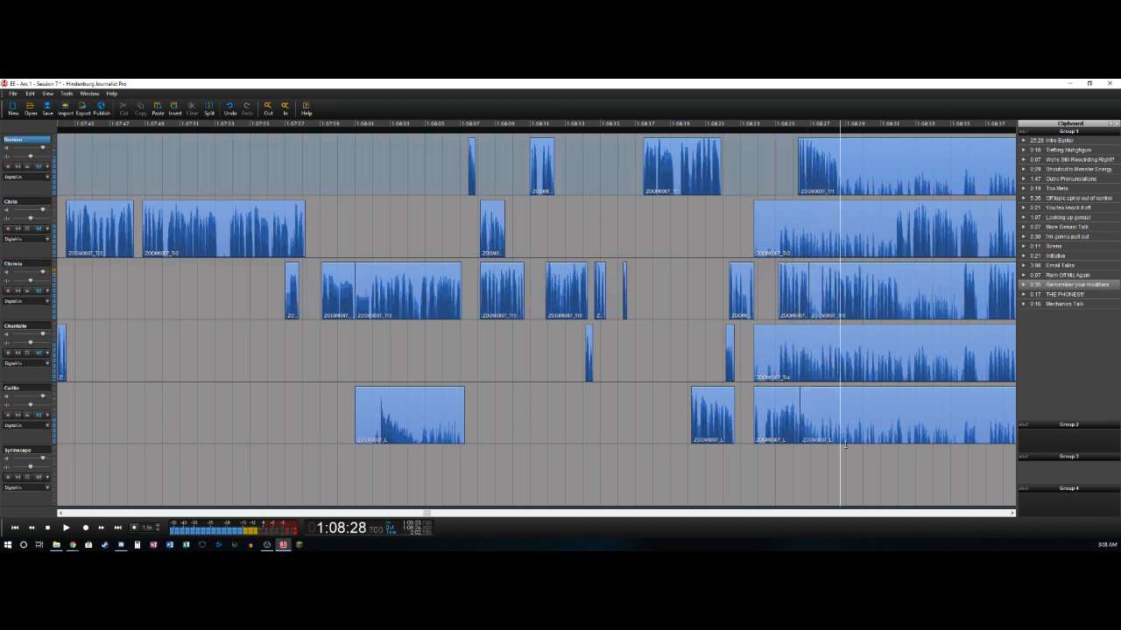
{"action": "key", "text": "t"}
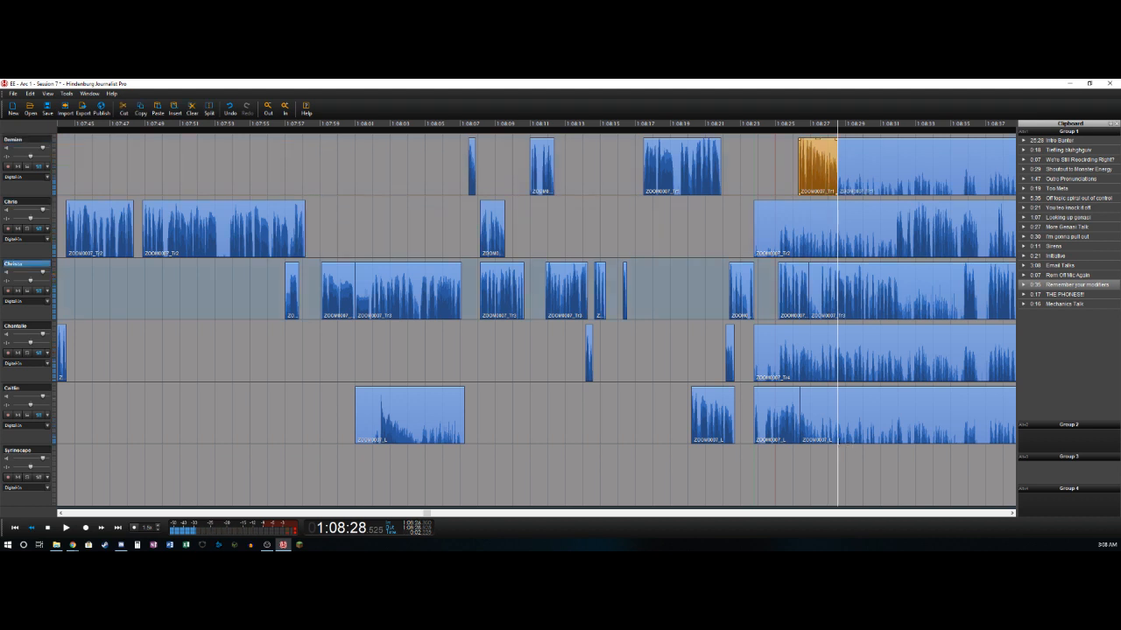
- Split the third track near 1:08:27.6 and 1:08:32.0, deleting its section from about 1:08:26.9 to the first split
{"action": "key", "text": "k"}
{"action": "key", "text": "t"}
{"action": "key", "text": "Delete"}
{"action": "key", "text": "l"}
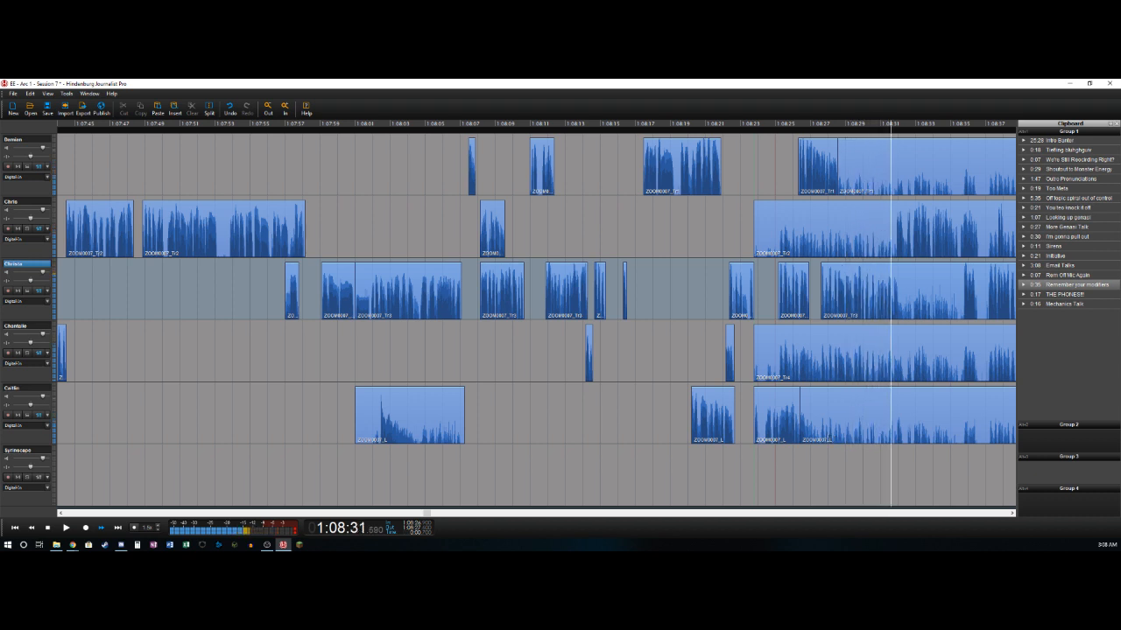
{"action": "key", "text": "j"}
{"action": "key", "text": "k"}
{"action": "key", "text": "t"}
- Split the second track near 1:08:31.9 and 1:08:36.7, deleting its section from about 1:08:23.8 to the first split
{"action": "key", "text": "j"}
{"action": "key", "text": "k"}
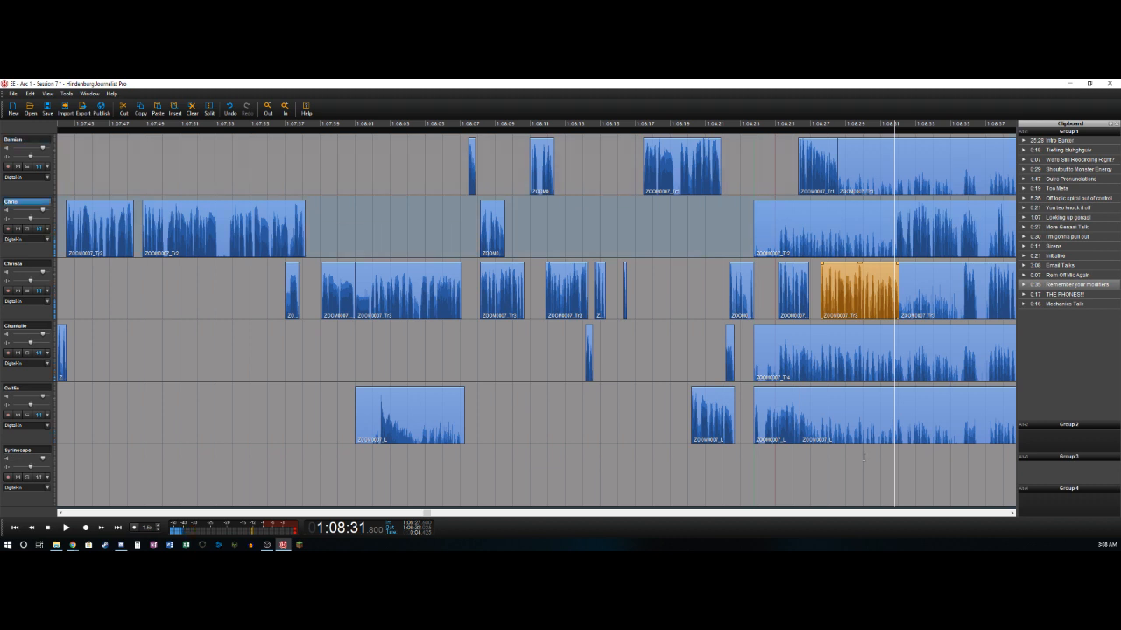
{"action": "key", "text": "l"}
{"action": "key", "text": "k"}
{"action": "key", "text": "t"}
{"action": "key", "text": "Delete"}
{"action": "key", "text": "l"}
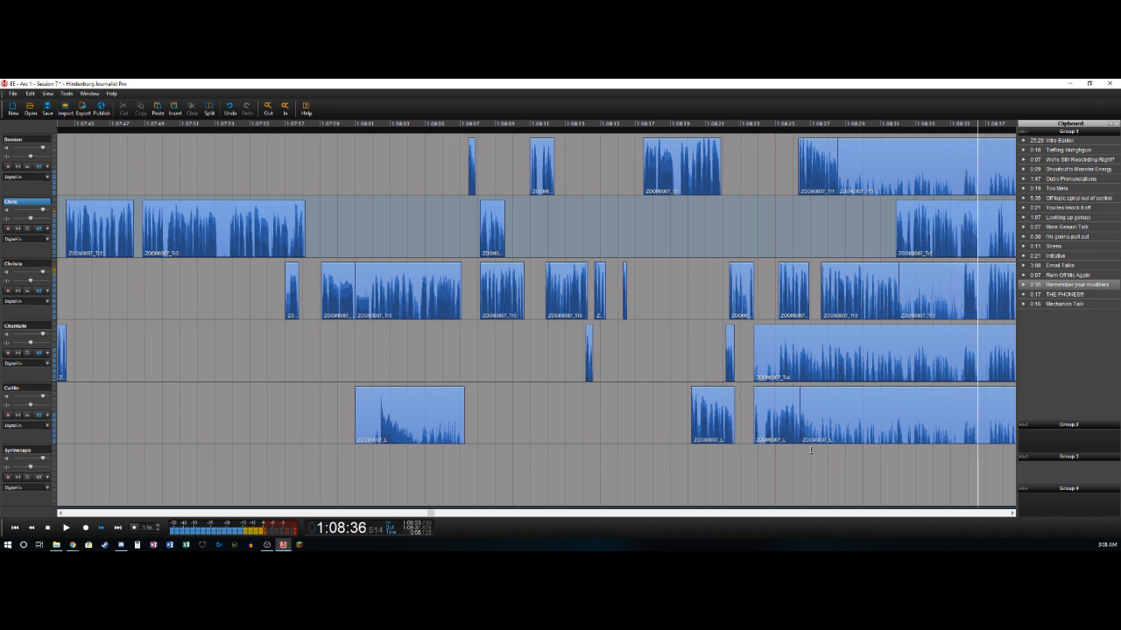
{"action": "key", "text": "k"}
{"action": "key", "text": "j"}
{"action": "key", "text": "k"}
{"action": "key", "text": "t"}
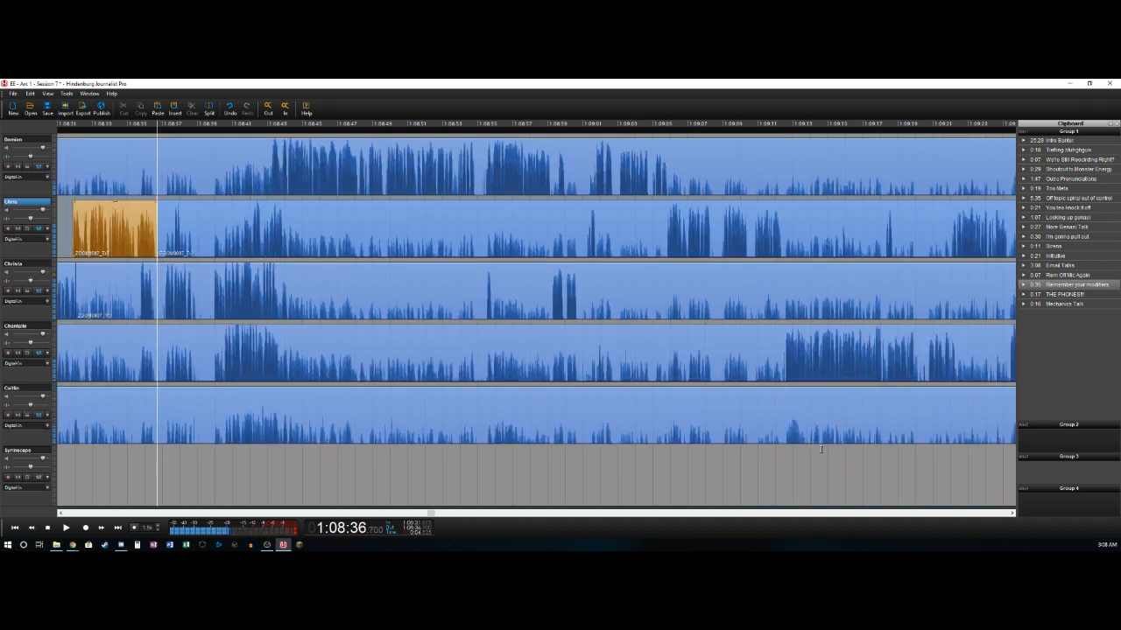
- Split the third track near 1:08:35.7 and 1:08:36.6, deleting its section from about 1:08:32.0 to the first split
{"action": "key", "text": "Down"}
{"action": "key", "text": "j"}
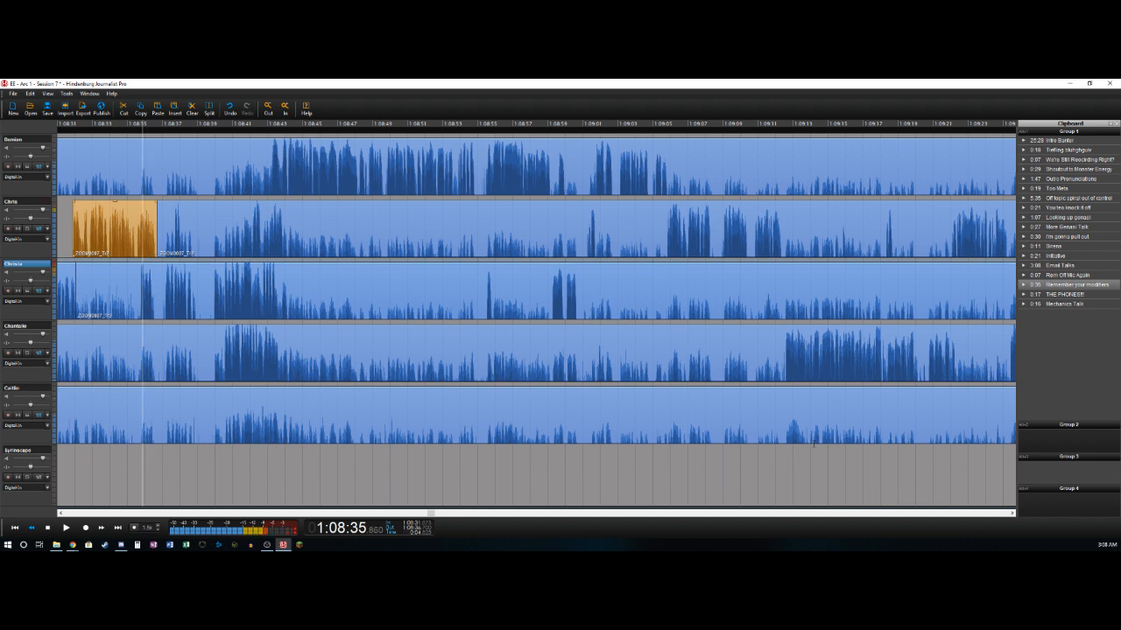
{"action": "key", "text": "k"}
{"action": "key", "text": "t"}
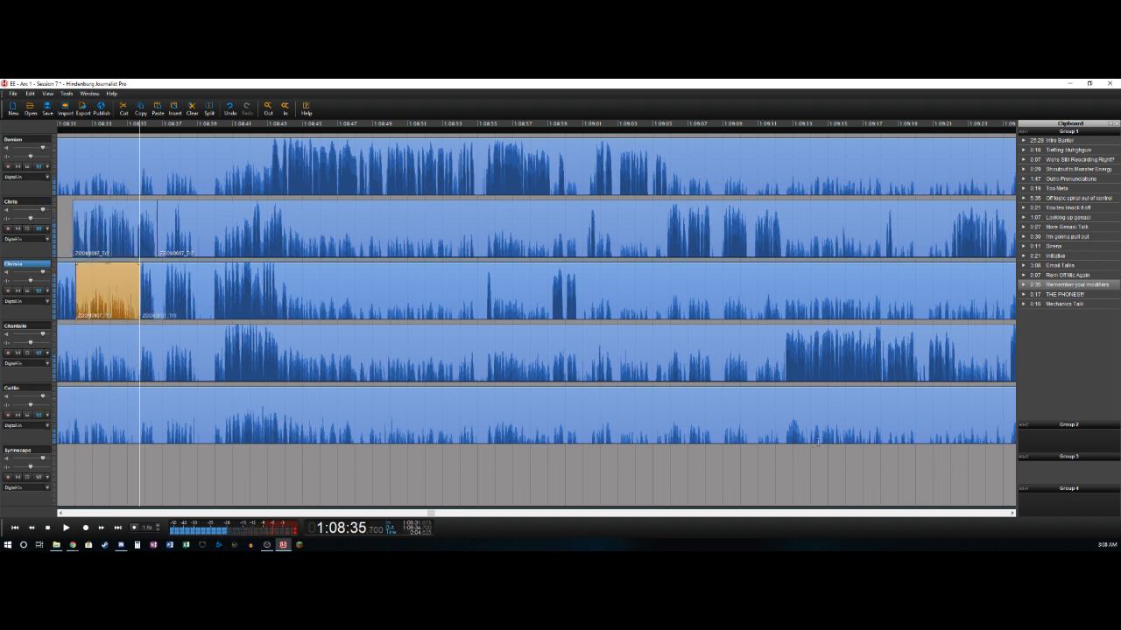
{"action": "key", "text": "Delete"}
{"action": "key", "text": "space"}
{"action": "key", "text": "t"}
- Split the third track near 1:08:37.2 and 1:08:38.8, deleting its section from about 1:08:36.6 to the first split
{"action": "key", "text": "l"}
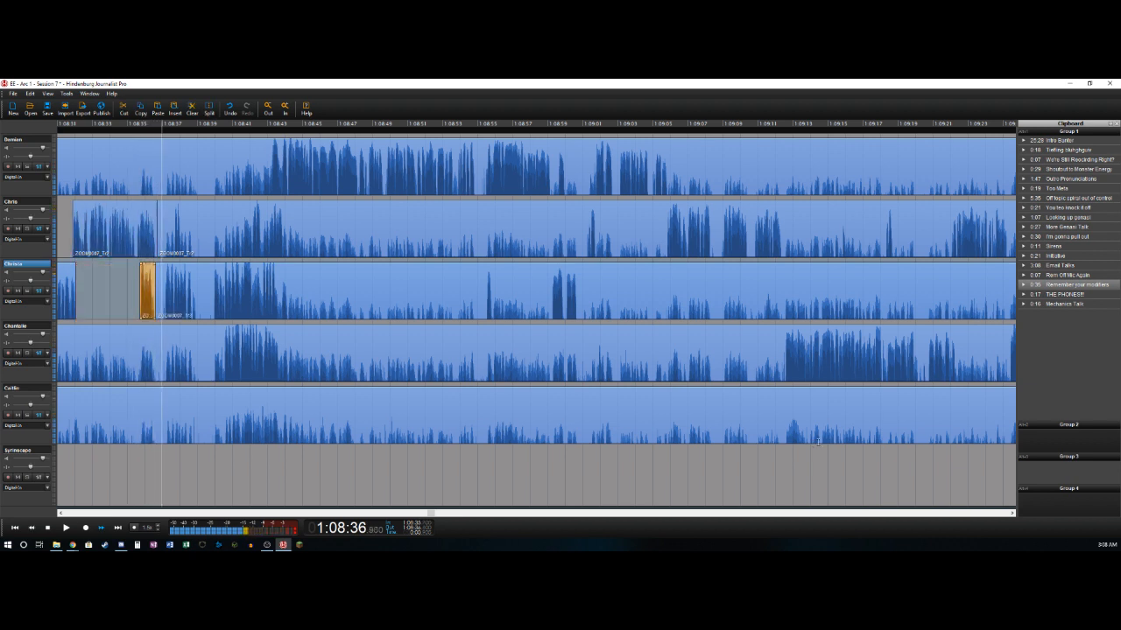
{"action": "key", "text": "k"}
{"action": "key", "text": "t"}
{"action": "key", "text": "Delete"}
{"action": "key", "text": "l"}
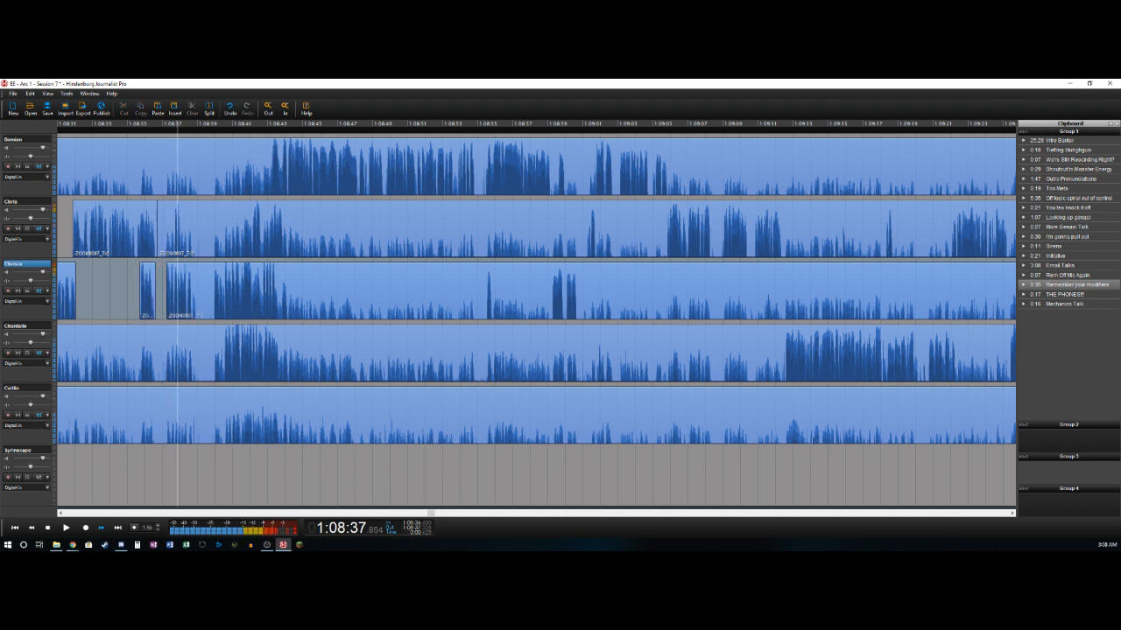
{"action": "key", "text": "t"}
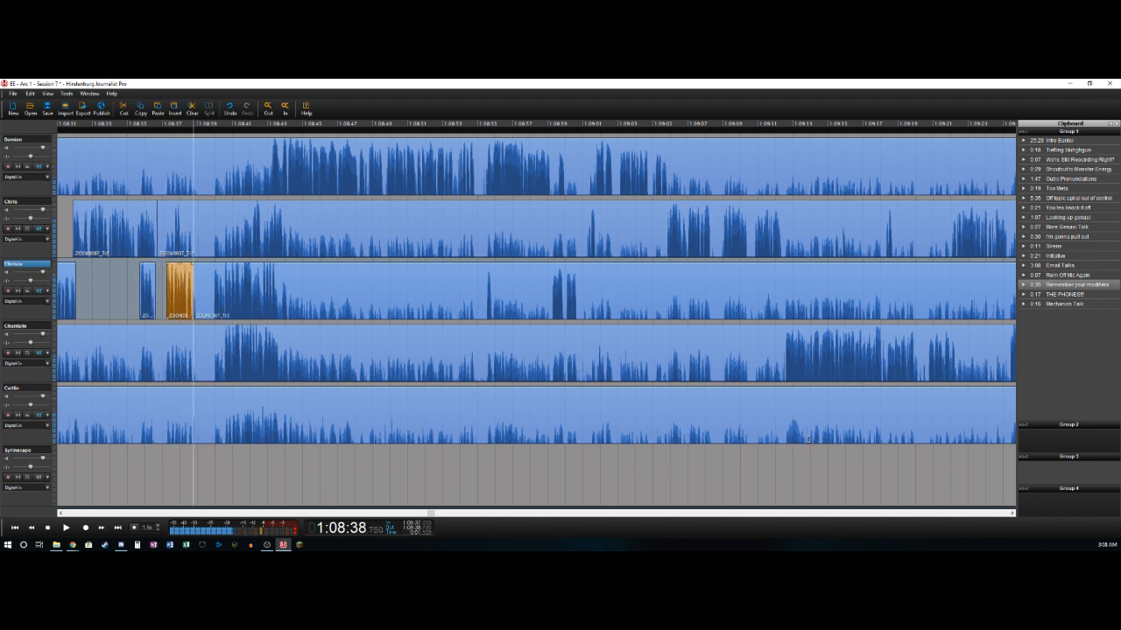
- Split the second track near 1:08:37.6 and 1:08:38.1, deleting its section from about 1:08:36.7 to the first split
{"action": "key", "text": "Up"}
{"action": "key", "text": "Left"}
{"action": "key", "text": "Left"}
{"action": "key", "text": "Left"}
{"action": "key", "text": "Left"}
{"action": "key", "text": "Left"}
{"action": "key", "text": "Left"}
{"action": "key", "text": "Left"}
{"action": "key", "text": "Left"}
{"action": "key", "text": "Left"}
{"action": "key", "text": "t"}
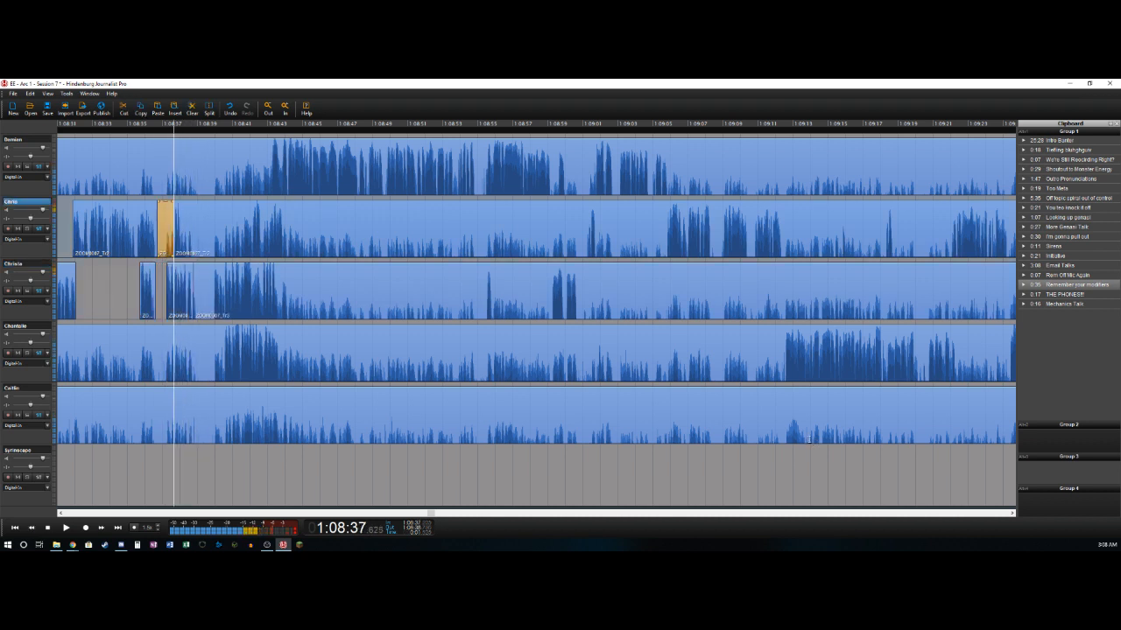
{"action": "key", "text": "Delete"}
{"action": "key", "text": "l"}
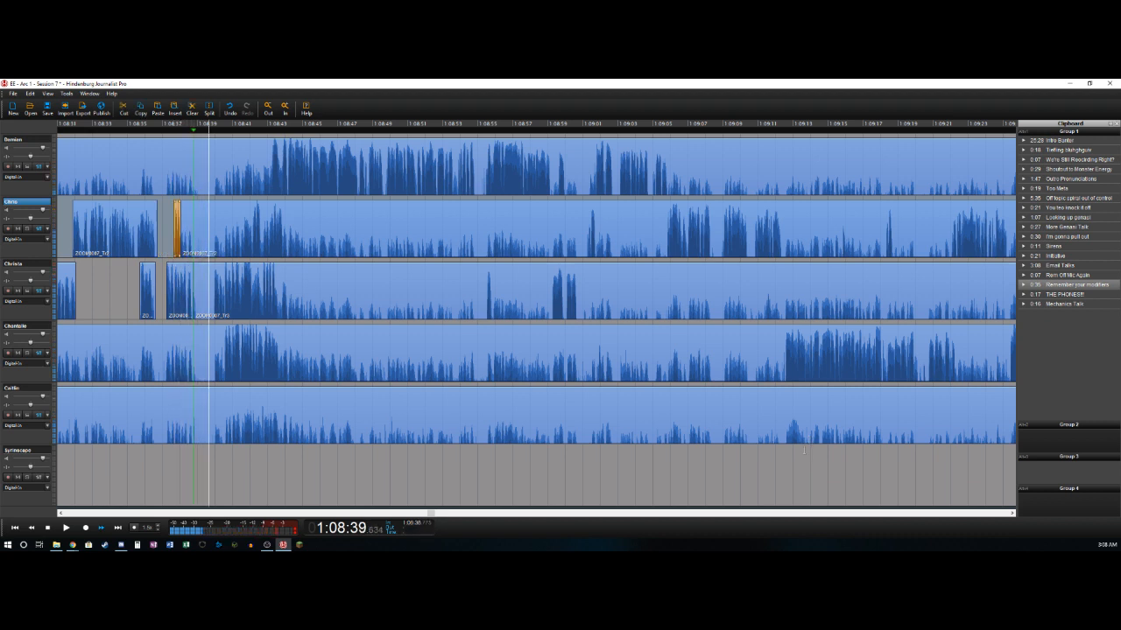
- Cut the stretch from about 1:08:38.8 to 1:08:39.95 out of all five recorded tracks, closing the gap
{"action": "key", "text": "o"}
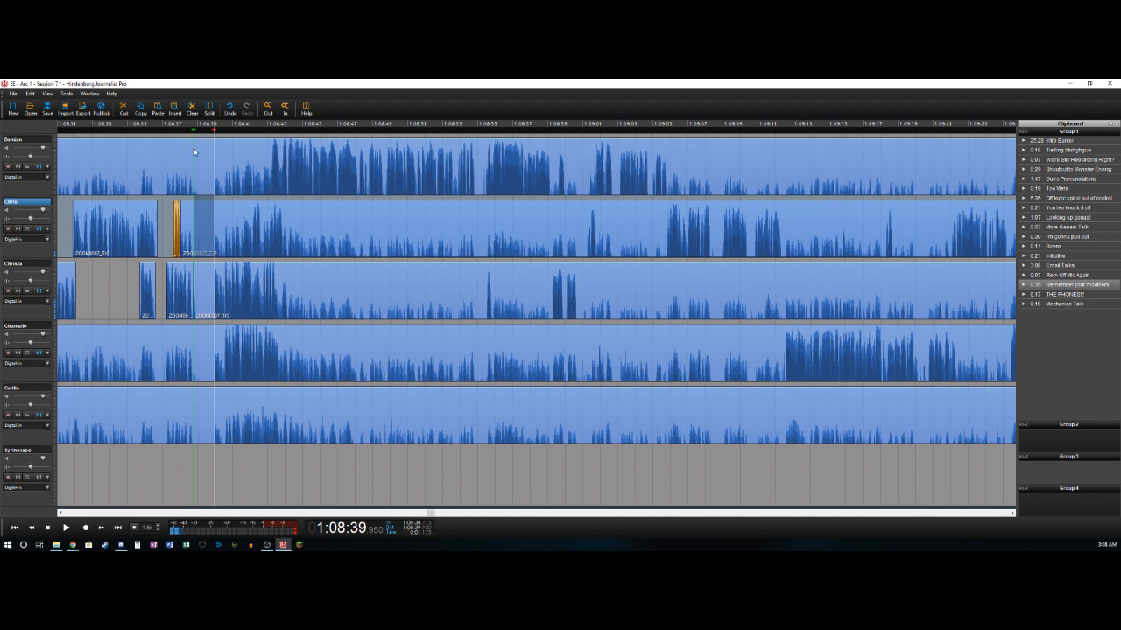
{"action": "left_click_drag", "start_coordinate": [195, 153], "coordinate": [205, 200]}
{"action": "left_click", "coordinate": [203, 423], "text": "shift"}
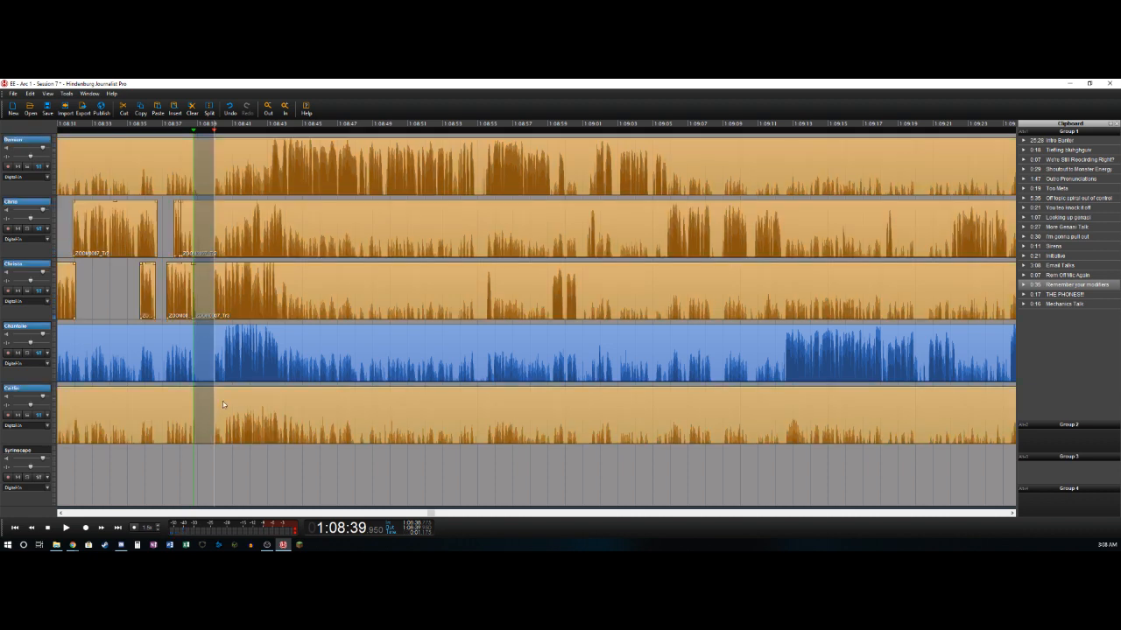
{"action": "key", "text": "Delete"}
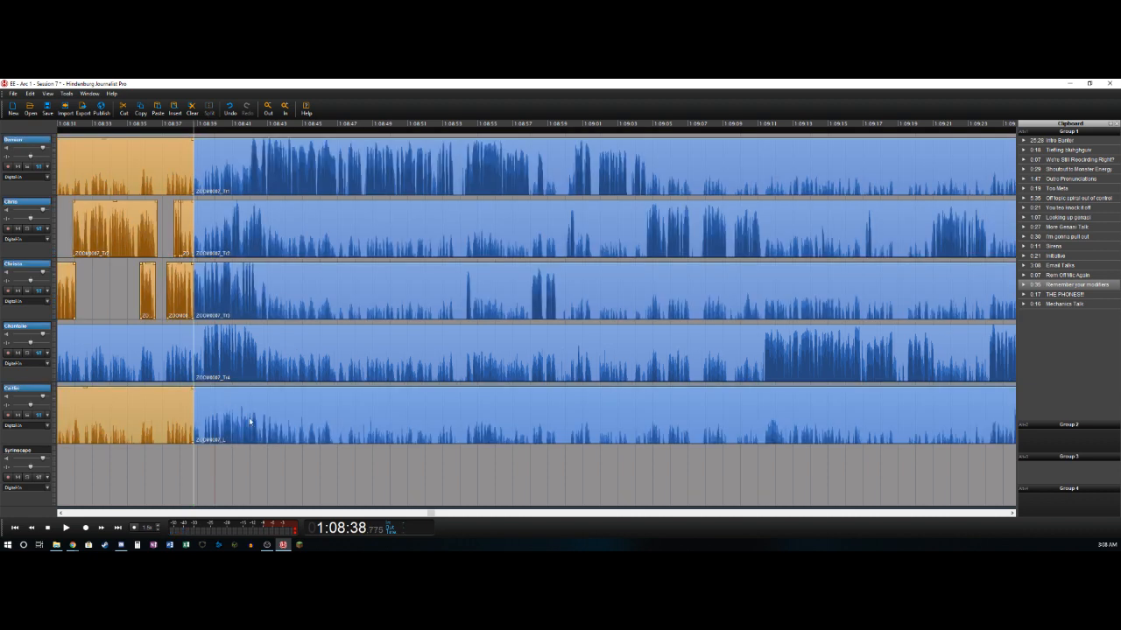
- Delete the leftover sections ending near 1:08:38.8 on the first, second, fourth and fifth tracks, keeping the second track's short speech clips
{"action": "left_click", "coordinate": [133, 167]}
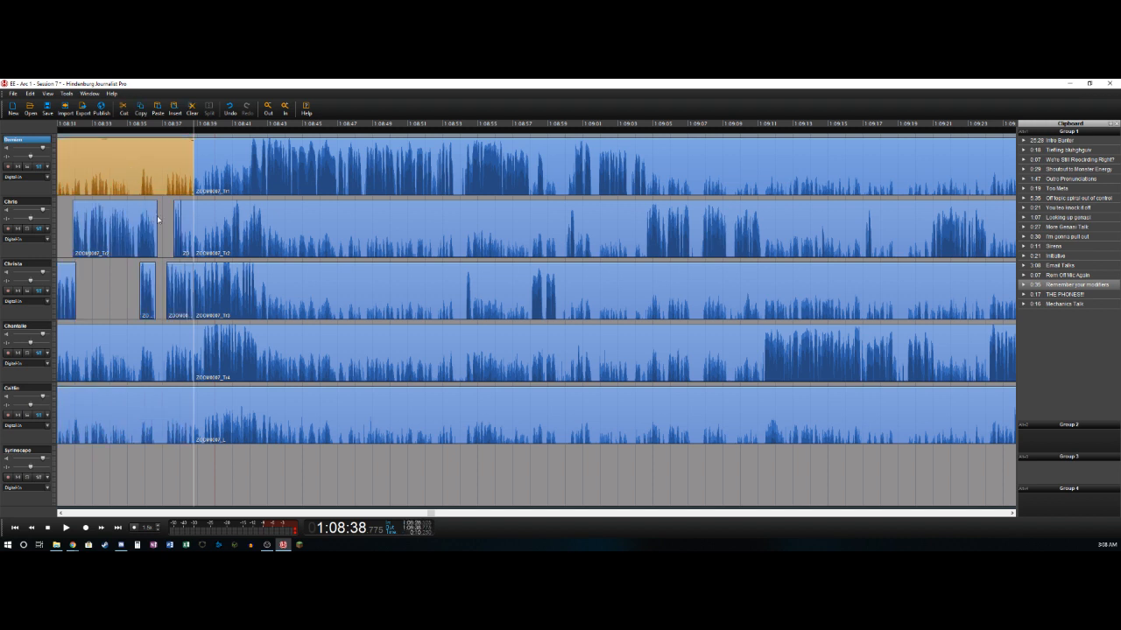
{"action": "key", "text": "Delete"}
{"action": "left_click", "coordinate": [182, 228]}
{"action": "left_click", "coordinate": [170, 344]}
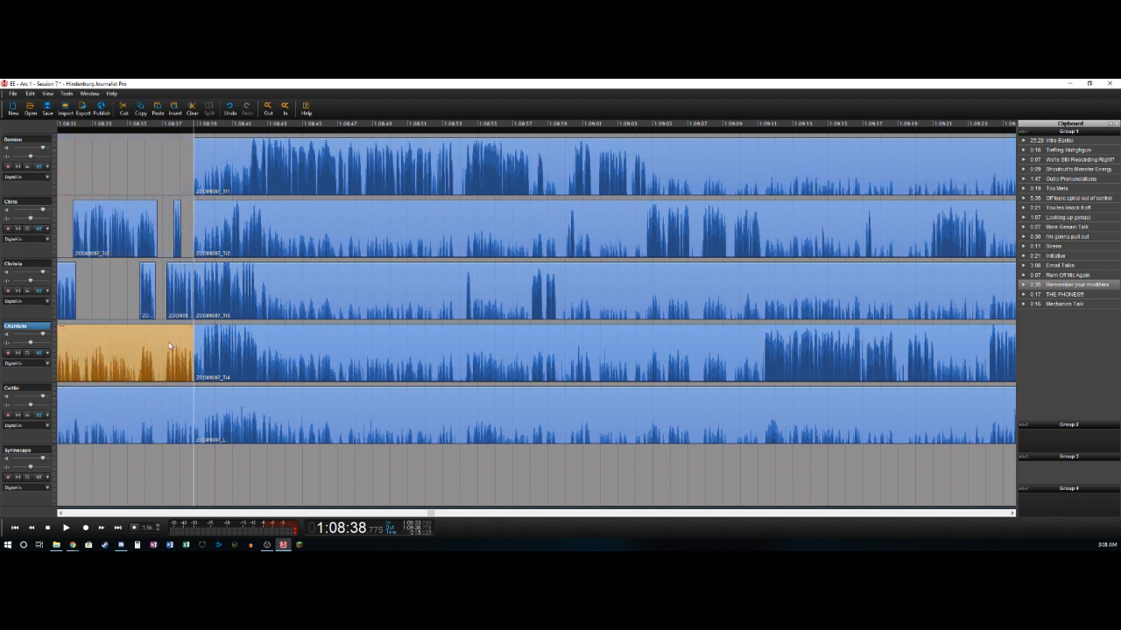
{"action": "key", "text": "Delete"}
{"action": "left_click", "coordinate": [150, 406]}
{"action": "key", "text": "Delete"}
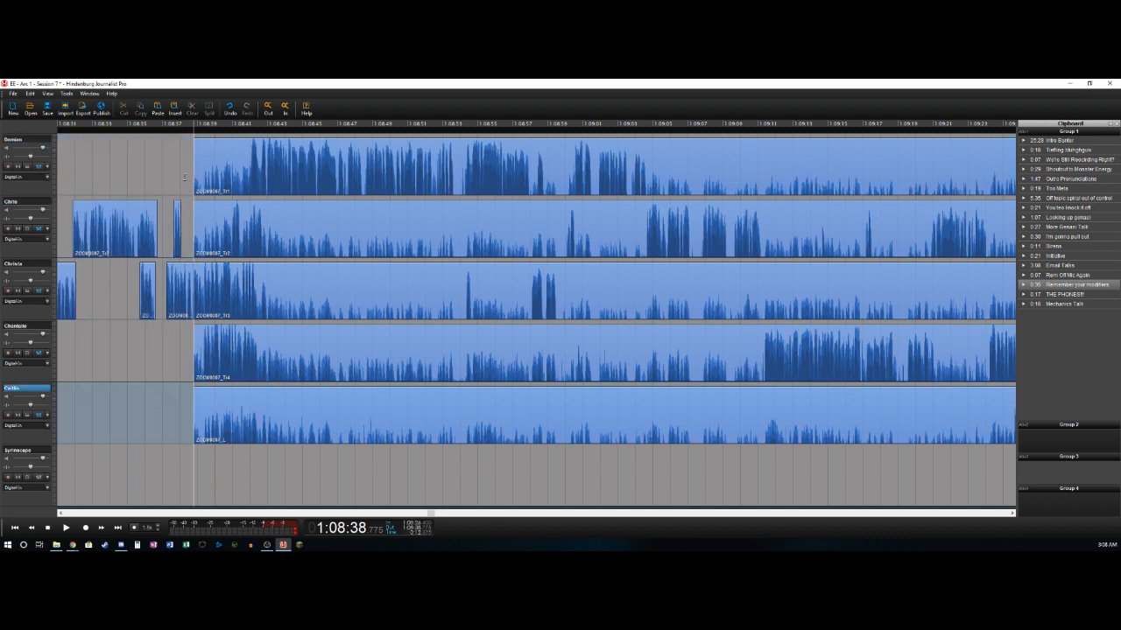
- Split the third track near 1:08:41.0 and 1:08:41.5, deleting the section between, and split it again near 1:08:42.4
{"action": "left_click", "coordinate": [184, 177]}
{"action": "key", "text": "space"}
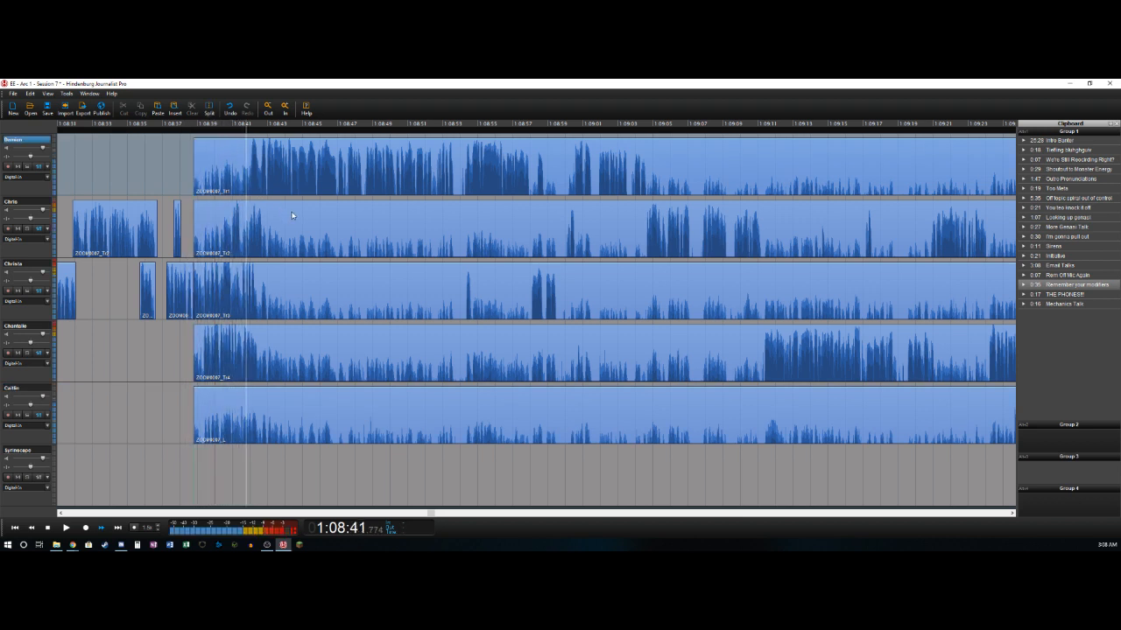
{"action": "key", "text": "Left"}
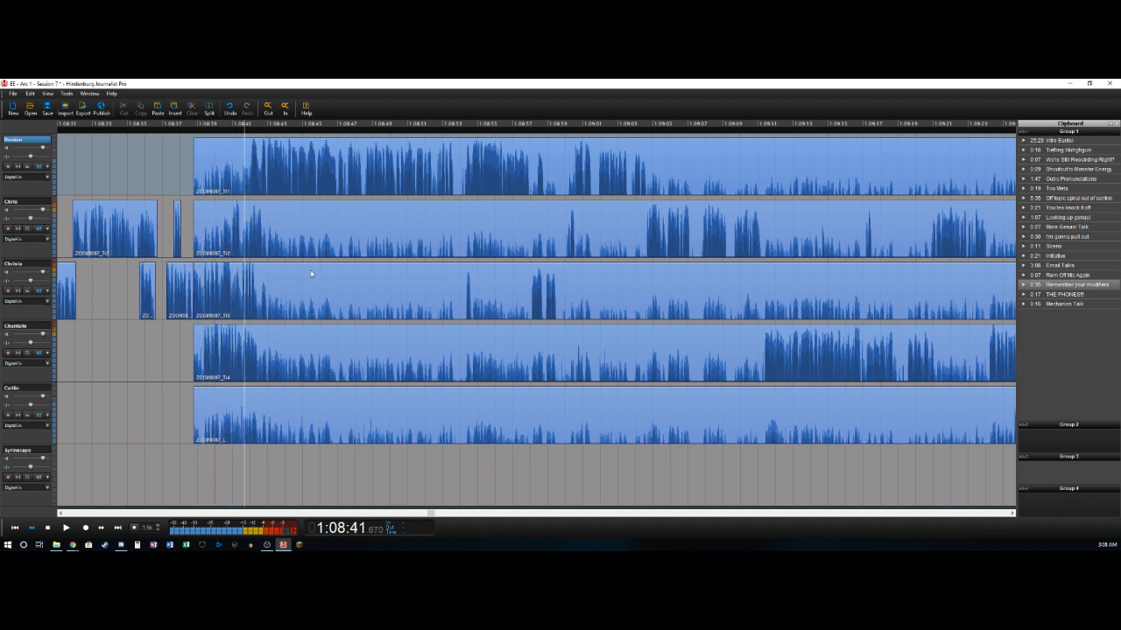
{"action": "key", "text": "Left"}
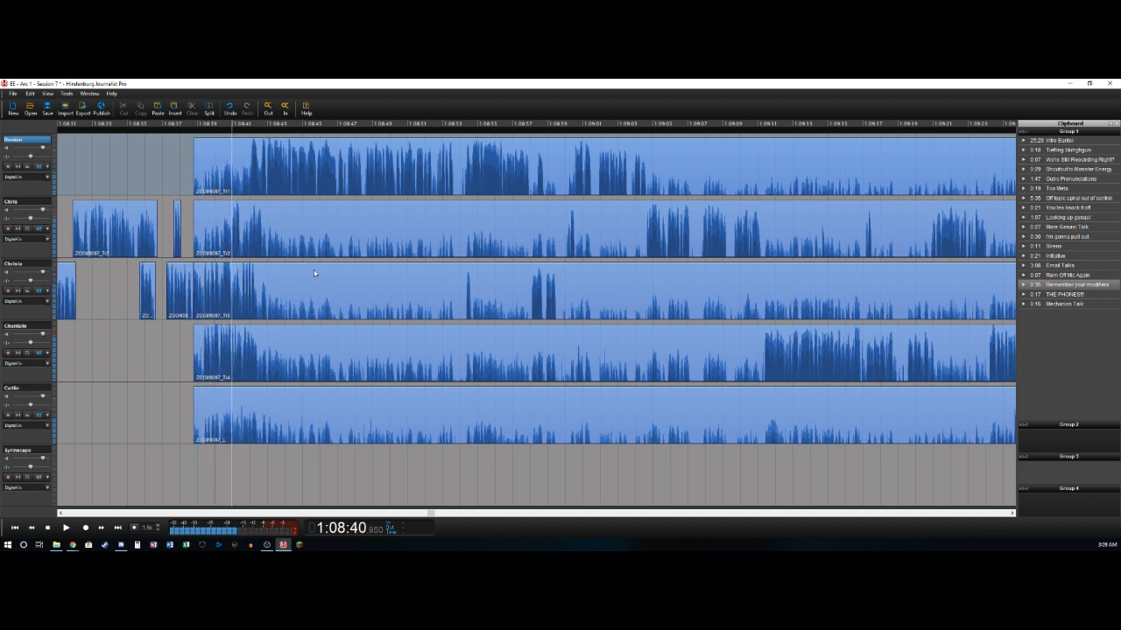
{"action": "key", "text": "t"}
{"action": "key", "text": "space"}
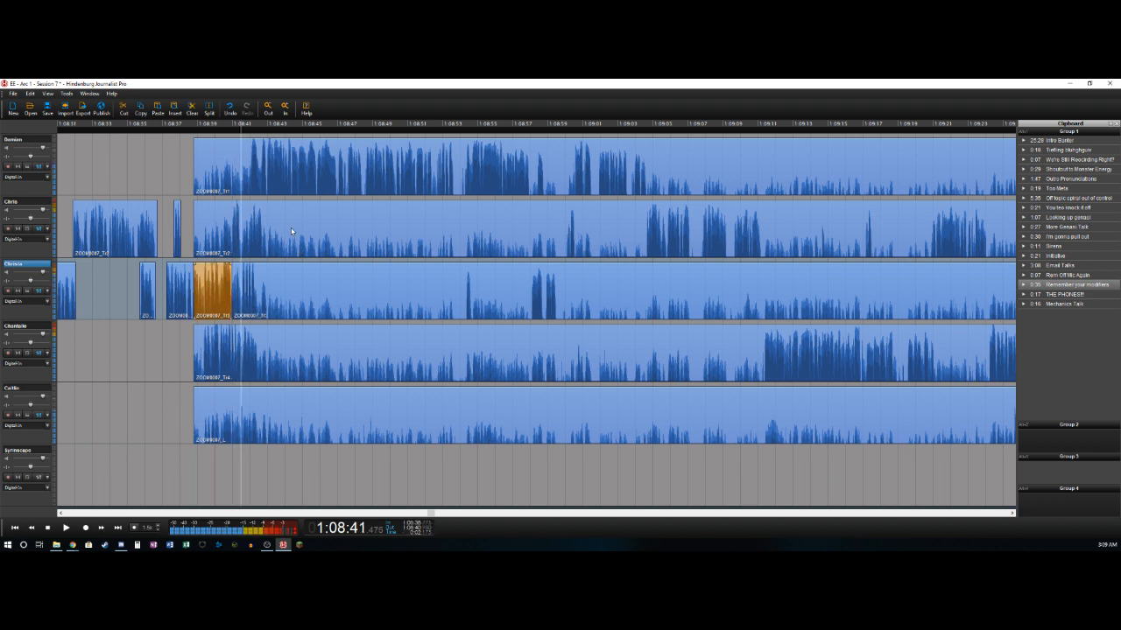
{"action": "key", "text": "space"}
{"action": "key", "text": "t"}
{"action": "key", "text": "Delete"}
{"action": "key", "text": "Right"}
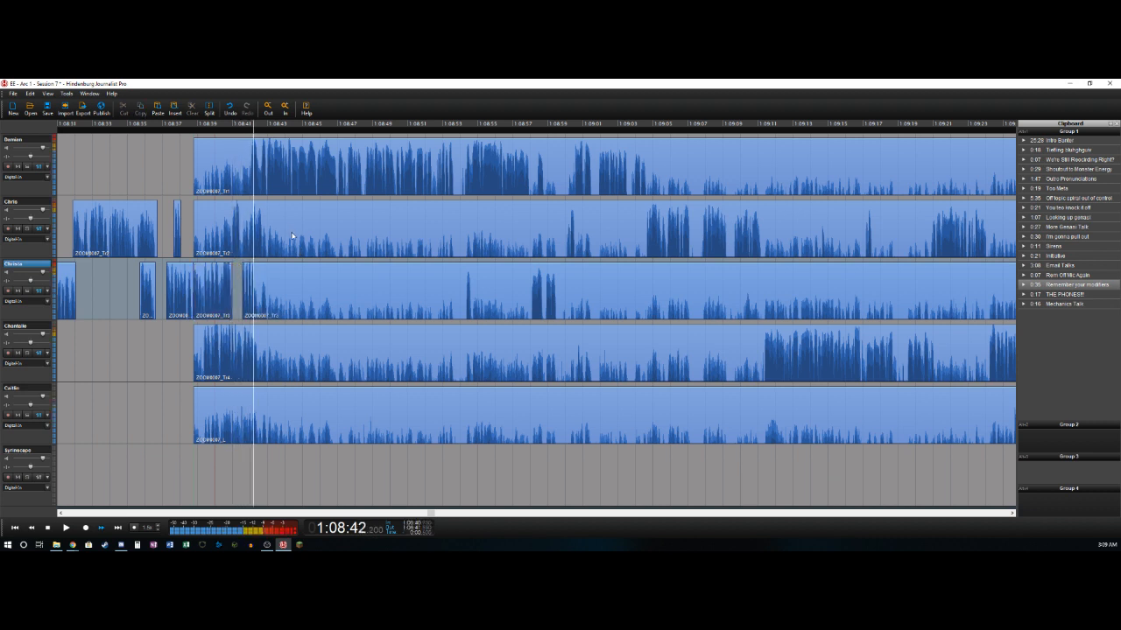
{"action": "key", "text": "ctrl+z"}
- Split the second track near 1:08:41.0 and 1:08:41.4, deleting its section from about 1:08:38.8 to the first split
{"action": "key", "text": "Left"}
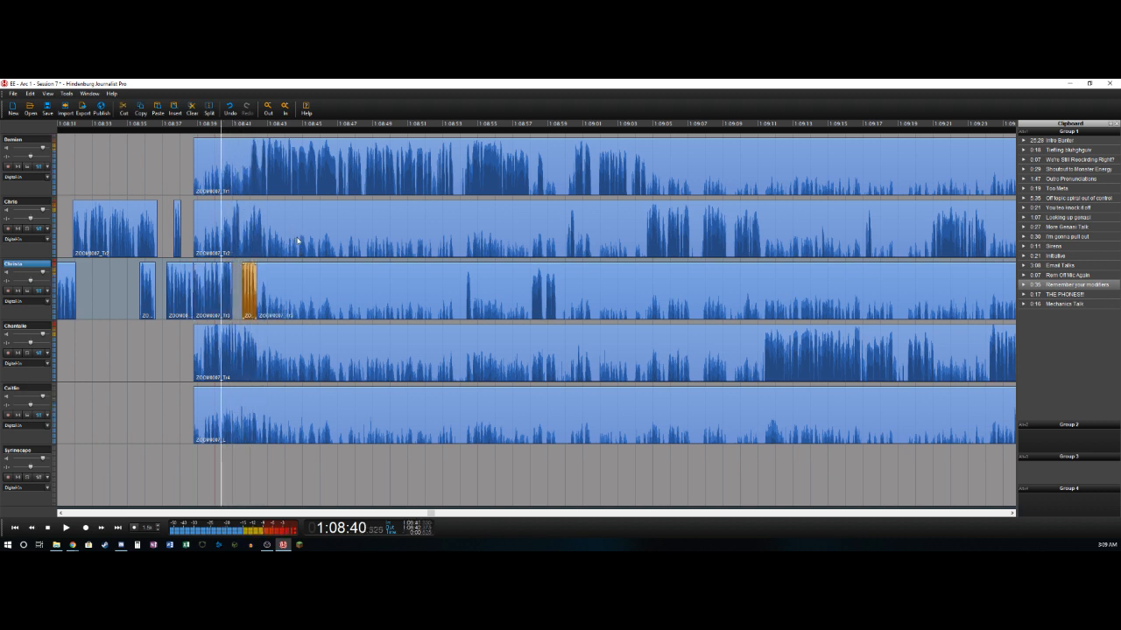
{"action": "key", "text": "Up"}
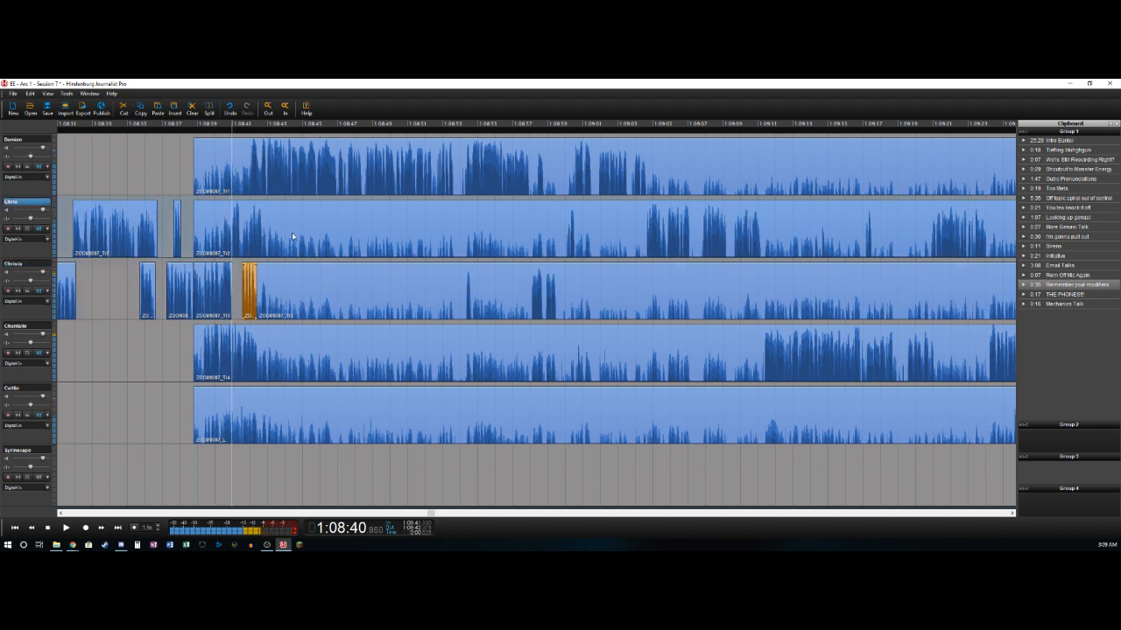
{"action": "key", "text": "t"}
{"action": "key", "text": "Delete"}
{"action": "key", "text": "Right"}
{"action": "key", "text": "t"}
- Split the first track near 1:08:42.0 and delete its section from about 1:08:38.8 to the split
{"action": "key", "text": "Right"}
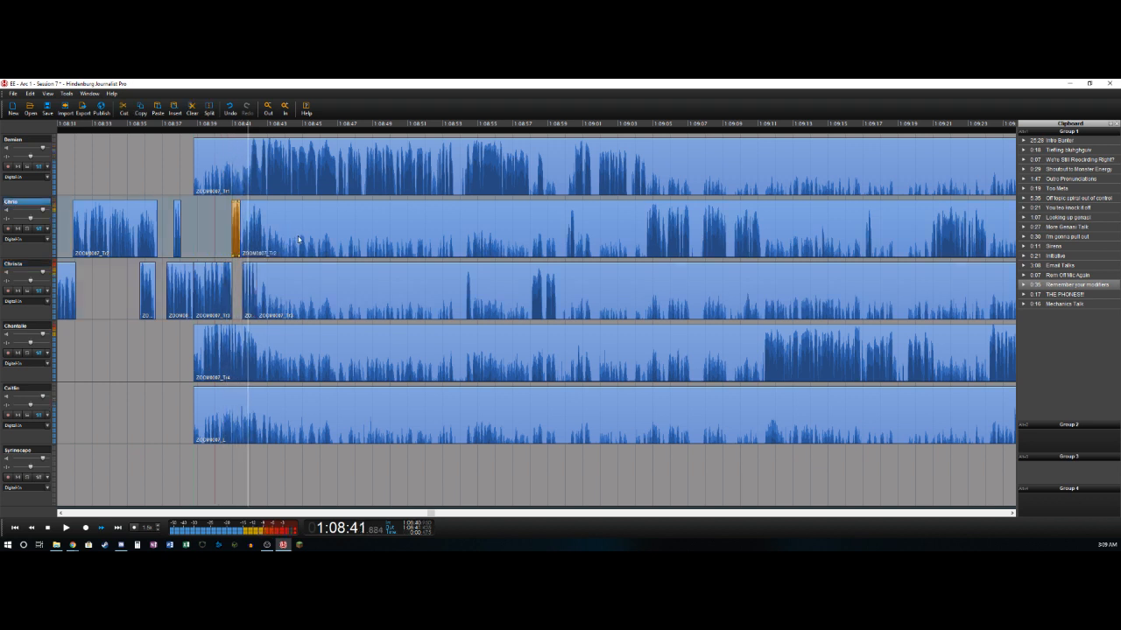
{"action": "key", "text": "Right"}
{"action": "key", "text": "t"}
{"action": "key", "text": "Delete"}
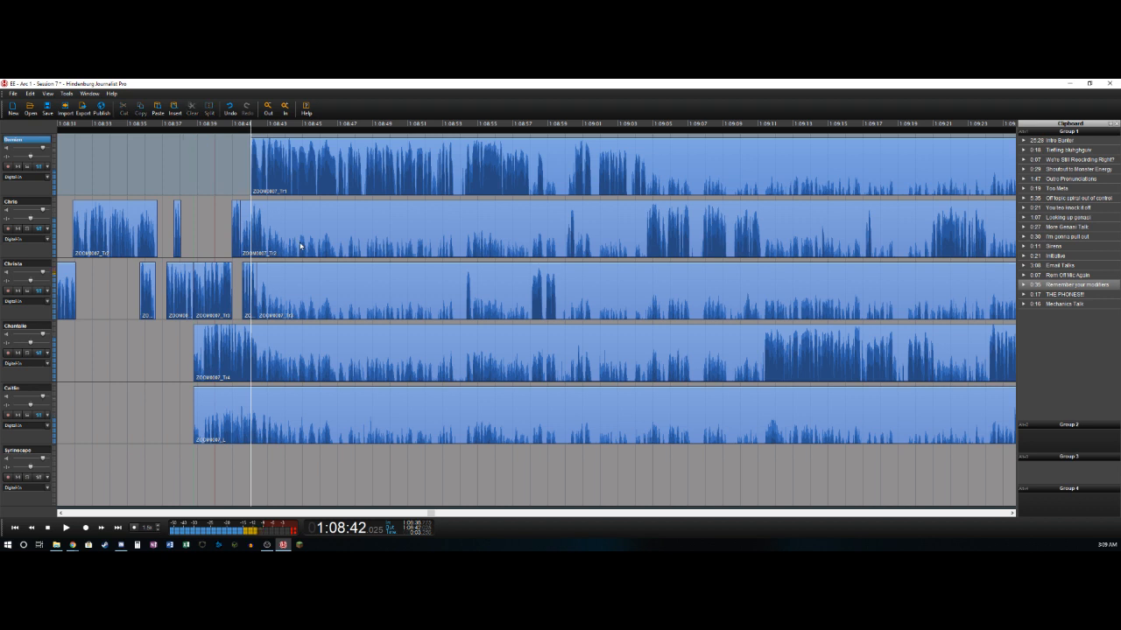
- Split the fourth track near 1:08:39.3 and delete its section from about 1:08:38.8 to the split
{"action": "key", "text": "Down"}
{"action": "key", "text": "Left"}
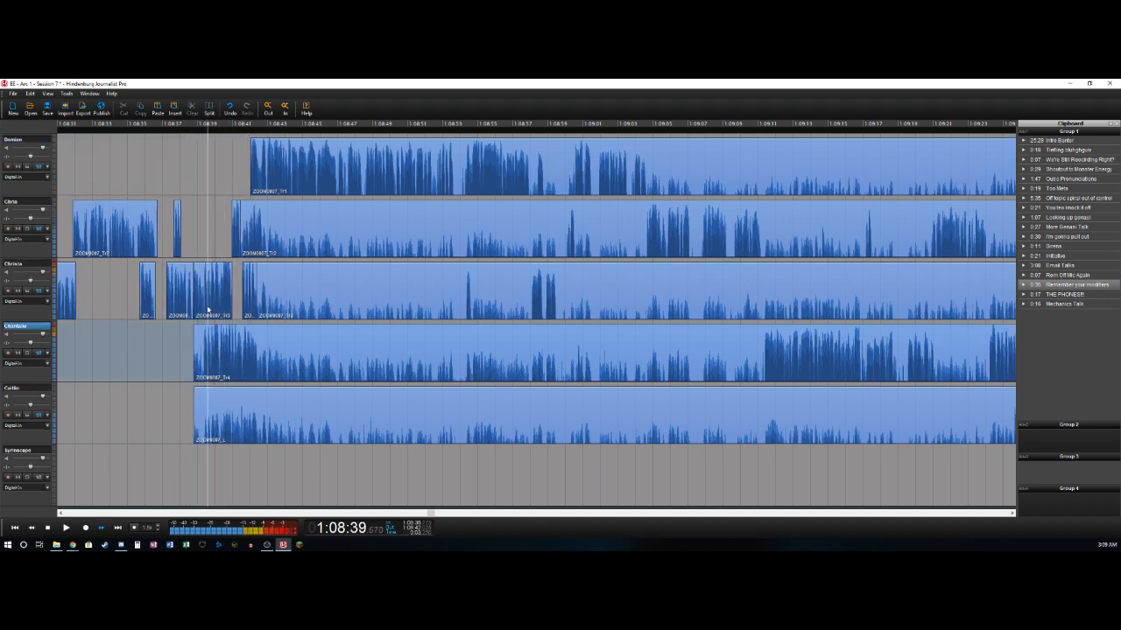
{"action": "key", "text": "Delete"}
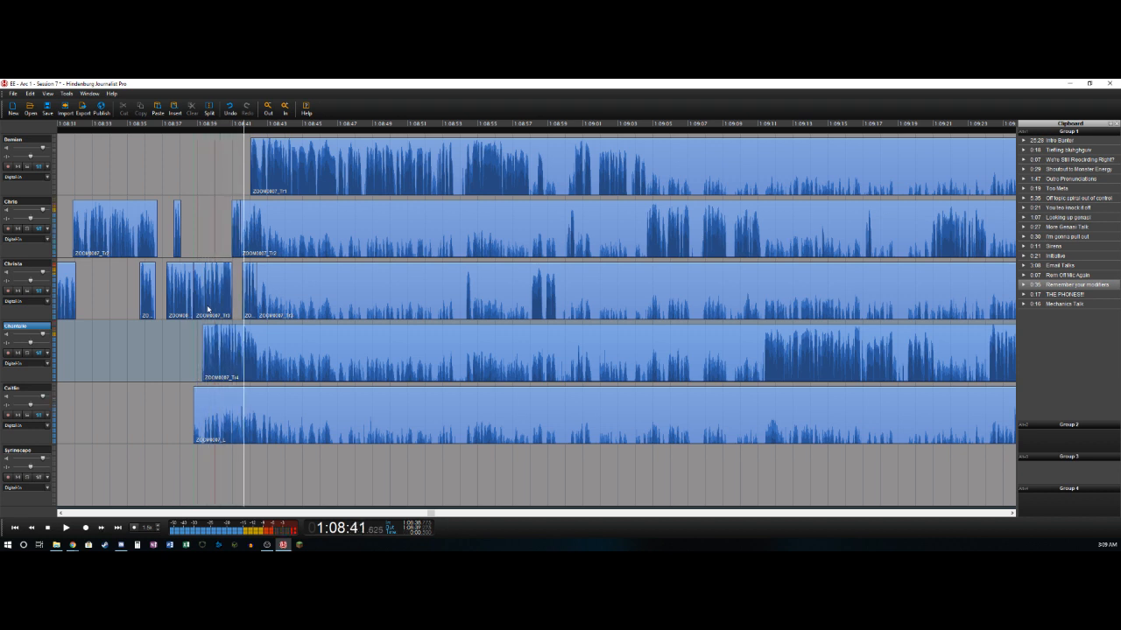
- Split the fourth track near 1:08:41.2 and 1:08:41.6, deleting the section between, and split it again near 1:08:42.4
{"action": "key", "text": "t"}
{"action": "key", "text": "l"}
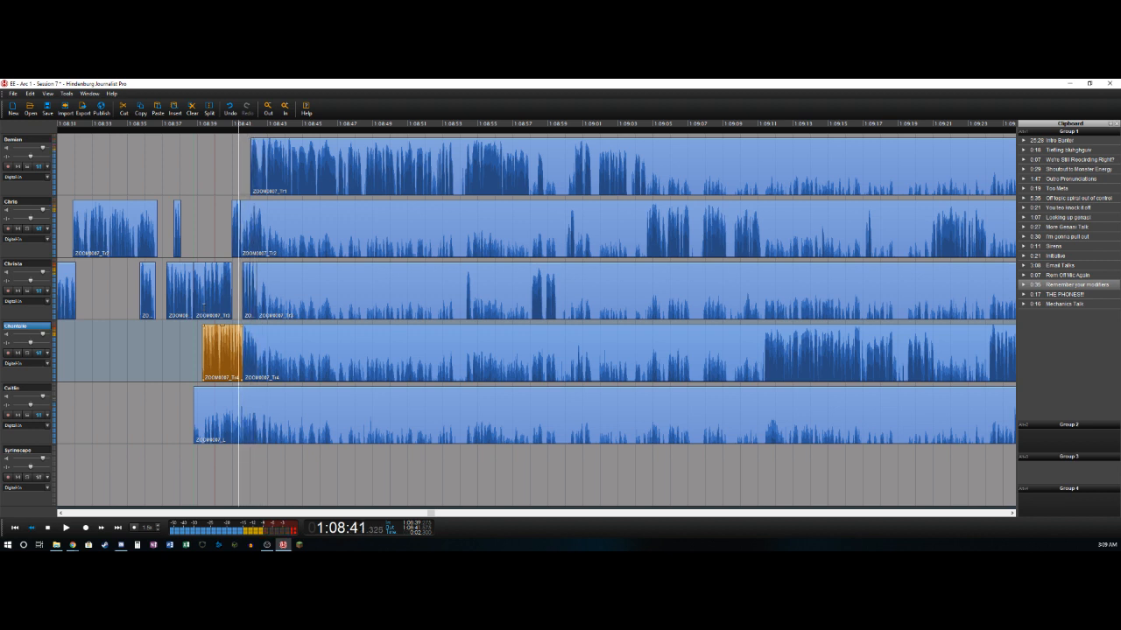
{"action": "left_click_drag", "start_coordinate": [236, 334], "coordinate": [240, 331]}
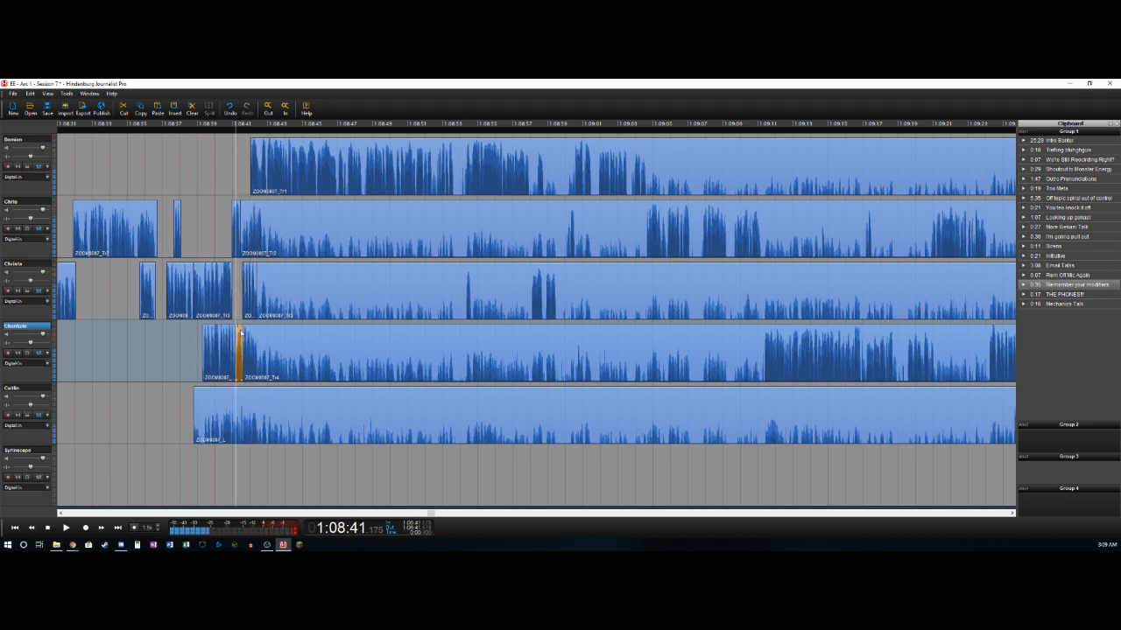
{"action": "key", "text": "Delete"}
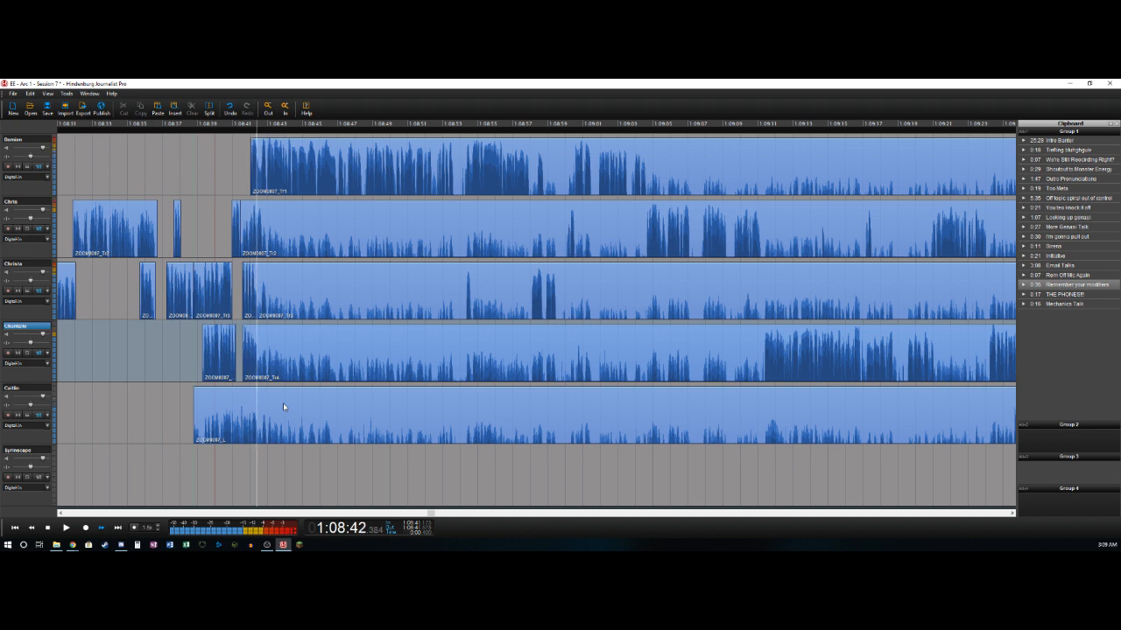
{"action": "key", "text": "t"}
- Split the third track near 1:08:54.2 and 1:08:54.7, deleting its section from about 1:08:42.4 to the first split
{"action": "key", "text": "Right"}
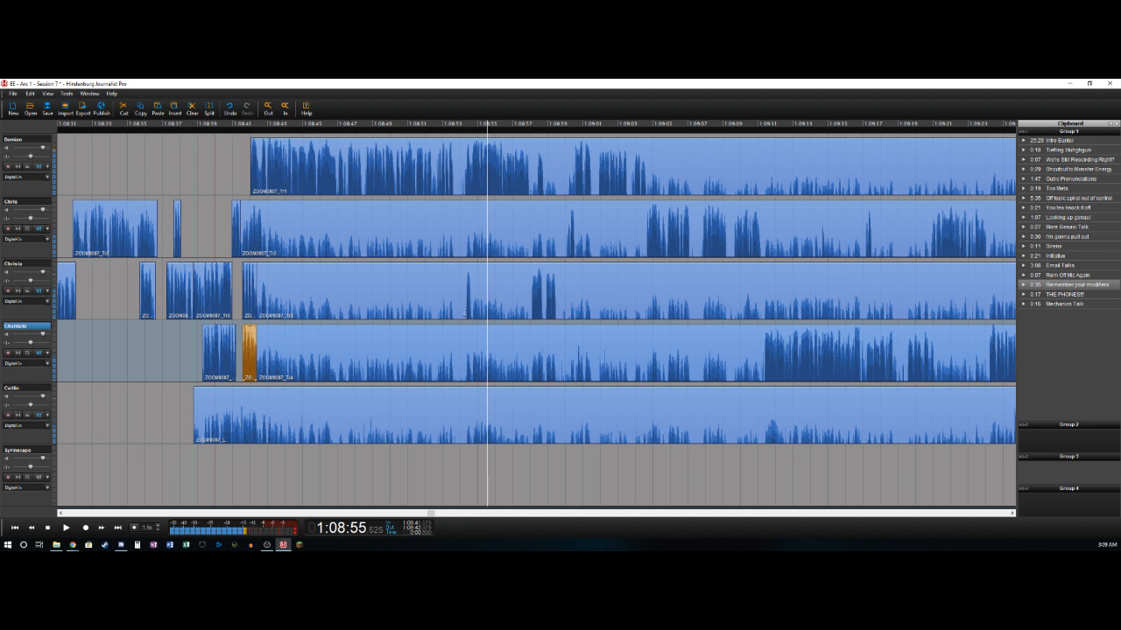
{"action": "left_click", "coordinate": [464, 312]}
{"action": "key", "text": "t"}
{"action": "key", "text": "Delete"}
{"action": "key", "text": "space"}
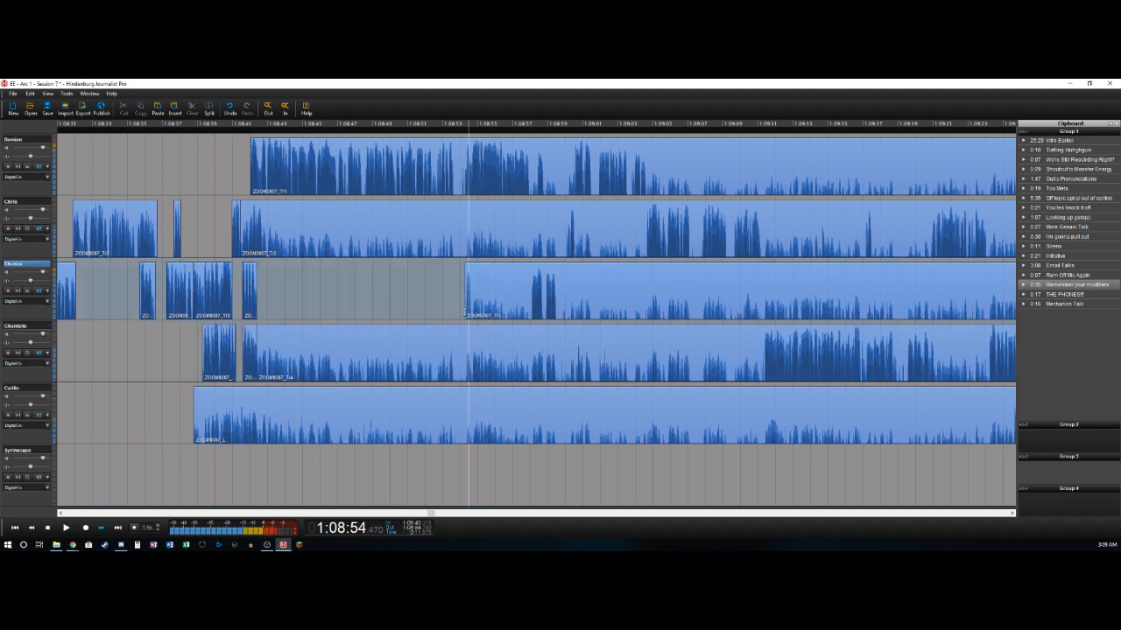
{"action": "key", "text": "t"}
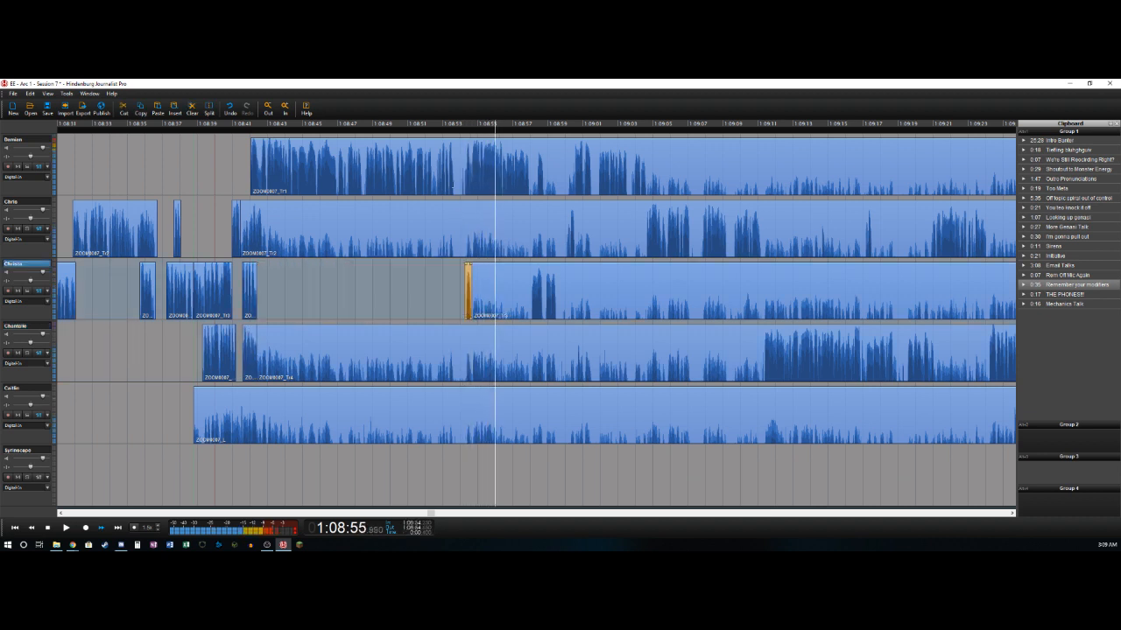
- Split the first track near 1:08:53.7 and 1:08:54.2, deleting the section between, and split it again near 1:08:58.0
{"action": "left_click", "coordinate": [456, 194]}
{"action": "key", "text": "t"}
{"action": "key", "text": "space"}
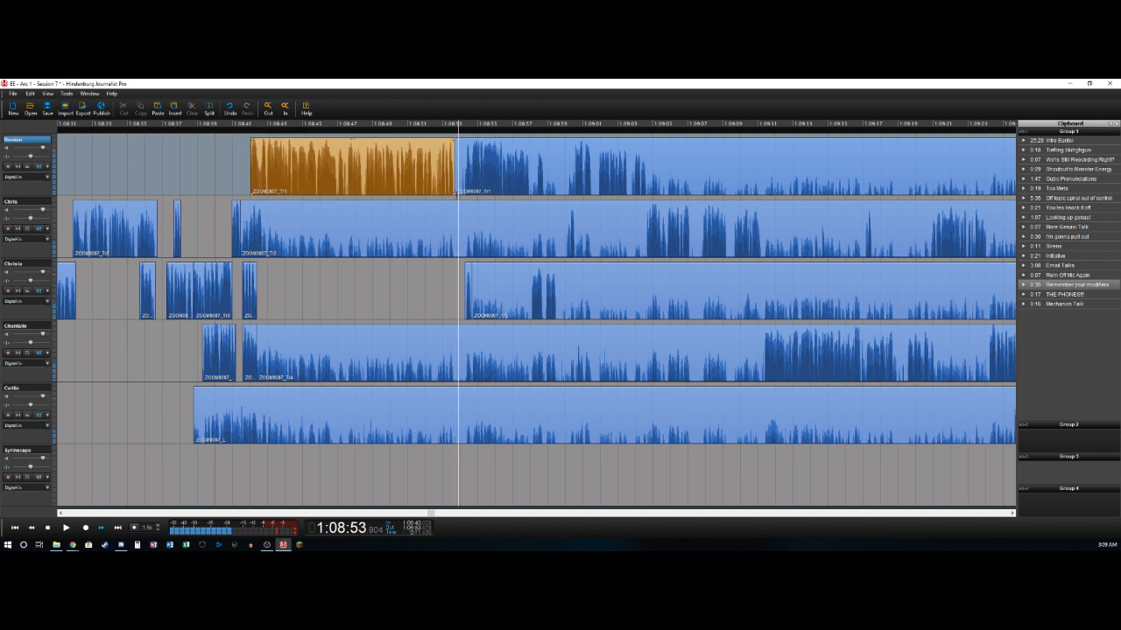
{"action": "key", "text": "t"}
{"action": "key", "text": "Delete"}
{"action": "key", "text": "space"}
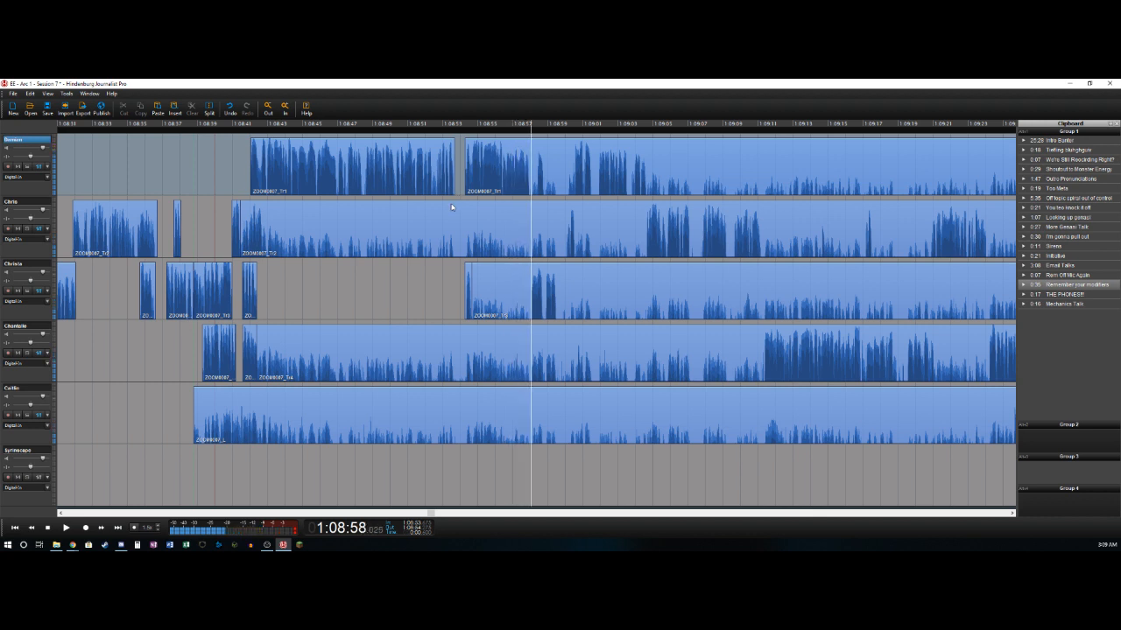
{"action": "key", "text": "t"}
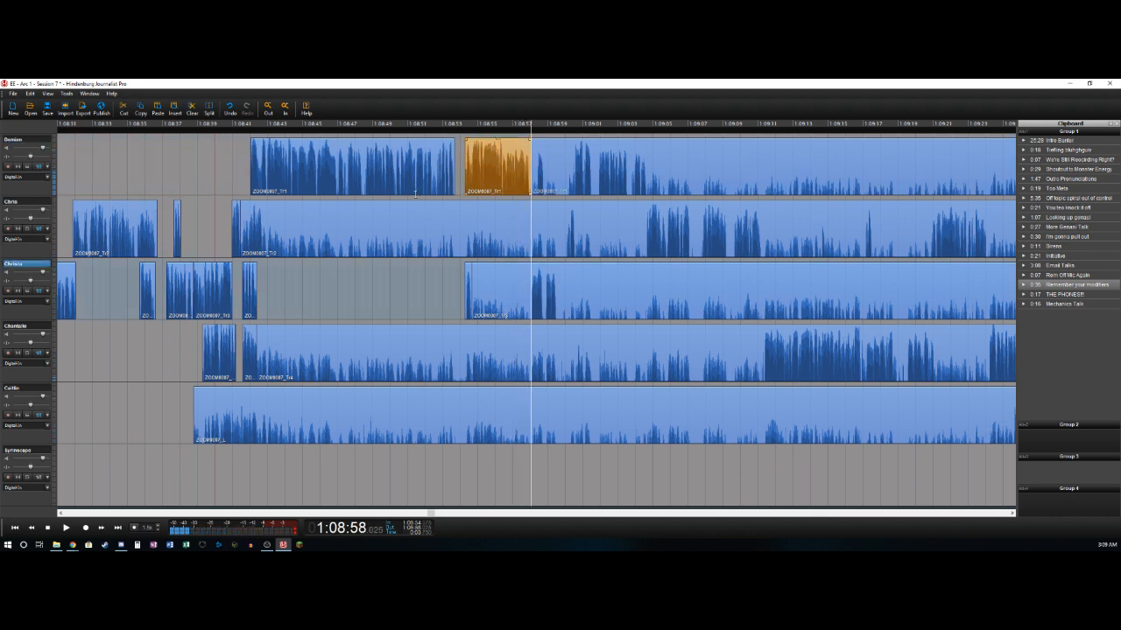
- Split the third track near 1:08:58.0 and 1:08:59.5, deleting its section from about 1:08:54.7 to the first split
{"action": "key", "text": "t"}
{"action": "key", "text": "Delete"}
{"action": "key", "text": "l"}
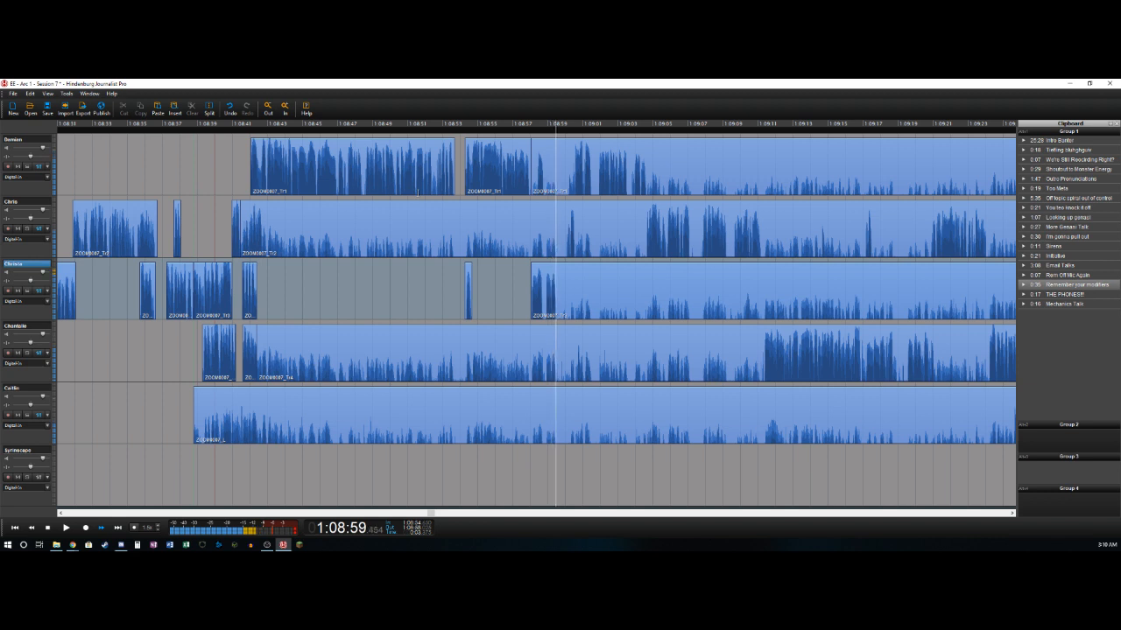
{"action": "key", "text": "k"}
{"action": "key", "text": "t"}
- Split the first track near 1:08:58.4 and 1:08:58.8, deleting its section from about 1:08:58.0 to the first split
{"action": "key", "text": "Left"}
{"action": "key", "text": "Left"}
{"action": "key", "text": "Left"}
{"action": "key", "text": "Left"}
{"action": "key", "text": "Left"}
{"action": "key", "text": "Left"}
{"action": "key", "text": "Left"}
{"action": "key", "text": "Left"}
{"action": "key", "text": "Left"}
{"action": "key", "text": "Left"}
{"action": "key", "text": "Left"}
{"action": "key", "text": "Left"}
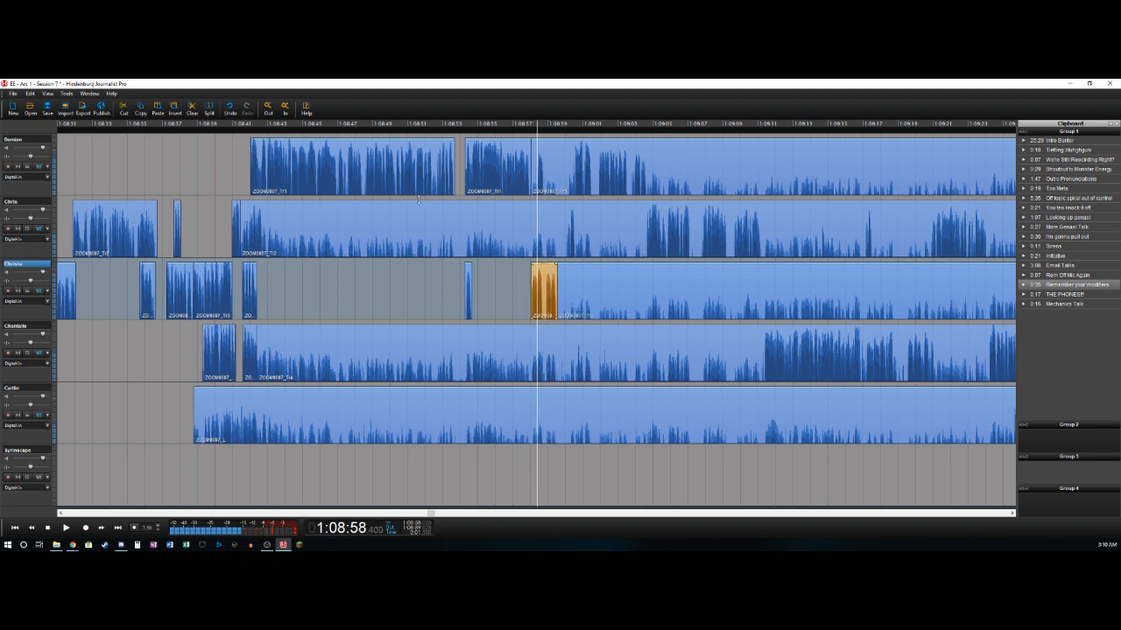
{"action": "key", "text": "t"}
{"action": "key", "text": "Delete"}
{"action": "key", "text": "Right"}
{"action": "key", "text": "Right"}
{"action": "key", "text": "Right"}
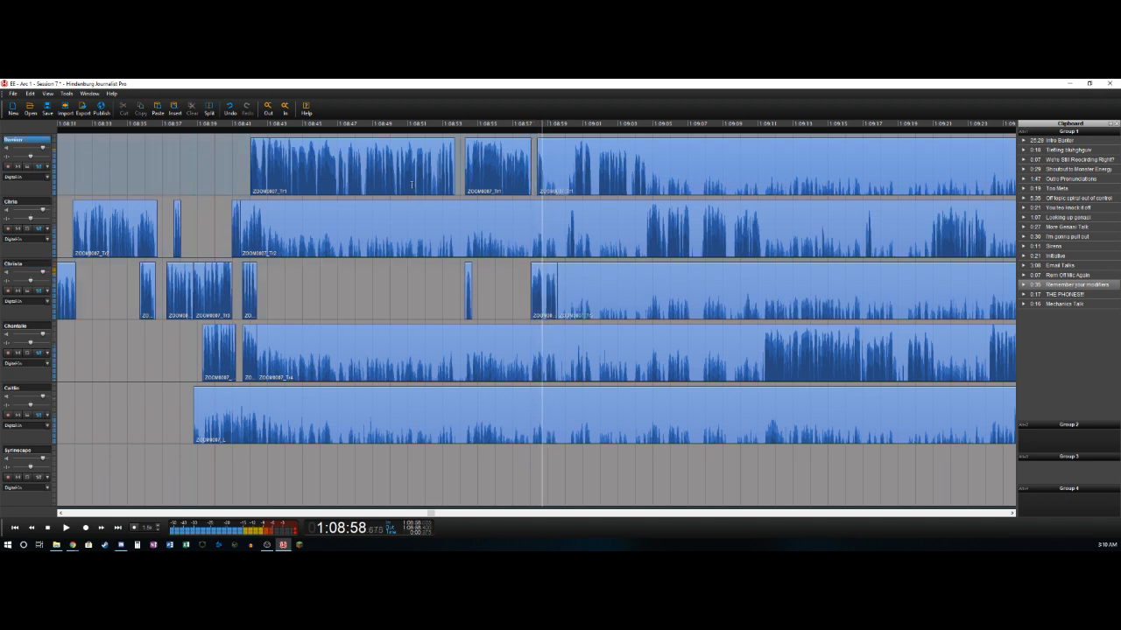
{"action": "key", "text": "t"}
- Split the second track near 1:09:00.3 and 1:09:00.6, deleting its section from about 1:08:41.4 to the first split
{"action": "key", "text": "Right"}
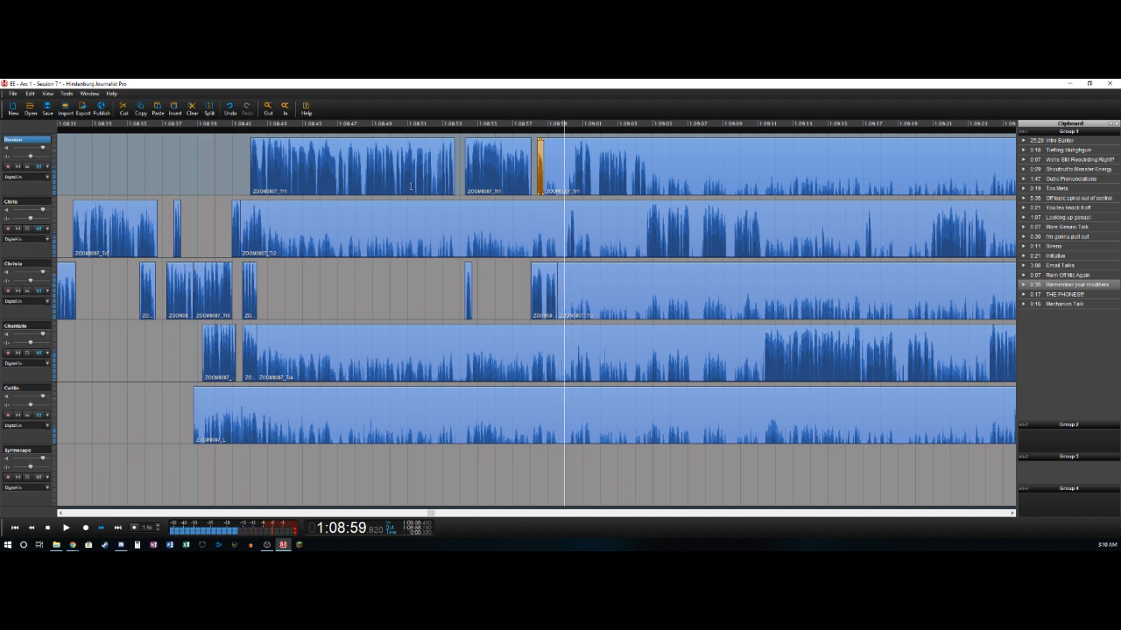
{"action": "key", "text": "j"}
{"action": "key", "text": "k"}
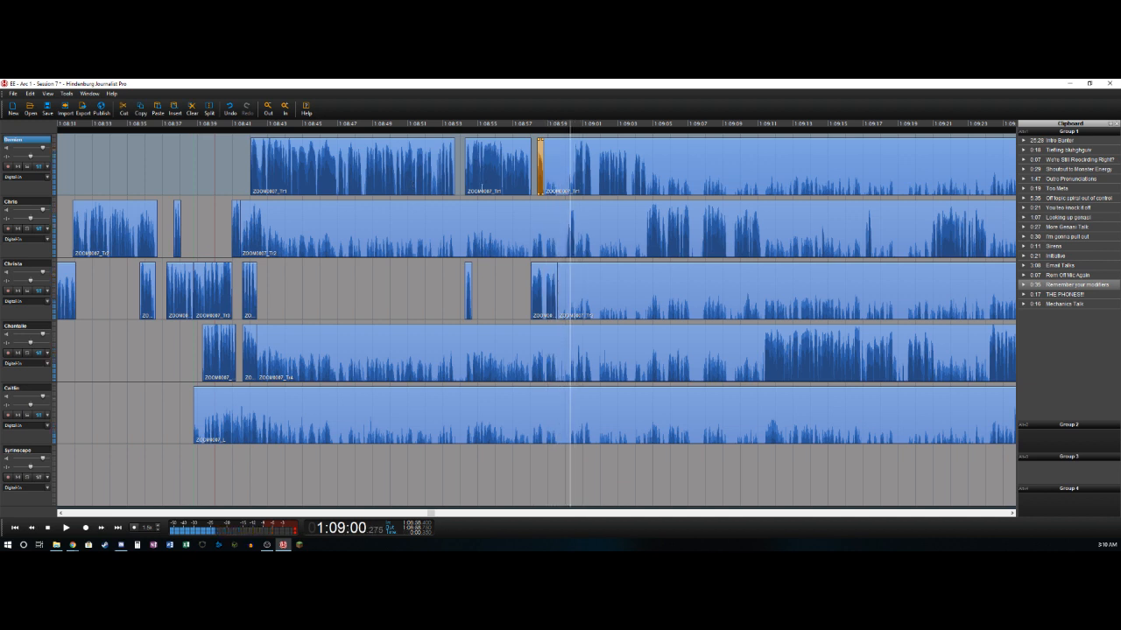
{"action": "key", "text": "t"}
{"action": "key", "text": "Delete"}
{"action": "key", "text": "Right"}
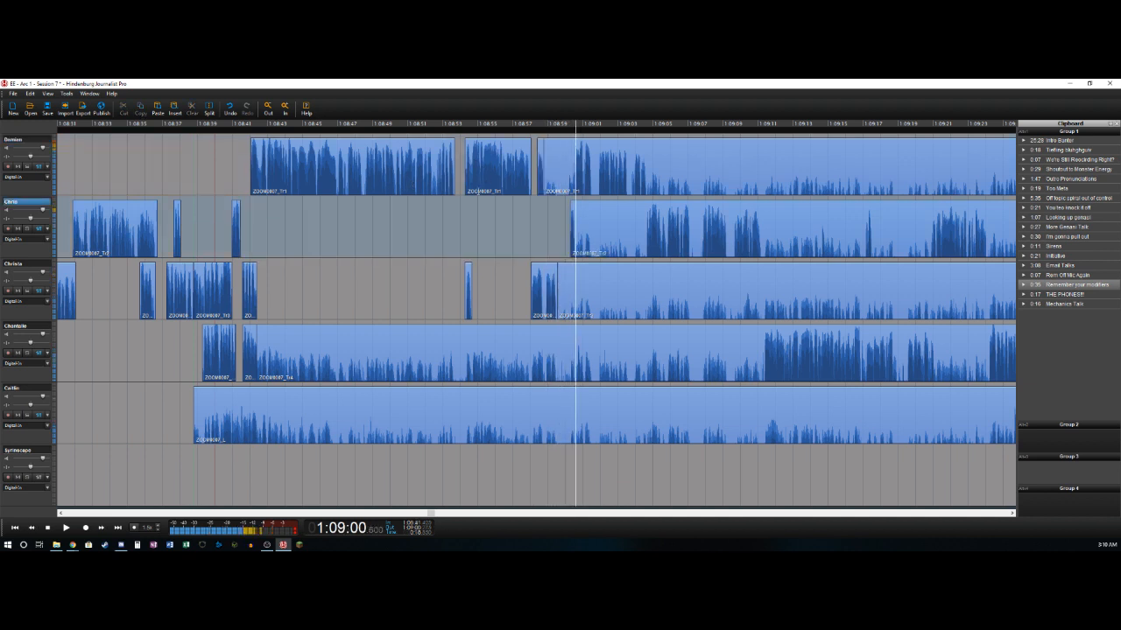
{"action": "key", "text": "t"}
- Split the first track near 1:09:00.6 and 1:09:01.5, deleting its section from about 1:08:58.8 to the first split
{"action": "key", "text": "Right"}
{"action": "key", "text": "Left"}
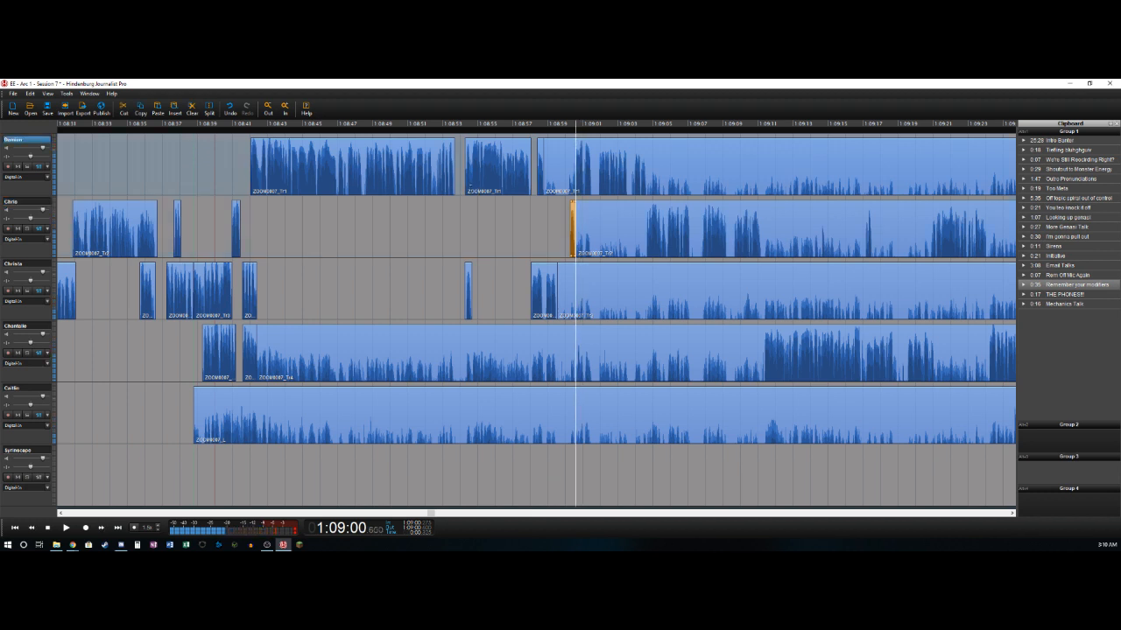
{"action": "key", "text": "t"}
{"action": "key", "text": "Delete"}
{"action": "key", "text": "space"}
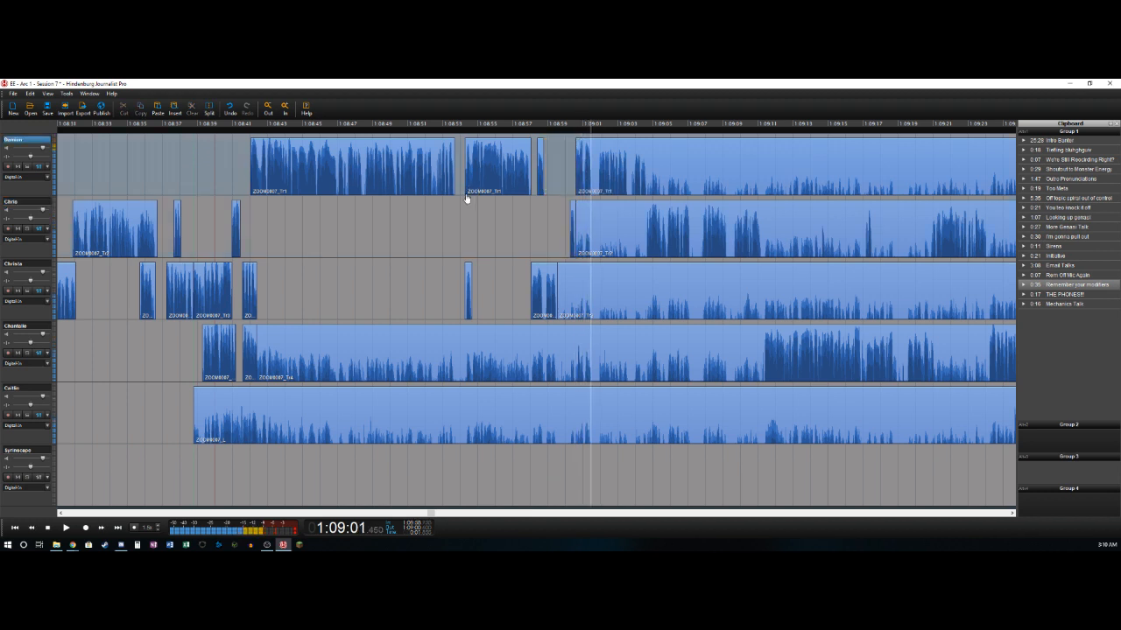
{"action": "key", "text": "t"}
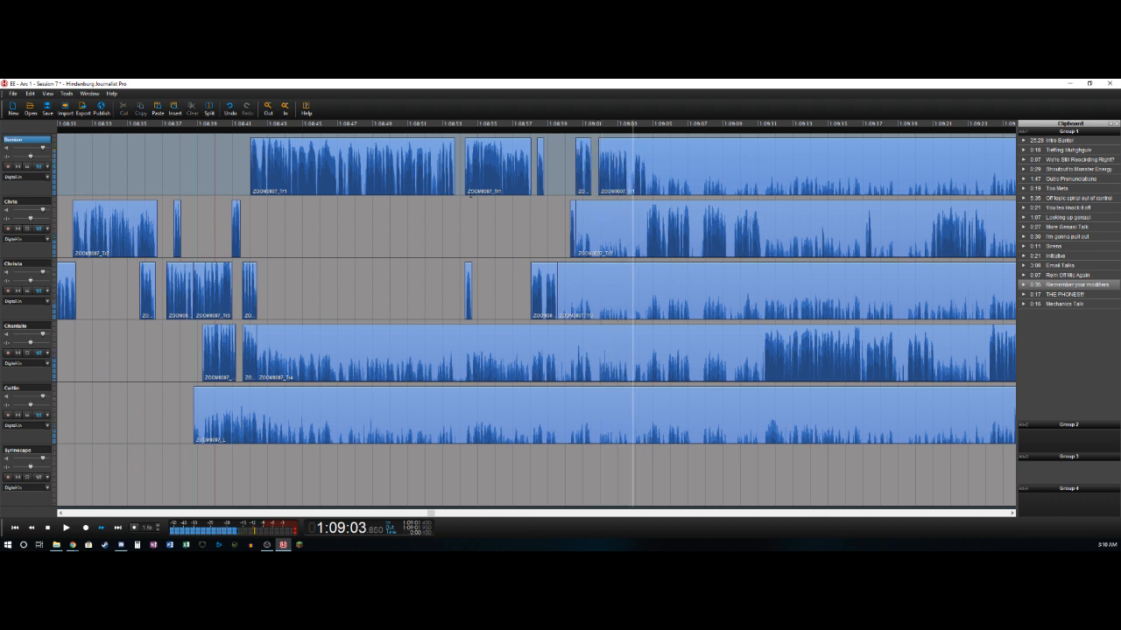
- Split the first track near 1:09:04.6, right after its speech ends
{"action": "key", "text": "space"}
{"action": "key", "text": "Left"}
{"action": "key", "text": "Left"}
{"action": "key", "text": "Left"}
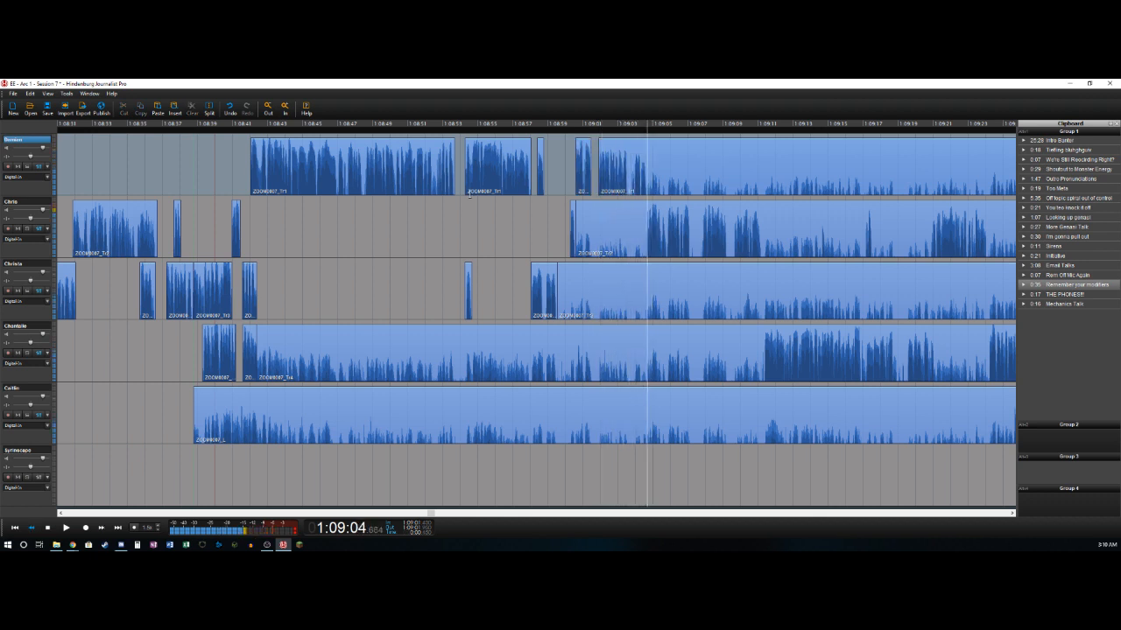
{"action": "key", "text": "t"}
{"action": "key", "text": "Right"}
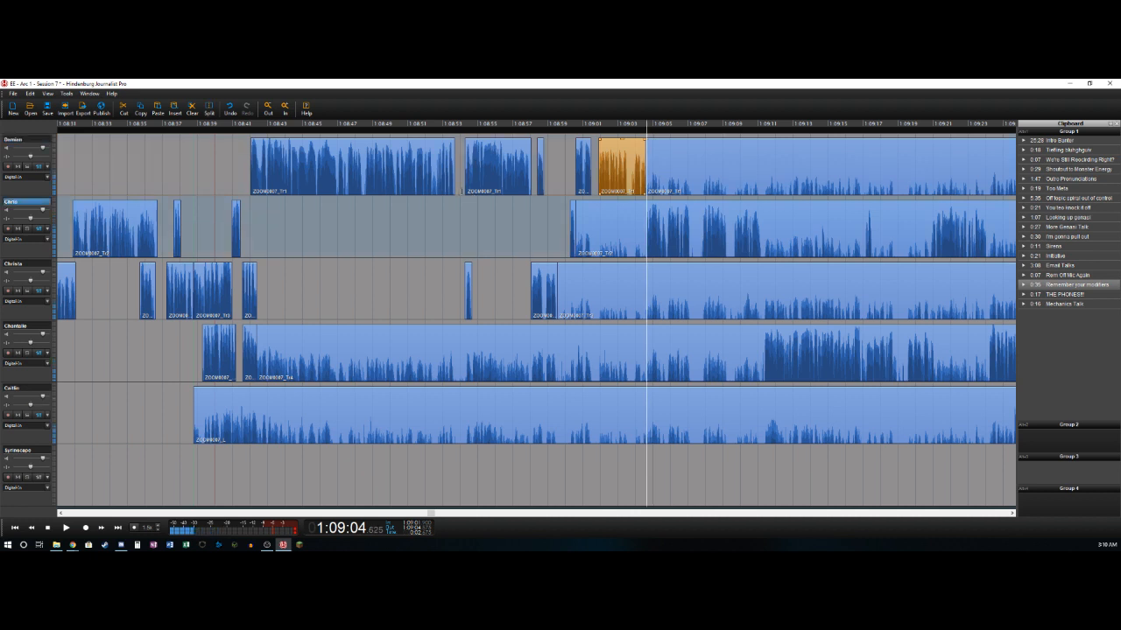
- Split the second track near 1:09:04.6, deleting its section from about 1:09:00.6 to the split
{"action": "key", "text": "t"}
{"action": "key", "text": "Delete"}
{"action": "key", "text": "l"}
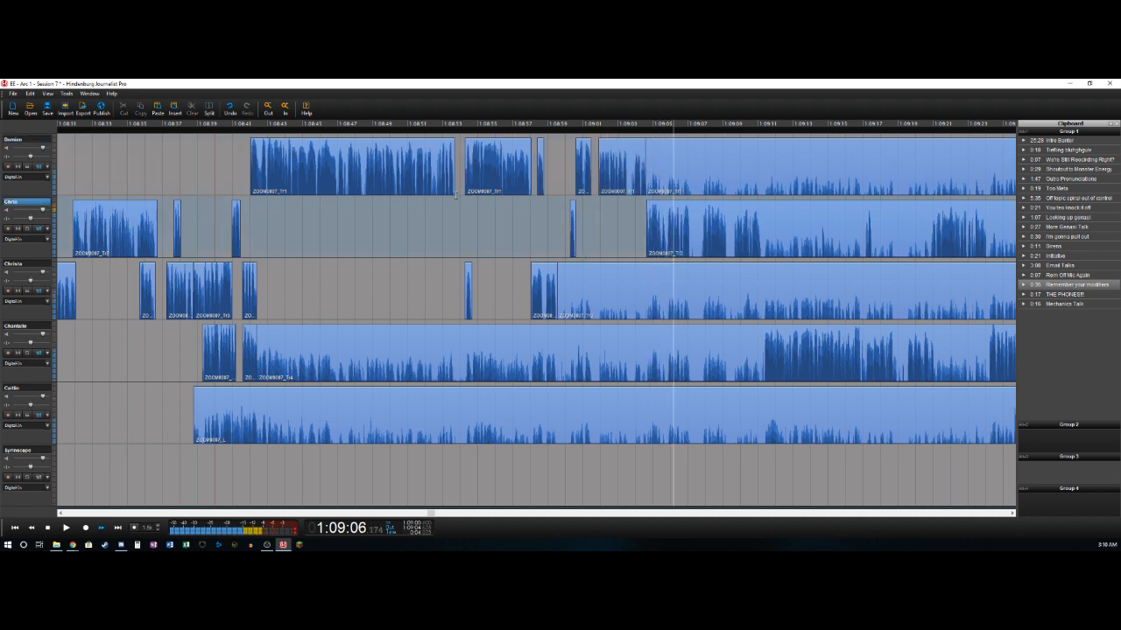
- Split the second track near 1:09:07.1 and 1:09:07.8, deleting the section between the two splits
{"action": "key", "text": "t"}
{"action": "key", "text": "Right"}
{"action": "key", "text": "Right"}
{"action": "key", "text": "Right"}
{"action": "key", "text": "Right"}
{"action": "key", "text": "Right"}
{"action": "key", "text": "Right"}
{"action": "key", "text": "Right"}
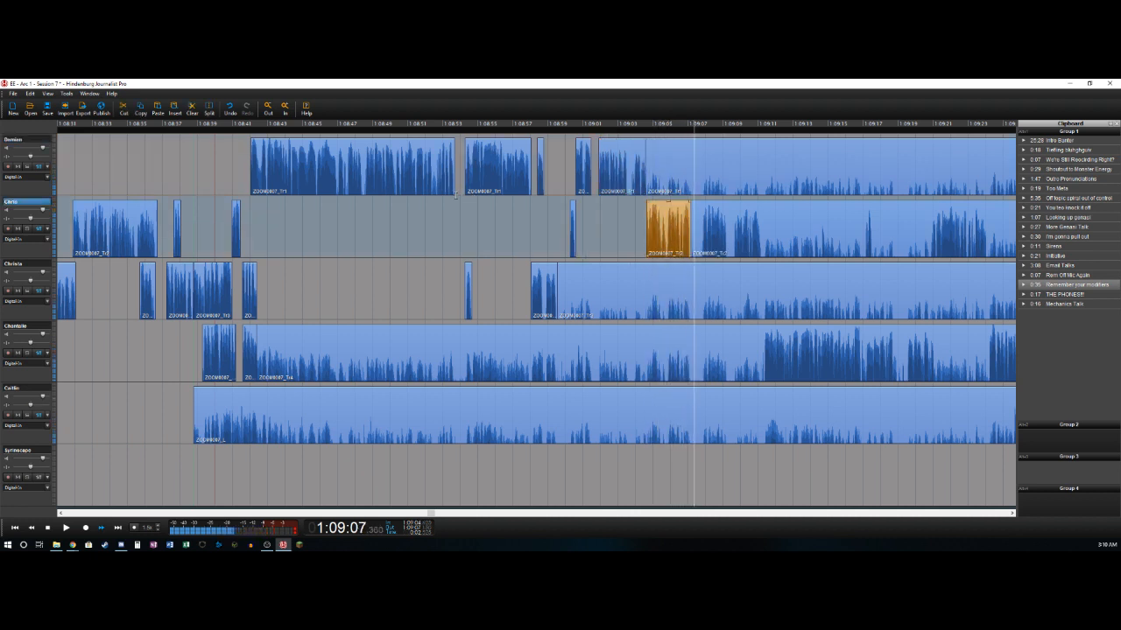
{"action": "key", "text": "t"}
{"action": "key", "text": "Delete"}
{"action": "key", "text": "l"}
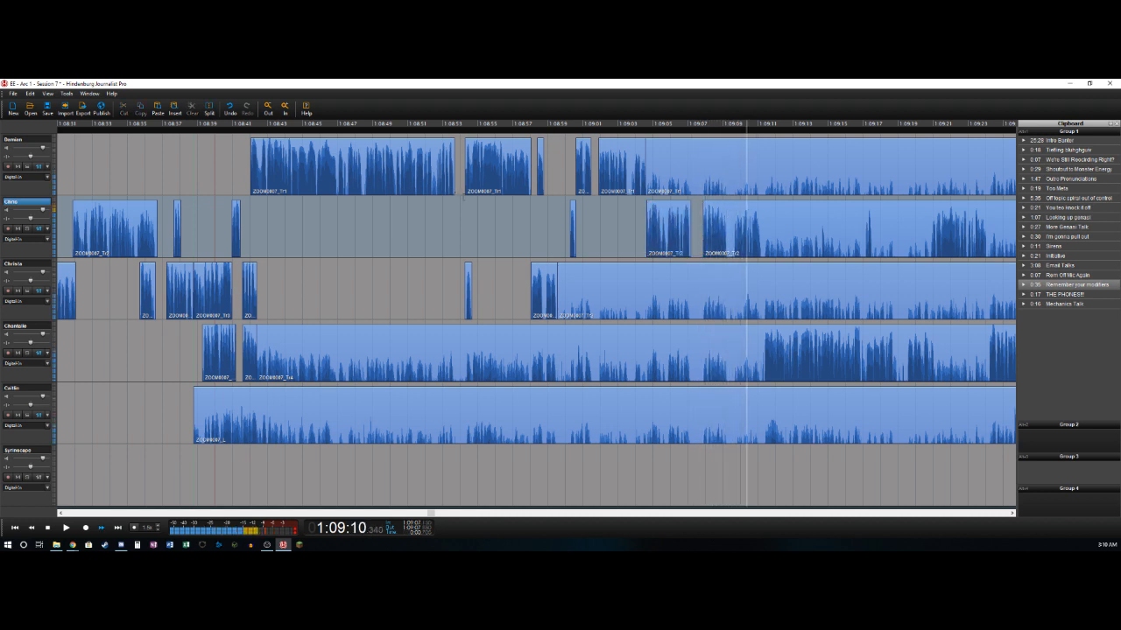
- Split the second and fourth tracks near 1:09:11.2, deleting the fourth track's section from about 1:08:42.4 to its split
{"action": "key", "text": "s"}
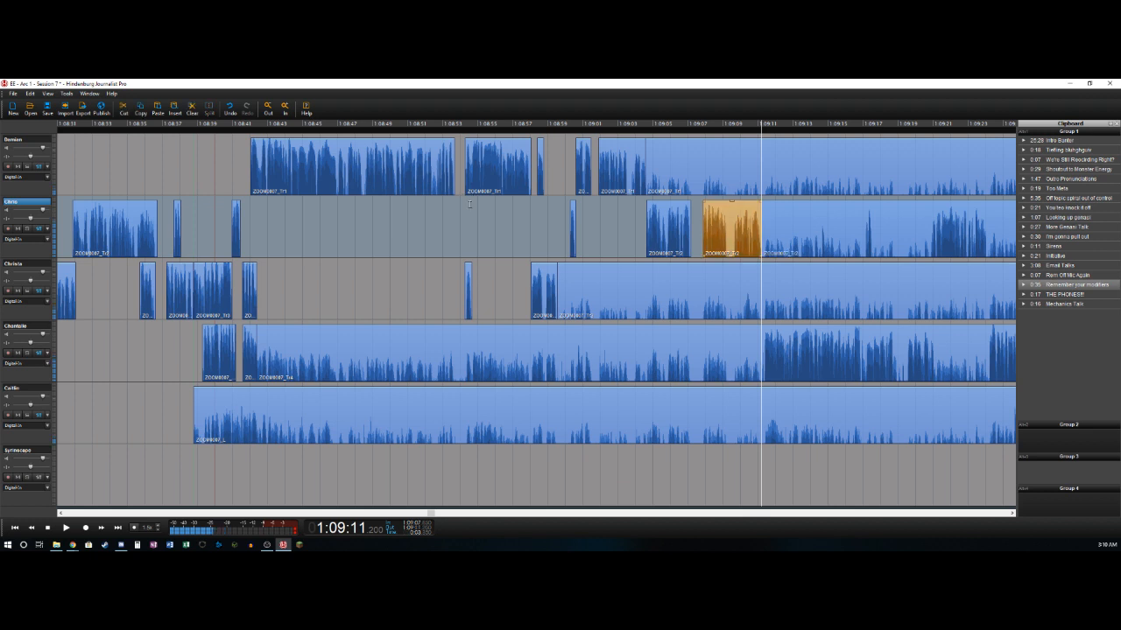
{"action": "key", "text": "s"}
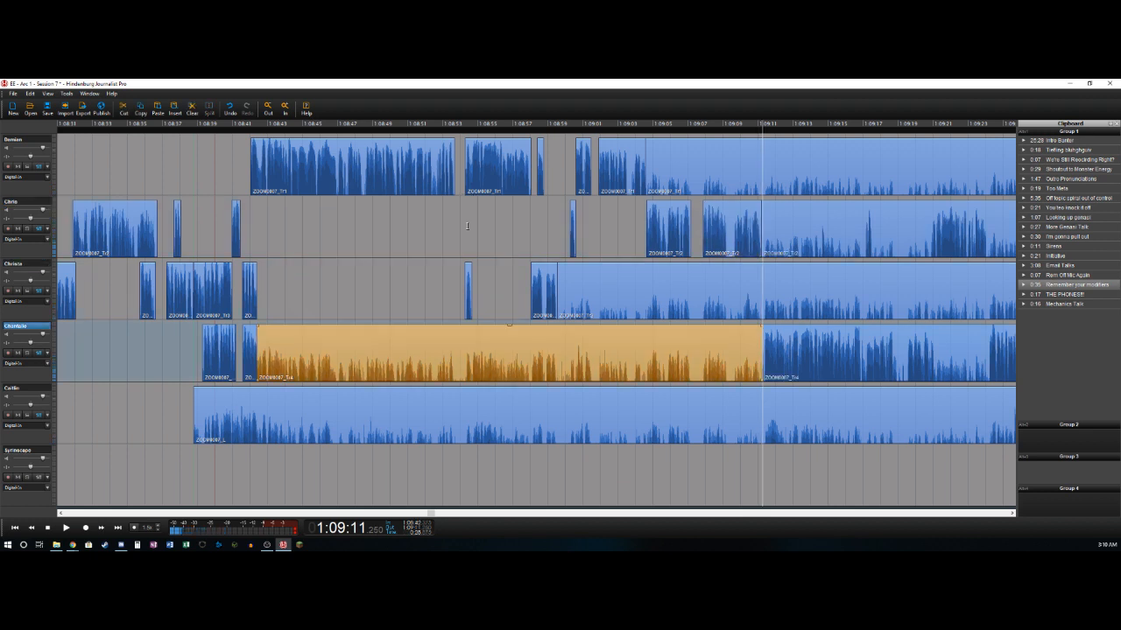
{"action": "key", "text": "Delete"}
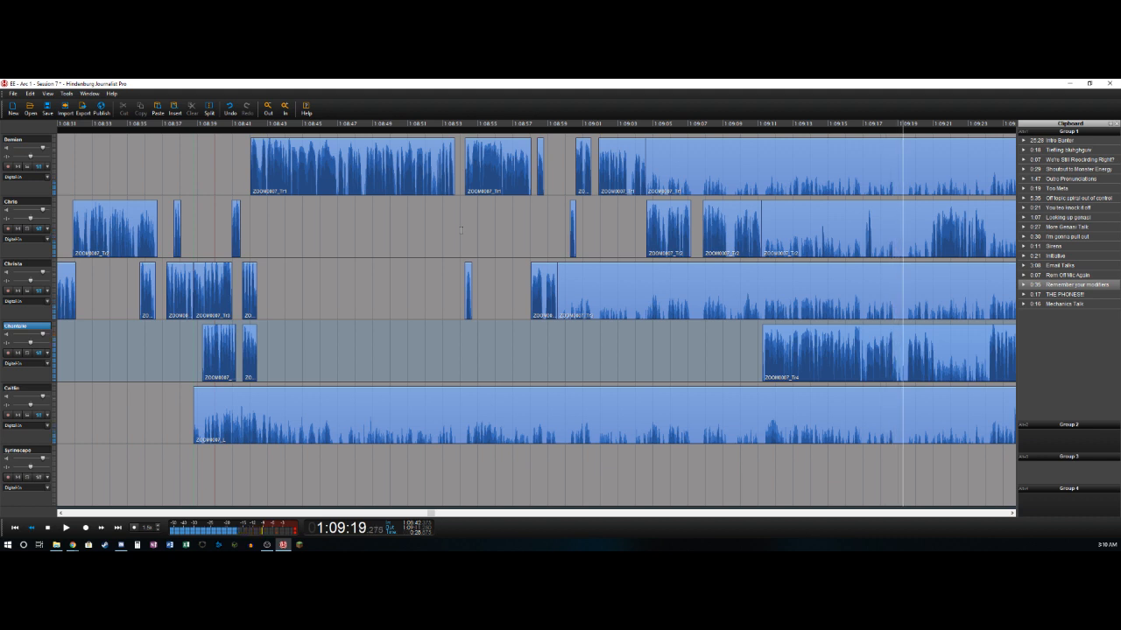
- Split the fourth track near 1:09:19.0 and the second near 1:09:17.0, deleting the second track's section from about 1:09:11.2 to its split
{"action": "key", "text": "t"}
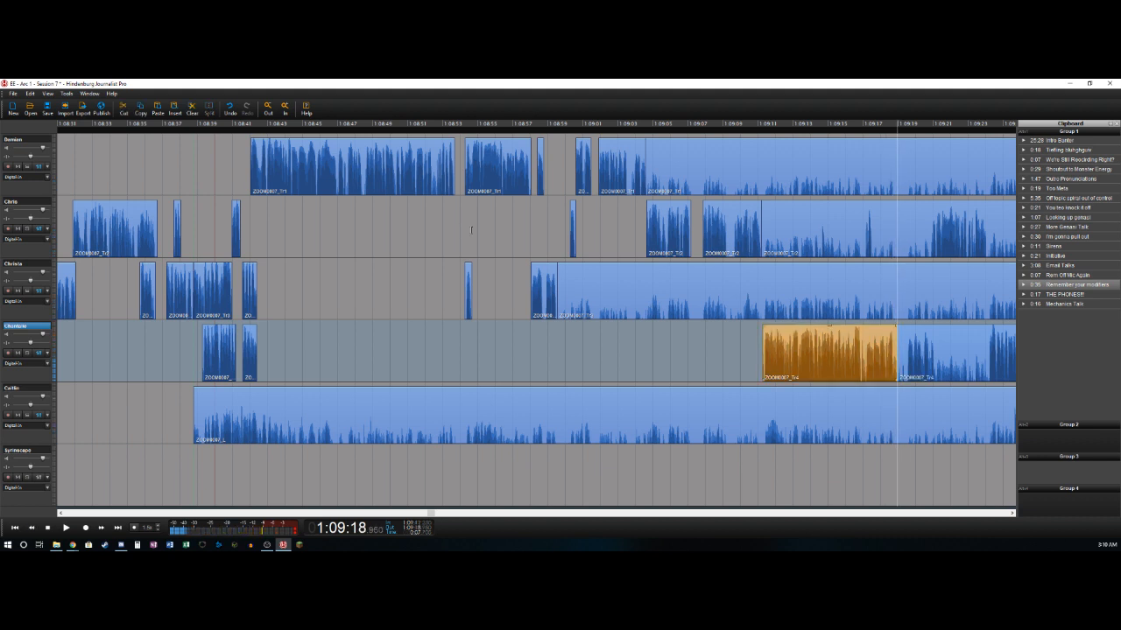
{"action": "key", "text": "Left"}
{"action": "key", "text": "Up"}
{"action": "key", "text": "Left"}
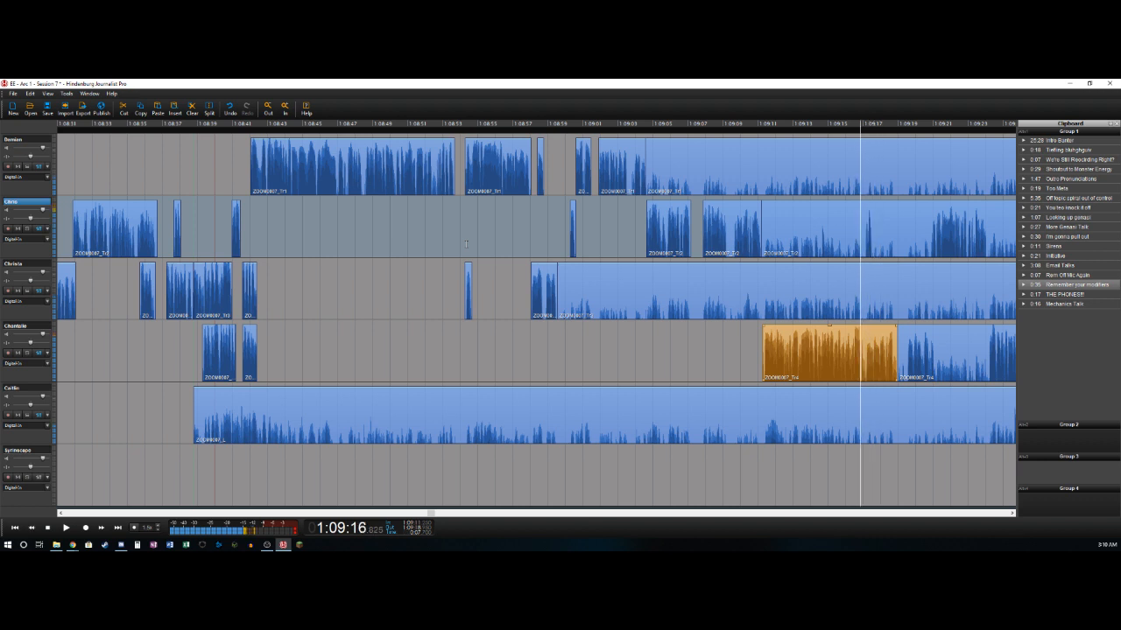
{"action": "key", "text": "Right"}
{"action": "key", "text": "t"}
{"action": "key", "text": "Delete"}
{"action": "key", "text": "Right"}
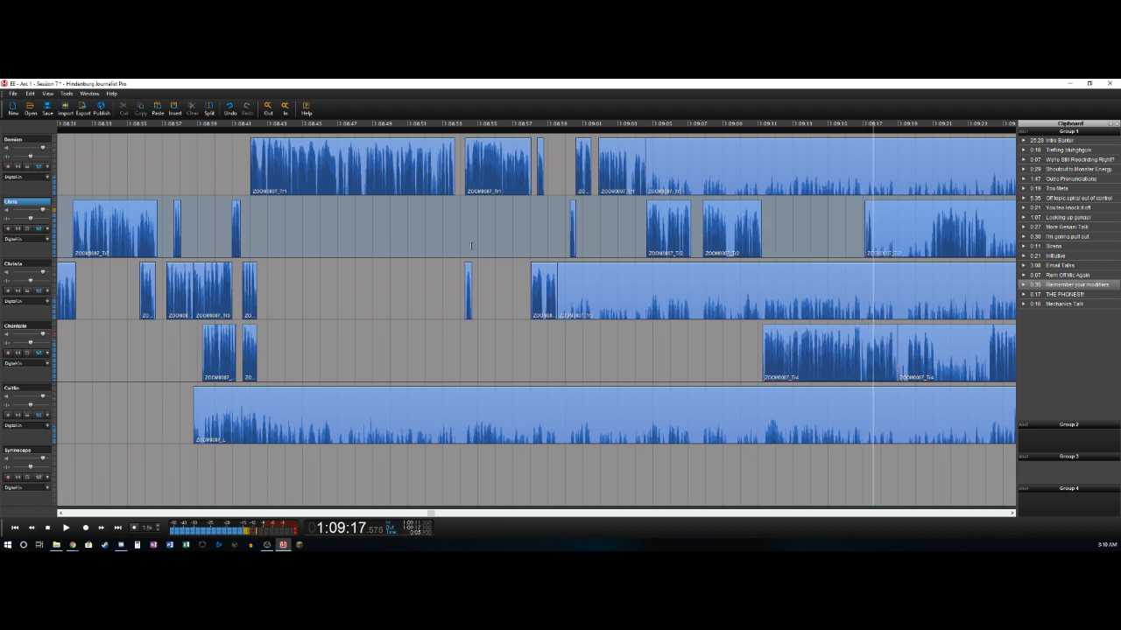
- Split the second track near 1:09:17.6 and the fourth near 1:09:19.5, deleting the fourth track's section from about 1:09:19.0 to its split
{"action": "key", "text": "t"}
{"action": "key", "text": "Right"}
{"action": "key", "text": "Right"}
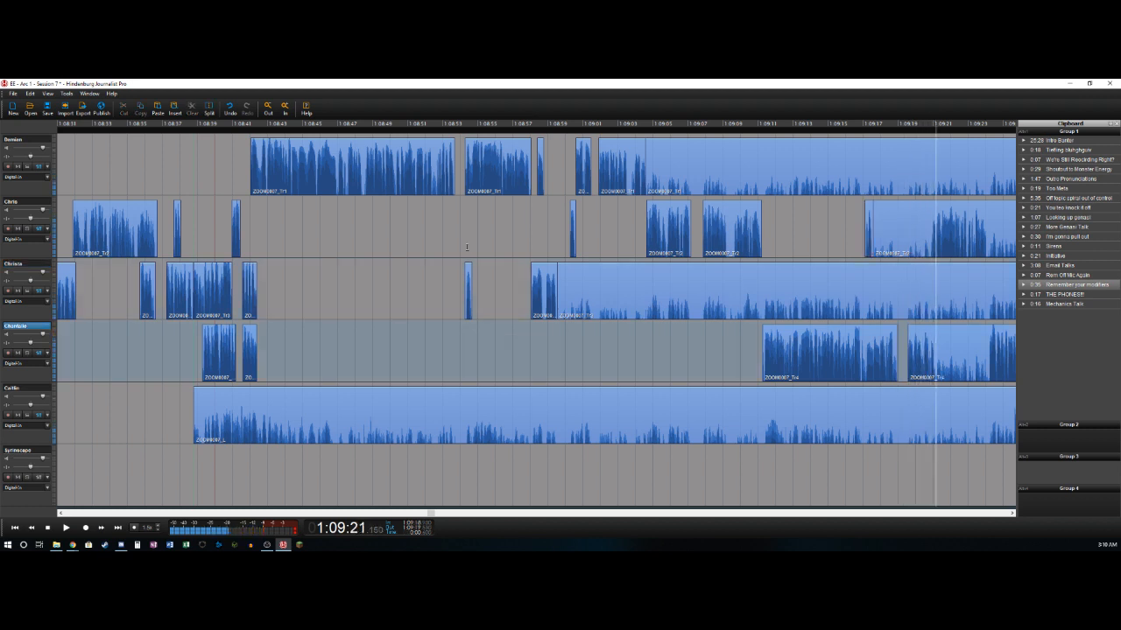
- Split the fourth track near 1:09:21.2 and the third near 1:09:20.8, deleting the third track's section from about 1:08:59.5 to its split
{"action": "key", "text": "t"}
{"action": "key", "text": "Up"}
{"action": "key", "text": "Left"}
{"action": "key", "text": "t"}
{"action": "key", "text": "Delete"}
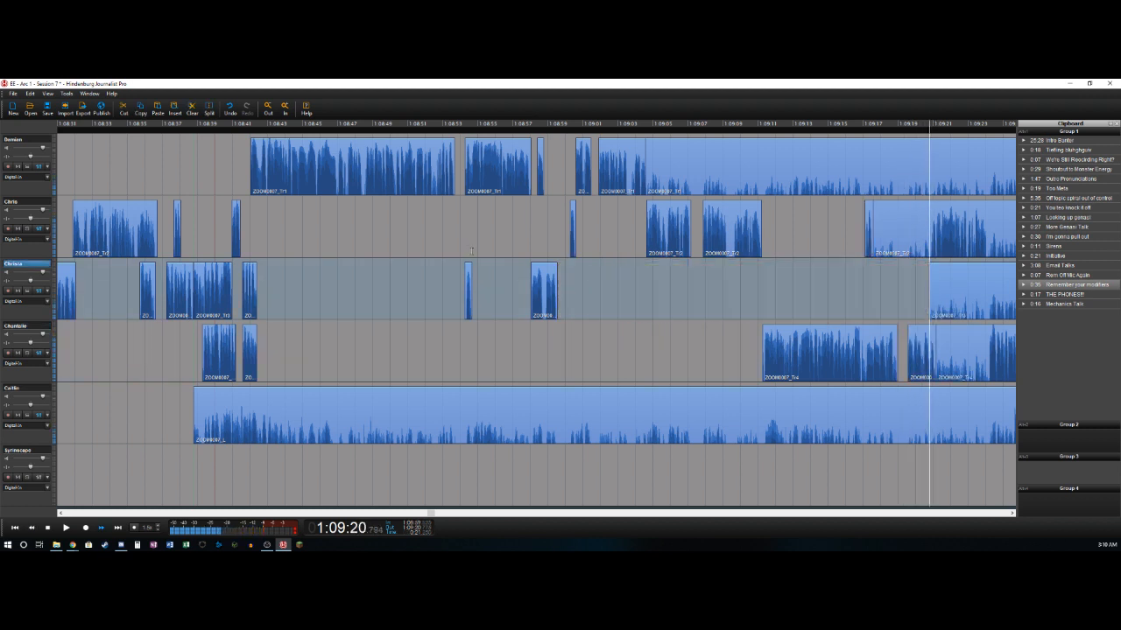
- Split the second track near 1:09:20.9, deleting its section from about 1:09:17.6 to the split
{"action": "key", "text": "Left"}
{"action": "key", "text": "Left"}
{"action": "key", "text": "Left"}
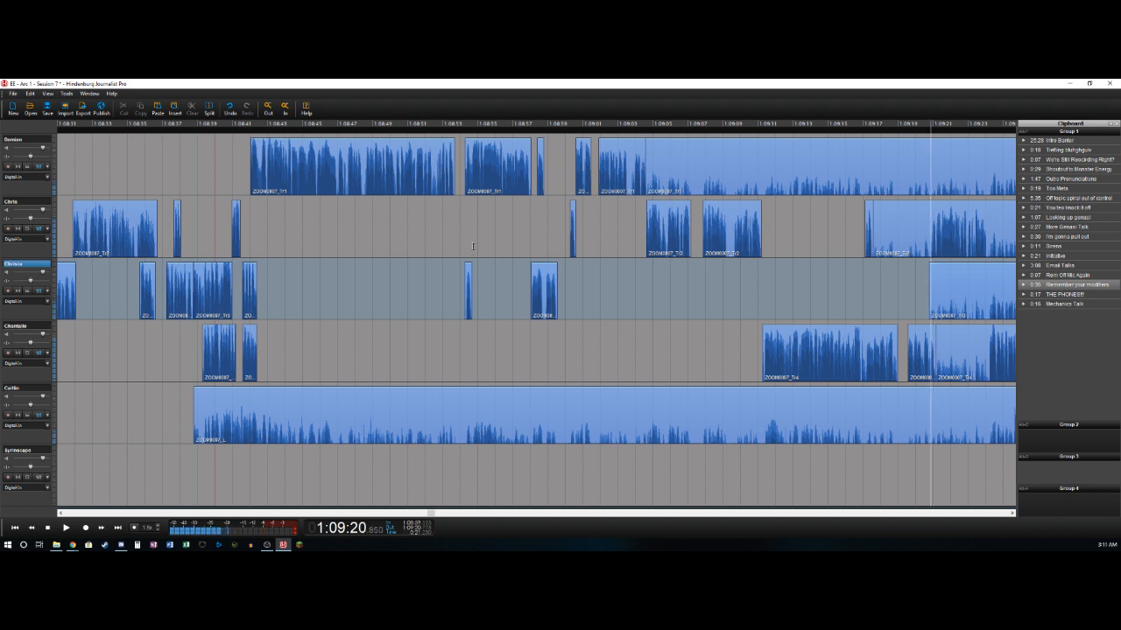
{"action": "key", "text": "t"}
{"action": "key", "text": "Delete"}
- Split the second and fourth tracks near 1:09:24.1, deleting the fourth track's section from about 1:09:21.2 to its split
{"action": "key", "text": "space"}
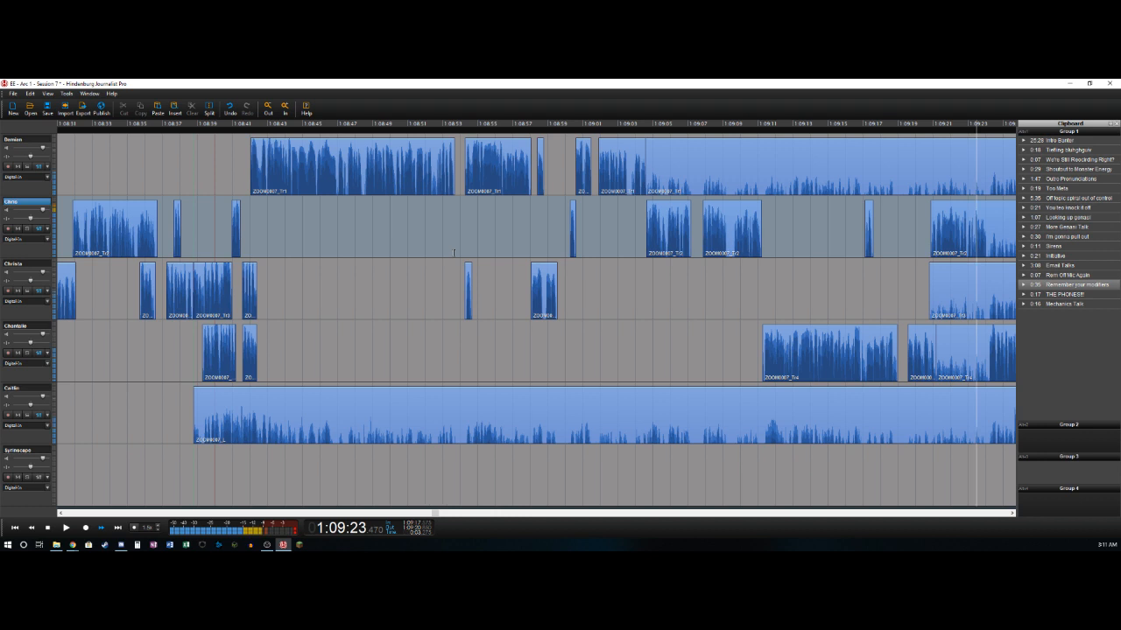
{"action": "key", "text": "Left"}
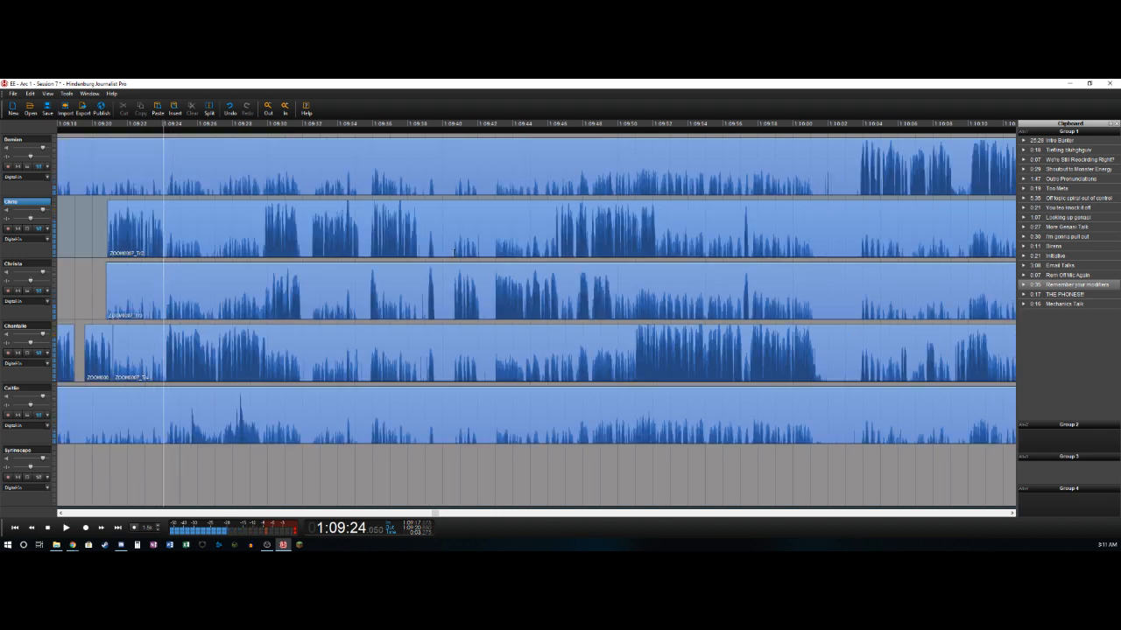
{"action": "key", "text": "t"}
{"action": "key", "text": "t"}
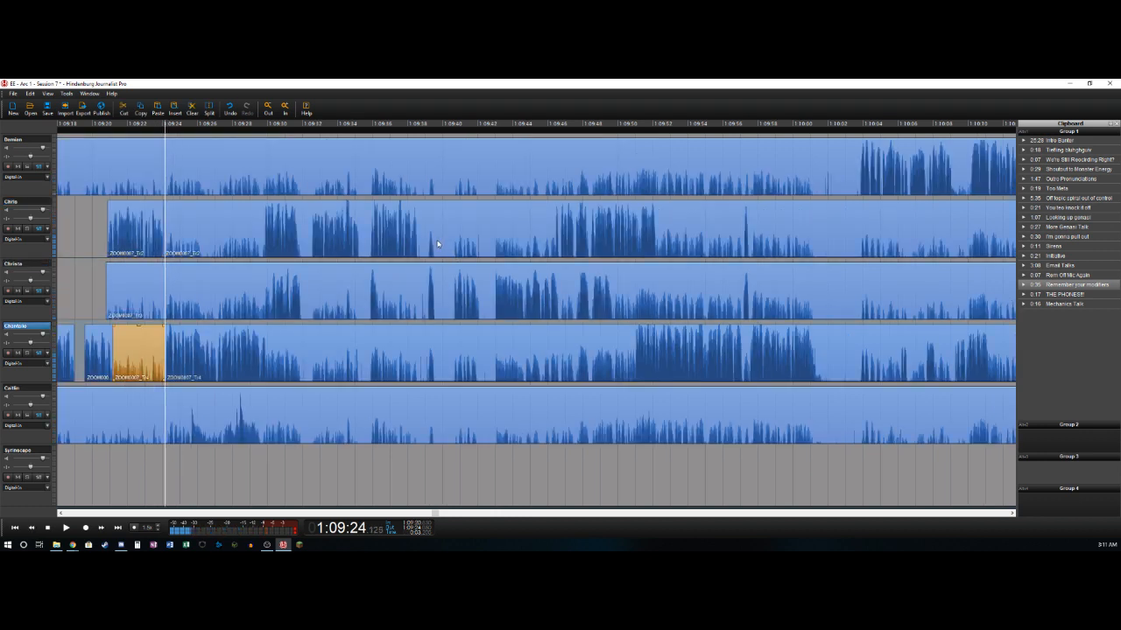
{"action": "key", "text": "Delete"}
- Split the fourth and second tracks near 1:09:29.8, deleting the second track's section from about 1:09:24.1 to its split
{"action": "key", "text": "Right"}
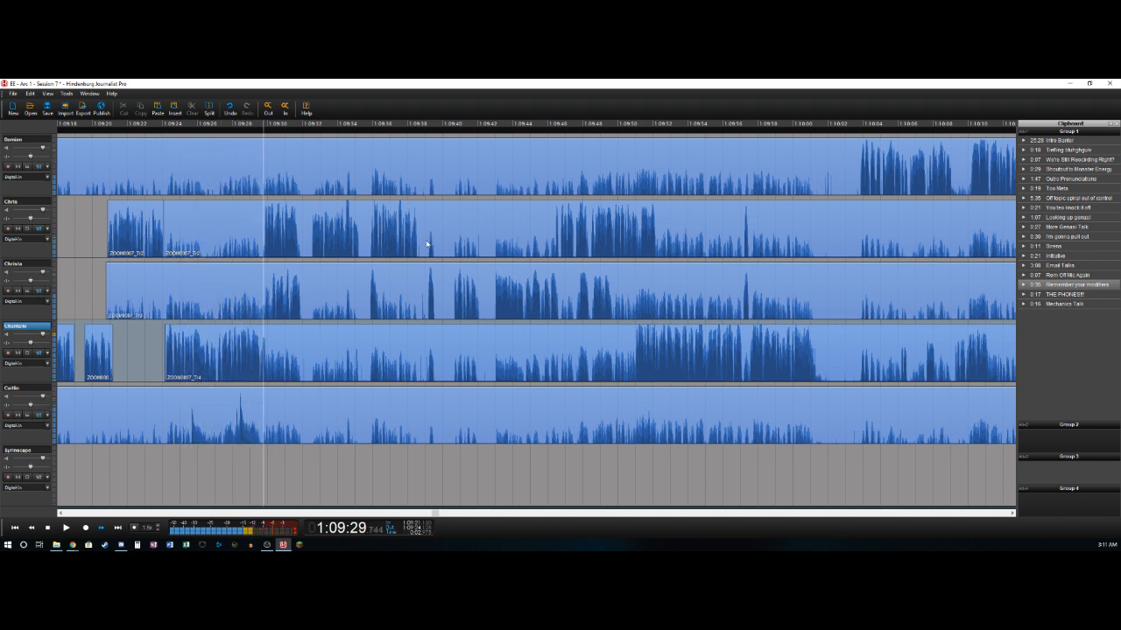
{"action": "key", "text": "Left"}
{"action": "key", "text": "t"}
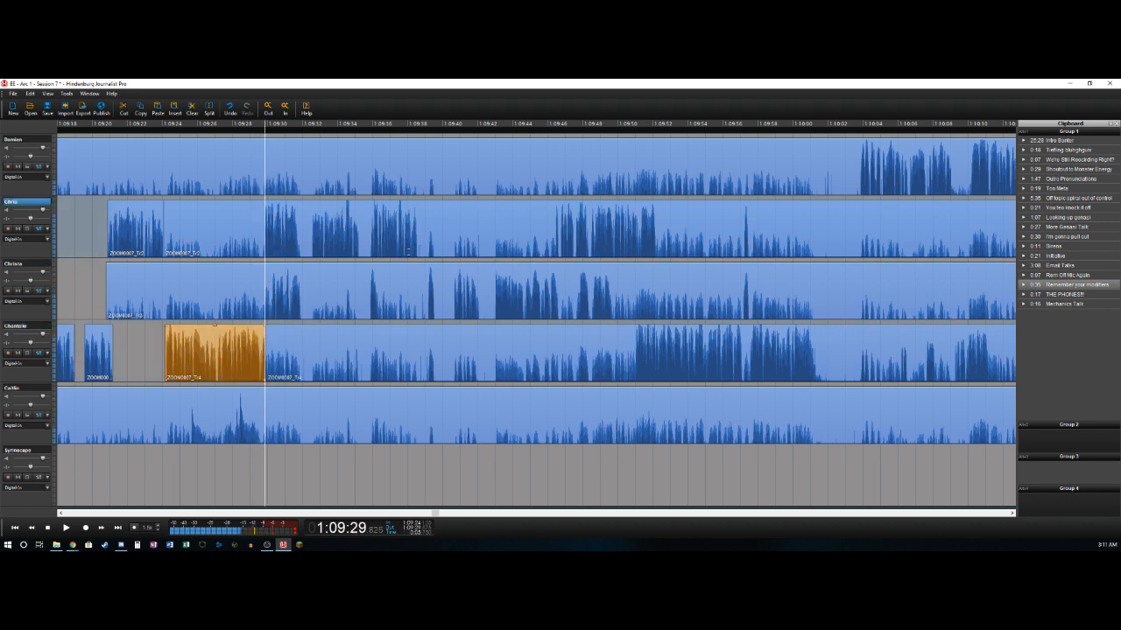
{"action": "key", "text": "Delete"}
{"action": "key", "text": "space"}
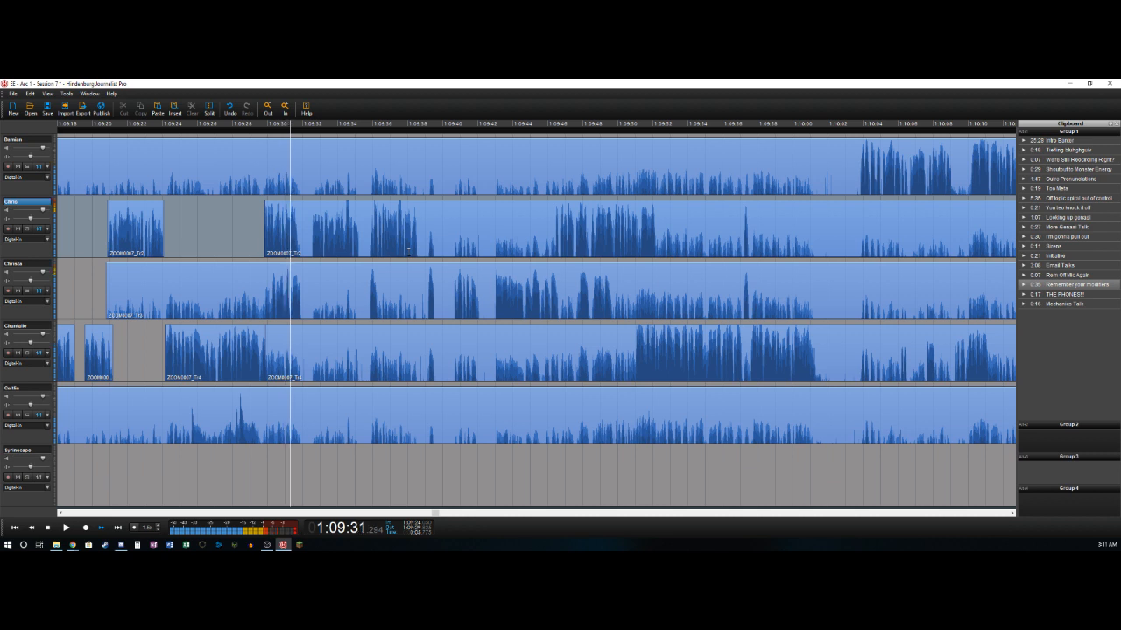
- Split the second track near 1:09:31.6 and the third near 1:09:30.1, deleting the third track's section from about 1:09:20.8 to its split
{"action": "key", "text": "t"}
{"action": "key", "text": "Left"}
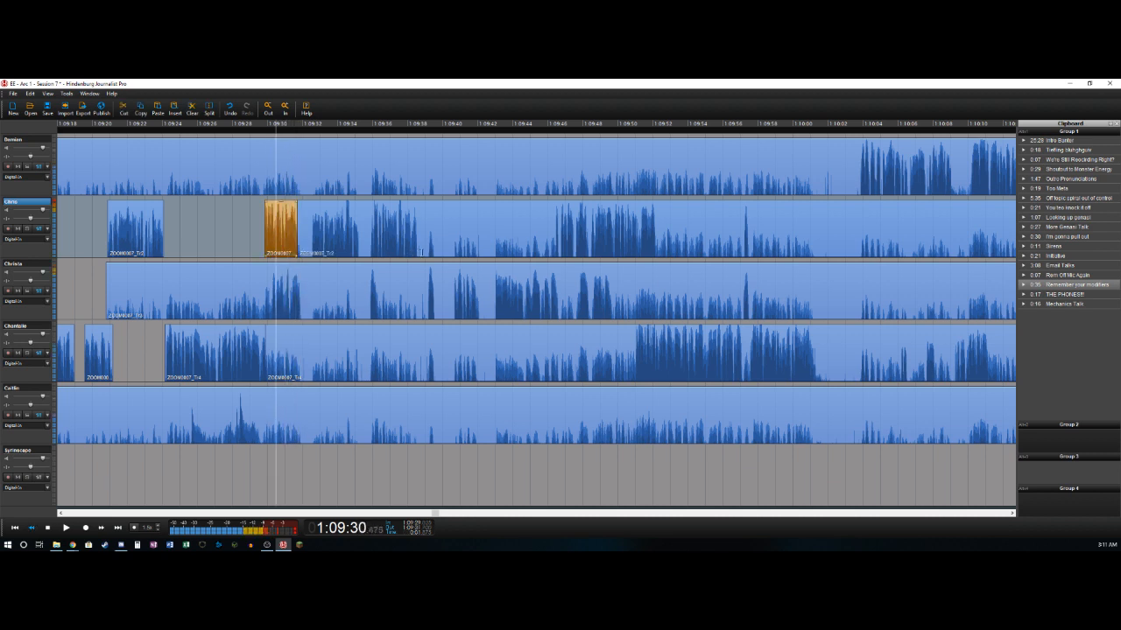
{"action": "key", "text": "Down"}
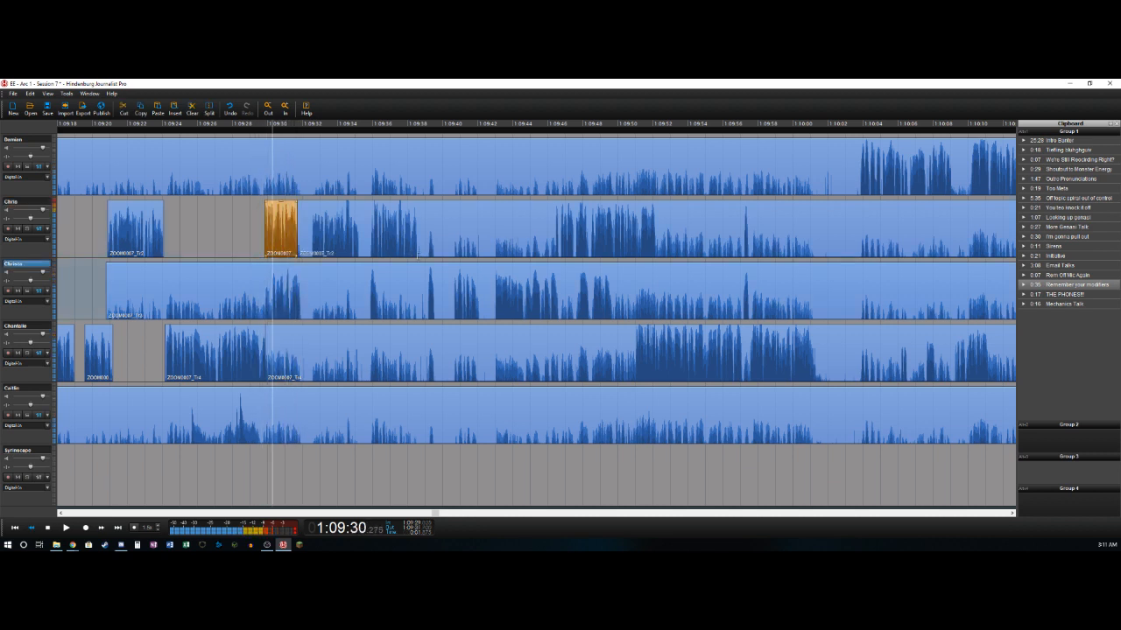
{"action": "key", "text": "t"}
{"action": "key", "text": "Delete"}
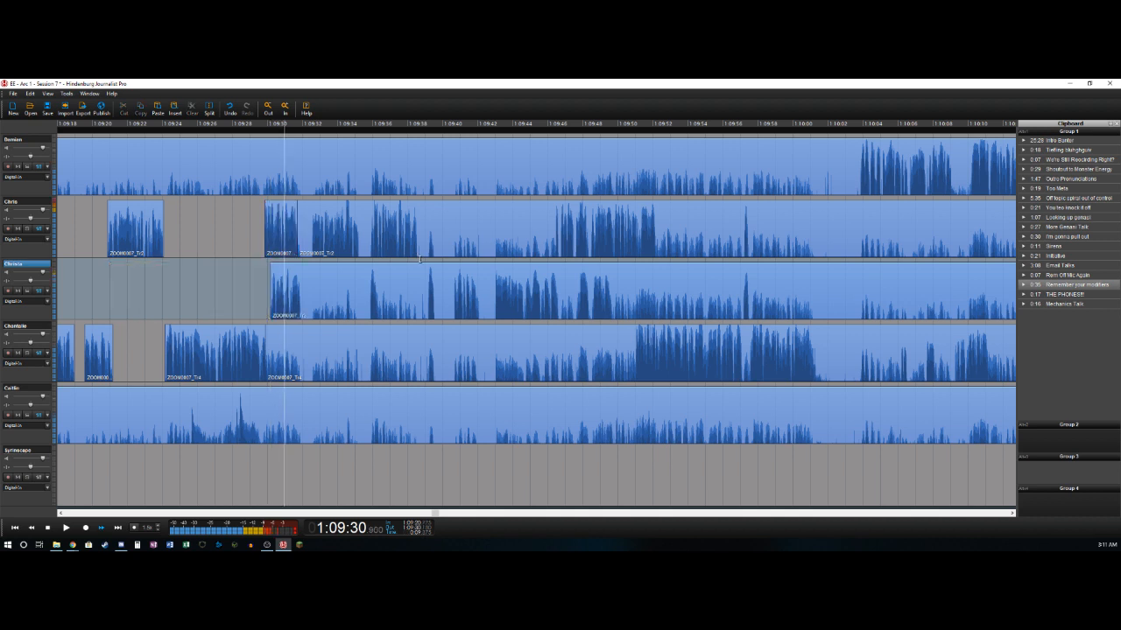
- Split the third track near 1:09:31.9 and the second near 1:09:32.4, deleting the second track's section from about 1:09:31.6 to its split
{"action": "key", "text": "t"}
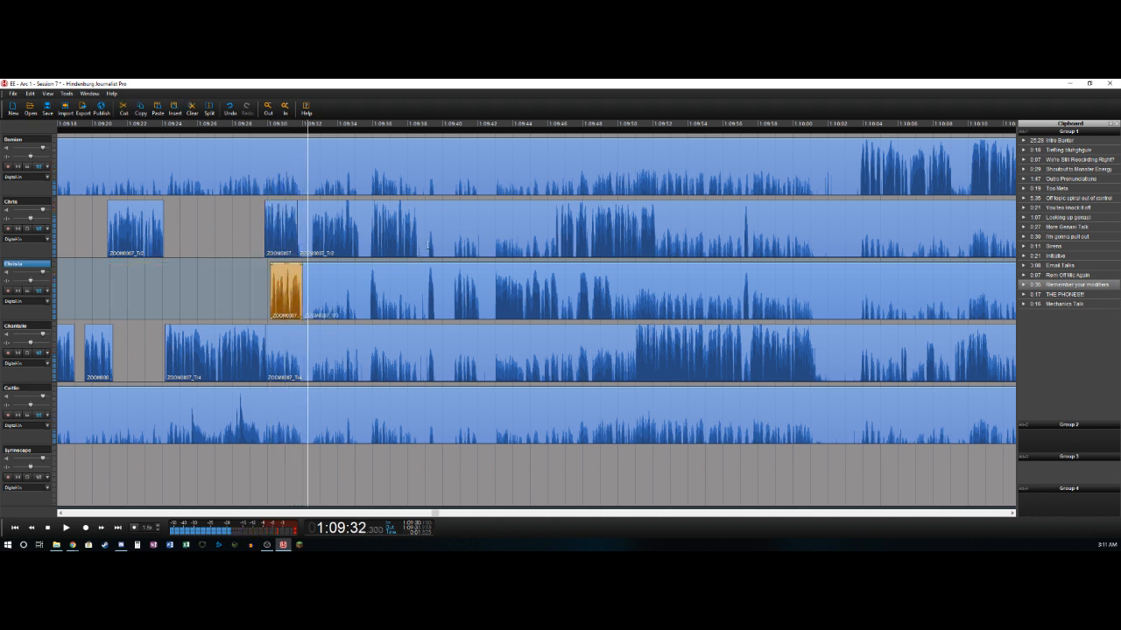
{"action": "key", "text": "t"}
{"action": "key", "text": "Delete"}
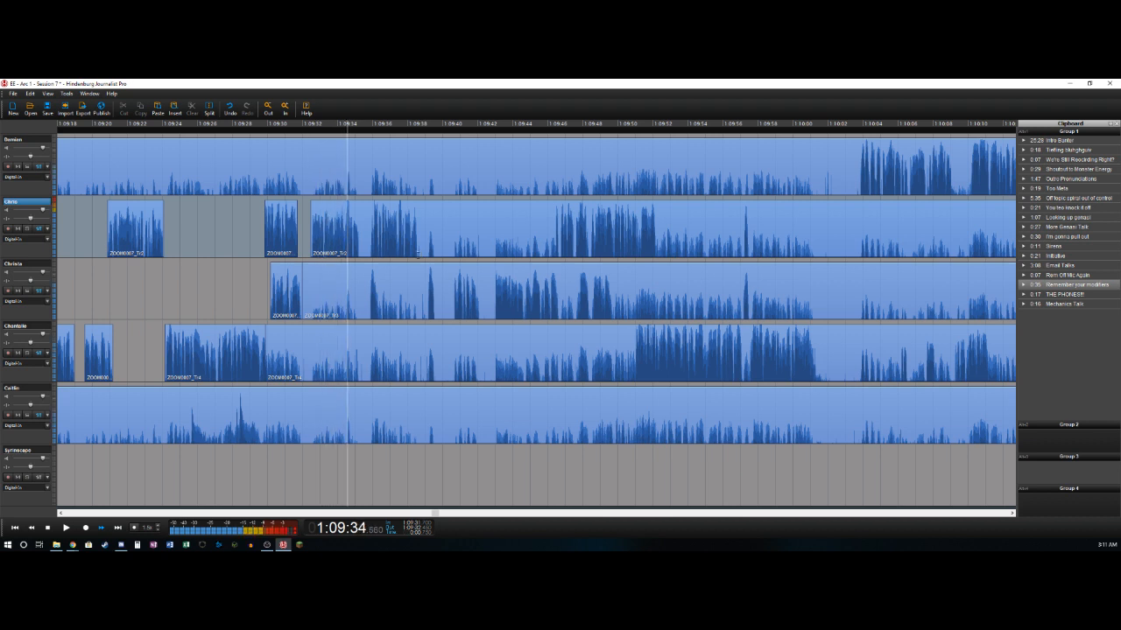
- Split the second track near 1:09:35.2 and the third near 1:09:35.8, deleting the third track's section from about 1:09:31.9 to its split
{"action": "key", "text": "t"}
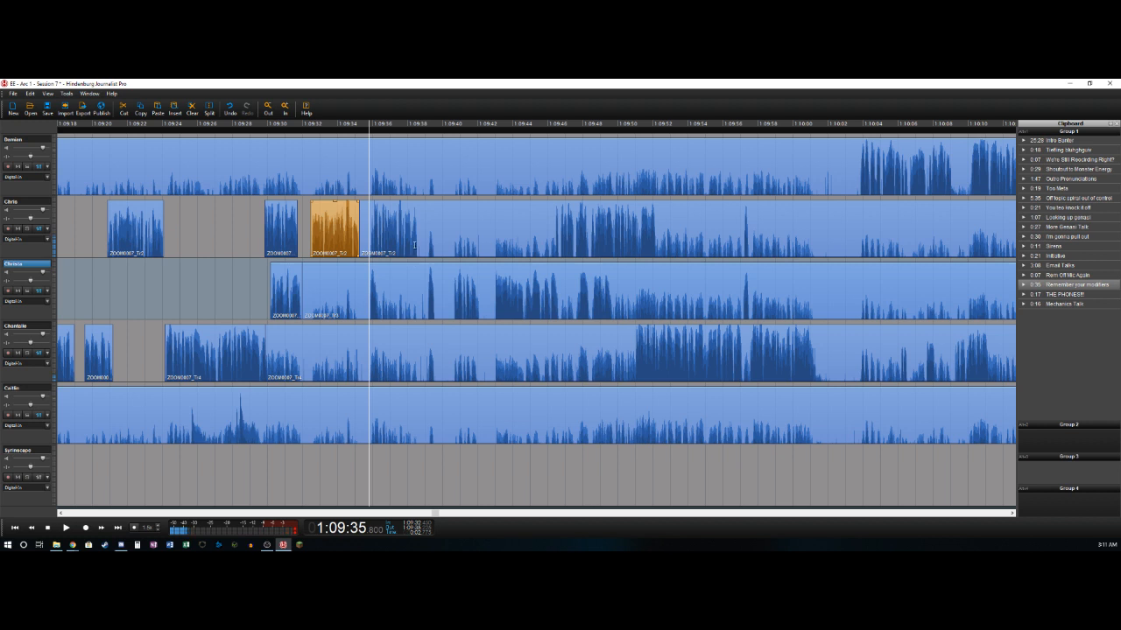
{"action": "key", "text": "t"}
{"action": "key", "text": "Delete"}
{"action": "key", "text": "l"}
- Split the third track near 1:09:36.4 and the second near 1:09:35.9, deleting the second track's section from about 1:09:35.2 to its split
{"action": "key", "text": "t"}
{"action": "key", "text": "Left"}
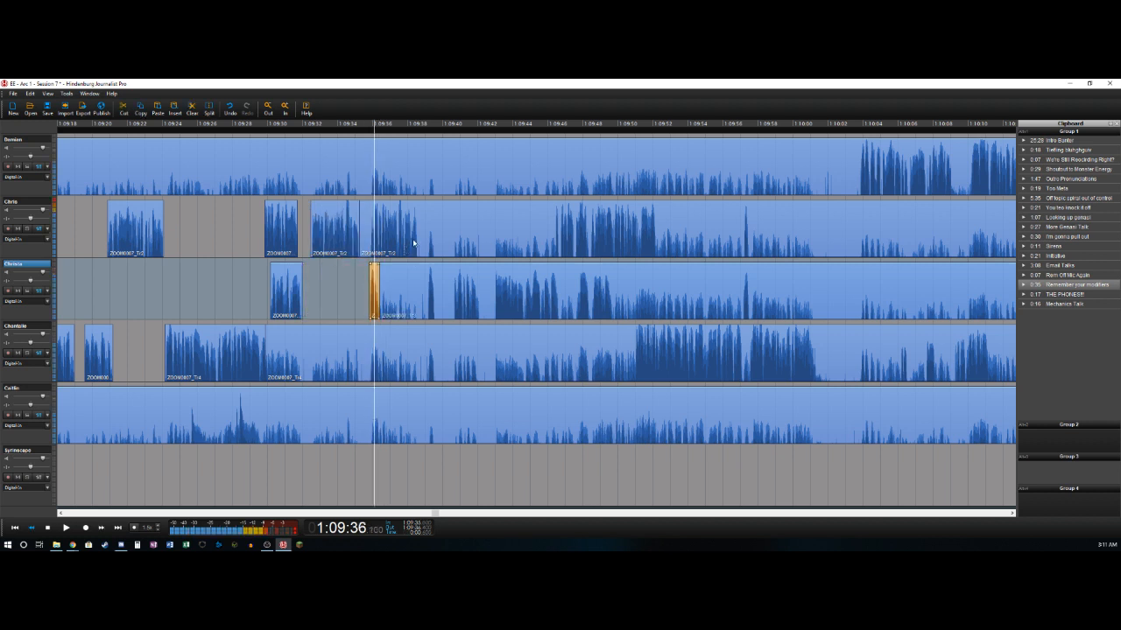
{"action": "key", "text": "Up"}
{"action": "key", "text": "Delete"}
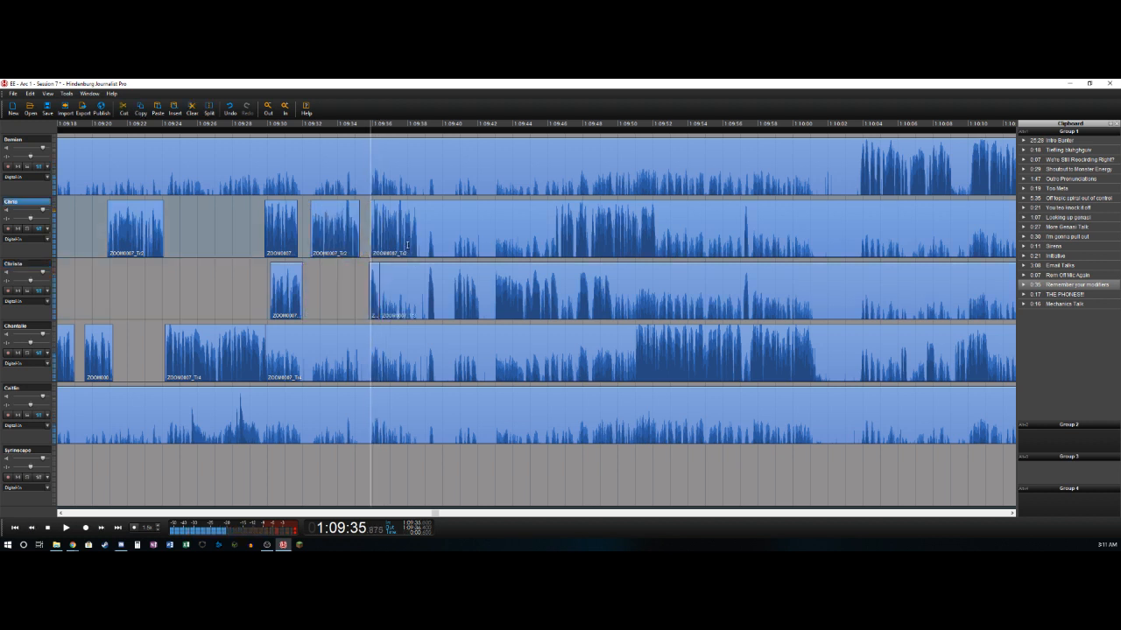
{"action": "key", "text": "l"}
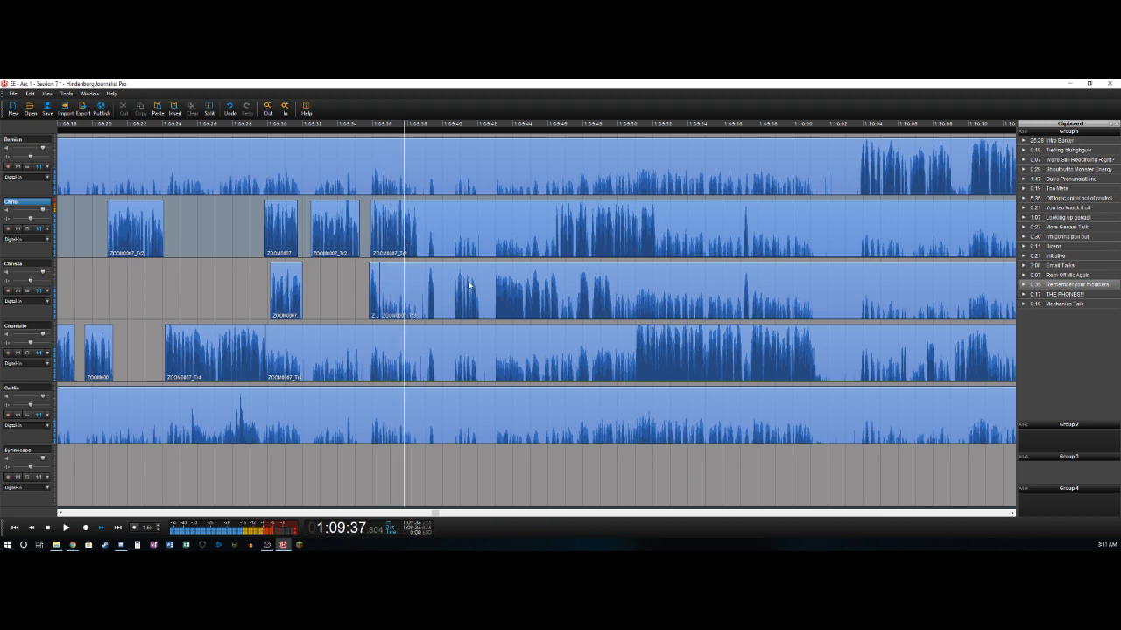
- Split the second track near 1:09:38.6 and the third near 1:09:39.1, deleting the third track's section from about 1:09:36.4 to its split
{"action": "key", "text": "t"}
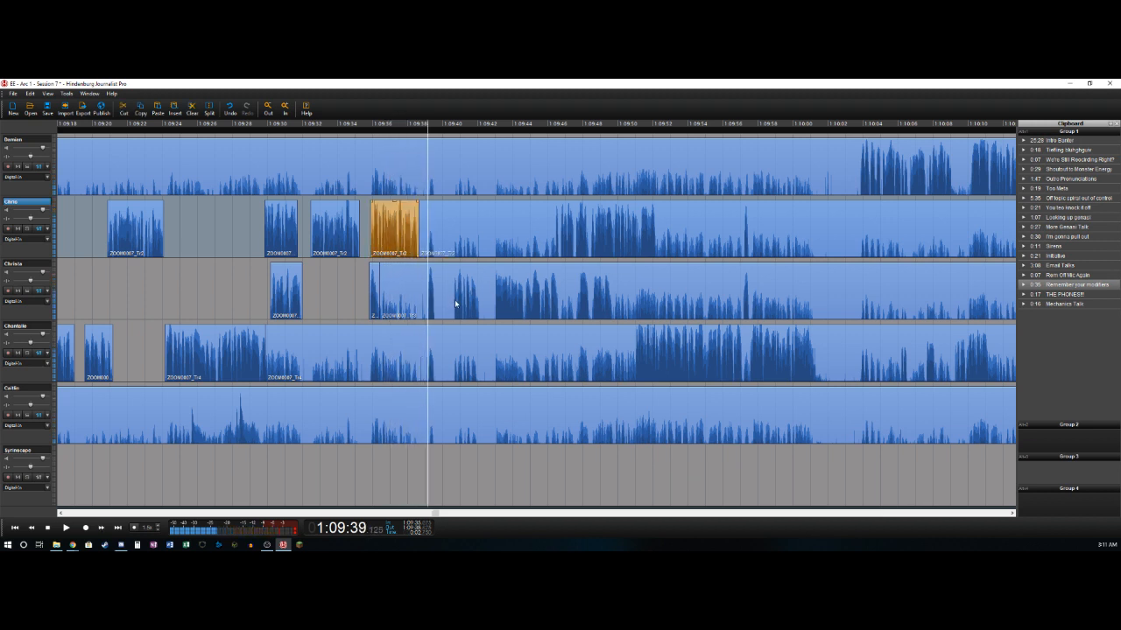
{"action": "key", "text": "t"}
{"action": "key", "text": "Delete"}
- Split the third track near 1:09:39.6 and 1:09:40.6, deleting the section between the two splits
{"action": "key", "text": "l"}
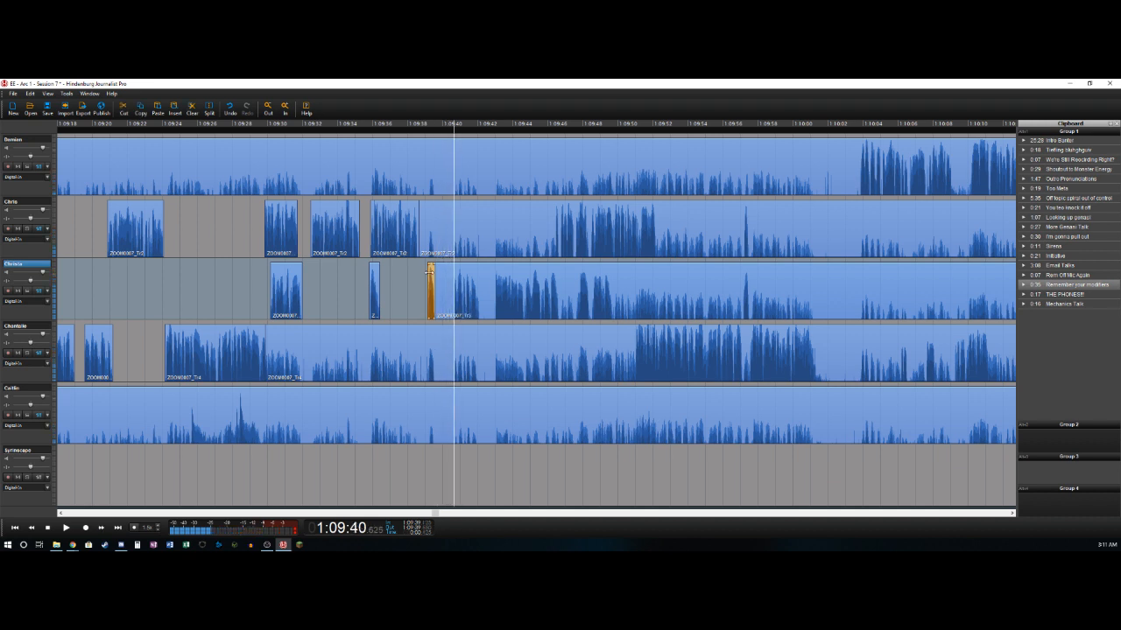
{"action": "key", "text": "t"}
{"action": "key", "text": "Delete"}
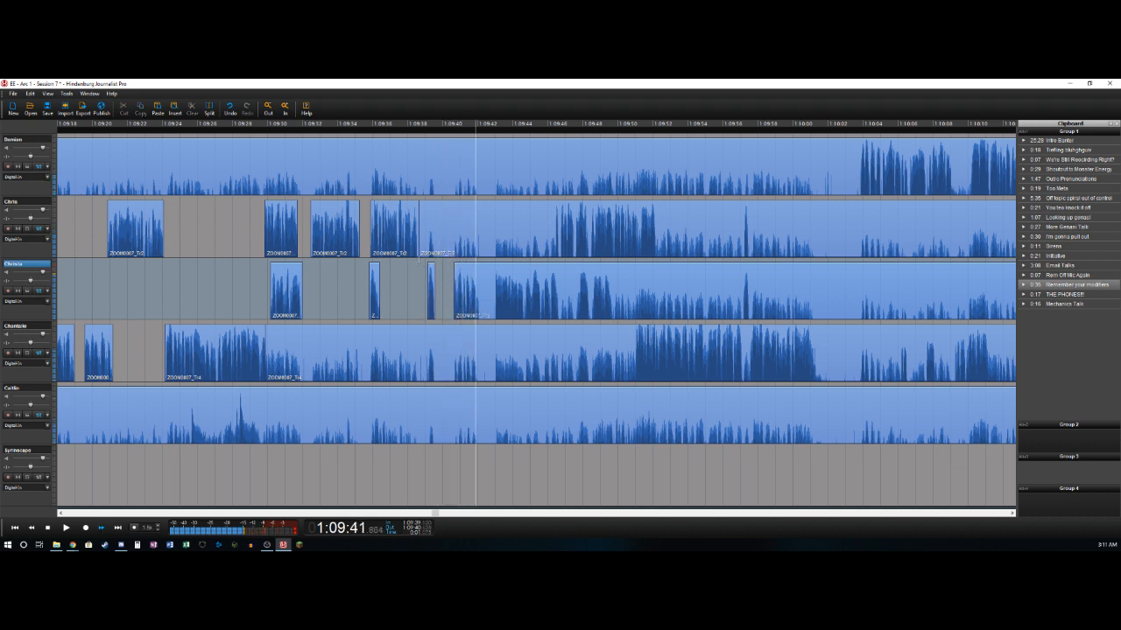
- Split the third track near 1:09:42.1, 1:09:43.0 and 1:09:46.7, deleting the section between the first two splits
{"action": "key", "text": "t"}
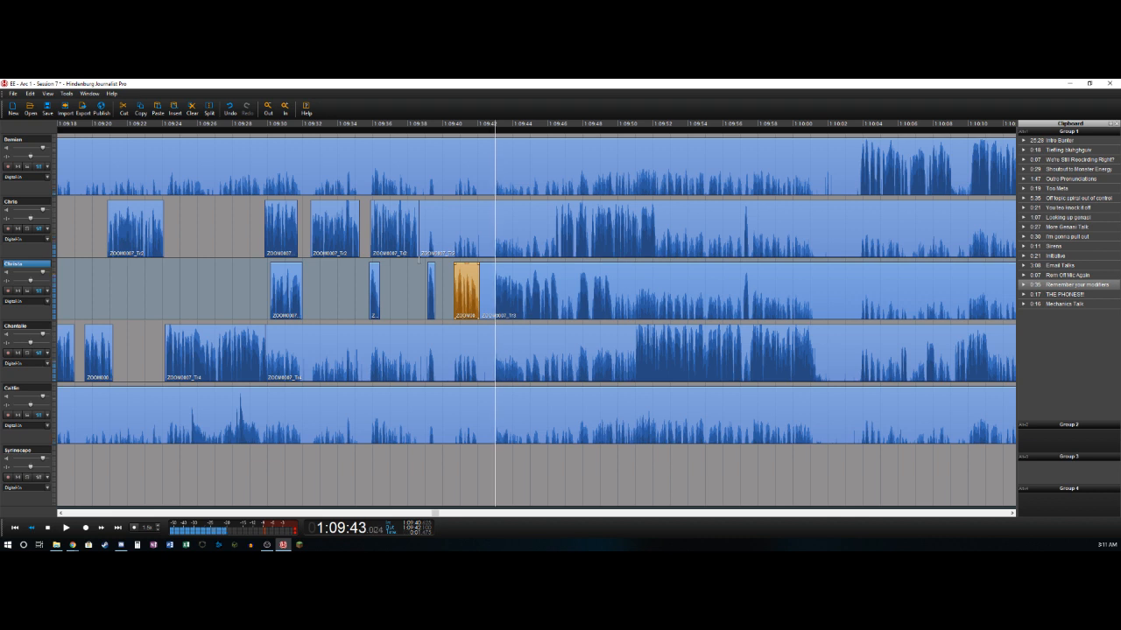
{"action": "key", "text": "t"}
{"action": "key", "text": "Delete"}
{"action": "key", "text": "Right"}
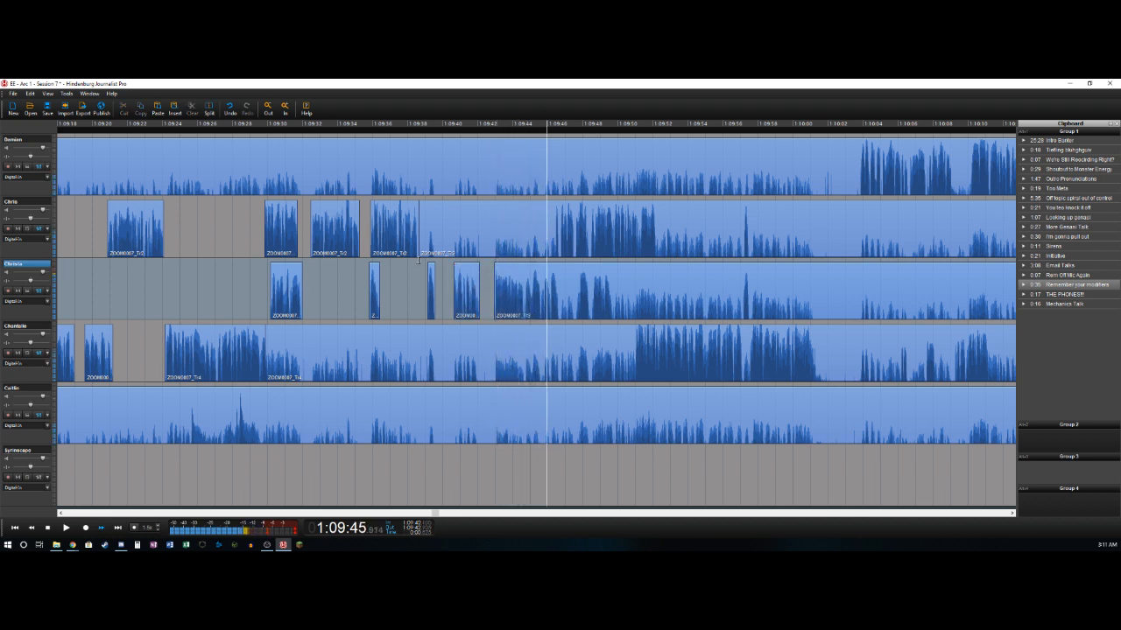
{"action": "key", "text": "t"}
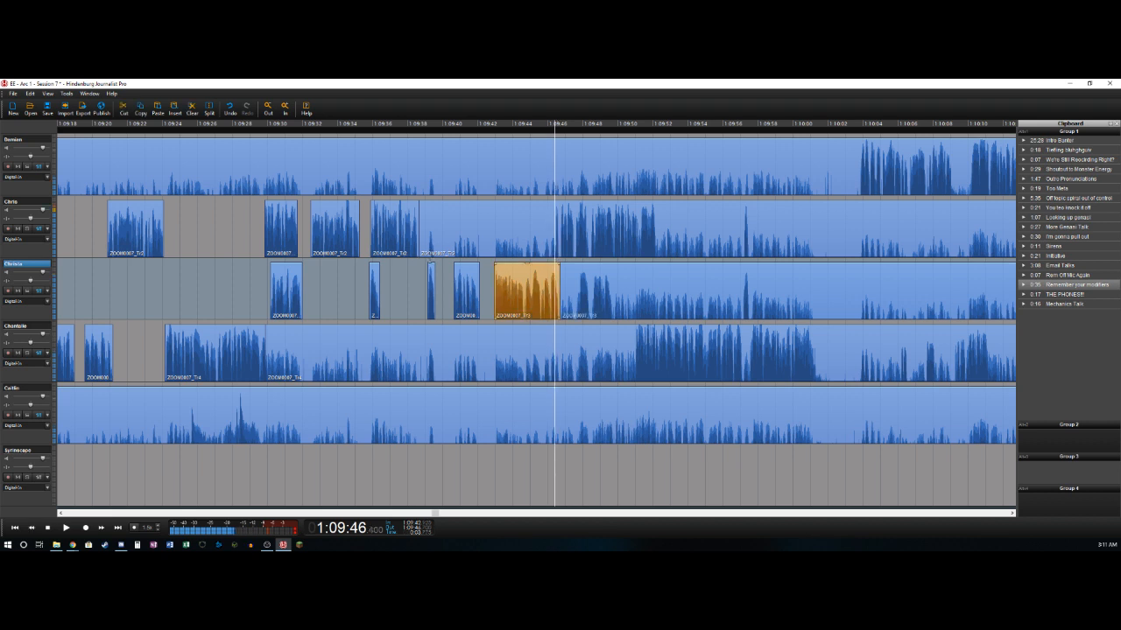
- Split the second track near 1:09:46.4 and the third near 1:09:47.8, deleting the sections before them from 1:09:38.6 and 1:09:46.7 respectively
{"action": "left_click", "coordinate": [435, 255]}
{"action": "key", "text": "t"}
{"action": "key", "text": "Delete"}
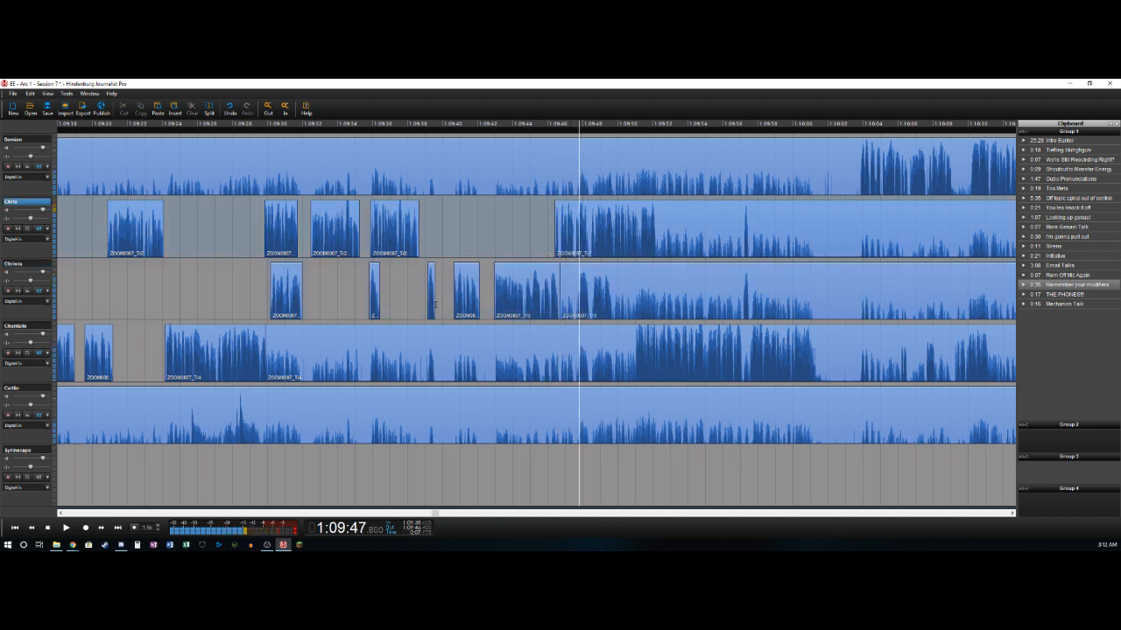
{"action": "key", "text": "t"}
{"action": "key", "text": "Delete"}
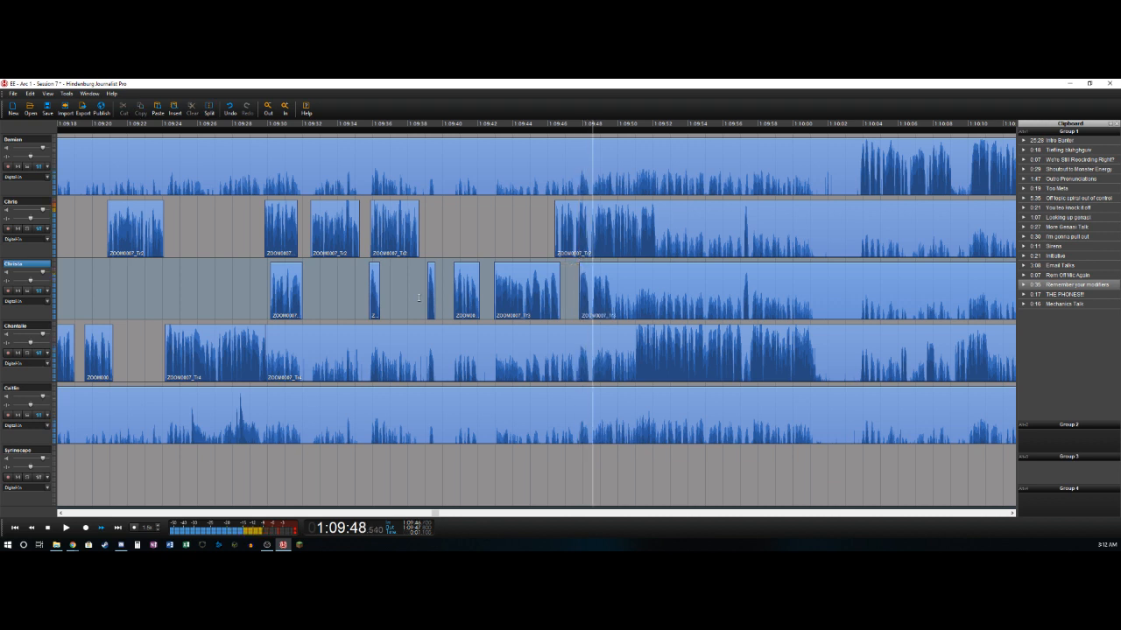
- Split the third track near 1:09:49.8 and the second track near 1:09:52.1
{"action": "key", "text": "t"}
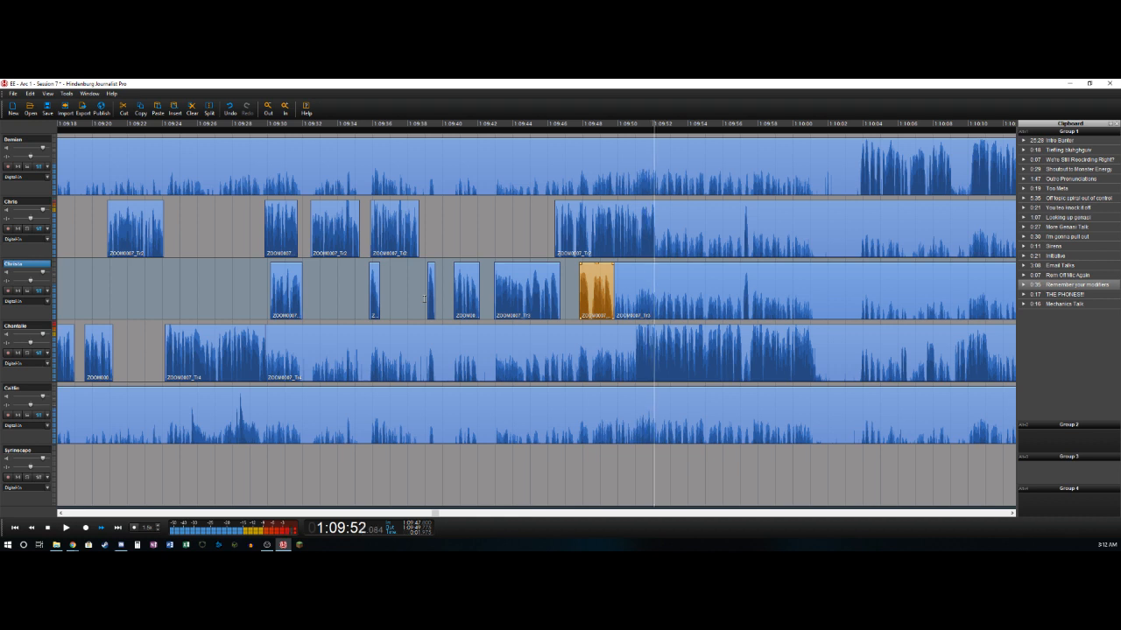
{"action": "key", "text": "Left"}
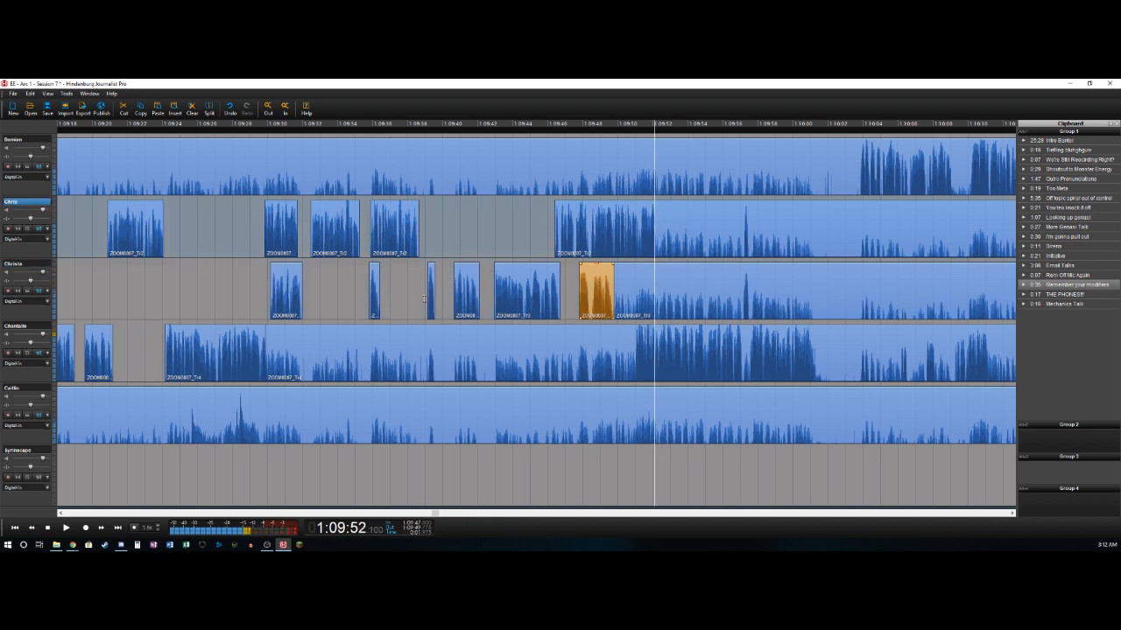
{"action": "key", "text": "ctrl+t"}
- Split the fourth track near 1:09:51.0 and delete its section from about 1:09:29.9 to that split
{"action": "key", "text": "Down"}
{"action": "key", "text": "Left"}
{"action": "key", "text": "Left"}
{"action": "key", "text": "Left"}
{"action": "key", "text": "Left"}
{"action": "key", "text": "Left"}
{"action": "key", "text": "Left"}
{"action": "key", "text": "Left"}
{"action": "key", "text": "Left"}
{"action": "key", "text": "Left"}
{"action": "key", "text": "Left"}
{"action": "key", "text": "Left"}
{"action": "key", "text": "Left"}
{"action": "key", "text": "Left"}
{"action": "key", "text": "Left"}
{"action": "key", "text": "Left"}
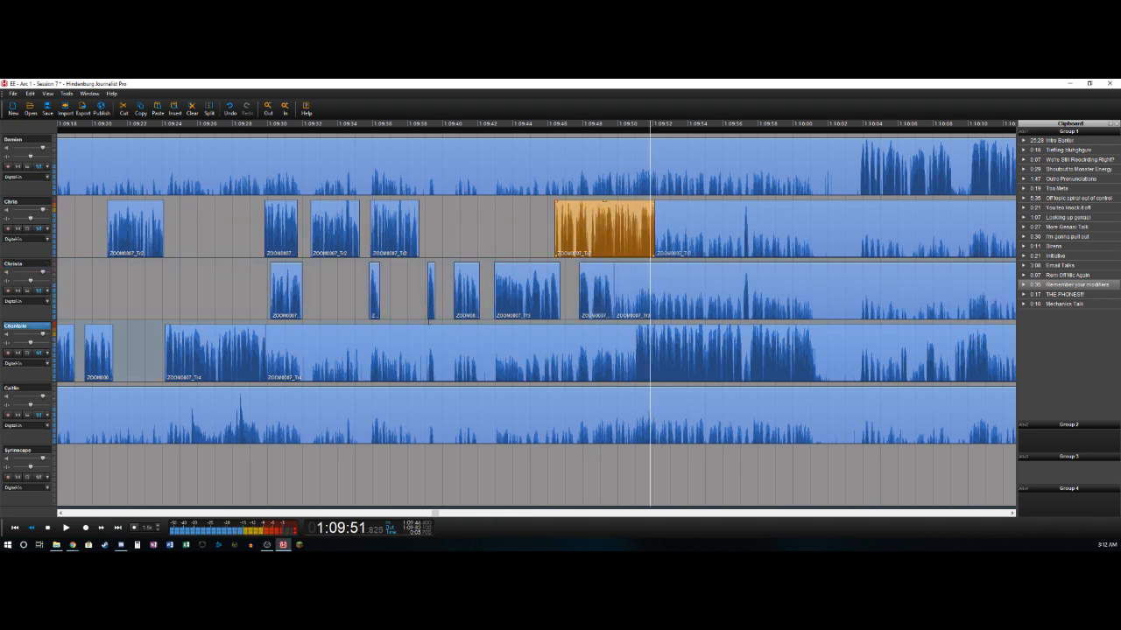
{"action": "key", "text": "Right"}
{"action": "key", "text": "Right"}
{"action": "key", "text": "Right"}
{"action": "key", "text": "Right"}
{"action": "key", "text": "ctrl+t"}
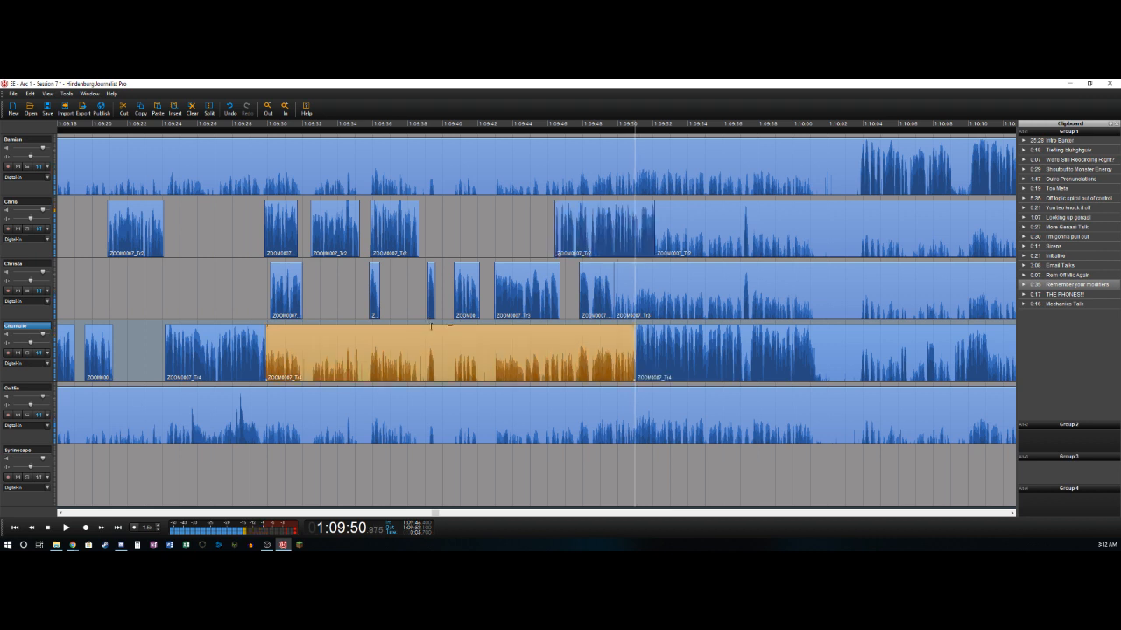
{"action": "key", "text": "Delete"}
- Split the fourth track near 1:09:57.2, 1:09:57.6 and 1:10:01.4, deleting the section between the first two splits
{"action": "key", "text": "Right"}
{"action": "key", "text": "Right"}
{"action": "key", "text": "Right"}
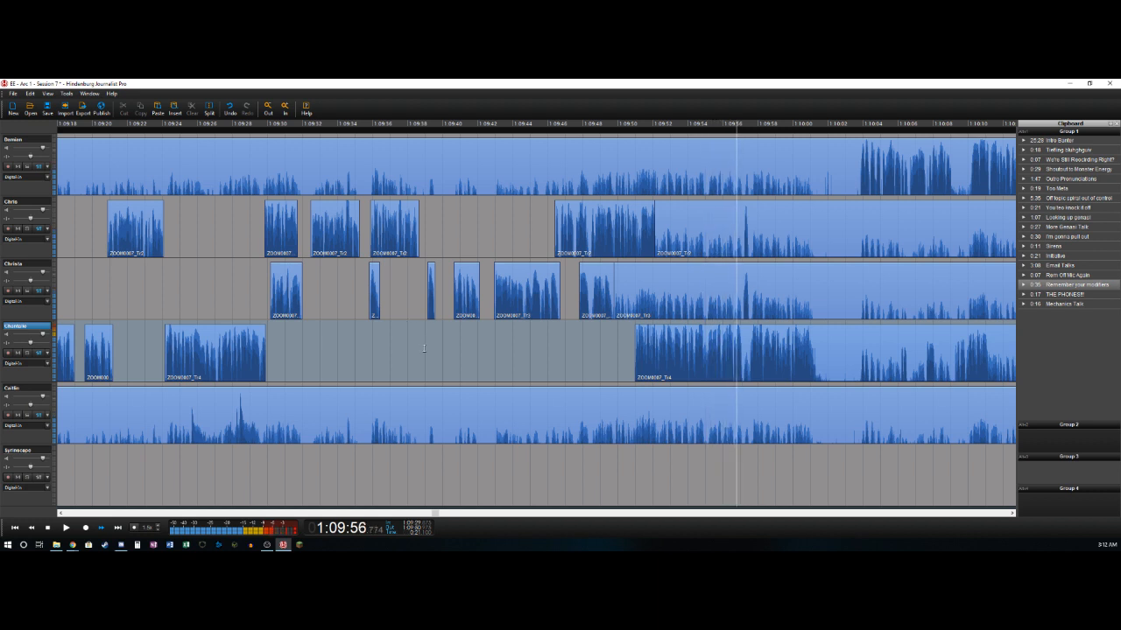
{"action": "key", "text": "t"}
{"action": "key", "text": "Right"}
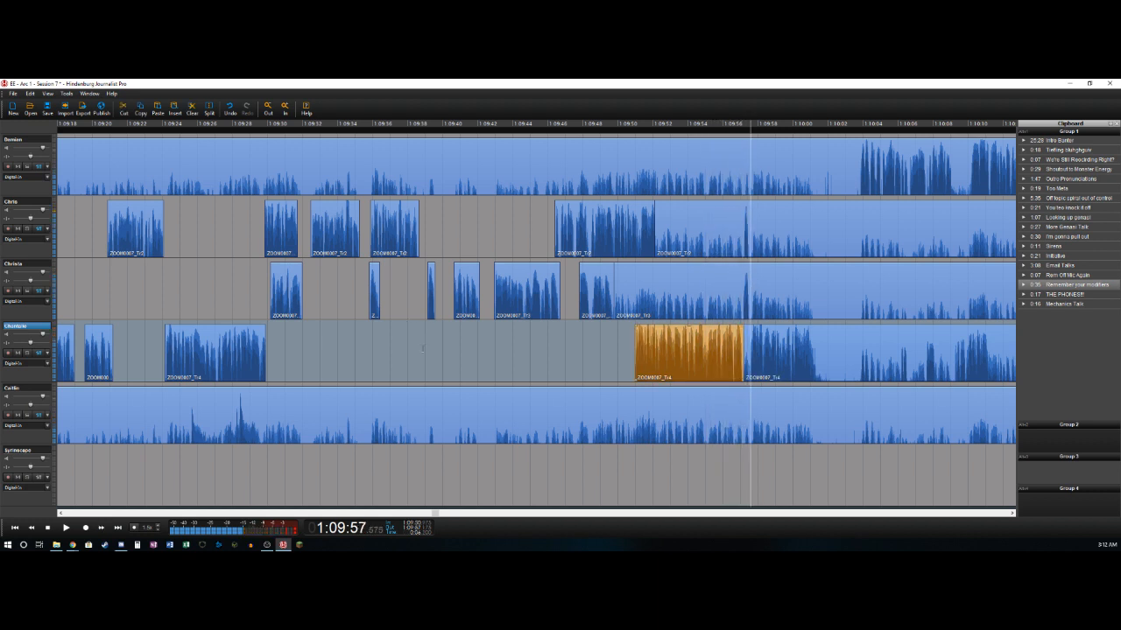
{"action": "key", "text": "t"}
{"action": "key", "text": "Delete"}
{"action": "key", "text": "Right"}
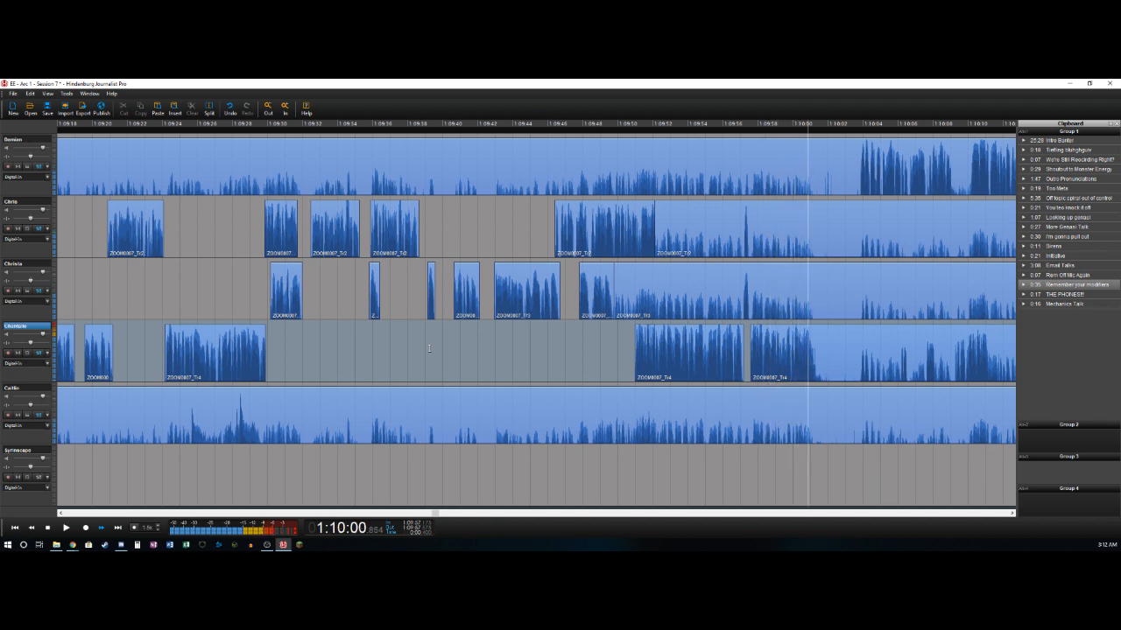
{"action": "key", "text": "t"}
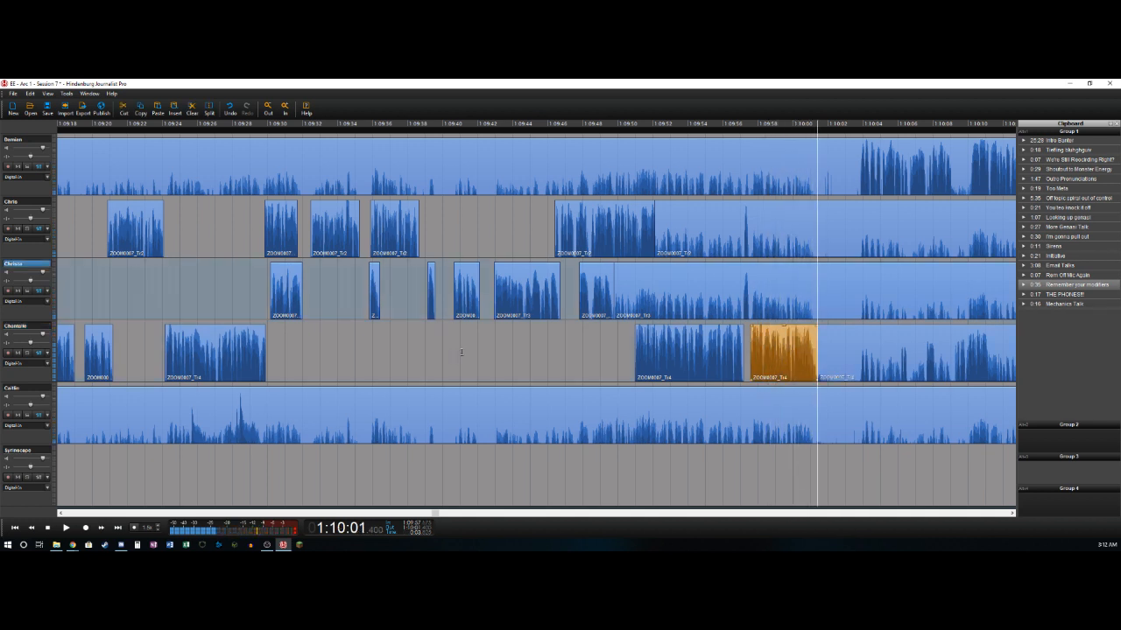
- Split the third and second tracks near 1:09:57.2 and 1:09:57.5, deleting the bleed before 1:09:57.2 back to each track's previous speech clip
{"action": "key", "text": "Left"}
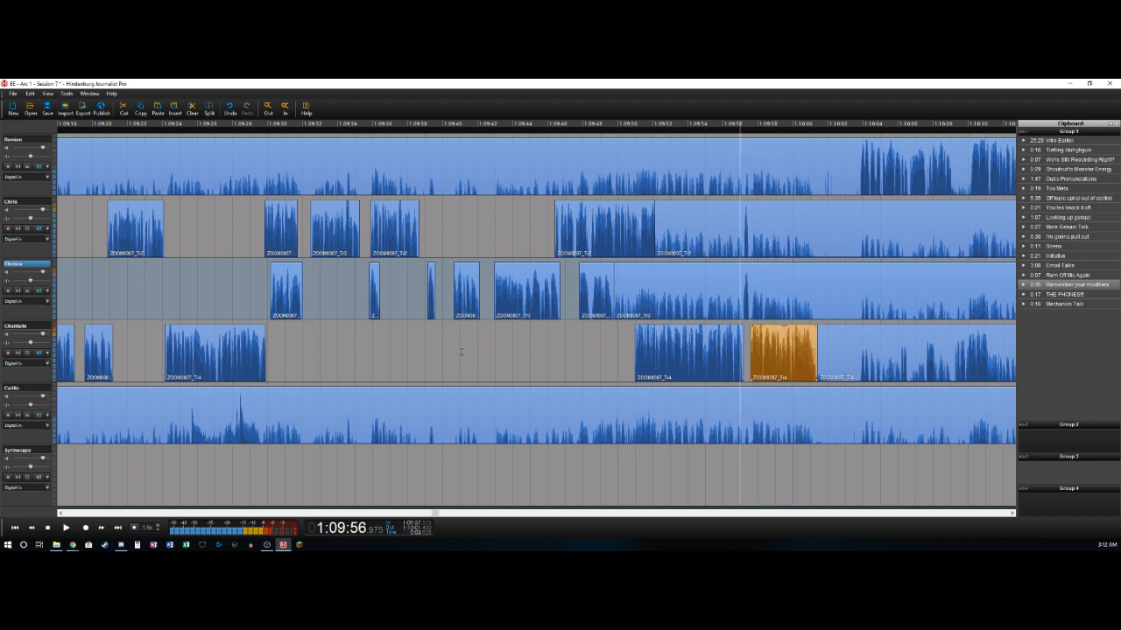
{"action": "key", "text": "t"}
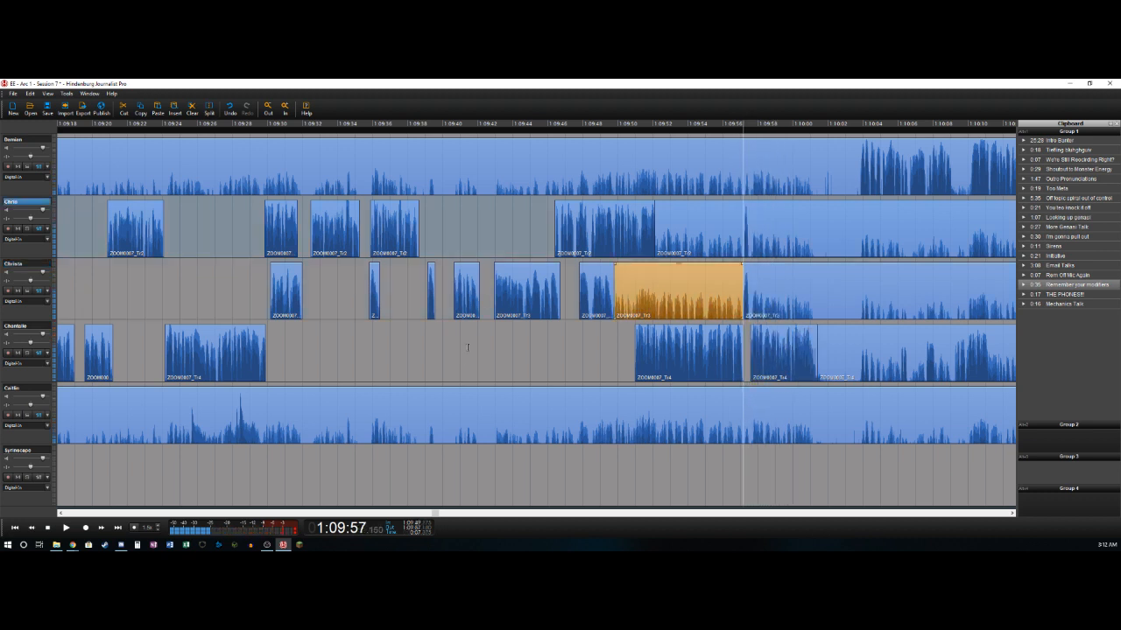
{"action": "key", "text": "Delete"}
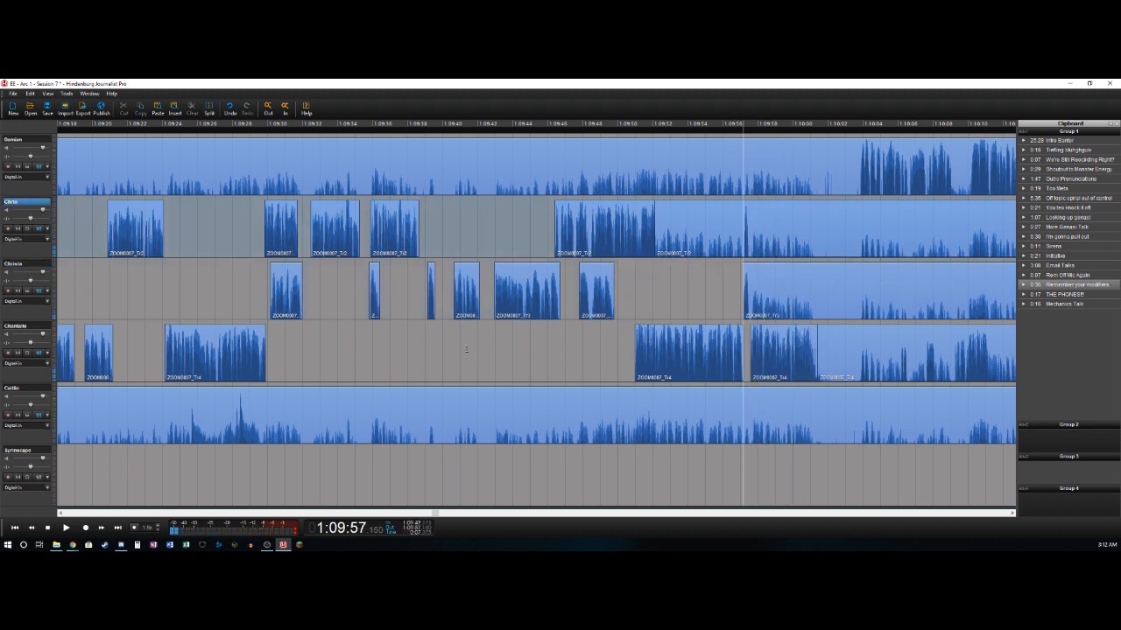
{"action": "key", "text": "t"}
{"action": "key", "text": "Delete"}
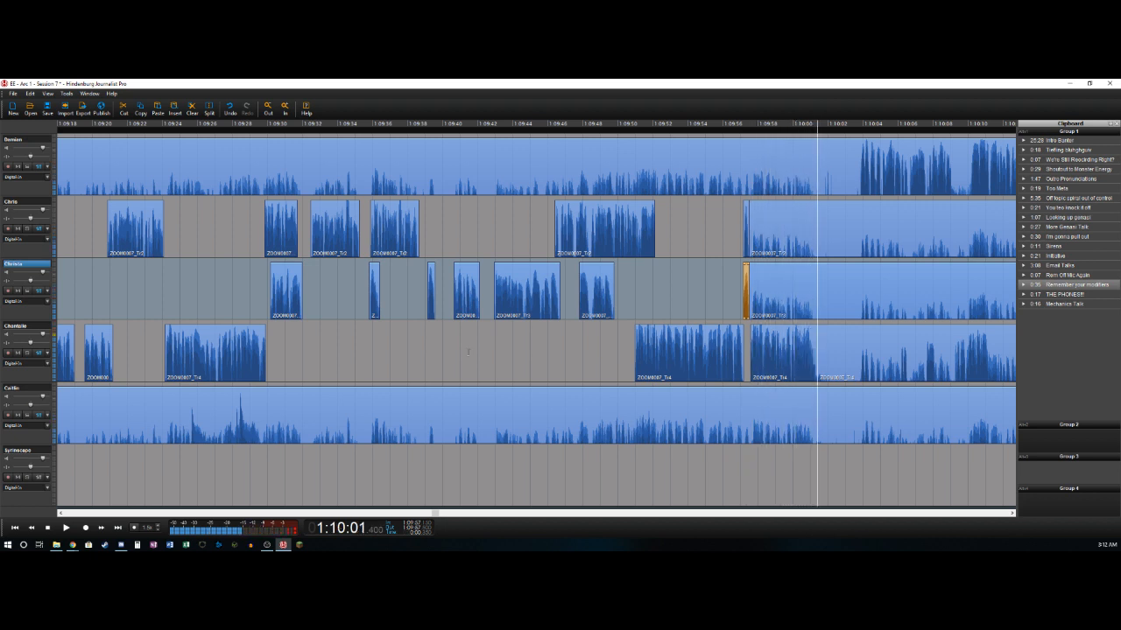
- Mark the stretch from about 1:10:01.4 to 1:10:03.9 and cut it from all tracks, closing the gap
{"action": "key", "text": "space"}
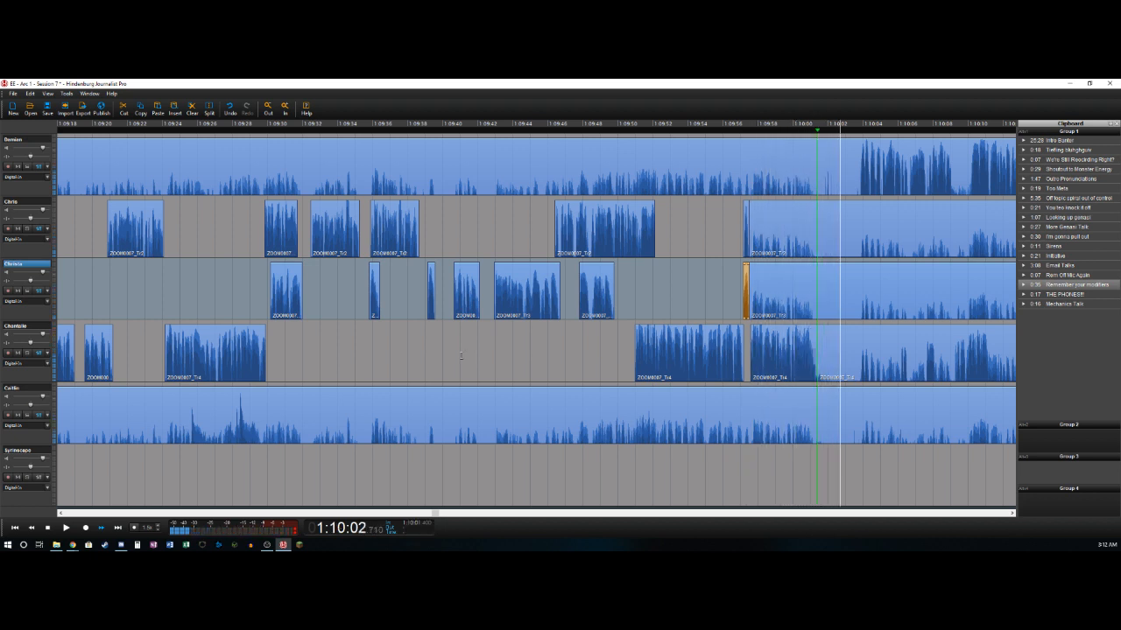
{"action": "key", "text": "space"}
{"action": "key", "text": "o"}
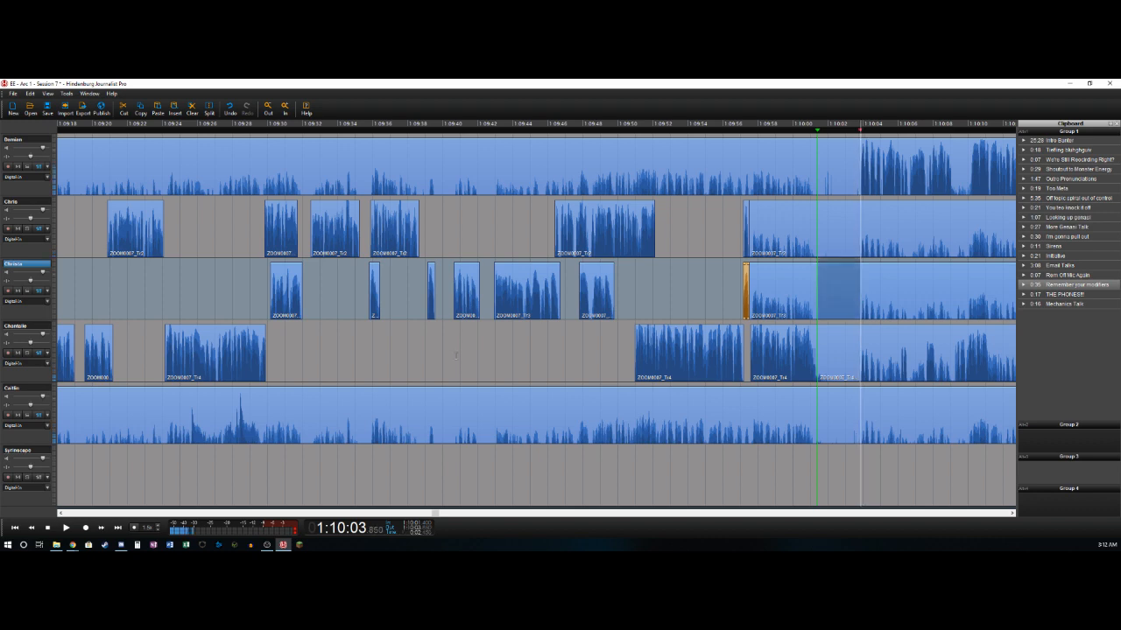
{"action": "left_click", "coordinate": [818, 166]}
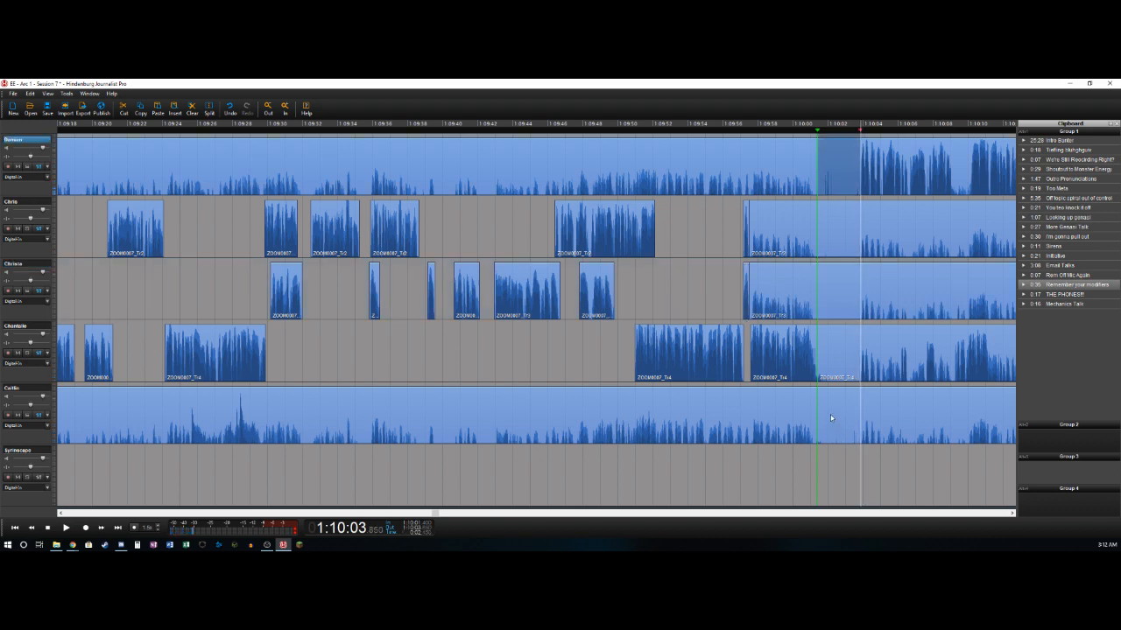
{"action": "key", "text": "ctrl+a"}
{"action": "key", "text": "Delete"}
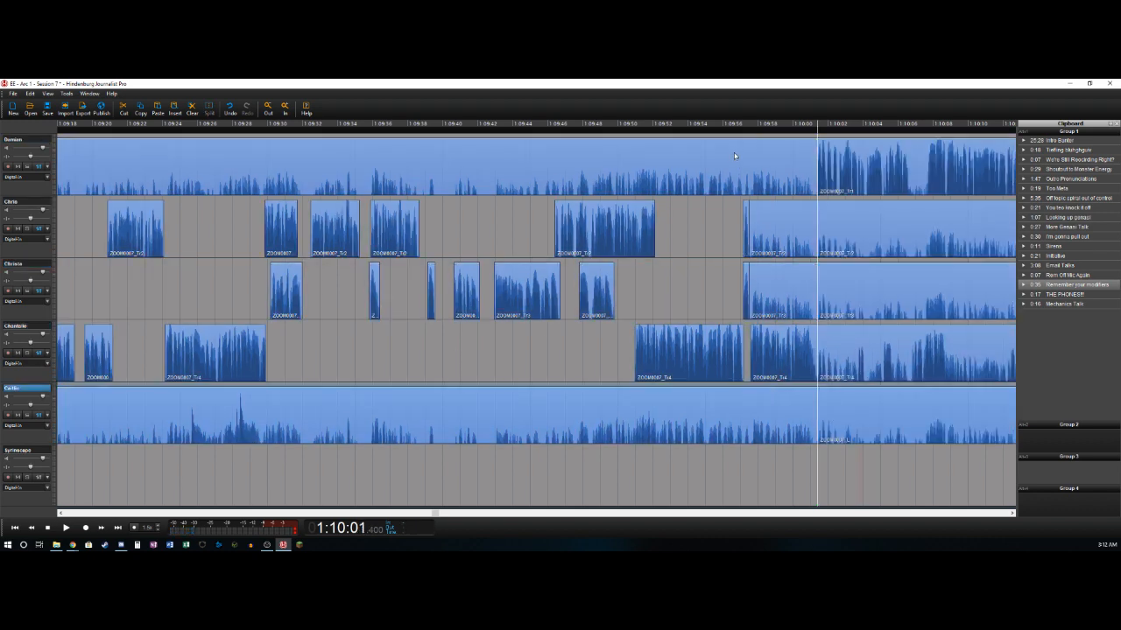
- Delete the bleed clips ending at 1:10:01.4 on the first, second, third and fifth tracks
{"action": "left_click", "coordinate": [738, 163]}
{"action": "key", "text": "Delete"}
{"action": "left_click", "coordinate": [788, 211]}
{"action": "key", "text": "Delete"}
{"action": "left_click", "coordinate": [790, 288]}
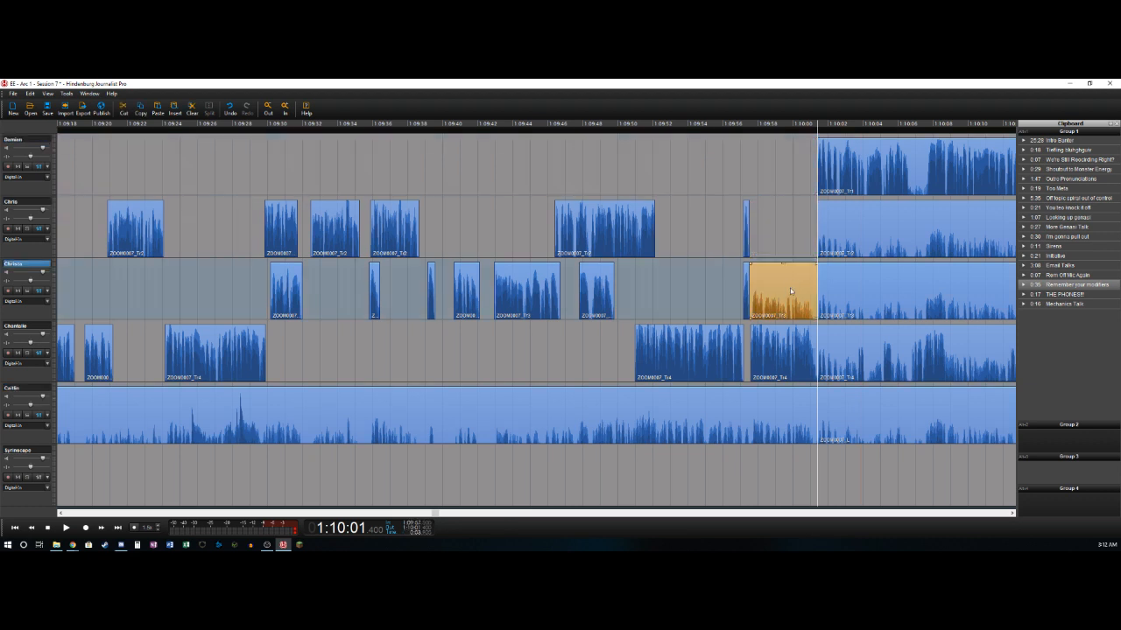
{"action": "key", "text": "Delete"}
{"action": "left_click", "coordinate": [765, 400]}
{"action": "key", "text": "Delete"}
- Split the fifth and first tracks near 1:10:06.6, deleting the fifth track's section from 1:10:01.4 to its split
{"action": "key", "text": "space"}
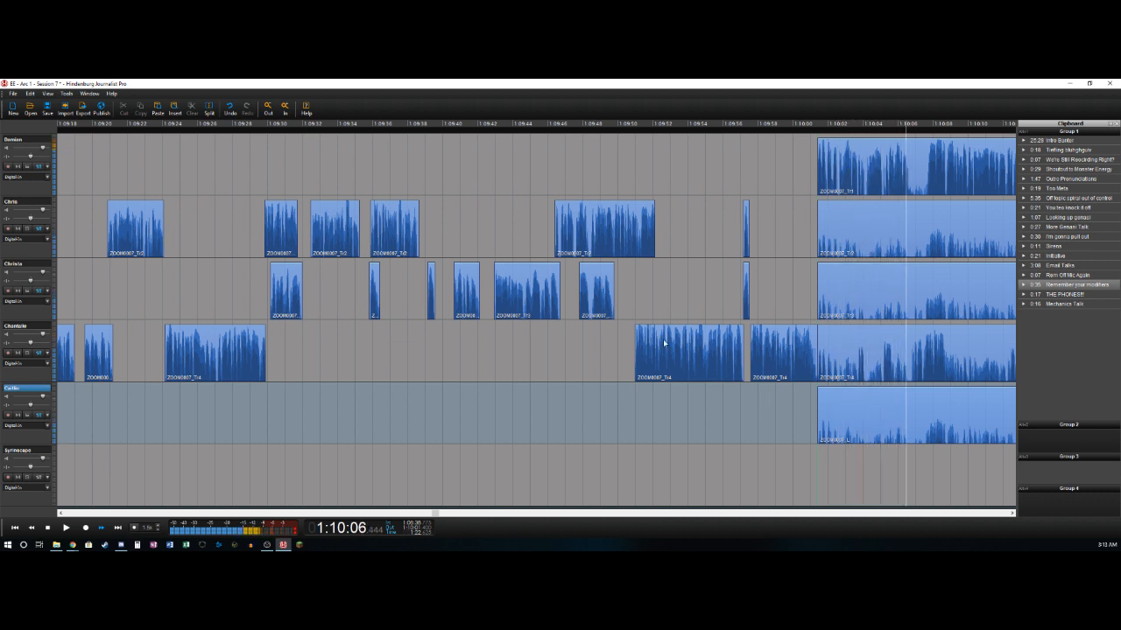
{"action": "key", "text": "space"}
{"action": "key", "text": "ctrl+t"}
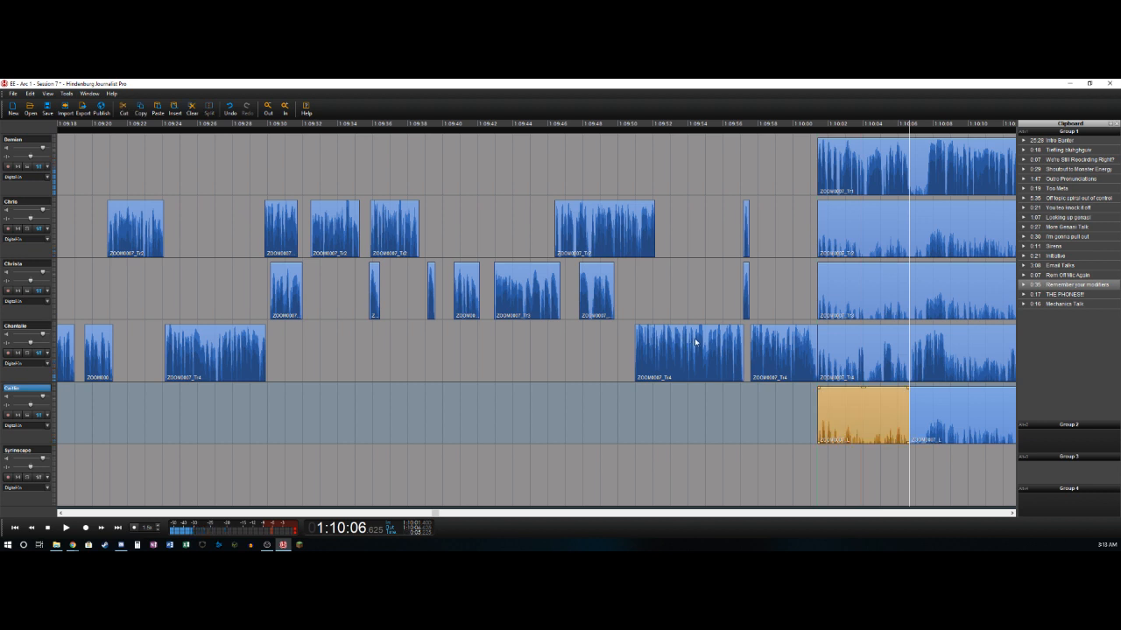
{"action": "key", "text": "Delete"}
{"action": "key", "text": "Up"}
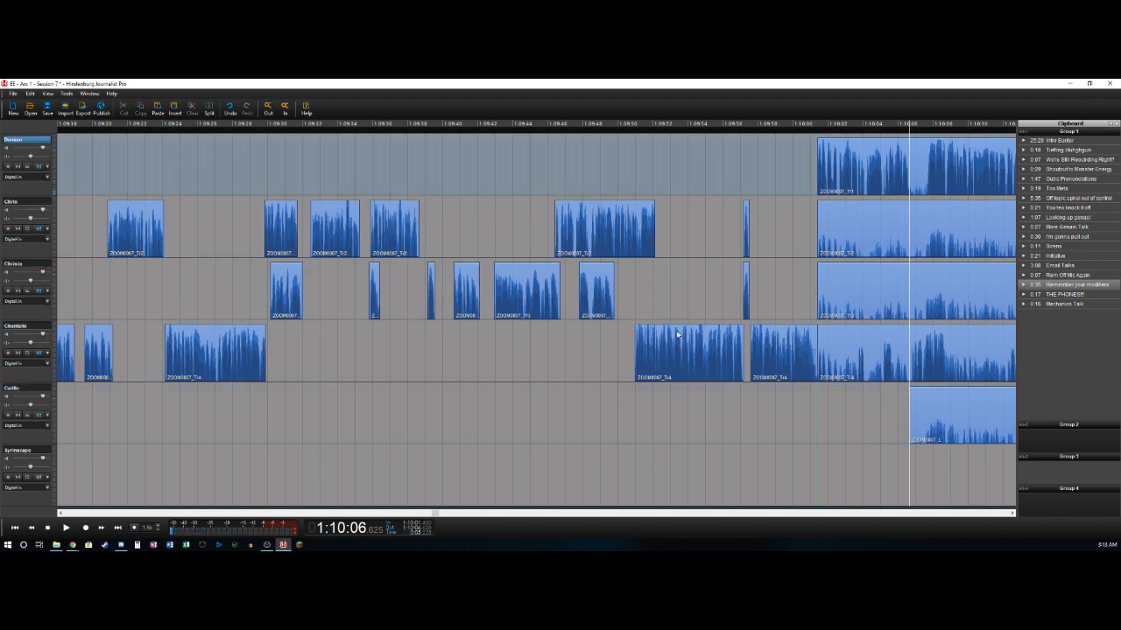
{"action": "key", "text": "ctrl+t"}
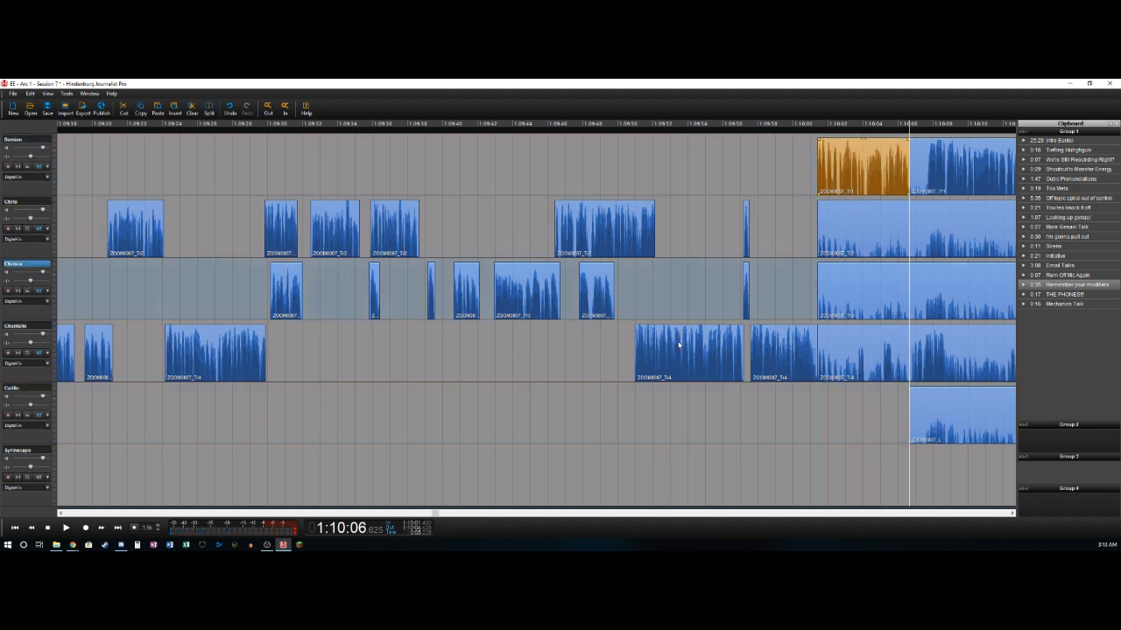
- Split the fourth track near 1:10:03.6 and delete its section from 1:10:01.4 to that split
{"action": "key", "text": "Left"}
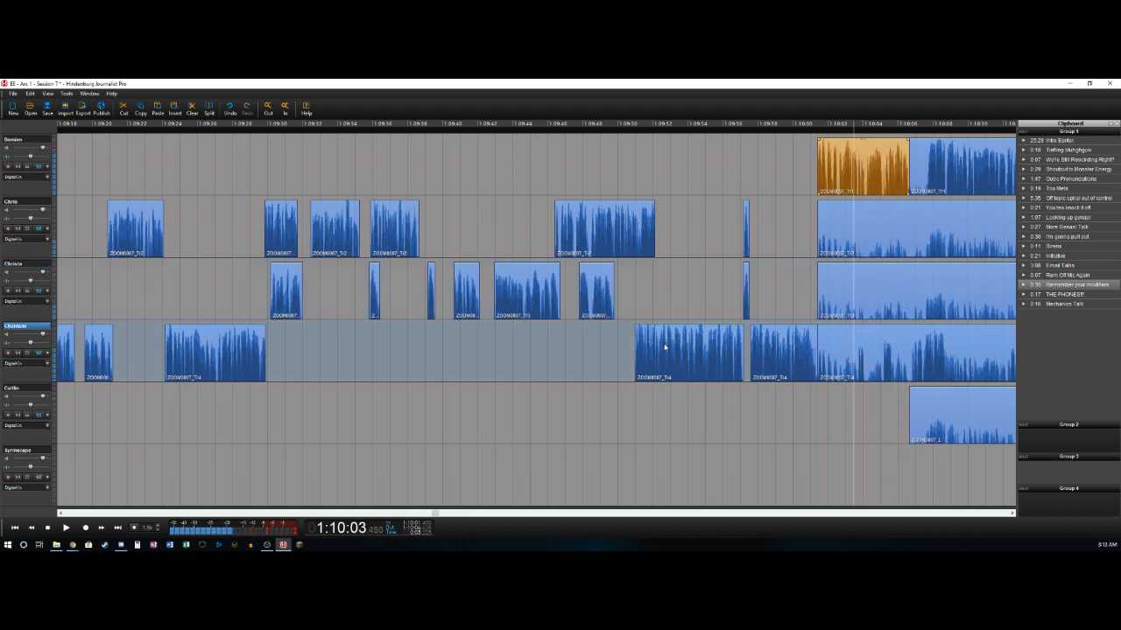
{"action": "key", "text": "ctrl+t"}
{"action": "key", "text": "Delete"}
- Split the fourth track near 1:10:04.2 and 1:10:05.1, deleting the section between the two splits
{"action": "key", "text": "Right"}
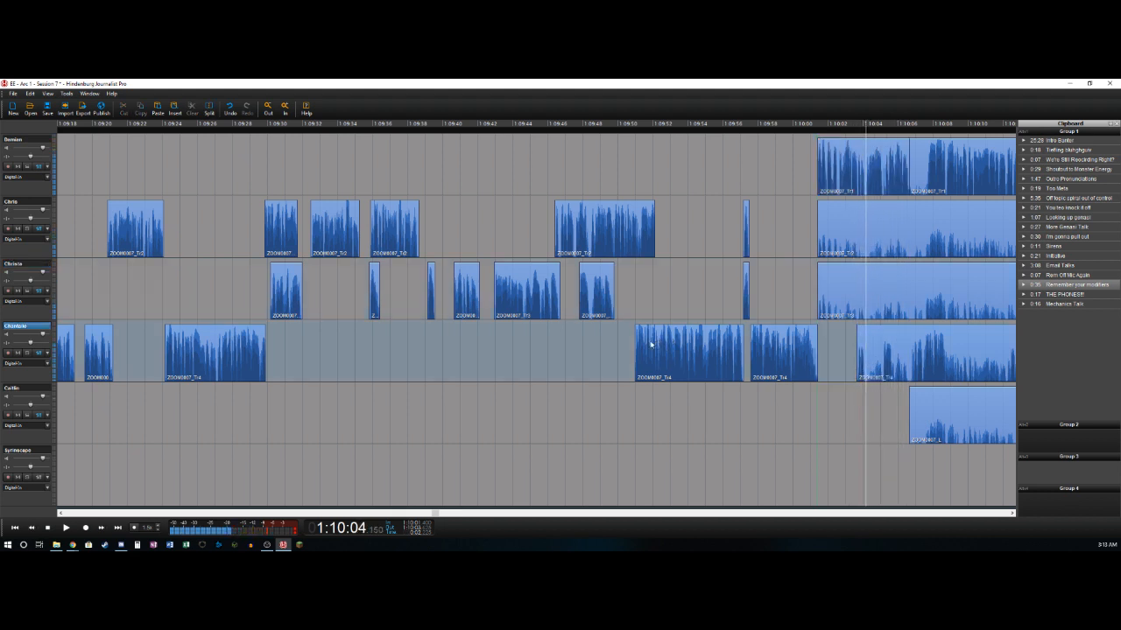
{"action": "key", "text": "ctrl+t"}
{"action": "key", "text": "Right"}
{"action": "key", "text": "ctrl+t"}
{"action": "key", "text": "Delete"}
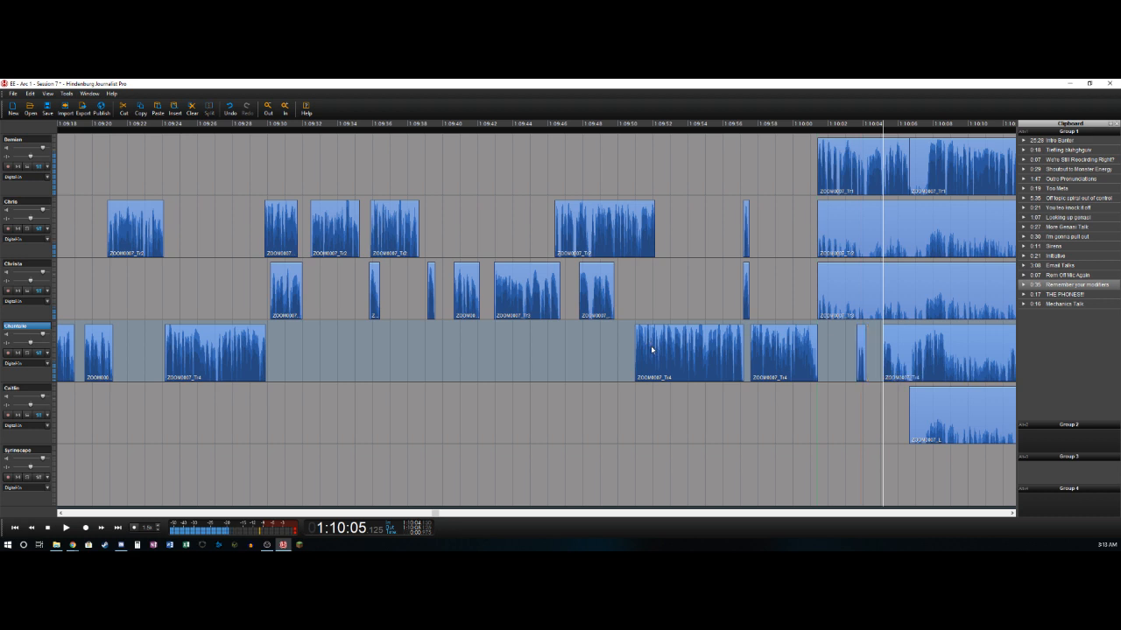
- Split the fourth track near 1:10:05.6, 1:10:06.9 and 1:10:08.7, deleting the section between the first two splits
{"action": "key", "text": "Right"}
{"action": "key", "text": "ctrl+t"}
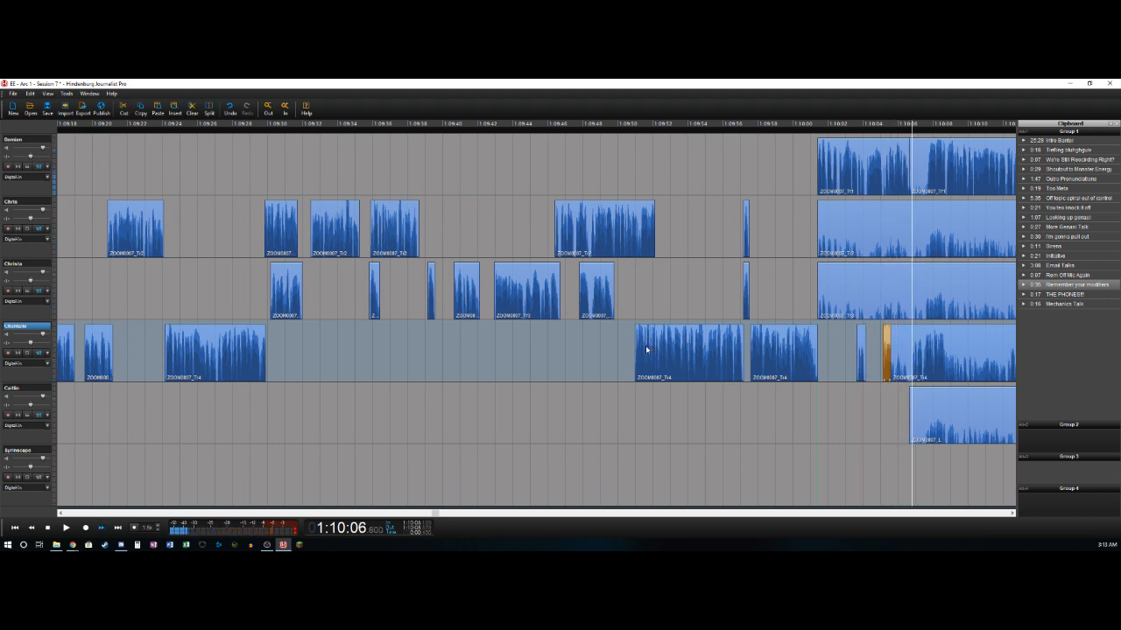
{"action": "key", "text": "ctrl+t"}
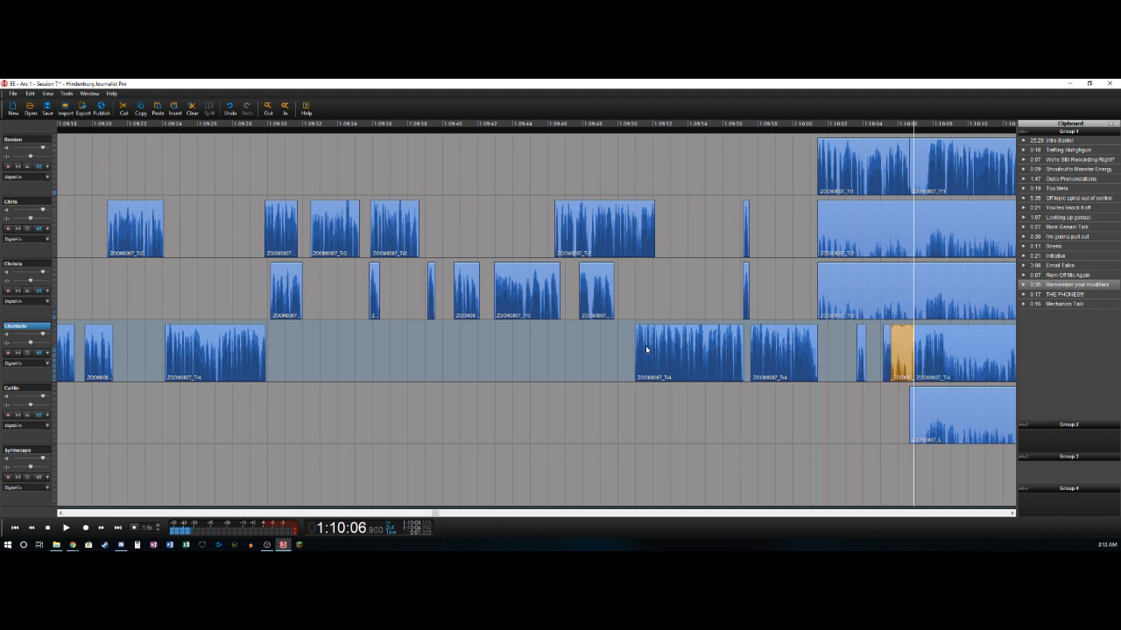
{"action": "key", "text": "Delete"}
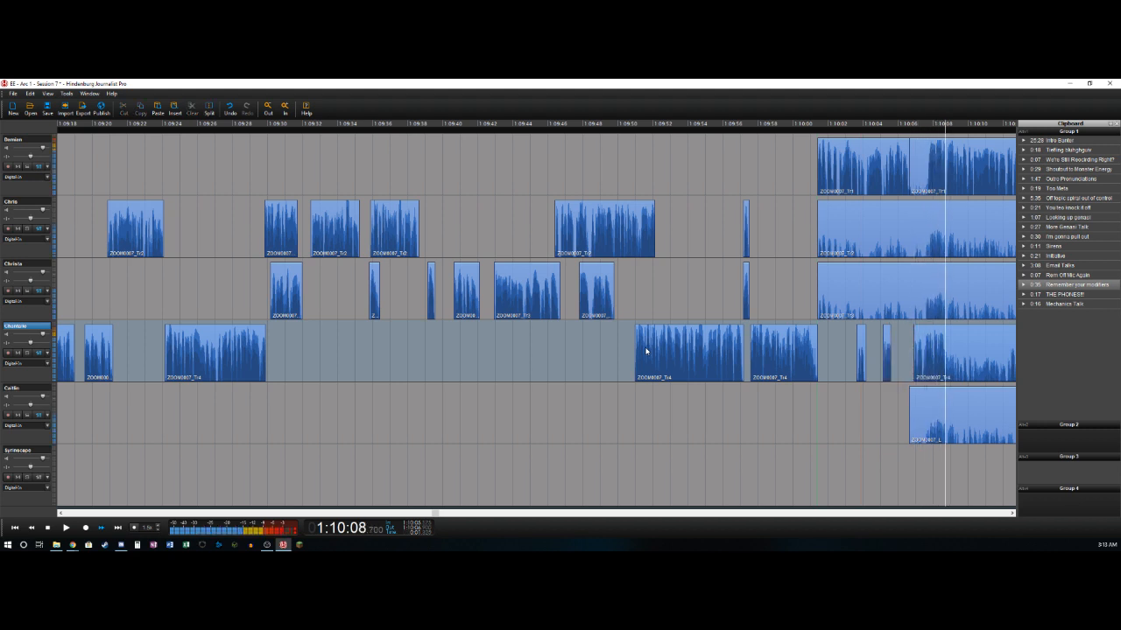
{"action": "key", "text": "ctrl+t"}
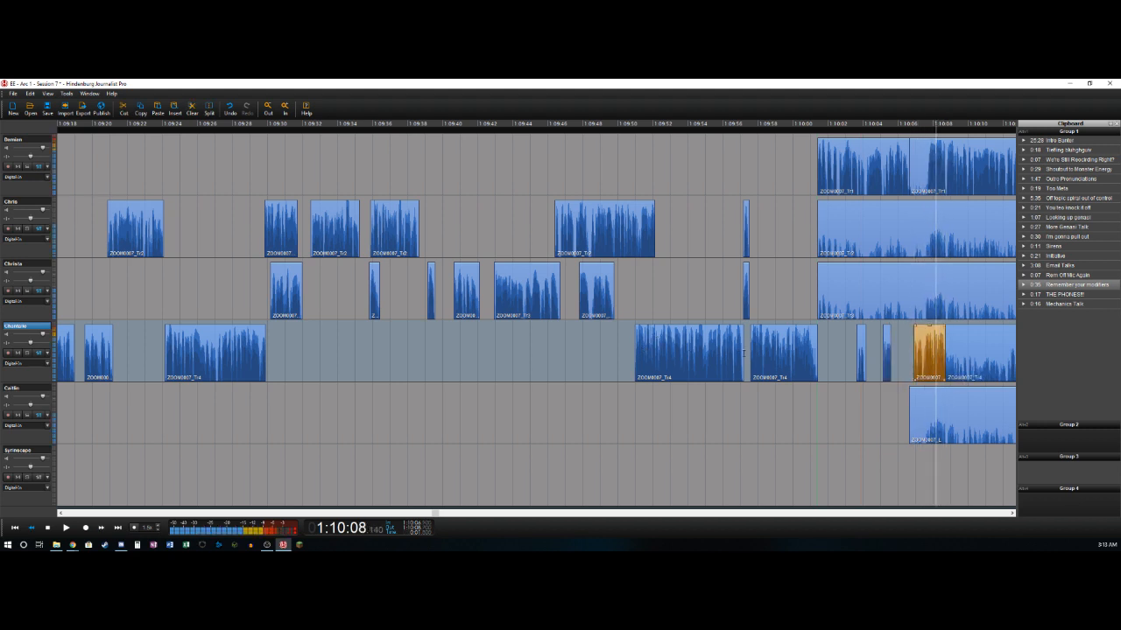
- Split the first track near 1:10:07.7 and delete its section from about 1:10:06.6 to that split
{"action": "key", "text": "space"}
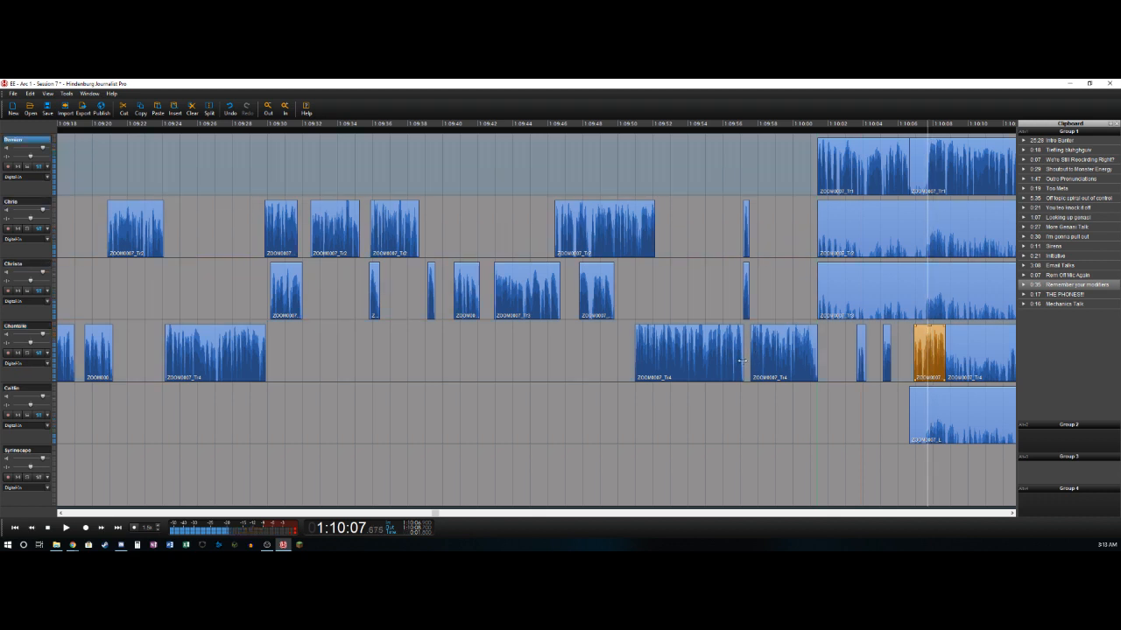
{"action": "key", "text": "ctrl+t"}
{"action": "key", "text": "Delete"}
- Split the first track near 1:10:14.1, 1:10:14.8 and 1:10:17.3, deleting the section between the first two splits
{"action": "key", "text": "l"}
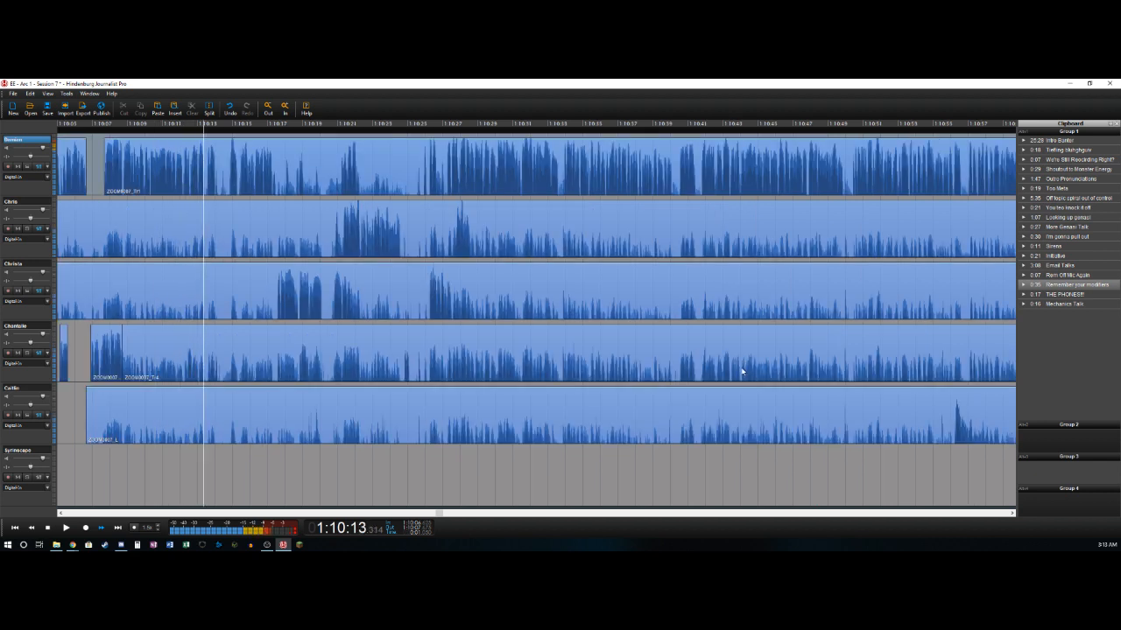
{"action": "key", "text": "t"}
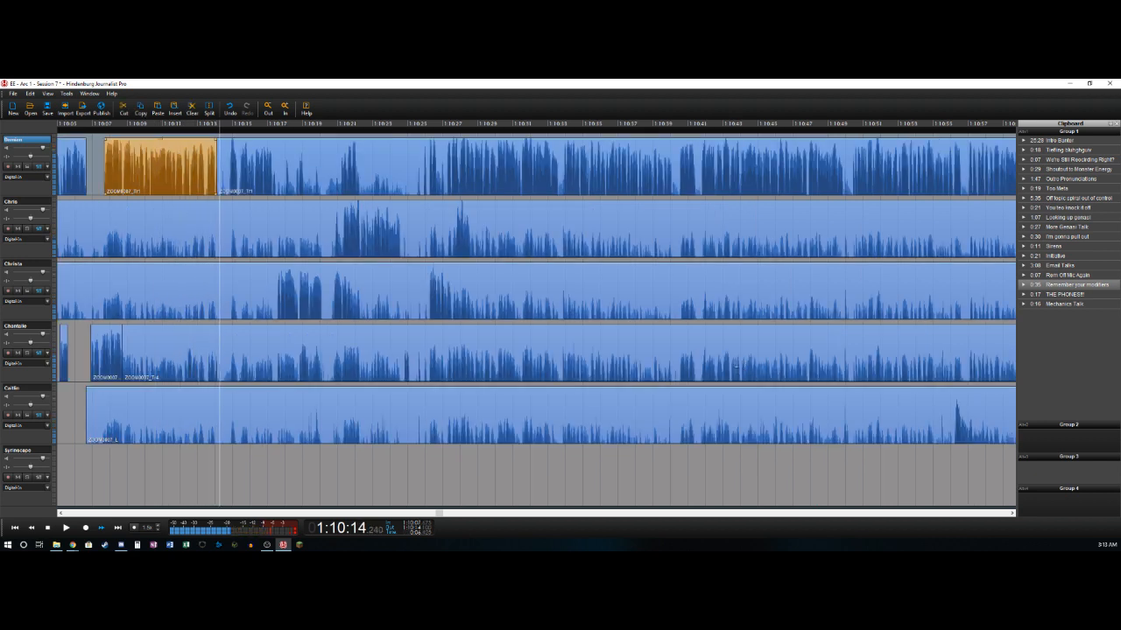
{"action": "key", "text": "t"}
{"action": "key", "text": "Delete"}
{"action": "key", "text": "Right"}
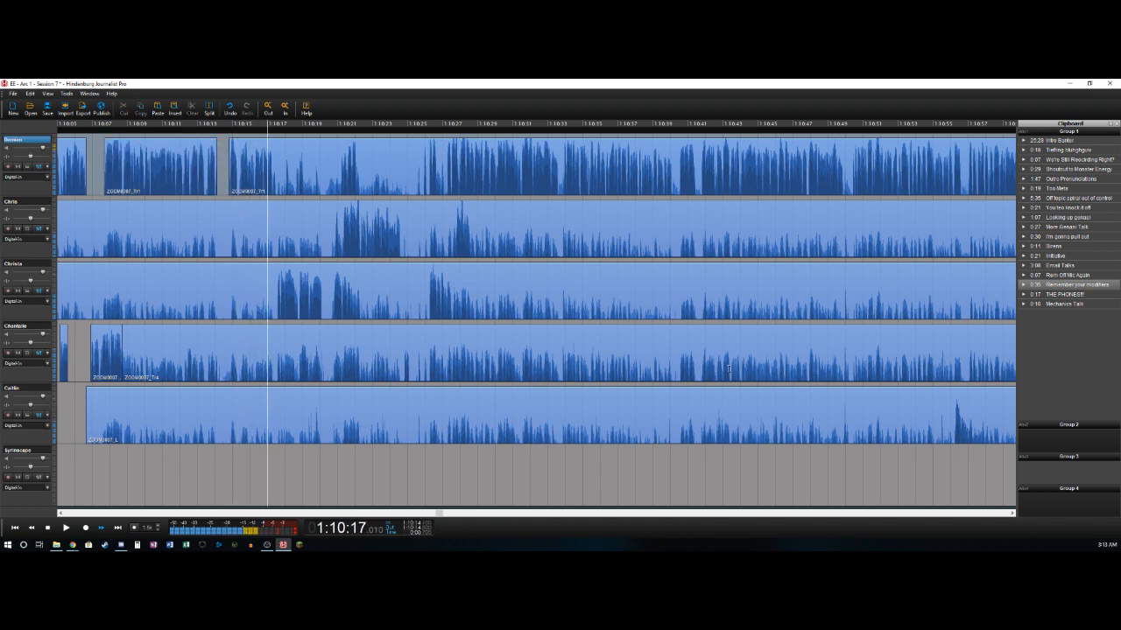
{"action": "key", "text": "space"}
{"action": "key", "text": "t"}
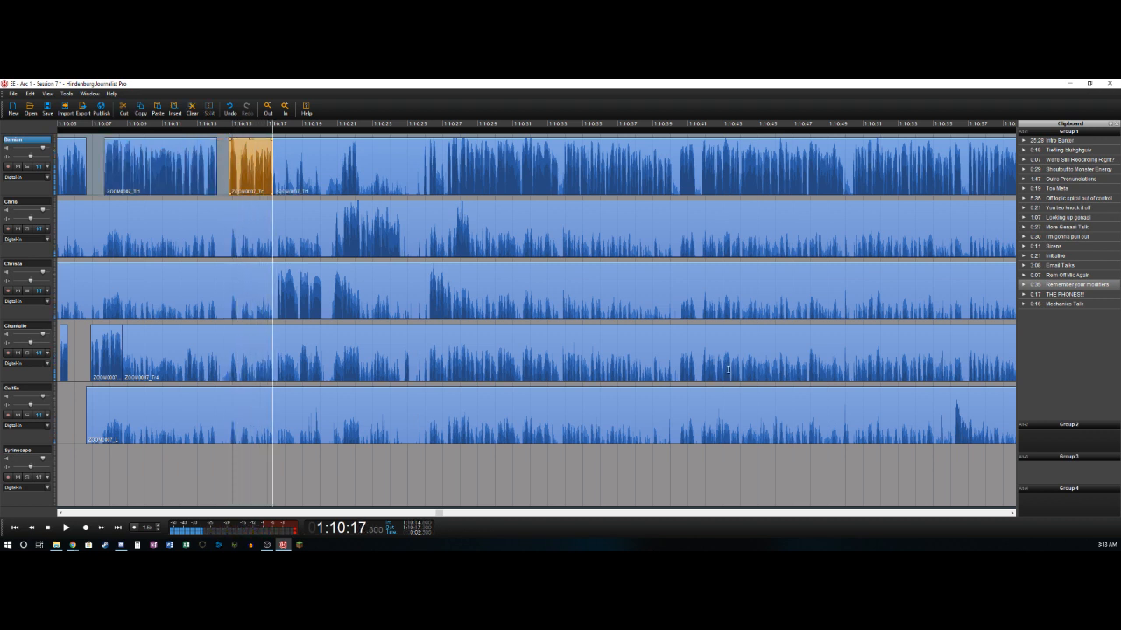
- Split the third track near 1:10:17.6 and delete its section before that split
{"action": "key", "text": "space"}
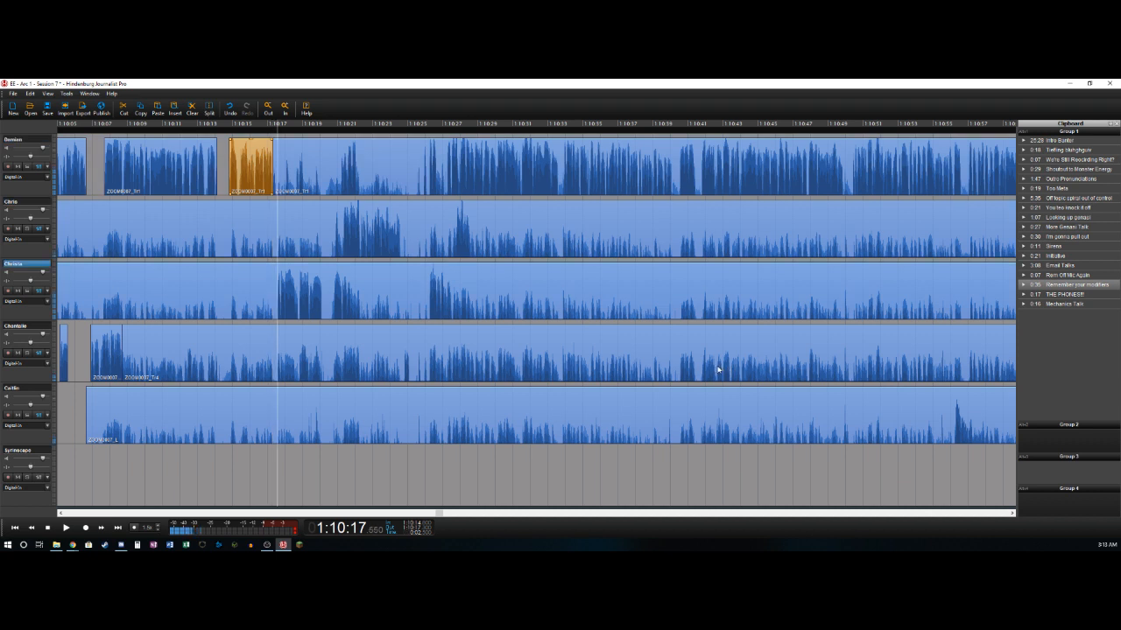
{"action": "key", "text": "t"}
{"action": "key", "text": "Delete"}
{"action": "key", "text": "Right"}
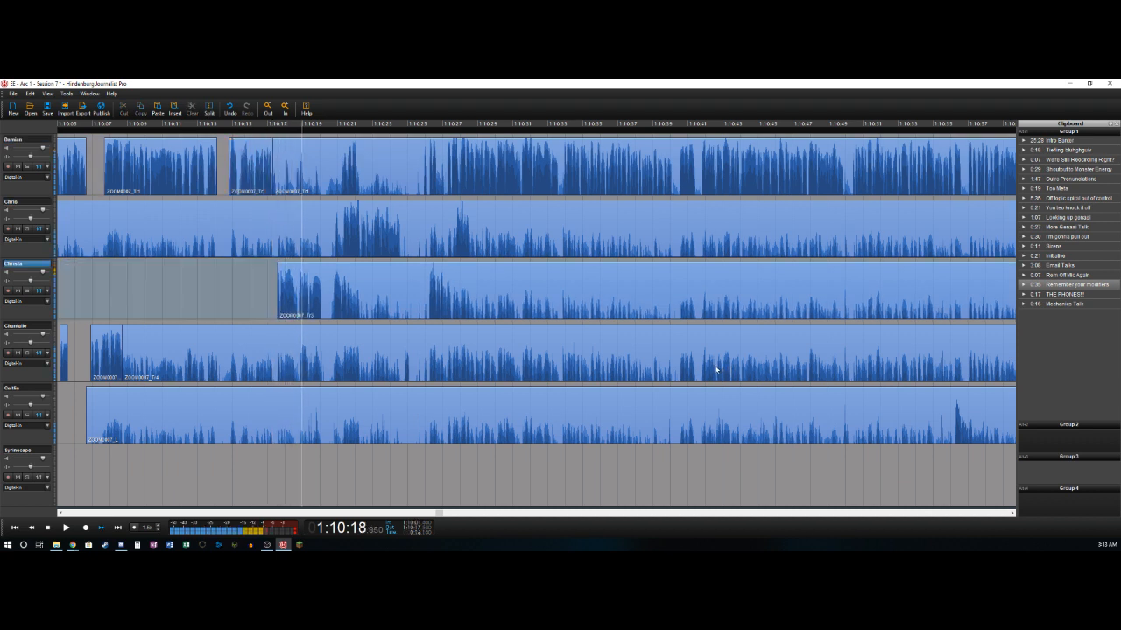
- Split the third track near 1:10:20.3, 1:10:20.7 and 1:10:21.9, deleting the section between the first two splits
{"action": "key", "text": "t"}
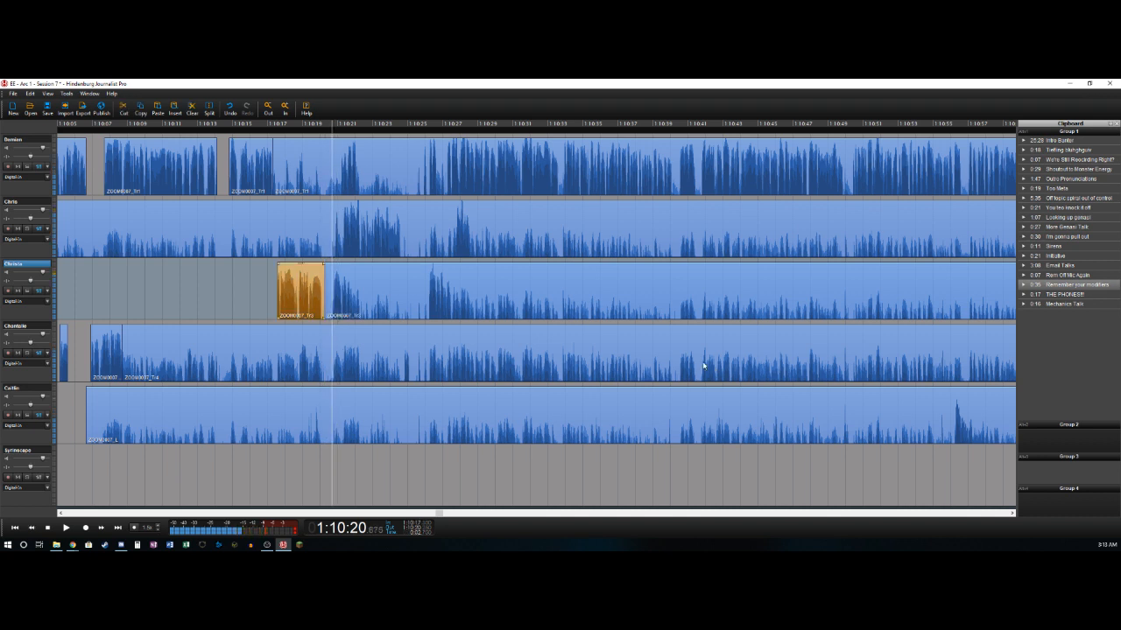
{"action": "key", "text": "t"}
{"action": "key", "text": "Delete"}
{"action": "key", "text": "Right"}
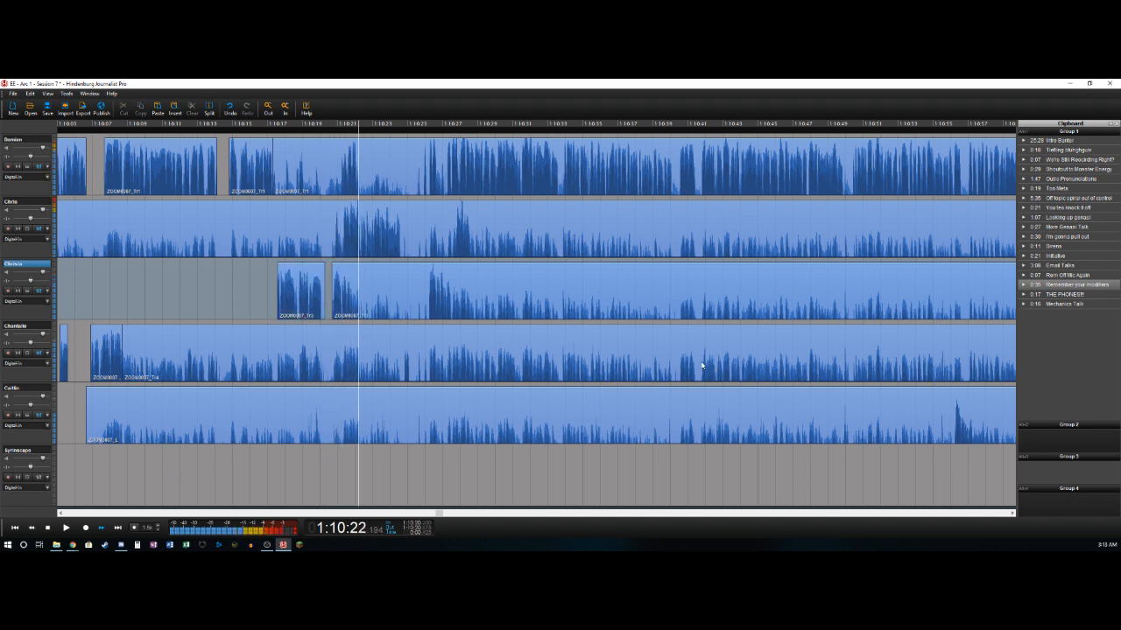
{"action": "key", "text": "Left"}
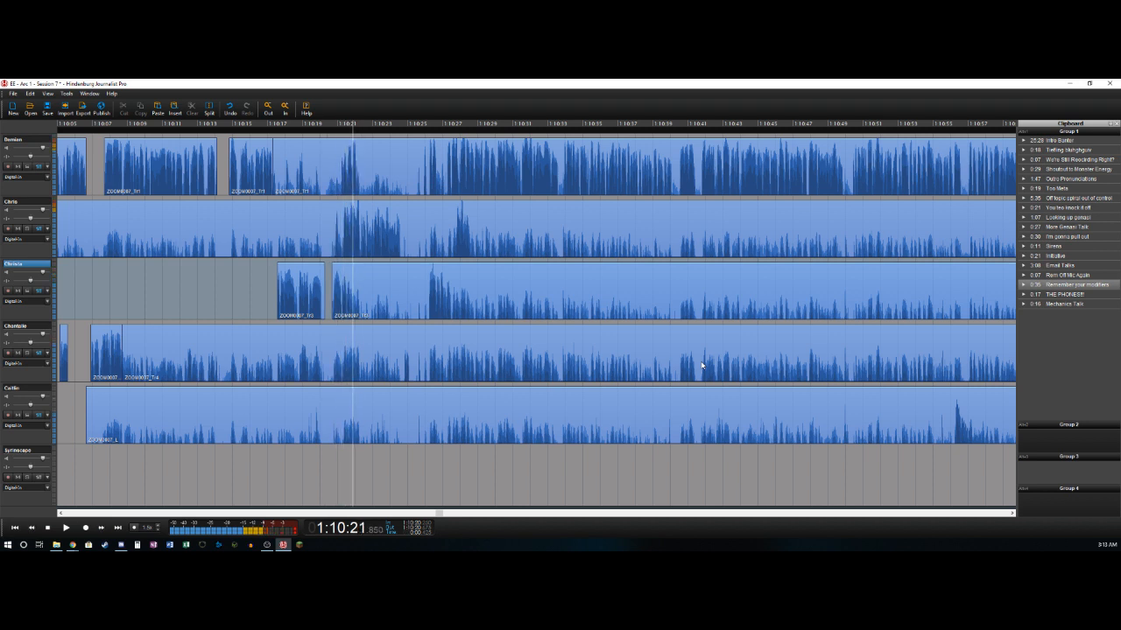
{"action": "key", "text": "t"}
- Split the second track near 1:10:21.3 and 1:10:24.6, deleting the section before the first split
{"action": "key", "text": "Left"}
{"action": "key", "text": "Right"}
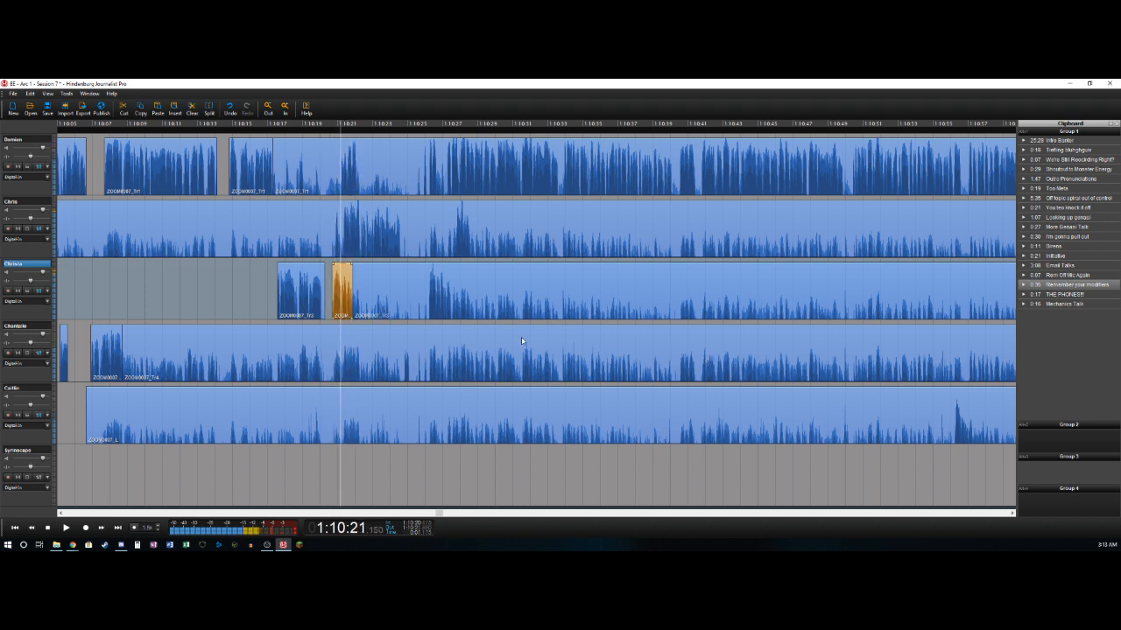
{"action": "key", "text": "Up"}
{"action": "key", "text": "t"}
{"action": "key", "text": "Delete"}
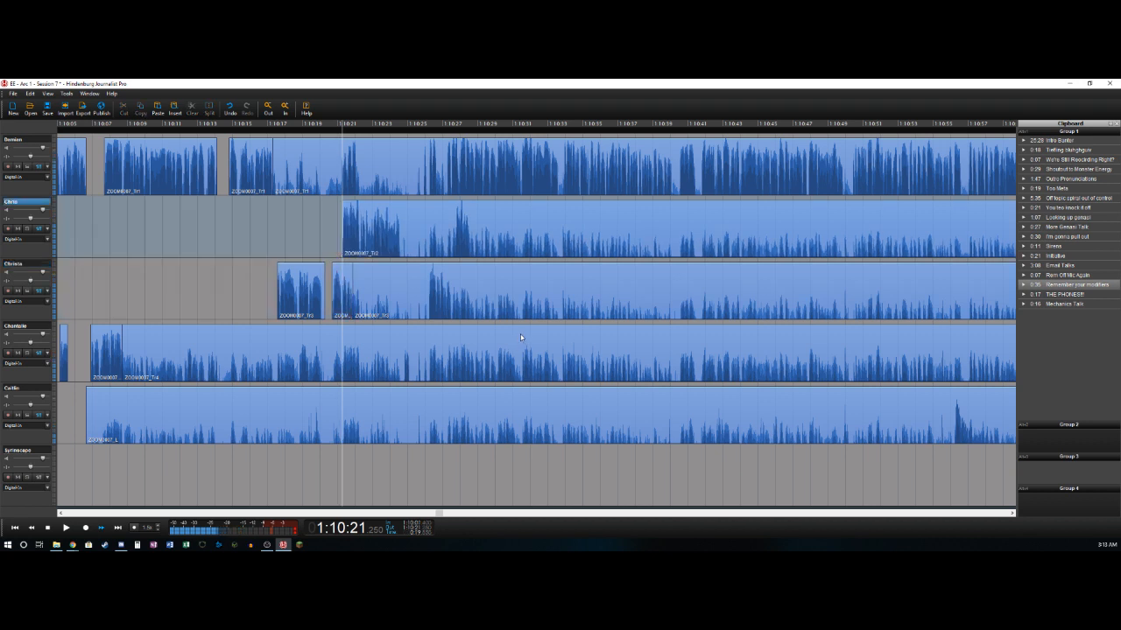
{"action": "key", "text": "Right"}
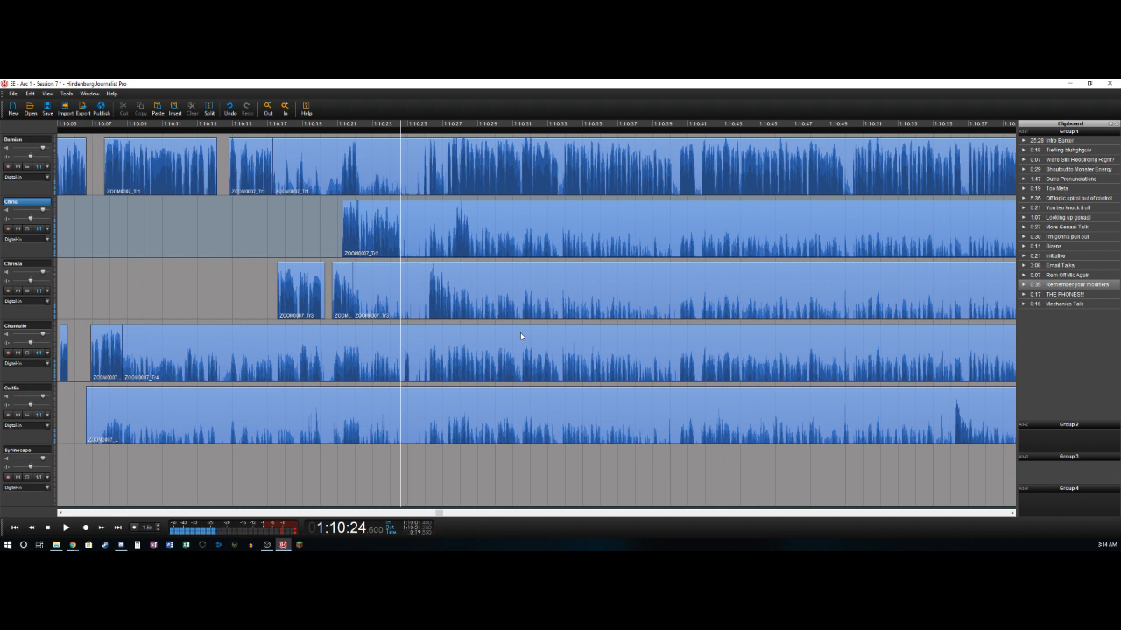
{"action": "key", "text": "t"}
- Split the first track near 1:10:21.3 and 1:10:22.2, deleting both sections from about 1:10:17.3 to the second split
{"action": "left_click", "coordinate": [332, 188]}
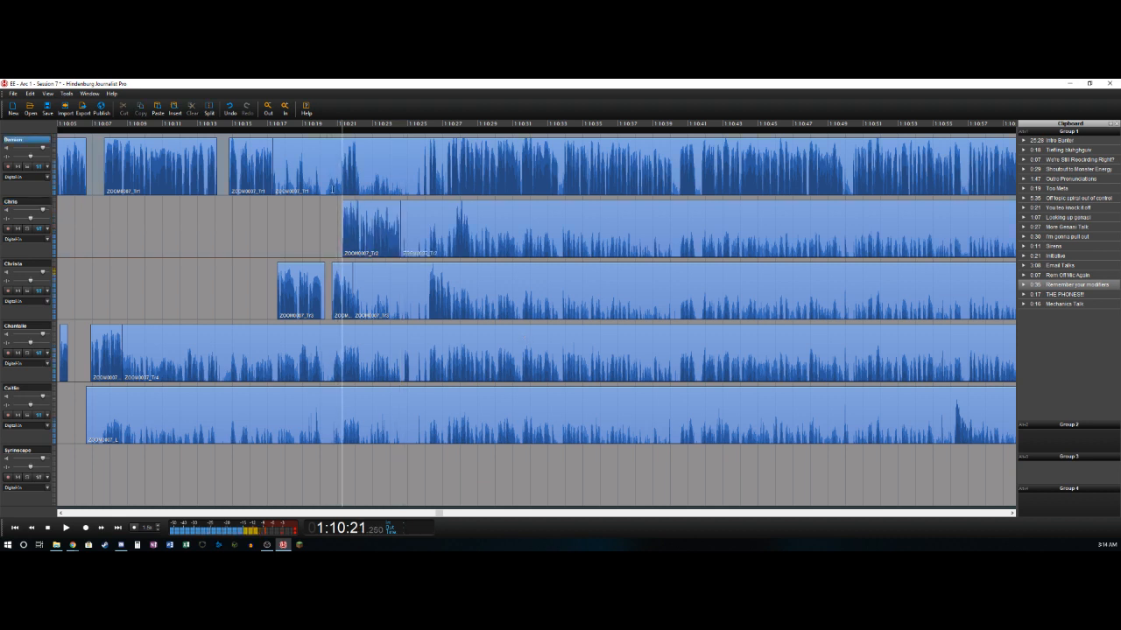
{"action": "key", "text": "t"}
{"action": "key", "text": "Delete"}
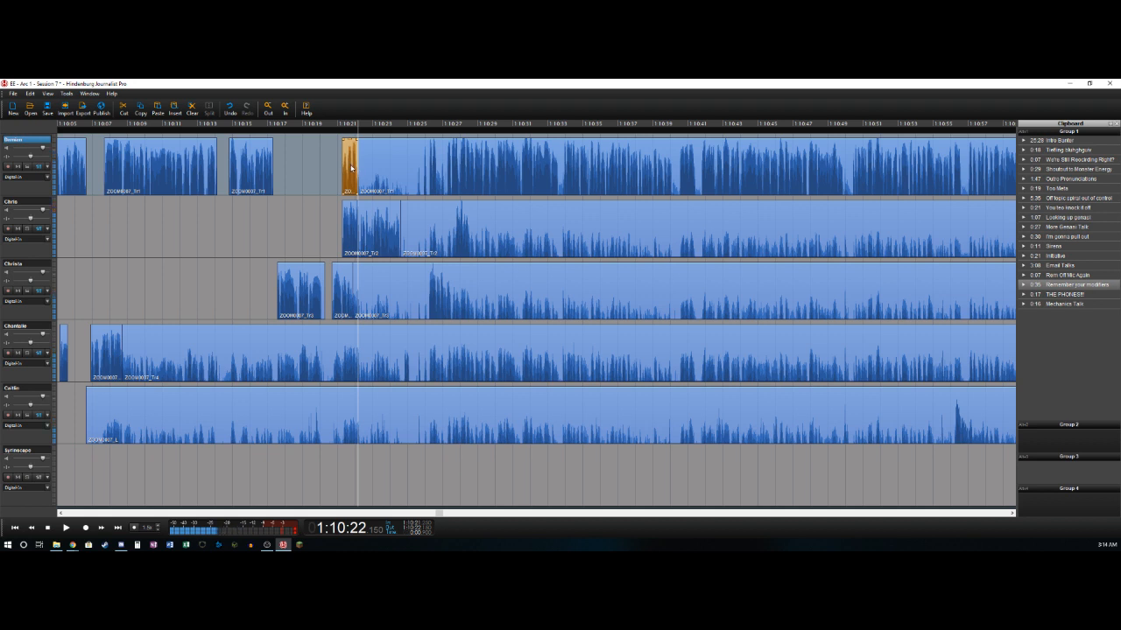
{"action": "key", "text": "Delete"}
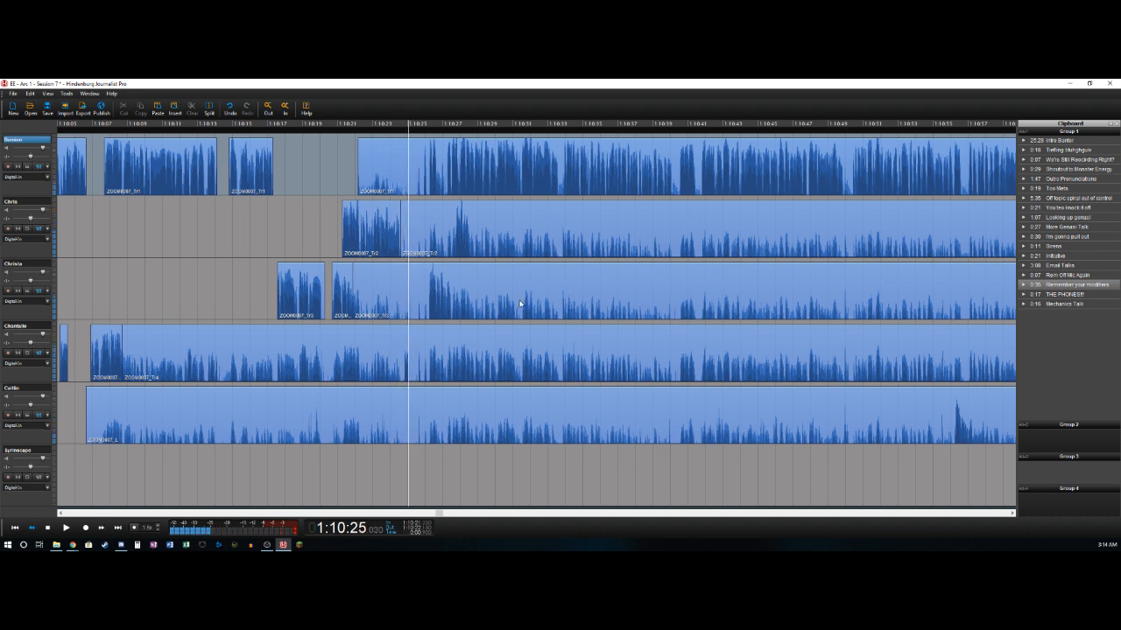
- Split the fourth track near 1:10:24.8 and 1:10:25.1, deleting the section from about 1:10:08.7 to the first split
{"action": "key", "text": "Left"}
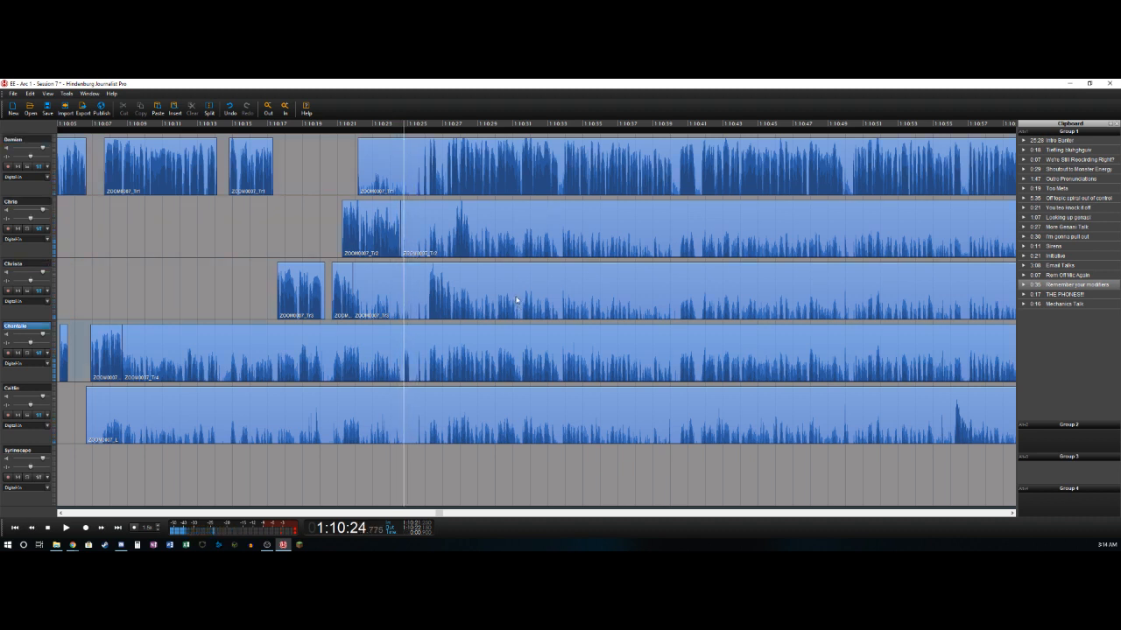
{"action": "key", "text": "ctrl+shift+Left"}
{"action": "key", "text": "Delete"}
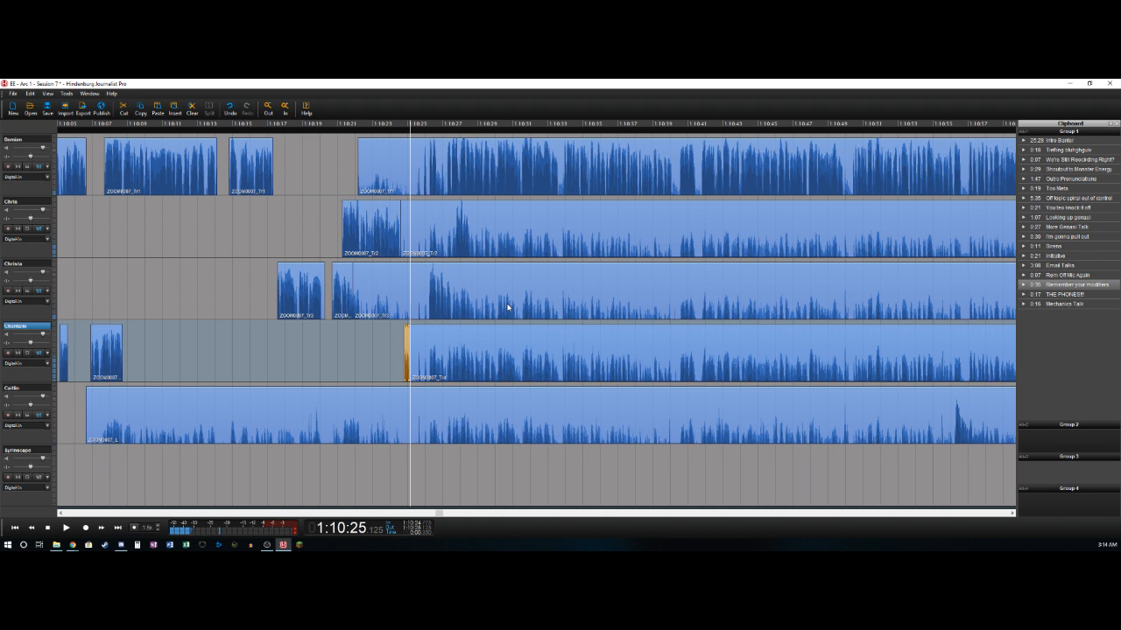
- Split the first track near 1:10:25.8 and delete its section from about 1:10:22.2 to that split
{"action": "key", "text": "space"}
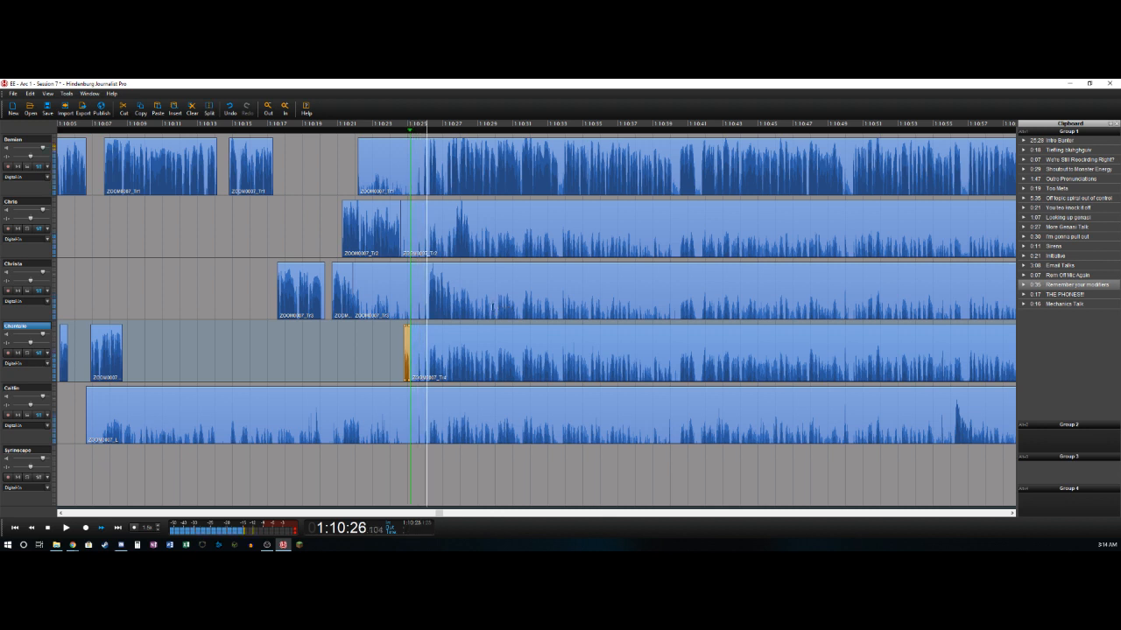
{"action": "key", "text": "Left"}
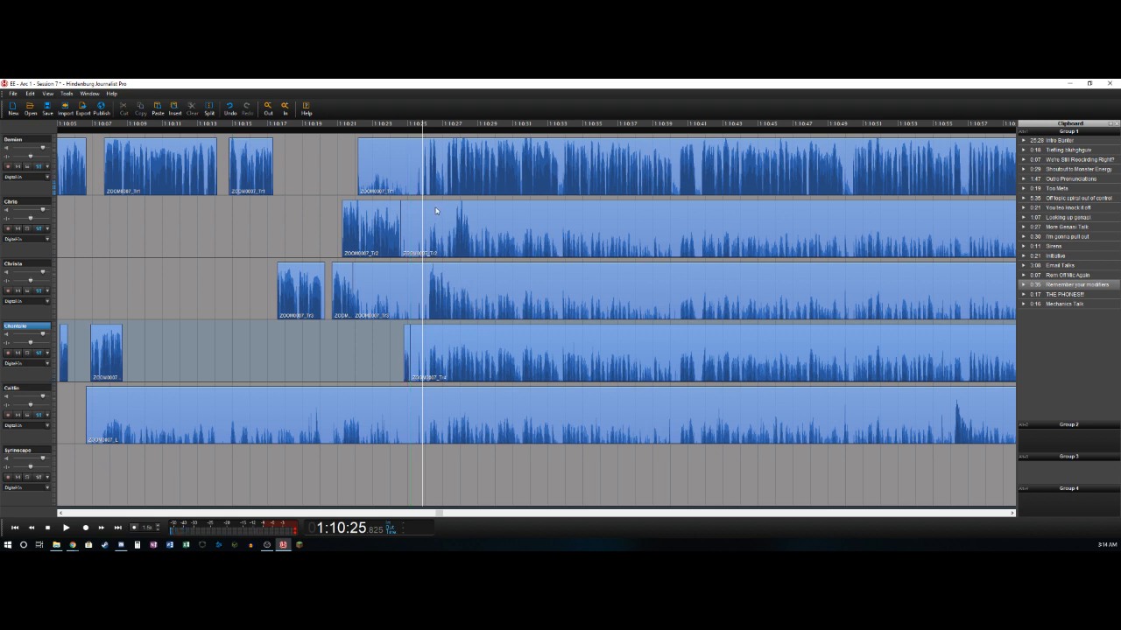
{"action": "key", "text": "Delete"}
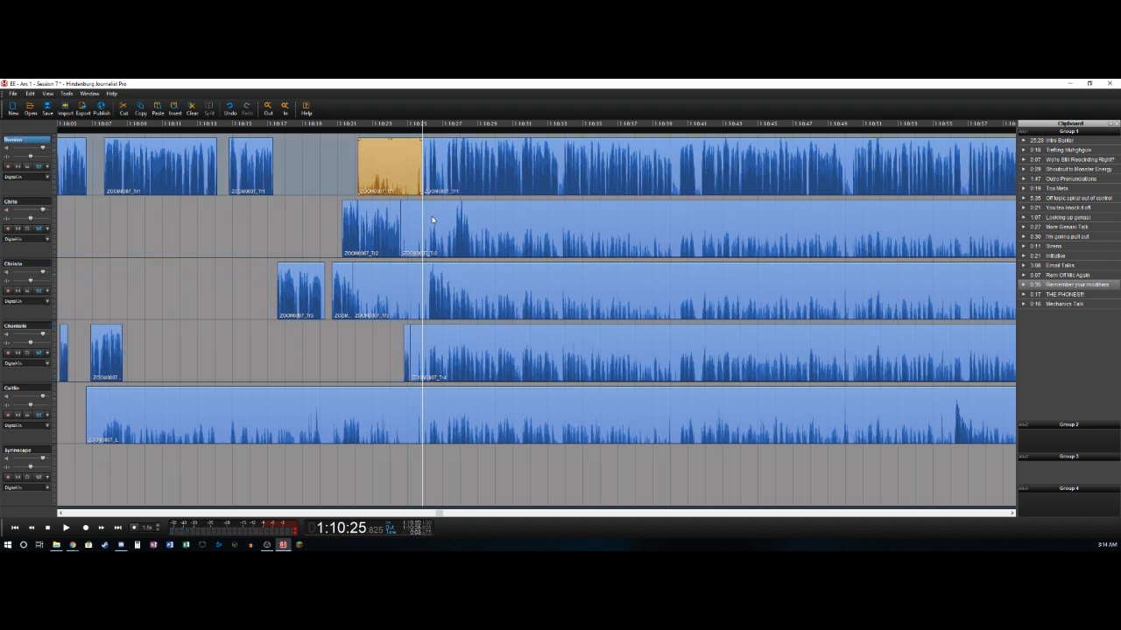
{"action": "key", "text": "space"}
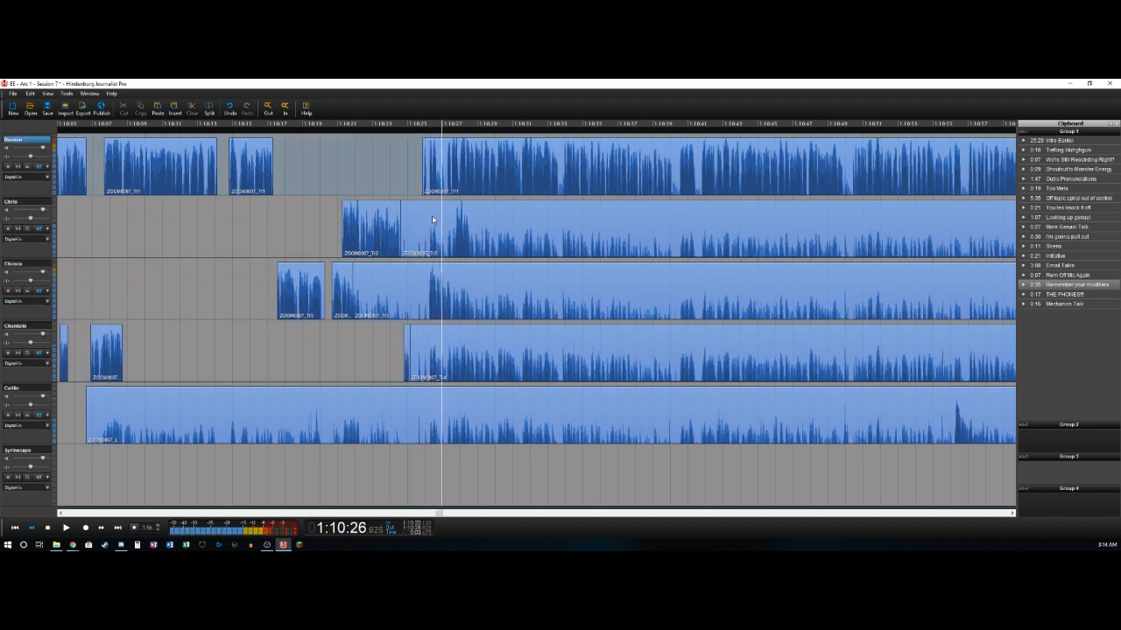
- Split the first track near 1:10:26.6 and 1:10:27.3, deleting the section between the two splits
{"action": "key", "text": "space"}
{"action": "key", "text": "Left"}
{"action": "key", "text": "t"}
{"action": "key", "text": "space"}
{"action": "key", "text": "space"}
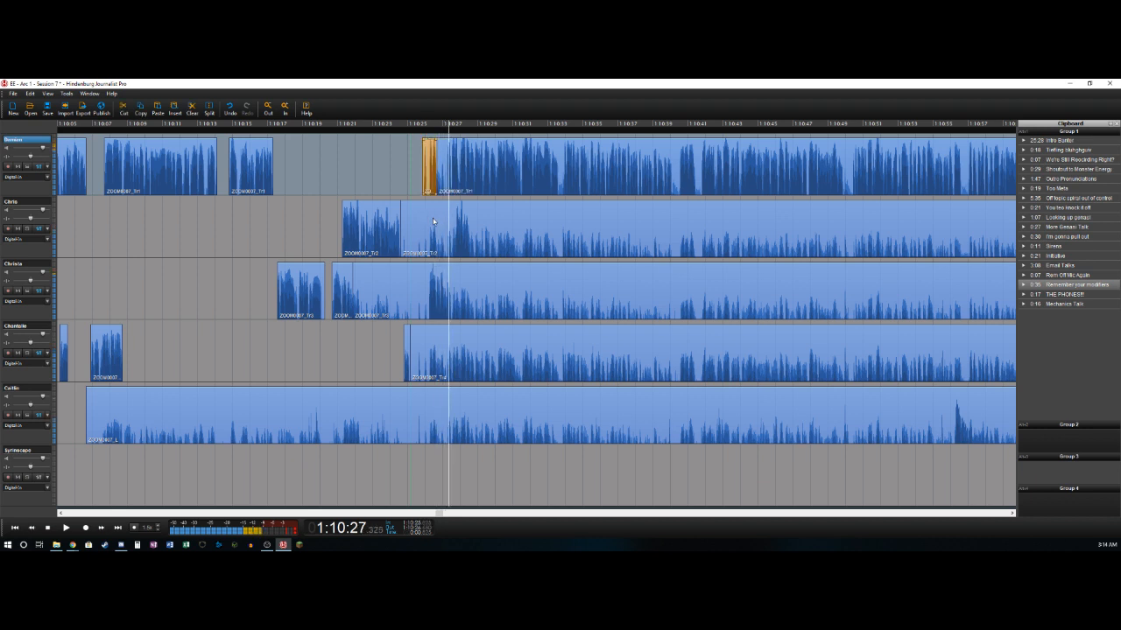
{"action": "key", "text": "t"}
{"action": "key", "text": "ctrl+z"}
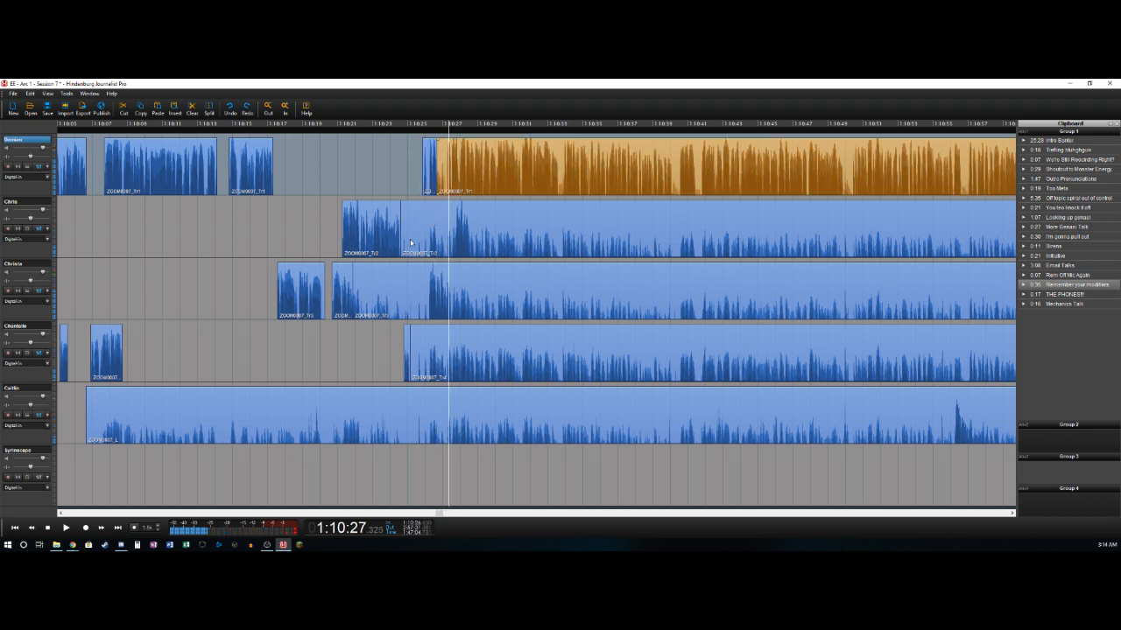
{"action": "key", "text": "t"}
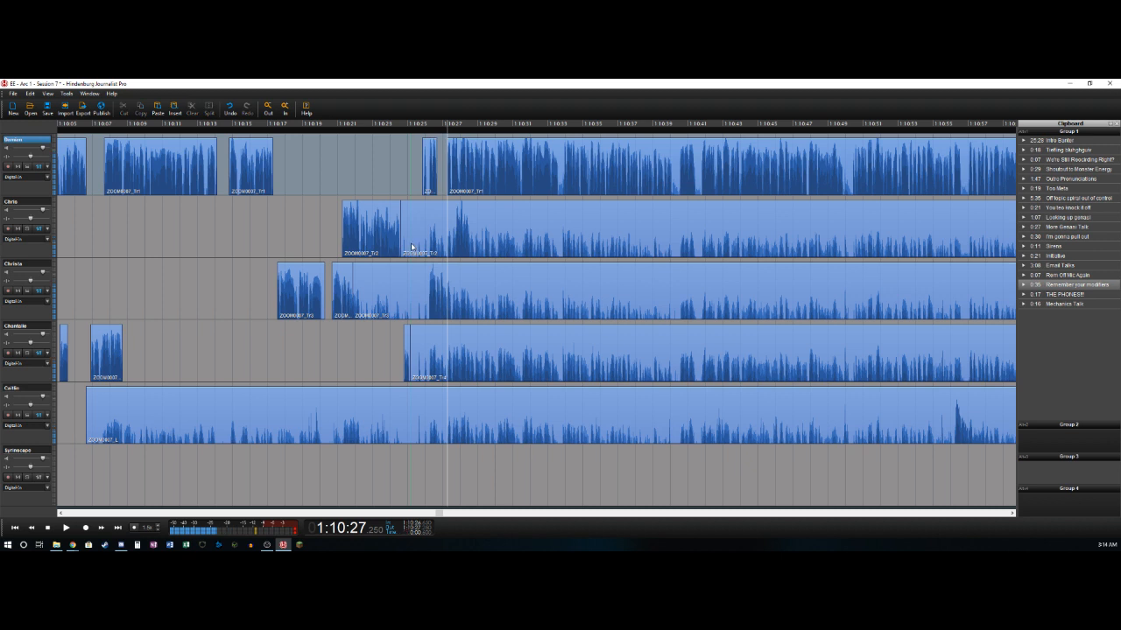
- Split the third track near 1:10:26.2 and 1:10:27.5, deleting the section from about 1:10:21.9 to the first split
{"action": "key", "text": "Down"}
{"action": "key", "text": "Left"}
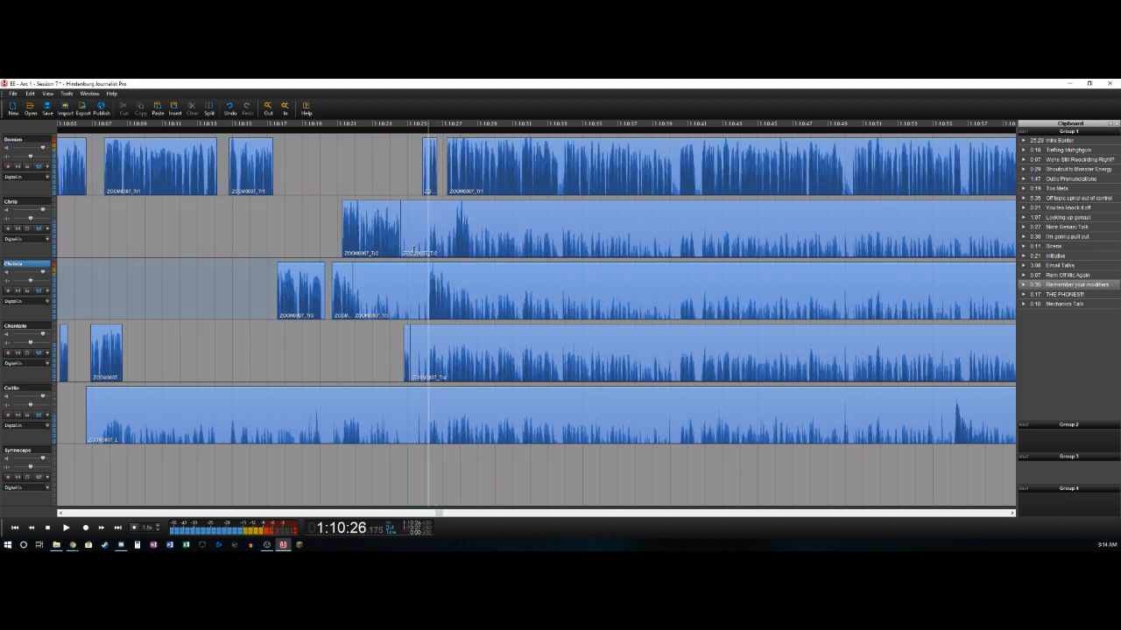
{"action": "key", "text": "t"}
{"action": "key", "text": "Delete"}
{"action": "key", "text": "space"}
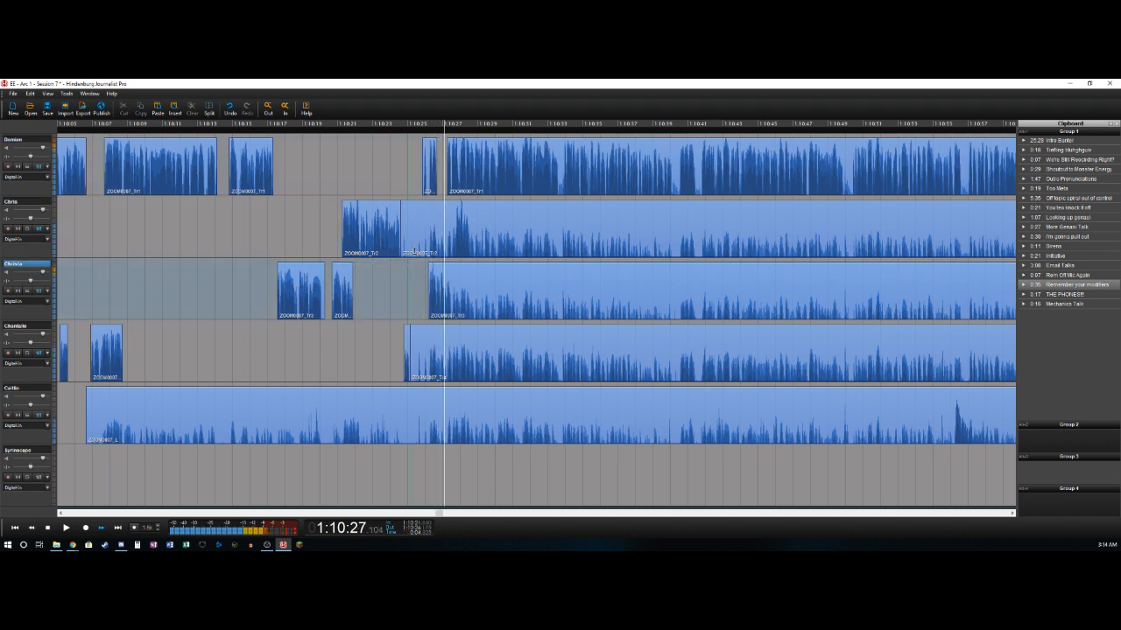
{"action": "key", "text": "t"}
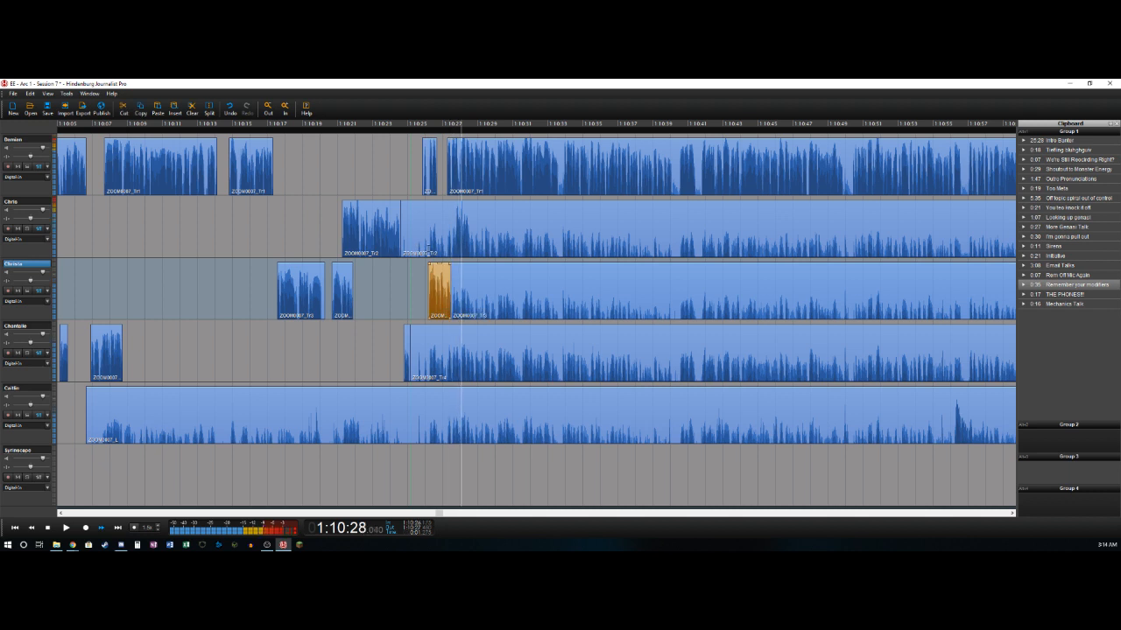
- Split the second track near 1:10:27.7 and 1:10:28.6, deleting the section from about 1:10:24.6 to the first split
{"action": "key", "text": "Left"}
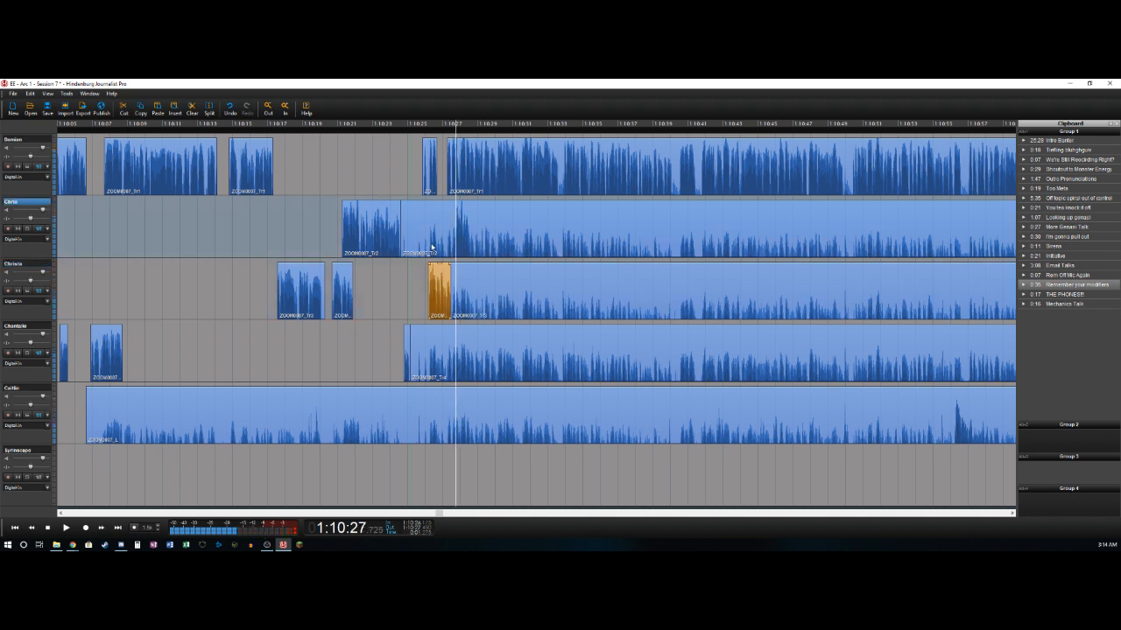
{"action": "left_click", "coordinate": [431, 247]}
{"action": "key", "text": "Delete"}
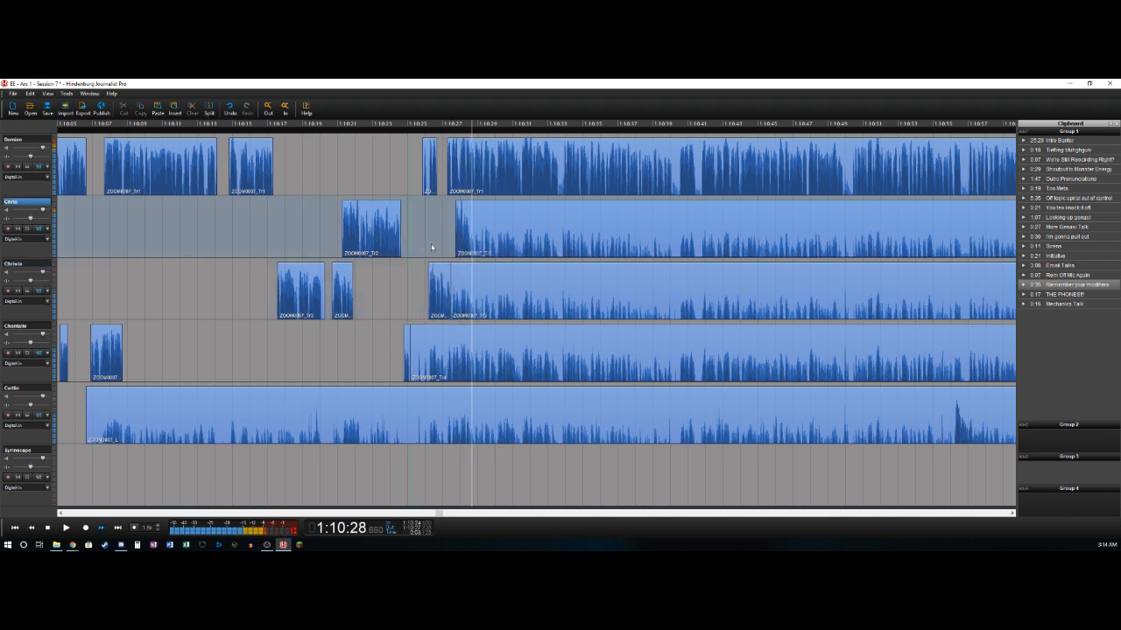
{"action": "key", "text": "t"}
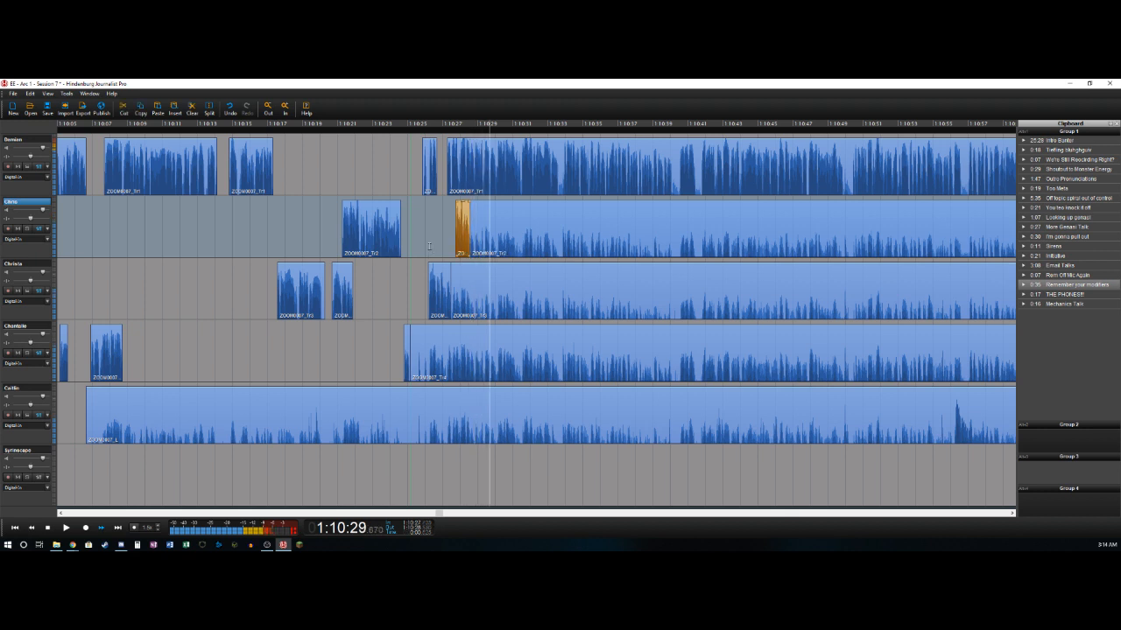
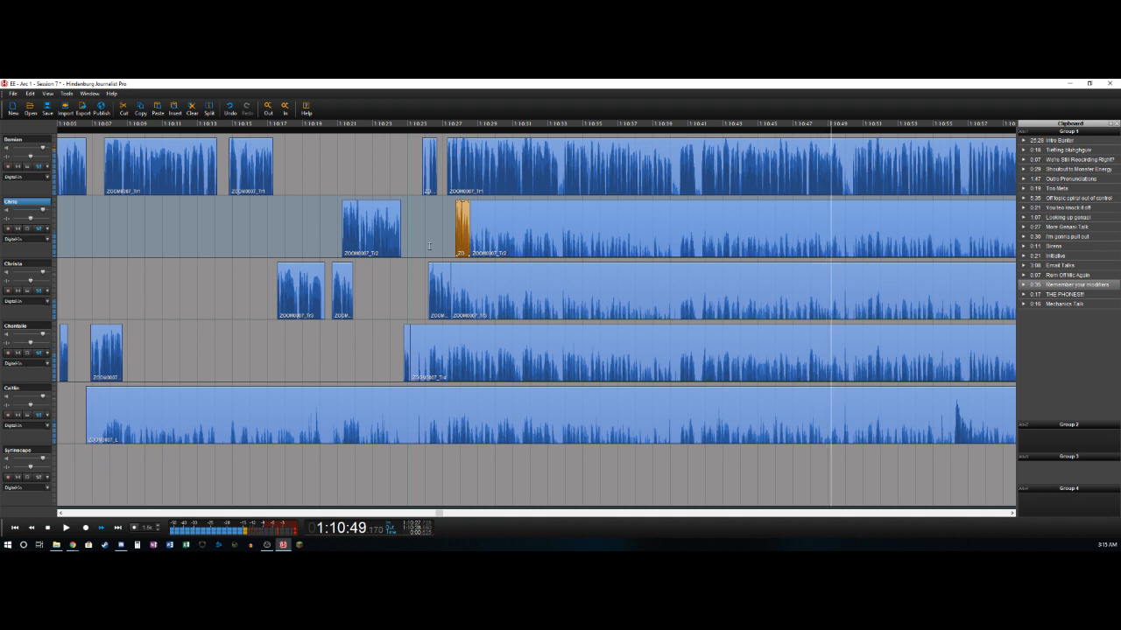
- Cut out the short pause in the first track starting at about 1:10:49.9
{"action": "key", "text": "Left"}
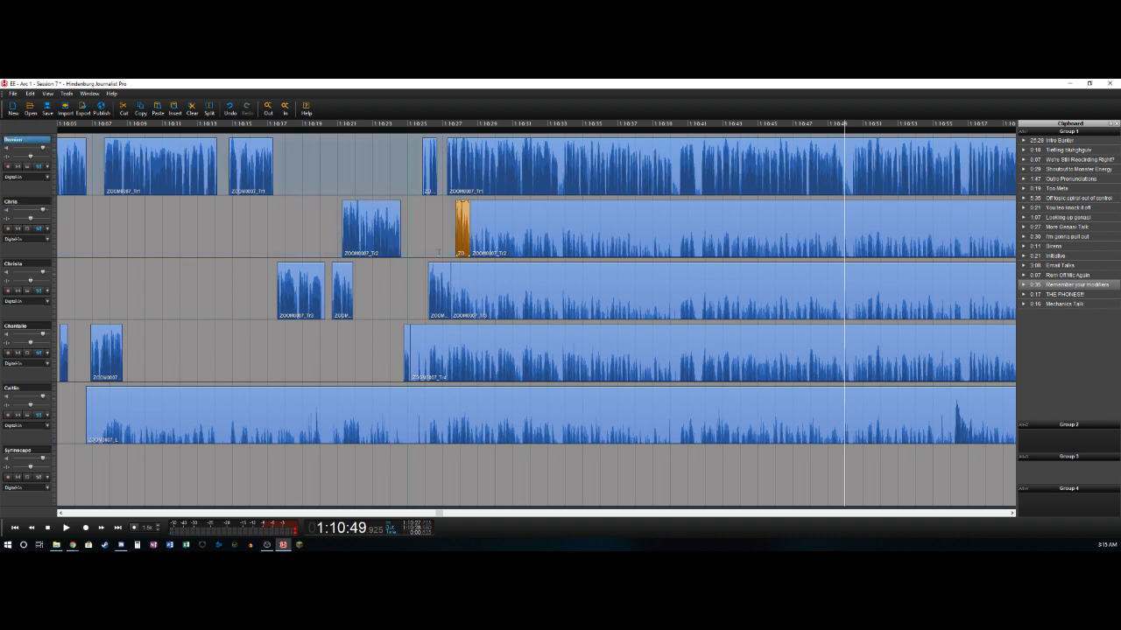
{"action": "key", "text": "t"}
{"action": "key", "text": "Right"}
{"action": "key", "text": "t"}
{"action": "key", "text": "Delete"}
{"action": "key", "text": "Right"}
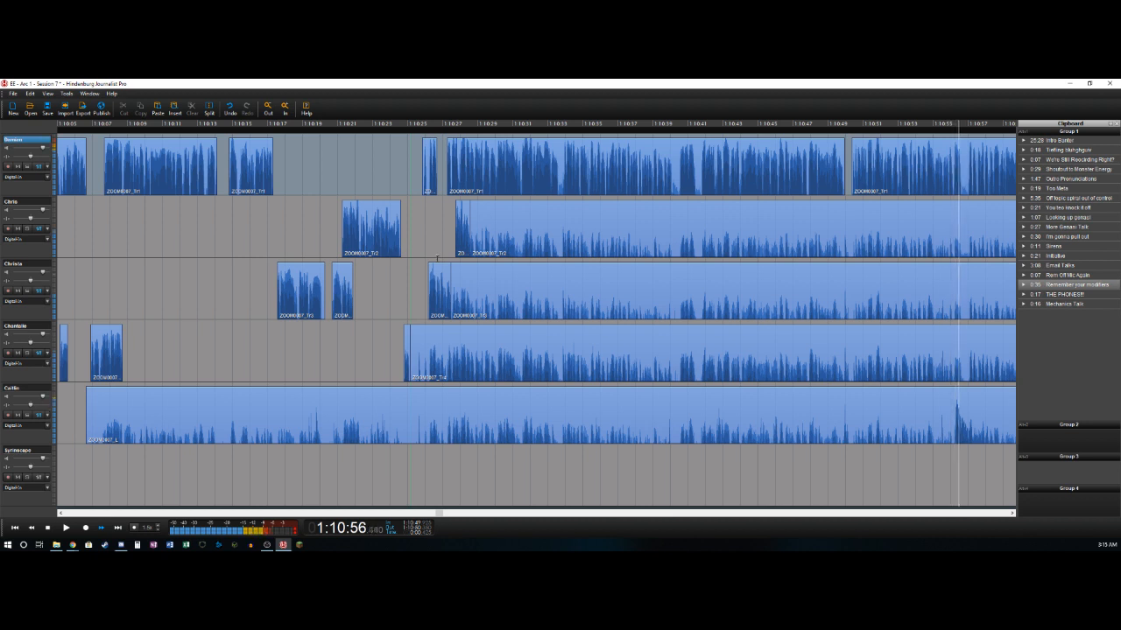
- Cut out the short pause in the first track between about 1:10:56.5 and 1:10:57
{"action": "key", "text": "ctrl+b"}
{"action": "key", "text": "space"}
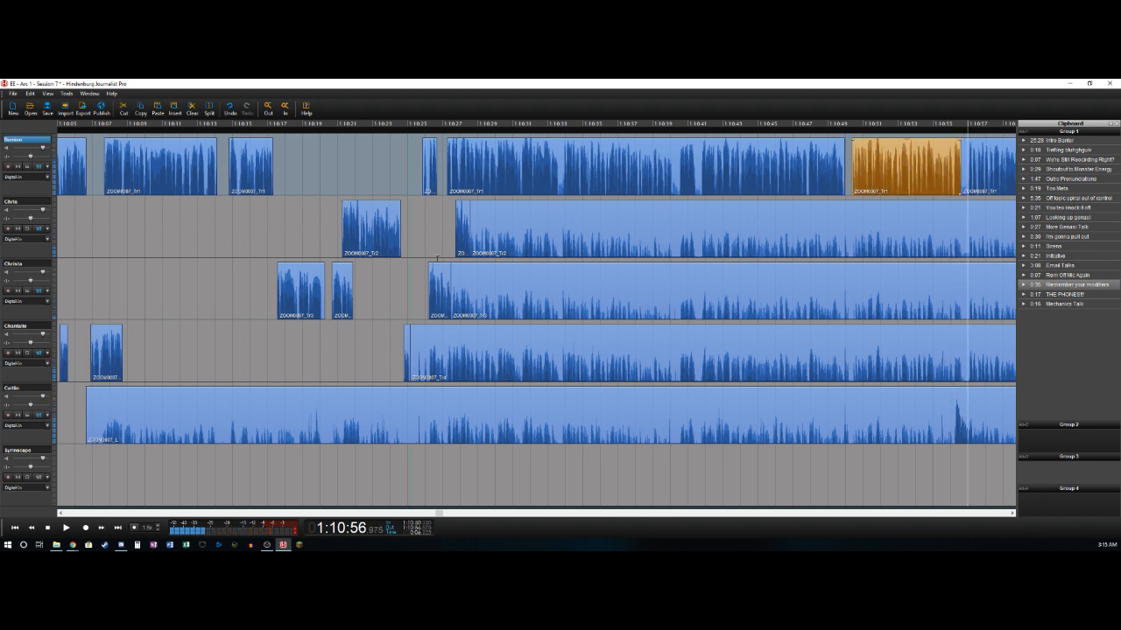
{"action": "key", "text": "ctrl+t"}
{"action": "key", "text": "Delete"}
{"action": "key", "text": "space"}
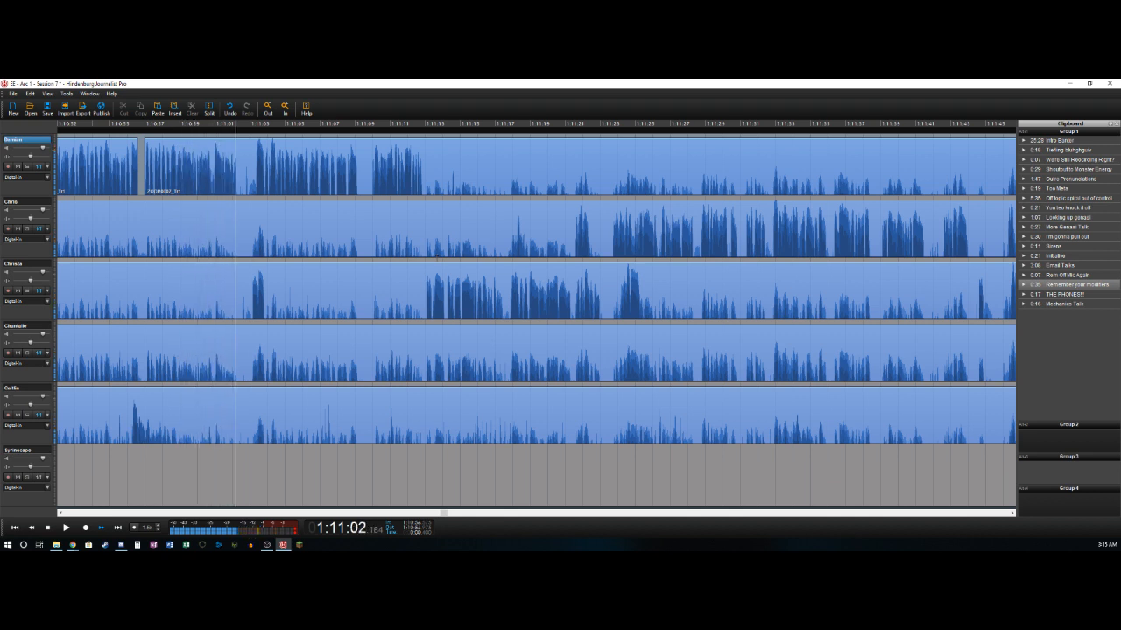
- Split the first track at about 1:11:02, and delete the third track's bleed audio before 1:11:03.1
{"action": "key", "text": "ctrl+t"}
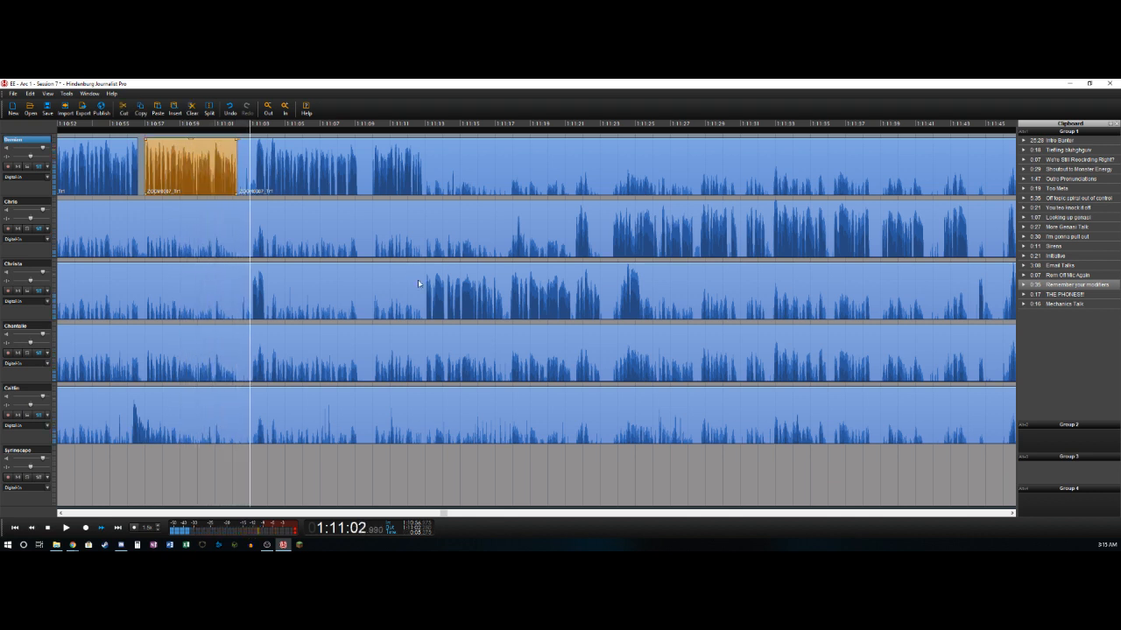
{"action": "key", "text": "Down"}
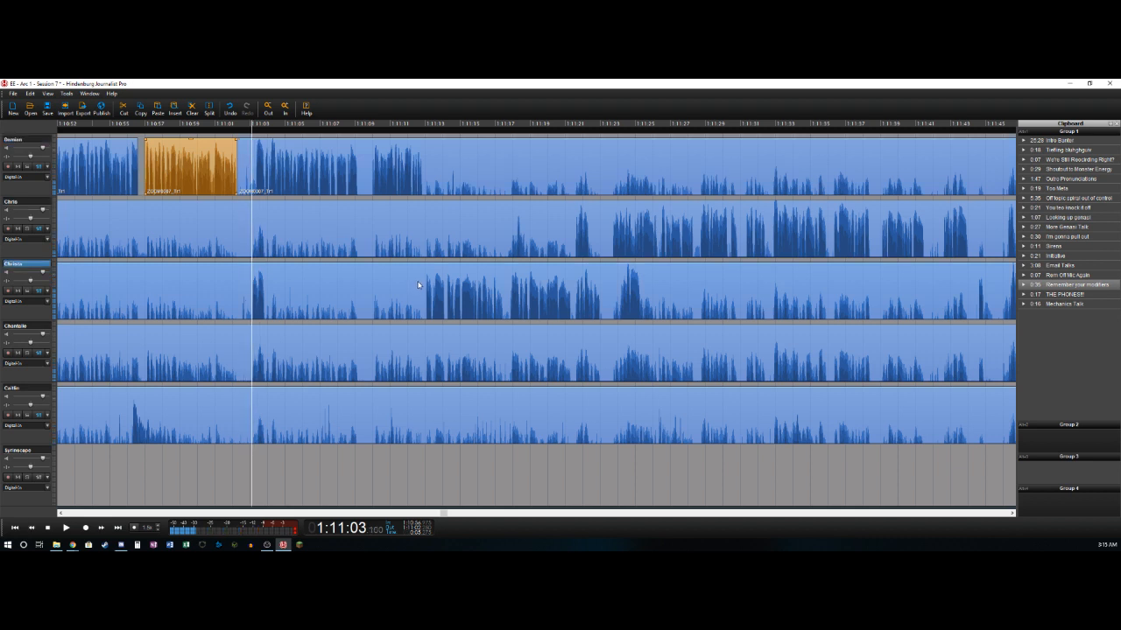
{"action": "key", "text": "ctrl+t"}
{"action": "key", "text": "Delete"}
{"action": "key", "text": "space"}
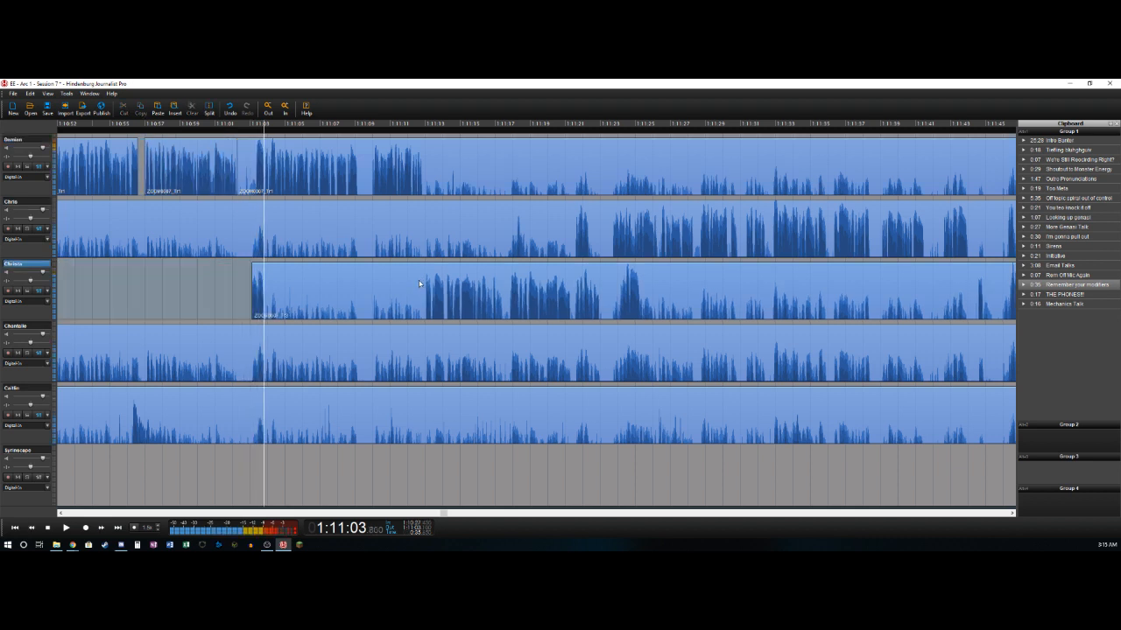
- Split the third track after its brief sound near 1:11:03.8, and delete the first track's pause between about 1:11:02 and 1:11:03.25
{"action": "key", "text": "Left"}
{"action": "key", "text": "Left"}
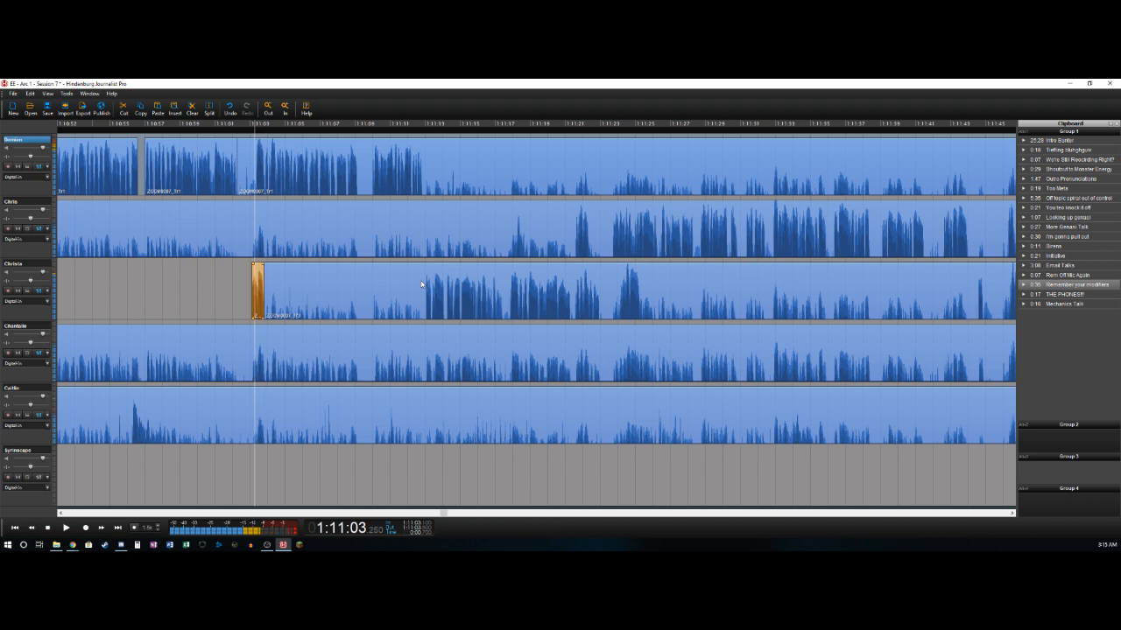
{"action": "key", "text": "ctrl+t"}
{"action": "key", "text": "Delete"}
{"action": "key", "text": "Right"}
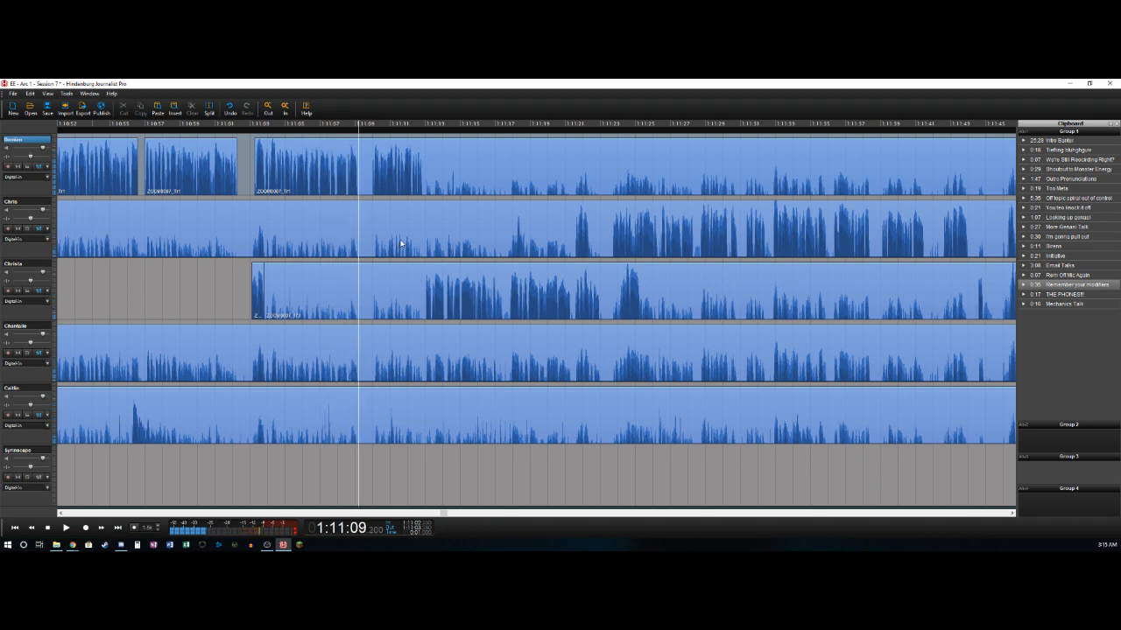
- Mark the range from 1:11:09.2 to 1:11:09.925 and delete it from all five recorded tracks, closing the gap
{"action": "key", "text": "i"}
{"action": "key", "text": "space"}
{"action": "key", "text": "space"}
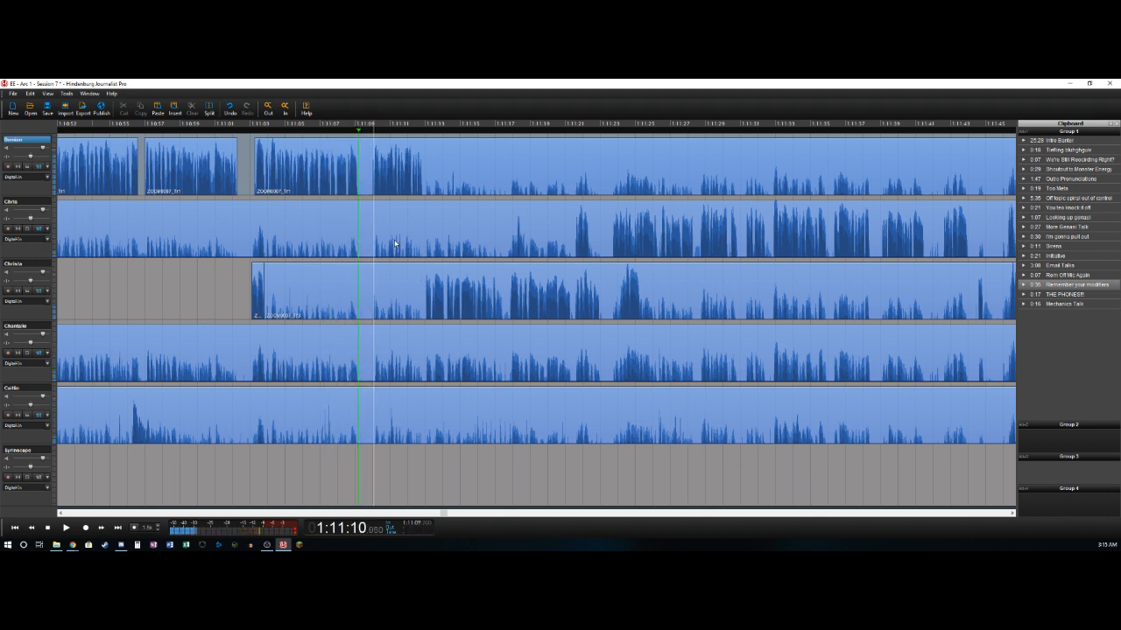
{"action": "key", "text": "Left"}
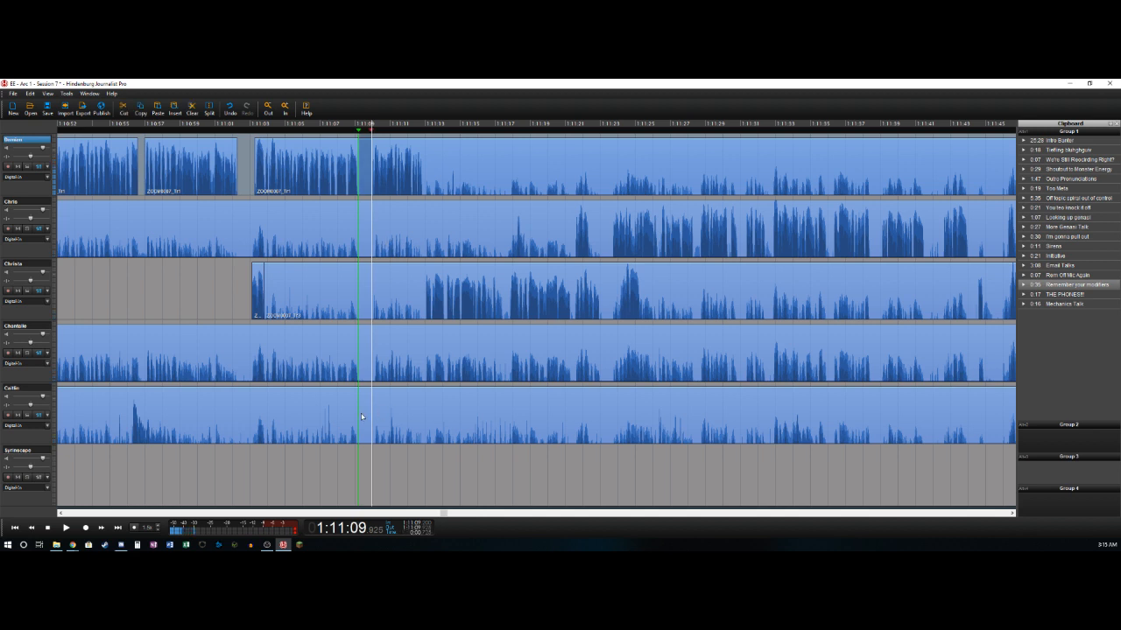
{"action": "key", "text": "o"}
{"action": "key", "text": "Delete"}
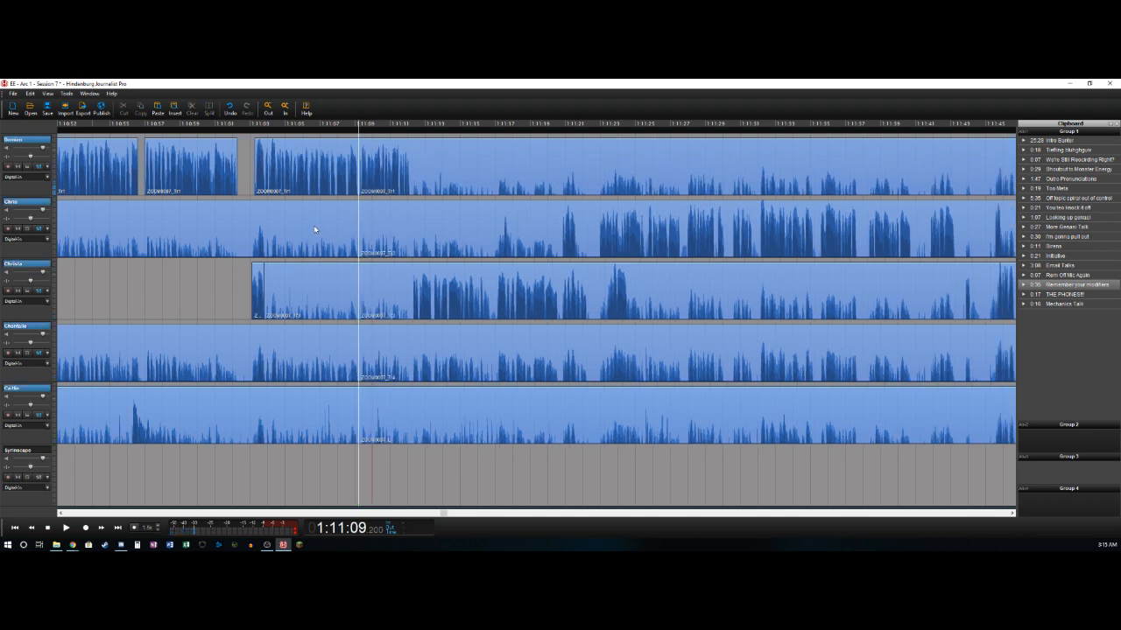
- Delete the quiet bleed clips ending at 1:11:09.2 on the second to fifth tracks, keeping the third track's brief clip
{"action": "left_click", "coordinate": [314, 229]}
{"action": "key", "text": "Delete"}
{"action": "left_click", "coordinate": [338, 284]}
{"action": "key", "text": "Delete"}
{"action": "left_click", "coordinate": [327, 350]}
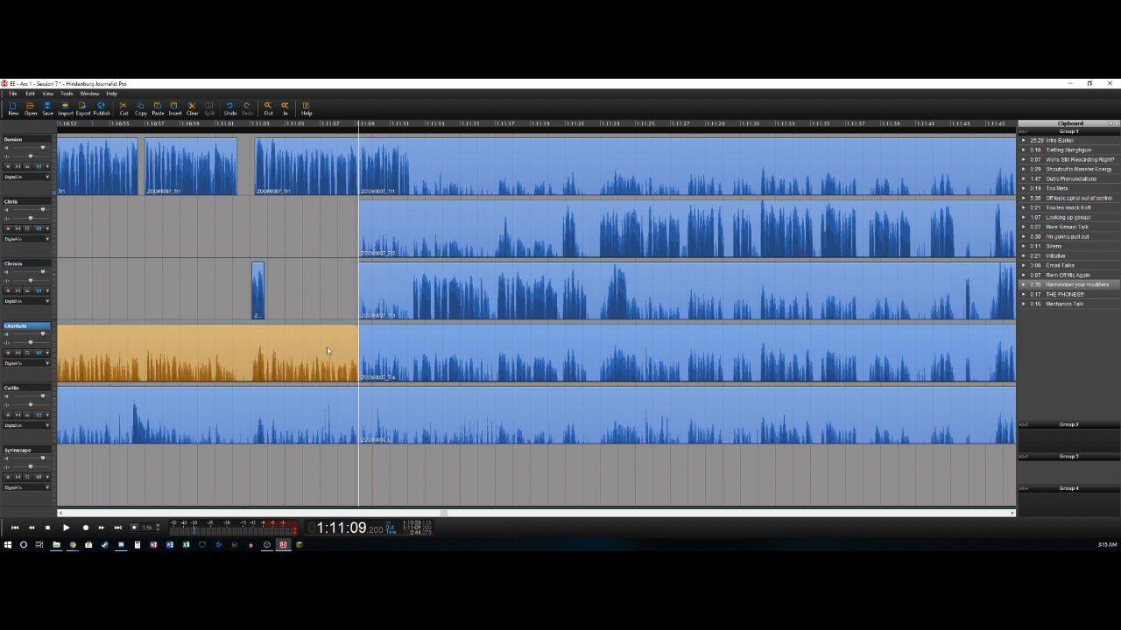
{"action": "key", "text": "Delete"}
{"action": "left_click", "coordinate": [315, 406]}
{"action": "key", "text": "Delete"}
- Play back the join around 1:11:09.2 and split the first track where its speech ends, at 1:11:12.2
{"action": "key", "text": "space"}
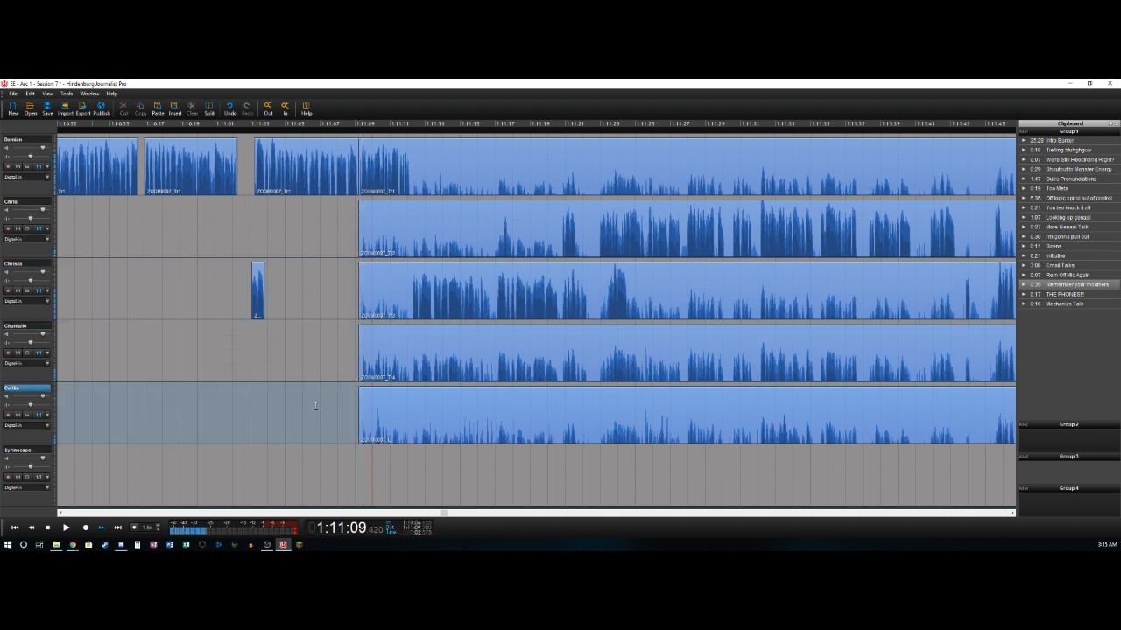
{"action": "key", "text": "space"}
{"action": "key", "text": "Left"}
{"action": "key", "text": "Left"}
{"action": "key", "text": "Left"}
{"action": "key", "text": "space"}
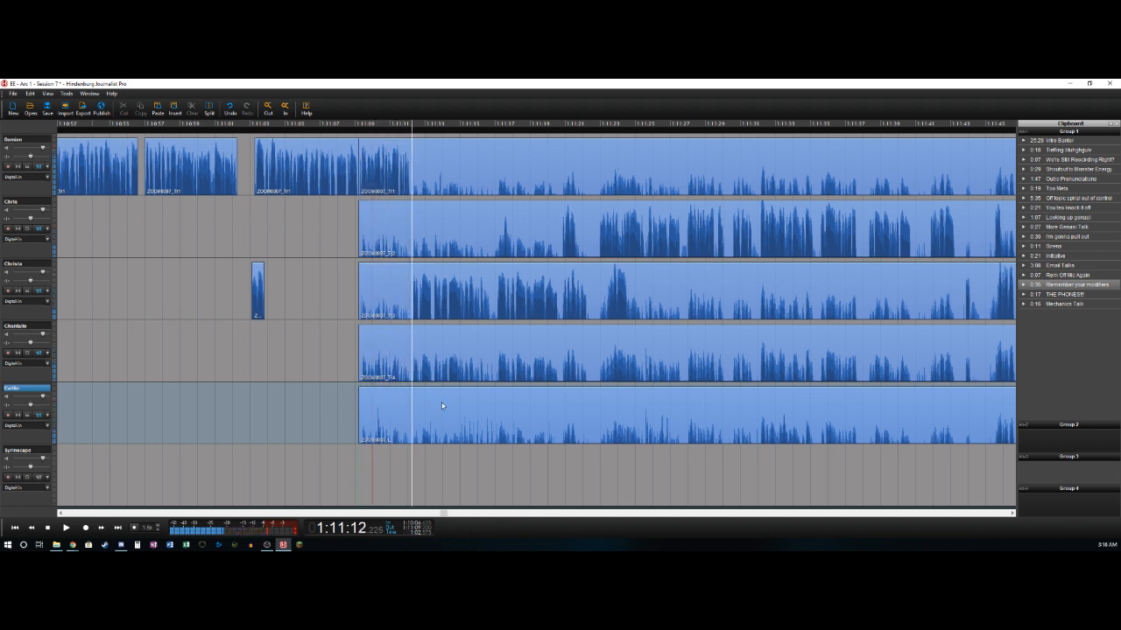
{"action": "key", "text": "Up"}
{"action": "key", "text": "Up"}
{"action": "key", "text": "Up"}
{"action": "key", "text": "t"}
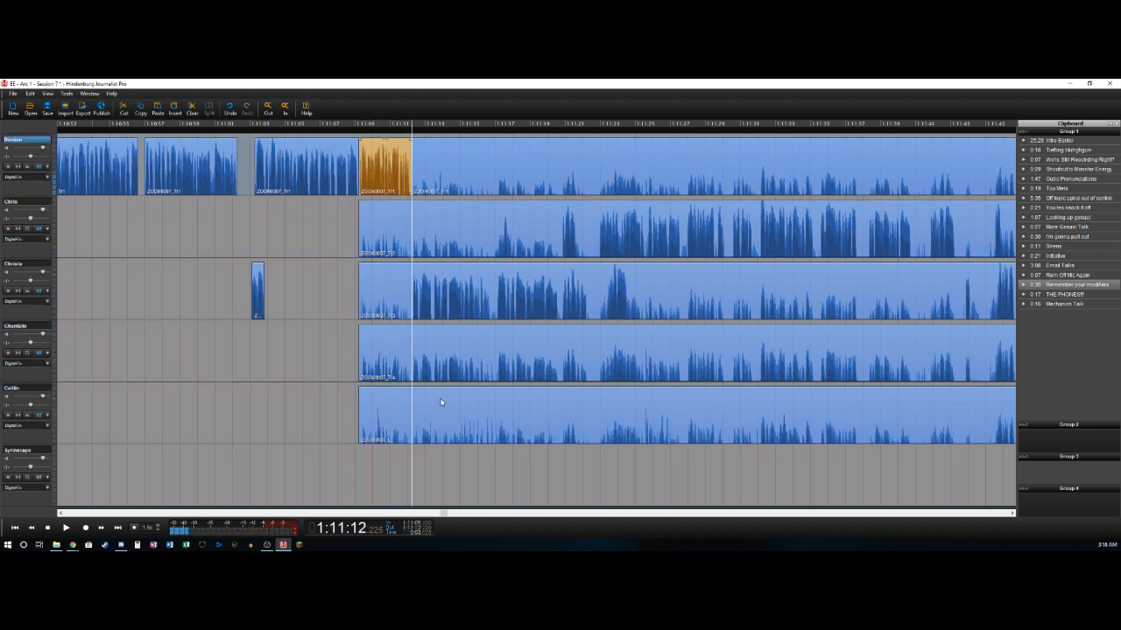
- Split the third track at about 1:11:12.3, where its speech starts, and delete the quiet clip before it
{"action": "key", "text": "Left"}
{"action": "key", "text": "Right"}
{"action": "key", "text": "Right"}
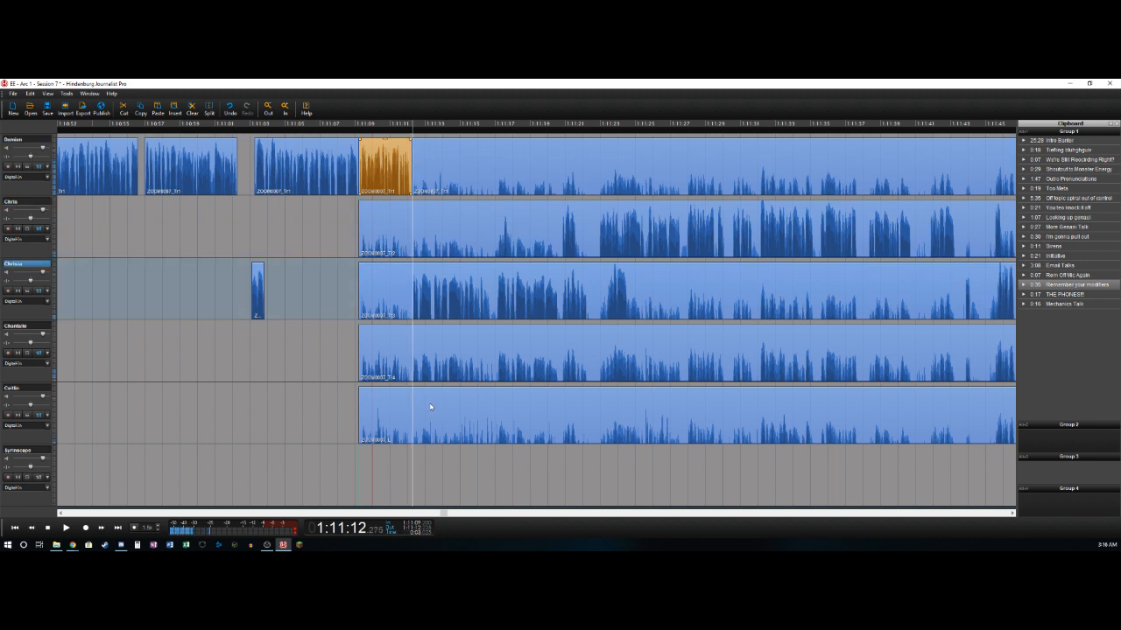
{"action": "key", "text": "t"}
{"action": "key", "text": "Delete"}
{"action": "key", "text": "Right"}
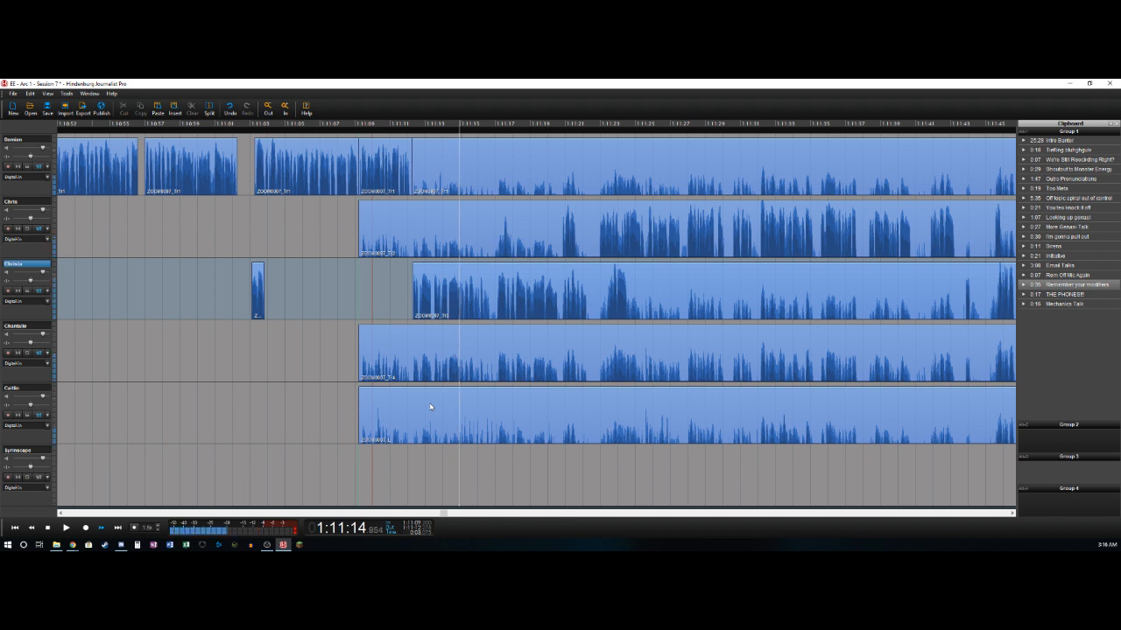
- Cut out the short pause in the third track between about 1:11:16.7 and 1:11:17.1
{"action": "key", "text": "space"}
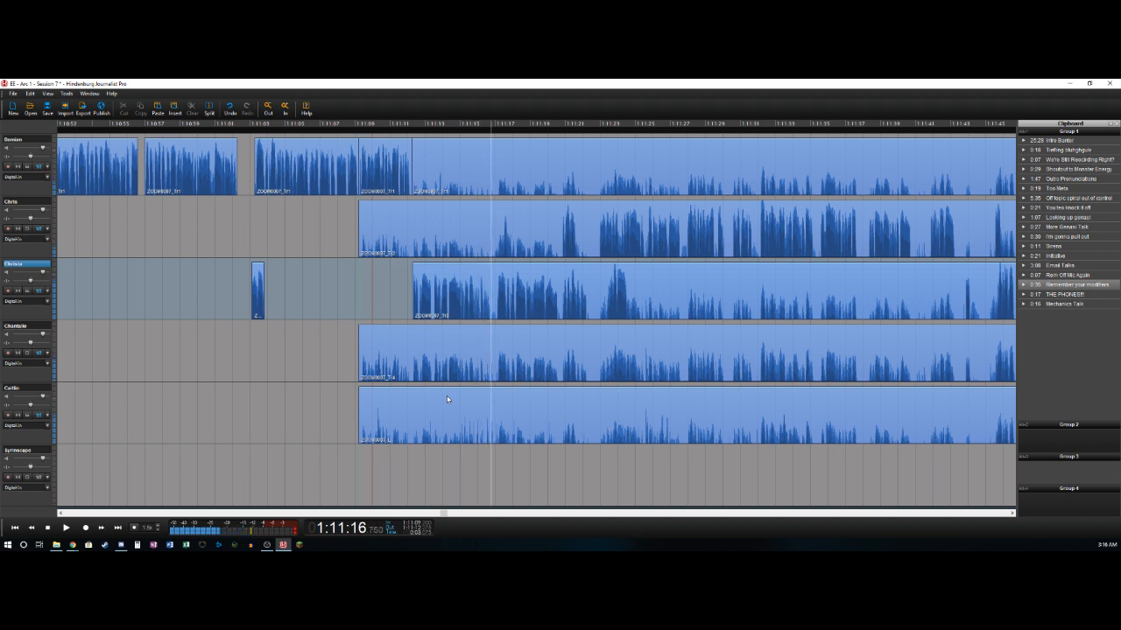
{"action": "key", "text": "t"}
{"action": "key", "text": "space"}
{"action": "key", "text": "space"}
{"action": "key", "text": "t"}
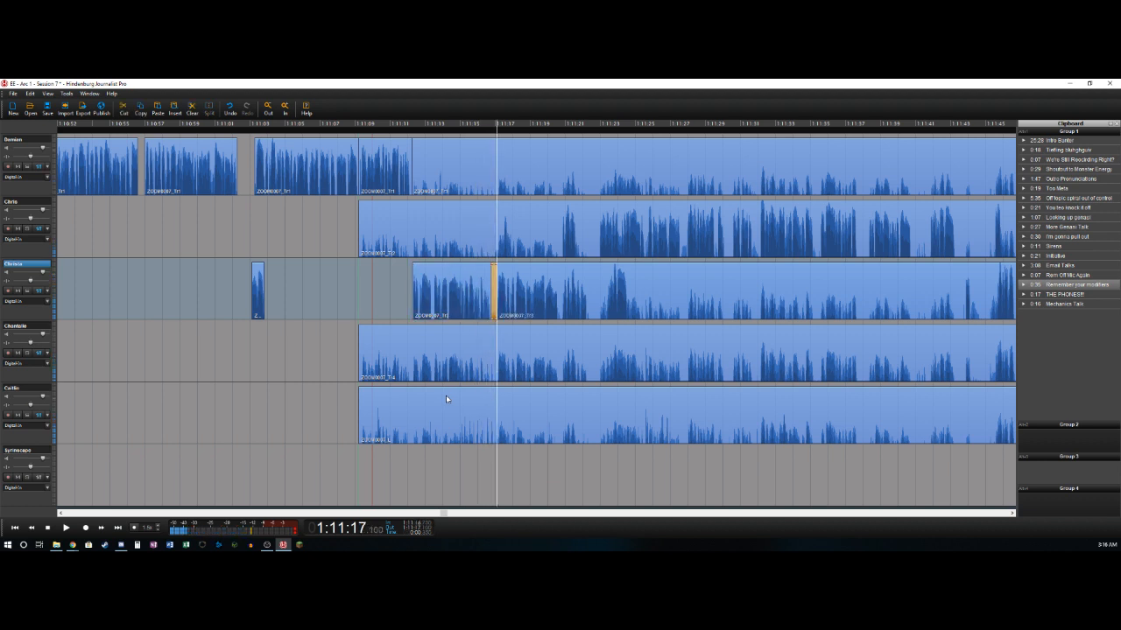
{"action": "key", "text": "Delete"}
- Split the second track at 1:11:17.5 and delete the quiet clip before it
{"action": "key", "text": "space"}
{"action": "key", "text": "Left"}
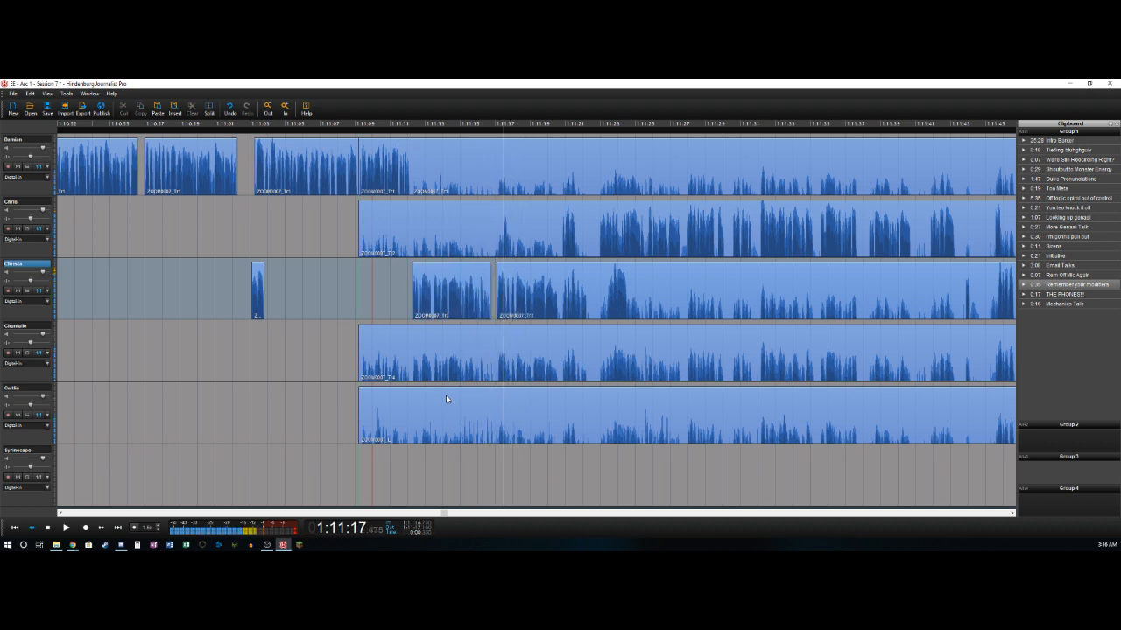
{"action": "key", "text": "Right"}
{"action": "key", "text": "Up"}
{"action": "key", "text": "t"}
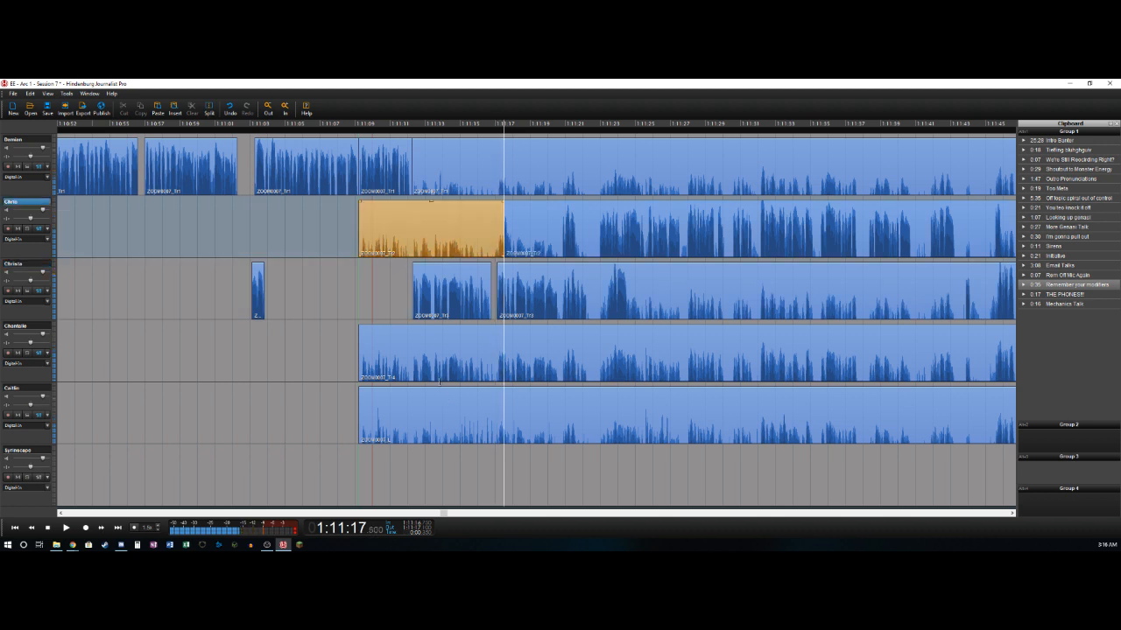
{"action": "key", "text": "Delete"}
- Split the third track at 1:11:20.6, and delete the second track's quiet section between about 1:11:17.8 and 1:11:20.8
{"action": "key", "text": "space"}
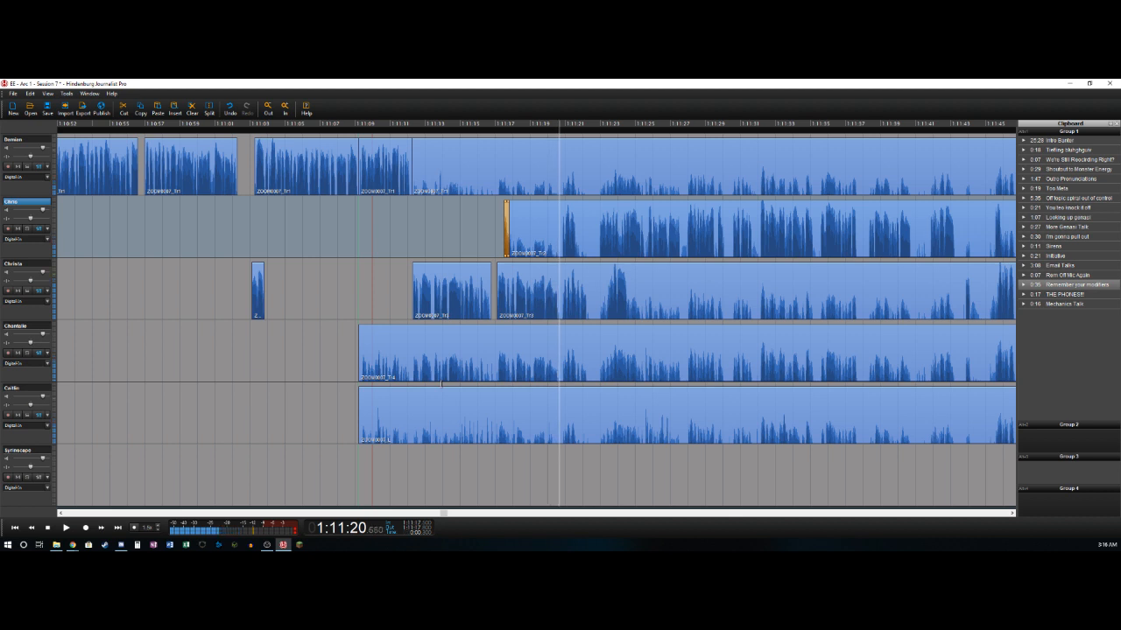
{"action": "key", "text": "t"}
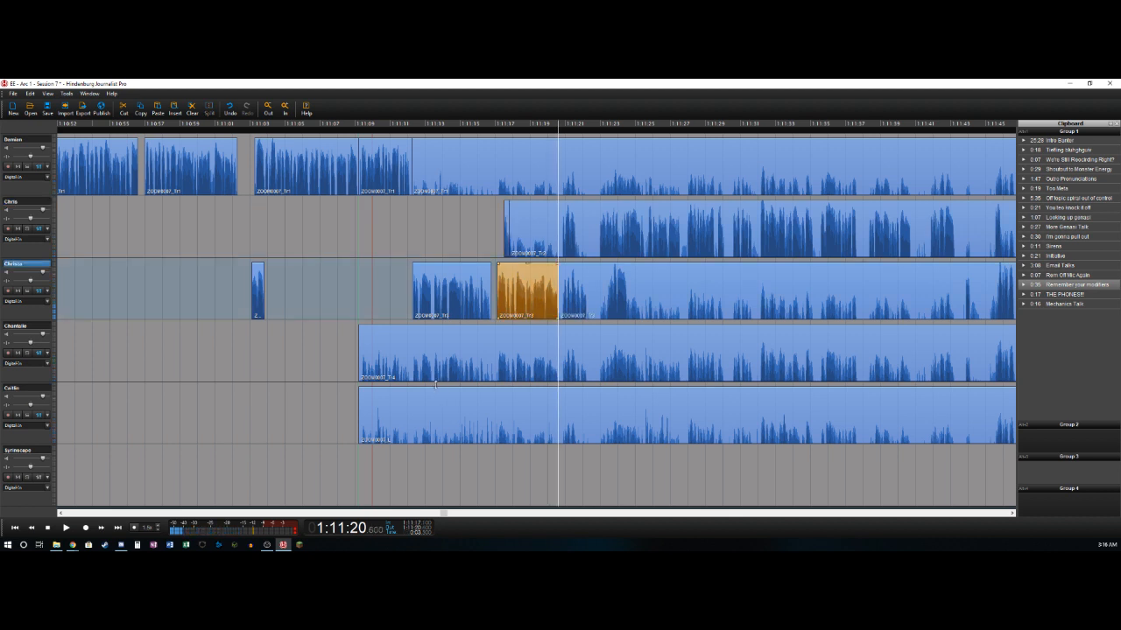
{"action": "key", "text": "Delete"}
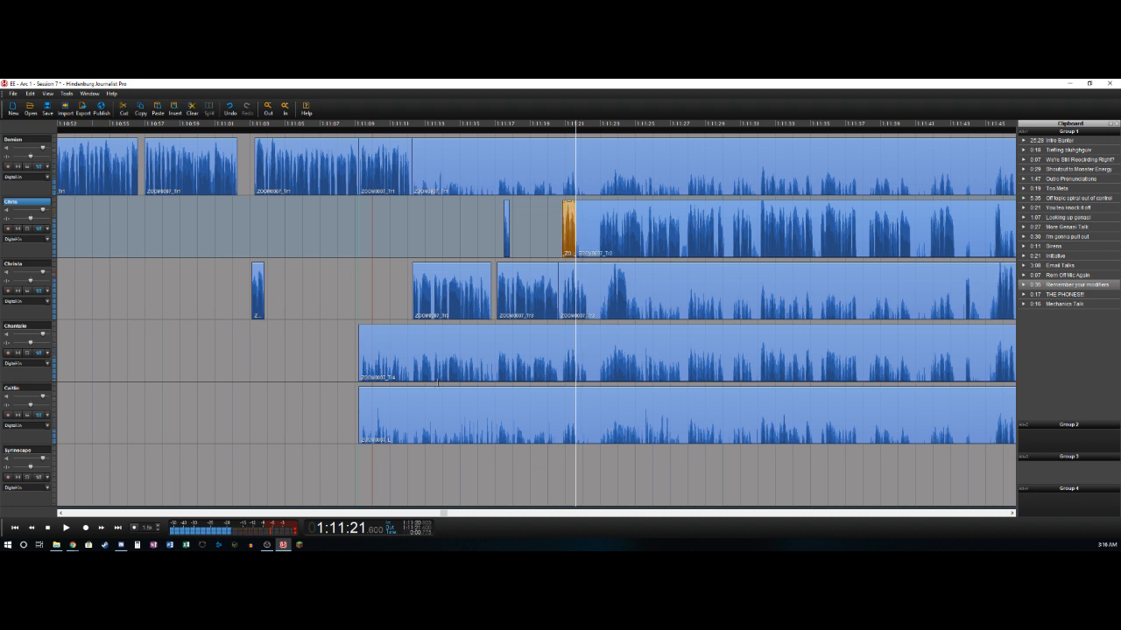
- Delete the third track's short pause between about 1:11:20.6 and 1:11:20.8
{"action": "key", "text": "Left"}
{"action": "key", "text": "Right"}
{"action": "key", "text": "Left"}
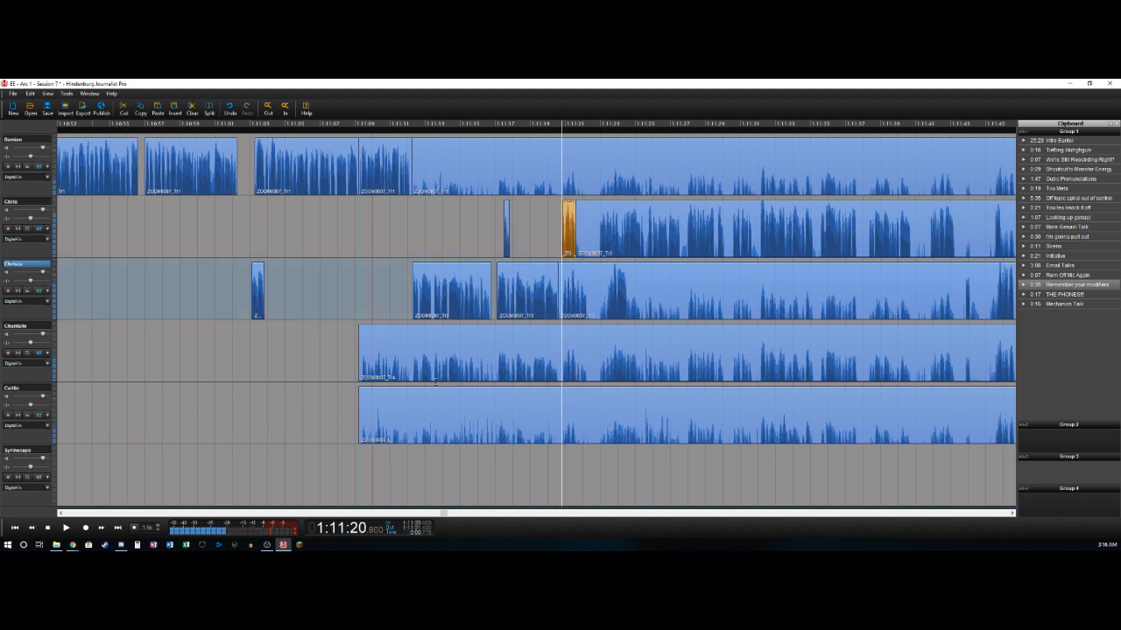
{"action": "key", "text": "Delete"}
{"action": "key", "text": "Right"}
{"action": "key", "text": "Right"}
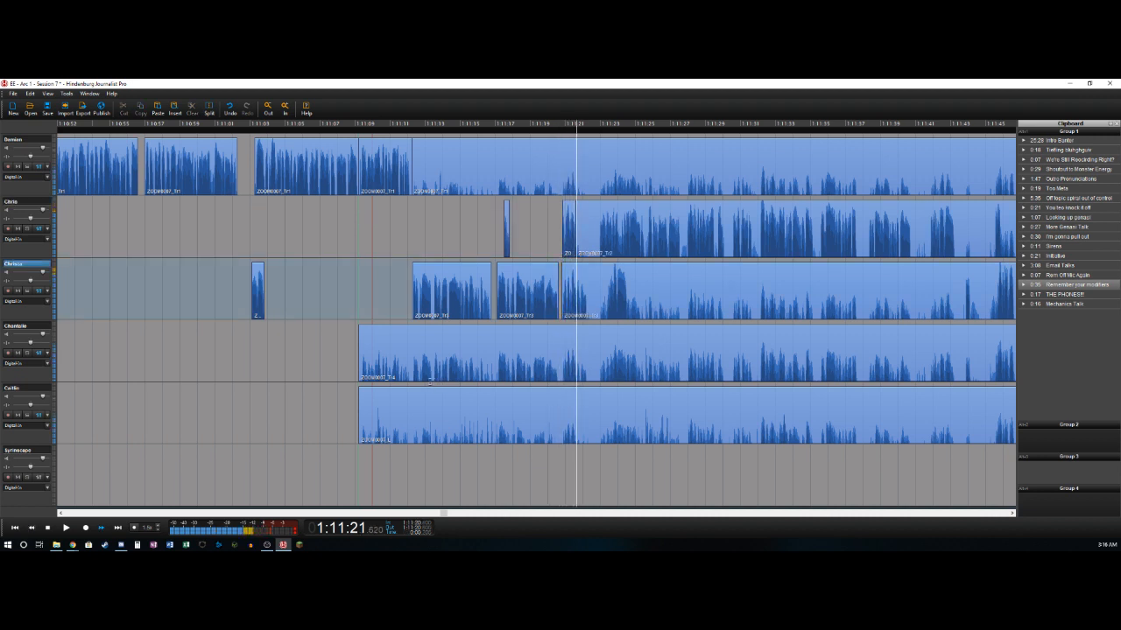
- Split the third track at about 1:11:22.3, and delete the second track's pause between about 1:11:21.6 and 1:11:22.8
{"action": "key", "text": "Left"}
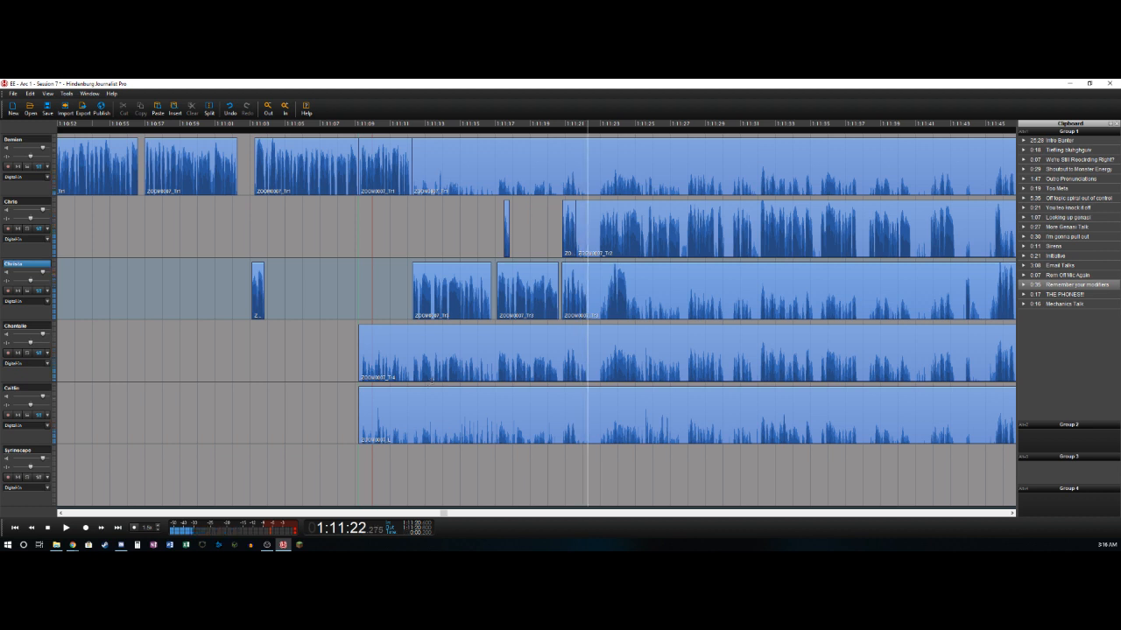
{"action": "key", "text": "t"}
{"action": "key", "text": "Right"}
{"action": "key", "text": "t"}
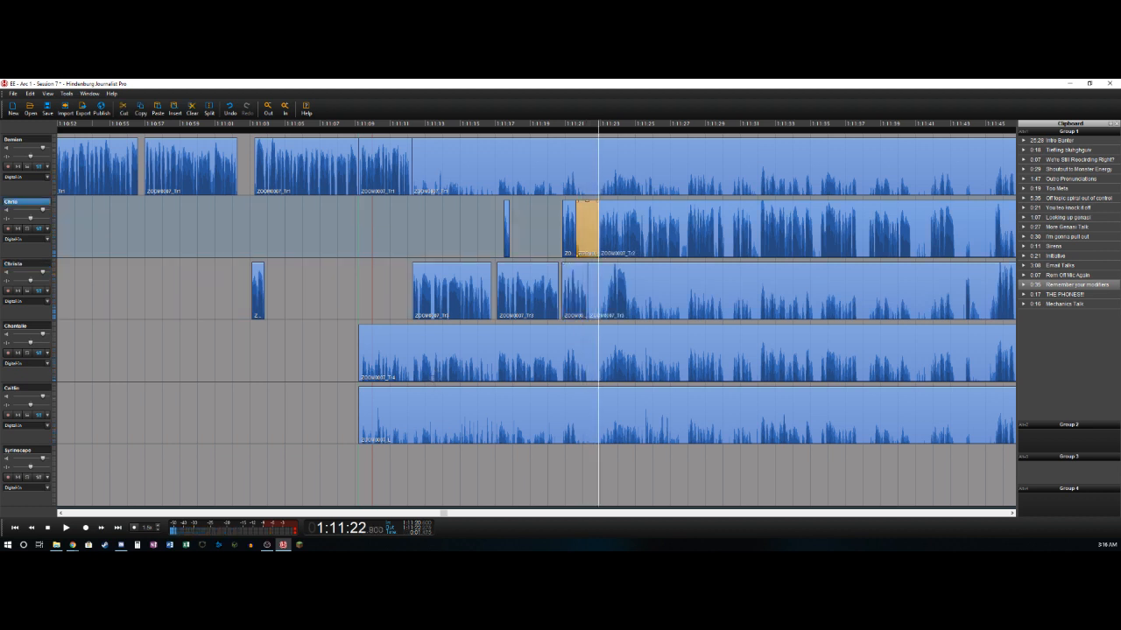
{"action": "key", "text": "Delete"}
{"action": "key", "text": "Right"}
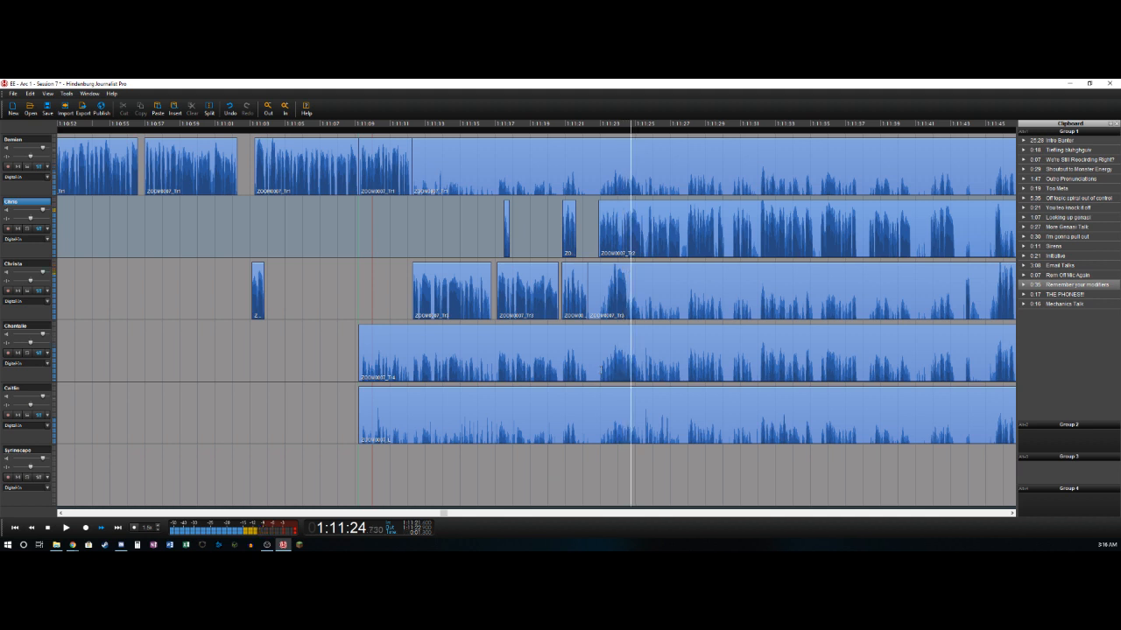
- Delete the third track's quiet section from about 1:11:22.3 to 1:11:23.4, and split that track after the loud sound at about 1:11:24.6
{"action": "key", "text": "Left"}
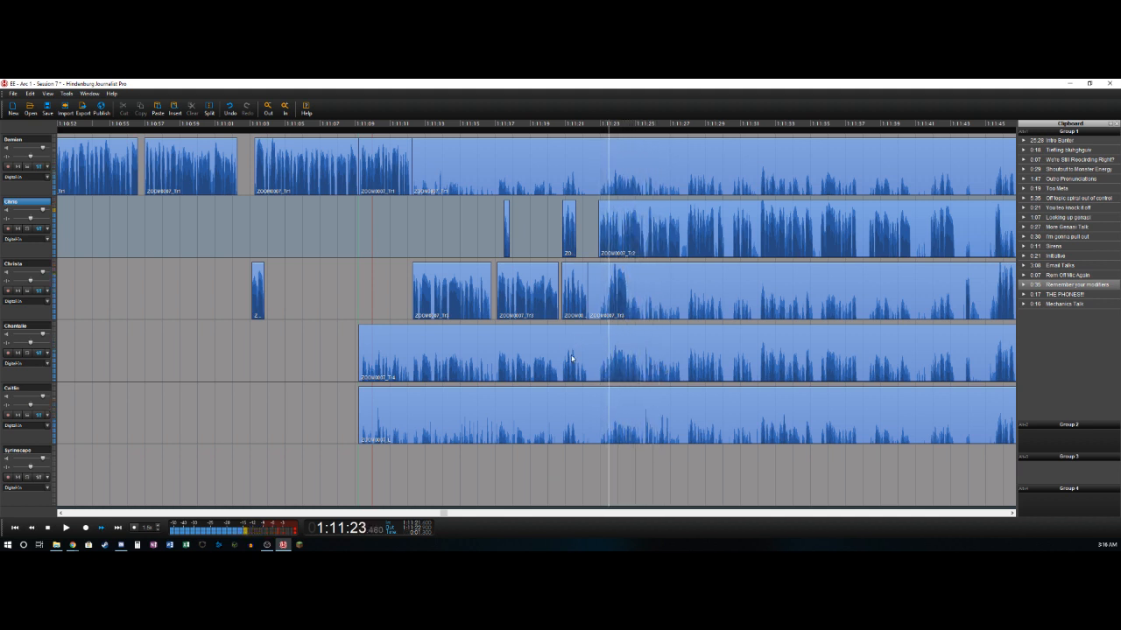
{"action": "key", "text": "Down"}
{"action": "key", "text": "ctrl+t"}
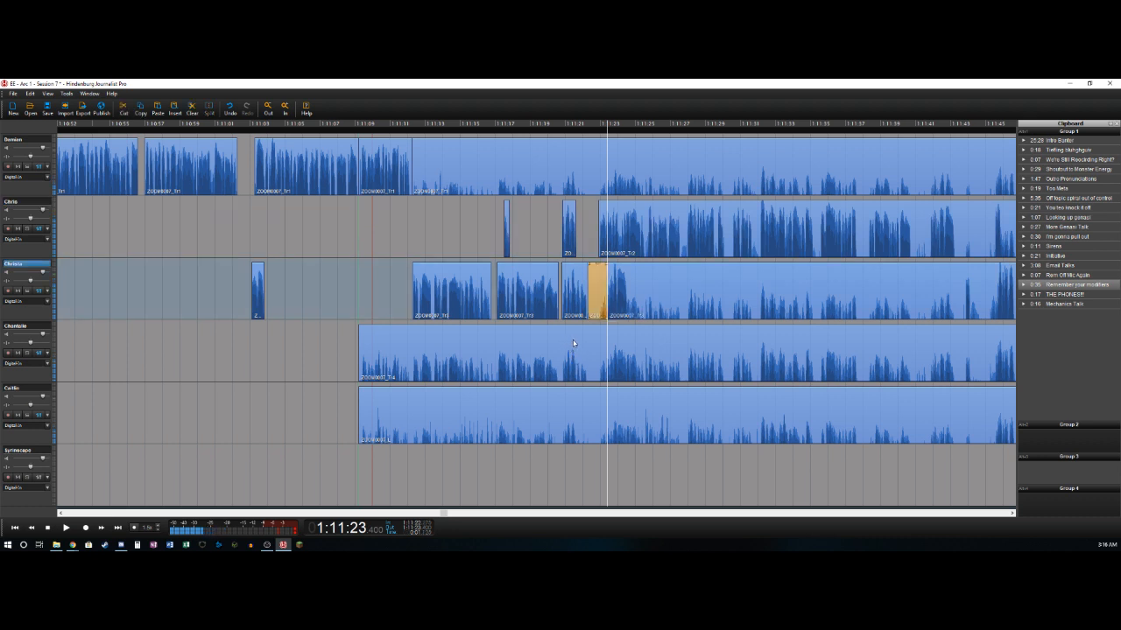
{"action": "key", "text": "Delete"}
{"action": "key", "text": "space"}
{"action": "key", "text": "space"}
{"action": "key", "text": "ctrl+t"}
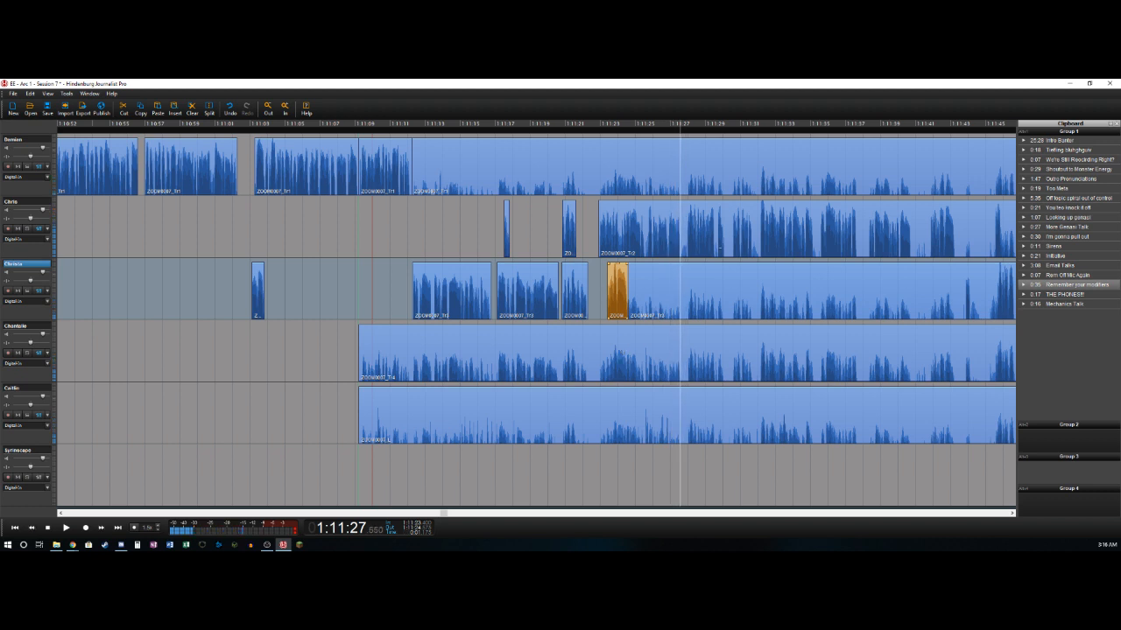
- Cut out the short pause in the second track starting at about 1:11:27.6
{"action": "key", "text": "ctrl+t"}
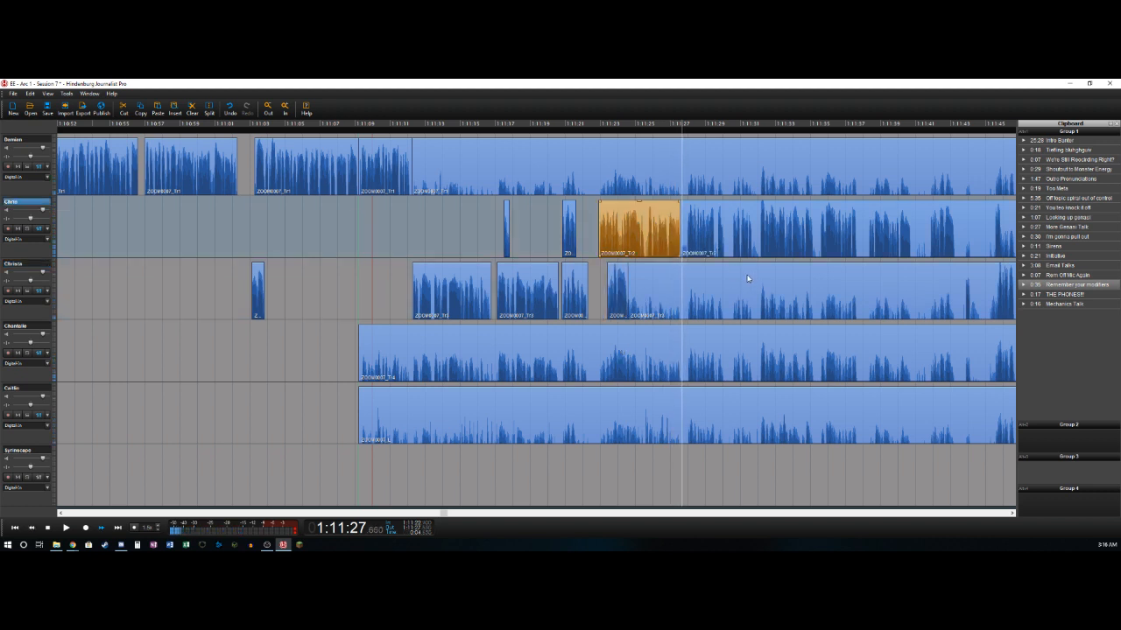
{"action": "key", "text": "Right"}
{"action": "key", "text": "ctrl+t"}
{"action": "key", "text": "Delete"}
{"action": "key", "text": "Right"}
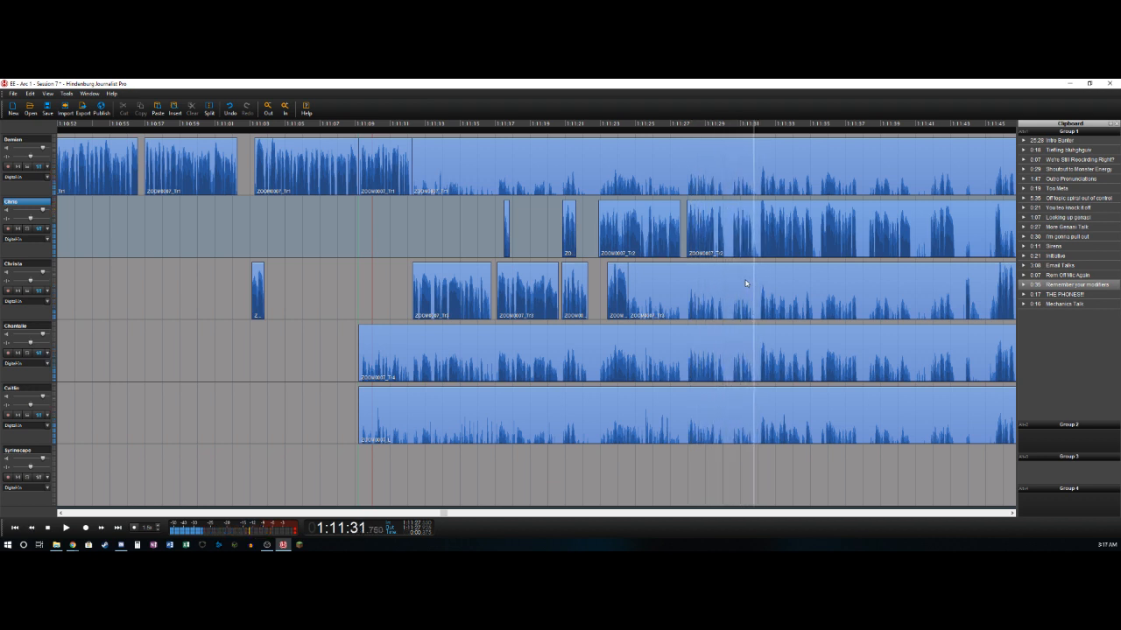
- Delete the second track's short pause between about 1:11:31.7 and 1:11:32.0
{"action": "key", "text": "ctrl+t"}
{"action": "key", "text": "ctrl+t"}
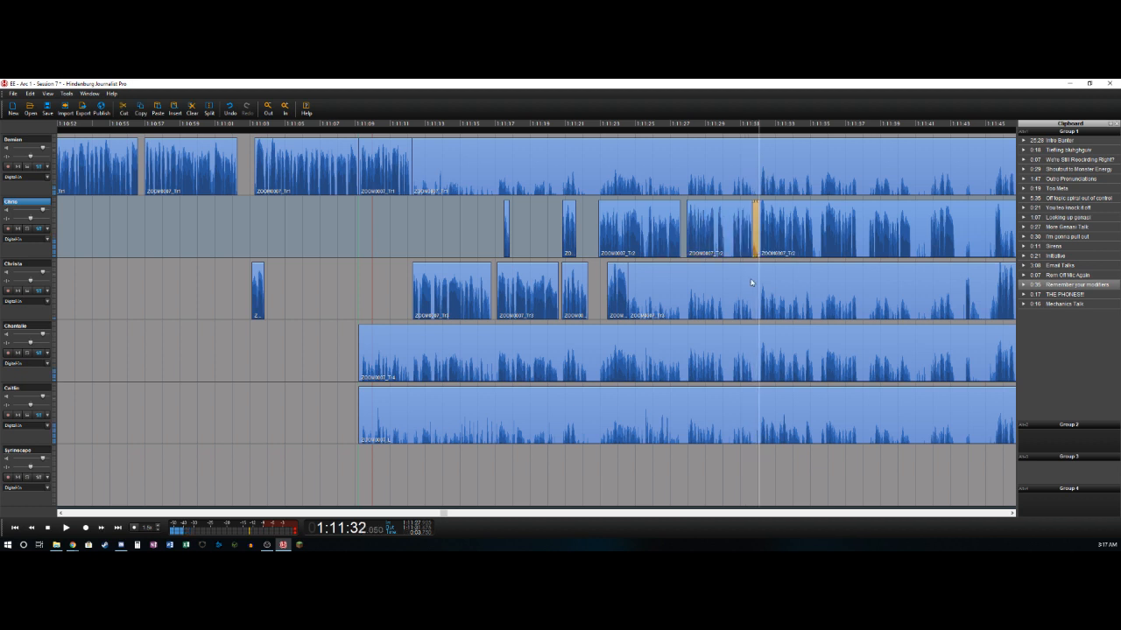
{"action": "key", "text": "Delete"}
{"action": "key", "text": "space"}
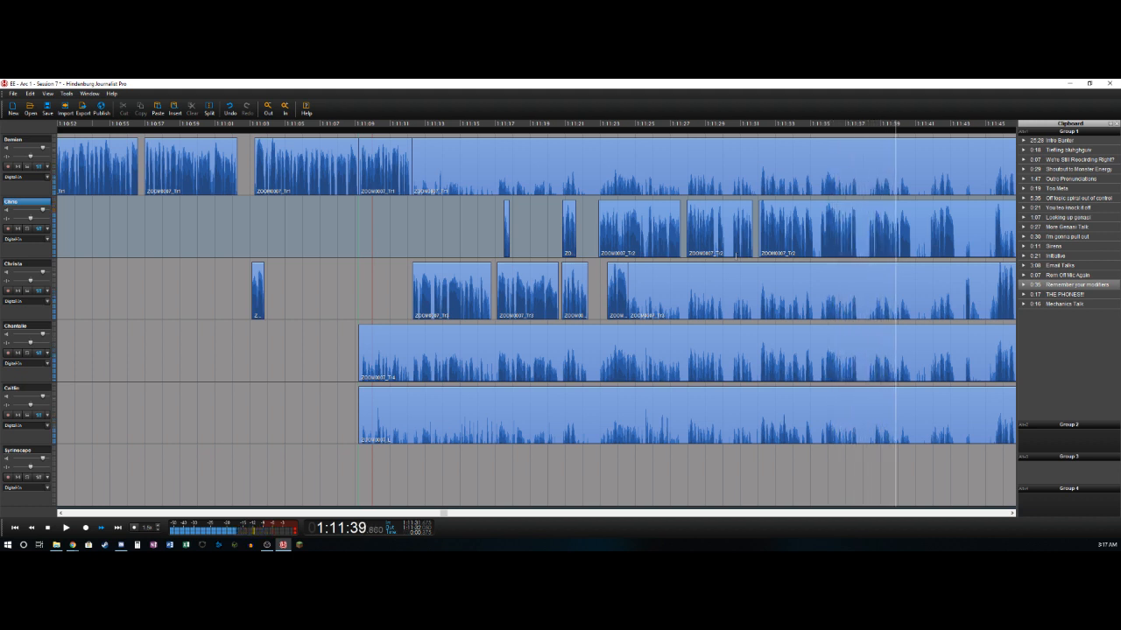
- Delete the second track's quiet section between about 1:11:40.8 and 1:11:41.8
{"action": "key", "text": "s"}
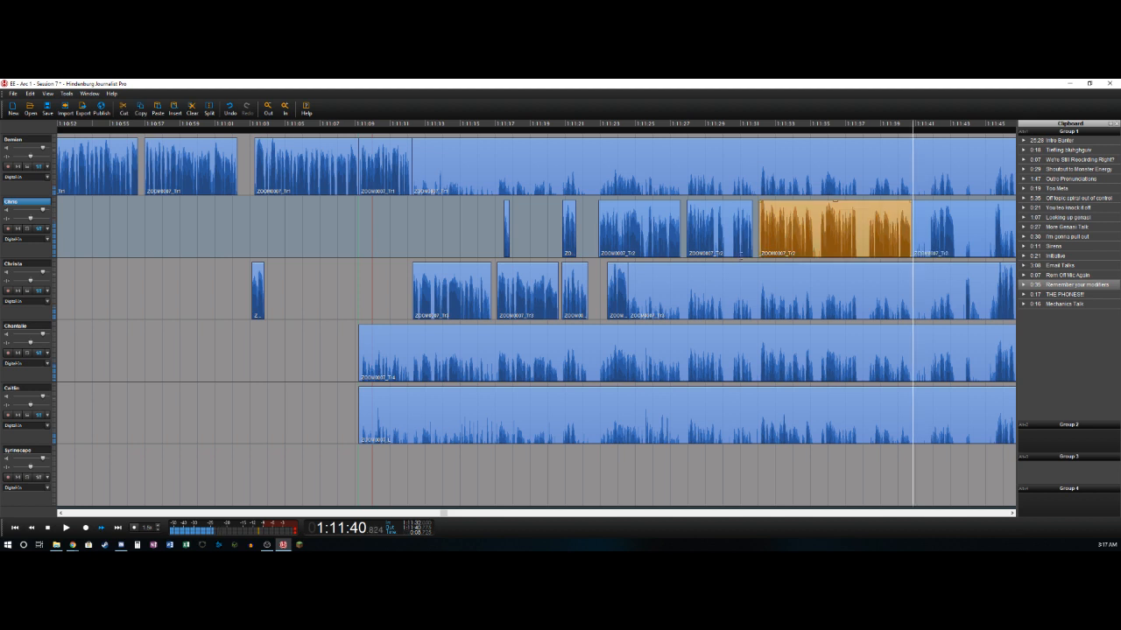
{"action": "key", "text": "s"}
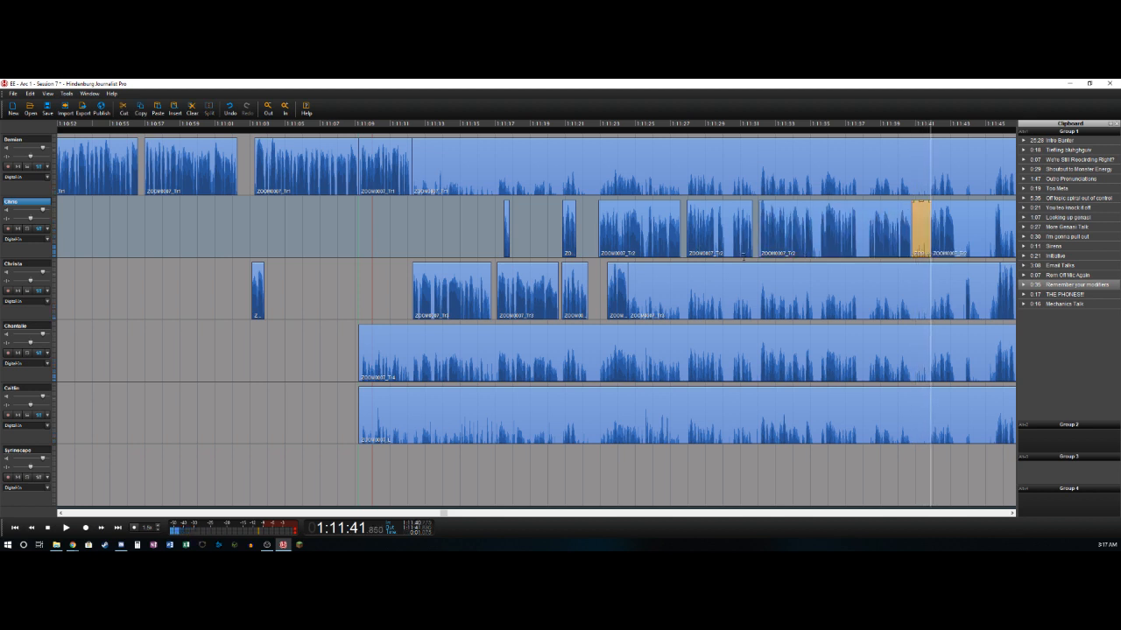
{"action": "key", "text": "Delete"}
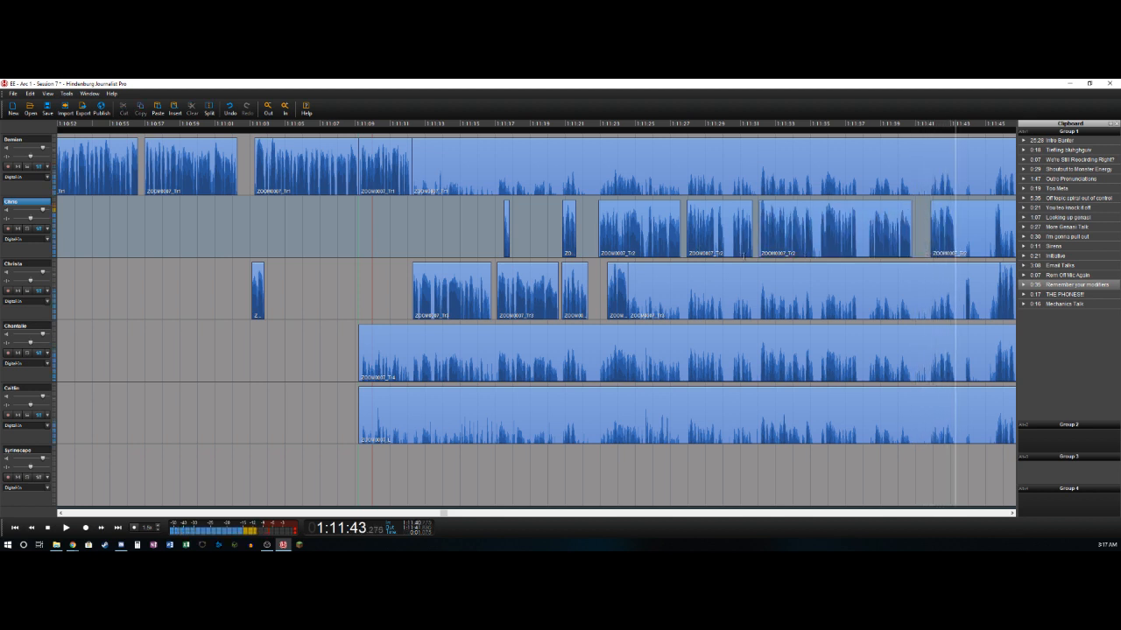
- Split the second track at about 1:11:43.3, and delete the third track's bleed from about 1:11:24.6 to 1:11:43.8
{"action": "key", "text": "s"}
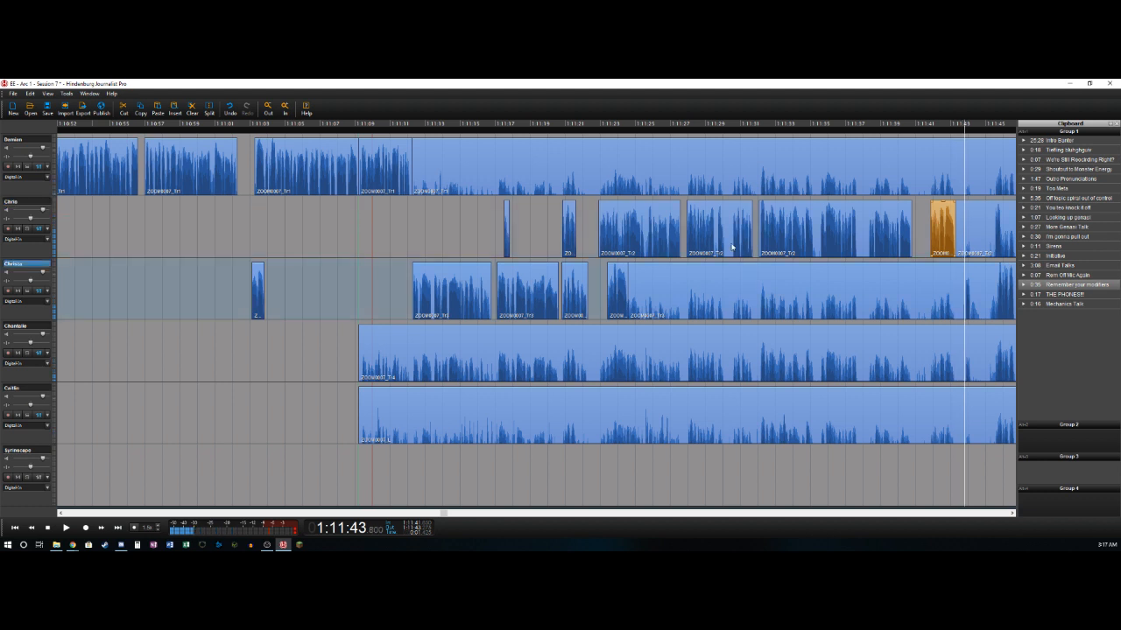
{"action": "key", "text": "s"}
{"action": "key", "text": "Delete"}
- Split the third track at about 1:11:44.2, and delete the second track's quiet section from about 1:11:43.3 to 1:11:45.5
{"action": "key", "text": "s"}
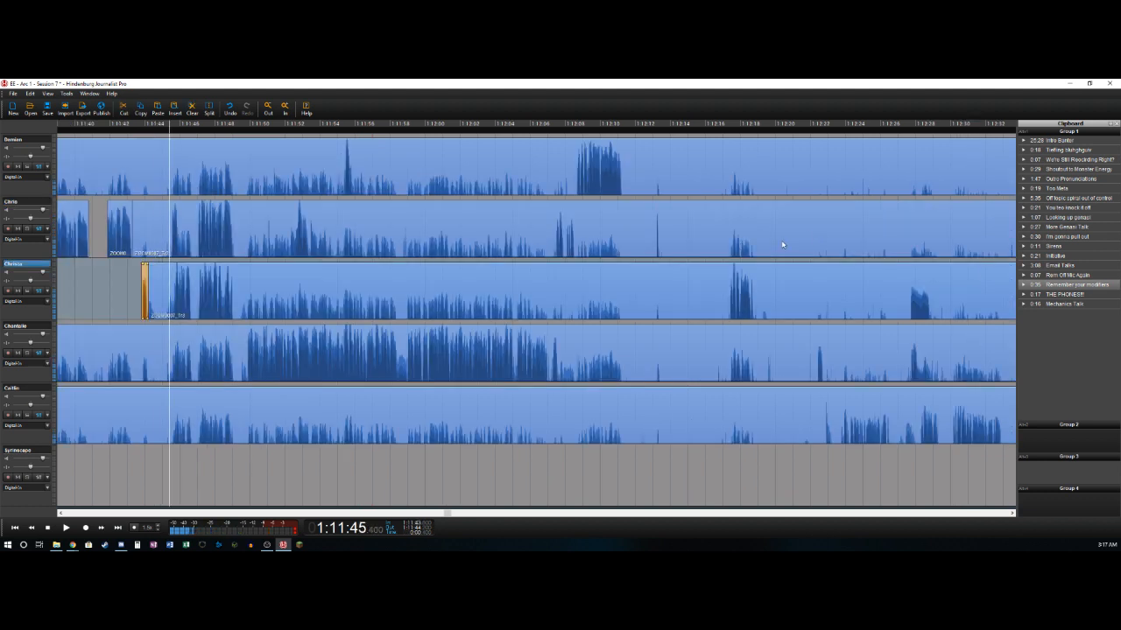
{"action": "key", "text": "s"}
{"action": "key", "text": "Delete"}
{"action": "key", "text": "space"}
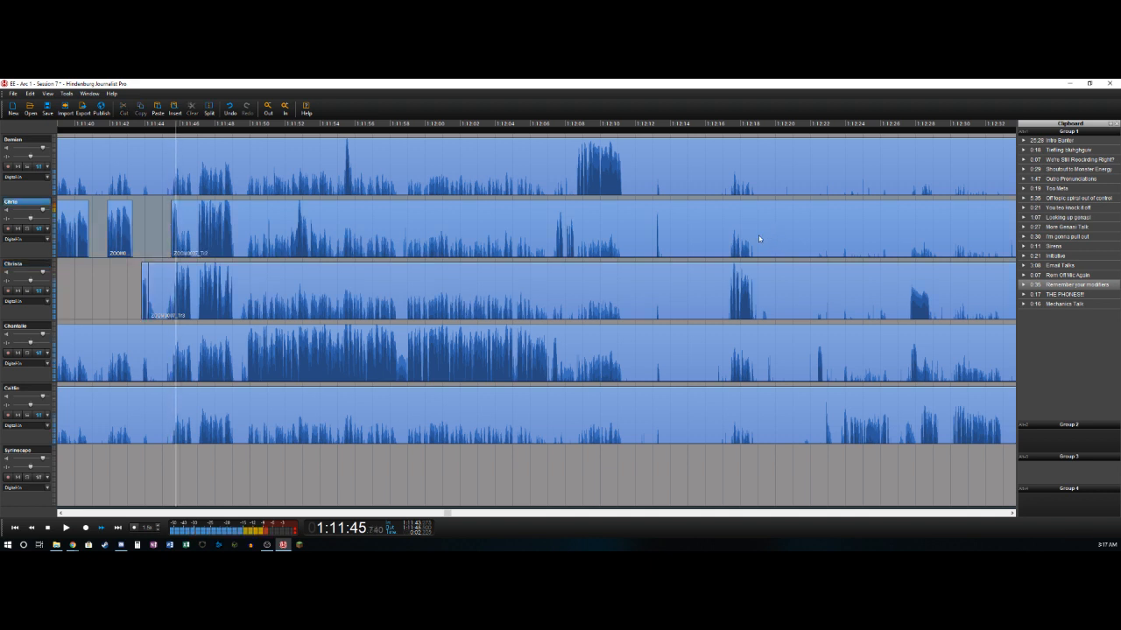
- Split the second track at about 1:11:45.9, and delete the third track's quiet section from about 1:11:44.2 to 1:11:45.7
{"action": "key", "text": "Left"}
{"action": "key", "text": "t"}
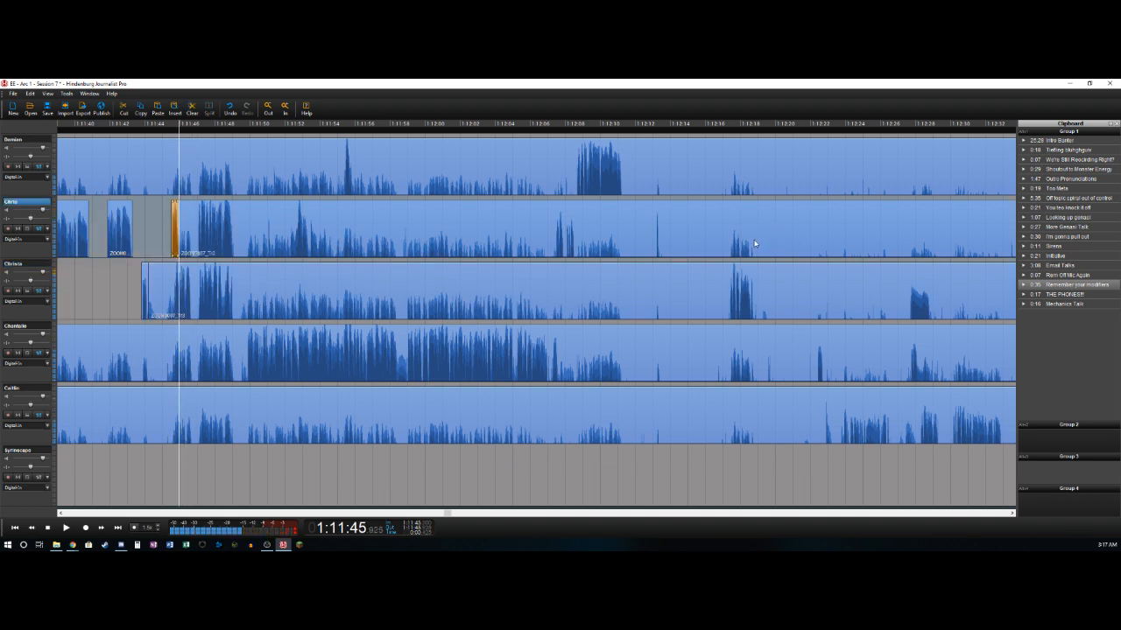
{"action": "key", "text": "Down"}
{"action": "key", "text": "Left"}
{"action": "key", "text": "Delete"}
{"action": "key", "text": "t"}
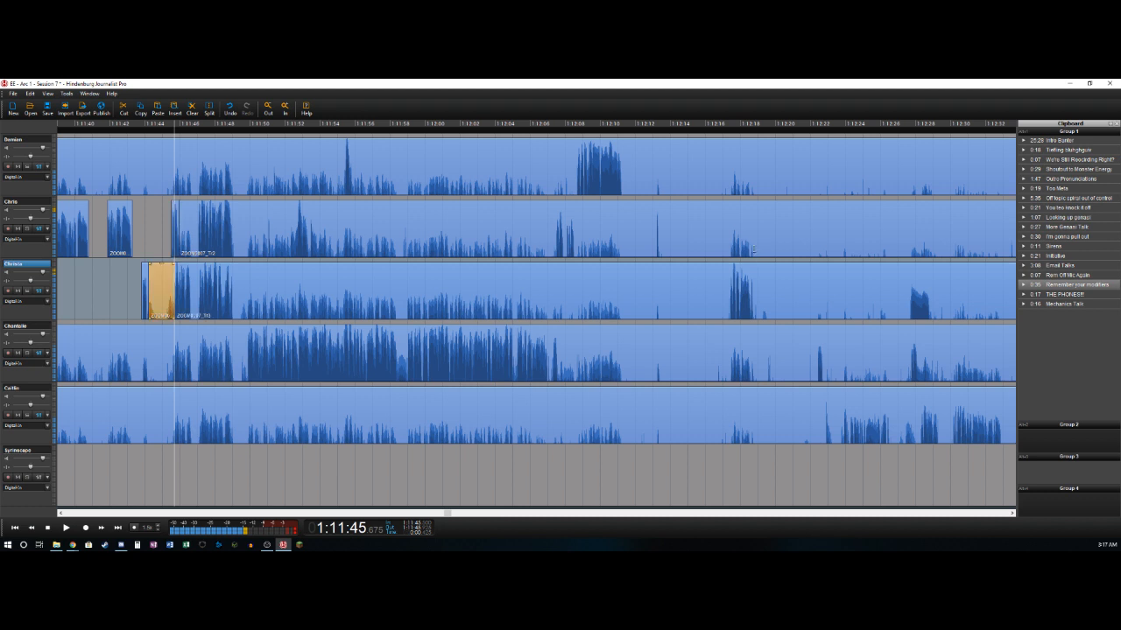
{"action": "key", "text": "Delete"}
{"action": "key", "text": "space"}
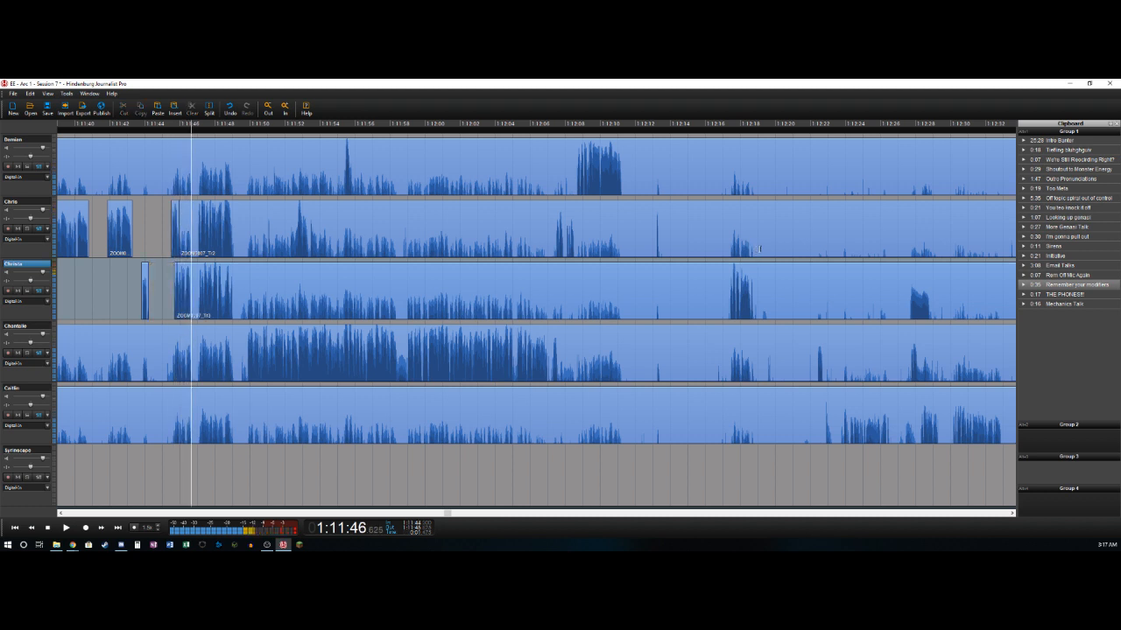
- Split the third track at about 1:11:46.7, and delete the second track's bleed from about 1:11:45.9 to 1:11:47.0
{"action": "key", "text": "t"}
{"action": "key", "text": "t"}
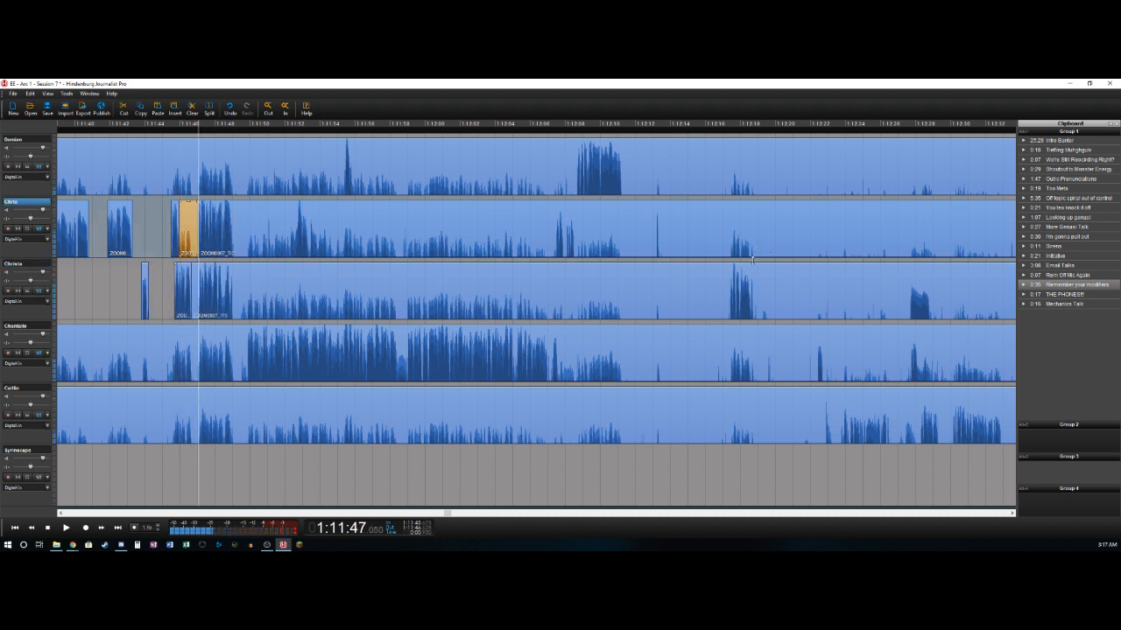
{"action": "key", "text": "Delete"}
{"action": "key", "text": "space"}
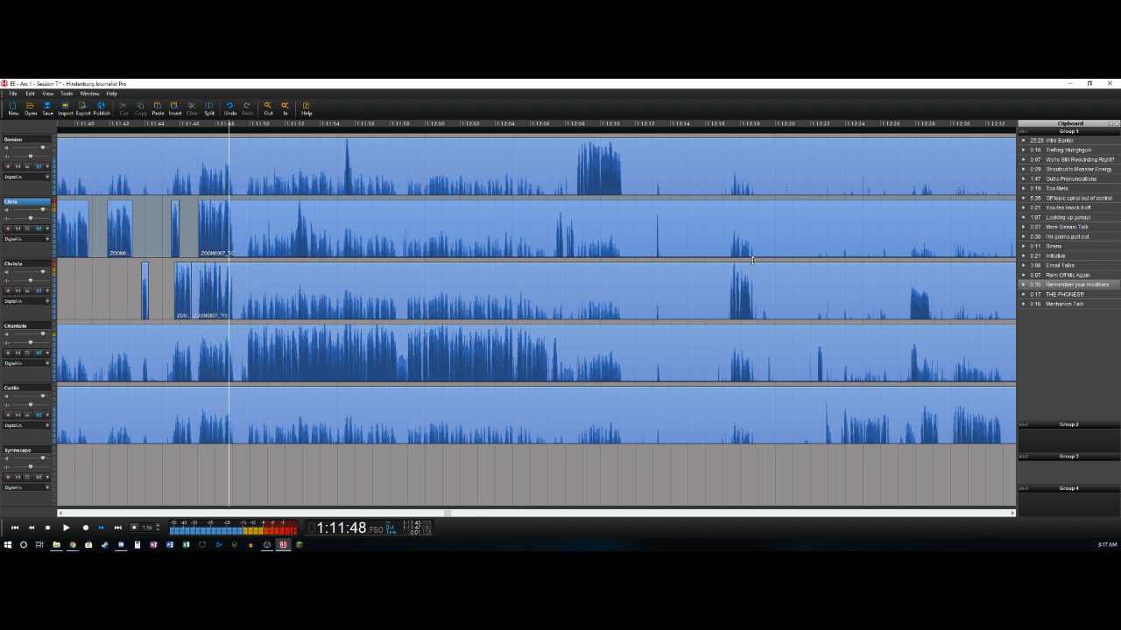
- Split the second track at about 1:11:49.0, and delete the third track's pause between about 1:11:46.7 and 1:11:47.0
{"action": "key", "text": "space"}
{"action": "key", "text": "t"}
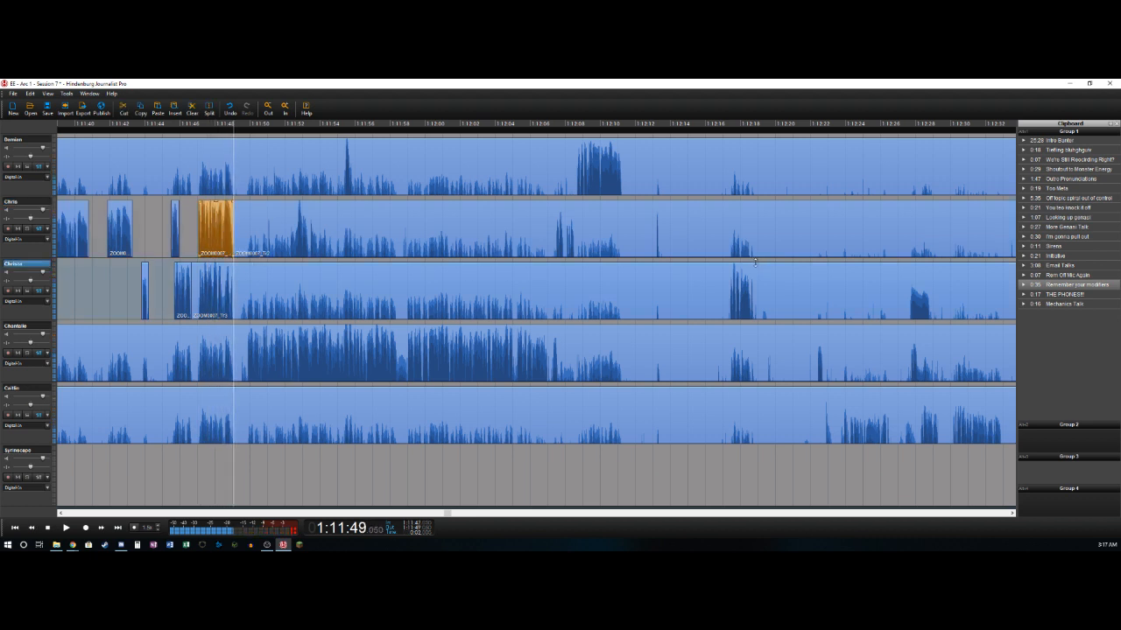
{"action": "key", "text": "Left"}
{"action": "key", "text": "Left"}
{"action": "key", "text": "Left"}
{"action": "key", "text": "Left"}
{"action": "key", "text": "Left"}
{"action": "key", "text": "Left"}
{"action": "key", "text": "Left"}
{"action": "key", "text": "Left"}
{"action": "key", "text": "Left"}
{"action": "key", "text": "Left"}
{"action": "key", "text": "Right"}
{"action": "key", "text": "Right"}
{"action": "key", "text": "Right"}
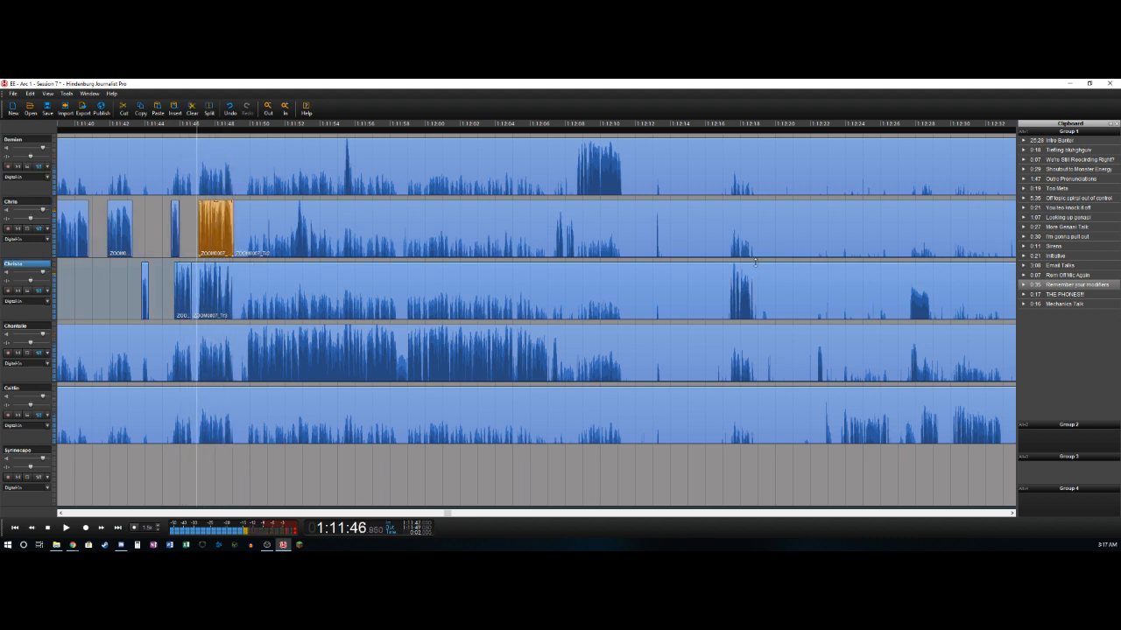
{"action": "key", "text": "Right"}
{"action": "key", "text": "t"}
{"action": "key", "text": "Delete"}
{"action": "key", "text": "space"}
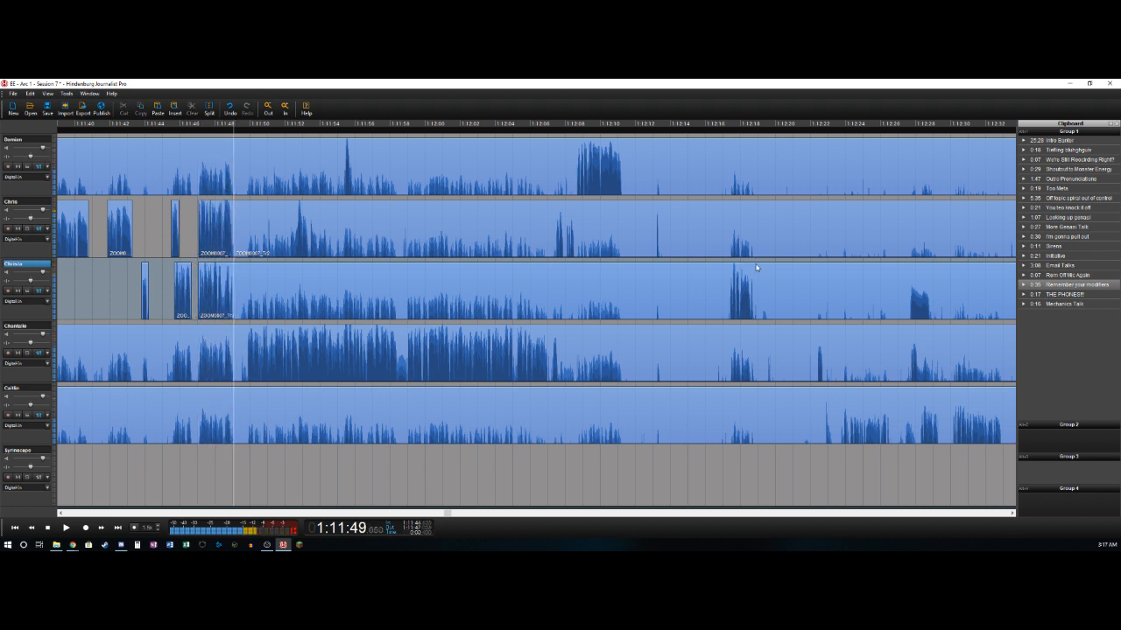
- Split the third track at about 1:11:49.0, and delete the fourth track's bleed from about 1:11:09 to 1:11:49.8
{"action": "key", "text": "t"}
{"action": "key", "text": "Right"}
{"action": "key", "text": "Right"}
{"action": "key", "text": "Right"}
{"action": "key", "text": "Right"}
{"action": "key", "text": "Right"}
{"action": "key", "text": "Right"}
{"action": "key", "text": "Right"}
{"action": "key", "text": "Right"}
{"action": "key", "text": "Left"}
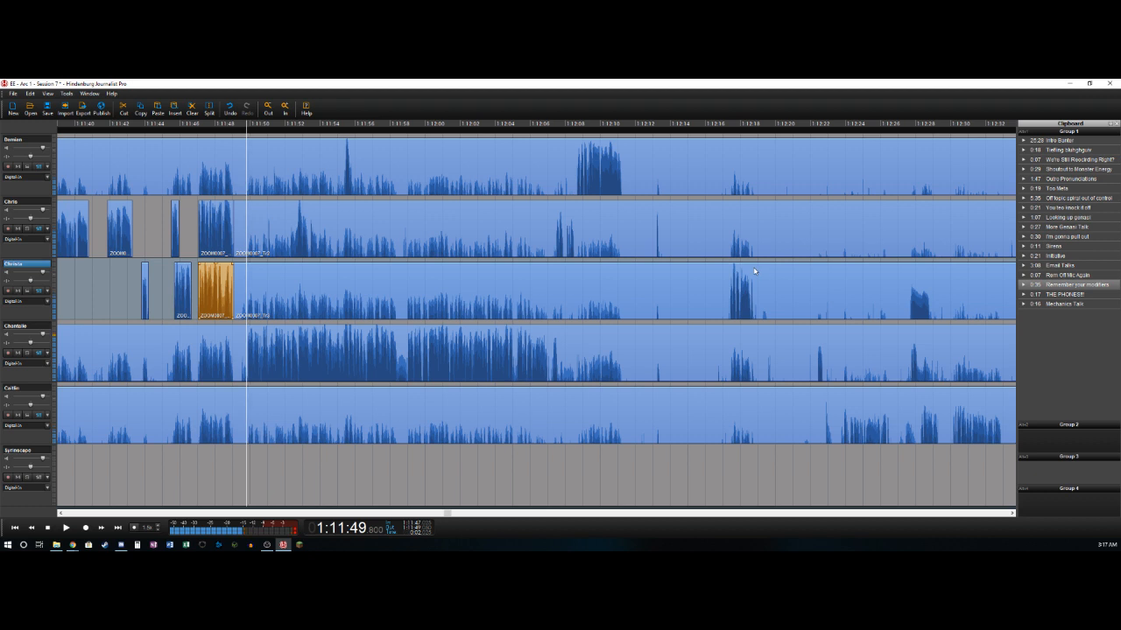
{"action": "key", "text": "t"}
{"action": "key", "text": "Delete"}
{"action": "key", "text": "space"}
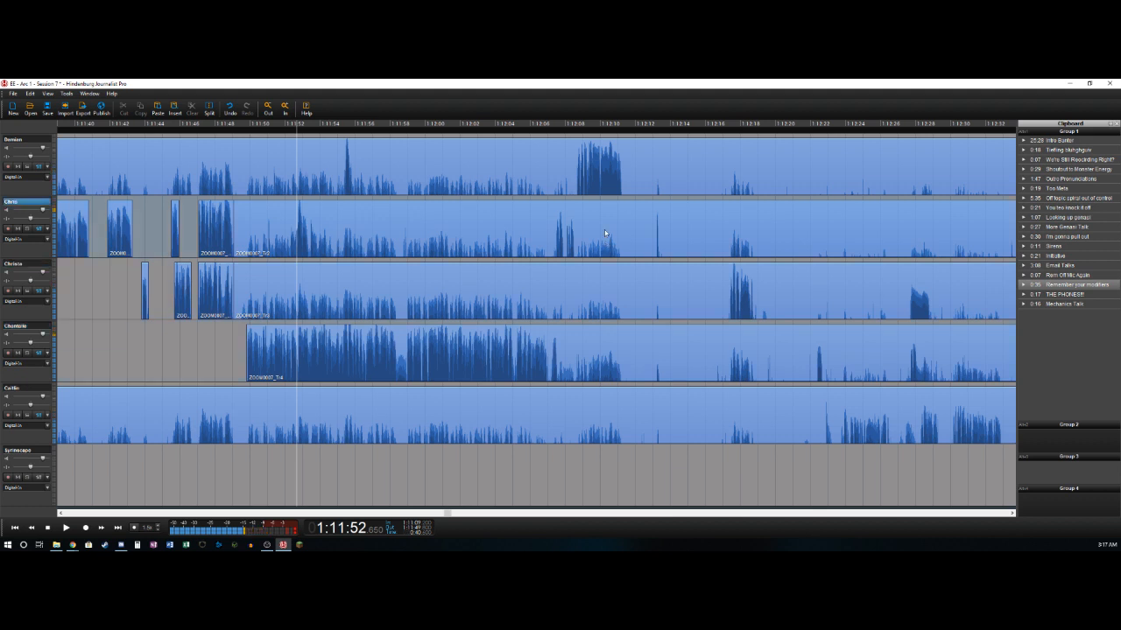
- Delete the second track's bleed from about 1:11:49.0 to 1:11:52.6, and split that track at about 1:11:53.3
{"action": "key", "text": "t"}
{"action": "key", "text": "Delete"}
{"action": "key", "text": "Left"}
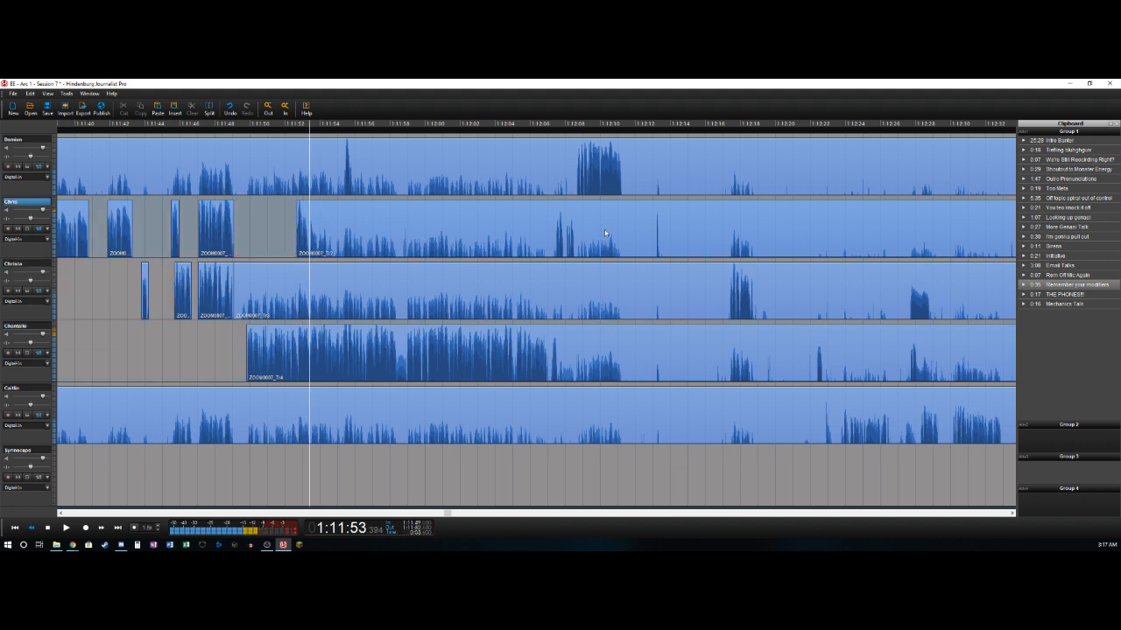
{"action": "key", "text": "t"}
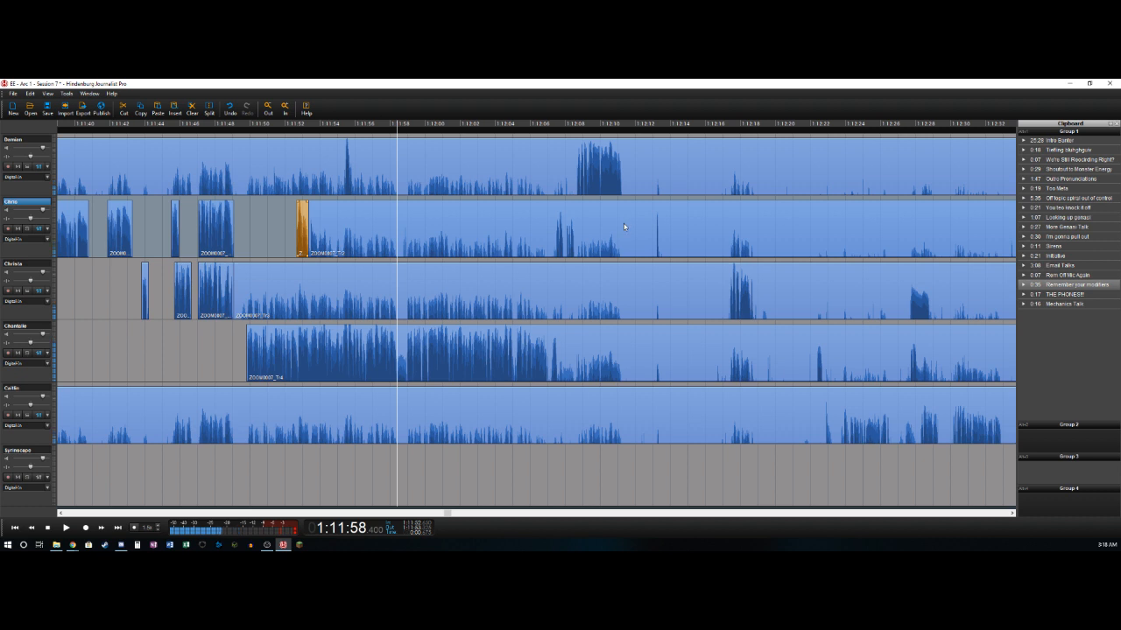
- Delete the fourth track's pause between about 1:11:58.4 and 1:11:58.9
{"action": "key", "text": "t"}
{"action": "key", "text": "Right"}
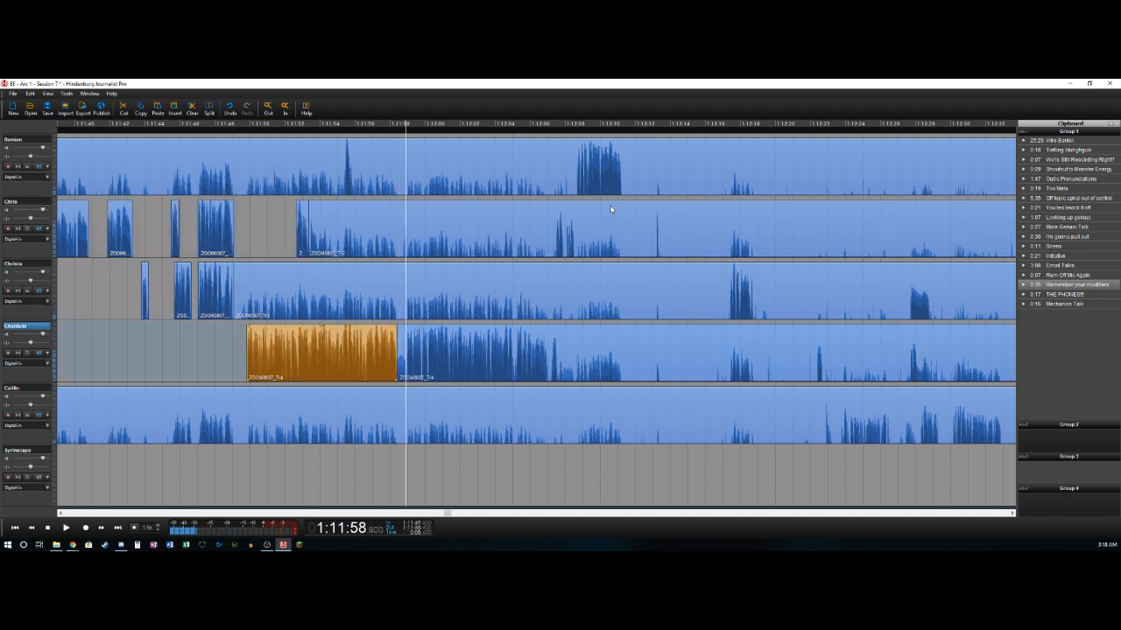
{"action": "key", "text": "t"}
{"action": "key", "text": "Delete"}
{"action": "key", "text": "Right"}
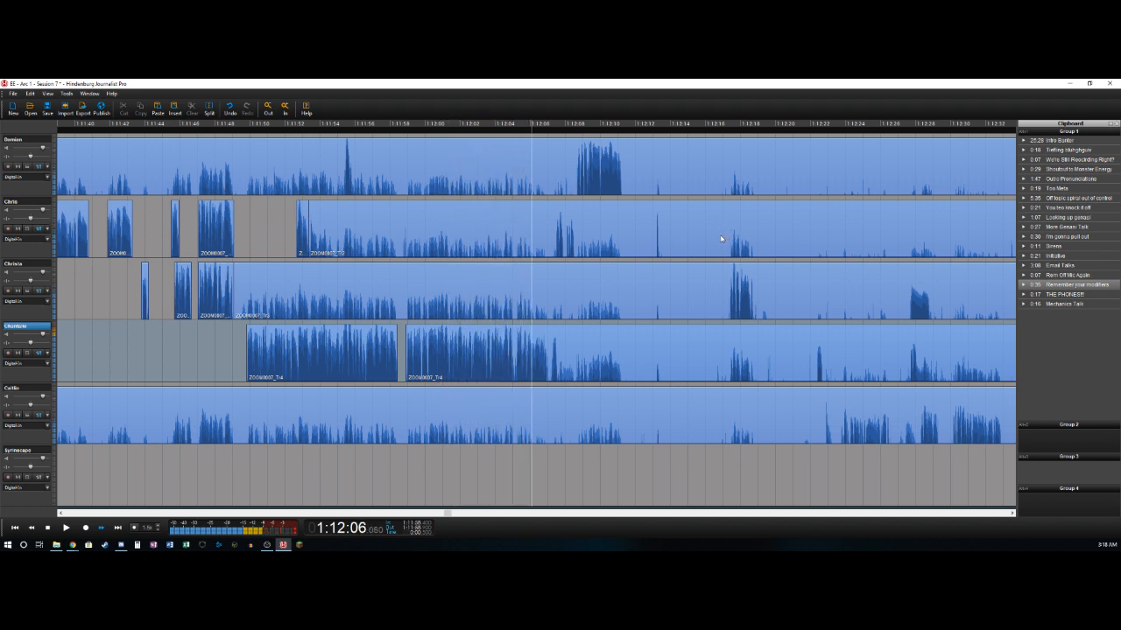
{"action": "key", "text": "ctrl+t"}
{"action": "key", "text": "Right"}
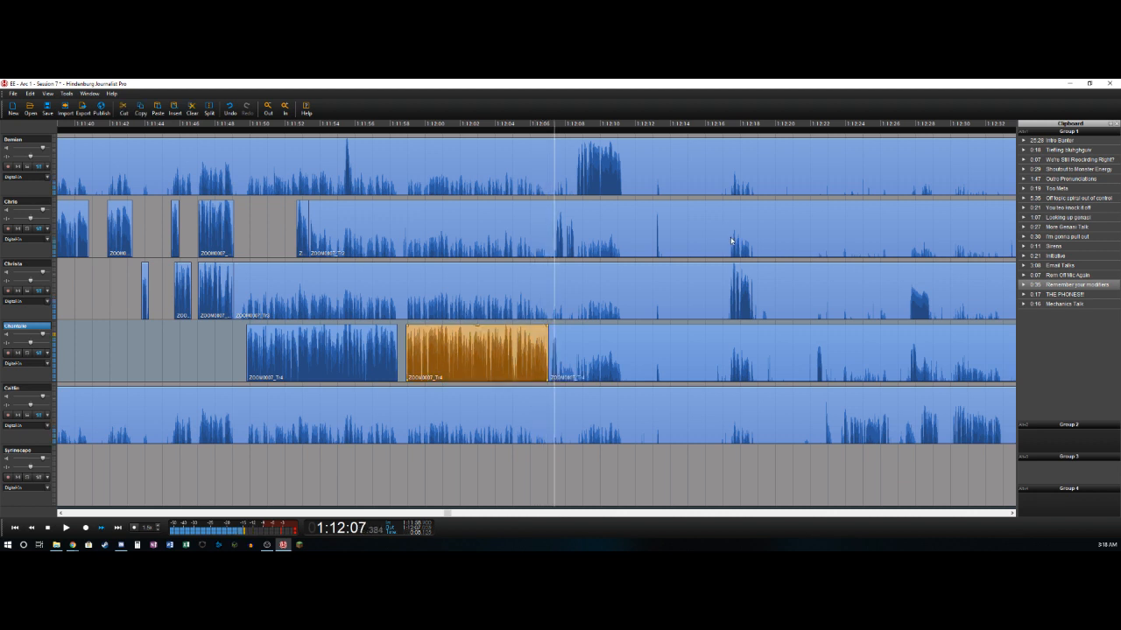
{"action": "key", "text": "Left"}
{"action": "key", "text": "Right"}
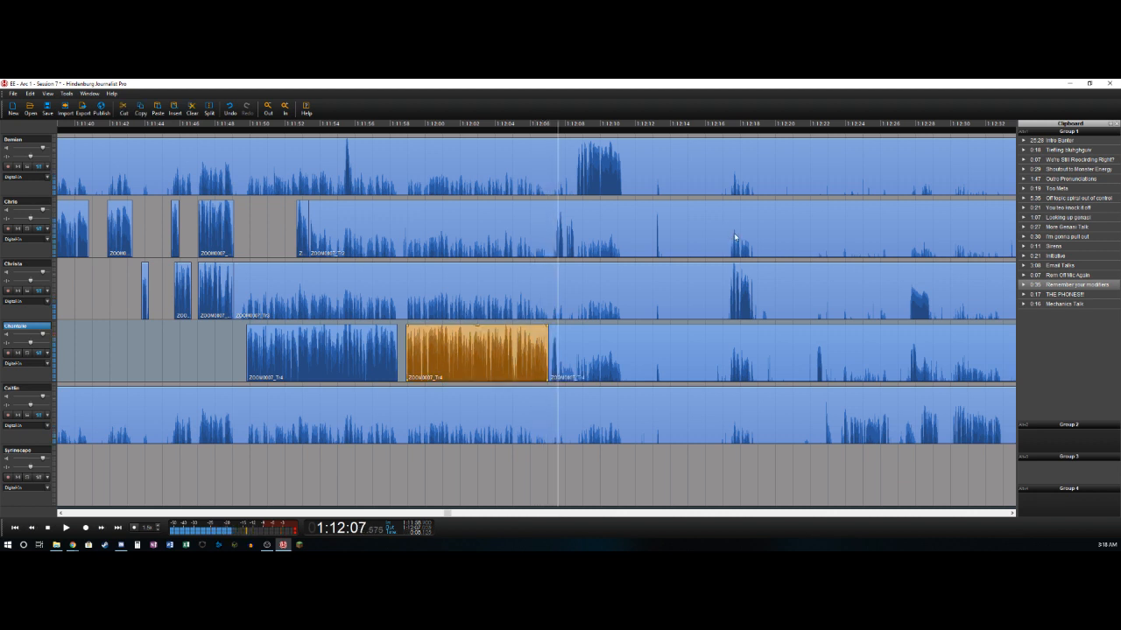
{"action": "key", "text": "ctrl+z"}
- Split the fourth track at about 1:12:07.6, and delete the second track's bleed from about 1:11:53.3 to 1:12:07.5
{"action": "key", "text": "ctrl+t"}
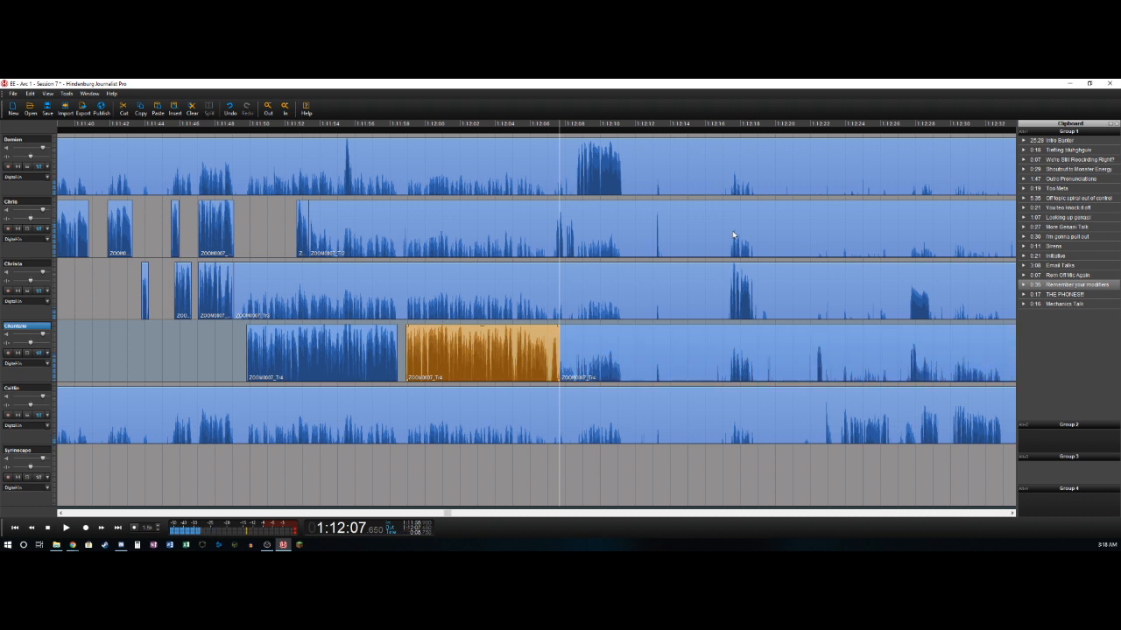
{"action": "key", "text": "Up"}
{"action": "key", "text": "Right"}
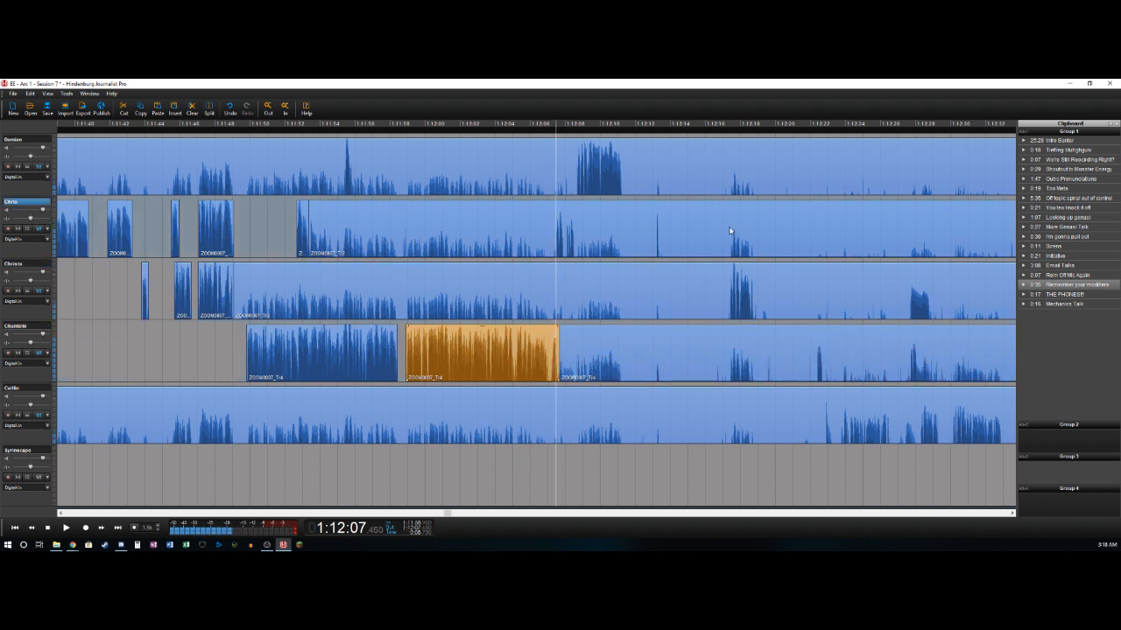
{"action": "key", "text": "ctrl+t"}
{"action": "key", "text": "Delete"}
{"action": "key", "text": "space"}
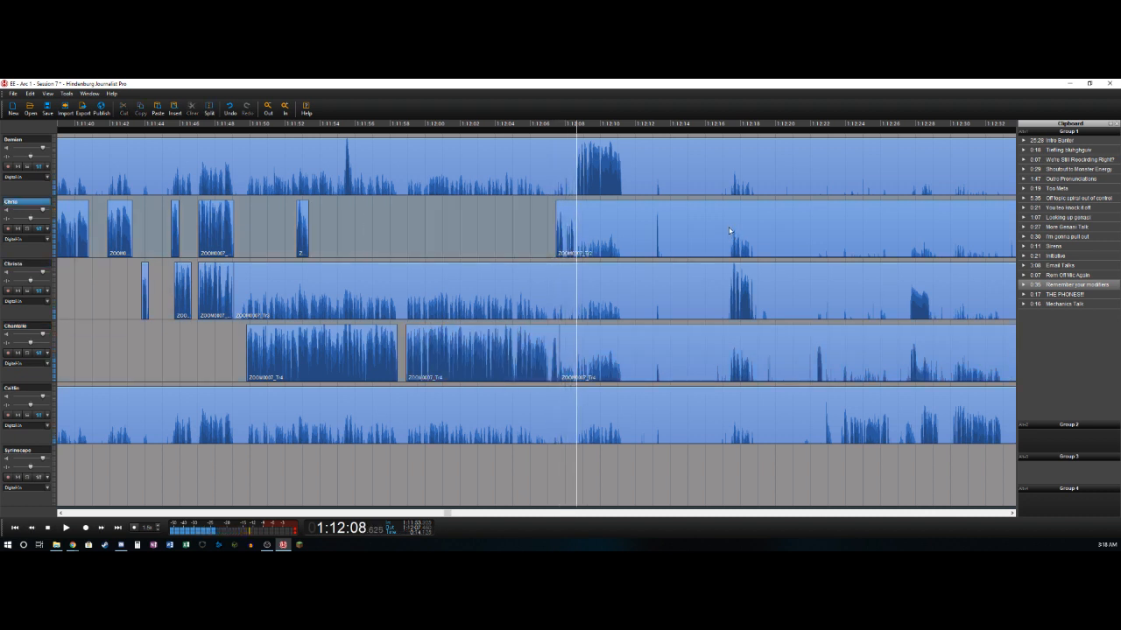
- Split the second track at about 1:12:08.6, and delete the first track's bleed from about 1:11:12.4 to 1:12:08.6
{"action": "key", "text": "space"}
{"action": "key", "text": "ctrl+t"}
{"action": "key", "text": "Up"}
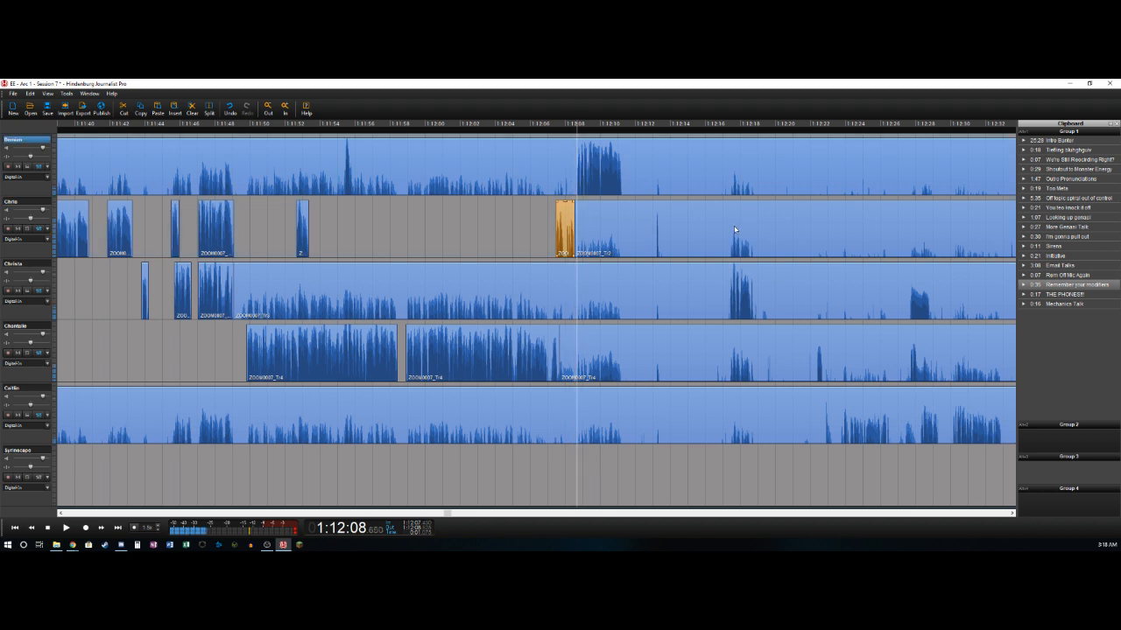
{"action": "key", "text": "ctrl+t"}
{"action": "key", "text": "Delete"}
{"action": "key", "text": "space"}
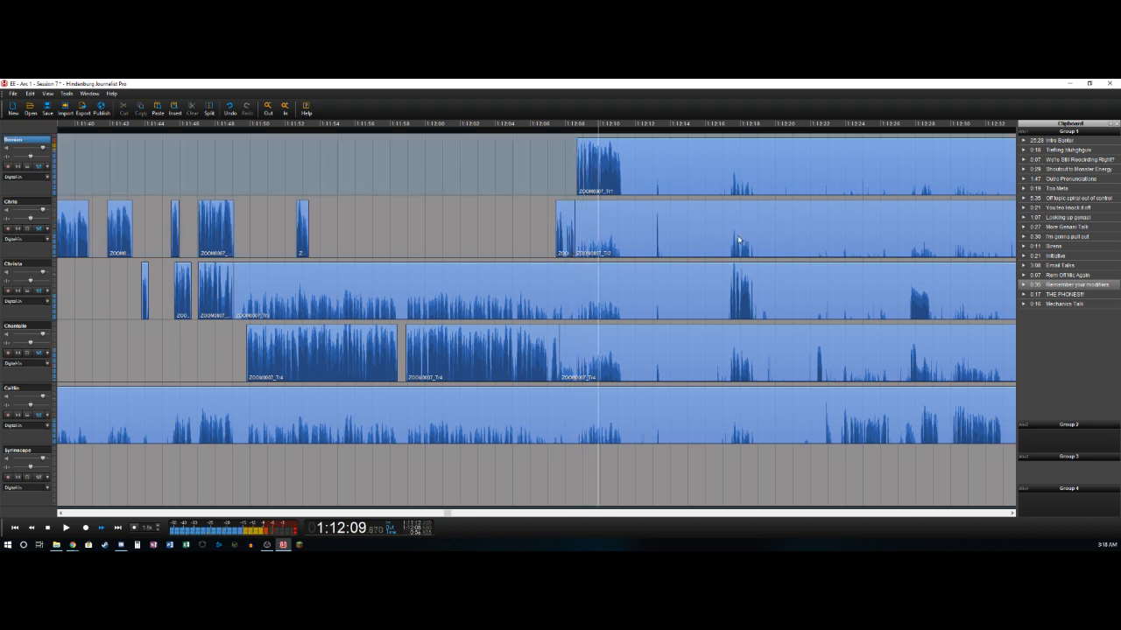
- Split the first track at the end of its loud passage, at about 1:12:11.3
{"action": "key", "text": "space"}
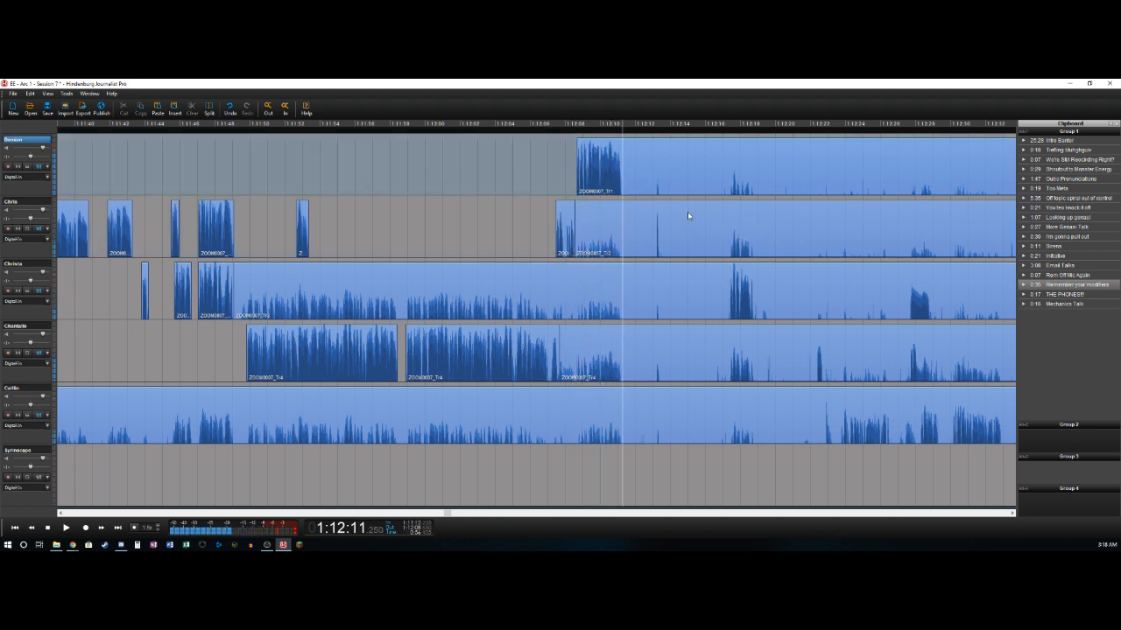
{"action": "key", "text": "ctrl+t"}
{"action": "key", "text": "space"}
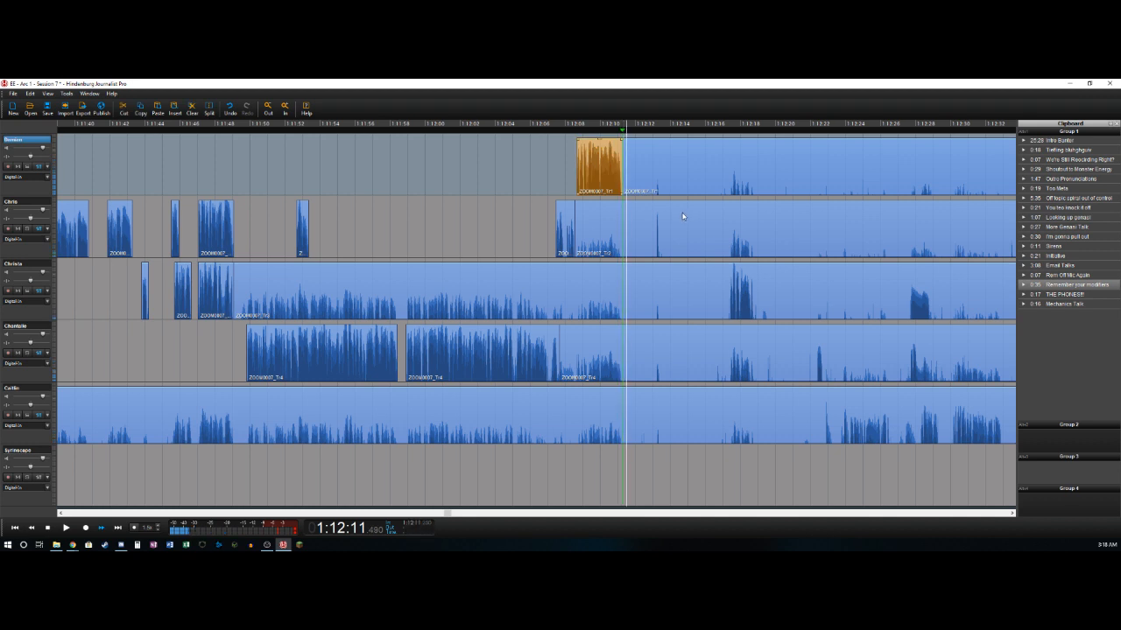